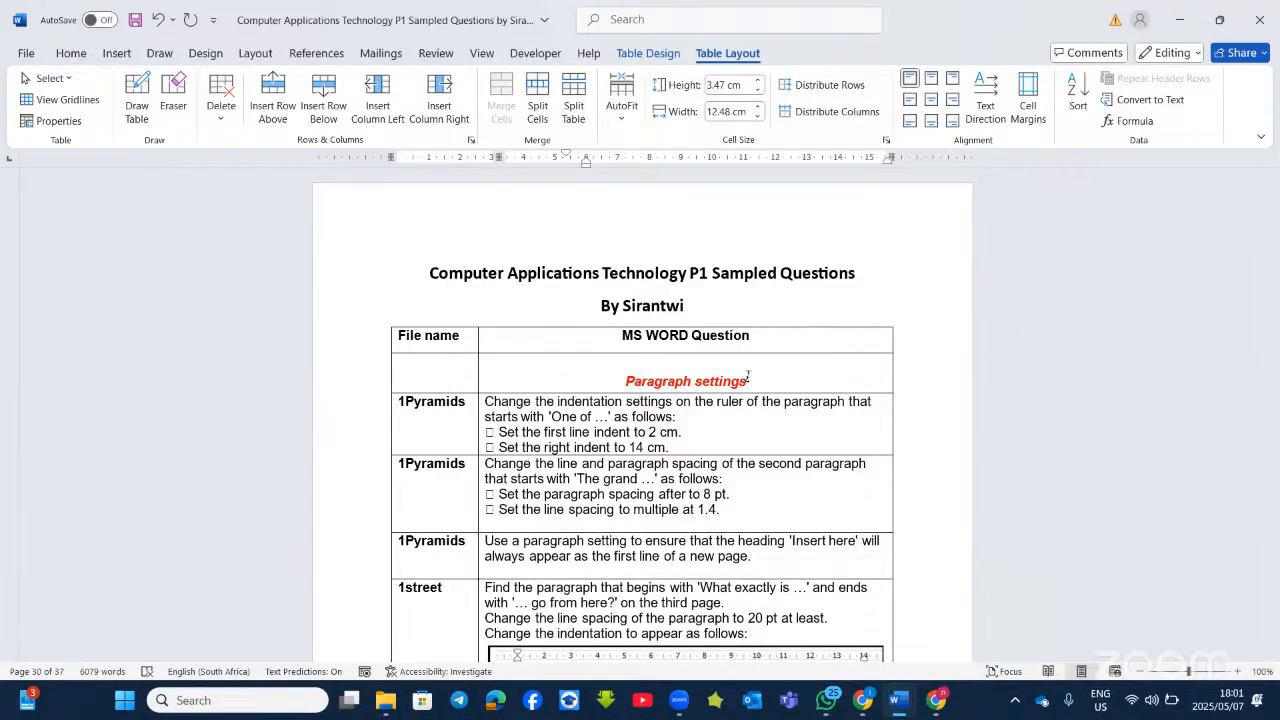
key("XF86AudioRaiseVolume")
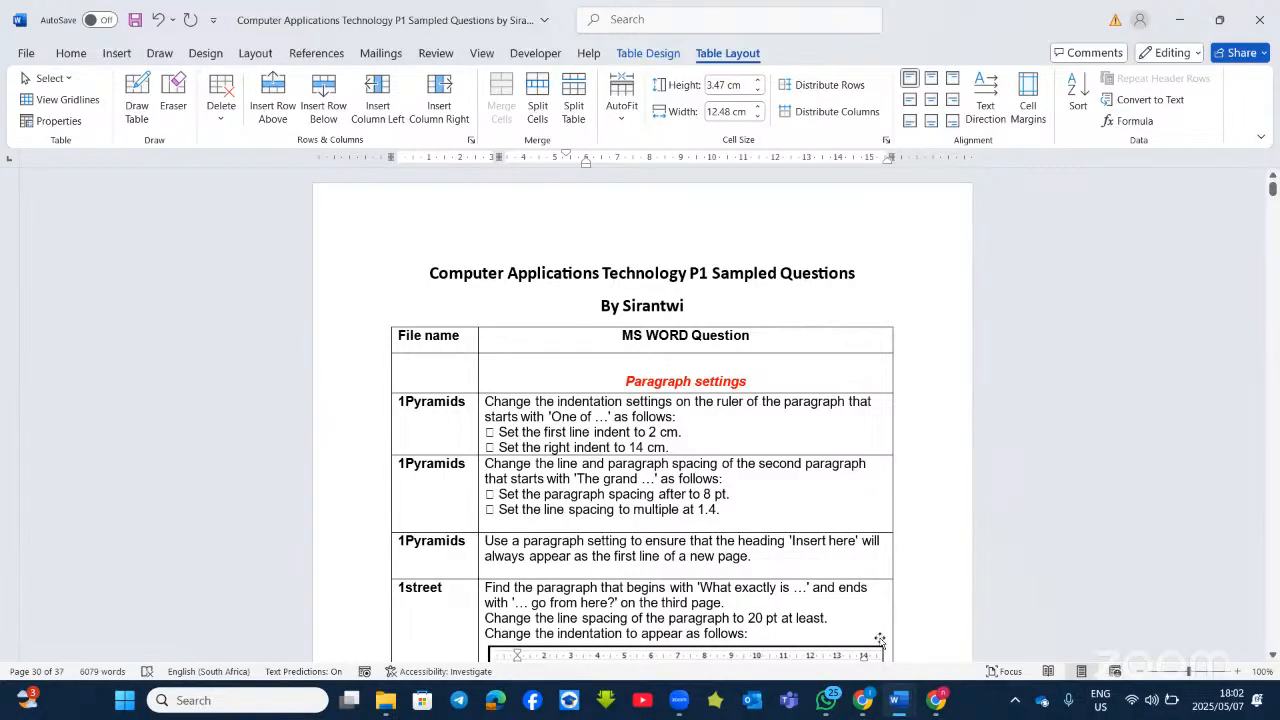
left_click(867, 702)
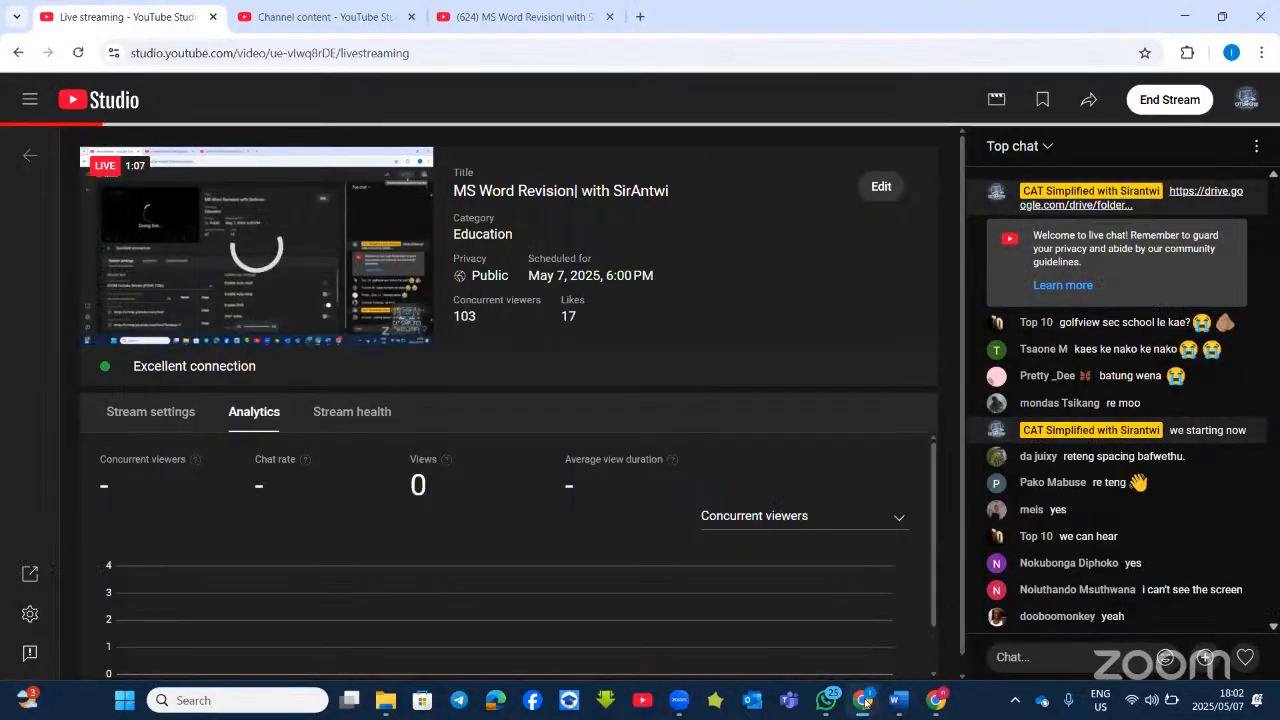
left_click(867, 702)
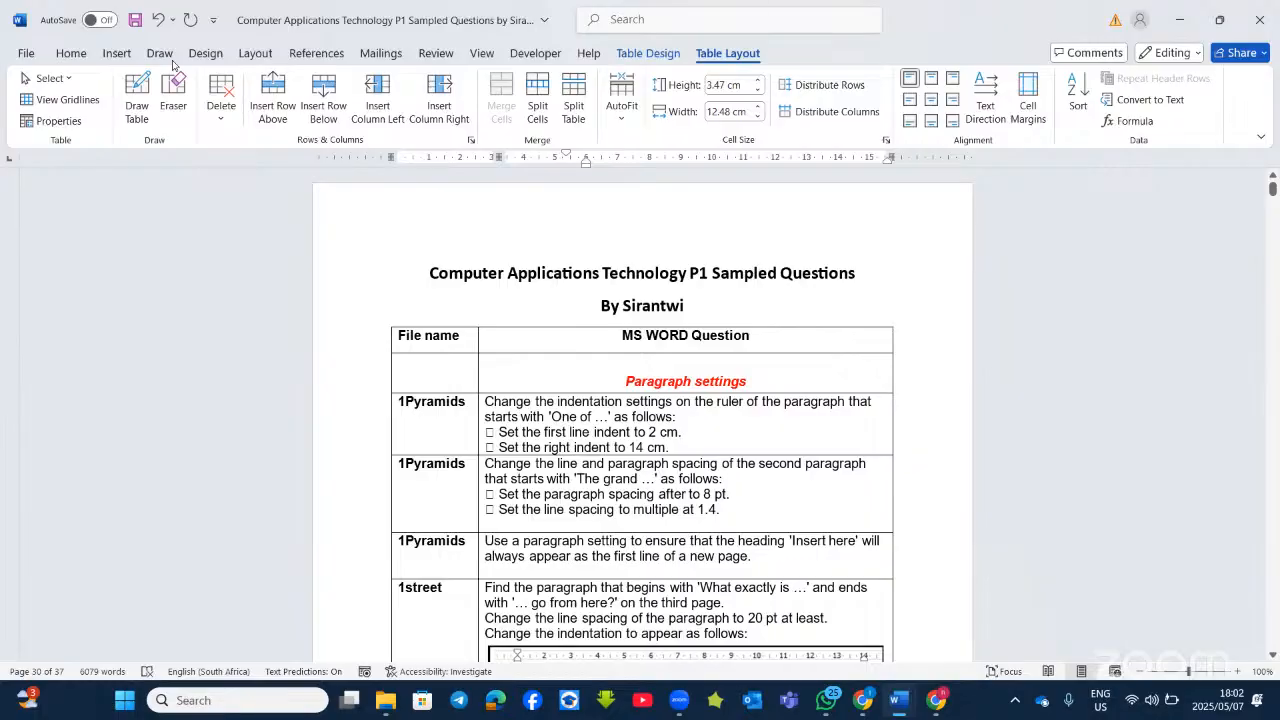
Switch to the 1_Social Networks document and enlarge the paragraph starting "The term social media" to 16 pt.
key("alt+Tab")
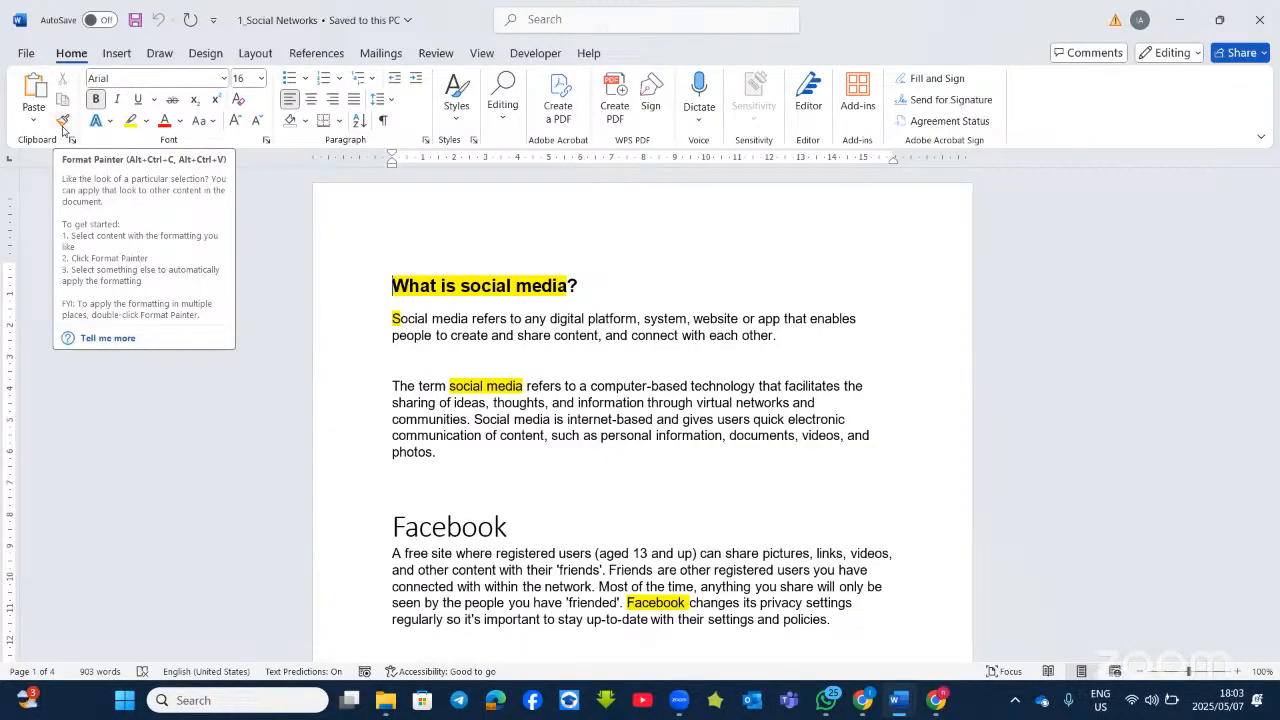
left_click(540, 333)
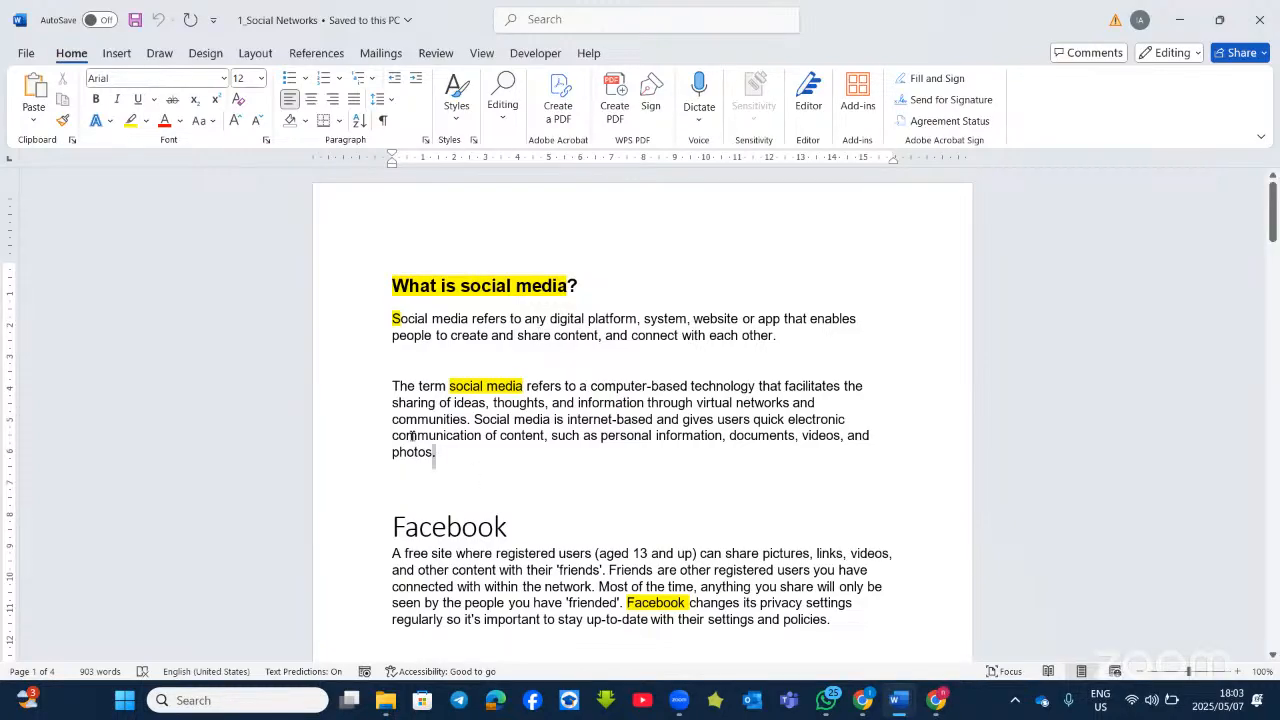
left_click_drag(437, 452, 386, 388)
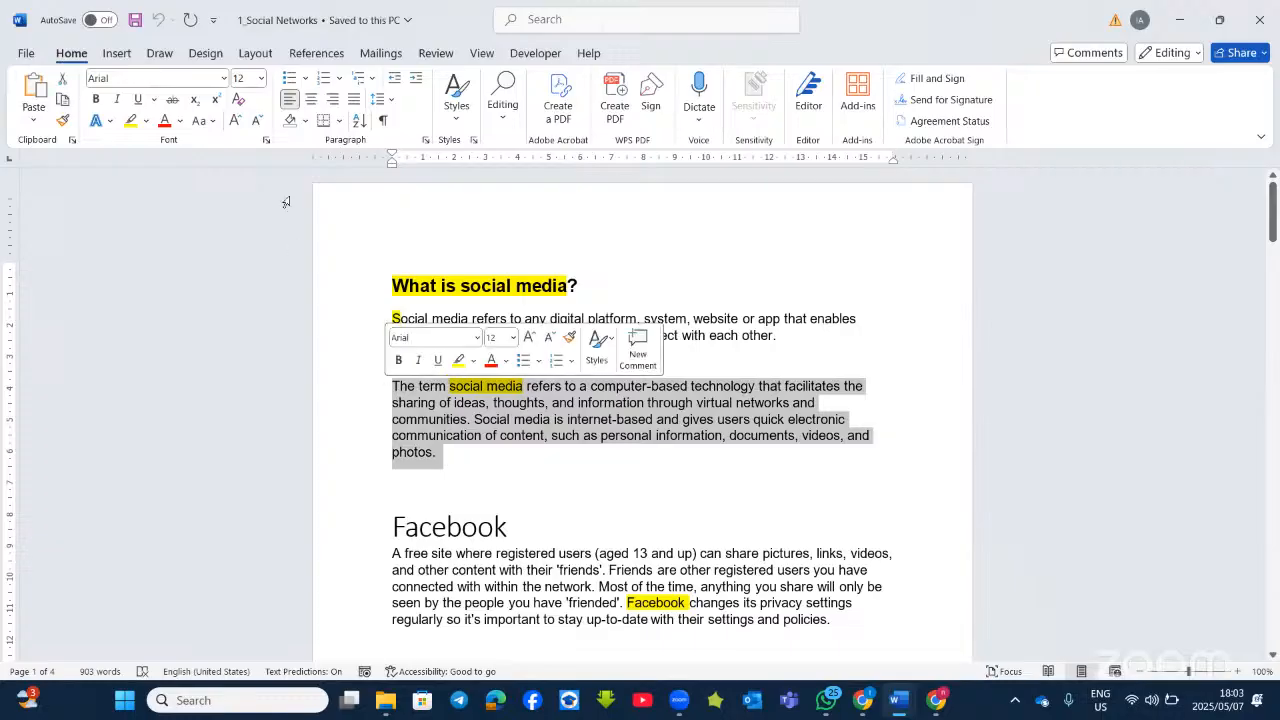
left_click(235, 120)
double_click(235, 120)
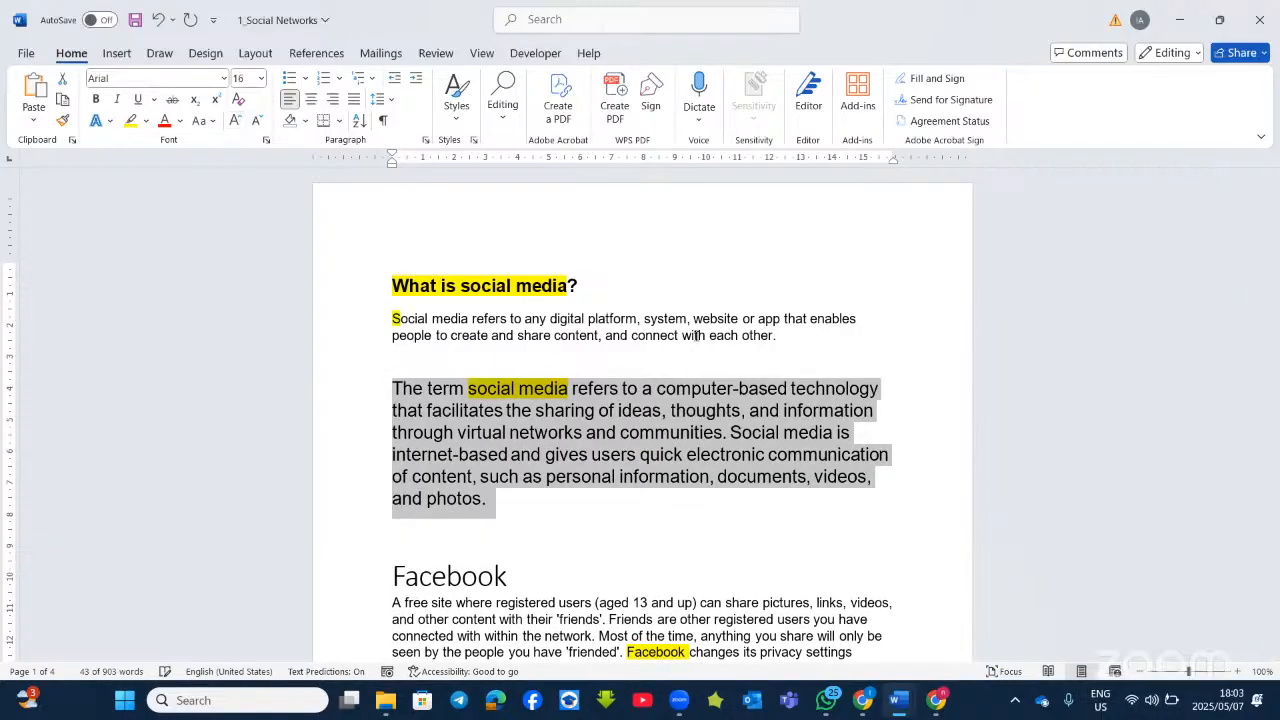
left_click(809, 497)
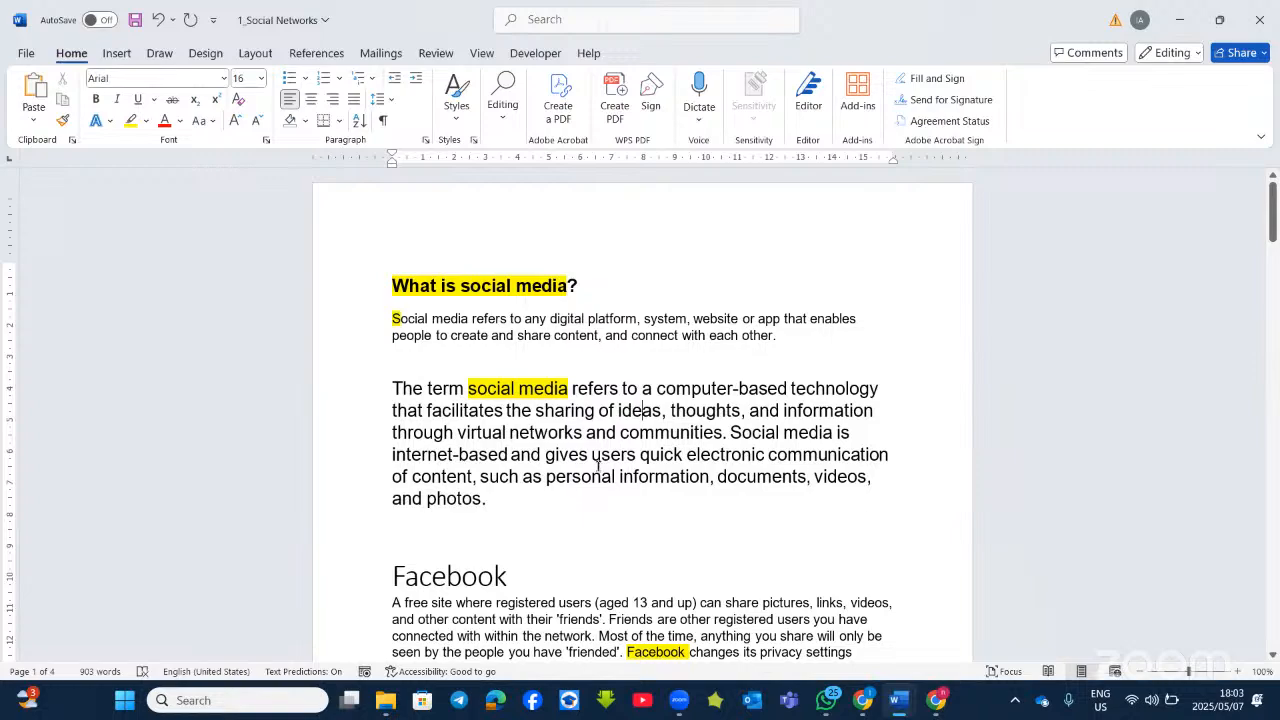
Copy the formatting of the "The term social media" paragraph onto the "Social media refers to any digital platform" paragraph with Format Painter.
left_click(721, 433)
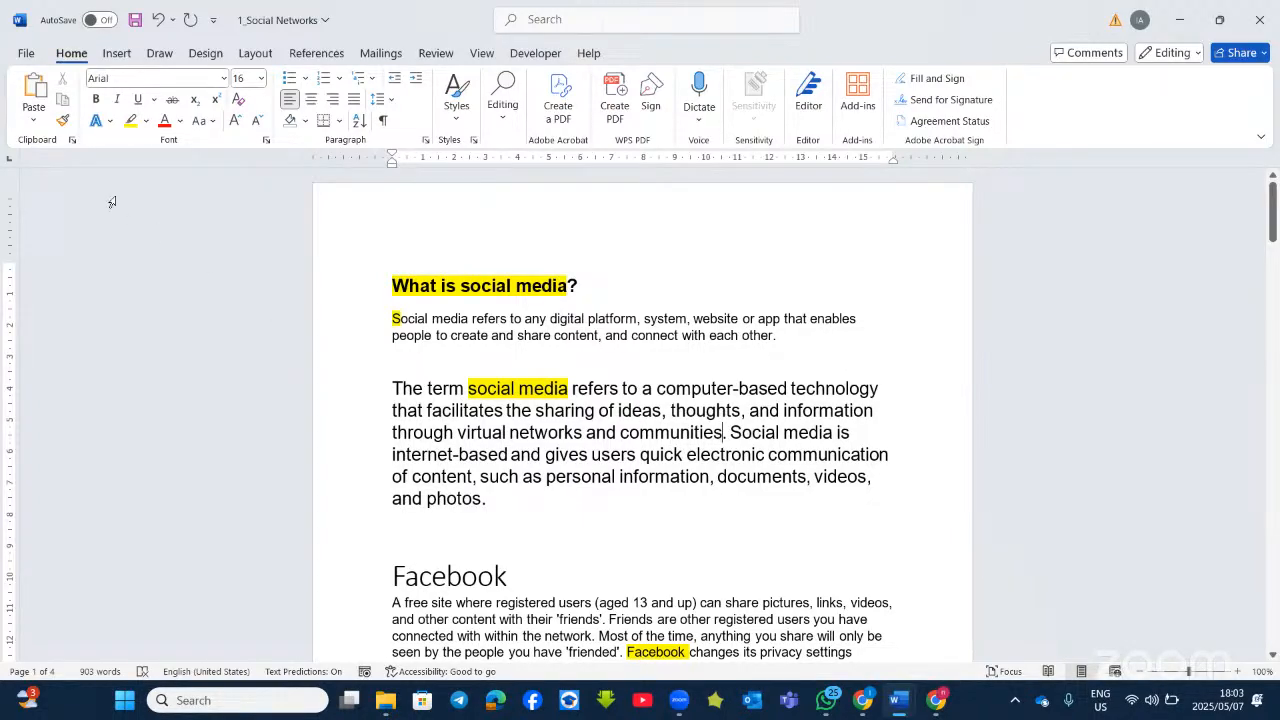
left_click(63, 121)
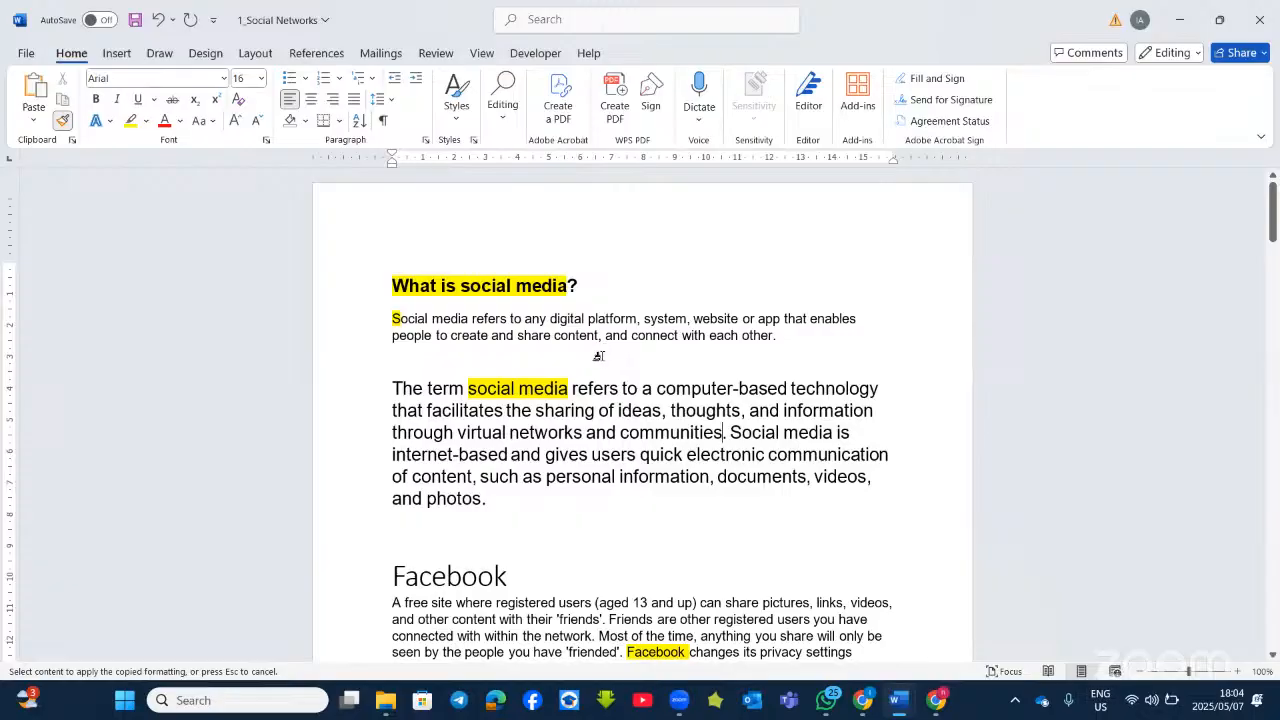
mouse_move(786, 336)
left_mouse_down()
mouse_move(443, 336)
mouse_move(386, 320)
left_mouse_up()
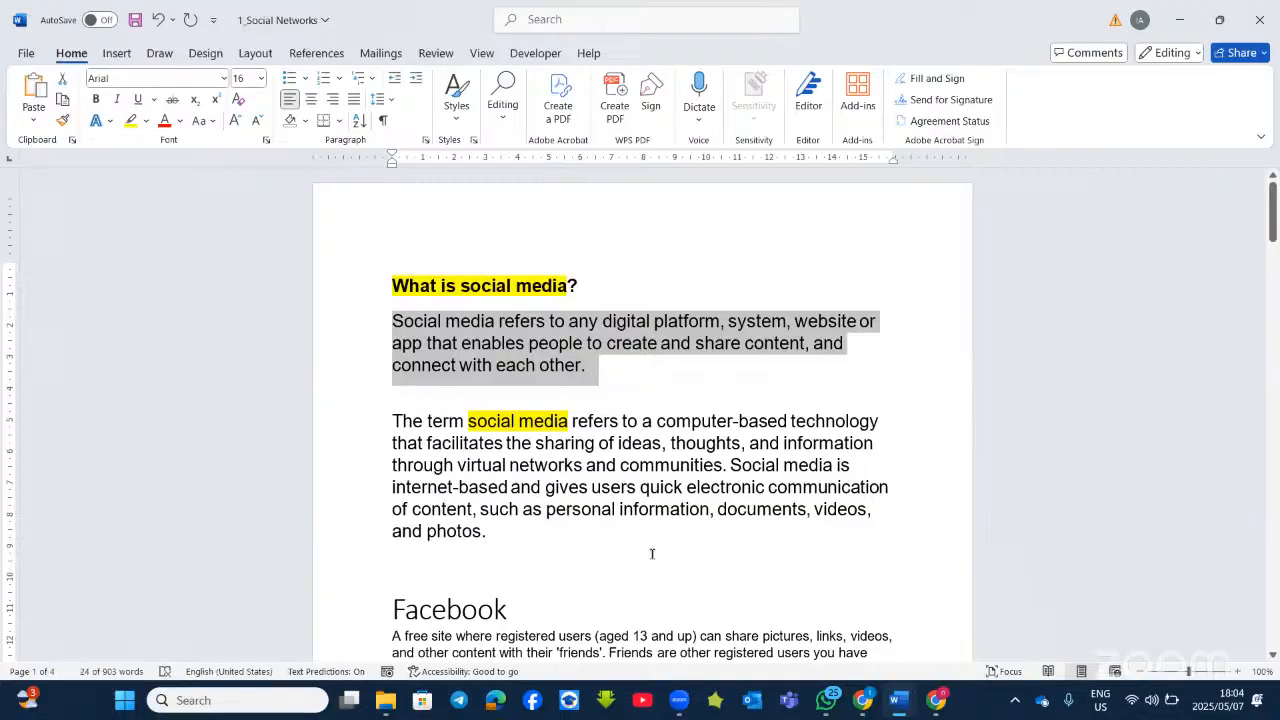
left_click(568, 322)
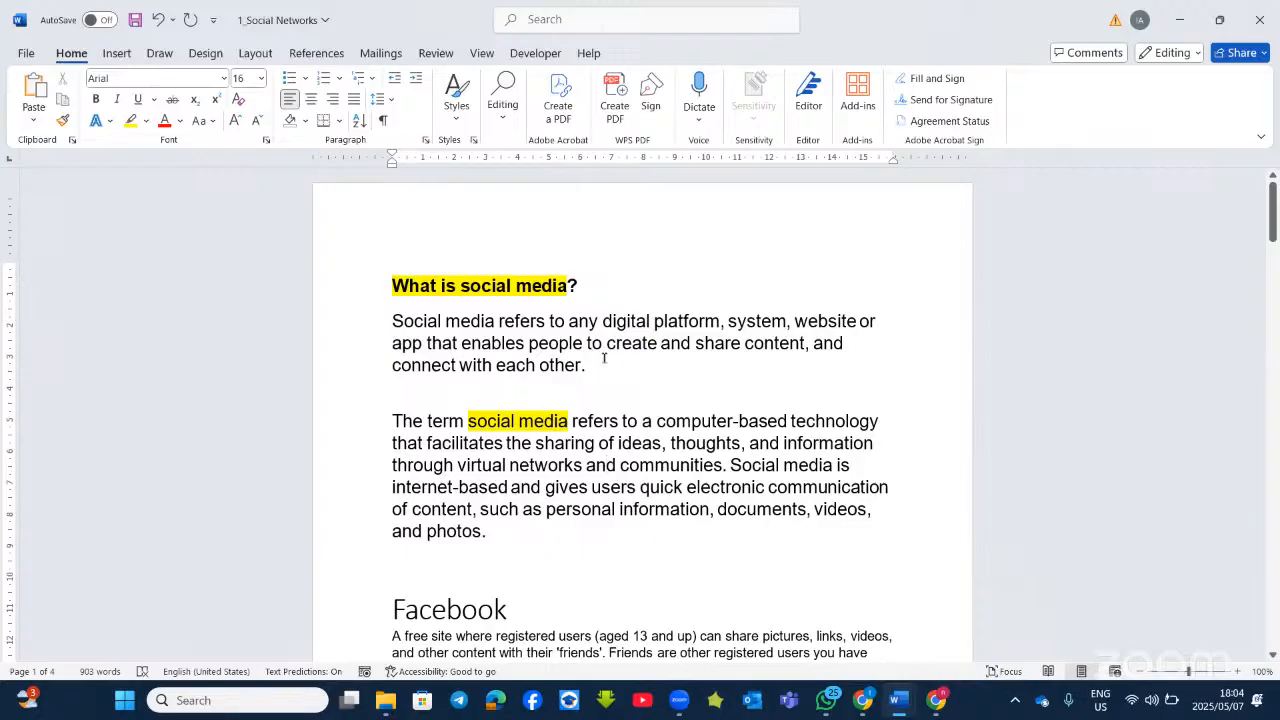
Select the "Social media refers to any digital platform" paragraph and examine its basic and advanced font settings.
left_click_drag(590, 366, 395, 286)
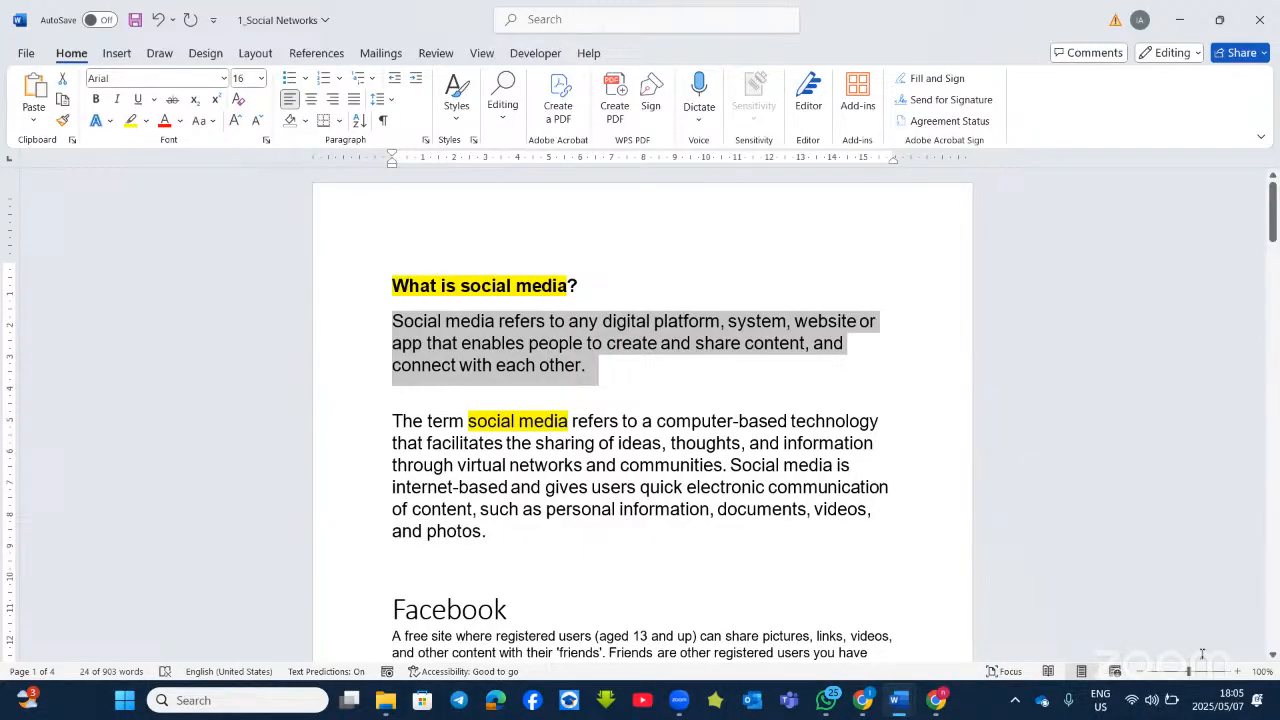
scroll(1202, 654, "up", 9, "ctrl")
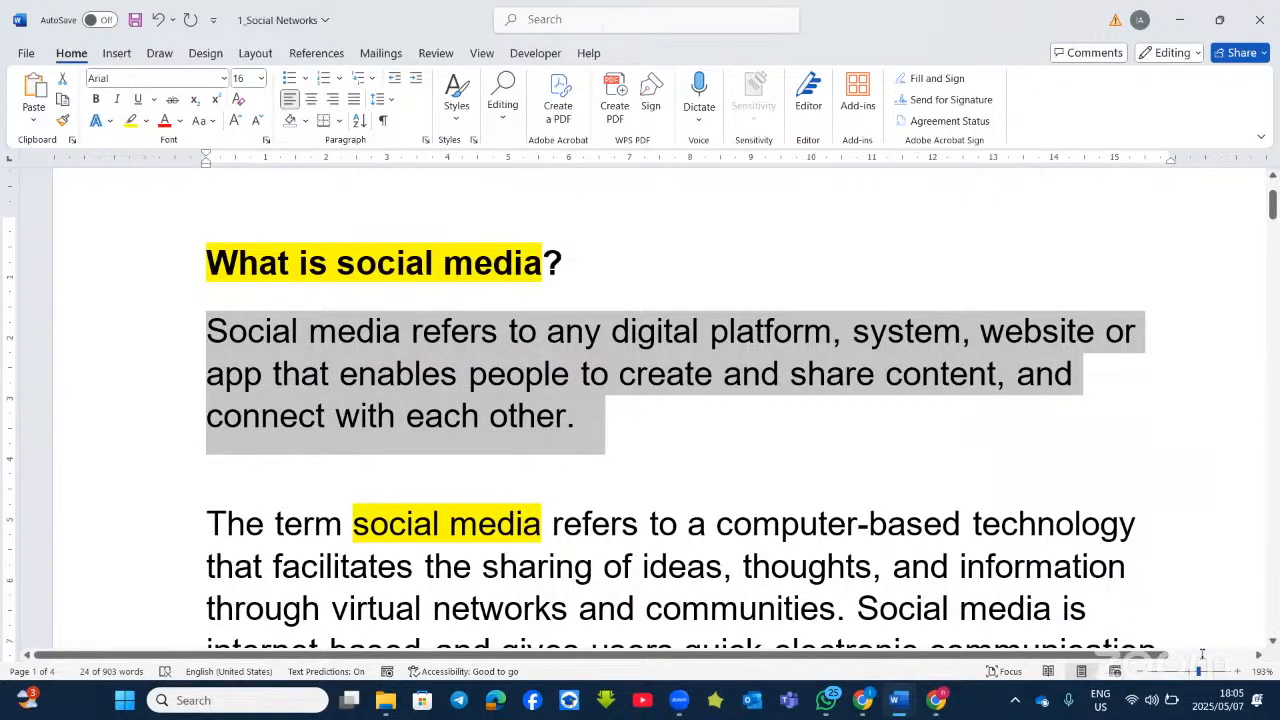
scroll(1202, 654, "up", 10, "ctrl")
scroll(1202, 654, "down", 7, "ctrl")
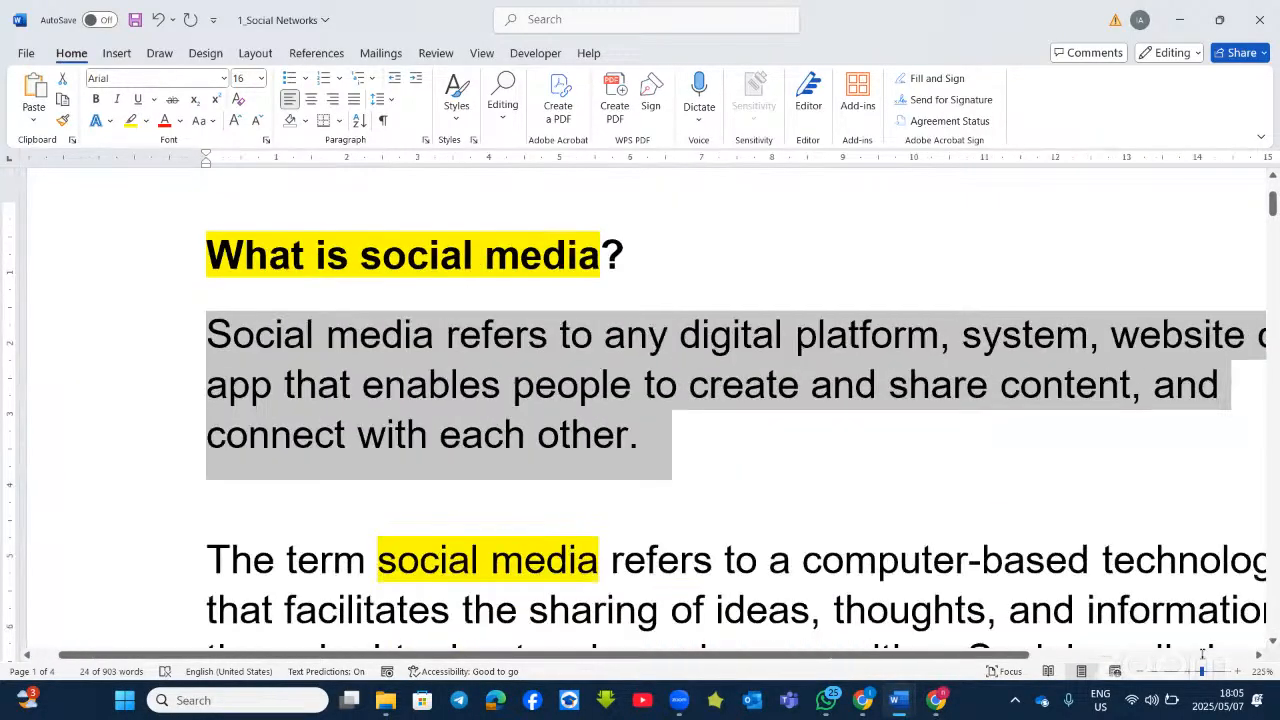
left_click(267, 142)
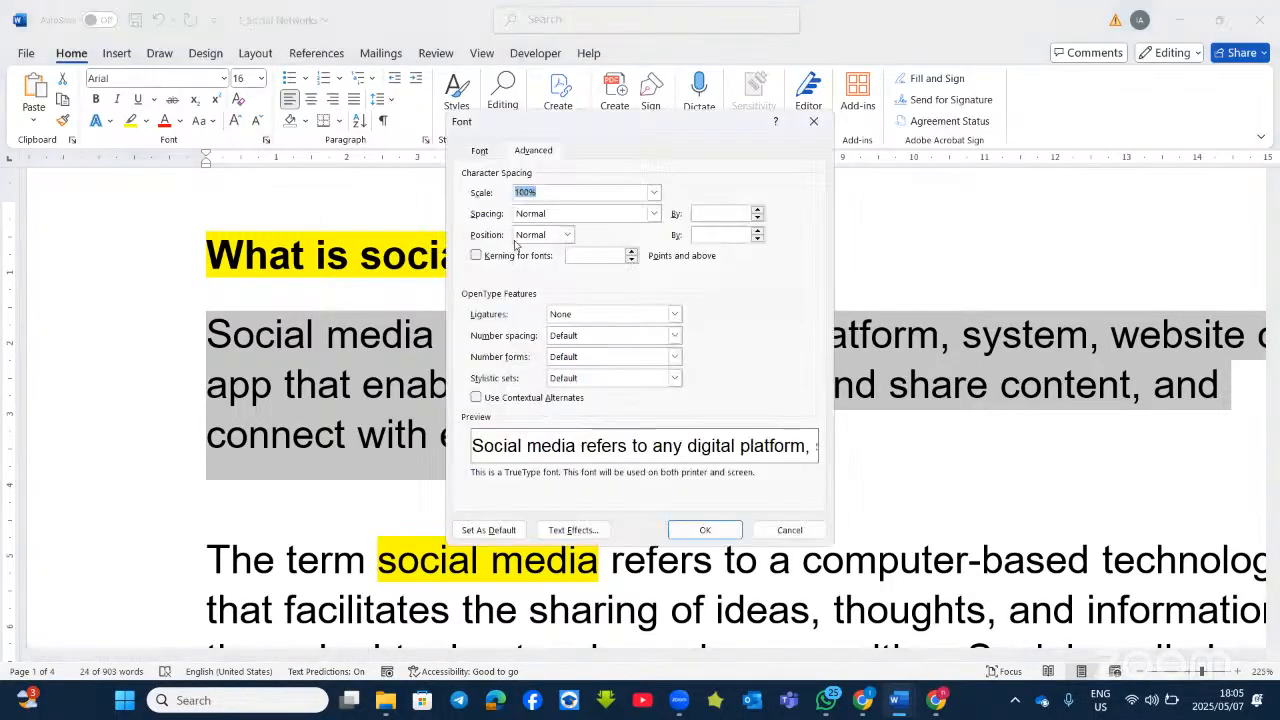
left_click_drag(564, 132, 803, 207)
left_click(625, 246)
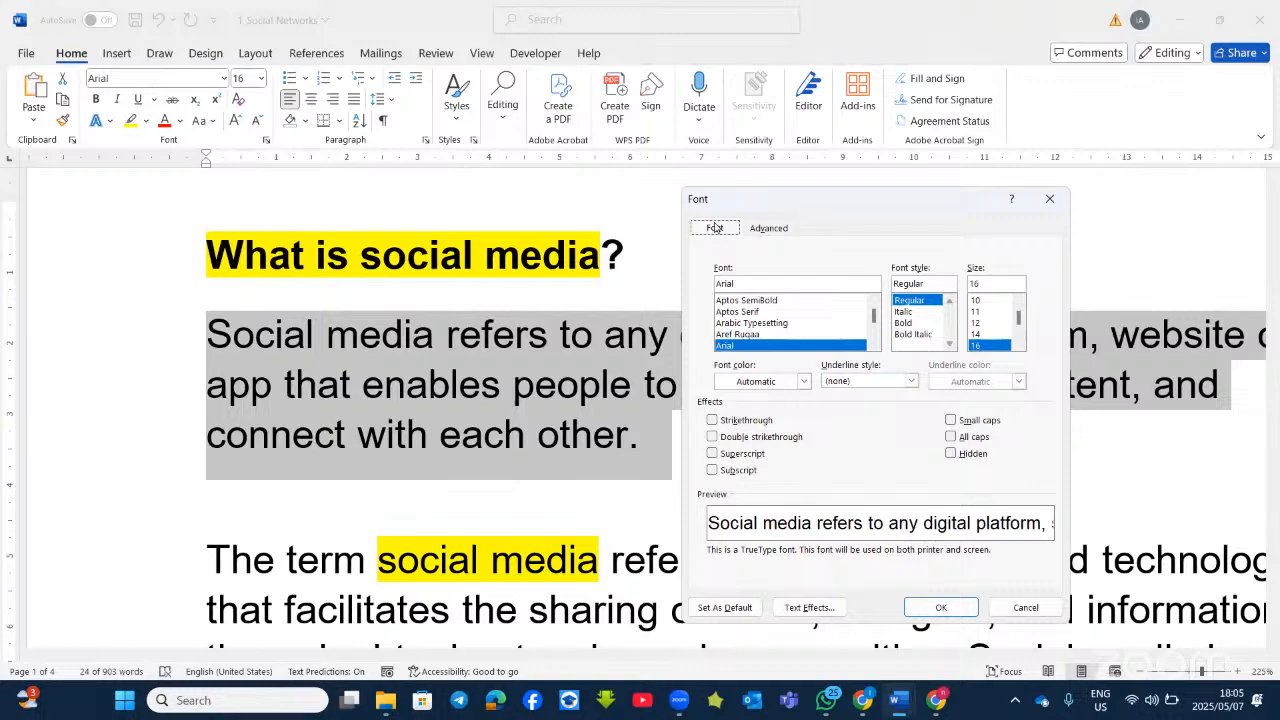
left_click(769, 229)
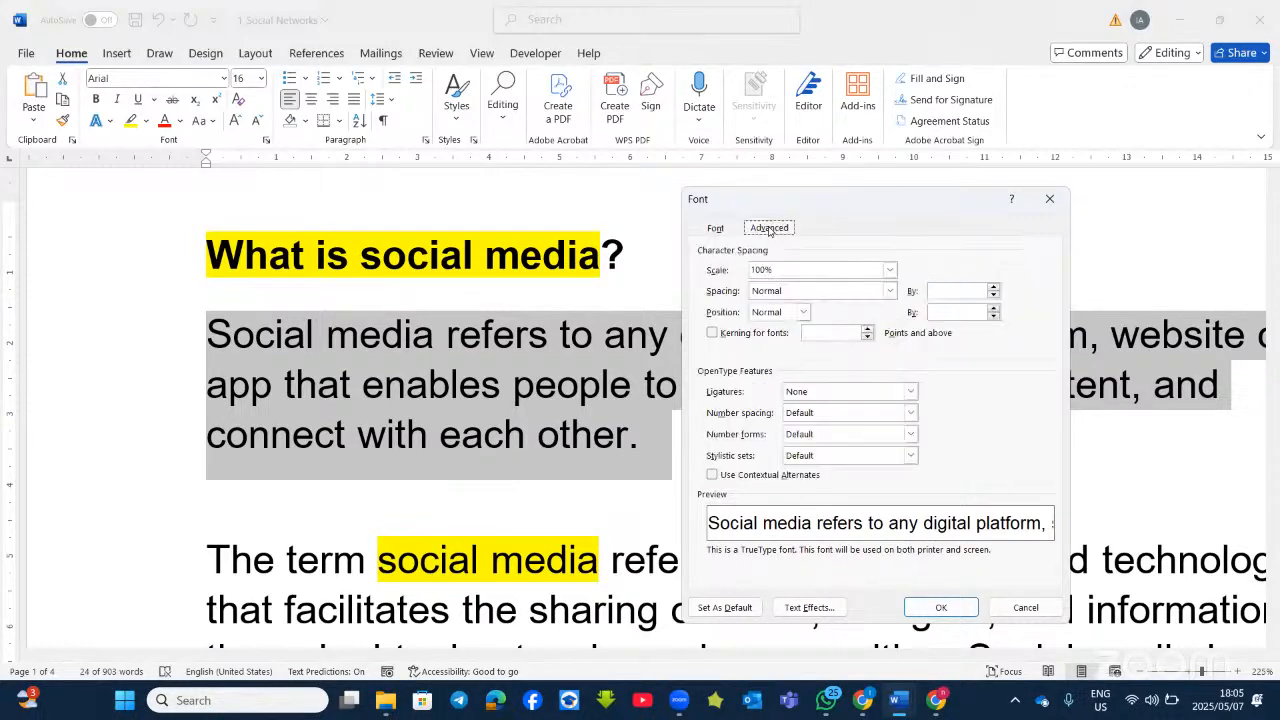
left_click(716, 228)
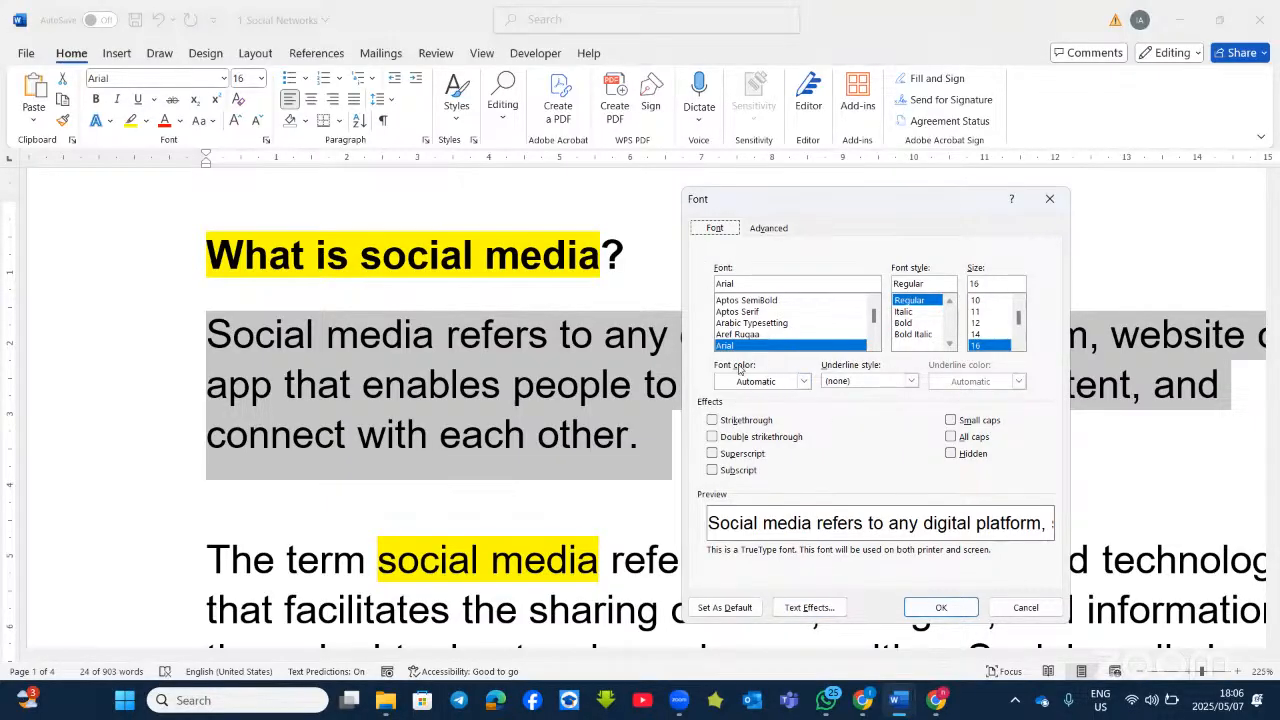
left_click(770, 229)
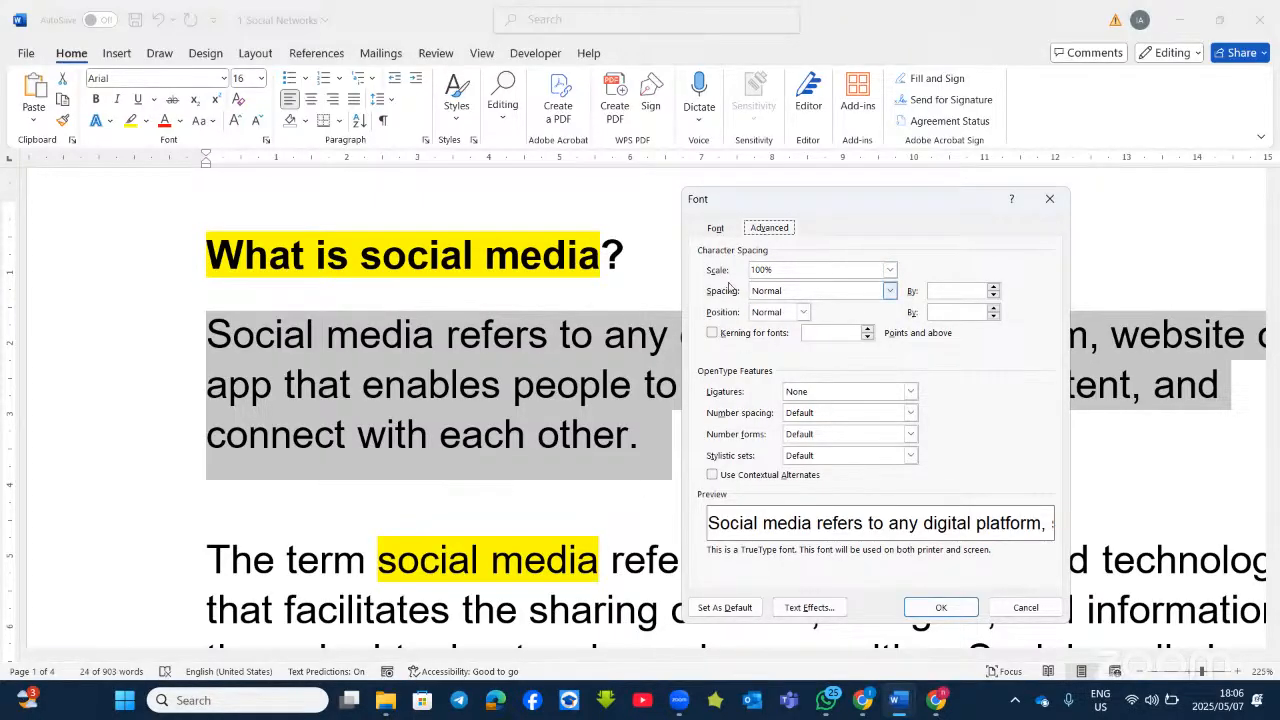
Try Expanded character spacing of 1 pt, review the position and scale options, and discard the font changes.
left_click(888, 291)
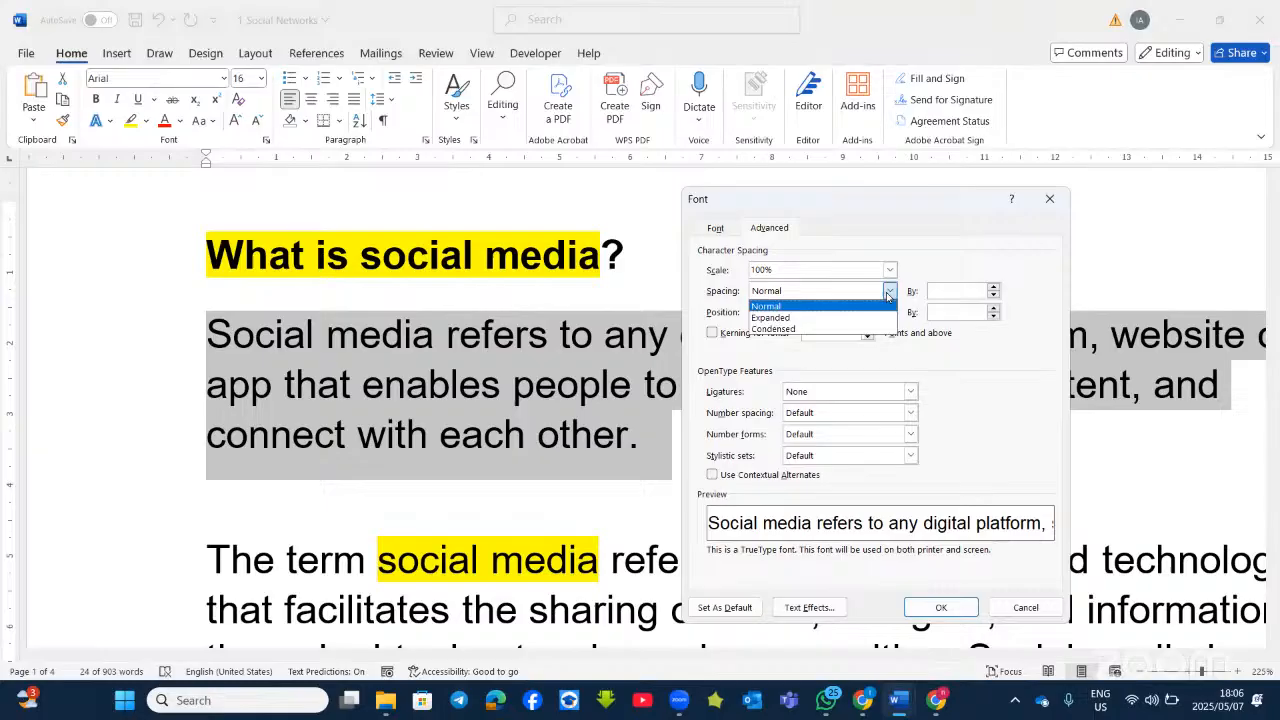
left_click(772, 318)
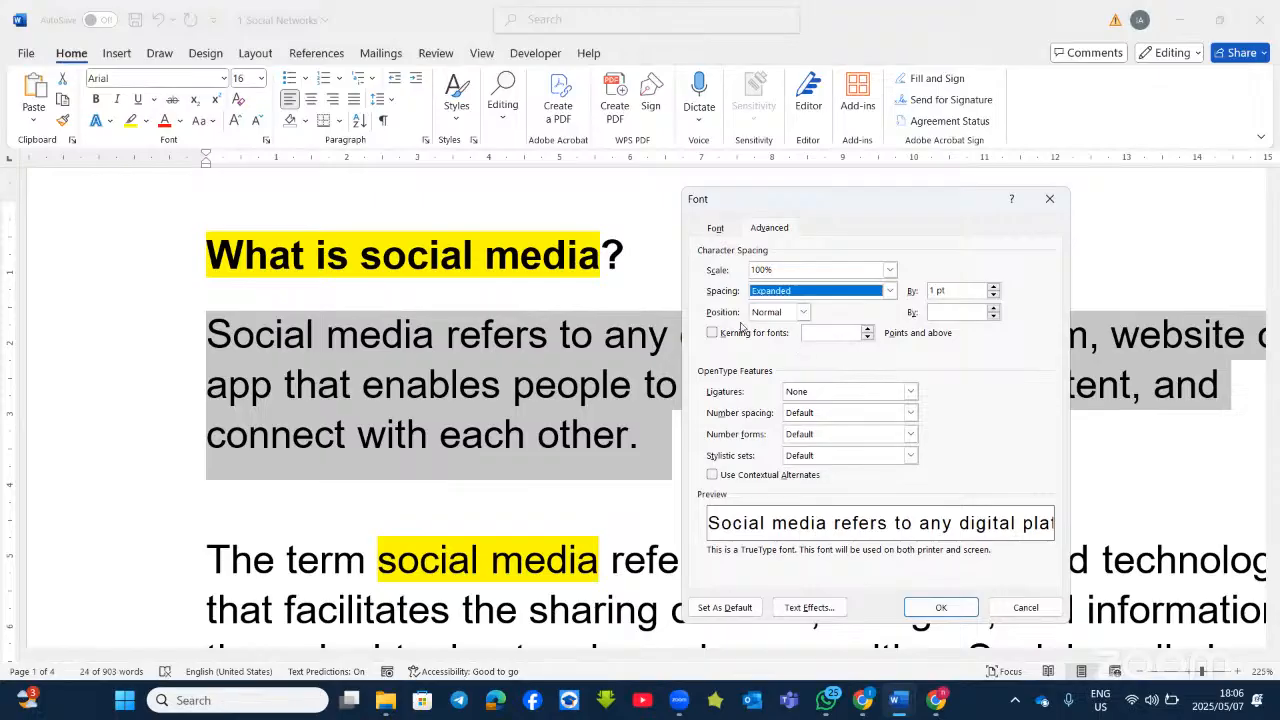
left_click(804, 312)
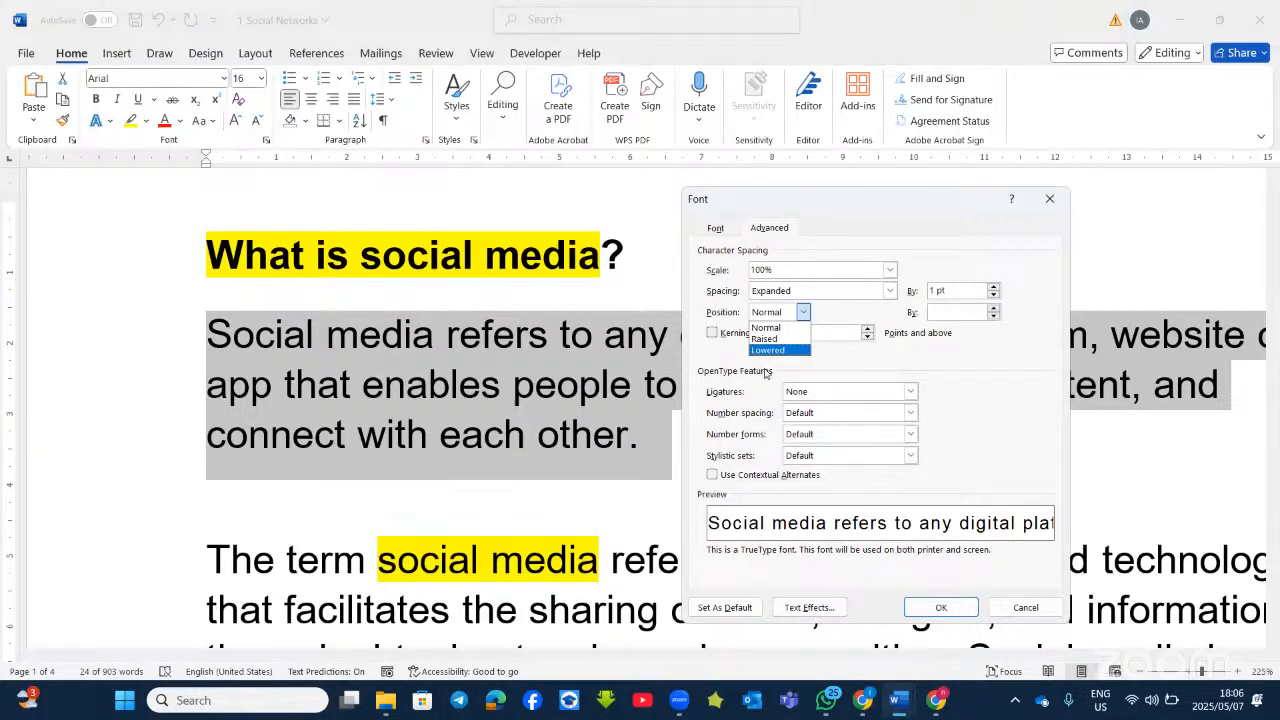
left_click(726, 273)
left_click(889, 270)
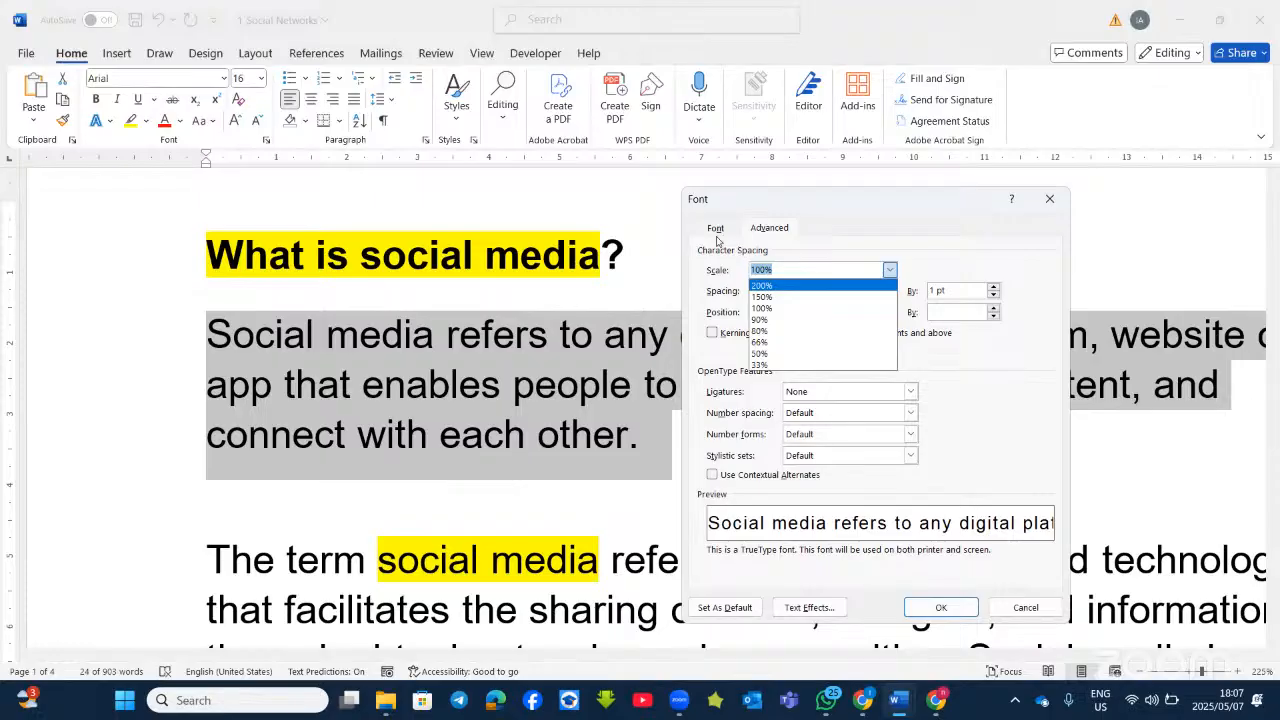
left_click(779, 238)
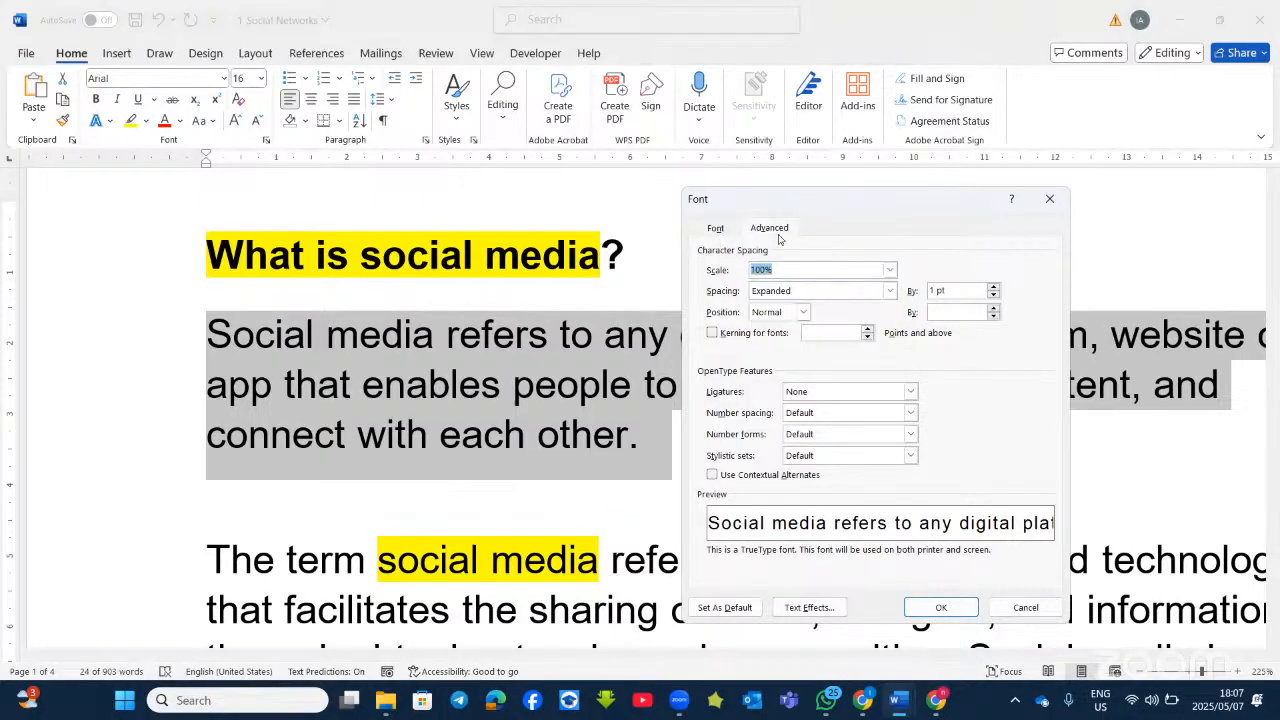
left_click(715, 230)
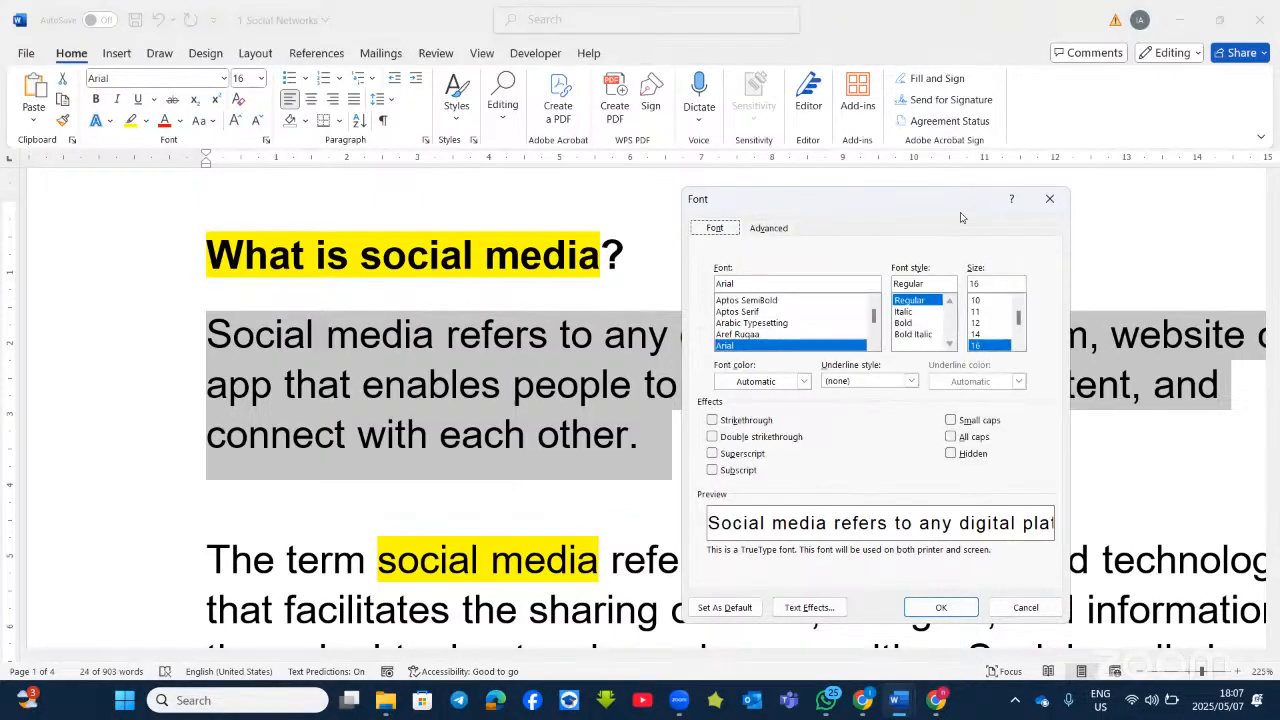
left_click(1050, 201)
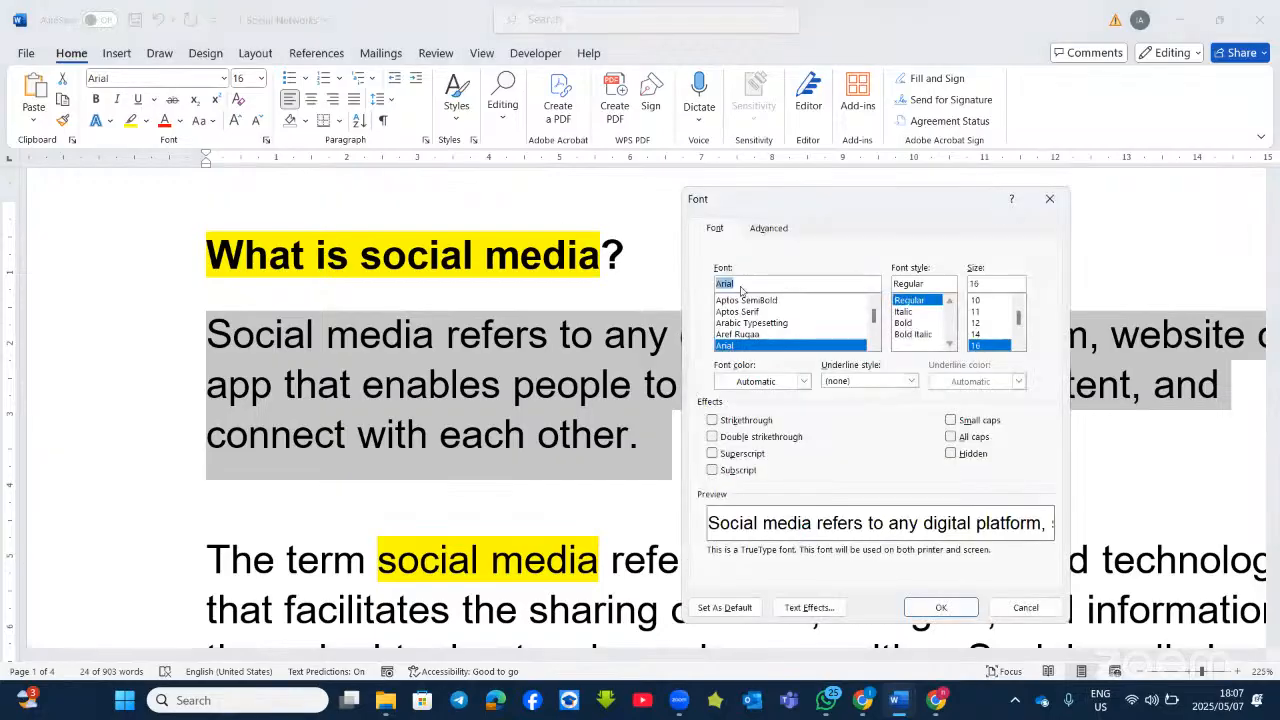
Format the selected paragraph with a double dark blue underline, light green font color and strikethrough.
left_click(911, 383)
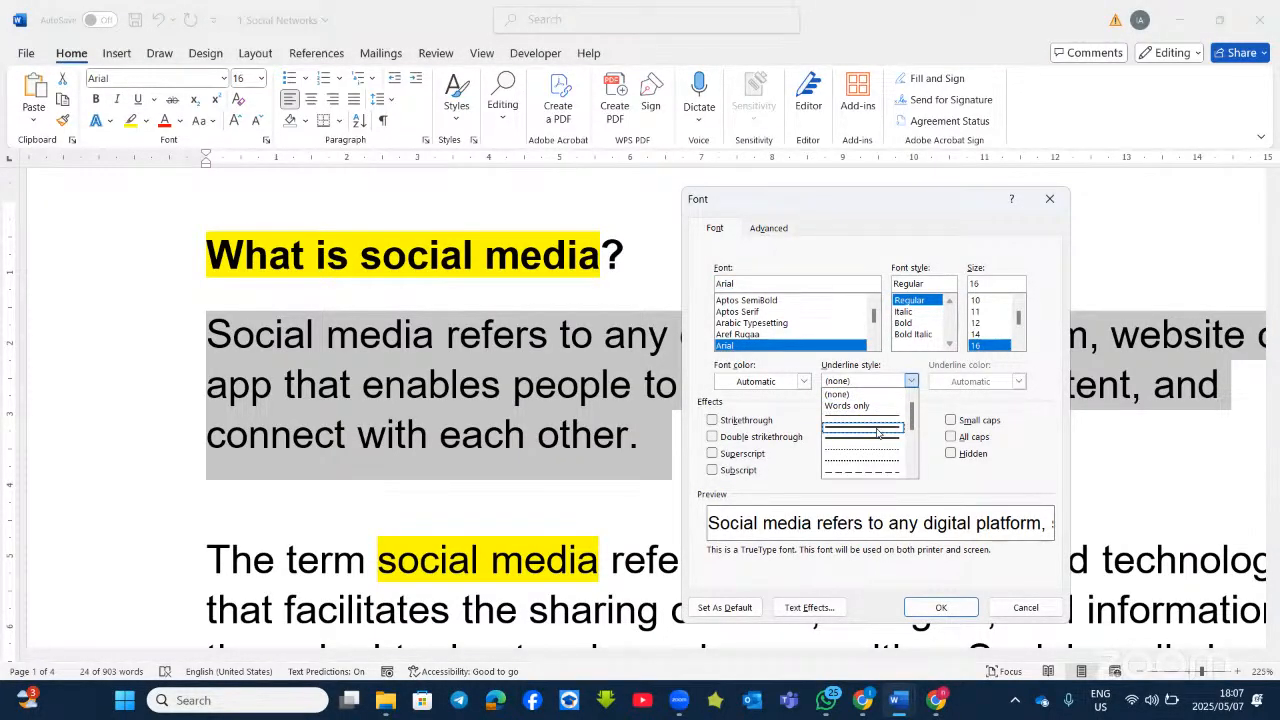
left_click(879, 429)
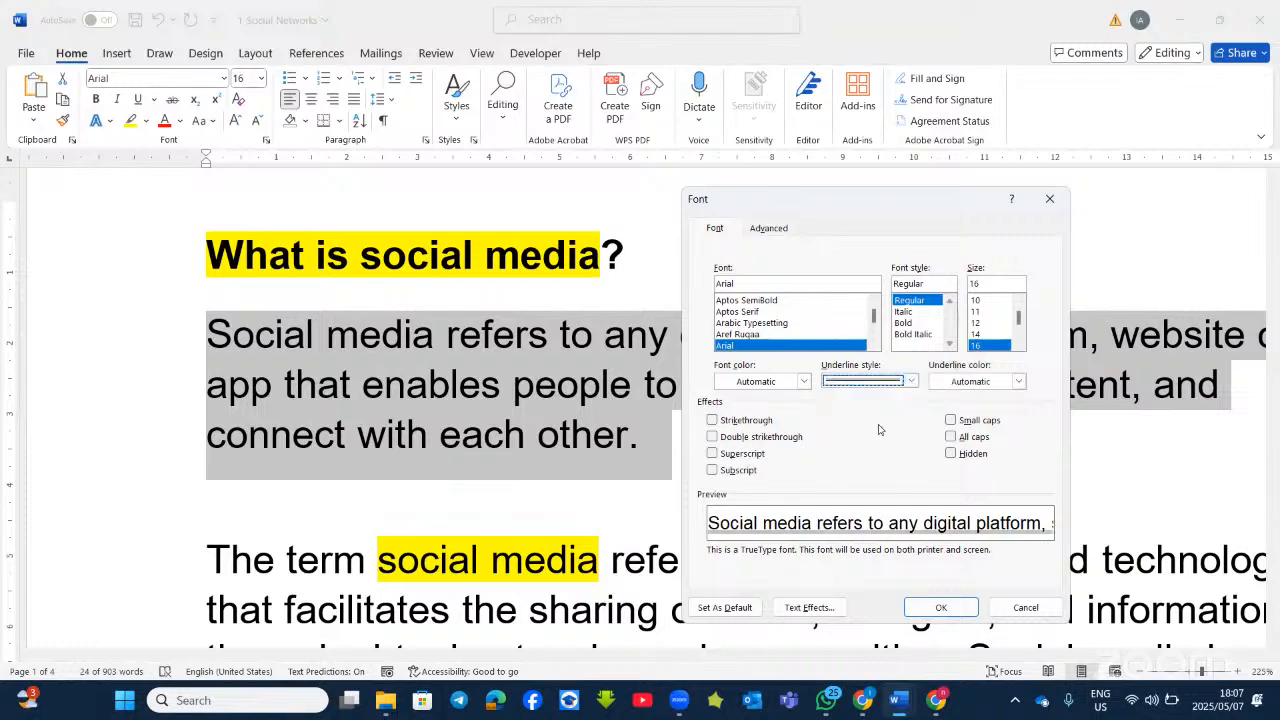
left_click(803, 381)
left_click(817, 622)
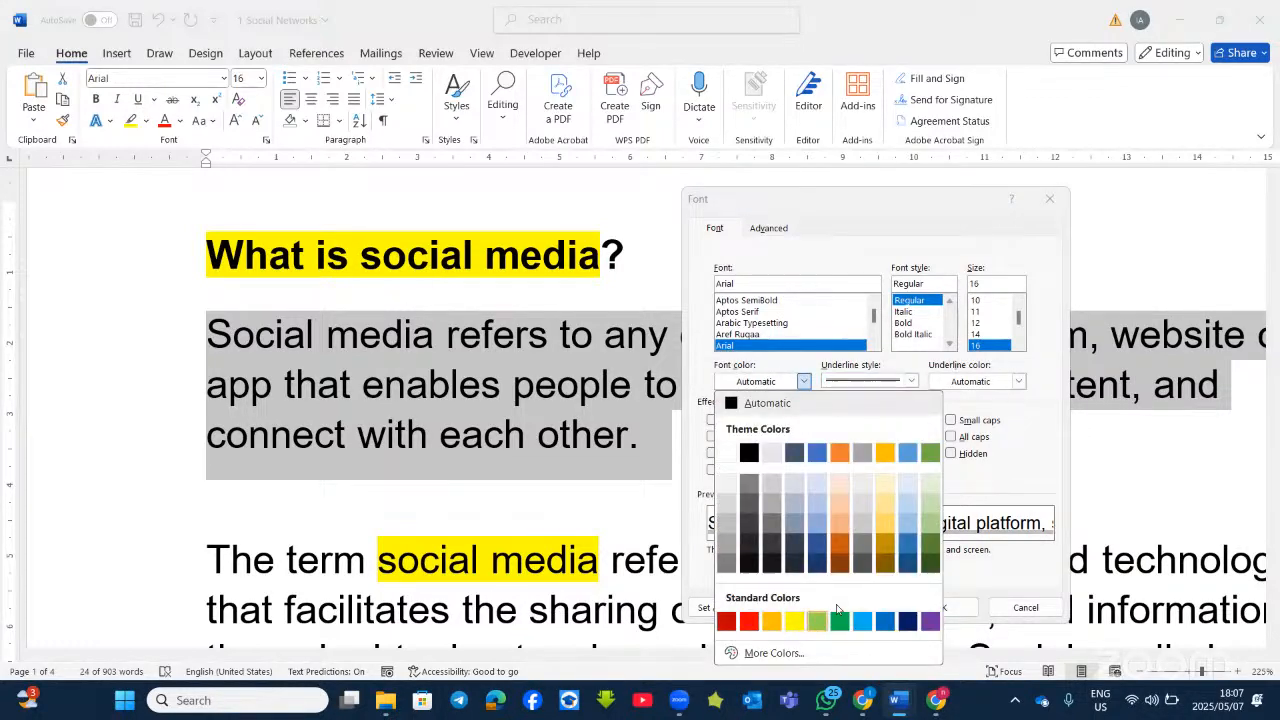
left_click(1018, 381)
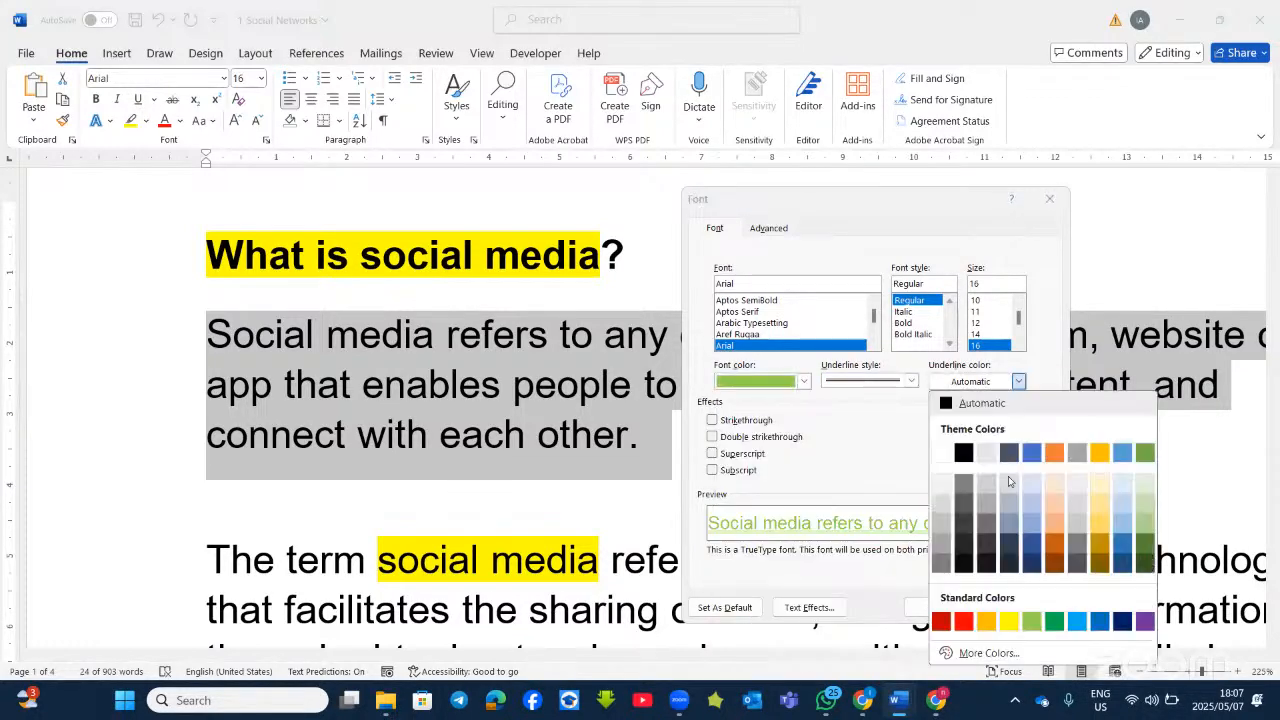
left_click(1028, 545)
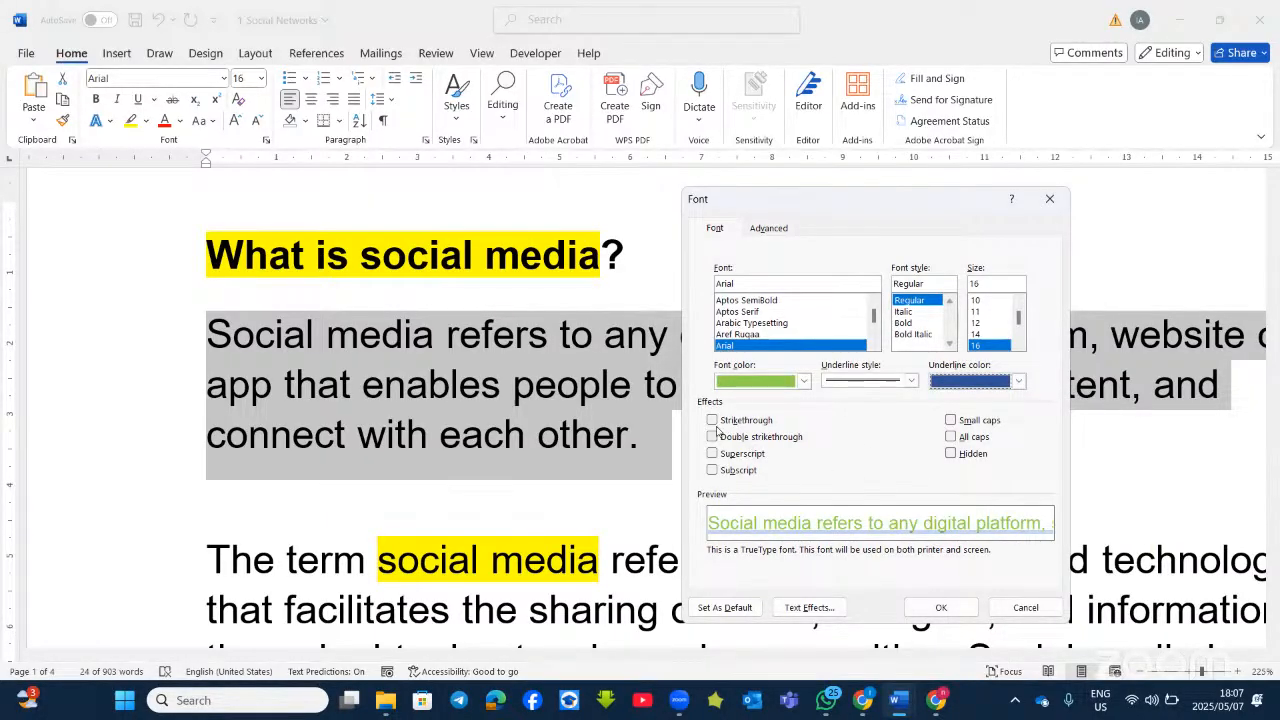
left_click(712, 421)
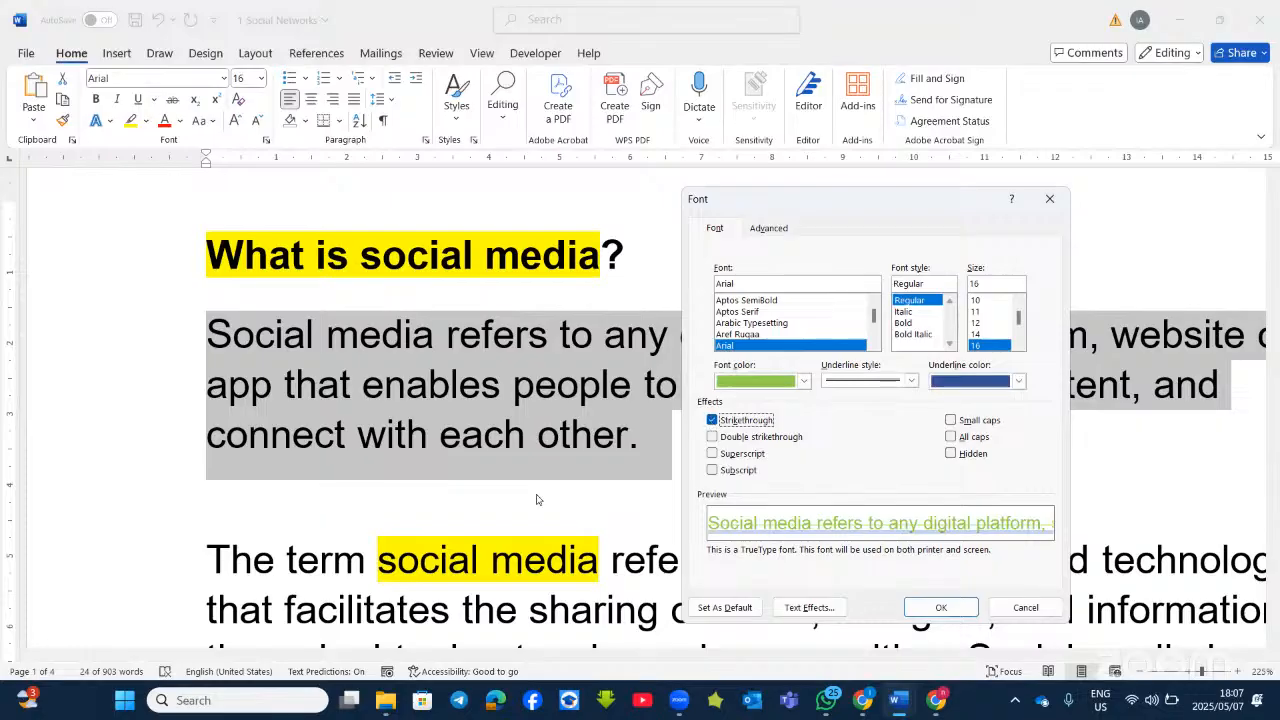
left_click(938, 608)
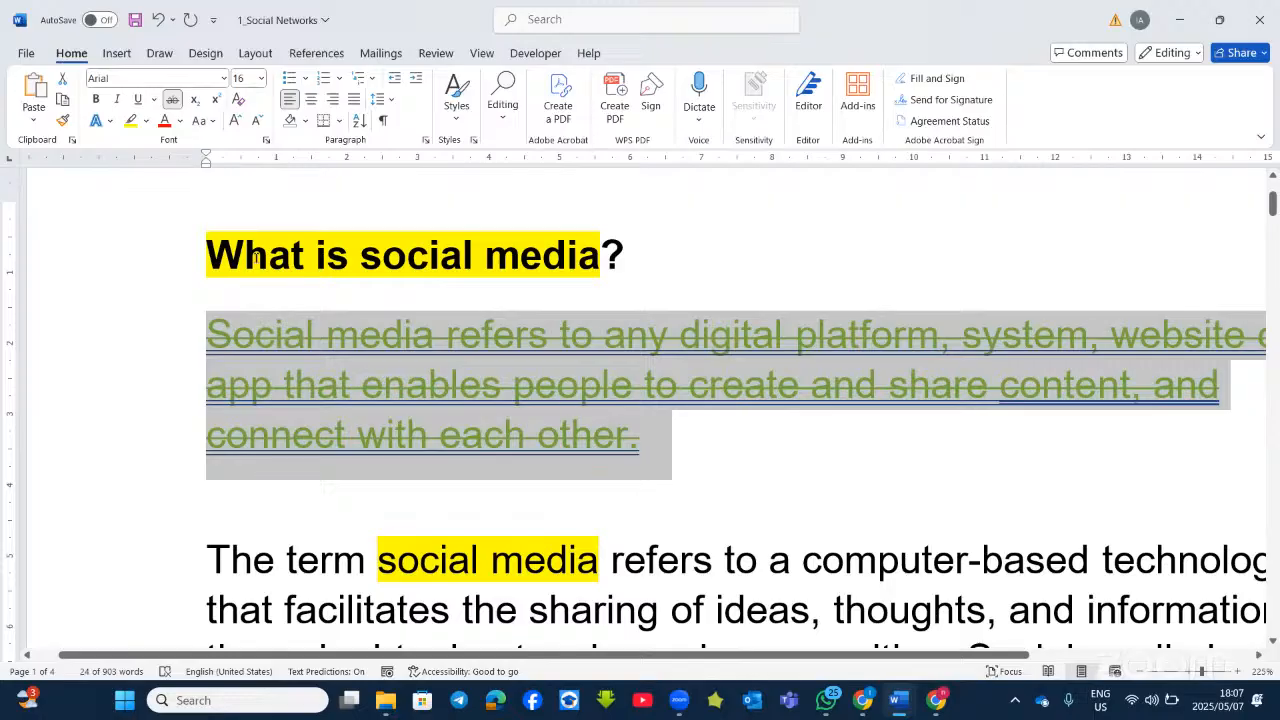
Replace the strikethrough on the selected "Social media refers to any digital platform" paragraph with double strikethrough.
left_click(266, 141)
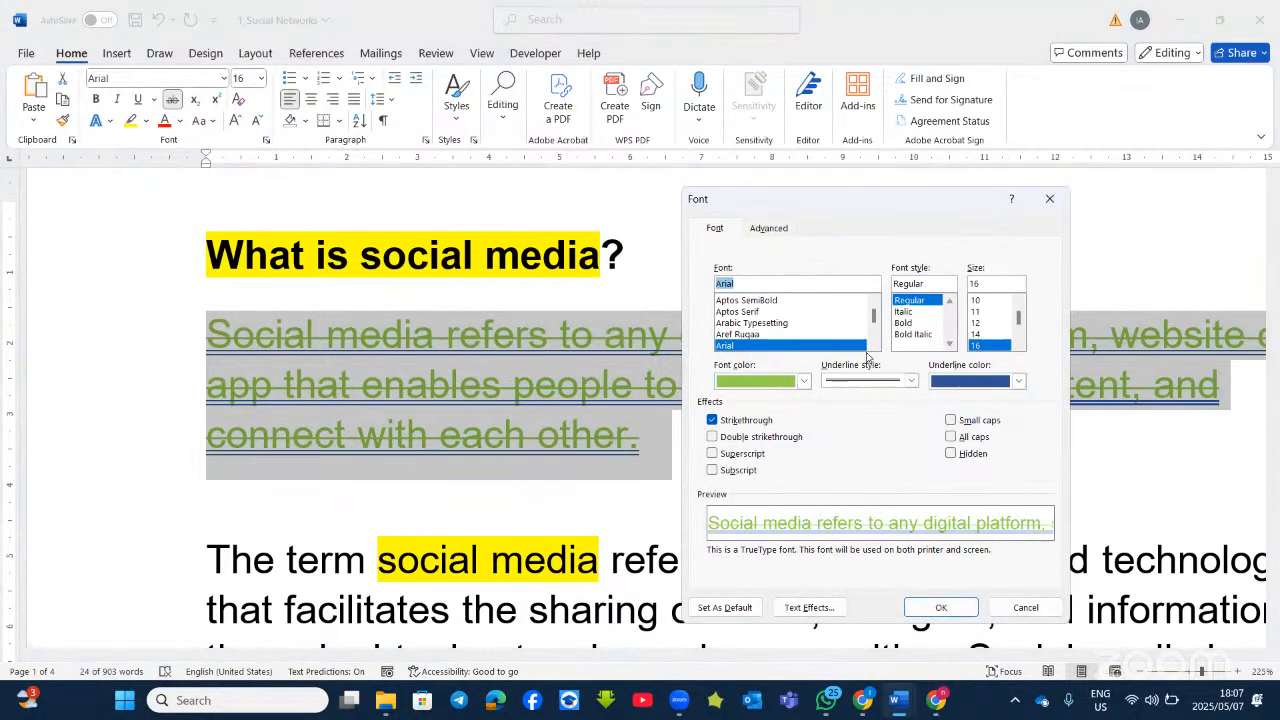
left_click(712, 437)
left_click(712, 420)
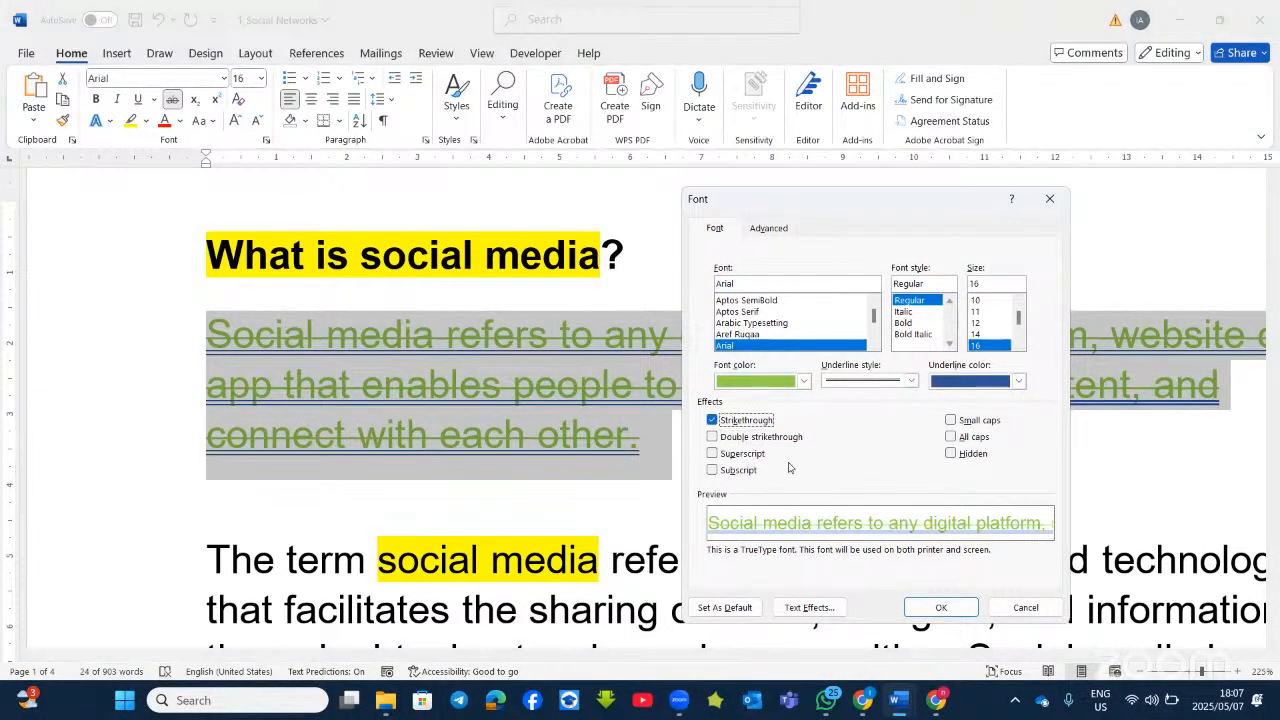
left_click(713, 438)
left_click(713, 421)
left_click(720, 440)
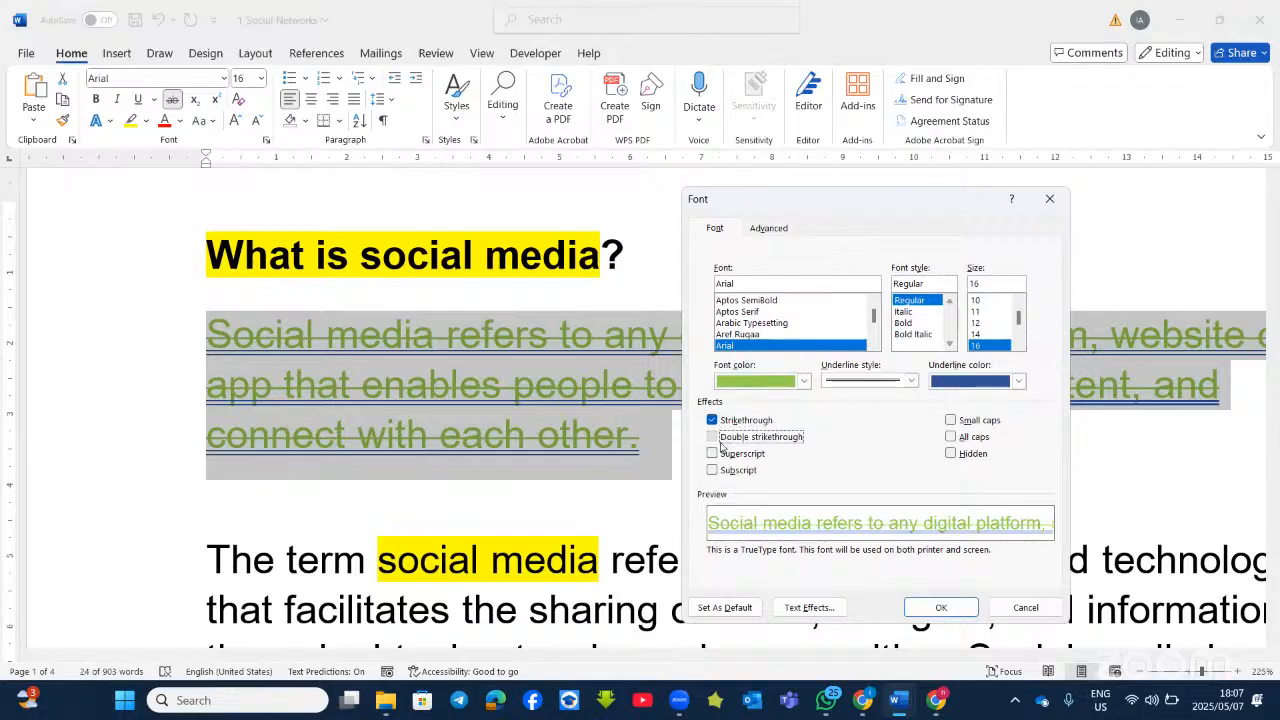
left_click(941, 607)
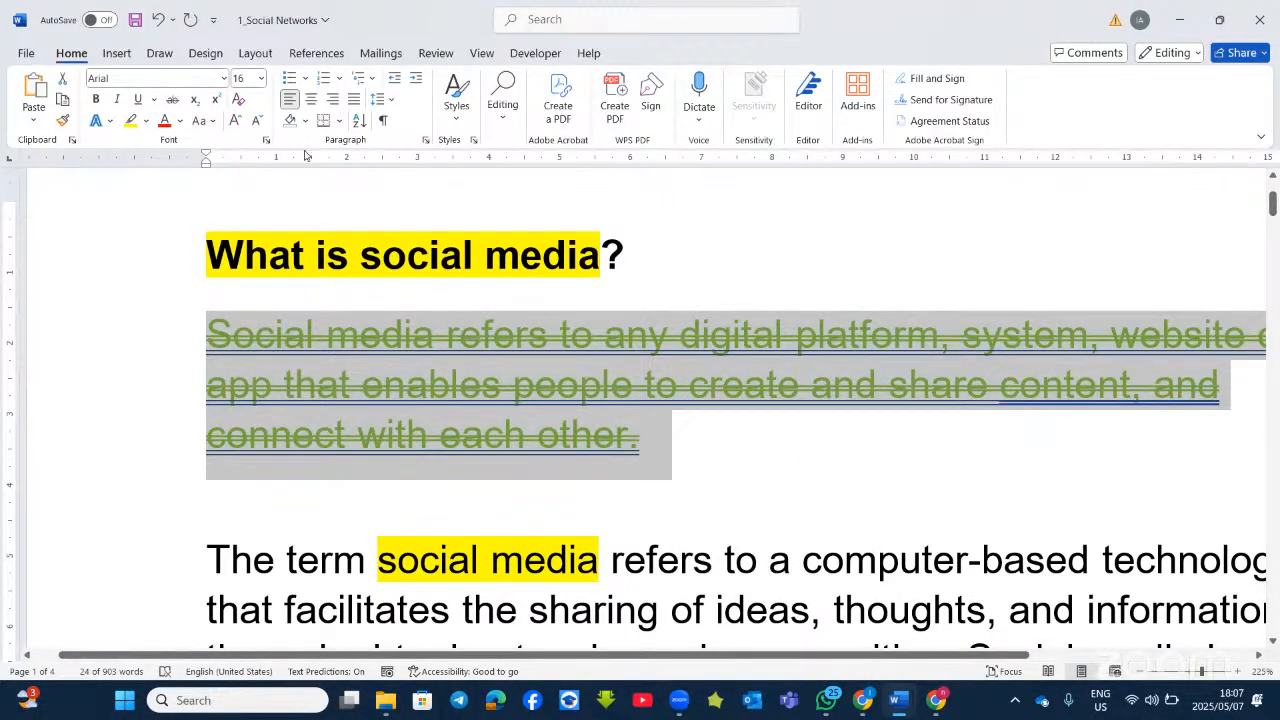
Apply the Small caps effect to the selected paragraph, and then replace it with All caps.
left_click(267, 142)
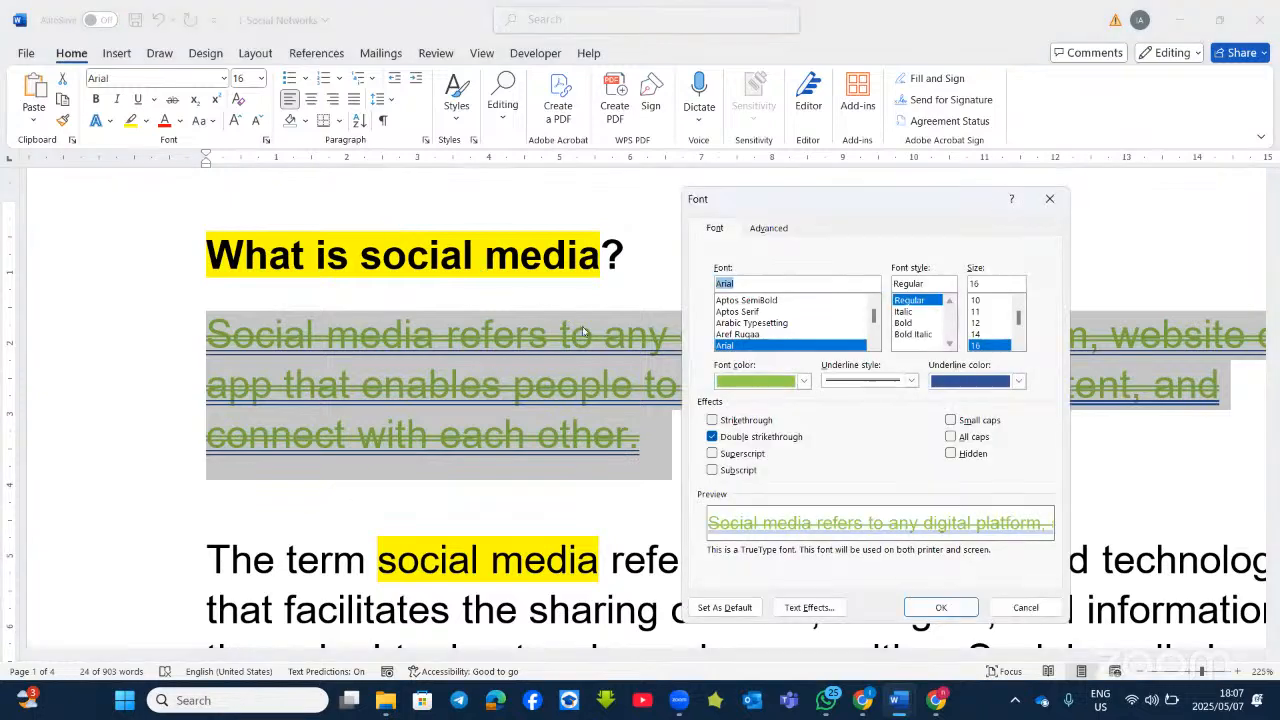
left_click(952, 420)
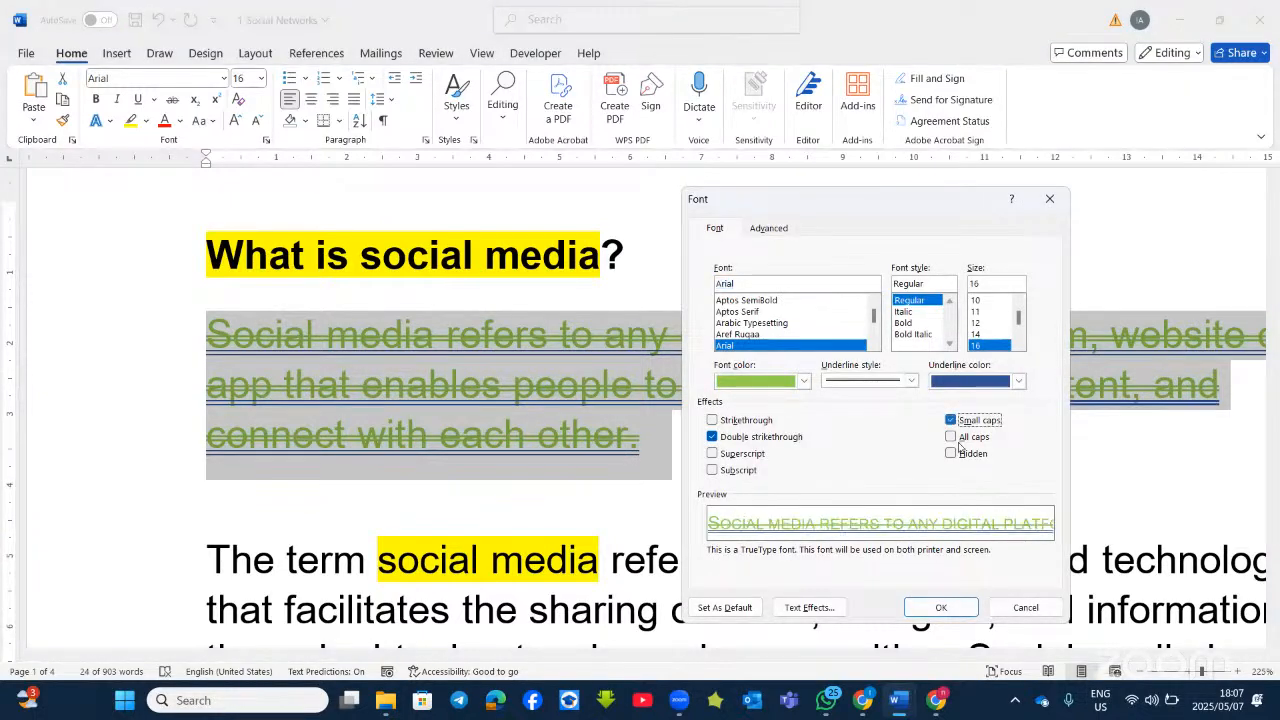
left_click(931, 608)
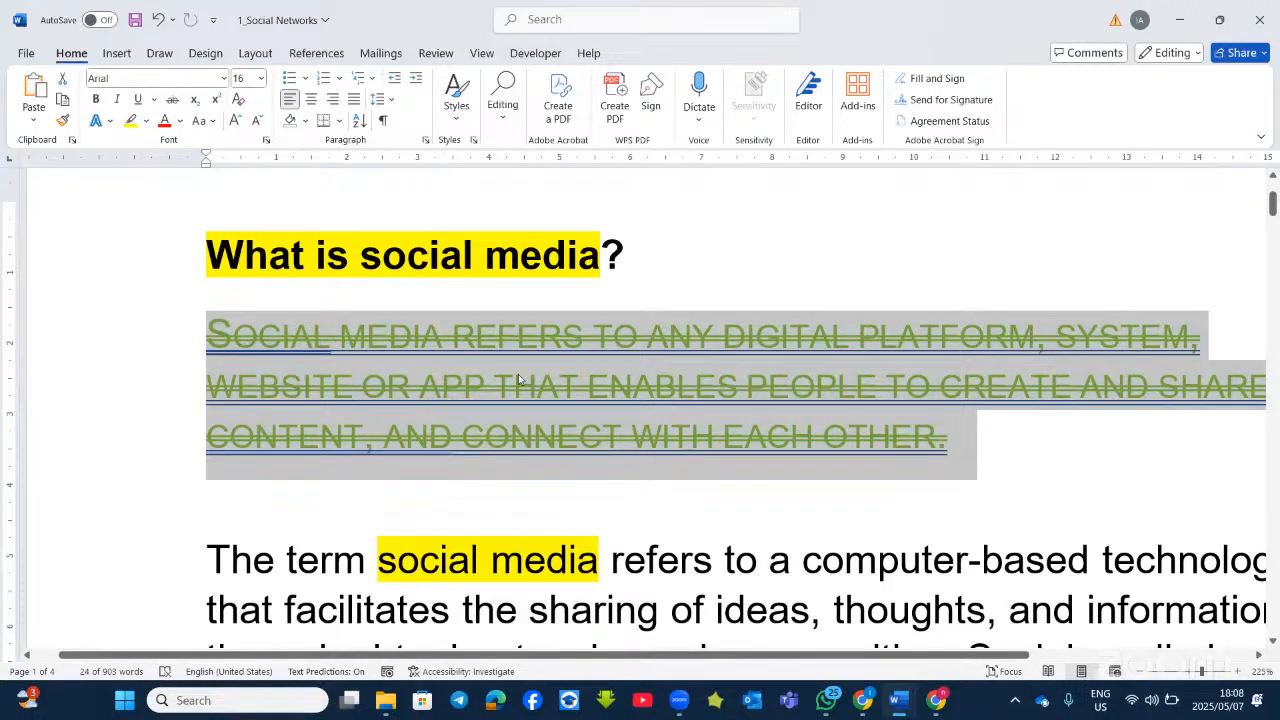
left_click(266, 140)
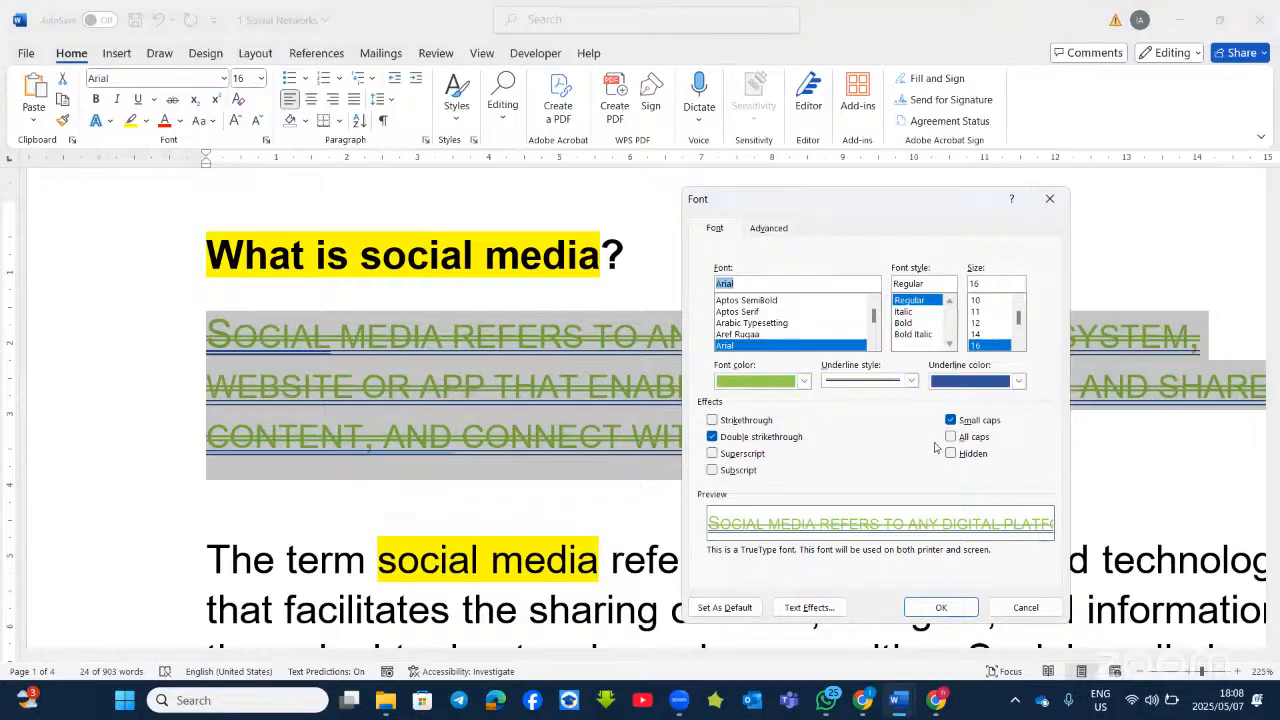
left_click(951, 437)
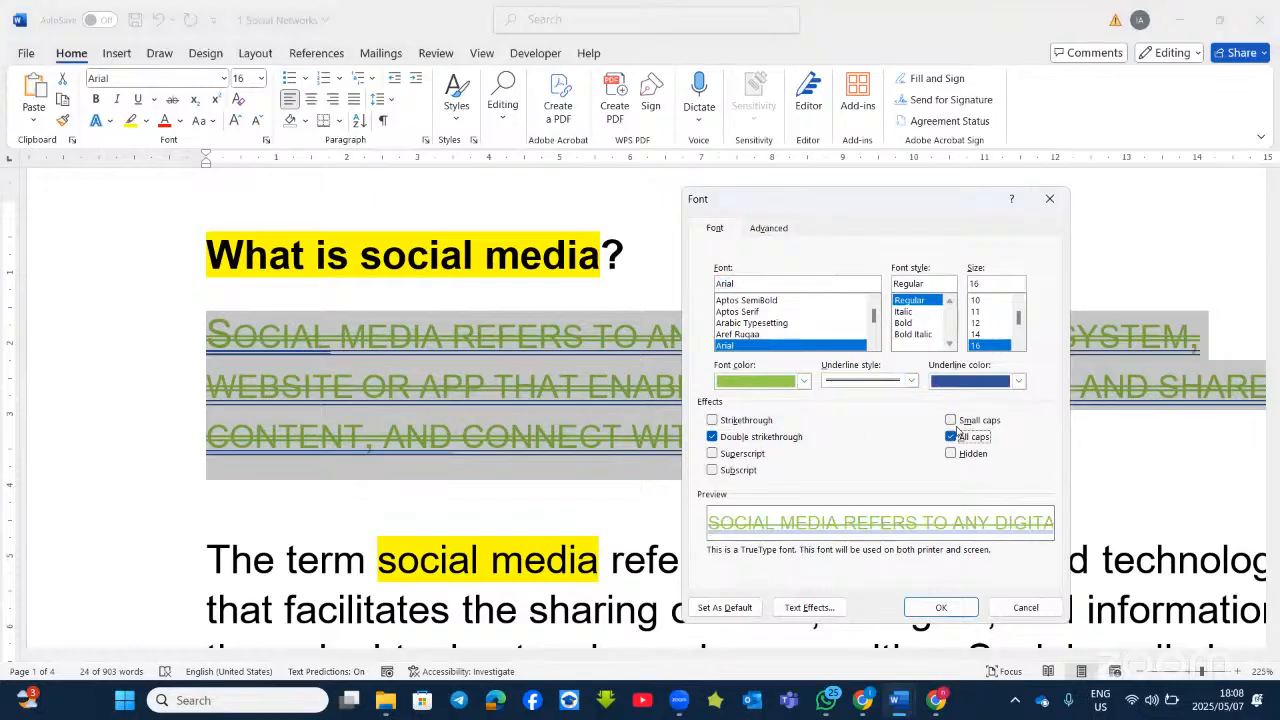
left_click(940, 607)
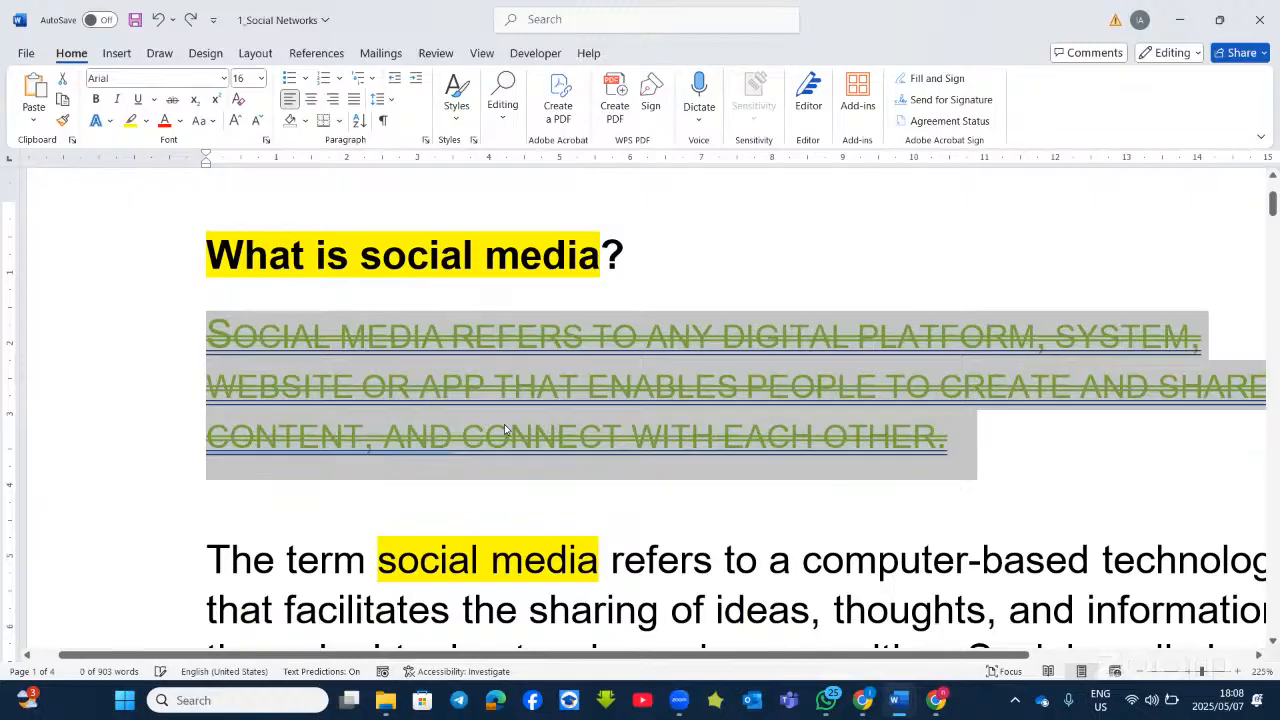
Undo all the formatting changes made to the "Social media refers to any digital platform" paragraph, including the formatting copied with Format Painter.
key("ctrl+shift+k")
key("ctrl+z")
key("ctrl+z")
key("ctrl+z")
key("ctrl+z")
key("ctrl+z")
key("ctrl+z")
key("ctrl+z")
key("ctrl+z")
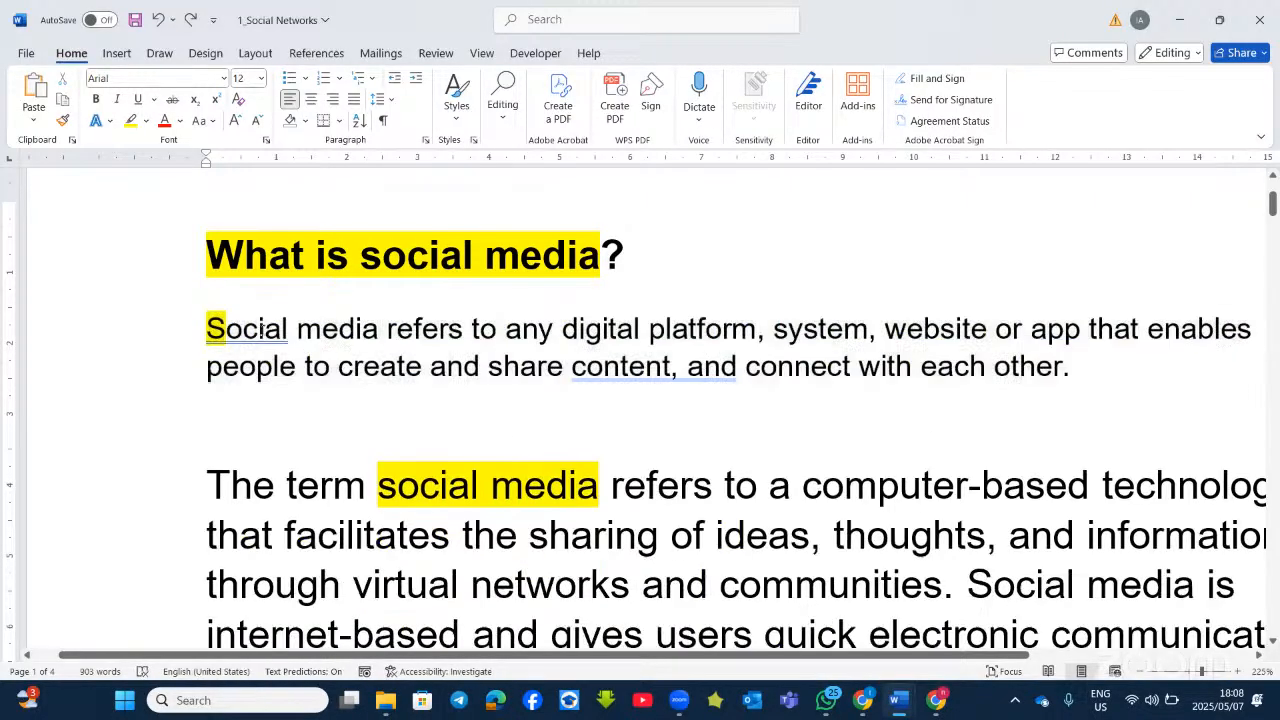
Select the whole "Social media refers to any digital platform" paragraph and apply the Hidden font effect to it.
left_click_drag(670, 375, 1012, 398)
key("ctrl+c")
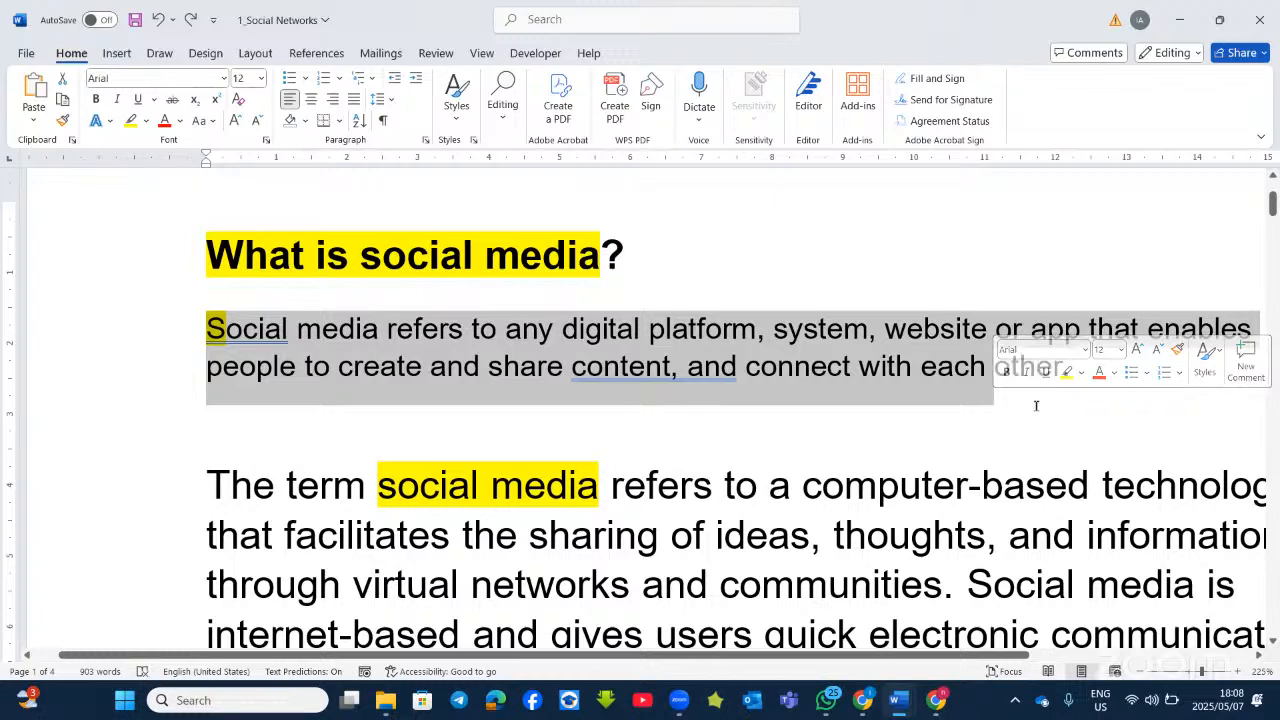
left_click(1000, 420)
left_click_drag(1080, 372, 236, 330)
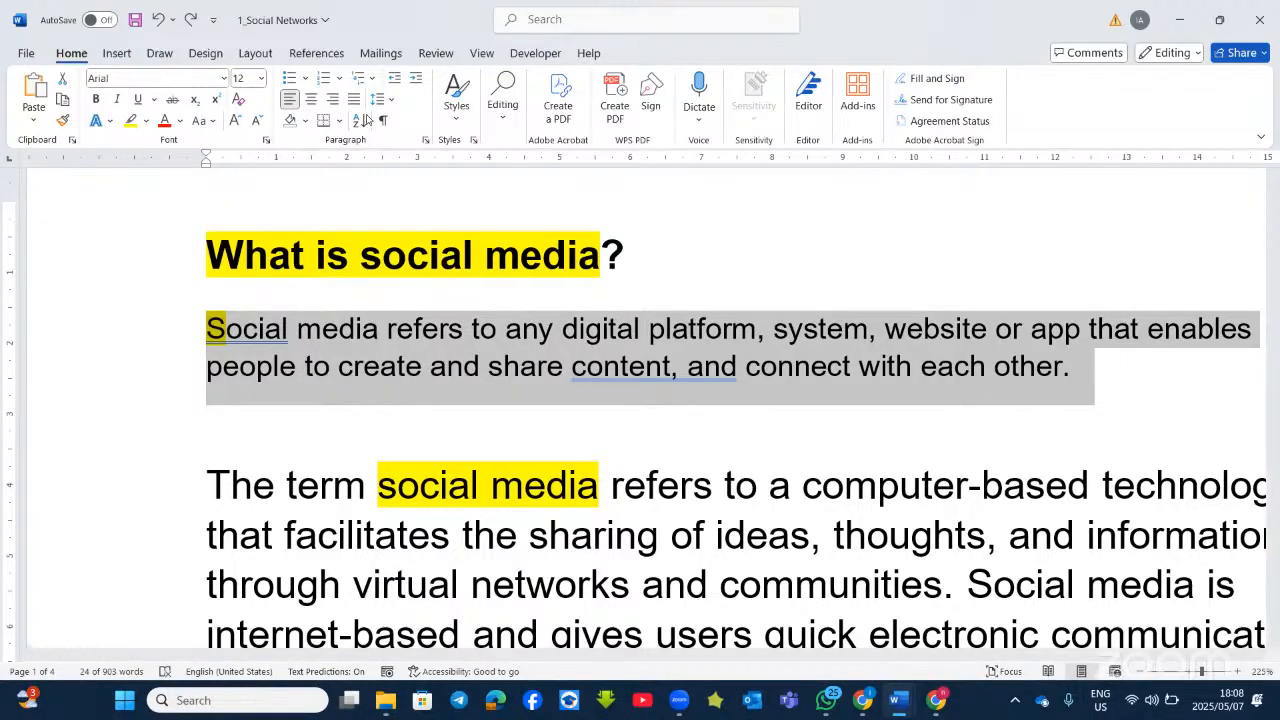
left_click(266, 141)
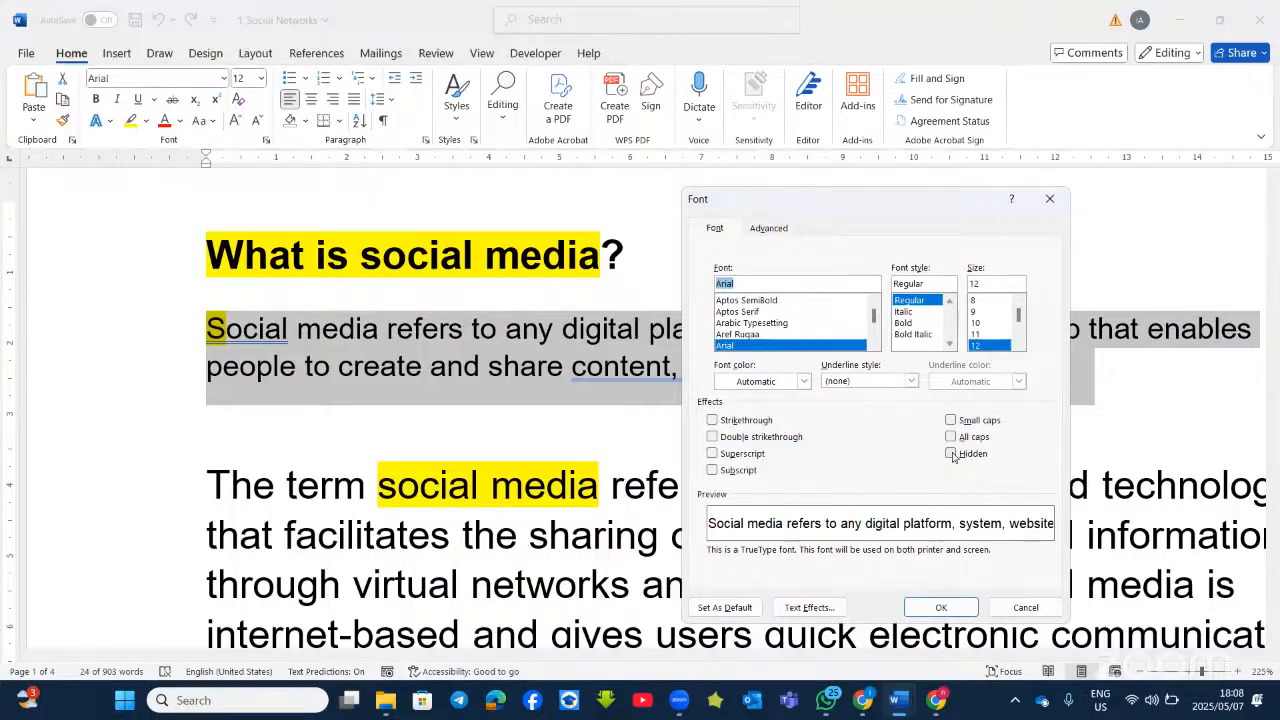
left_click(953, 455)
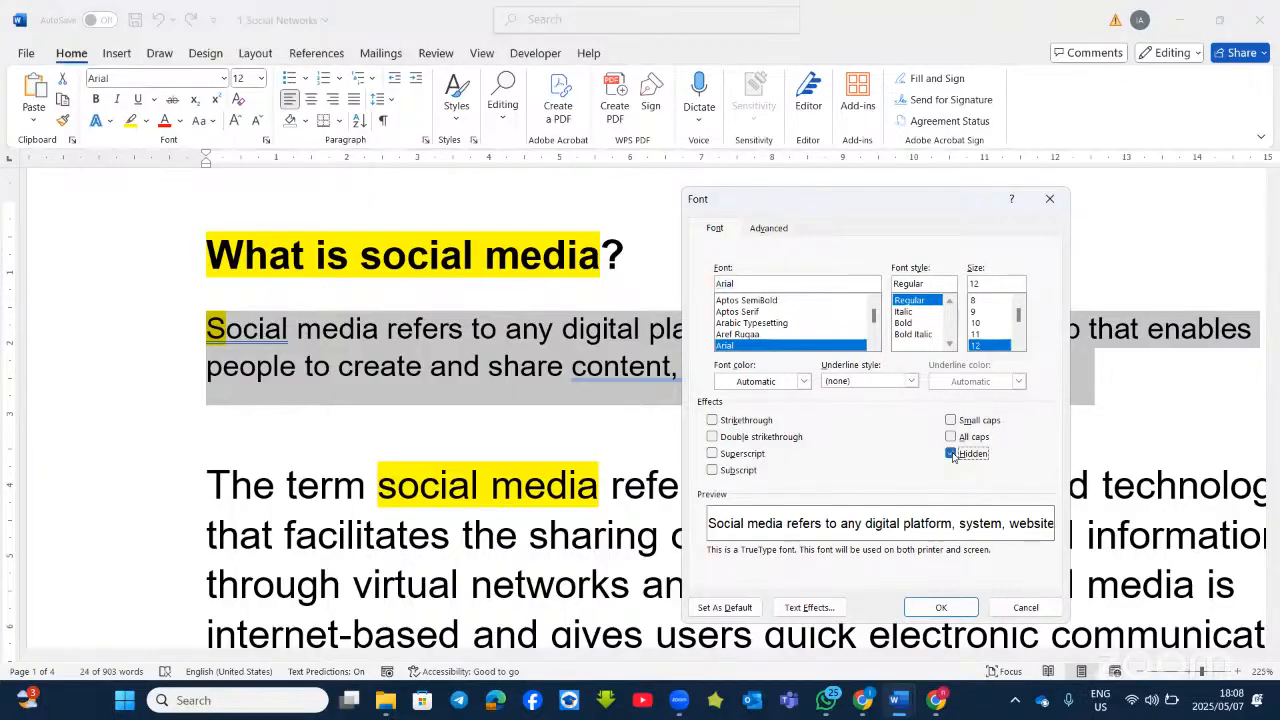
left_click(940, 607)
left_click(414, 335)
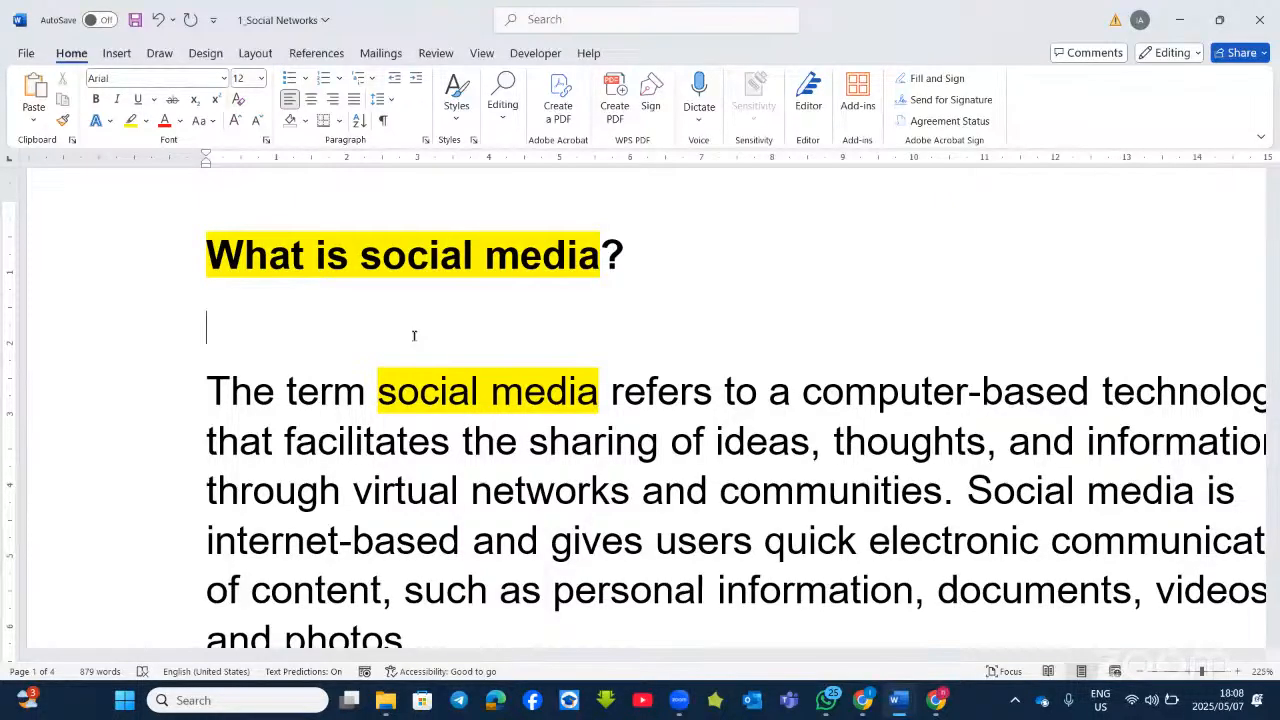
Show the formatting marks to view the hidden paragraph, turn them off again and undo the Hidden effect.
left_click(383, 121)
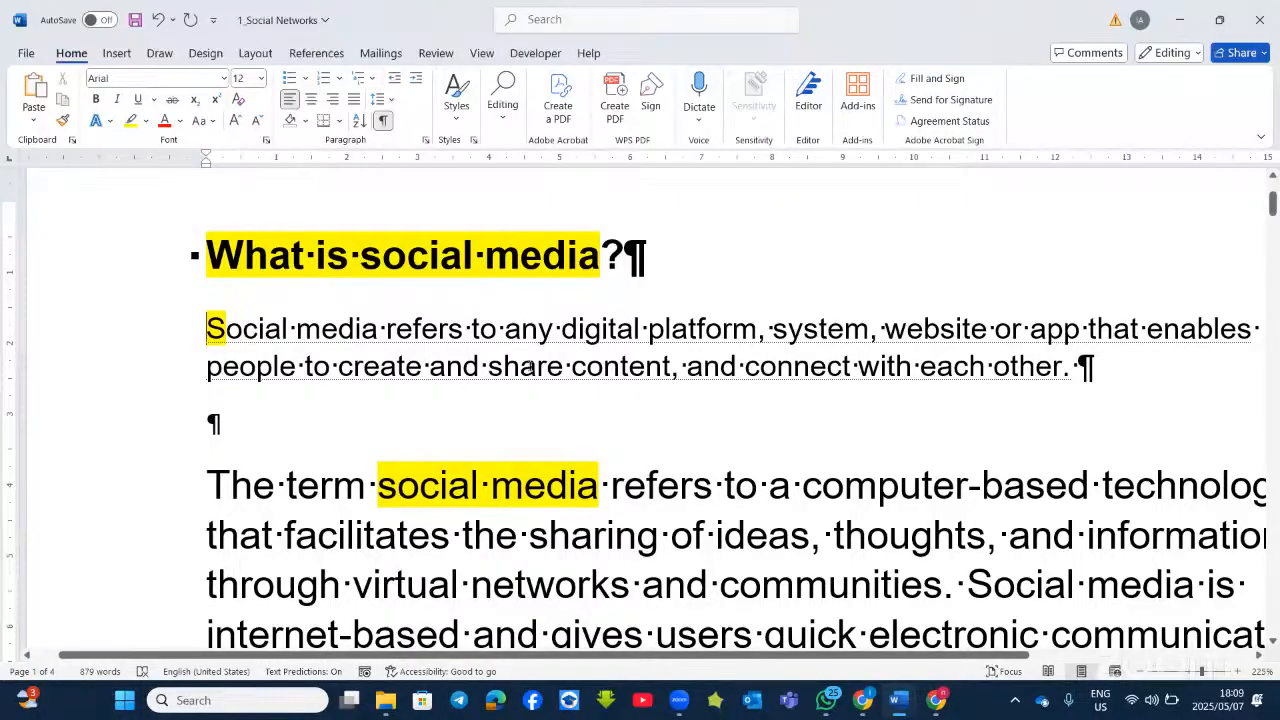
left_click(382, 120)
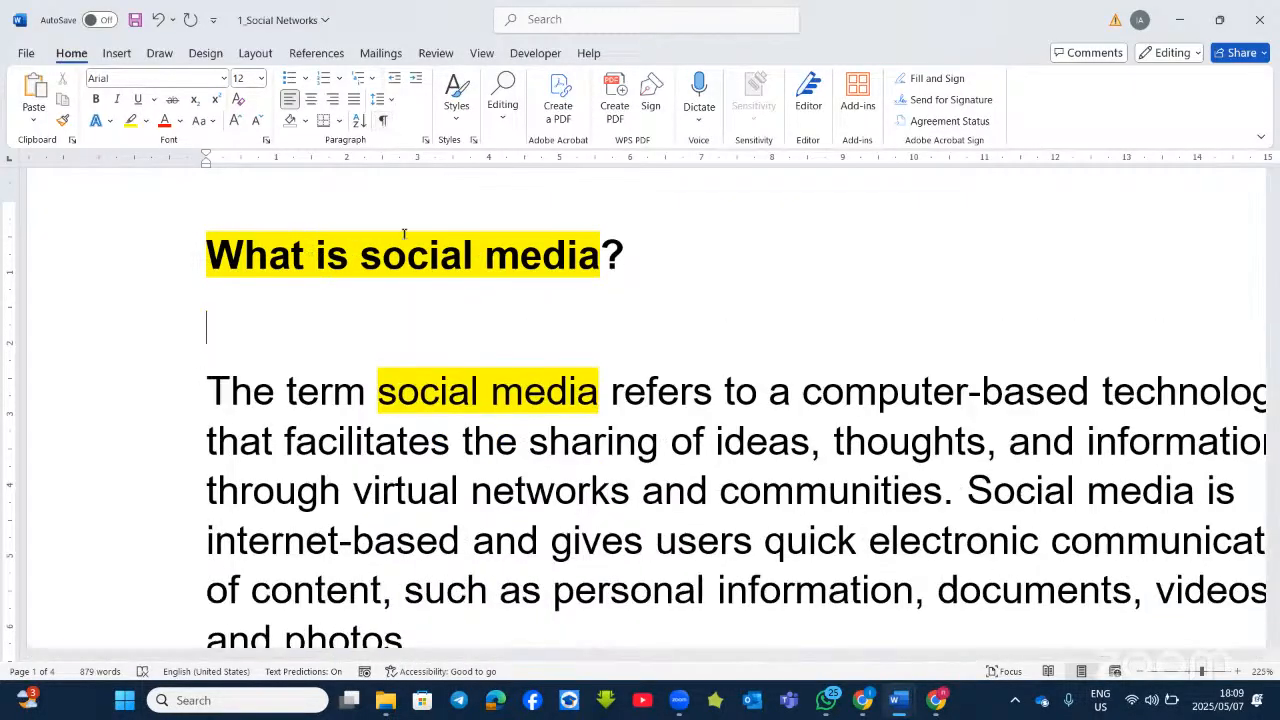
key("ctrl+v")
triple_click(382, 325)
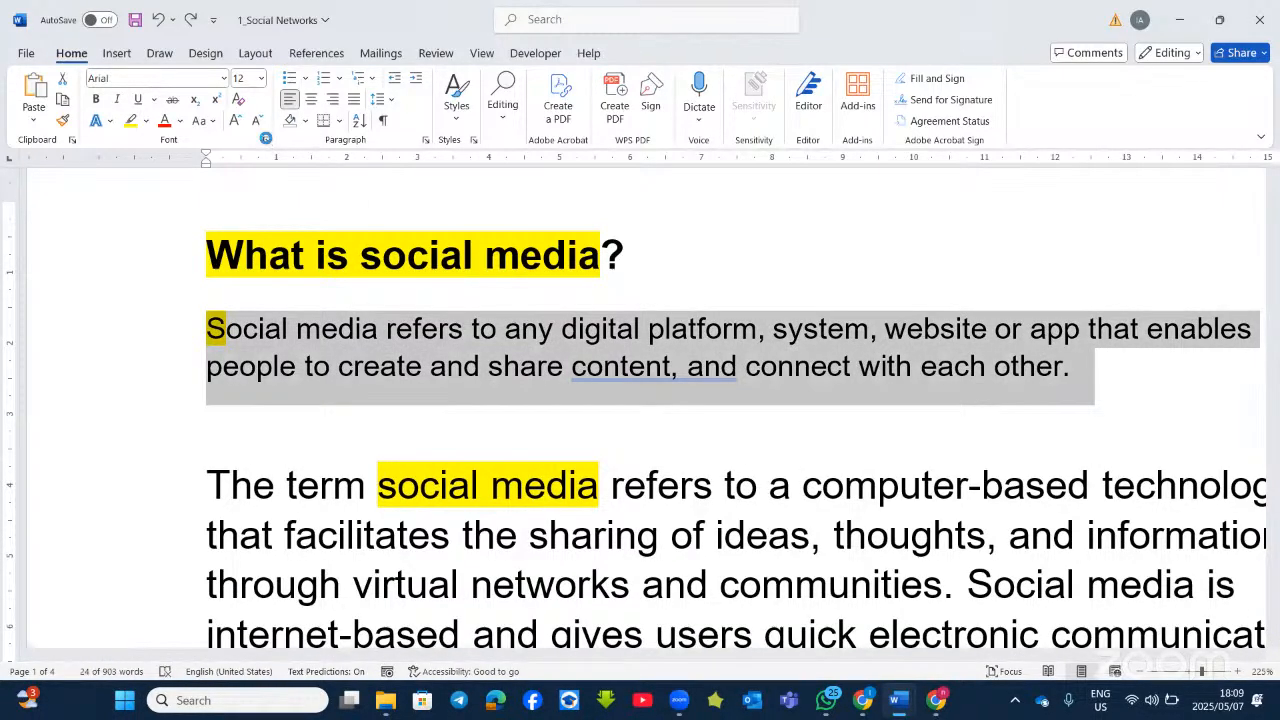
left_click(266, 140)
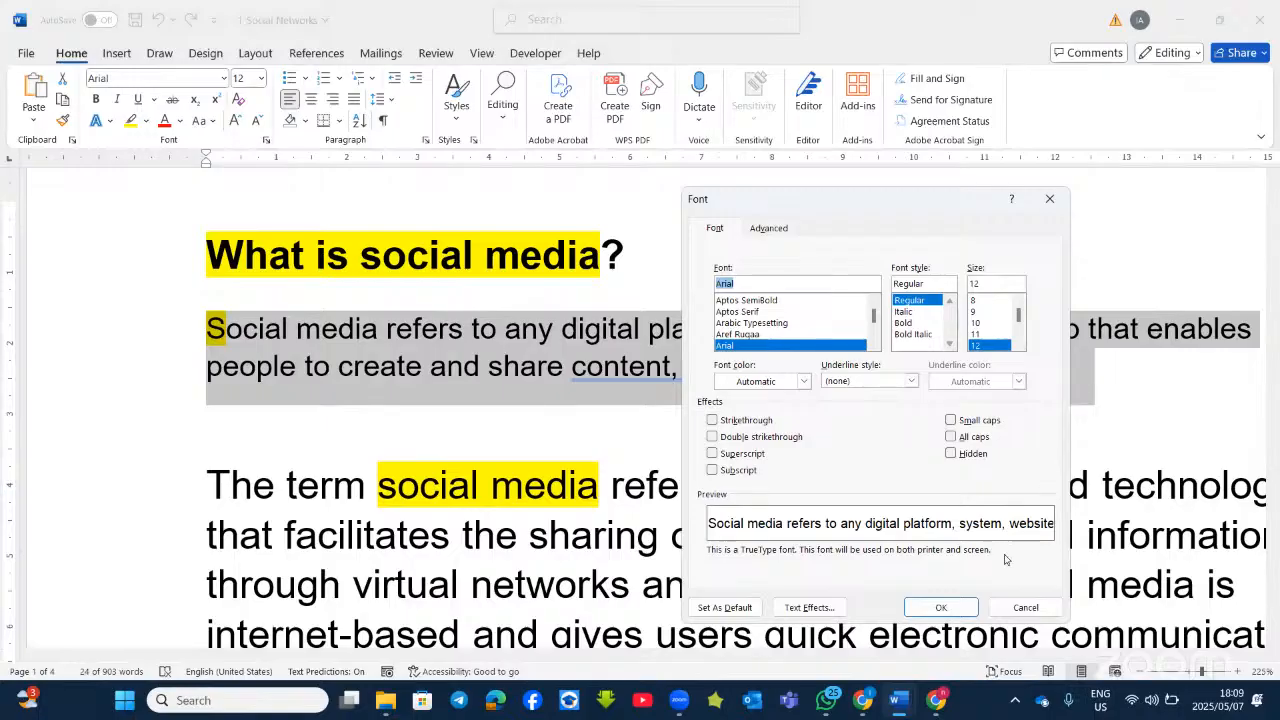
left_click(1026, 608)
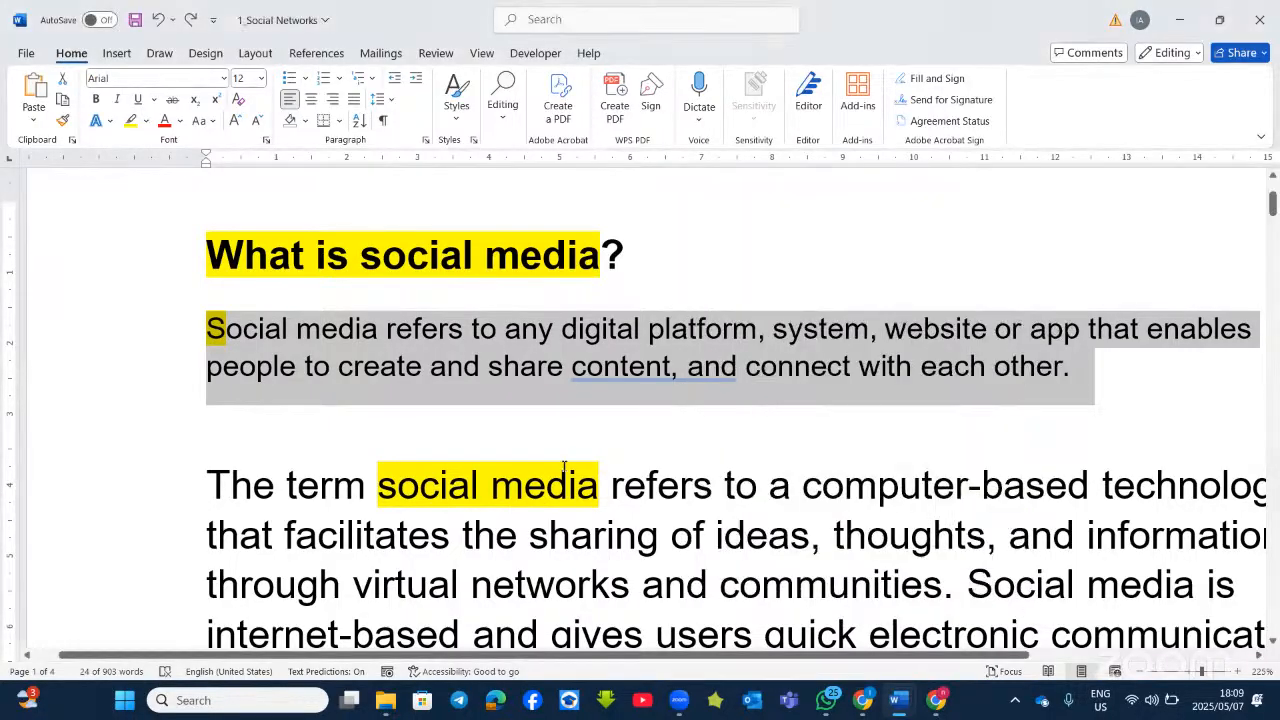
left_click(314, 410)
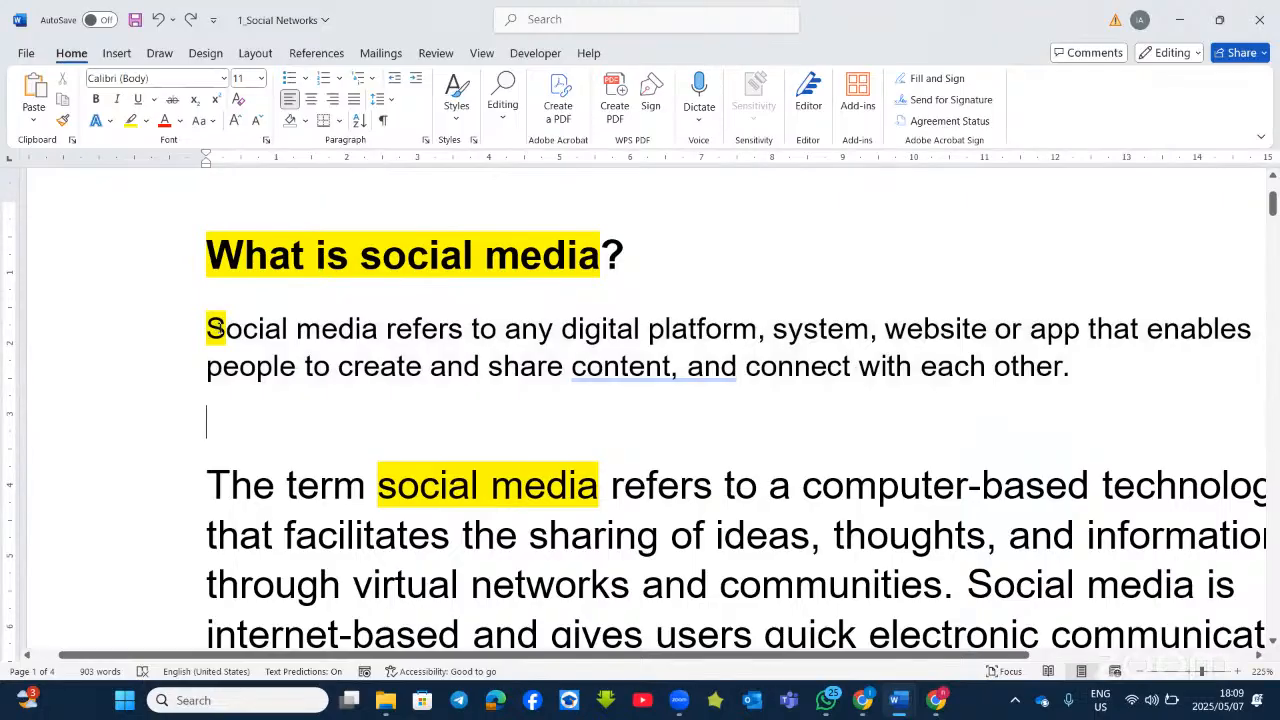
Format the highlighted "S" at the start of the paragraph as superscript, and change it to subscript.
left_click_drag(206, 330, 227, 330)
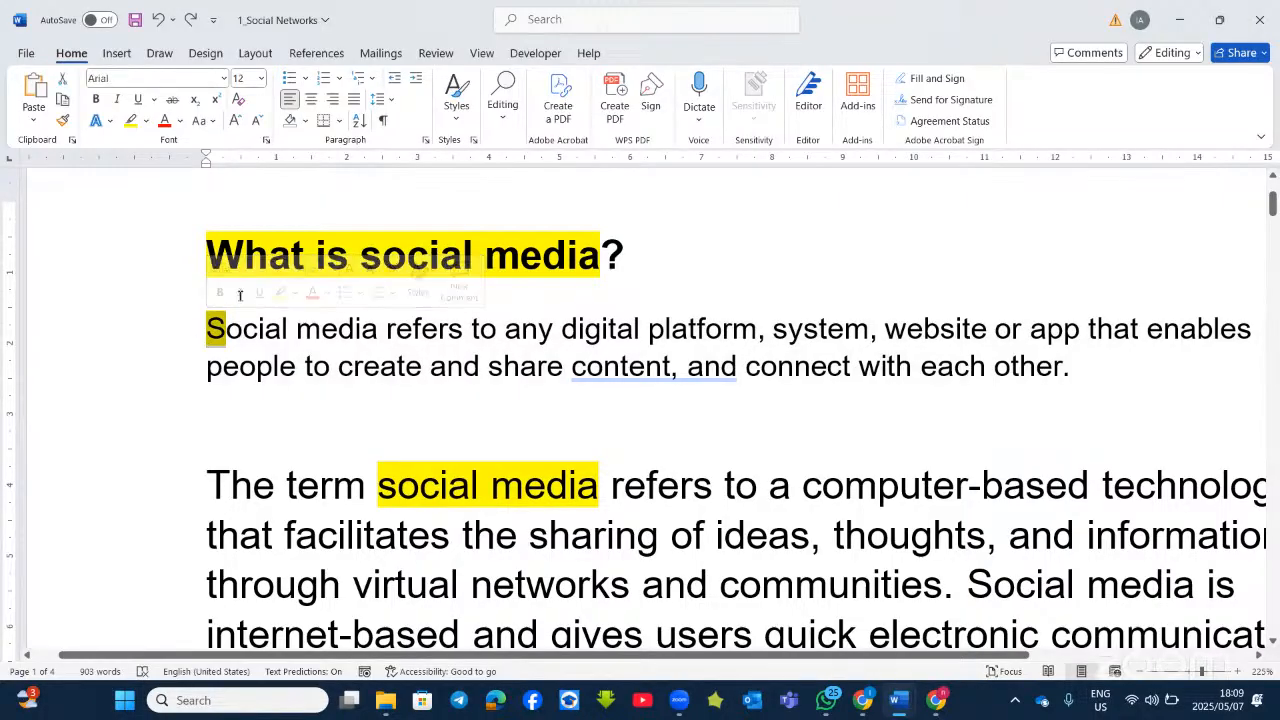
left_click(267, 140)
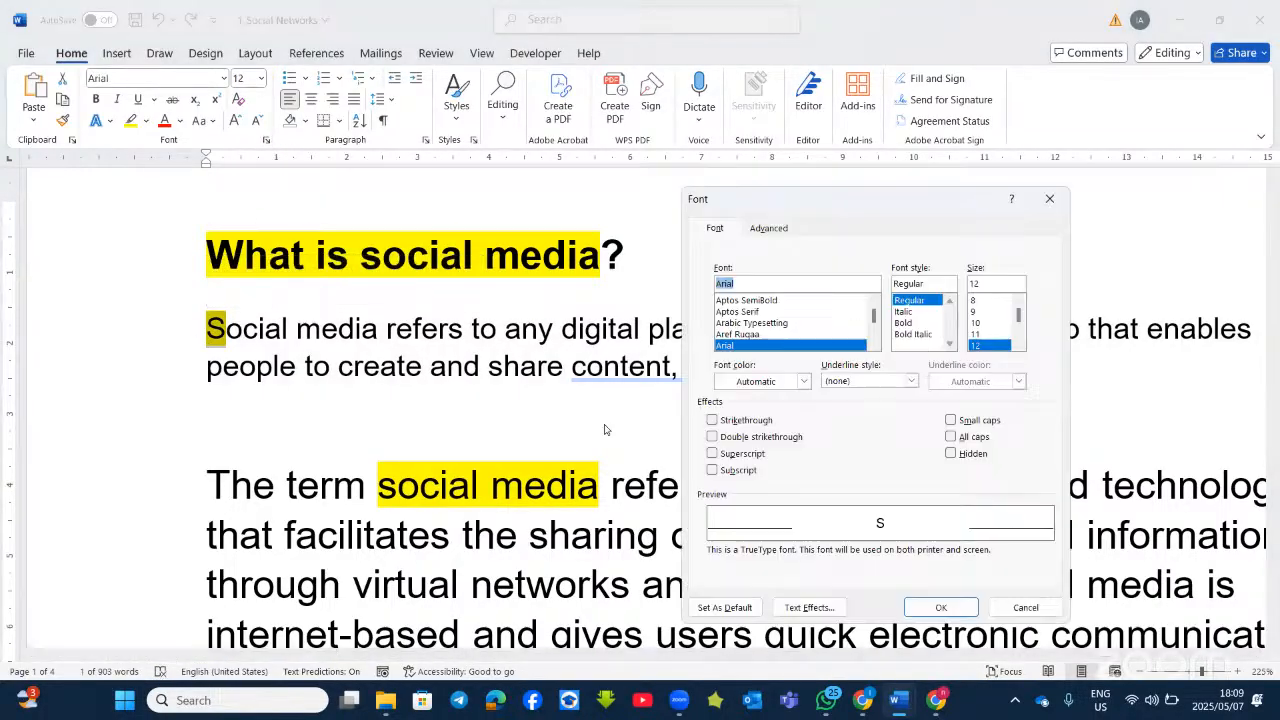
left_click(714, 454)
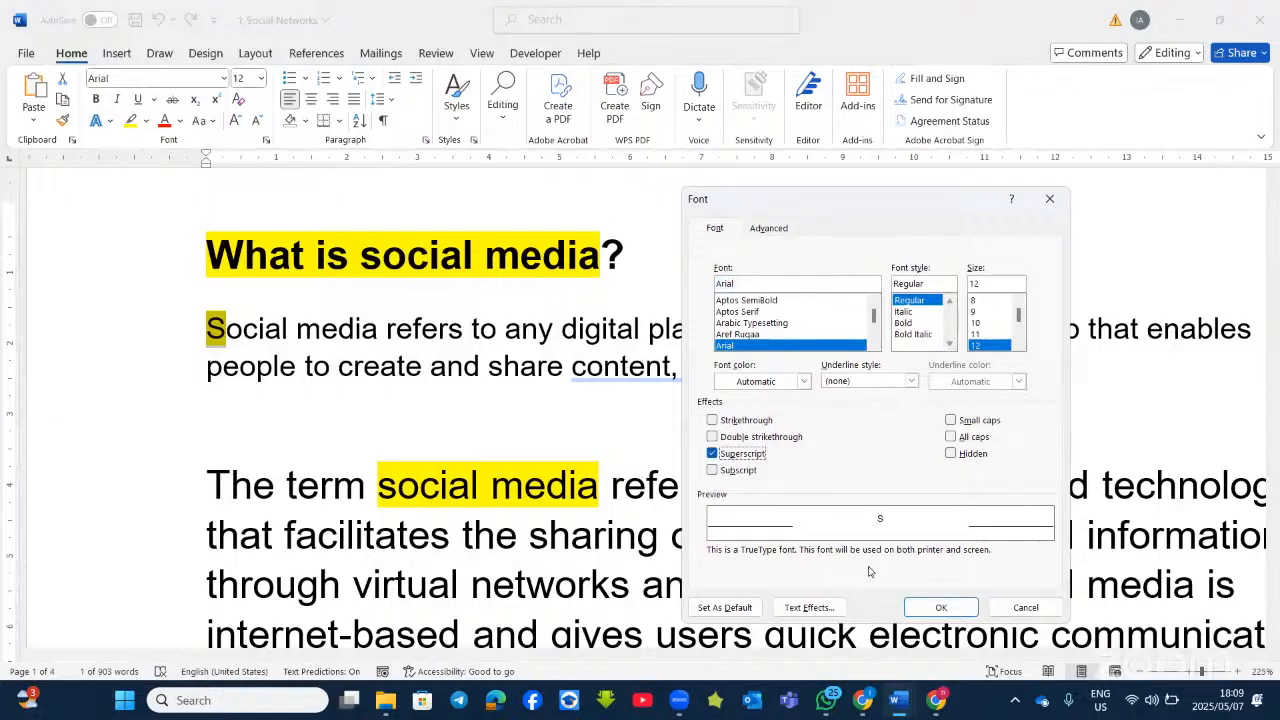
left_click(955, 610)
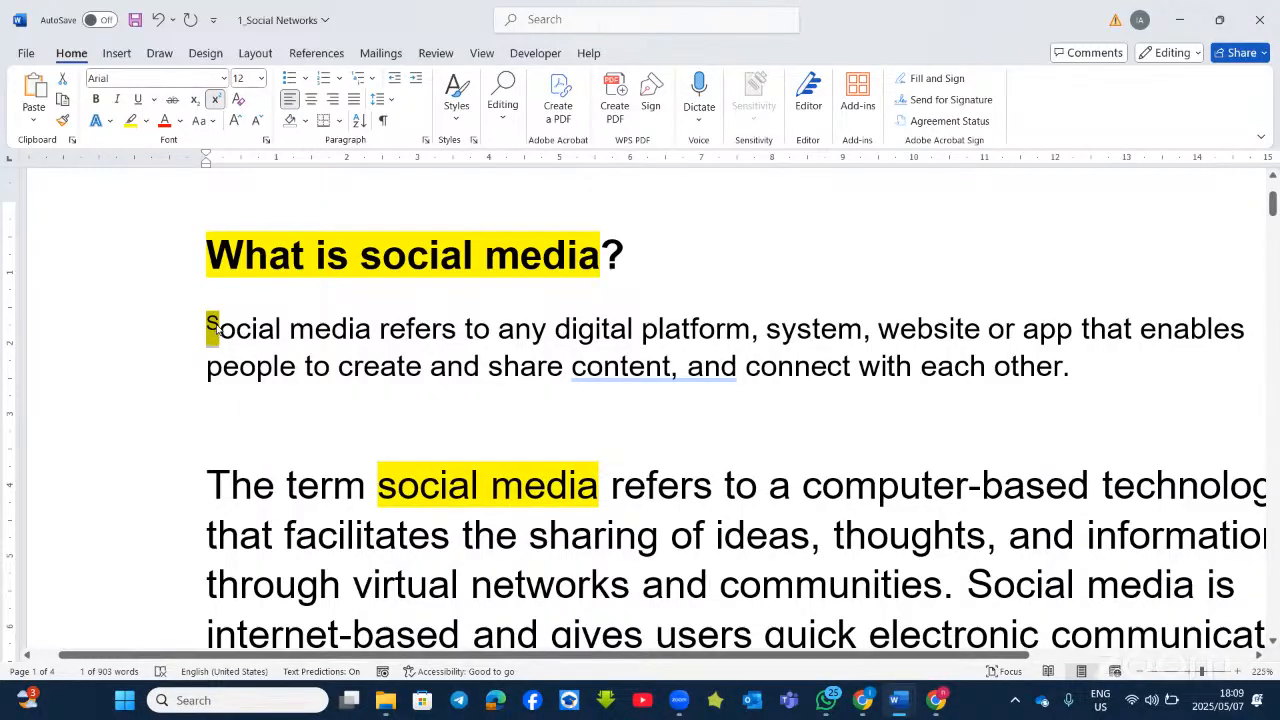
left_click(267, 139)
left_click(716, 470)
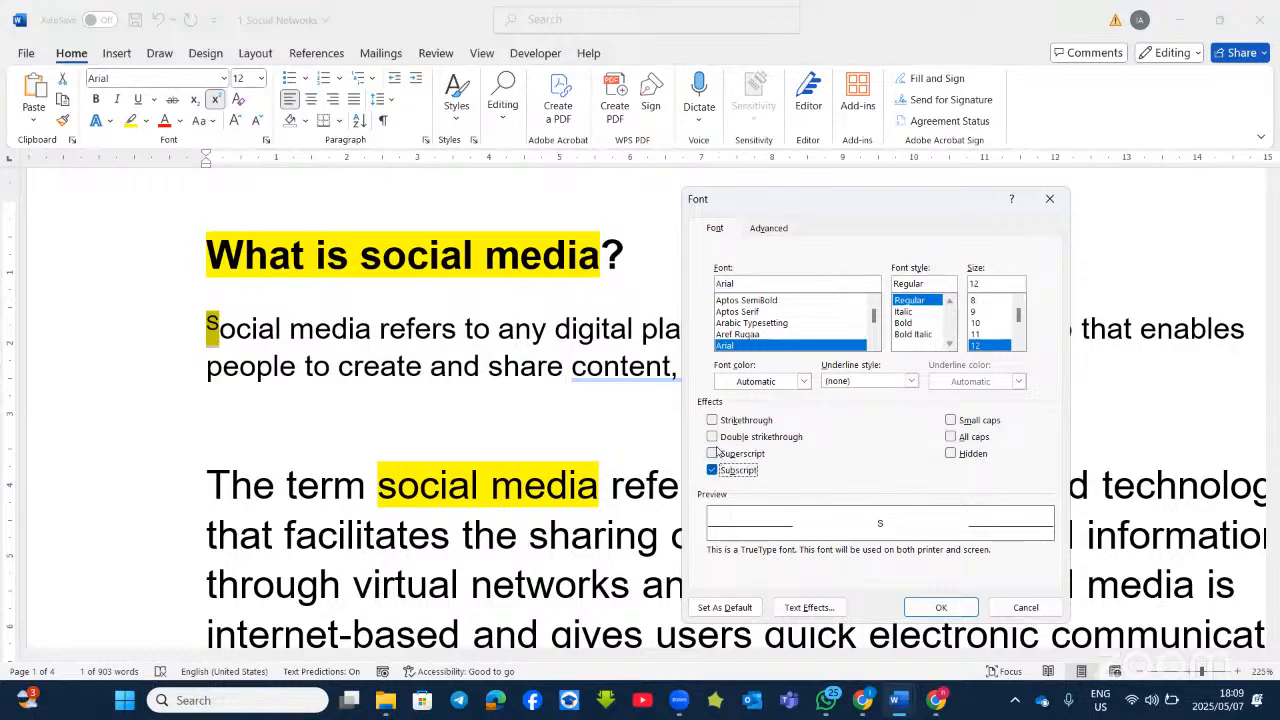
left_click(920, 607)
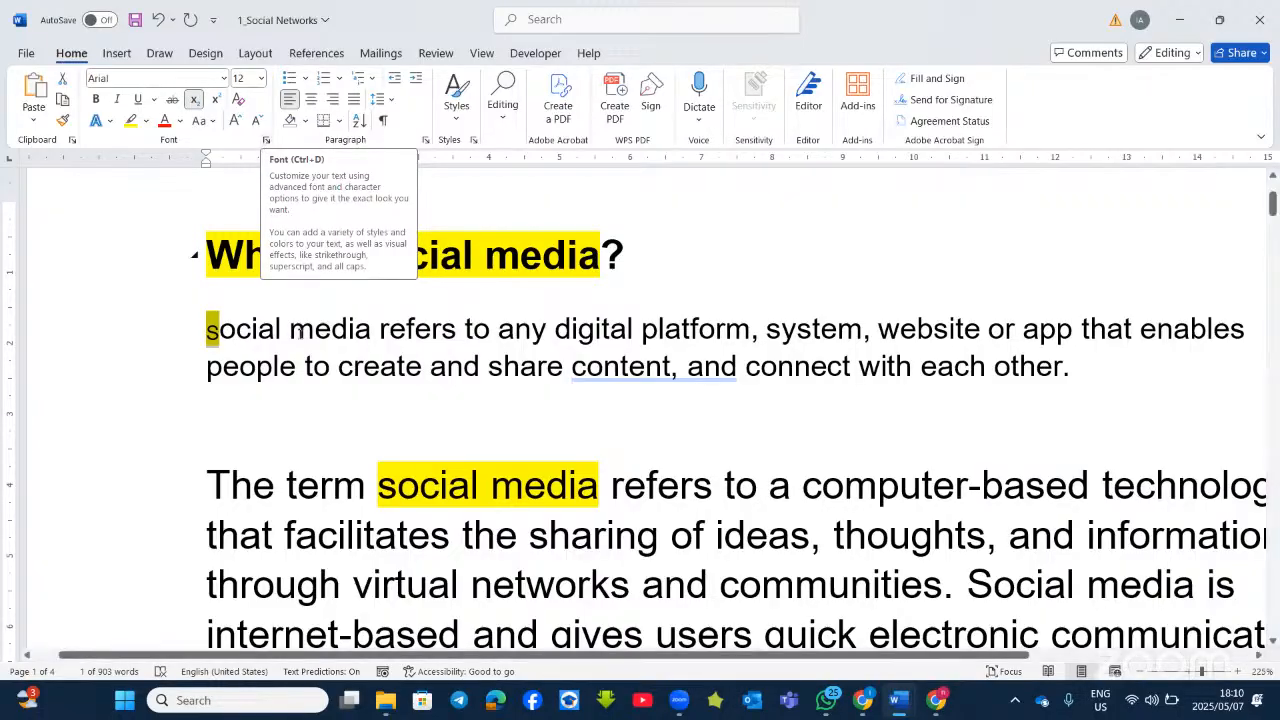
Select the "What is social media?" heading and set its character spacing to Expanded by 2 pt in the advanced font settings.
left_click(202, 240)
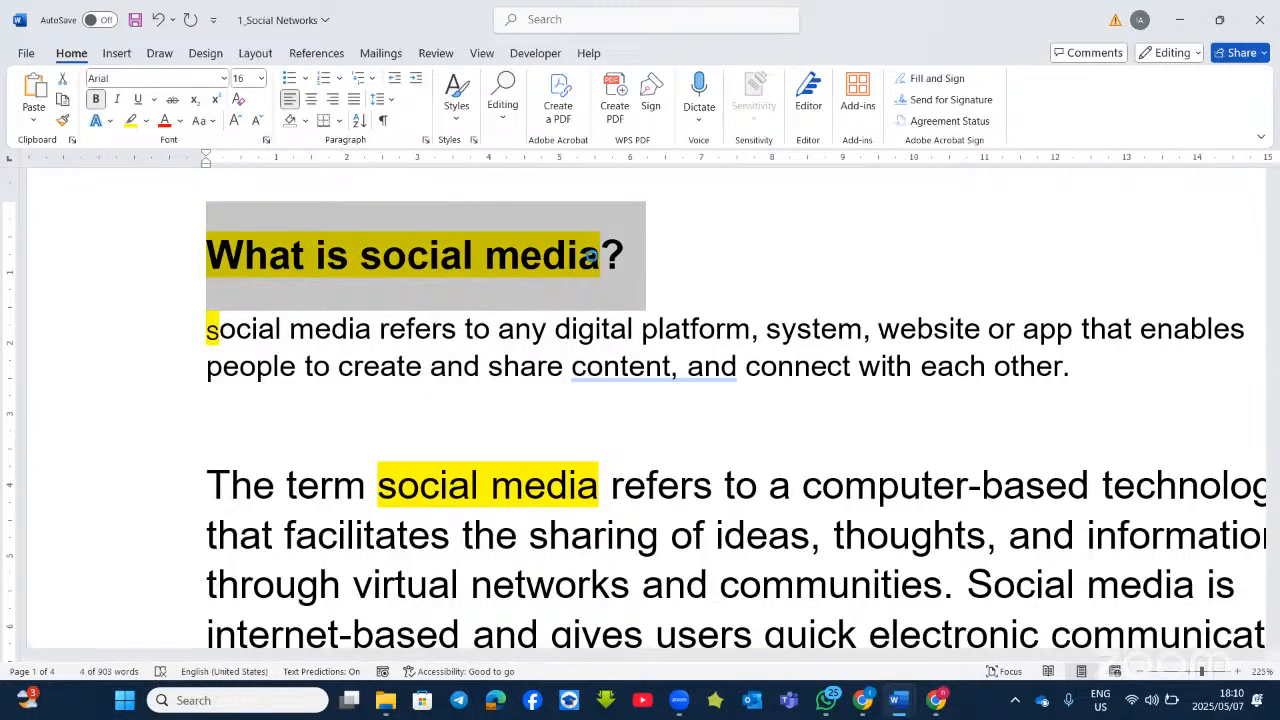
left_click(268, 141)
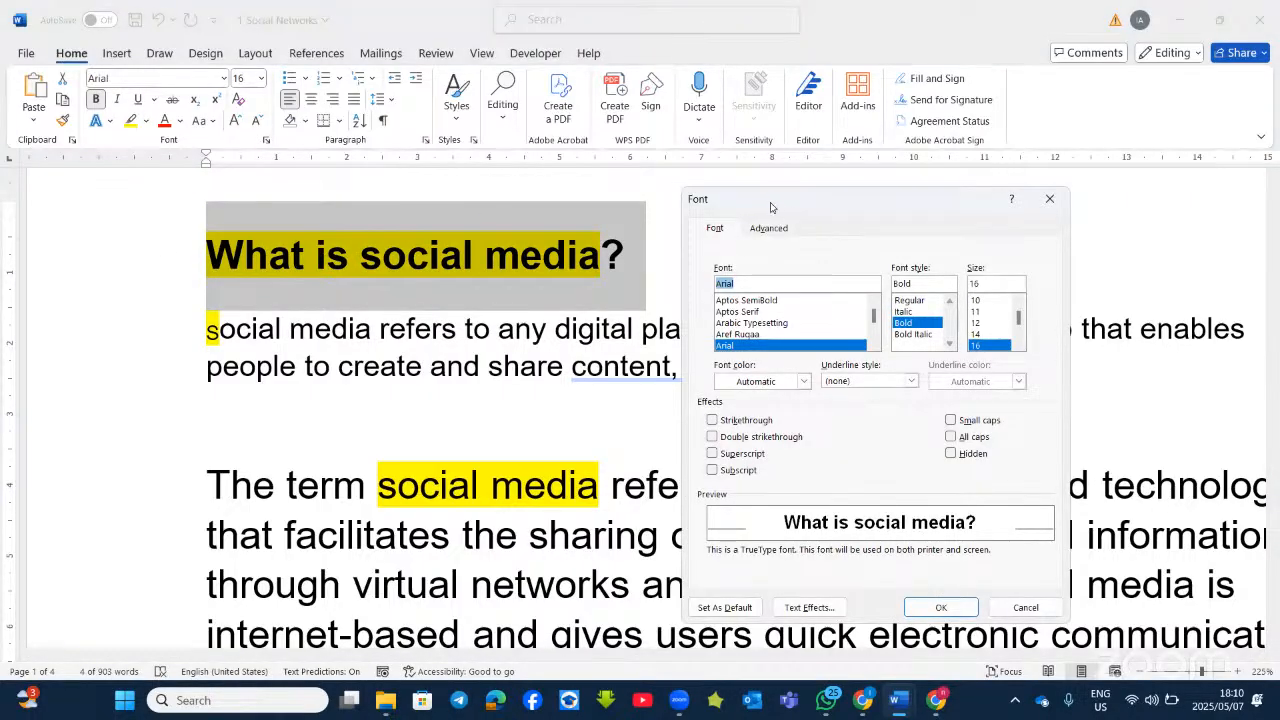
left_click_drag(776, 207, 752, 206)
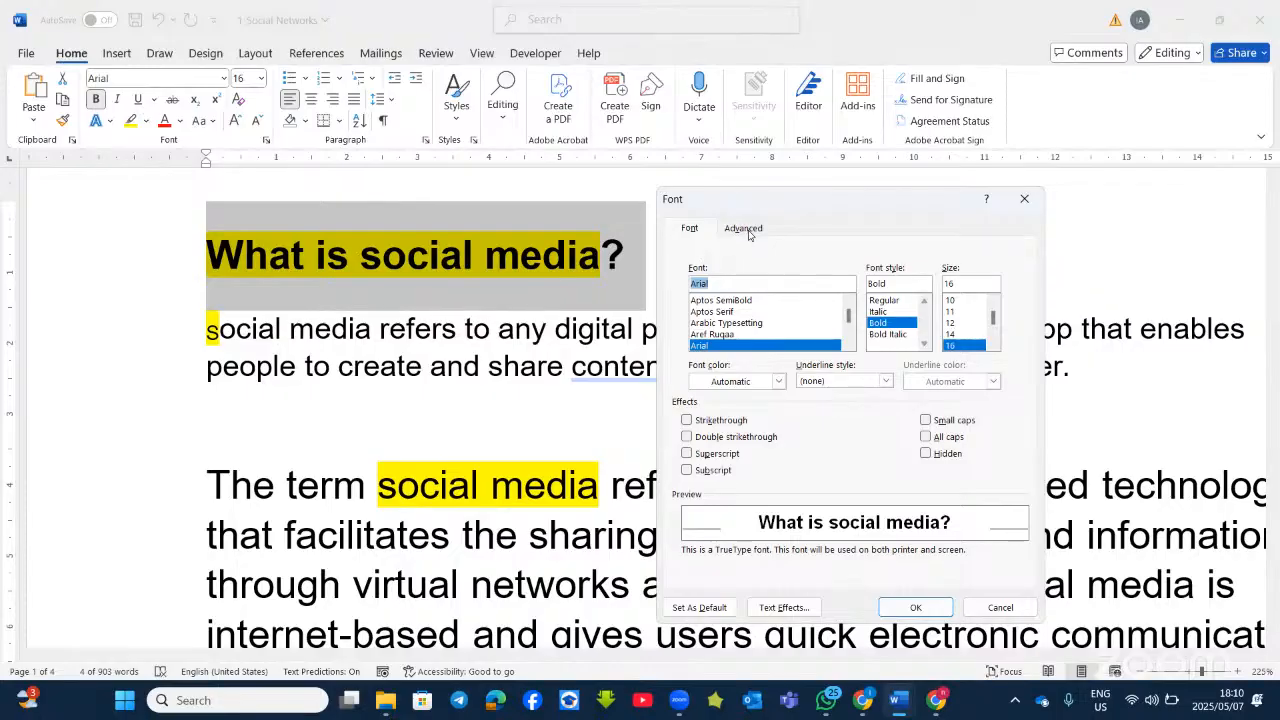
left_click(752, 230)
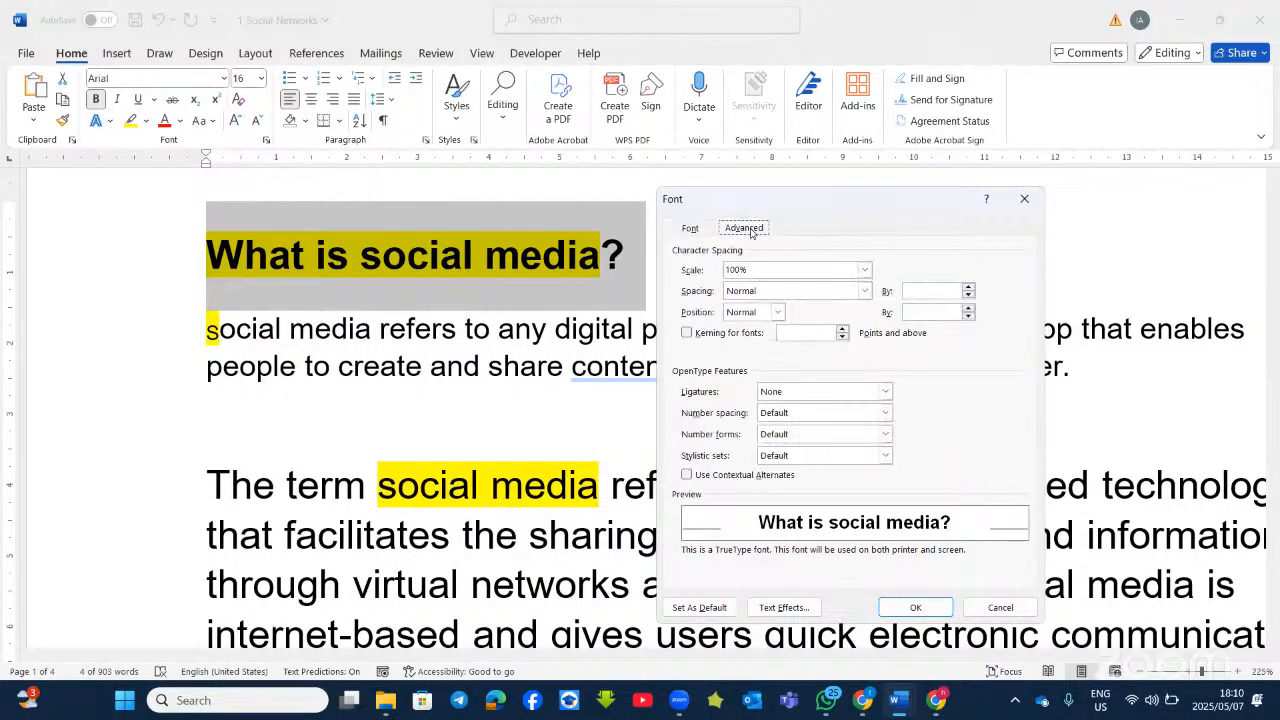
left_click(864, 290)
left_click(807, 318)
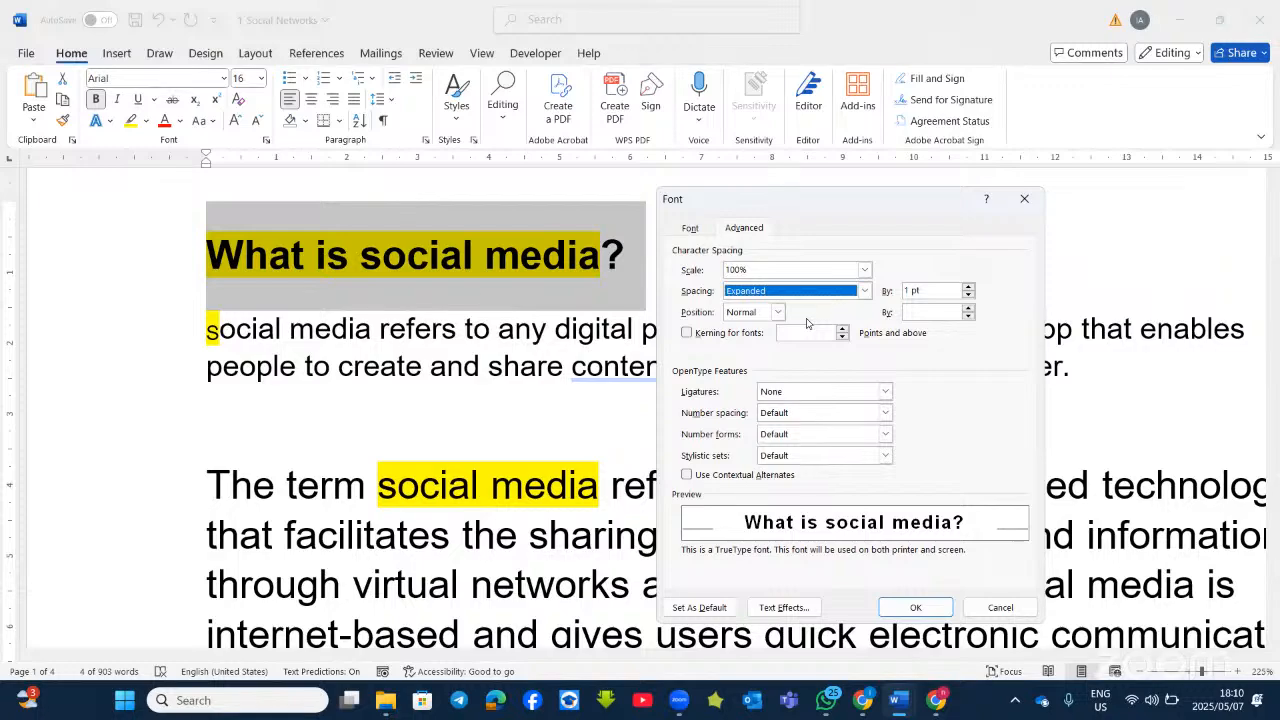
left_click(969, 287)
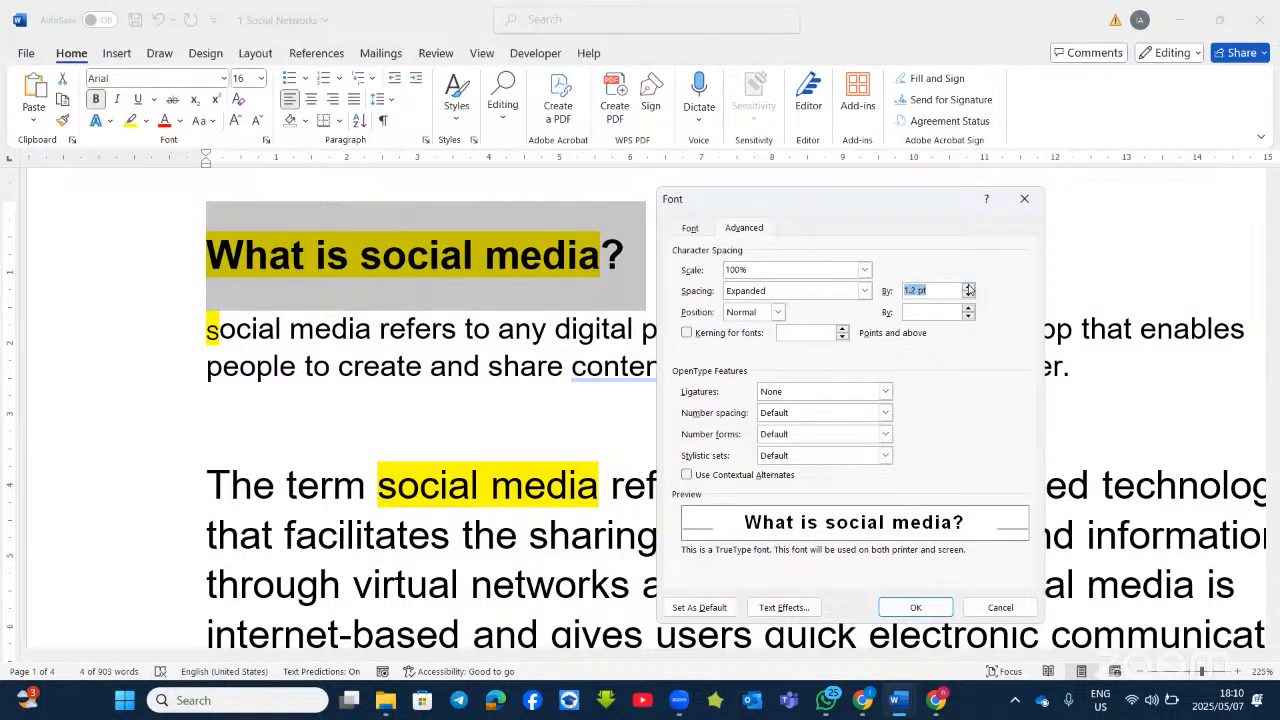
double_click(969, 287)
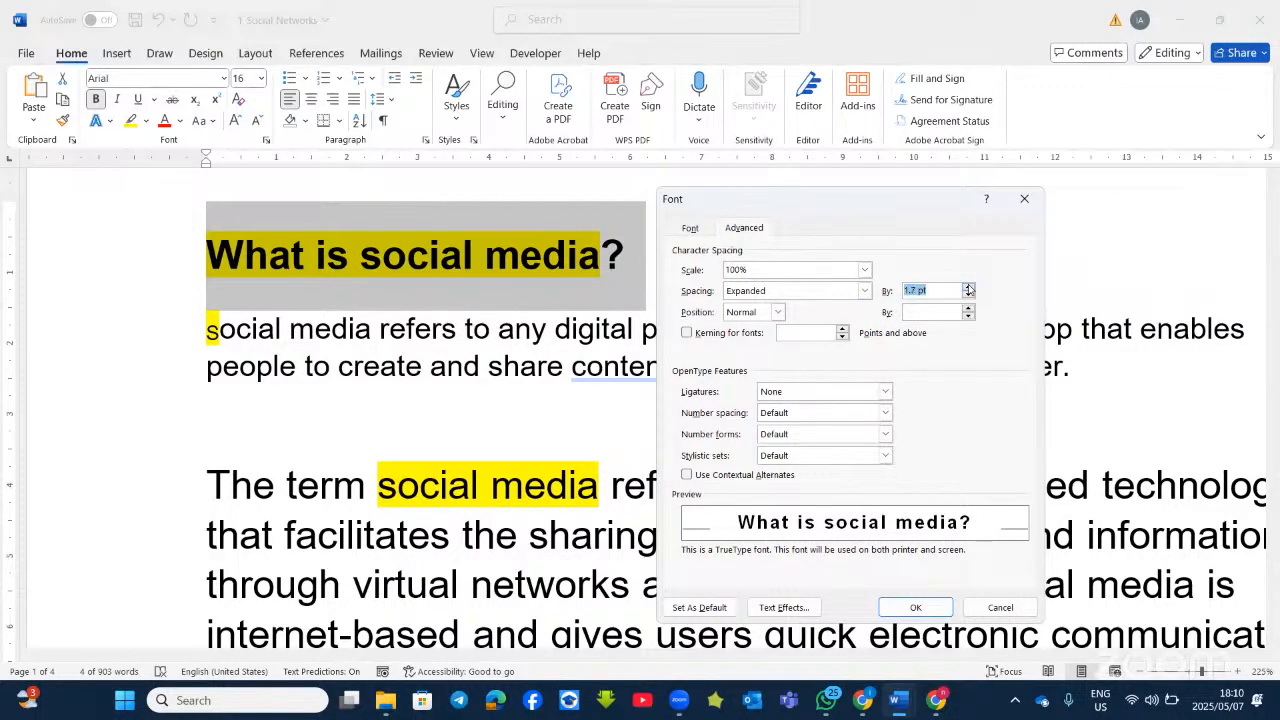
double_click(969, 289)
Scale the heading's characters to 200% and apply the font settings.
left_click(864, 271)
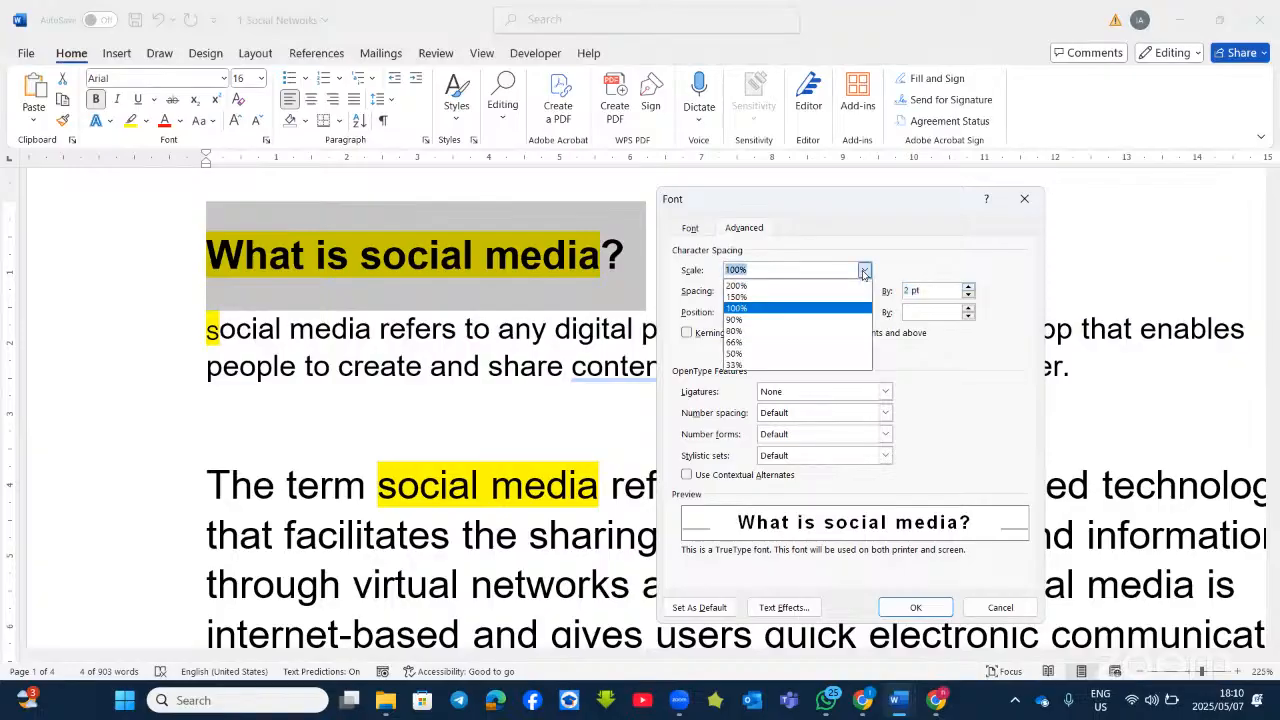
left_click(807, 287)
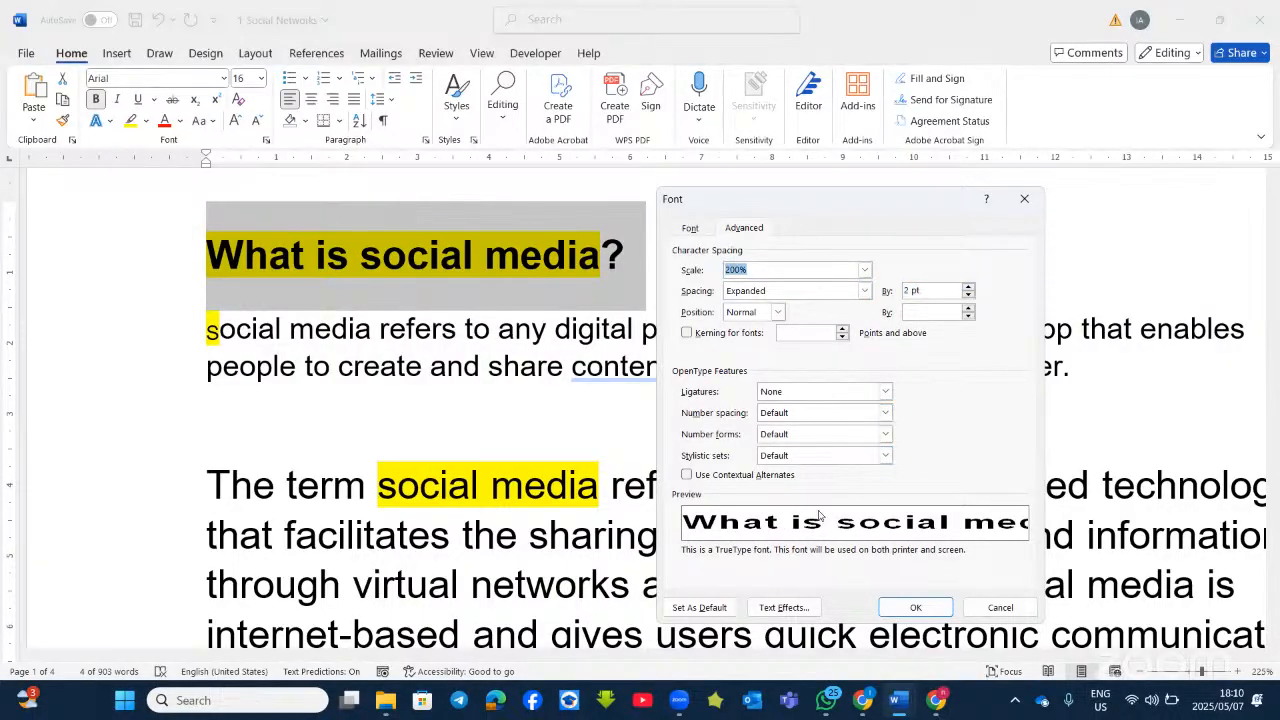
left_click_drag(886, 205, 883, 62)
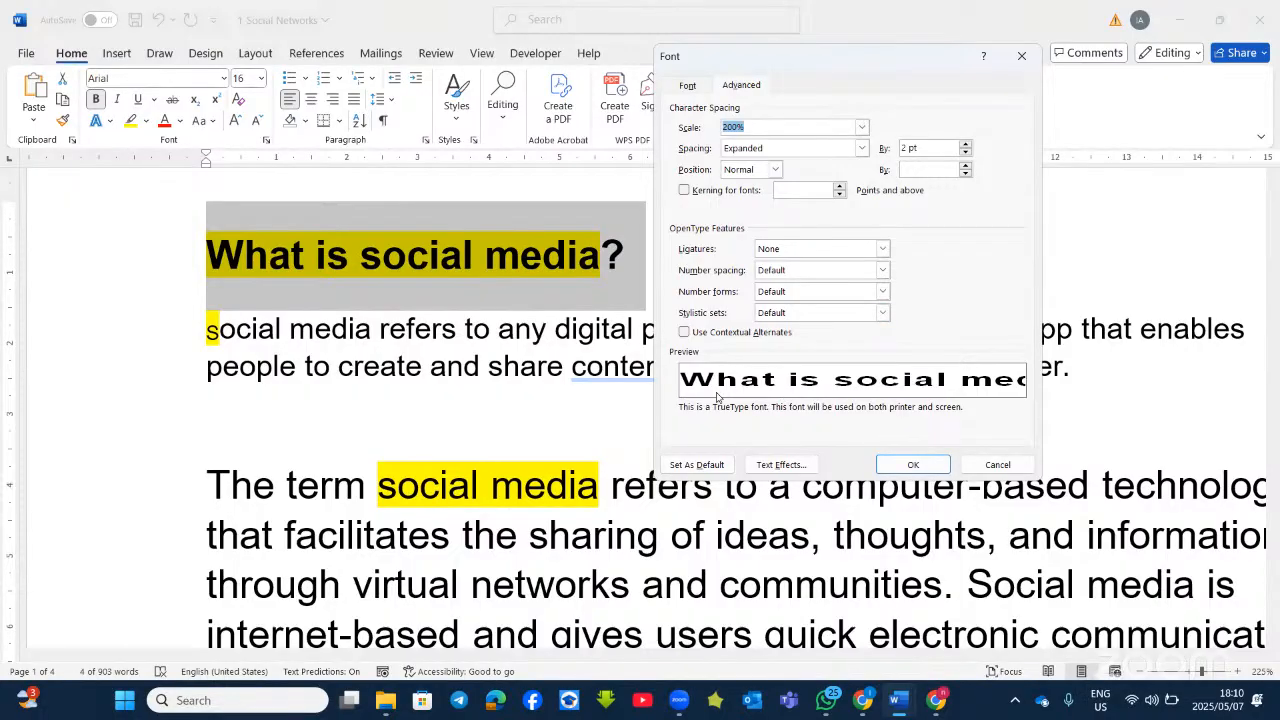
left_click(913, 464)
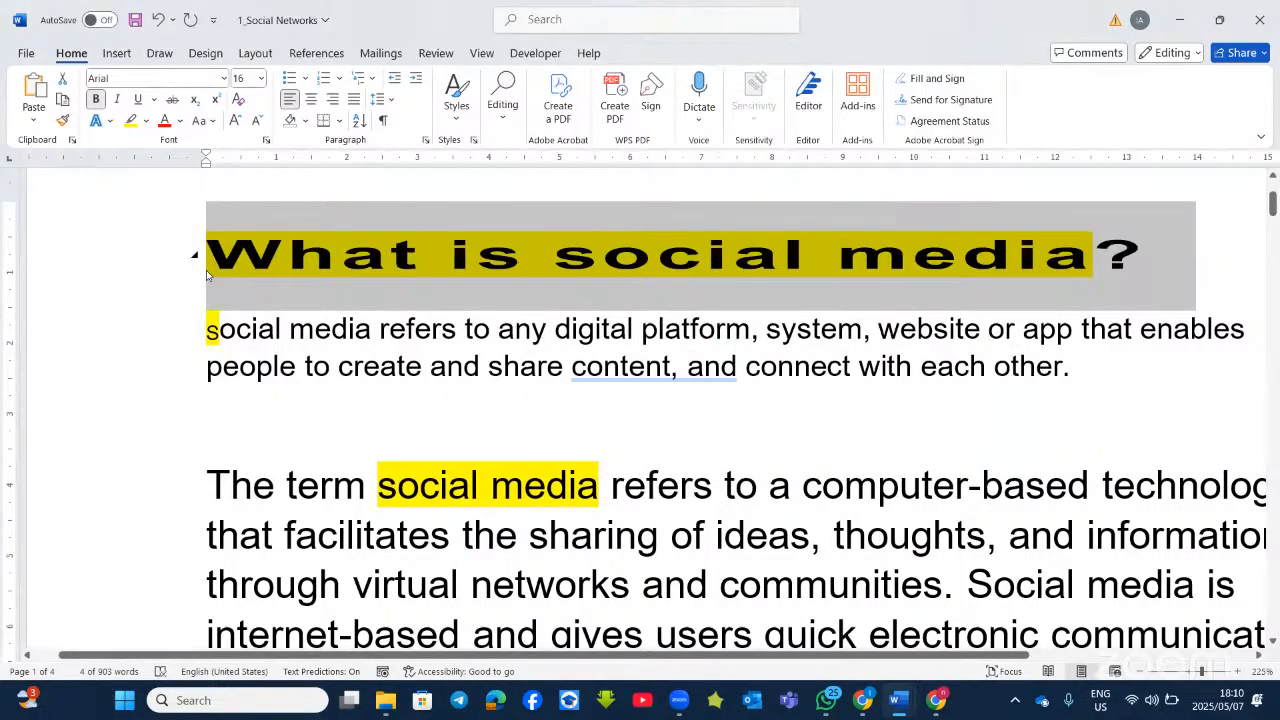
Select the word "media" in the paragraph below the heading and try Condensed character spacing on it, reducing the amount to 0.2 pt and below.
left_click(304, 262)
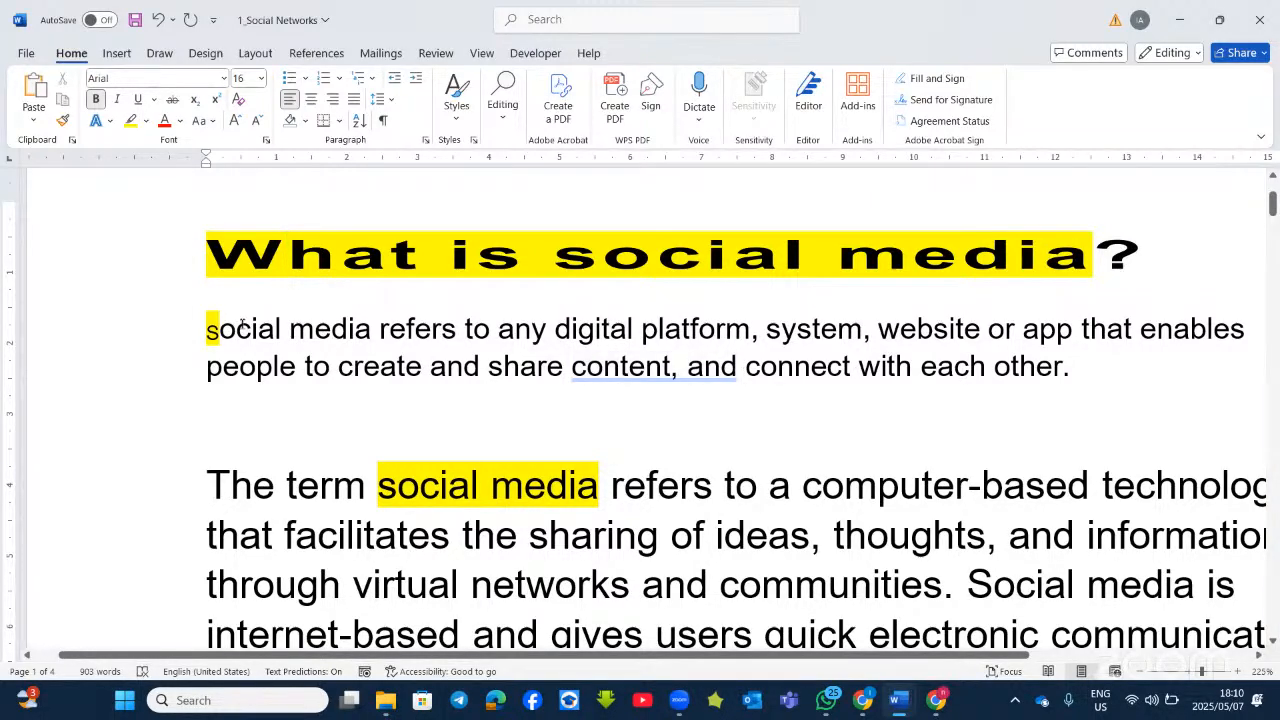
left_click_drag(376, 333, 289, 331)
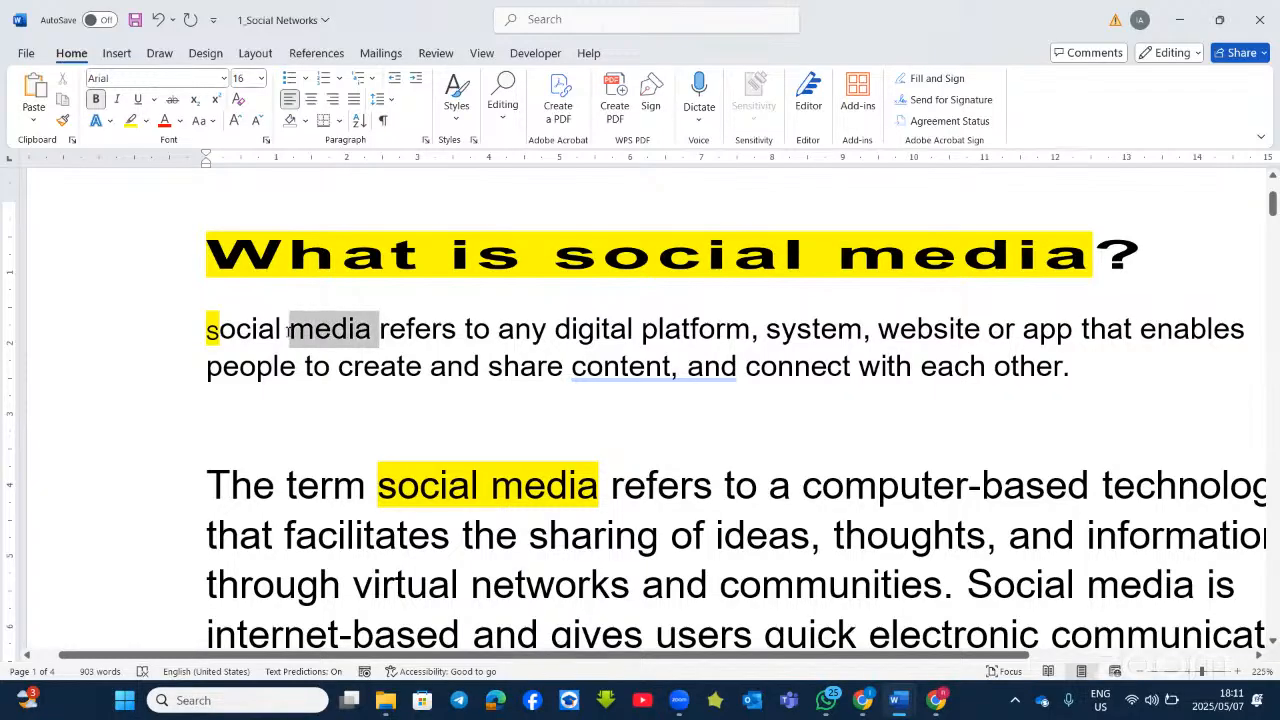
left_click(266, 139)
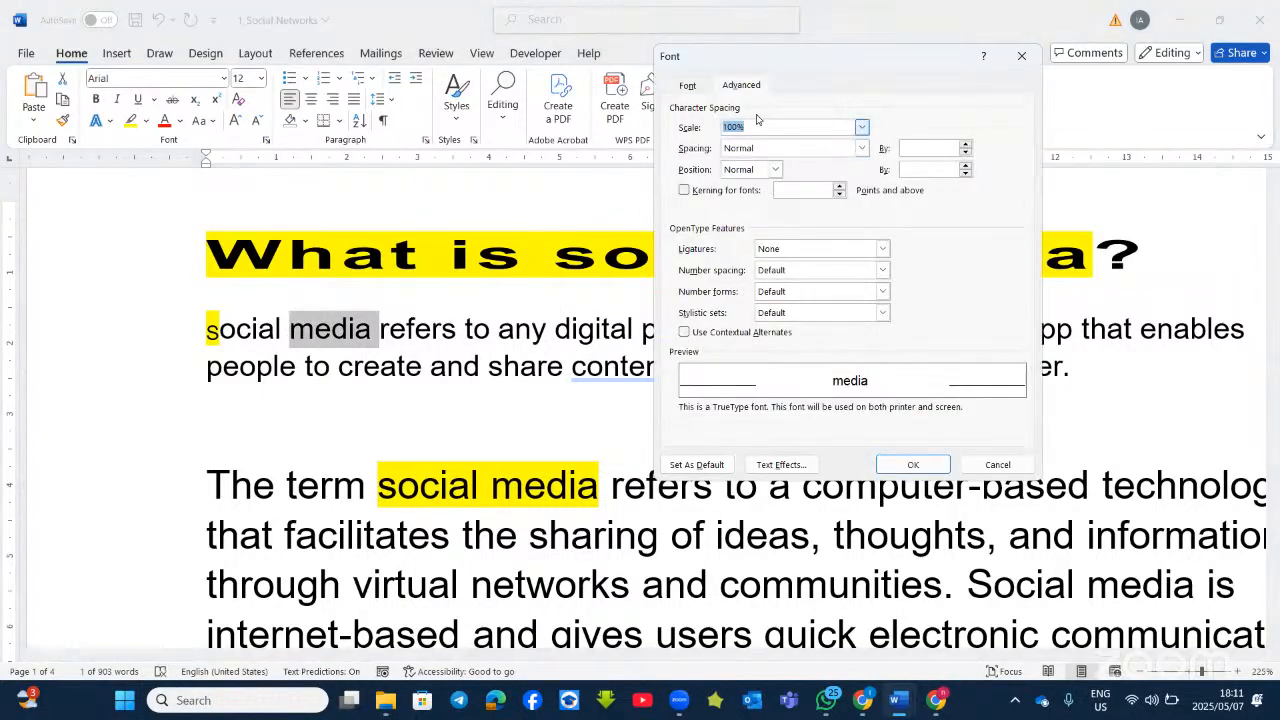
left_click(860, 150)
left_click(840, 186)
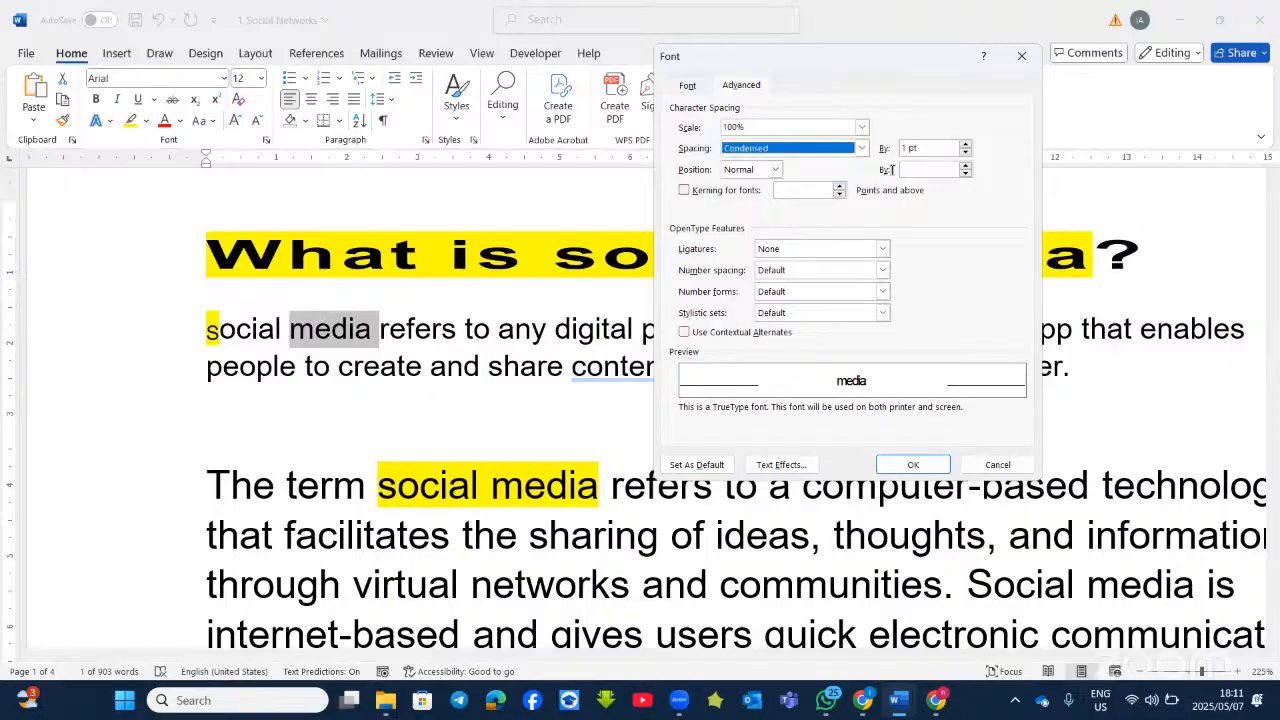
left_click(965, 151)
left_click(965, 151)
left_click(965, 151)
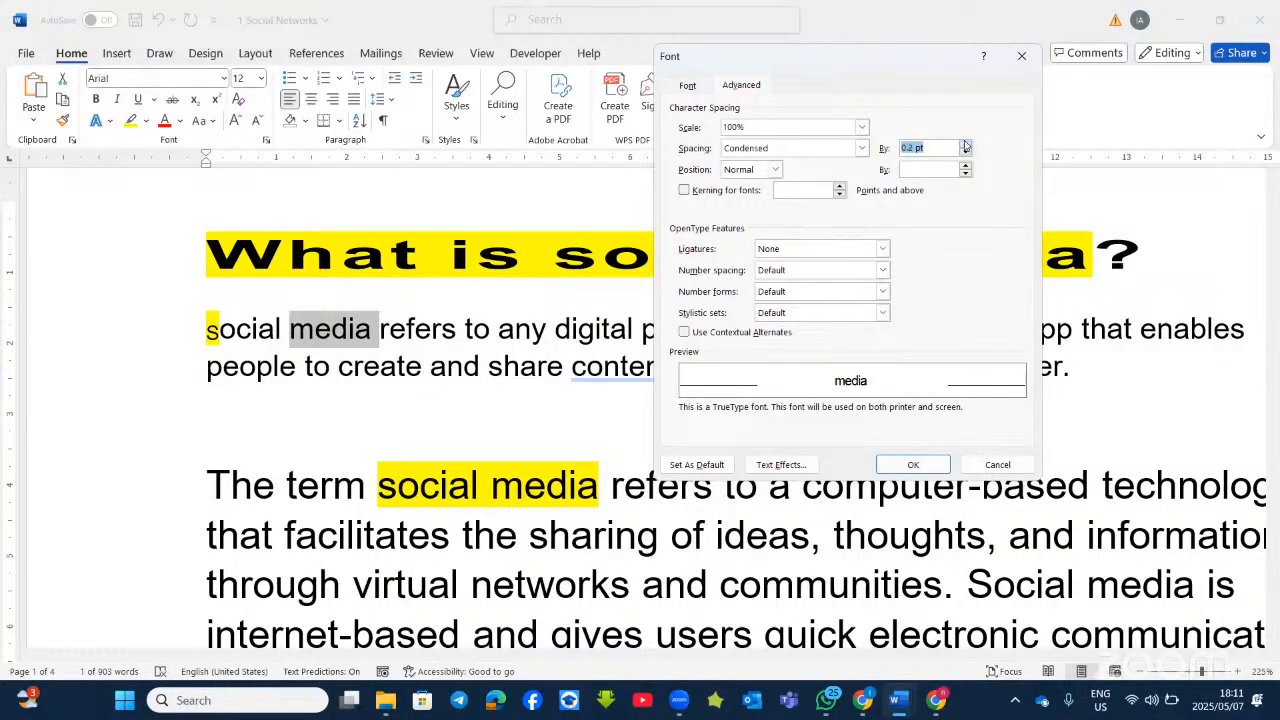
left_click(965, 150)
left_click(965, 150)
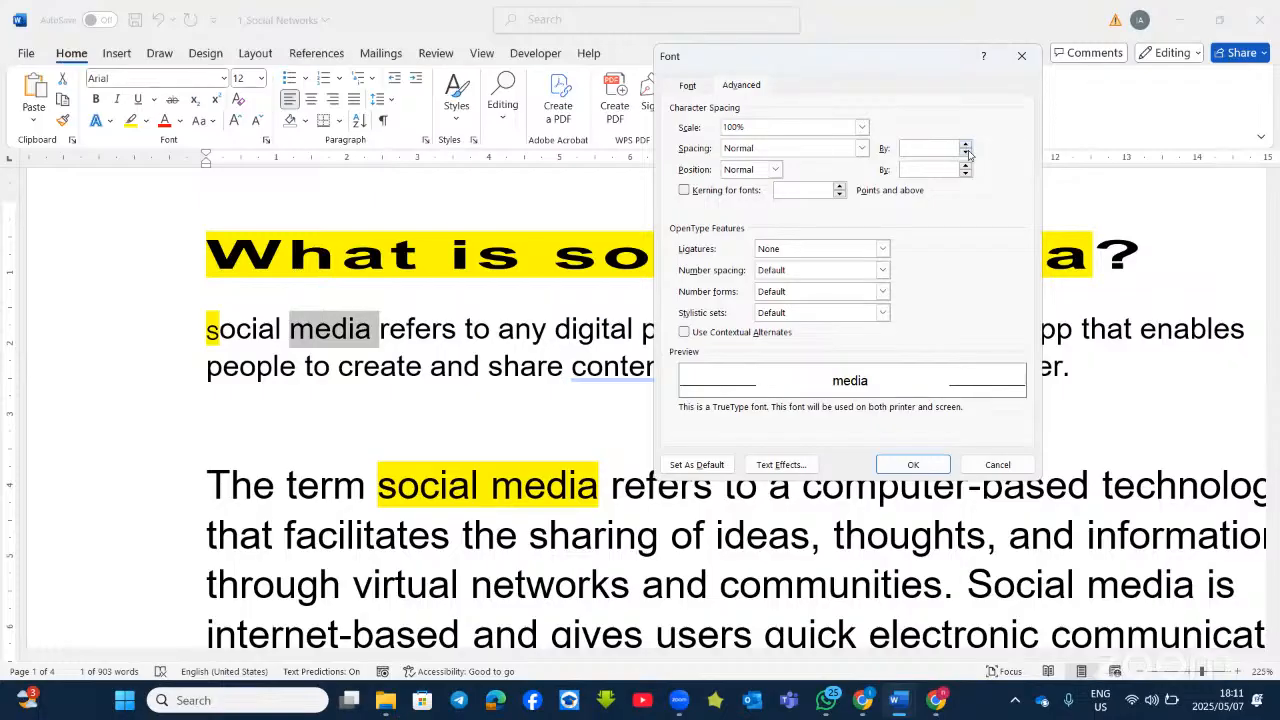
Apply Expanded character spacing of 0.5 pt to the word "media".
left_click(966, 152)
left_click(965, 146)
left_click(965, 146)
left_click(910, 147)
key("BackSpace")
type("5")
left_click(912, 464)
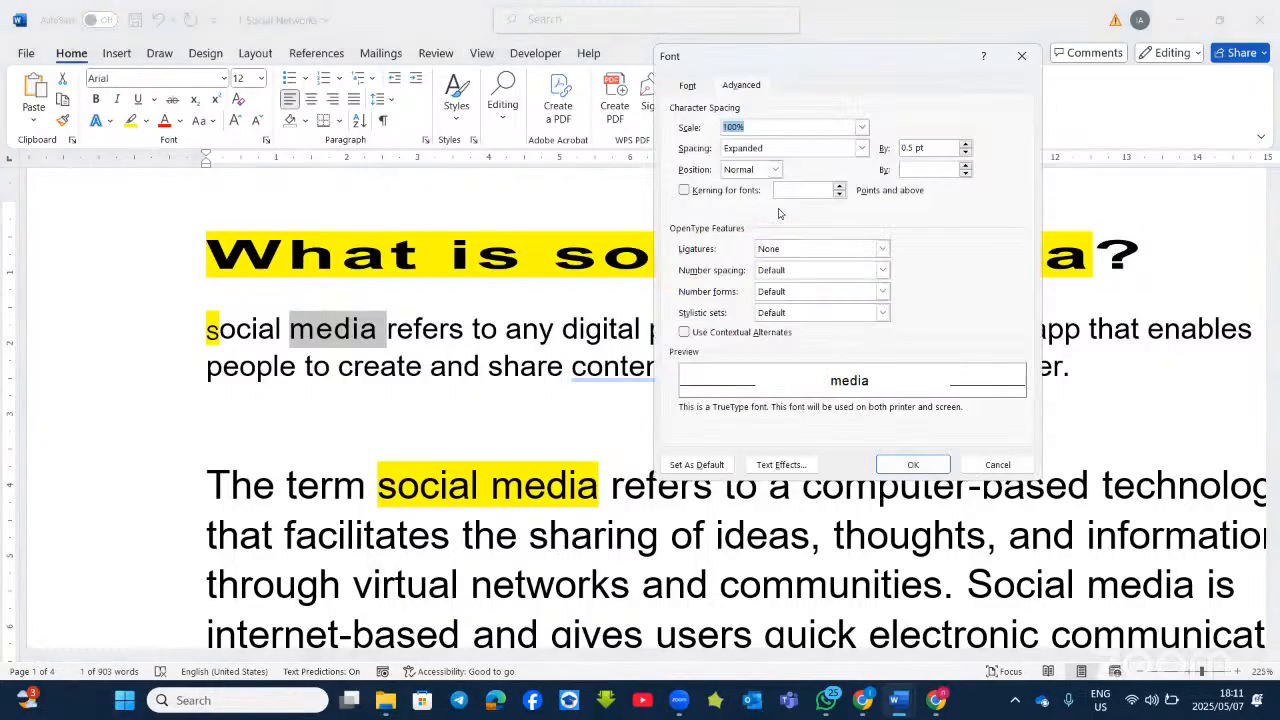
Increase the expanded character spacing of the word "media" to 2 pt.
left_click(912, 147)
key("BackSpace")
key("BackSpace")
key("BackSpace")
type("1.5")
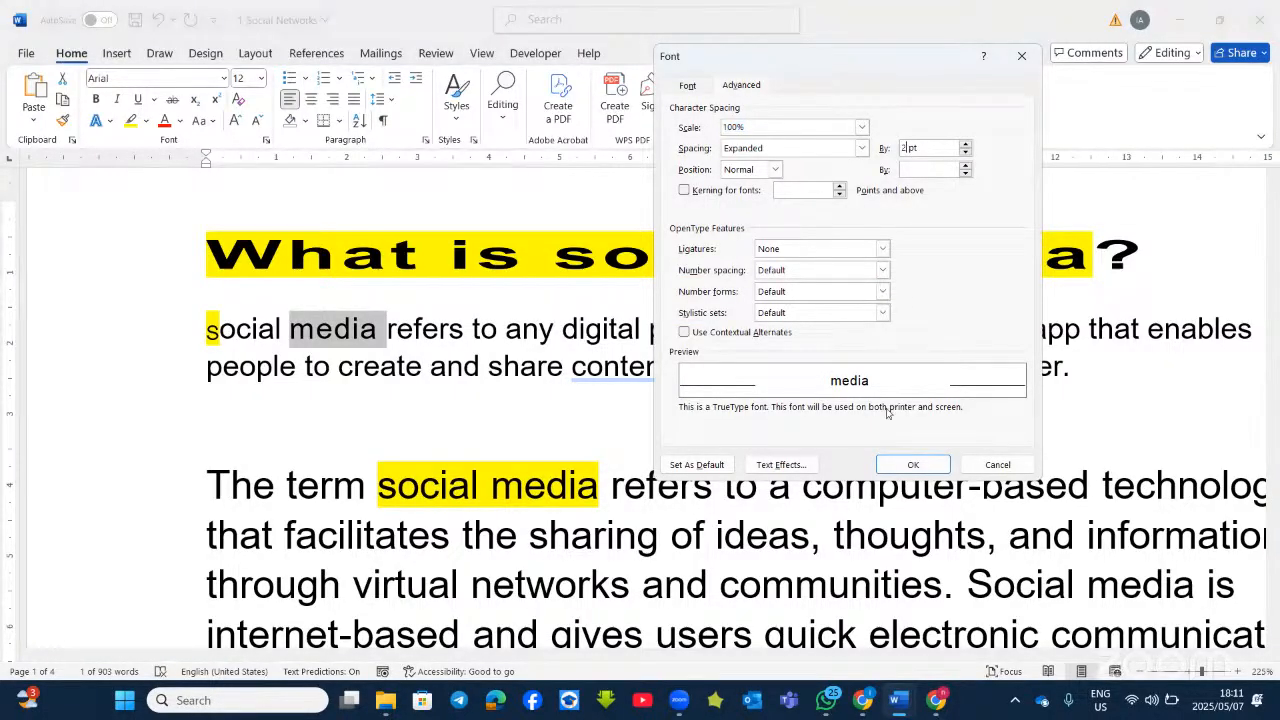
left_click(900, 463)
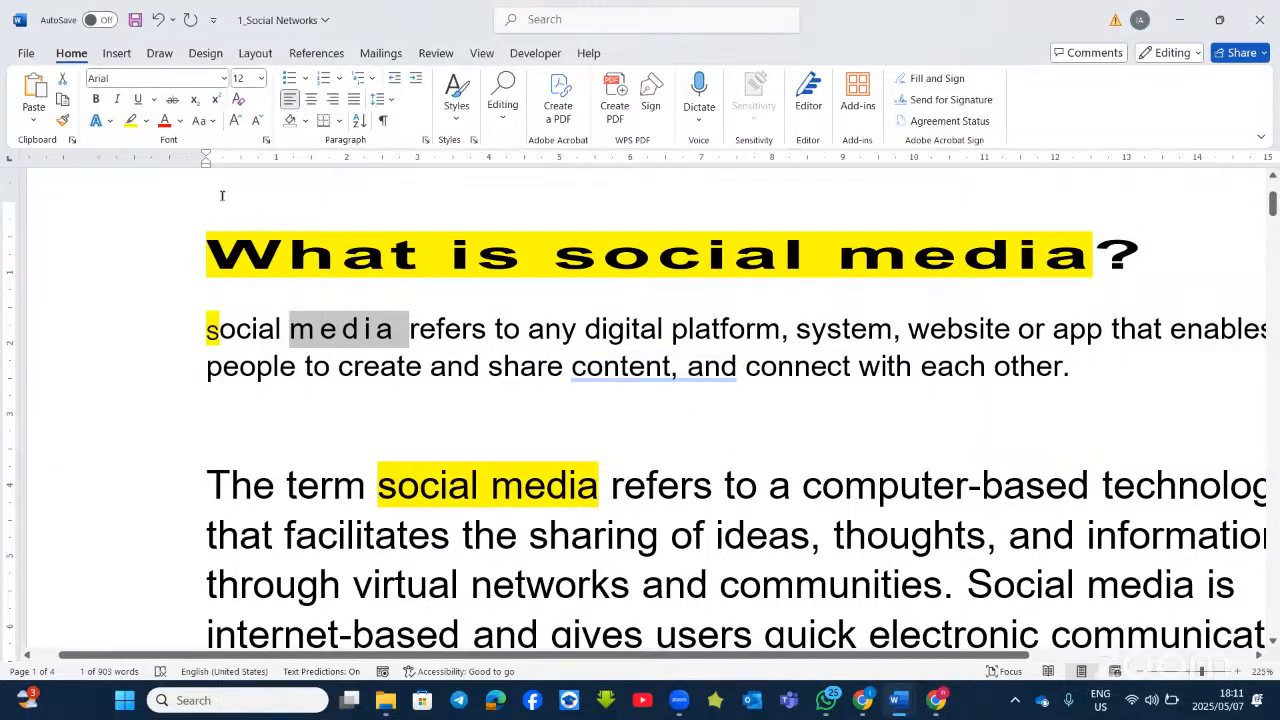
Review the basic and advanced font settings of the word "media" and close them without making changes.
left_click(267, 140)
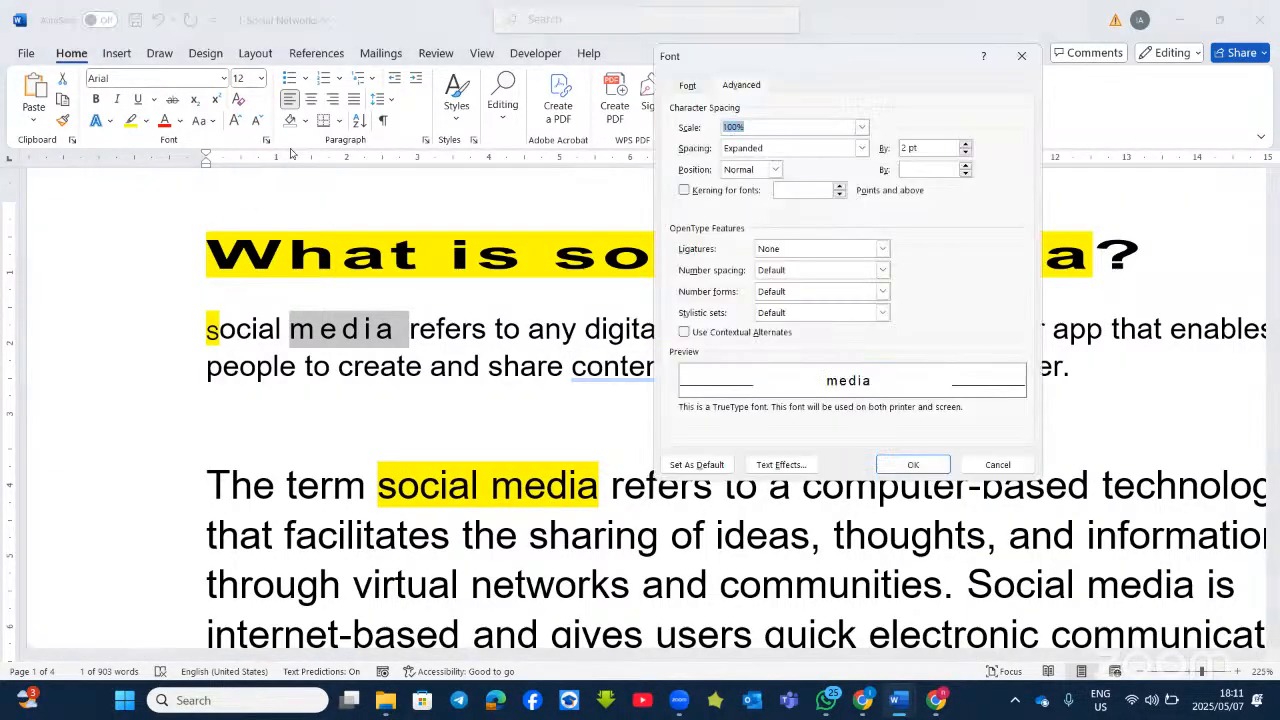
left_click(686, 88)
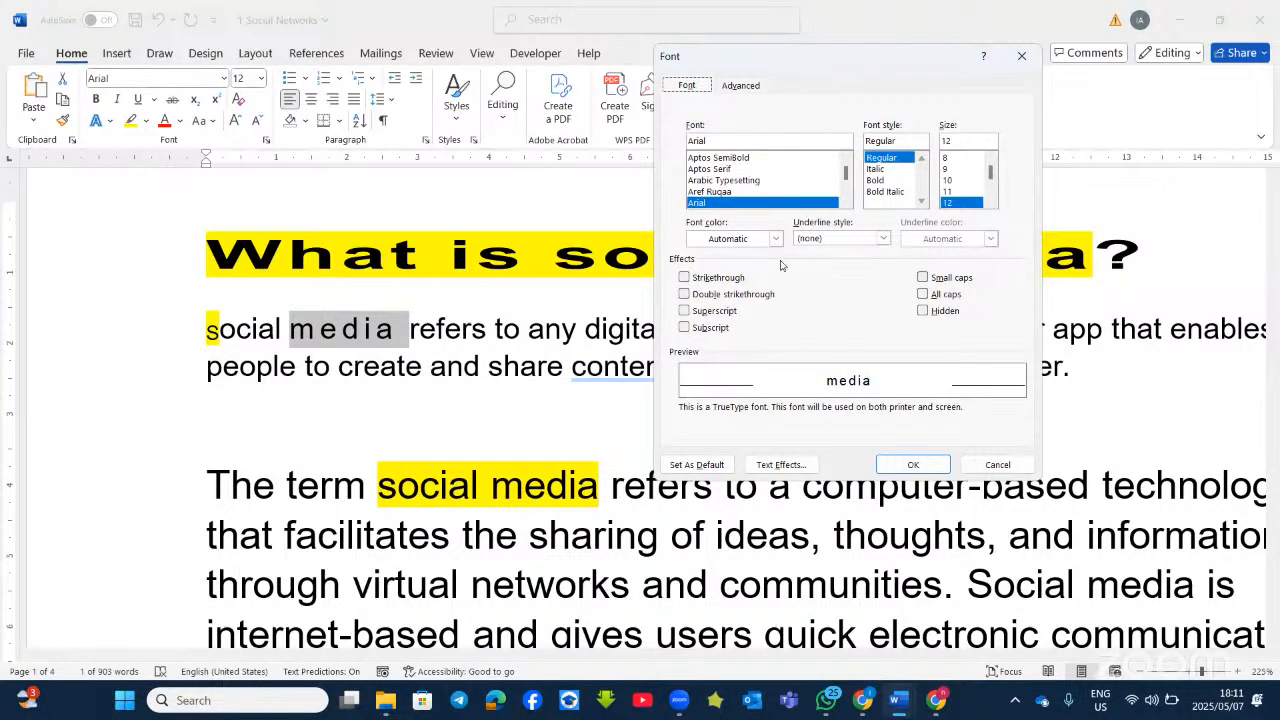
left_click(750, 87)
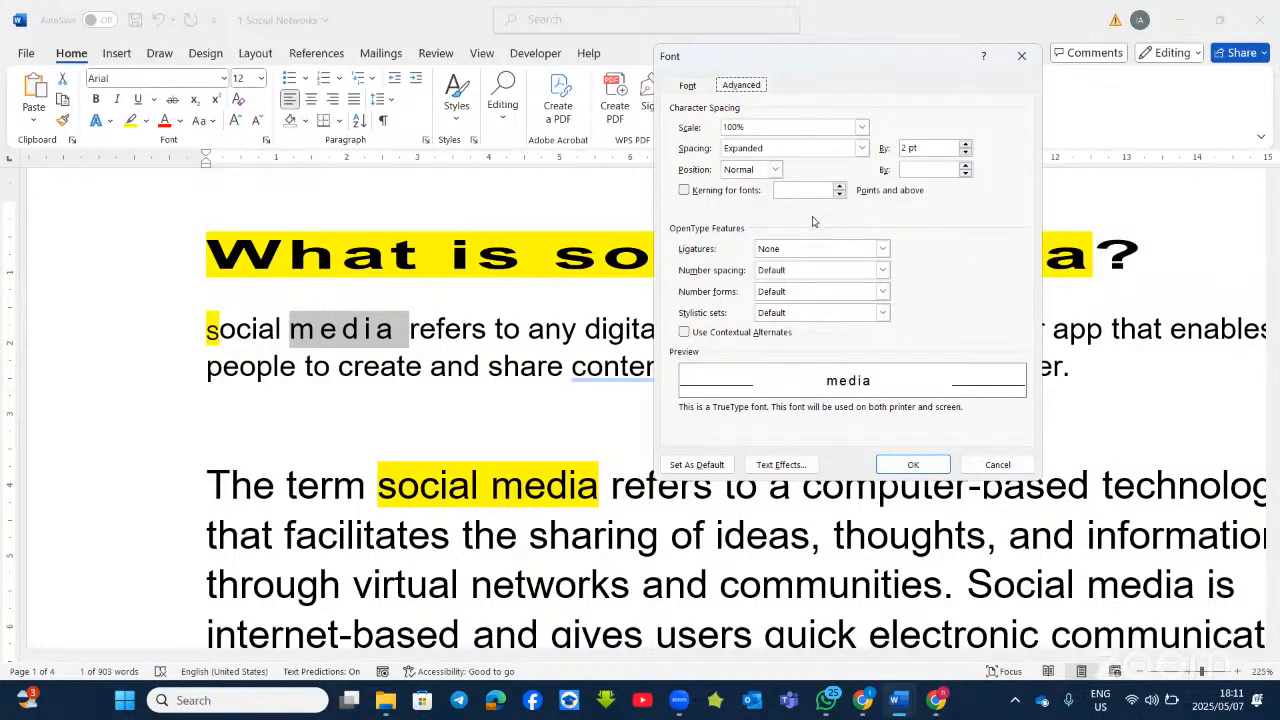
left_click(913, 464)
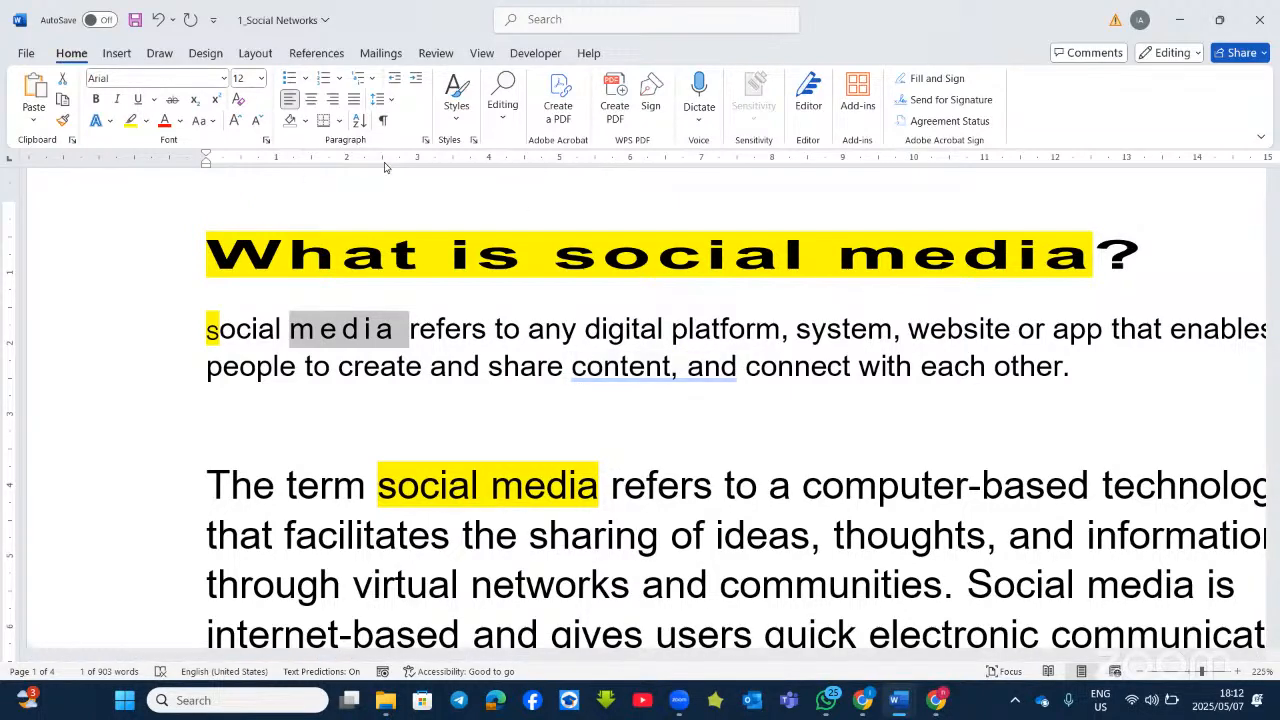
Select the "The term social media" paragraph, examine its indents and spacing settings, and close them without making changes.
scroll(515, 410, "down", 3)
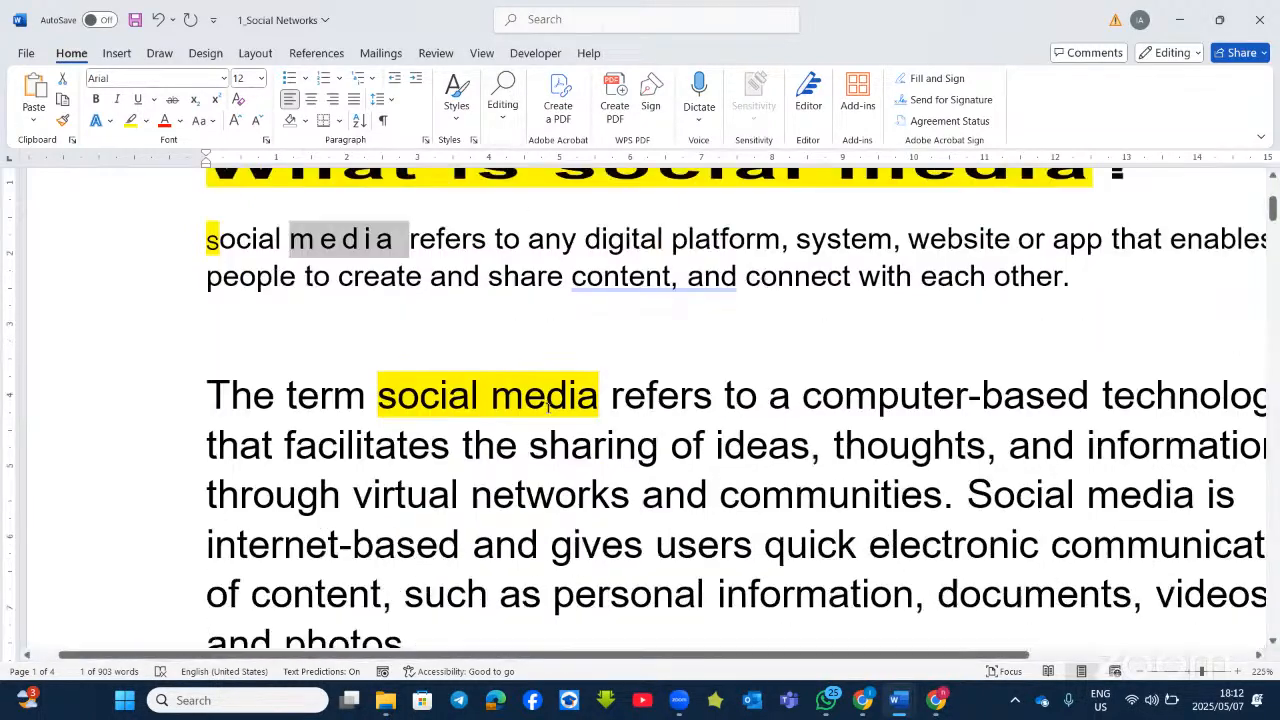
scroll(515, 420, "up", 2)
scroll(512, 445, "down", 2)
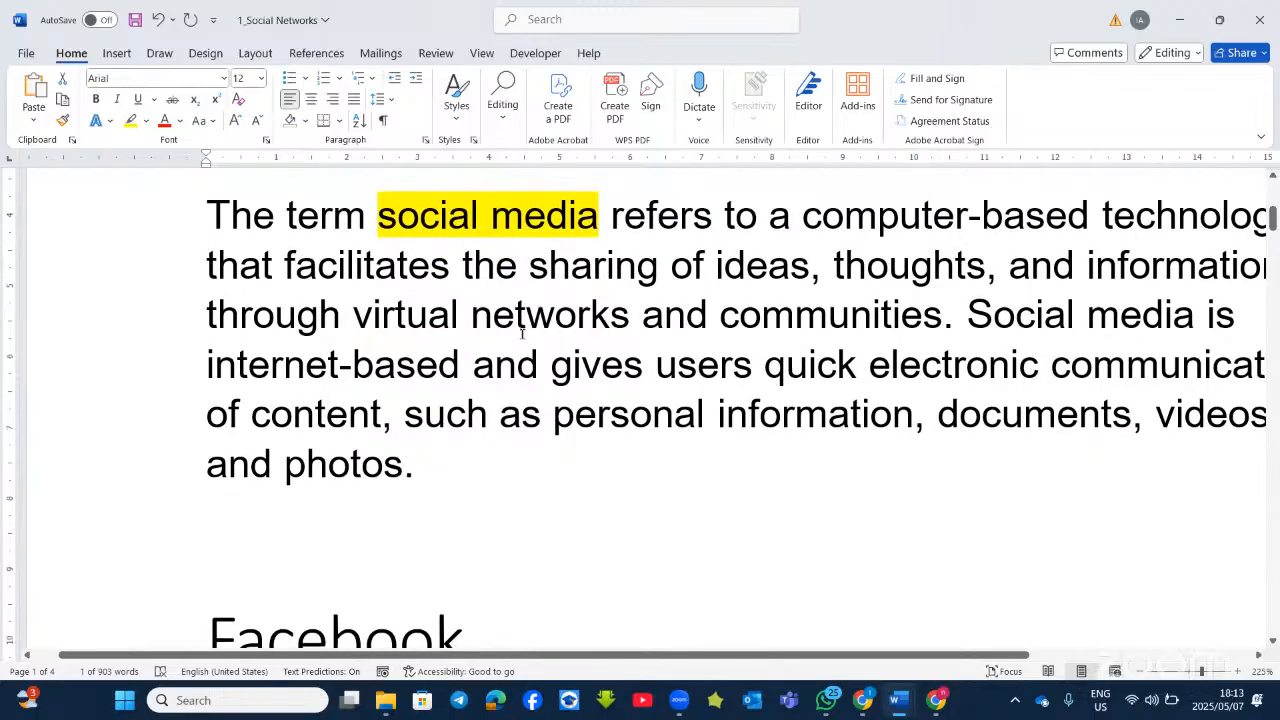
left_click_drag(428, 471, 201, 224)
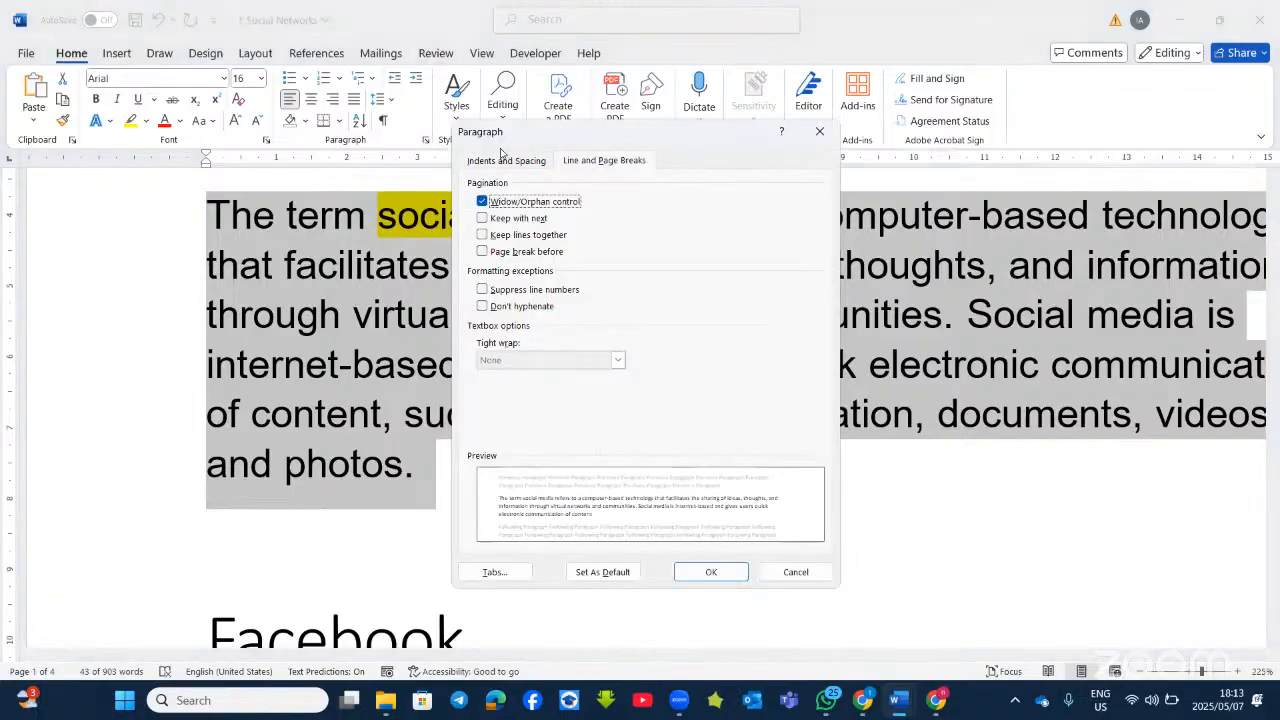
left_click(425, 140)
left_click(530, 162)
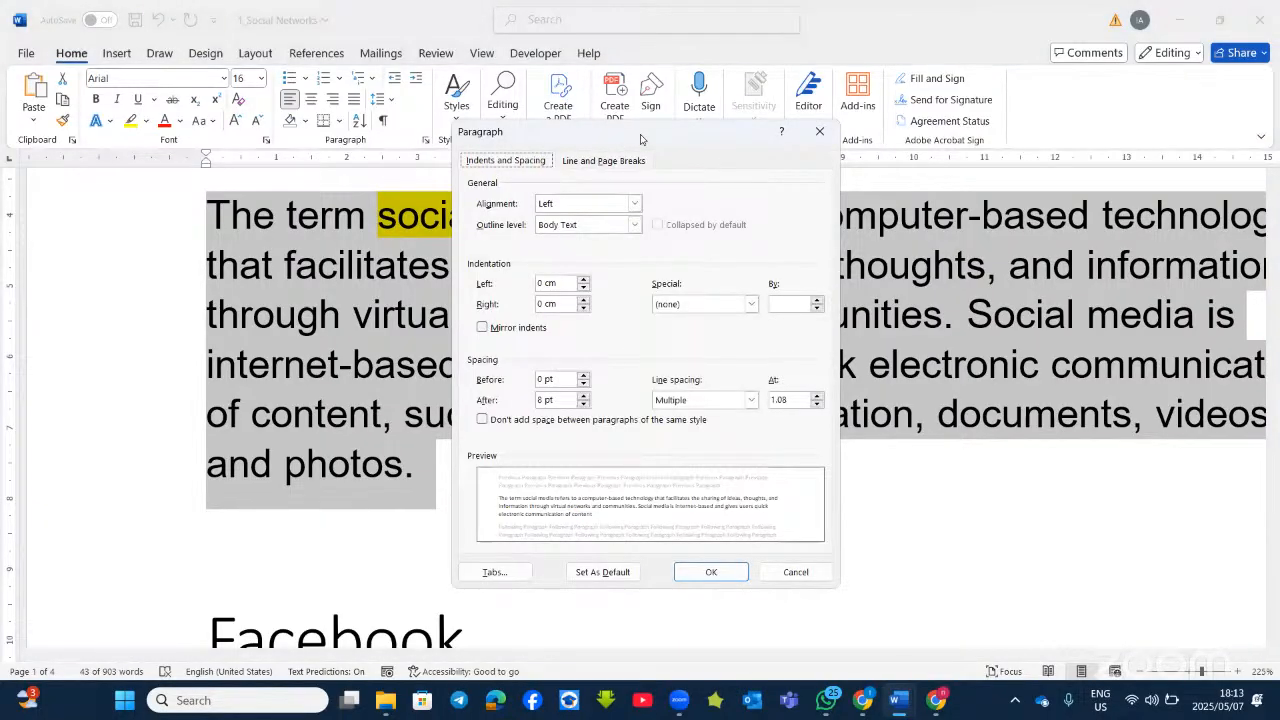
left_click_drag(525, 149, 584, 210)
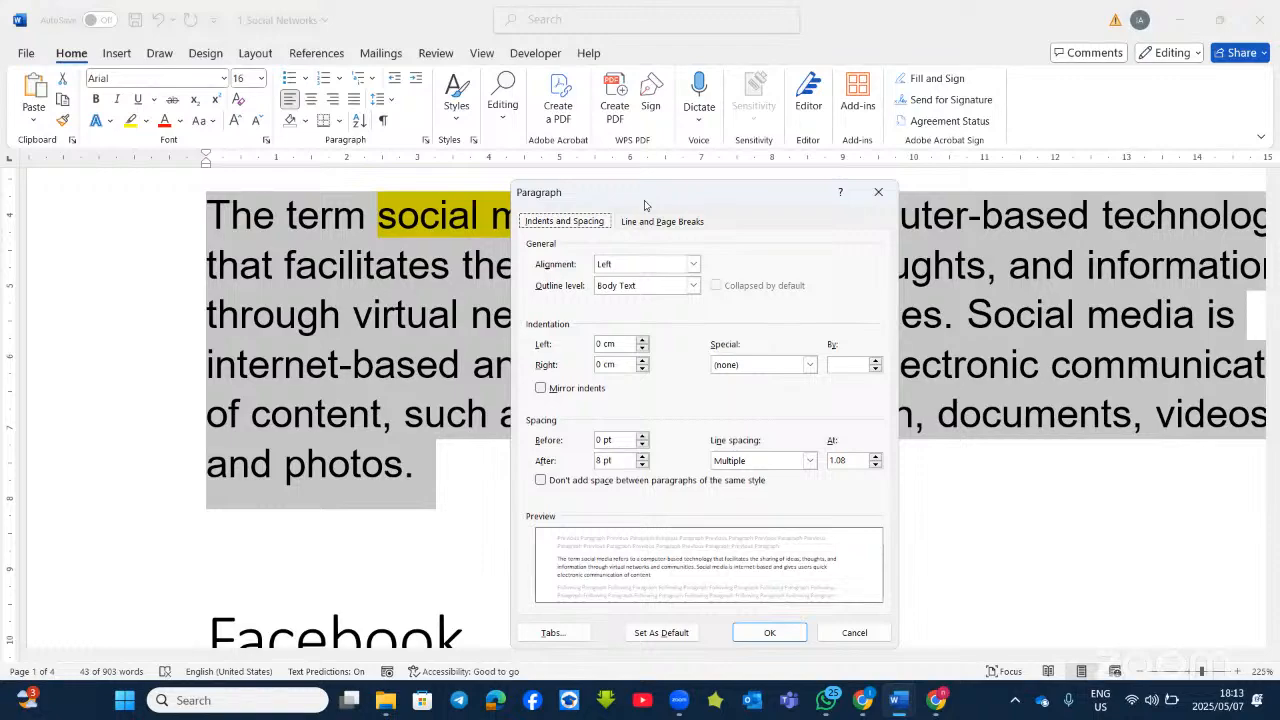
left_click_drag(645, 205, 887, 230)
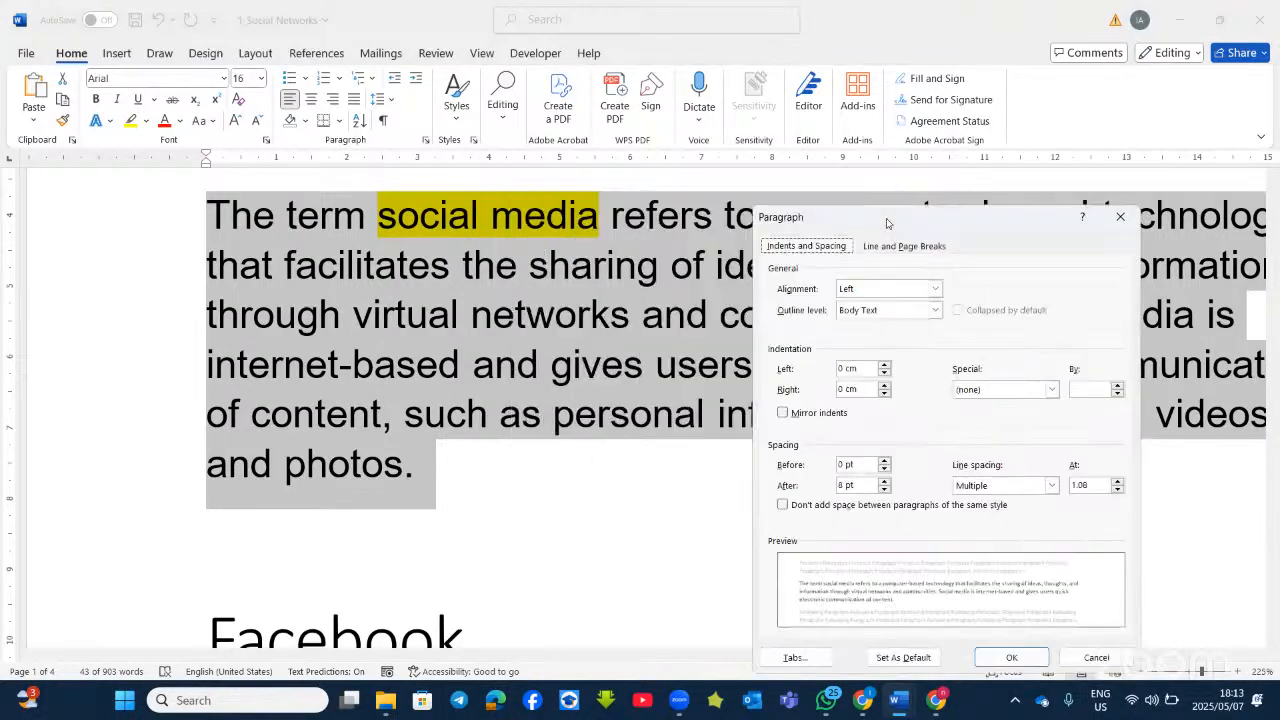
left_click(1115, 658)
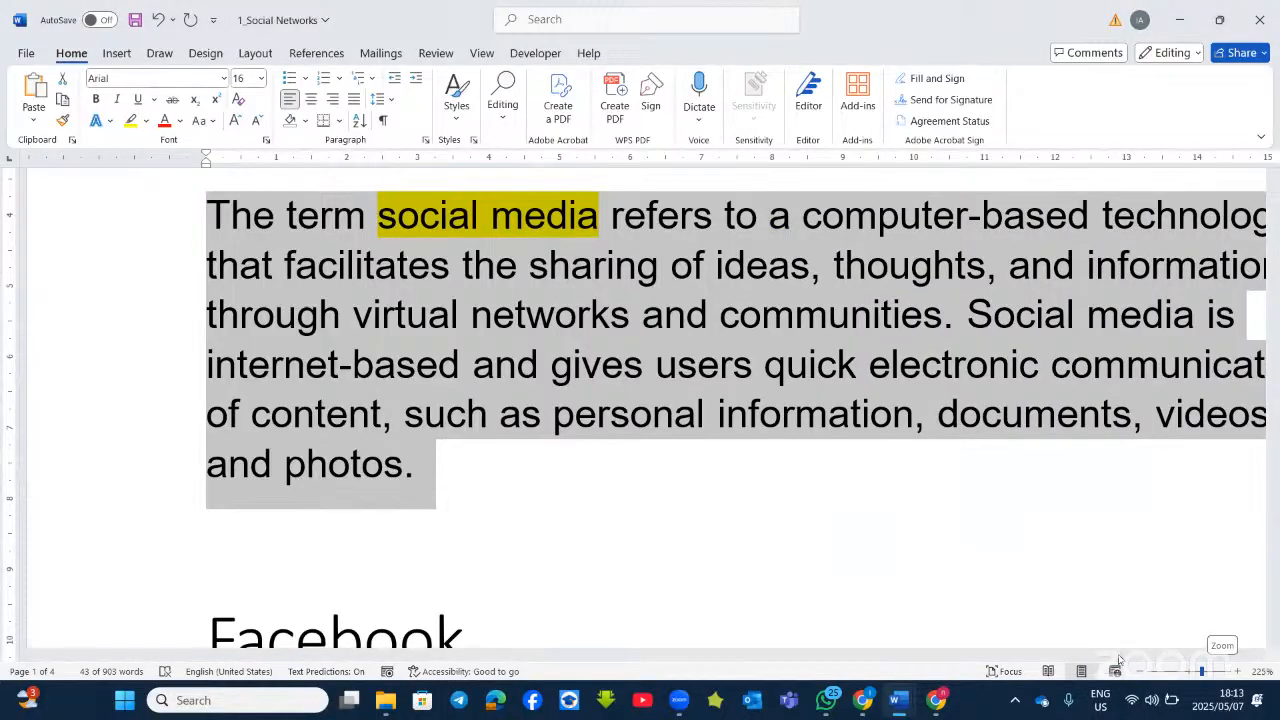
Select the whole "The term social media" paragraph and look through both its indents and spacing and its line and page break settings.
left_click_drag(1202, 671, 1205, 671)
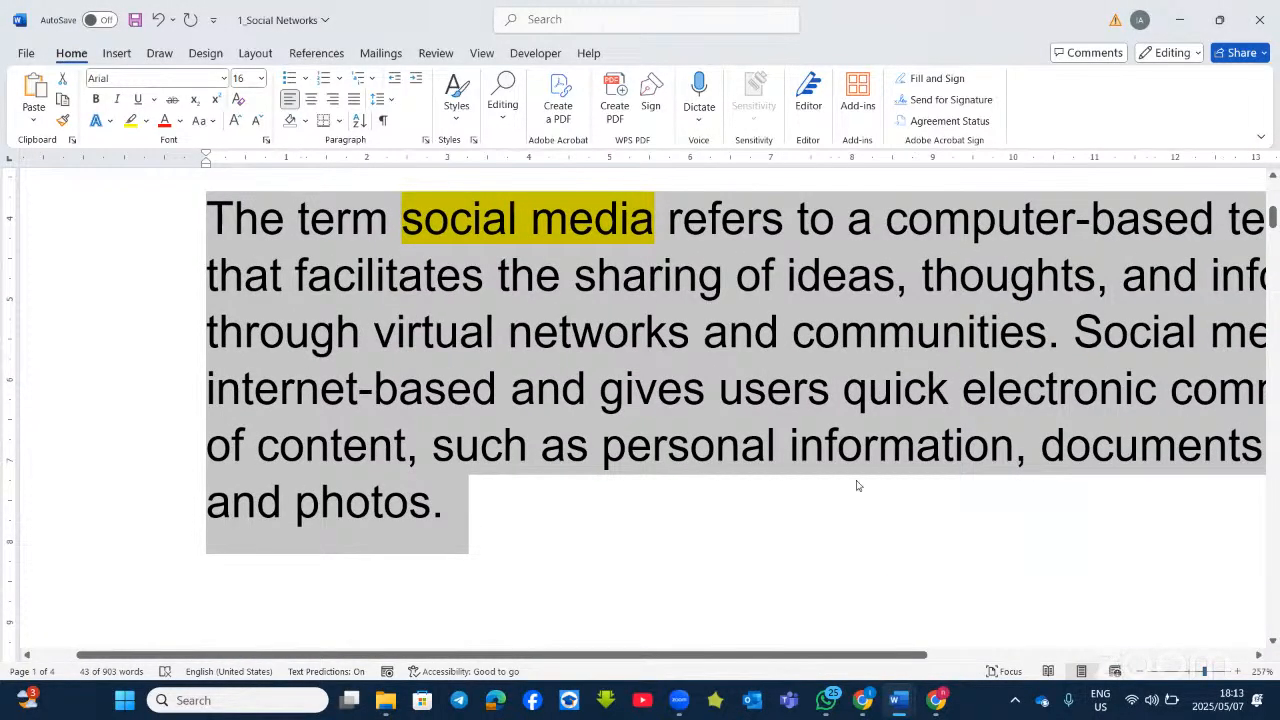
scroll(856, 485, "up", 1)
left_click(767, 490)
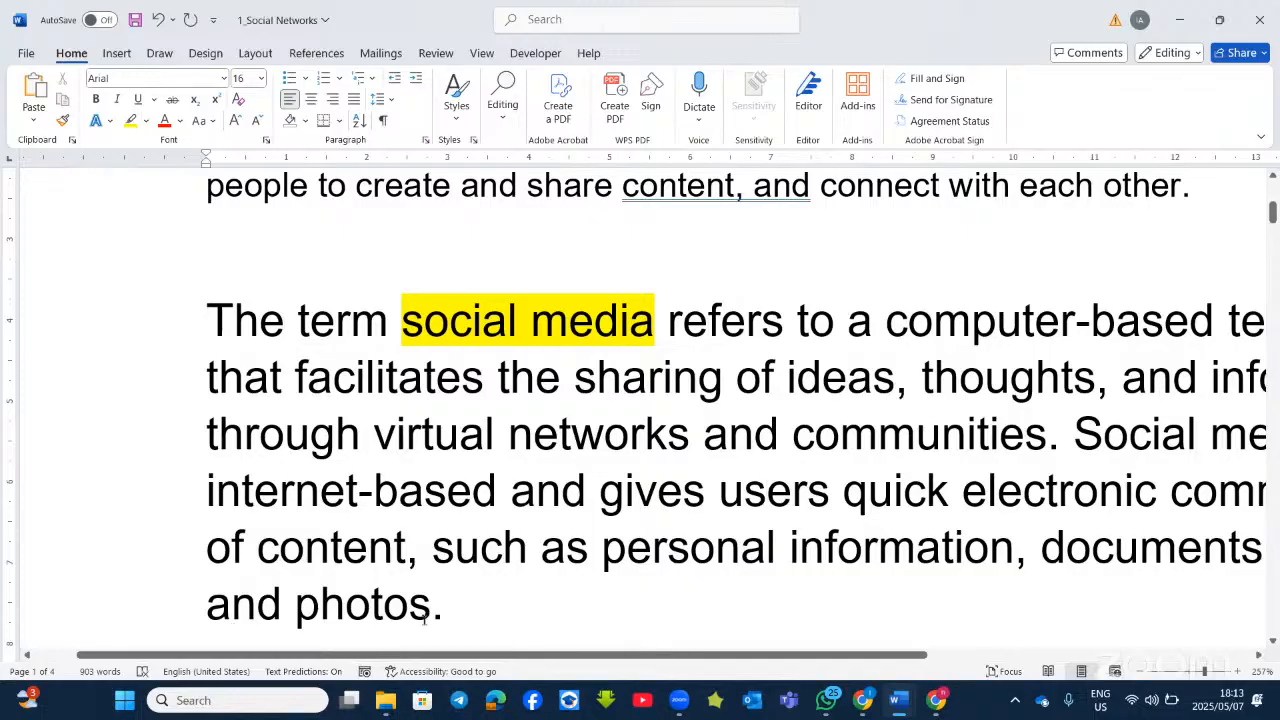
left_click_drag(428, 618, 242, 330)
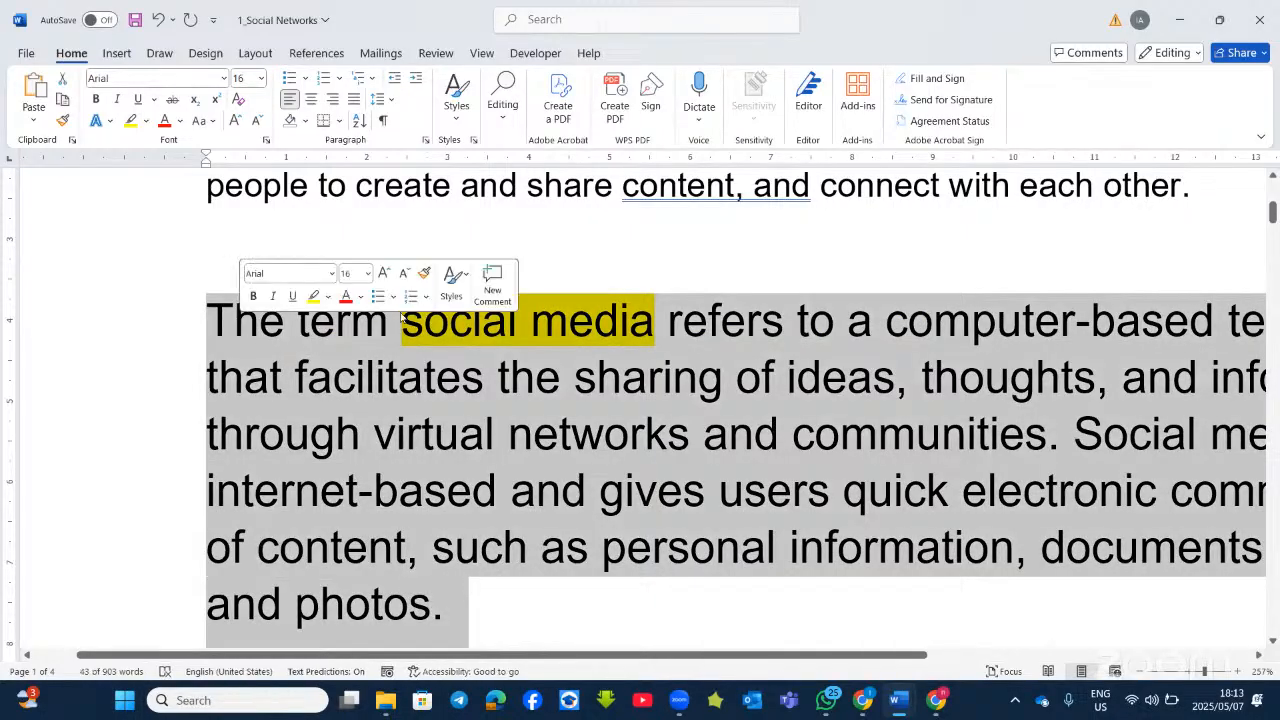
left_click(425, 139)
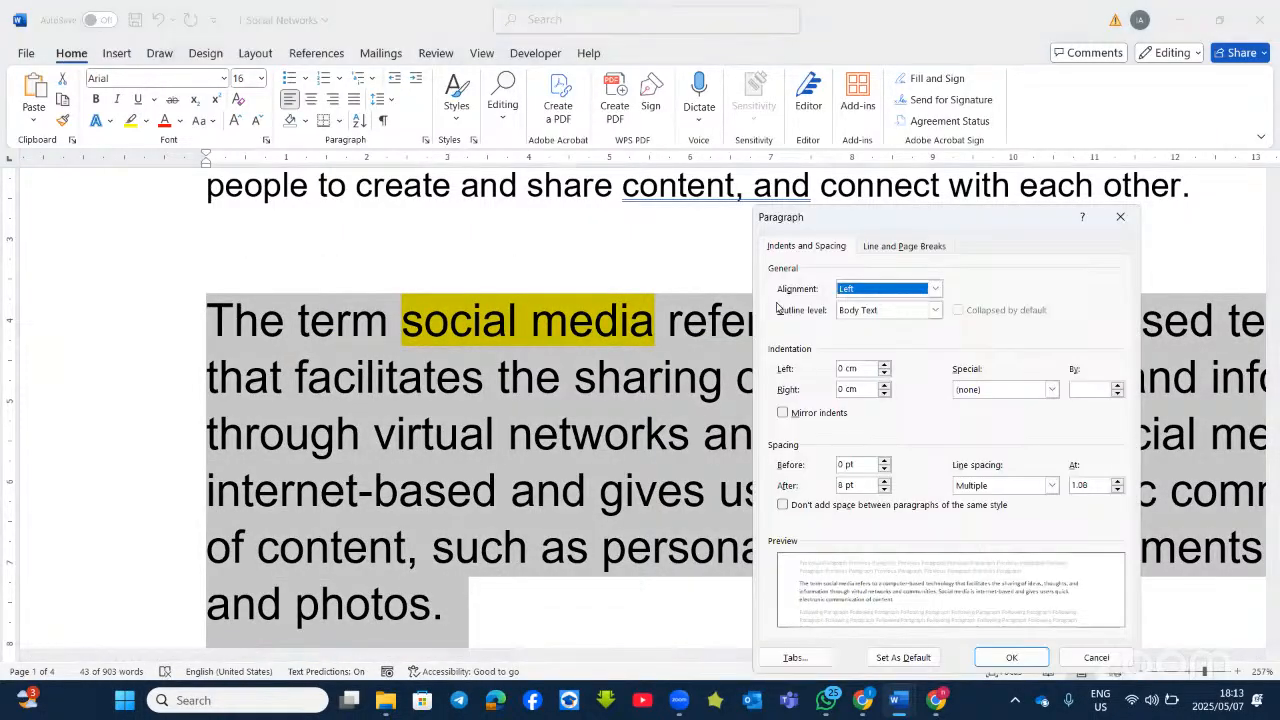
left_click_drag(860, 217, 818, 229)
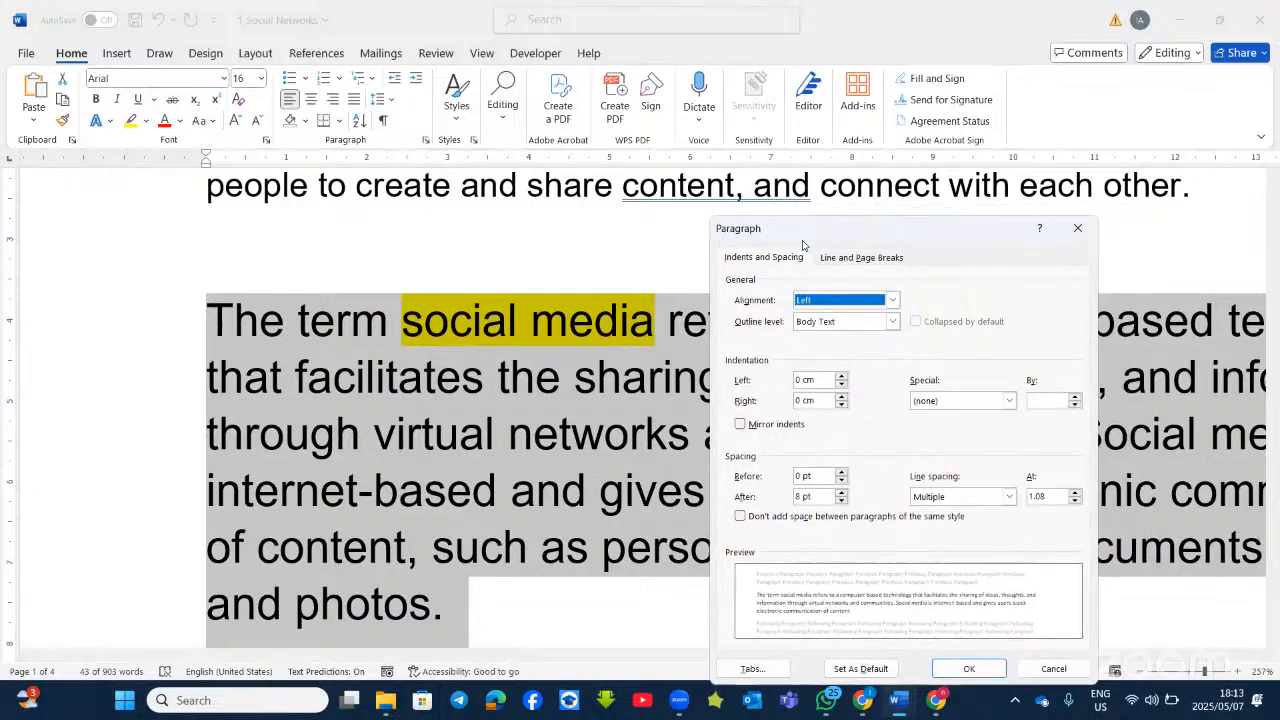
left_click(788, 258)
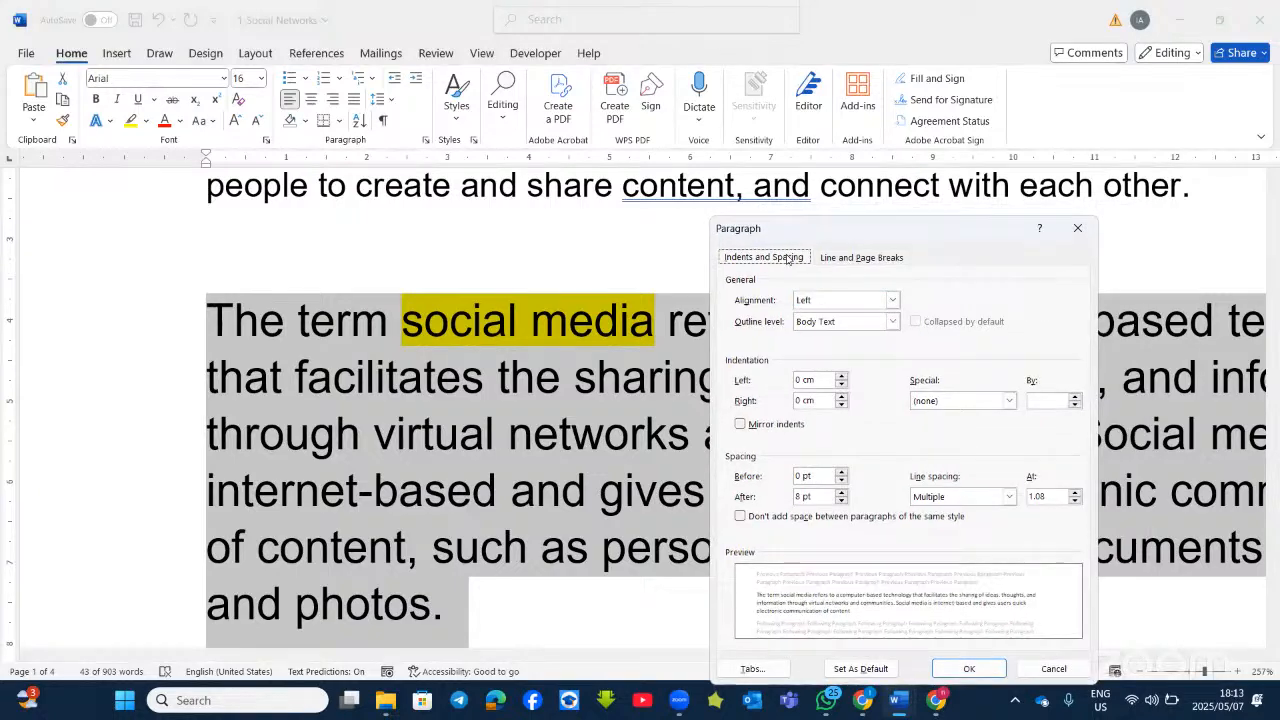
left_click(852, 258)
left_click(753, 260)
left_click_drag(817, 228, 825, 183)
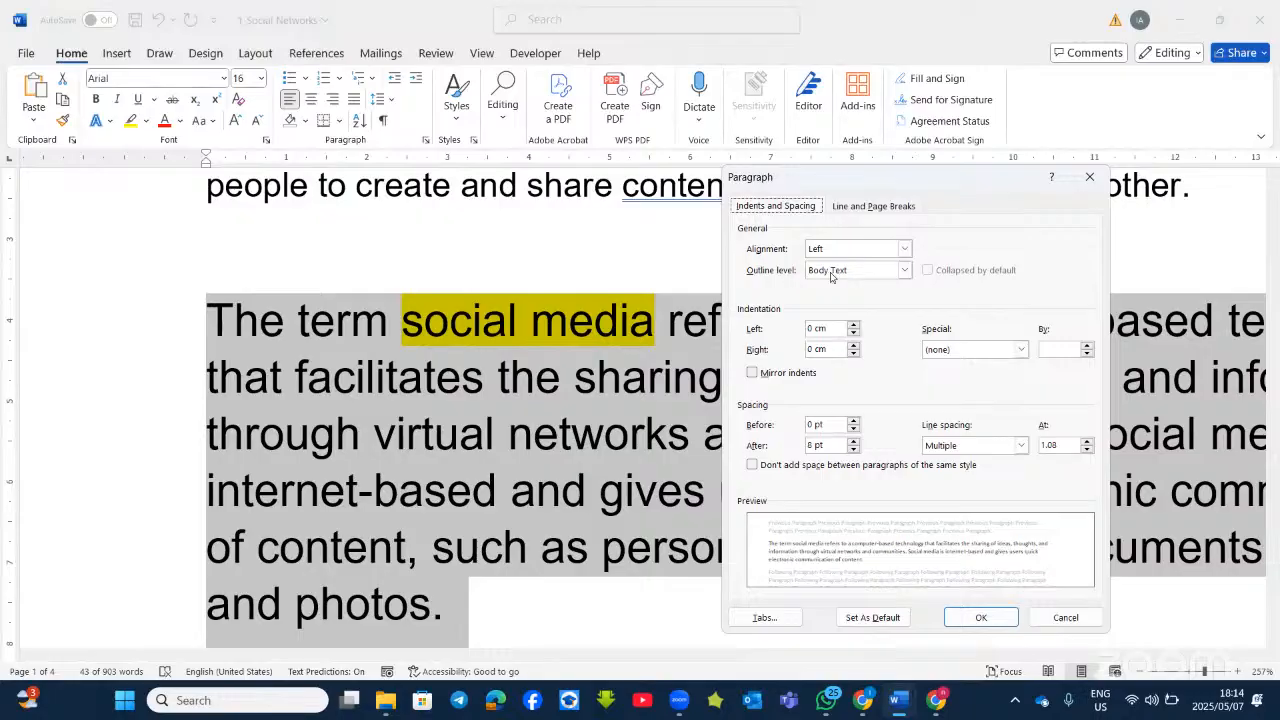
Review the alignment and special indentation options for the selected paragraph and close the settings without making changes.
left_click(900, 254)
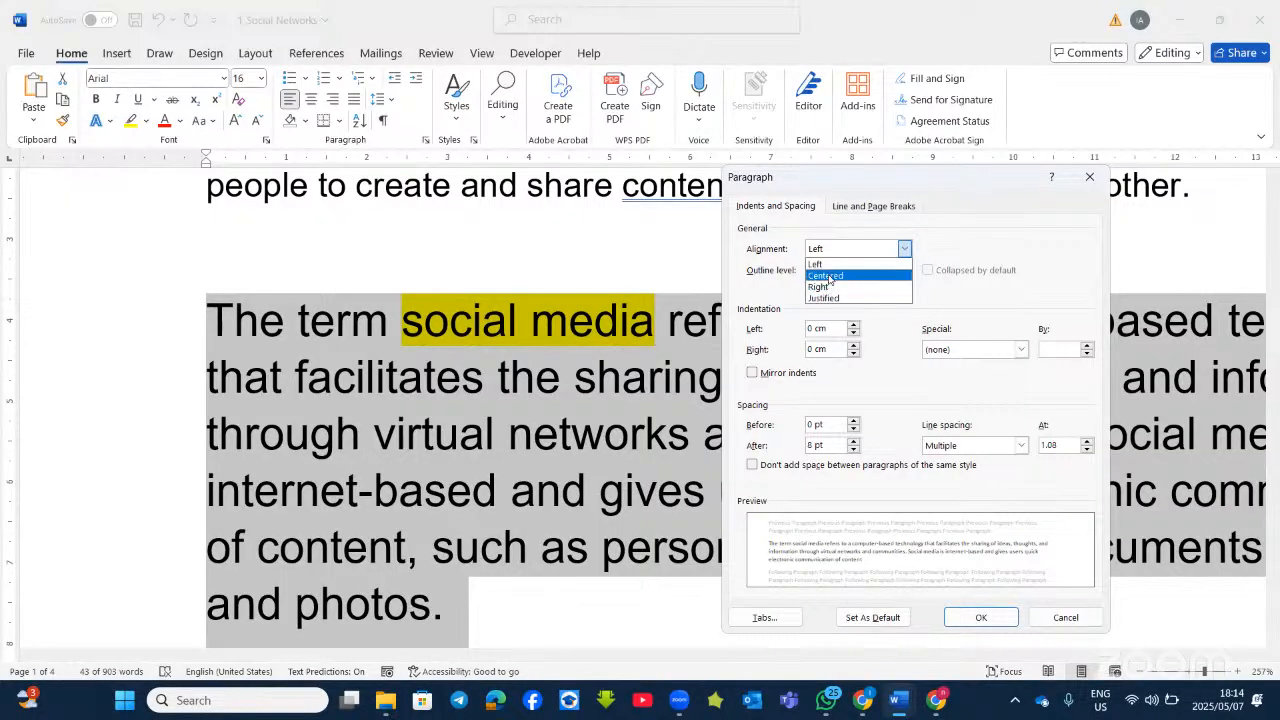
left_click(831, 264)
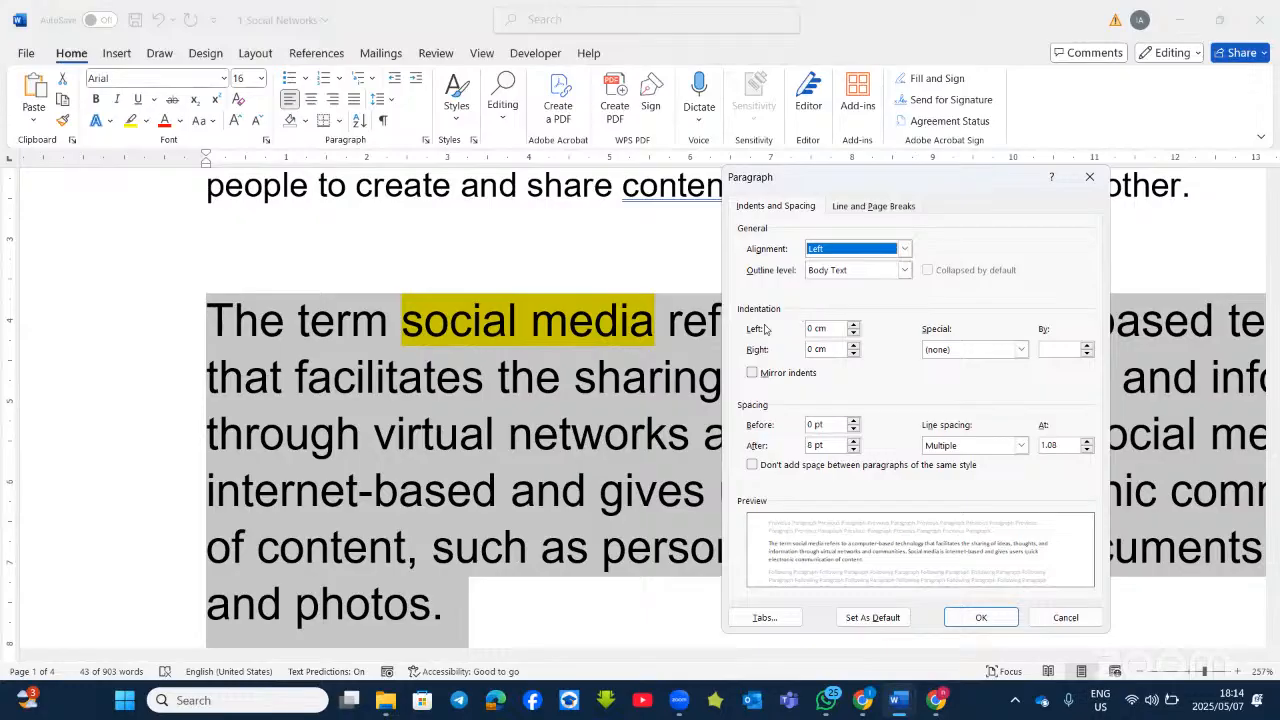
left_click_drag(940, 187, 928, 167)
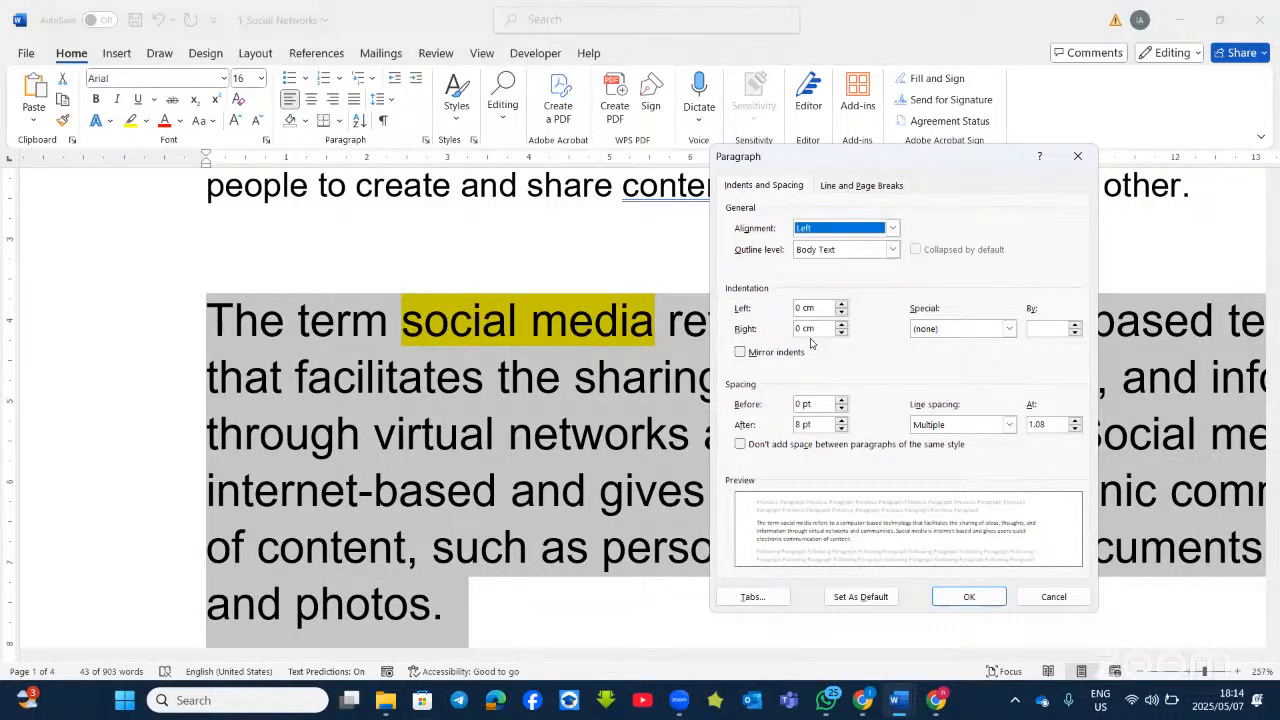
left_click(1009, 329)
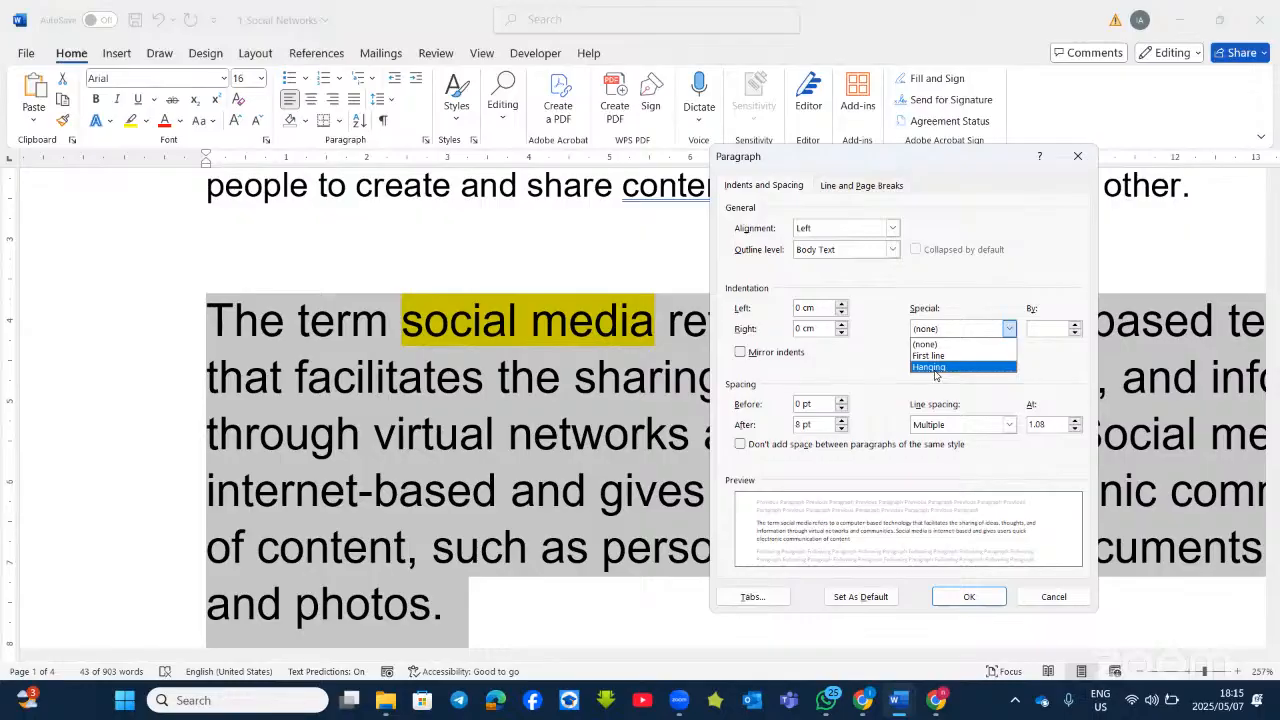
left_click(886, 382)
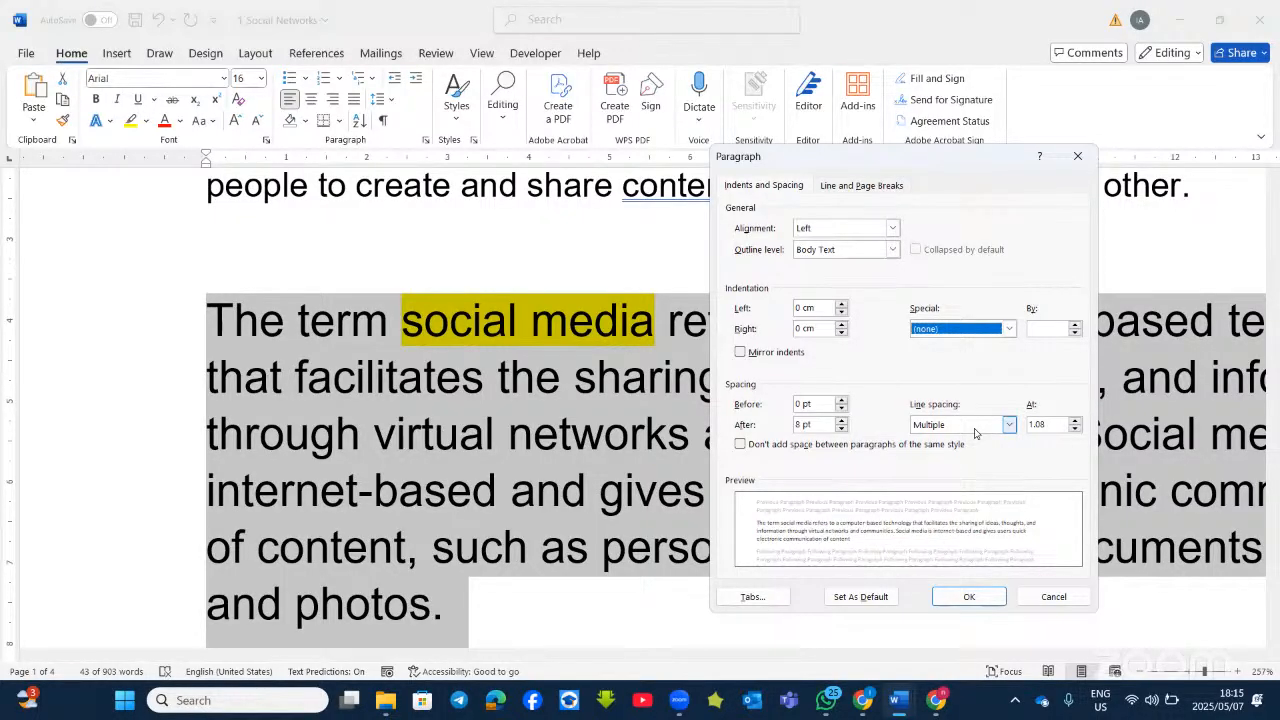
left_click(1054, 598)
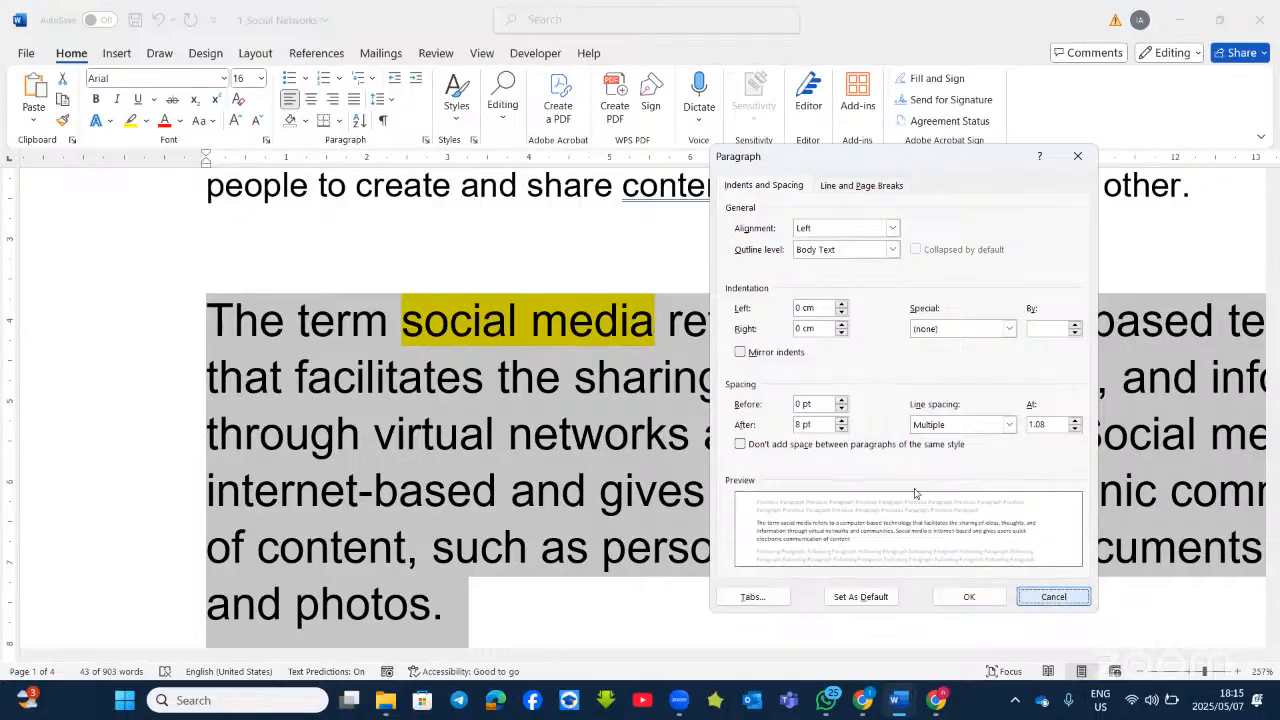
Examine the opening words of the first and second lines and the full extent of the "The term social media" paragraph.
left_click(815, 434)
scroll(815, 434, "up", 2)
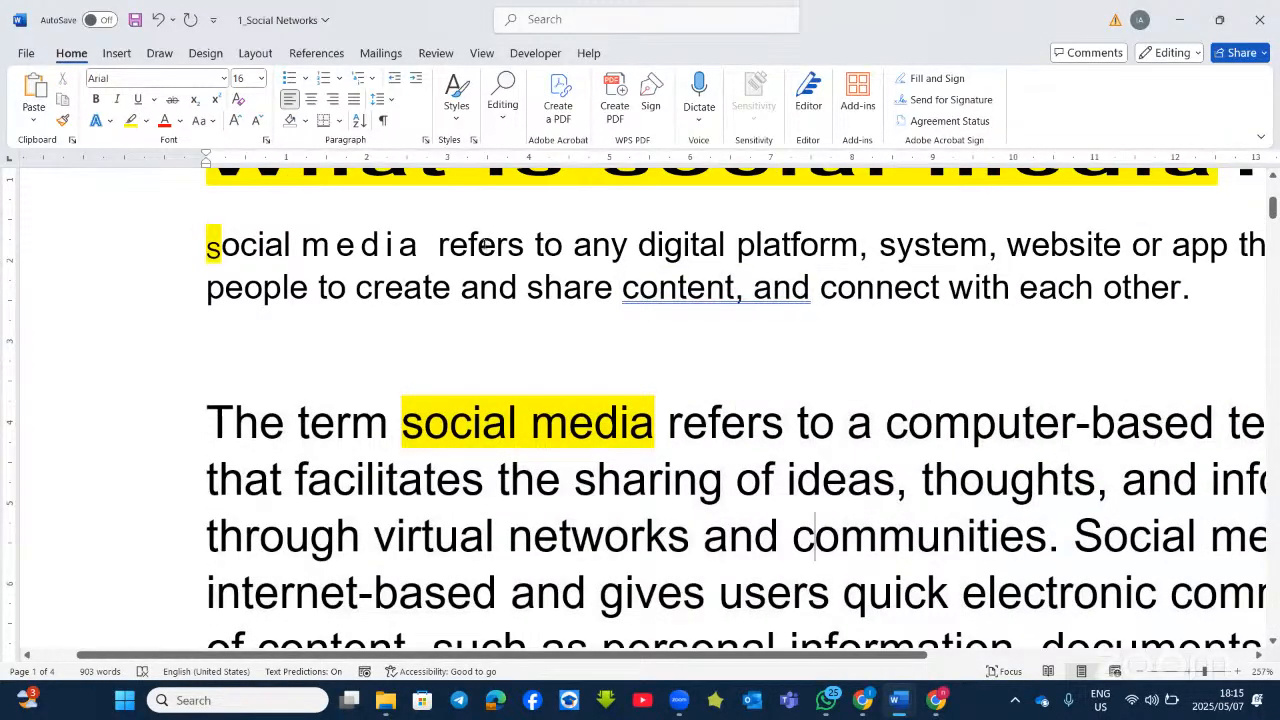
left_click(471, 457)
scroll(463, 466, "down", 1)
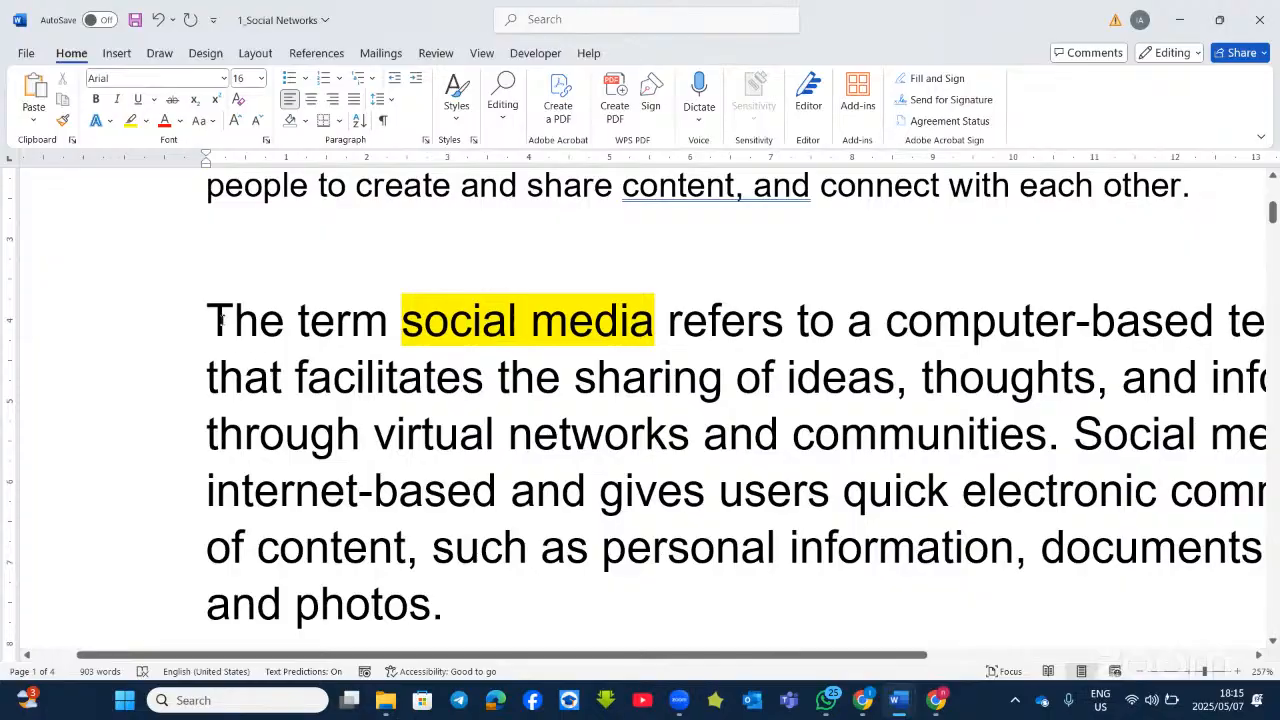
left_click_drag(210, 318, 400, 334)
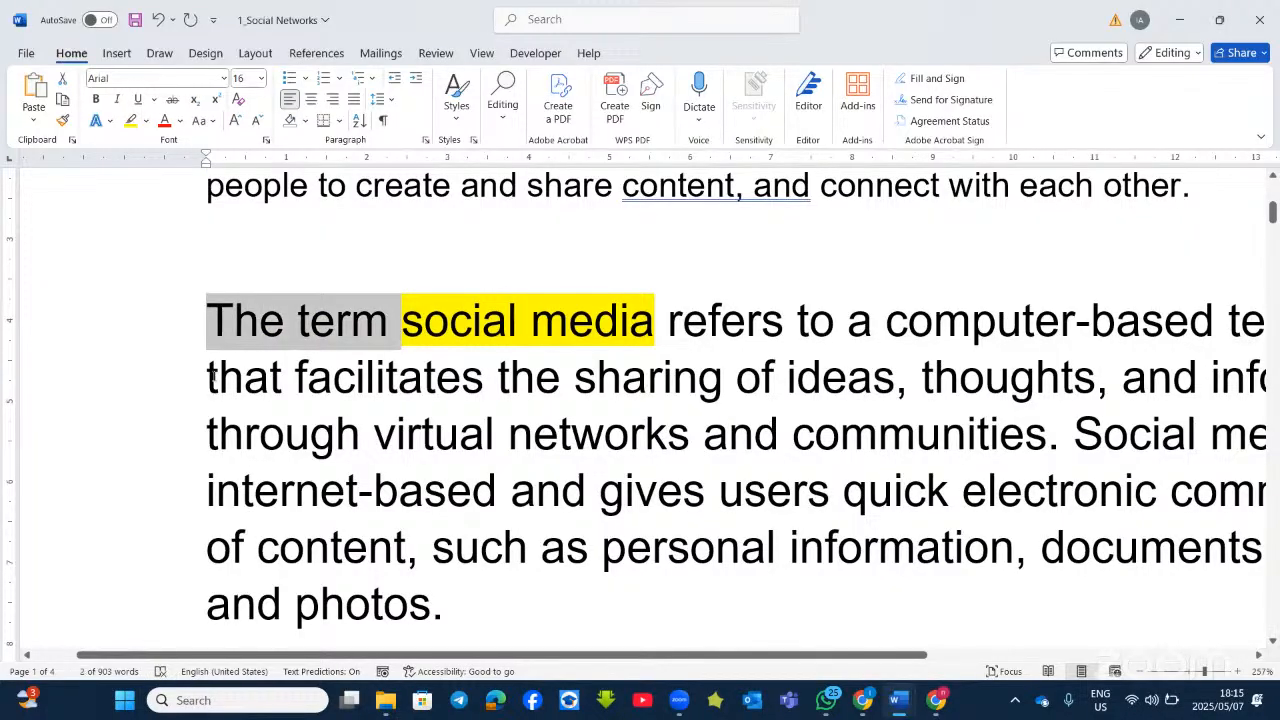
left_click_drag(212, 376, 497, 380)
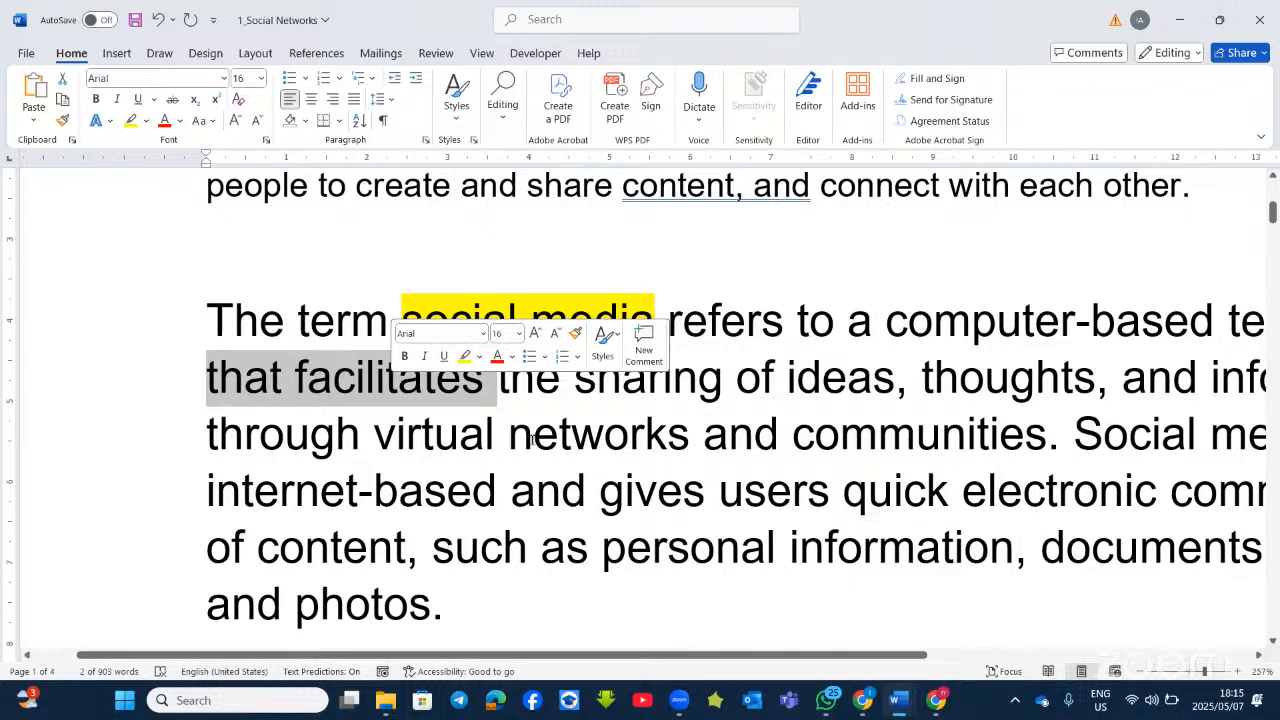
left_click(430, 605)
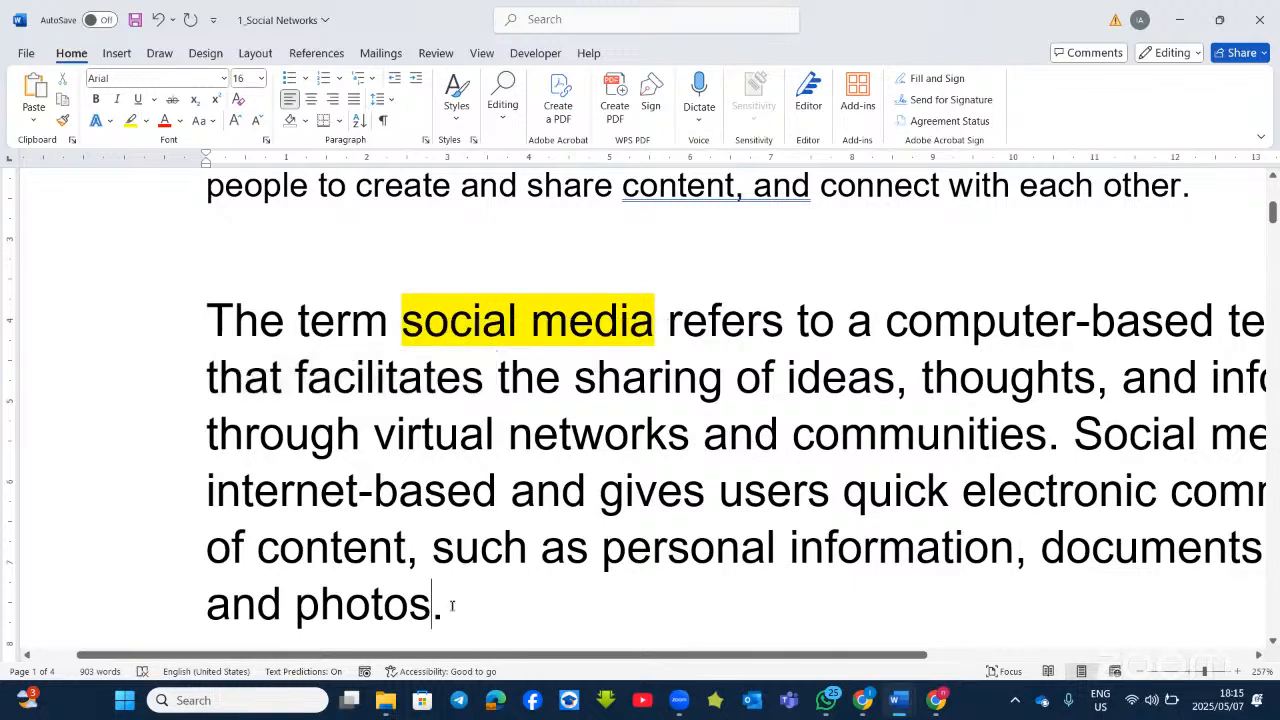
left_click_drag(452, 606, 215, 322)
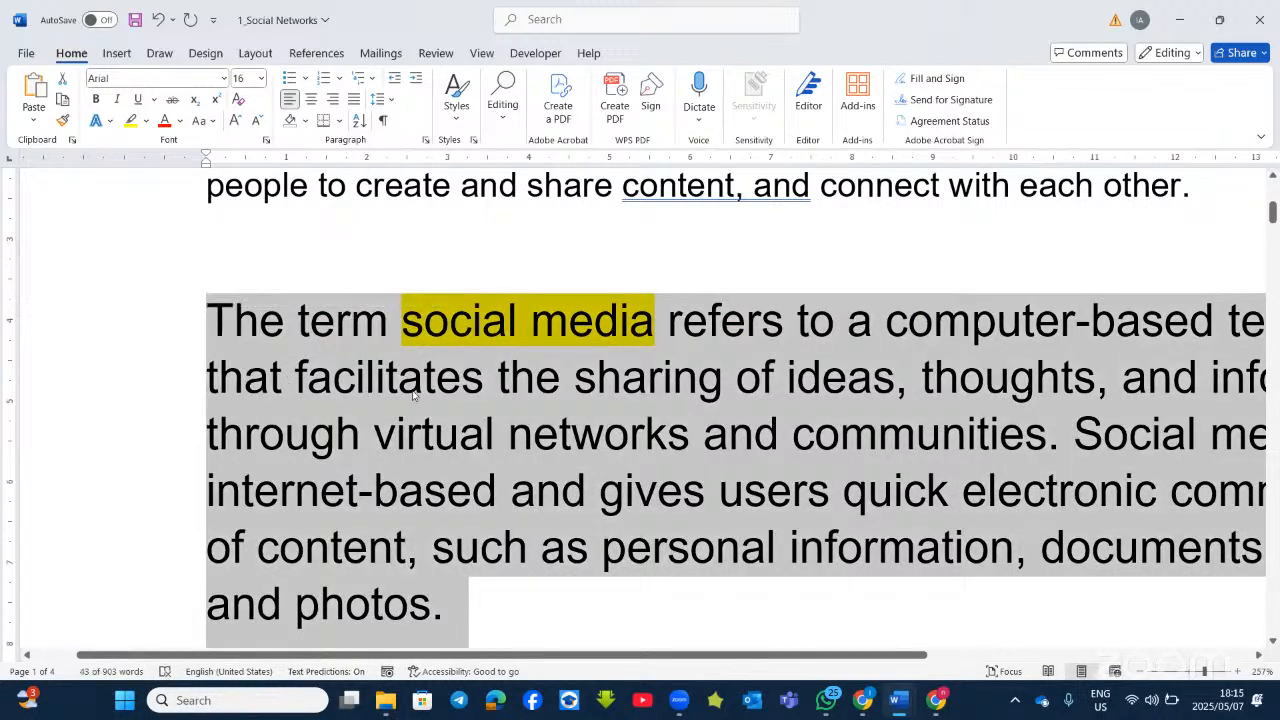
left_click(598, 434)
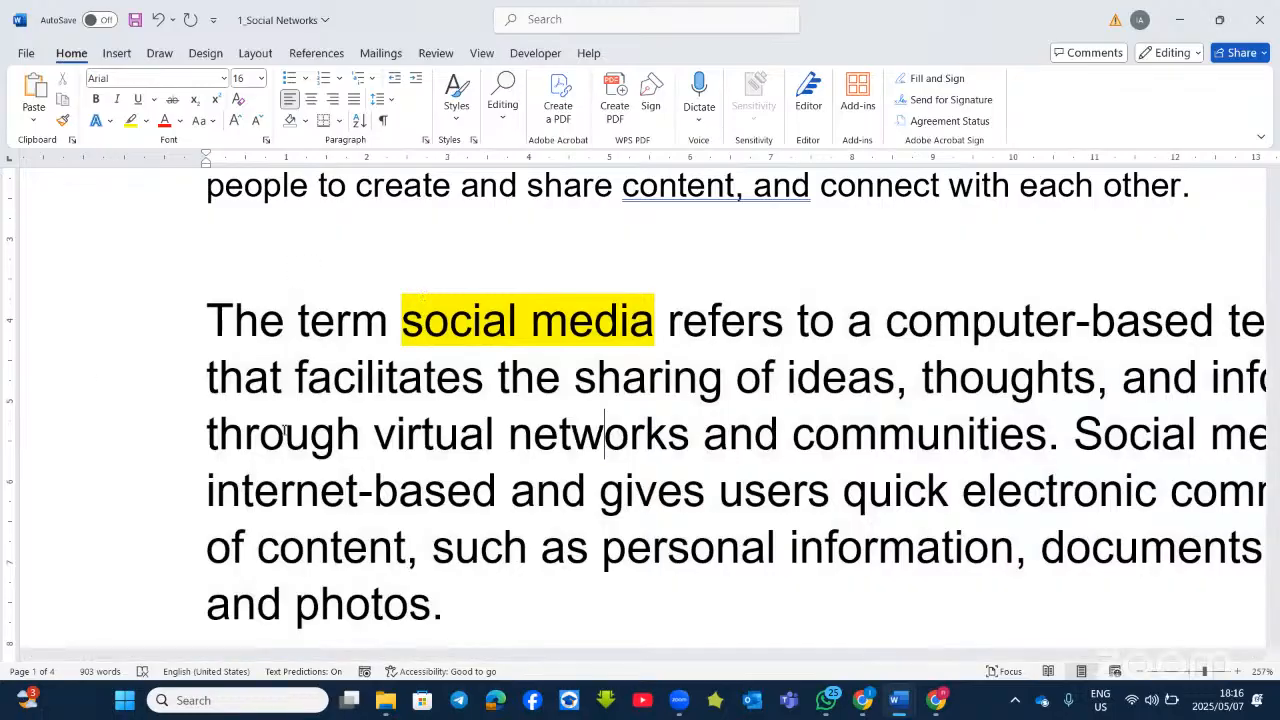
Try Multiple line spacing at 3 on the "The term social media" paragraph, viewing its tab stop settings, and undo the spacing change.
left_click(722, 377)
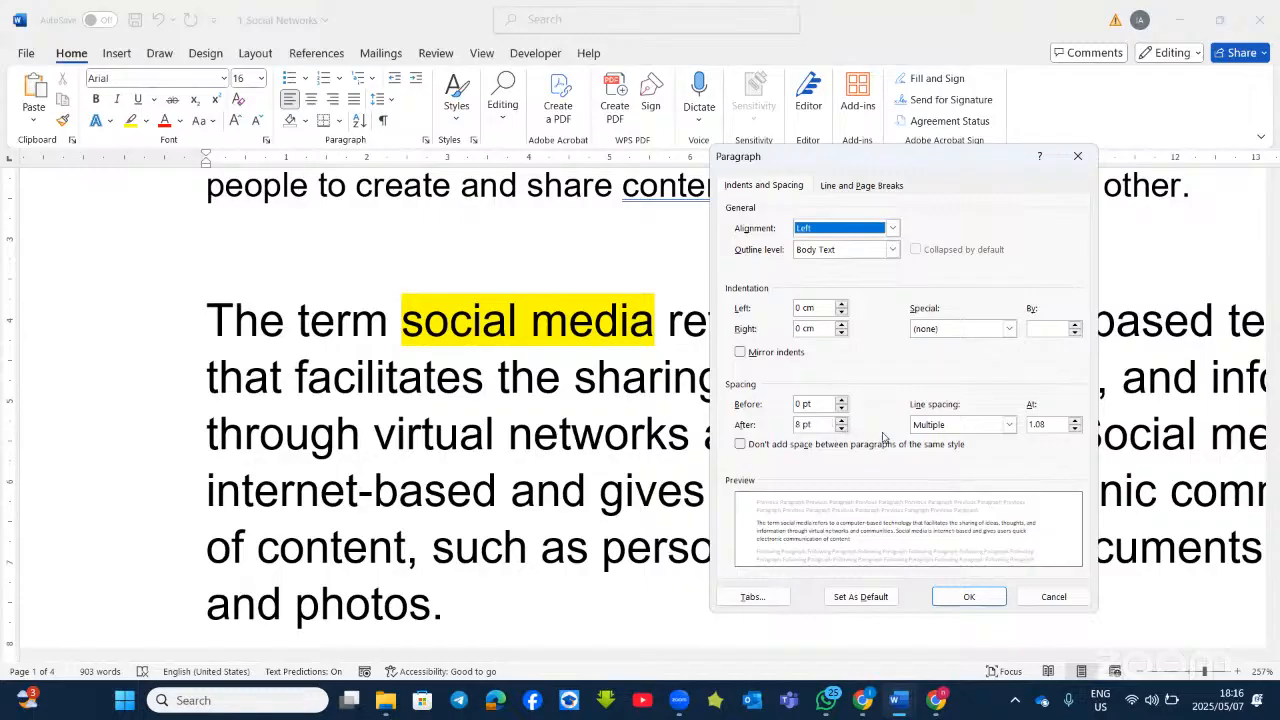
left_click(1008, 424)
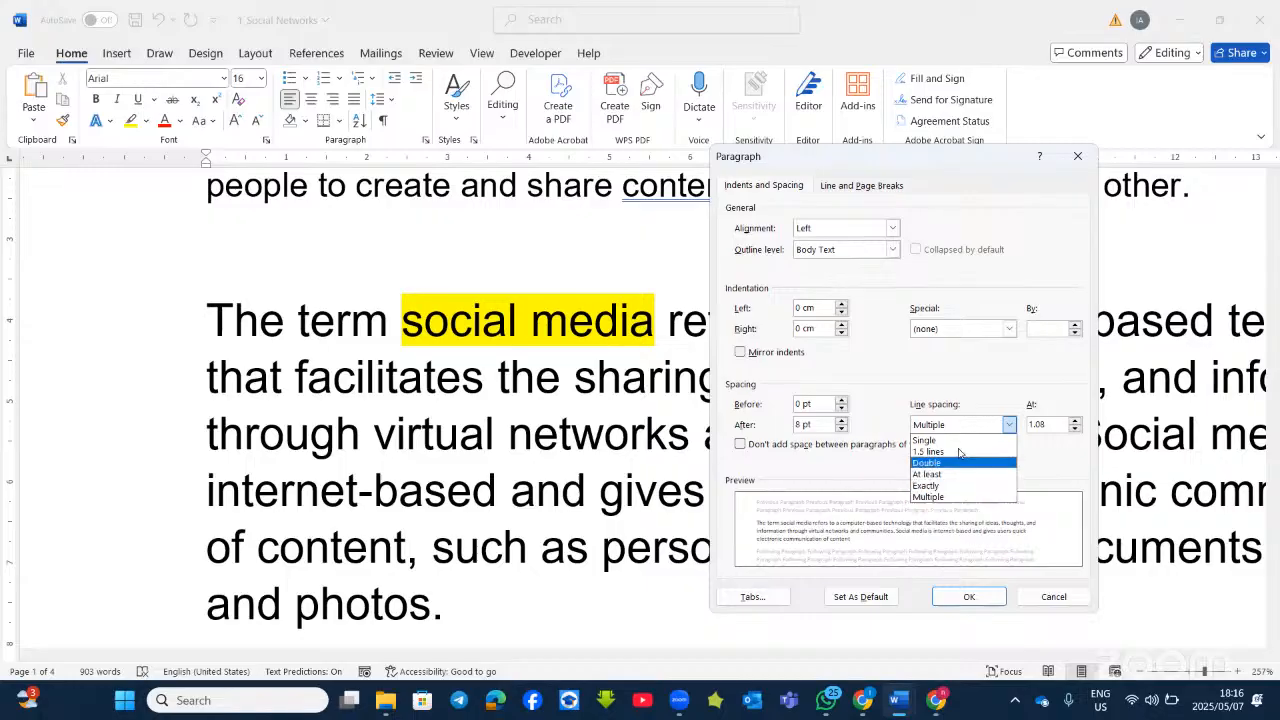
left_click(863, 478)
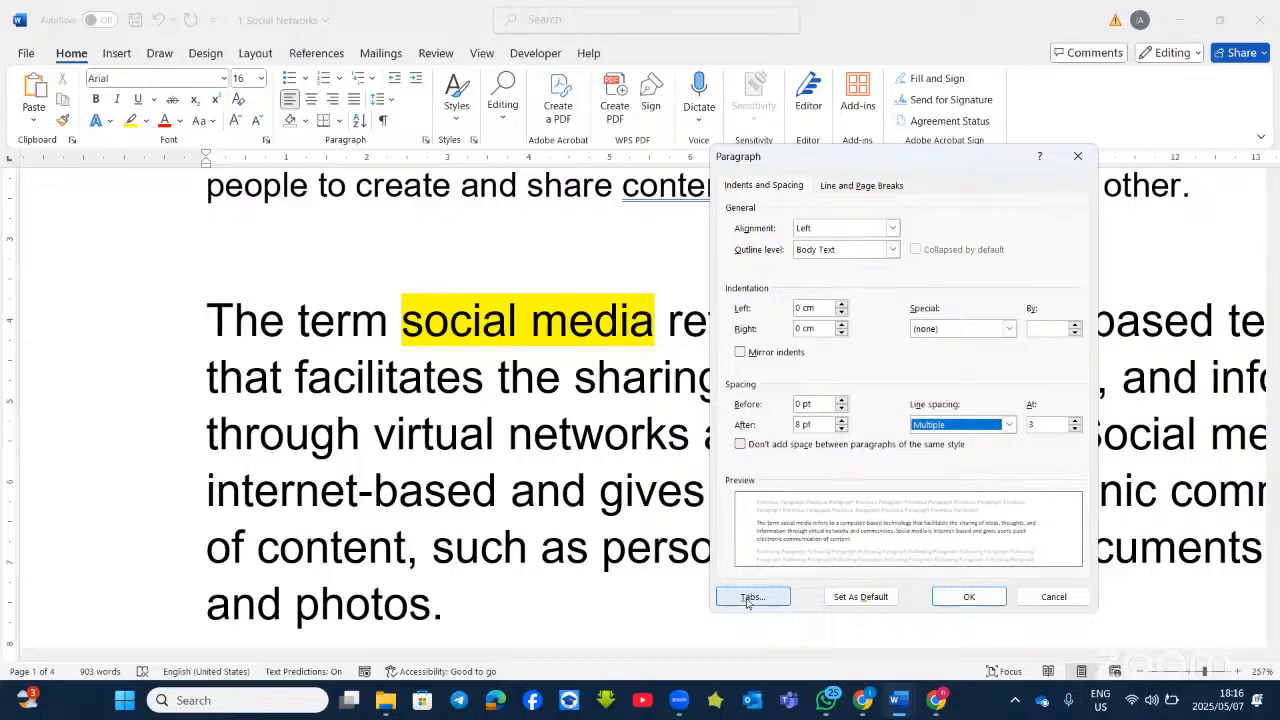
left_click(750, 597)
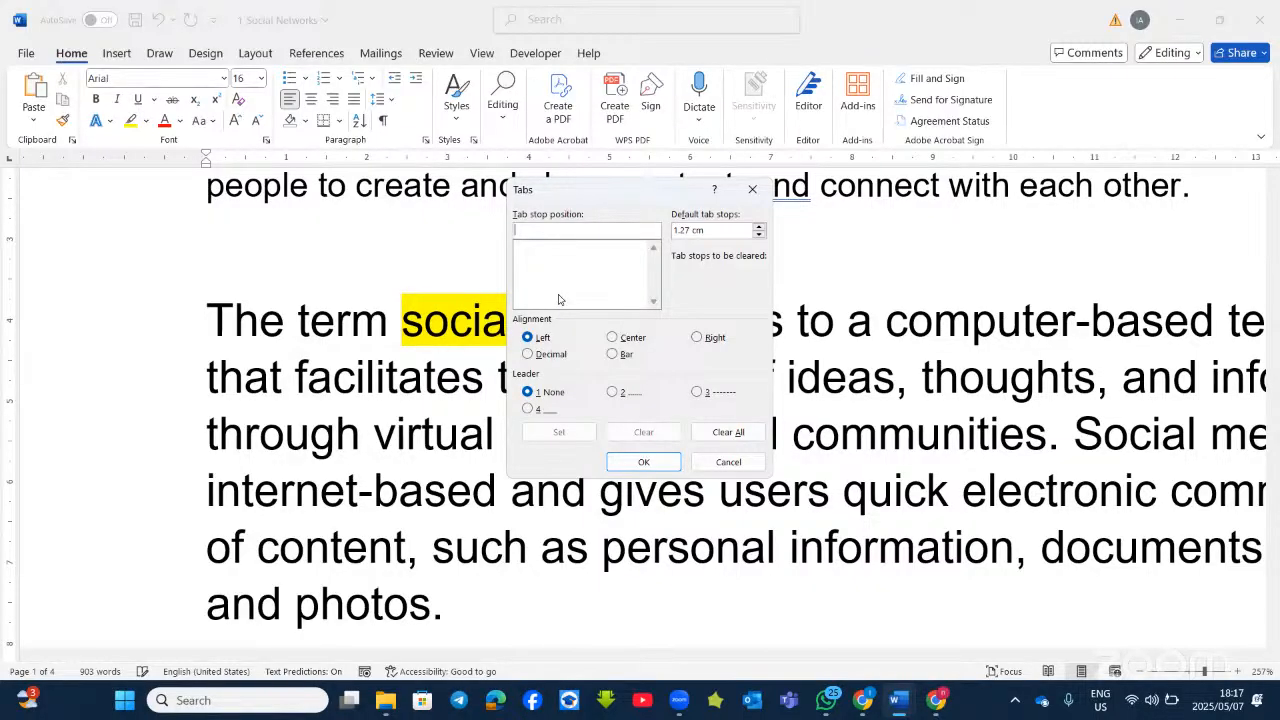
left_click(728, 461)
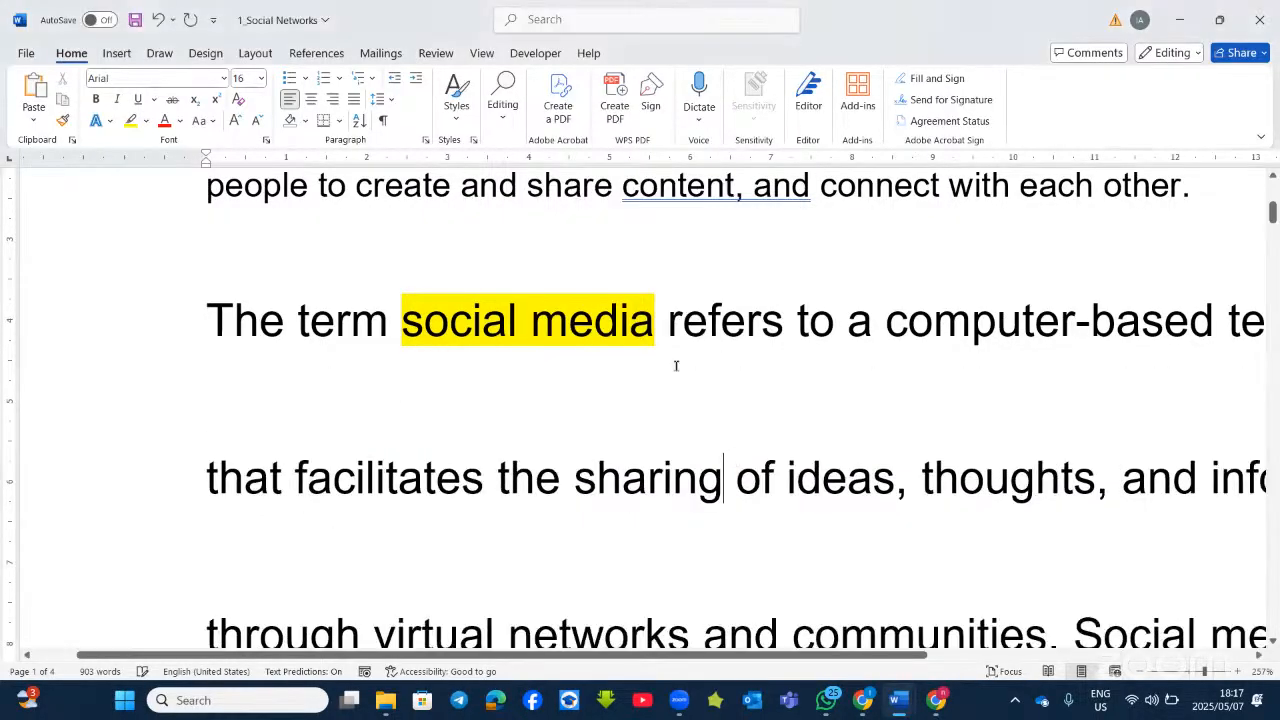
key("ctrl+z")
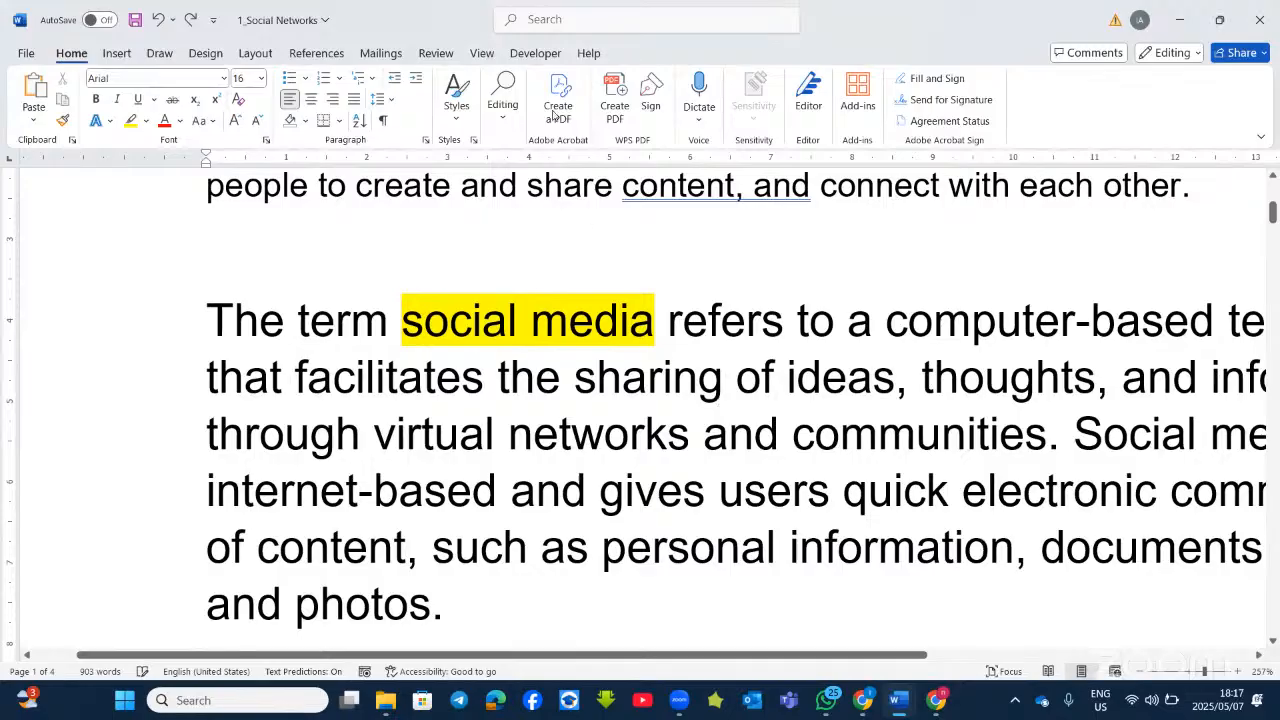
Review the paragraph's line and page break options and close them without making changes.
left_click(425, 140)
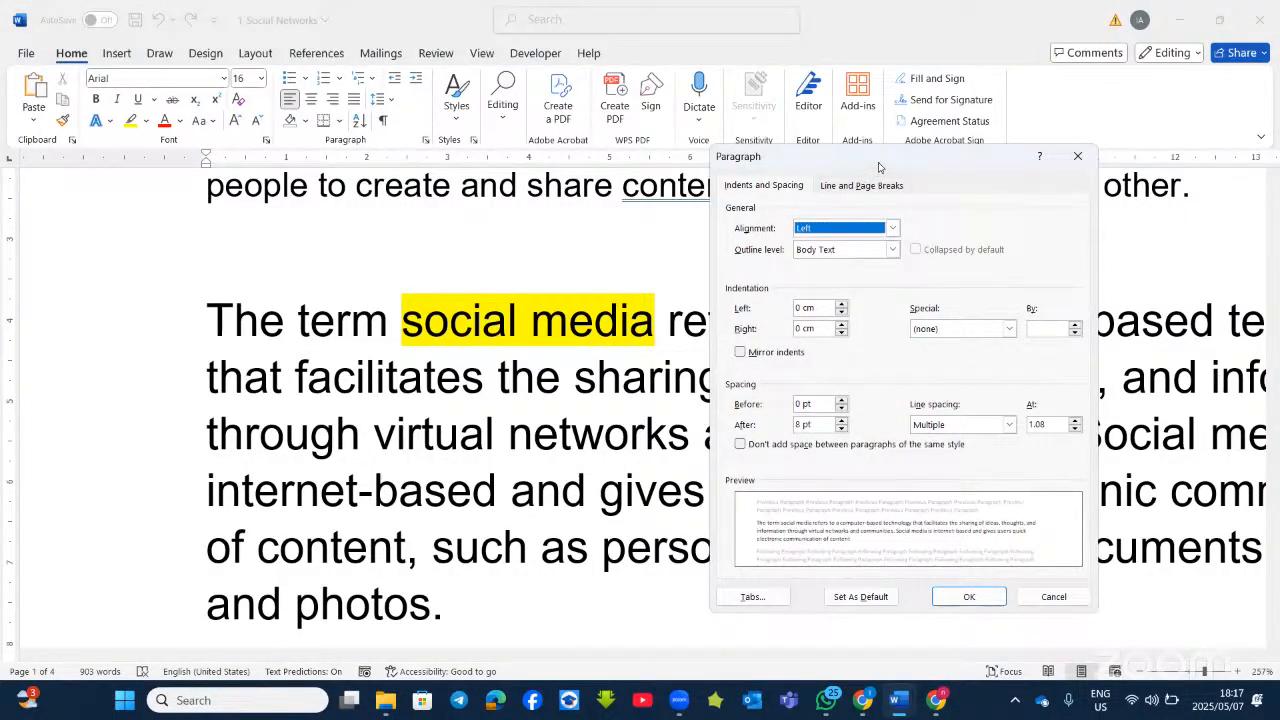
left_click_drag(848, 168, 811, 183)
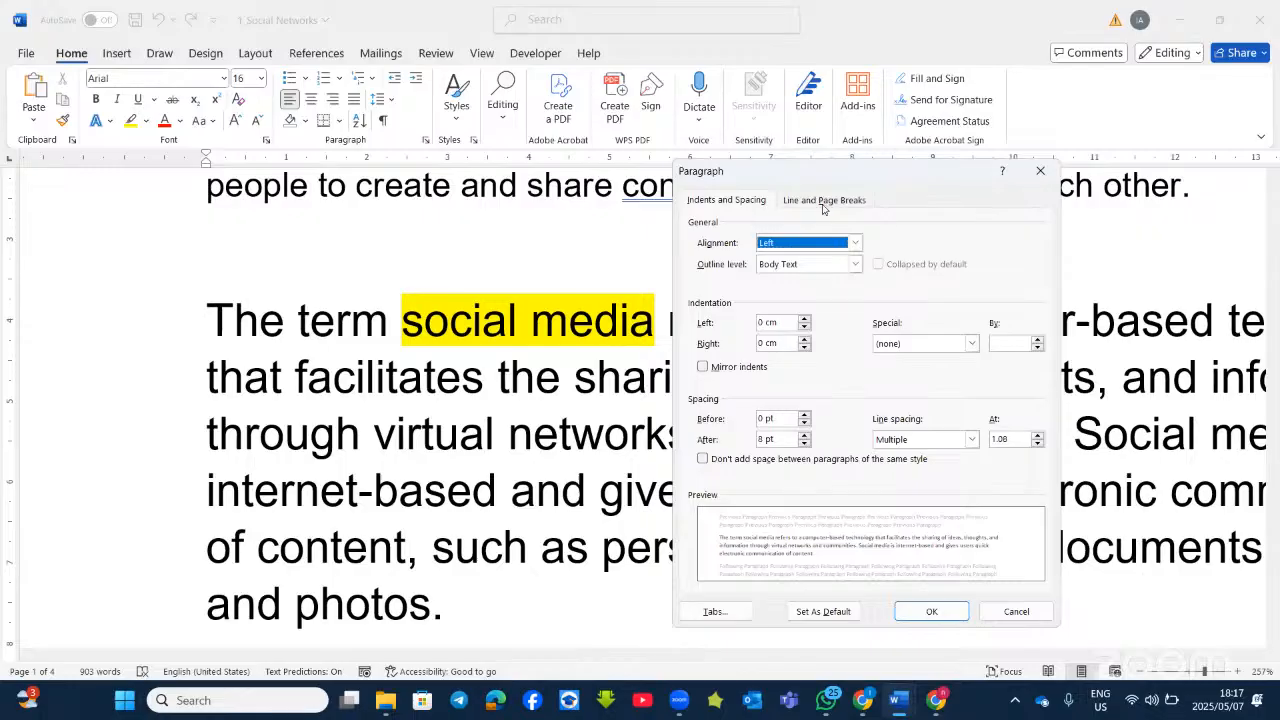
left_click(825, 203)
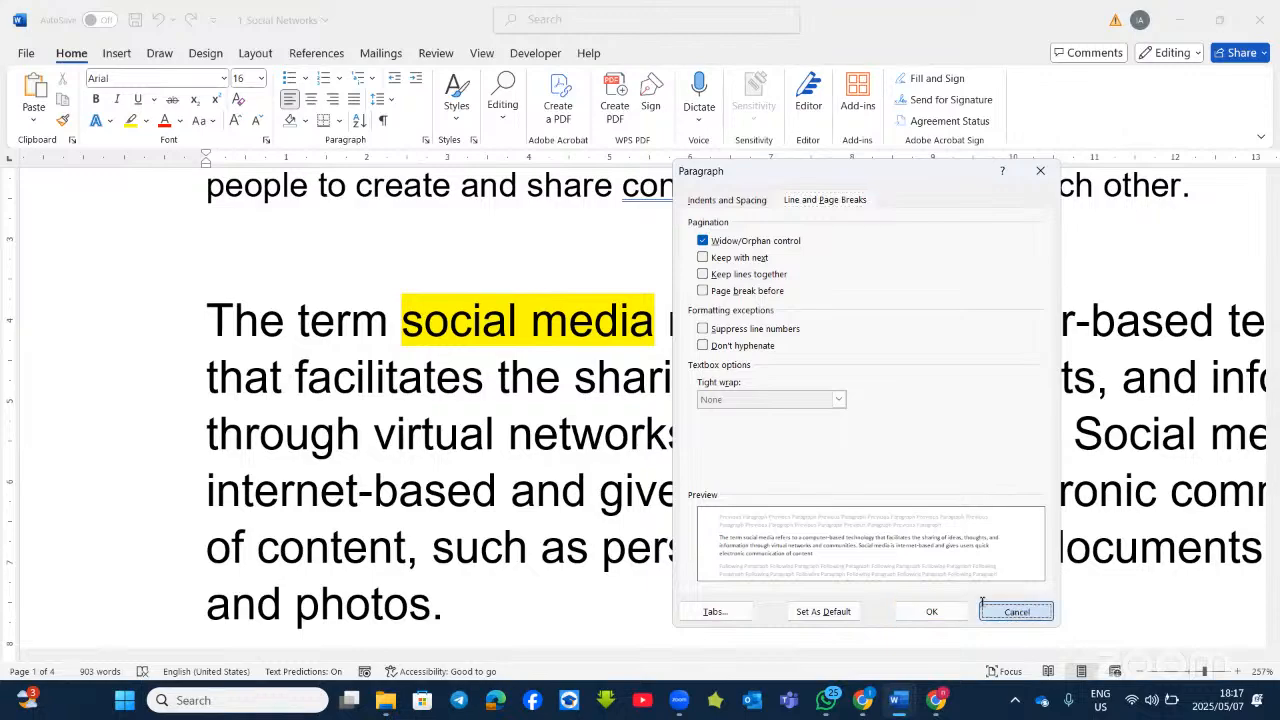
left_click(1014, 611)
Apply Page break before to the "The term social media" paragraph from the start of its first line and view the page layout.
left_click(207, 310)
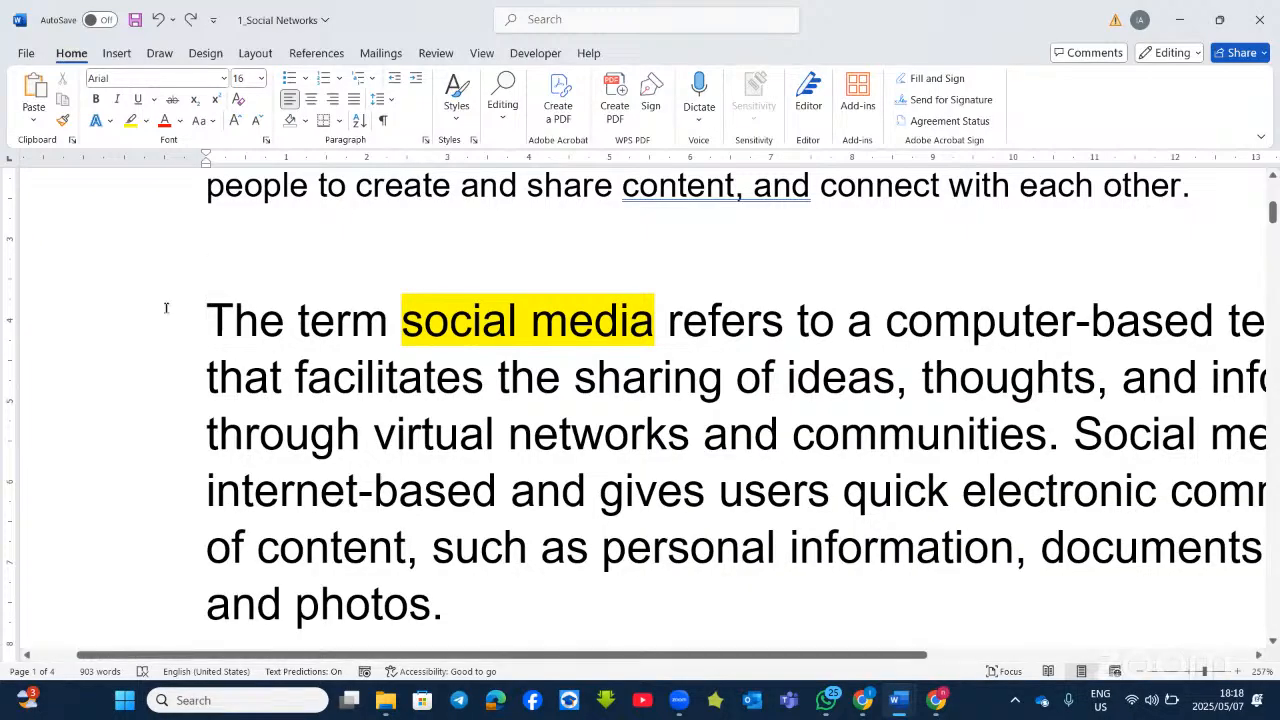
left_click(425, 139)
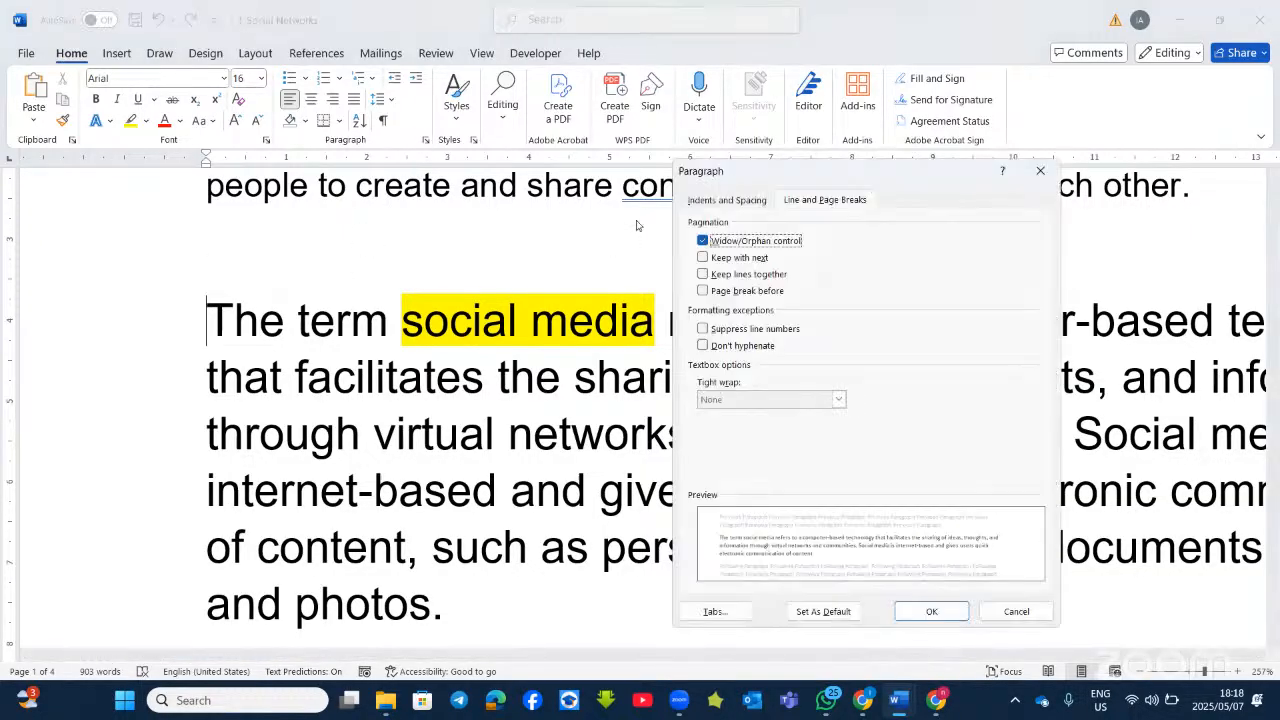
left_click(735, 291)
left_click(928, 612)
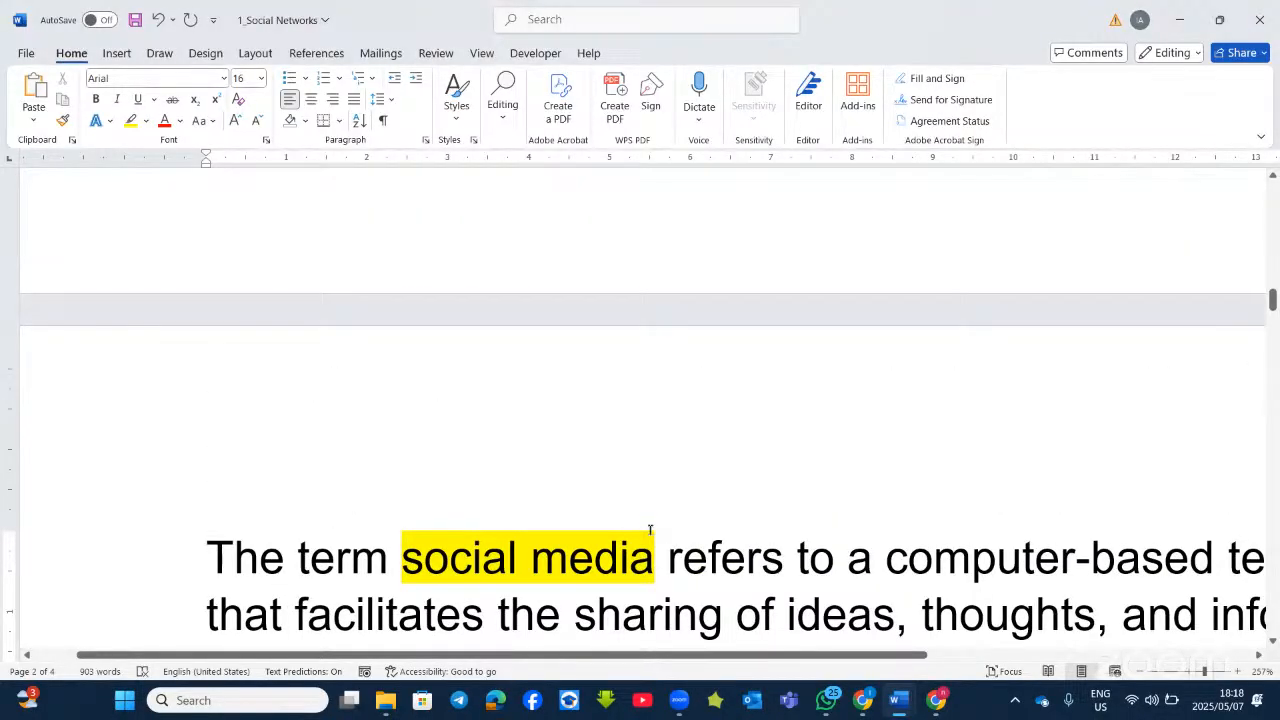
scroll(650, 530, "down", 3)
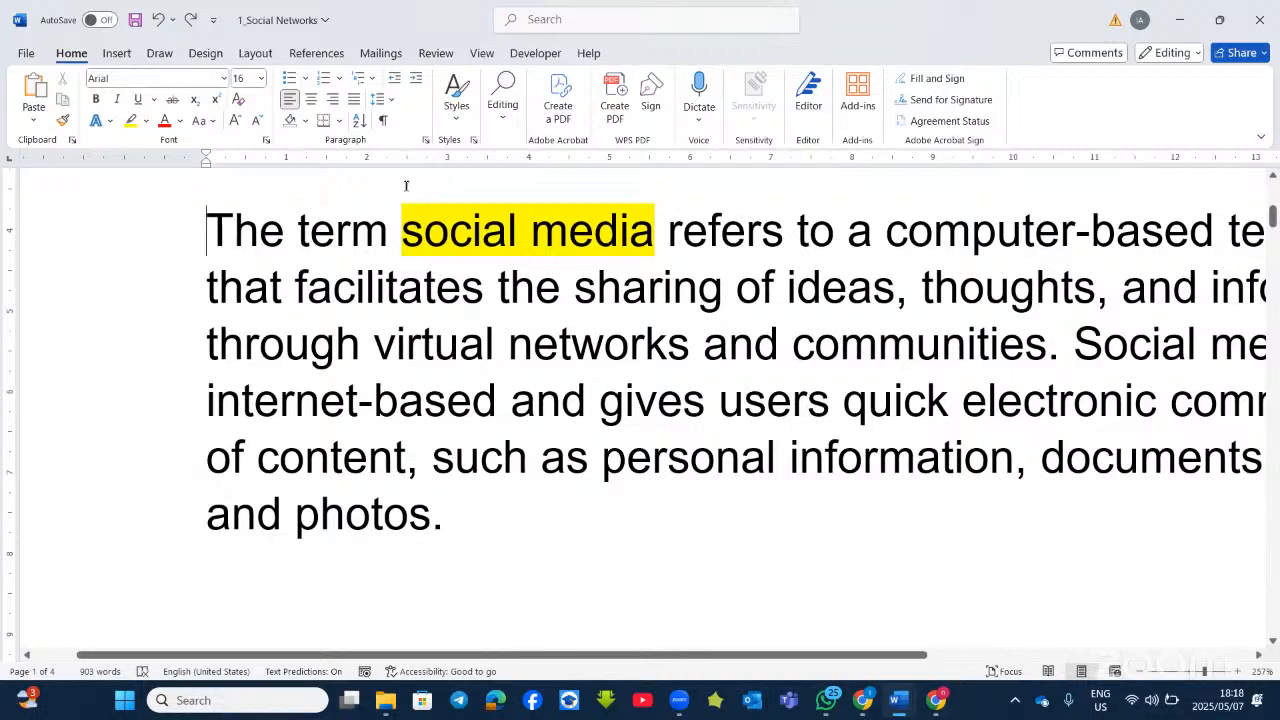
Review the "The term social media" paragraph's line and page break options and its indent and spacing settings, leaving them unchanged.
left_click(425, 141)
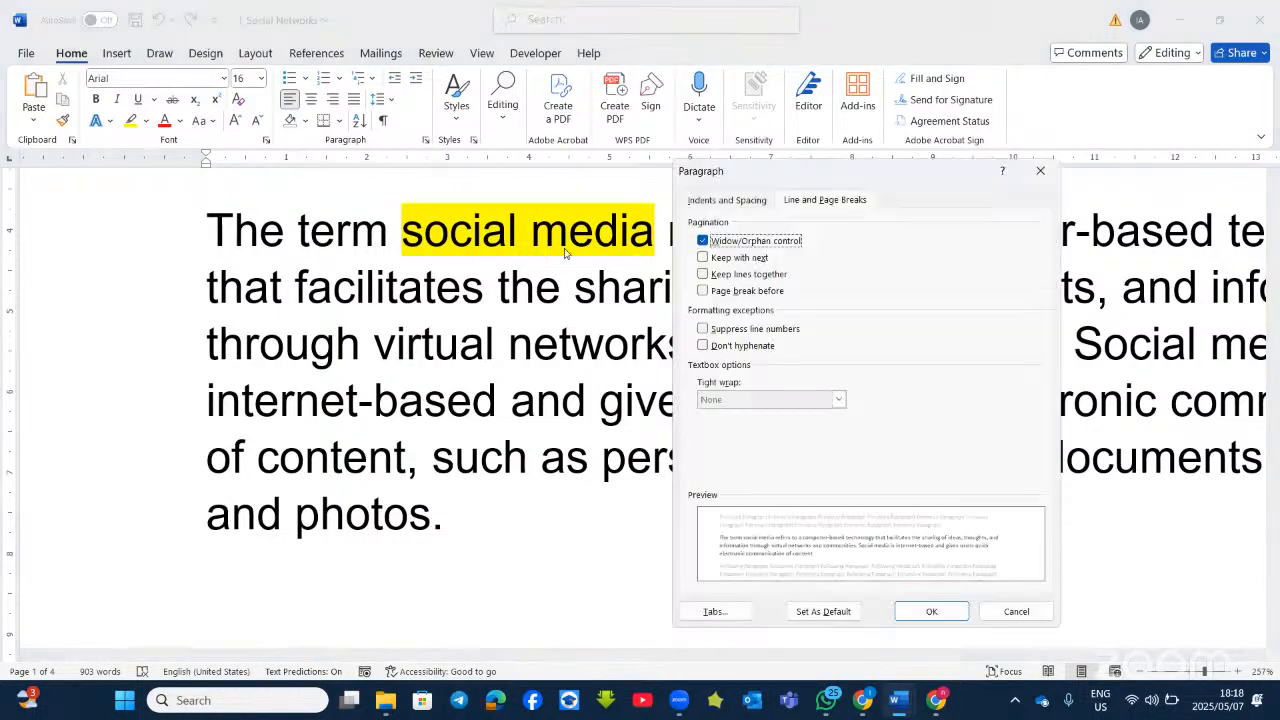
left_click(711, 201)
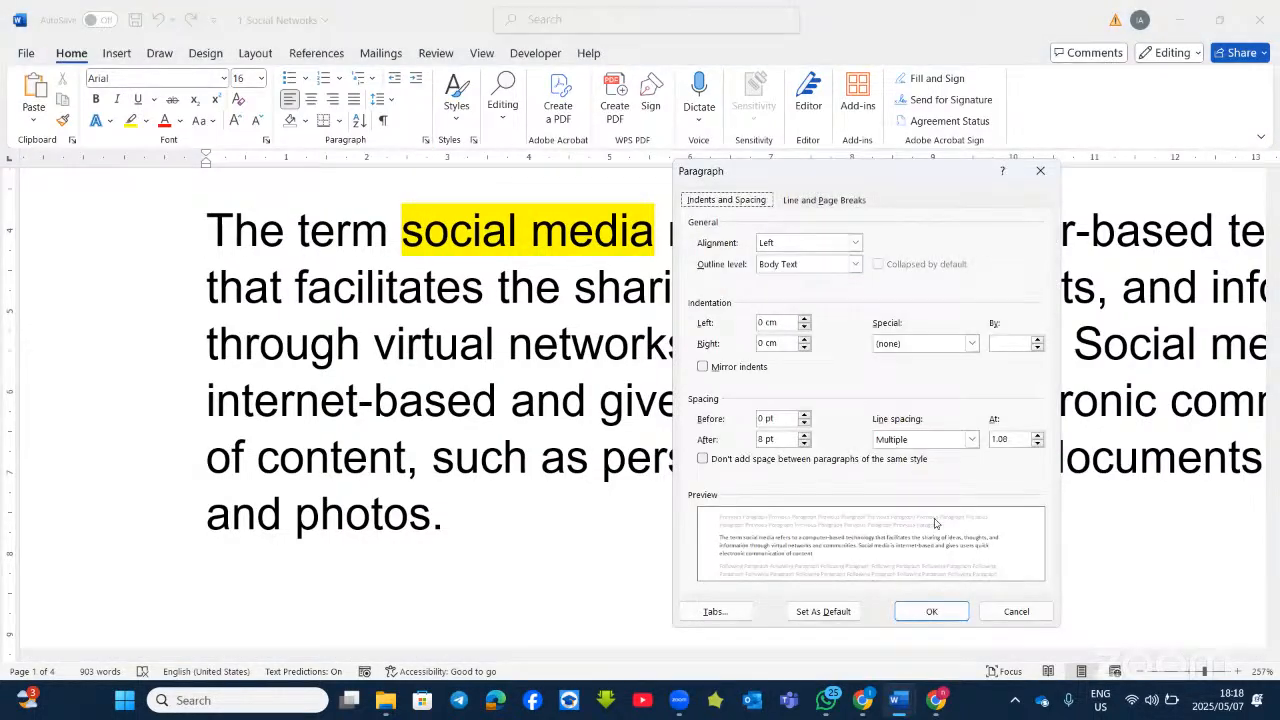
left_click(1005, 612)
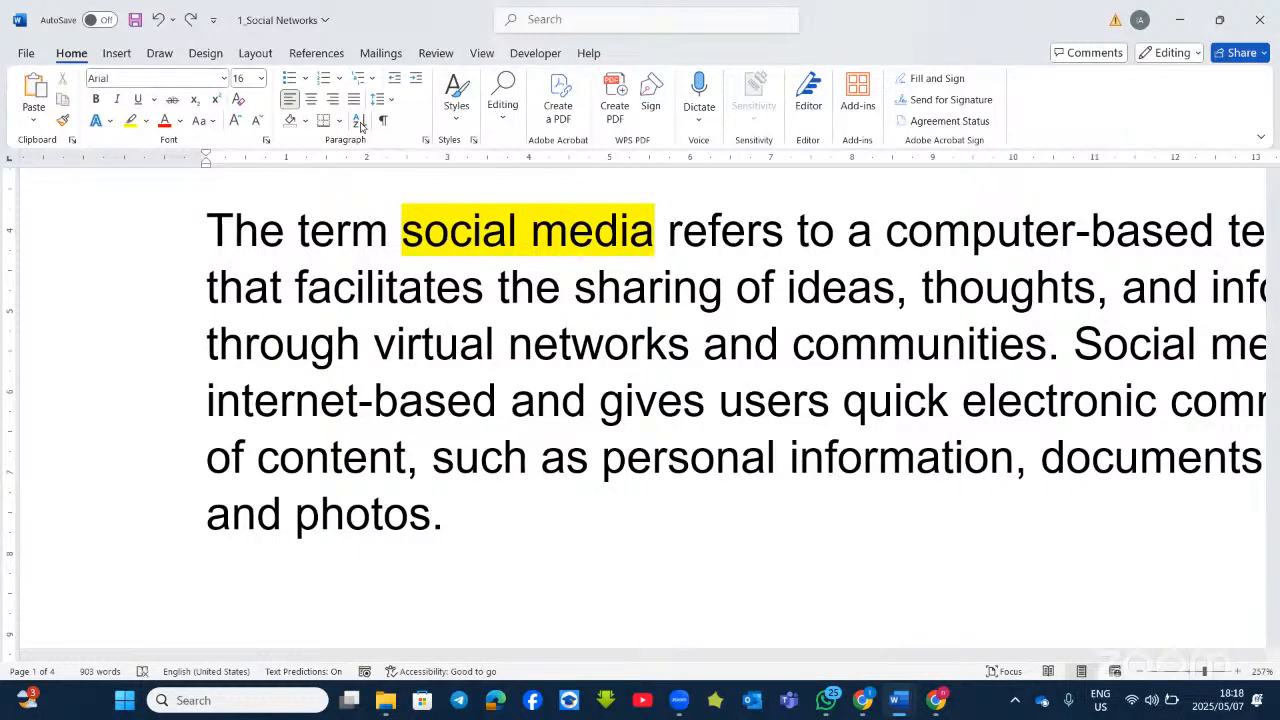
Preview the shading colours on the paragraph, look through the border choices and the Borders and Shading settings, and cancel without applying anything.
left_click(306, 128)
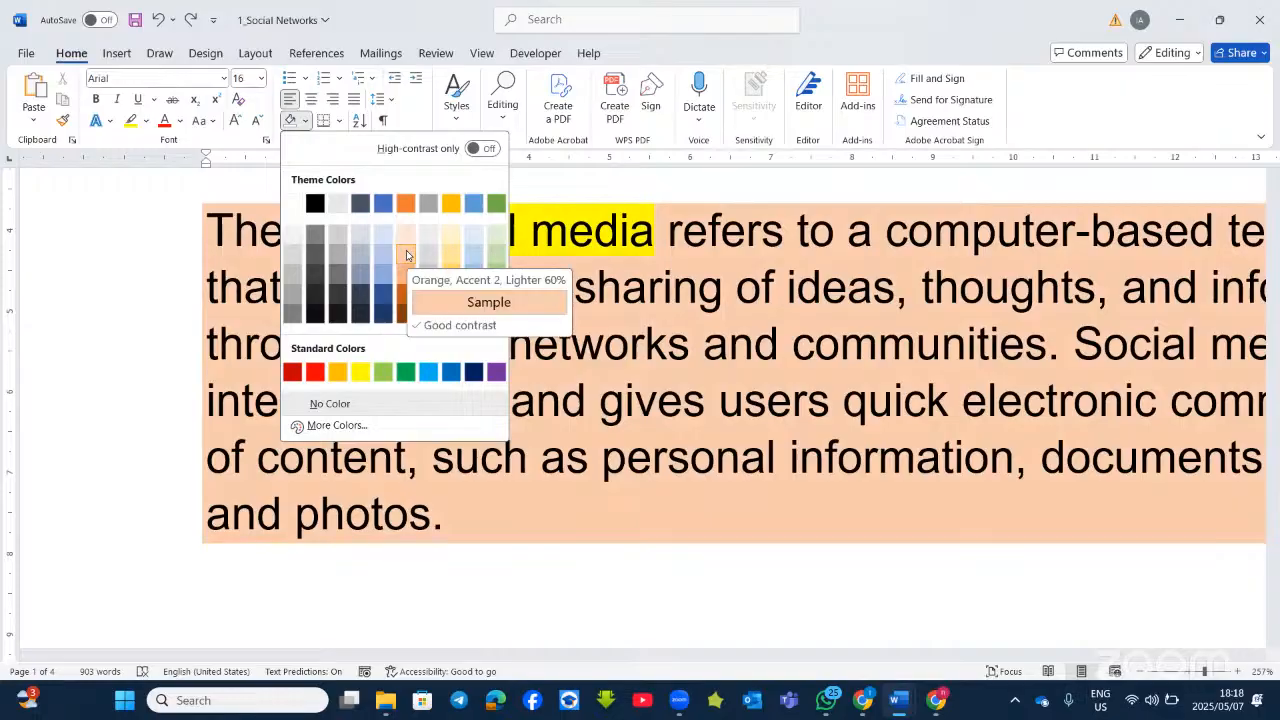
left_click(340, 121)
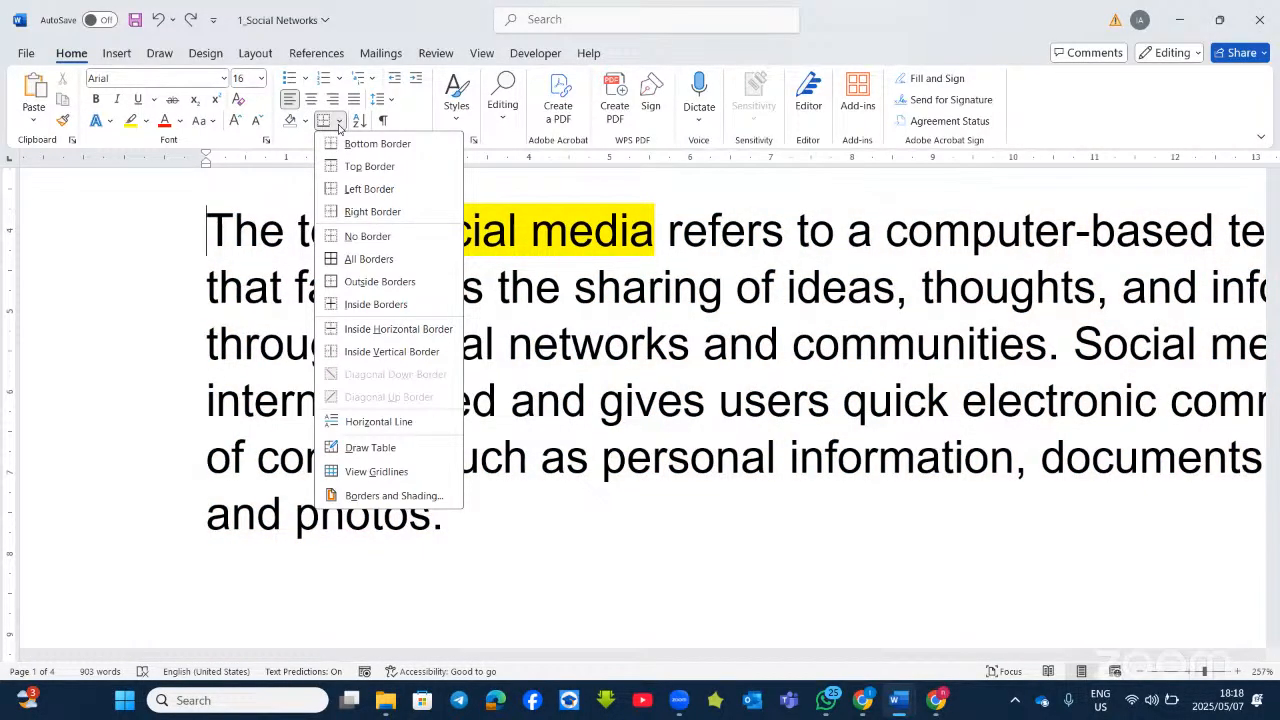
left_click(378, 496)
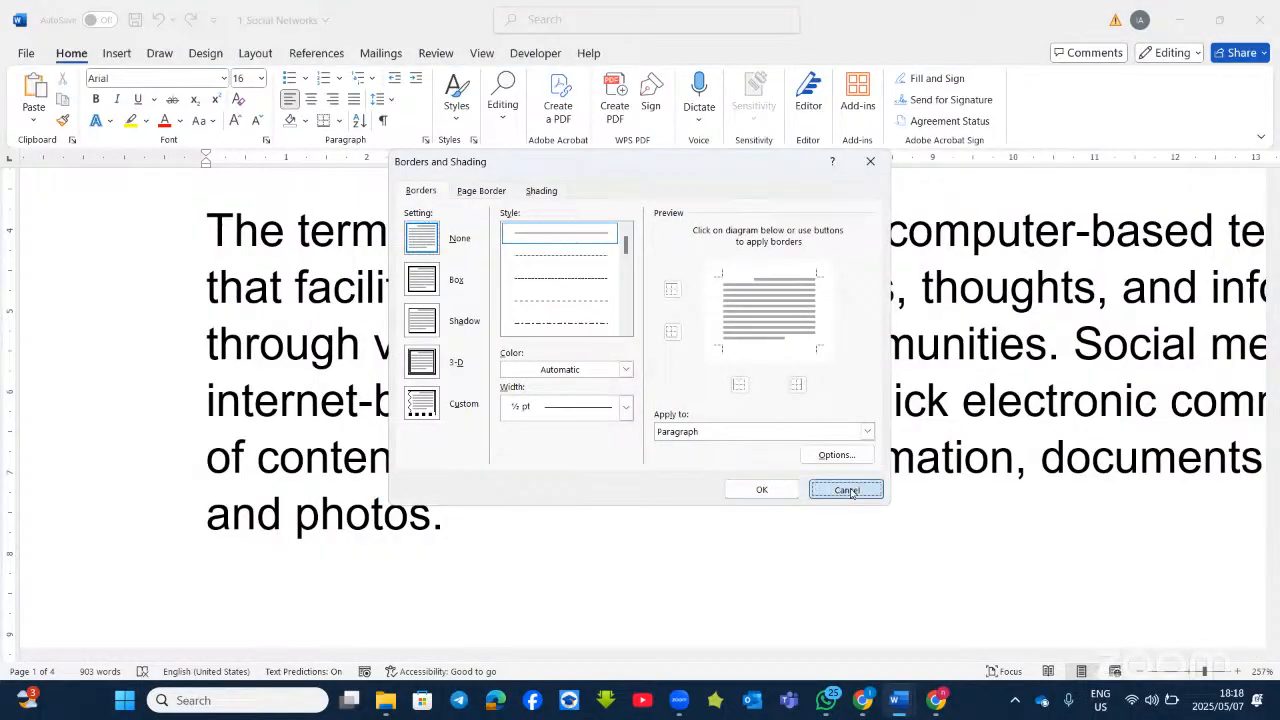
left_click(849, 492)
Select the whole "The term social media" paragraph, find the Shading command by searching for "shad", and apply a light orange theme colour.
scroll(1207, 643, "down", 7)
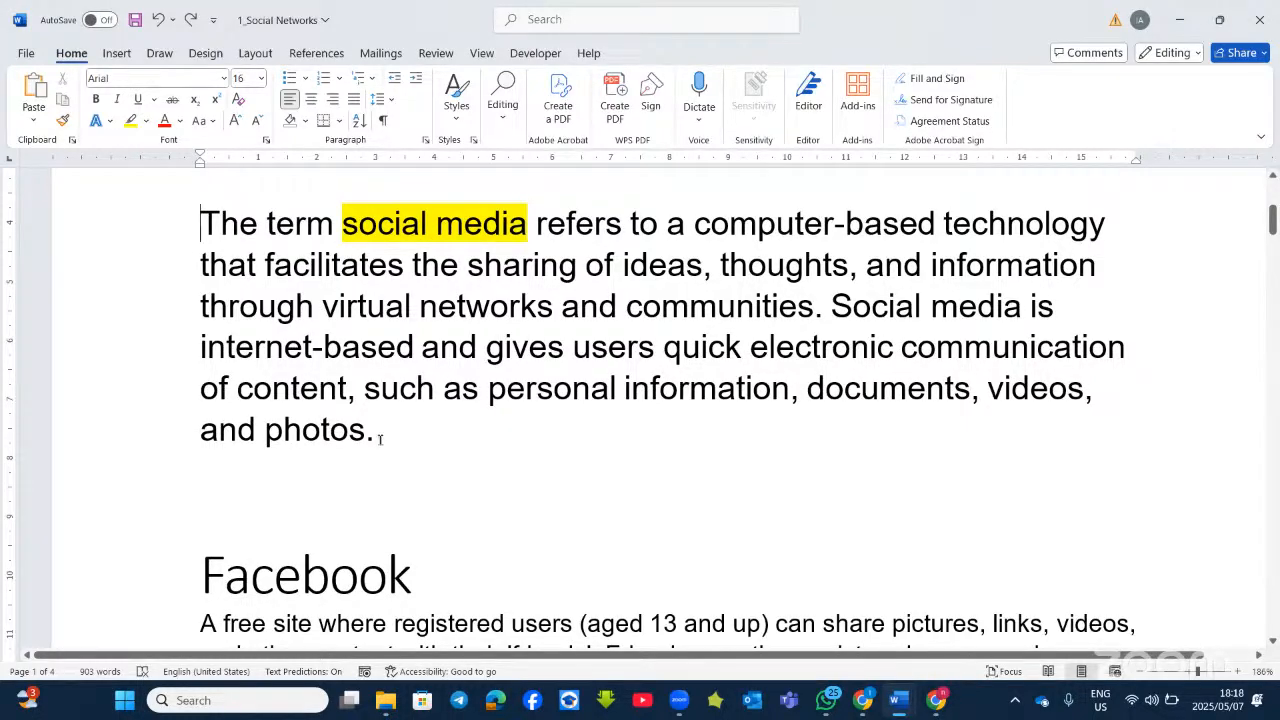
left_click_drag(376, 430, 216, 226)
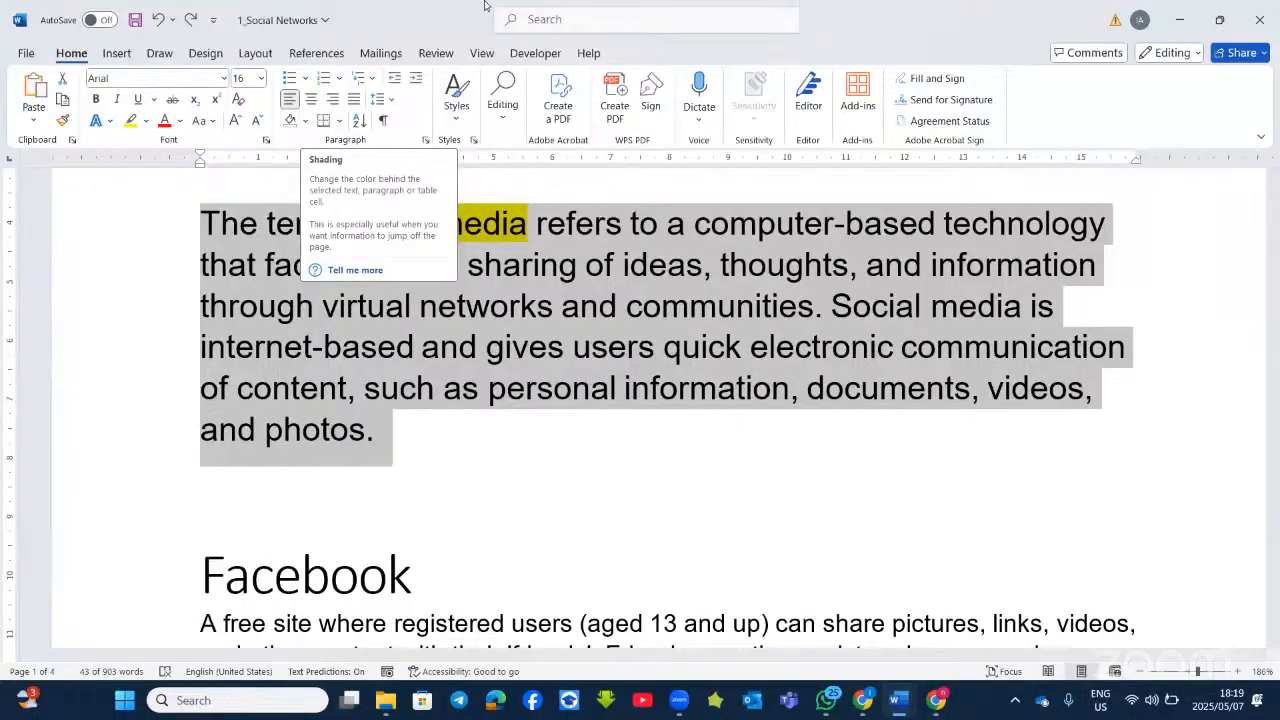
left_click(551, 22)
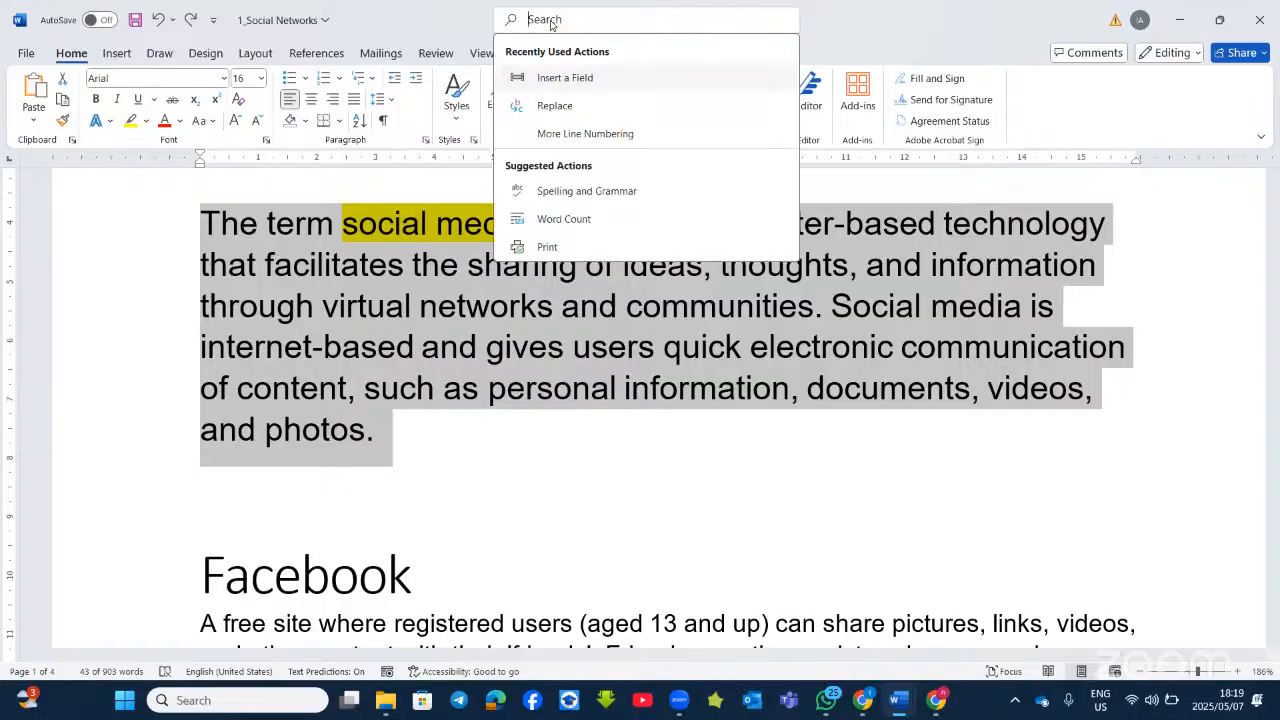
type("shad")
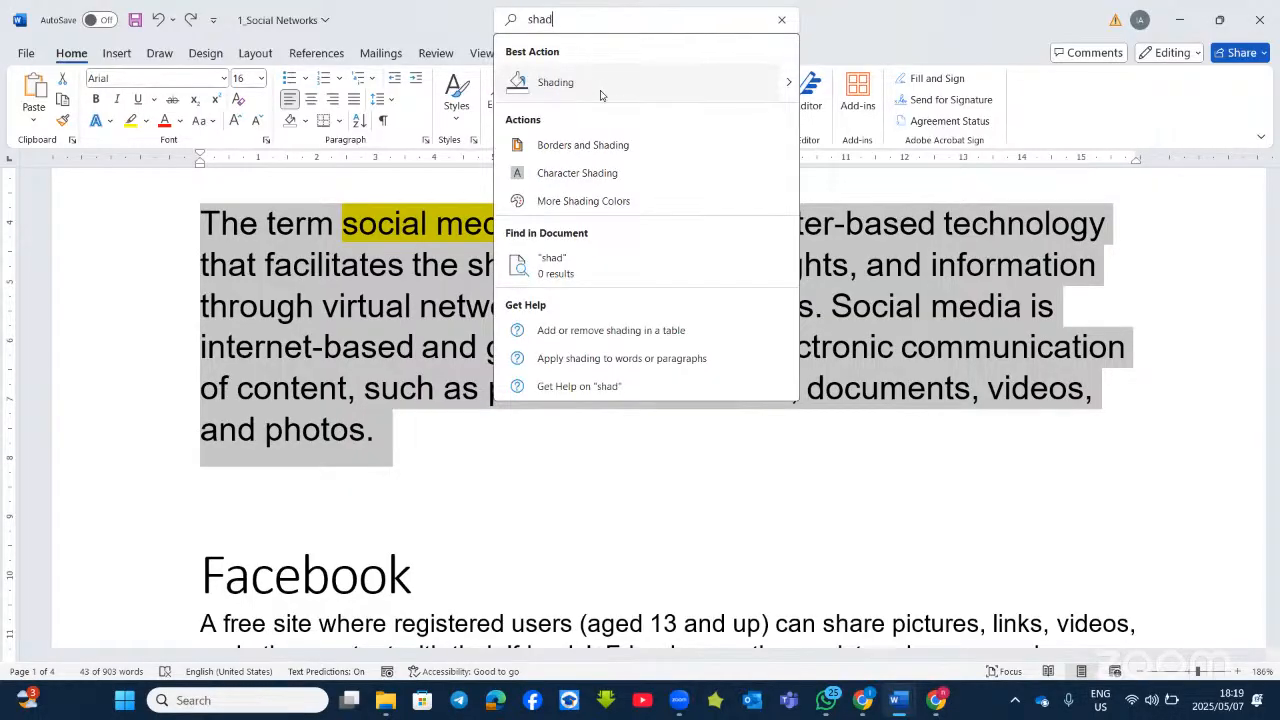
left_click(790, 84)
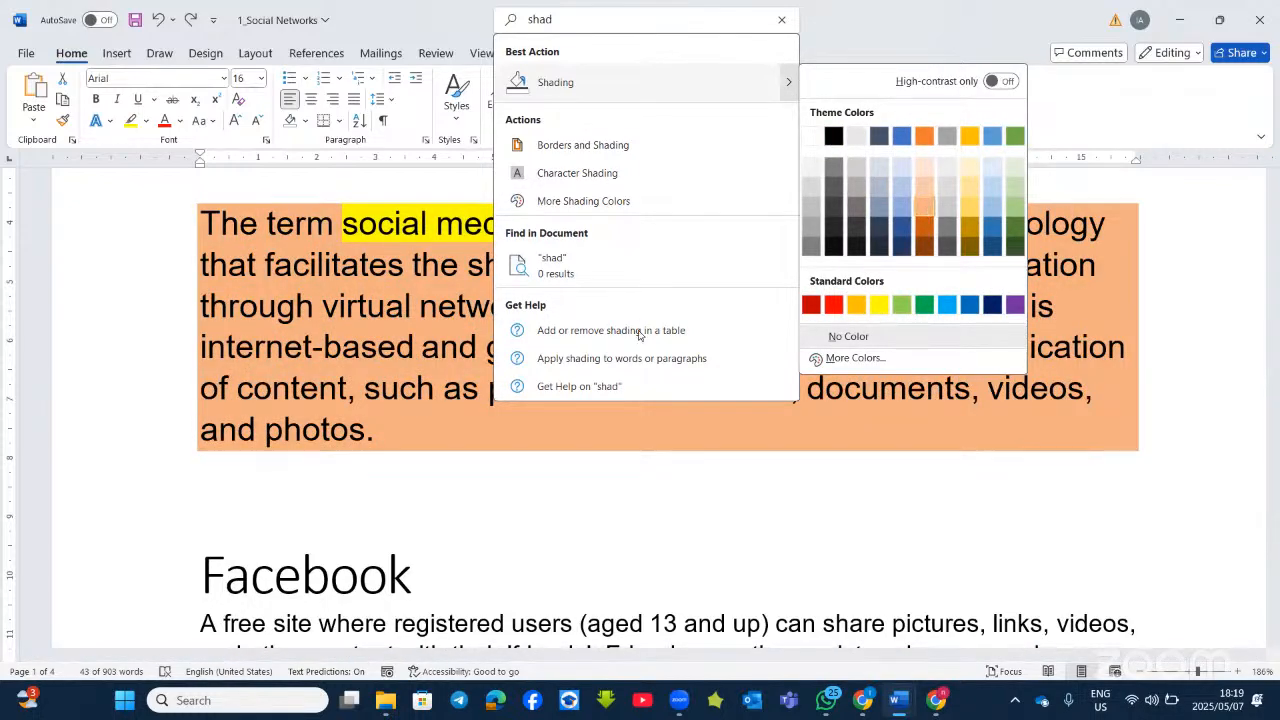
left_click(924, 208)
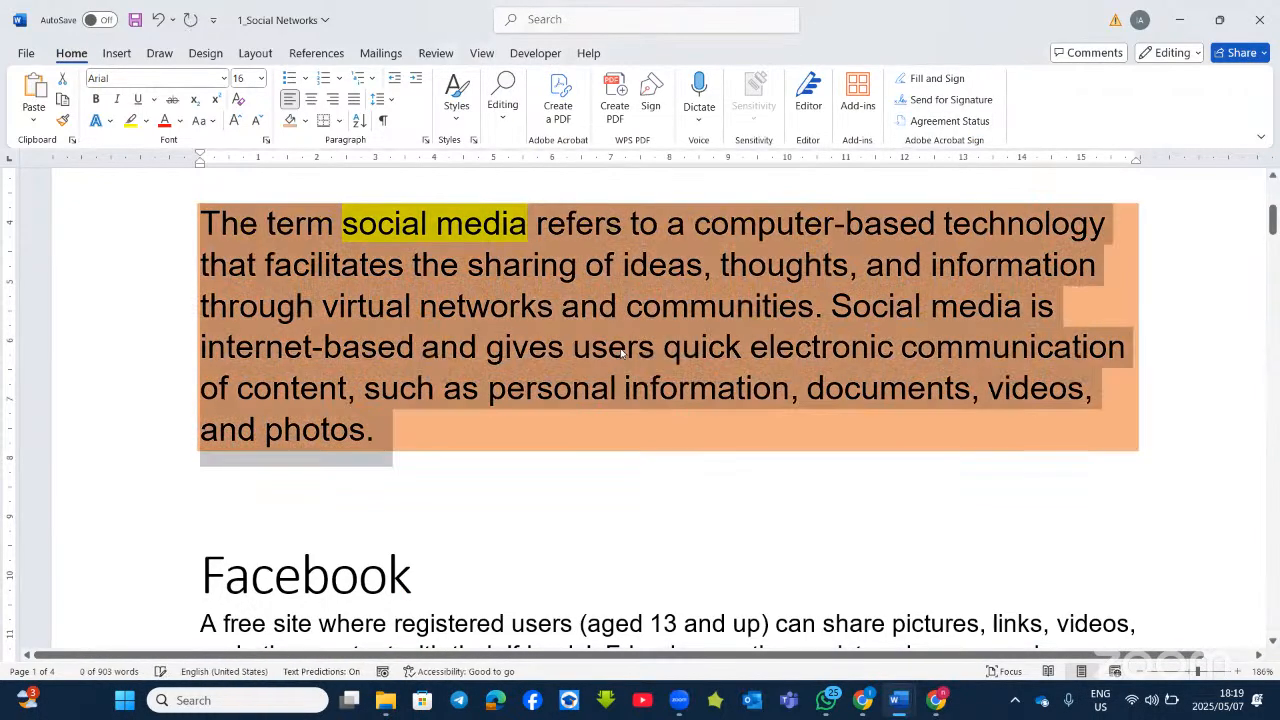
Change the paragraph's shading to the lightest blue-gray theme shade and deselect the text.
left_click(305, 121)
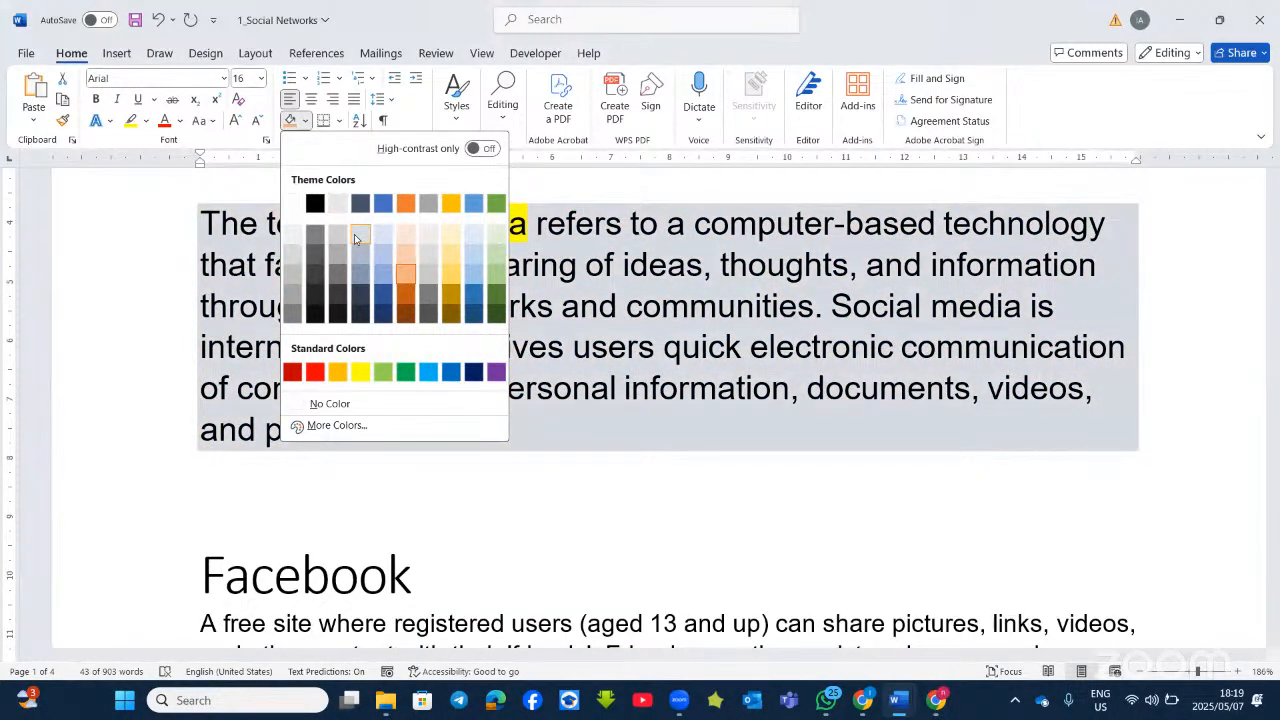
left_click(355, 237)
left_click(492, 304)
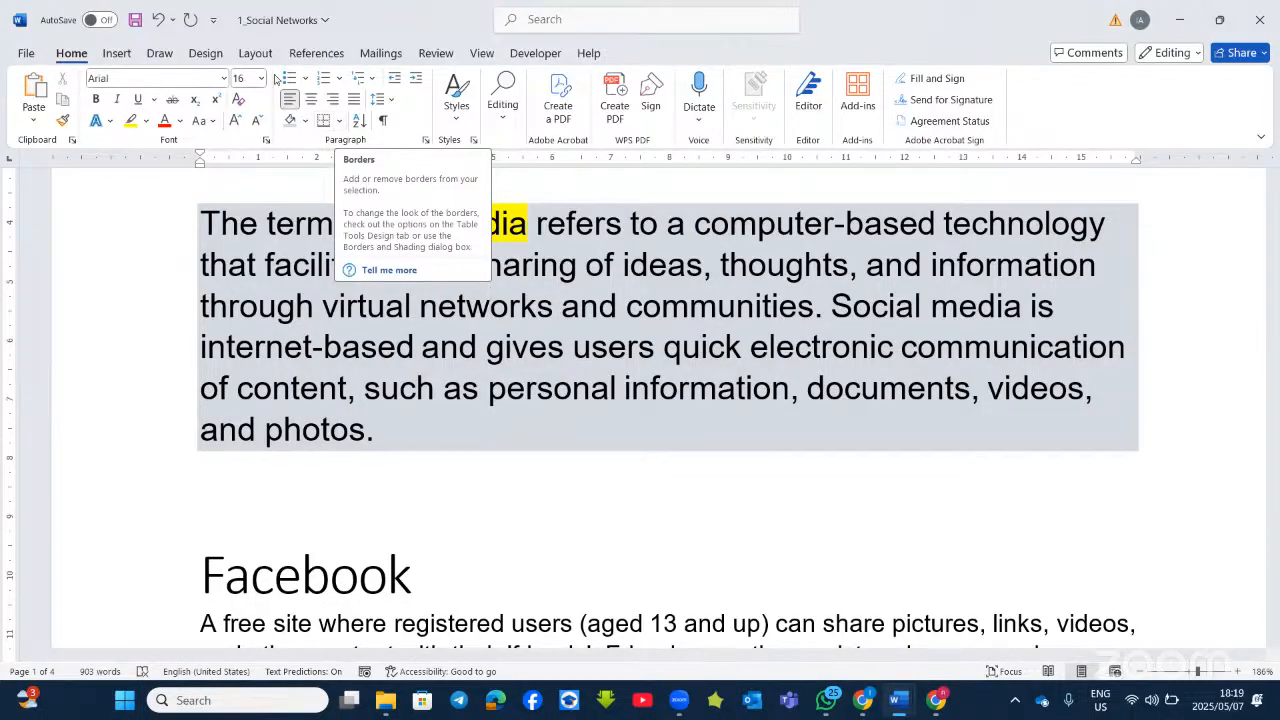
Open Borders and Shading for the shaded paragraph and review its paragraph border, page border and shading settings.
left_click(341, 121)
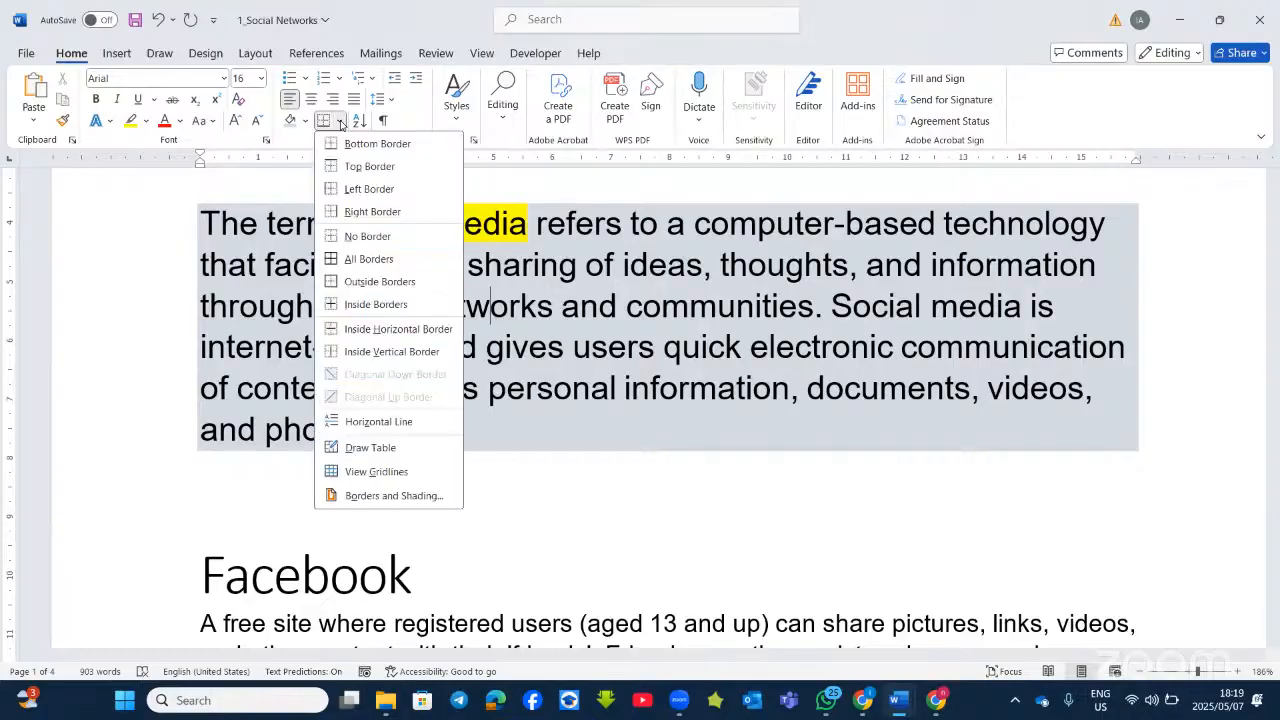
left_click(366, 497)
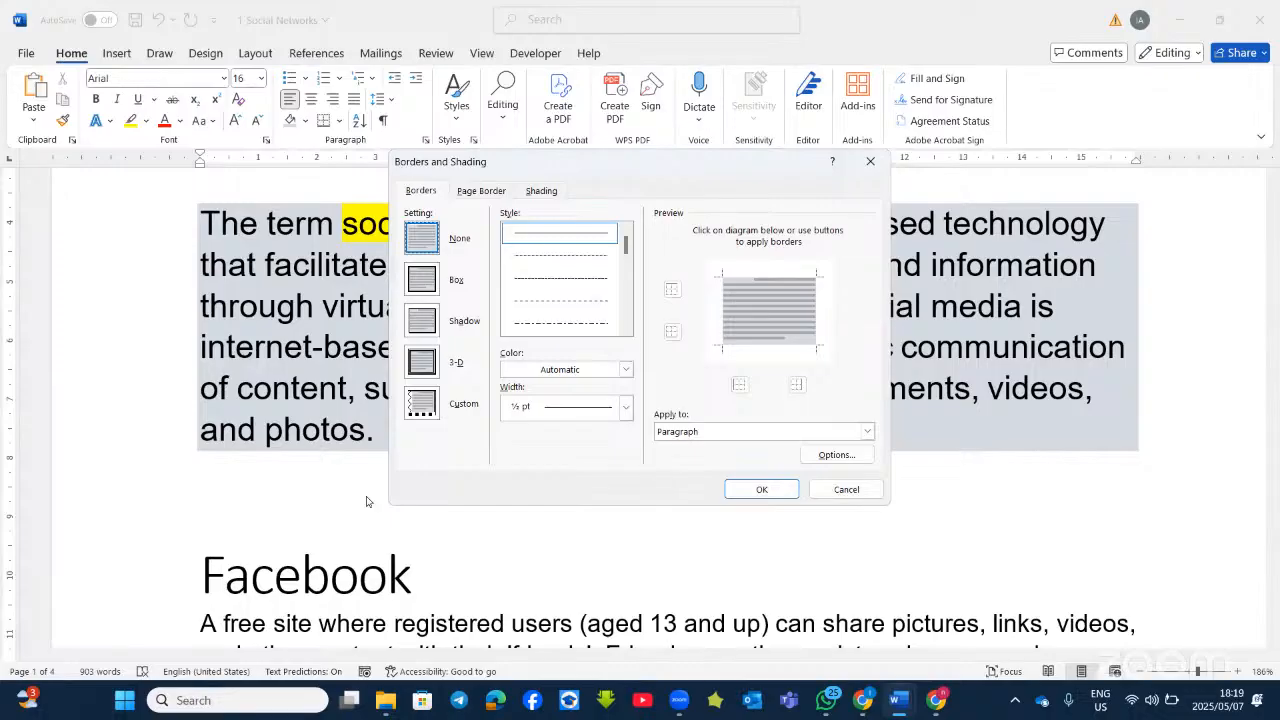
left_click(426, 194)
left_click(482, 191)
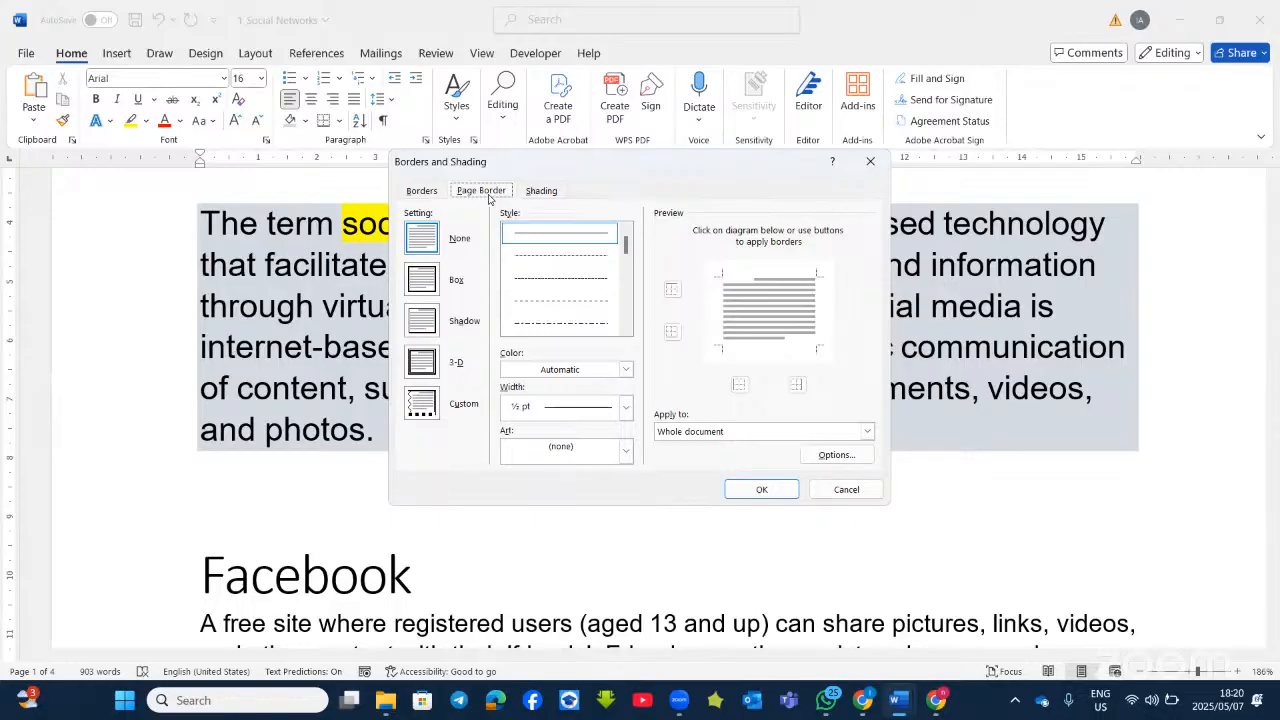
left_click(541, 191)
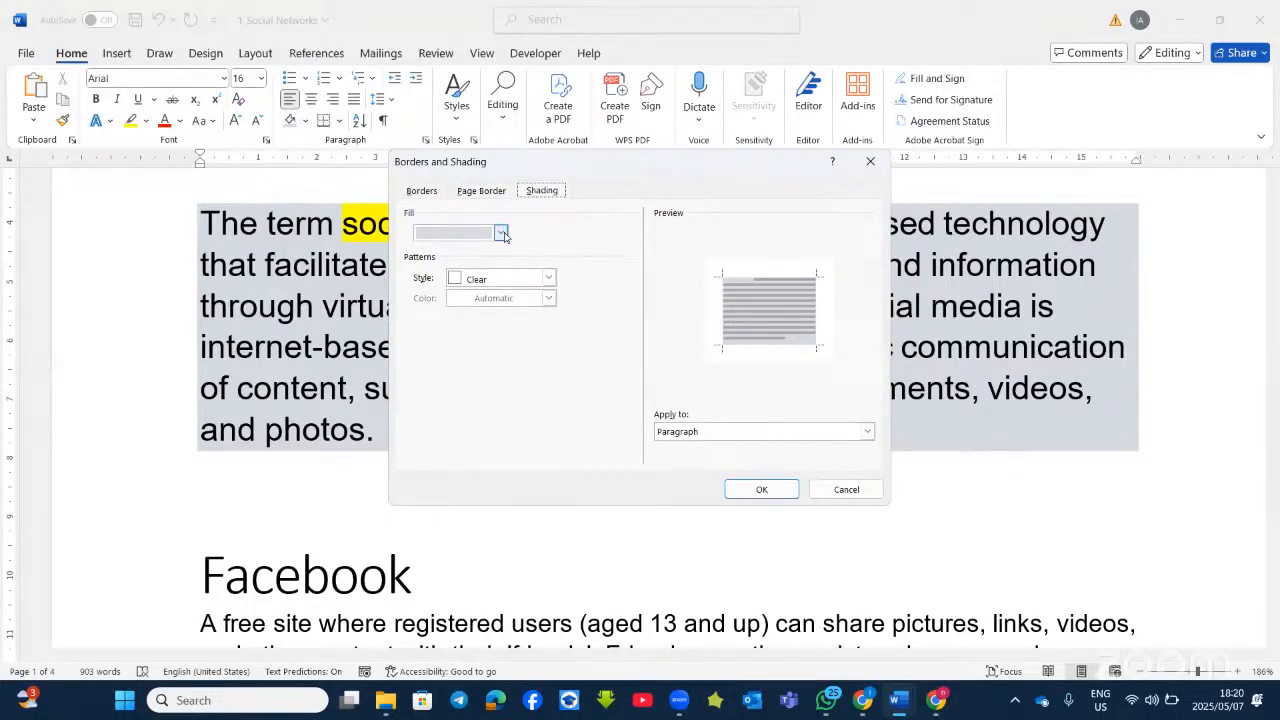
left_click(422, 191)
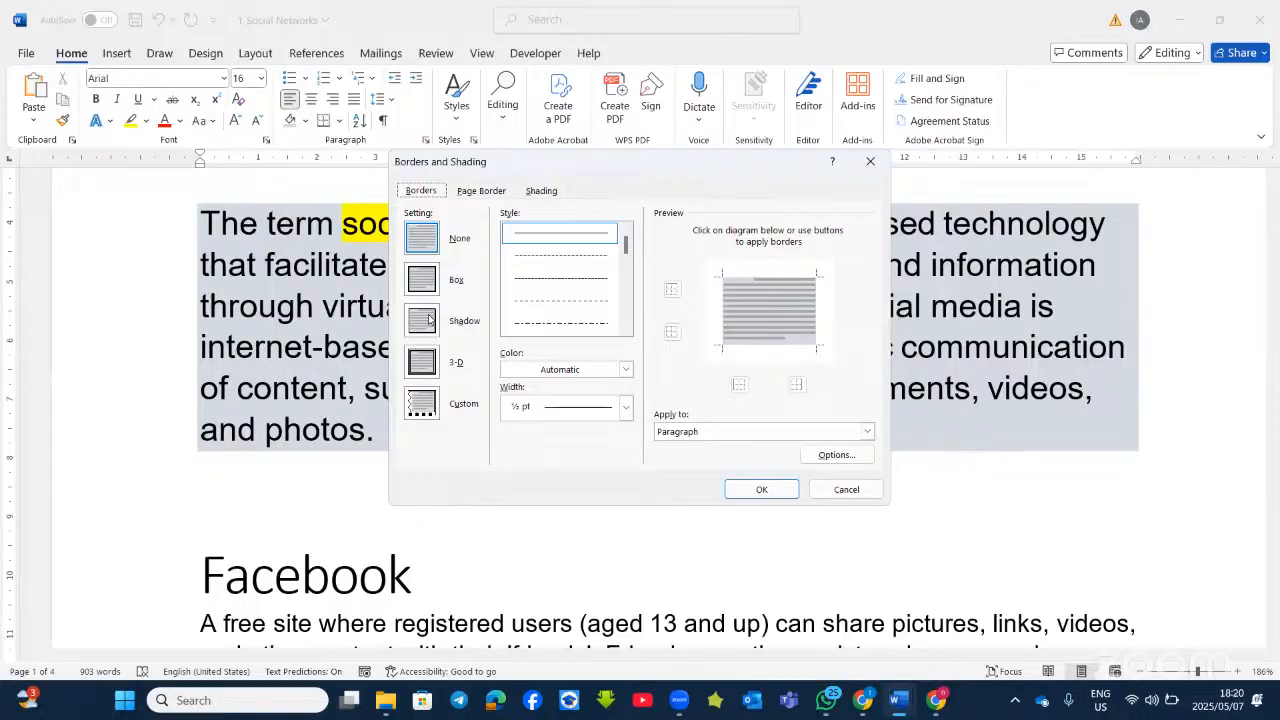
Choose a Custom border with the double-line style for the shaded paragraph.
left_click(432, 410)
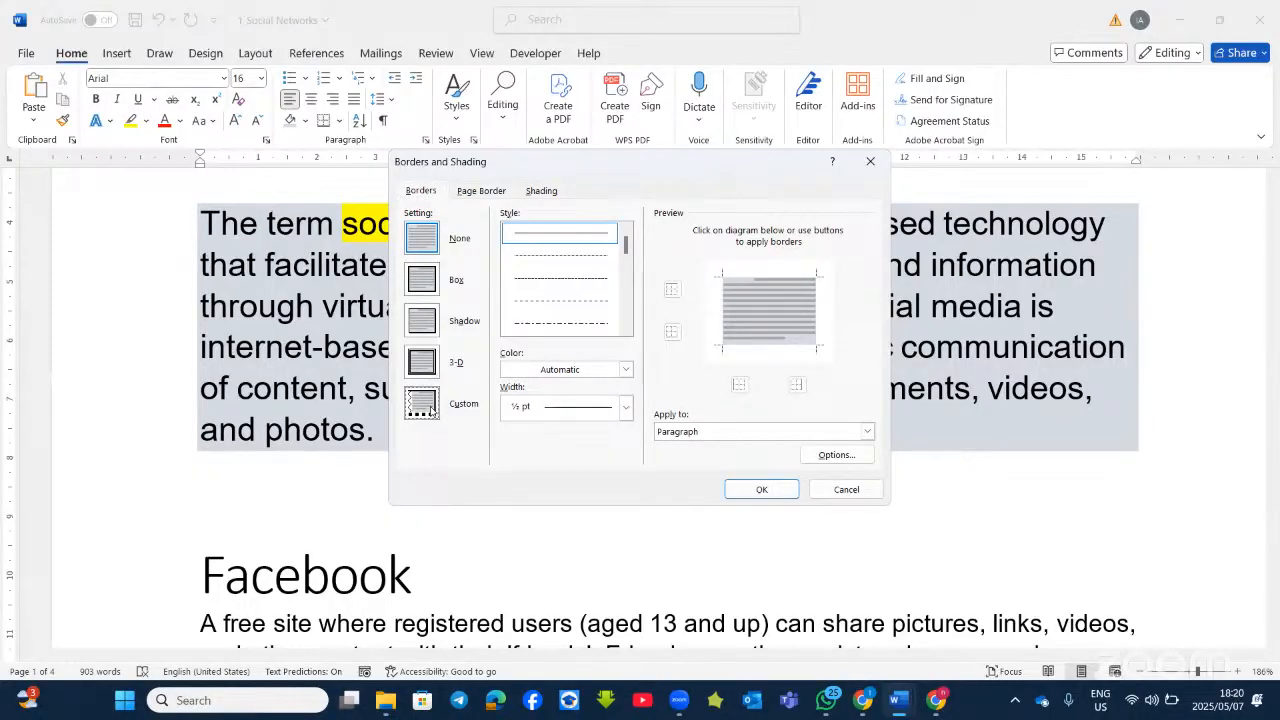
left_click(626, 329)
left_click(626, 329)
left_click(626, 329)
left_click(591, 300)
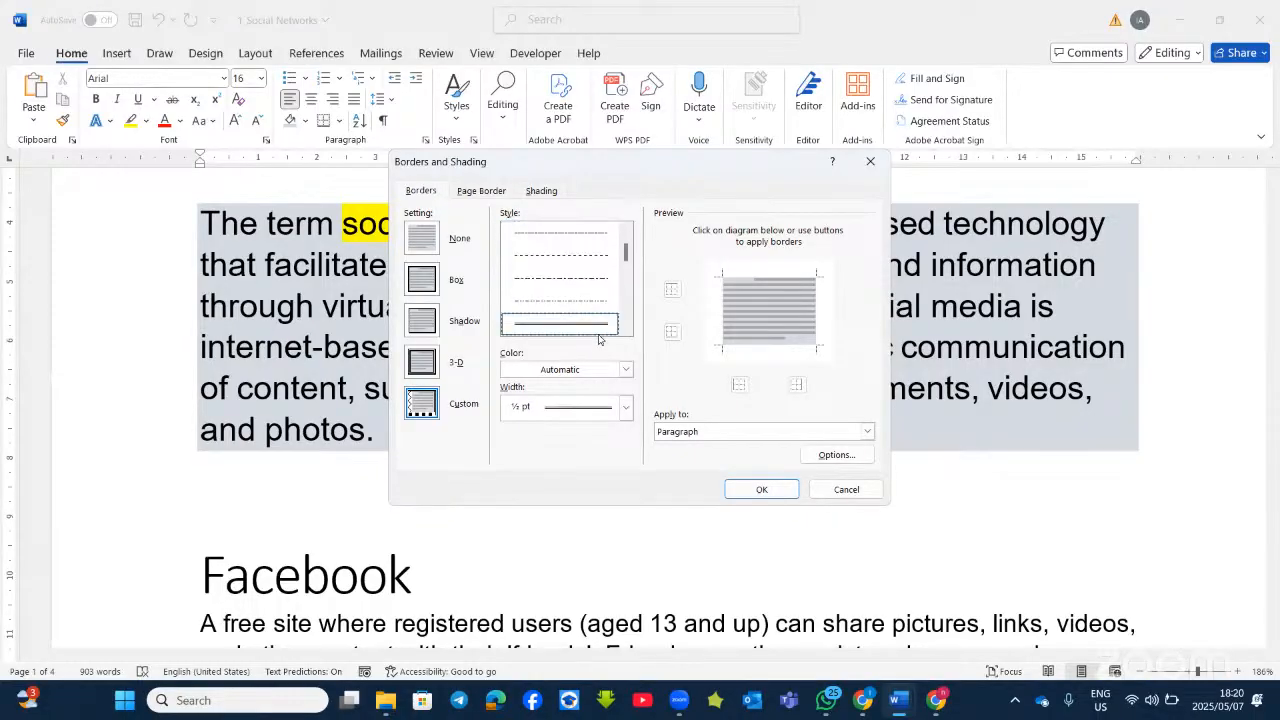
Try a light orange border colour, set the line width to 2 ¼ pt, and change the border colour to red.
left_click(625, 369)
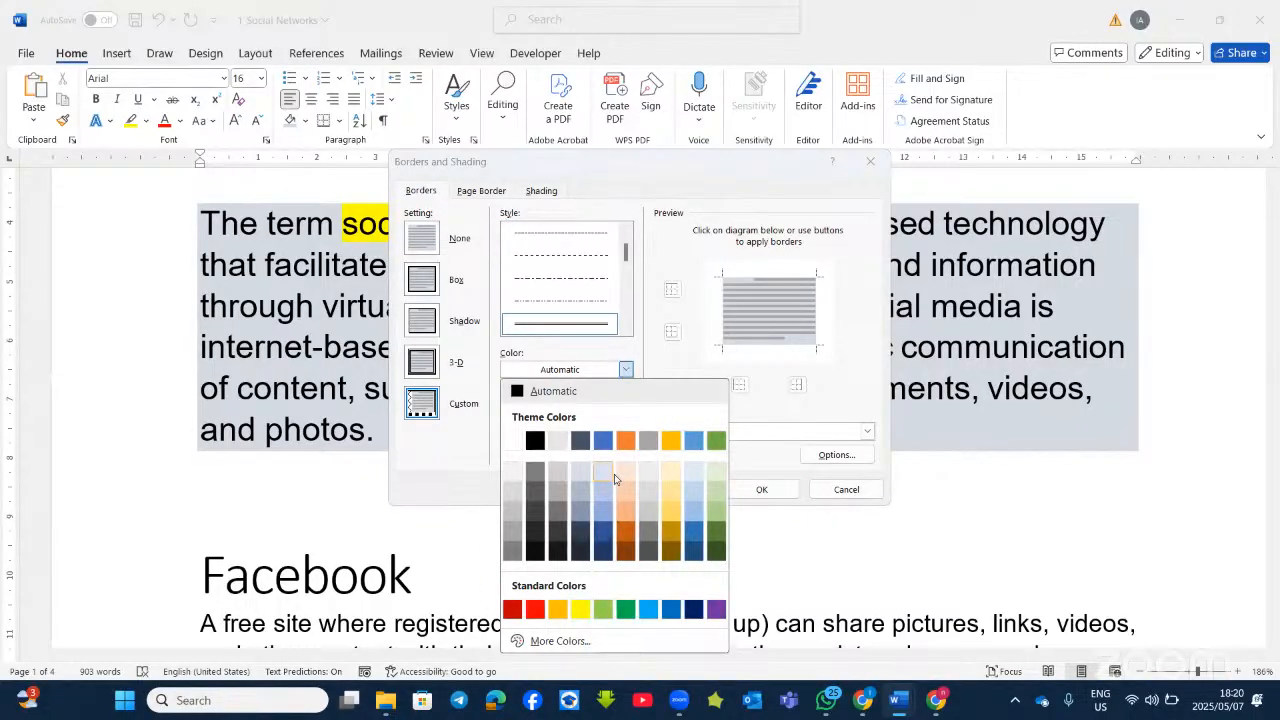
left_click(618, 492)
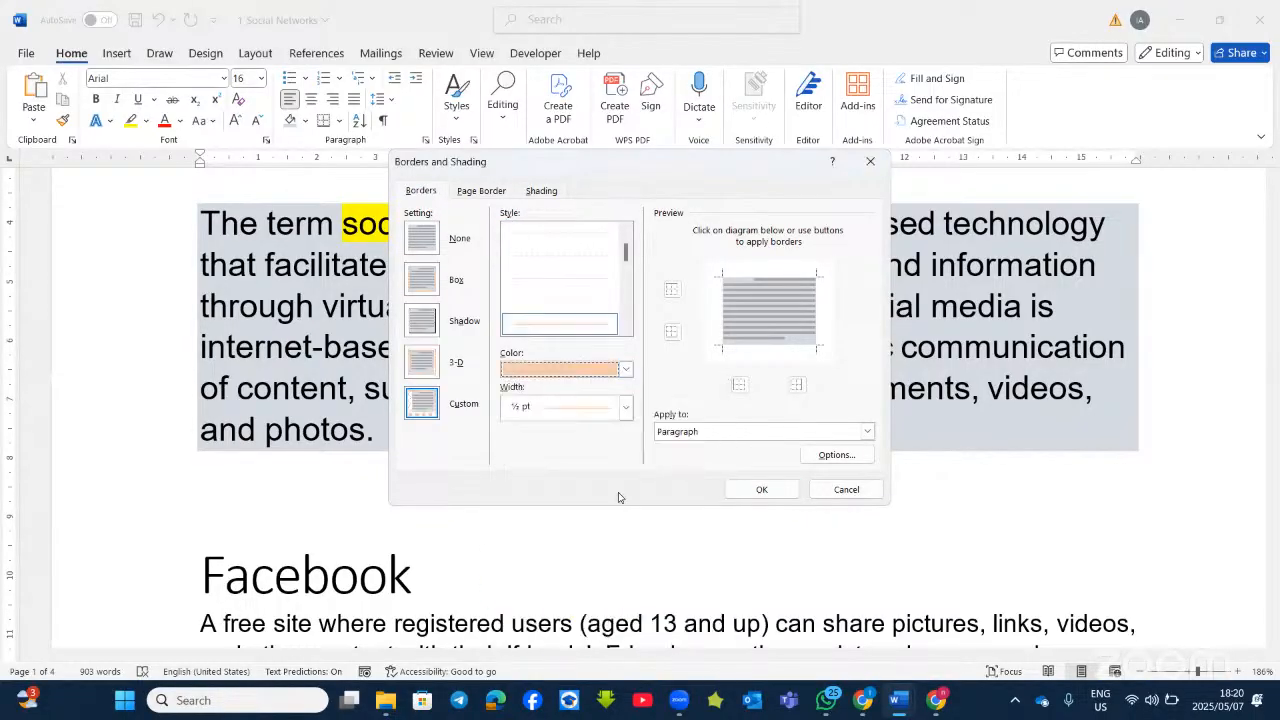
left_click(626, 407)
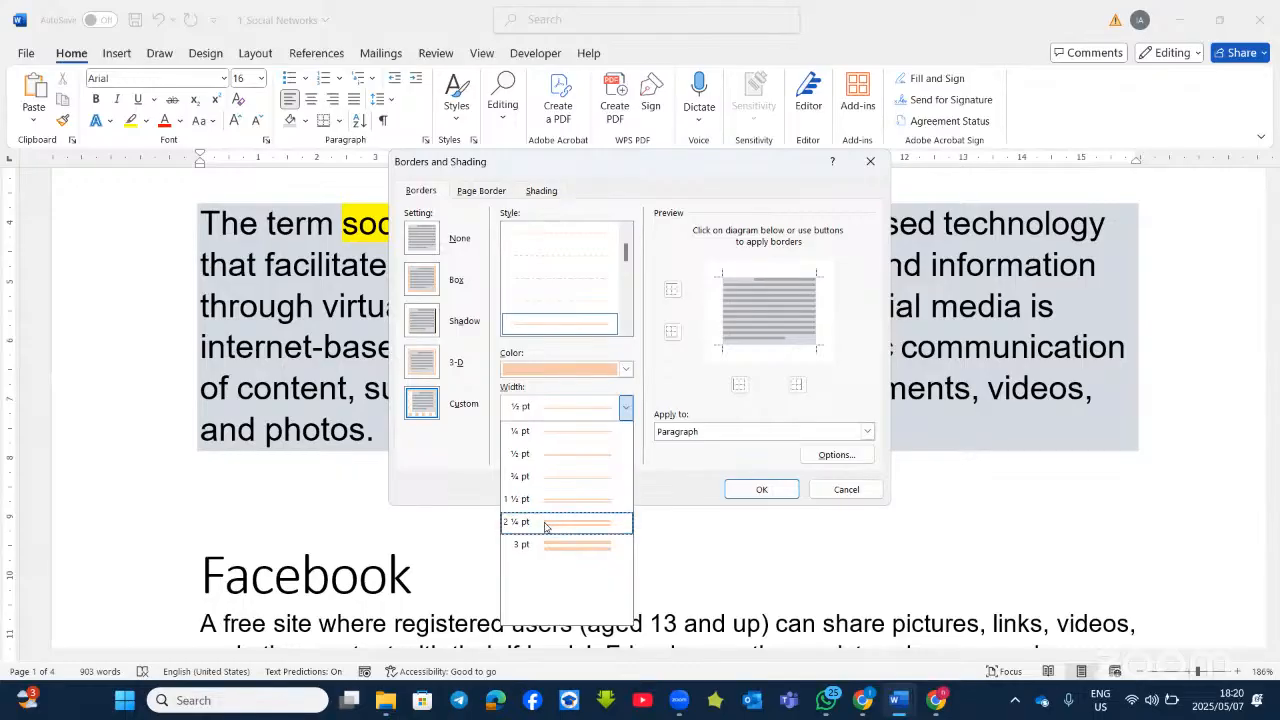
left_click(545, 522)
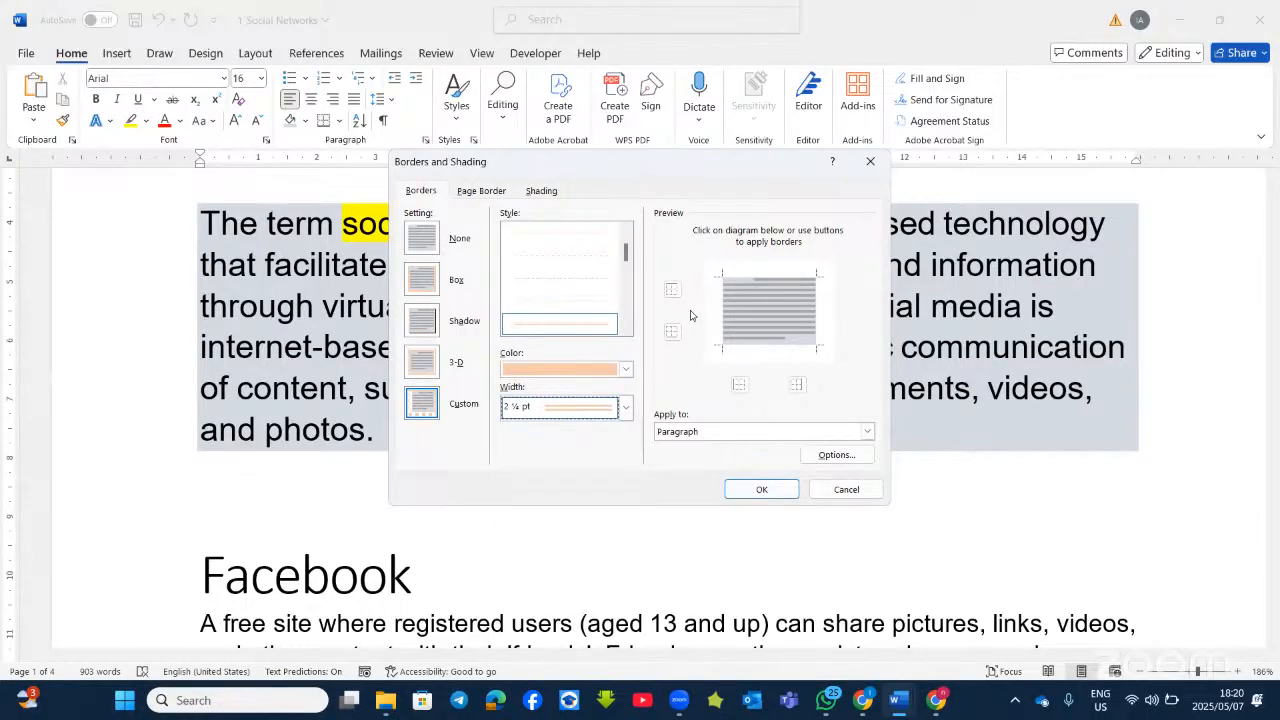
left_click(625, 369)
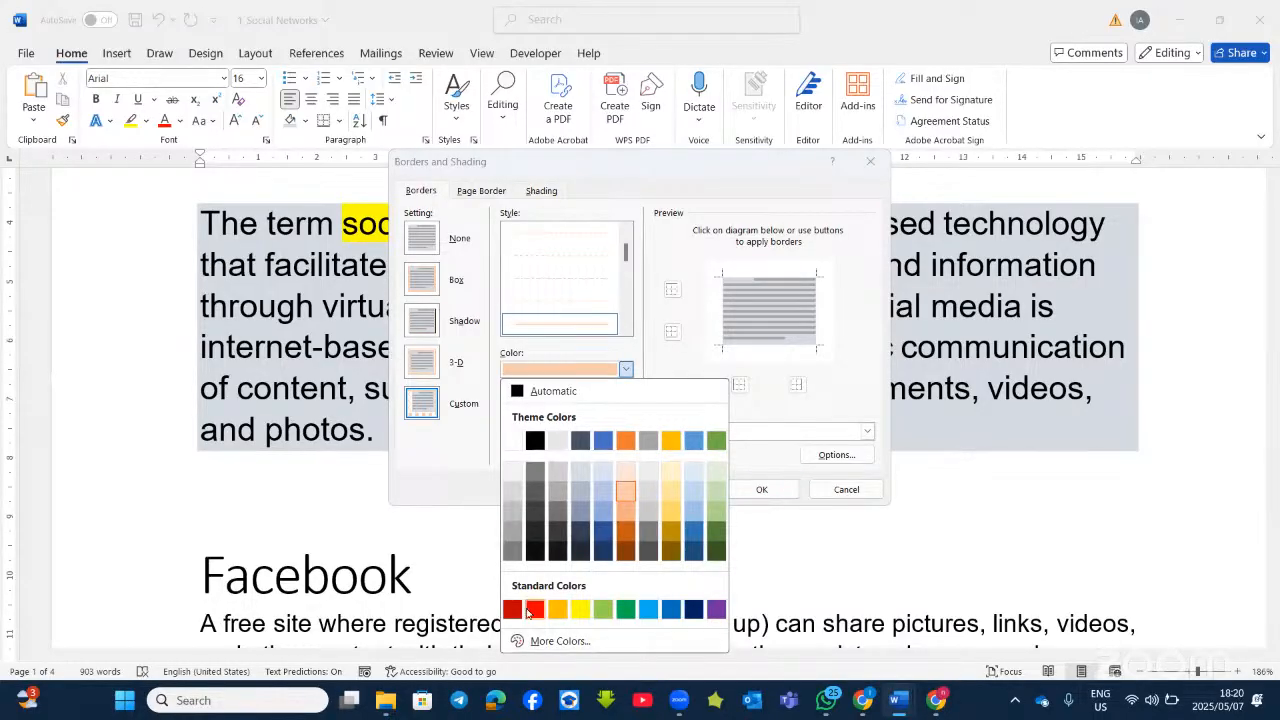
left_click(530, 610)
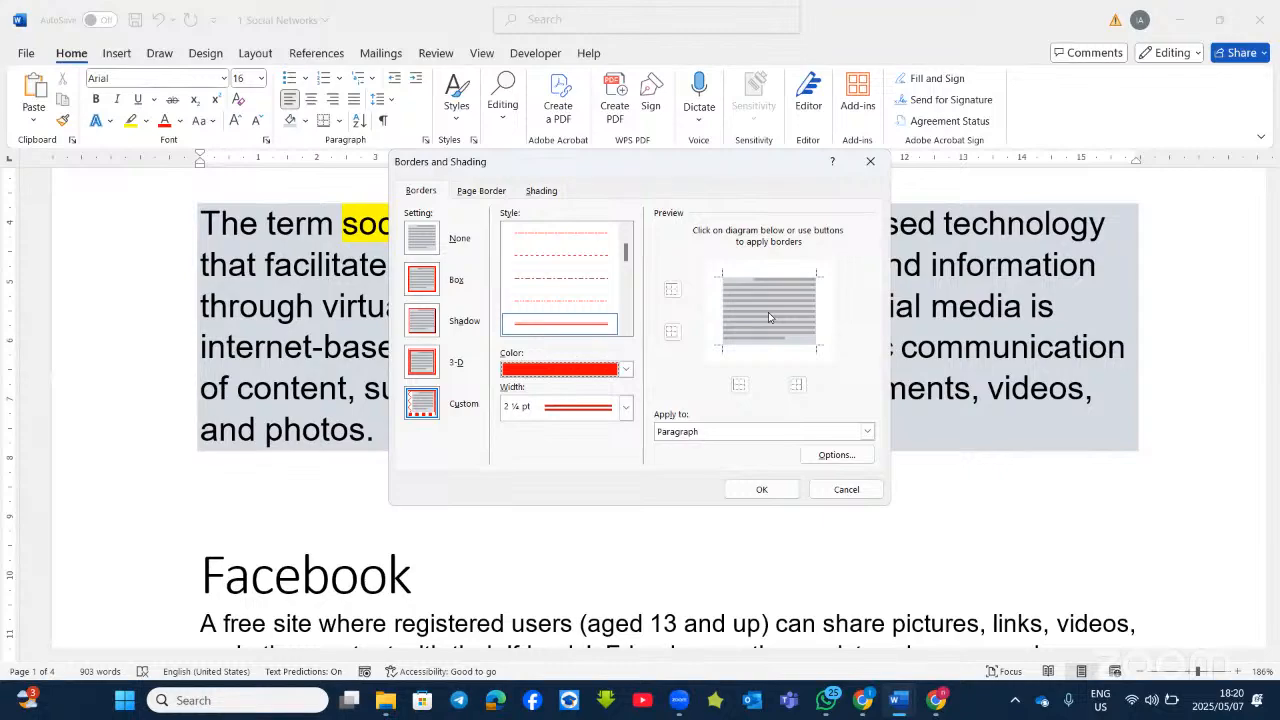
Try the red double line on the paragraph's top and bottom edges in the preview and remove both lines again.
left_click(777, 276)
left_click(765, 342)
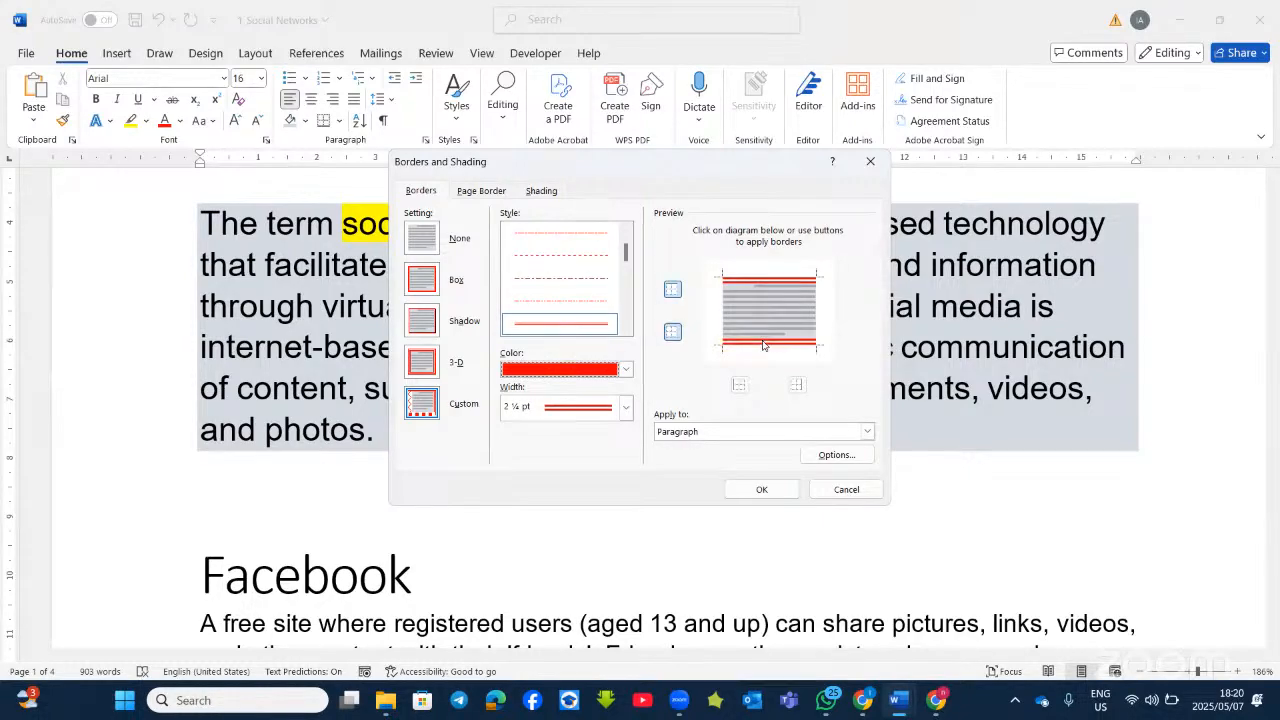
left_click(763, 345)
left_click(765, 278)
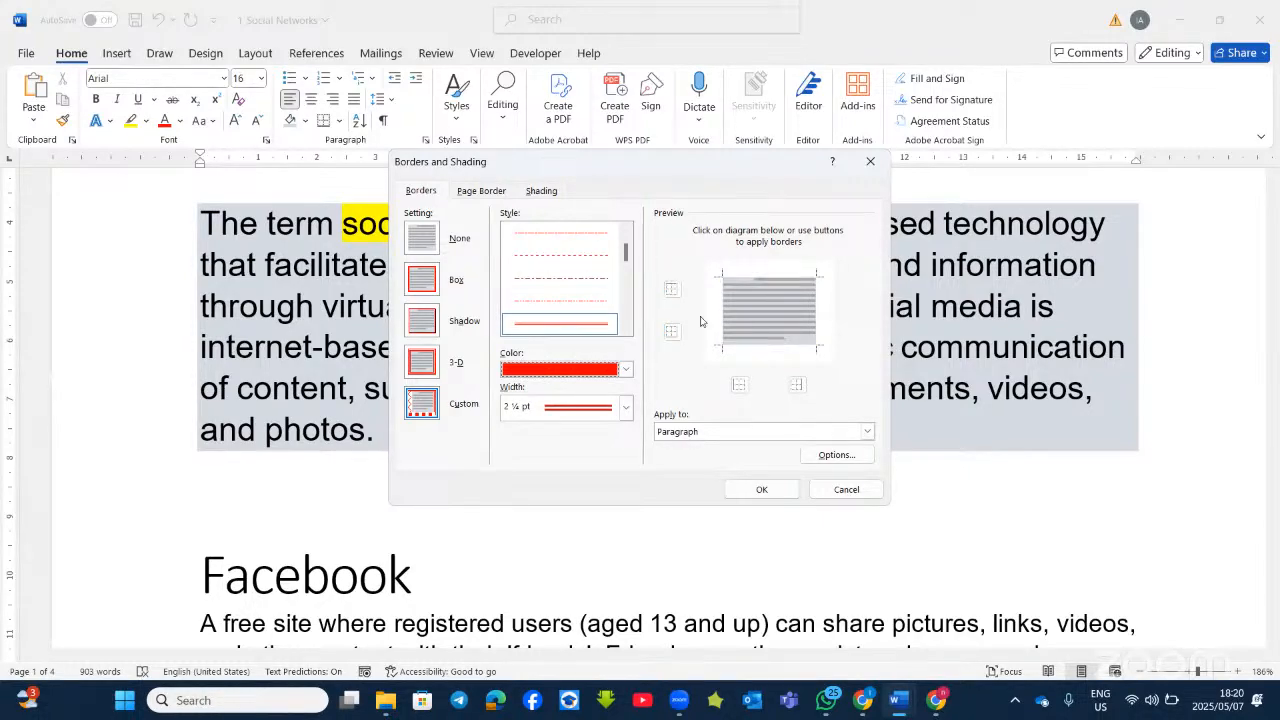
Add the red double border to all four sides, remove it from the left and right, and apply the top and bottom borders.
left_click(722, 289)
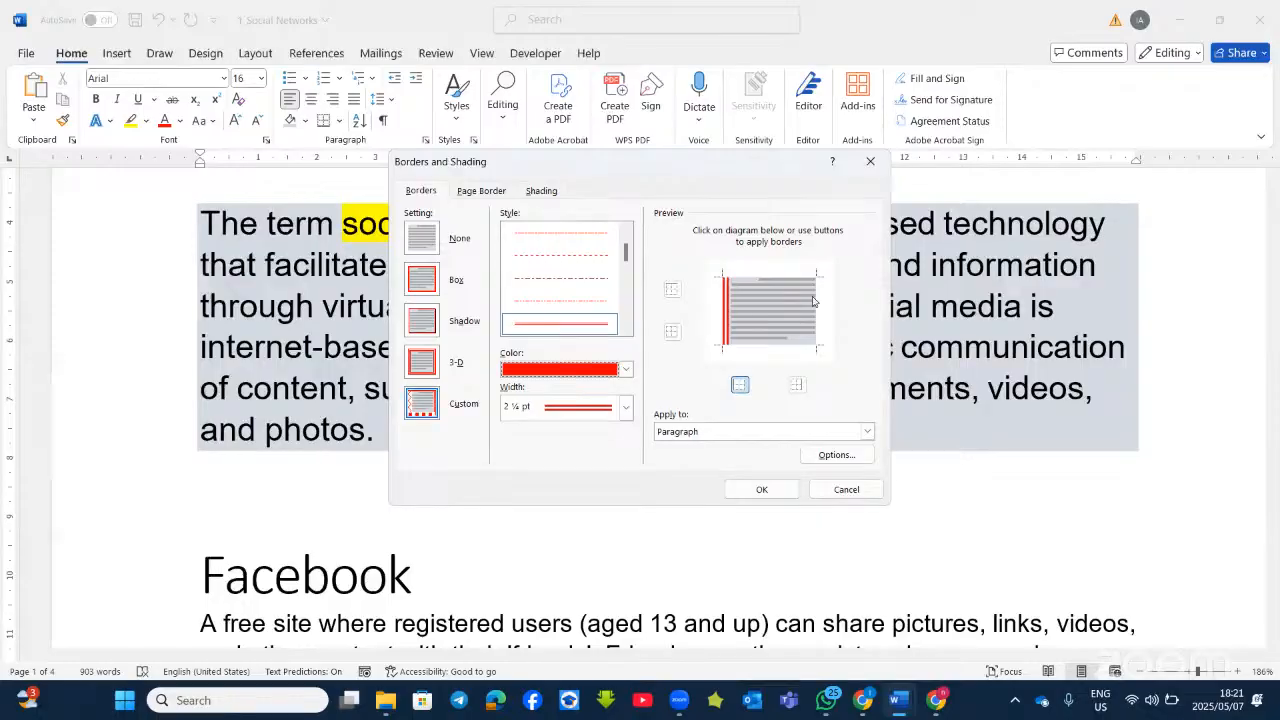
left_click(814, 299)
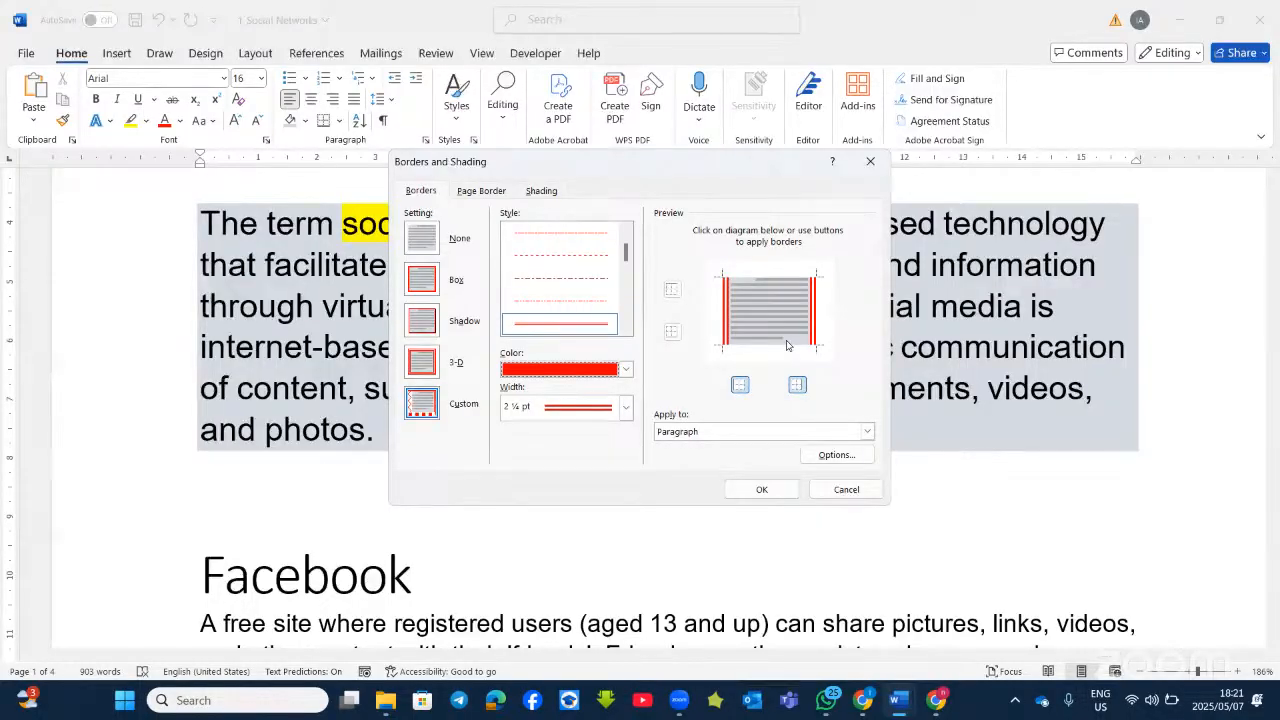
left_click(783, 280)
left_click(776, 342)
left_click(727, 306)
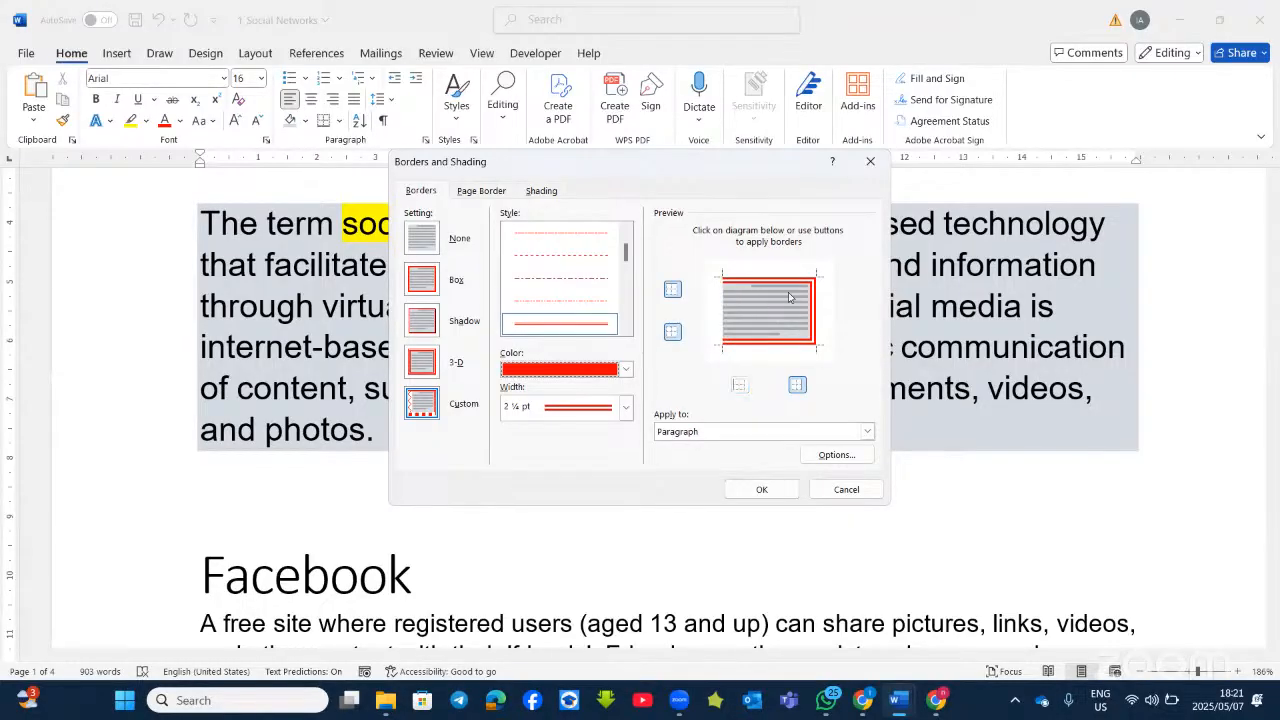
left_click(815, 318)
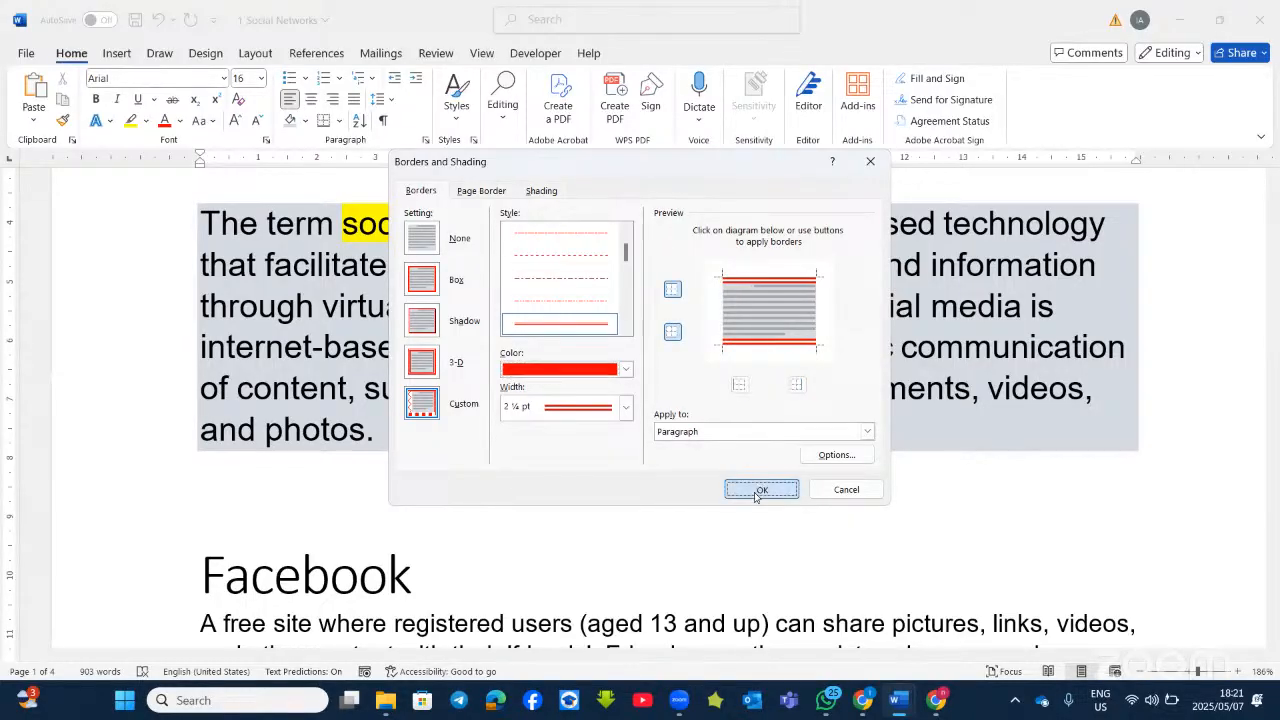
left_click(762, 489)
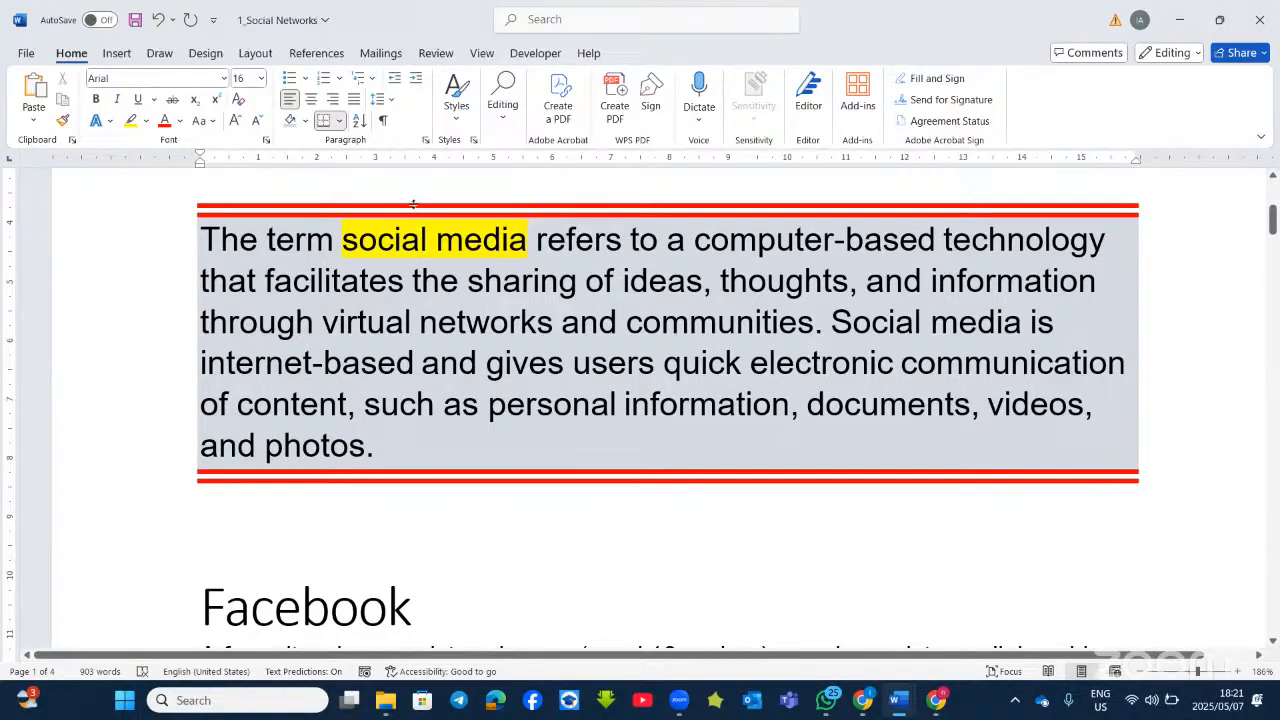
scroll(507, 380, "up", 3)
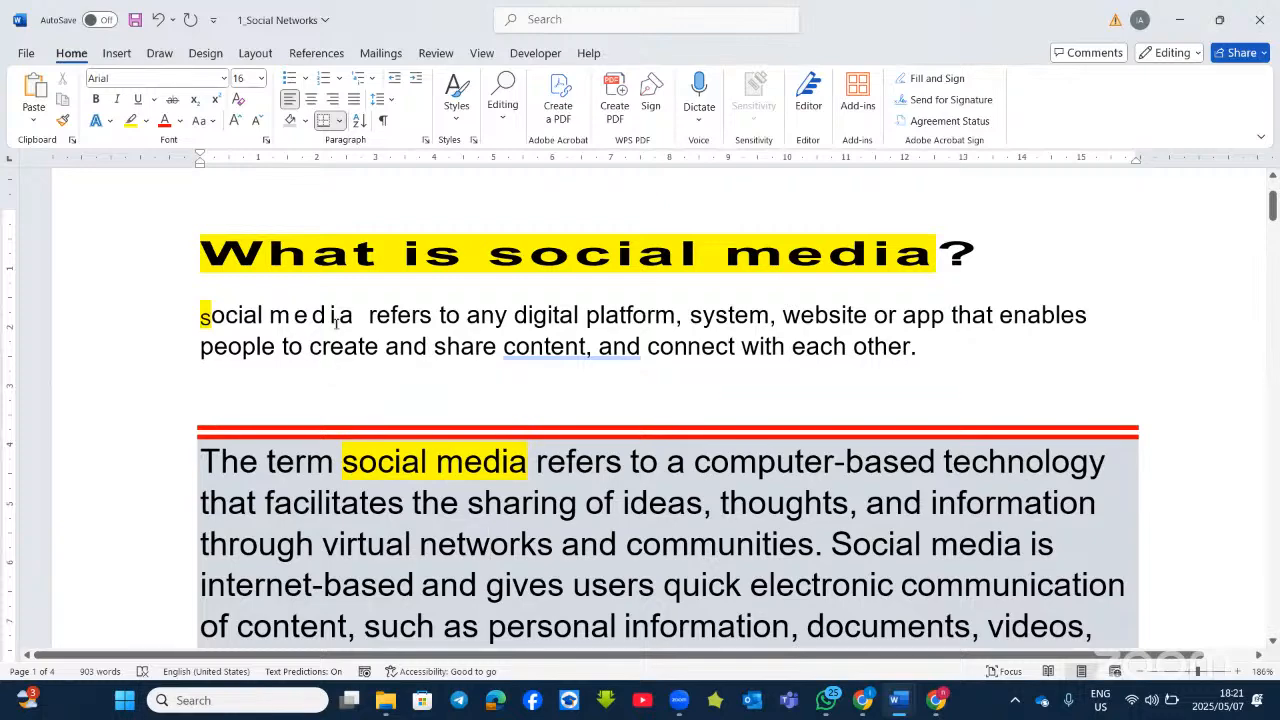
Sort the text from the "social media refers to any digital platform" paragraph through the shaded paragraph by paragraphs as text in descending order.
left_click(398, 345)
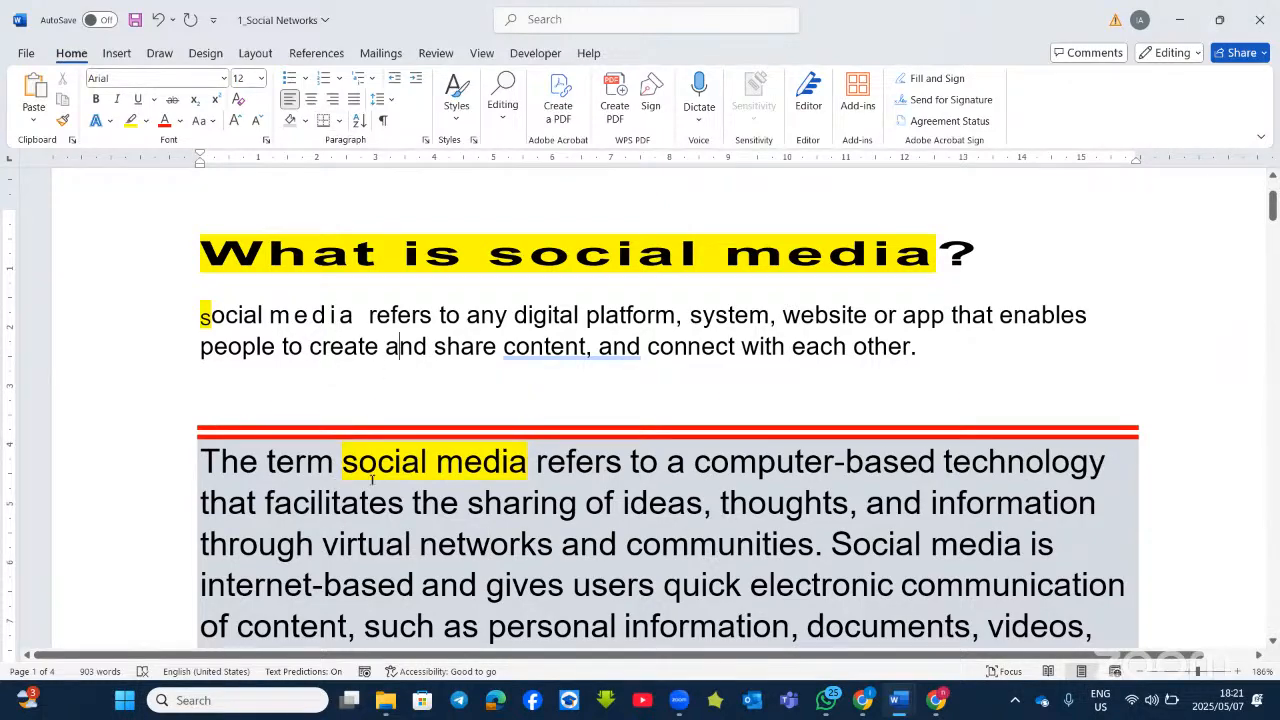
left_click(384, 533)
left_click(296, 518)
left_click_drag(200, 314, 1142, 603)
scroll(659, 508, "up", 1)
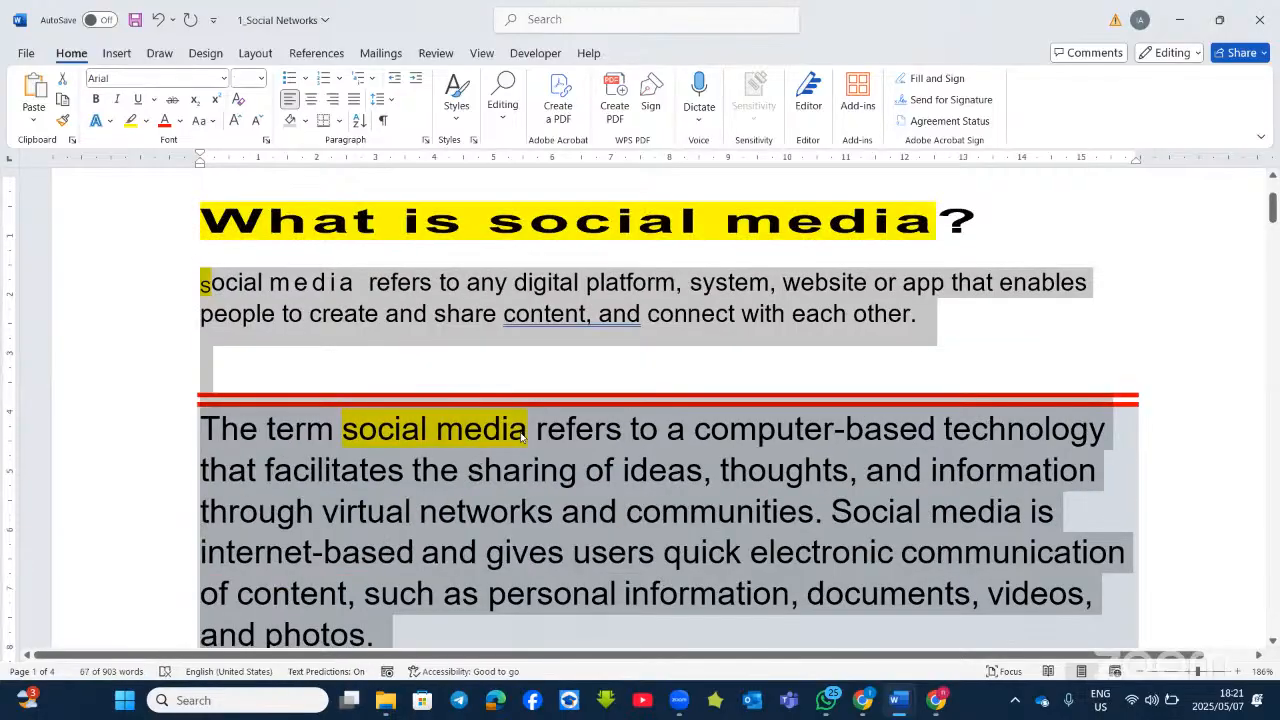
left_click(362, 122)
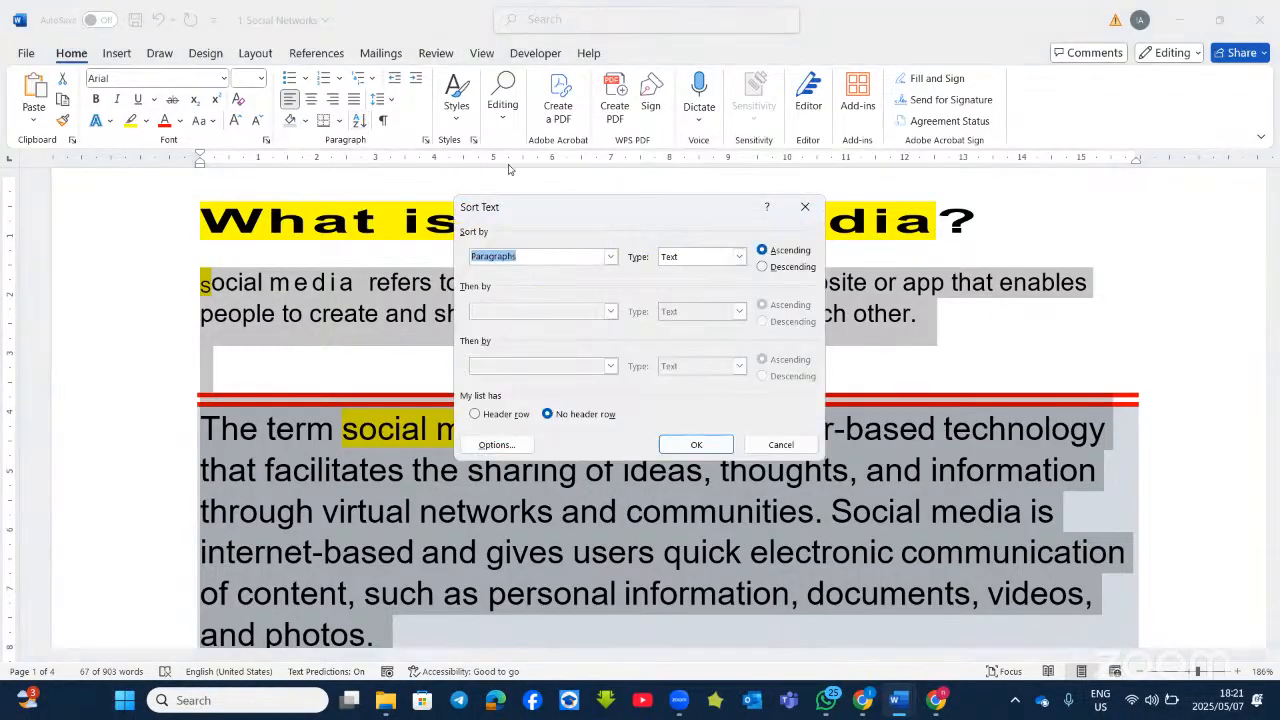
left_click_drag(559, 211, 691, 223)
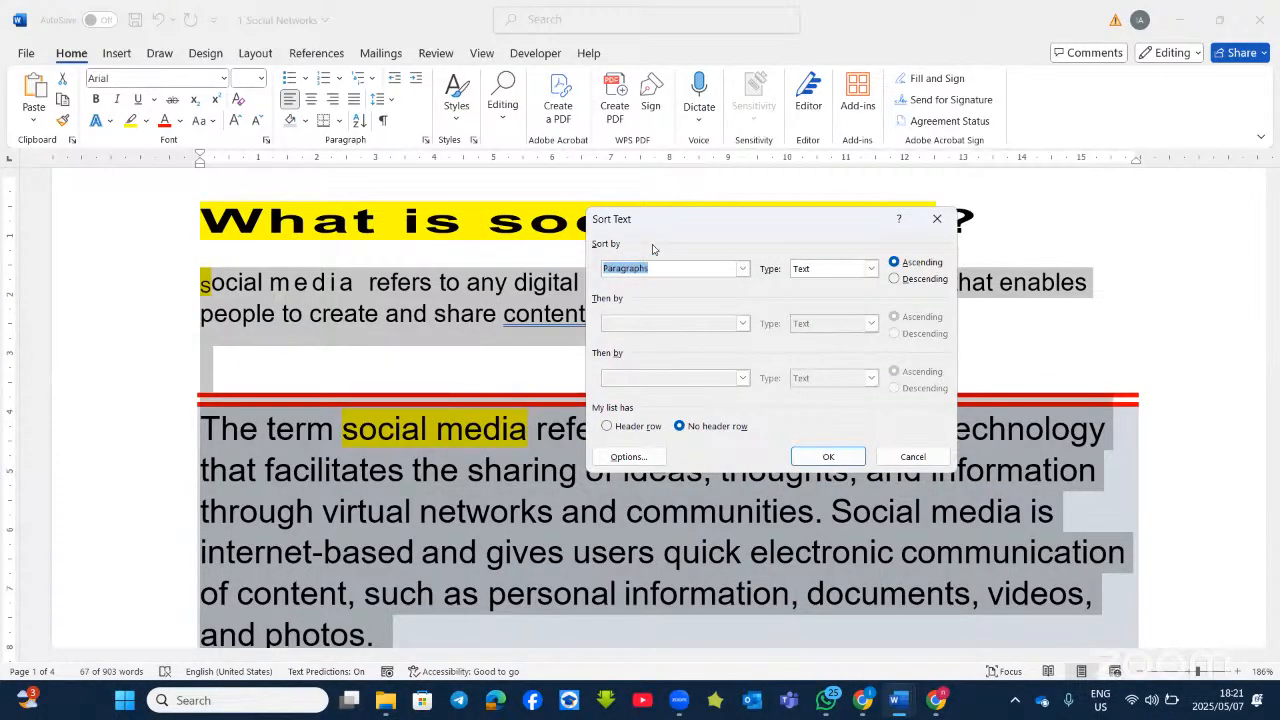
left_click_drag(752, 230, 760, 152)
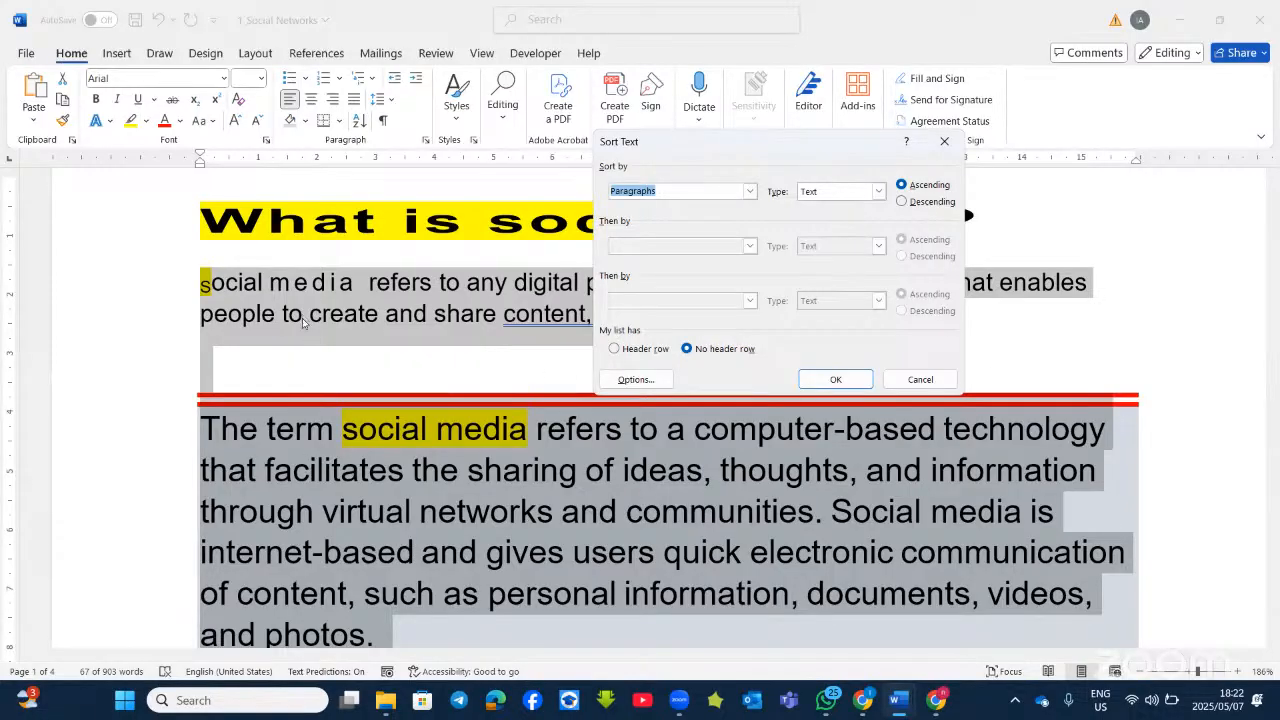
left_click(903, 202)
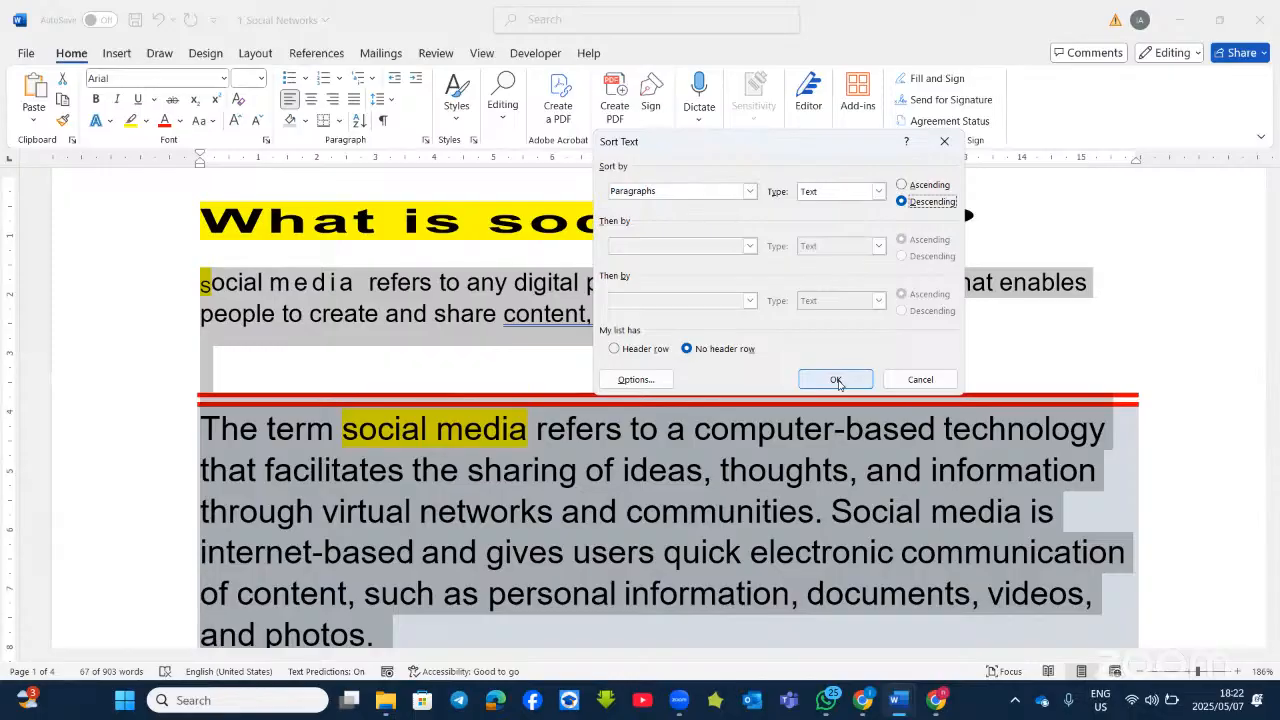
left_click(836, 380)
scroll(550, 452, "down", 1)
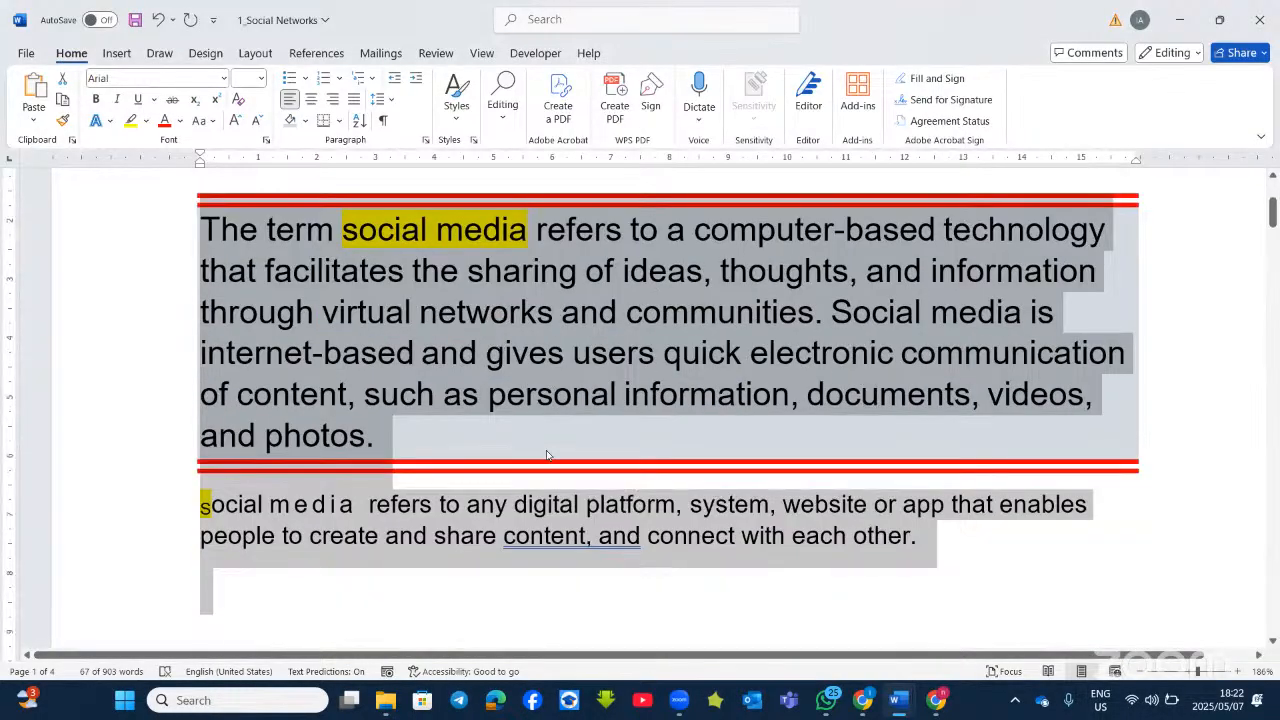
scroll(512, 476, "up", 1)
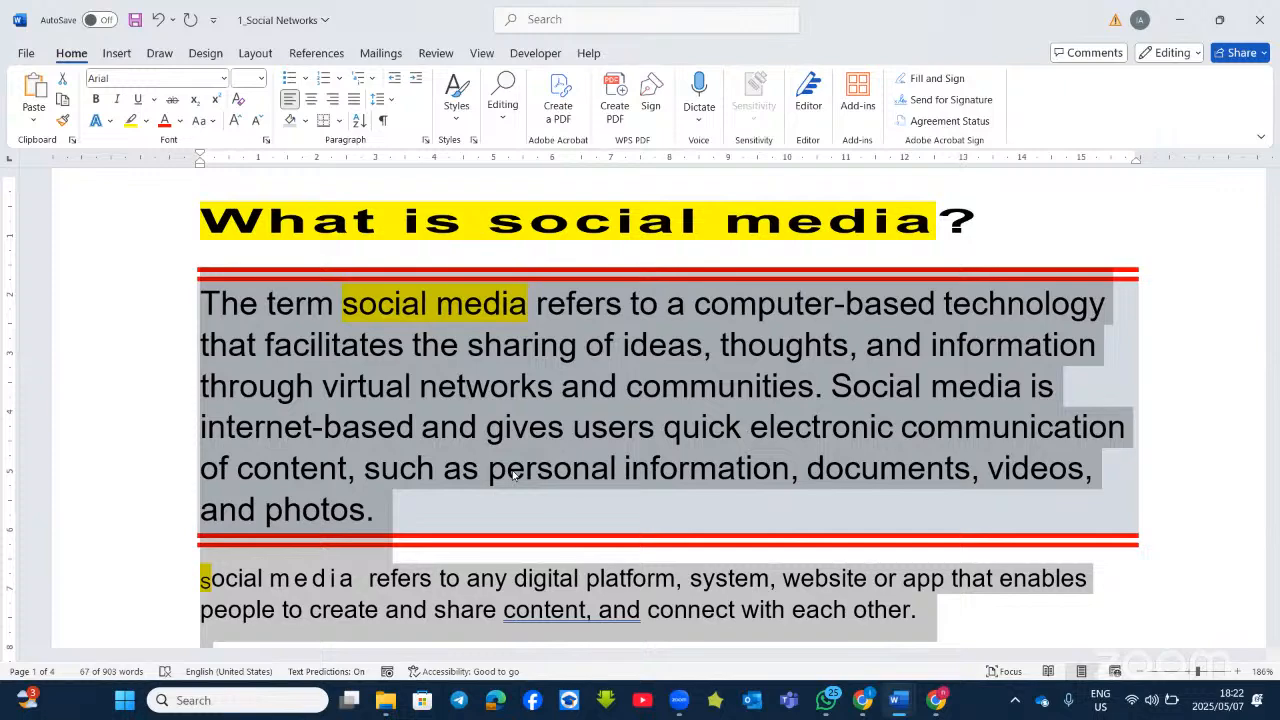
Indent the shaded red-bordered paragraph 2 cm from the left, with its first line aligned to the rest of the text.
left_click(510, 373)
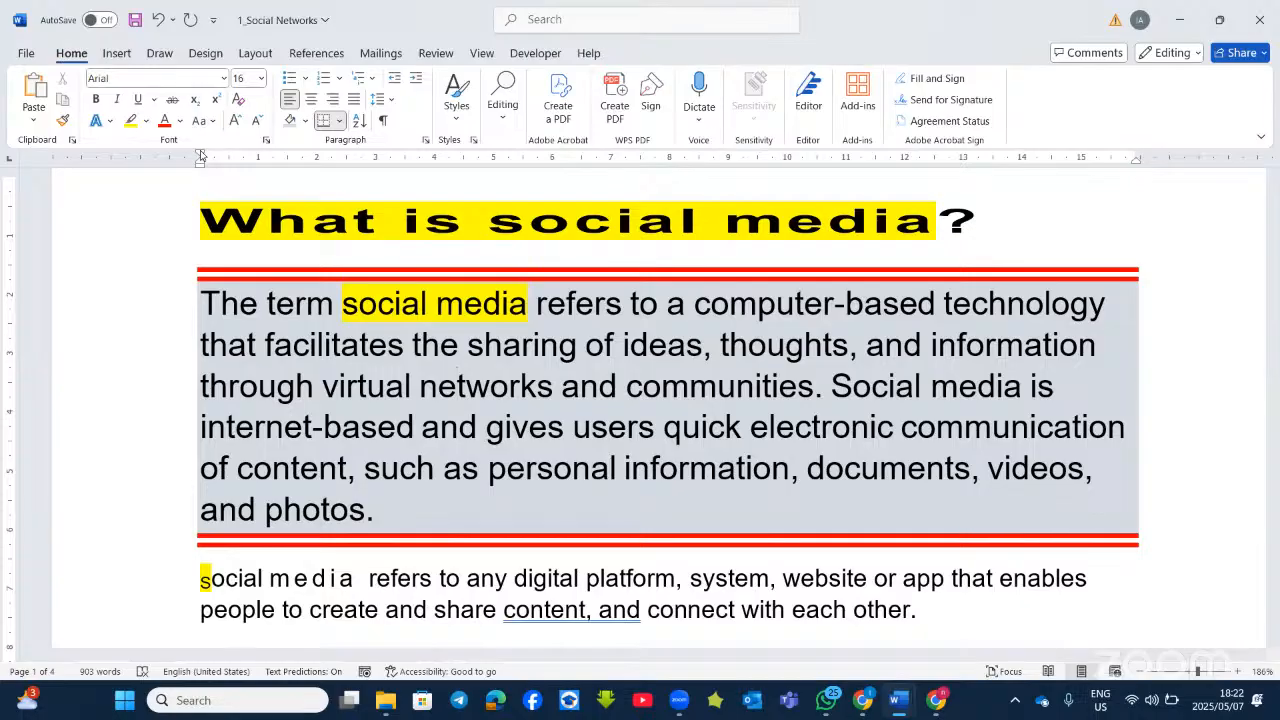
left_click_drag(200, 155, 316, 162)
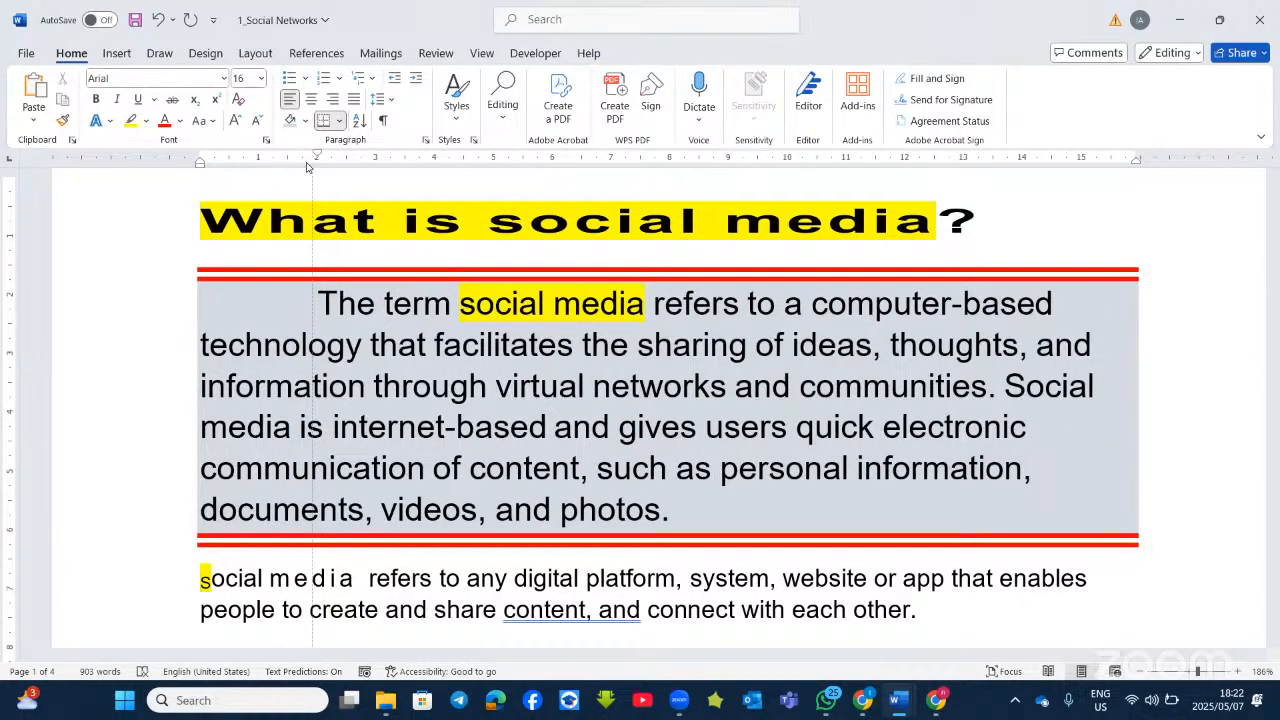
left_click_drag(199, 164, 312, 175)
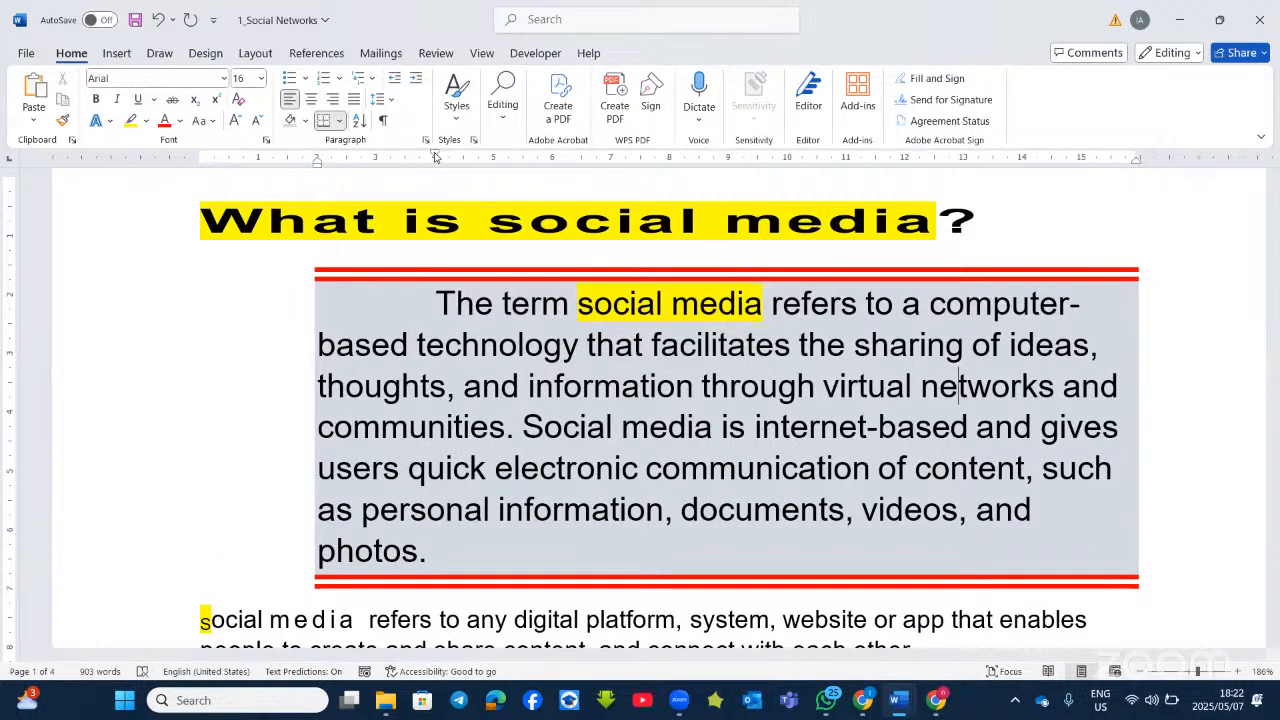
left_click_drag(437, 156, 322, 158)
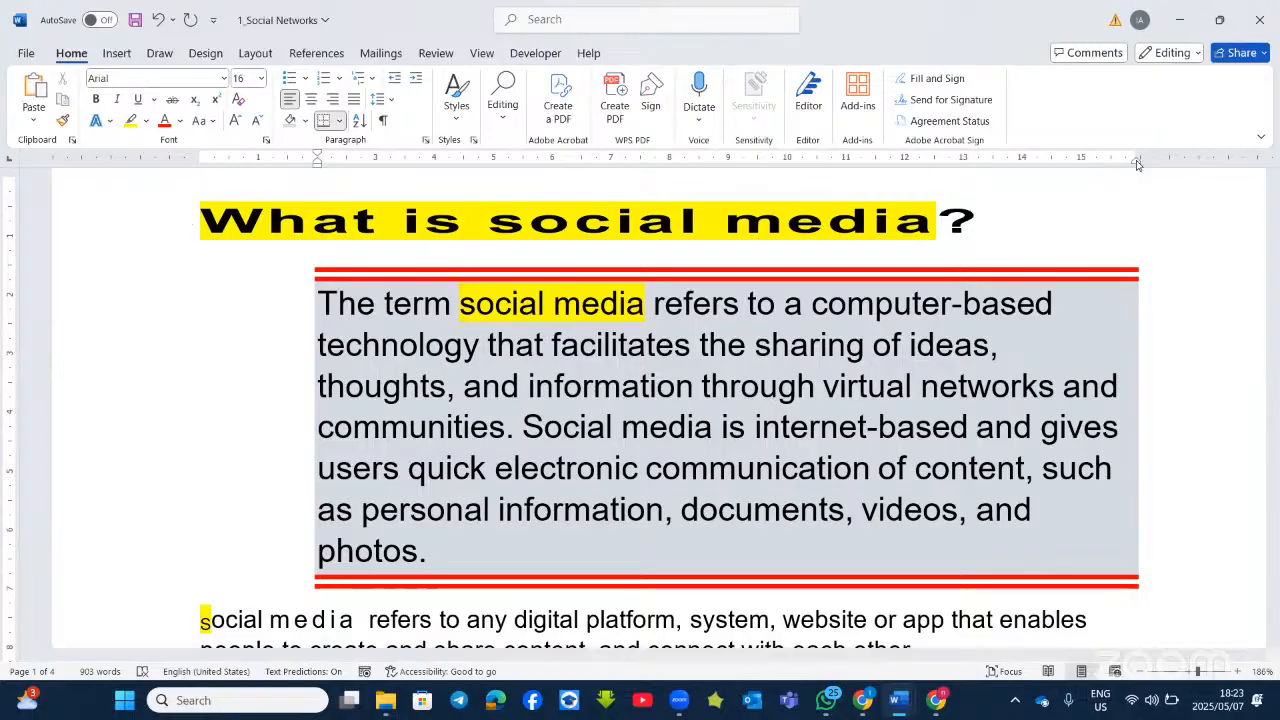
Move the shaded paragraph's right indent inward to the 12 cm mark on the ruler.
left_click_drag(1137, 162, 905, 173)
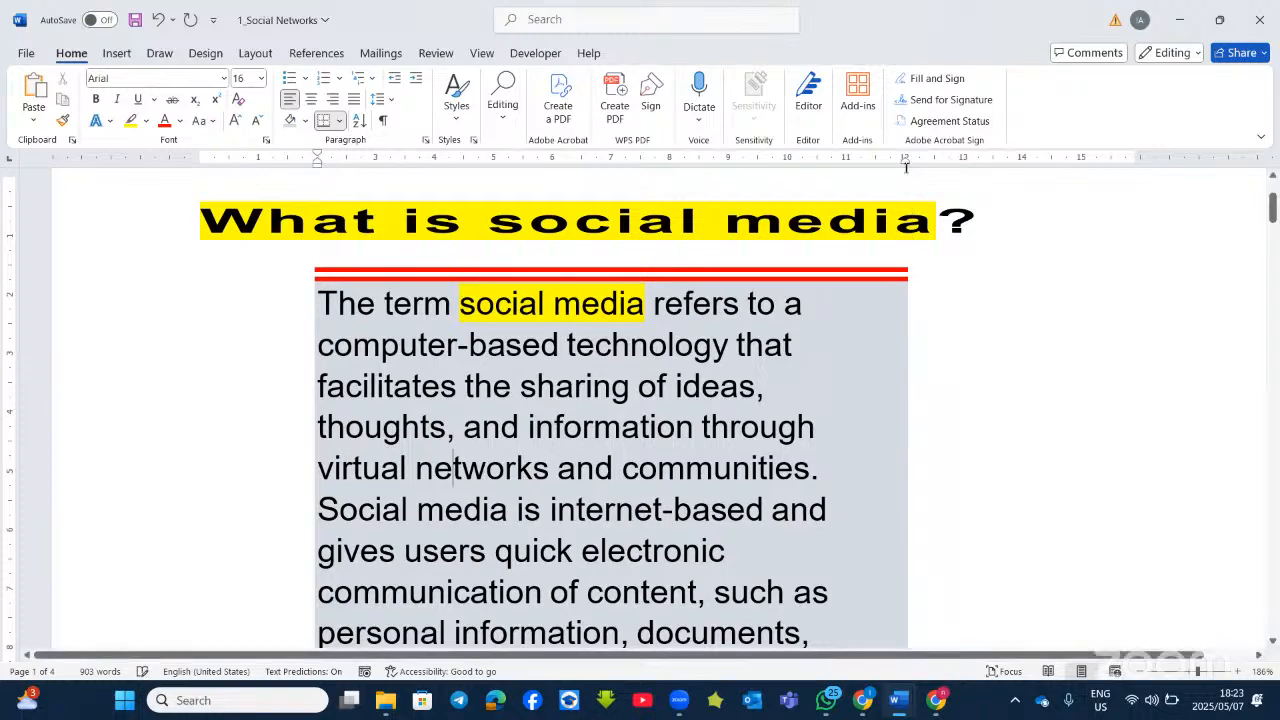
scroll(775, 347, "down", 1)
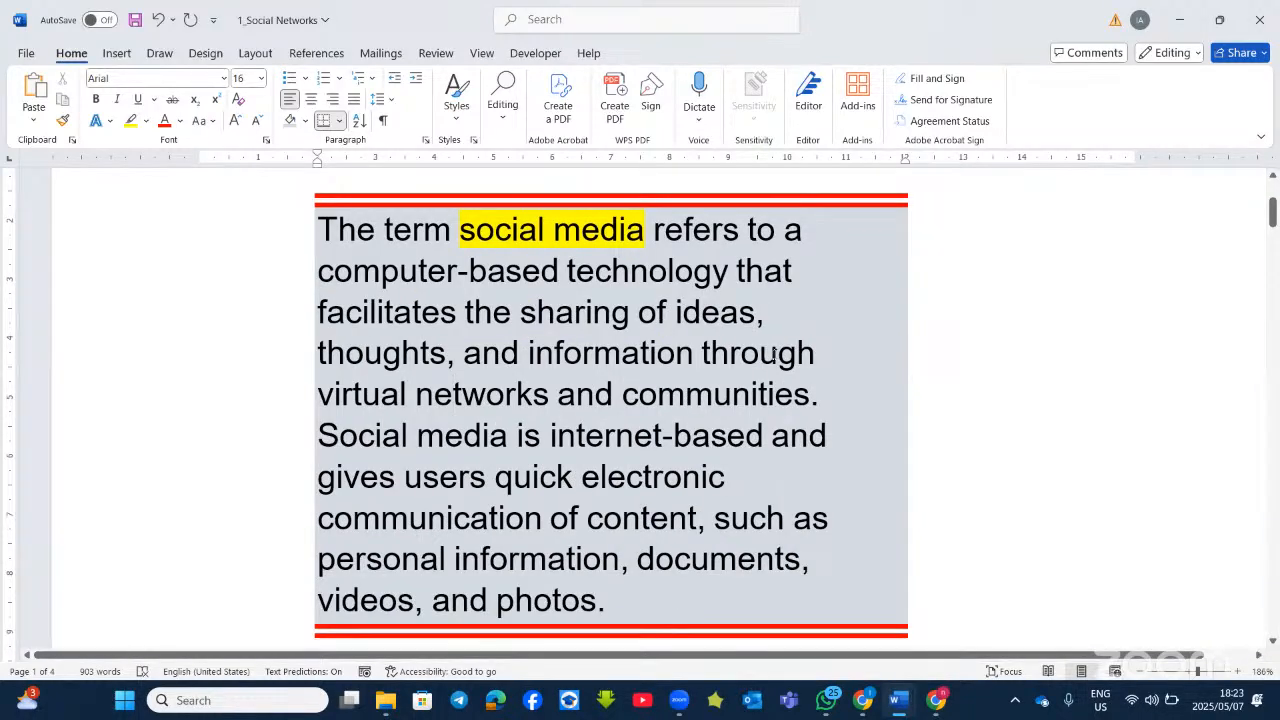
scroll(773, 355, "down", 1)
scroll(773, 355, "up", 1)
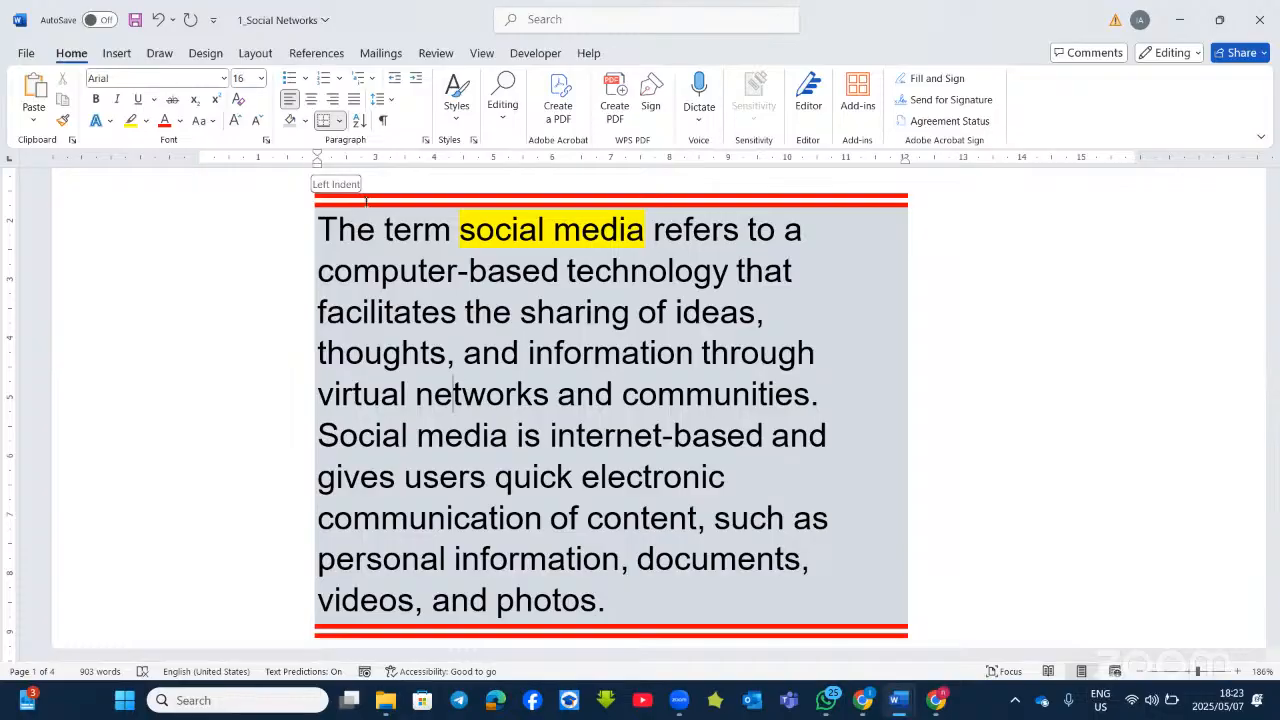
Give the "social media refers to any digital platform" paragraph a 3 cm first-line indent using the ruler.
scroll(435, 345, "down", 4)
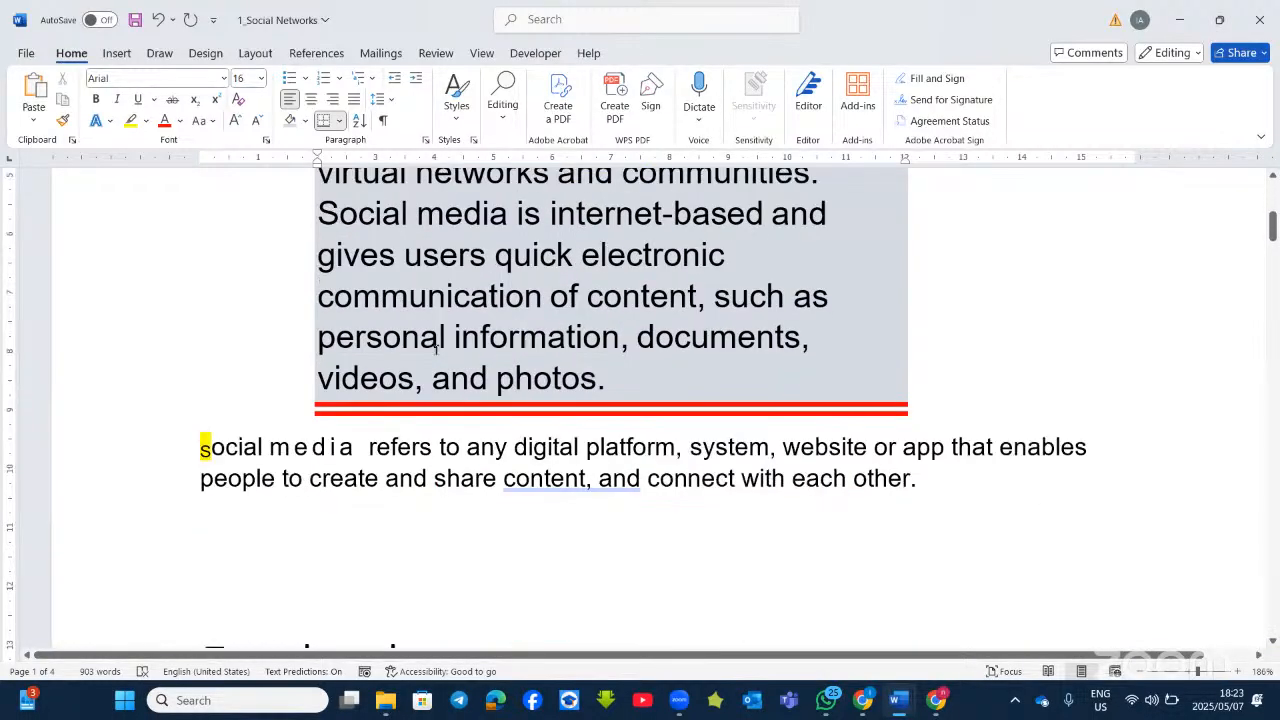
scroll(435, 345, "down", 1)
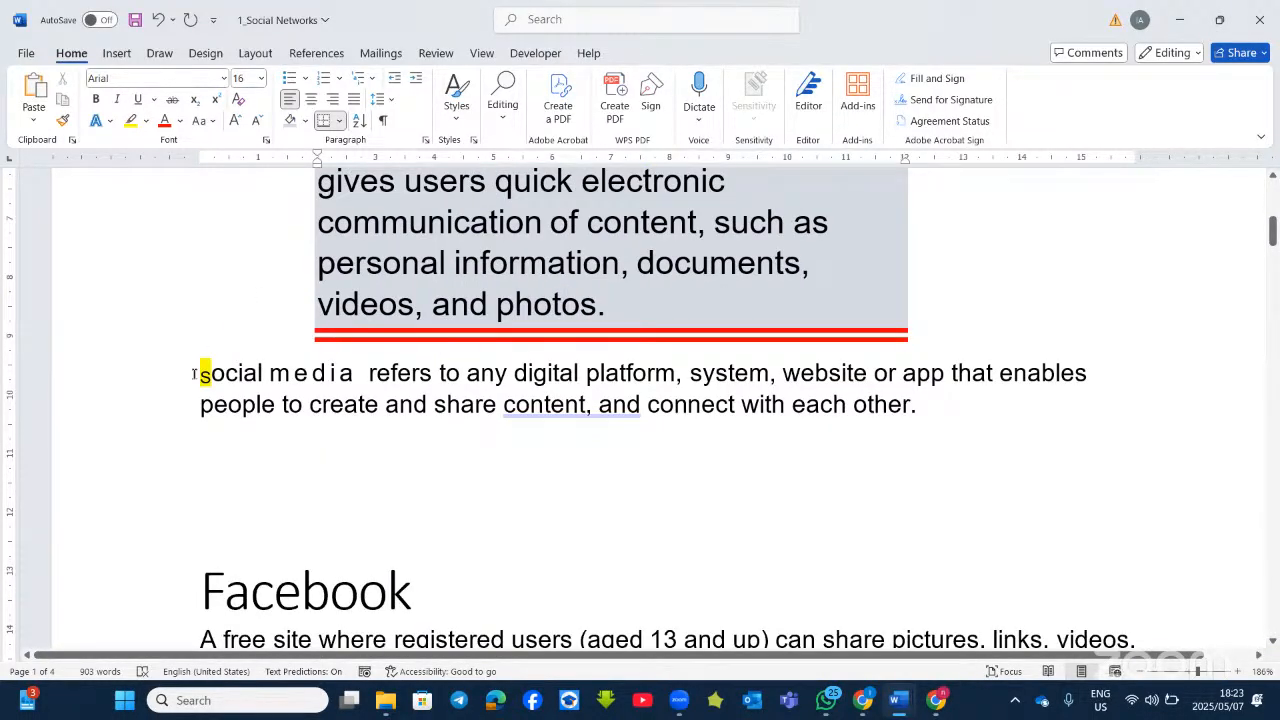
scroll(195, 374, "down", 1)
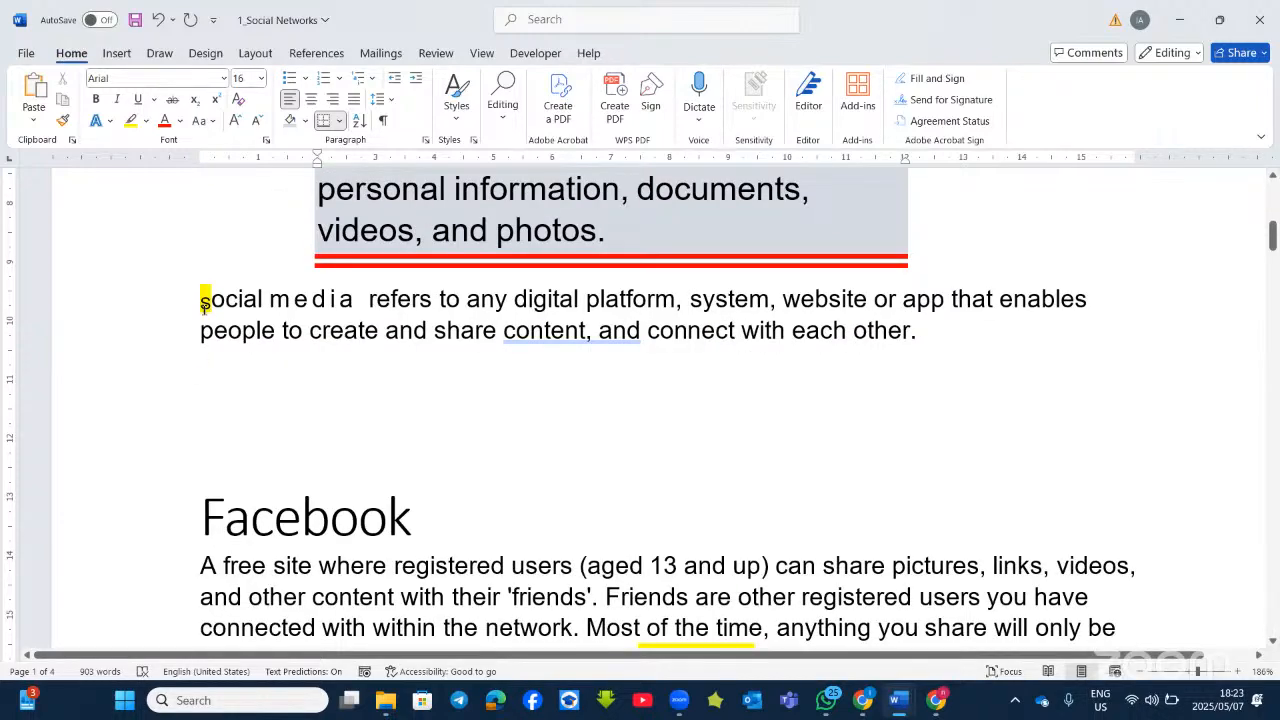
left_click(338, 300)
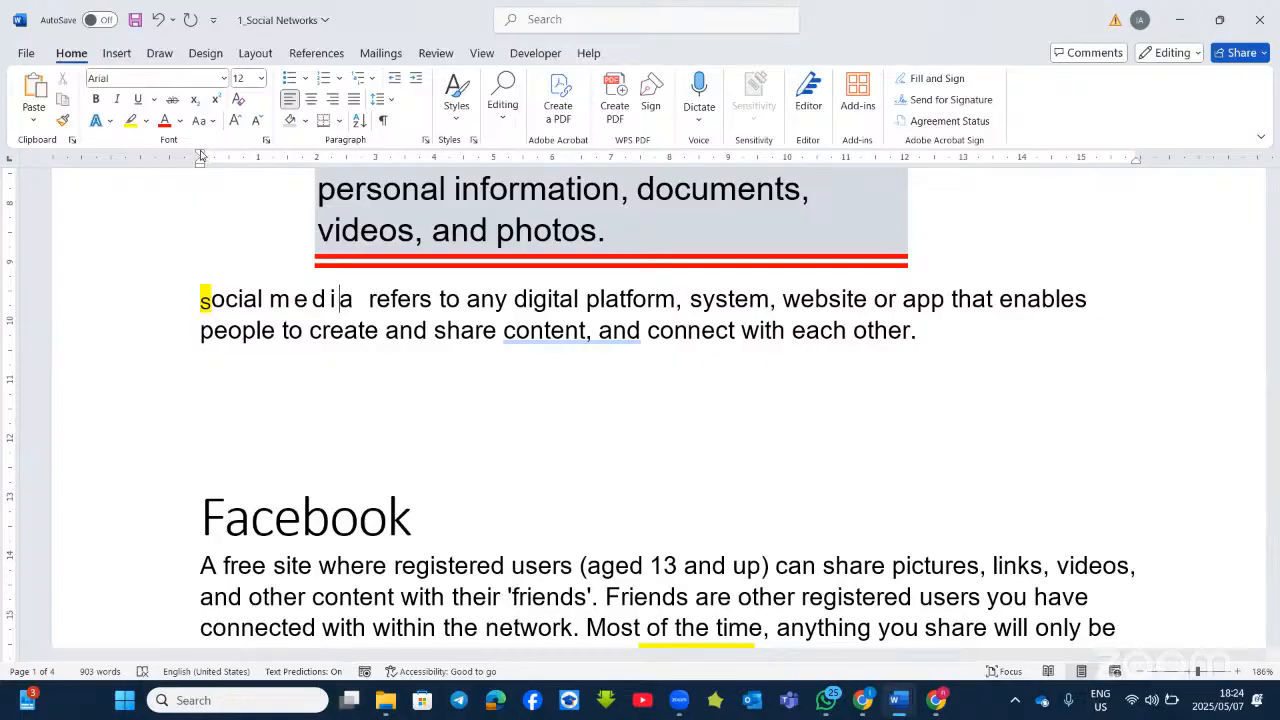
left_click_drag(200, 157, 372, 173)
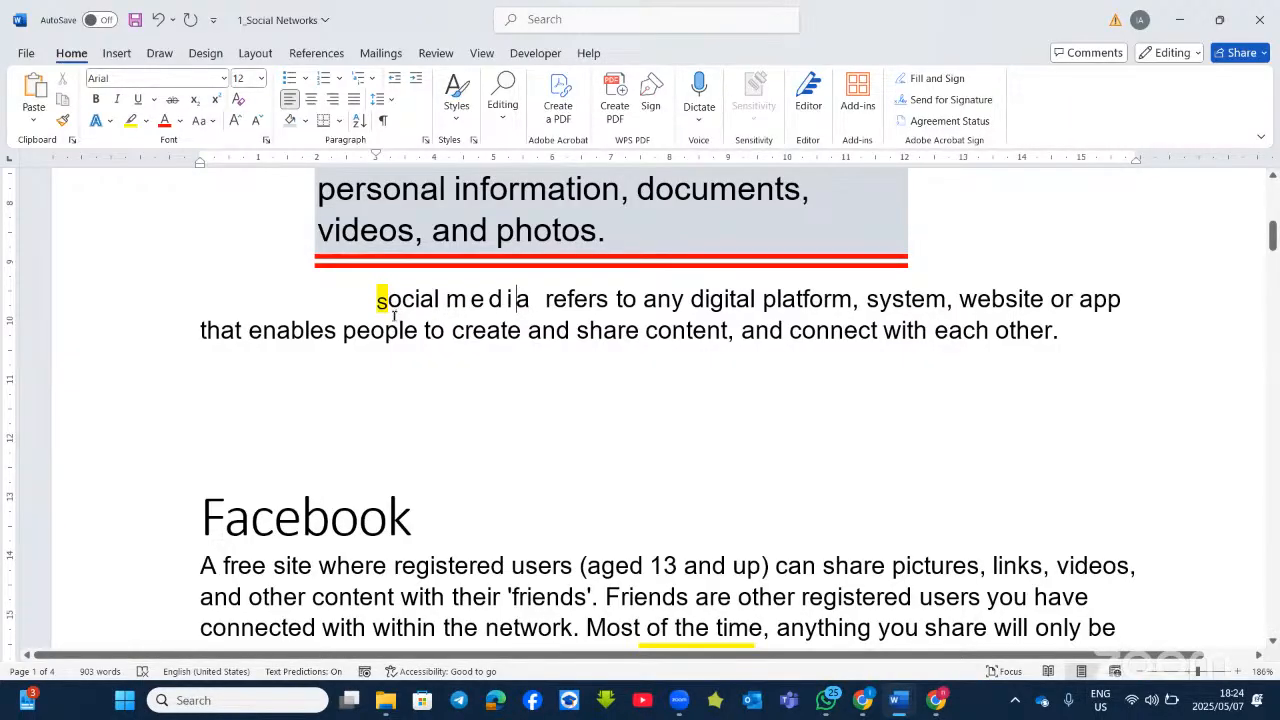
Give the paragraph under the Facebook heading a 2 cm hanging indent using the ruler.
scroll(393, 316, "down", 3)
left_click(299, 345)
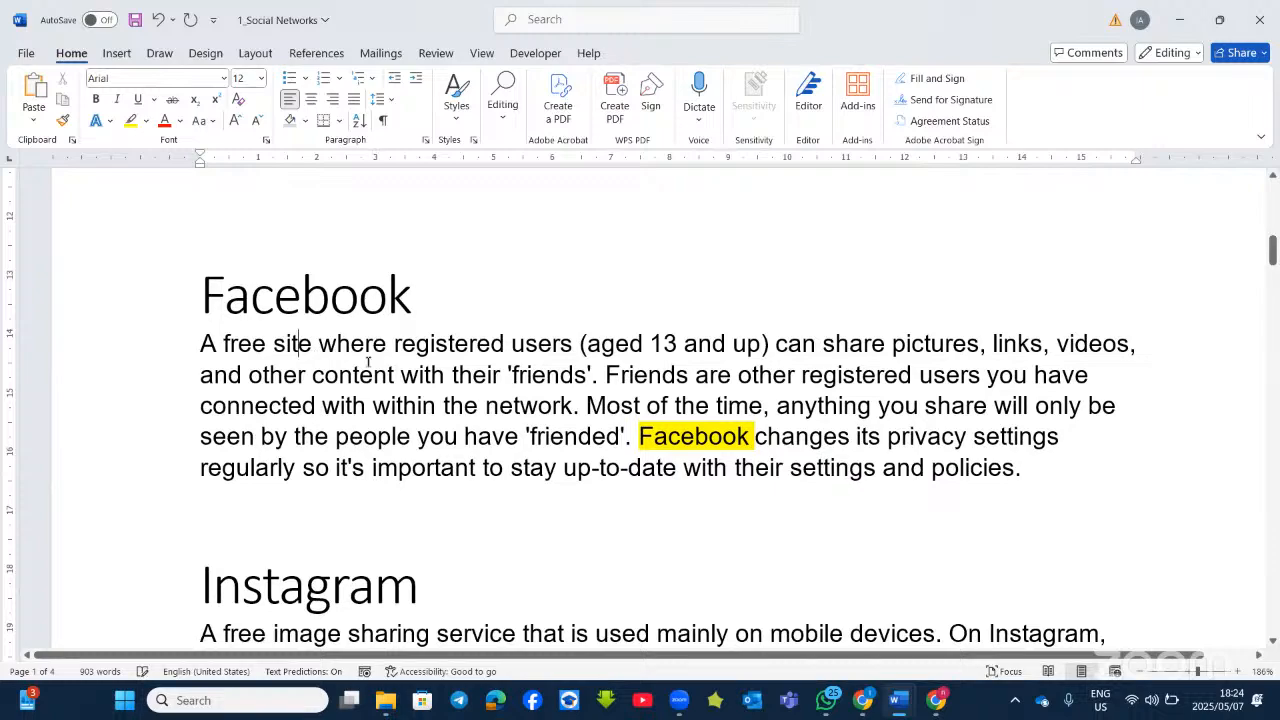
scroll(367, 362, "down", 1)
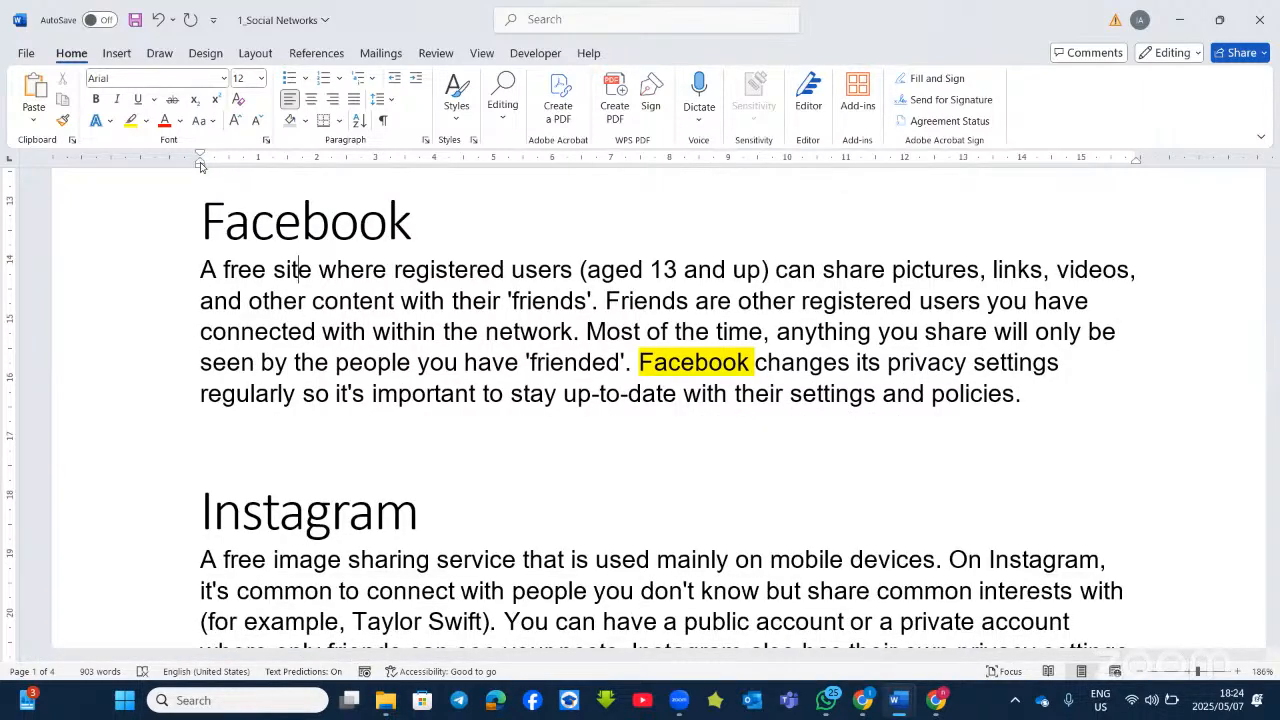
mouse_move(200, 165)
left_mouse_down()
mouse_move(330, 170)
mouse_move(204, 157)
left_mouse_up()
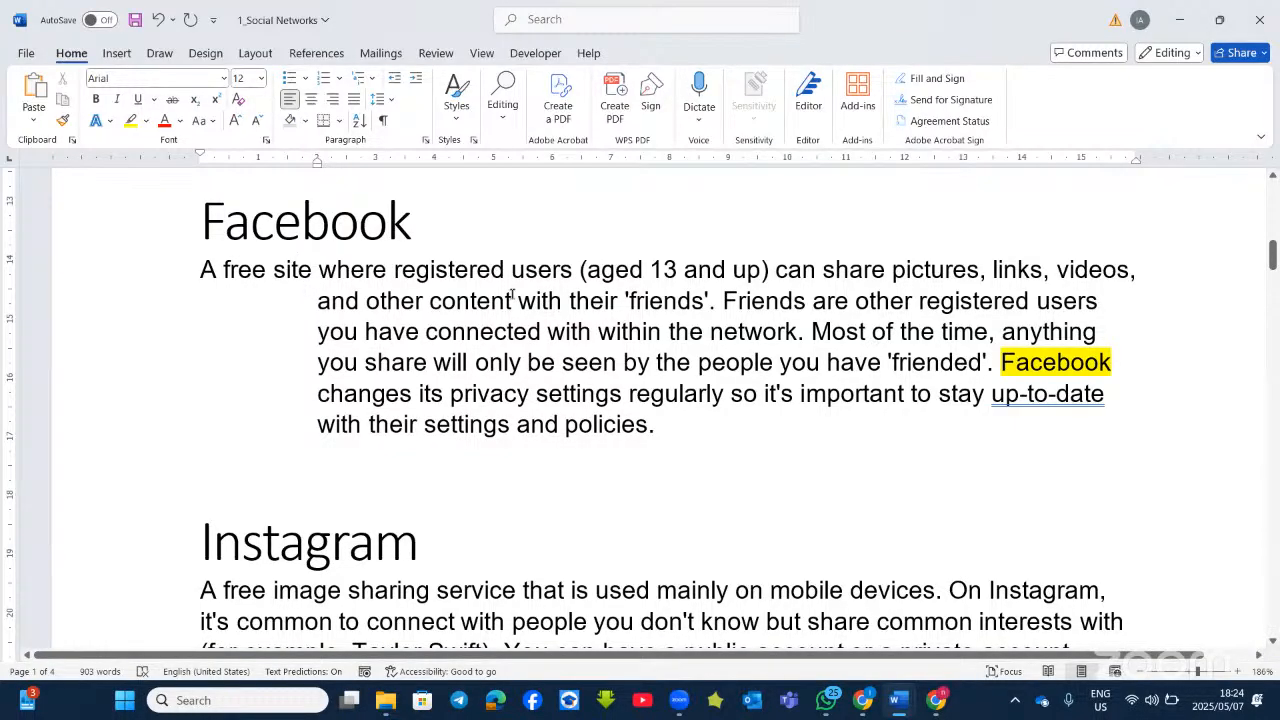
Compare the first-line and hanging indents of the paragraphs and check the first-line indent in the social media paragraph's Paragraph settings.
scroll(512, 294, "up", 5)
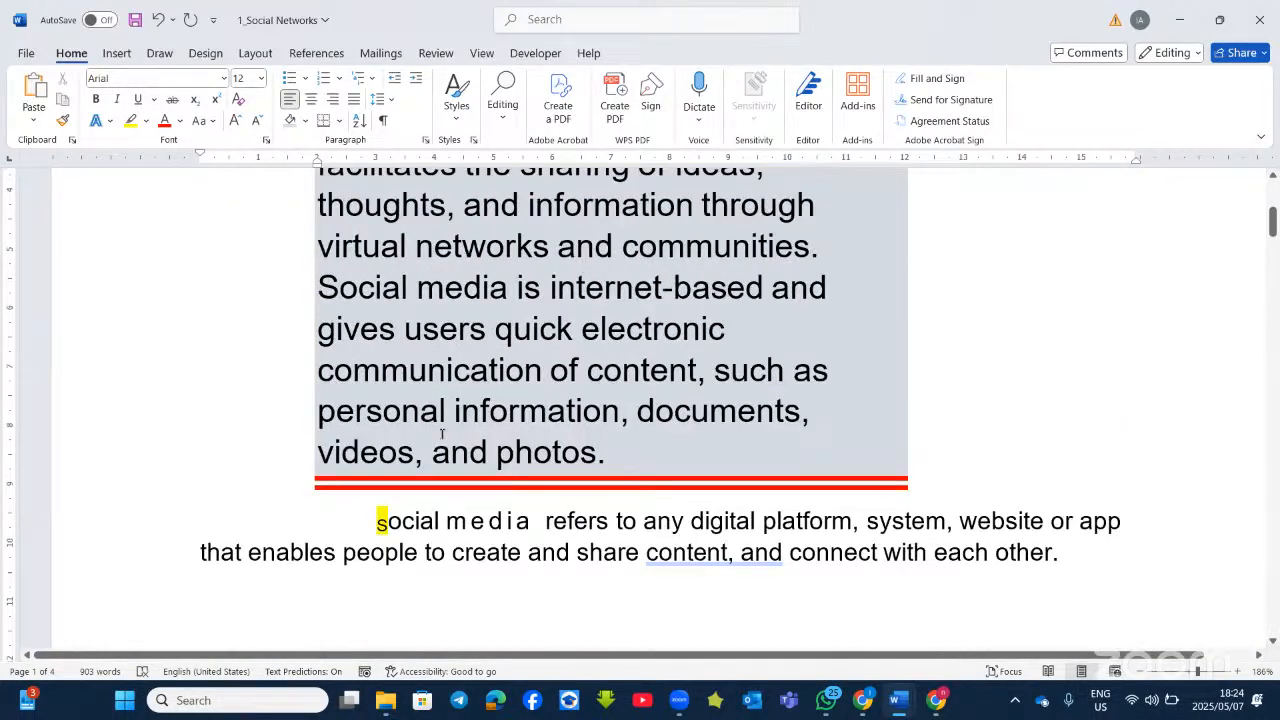
left_click(378, 521)
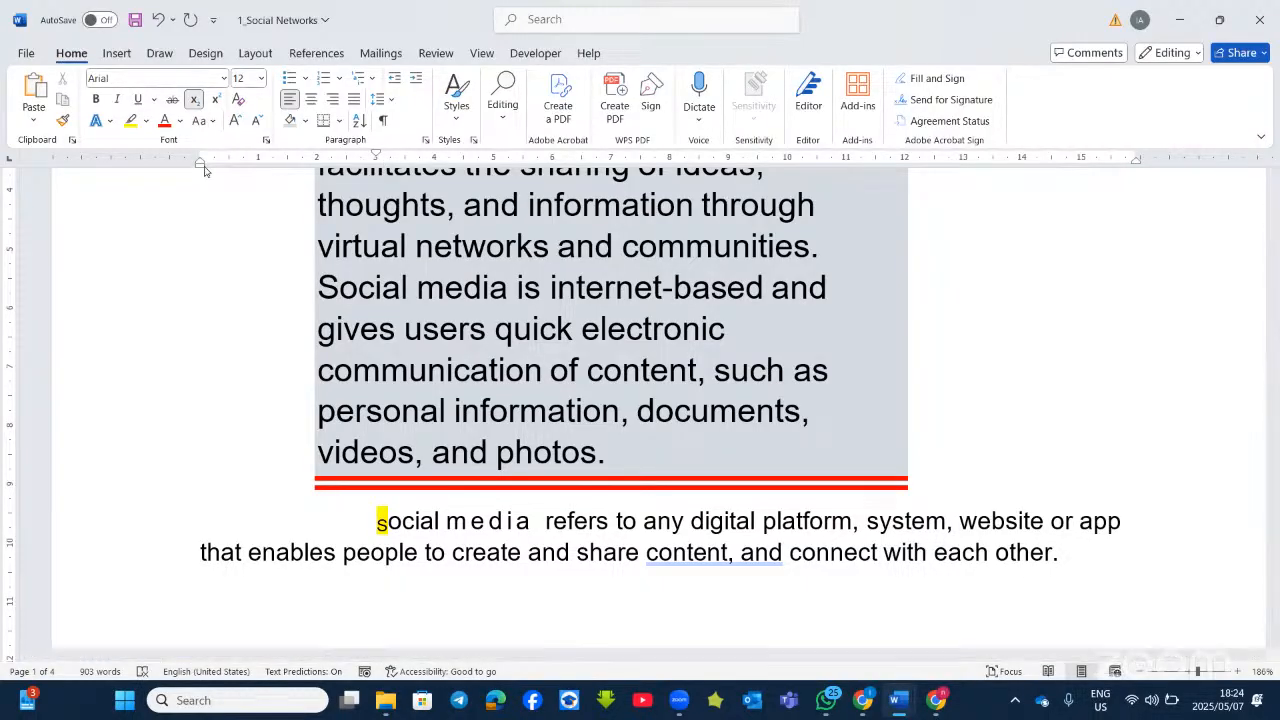
left_click(441, 522)
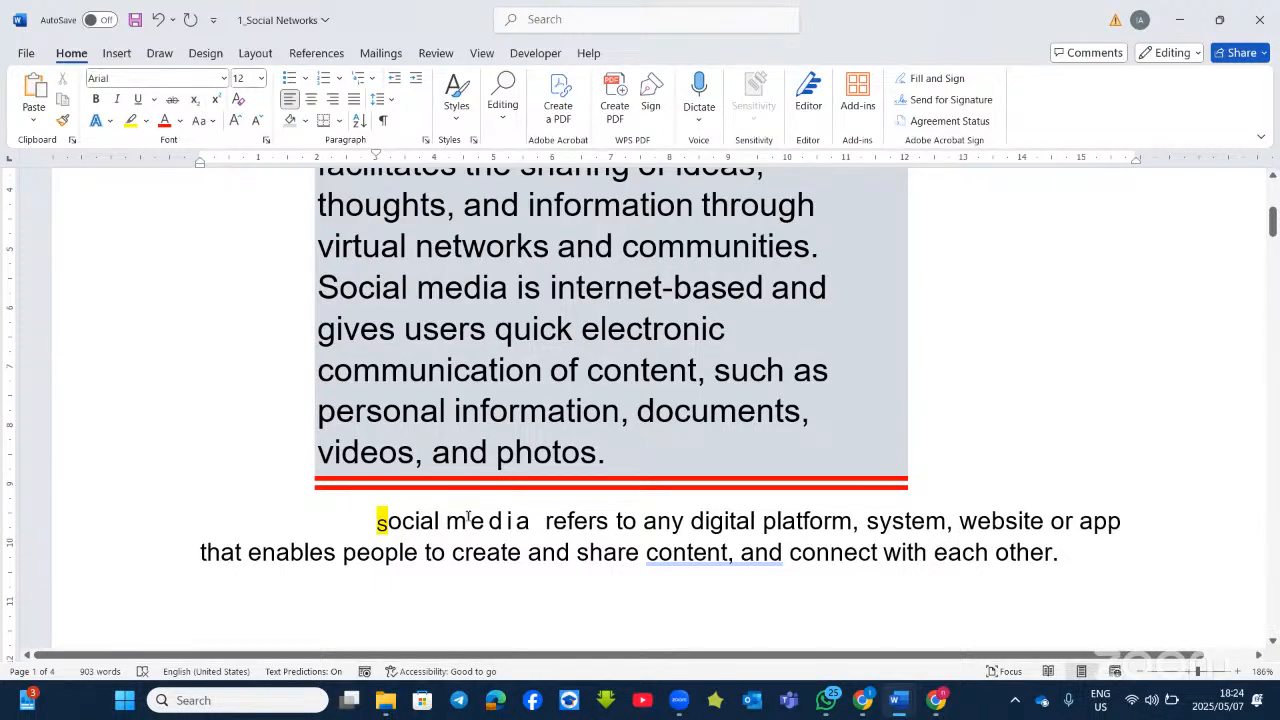
scroll(468, 517, "down", 3)
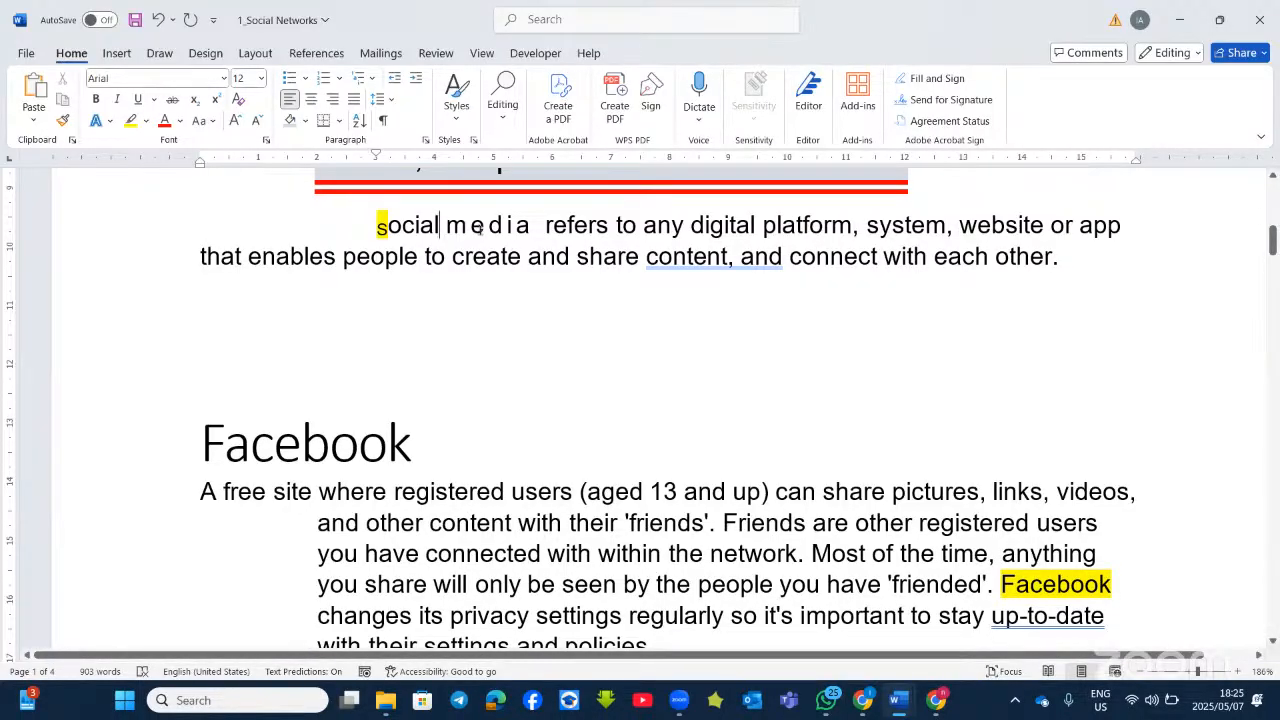
scroll(477, 226, "down", 1)
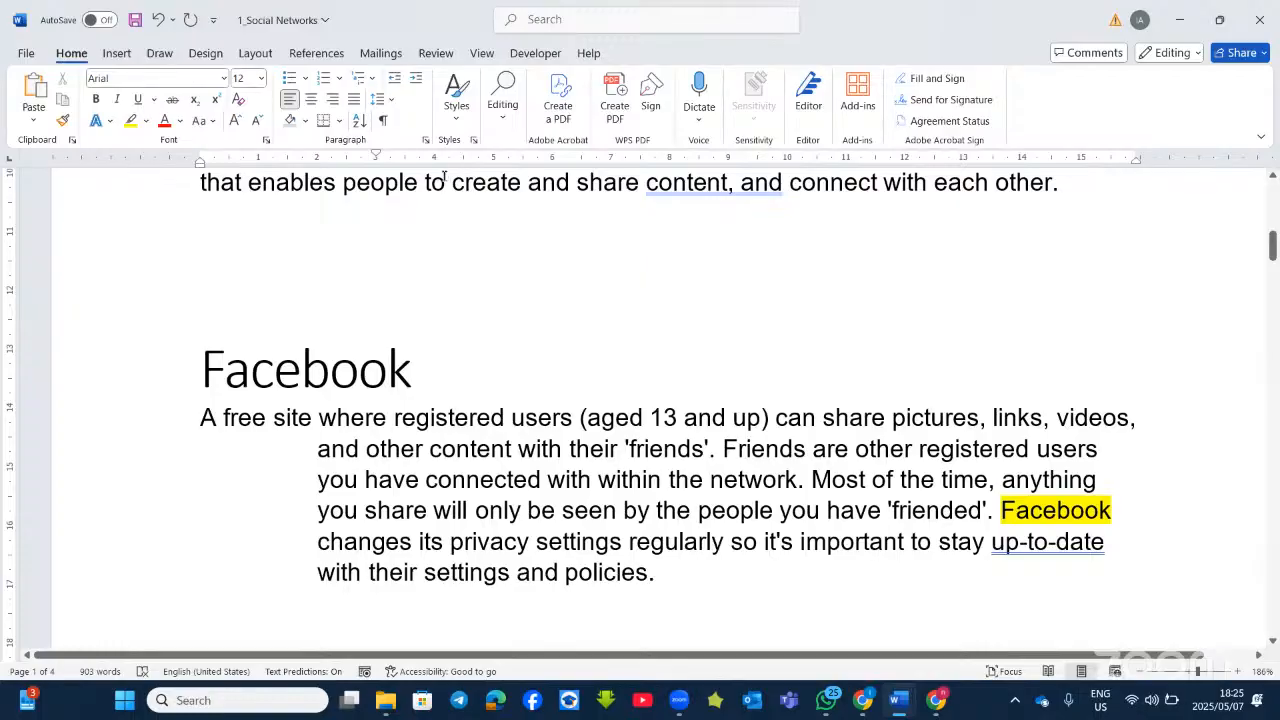
scroll(444, 178, "up", 1)
left_click(425, 140)
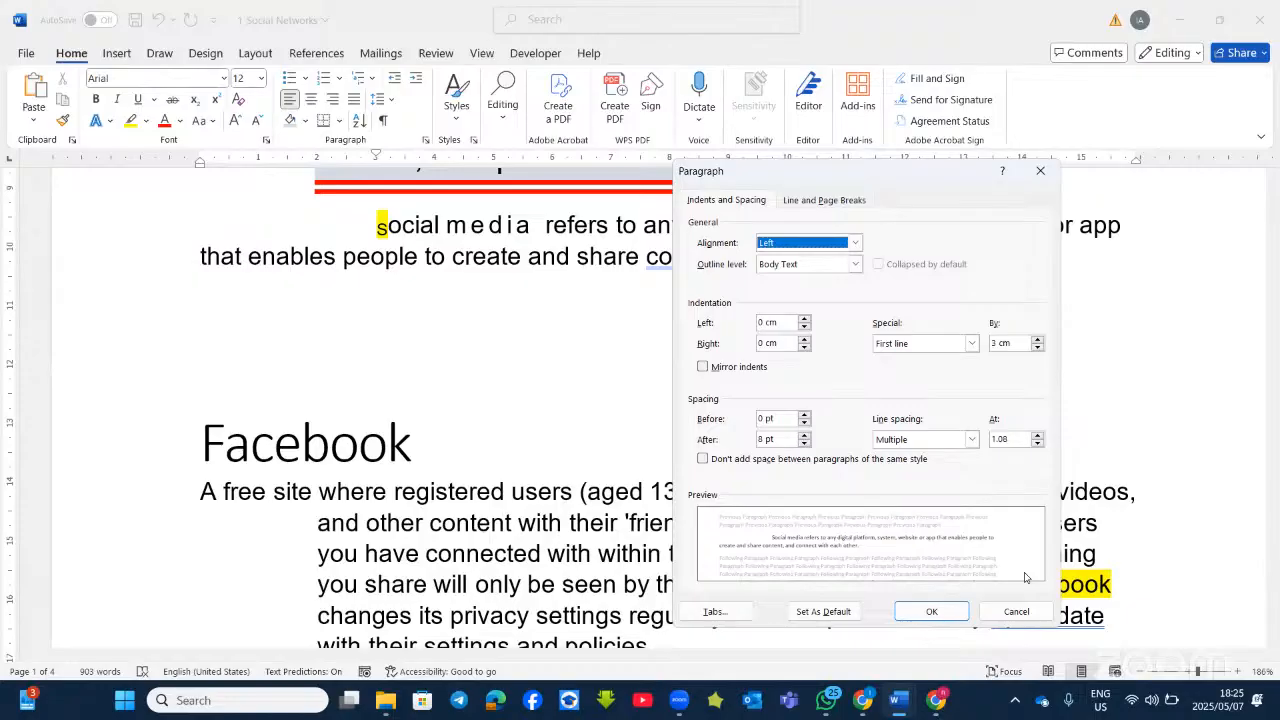
left_click(930, 613)
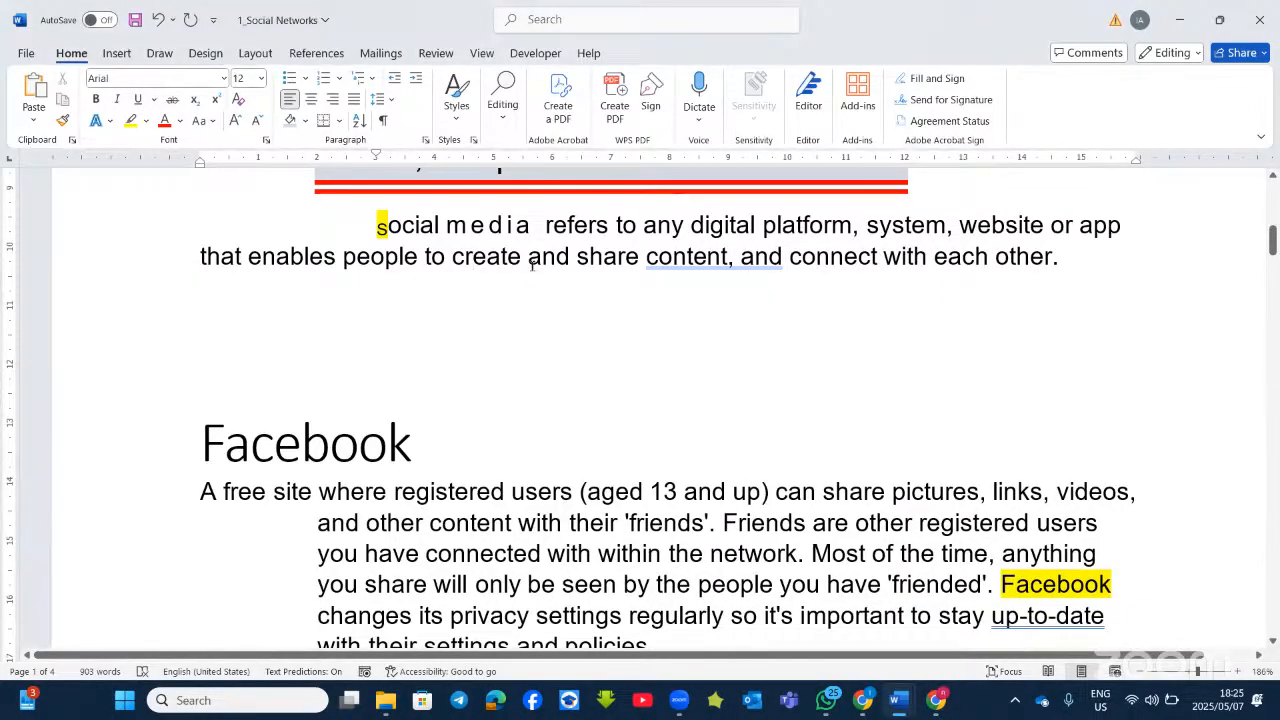
Set the paragraph under the Instagram heading to 12 pt spacing before and 6 pt spacing after in its Paragraph settings.
scroll(531, 265, "down", 5)
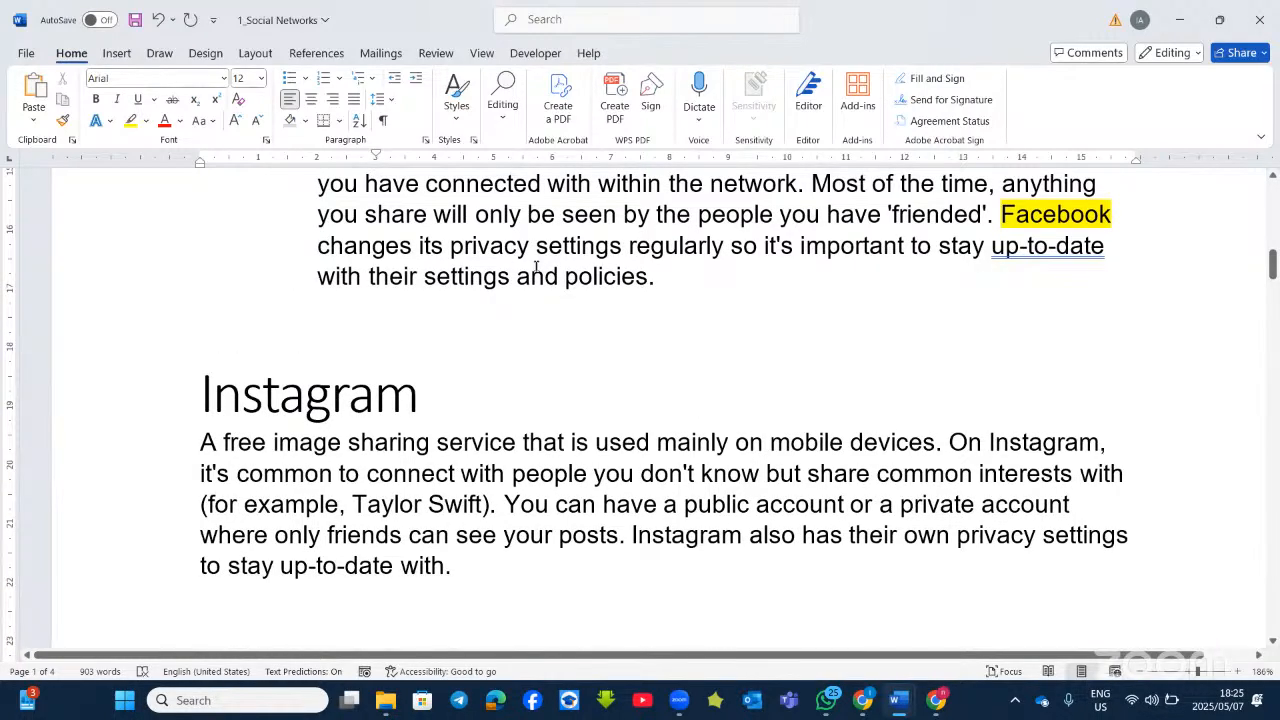
scroll(536, 266, "down", 1)
scroll(490, 214, "down", 1)
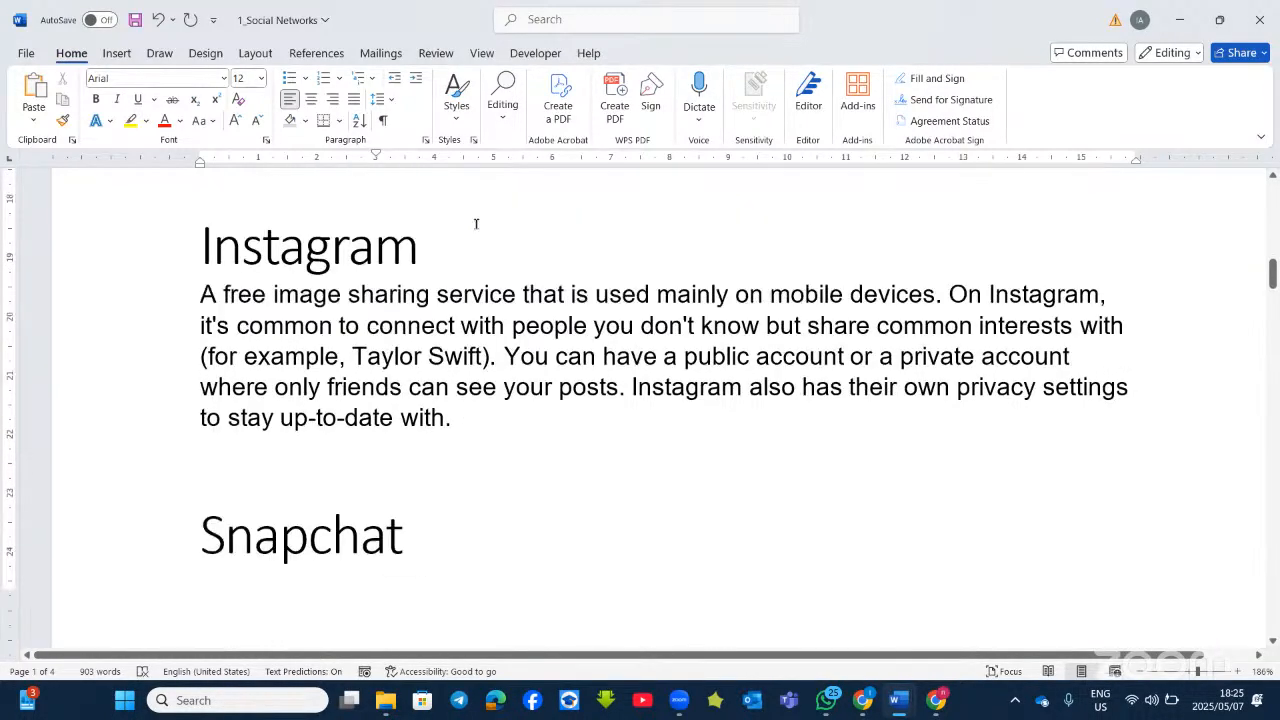
left_click(465, 408)
left_click(540, 325)
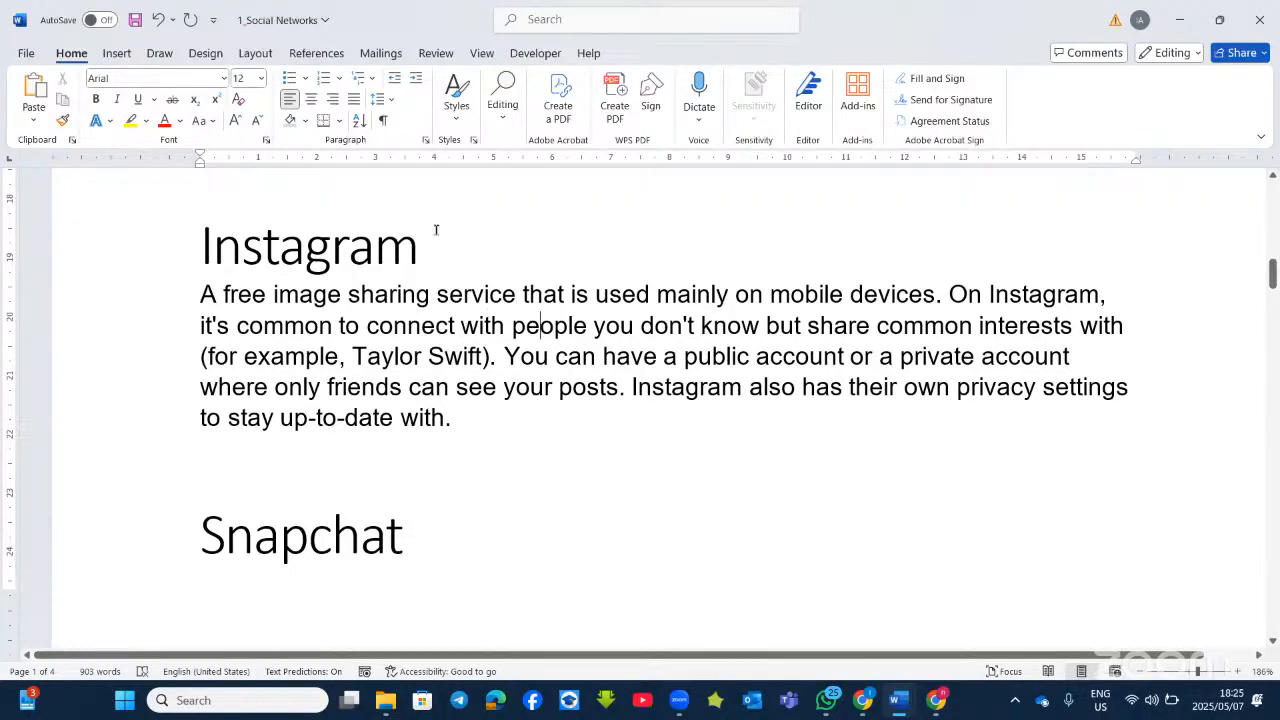
left_click(425, 140)
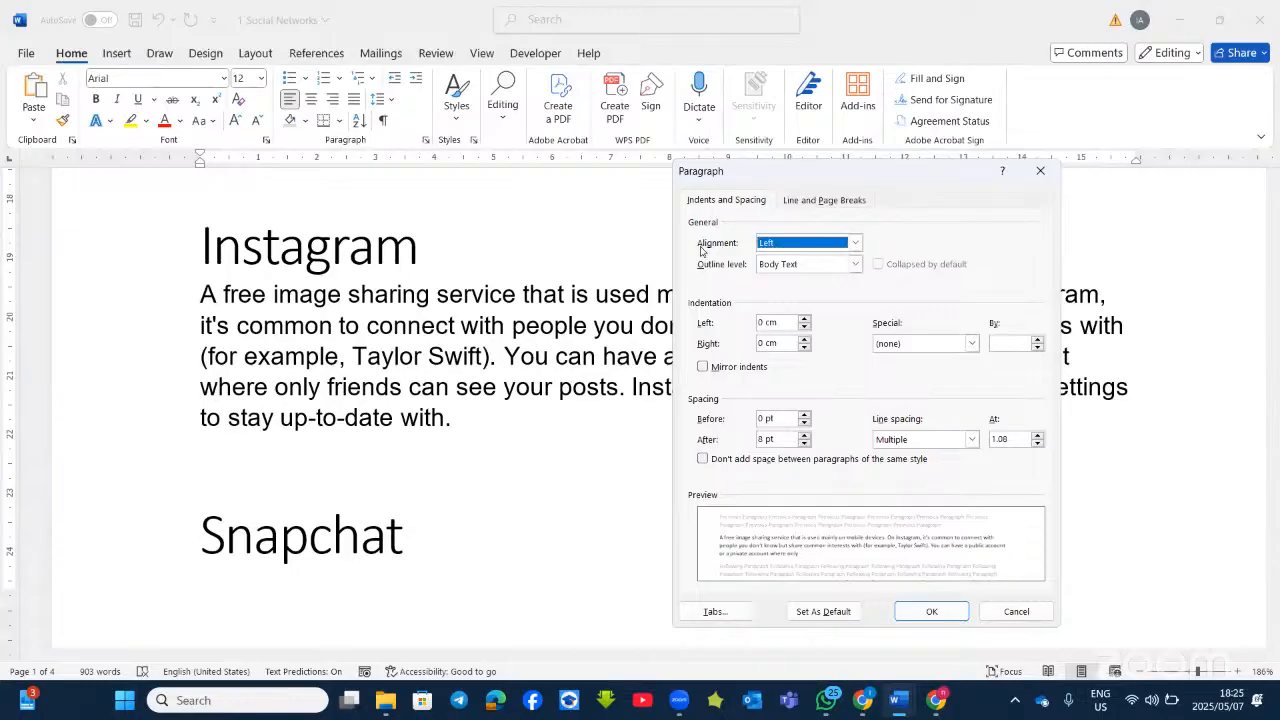
left_click(805, 415)
left_click(805, 415)
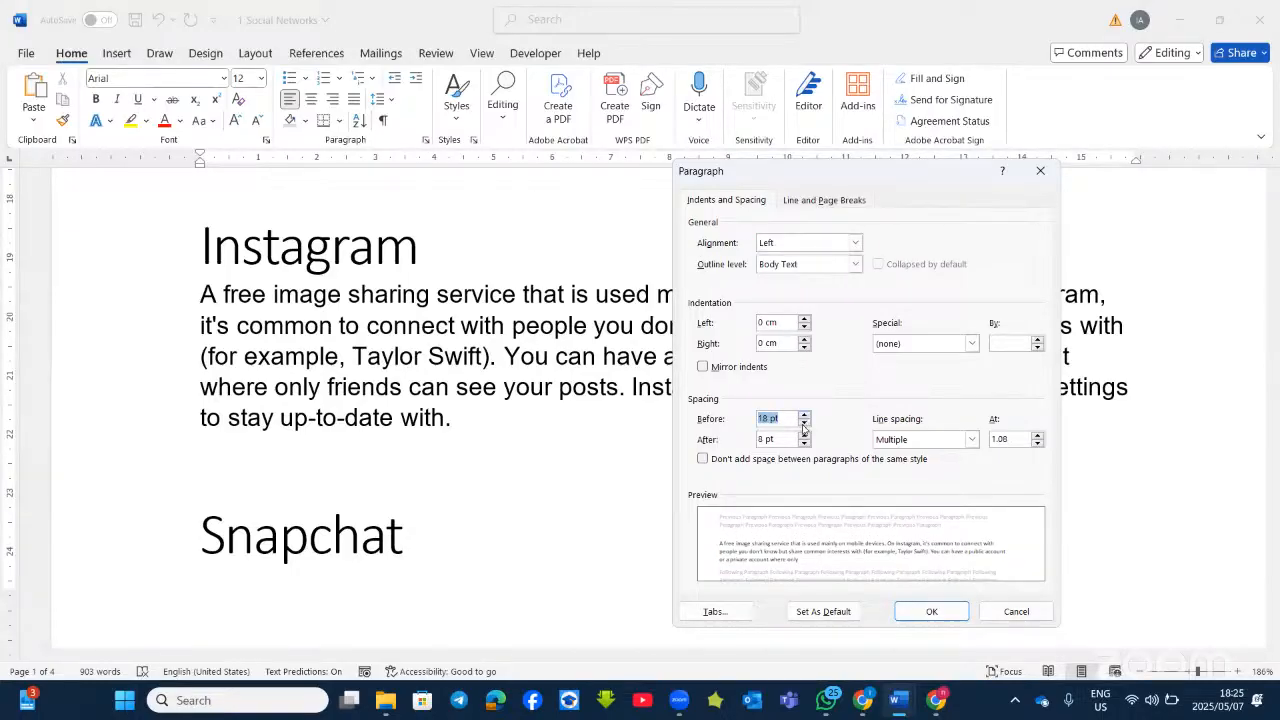
left_click(805, 444)
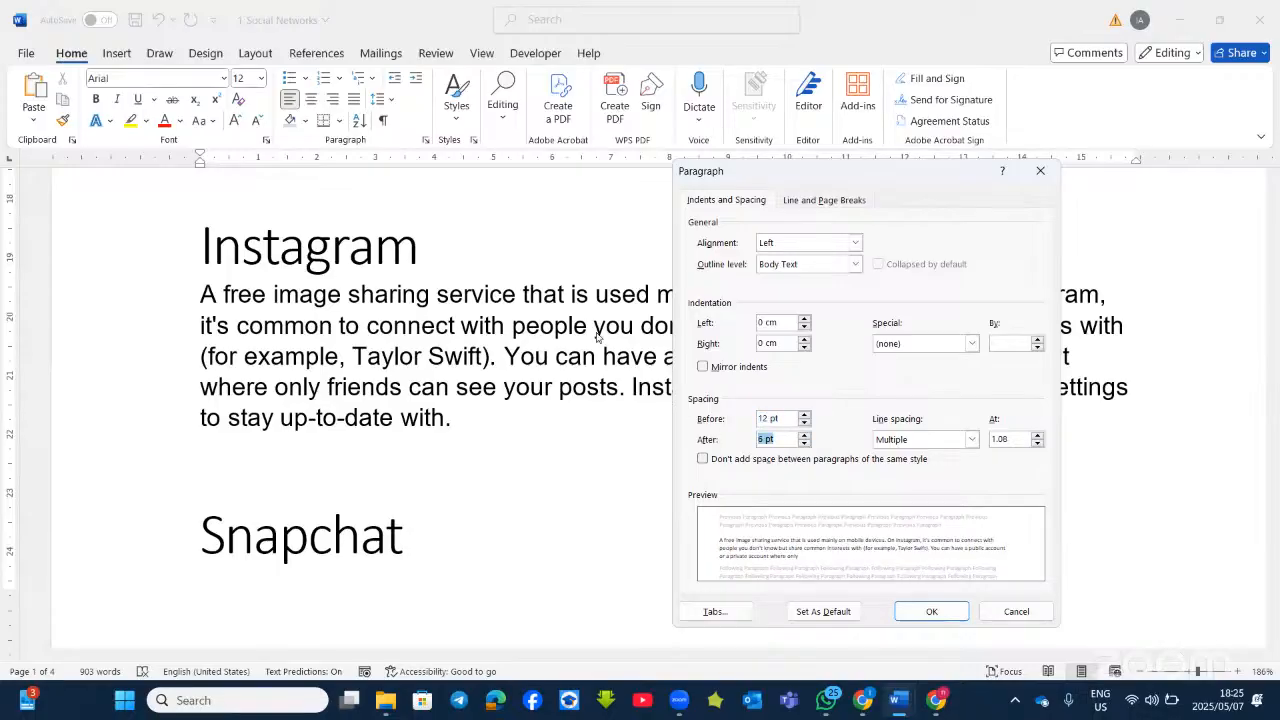
Set the Instagram paragraph's line spacing to exactly 10 pt and apply the paragraph settings.
left_click(971, 440)
left_click(900, 500)
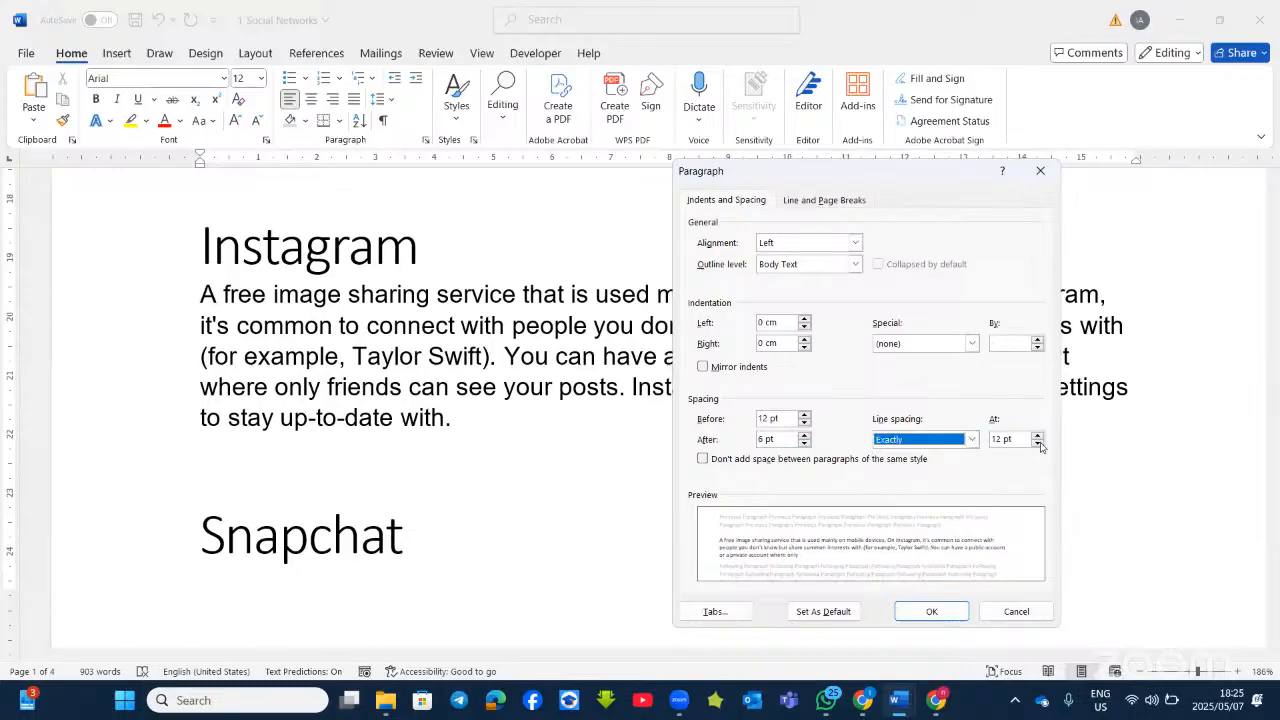
left_click(1038, 444)
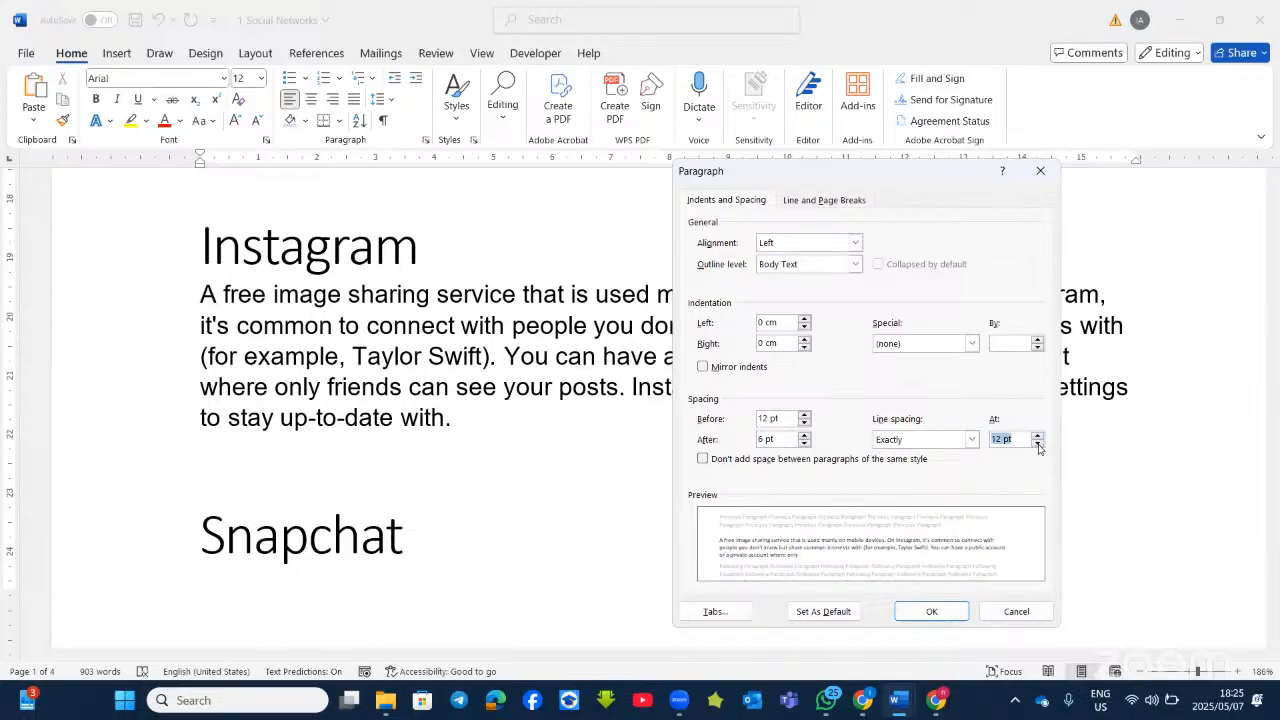
left_click(1038, 444)
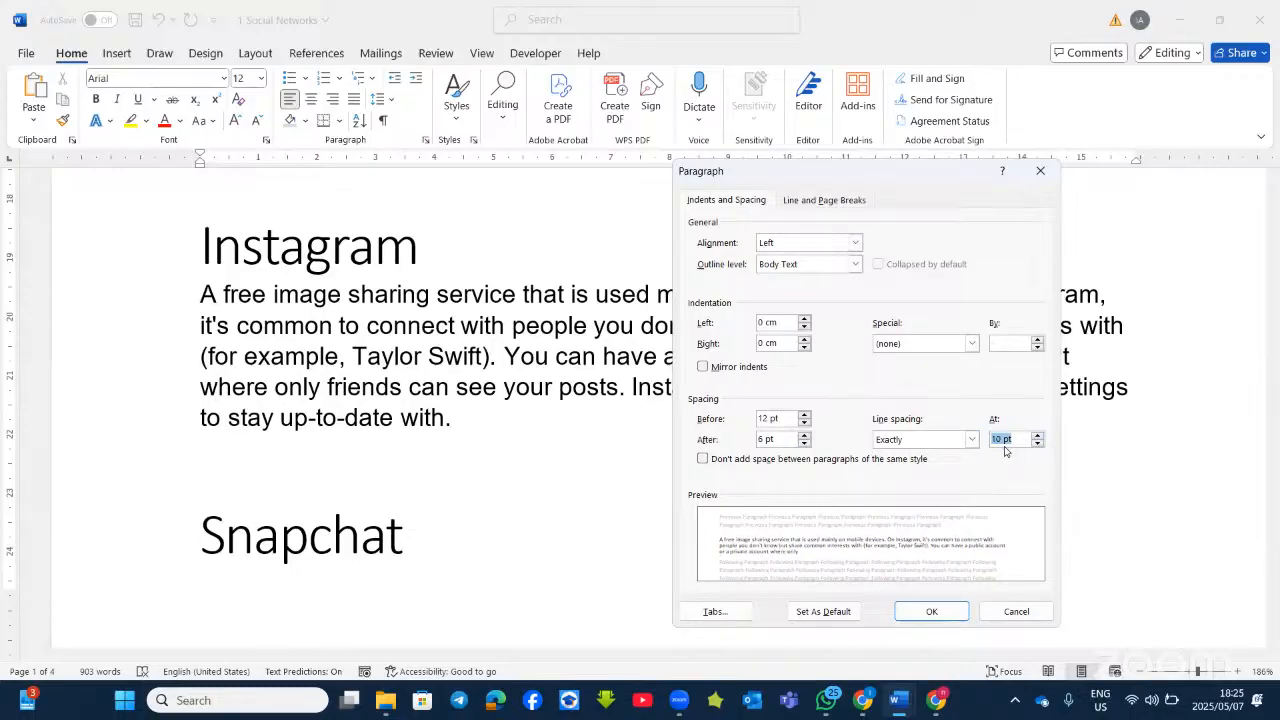
left_click(930, 611)
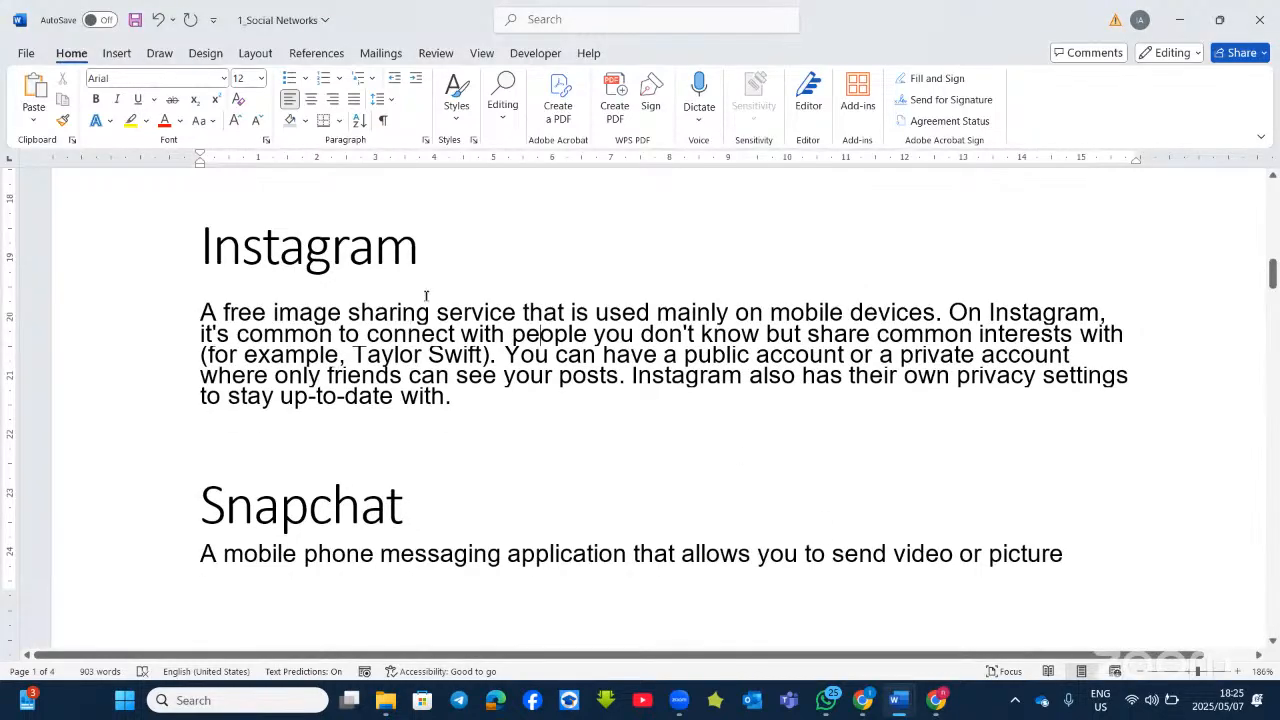
Review the spacing and line spacing values in the Instagram paragraph's Paragraph settings without changing them.
left_click(425, 140)
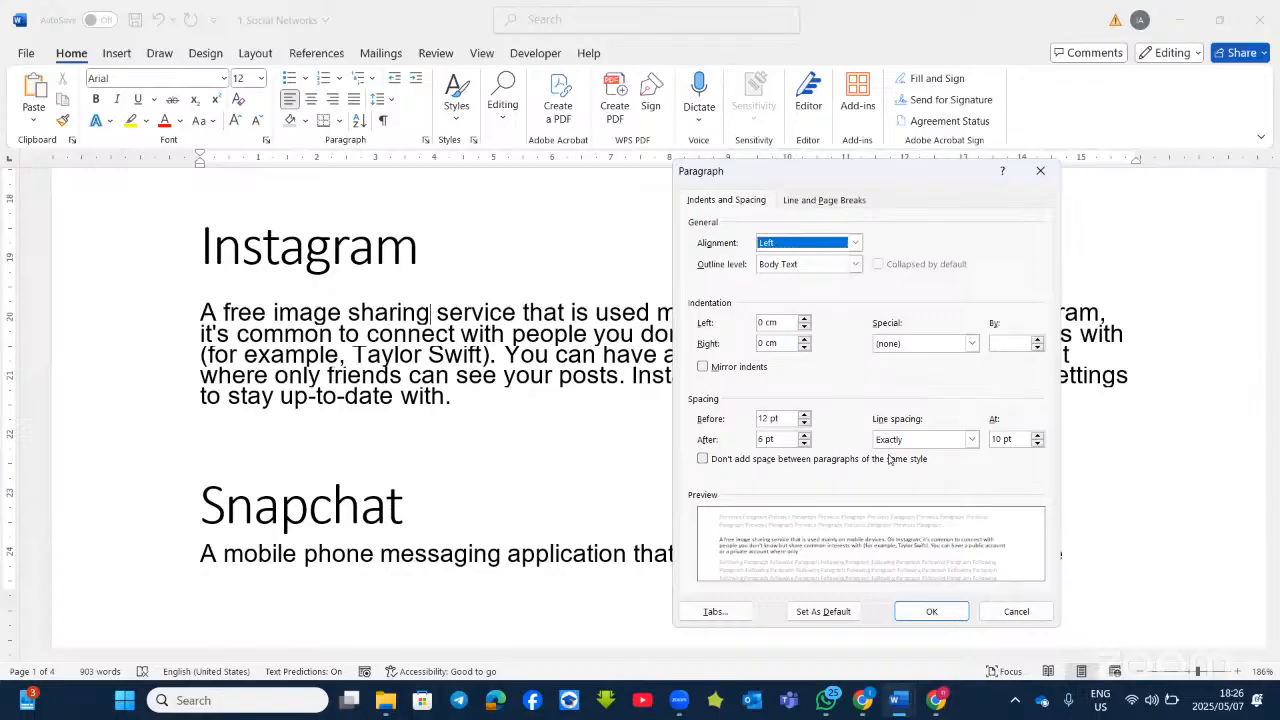
left_click(1040, 171)
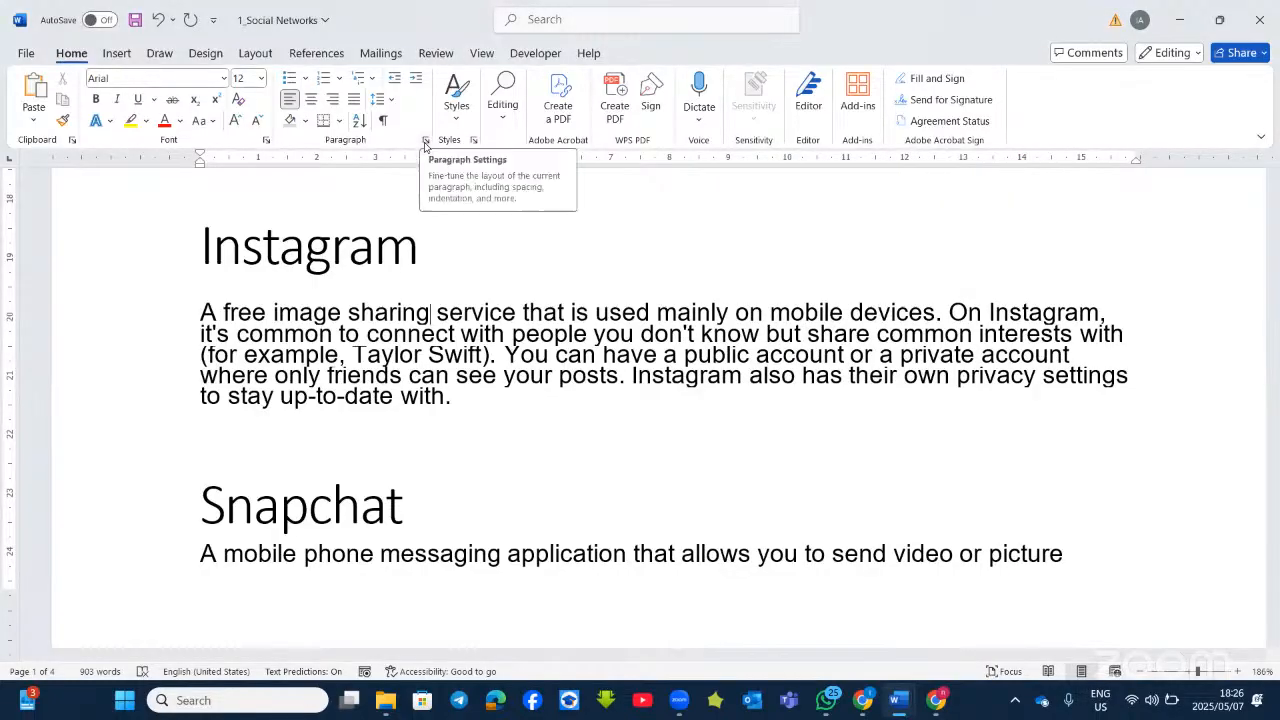
left_click(425, 141)
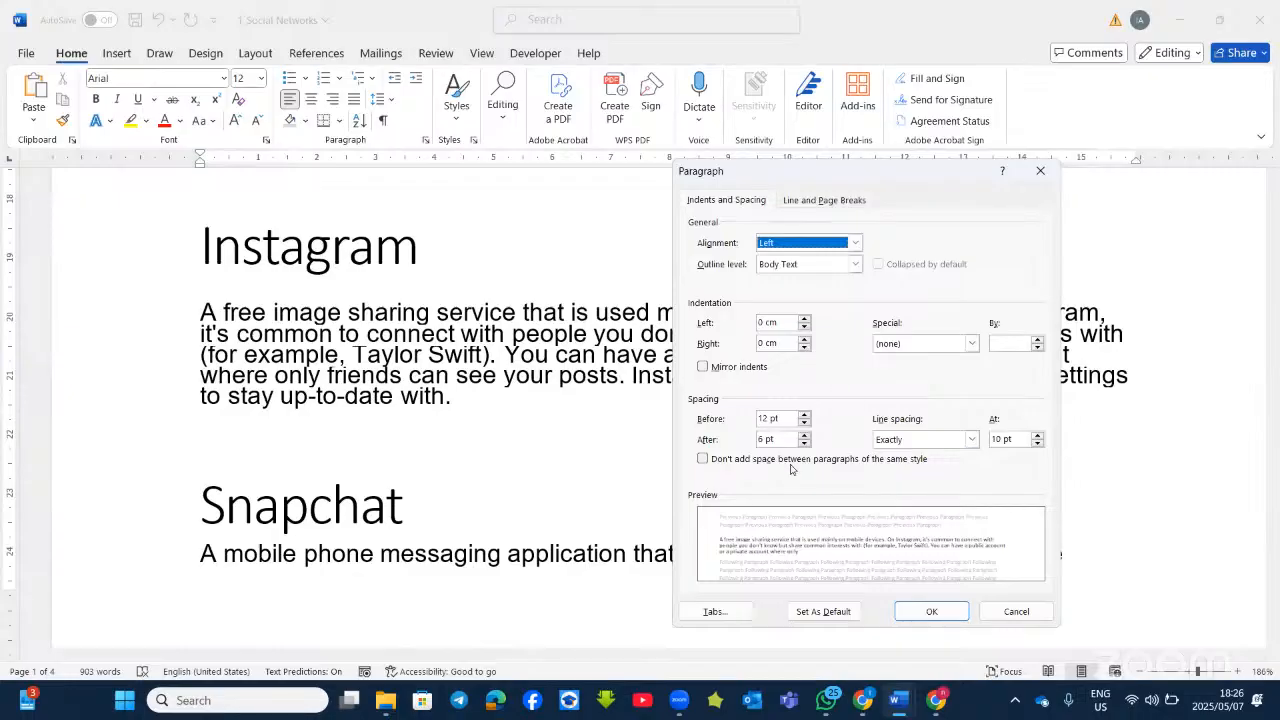
left_click(1016, 611)
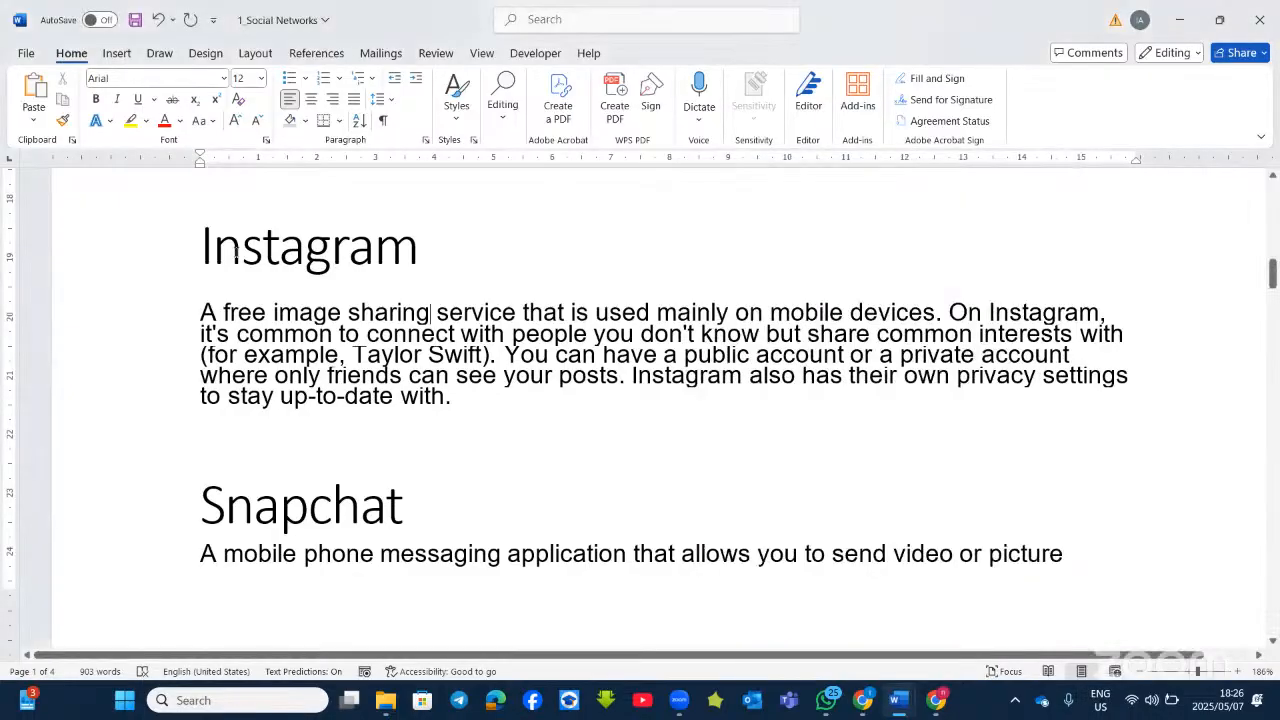
Find Paragraph Settings by searching commands for "para", view them for the Instagram heading, and close them without changes.
left_click(232, 258)
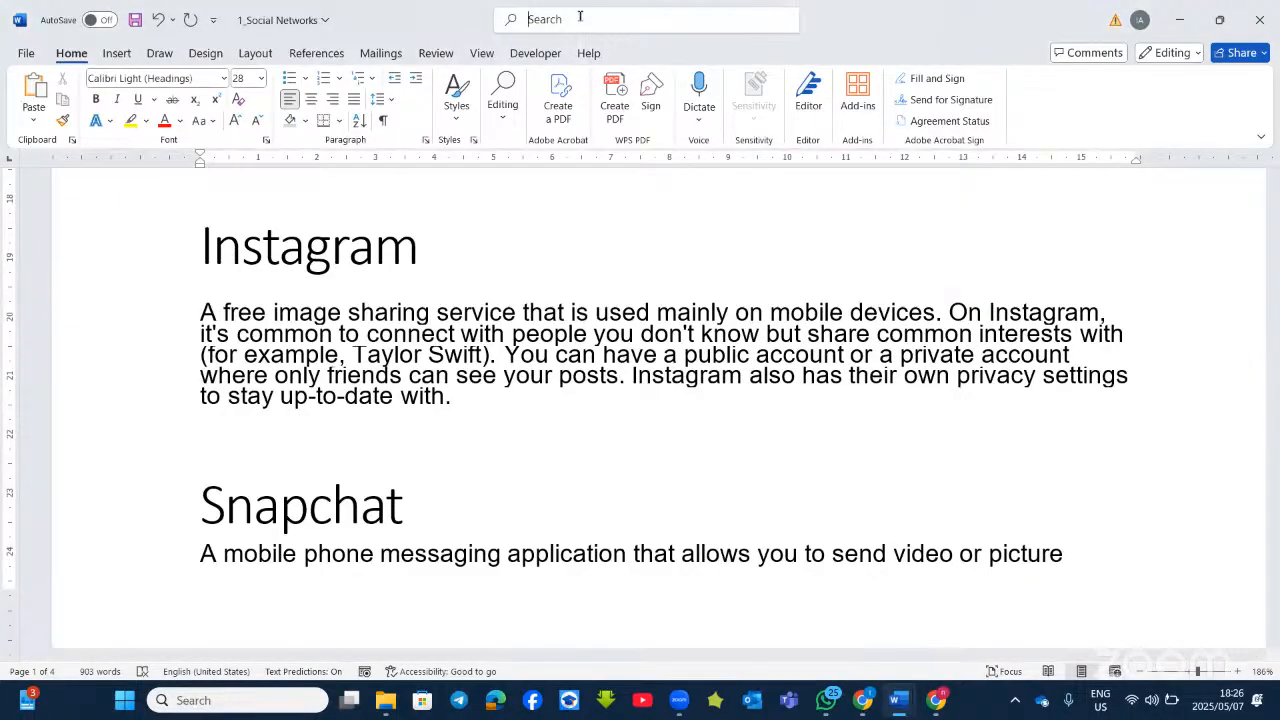
type("para")
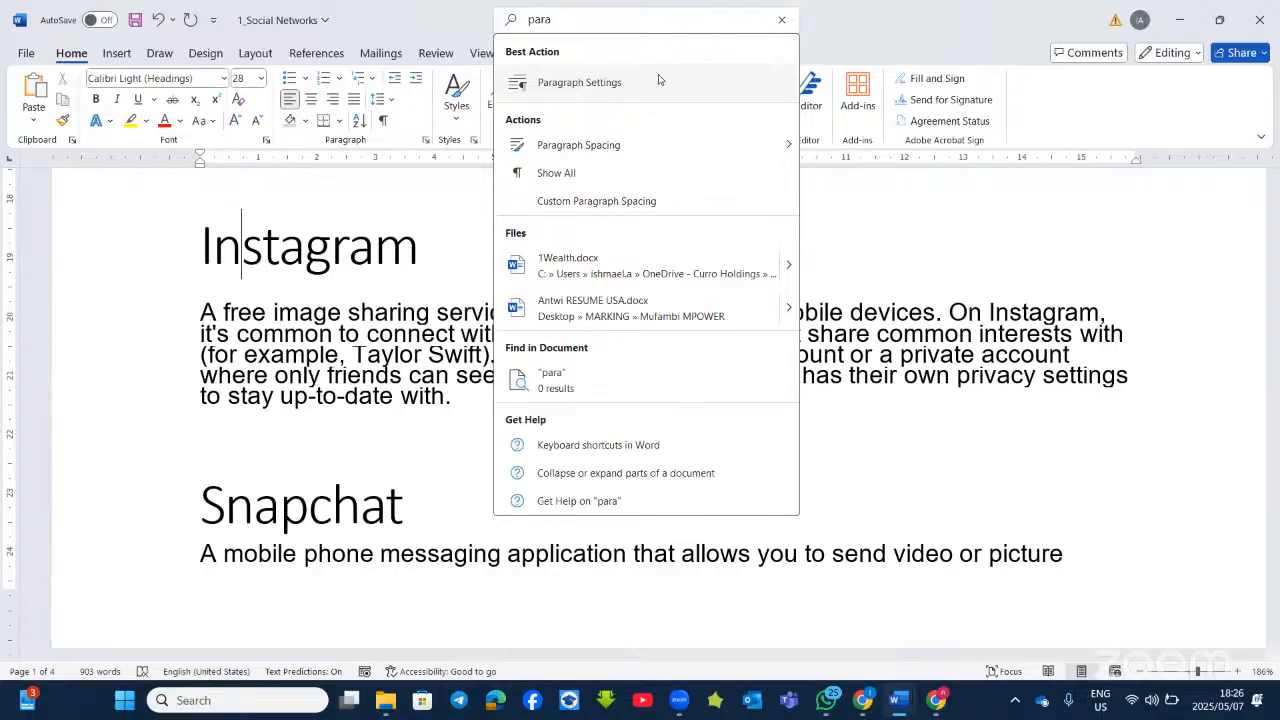
left_click(658, 82)
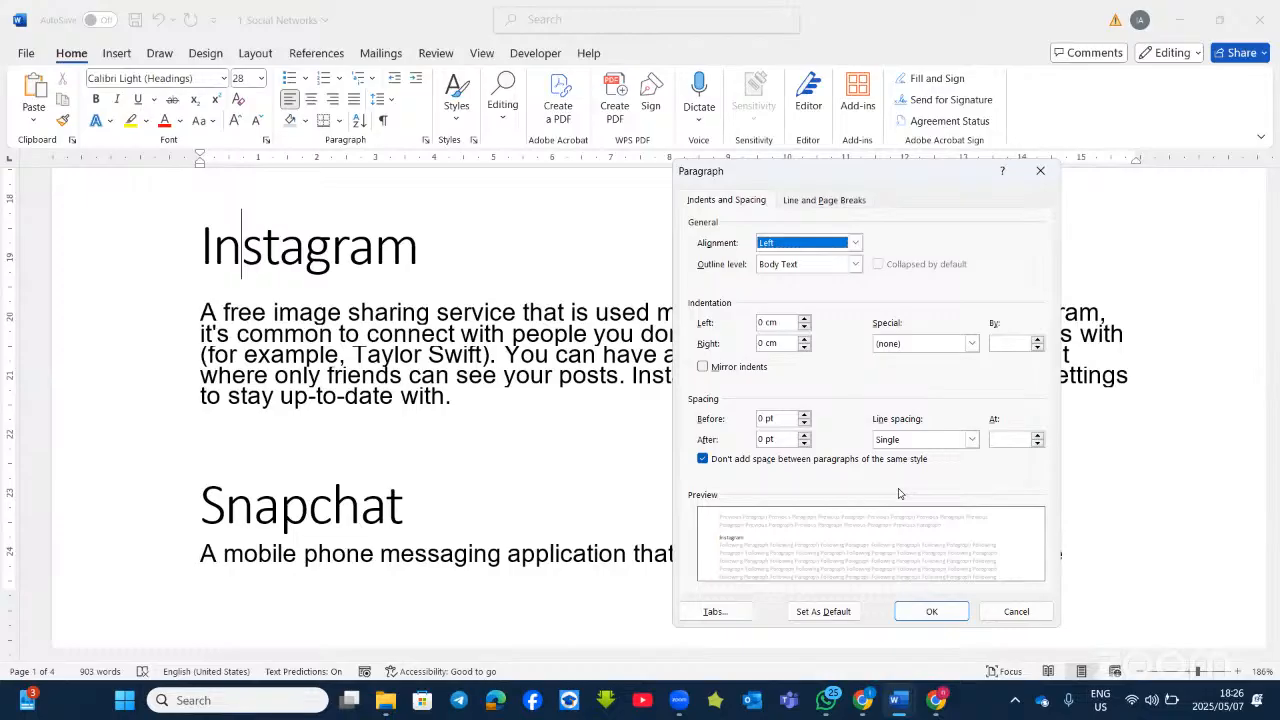
left_click(1016, 611)
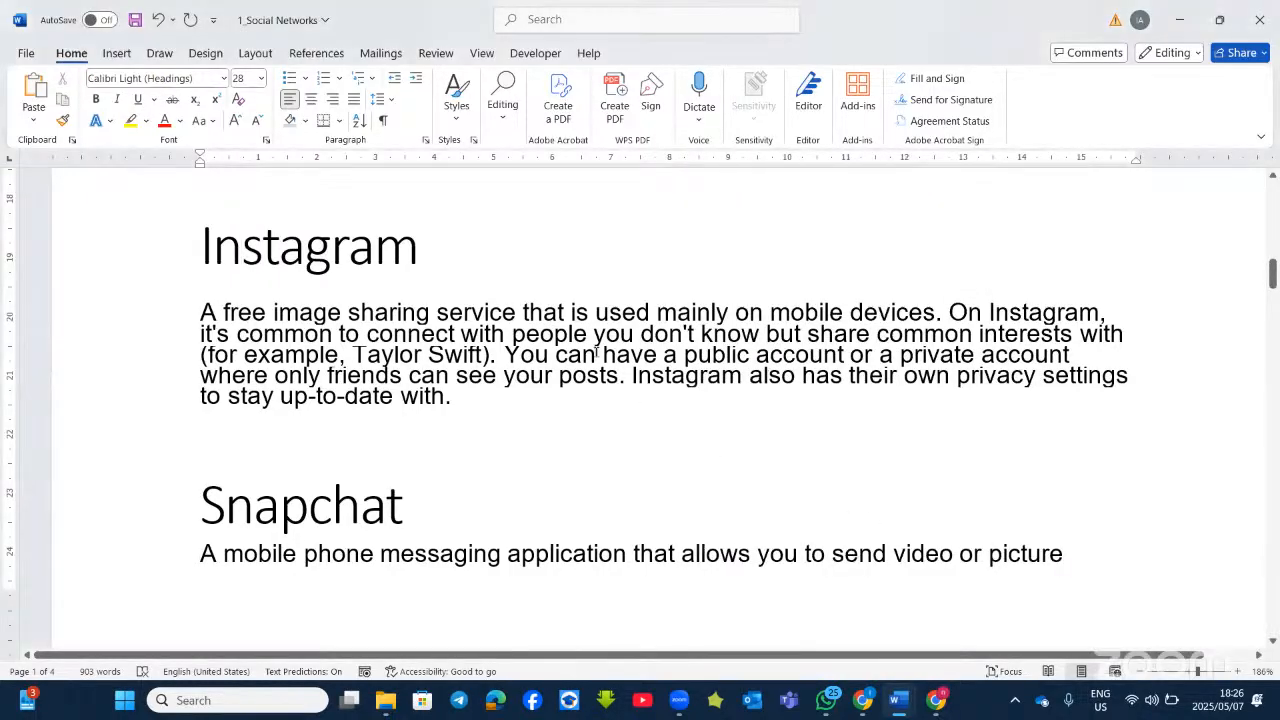
Start a new paragraph at the end of the document, below the highlighted "adapted from" source line.
scroll(600, 343, "down", 2)
scroll(600, 343, "down", 15)
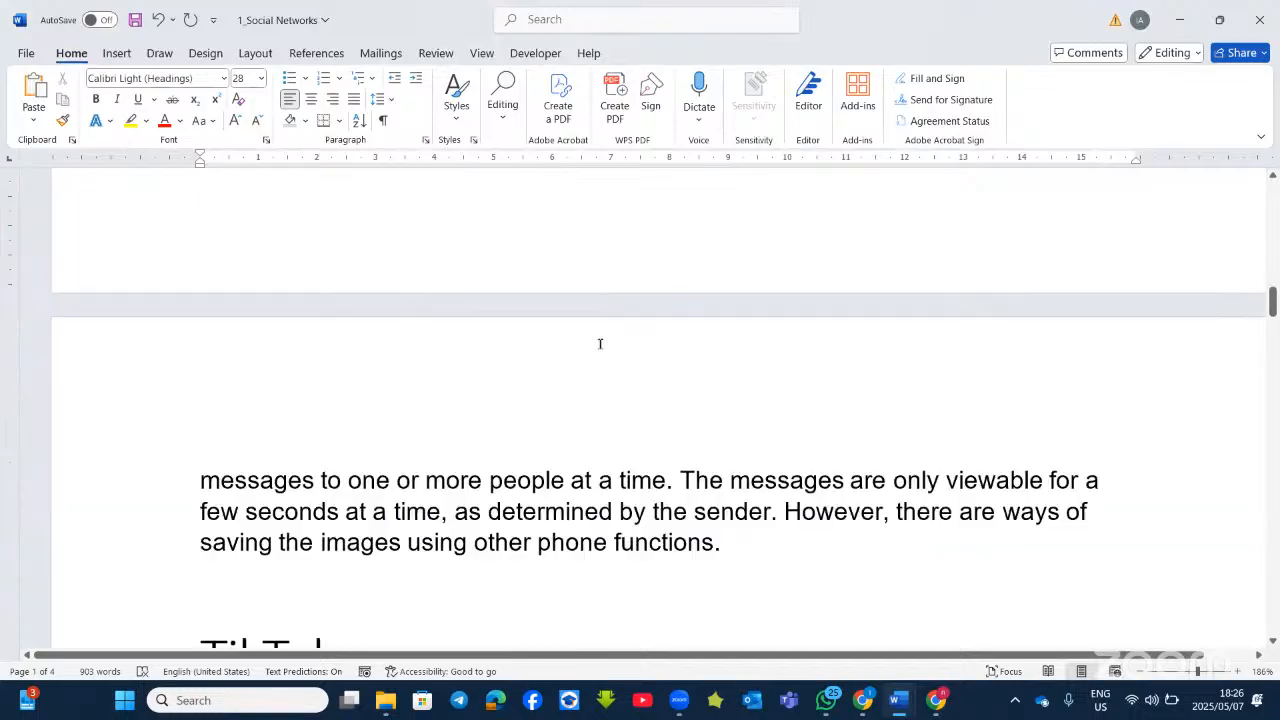
scroll(584, 350, "up", 3)
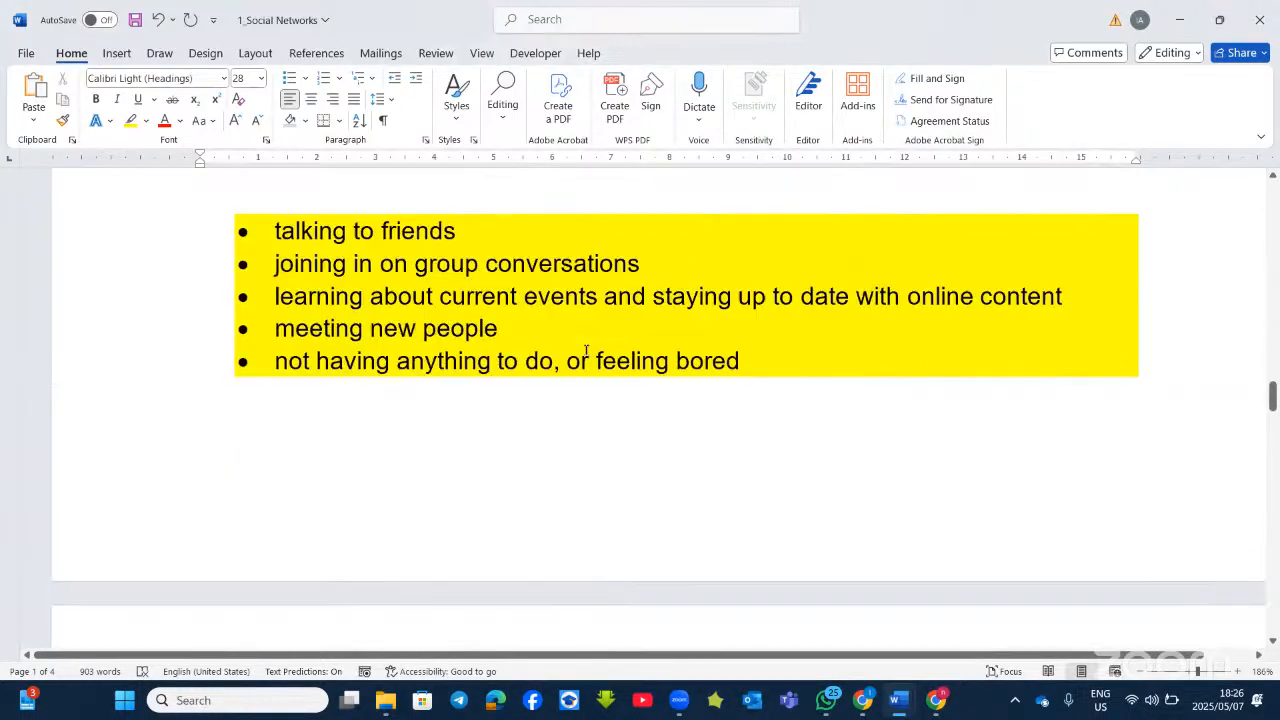
scroll(582, 351, "down", 10)
scroll(582, 351, "down", 5)
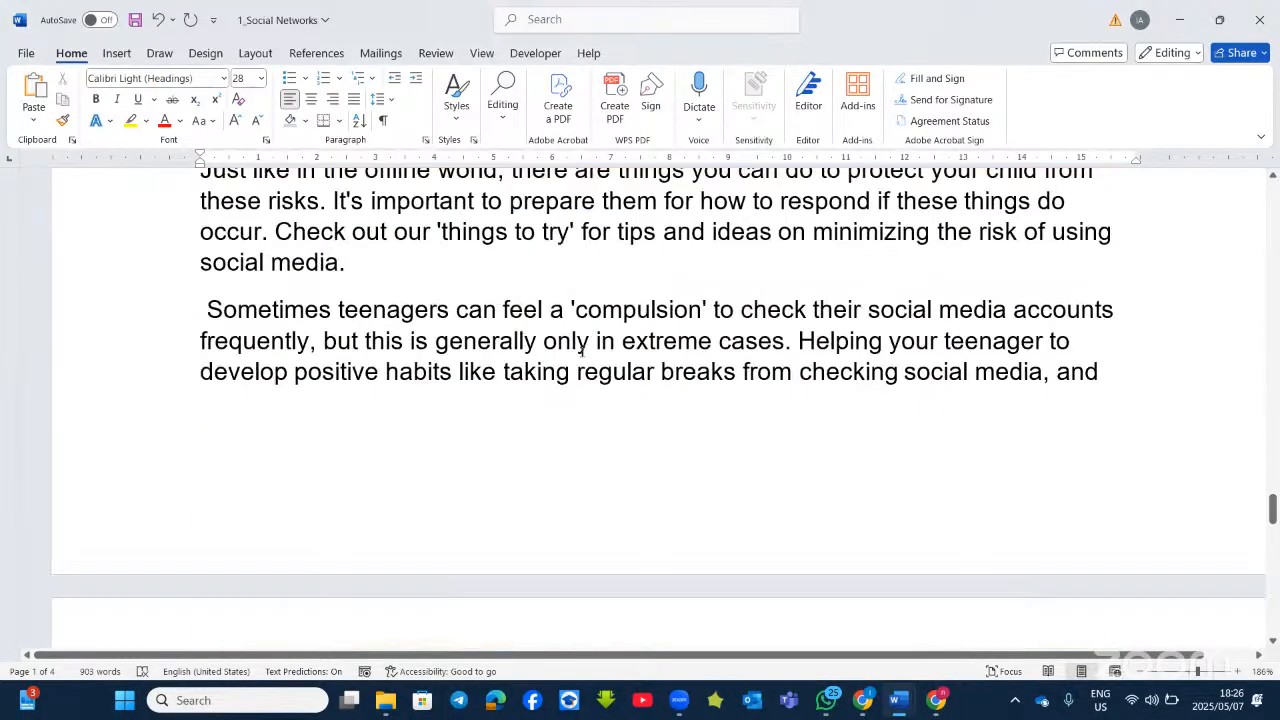
scroll(583, 350, "up", 4)
scroll(584, 349, "down", 12)
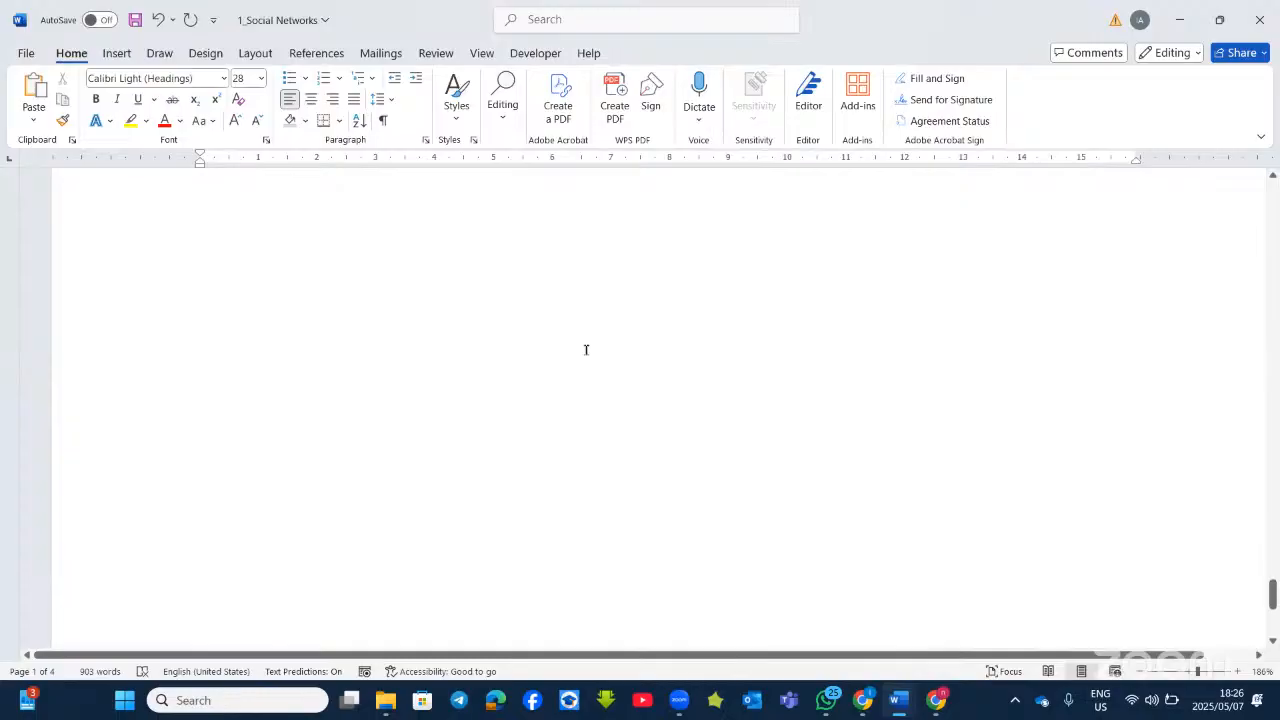
scroll(586, 349, "up", 3)
scroll(586, 349, "down", 3)
scroll(586, 349, "up", 3)
left_click(541, 338)
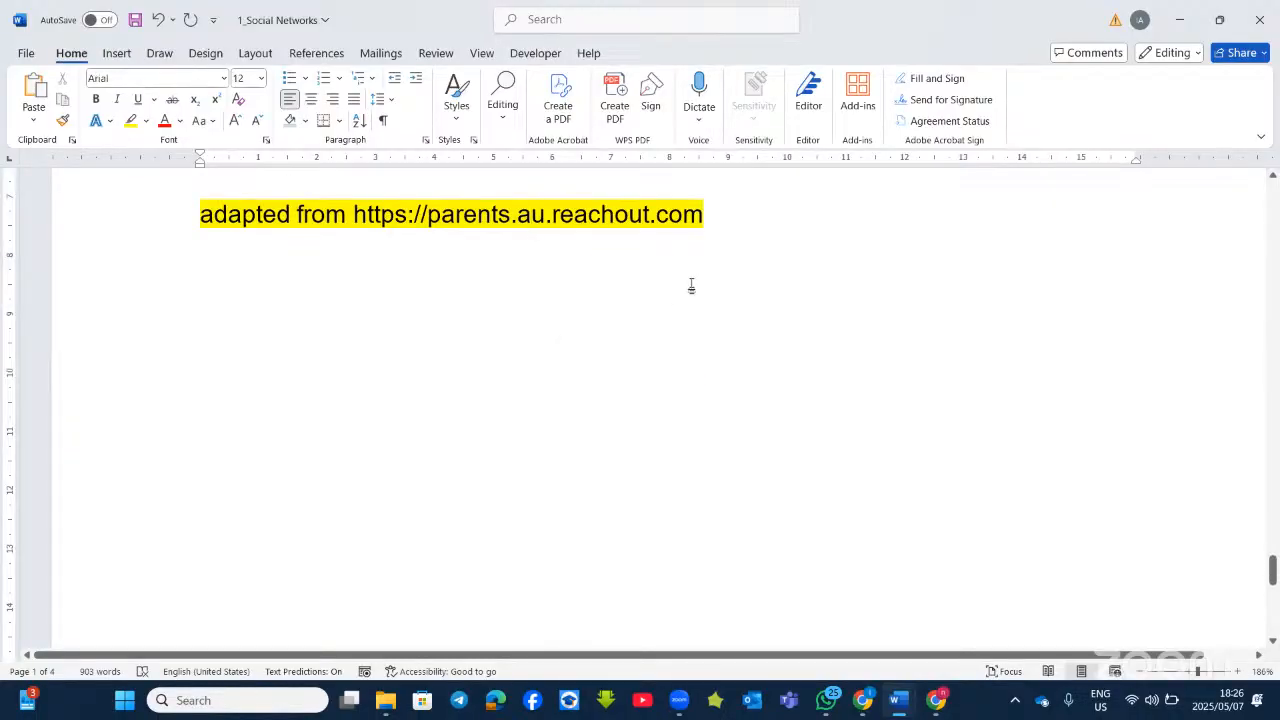
left_click(746, 237)
key("Return")
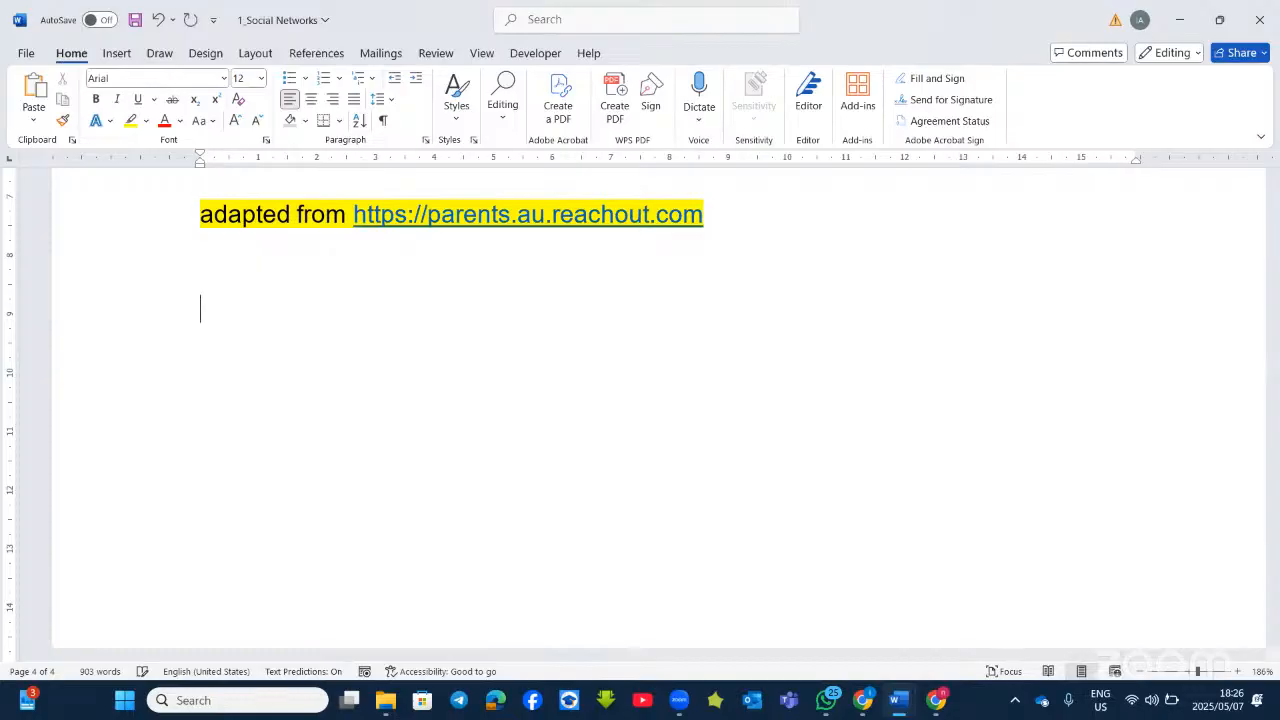
Enter the unspaced heading line "namesurnameage" and, beneath it, two unspaced lines of first name, surname and age (12 and 18).
type("namesurnam")
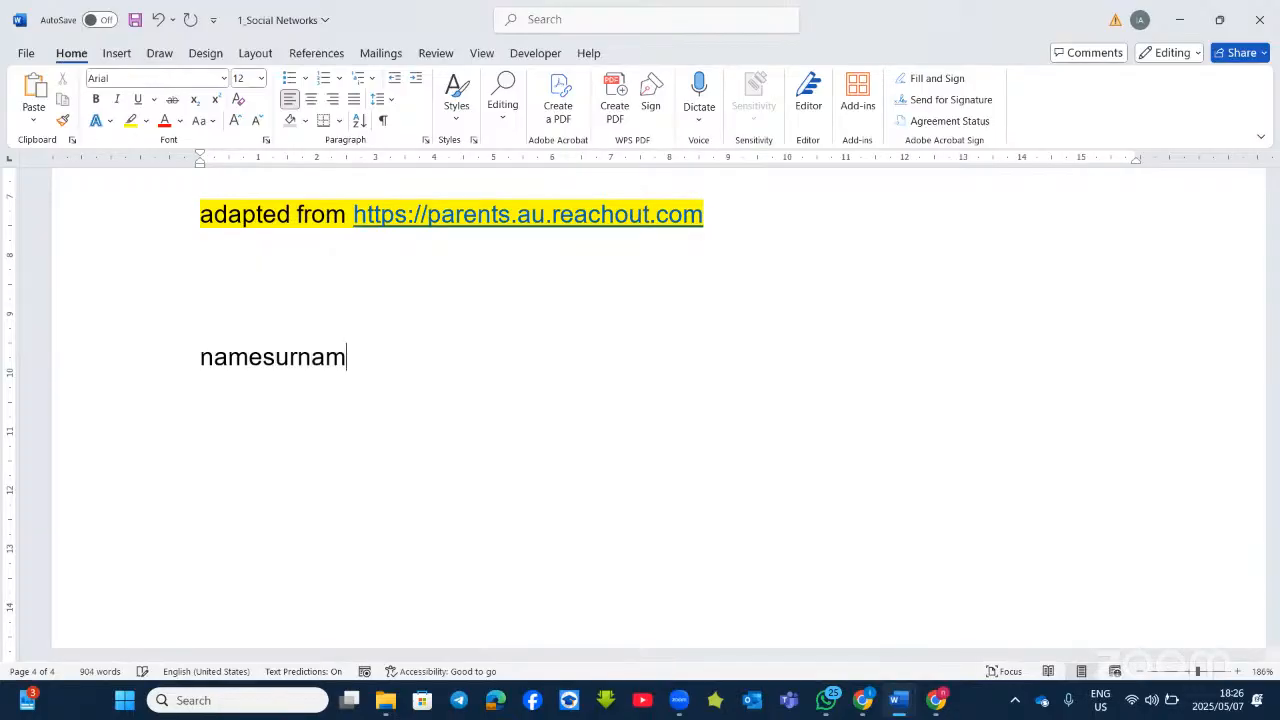
type("eage ")
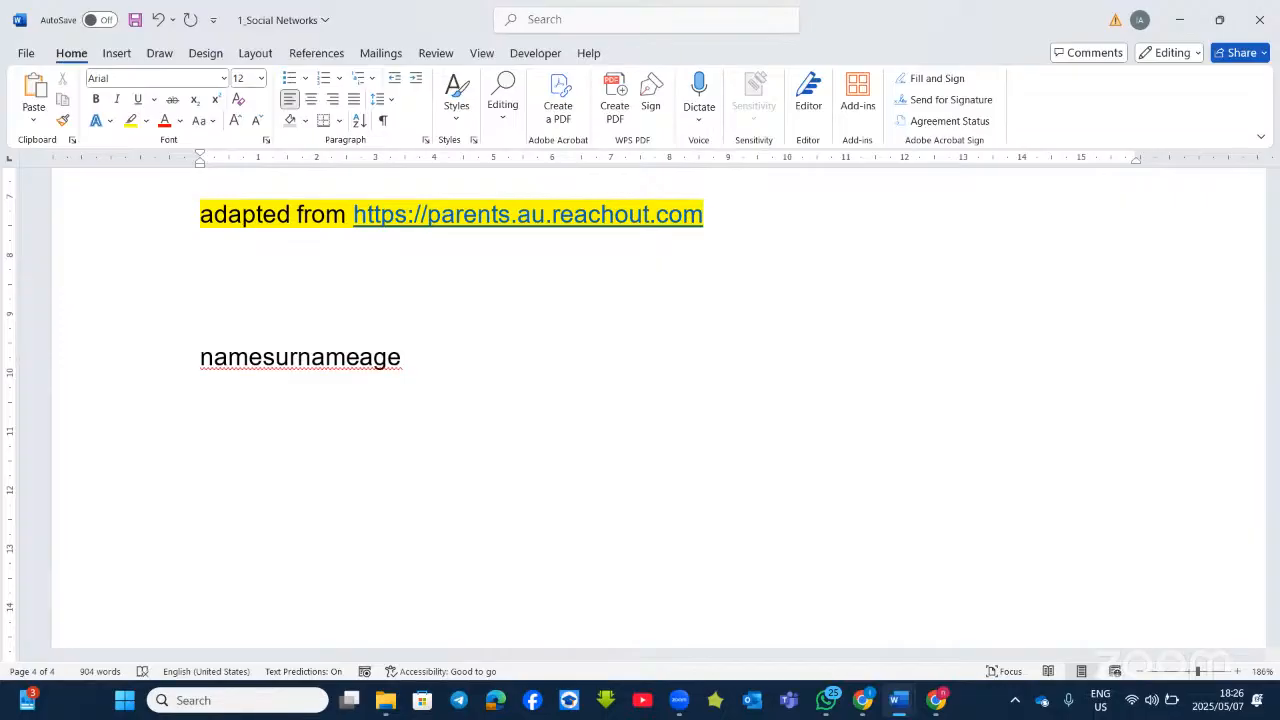
type("karabo")
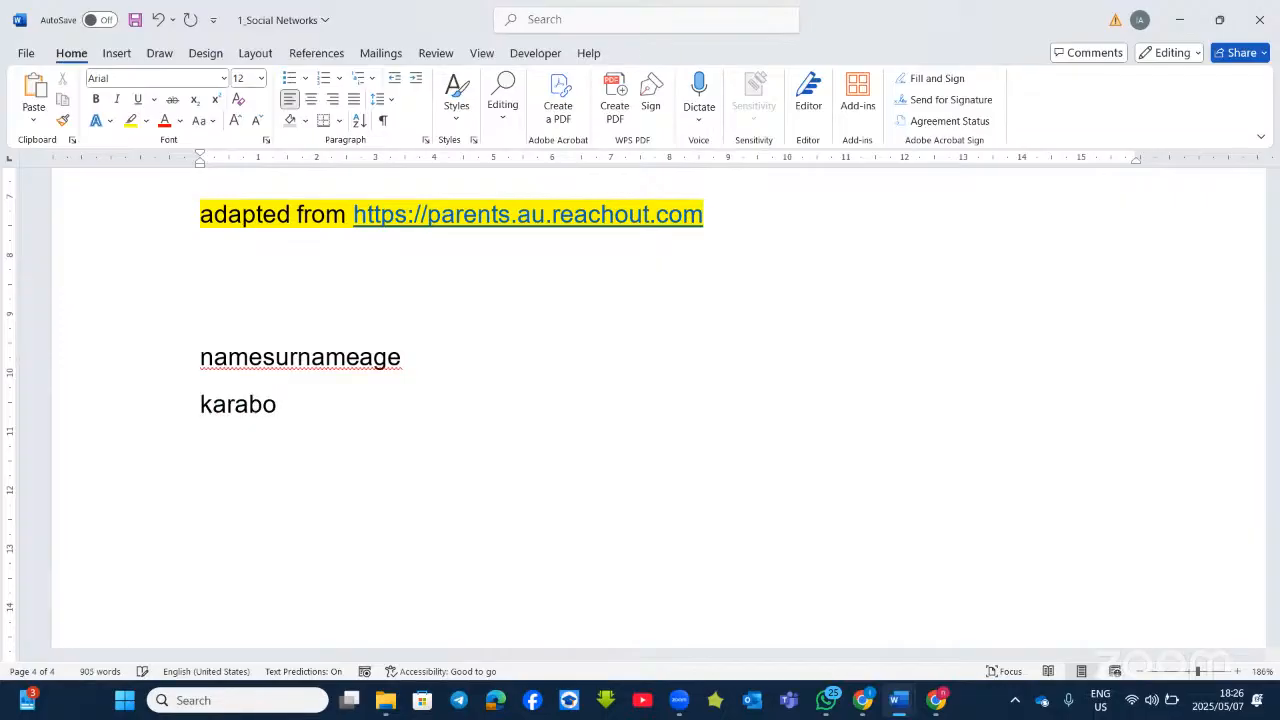
type("molete")
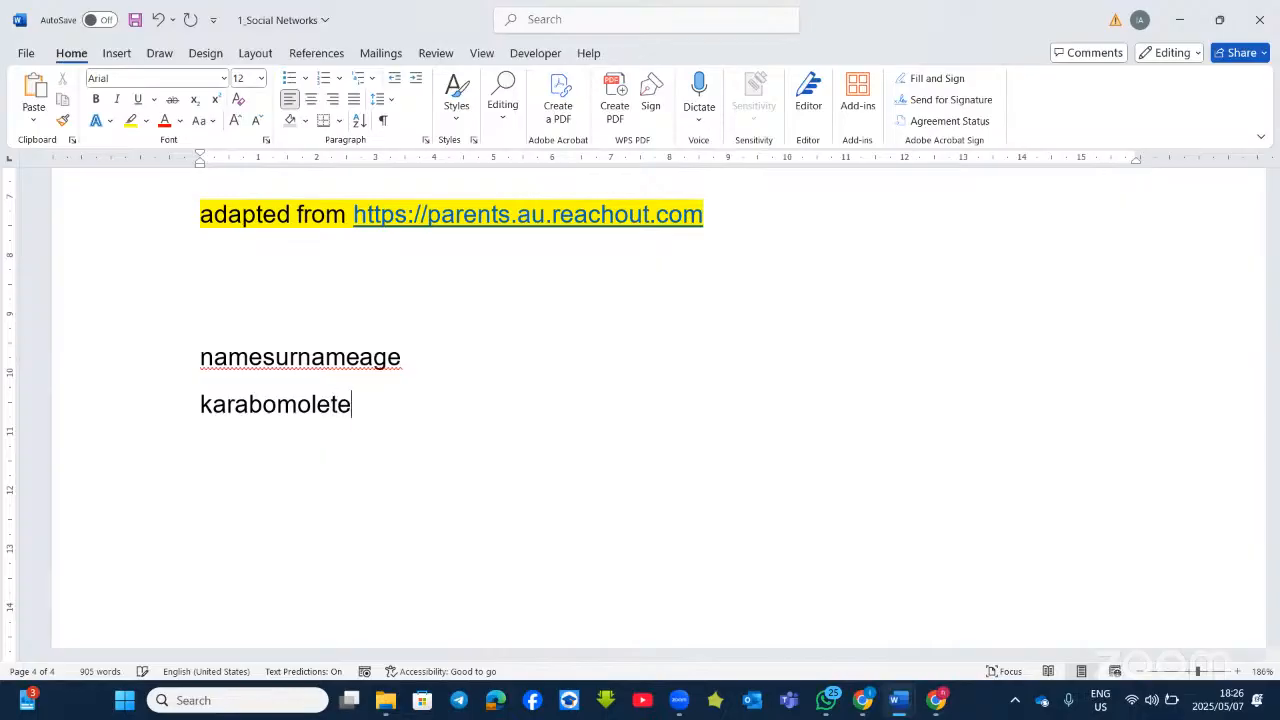
type("12 ")
type("tumiso")
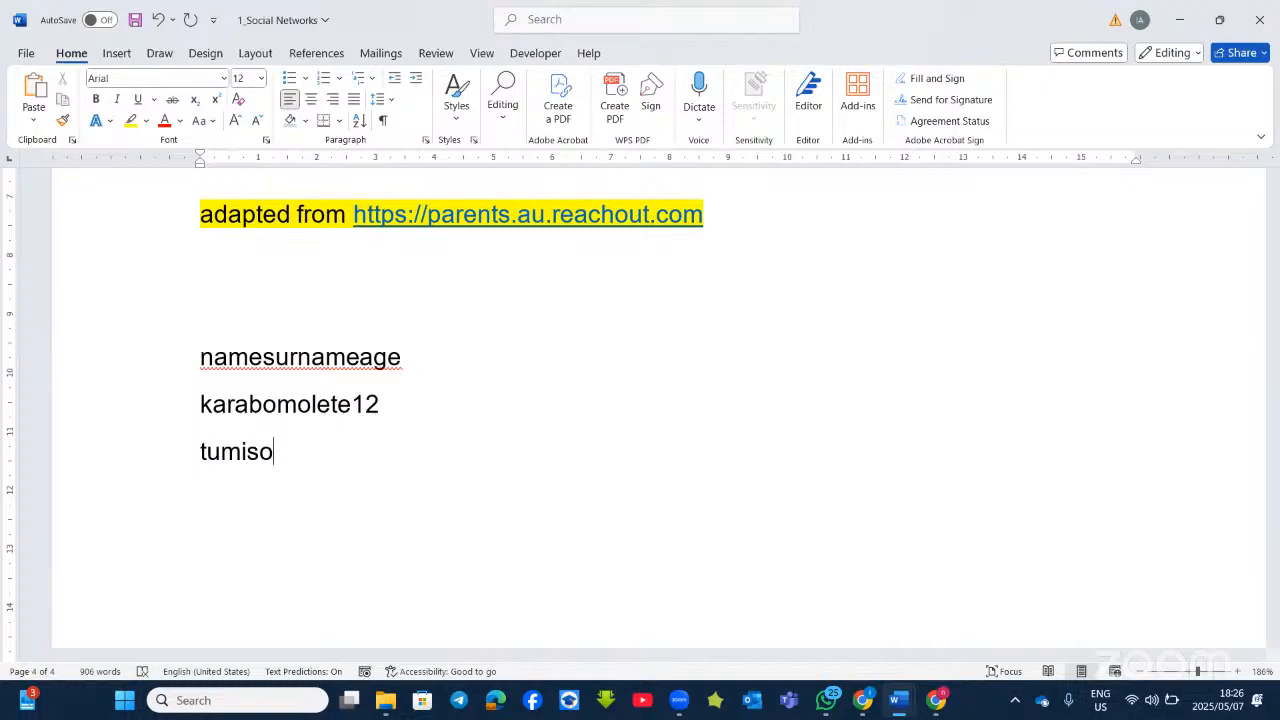
type("poko18")
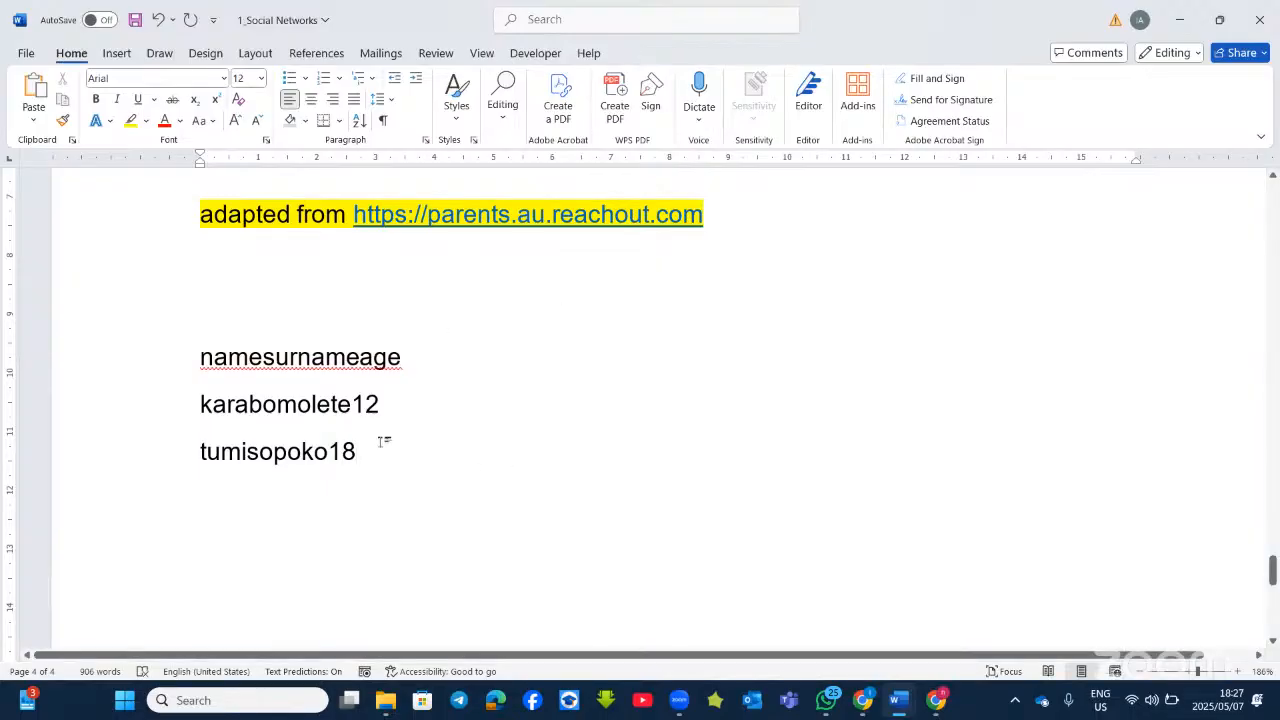
Increase the font size of the three name, surname and age lines to 14.
left_click_drag(380, 440, 214, 374)
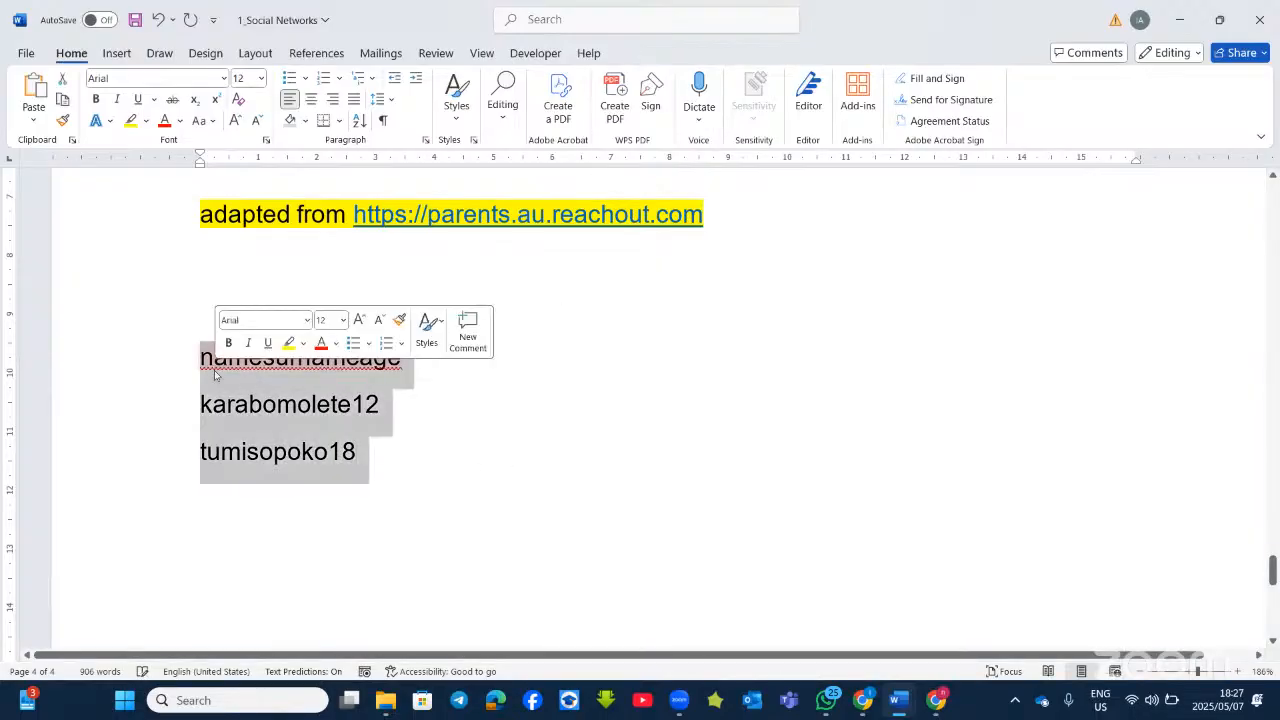
left_click(233, 120)
left_click(565, 370)
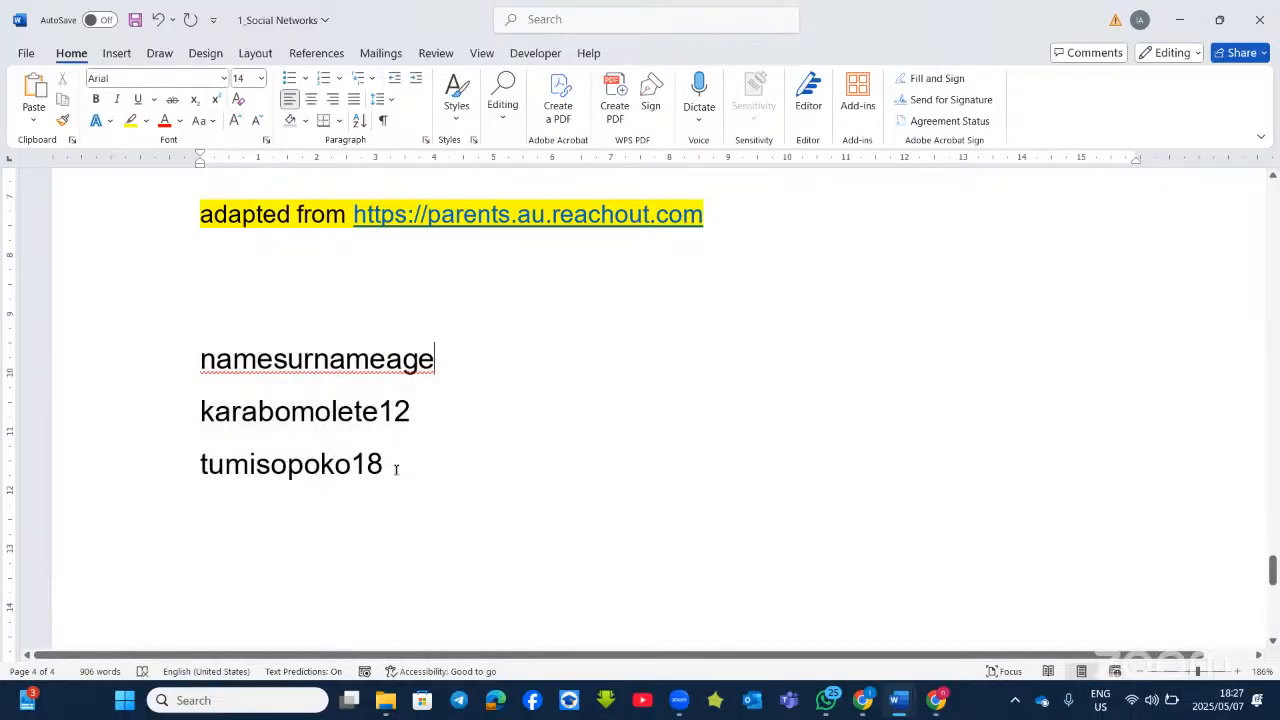
Add a tab stop at 3 cm to all three name, surname and age lines, choosing Center alignment.
left_click_drag(394, 468, 184, 368)
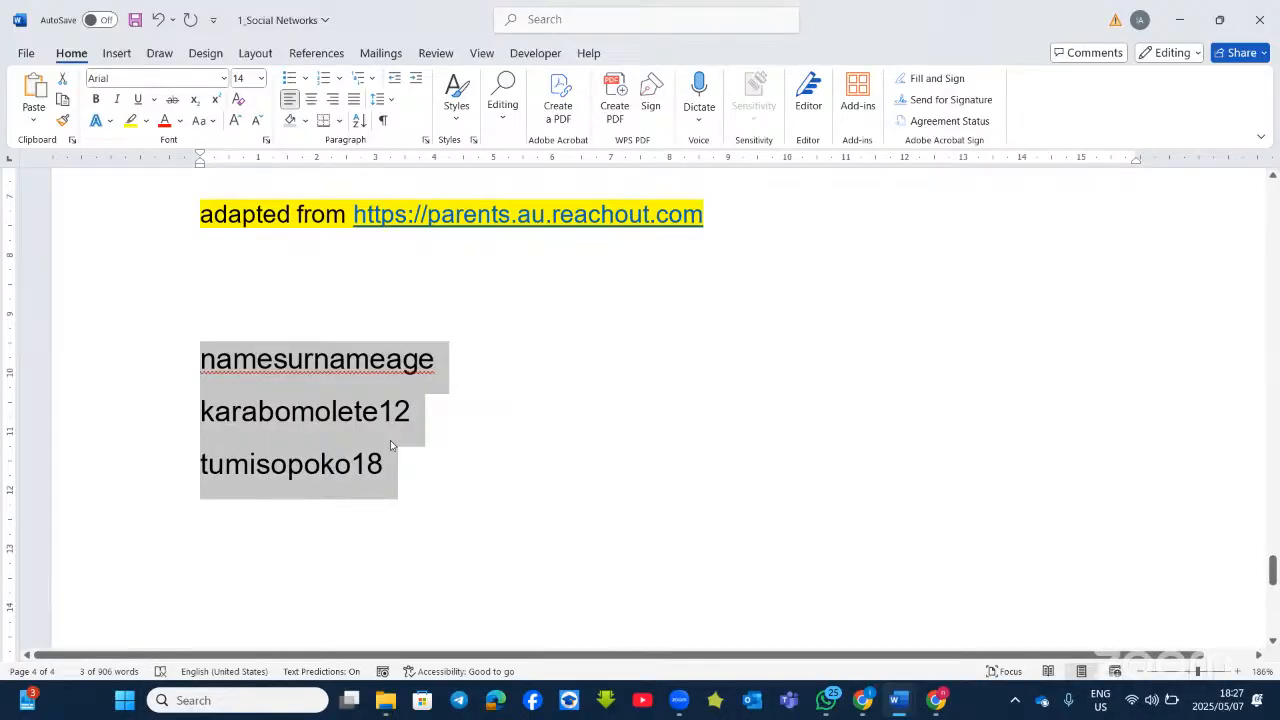
left_click_drag(420, 462, 174, 374)
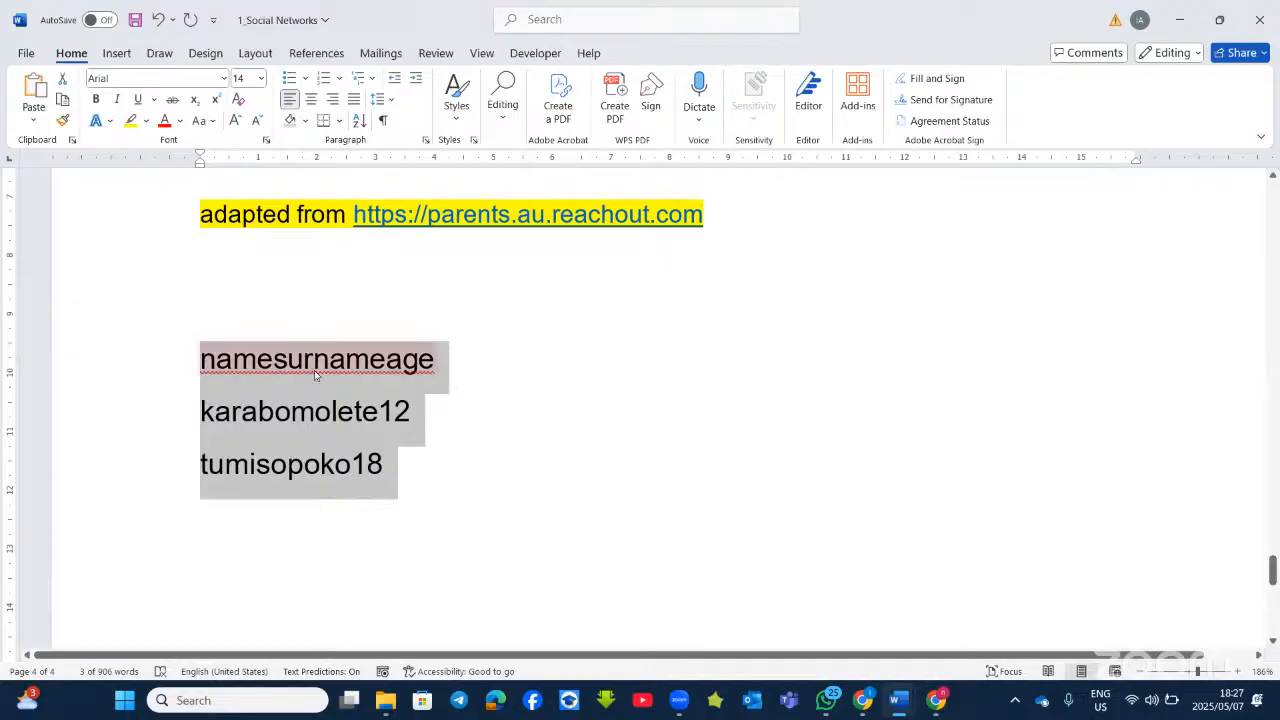
double_click(375, 165)
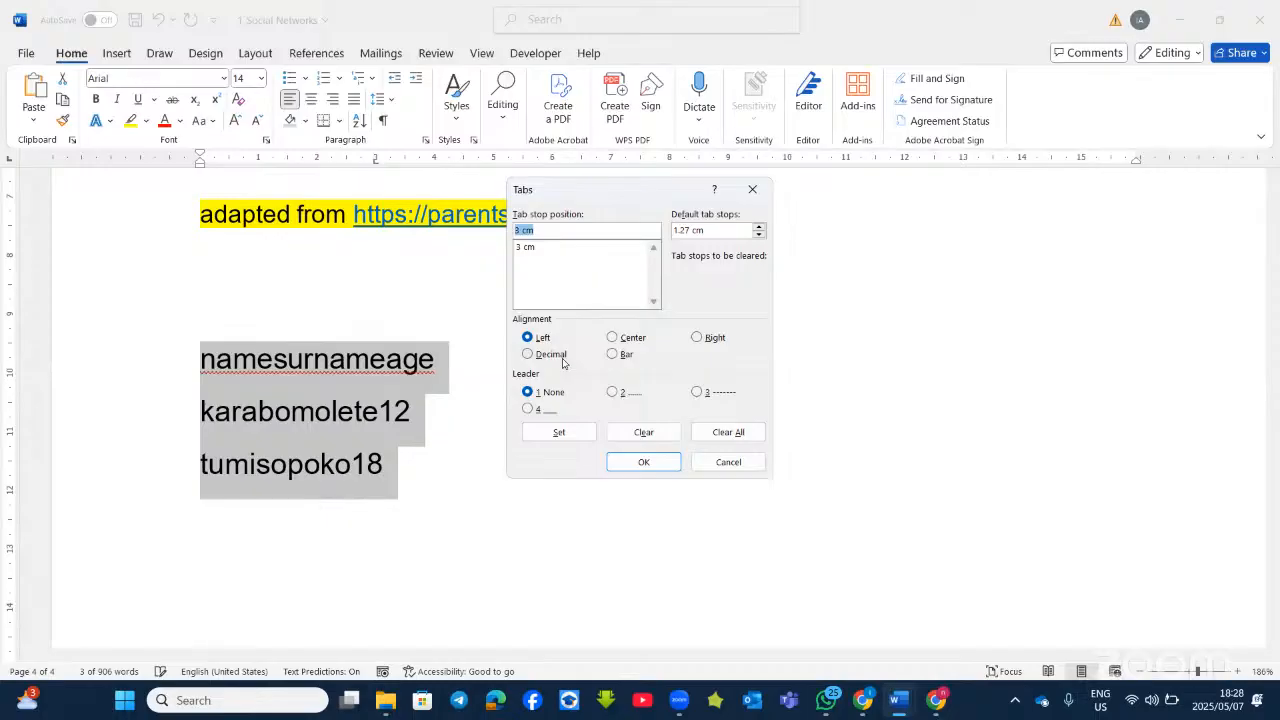
left_click(614, 339)
left_click(573, 436)
left_click(708, 462)
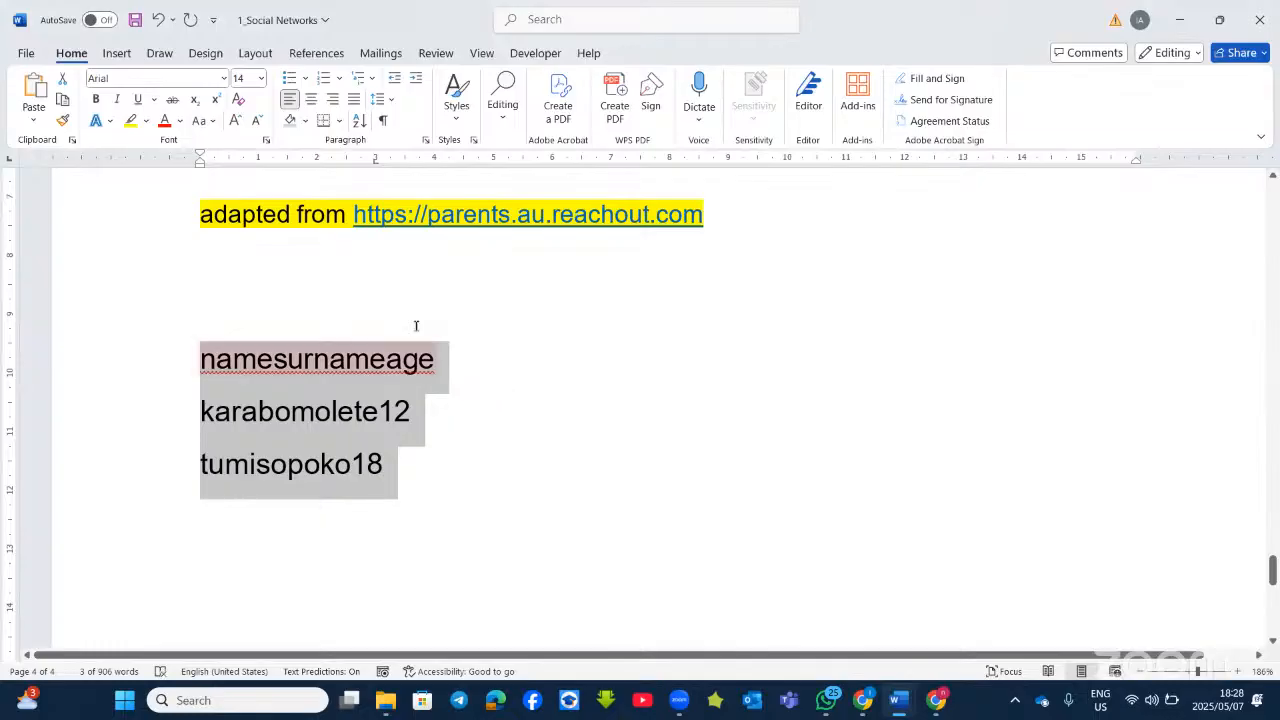
Add a tab stop at 8 cm to the three lines and set the 3 cm tab stop to Bar alignment.
double_click(669, 165)
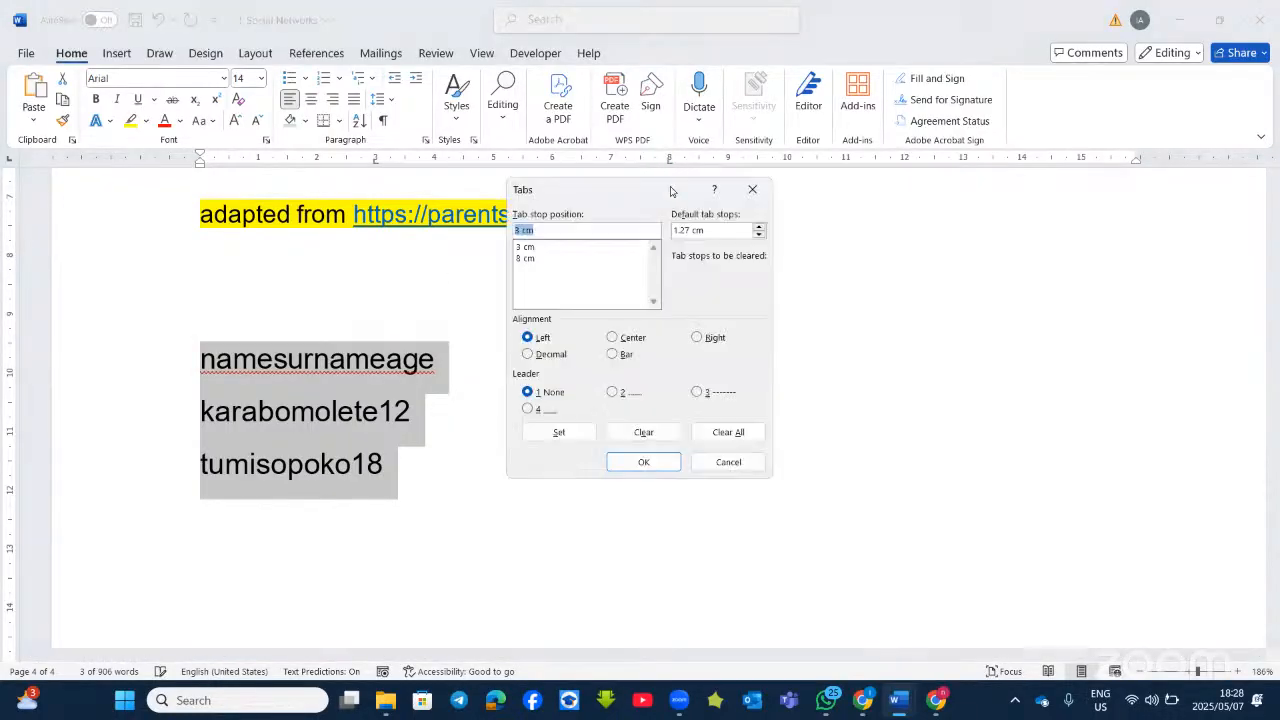
left_click(613, 354)
left_click(582, 436)
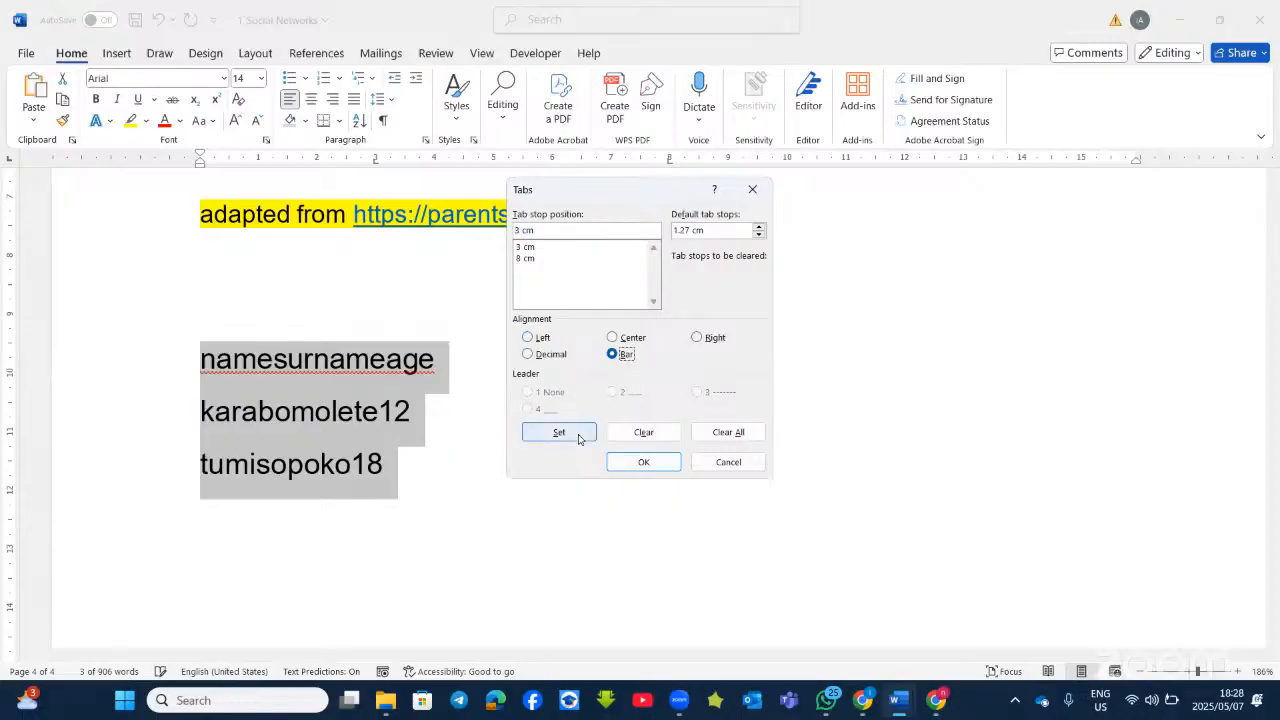
left_click(660, 463)
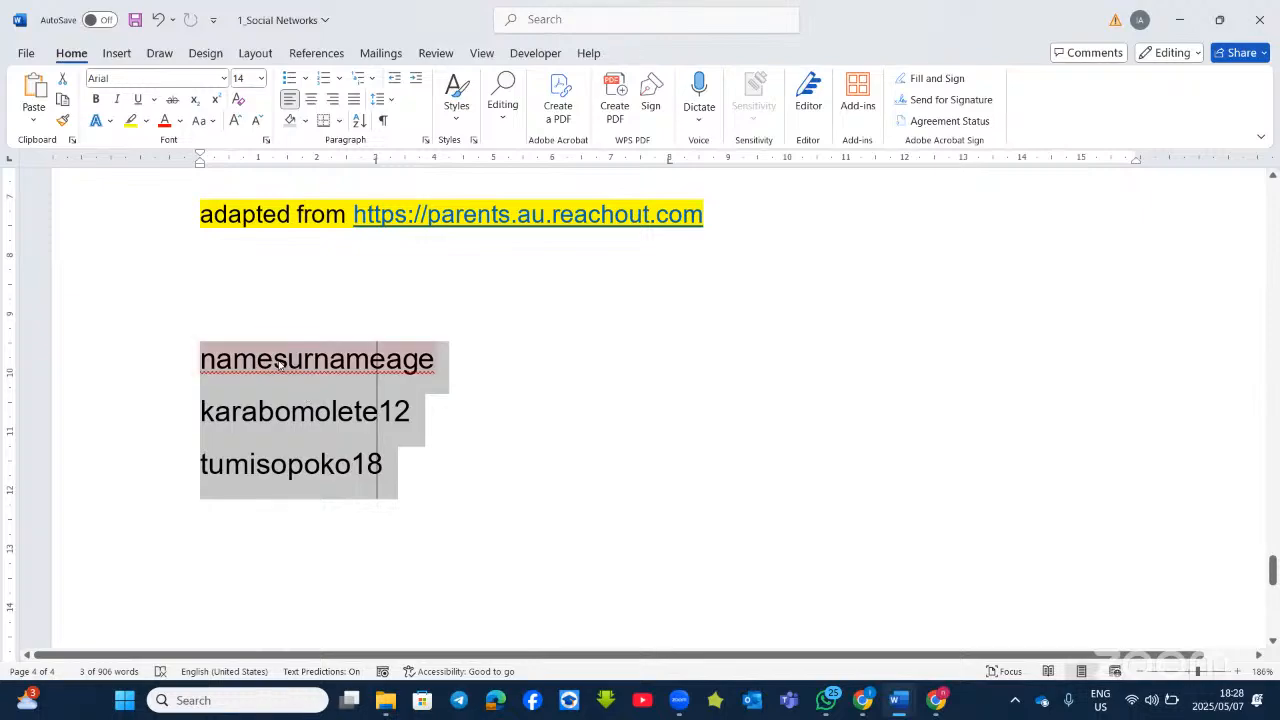
Insert a tab between the first name and the surname in the heading line and both data lines.
left_click(279, 363)
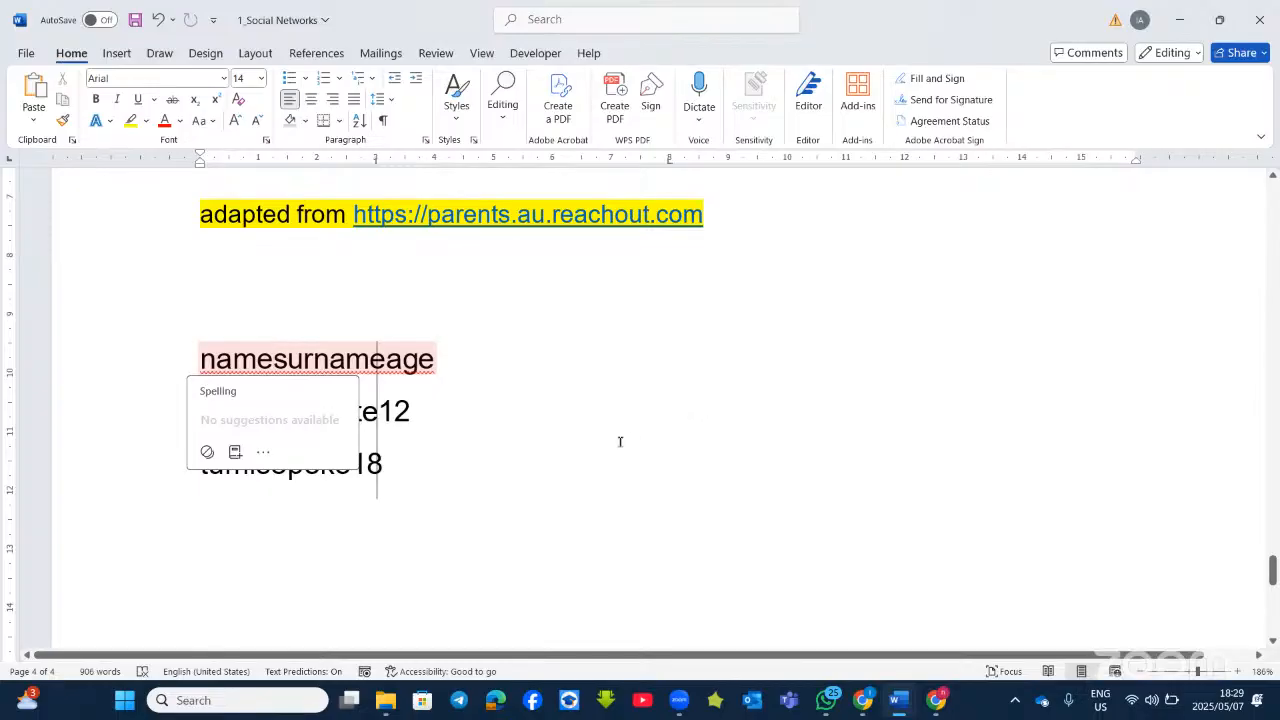
key("Tab")
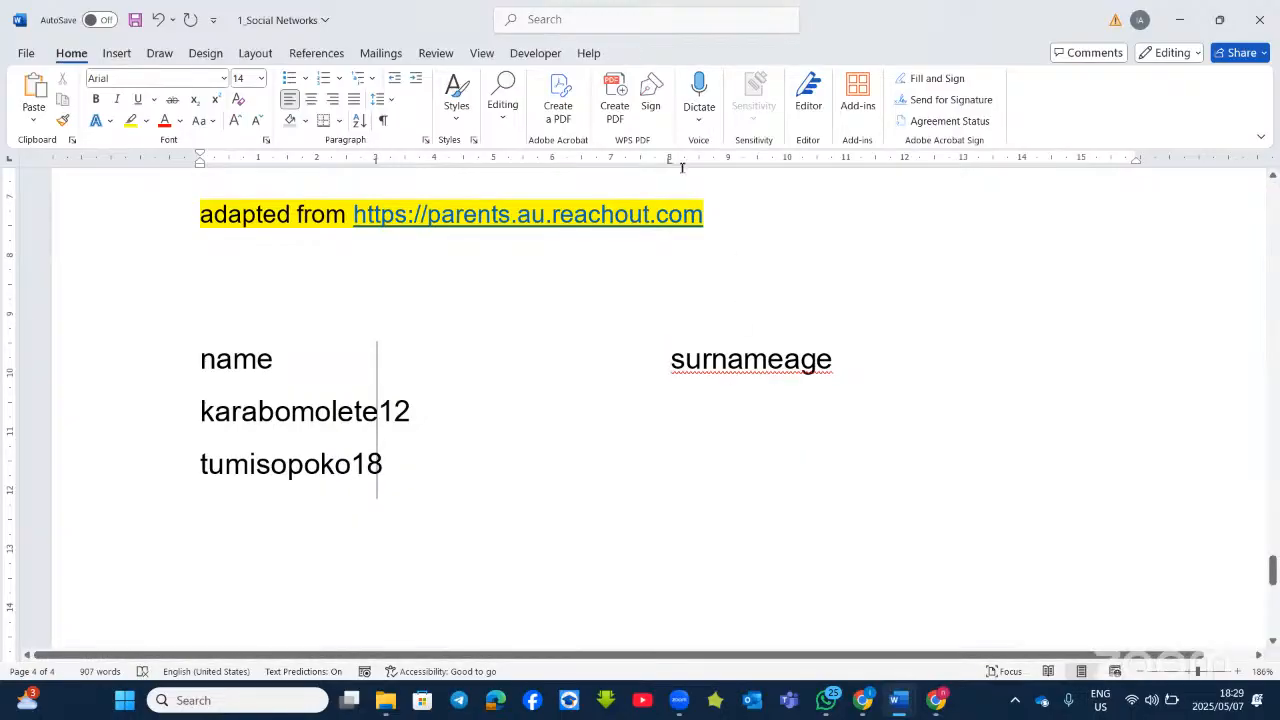
left_click(291, 412)
key("Tab")
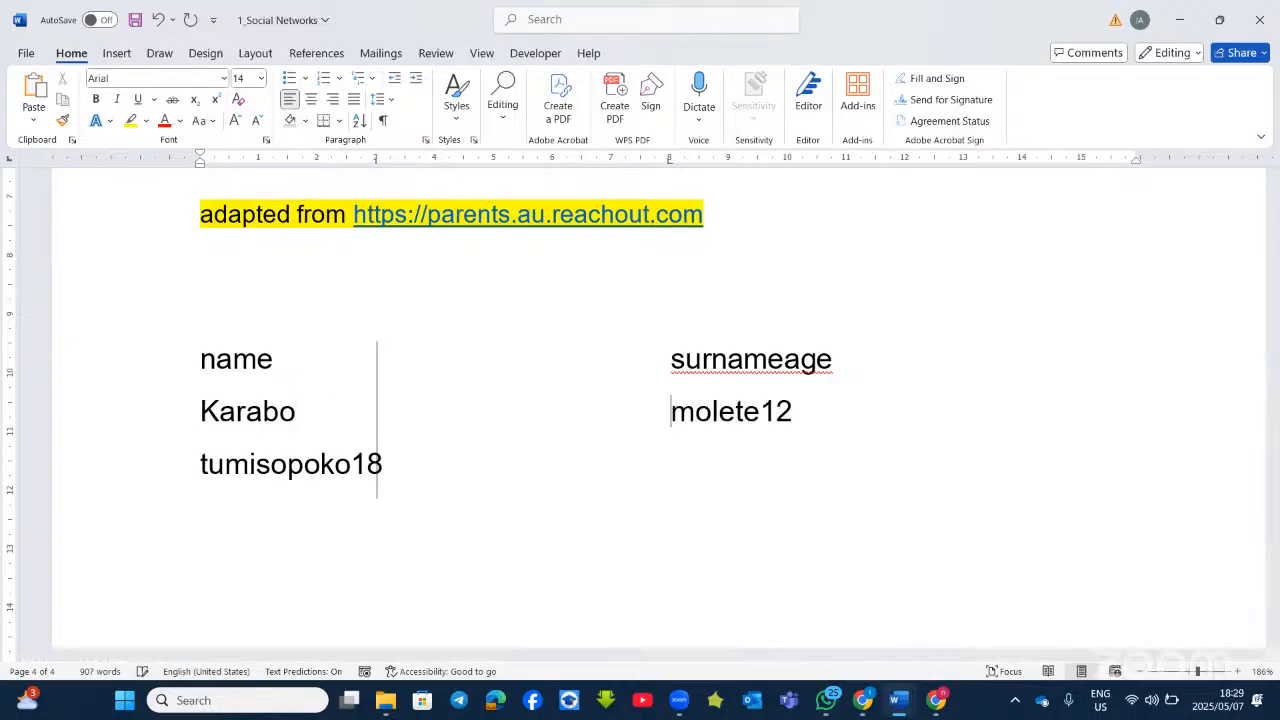
left_click(289, 466)
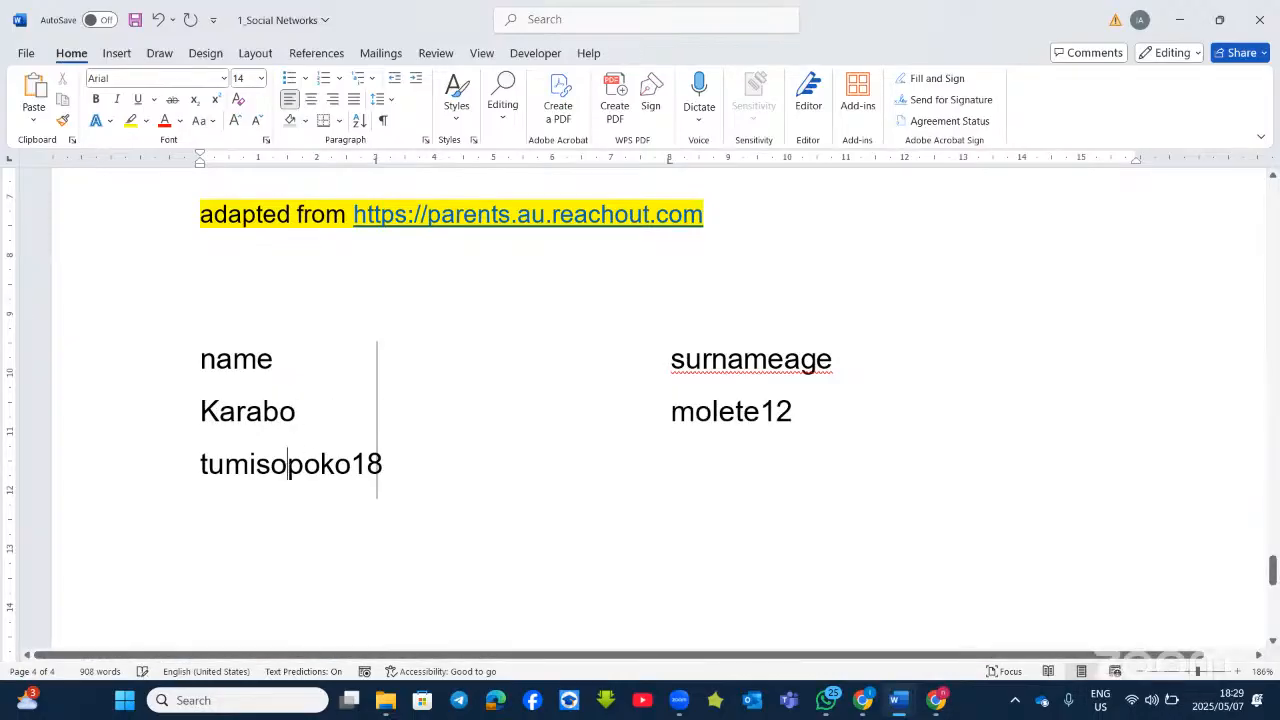
key("Tab")
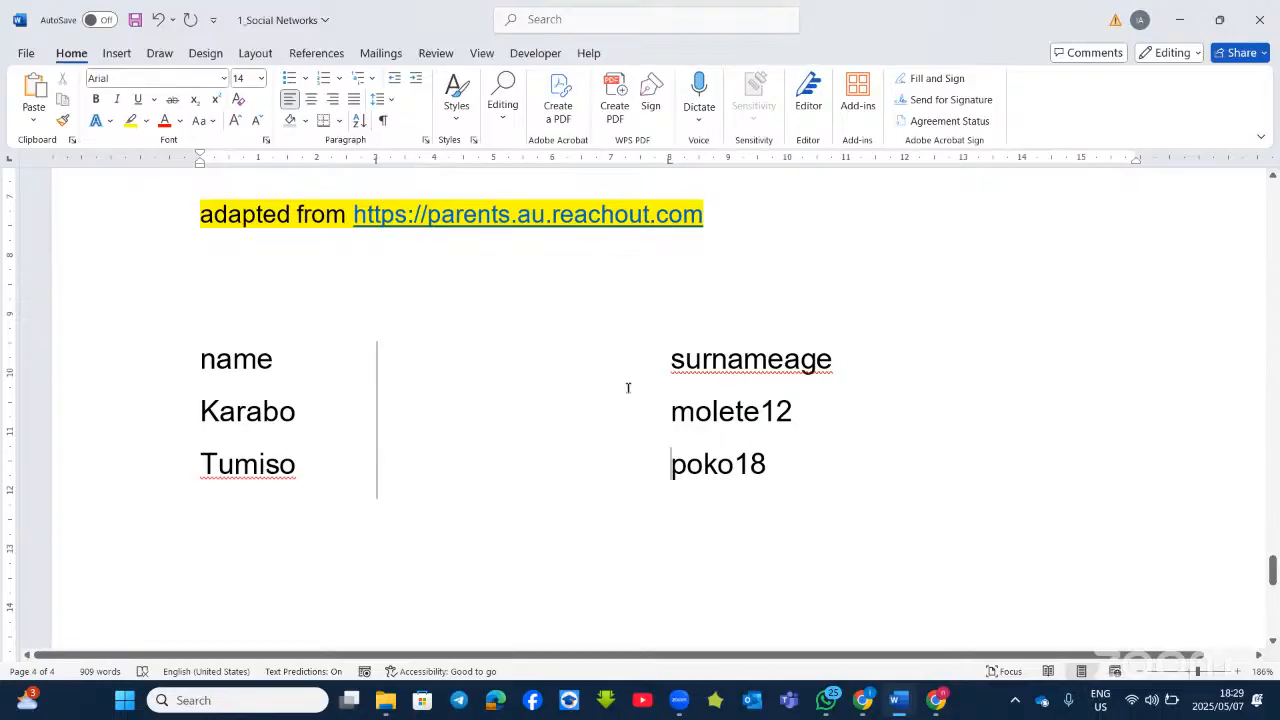
Insert a tab between the surname and the age in the heading line and both data lines.
left_click(784, 357)
key("Tab")
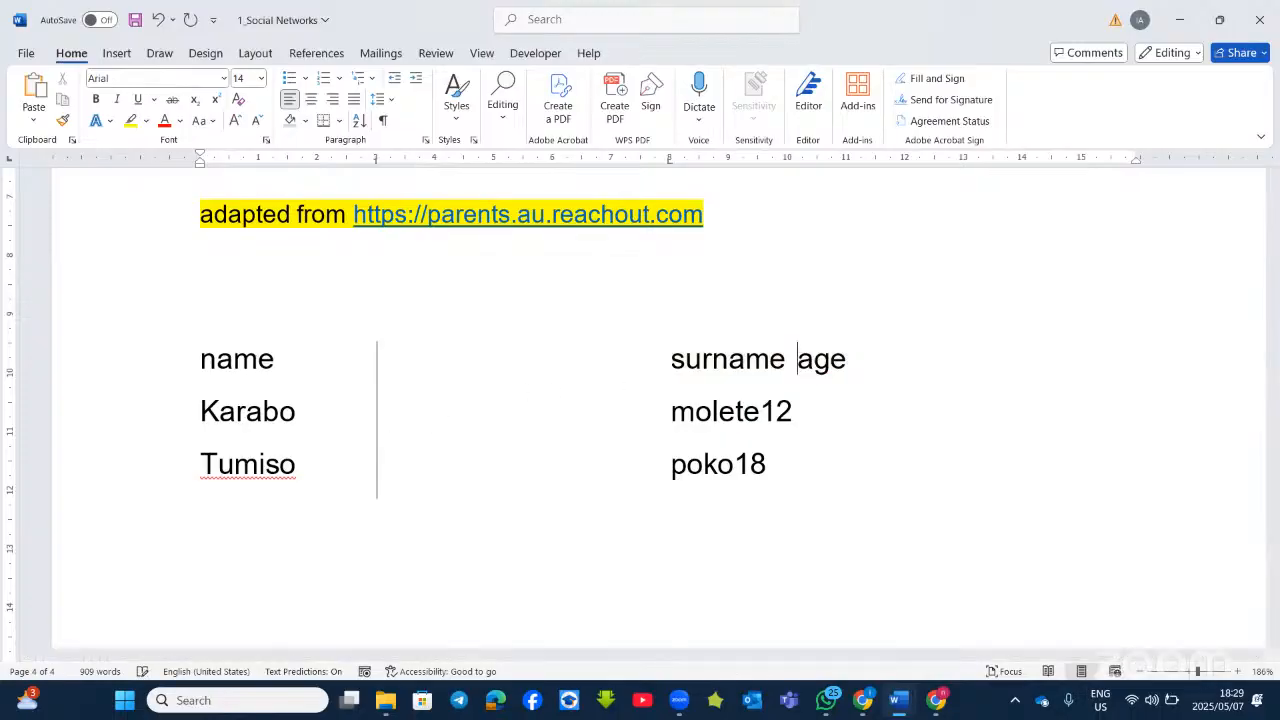
left_click(760, 410)
key("Tab")
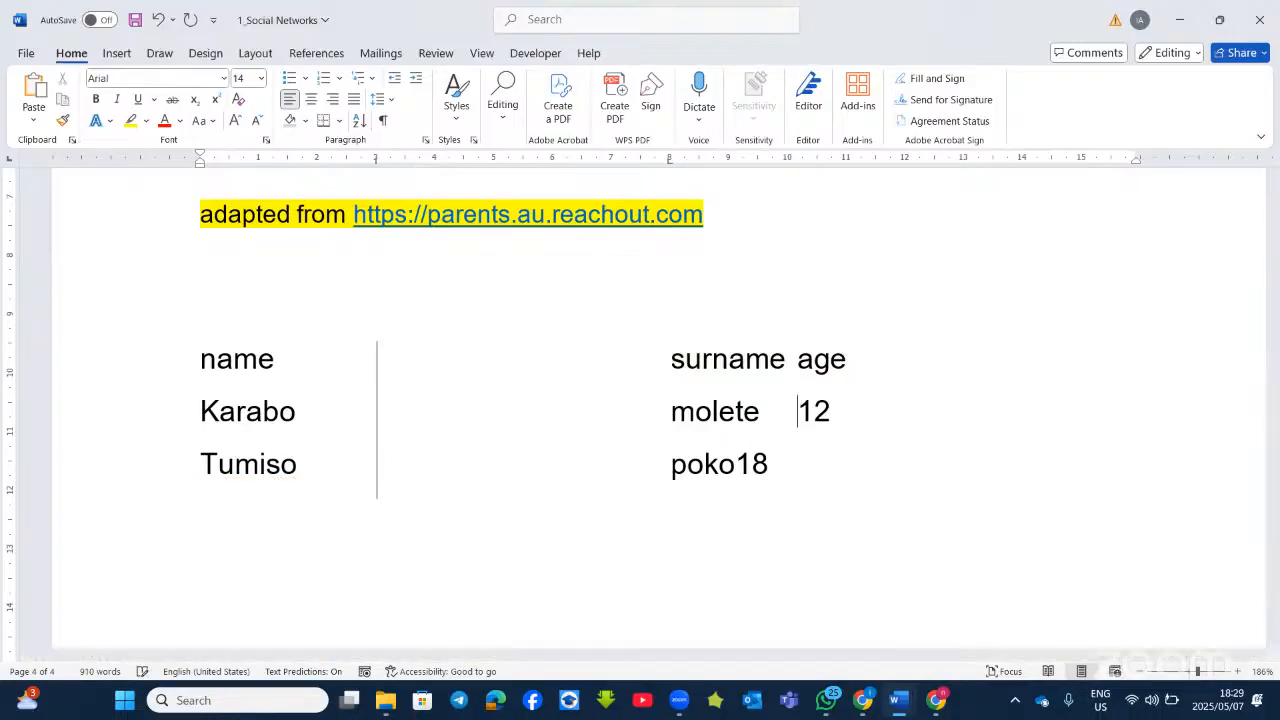
left_click(735, 464)
key("Tab")
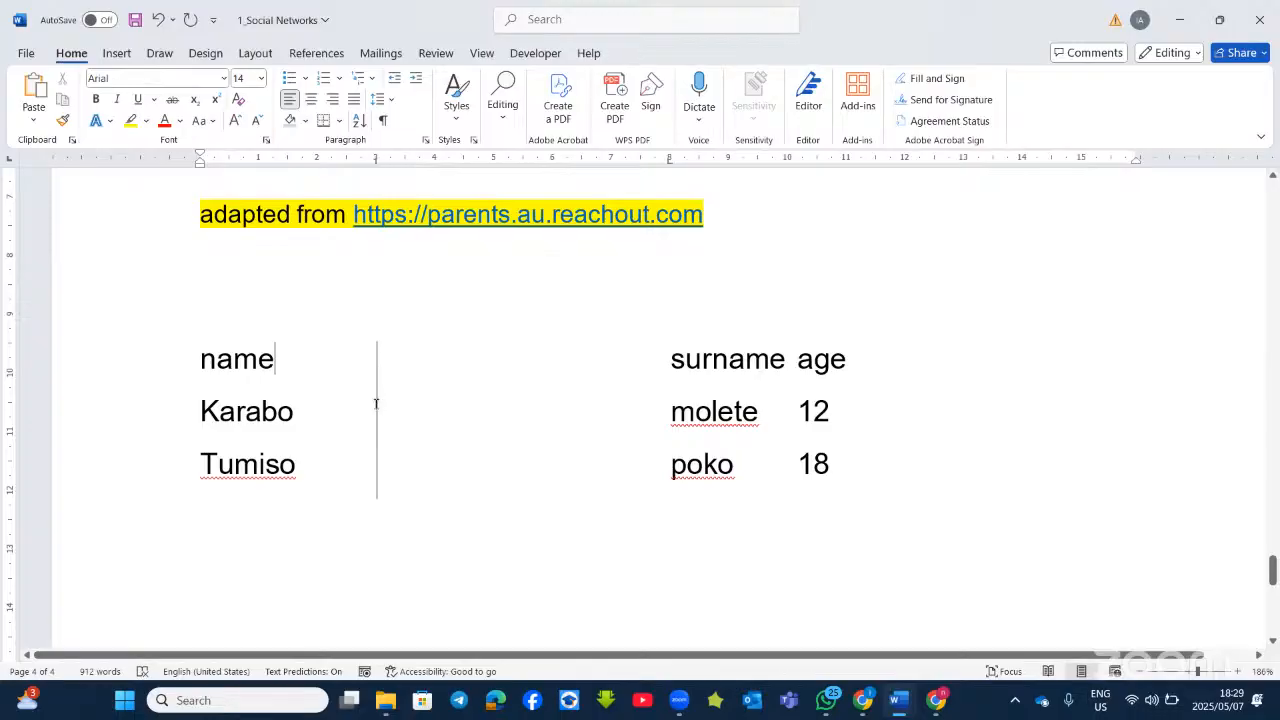
Set the heading line's 3 cm tab stop to Center and its 8 cm tab stop to Bar.
double_click(376, 160)
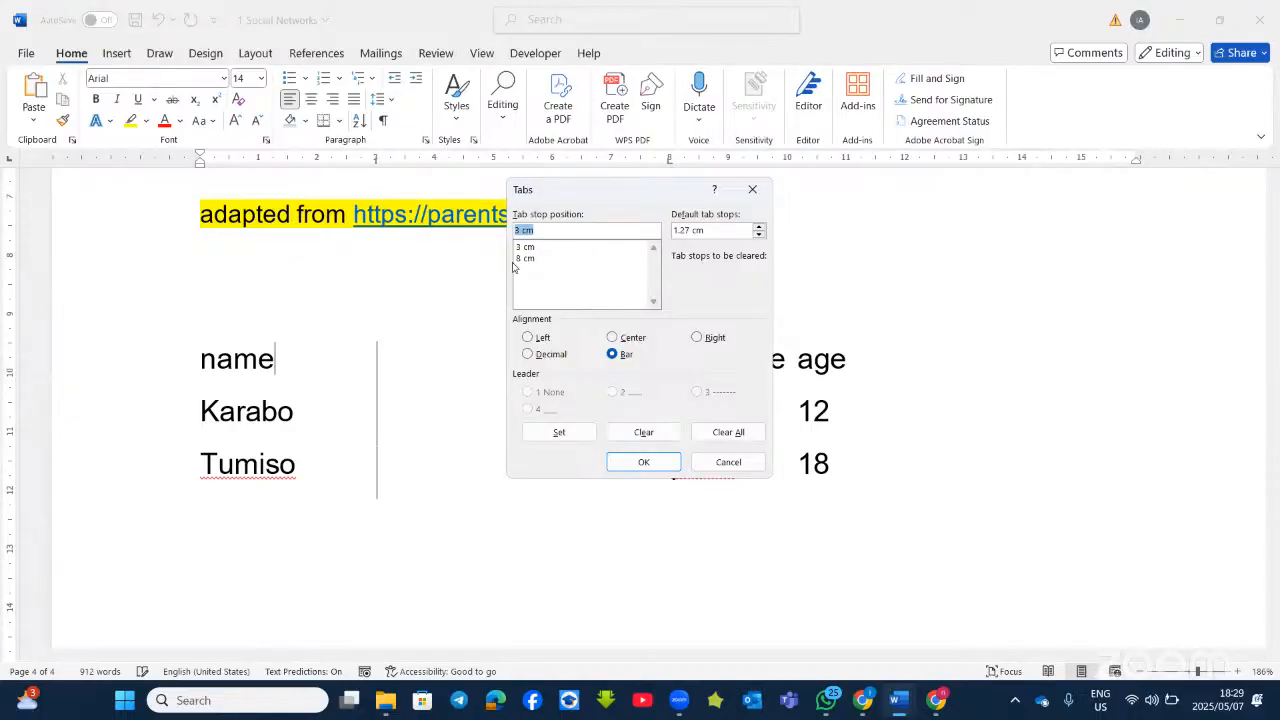
left_click(610, 338)
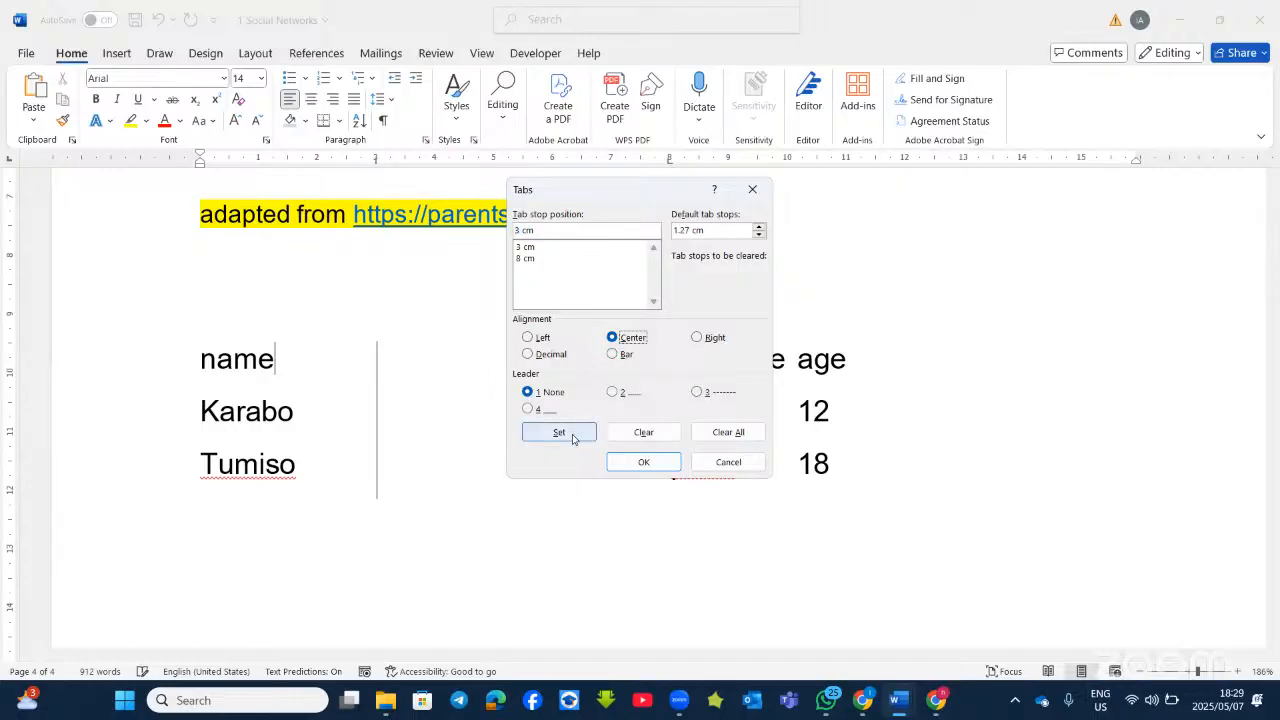
left_click(526, 248)
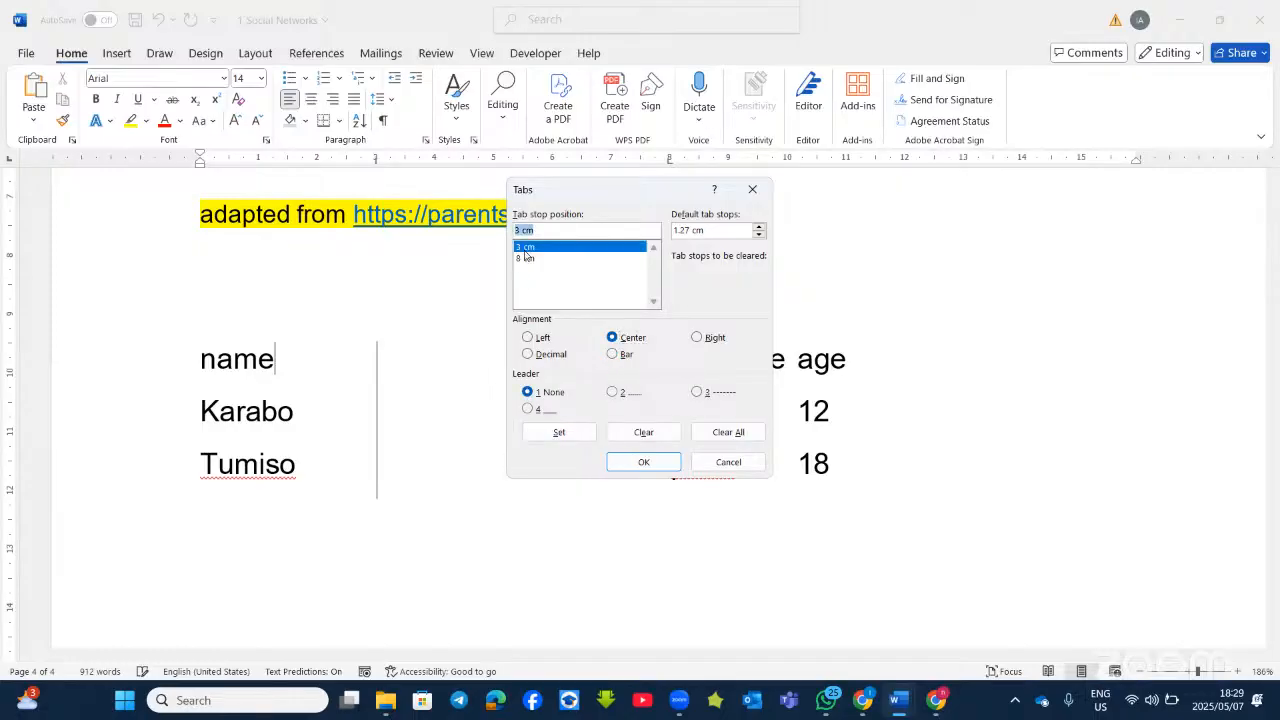
left_click(613, 338)
left_click(560, 433)
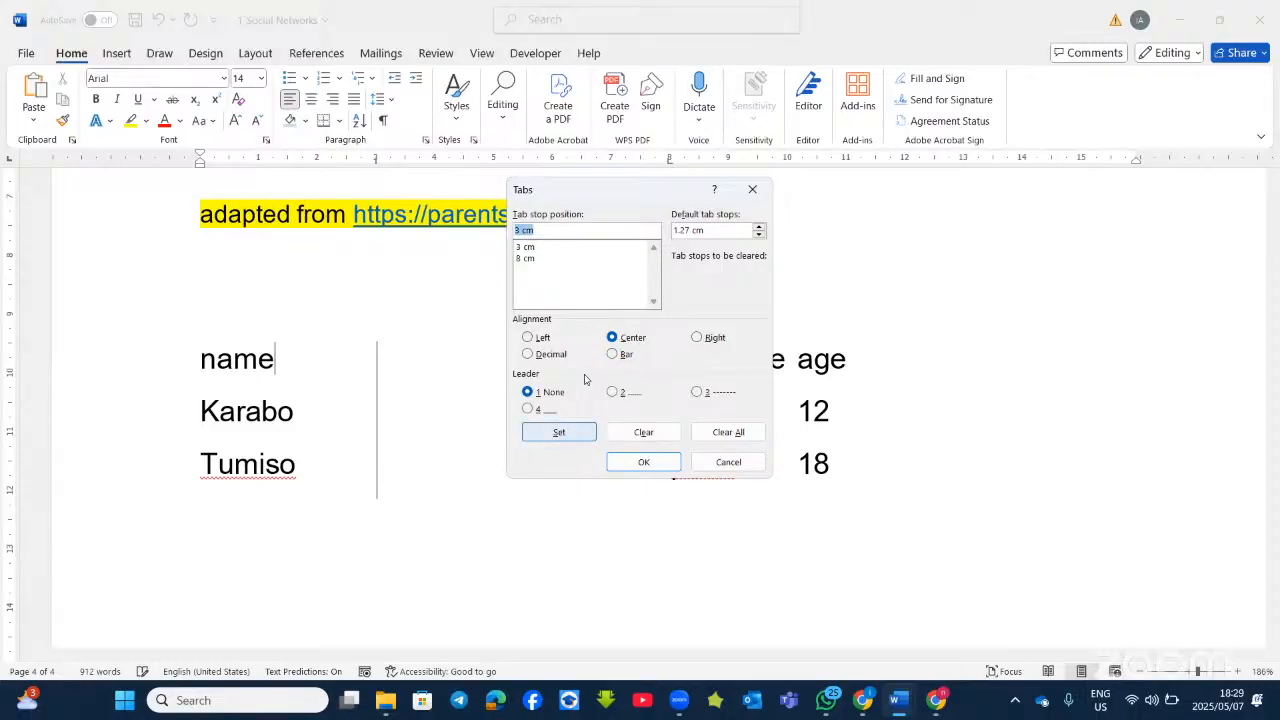
left_click(530, 260)
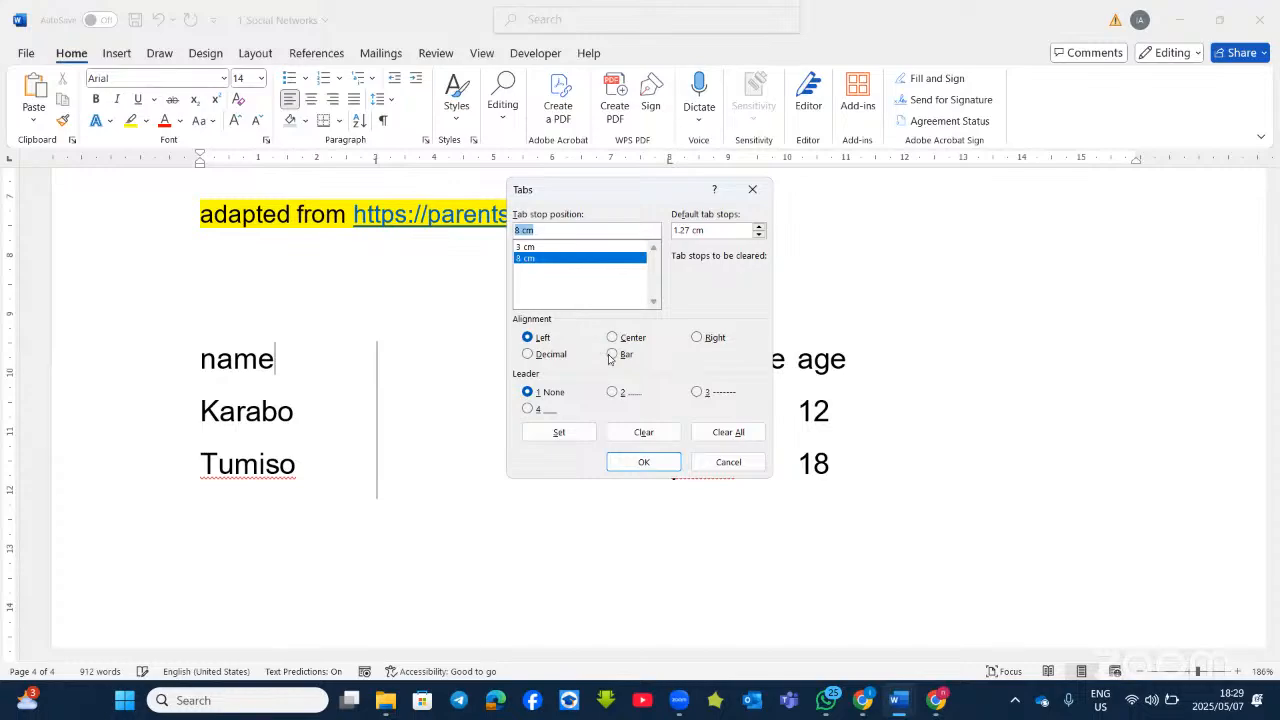
left_click(612, 354)
left_click(584, 434)
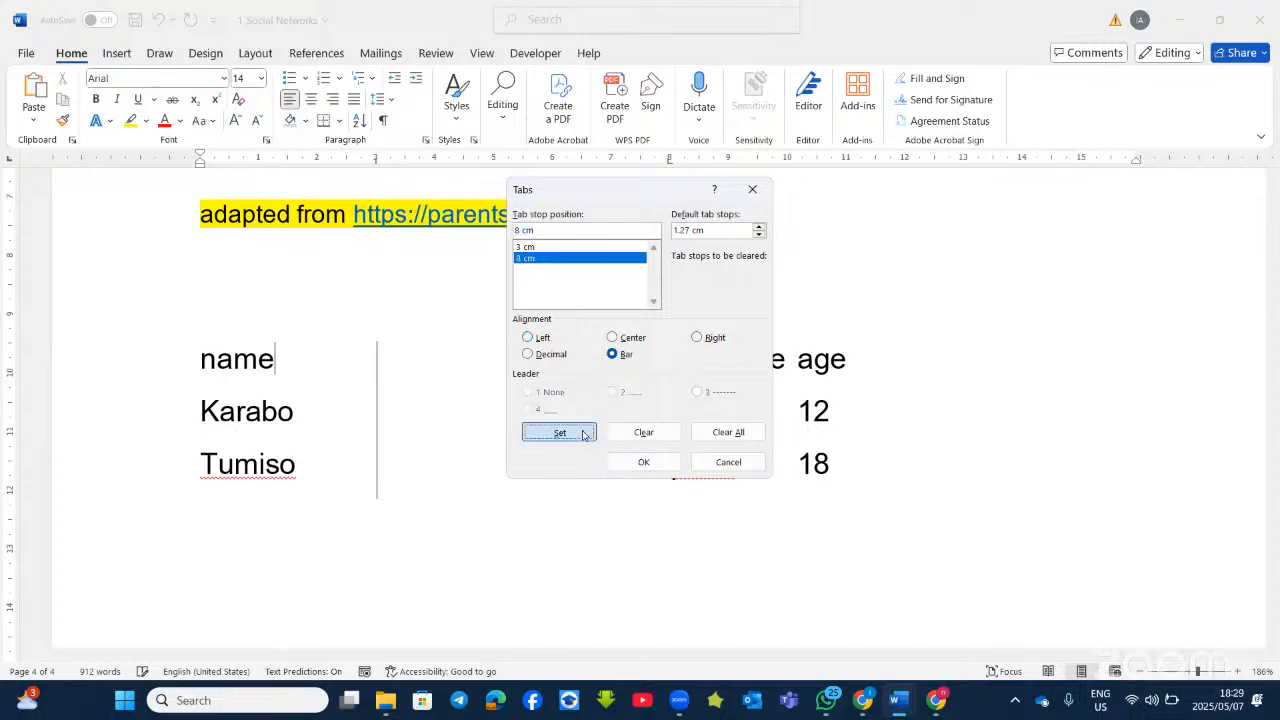
left_click(648, 464)
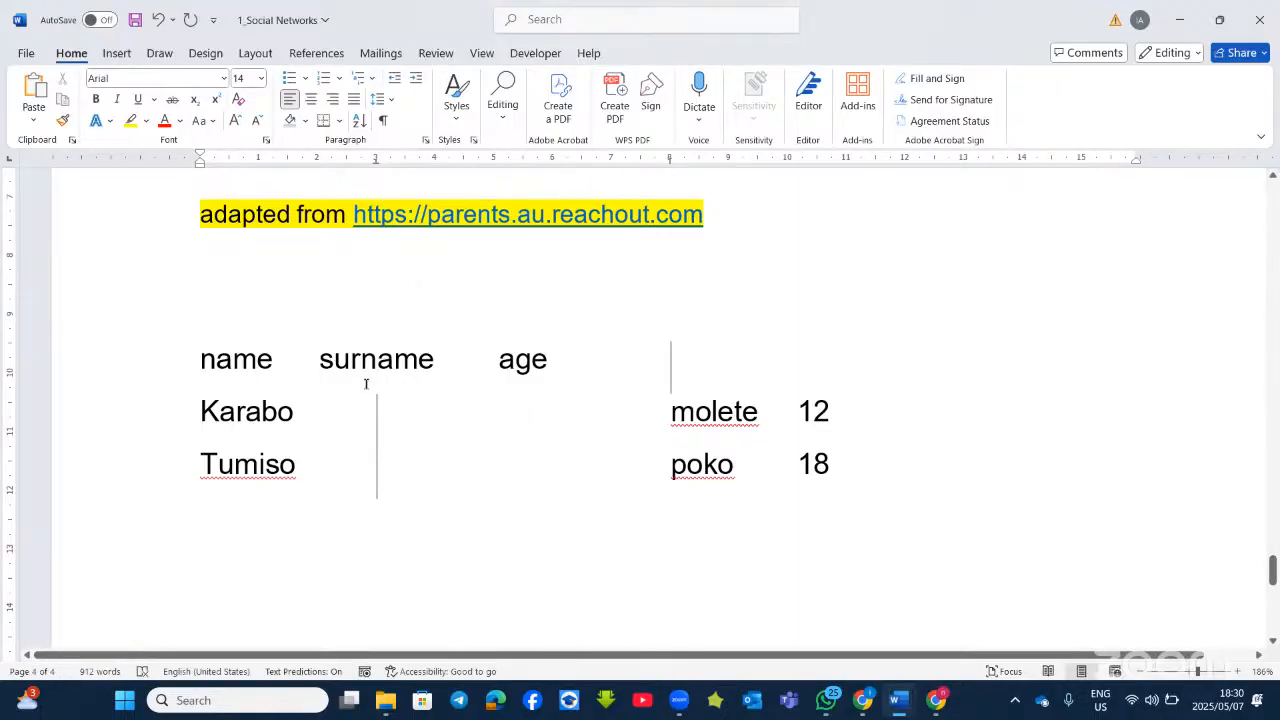
Set the 3 cm tab stop to Center and the 8 cm tab stop to Bar for the data line with age 12.
left_click(338, 419)
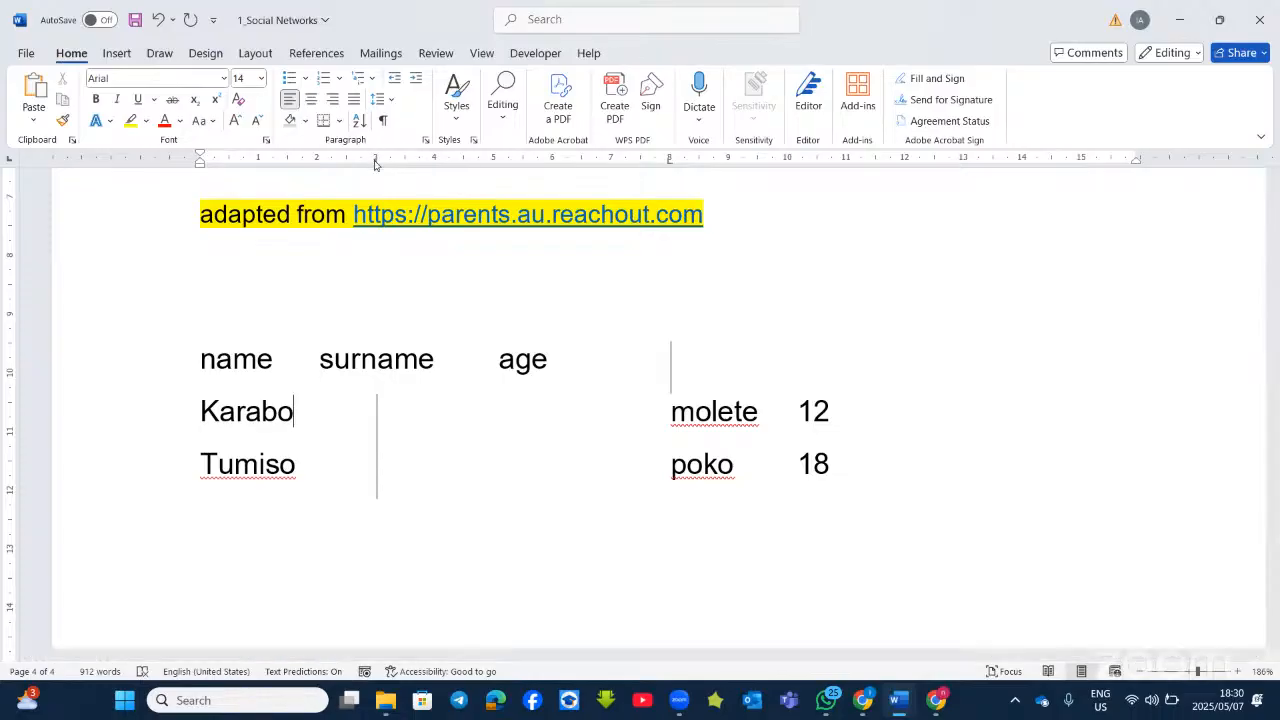
double_click(375, 160)
left_click(528, 247)
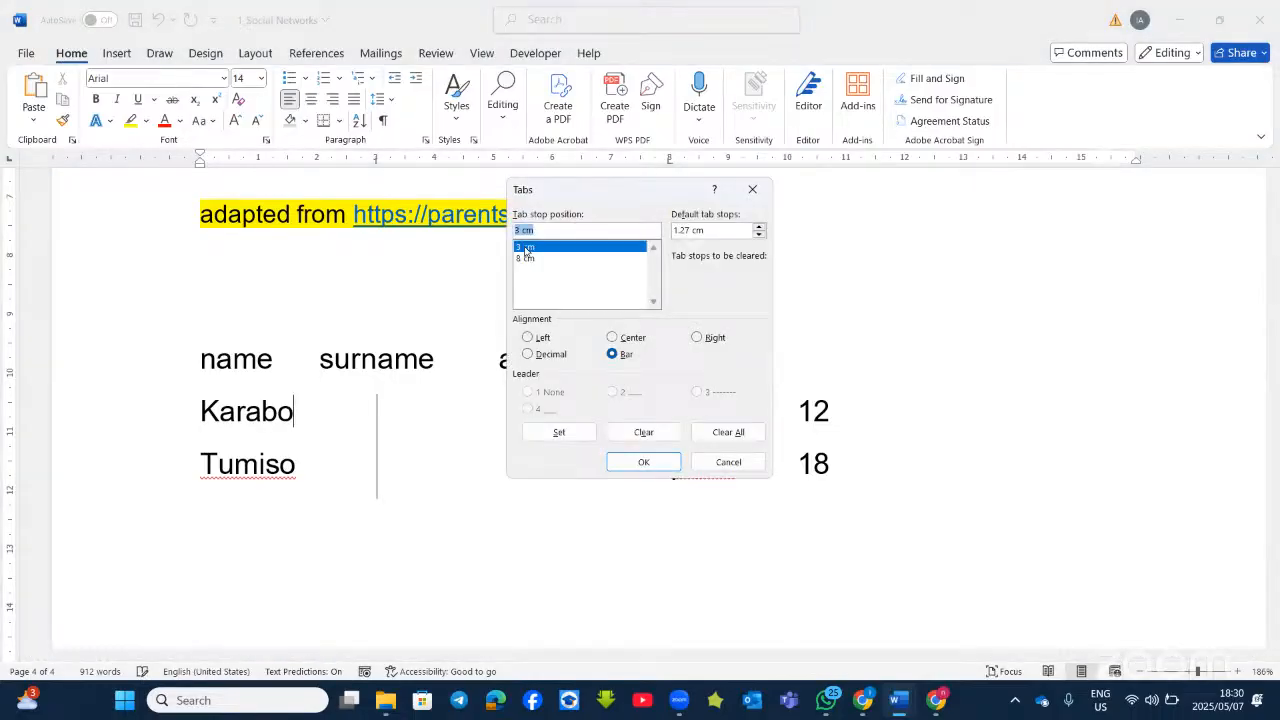
left_click(611, 337)
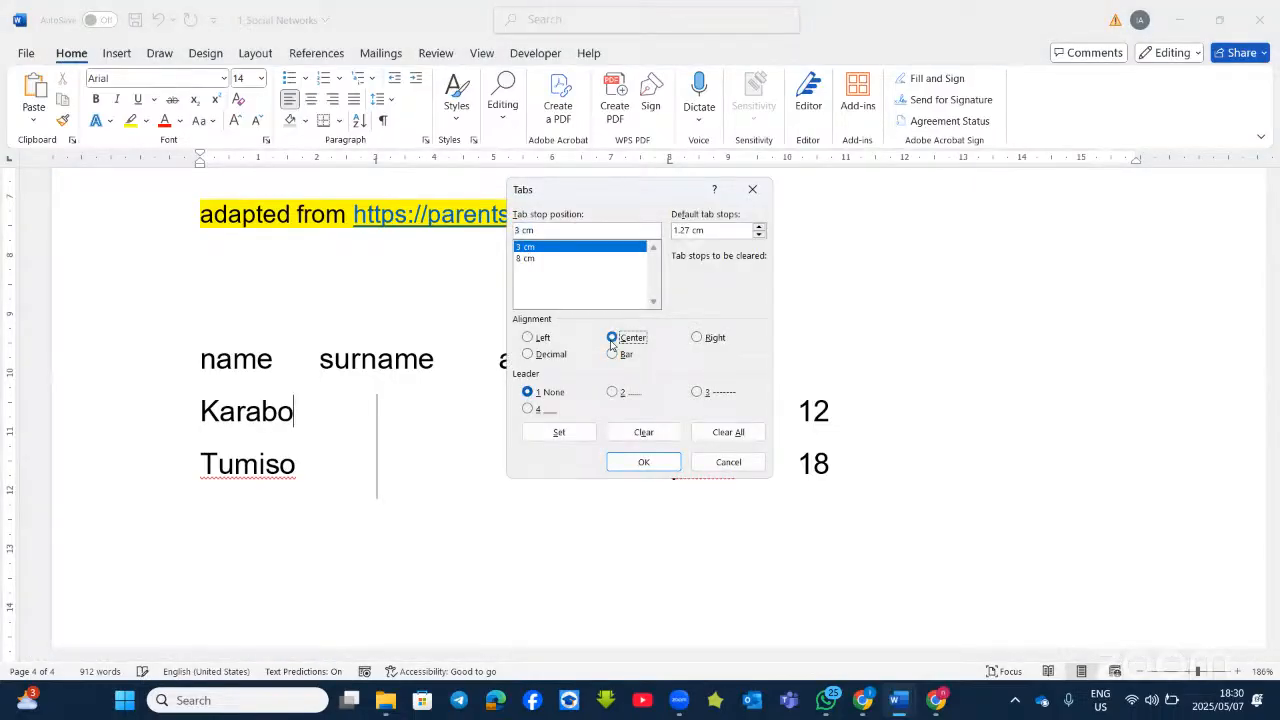
left_click(570, 432)
left_click(612, 354)
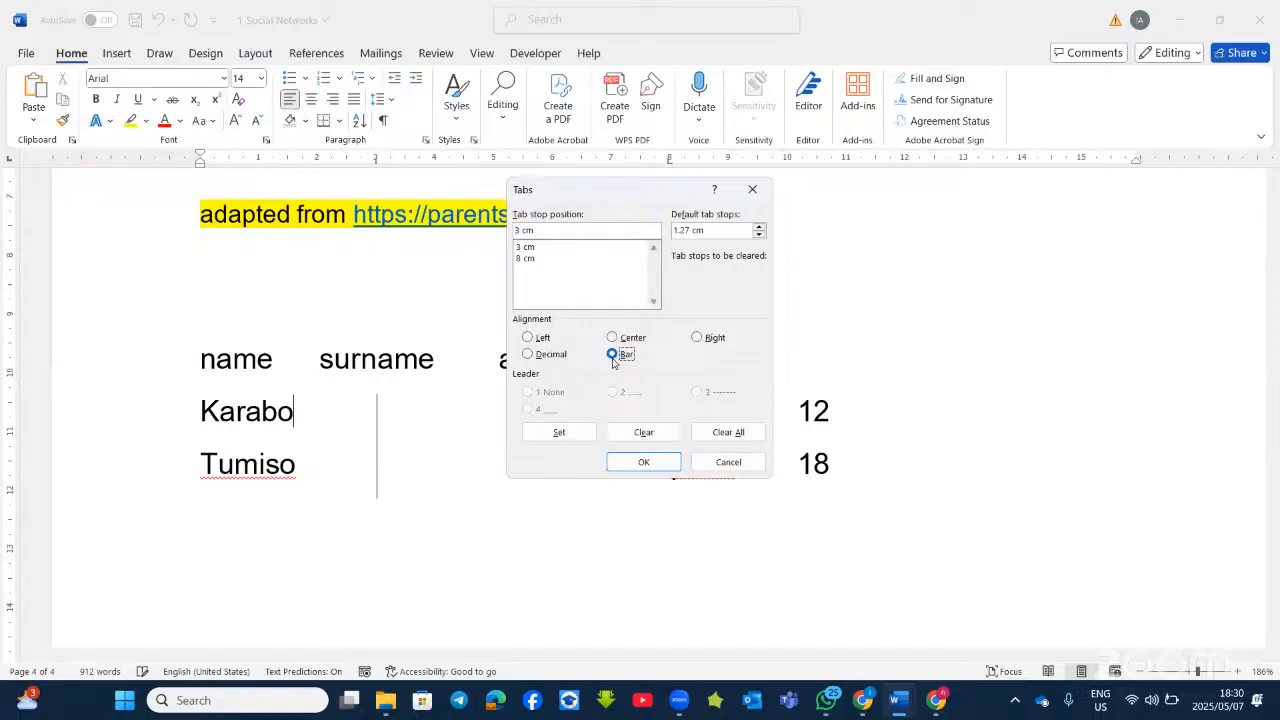
left_click(537, 259)
left_click(612, 355)
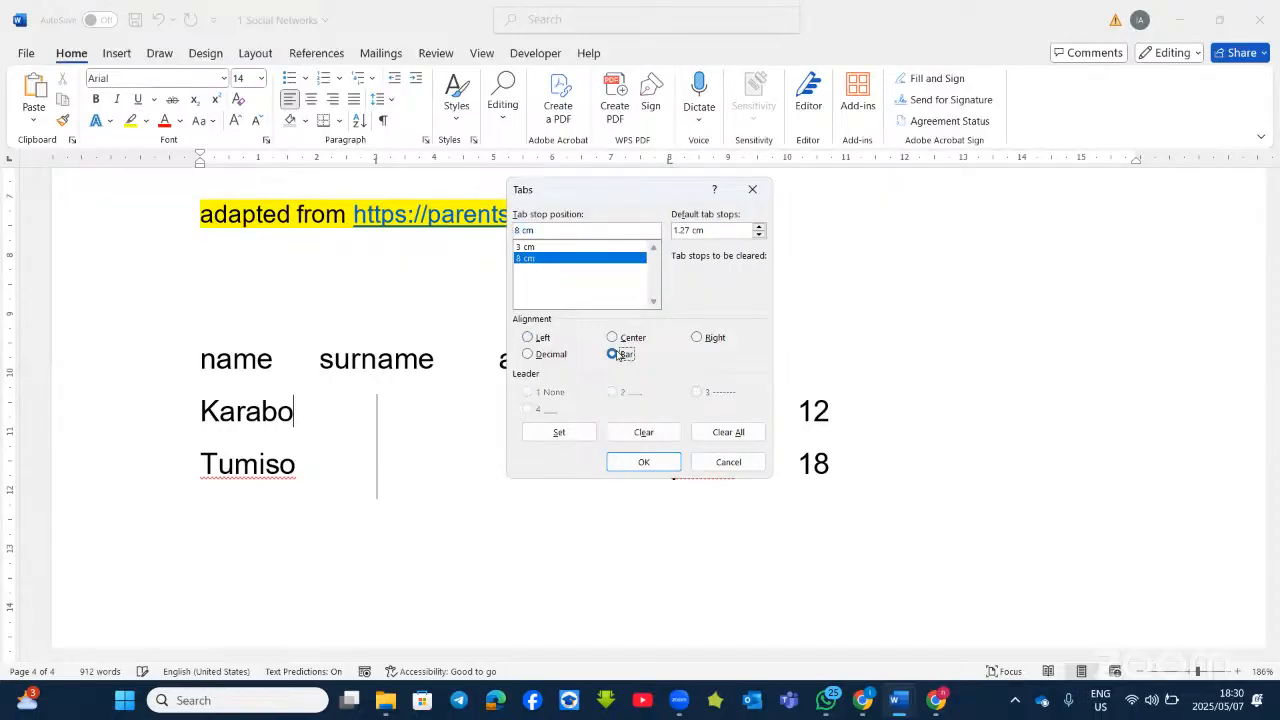
left_click(559, 432)
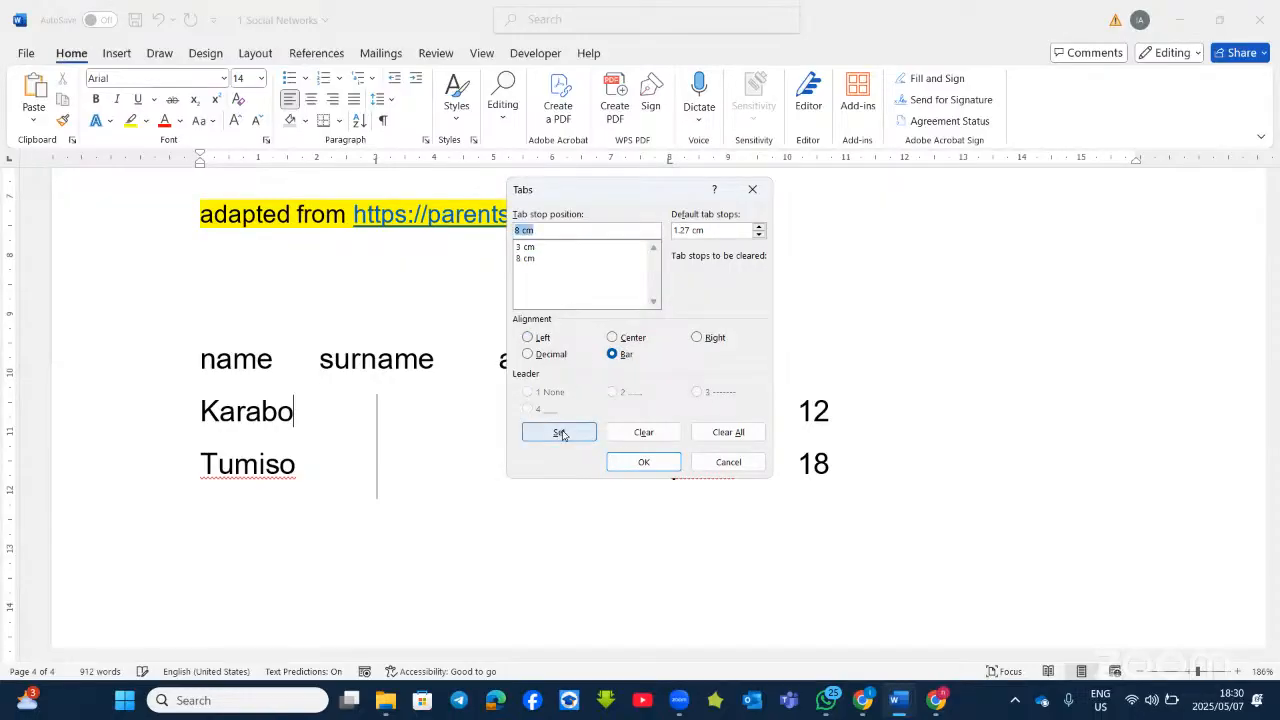
left_click(647, 461)
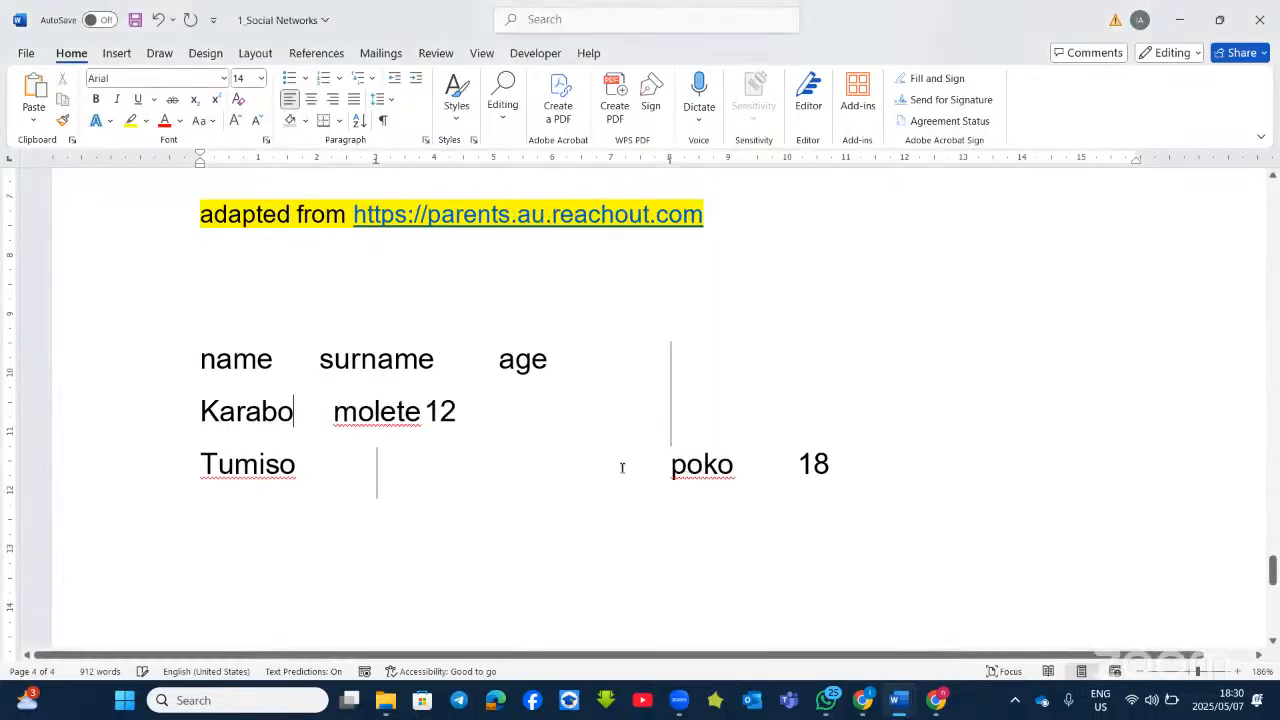
Set the 3 cm tab stop to Center and the 8 cm tab stop to Bar for the data line with age 18.
left_click(334, 453)
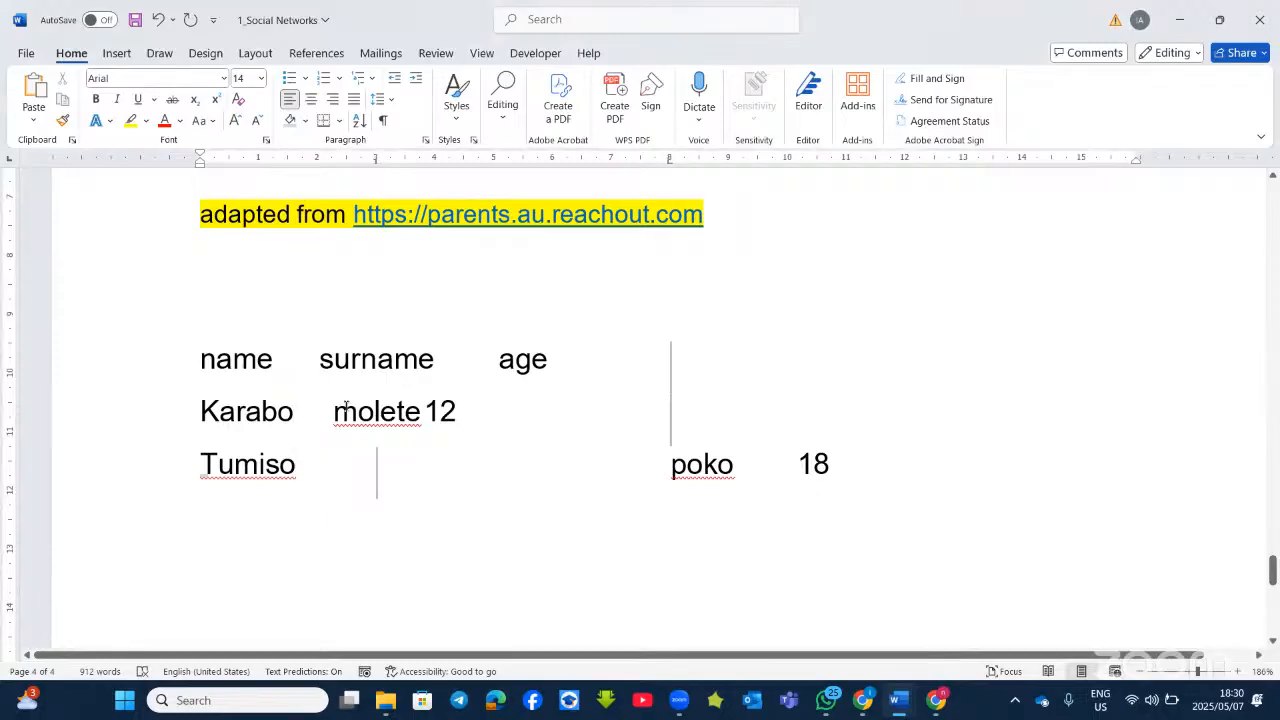
double_click(376, 160)
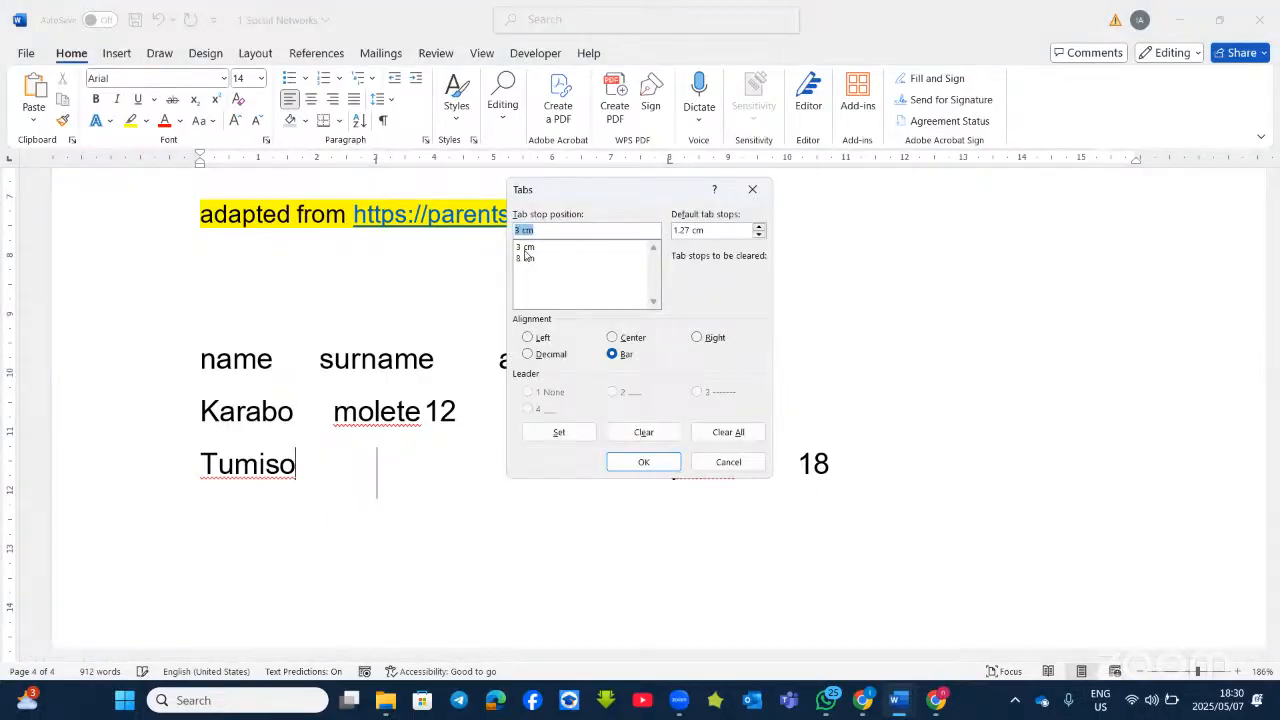
left_click(612, 337)
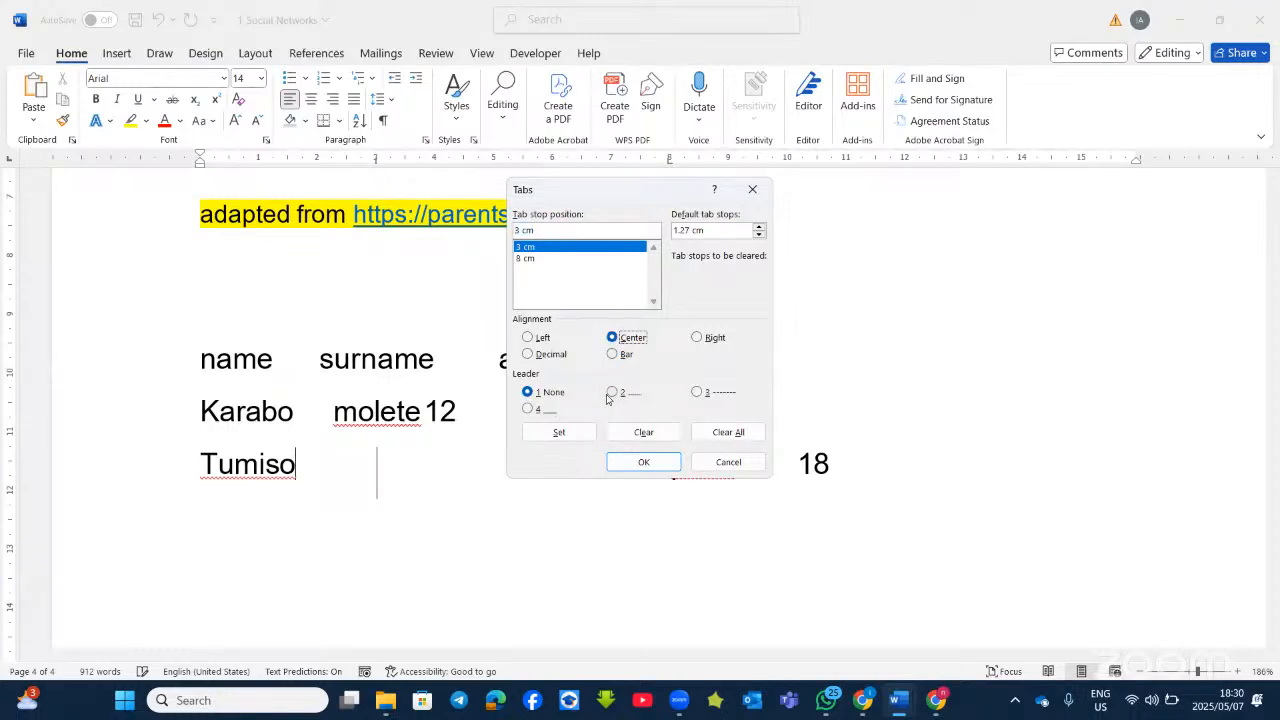
left_click(577, 431)
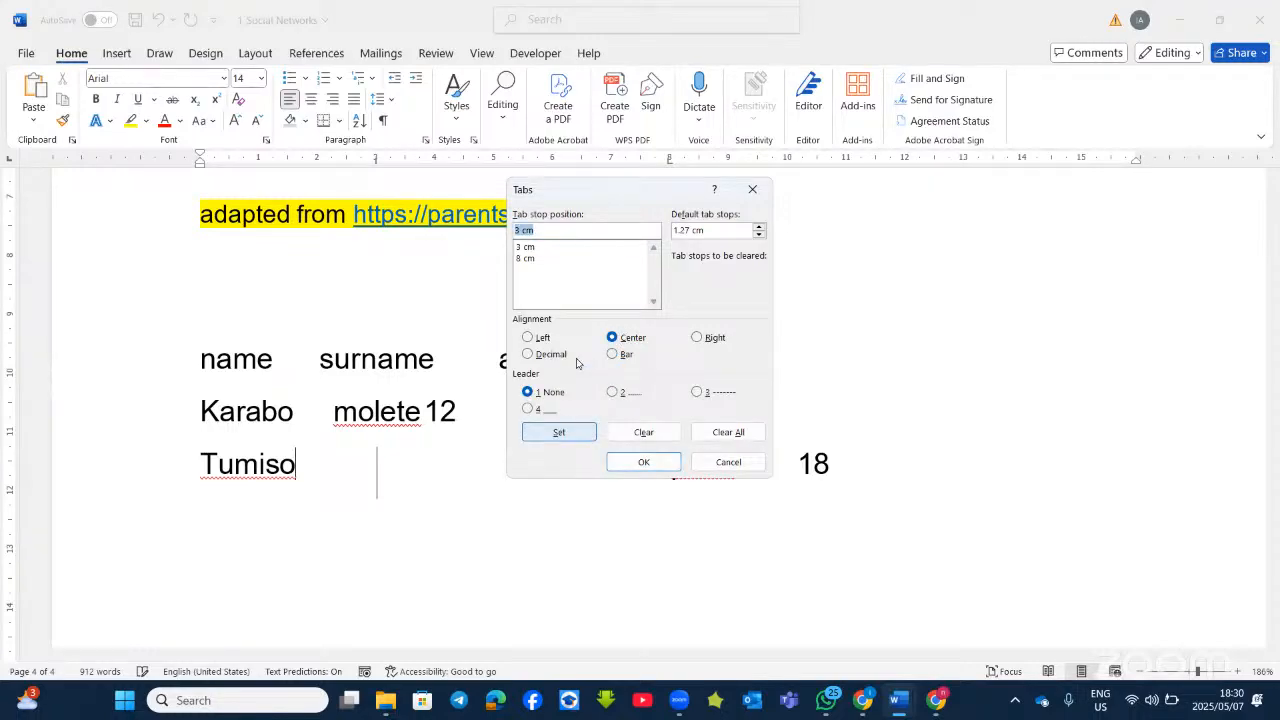
left_click(527, 259)
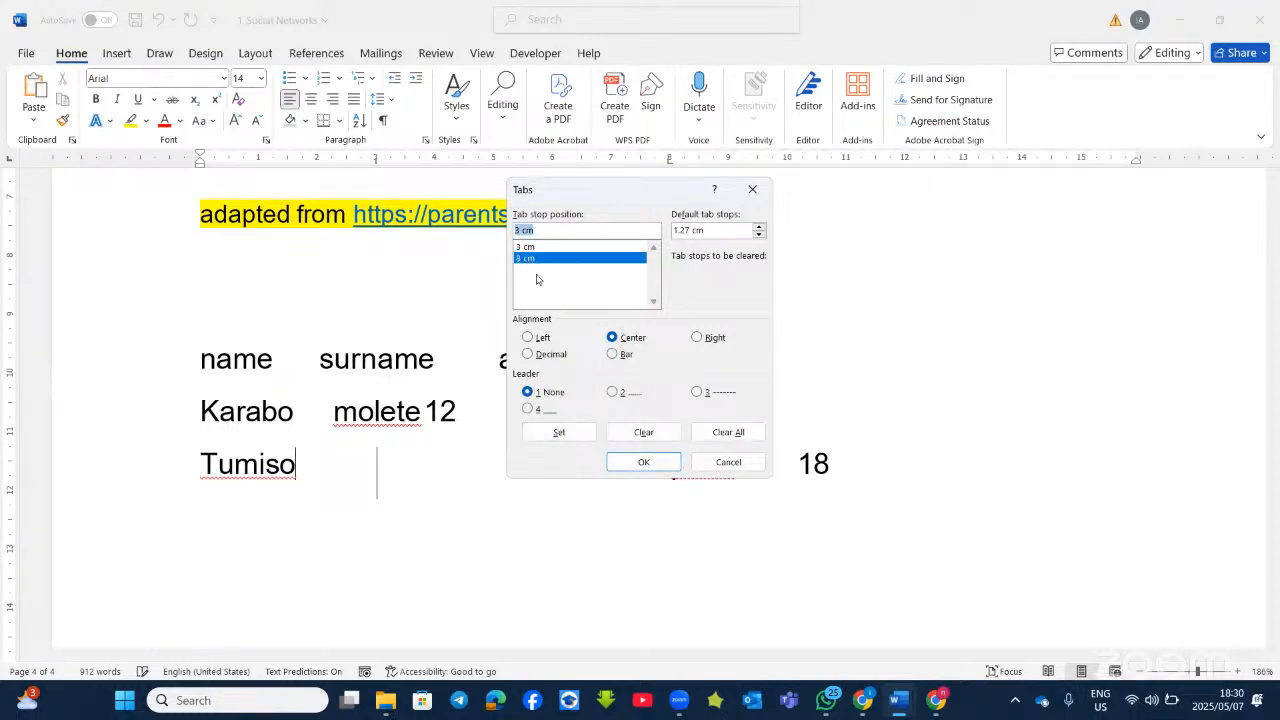
left_click(612, 354)
left_click(561, 433)
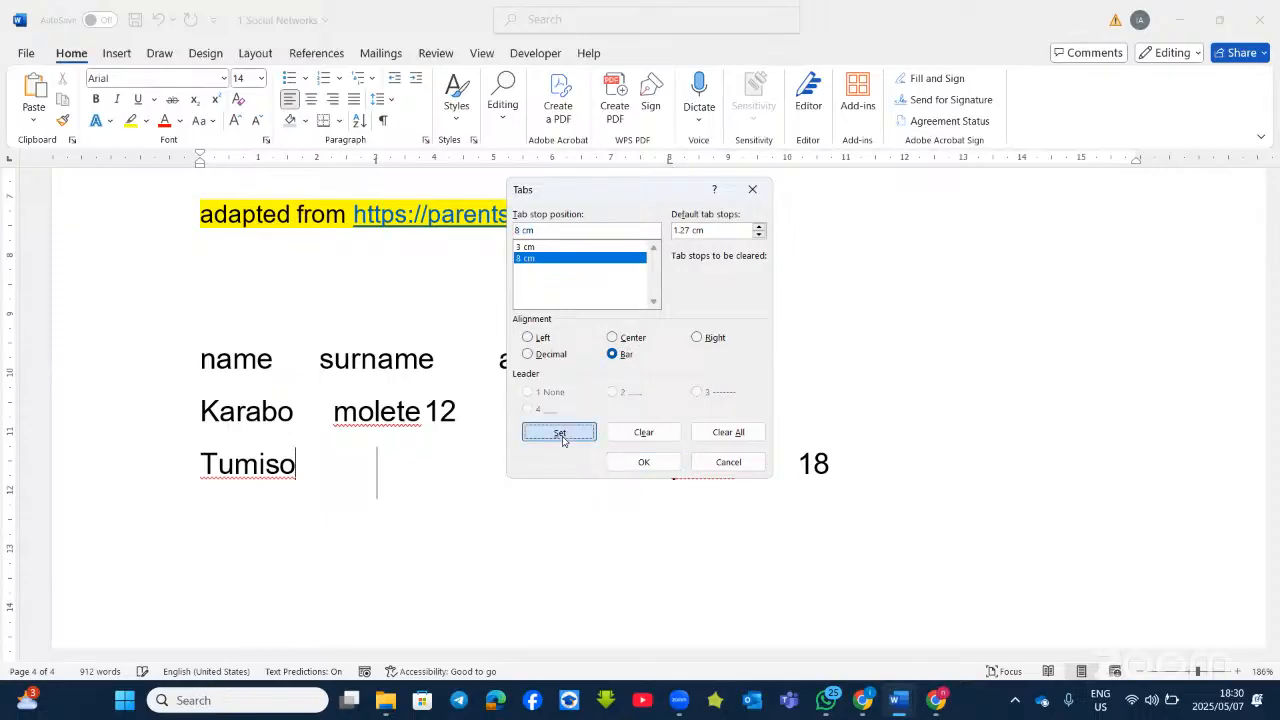
left_click(637, 464)
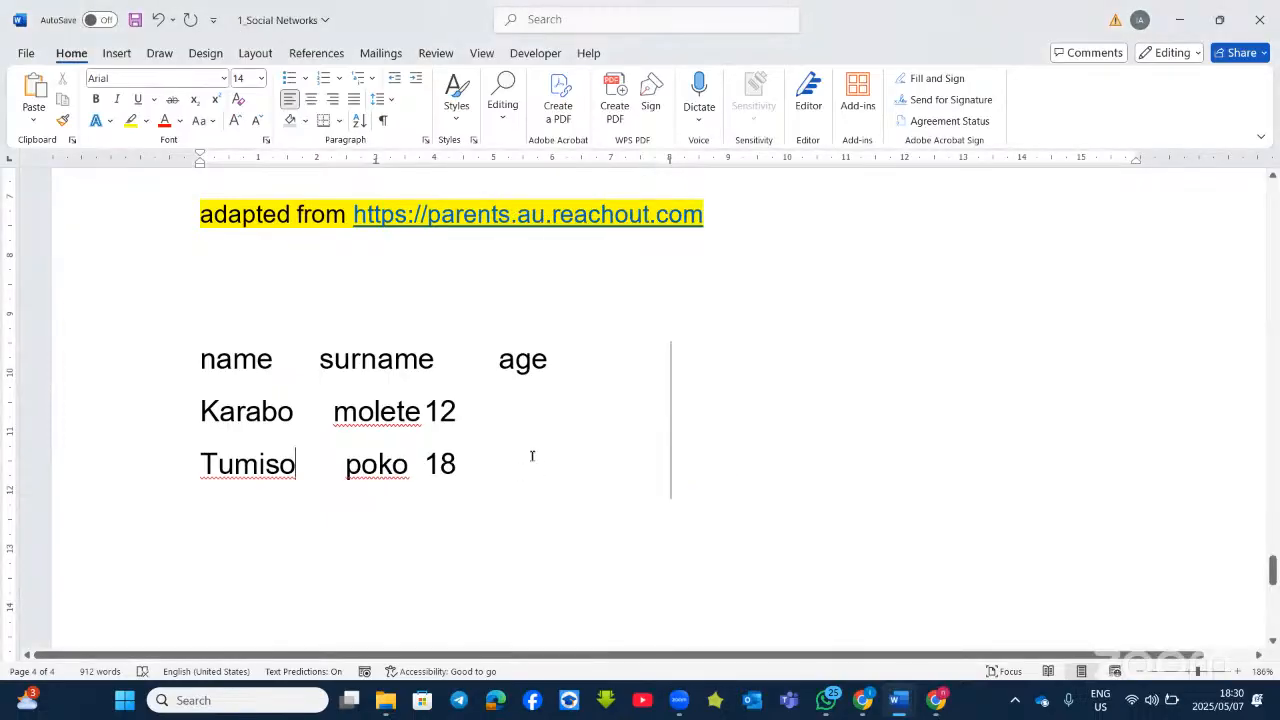
Insert extra tabs before the age heading and before the age 12 to move both past the vertical bar.
left_click(500, 362)
key("Tab")
key("Tab")
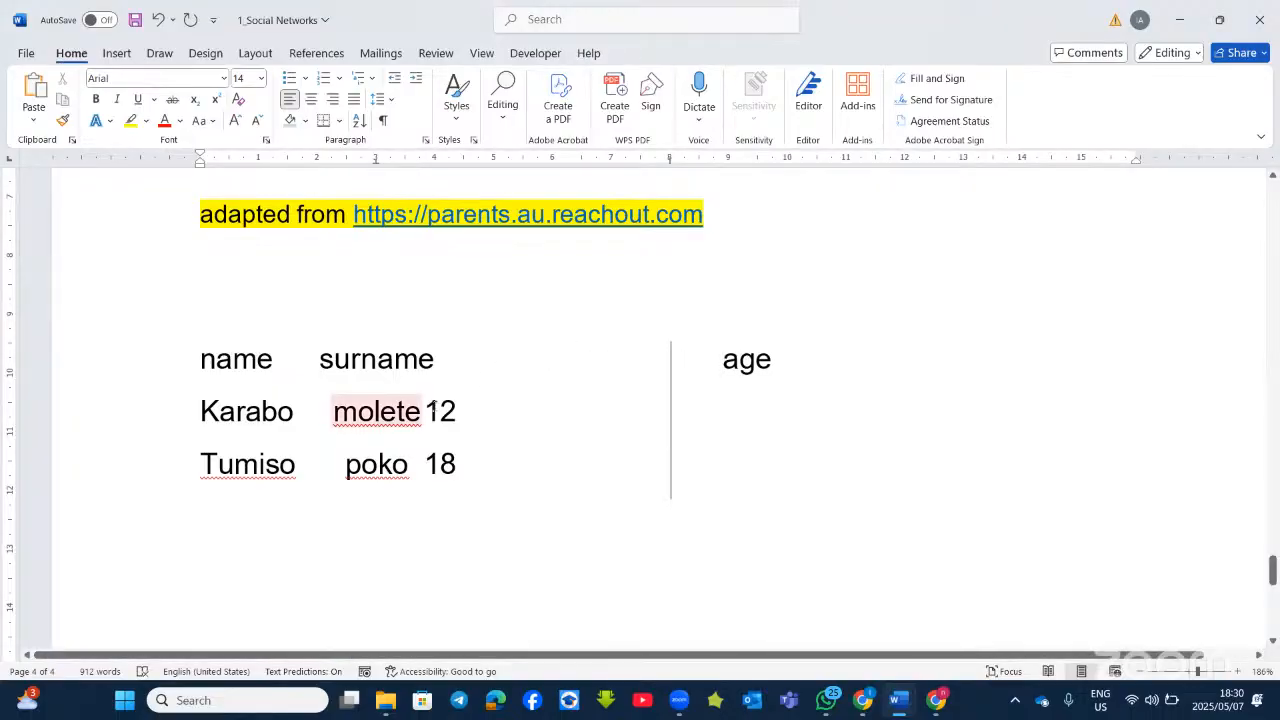
left_click(437, 408)
left_click(429, 408)
key("Tab")
key("Tab")
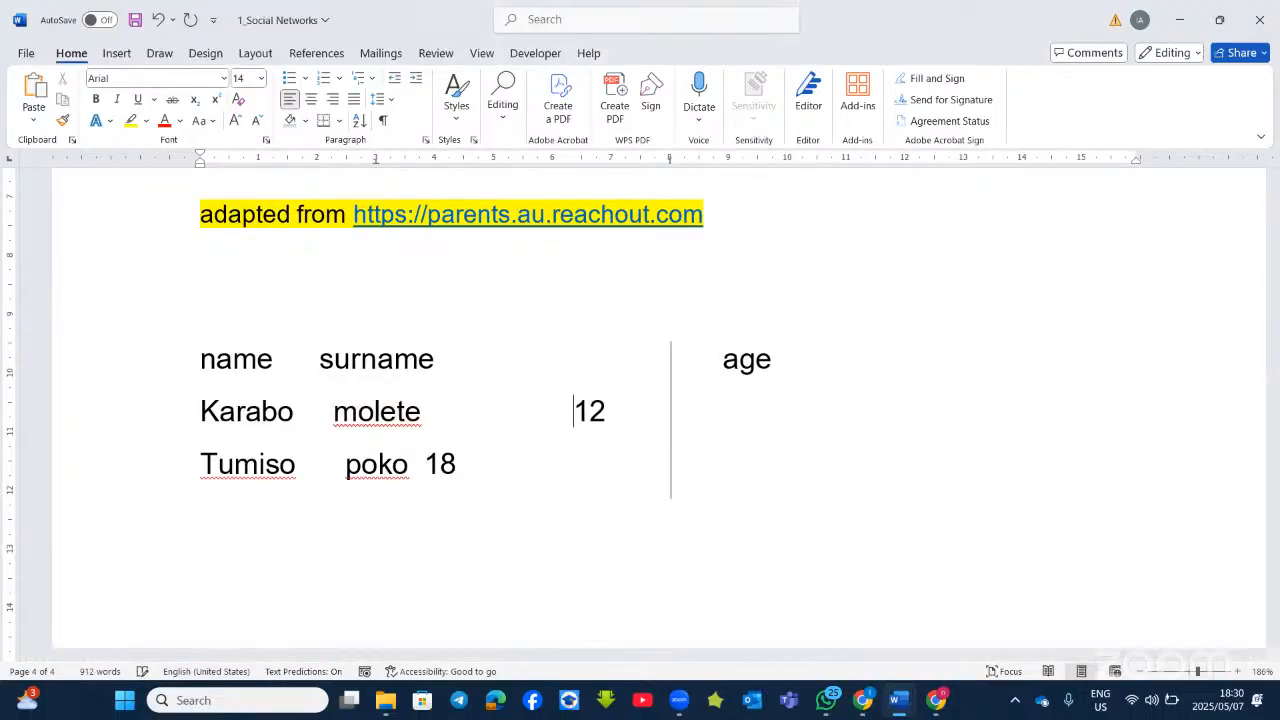
key("Tab")
key("Tab")
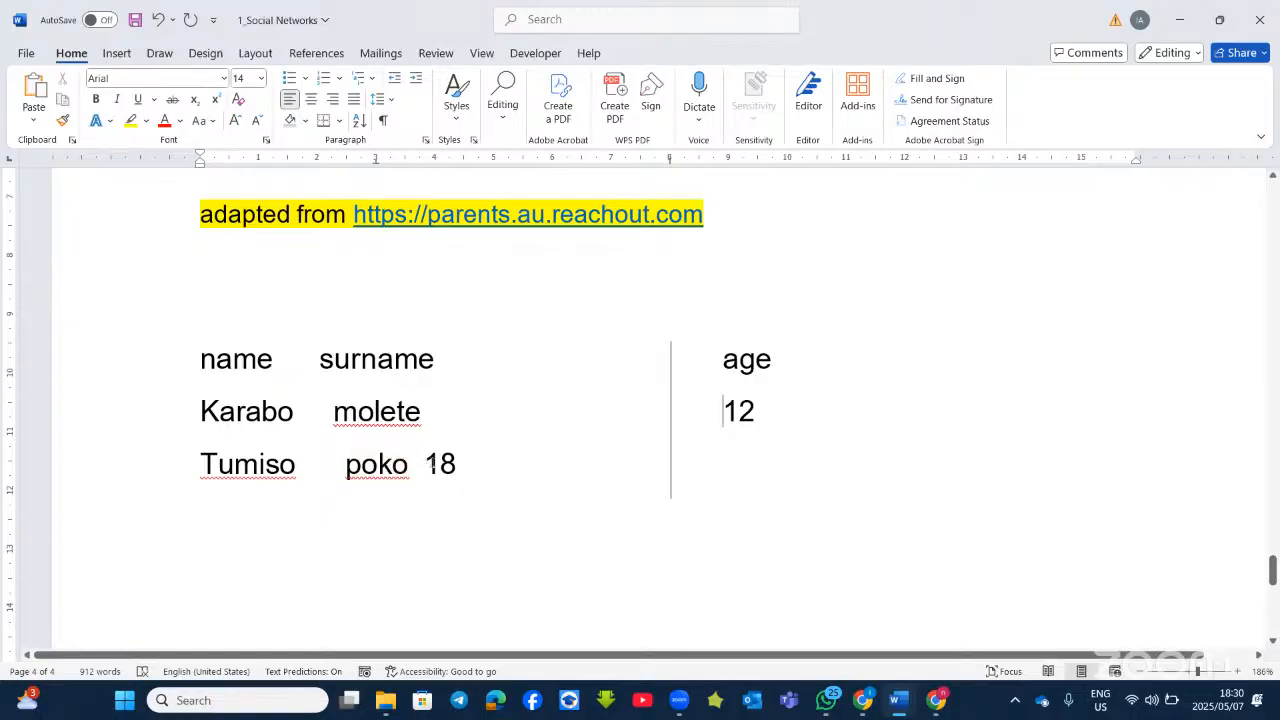
Insert extra tabs before the age 18 so it lines up under the age heading beyond the vertical bar.
left_click(427, 464)
left_click(415, 80)
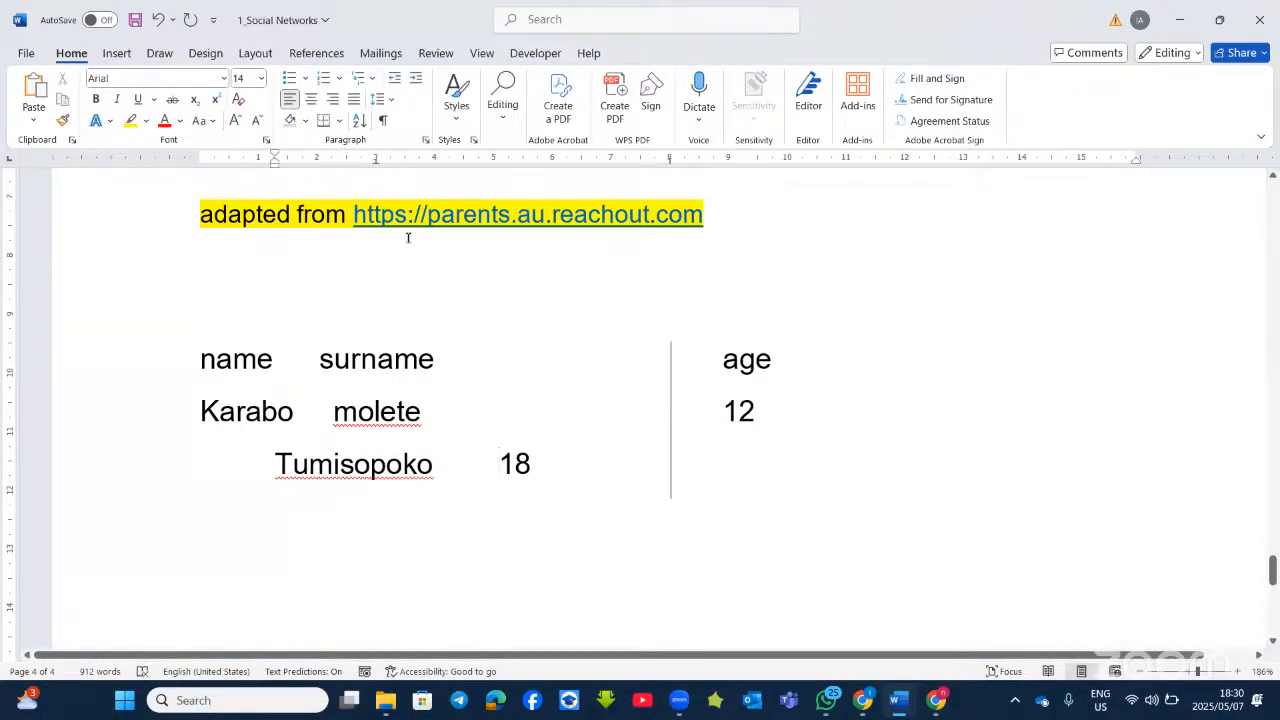
left_click(395, 80)
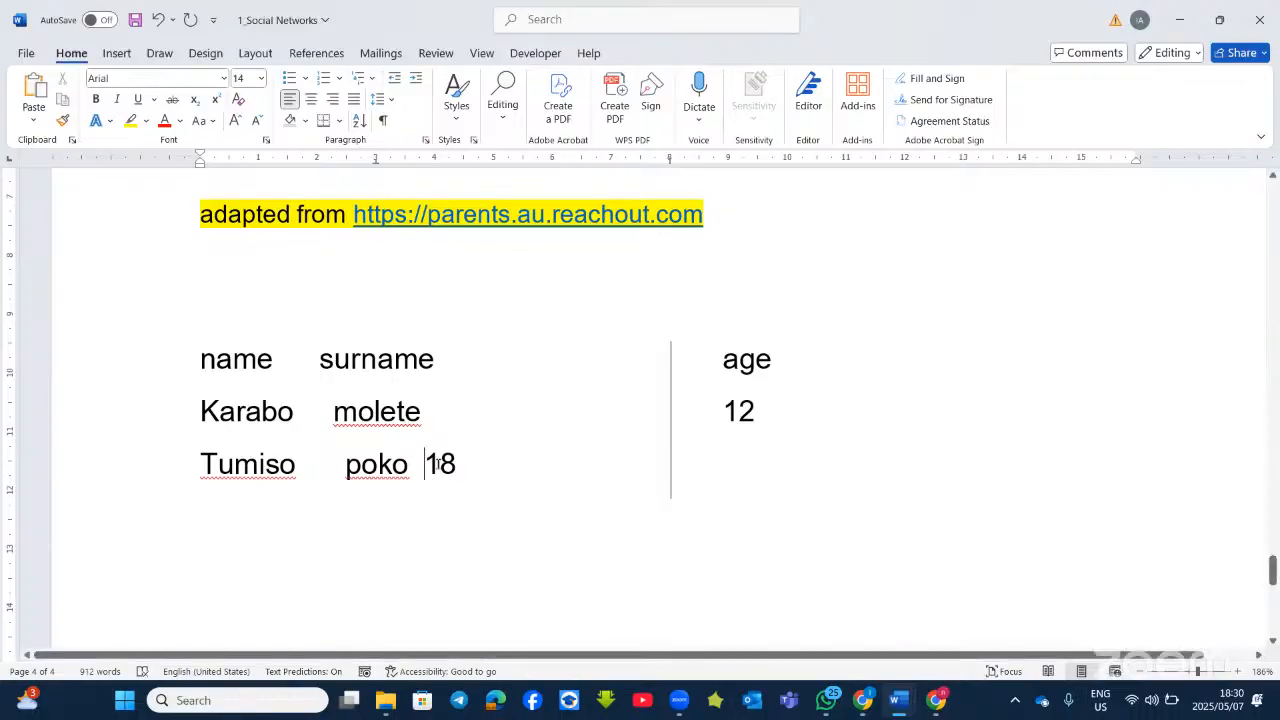
key("Tab")
key("Tab")
key("Tab")
key("Tab")
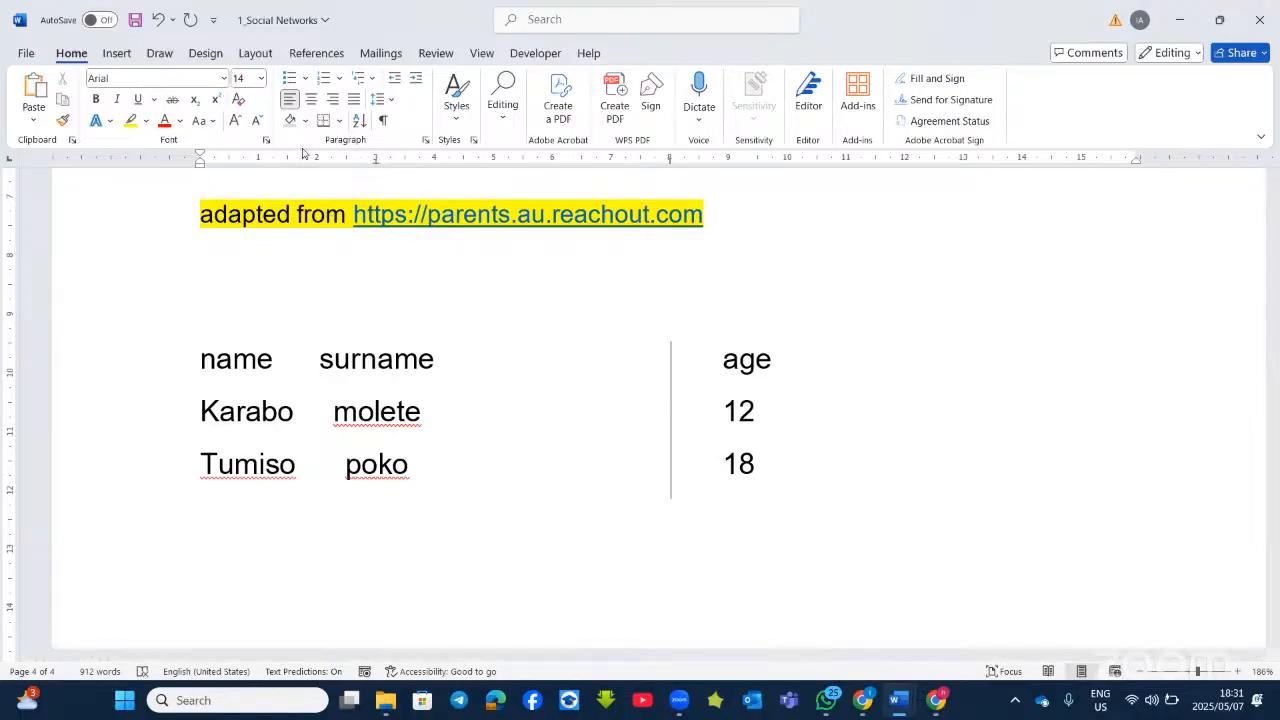
Look over the Indents and Spacing and the Line and Page Breaks paragraph options, leaving them as they are.
left_click(425, 140)
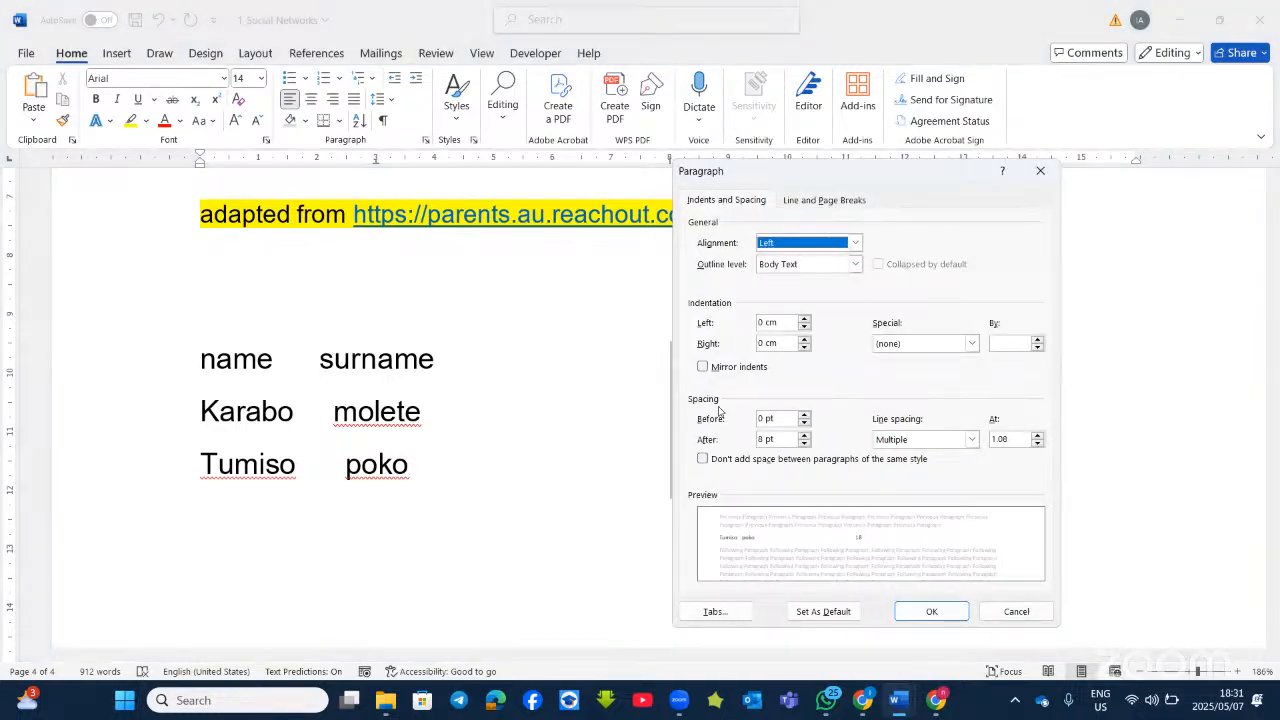
left_click(822, 200)
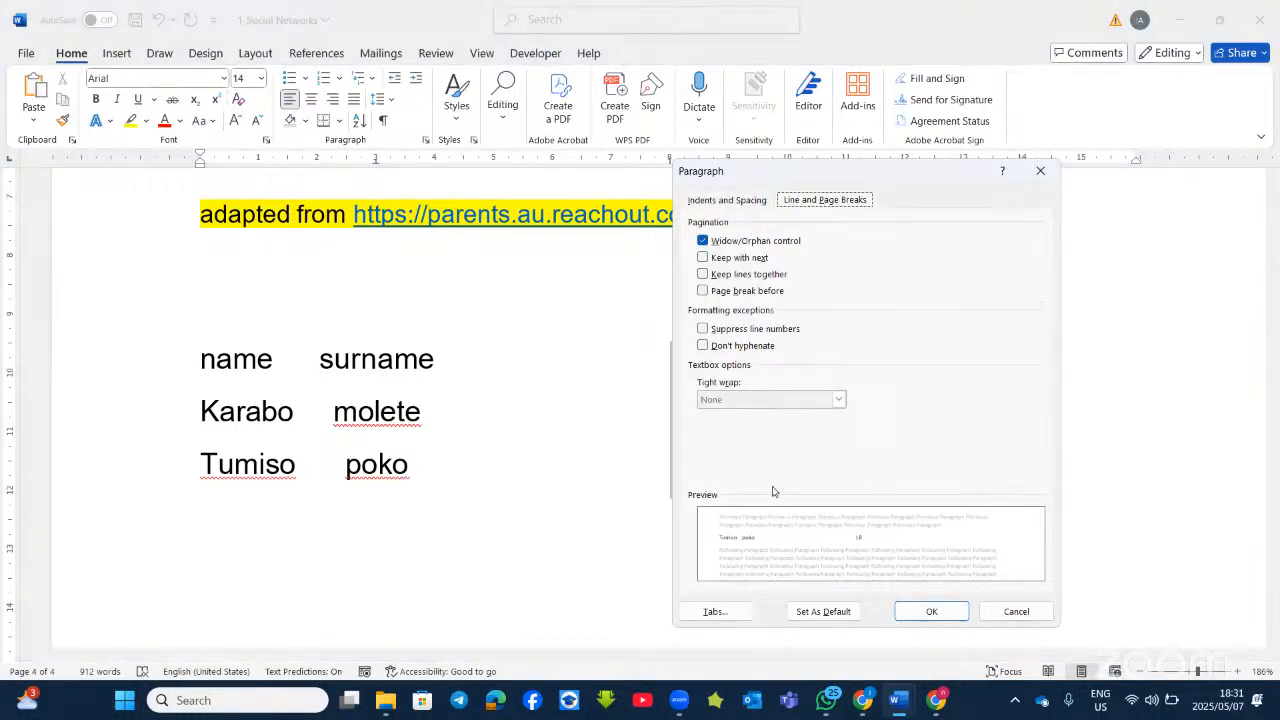
left_click(1015, 611)
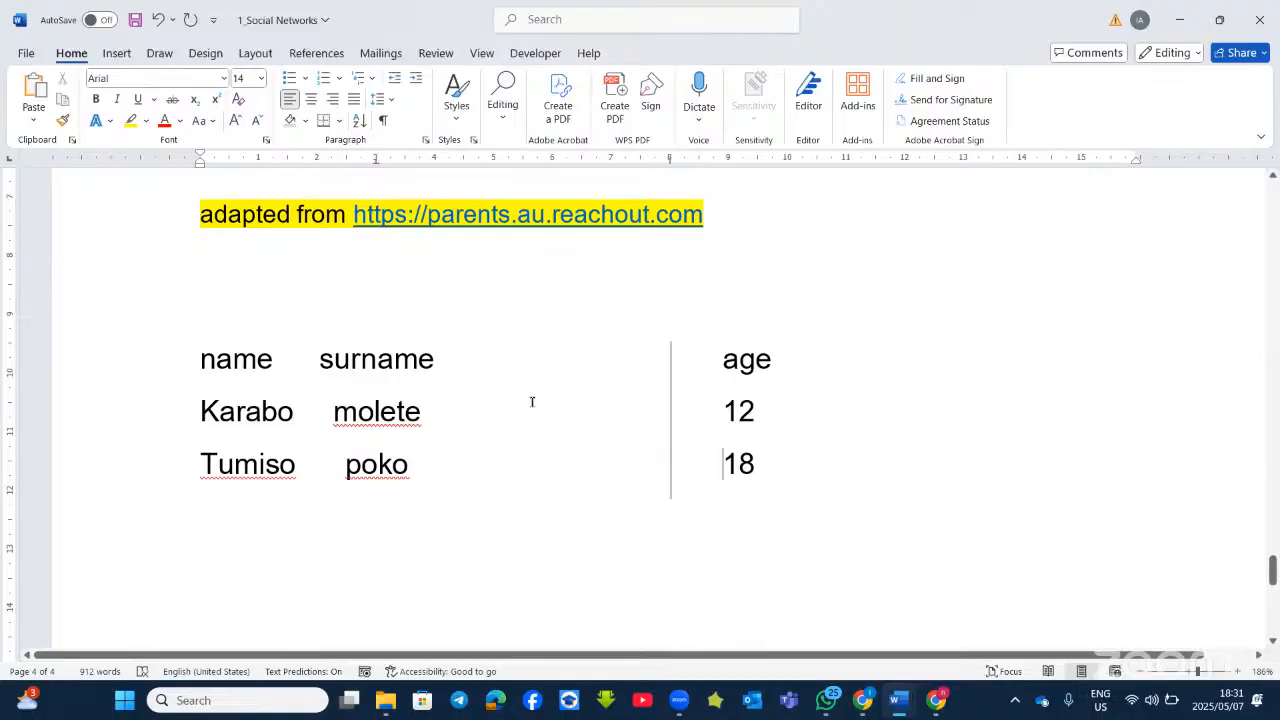
Return to the social media definition on the first page and view the Page Setup margin settings without changing them.
scroll(532, 401, "up", 20)
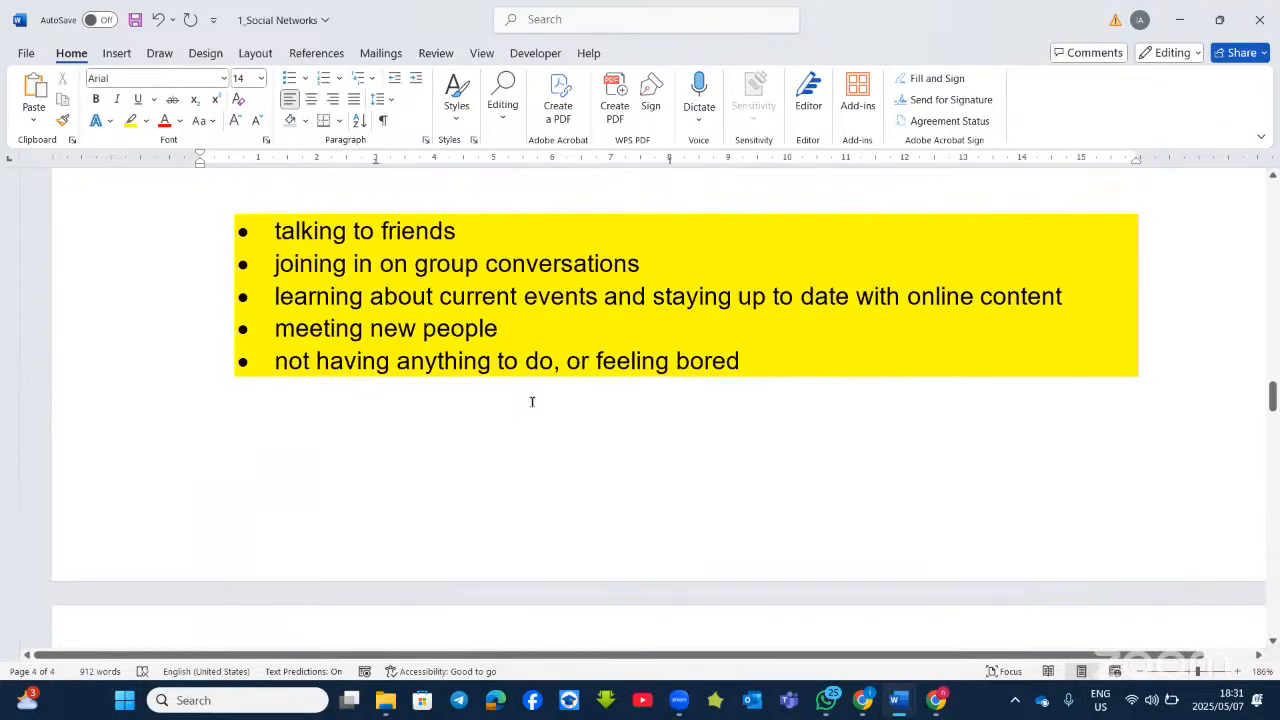
scroll(532, 401, "up", 20)
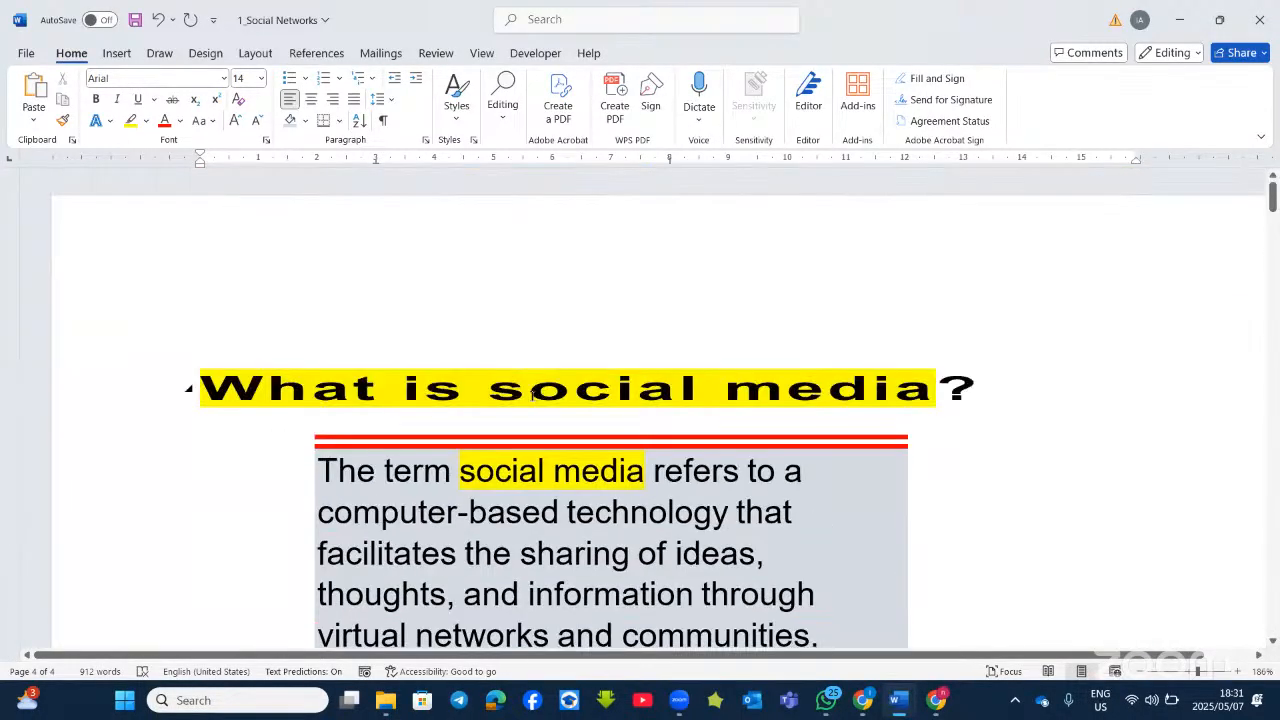
scroll(532, 395, "down", 4)
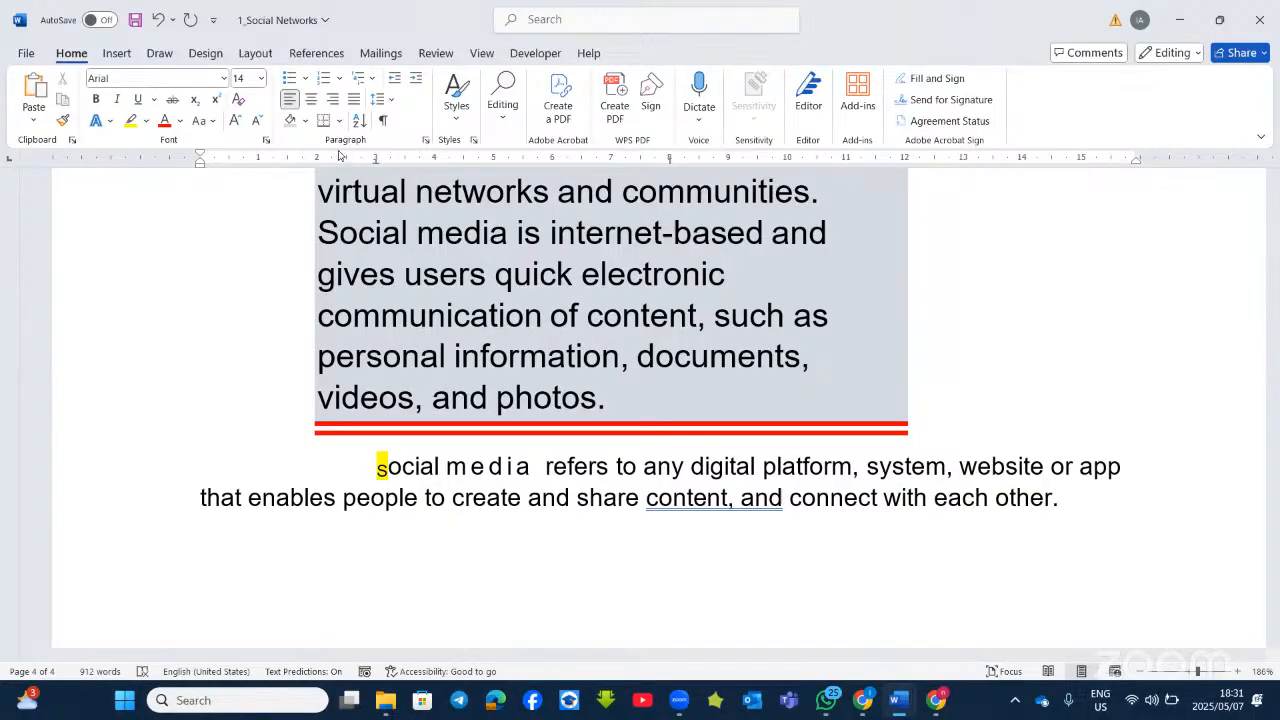
key("ctrl+p")
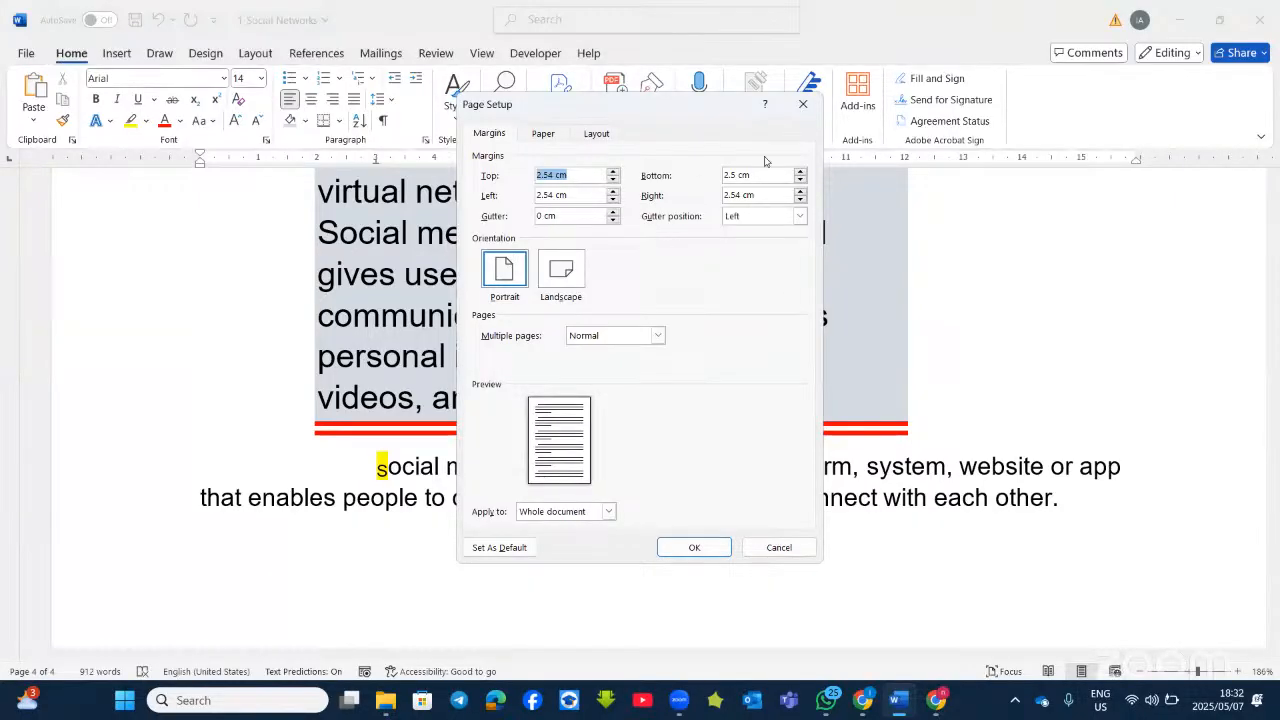
left_click(805, 106)
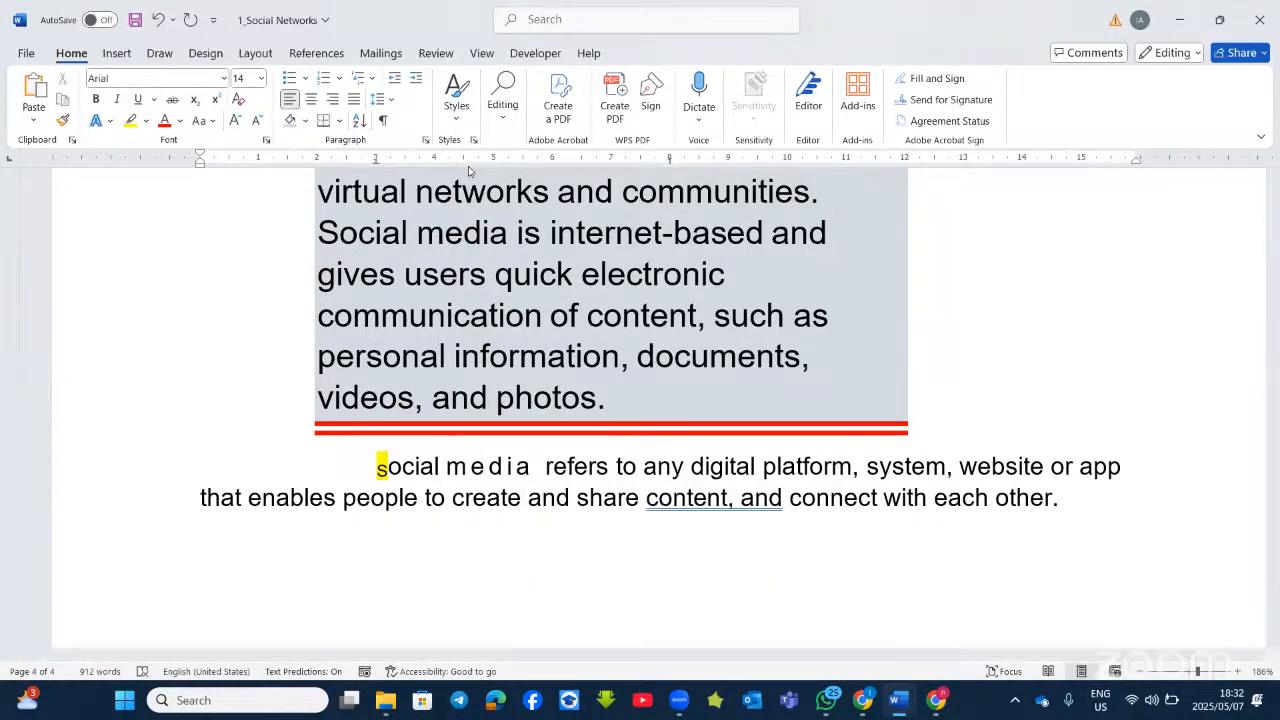
double_click(472, 157)
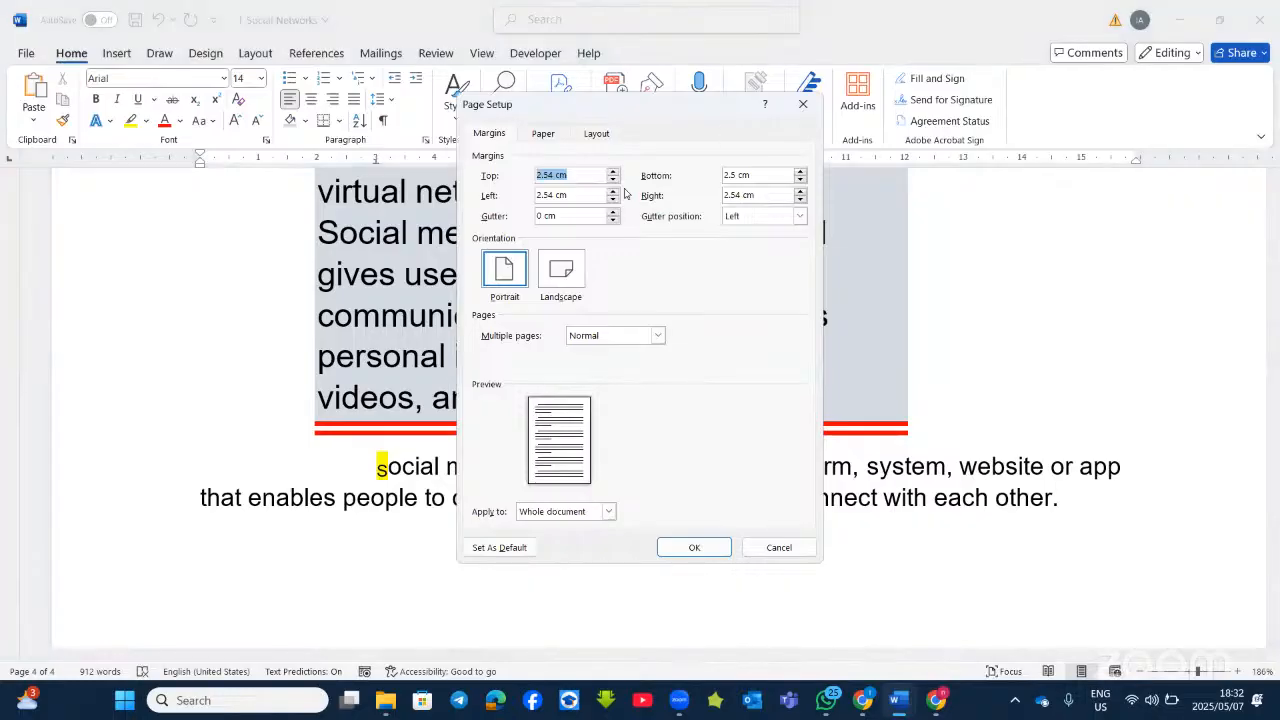
left_click(803, 105)
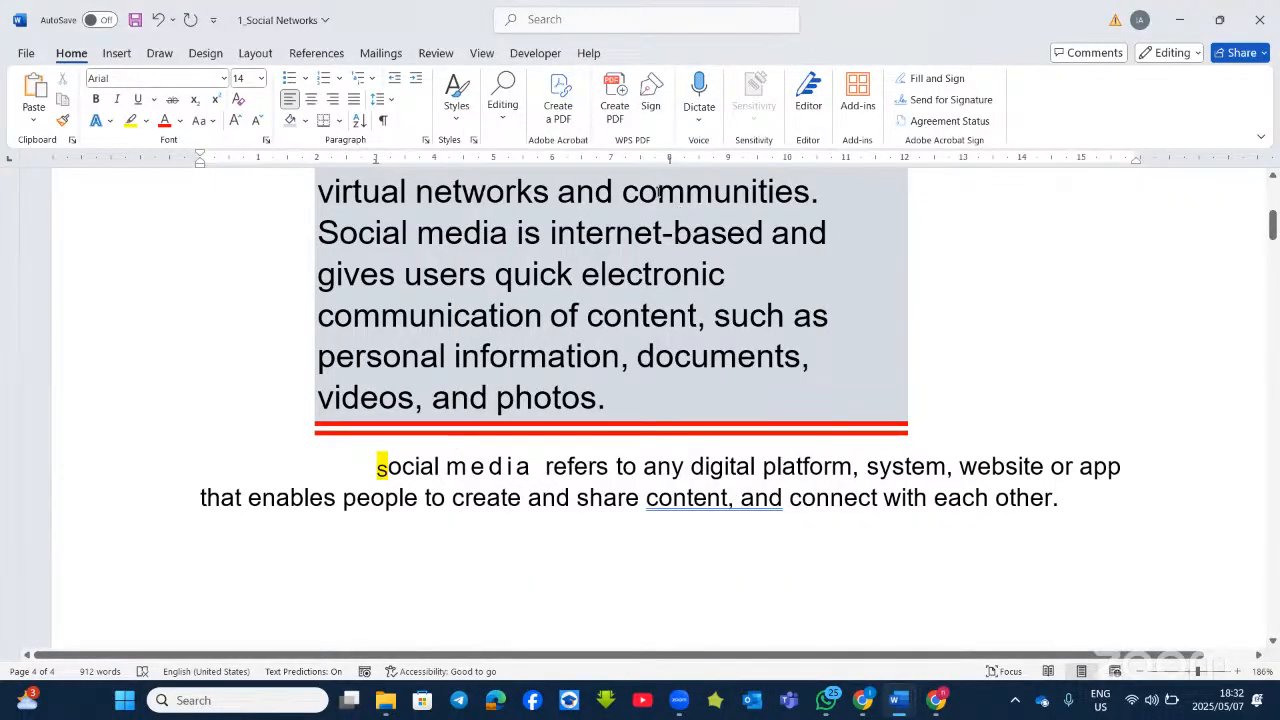
Reopen Page Setup and review its page orientation and Multiple pages options.
double_click(303, 157)
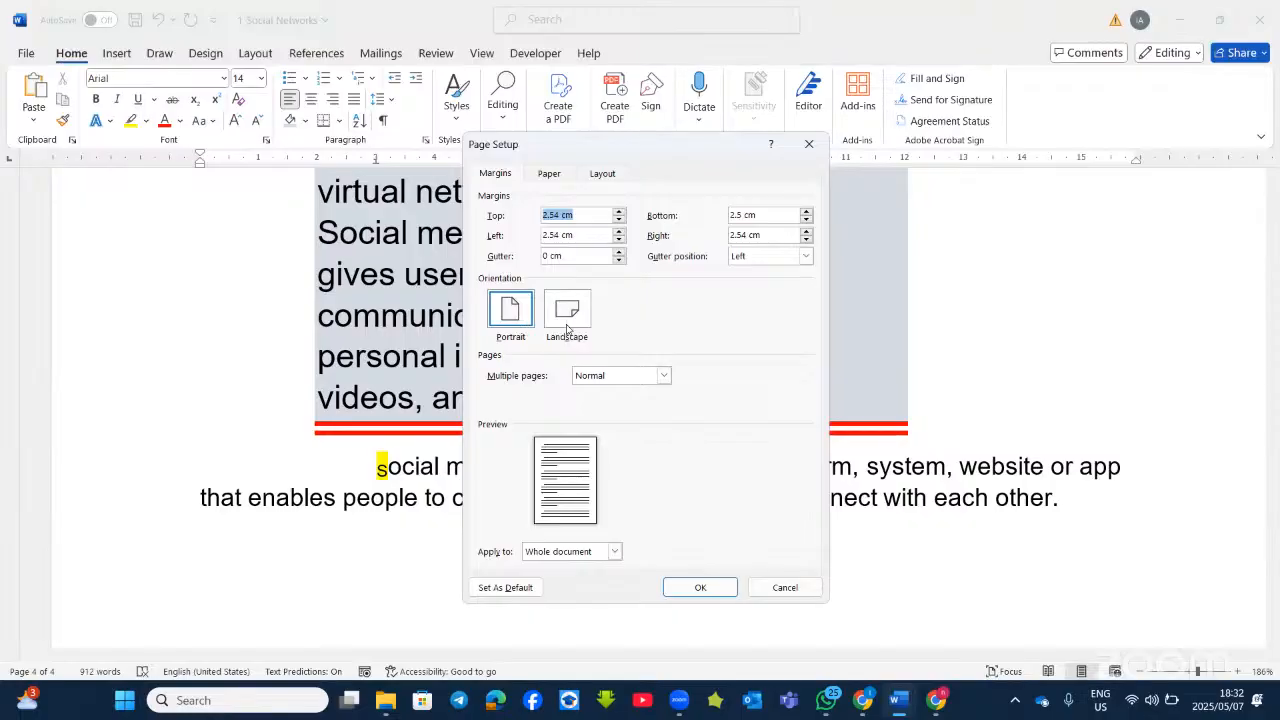
left_click(661, 377)
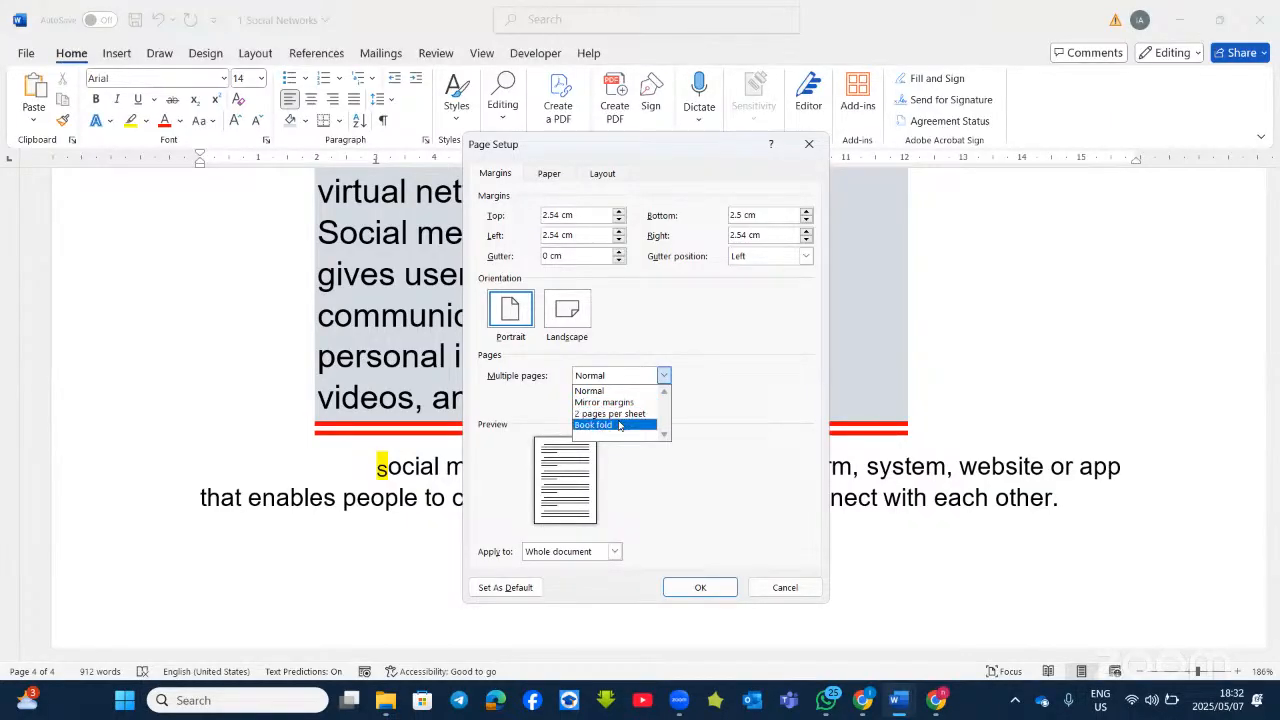
left_click(680, 450)
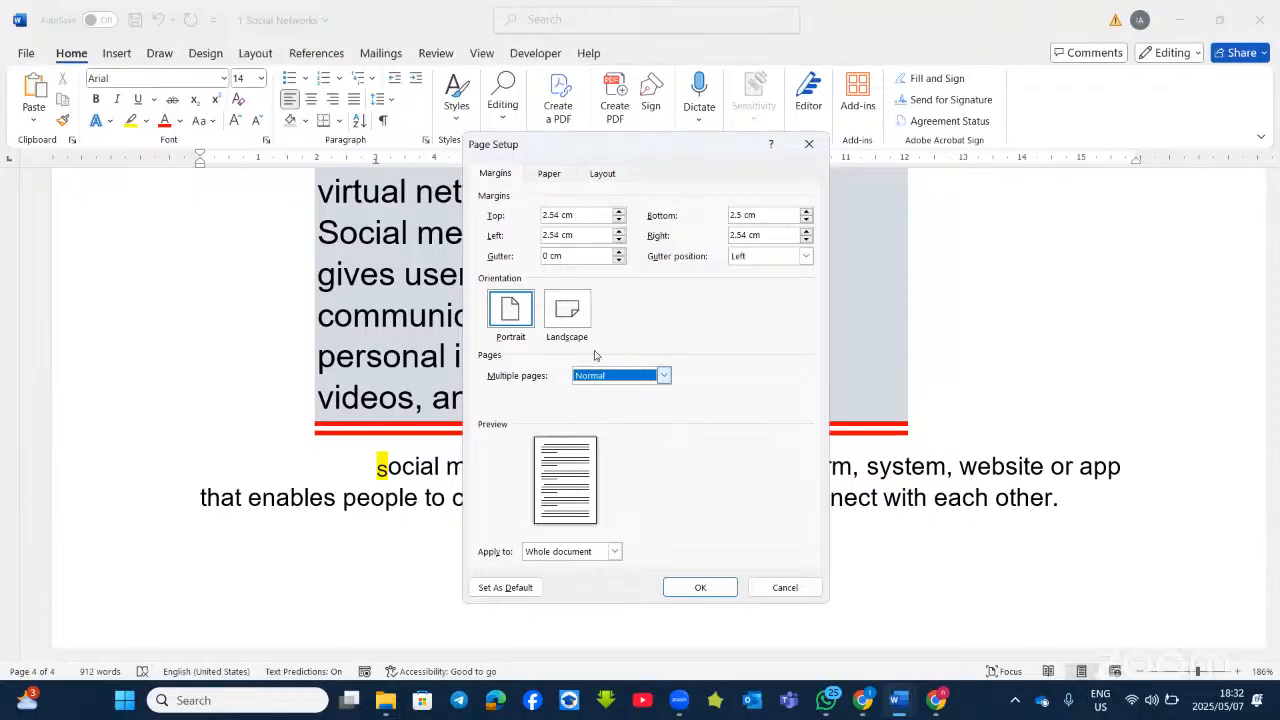
Examine the paper size and source settings and the section start choices in Page Setup.
left_click(553, 176)
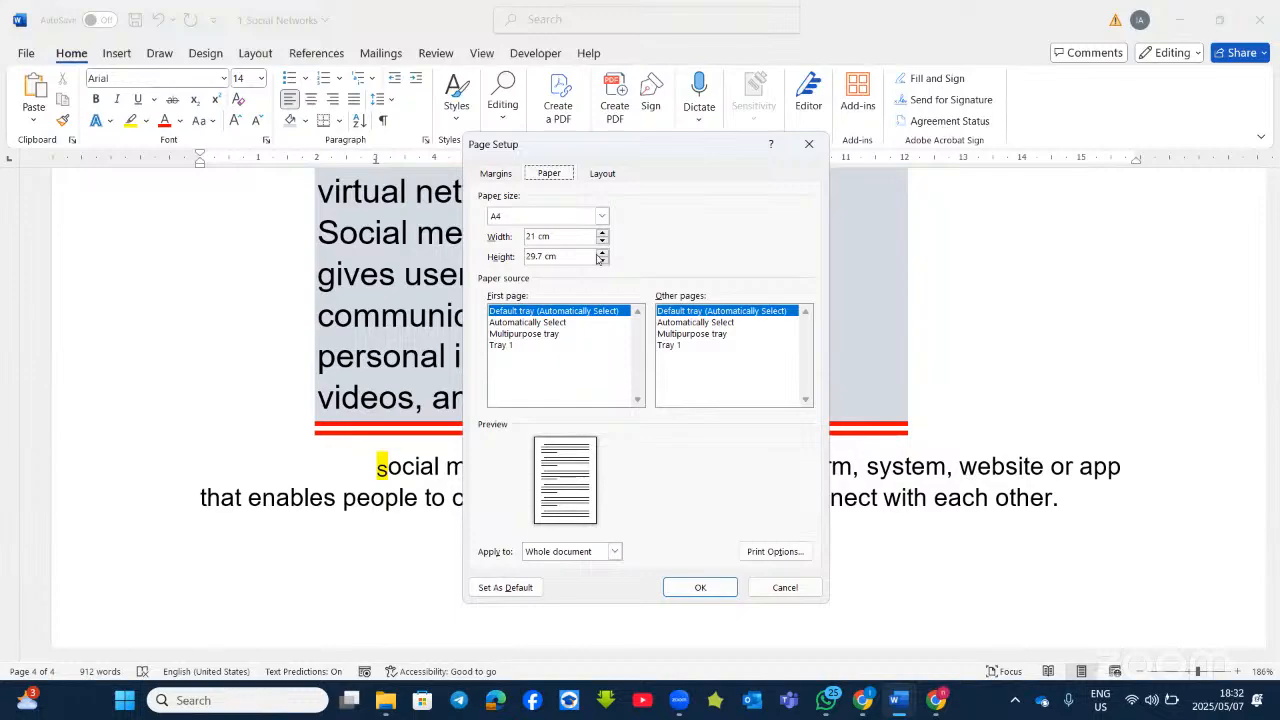
left_click(606, 173)
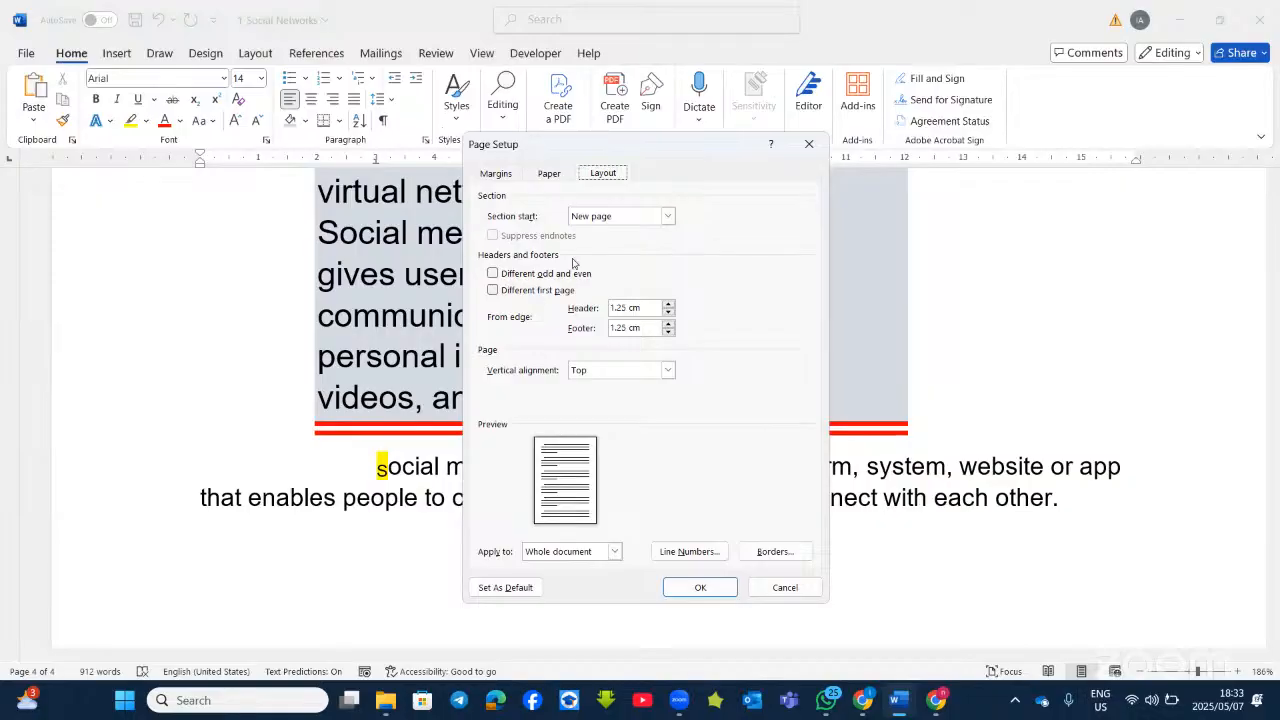
left_click(667, 217)
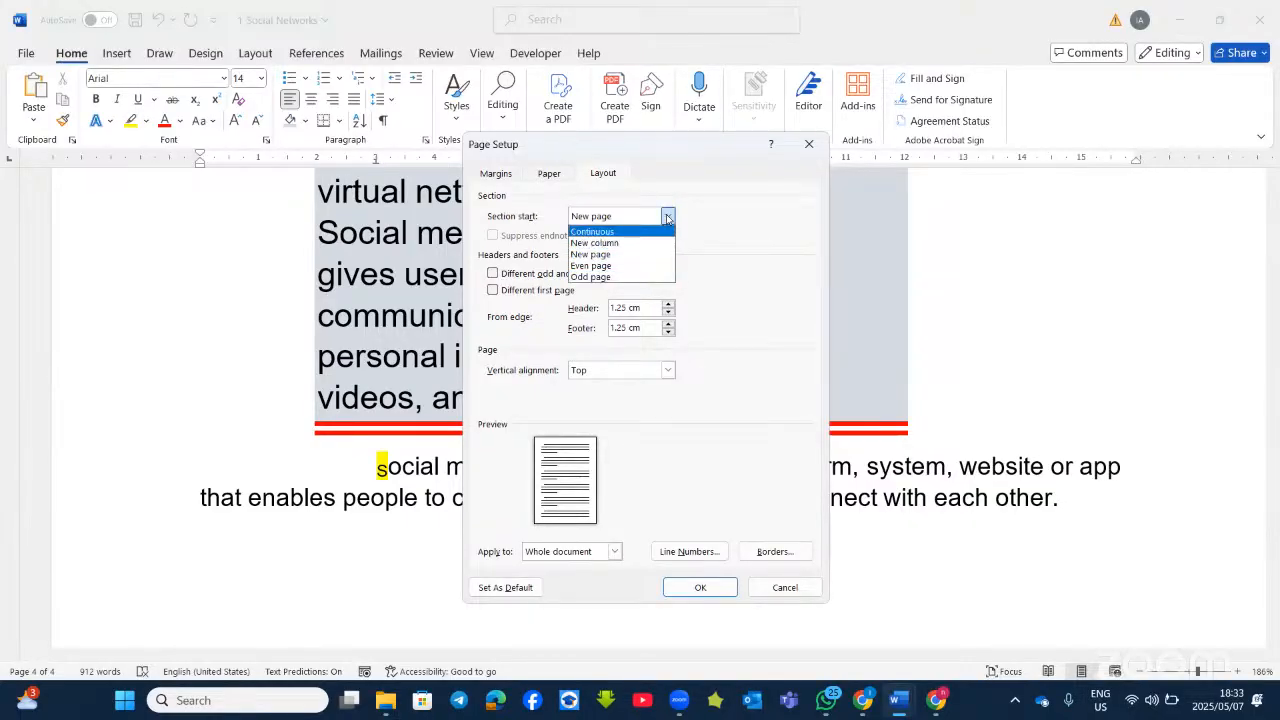
left_click(736, 208)
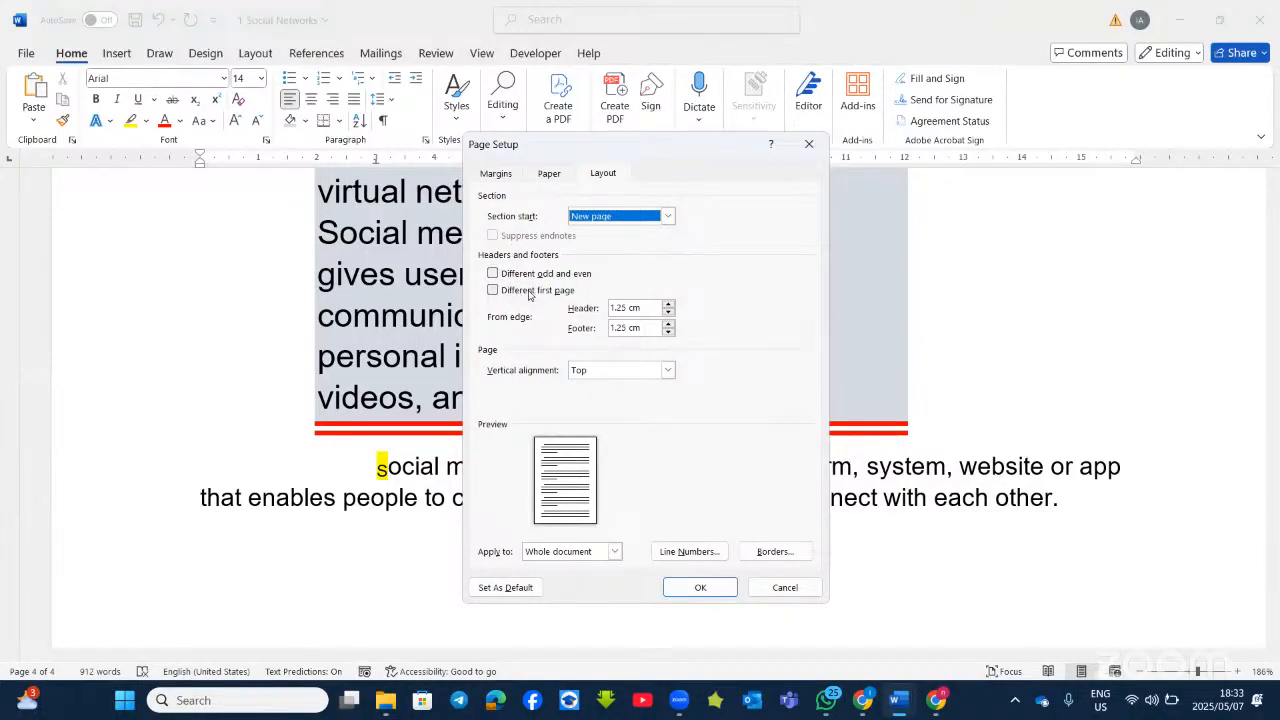
left_click(667, 216)
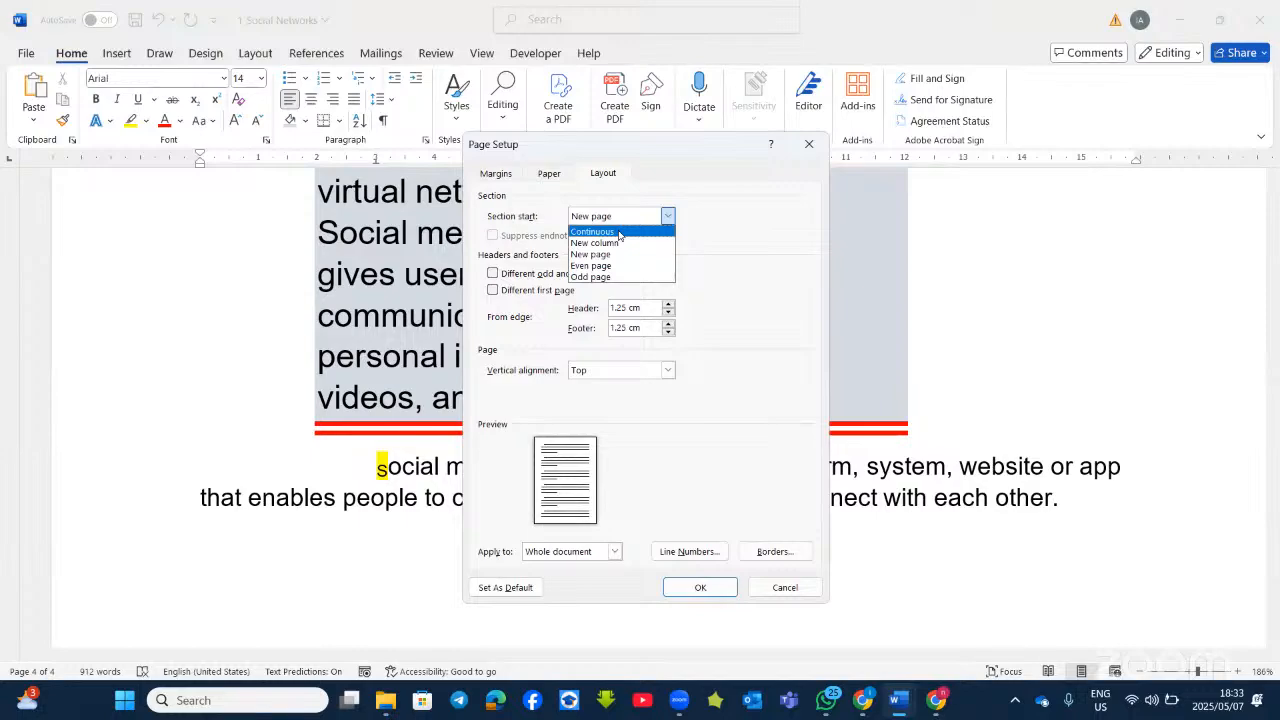
left_click(760, 272)
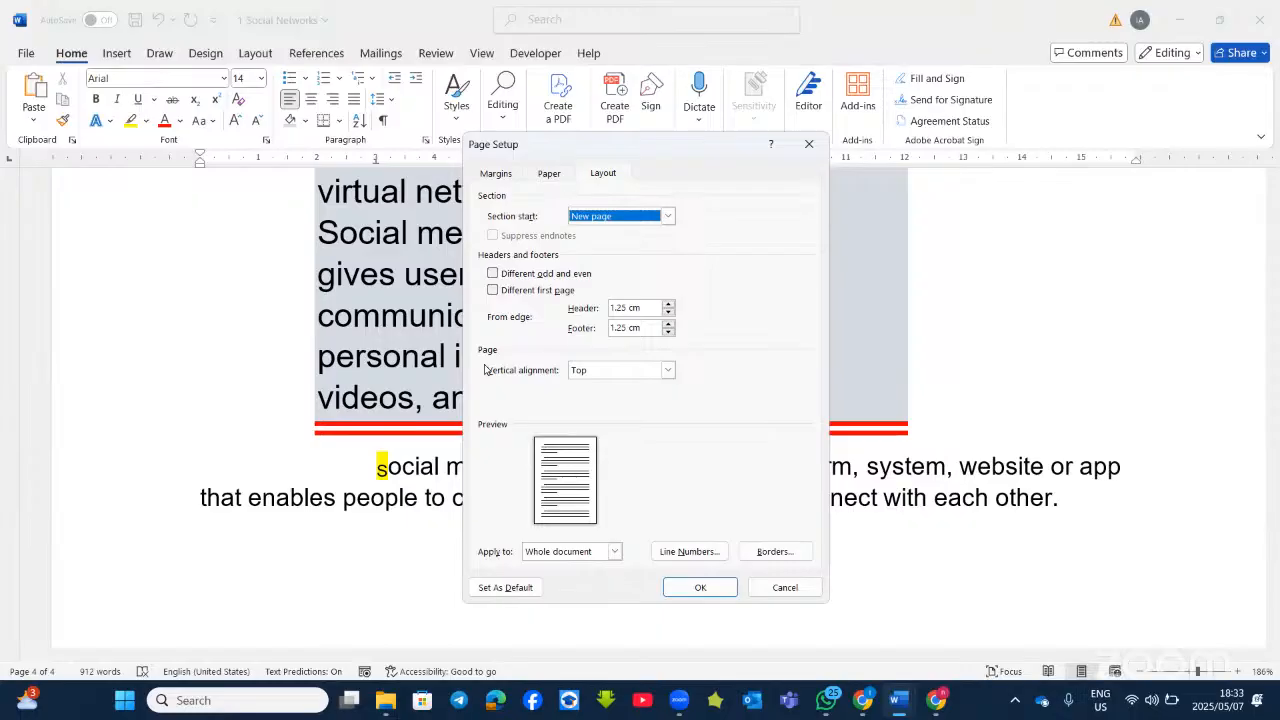
Set the page's vertical alignment to Center in the Page Setup layout options.
left_click(667, 371)
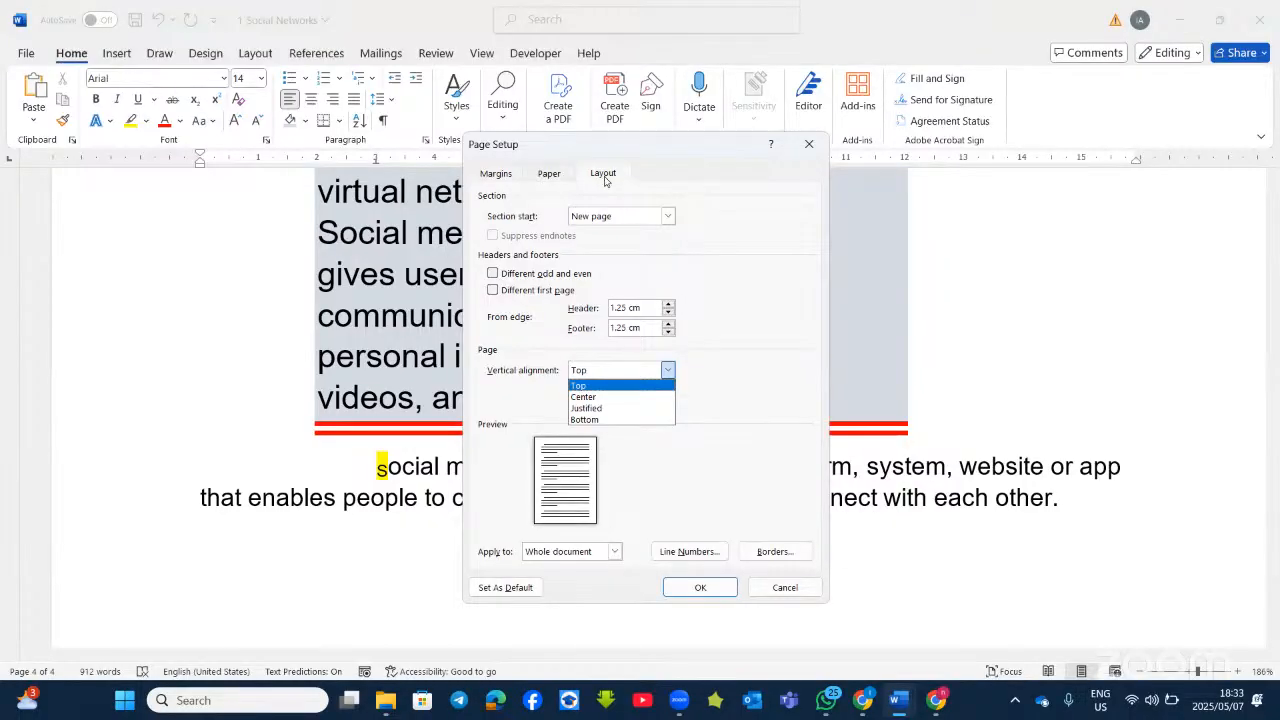
left_click(590, 397)
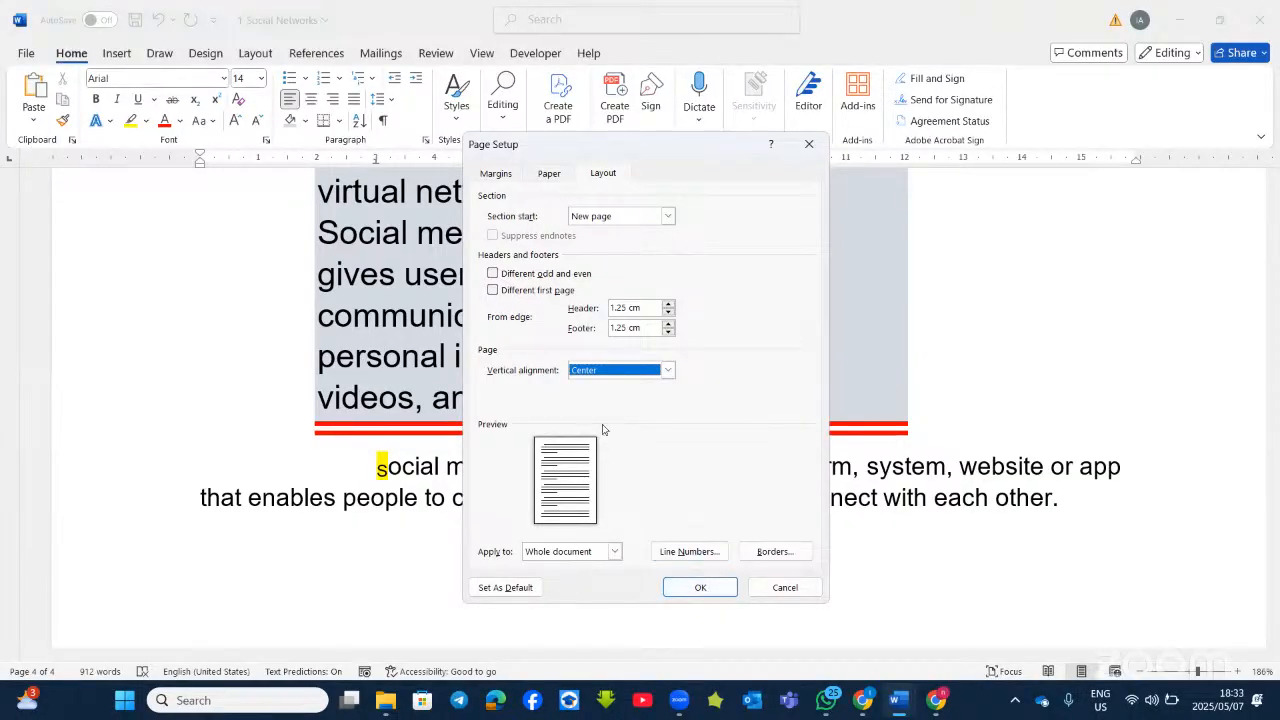
left_click(602, 176)
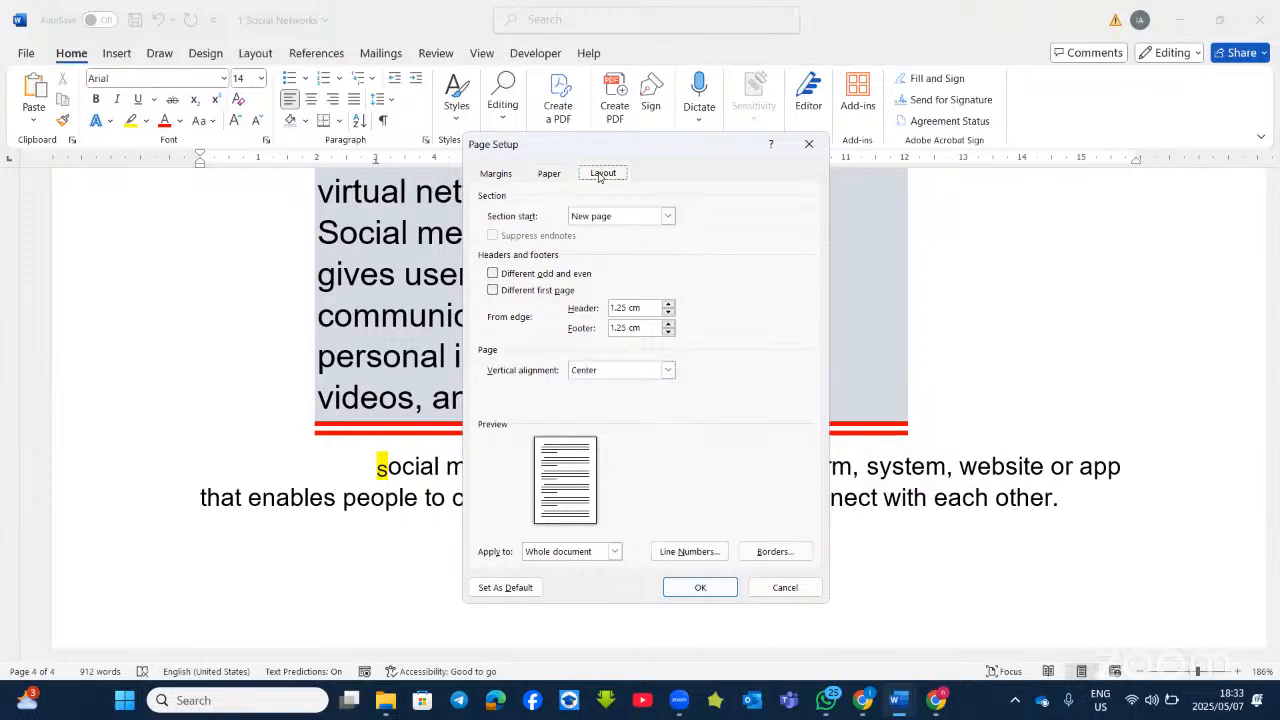
Add continuous line numbering starting at 1 to the whole document and check the numbers across the pages.
left_click(690, 554)
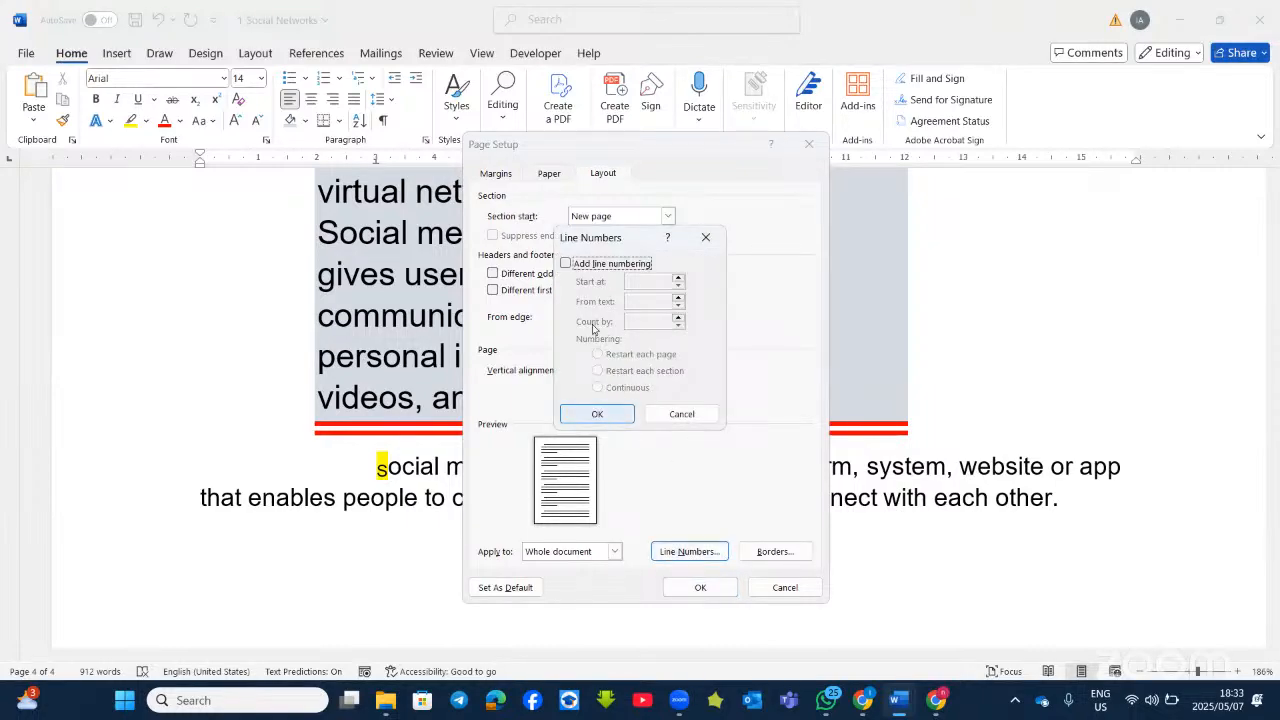
left_click(565, 264)
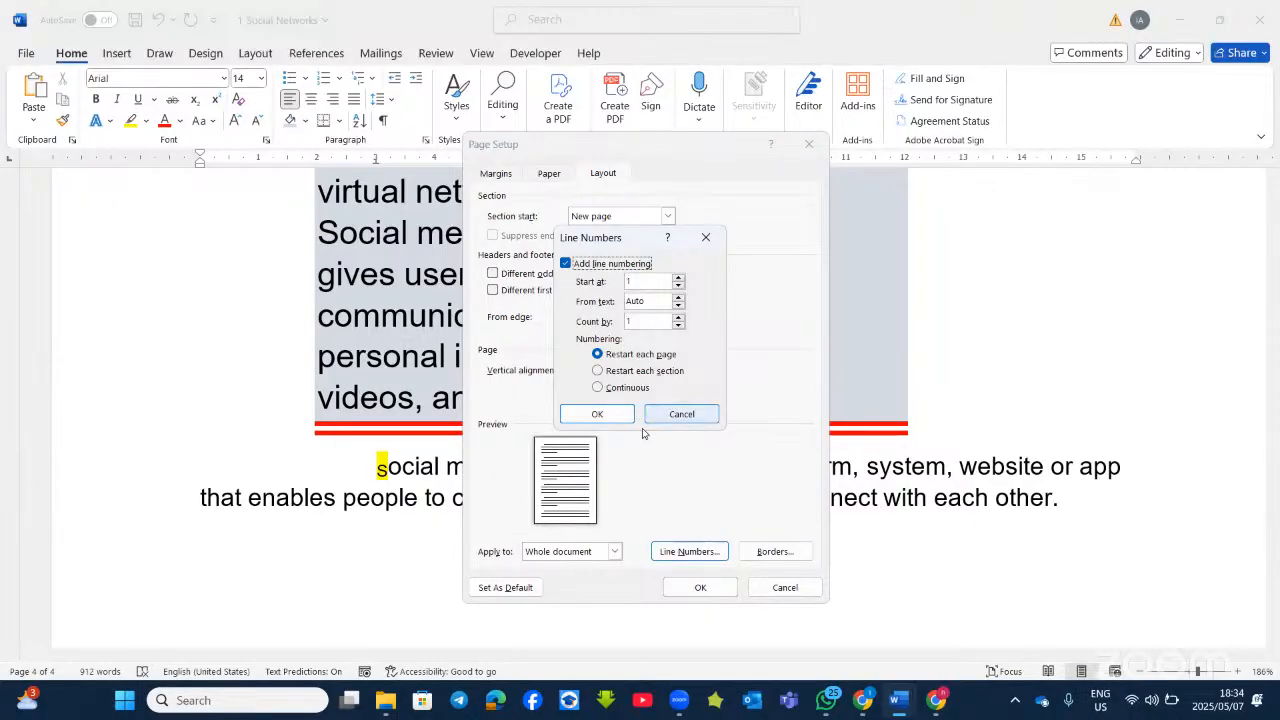
left_click(629, 388)
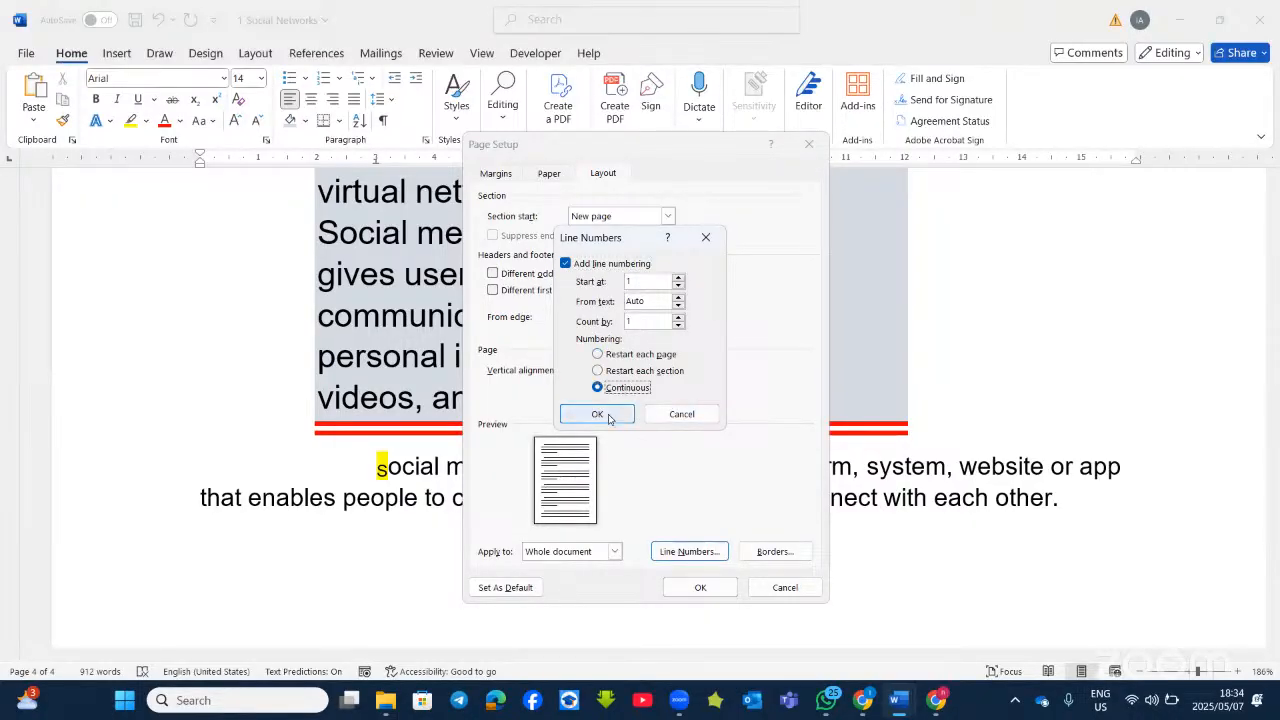
left_click(609, 417)
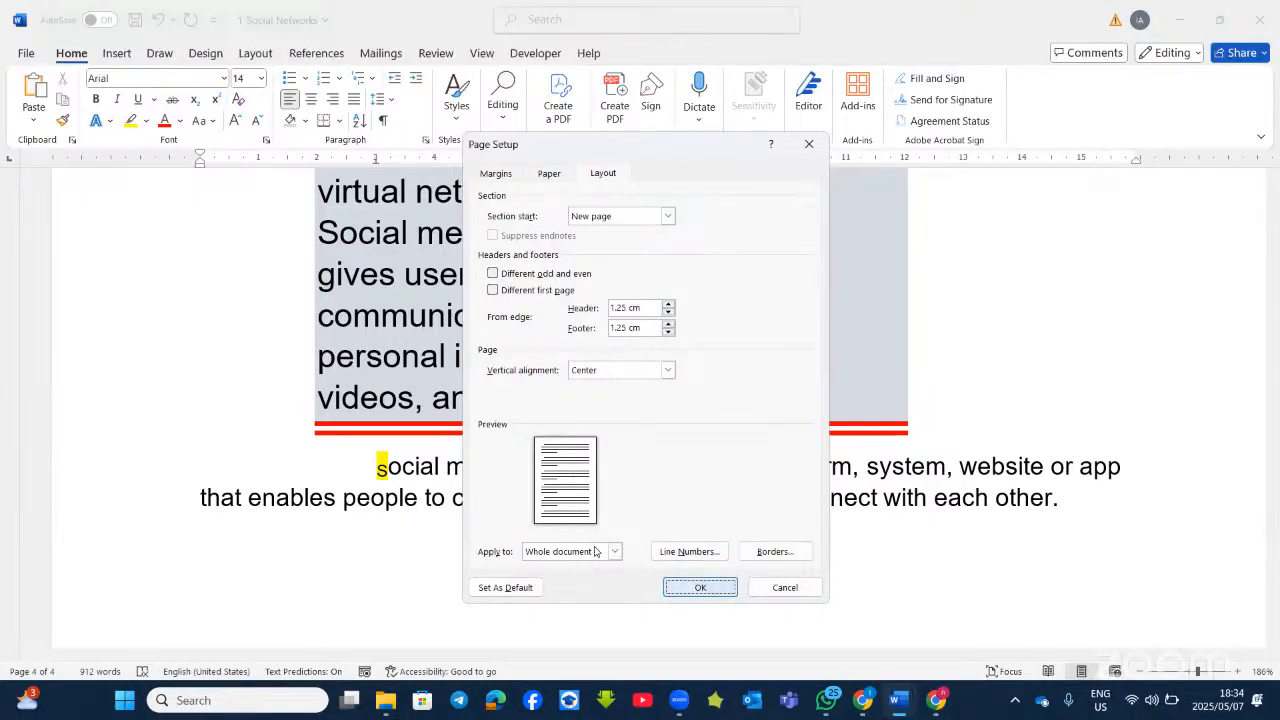
key("Return")
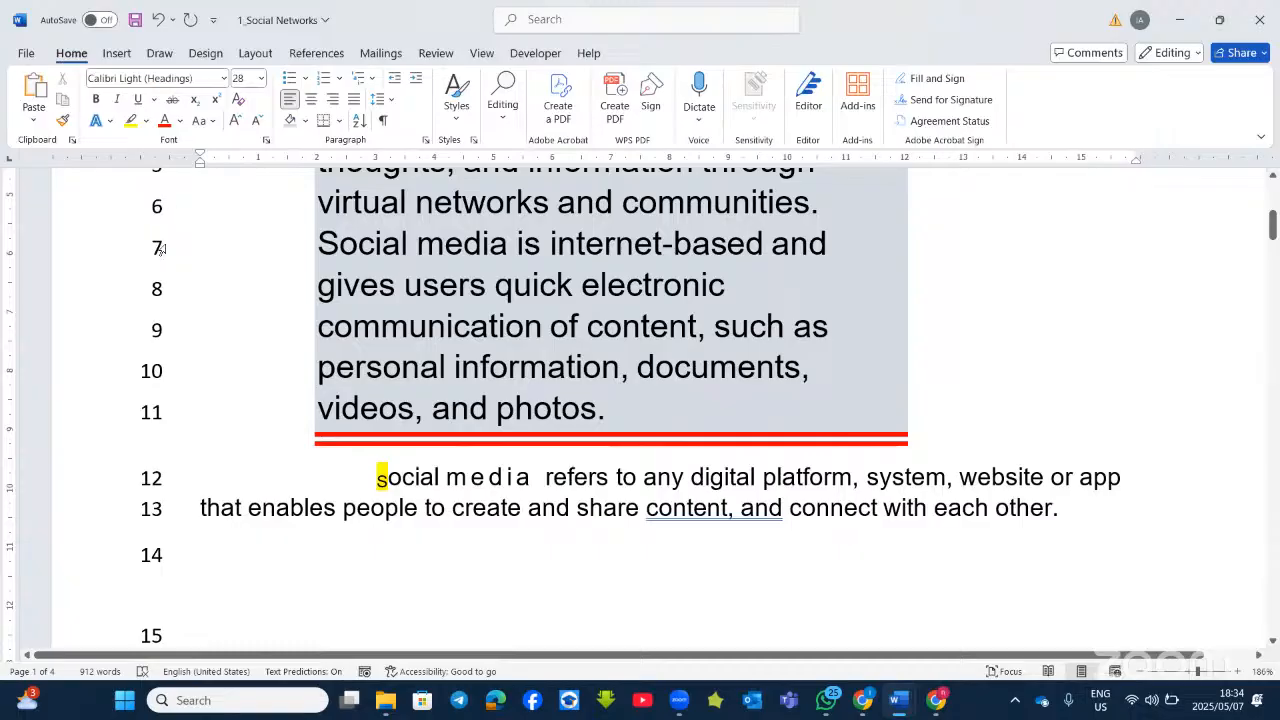
scroll(166, 225, "up", 3)
scroll(165, 240, "down", 15)
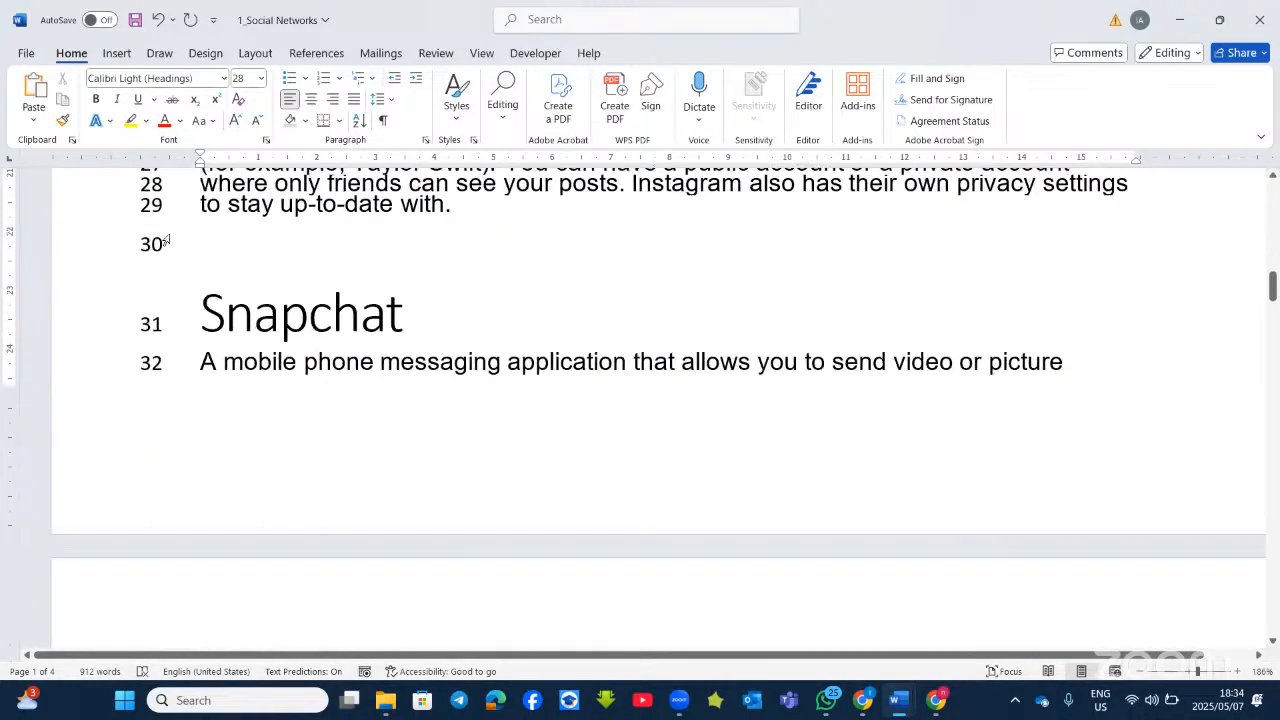
scroll(164, 247, "down", 4)
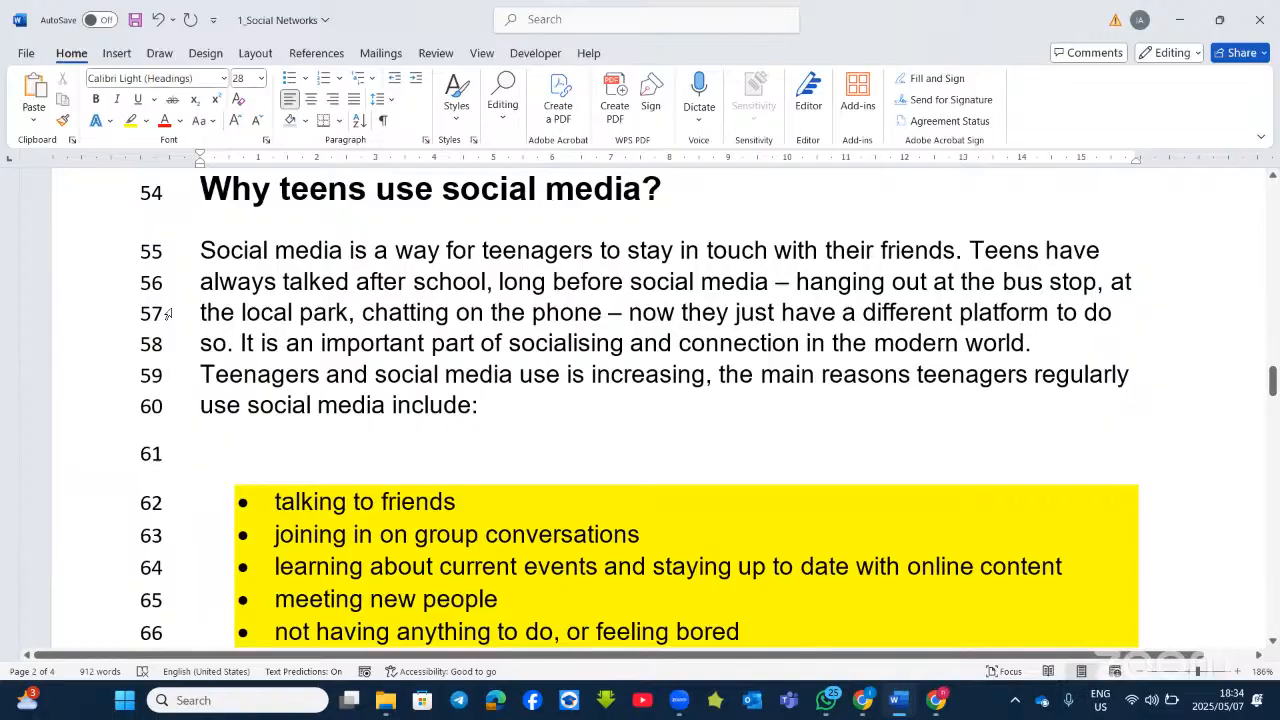
Examine the page border options reached from Page Setup, leaving the document's borders as they are.
left_click(475, 343)
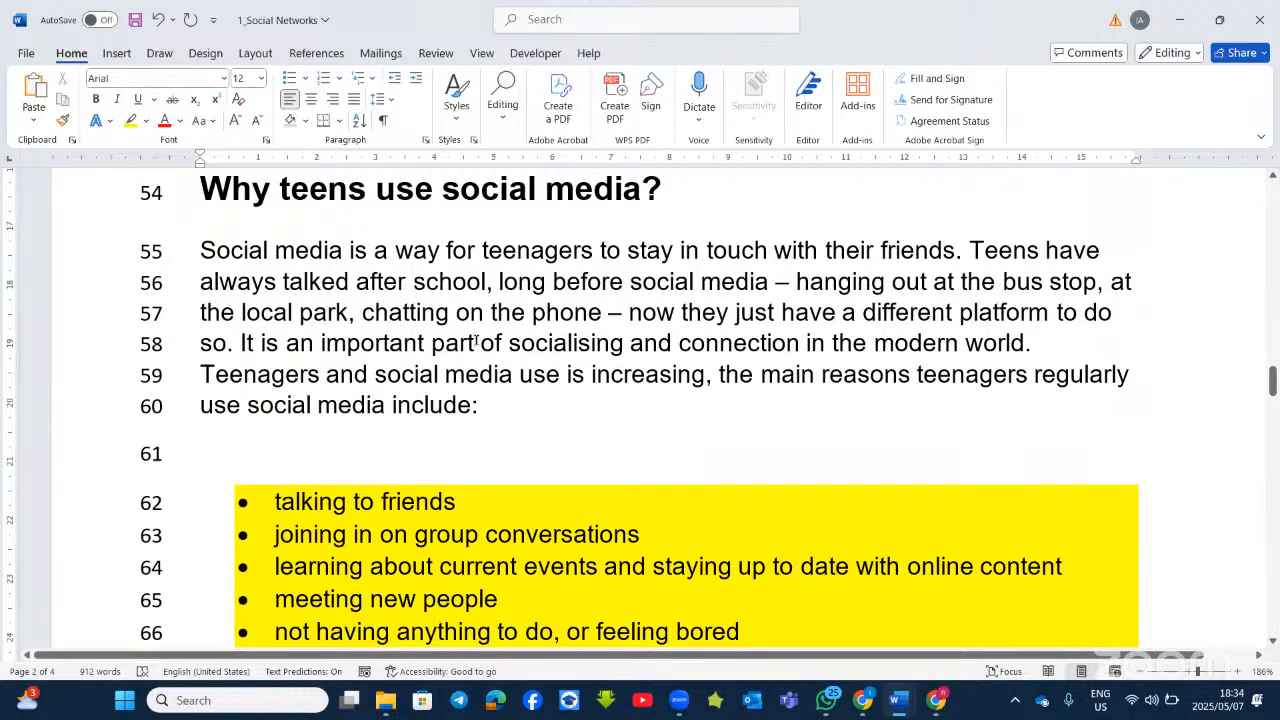
double_click(455, 158)
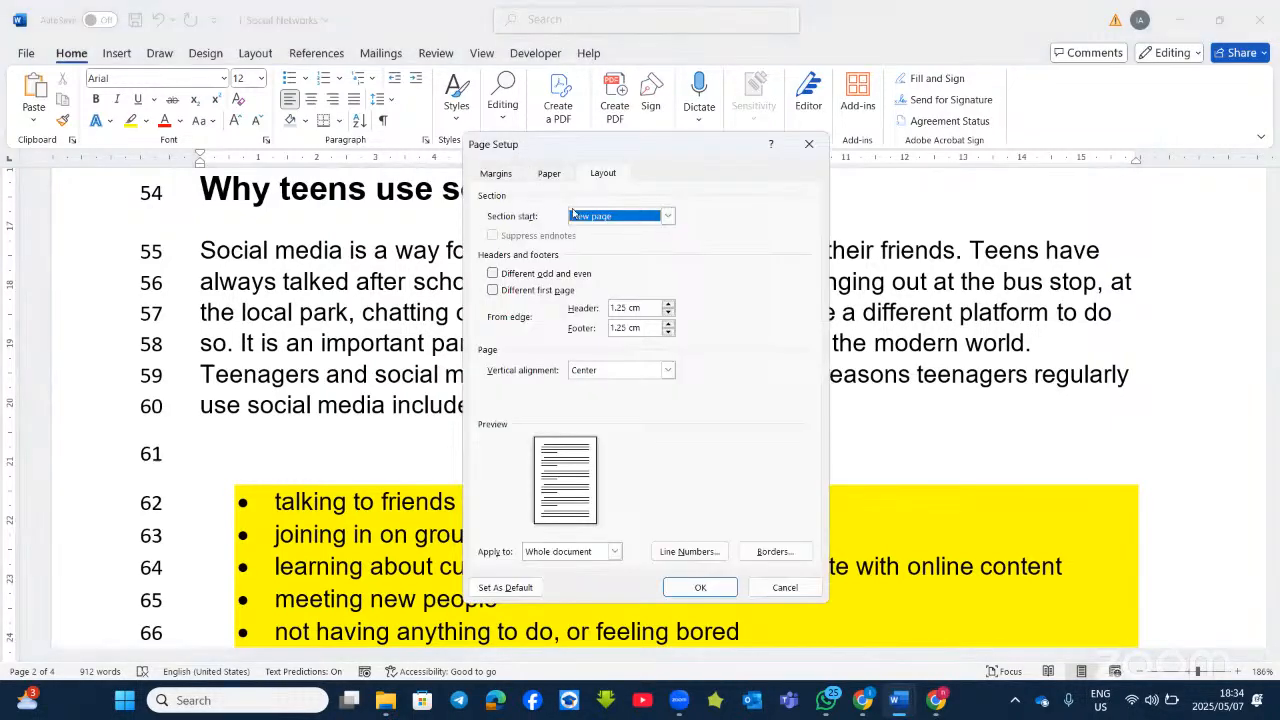
left_click(491, 175)
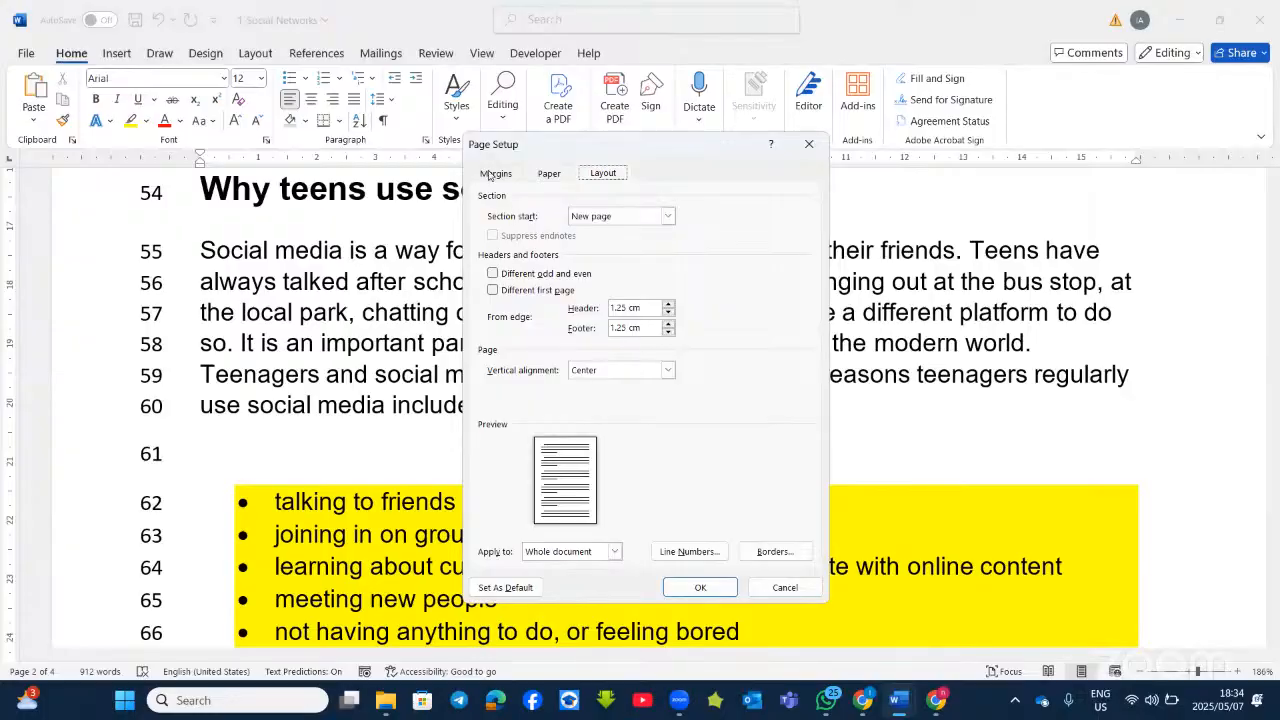
left_click(548, 175)
left_click(600, 176)
left_click(767, 552)
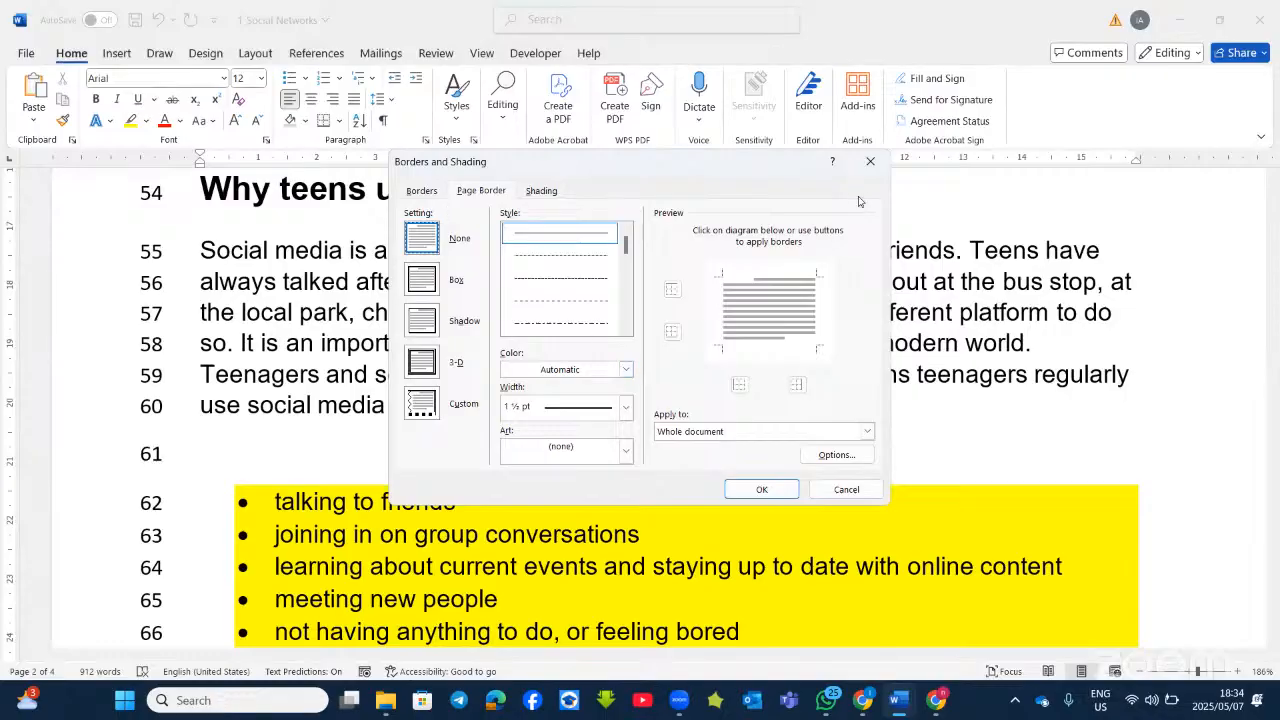
left_click(870, 162)
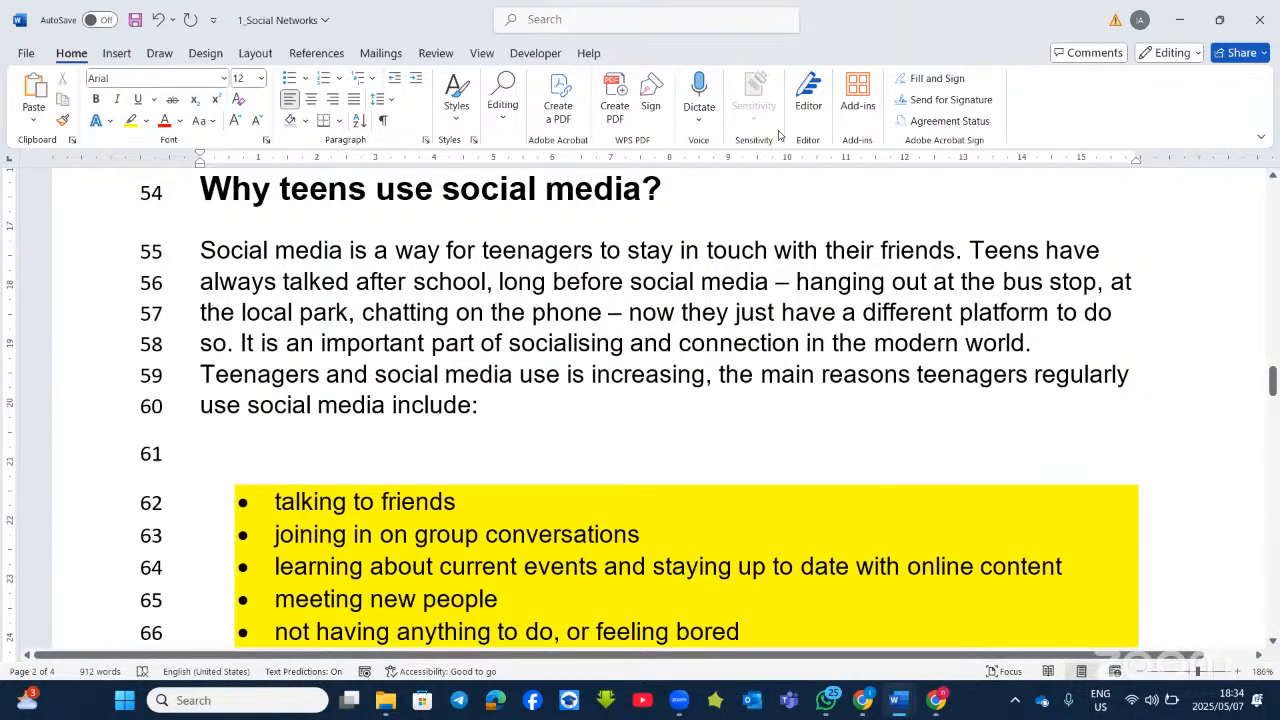
double_click(510, 158)
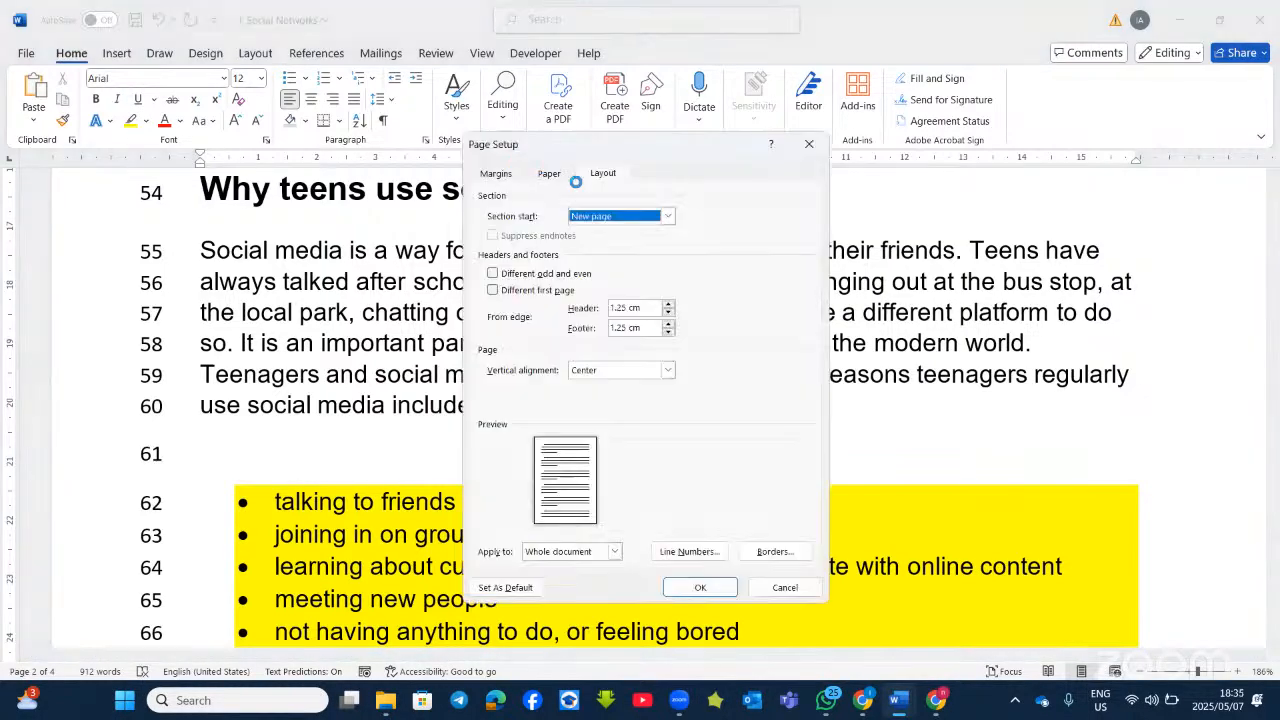
left_click(787, 552)
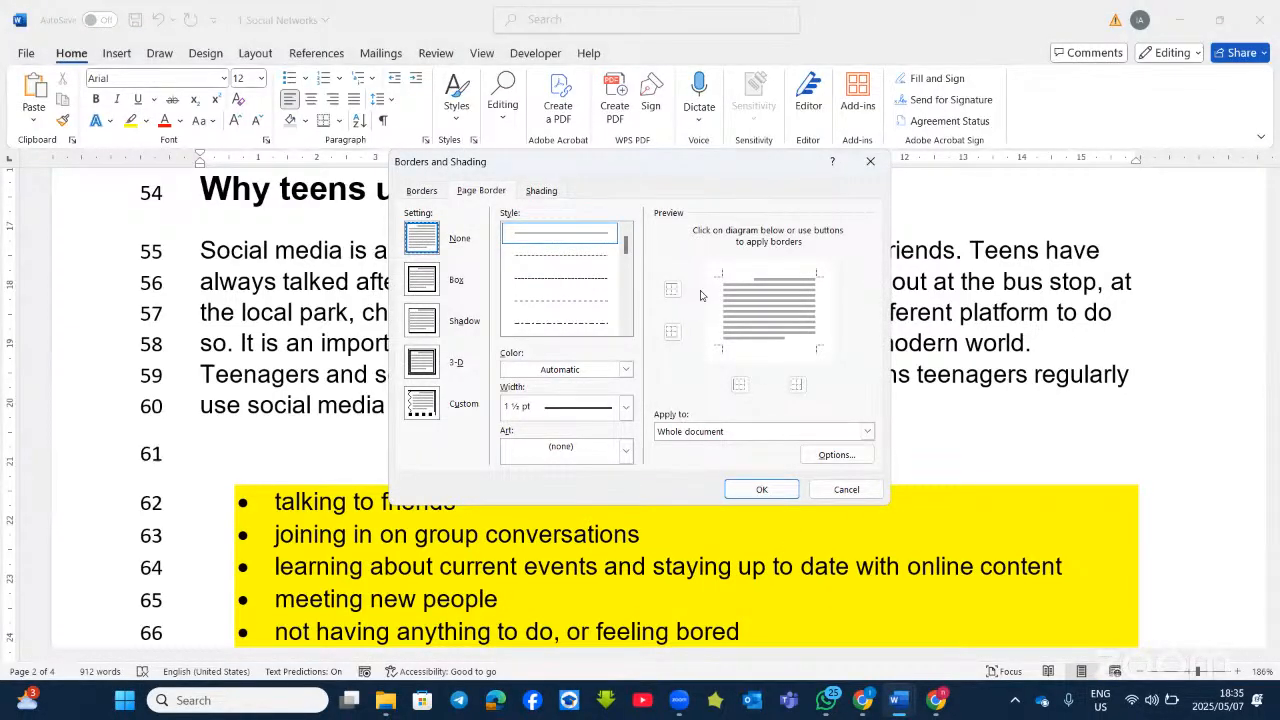
left_click(846, 490)
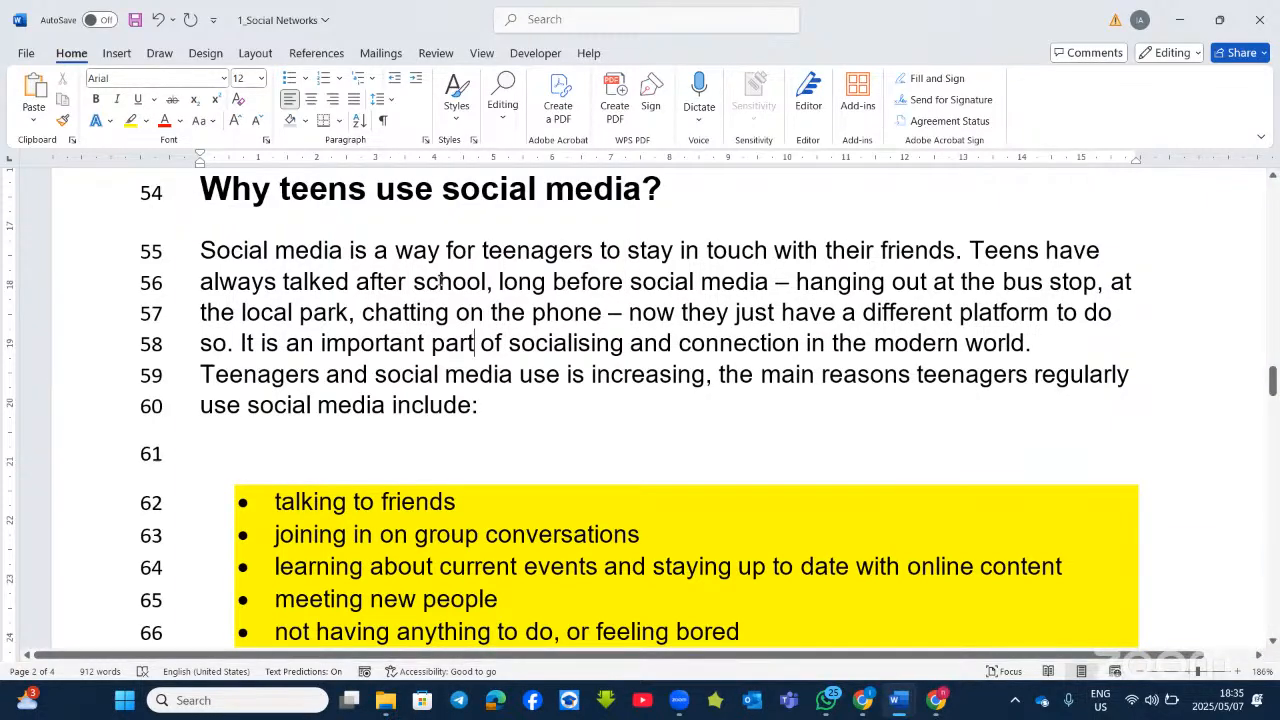
Return to the first page and place the cursor in the Facebook heading.
scroll(628, 391, "up", 15)
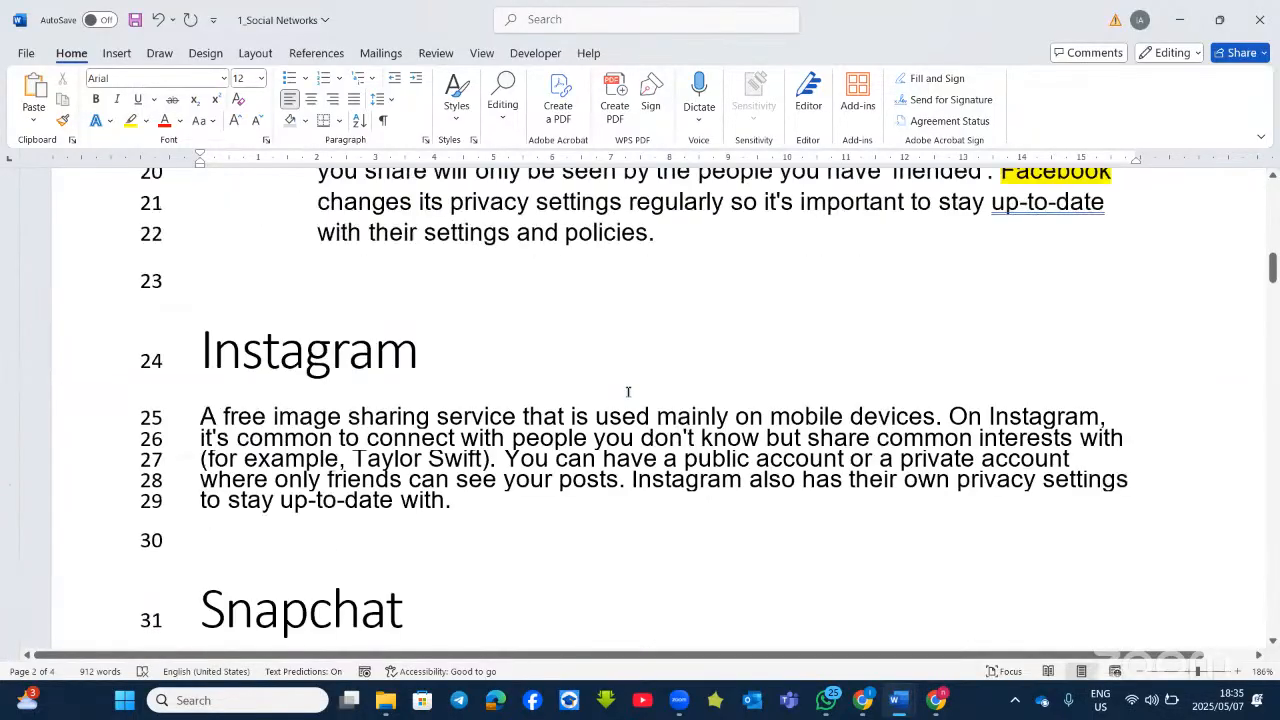
scroll(628, 391, "up", 5)
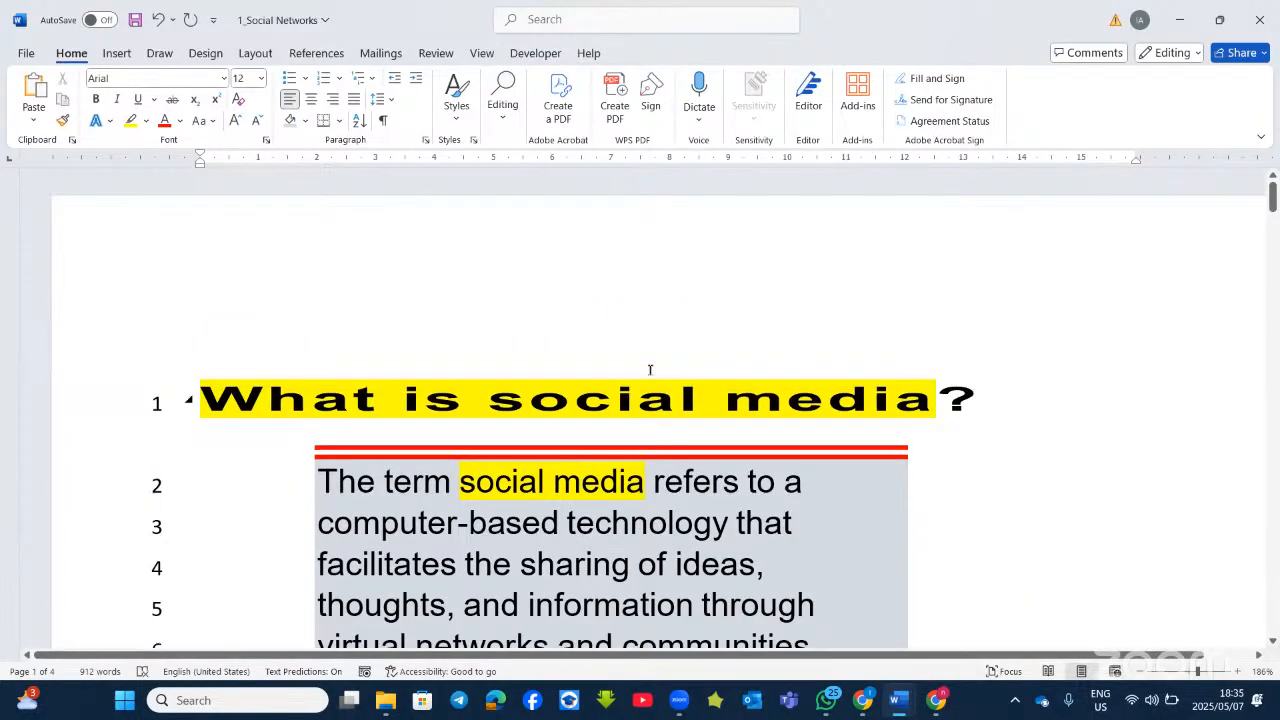
left_click(622, 397)
scroll(622, 395, "down", 5)
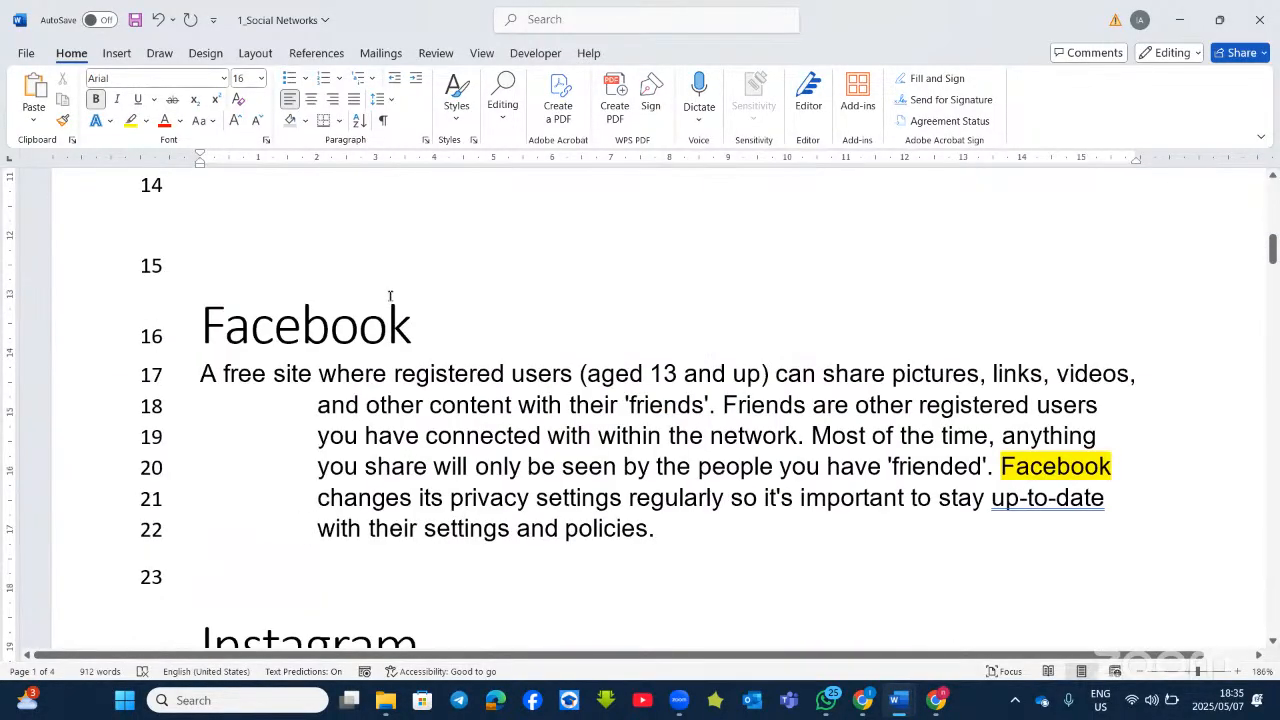
left_click(383, 323)
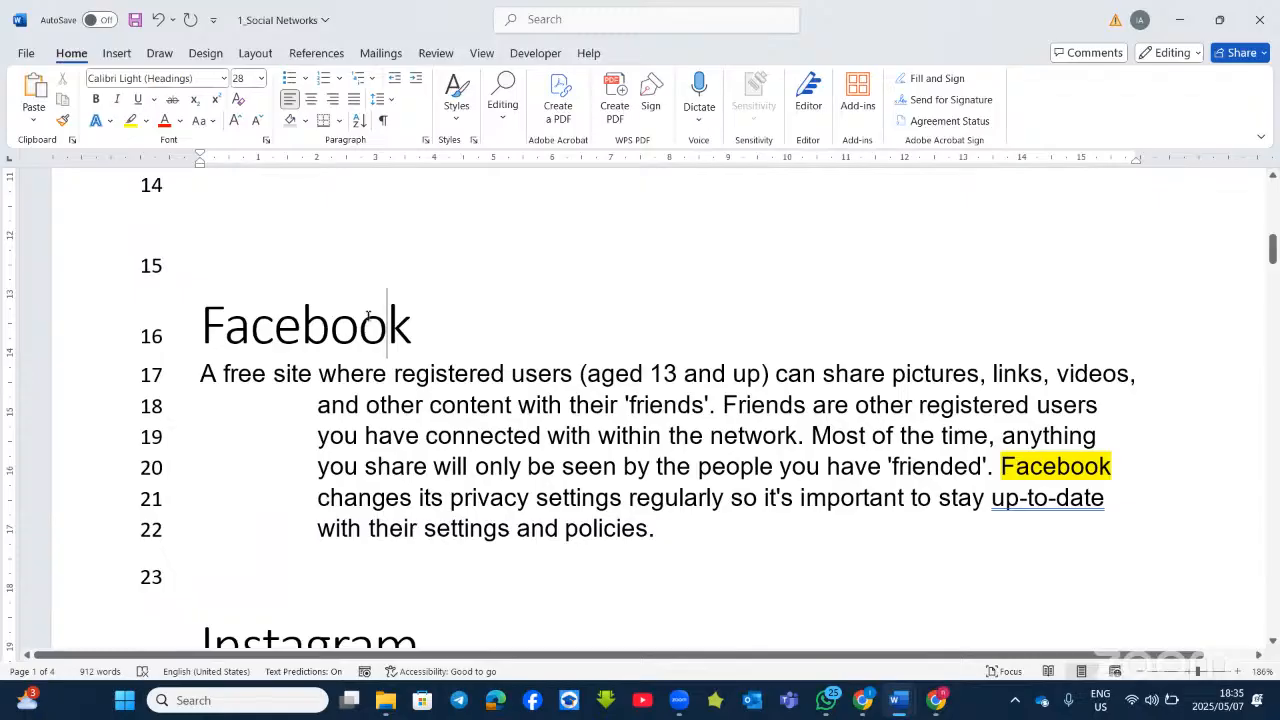
left_click(455, 118)
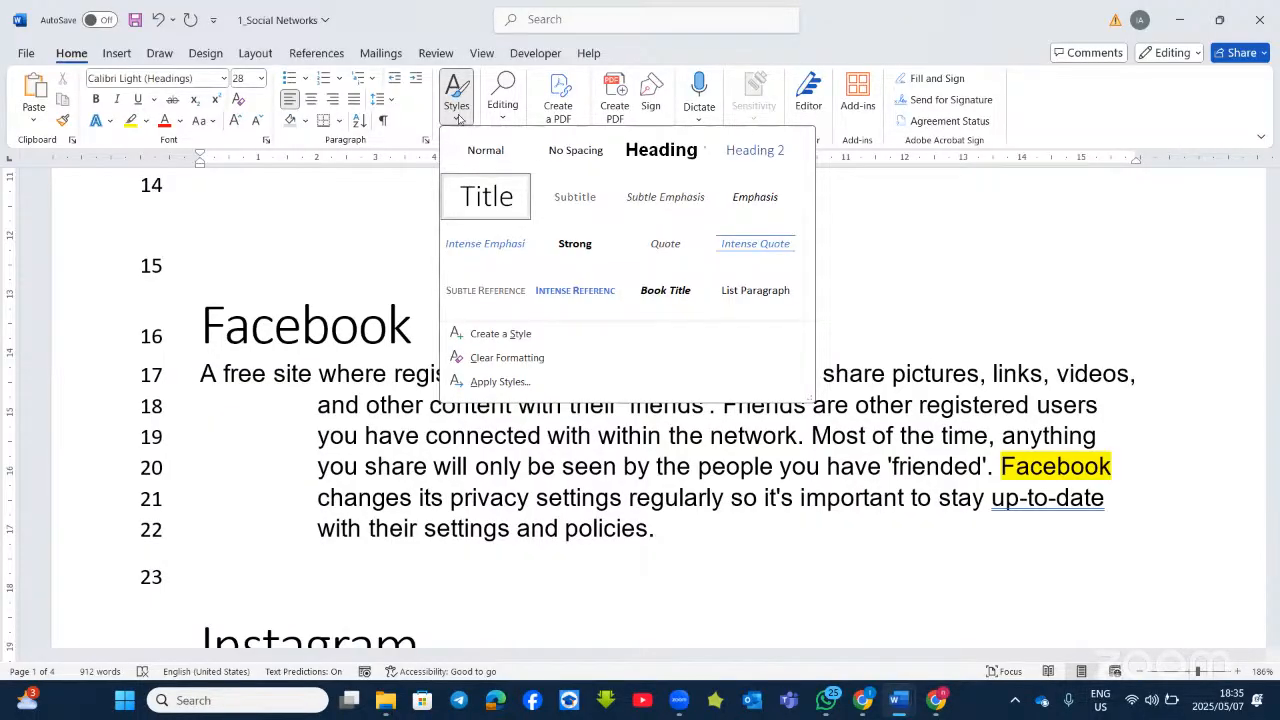
left_click(503, 335)
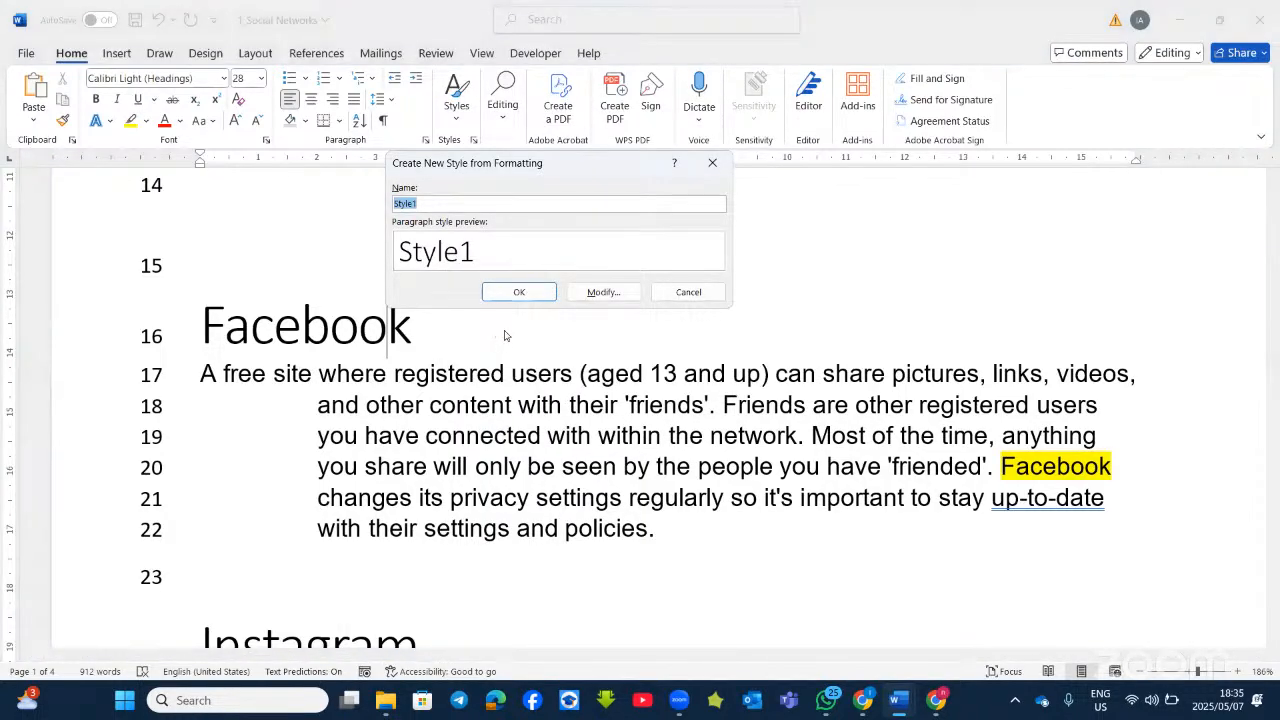
left_click(688, 292)
Try searching the commands for "style" and "style cre", and clear the query.
left_click(545, 19)
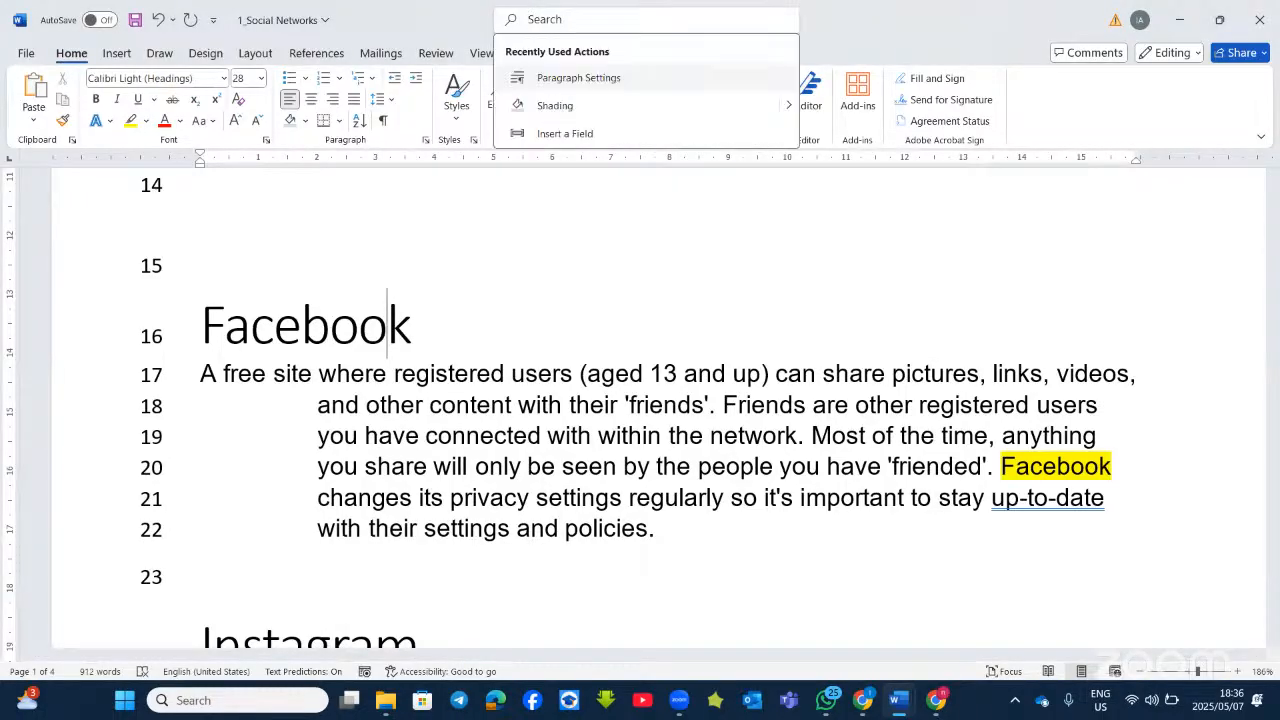
type("style")
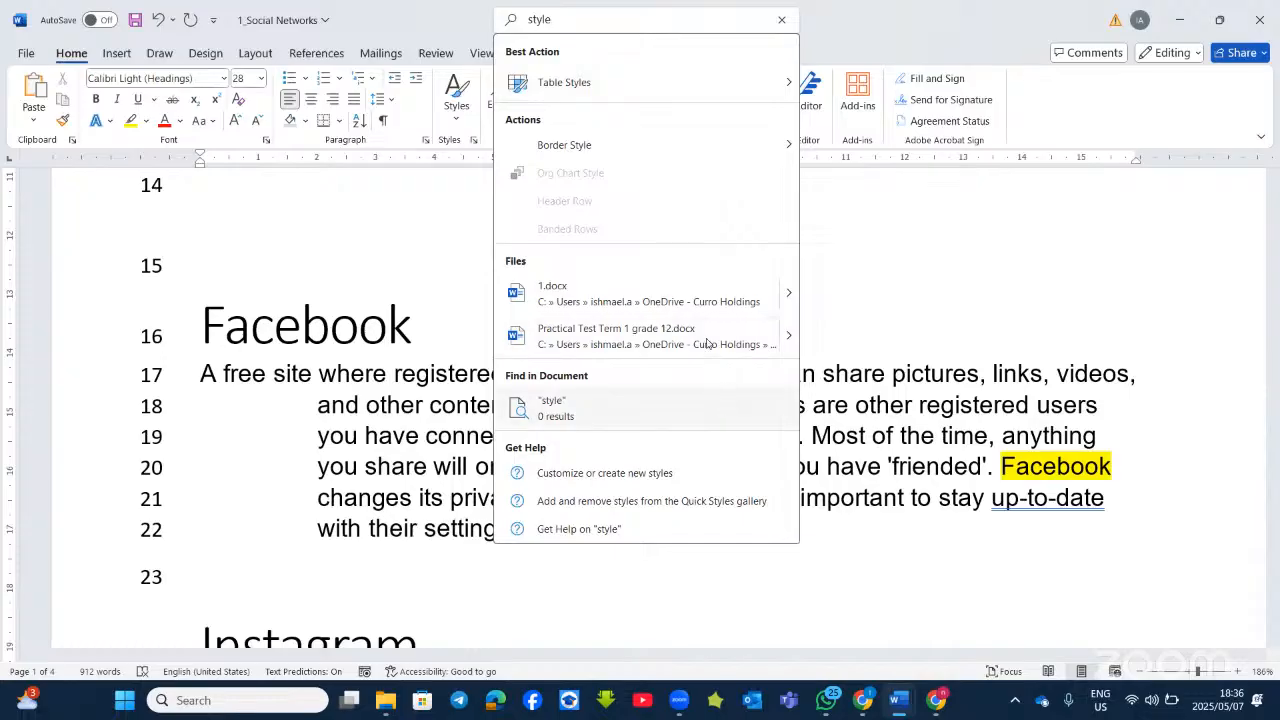
mouse_move(625, 72)
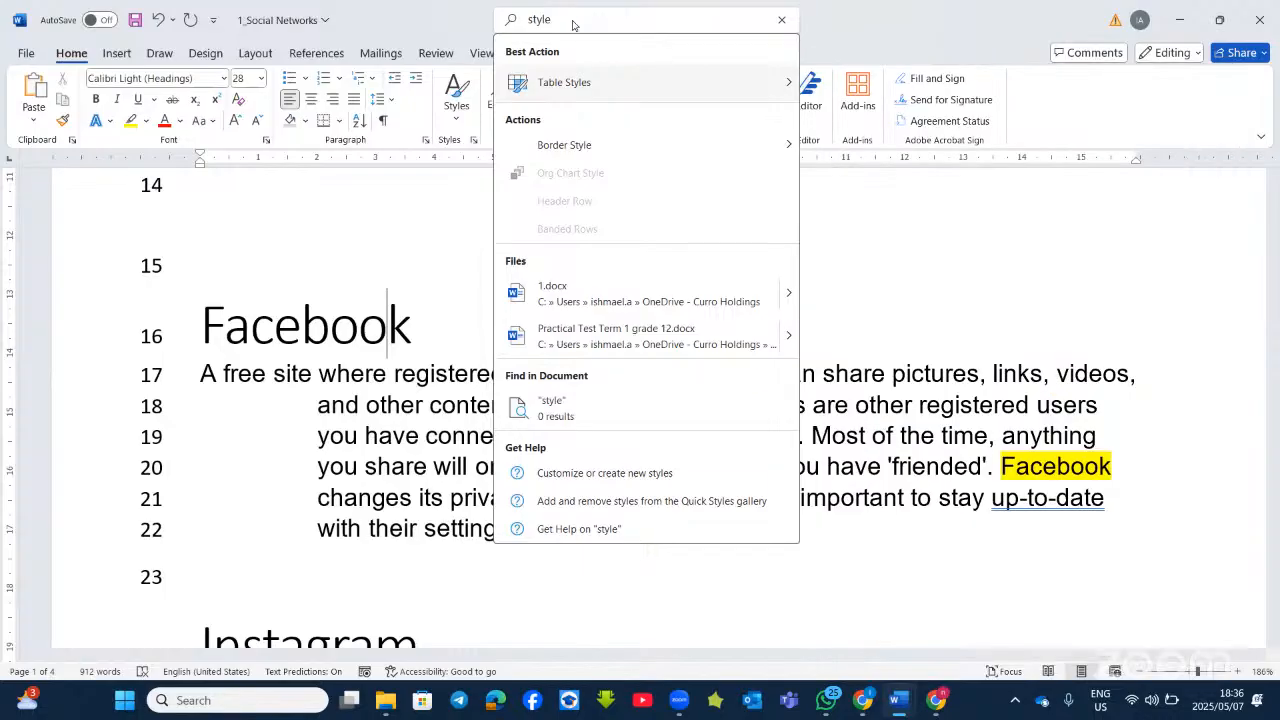
type("cre")
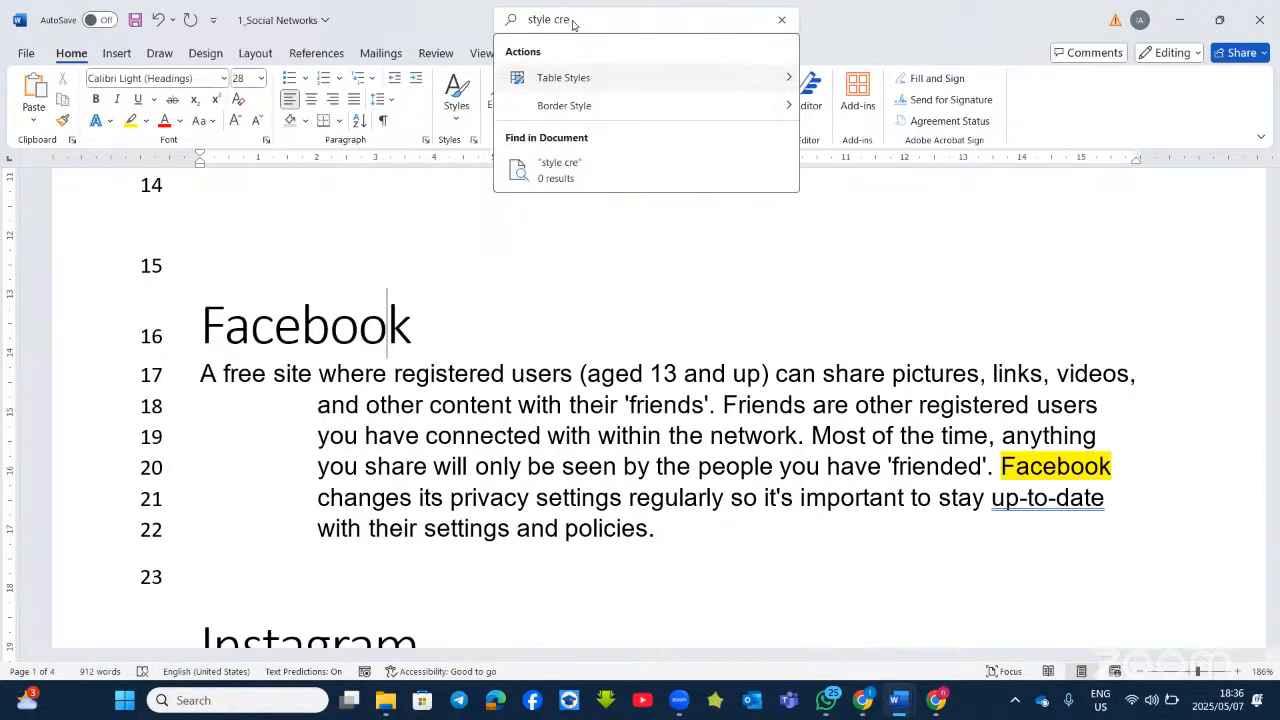
key("BackSpace")
key("BackSpace")
key("BackSpace")
key("BackSpace")
key("BackSpace")
key("BackSpace")
key("BackSpace")
key("BackSpace")
key("BackSpace")
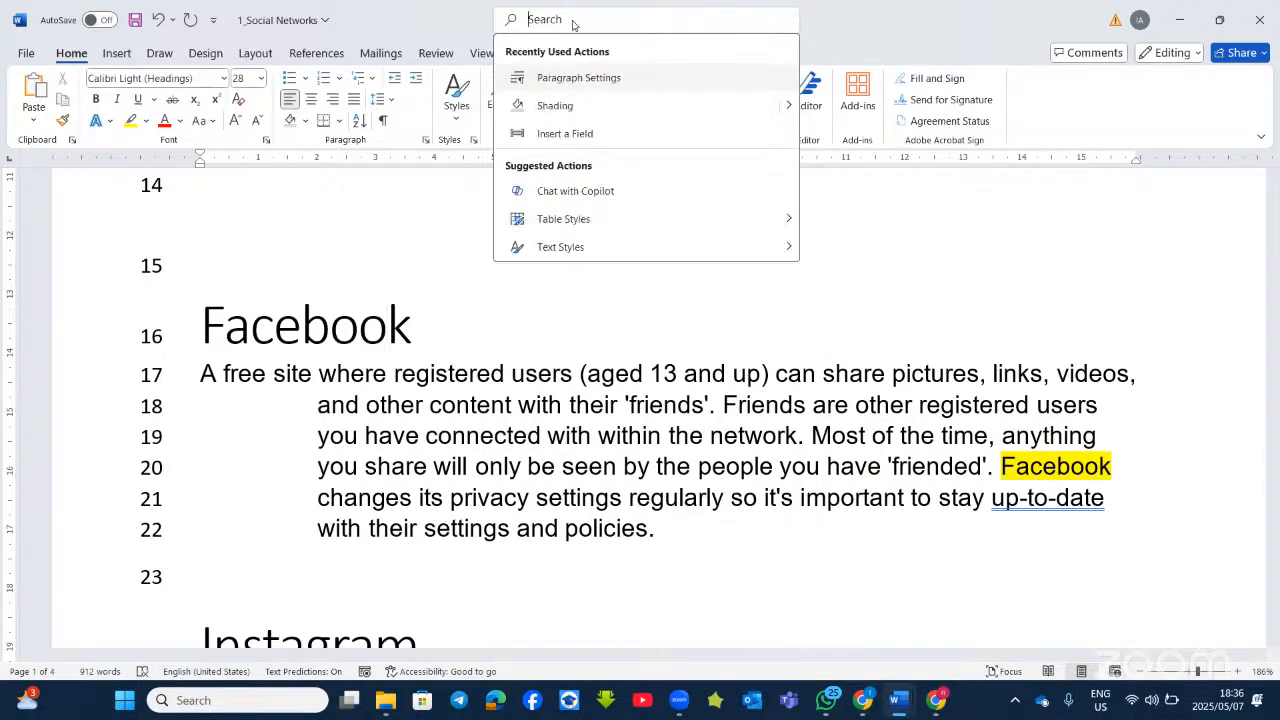
Find the command for creating a new style, enter the presenter's name as the style name, and open its full formatting settings.
type("crea")
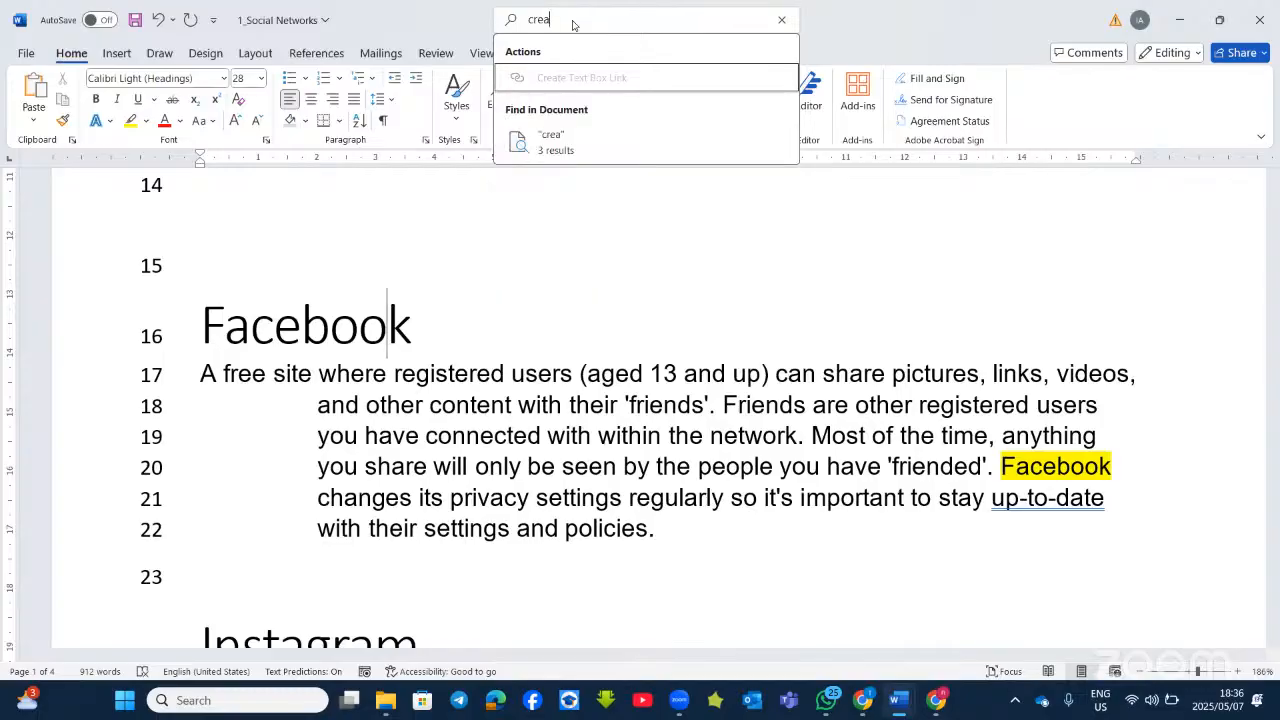
type("te st")
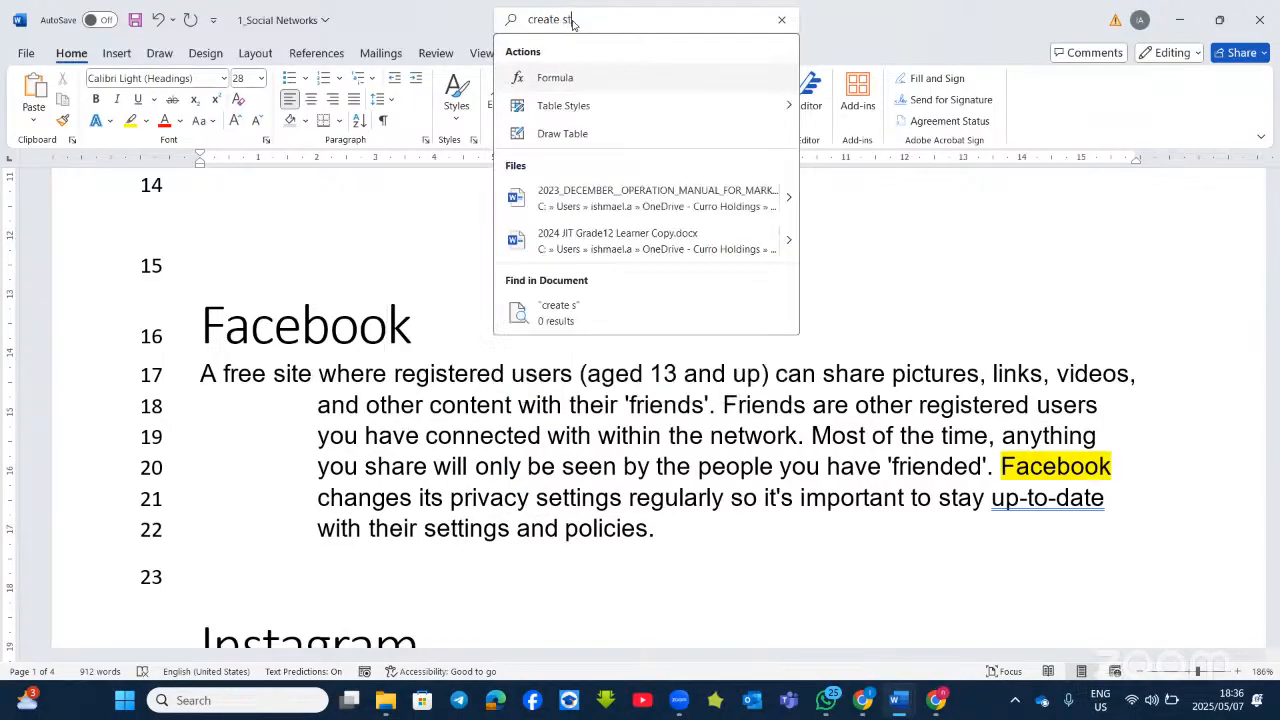
type("y")
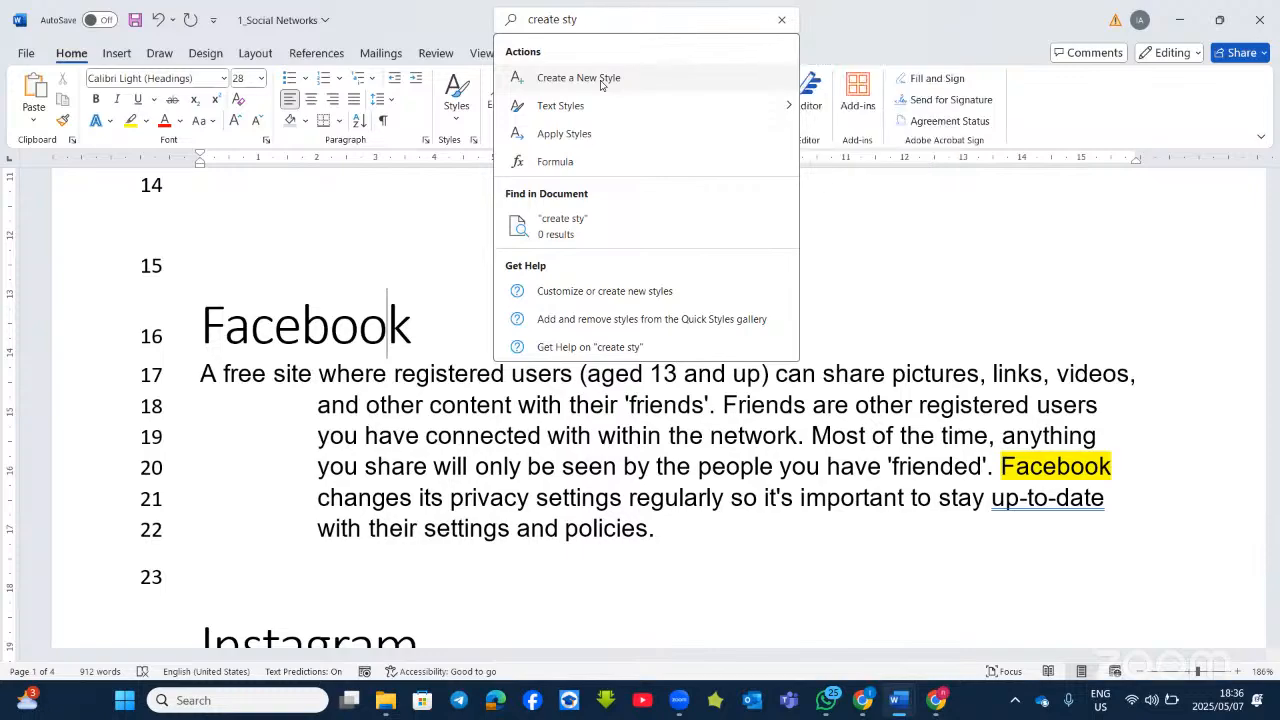
left_click(601, 85)
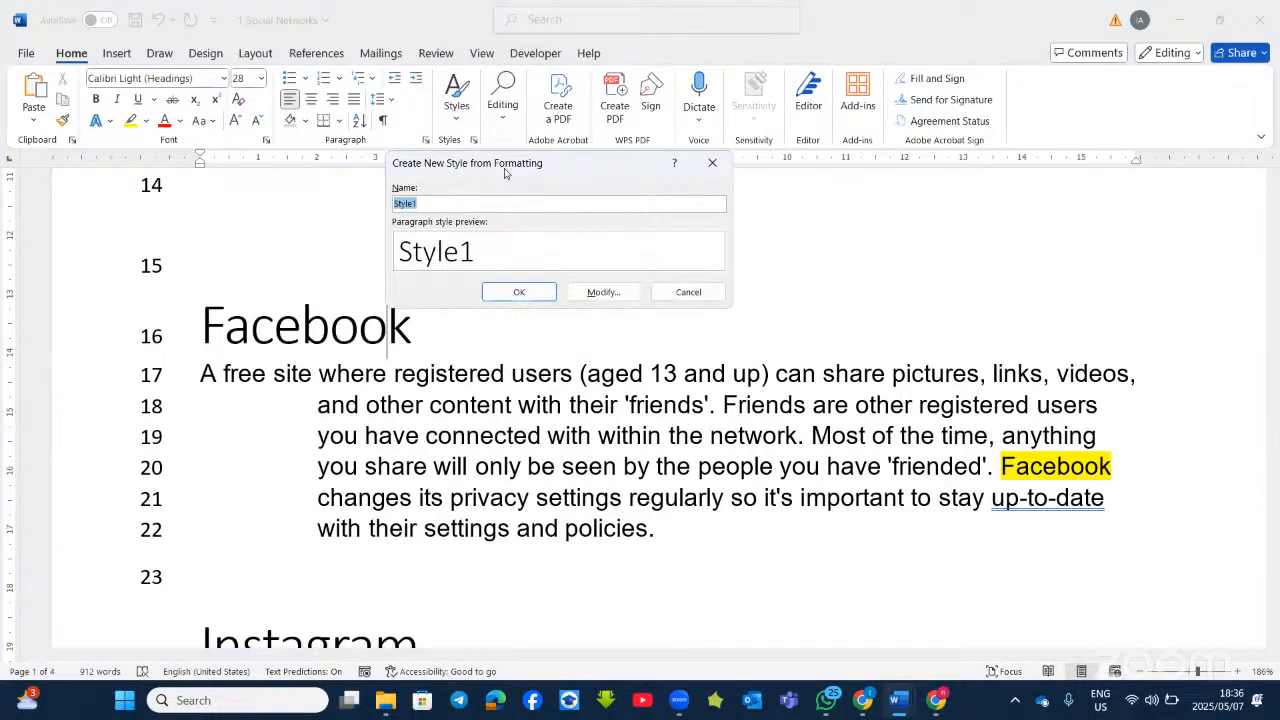
left_click_drag(526, 168, 688, 238)
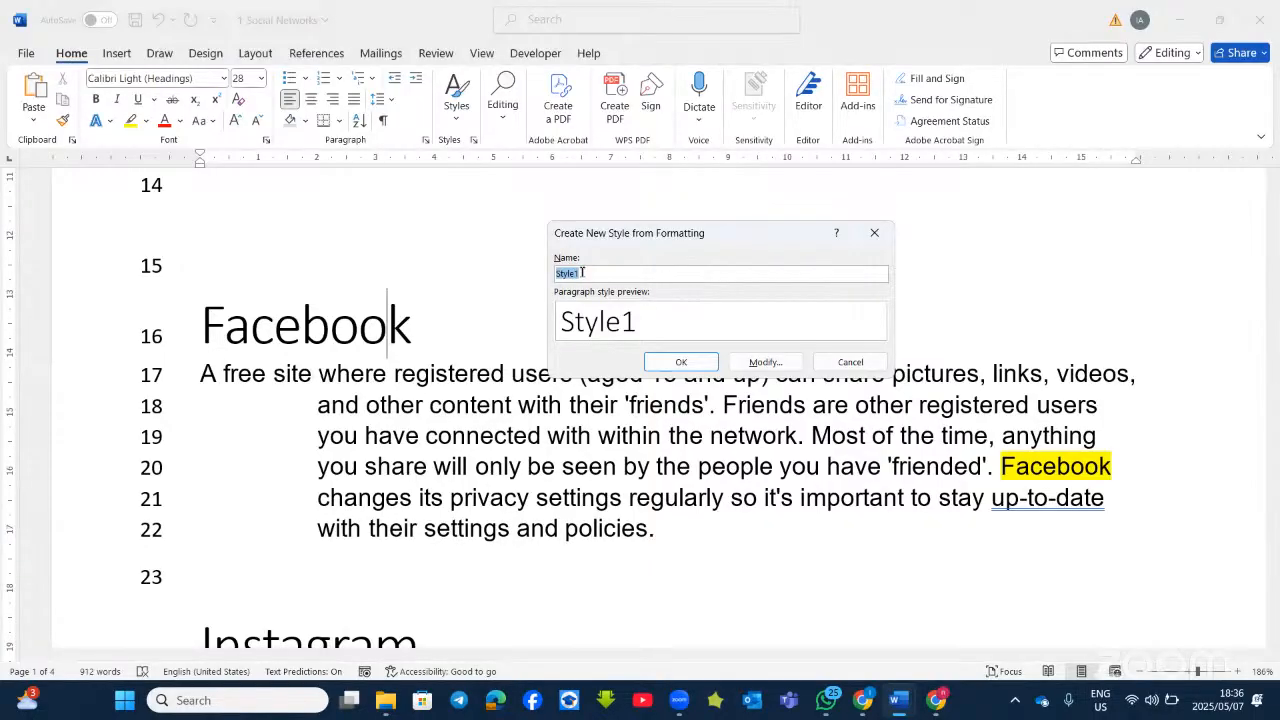
type("Sirantwi")
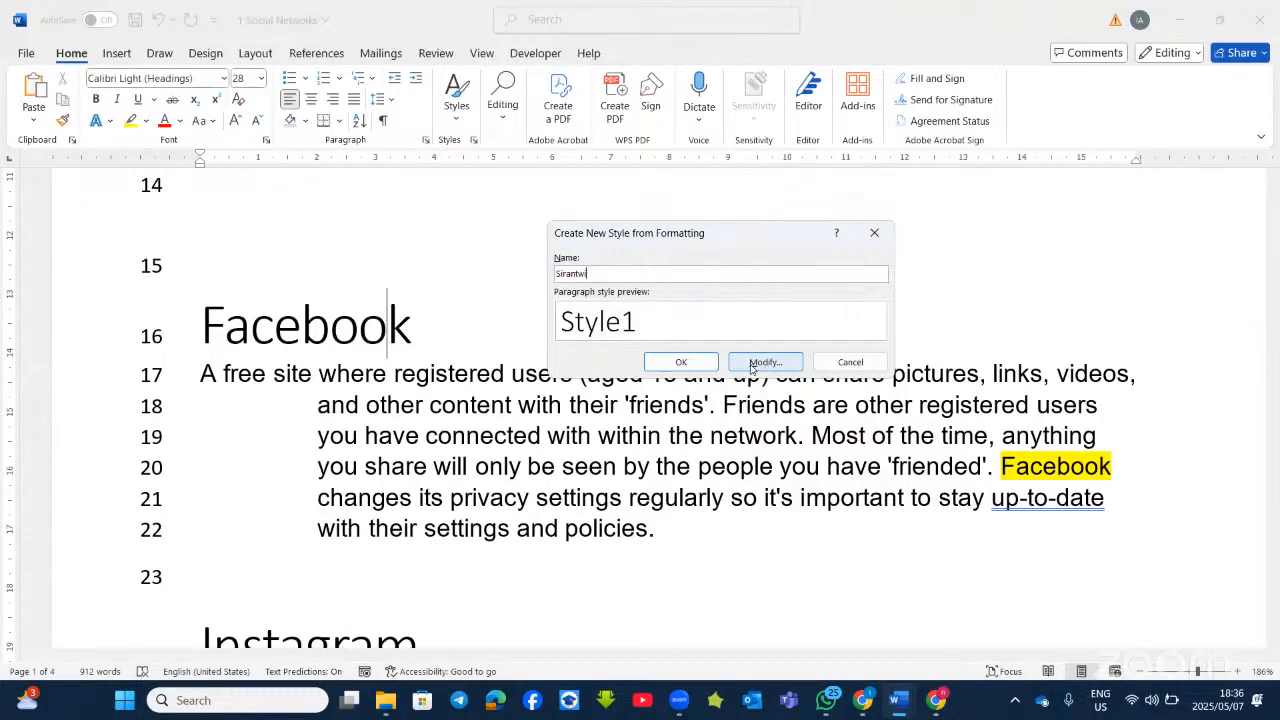
left_click(763, 362)
left_click_drag(736, 238, 714, 175)
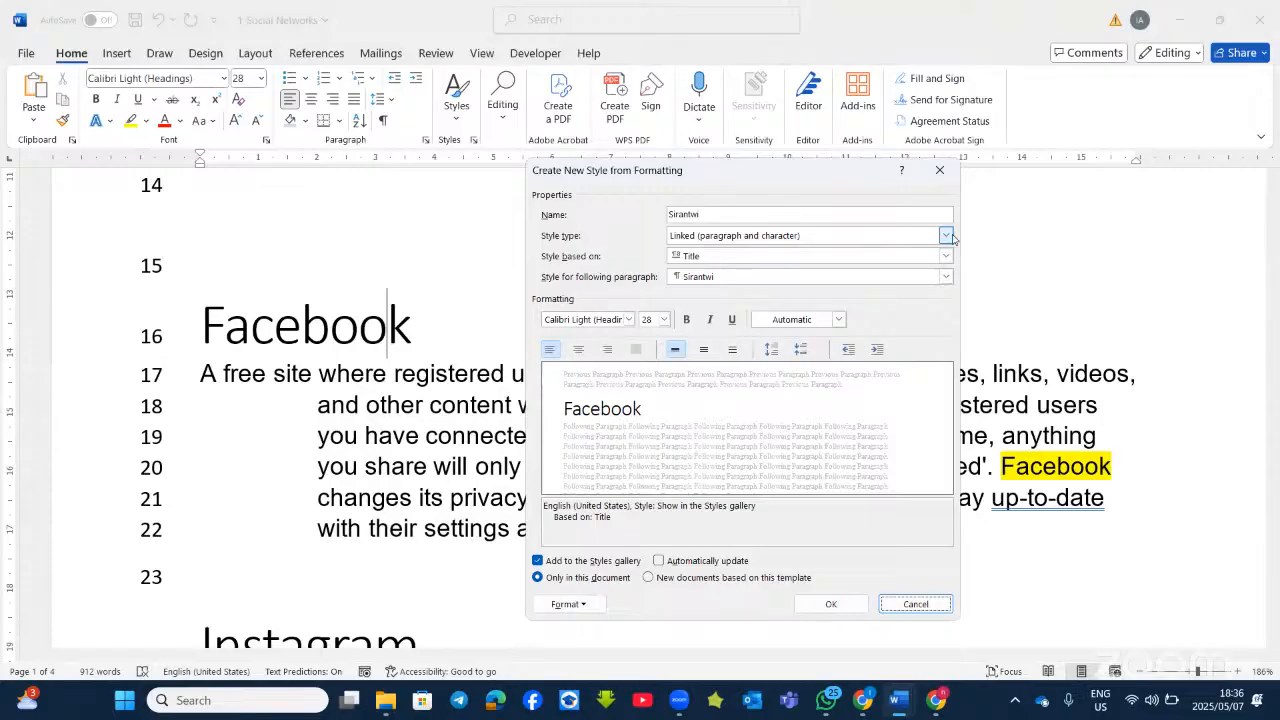
Set the new style's type to Paragraph and base it on Heading 1.
left_click(946, 237)
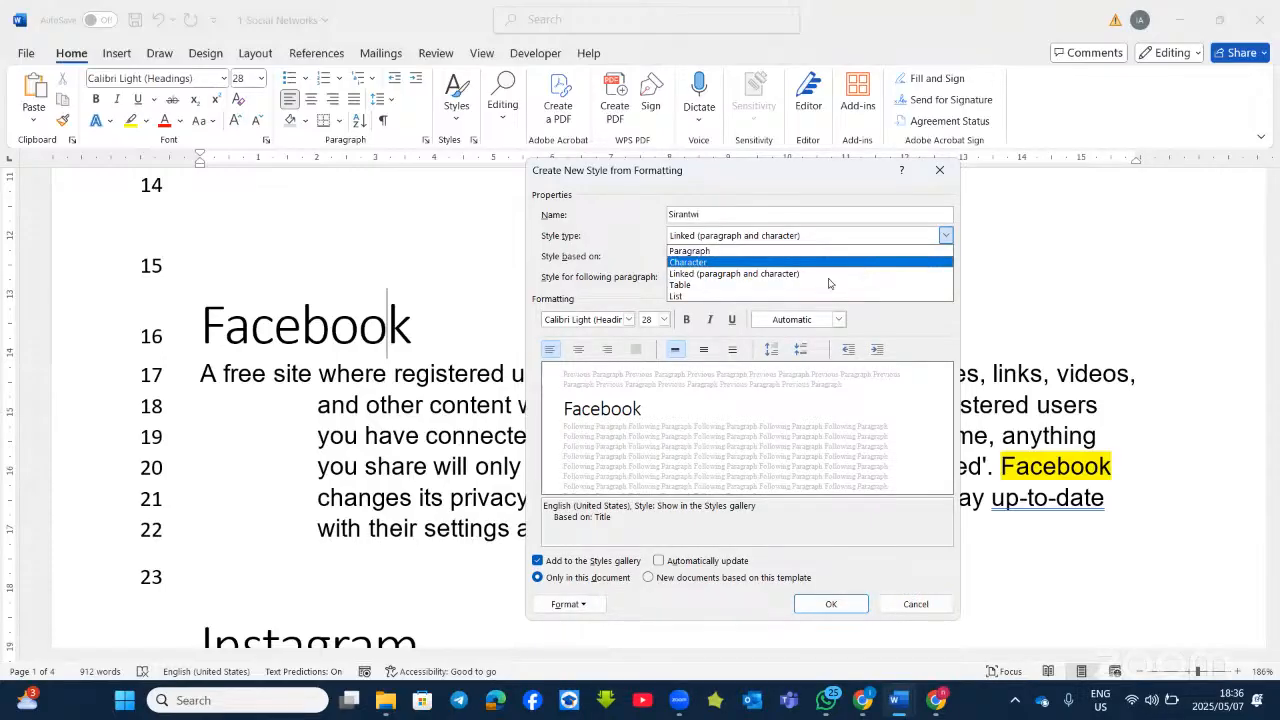
left_click(785, 251)
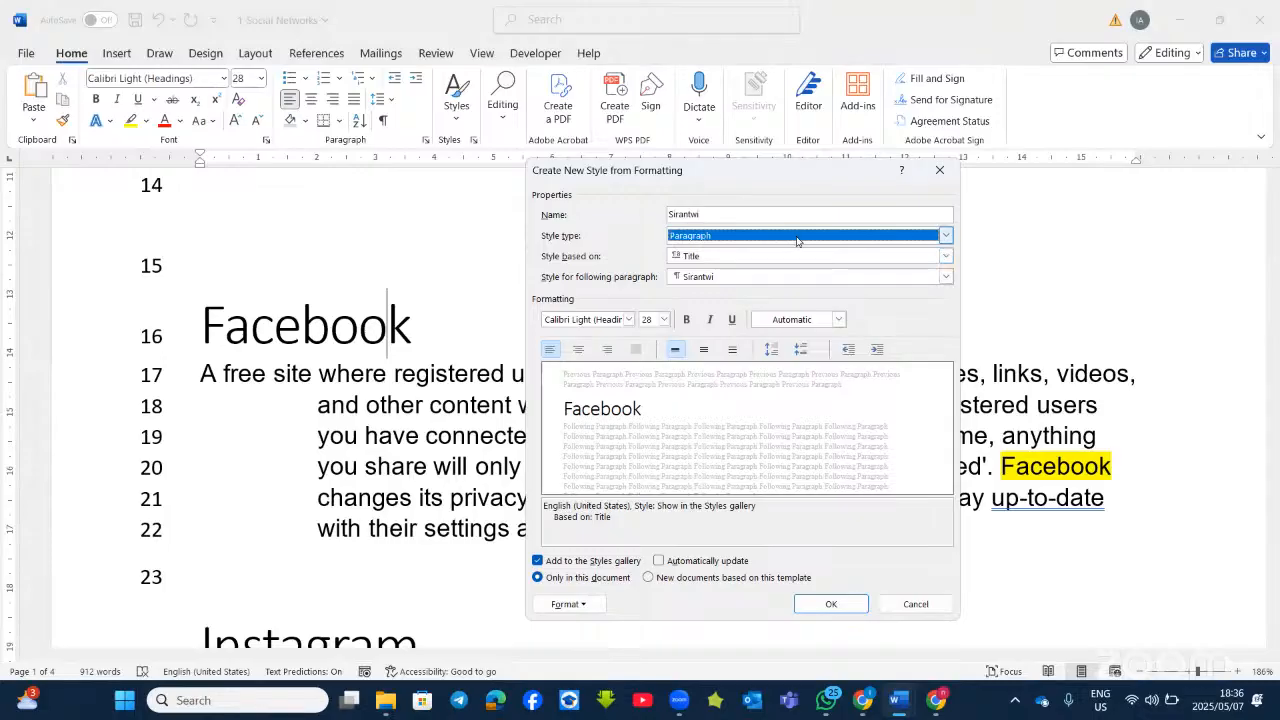
left_click(797, 237)
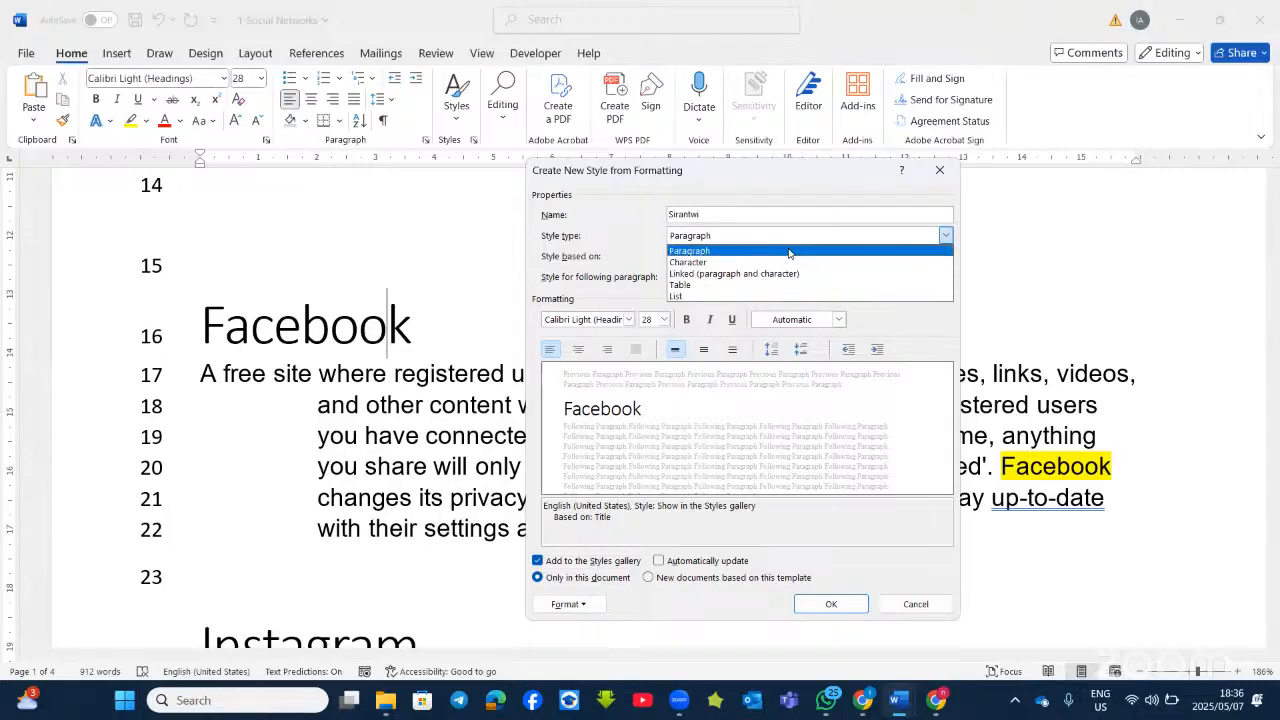
left_click(786, 252)
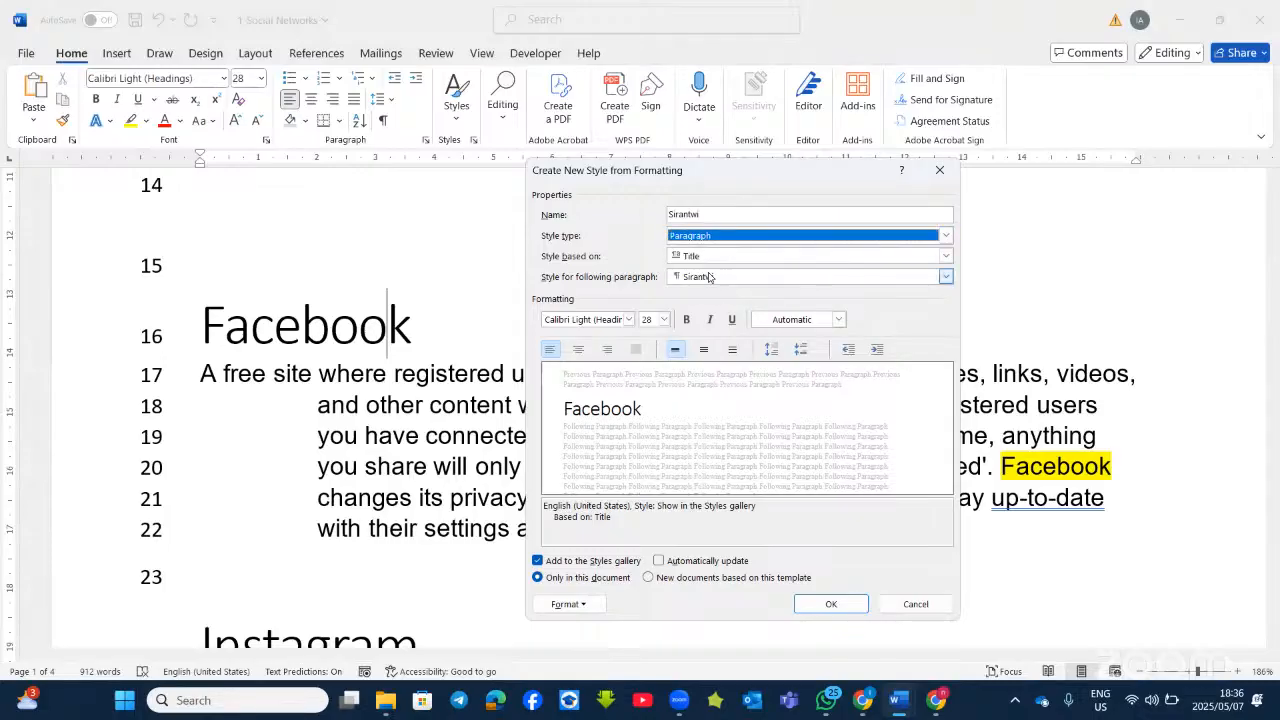
left_click(810, 260)
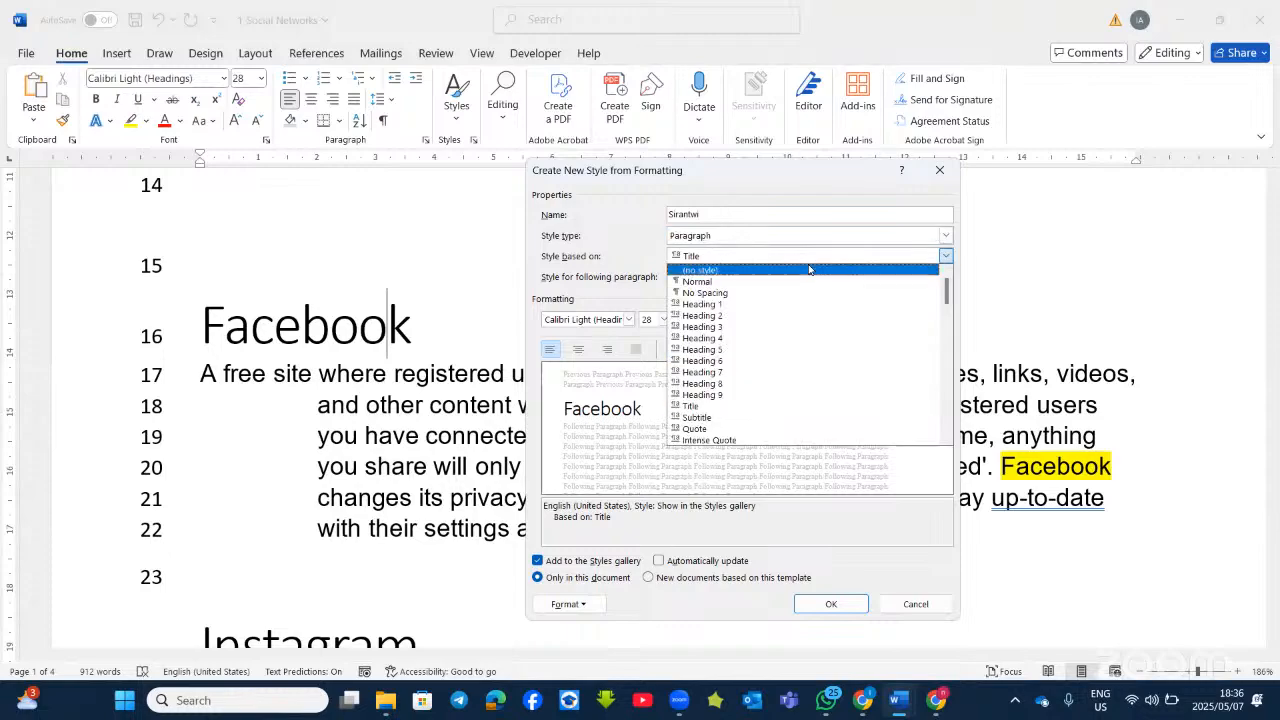
left_click(753, 304)
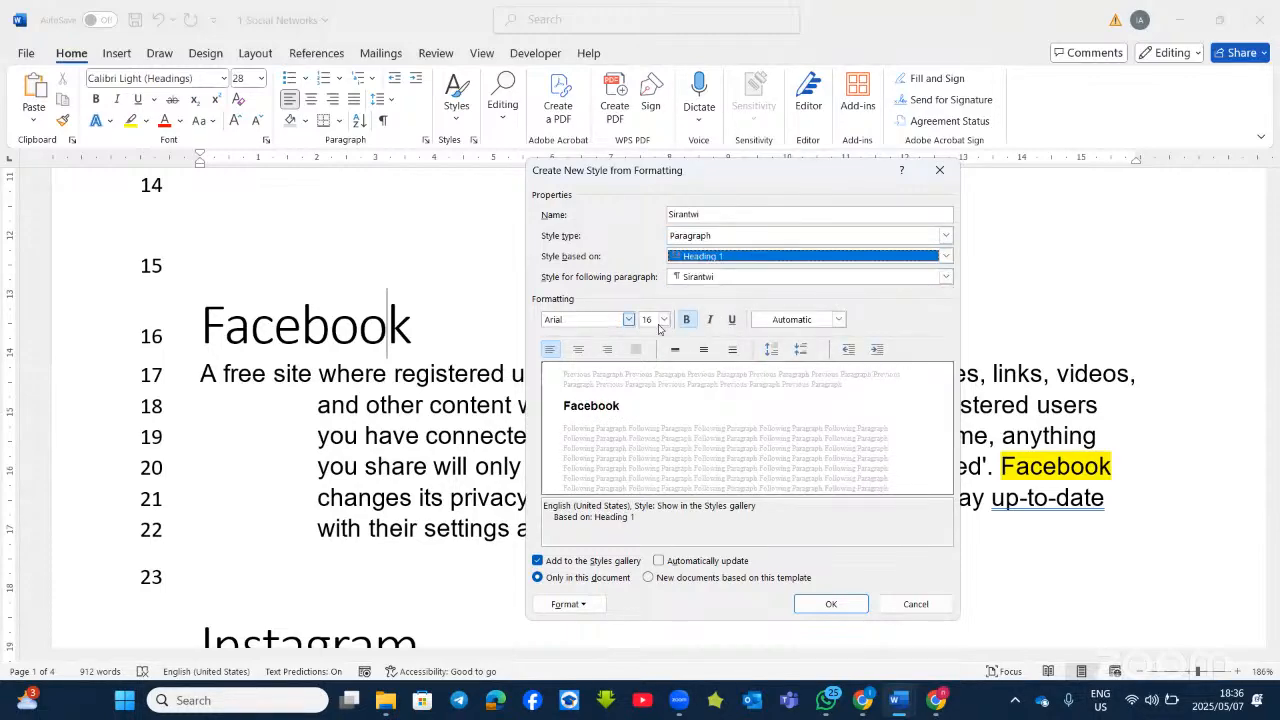
Set the new style's font to Berlin Sans FB with bold and underline.
left_click(628, 319)
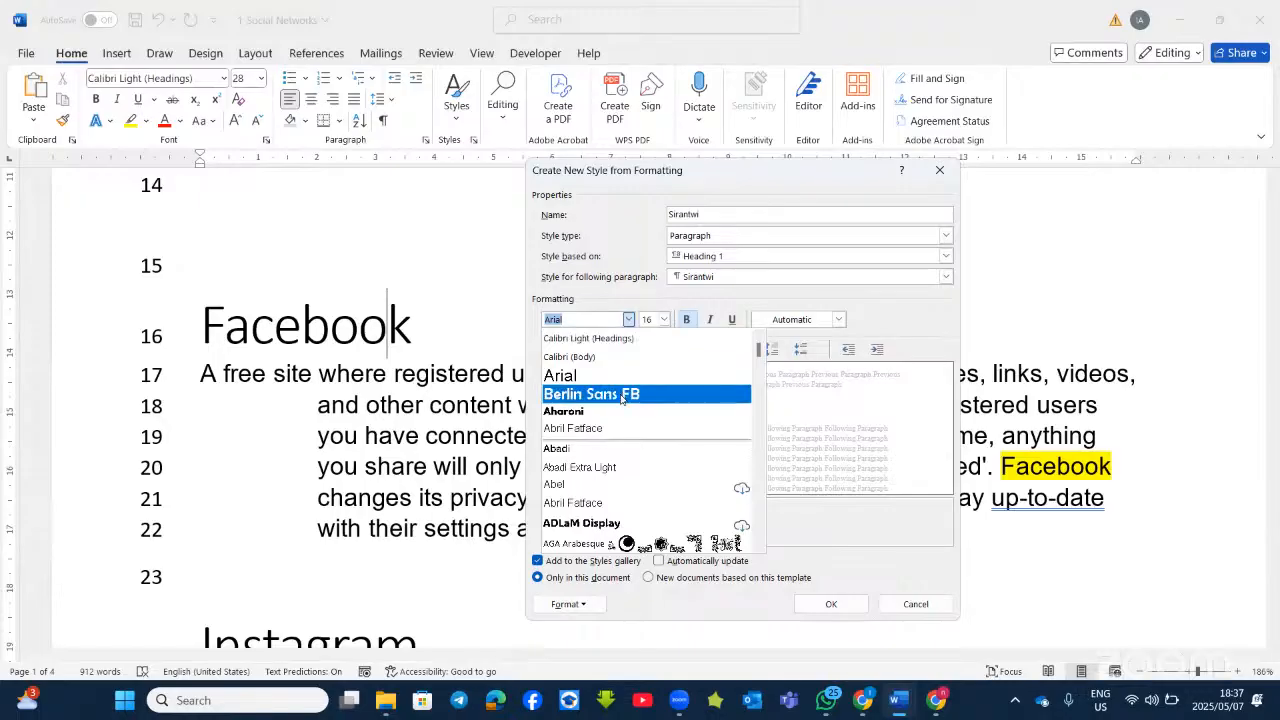
left_click(634, 391)
left_click(686, 319)
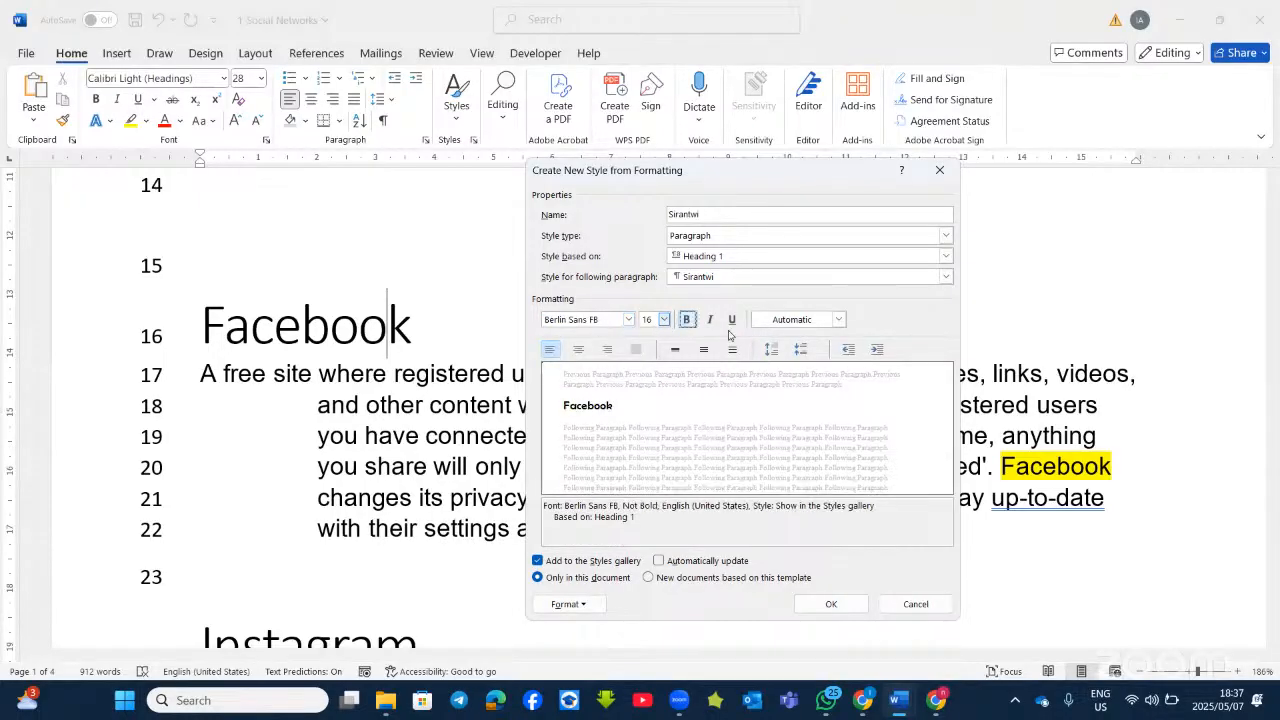
left_click(733, 325)
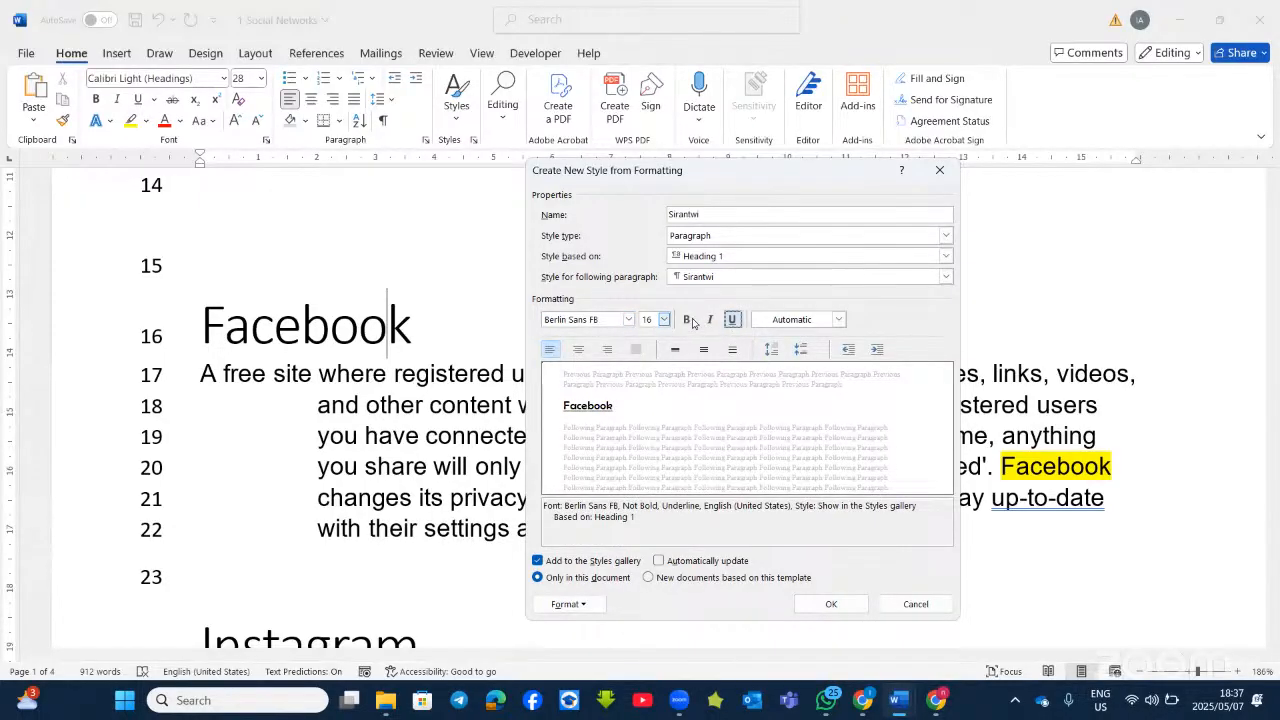
left_click(688, 319)
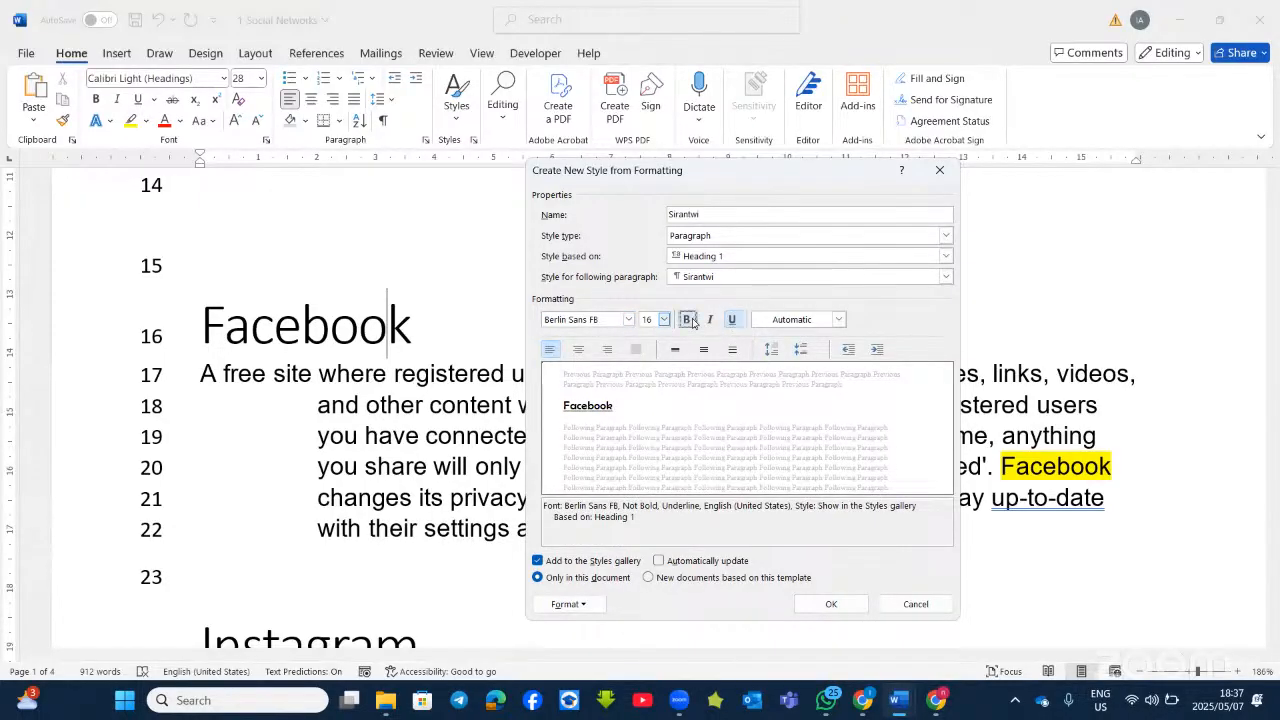
Give the new style the blue Accent 1 font color and 1.5 line spacing.
left_click(839, 320)
left_click(850, 490)
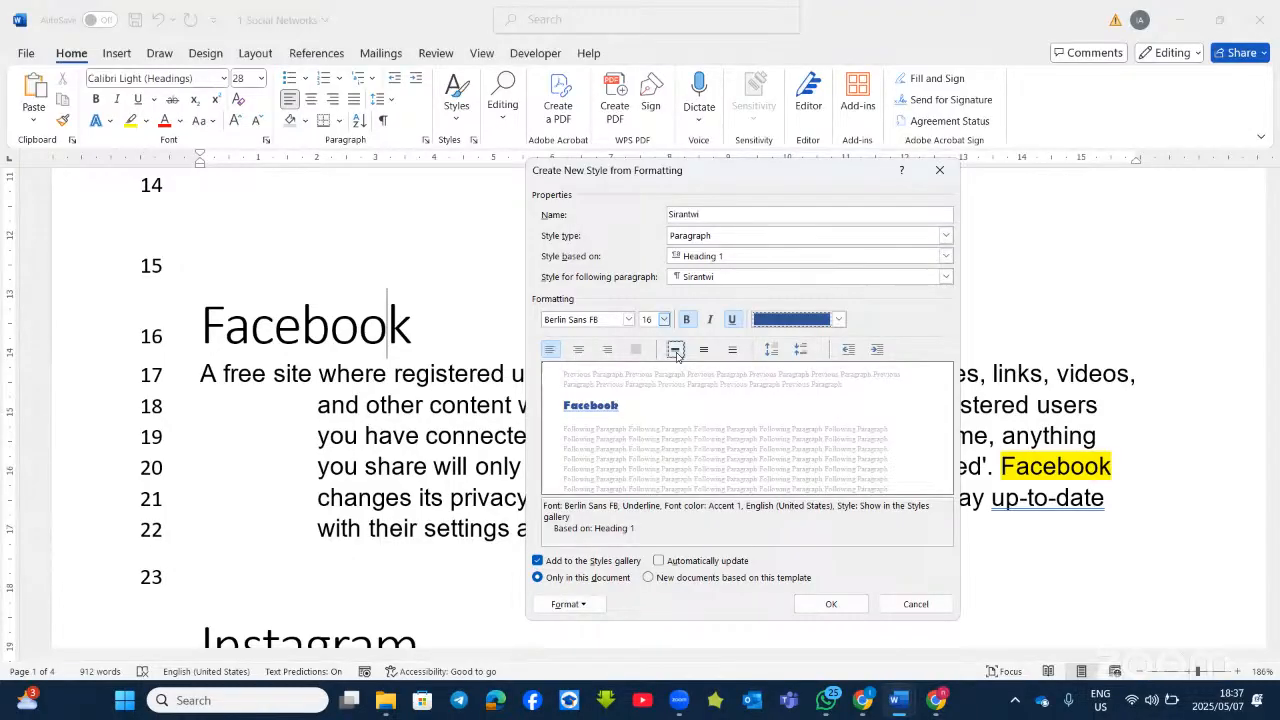
left_click(704, 351)
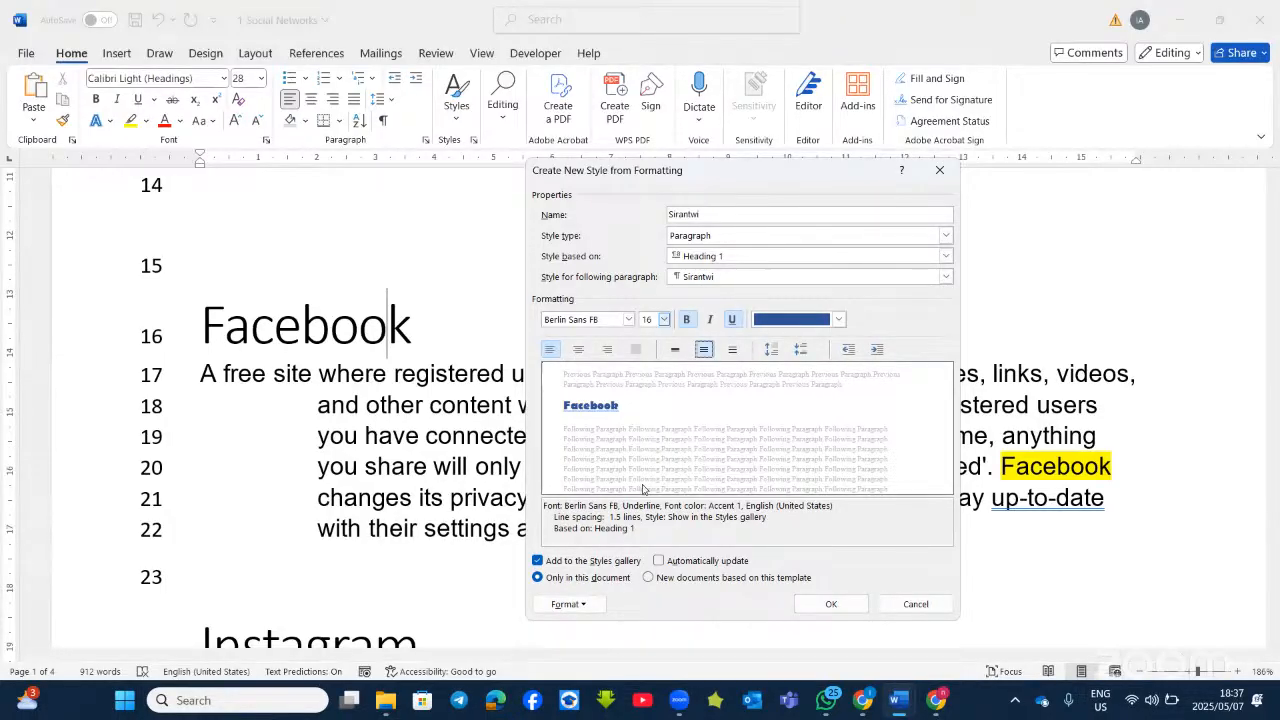
Expand the new style's character spacing by 1.7 pt in its advanced font settings.
left_click(588, 608)
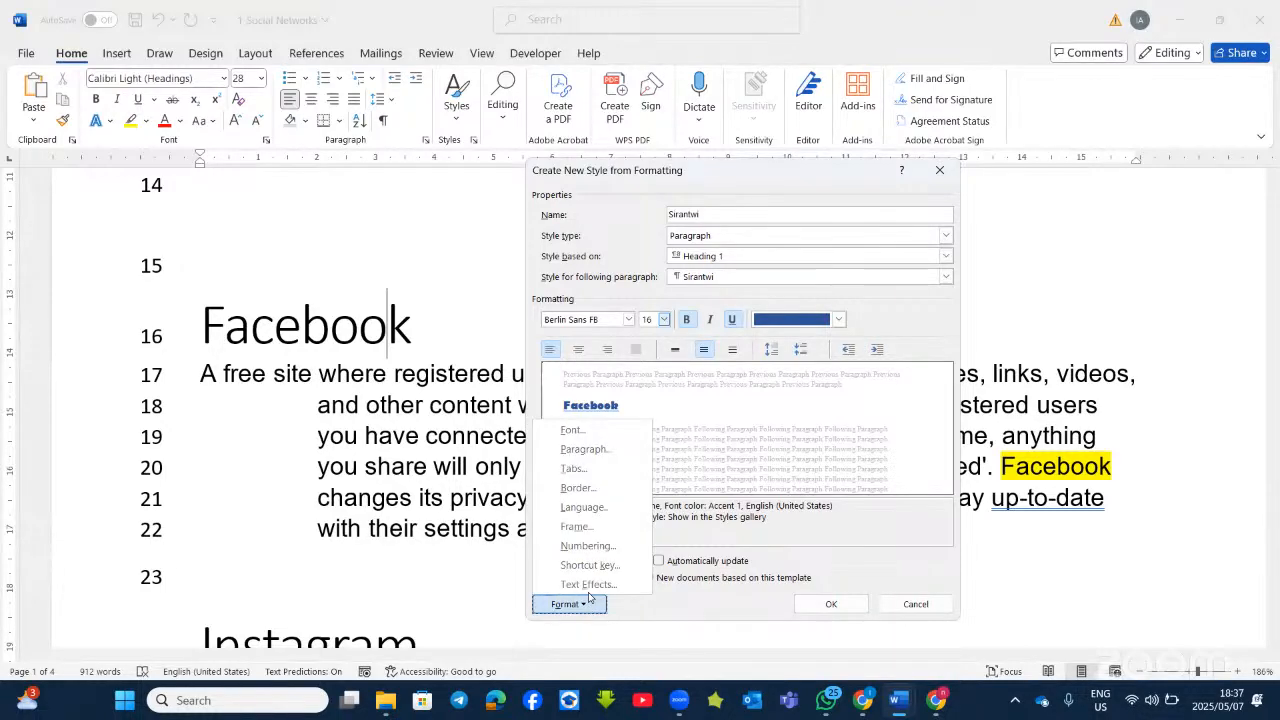
left_click(573, 430)
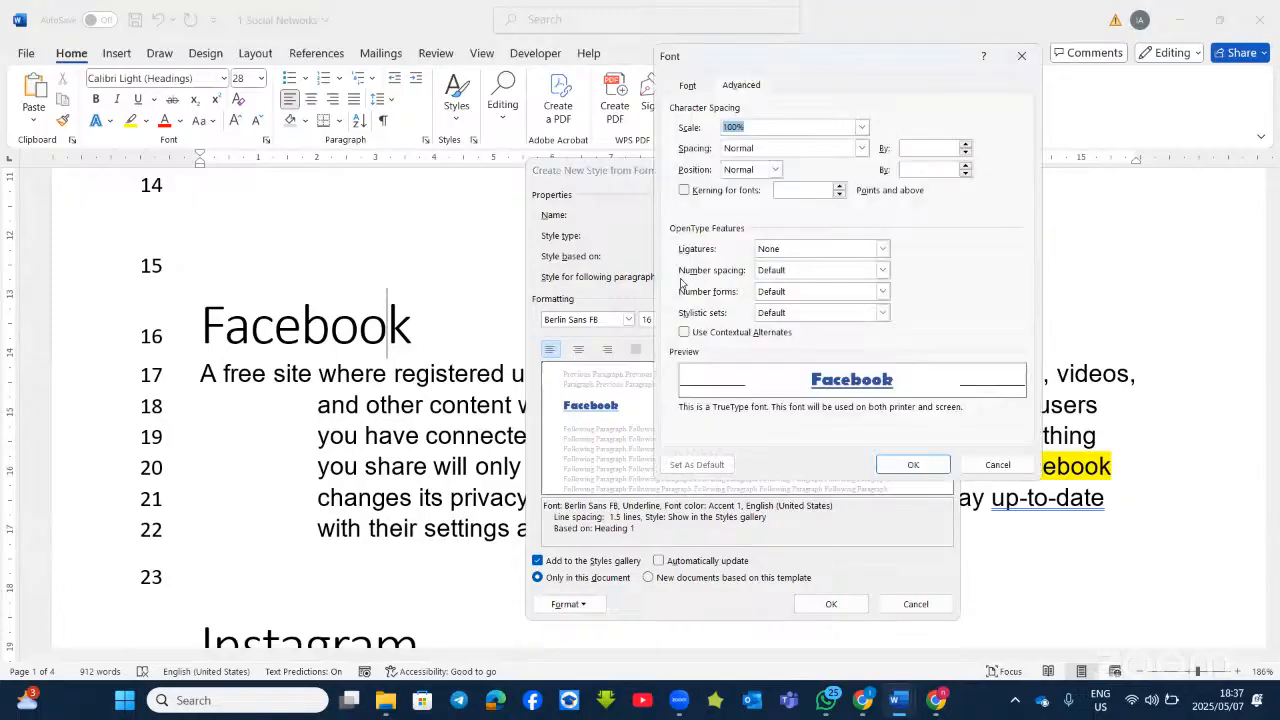
left_click(748, 84)
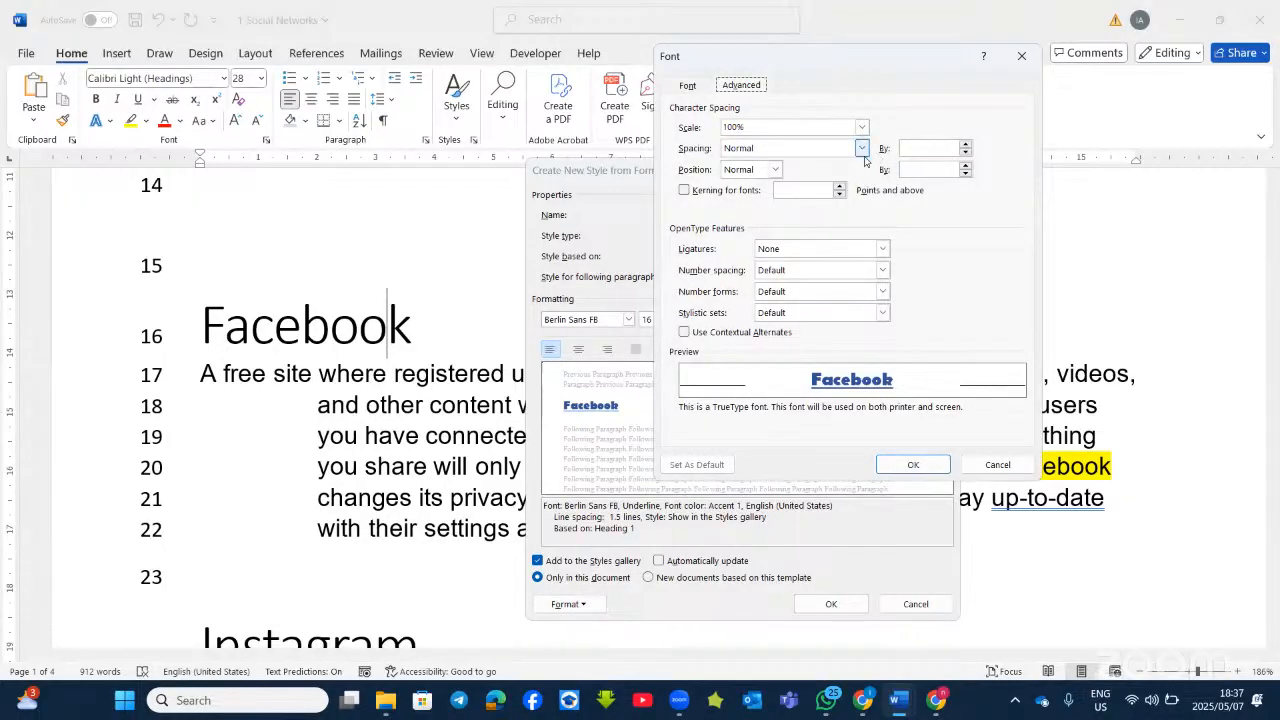
left_click(861, 149)
left_click(833, 176)
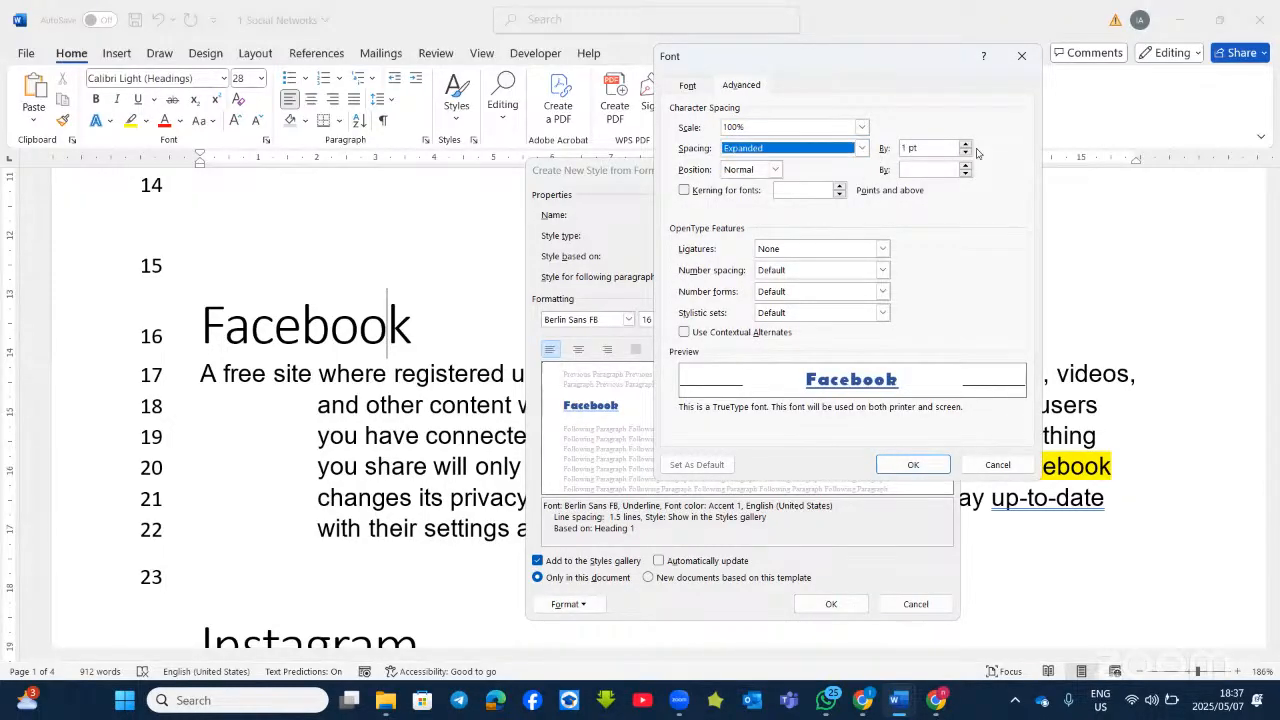
left_click(966, 145)
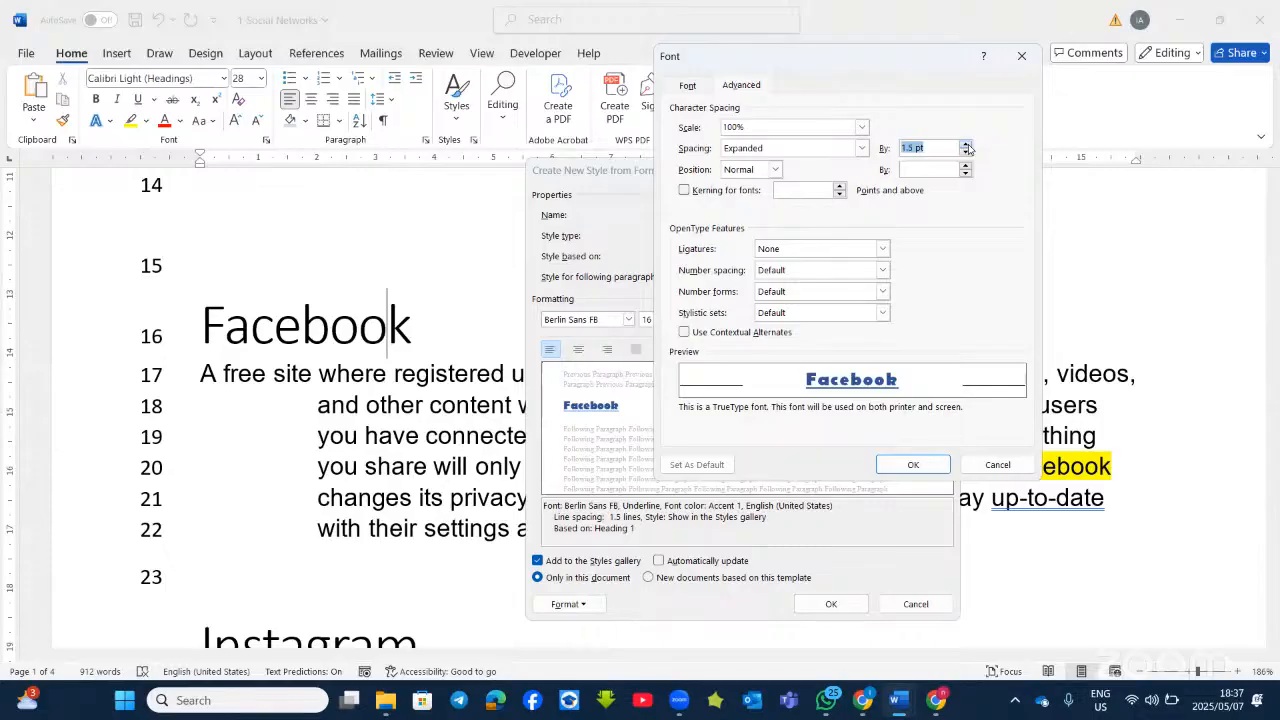
left_click(966, 145)
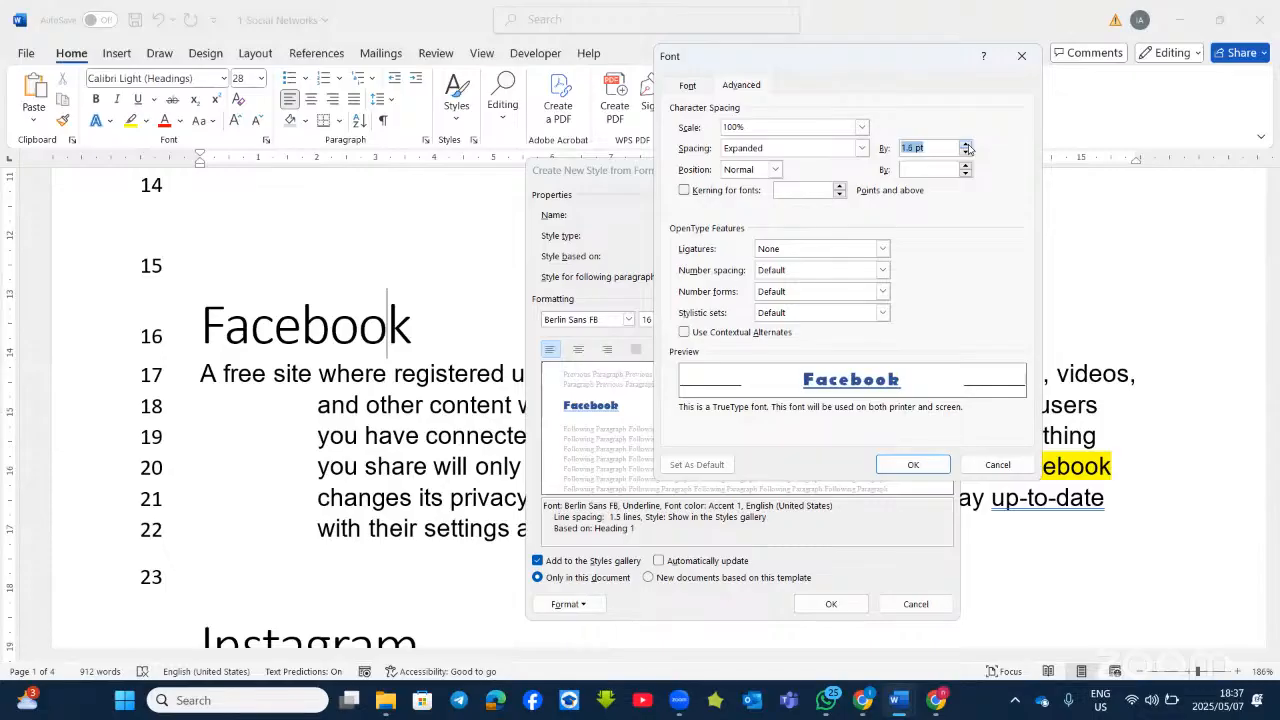
left_click(674, 87)
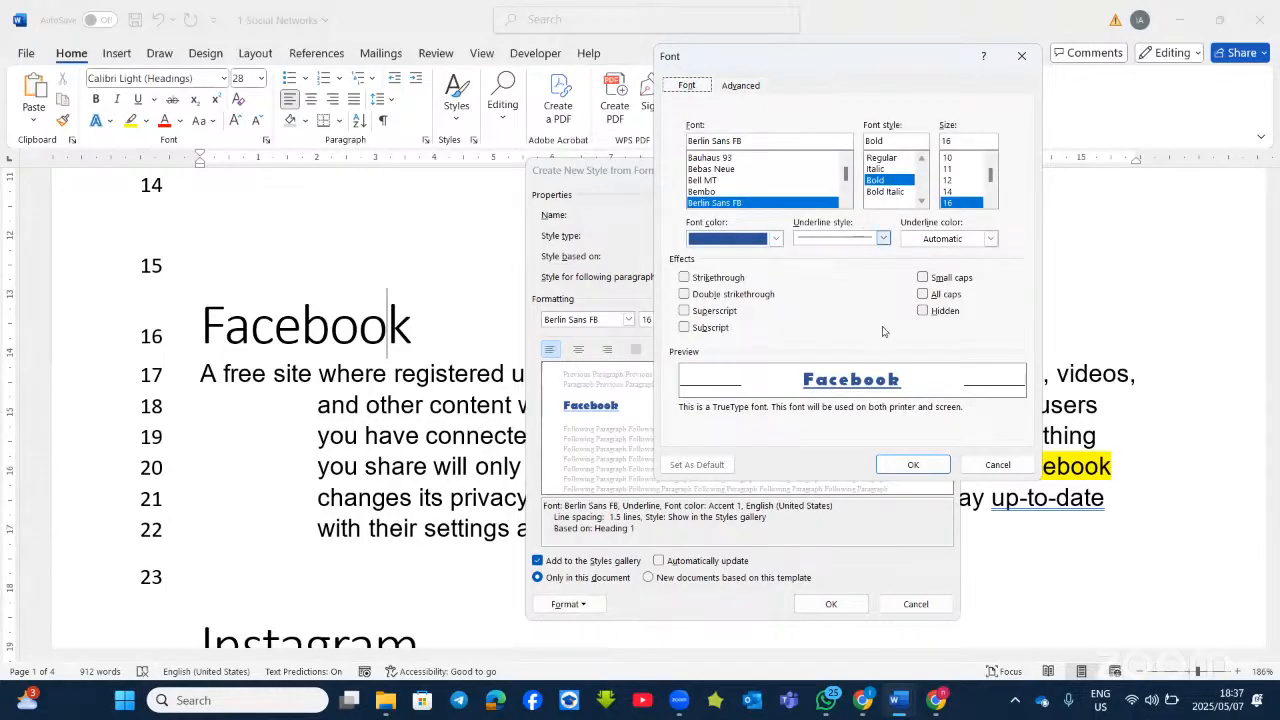
left_click(899, 468)
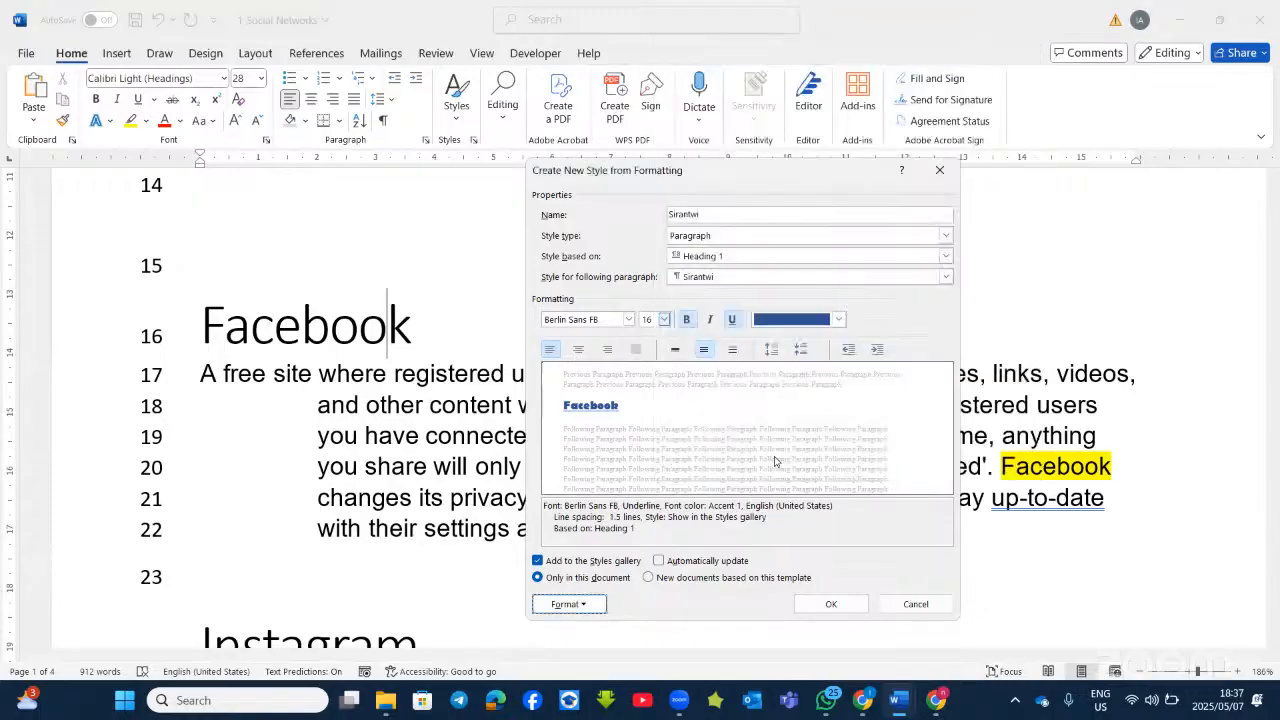
Finish creating the style with Automatically update turned on and apply it to the Facebook heading.
left_click(599, 607)
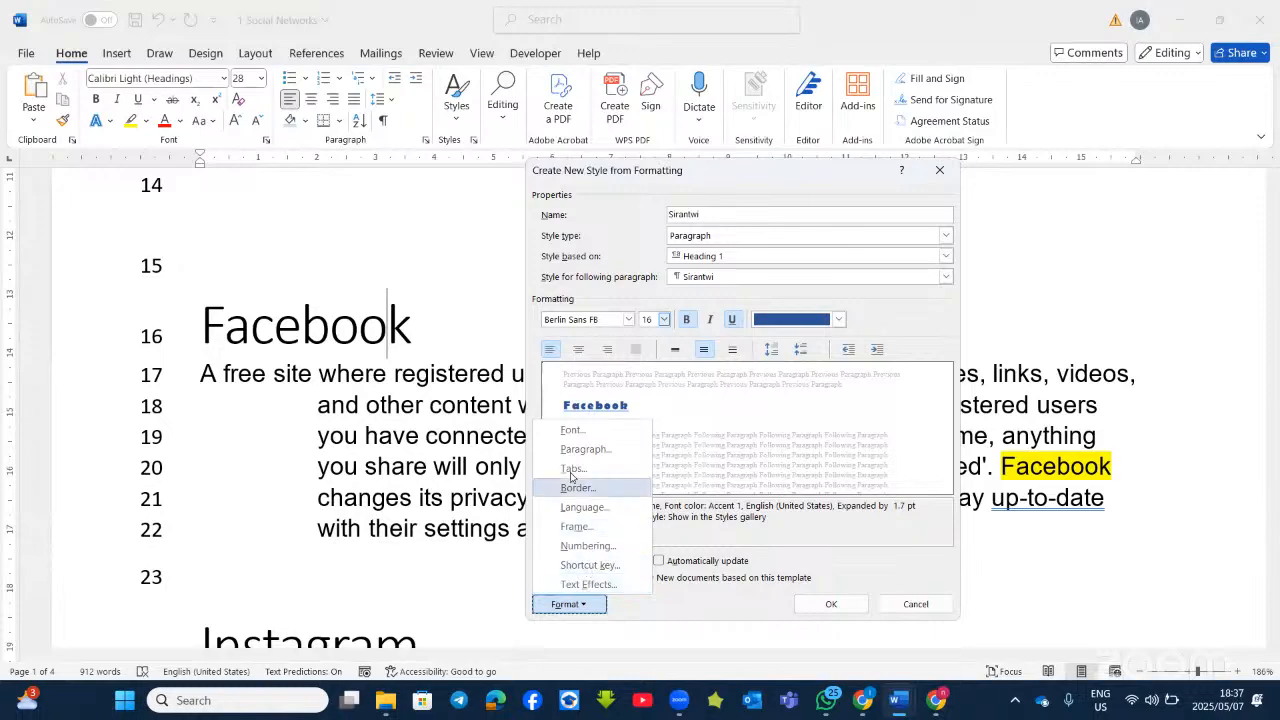
left_click(578, 604)
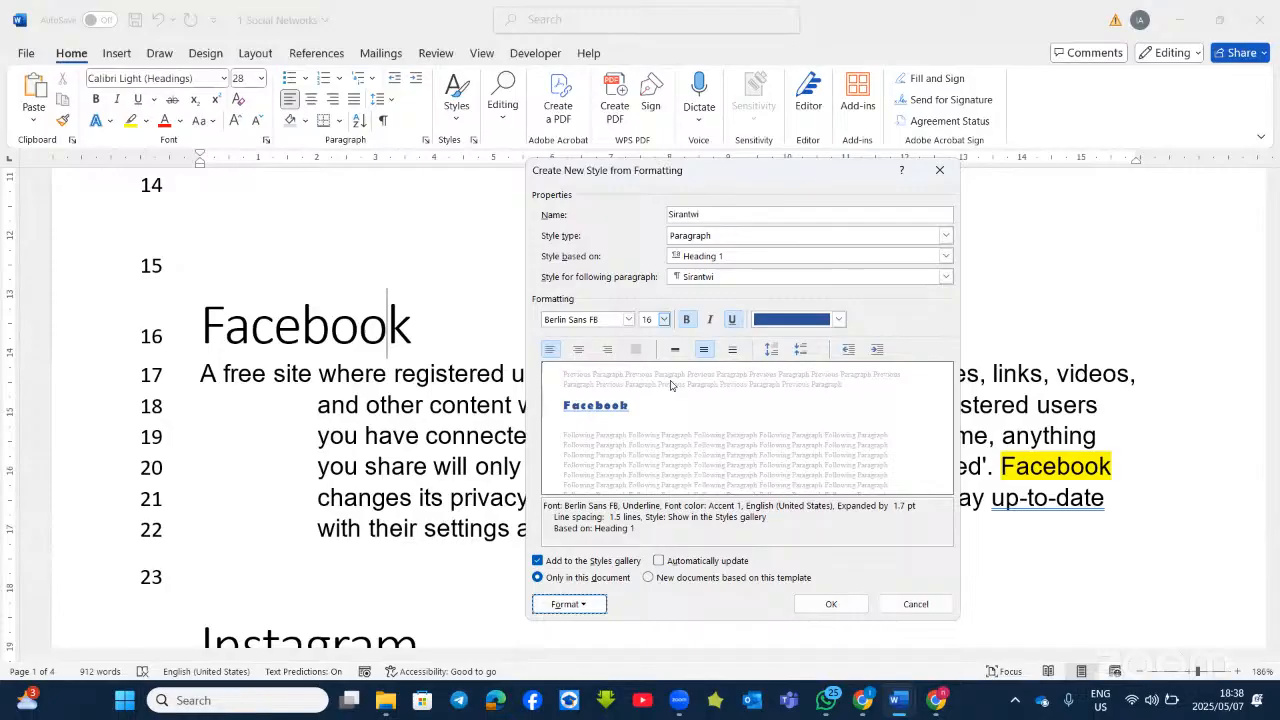
left_click(660, 561)
left_click(822, 604)
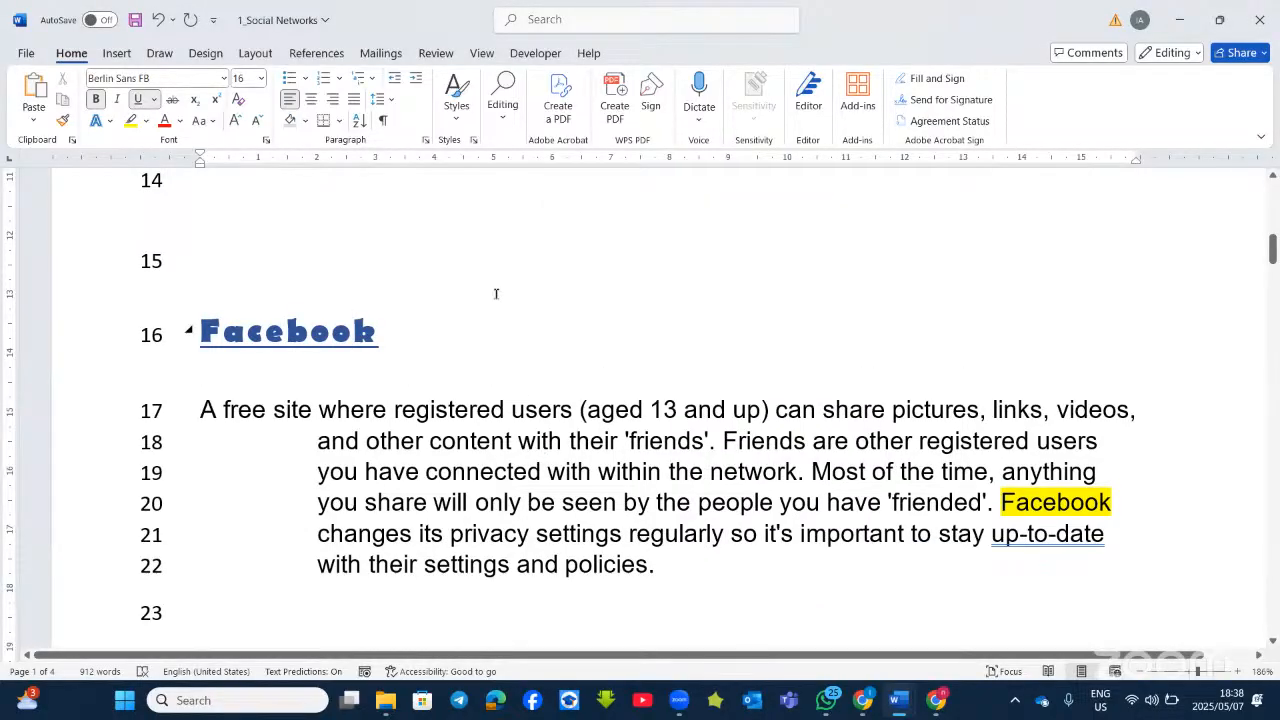
left_click(460, 115)
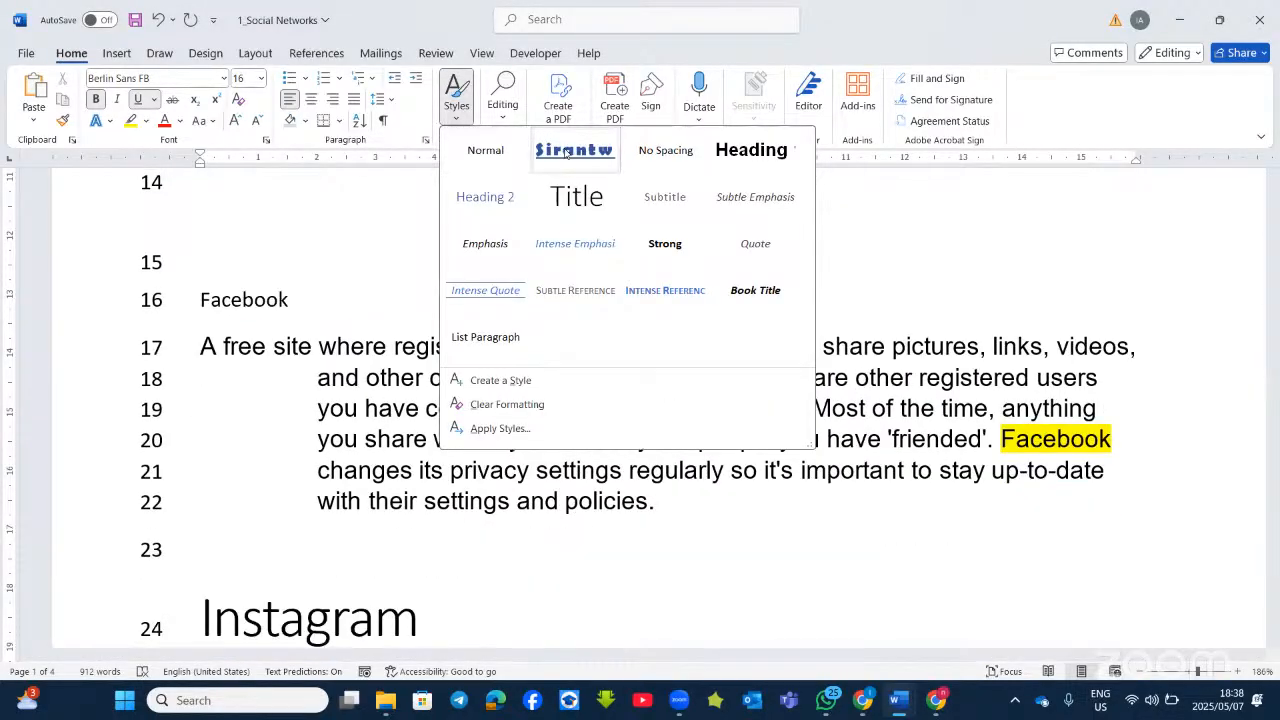
left_click(574, 152)
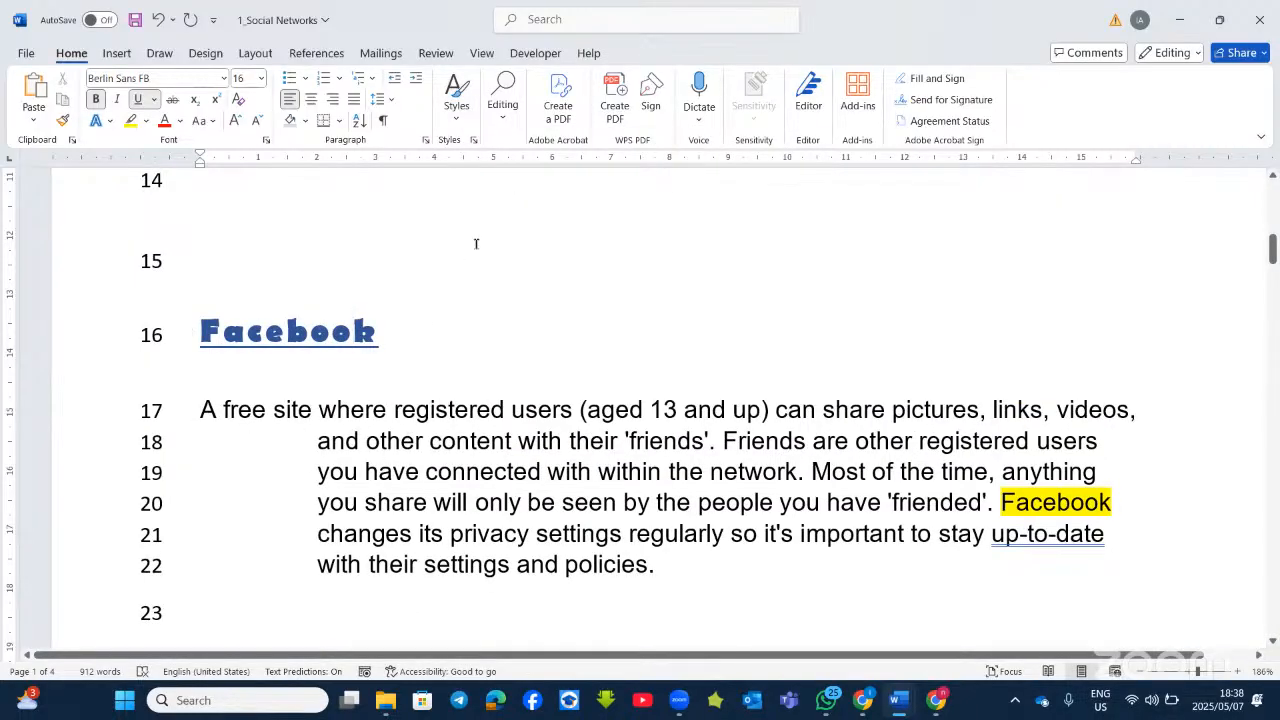
Modify the Heading 1 style so that its font uses the Small caps effect.
left_click(458, 121)
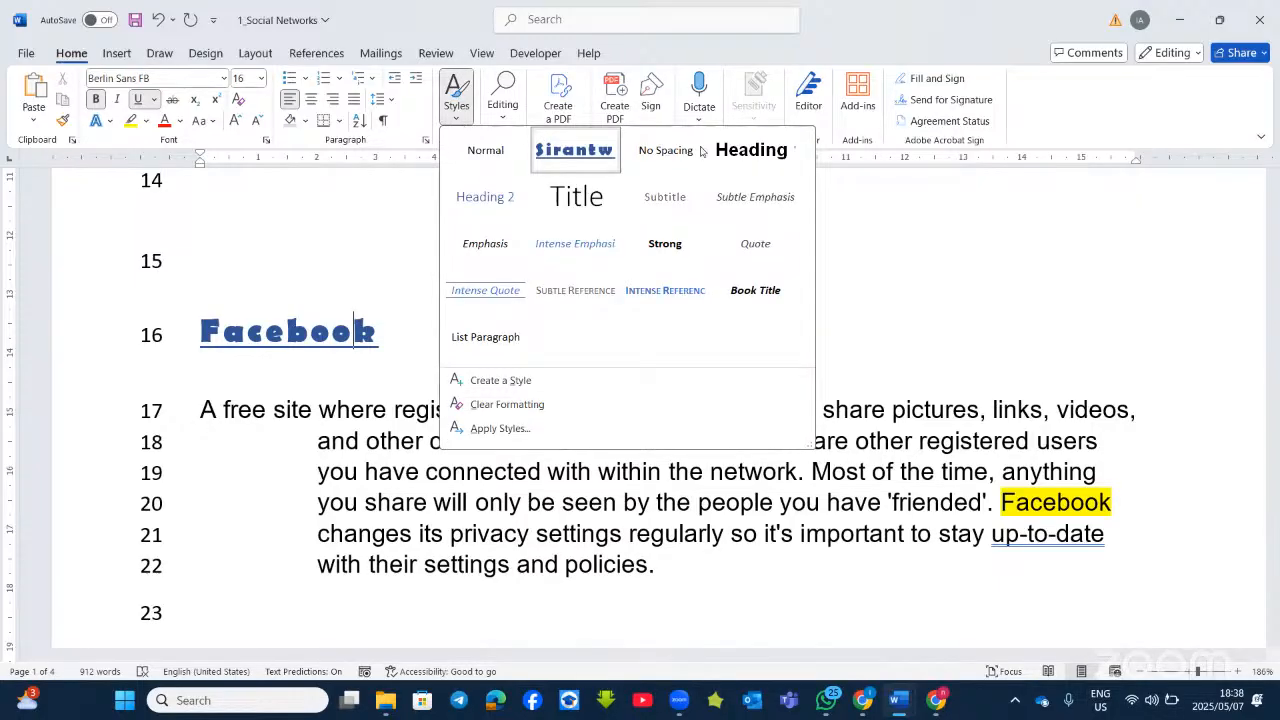
right_click(759, 163)
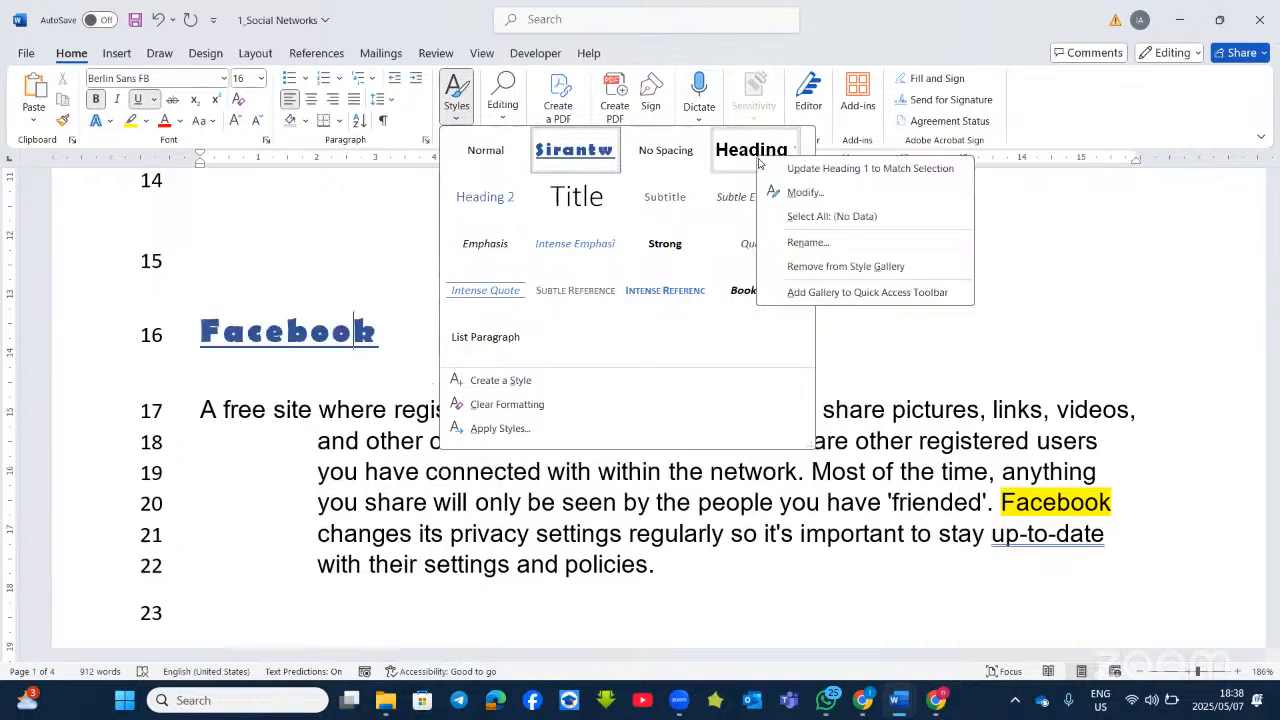
left_click(795, 204)
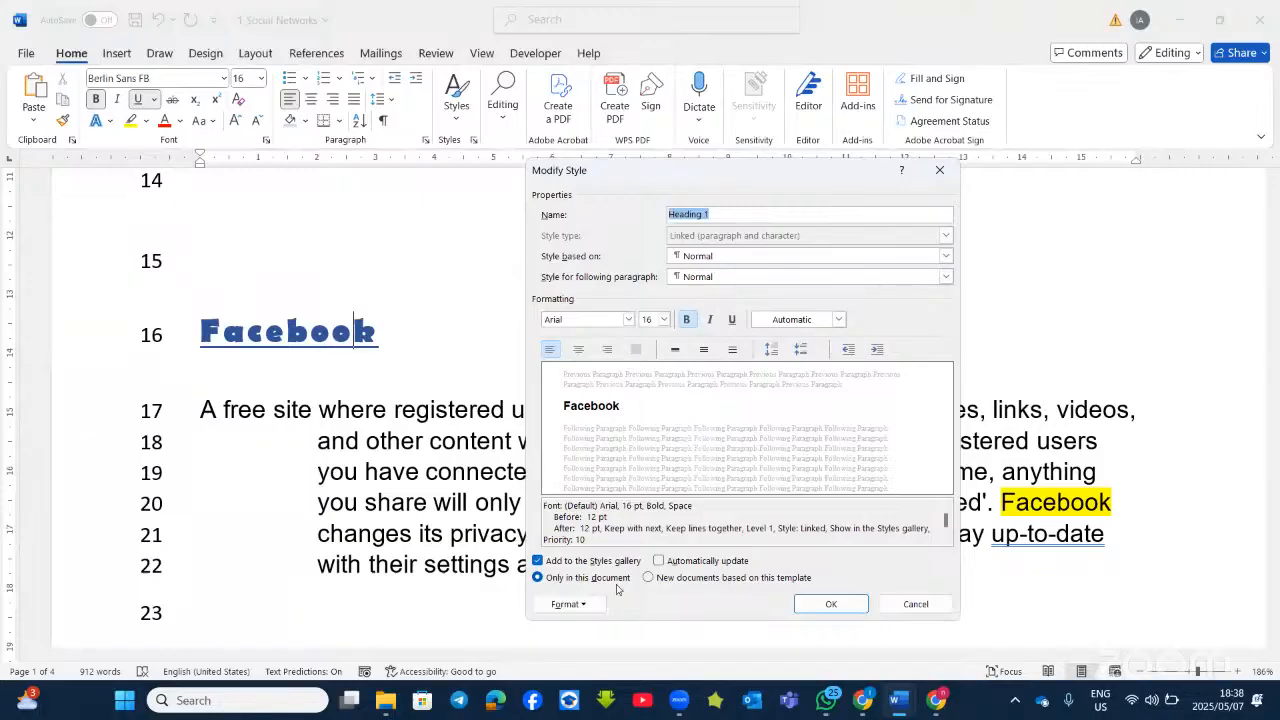
left_click(598, 602)
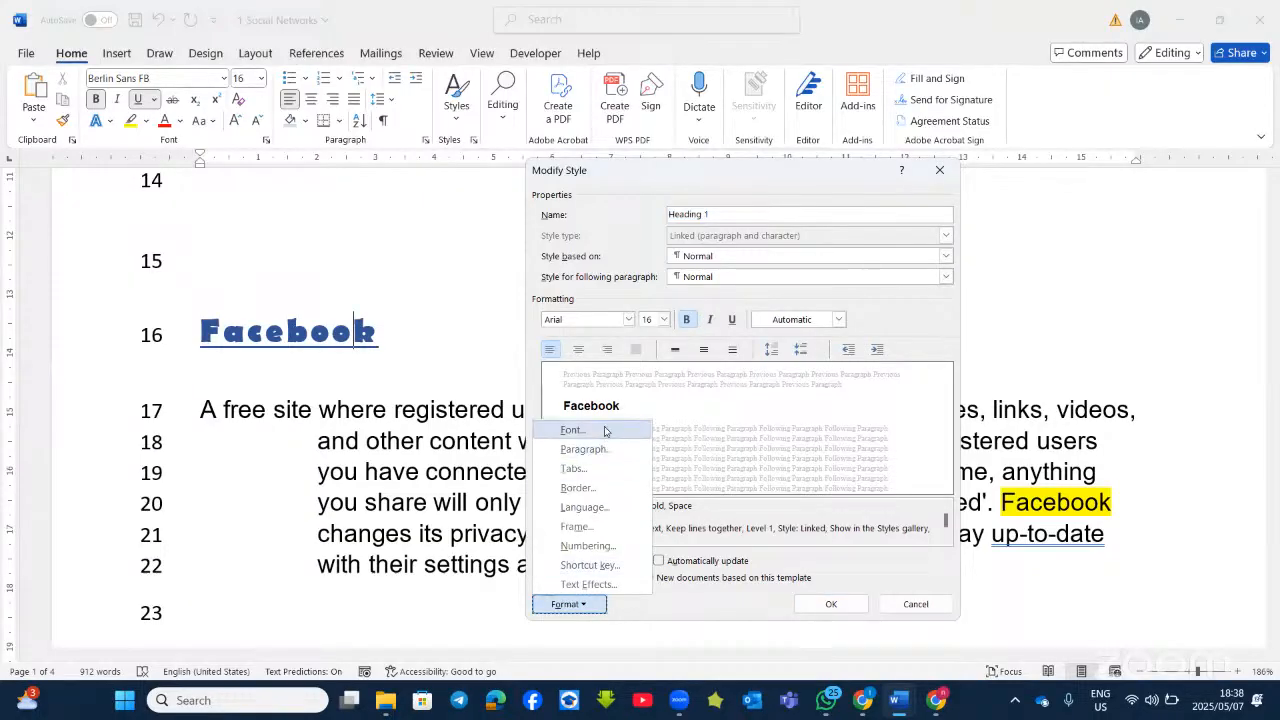
left_click(604, 429)
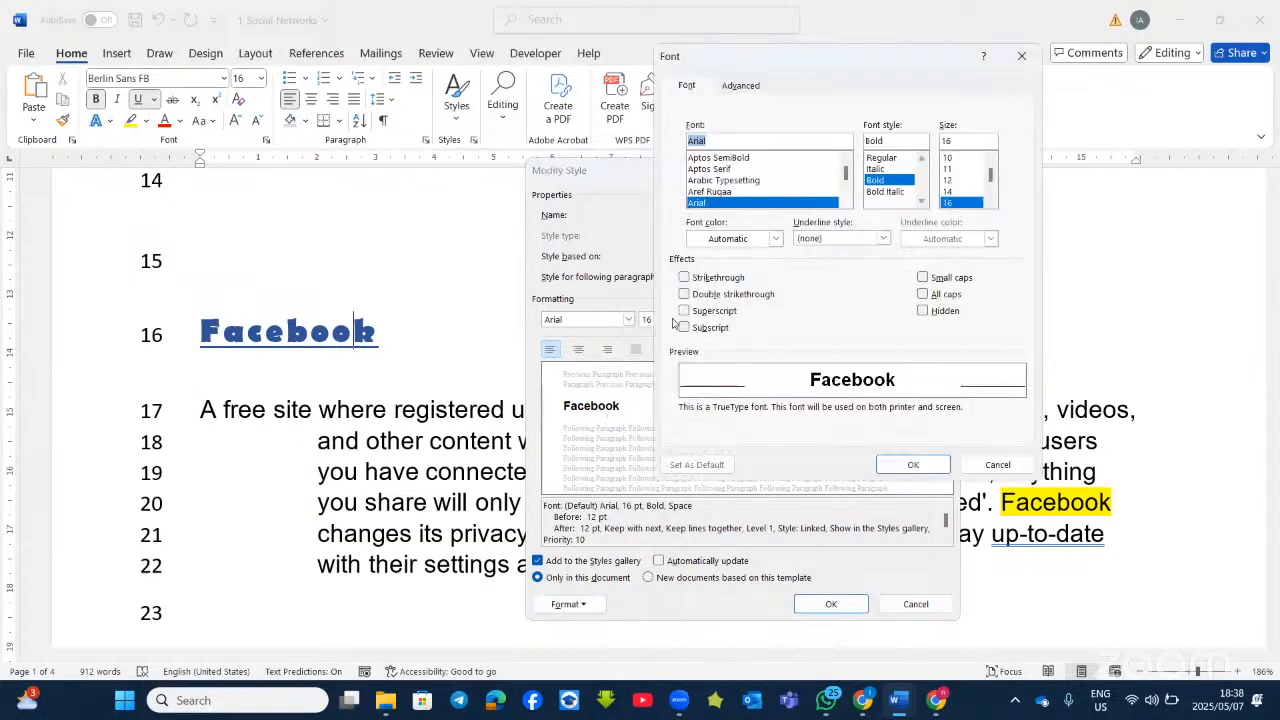
left_click(923, 278)
left_click(913, 464)
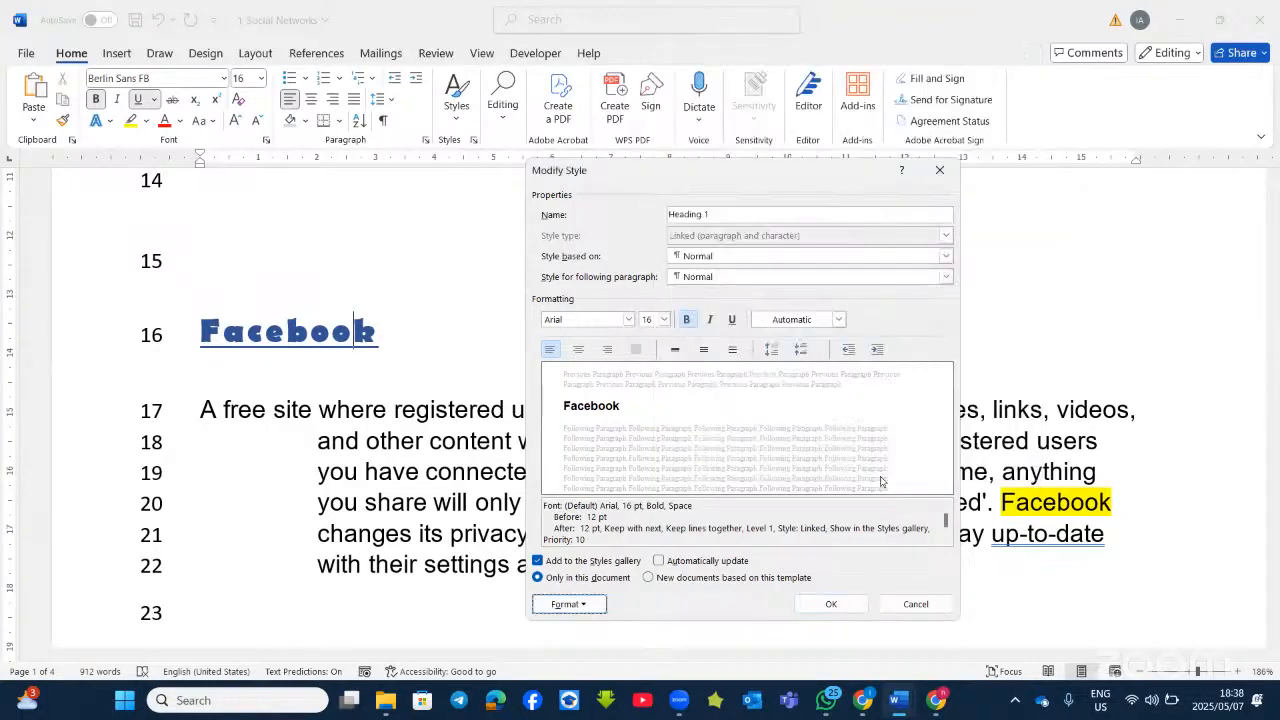
left_click(835, 604)
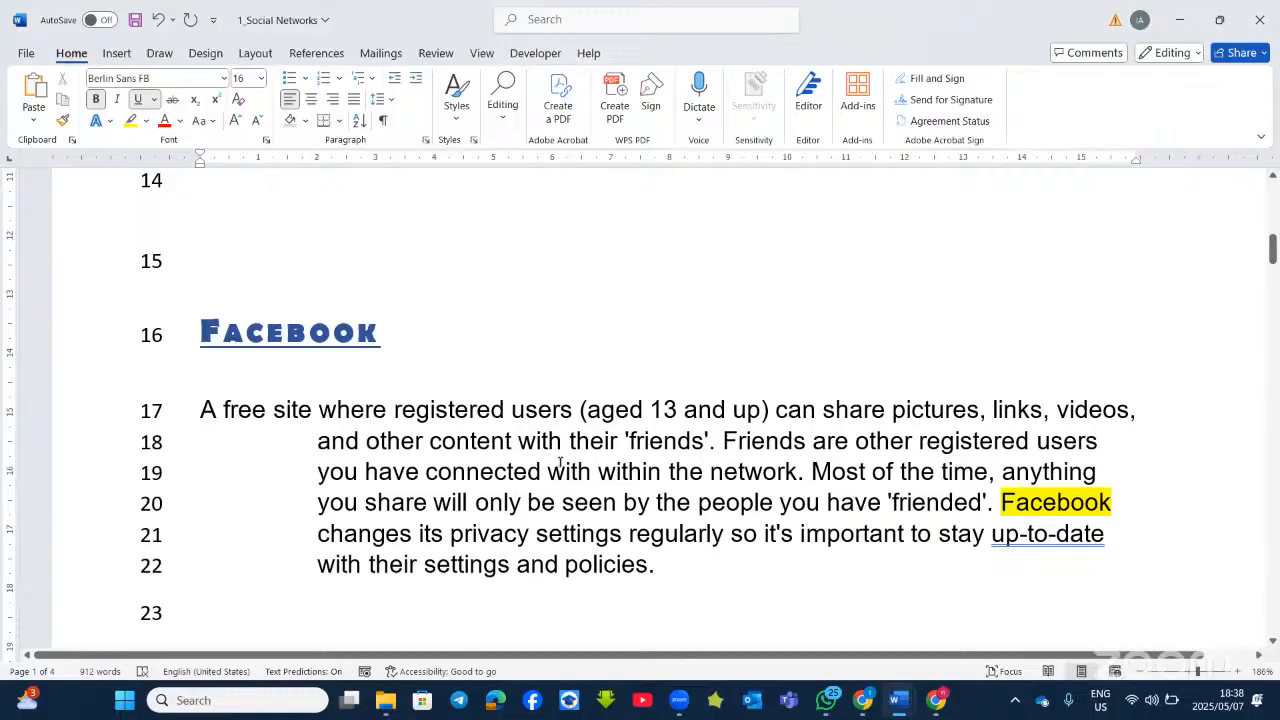
left_click(474, 141)
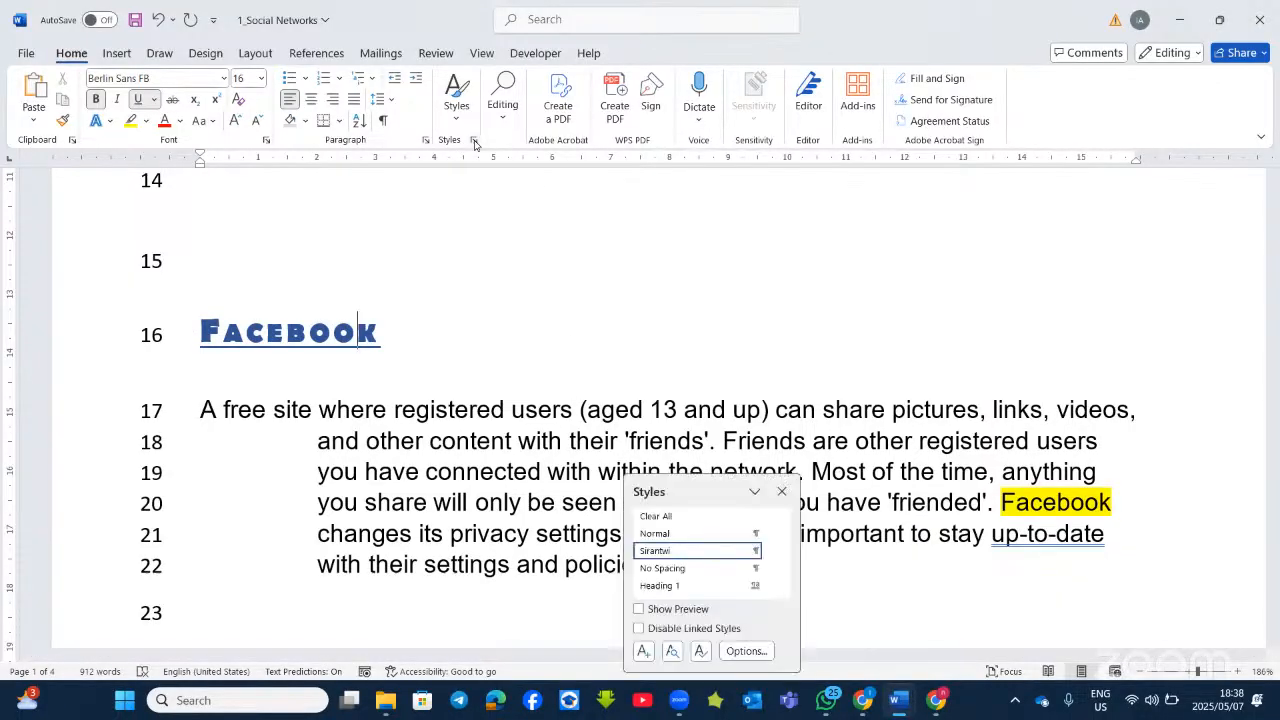
left_click(779, 492)
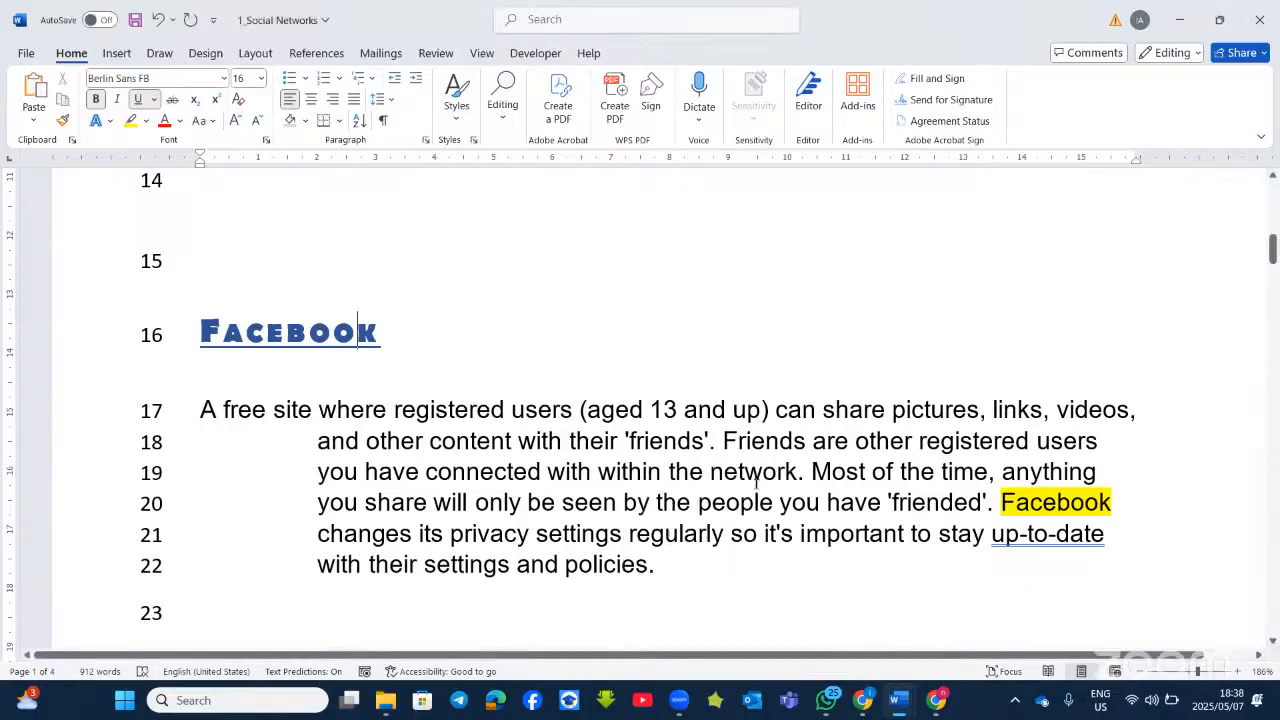
left_click(474, 141)
left_click_drag(713, 491, 773, 171)
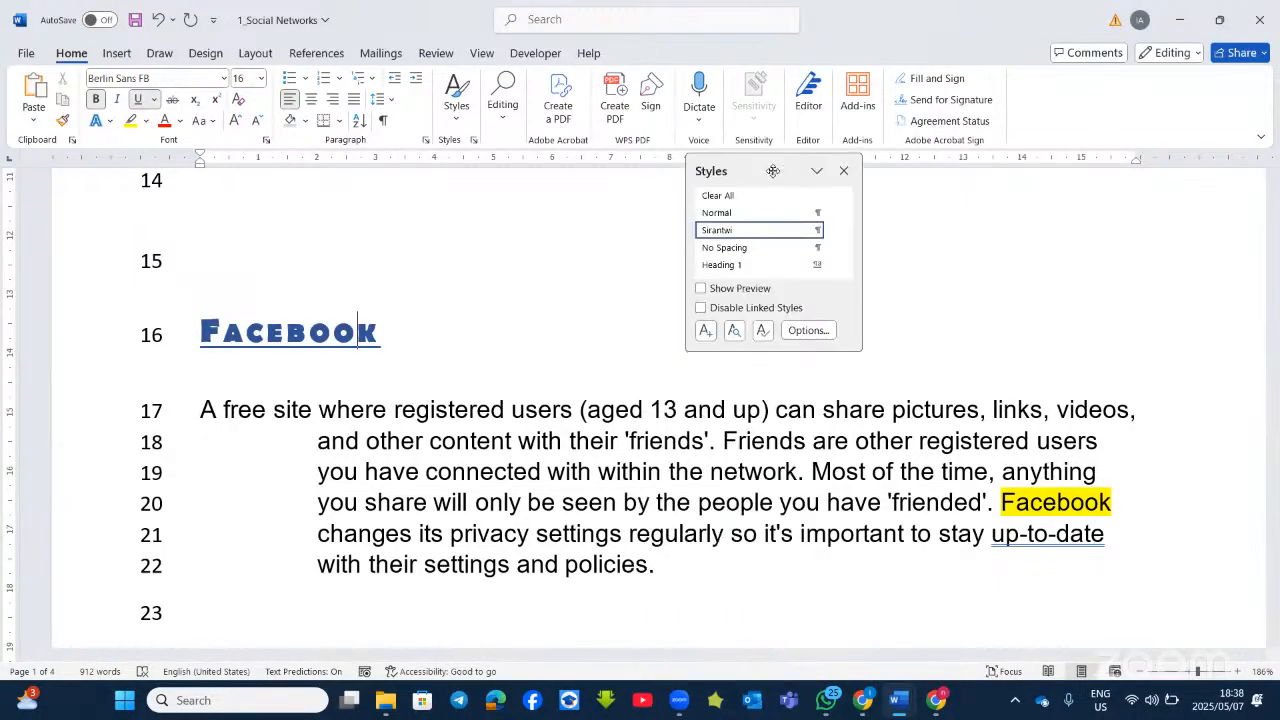
left_click(705, 333)
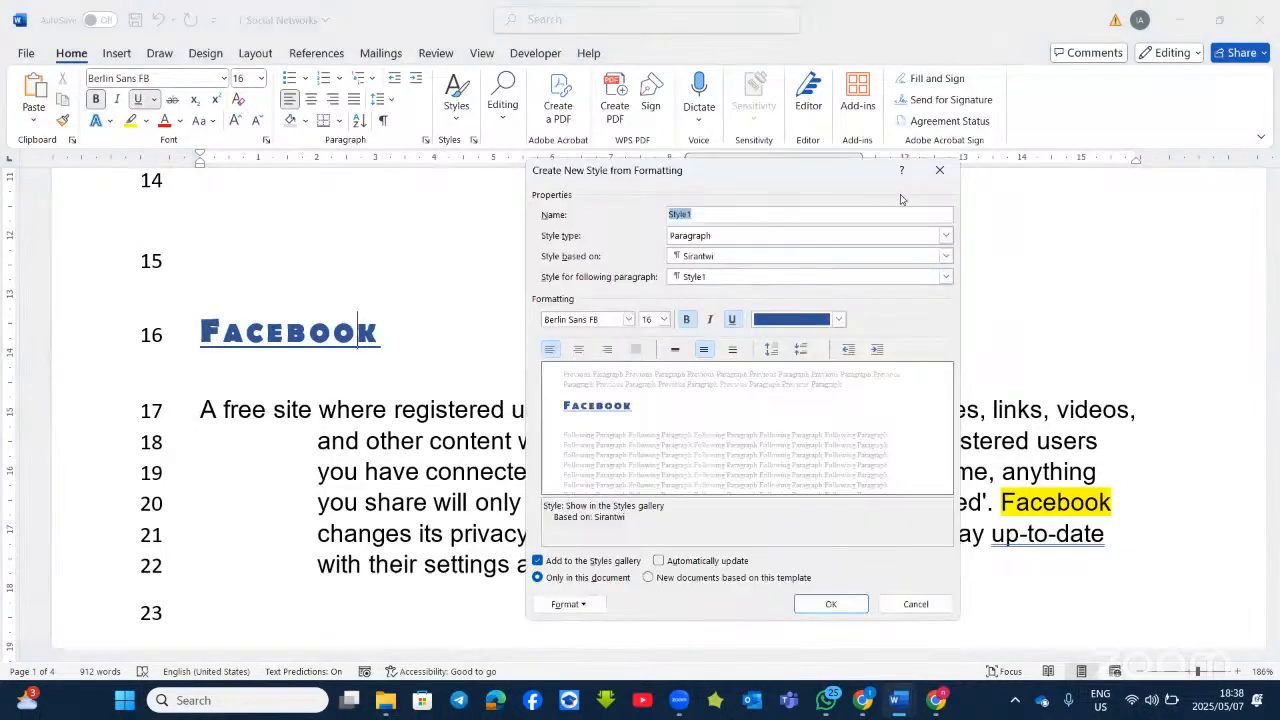
left_click(945, 173)
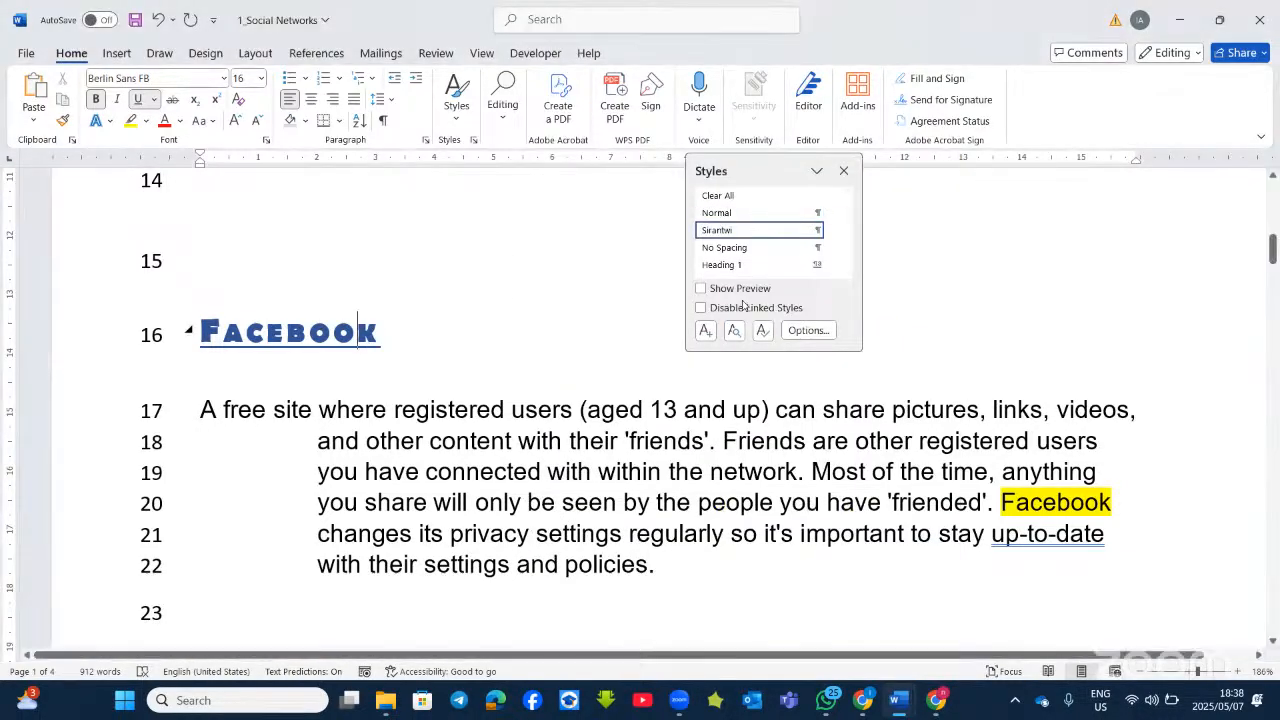
left_click(843, 171)
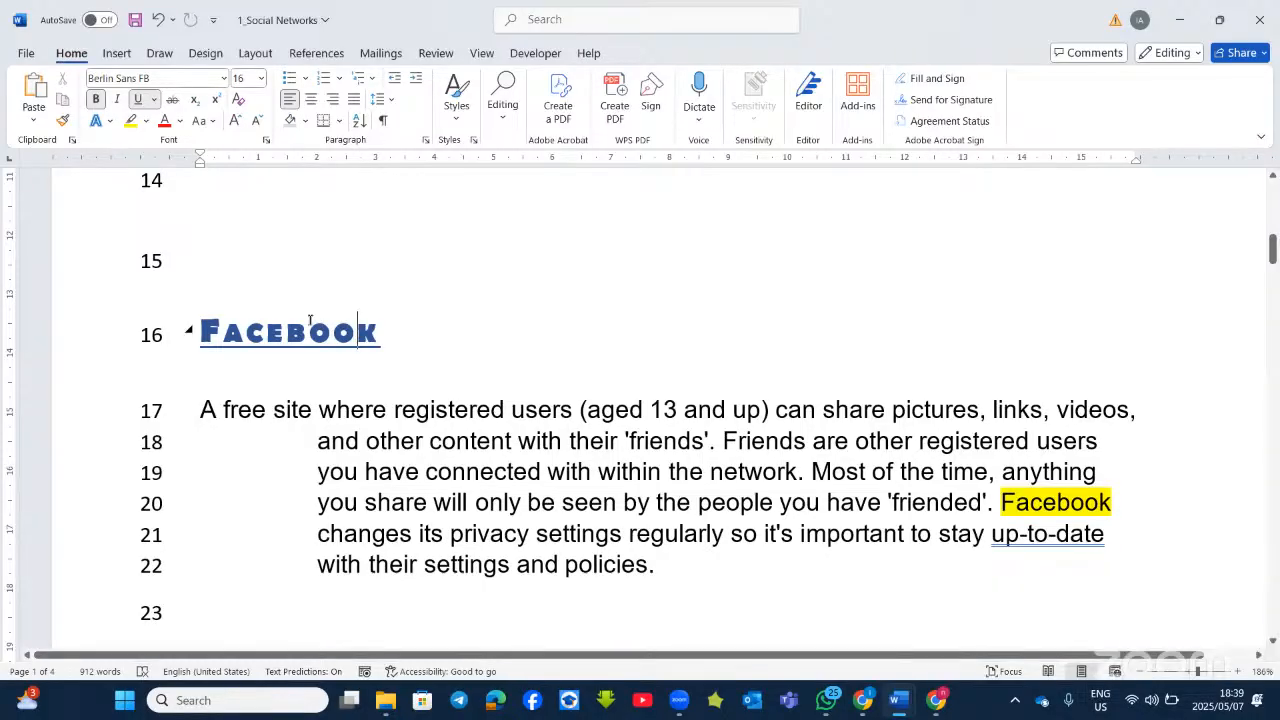
Select every instance of the custom blue underlined style and check which headings in the document use it.
left_click(460, 120)
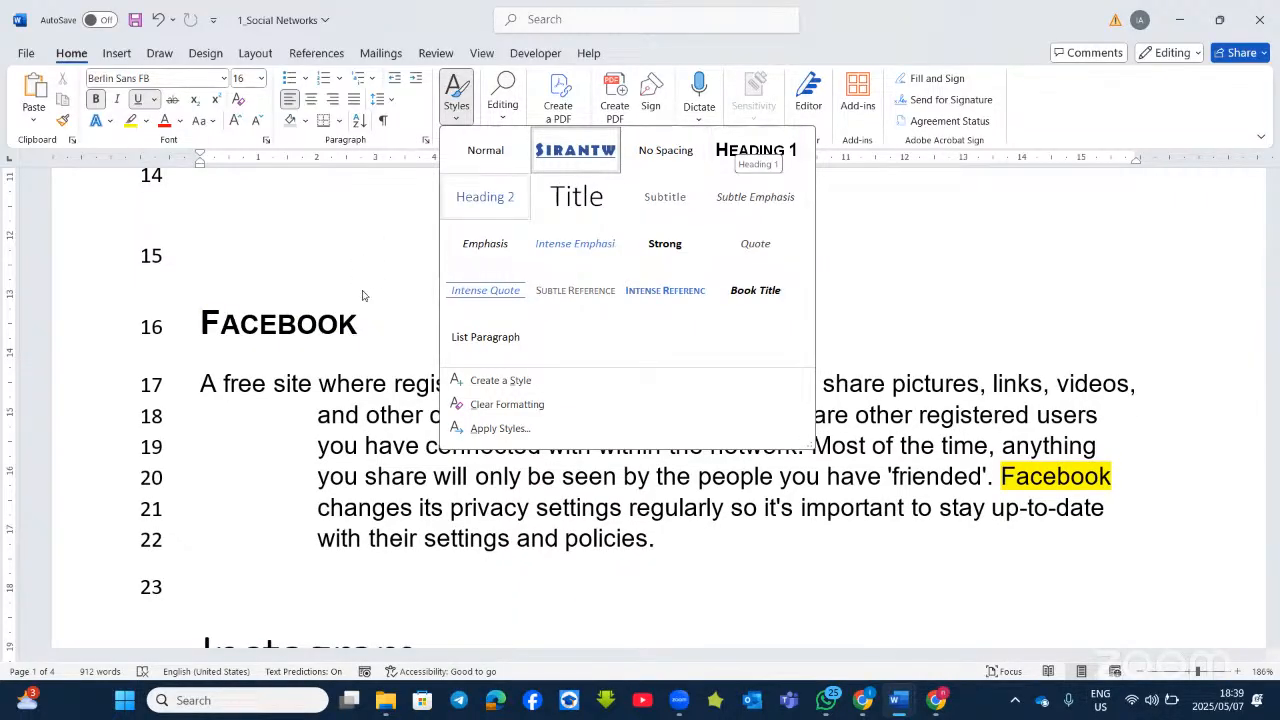
right_click(589, 157)
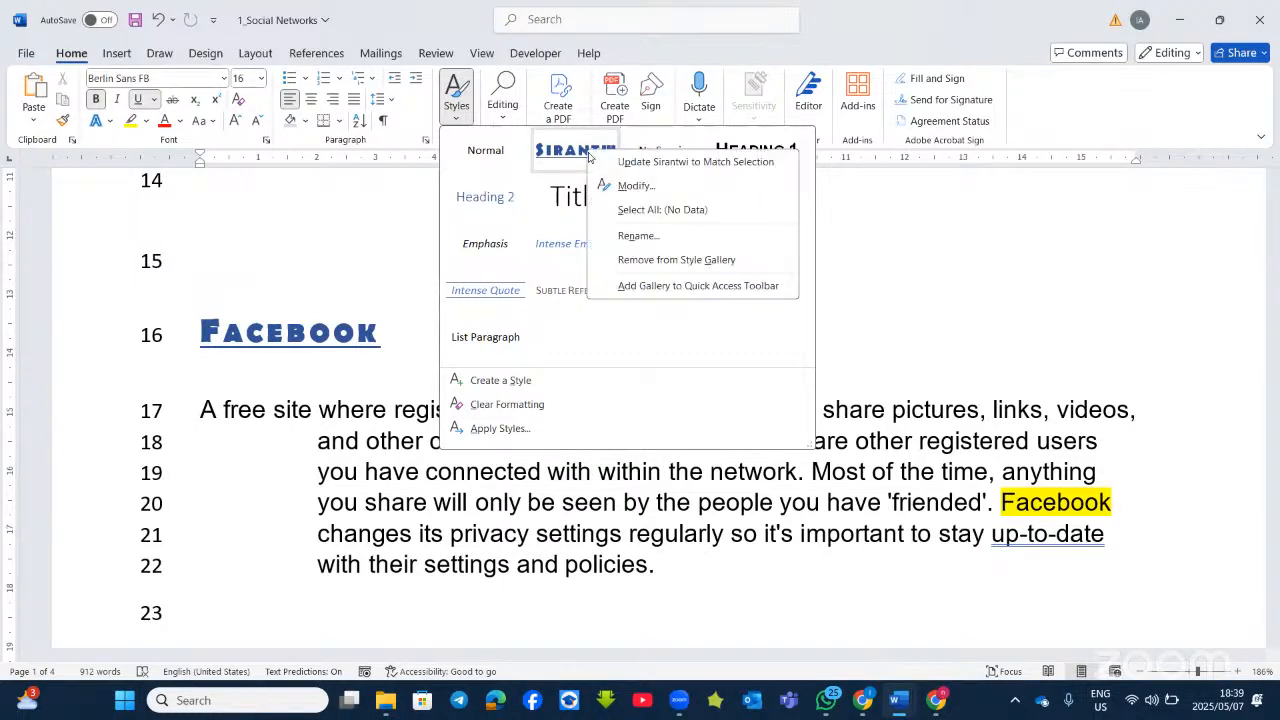
left_click(669, 219)
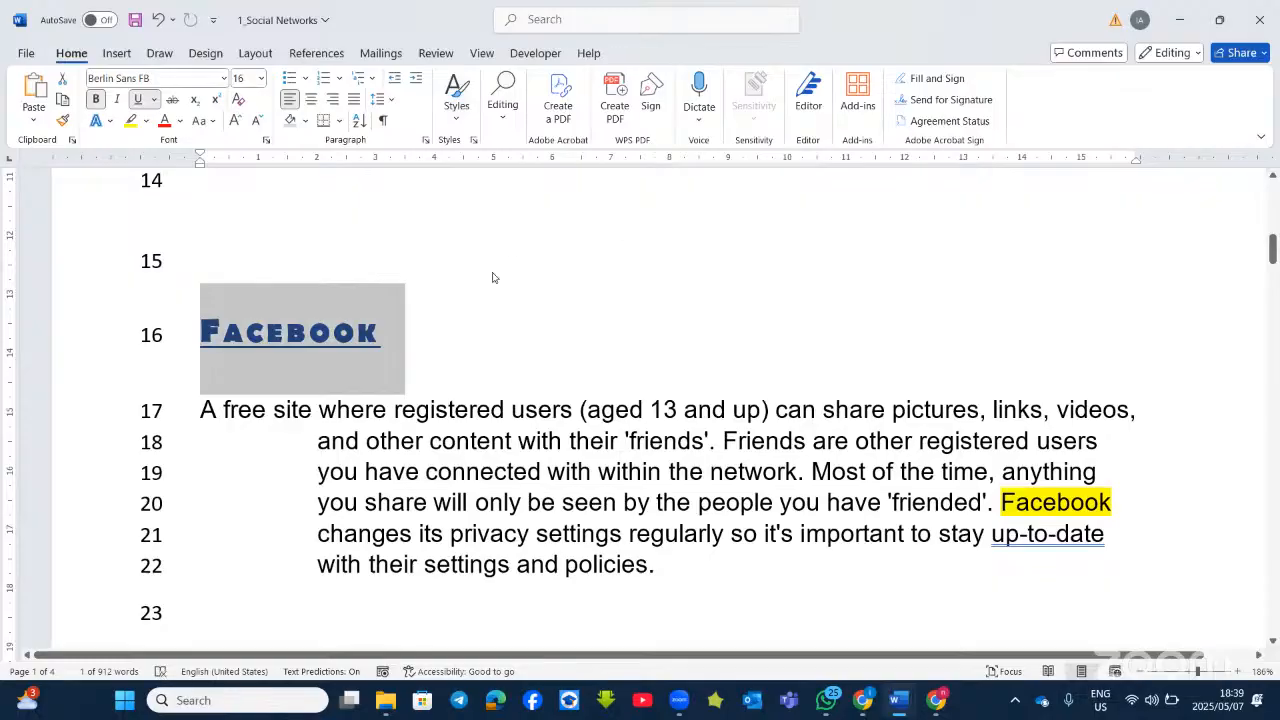
scroll(320, 380, "down", 1)
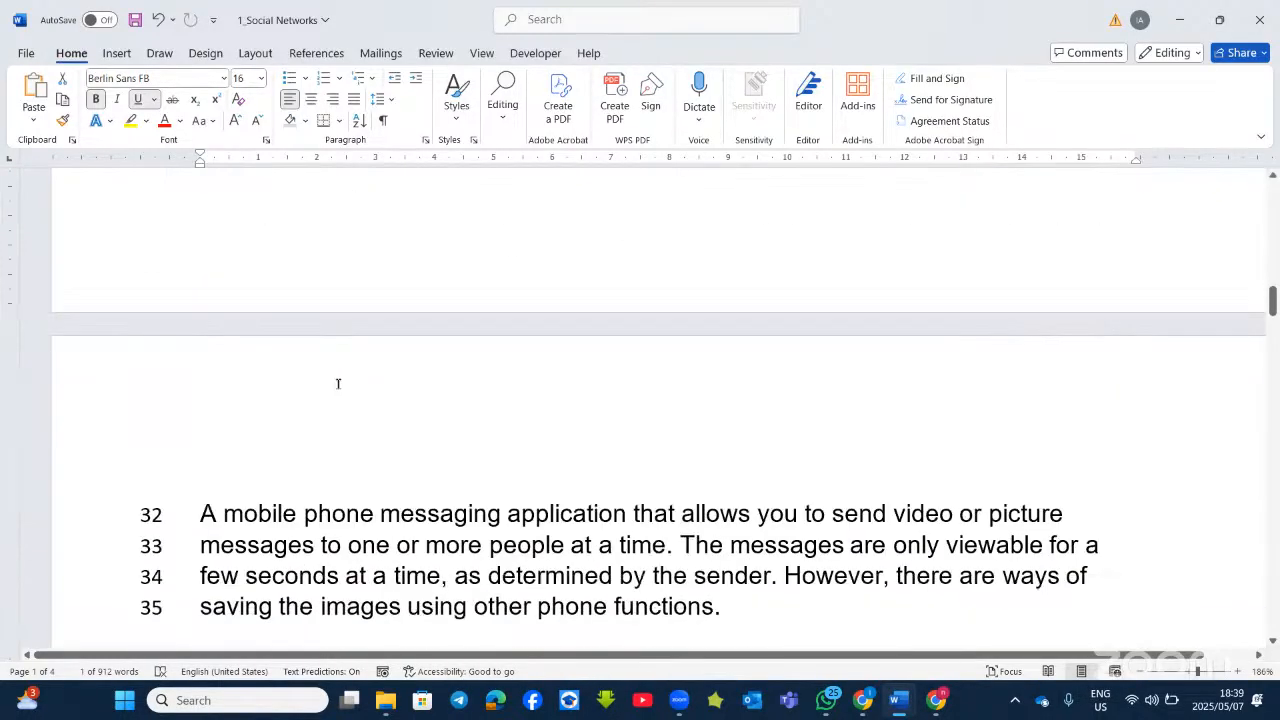
scroll(352, 396, "up", 10)
scroll(360, 385, "down", 11)
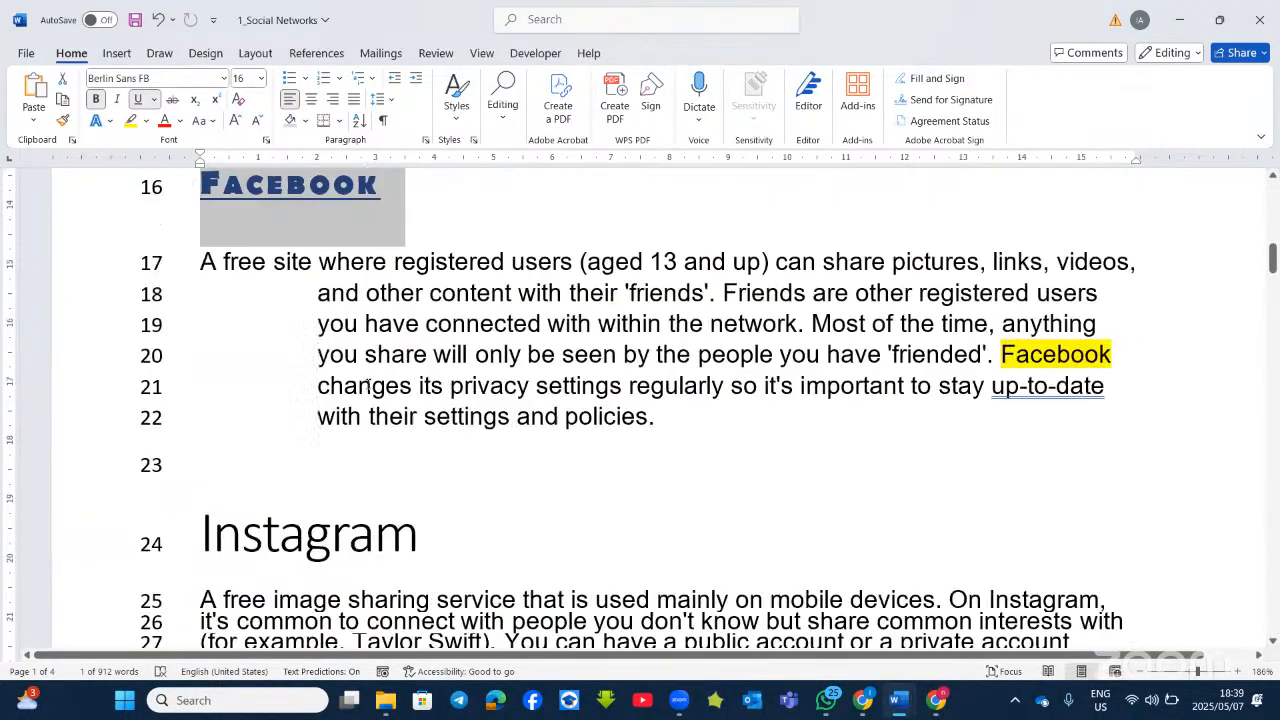
scroll(368, 265, "up", 2)
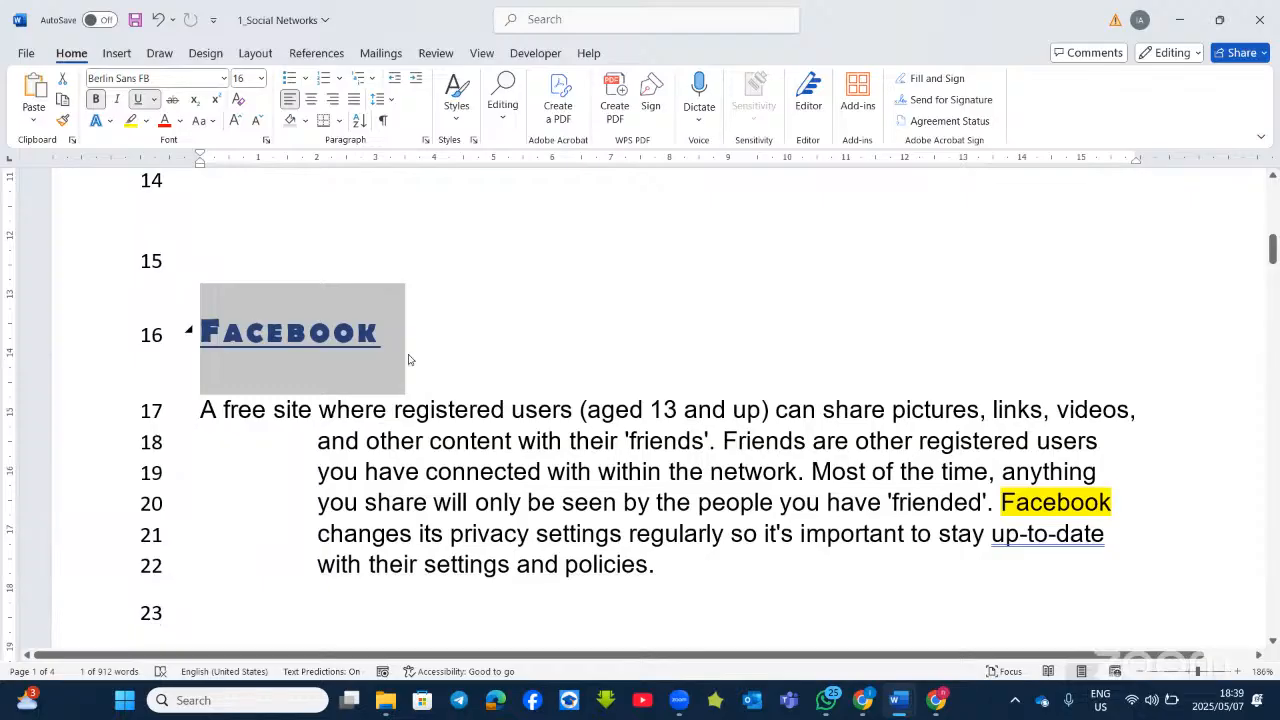
Apply the Heading 1 style to the selected Facebook heading.
left_click(457, 118)
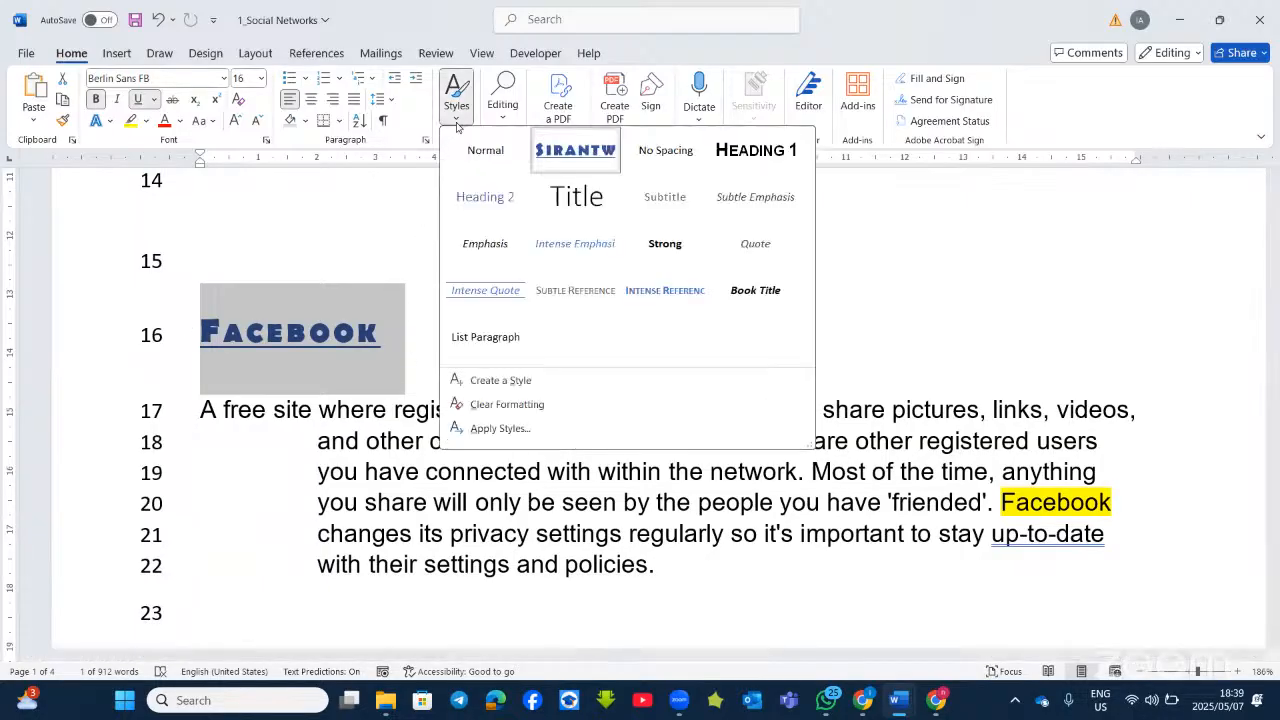
right_click(592, 162)
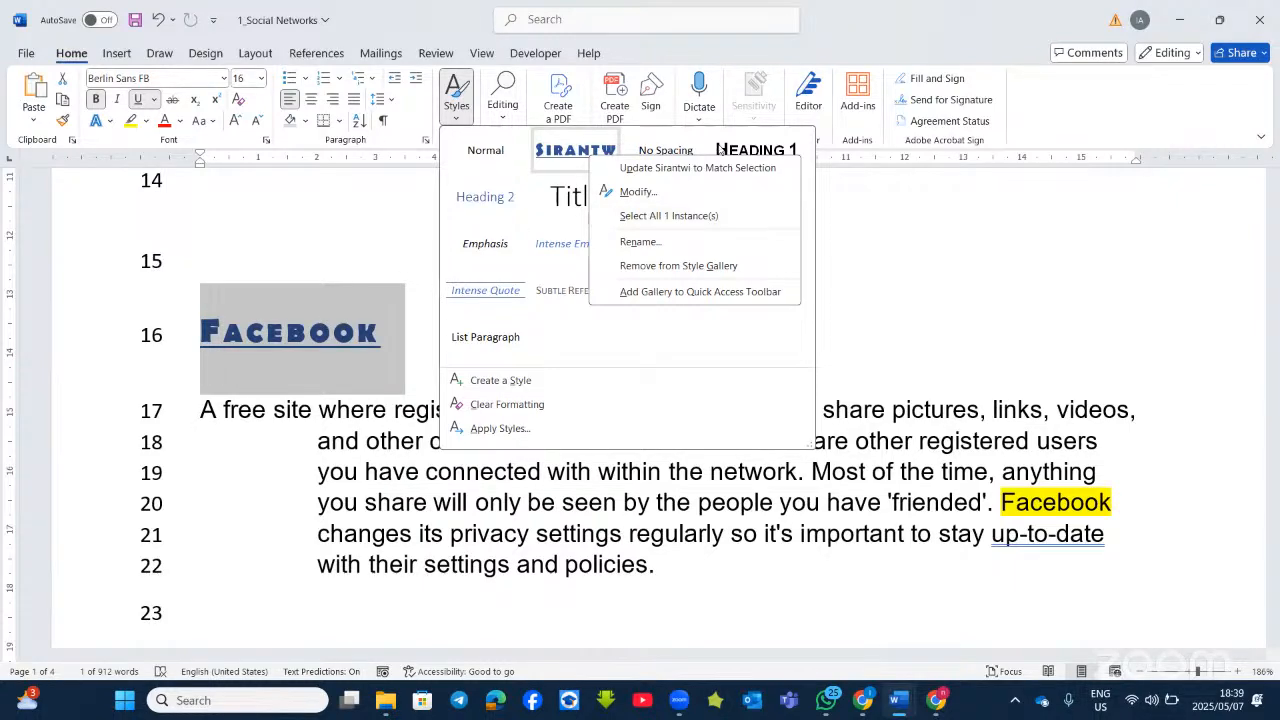
left_click(770, 147)
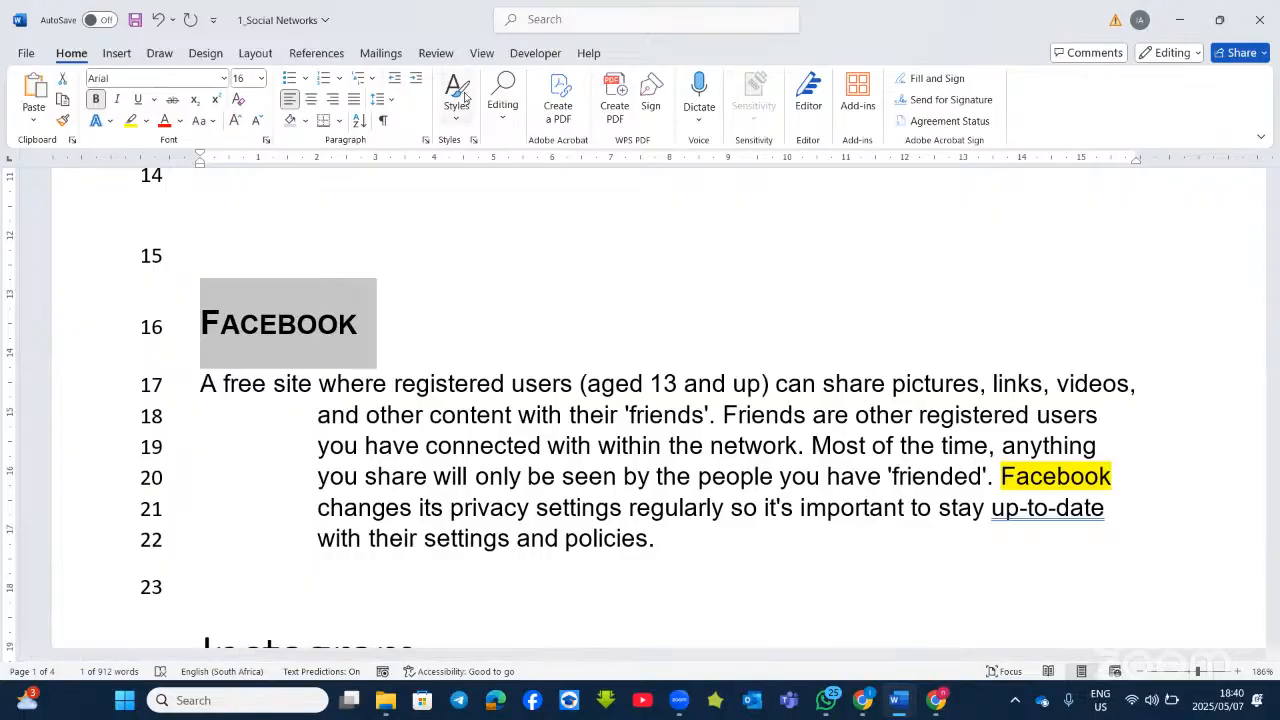
Select all instances of the Heading 1 style in the document and apply the custom blue underlined style to them.
left_click(466, 122)
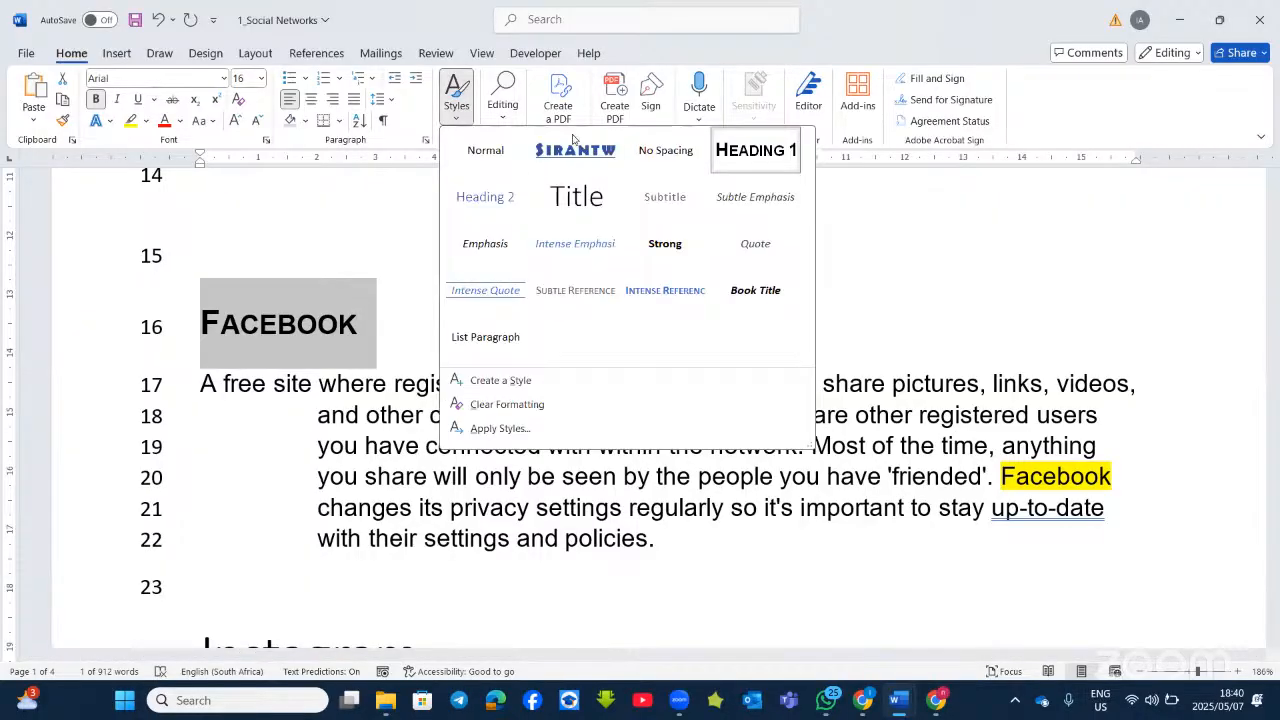
right_click(755, 167)
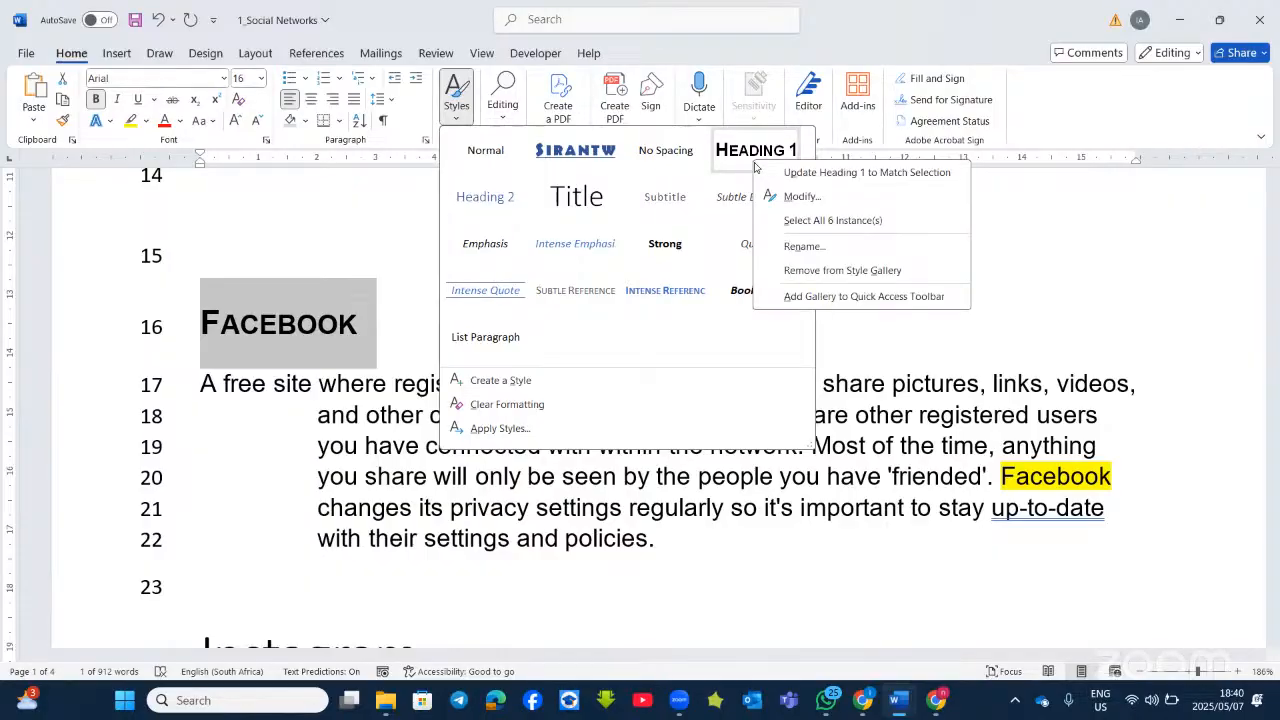
left_click(832, 220)
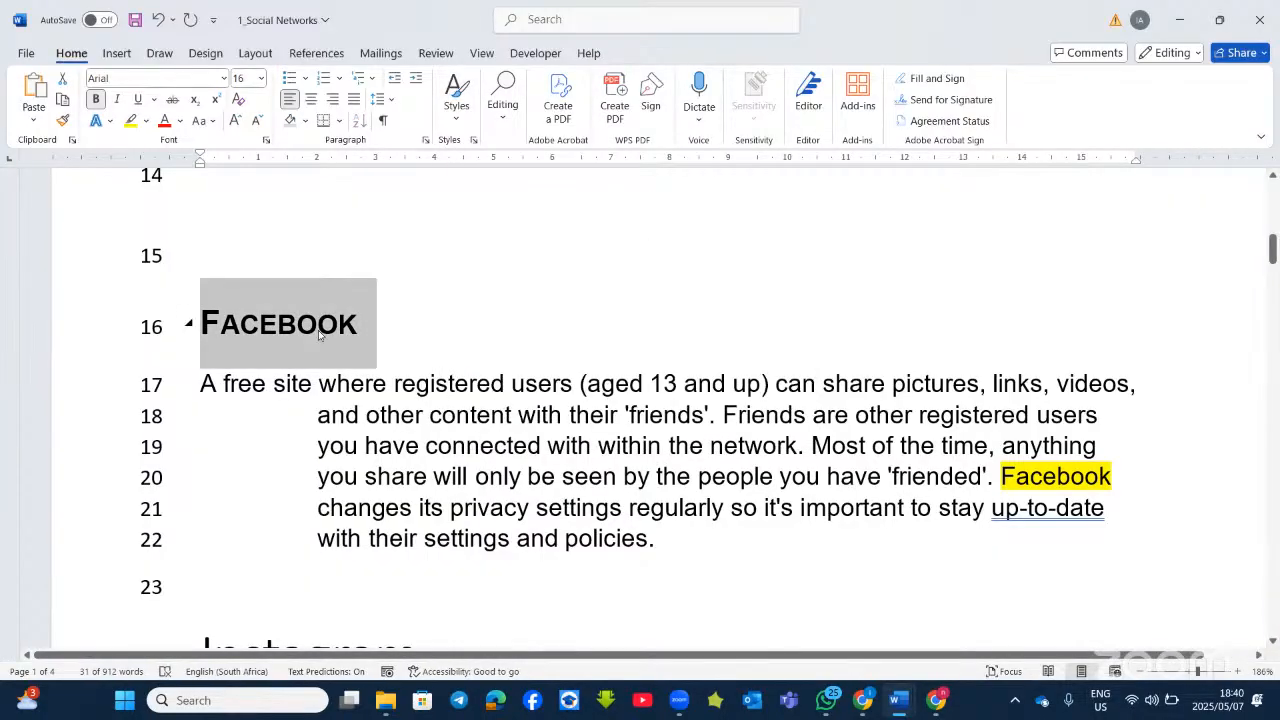
scroll(319, 335, "down", 10)
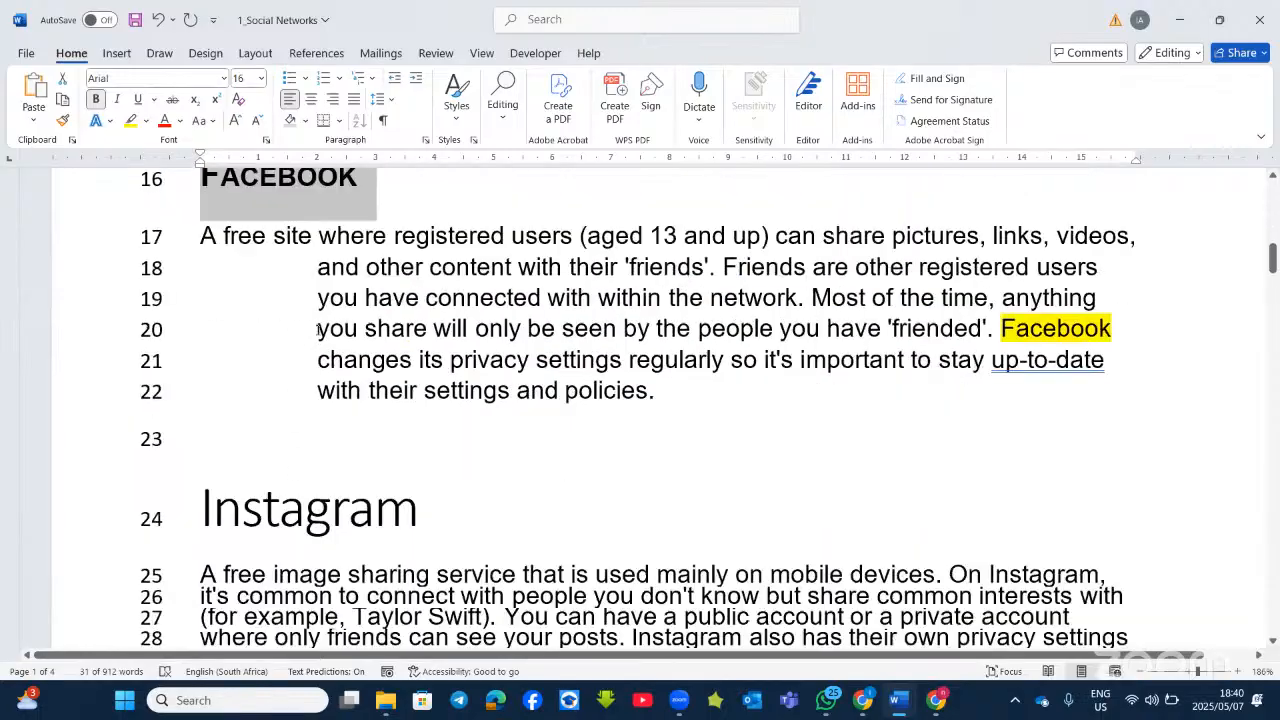
scroll(320, 330, "up", 4)
scroll(320, 330, "up", 5)
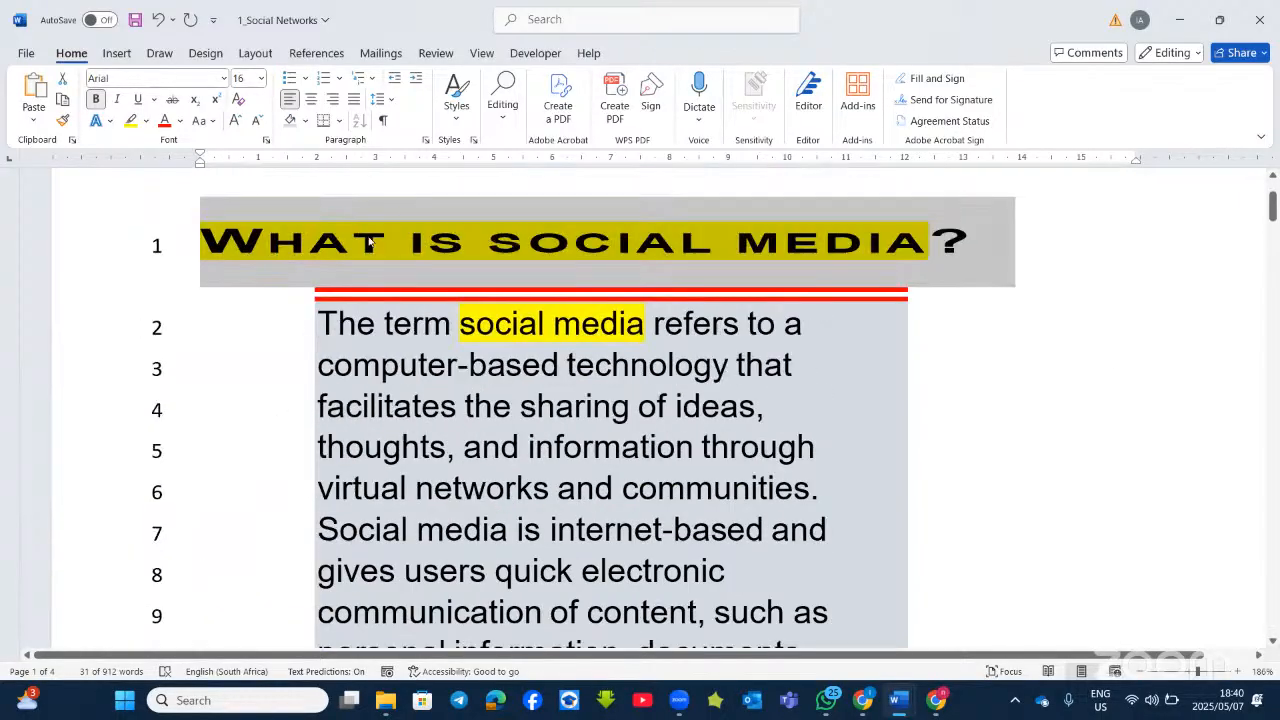
left_click(456, 118)
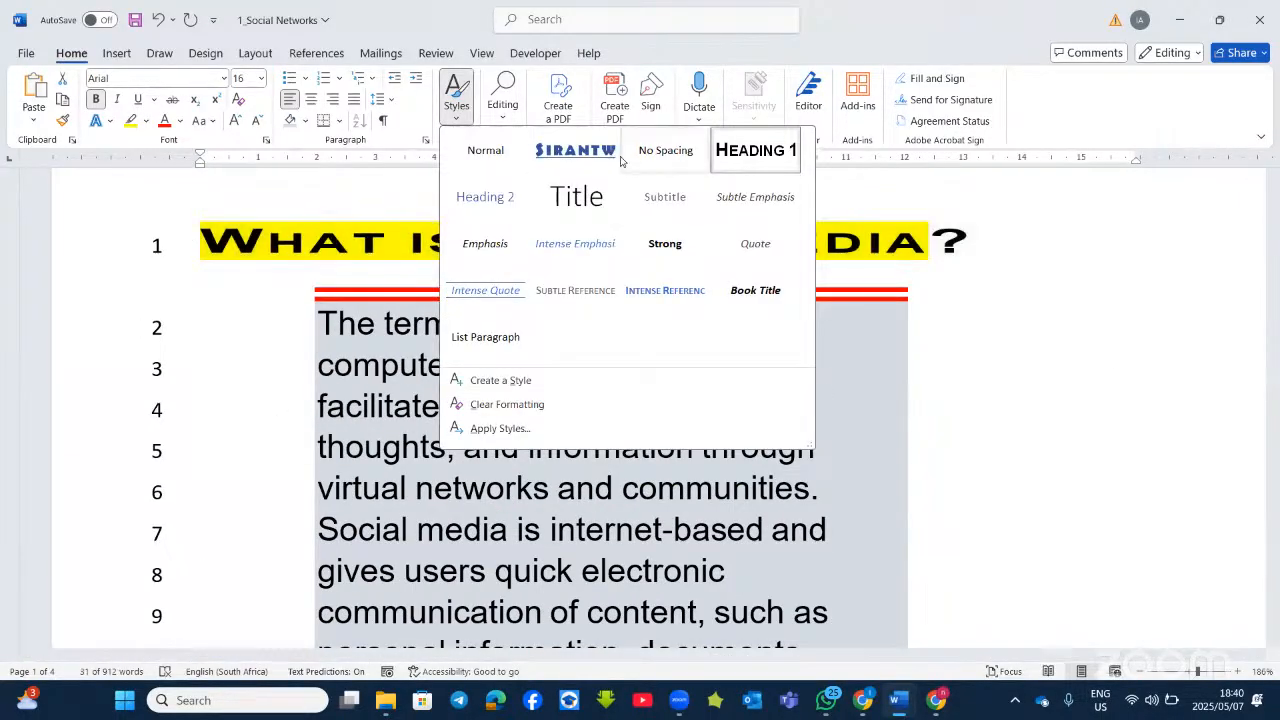
right_click(559, 152)
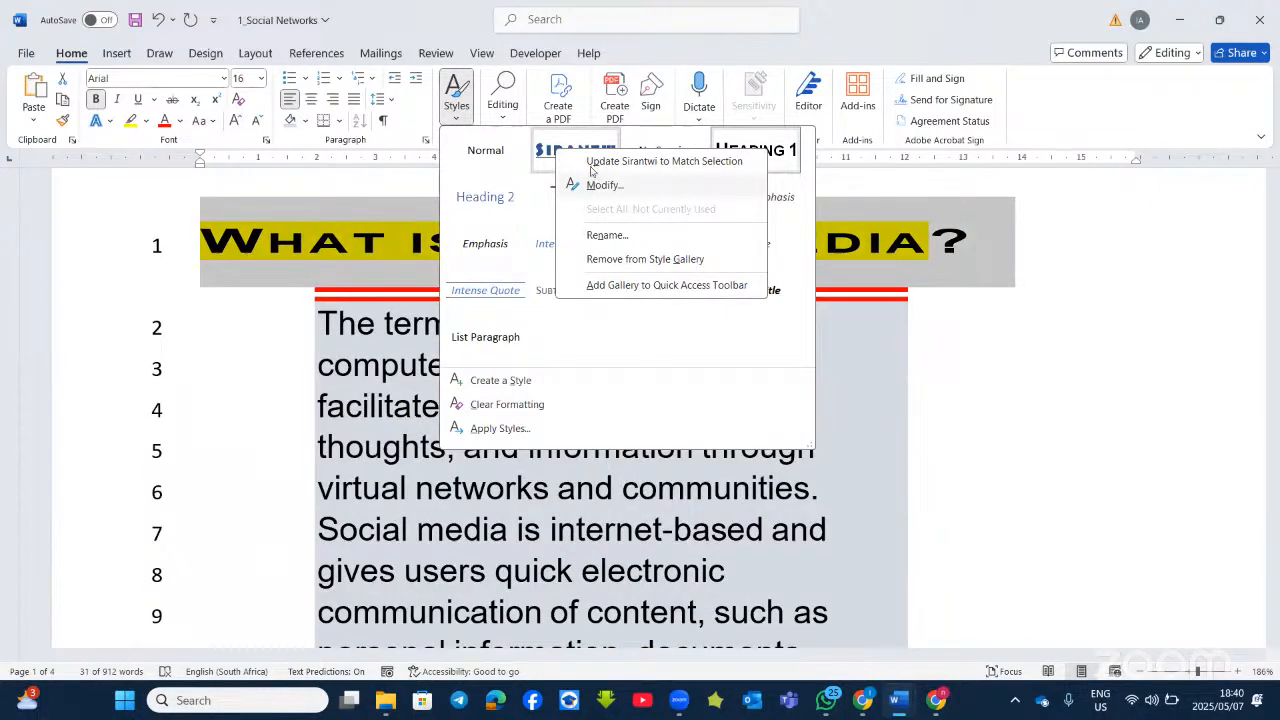
left_click(546, 140)
left_click(546, 140)
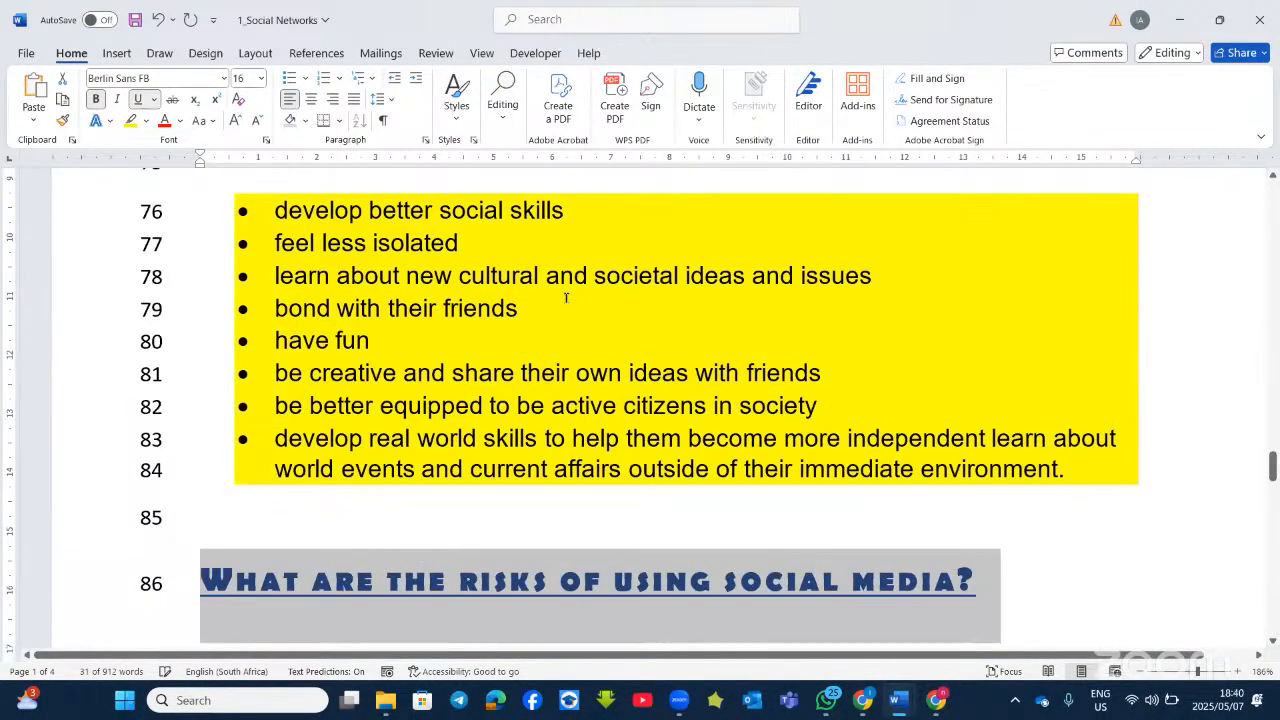
Examine the section headings through the document to check that the custom style is applied, and clear the selection.
scroll(565, 299, "down", 3)
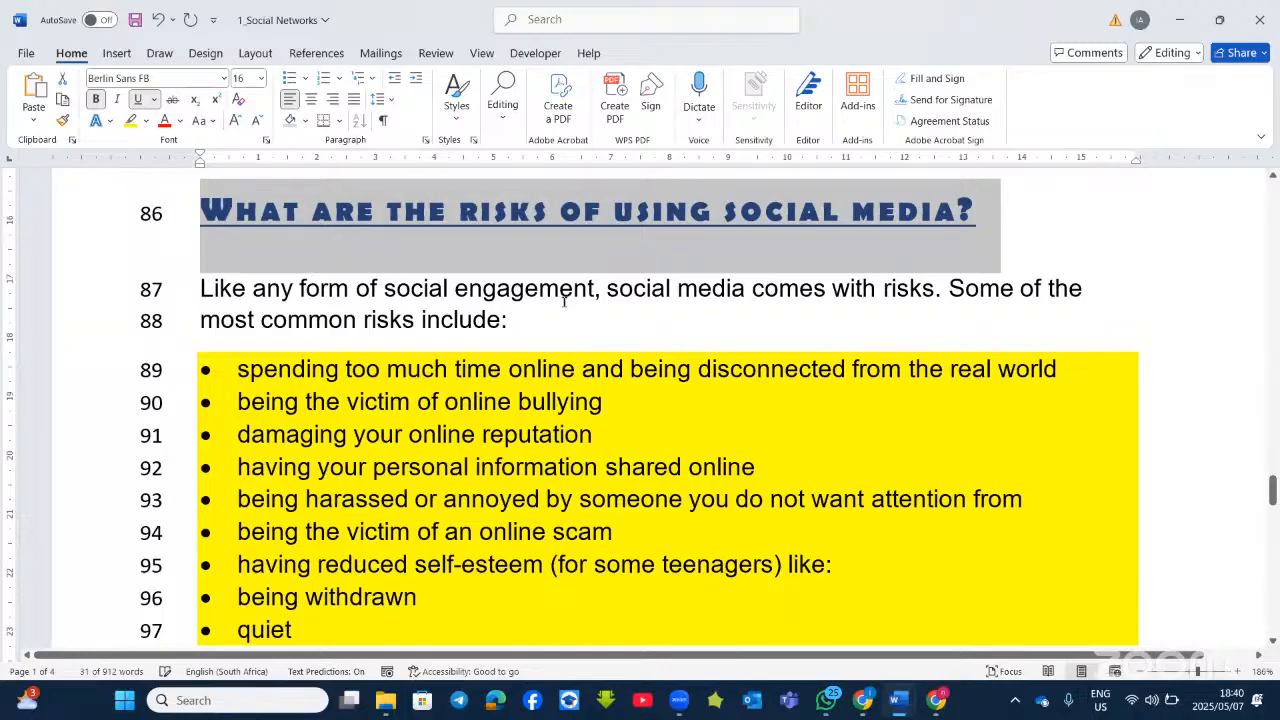
scroll(540, 307, "up", 5)
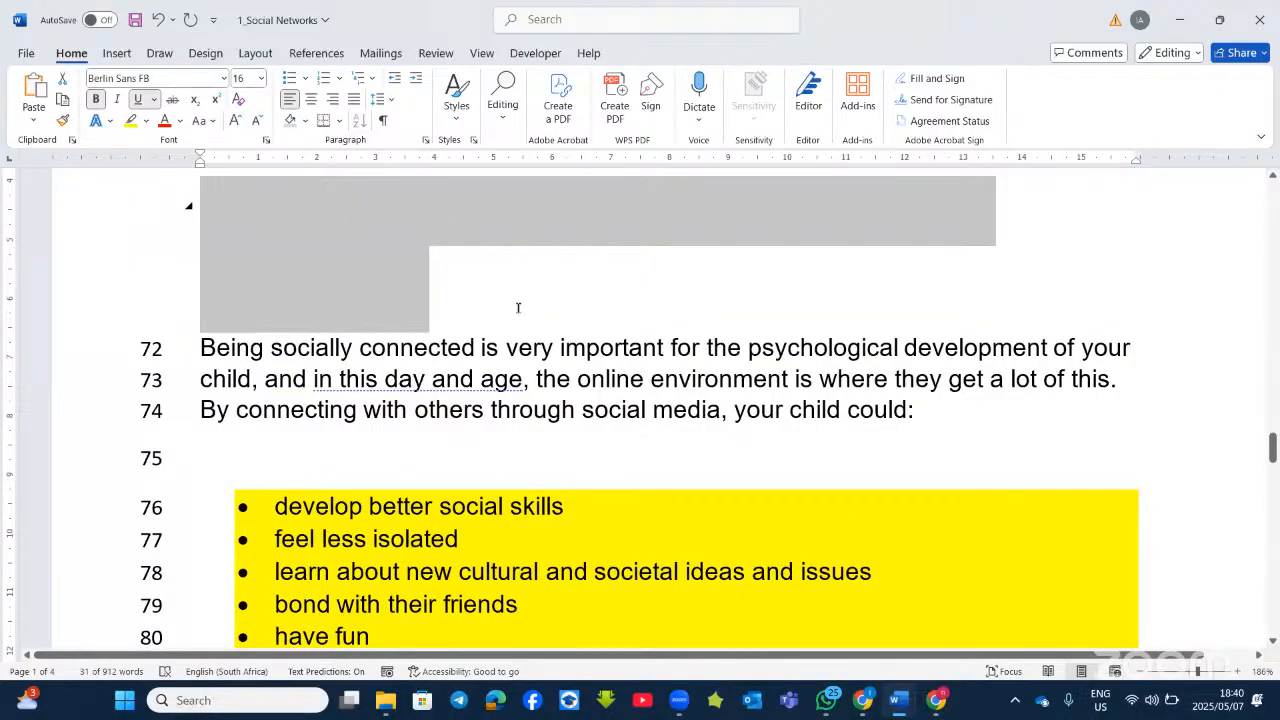
scroll(518, 307, "up", 10)
scroll(518, 307, "down", 3)
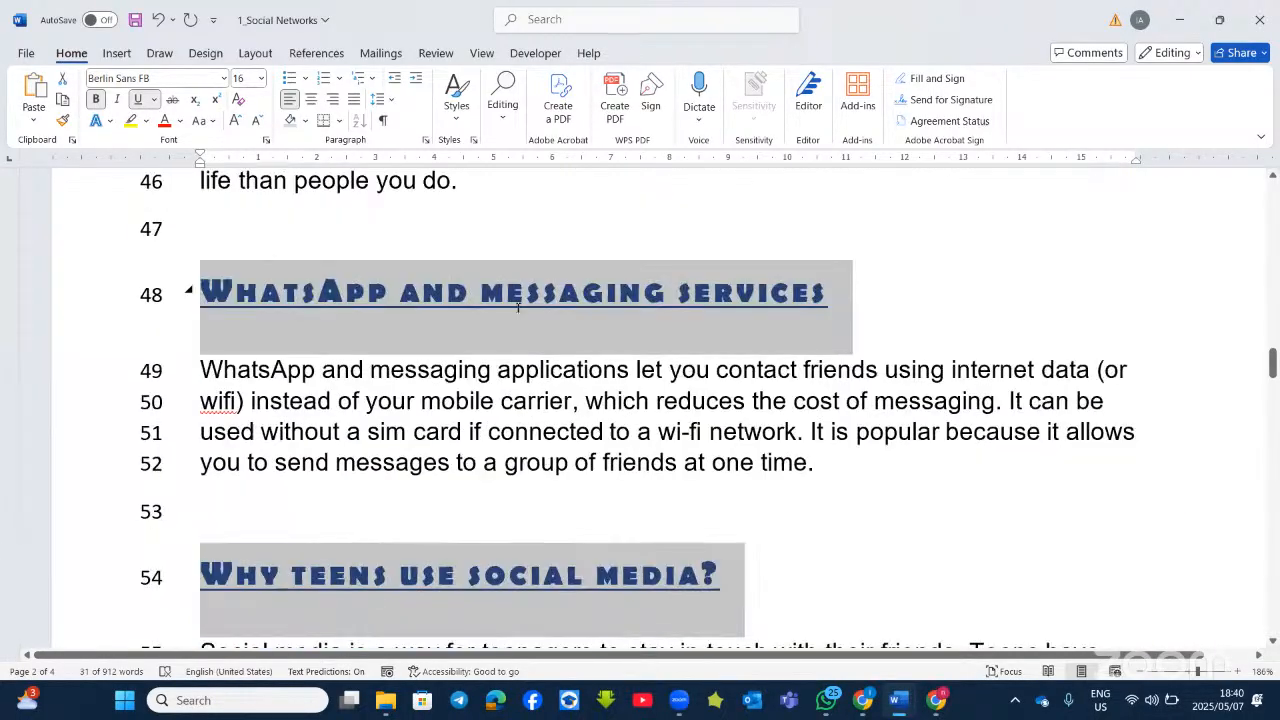
scroll(518, 307, "down", 7)
scroll(518, 307, "up", 4)
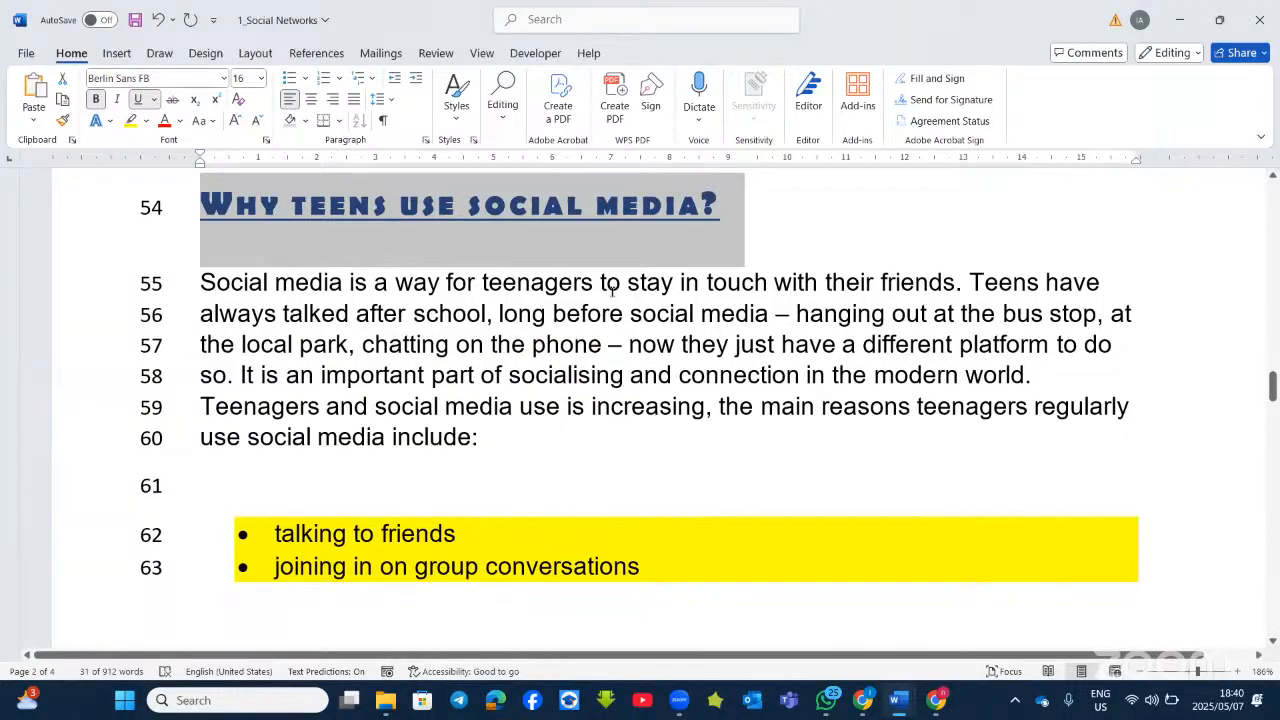
left_click(533, 344)
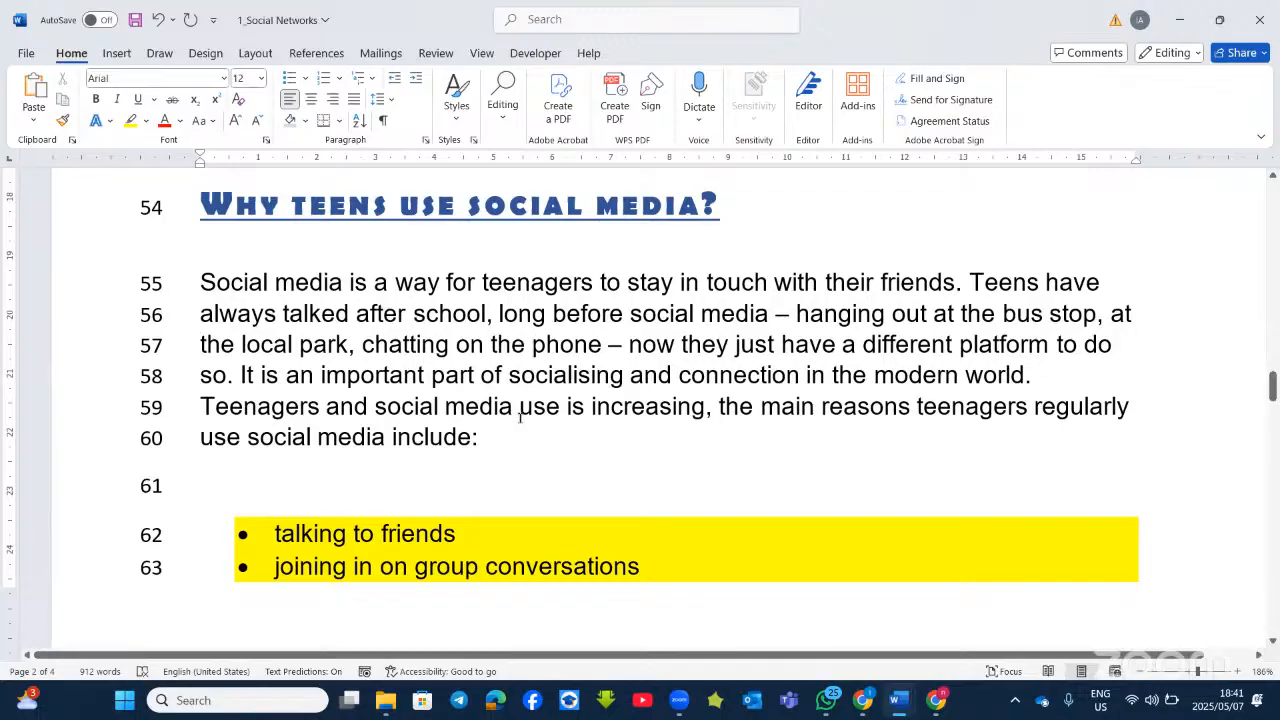
scroll(505, 440, "down", 4)
scroll(520, 417, "down", 5)
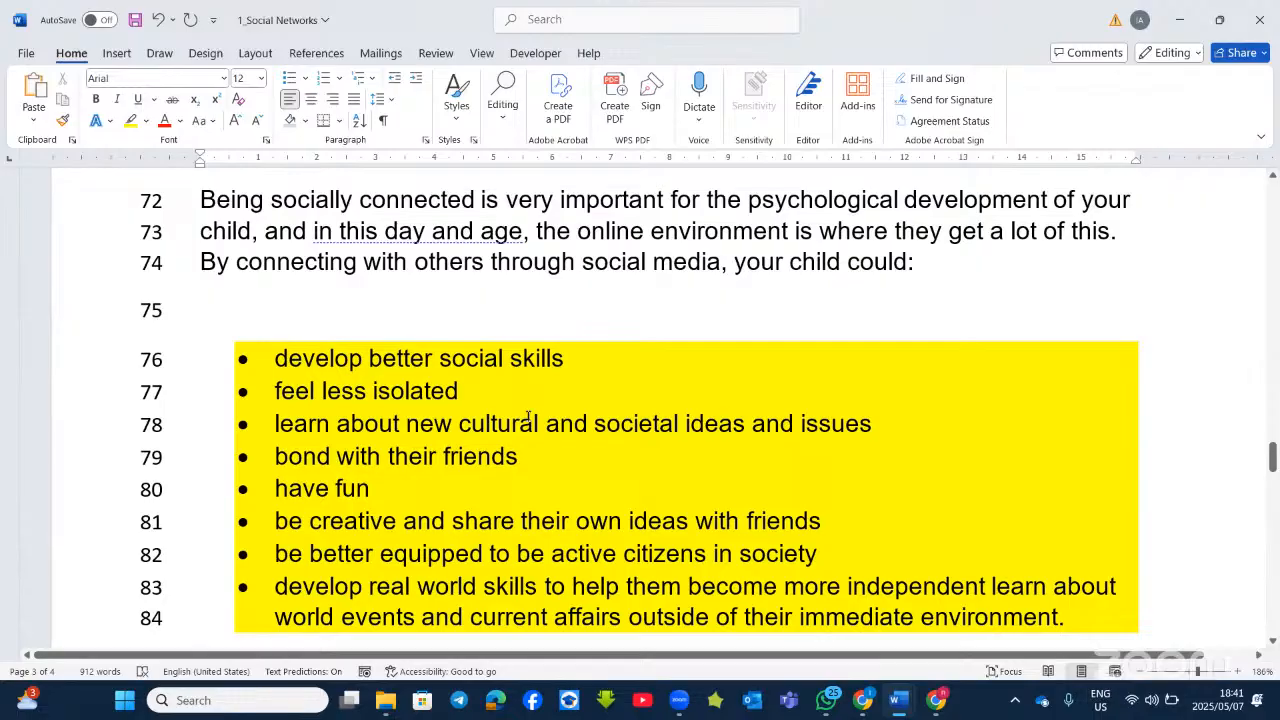
scroll(528, 417, "up", 10)
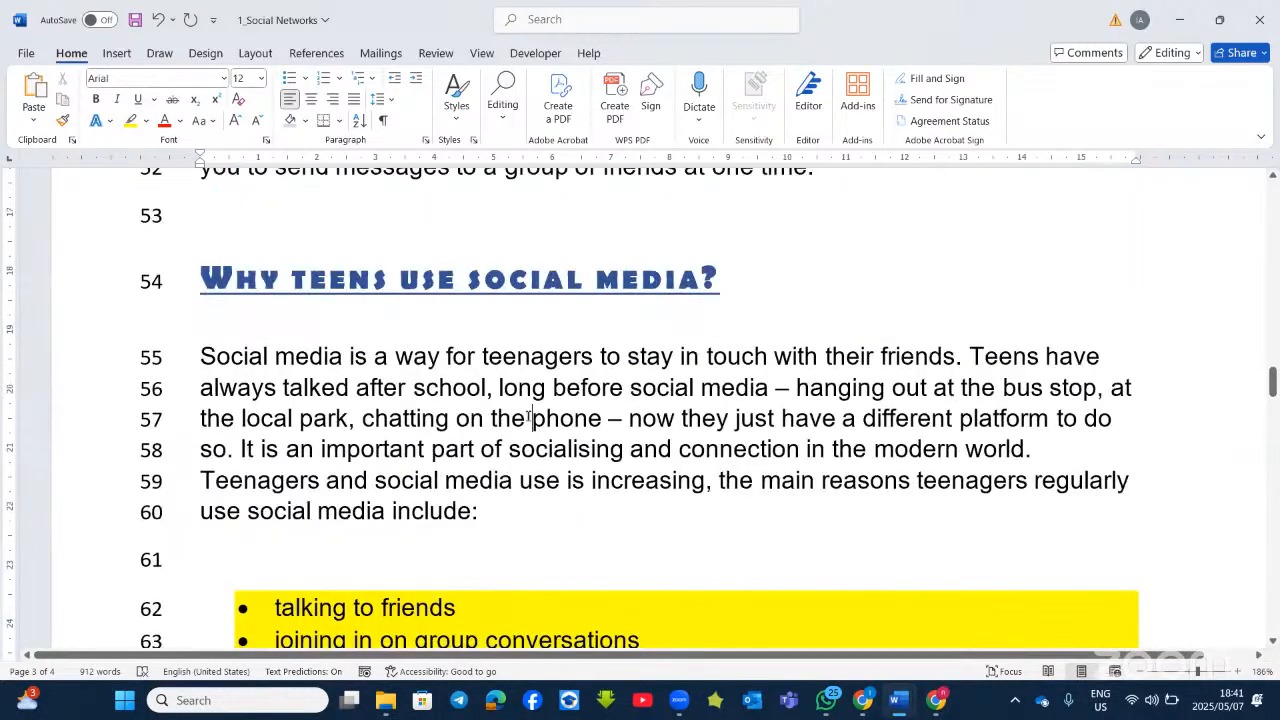
left_click(530, 418)
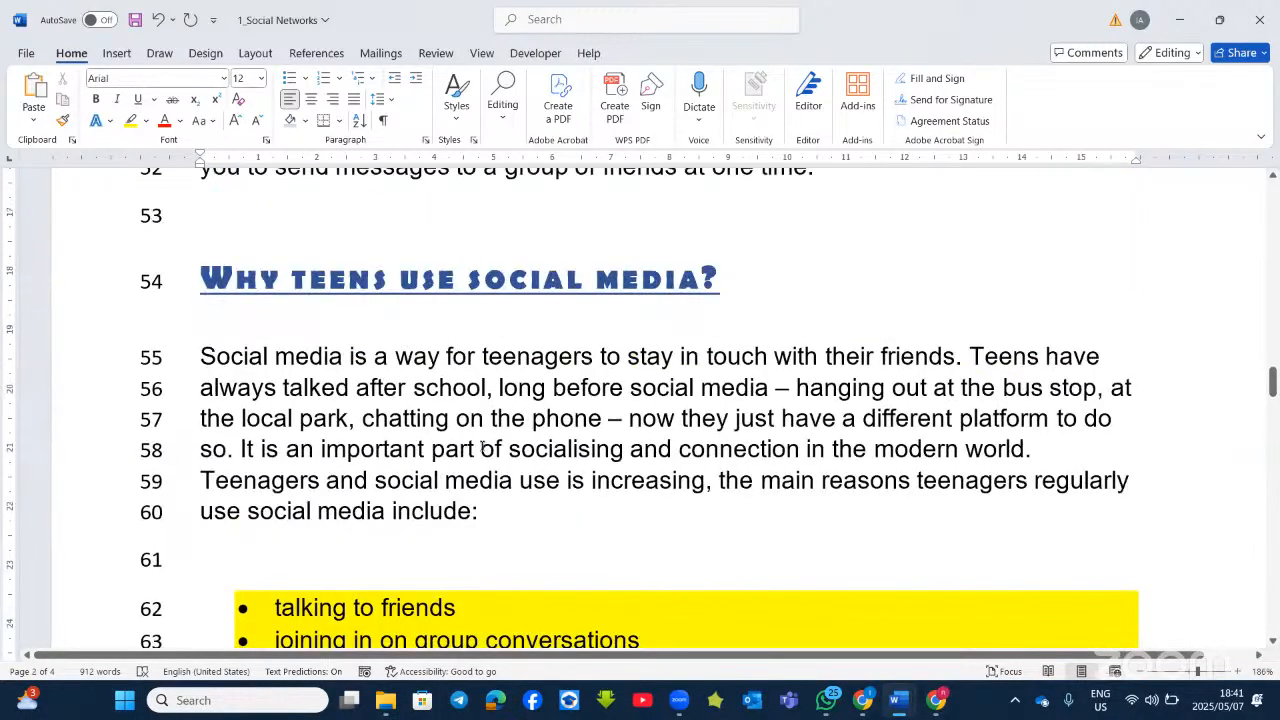
Search for the "replace" command and open the Find and Replace dialog for replacing text.
left_click(675, 387)
left_click(502, 120)
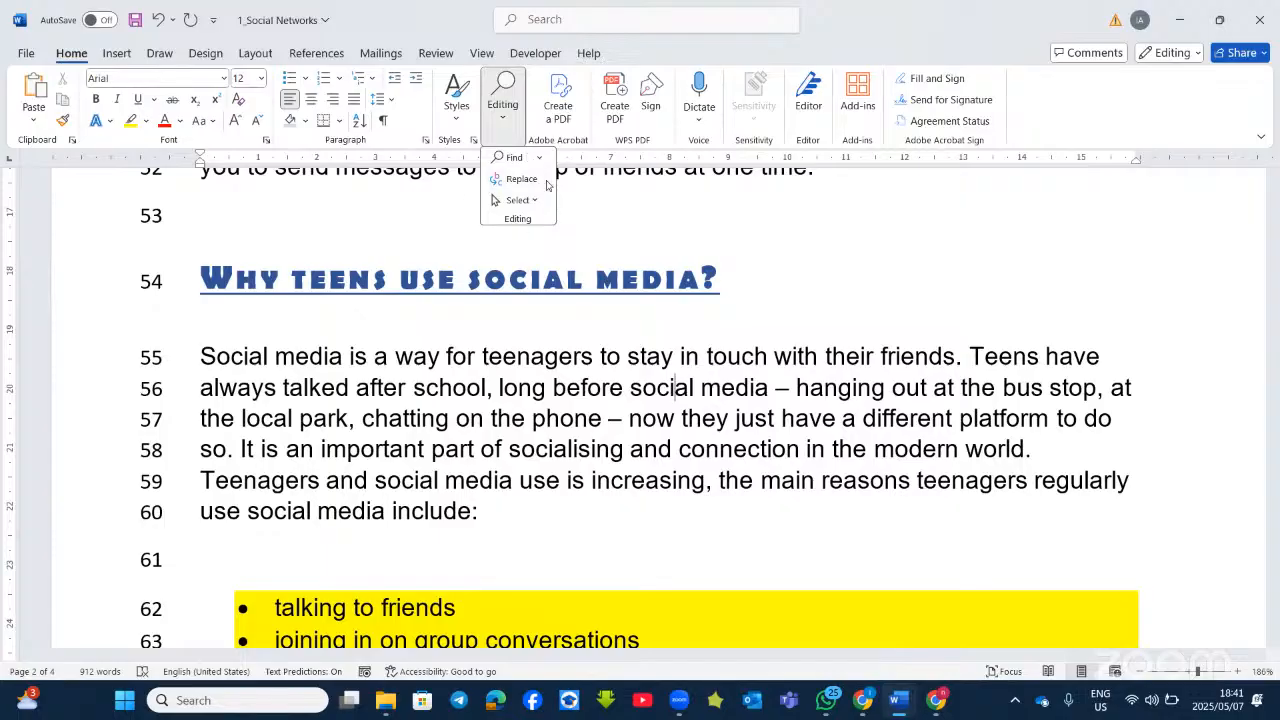
left_click(537, 19)
type("re")
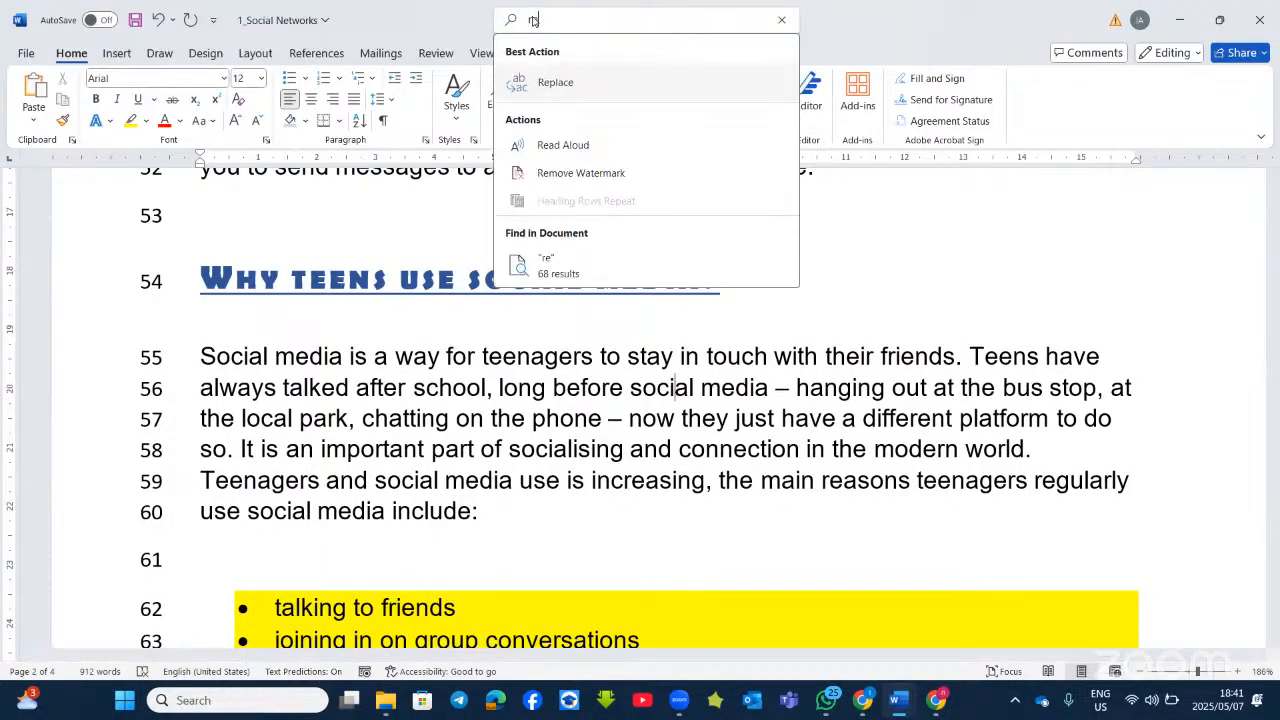
type("place")
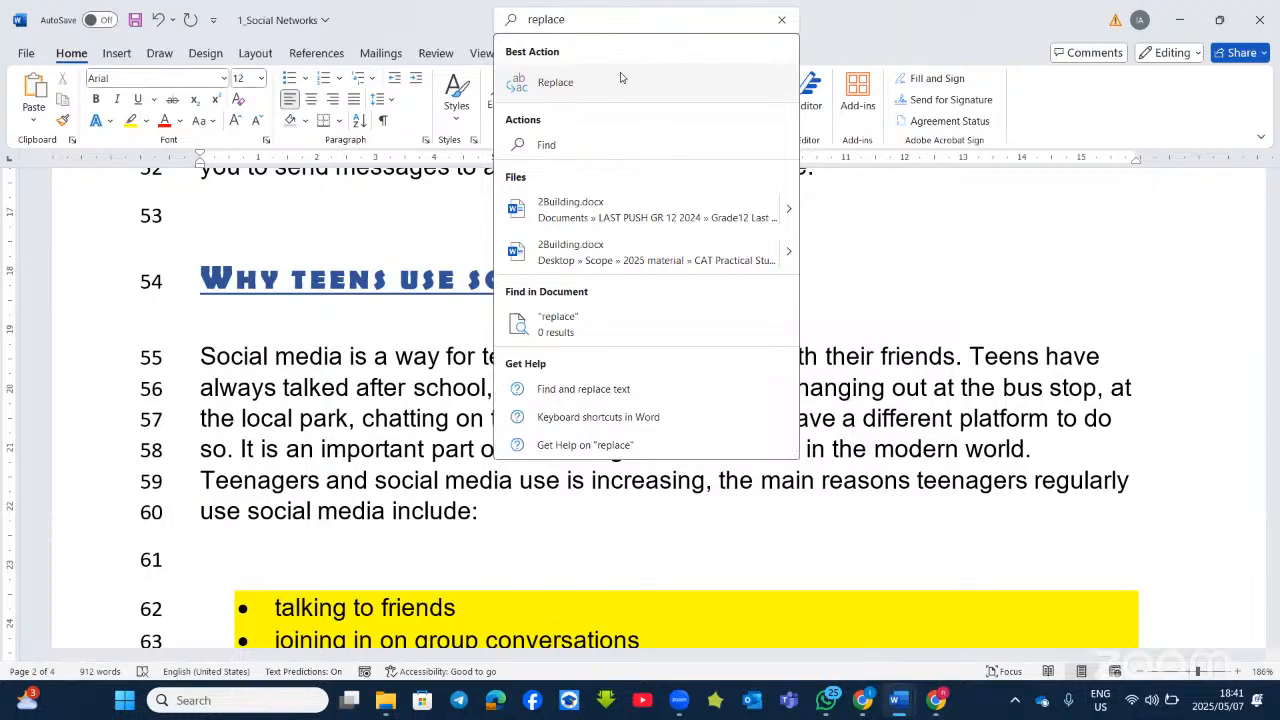
left_click(614, 86)
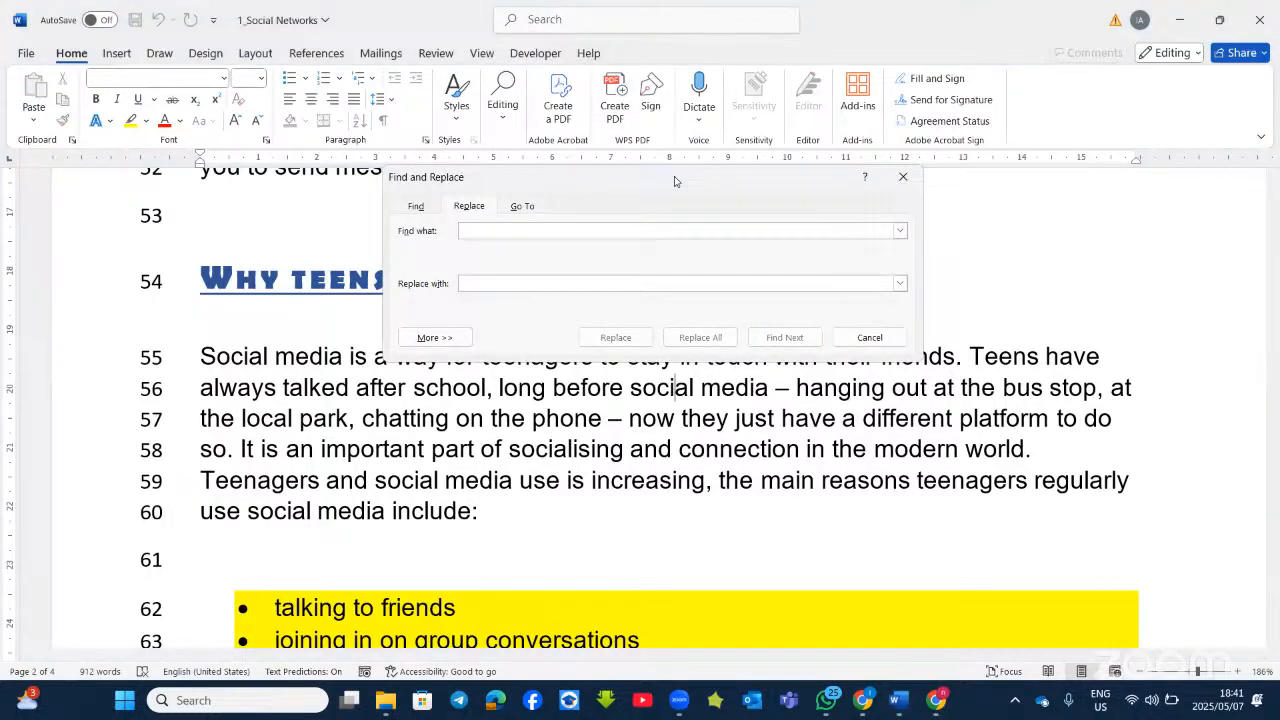
left_click_drag(674, 181, 891, 215)
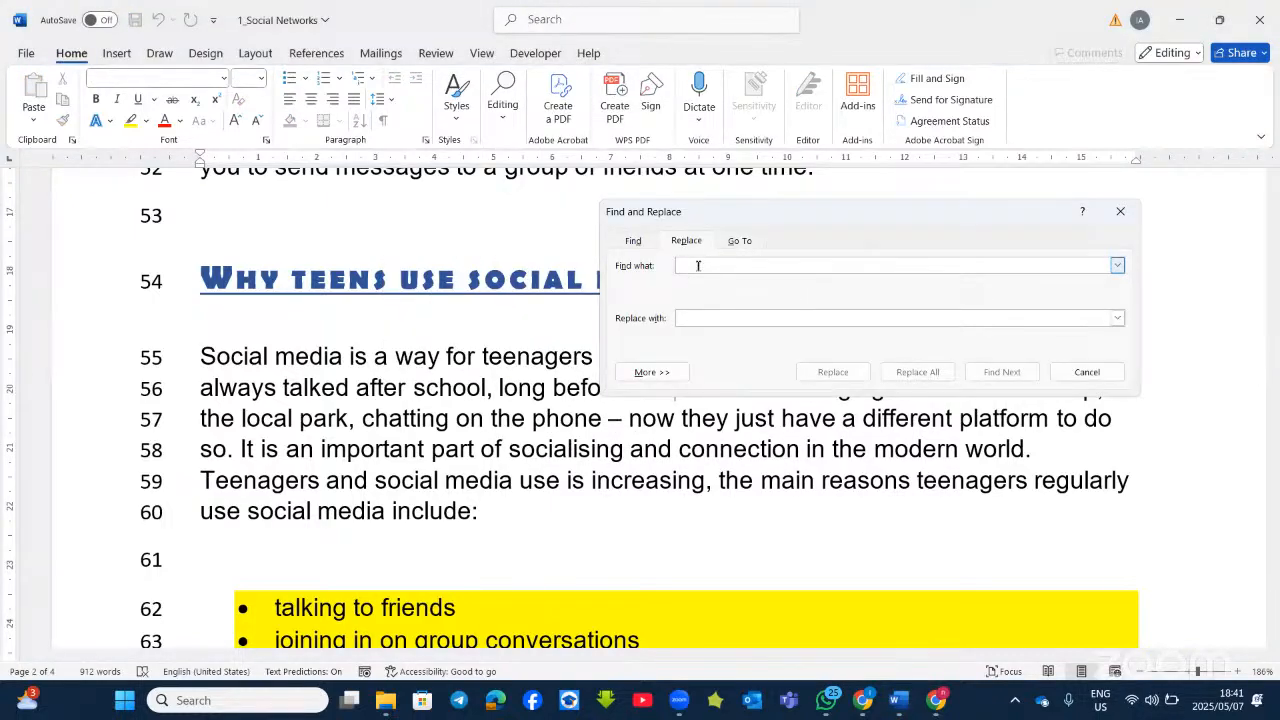
Set the text to find as "social" and its replacement as "traditional".
type("social")
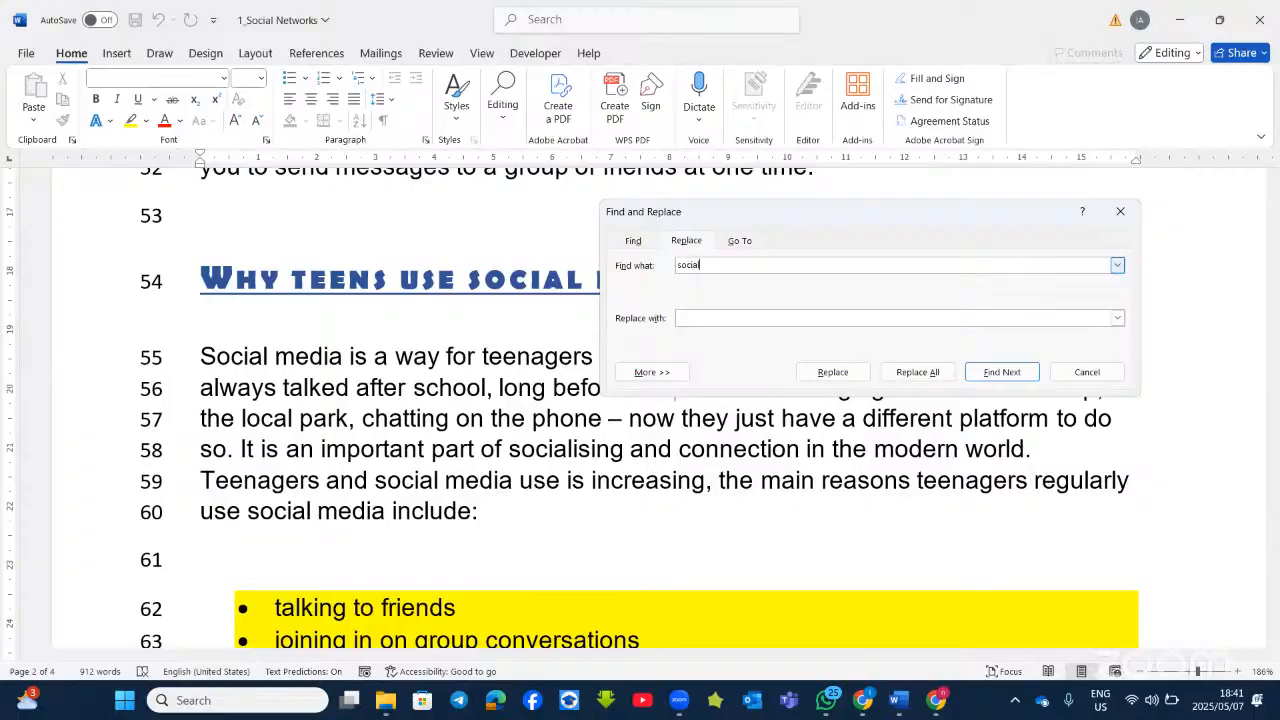
left_click(686, 321)
type("tradit")
type("ional")
left_click_drag(664, 206, 540, 191)
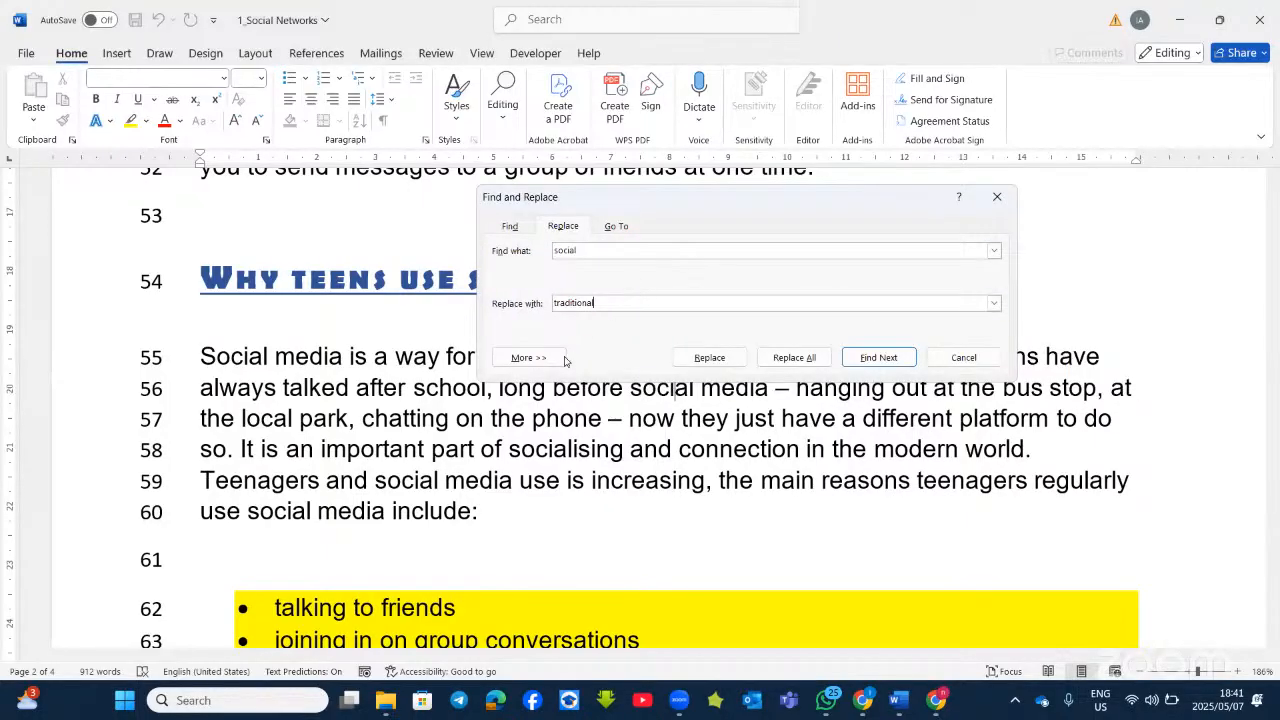
Expand the replacement's search options and restrict the search to whole words only.
left_click(528, 358)
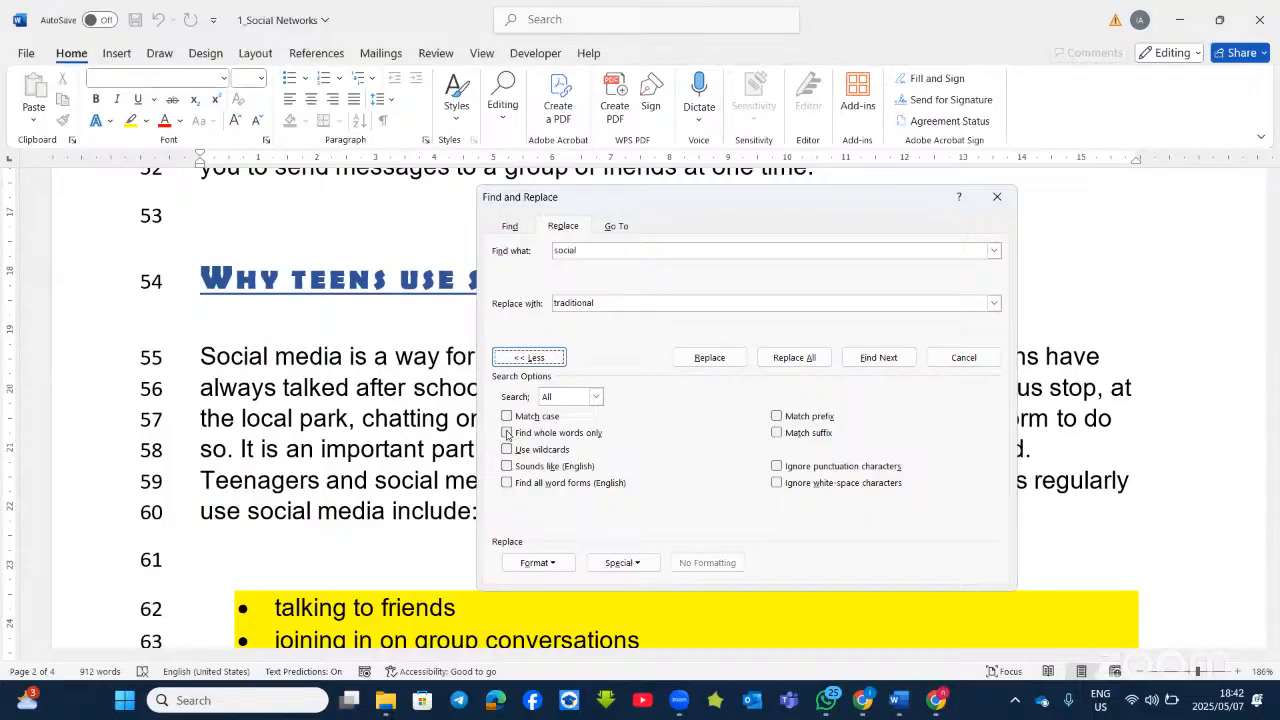
left_click(507, 433)
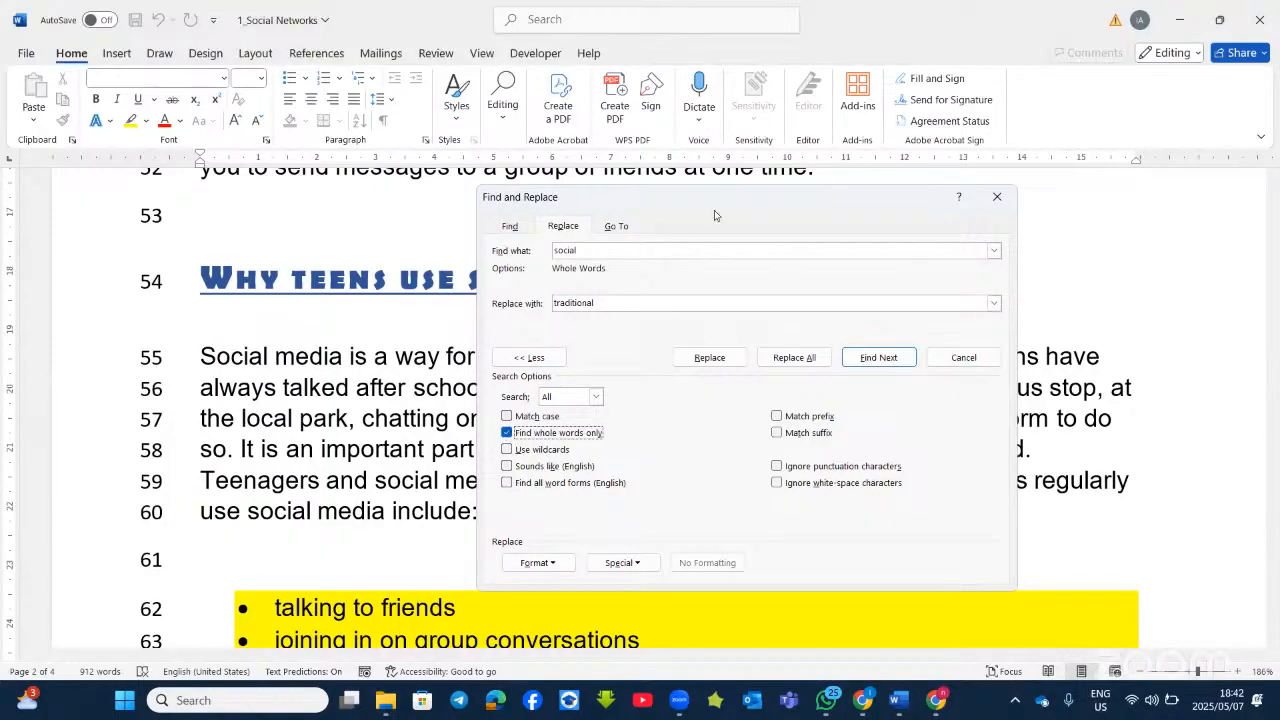
left_click_drag(716, 211, 659, 176)
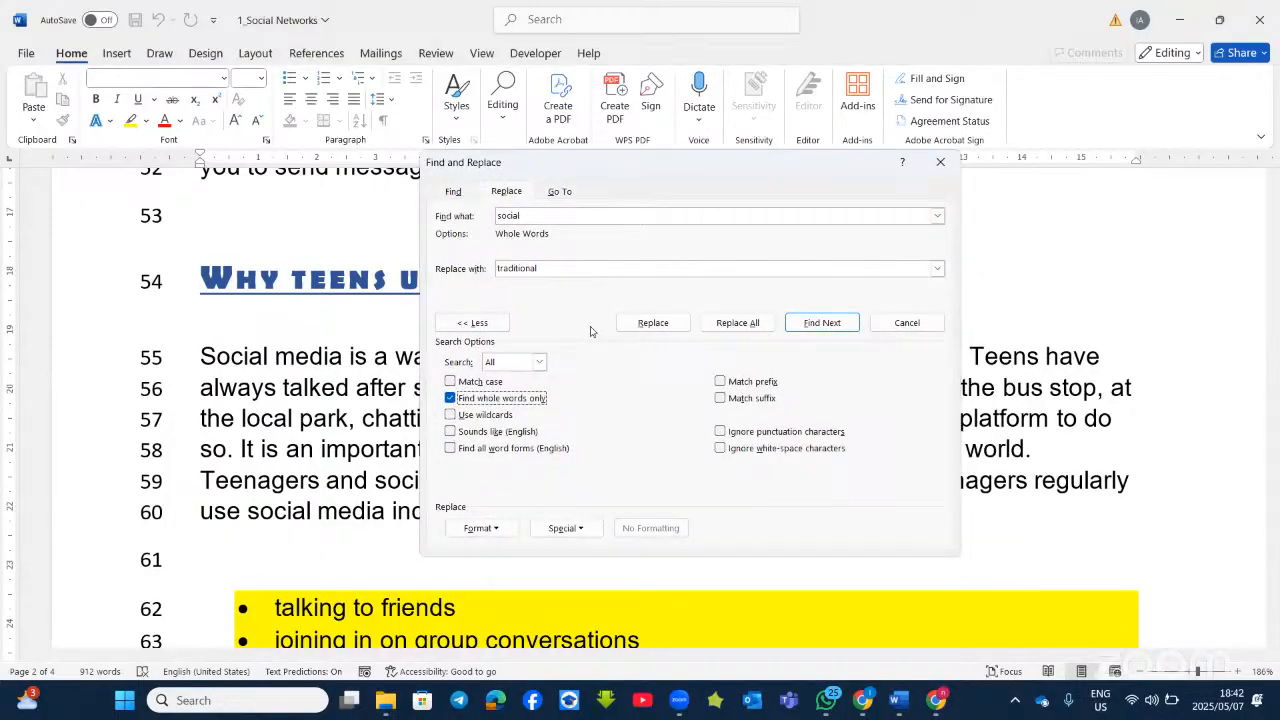
Set the replacement text's font format to Abadi Extra Light, Bold, 10 pt.
left_click(499, 537)
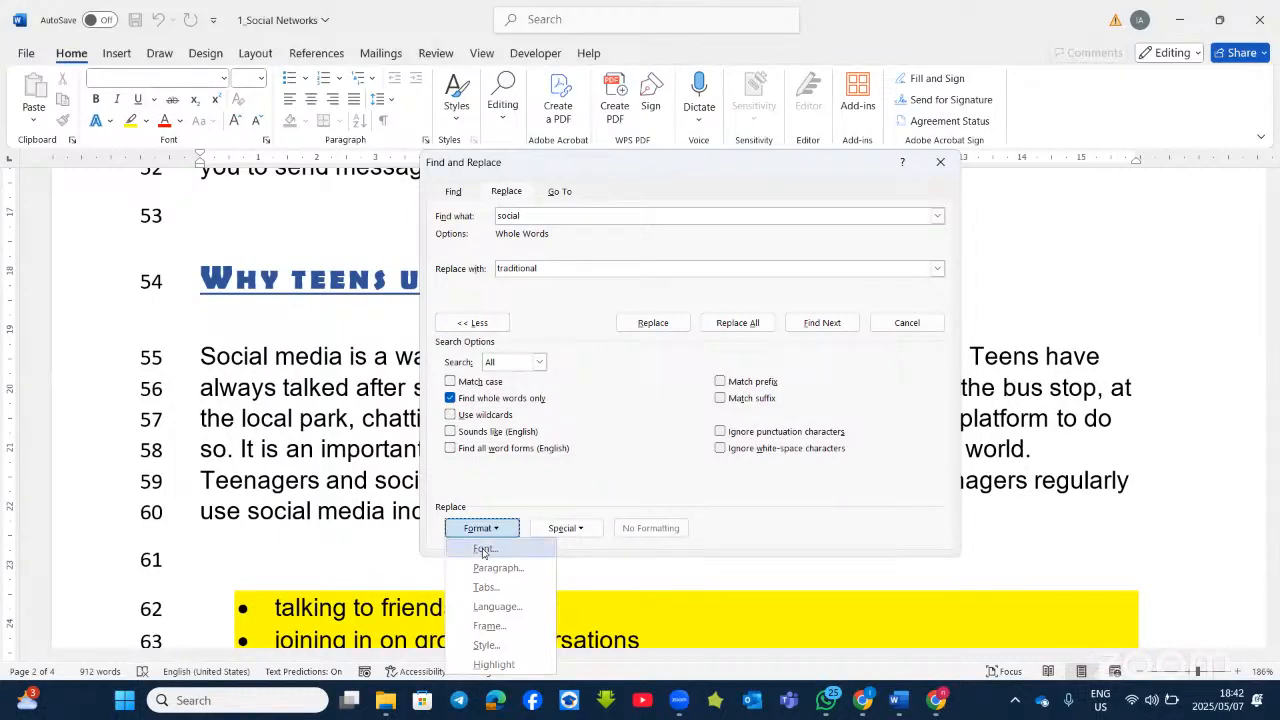
left_click(484, 549)
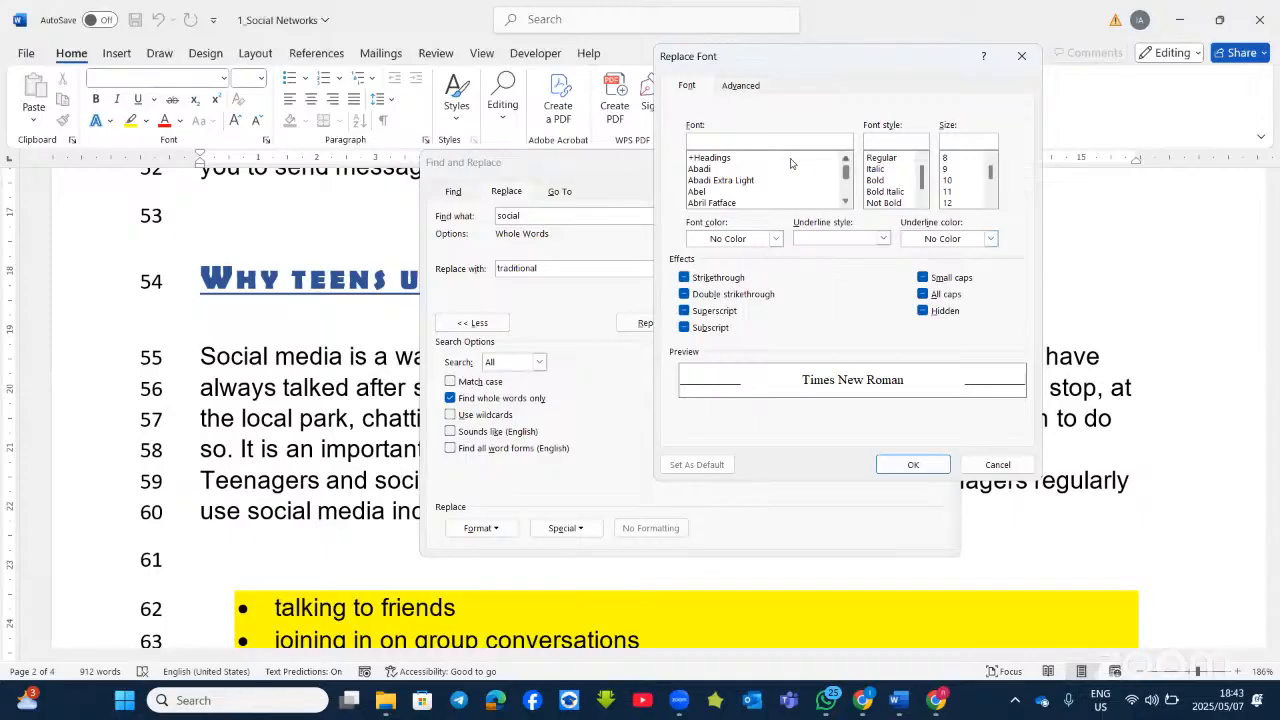
left_click(724, 180)
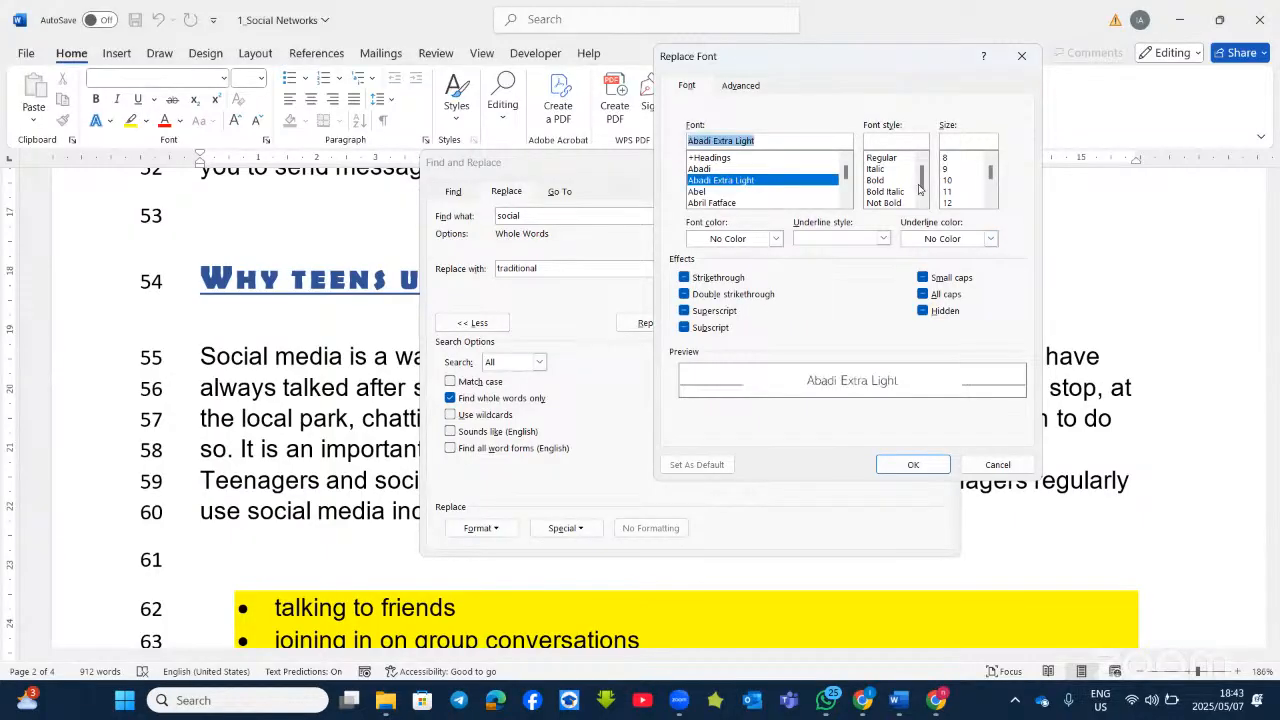
left_click(876, 180)
left_click(948, 180)
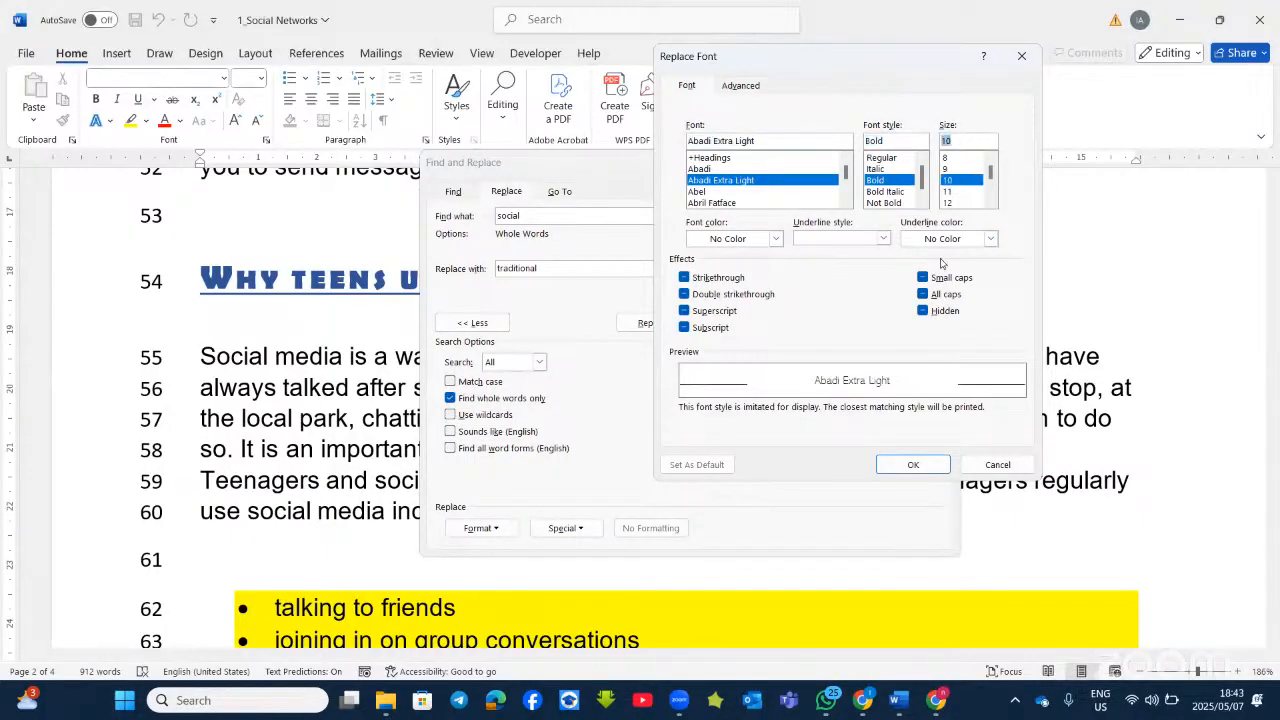
left_click(742, 86)
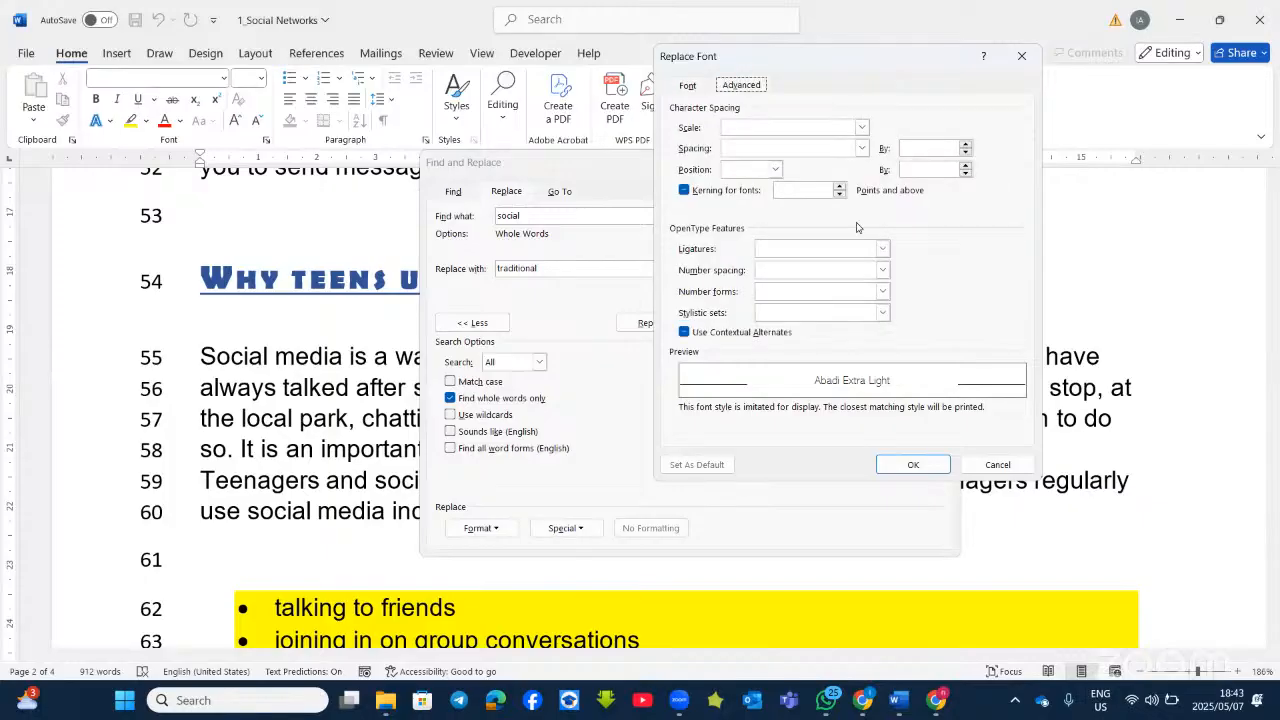
left_click(916, 465)
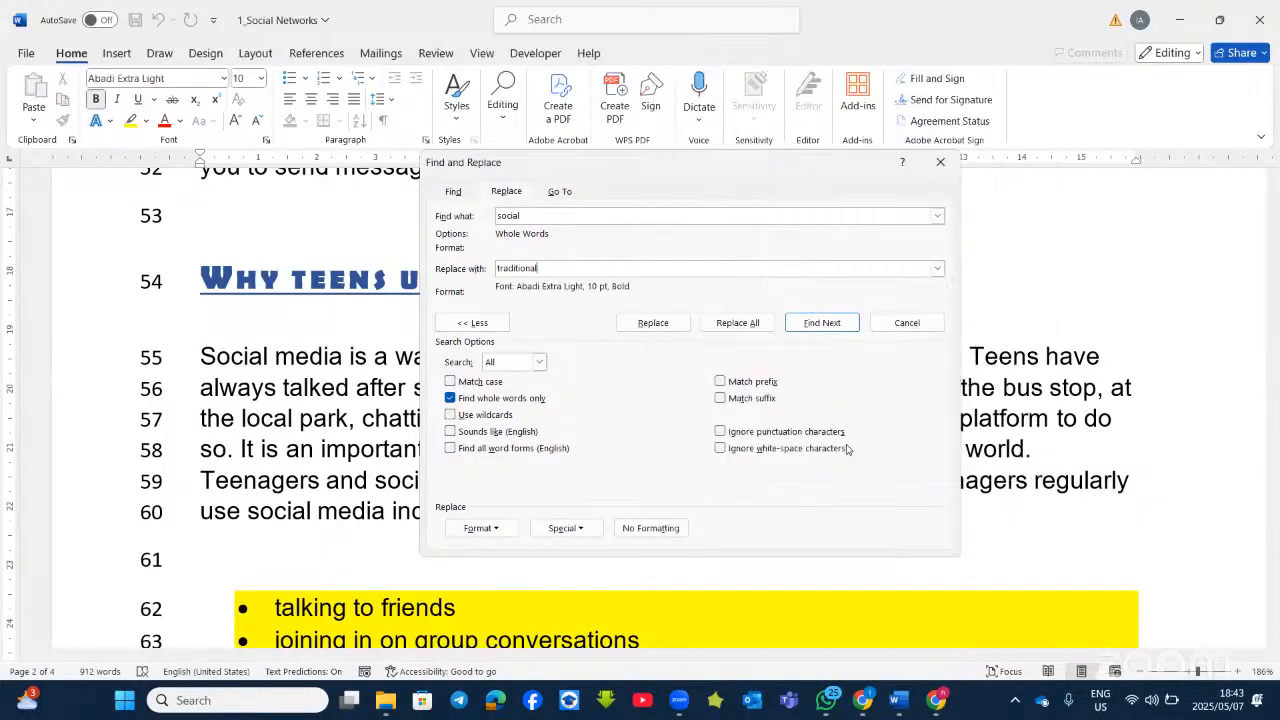
Add highlighting to the replacement format and set the text highlight colour to red.
left_click(494, 529)
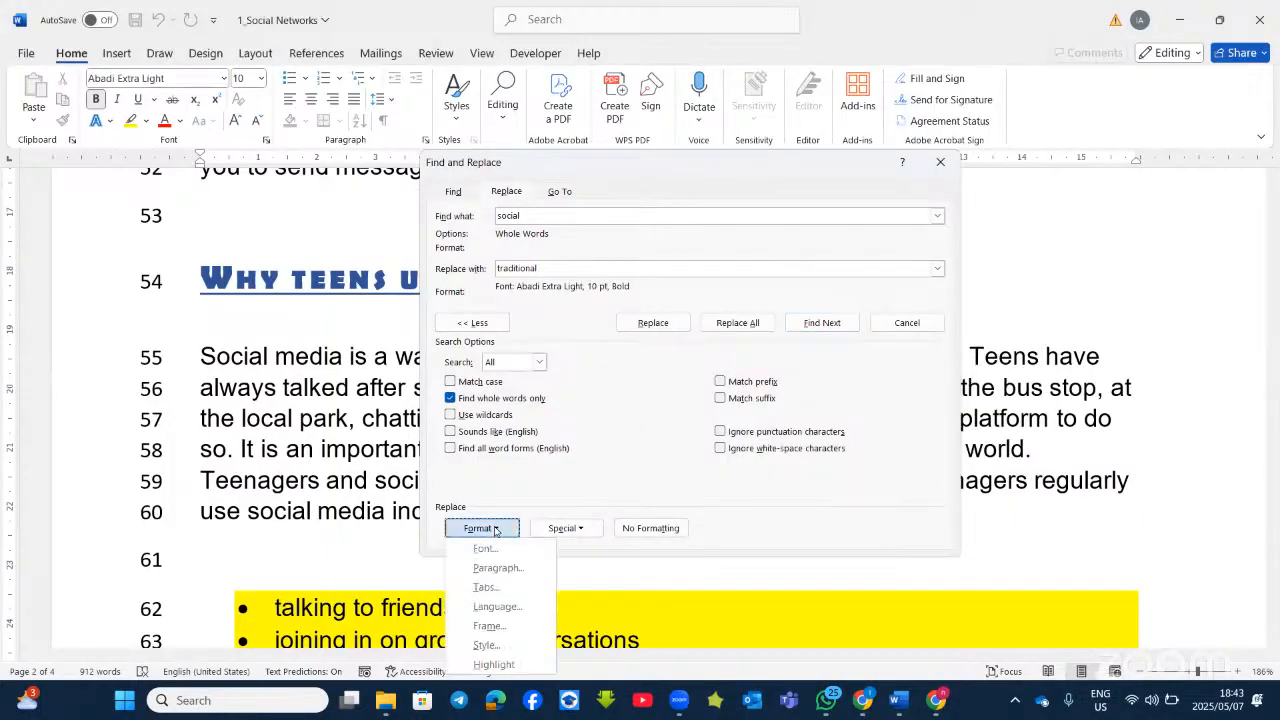
left_click(494, 665)
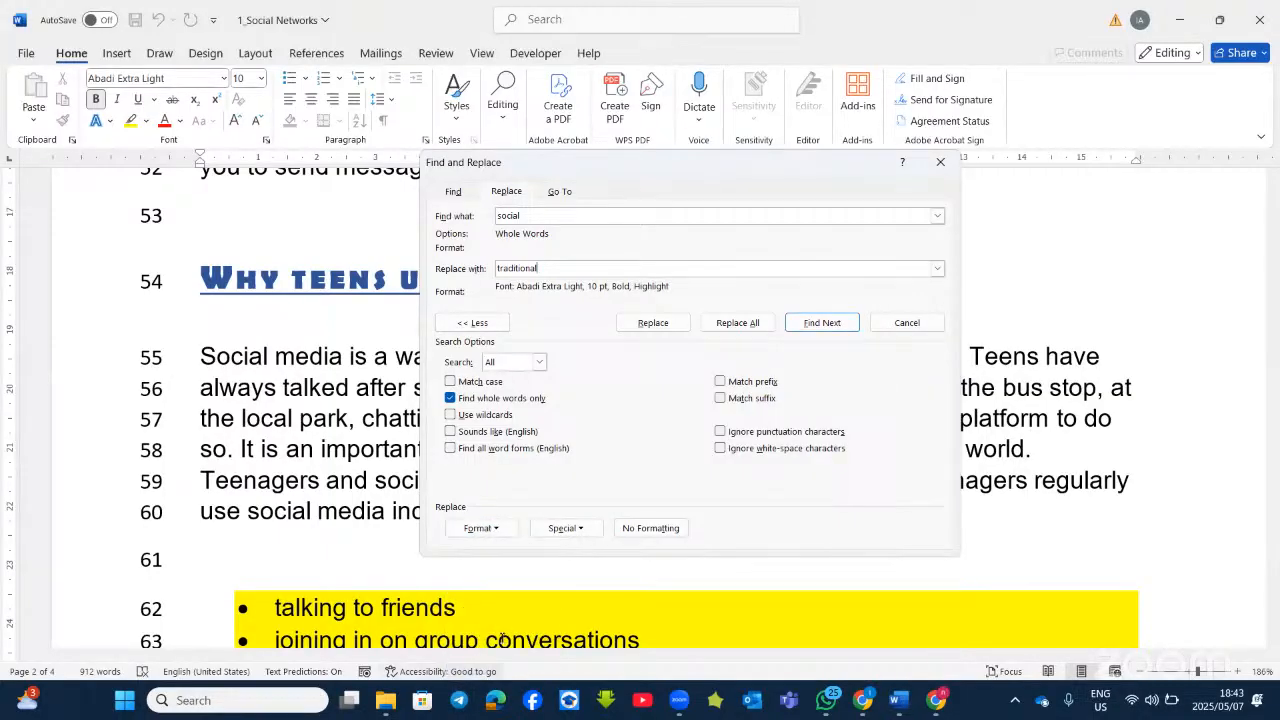
left_click(645, 271)
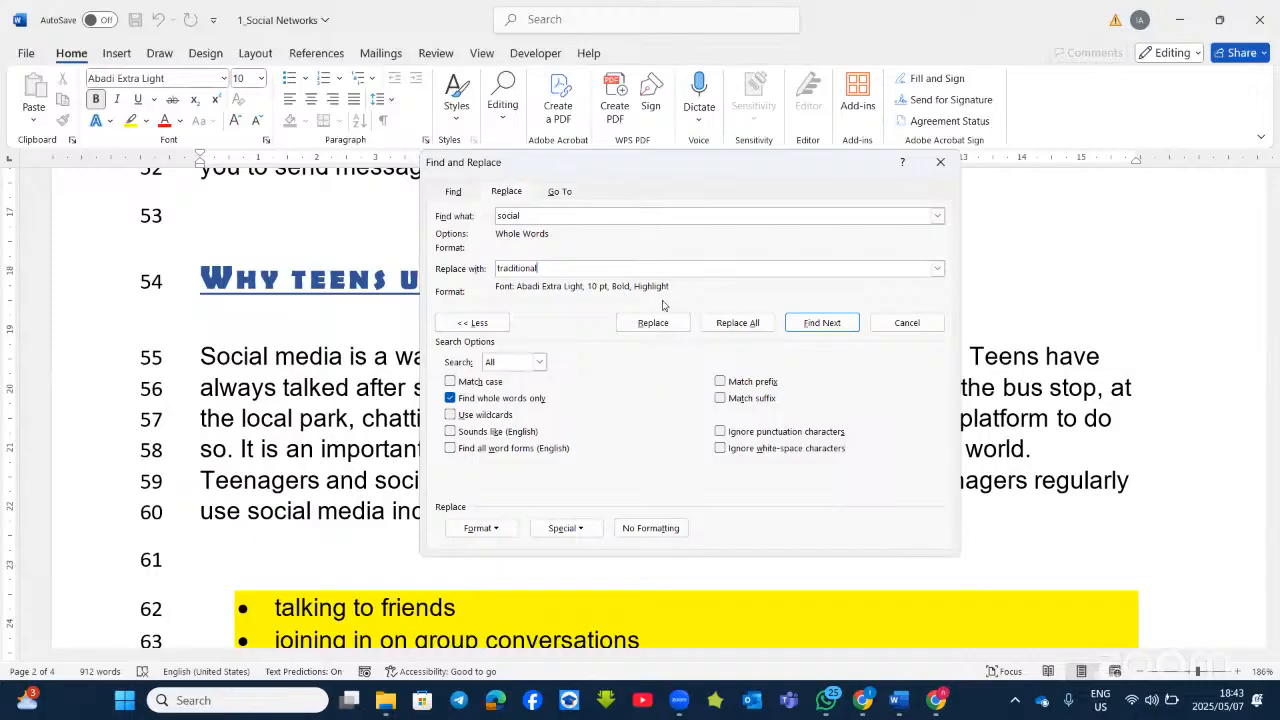
left_click(146, 121)
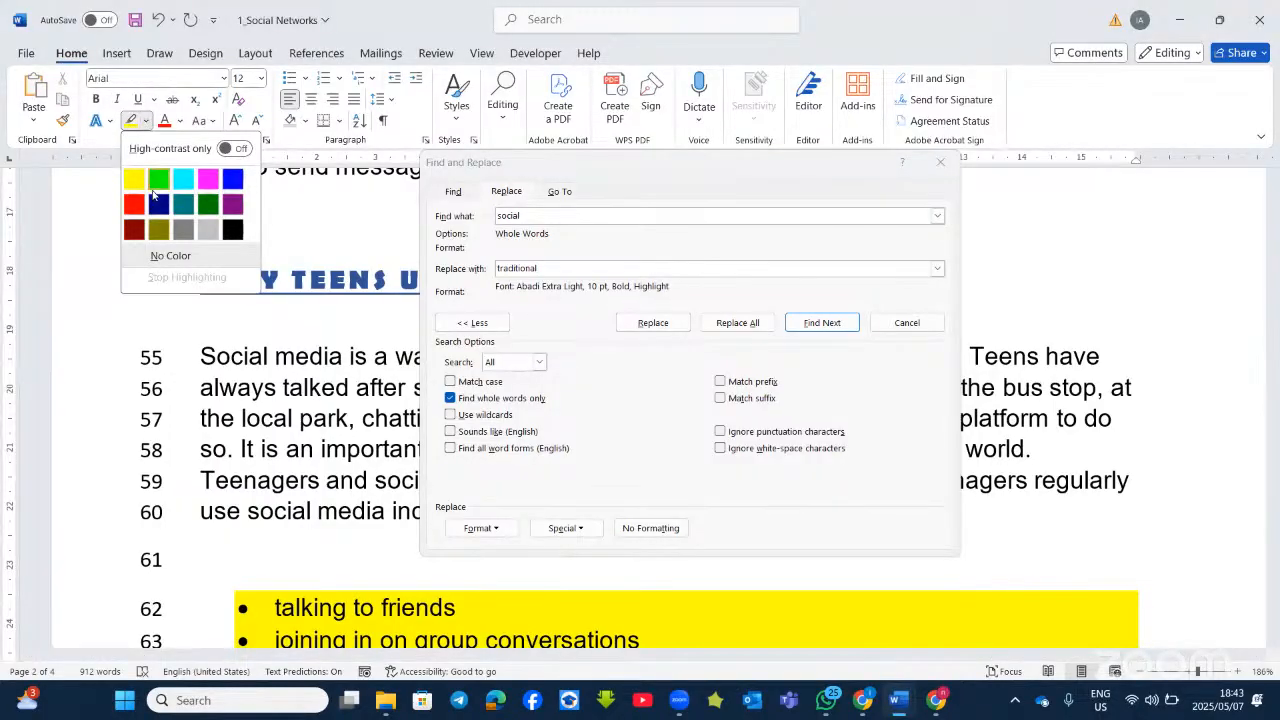
left_click(134, 204)
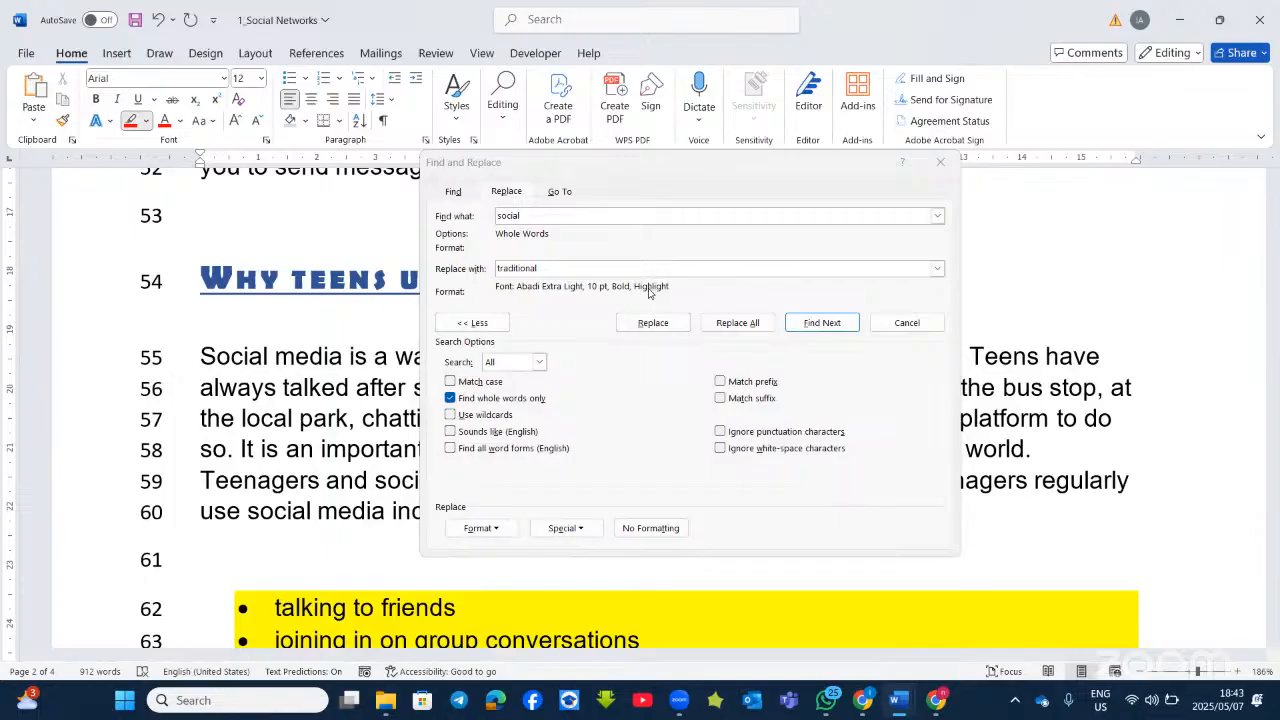
Replace all whole-word occurrences of "social" with the formatted "traditional", close the dialog and check the replaced words in the document.
left_click(730, 324)
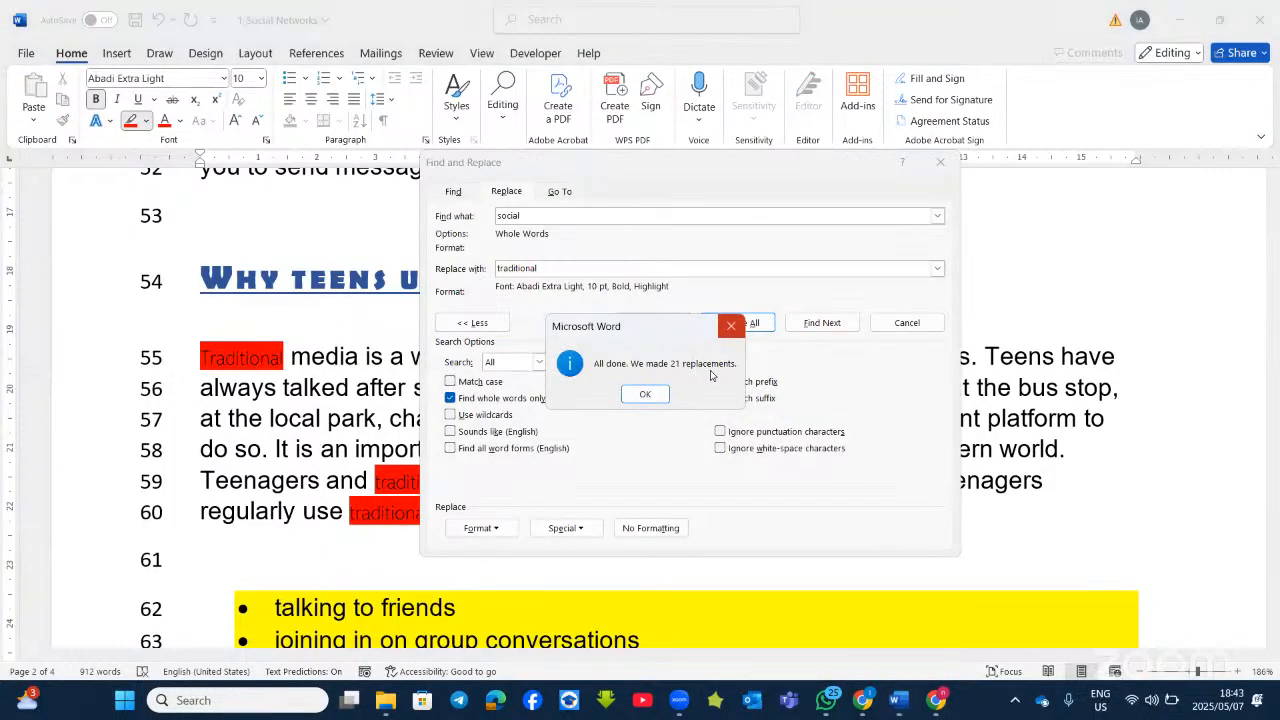
left_click(646, 394)
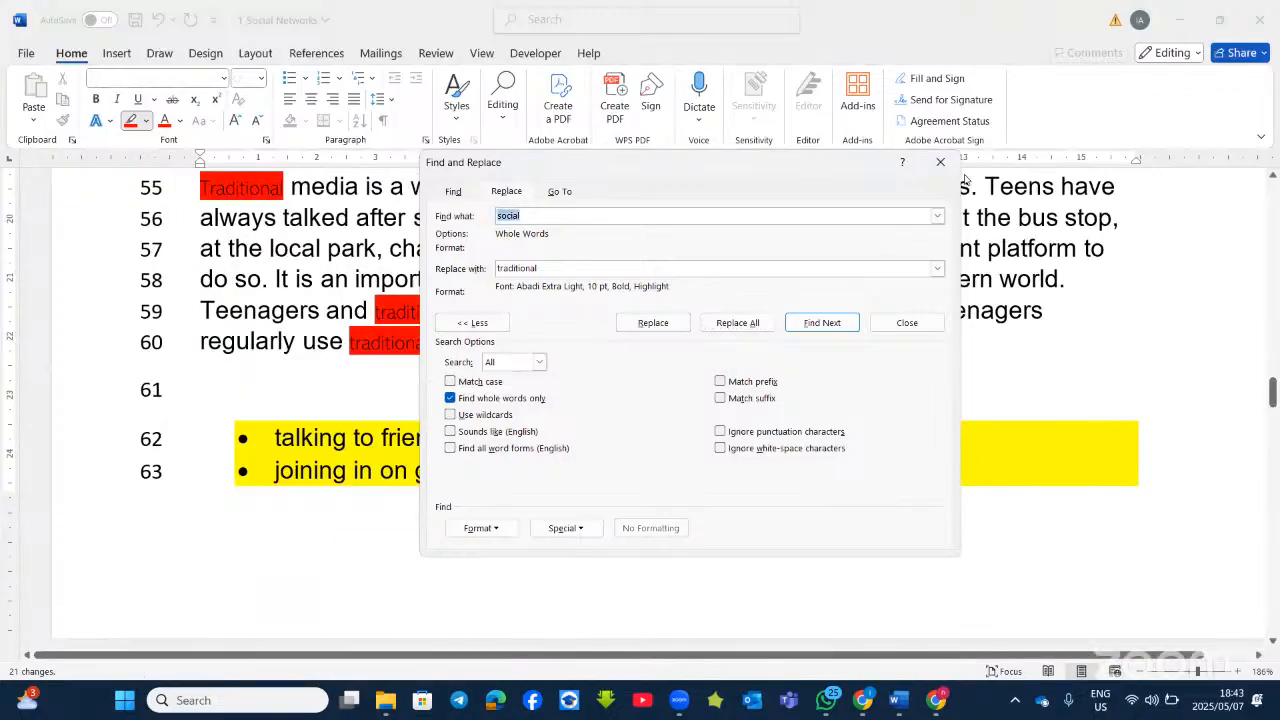
left_click(940, 161)
scroll(377, 338, "up", 1)
scroll(377, 338, "up", 2)
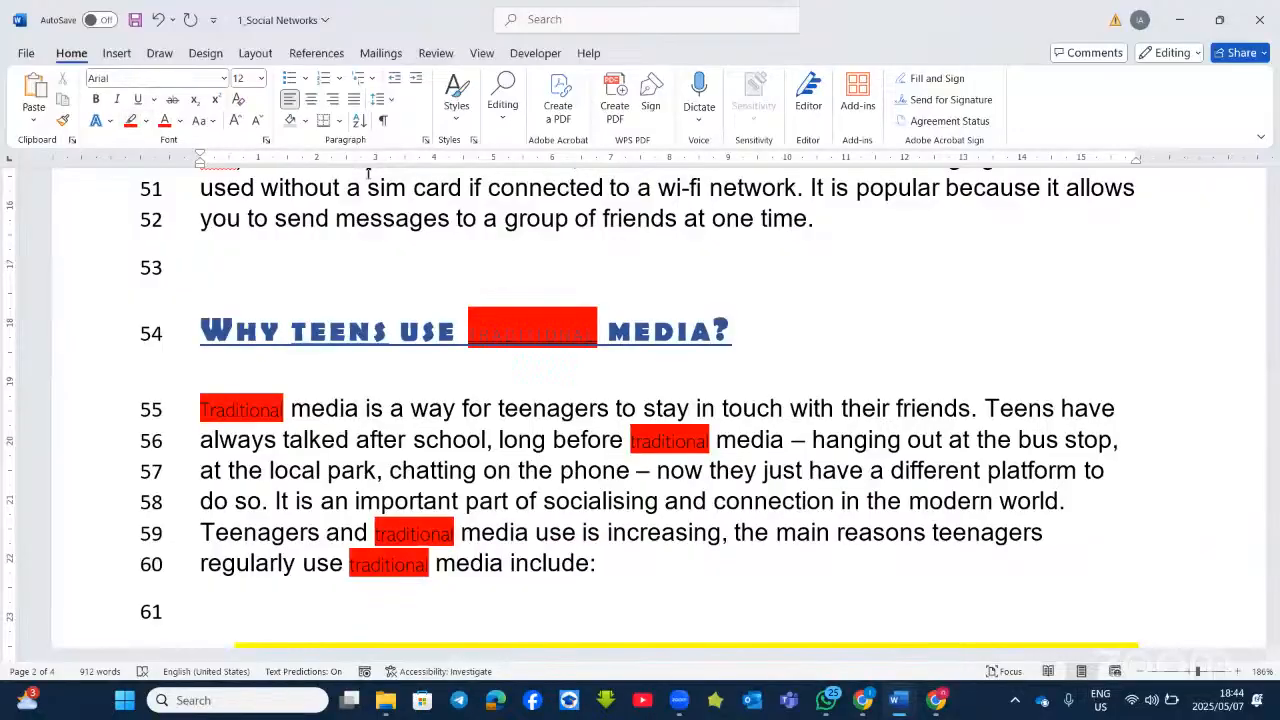
left_click(838, 230)
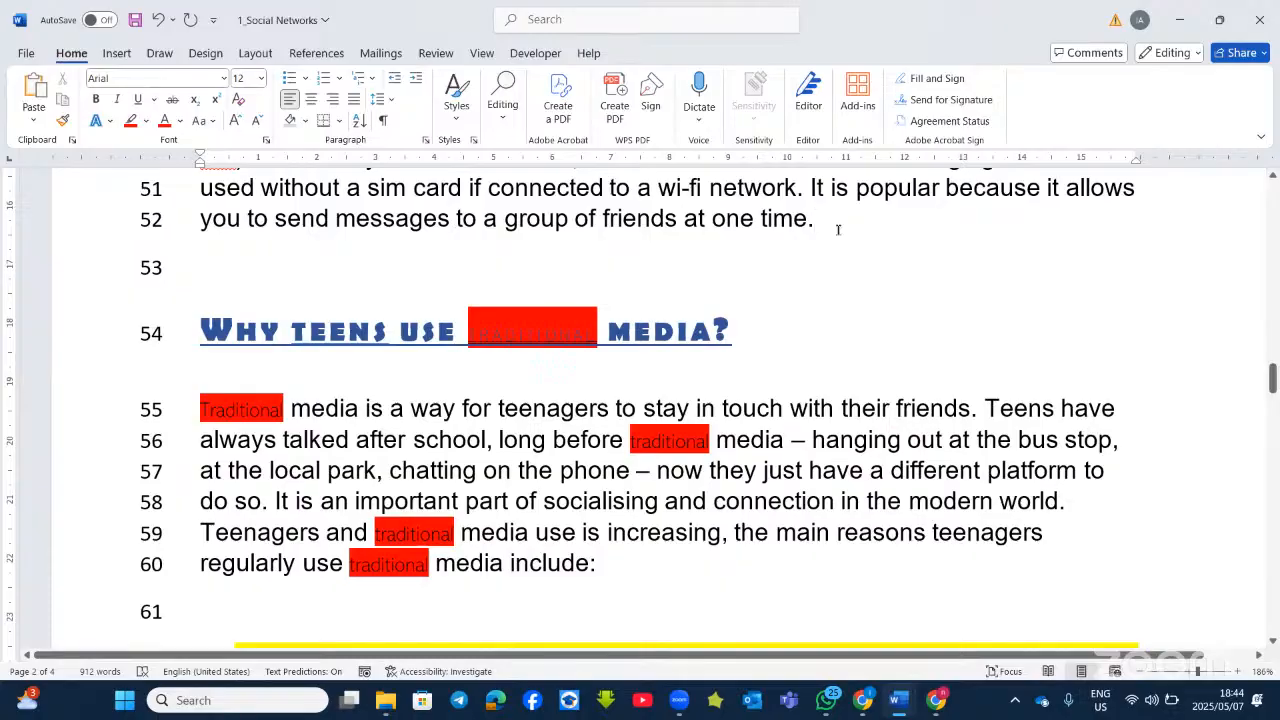
Search for the "replace" command, reopen the Find and Replace dialog and clear the text to find.
left_click(613, 24)
type("replace")
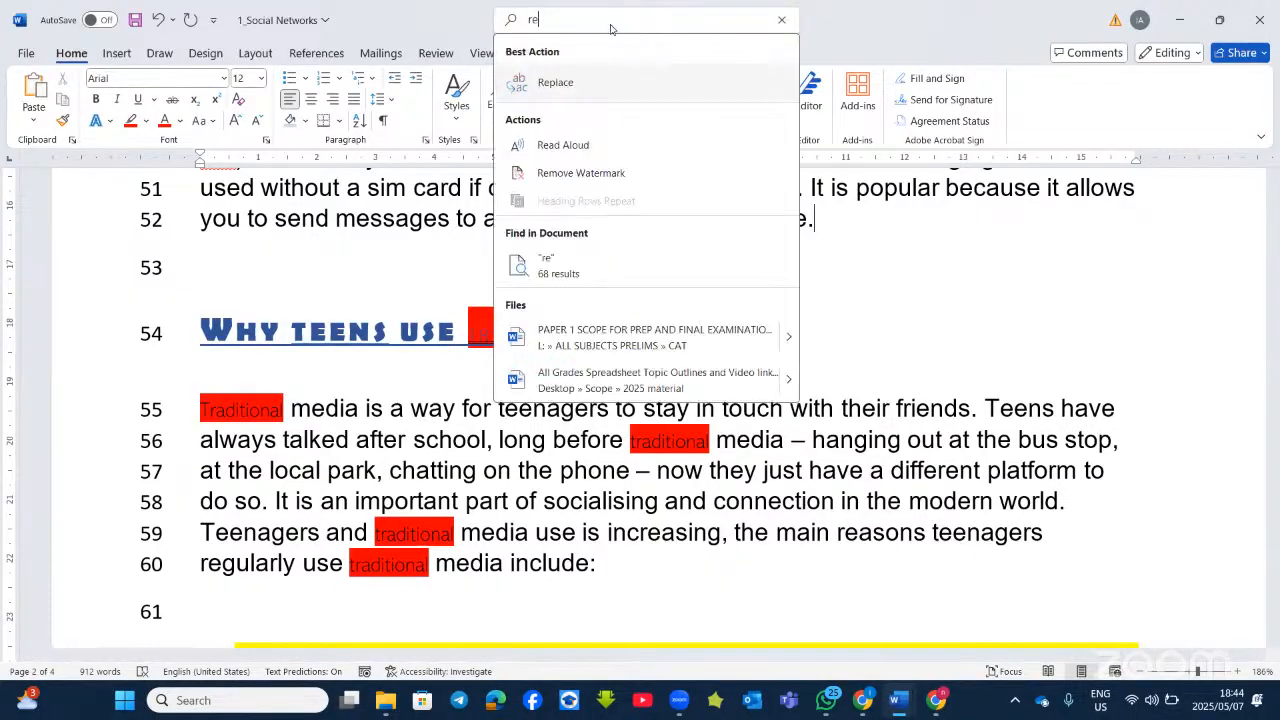
left_click(600, 92)
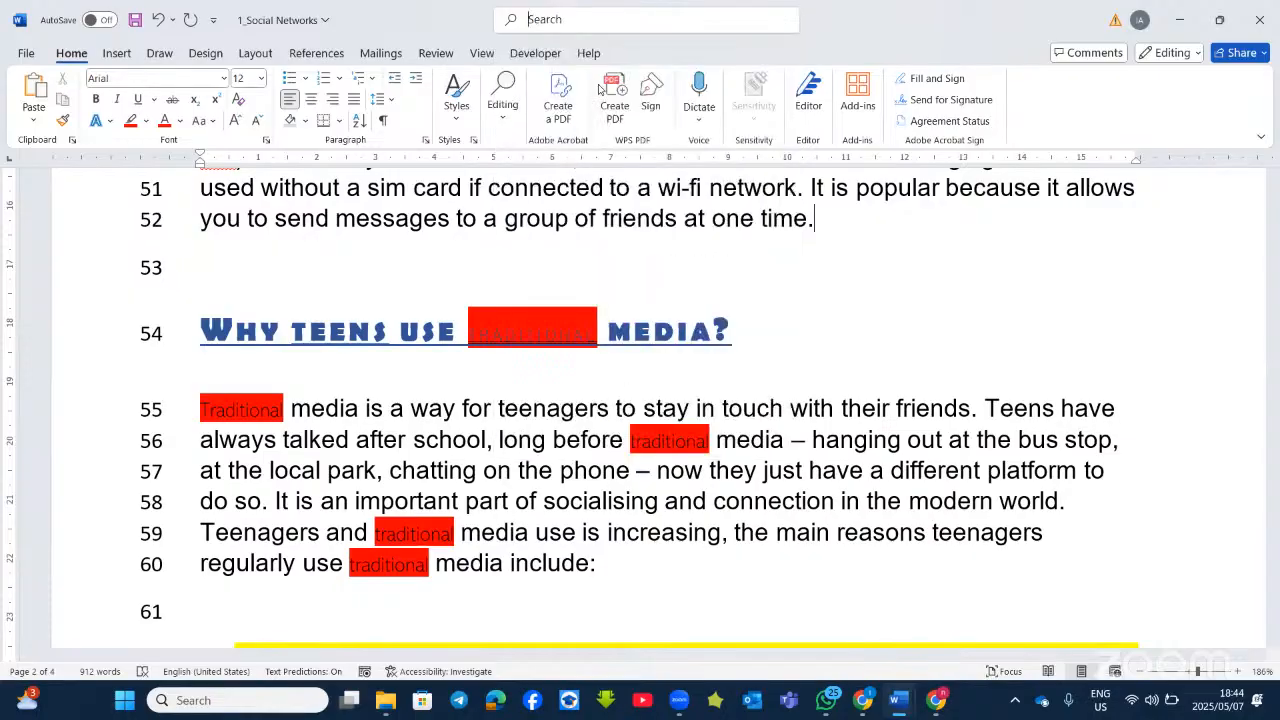
left_click_drag(662, 267, 661, 151)
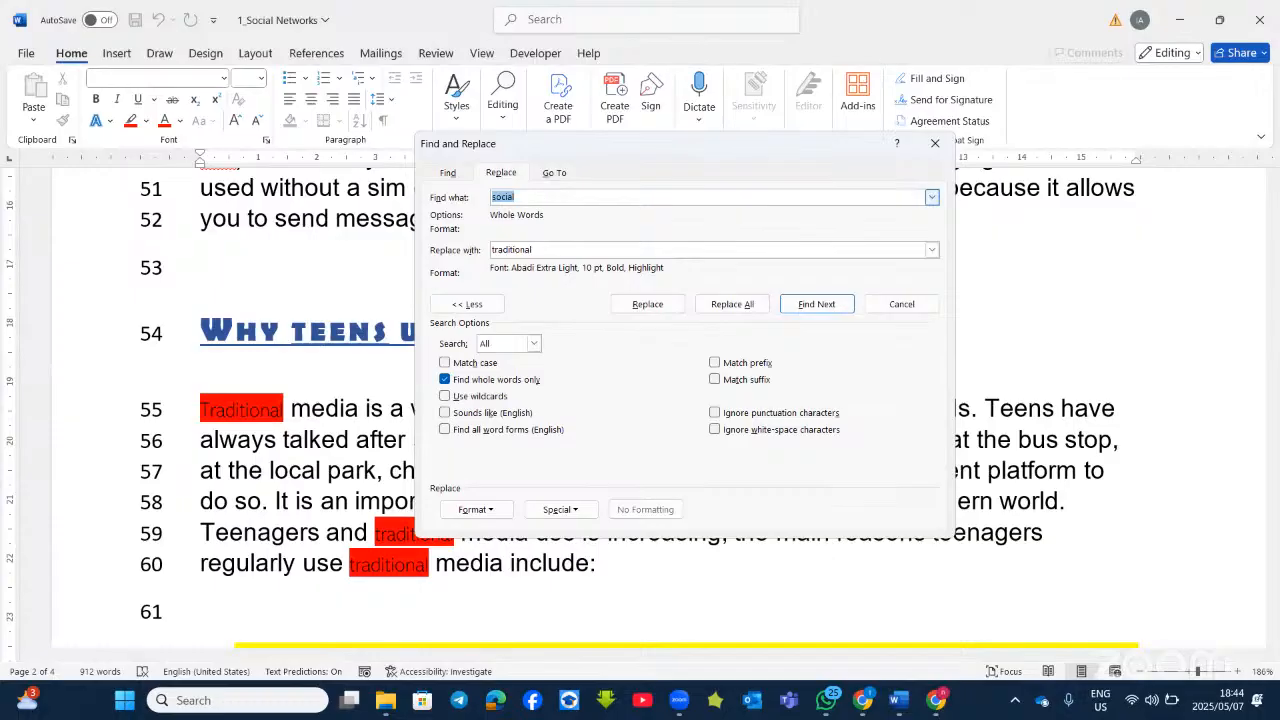
key("BackSpace")
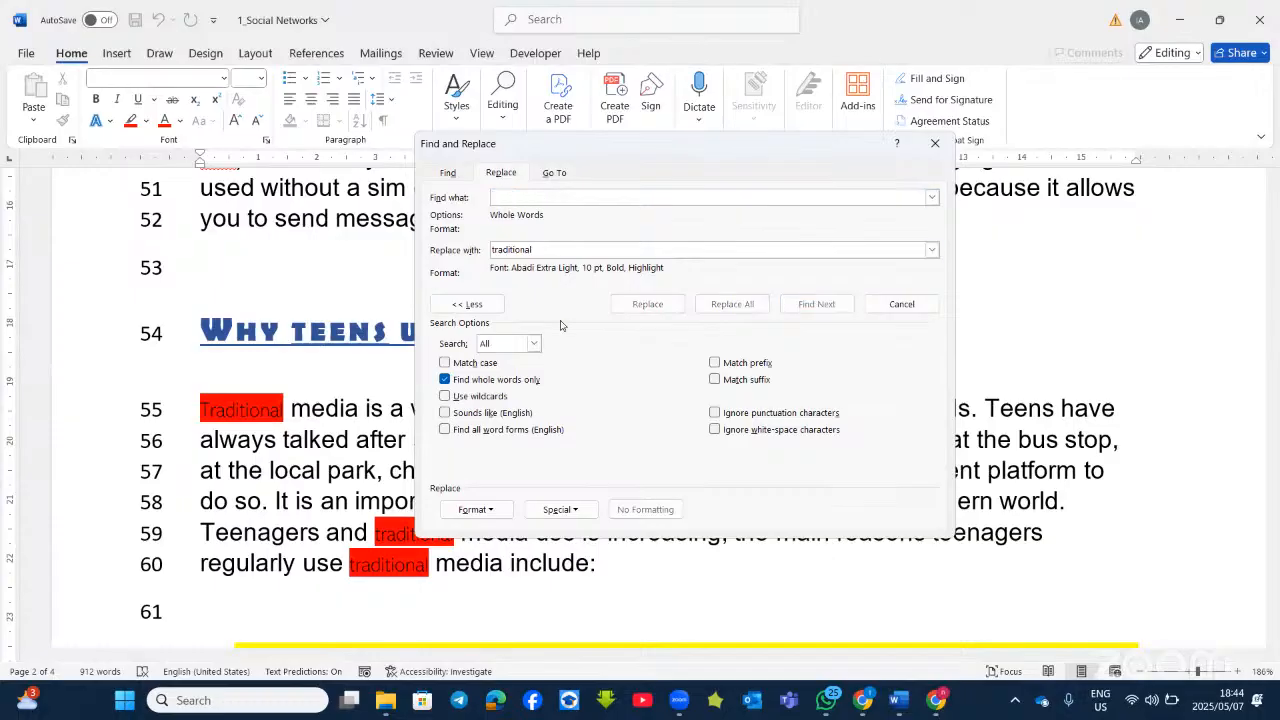
Remove all formatting from the replacement text and turn off the whole-words-only restriction.
left_click(536, 250)
left_click(645, 509)
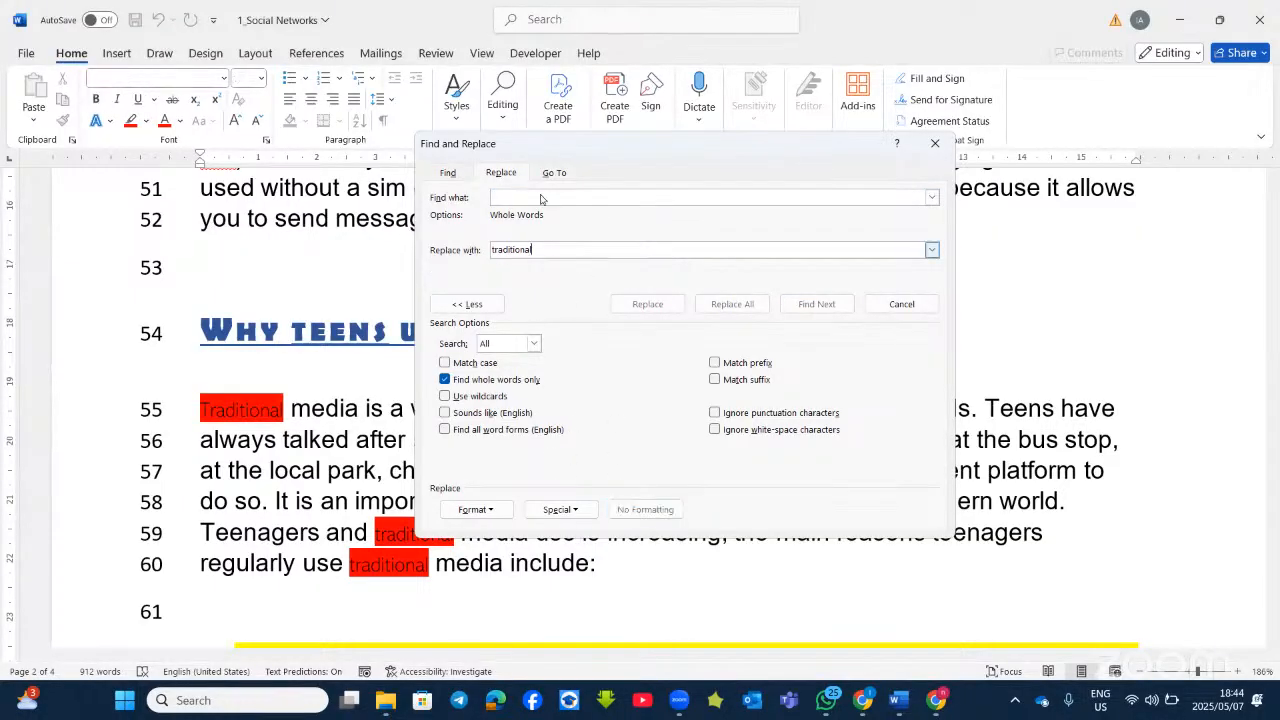
left_click(538, 198)
left_click(444, 379)
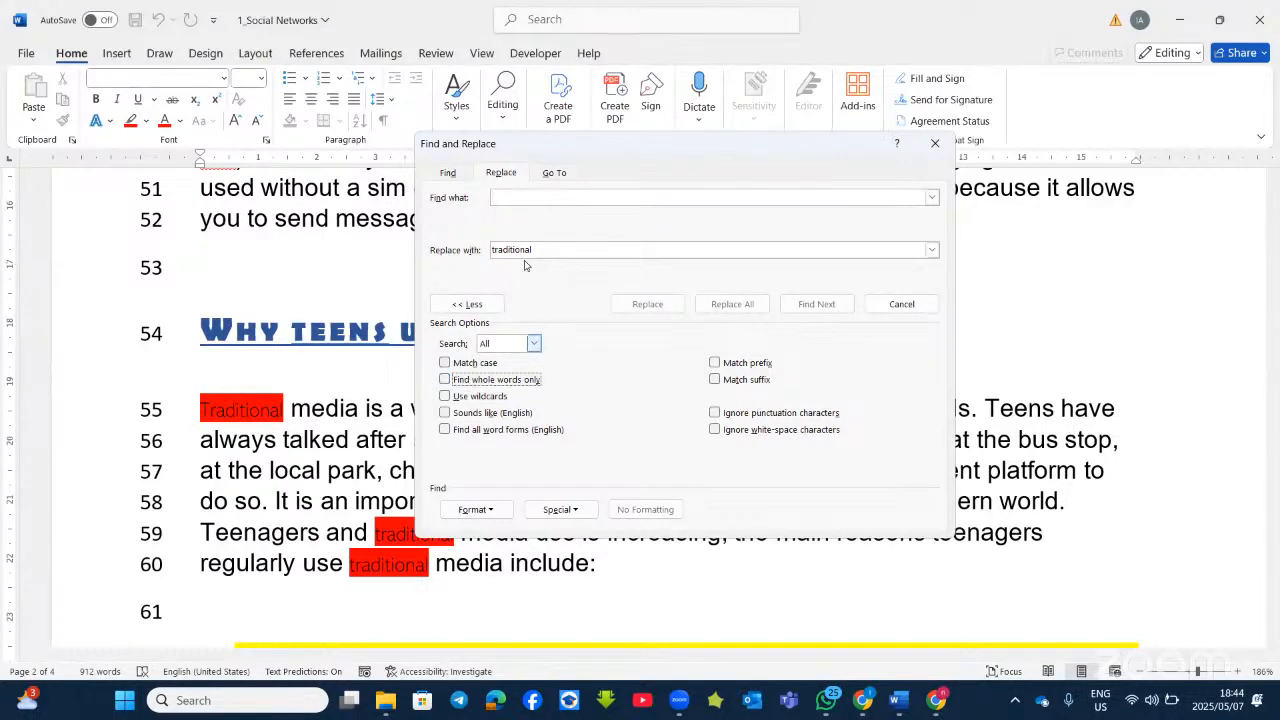
Clear the word "traditional" from the replacement text.
left_click(540, 249)
key("BackSpace")
key("BackSpace")
key("BackSpace")
key("BackSpace")
key("BackSpace")
key("BackSpace")
key("BackSpace")
key("BackSpace")
key("BackSpace")
key("BackSpace")
key("BackSpace")
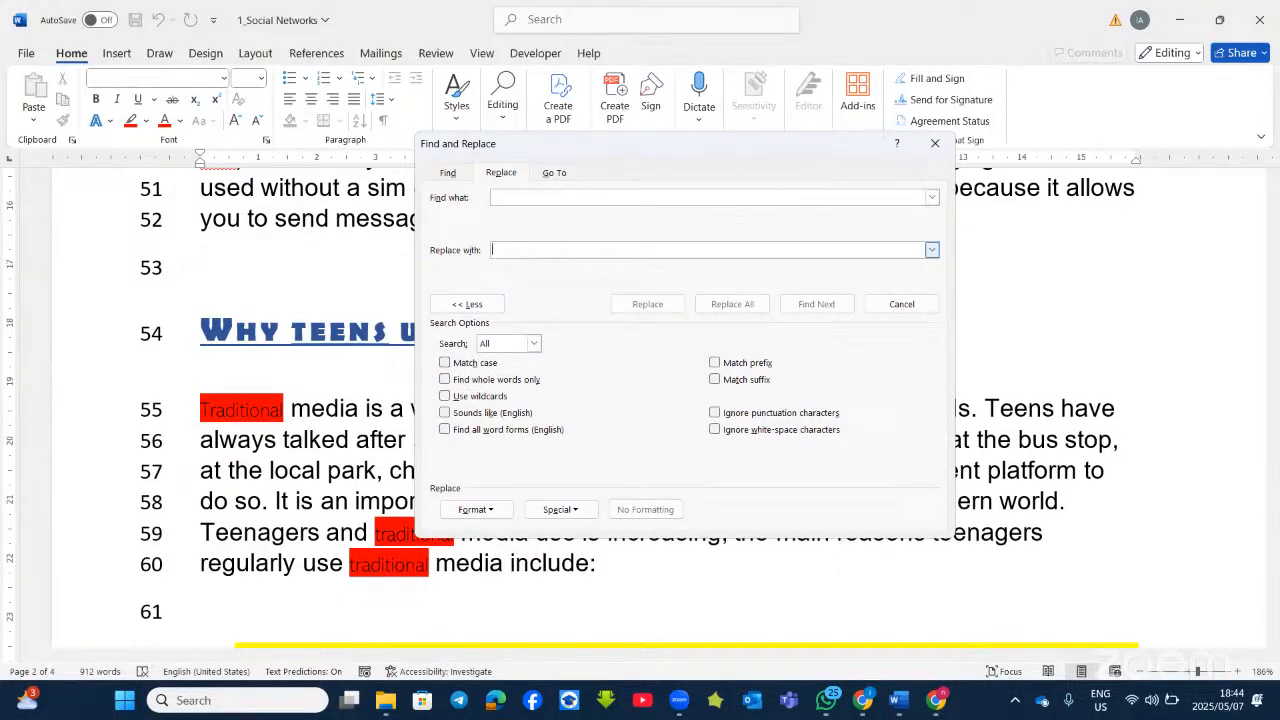
Replace every ordinary space in the document with the special nonbreaking space character (^s).
left_click(600, 197)
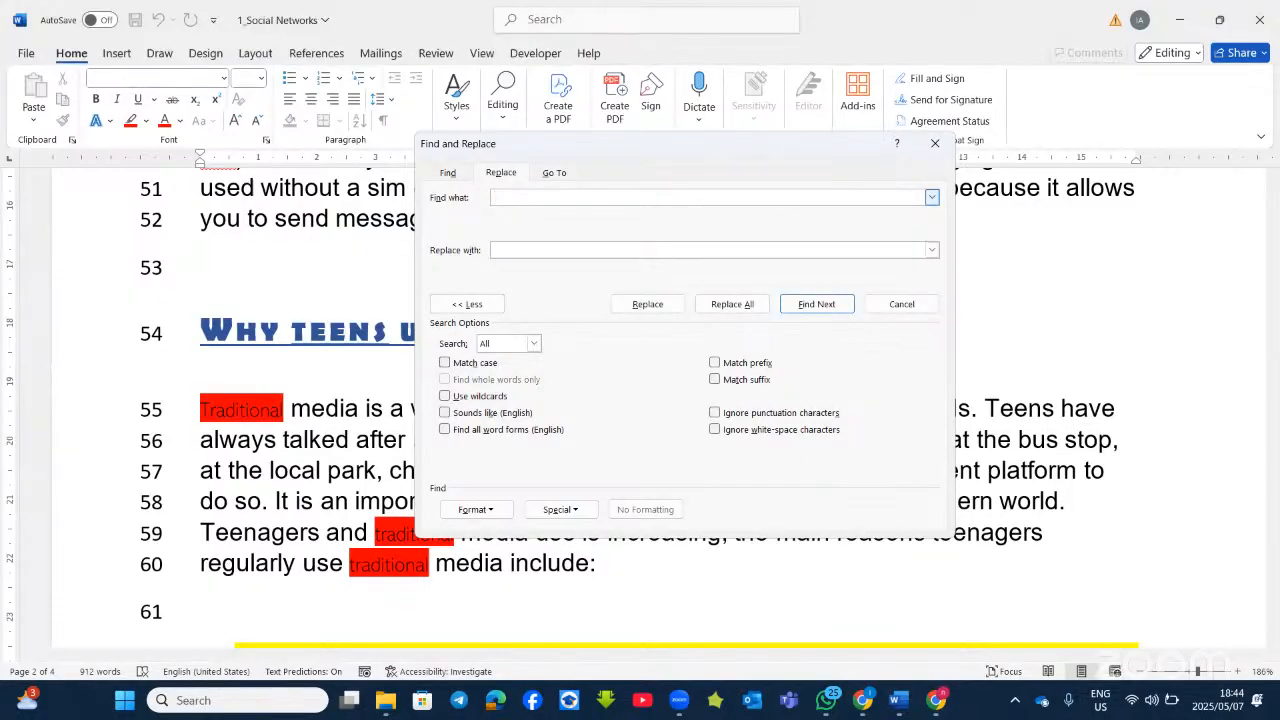
left_click(525, 250)
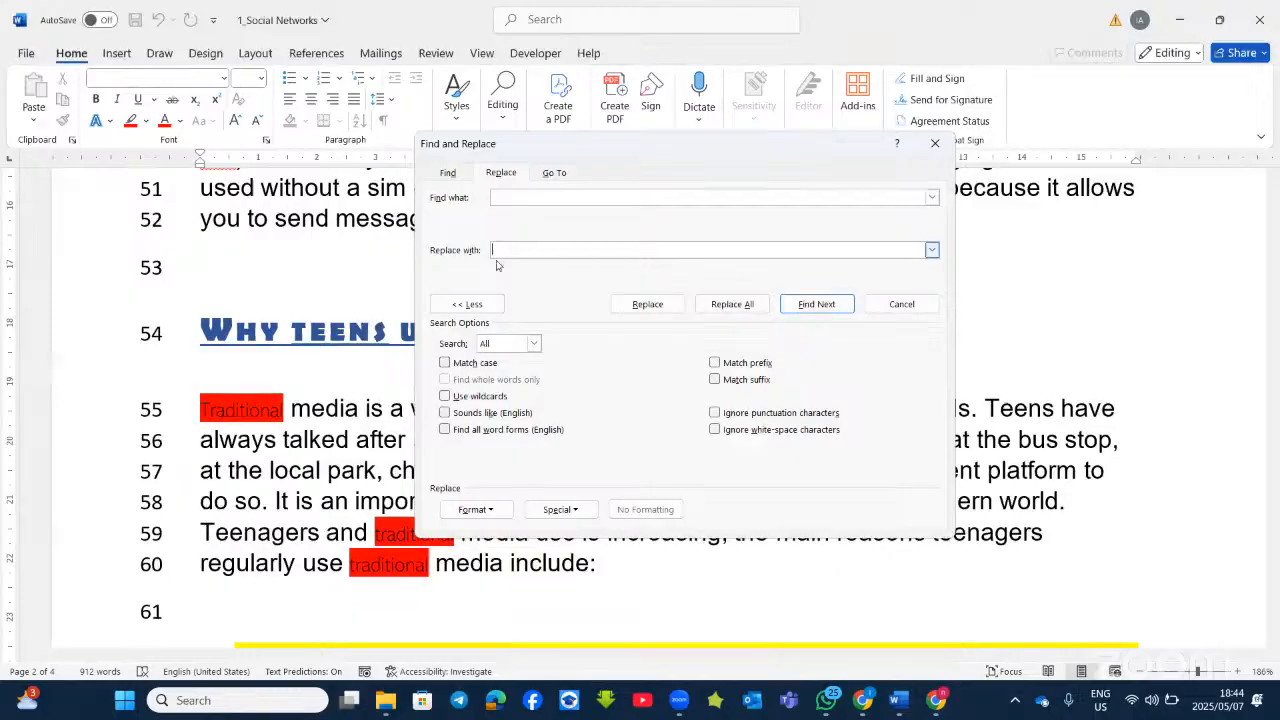
left_click(577, 510)
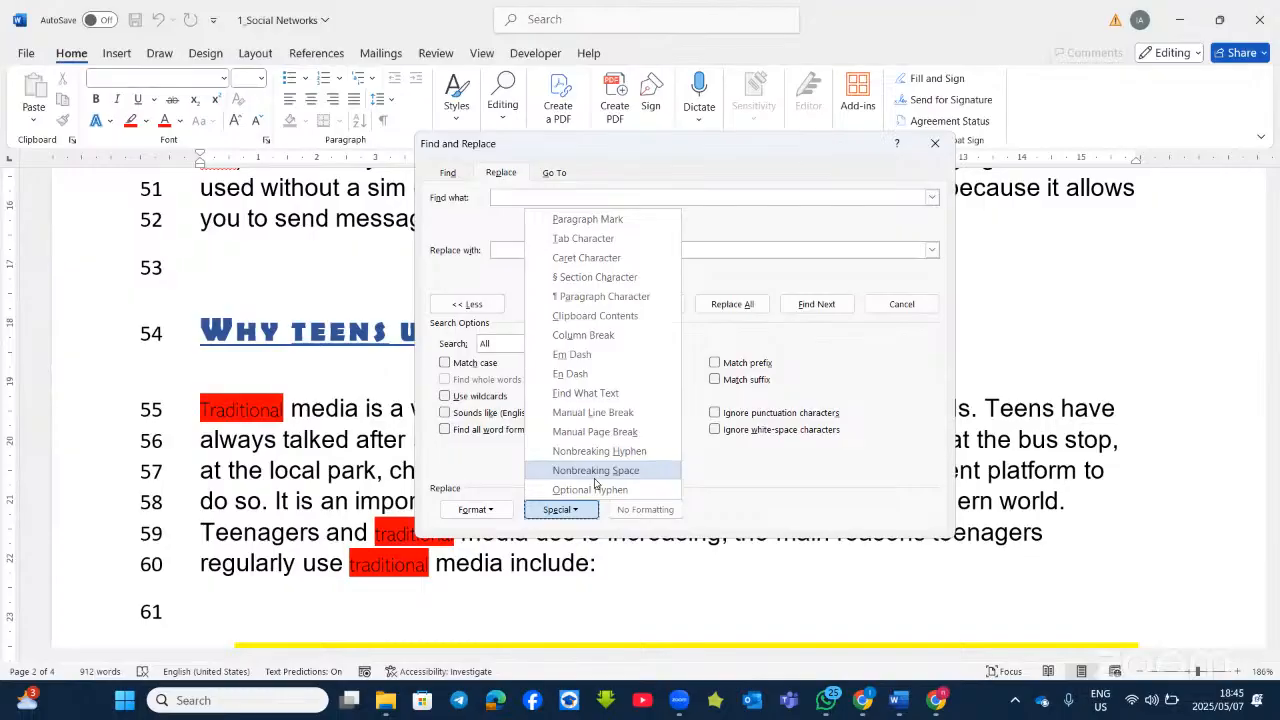
left_click(595, 476)
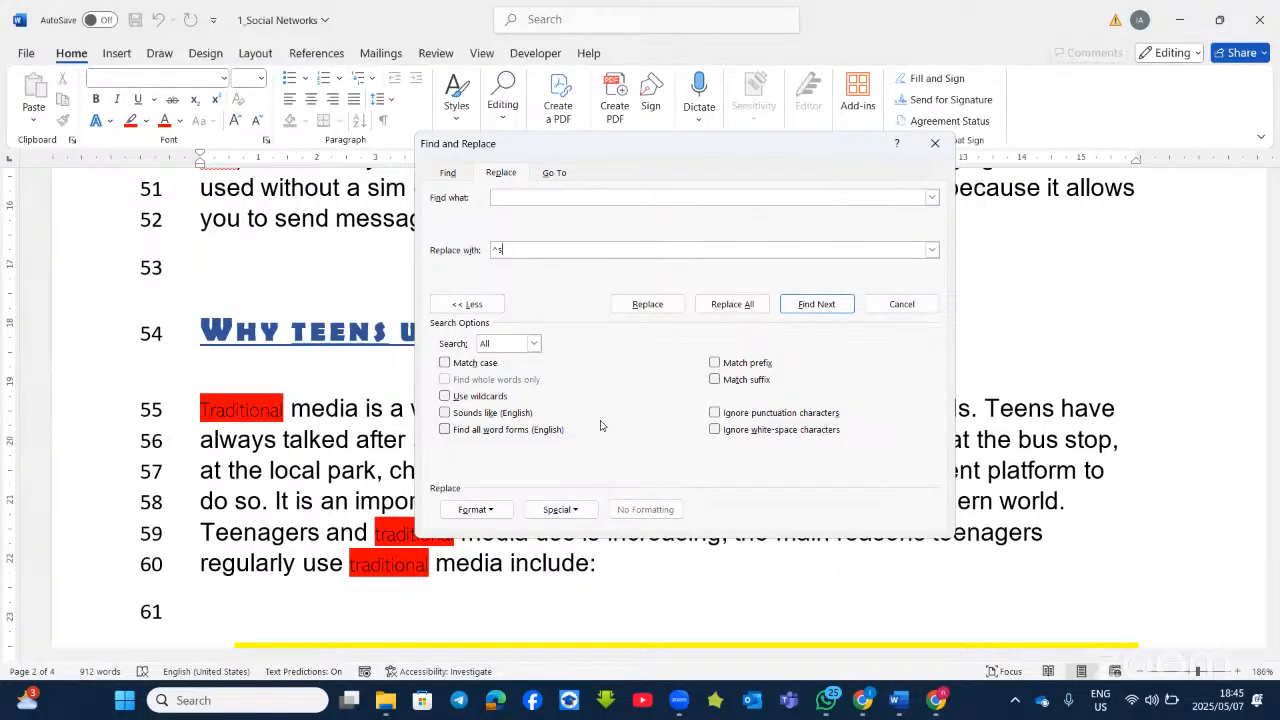
left_click(734, 305)
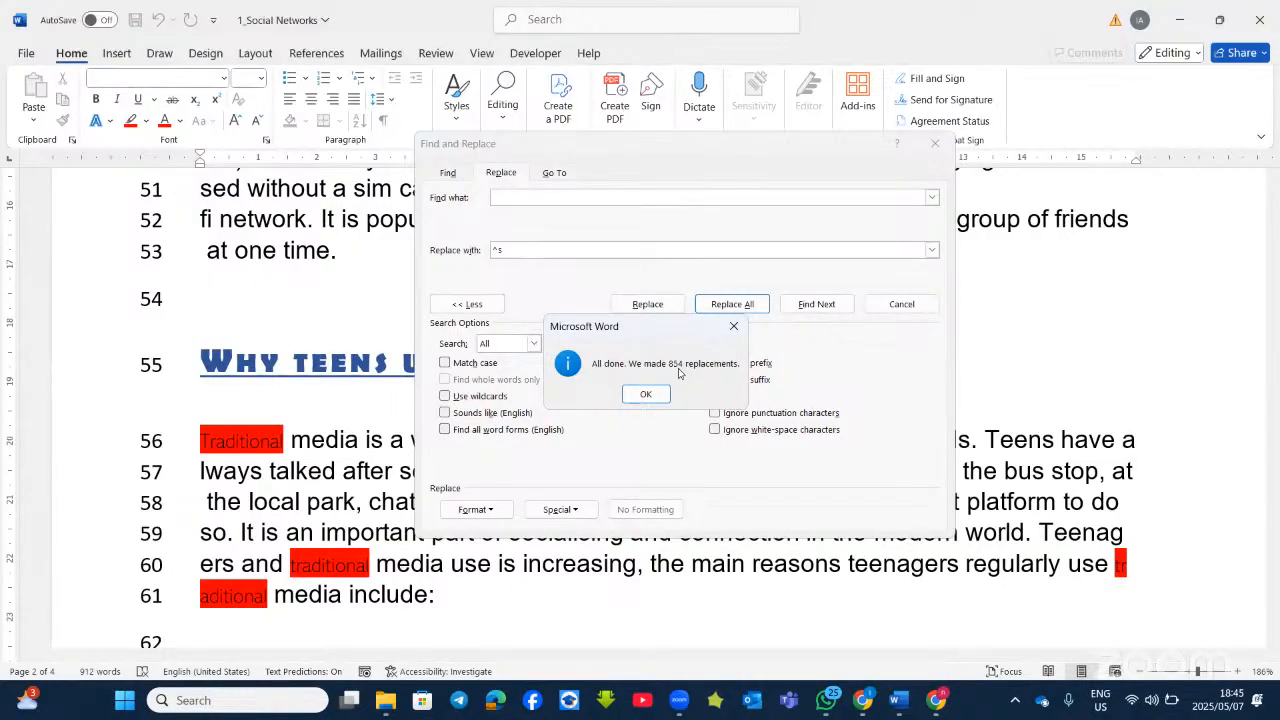
left_click(648, 394)
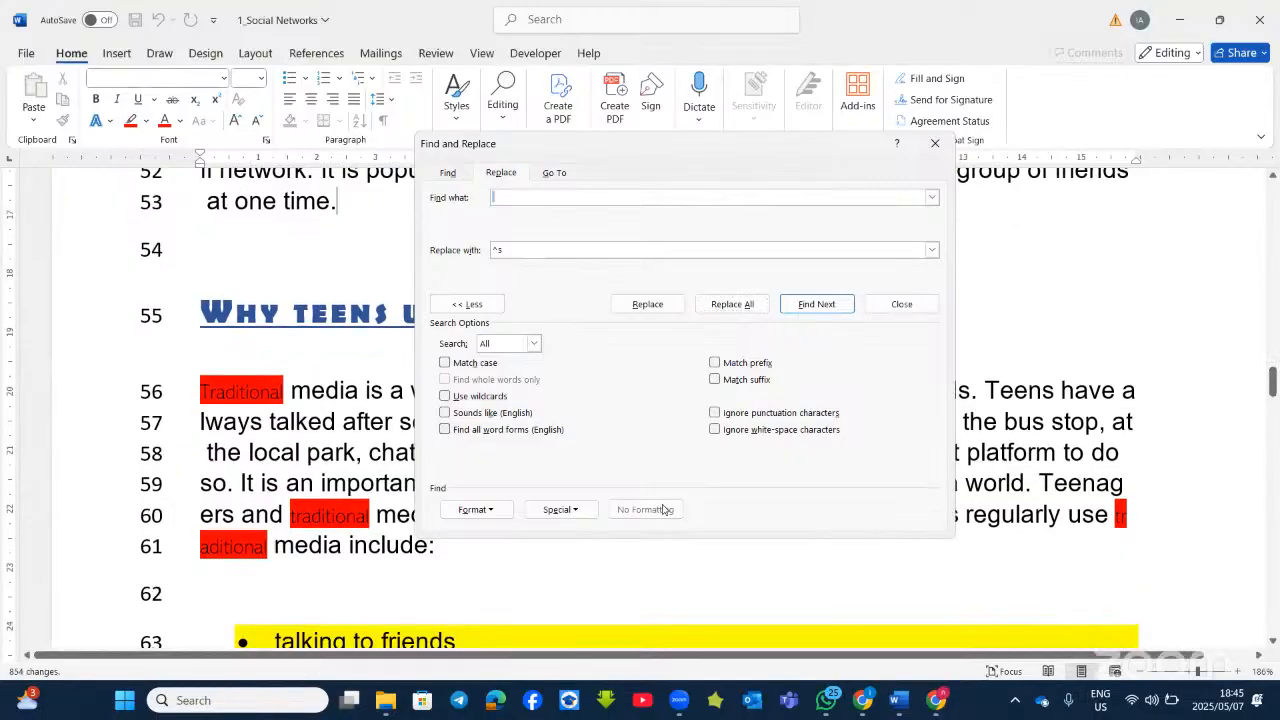
Reopen the Find and Replace dialog for replacing and clear the nonbreaking space code from the replacement text.
left_click(529, 249)
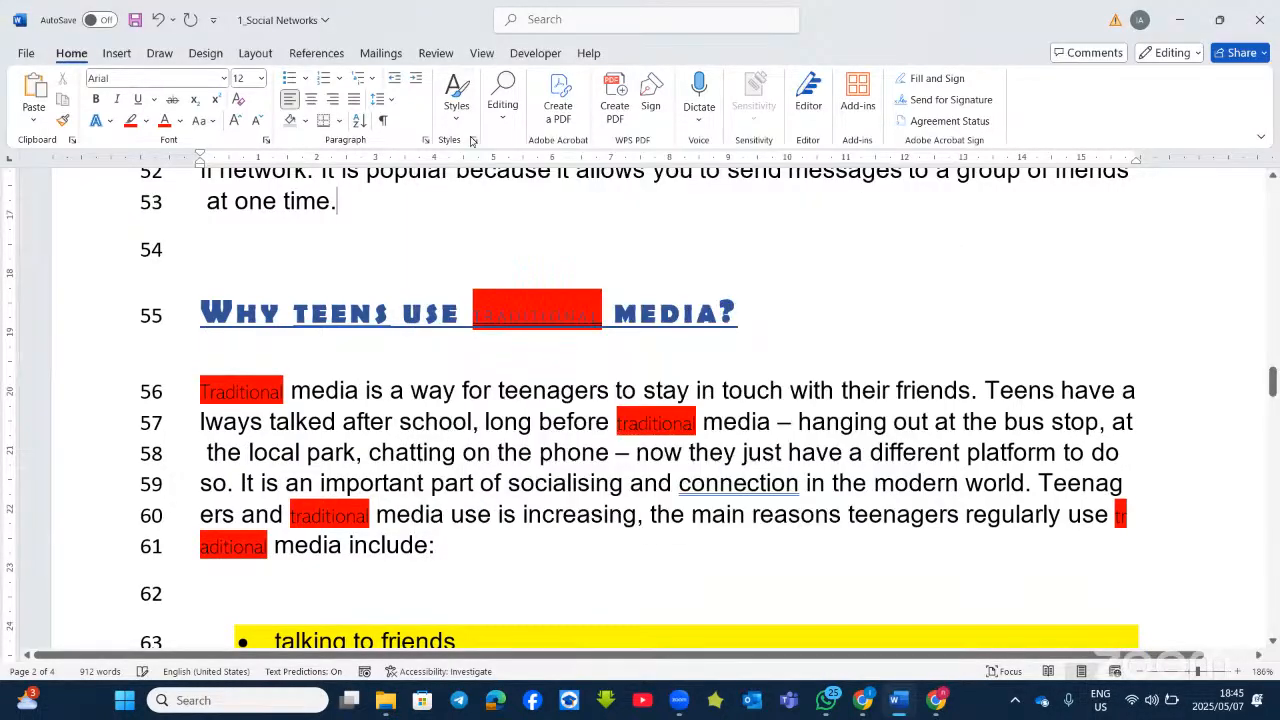
left_click(503, 108)
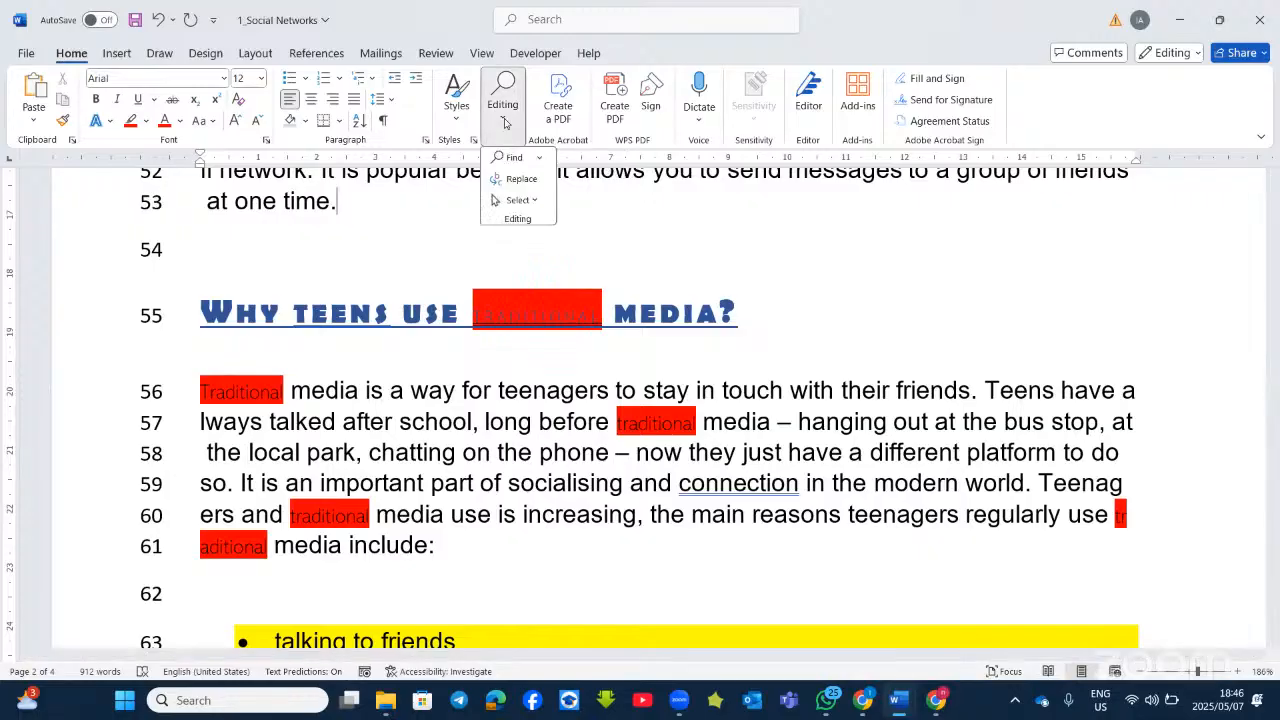
left_click(505, 178)
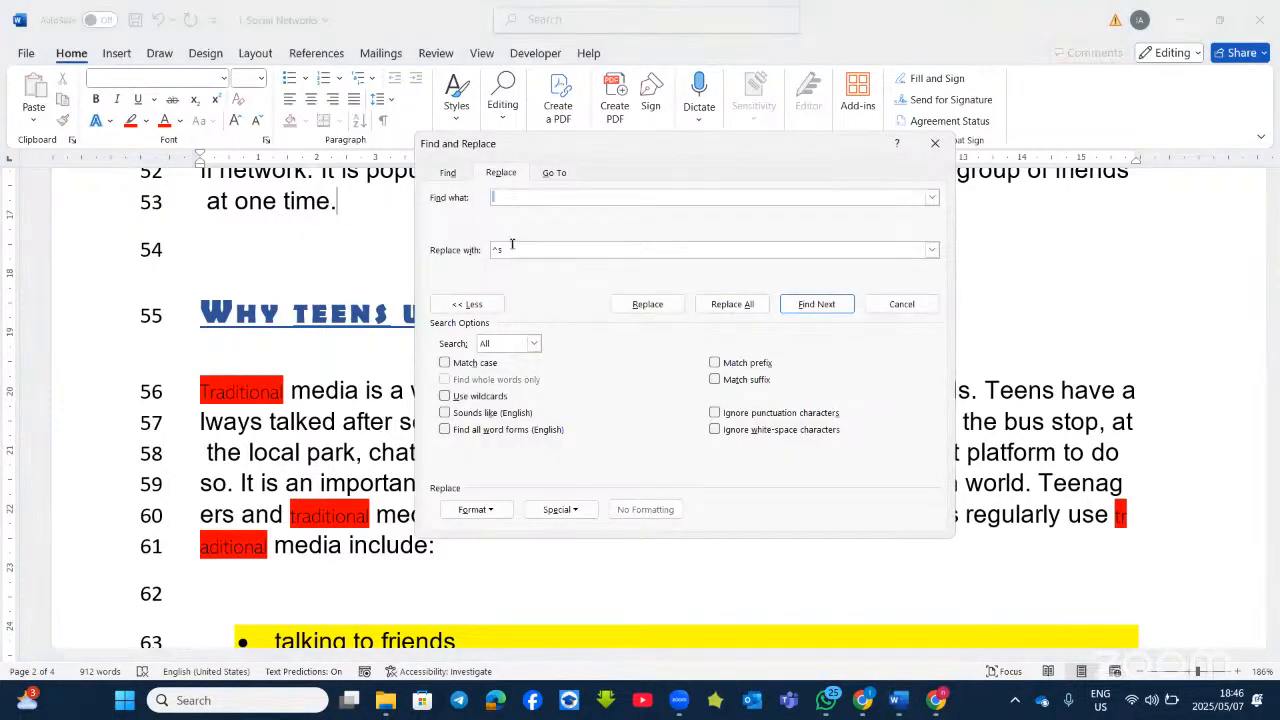
key("shift+Tab")
left_click(544, 249)
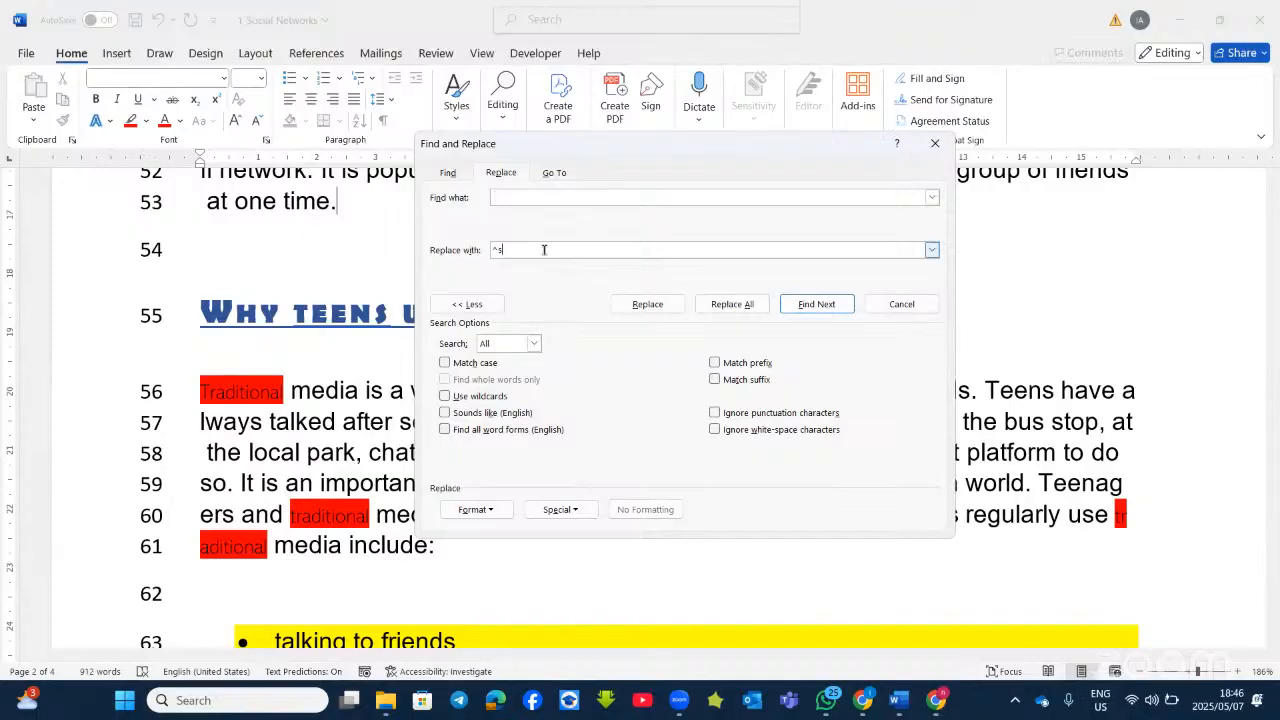
key("BackSpace")
key("BackSpace")
Replace every en dash (^=) in the document with an em dash (^+), using the special characters, and close the dialog.
left_click(542, 203)
left_click(575, 511)
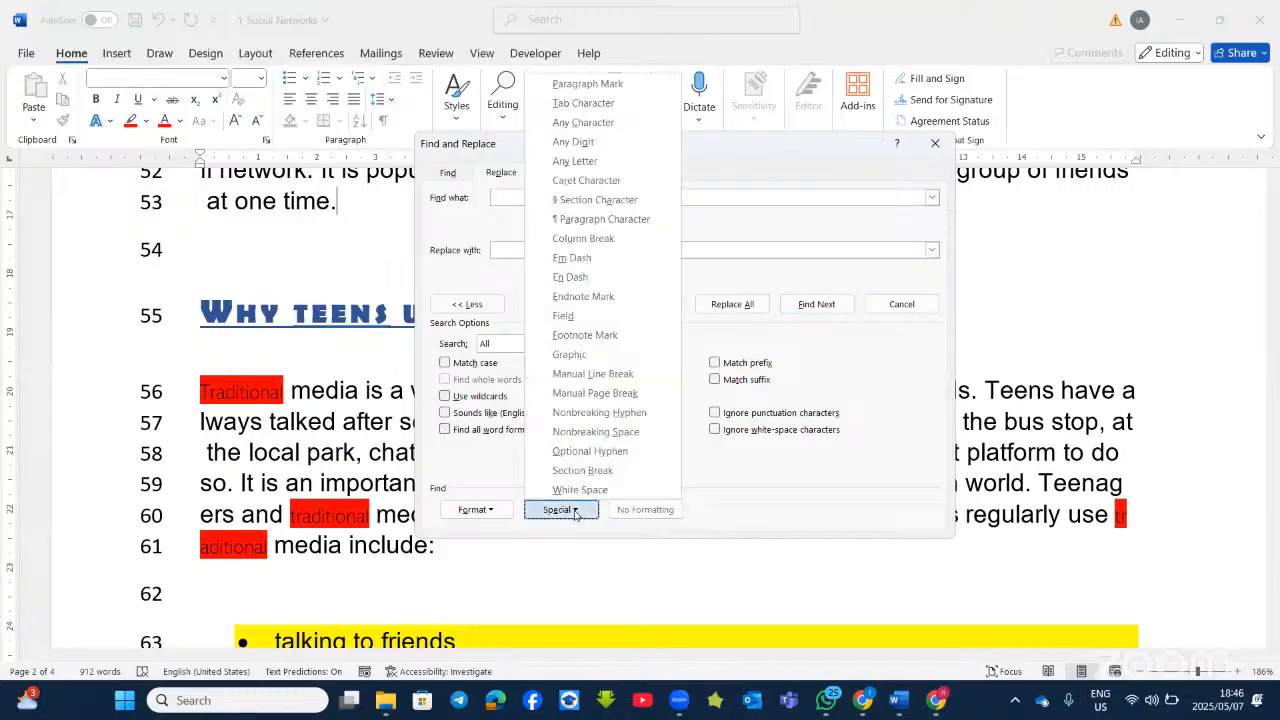
left_click(576, 287)
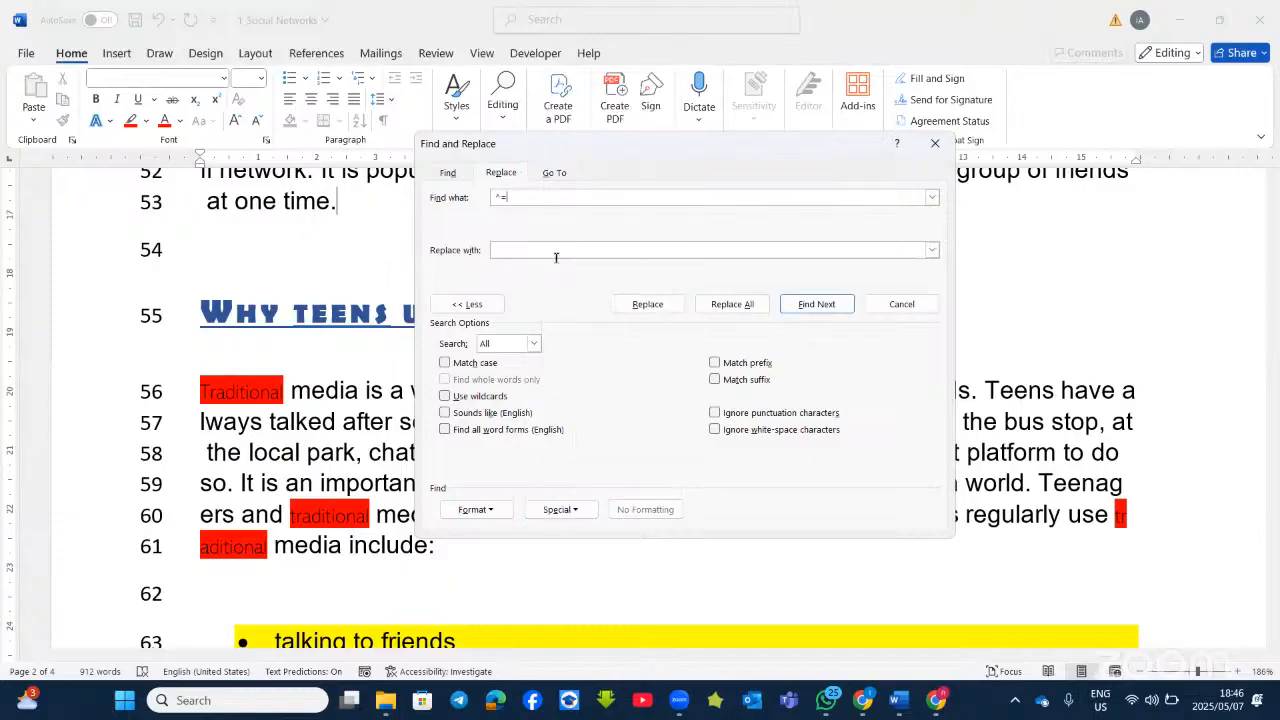
left_click(539, 250)
left_click(579, 507)
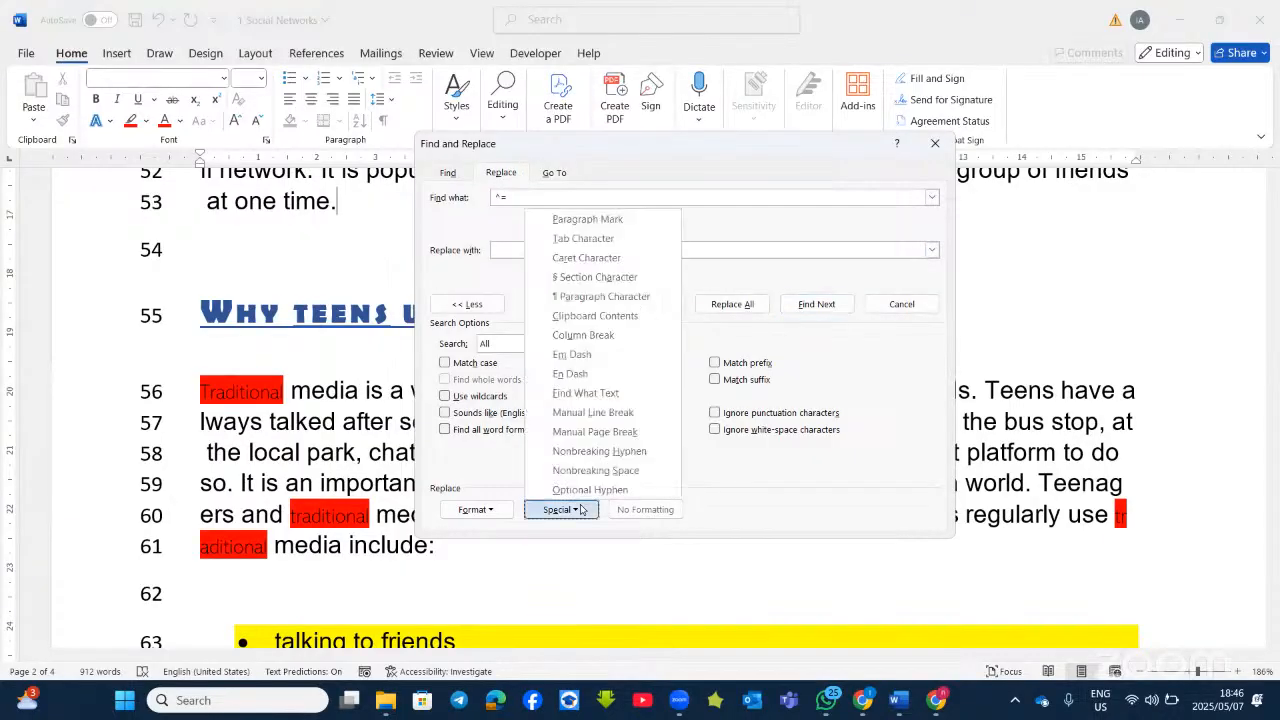
left_click(585, 357)
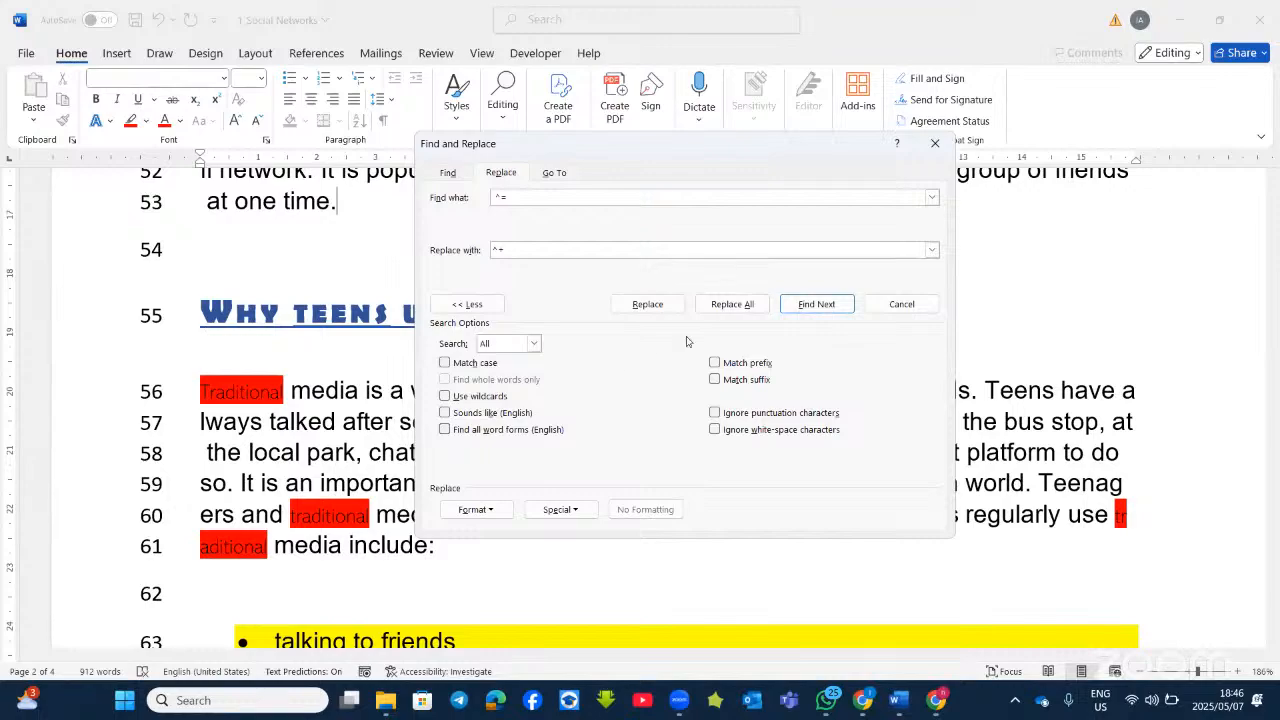
left_click(732, 304)
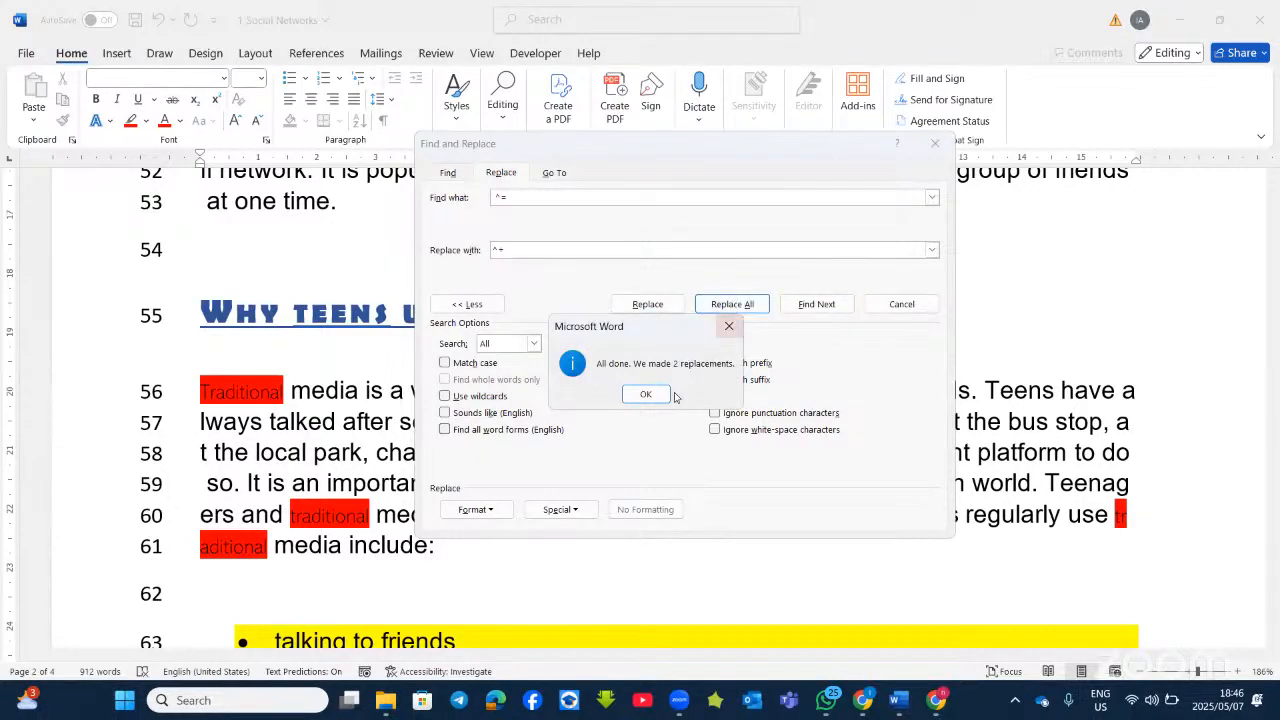
left_click(646, 394)
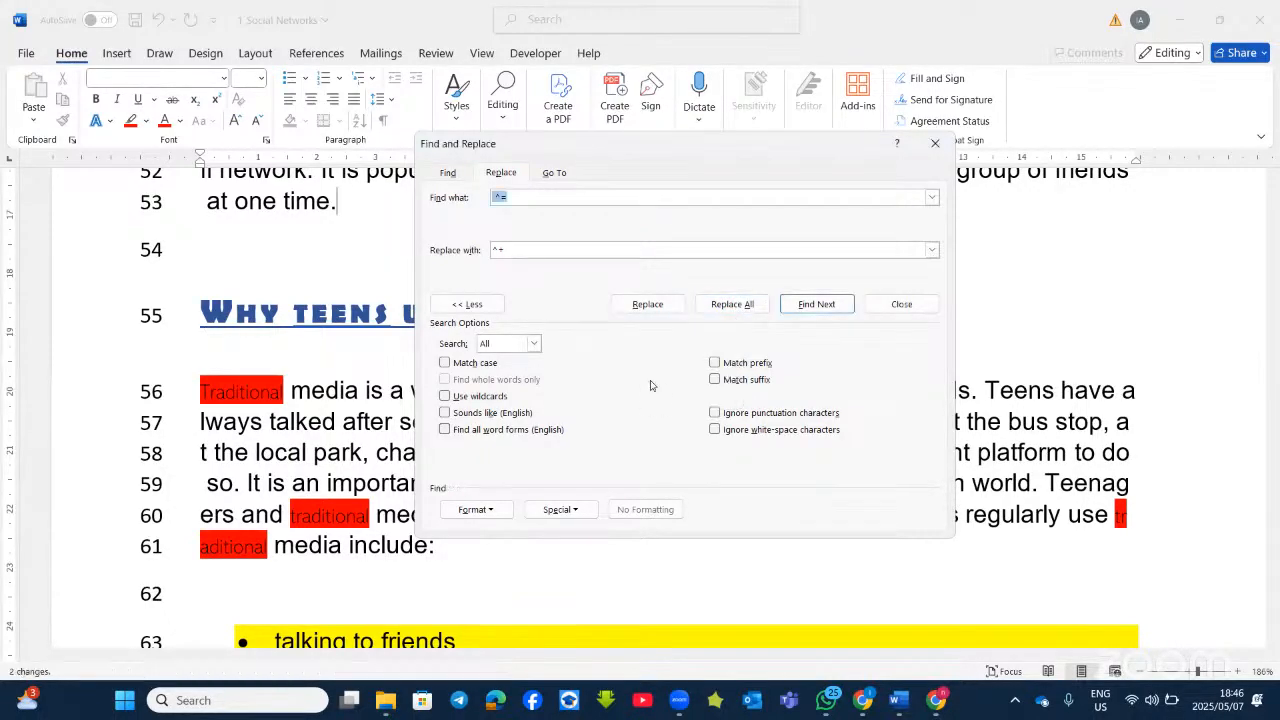
left_click(560, 510)
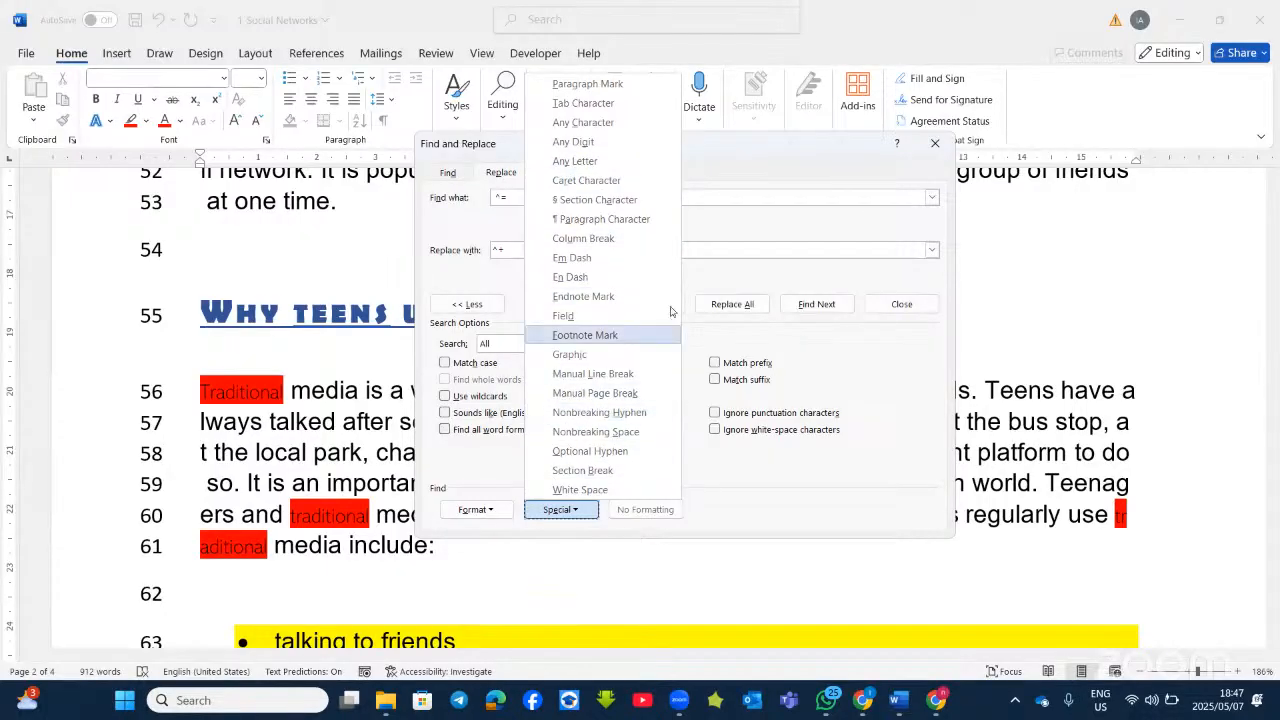
left_click(847, 155)
left_click(935, 144)
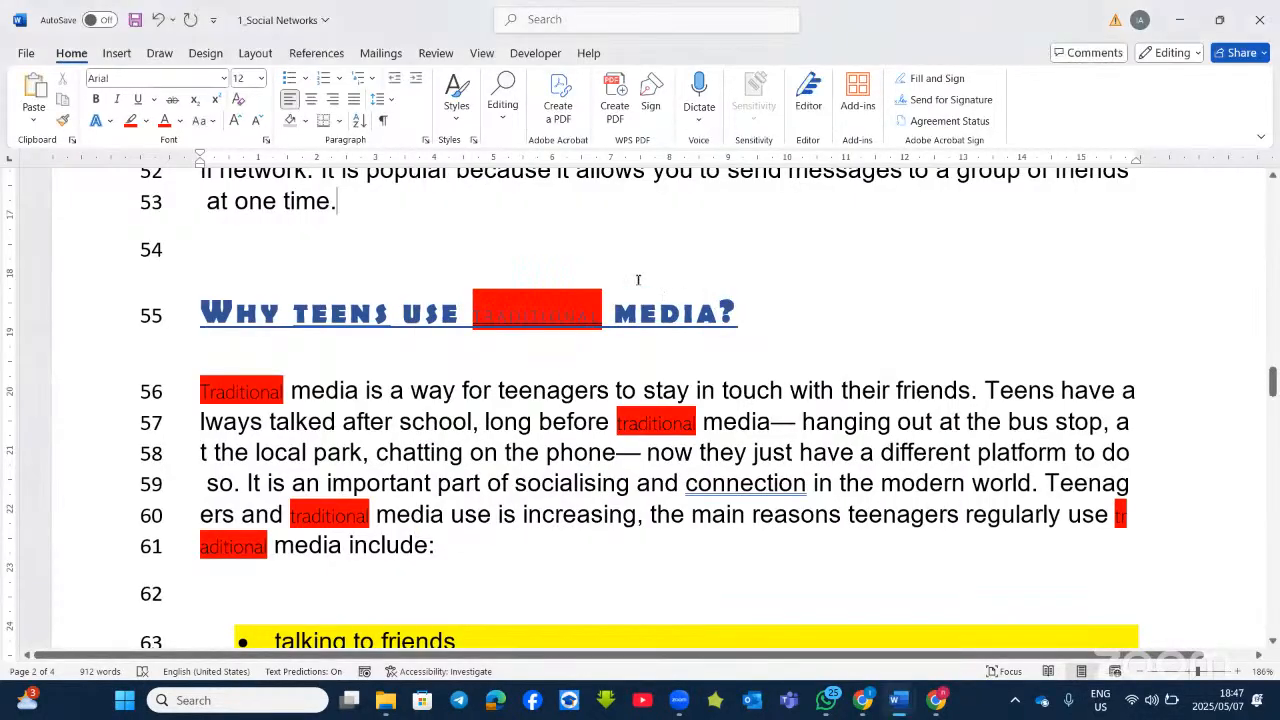
Add a new line below the paragraph ending "at one time." and insert the Wingdings symbol with character code 220.
key("Return")
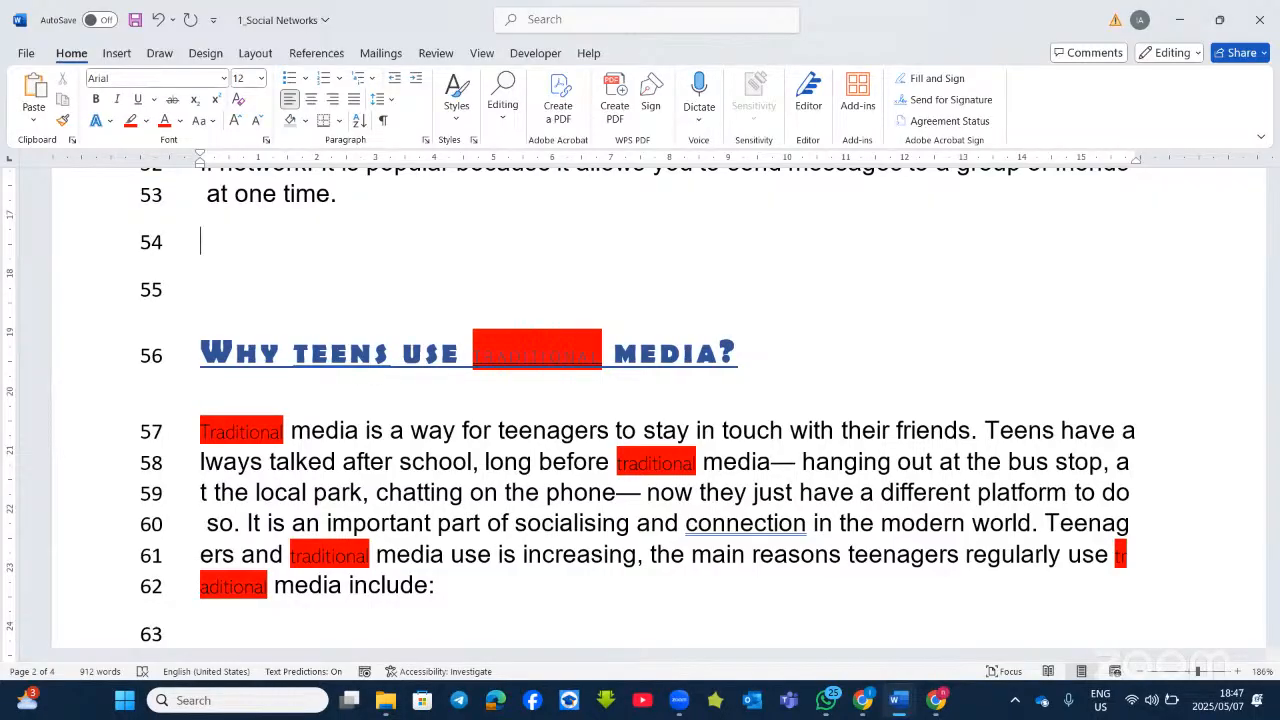
left_click(118, 53)
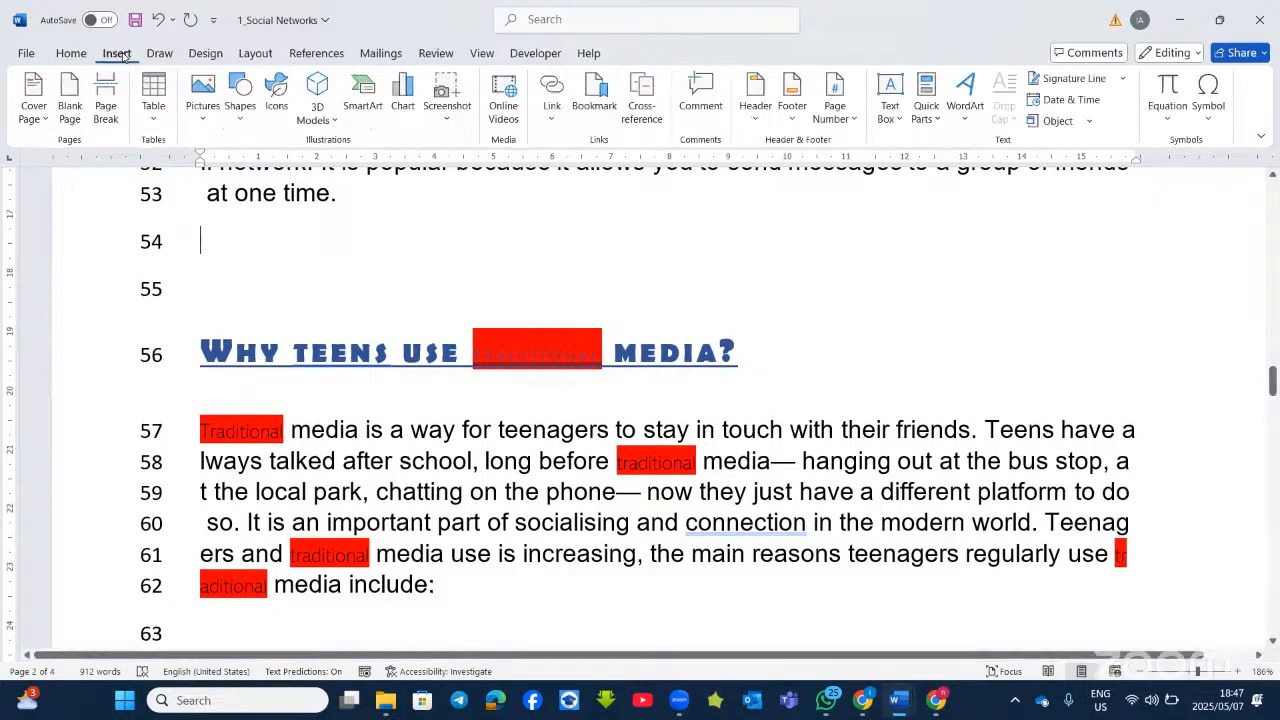
left_click(1208, 104)
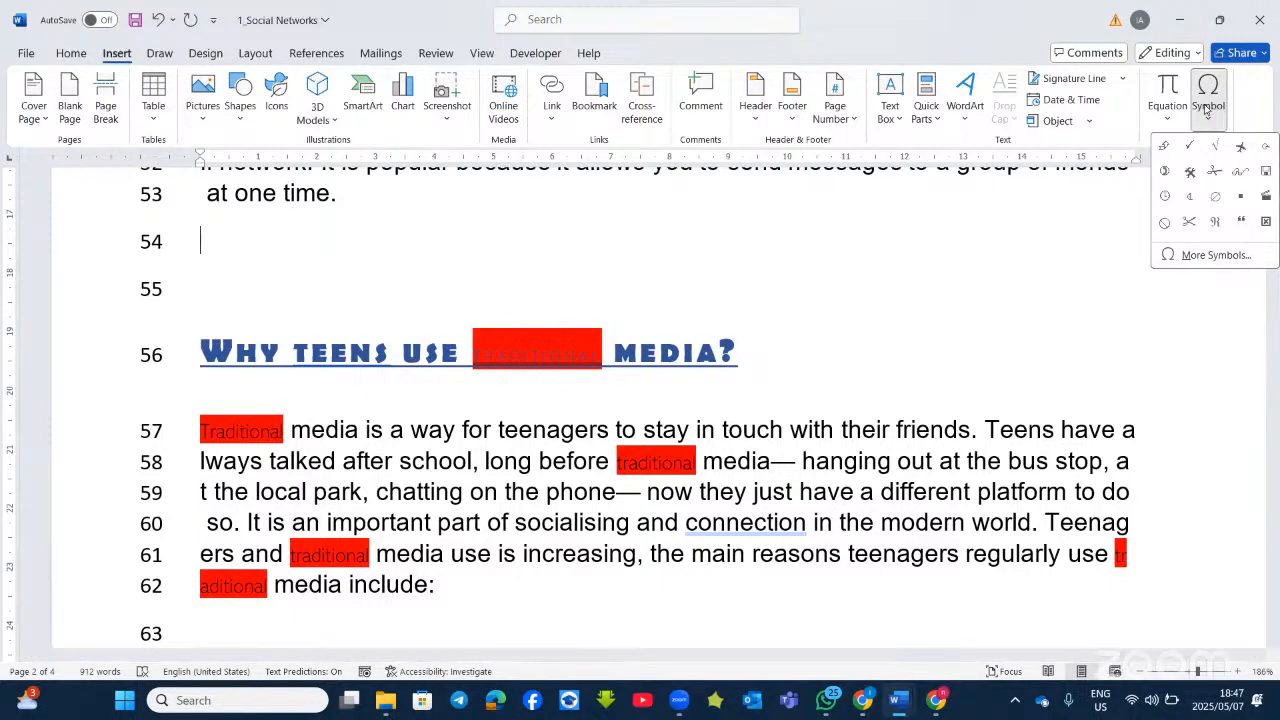
left_click(1202, 256)
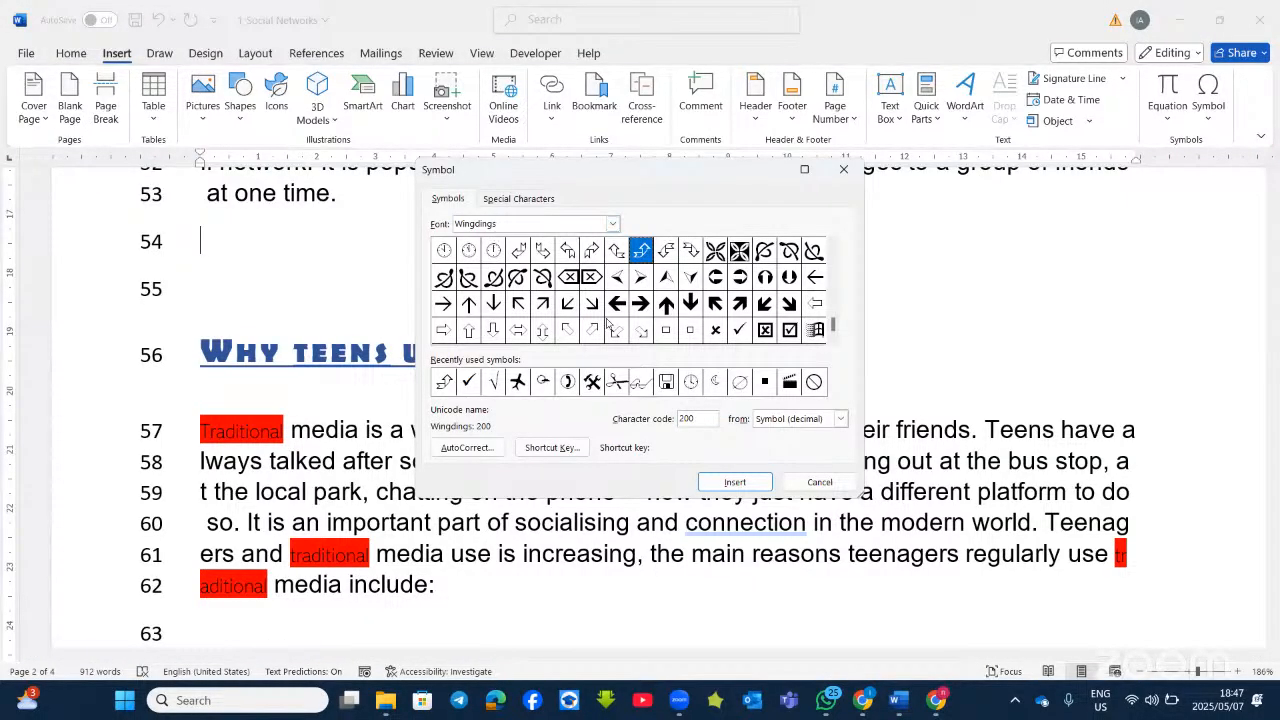
left_click(692, 417)
key("BackSpace")
key("BackSpace")
type("20")
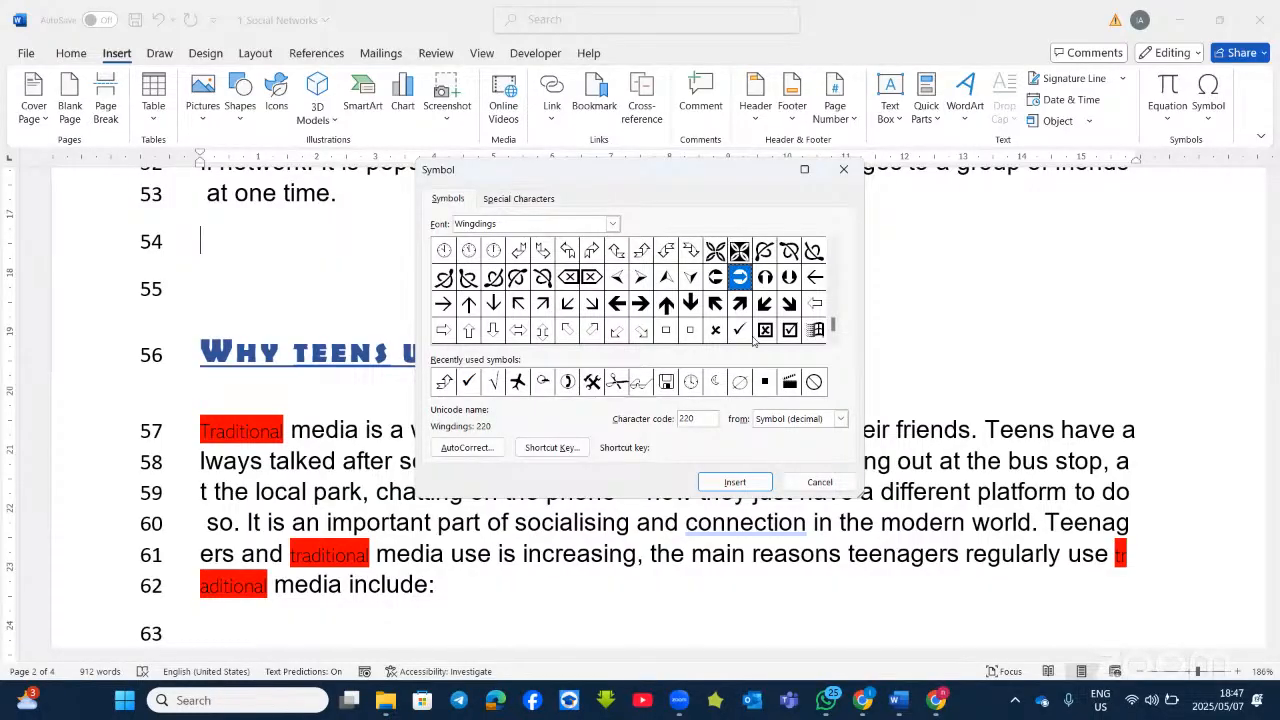
left_click(744, 485)
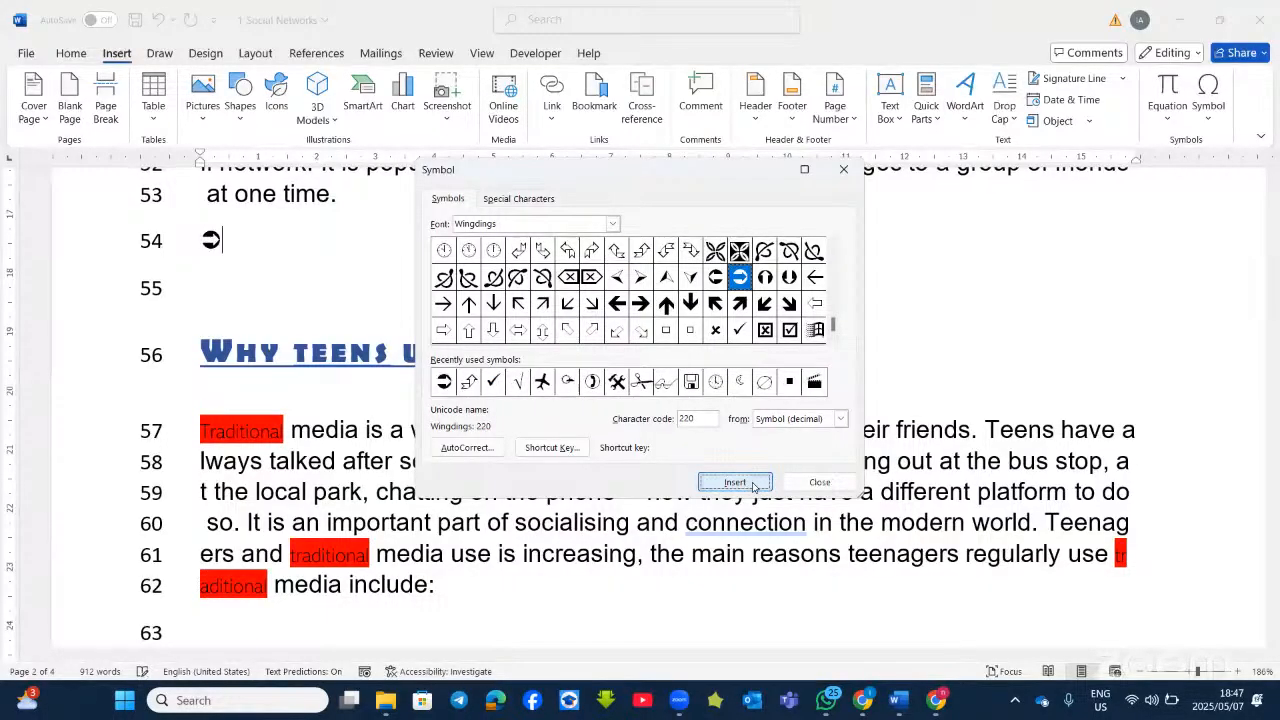
left_click(820, 482)
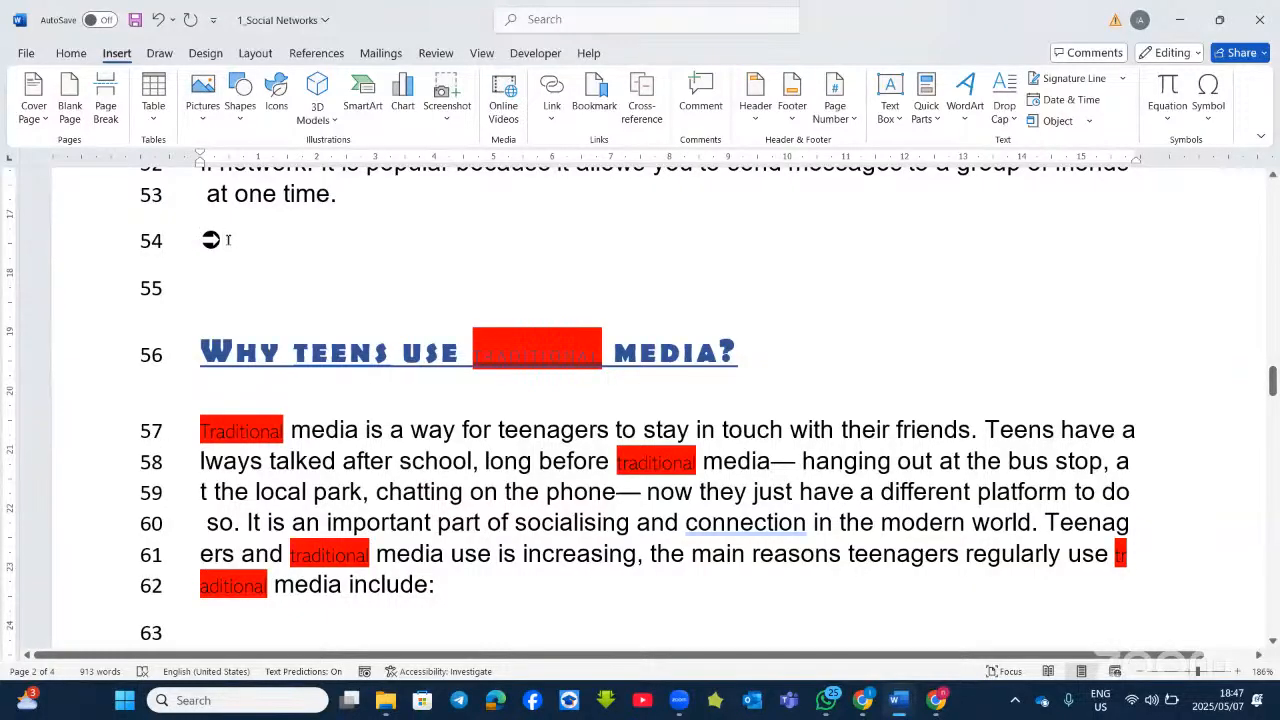
Cut the inserted arrow symbol, together with its line, to the clipboard.
double_click(203, 244)
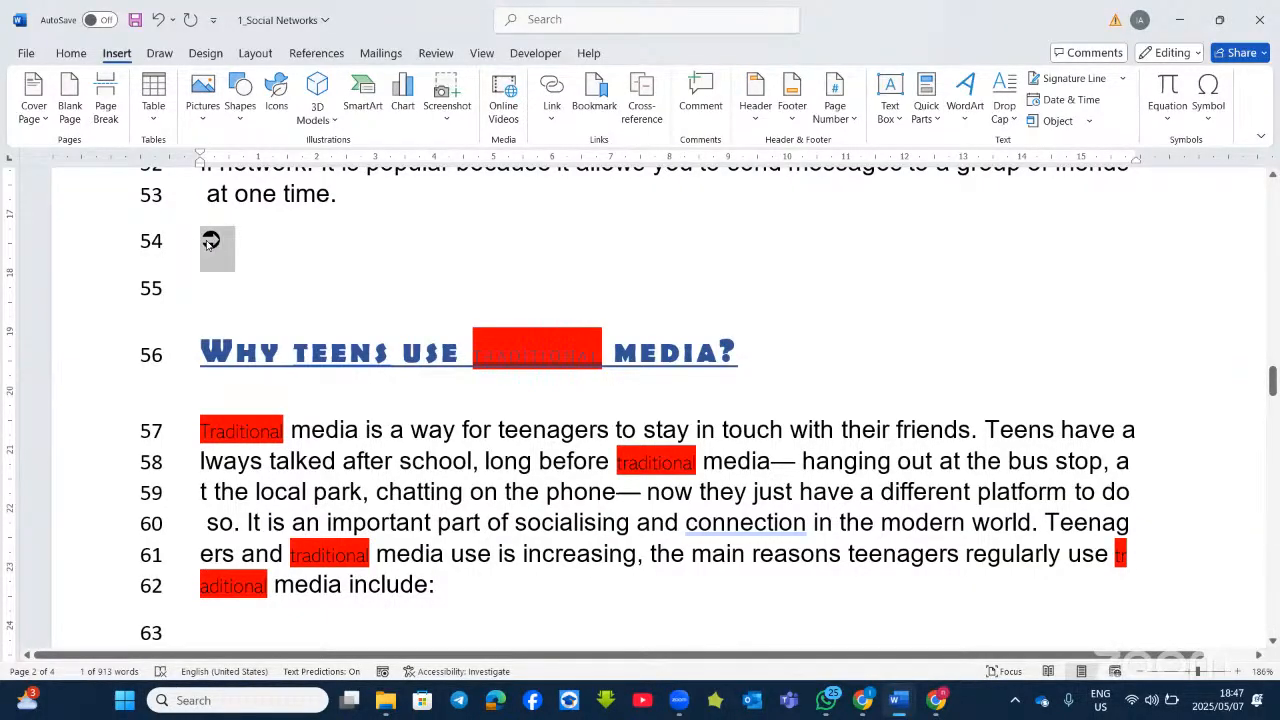
right_click(205, 244)
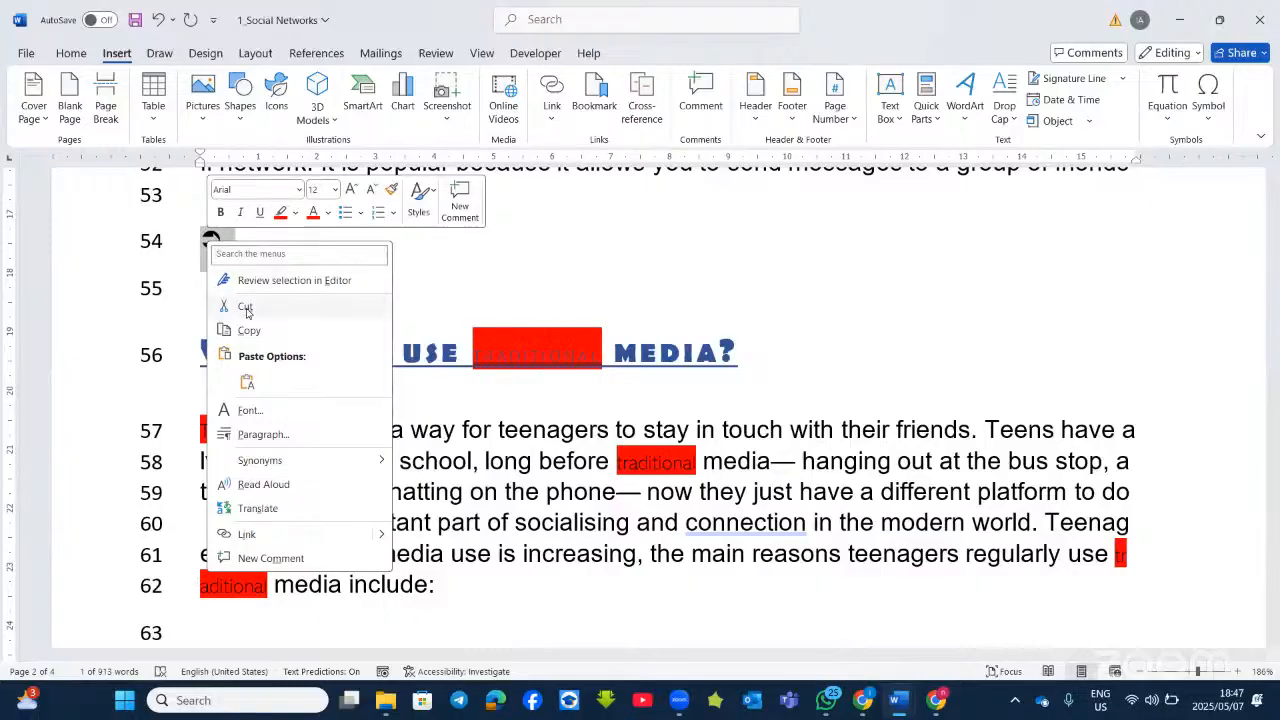
left_click(246, 309)
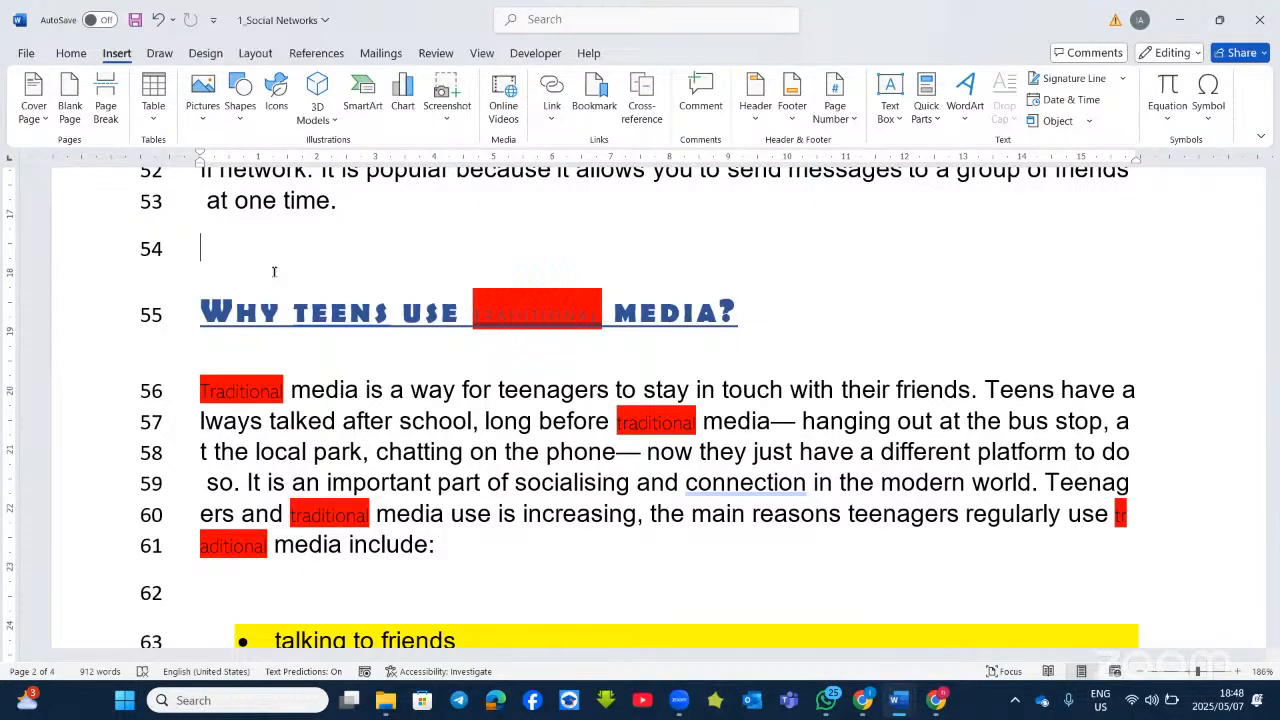
Reopen Find and Replace for replacing, set the search text to "media" and clear the replacement text.
left_click(560, 20)
type("replace")
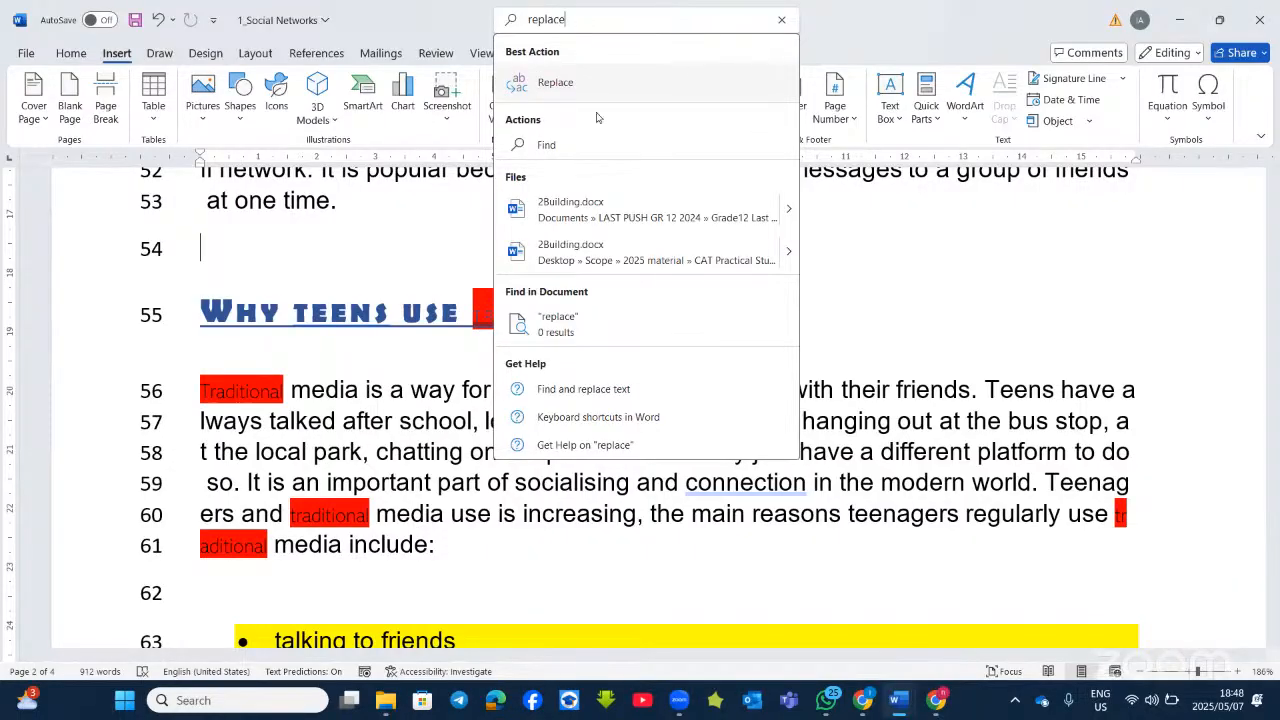
left_click(557, 82)
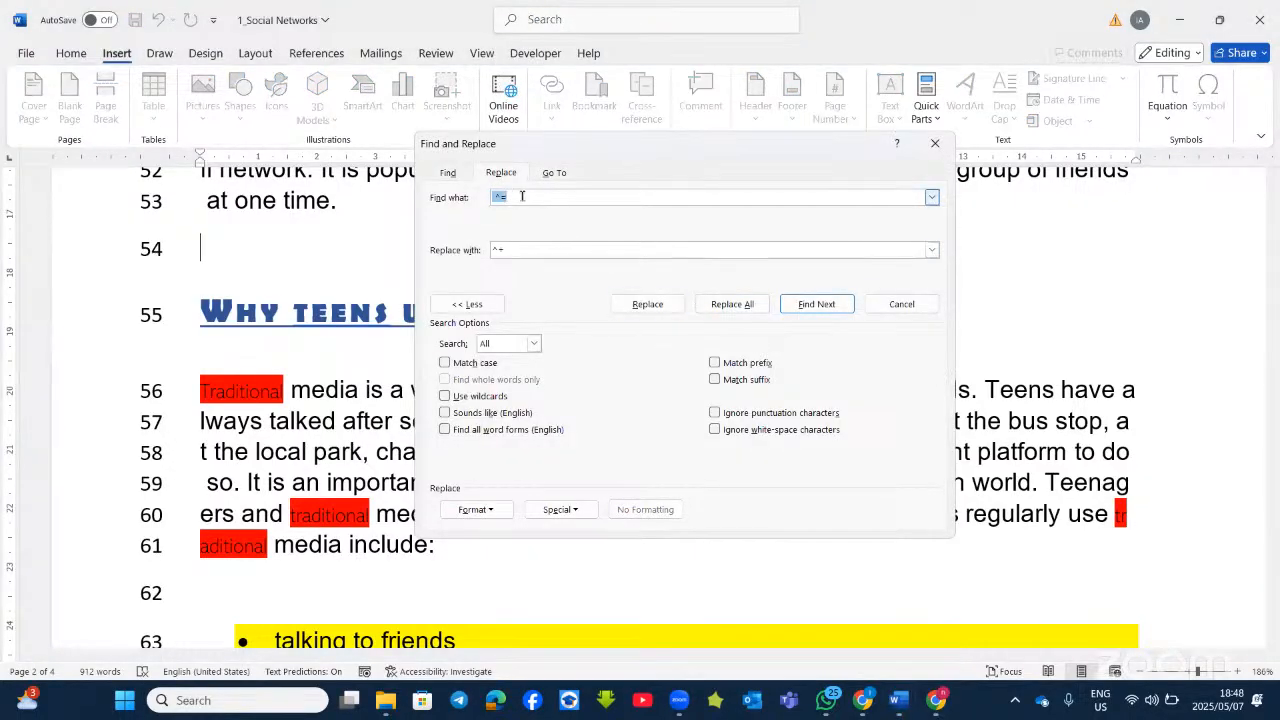
type("media")
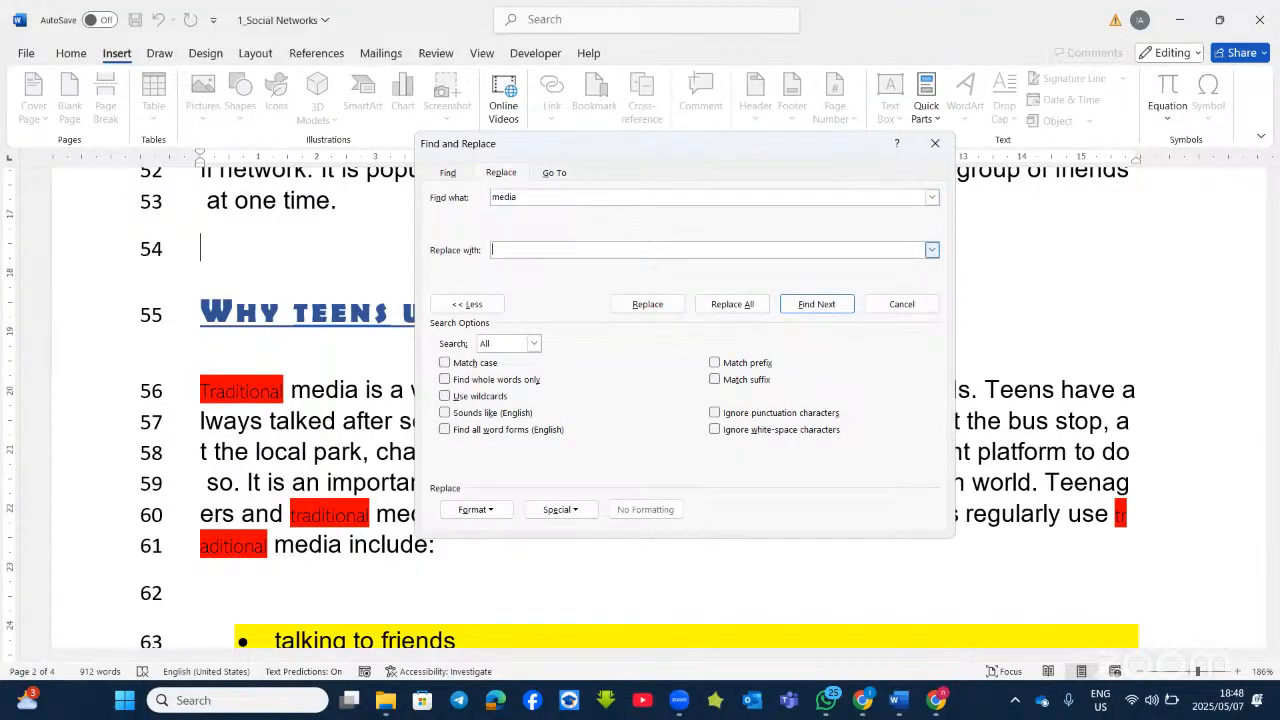
Replace every occurrence of "media" with the special Clipboard Contents code (^c) and close the dialog.
right_click(506, 250)
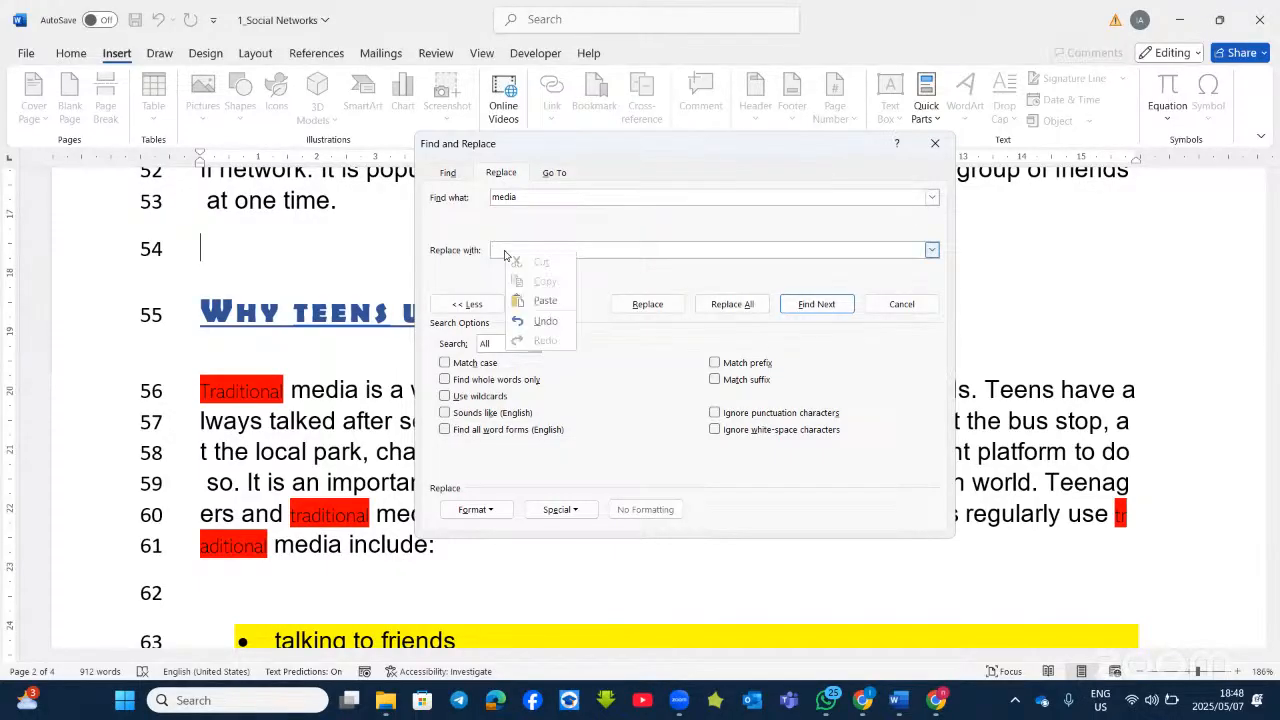
left_click(612, 250)
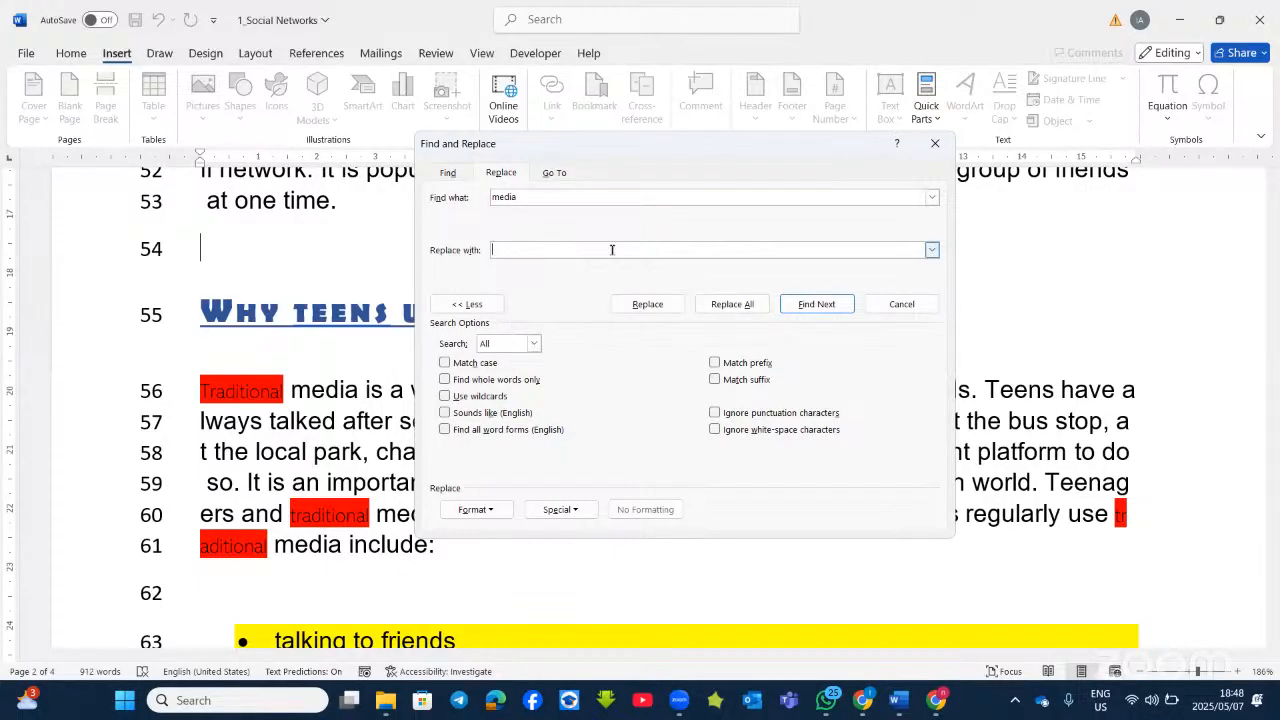
right_click(610, 250)
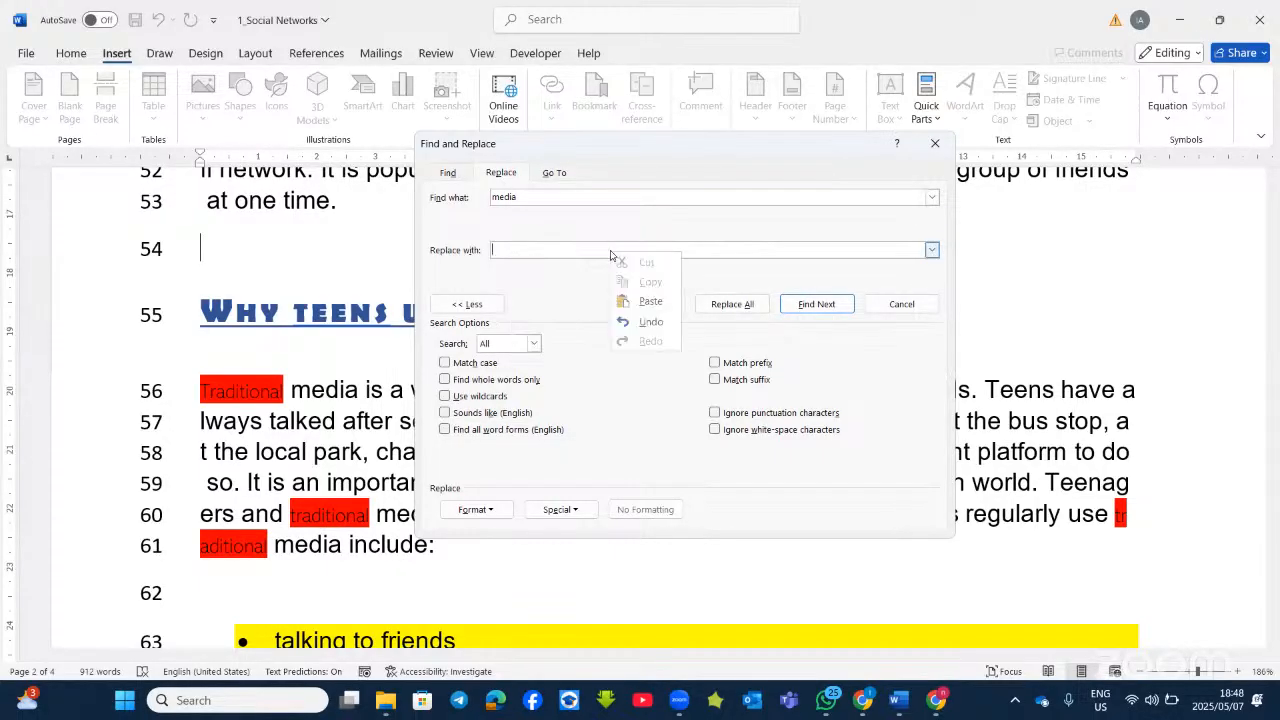
left_click(530, 246)
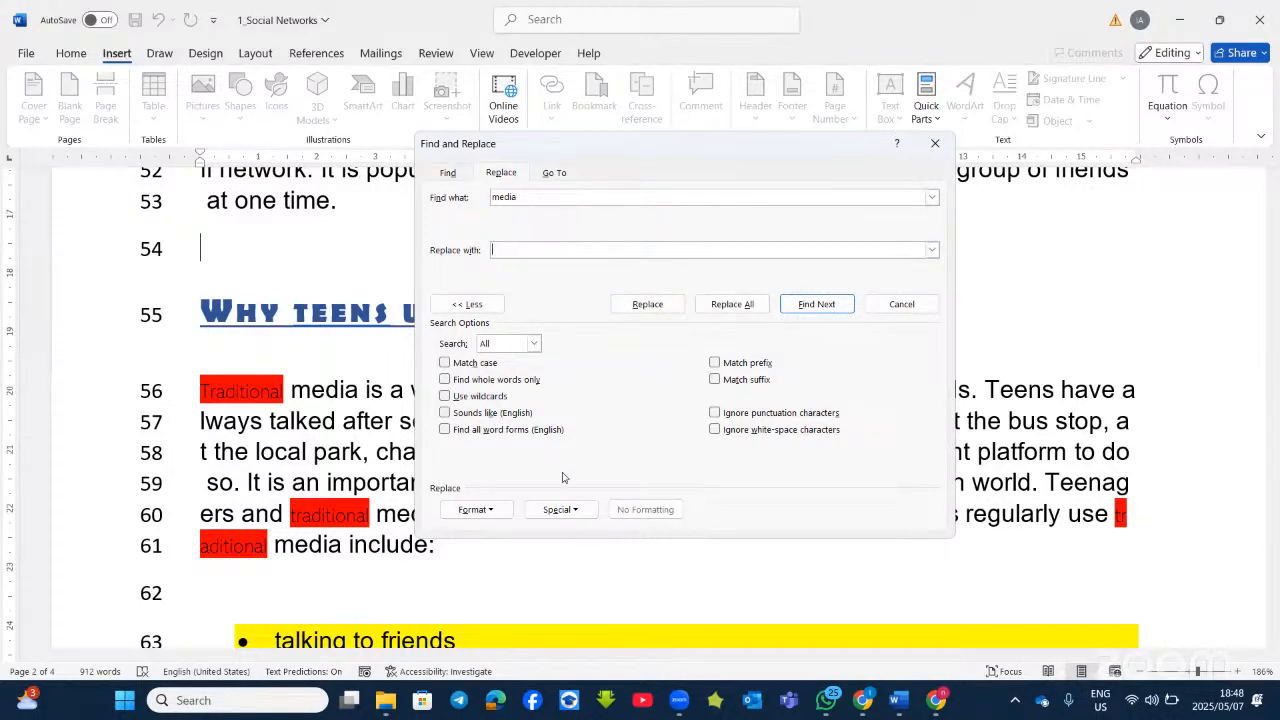
left_click(576, 510)
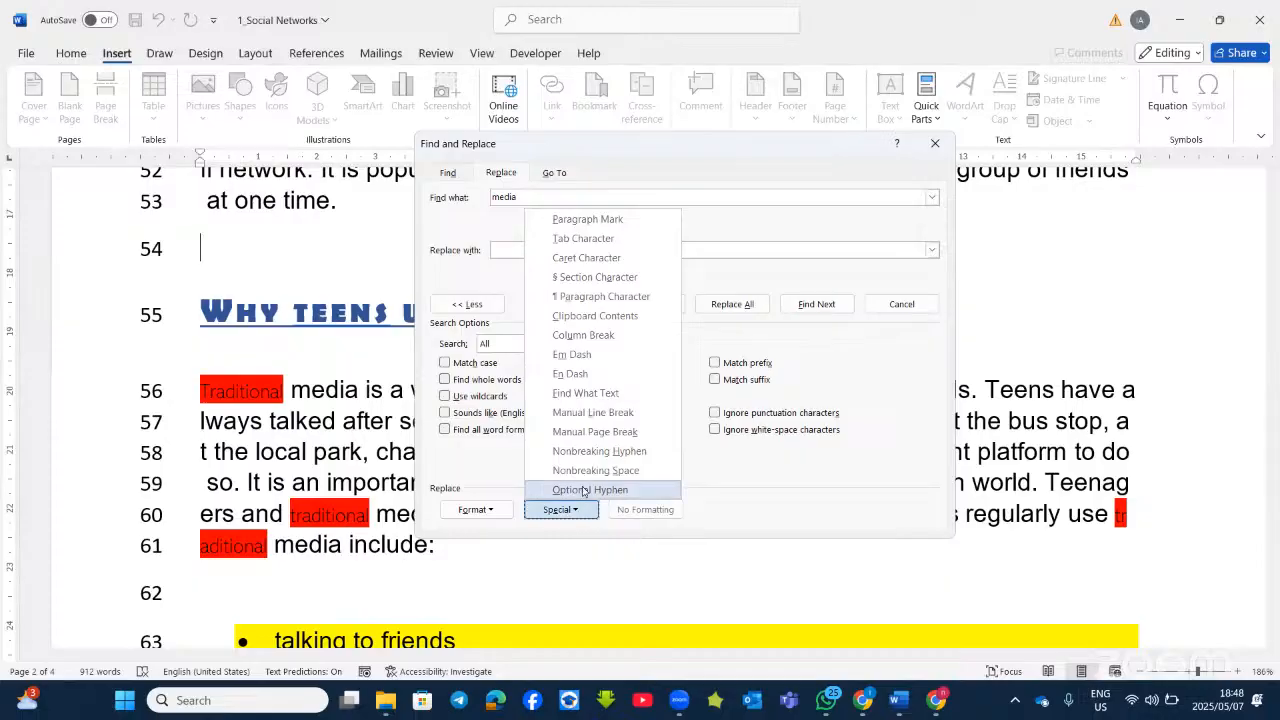
left_click(596, 316)
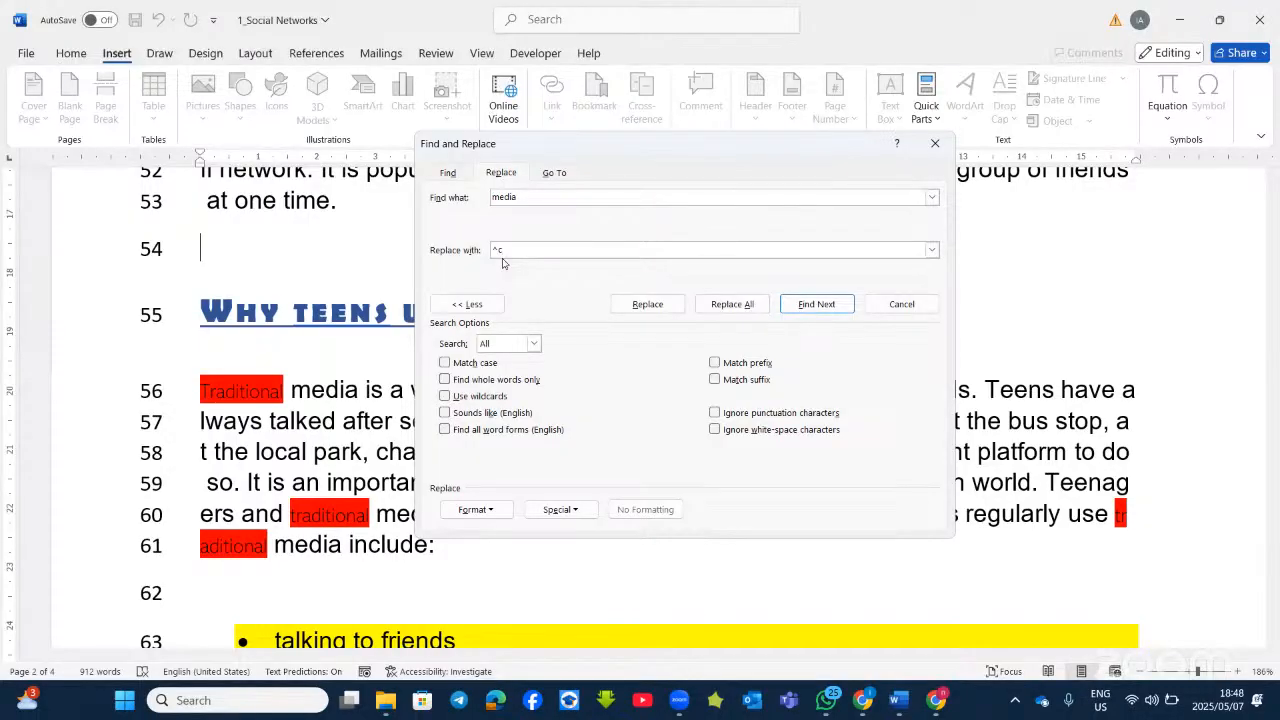
left_click(732, 304)
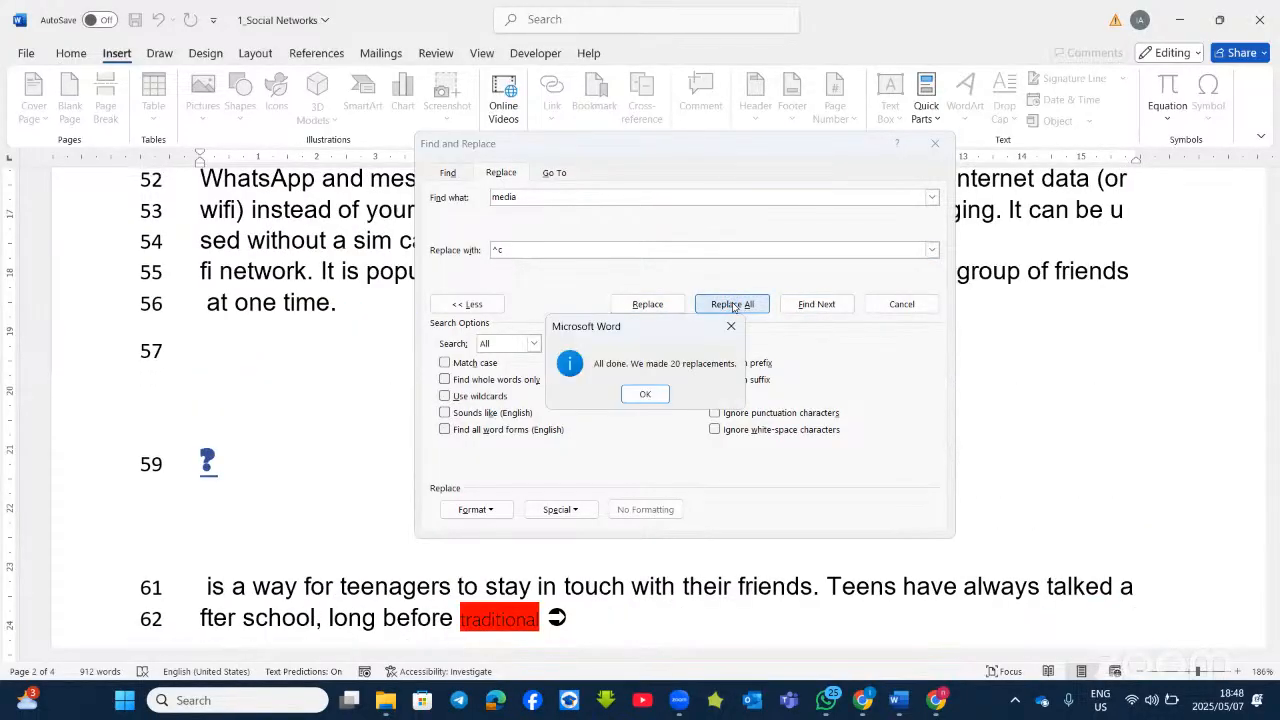
left_click(660, 399)
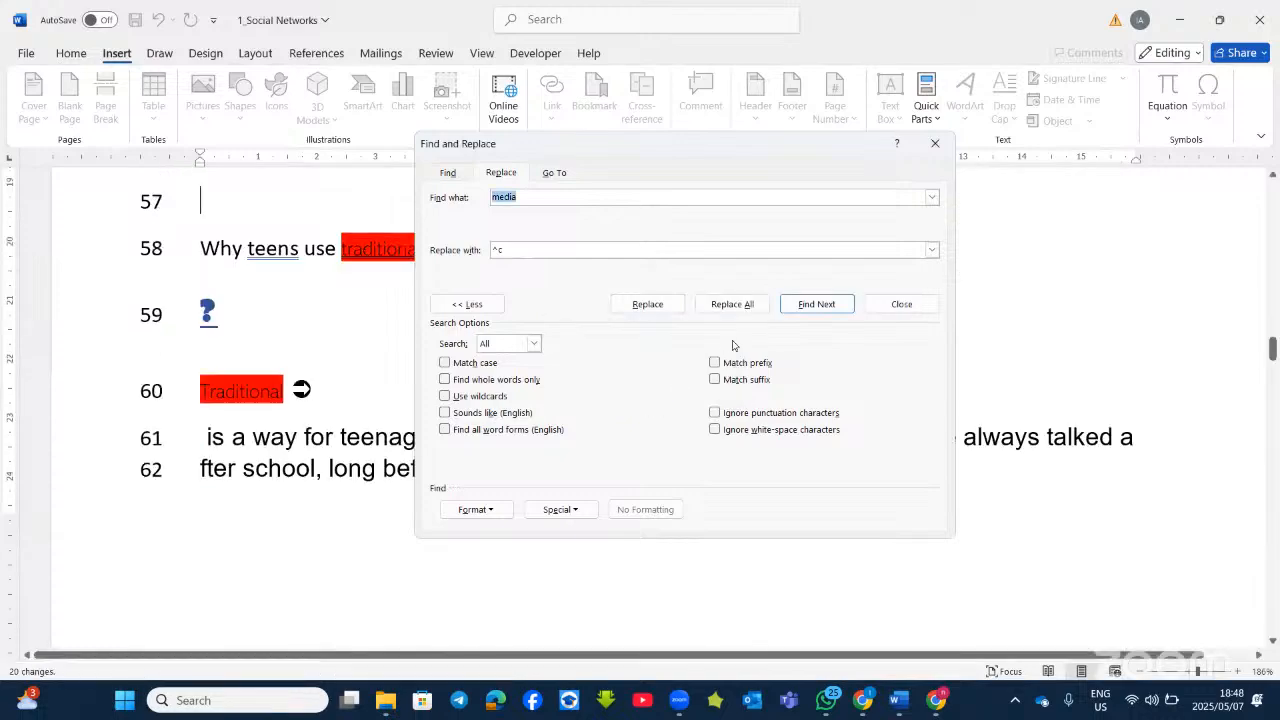
left_click(933, 143)
scroll(424, 427, "up", 2)
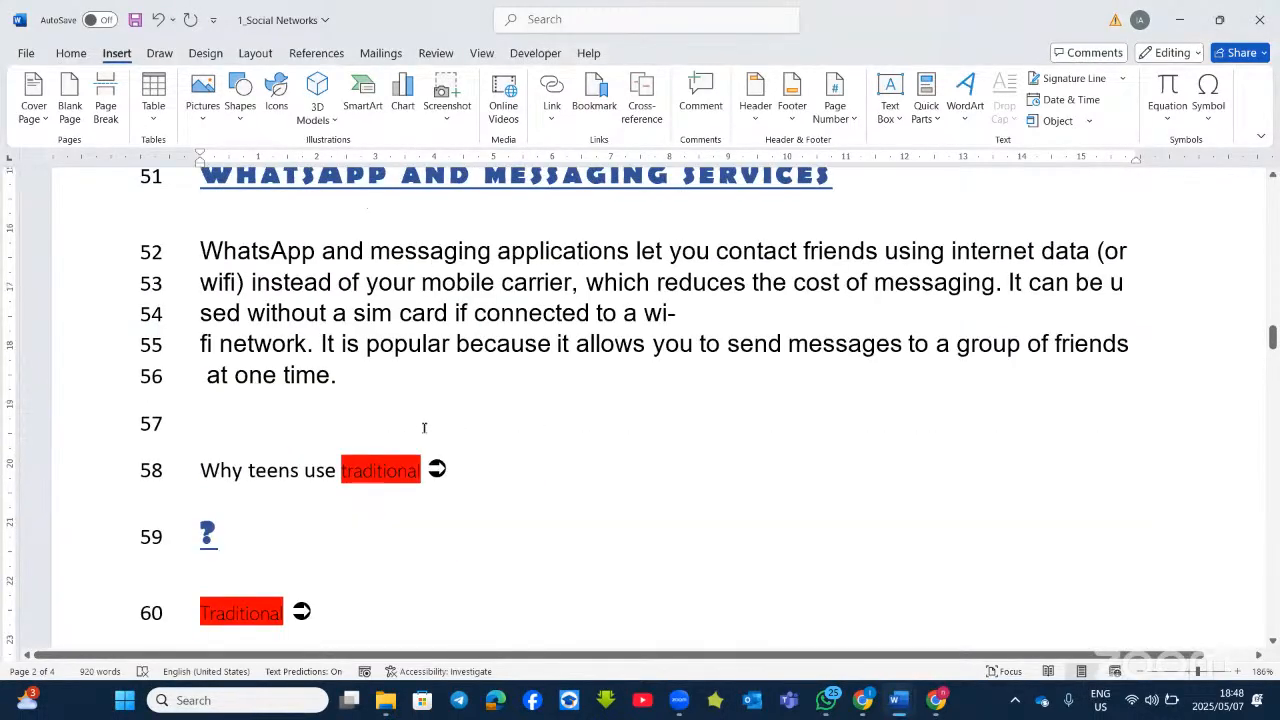
scroll(437, 469, "up", 3)
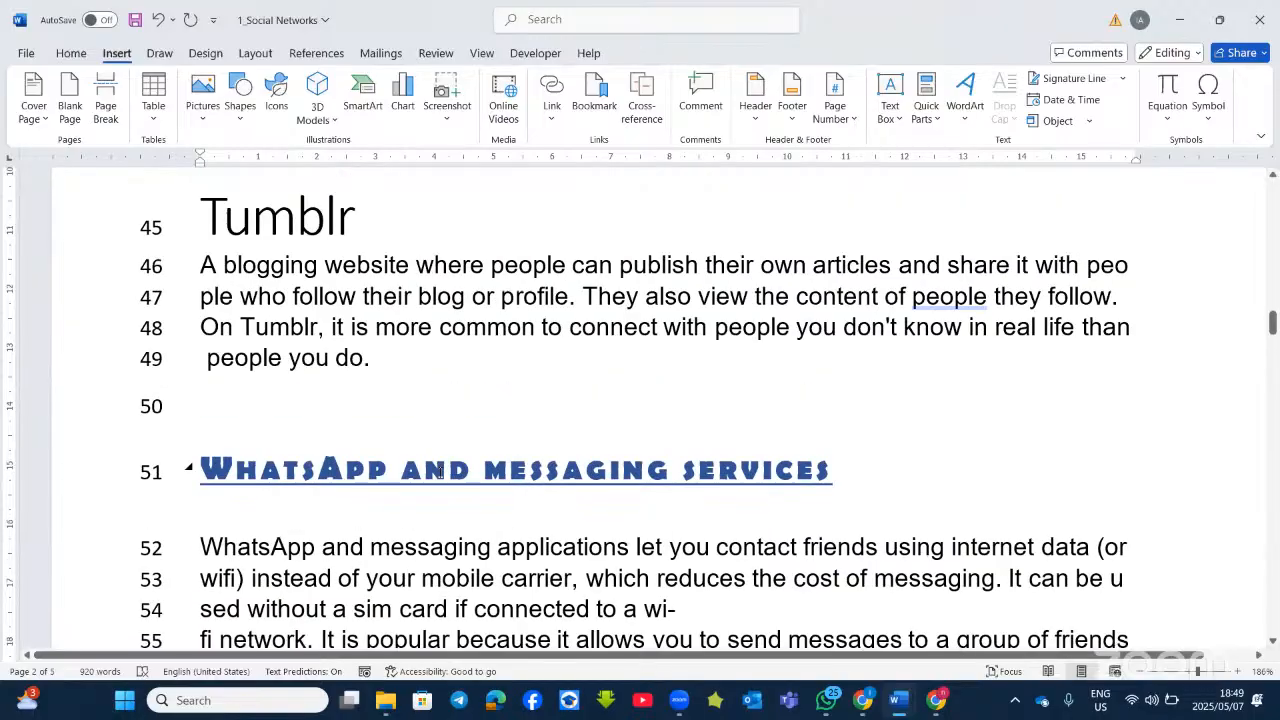
scroll(437, 469, "down", 4)
left_click(449, 396)
left_click(368, 551)
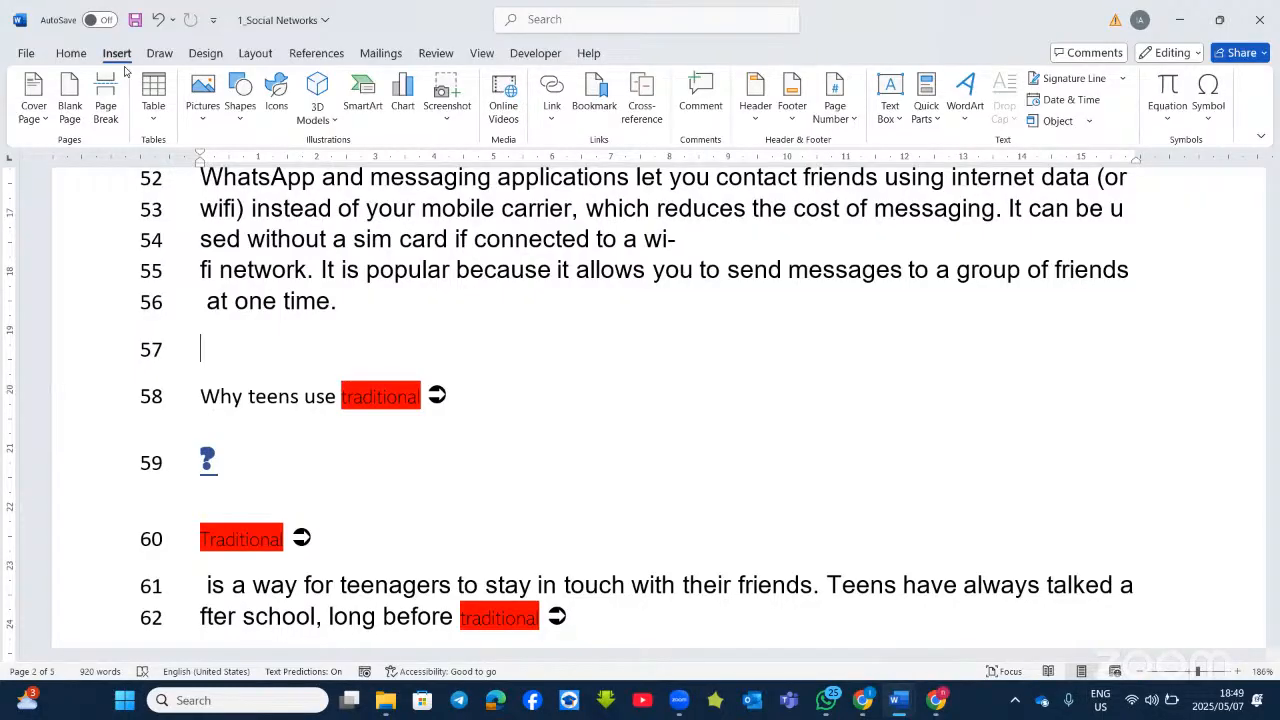
left_click(57, 55)
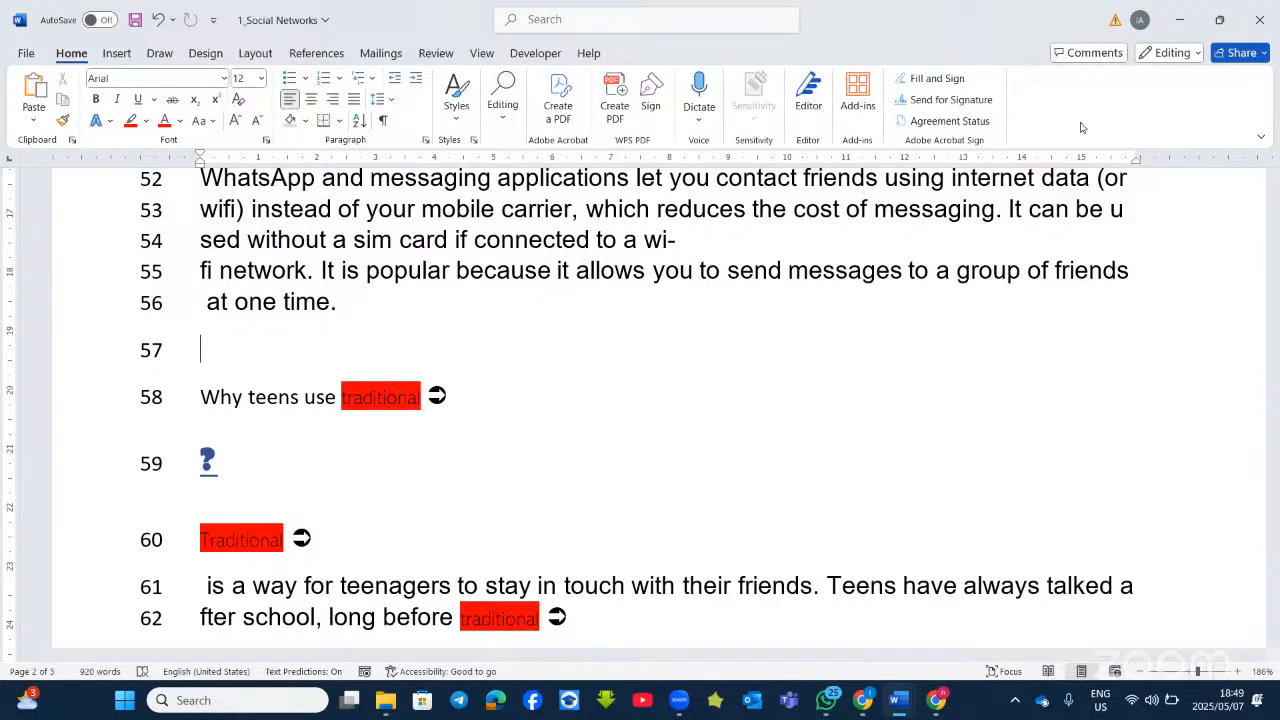
left_click(699, 120)
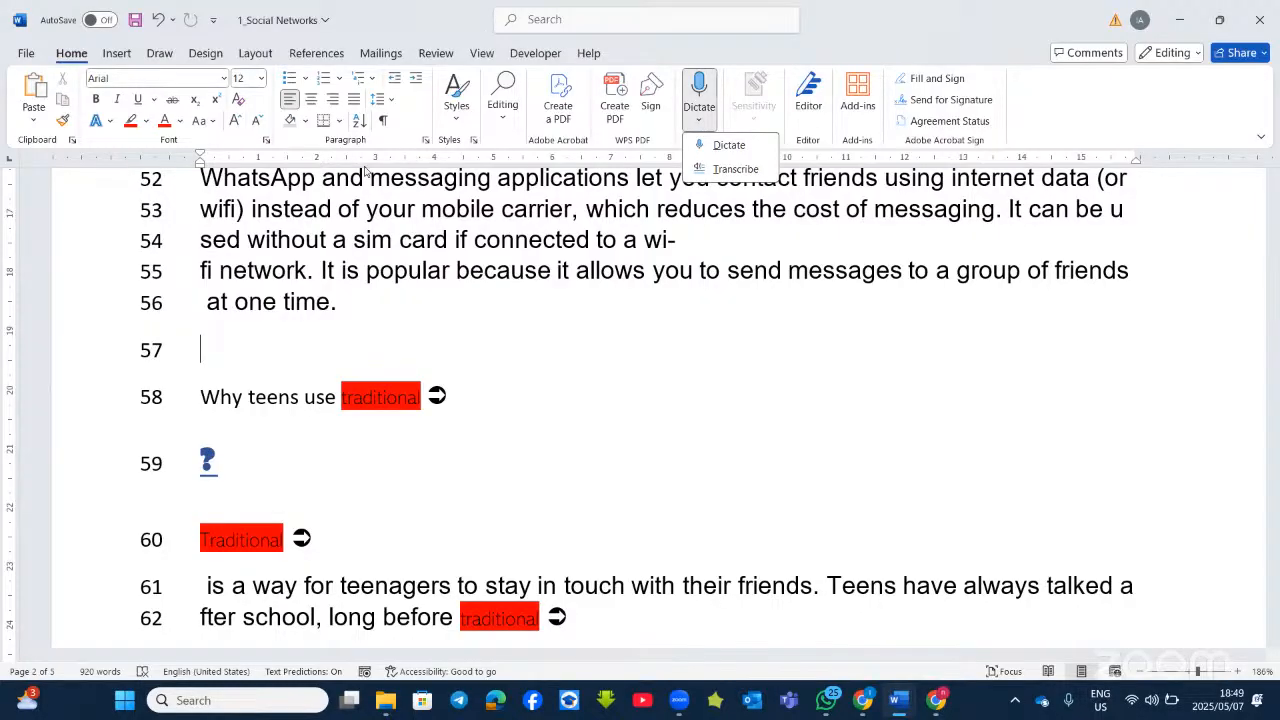
left_click(482, 303)
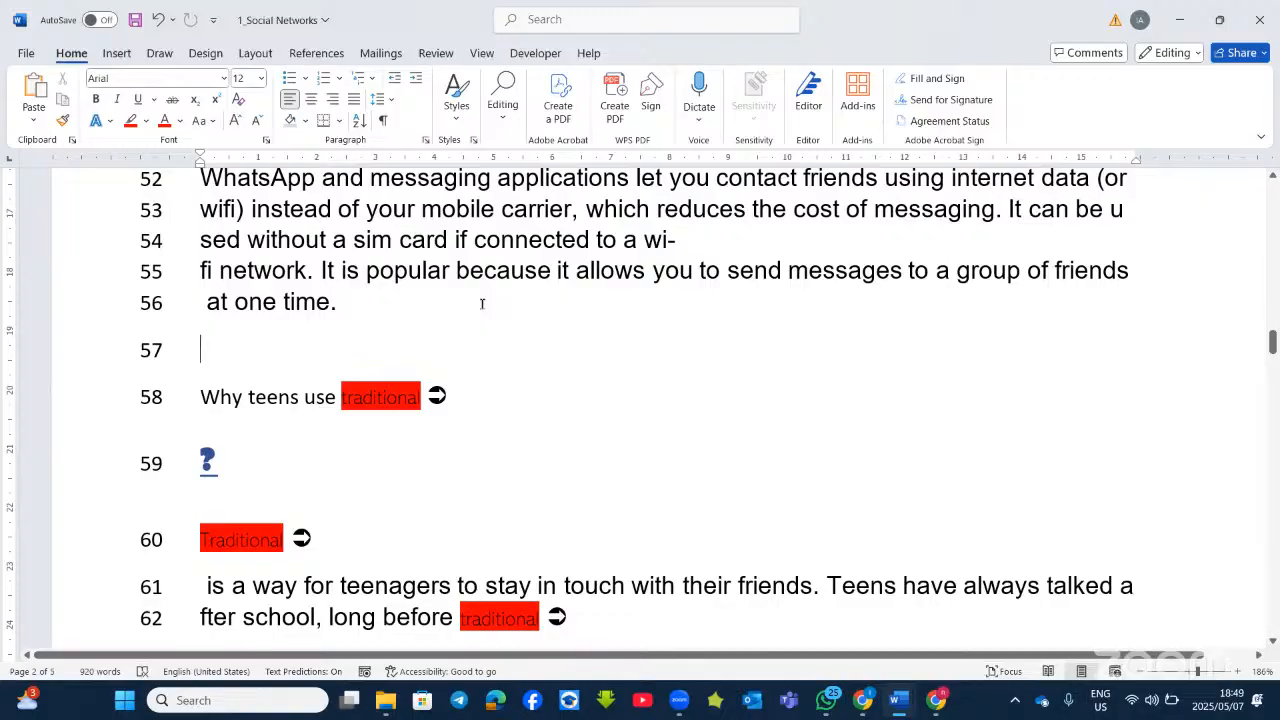
Add six blank lines below the last entry of the tabbed list at the end of the document.
scroll(482, 303, "up", 15)
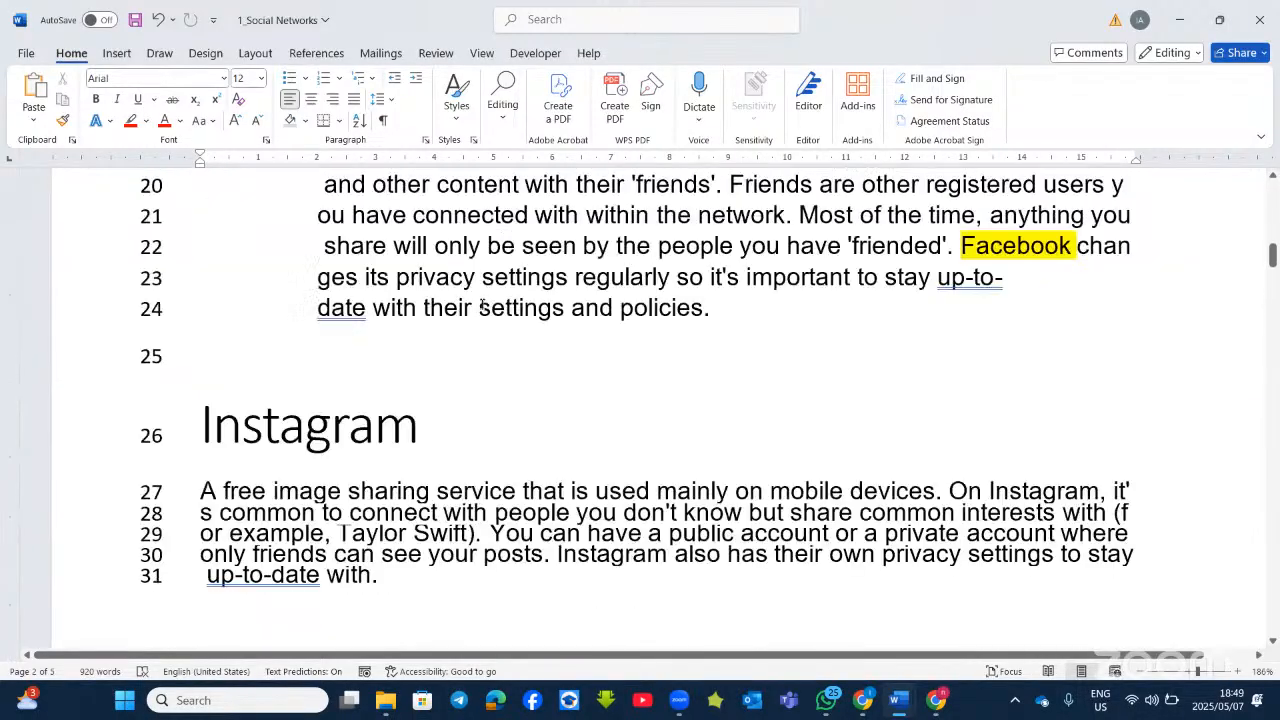
scroll(482, 303, "up", 2)
scroll(484, 310, "down", 12)
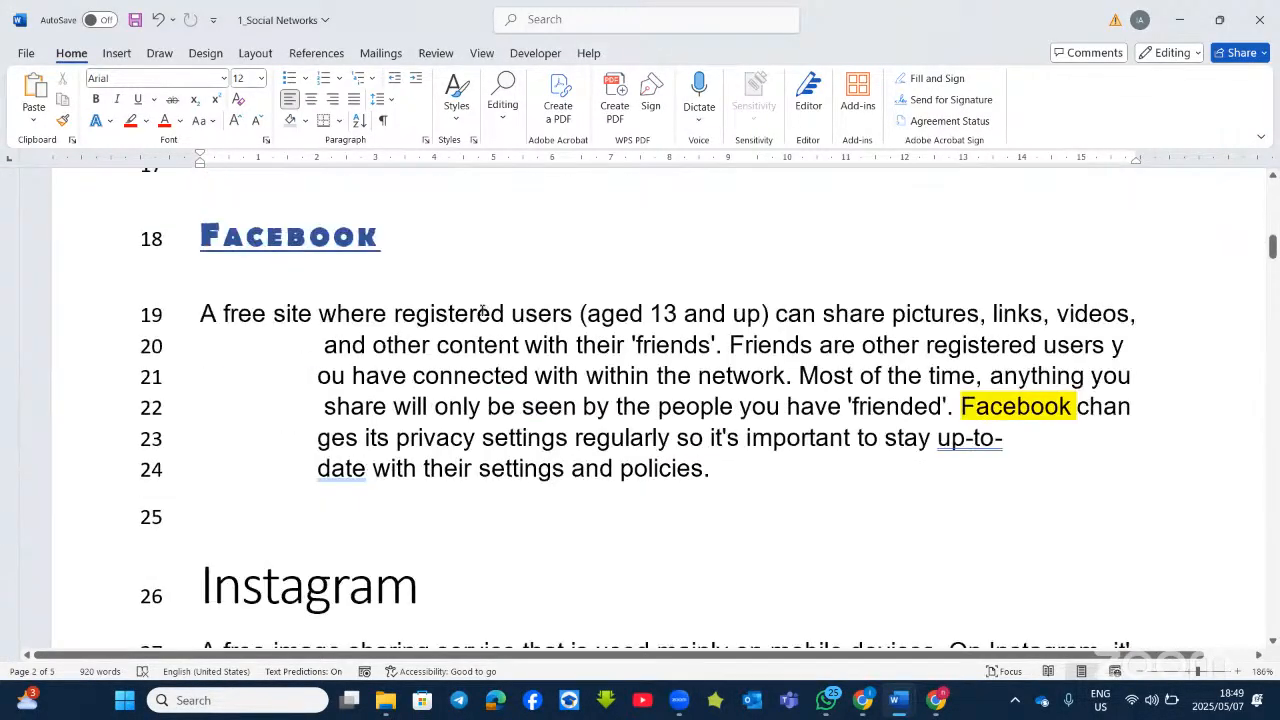
scroll(486, 318, "down", 20)
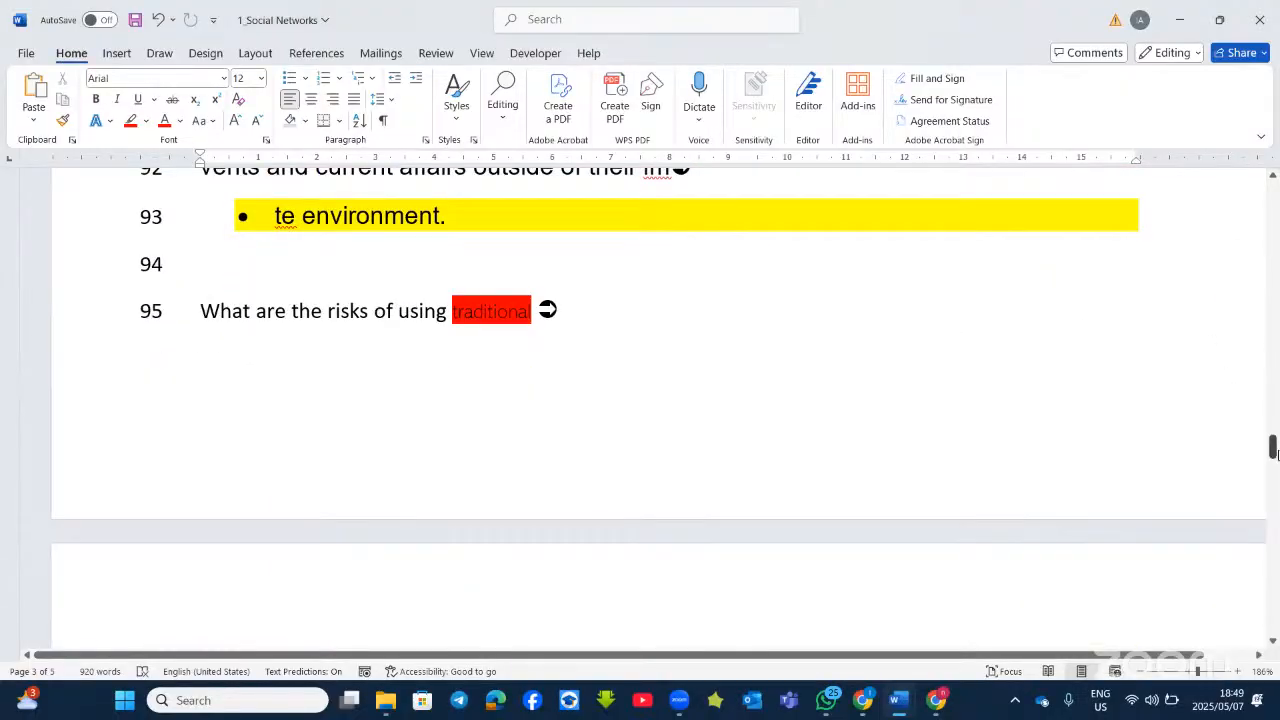
left_click_drag(1273, 448, 1274, 554)
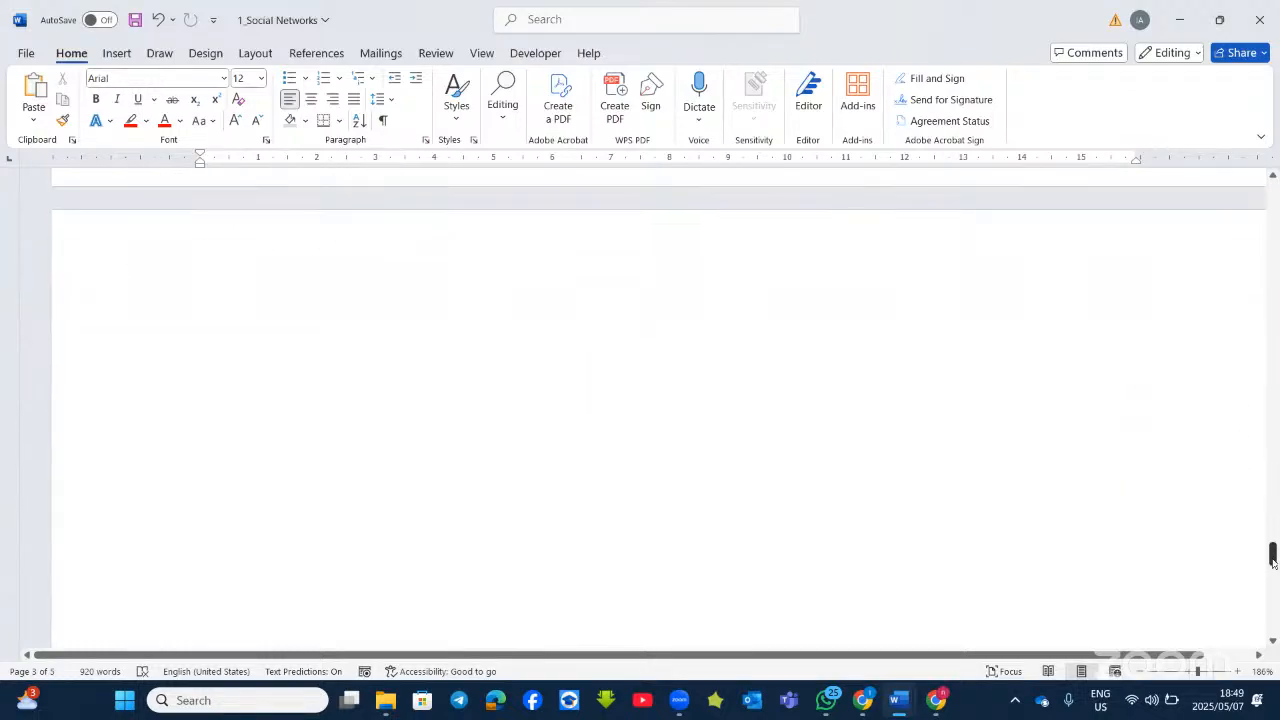
left_click(120, 60)
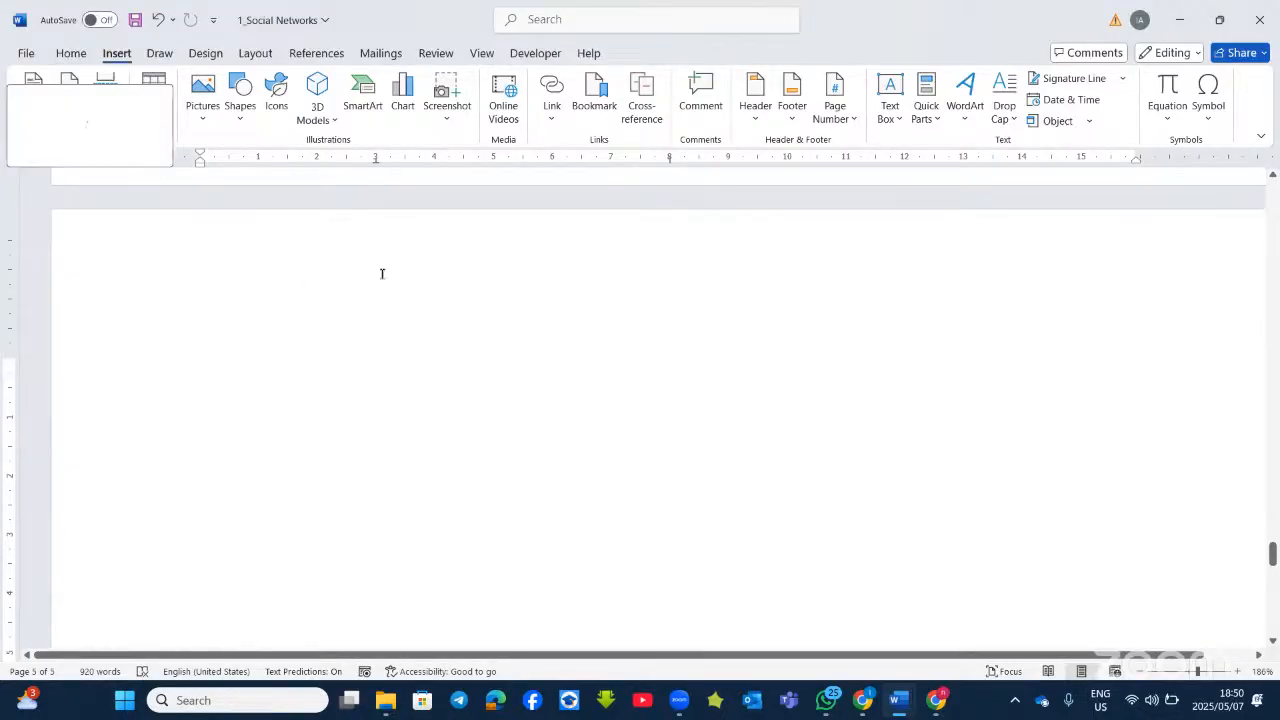
key("Return")
scroll(463, 254, "down", 8)
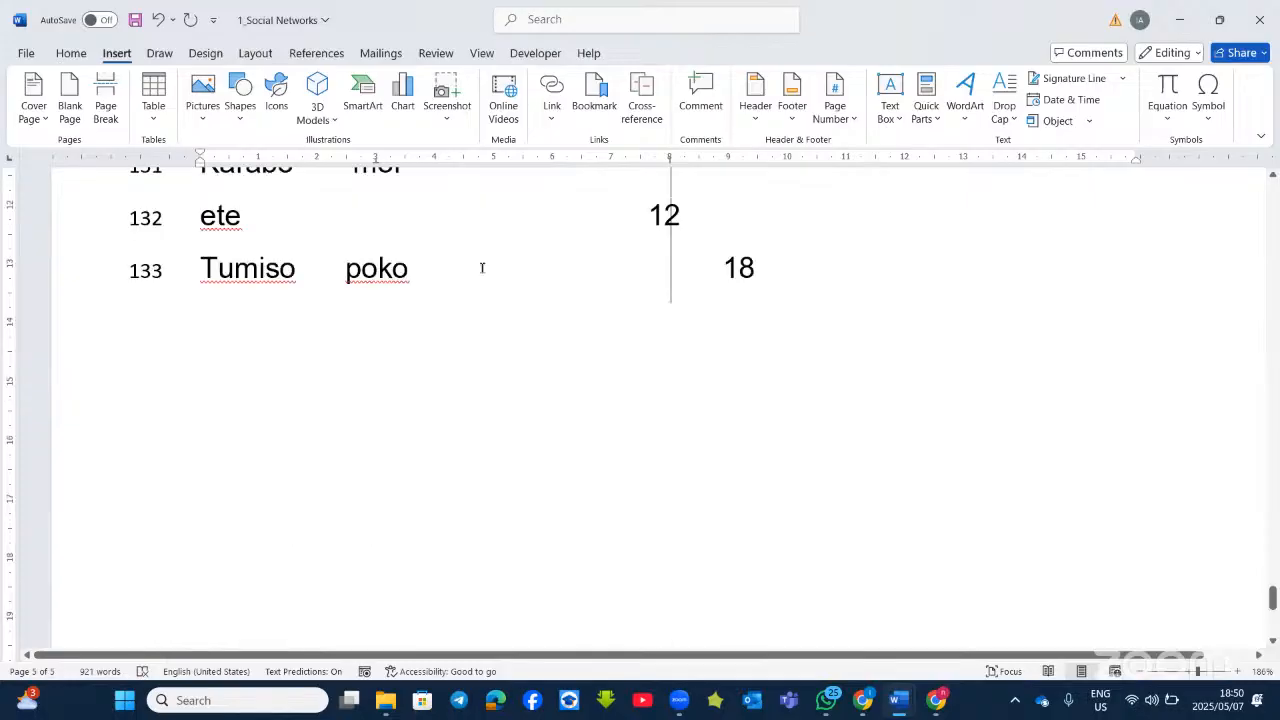
double_click(513, 286)
left_click(787, 225)
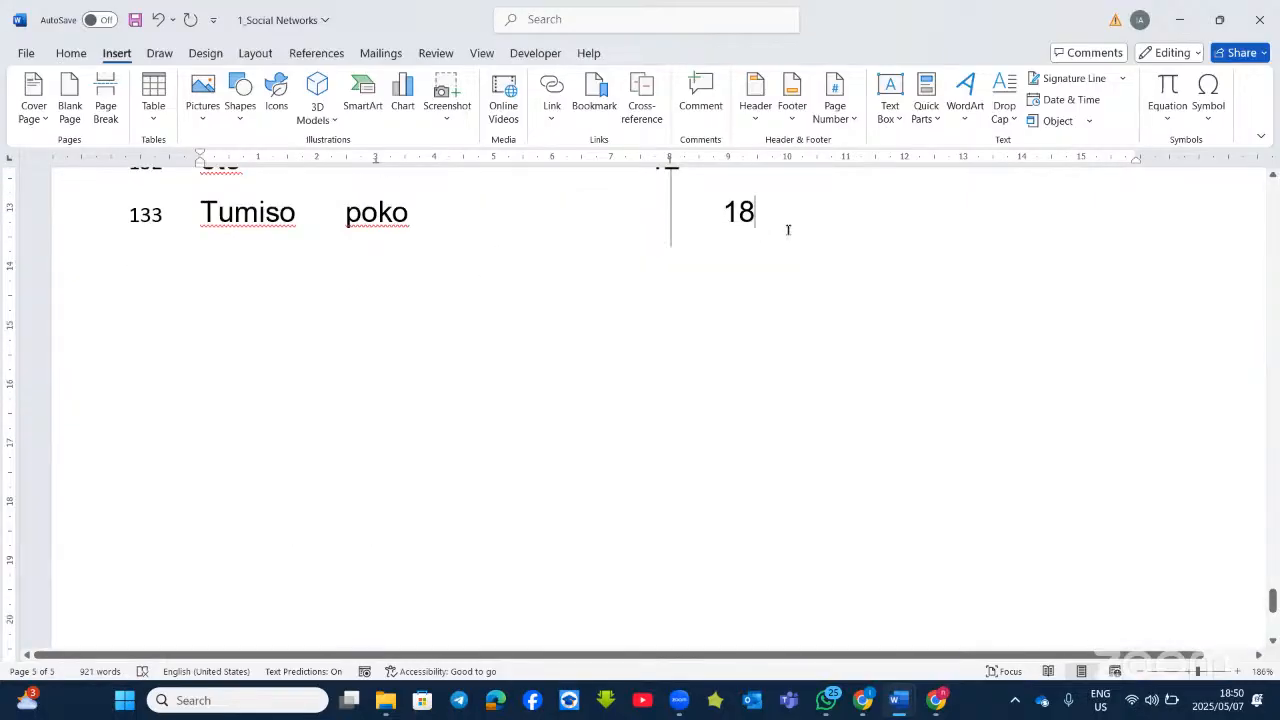
key("Return")
key("Return")
key("Return")
key("Return")
key("Return")
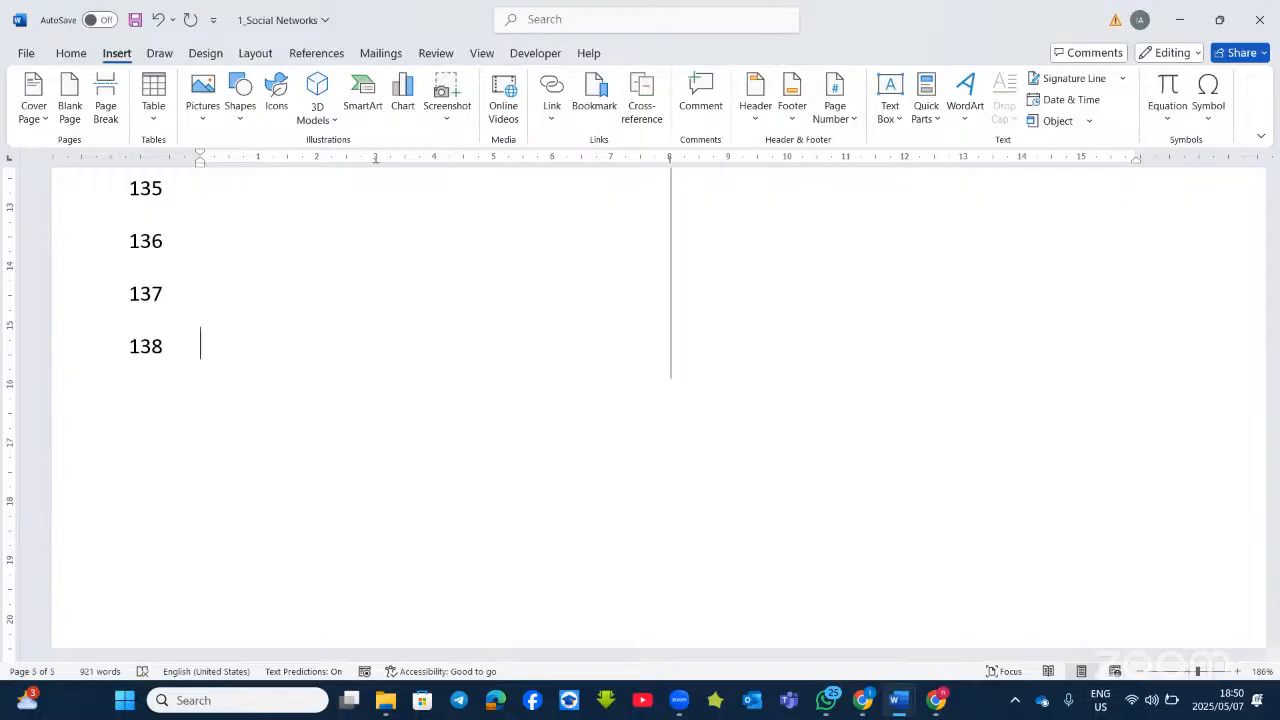
key("Return")
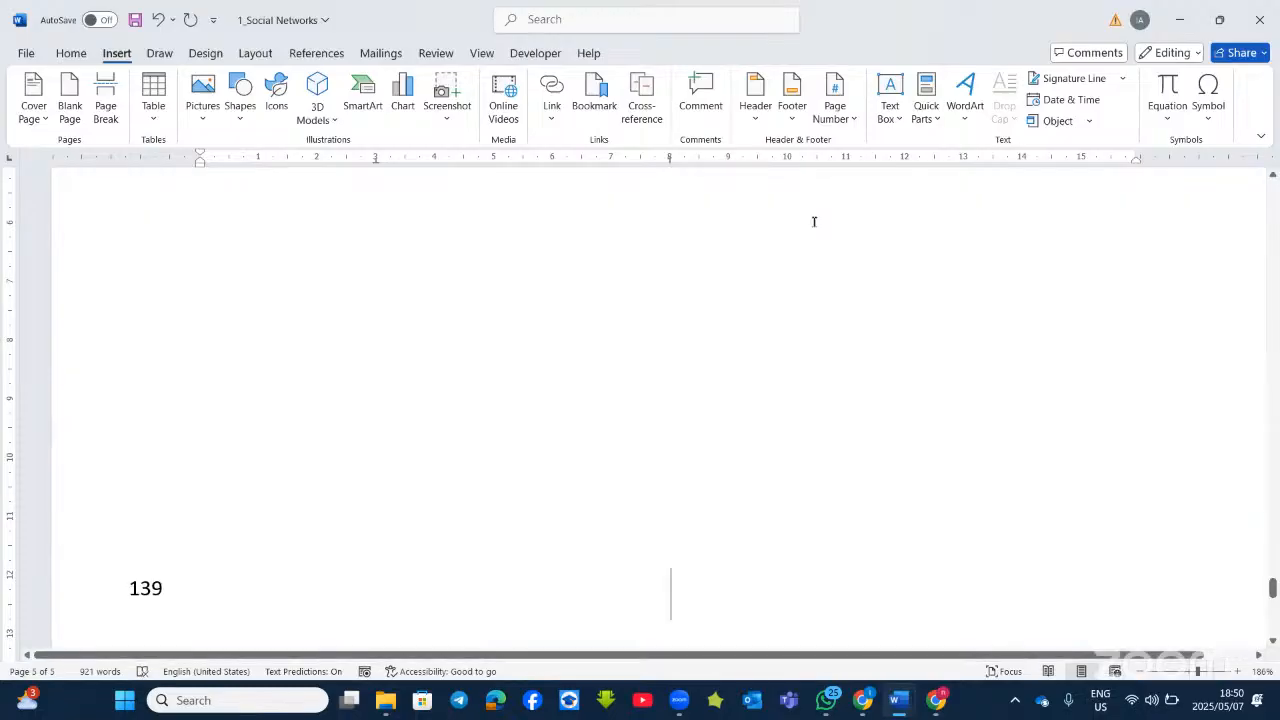
scroll(810, 217, "down", 3)
scroll(553, 269, "up", 3)
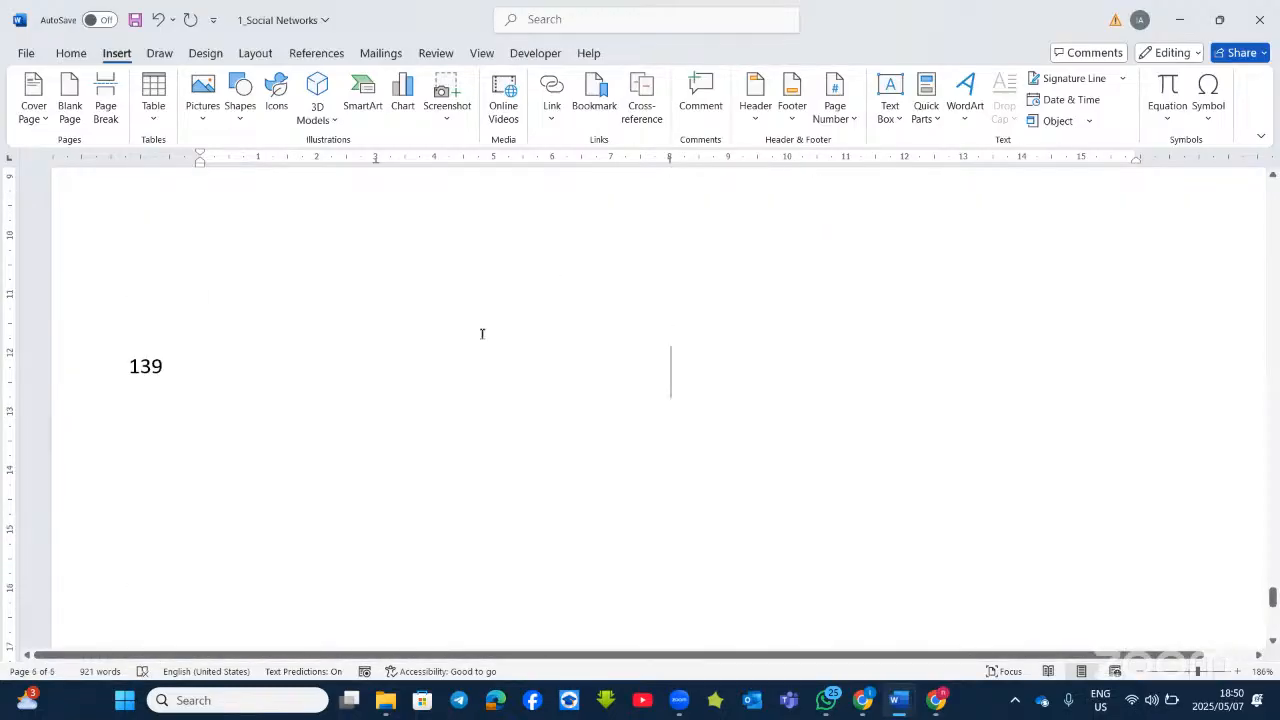
double_click(667, 159)
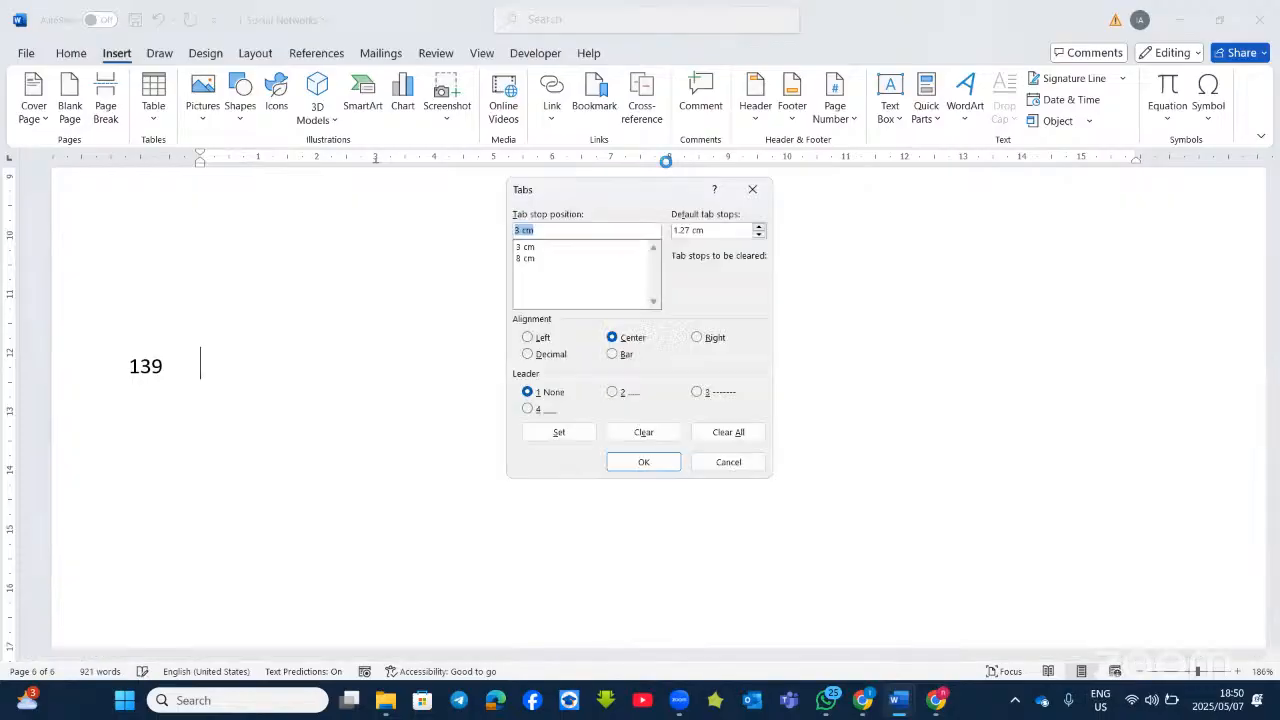
left_click(728, 437)
left_click(720, 463)
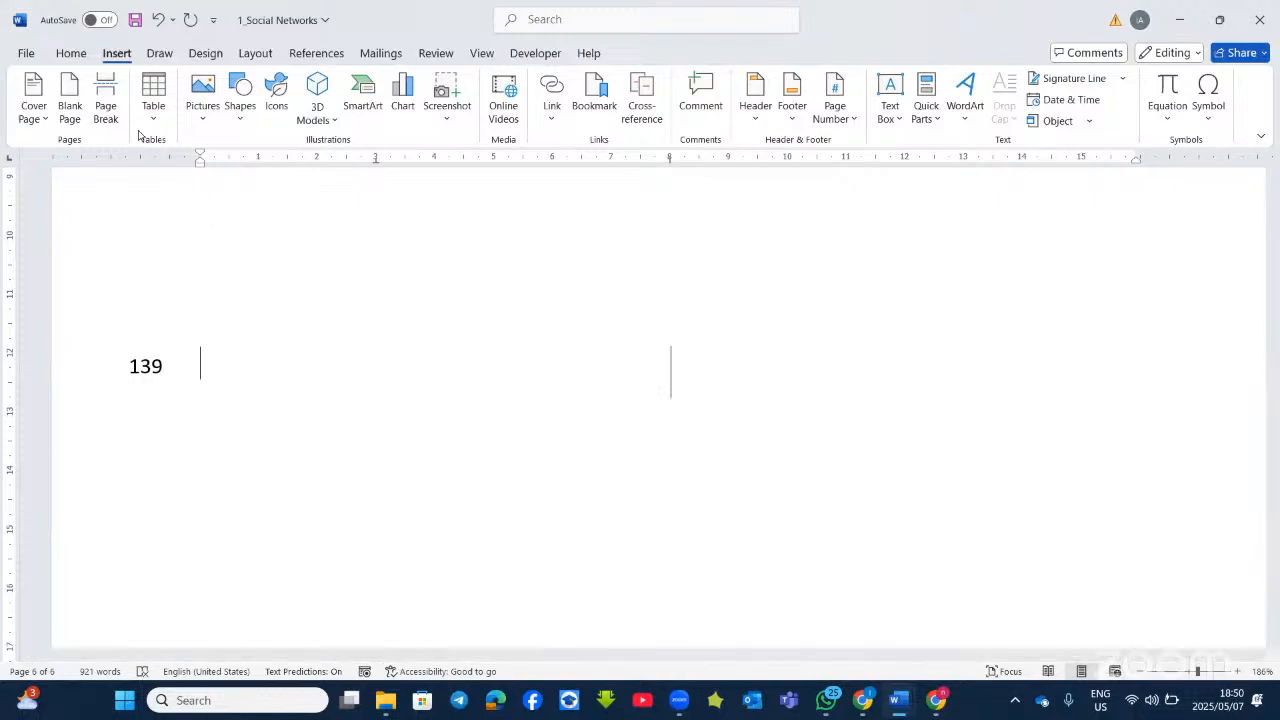
Insert the built-in Integral cover page into the document.
left_click(46, 120)
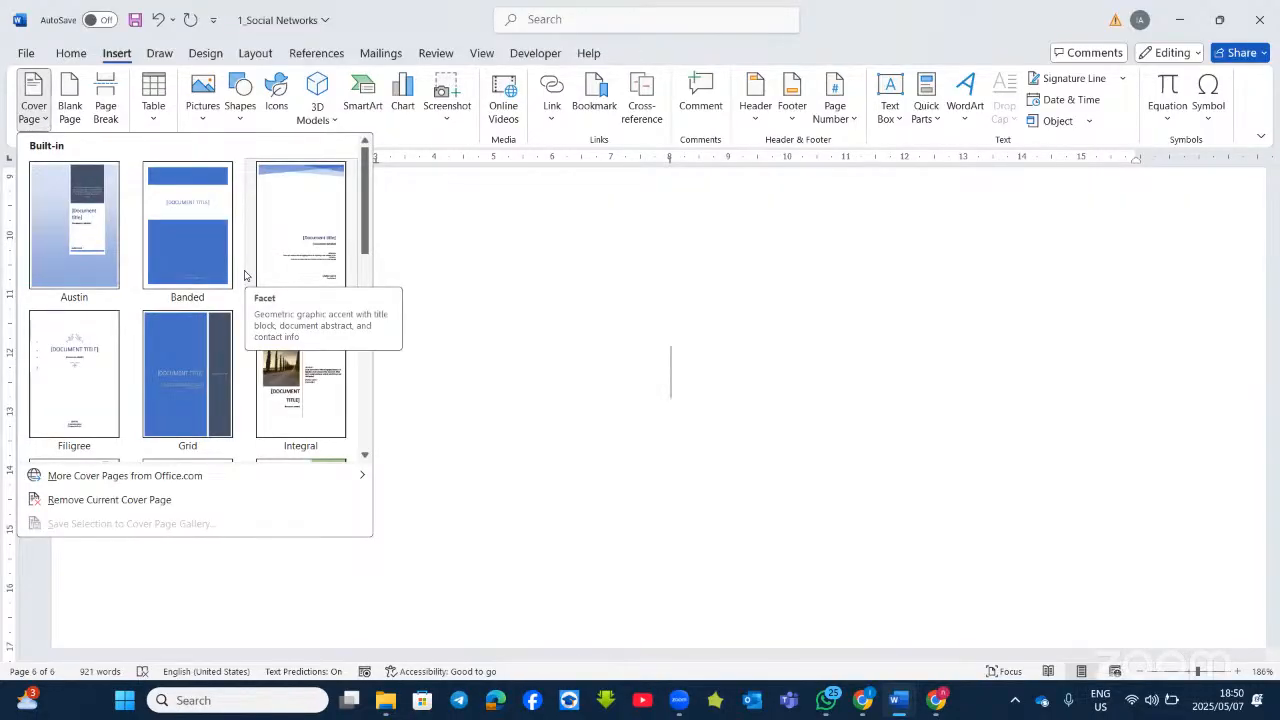
scroll(265, 312, "down", 10)
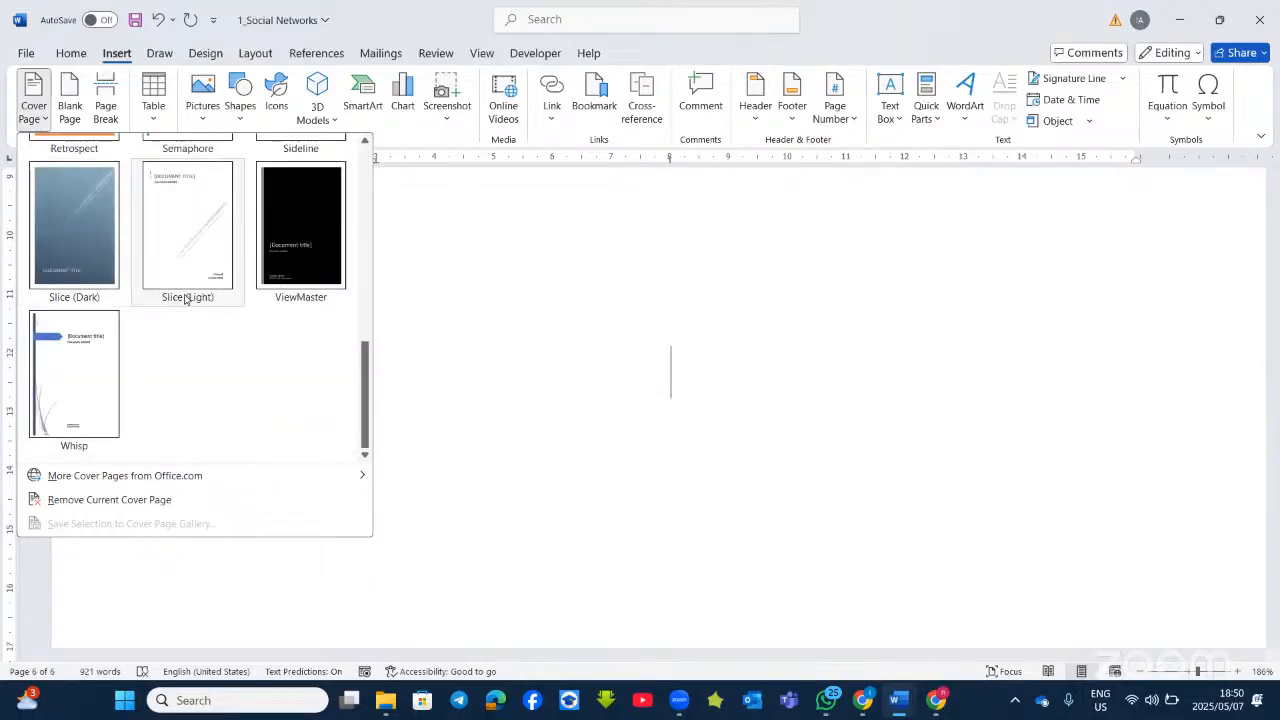
scroll(219, 323, "up", 10)
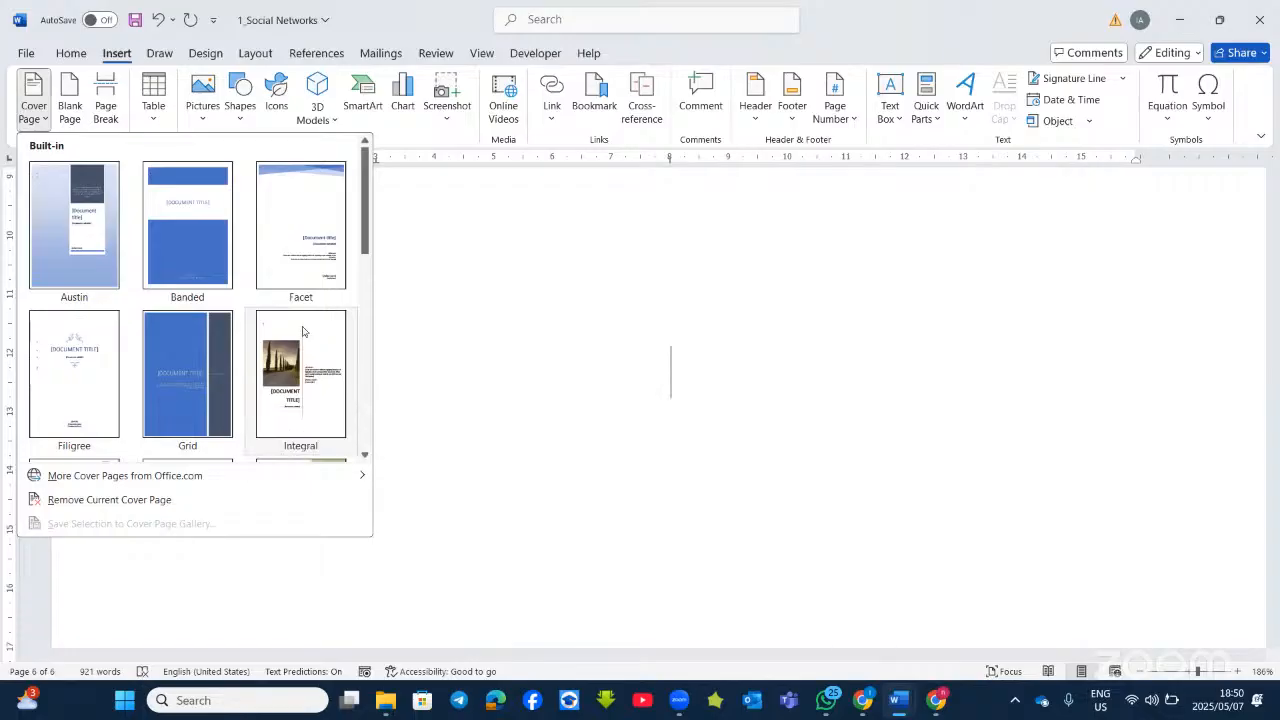
left_click(280, 373)
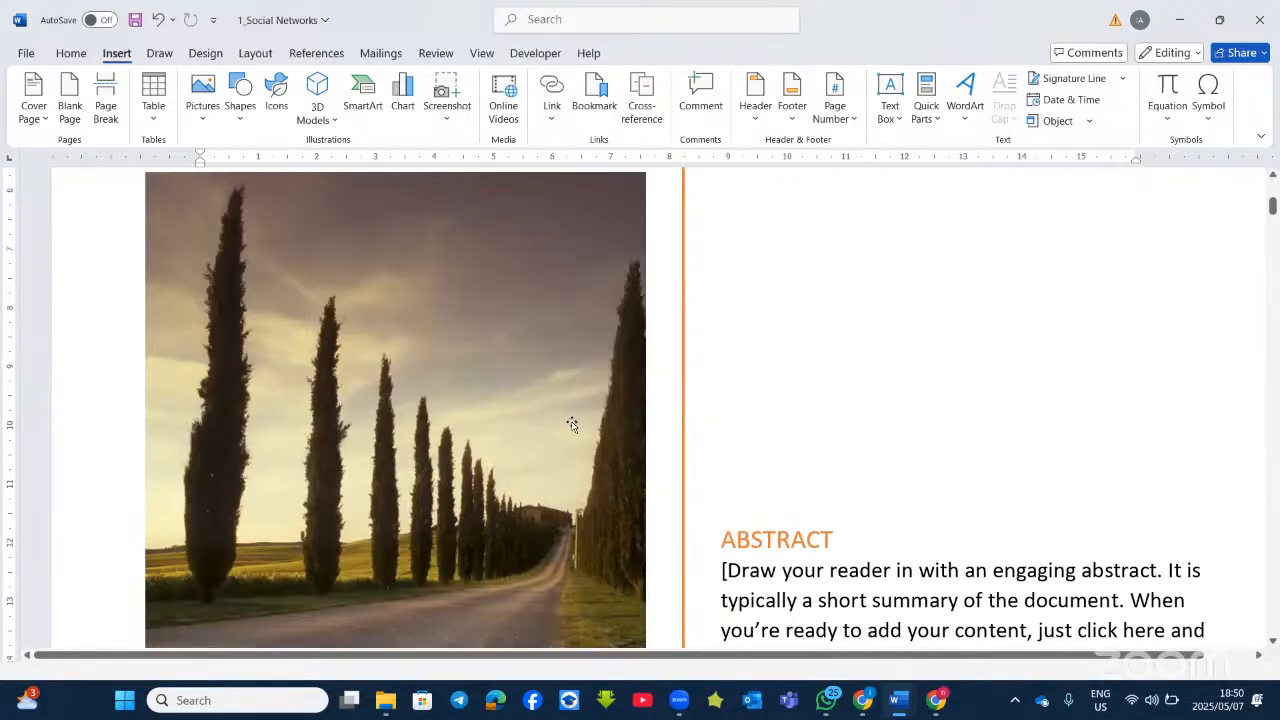
Examine the cover page's picture and its title, abstract, author and course title placeholders.
scroll(572, 424, "up", 1)
scroll(571, 424, "down", 4)
scroll(571, 424, "up", 2)
scroll(570, 424, "down", 3)
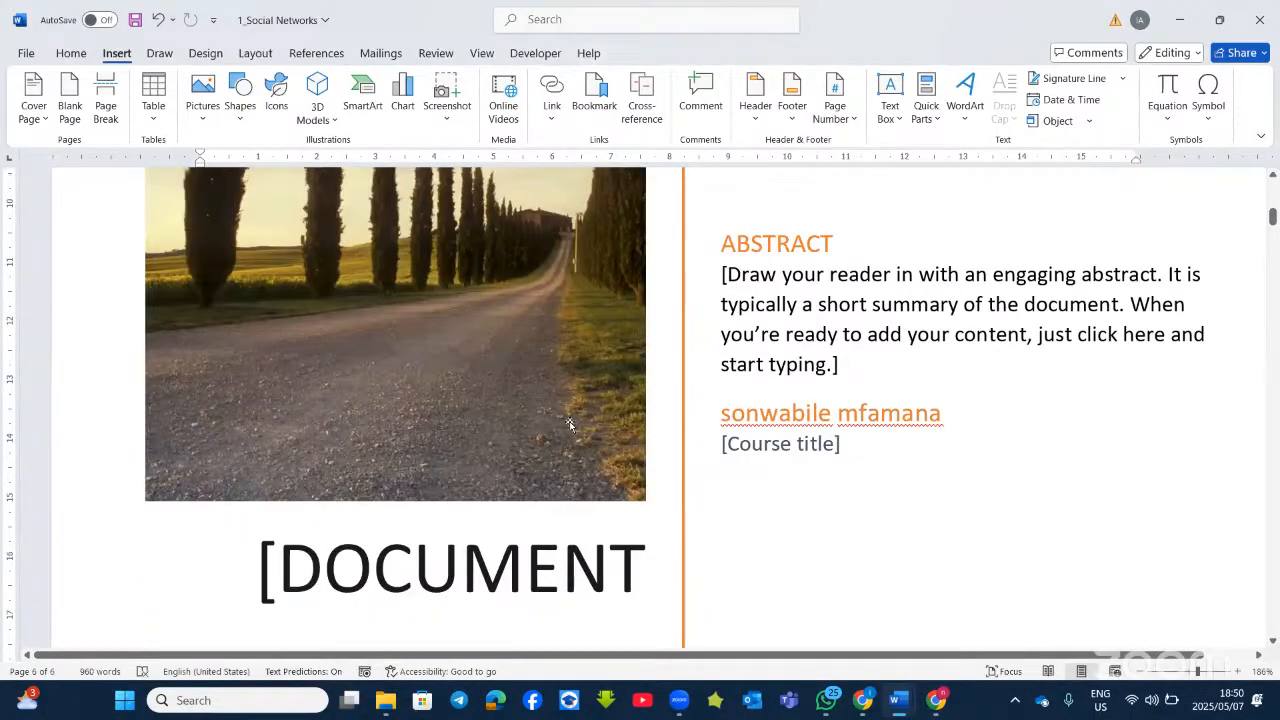
scroll(570, 424, "down", 1)
scroll(580, 432, "down", 1)
left_click(588, 432)
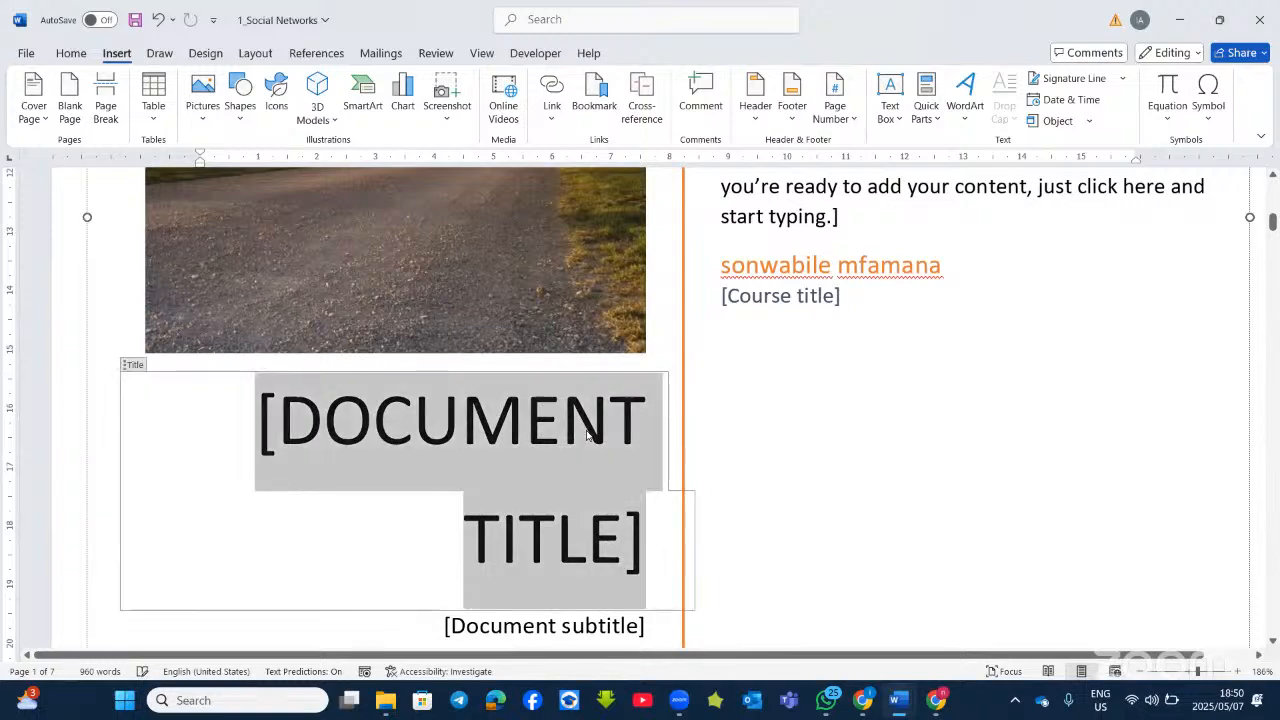
scroll(630, 472, "up", 3)
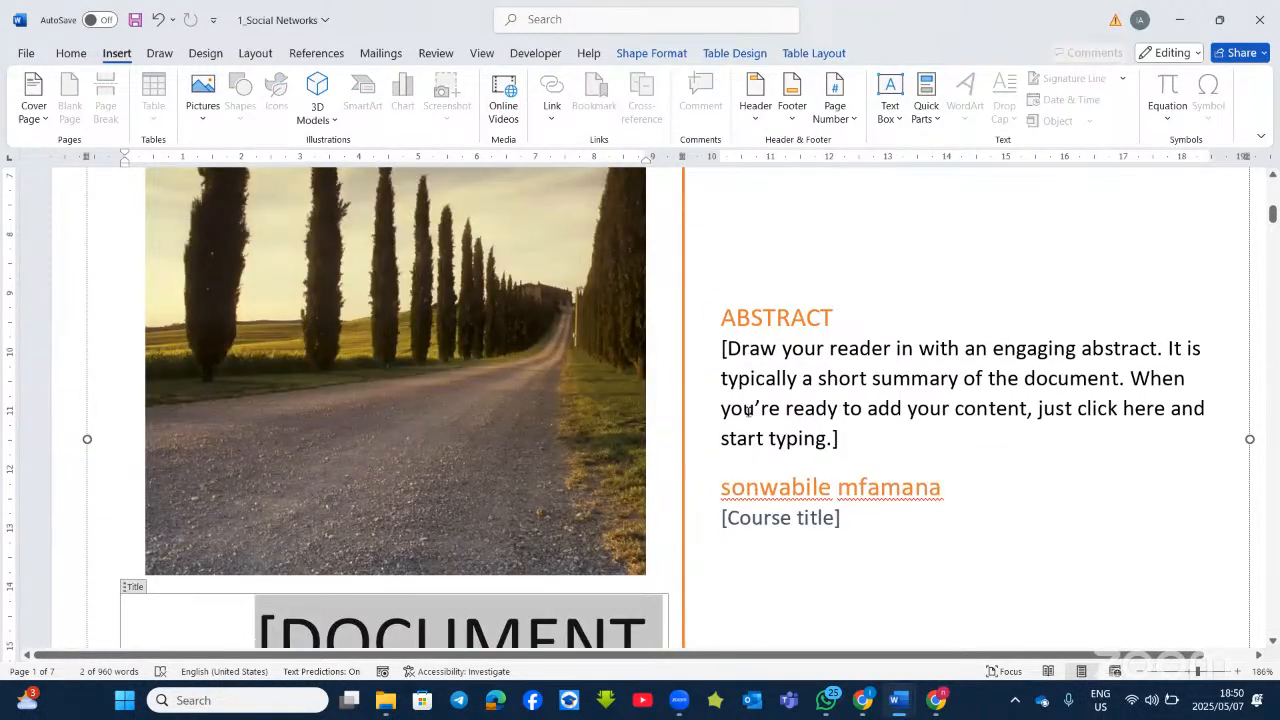
left_click(845, 377)
left_click(826, 517)
scroll(832, 514, "up", 1)
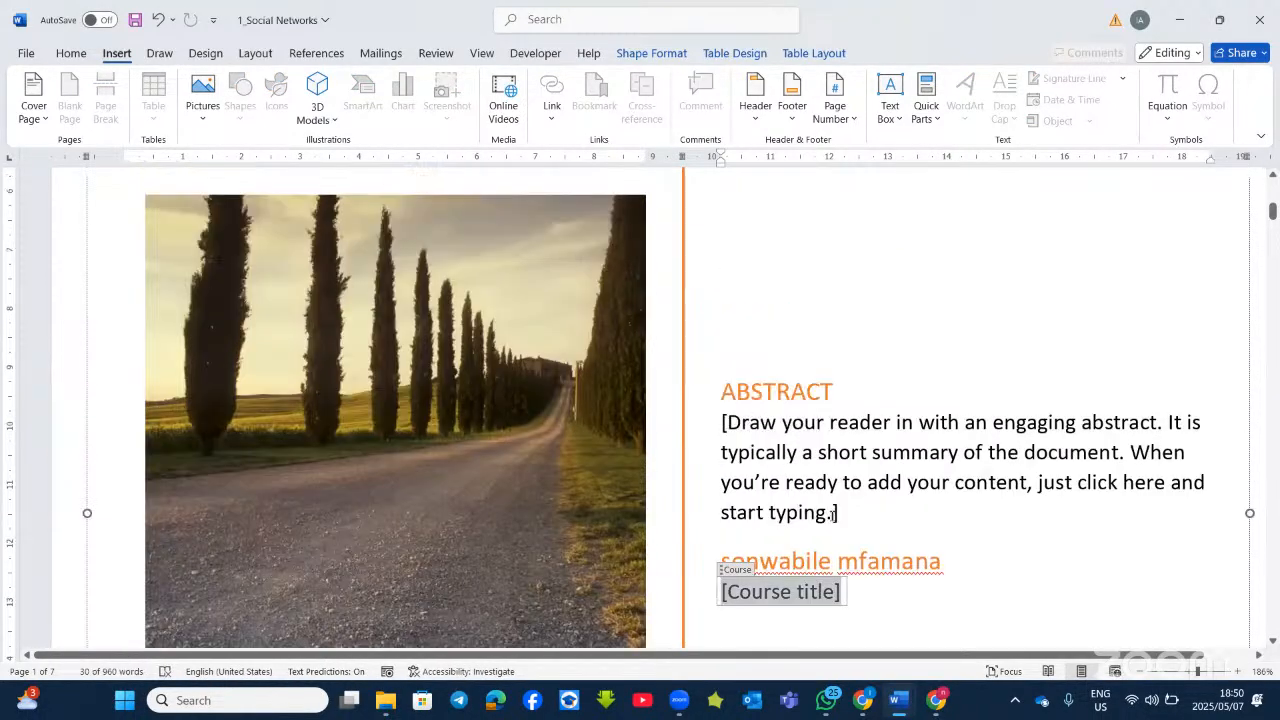
right_click(857, 561)
scroll(790, 510, "up", 2)
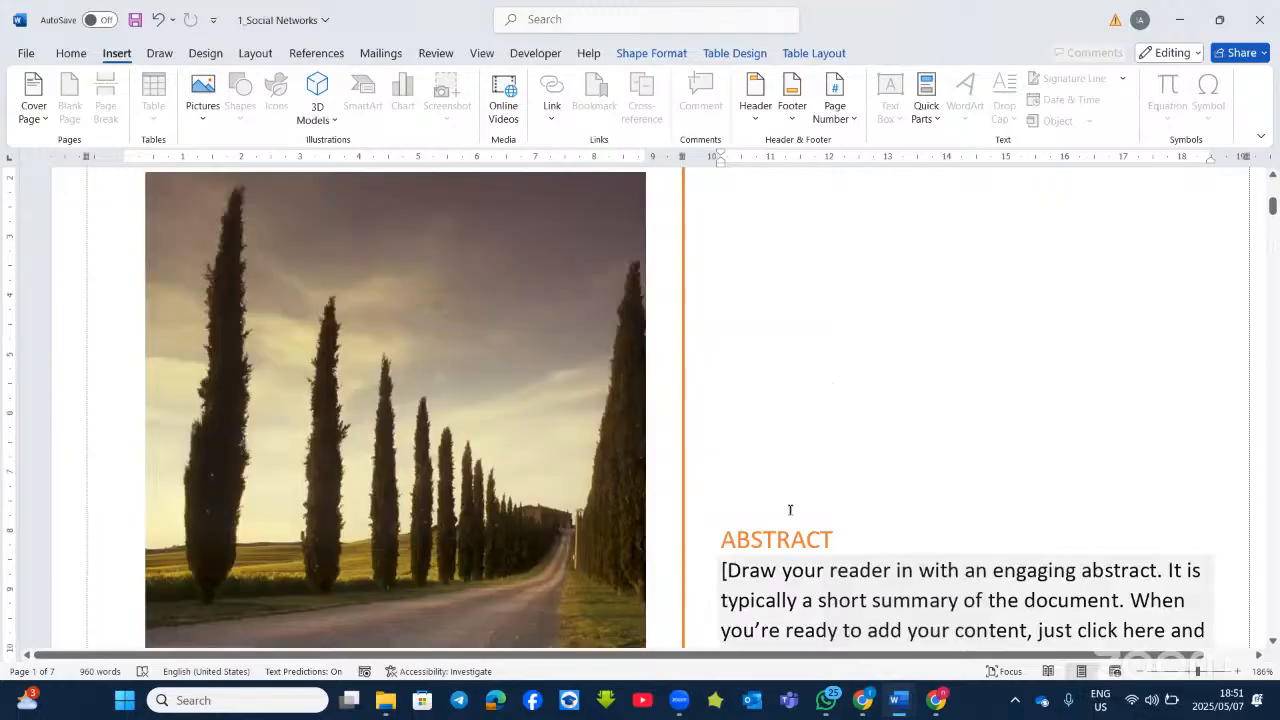
scroll(737, 506, "up", 6)
scroll(737, 508, "down", 7)
scroll(600, 460, "up", 1)
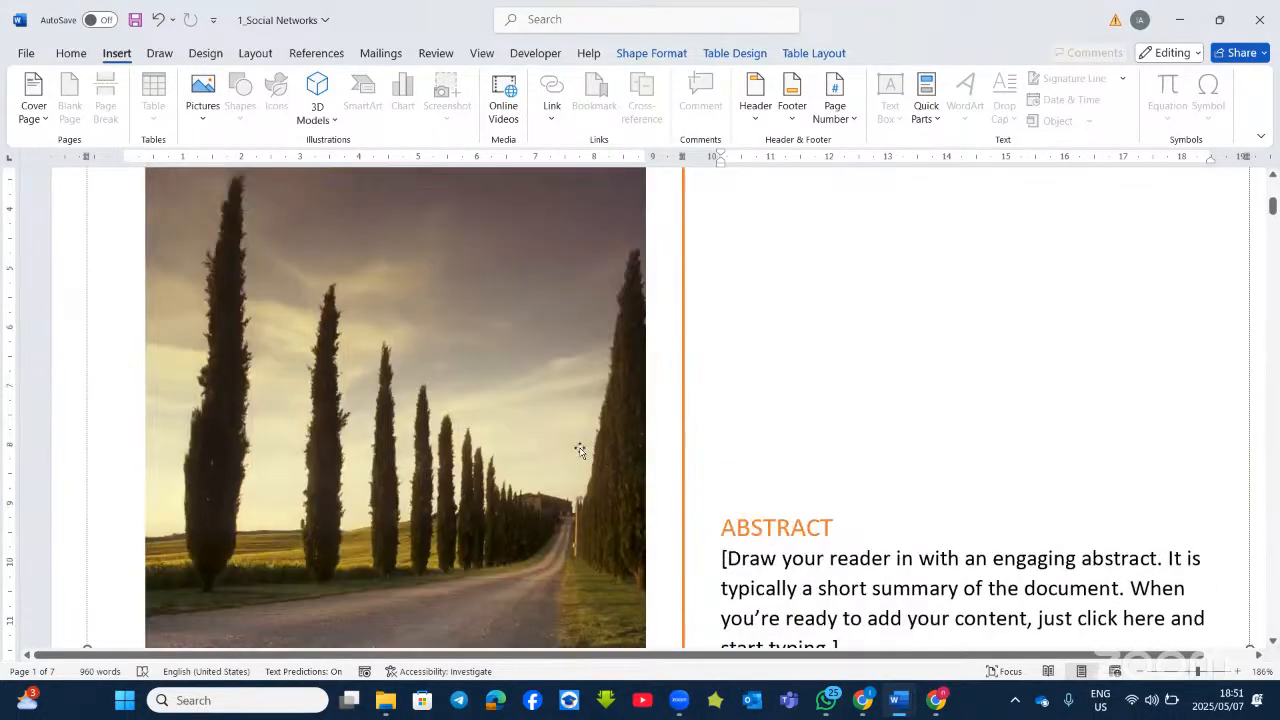
Change the cover page picture to the image file 1_SN from the MS Word folder inside MS WORD BY Sirantwi on this device.
left_click(447, 369)
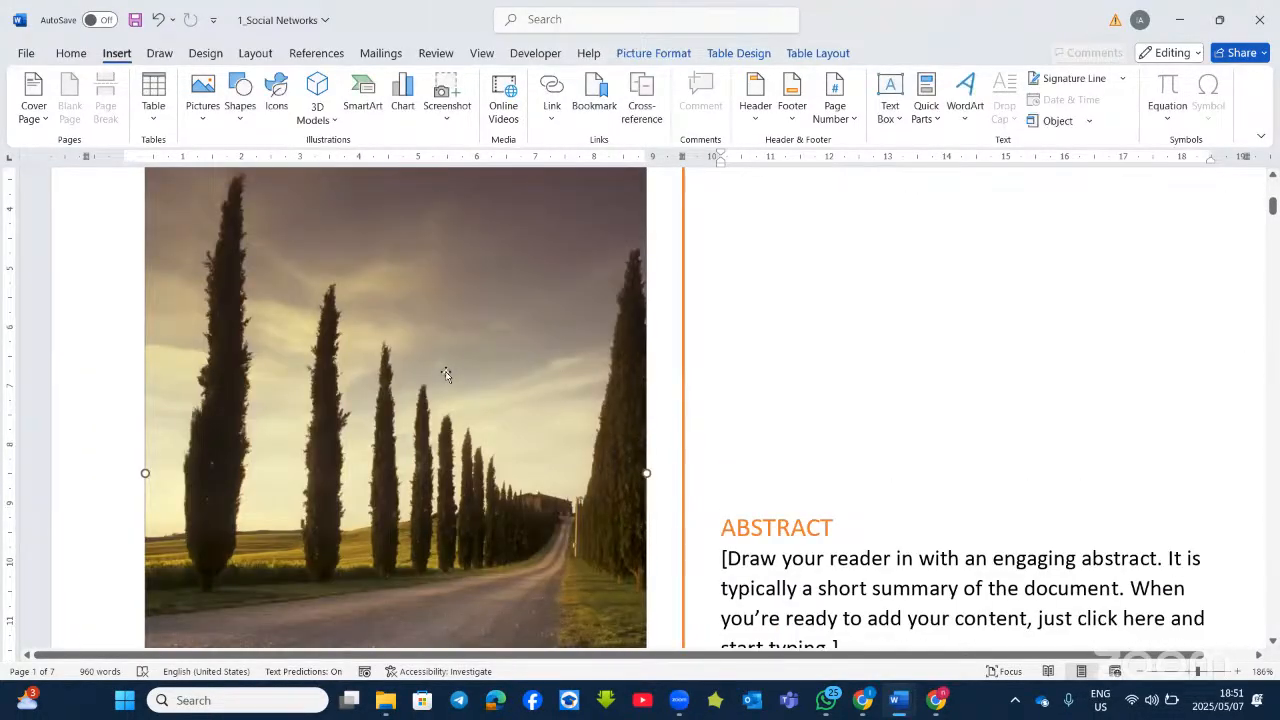
right_click(433, 303)
mouse_move(516, 415)
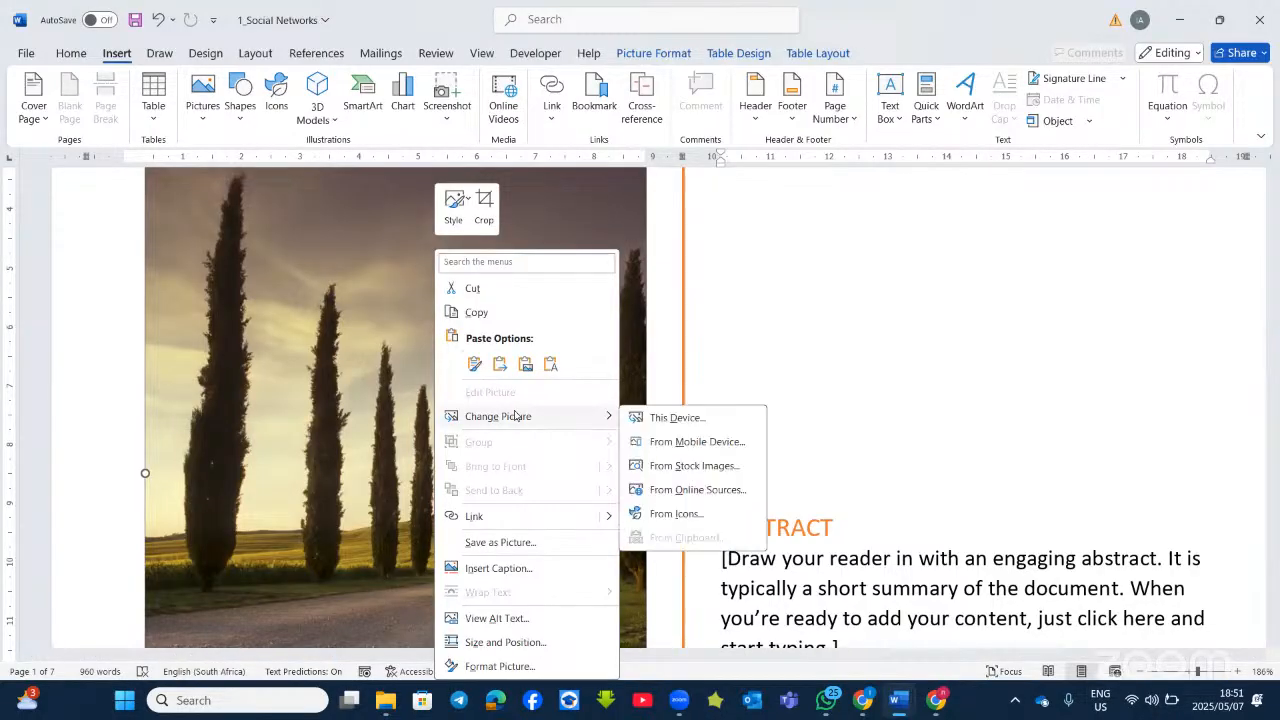
left_click(662, 418)
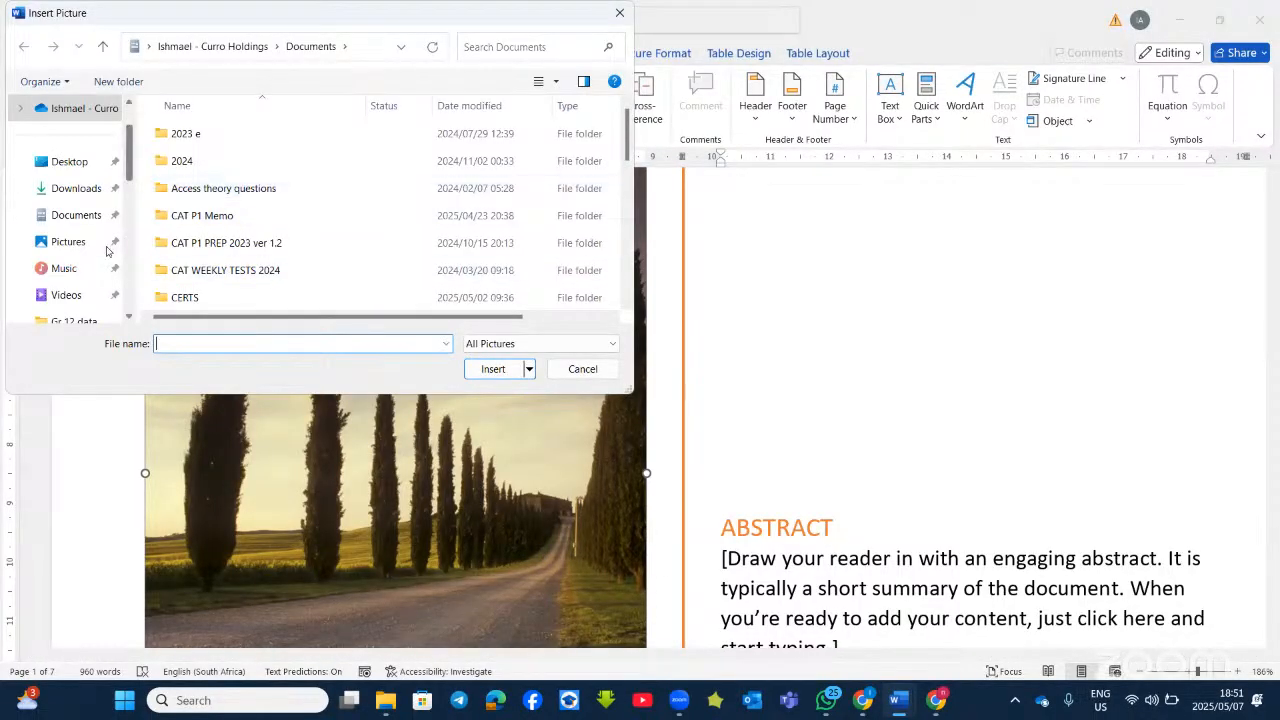
scroll(107, 251, "down", 3)
left_click(91, 135)
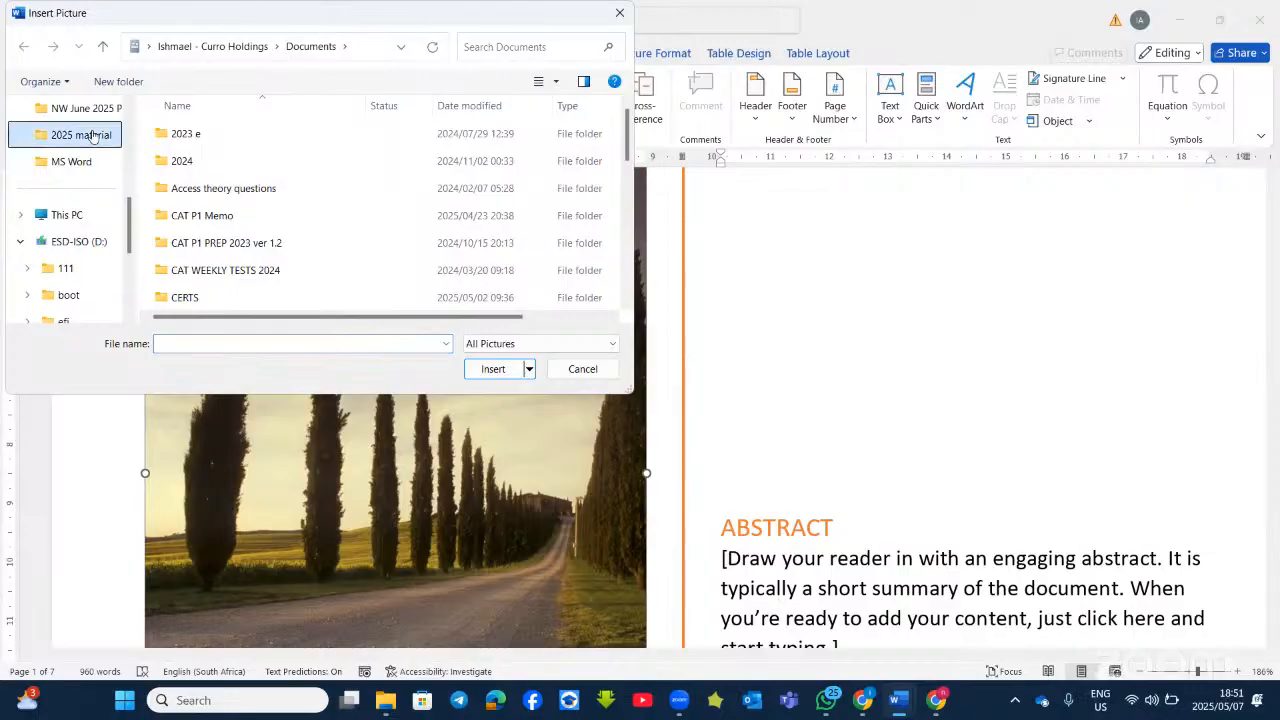
left_click(207, 158)
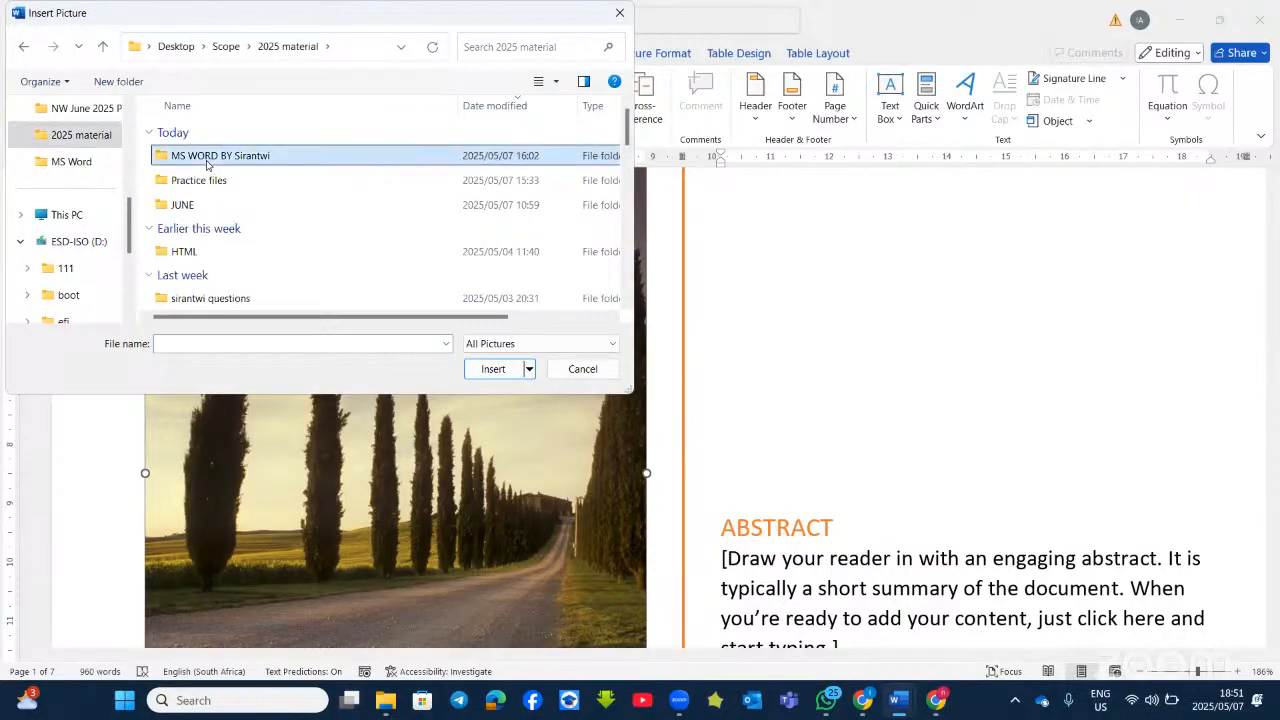
double_click(207, 163)
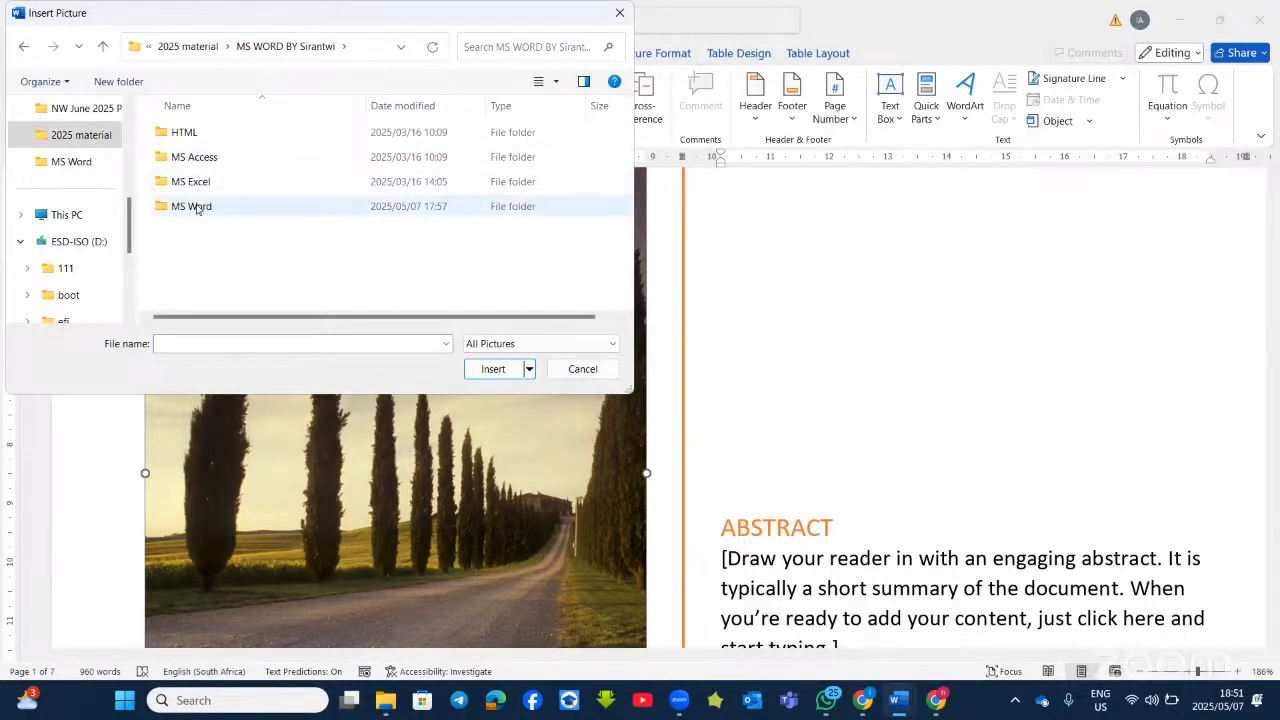
double_click(197, 207)
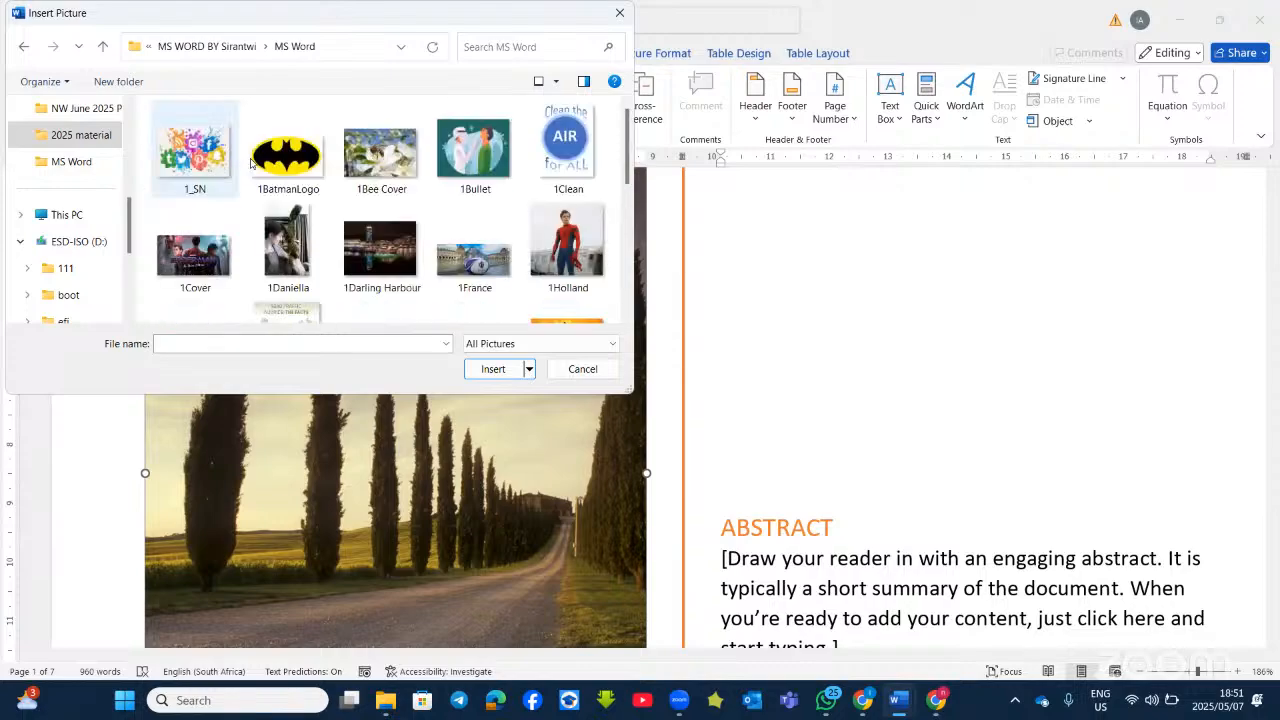
left_click(218, 165)
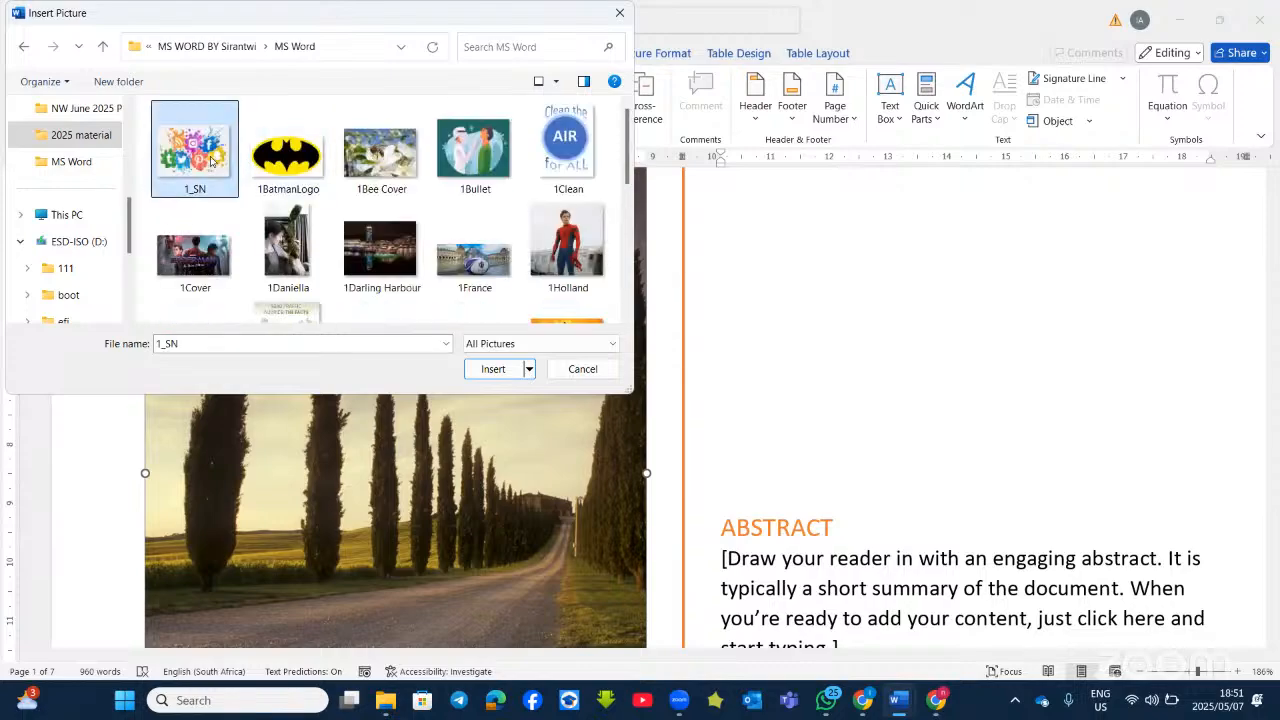
left_click(493, 369)
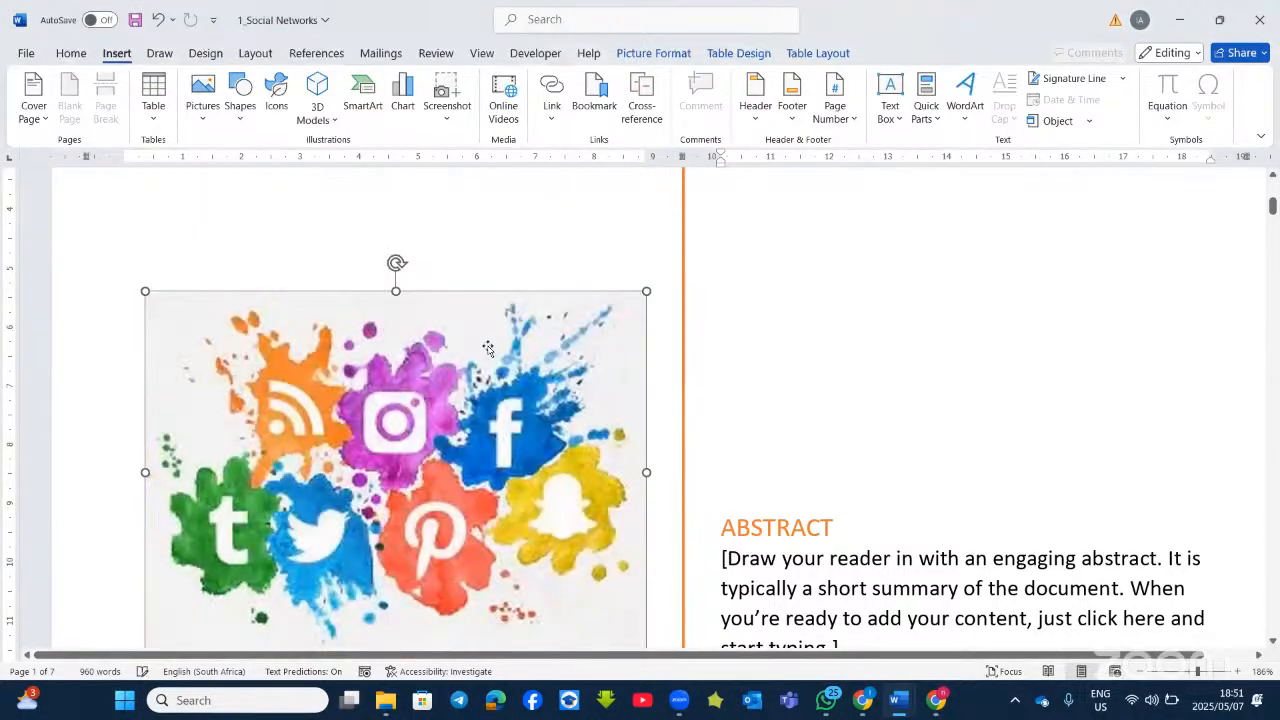
scroll(487, 347, "down", 2)
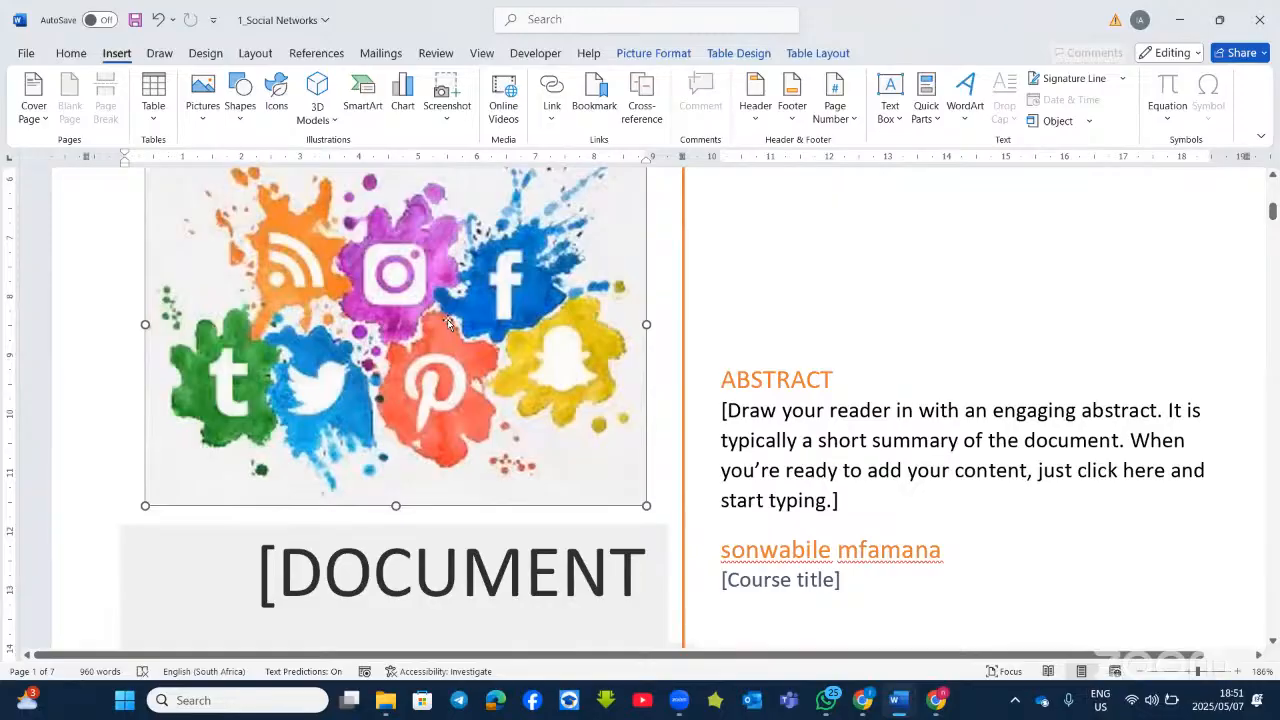
scroll(500, 337, "up", 2)
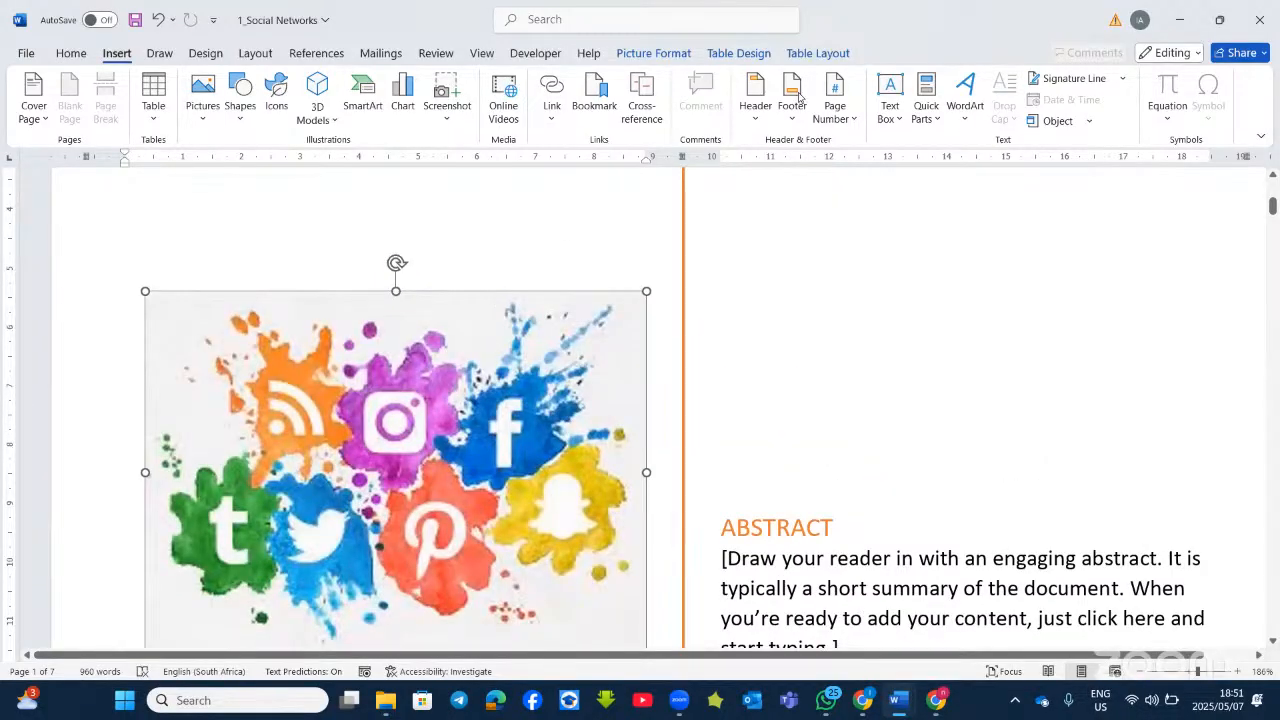
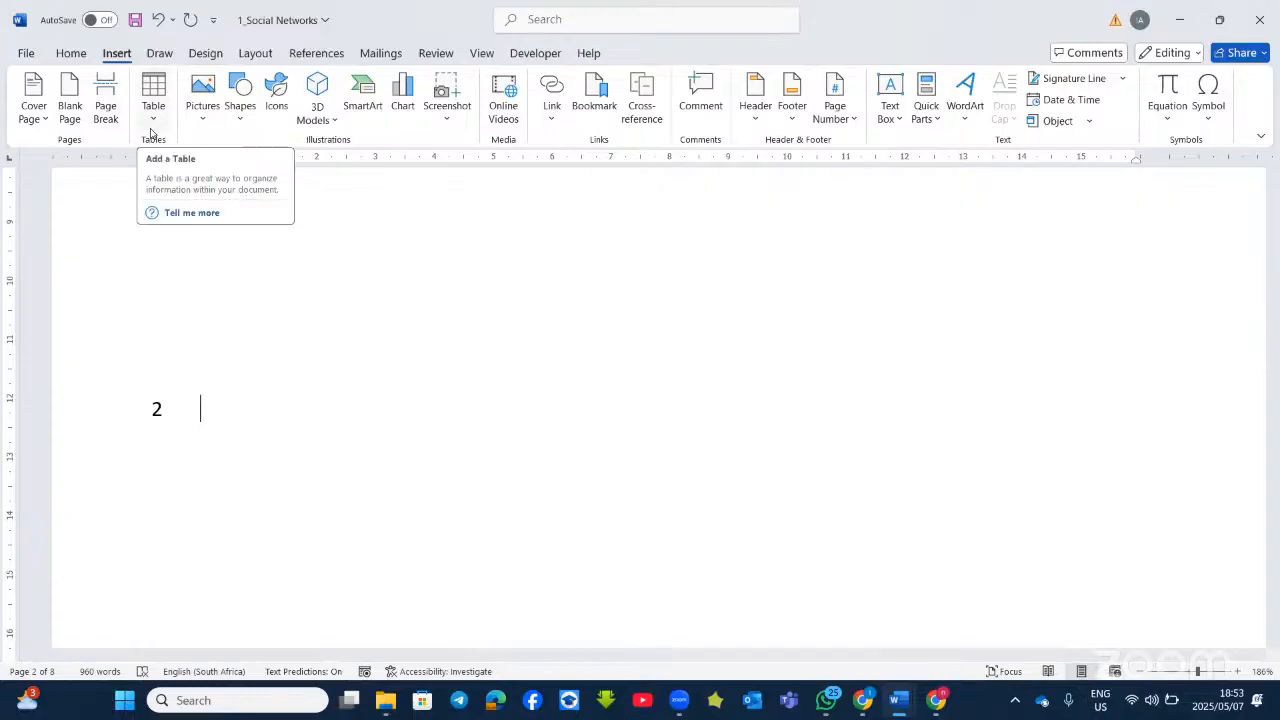
Insert a table with four columns and five rows at the blank line on page 2.
left_click(152, 132)
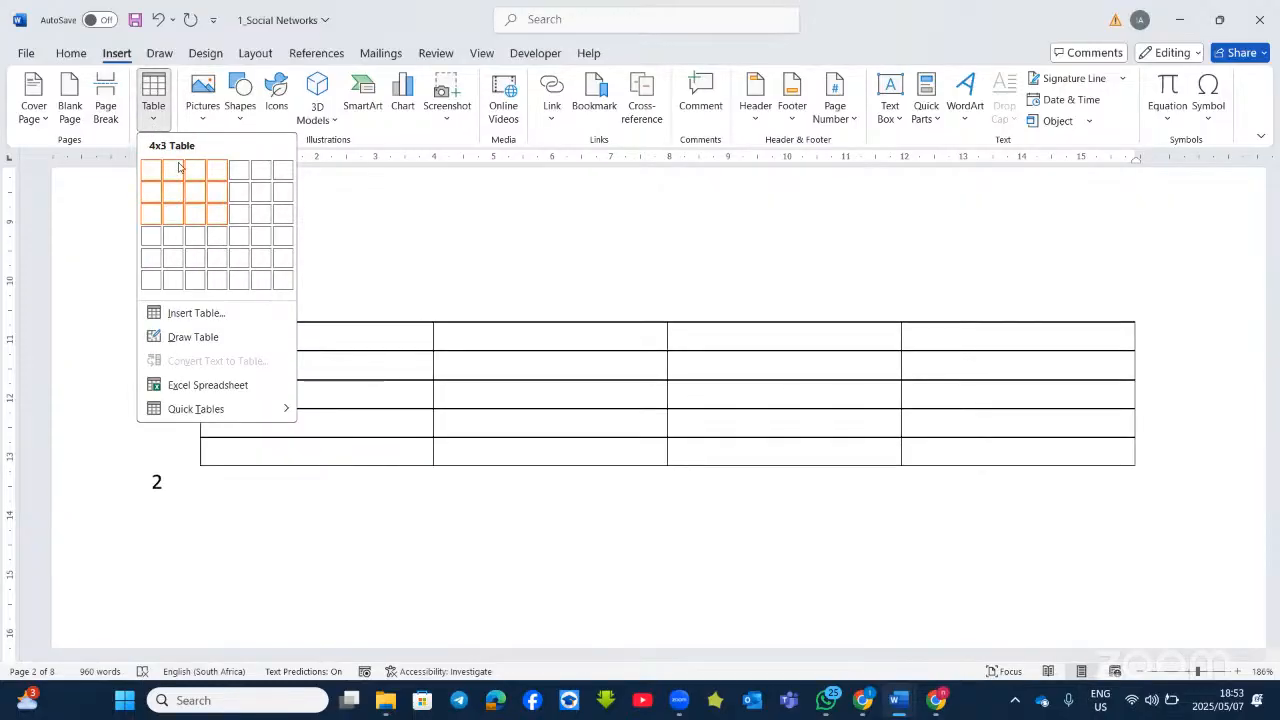
left_click(219, 263)
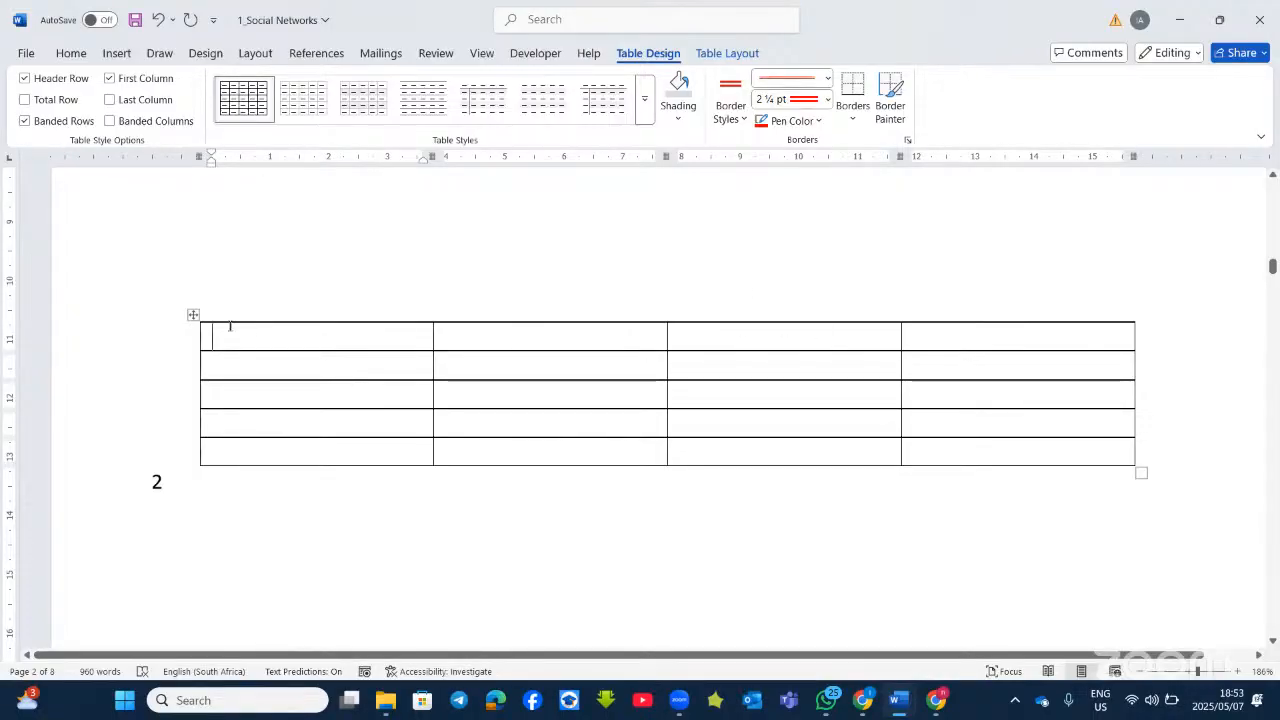
left_click(192, 314)
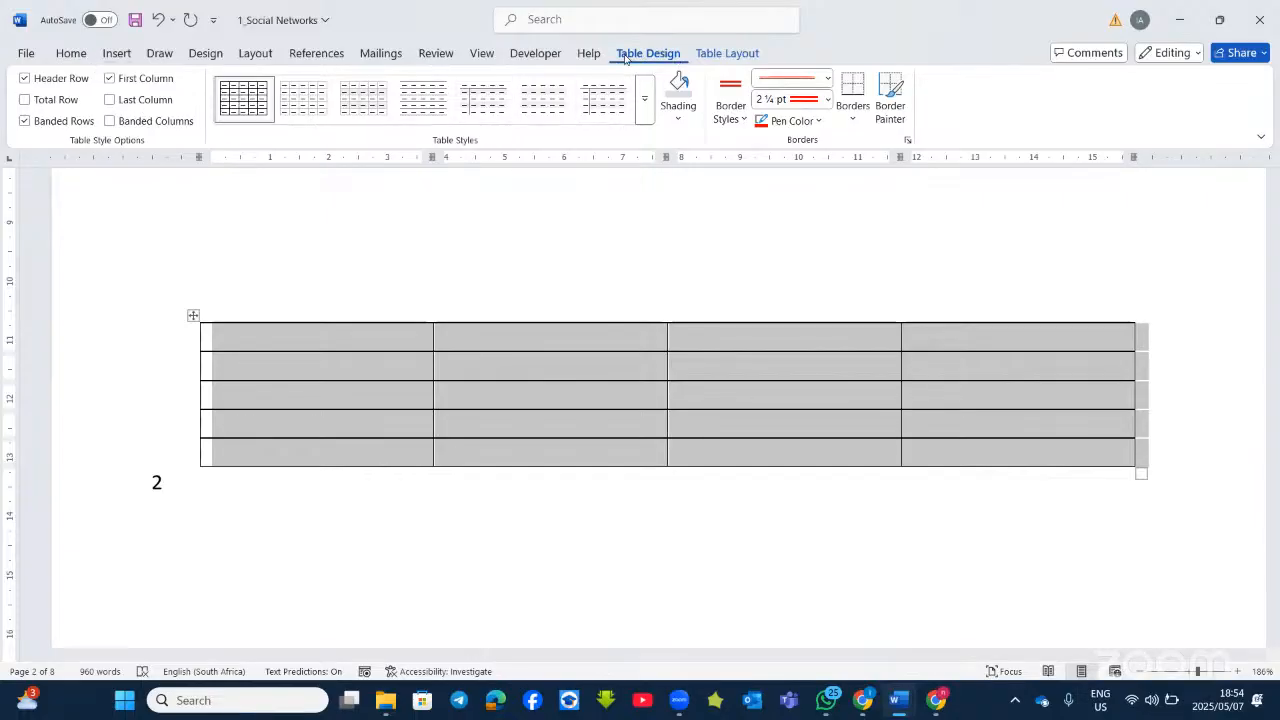
left_click(727, 53)
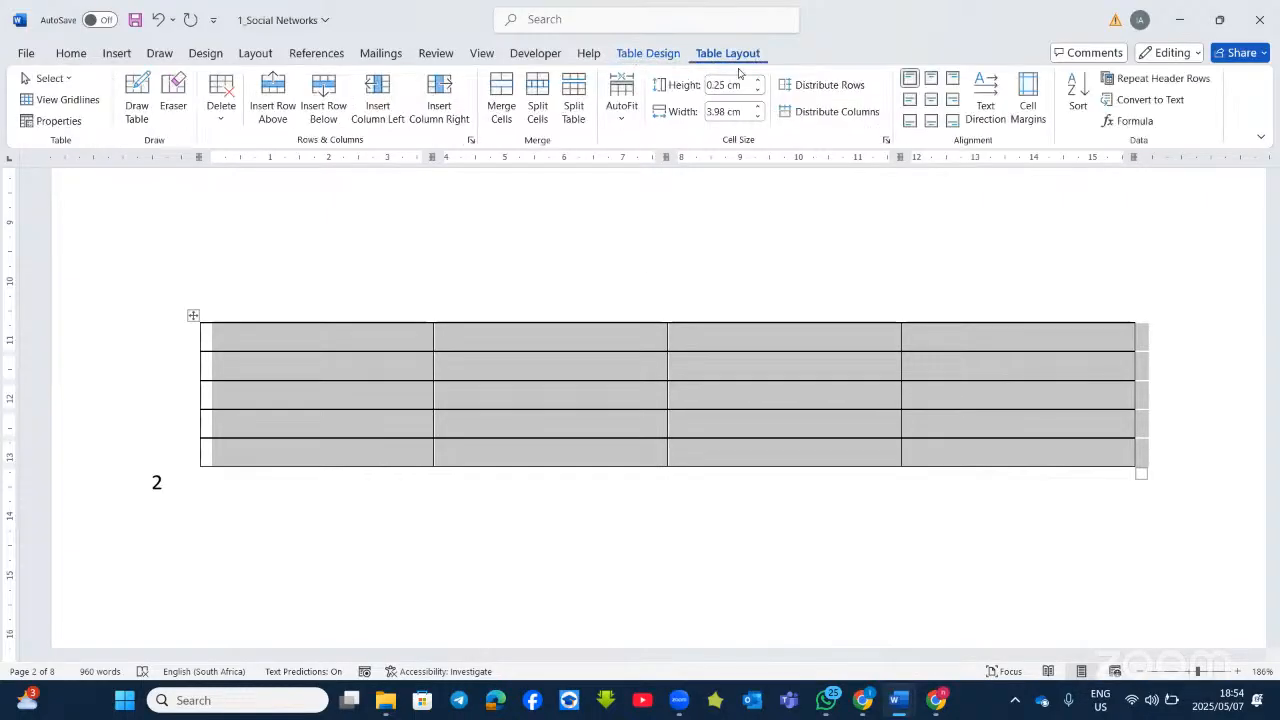
left_click(540, 517)
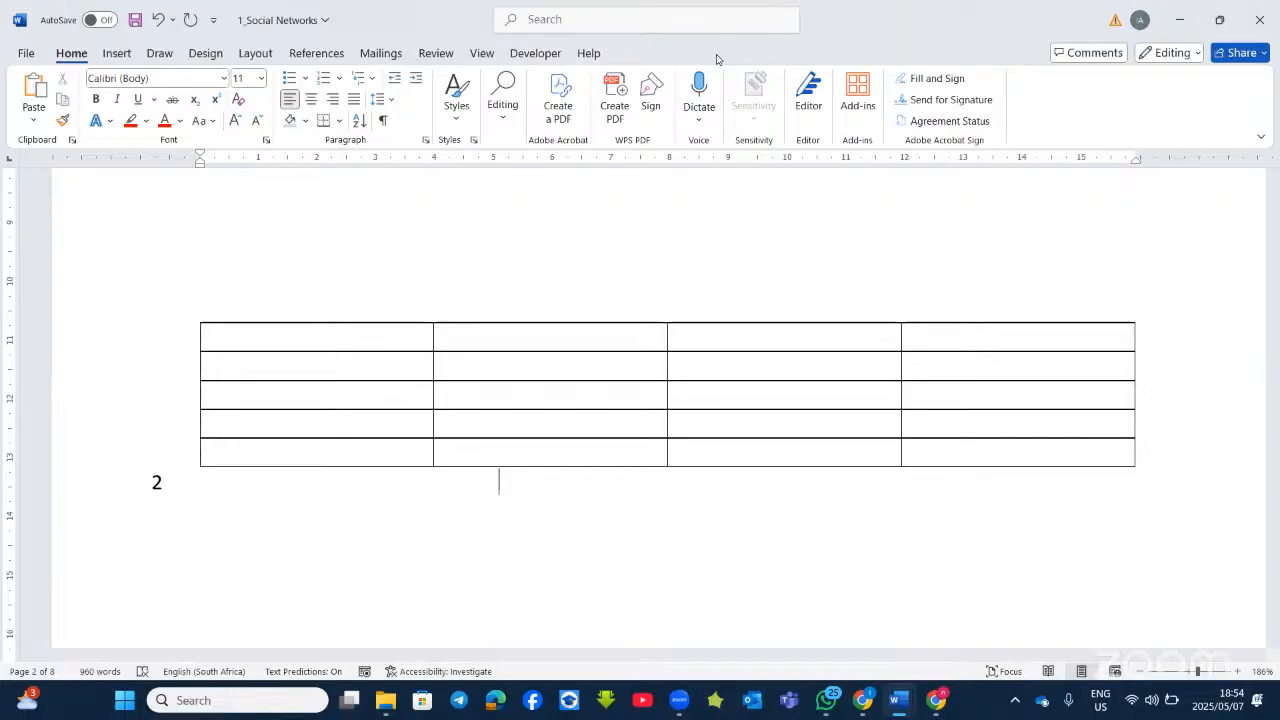
Set the table's alignment to Center and enable its preferred width in the table properties.
left_click(284, 338)
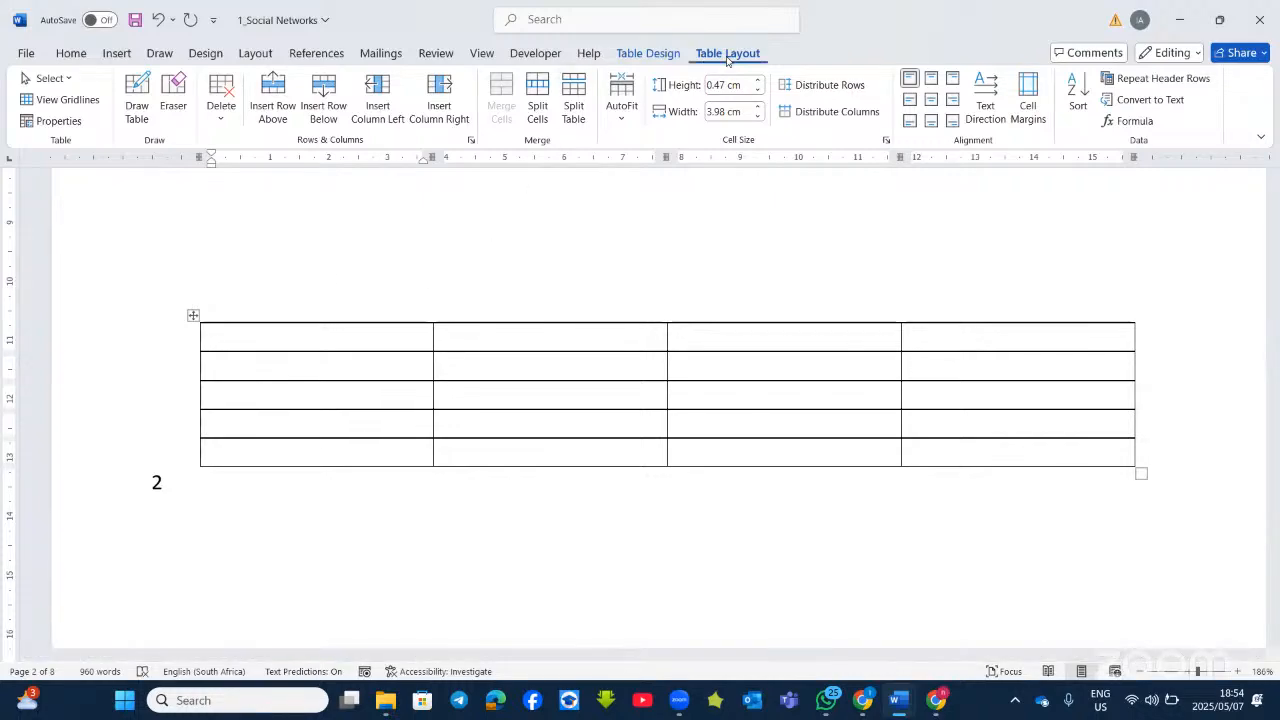
left_click(55, 122)
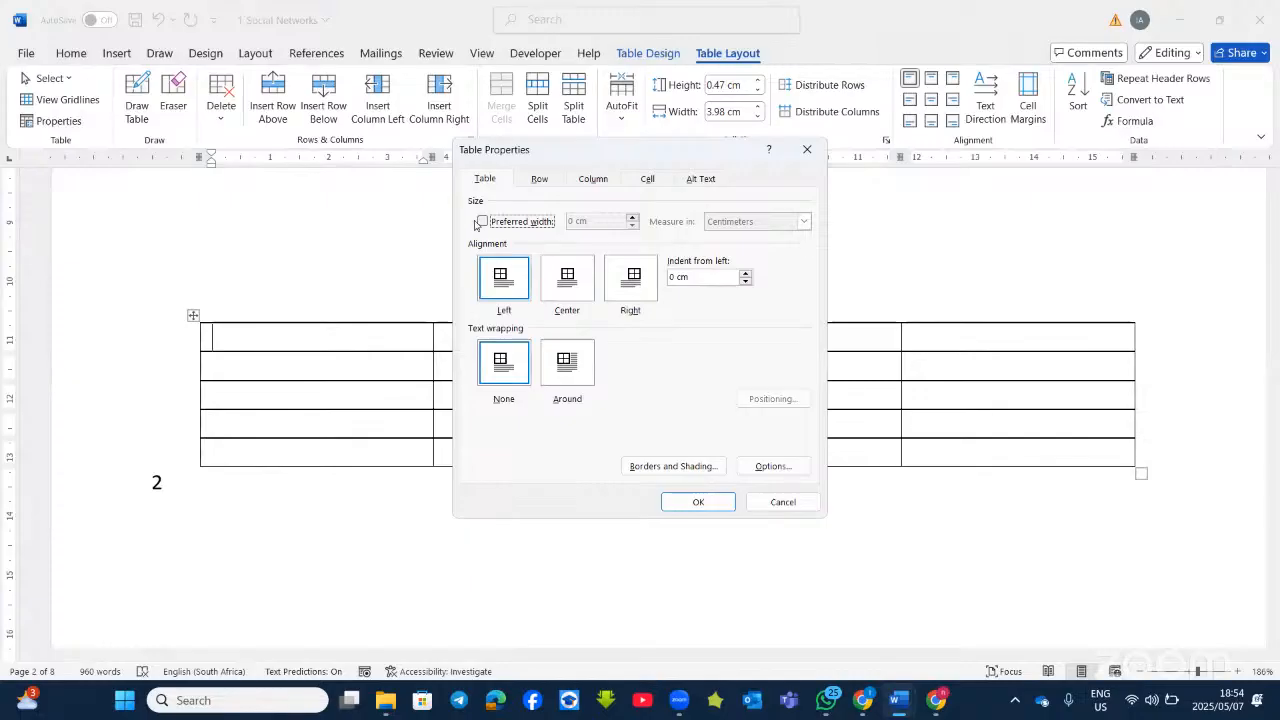
left_click(566, 289)
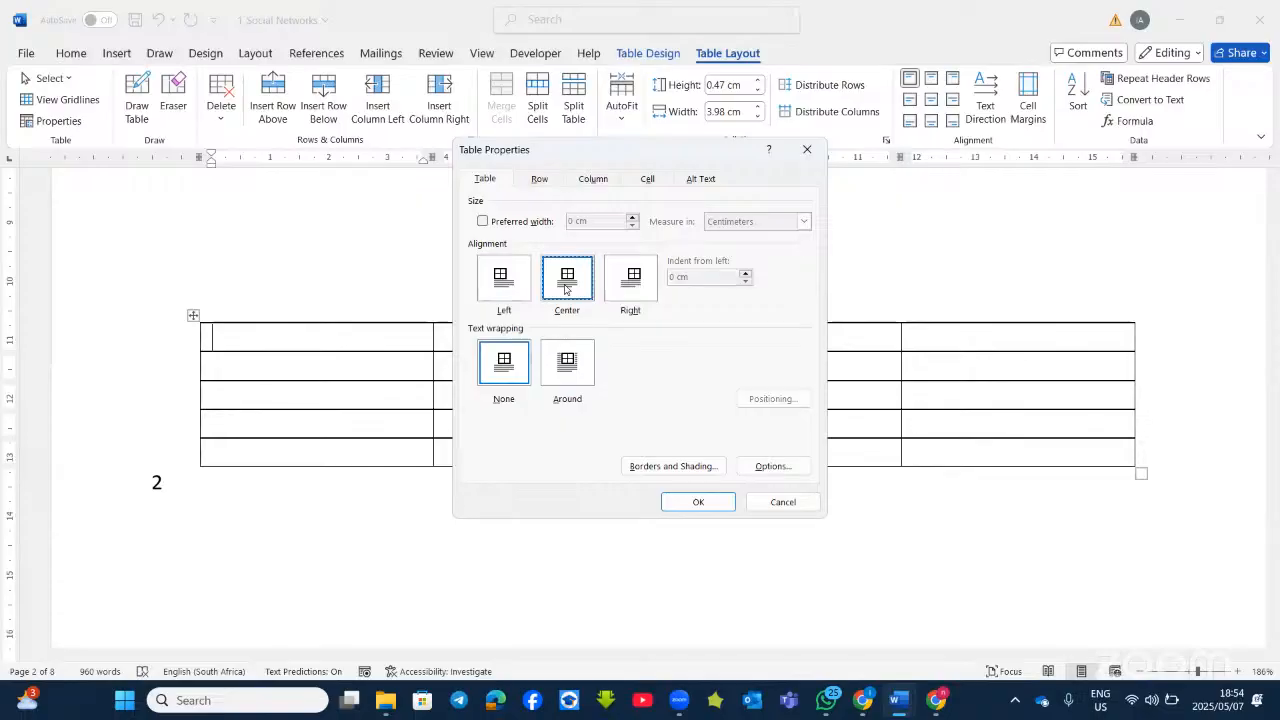
left_click(486, 222)
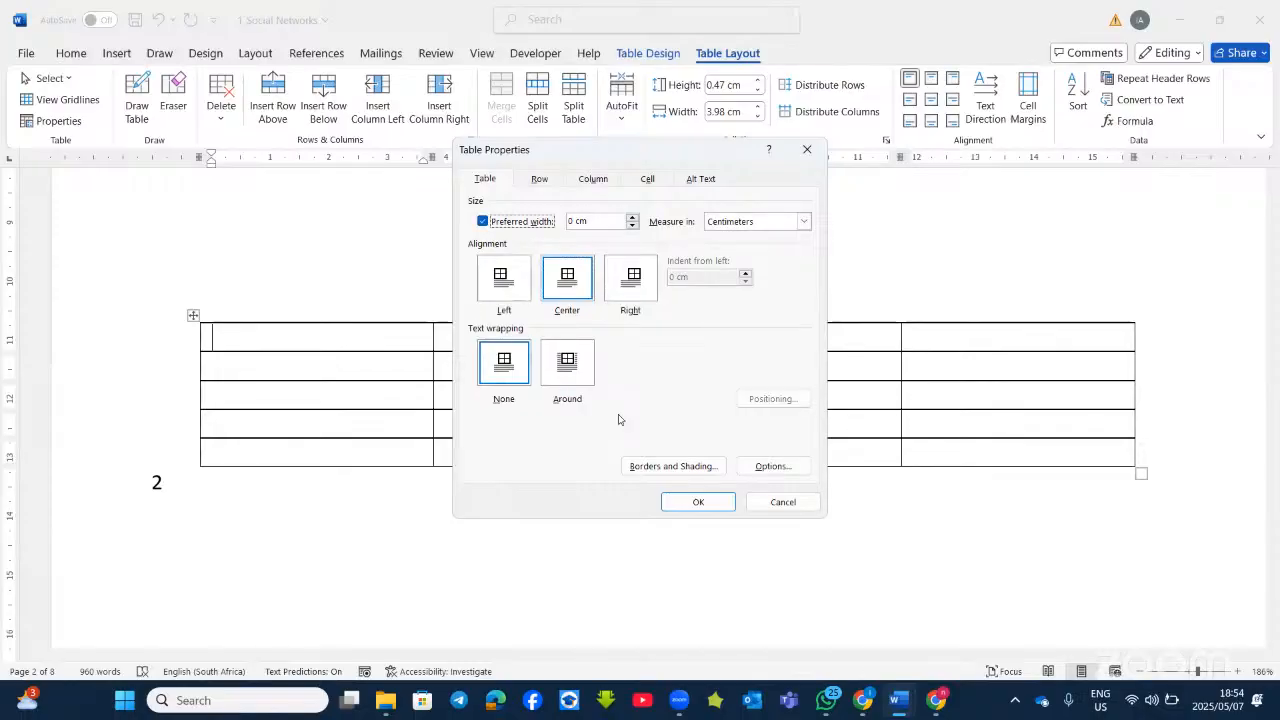
Review the row and column properties and set the first cell's vertical alignment to Center.
left_click(540, 180)
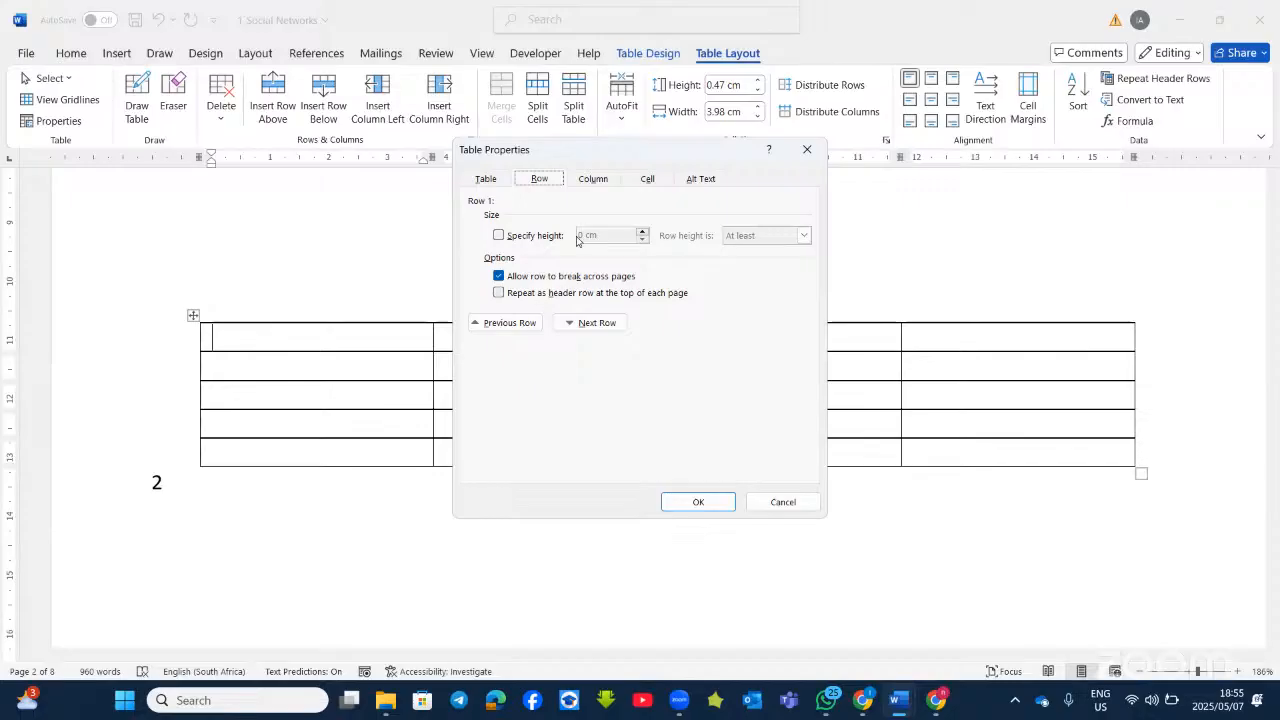
left_click(594, 181)
left_click(648, 180)
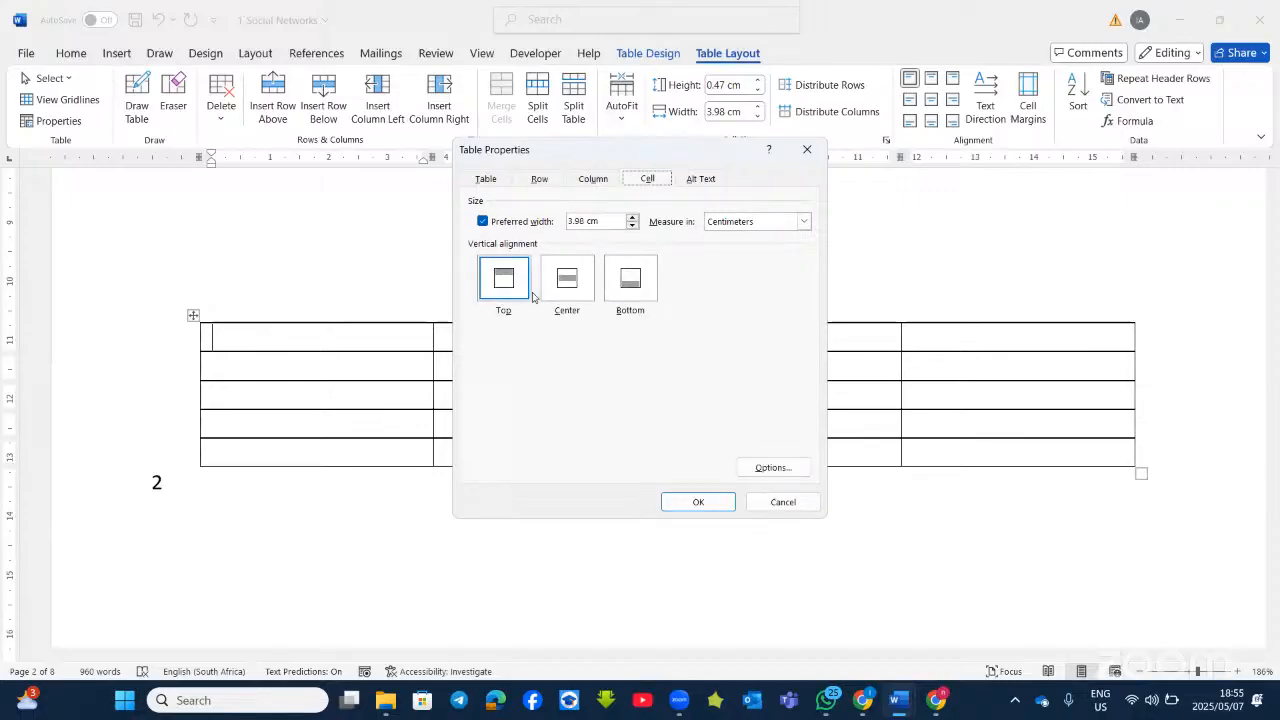
left_click(570, 288)
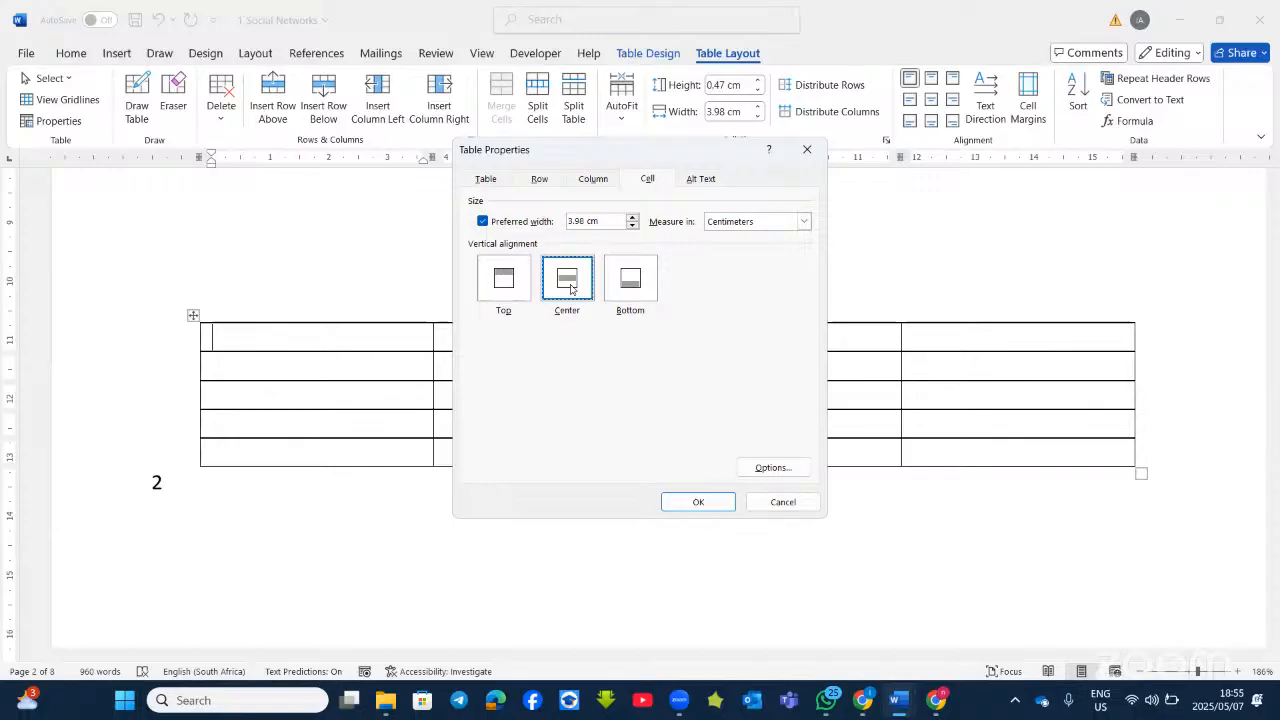
Add the alt text description "table showing learners information" to the table and apply the table properties.
left_click(693, 179)
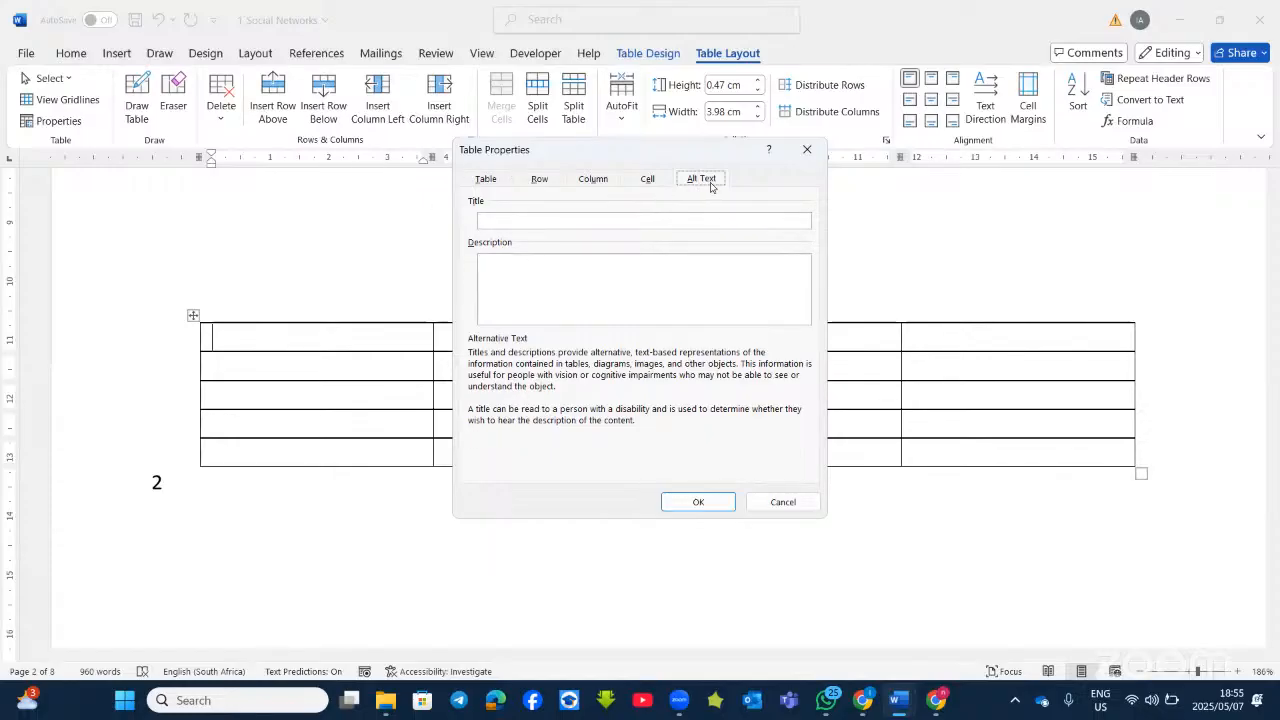
left_click(506, 262)
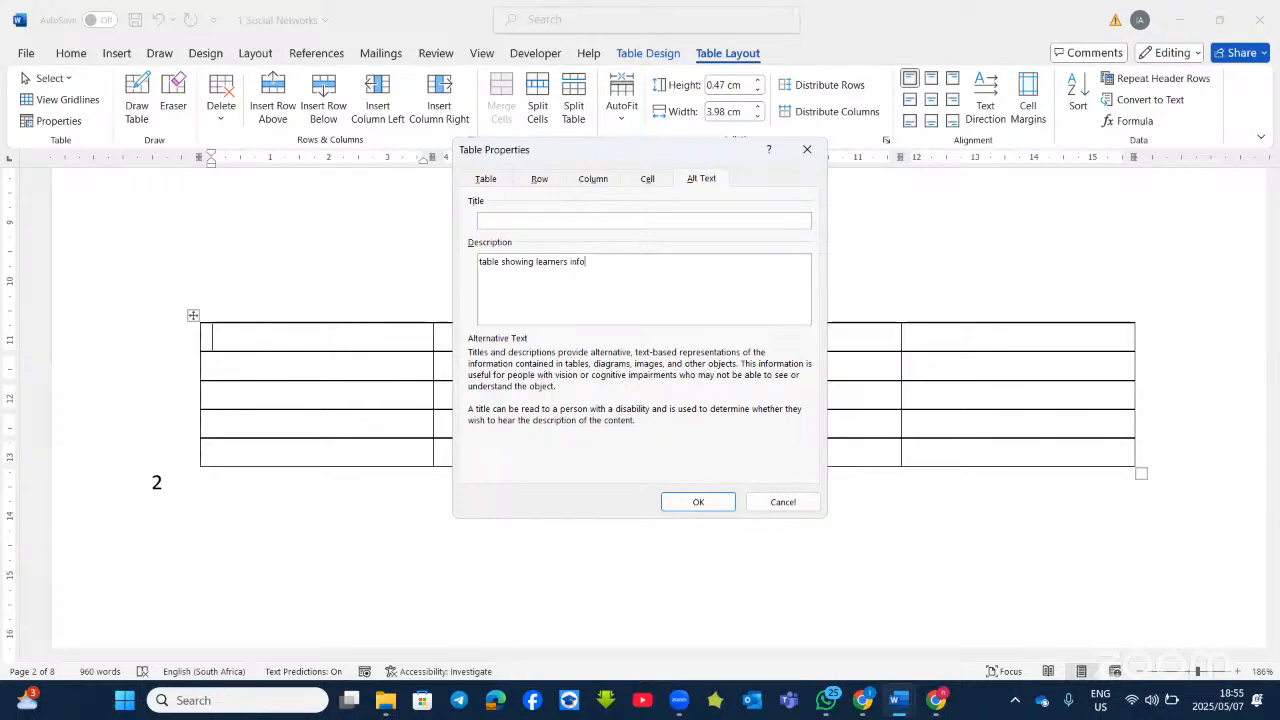
type("rmation")
left_click(697, 502)
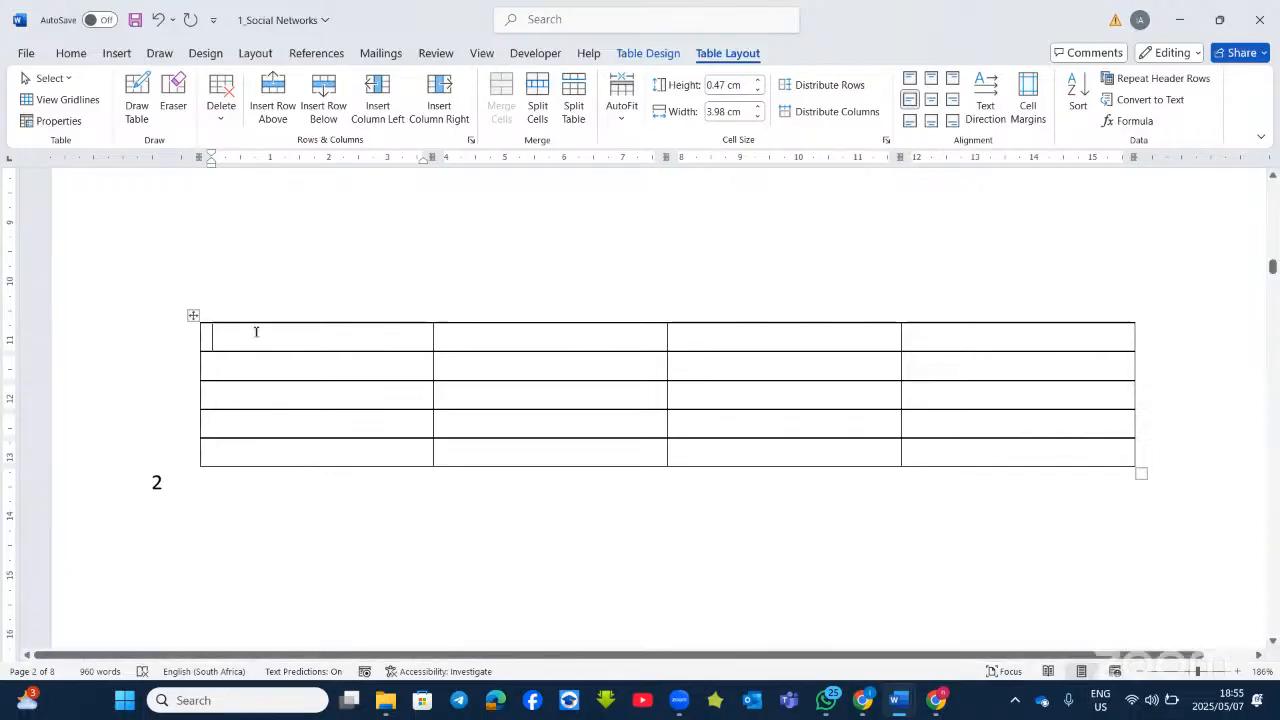
Delete the table's first row and insert two new rows at the top of the table.
left_click(222, 118)
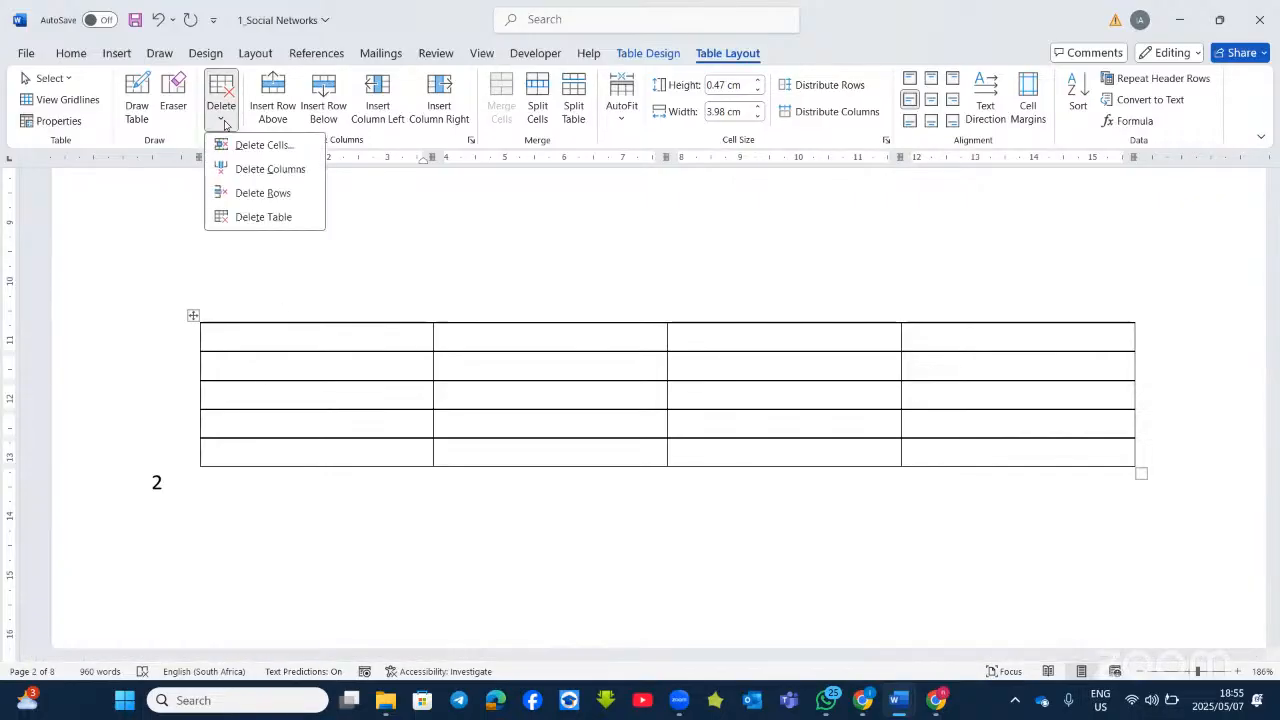
left_click(263, 193)
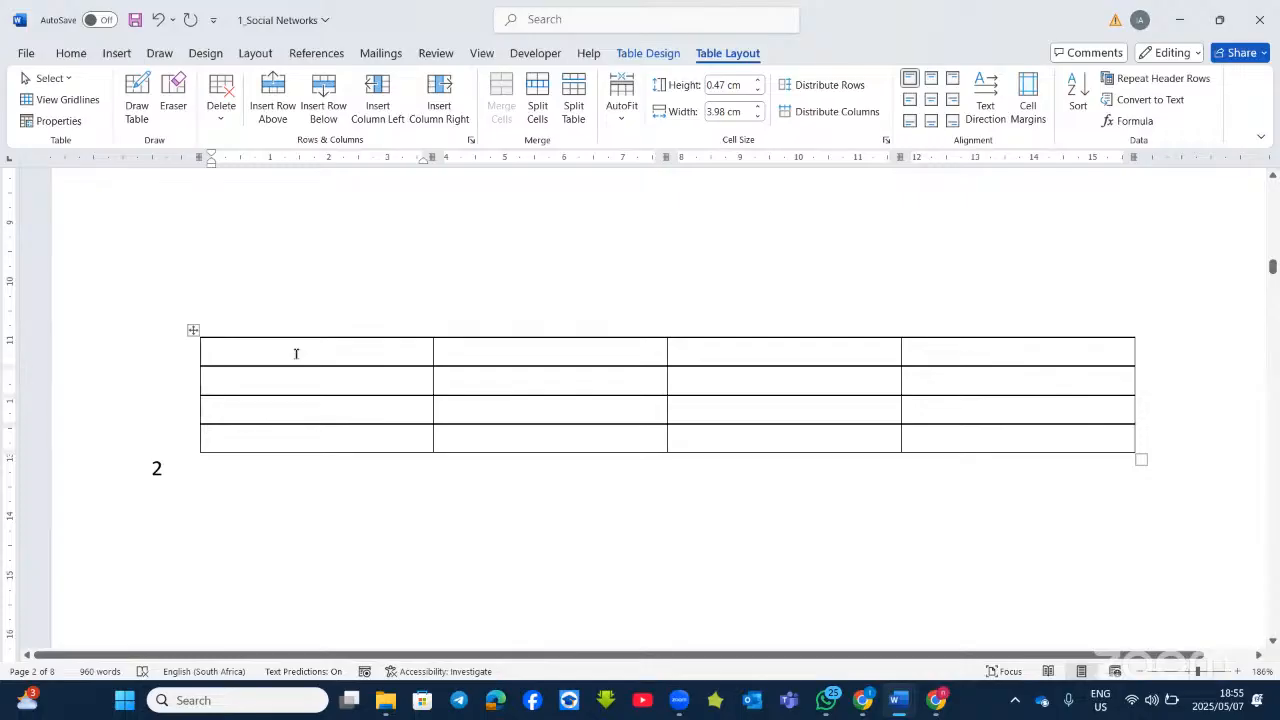
left_click(272, 105)
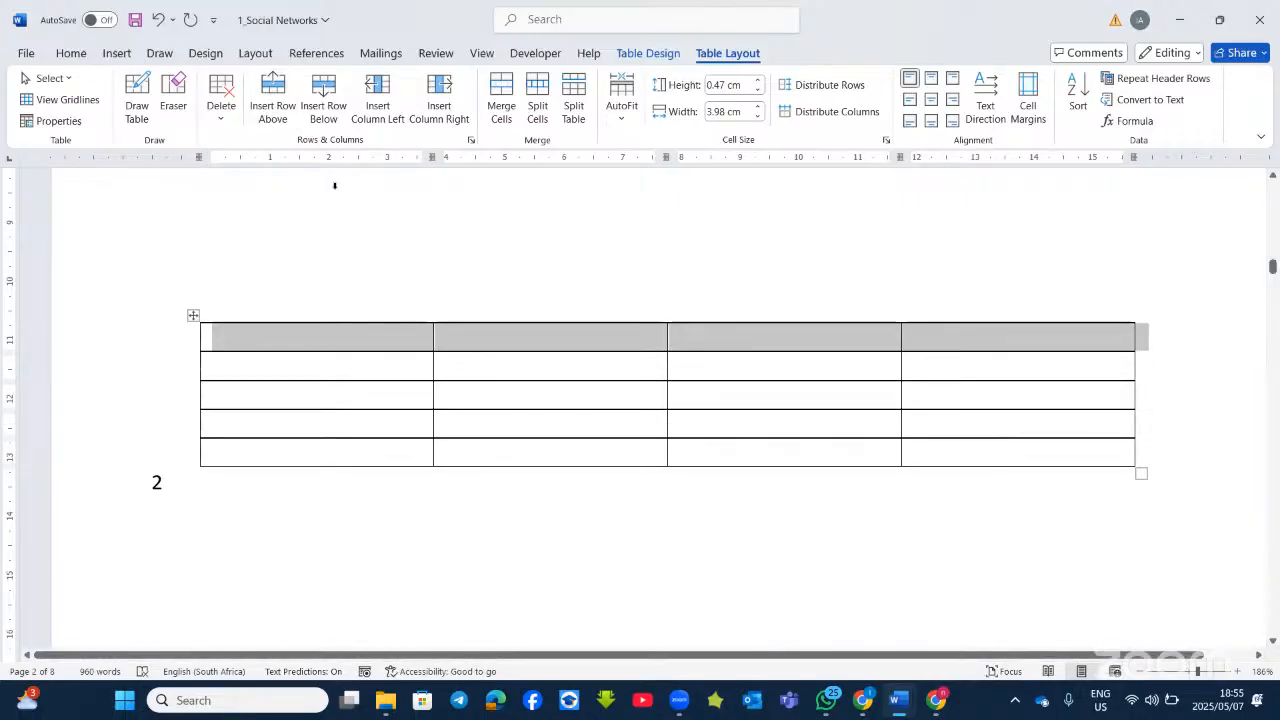
left_click(330, 120)
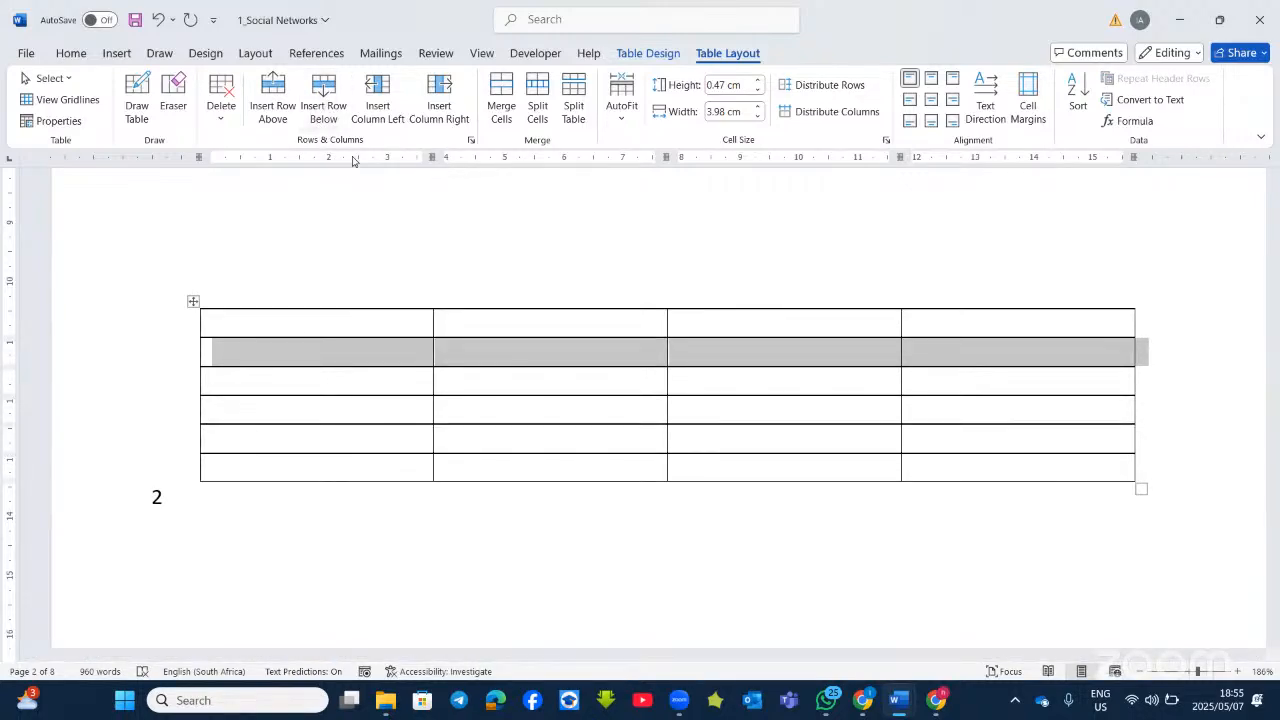
Insert a single new column to the left of the table's first column.
left_click(383, 118)
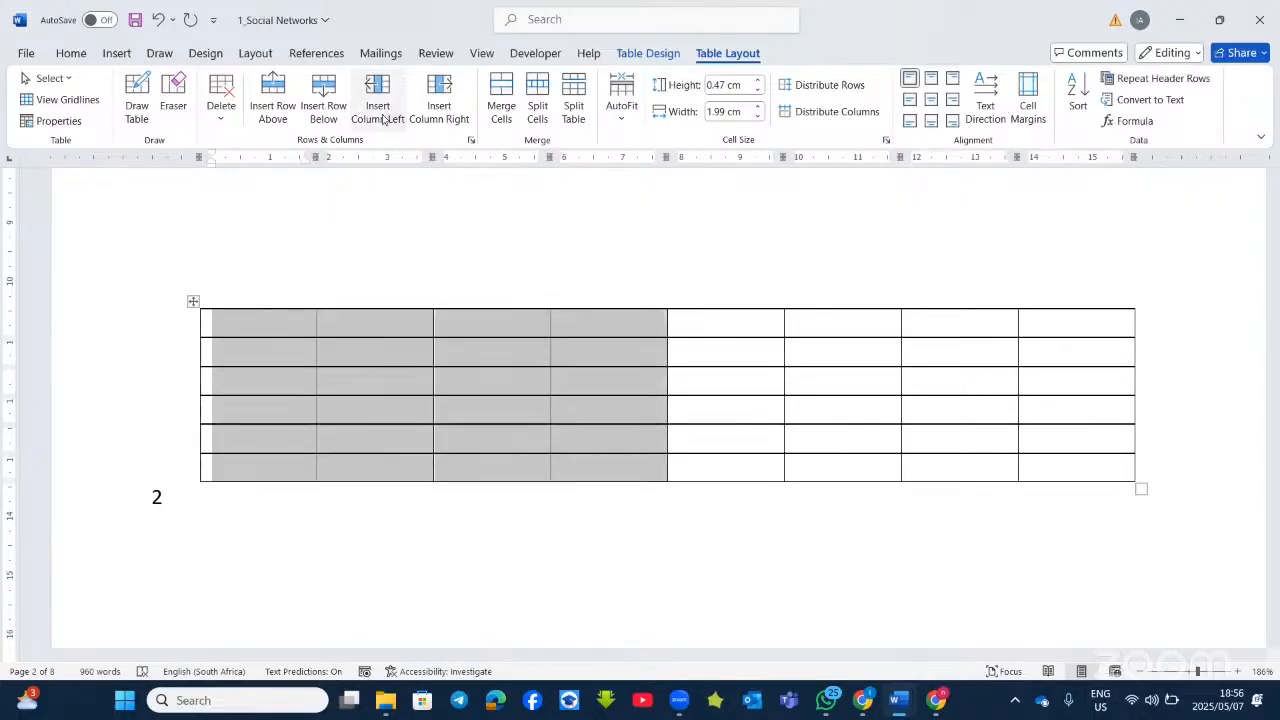
key("ctrl+z")
left_click(320, 321)
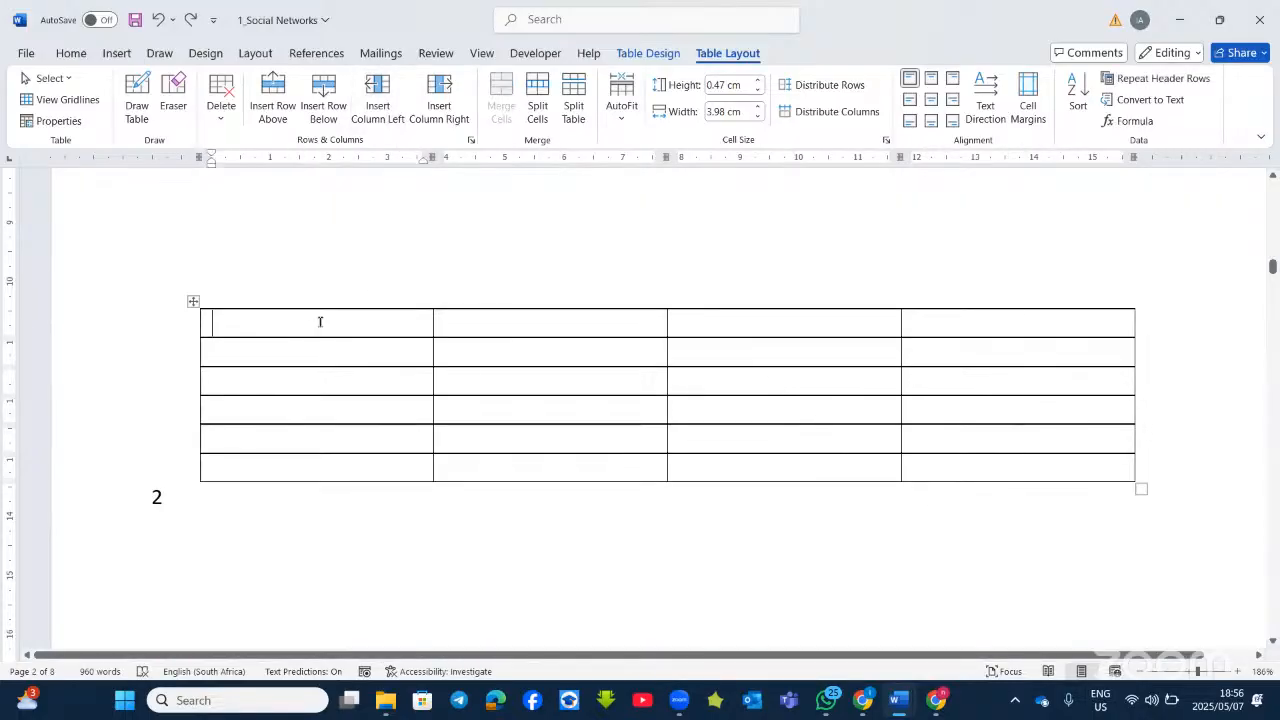
left_click(370, 112)
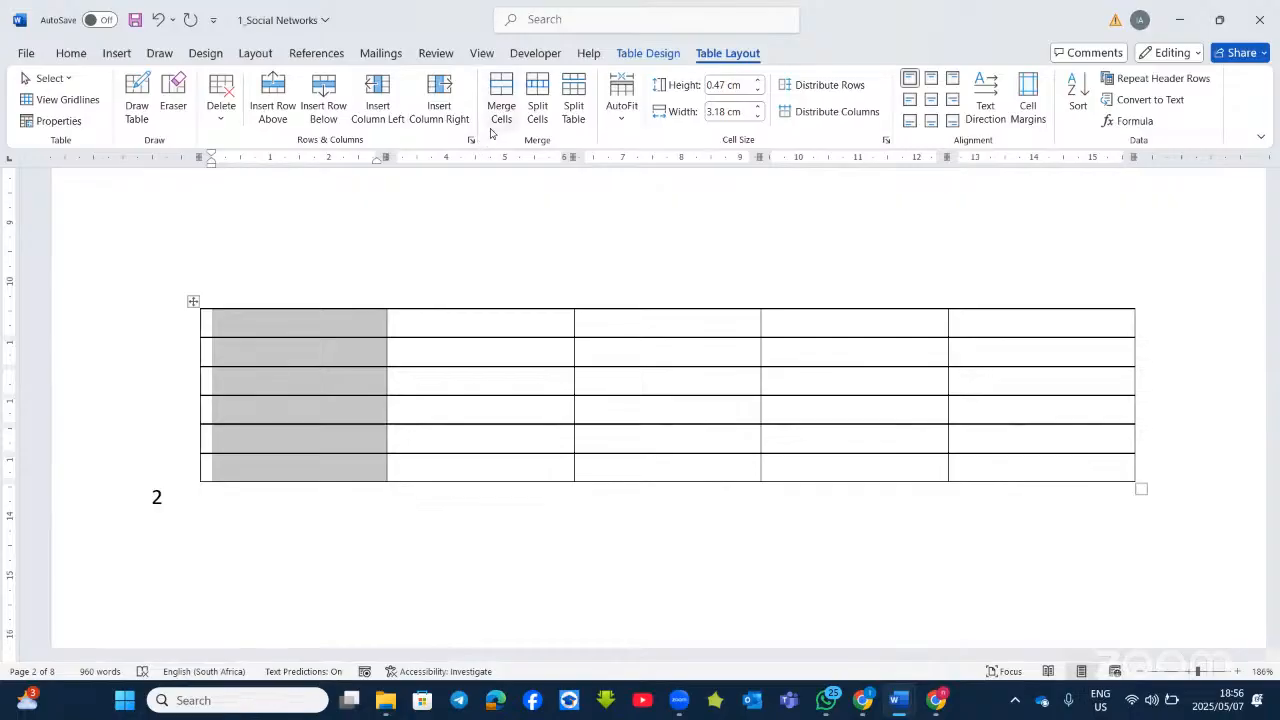
left_click(400, 327)
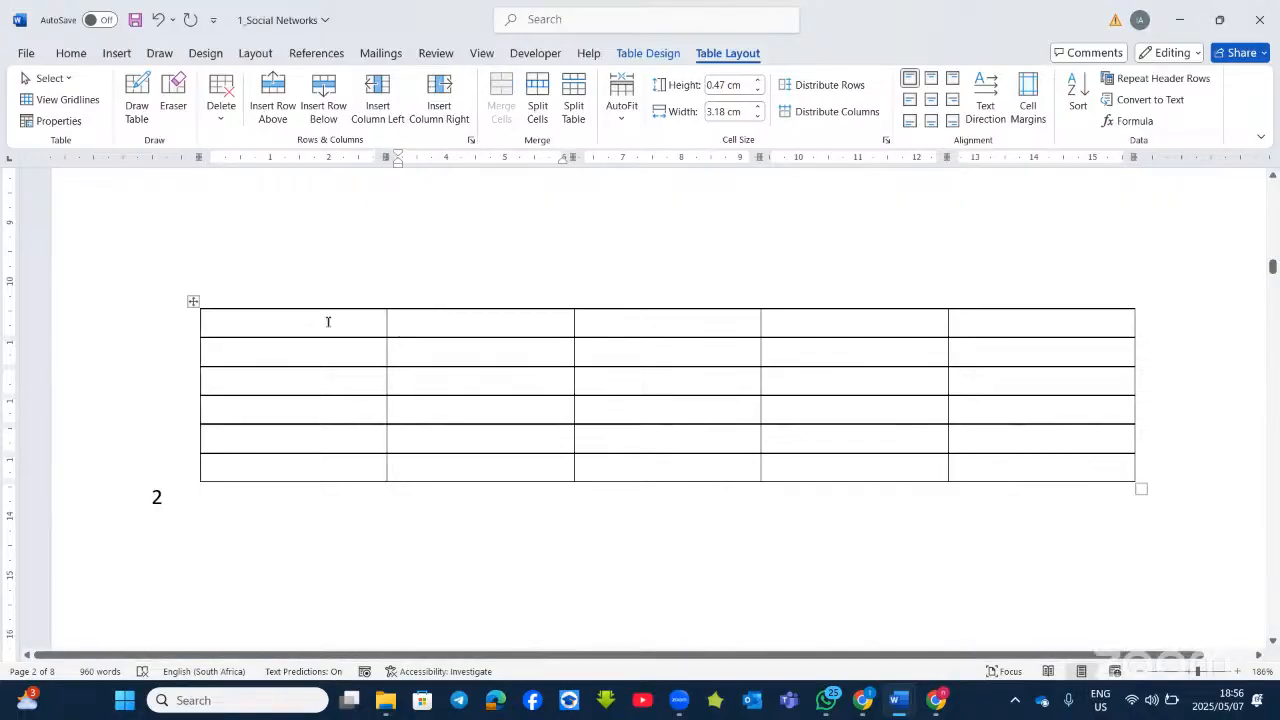
Merge the table's top row into one cell and the first column's remaining cells below it into another.
left_click_drag(326, 320, 1020, 327)
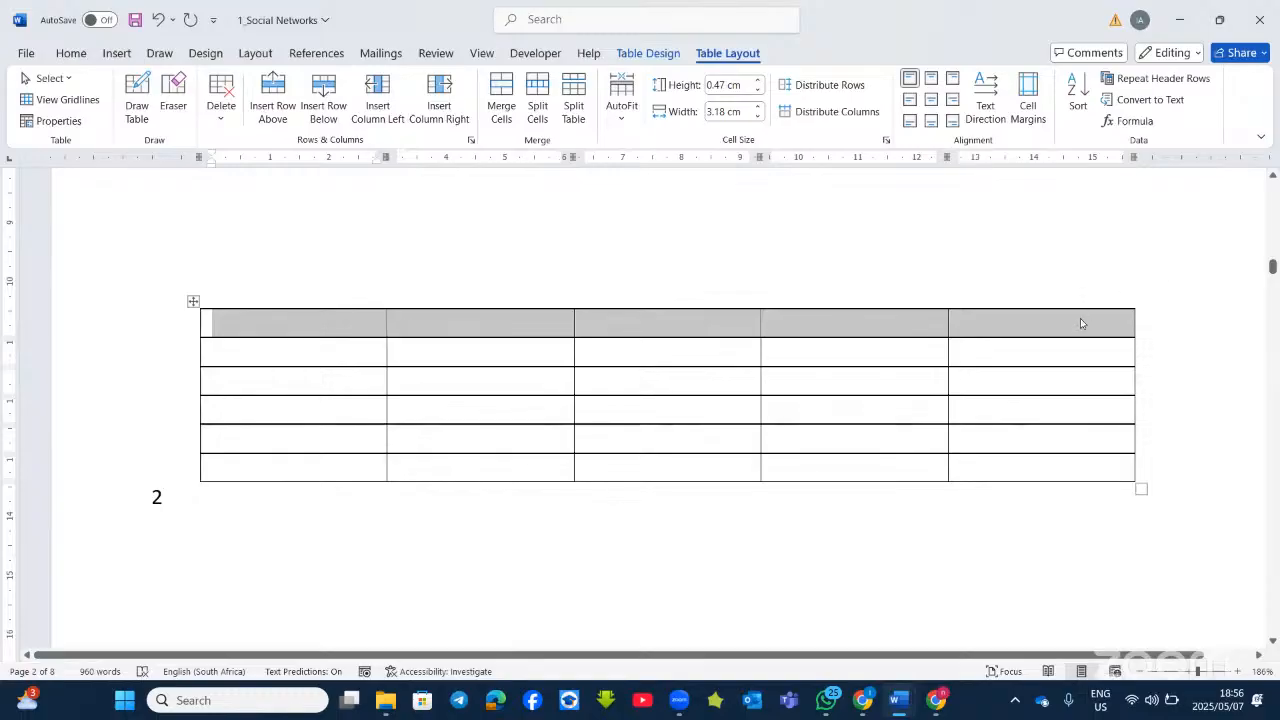
left_click(501, 100)
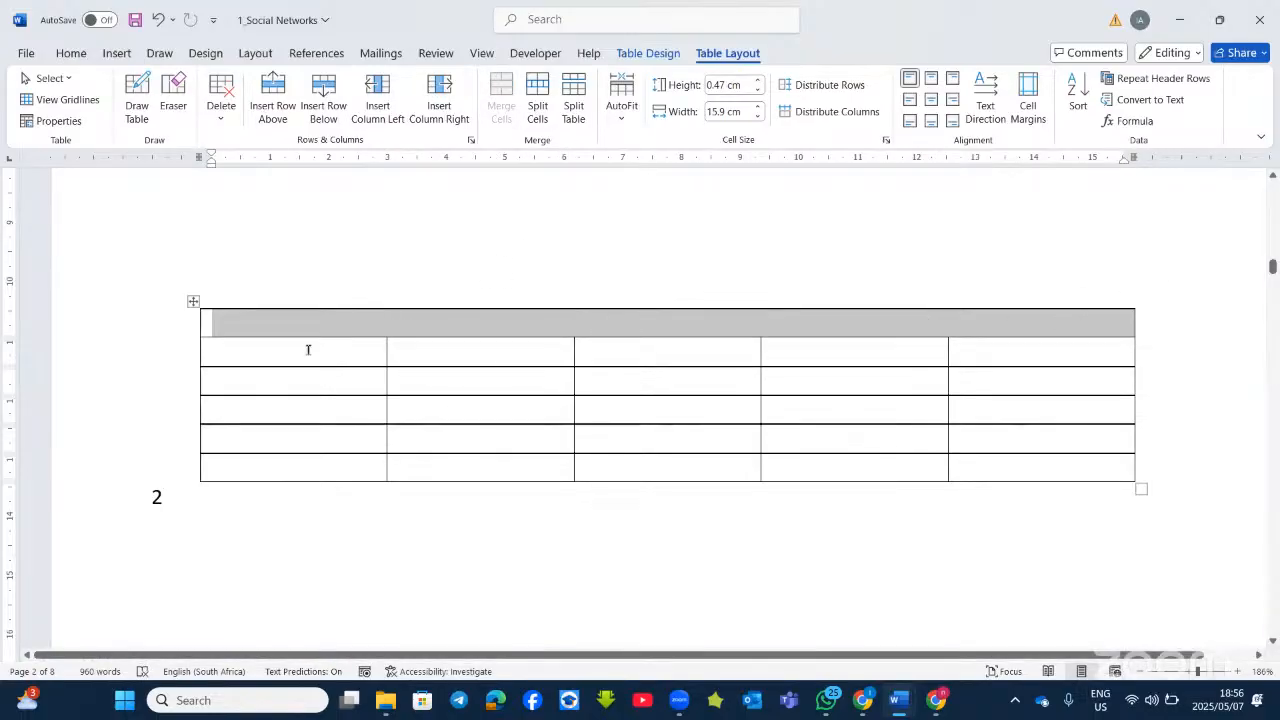
left_click_drag(308, 349, 310, 465)
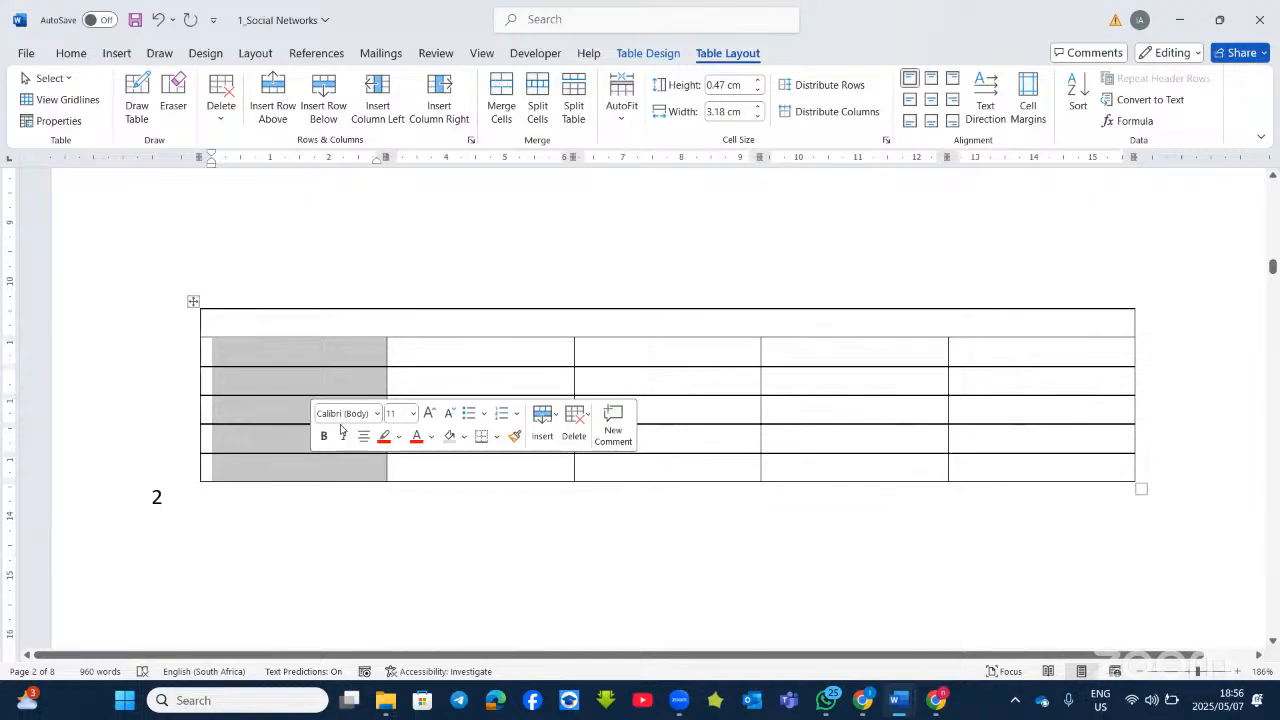
left_click(501, 100)
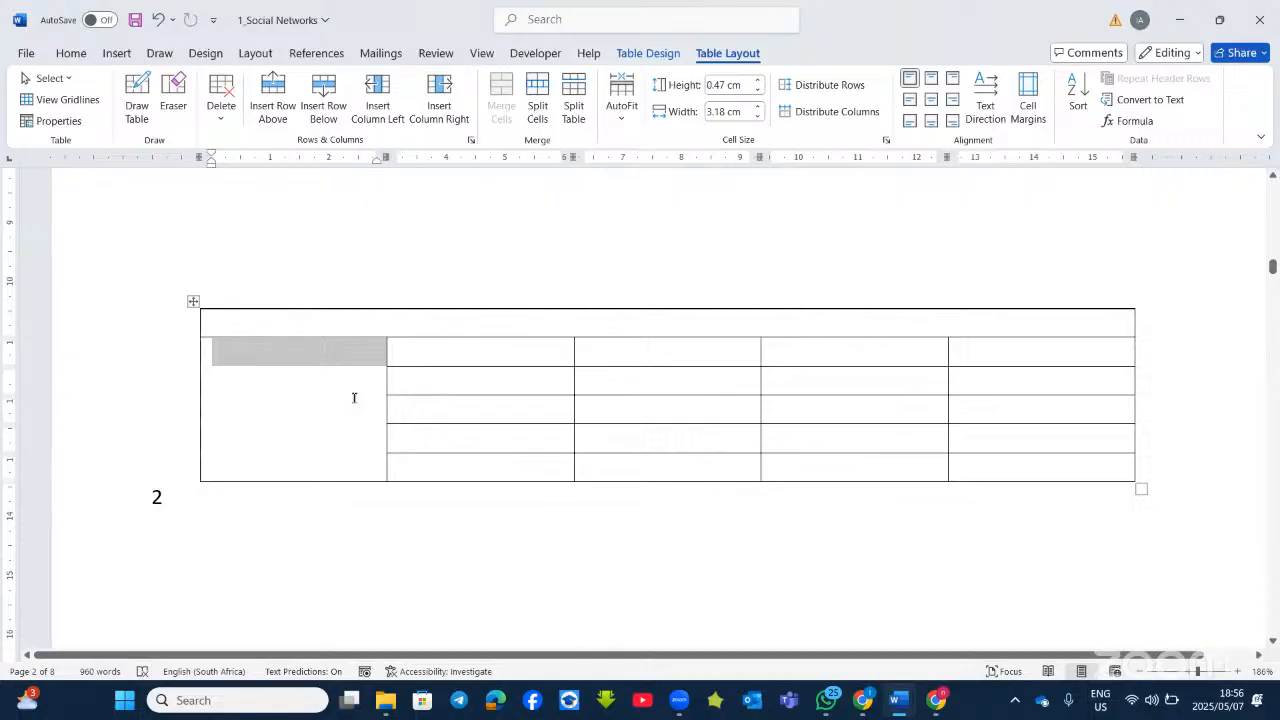
left_click(437, 322)
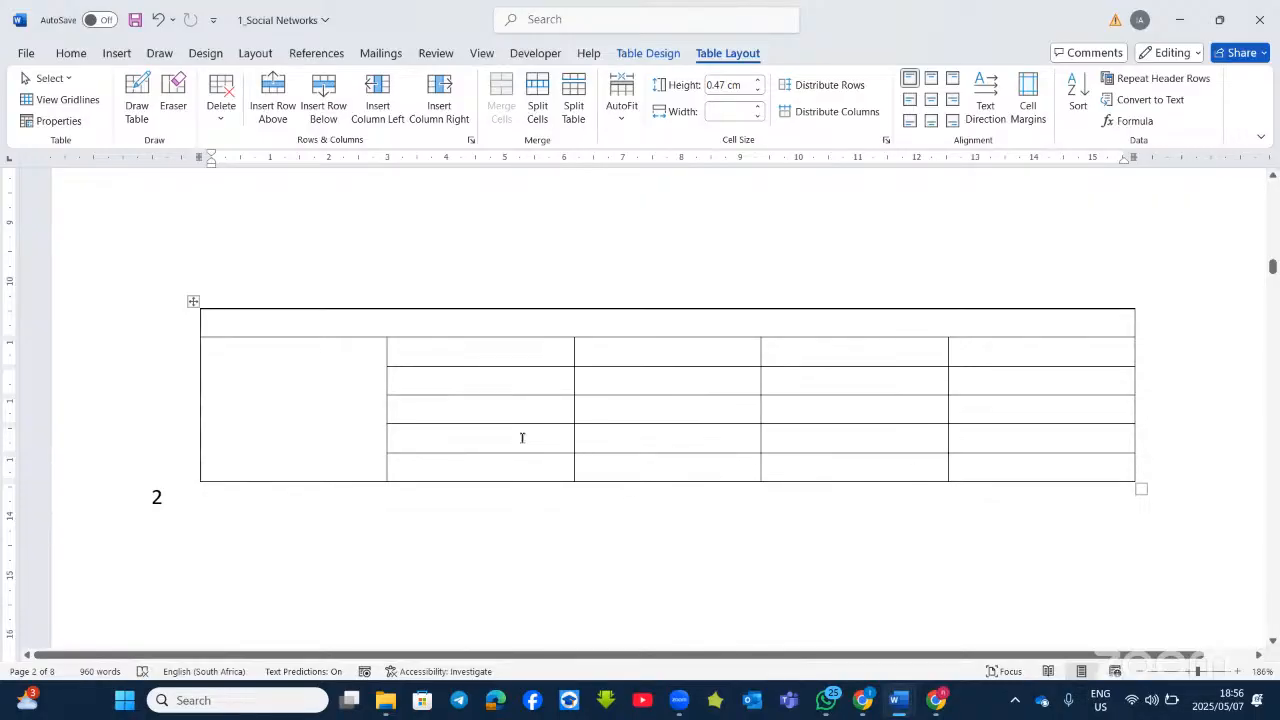
Split the table in two so that its last row becomes a separate table.
left_click(624, 465)
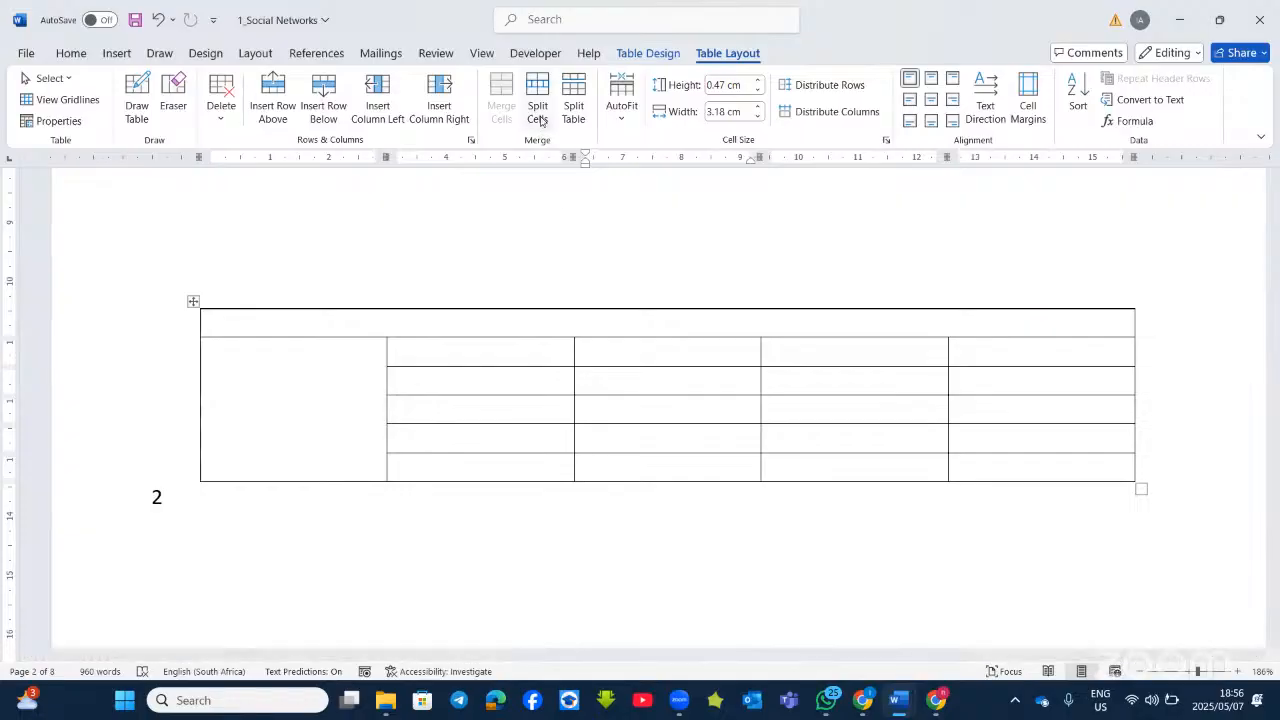
left_click(570, 97)
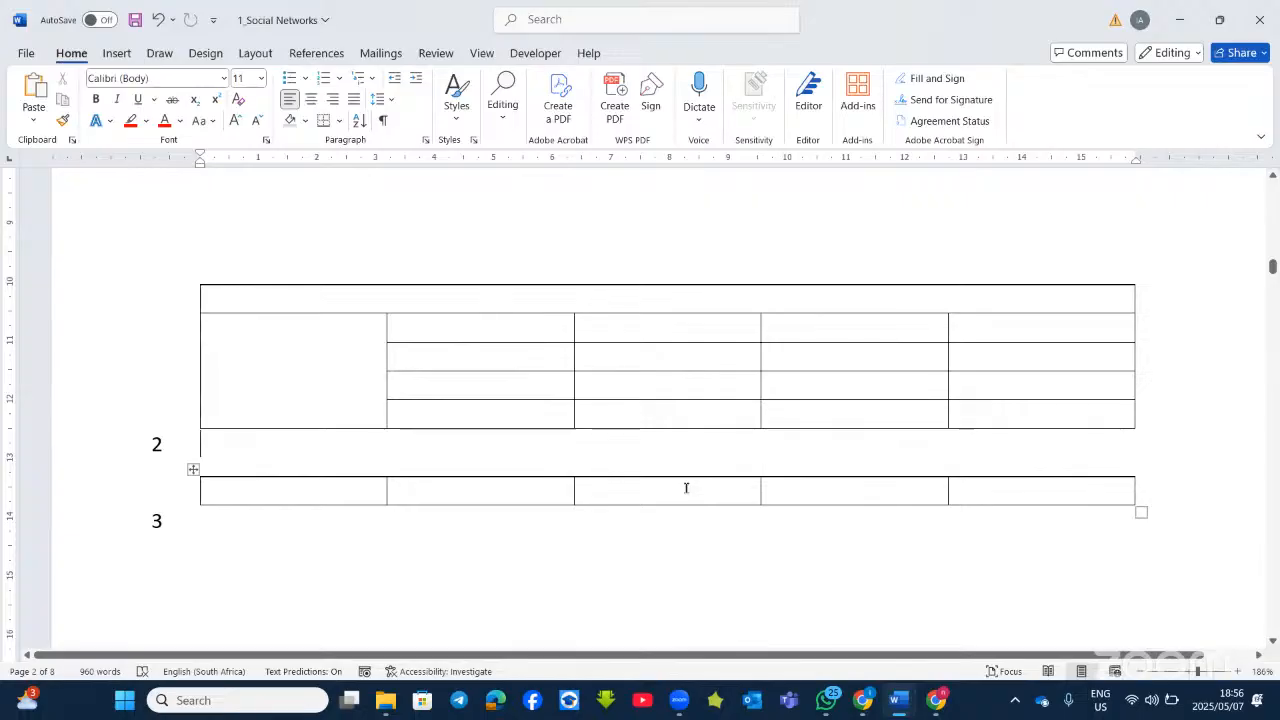
left_click(636, 499)
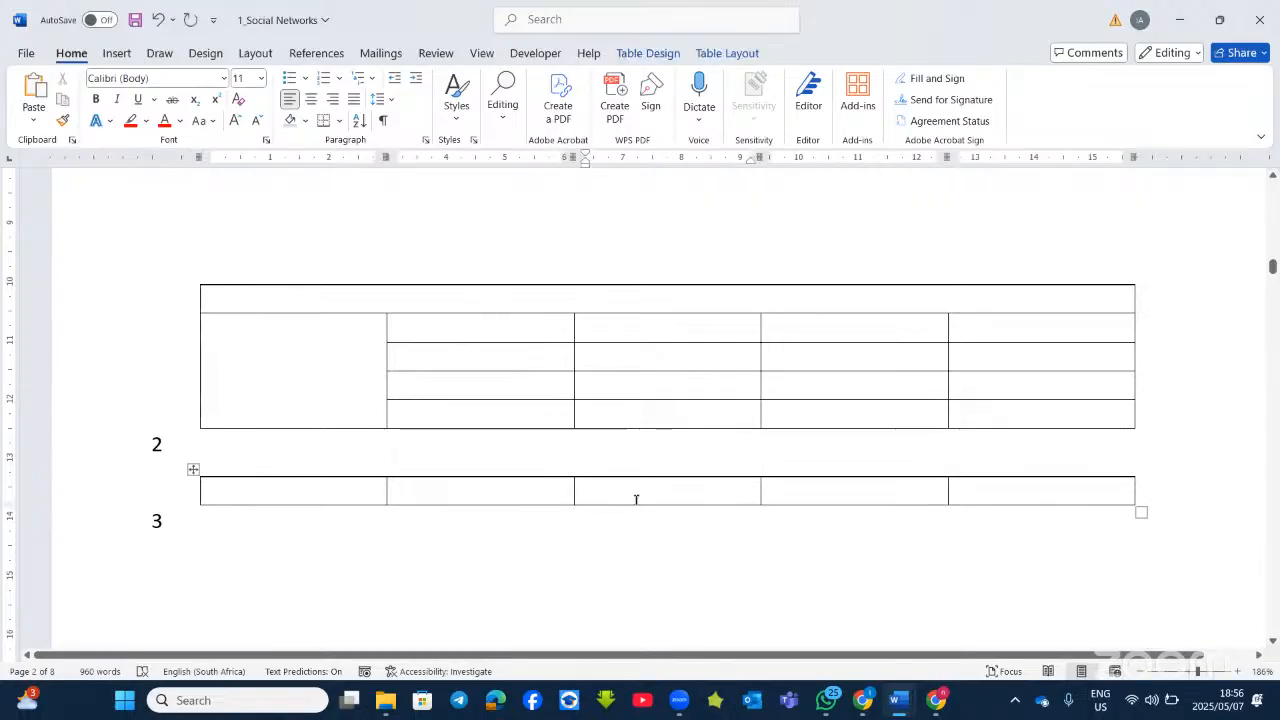
left_click(676, 410)
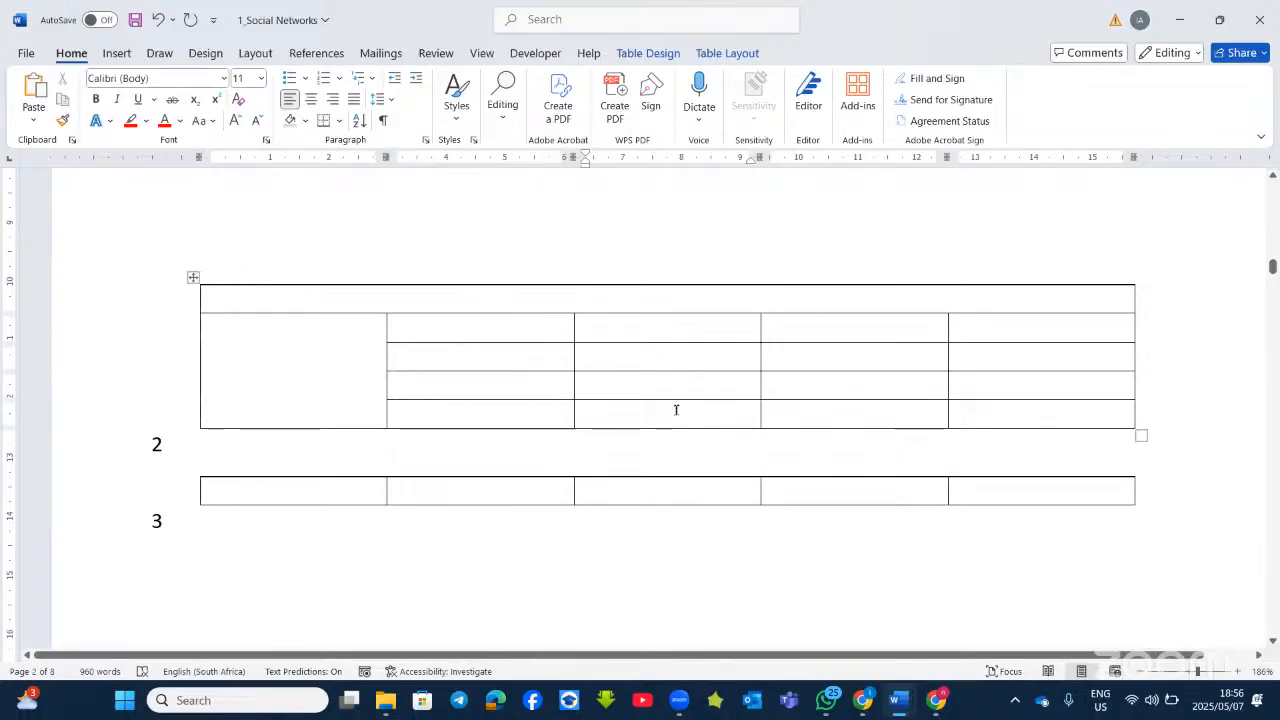
left_click(740, 53)
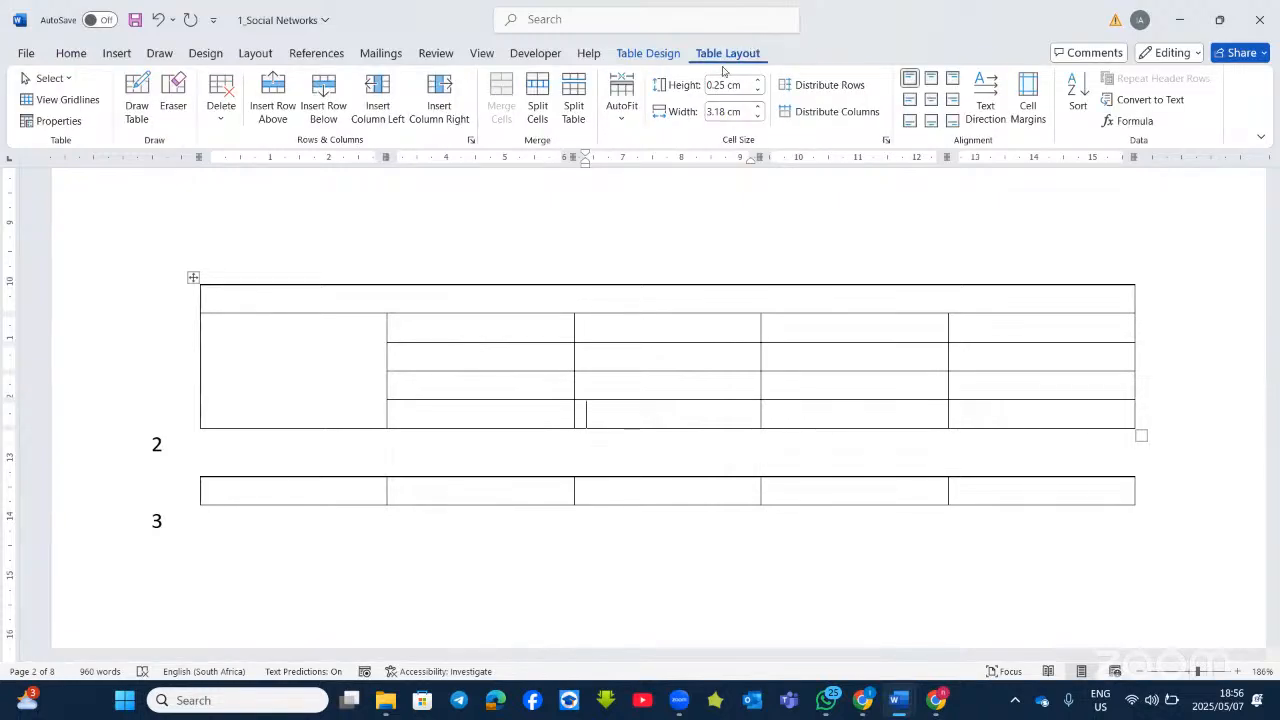
left_click(538, 104)
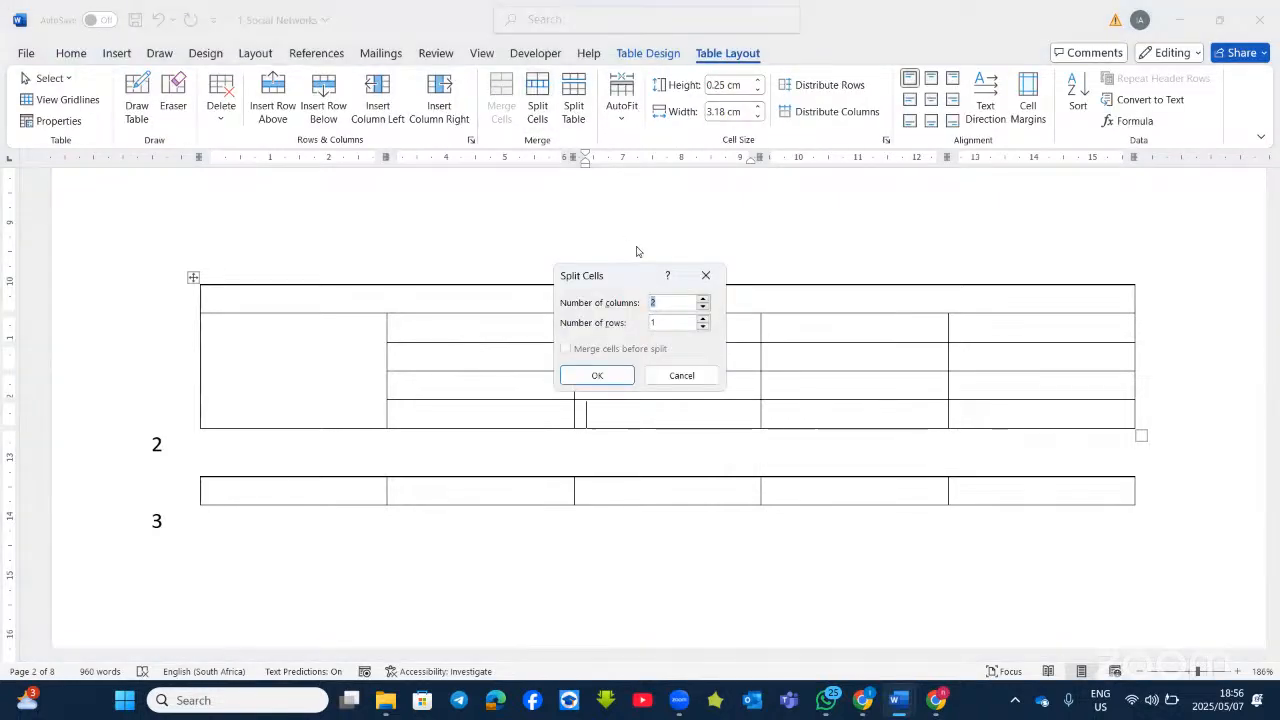
left_click(705, 275)
left_click(512, 326)
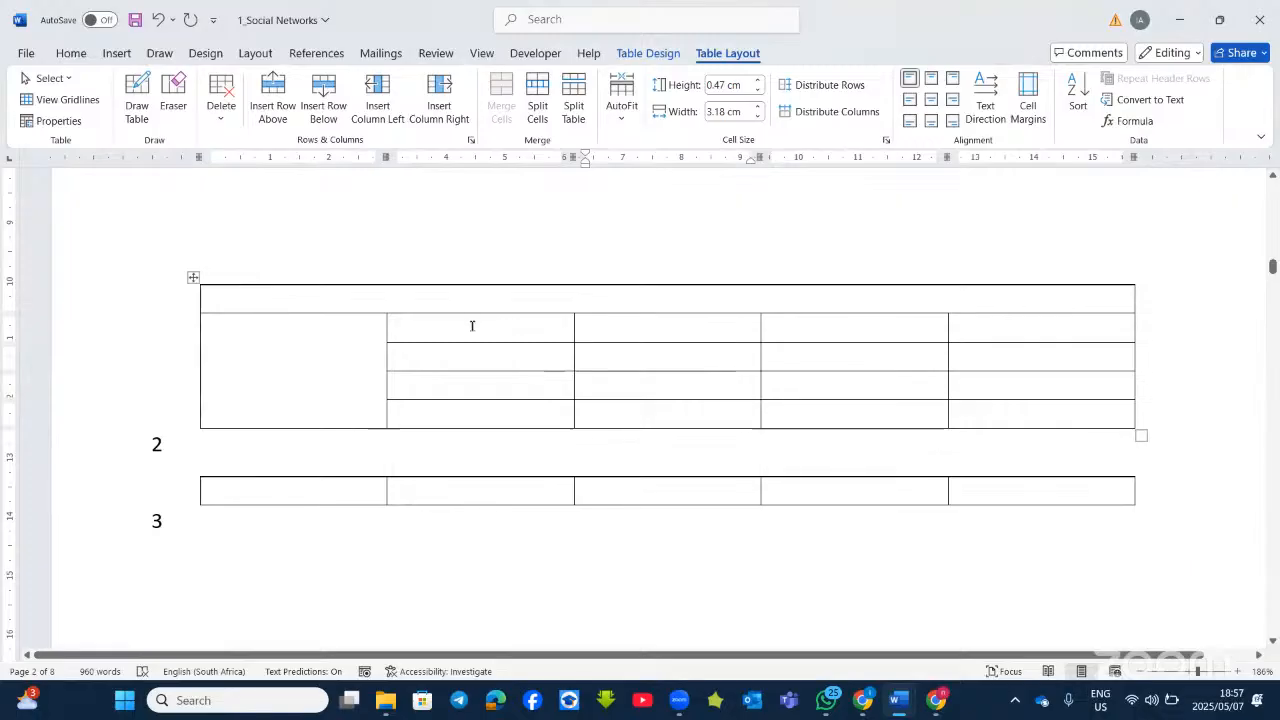
Split the upper table's merged top row into 2 columns and 1 row.
left_click(470, 318)
left_click(406, 294)
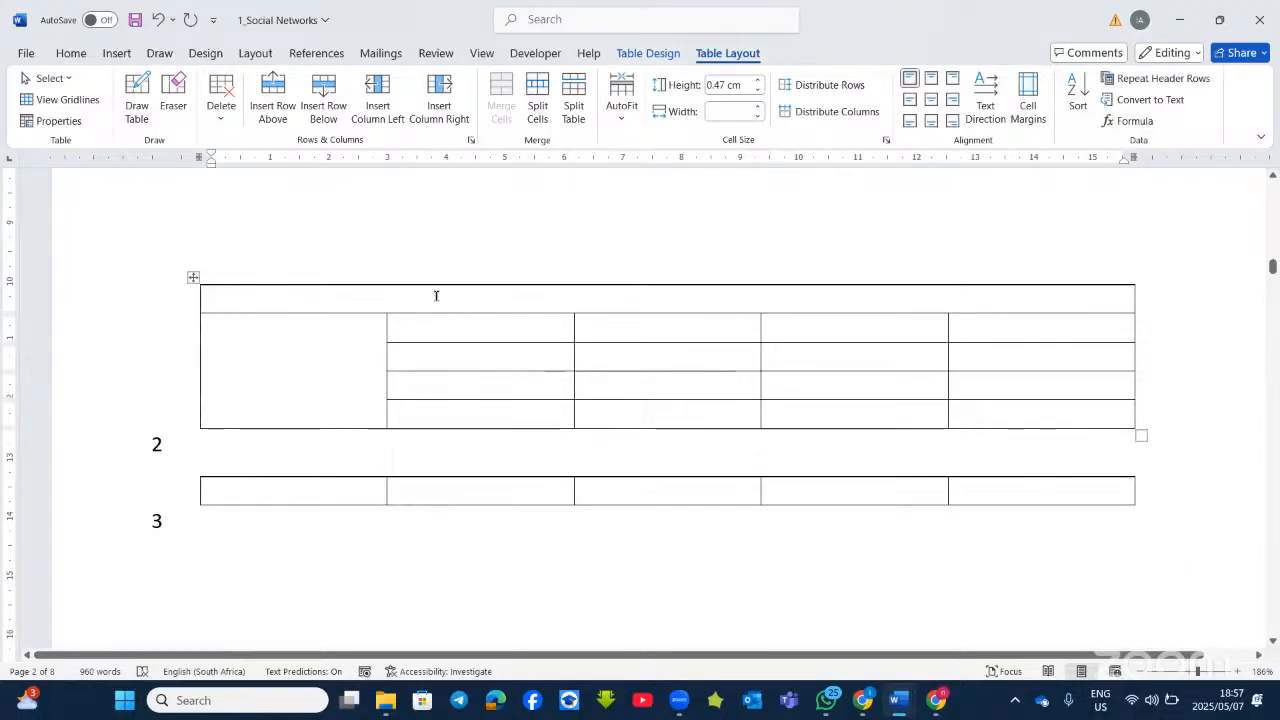
left_click(537, 100)
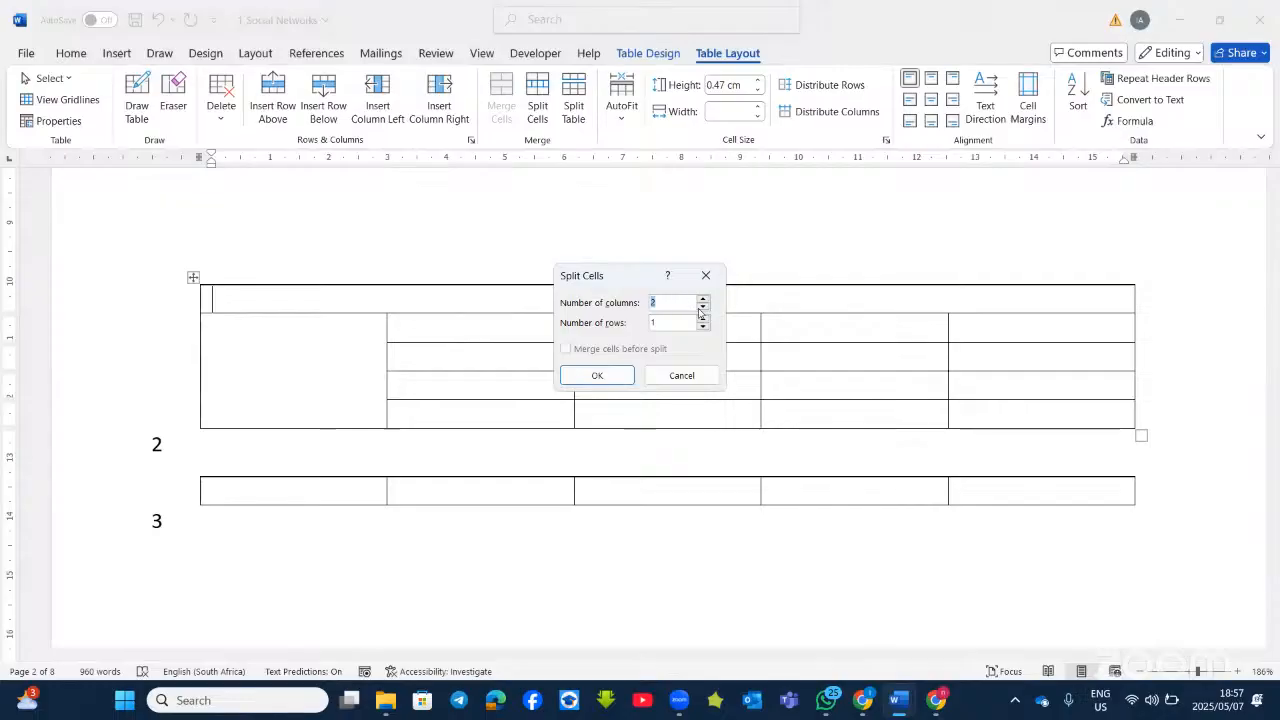
left_click(627, 376)
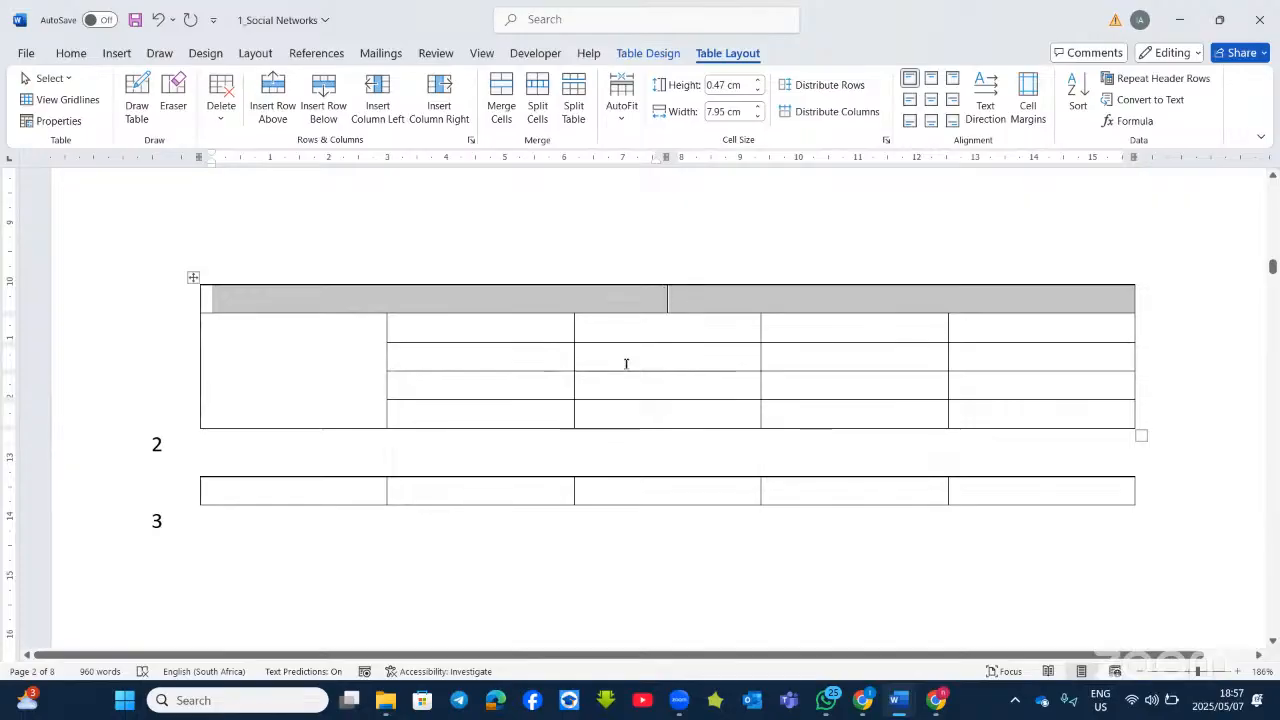
Apply AutoFit Contents to the upper table, followed by AutoFit Window so it spans the page width.
left_click(656, 331)
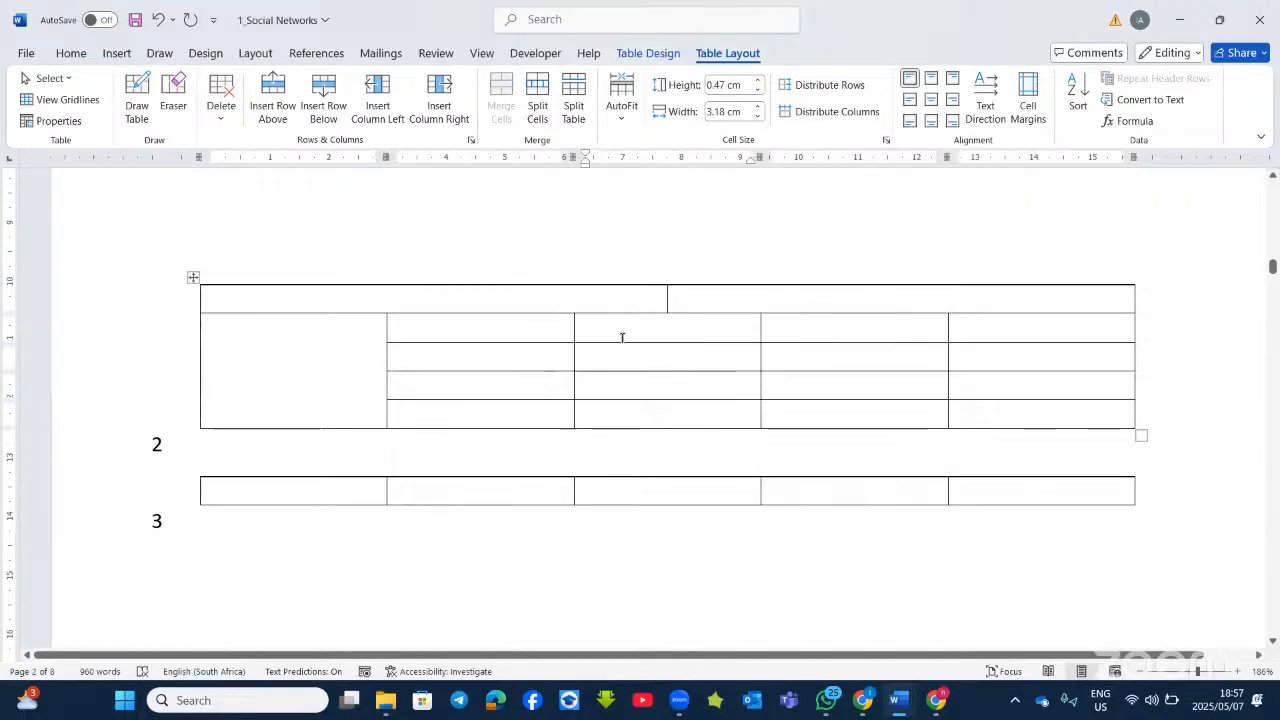
left_click(614, 125)
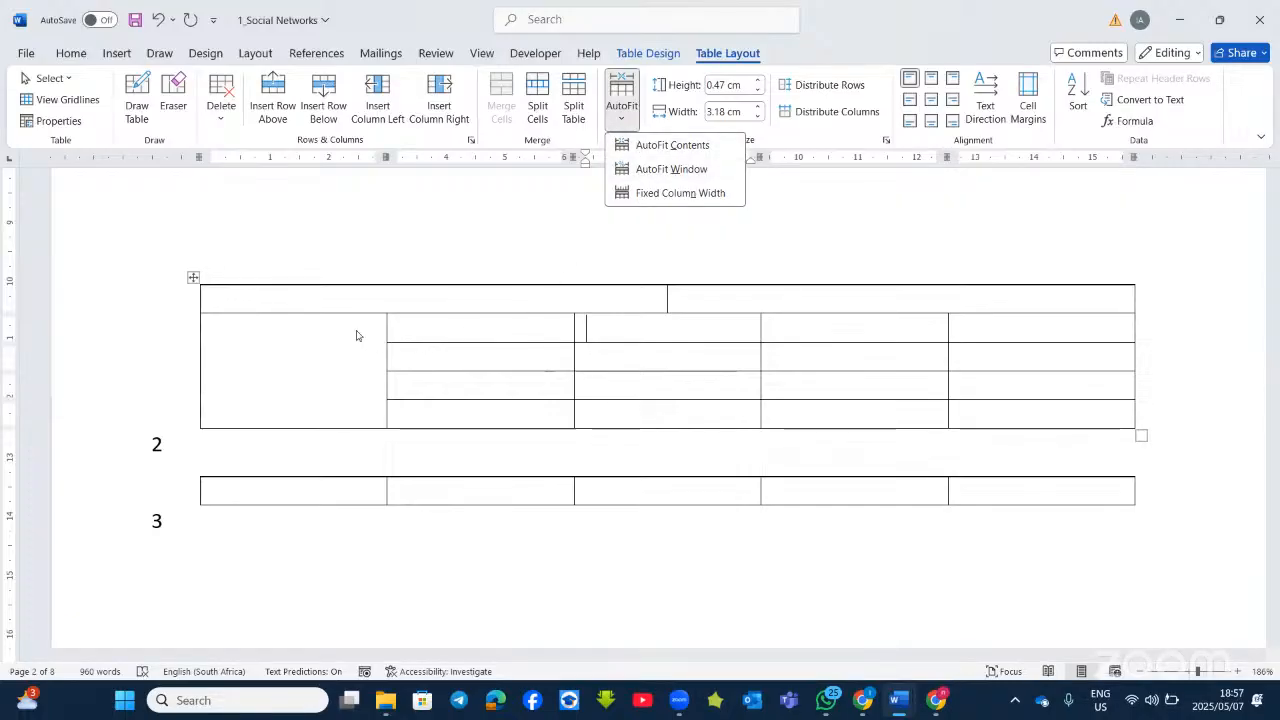
left_click(656, 325)
left_click(658, 300)
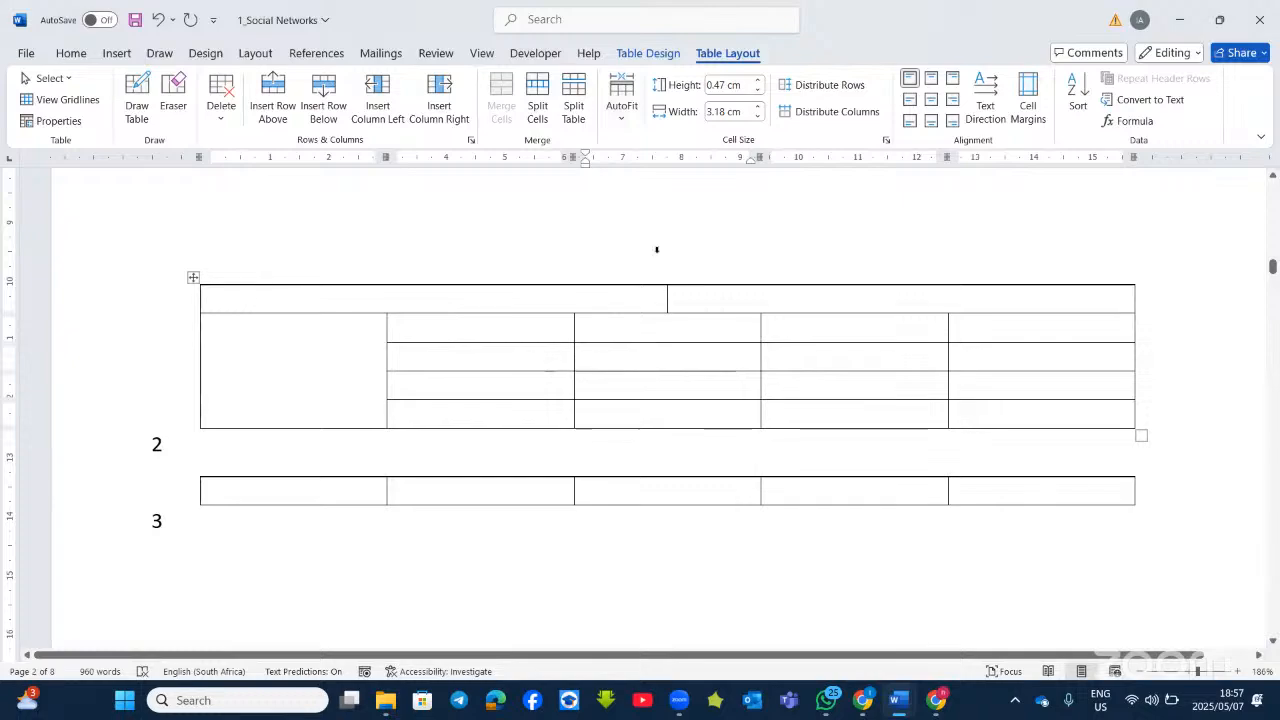
left_click(621, 118)
left_click(662, 146)
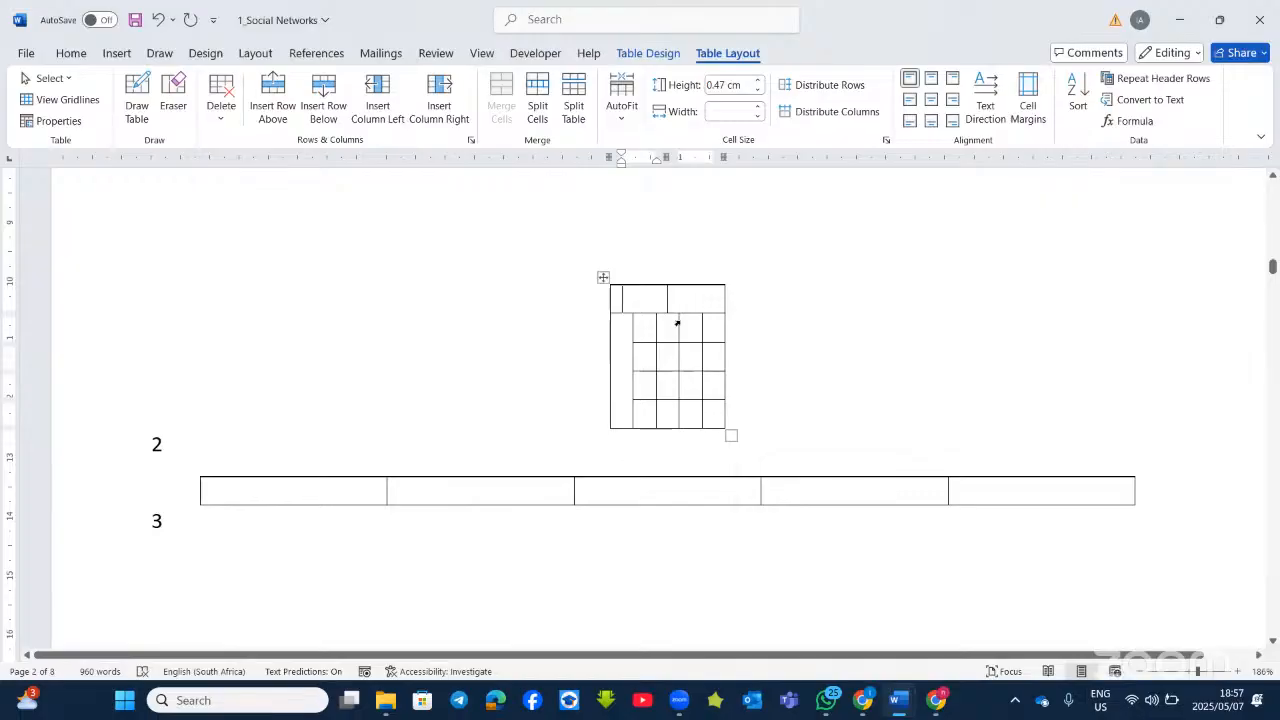
left_click(616, 122)
left_click(645, 170)
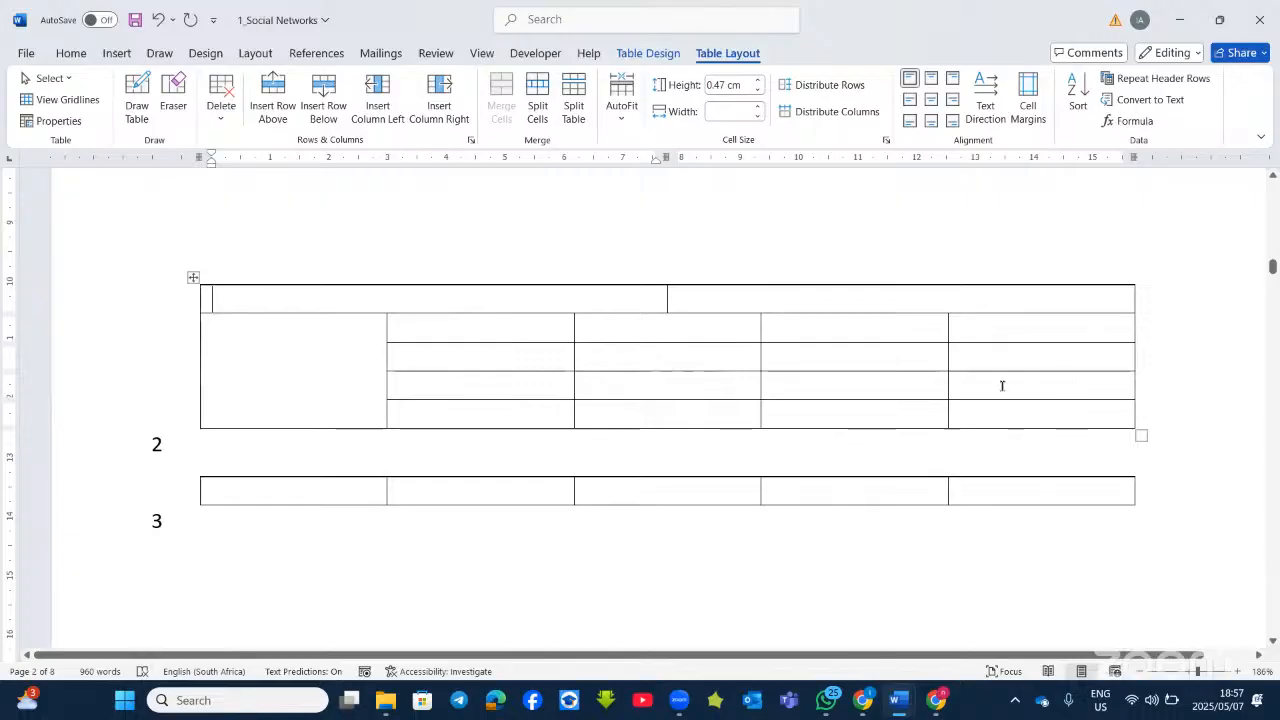
Merge the two cells of the upper table's top row back into a single cell.
left_click(668, 296)
left_click_drag(667, 296, 650, 298)
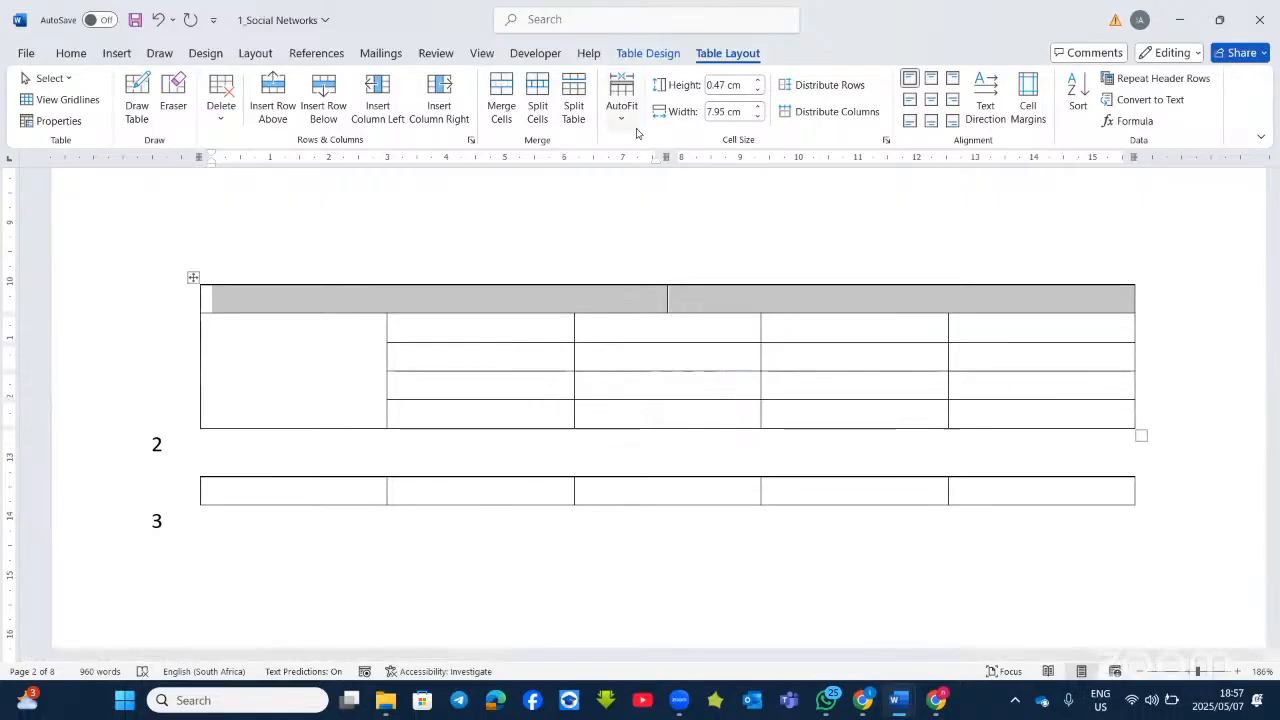
left_click(502, 104)
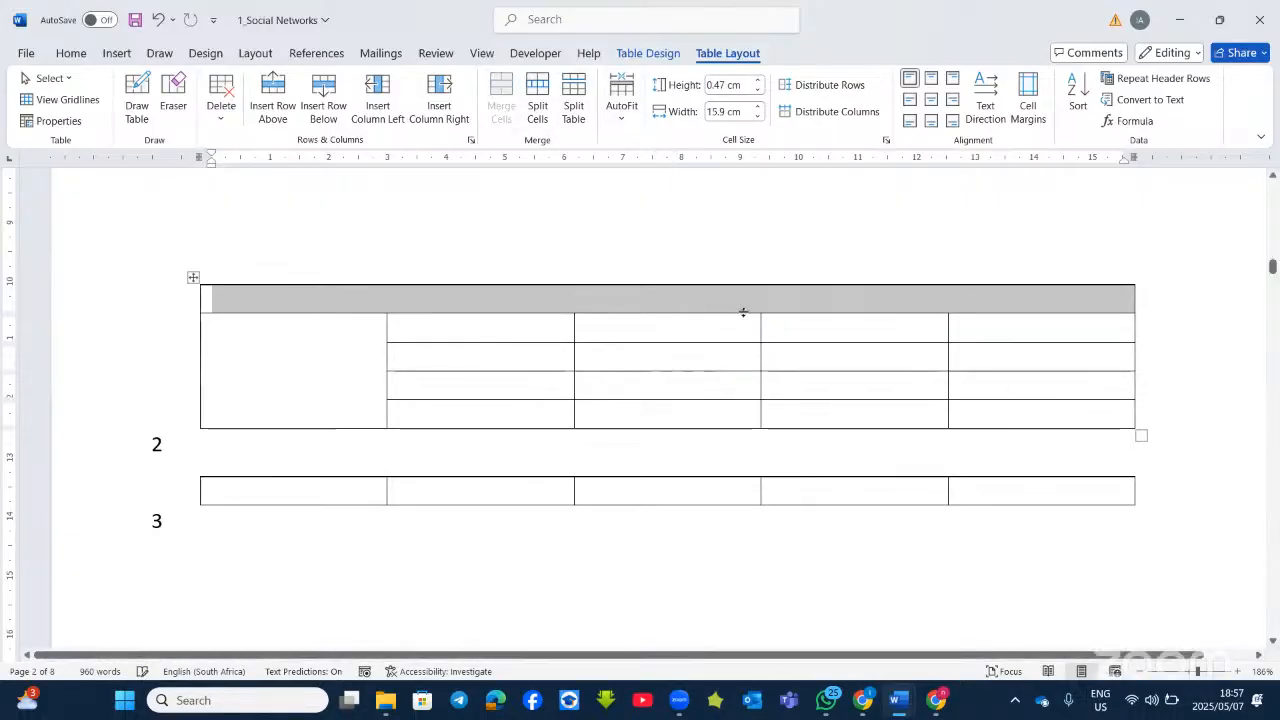
Enter the heading LEARNERS INFO in the merged top row of the upper table.
left_click(744, 307)
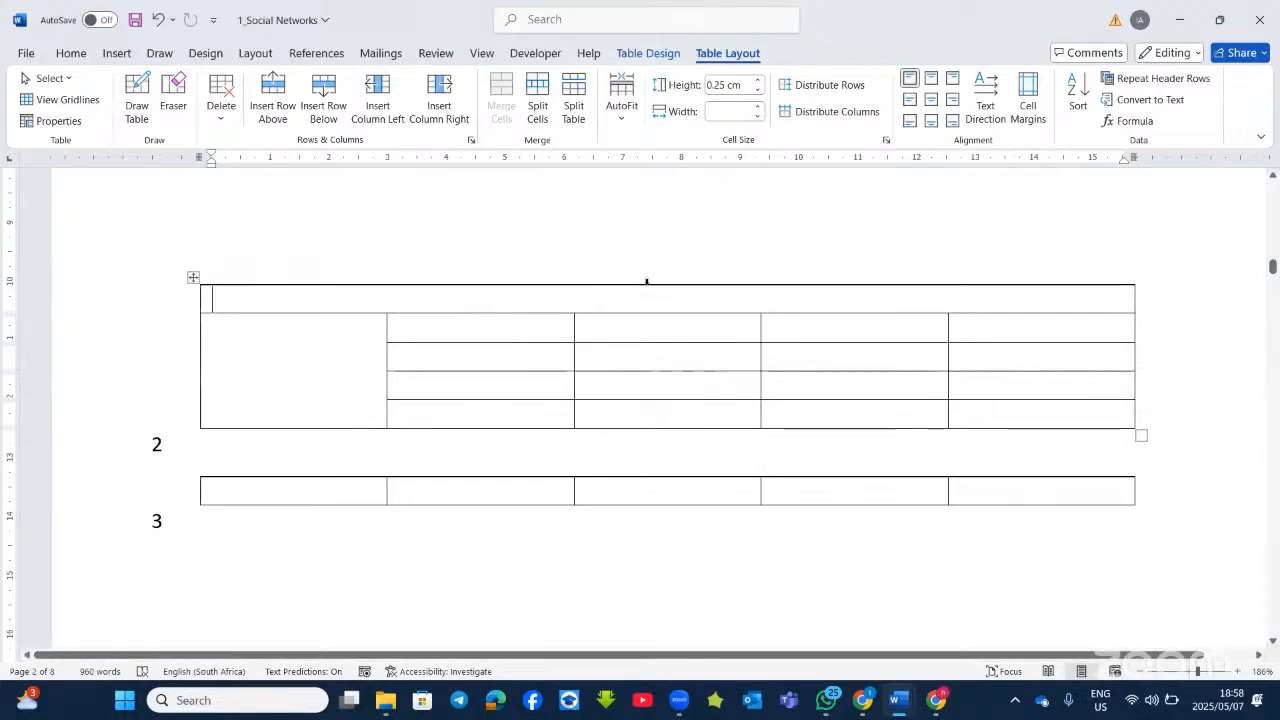
type("LEAR")
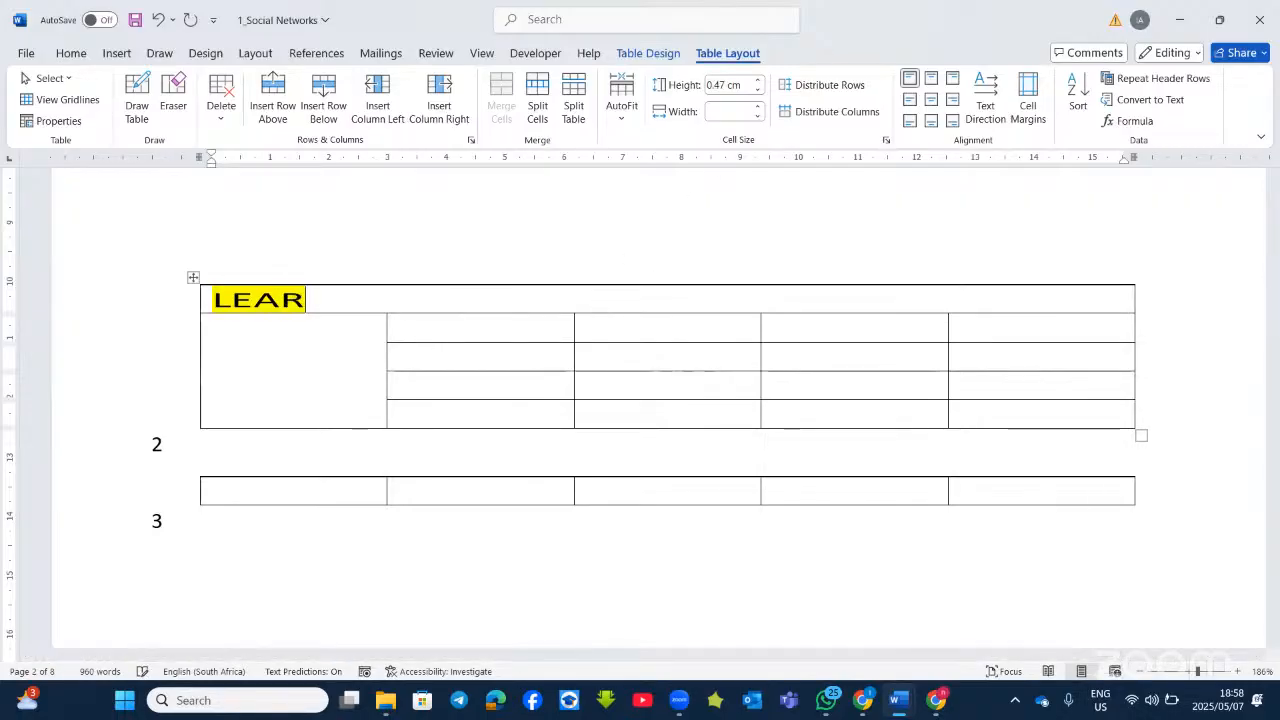
type("NERS I")
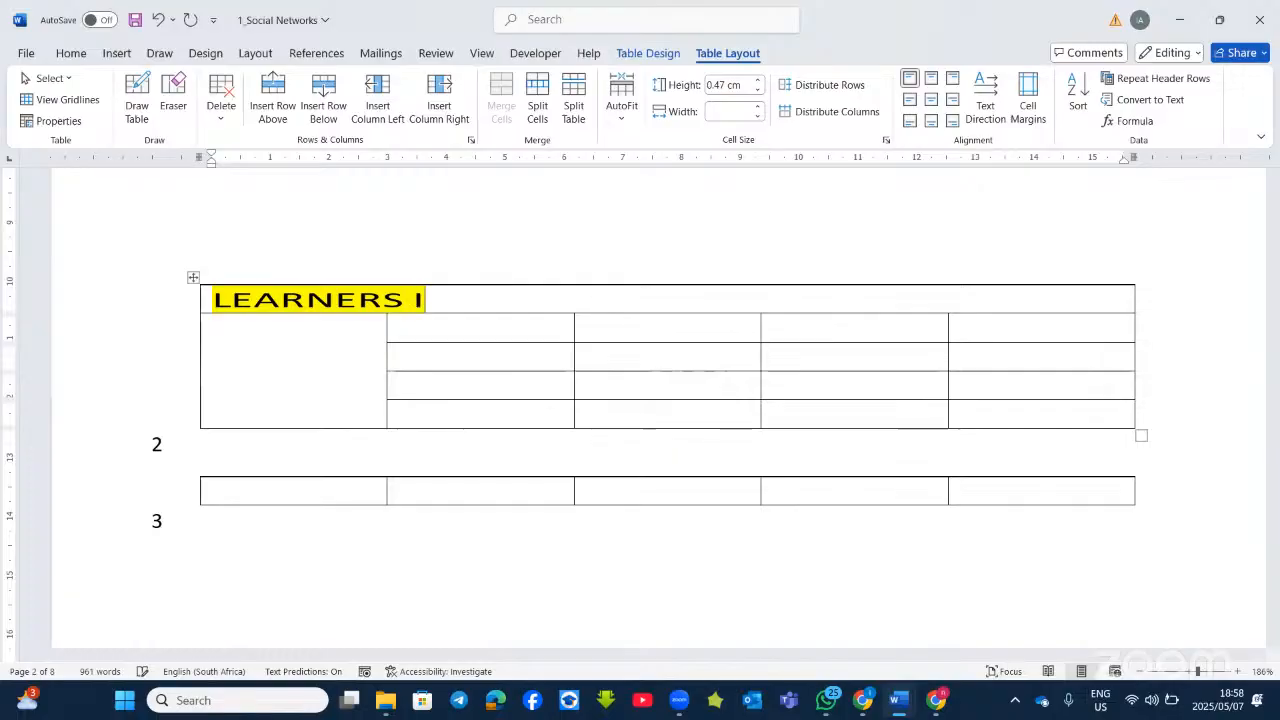
type("NFR")
key("BackSpace")
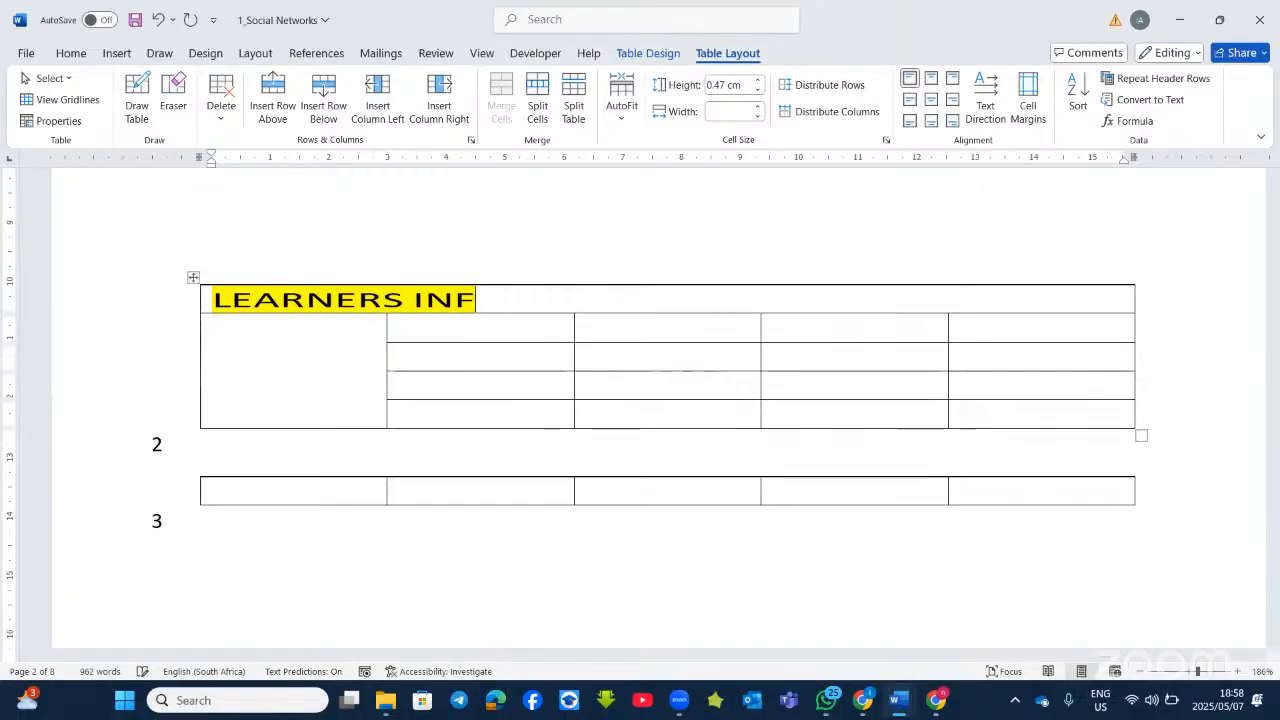
type("O")
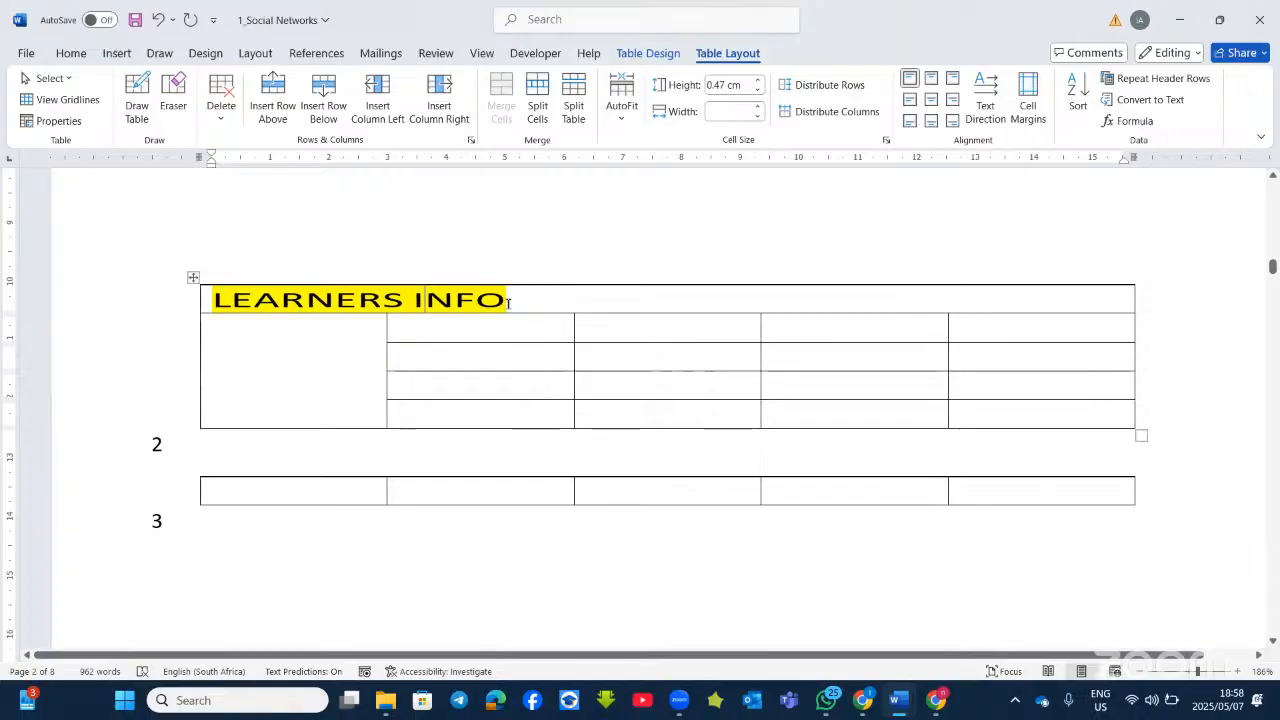
Align the LEARNERS INFO heading to the centre of its cell and try the bottom-centre alignment.
left_click_drag(507, 300, 305, 303)
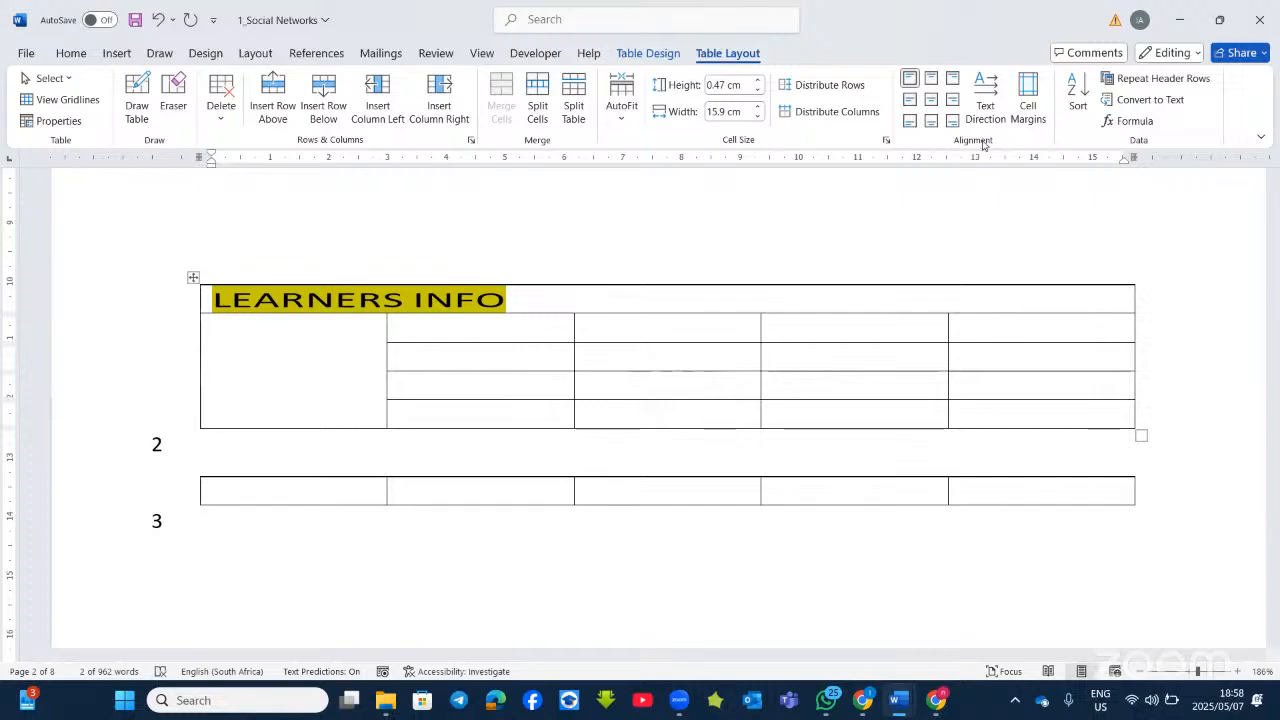
left_click(933, 101)
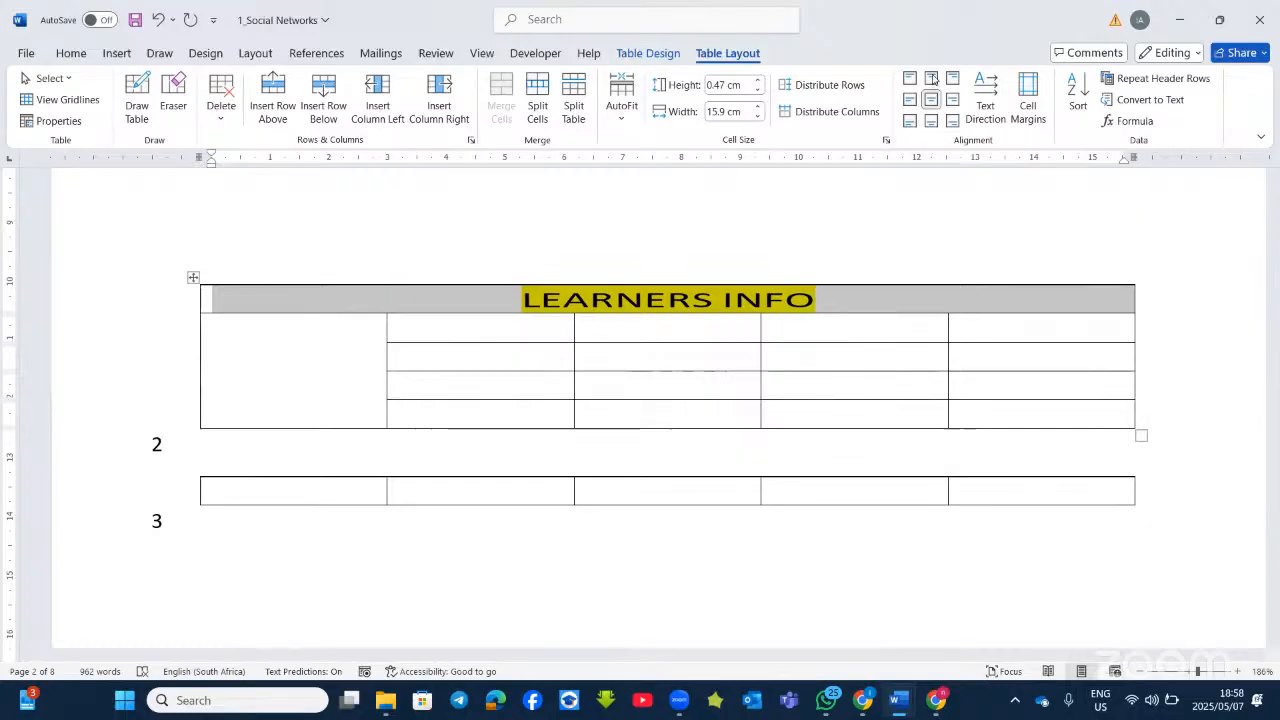
left_click(933, 123)
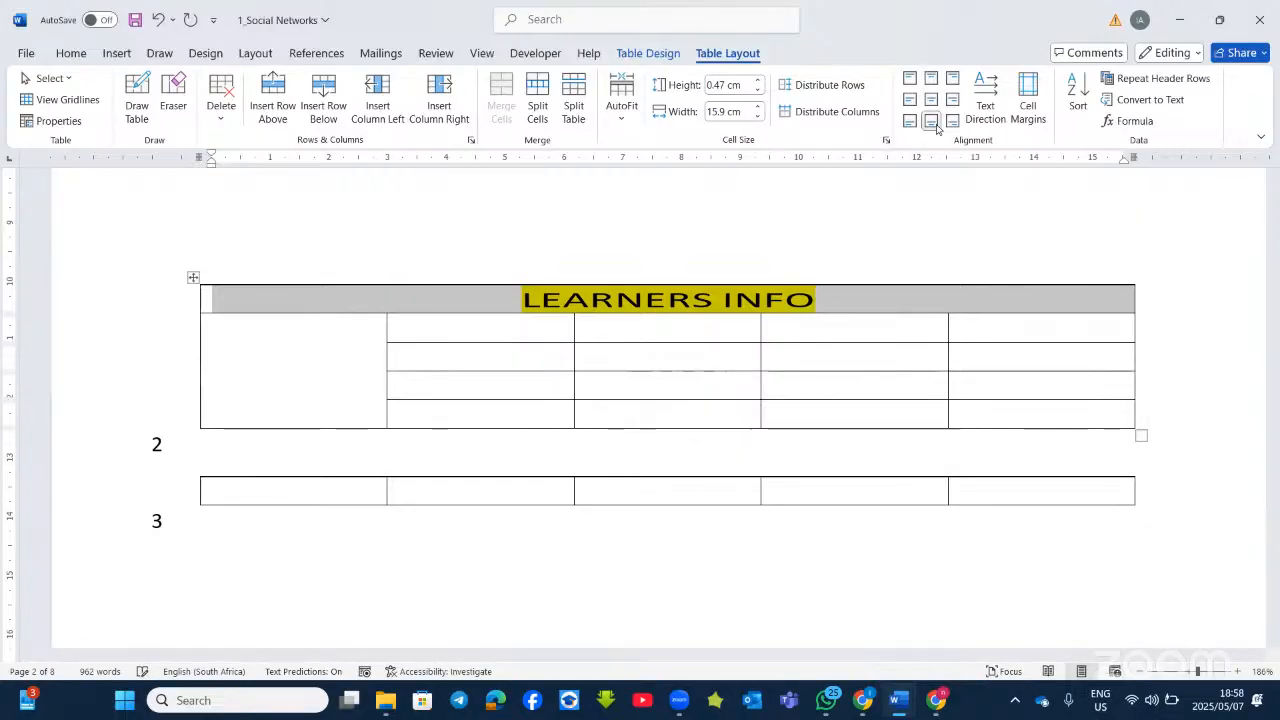
Add blank lines below LEARNERS INFO, compare the bottom, middle and top centre alignments, and leave the cell on Align Center.
left_click(825, 298)
key("Return")
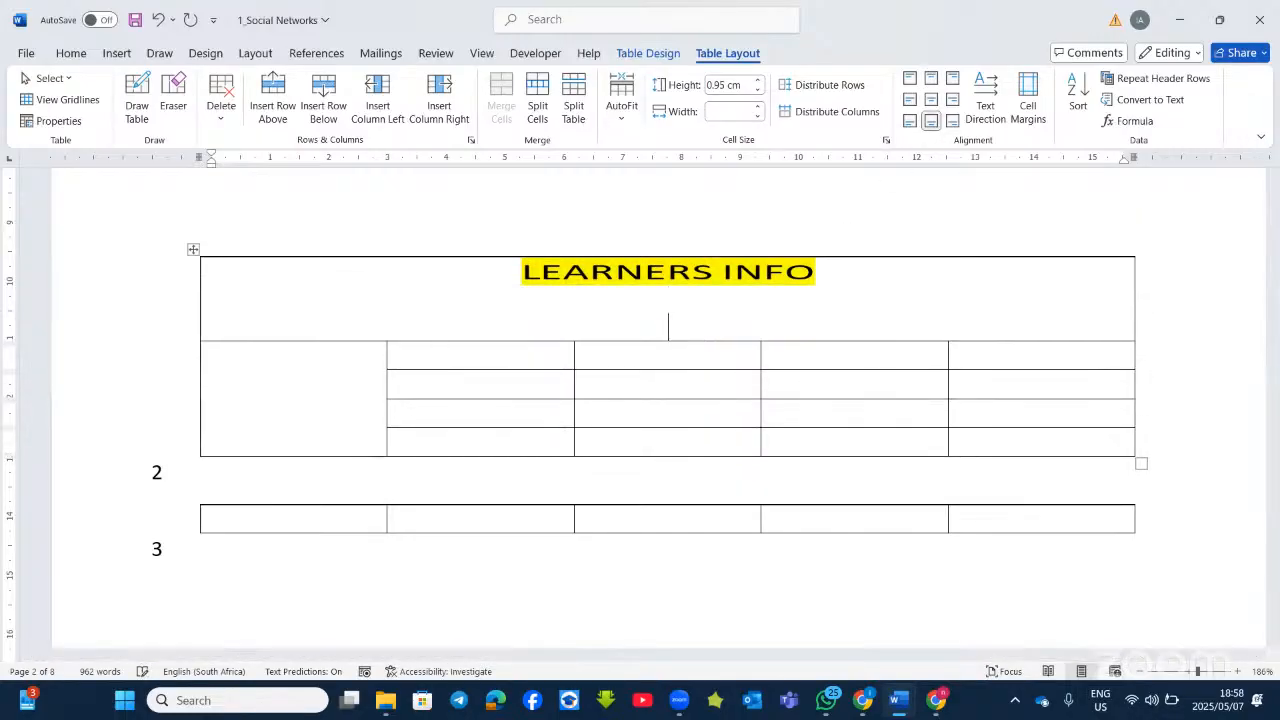
key("Return")
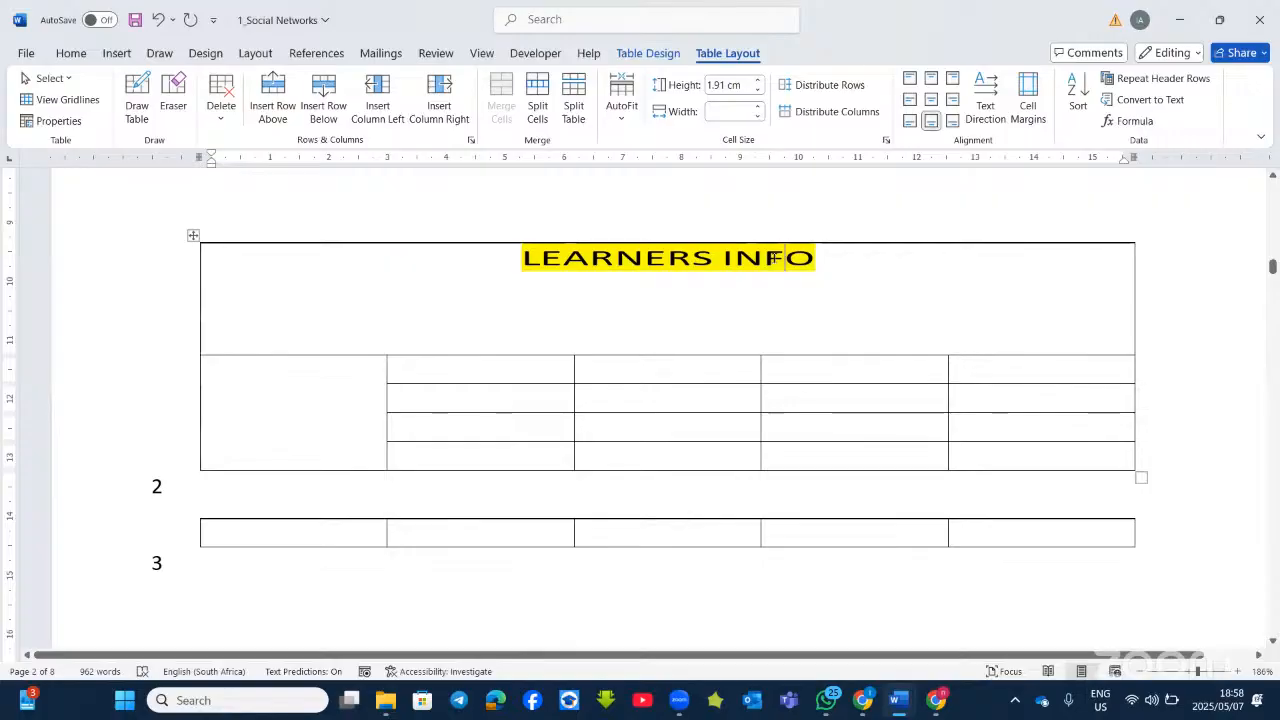
left_click(931, 121)
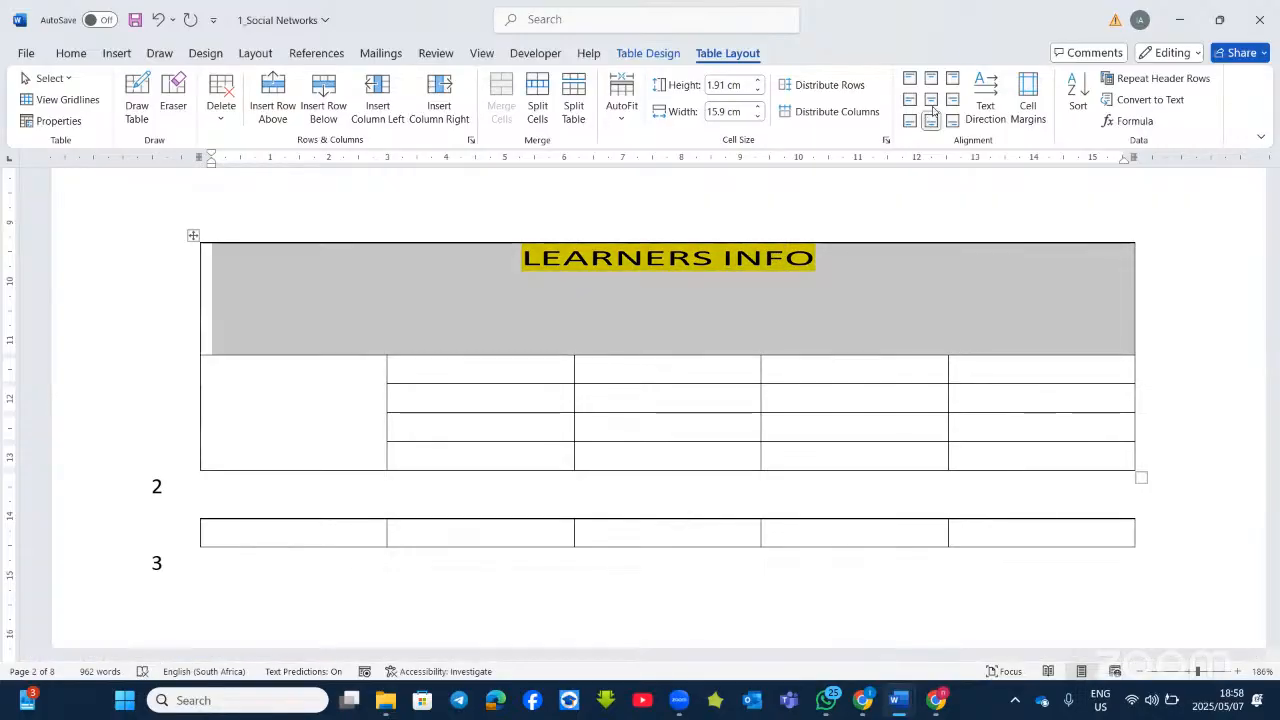
left_click(931, 102)
left_click(931, 83)
left_click(930, 101)
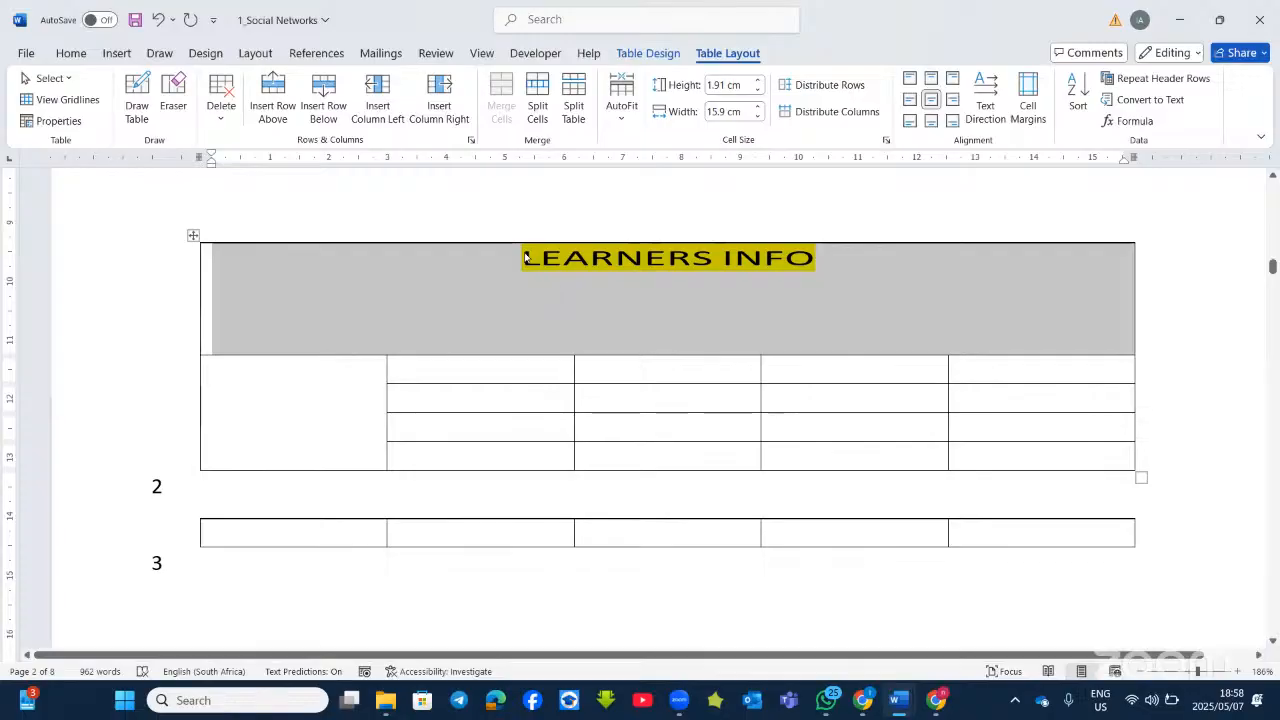
left_click(525, 258)
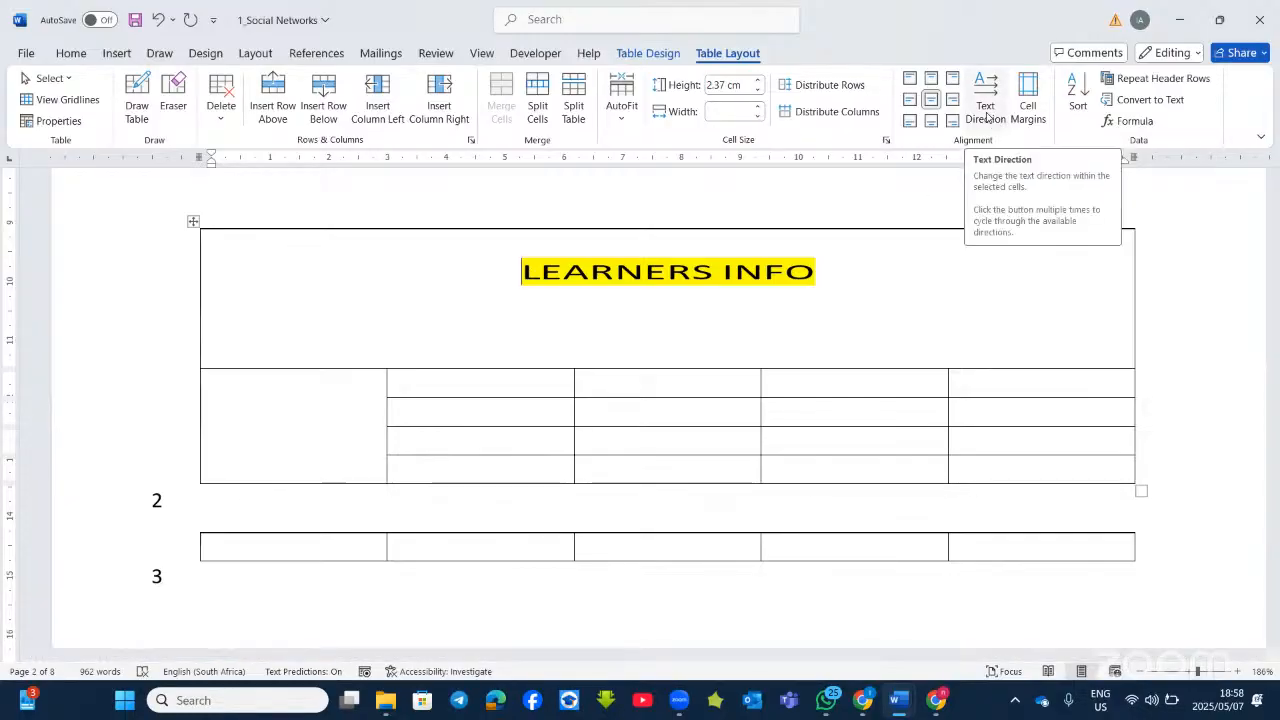
Enter NAME in the merged first-column cell below the heading row.
left_click(286, 420)
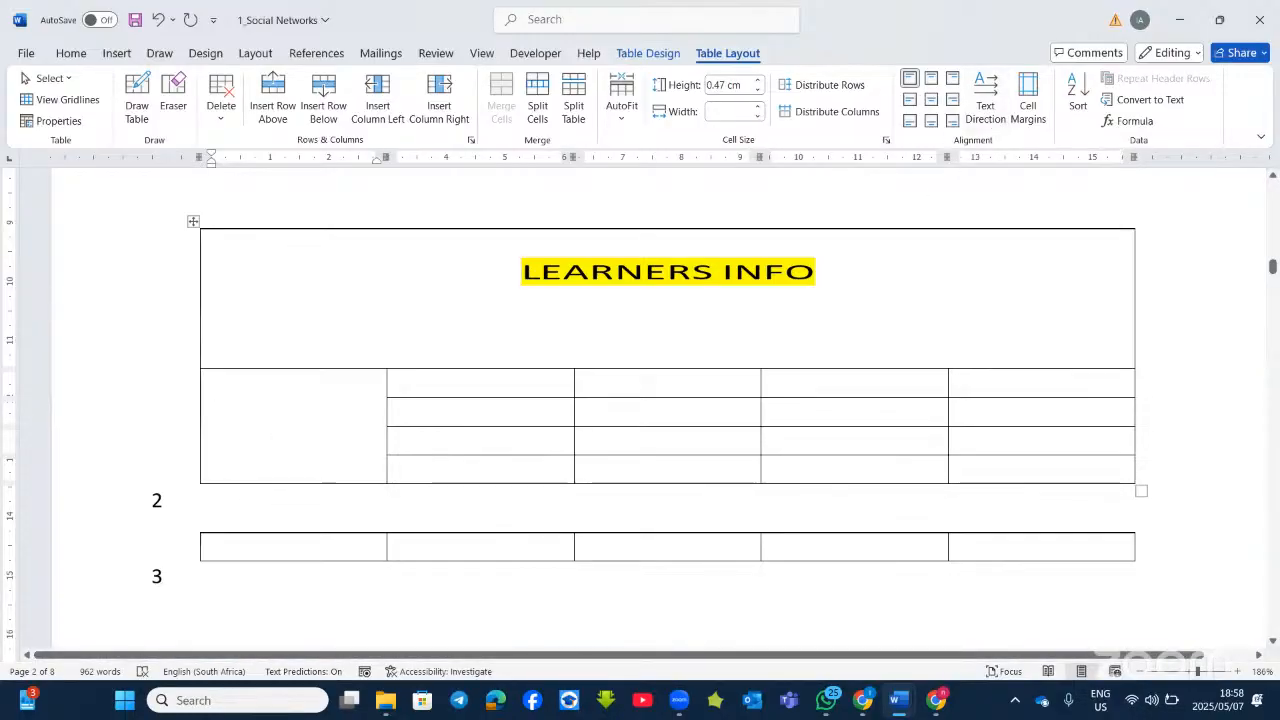
type("NAME")
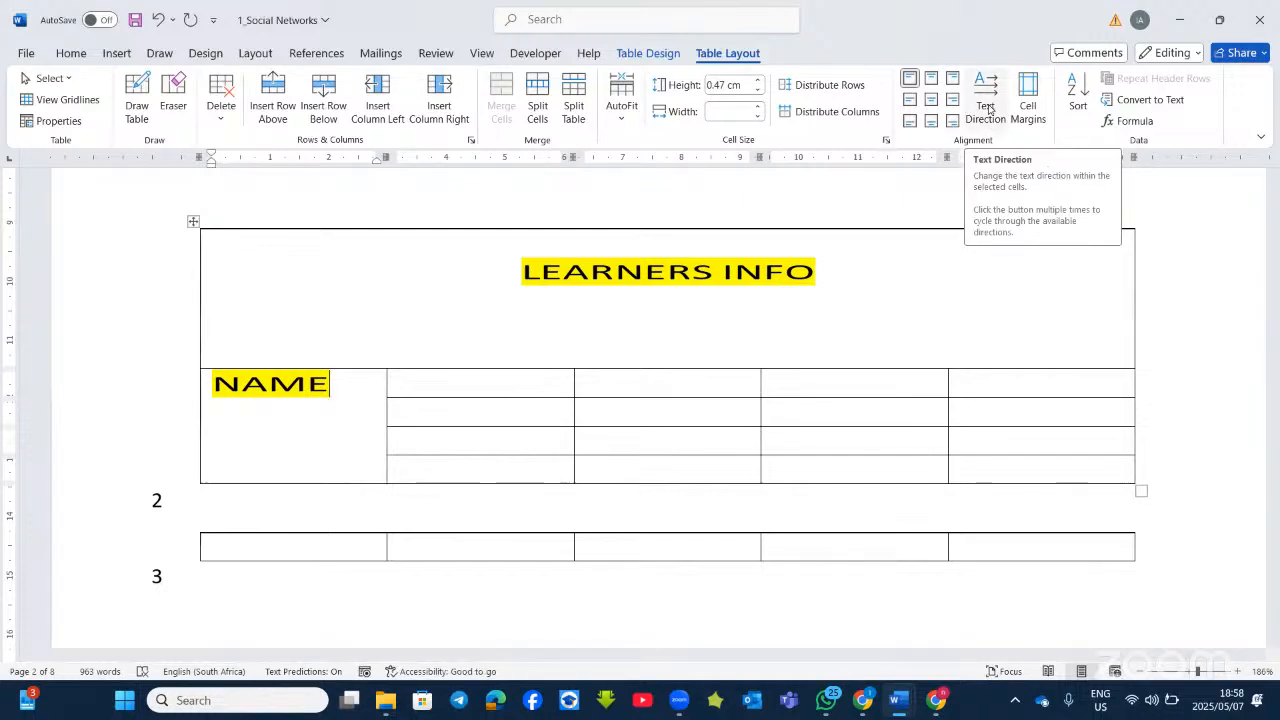
Rotate the NAME cell's text direction through both vertical orientations and return it to horizontal.
left_click(988, 108)
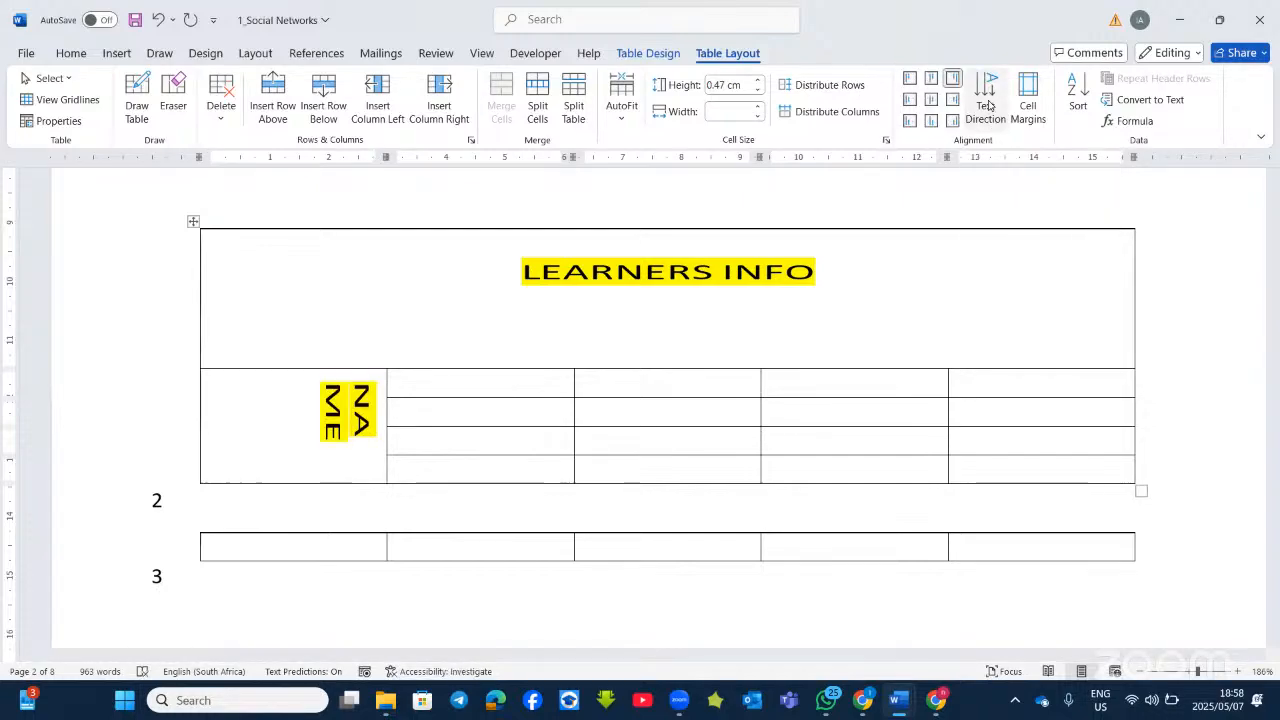
left_click(988, 106)
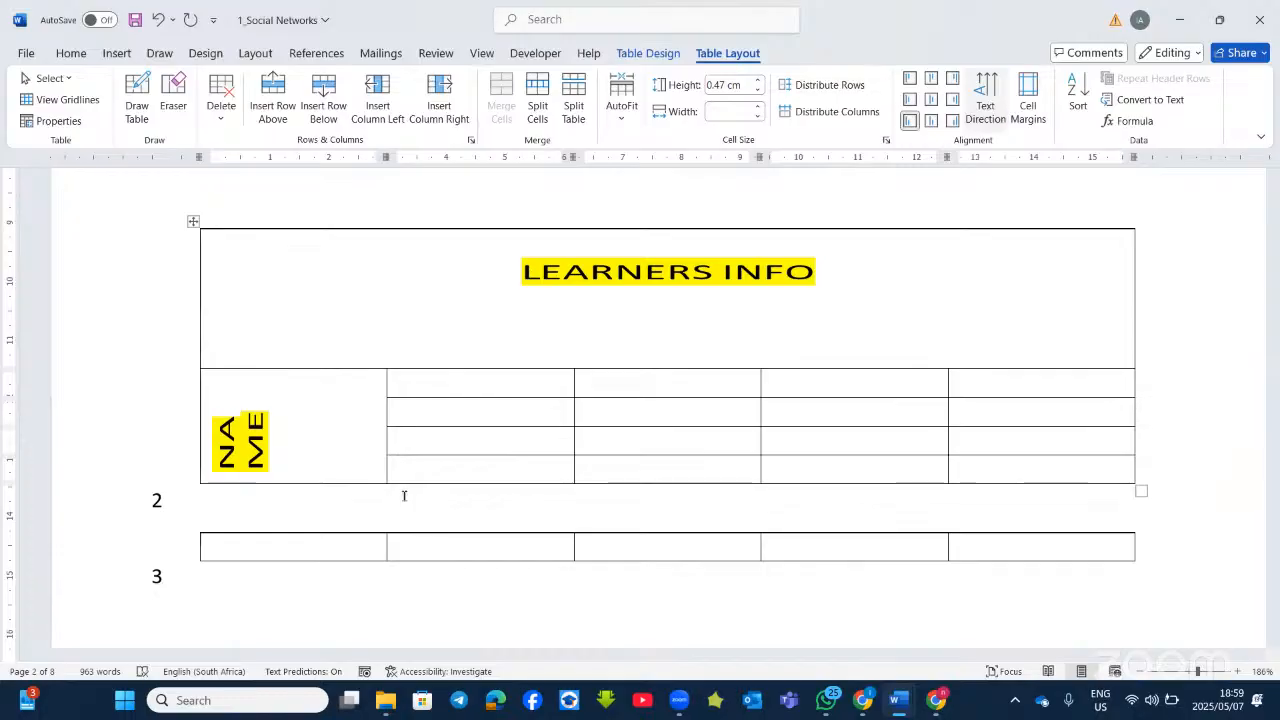
left_click_drag(277, 482, 282, 508)
left_click(279, 417)
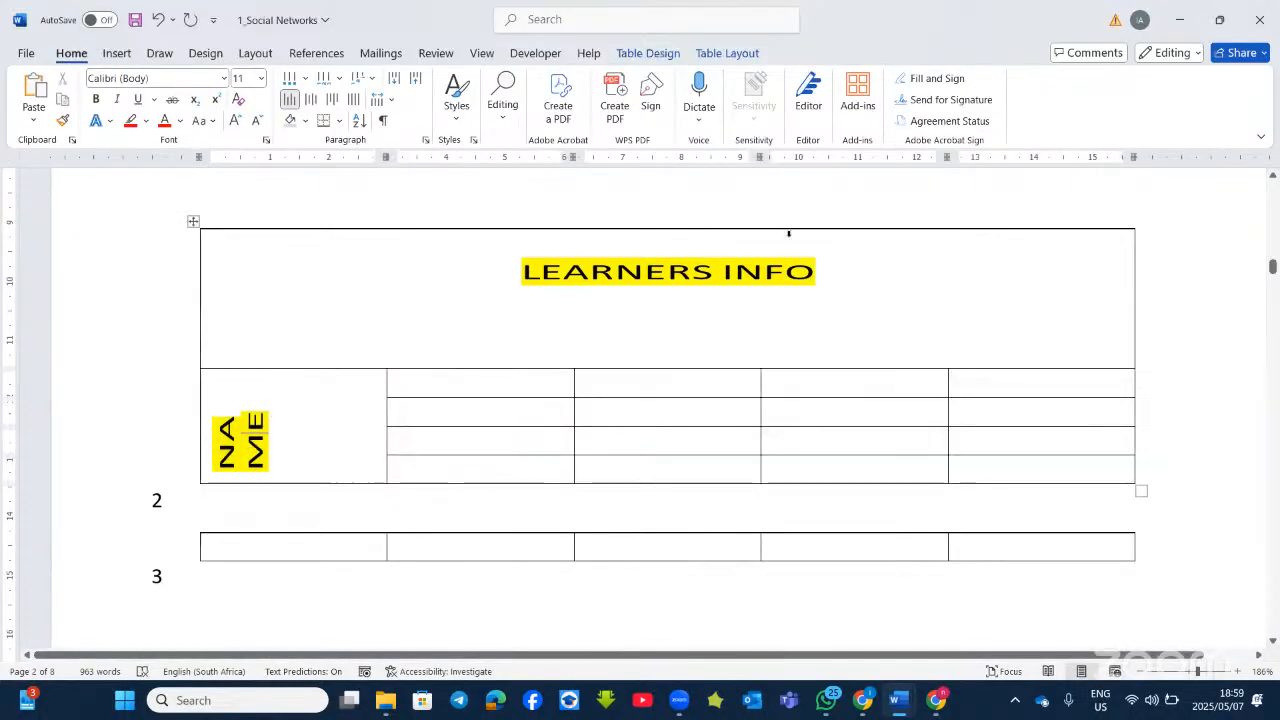
left_click(727, 53)
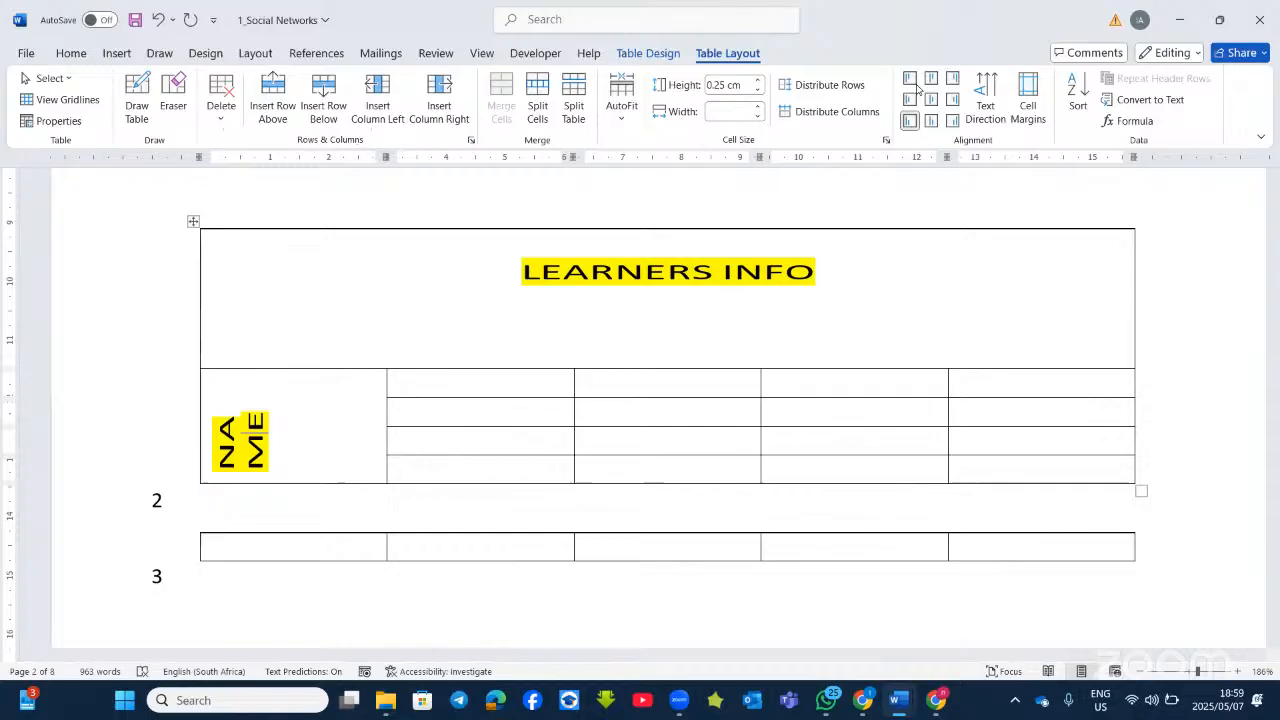
left_click(980, 104)
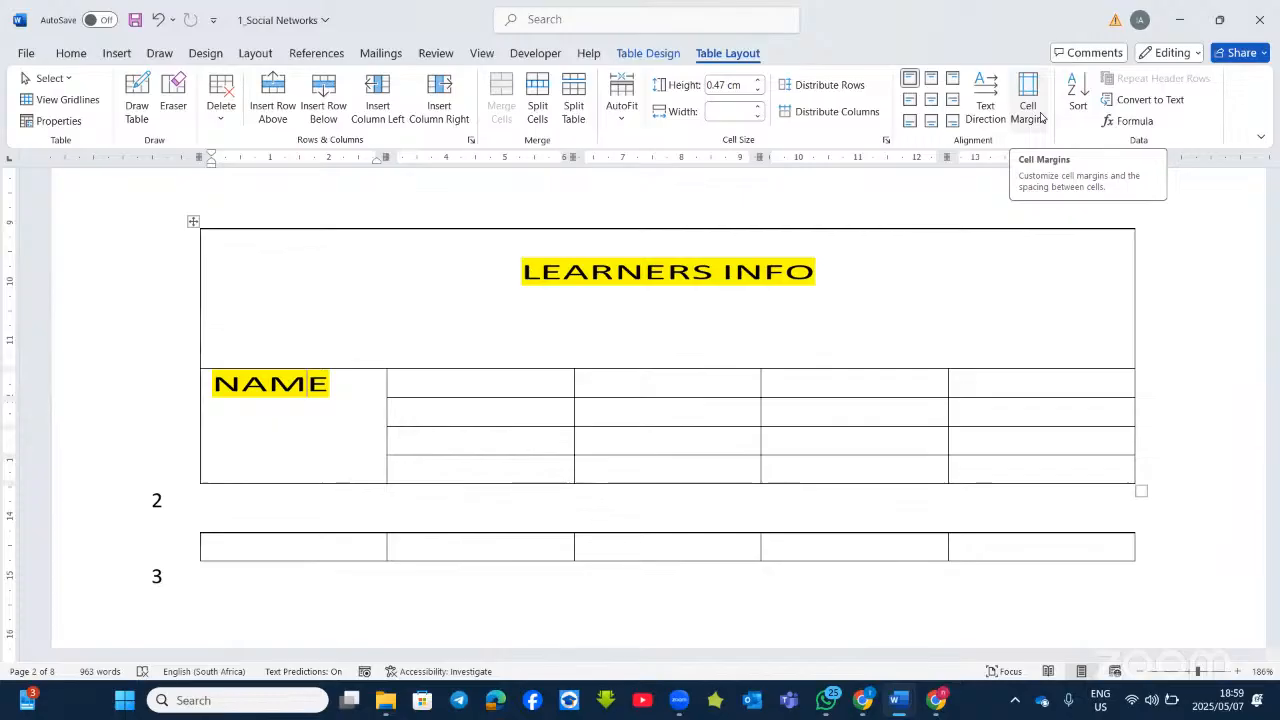
Allow spacing between the upper table's cells and set that spacing to about 1 cm.
left_click(877, 337)
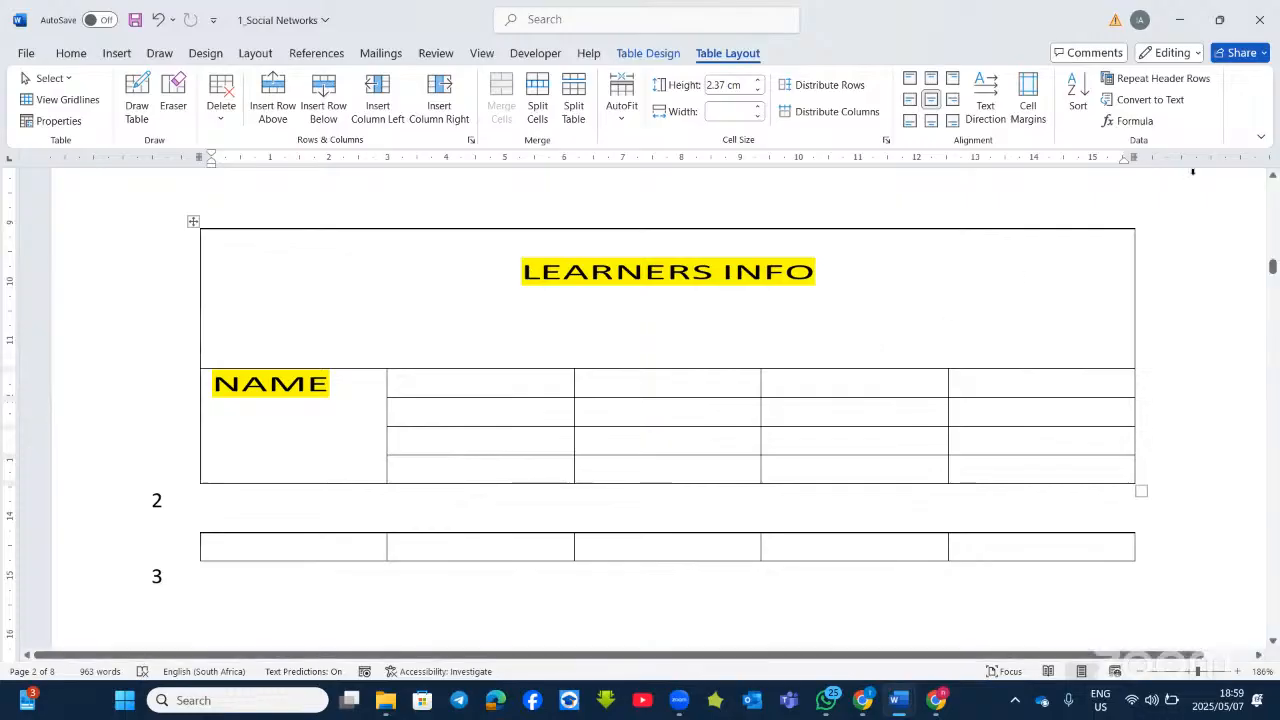
left_click(1028, 112)
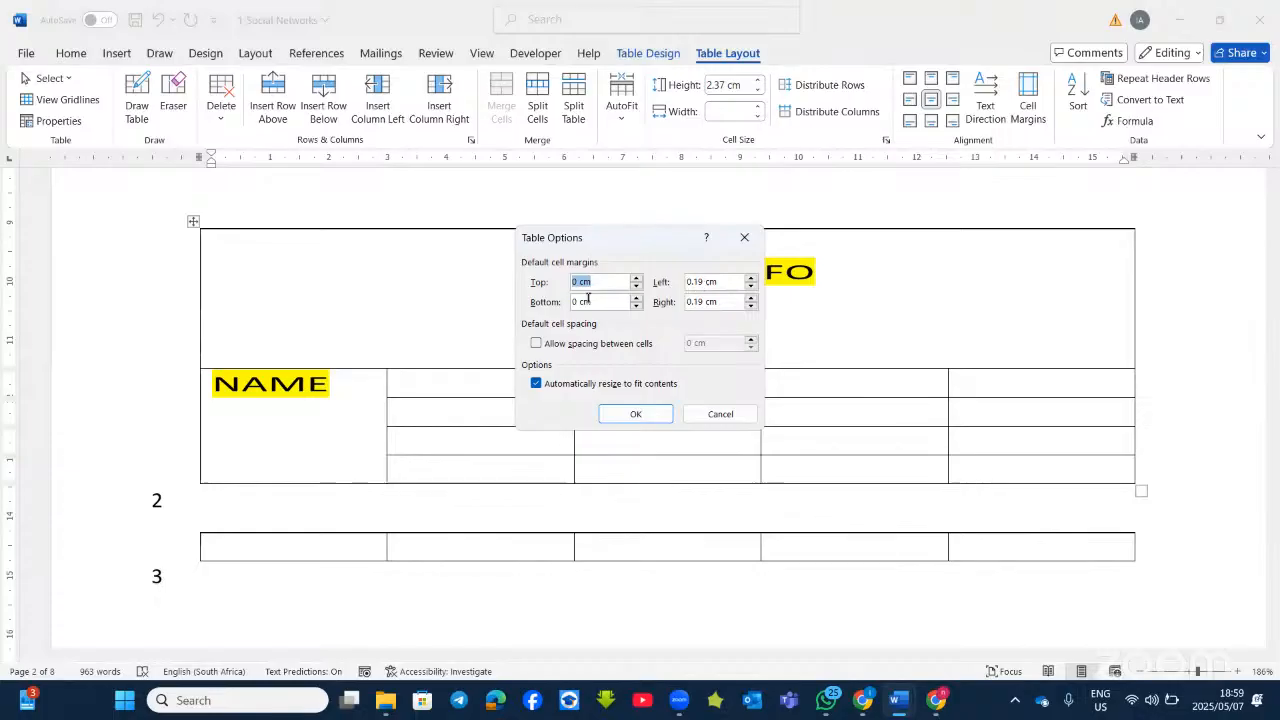
left_click(538, 345)
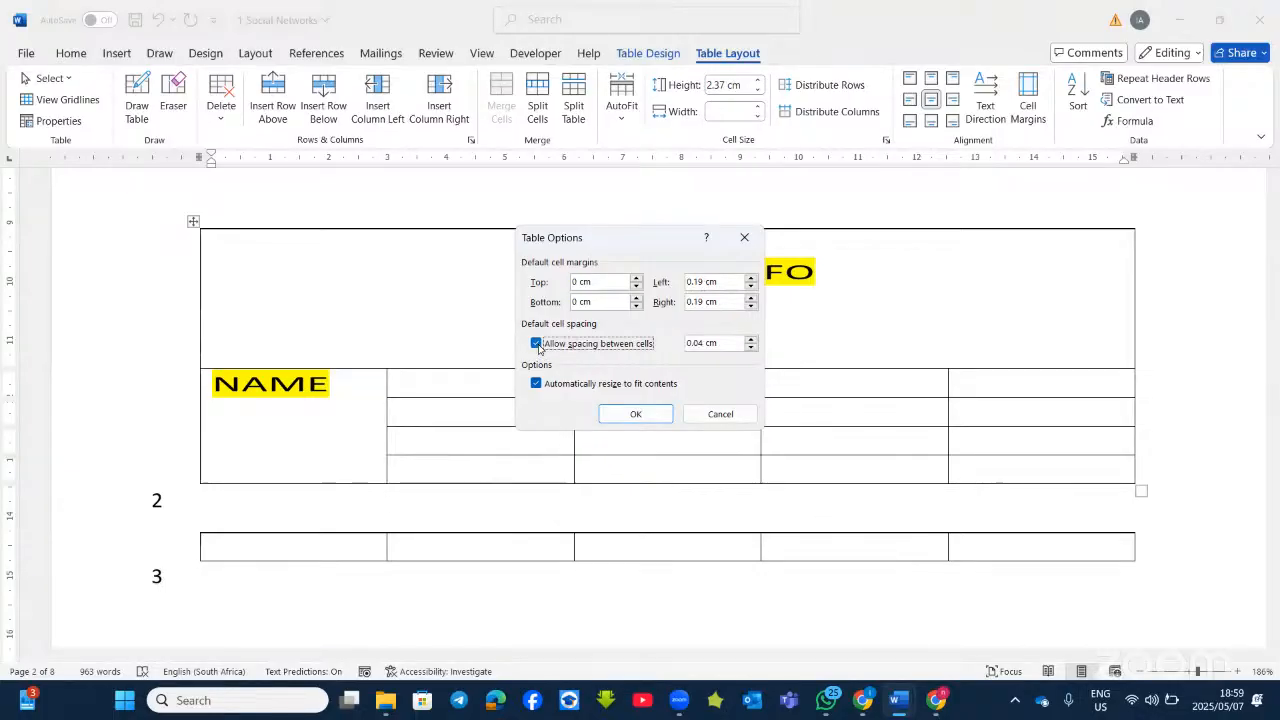
left_click(702, 340)
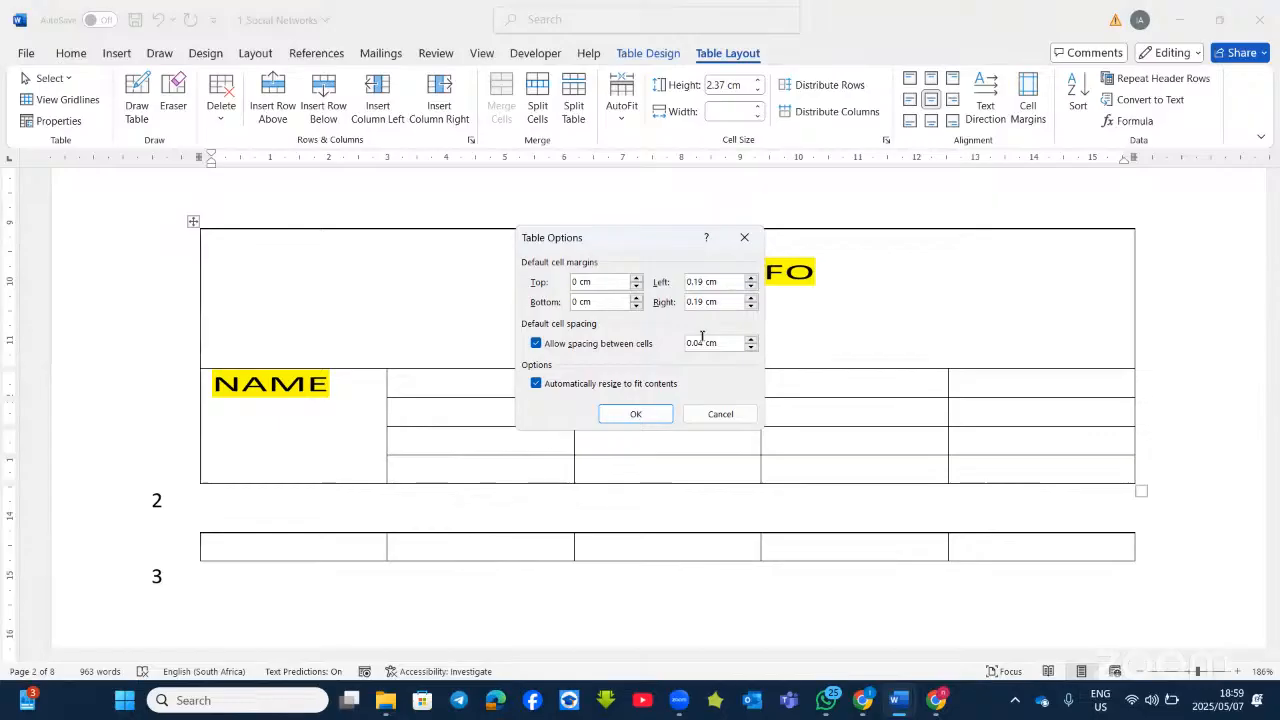
key("BackSpace")
key("BackSpace")
left_click(642, 415)
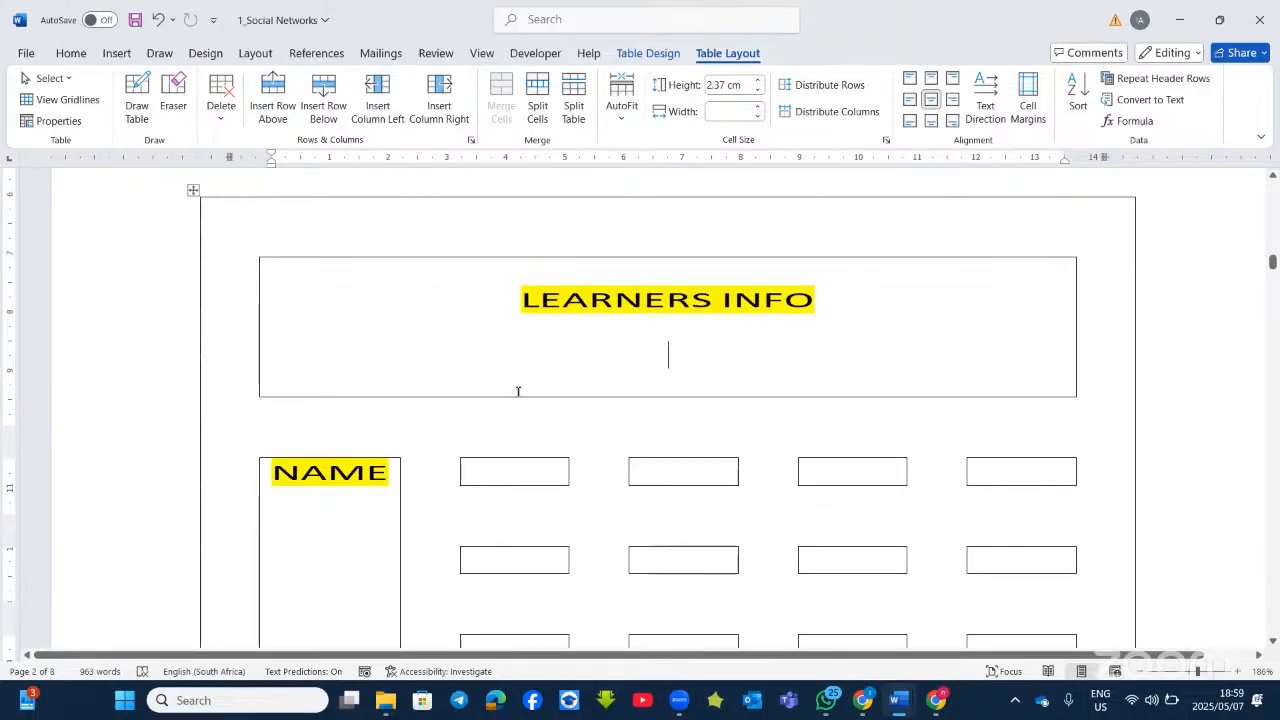
Enter a learner's first name in the cell directly beside NAME in the upper table.
scroll(517, 391, "down", 1)
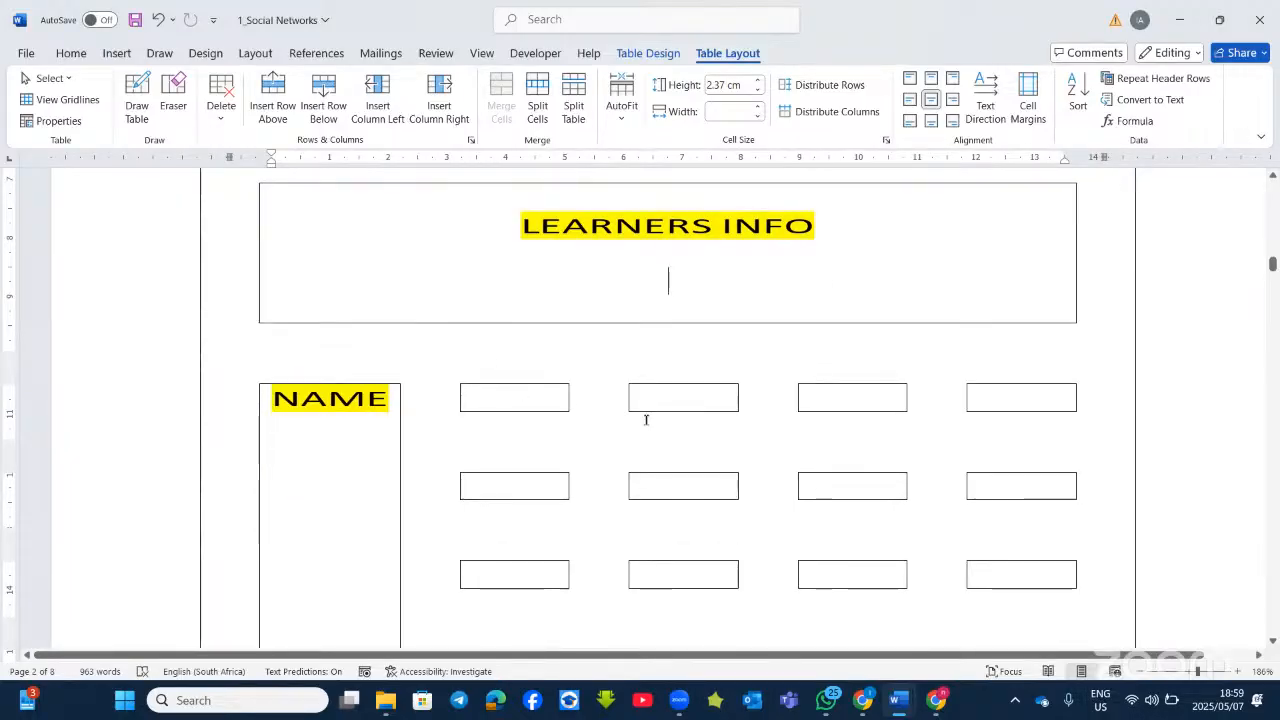
scroll(677, 344, "up", 1)
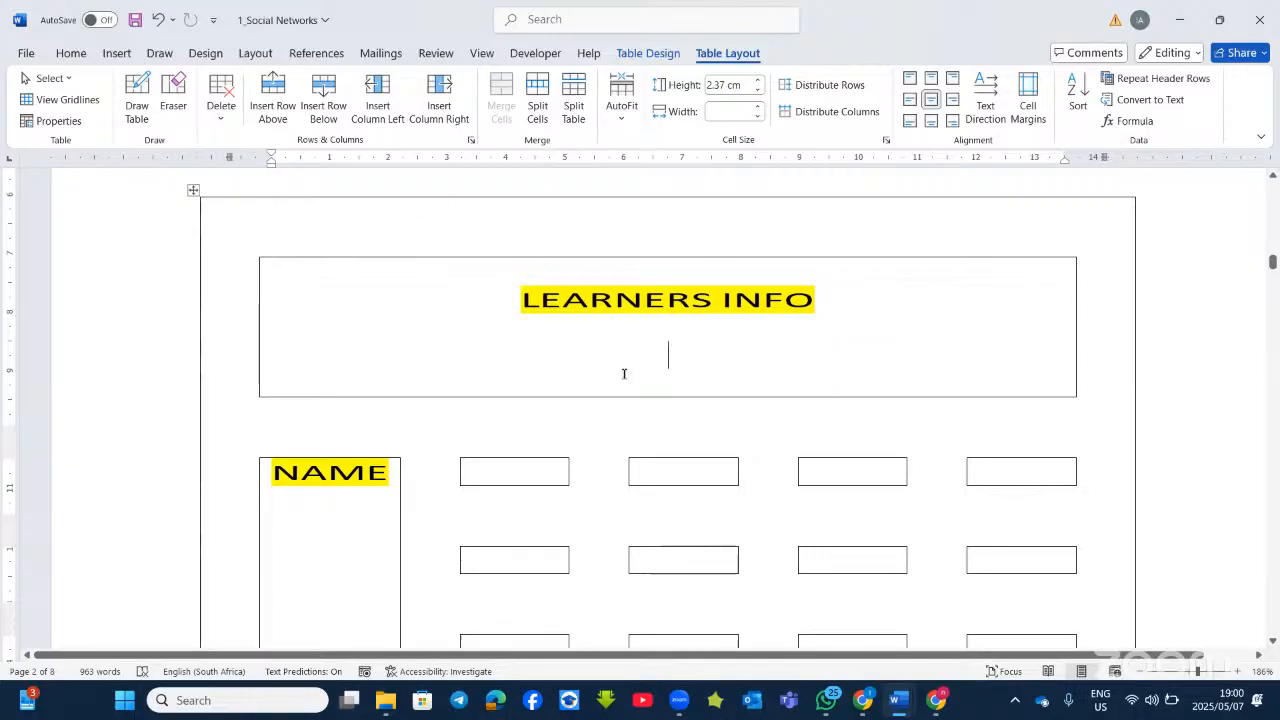
left_click(484, 463)
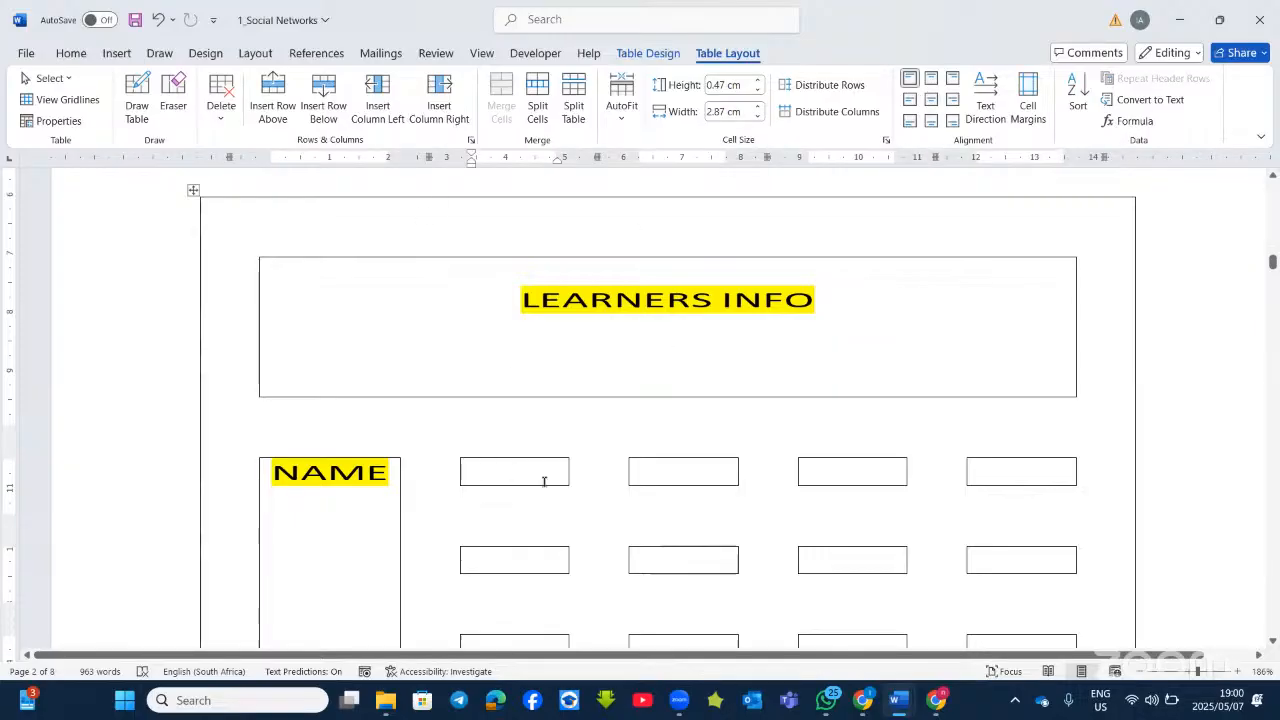
left_click(653, 466)
left_click(859, 470)
left_click(489, 465)
type("KARABO")
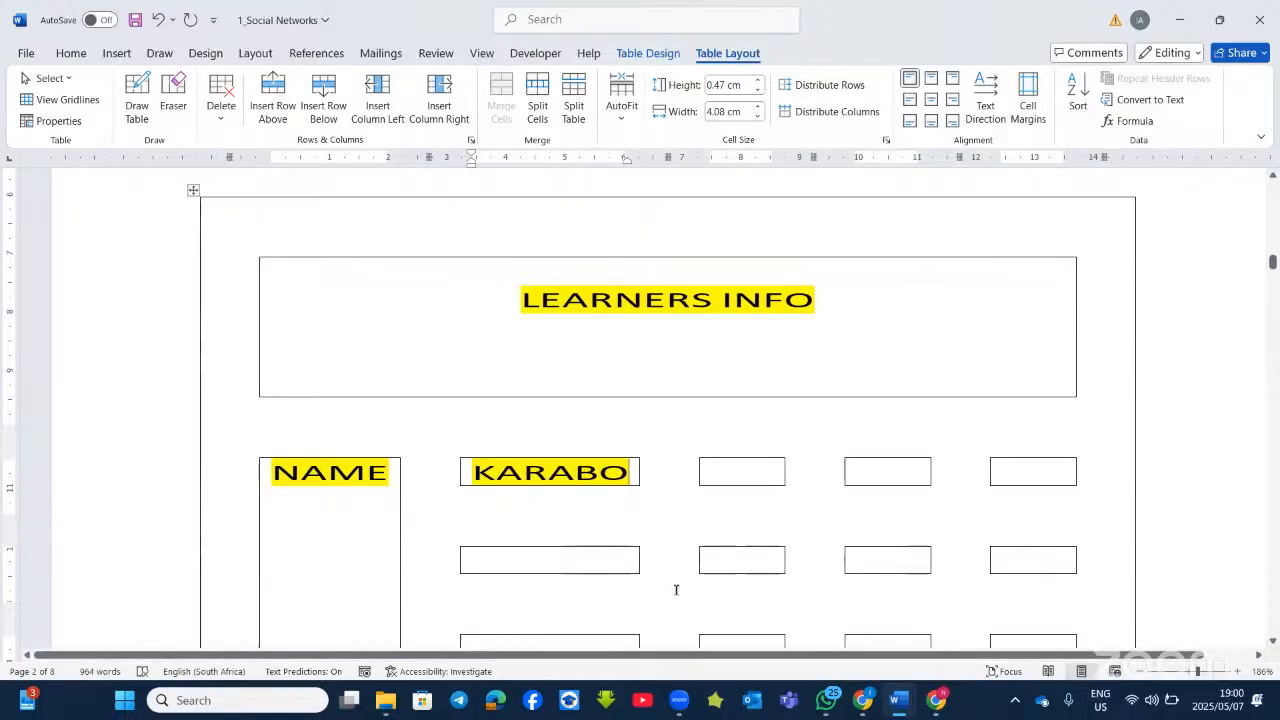
Enter 12, 17, 18 and 18 down the third column, beginning beside the learner's first name.
left_click(750, 473)
left_click(750, 473)
type("12")
left_click(734, 560)
type("17")
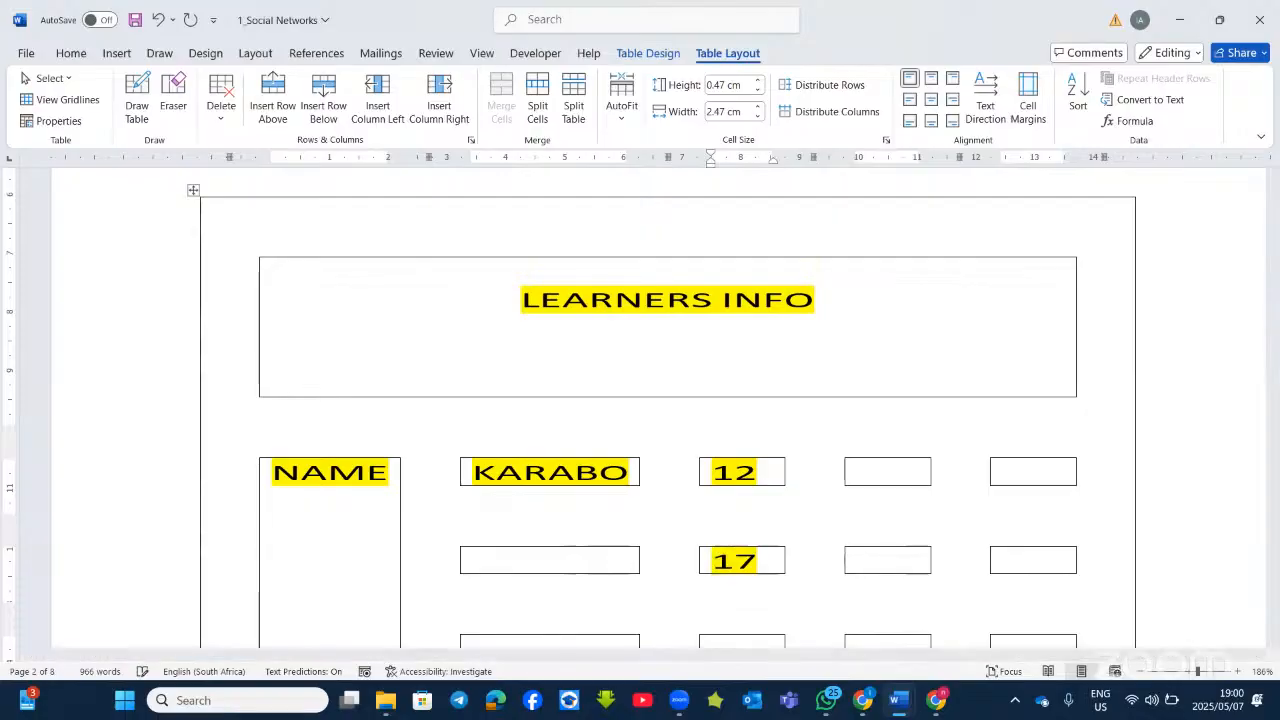
scroll(691, 551, "down", 1)
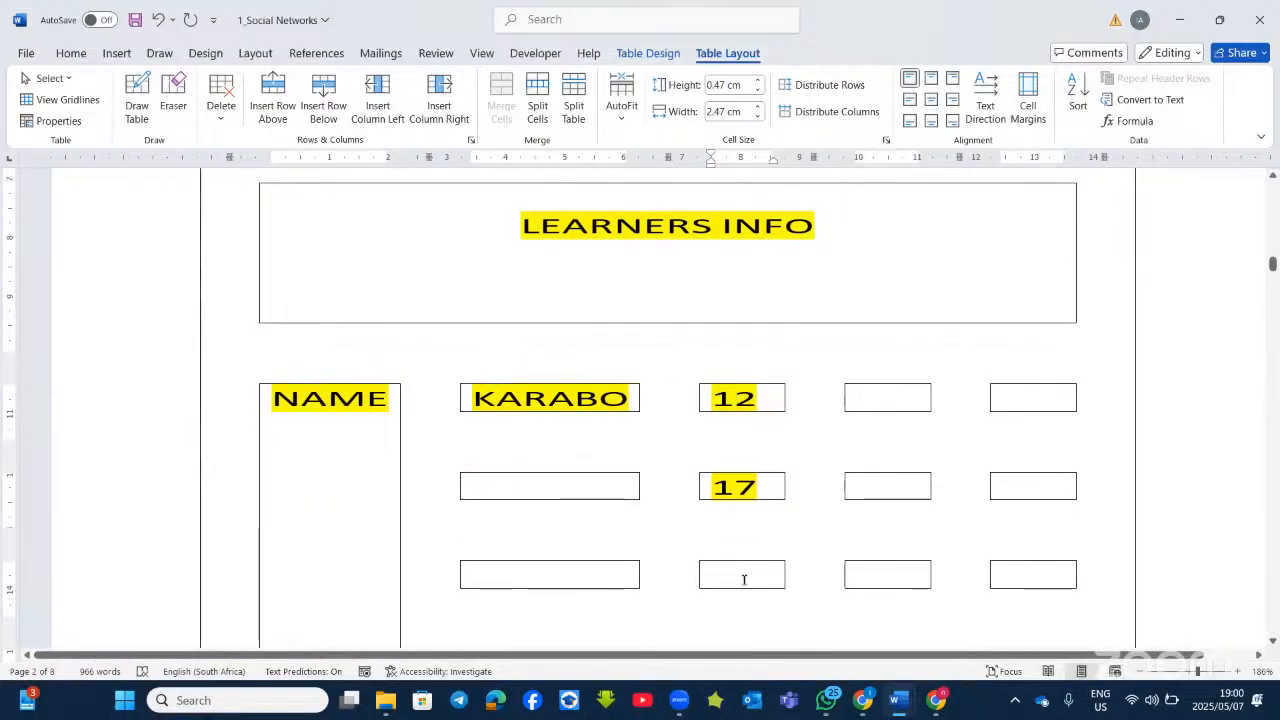
type("18")
scroll(746, 580, "down", 2)
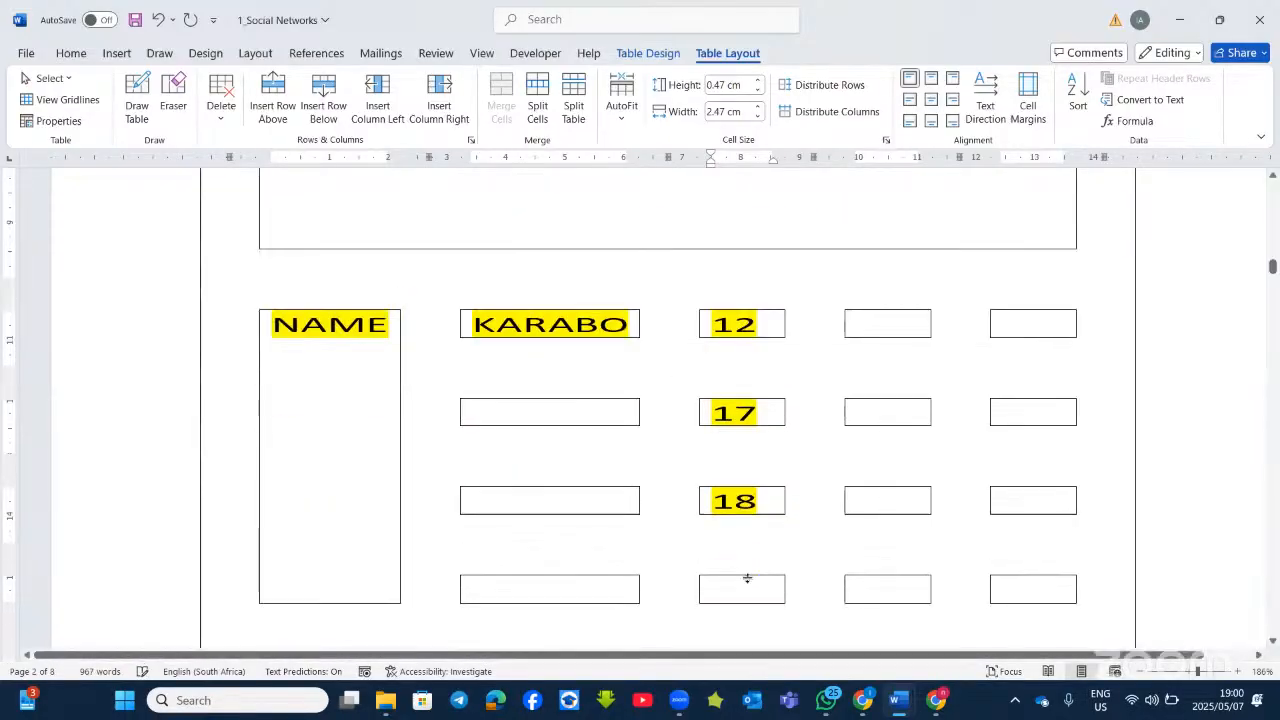
left_click(768, 527)
type("18")
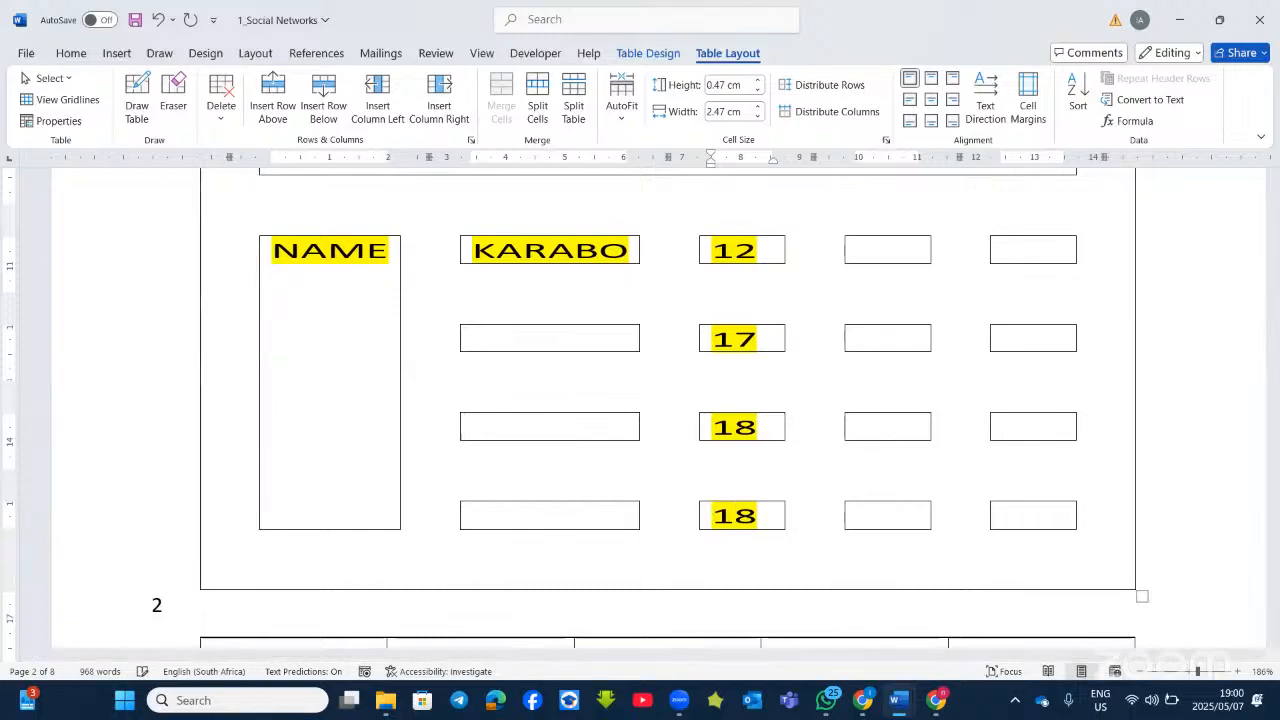
Try to sort the block of cells beside the merged NAME cell.
scroll(765, 507, "down", 2)
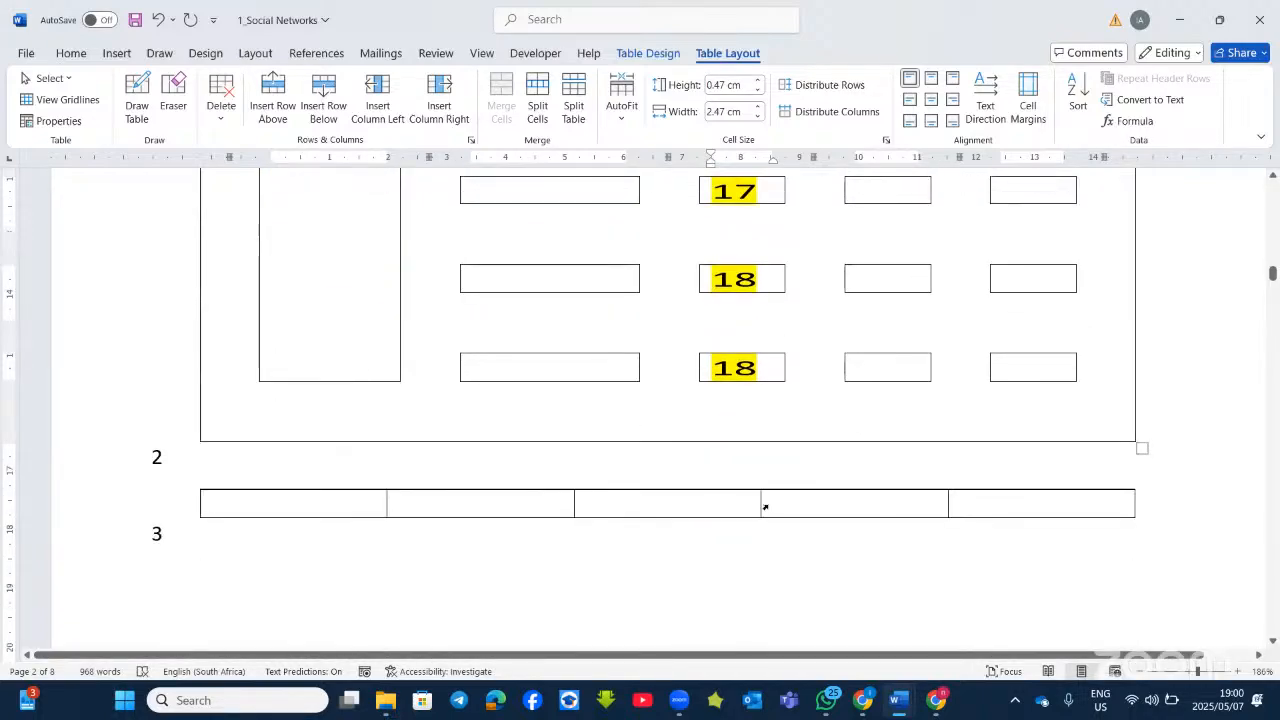
scroll(764, 431, "up", 3)
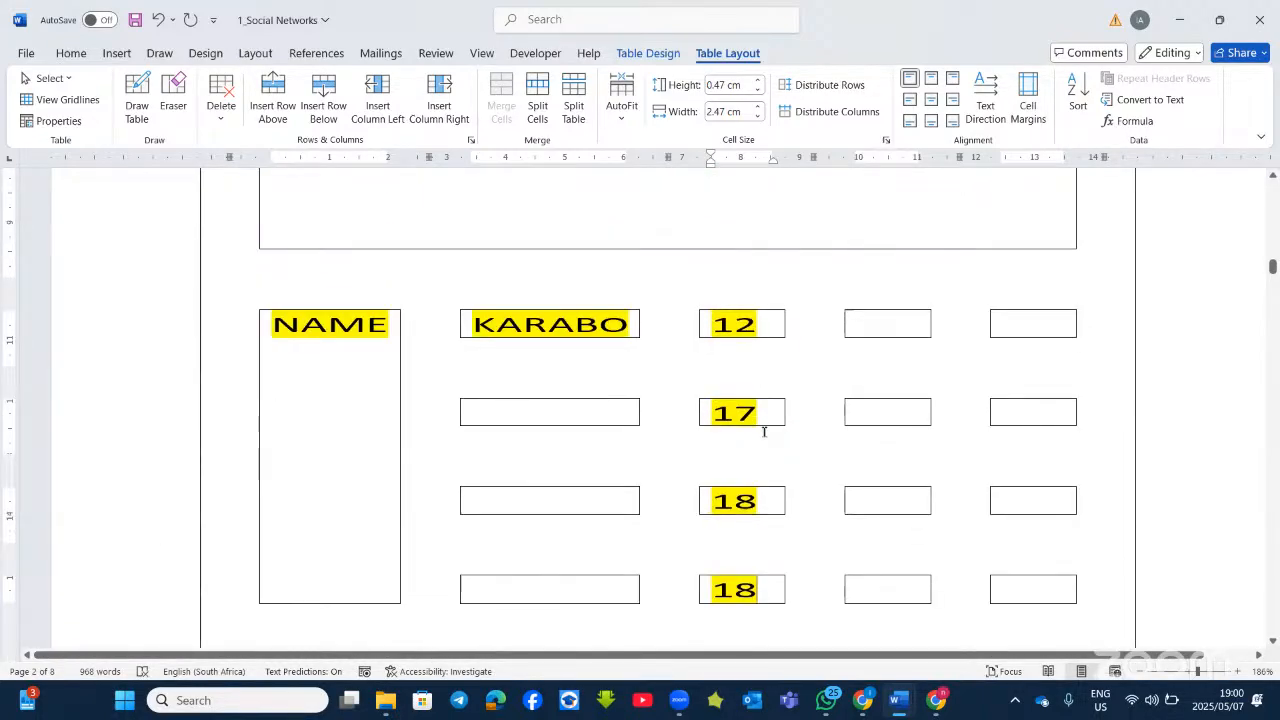
scroll(764, 431, "up", 2)
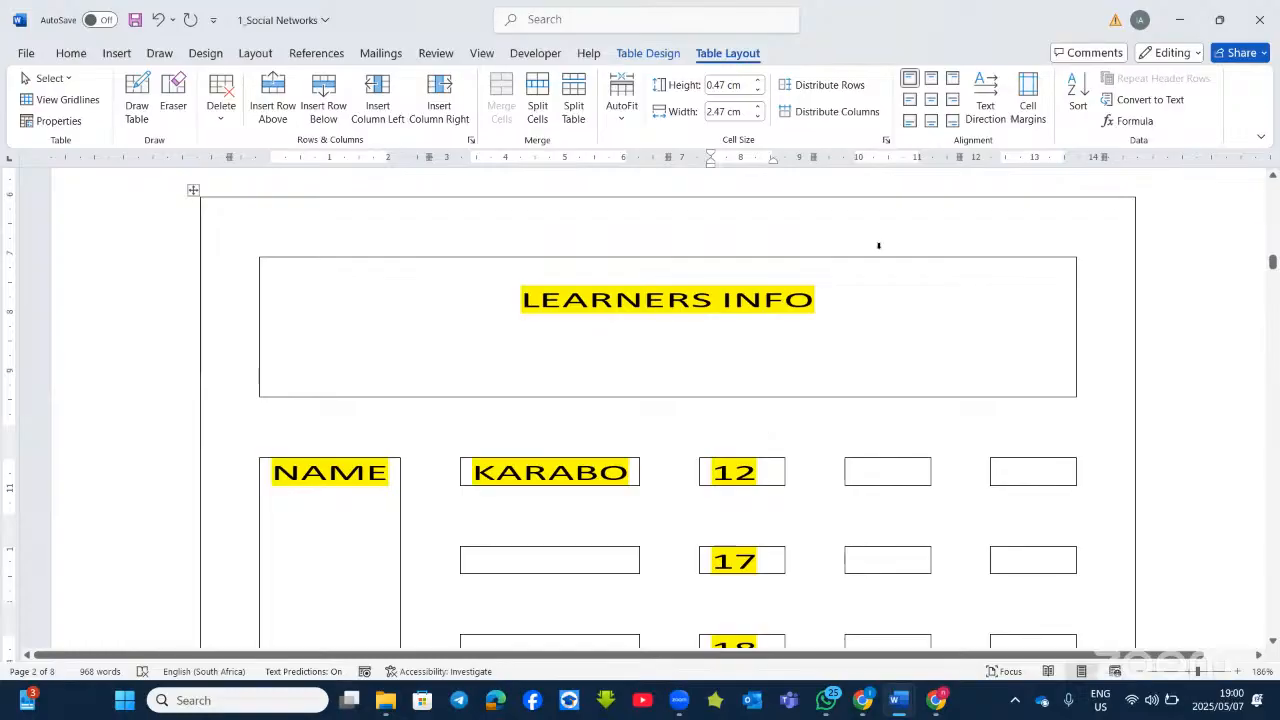
left_click(418, 470)
left_click(191, 190)
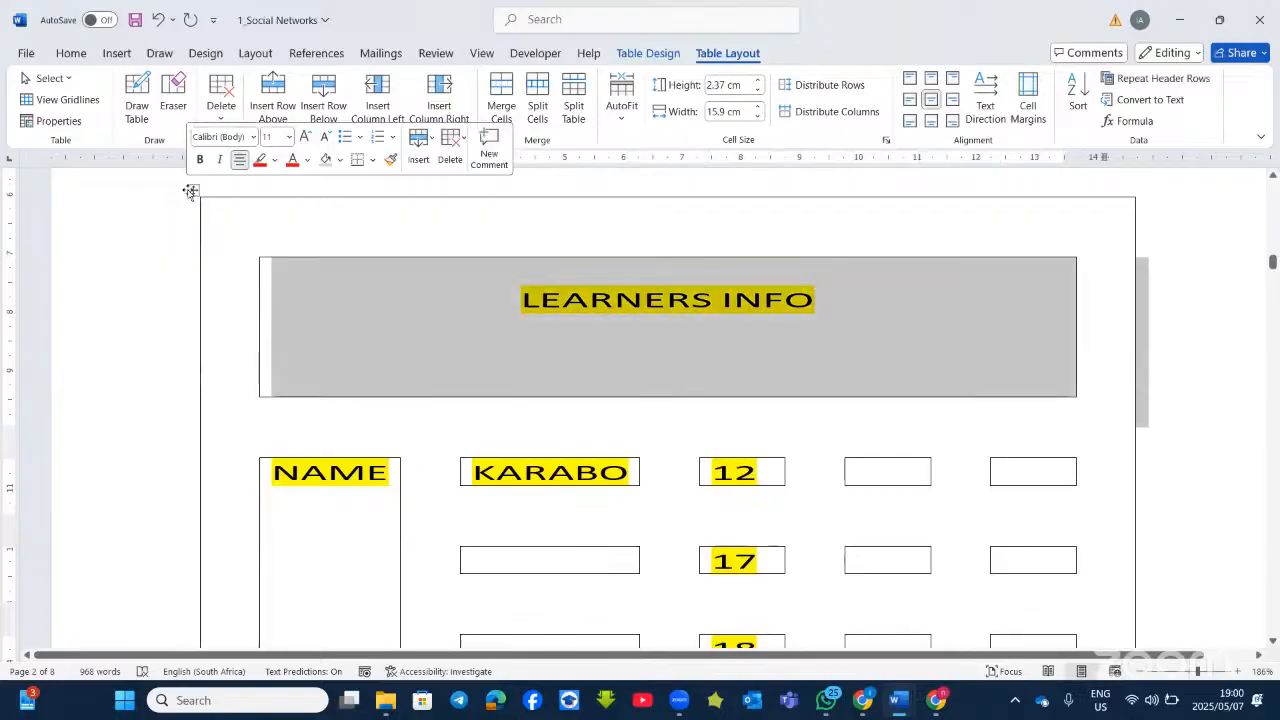
left_click(191, 190)
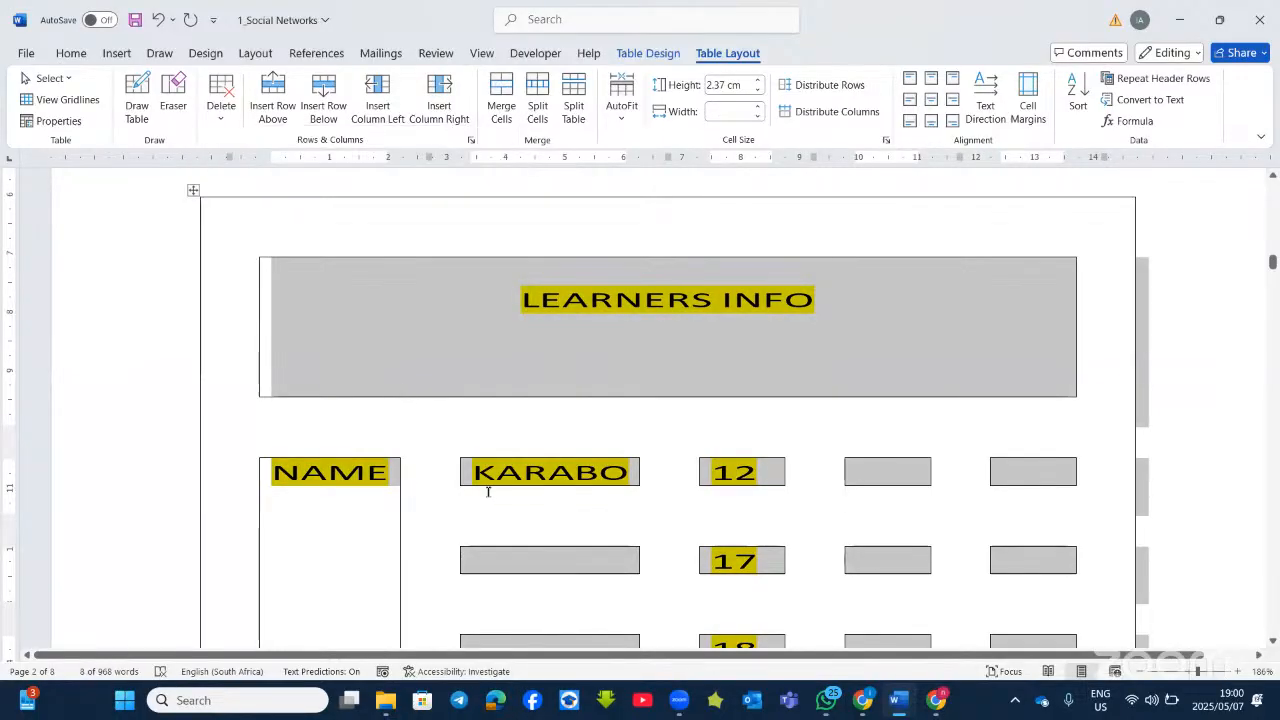
left_click_drag(489, 490, 1008, 578)
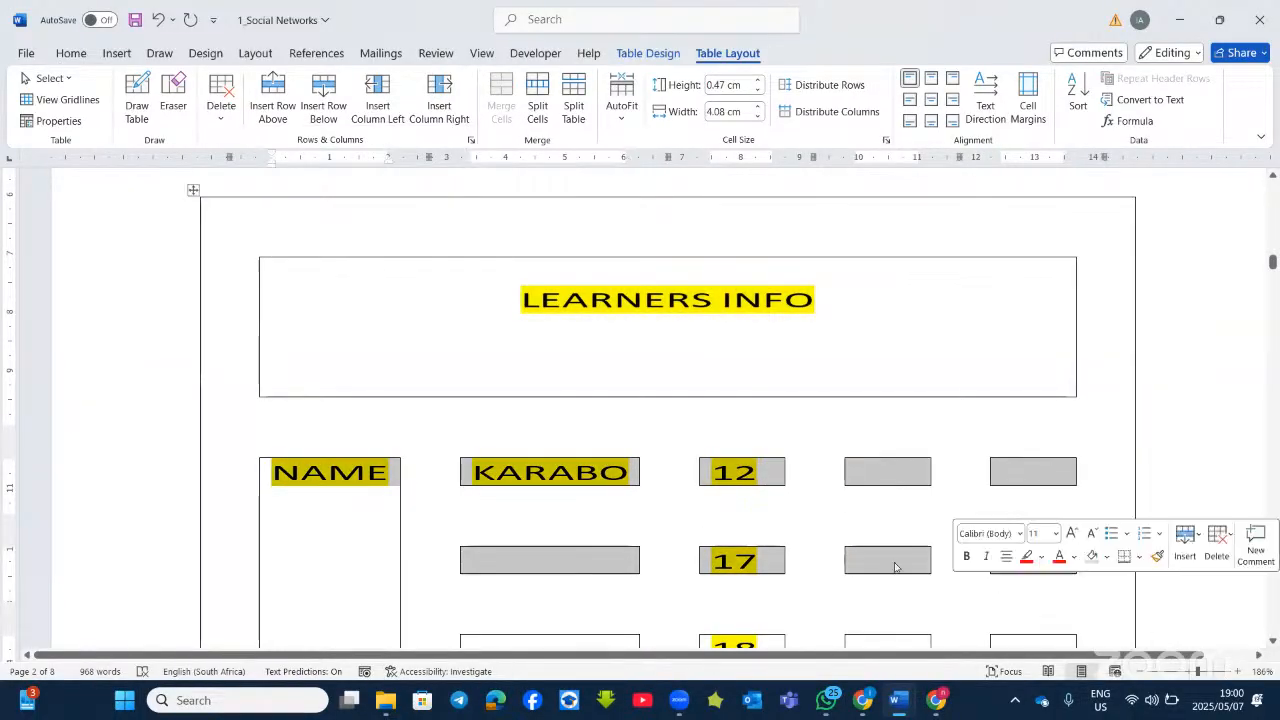
left_click(892, 565)
left_click_drag(551, 469, 1022, 561)
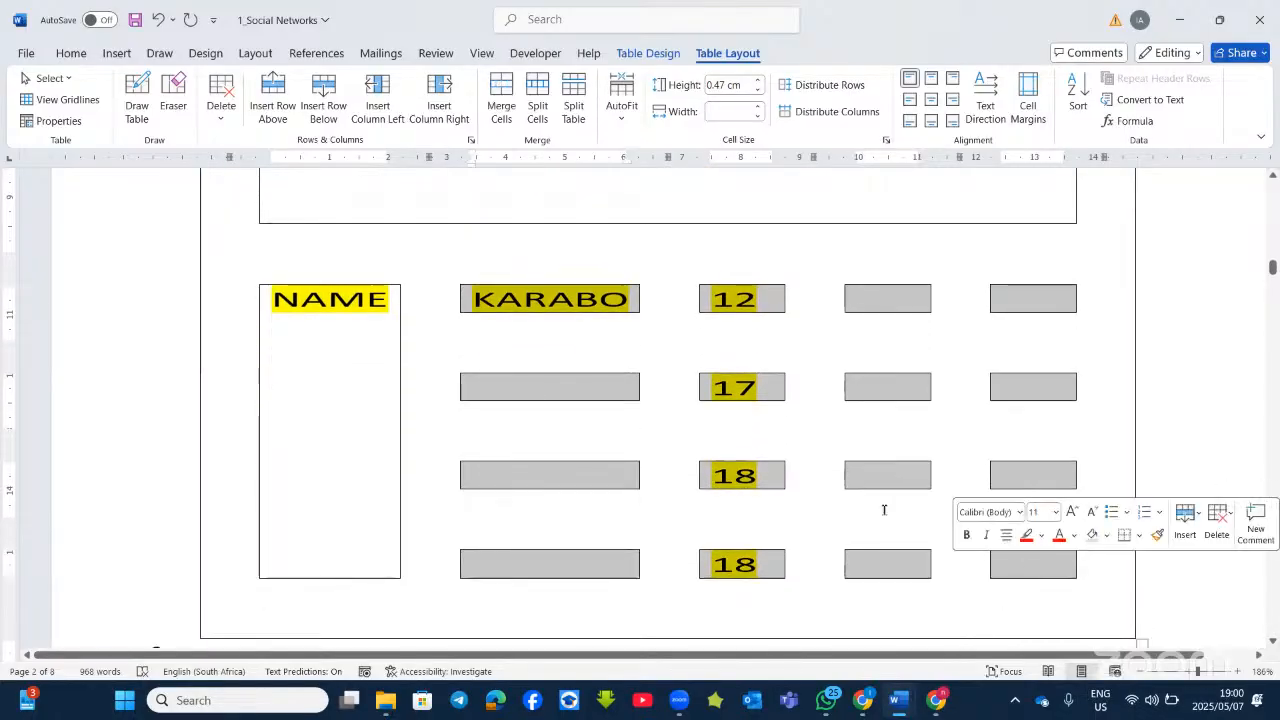
left_click(1075, 100)
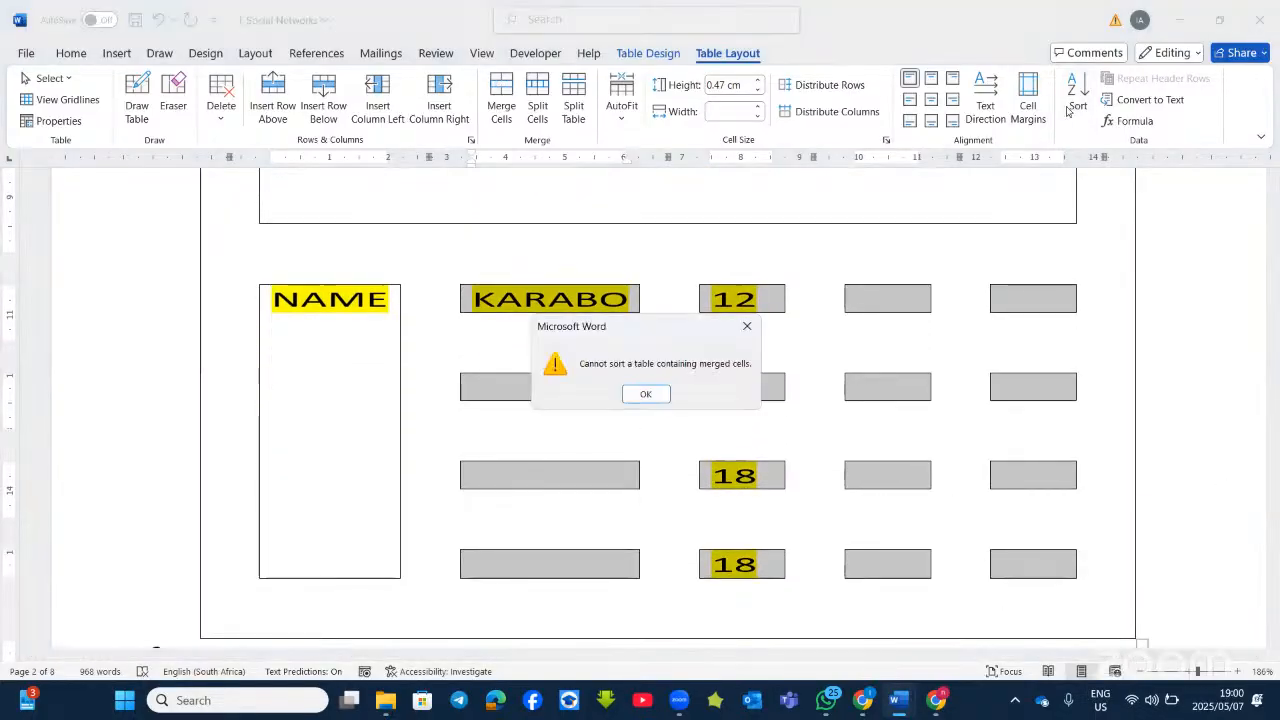
left_click(645, 395)
scroll(666, 326, "up", 3)
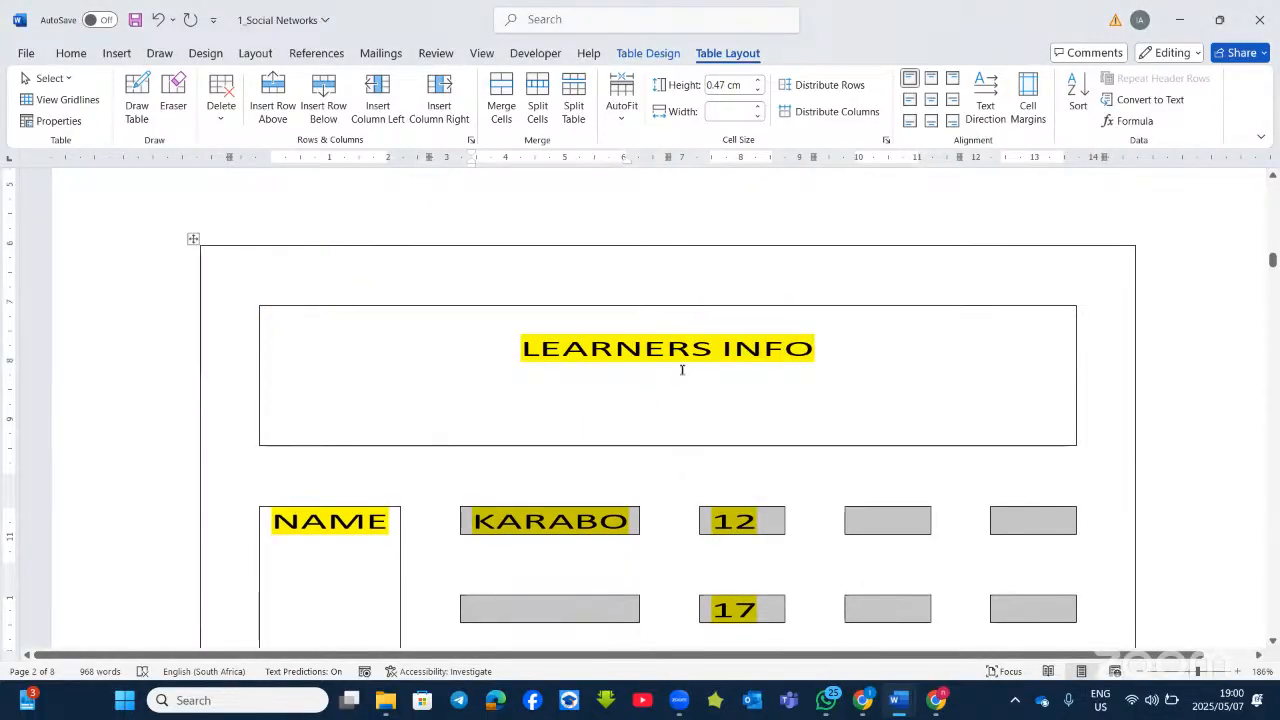
Set the LEARNERS INFO row to repeat as a header row and examine the table down to the page's end.
left_click(682, 370)
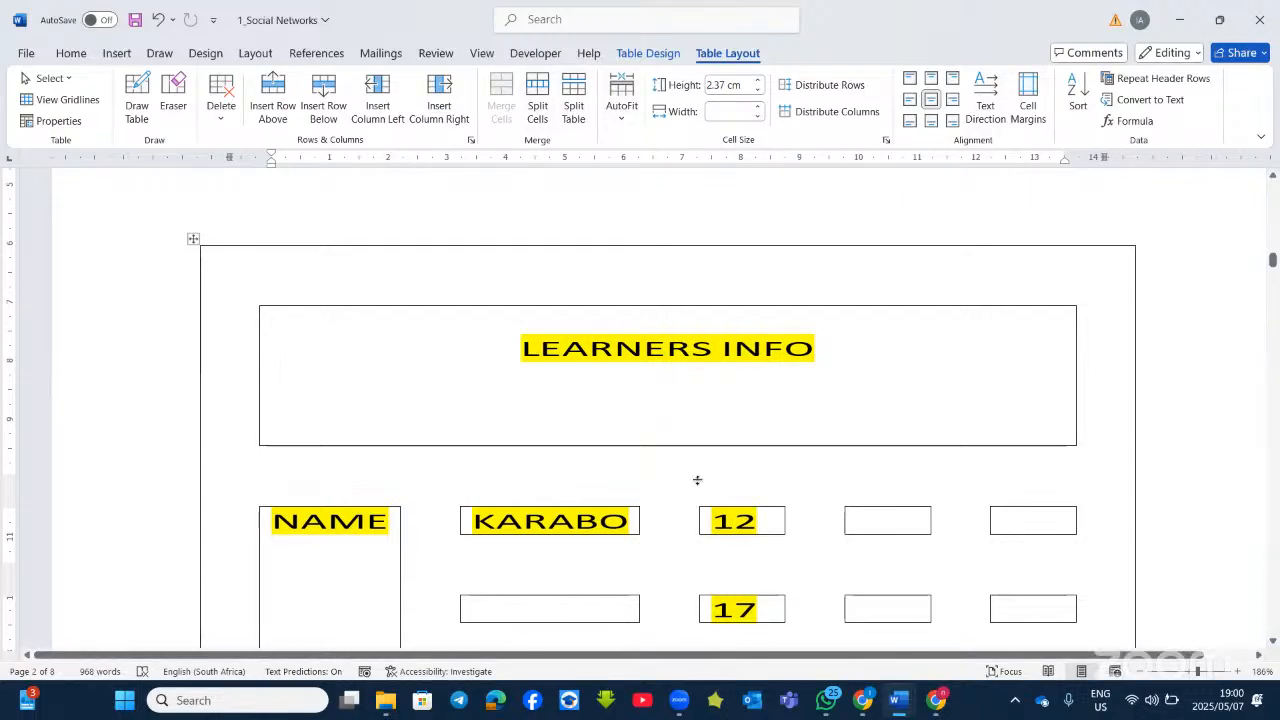
scroll(668, 451, "down", 3)
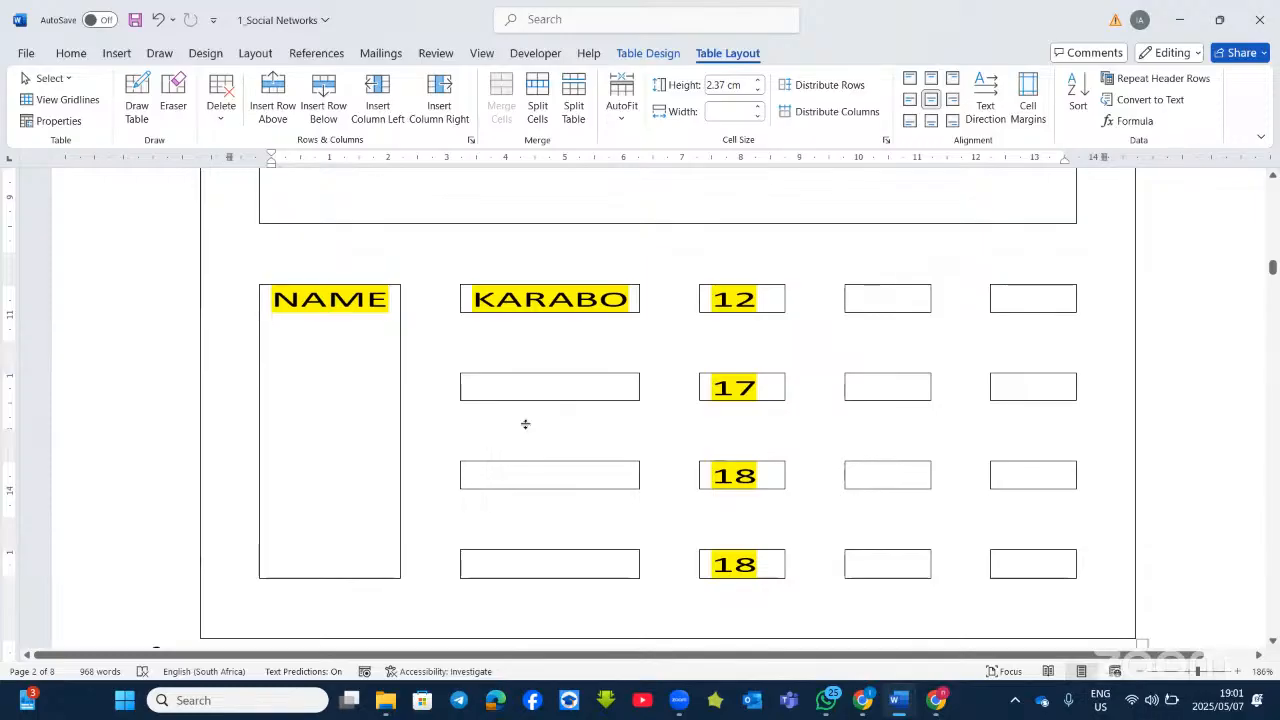
scroll(528, 423, "up", 3)
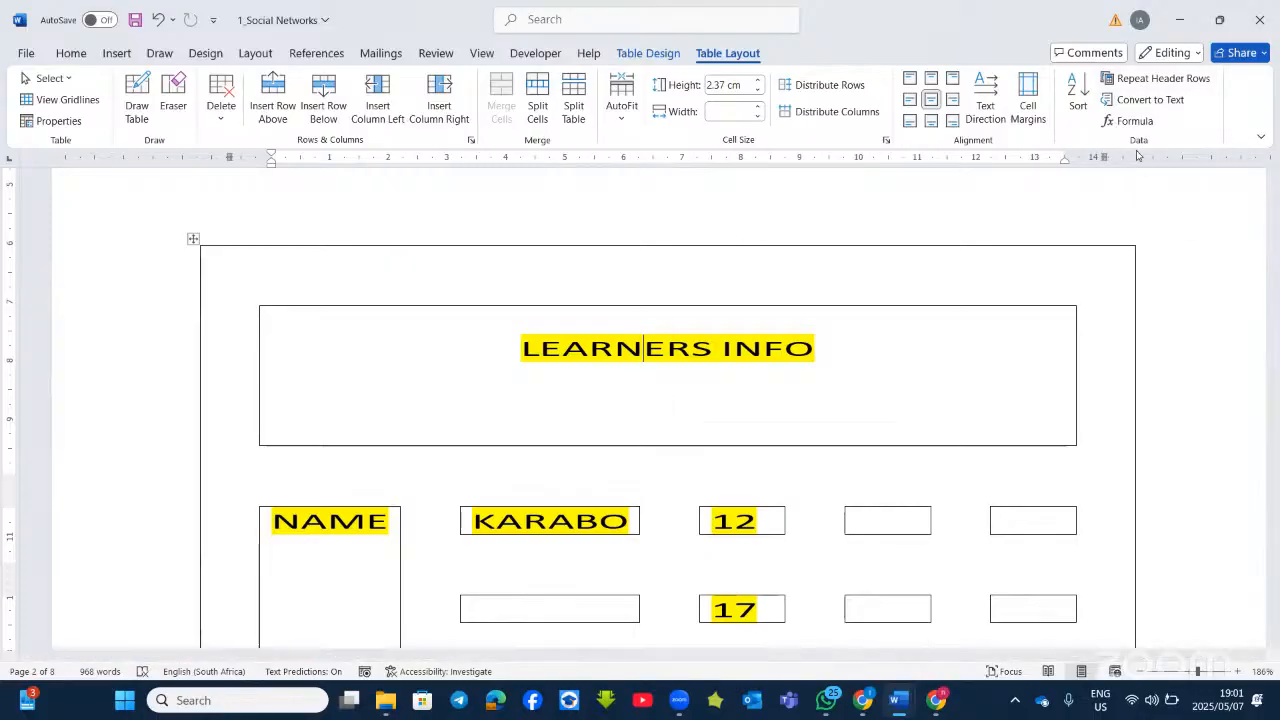
left_click(1172, 80)
scroll(858, 366, "down", 10)
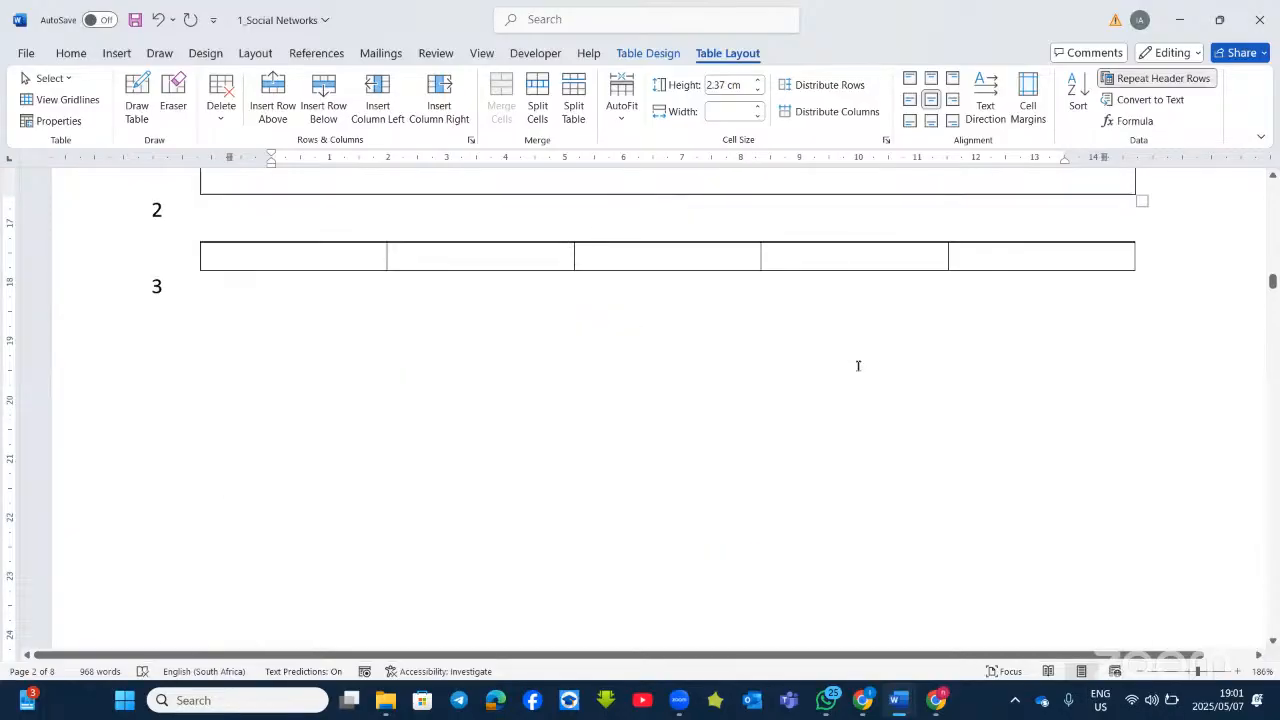
scroll(822, 419, "up", 8)
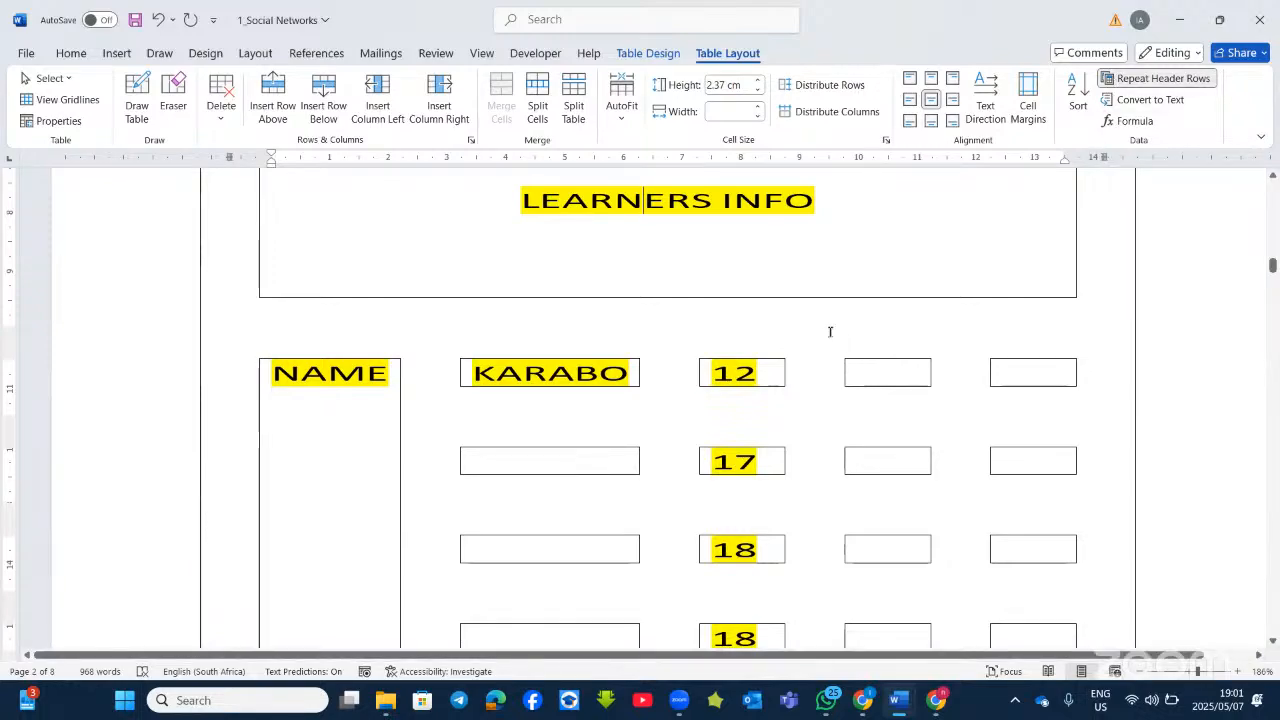
scroll(830, 331, "up", 1)
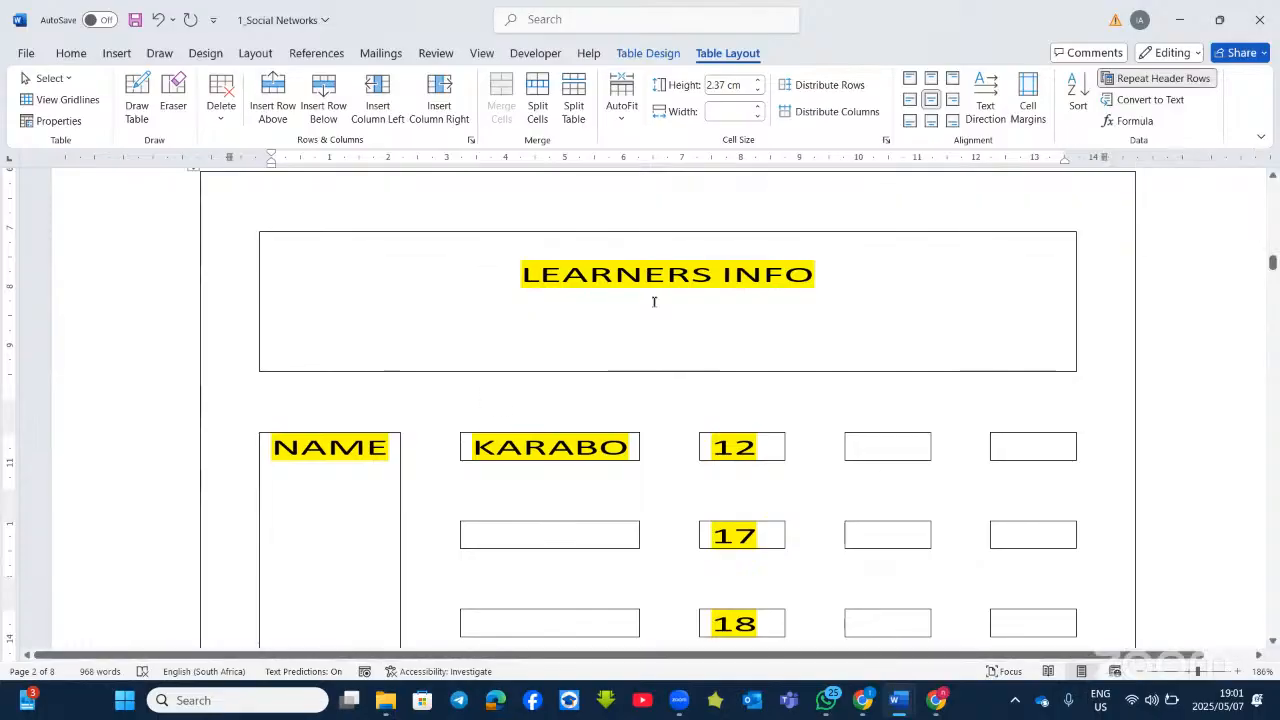
Convert the LEARNERS INFO table to text separated with tabs.
left_click(1148, 99)
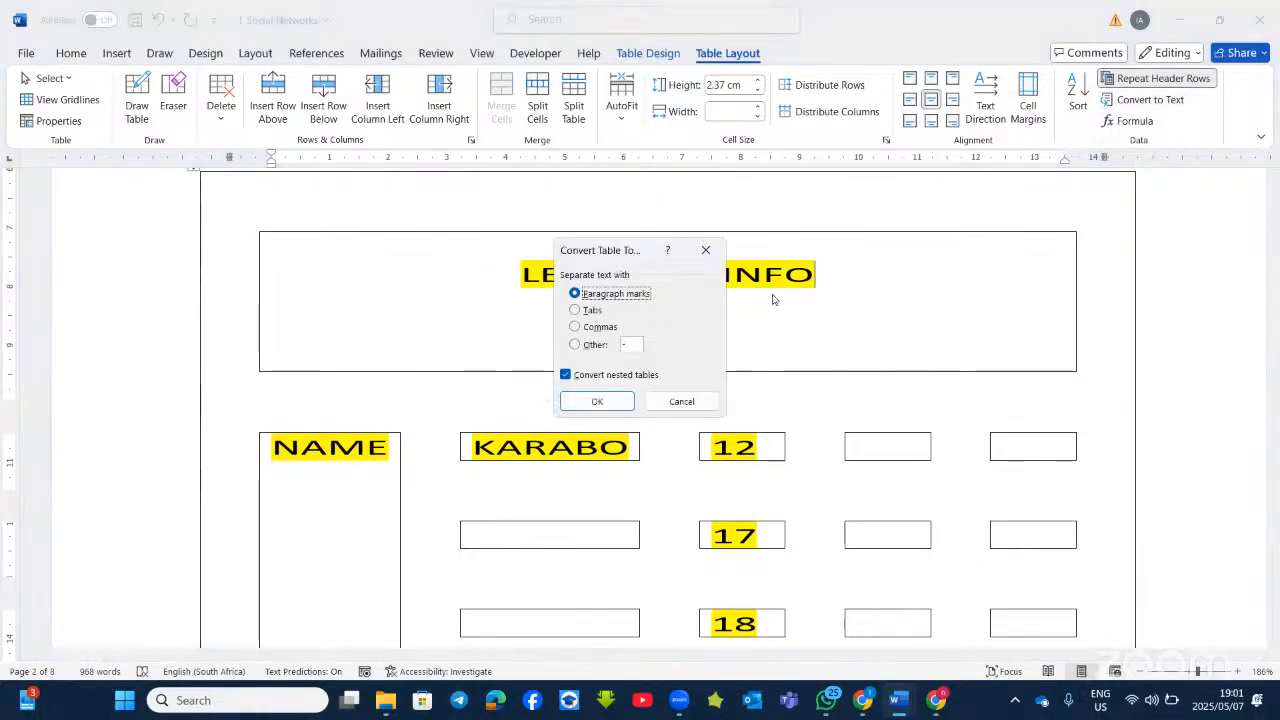
left_click(588, 310)
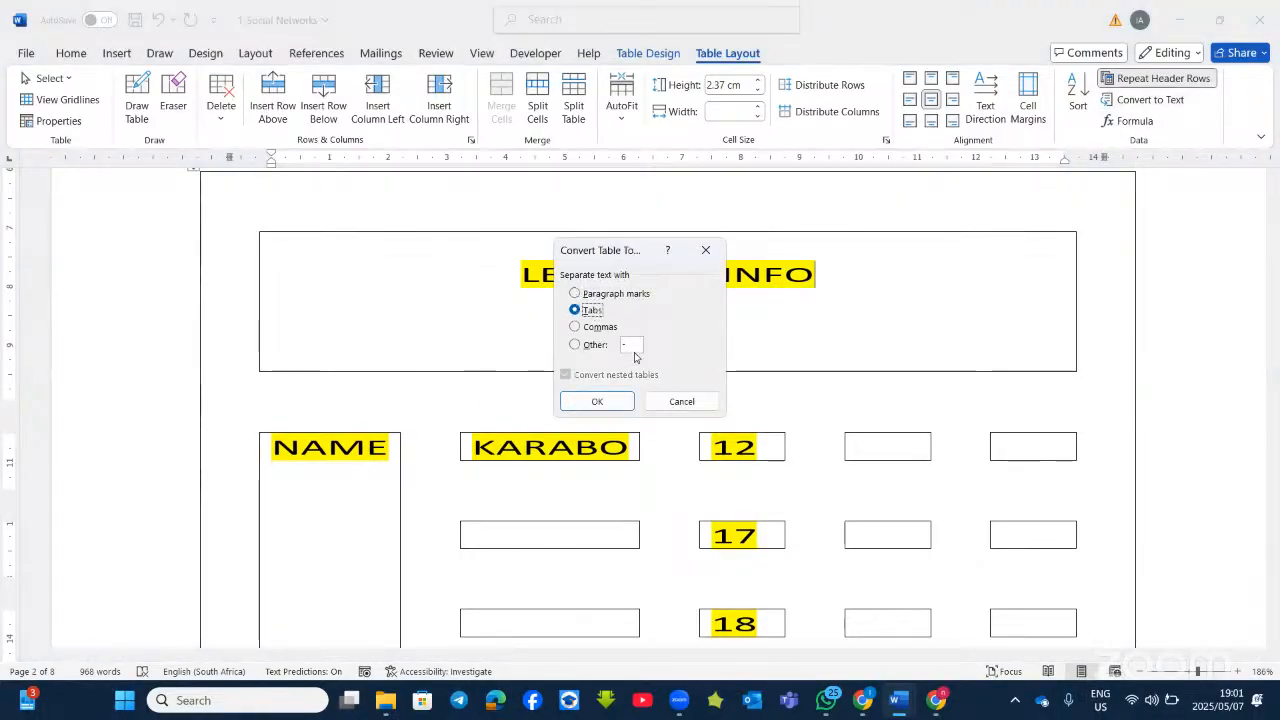
left_click(604, 401)
scroll(664, 386, "down", 3)
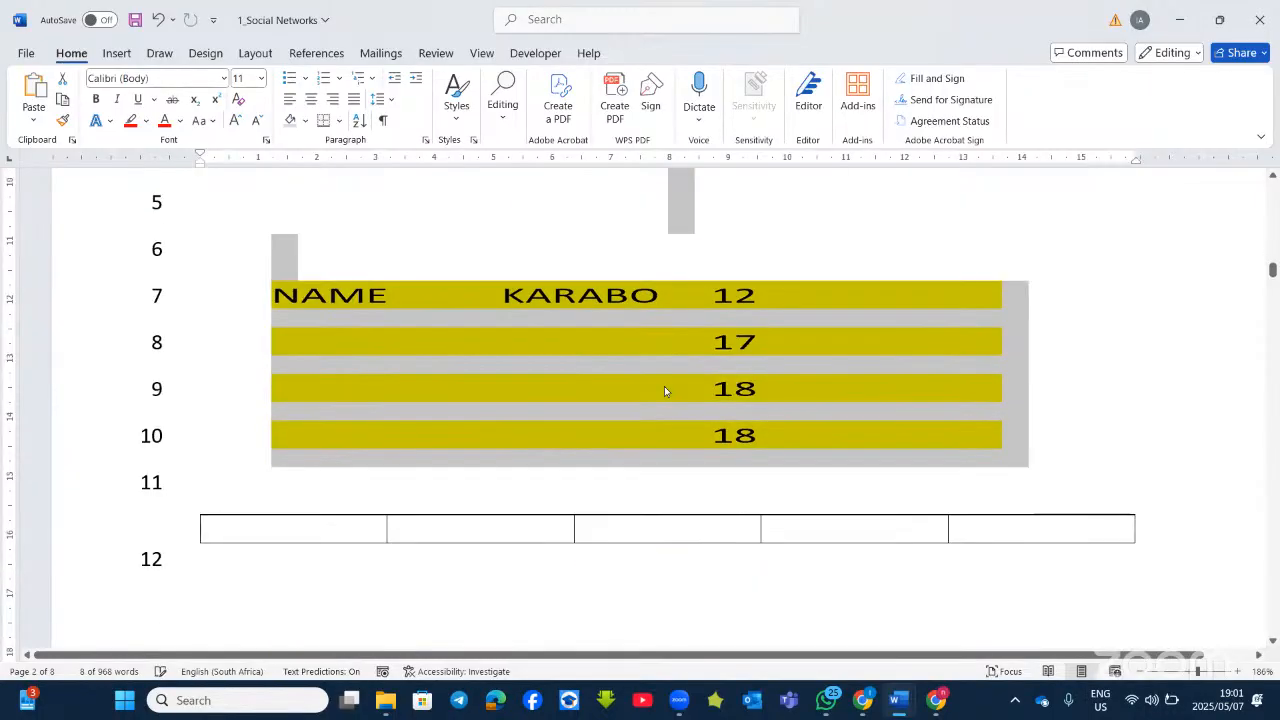
scroll(664, 386, "up", 3)
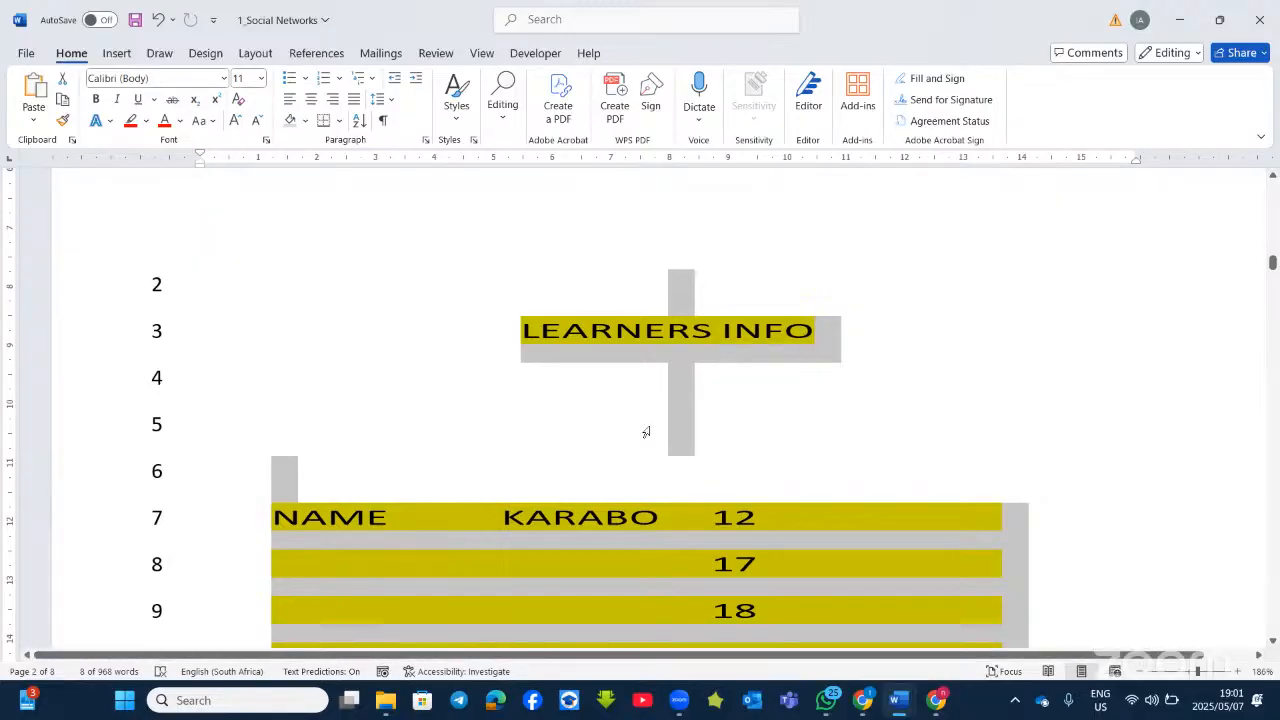
Convert the selected text to a four-column table using the other separator "-", and undo both table conversions.
left_click(115, 54)
left_click(150, 116)
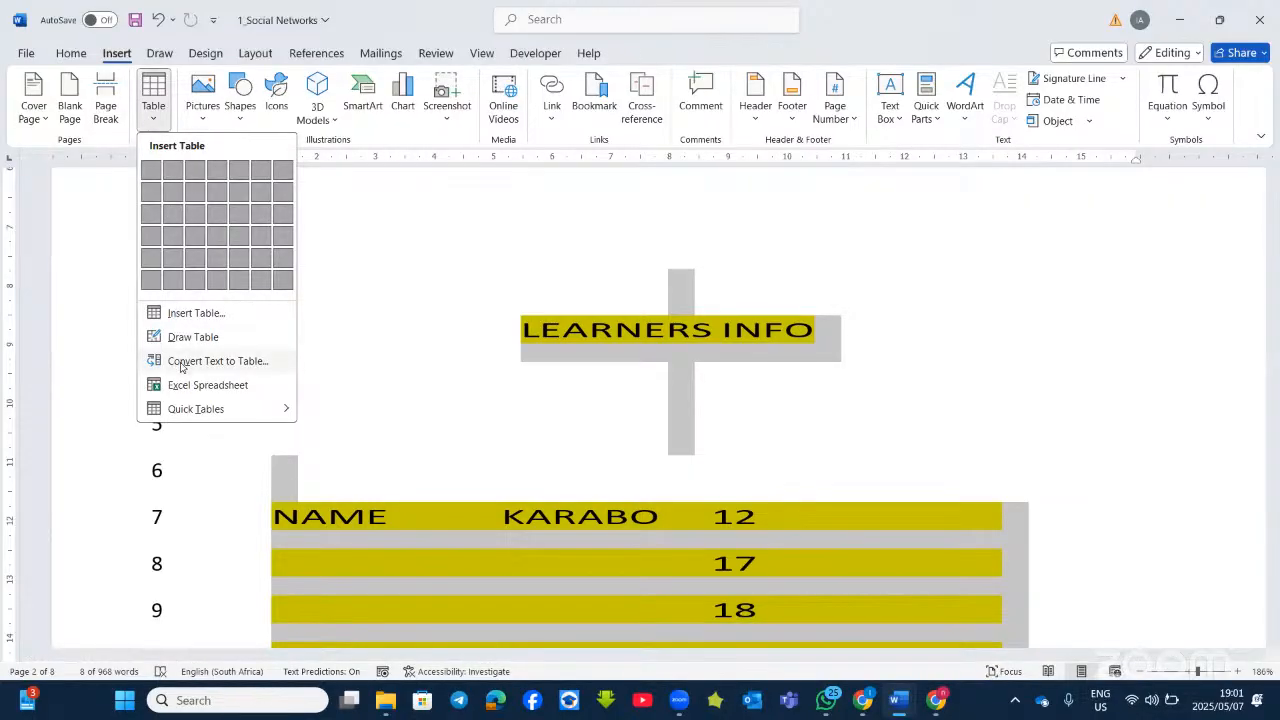
left_click(211, 368)
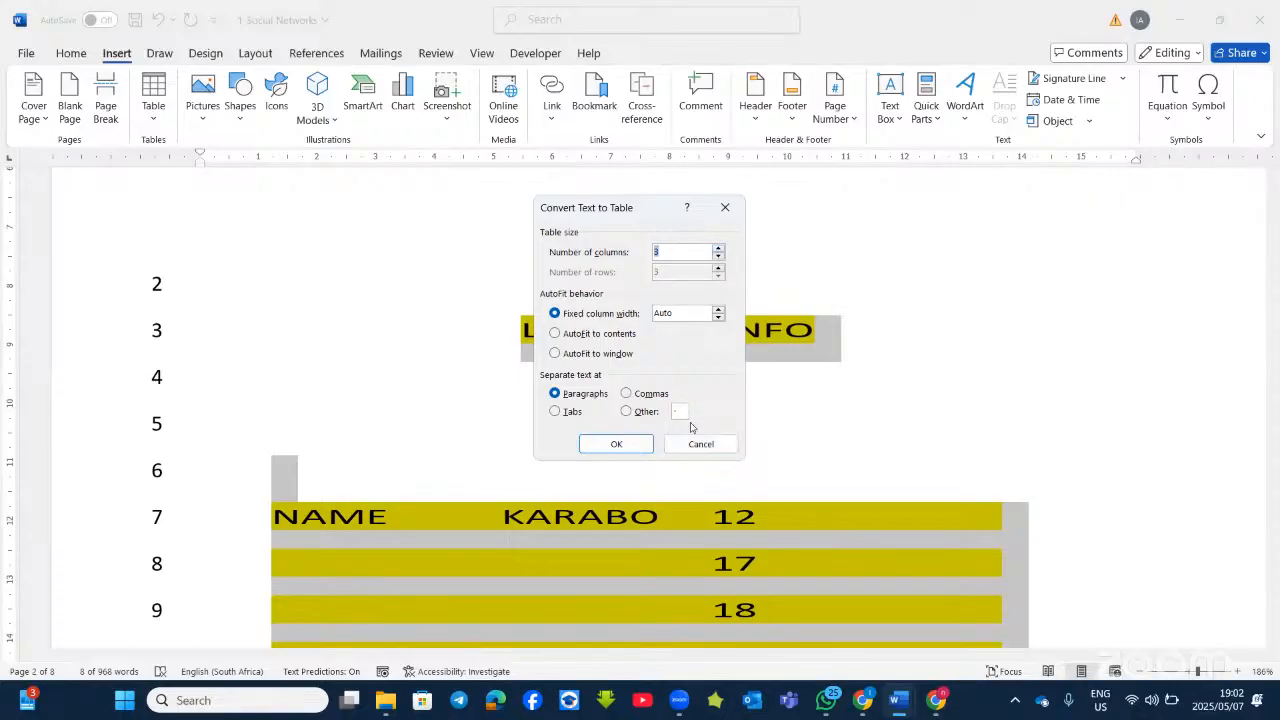
left_click(627, 411)
left_click(718, 252)
left_click(631, 443)
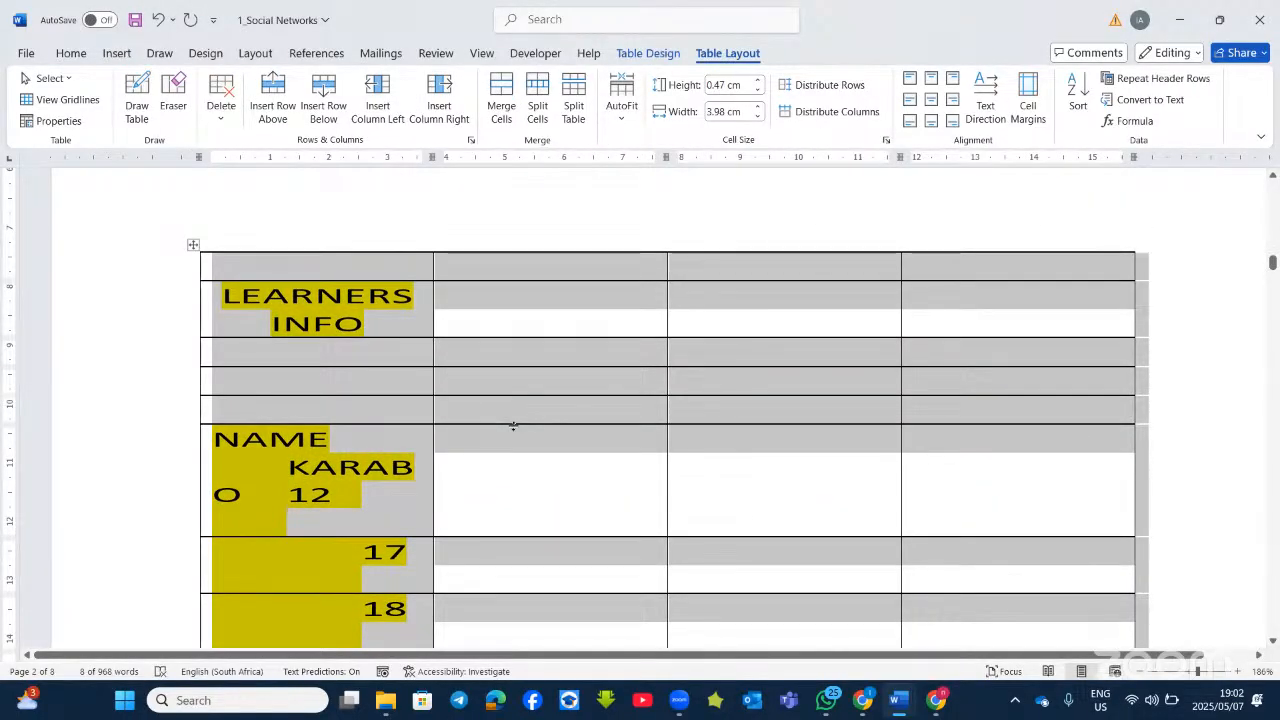
key("ctrl+z")
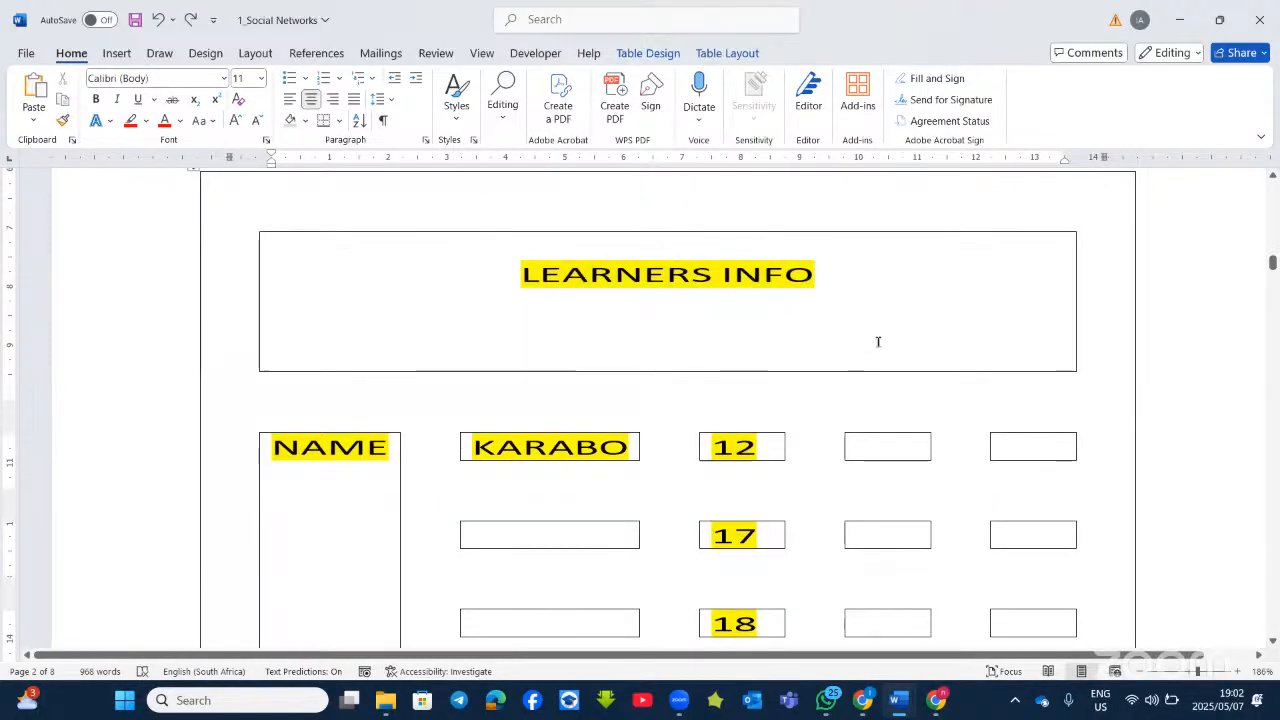
Turn on the Total Row style option for the LEARNERS INFO table.
left_click(738, 54)
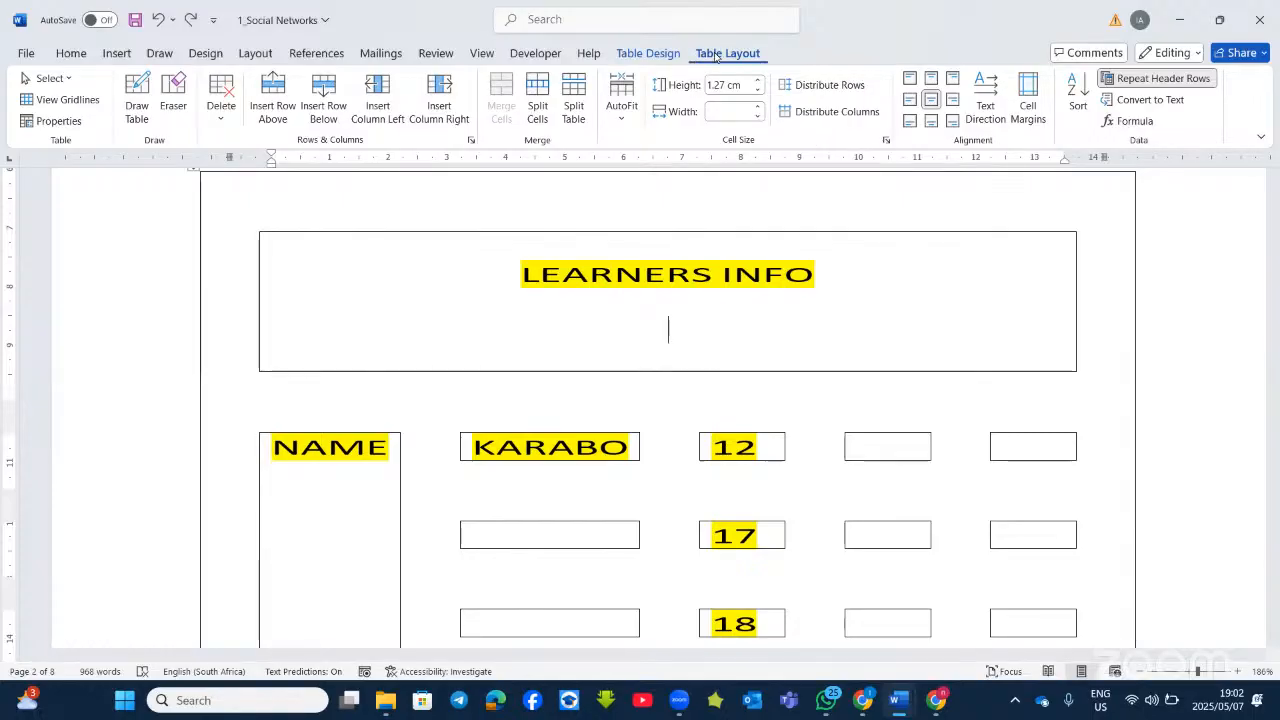
left_click(650, 55)
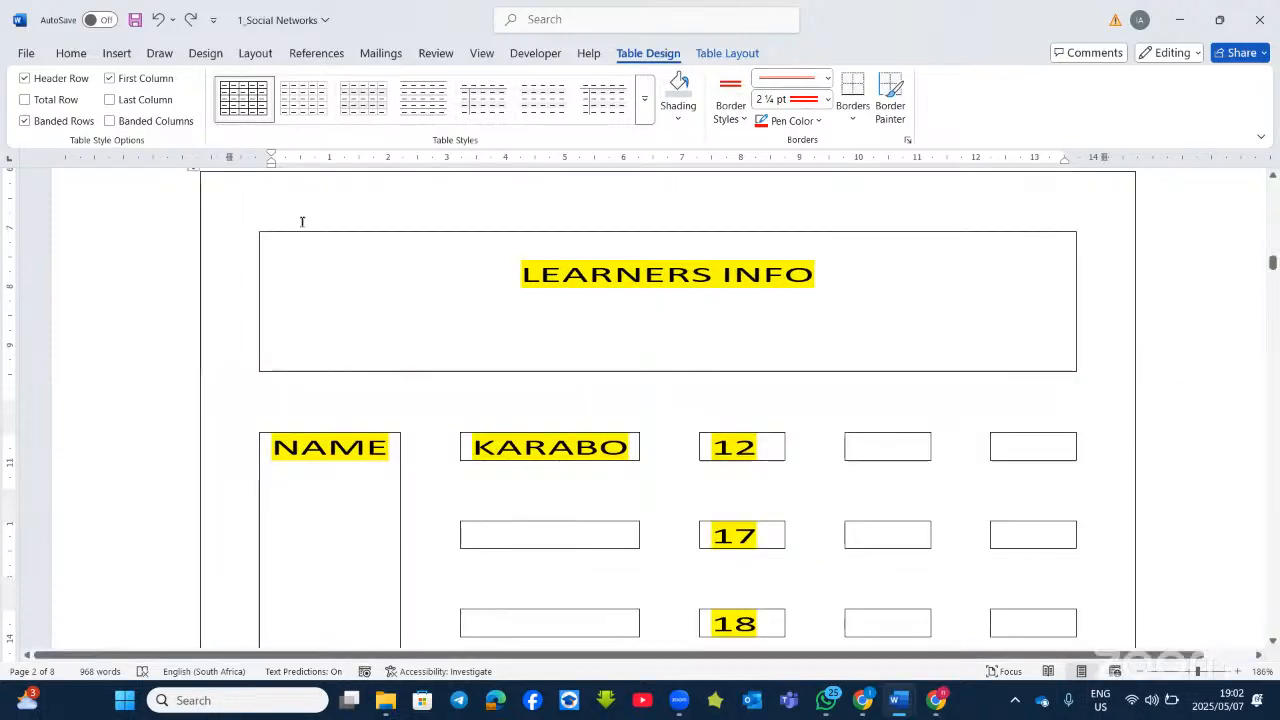
left_click(358, 256)
scroll(300, 235, "up", 1)
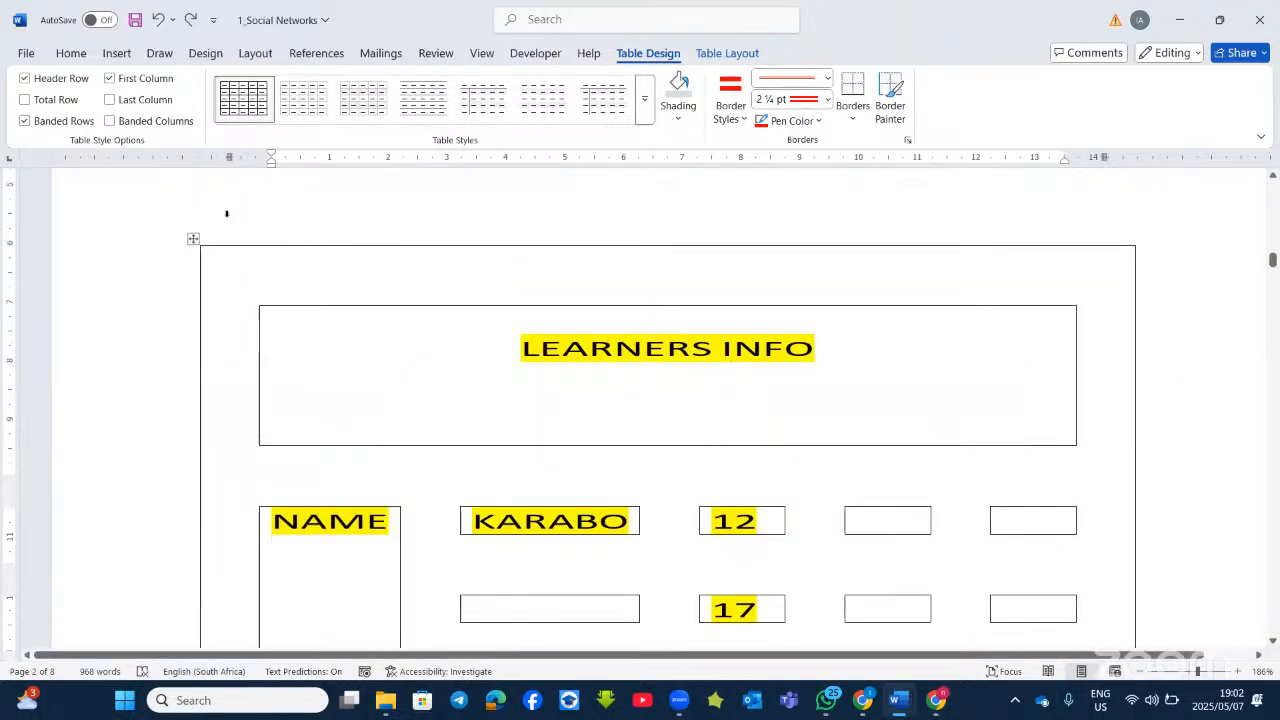
left_click(49, 105)
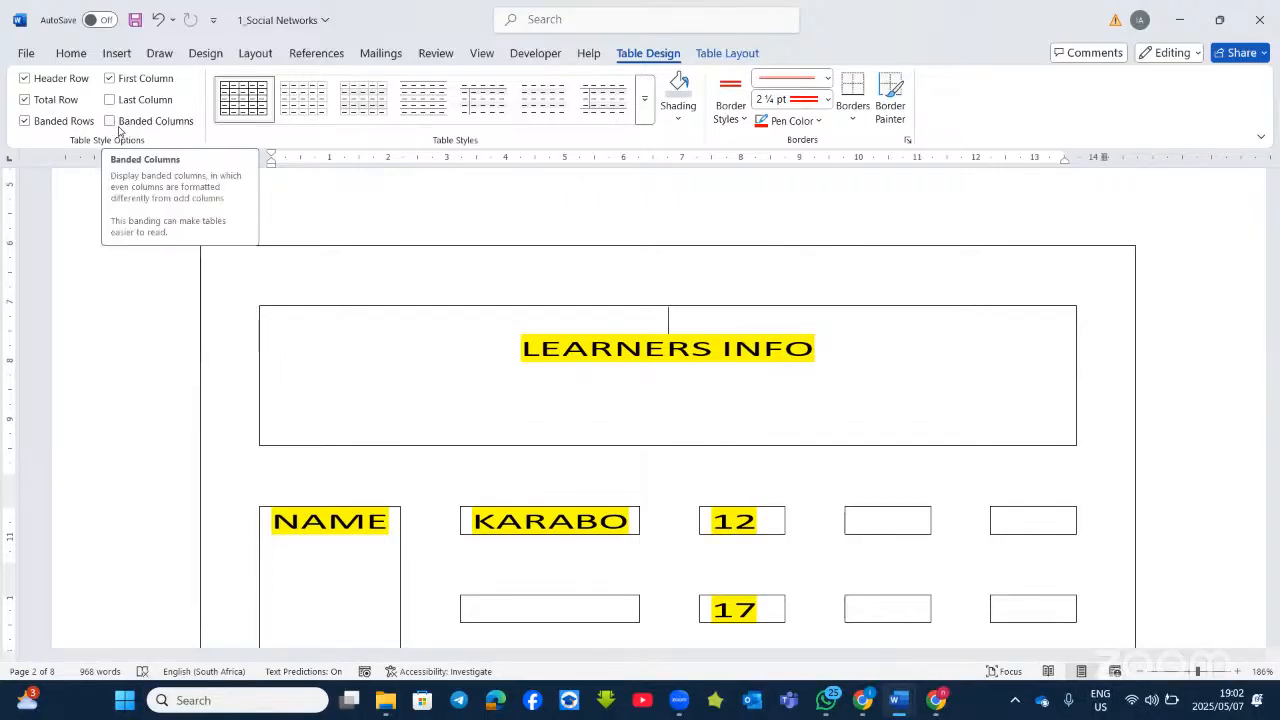
Preview the available table styles and examine the modification settings of the Table Grid style.
left_click(645, 116)
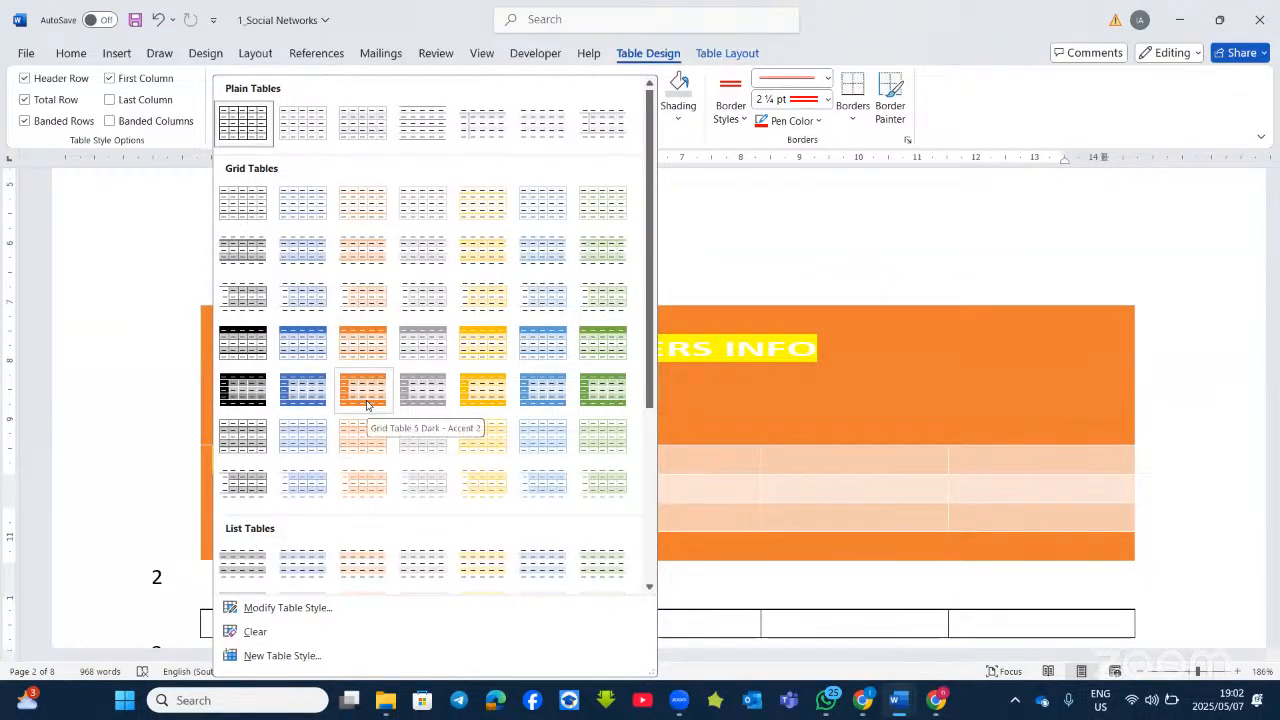
left_click(277, 608)
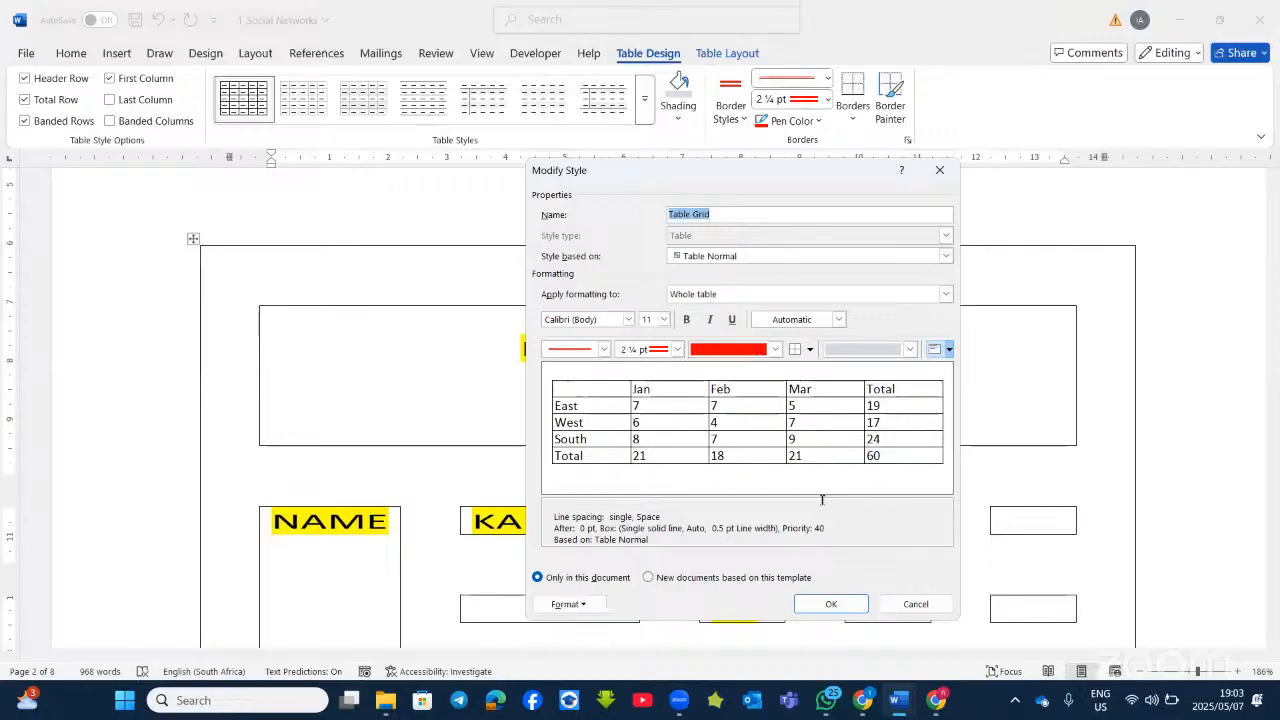
left_click(915, 604)
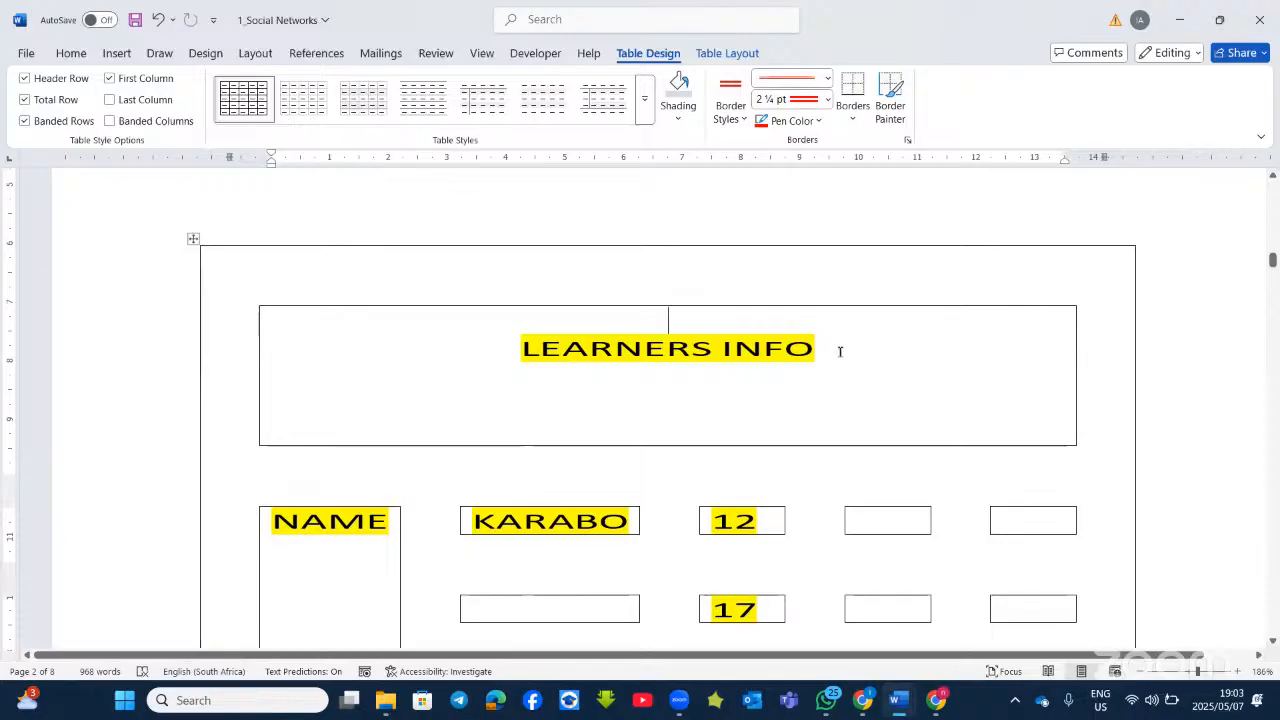
Shade the LEARNERS INFO heading text in the table's header cell light orange.
left_click_drag(840, 351, 503, 323)
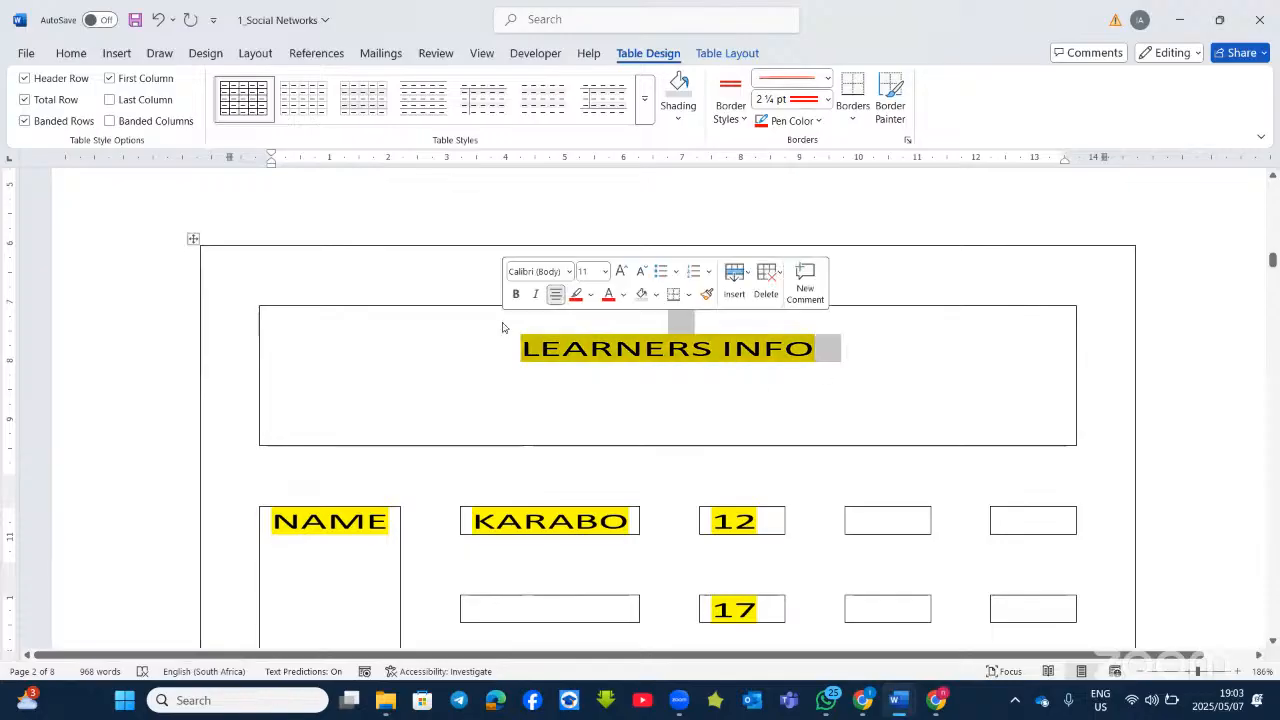
left_click(684, 122)
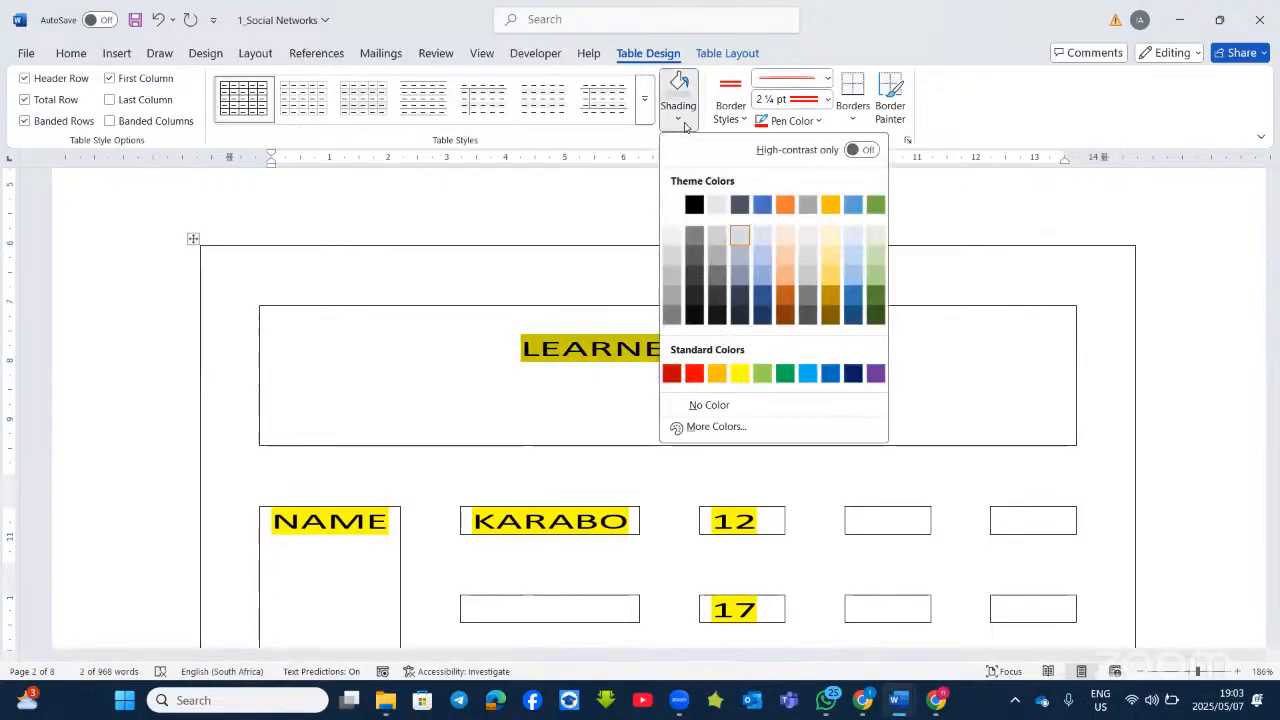
left_click(786, 274)
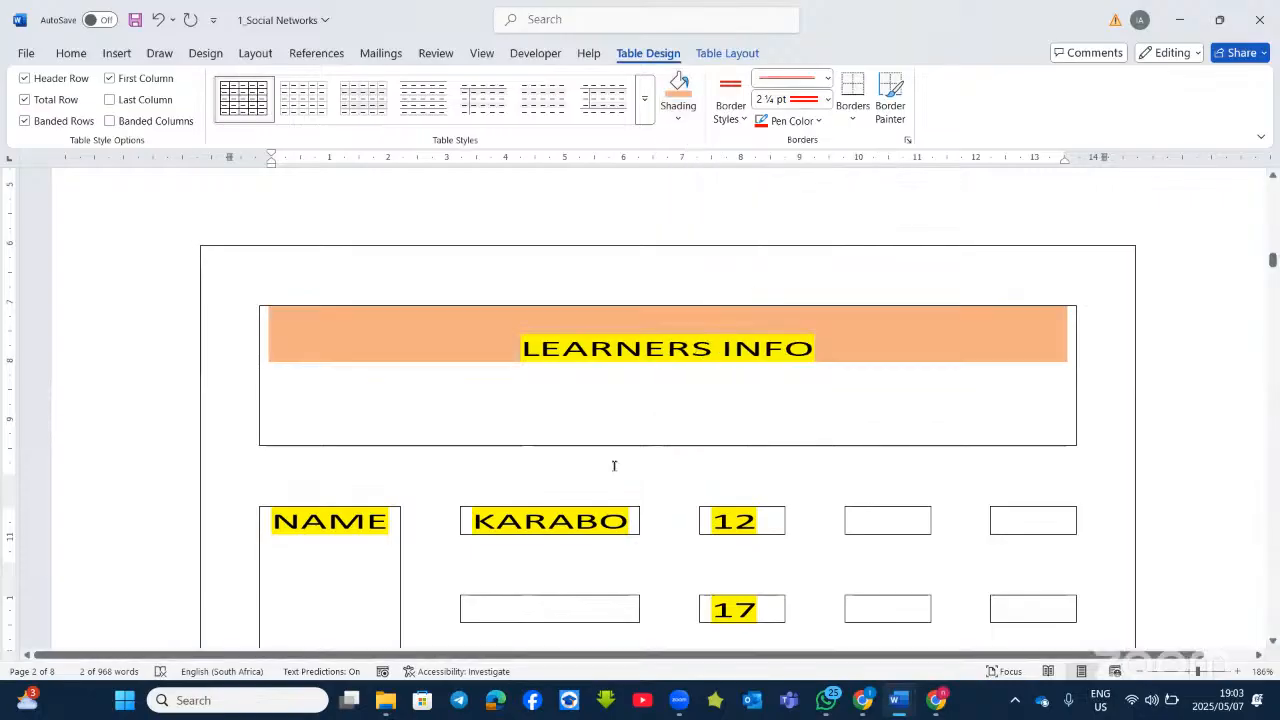
Apply the same light orange shading to the NAME cell.
scroll(531, 486, "down", 3)
left_click_drag(369, 330, 266, 298)
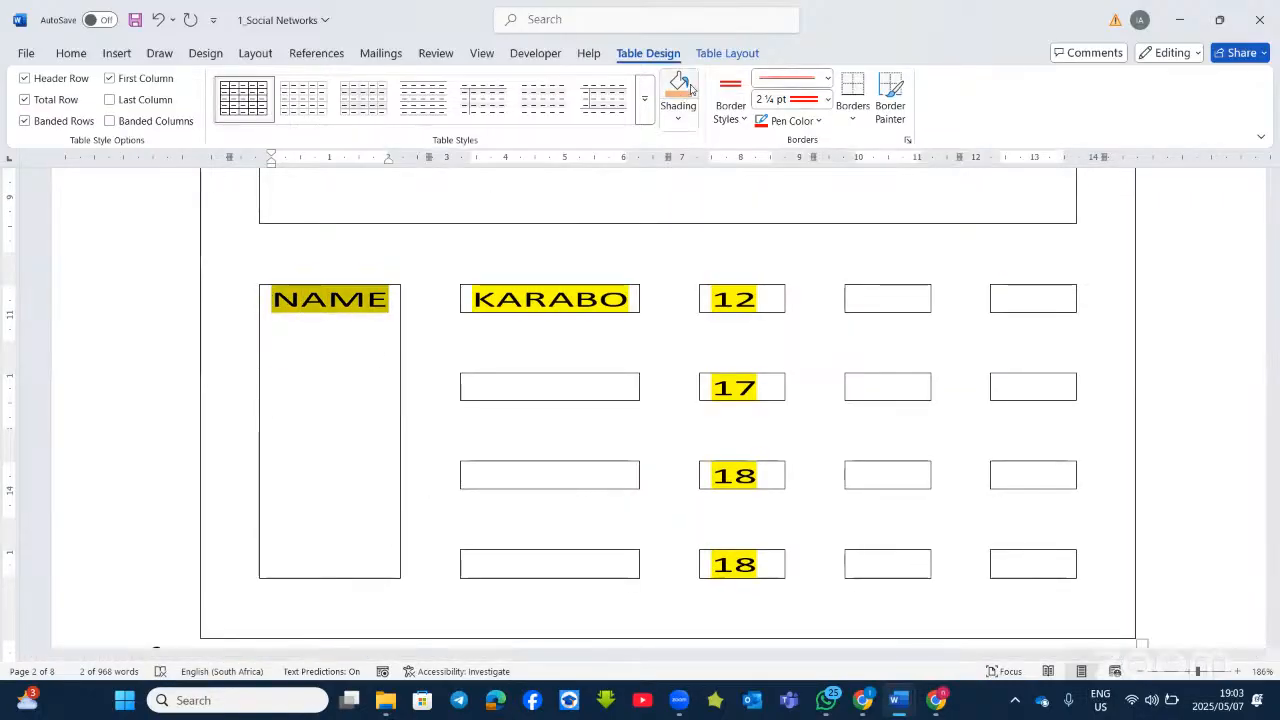
left_click(679, 90)
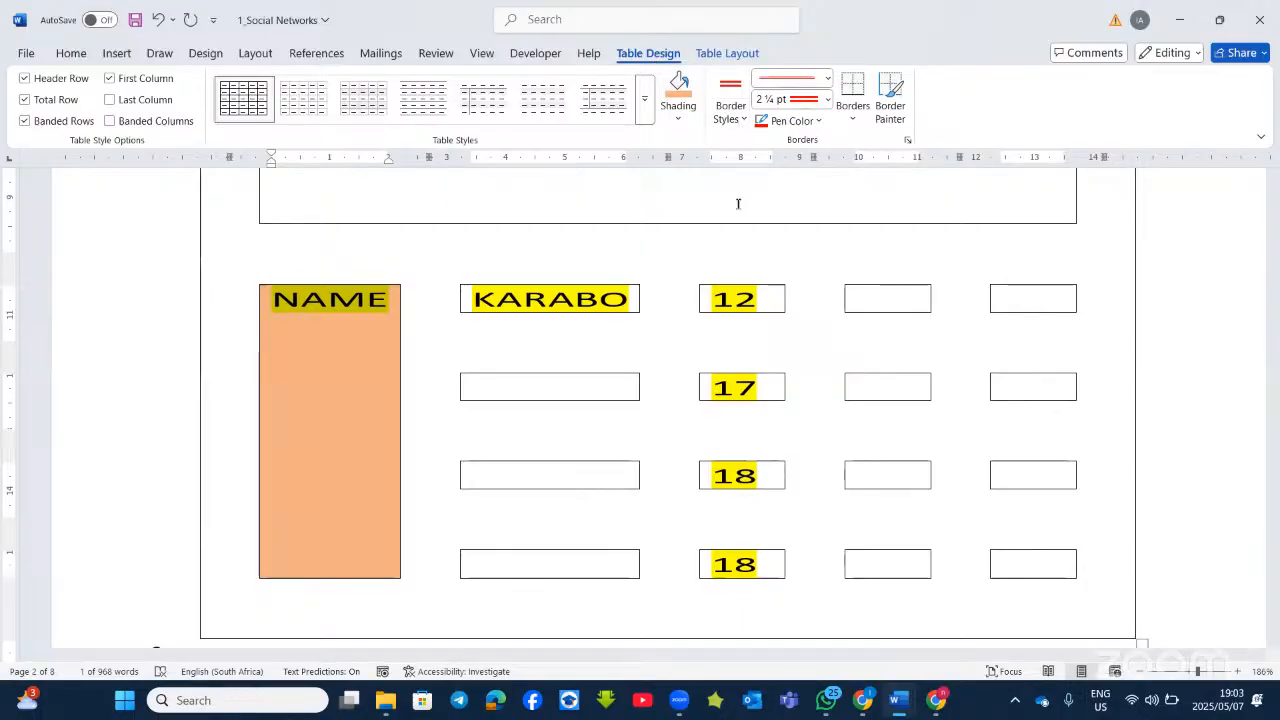
Apply outside borders to the whole LEARNERS INFO table using a 3 pt purple thick-and-thin double line.
scroll(708, 267, "up", 3)
triple_click(557, 273)
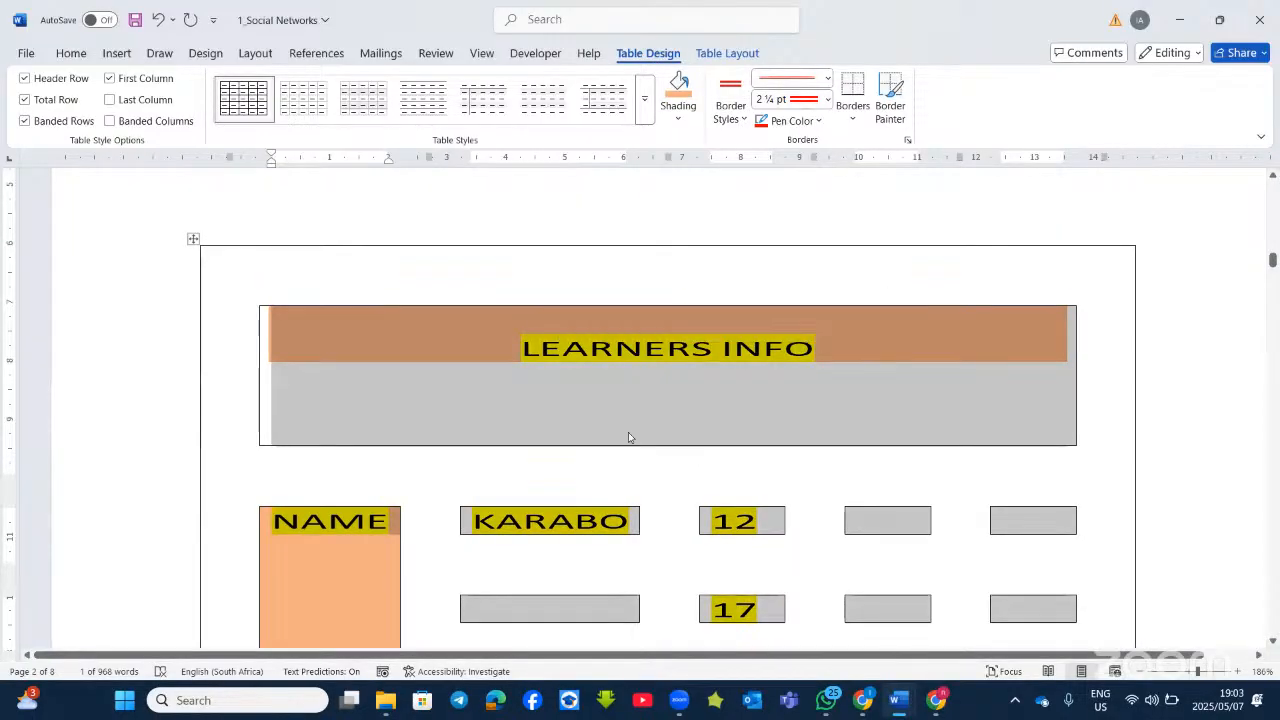
left_click(660, 430)
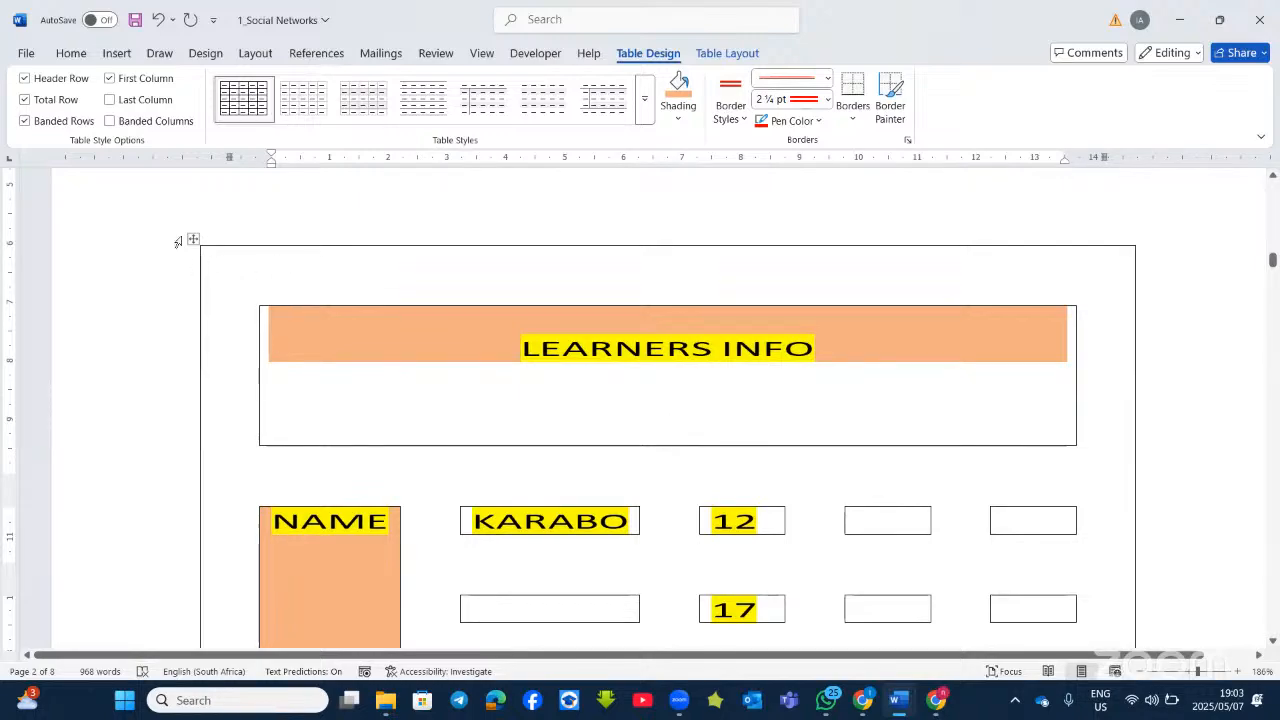
left_click(191, 240)
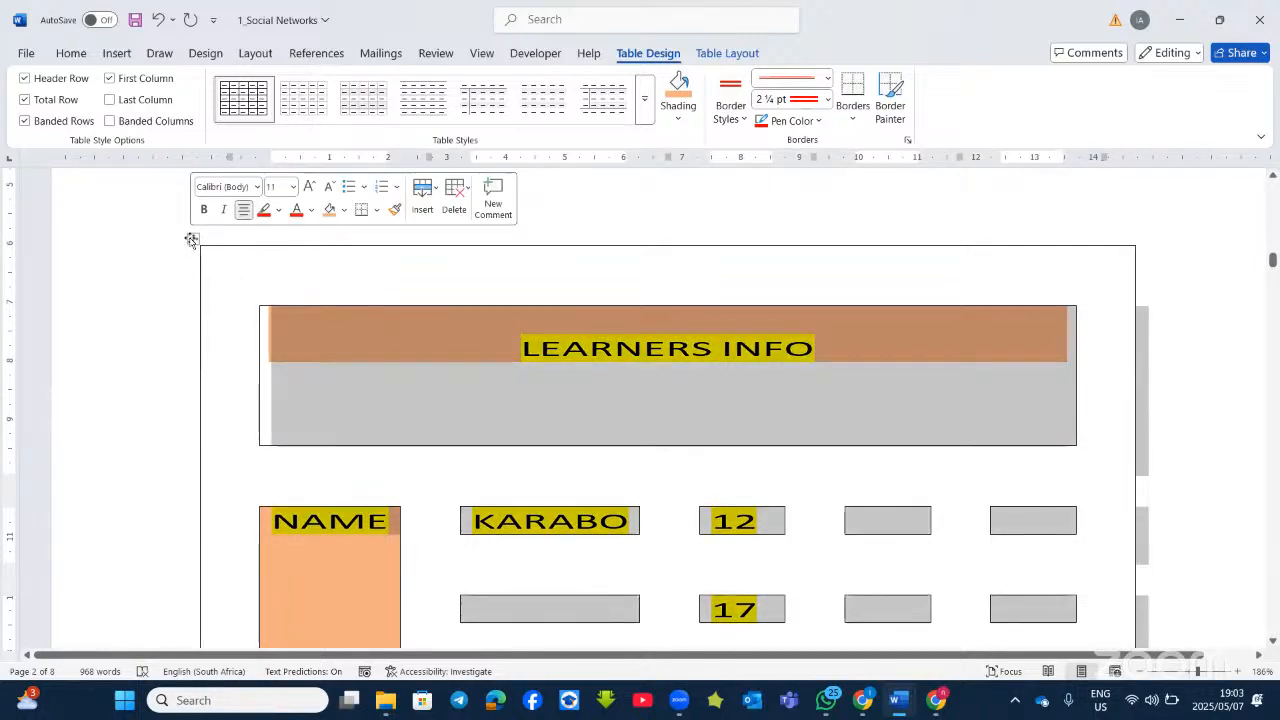
left_click(192, 238)
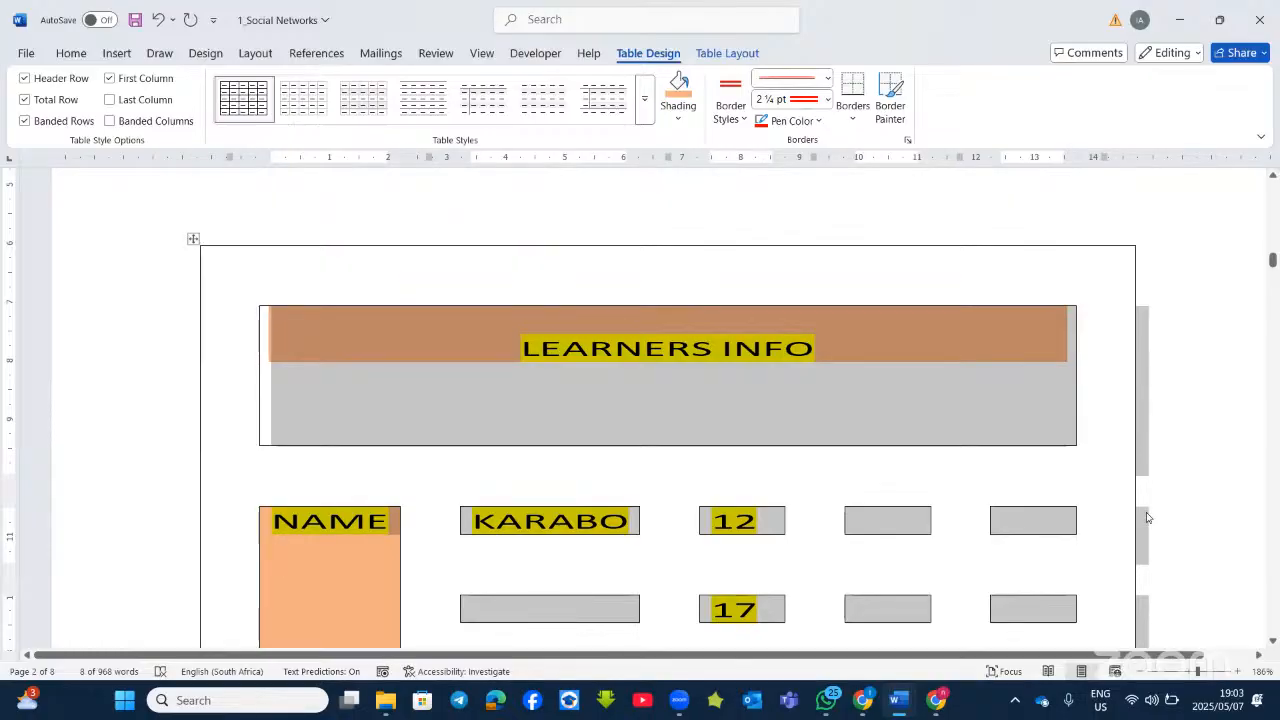
left_click(828, 88)
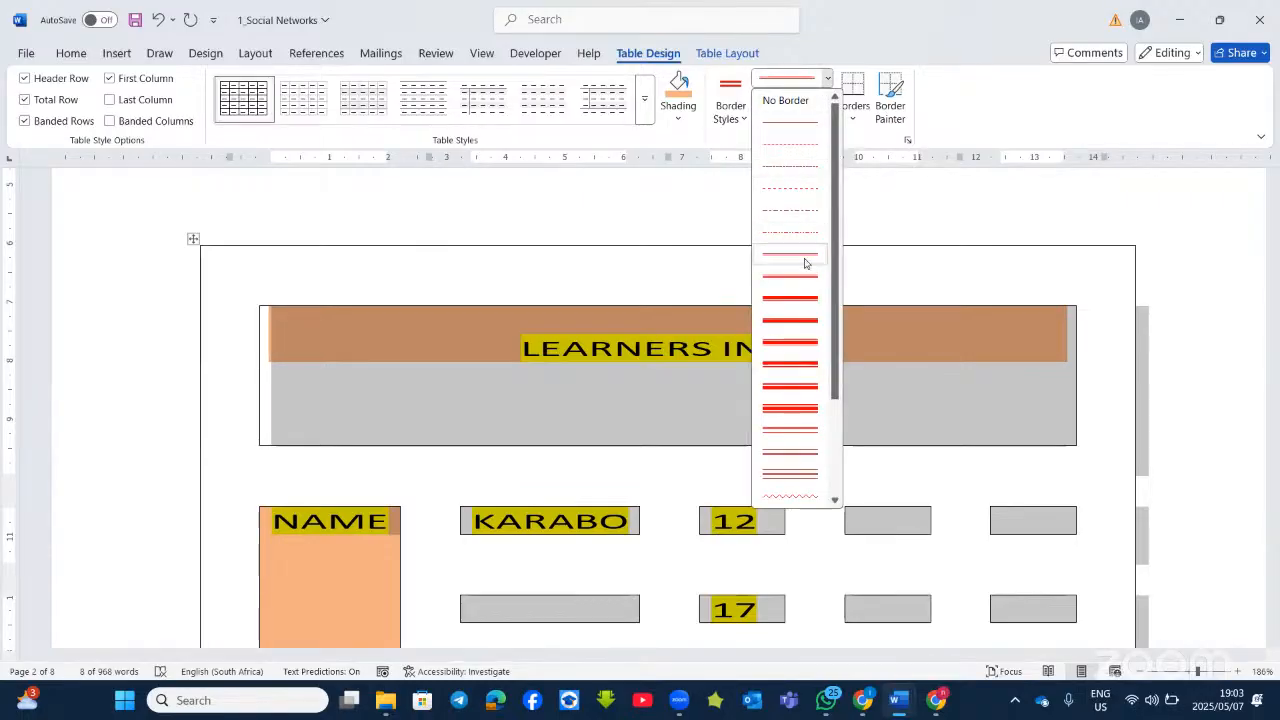
left_click(800, 298)
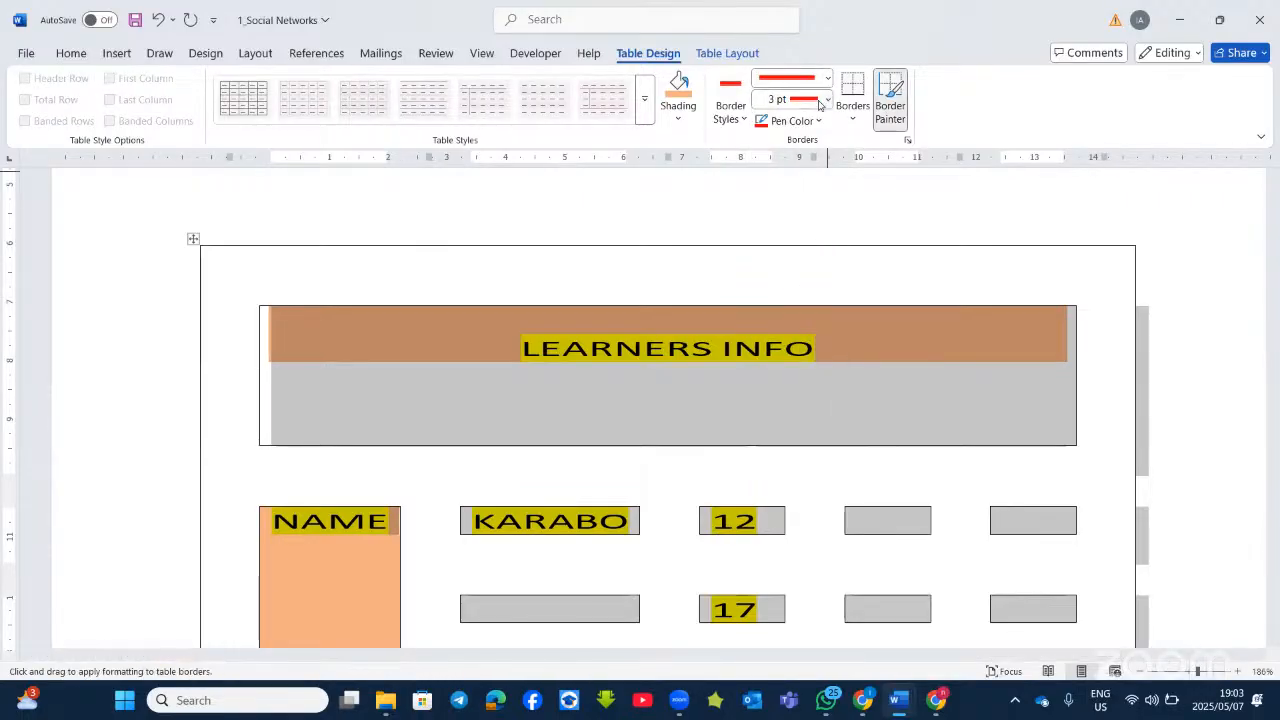
left_click(822, 100)
left_click(817, 166)
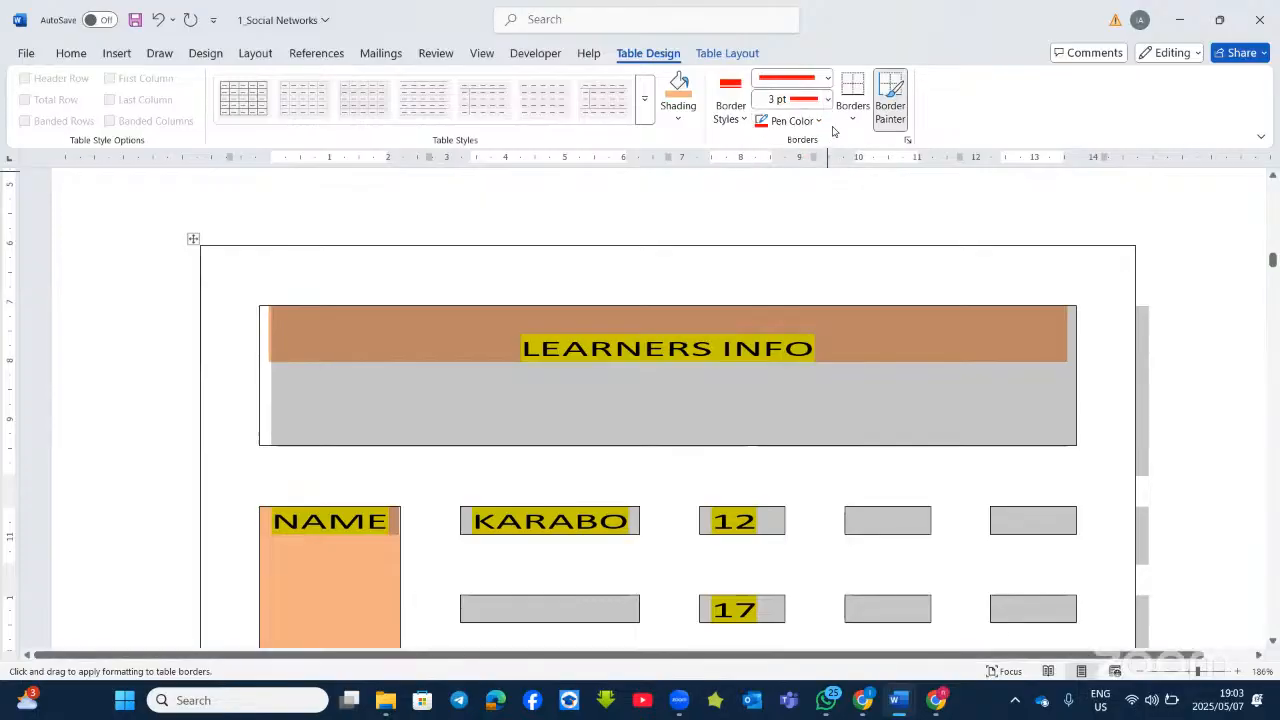
left_click(820, 121)
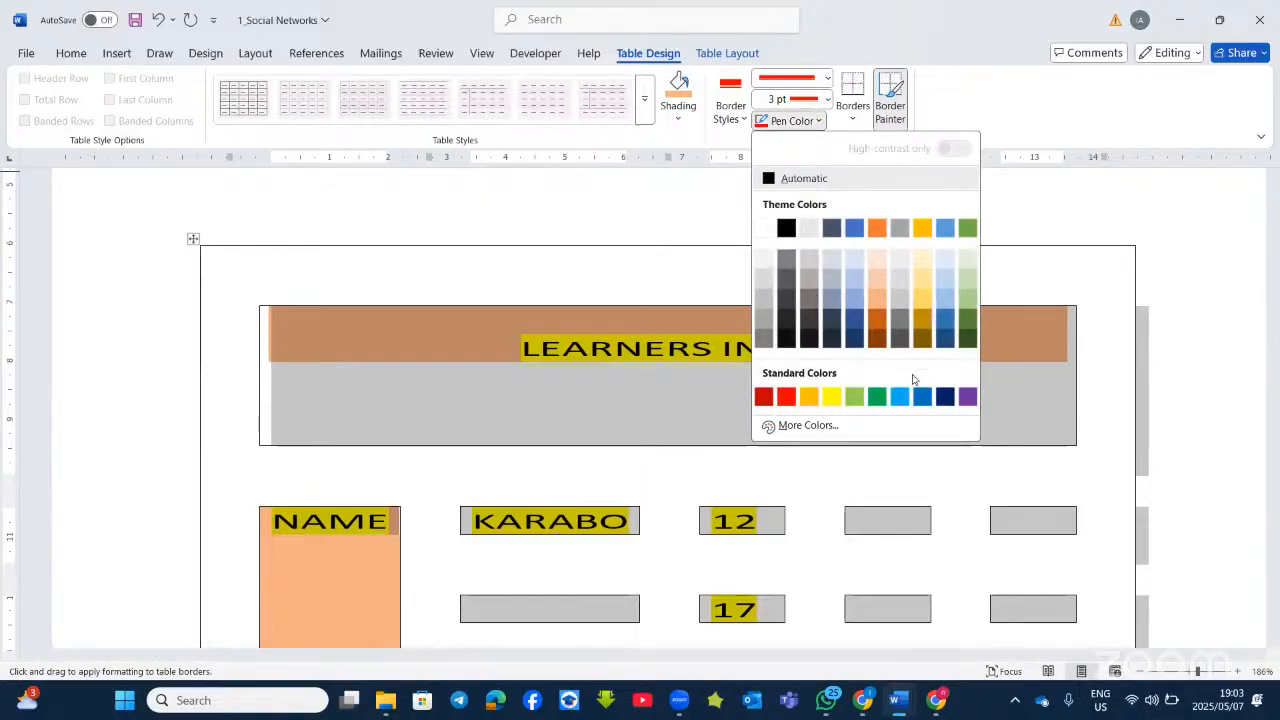
left_click(966, 398)
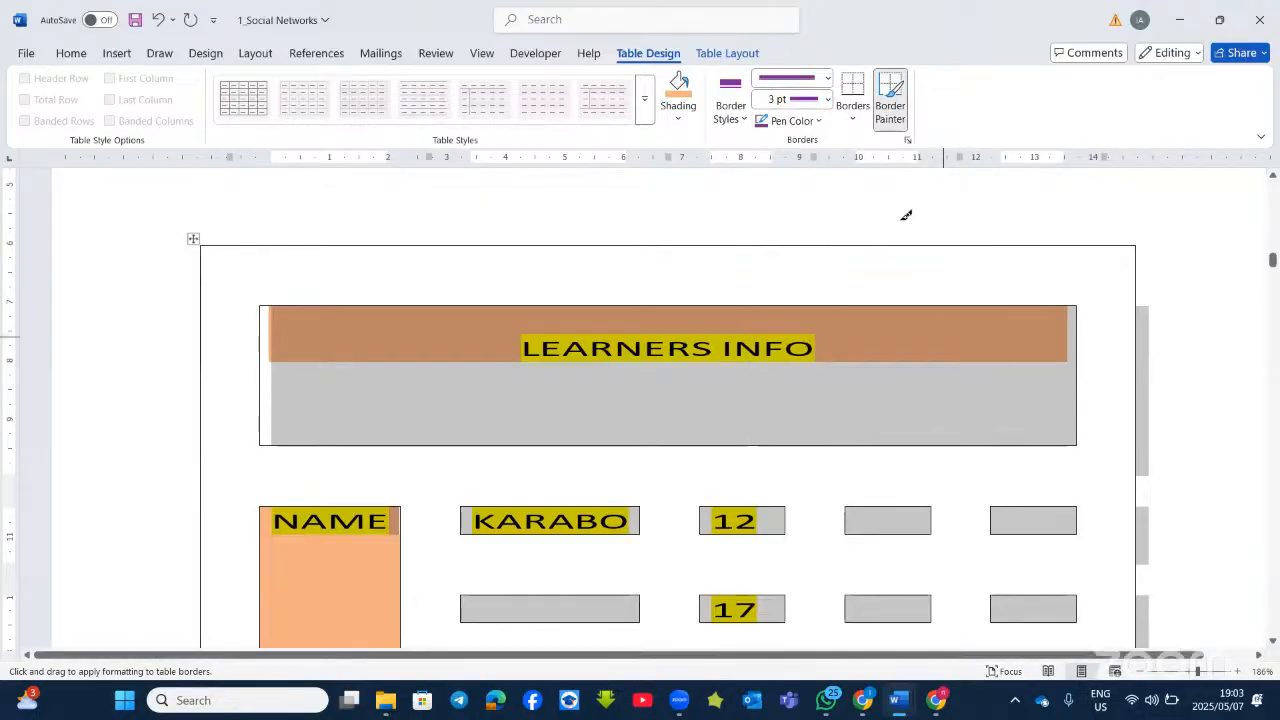
left_click(851, 122)
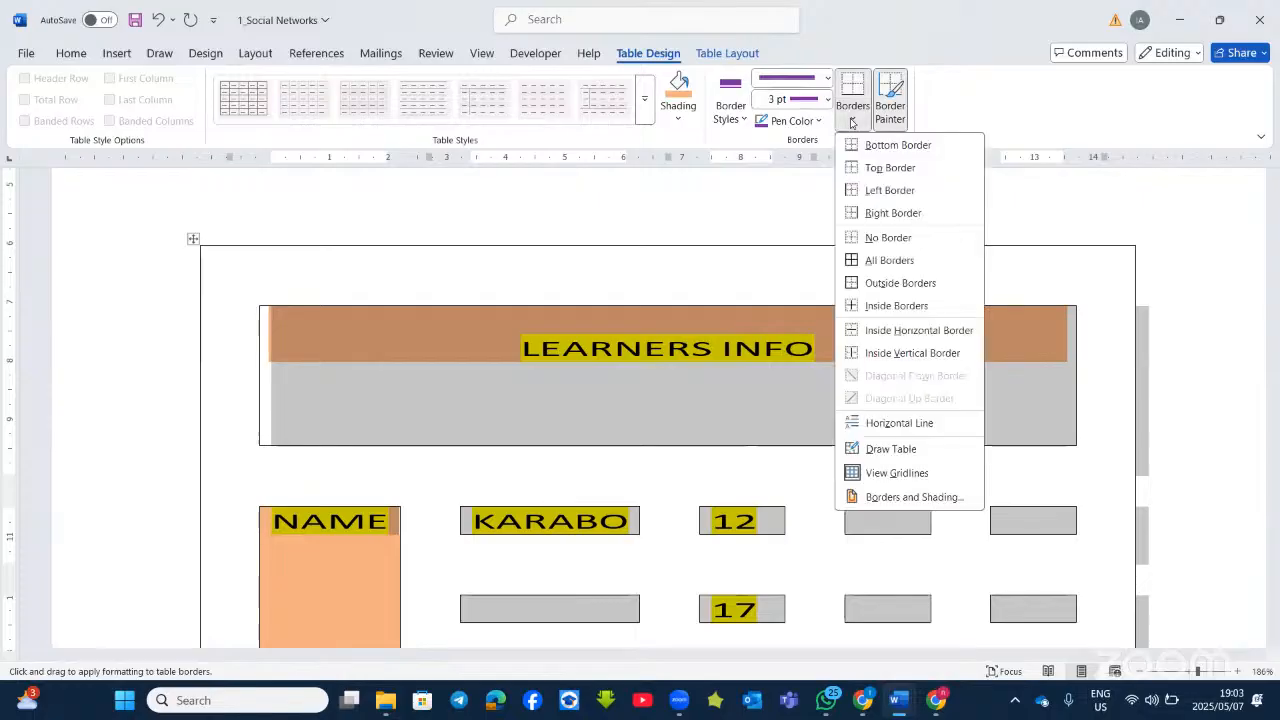
left_click(880, 283)
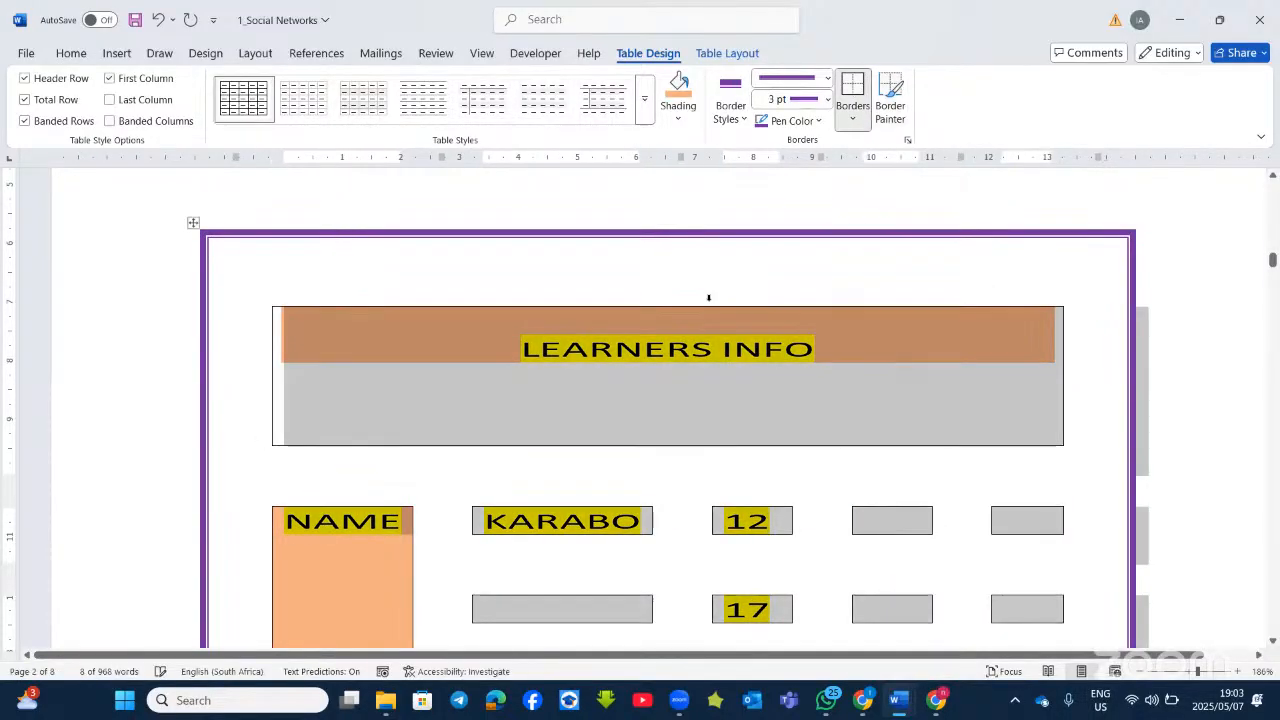
scroll(705, 302, "down", 4)
scroll(704, 305, "up", 3)
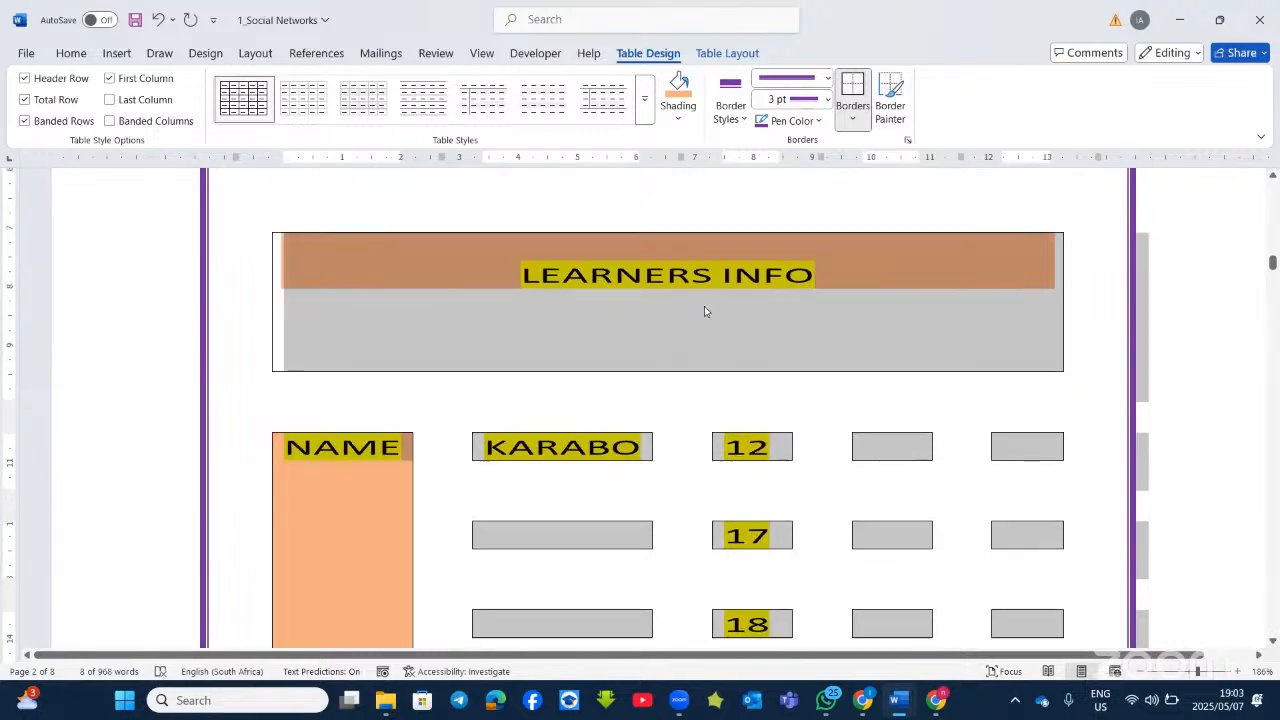
Apply inside borders to the LEARNERS INFO table using a ¾ pt red double line.
left_click(826, 80)
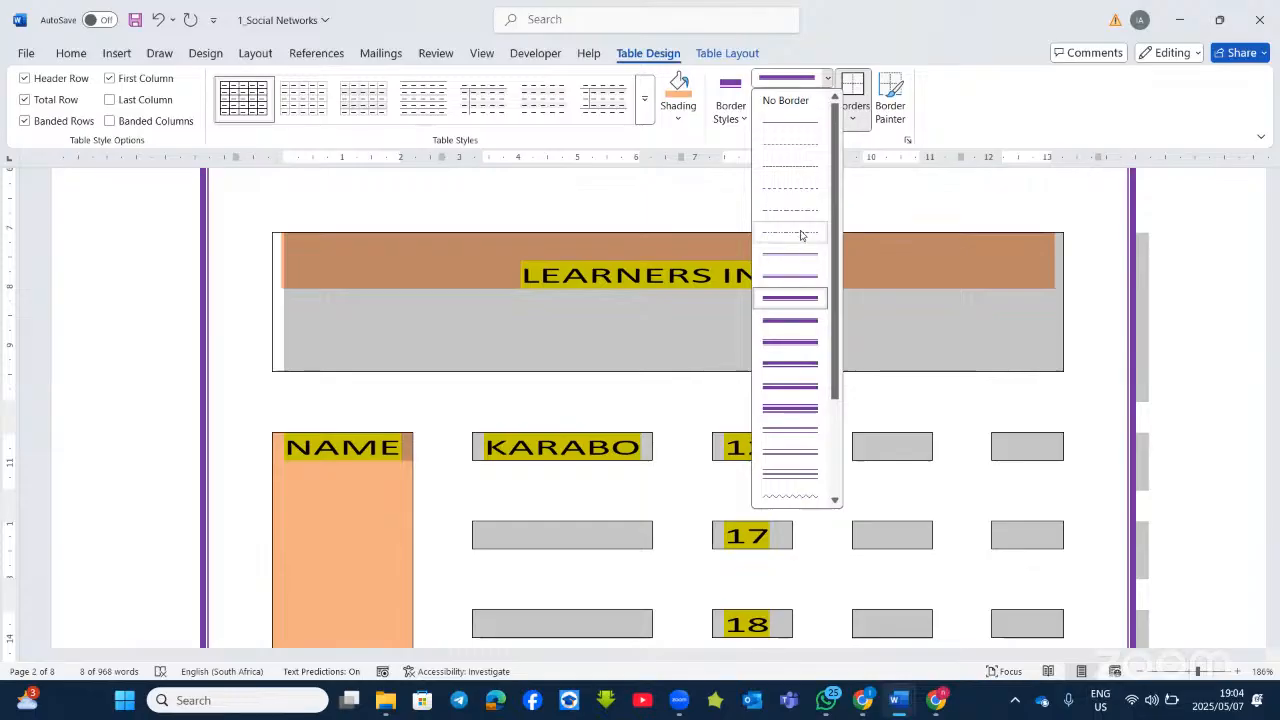
left_click(797, 251)
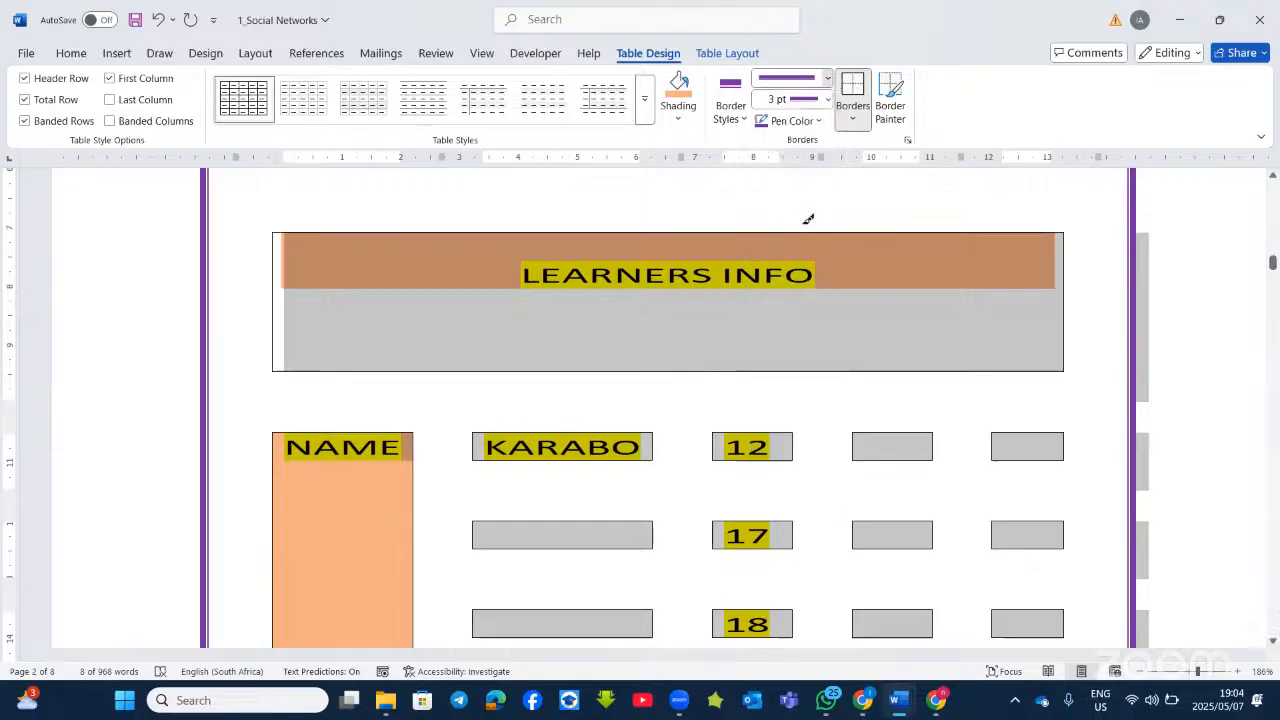
left_click(827, 100)
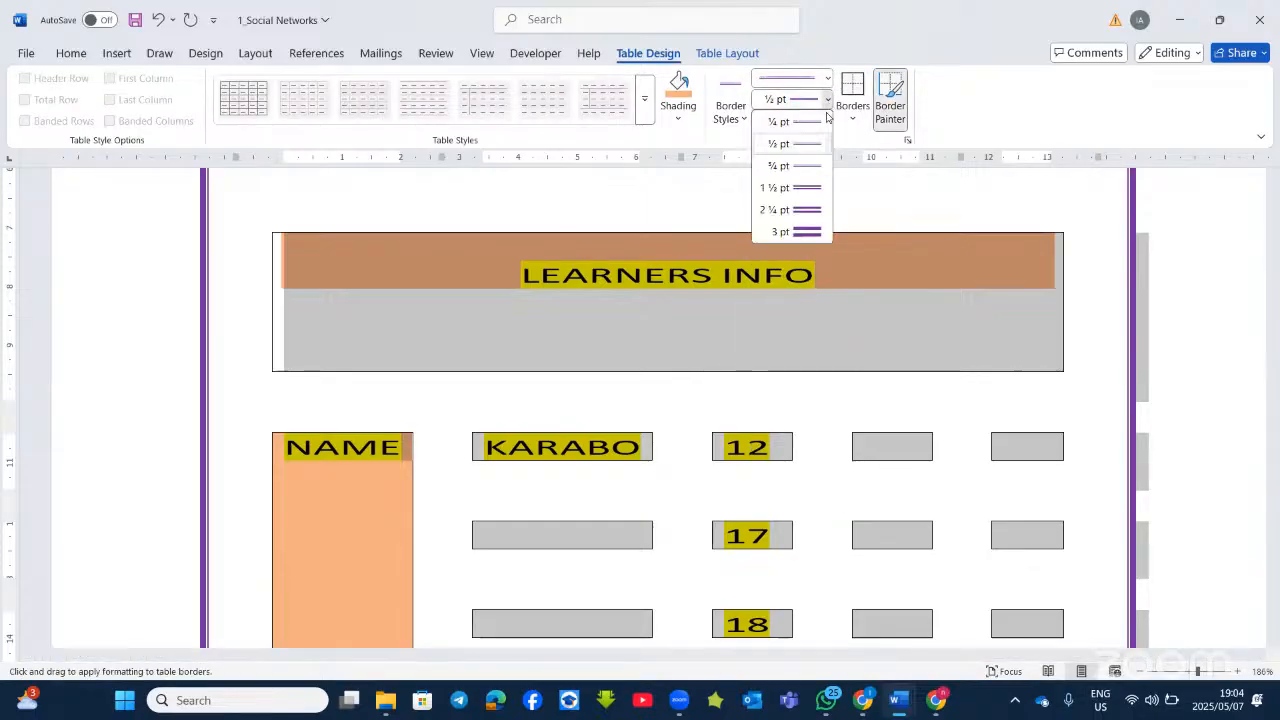
left_click(803, 166)
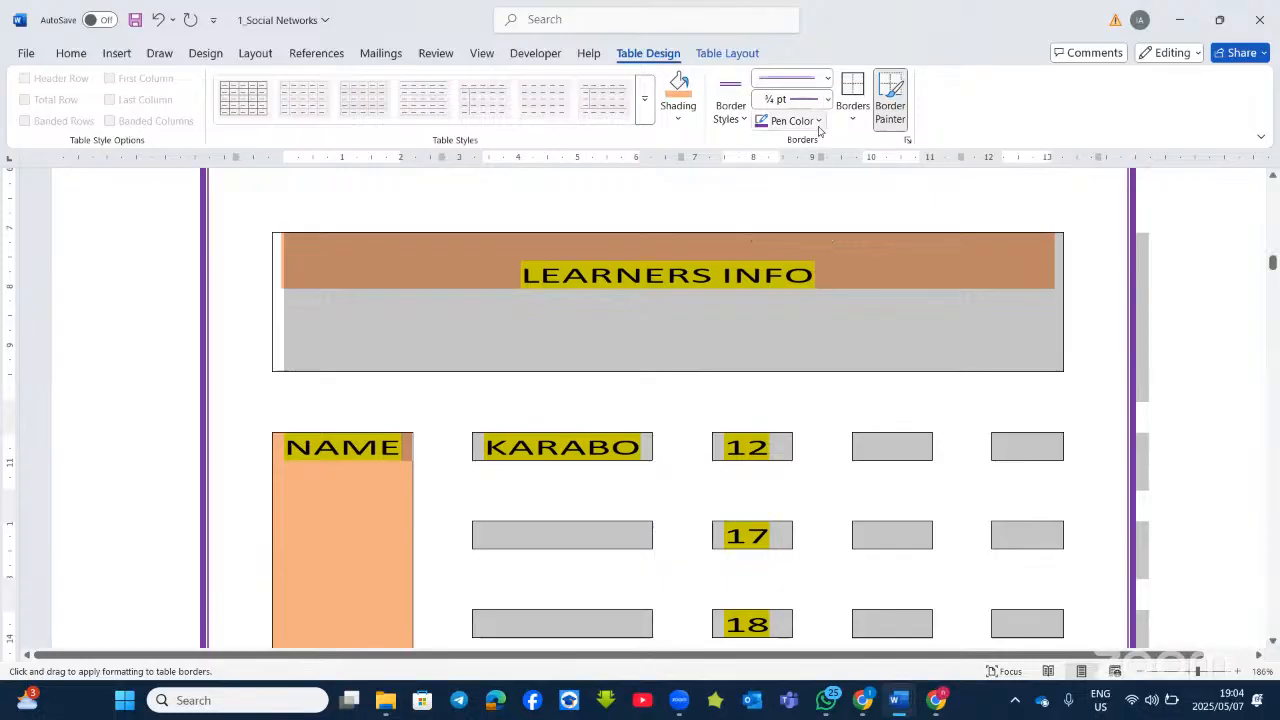
left_click(818, 122)
left_click(786, 397)
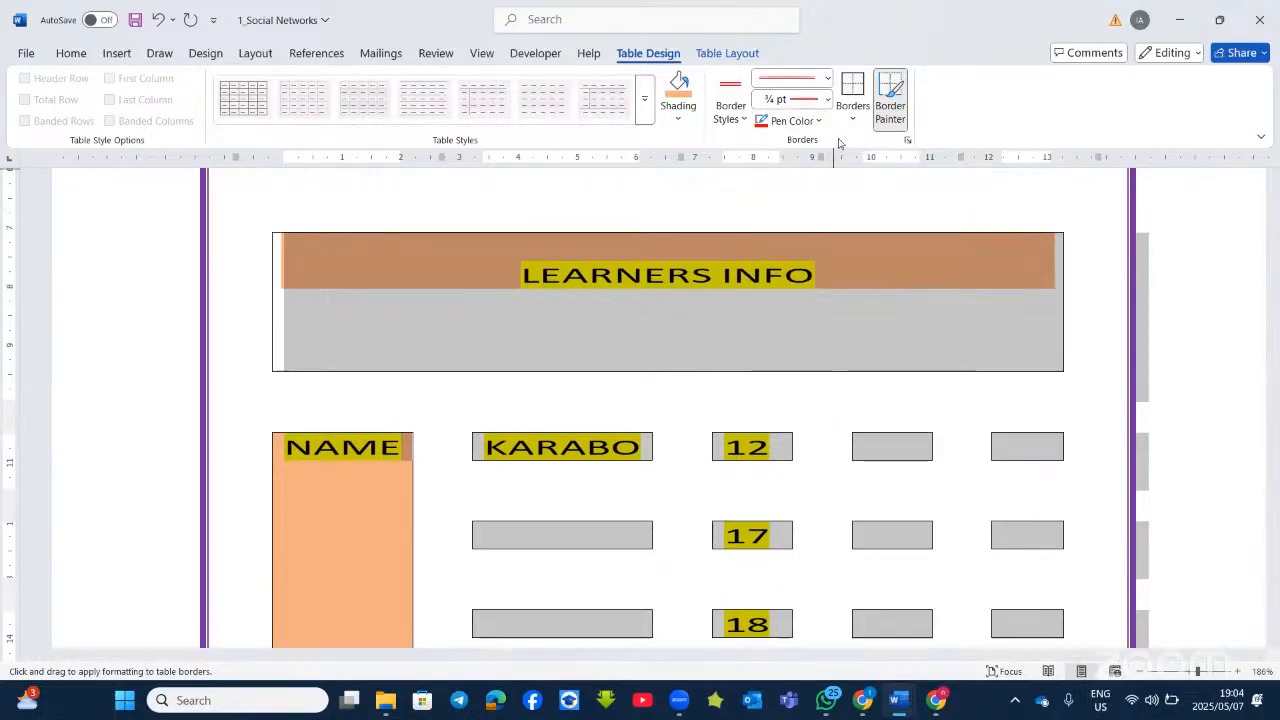
left_click(853, 122)
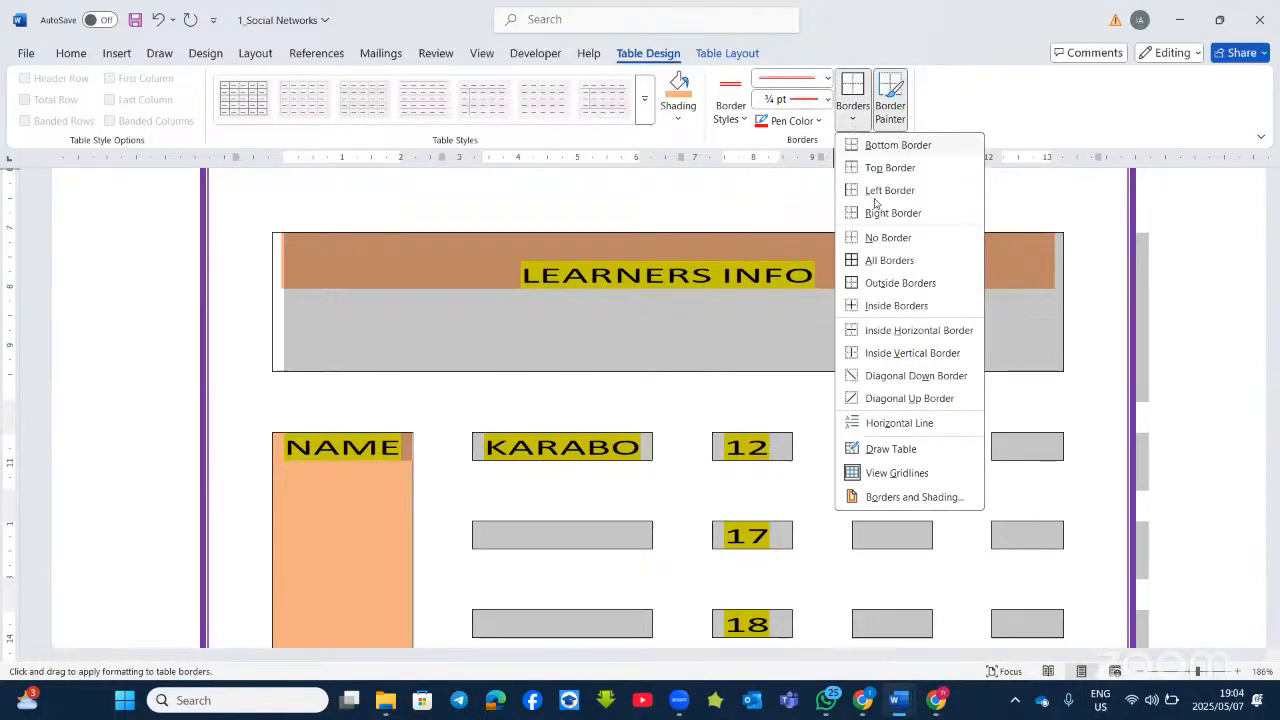
left_click(861, 306)
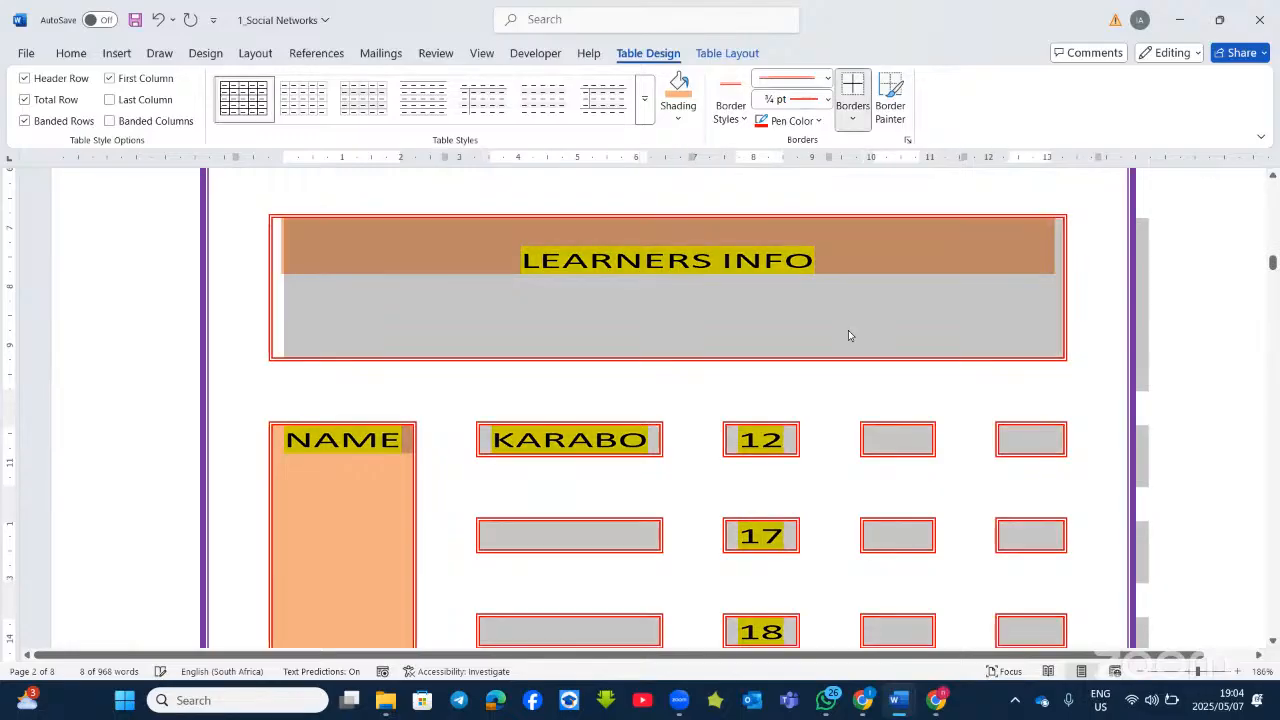
left_click(844, 452)
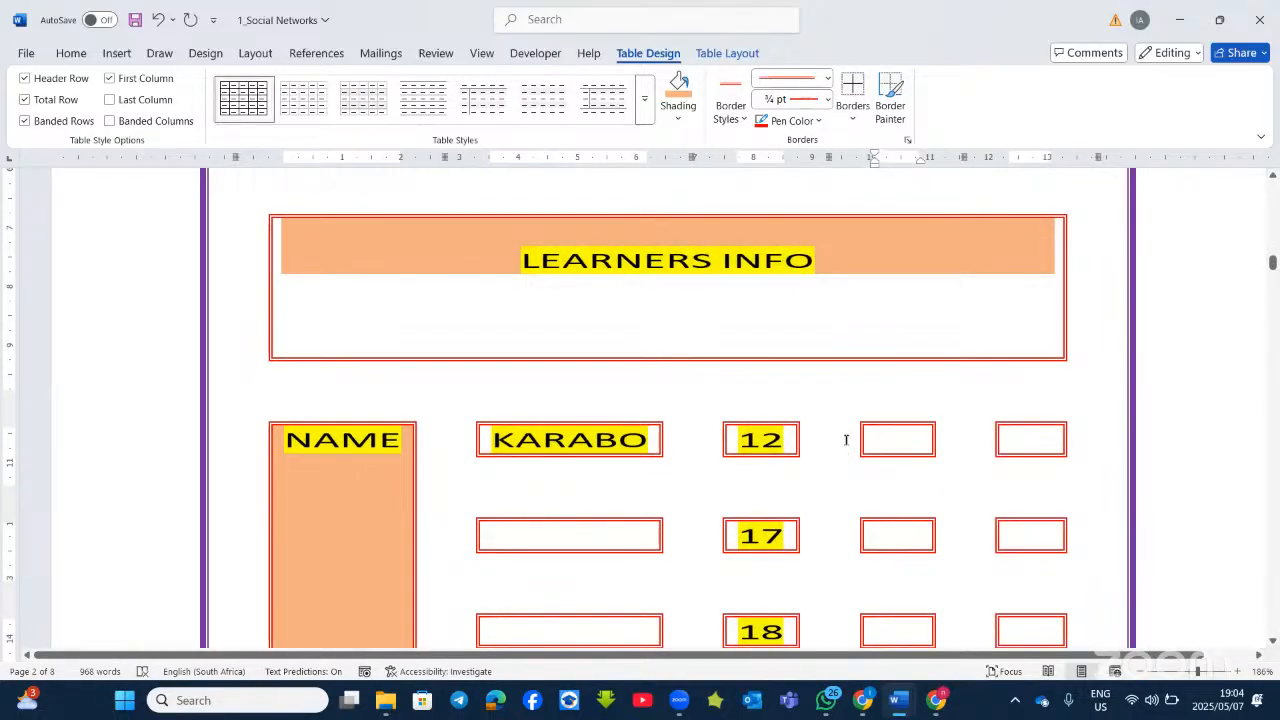
Examine the table's outside and inside borders and the border options available for the whole table.
scroll(688, 362, "up", 3)
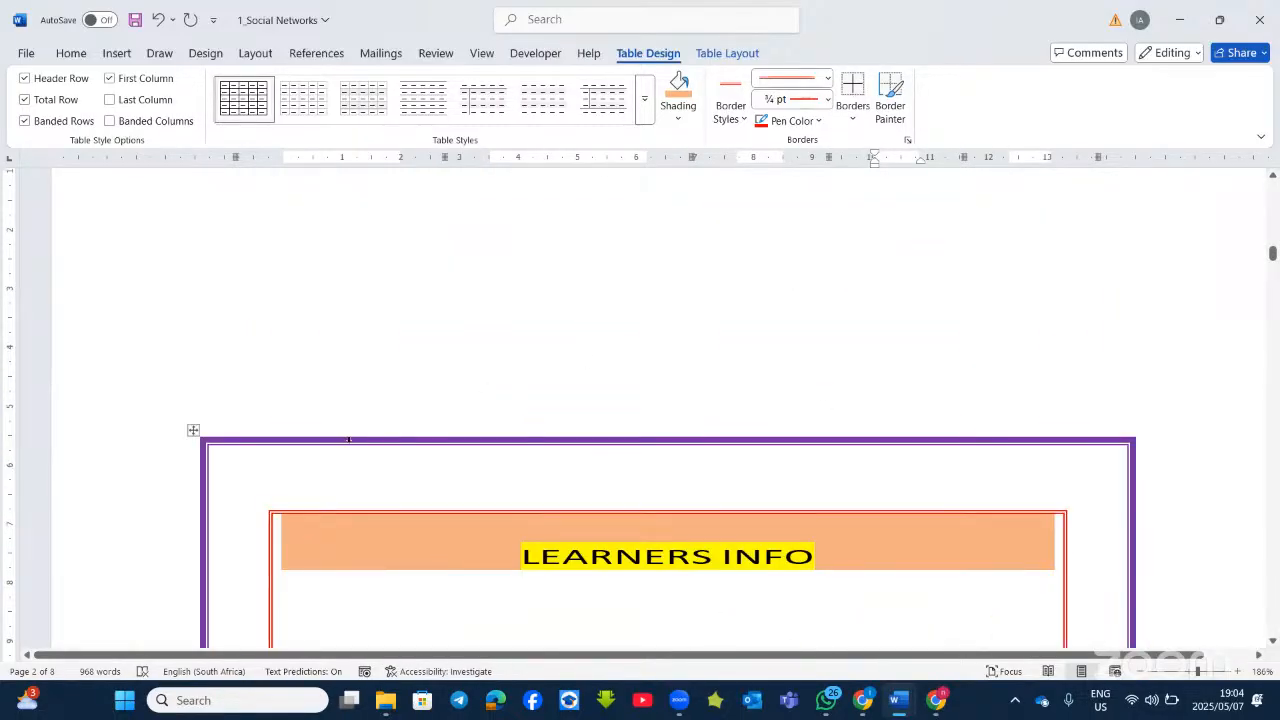
scroll(1110, 510, "down", 2)
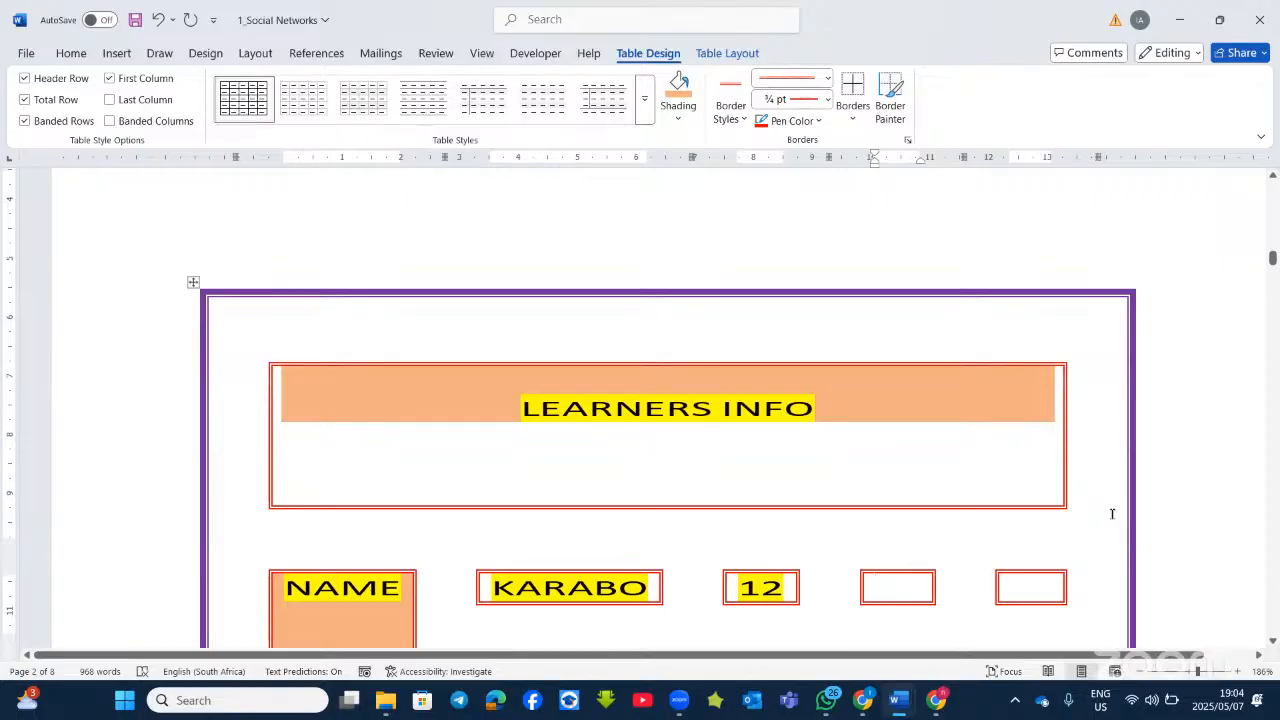
scroll(1111, 514, "down", 2)
scroll(1111, 514, "up", 3)
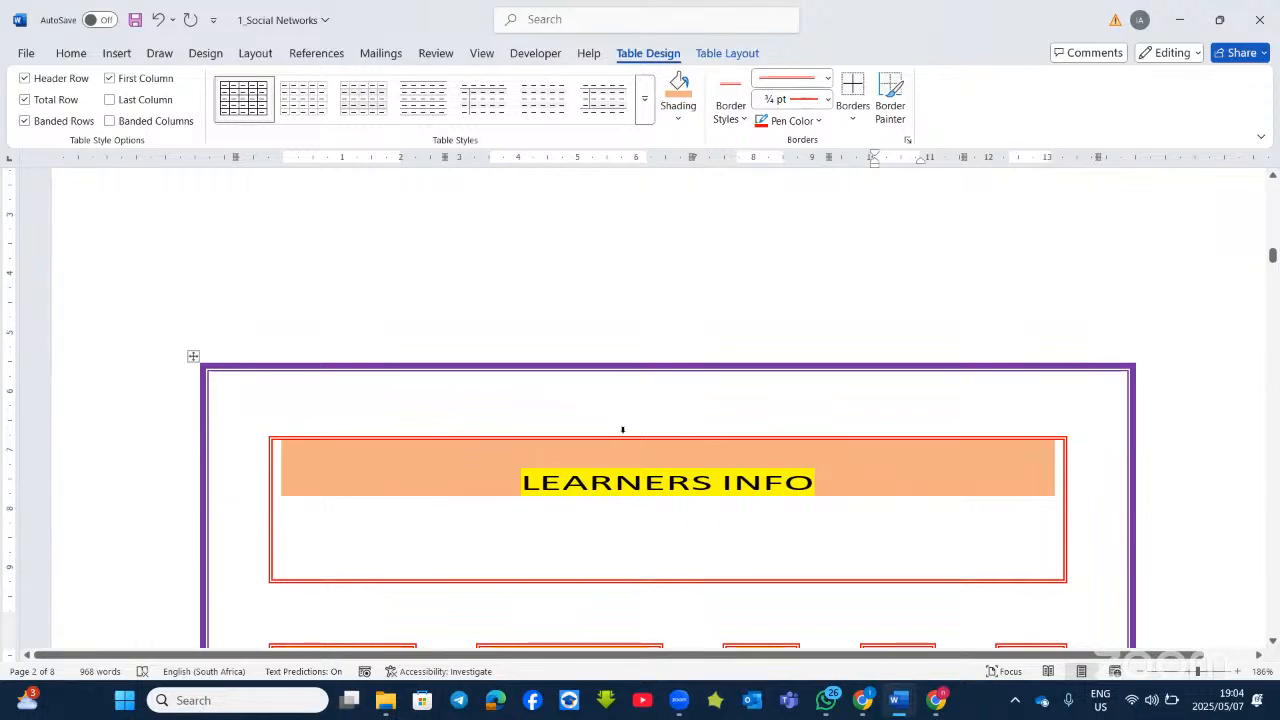
scroll(614, 426, "down", 1)
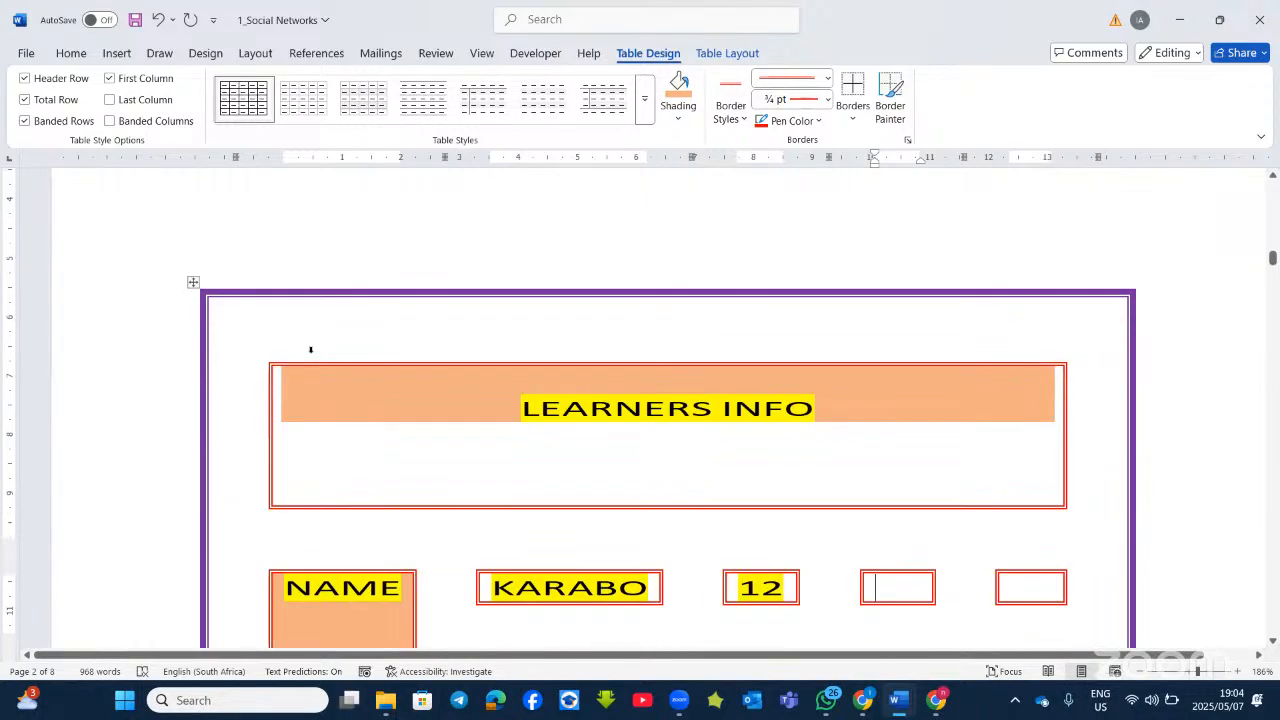
left_click(193, 282)
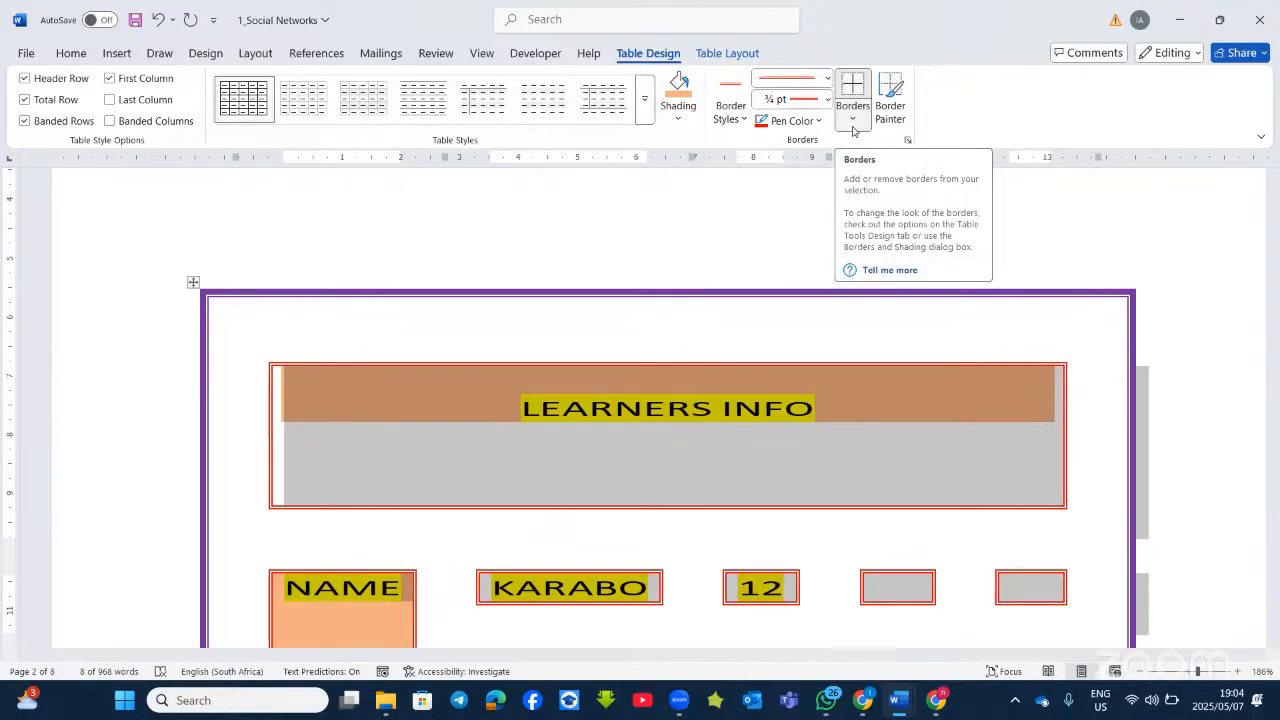
left_click(853, 120)
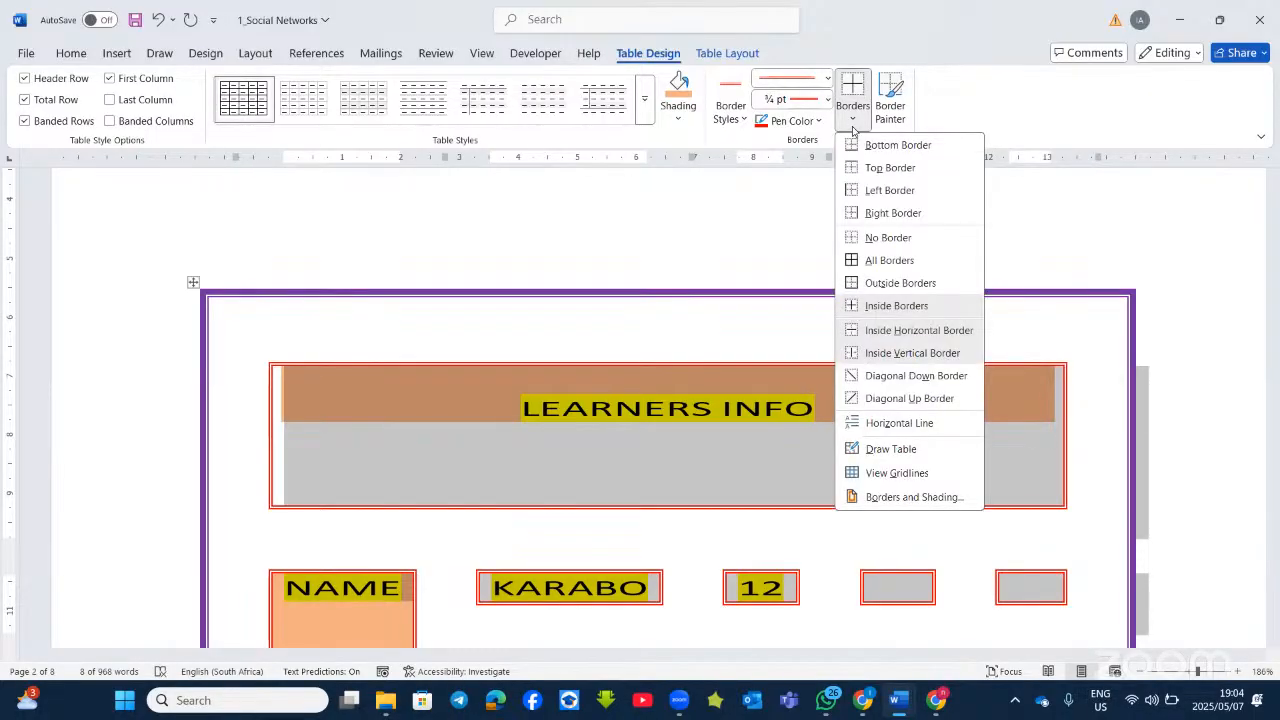
left_click(585, 481)
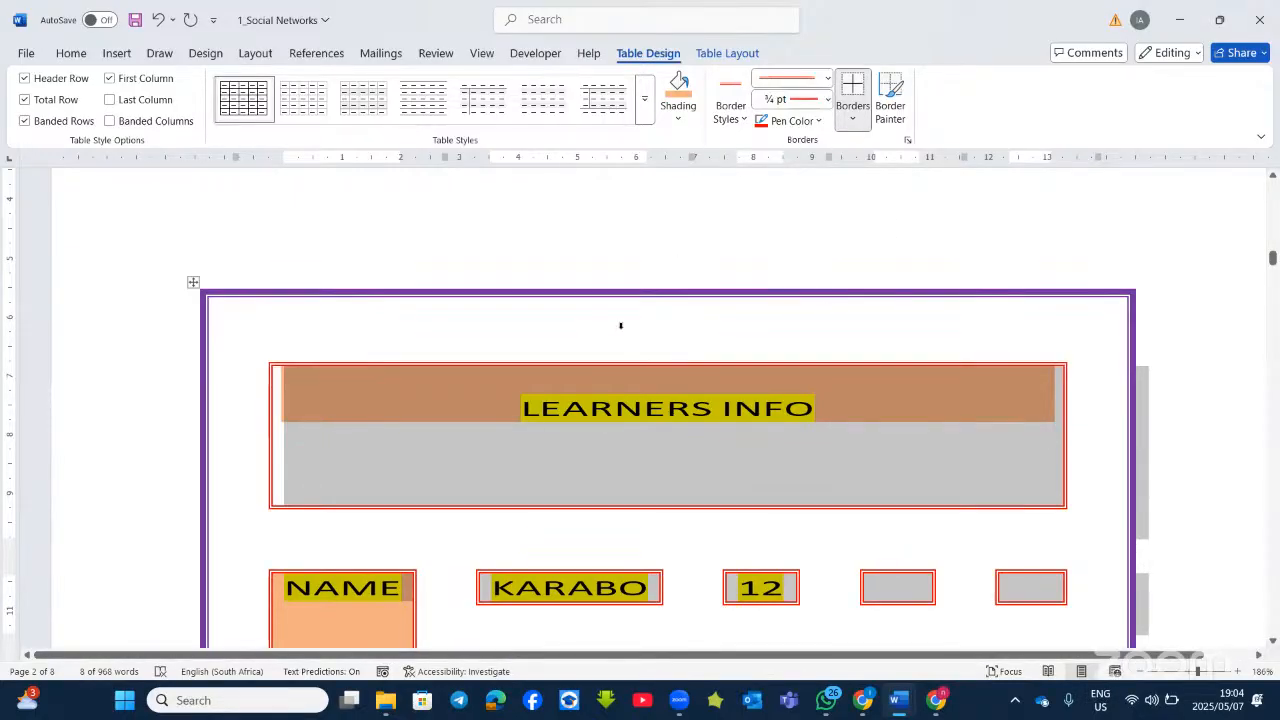
Insert a page break before the highlighted "What is traditional" heading below the tables.
scroll(575, 398, "down", 5)
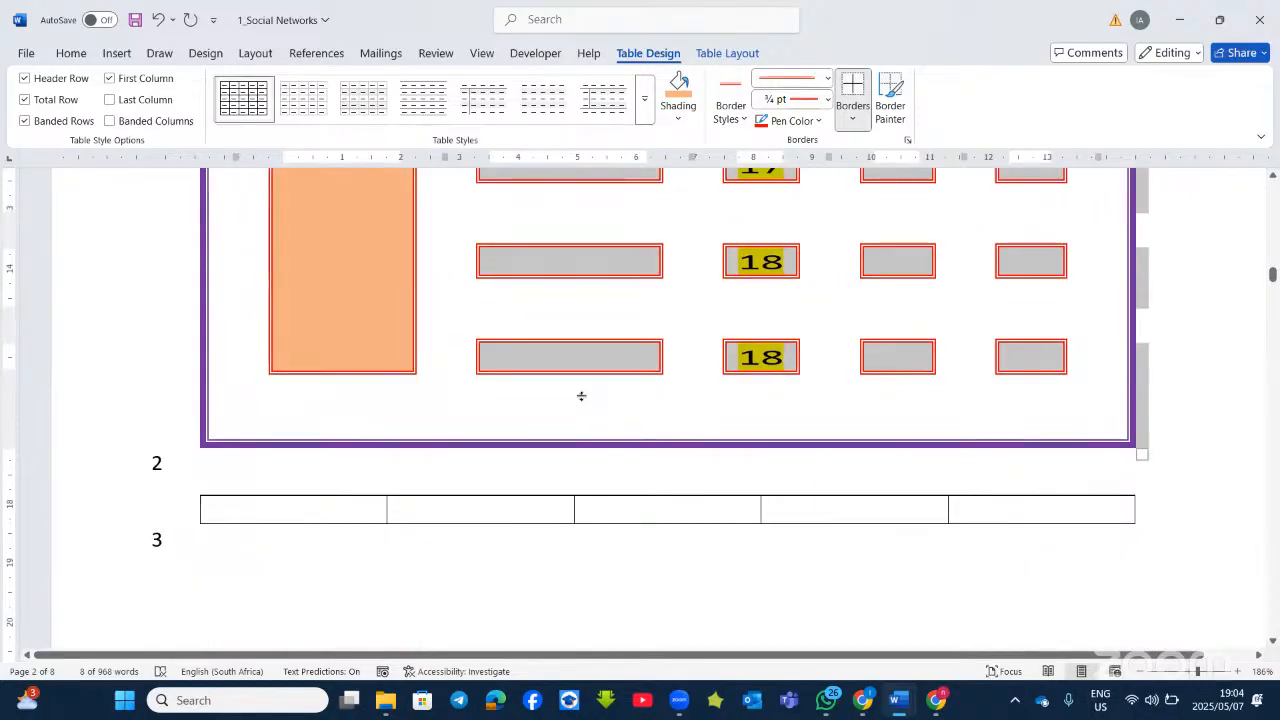
scroll(481, 493, "down", 5)
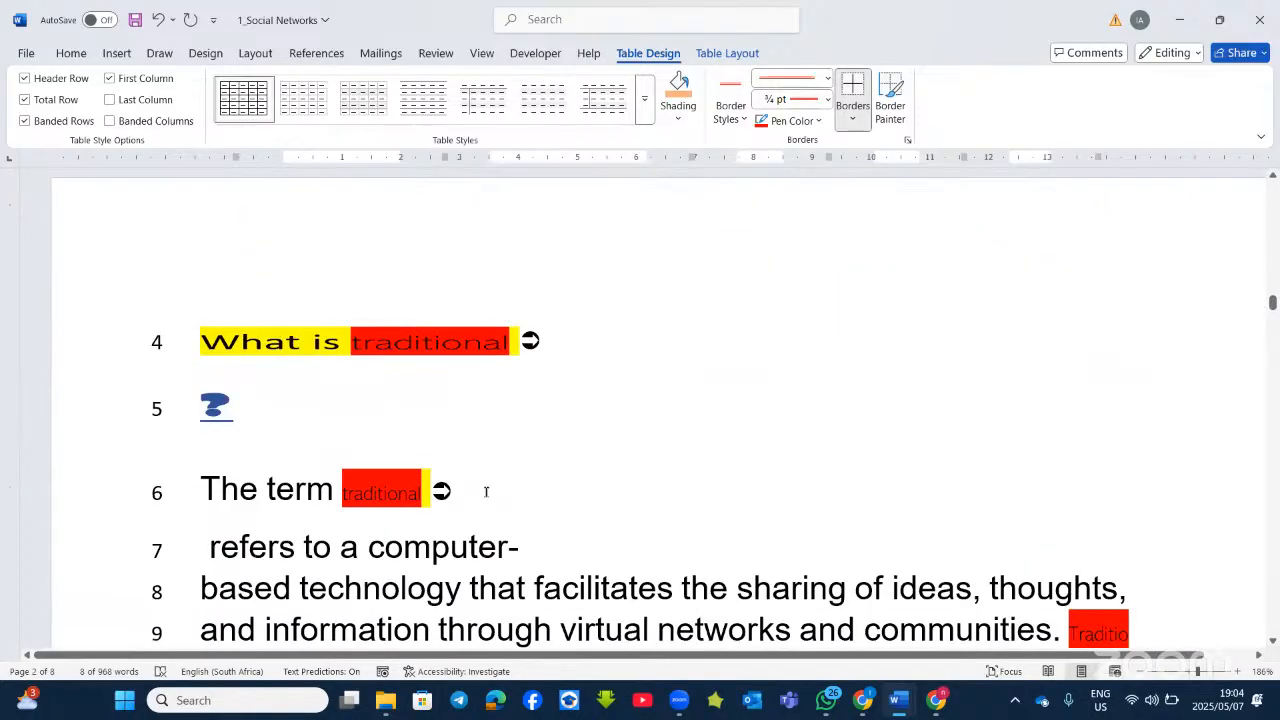
left_click(478, 280)
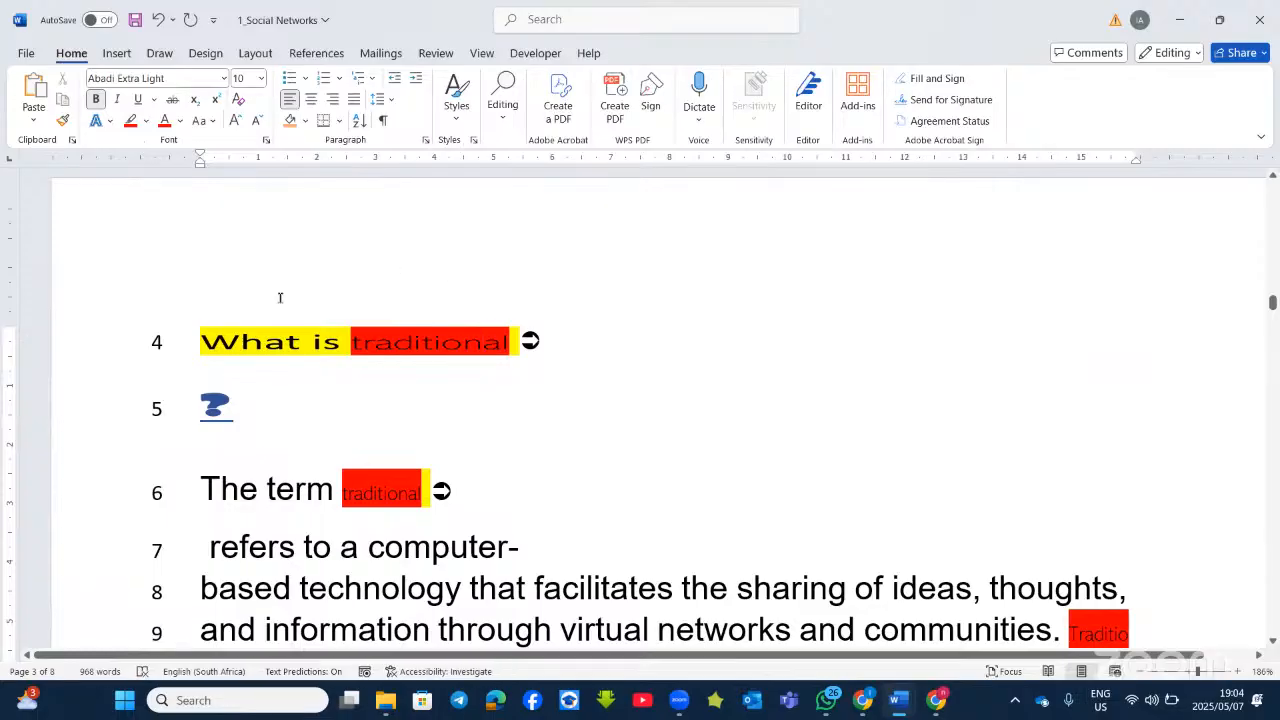
left_click(201, 340)
key("ctrl+Return")
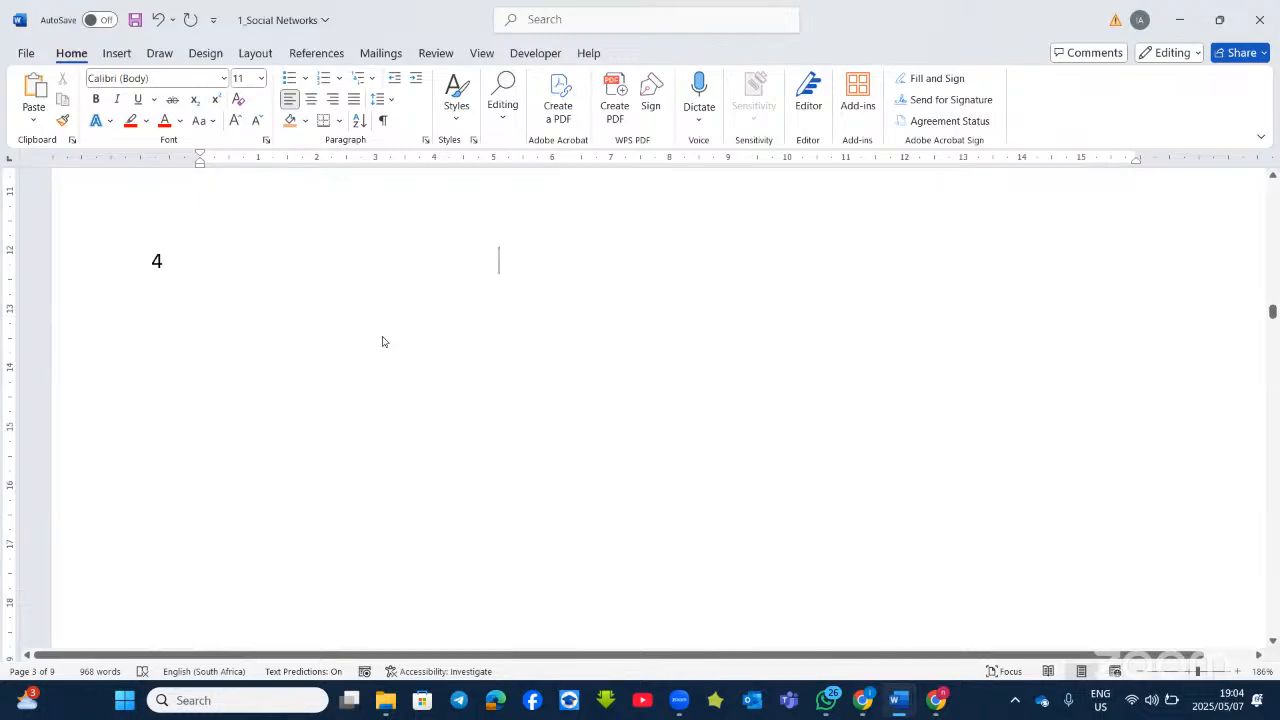
Insert the 1Bullet picture from the MS Word folder on this device at the new page break.
left_click(116, 53)
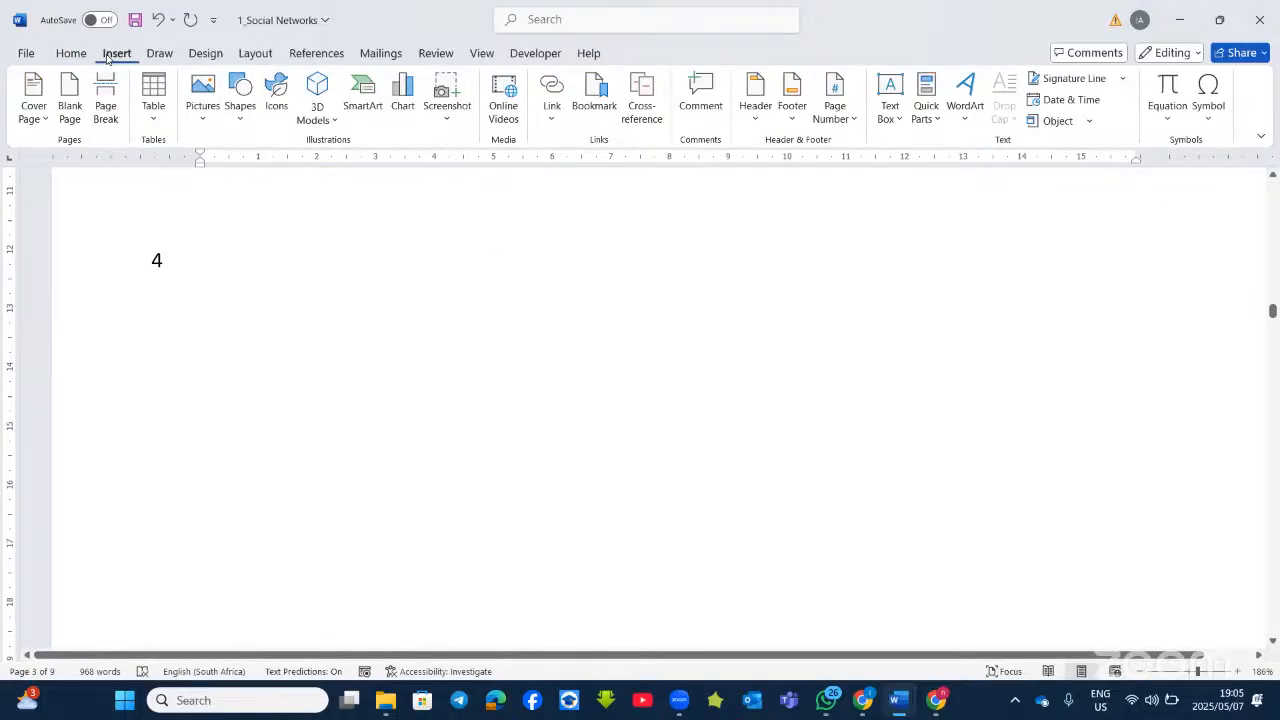
left_click(194, 124)
left_click(212, 170)
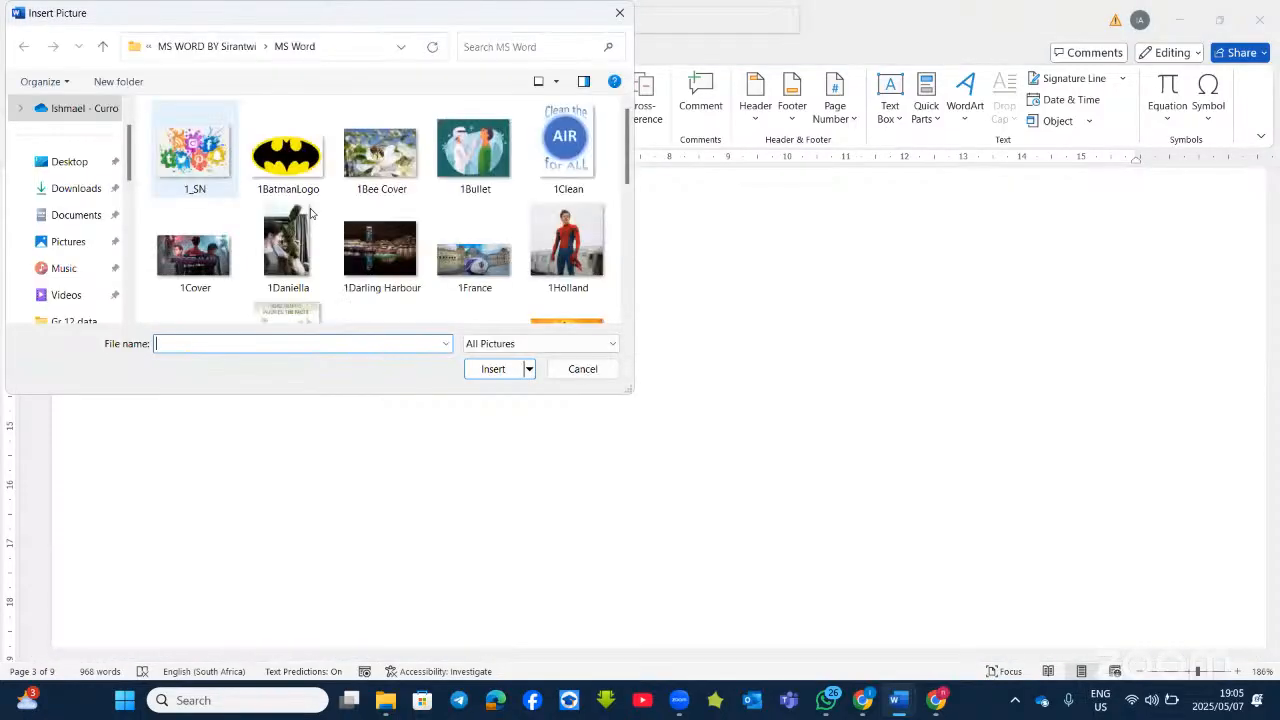
left_click(472, 150)
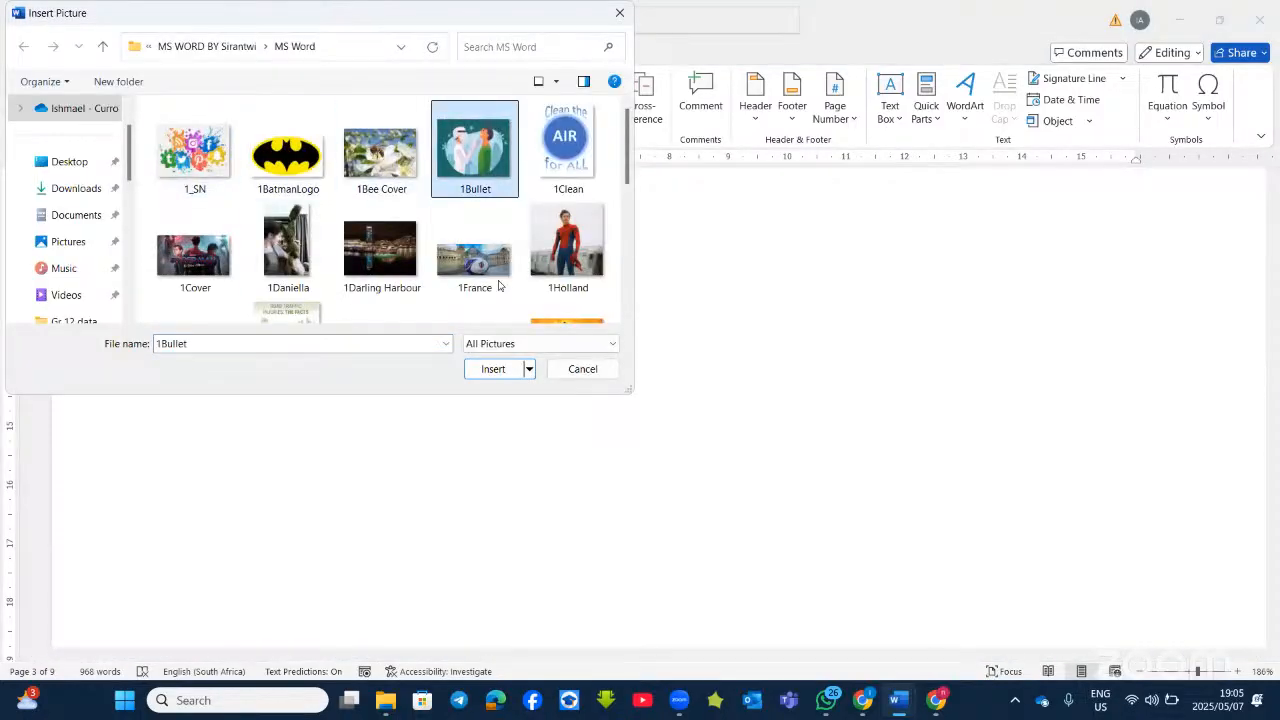
left_click(497, 370)
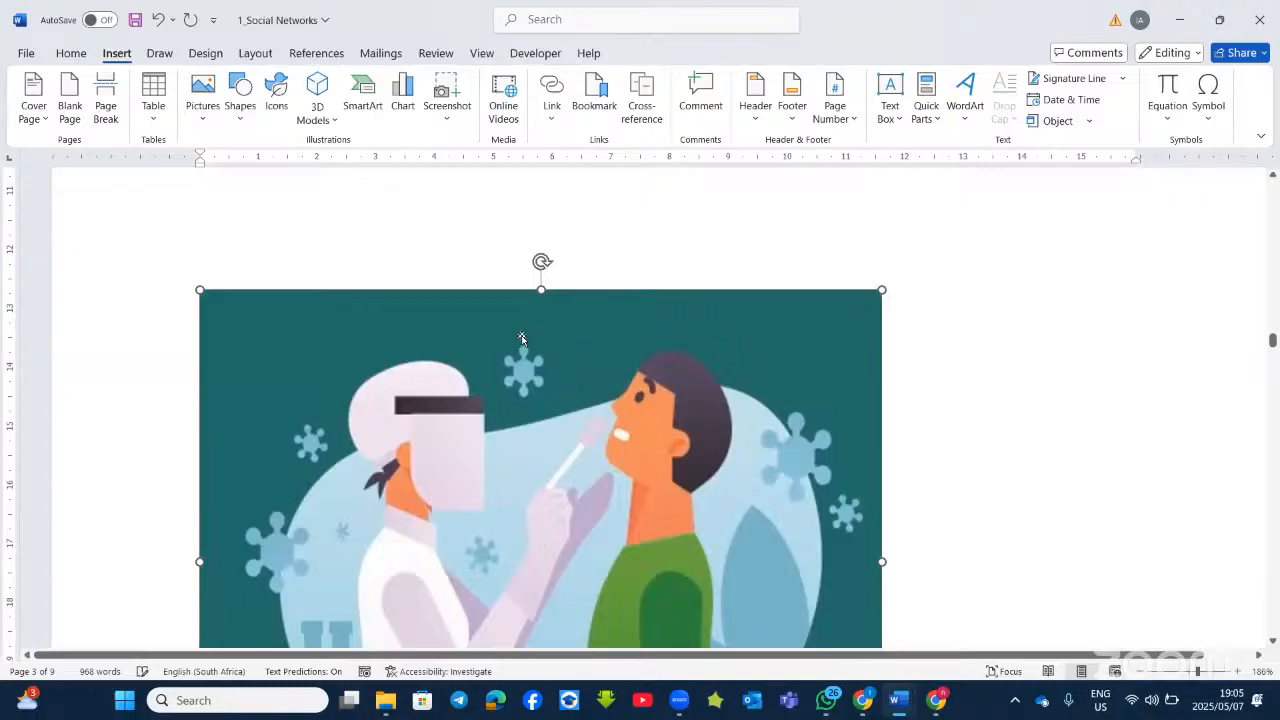
With the 1Bullet picture still selected, insert the 1Clean picture from the MS Word folder in its place.
left_click(117, 54)
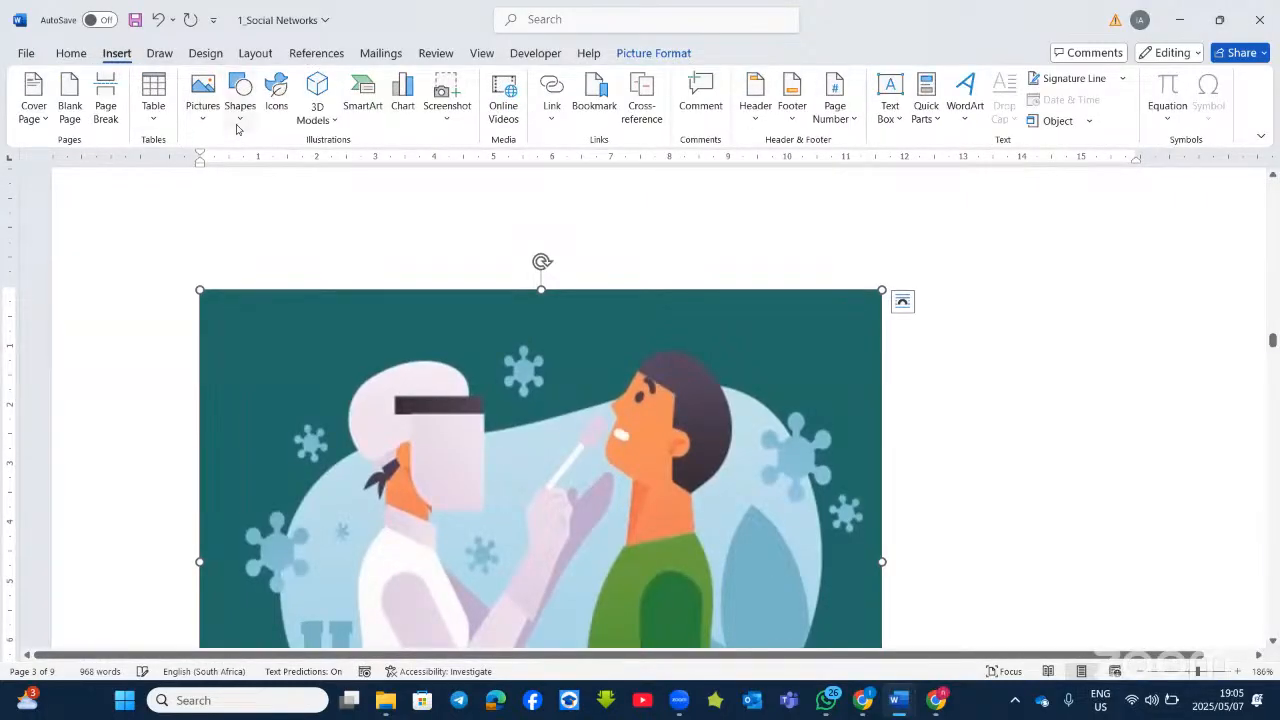
left_click(203, 112)
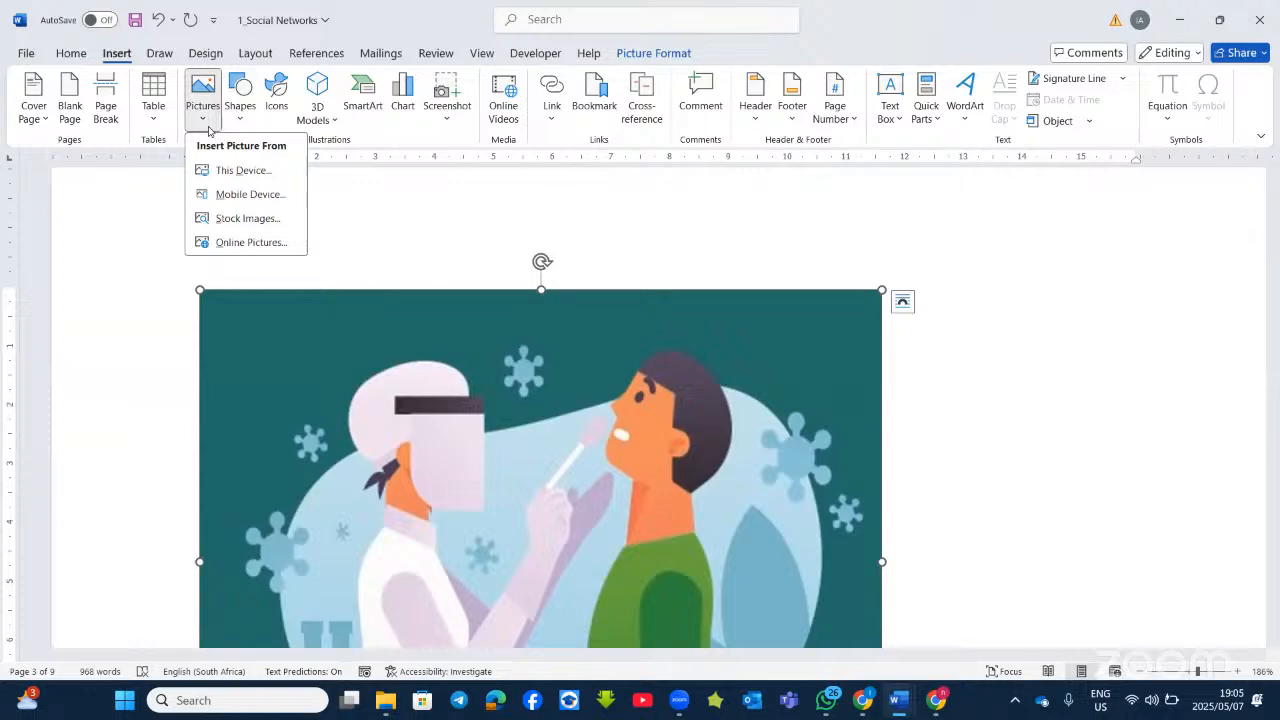
left_click(236, 174)
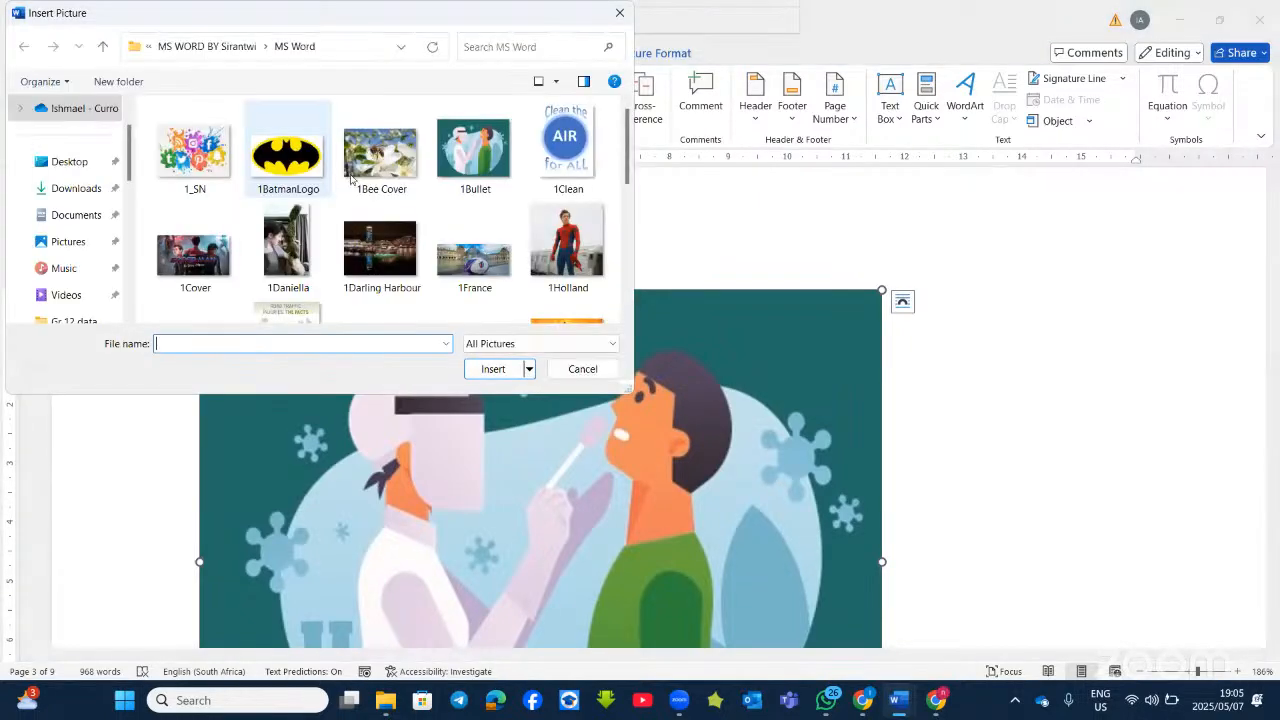
left_click(560, 163)
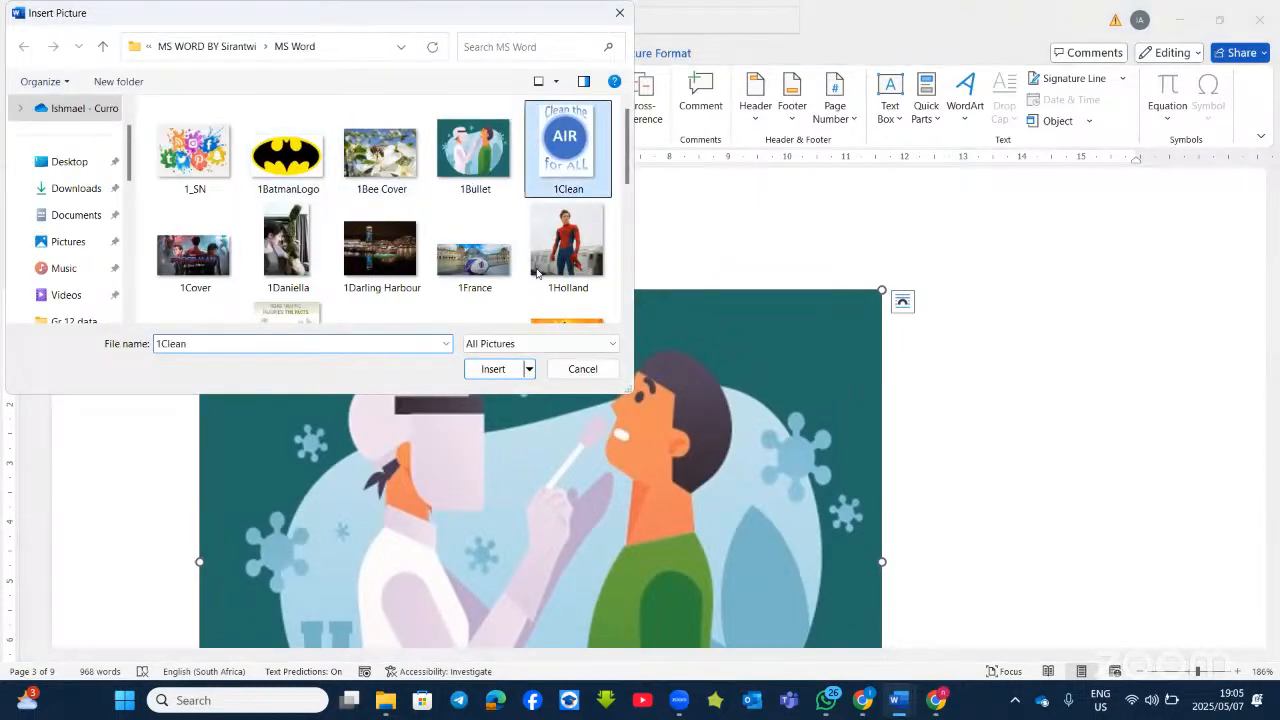
left_click(484, 369)
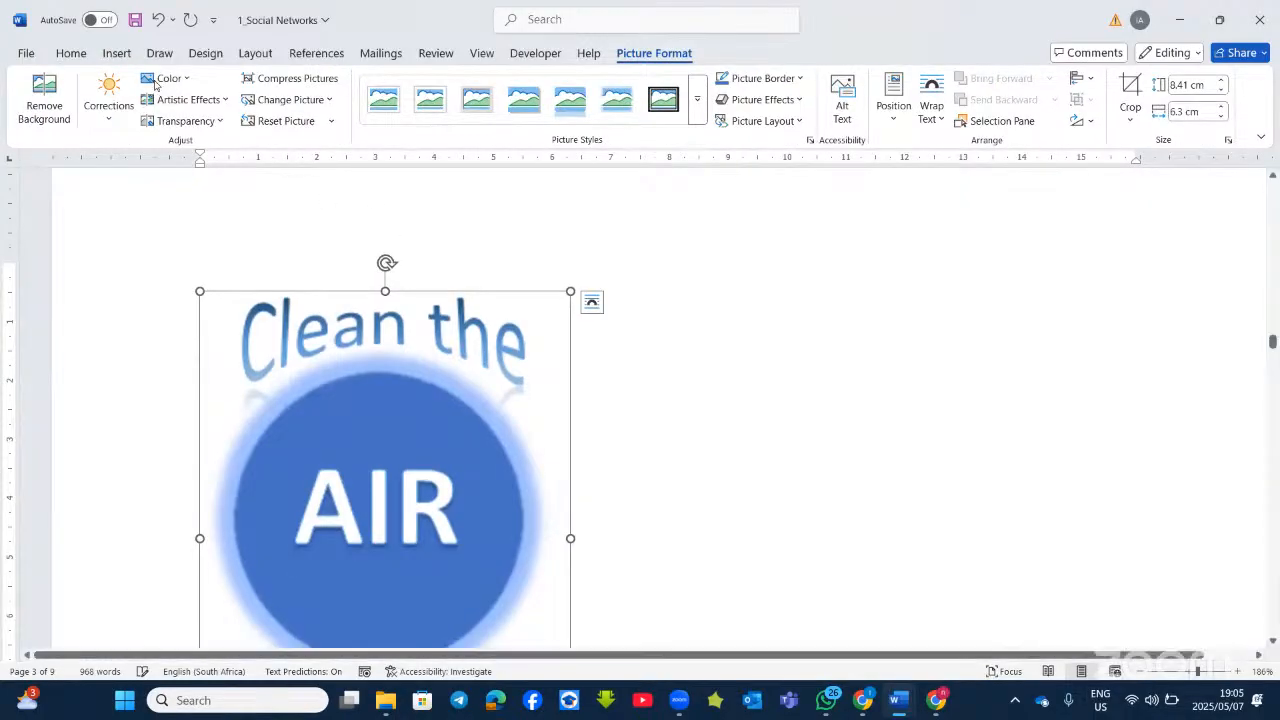
With the 1Clean picture still selected, insert the 1_SN picture from the MS Word folder in its place.
left_click(116, 55)
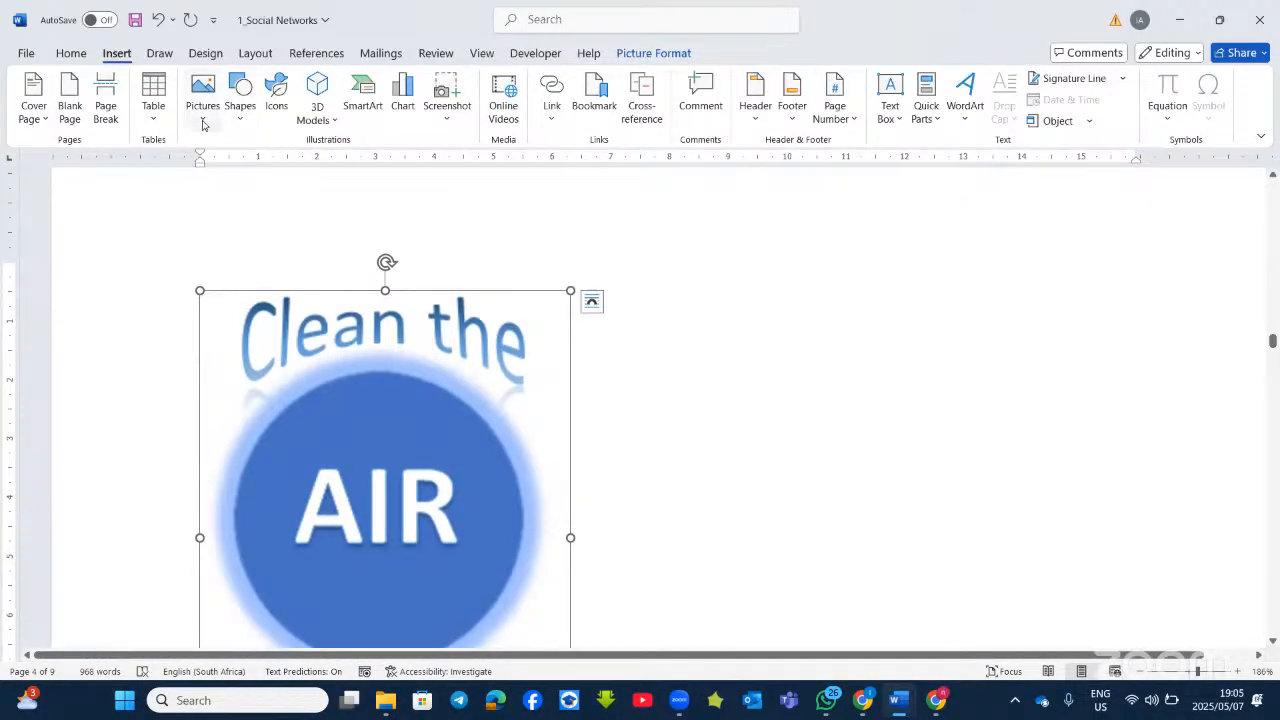
left_click(203, 118)
left_click(235, 170)
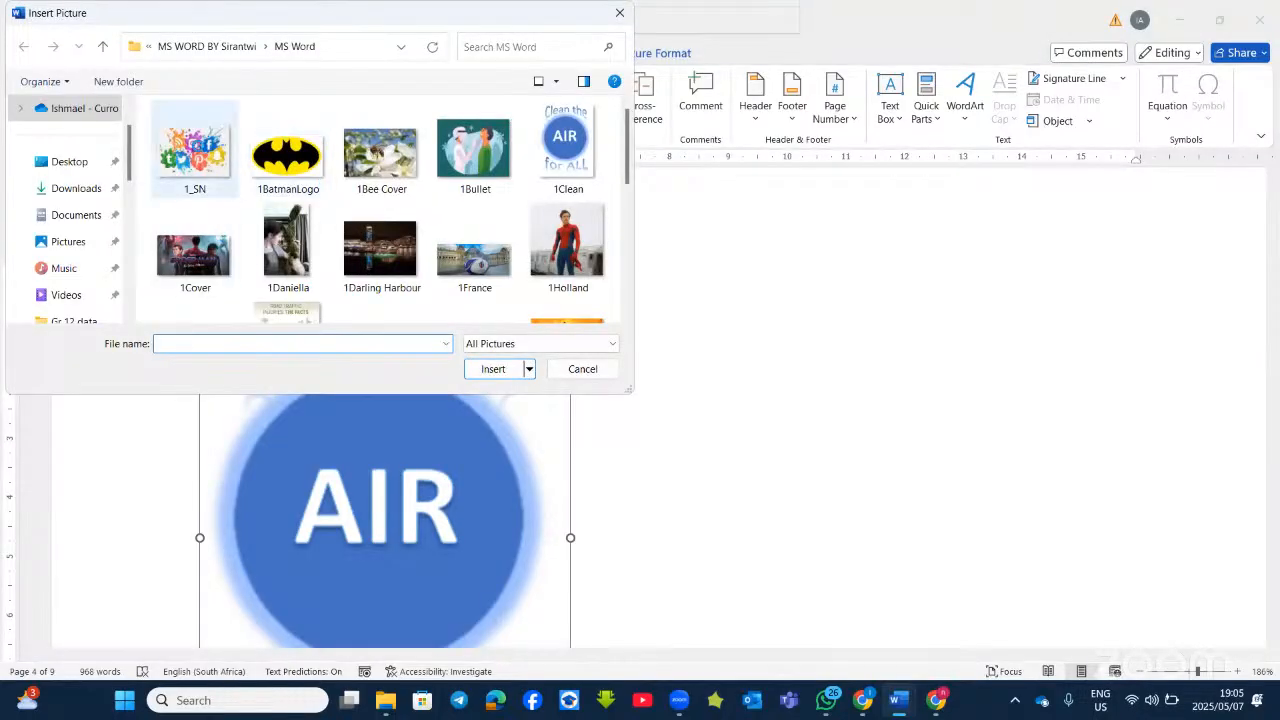
left_click(195, 150)
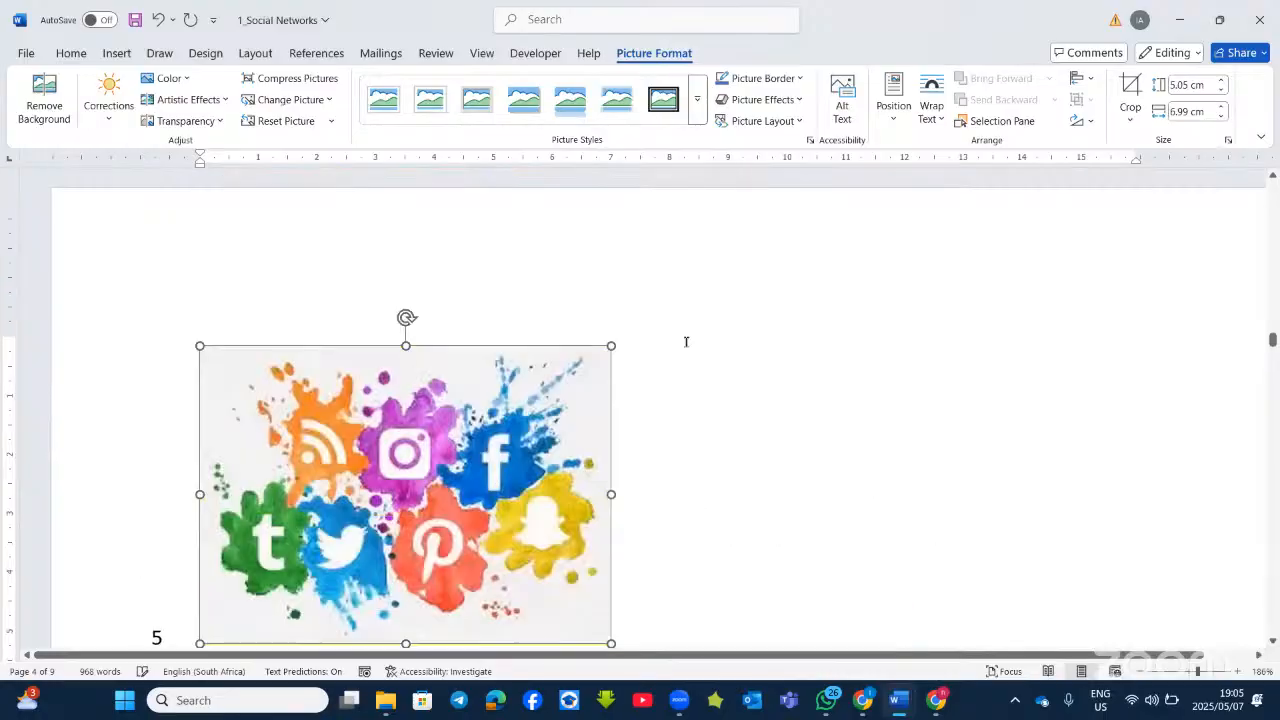
Add two blank lines after the last line at the end of the document.
scroll(696, 344, "up", 10)
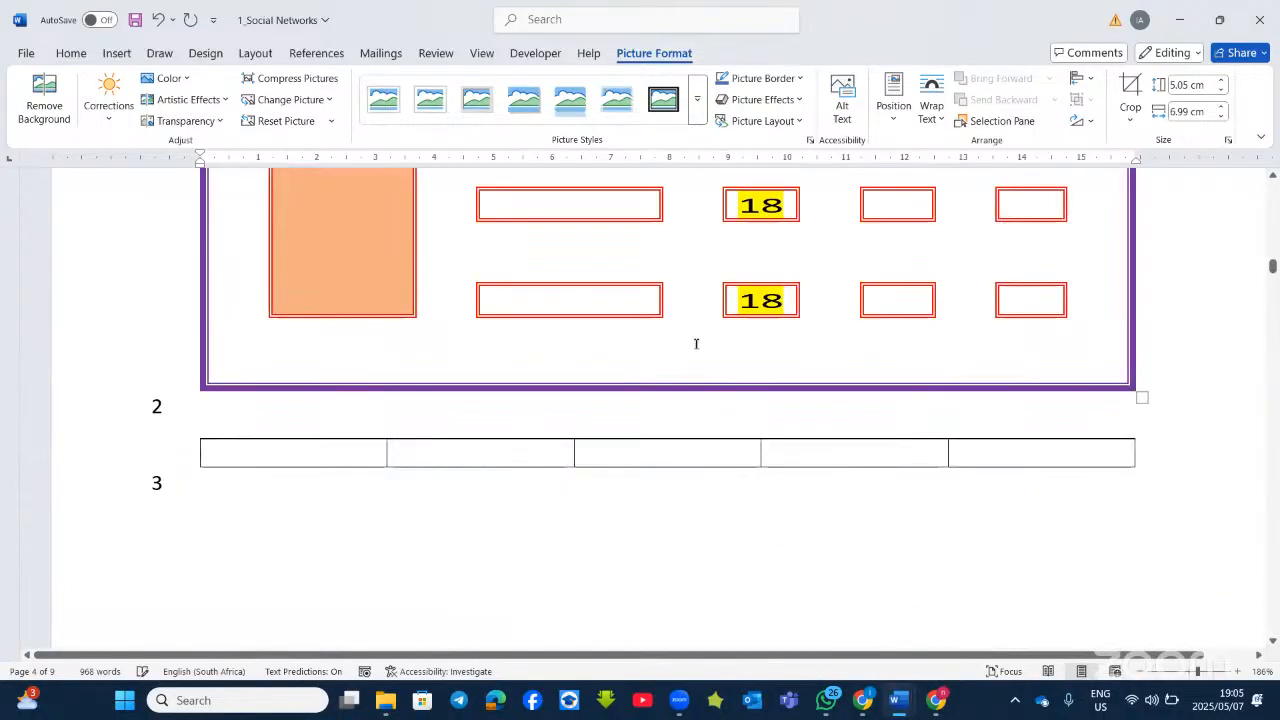
scroll(696, 344, "down", 5)
scroll(696, 344, "down", 10)
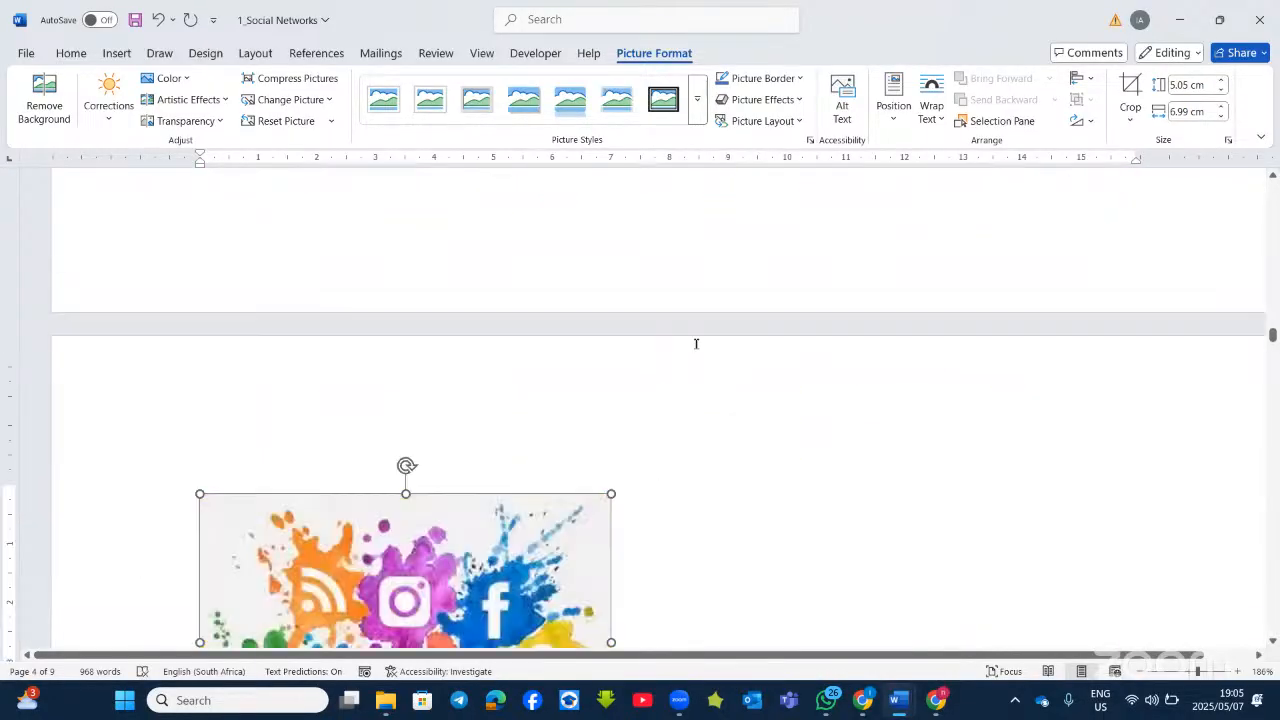
scroll(696, 344, "down", 20)
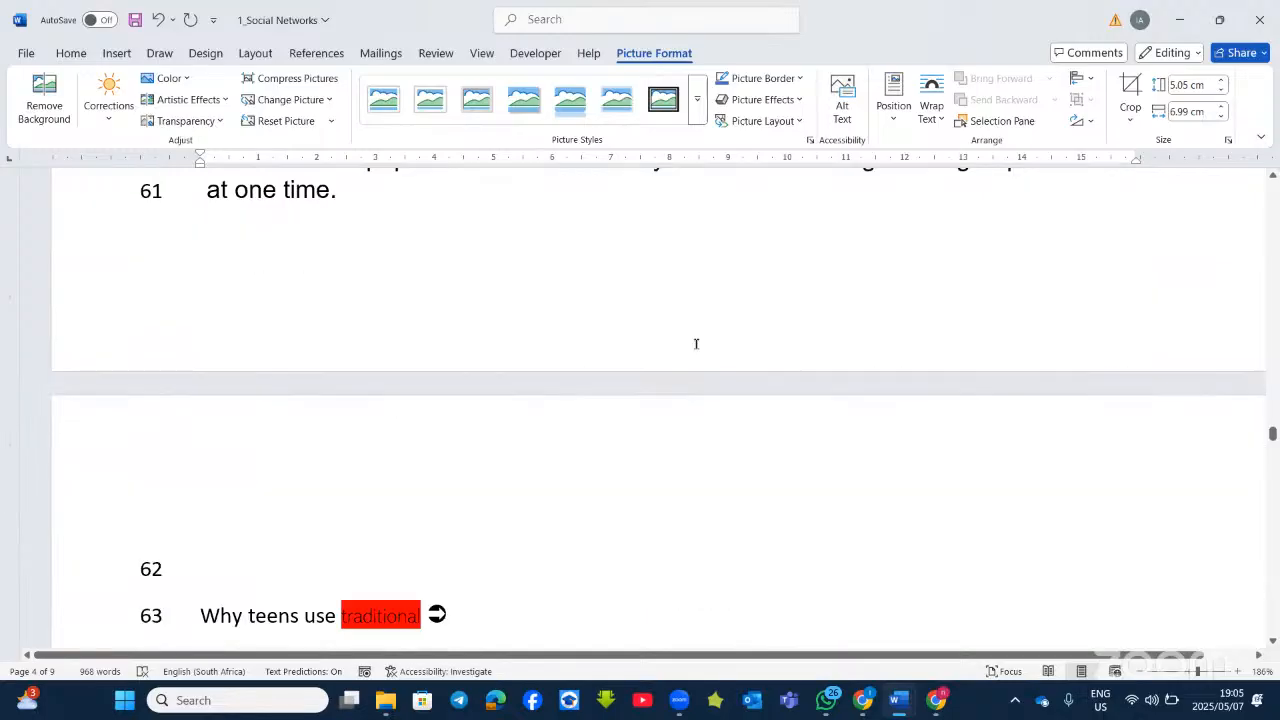
scroll(696, 344, "down", 20)
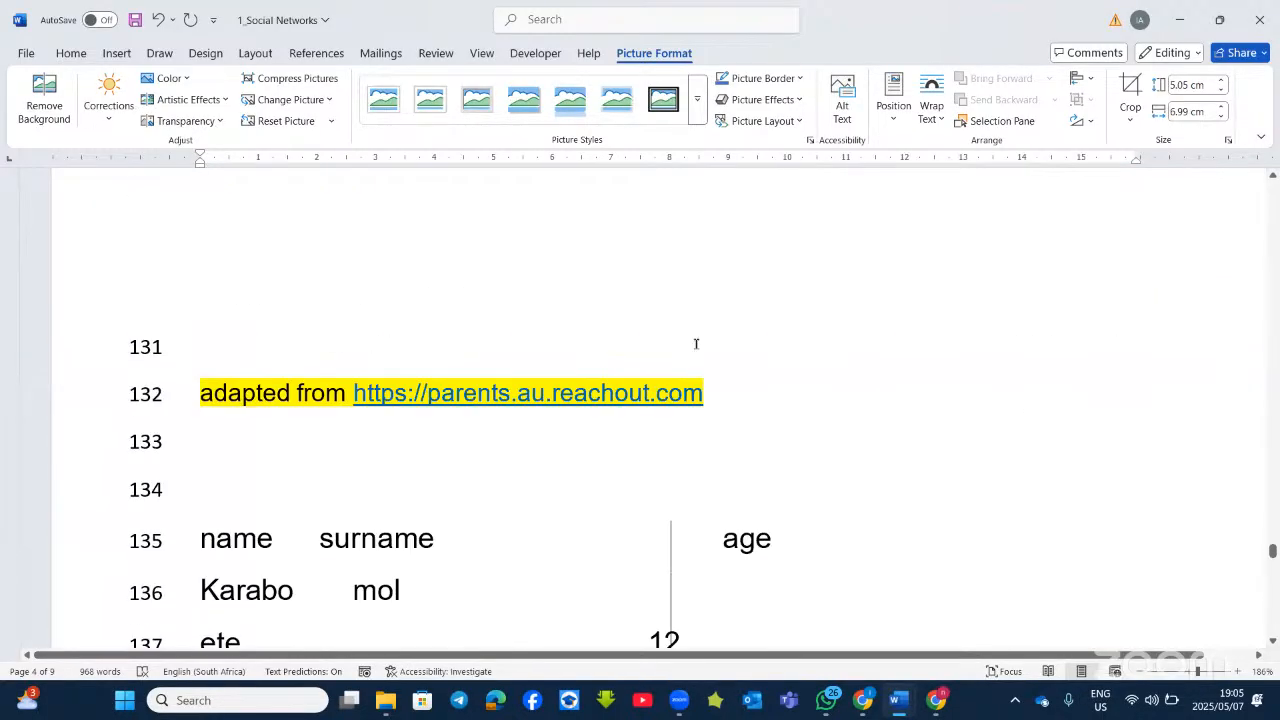
scroll(696, 344, "down", 3)
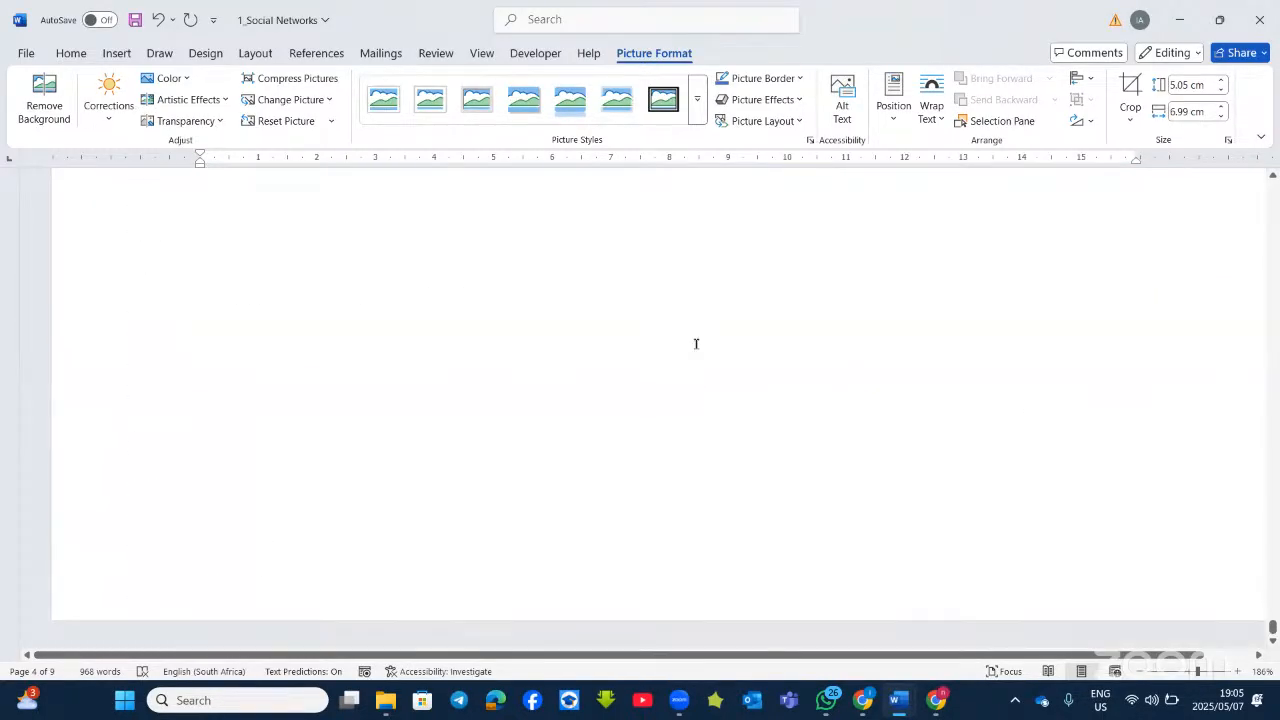
scroll(696, 344, "up", 3)
scroll(696, 344, "down", 2)
left_click(412, 296)
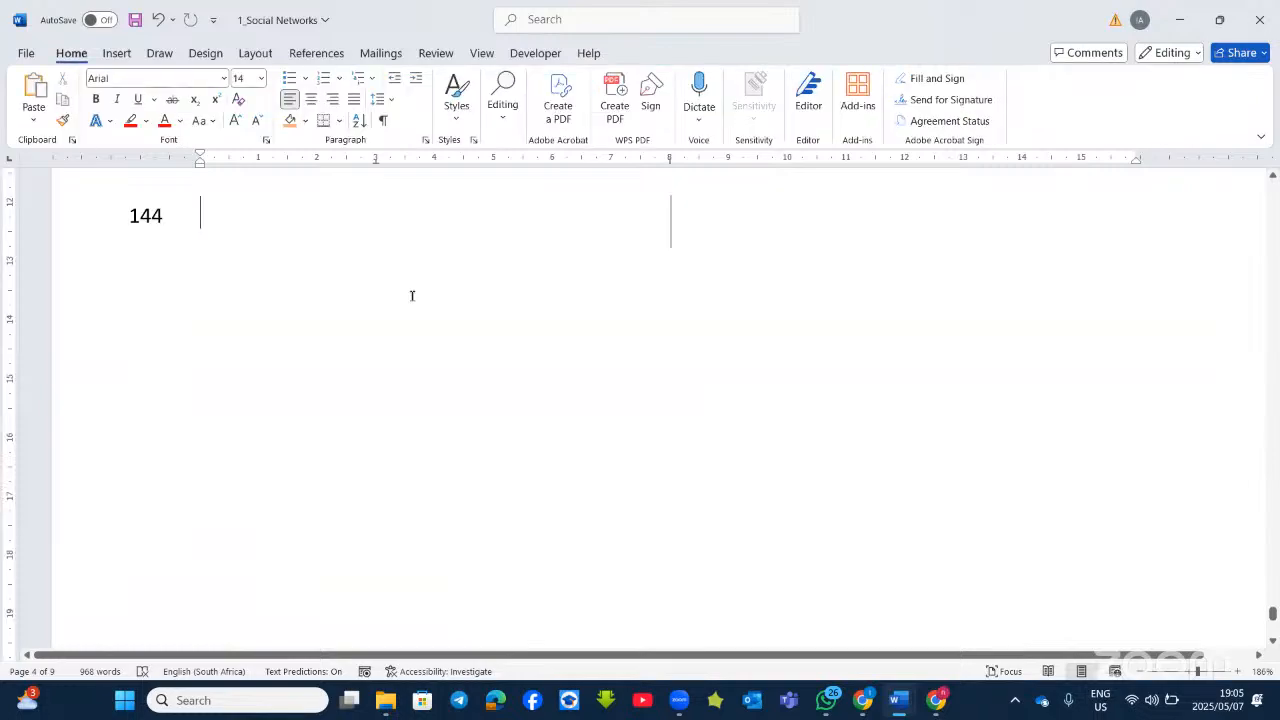
key("Return")
key("Return")
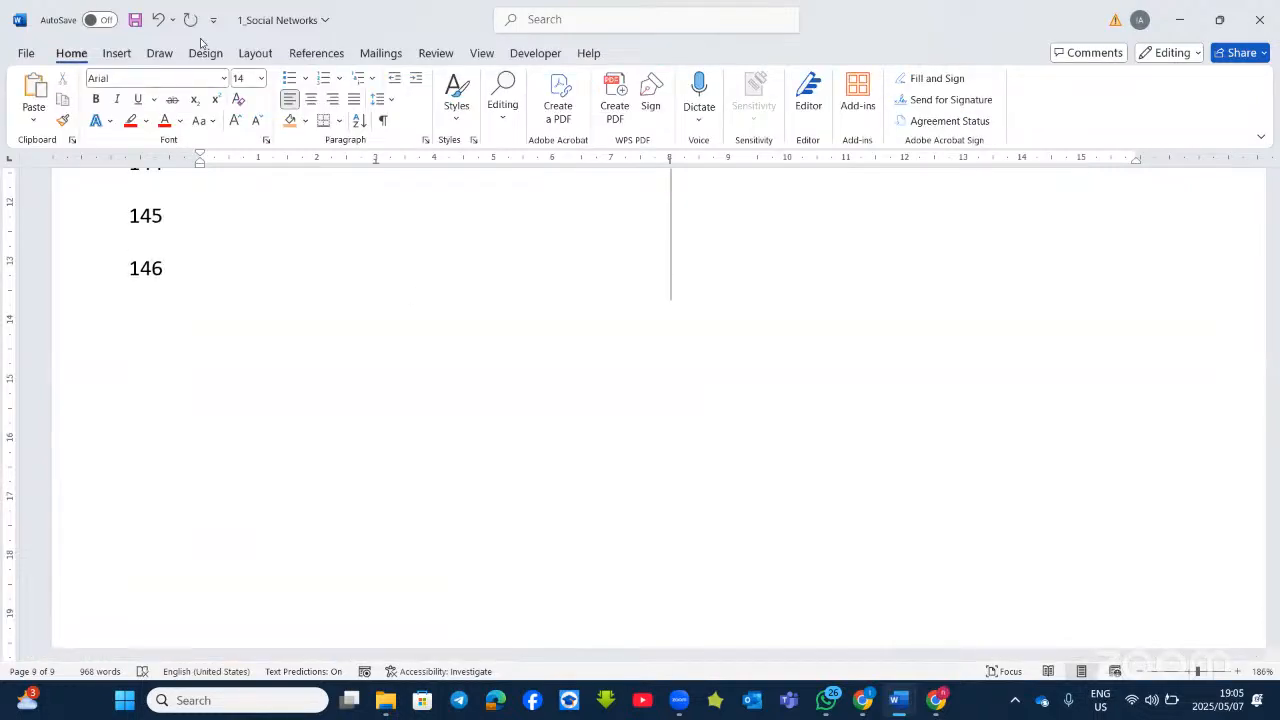
Insert the 1_SN picture from the MS Word folder on the last blank line of the document.
left_click(118, 56)
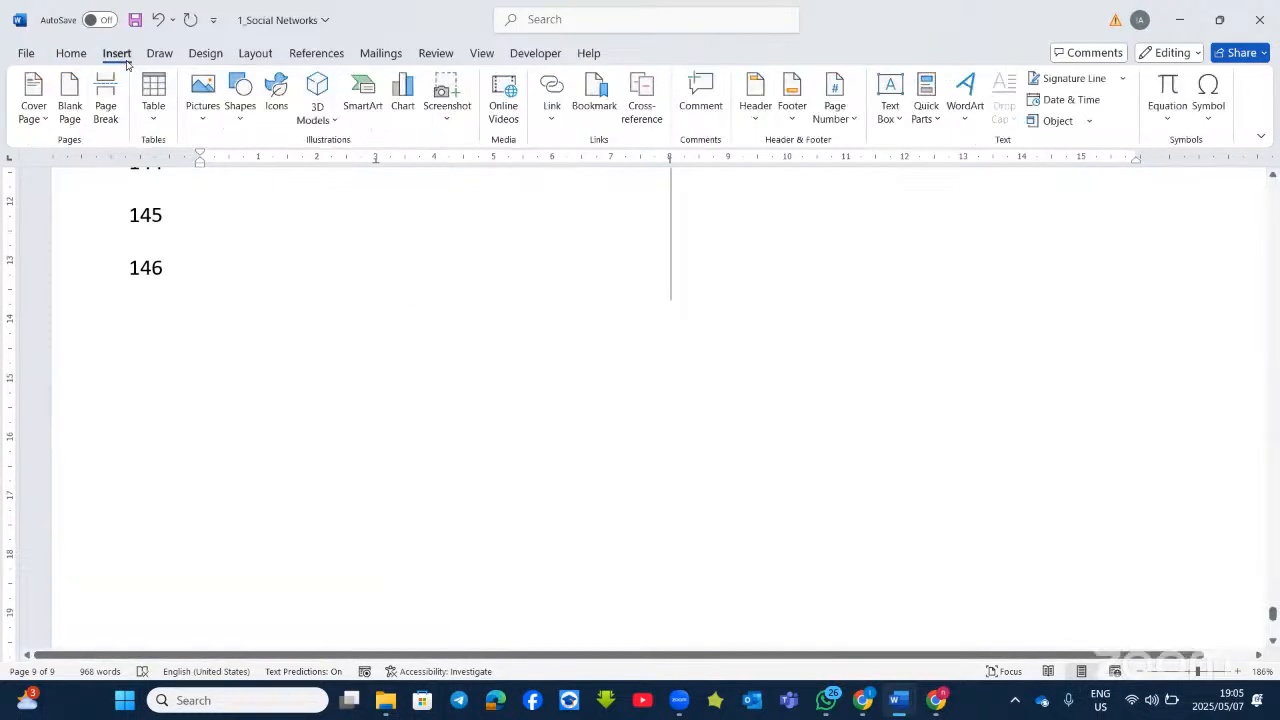
left_click(205, 105)
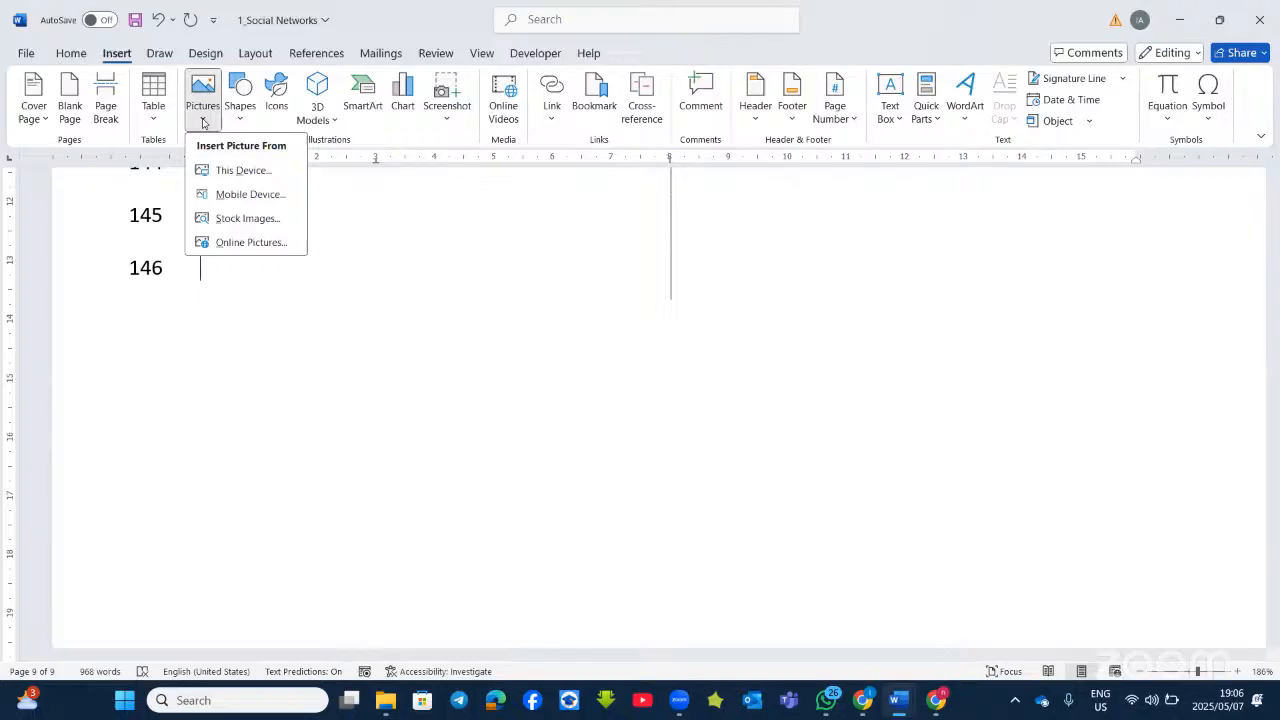
left_click(232, 170)
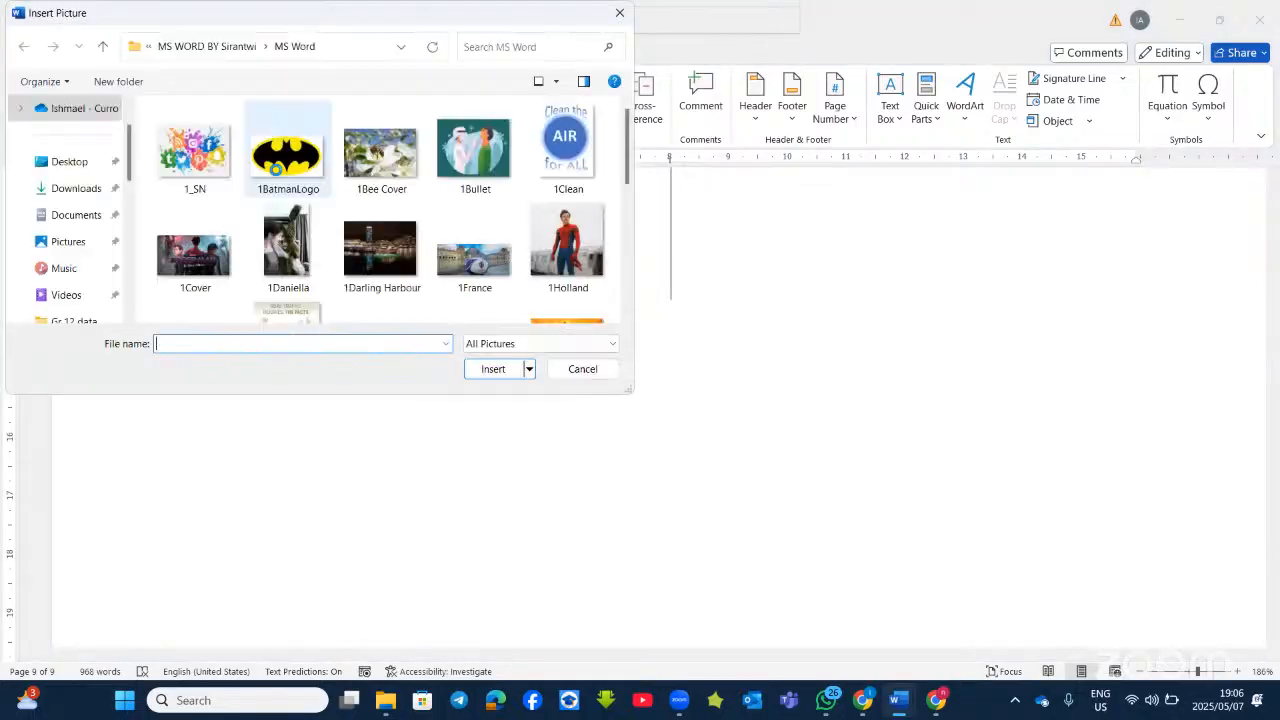
left_click(193, 152)
left_click(492, 369)
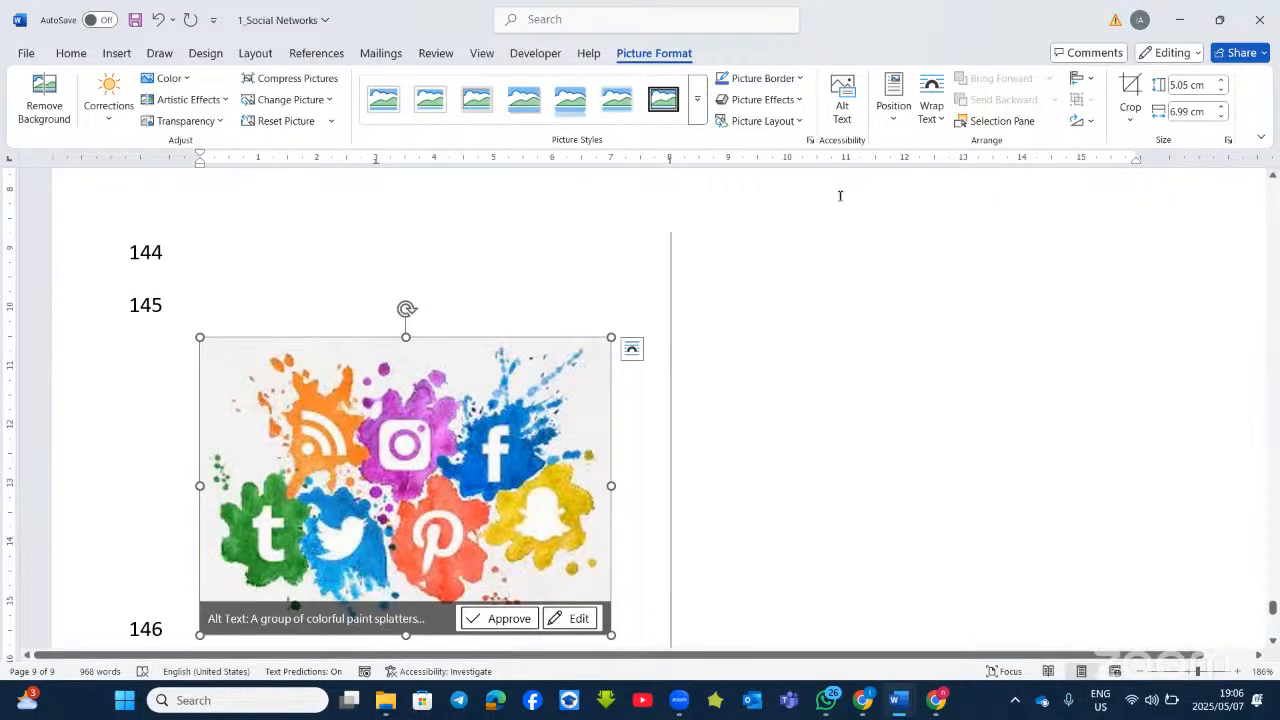
Set the text wrapping of the 1_SN picture on the last page to Behind Text and move it higher on the page.
left_click(629, 352)
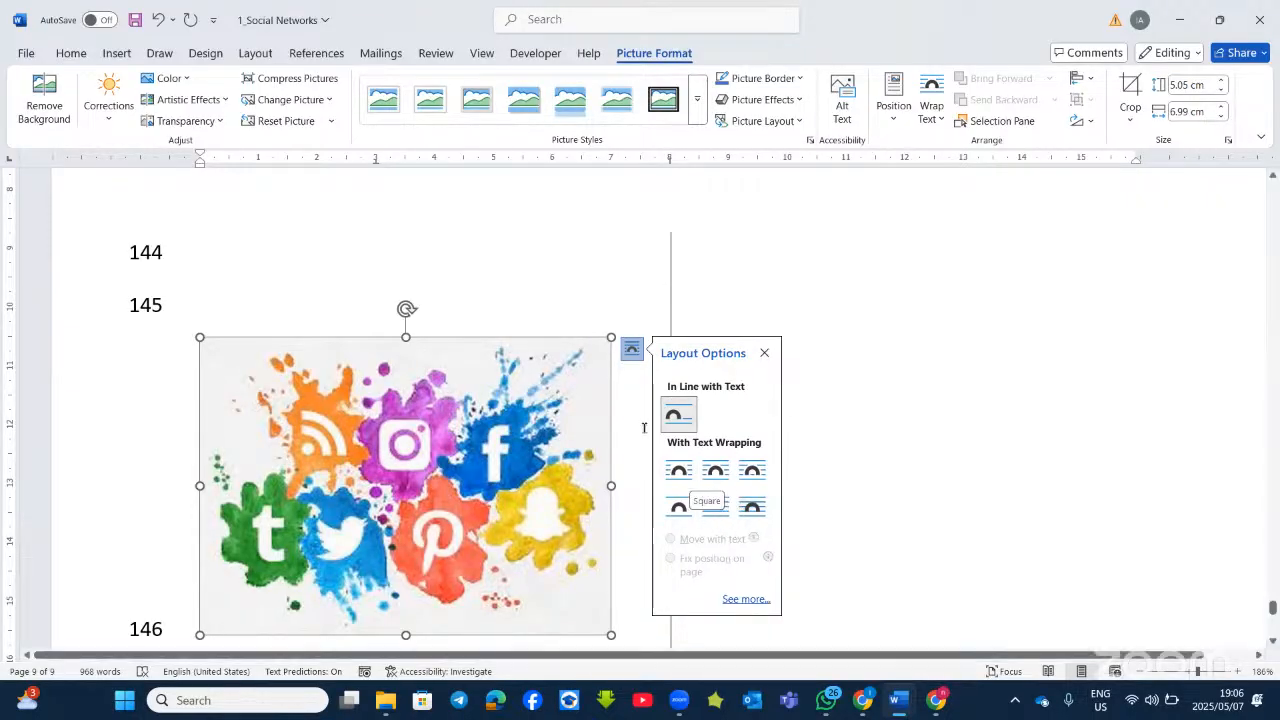
left_click(707, 503)
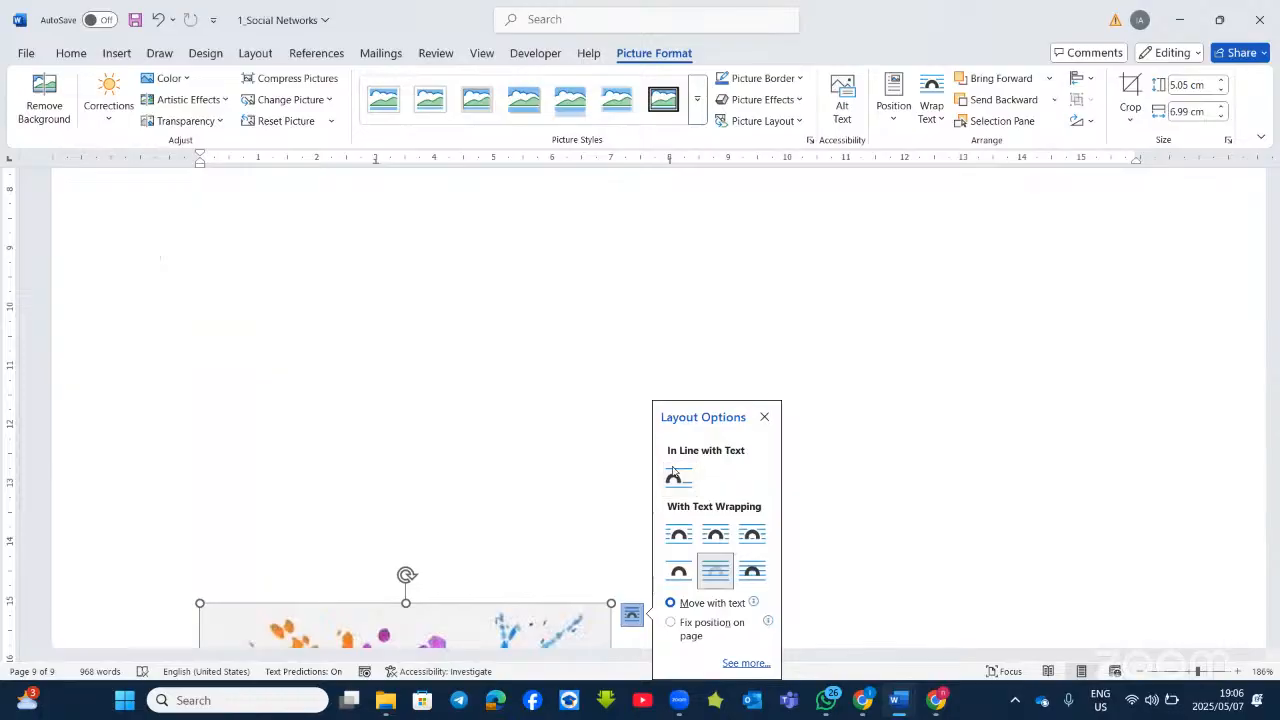
scroll(582, 552, "down", 3)
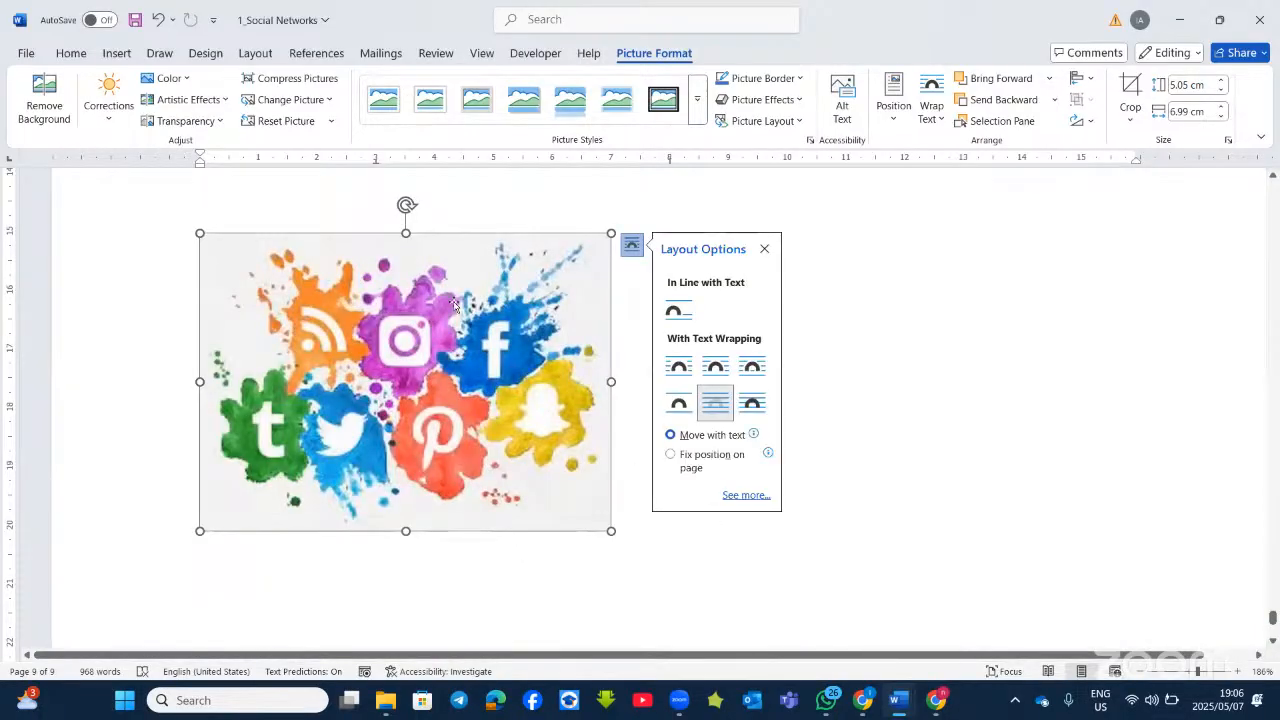
left_click_drag(472, 301, 614, 190)
Undo the last two changes to the 1_SN picture and redo one of them.
key("ctrl+z")
key("ctrl+z")
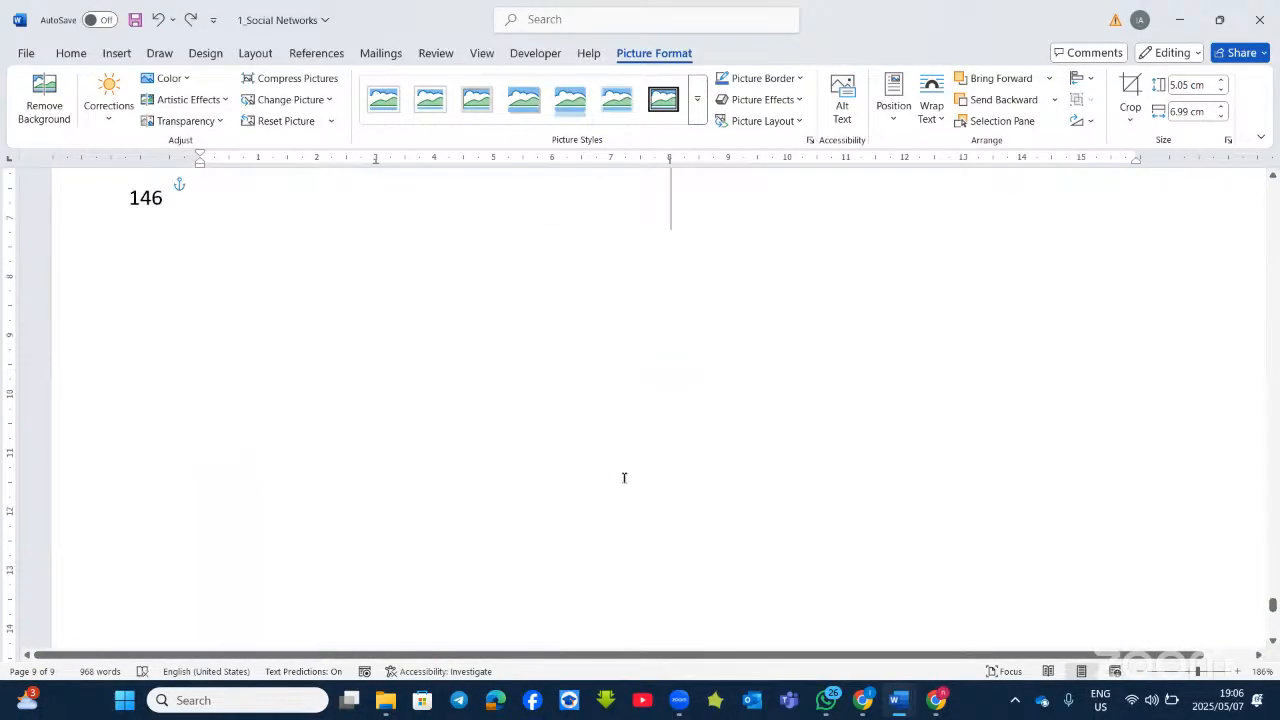
key("ctrl+y")
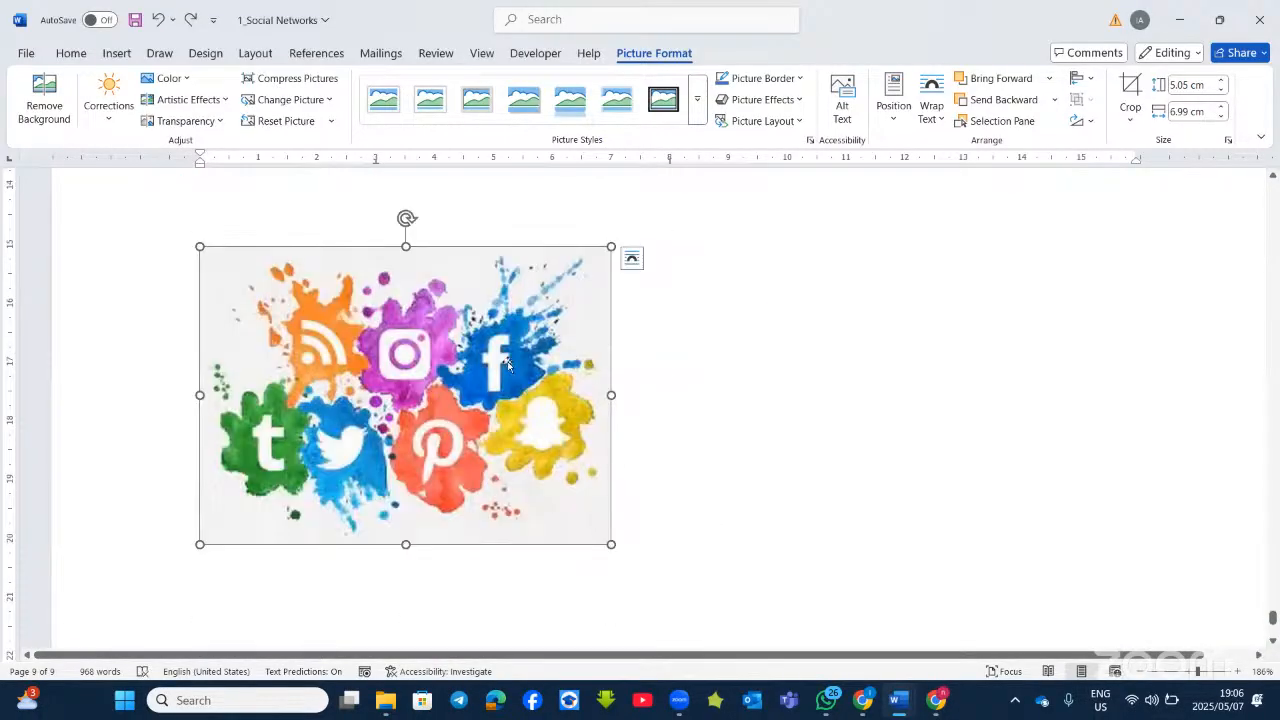
Set the 1_SN picture's text wrapping to Square, move it up on the last page, and deselect it.
left_click(632, 258)
left_click(679, 380)
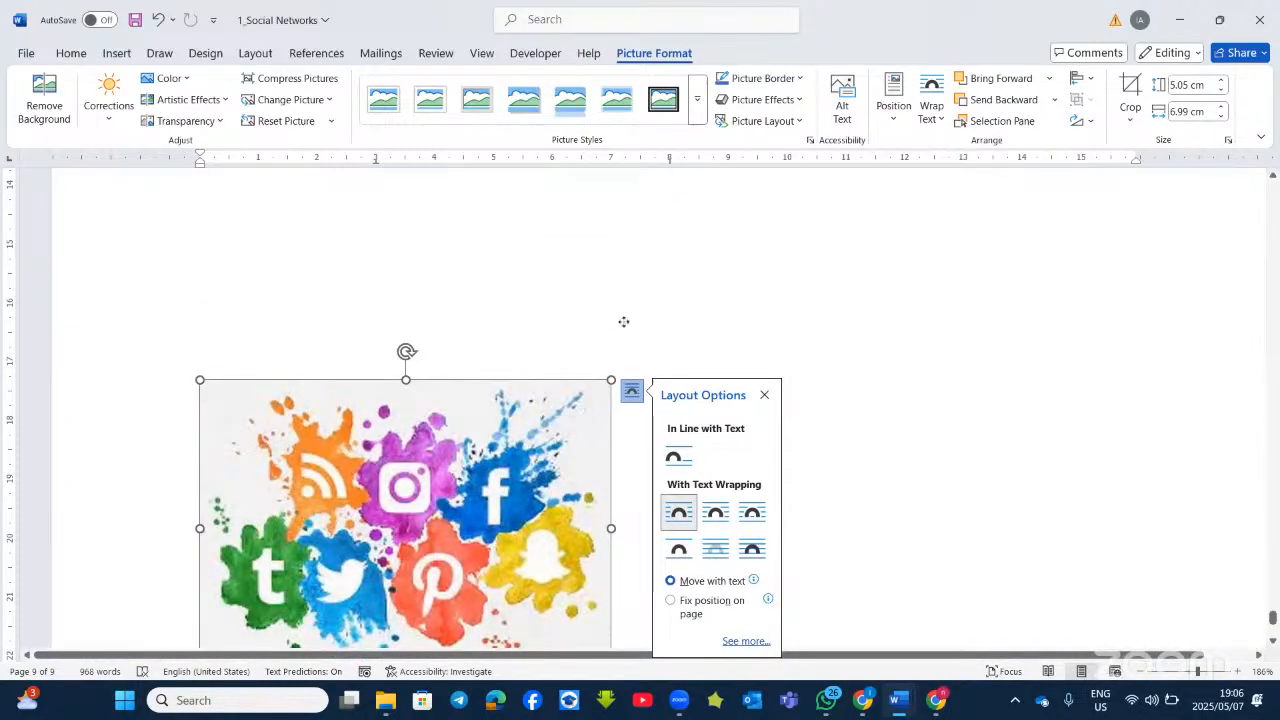
left_click_drag(503, 468, 513, 336)
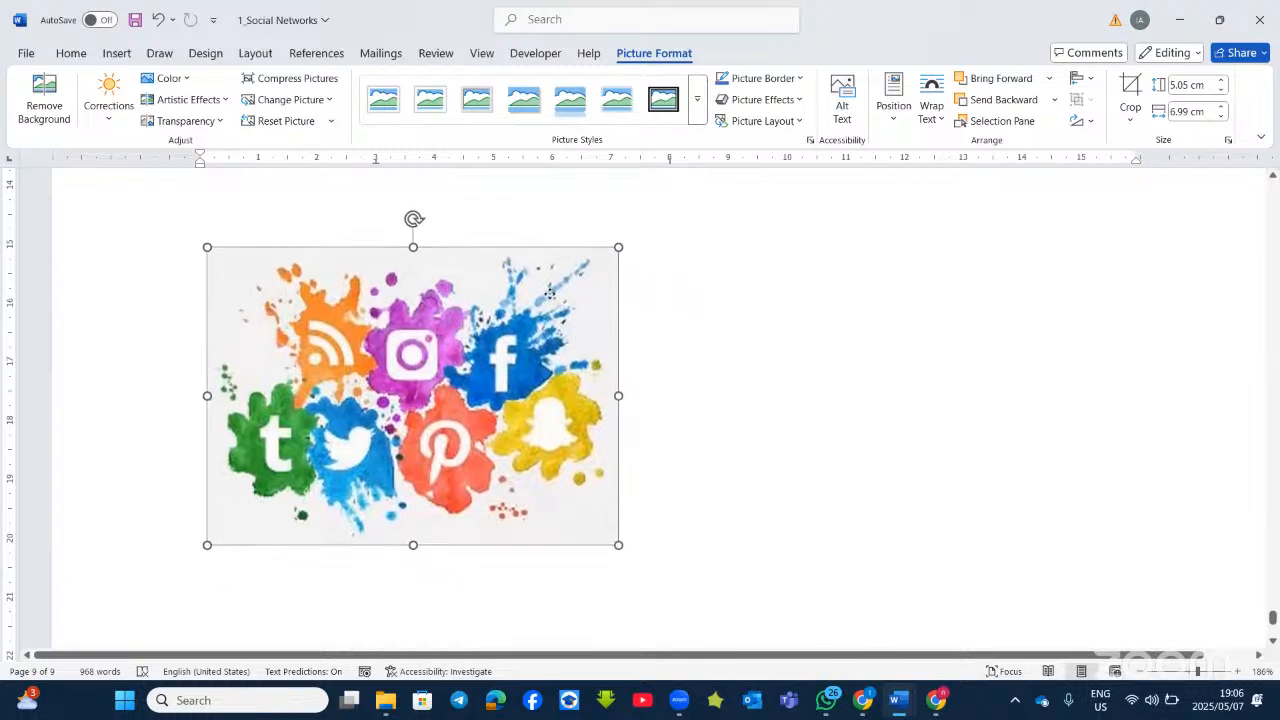
left_click(740, 331)
scroll(510, 409, "down", 5)
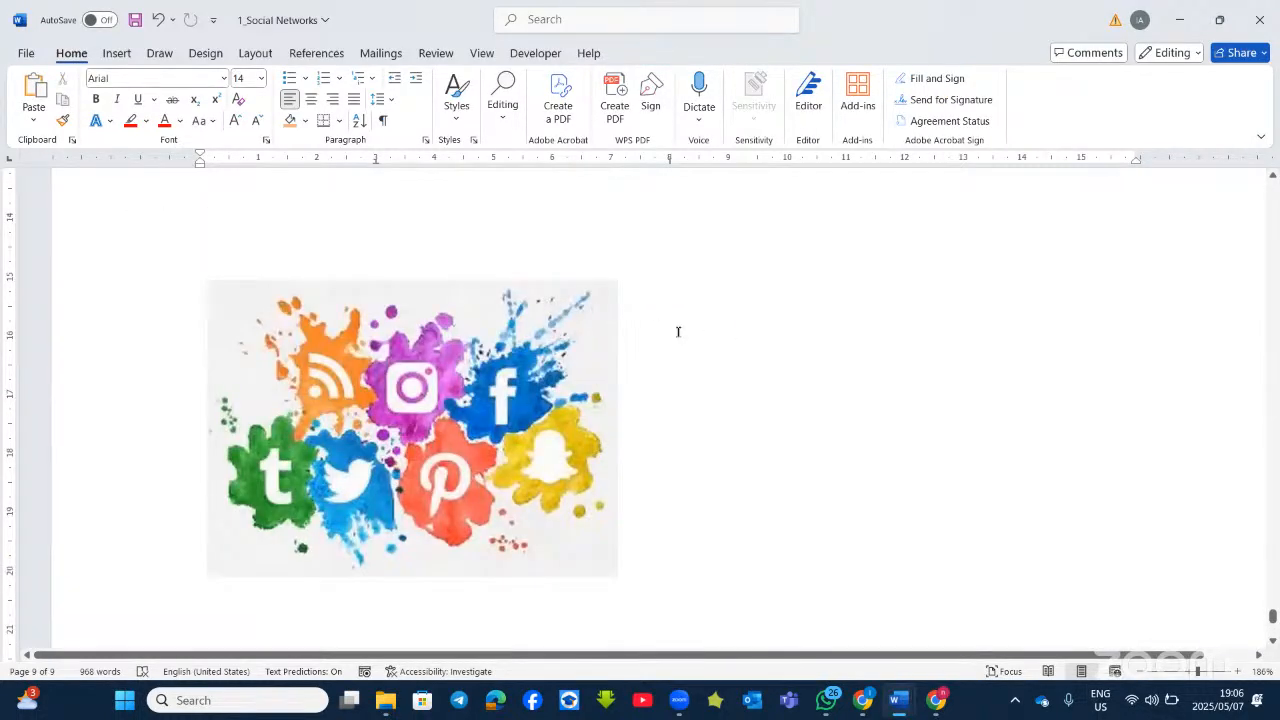
Draw an isosceles triangle about 3.48 cm high and 5.01 cm wide beside the social media picture on the last page.
left_click(117, 54)
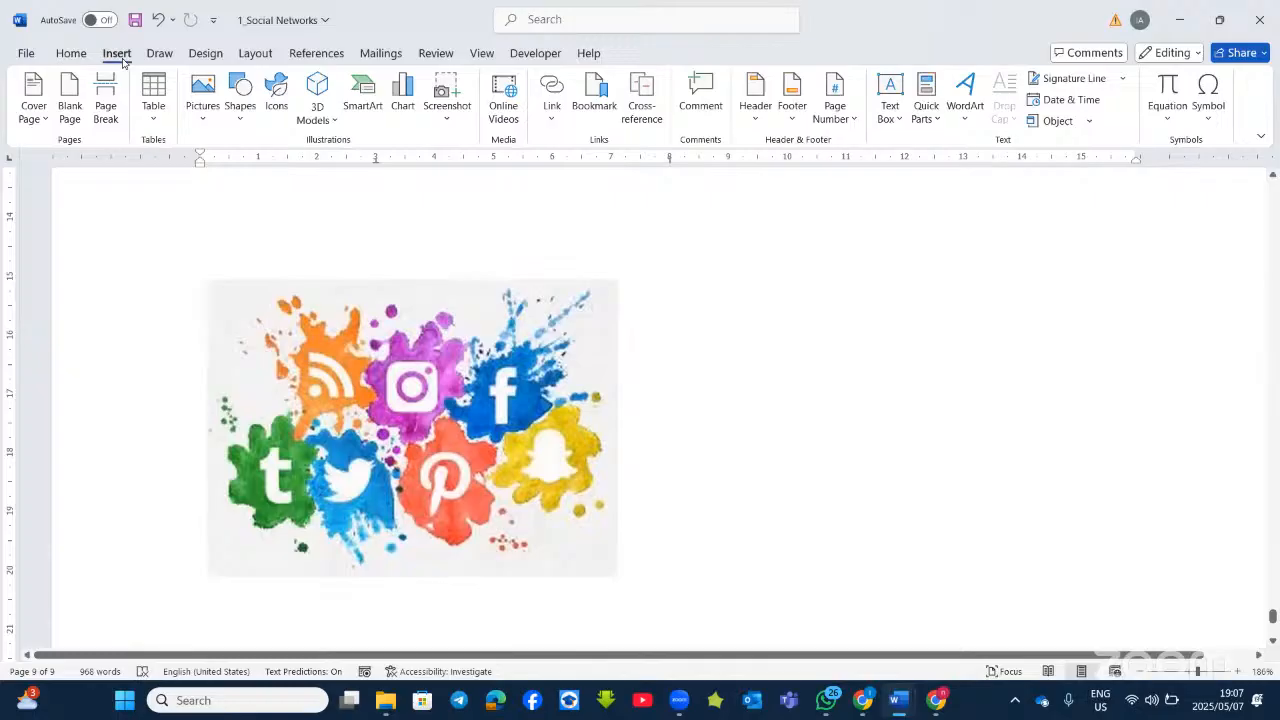
left_click(236, 110)
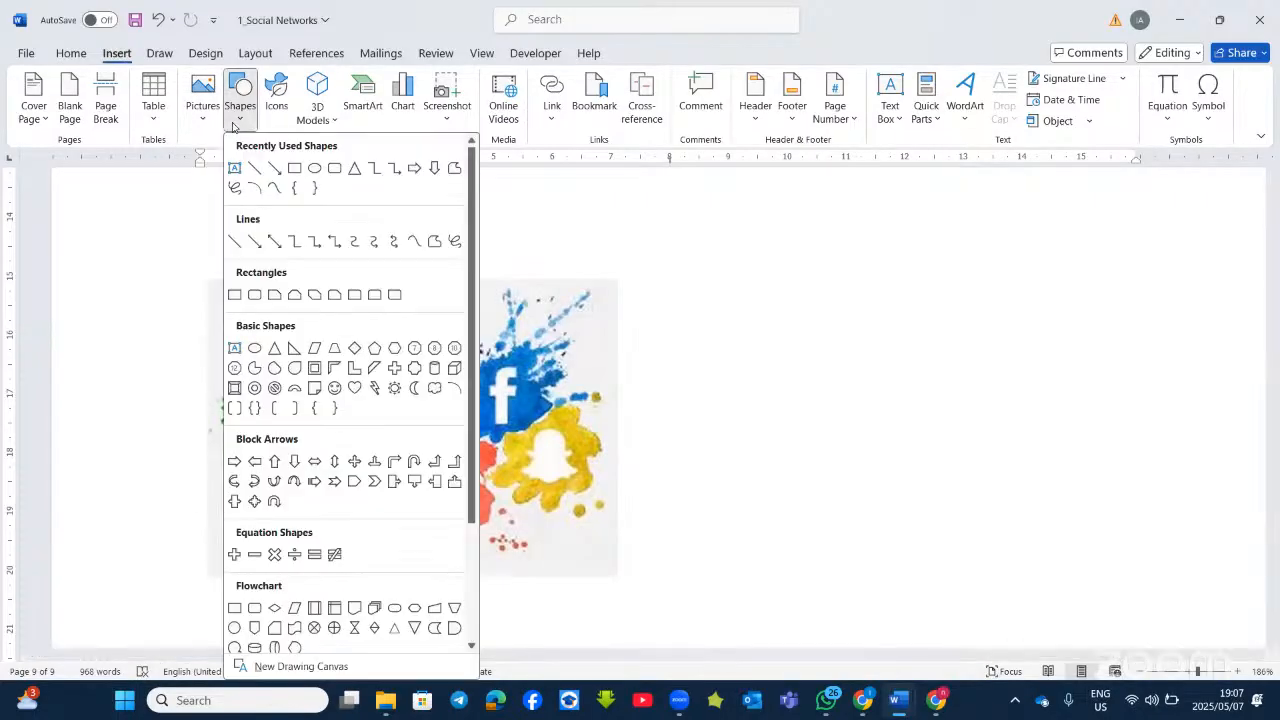
left_click(354, 168)
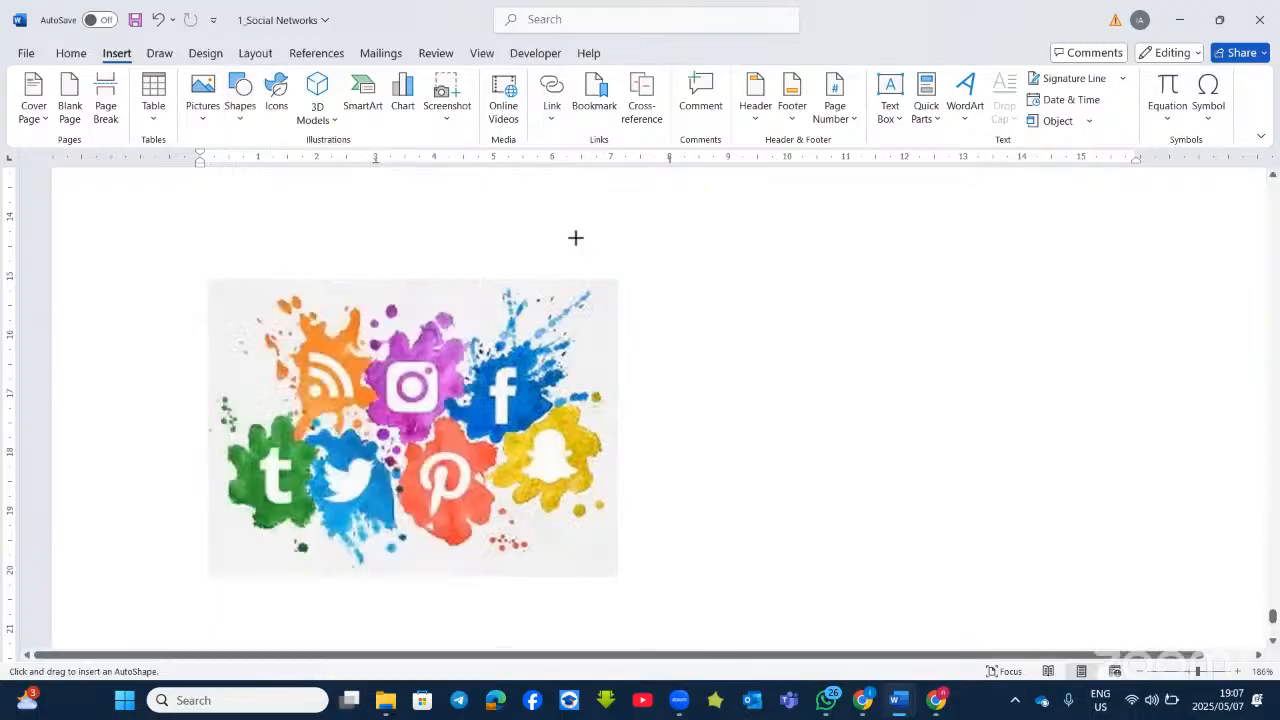
left_click_drag(706, 288, 892, 338)
left_click_drag(951, 440, 1003, 491)
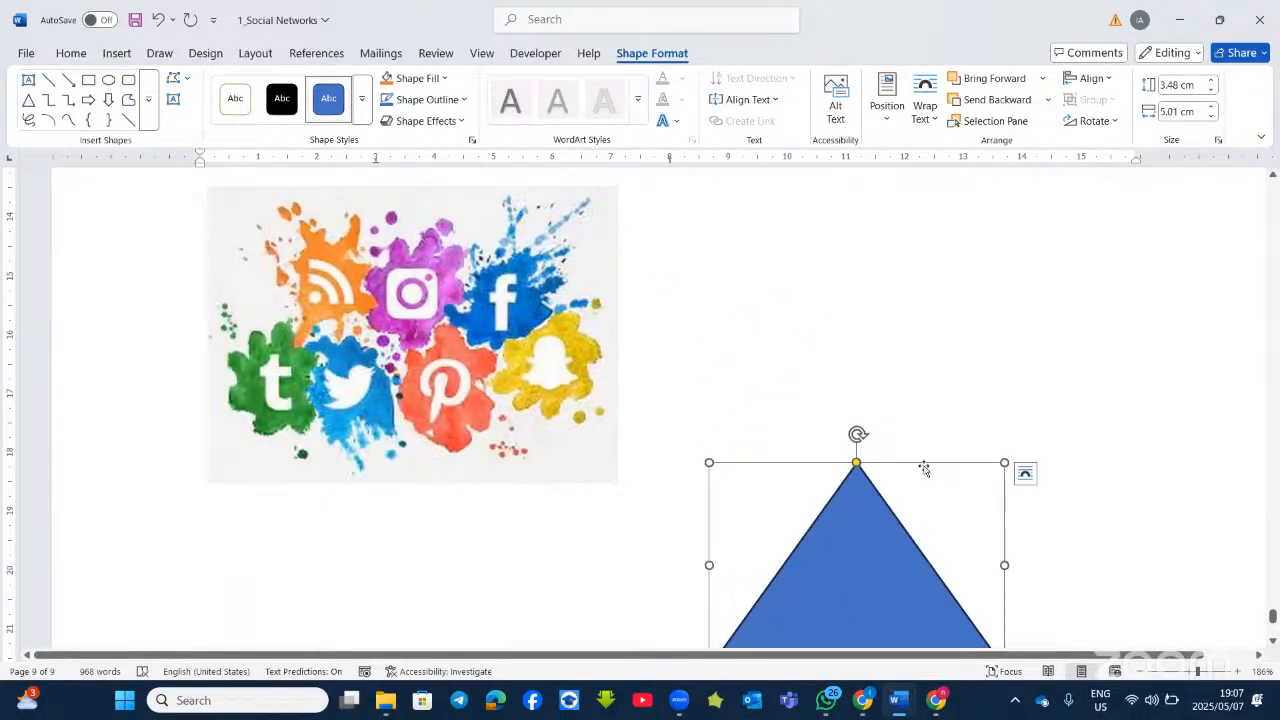
Set the triangle's text wrapping to Square and move it up so it sits directly beside the social media picture.
left_click(1023, 473)
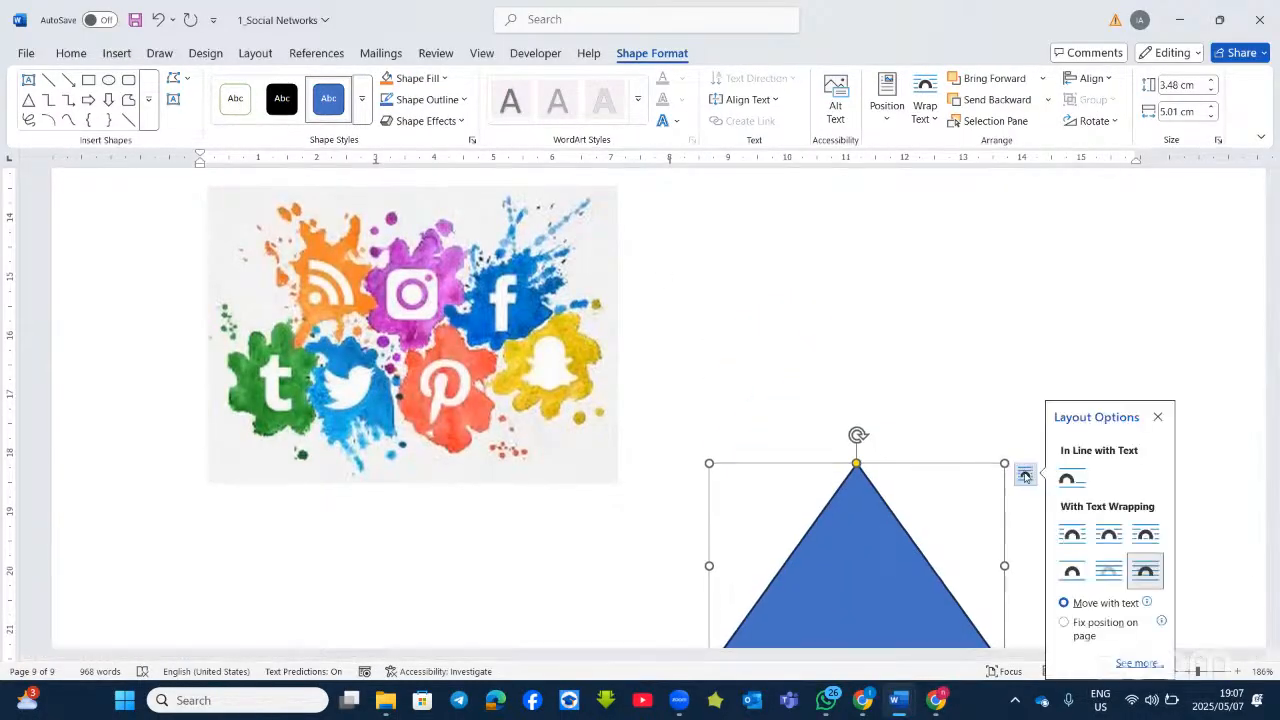
left_click(1072, 535)
left_click_drag(912, 549, 860, 301)
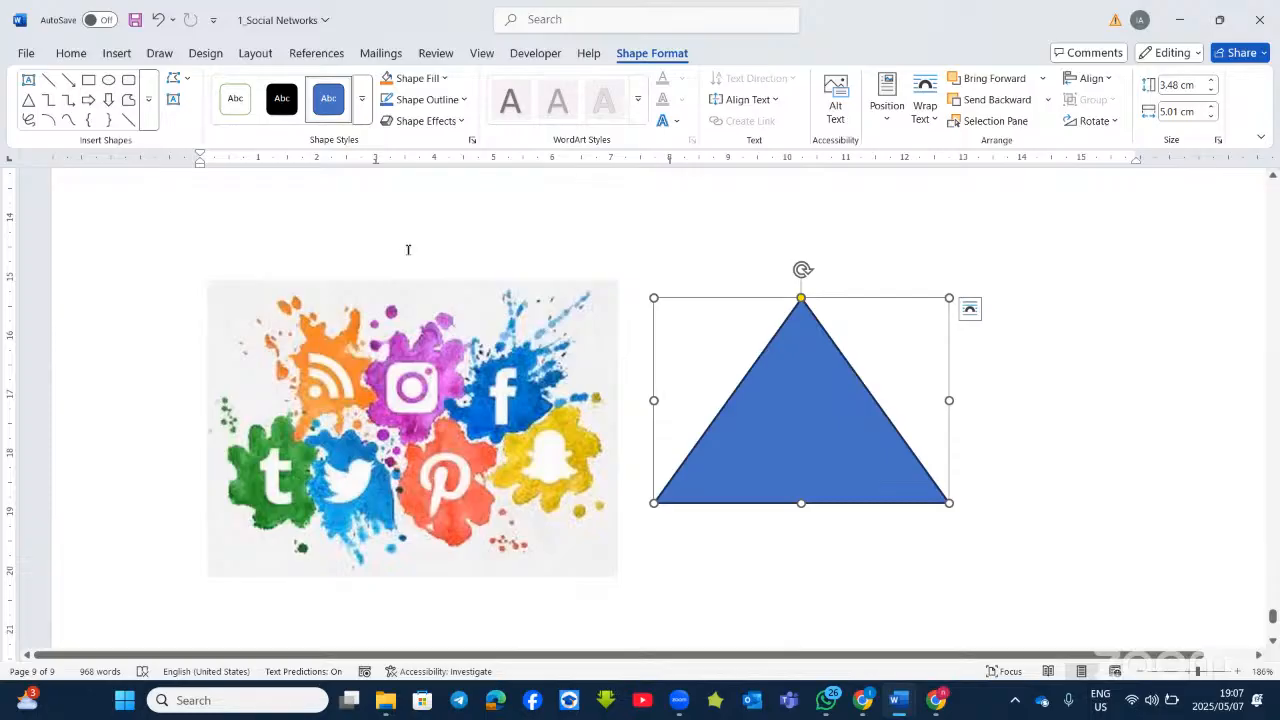
scroll(410, 255, "down", 1)
left_click(445, 267)
left_click(804, 262)
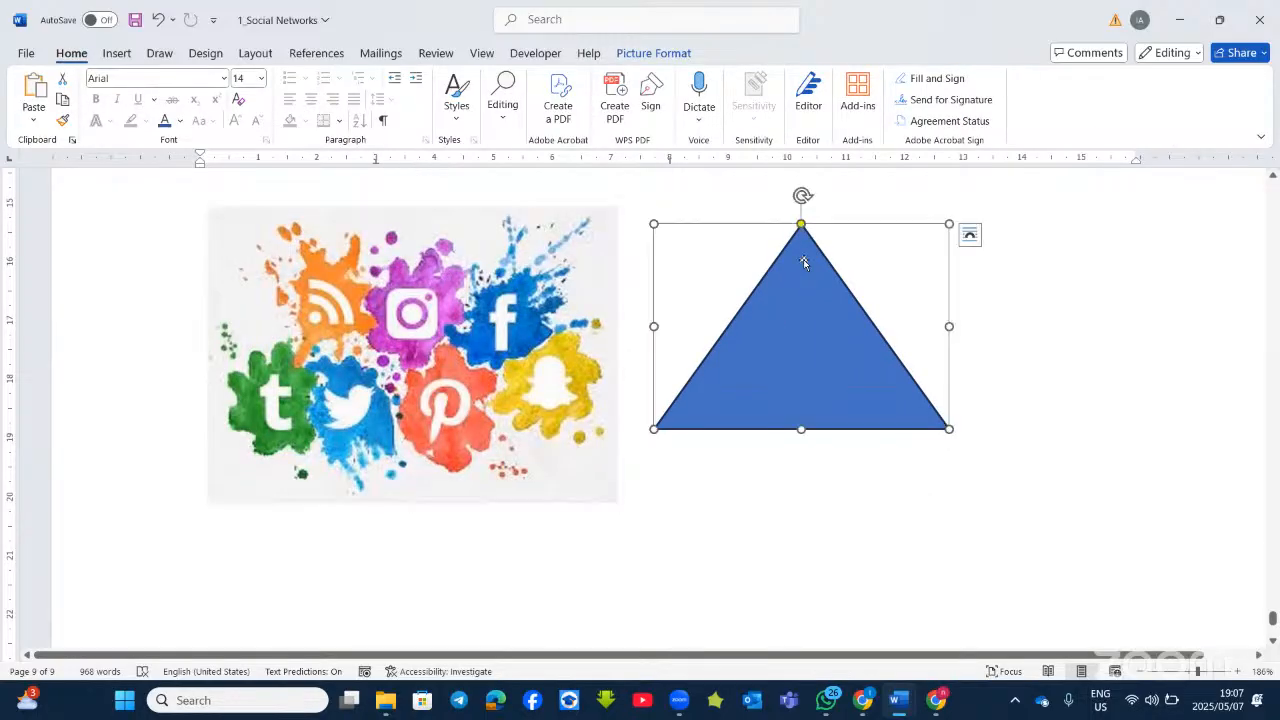
left_click_drag(804, 262, 808, 287)
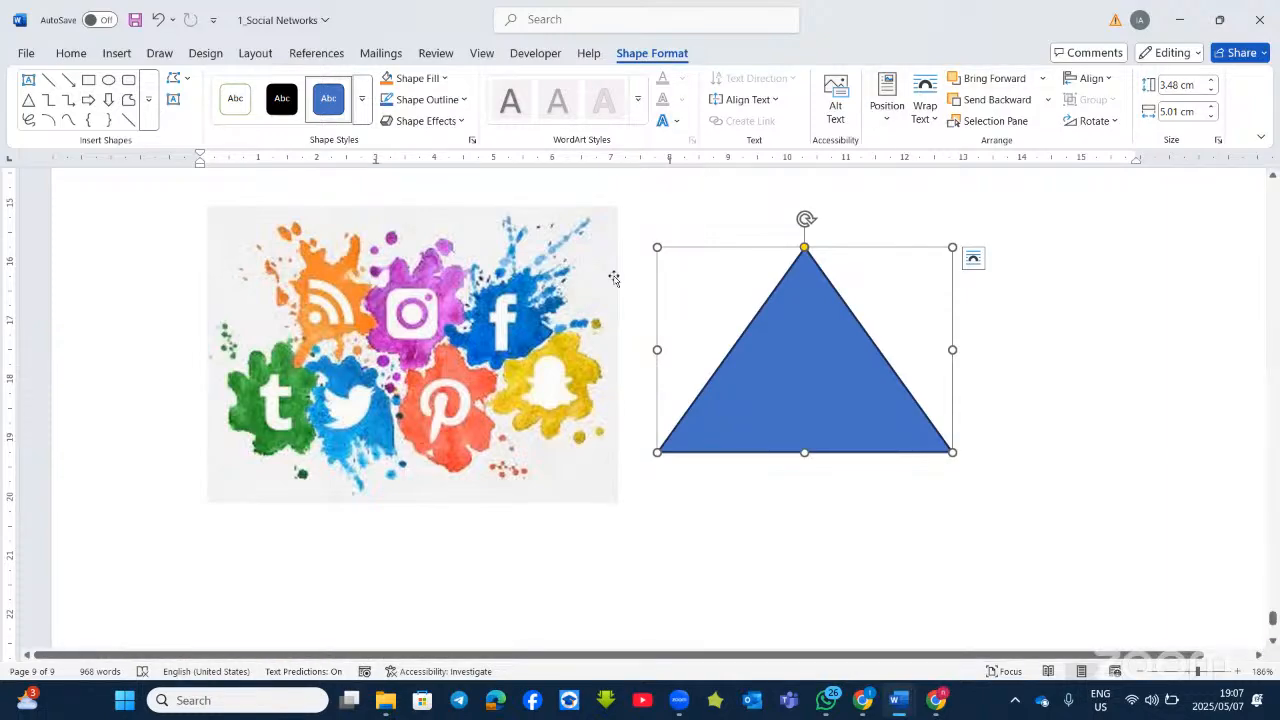
Crop the social media picture to a heart shape.
left_click(476, 274)
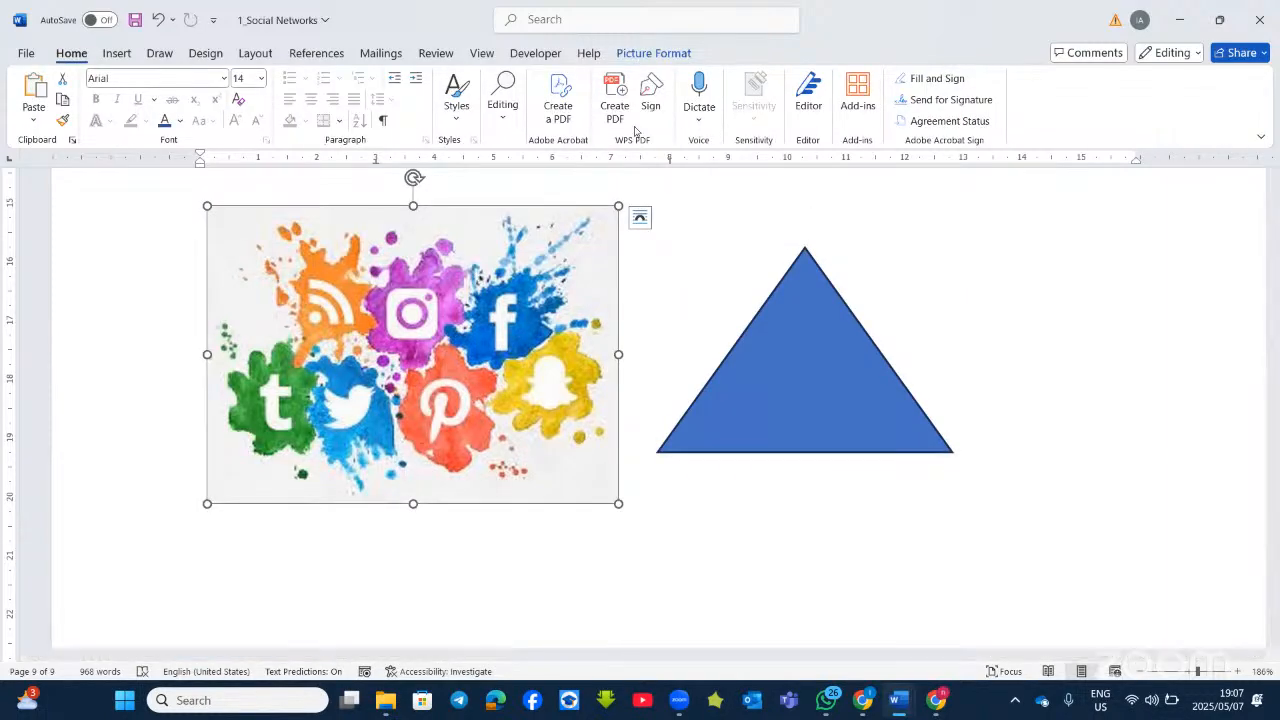
left_click(688, 52)
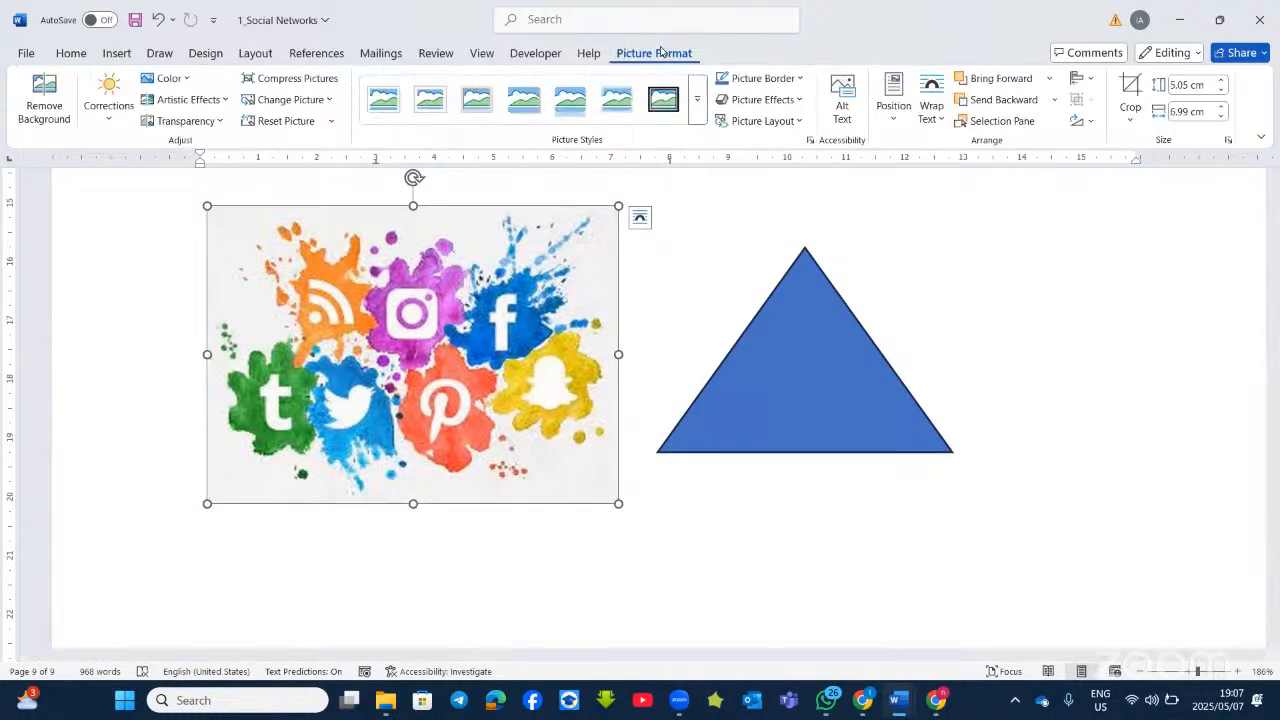
left_click(1130, 124)
mouse_move(1196, 172)
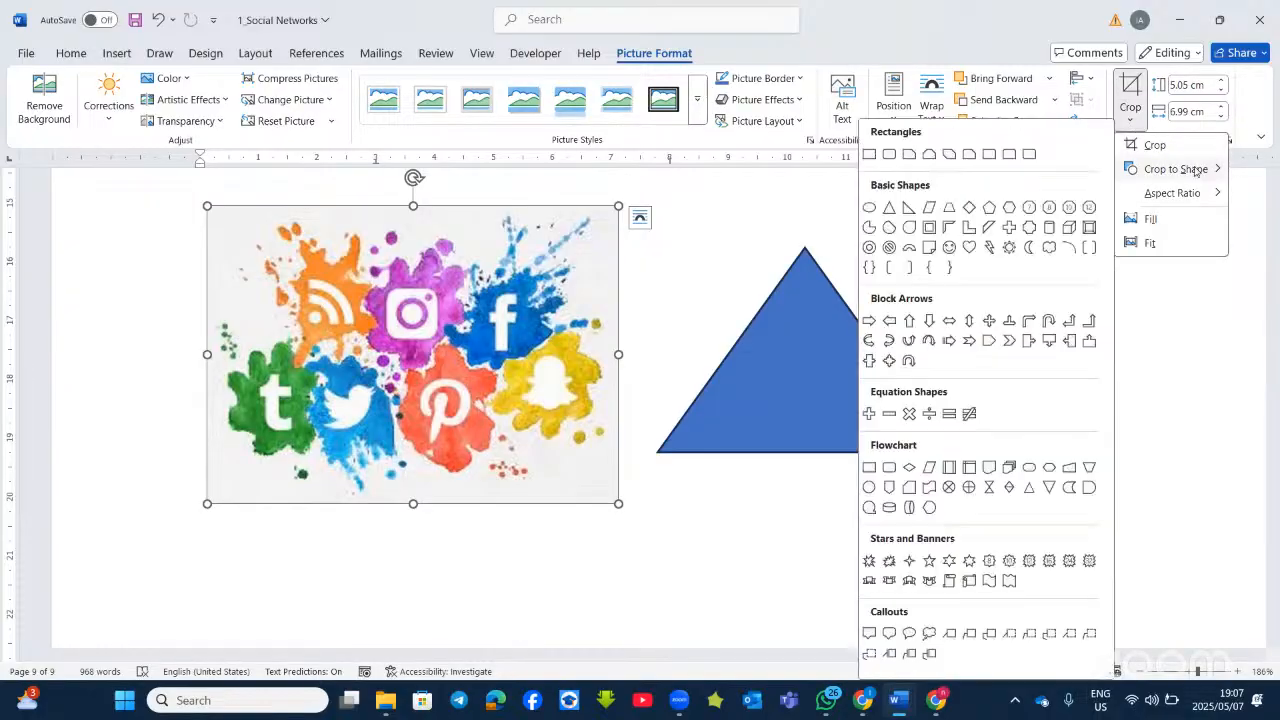
left_click(969, 246)
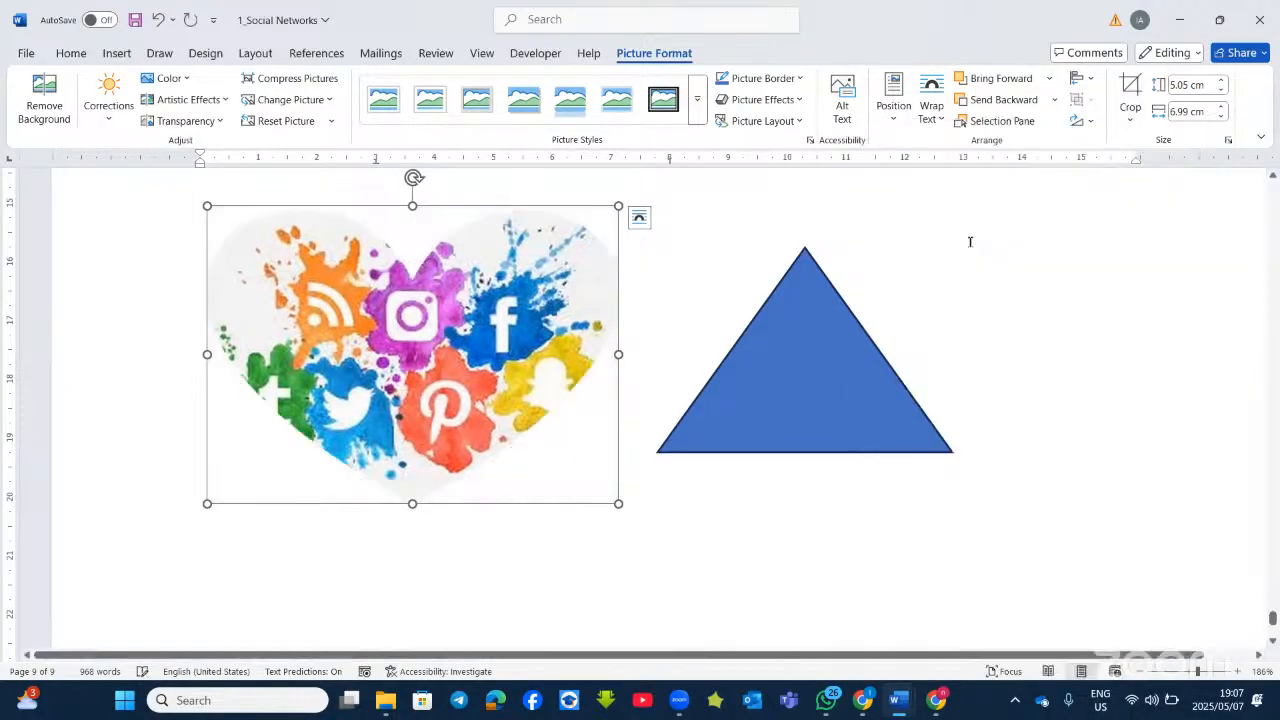
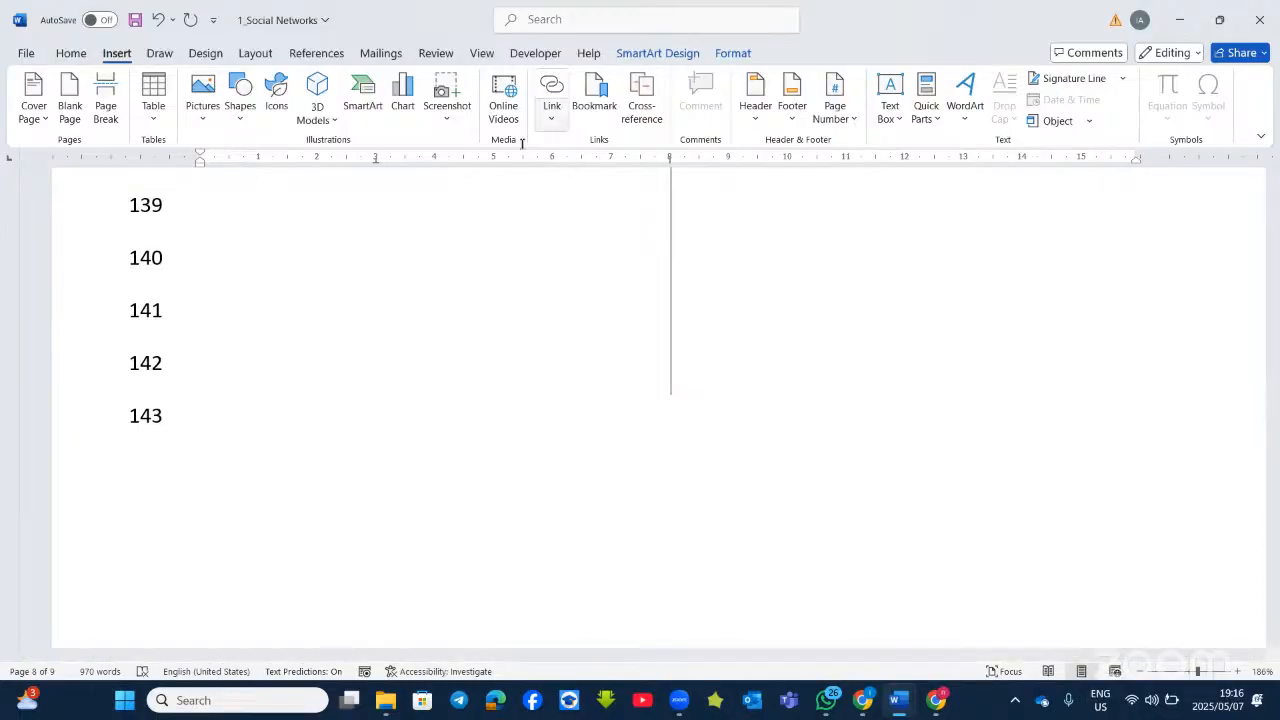
Select the word "surname" in line 135 and open the Insert Hyperlink dialog for it, moved clear of the word.
scroll(457, 266, "up", 4)
scroll(436, 283, "down", 2)
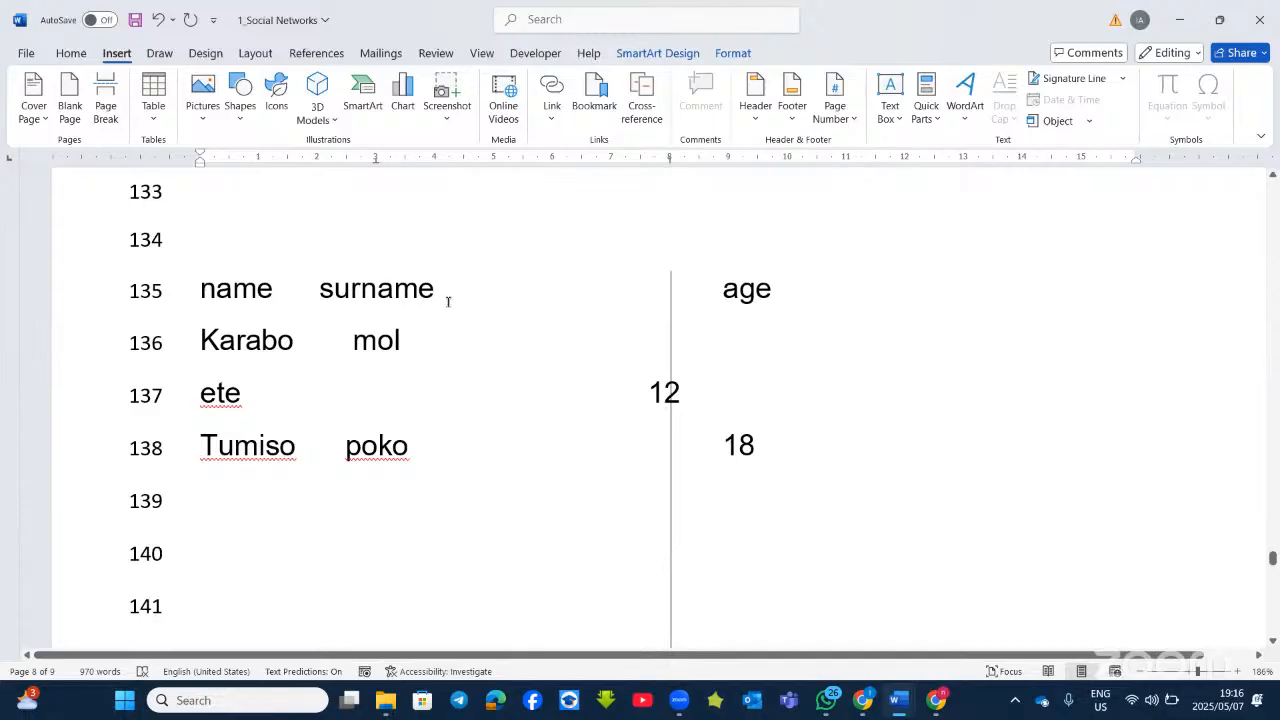
left_click_drag(434, 295, 325, 291)
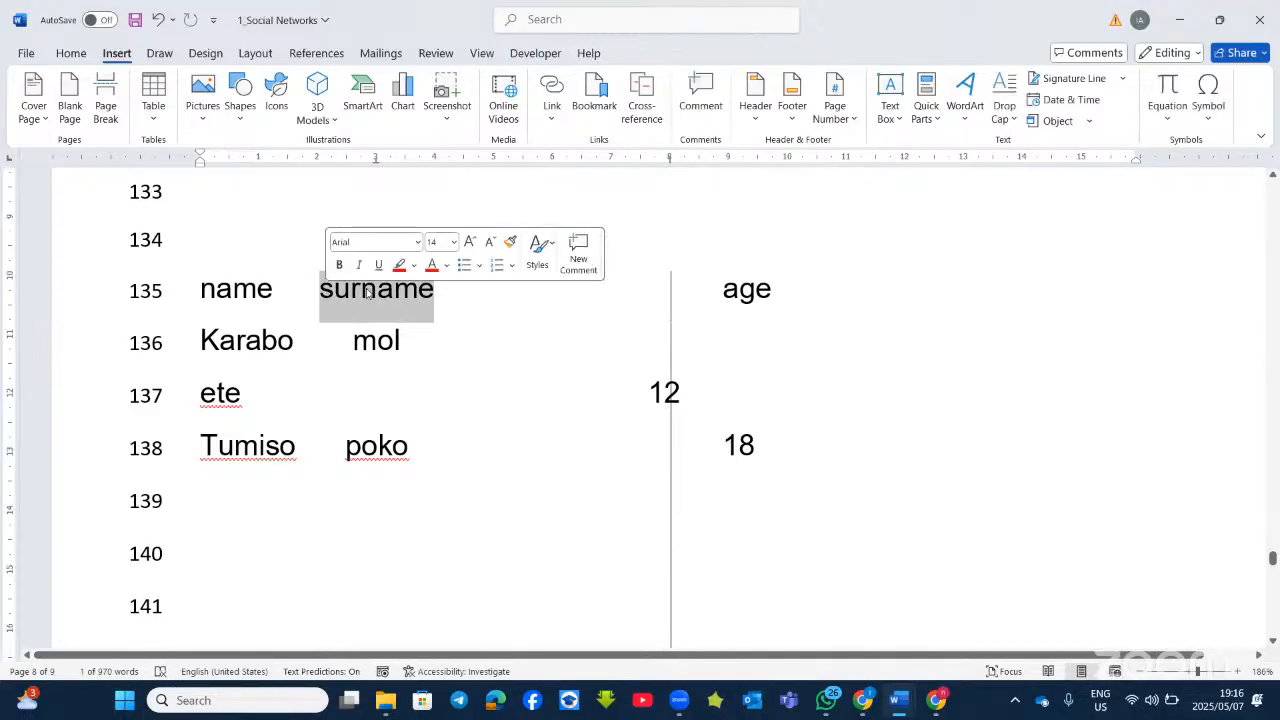
right_click(369, 290)
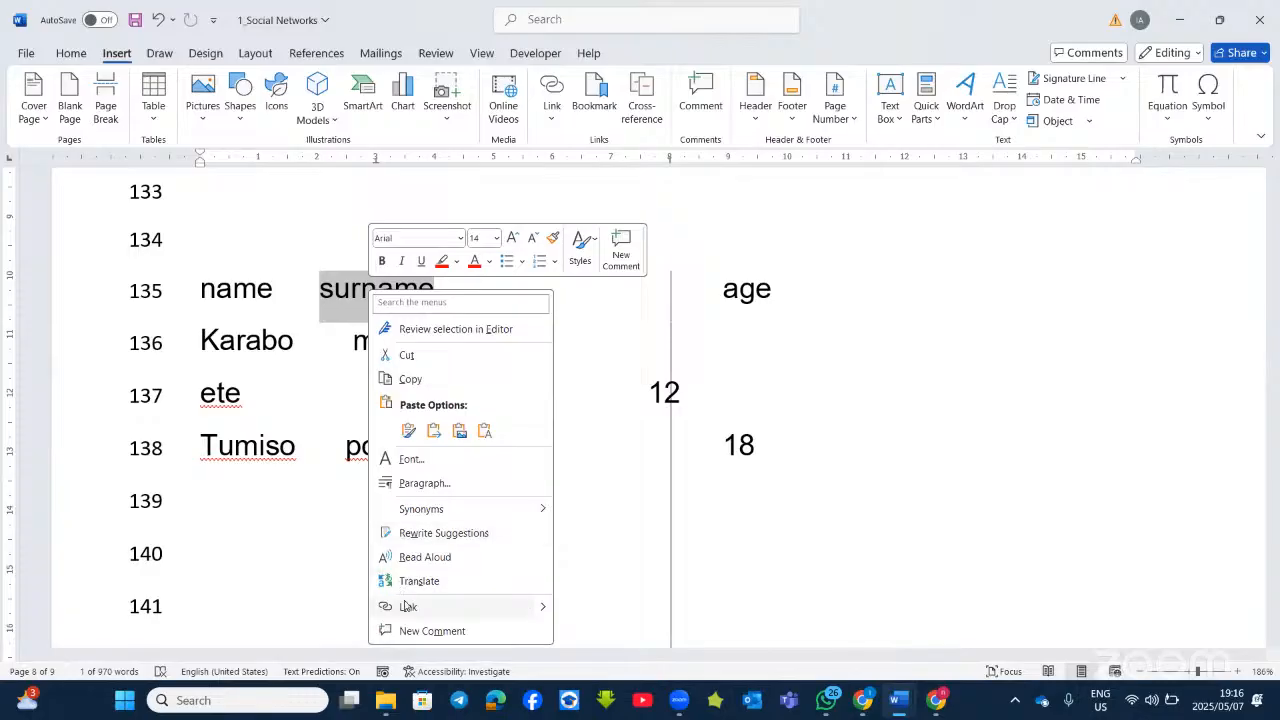
left_click(120, 58)
left_click(552, 119)
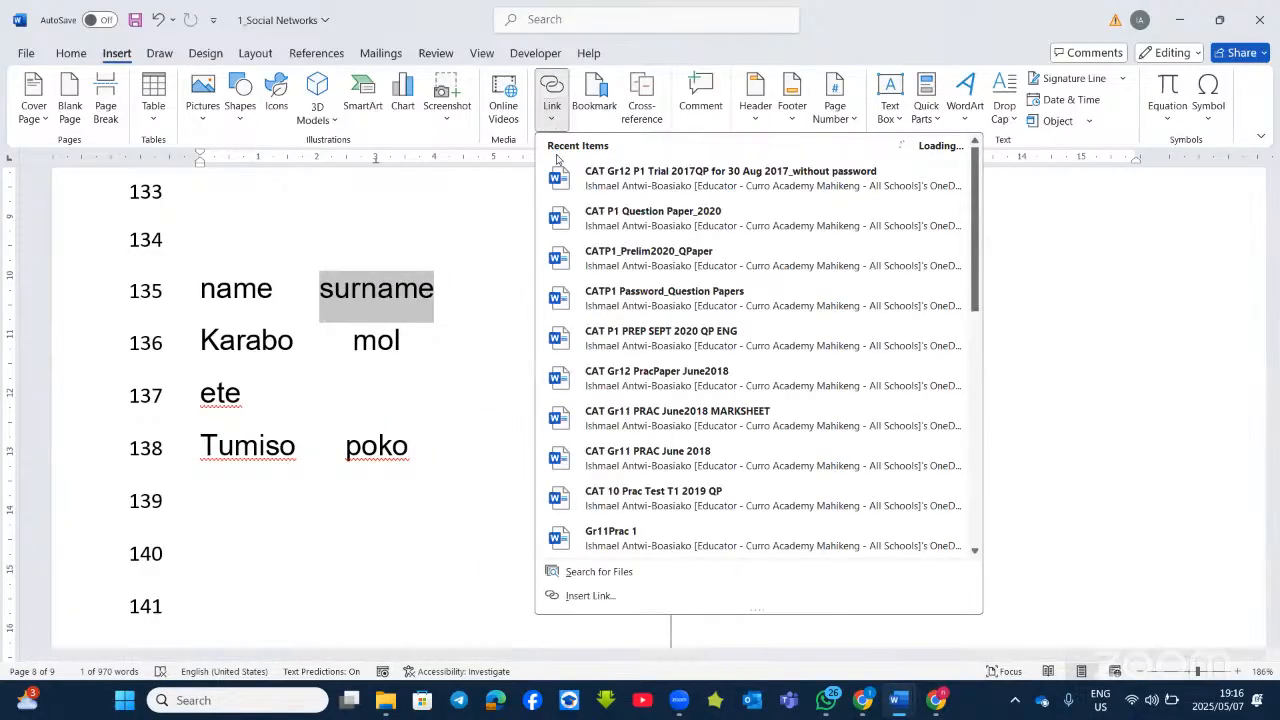
left_click(584, 596)
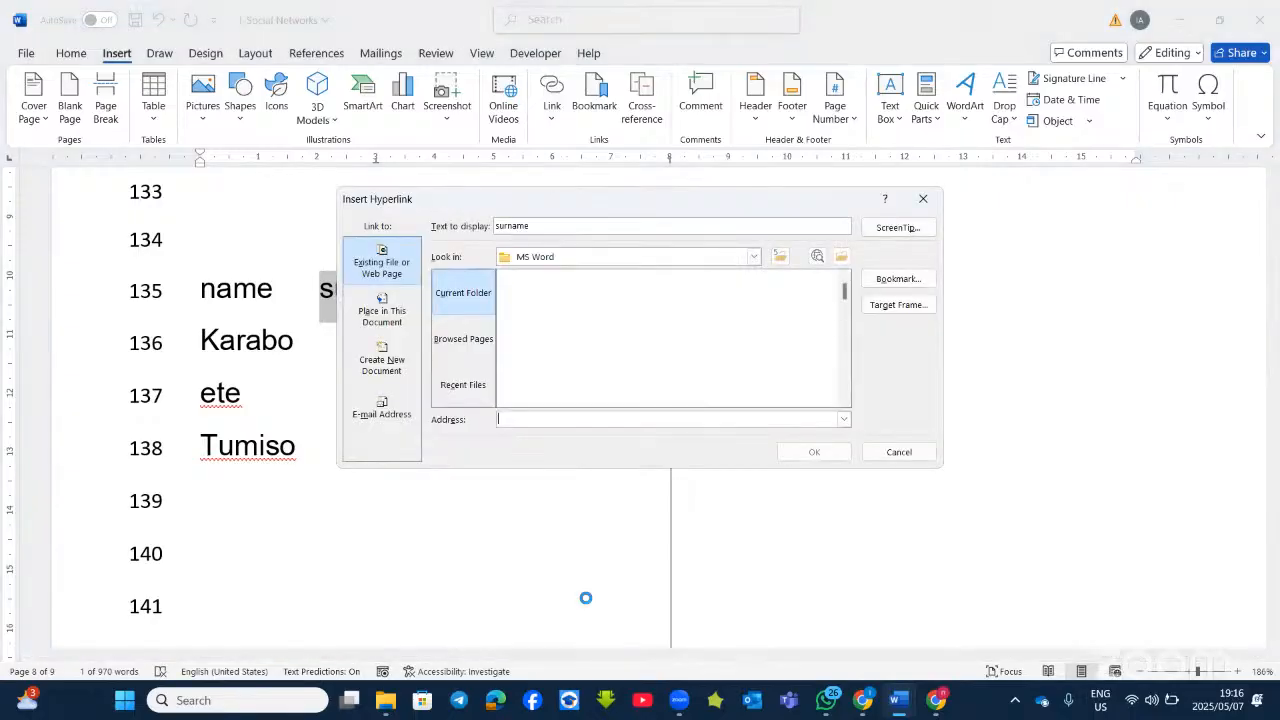
left_click_drag(571, 200, 663, 195)
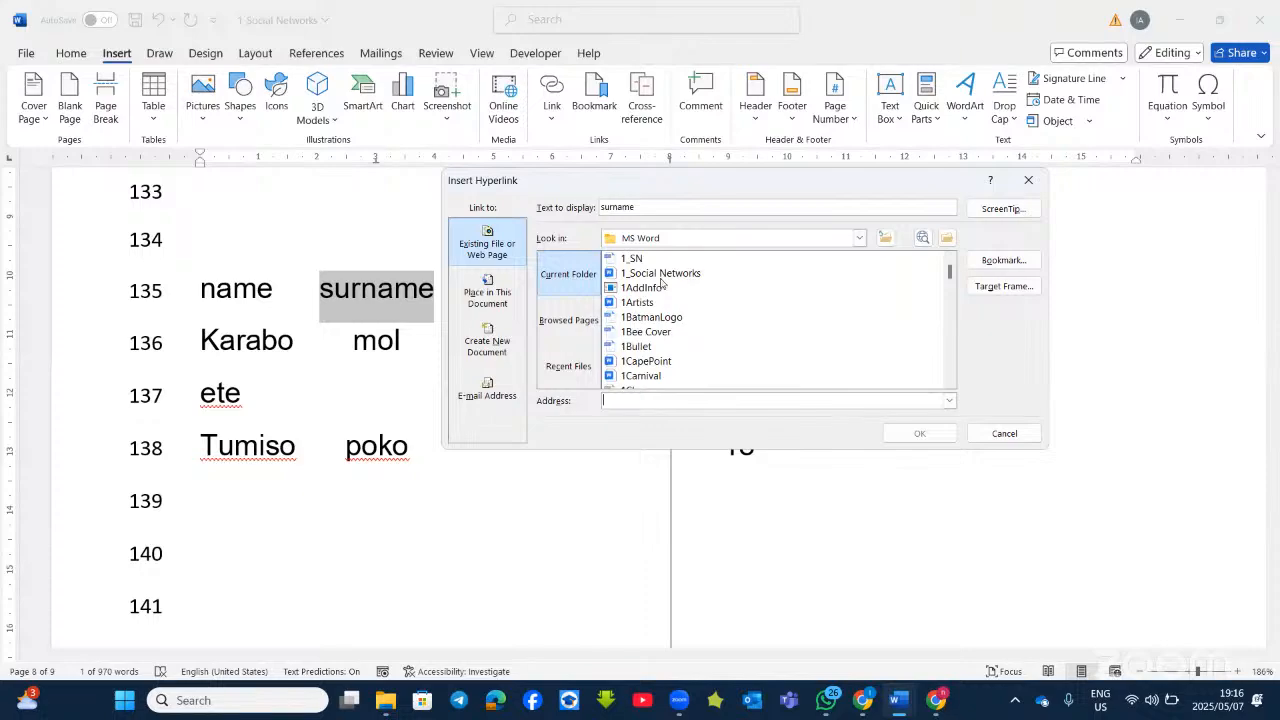
Choose the existing file 1Artists in the MS Word folder as the link target and set the ScreenTip text to "social media".
left_click(570, 291)
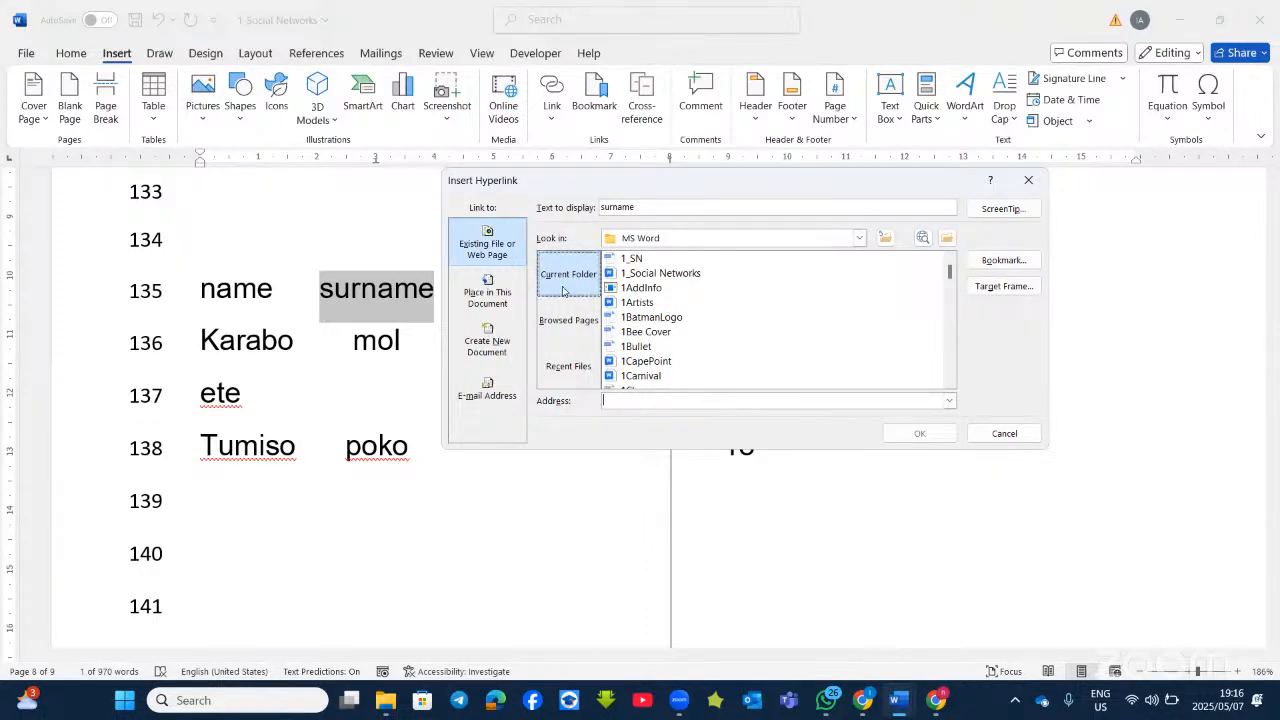
left_click(501, 257)
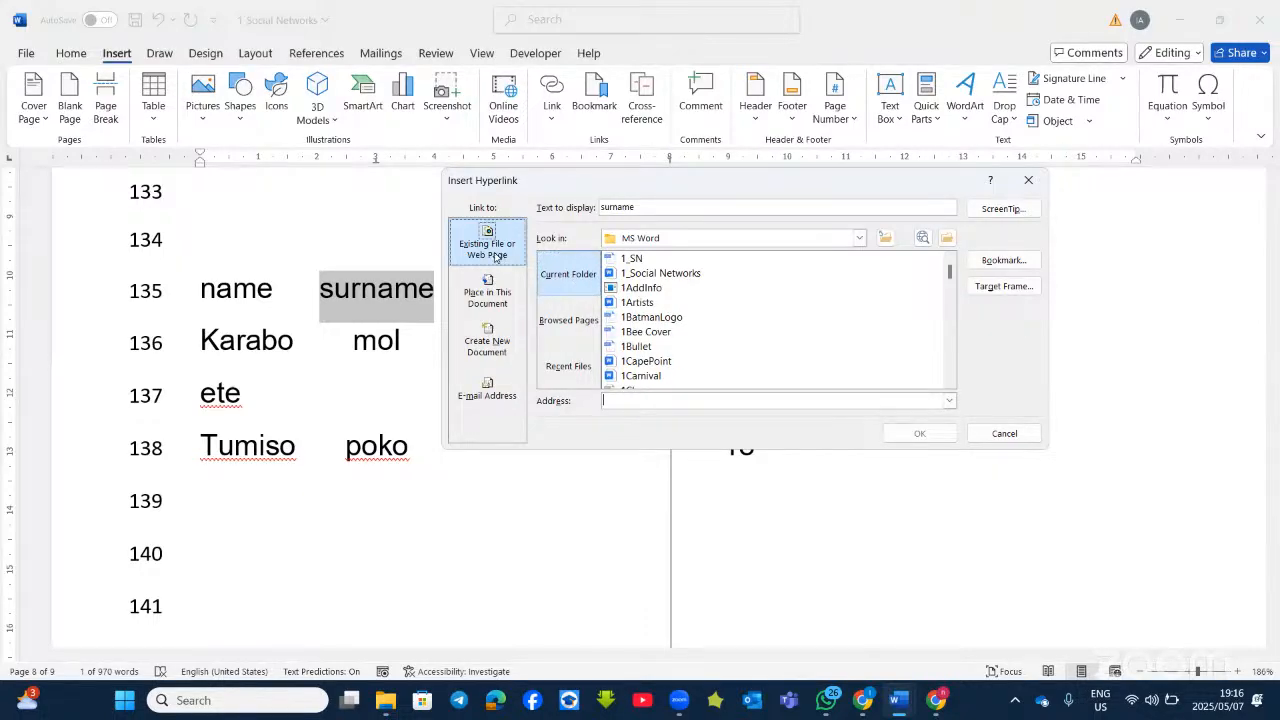
left_click(648, 303)
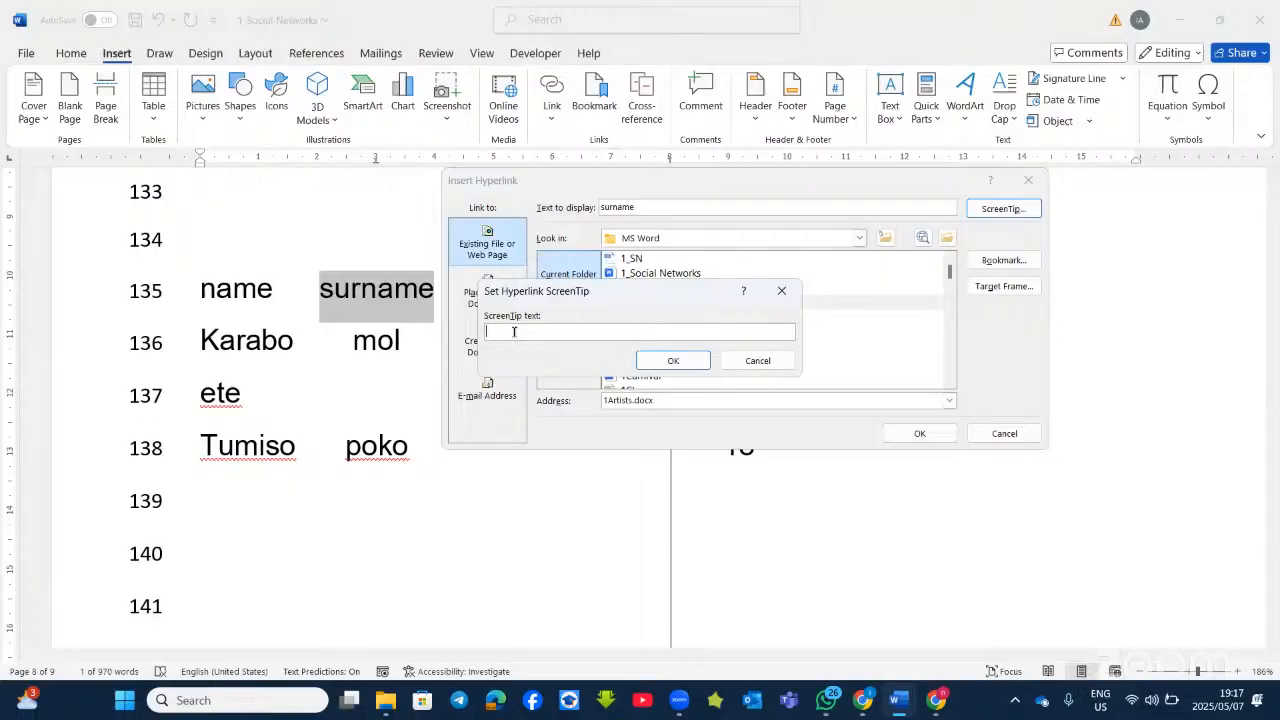
type("social media")
left_click(674, 362)
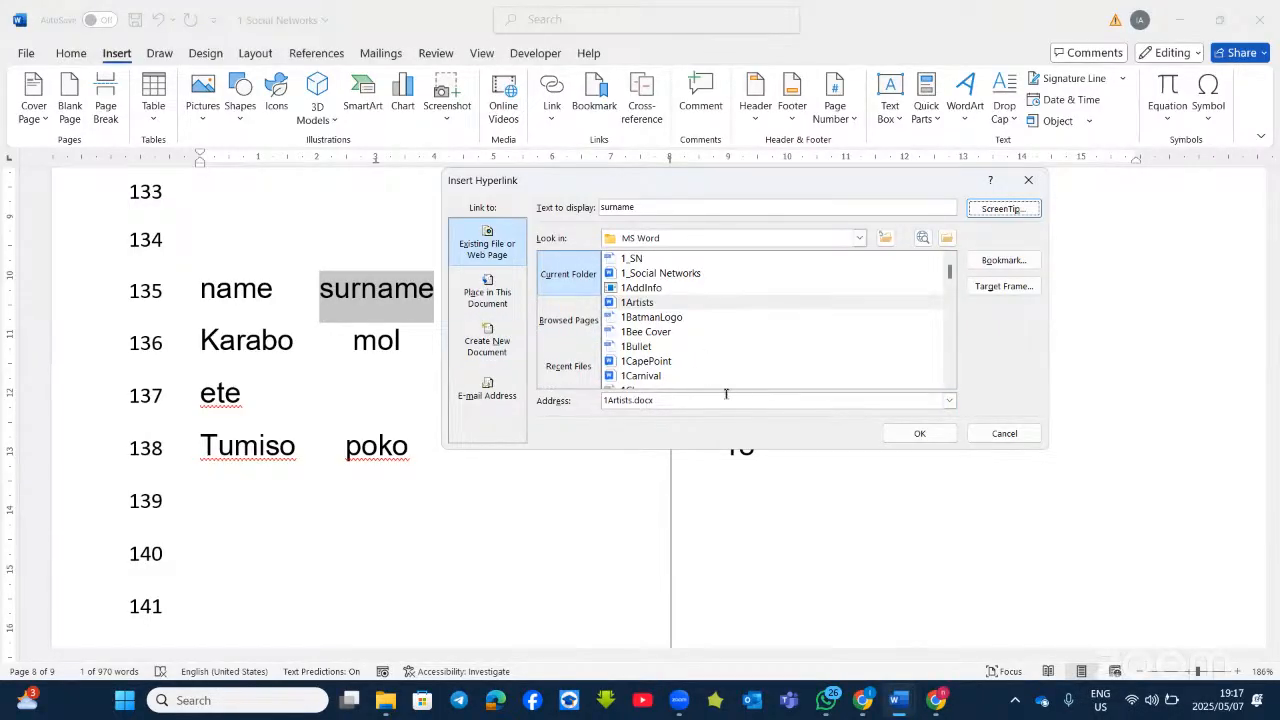
Examine the available bookmarks and the Place in This Document and E-mail Address link types for the hyperlink.
left_click(1005, 261)
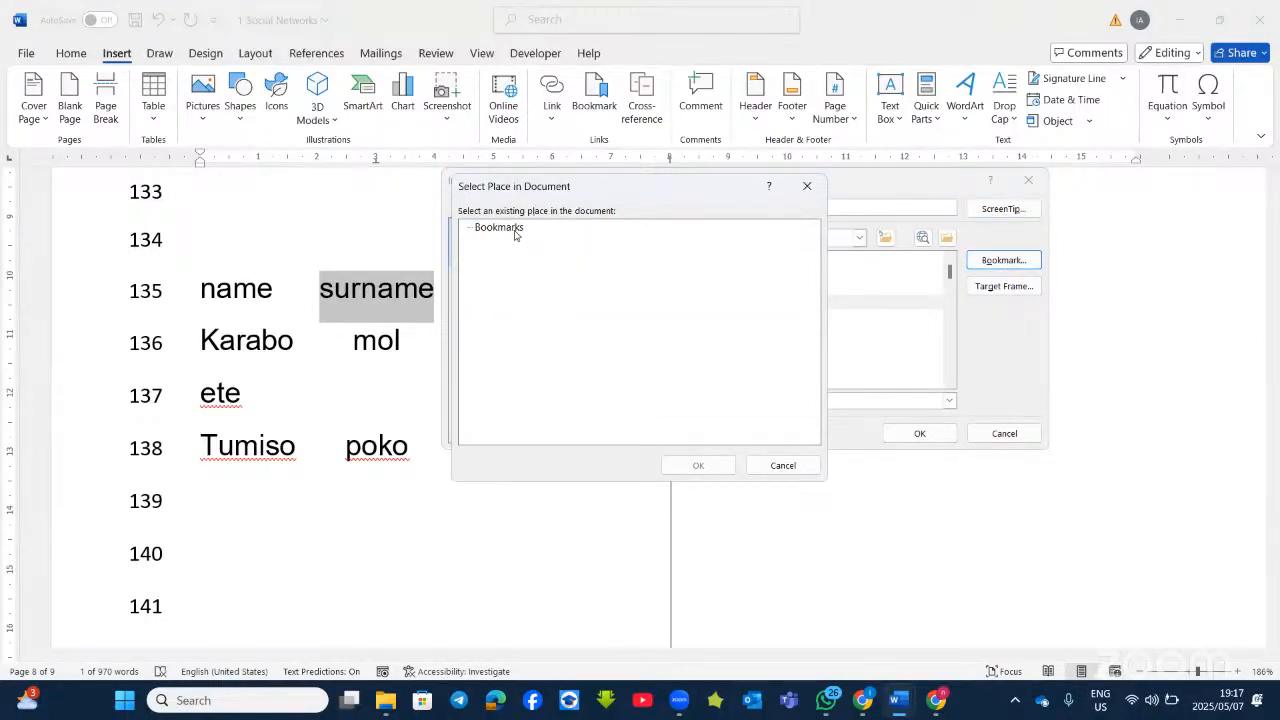
left_click(514, 231)
left_click(780, 465)
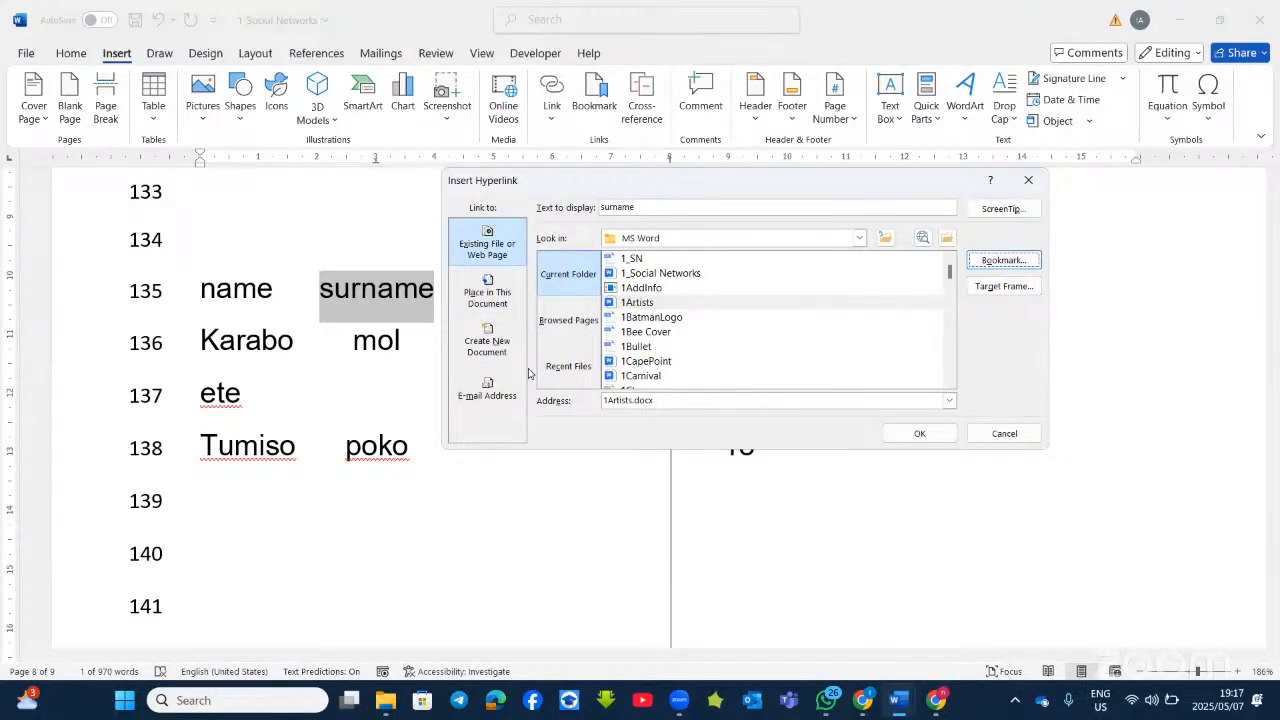
left_click(495, 293)
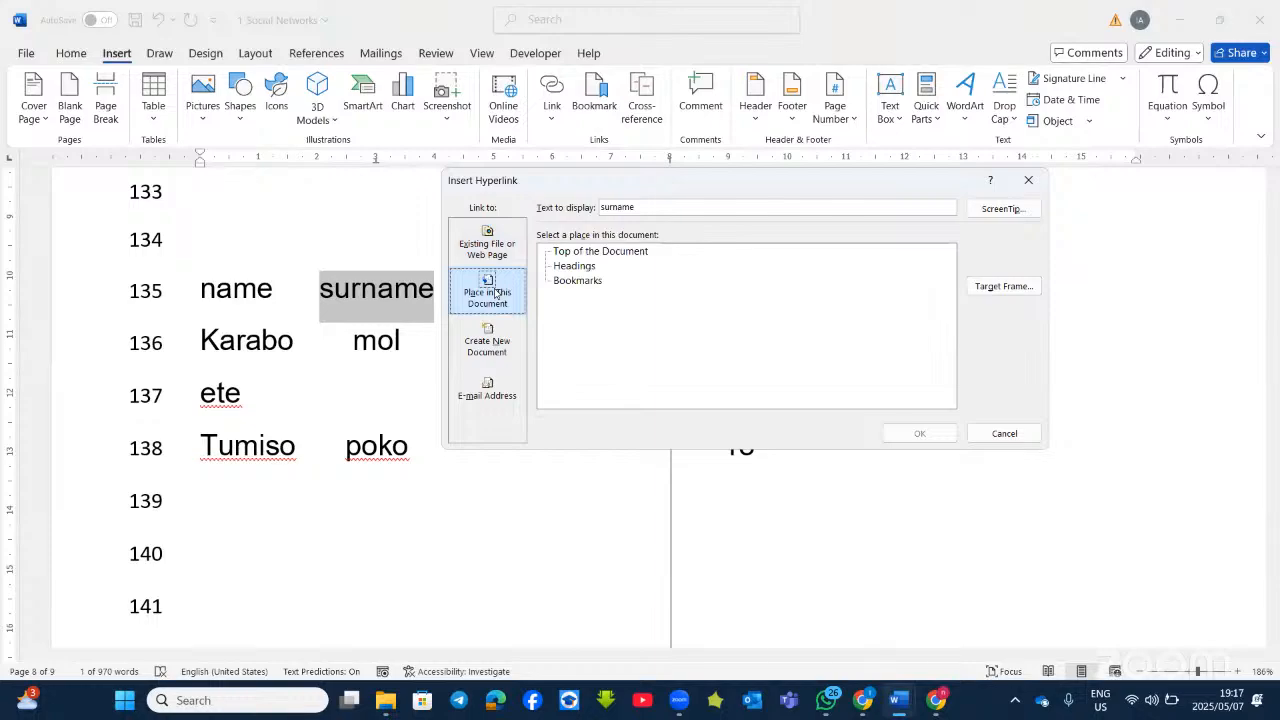
left_click(568, 268)
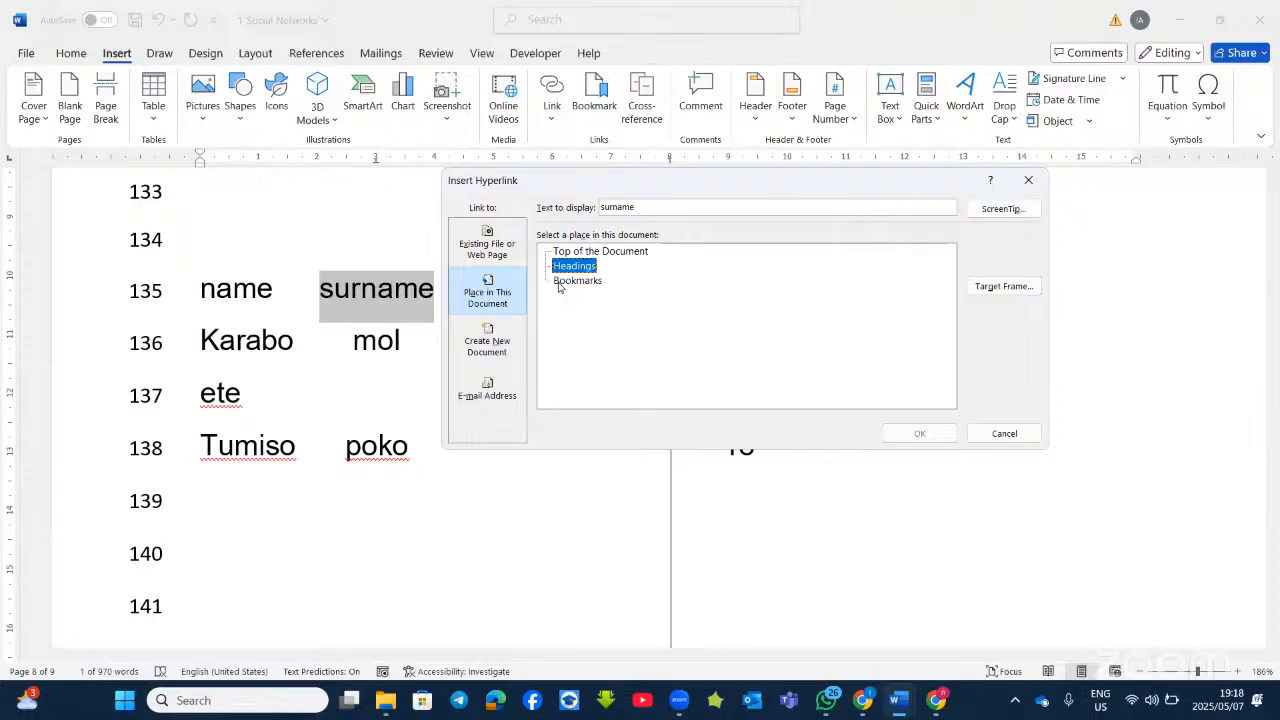
left_click(561, 288)
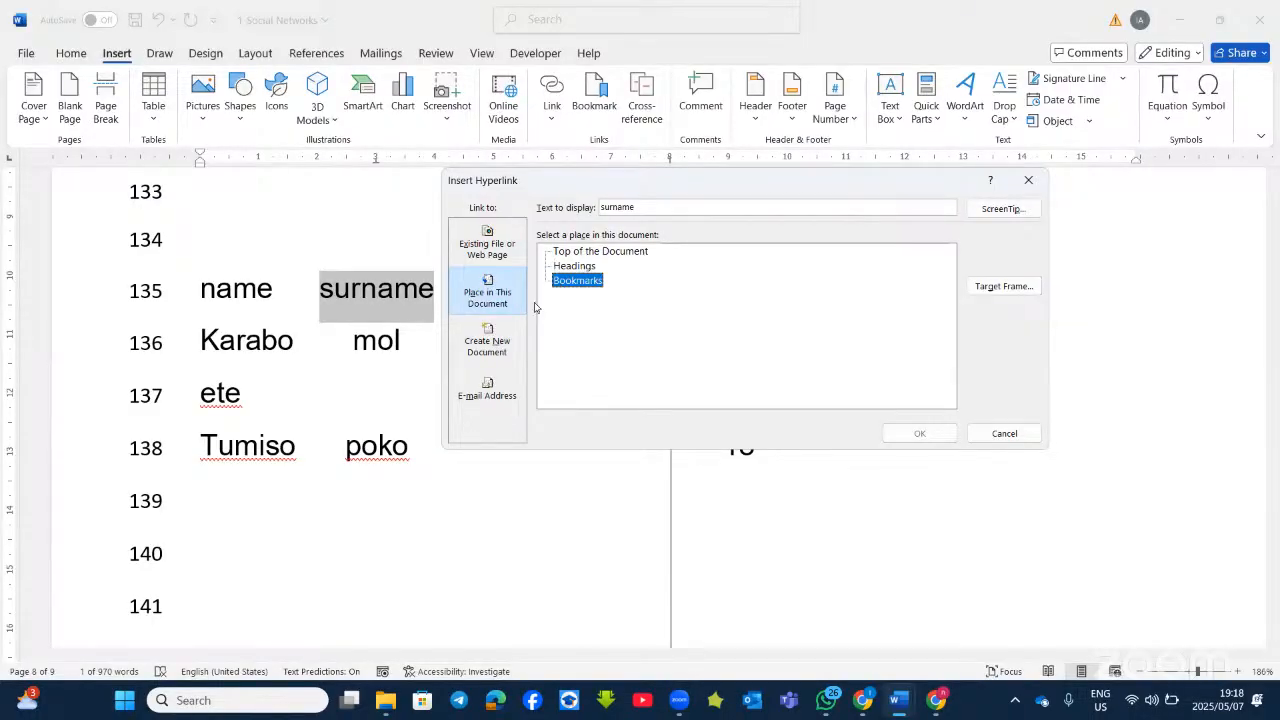
left_click(491, 309)
left_click(487, 399)
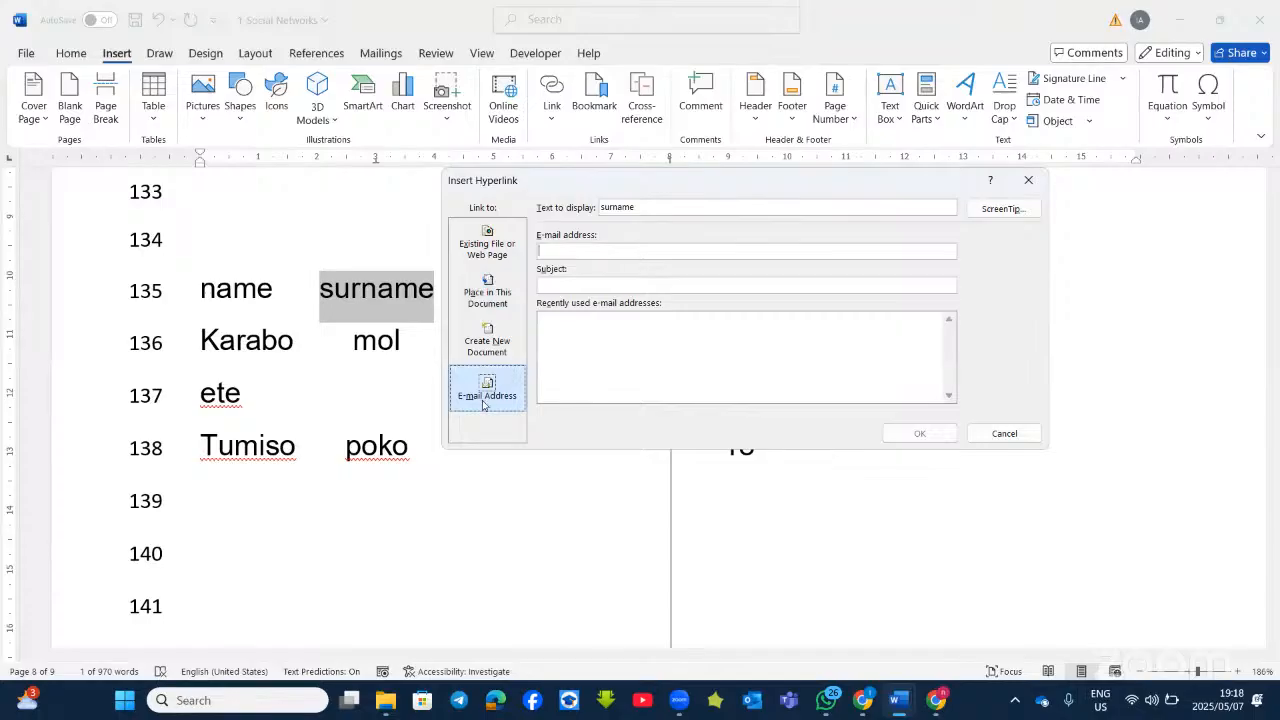
left_click(582, 246)
left_click(487, 296)
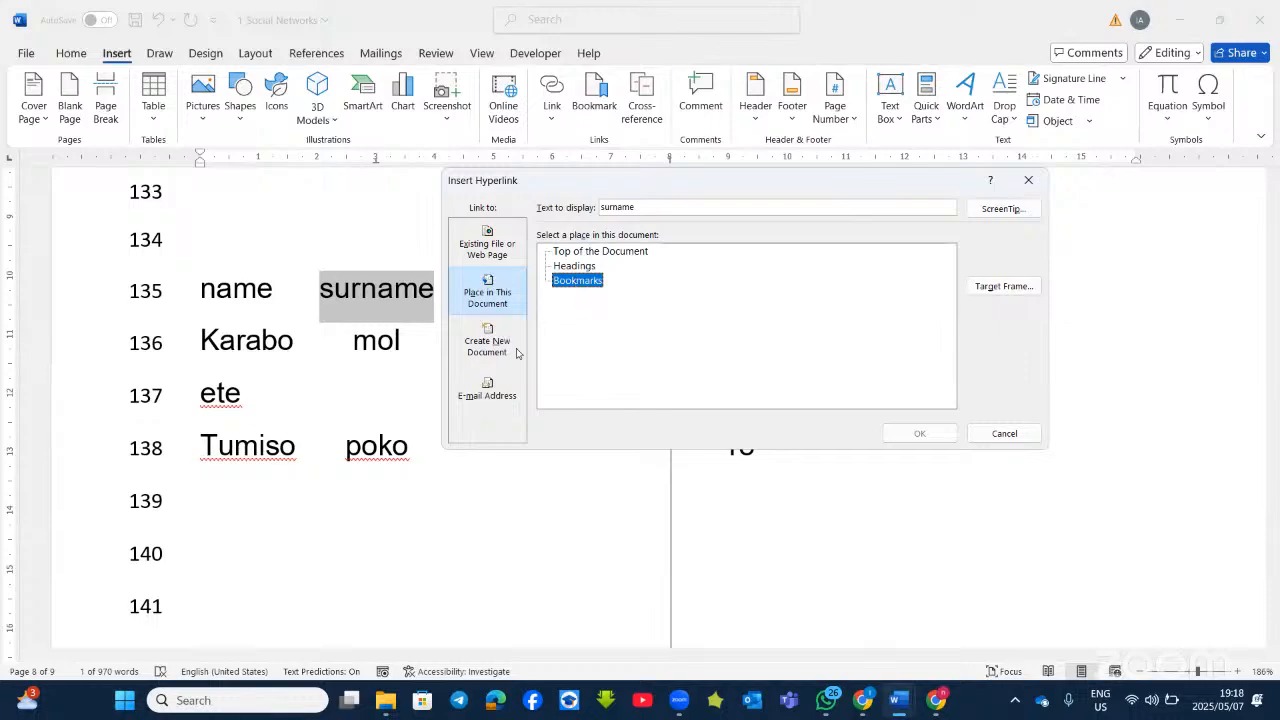
left_click(494, 390)
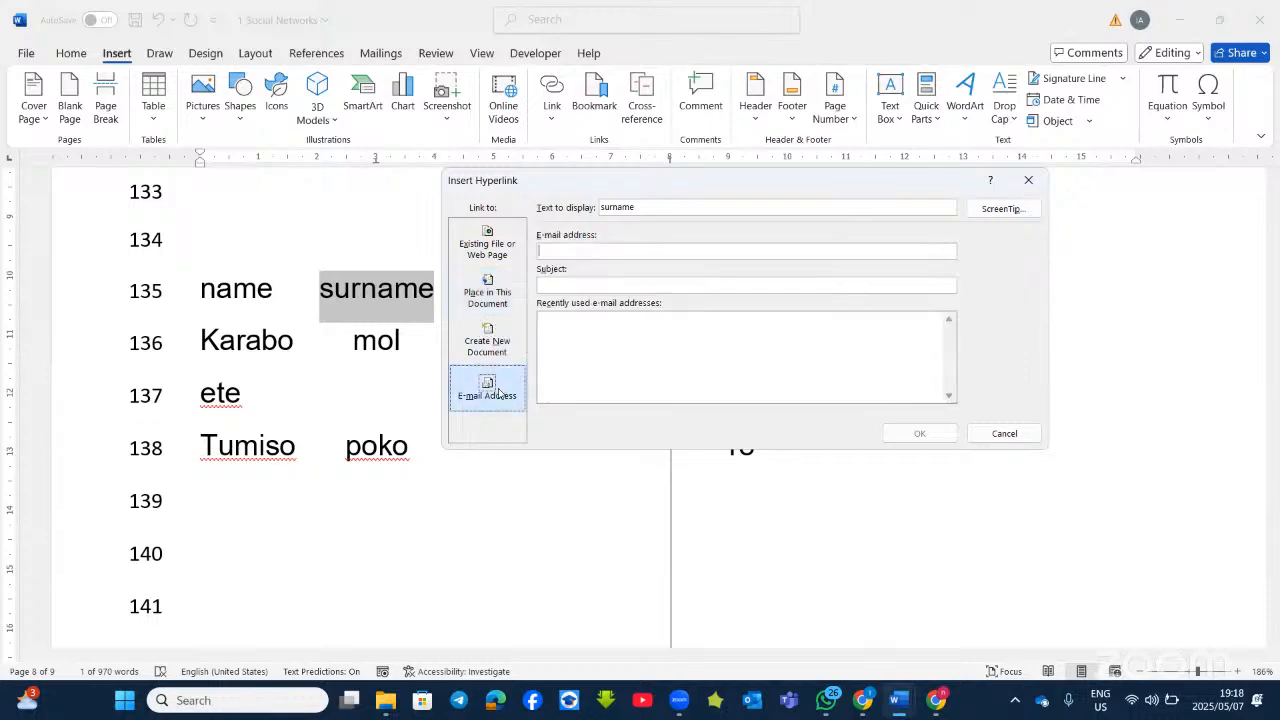
Replace the existing-file link address 1Artists.docx with the instructor's website address and insert the hyperlink on "surname".
left_click(487, 245)
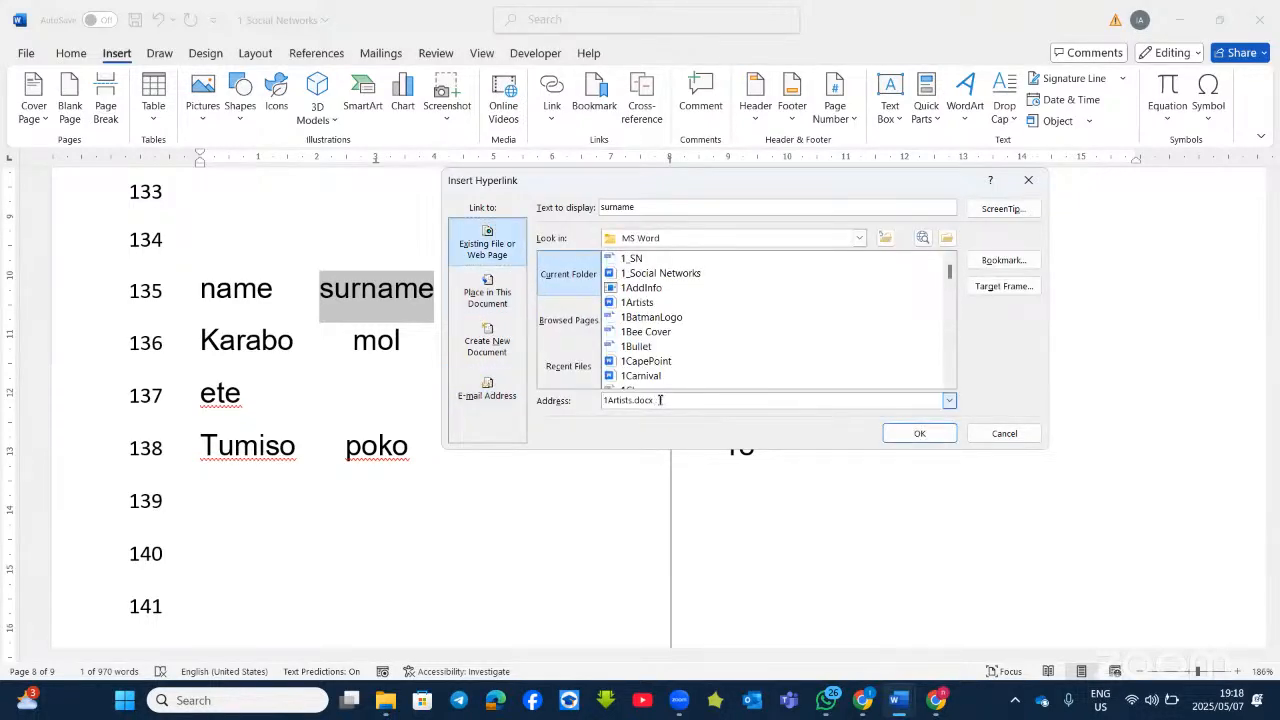
key("BackSpace")
key("BackSpace")
key("BackSpace")
key("BackSpace")
key("BackSpace")
key("BackSpace")
key("BackSpace")
key("BackSpace")
key("BackSpace")
key("BackSpace")
key("BackSpace")
key("BackSpace")
key("BackSpace")
type("www.sirantwi.com")
left_click(930, 431)
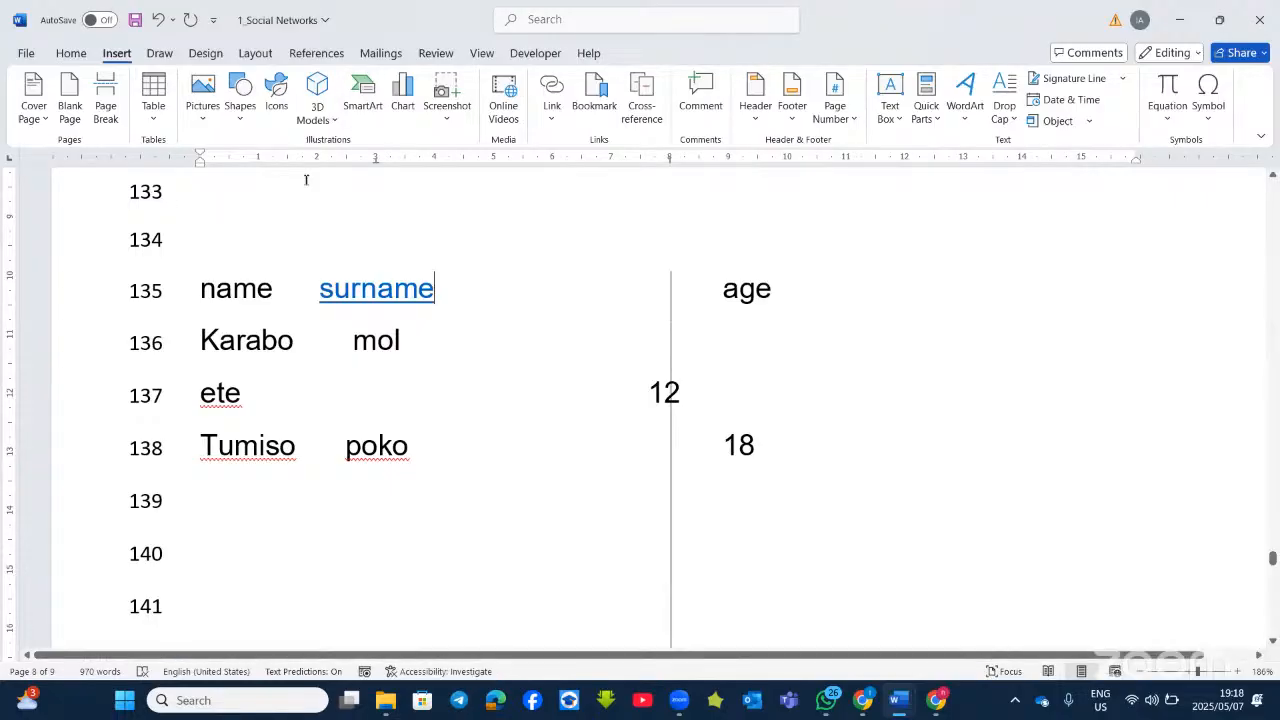
Add a bookmark named "social" at the word "surname" in line 135 and check it in the bookmark list.
left_click(598, 100)
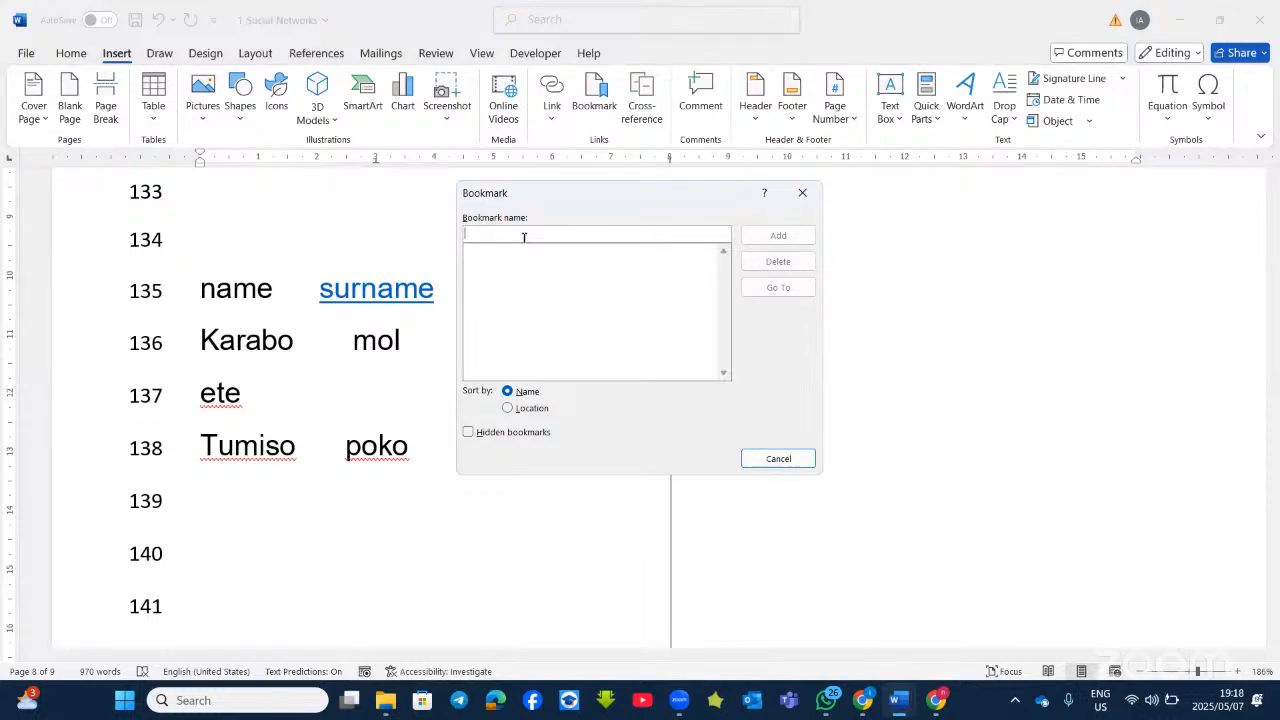
type("social")
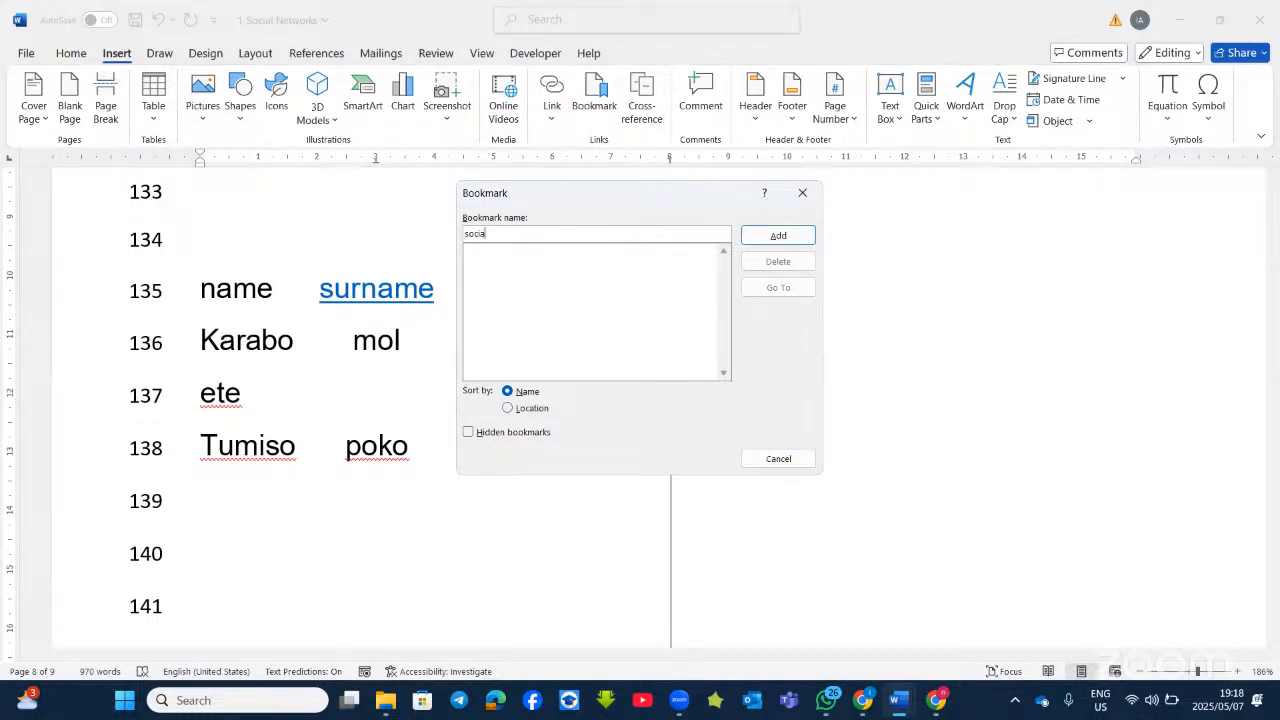
left_click(779, 236)
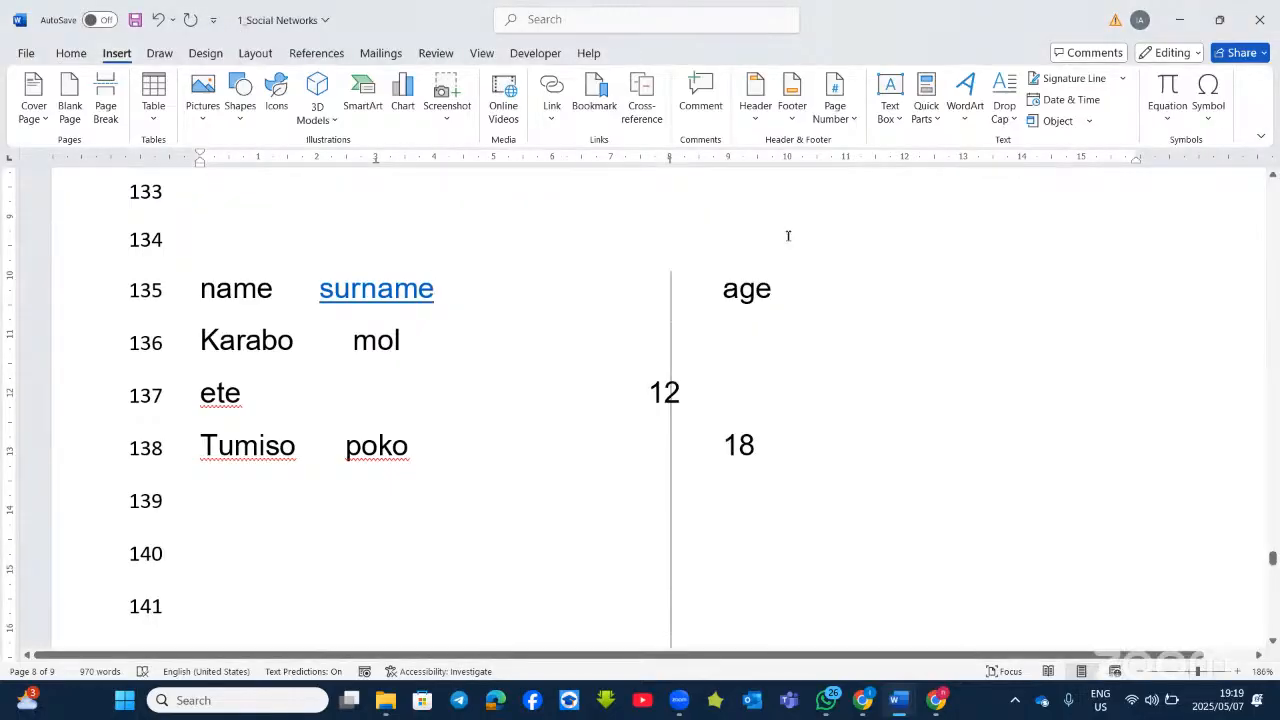
left_click(595, 108)
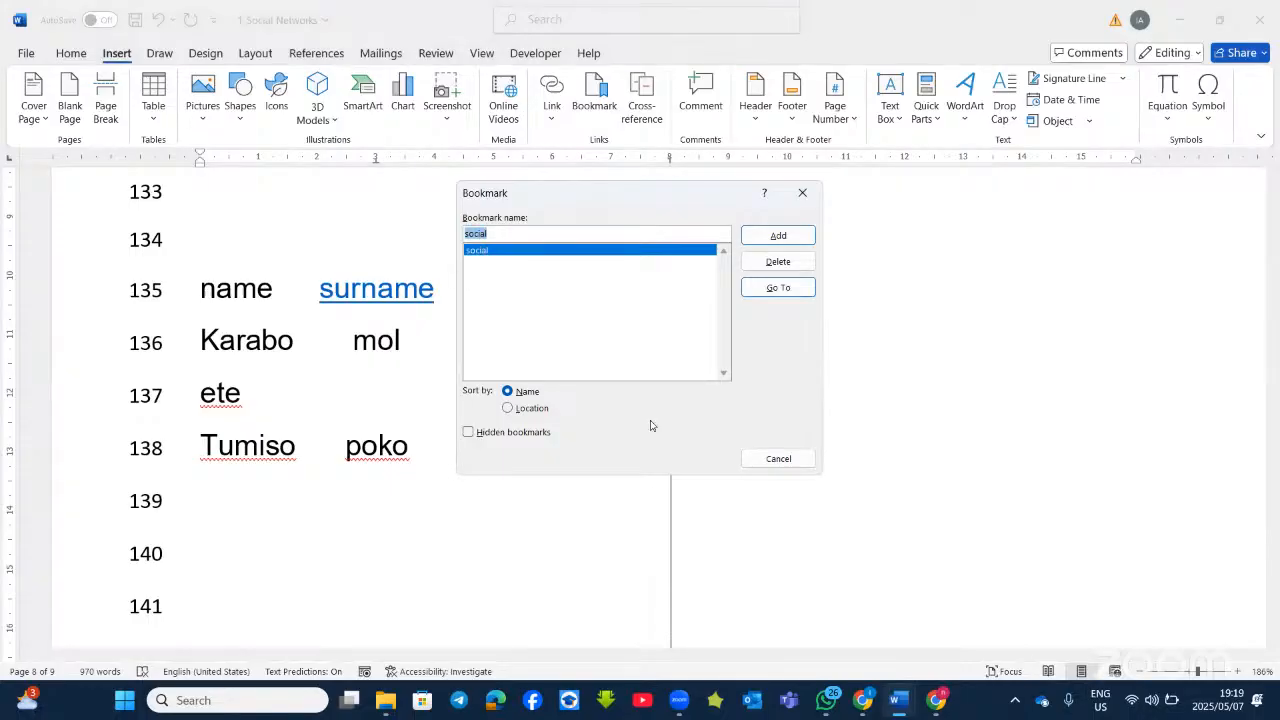
left_click(778, 458)
Insert a hyperlink on the surname entry in line 136 that targets the "social" bookmark in this document.
left_click_drag(411, 340, 350, 341)
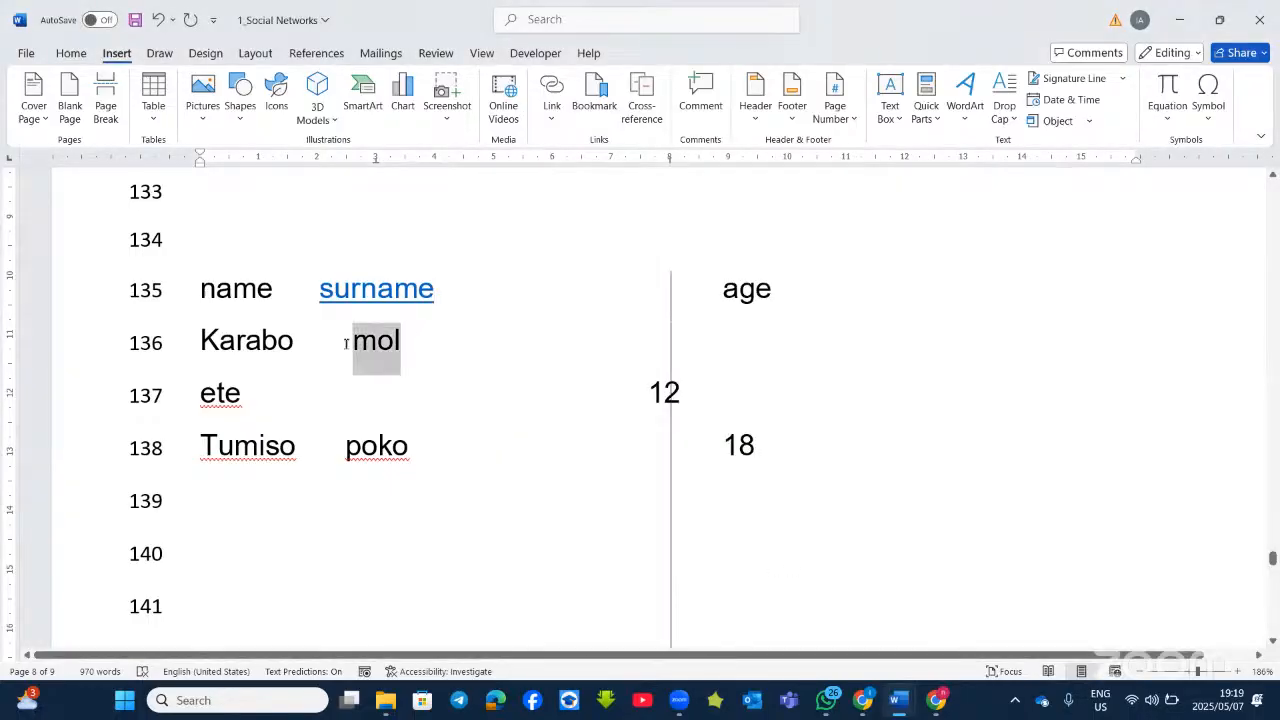
right_click(368, 357)
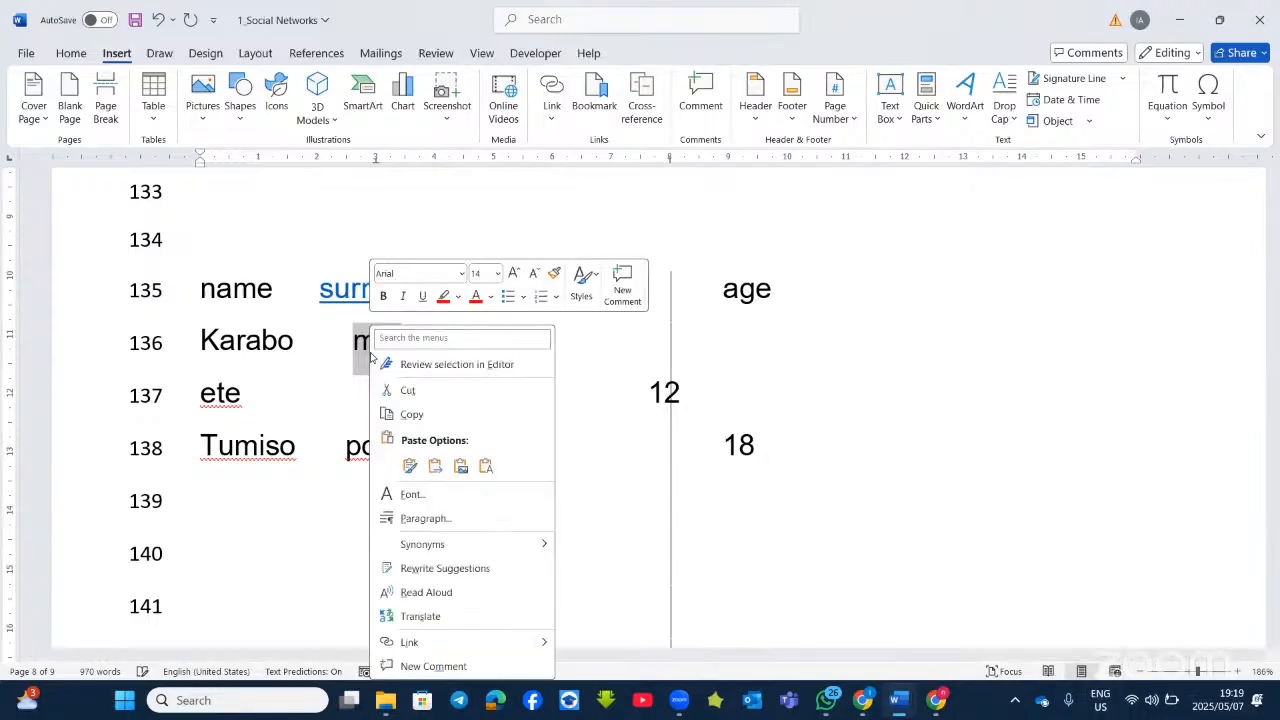
left_click(417, 642)
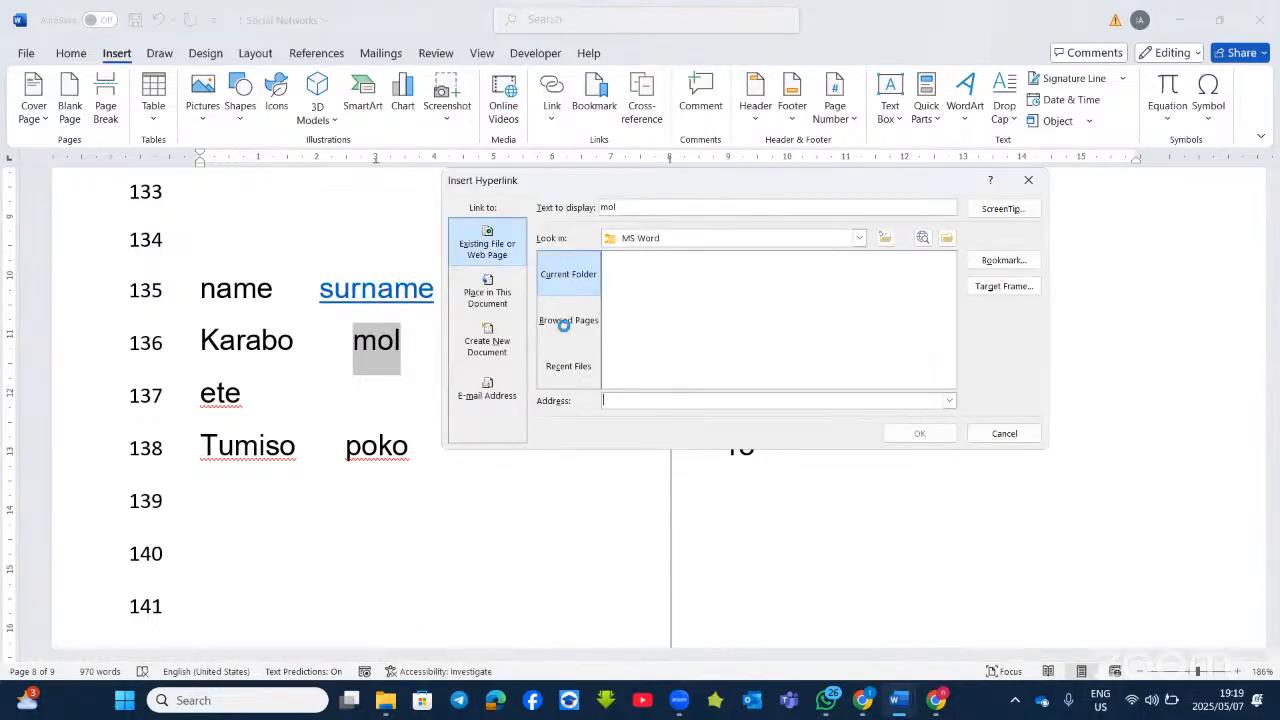
left_click(1021, 264)
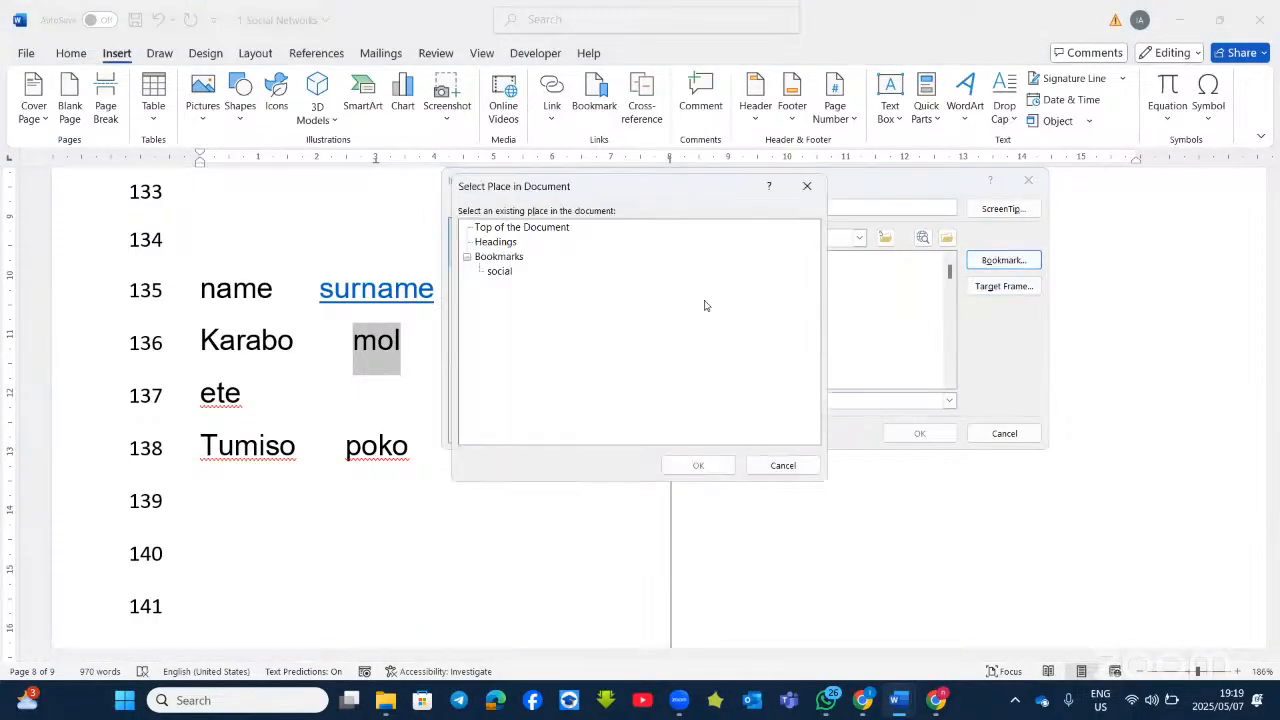
left_click(500, 272)
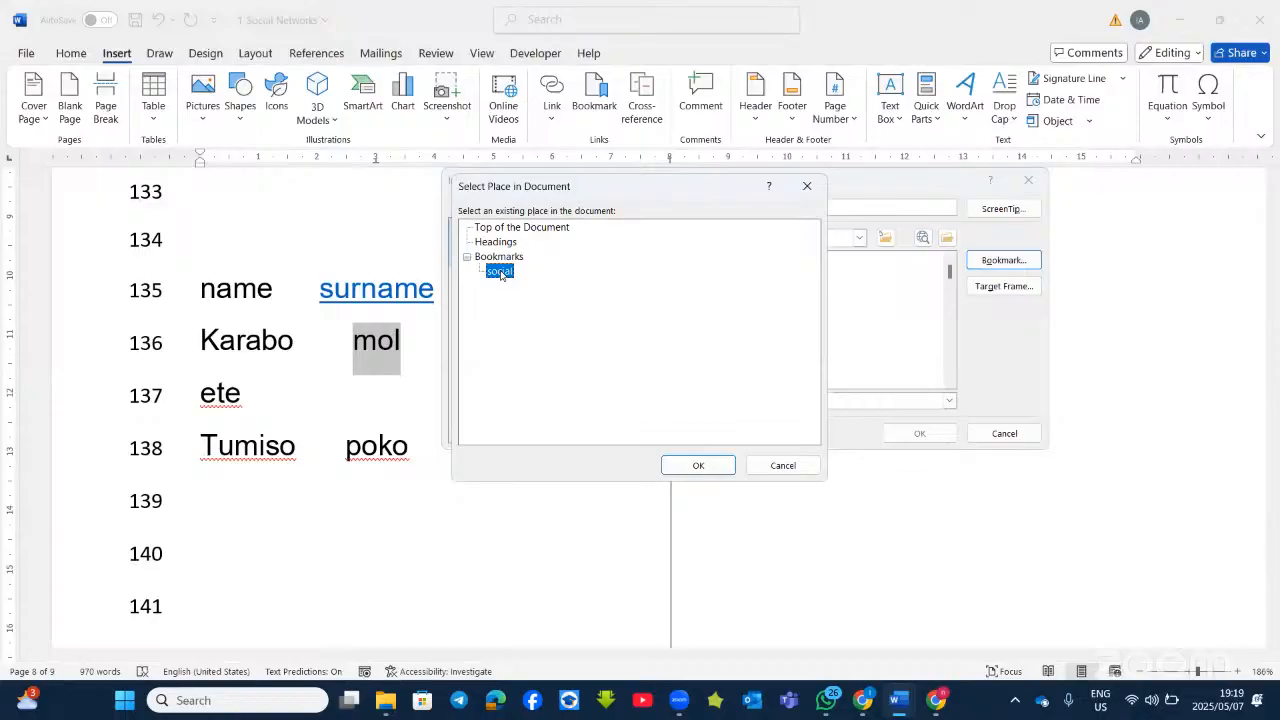
left_click(697, 466)
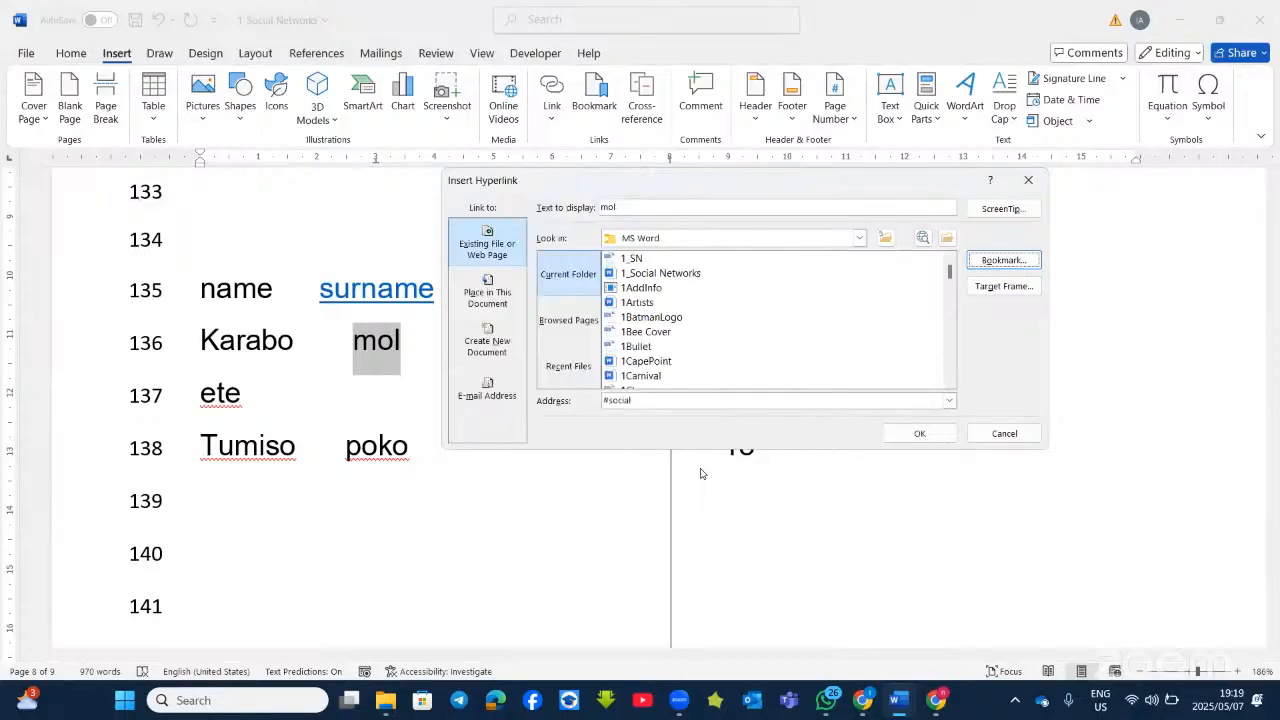
left_click(919, 434)
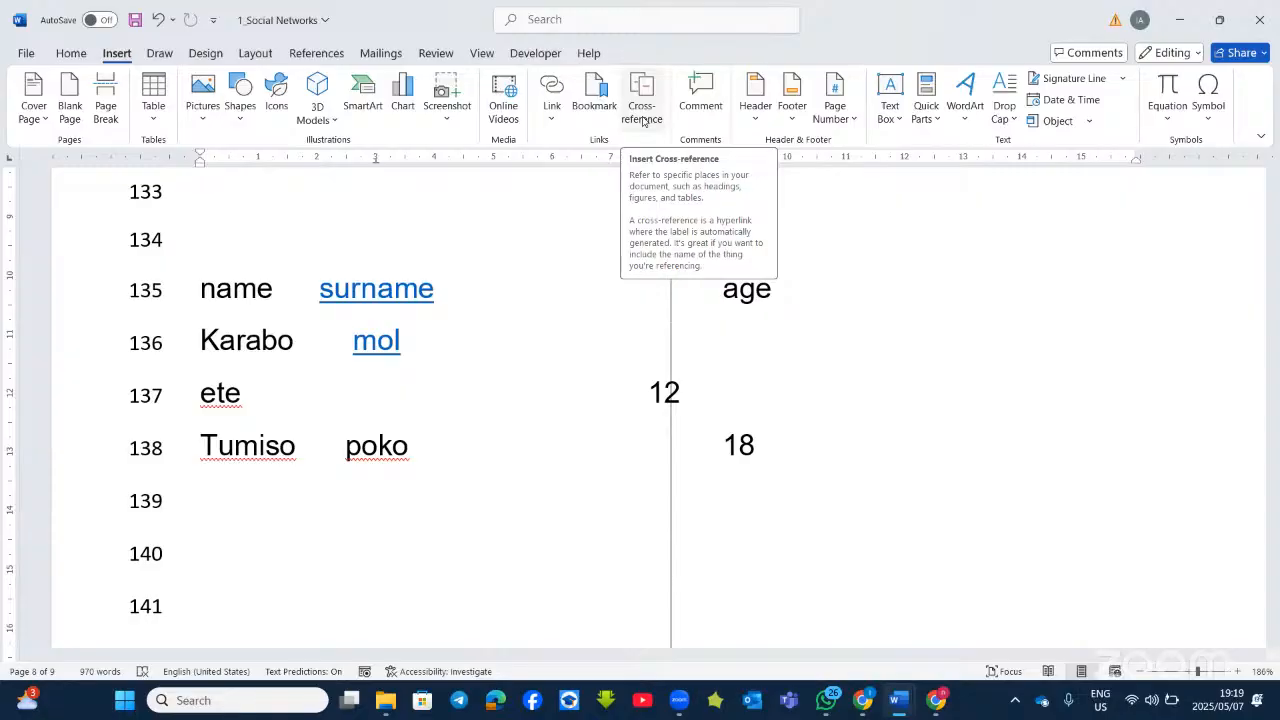
scroll(648, 383, "down", 5)
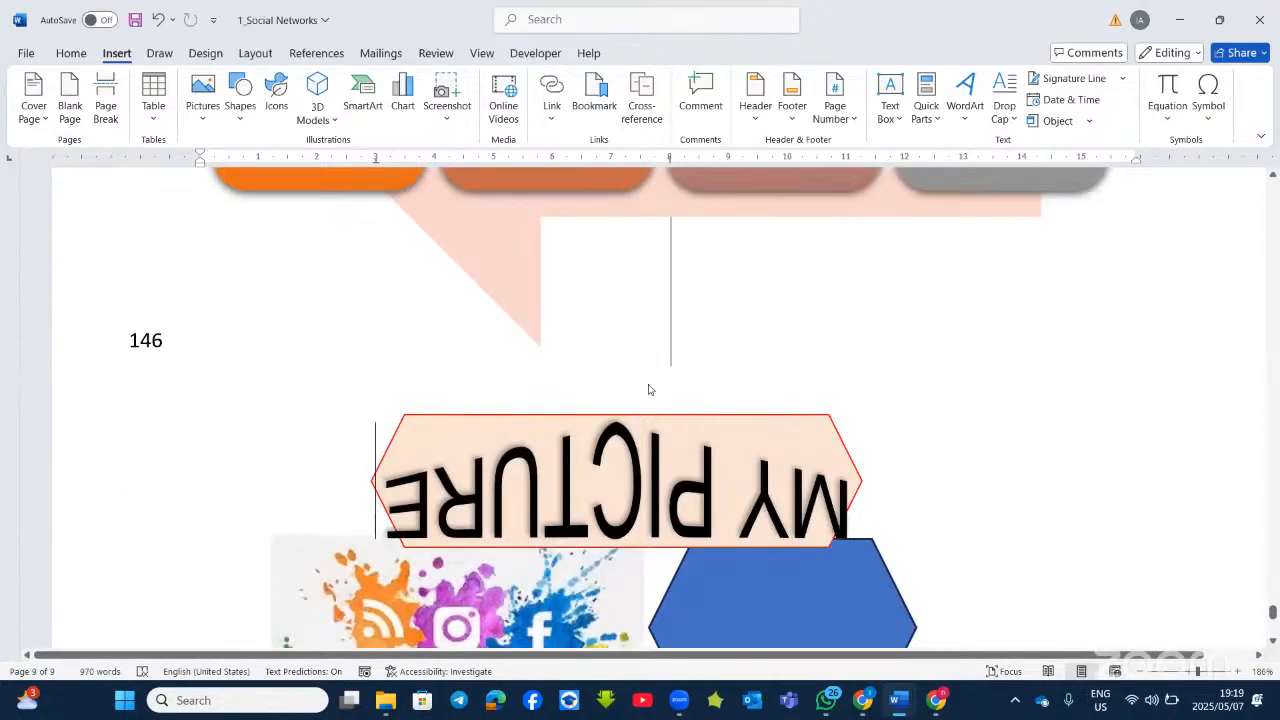
scroll(649, 388, "up", 4)
scroll(649, 384, "down", 2)
scroll(648, 385, "up", 4)
scroll(648, 385, "down", 4)
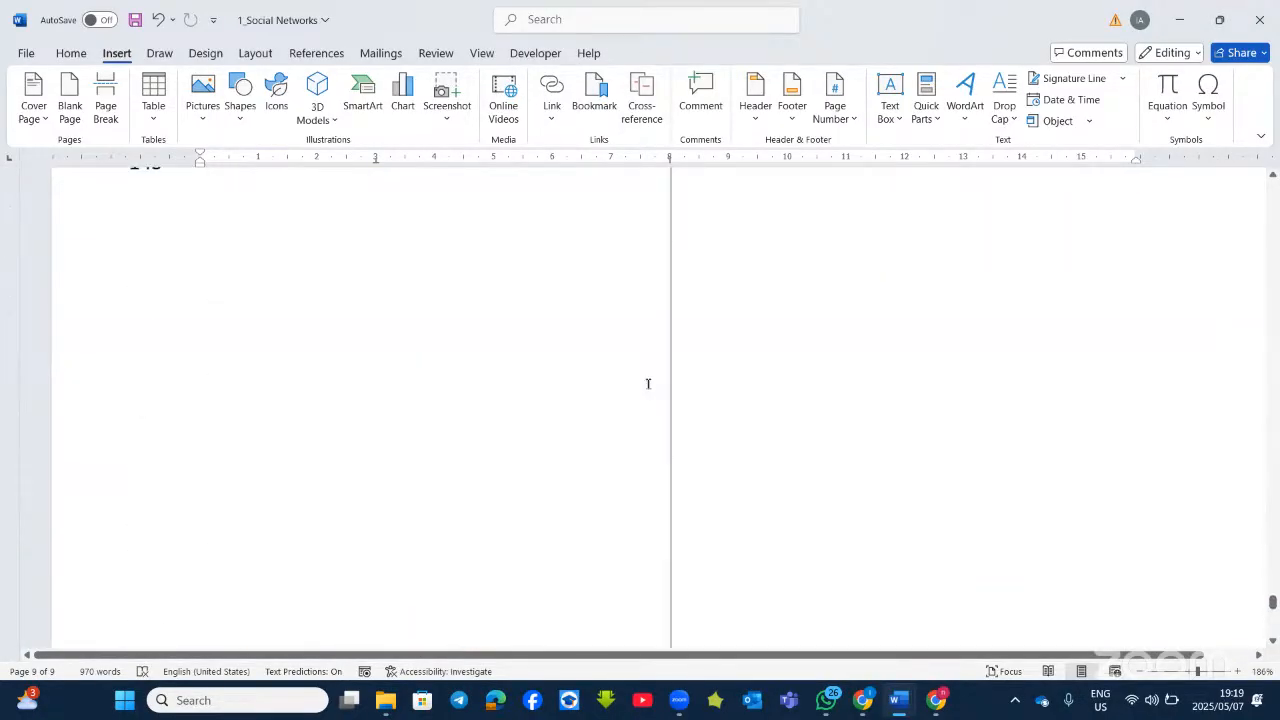
Insert the caption "Figure 1 social" below the SmartArt graphic showing Grades 10 to 12.
scroll(620, 255, "up", 3)
left_click(597, 276)
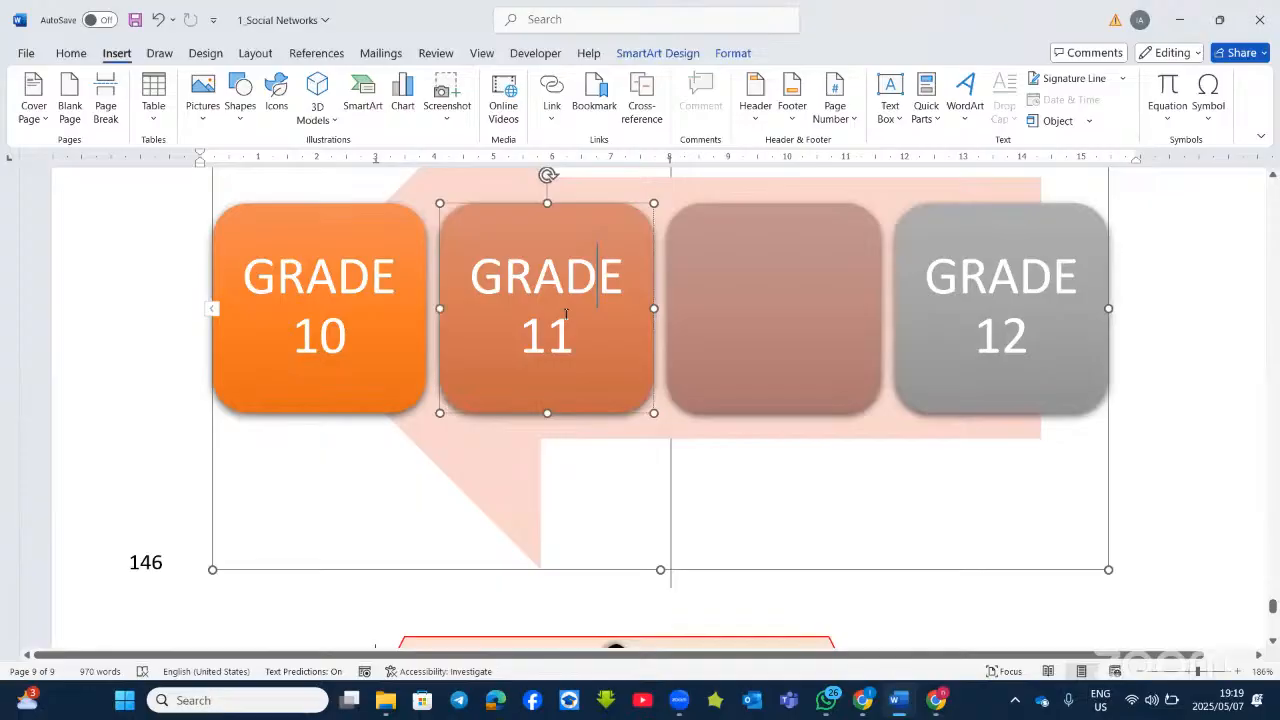
right_click(493, 419)
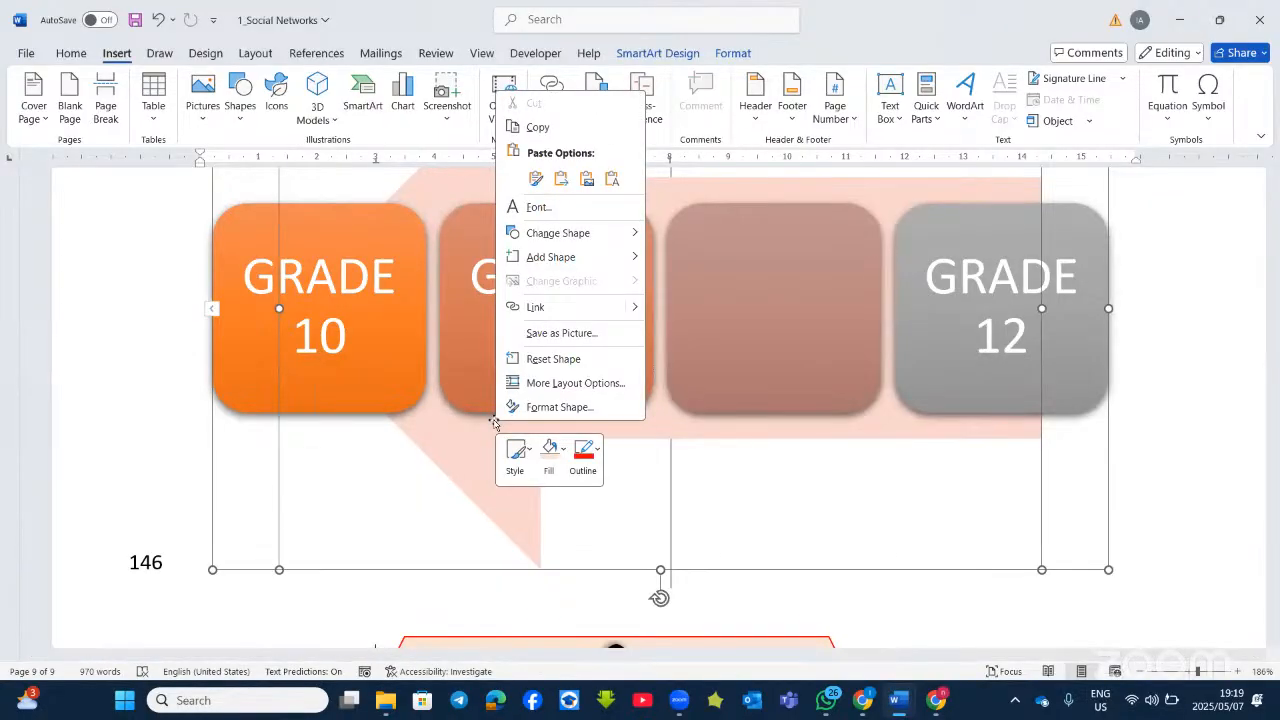
mouse_move(583, 238)
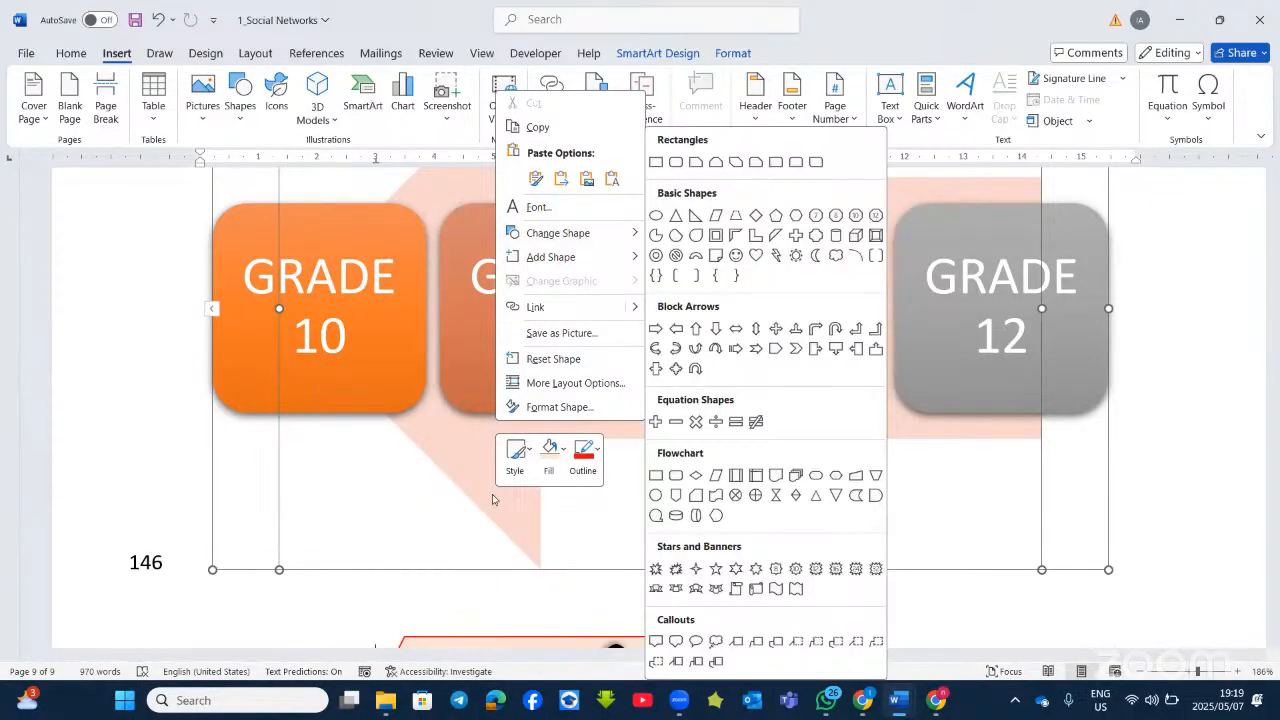
scroll(400, 475, "up", 3)
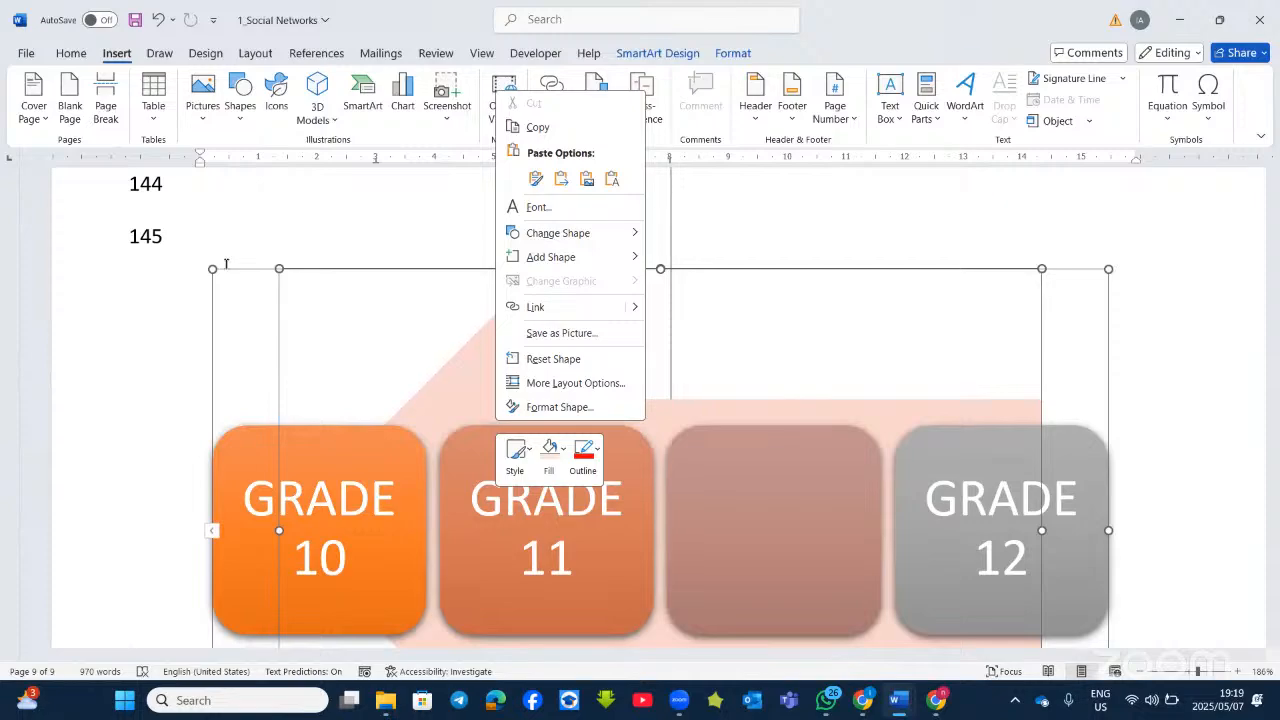
left_click(225, 270)
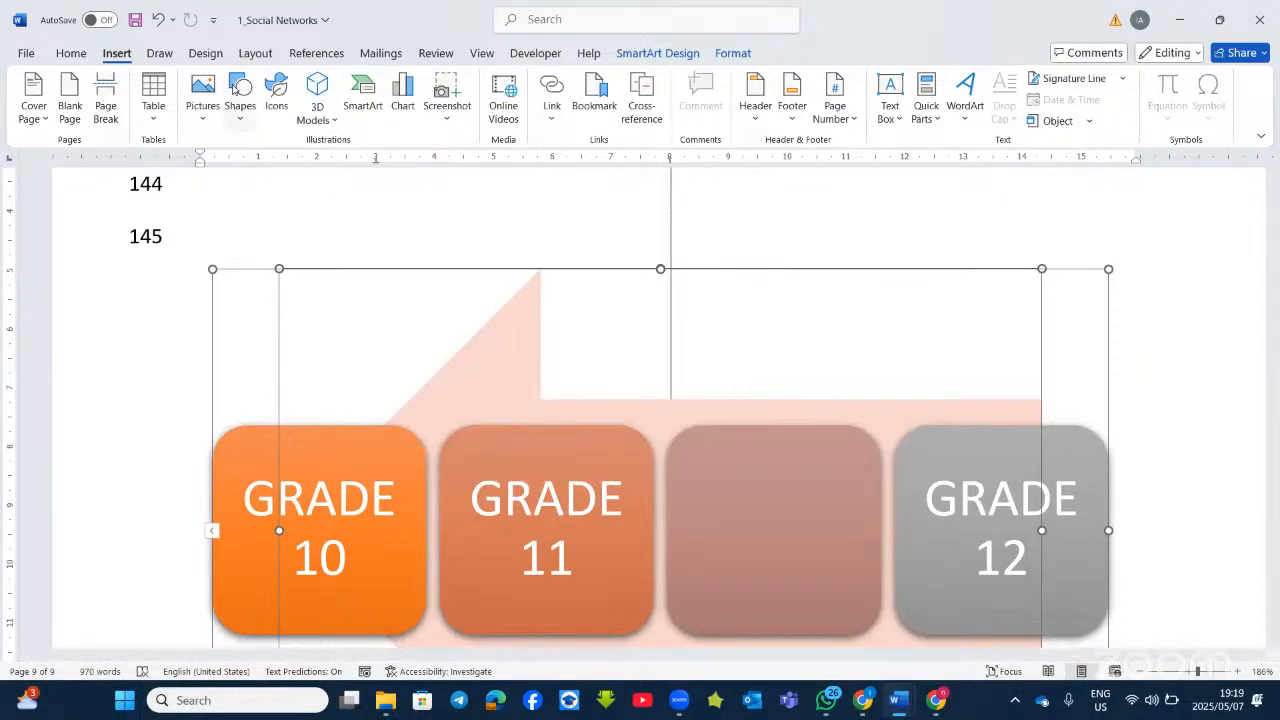
left_click(315, 53)
left_click(515, 110)
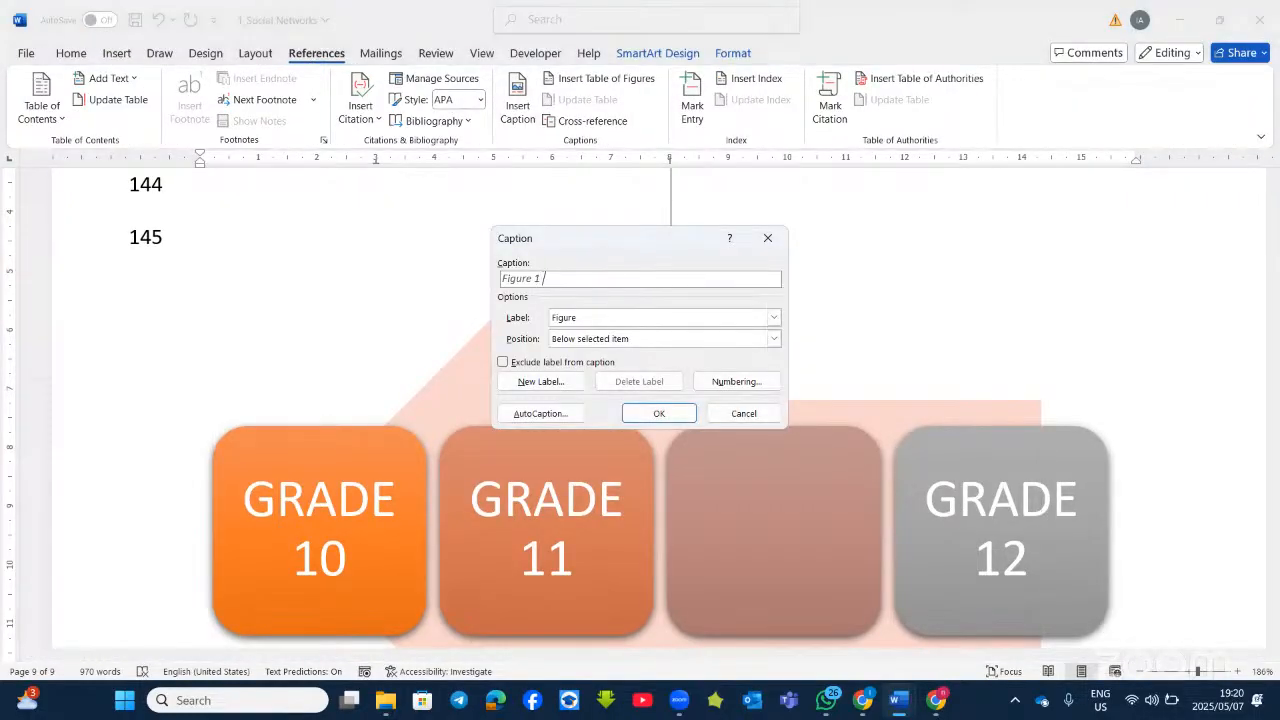
type("social")
left_click(665, 412)
Select the surname on line 138 and open the cross-reference settings for it.
scroll(673, 397, "up", 10)
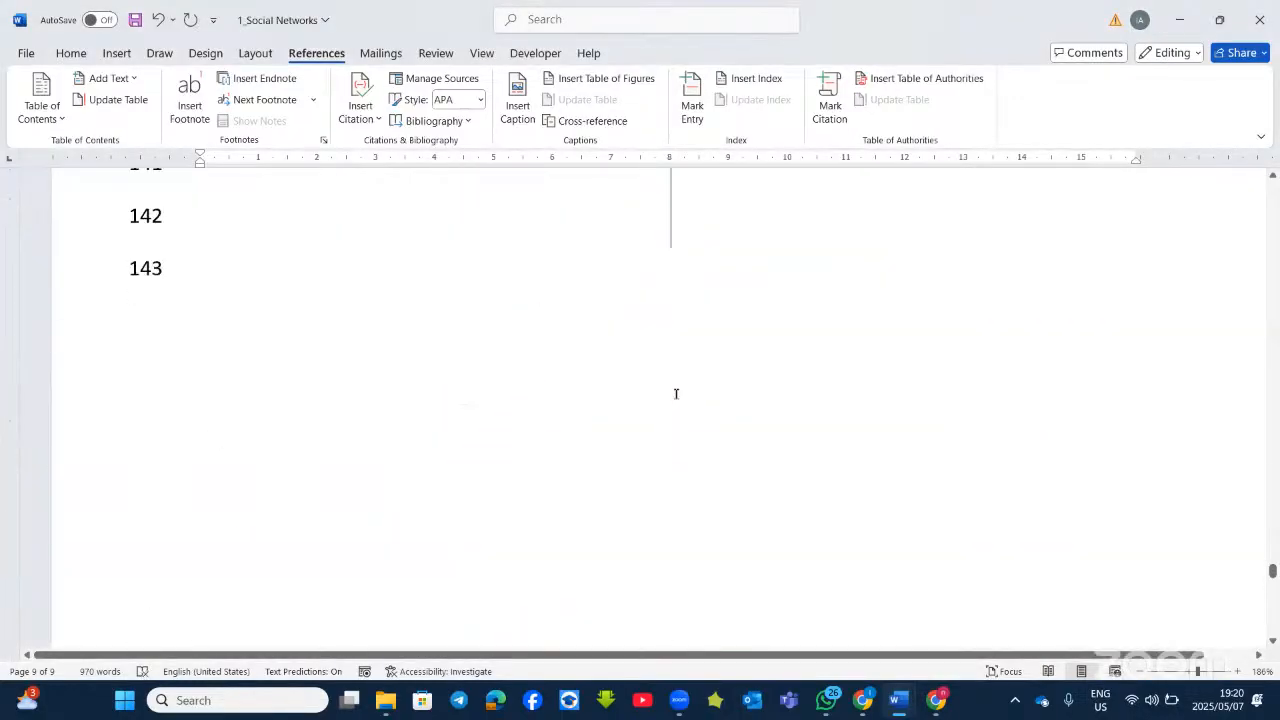
scroll(414, 491, "down", 2)
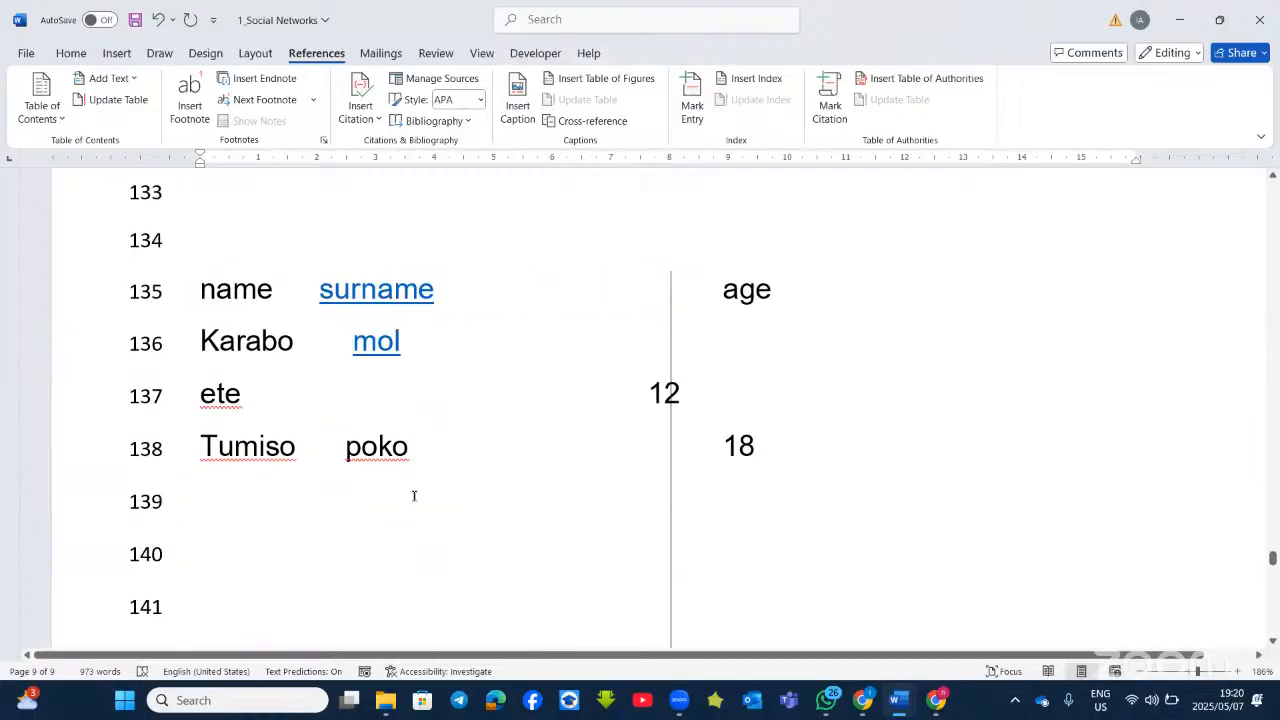
left_click_drag(423, 447, 347, 455)
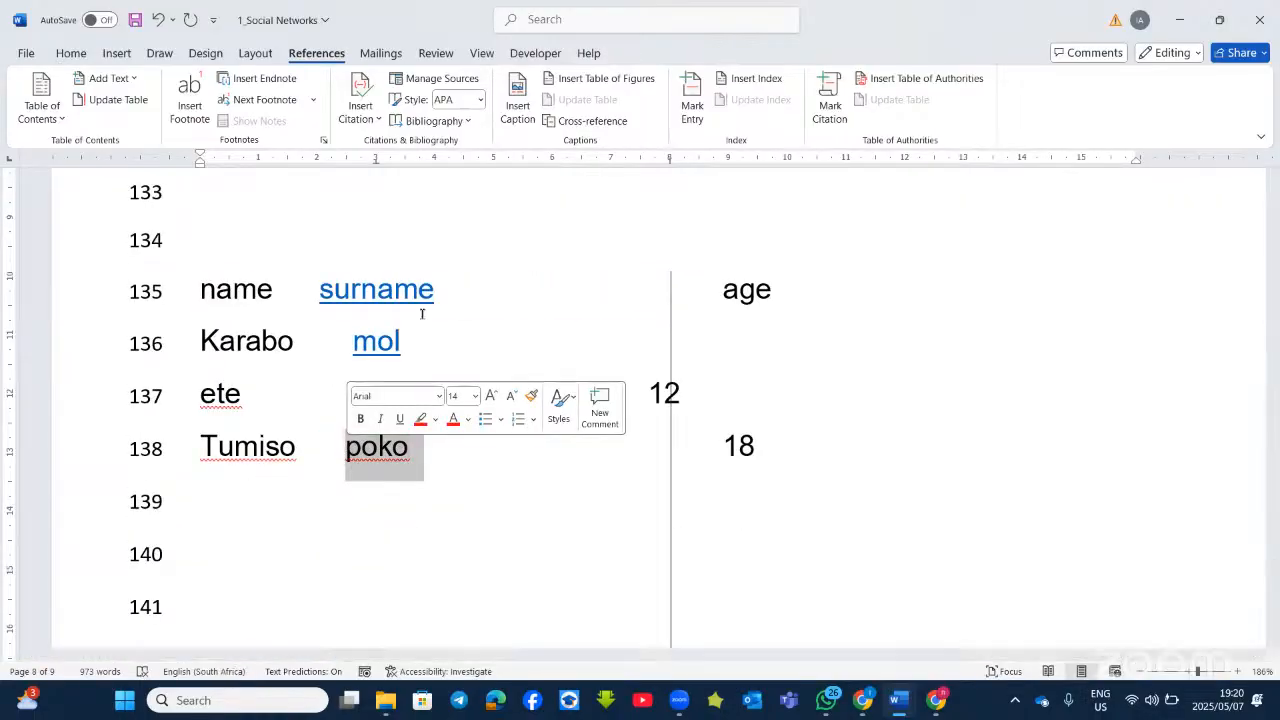
left_click(116, 53)
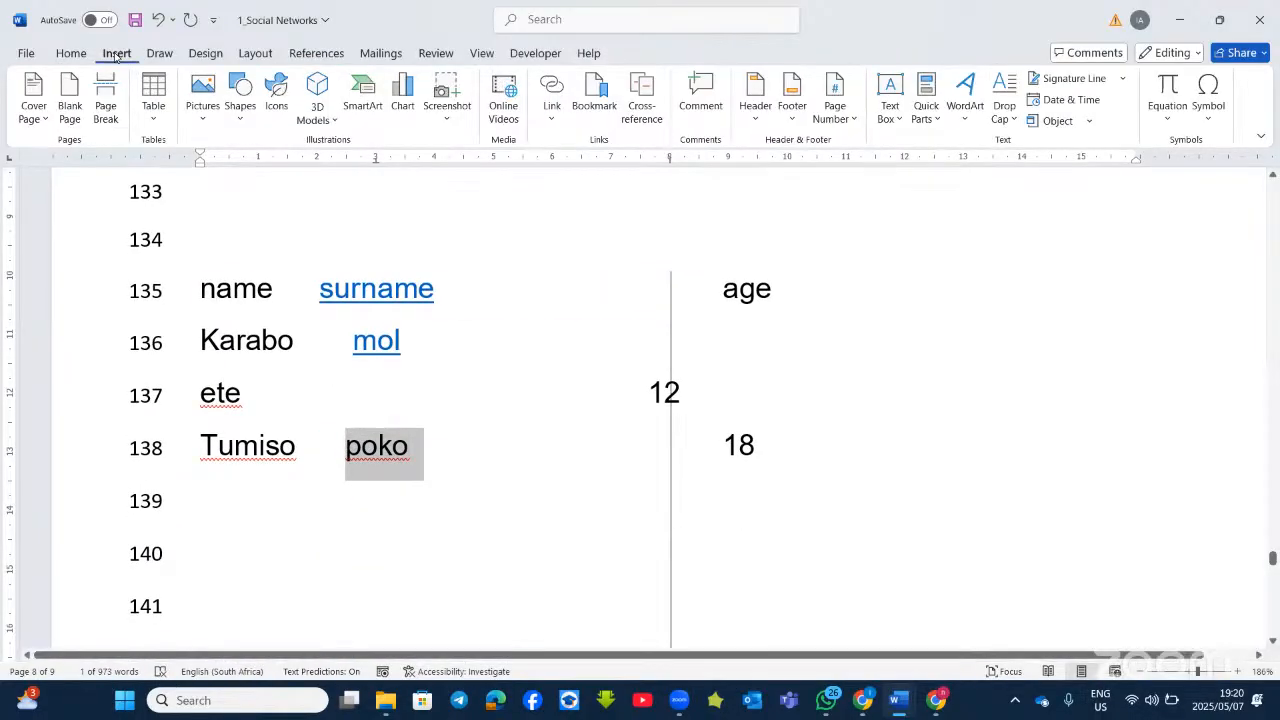
left_click(638, 108)
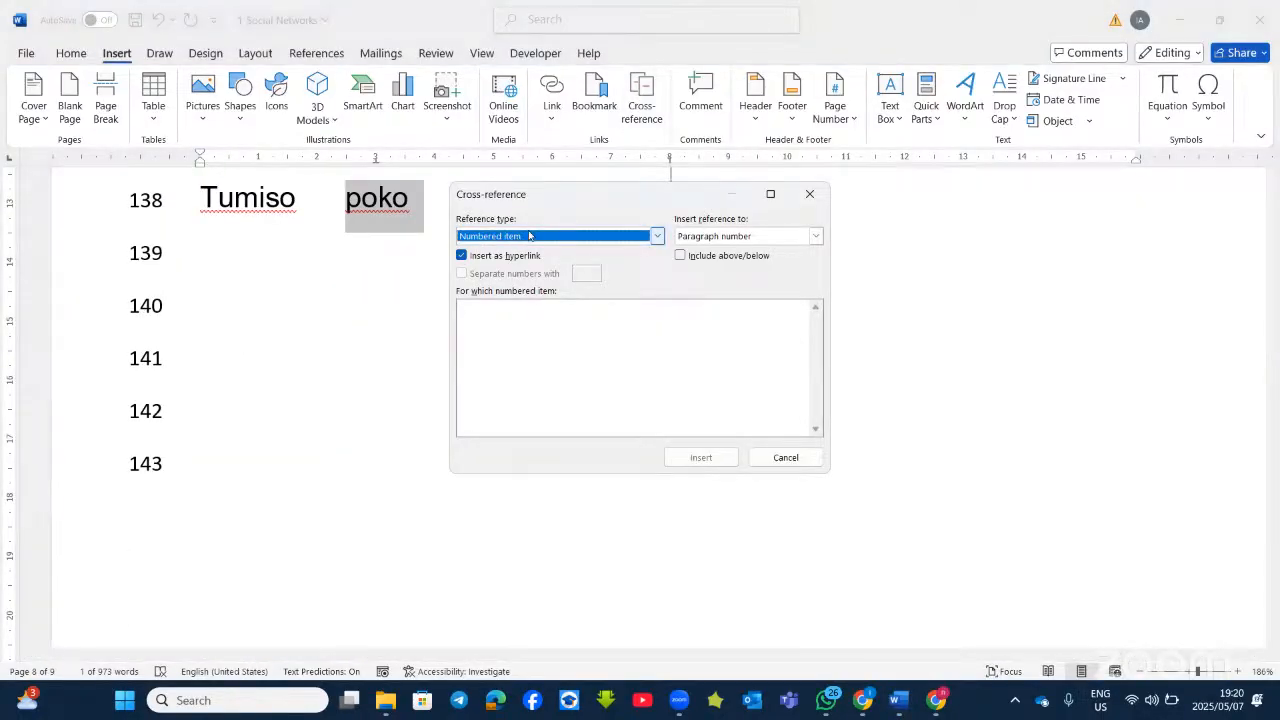
Check which bookmarks and headings are available as cross-reference targets.
left_click(656, 240)
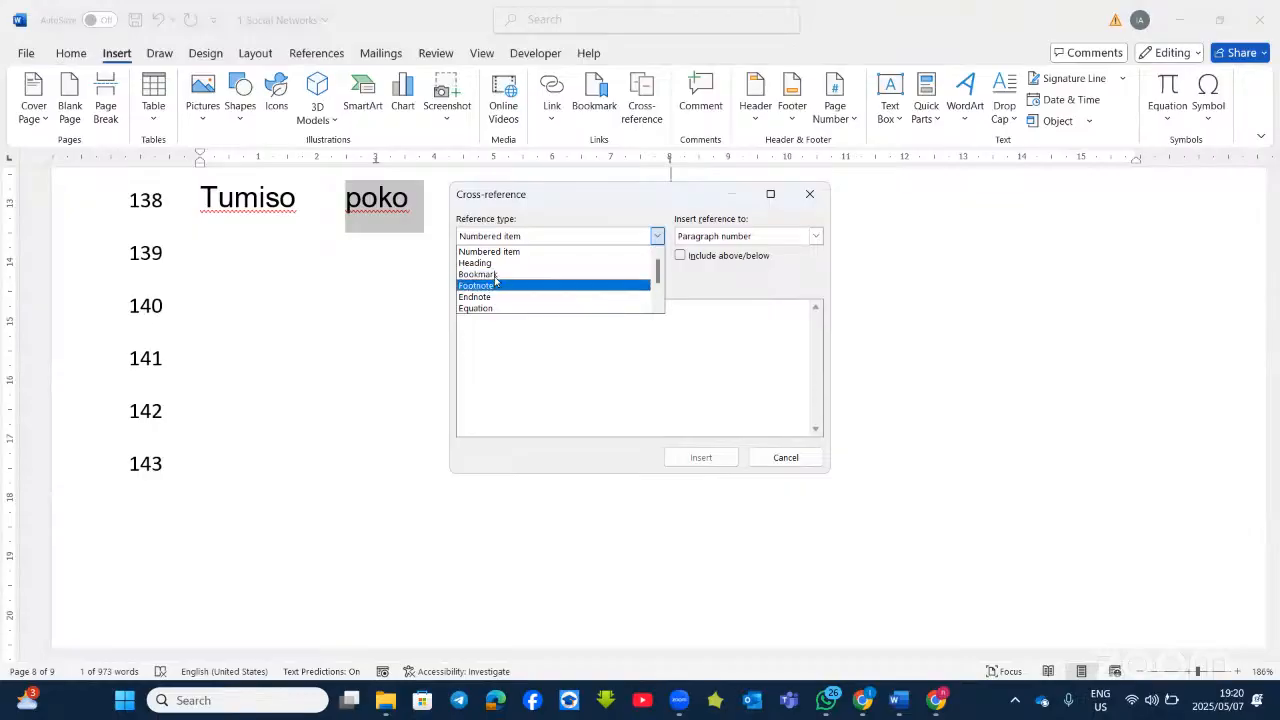
left_click(494, 276)
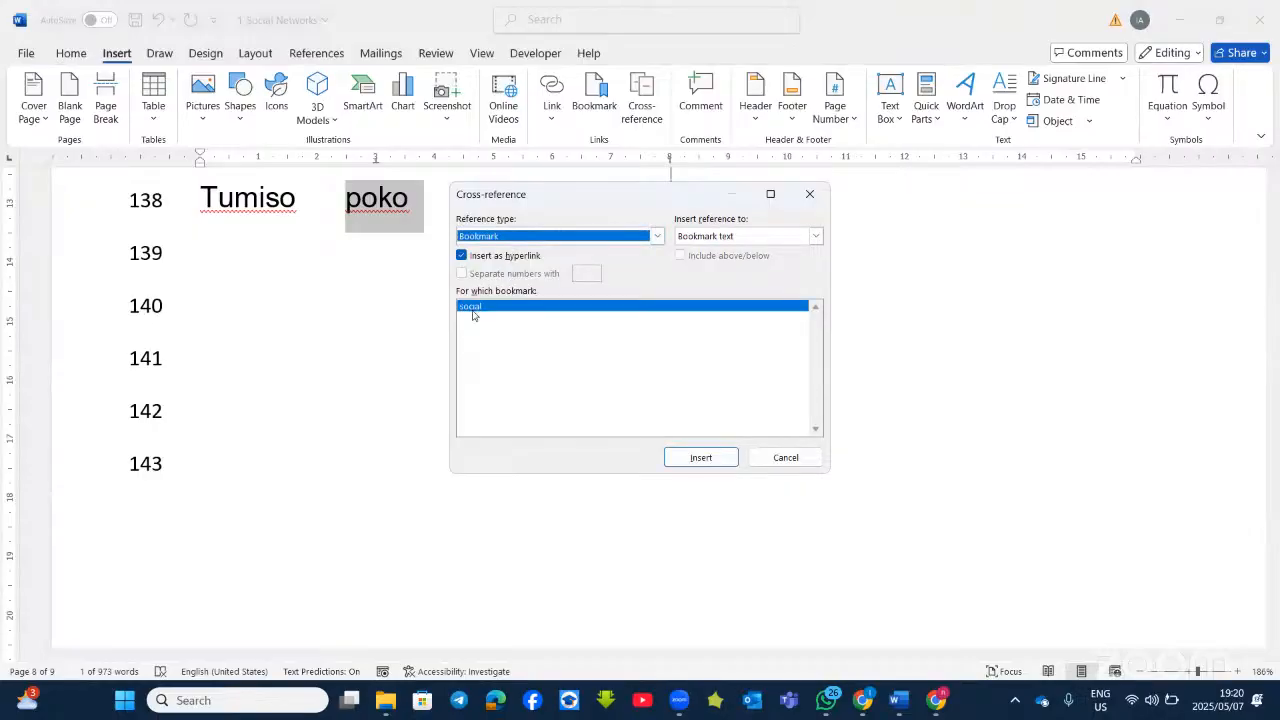
left_click(657, 236)
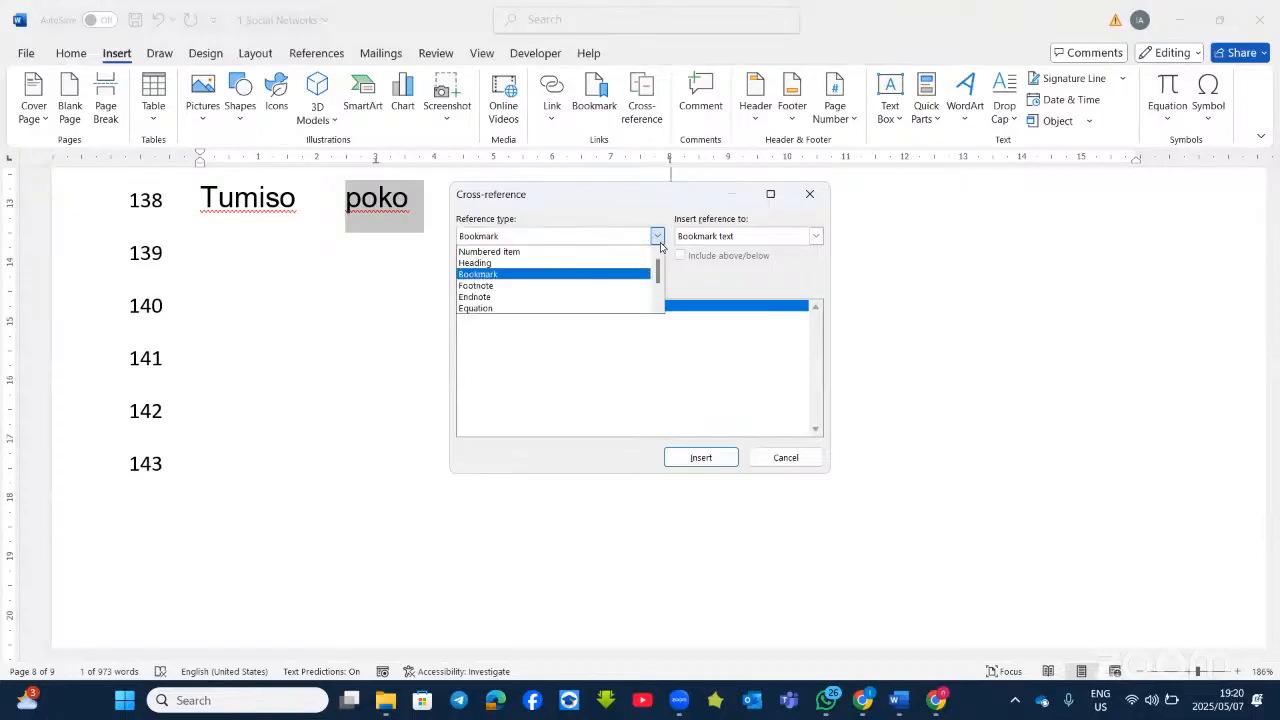
left_click(545, 265)
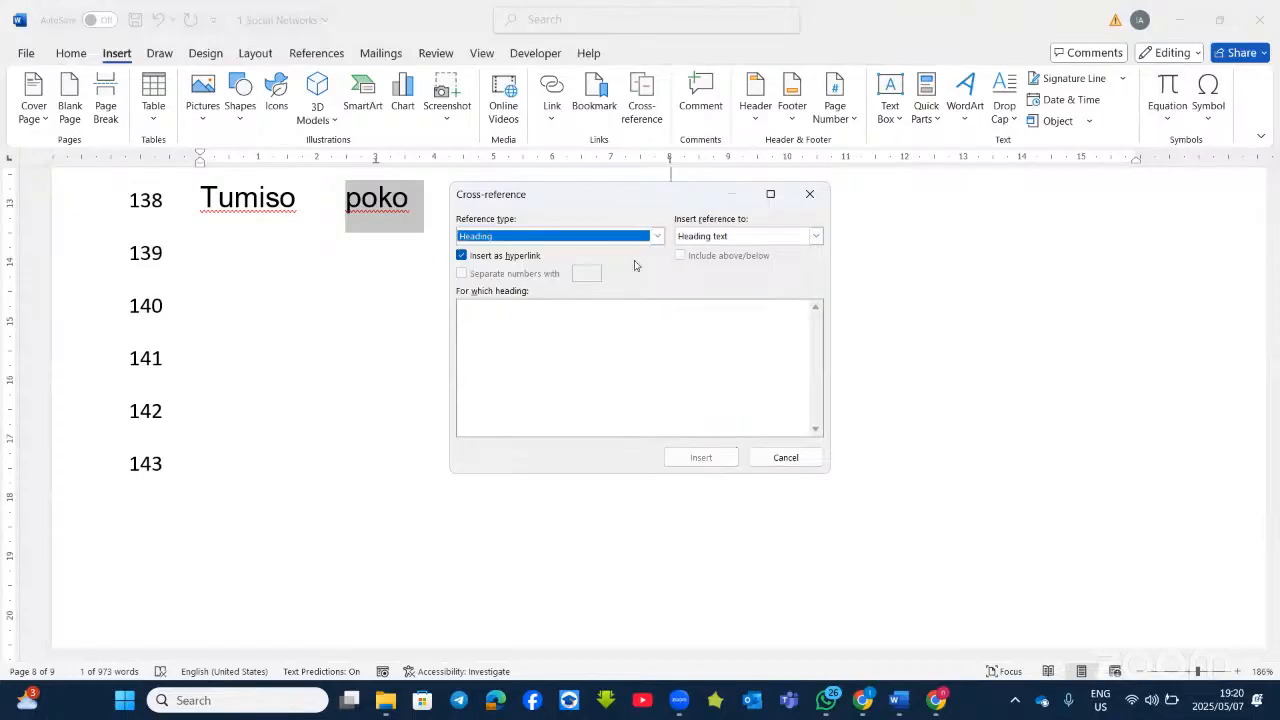
Replace the selected surname with a page number cross-reference to the figure caption "Figure 1 social", inserted twice, and close the cross-reference settings.
left_click(657, 236)
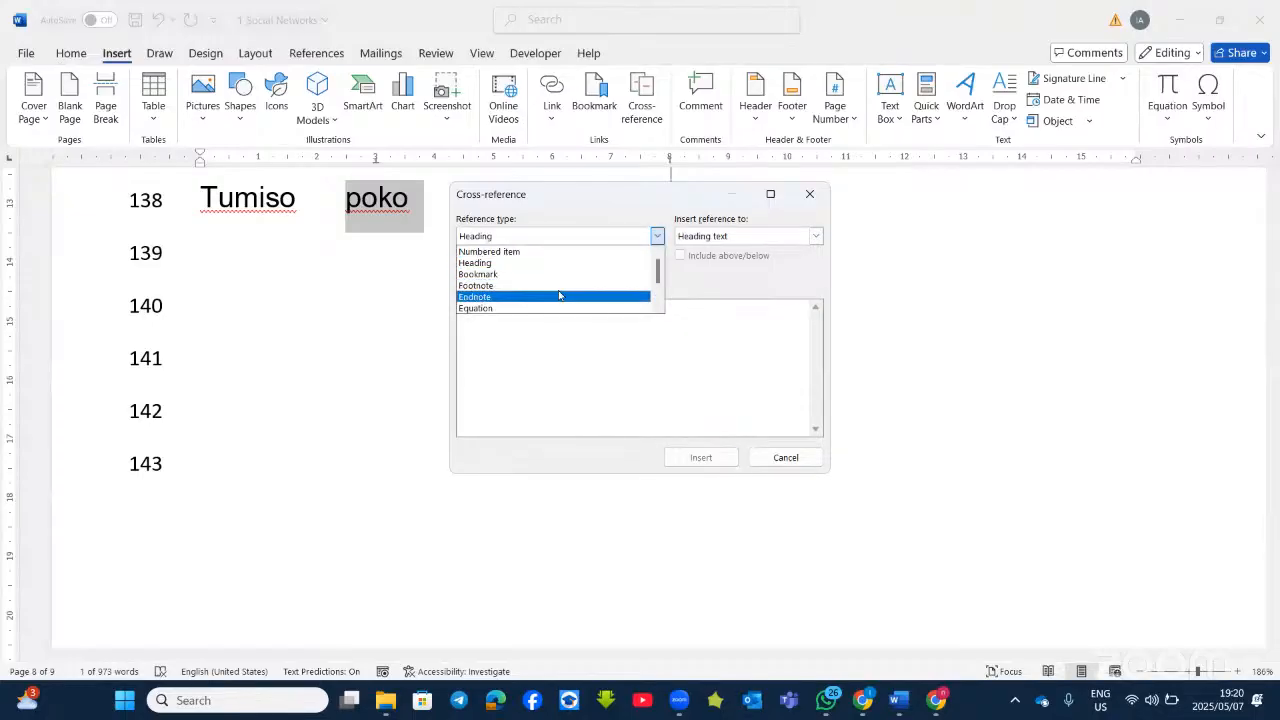
scroll(553, 311, "down", 2)
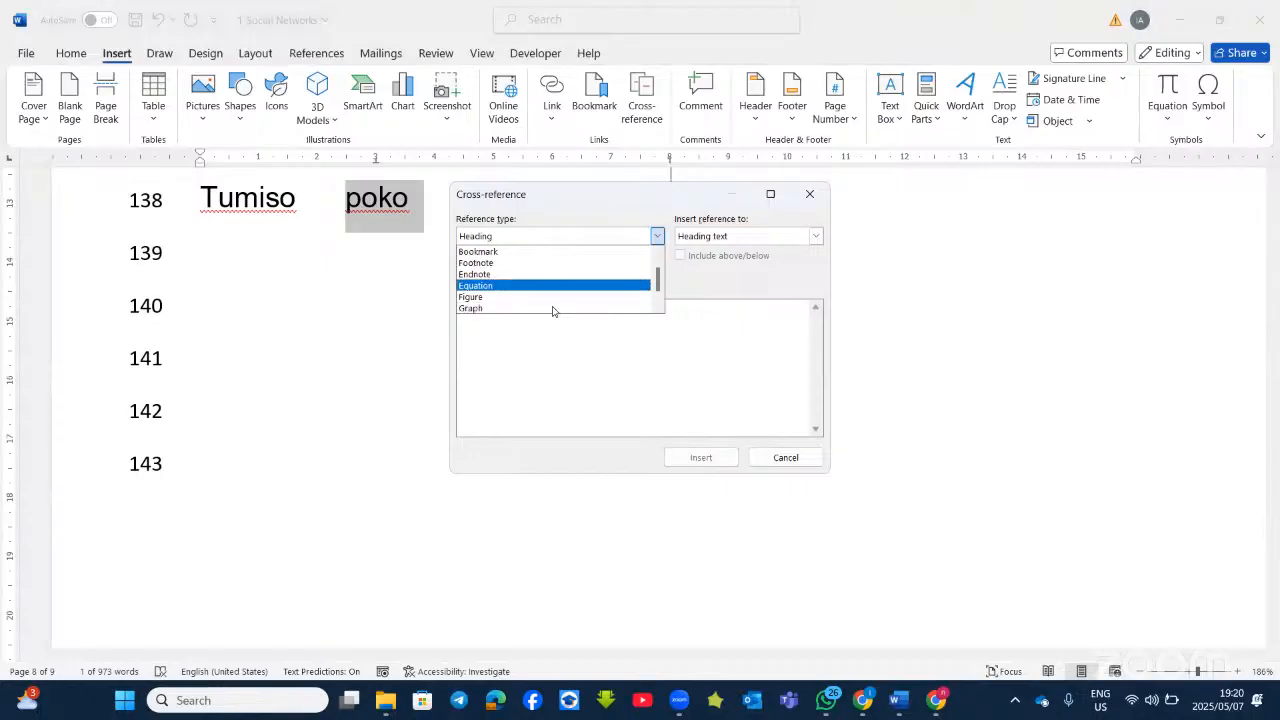
left_click(517, 297)
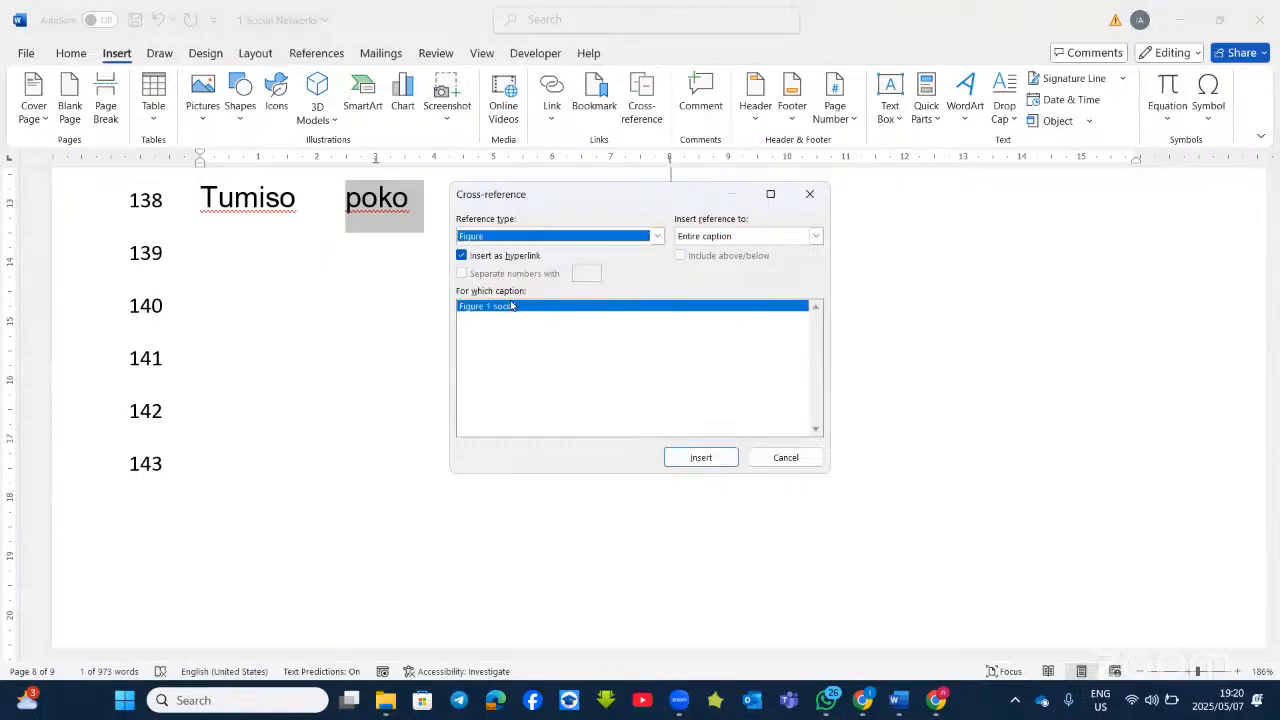
left_click(815, 236)
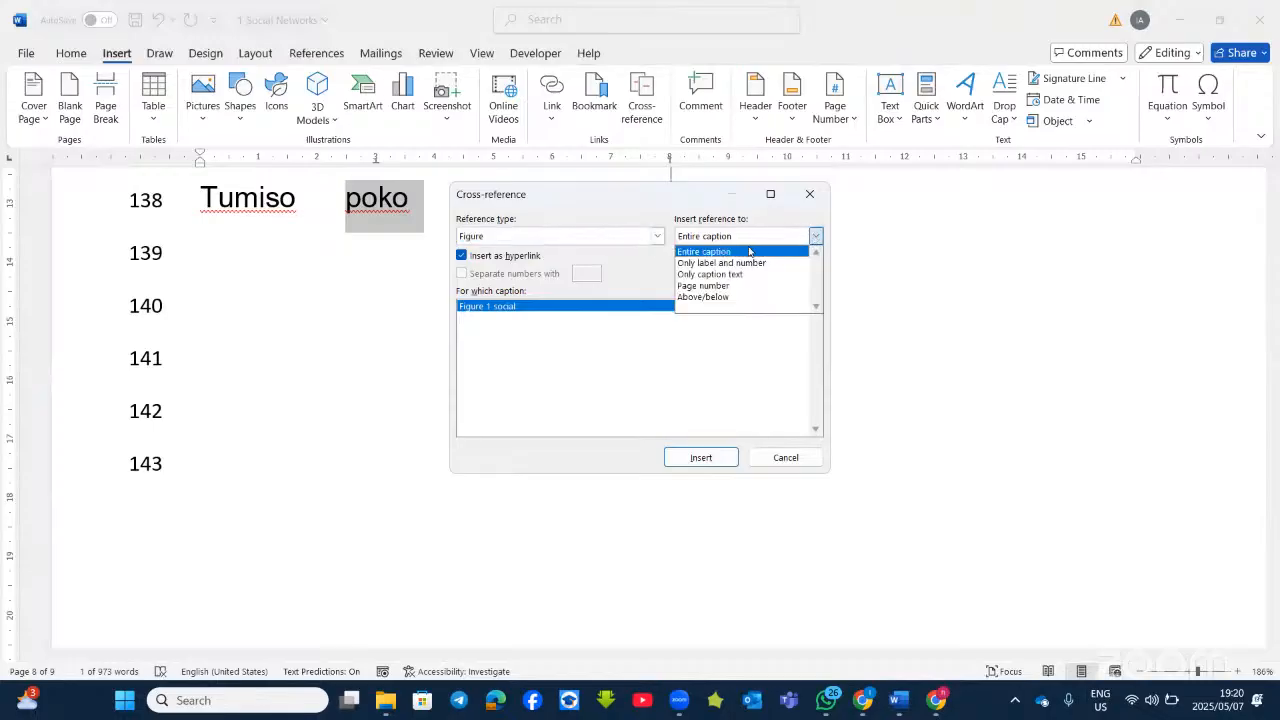
left_click(712, 290)
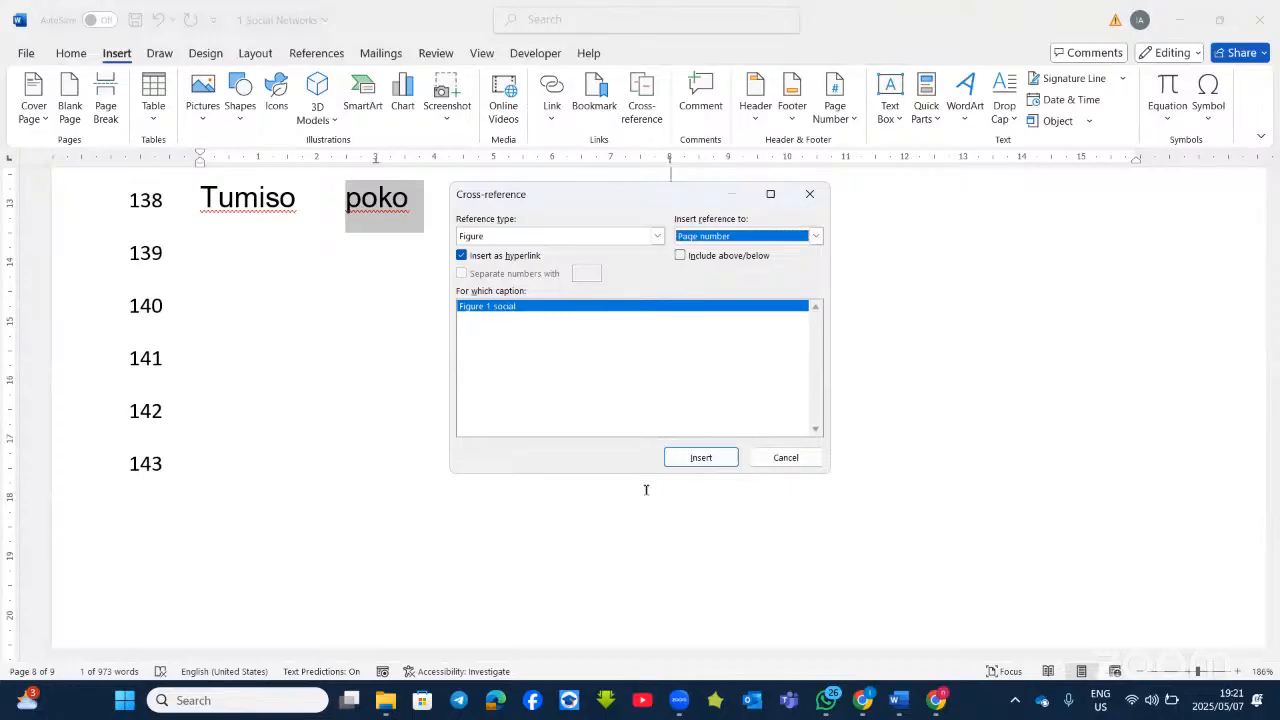
left_click(698, 459)
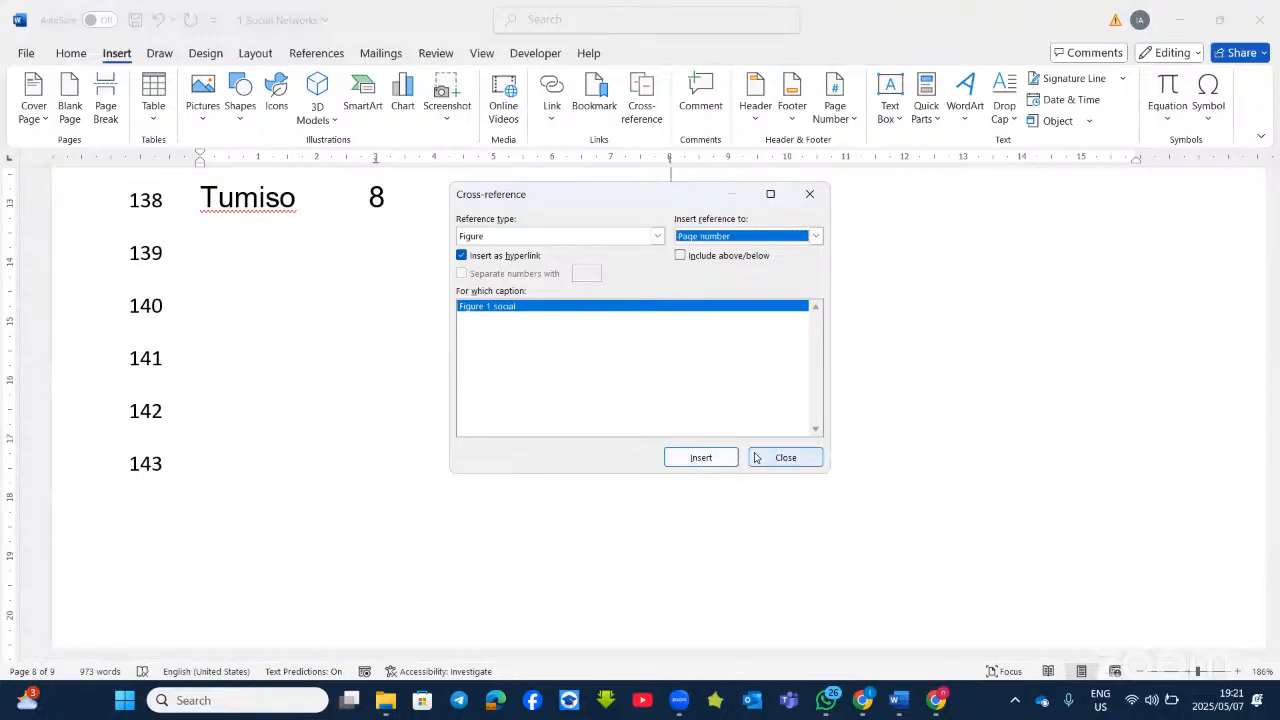
left_click(722, 462)
left_click(786, 457)
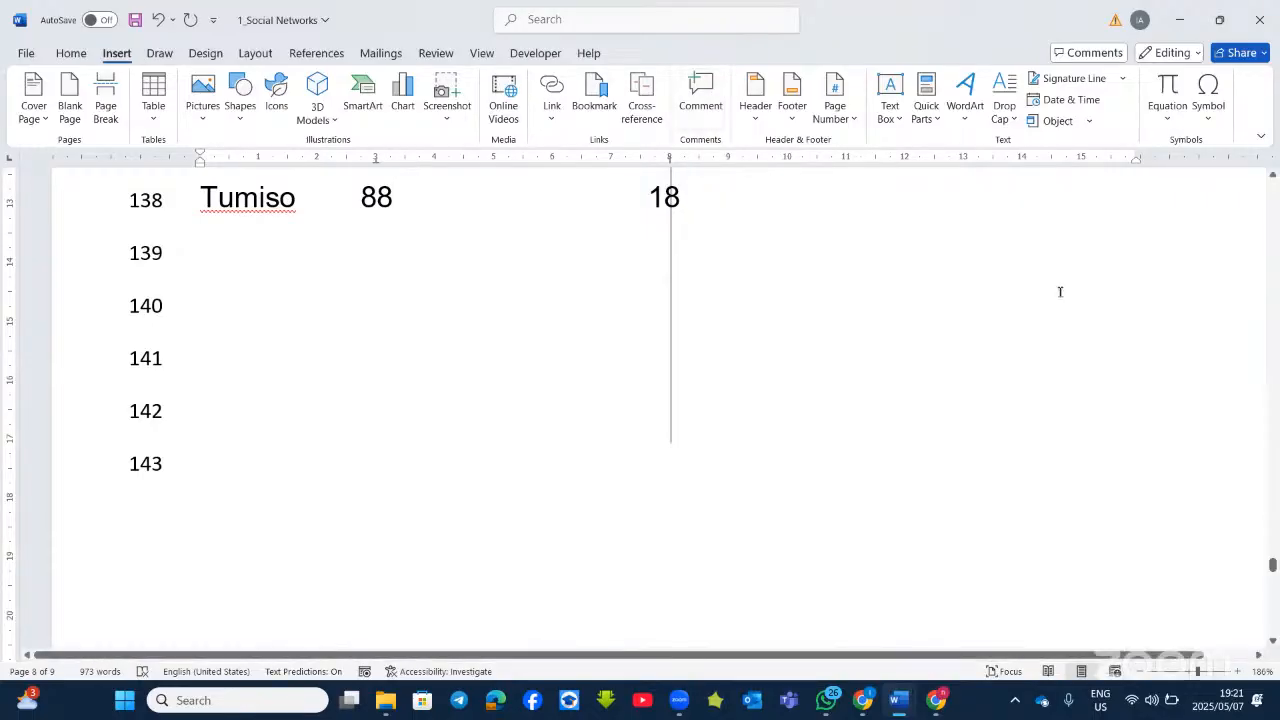
key("ctrl+shift+Left")
key("ctrl+alt+m")
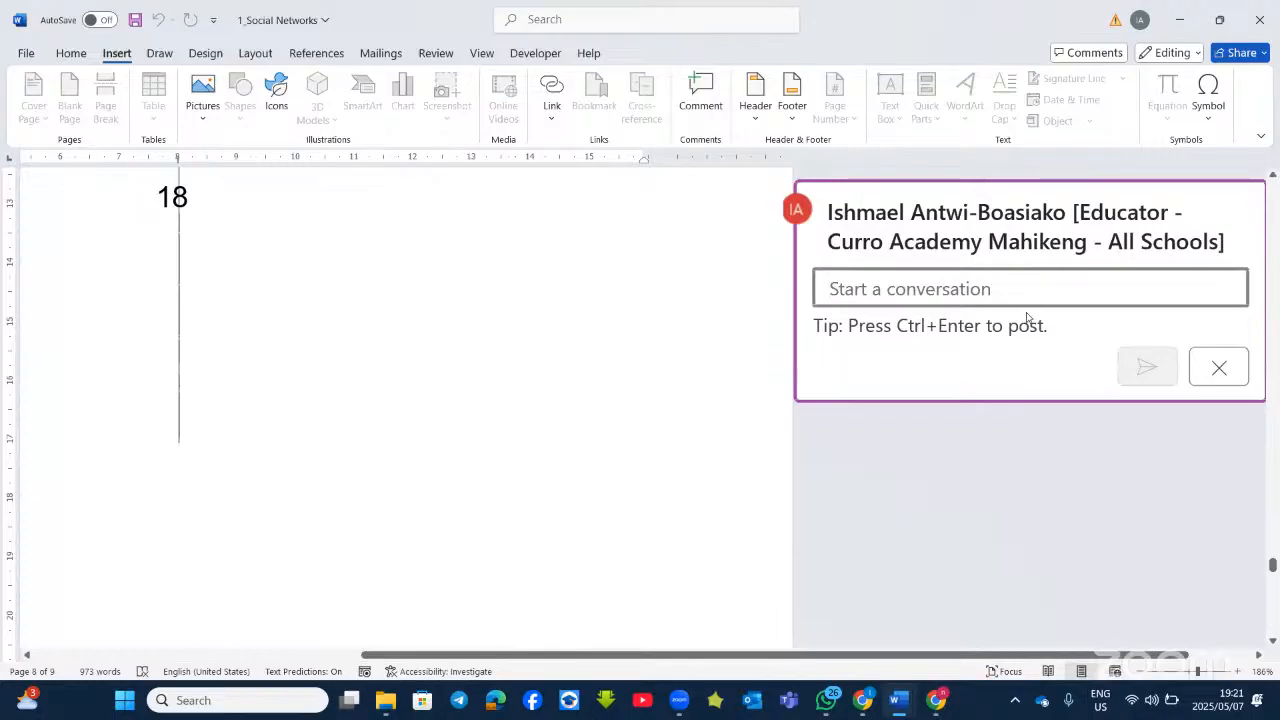
left_click(1219, 367)
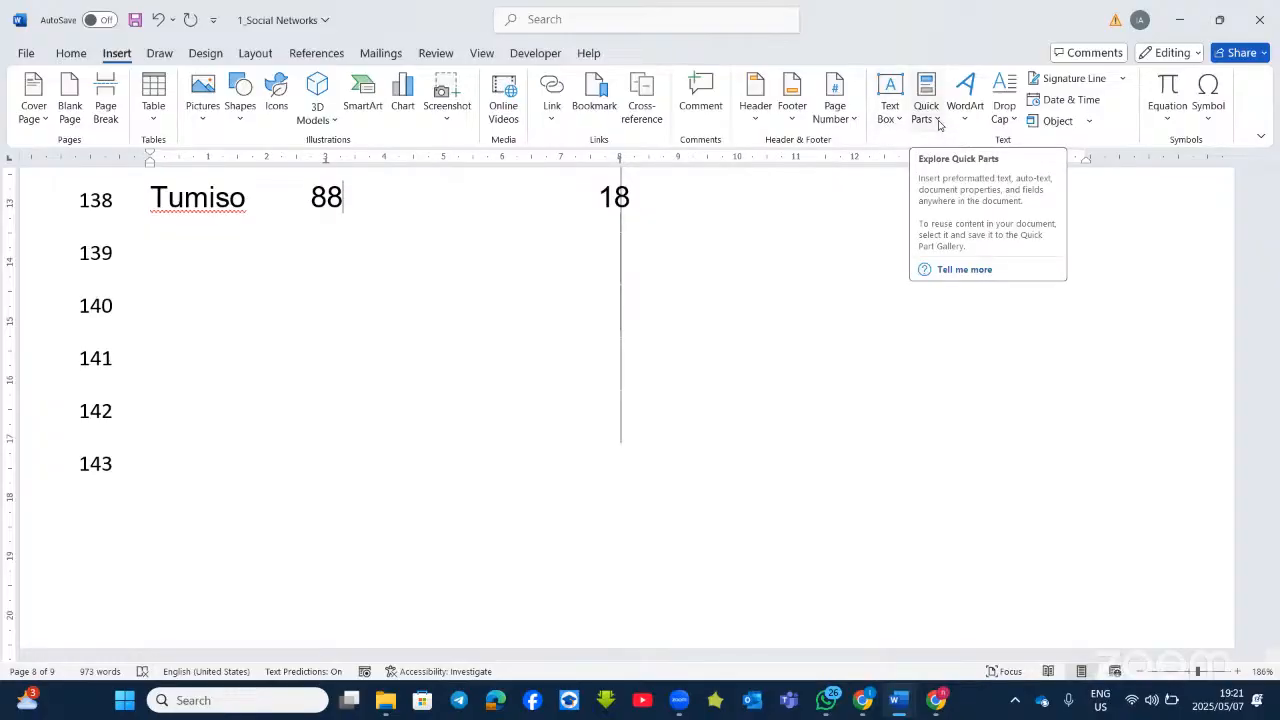
Open the header of page 8 for editing and enter the teacher's name in it.
scroll(734, 278, "up", 8)
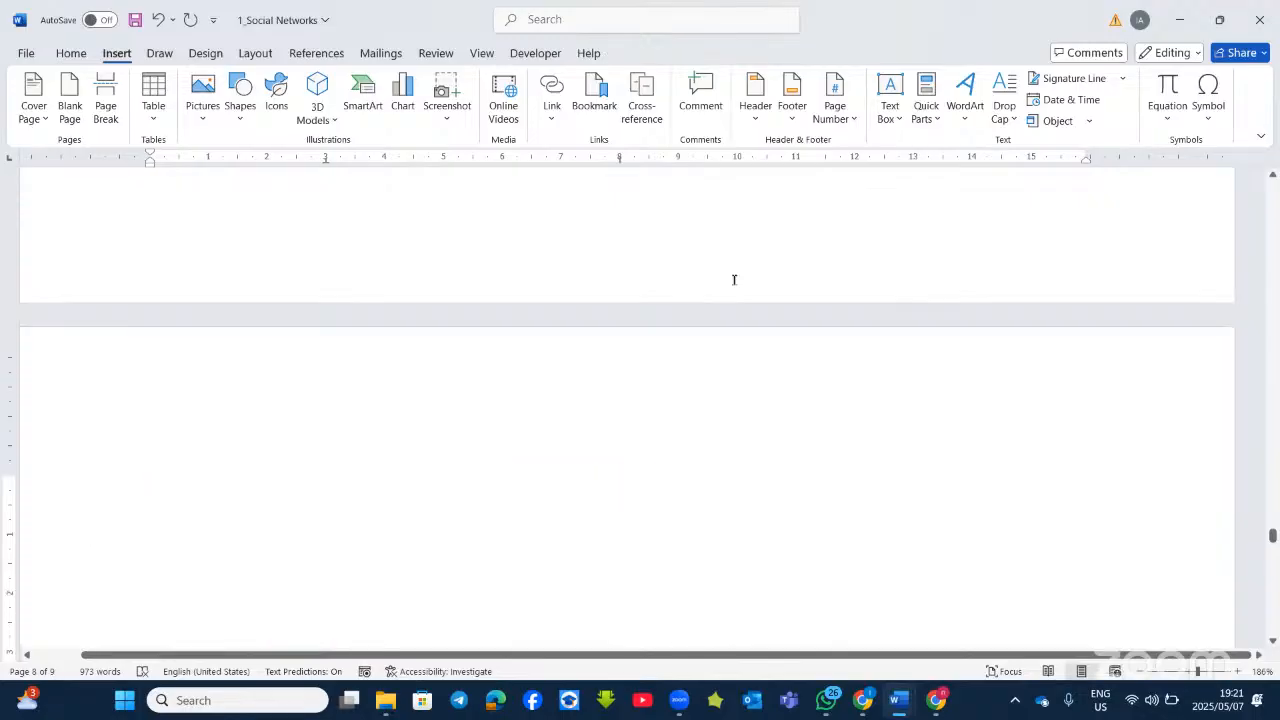
double_click(578, 353)
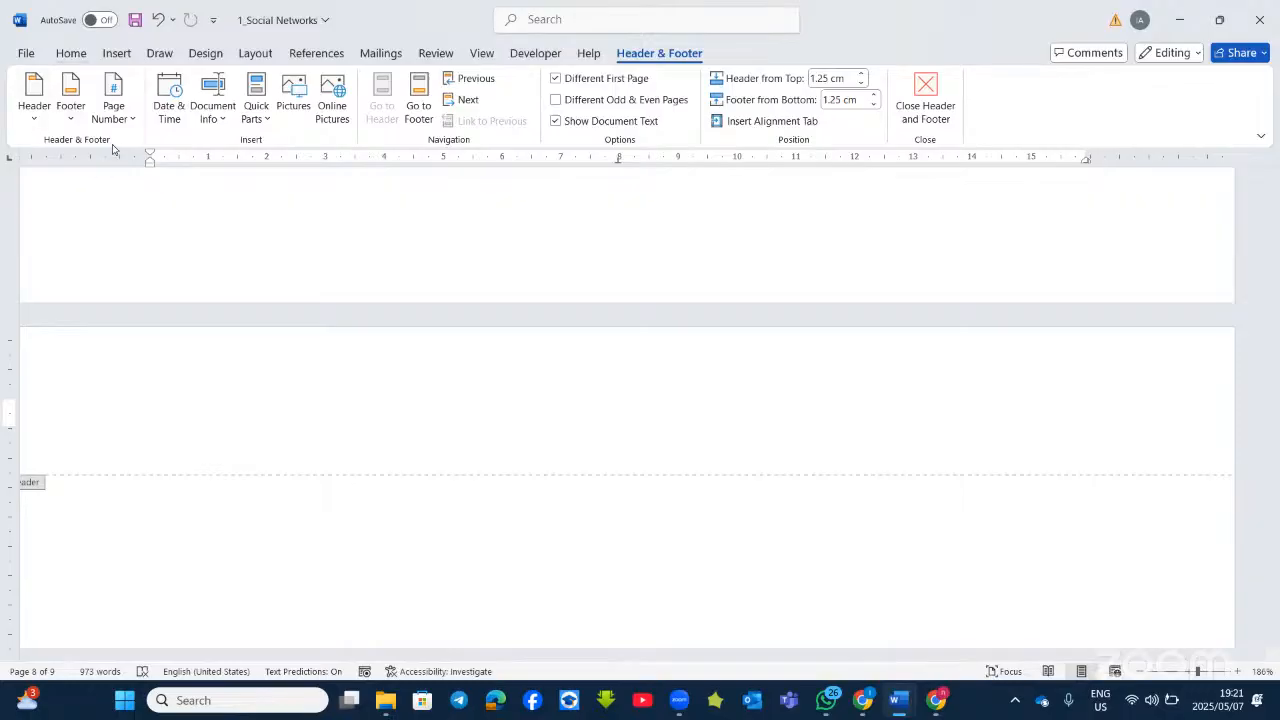
left_click(40, 115)
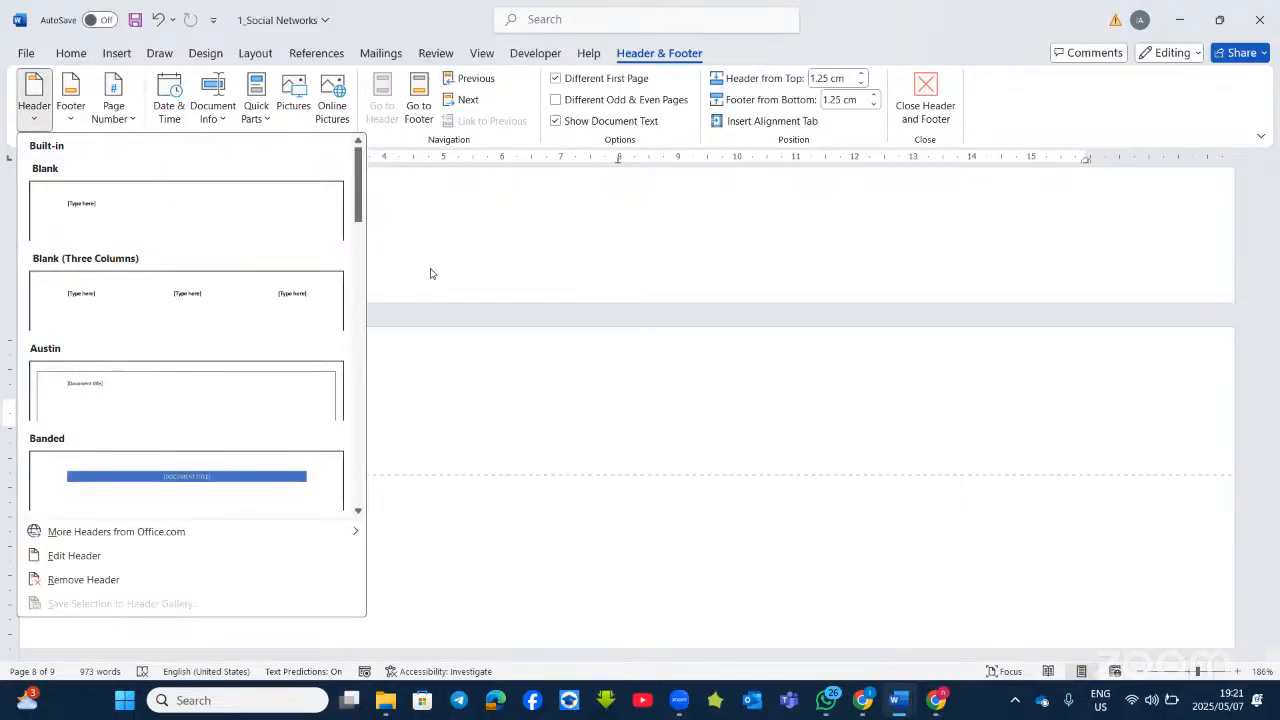
left_click(312, 377)
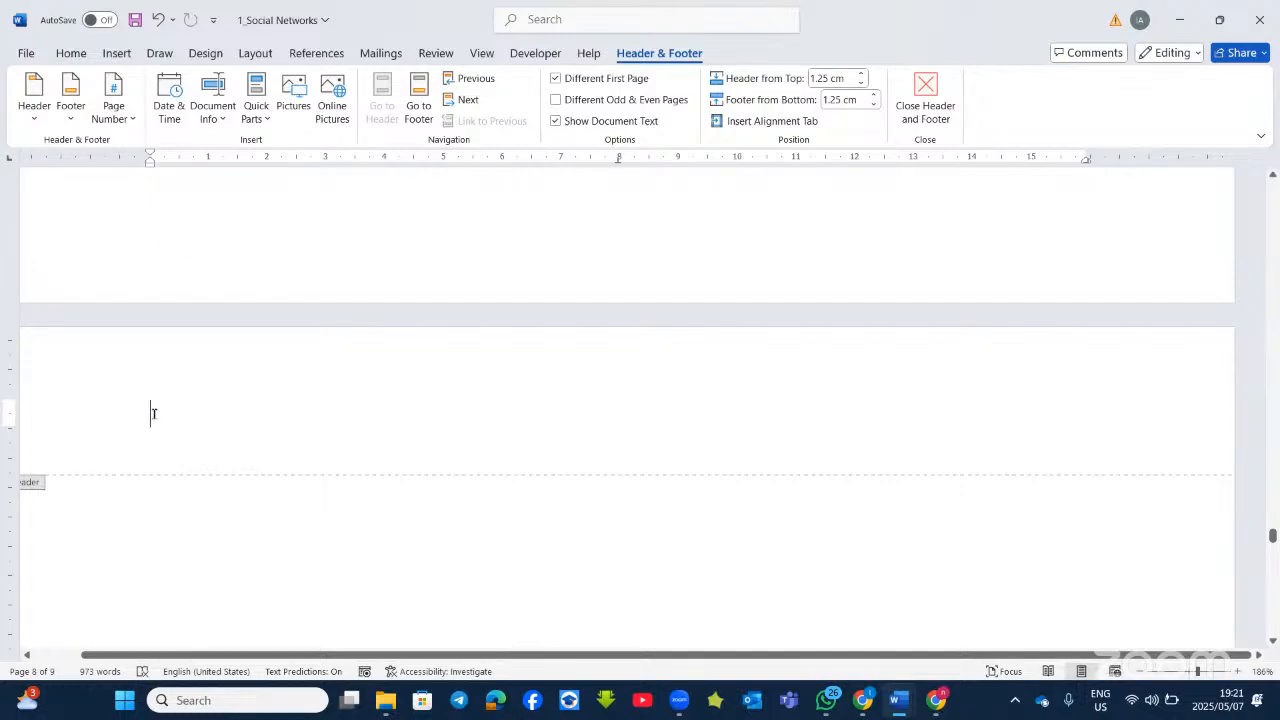
type("sirantwi")
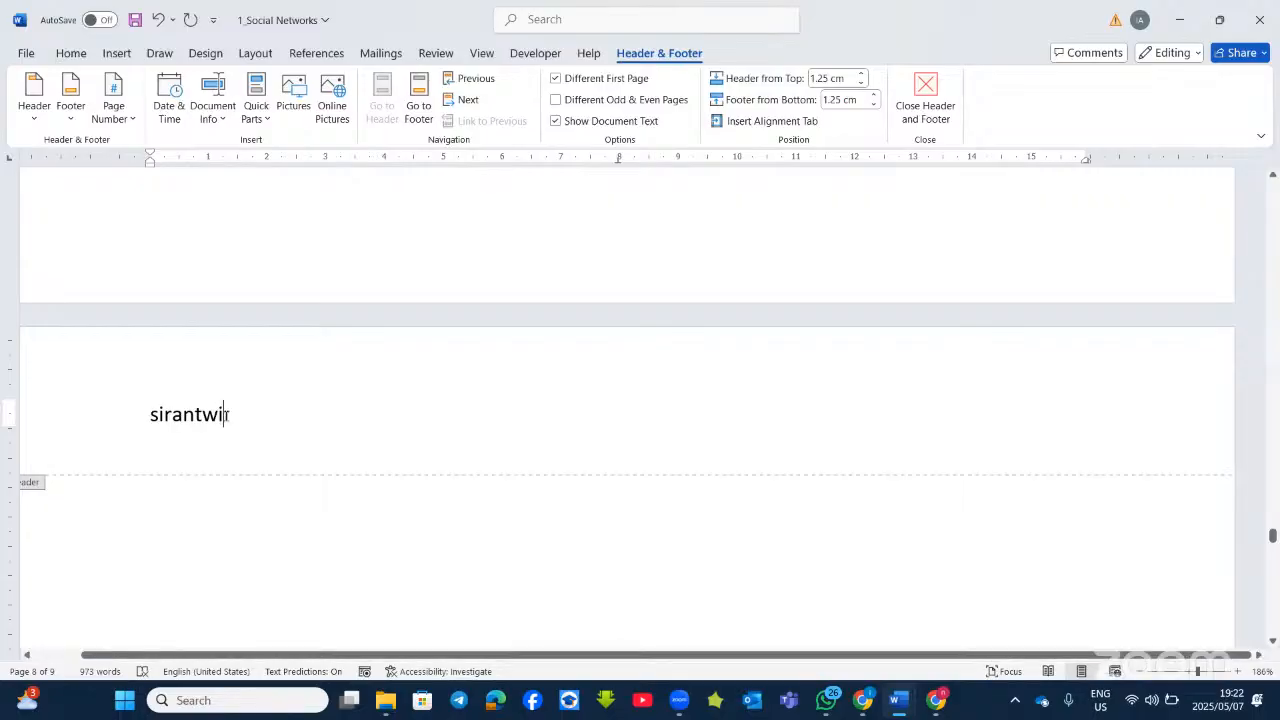
Try centred and right alignment on the name in the page 8 header, then set it to justified.
left_click_drag(232, 415, 140, 416)
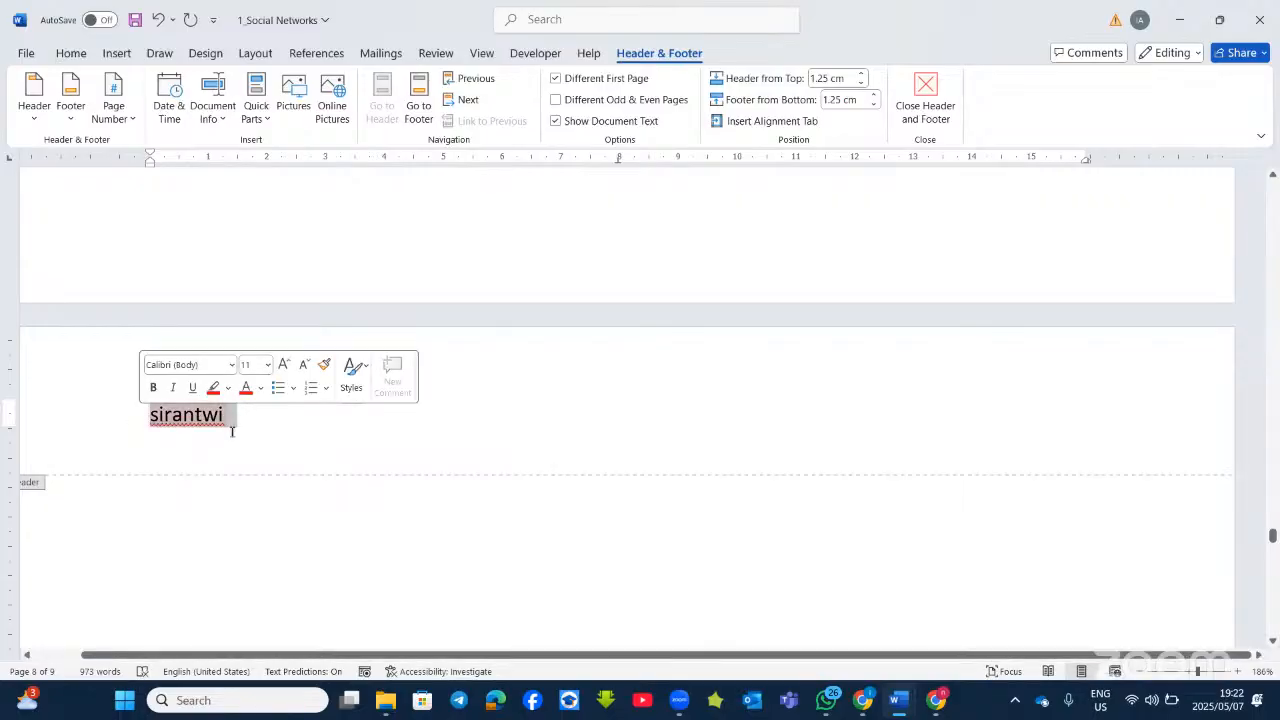
left_click(71, 53)
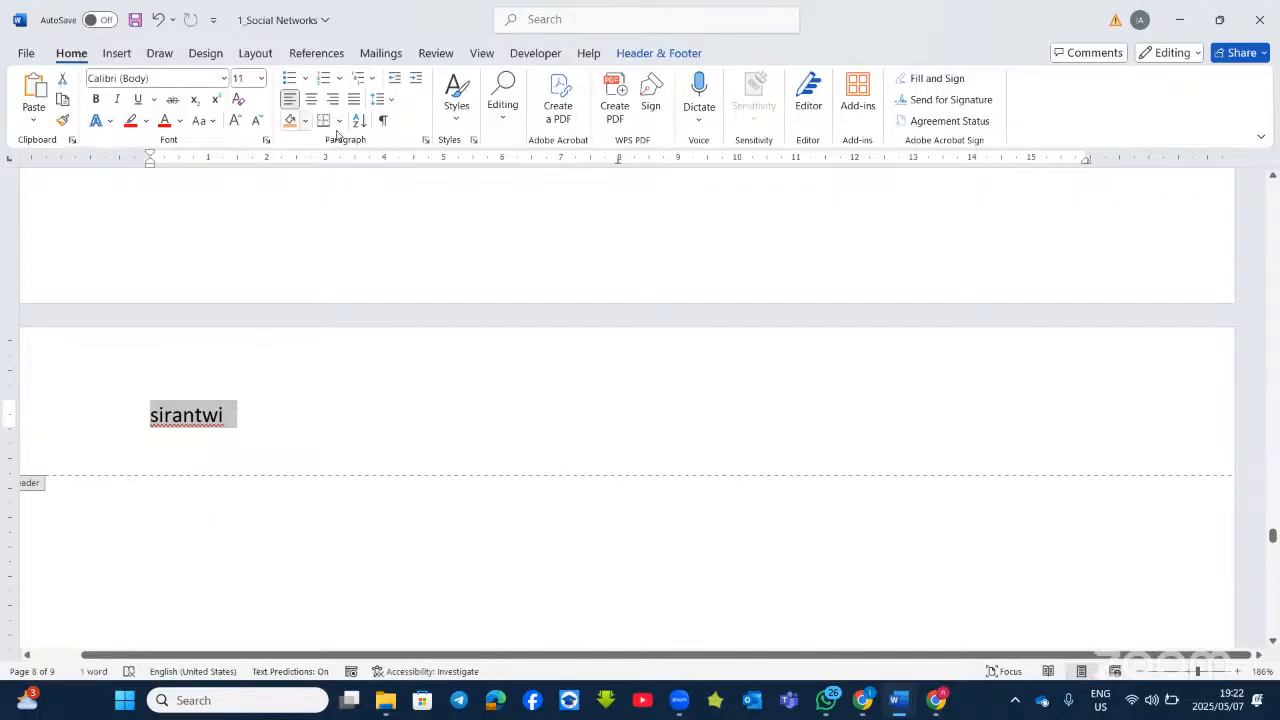
left_click(311, 101)
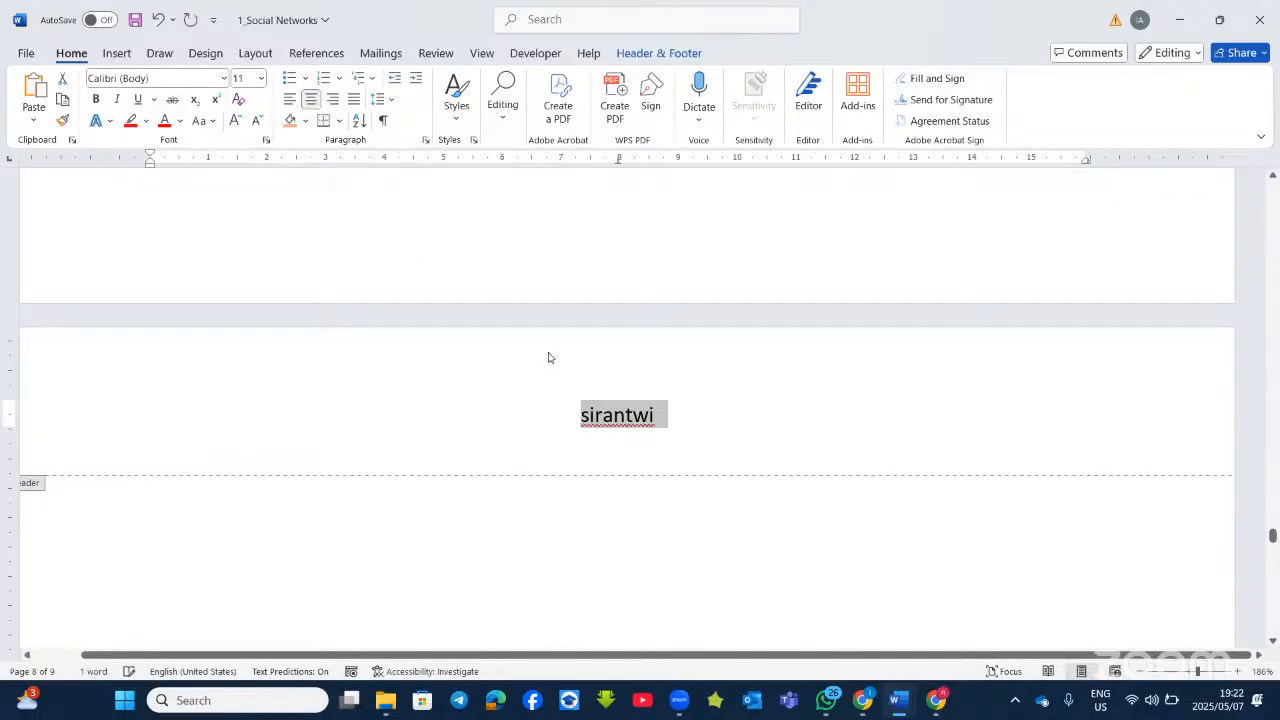
left_click(333, 100)
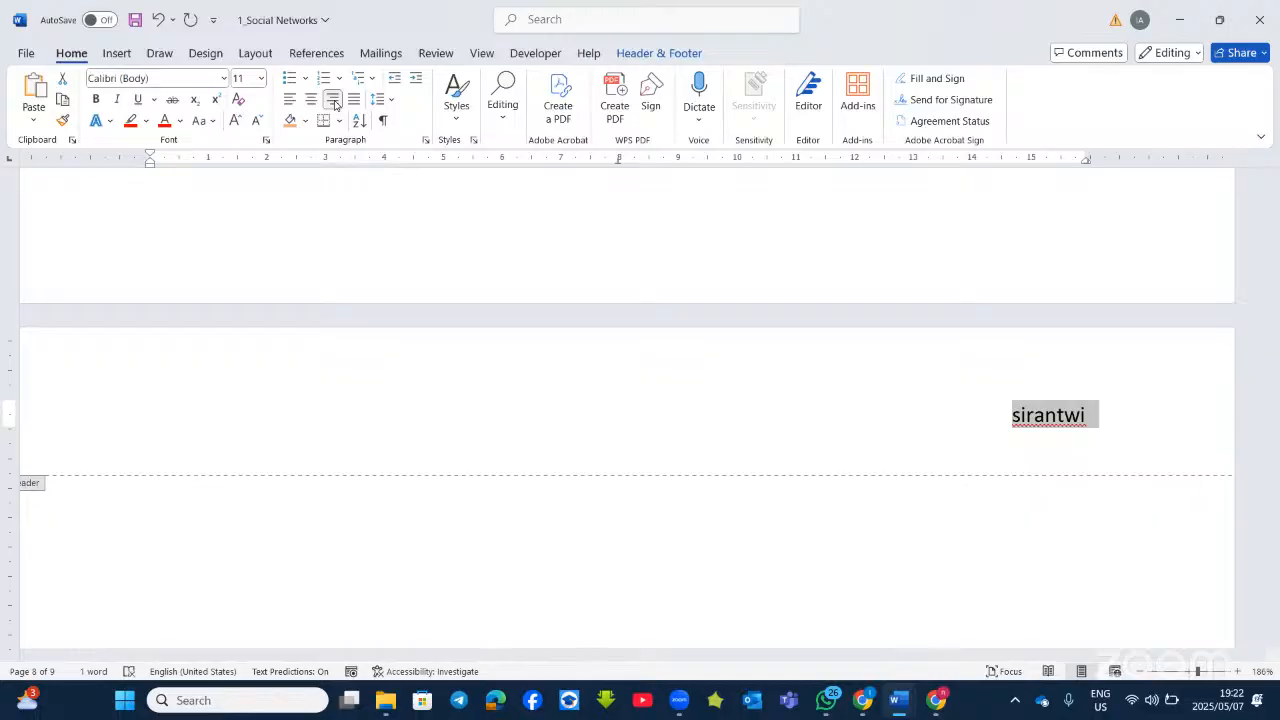
left_click(353, 101)
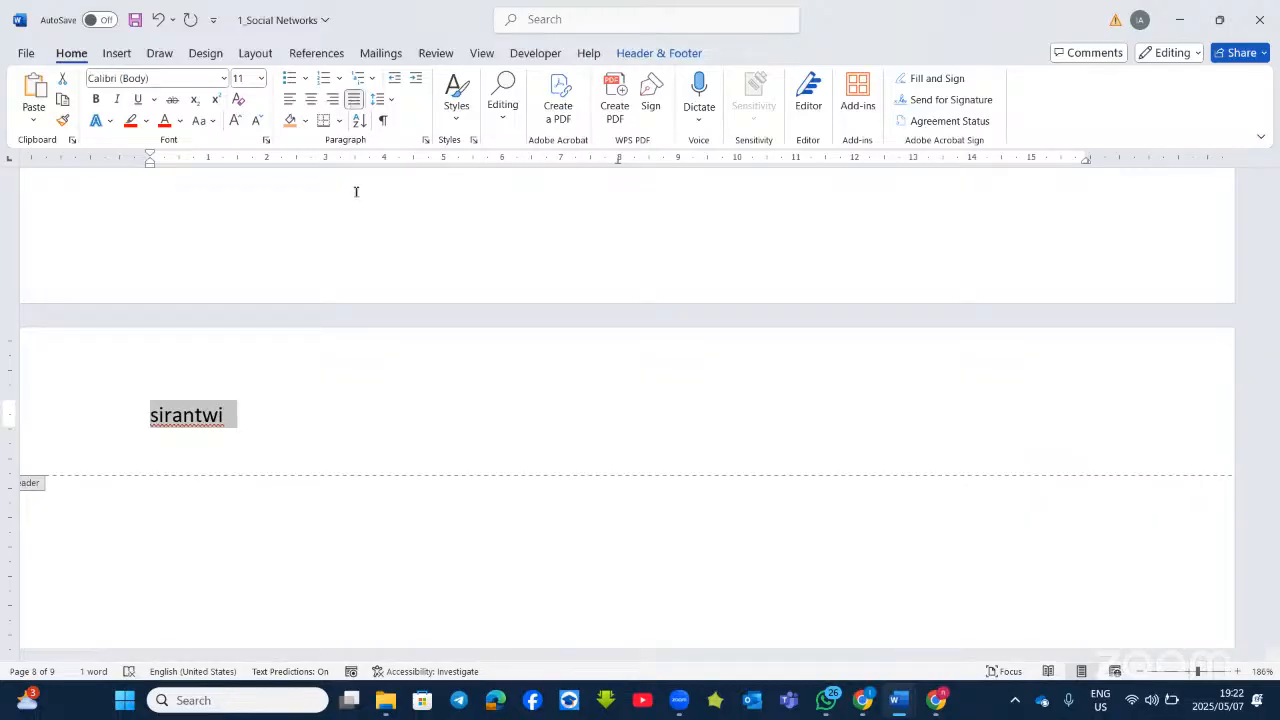
left_click(650, 56)
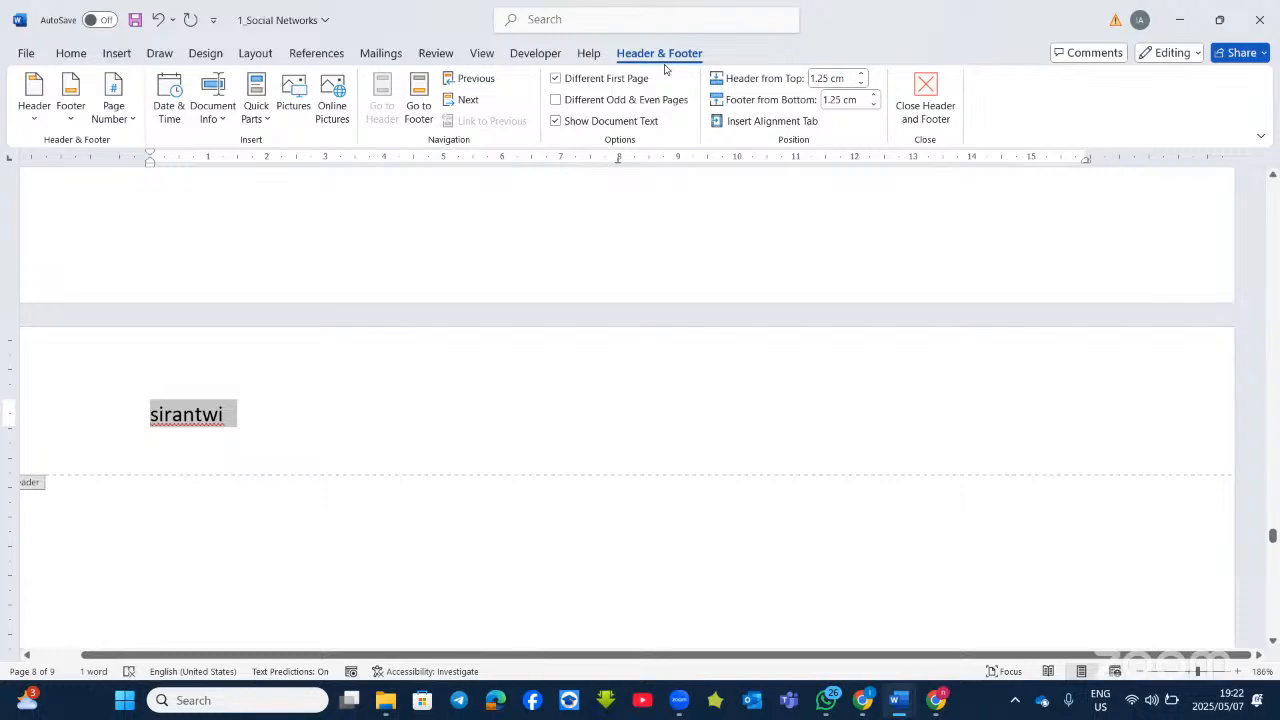
Place the insertion point midway across the page 8 header after the teacher's name and insert the File Name field.
left_click(258, 419)
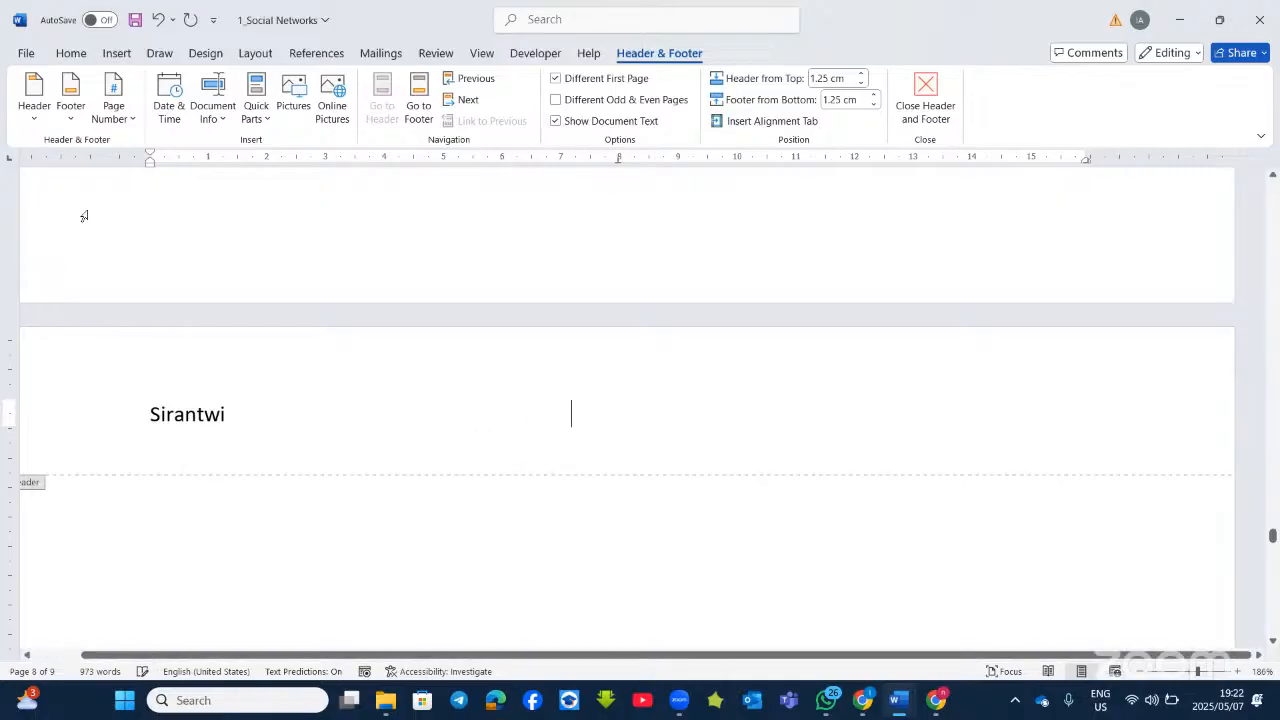
left_click(224, 122)
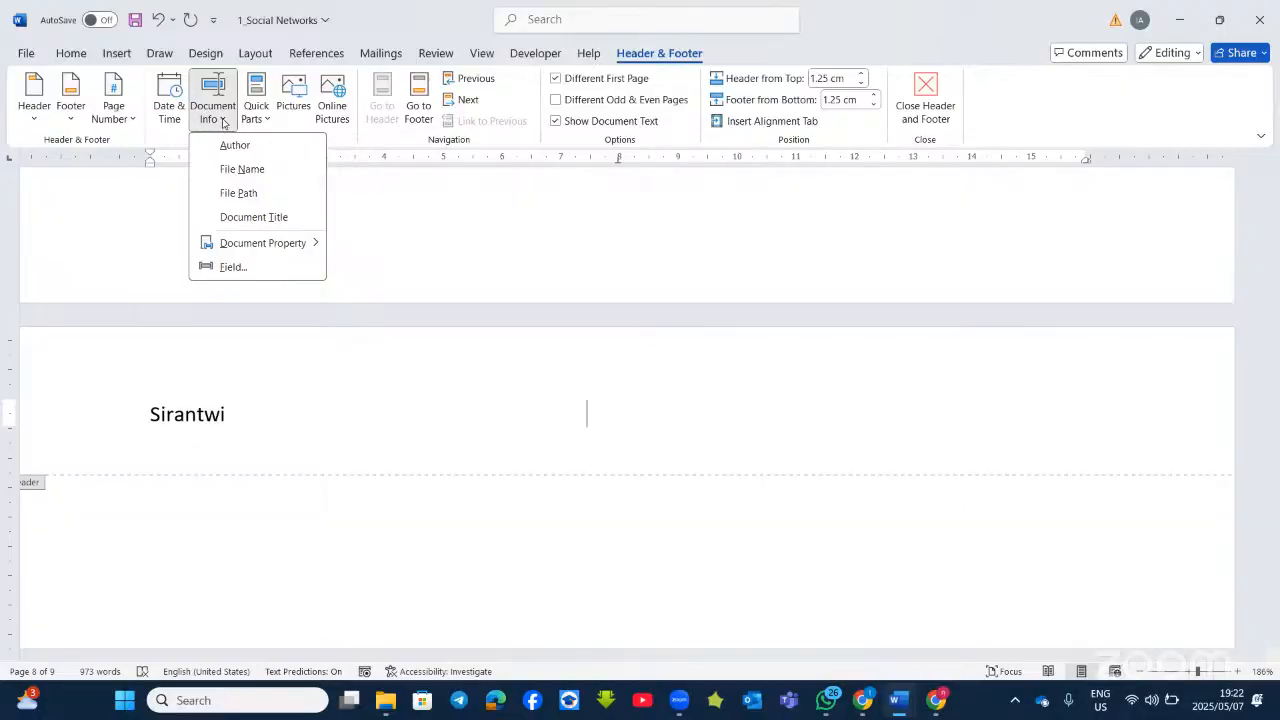
left_click(224, 123)
left_click(224, 123)
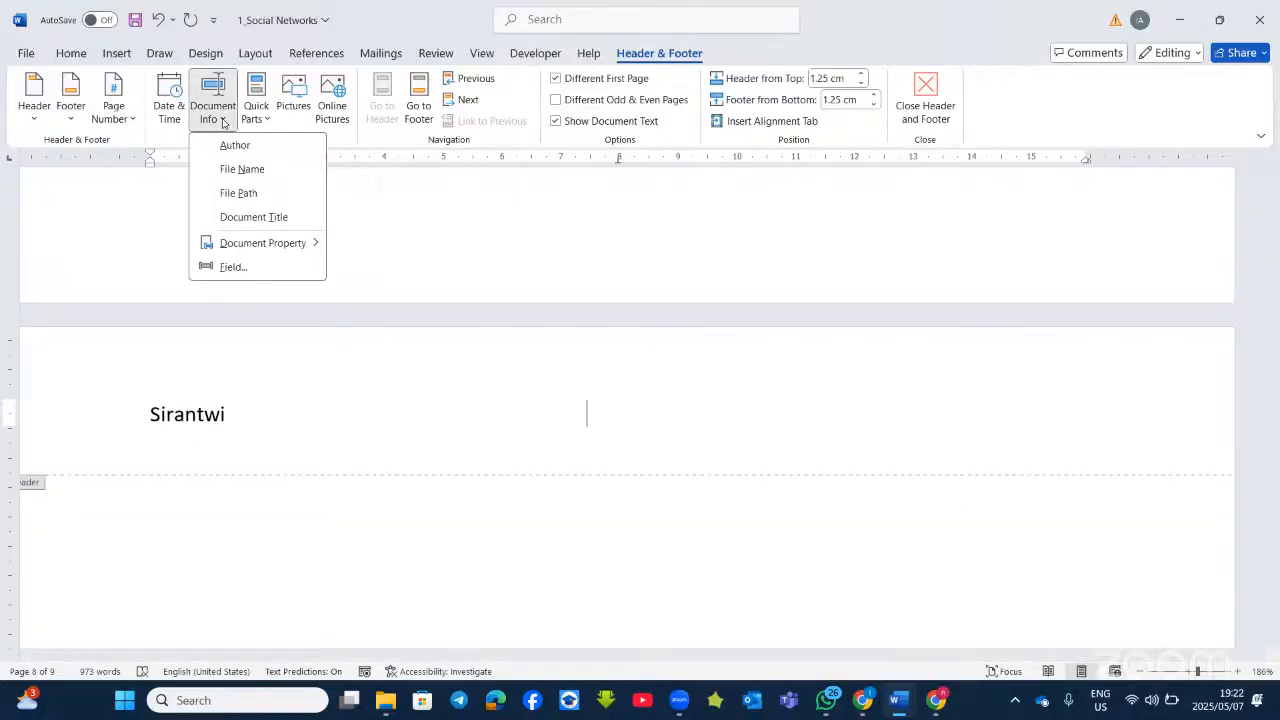
left_click(232, 172)
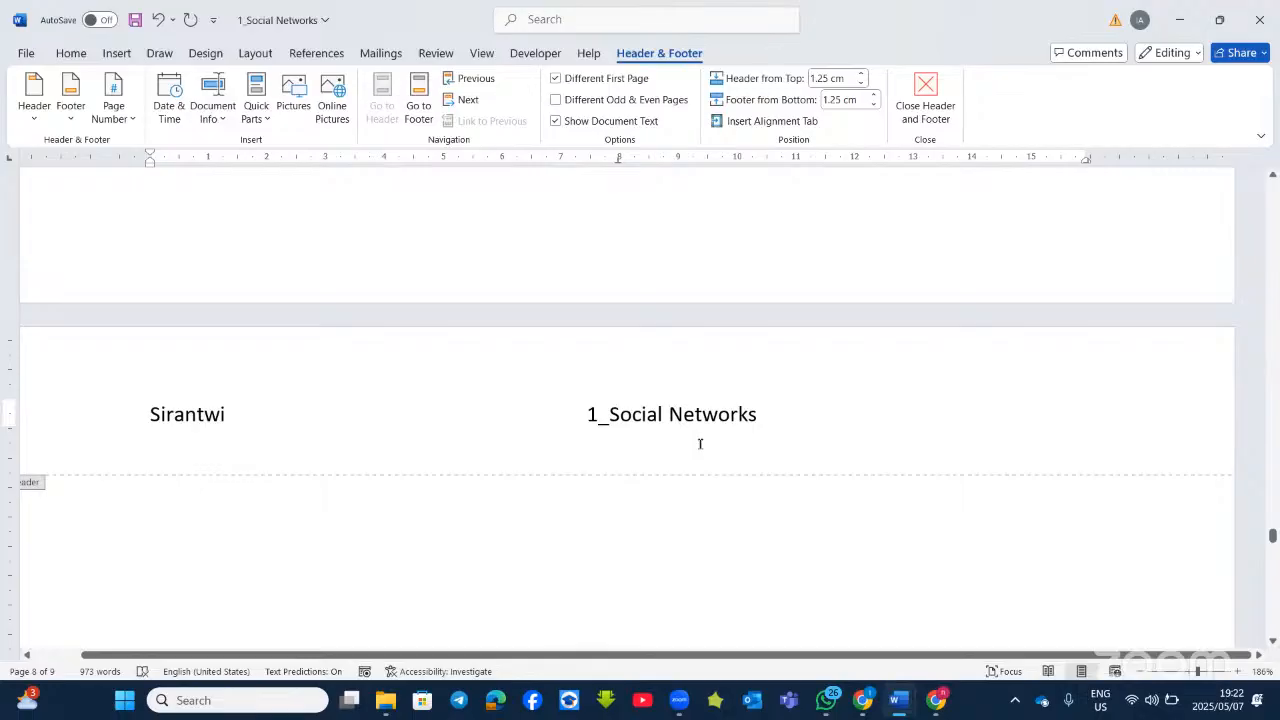
Add the File Path and Document Title fields right after the file name in the page 8 header.
left_click(223, 122)
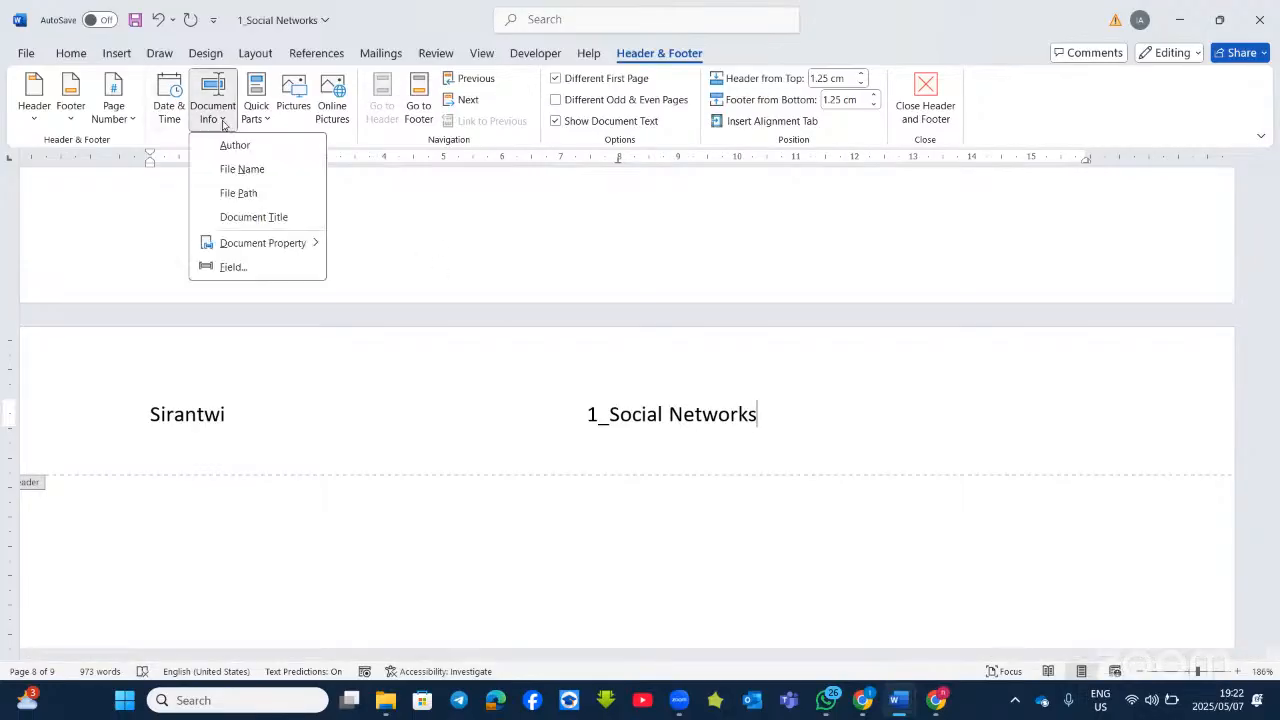
left_click(251, 192)
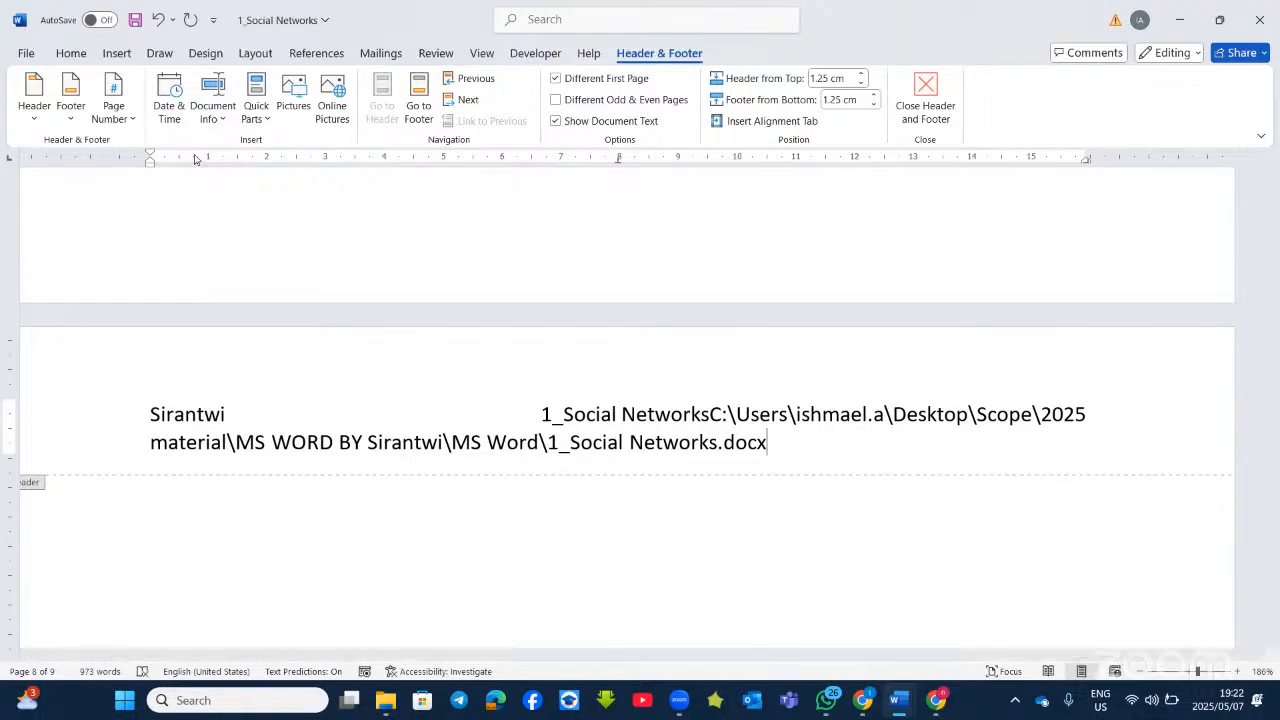
left_click(221, 124)
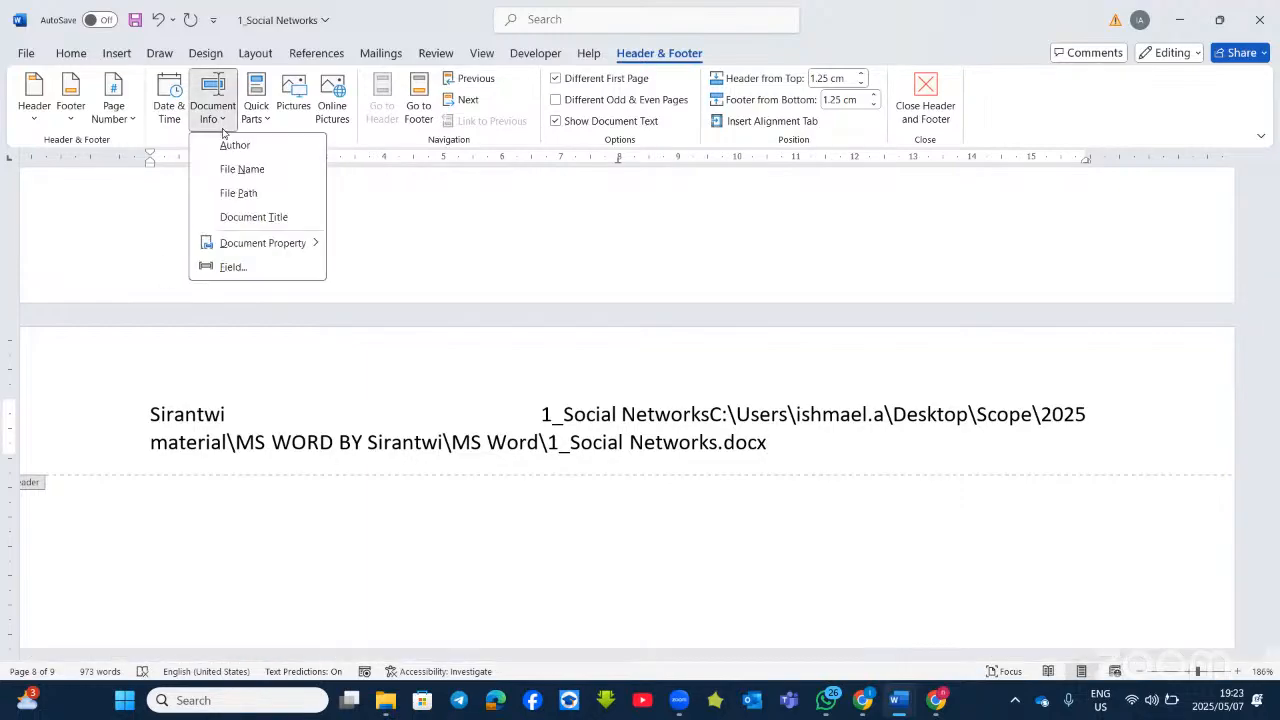
left_click(254, 216)
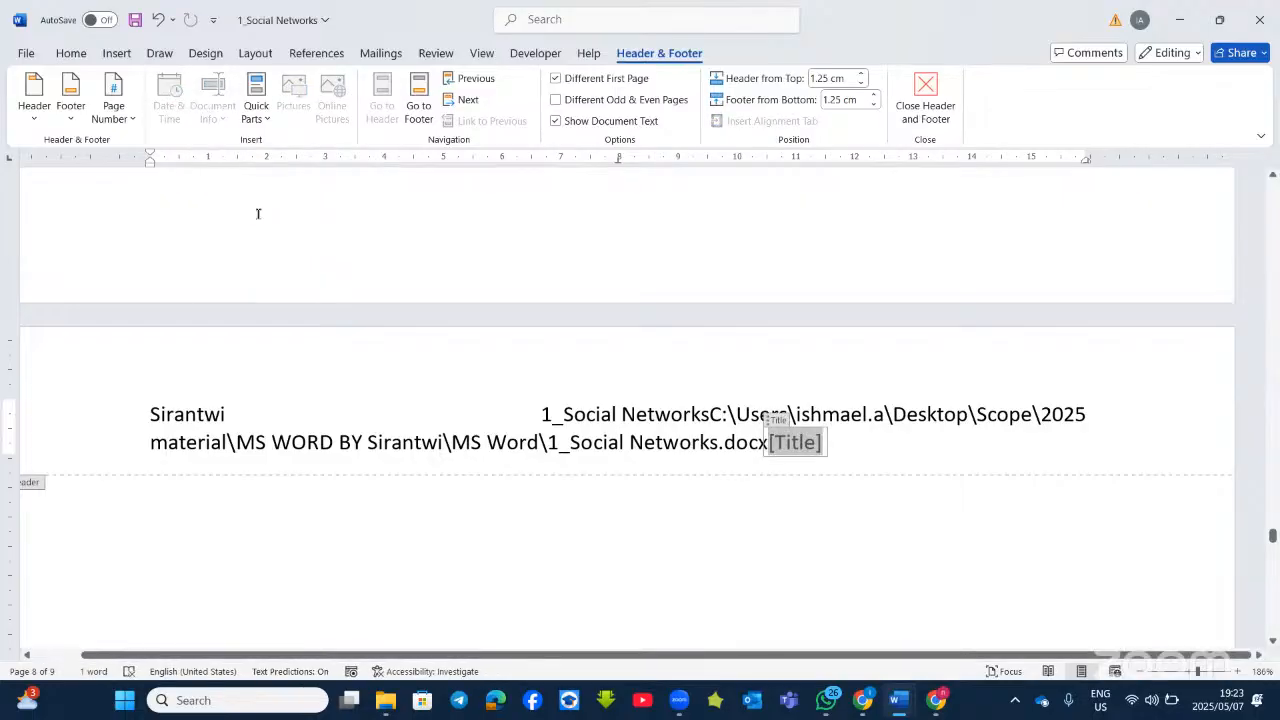
Undo the insertion of the document title, file path and file name in the header.
key("ctrl+z")
key("ctrl+z")
key("ctrl+z")
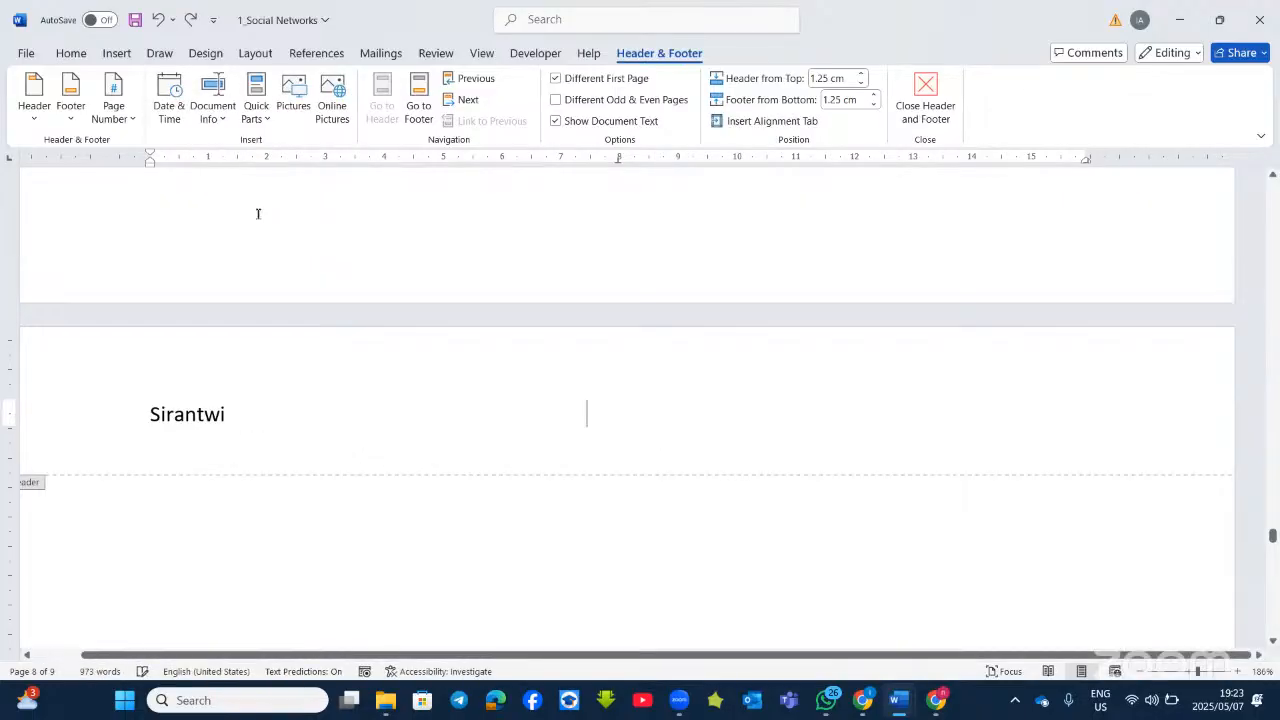
Insert the current date in the 7-May-25 format midway across the page 8 header, with automatic updating.
left_click(218, 120)
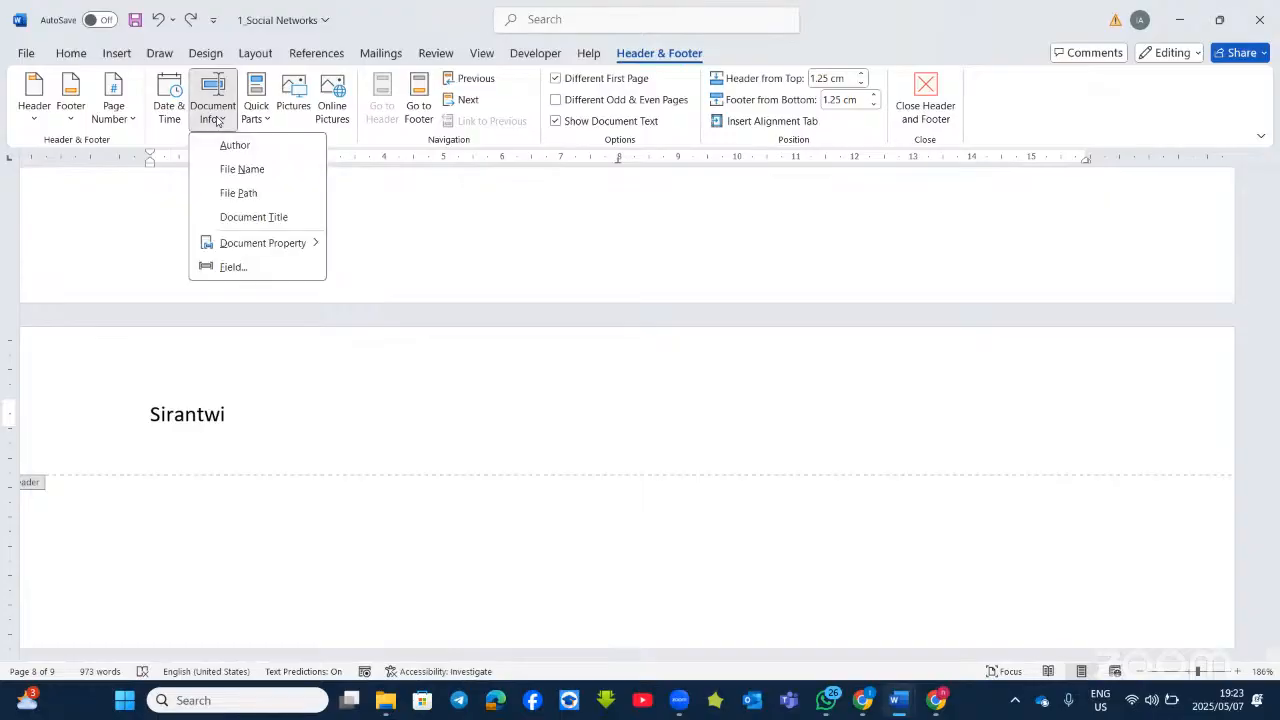
mouse_move(237, 249)
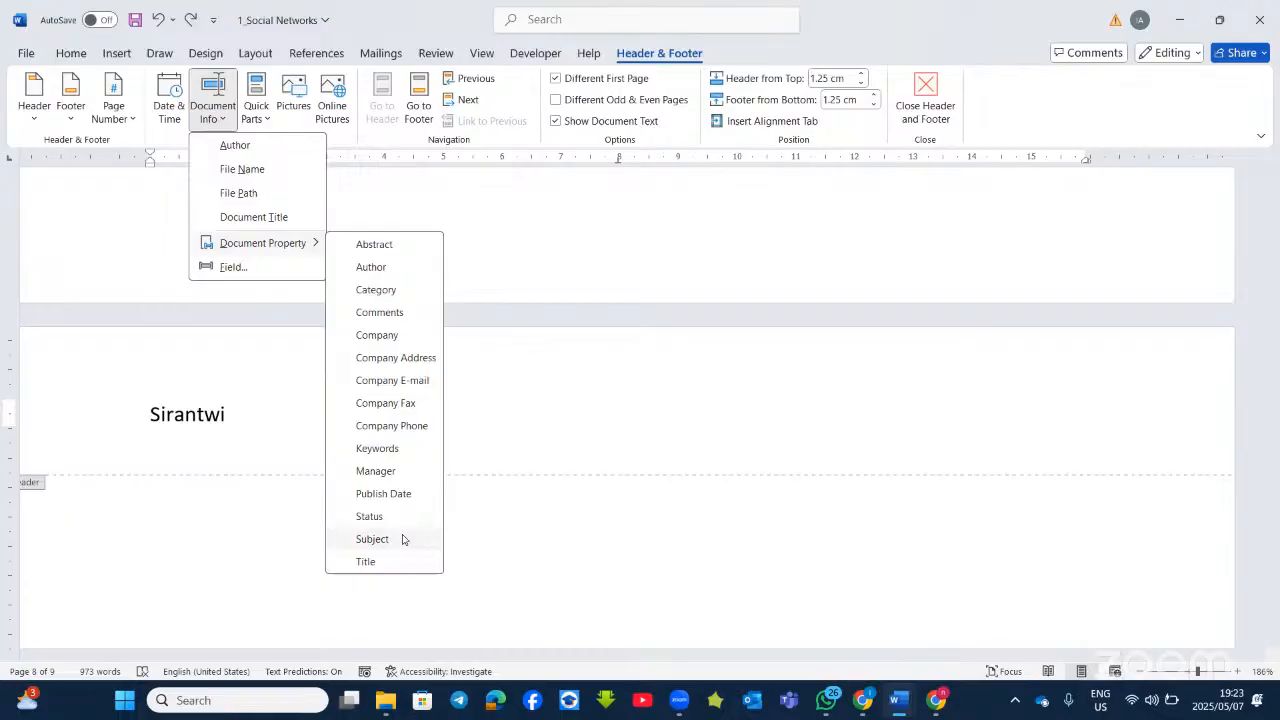
left_click(170, 100)
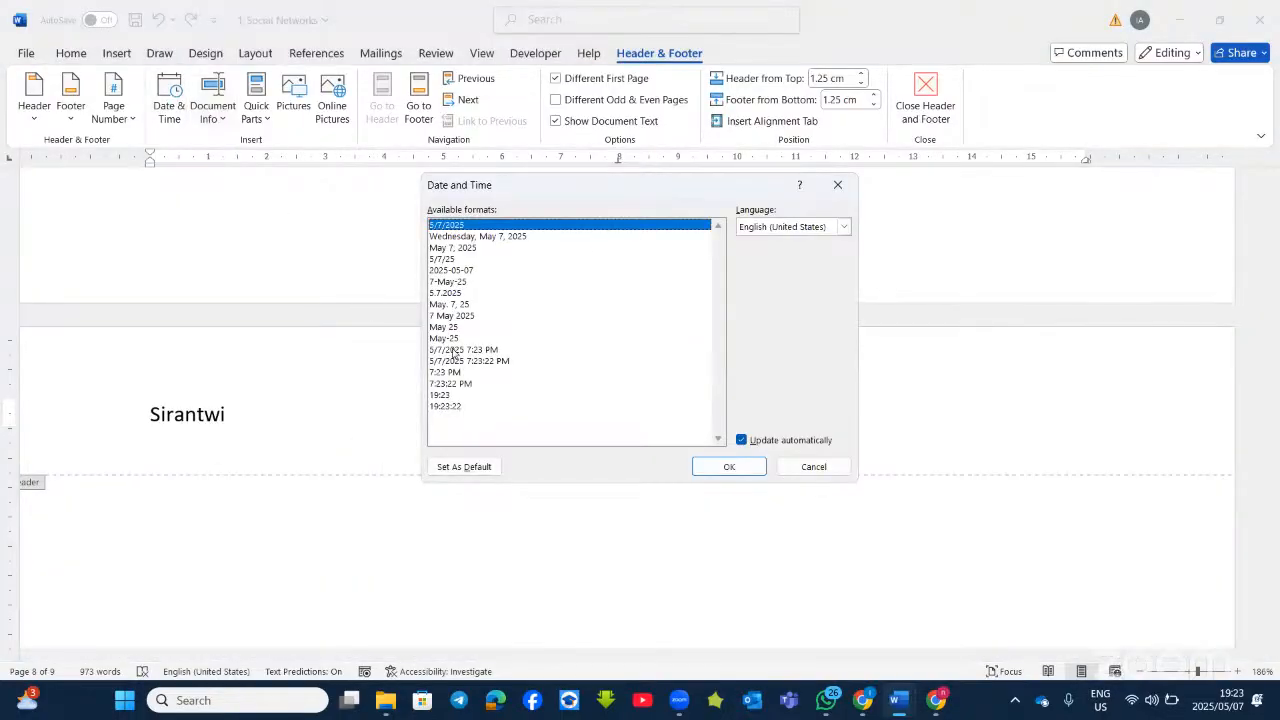
left_click(448, 281)
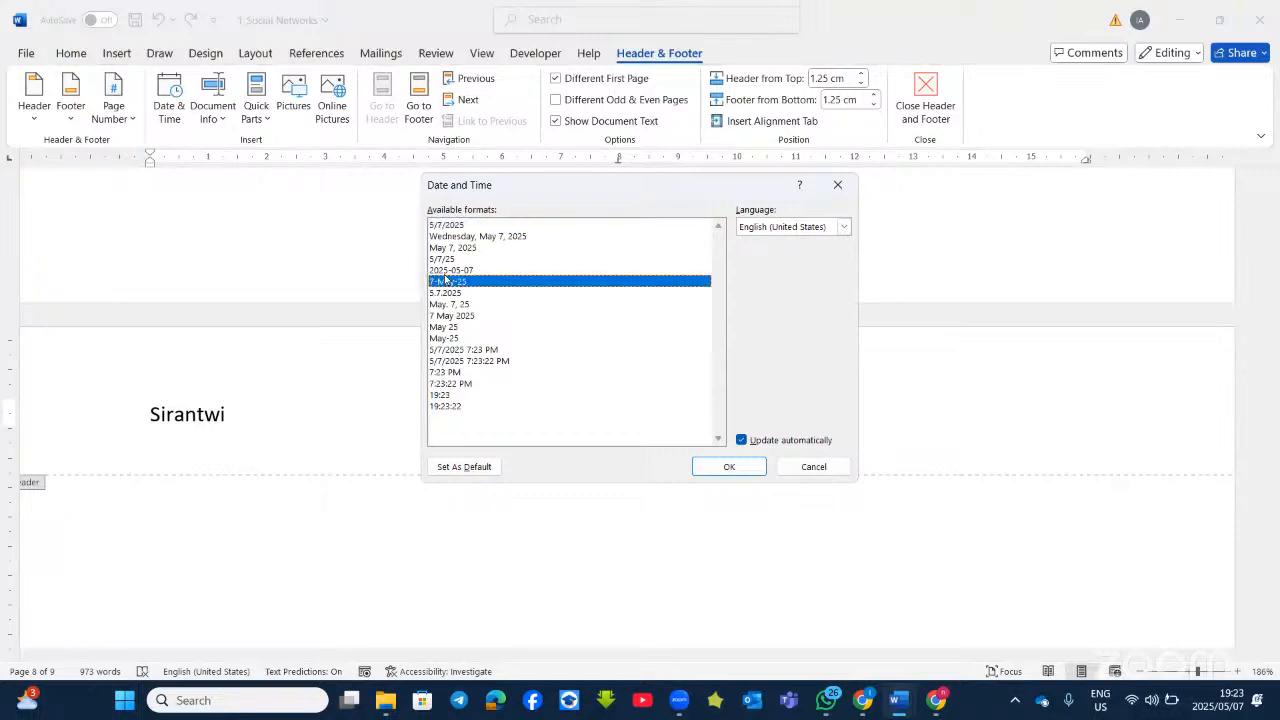
left_click(750, 470)
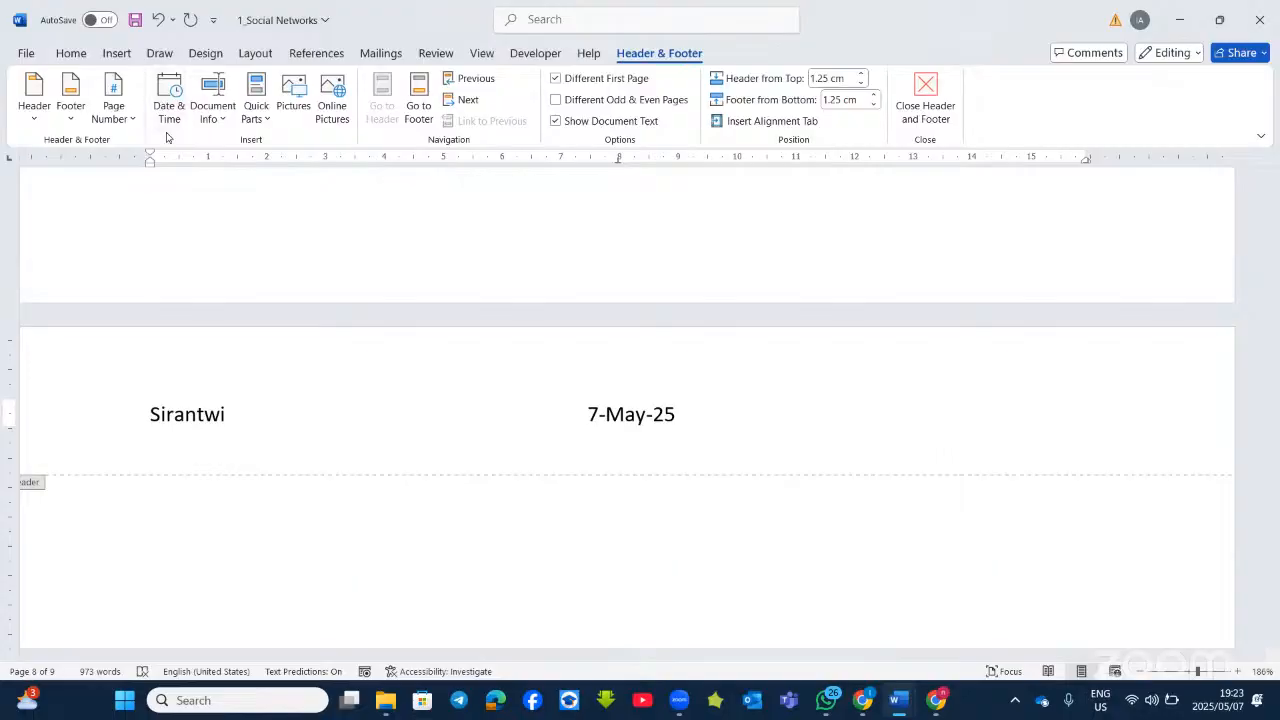
Insert a FileSize field after the header date, picking the kilobytes and megabytes options, and add a gap between date and size.
left_click(230, 120)
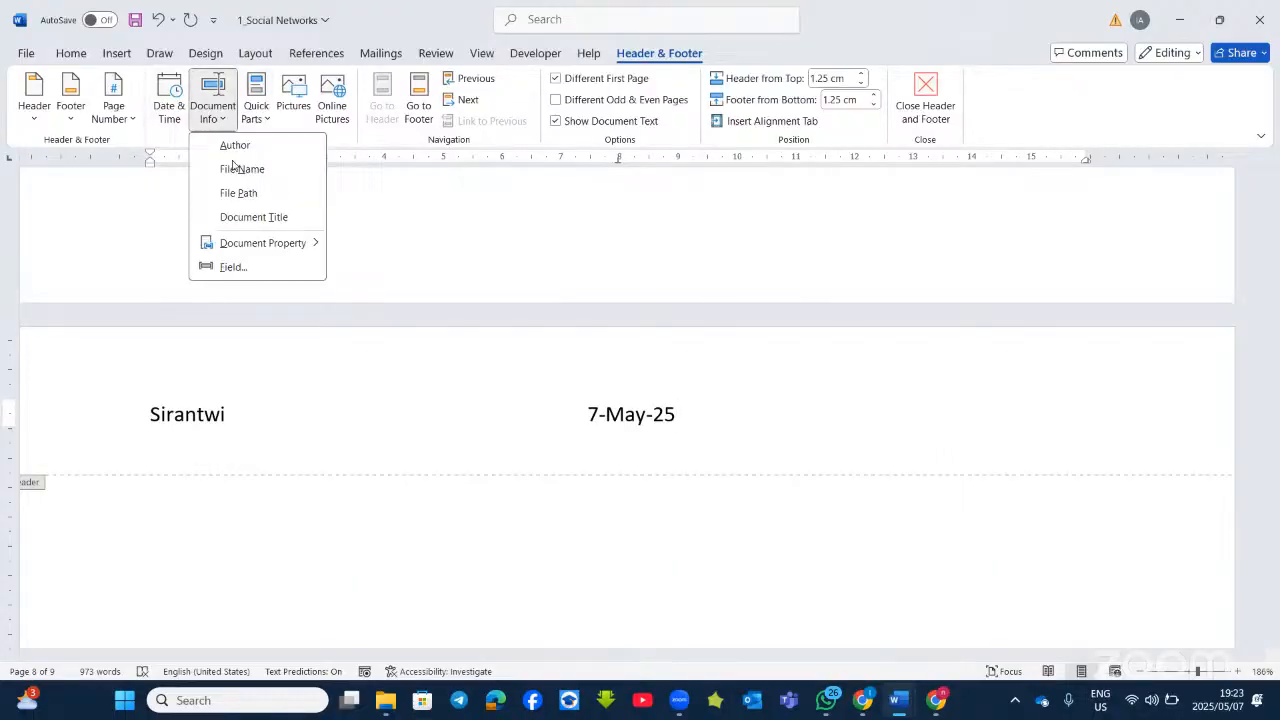
left_click(256, 270)
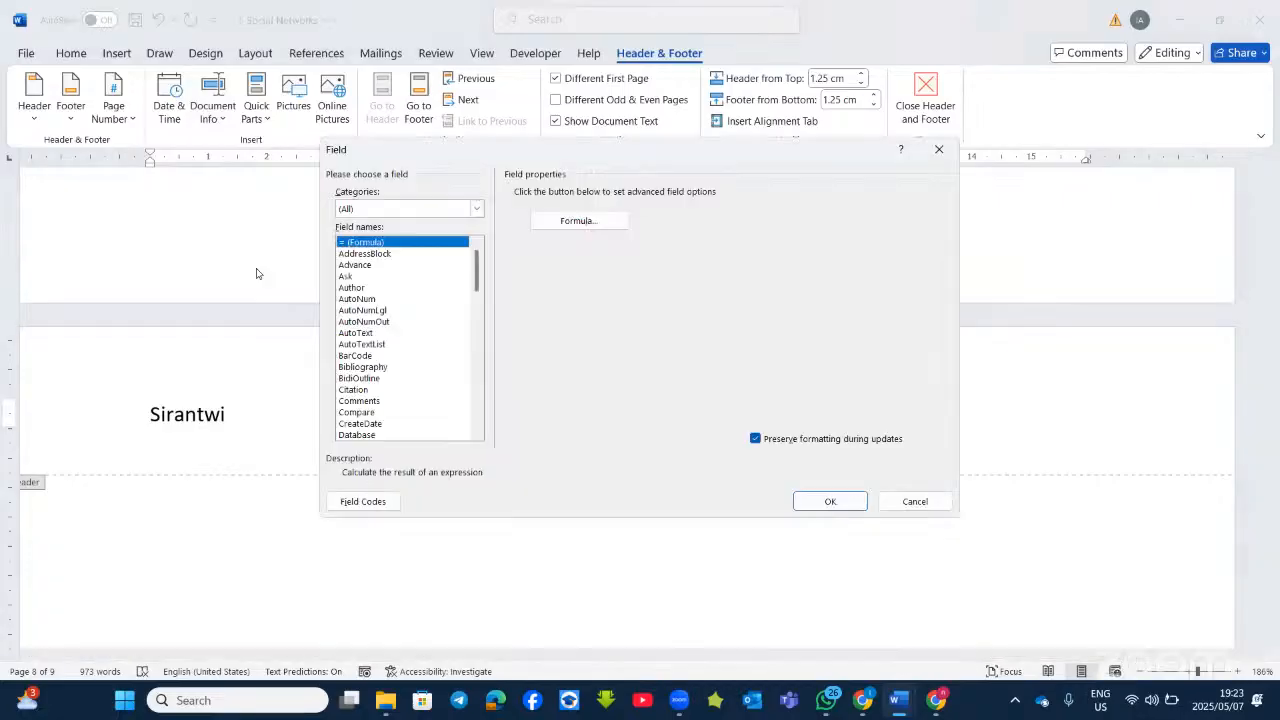
scroll(362, 365, "down", 2)
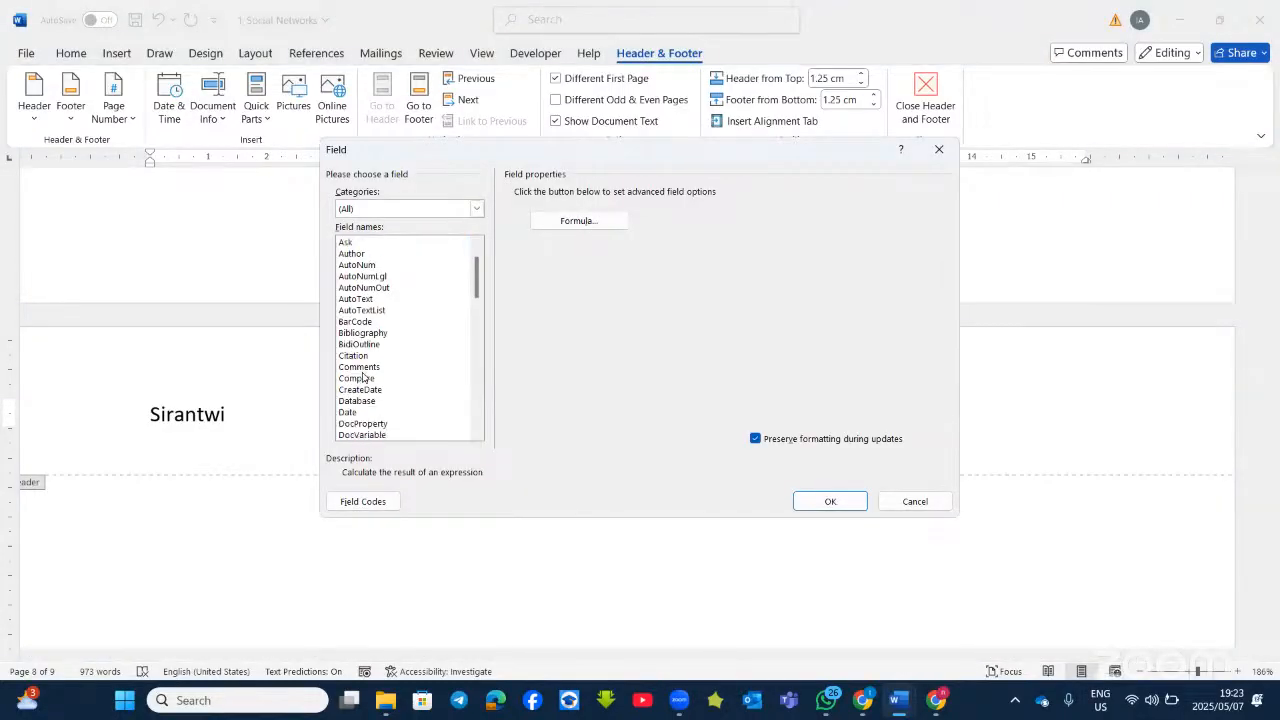
scroll(362, 377, "down", 1)
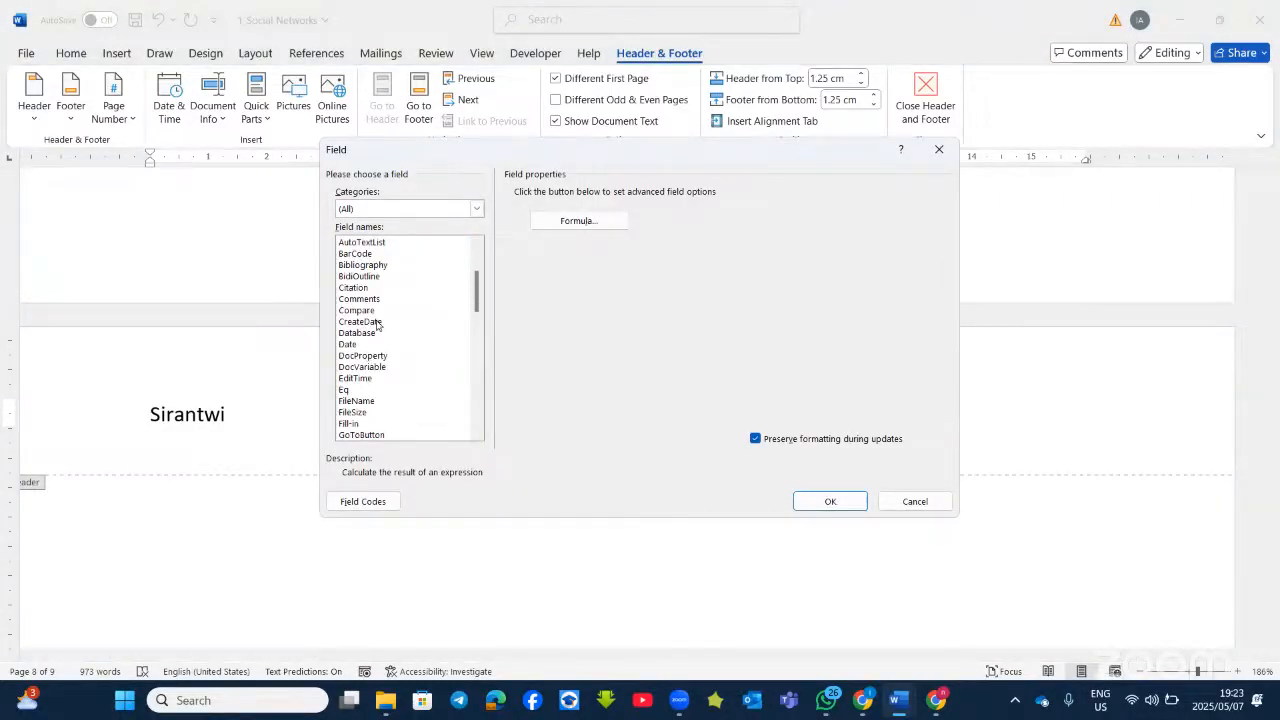
left_click(377, 322)
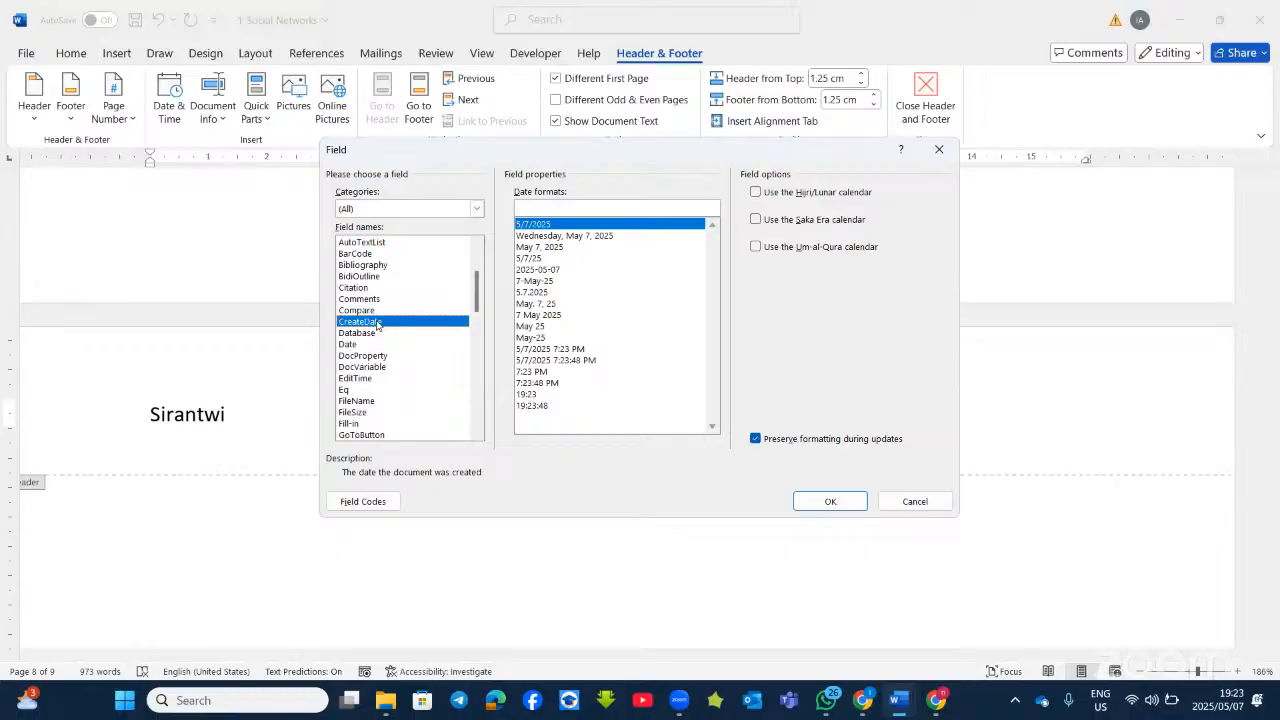
left_click(381, 288)
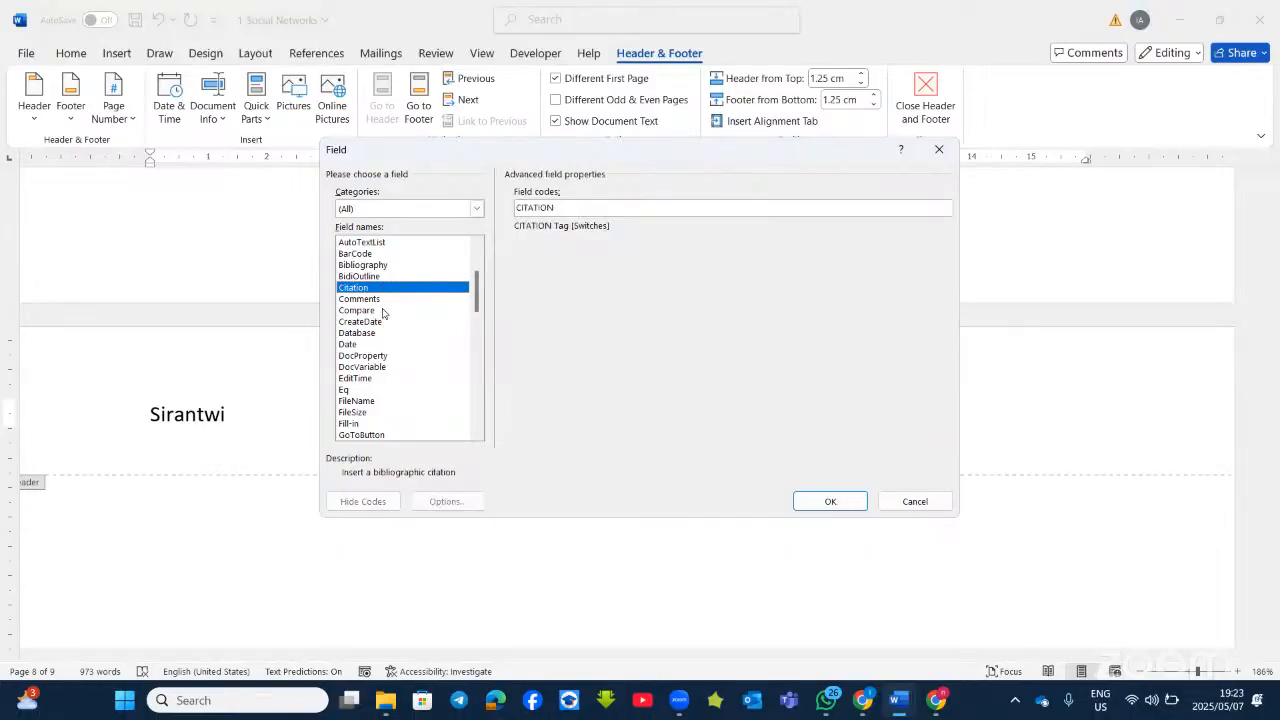
scroll(380, 350, "down", 1)
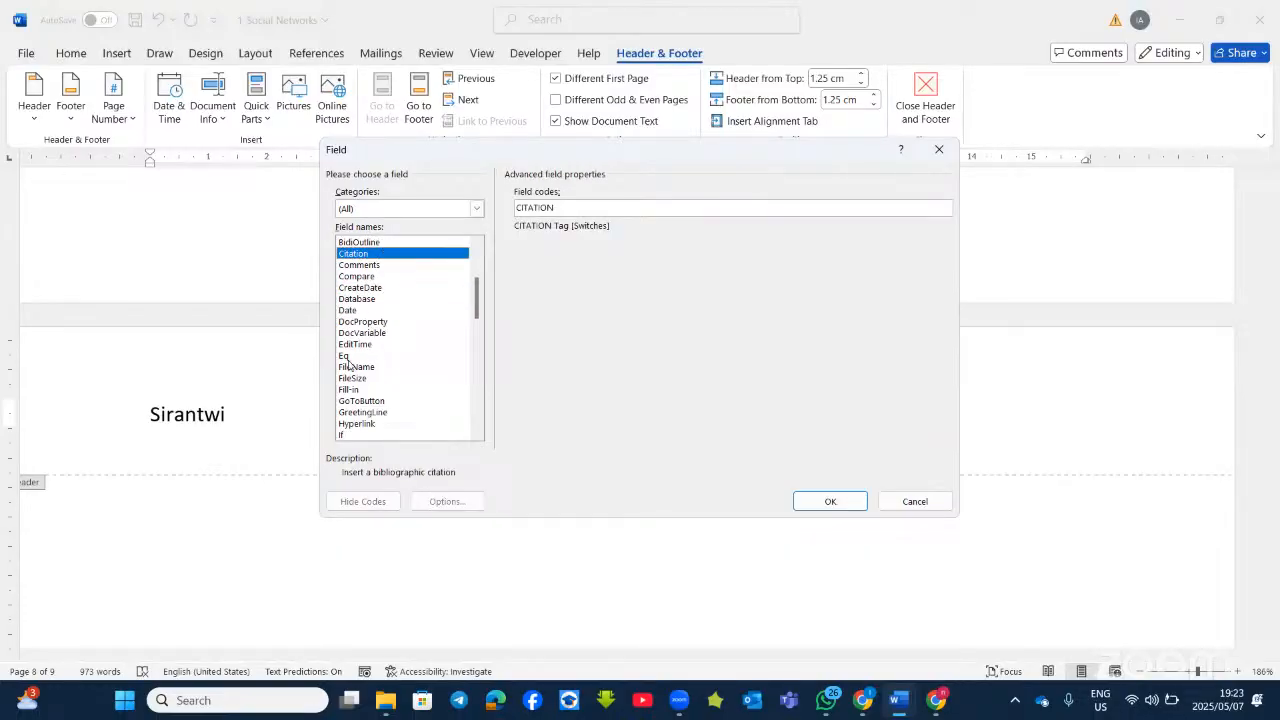
left_click(360, 378)
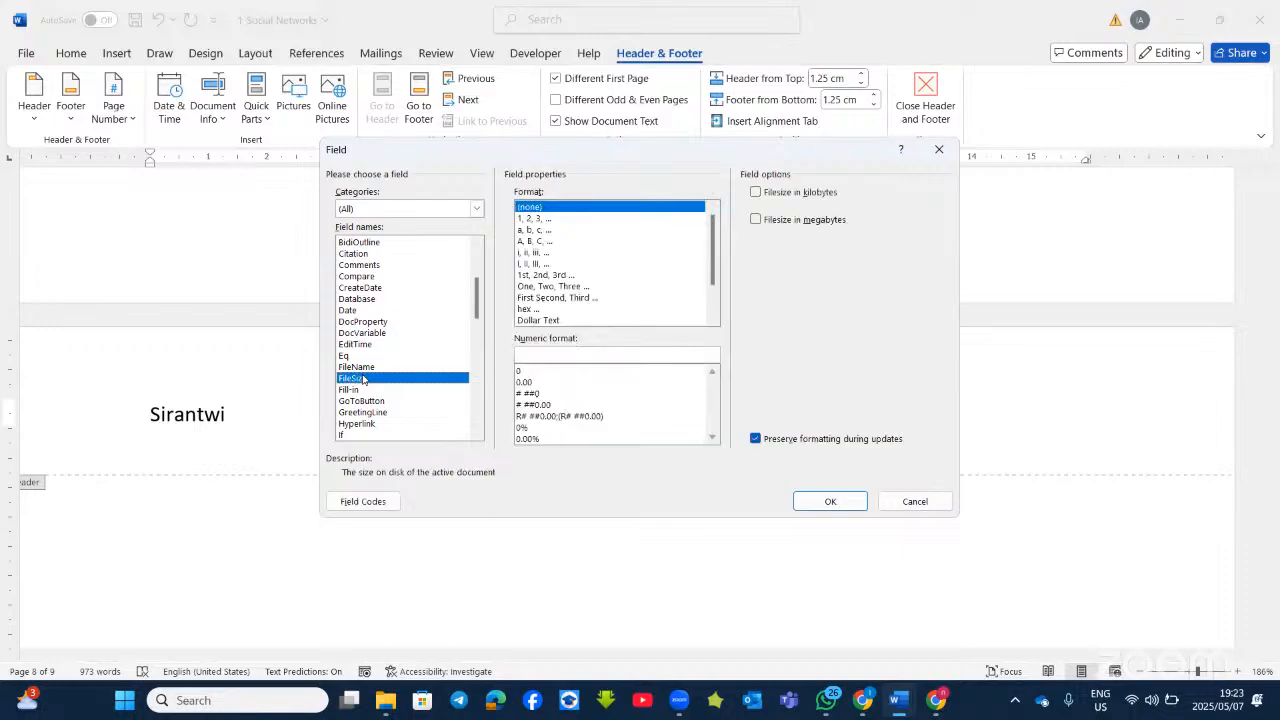
left_click(755, 192)
left_click(756, 220)
left_click(828, 501)
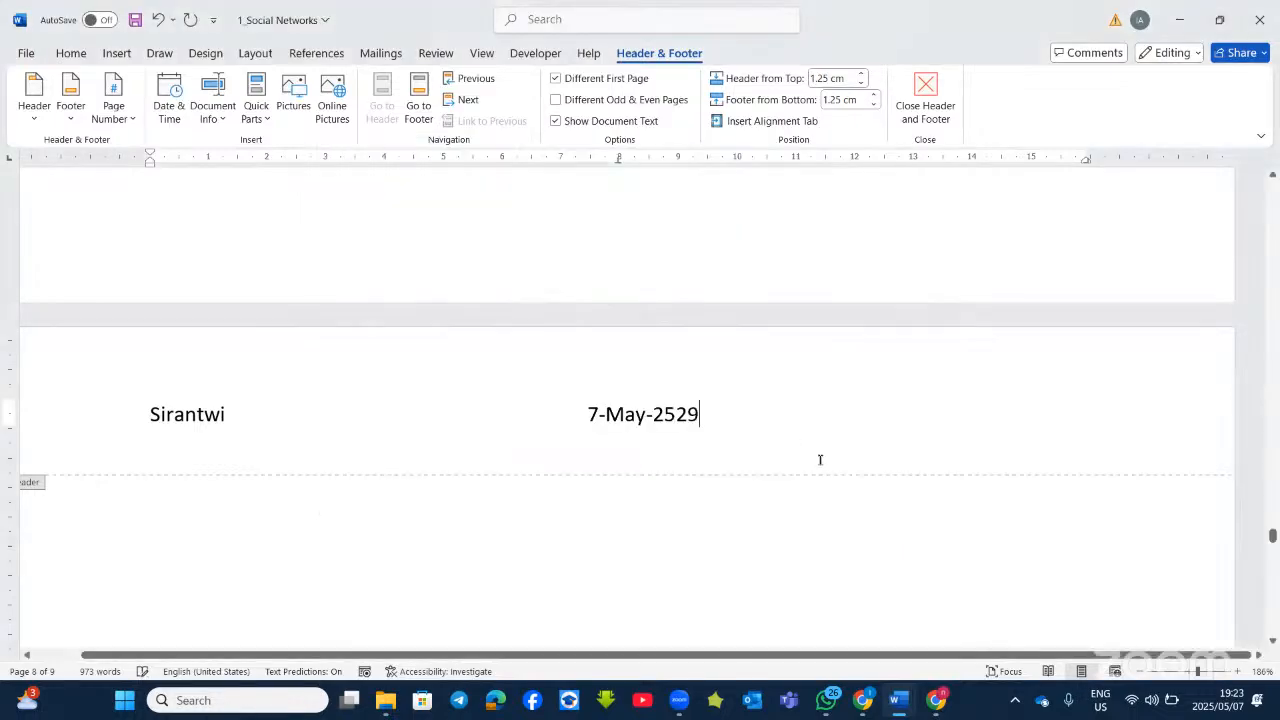
left_click(679, 404)
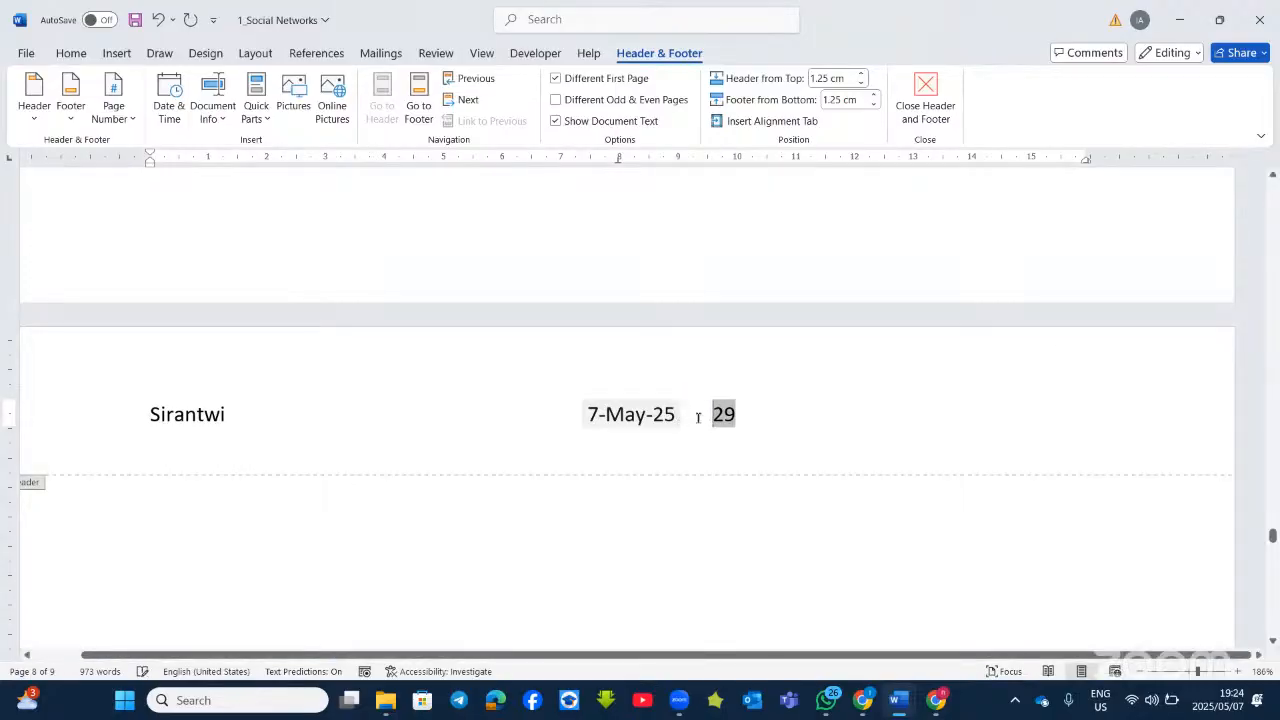
Insert a NumWords field after the file size in the page 8 header, spaced apart from it, with no number format.
left_click(766, 432)
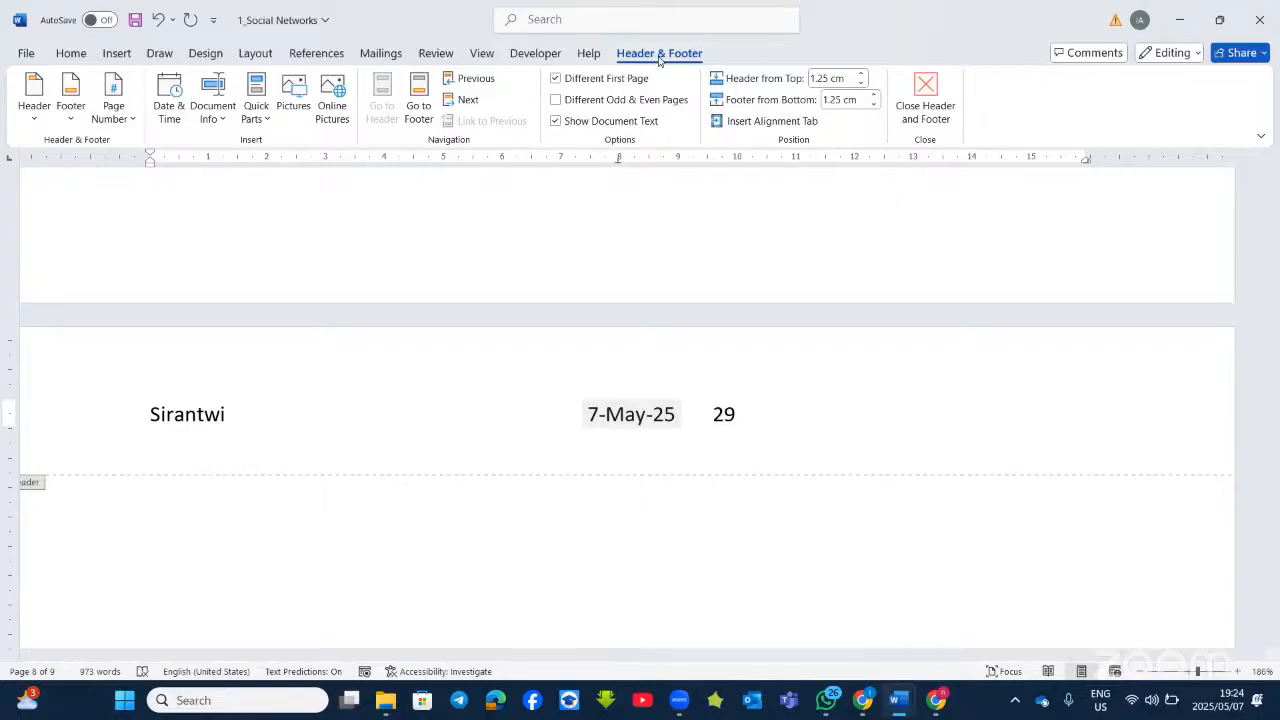
left_click(224, 117)
left_click(246, 267)
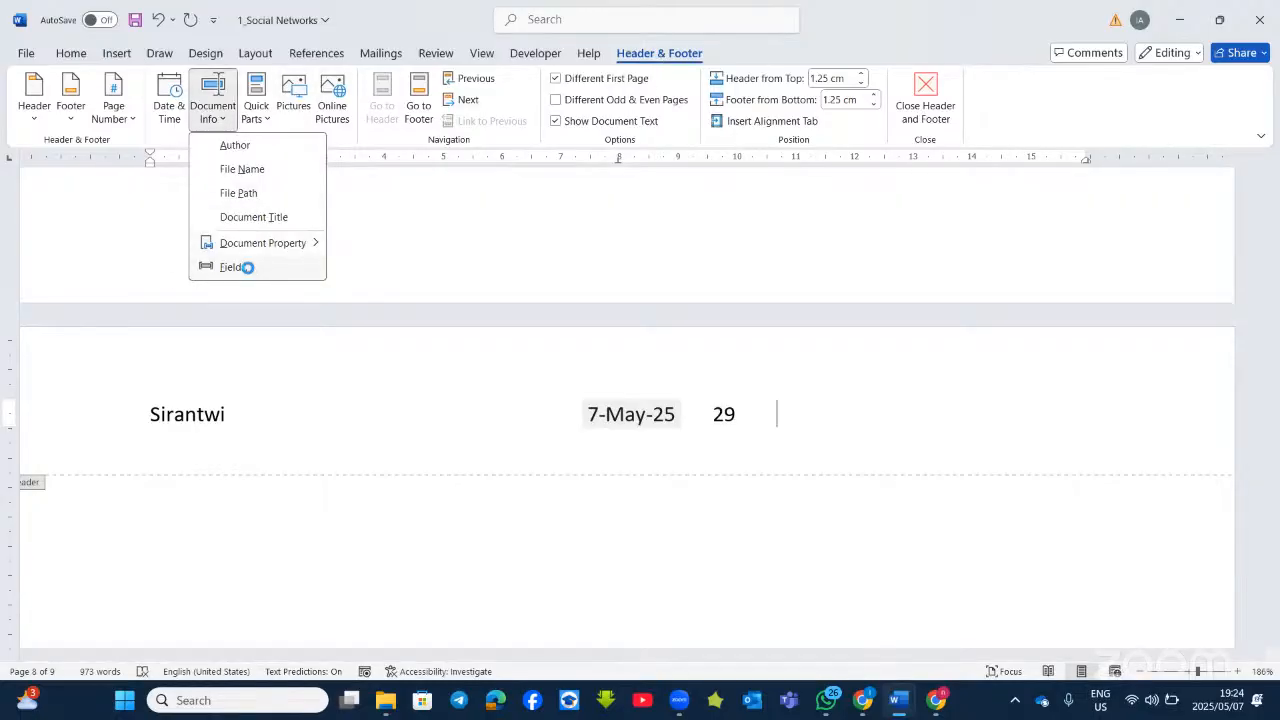
scroll(365, 388, "down", 2)
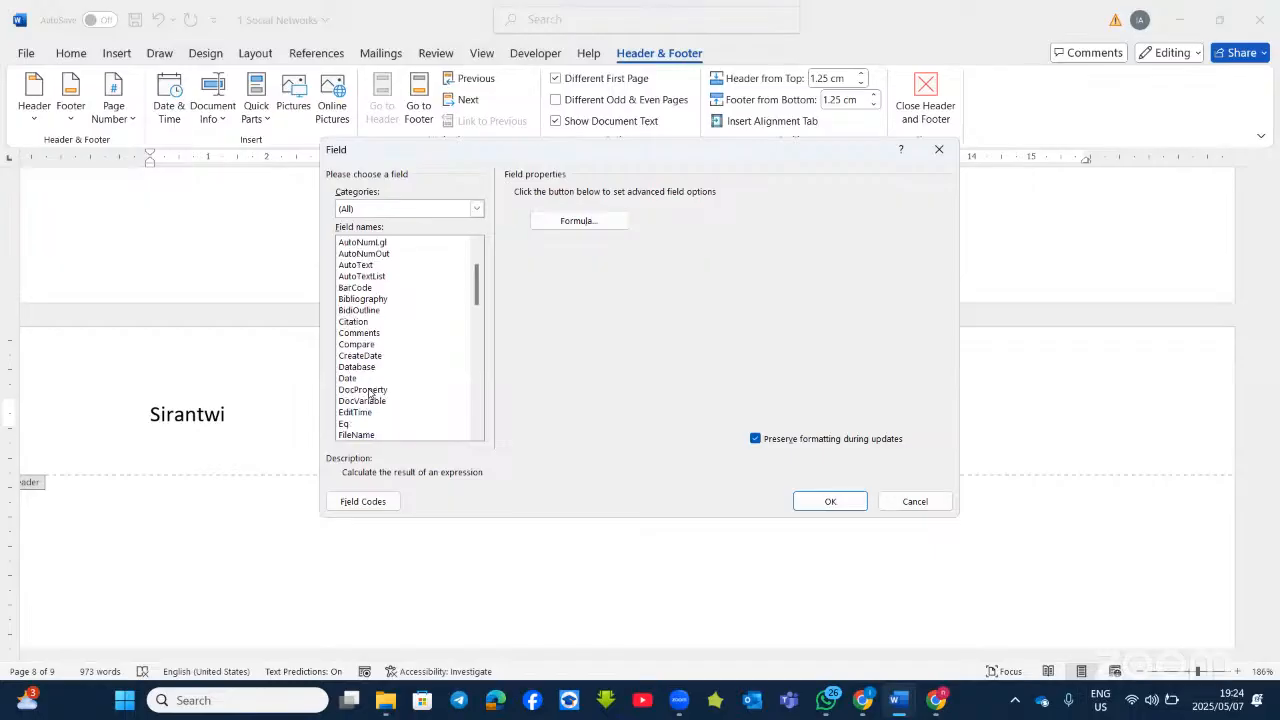
scroll(369, 394, "down", 2)
scroll(374, 397, "down", 5)
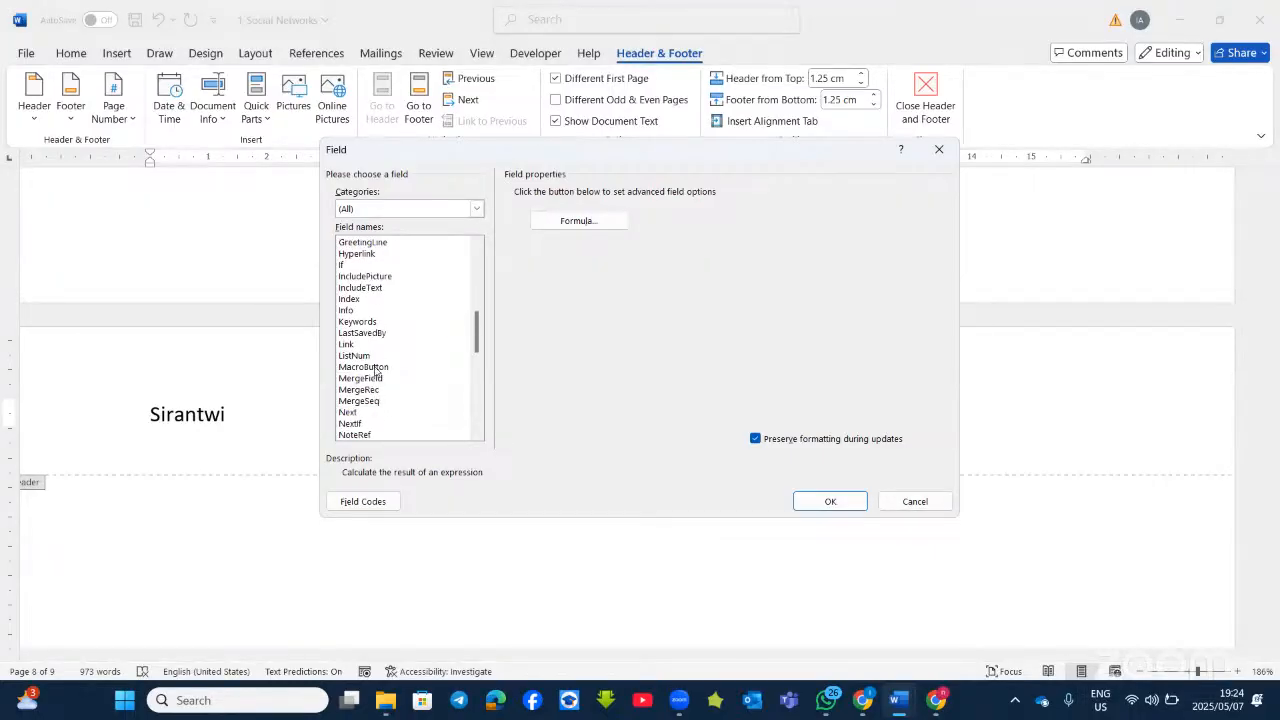
scroll(375, 408, "down", 1)
scroll(377, 410, "down", 1)
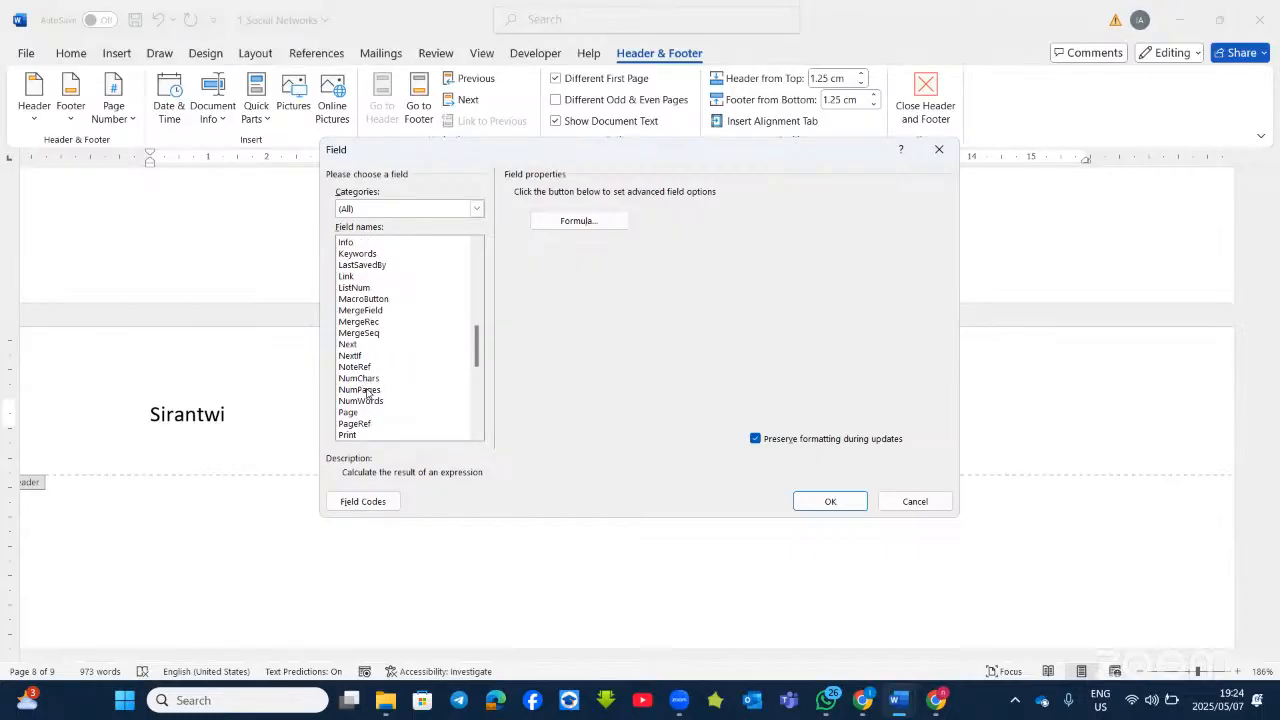
left_click(367, 401)
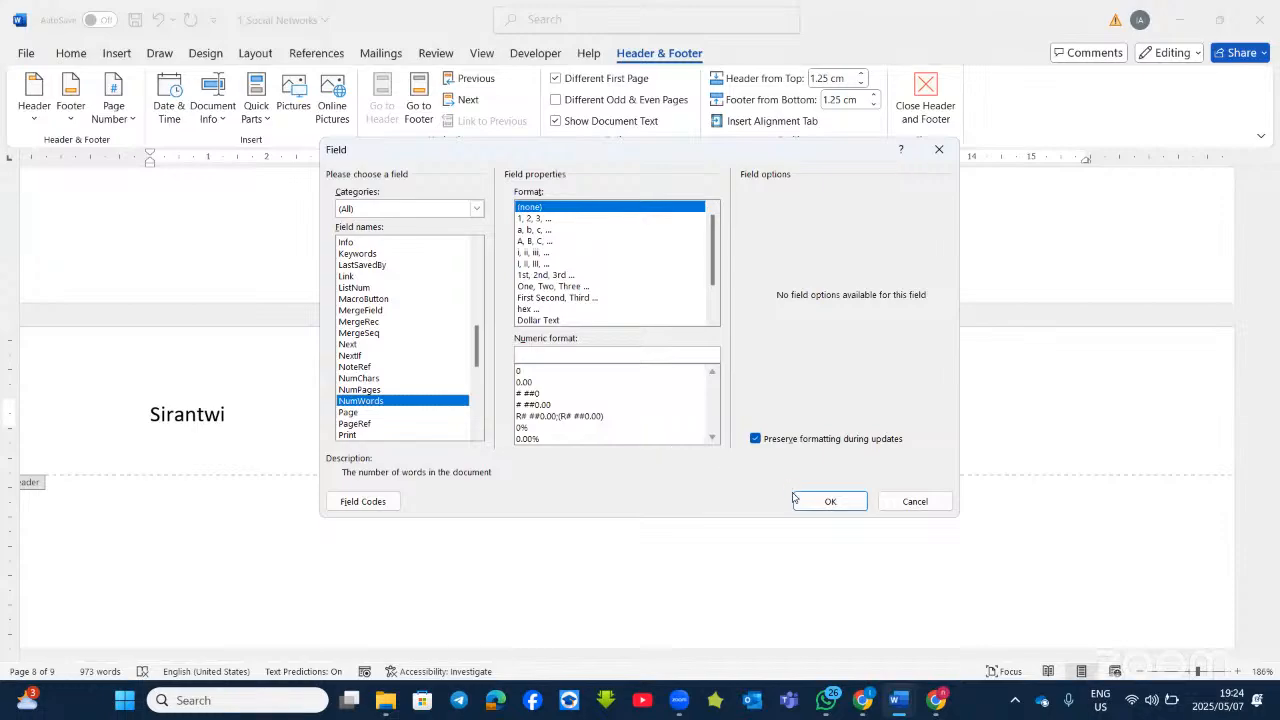
left_click(830, 501)
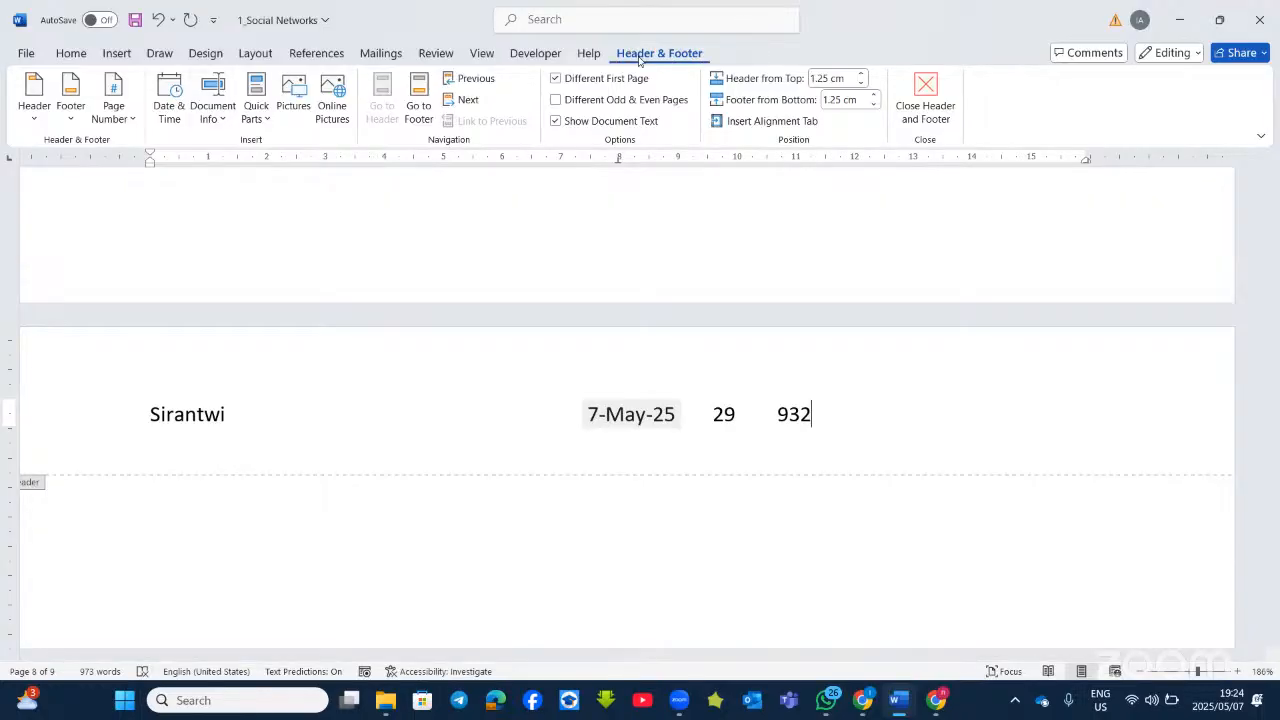
left_click(266, 124)
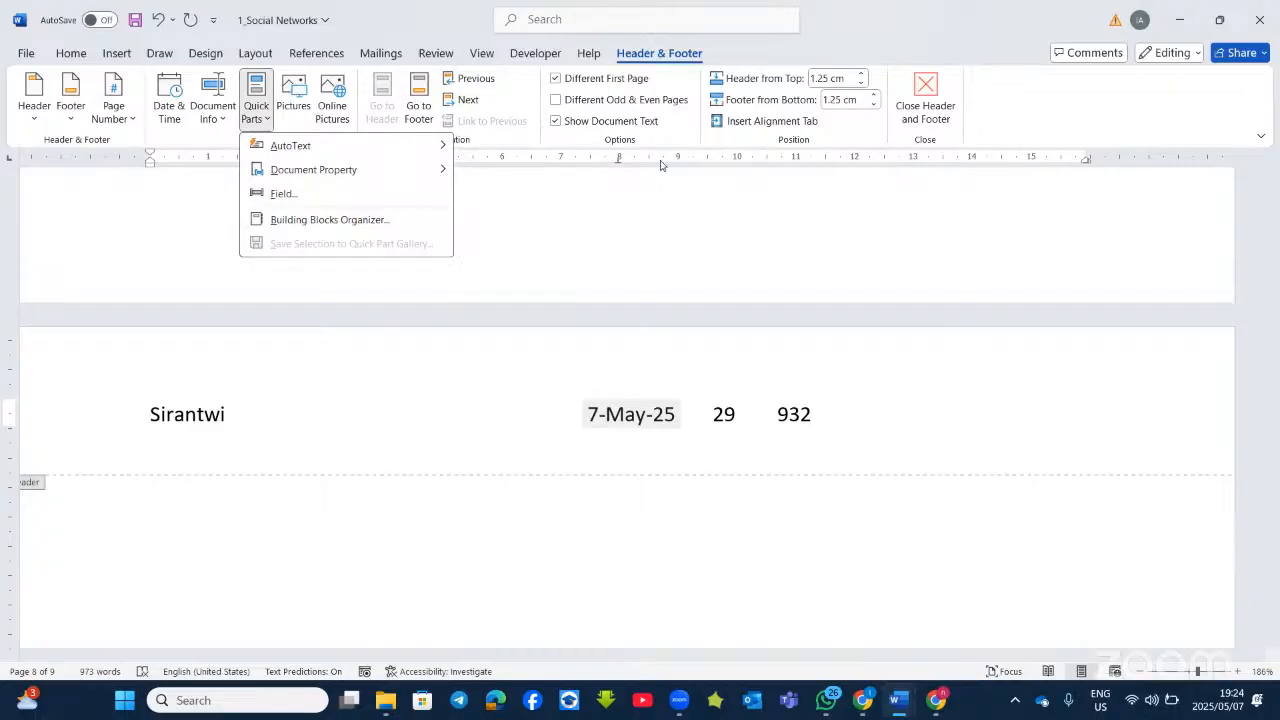
left_click(828, 423)
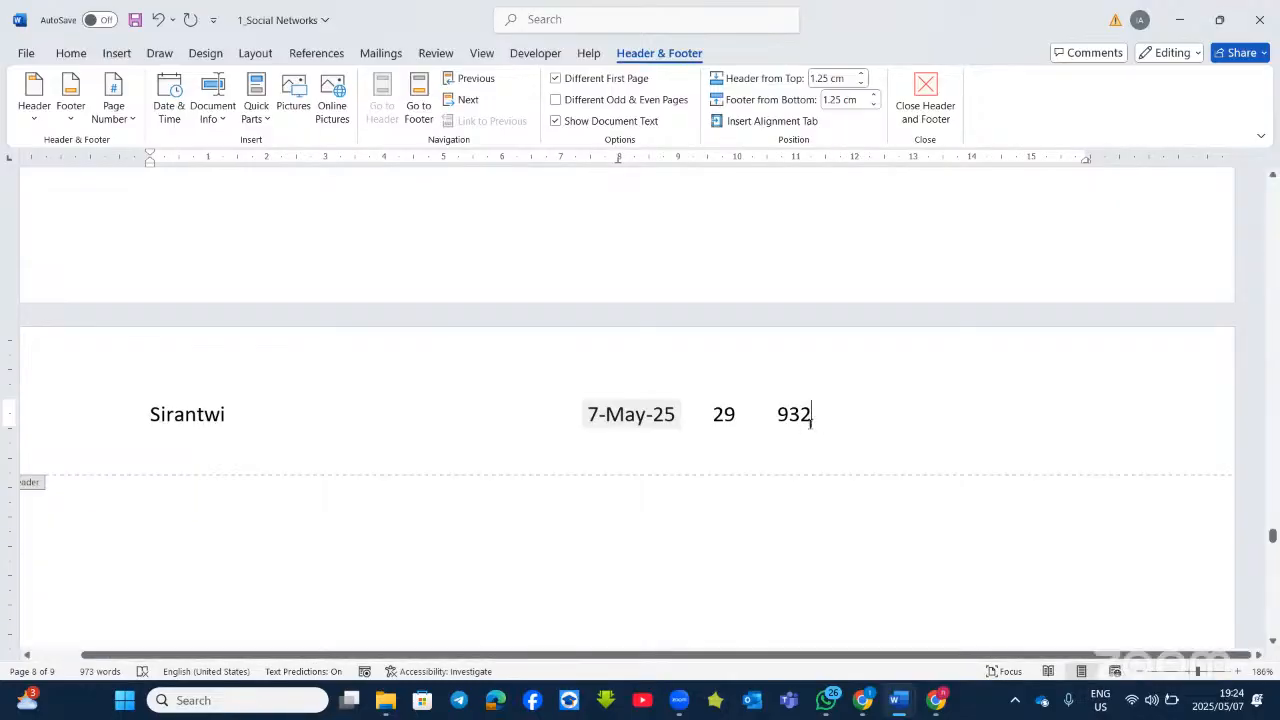
Place the insertion point in the footer of page 8.
scroll(826, 385, "down", 3)
scroll(826, 385, "down", 6)
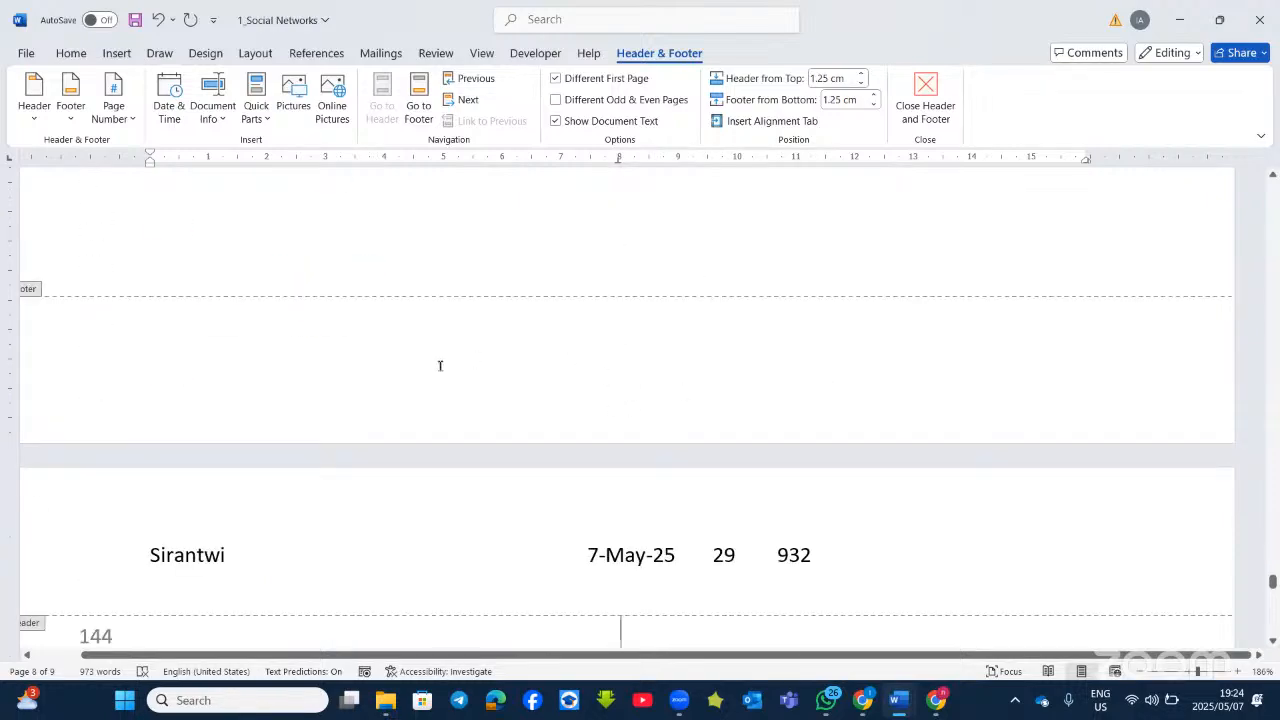
left_click(500, 365)
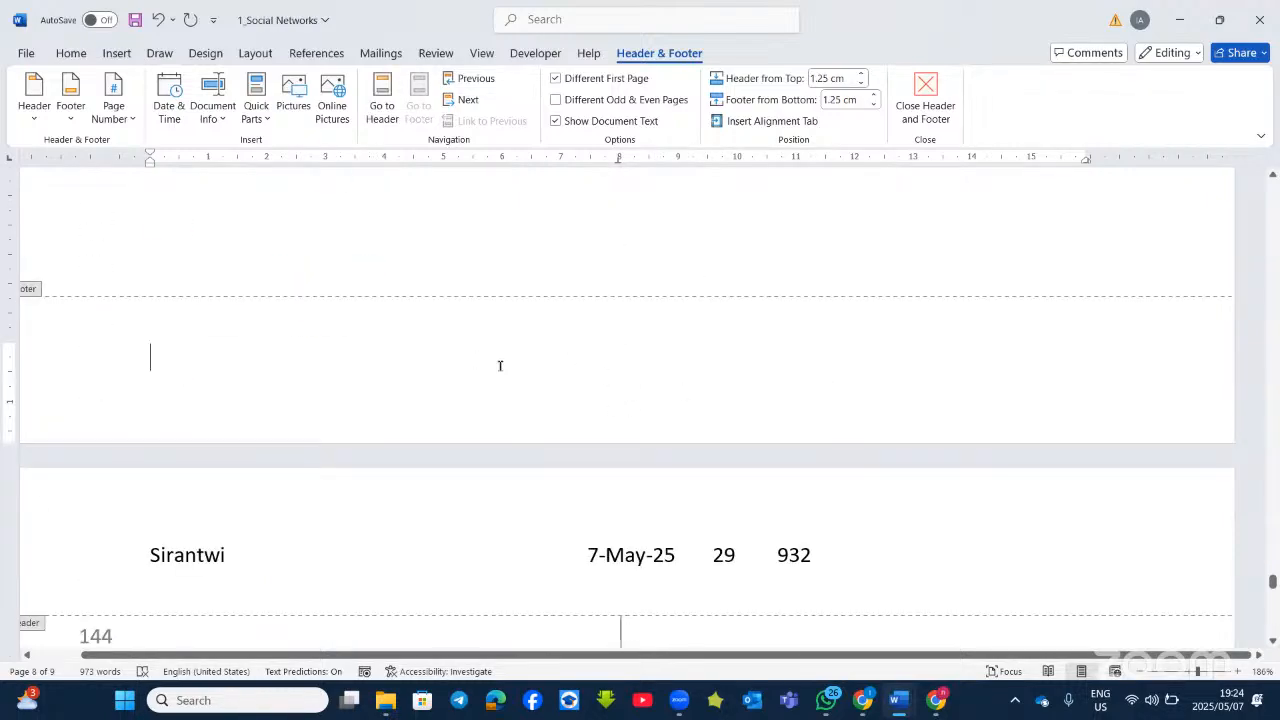
Reopen the page 8 footer and examine the page number designs for the top of page, bottom of page and page margins.
double_click(580, 230)
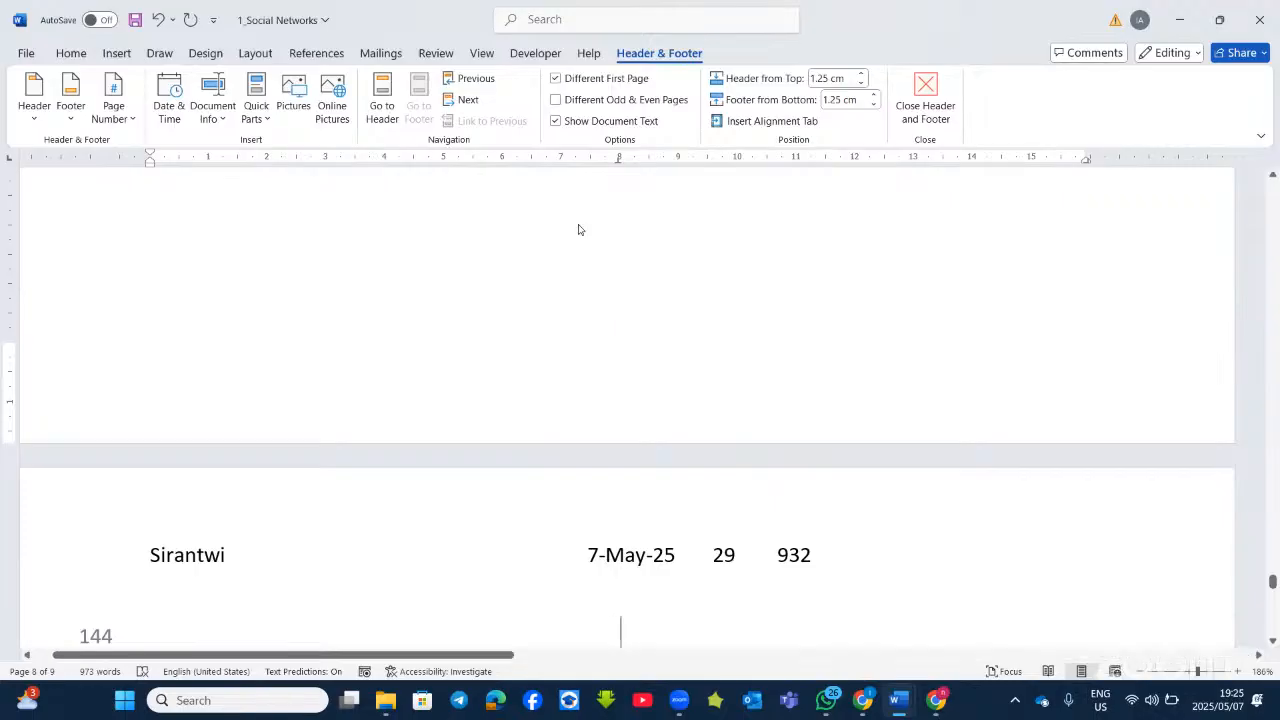
double_click(506, 397)
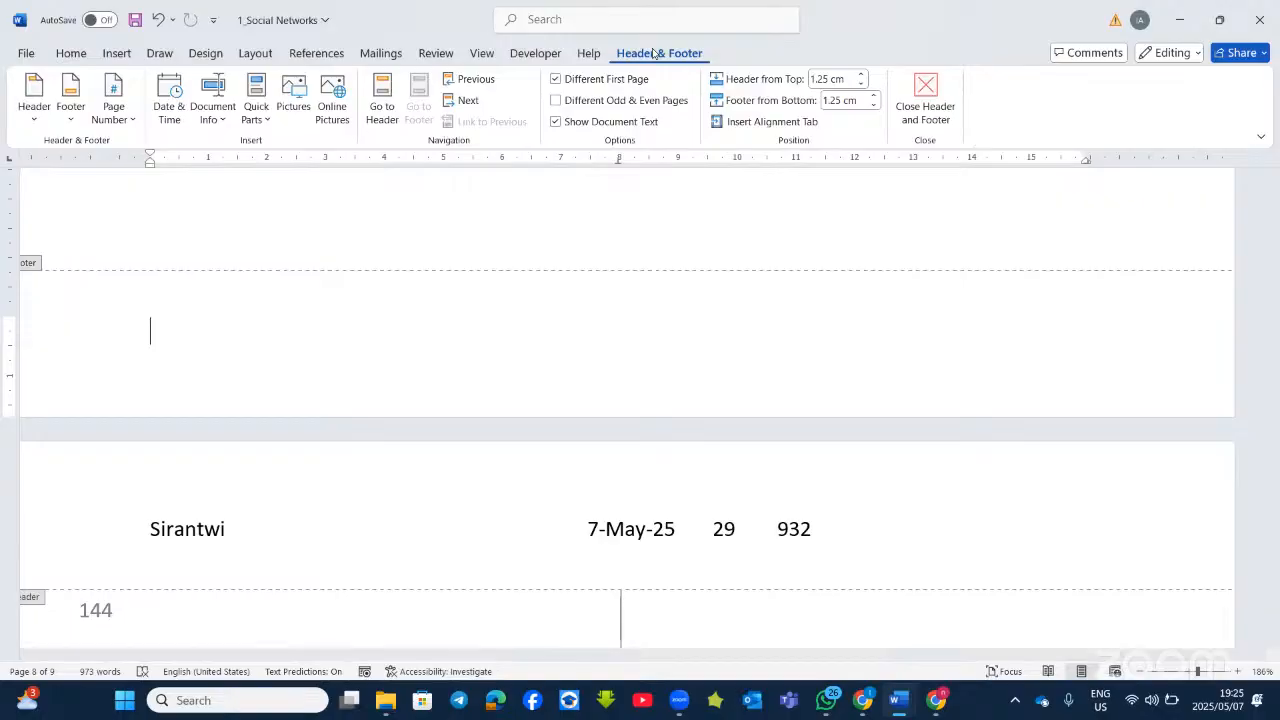
left_click(133, 119)
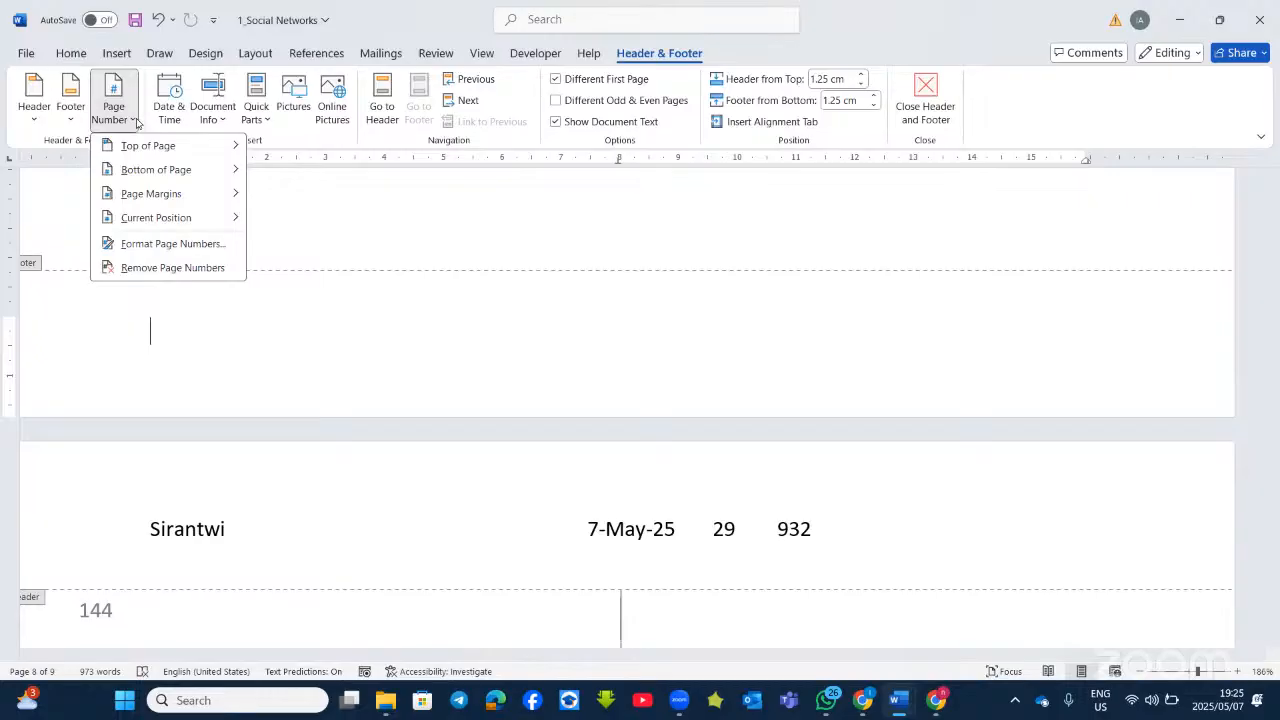
mouse_move(141, 148)
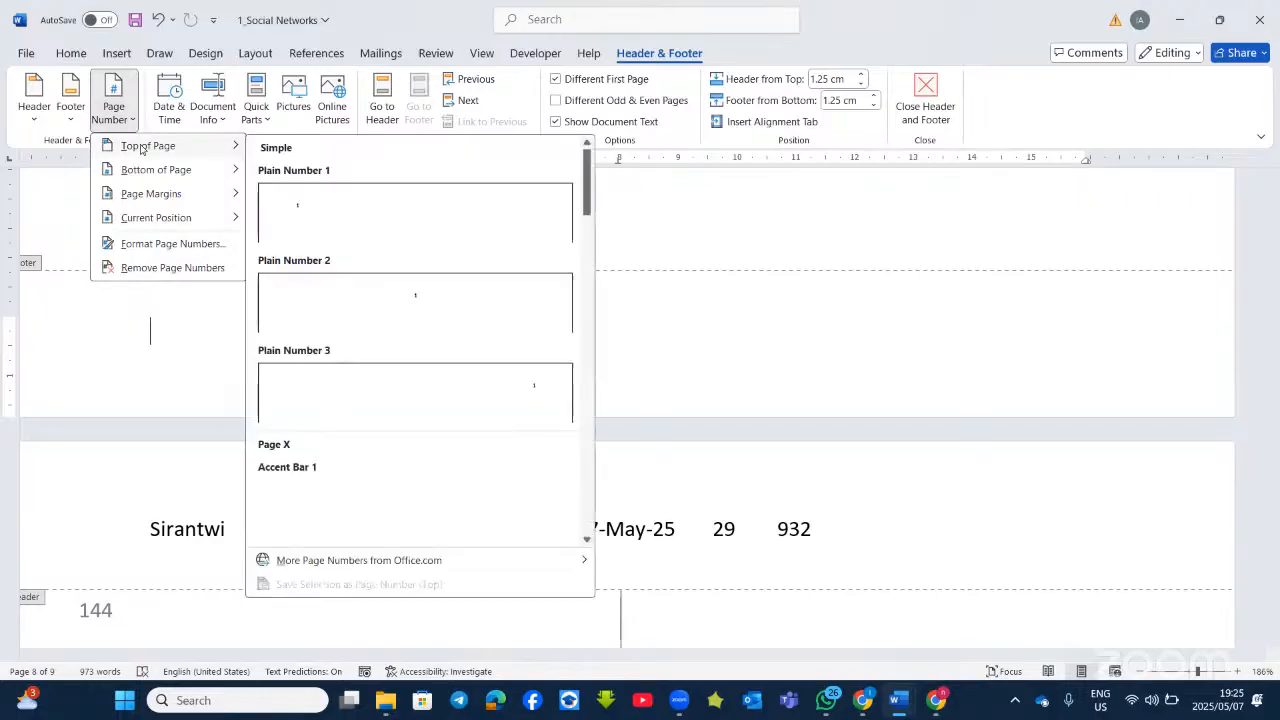
scroll(520, 409, "down", 15)
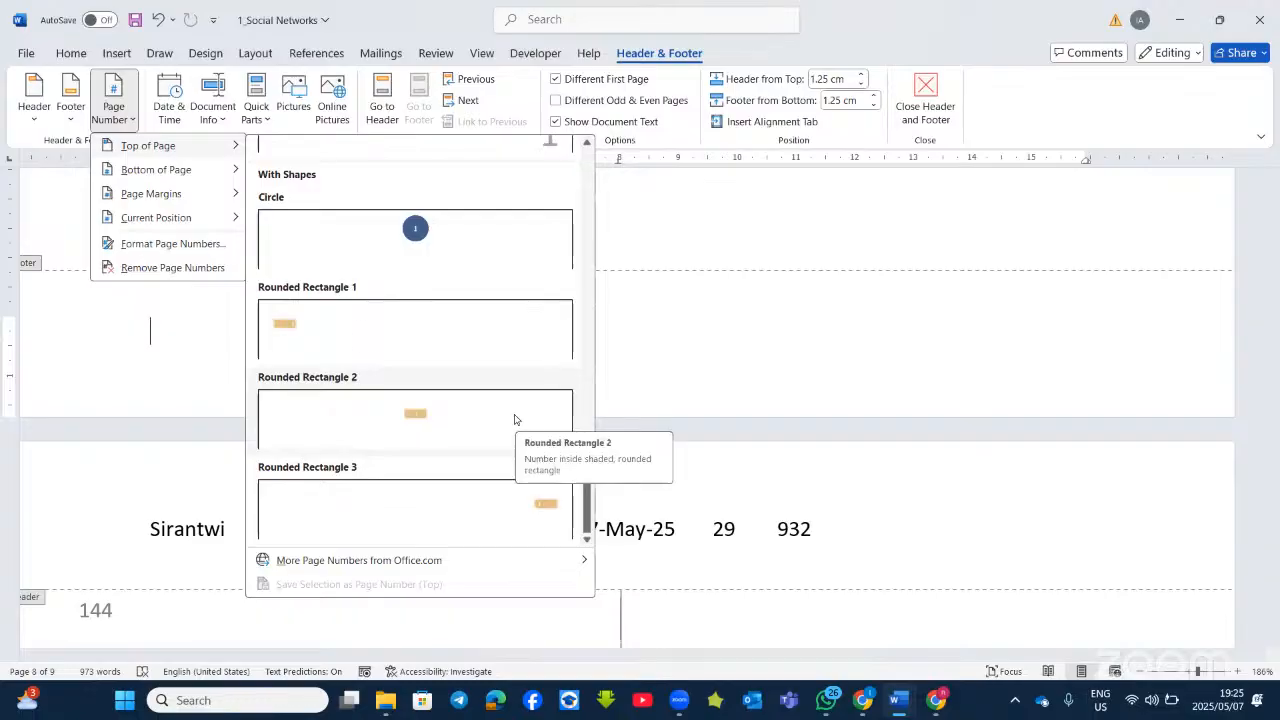
mouse_move(175, 175)
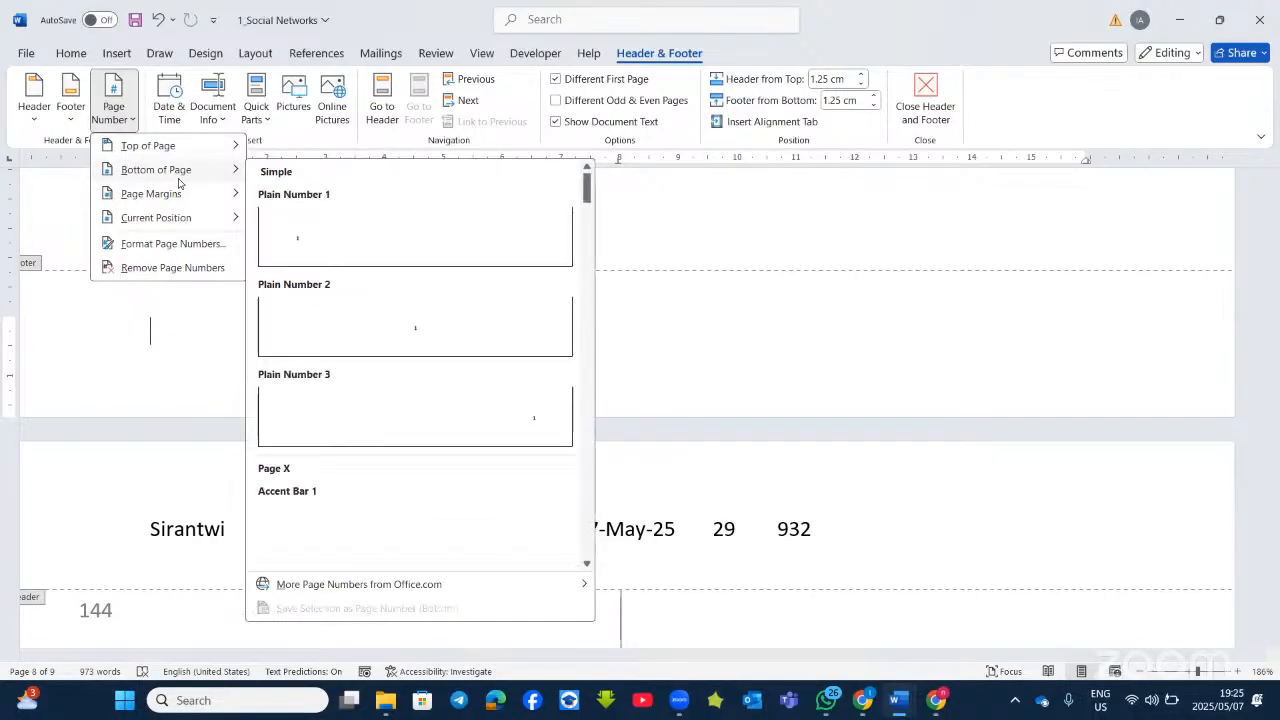
scroll(464, 441, "down", 3)
scroll(464, 445, "down", 20)
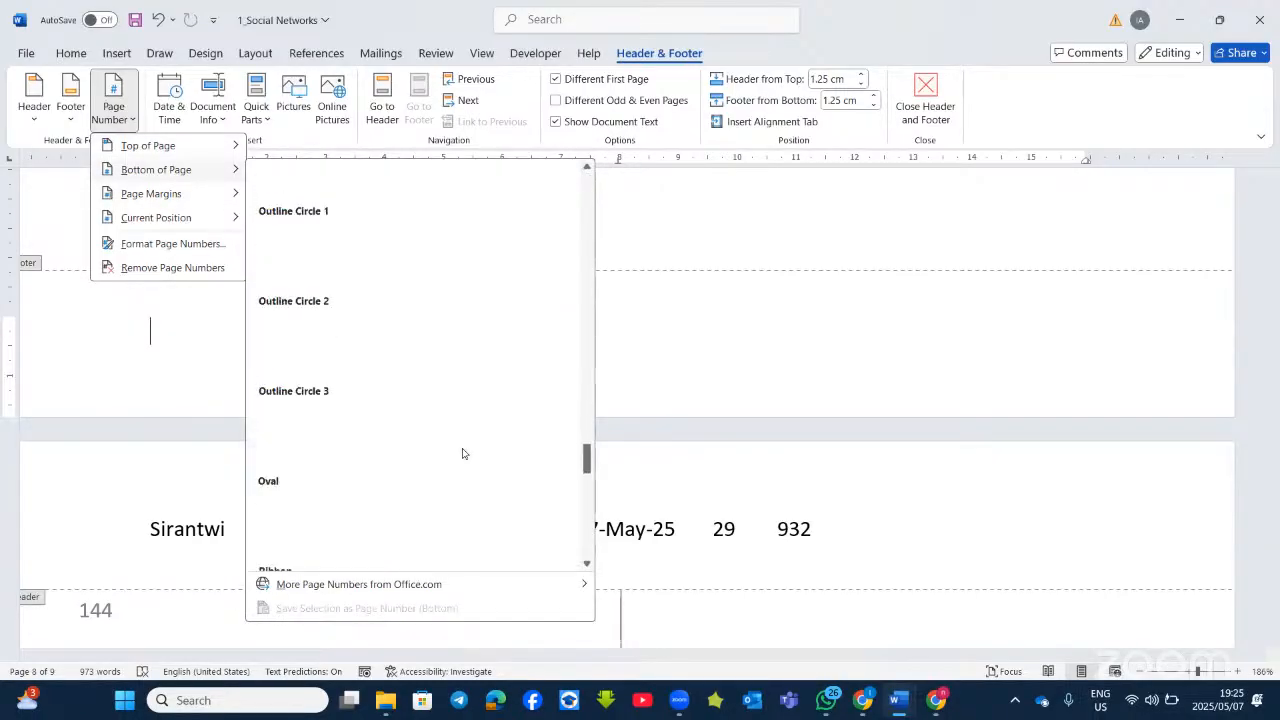
mouse_move(203, 205)
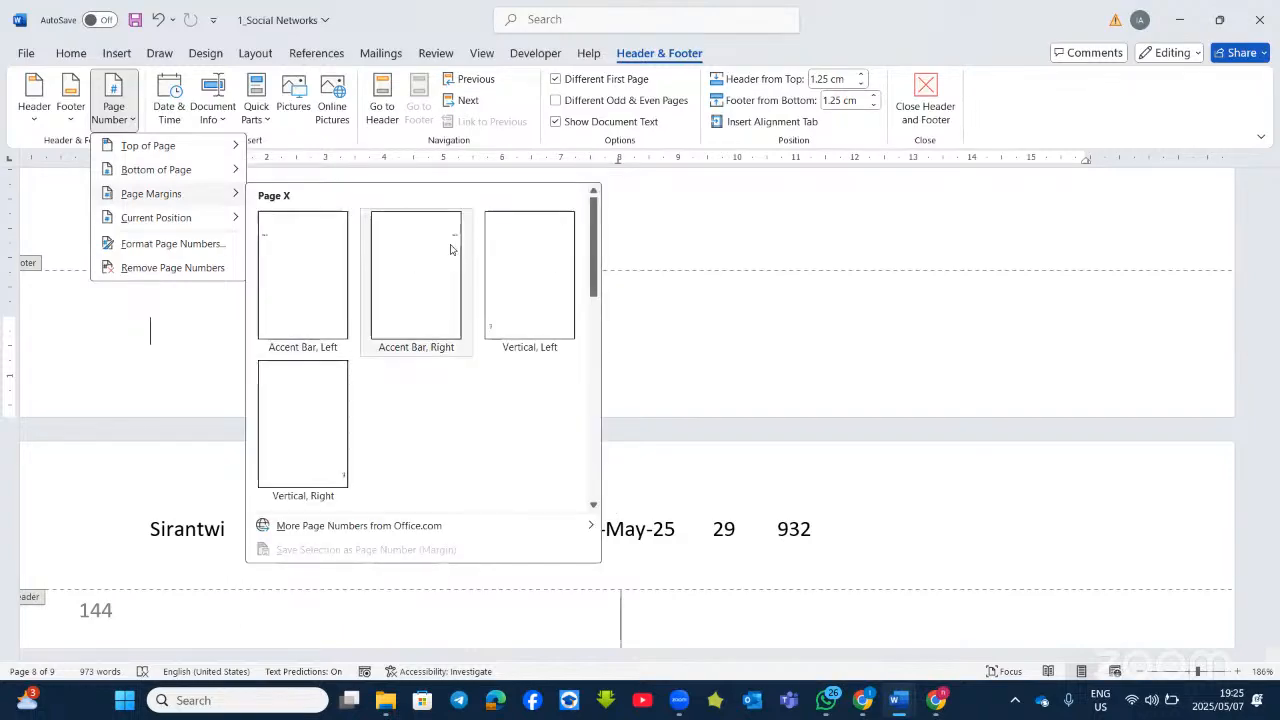
scroll(457, 269, "down", 5)
scroll(457, 269, "down", 3)
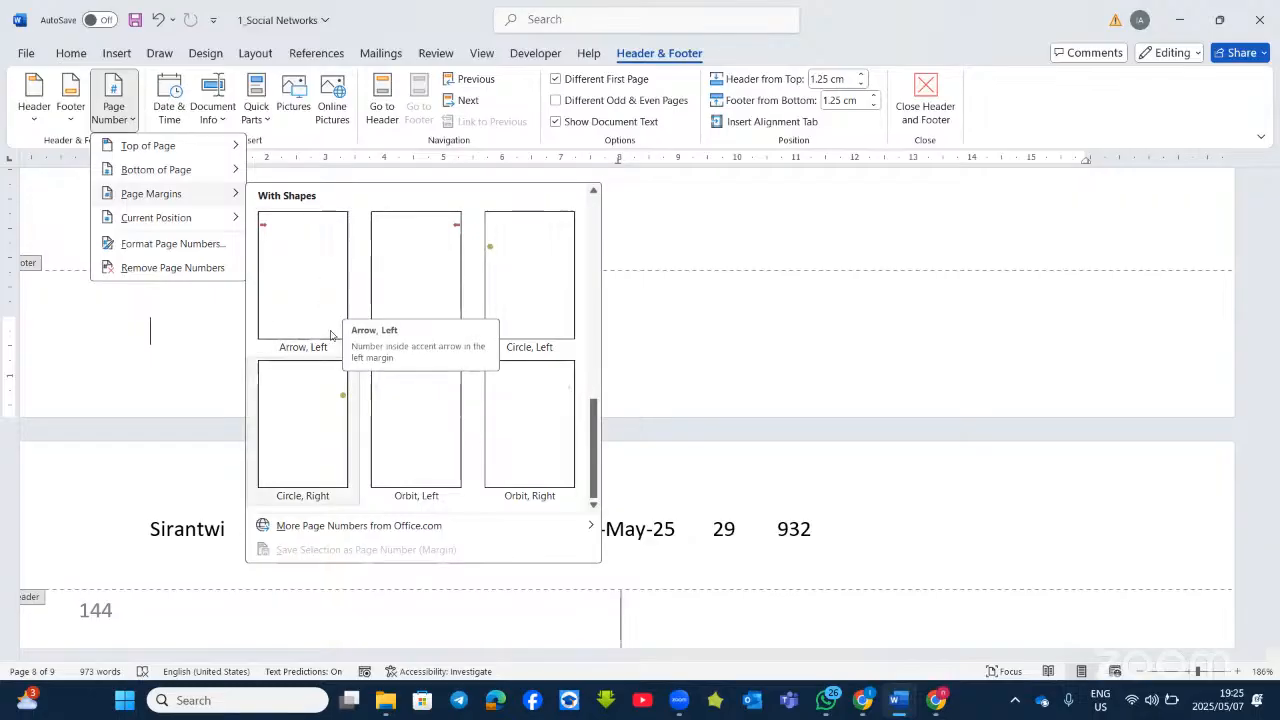
scroll(338, 365, "up", 5)
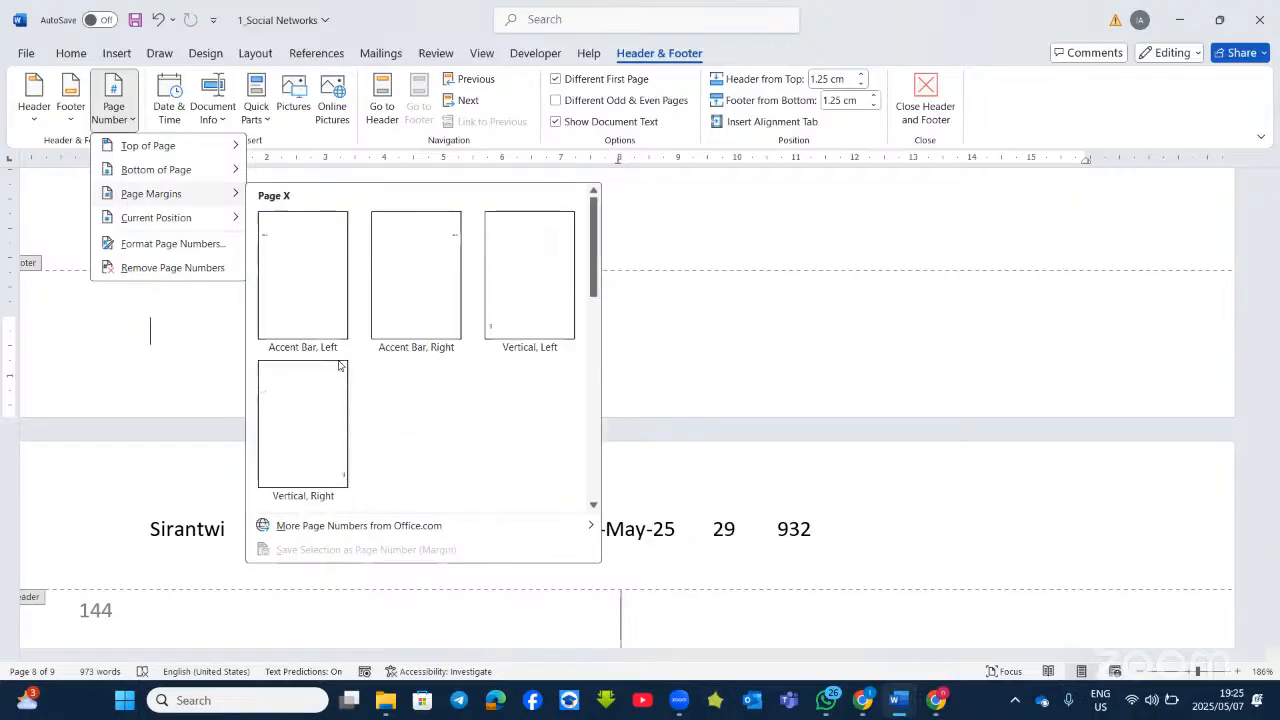
Insert a centred page number in the page 8 footer using the bottom-of-page Plain Number 2 design.
scroll(342, 339, "down", 3)
scroll(342, 339, "down", 2)
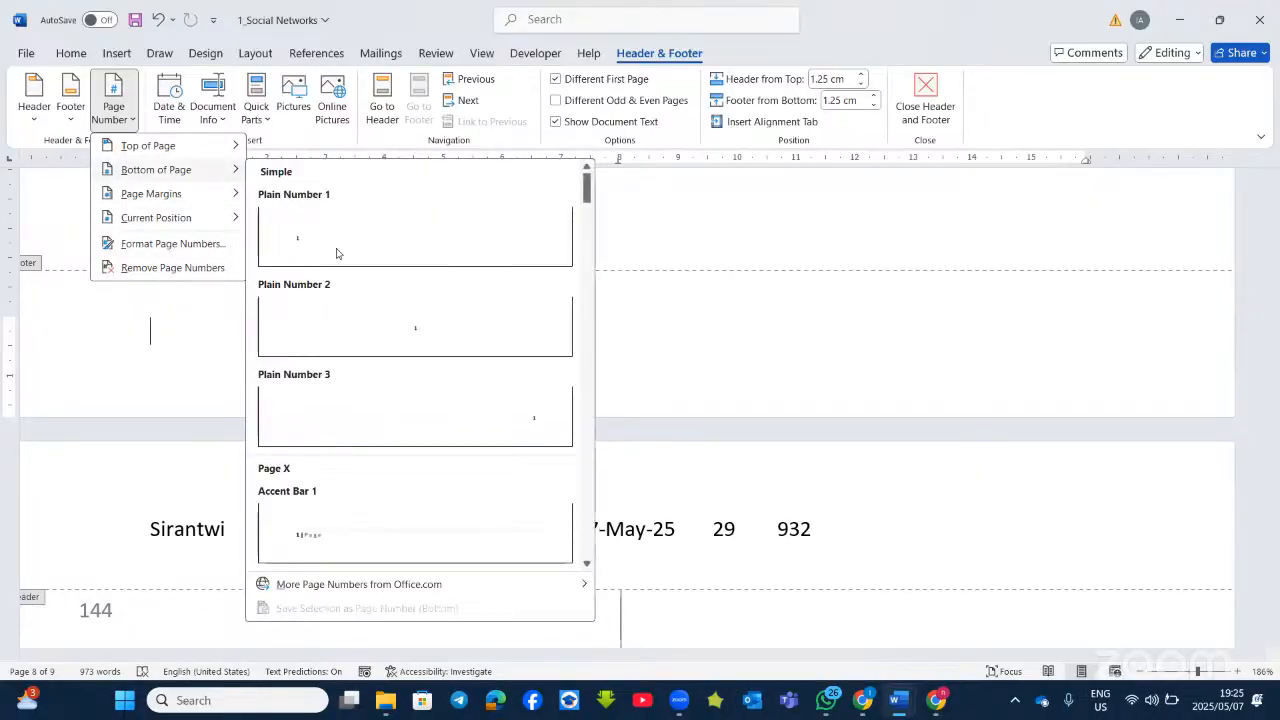
left_click(434, 330)
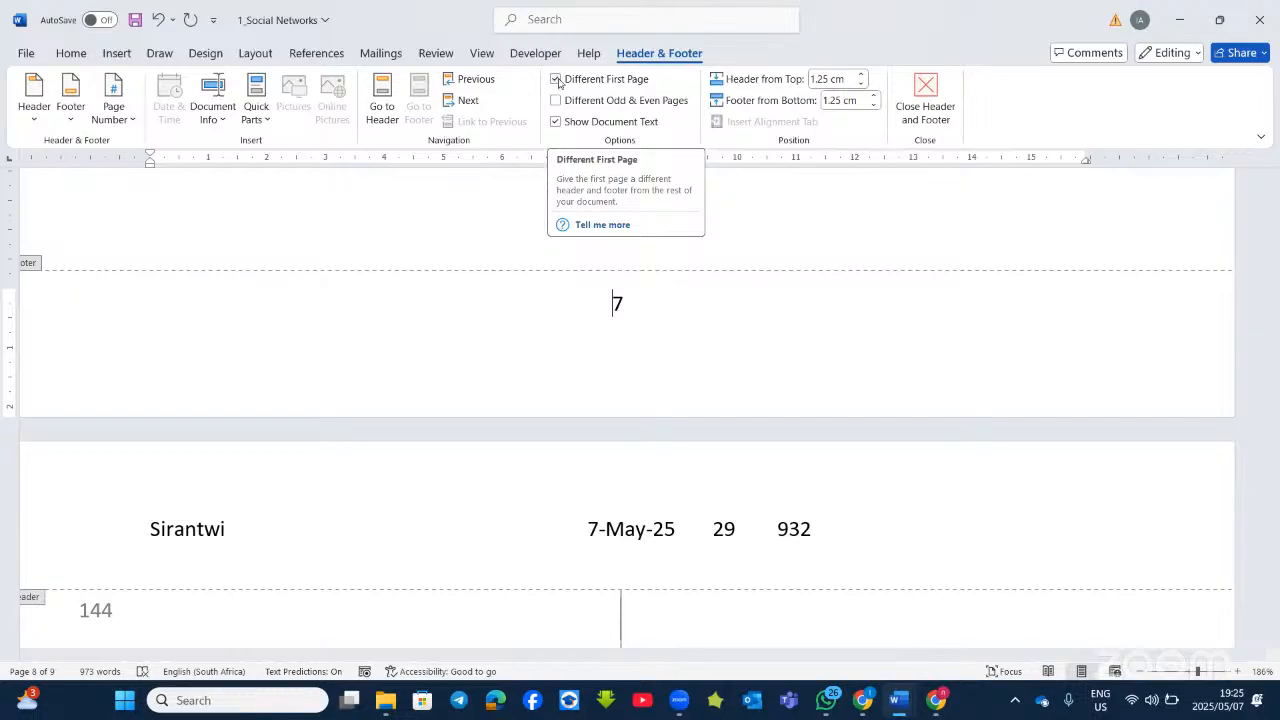
Check the page numbering from the start of the document, comparing the footers of the first and second pages.
scroll(951, 346, "up", 6)
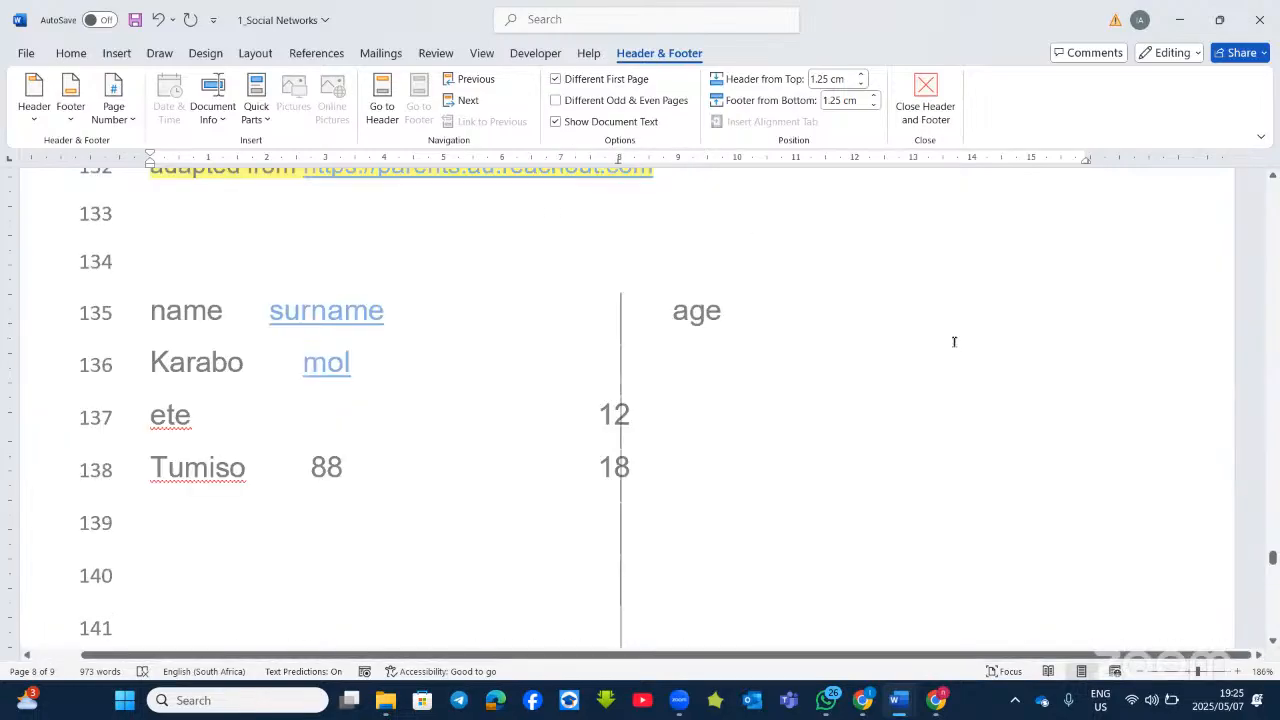
scroll(954, 342, "up", 20)
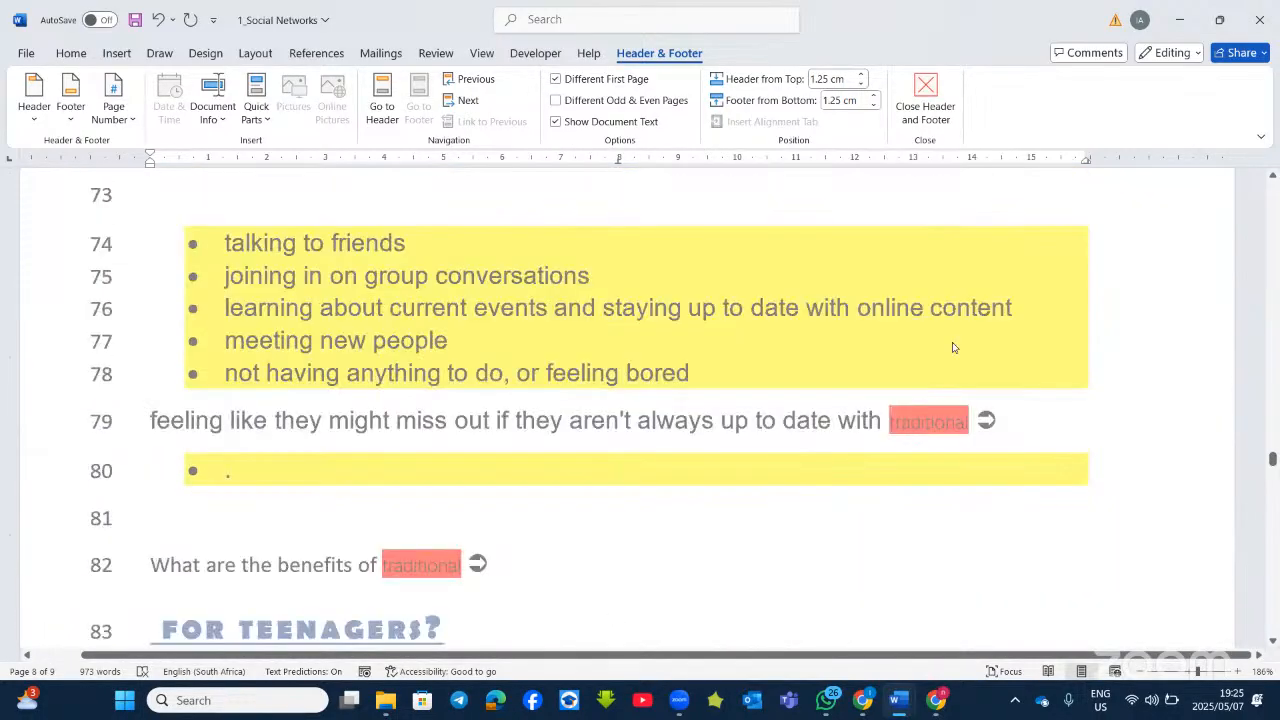
scroll(953, 347, "up", 20)
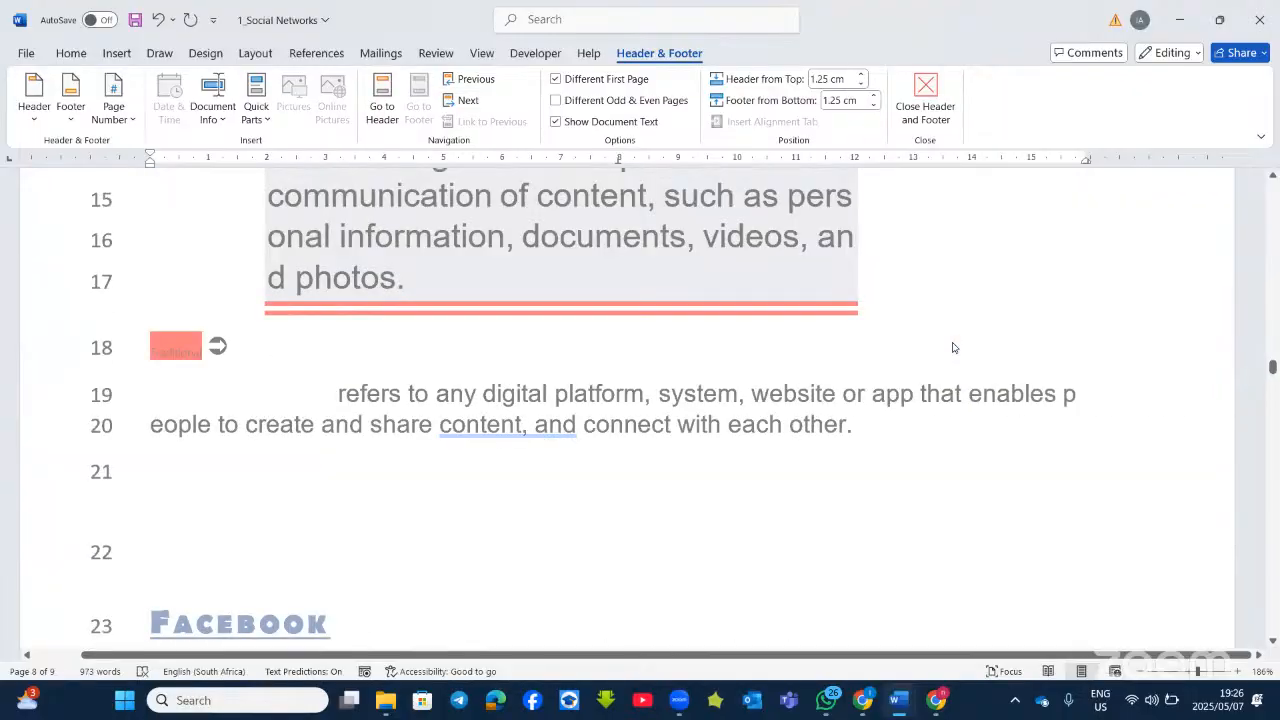
scroll(953, 347, "up", 20)
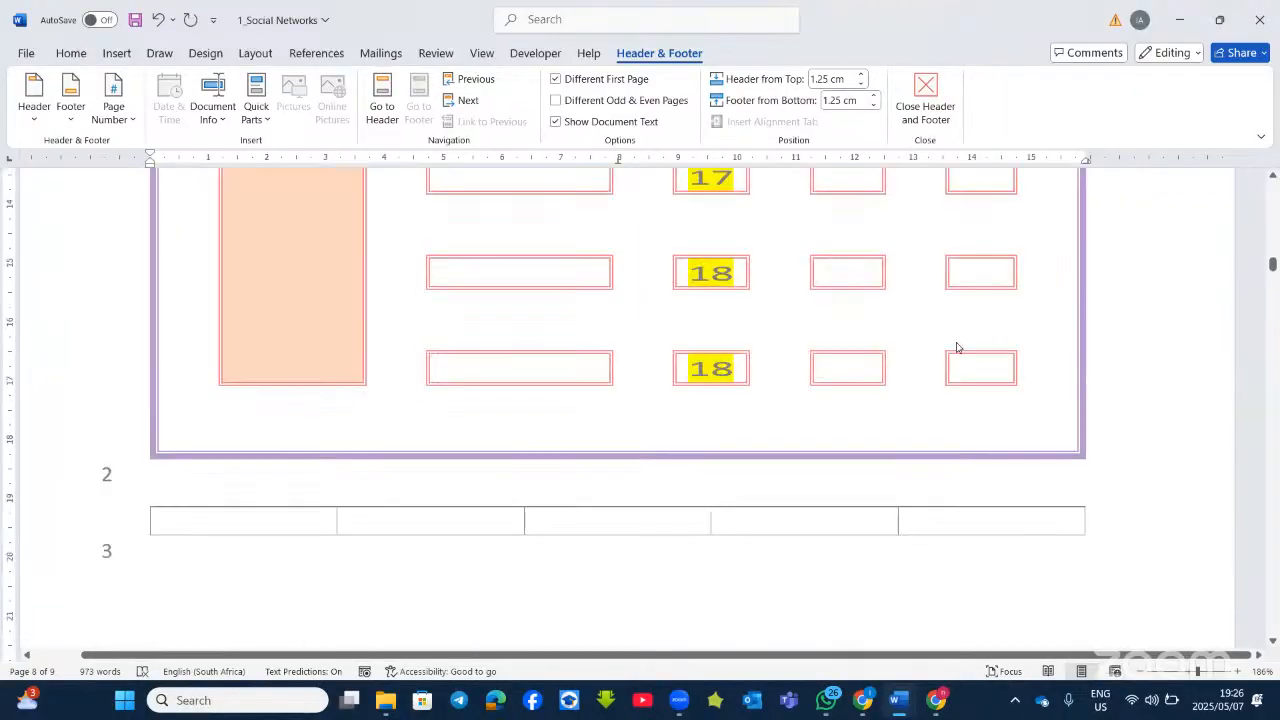
scroll(956, 347, "up", 20)
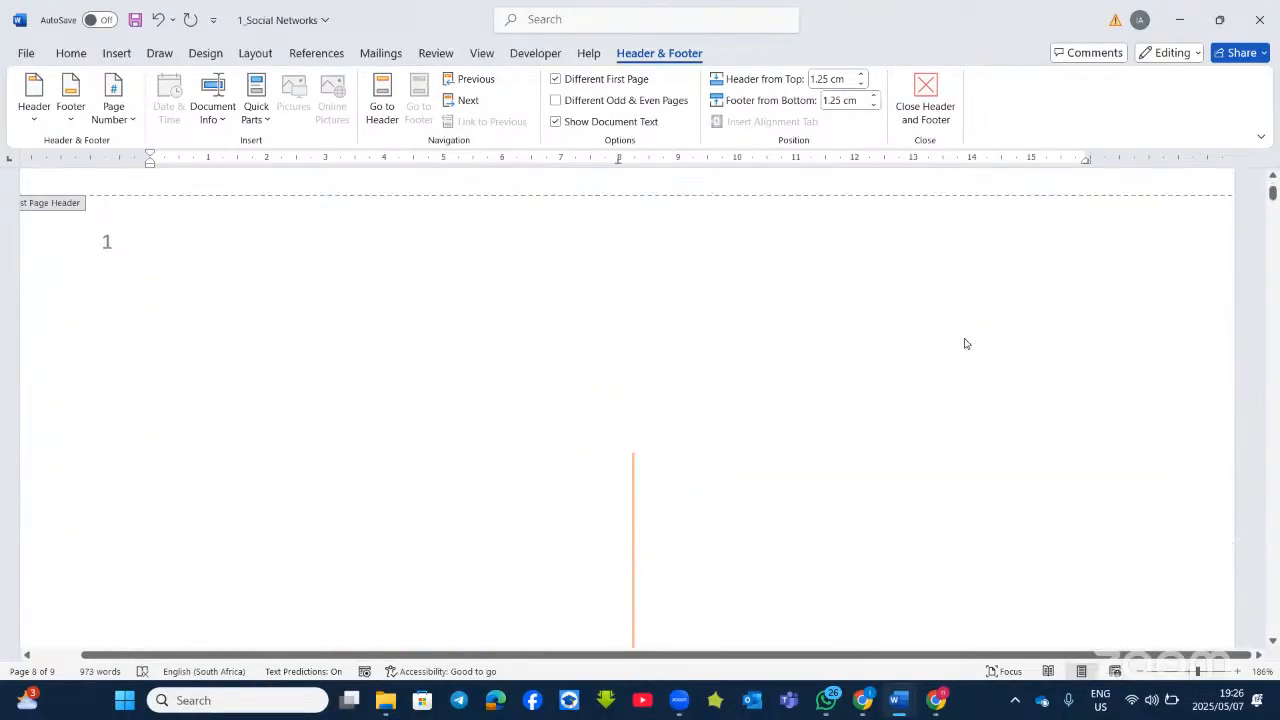
scroll(966, 343, "down", 5)
scroll(966, 343, "up", 2)
scroll(964, 337, "down", 5)
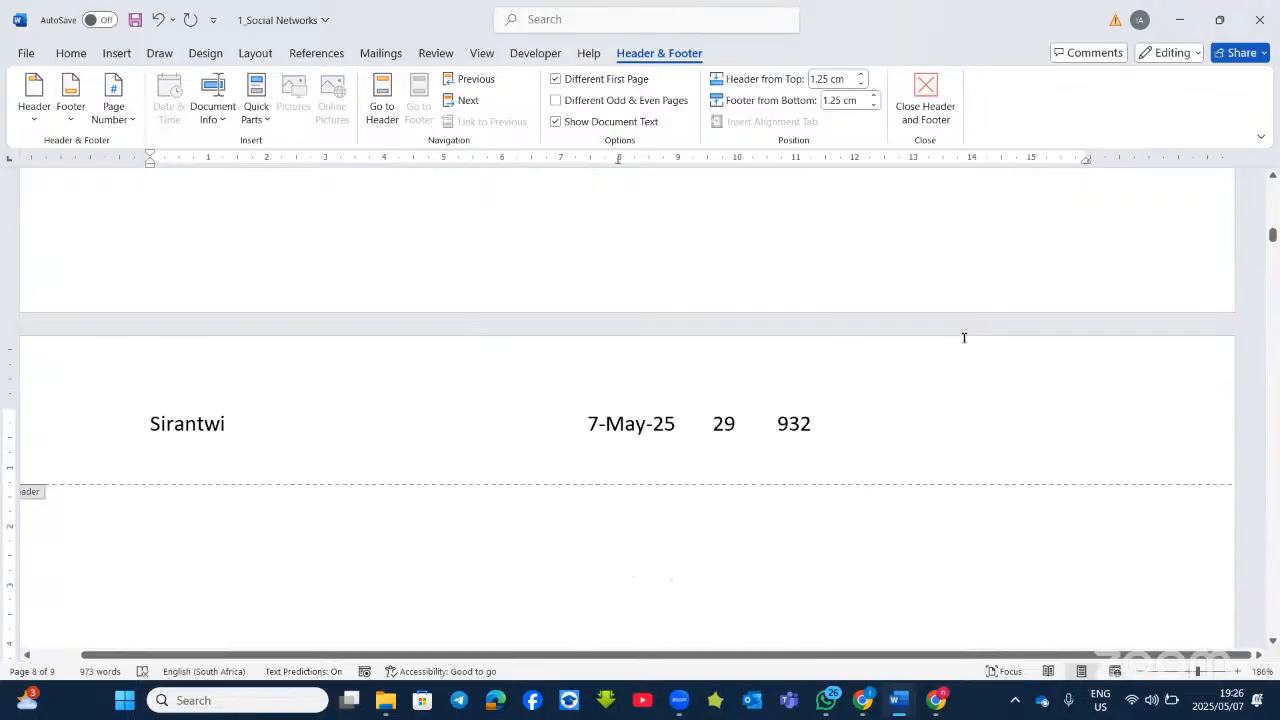
left_click(632, 203)
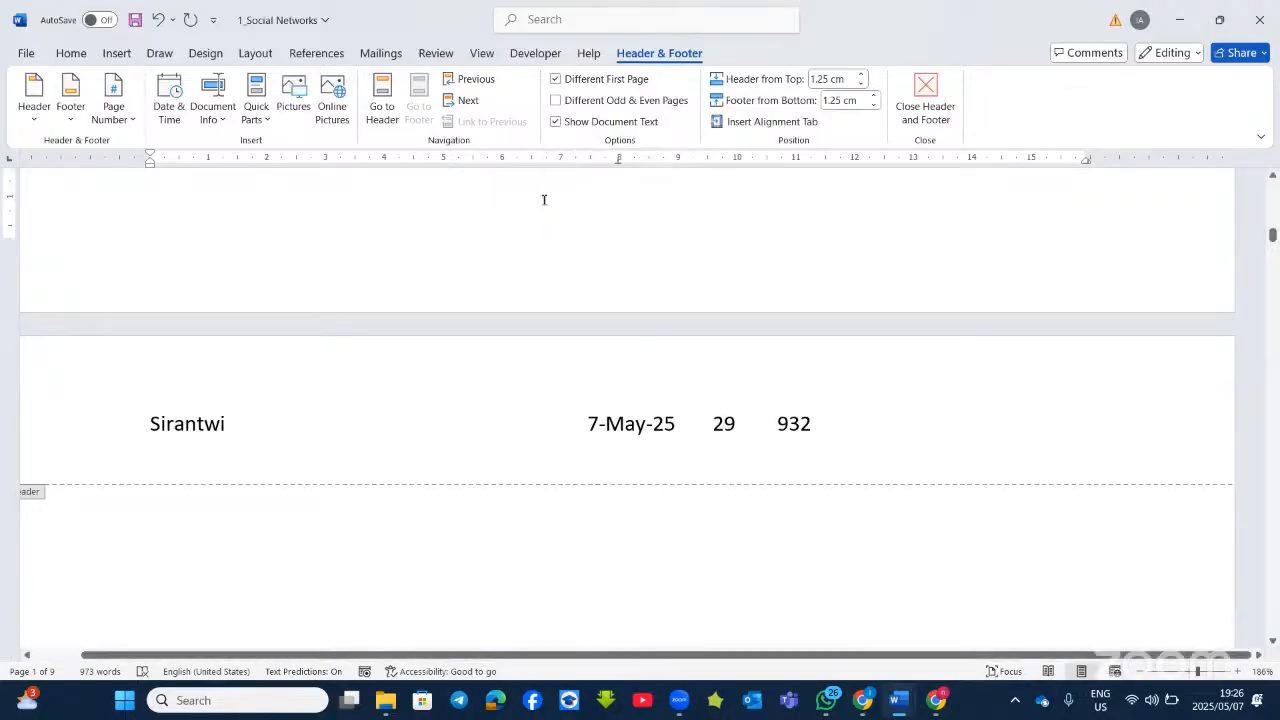
scroll(600, 305, "down", 4)
scroll(600, 305, "down", 8)
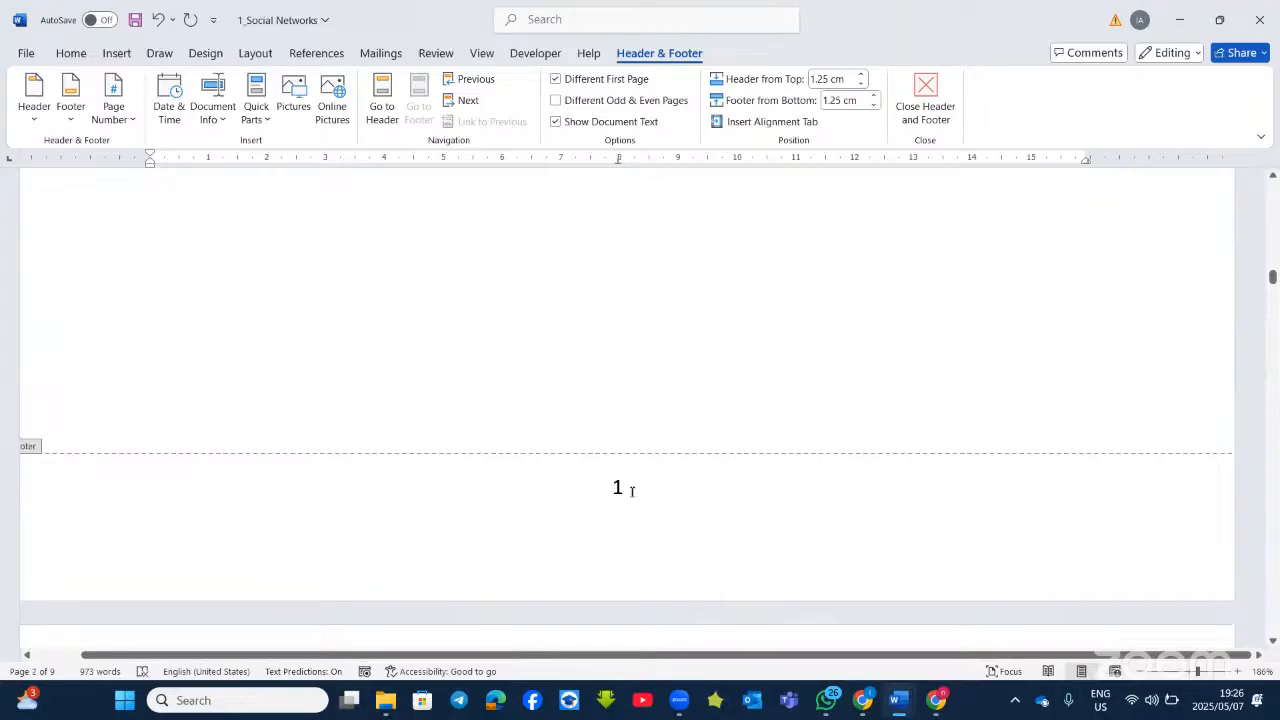
Review the page number format settings for the page 2 footer, including the Start at option and number format list, without applying anything.
left_click(632, 490)
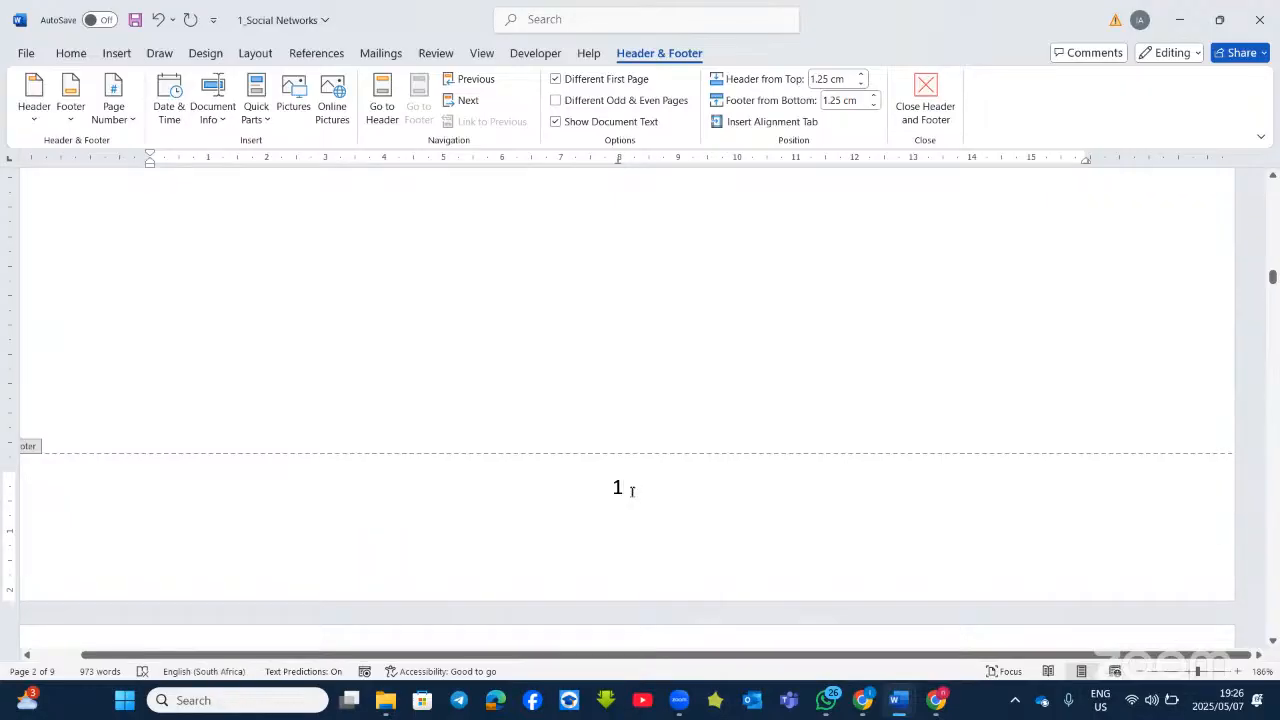
left_click(132, 120)
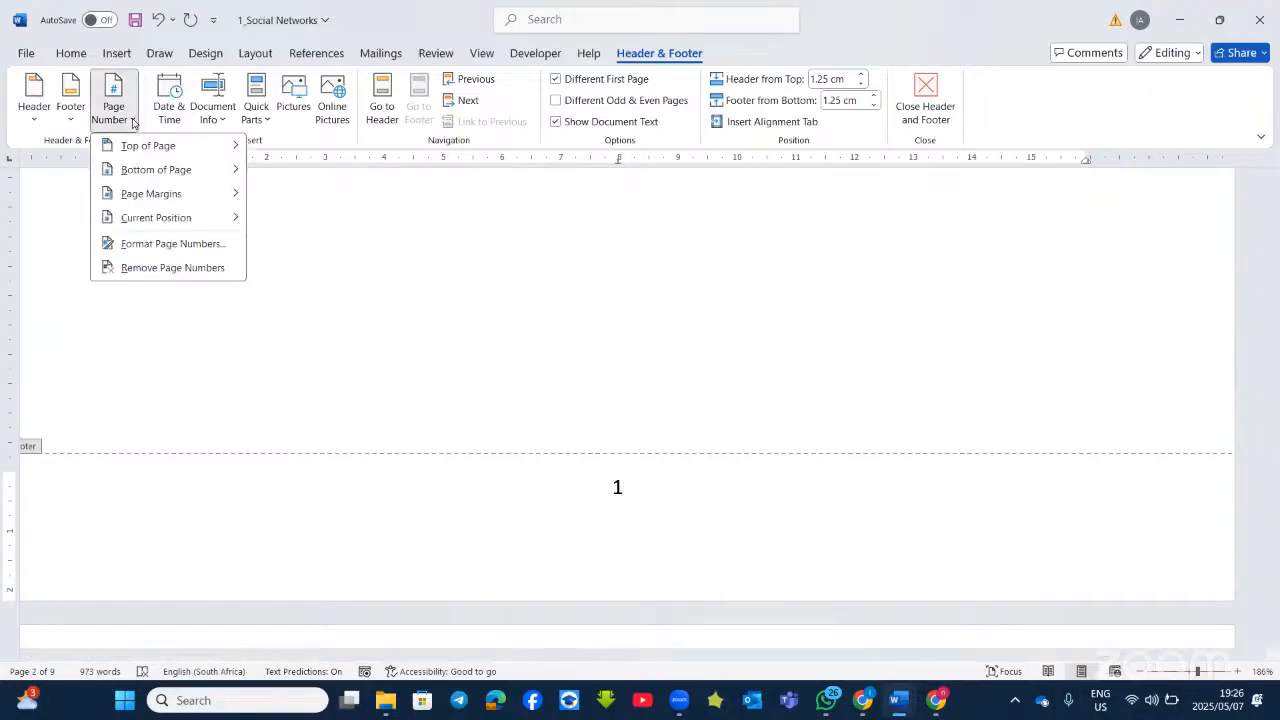
left_click(163, 250)
left_click(571, 395)
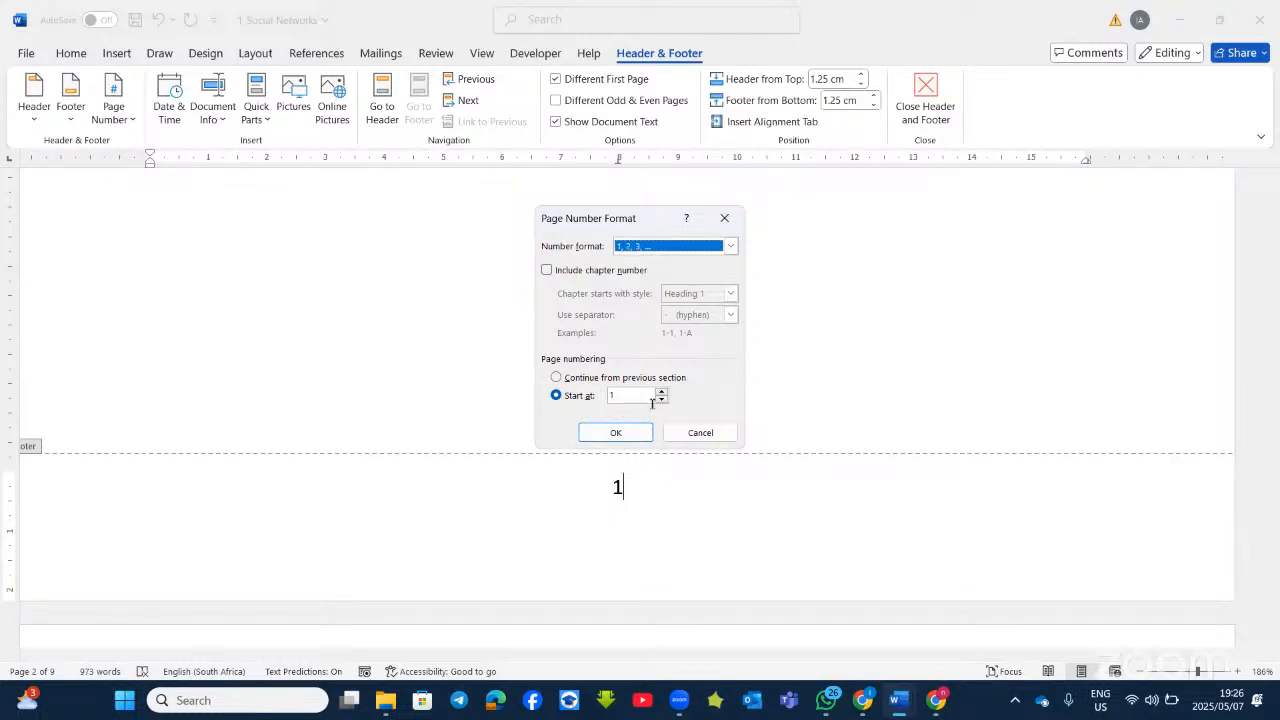
left_click(731, 247)
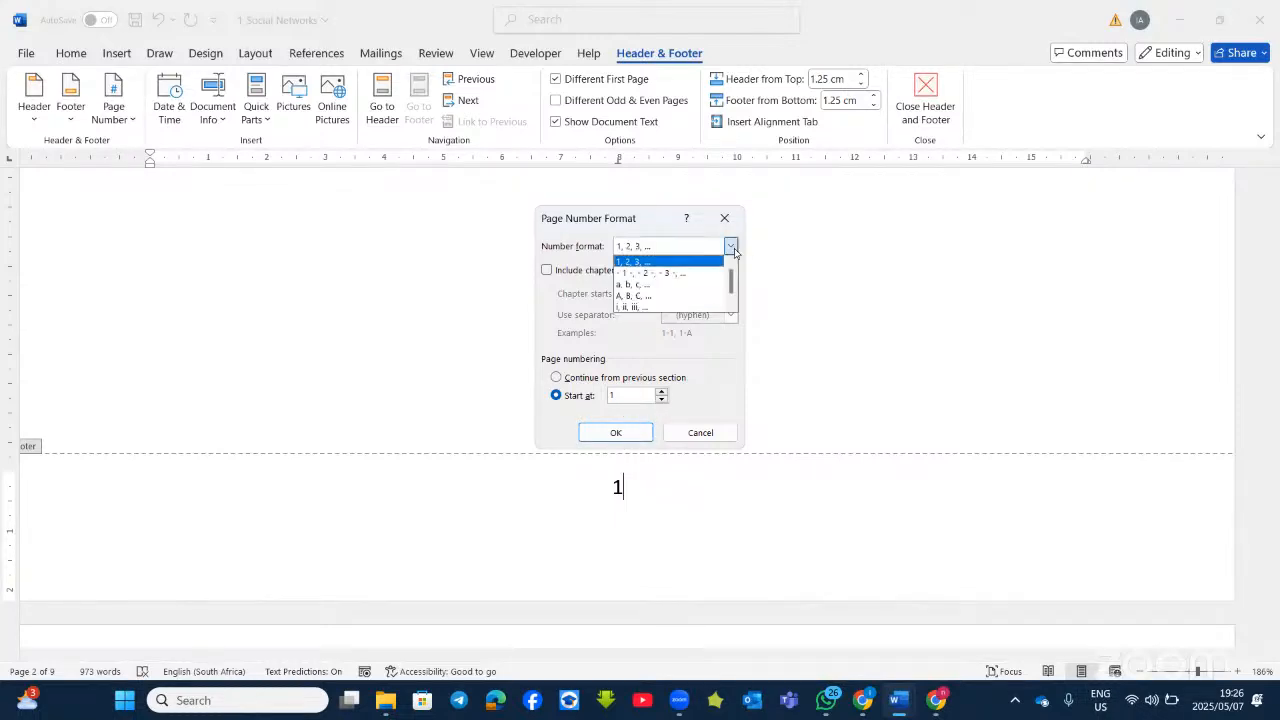
left_click(699, 436)
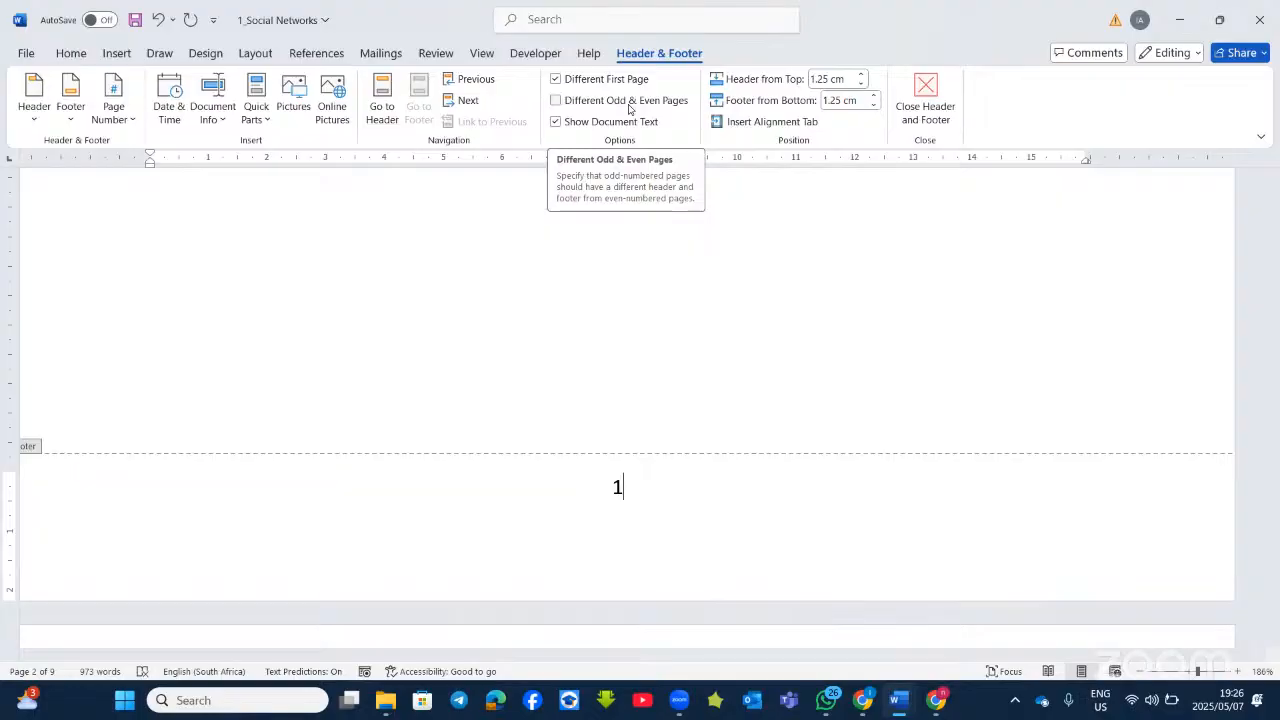
Turn on different odd and even pages and left-align the page number in the odd page footer on page 2.
left_click(554, 103)
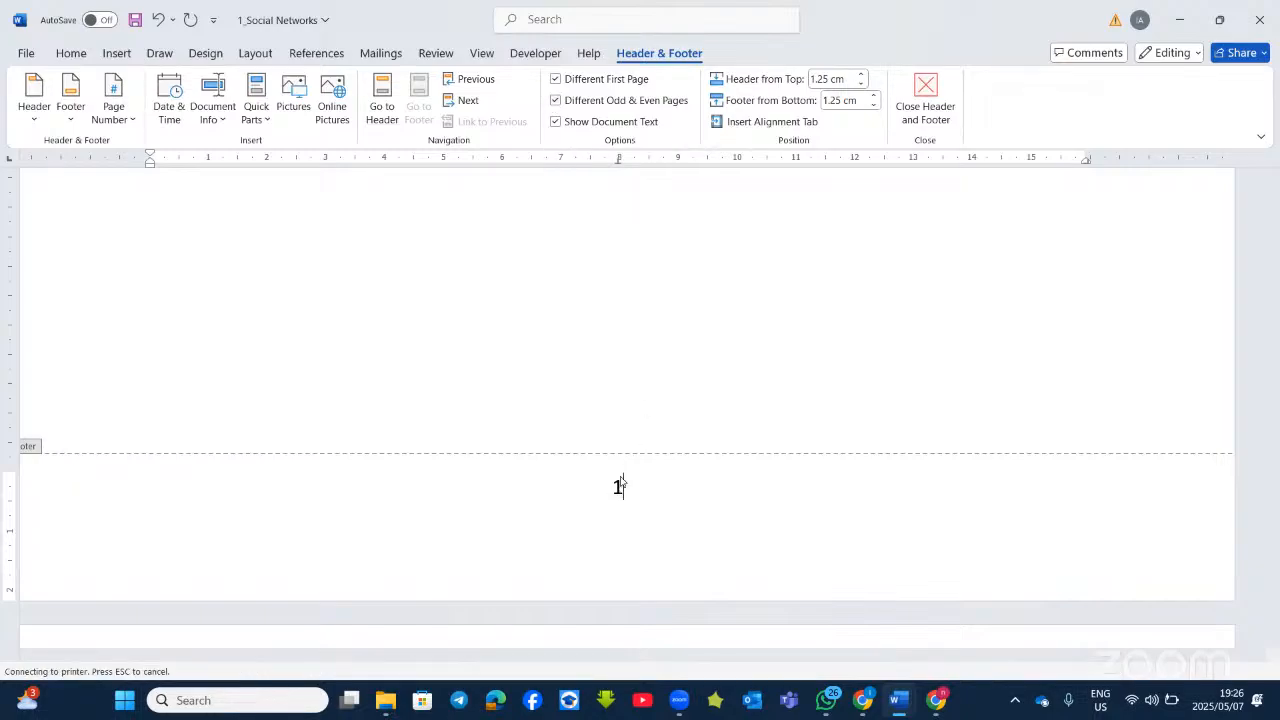
left_click(621, 485)
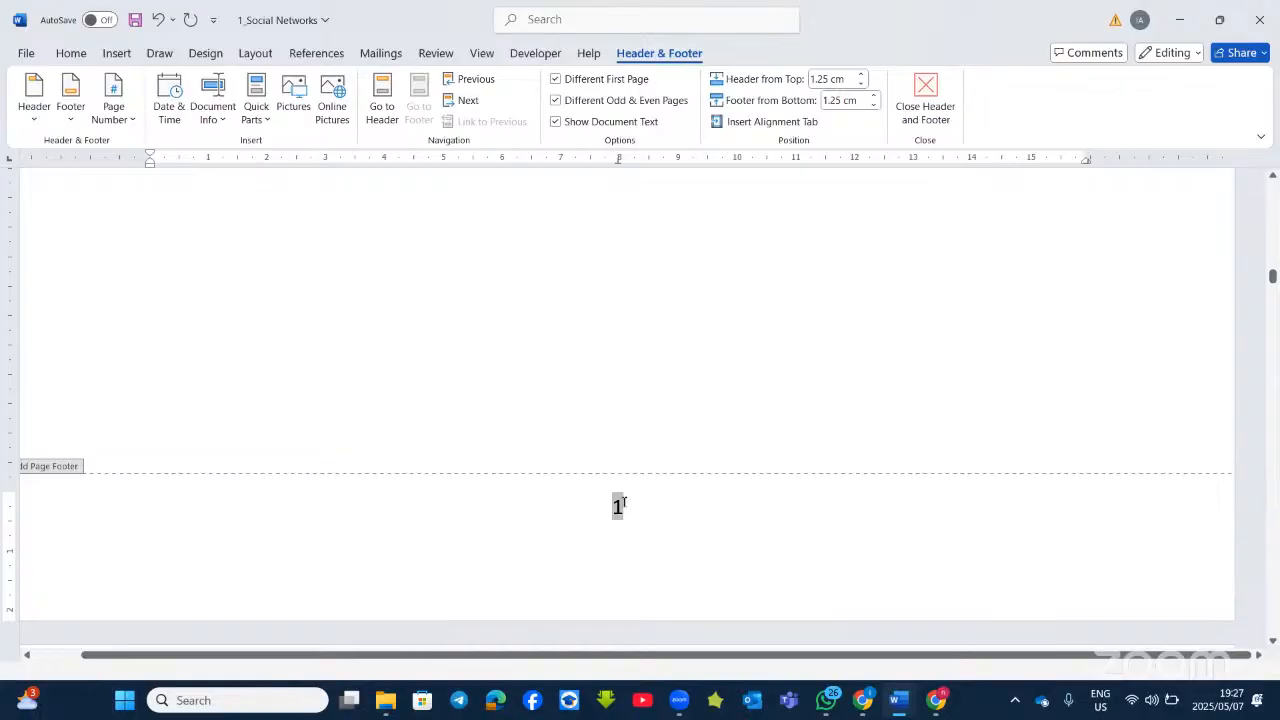
double_click(600, 503)
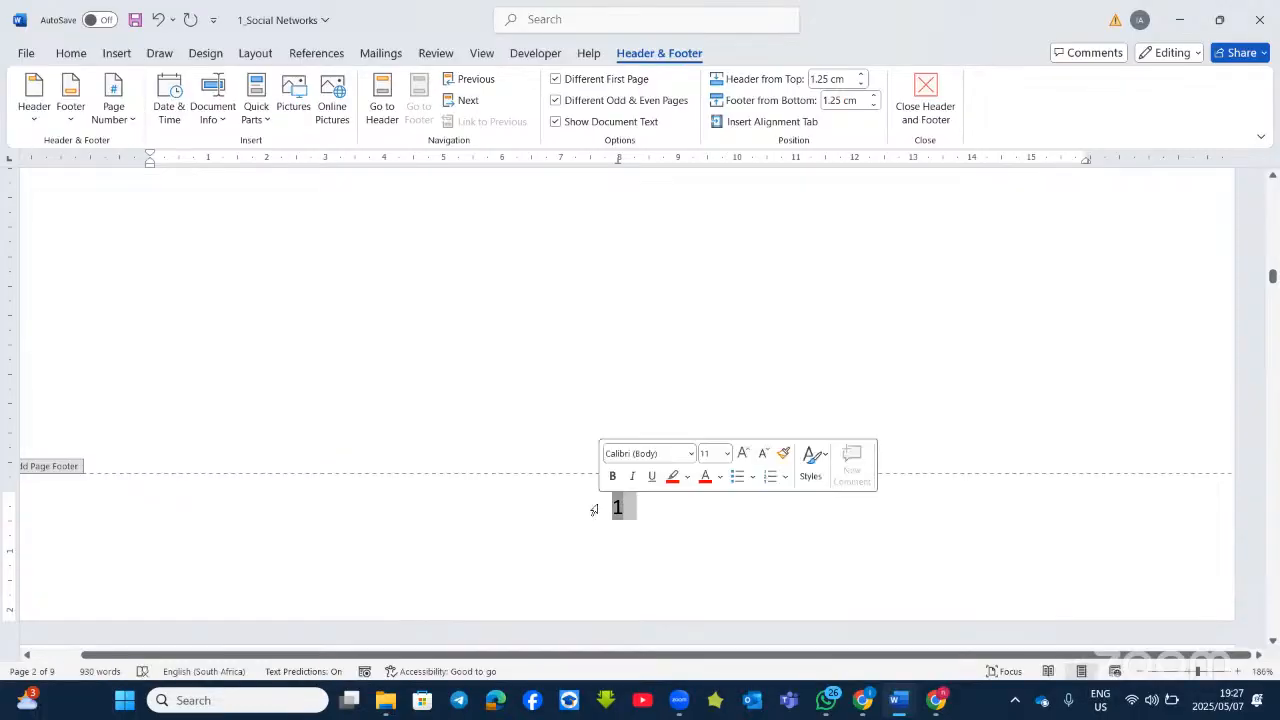
left_click(71, 54)
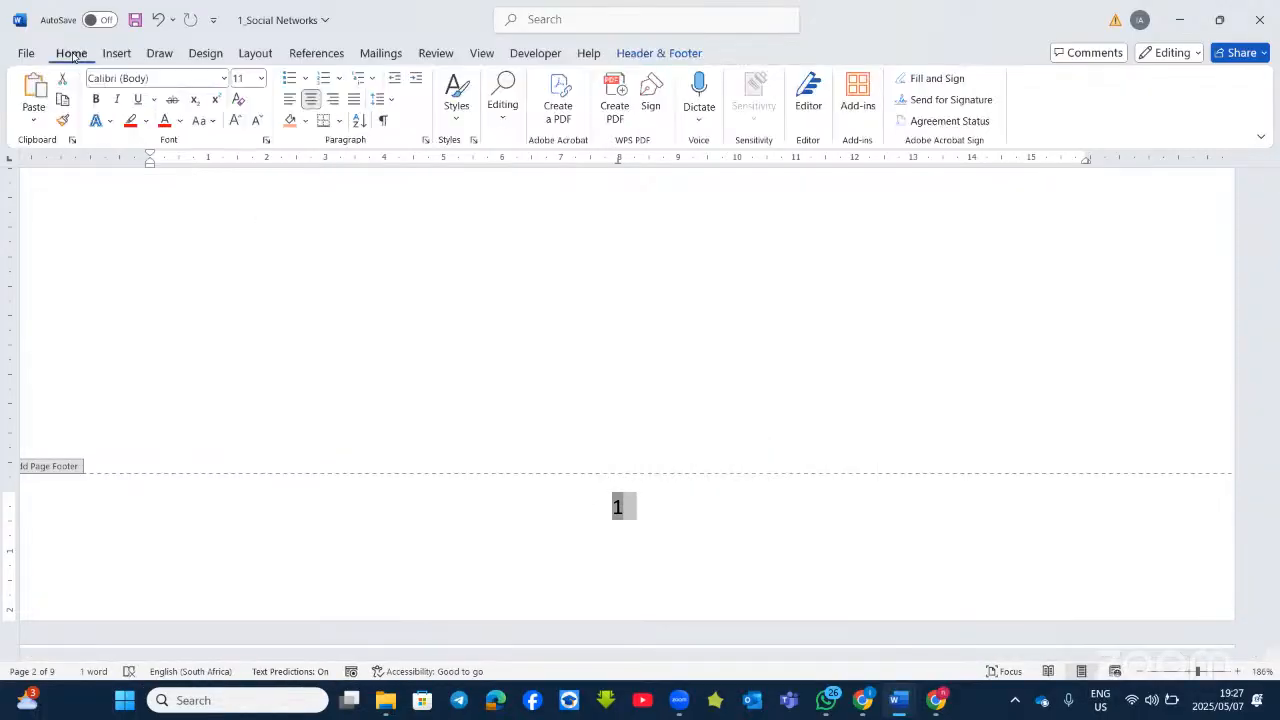
left_click(290, 101)
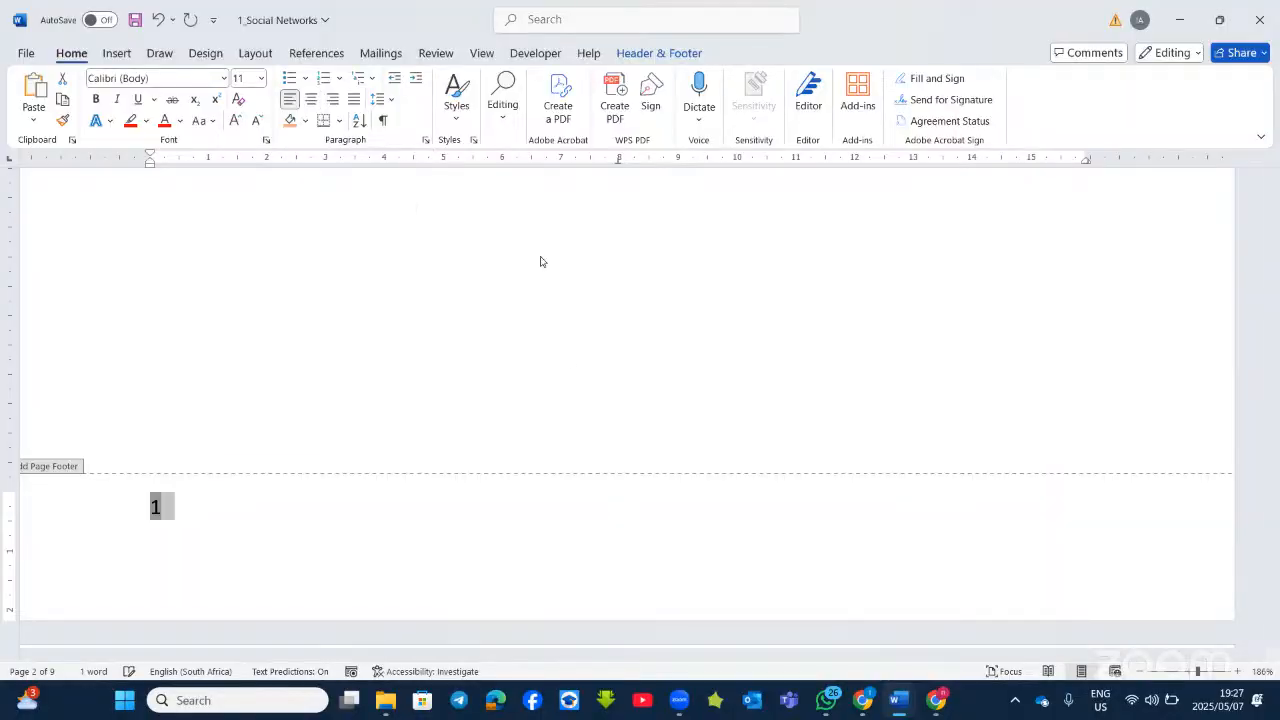
Insert a page number in the even page footer on page 3 using the bottom-of-page Plain Number 2 design.
scroll(569, 385, "down", 3)
scroll(570, 381, "down", 2)
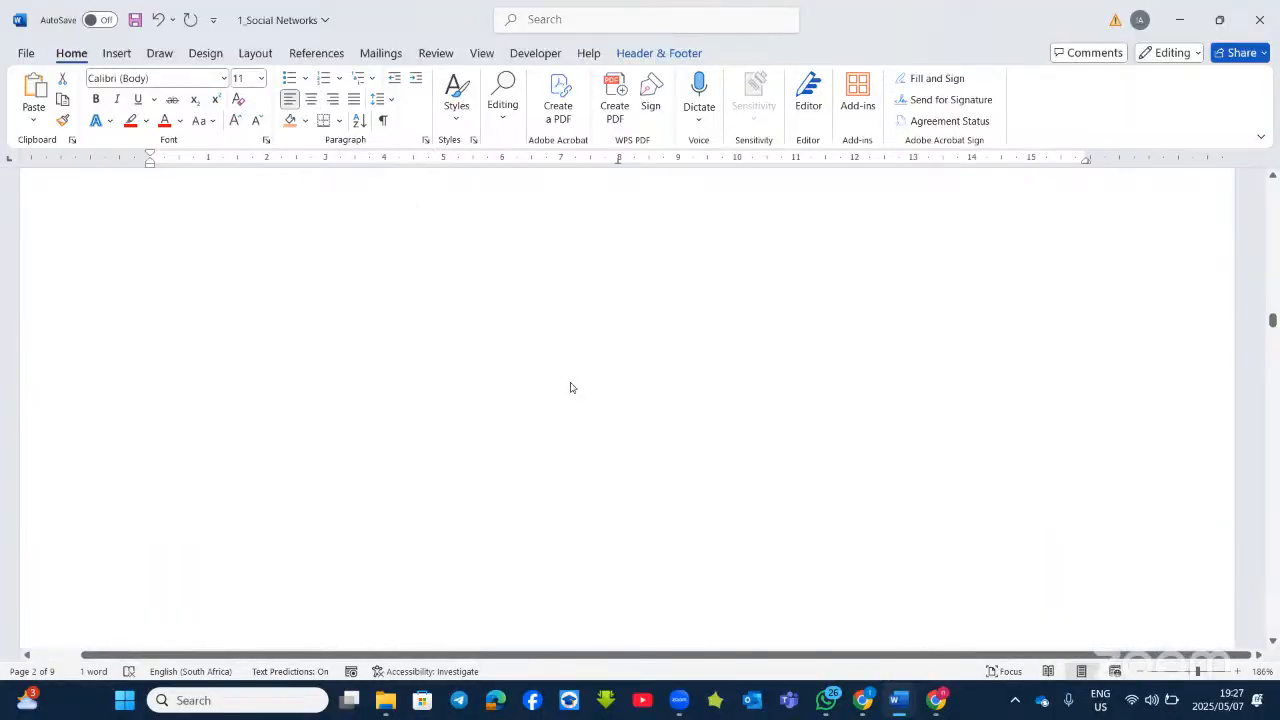
scroll(570, 381, "down", 3)
left_click(526, 315)
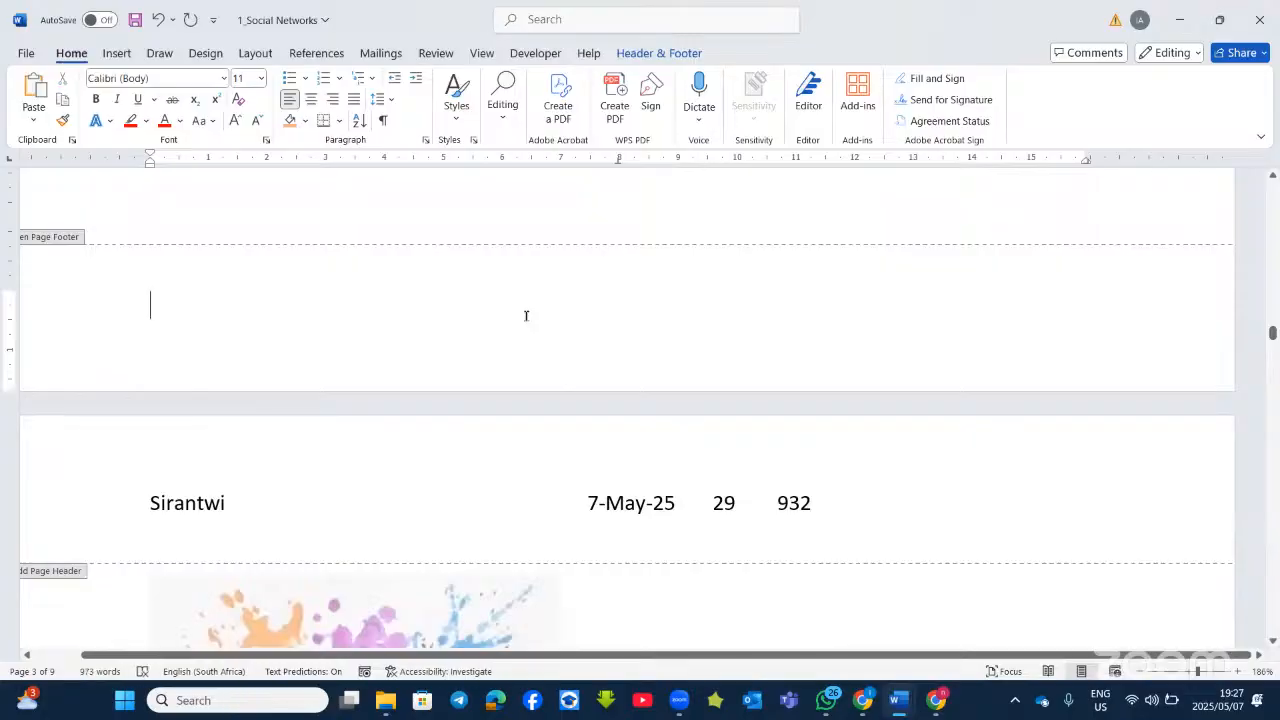
left_click_drag(512, 655, 448, 656)
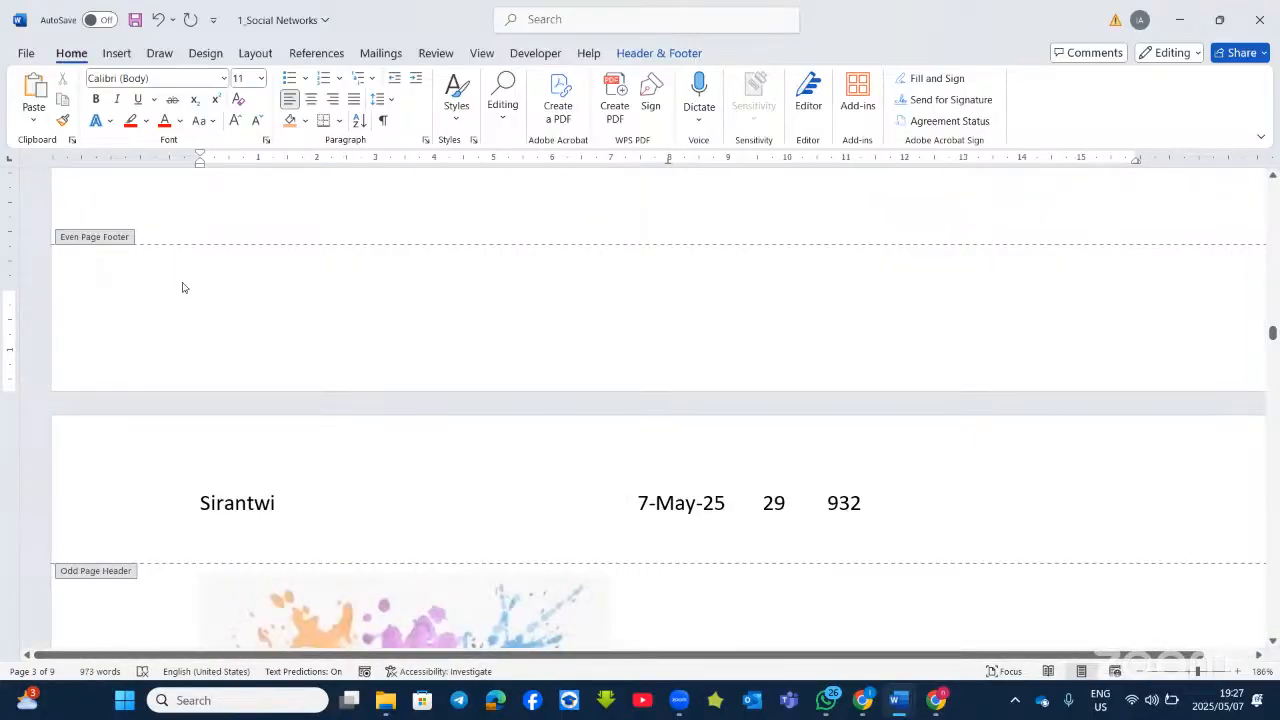
left_click(686, 55)
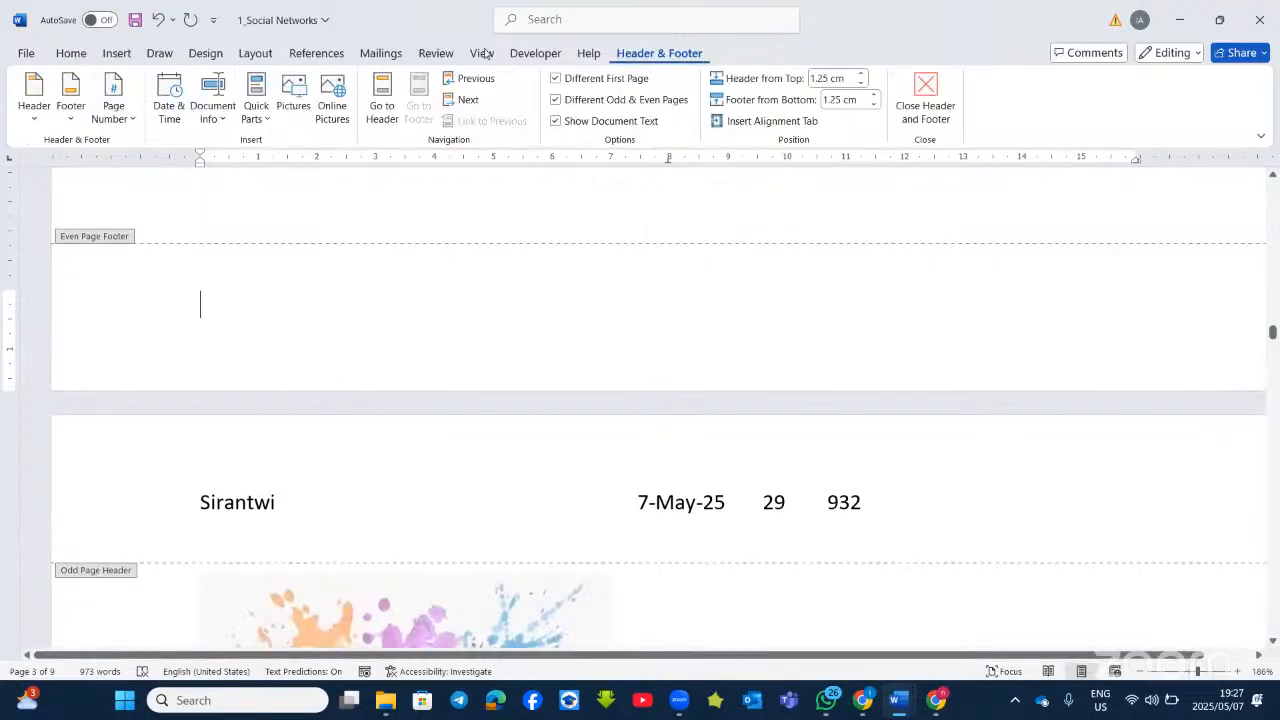
left_click(130, 122)
mouse_move(174, 171)
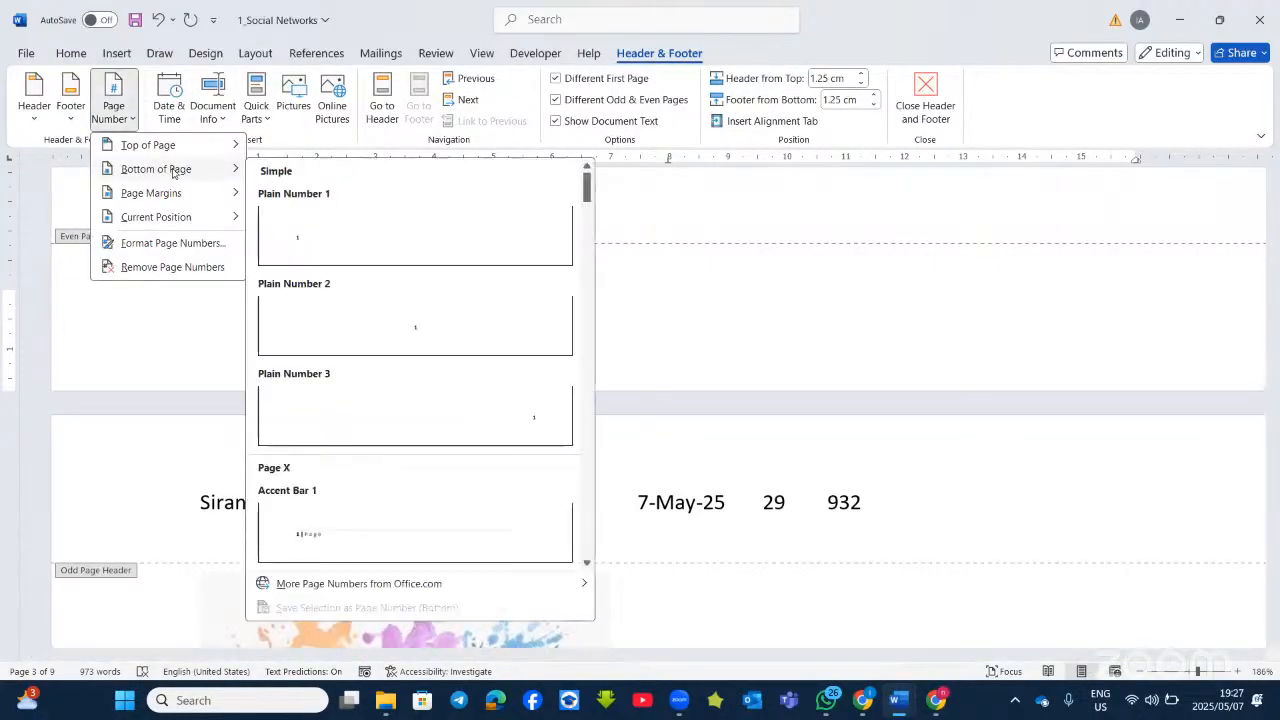
left_click(425, 325)
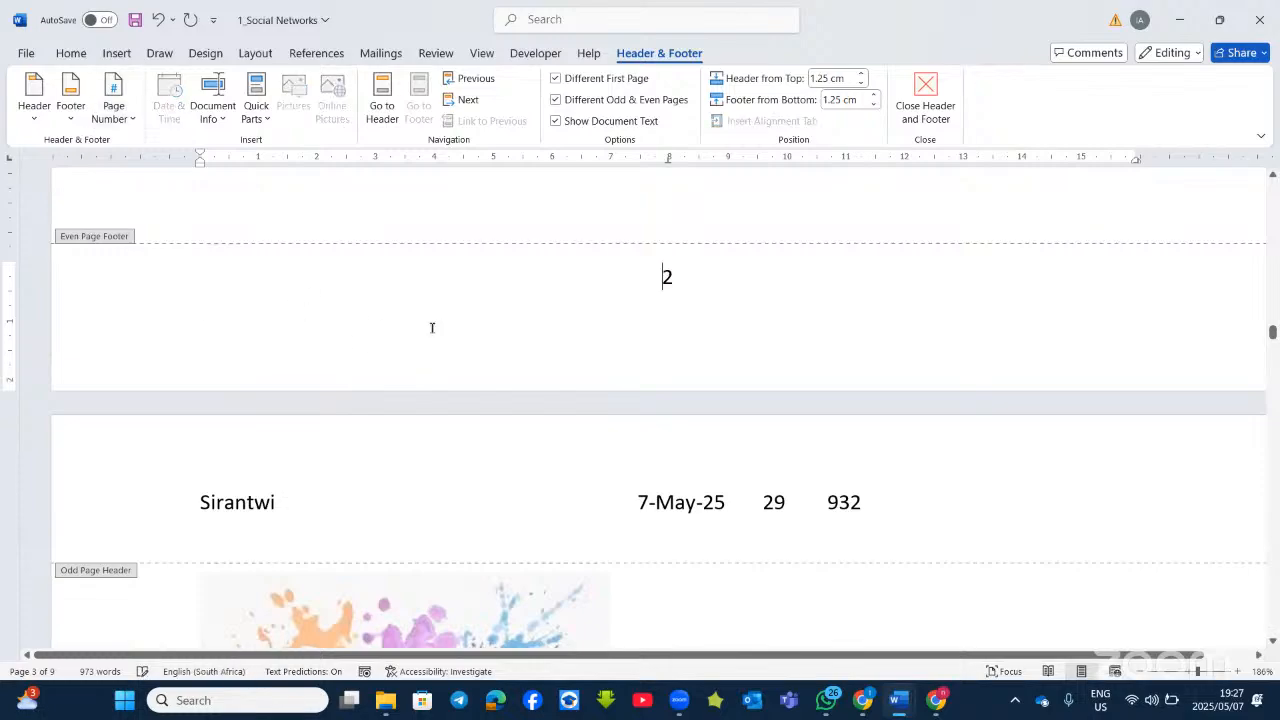
Right-align the page number in the even page footer on page 3.
double_click(673, 279)
left_click(68, 55)
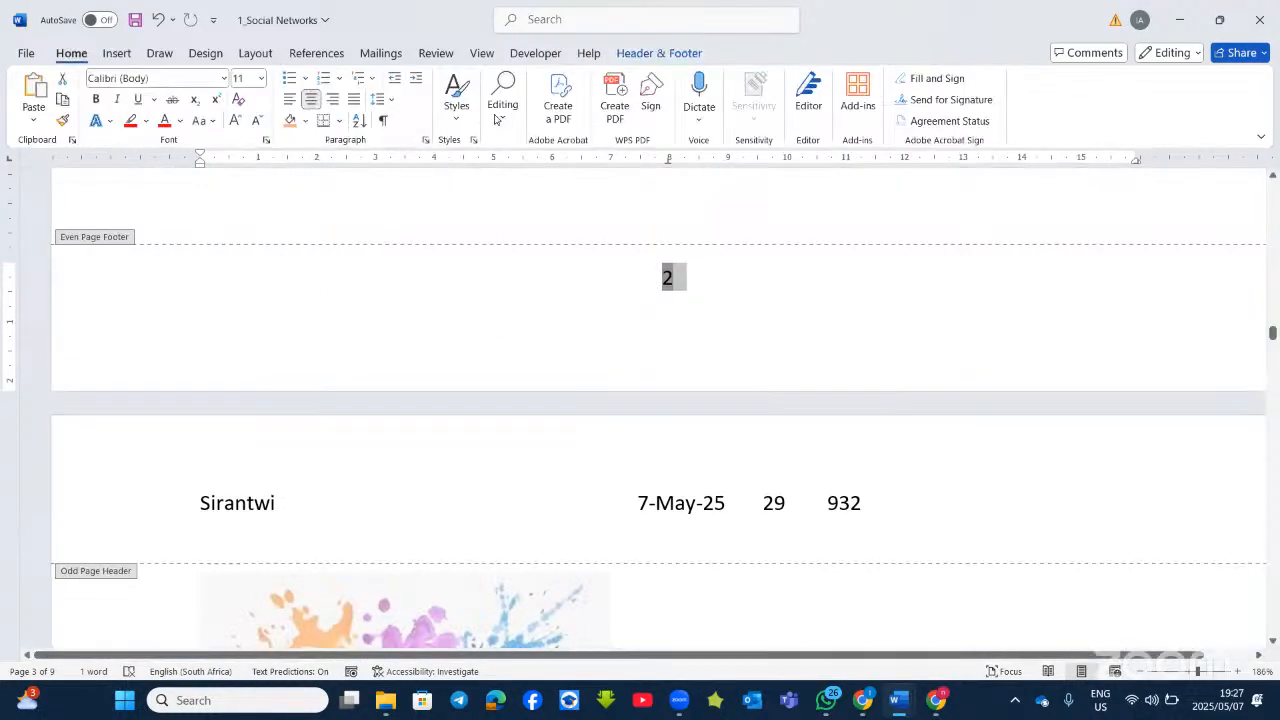
left_click(334, 100)
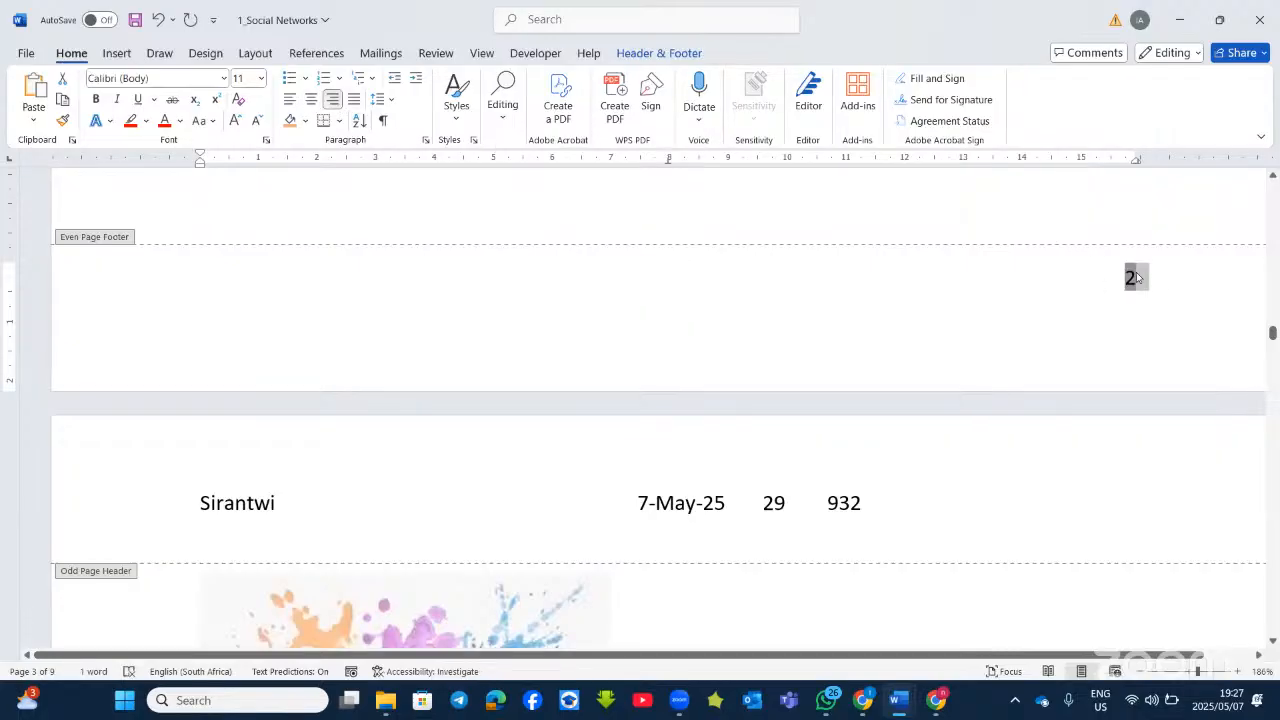
Compare the page number positions in the odd and even page footers, and close footer editing to return to the page 3 body.
scroll(1122, 292, "up", 5)
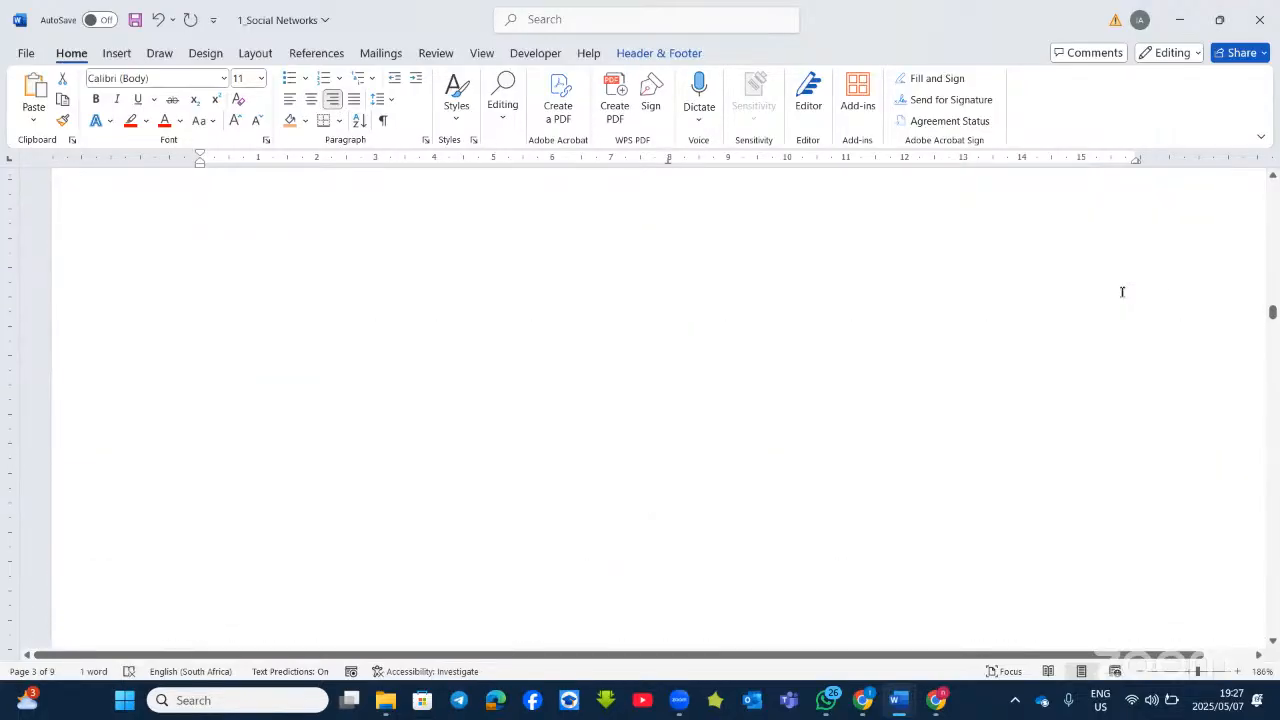
scroll(1122, 292, "up", 3)
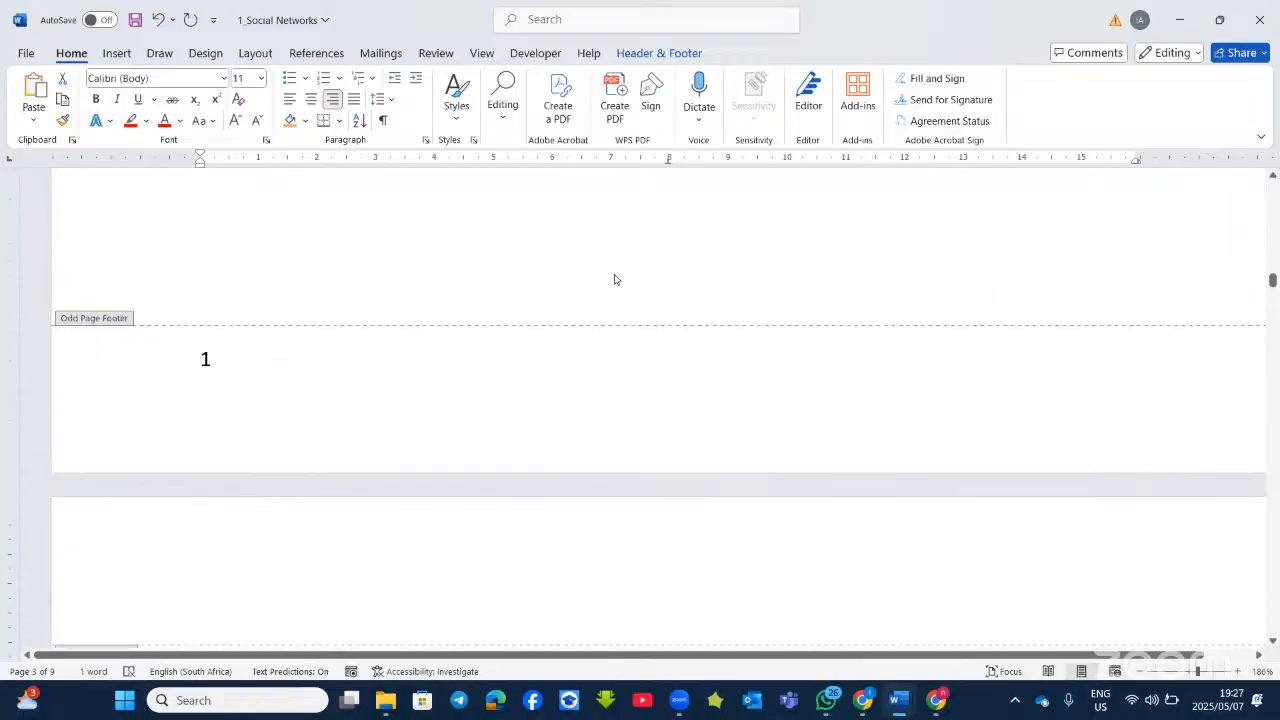
left_click(665, 60)
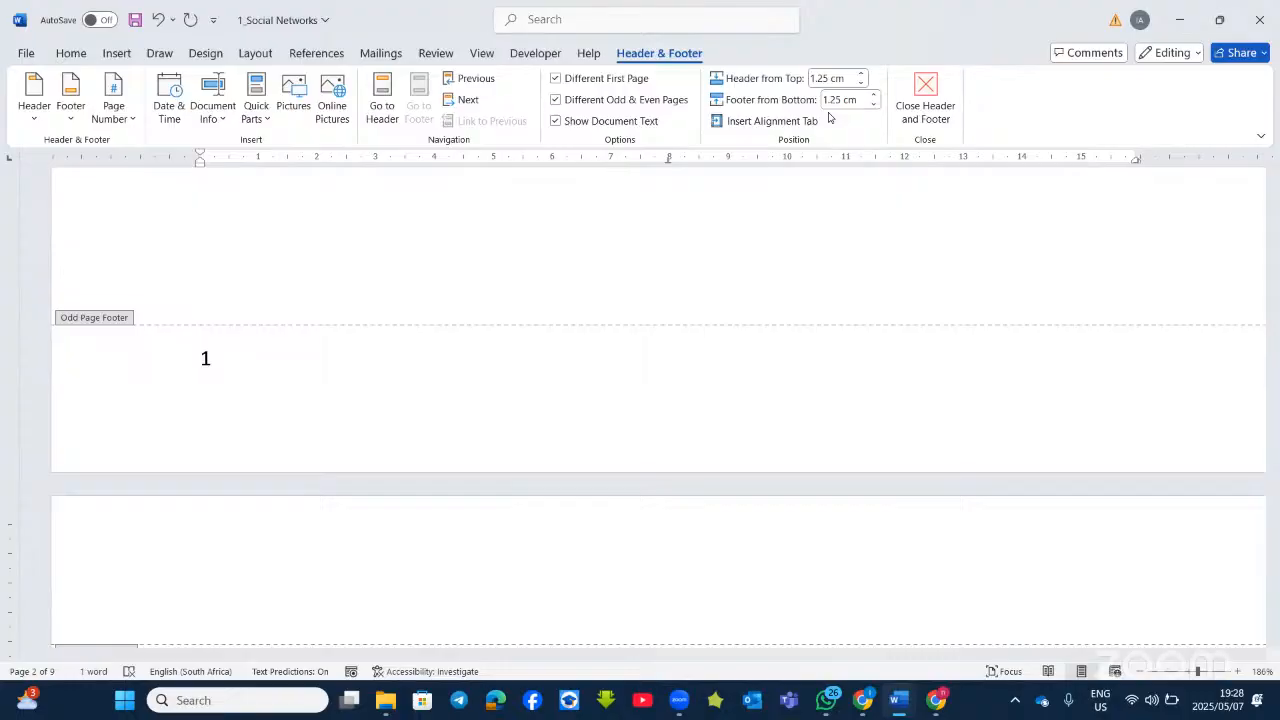
scroll(436, 217, "down", 5)
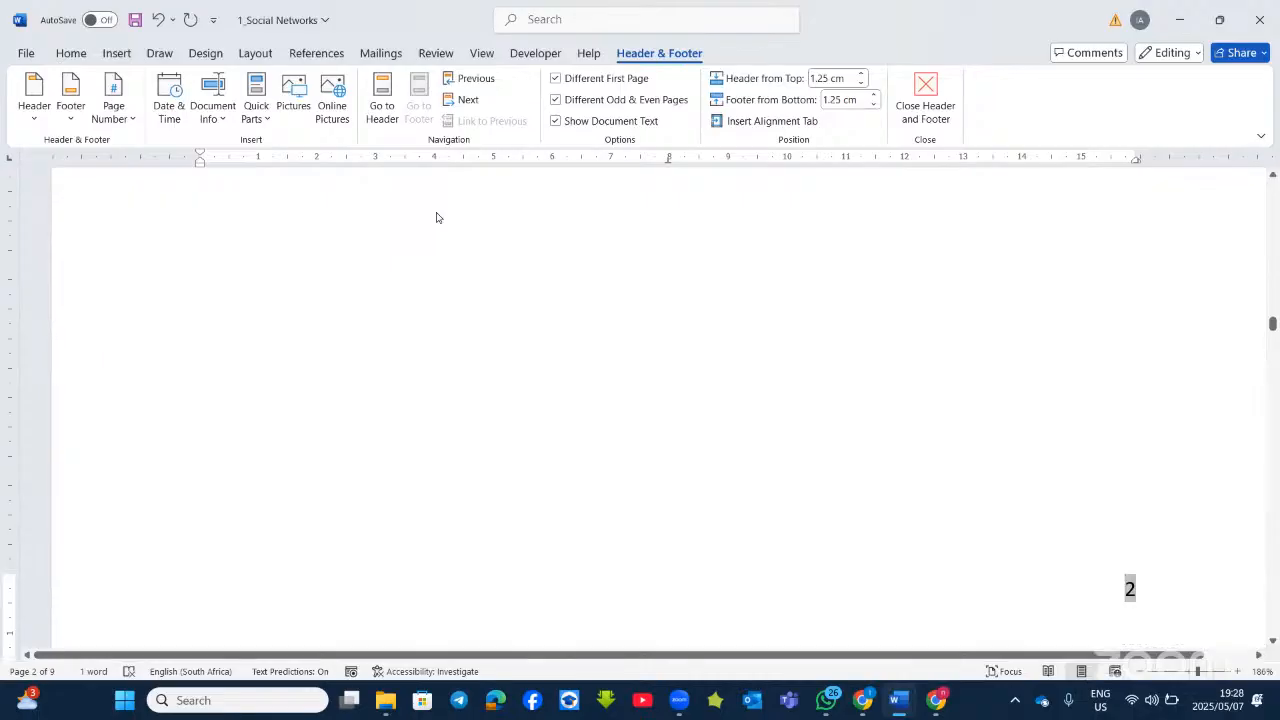
double_click(734, 372)
scroll(734, 373, "up", 4)
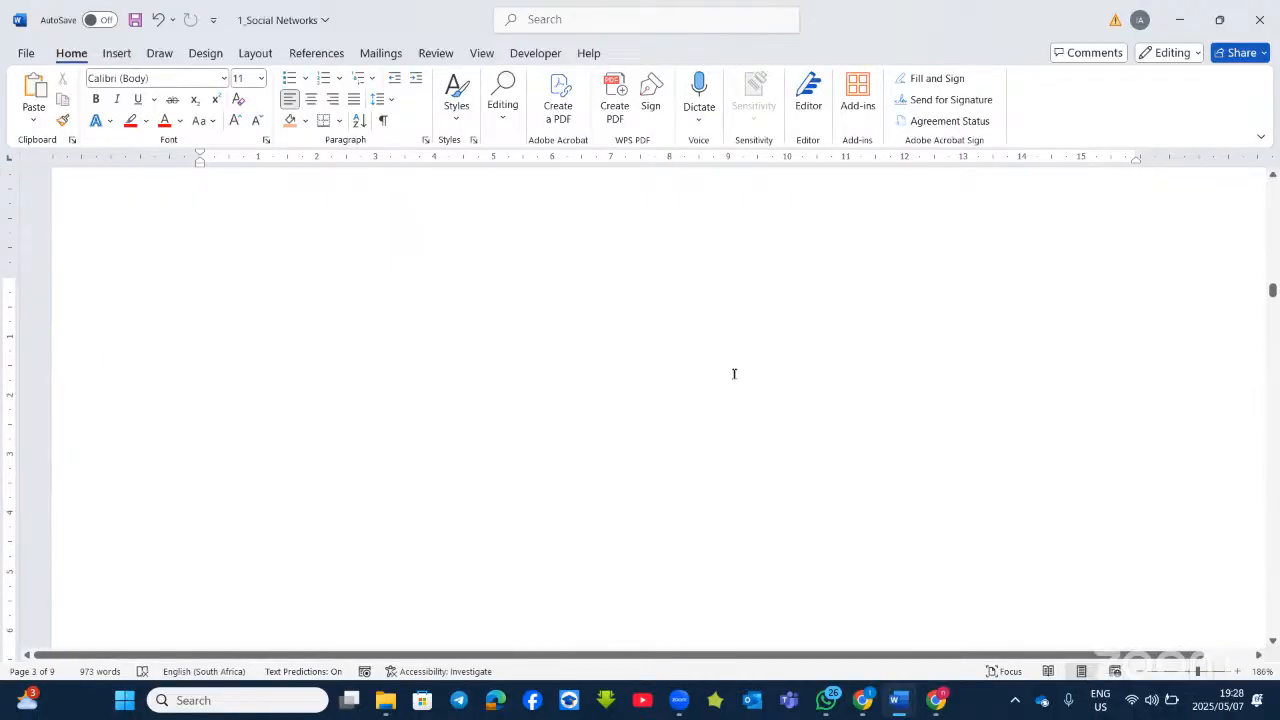
scroll(734, 373, "up", 3)
scroll(734, 373, "down", 3)
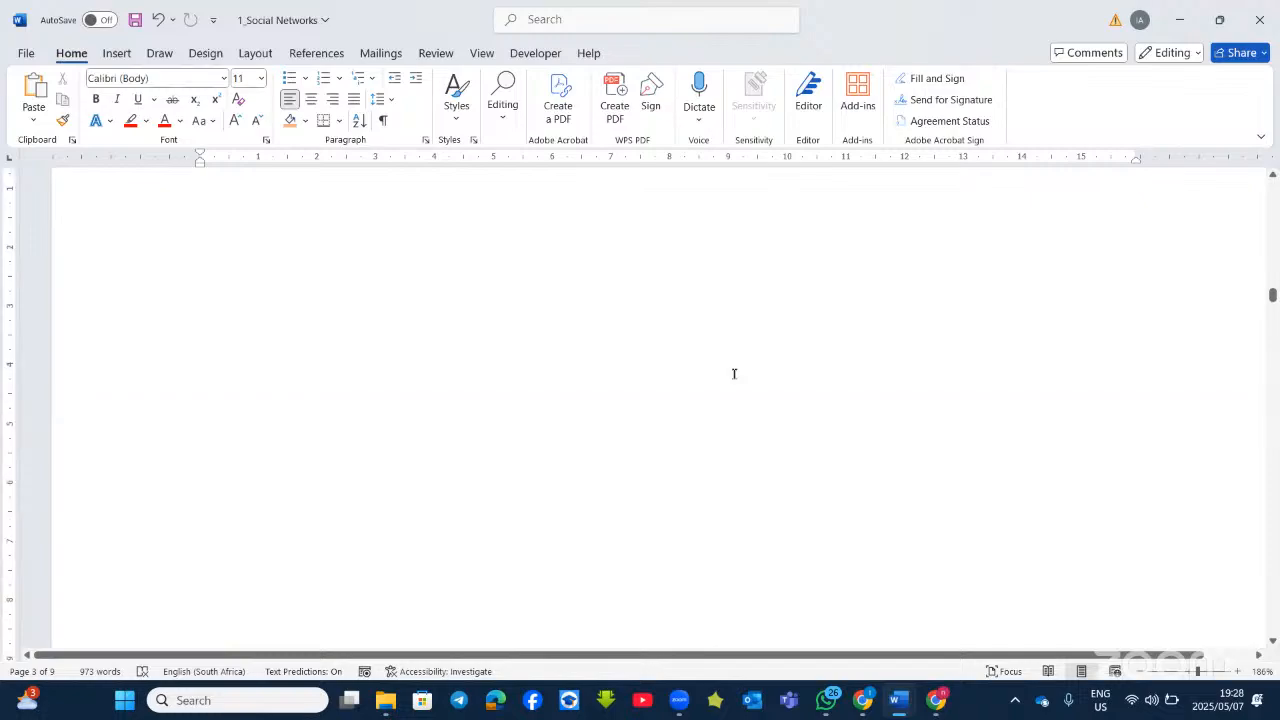
double_click(614, 316)
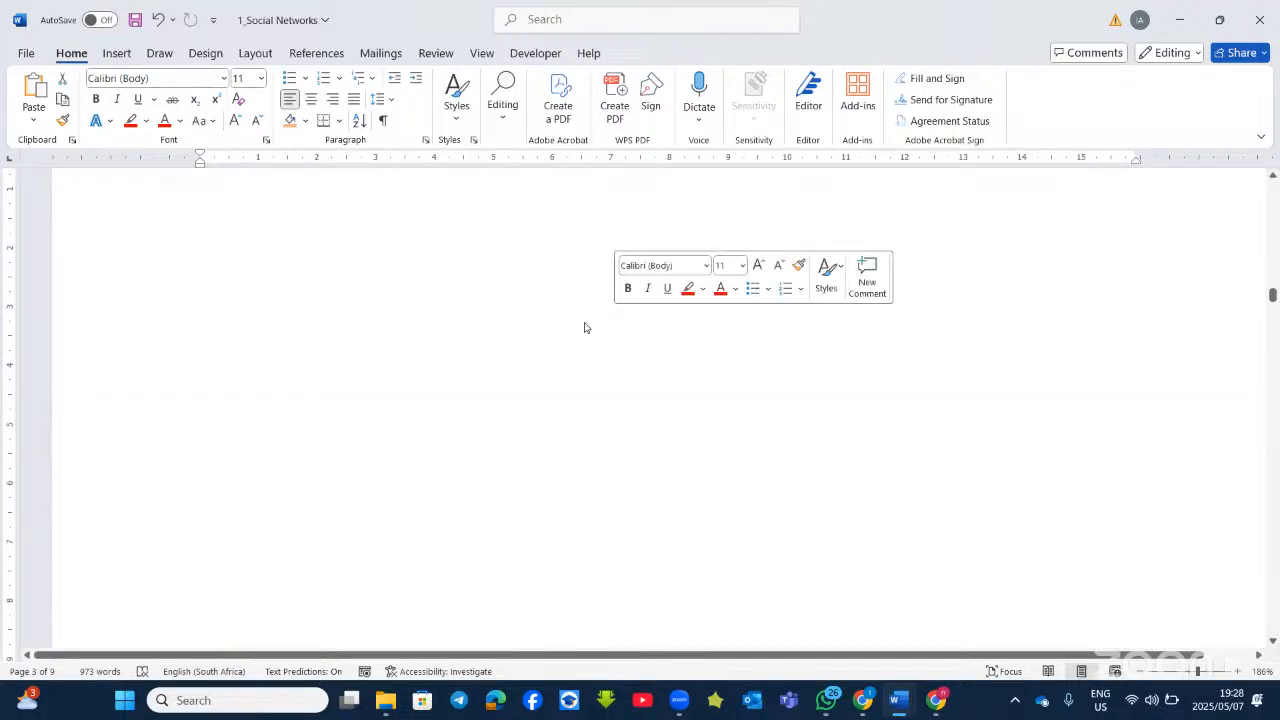
Draw a text box about 3.5 cm high and 3.8 cm wide in the blank area of page 3.
left_click(117, 53)
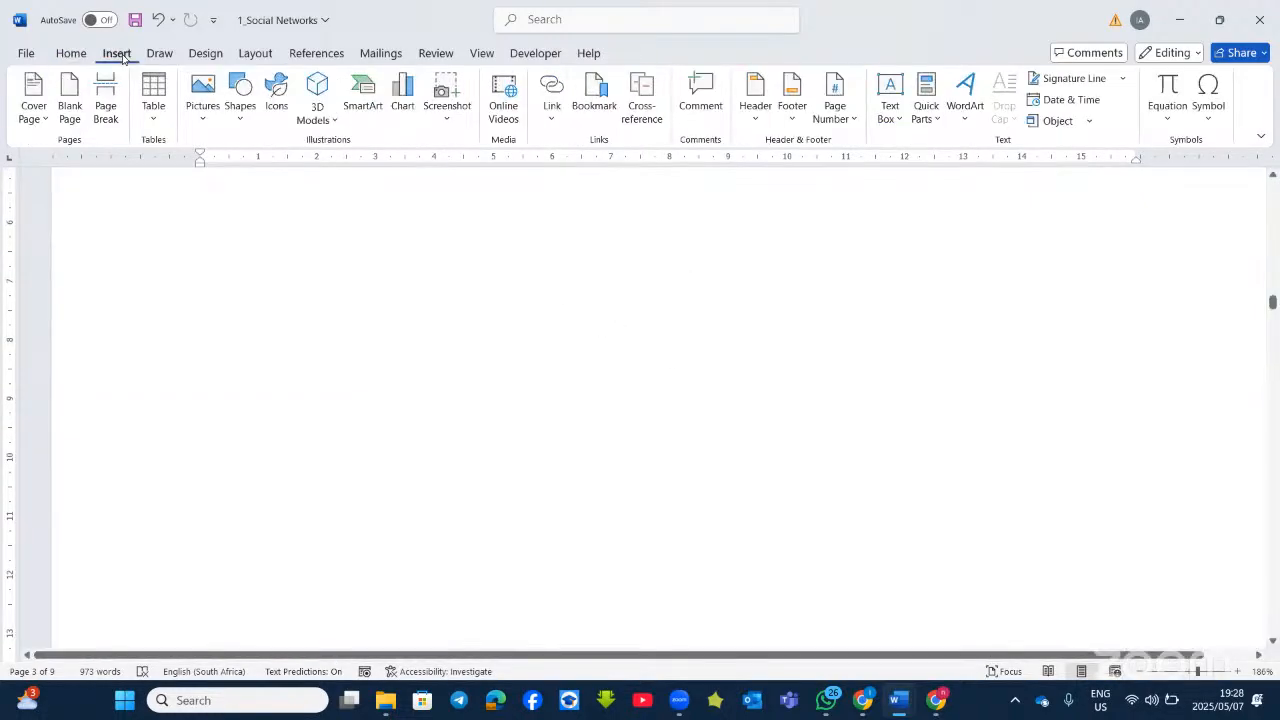
left_click(899, 120)
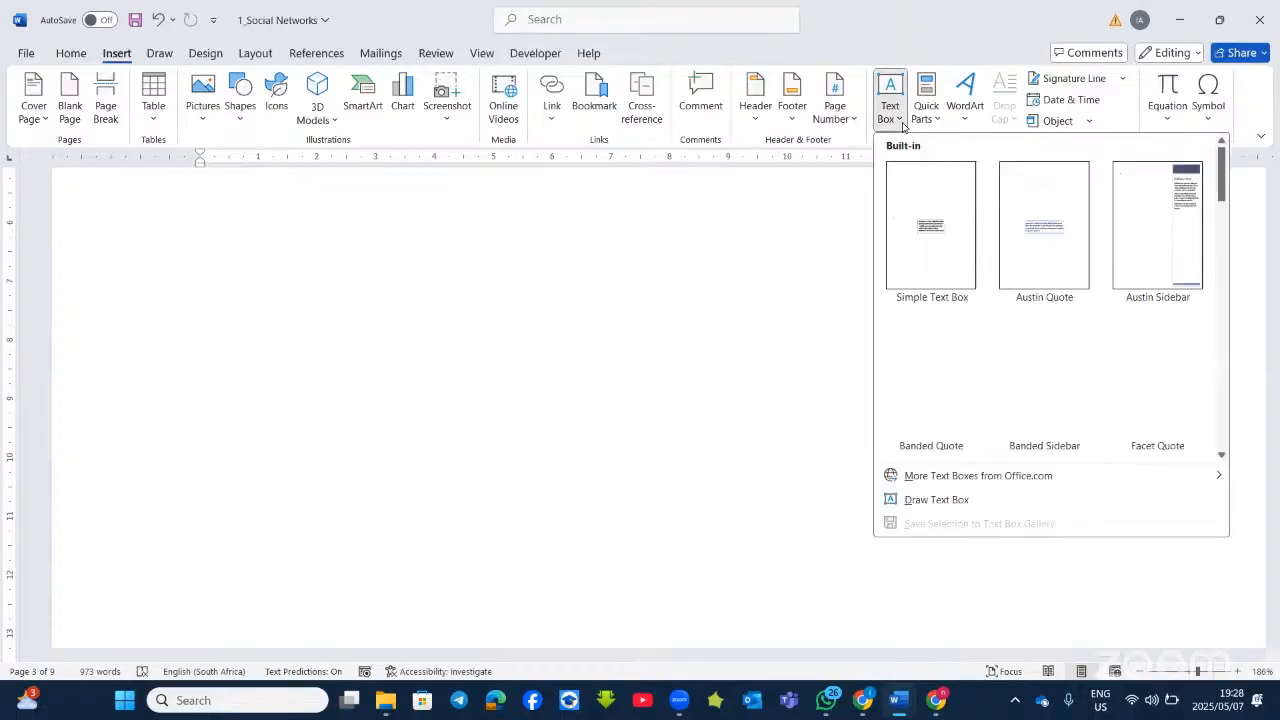
left_click(610, 310)
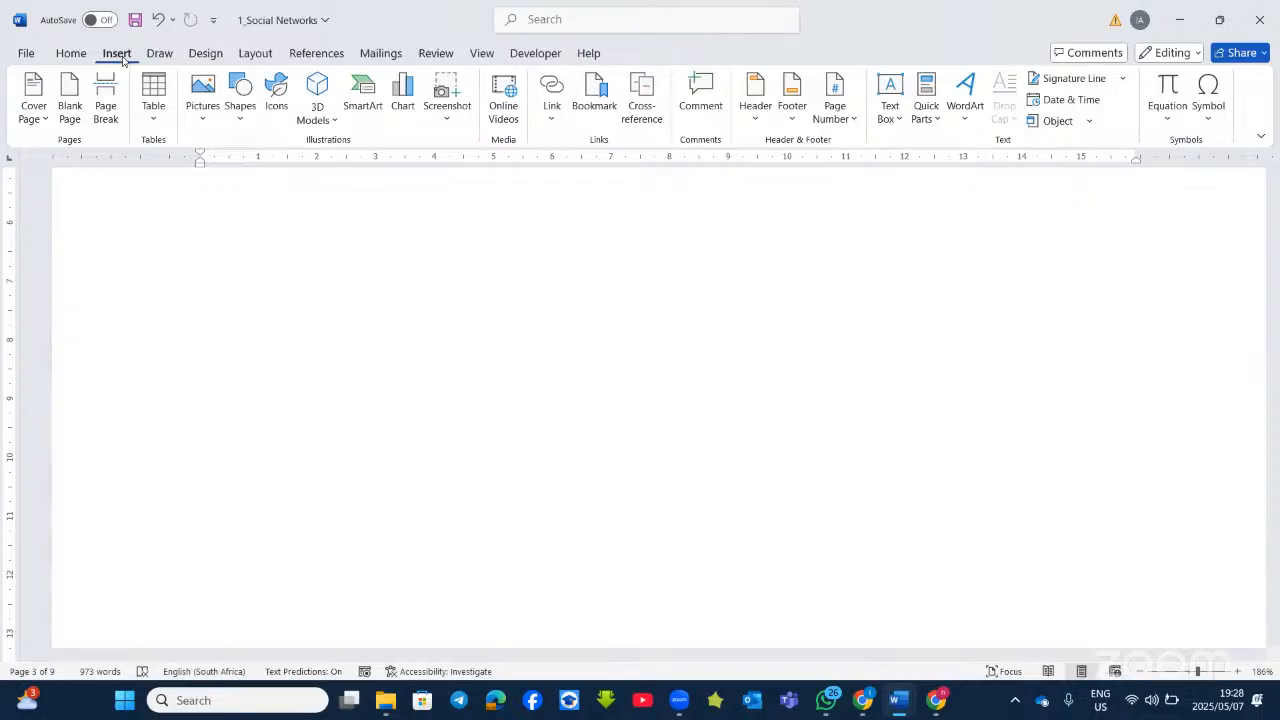
left_click(240, 128)
left_click(235, 167)
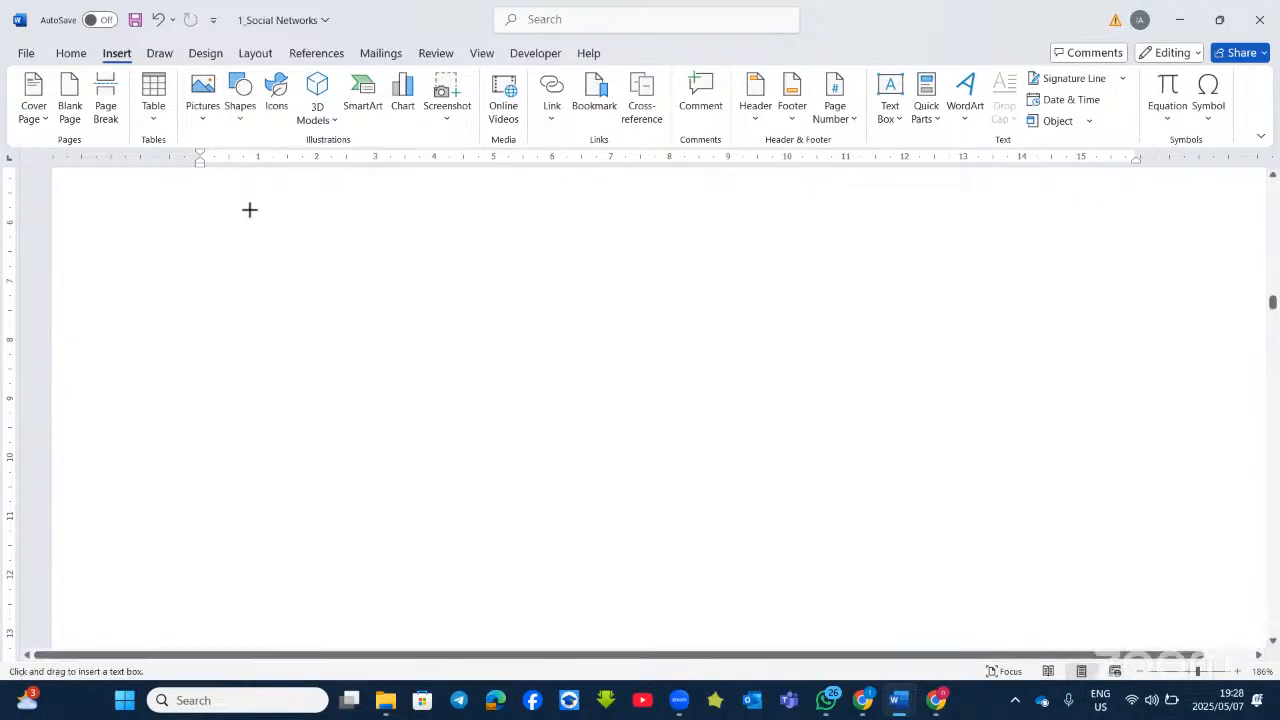
left_click_drag(235, 241, 461, 448)
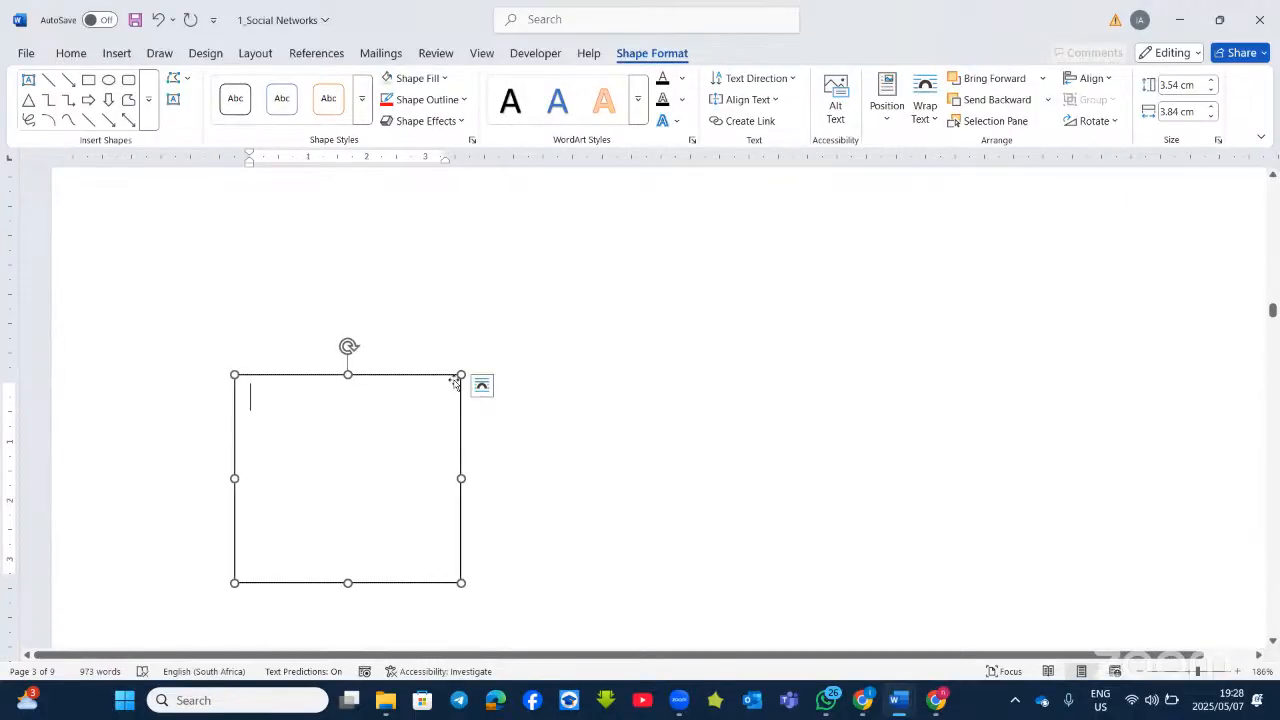
Duplicate the text box and arrange the two boxes side by side at roughly the same height with a gap between them.
left_click(447, 375)
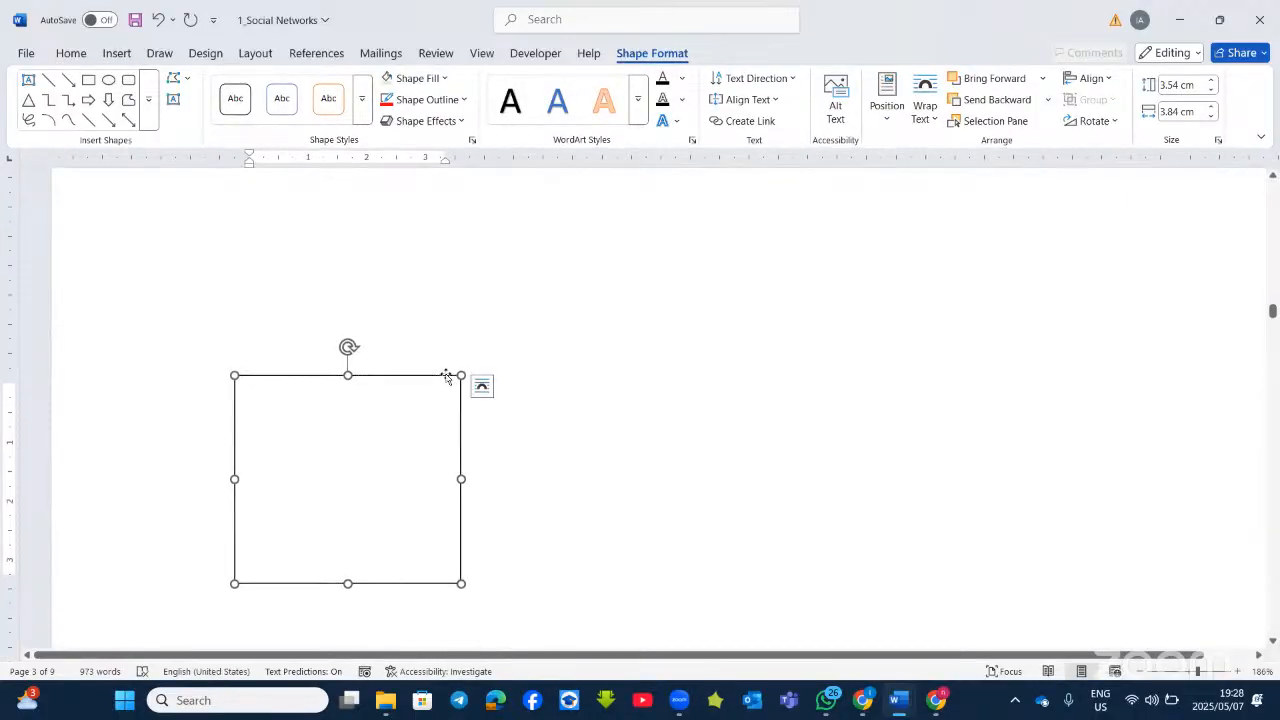
left_click(706, 395)
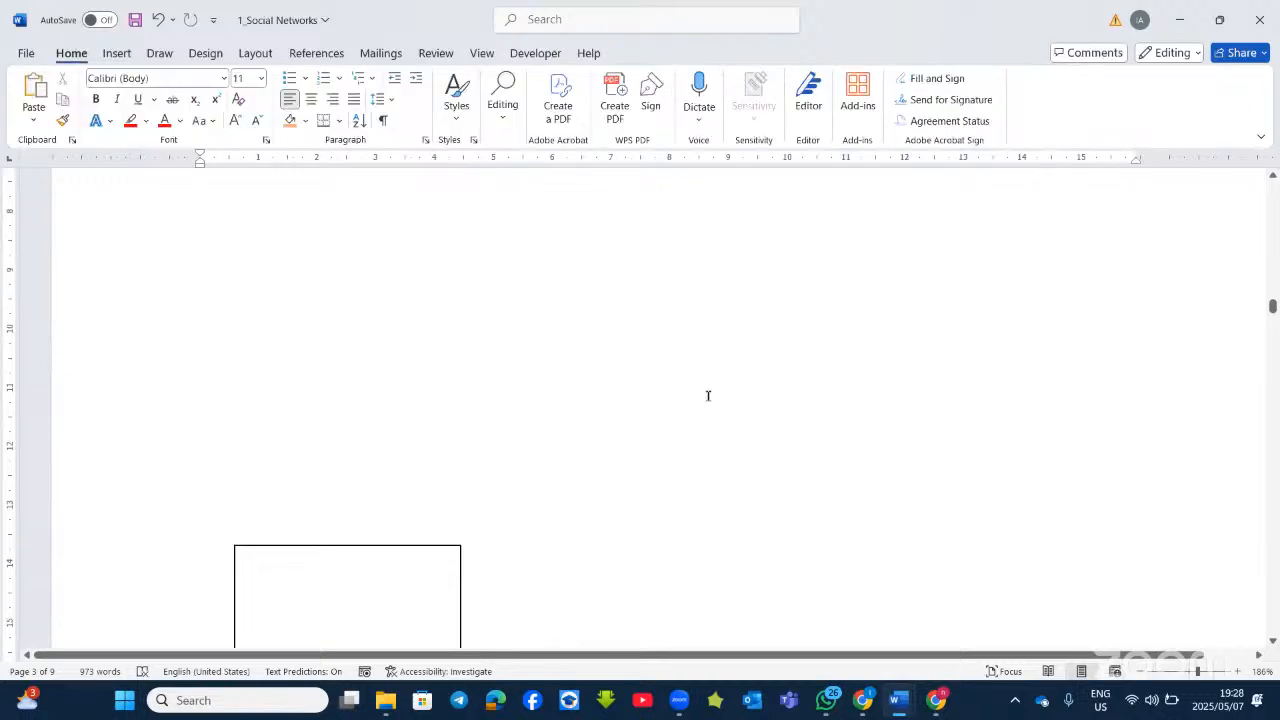
key("ctrl+v")
scroll(569, 437, "up", 3)
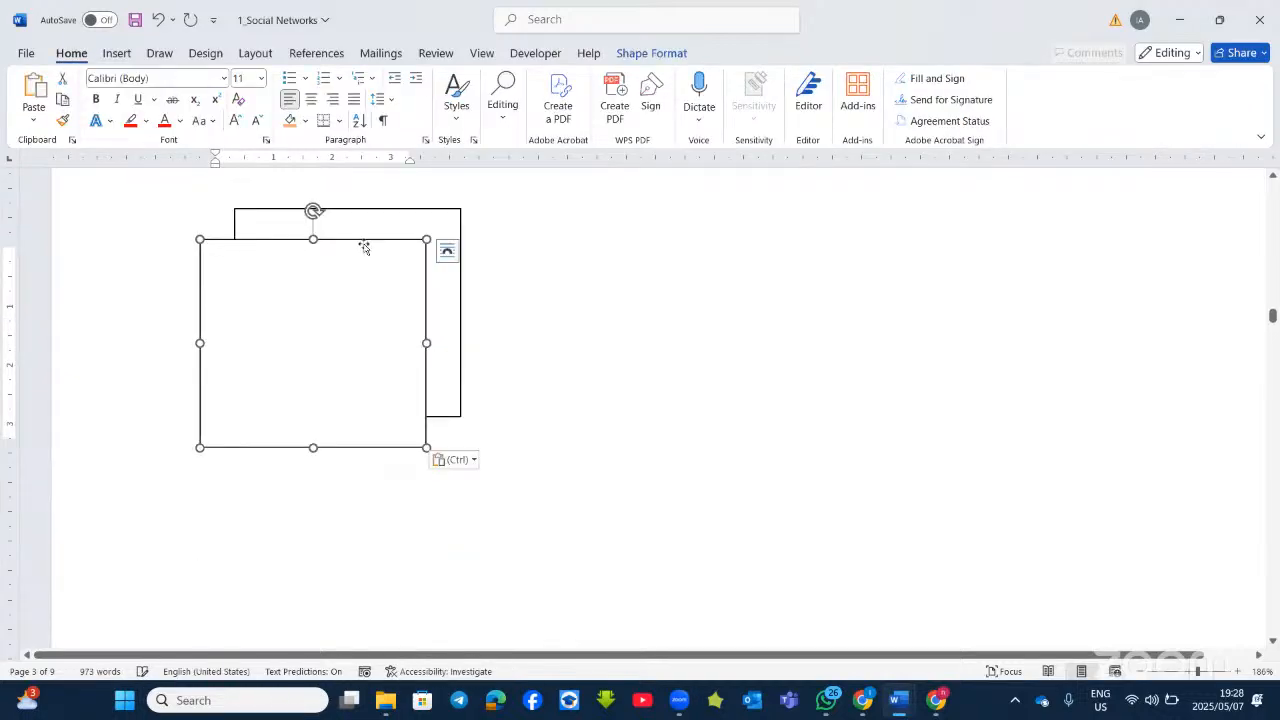
left_click_drag(364, 247, 712, 276)
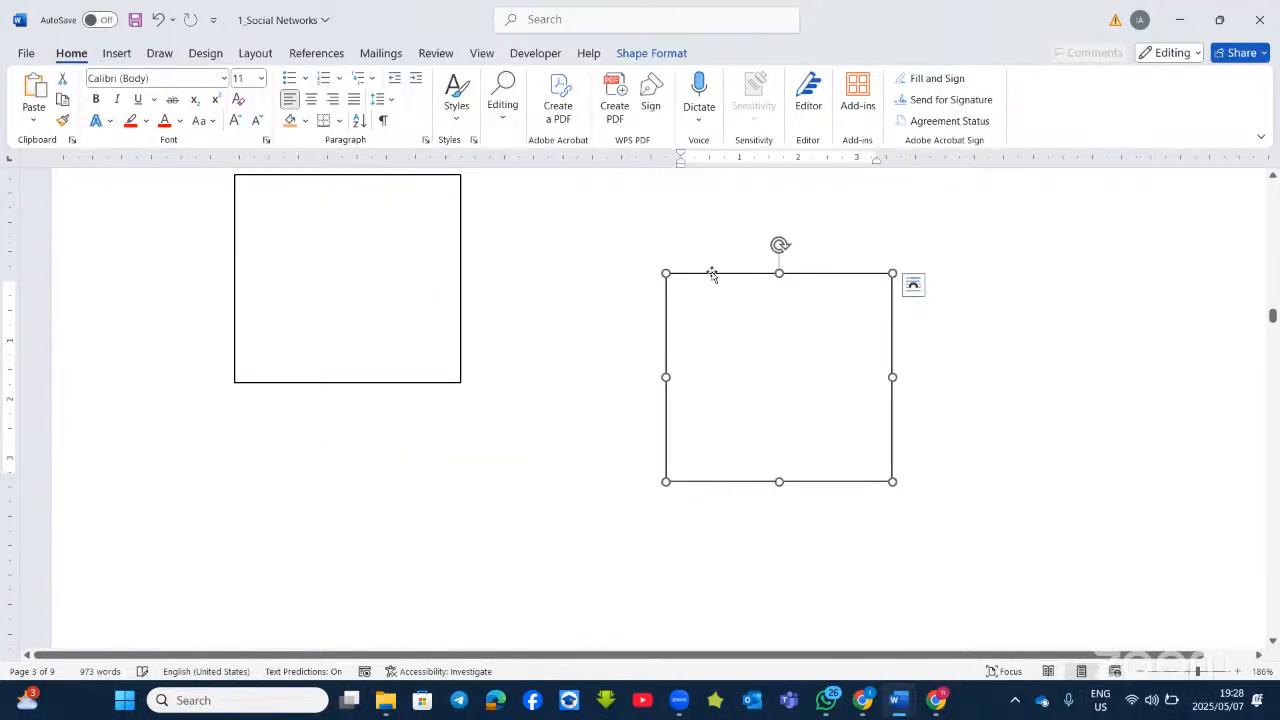
left_click_drag(375, 176, 369, 271)
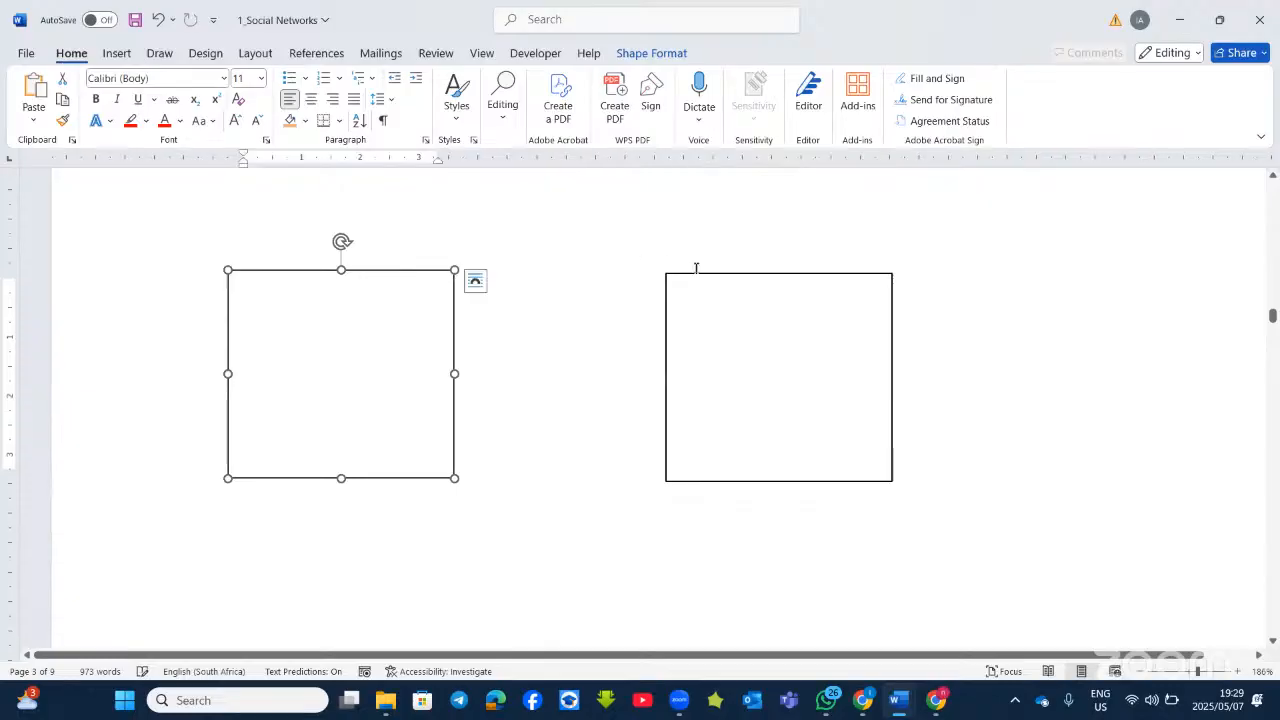
left_click_drag(697, 271, 611, 282)
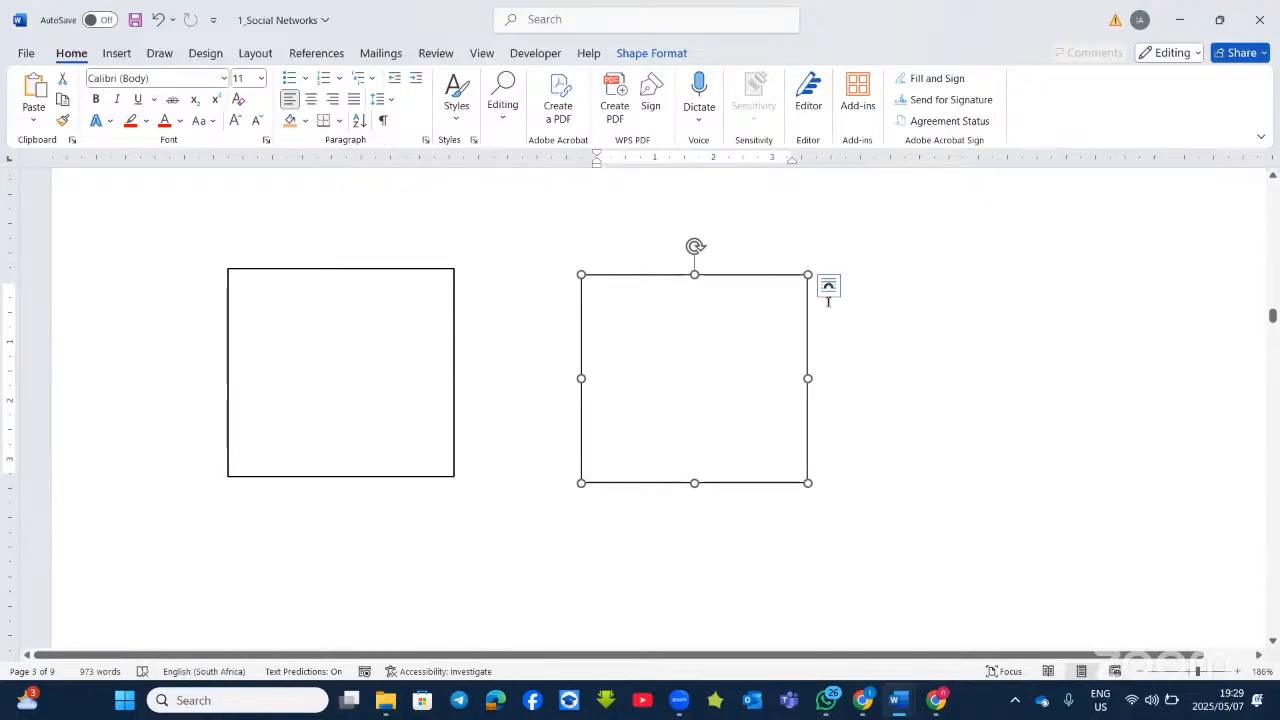
Copy the page 4 paragraph on lines 8 to 12, starting with "The term traditional".
scroll(816, 349, "up", 15)
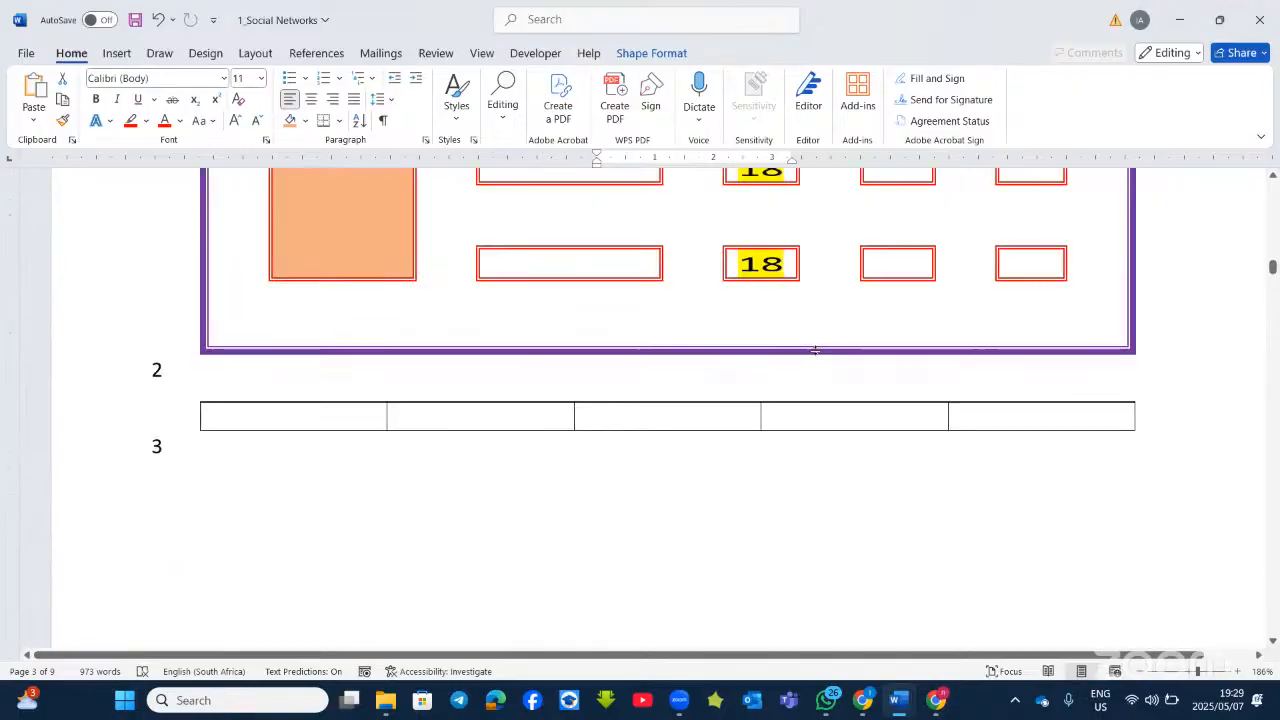
scroll(816, 349, "up", 10)
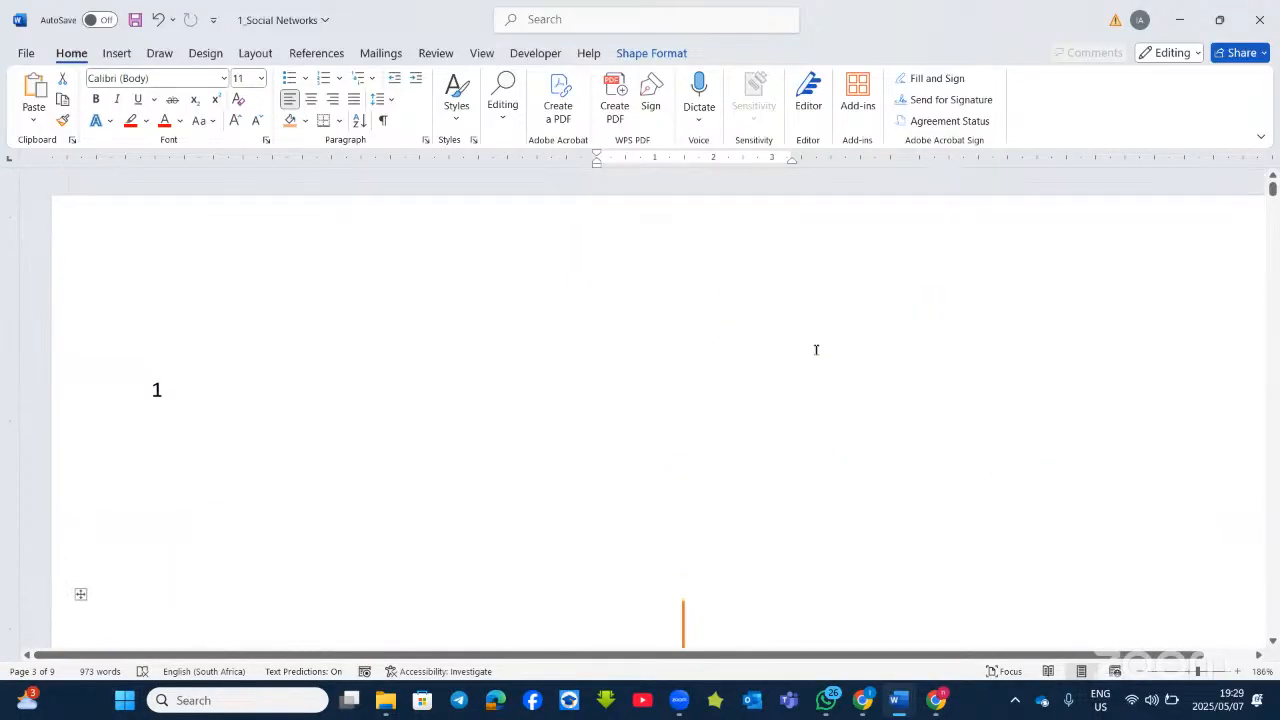
scroll(816, 349, "down", 15)
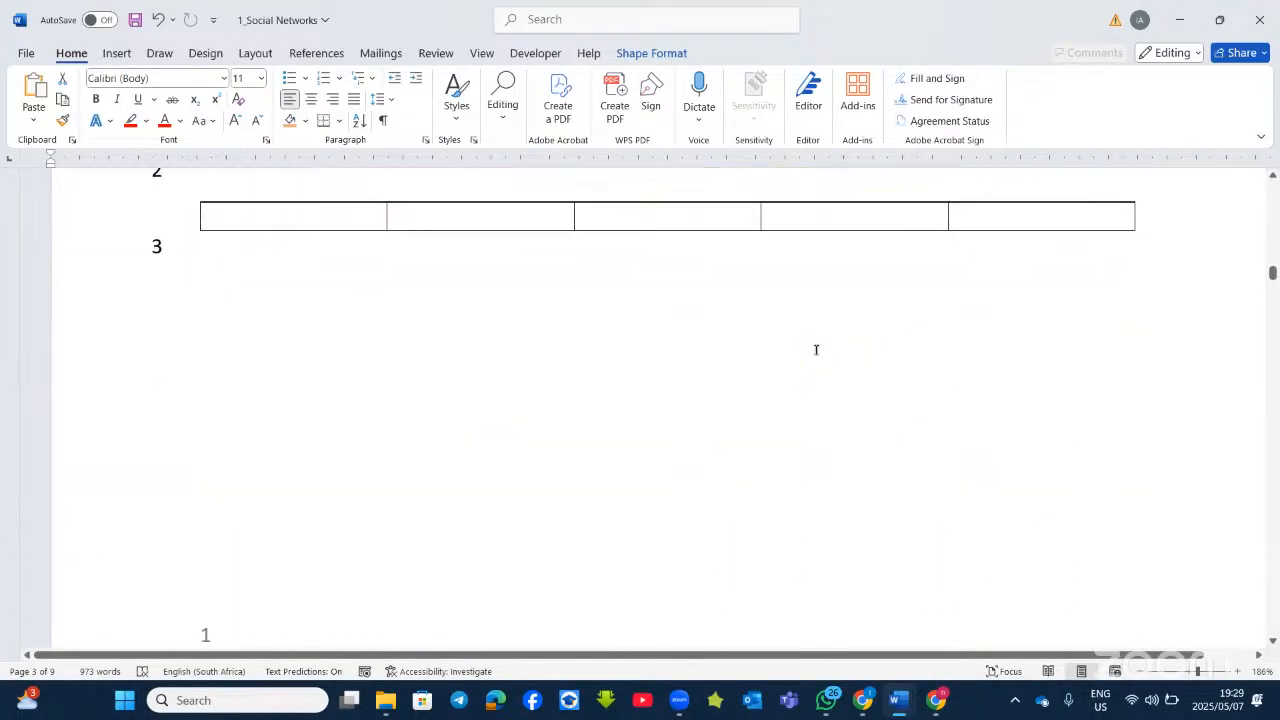
scroll(816, 349, "down", 10)
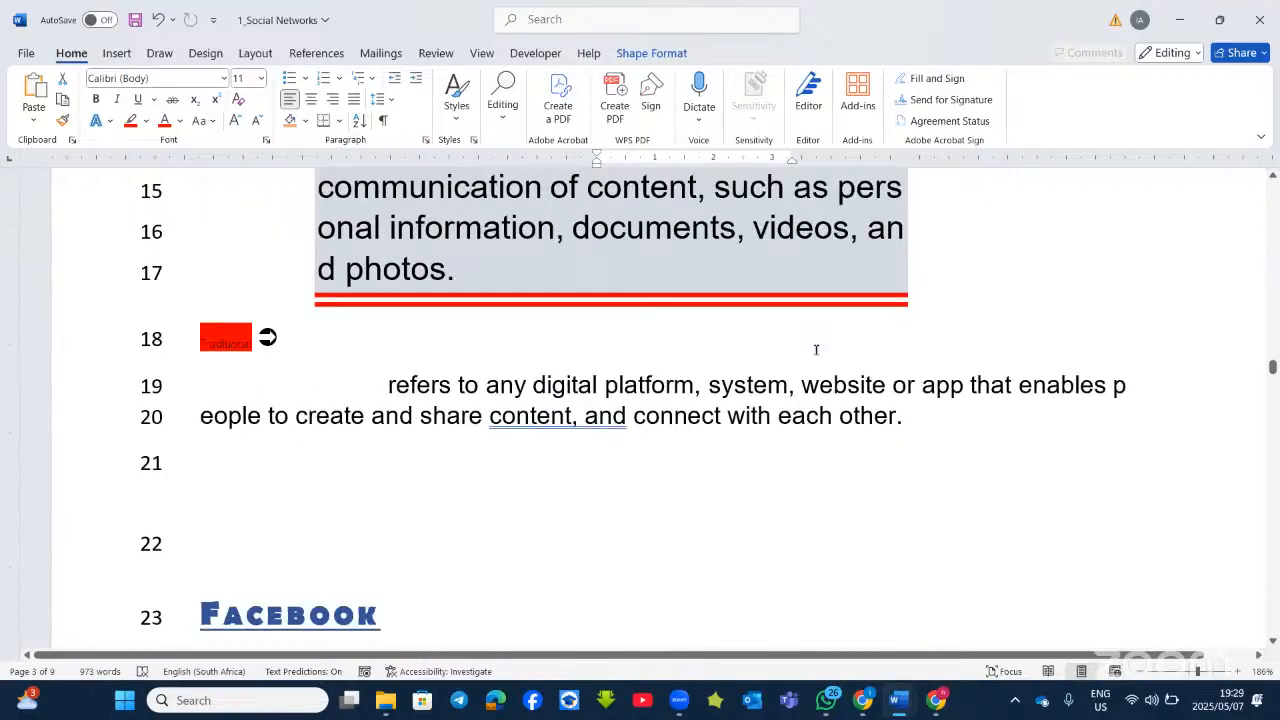
scroll(816, 349, "up", 3)
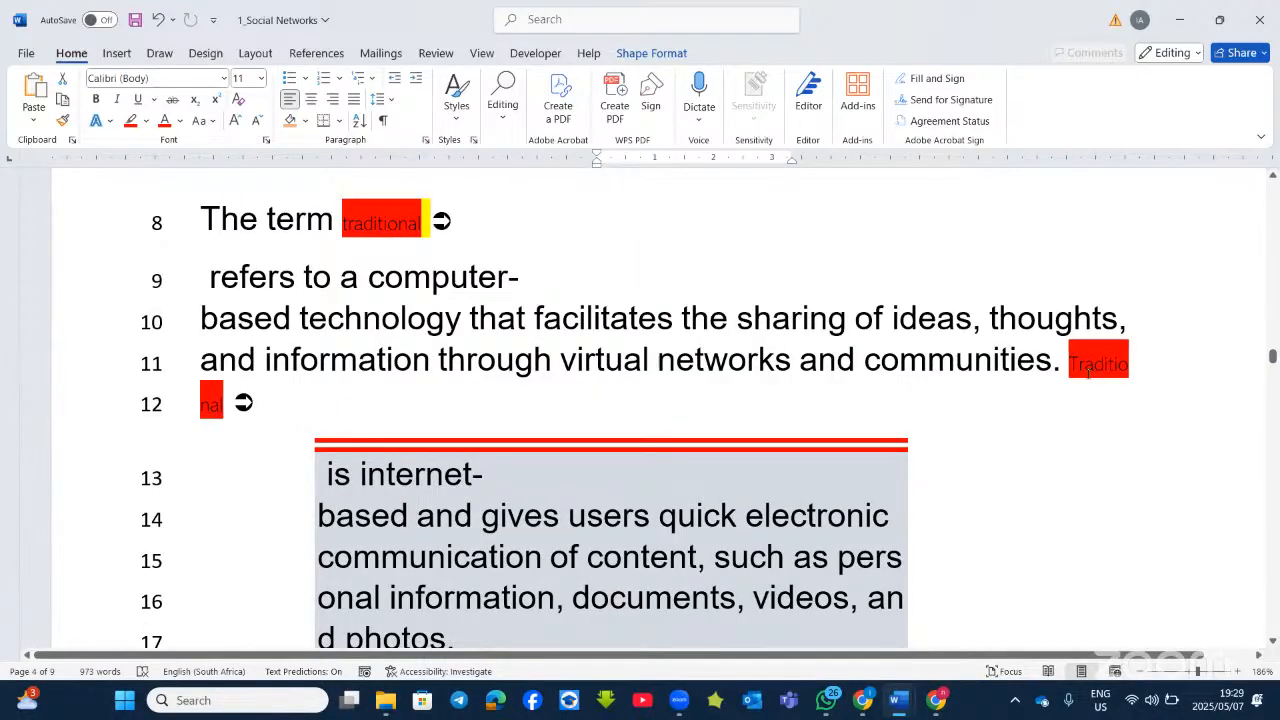
left_click_drag(944, 348, 228, 222)
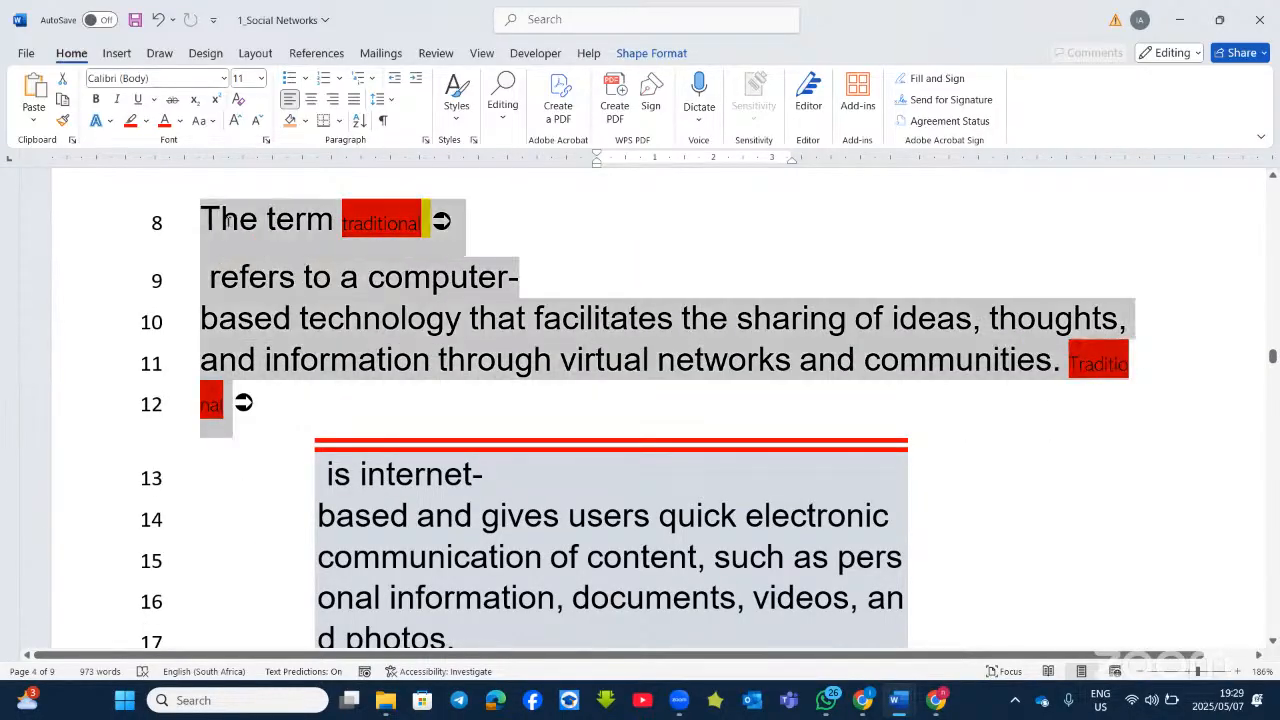
right_click(330, 282)
left_click(366, 369)
Paste the copied paragraph into the first text box on page 3, keeping its source formatting.
scroll(500, 340, "up", 10)
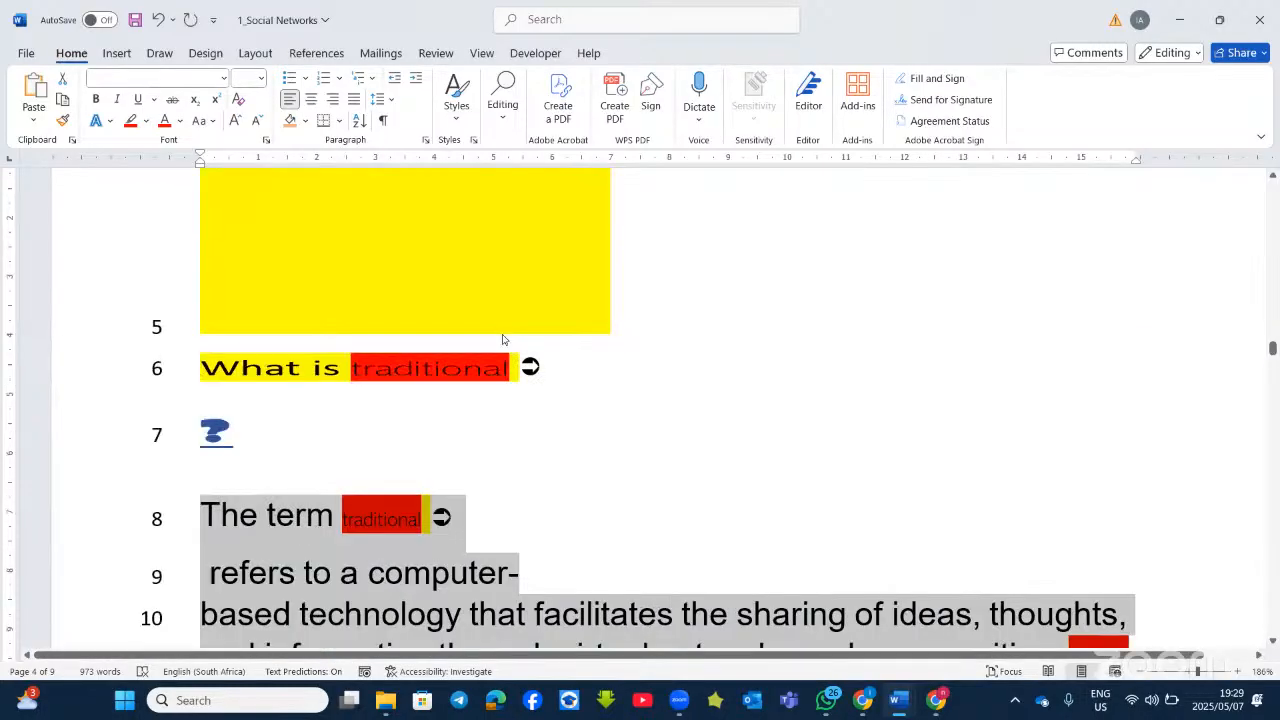
scroll(500, 345, "down", 3)
left_click(366, 277)
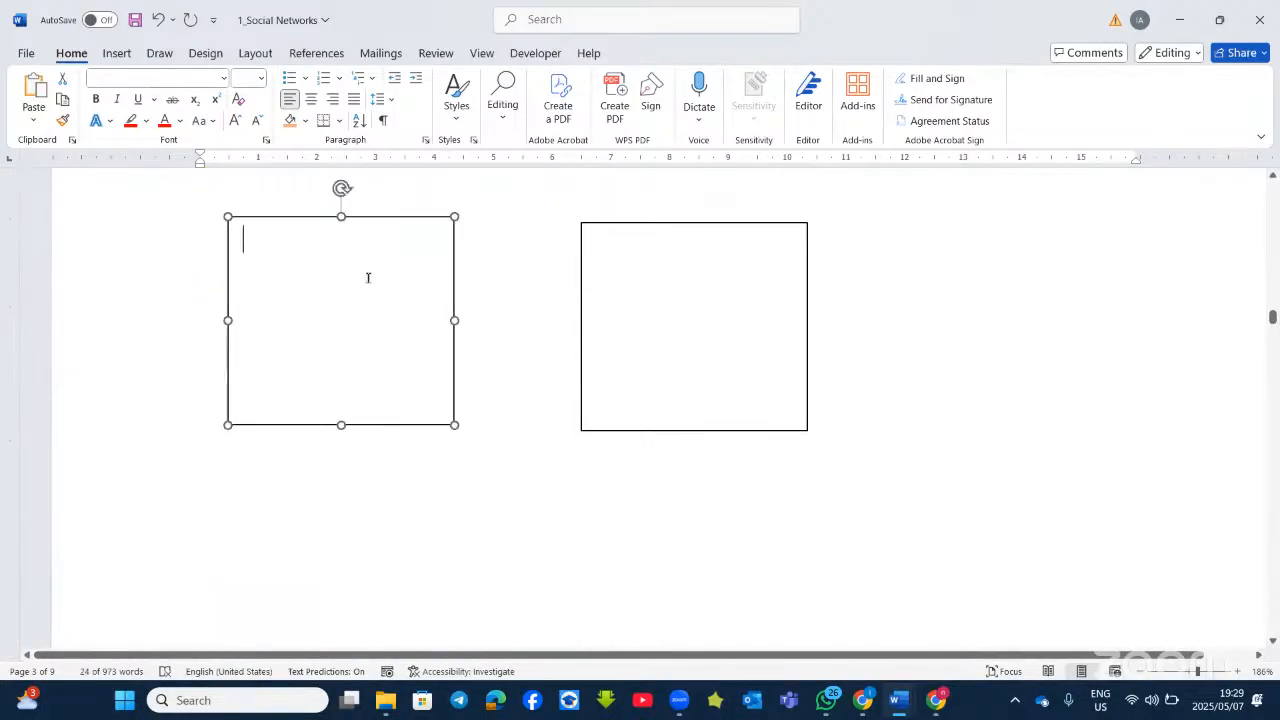
right_click(368, 277)
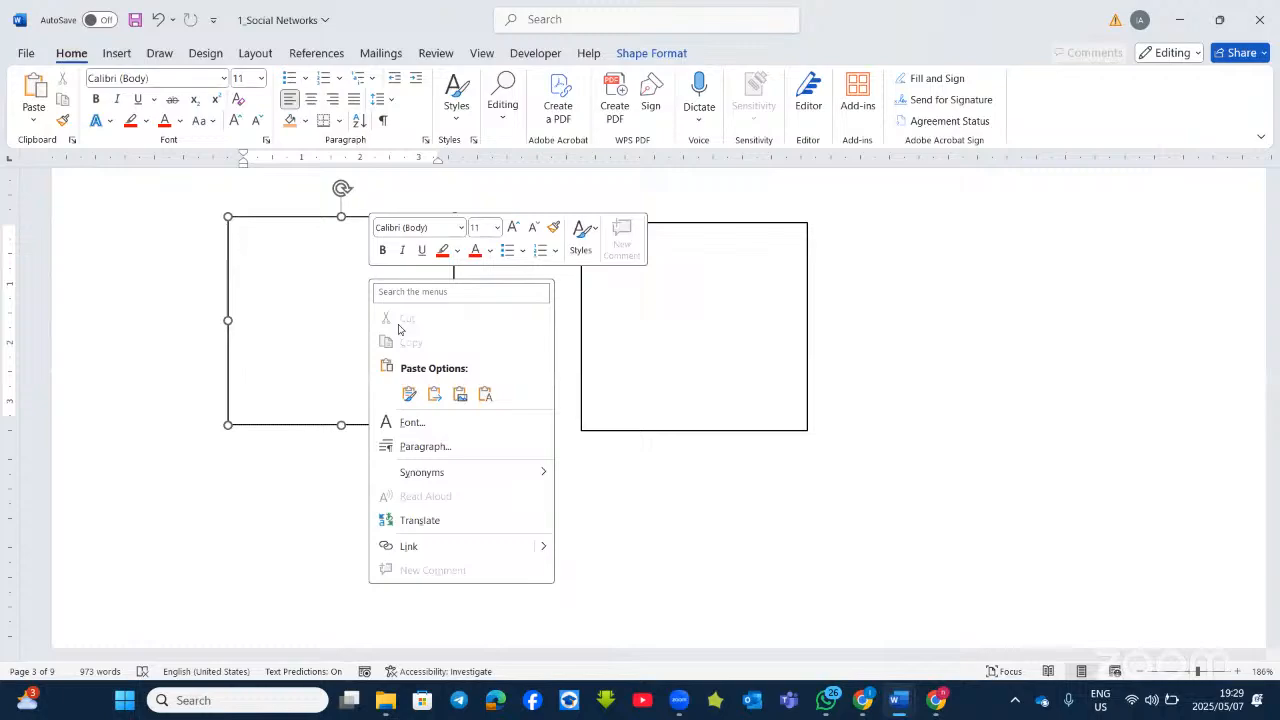
left_click(408, 391)
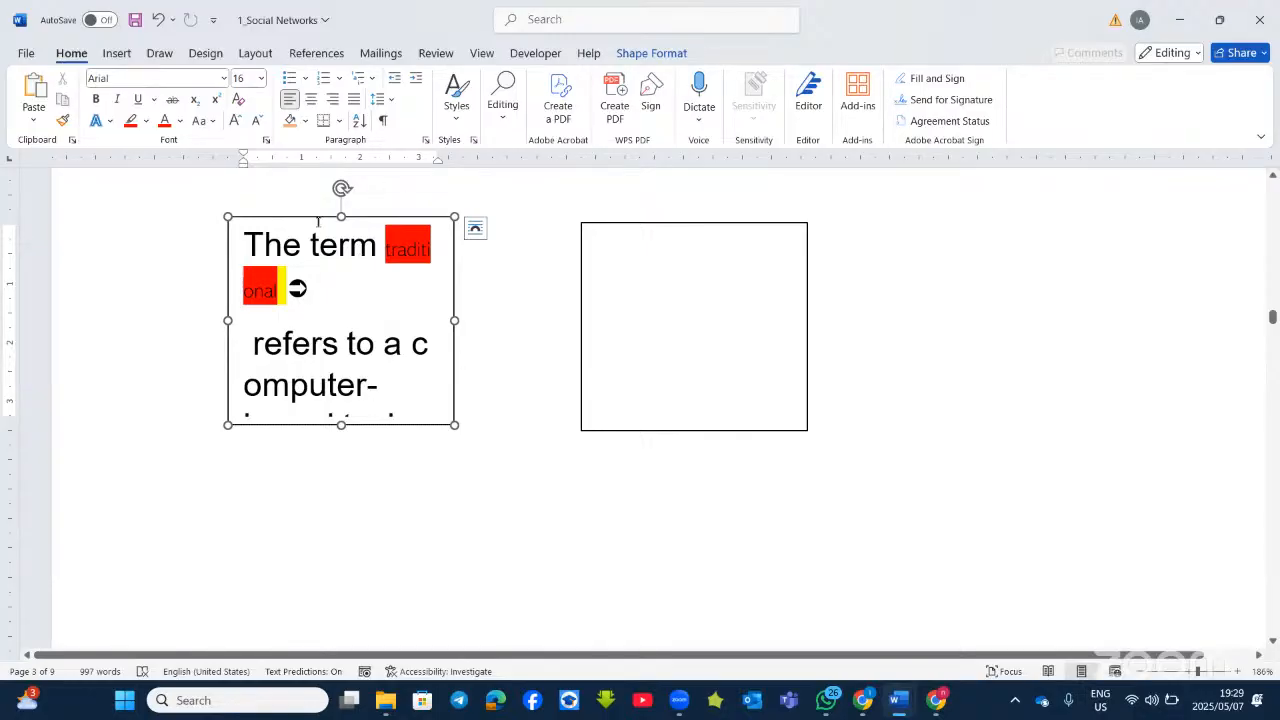
left_click(736, 297)
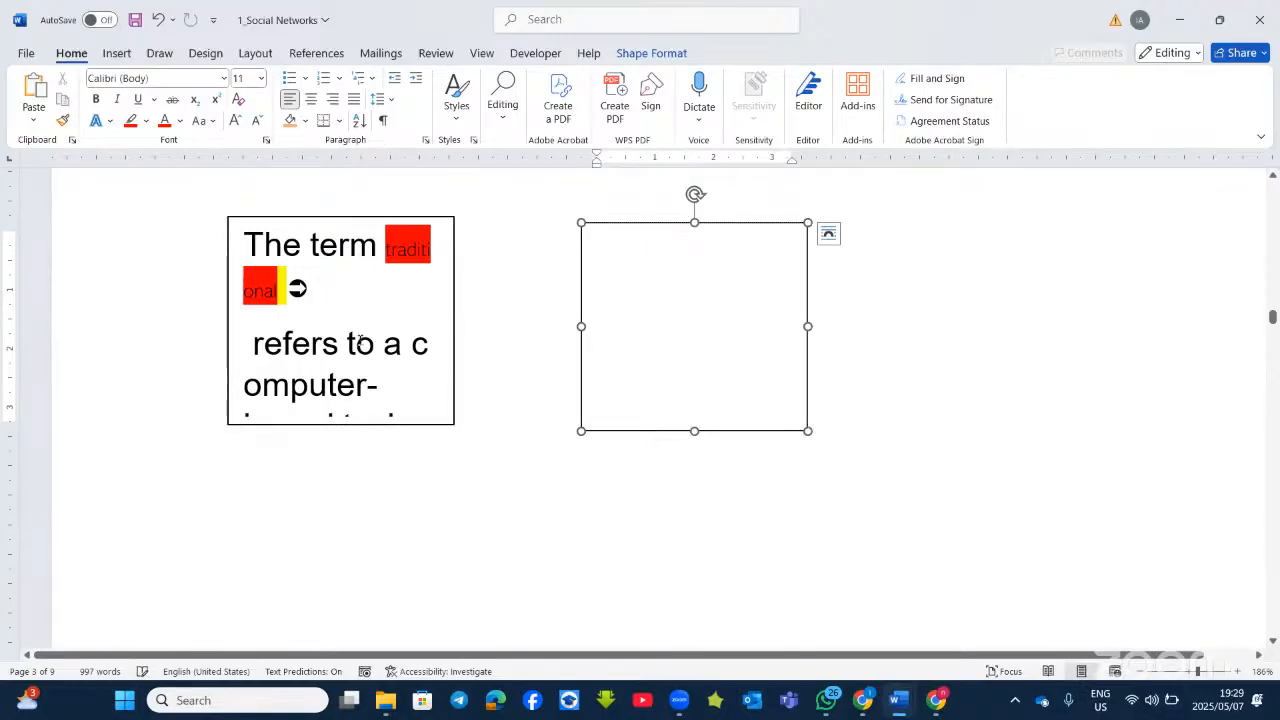
left_click(336, 344)
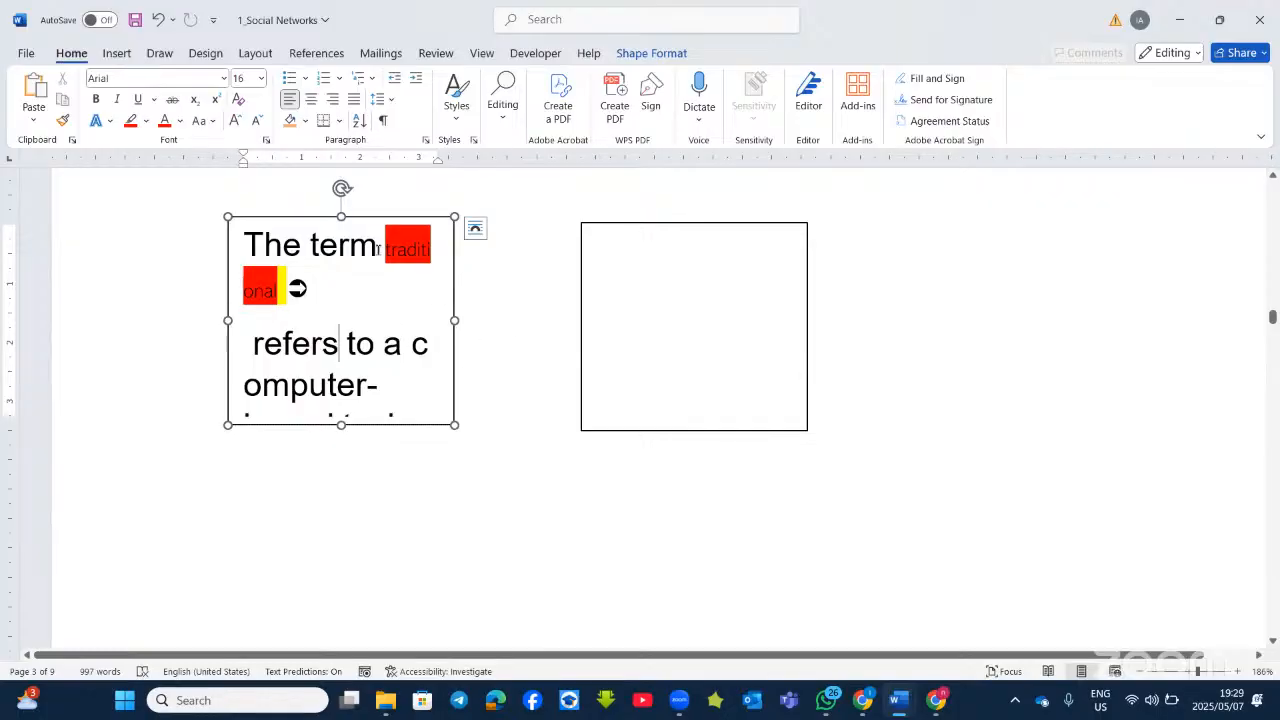
Enlarge the filled text box to about 3.7 cm high and 4 cm wide, and link it to the empty box beside it.
left_click_drag(237, 422, 221, 432)
left_click(347, 346)
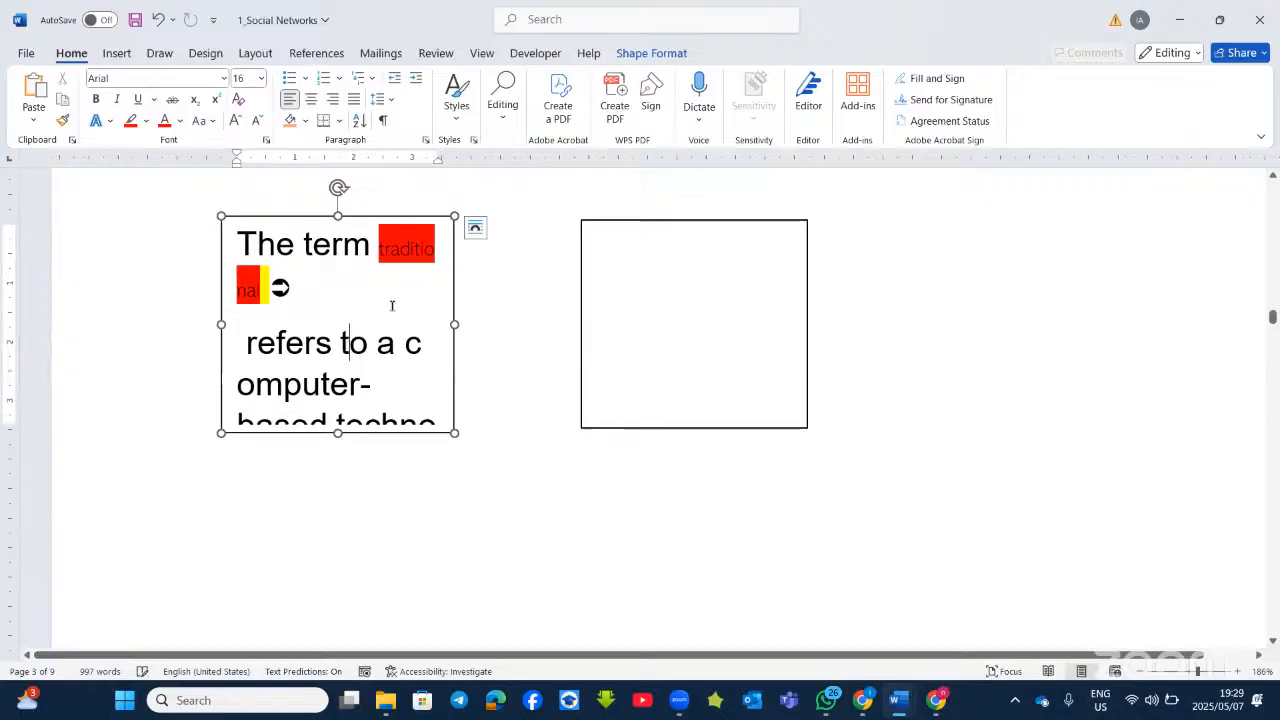
left_click(420, 222)
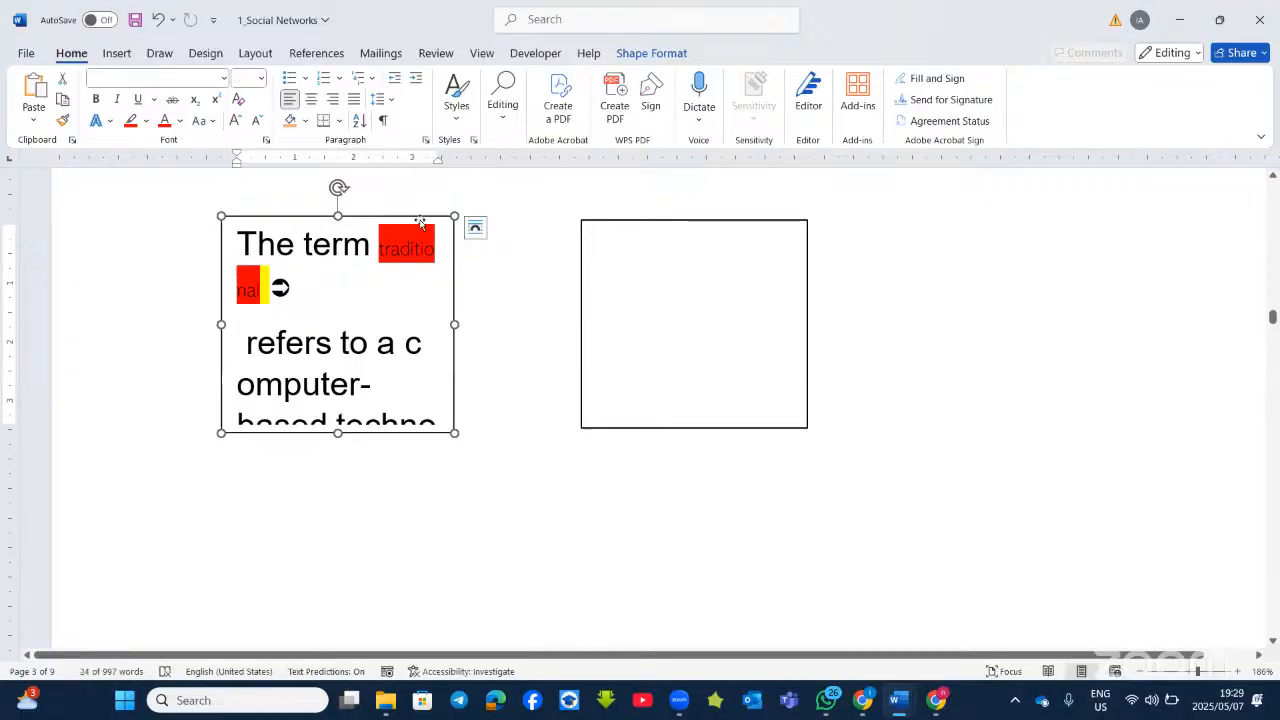
left_click(655, 57)
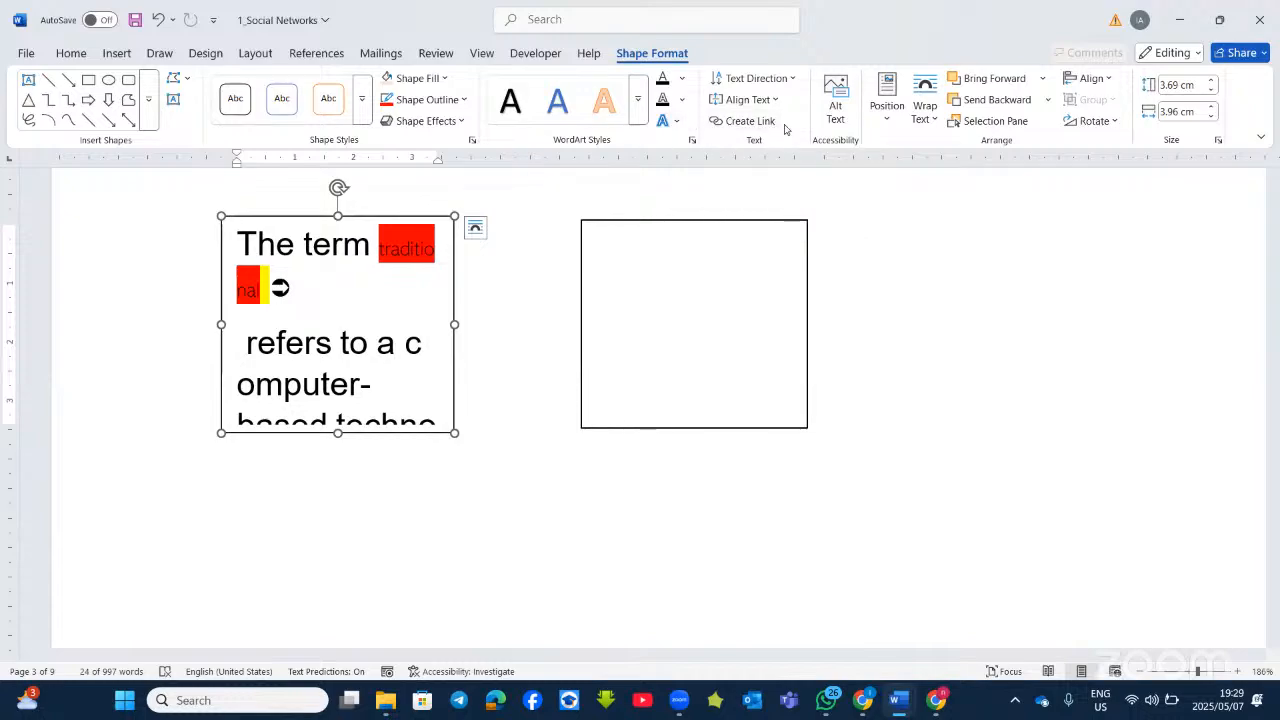
left_click(745, 125)
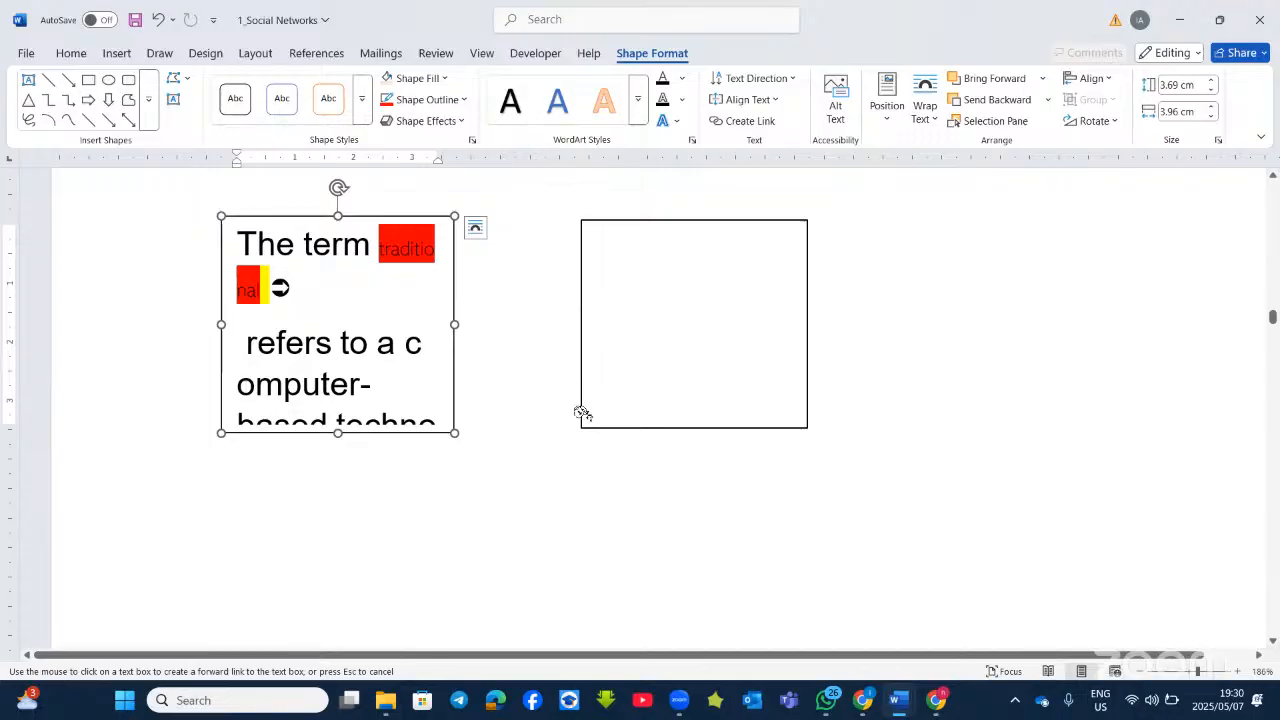
left_click(714, 266)
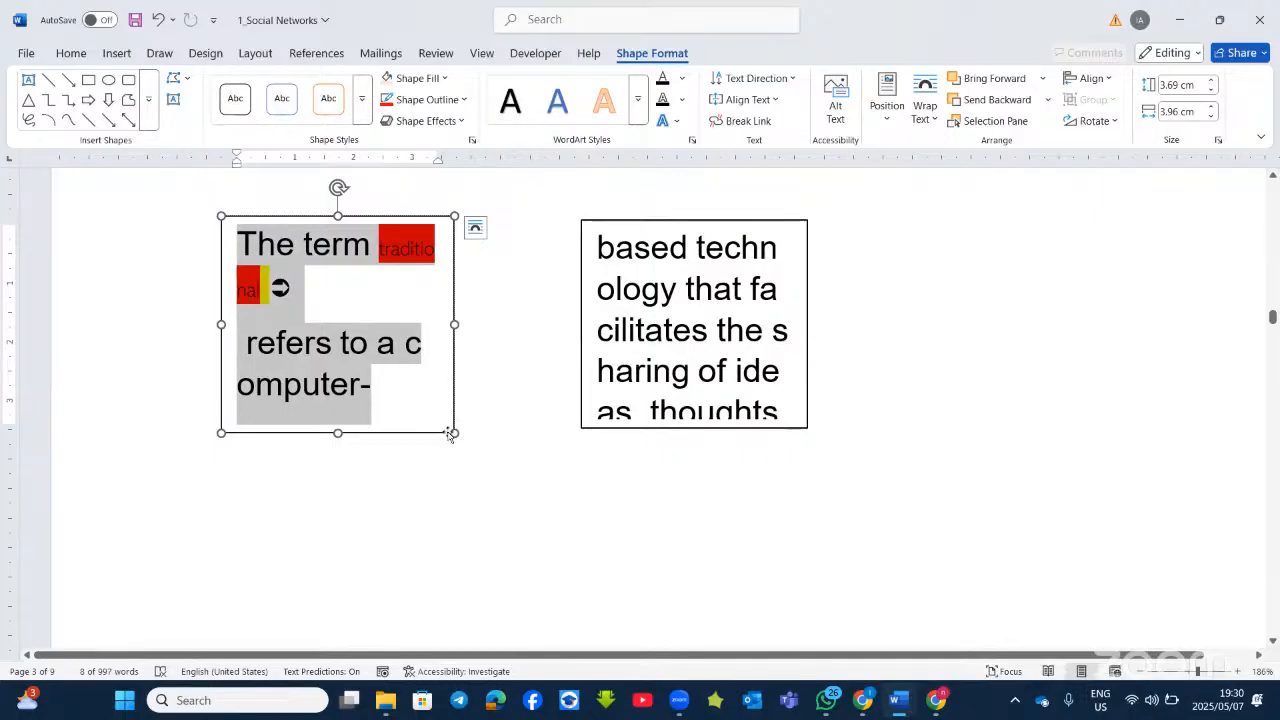
Enlarge the first linked box to about 5.4 by 4.8 cm and the second to 5.5 by 5.3 cm, with their tops roughly level.
left_click_drag(455, 432, 476, 477)
left_click(750, 384)
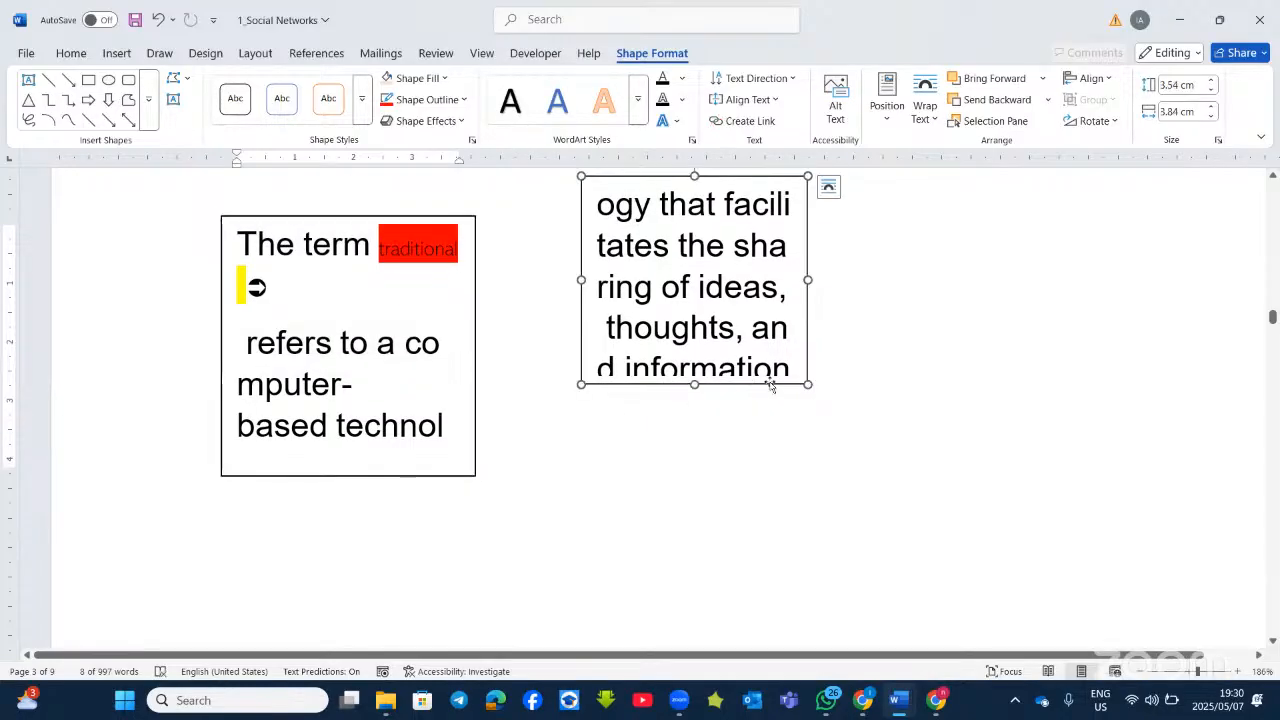
left_click_drag(807, 384, 893, 497)
left_click_drag(692, 177, 696, 196)
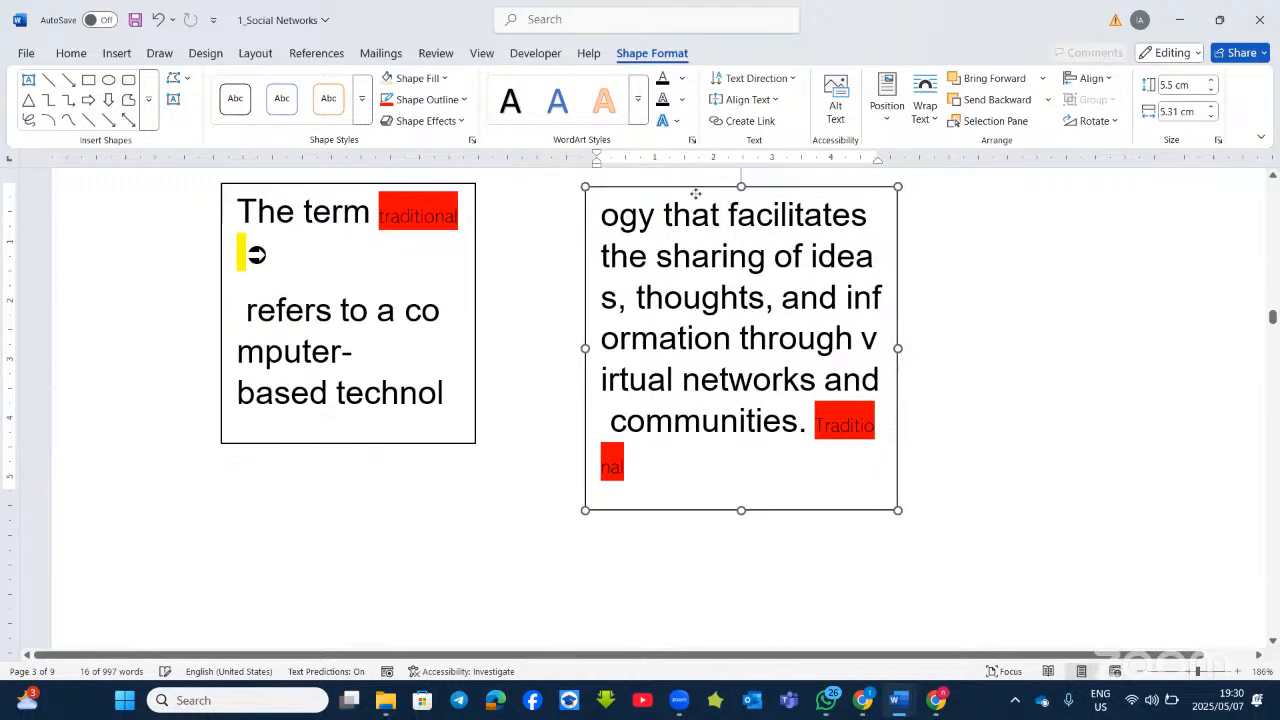
left_click(426, 437)
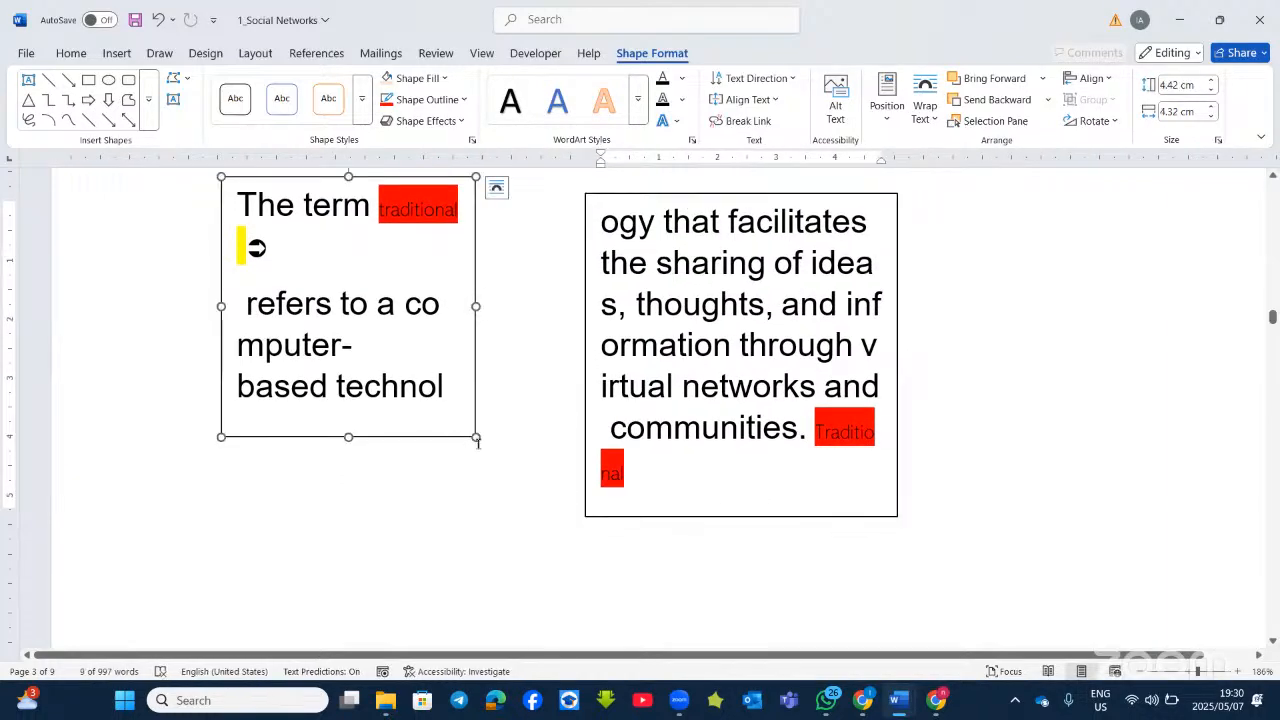
left_click_drag(477, 437, 502, 496)
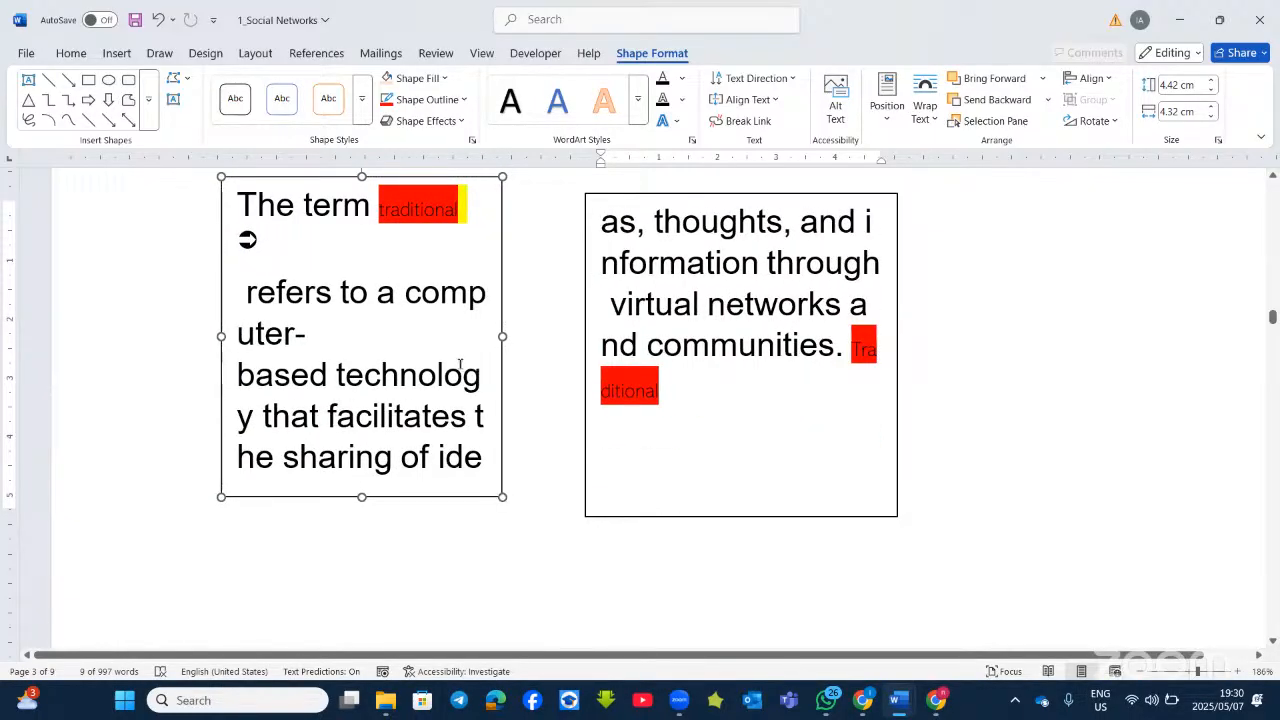
left_click_drag(371, 180, 377, 210)
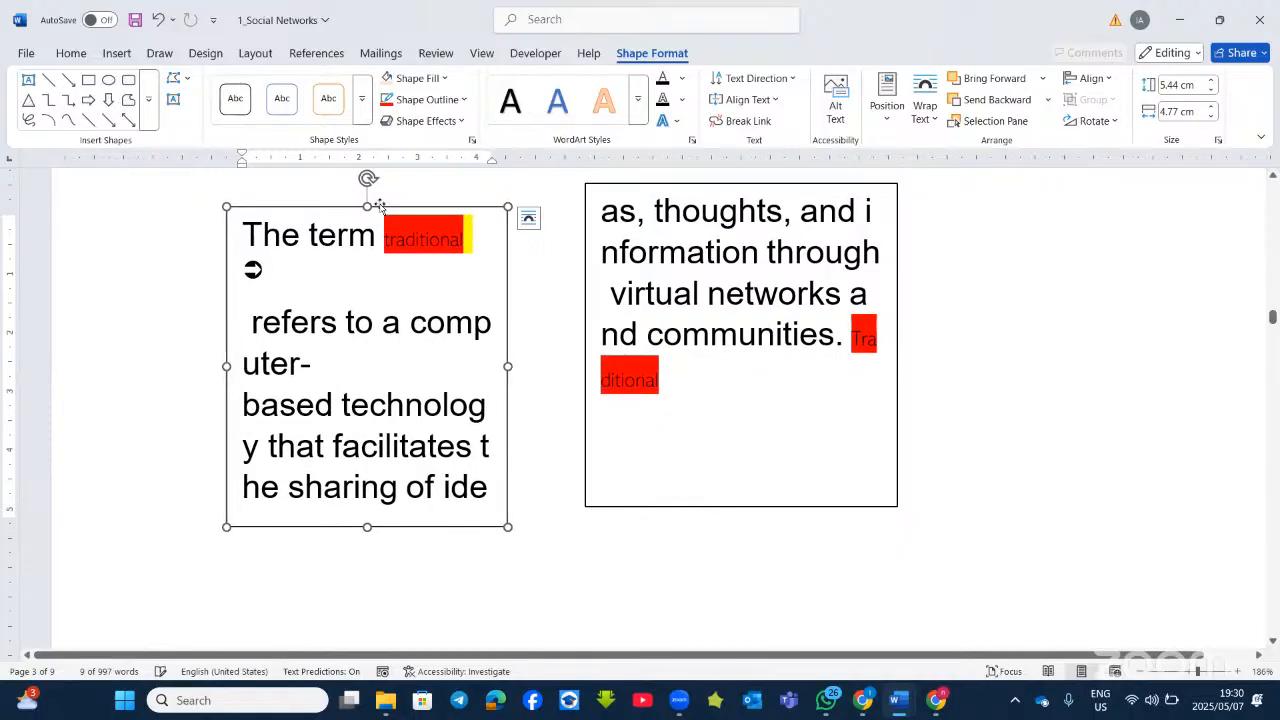
left_click_drag(617, 186, 617, 211)
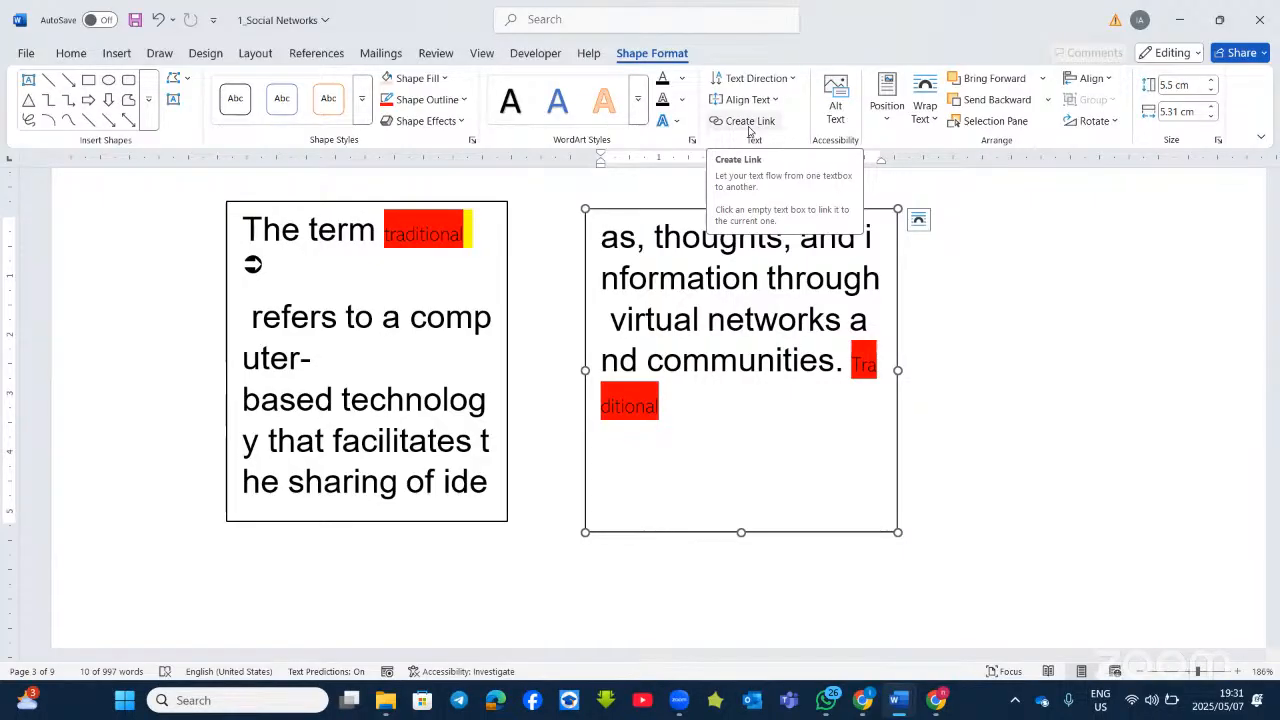
Insert the text of the 1Home file with the second linked text box still selected, and check the surrounding pages.
left_click(127, 55)
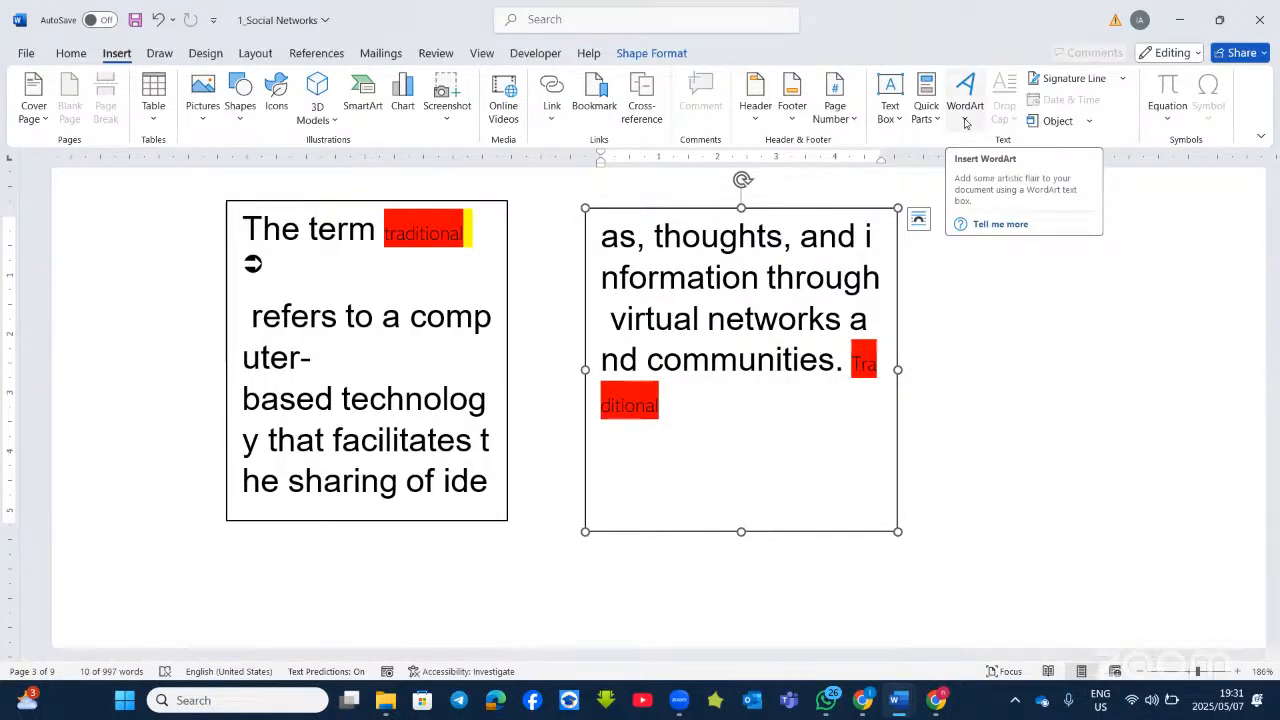
left_click(1088, 121)
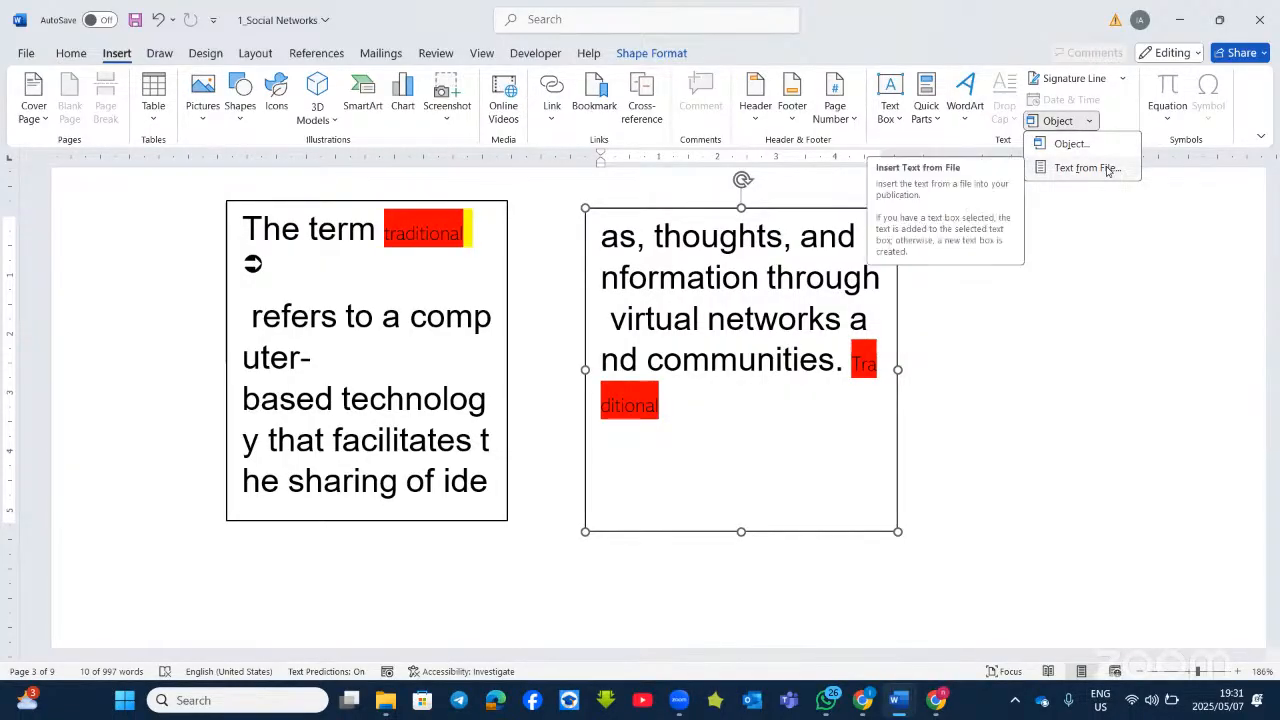
scroll(926, 293, "up", 8)
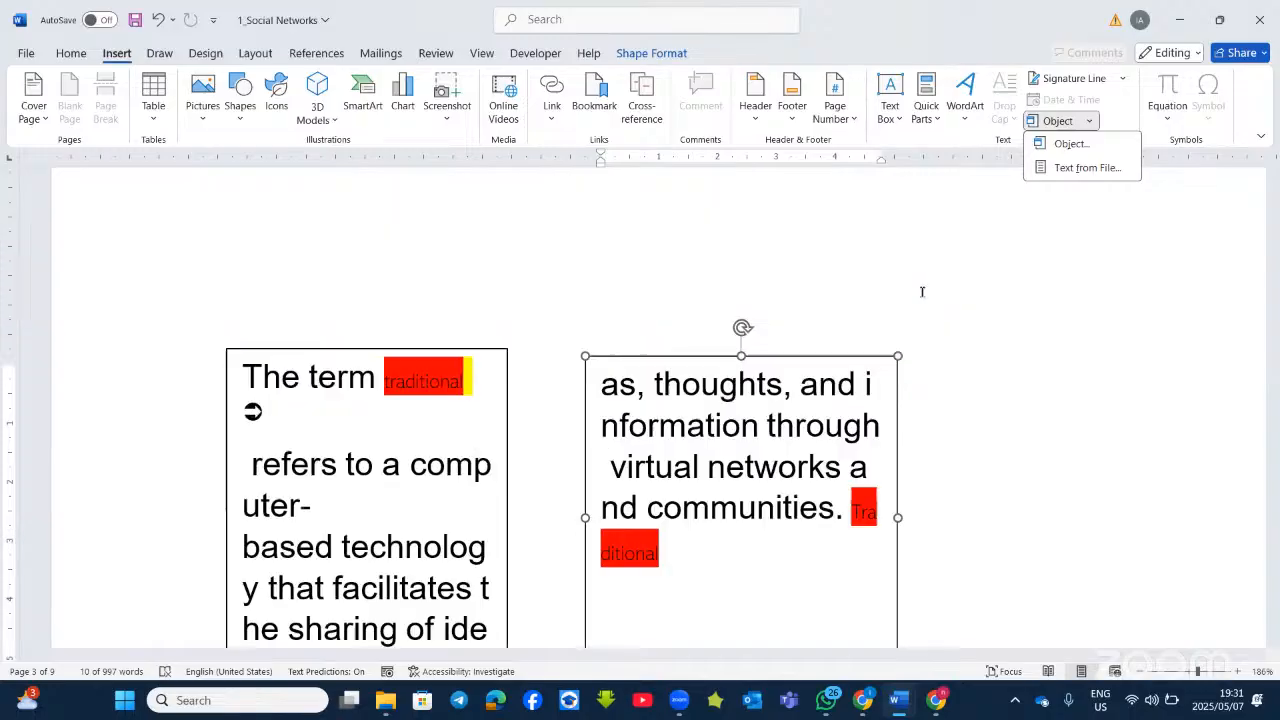
left_click(724, 355)
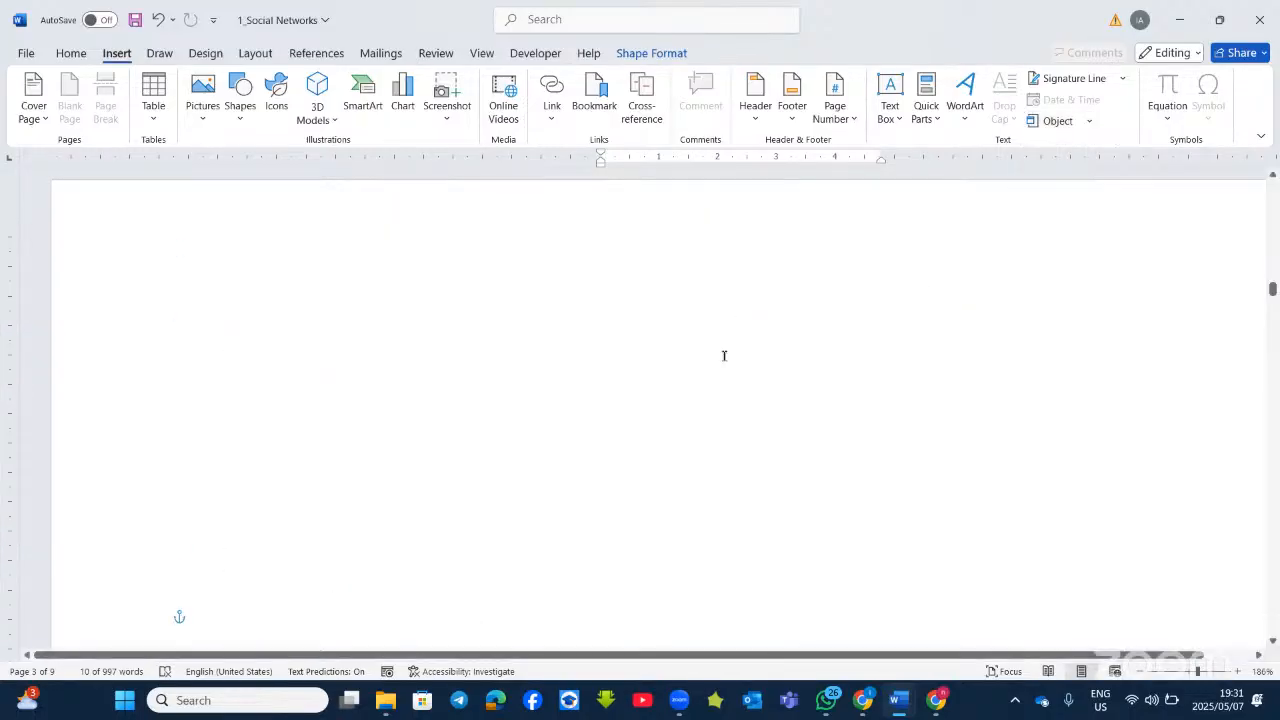
left_click(1088, 121)
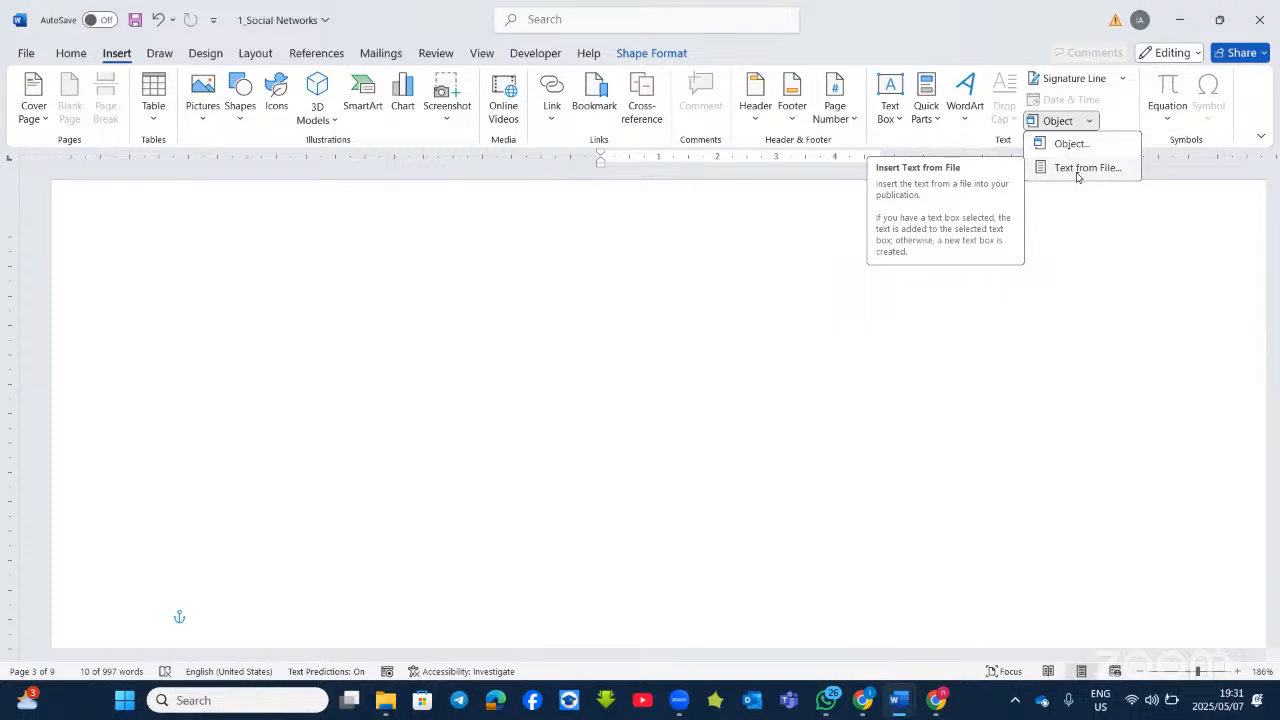
left_click(1080, 168)
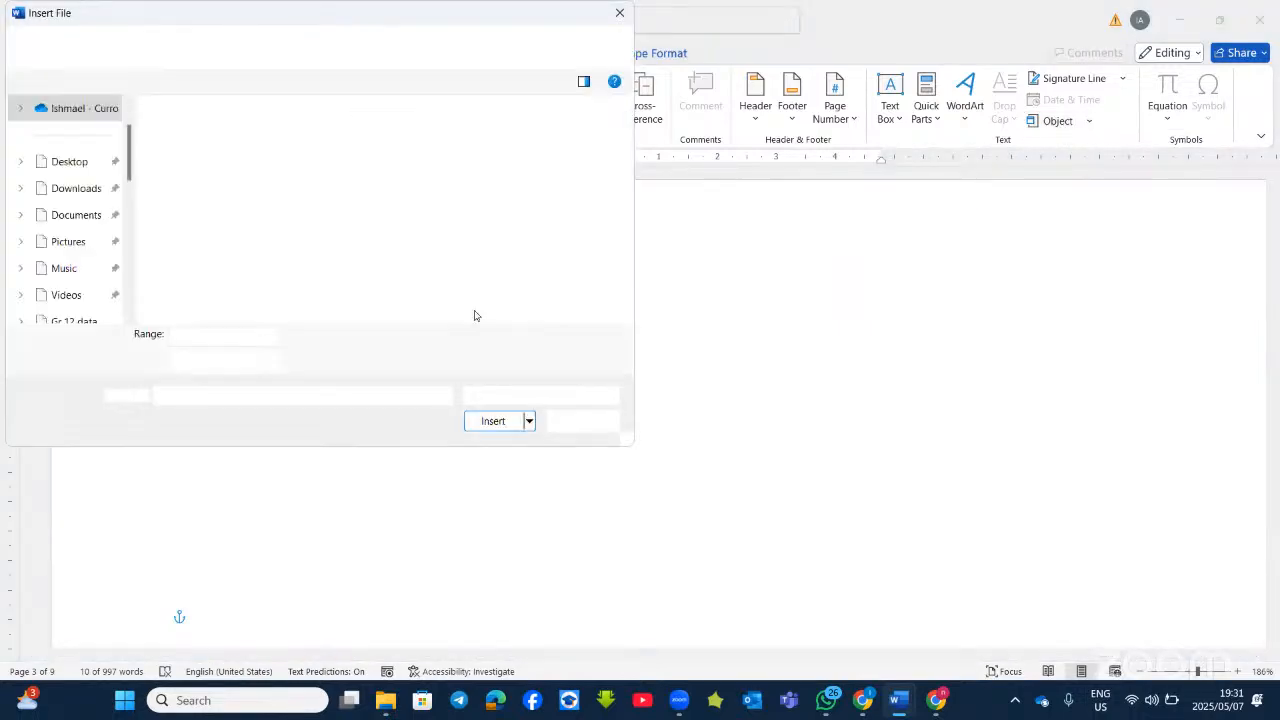
scroll(214, 234, "down", 3)
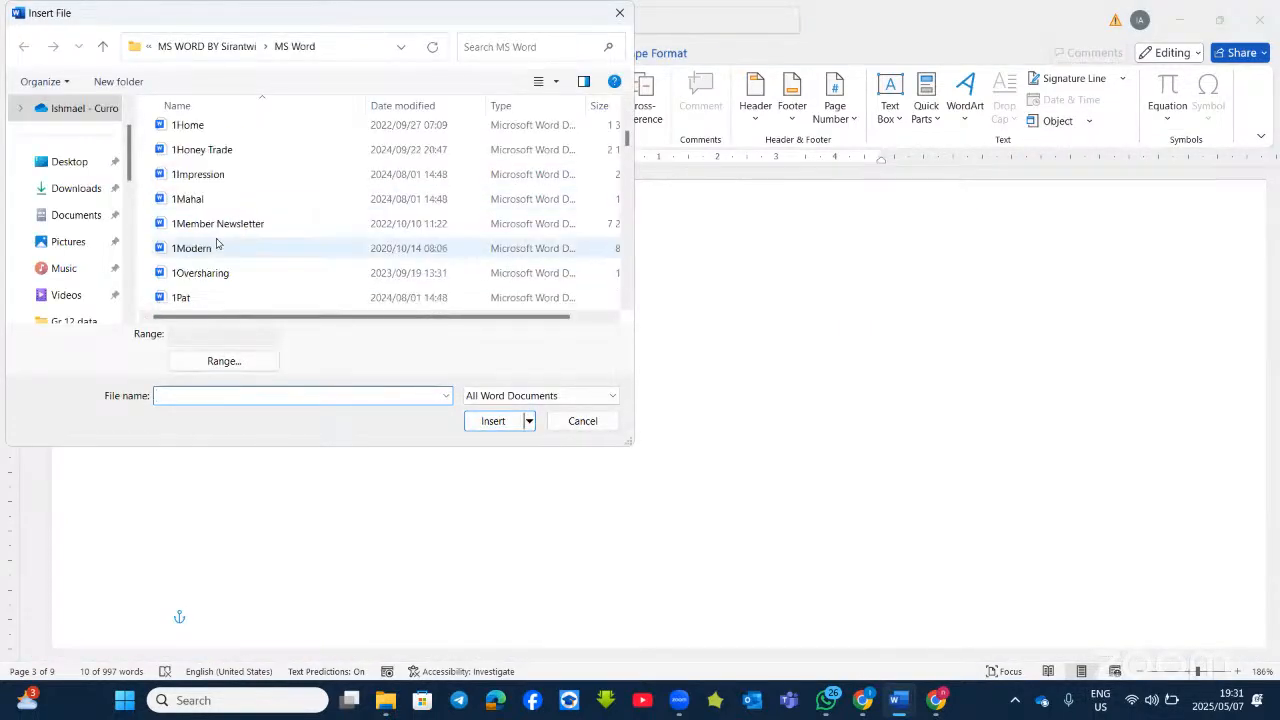
scroll(204, 199, "up", 1)
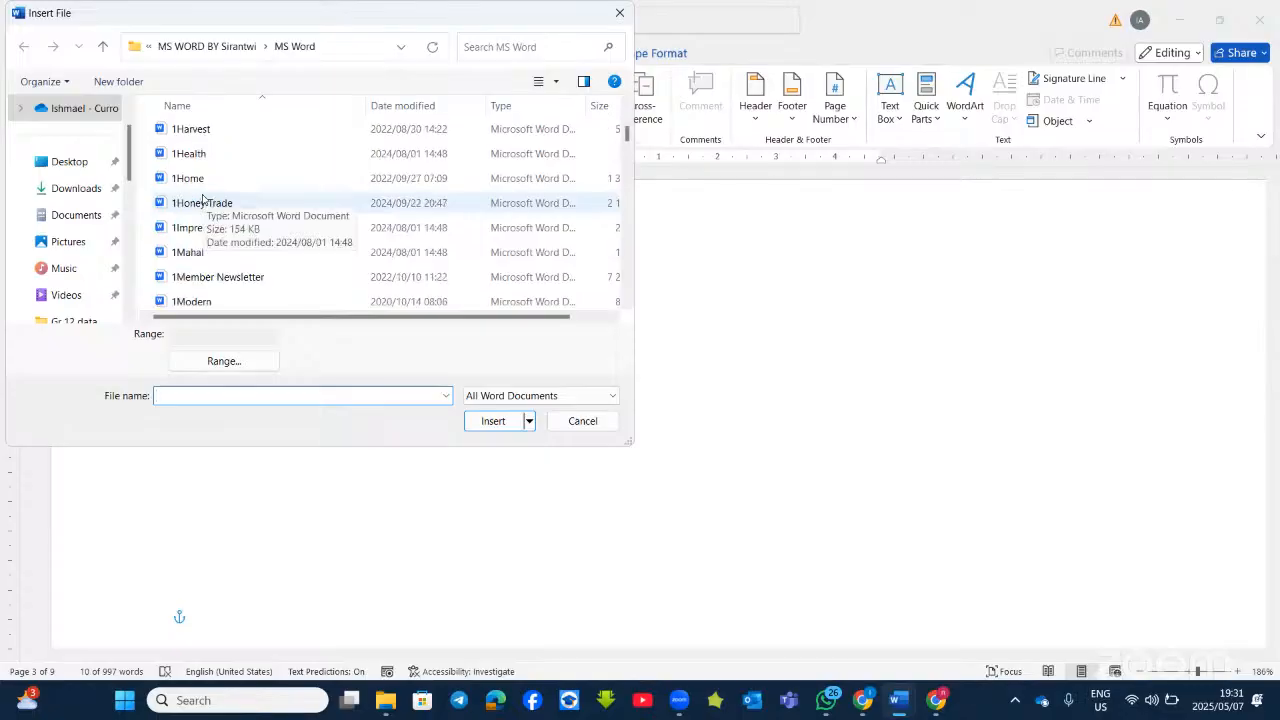
left_click(200, 178)
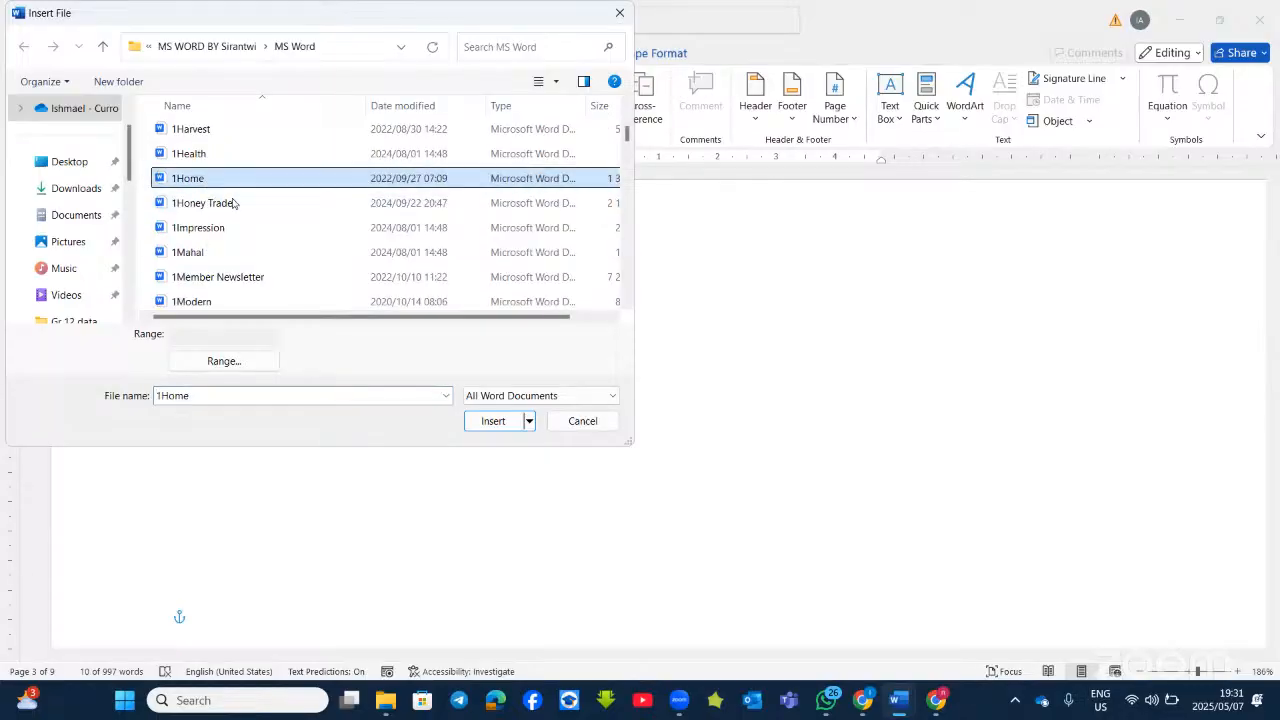
left_click(486, 423)
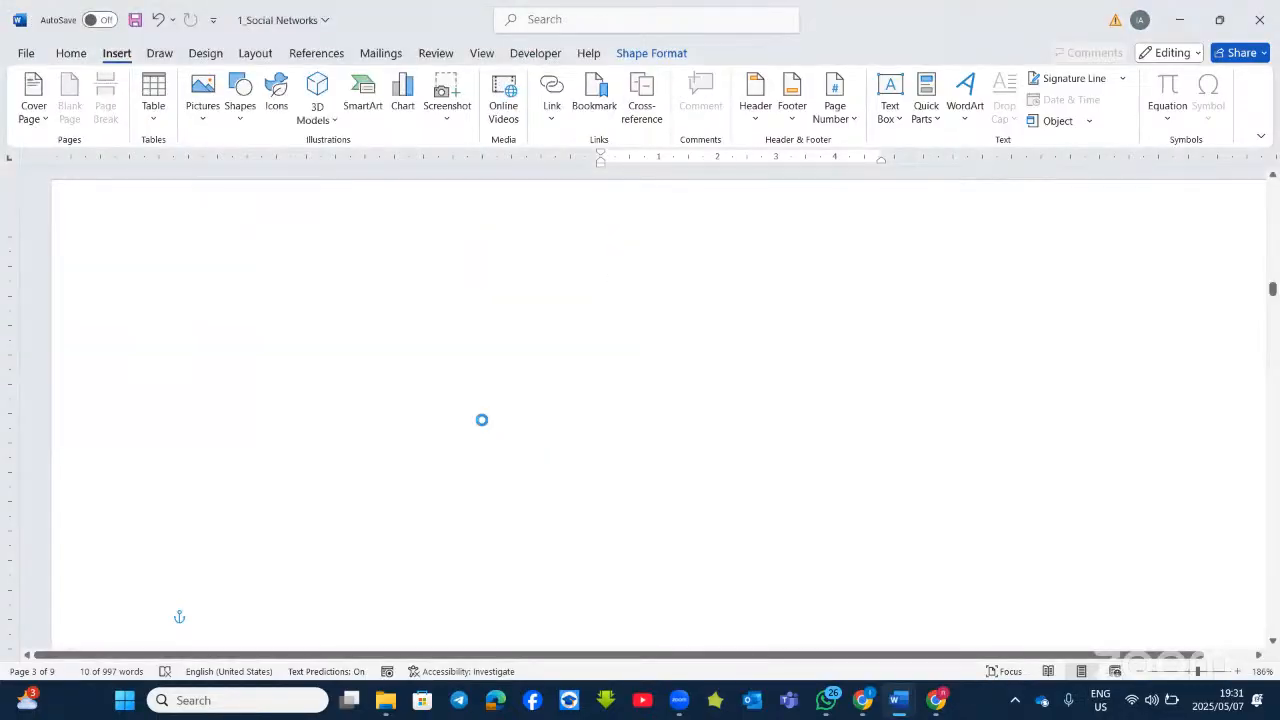
left_click(641, 394)
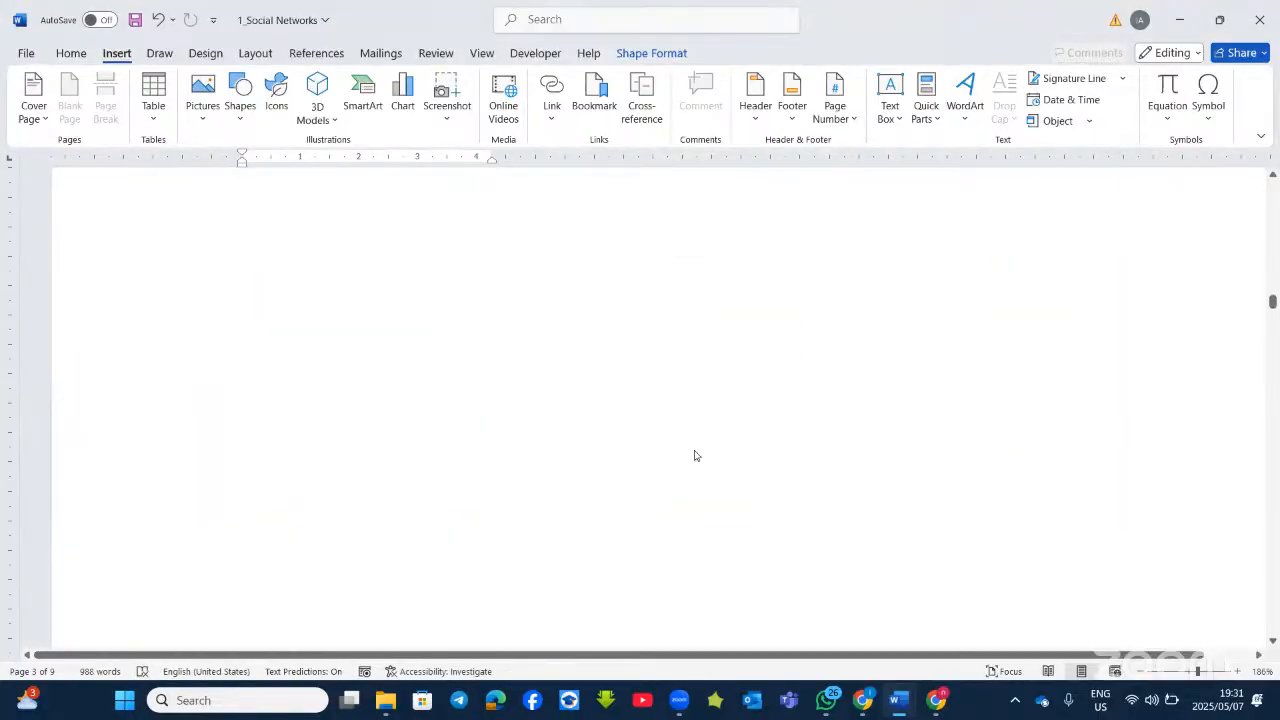
scroll(696, 456, "down", 3)
scroll(716, 446, "down", 3)
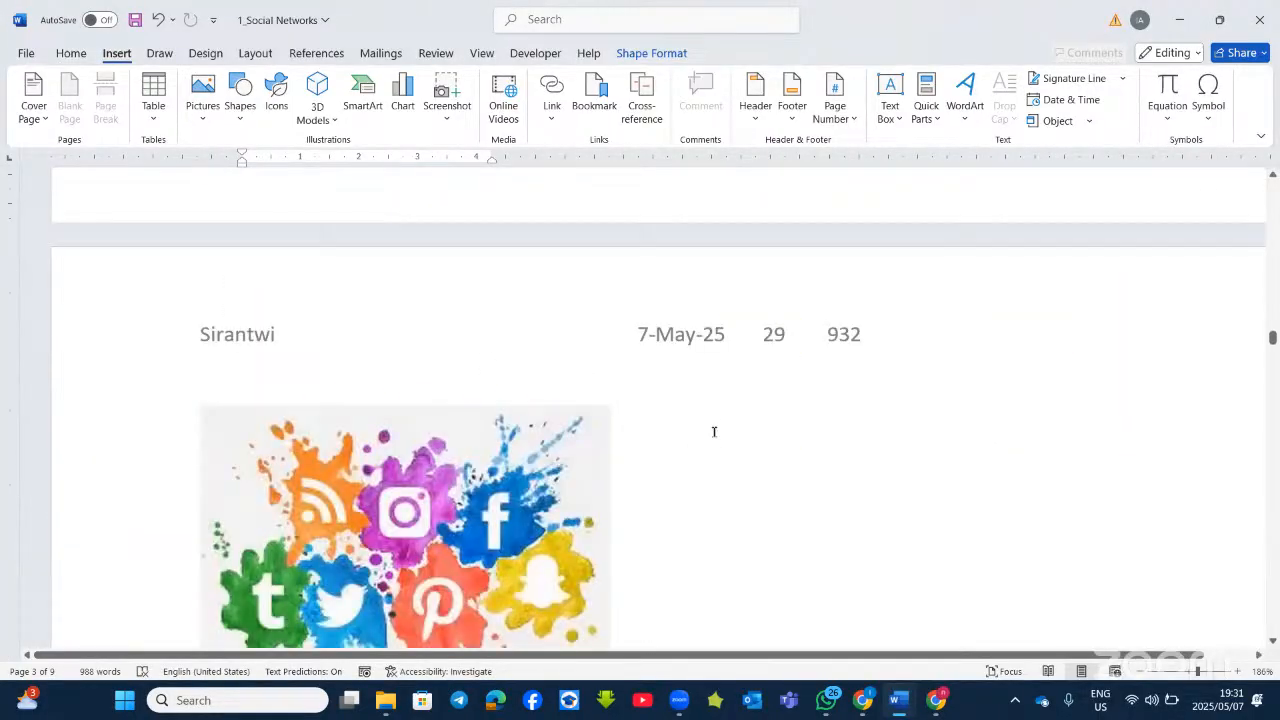
scroll(845, 294, "up", 3)
Insert the text of the 1Covid file in the blank body of page 3, and look back through the inserted pages.
left_click(844, 294)
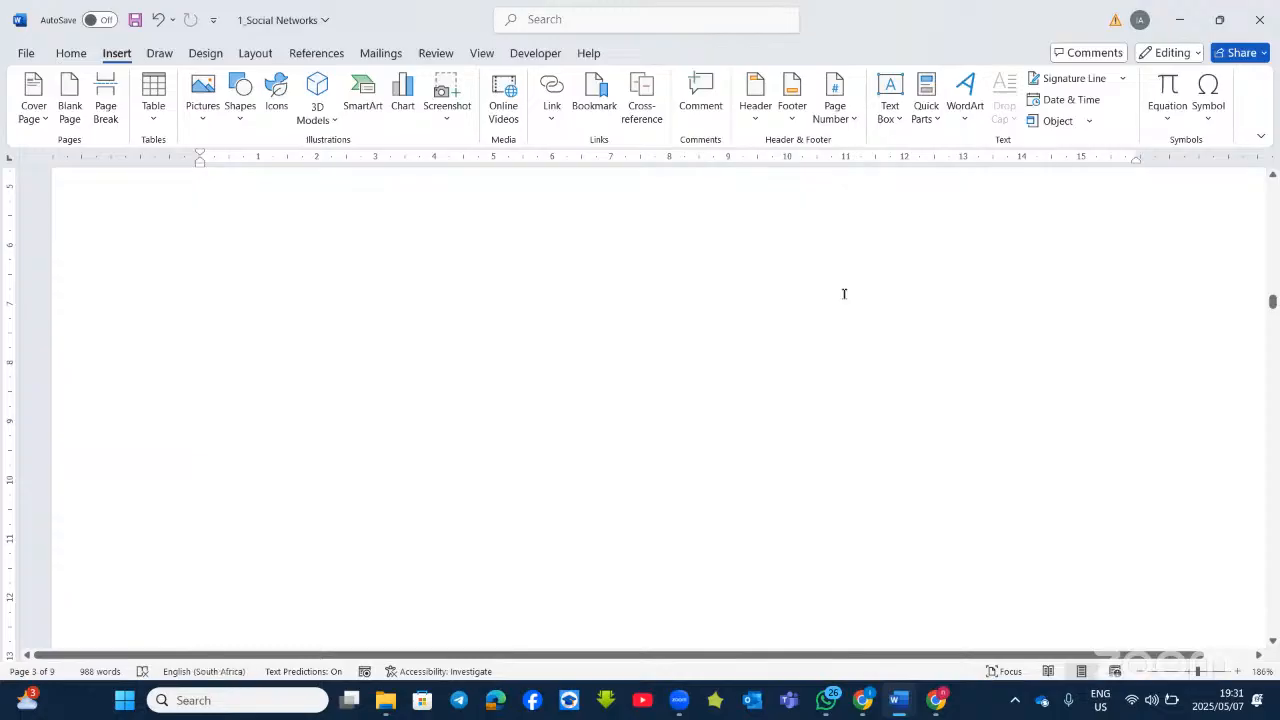
scroll(844, 300, "down", 5)
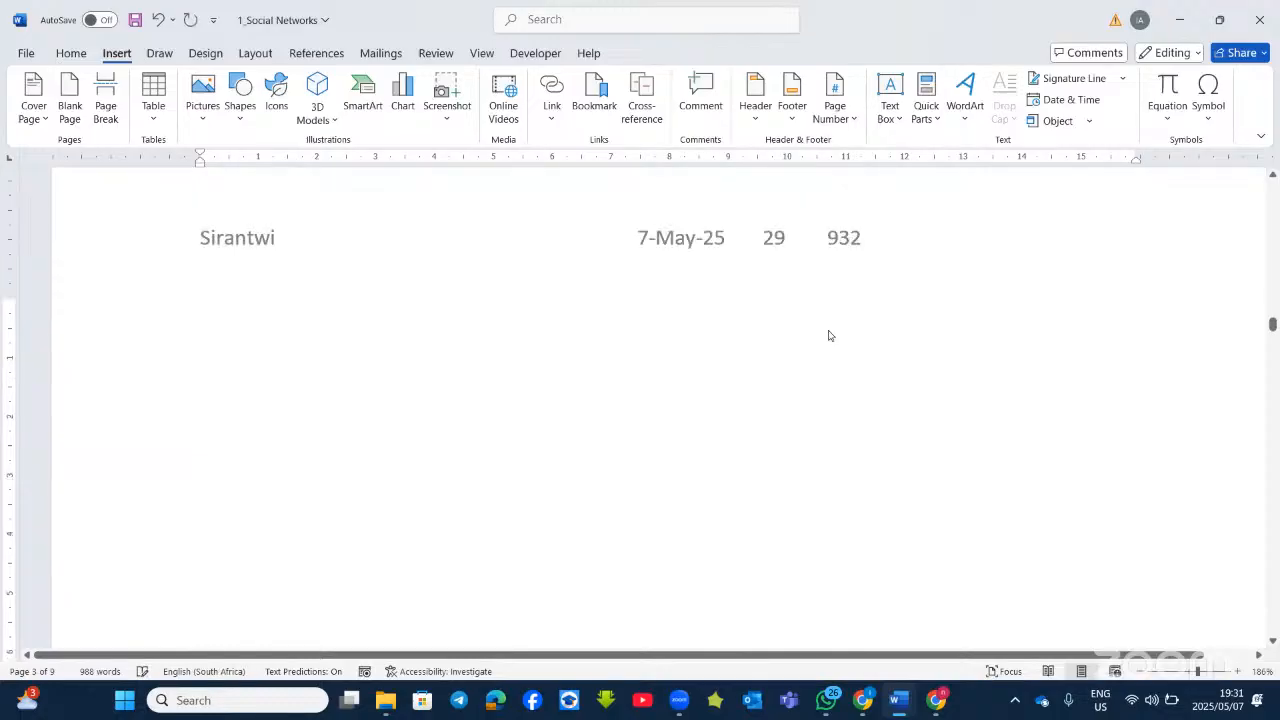
left_click(1089, 120)
left_click(1078, 166)
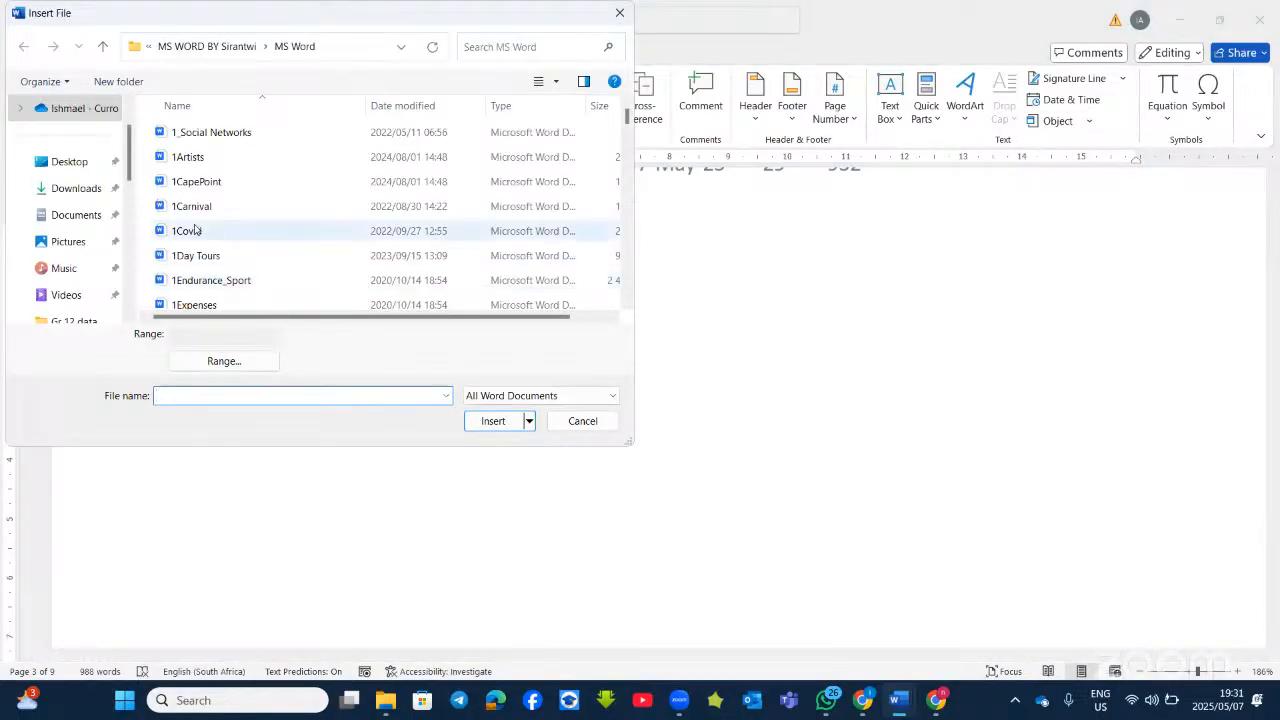
left_click(196, 230)
left_click(486, 421)
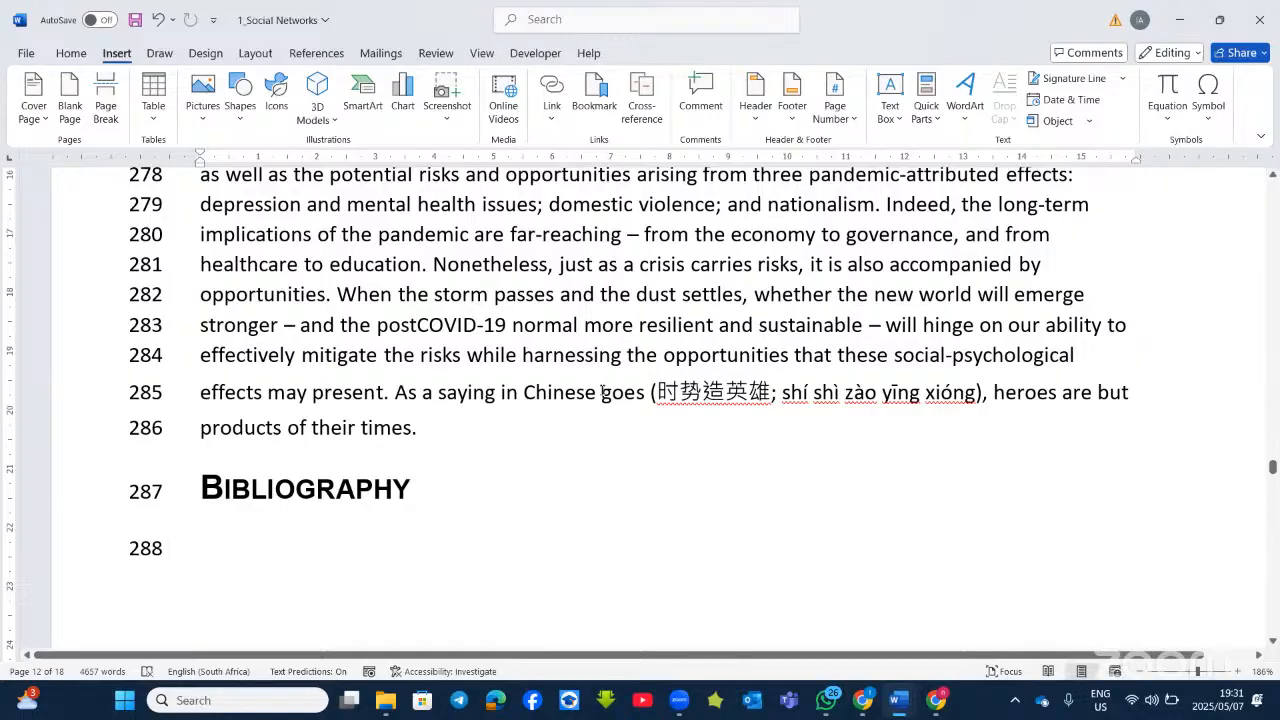
scroll(605, 397, "up", 20)
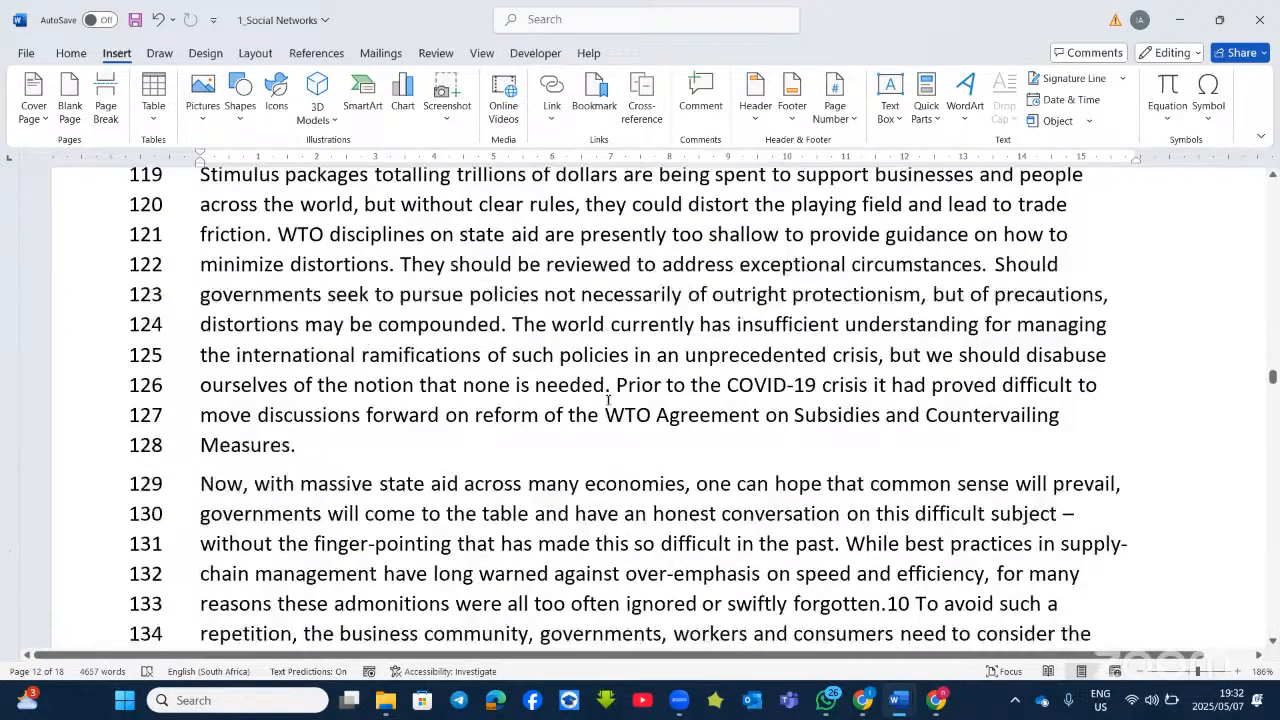
scroll(1138, 351, "up", 9)
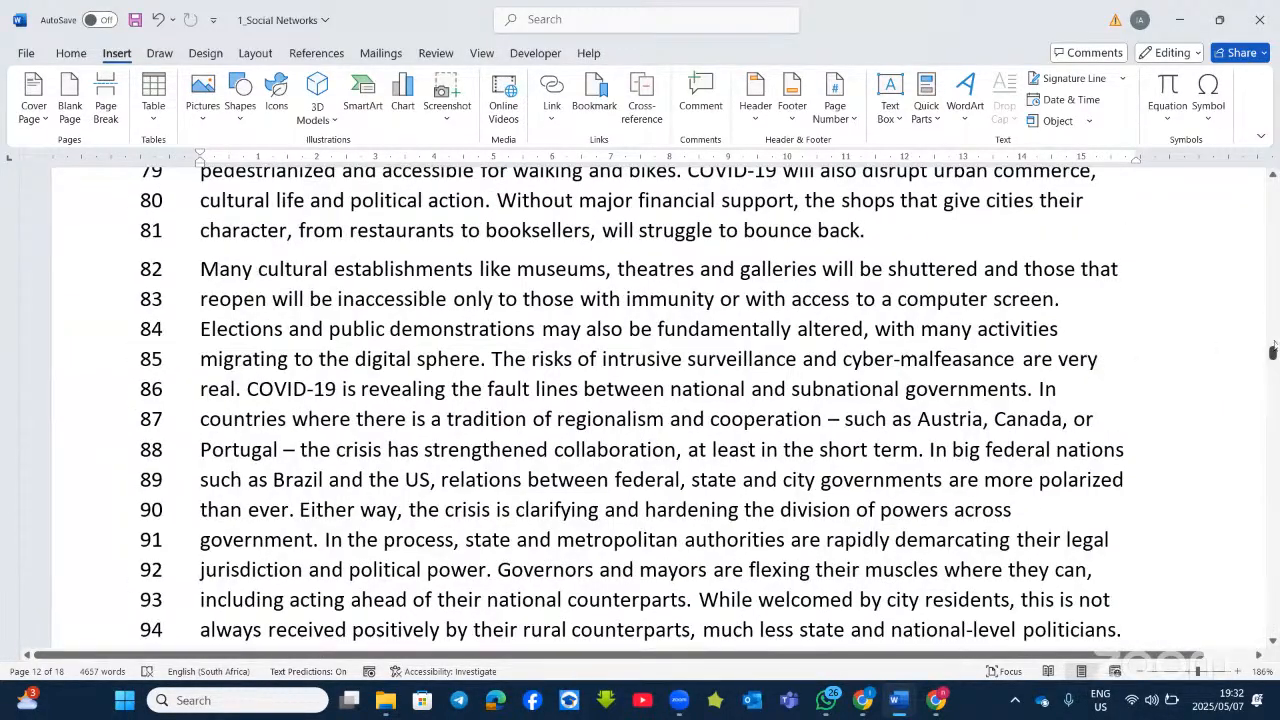
Insert a page break after the paragraph ending in "Subsidies and Countervailing Measures.".
left_click_drag(1272, 352, 1268, 392)
scroll(785, 297, "up", 5)
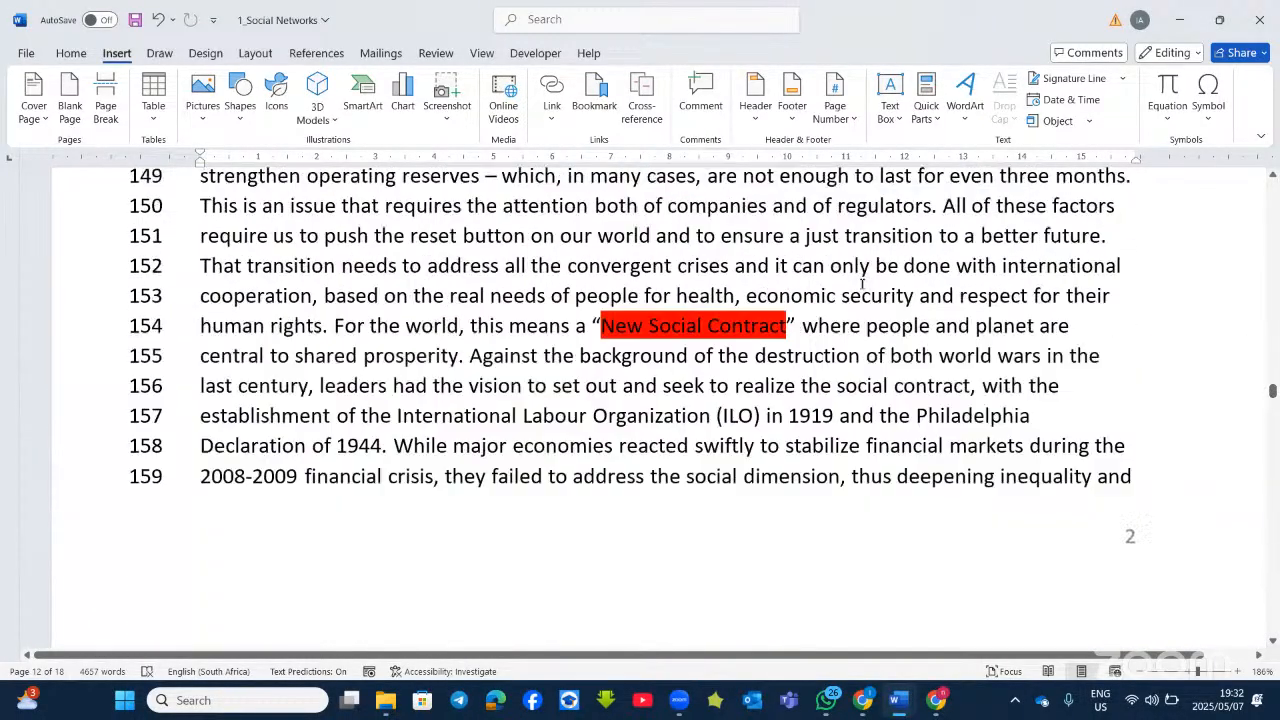
scroll(775, 300, "up", 6)
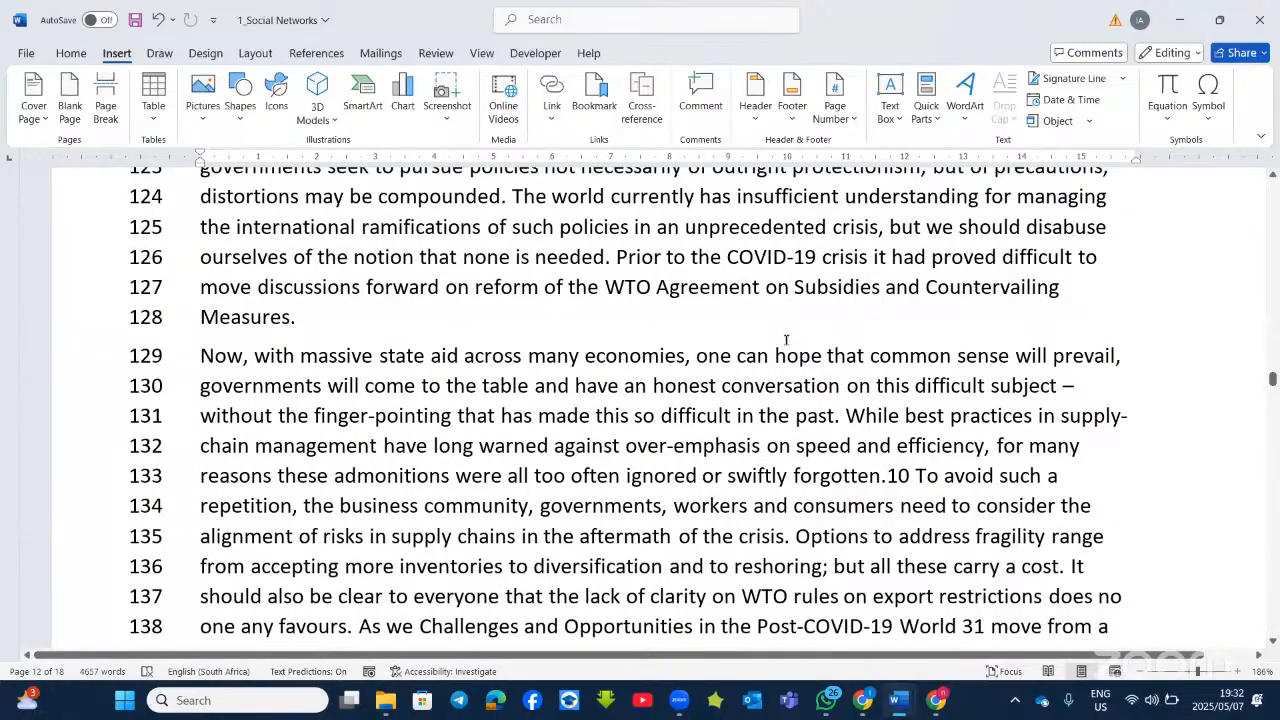
left_click(780, 316)
key("ctrl+Return")
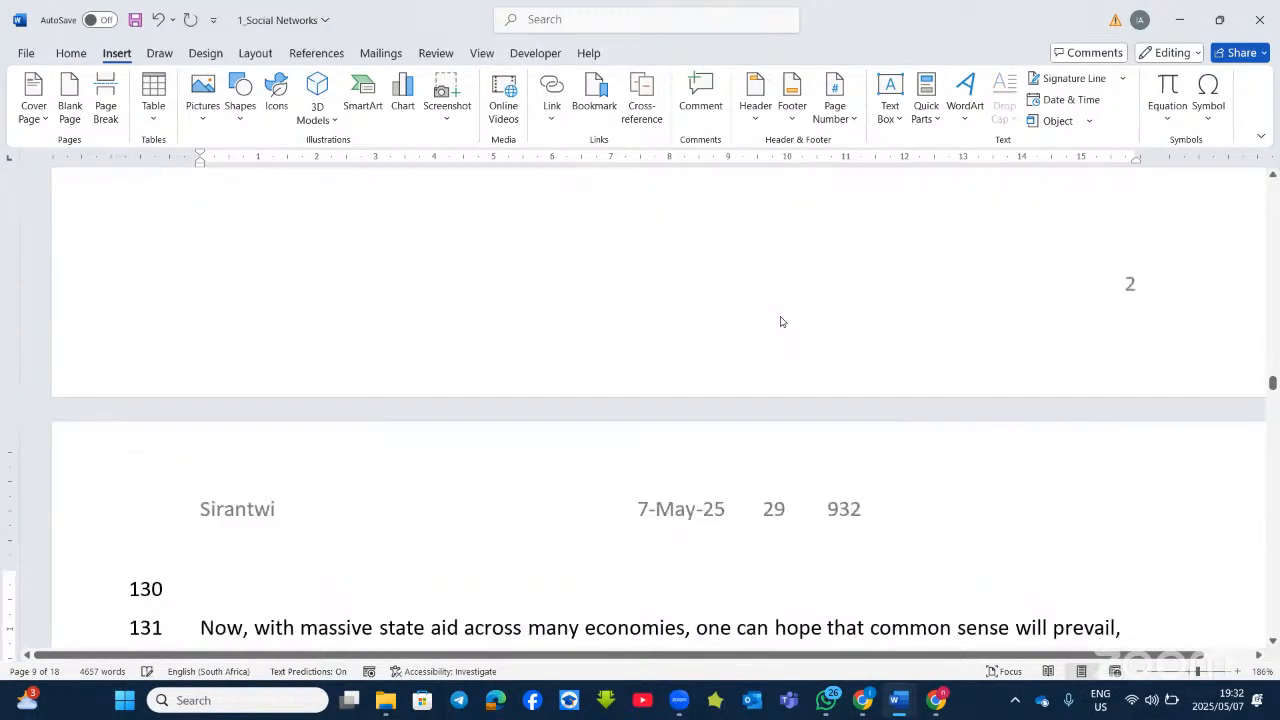
Embed the existing 1Activity workbook from the MS Excel folder at the new page break as an object displayed as an icon.
scroll(782, 321, "up", 5)
left_click(666, 430)
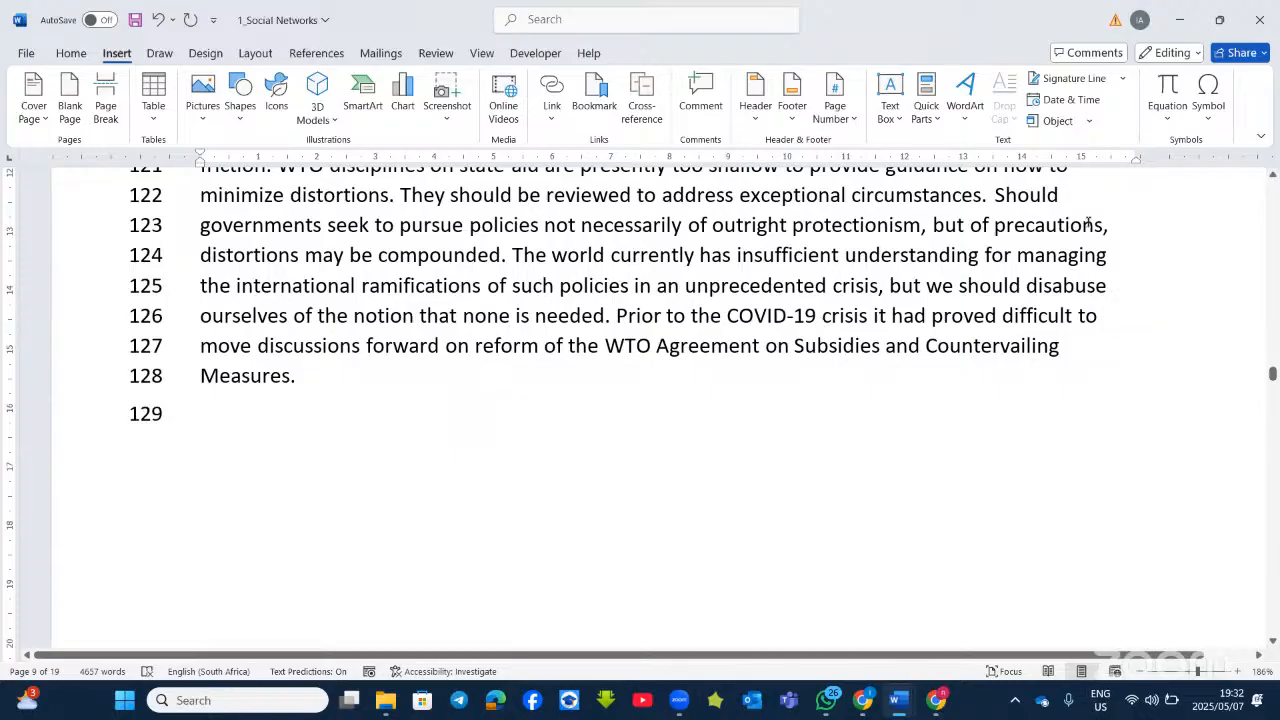
left_click(1090, 121)
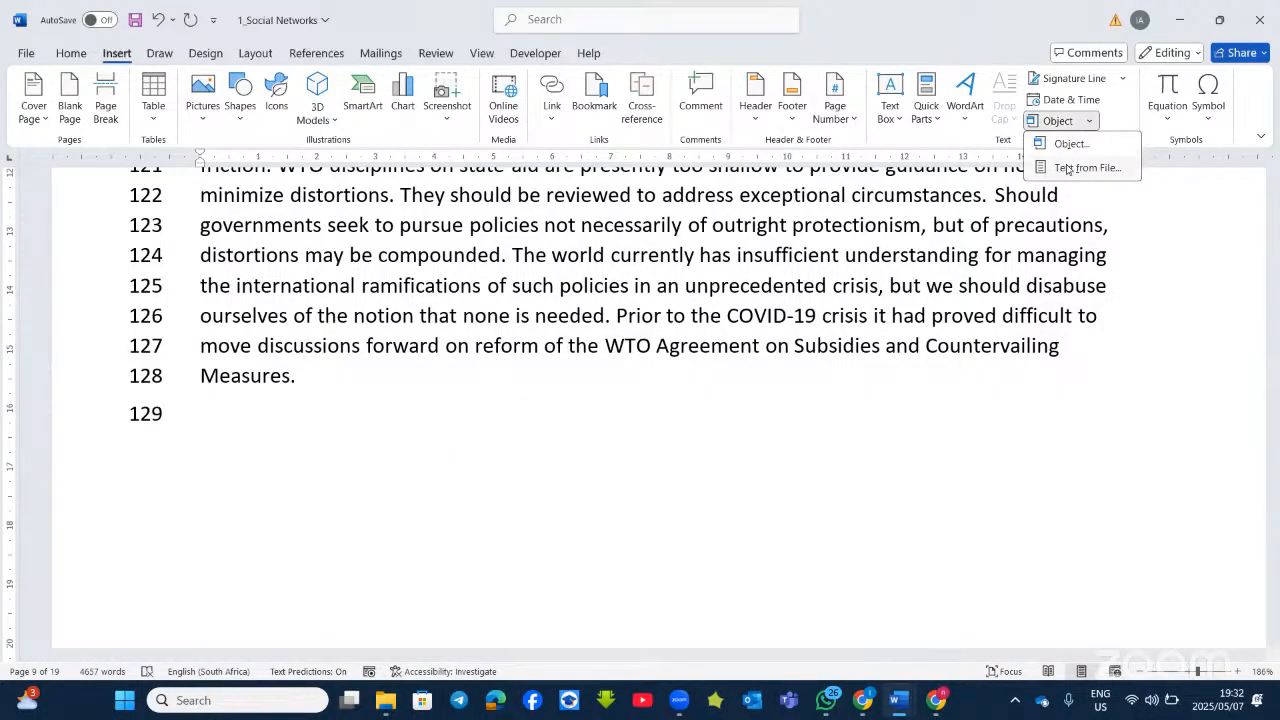
left_click(1077, 145)
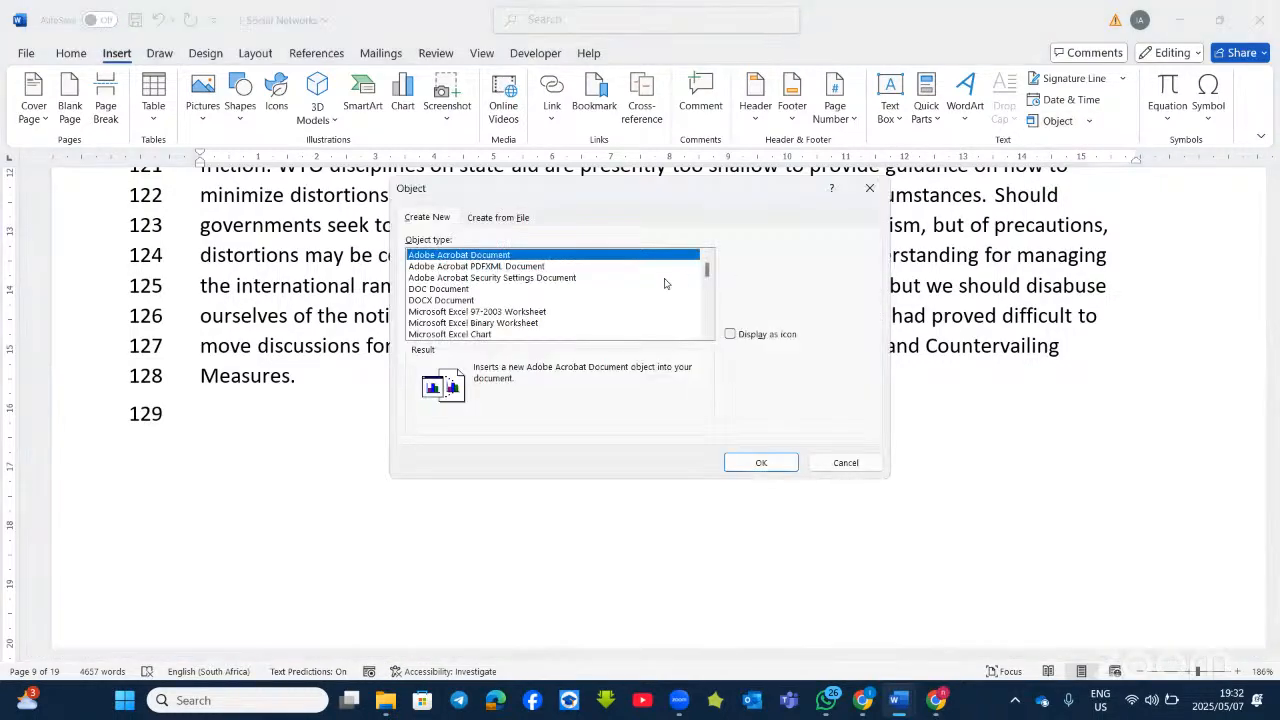
left_click(509, 220)
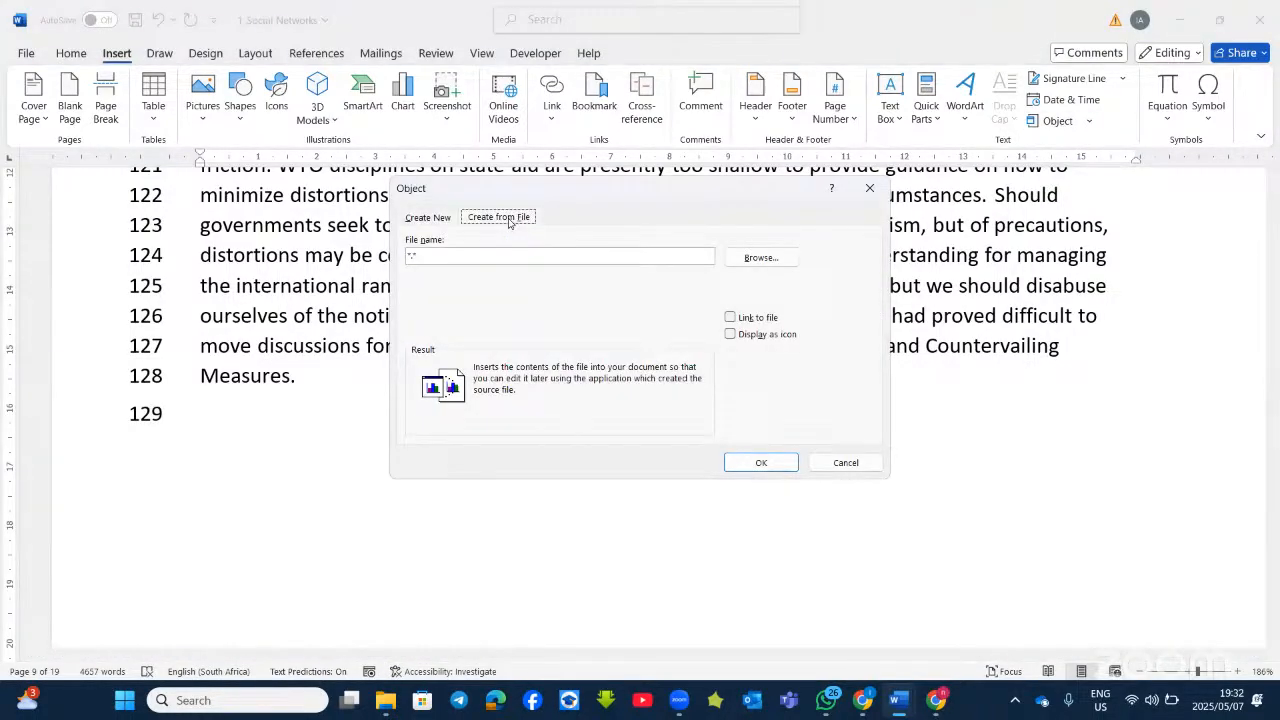
left_click(762, 258)
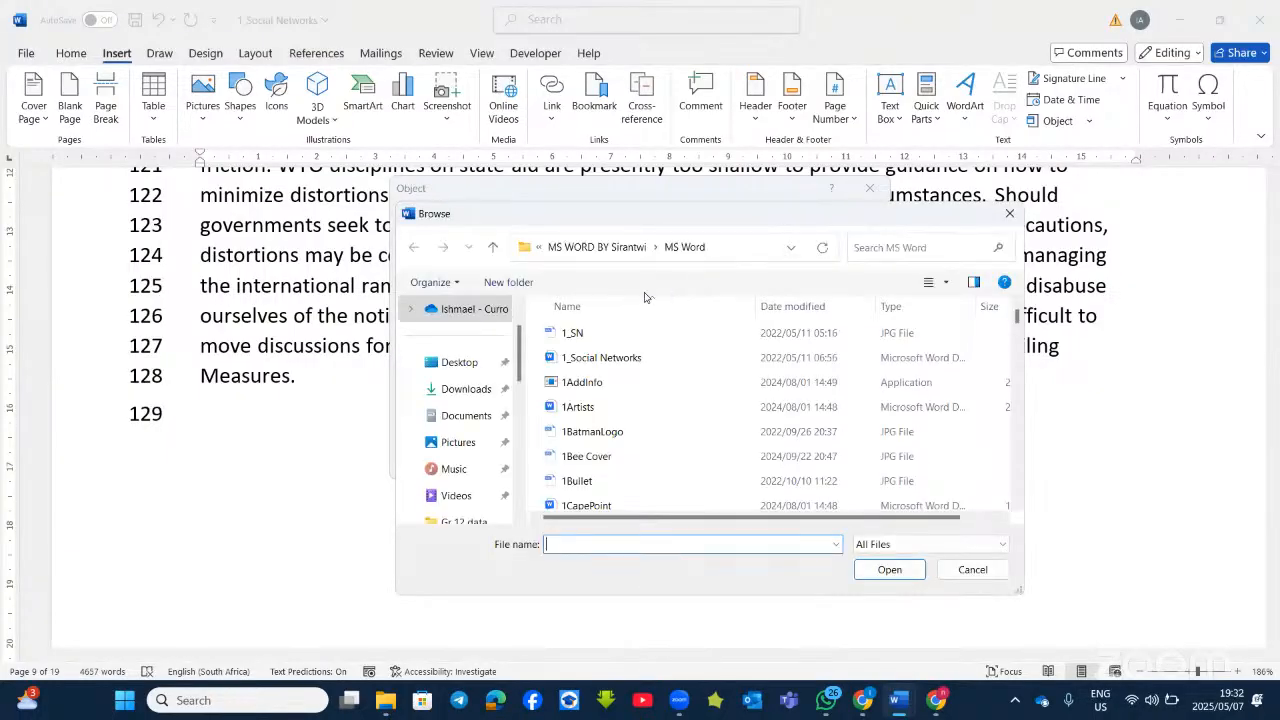
left_click(614, 248)
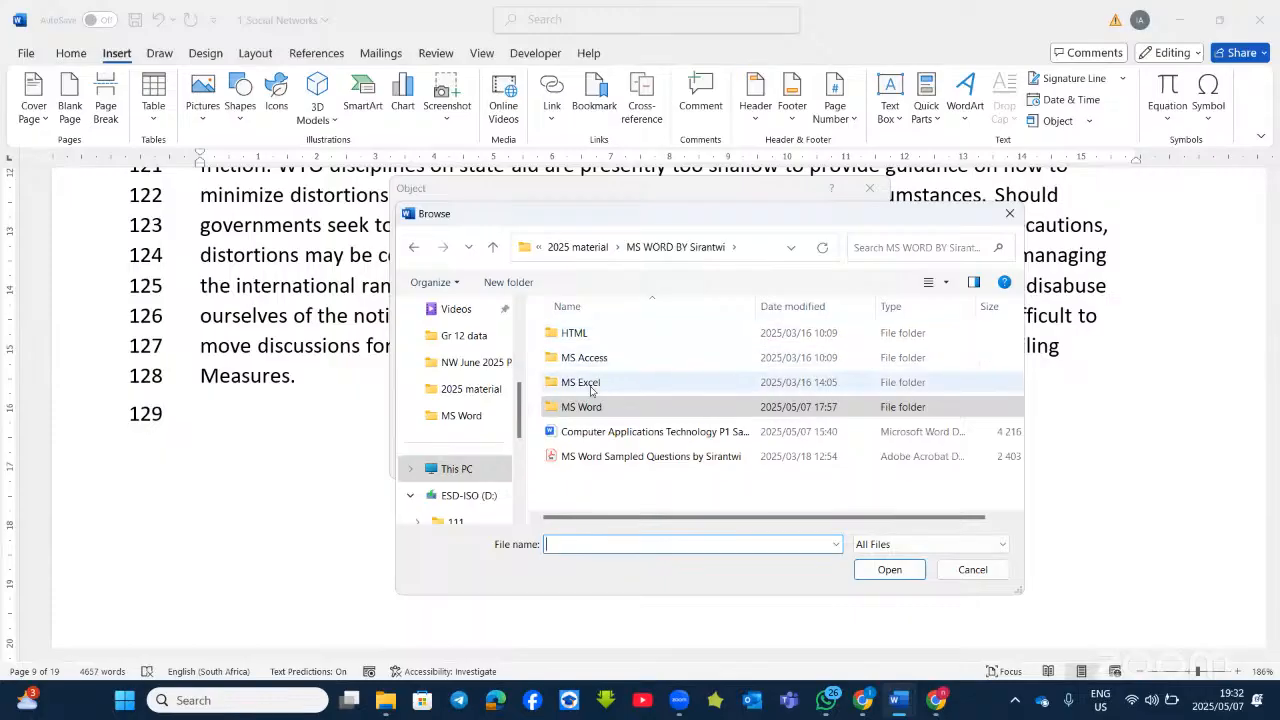
double_click(620, 385)
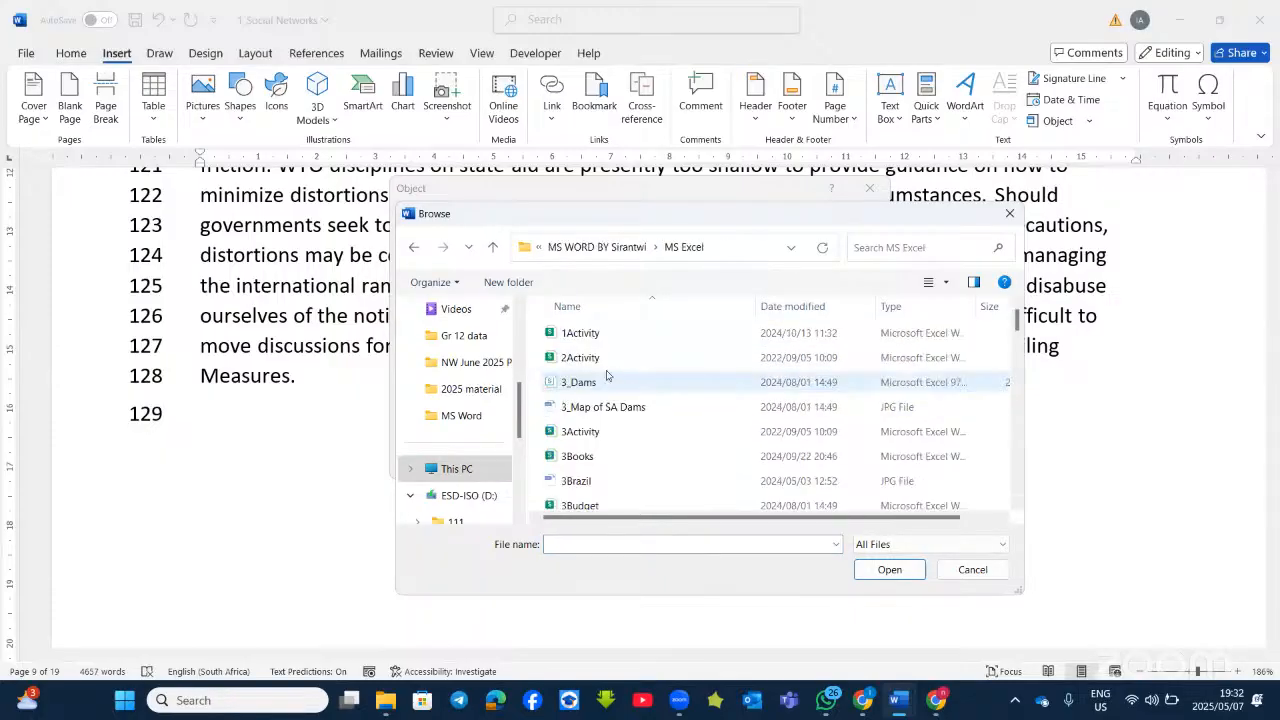
left_click(597, 335)
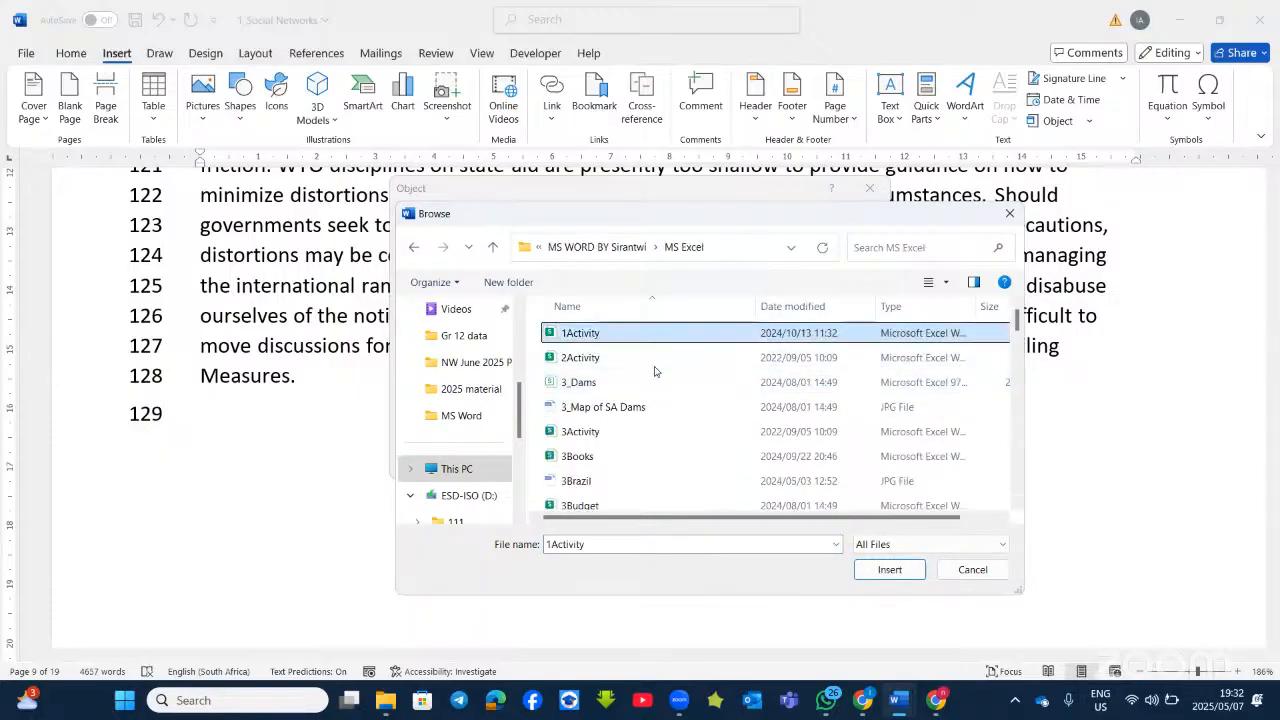
left_click(889, 569)
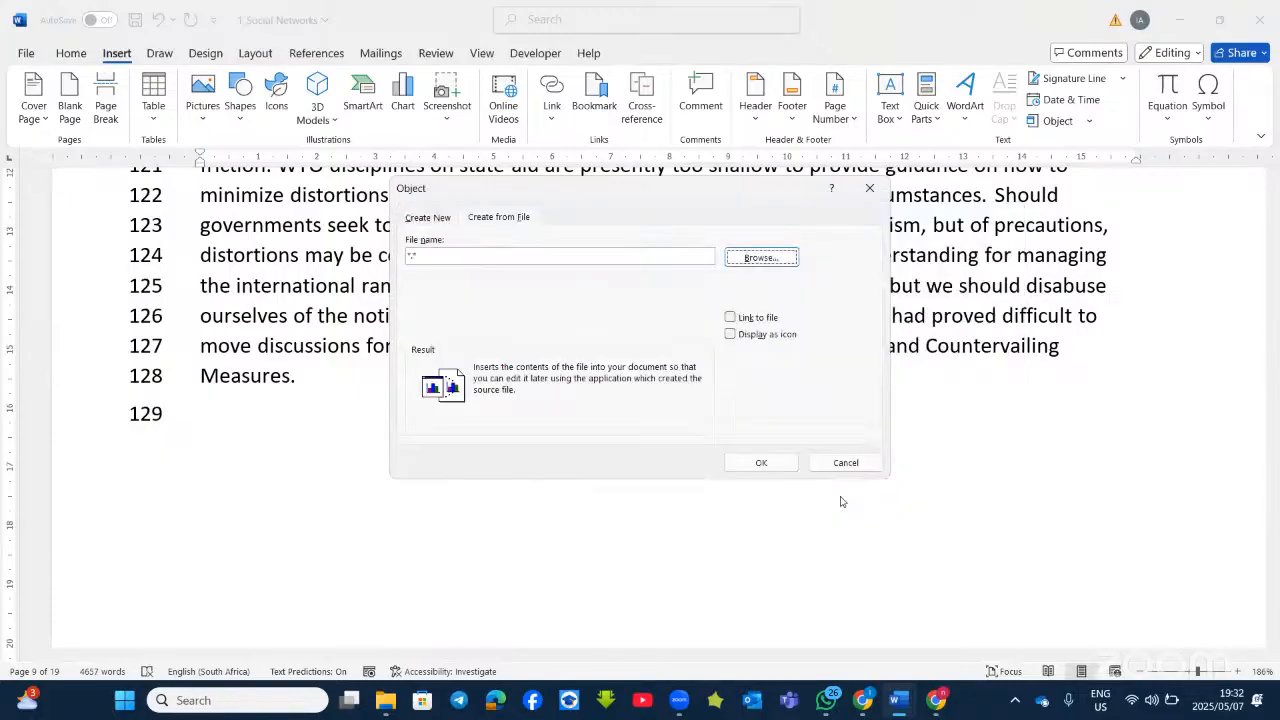
left_click(730, 335)
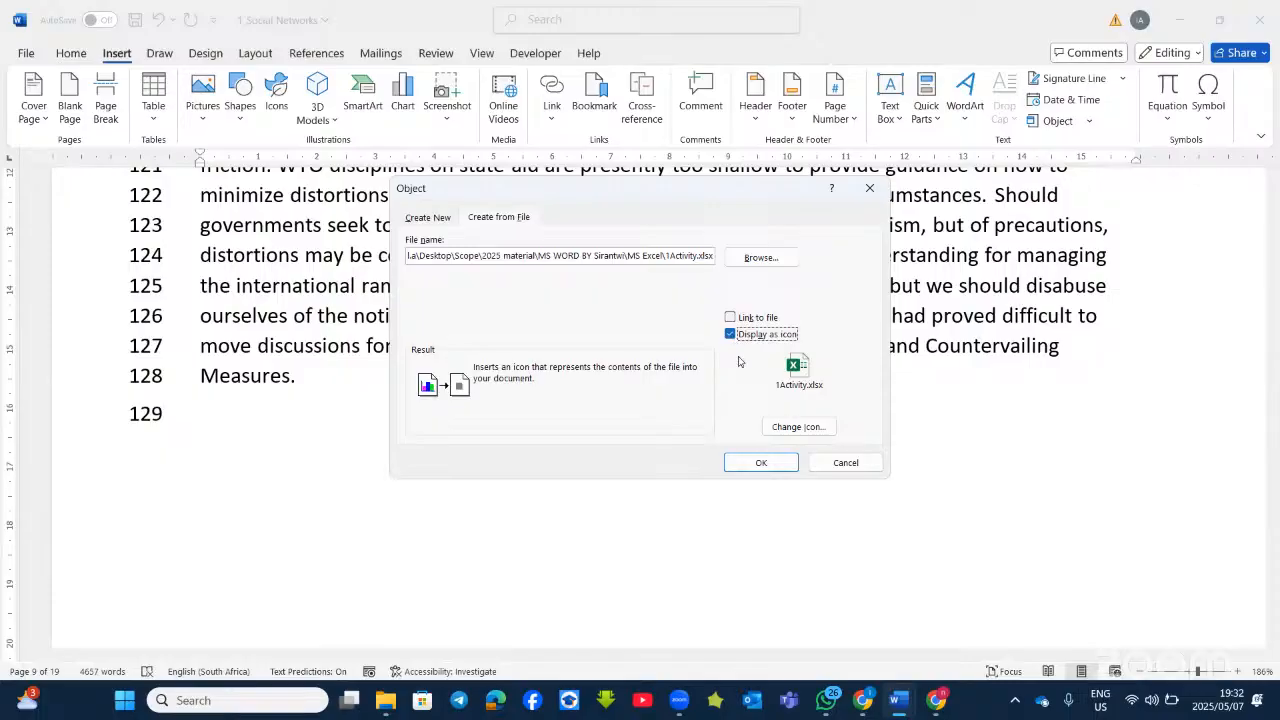
left_click(763, 464)
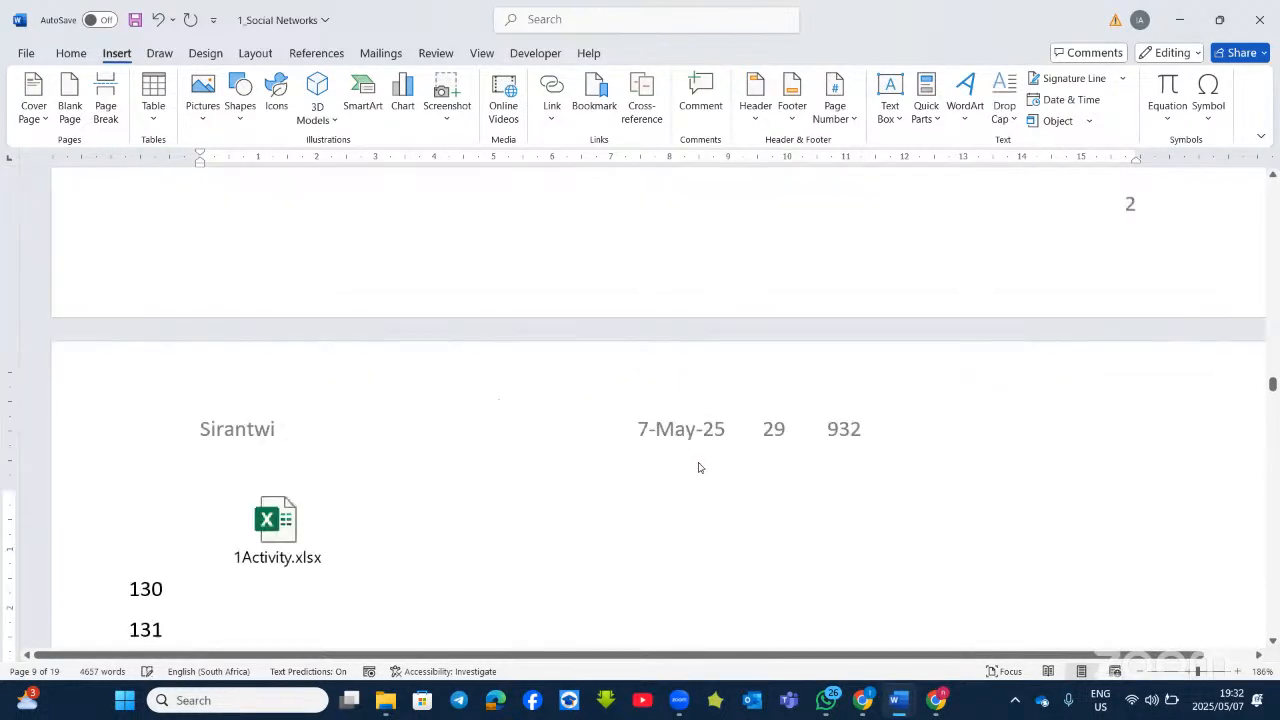
Open the embedded 1Activity workbook from its icon, and close its Excel window.
left_click(289, 530)
double_click(286, 530)
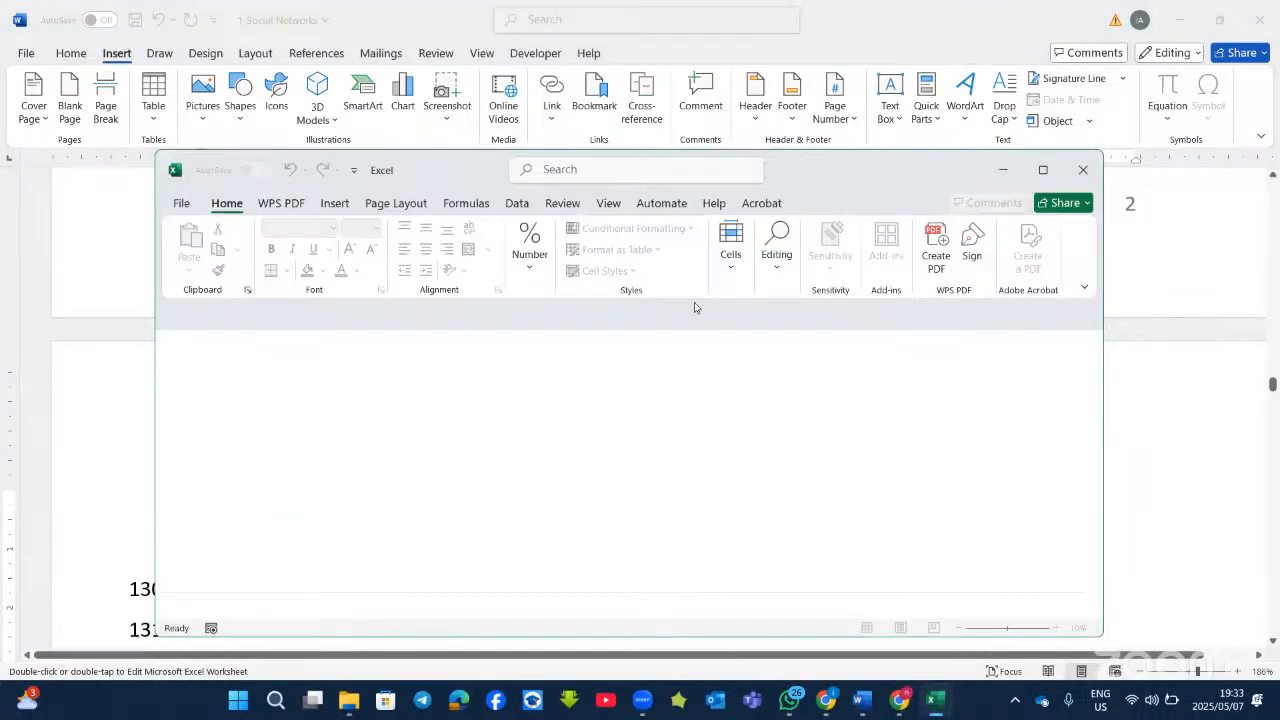
left_click(1084, 170)
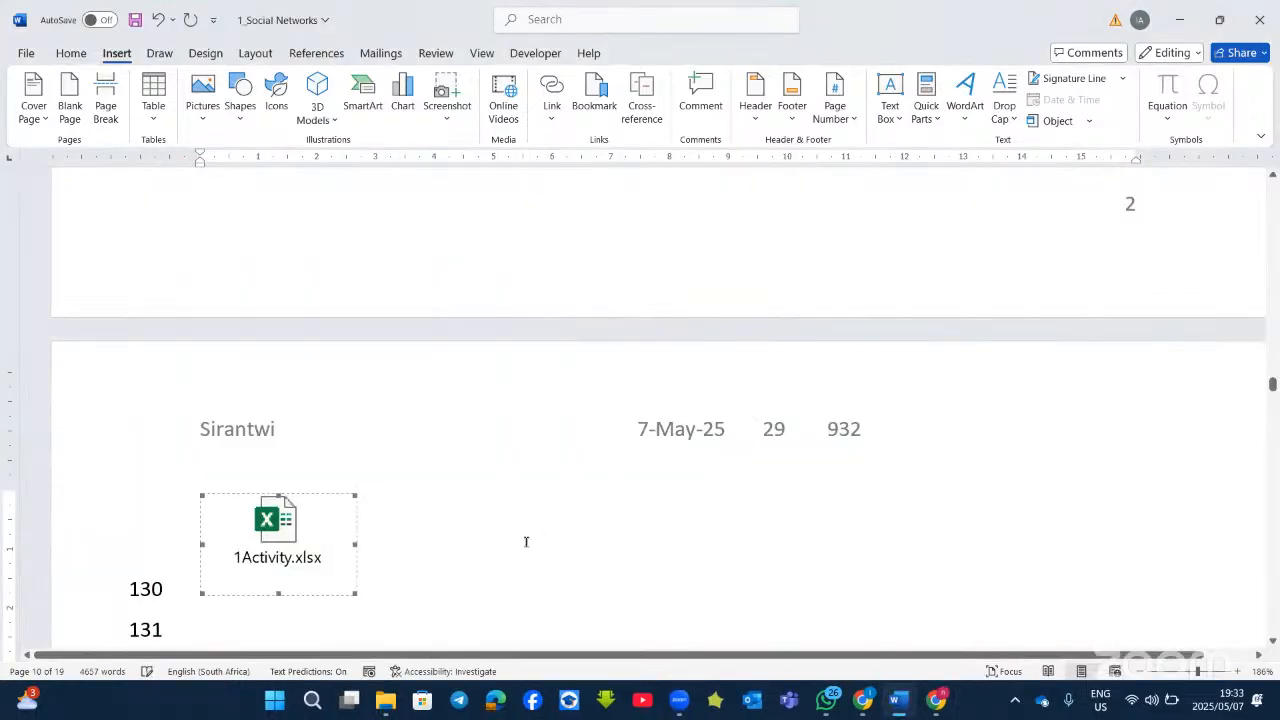
Switch to File Explorer and embed the 2Activity workbook from the MS Excel folder beside the 1Activity icon, leaving its icon selected.
left_click(388, 703)
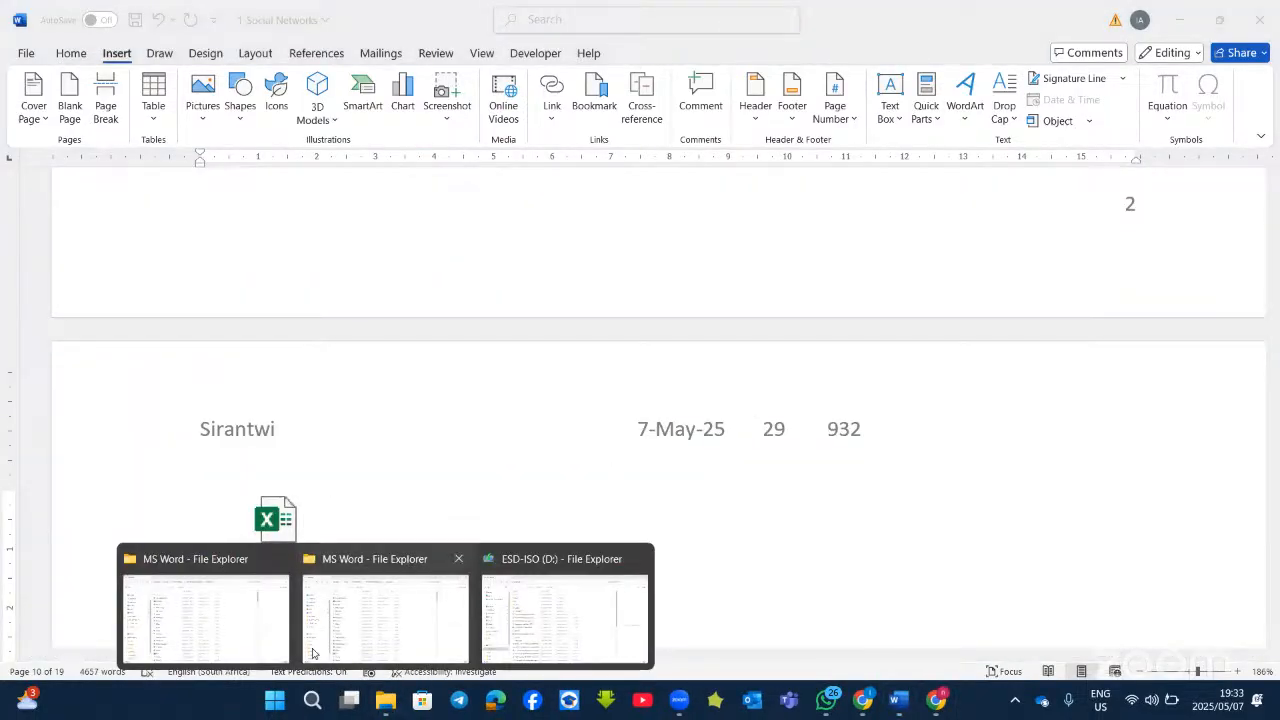
left_click(352, 615)
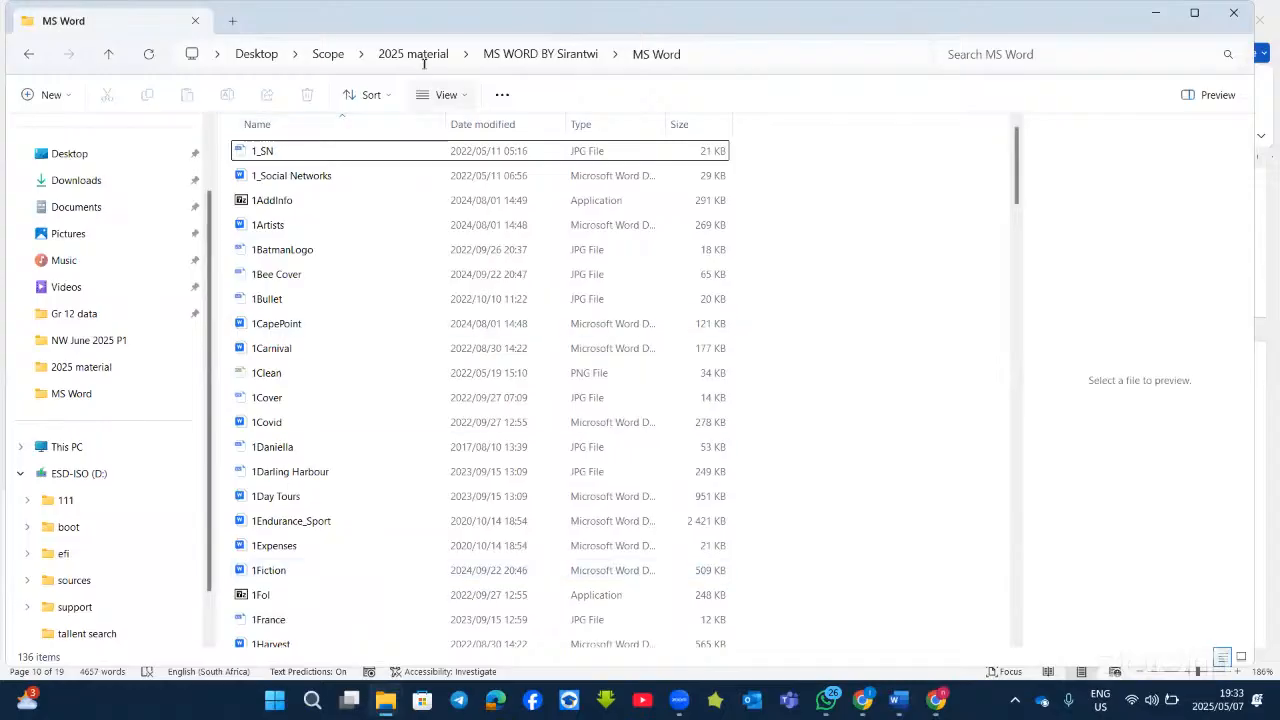
left_click(385, 54)
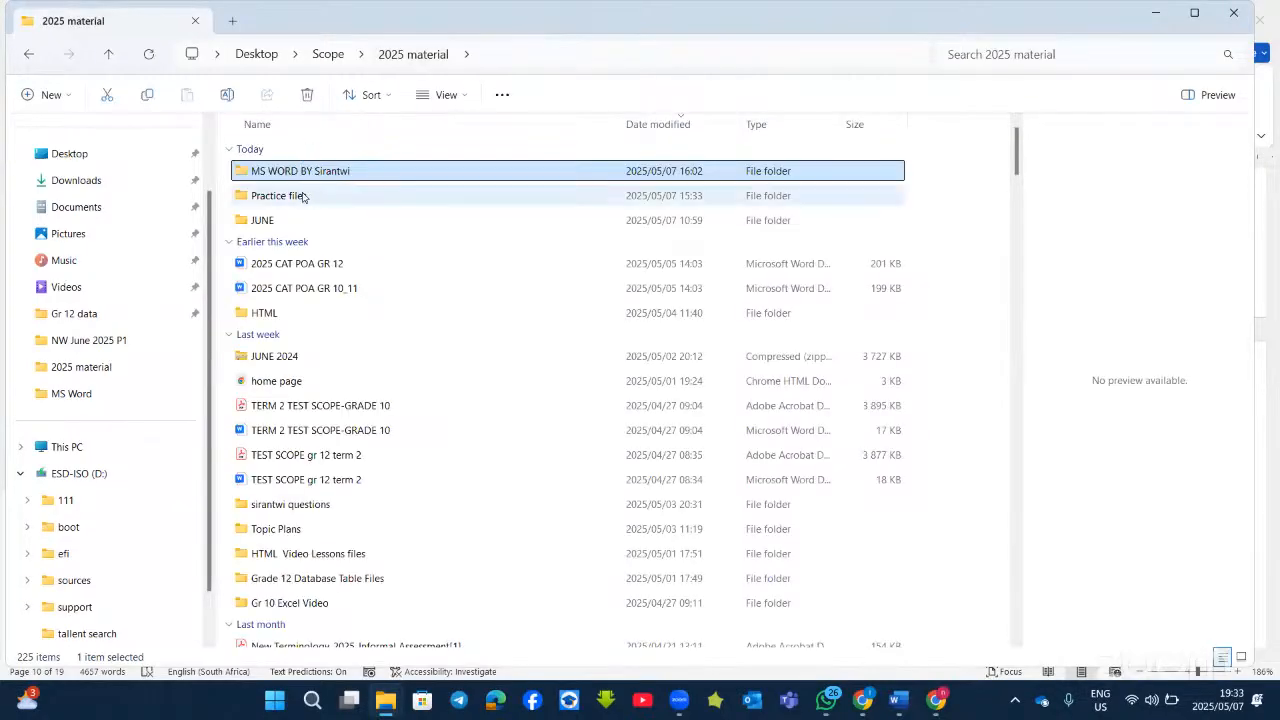
double_click(306, 176)
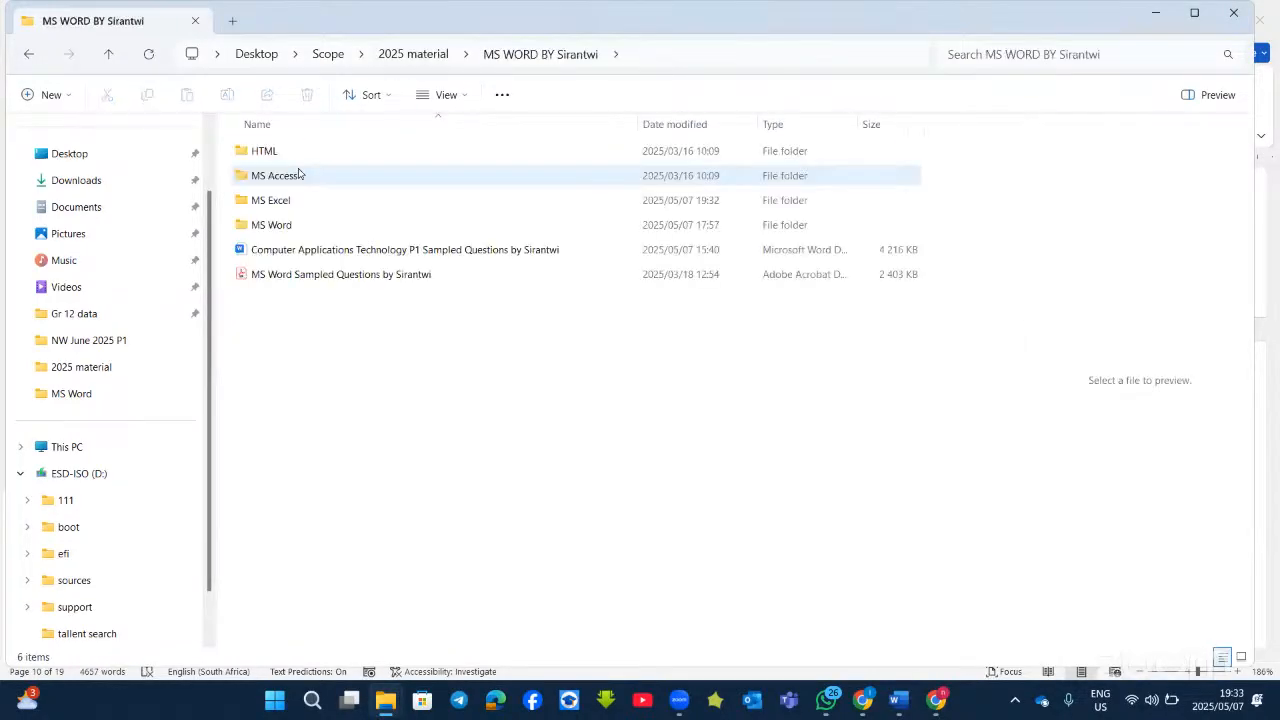
double_click(270, 203)
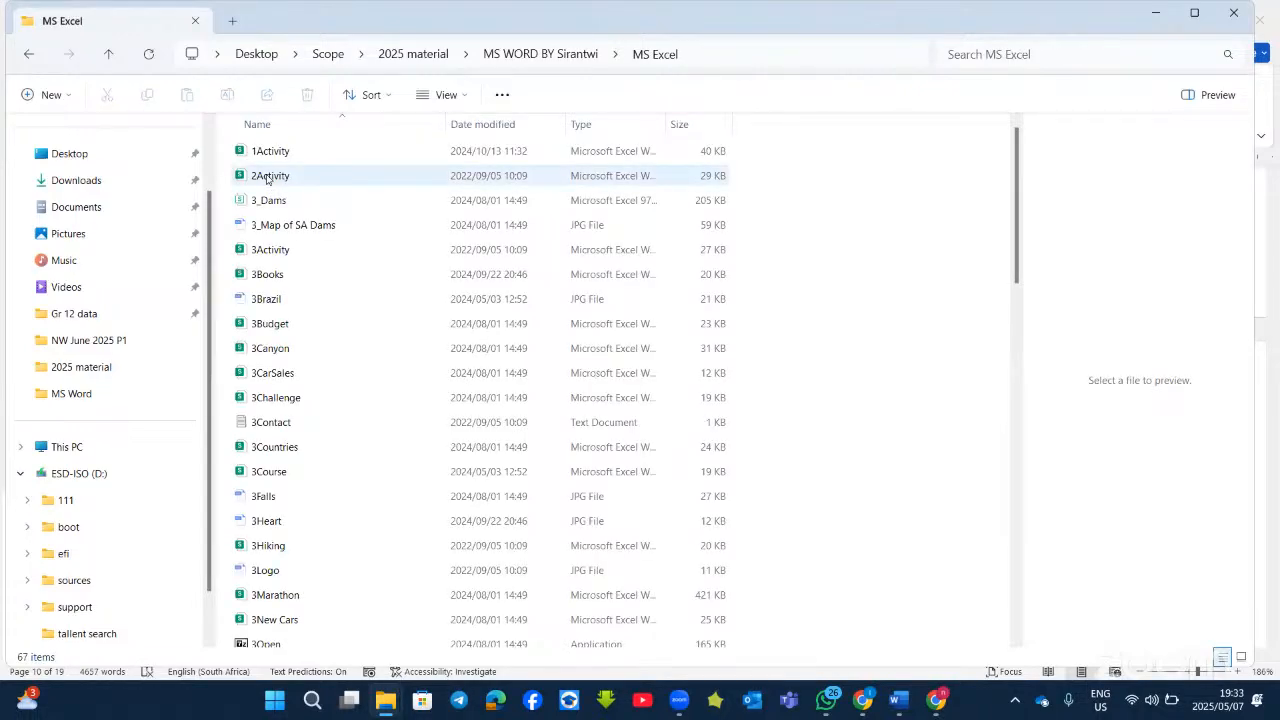
left_click_drag(268, 178, 677, 513)
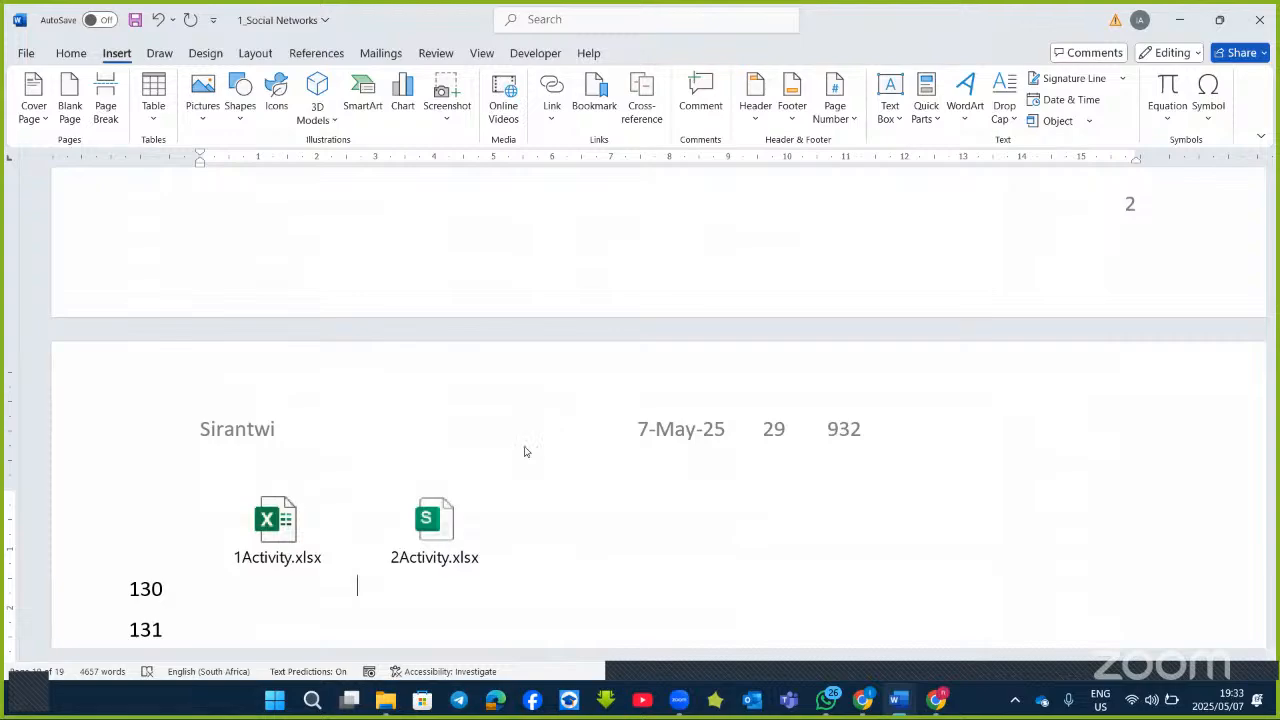
left_click(428, 540)
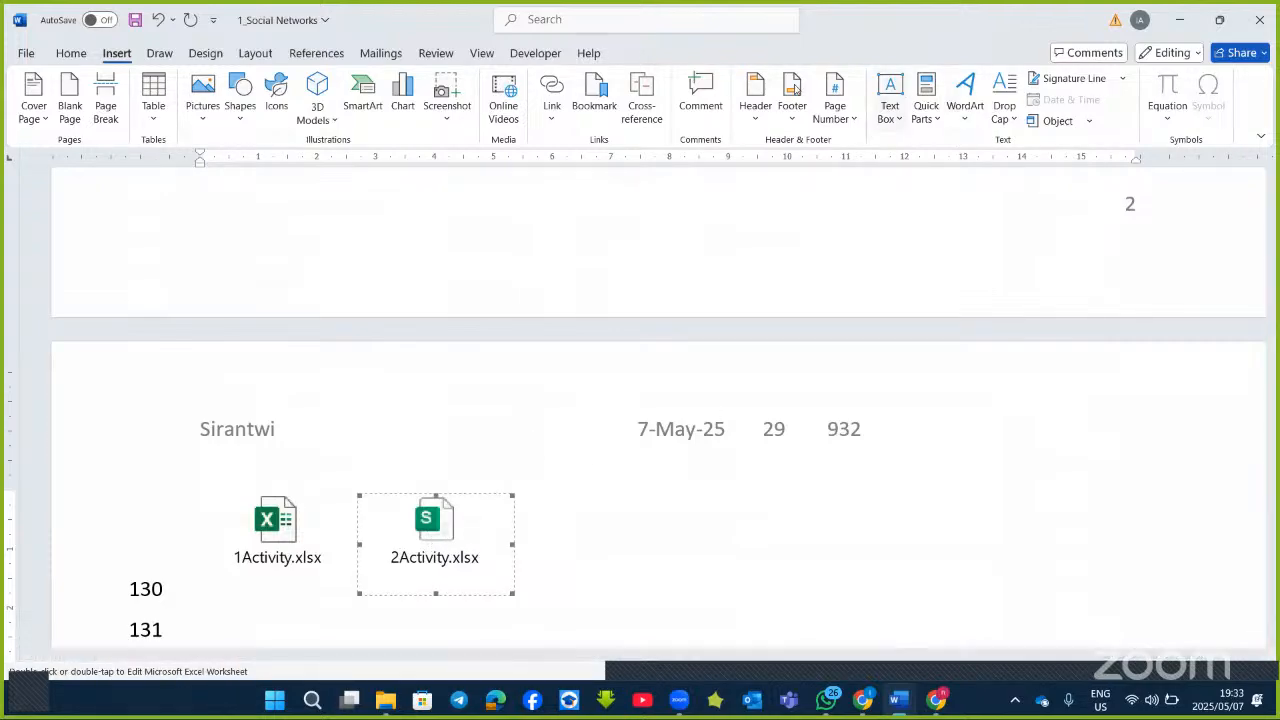
left_click(1168, 124)
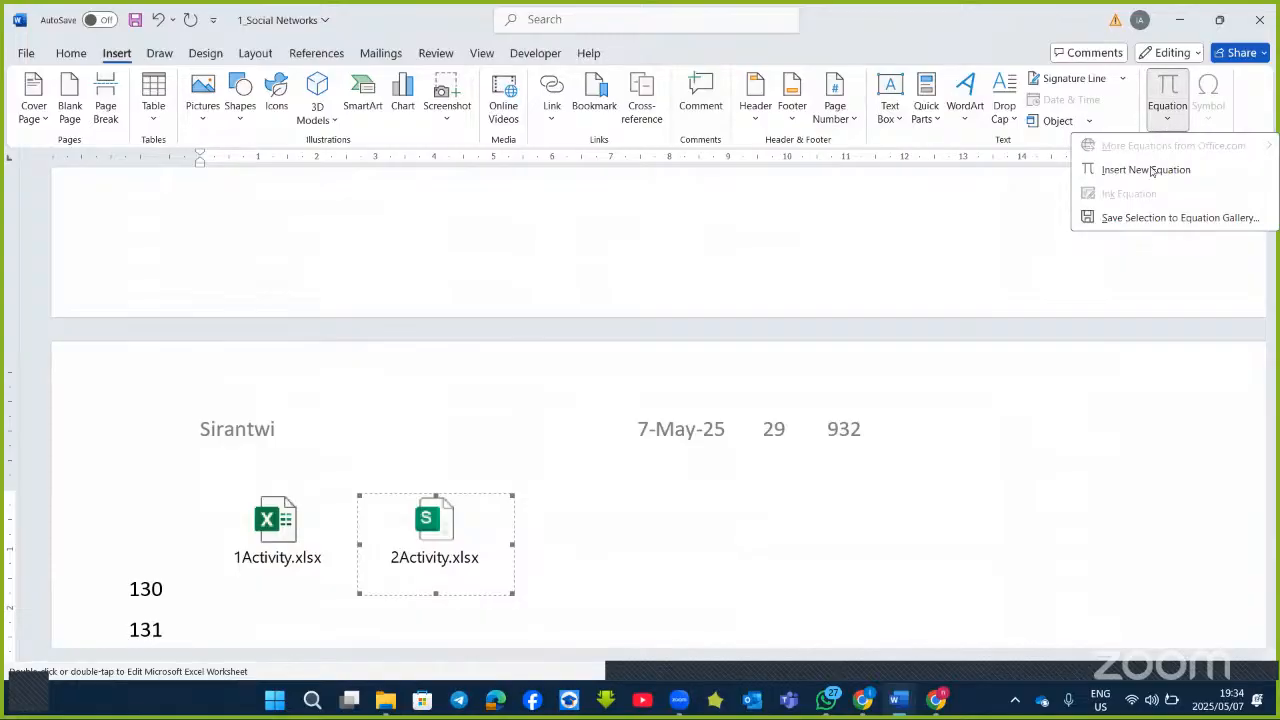
left_click(956, 385)
left_click(778, 506)
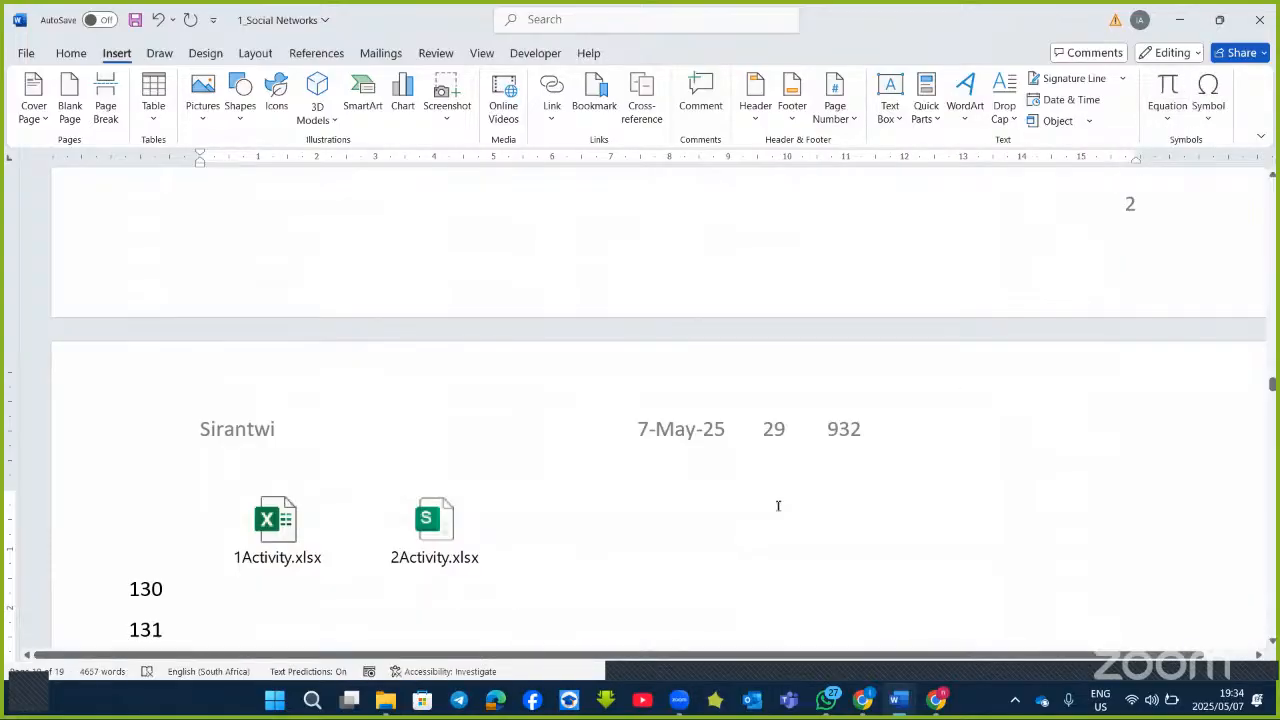
Add two empty paragraphs after the paragraph ending in "Subsidies and Countervailing Measures.".
scroll(778, 506, "up", 6)
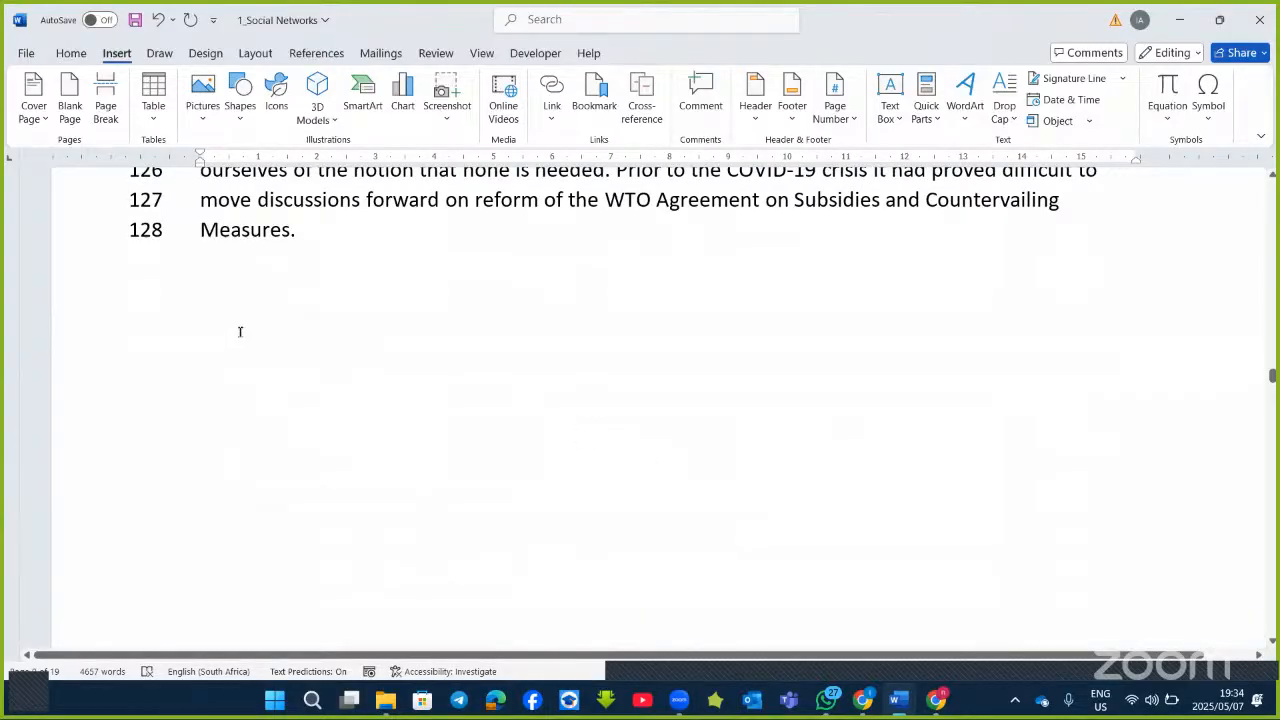
left_click(350, 237)
key("Return")
key("Return")
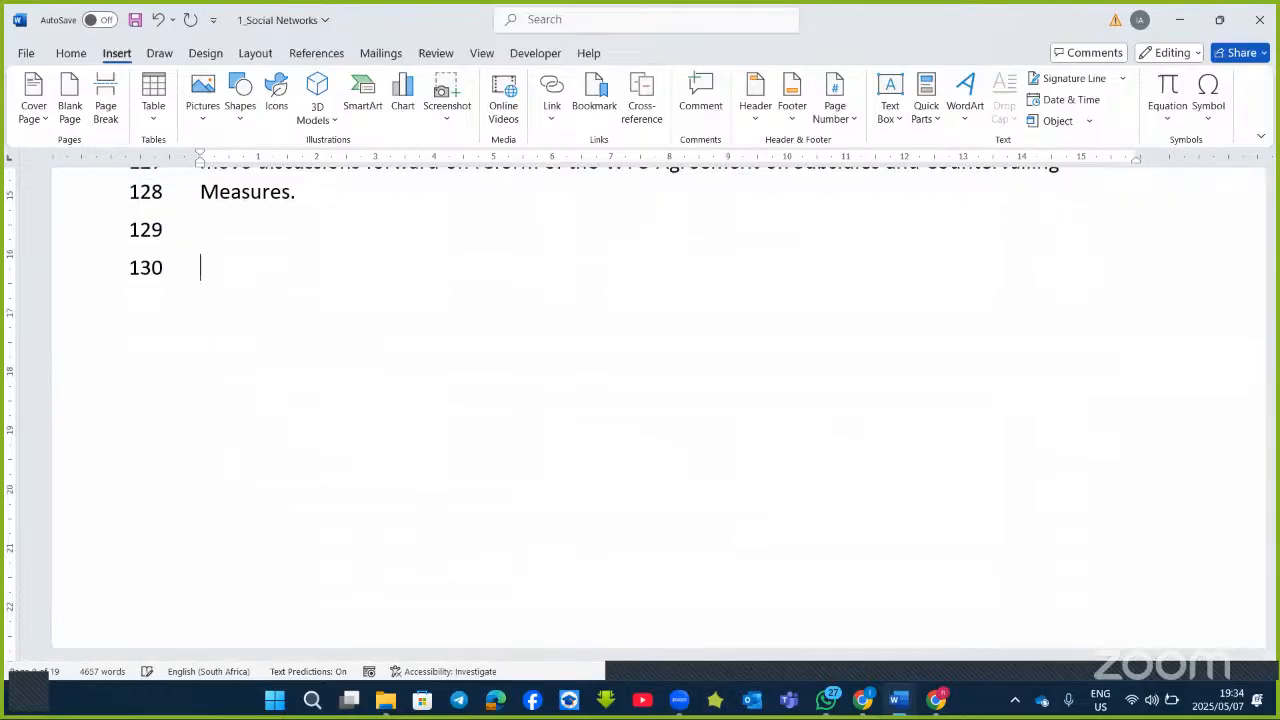
Set up a custom picture watermark using the 1Holland picture from the MS Word folder.
left_click(207, 53)
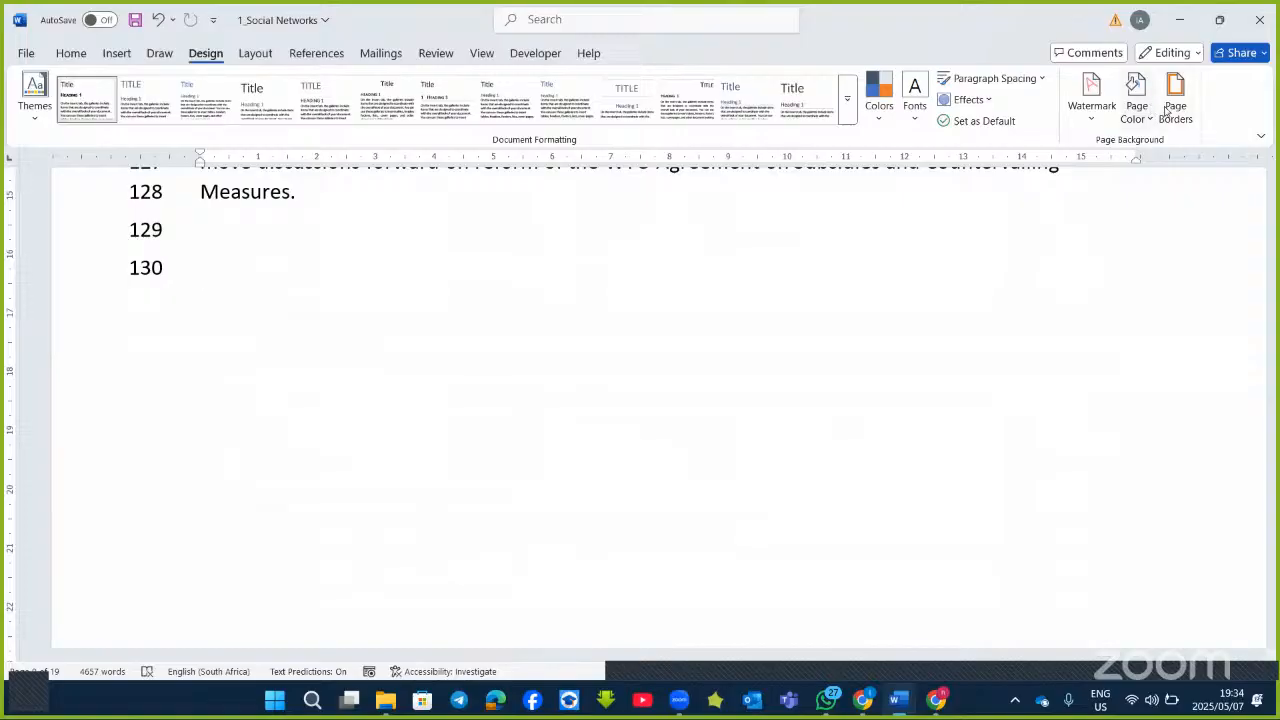
left_click(1098, 130)
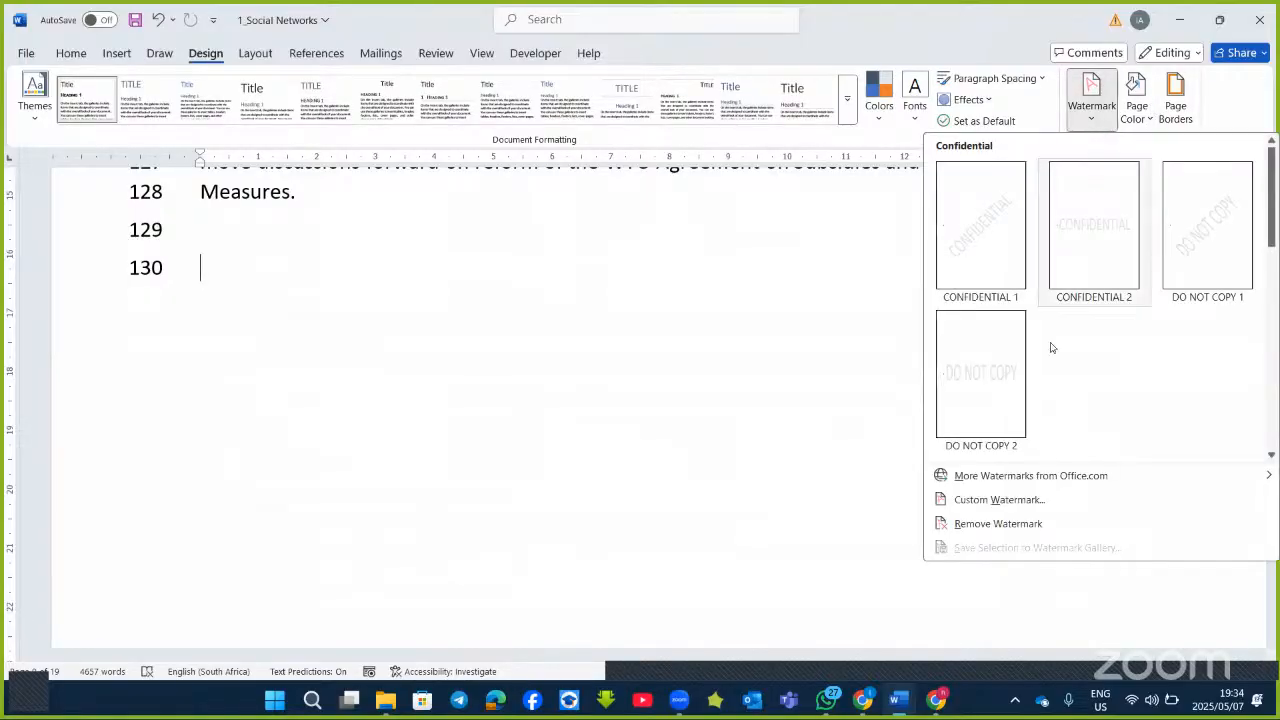
left_click(985, 499)
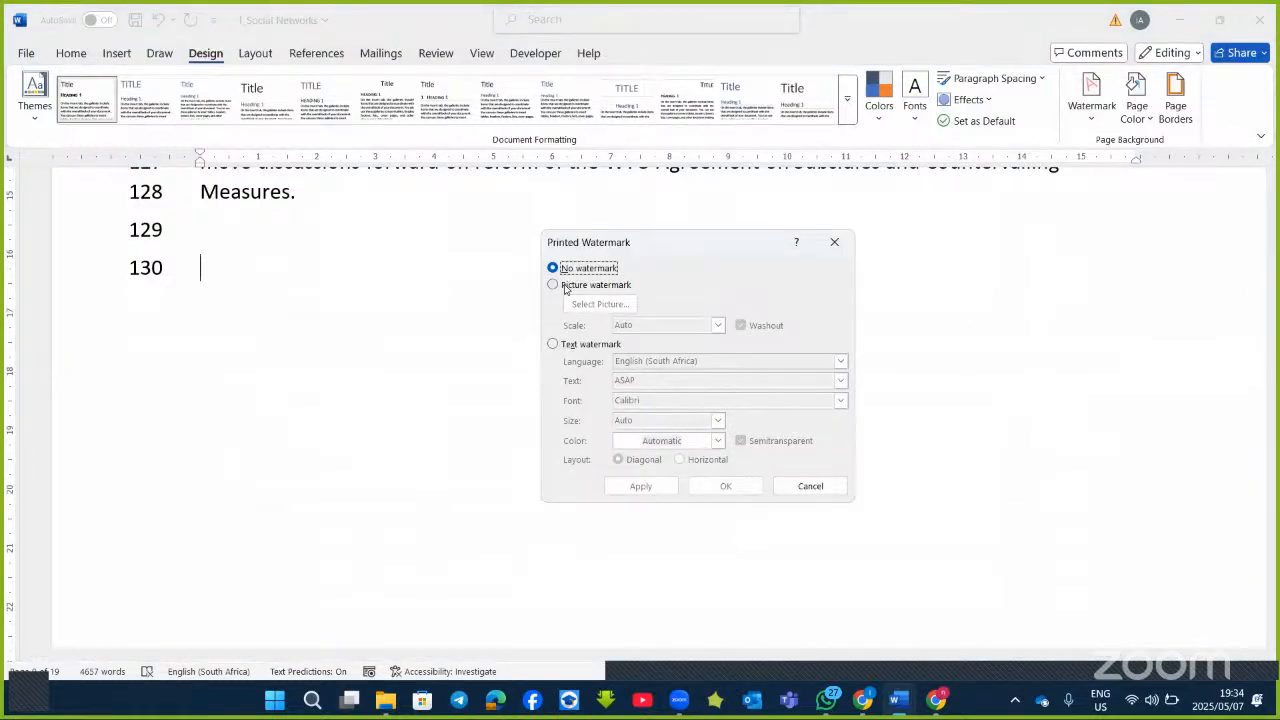
left_click(566, 289)
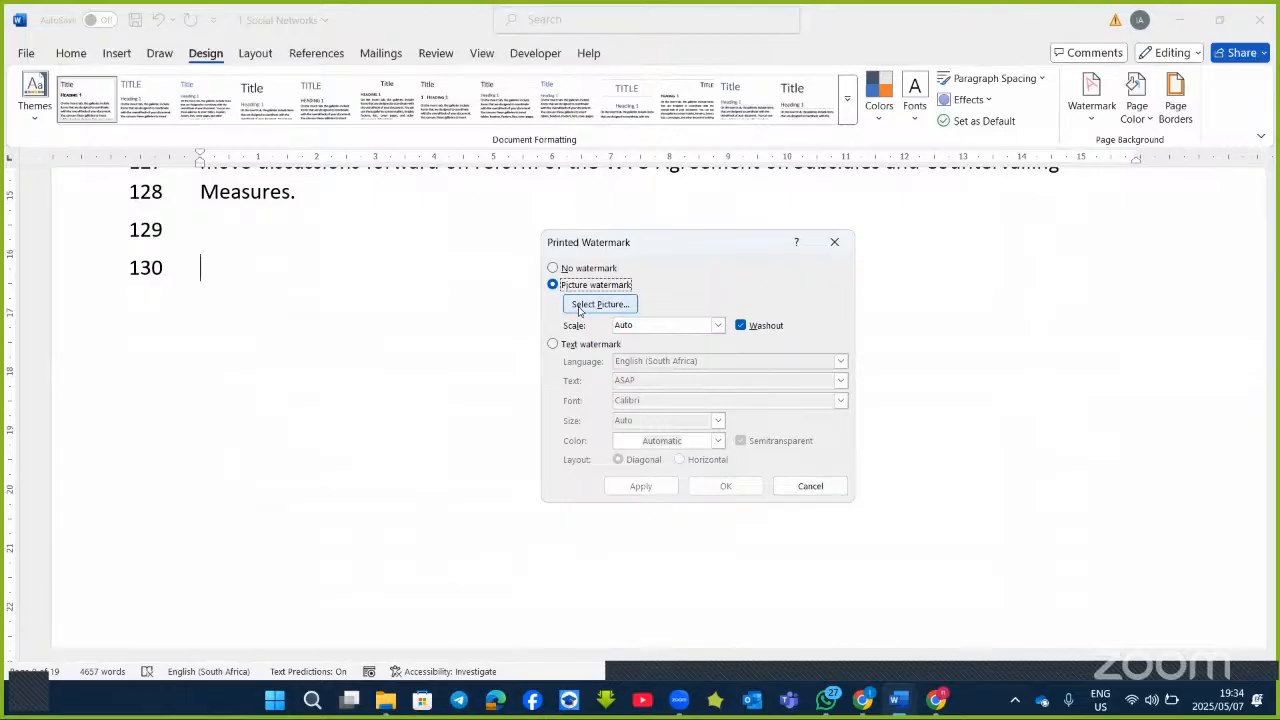
left_click(578, 311)
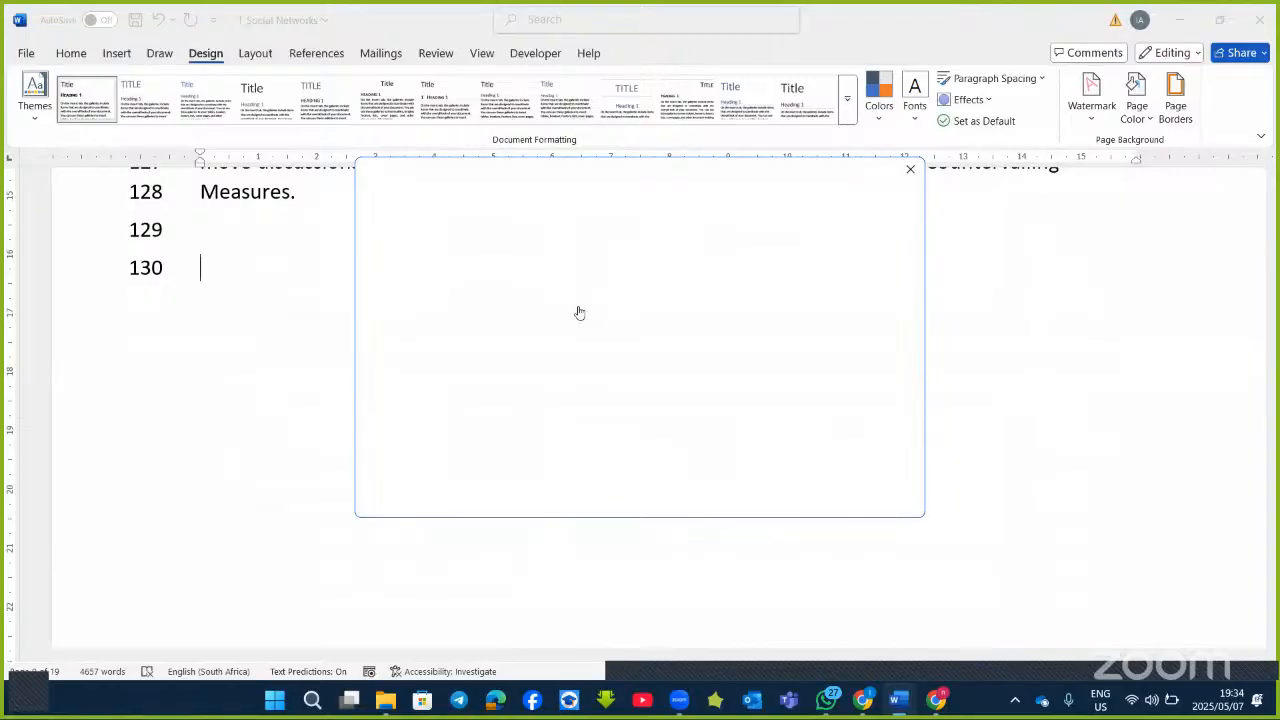
left_click(485, 254)
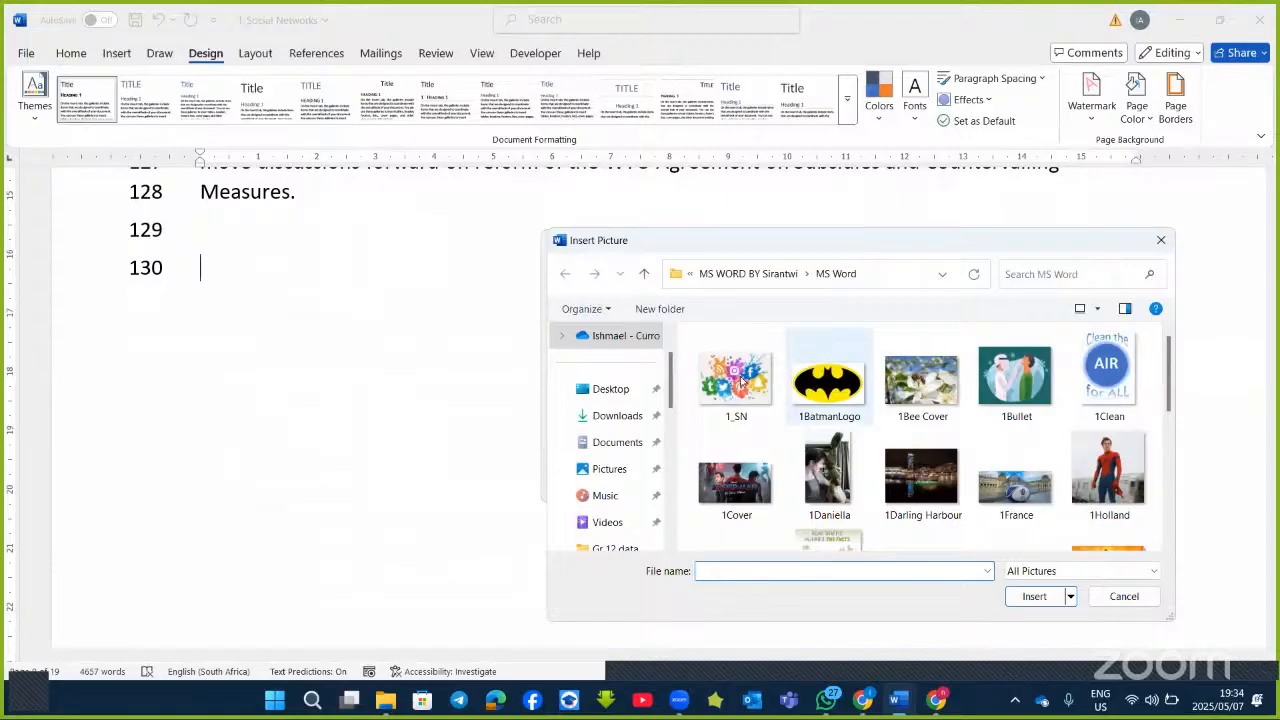
left_click(742, 381)
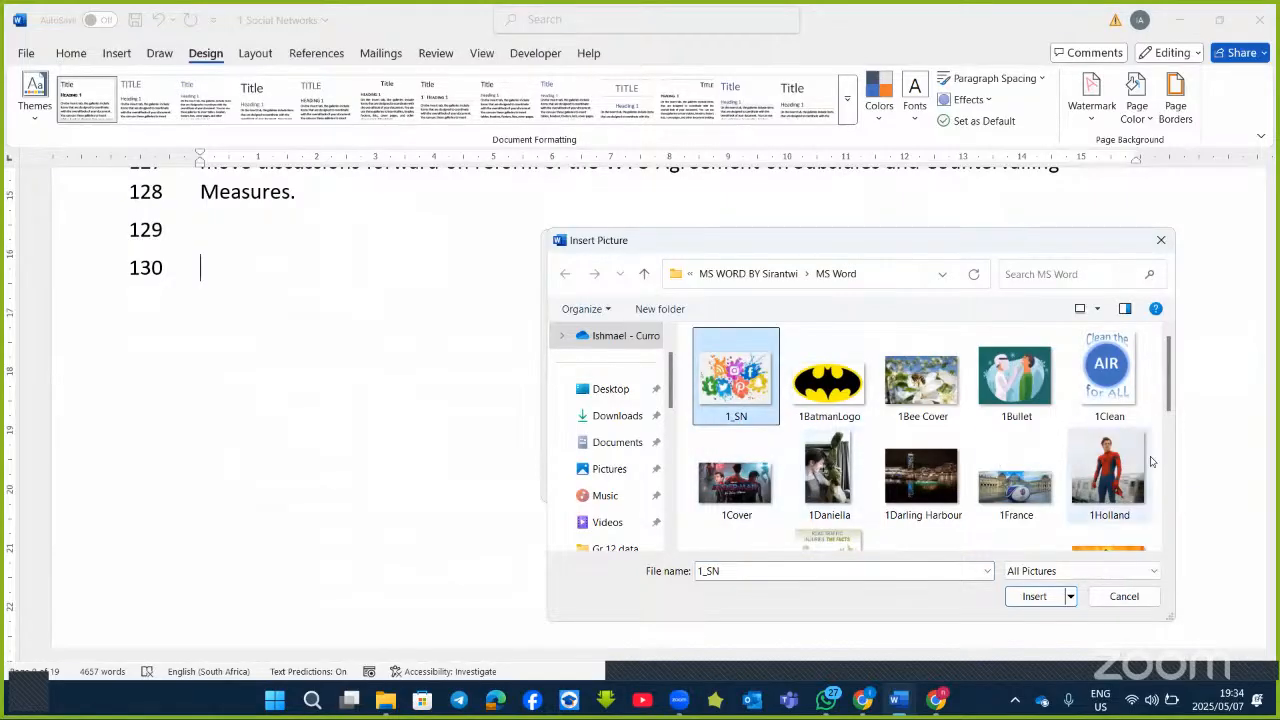
left_click(1109, 472)
left_click(1046, 600)
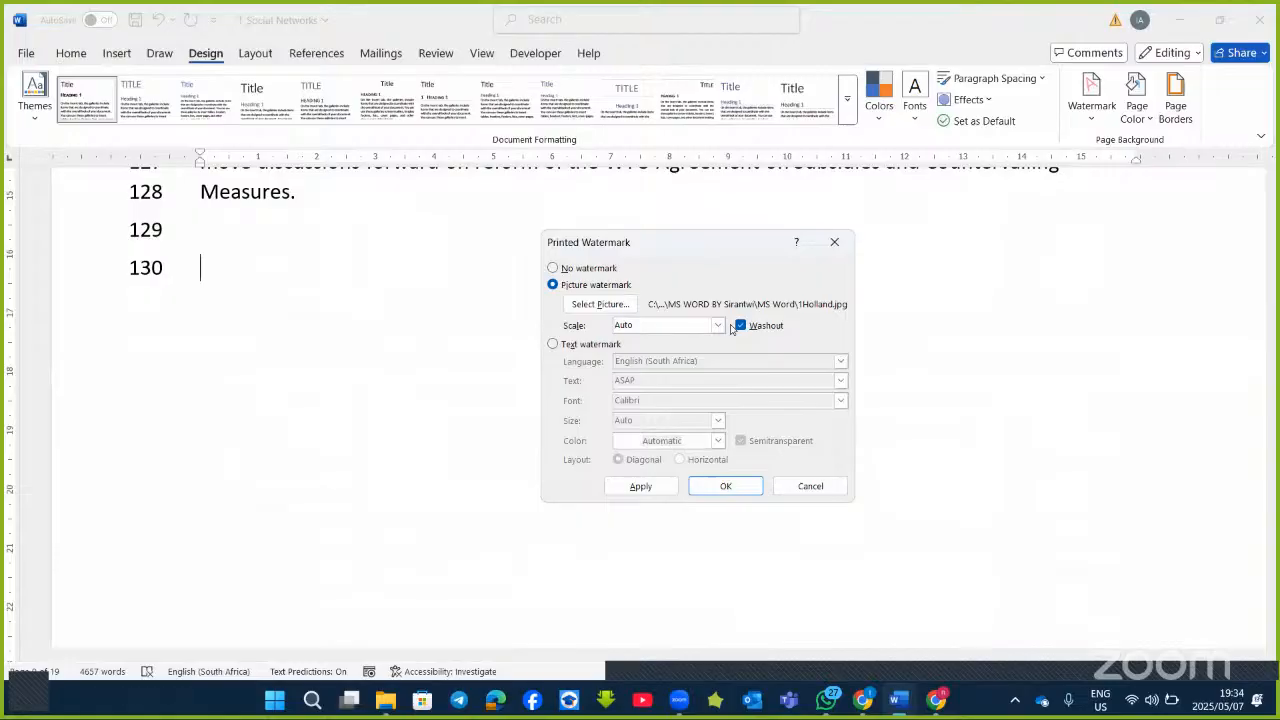
Scale the picture watermark to 200%, apply it to the document and close the watermark settings.
left_click(718, 326)
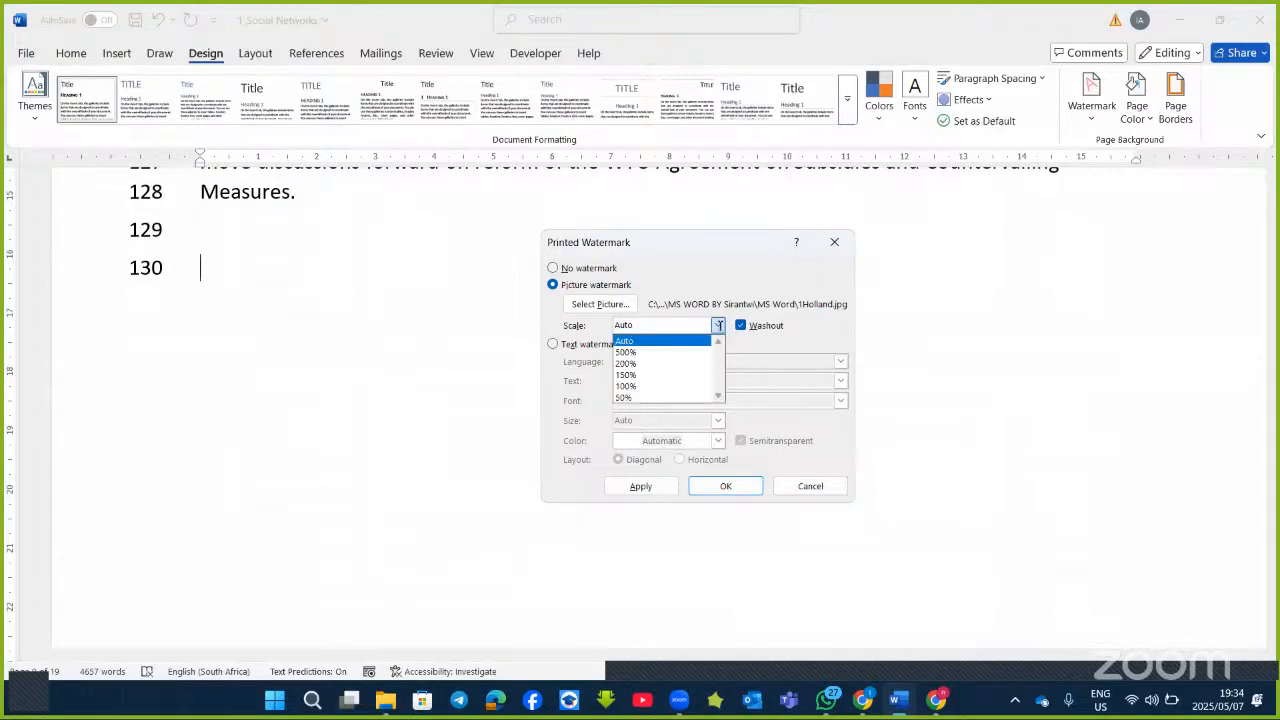
left_click(659, 364)
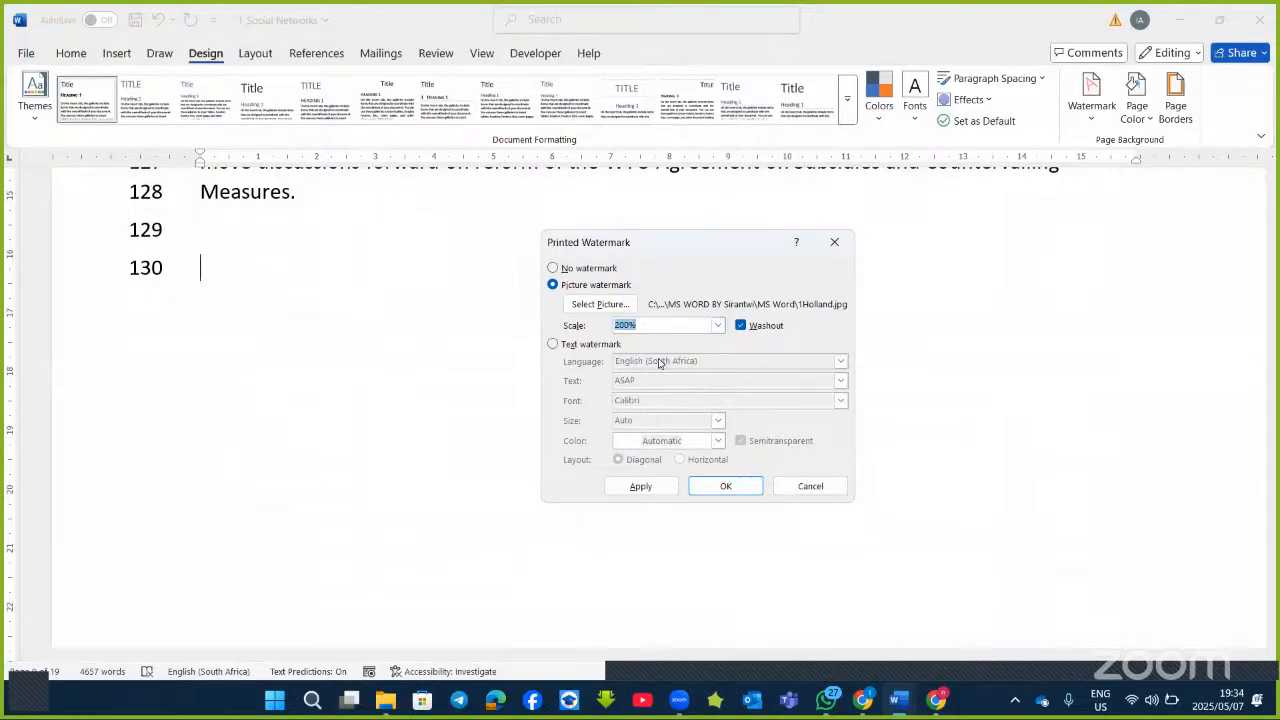
left_click(668, 488)
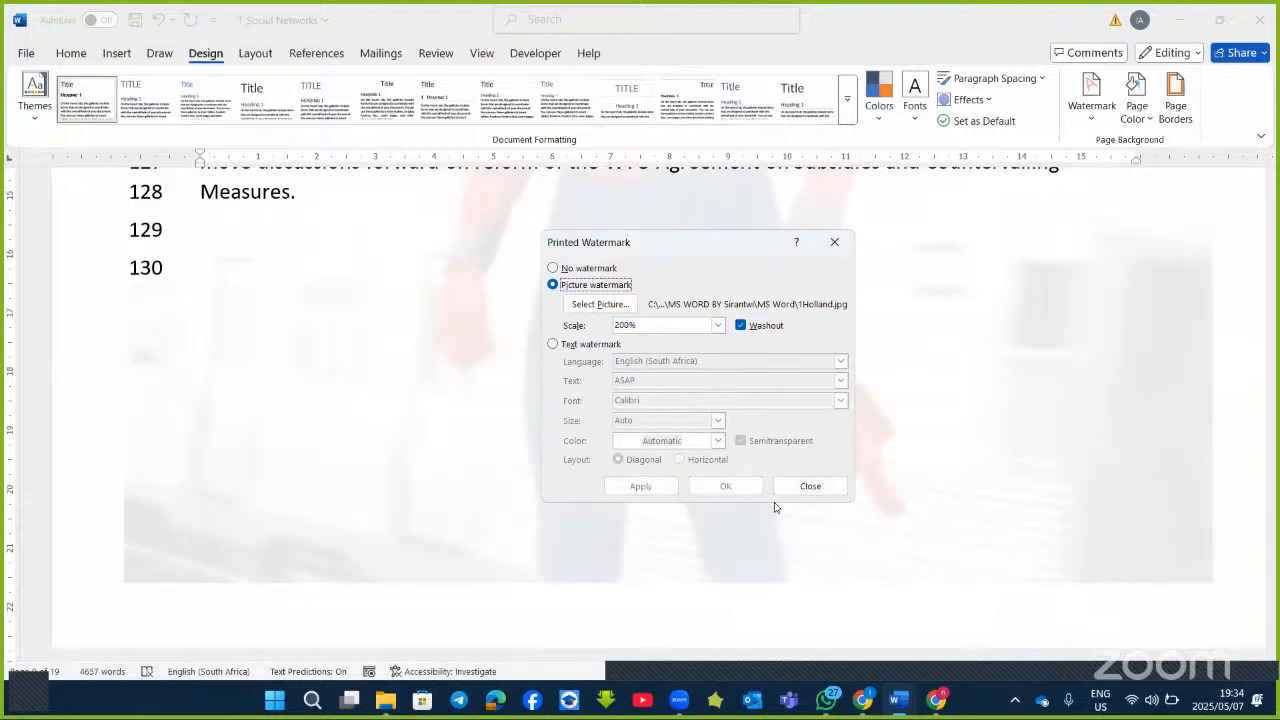
left_click(810, 486)
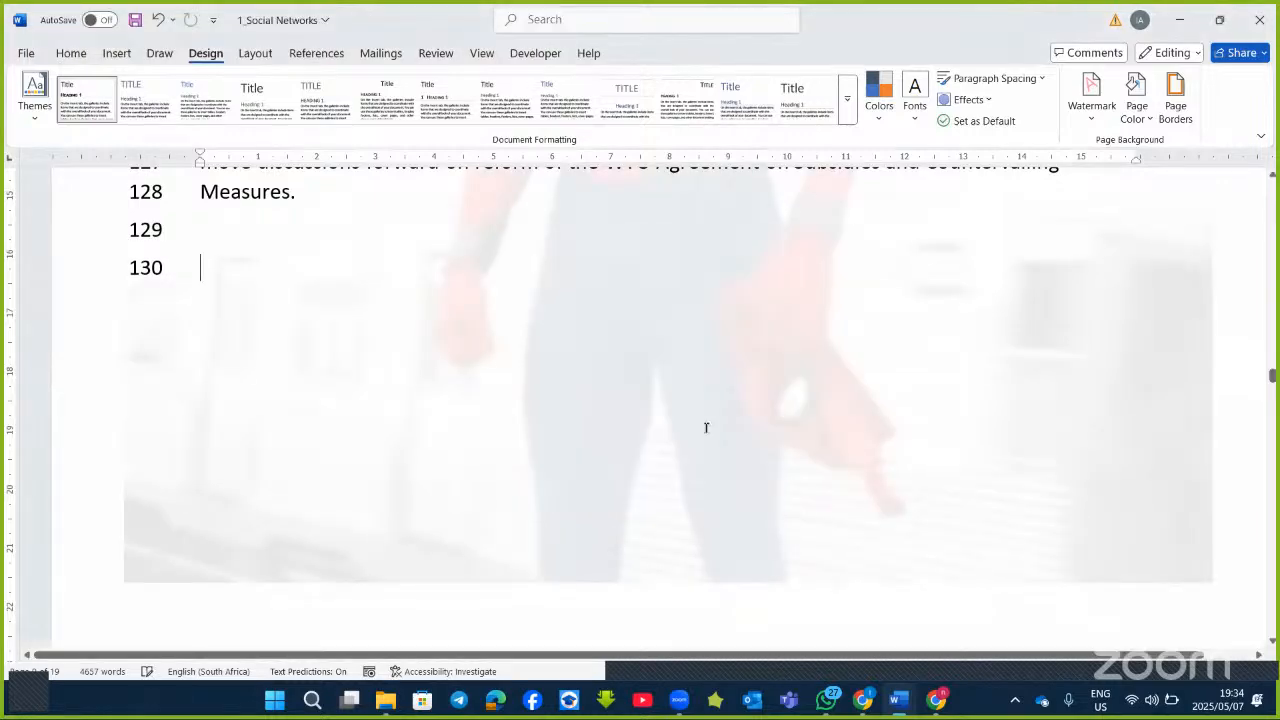
Switch the custom watermark from a picture to a text watermark reading SOCIAL.
scroll(706, 427, "up", 1)
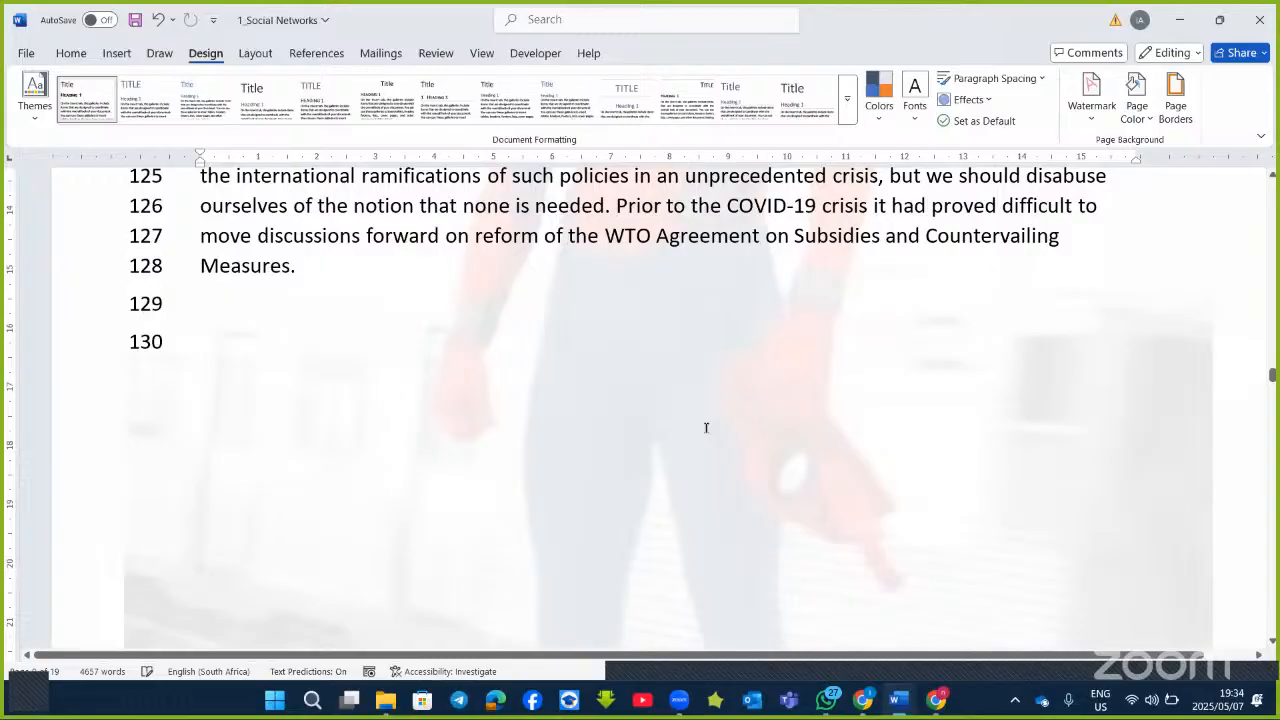
scroll(706, 427, "up", 3)
scroll(706, 427, "up", 20)
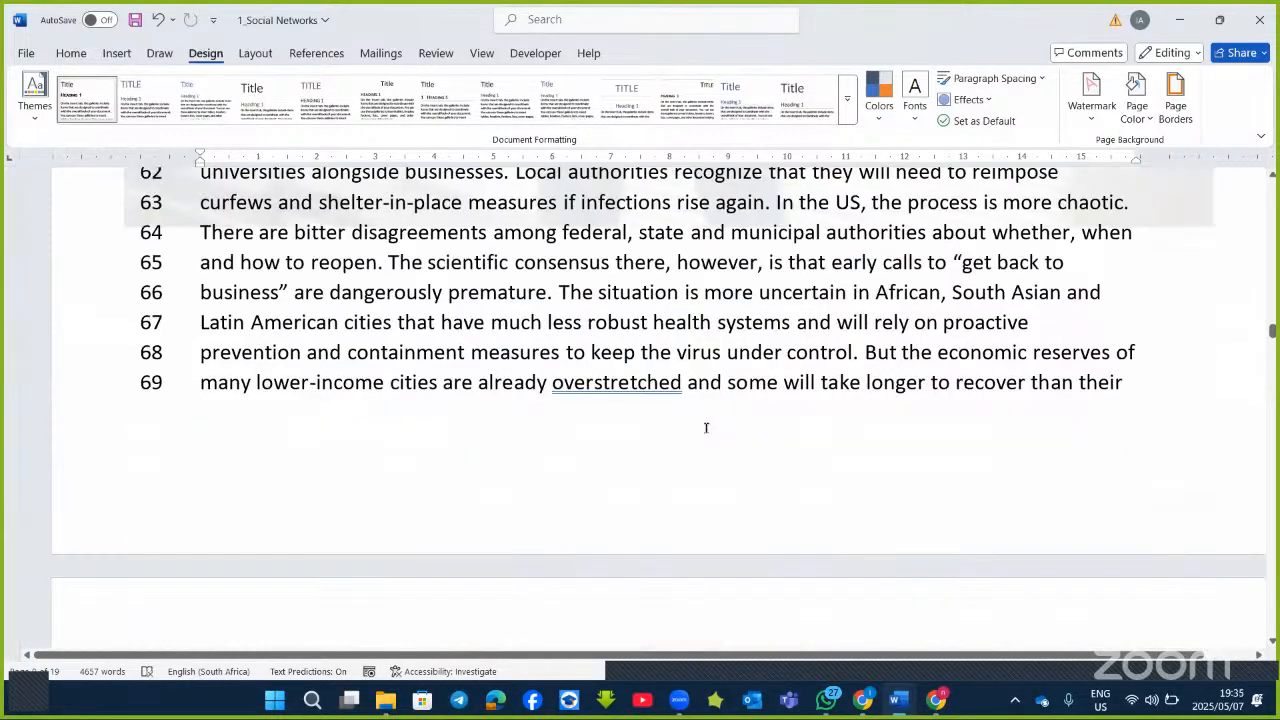
scroll(712, 417, "down", 20)
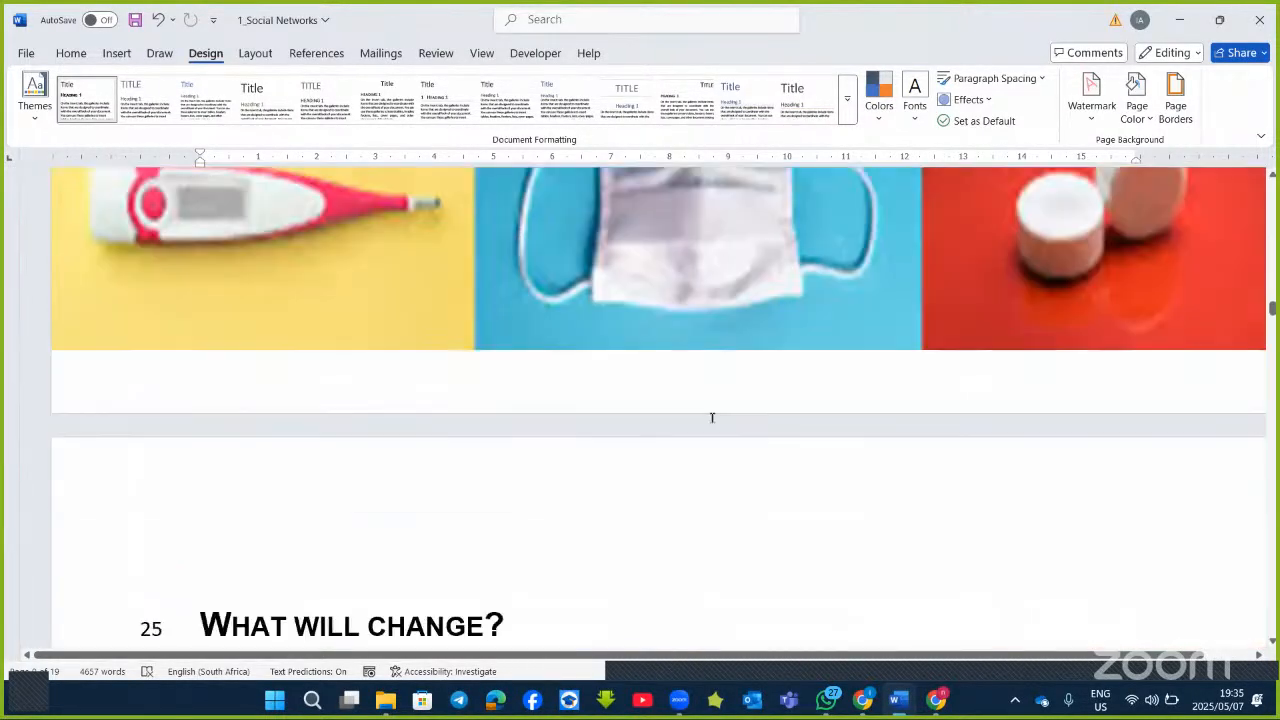
scroll(710, 417, "down", 5)
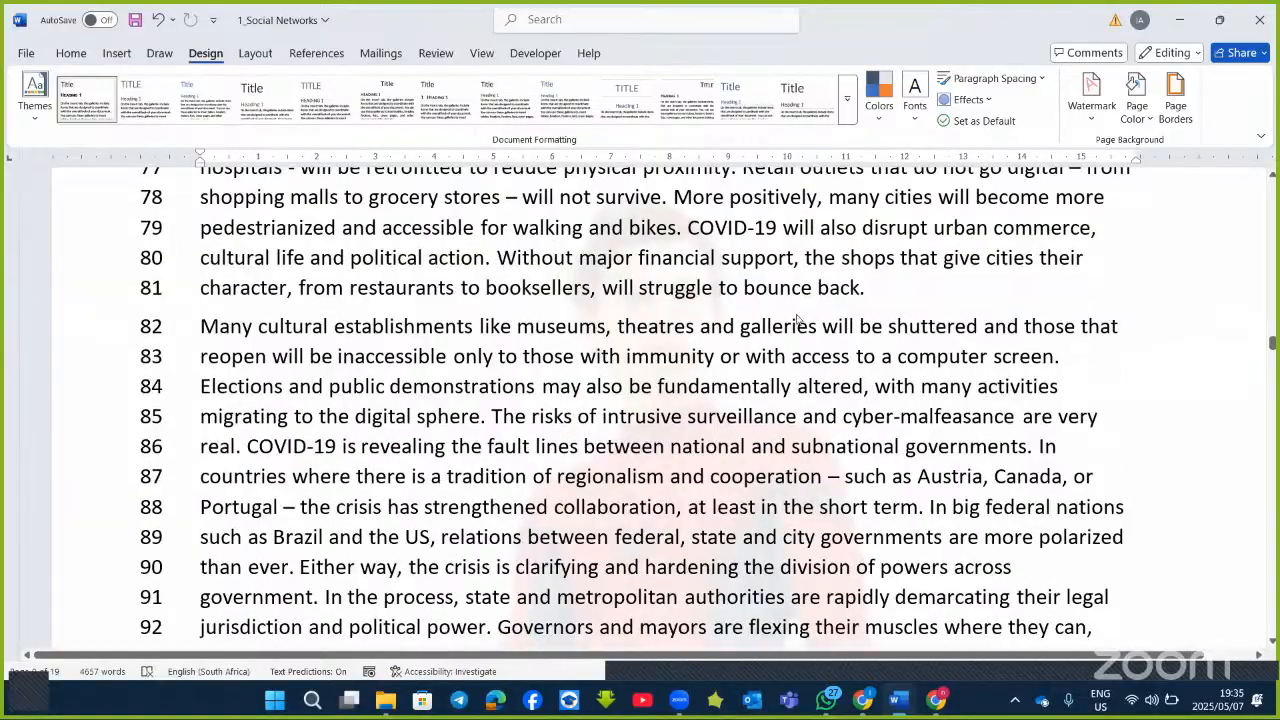
left_click(1092, 100)
left_click(990, 500)
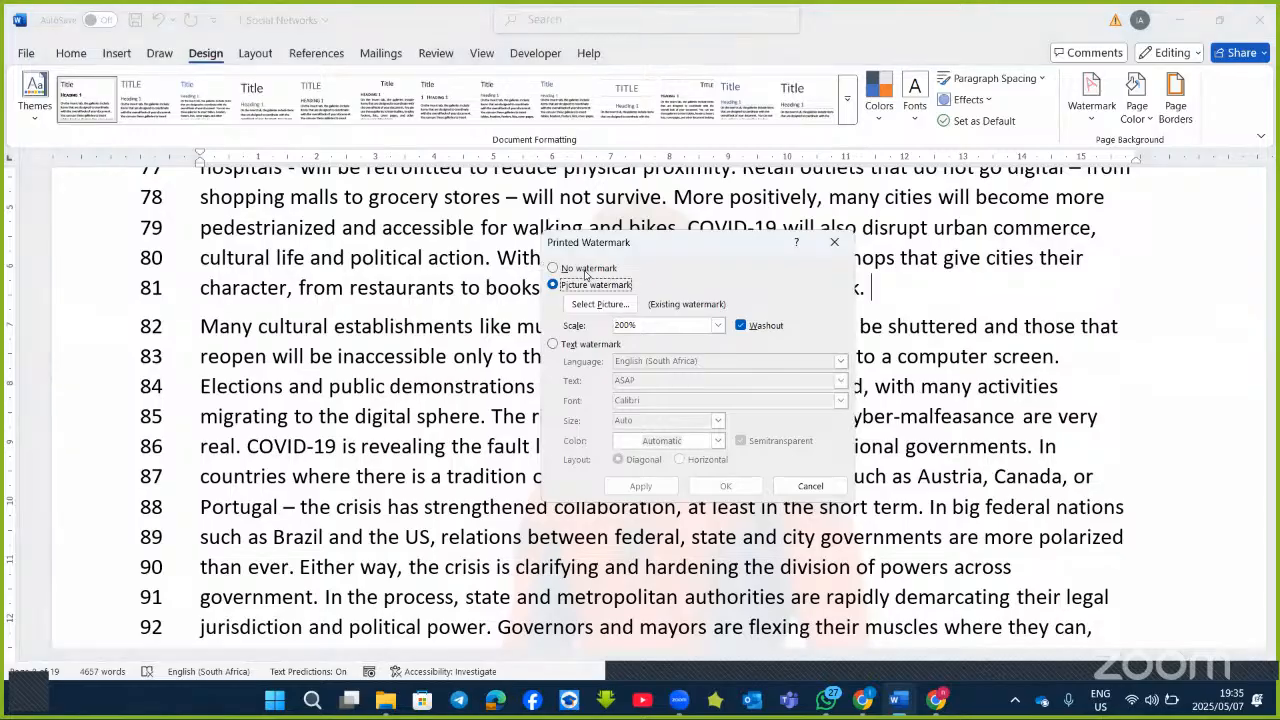
left_click(572, 345)
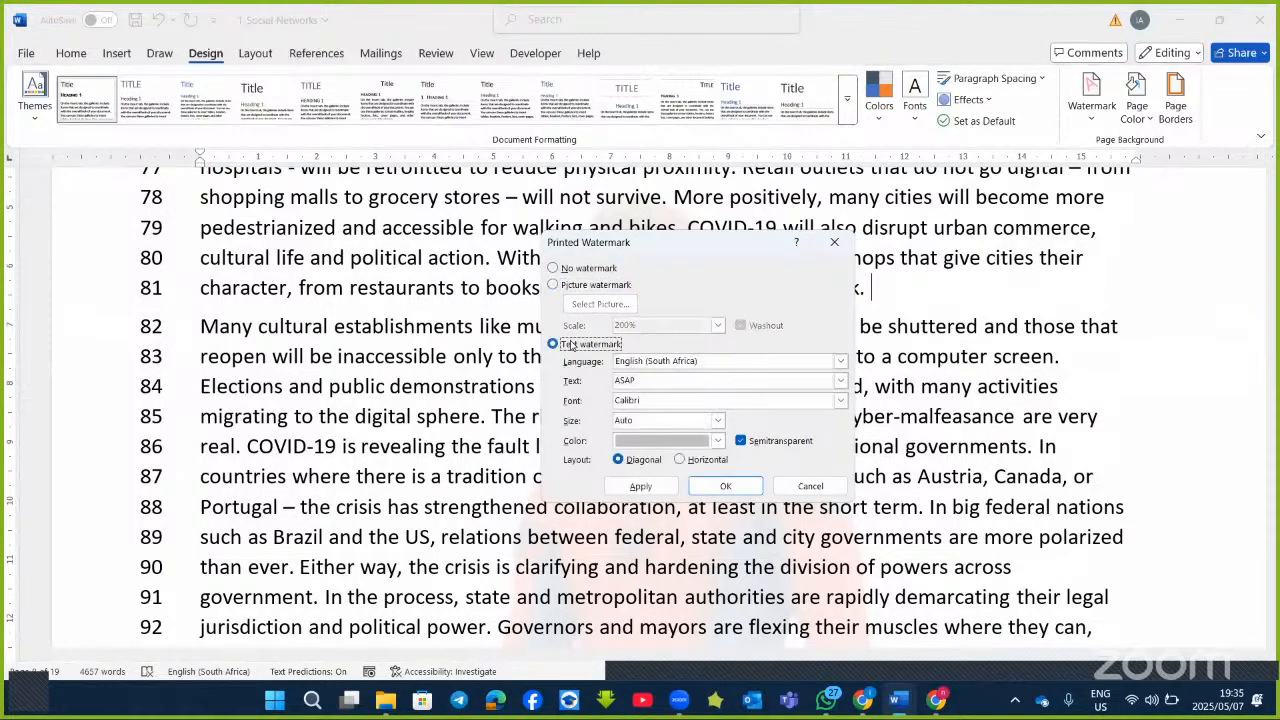
left_click(648, 376)
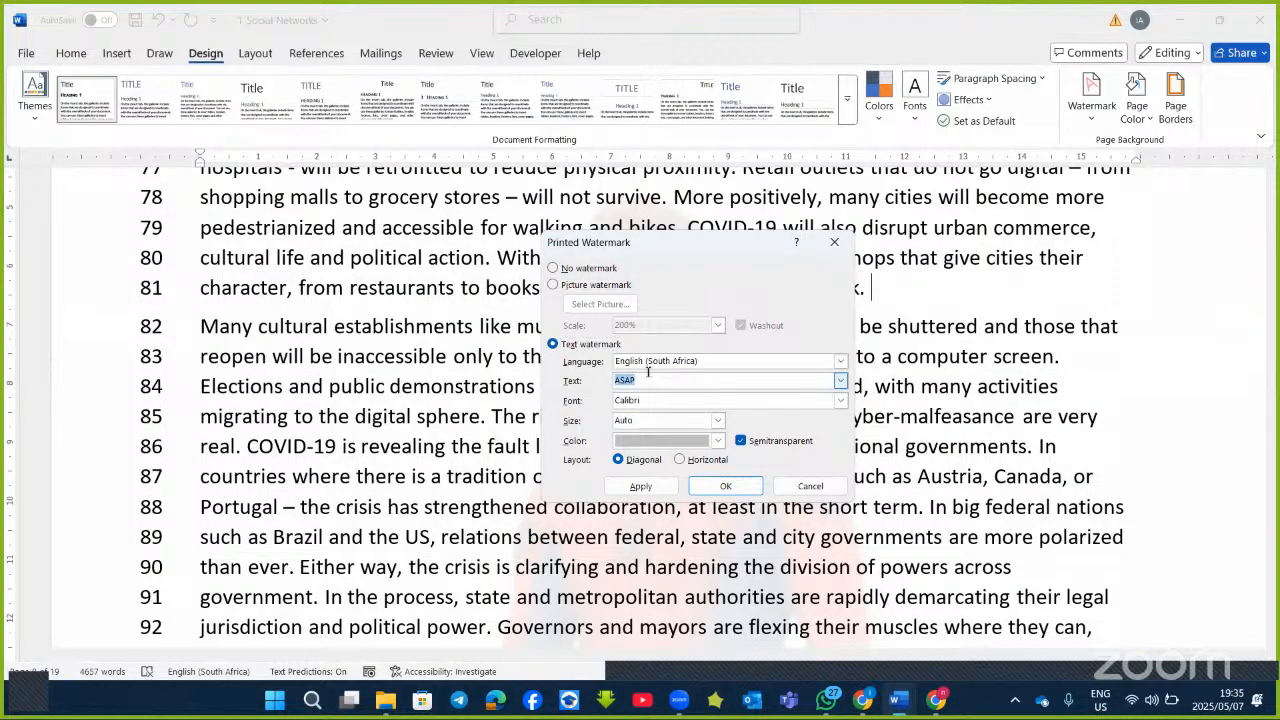
key("BackSpace")
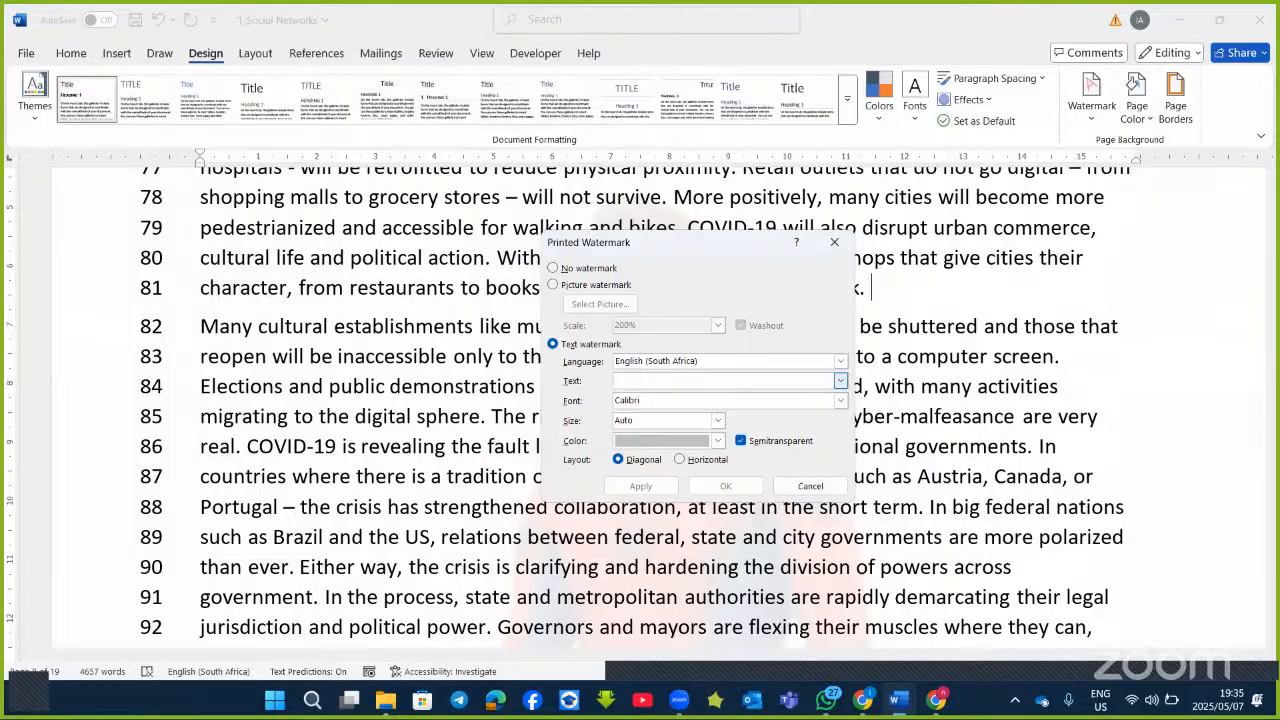
type("SOCIAL")
Set the text watermark's font to Calibri Light and its size to 120.
left_click(841, 400)
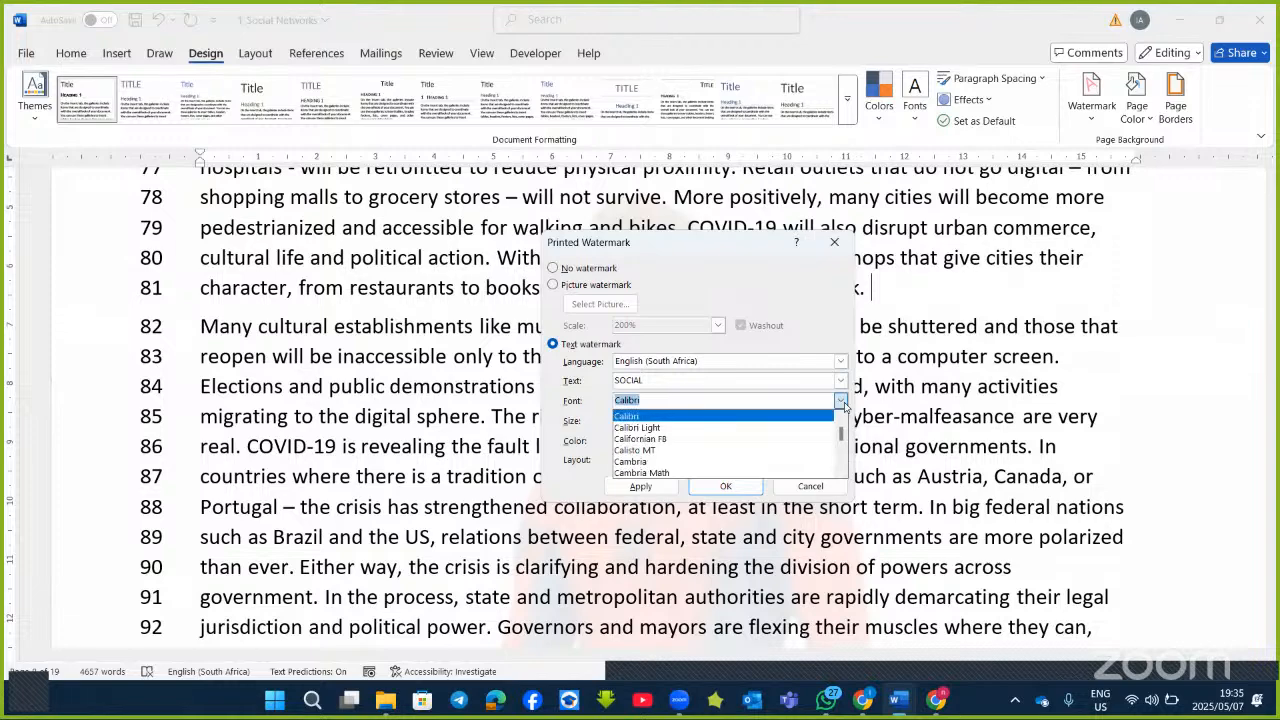
left_click(669, 428)
left_click(717, 421)
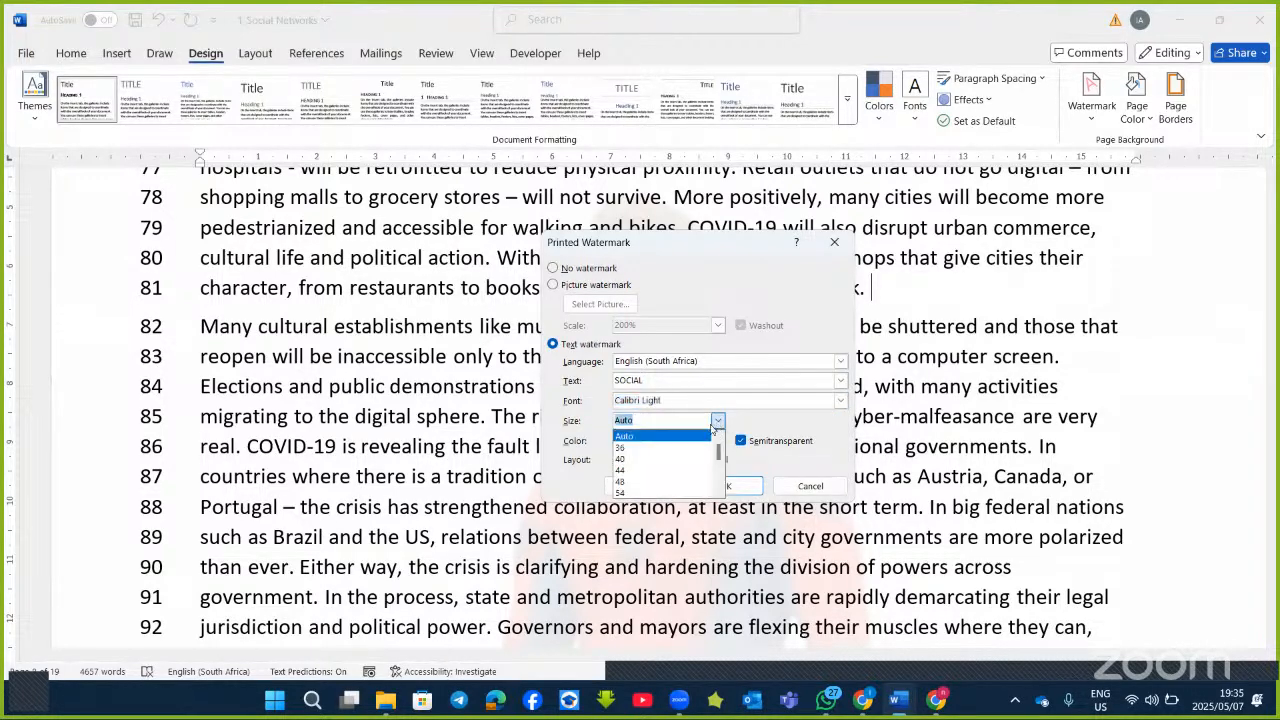
scroll(670, 455, "down", 3)
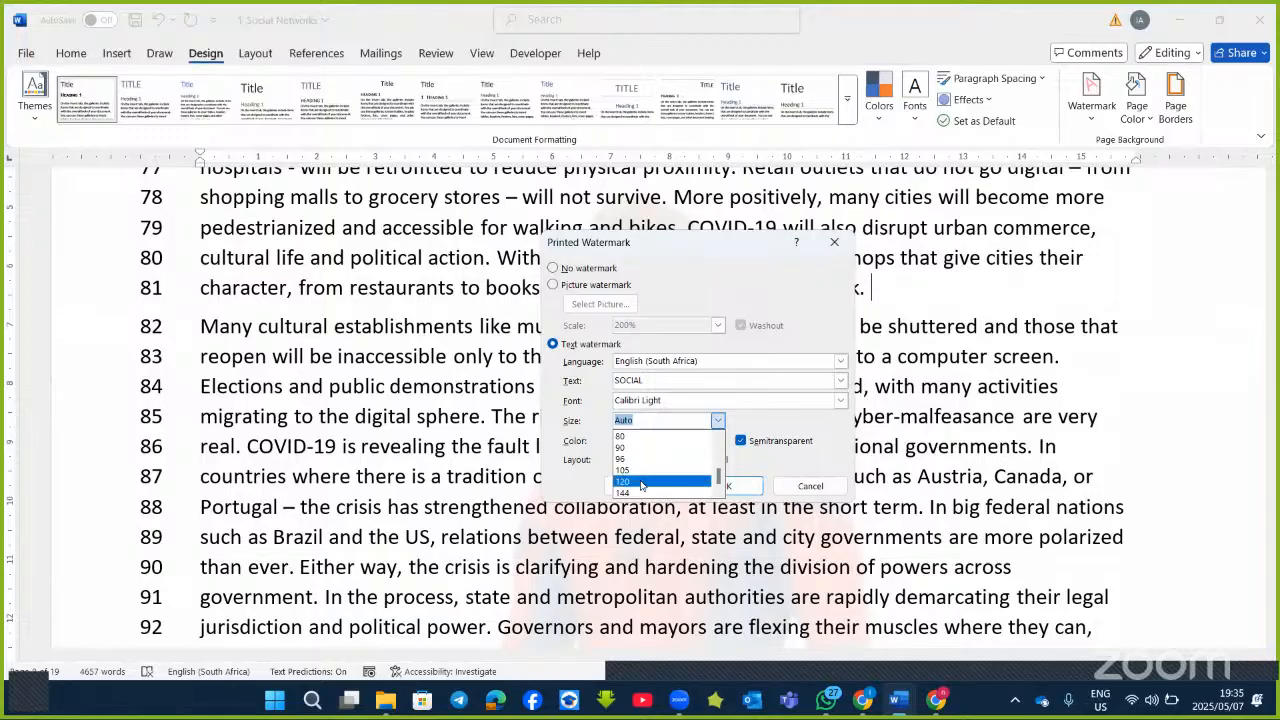
left_click(641, 483)
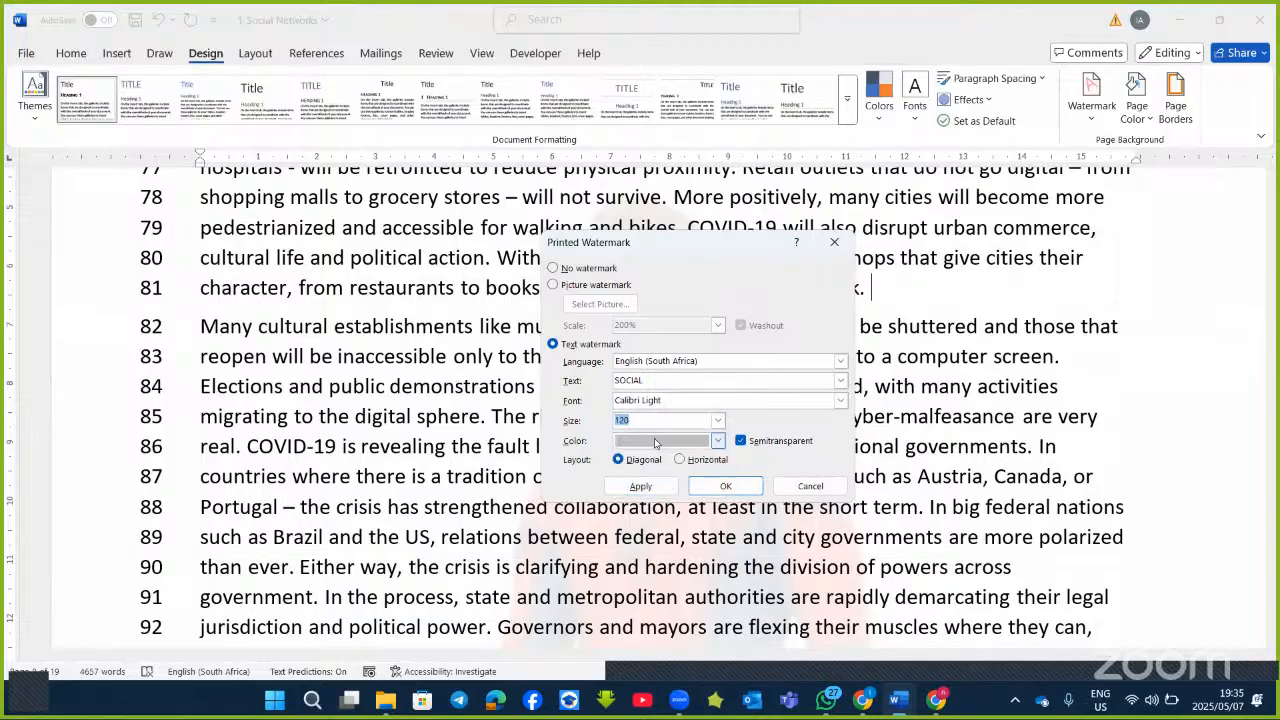
Color the text watermark red, lay it out horizontally, apply it and close the watermark settings.
left_click(718, 443)
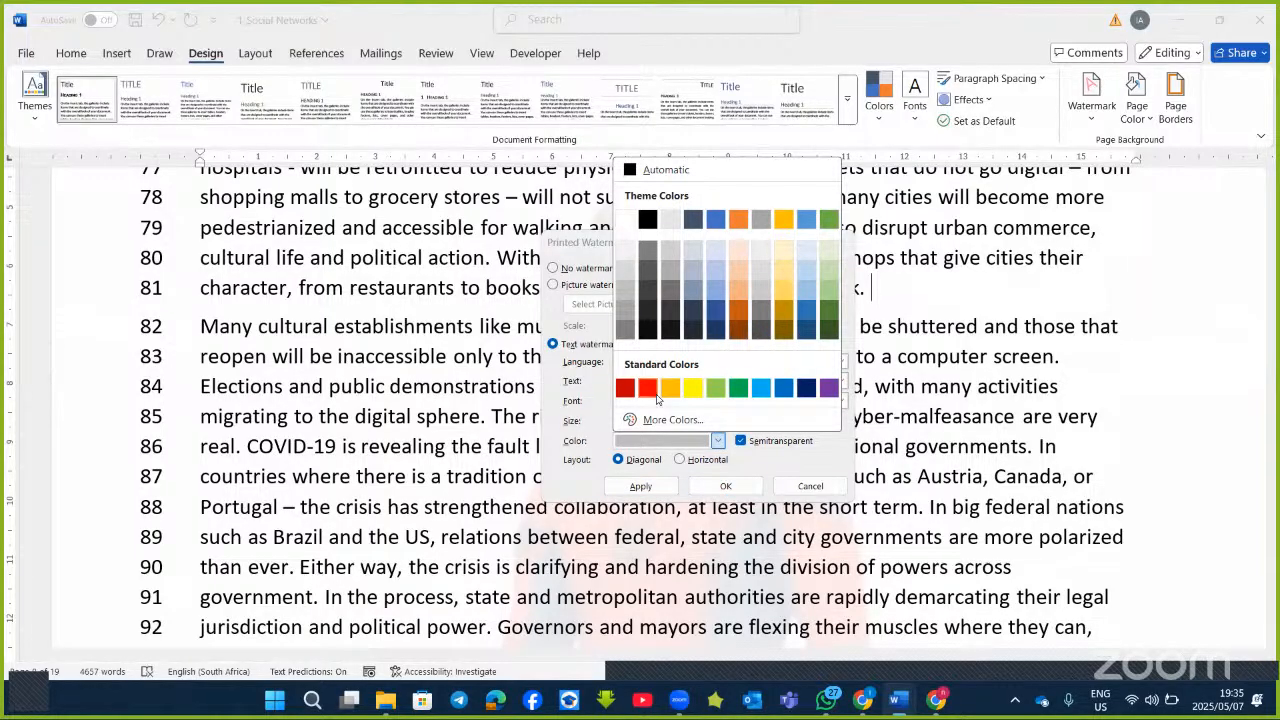
left_click(650, 390)
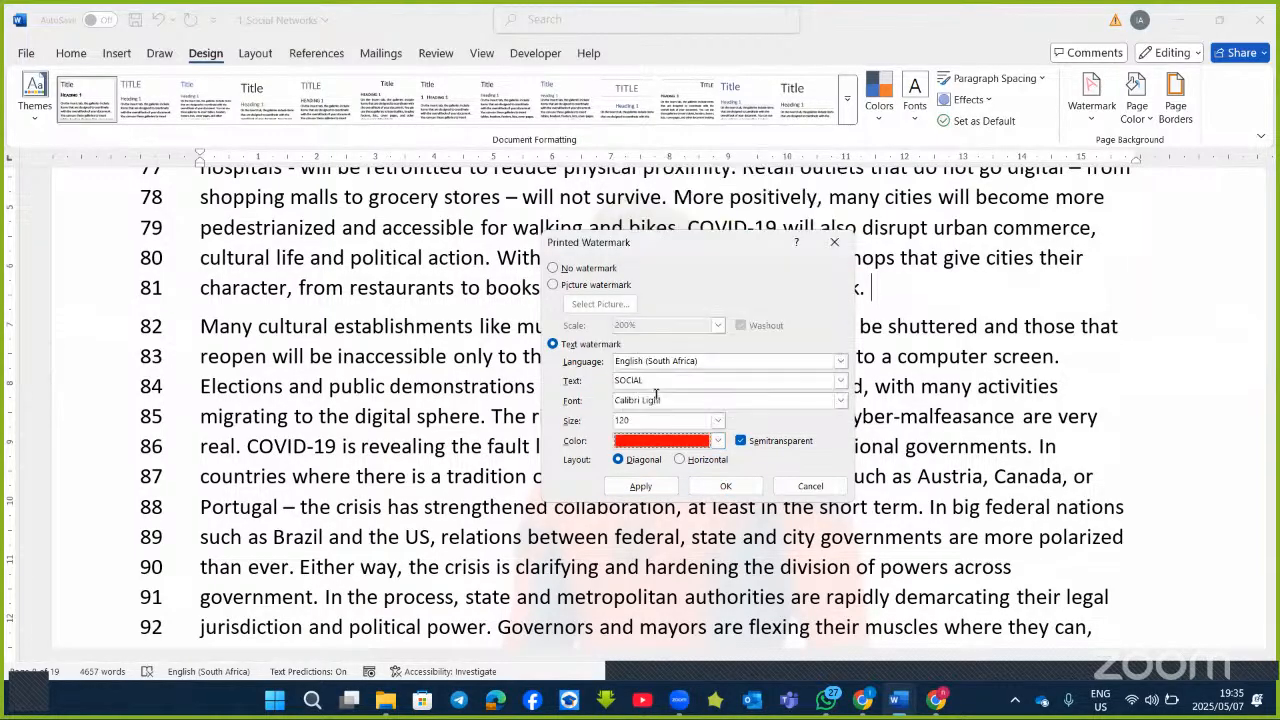
left_click(680, 460)
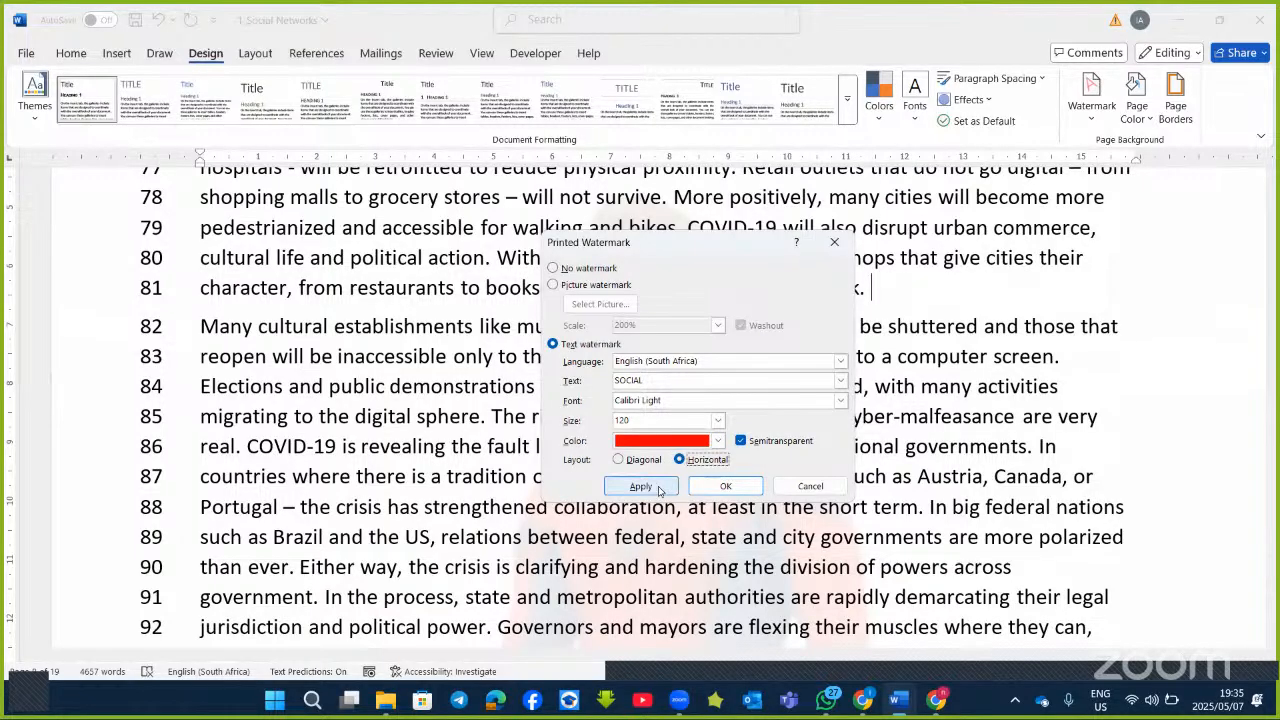
left_click(641, 486)
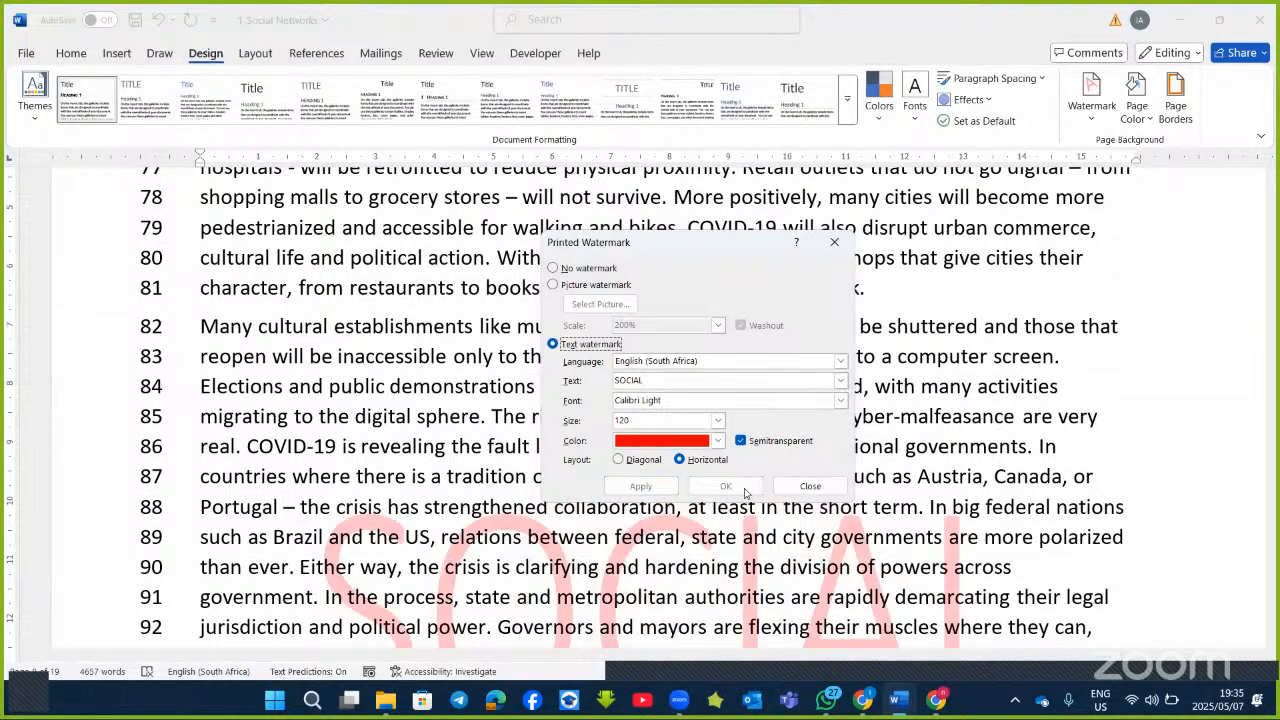
left_click(793, 492)
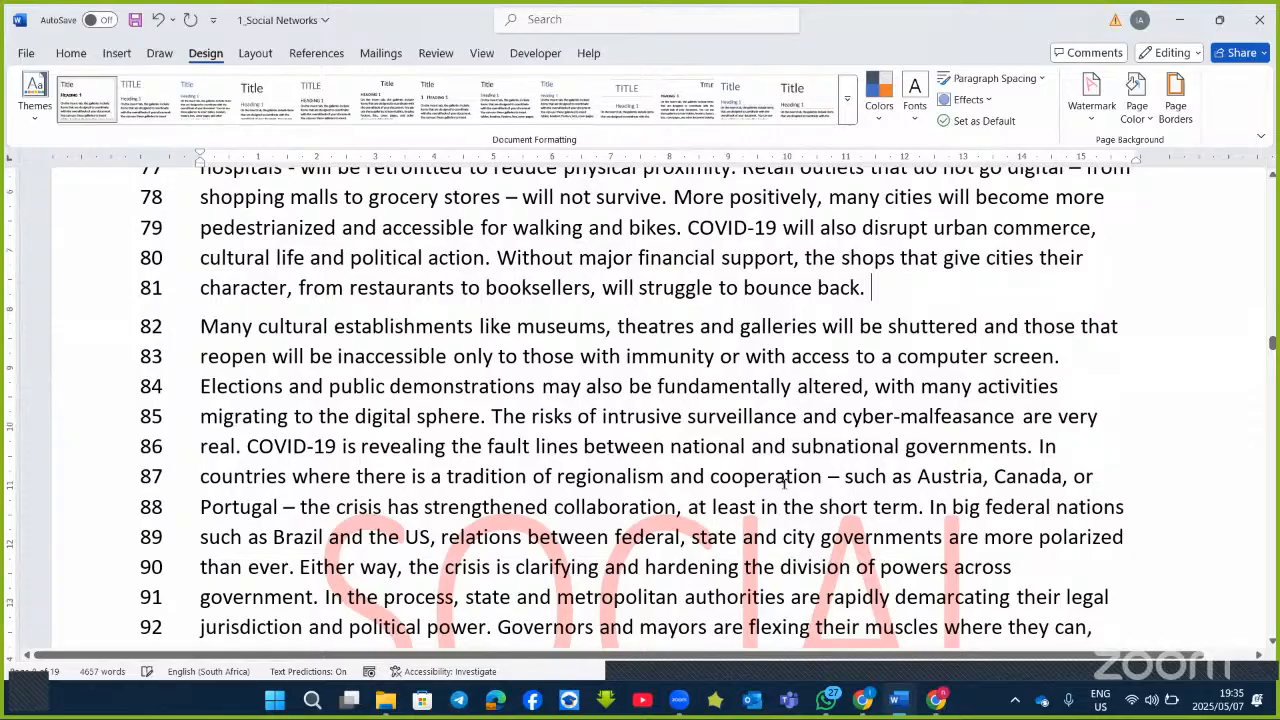
Add an empty paragraph after the paragraph ending in "will struggle to bounce back.".
scroll(785, 482, "down", 3)
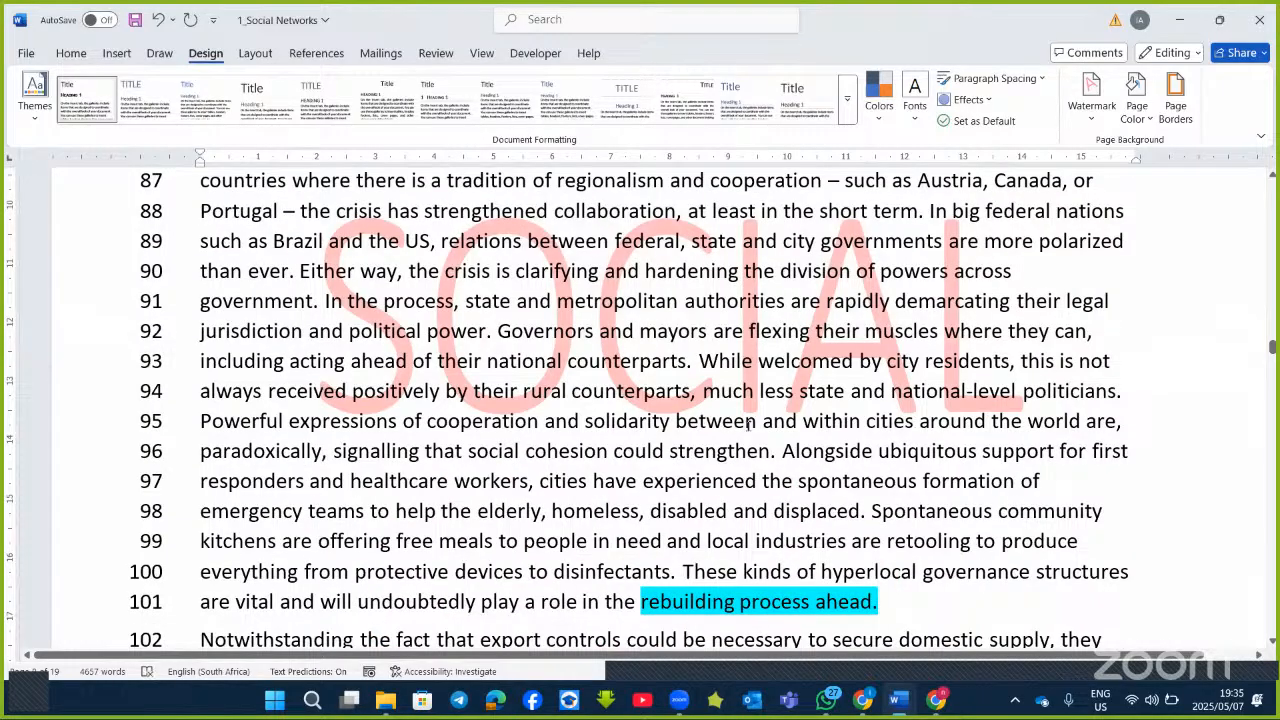
scroll(748, 424, "down", 2)
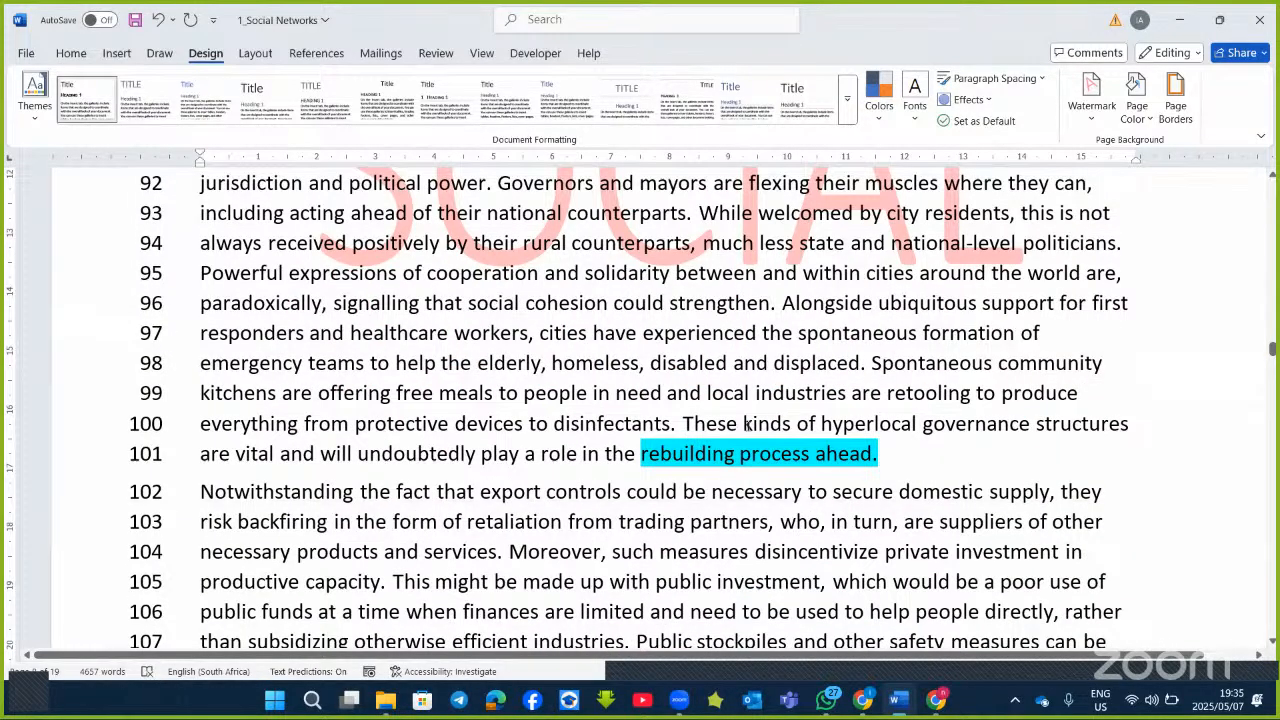
scroll(748, 424, "up", 5)
scroll(748, 424, "down", 2)
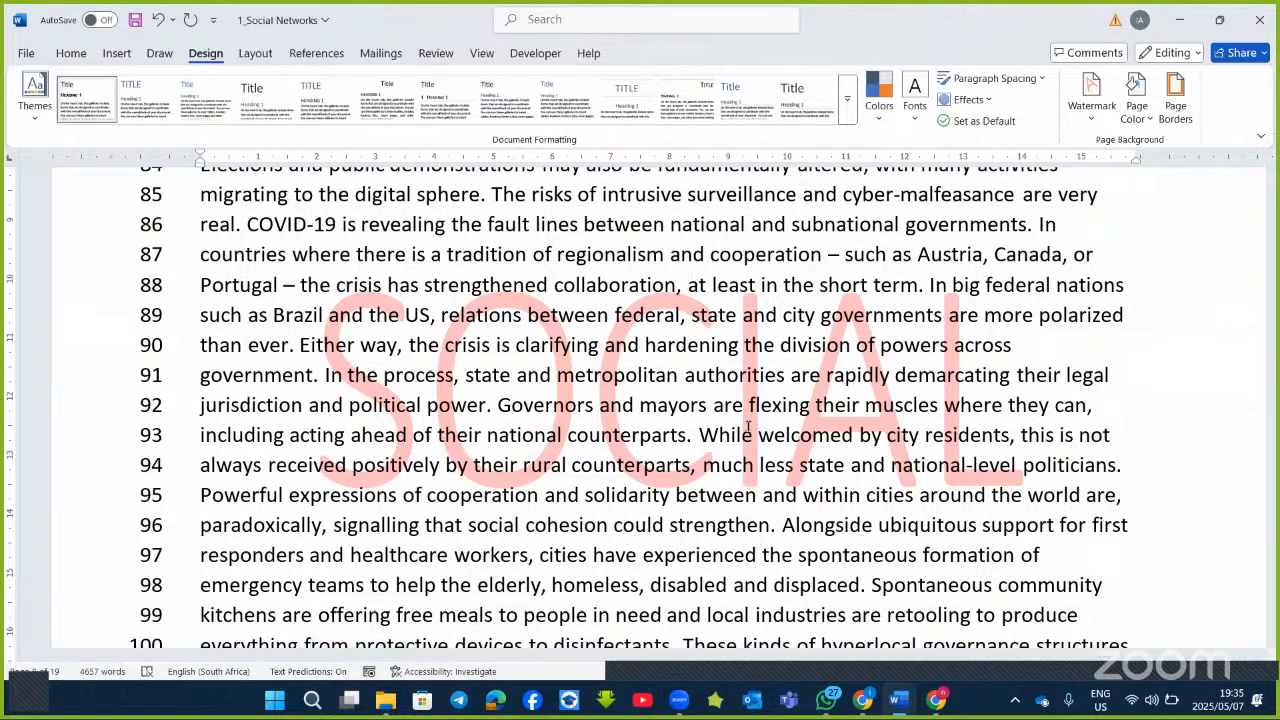
scroll(748, 427, "up", 5)
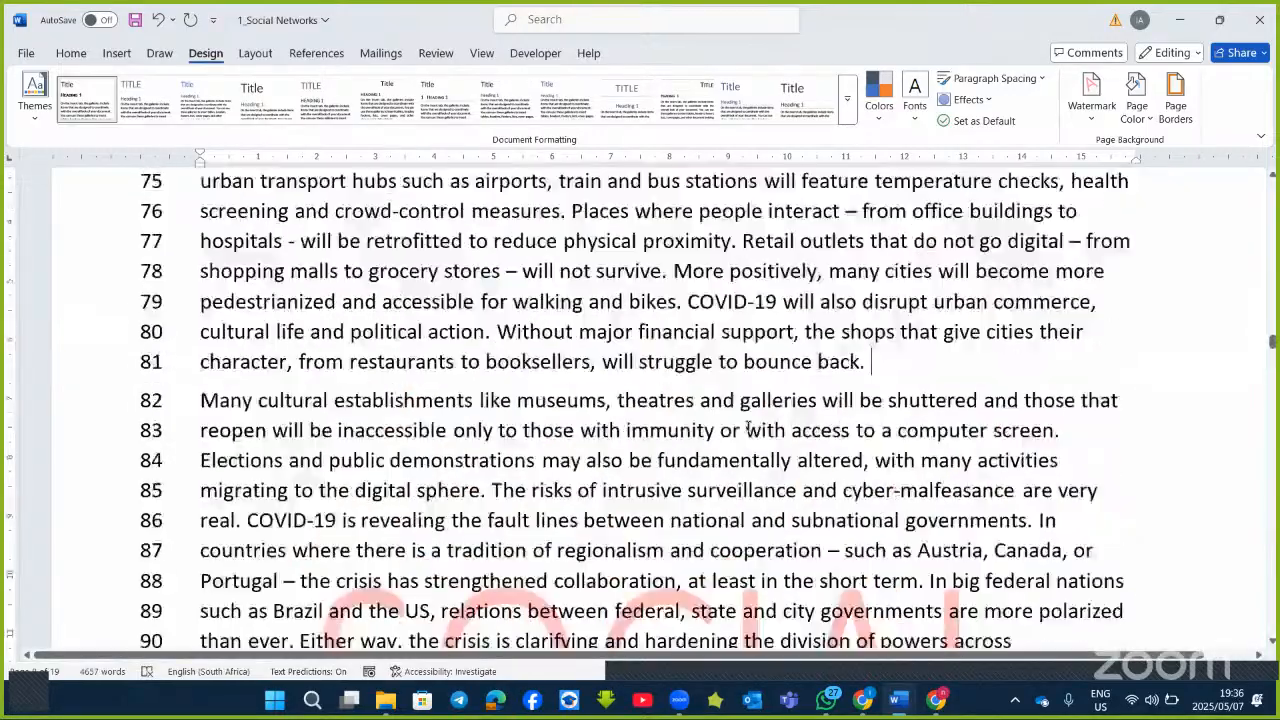
scroll(757, 425, "down", 2)
left_click(908, 374)
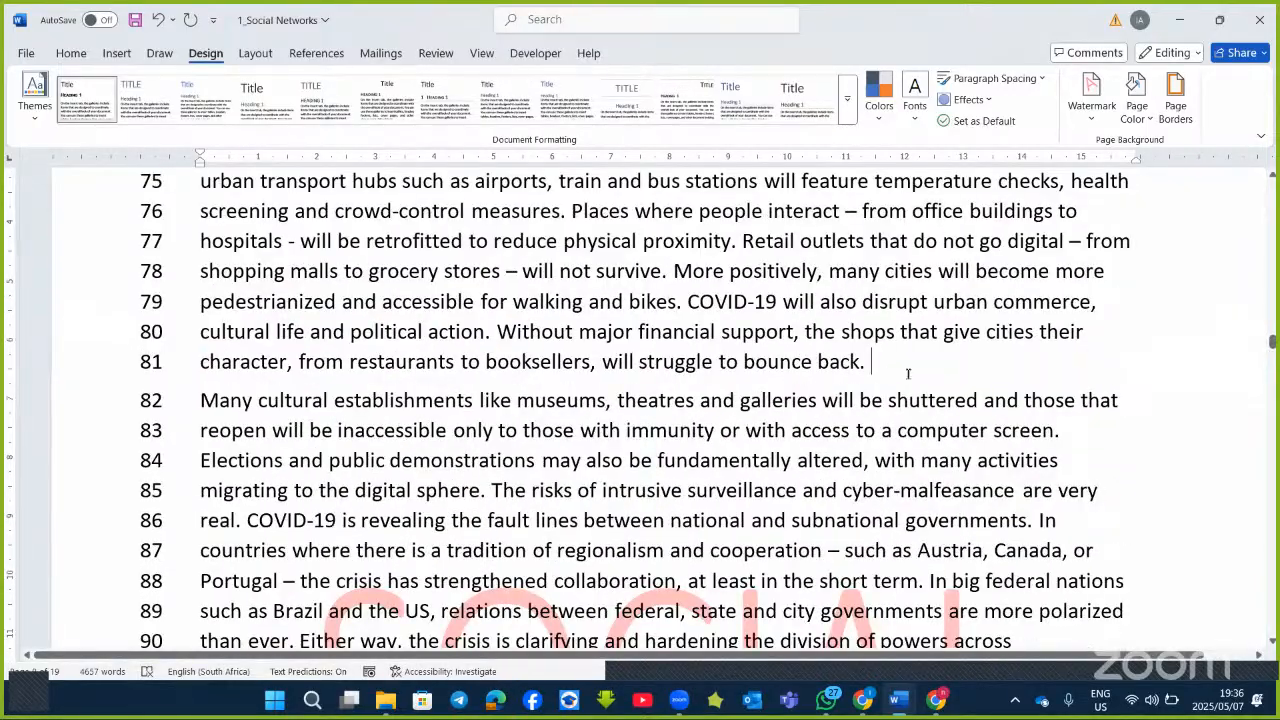
key("Return")
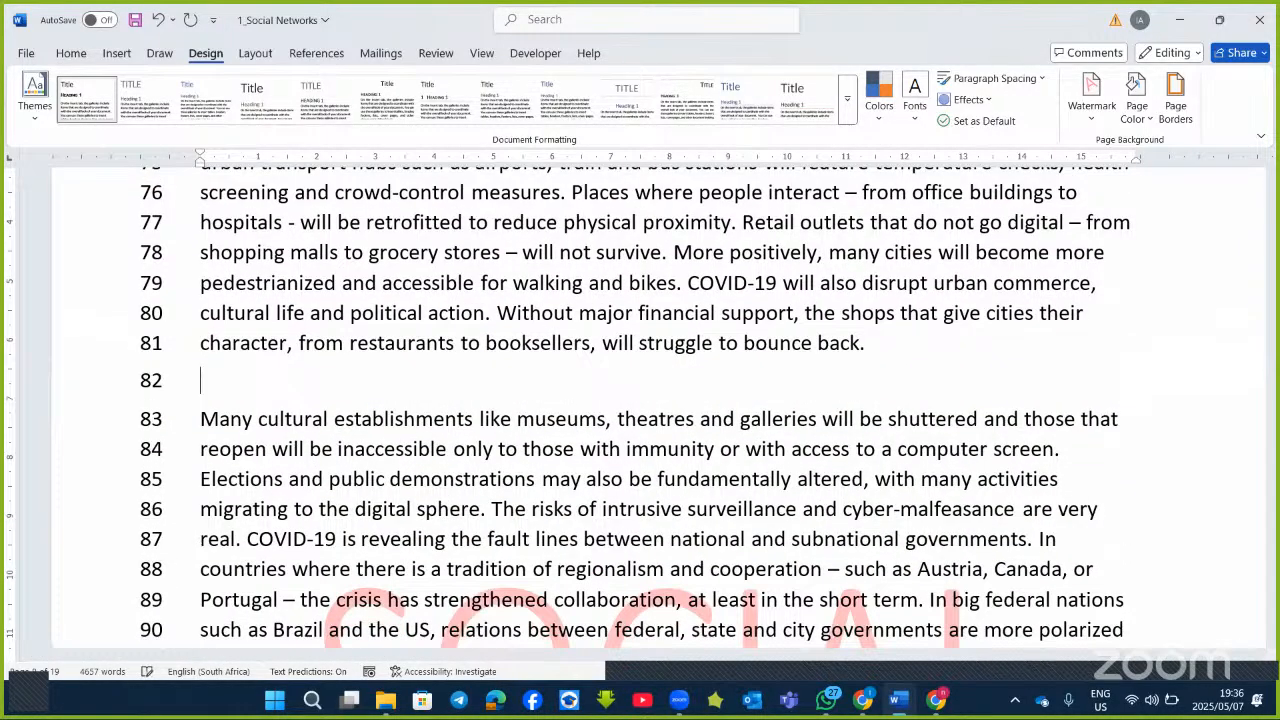
Insert the Wingdings star and crescent symbol (character code 90) in the empty paragraph and close the symbol picker.
left_click(116, 53)
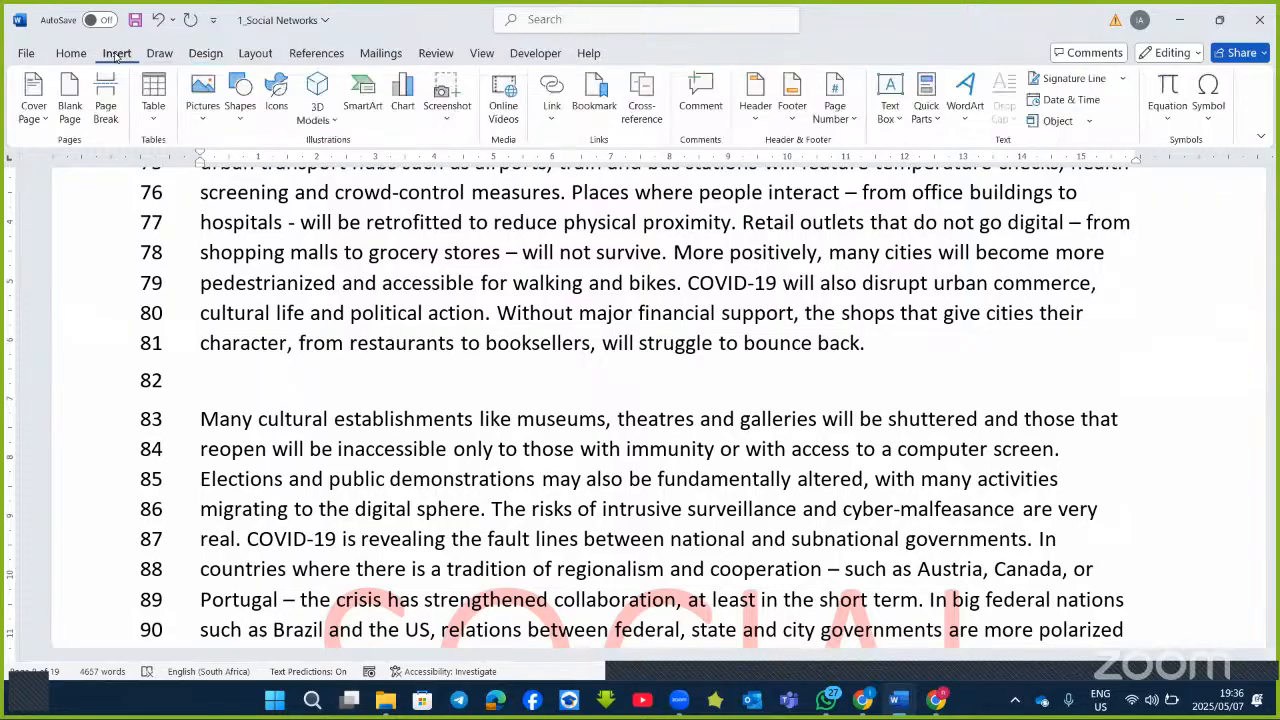
left_click(1208, 110)
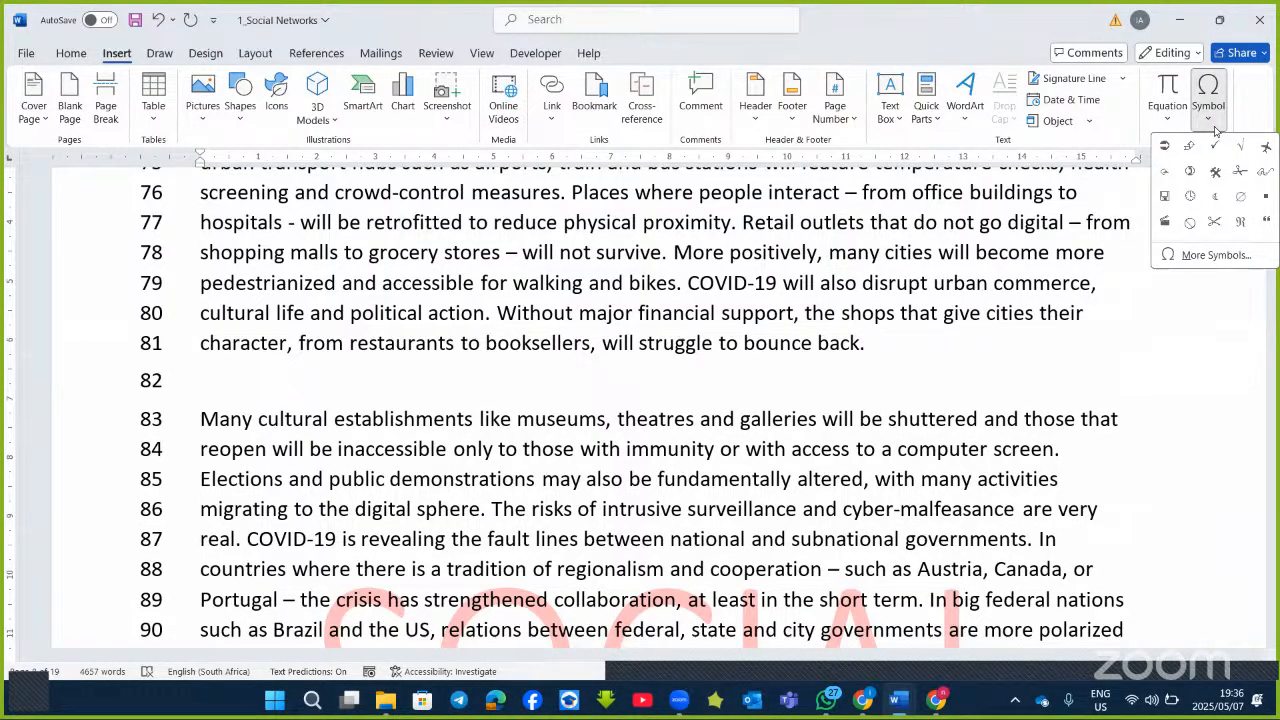
left_click(1212, 258)
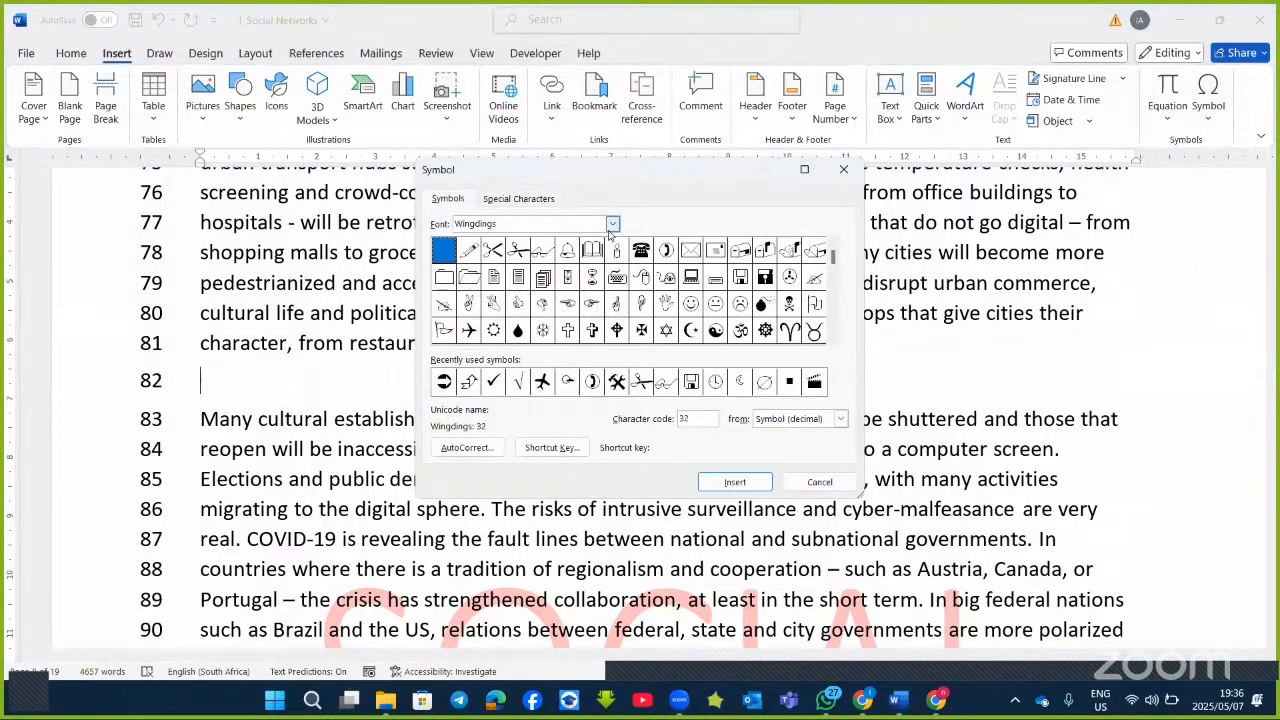
left_click(691, 332)
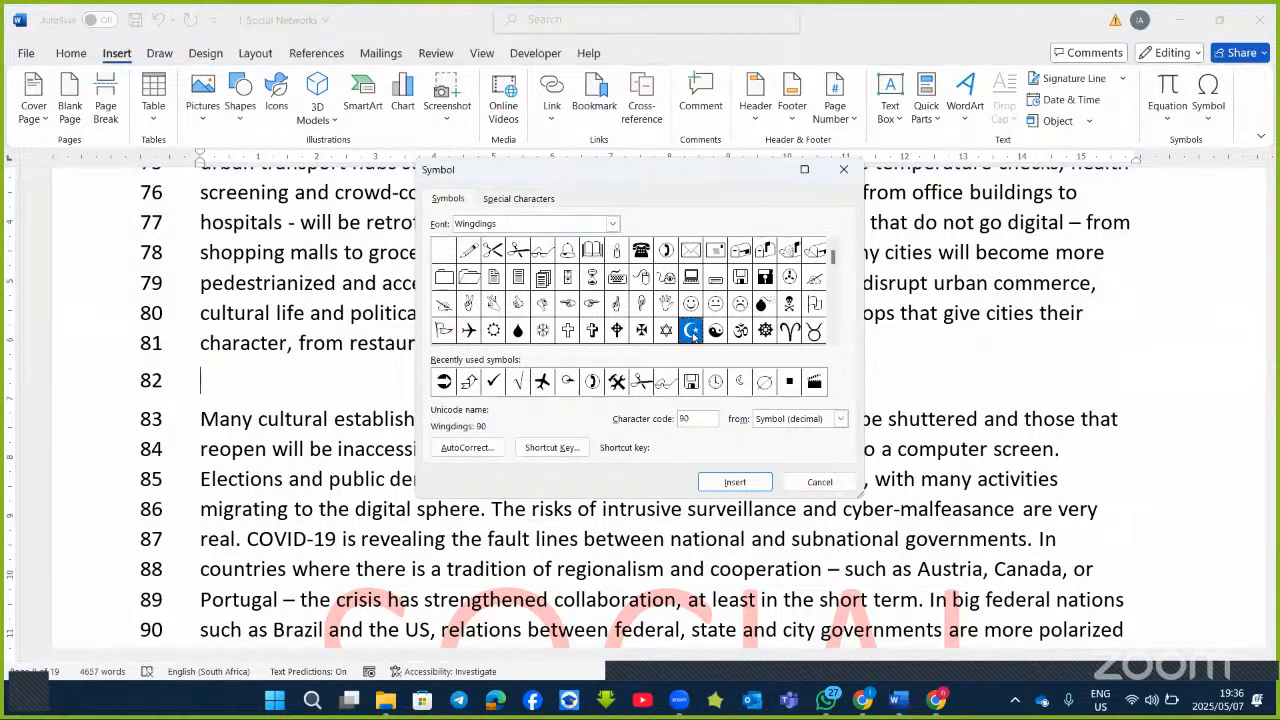
left_click(720, 482)
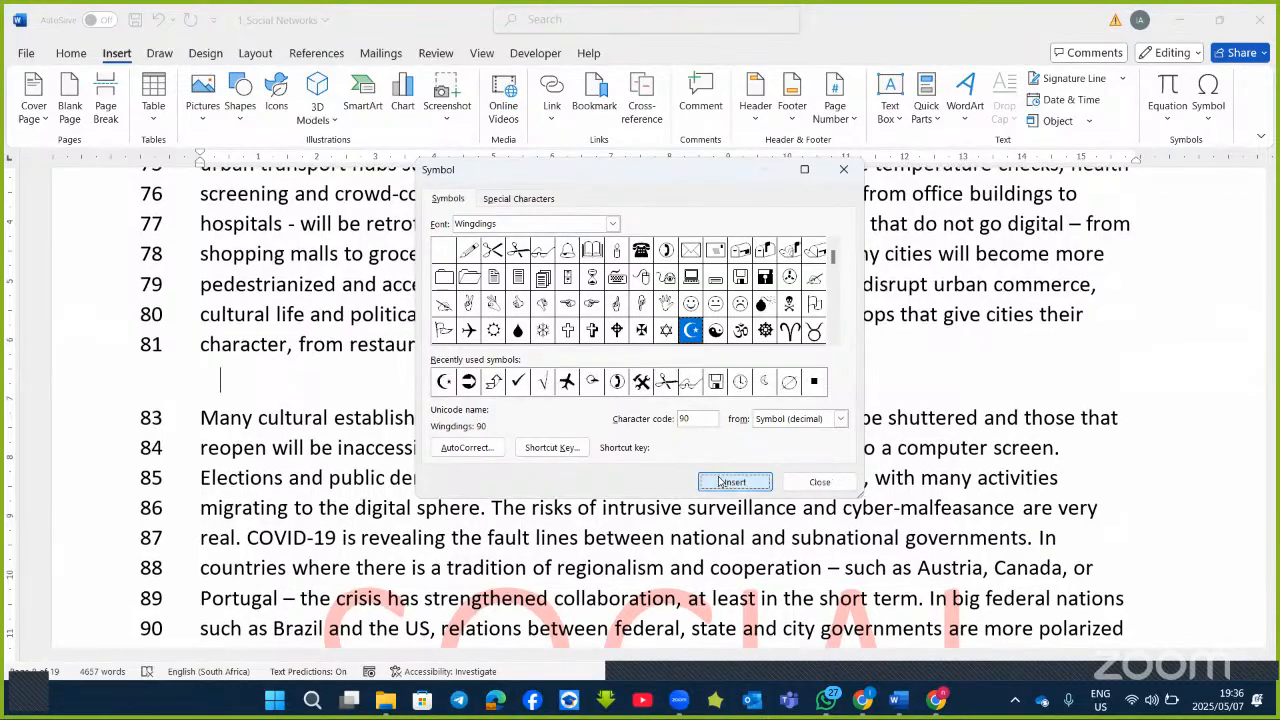
left_click(820, 483)
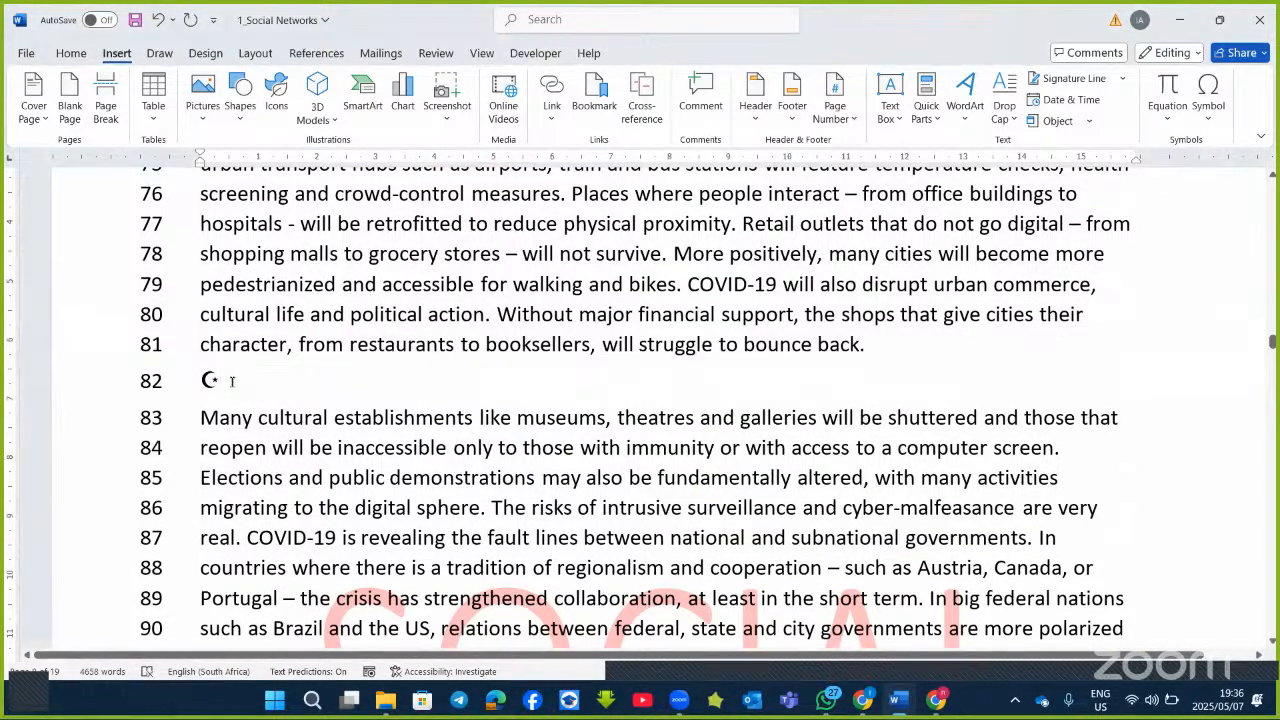
Cut the star and crescent symbol together with its paragraph out of the document.
left_click_drag(217, 379, 205, 381)
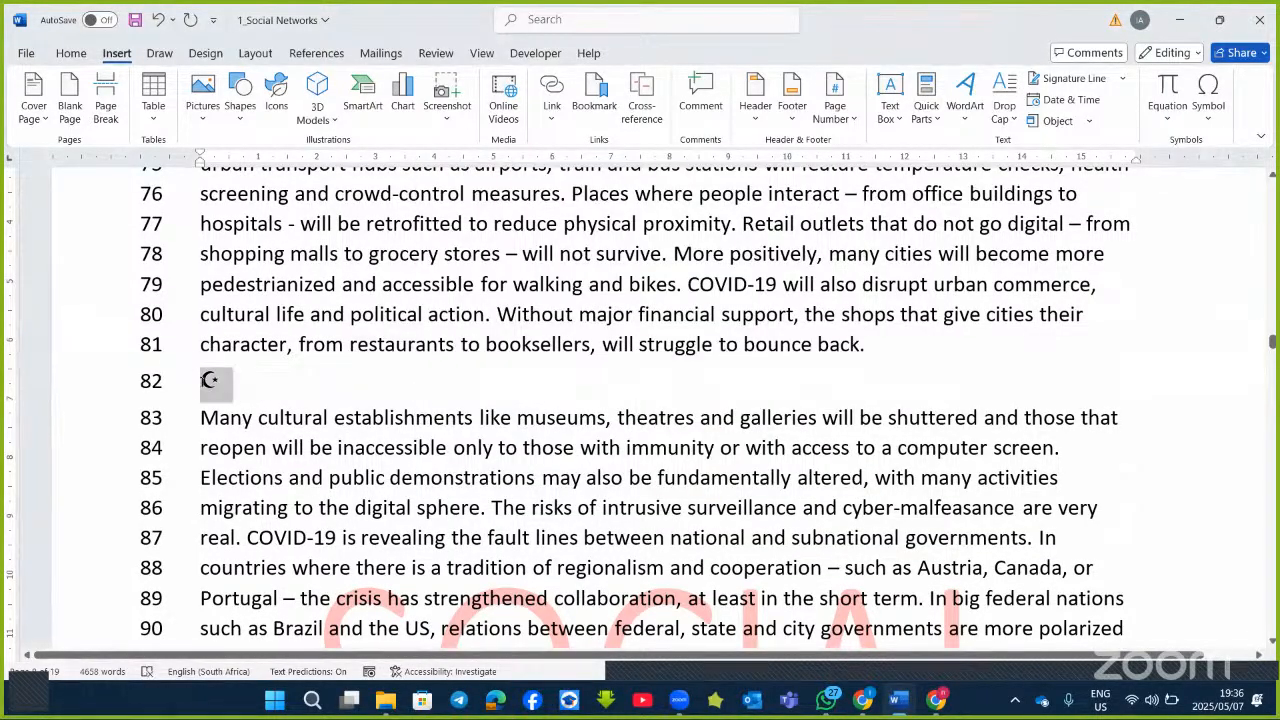
right_click(210, 381)
left_click(255, 121)
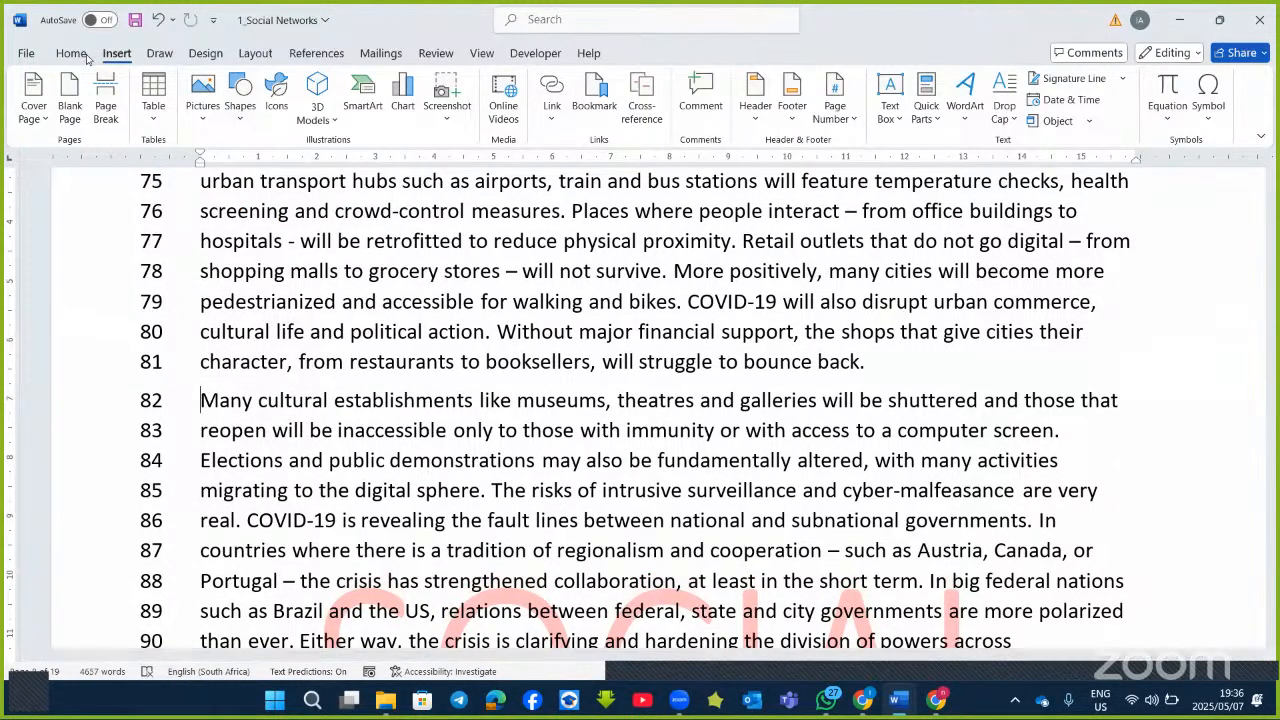
Find the watermark command through search, open the custom watermark settings and set the text watermark's font to Wingdings.
left_click(205, 53)
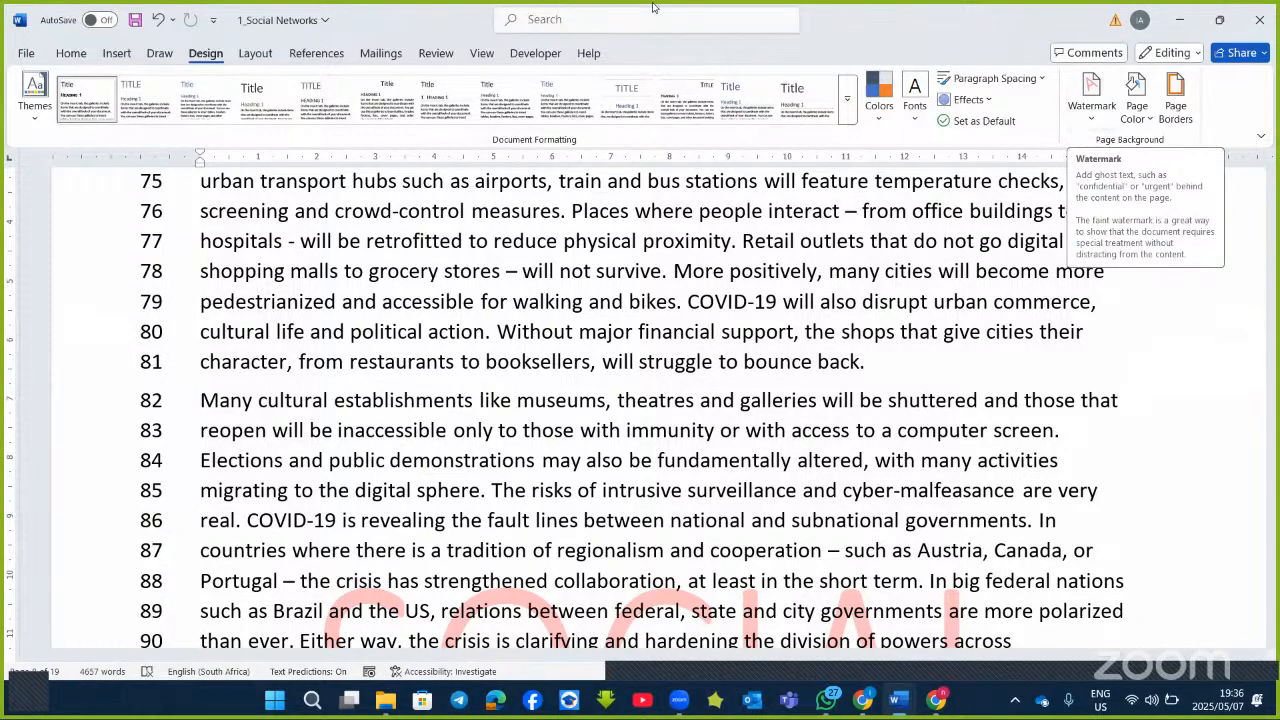
left_click(611, 28)
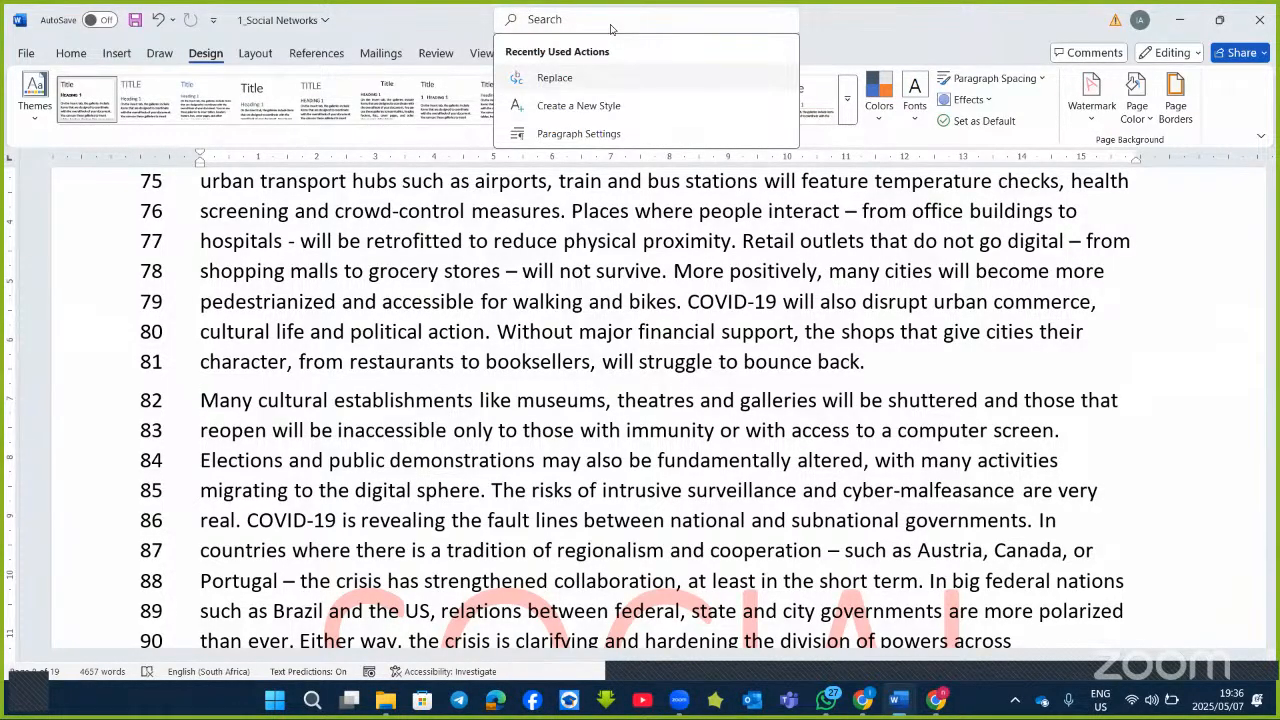
type("water")
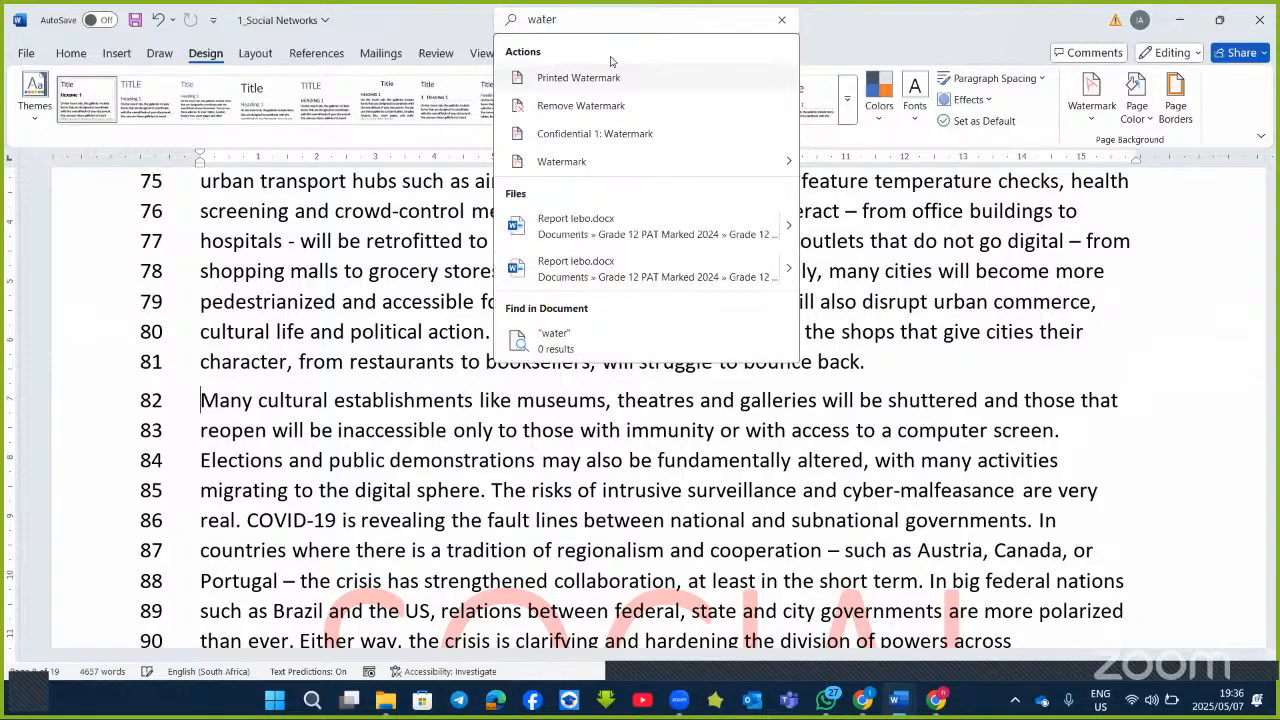
left_click(593, 163)
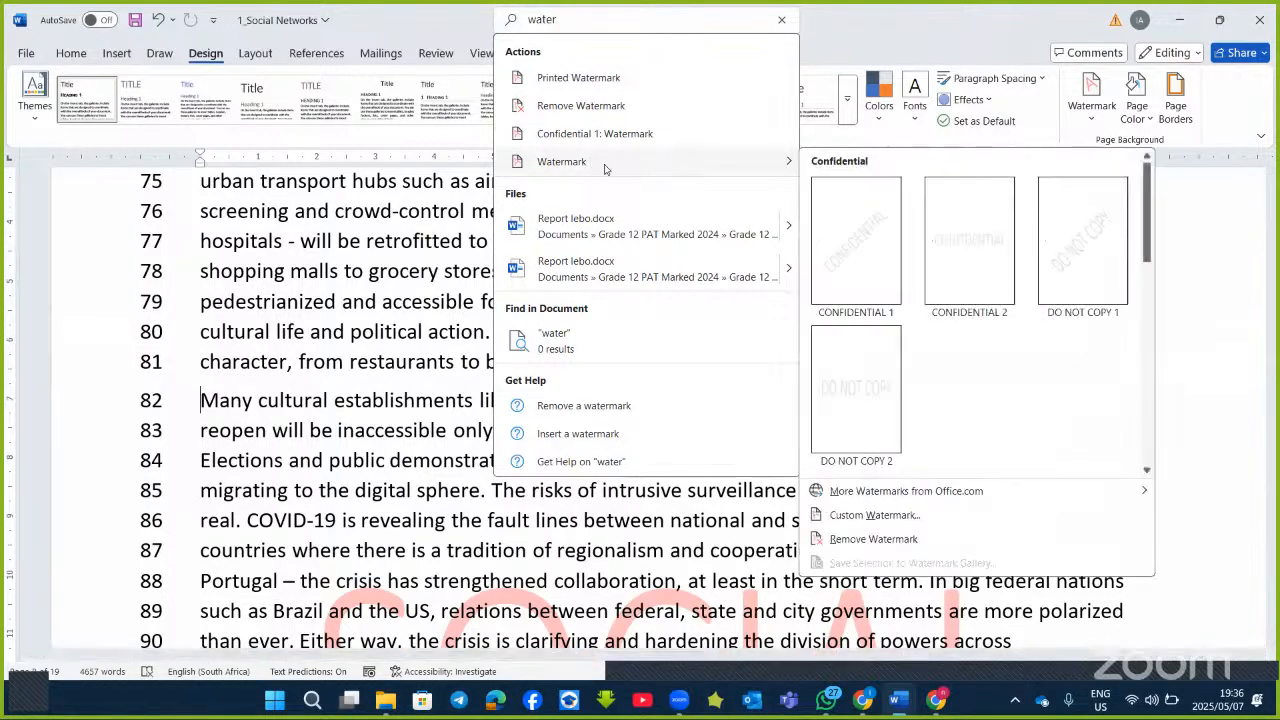
left_click(862, 515)
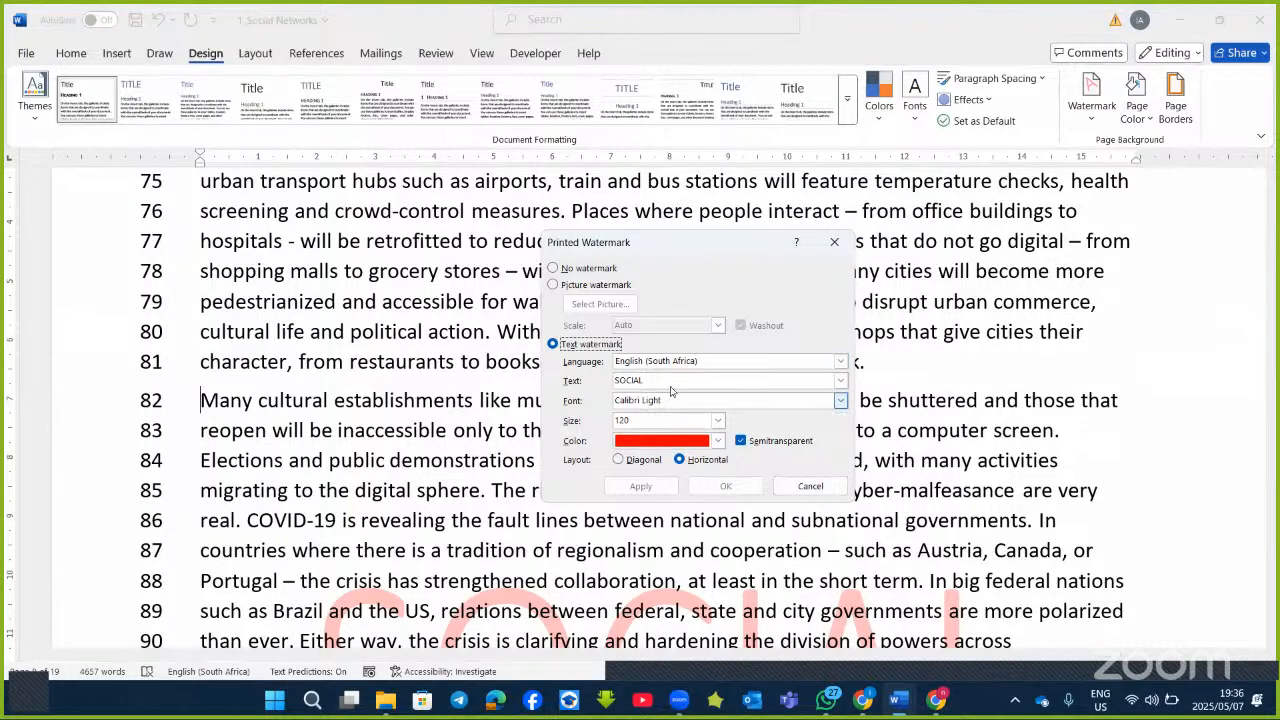
left_click(841, 402)
scroll(749, 431, "down", 8)
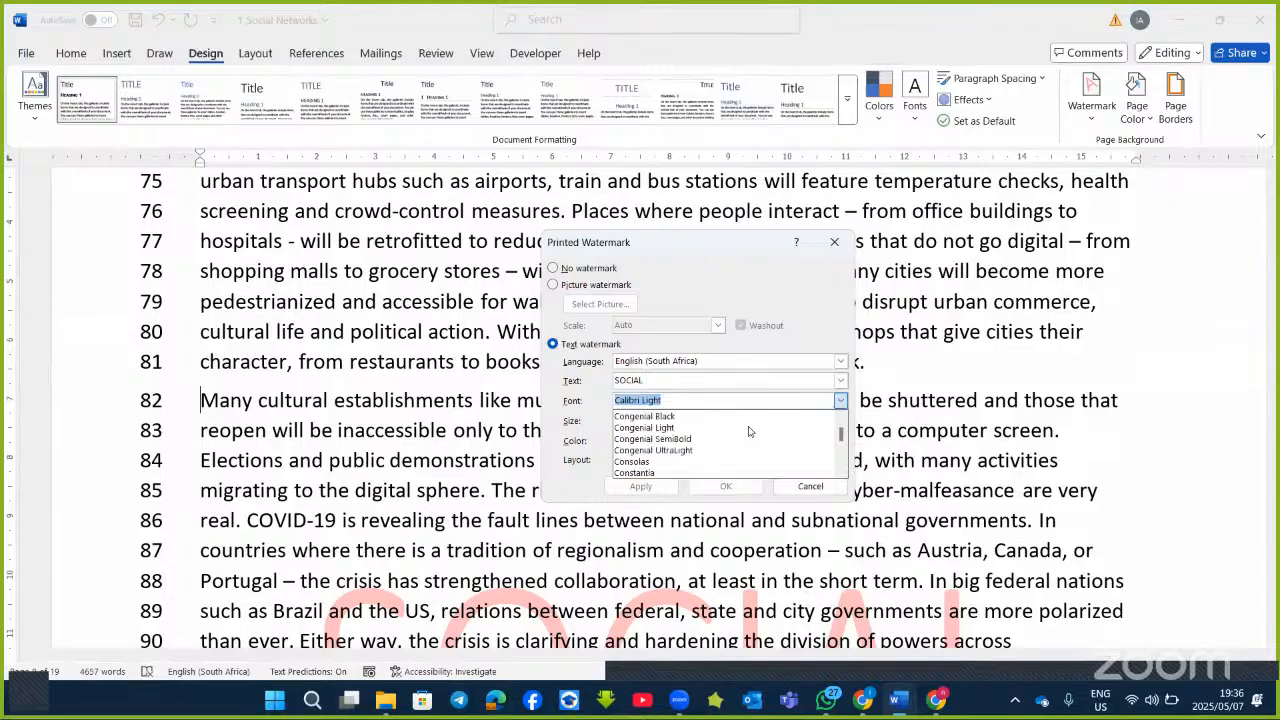
scroll(749, 431, "down", 5)
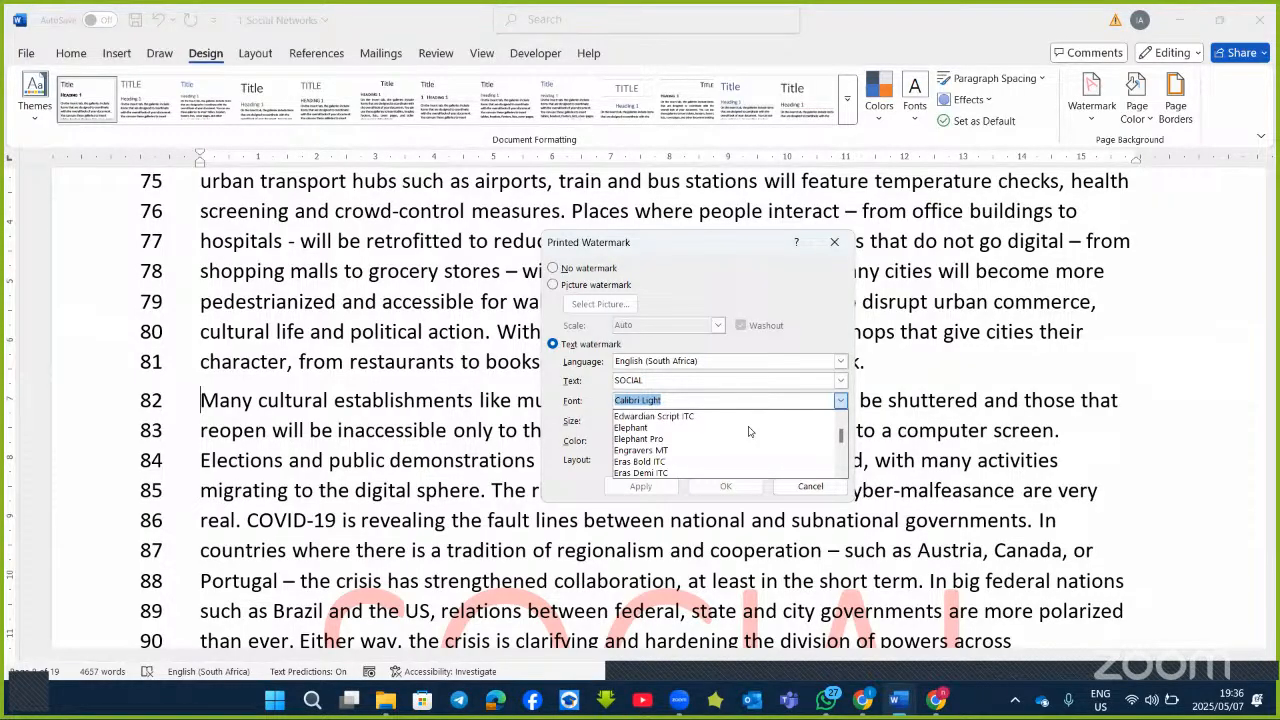
type("win")
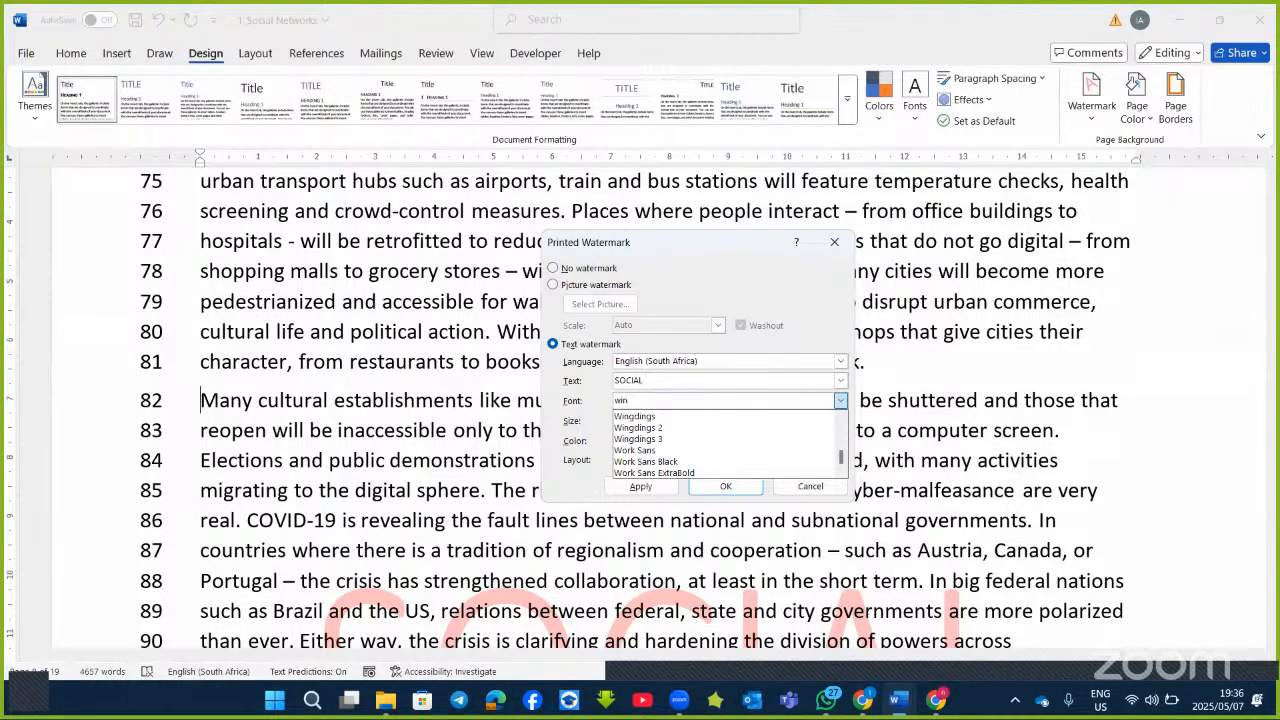
left_click(683, 419)
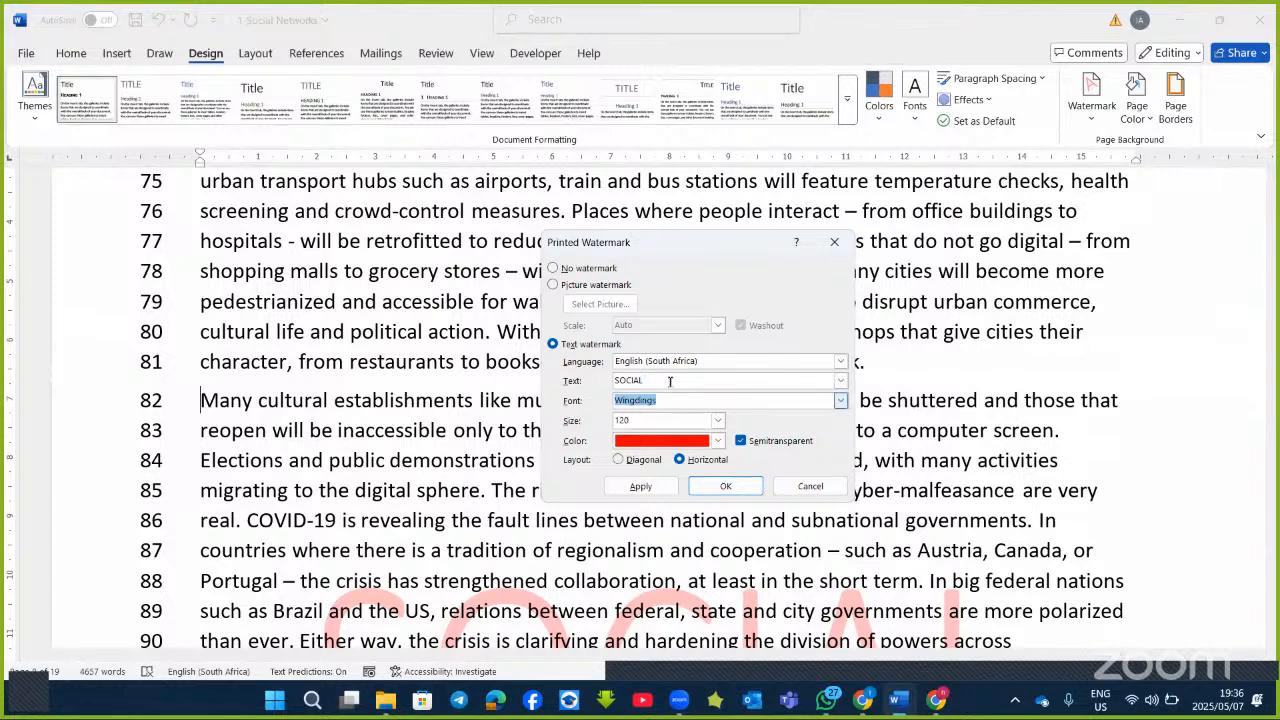
Replace the watermark text SOCIAL with the cut star and crescent symbol.
left_click(674, 378)
key("BackSpace")
key("BackSpace")
key("BackSpace")
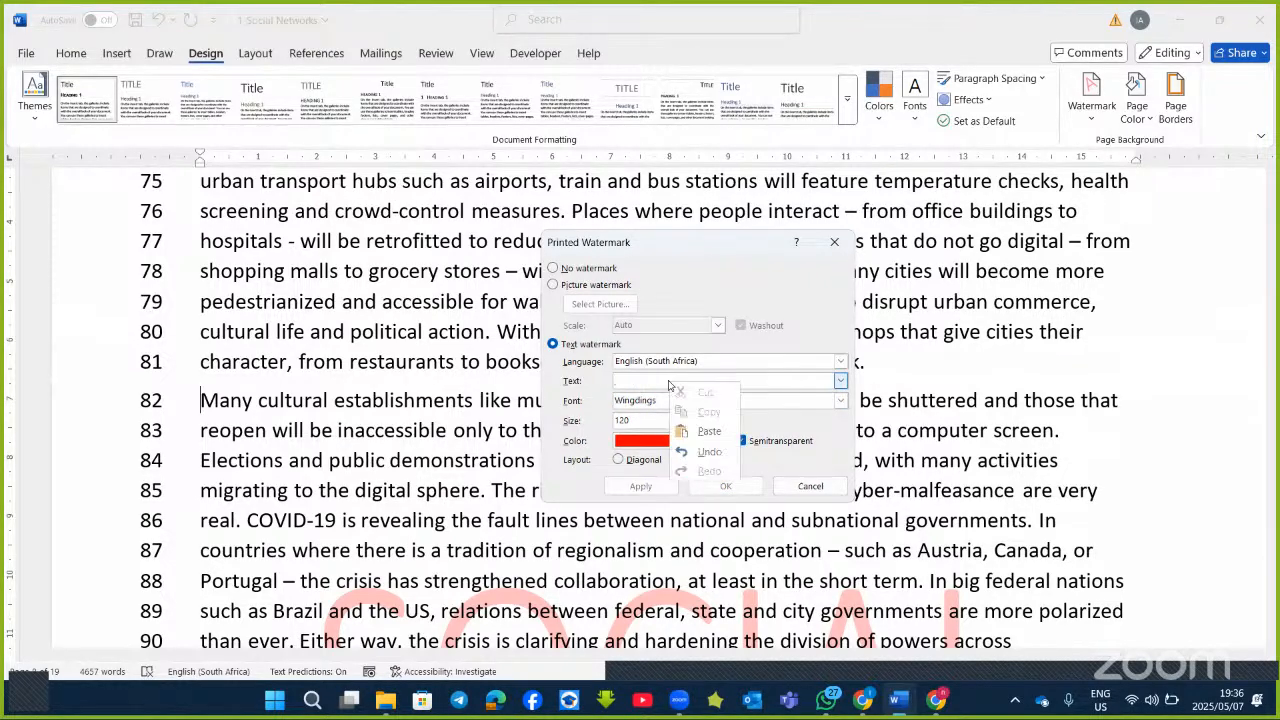
right_click(673, 383)
left_click(707, 431)
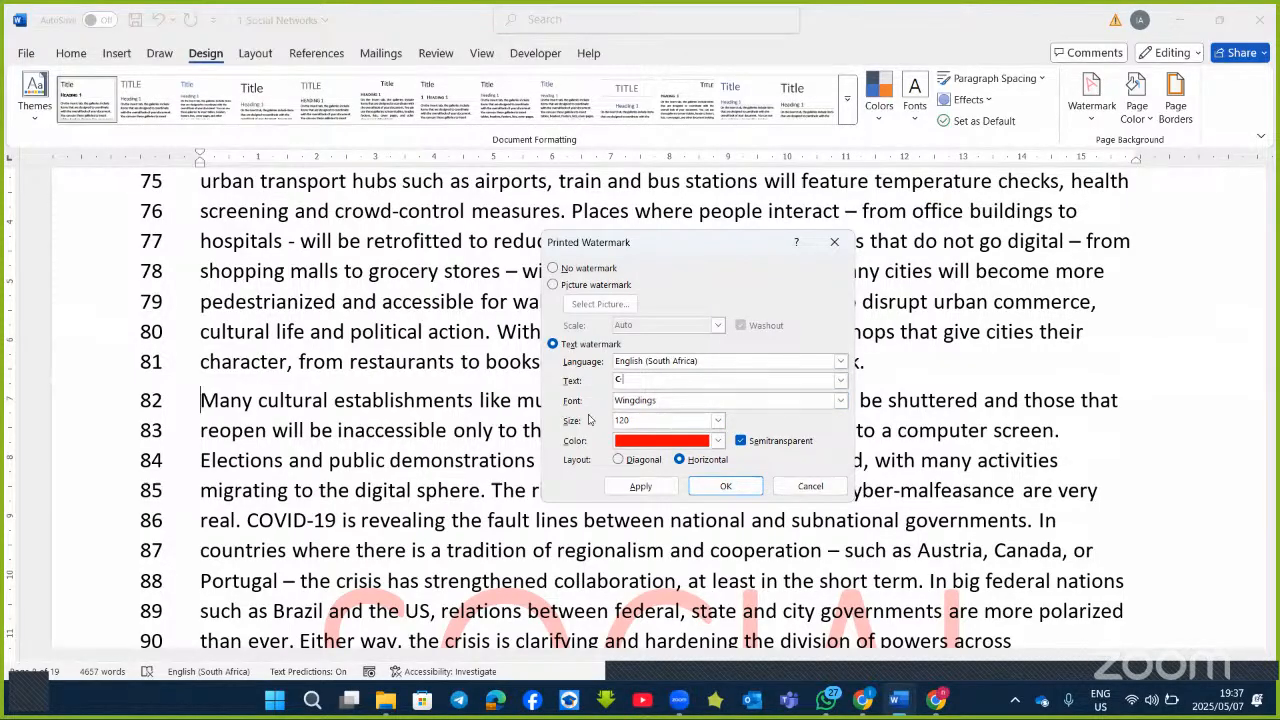
Set the symbol watermark's size to 144, turn off Semitransparent, apply it and close the watermark settings.
left_click(718, 421)
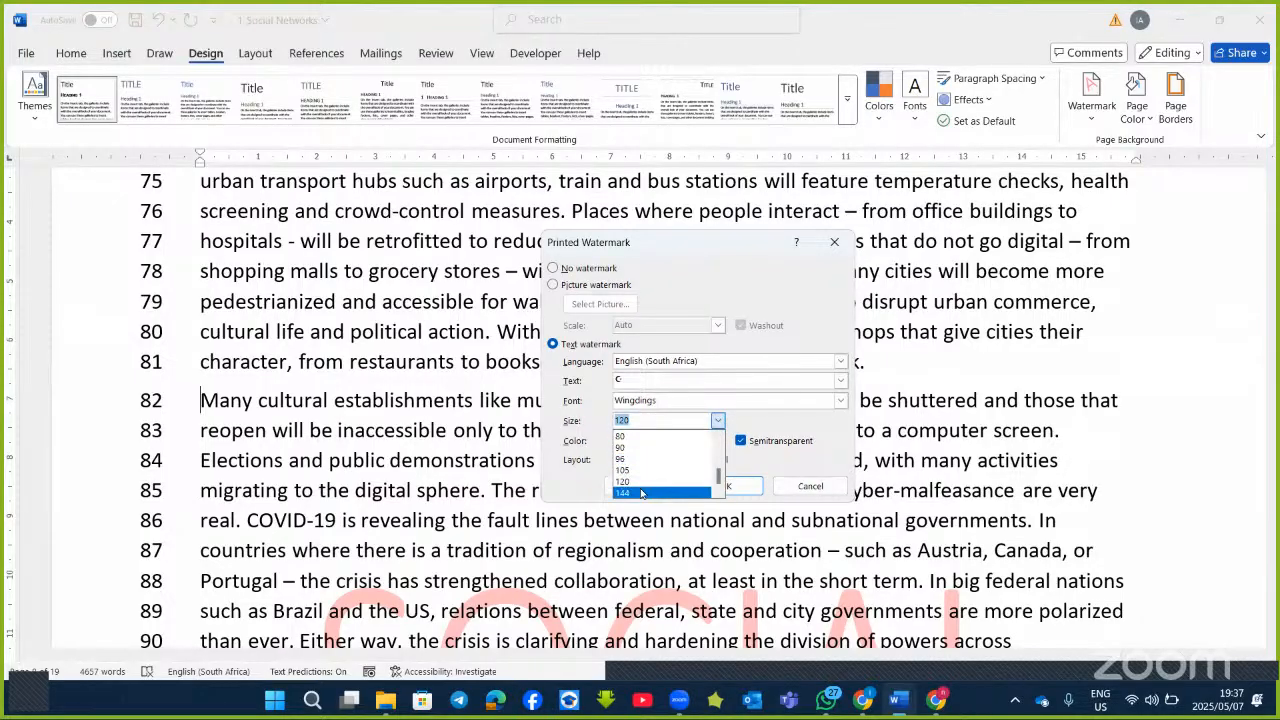
left_click(641, 493)
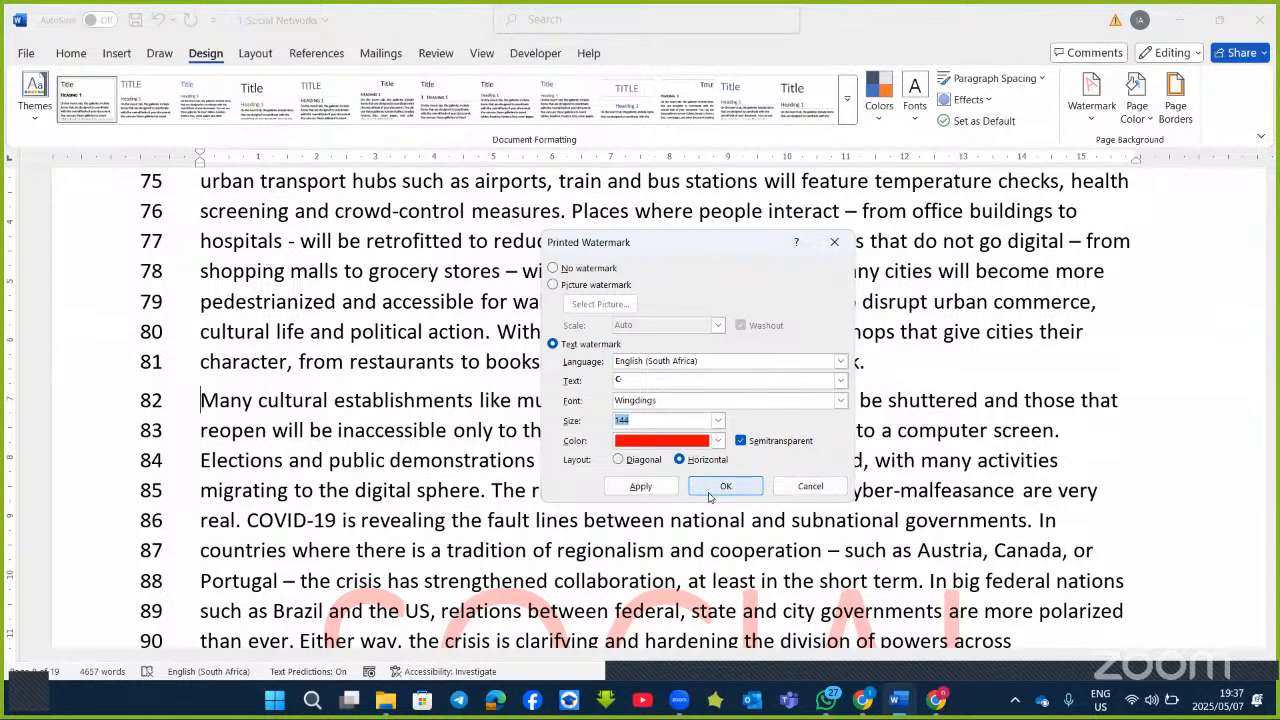
left_click(740, 440)
left_click(636, 488)
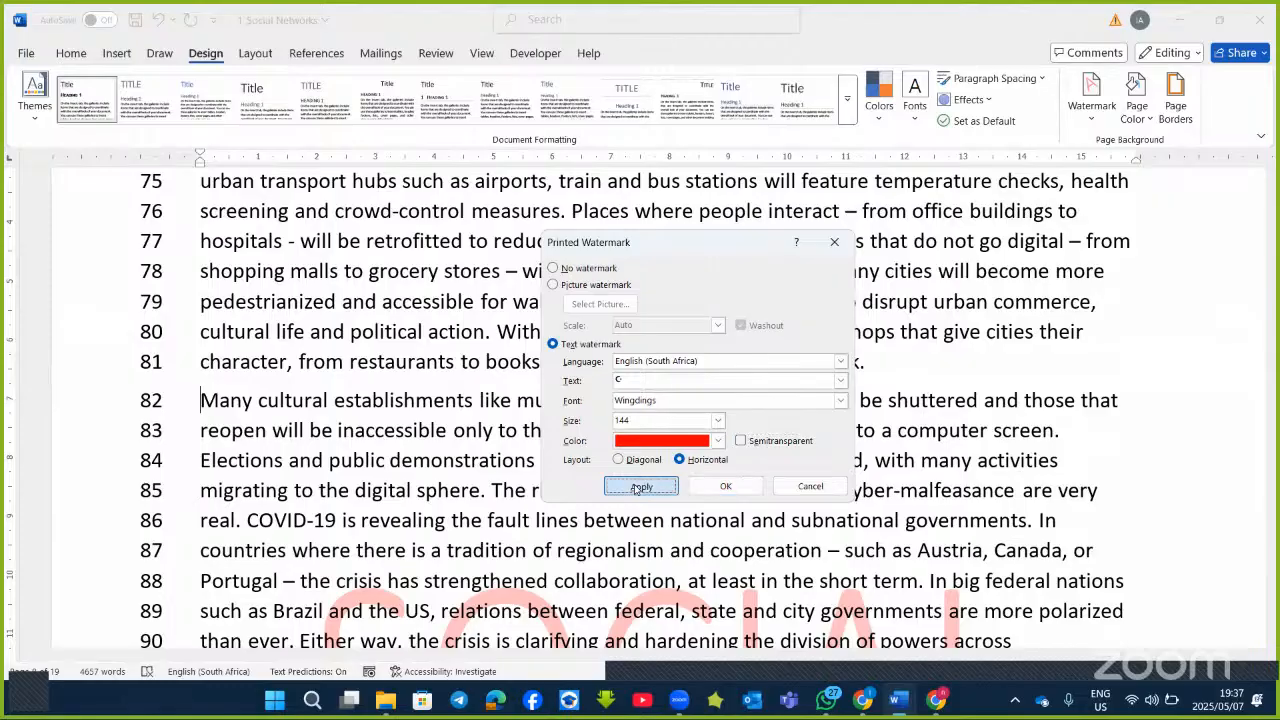
left_click(789, 488)
scroll(683, 459, "down", 3)
scroll(683, 459, "down", 2)
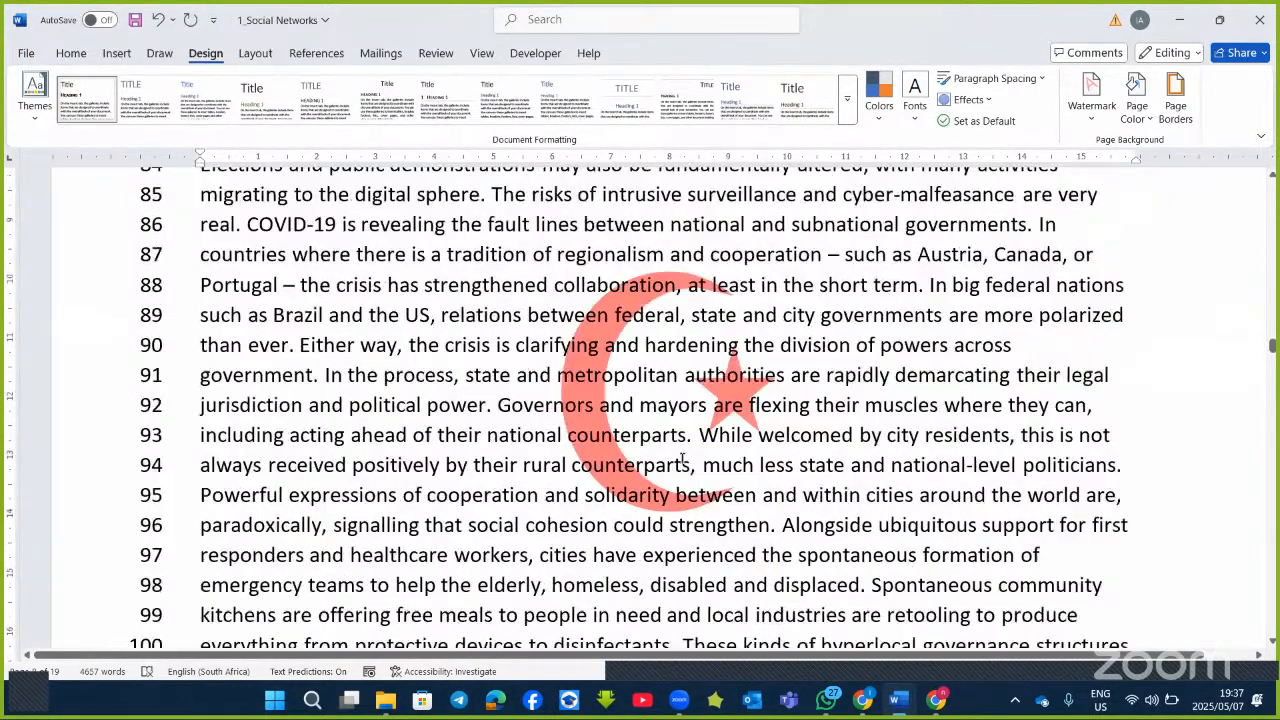
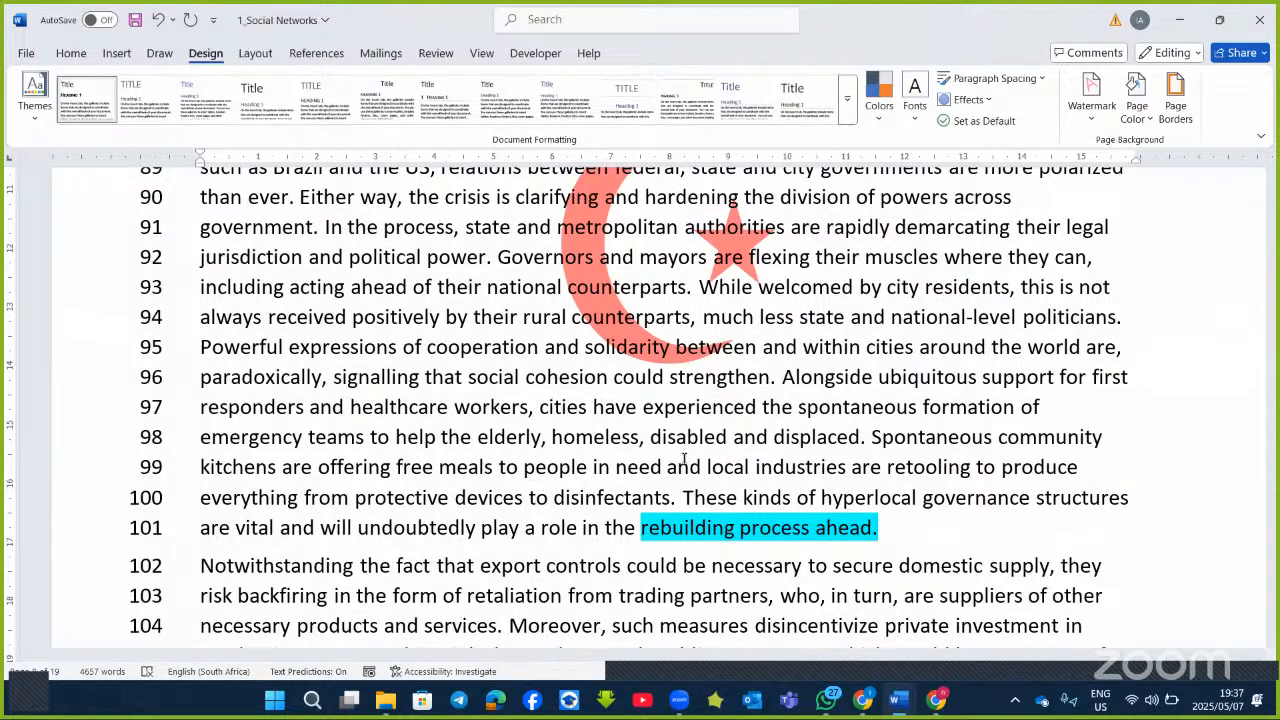
Apply the Ion theme to the document.
scroll(536, 396, "up", 3)
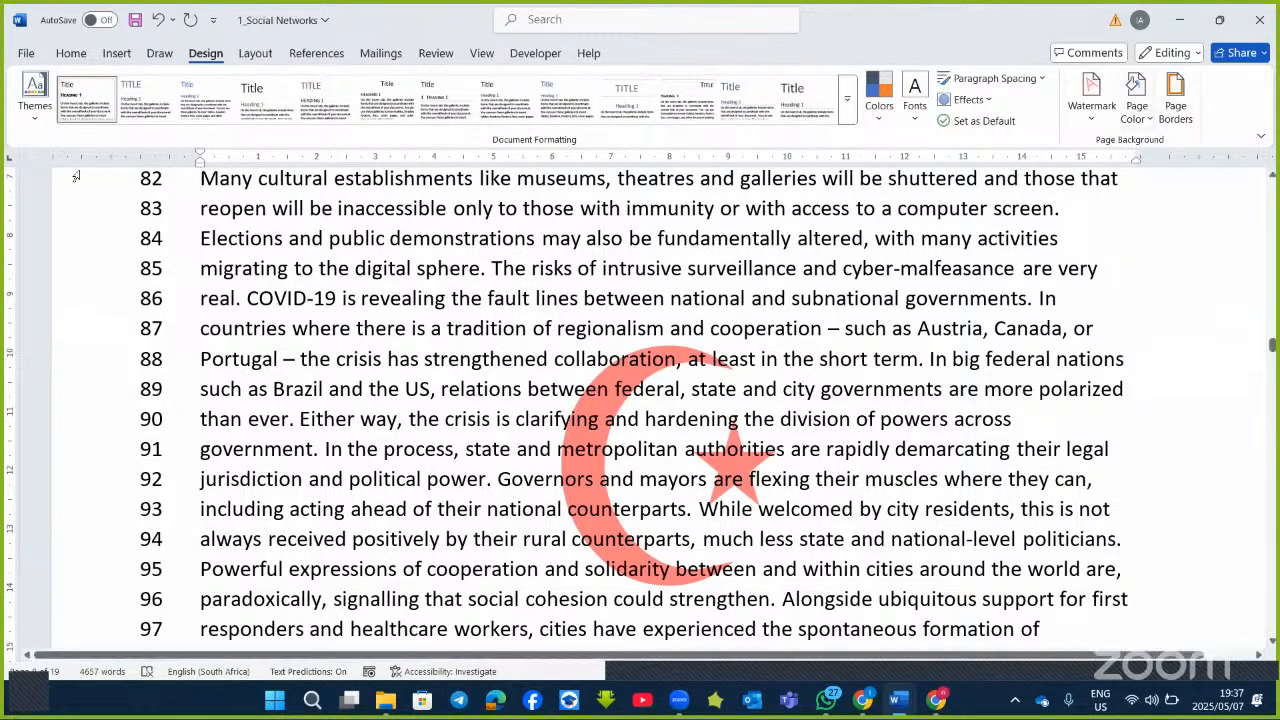
left_click(35, 115)
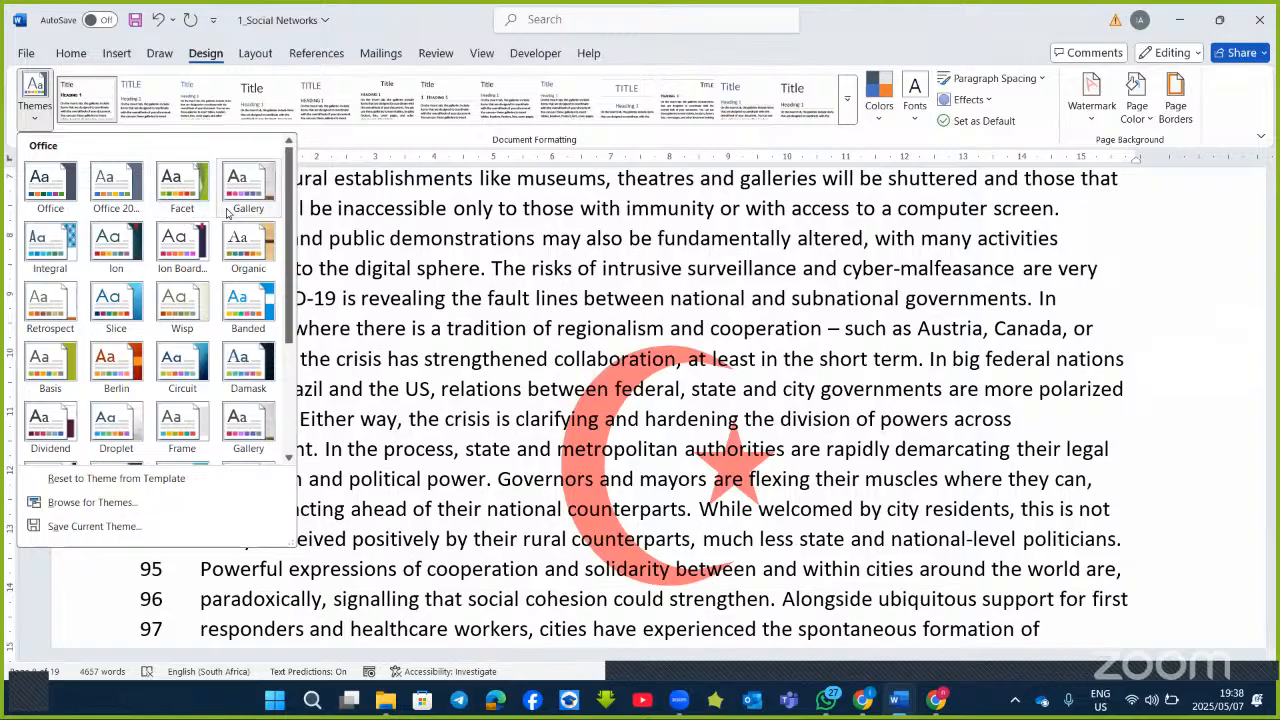
left_click(130, 260)
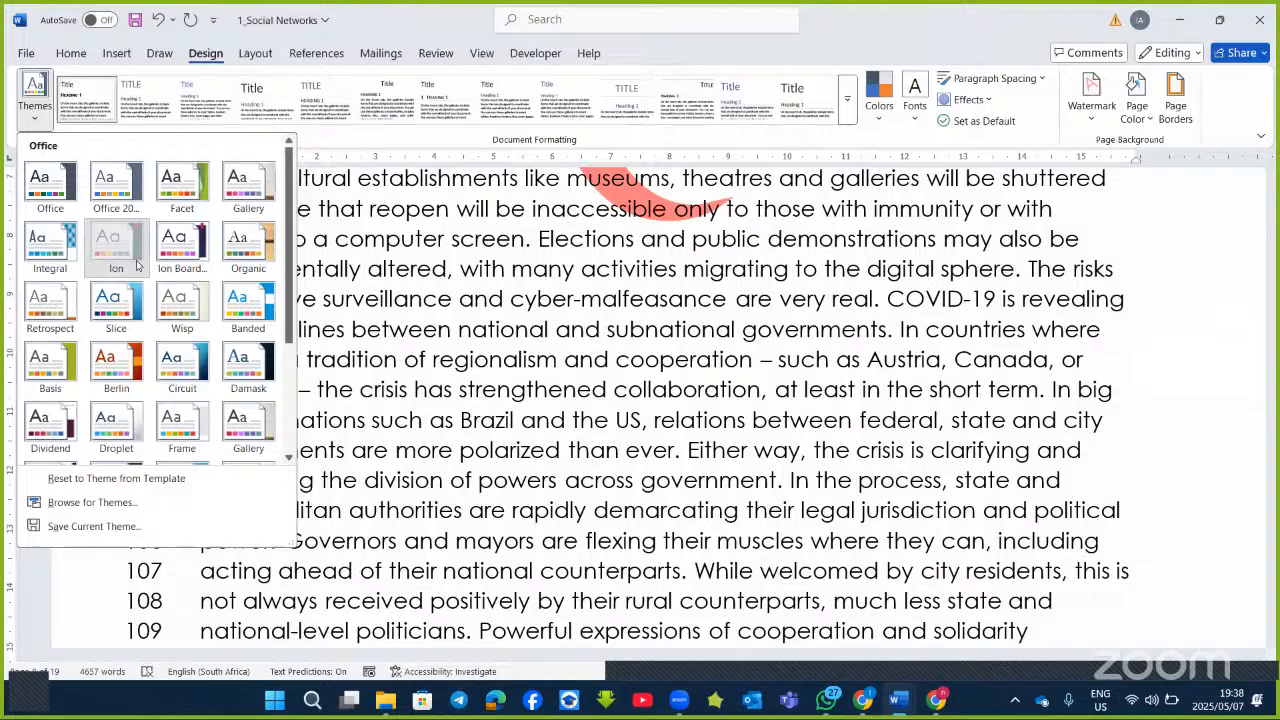
left_click(255, 53)
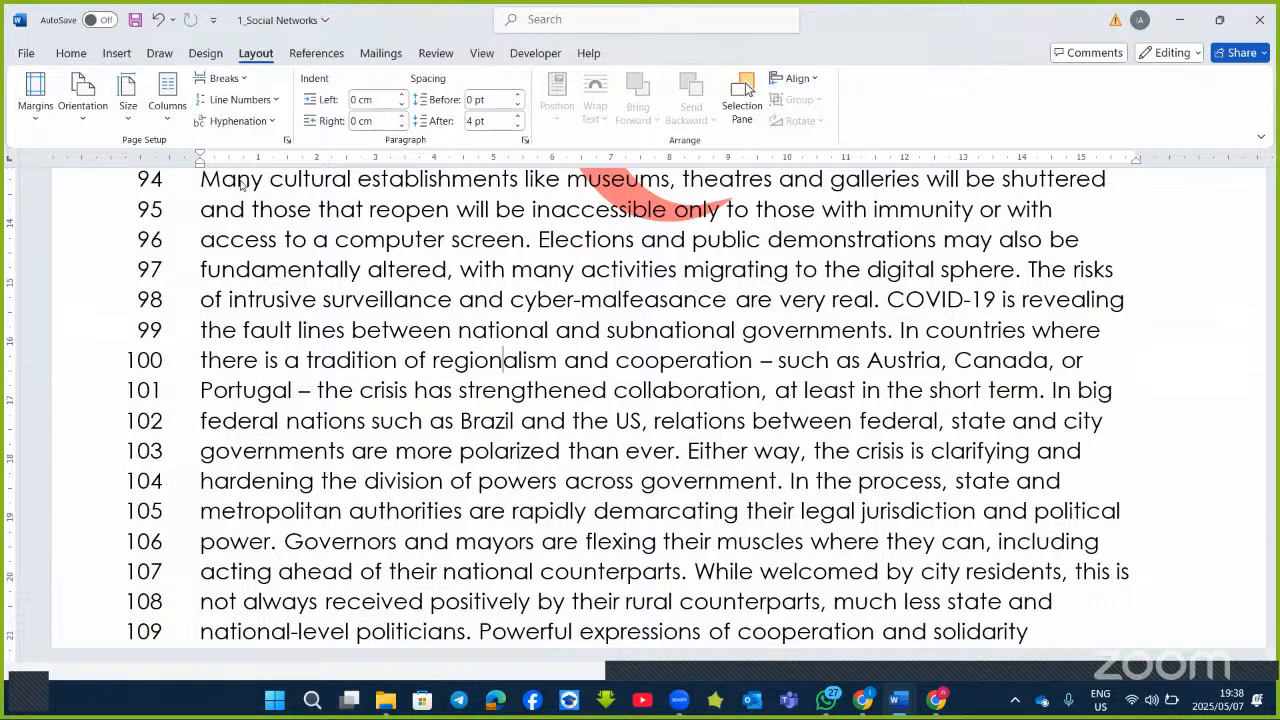
left_click(287, 140)
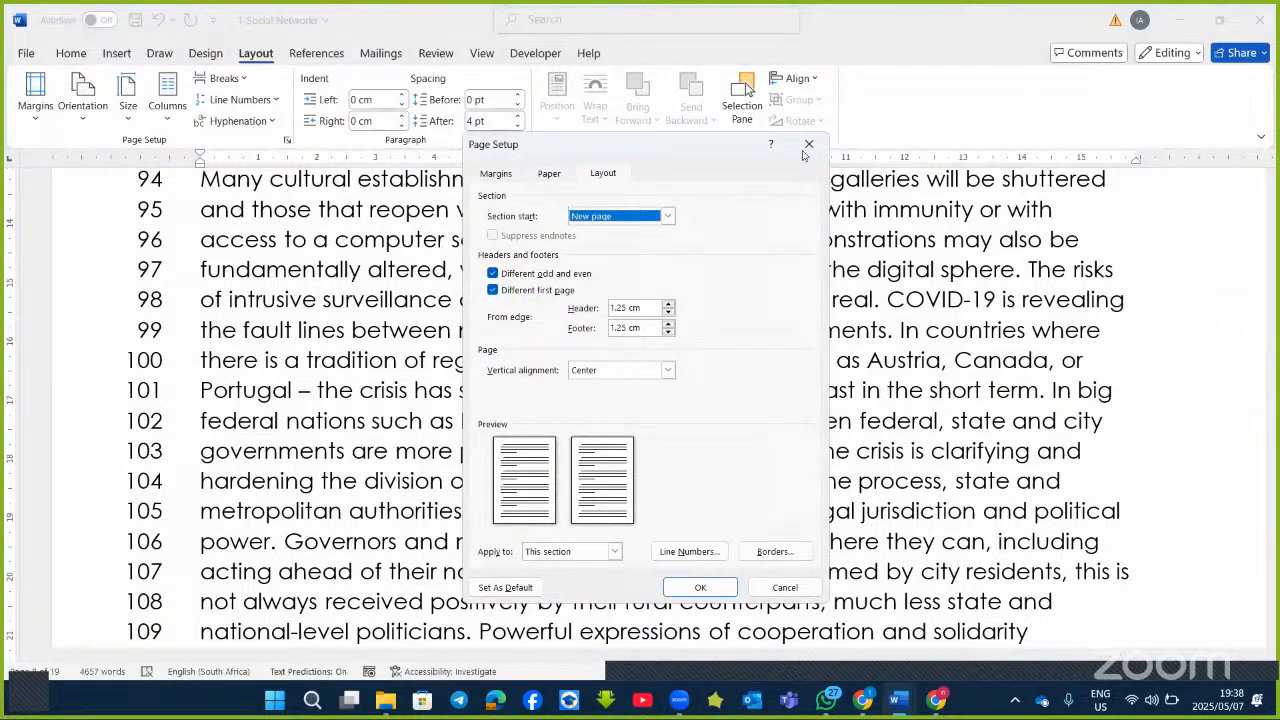
left_click(809, 144)
left_click(809, 144)
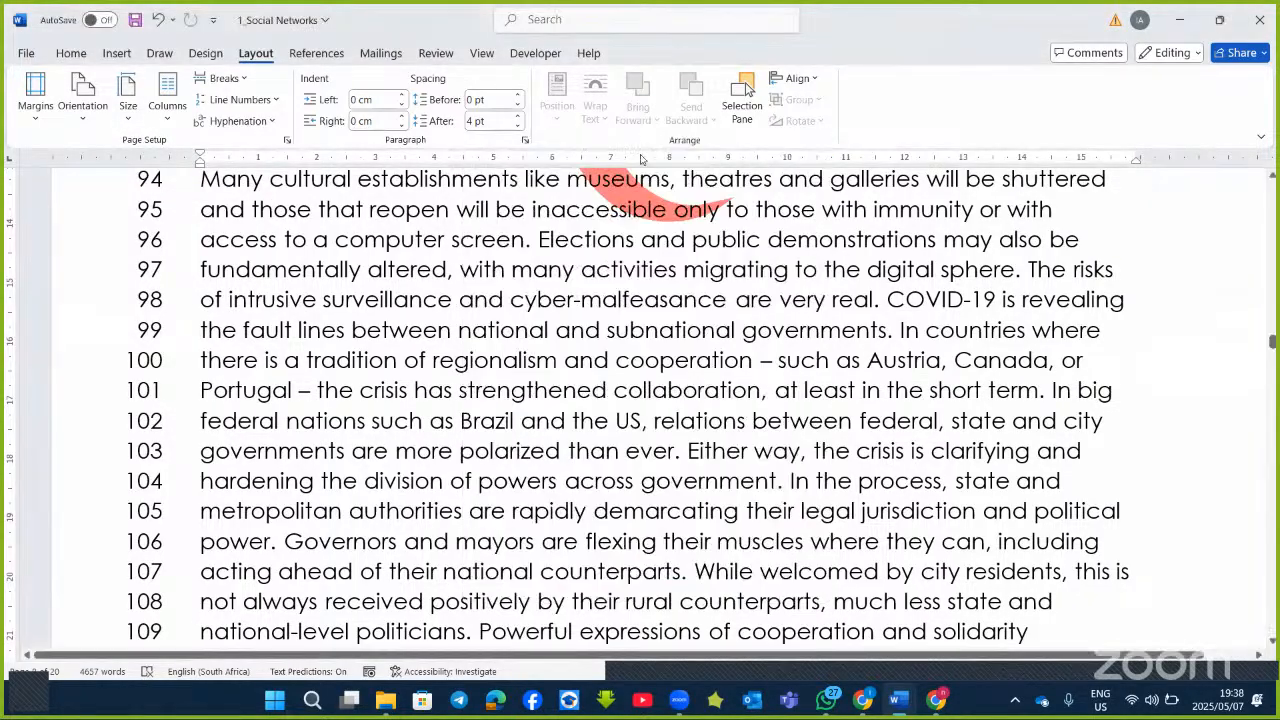
Set the section's page margins to the Moderate preset.
left_click(38, 124)
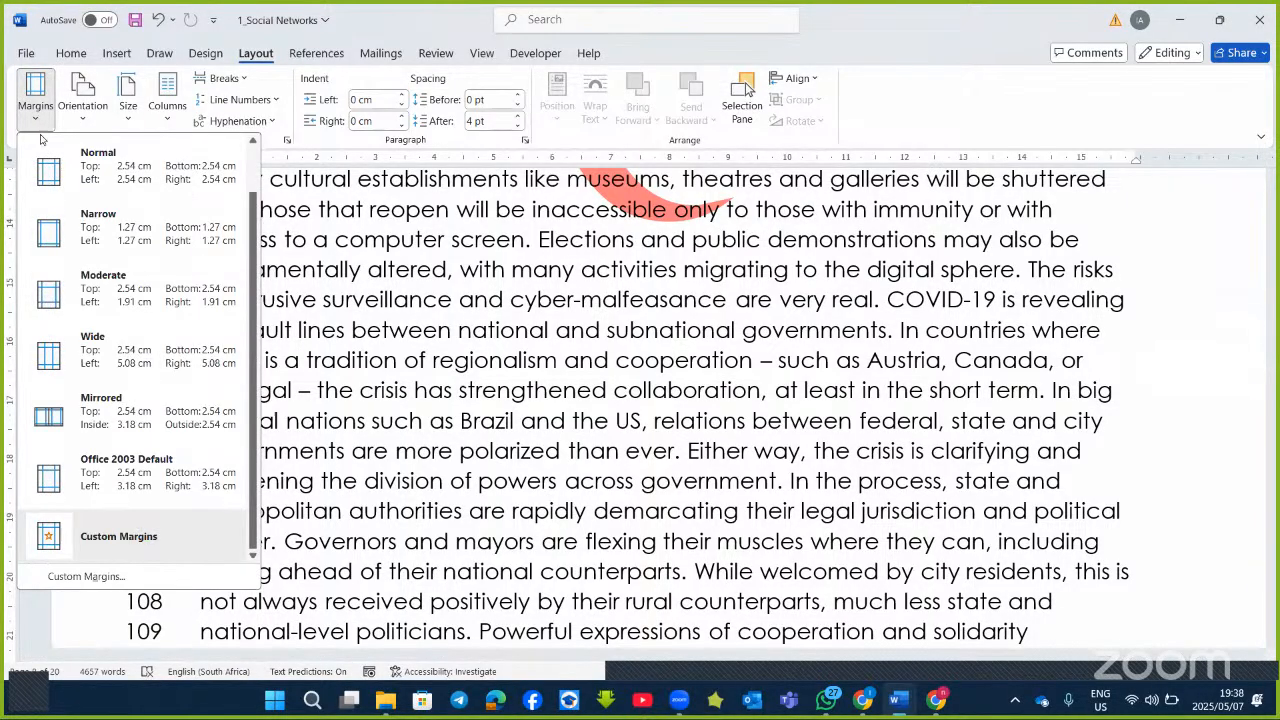
left_click(121, 290)
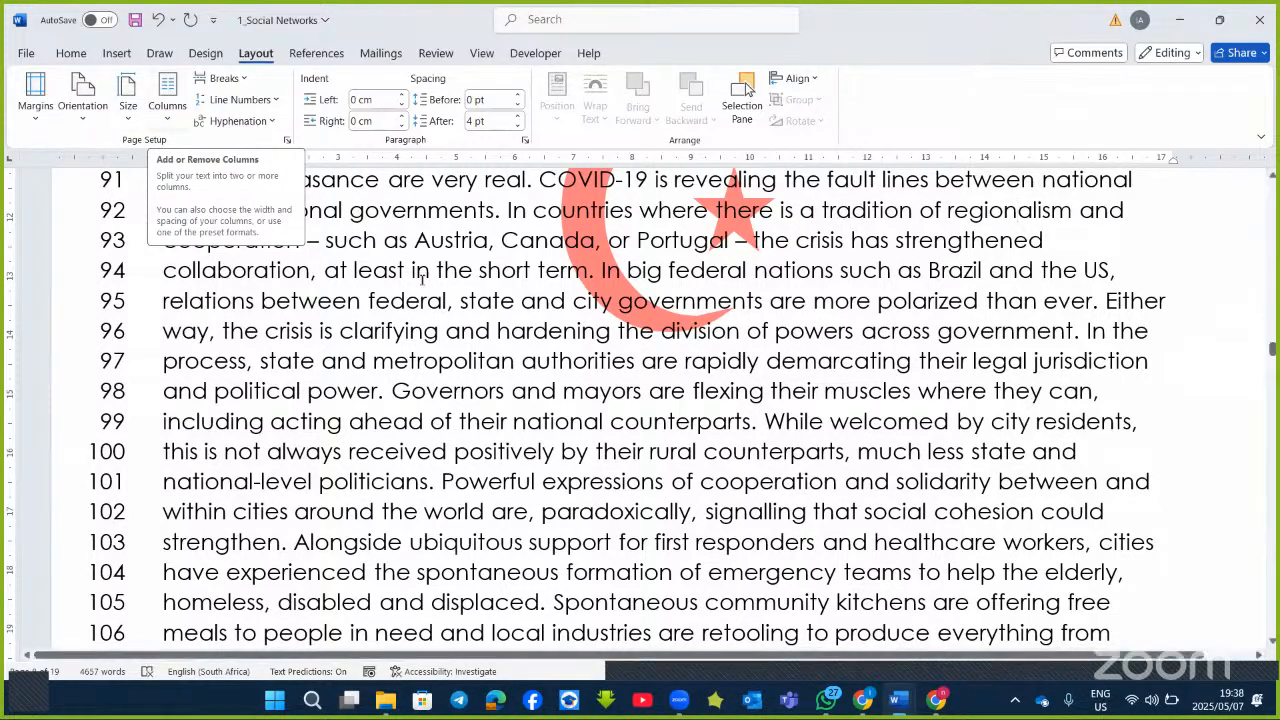
scroll(474, 340, "up", 20)
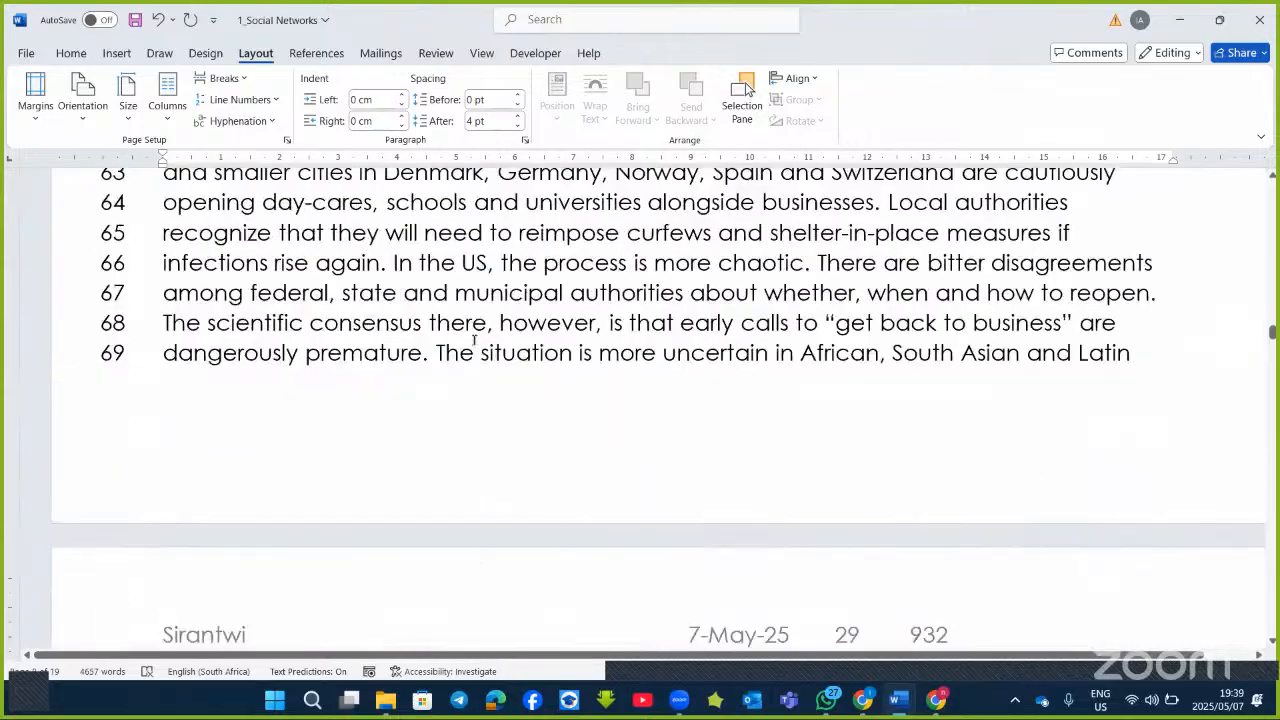
scroll(474, 340, "up", 20)
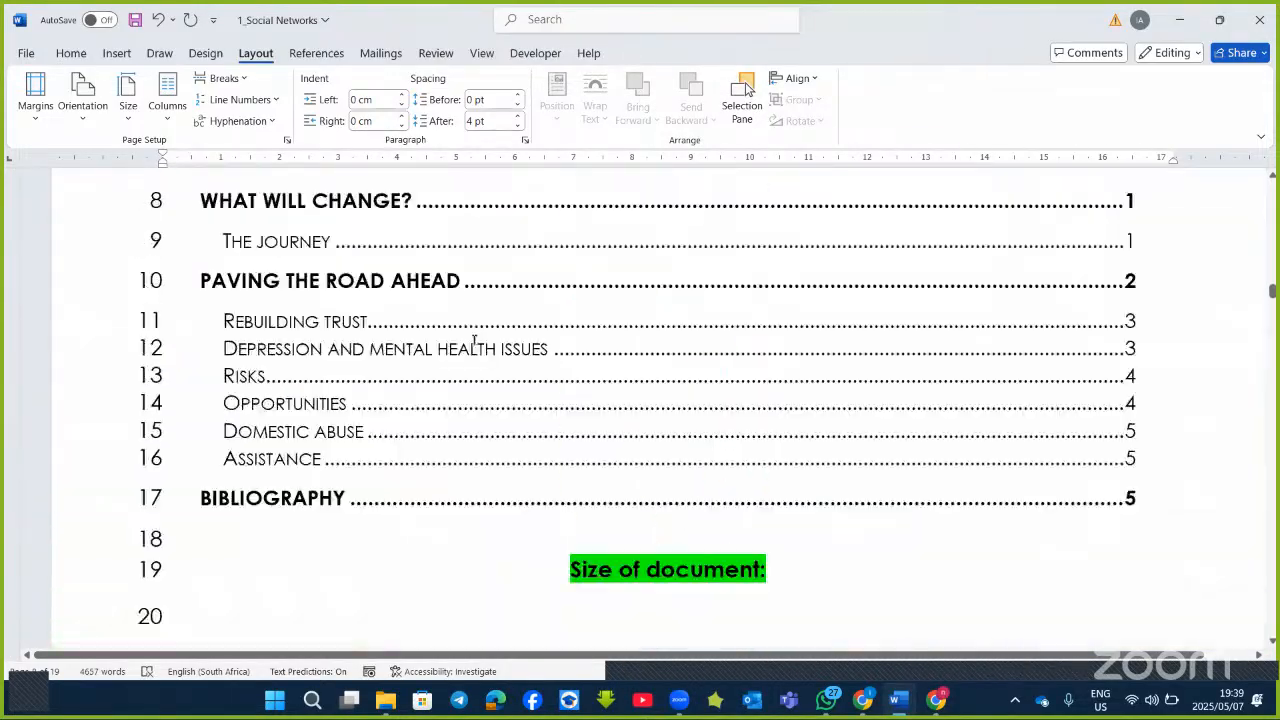
scroll(474, 340, "up", 10)
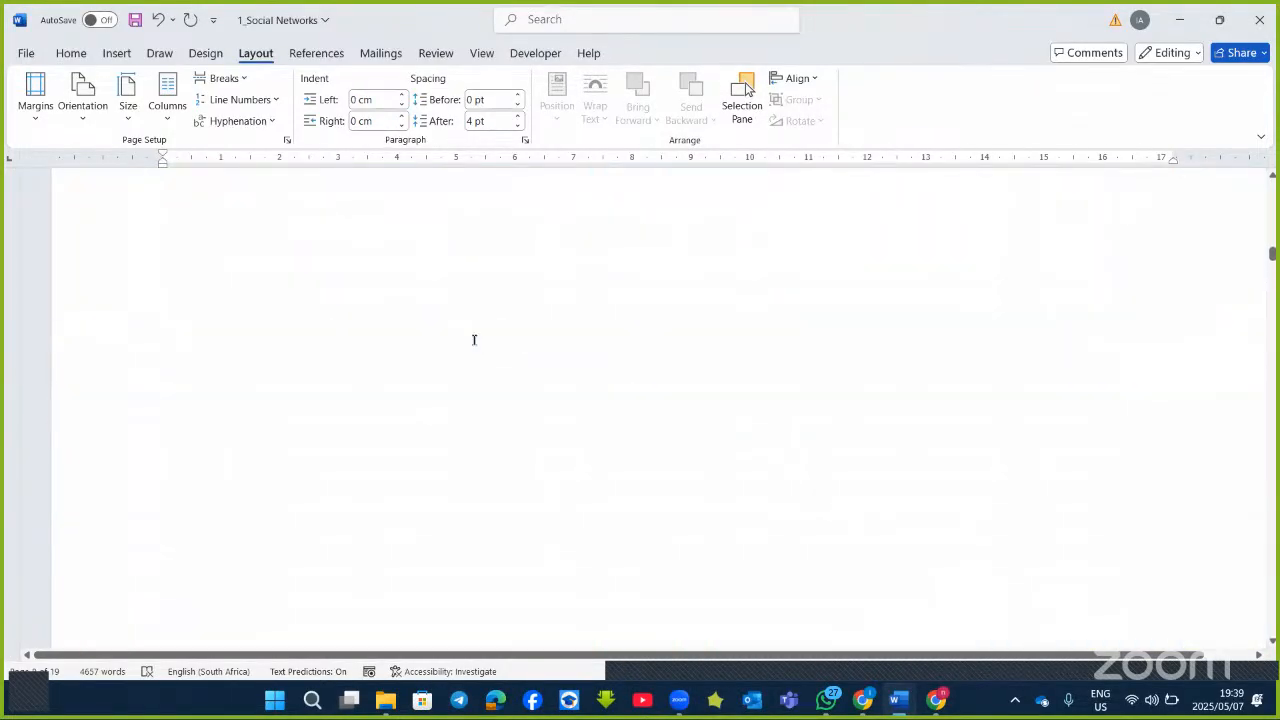
Format "The impact of COVID-19 on lives and livelihoods" and its text through "informal workers – face" in three columns with a line between.
scroll(474, 340, "down", 13)
scroll(474, 340, "down", 20)
scroll(474, 340, "down", 20)
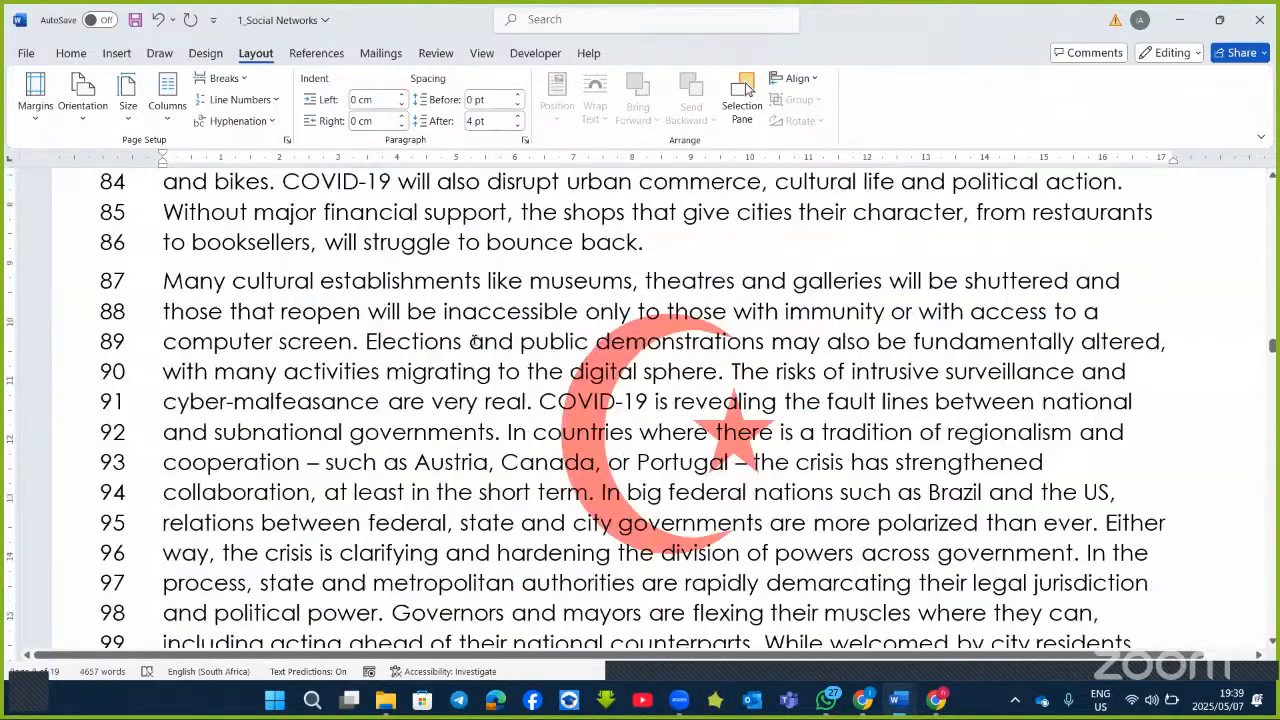
scroll(474, 340, "up", 1)
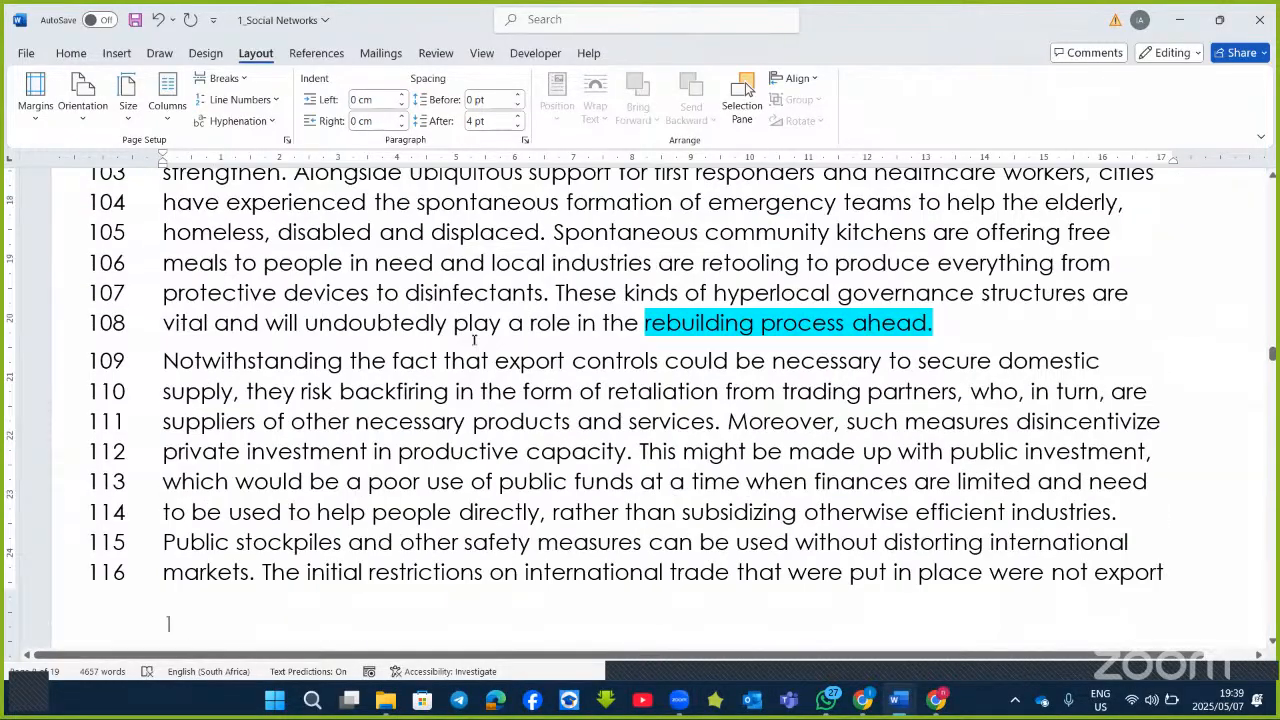
scroll(474, 340, "down", 8)
scroll(474, 340, "up", 1)
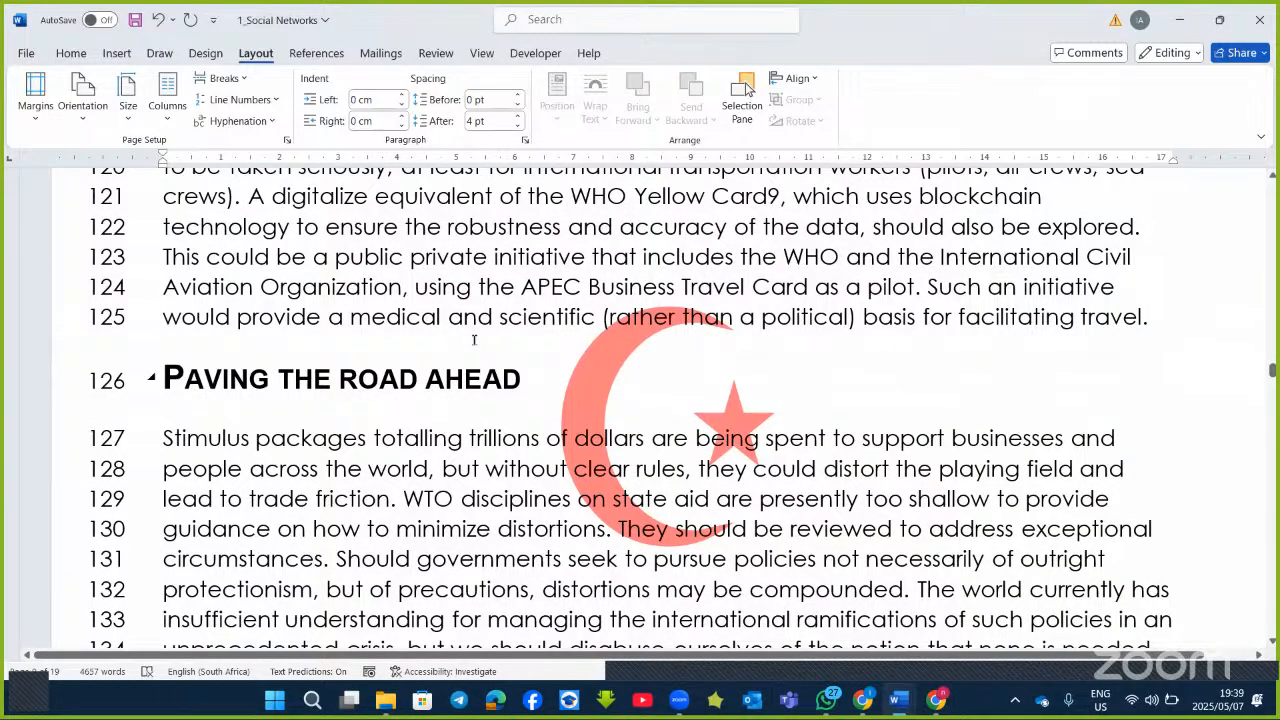
scroll(474, 340, "down", 14)
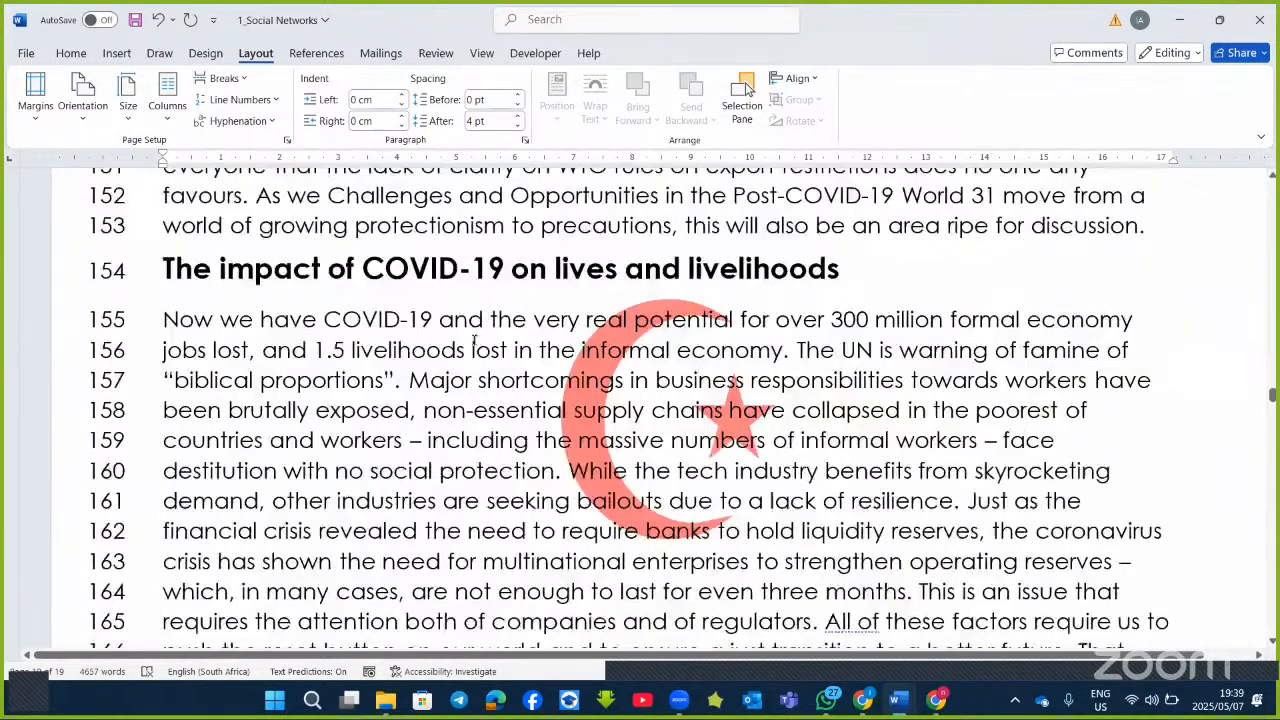
scroll(474, 340, "down", 2)
scroll(474, 340, "up", 2)
left_click_drag(178, 282, 1060, 436)
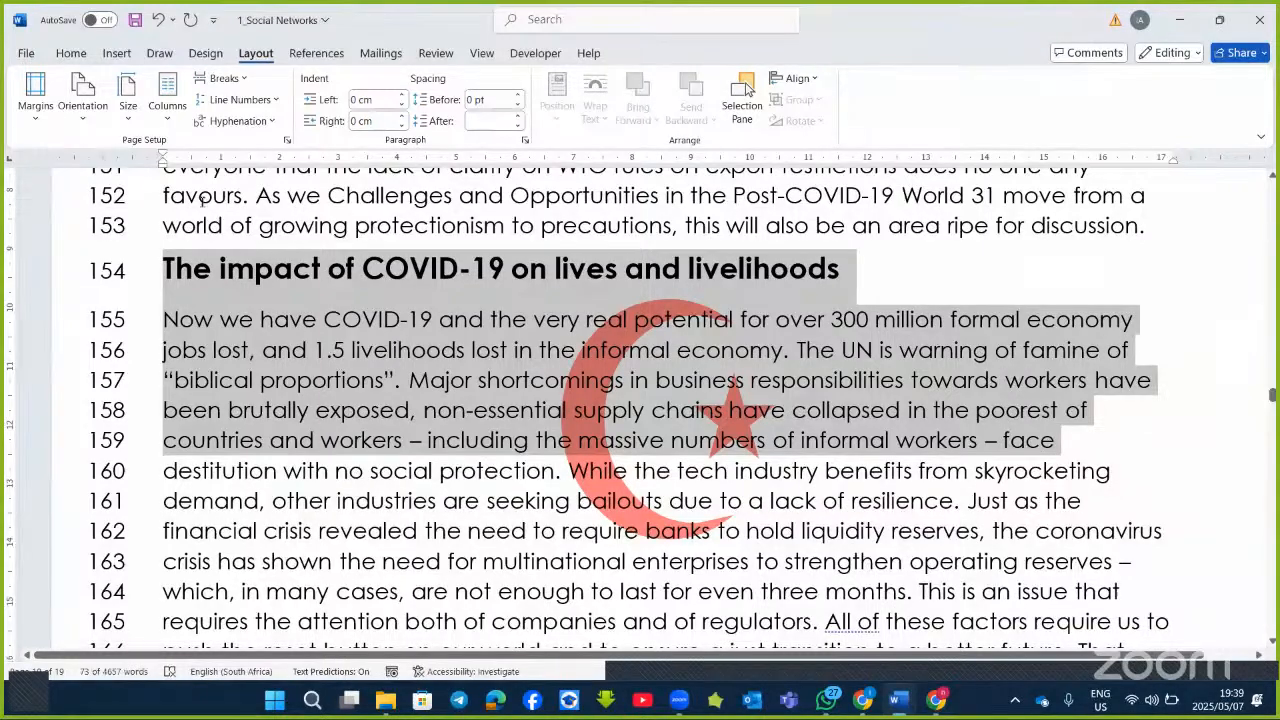
left_click(172, 118)
left_click(212, 347)
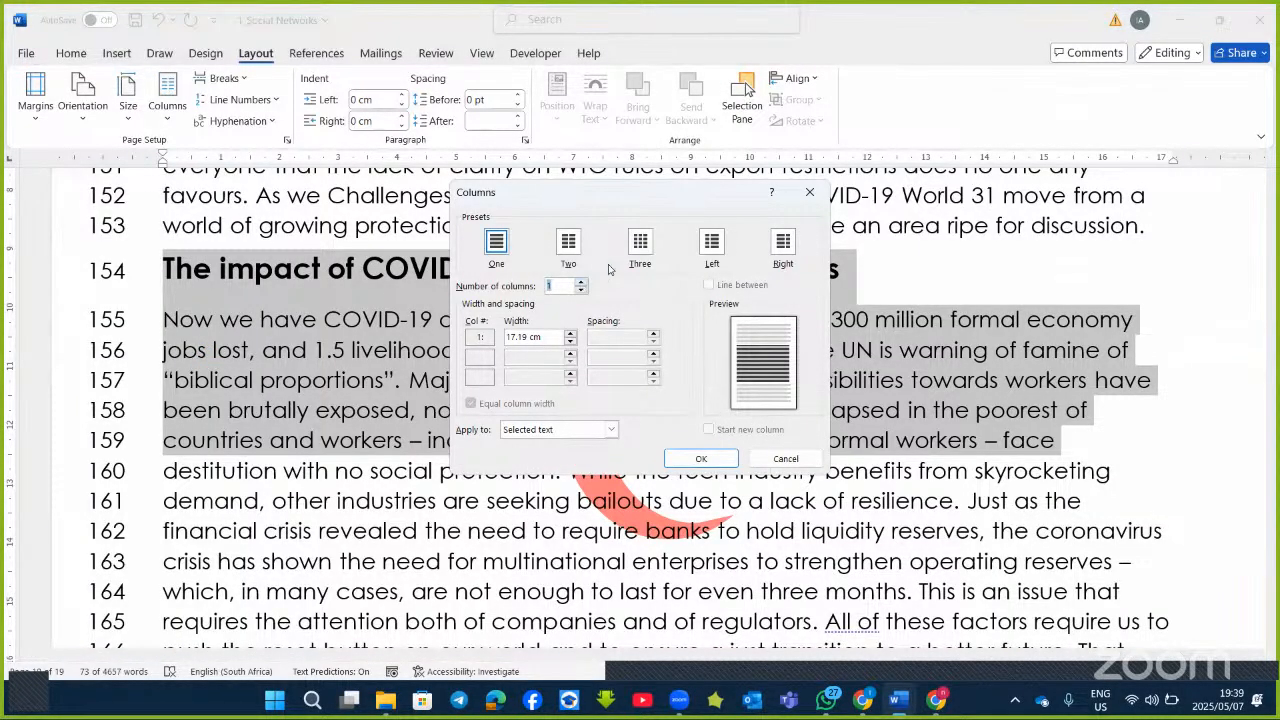
left_click(641, 245)
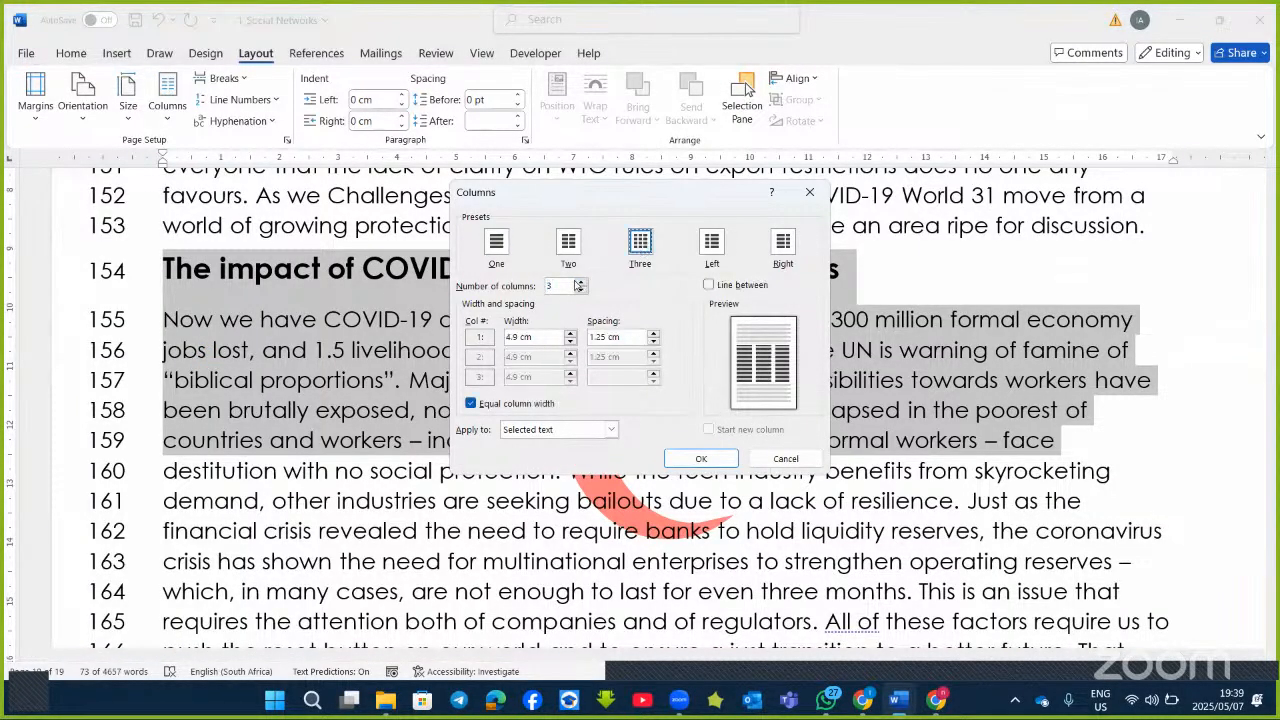
left_click(709, 285)
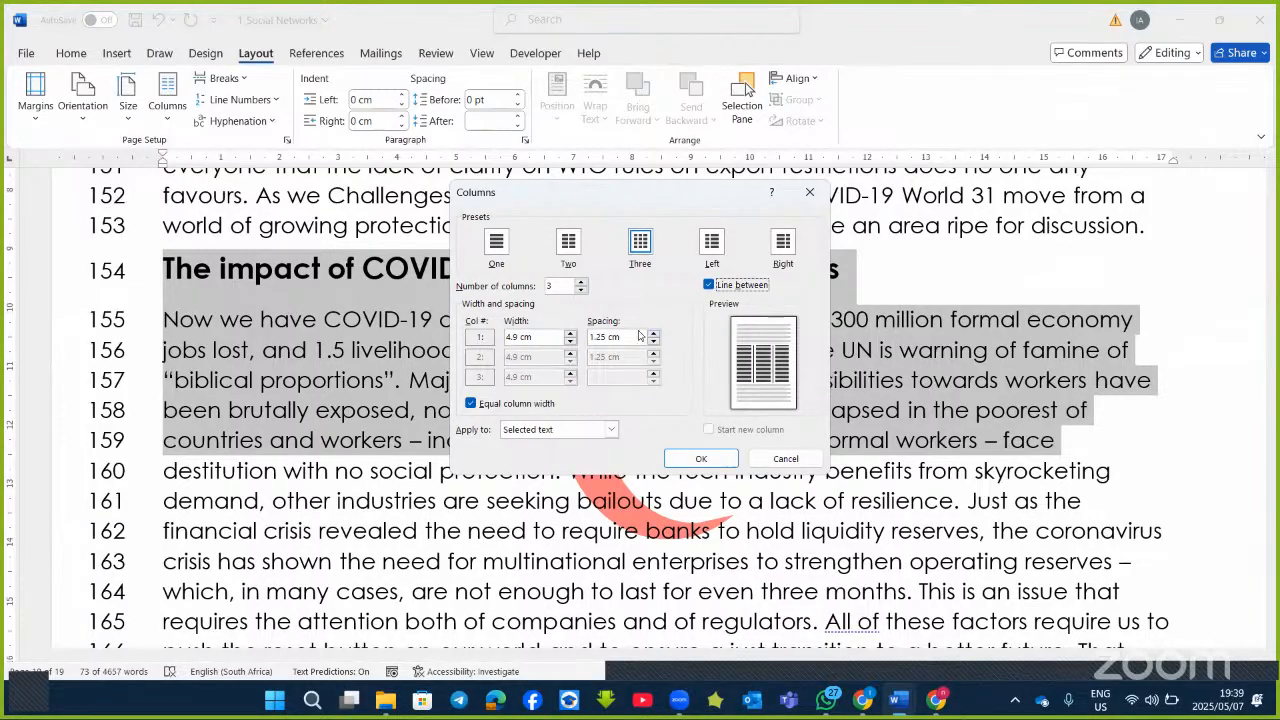
left_click(699, 460)
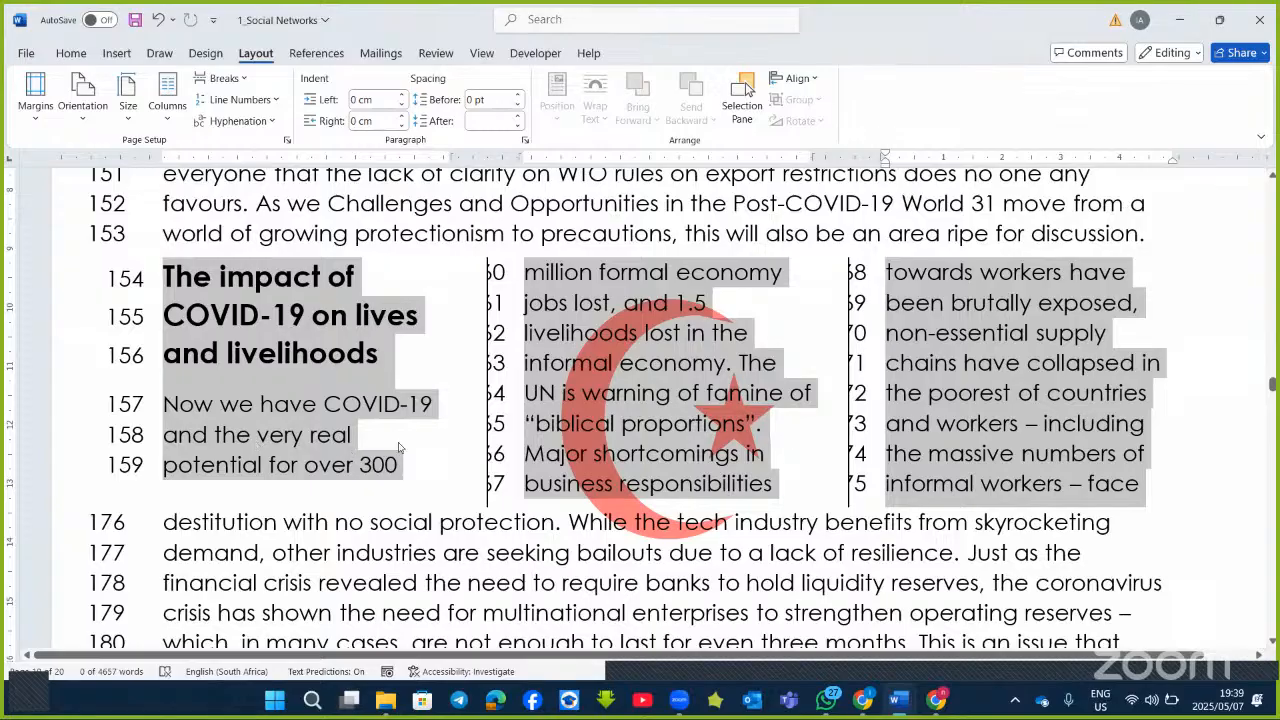
Insert a column break before "Major shortcomings in business responsibilities" in the three-column text.
left_click(530, 459)
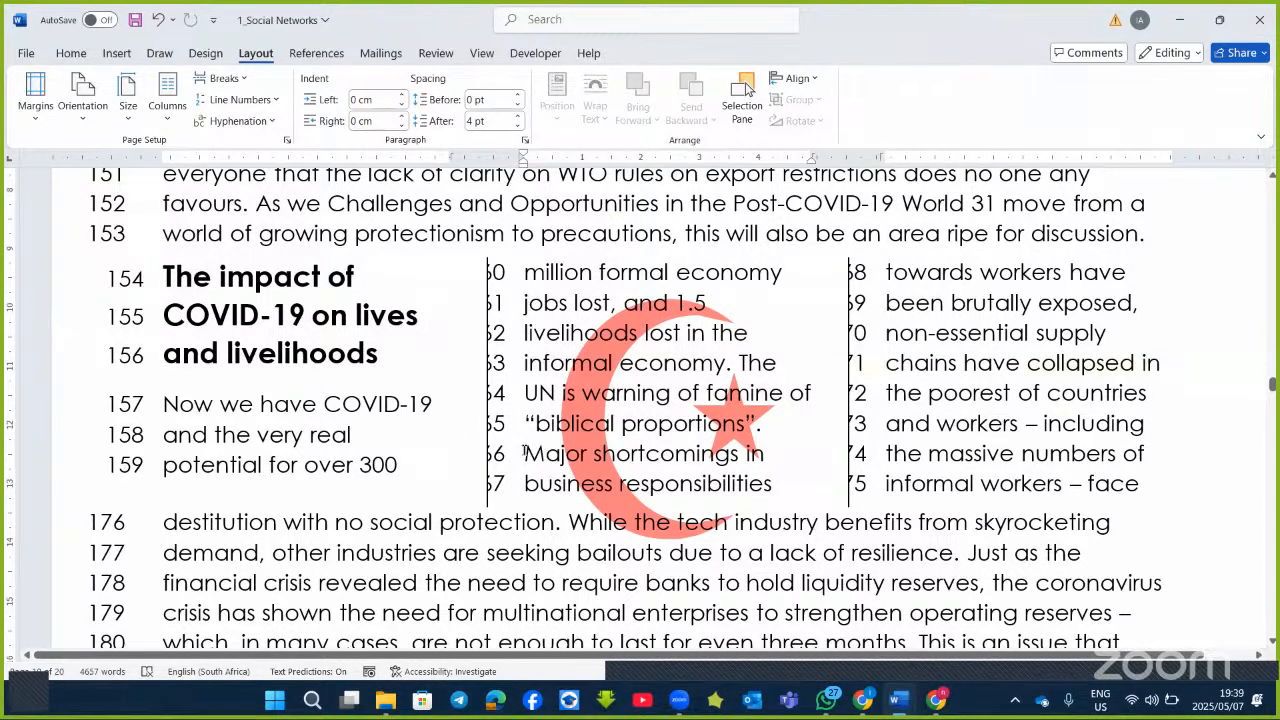
left_click(224, 78)
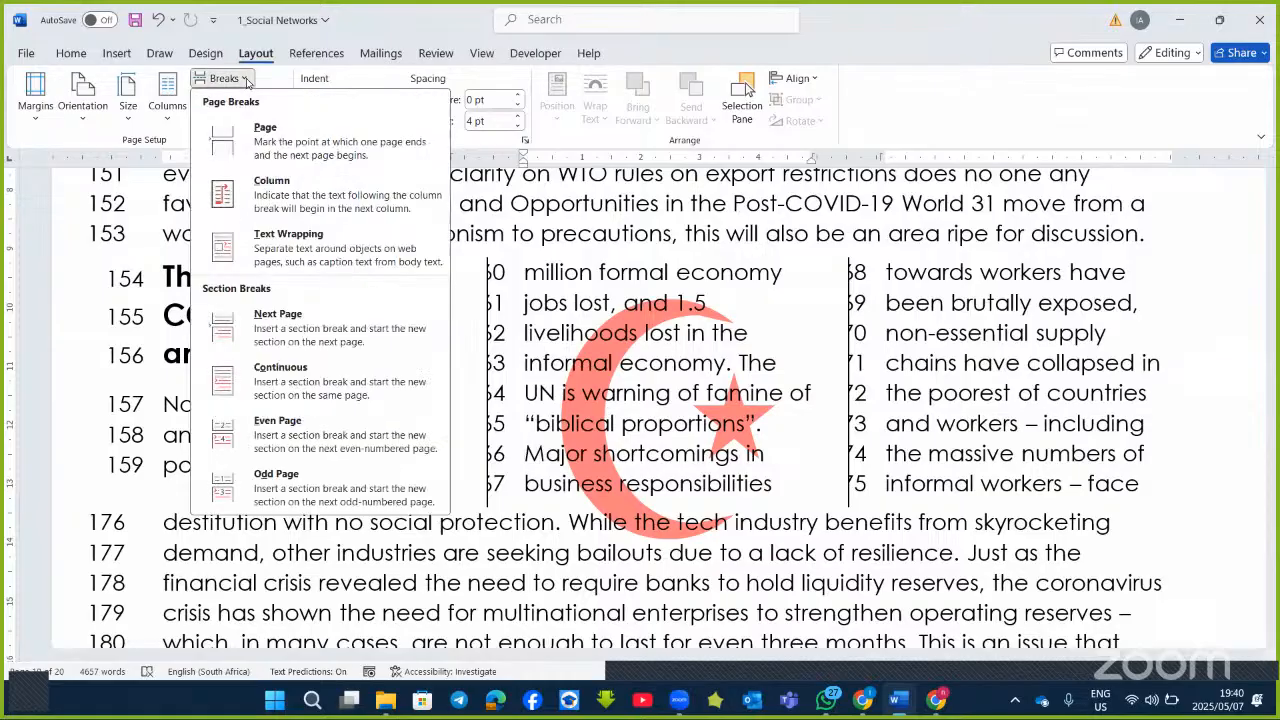
left_click(293, 194)
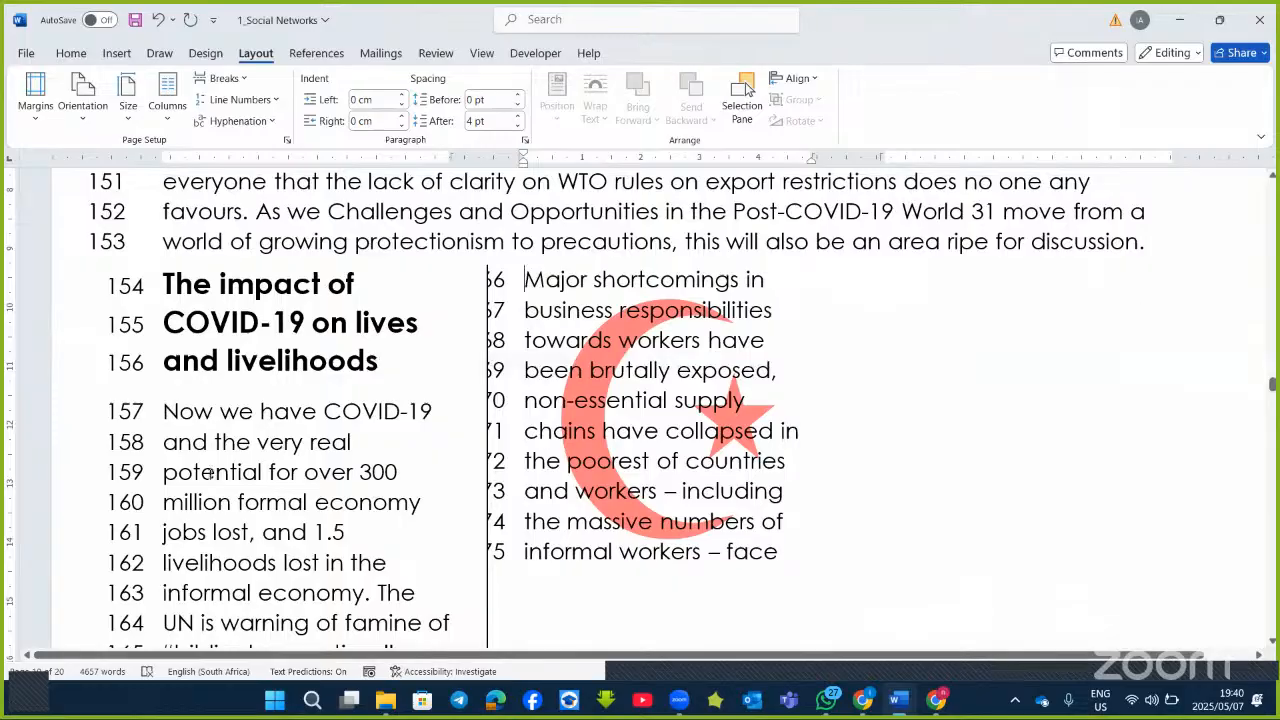
scroll(212, 476, "down", 1)
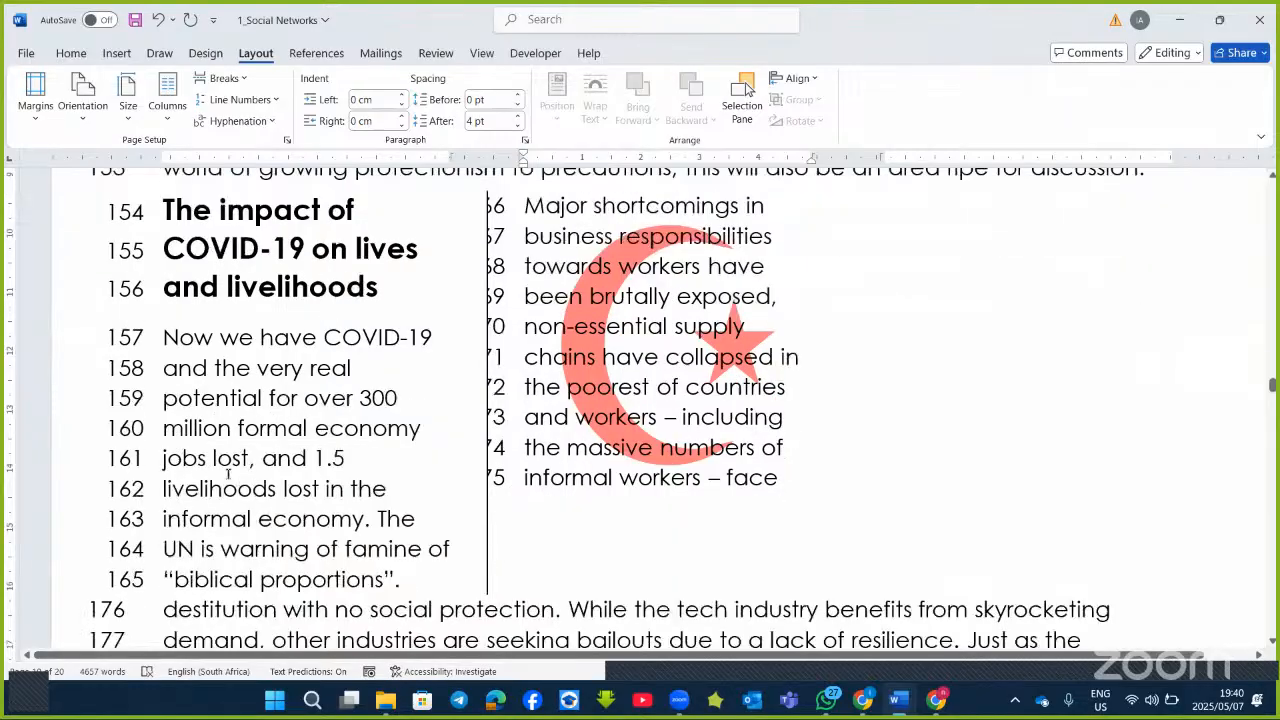
Insert another column break before "300 million formal economy jobs lost" in the first column.
left_click(362, 397)
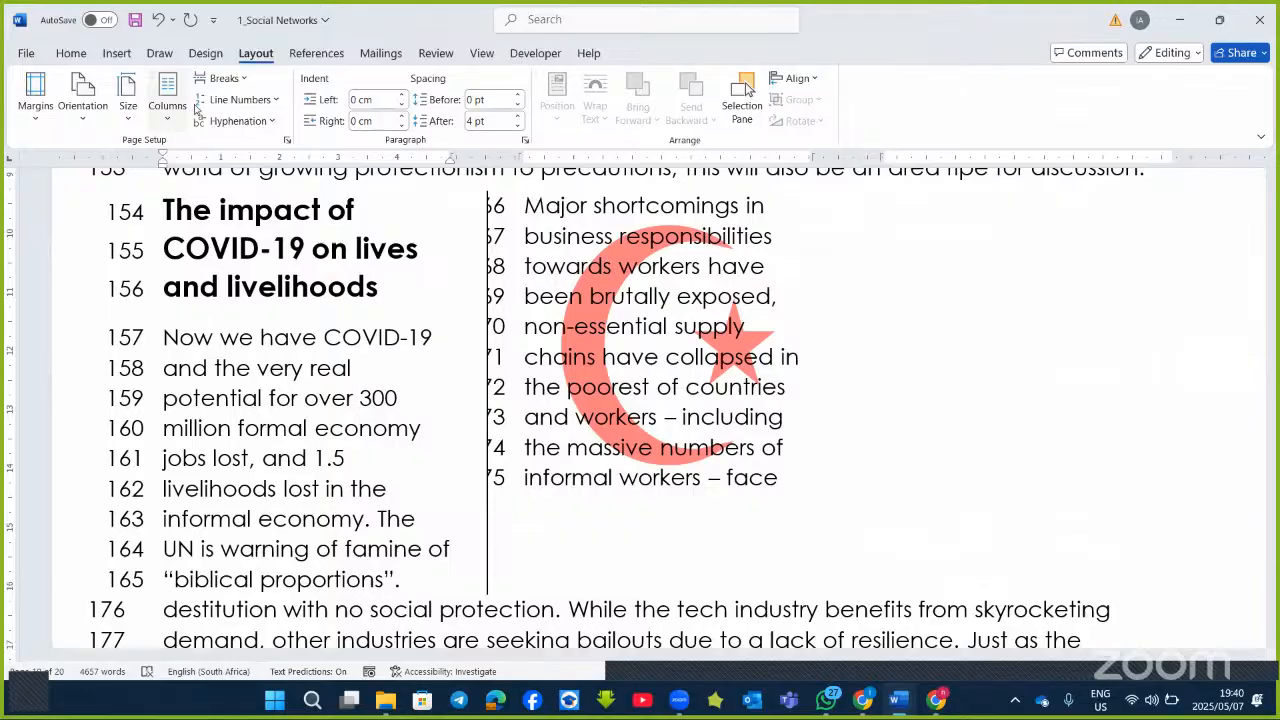
left_click(247, 79)
left_click(307, 202)
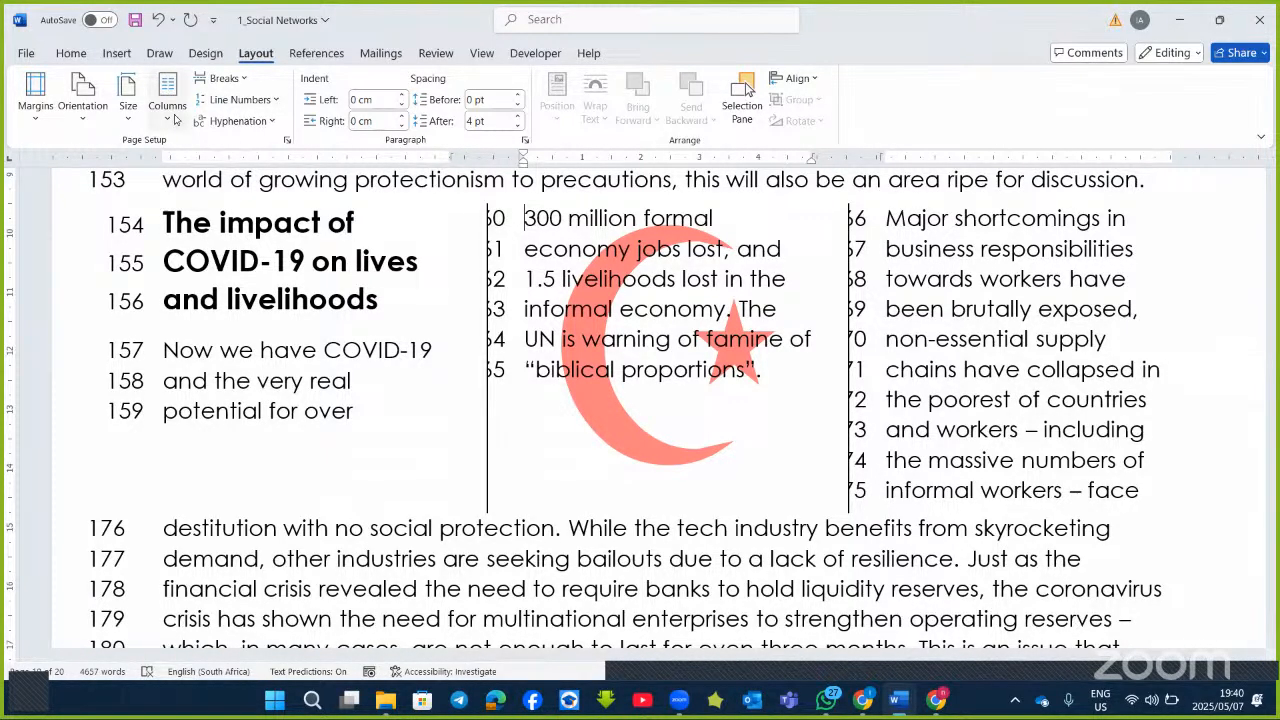
left_click(222, 78)
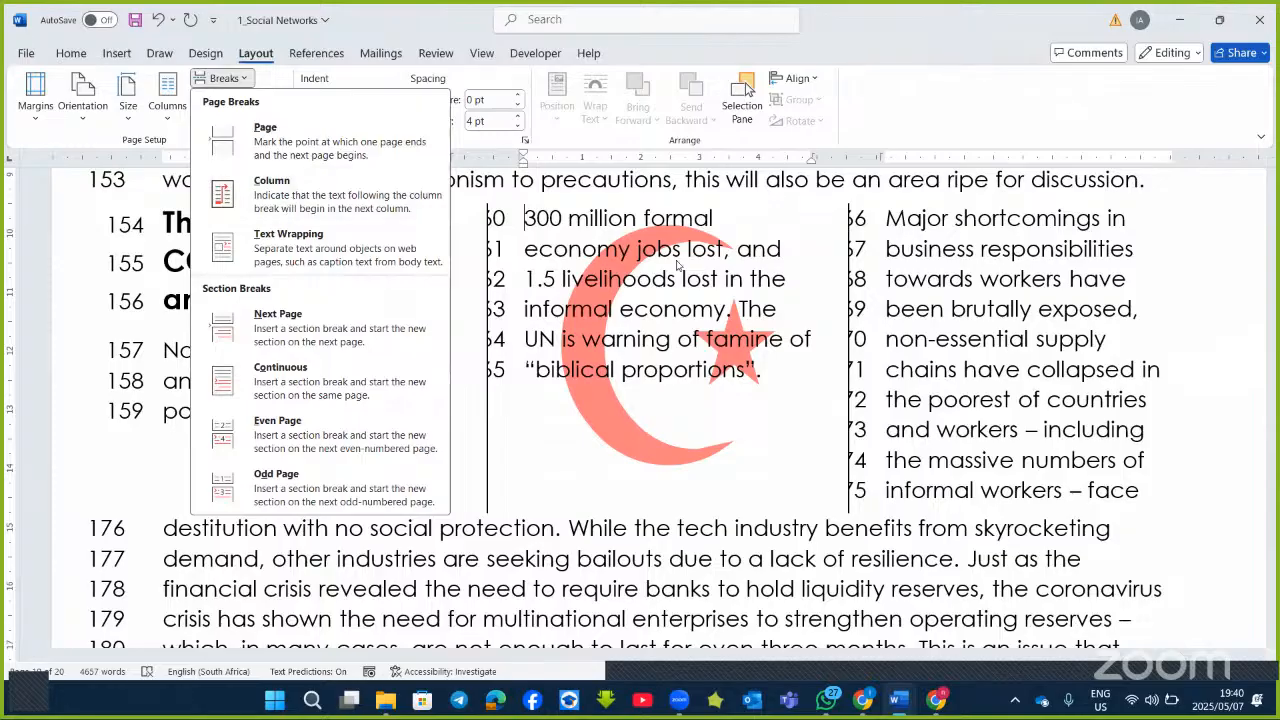
left_click(736, 495)
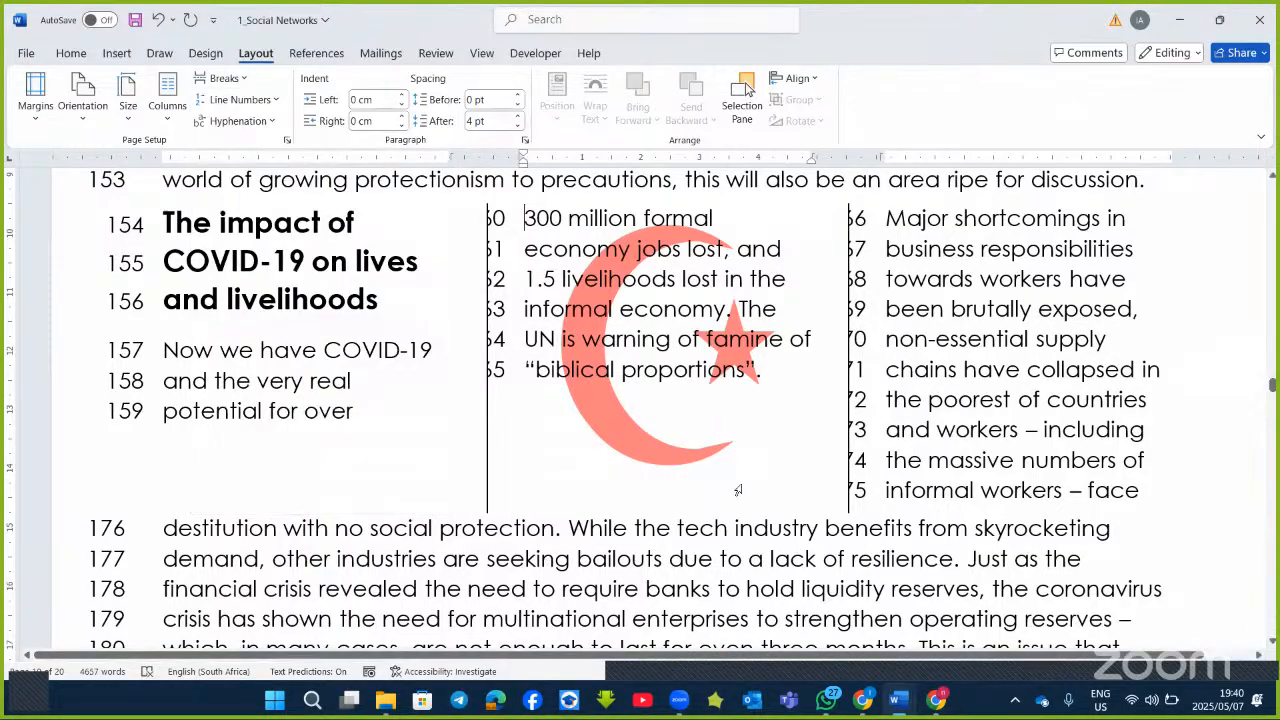
Format the text from "Just like in the offline world" through "compulsion to check in with traditional" in two columns with a line between.
scroll(730, 491, "down", 12)
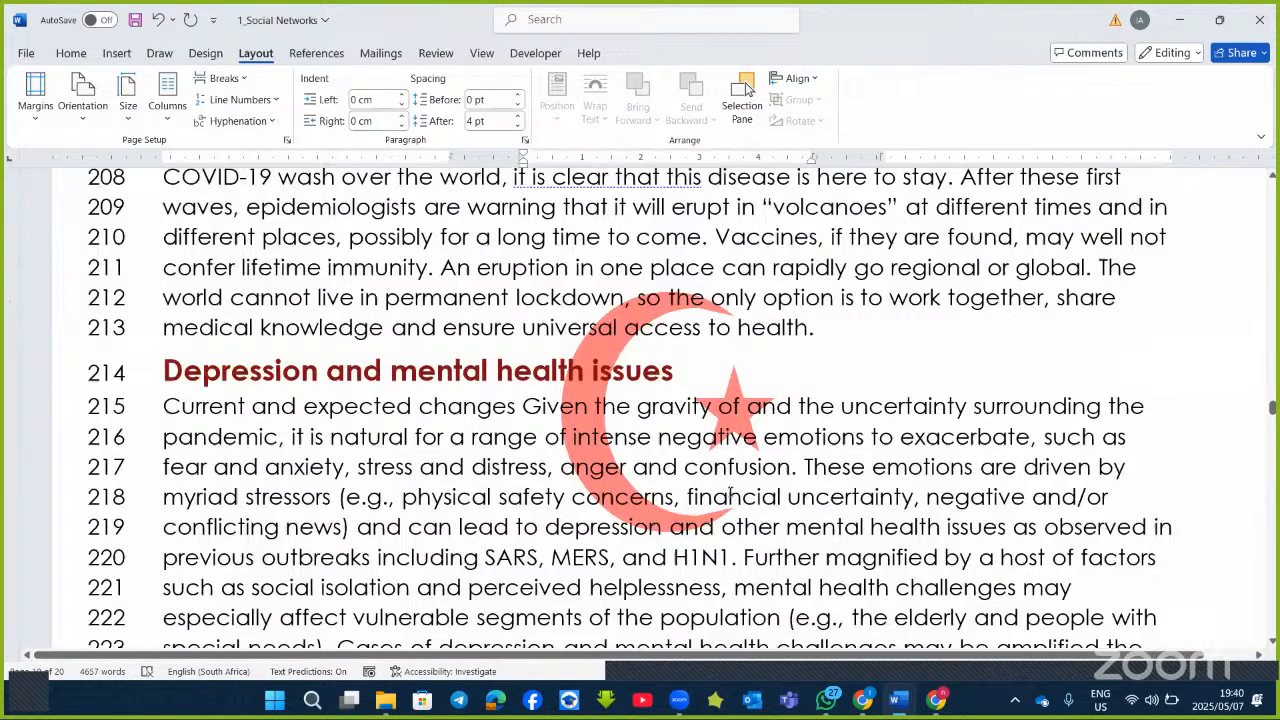
scroll(730, 491, "down", 10)
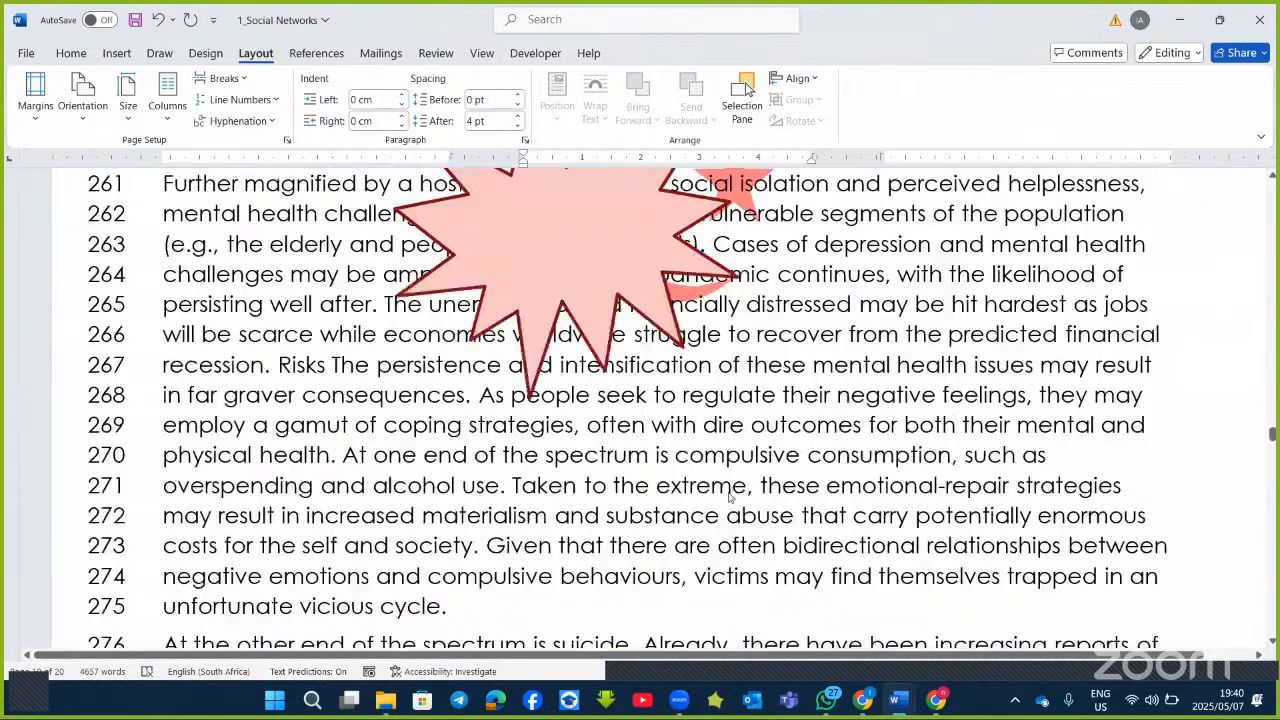
scroll(730, 495, "down", 5)
scroll(730, 495, "up", 9)
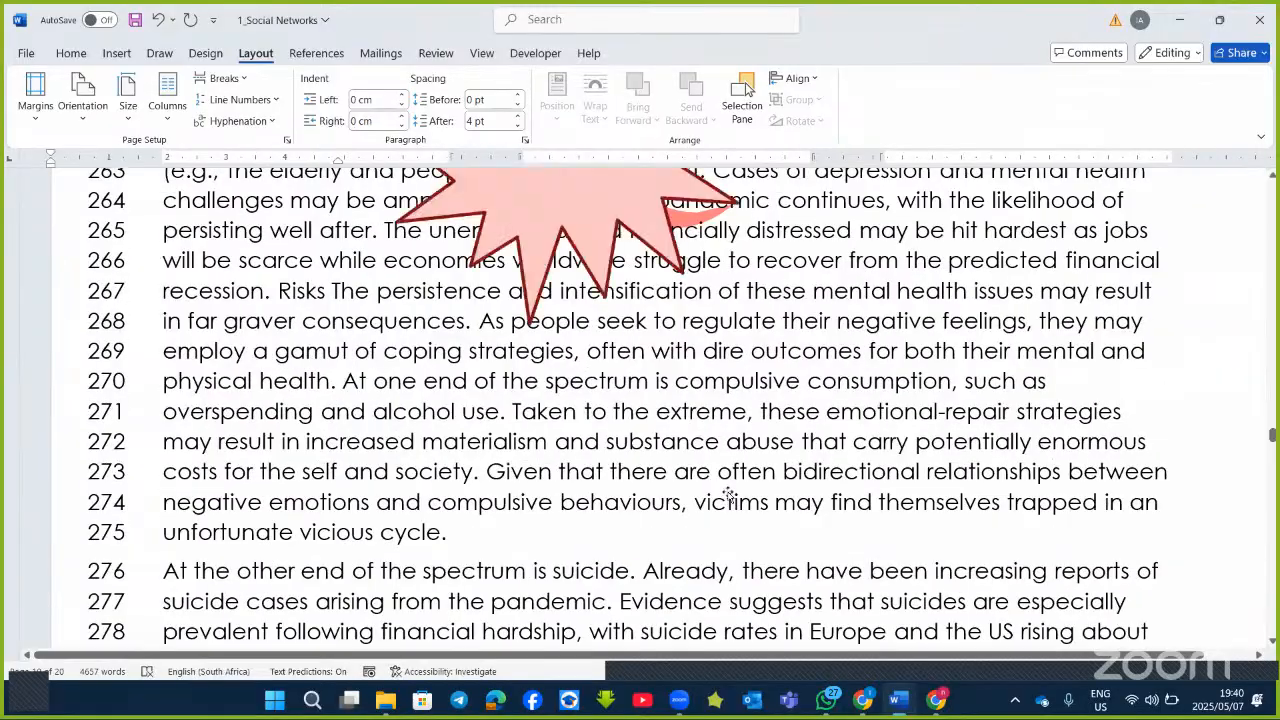
scroll(730, 495, "down", 5)
scroll(730, 495, "down", 20)
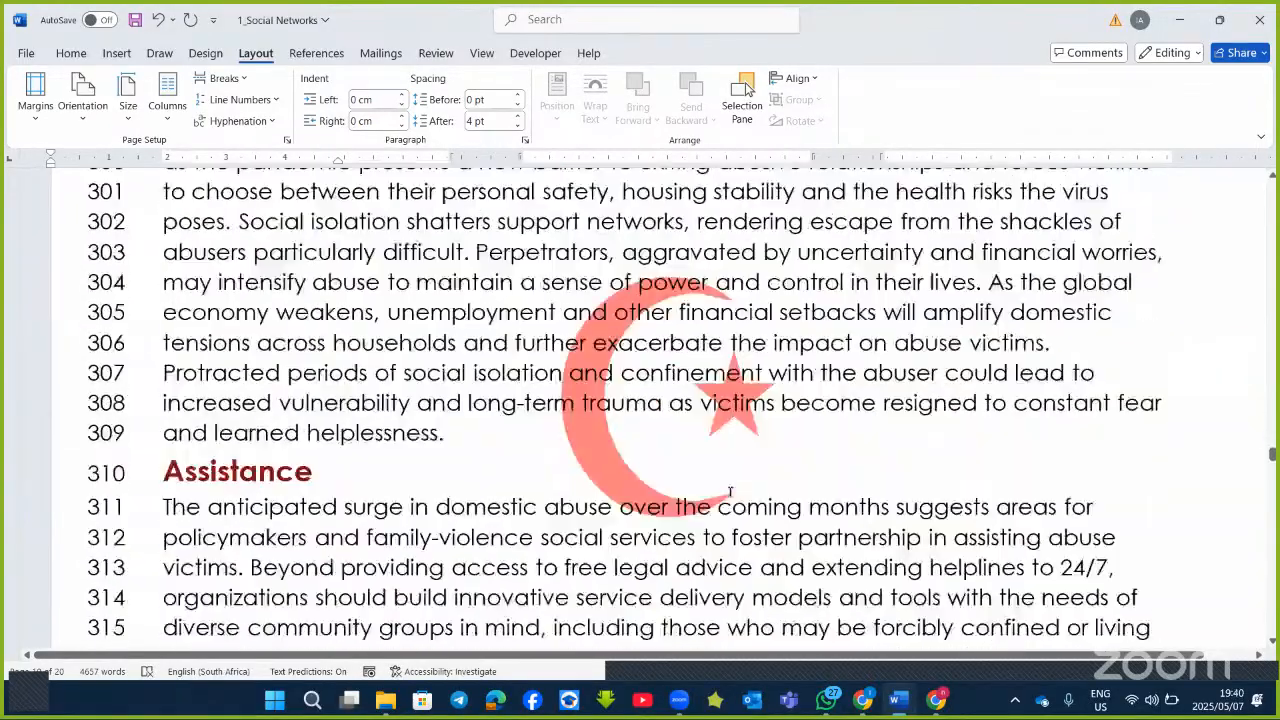
scroll(730, 491, "down", 15)
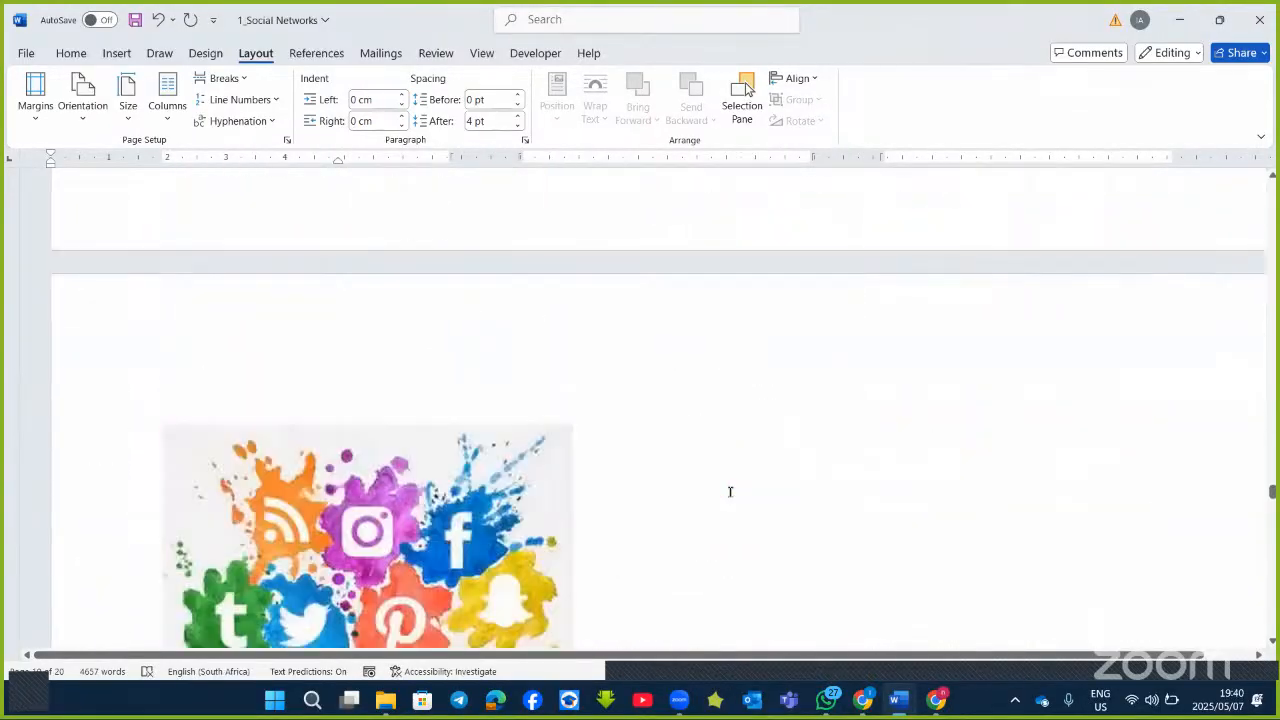
scroll(730, 495, "down", 12)
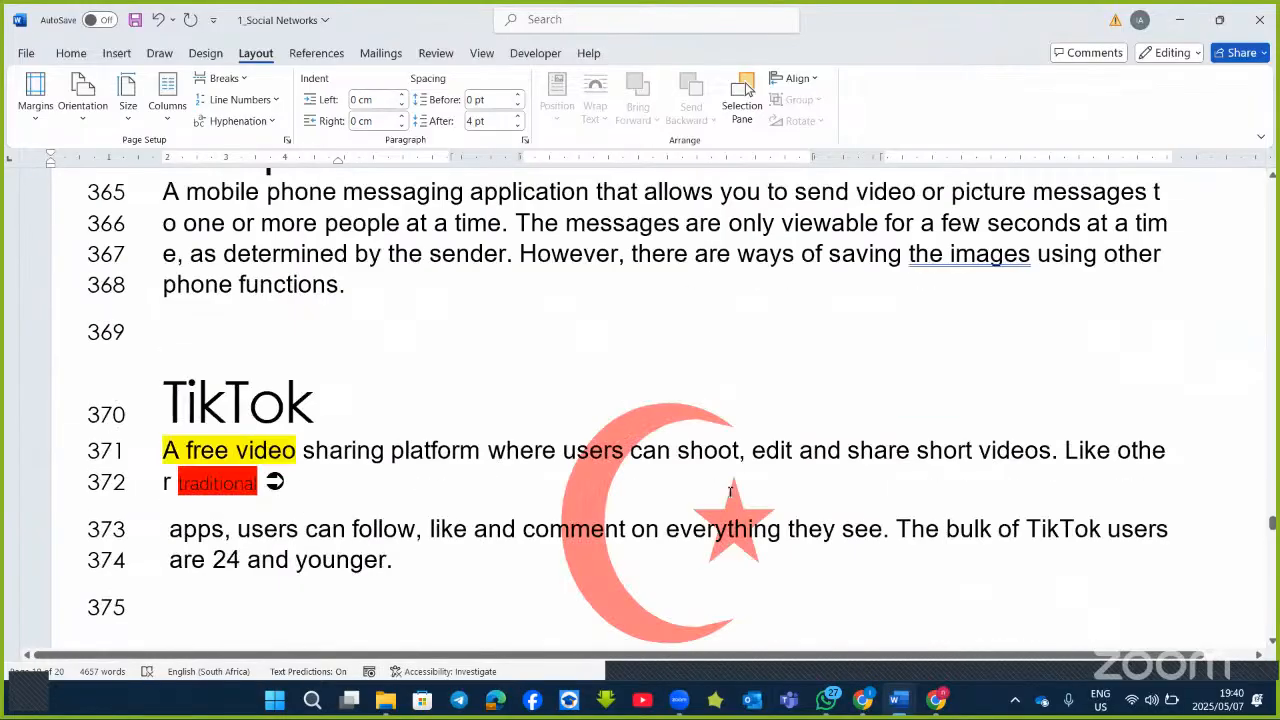
scroll(730, 491, "down", 12)
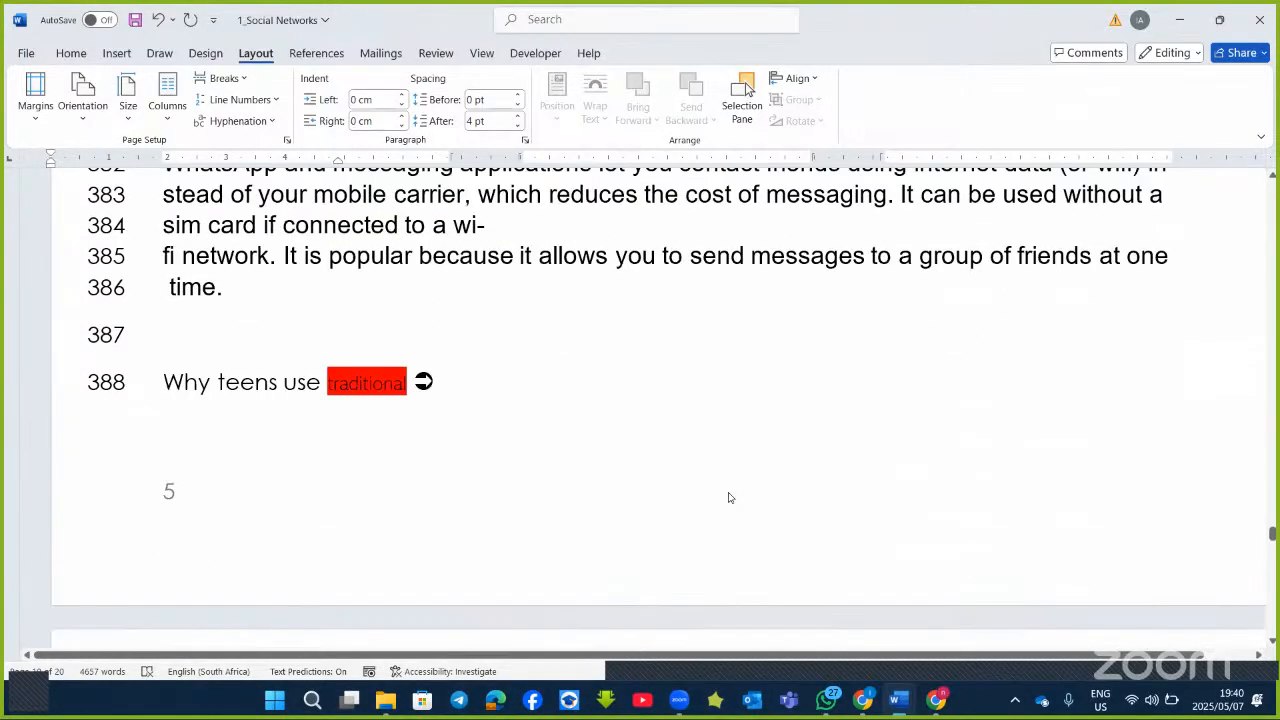
scroll(730, 491, "down", 8)
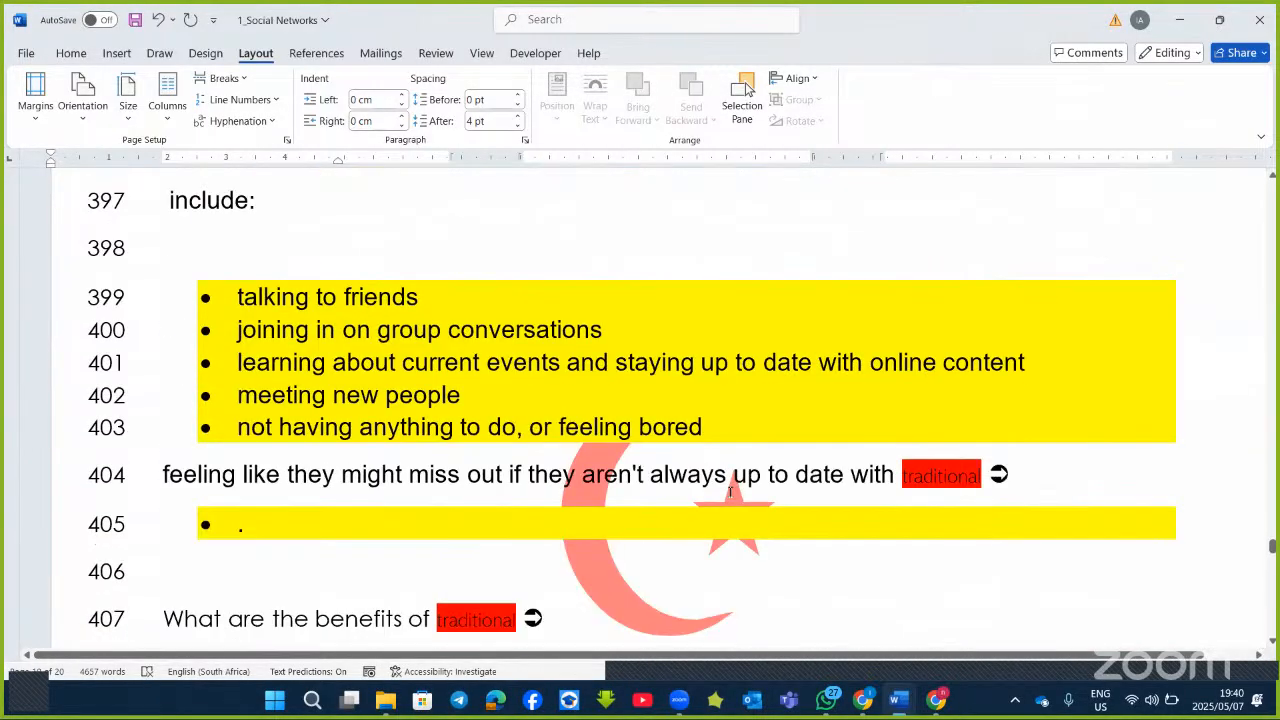
scroll(730, 491, "down", 3)
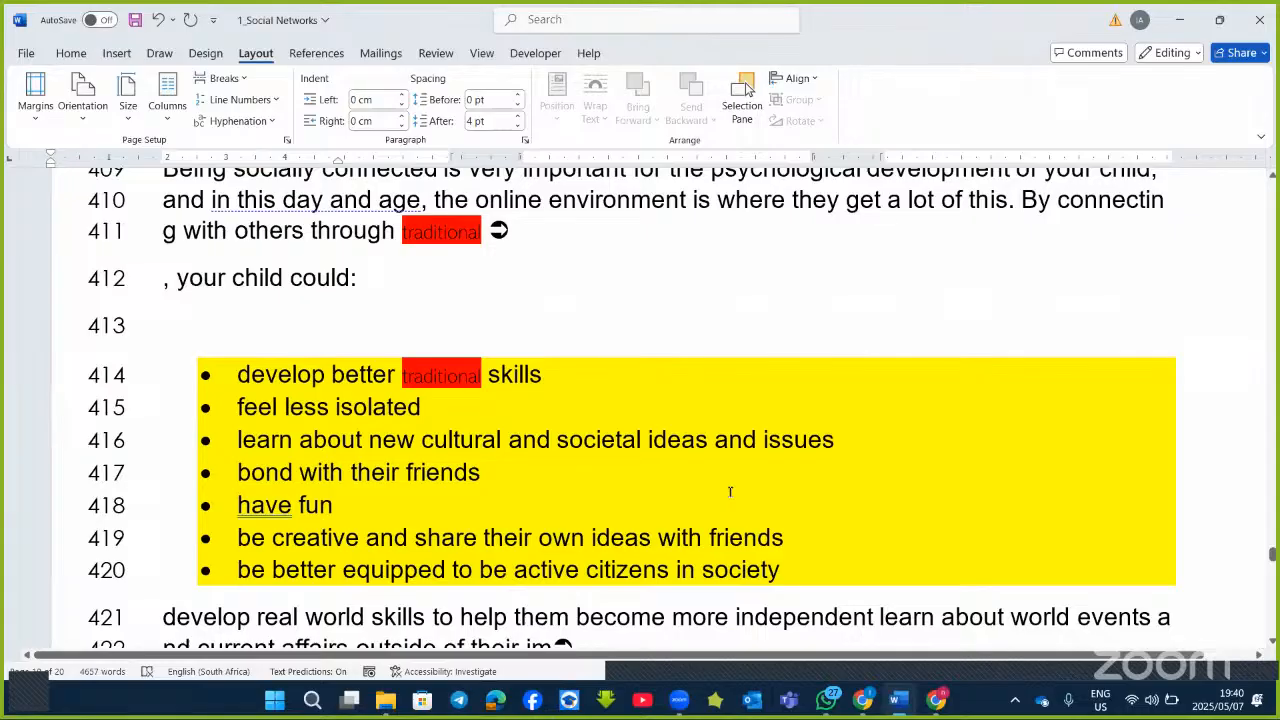
scroll(730, 491, "down", 10)
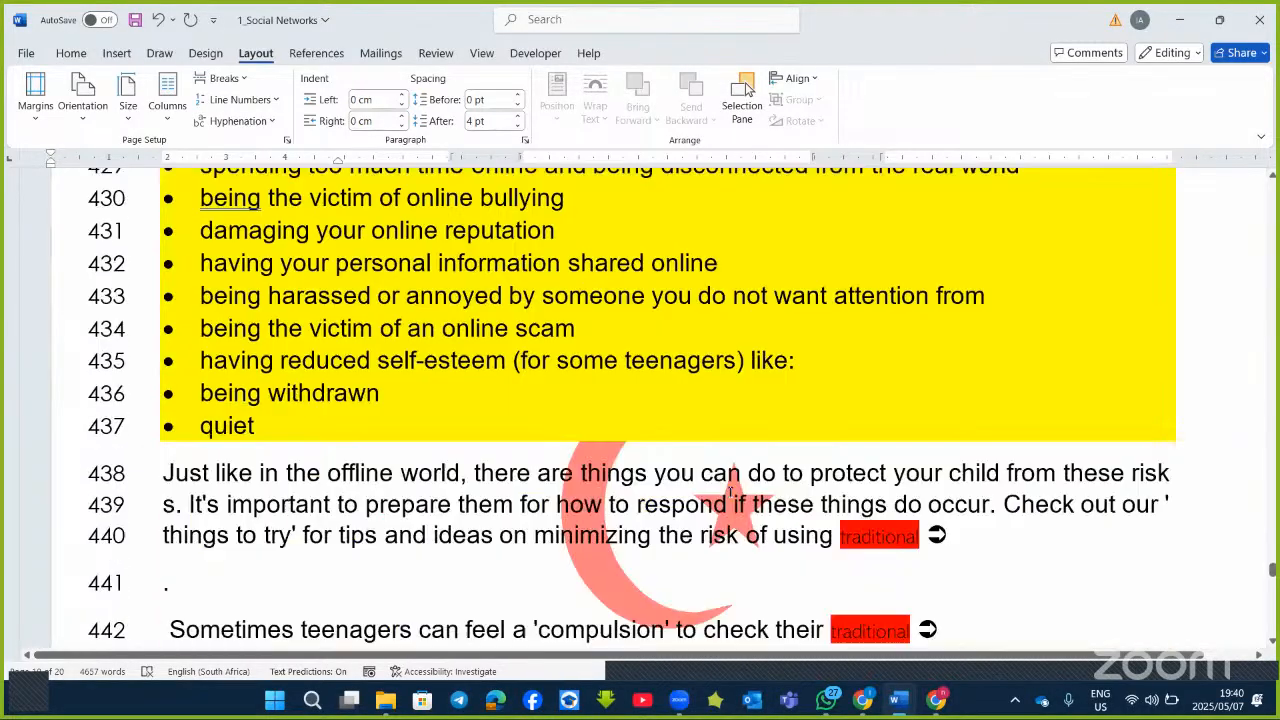
scroll(730, 491, "up", 1)
scroll(730, 491, "down", 4)
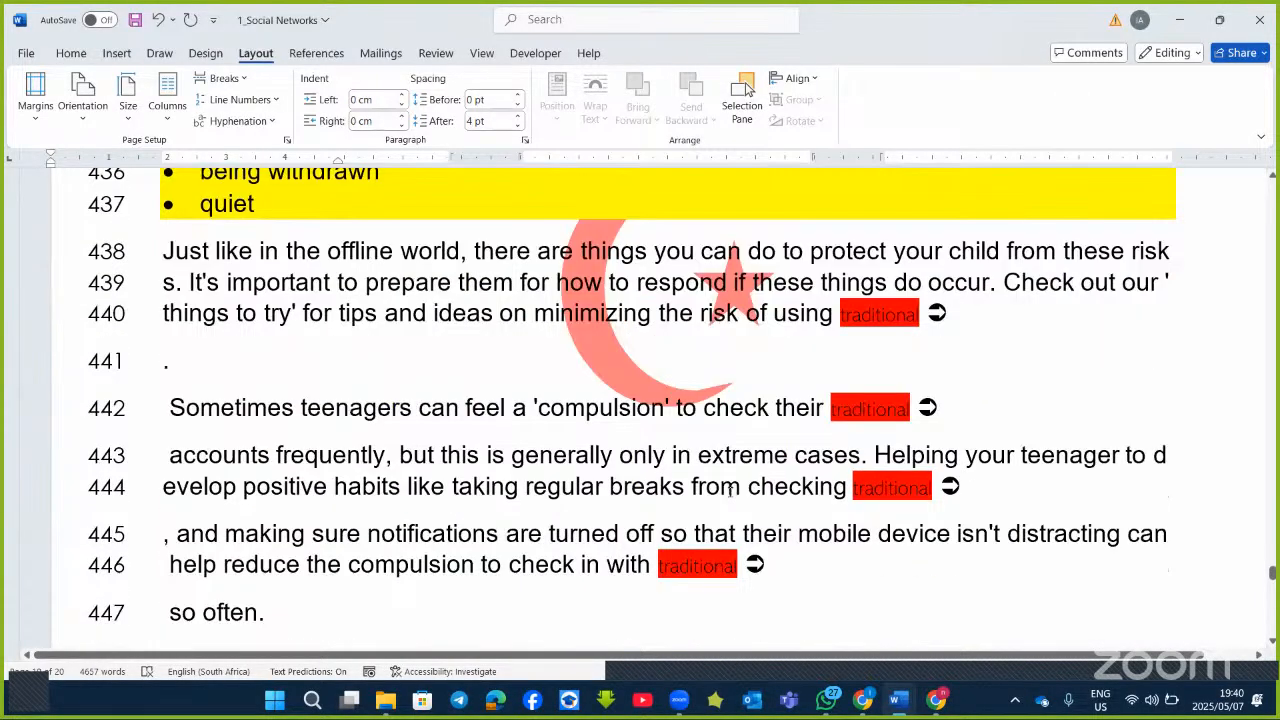
left_click_drag(167, 250, 745, 558)
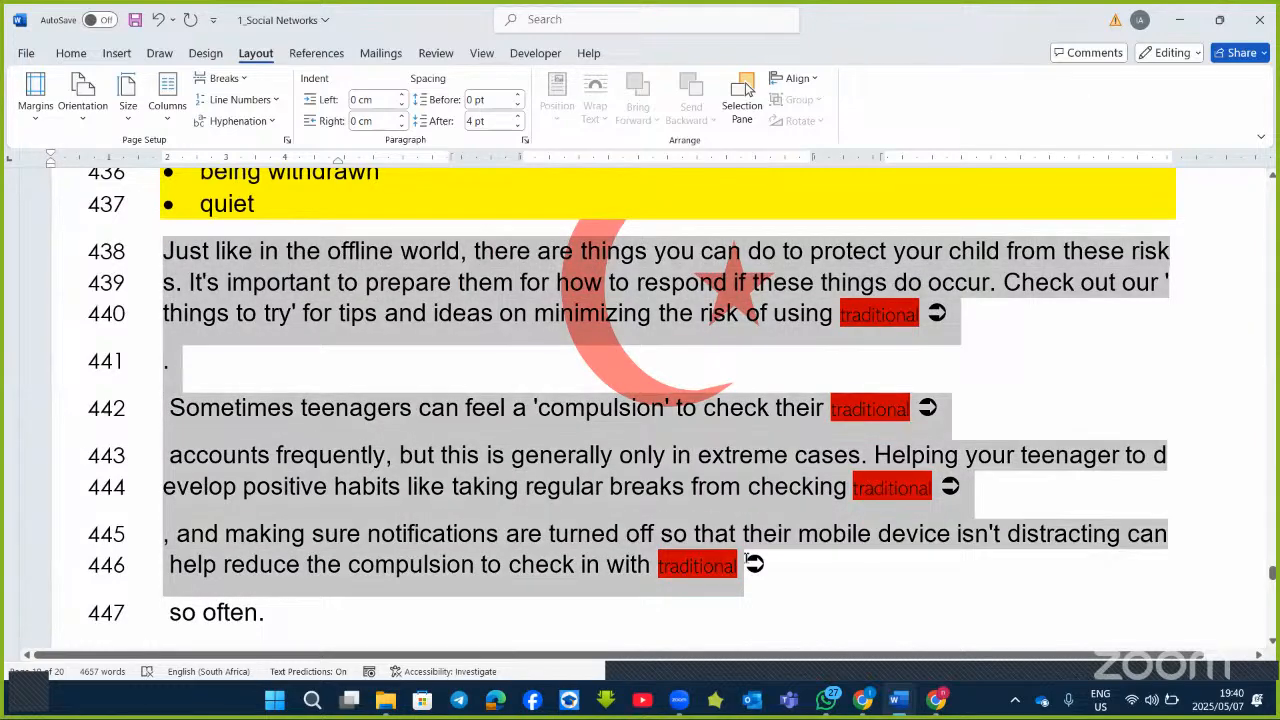
left_click(167, 112)
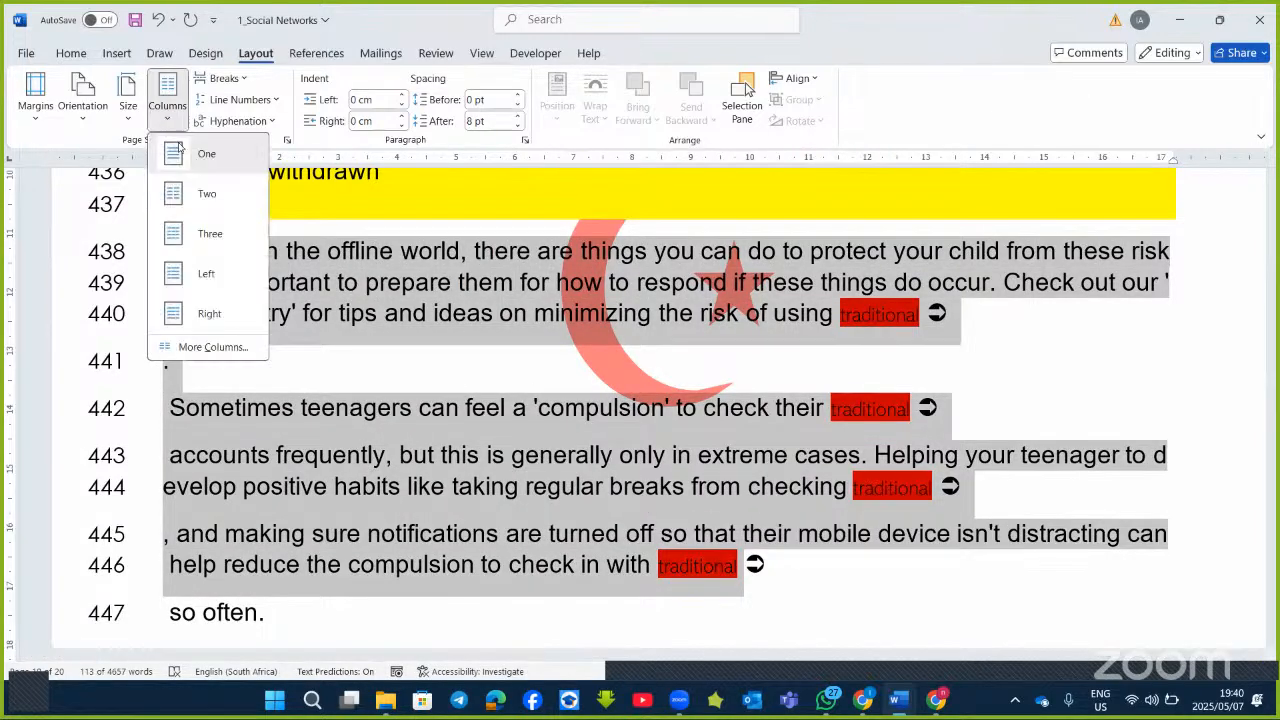
left_click(212, 346)
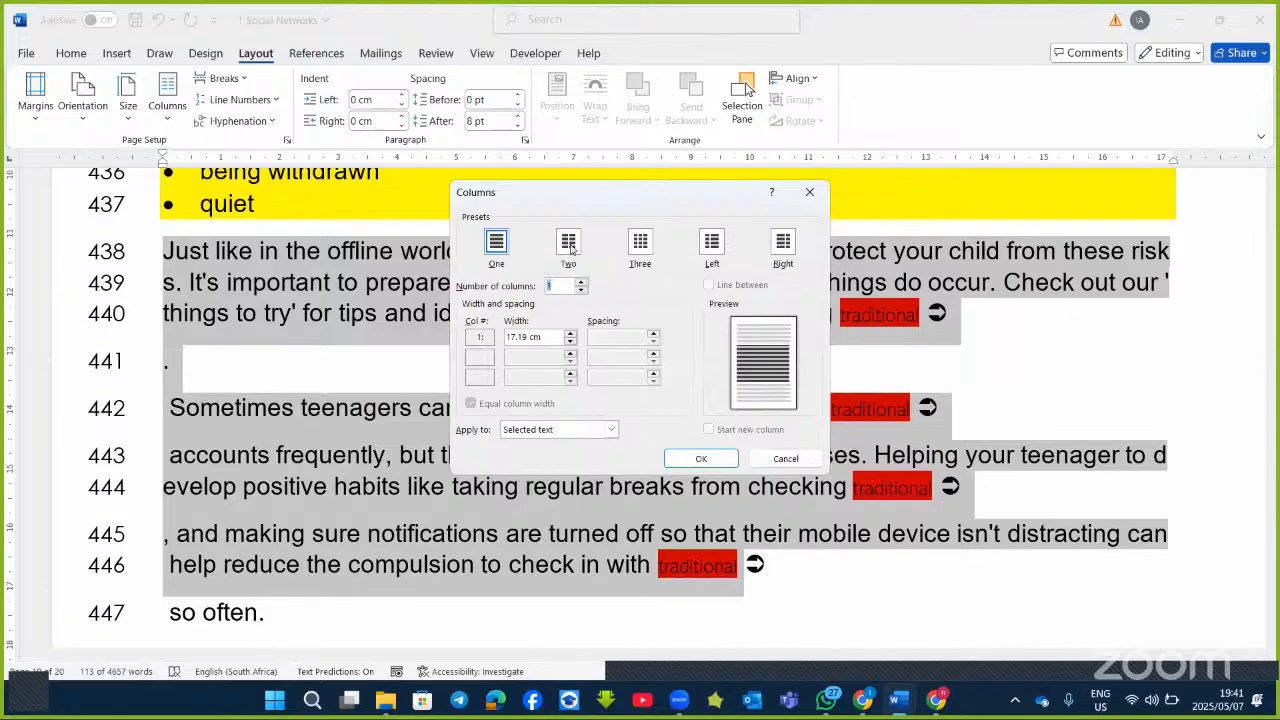
left_click(570, 249)
left_click(710, 285)
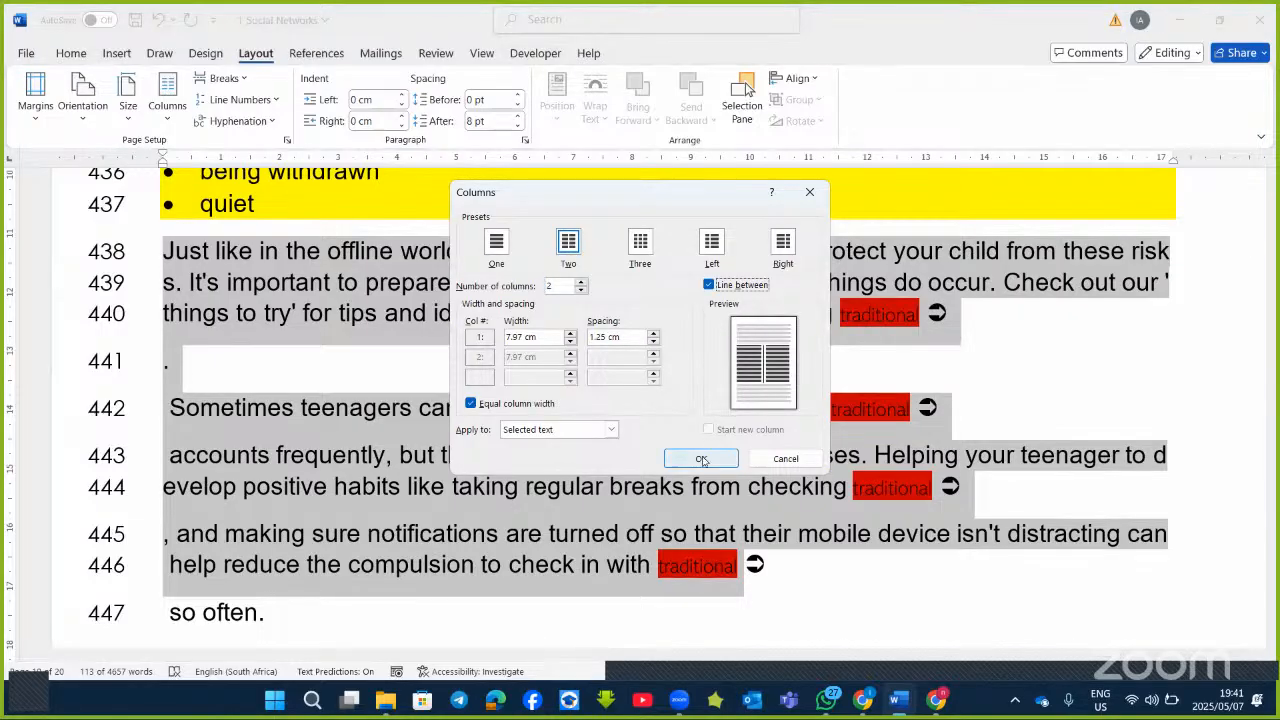
left_click(702, 459)
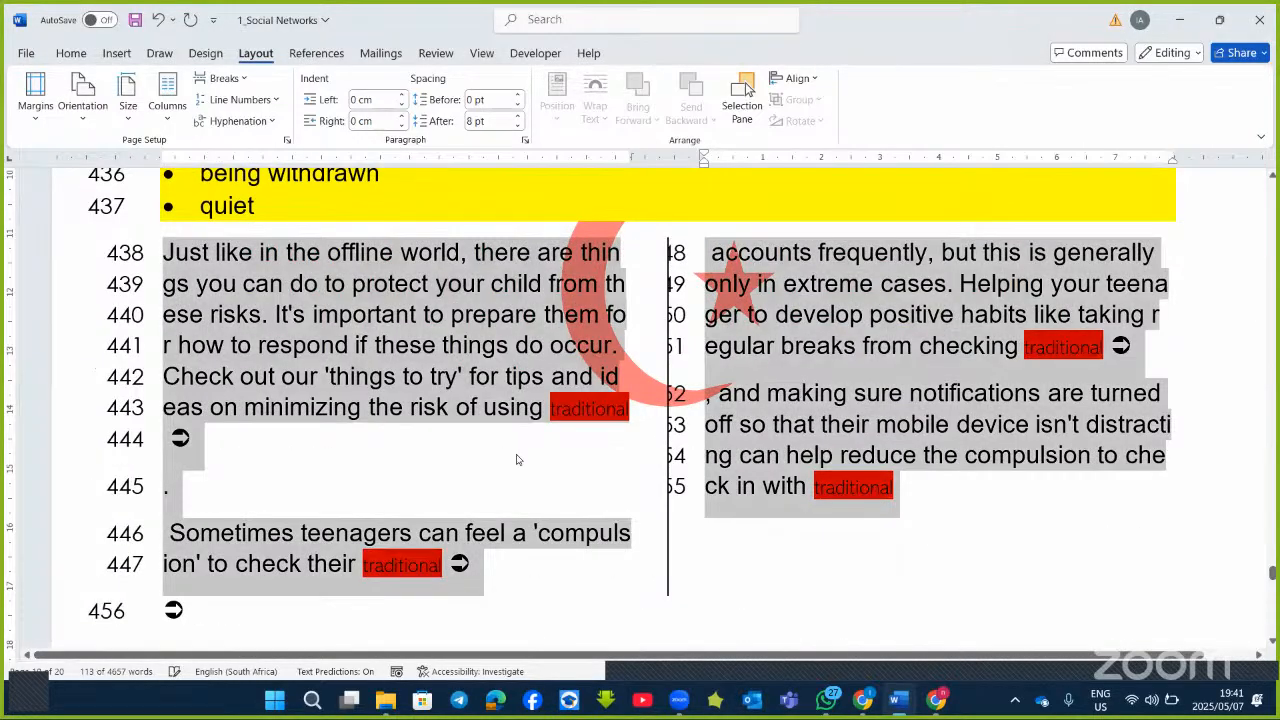
Insert a column break before "Sometimes teenagers can feel a 'compulsion'" in the two-column text.
left_click(172, 538)
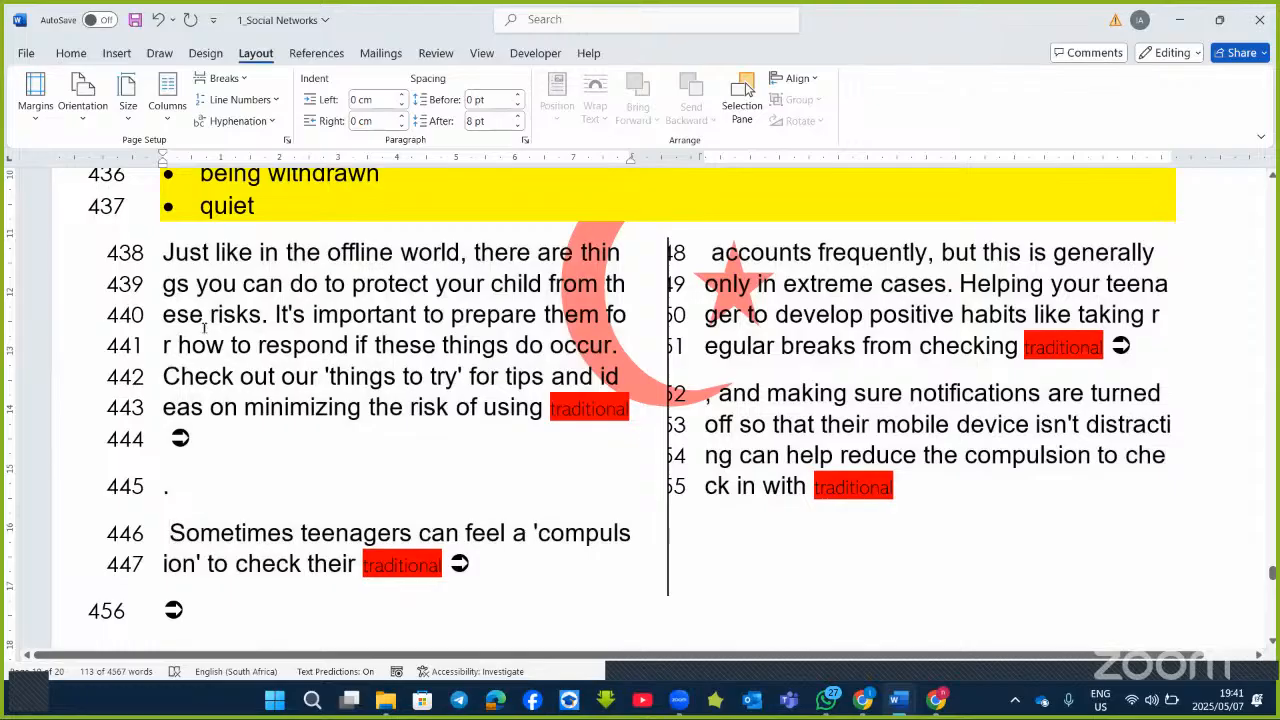
left_click(245, 79)
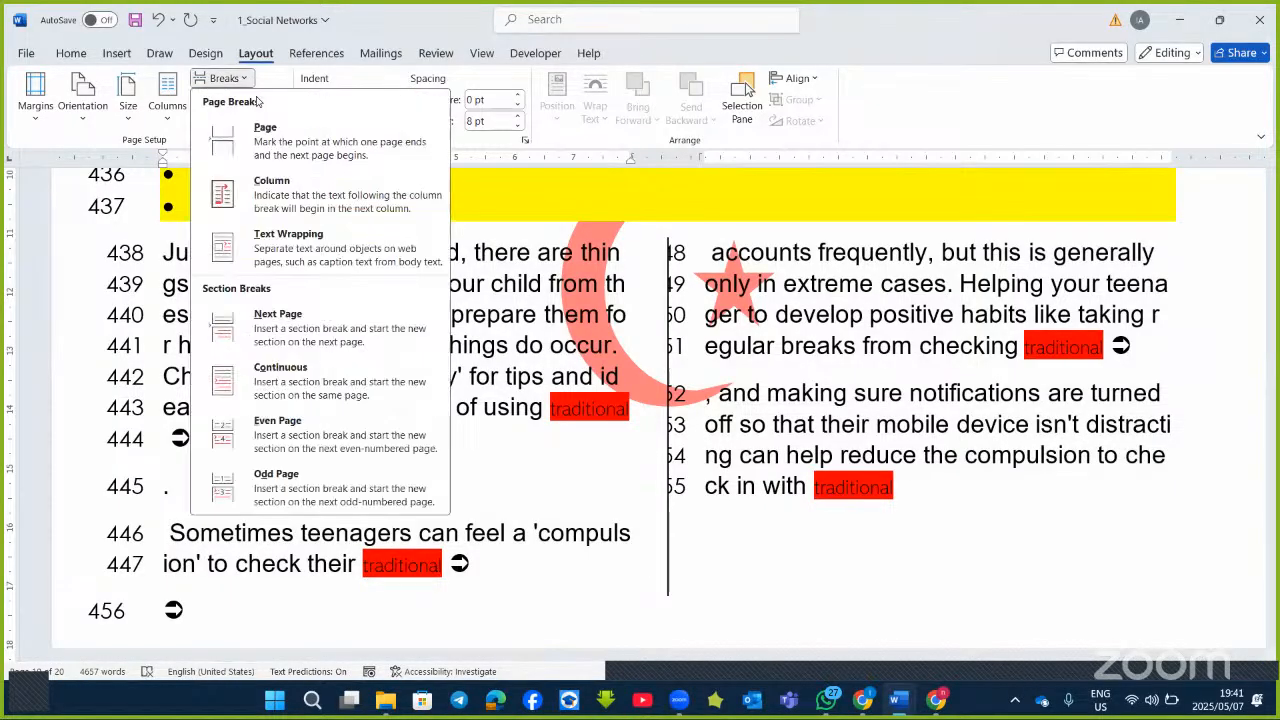
left_click(294, 196)
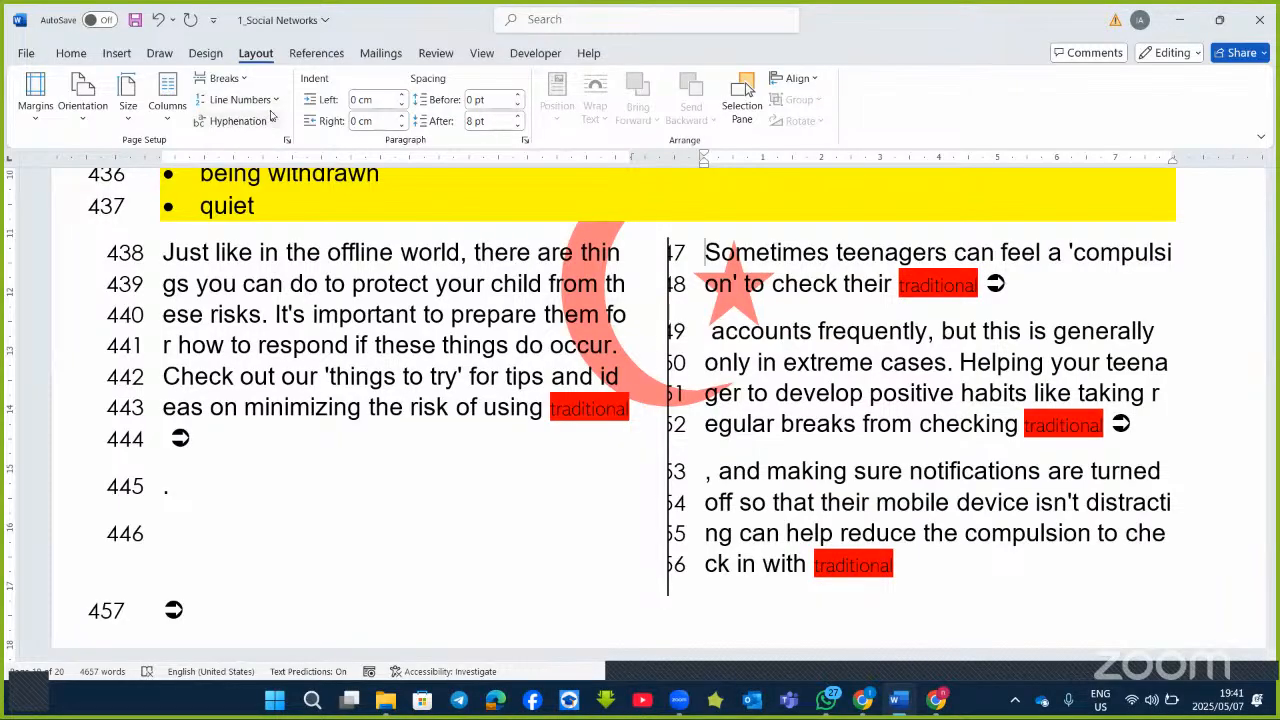
Turn off line numbering for the two-column section and for the section containing the yellow-highlighted list of risks.
left_click(242, 99)
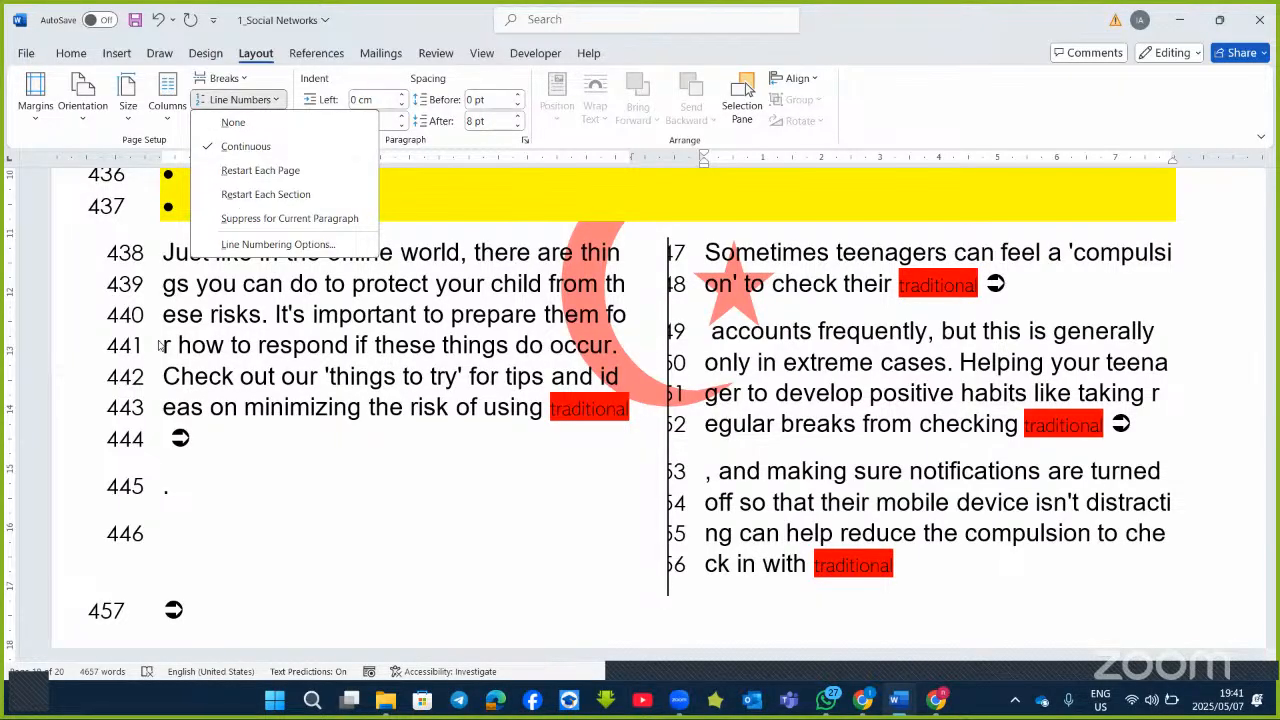
left_click(248, 122)
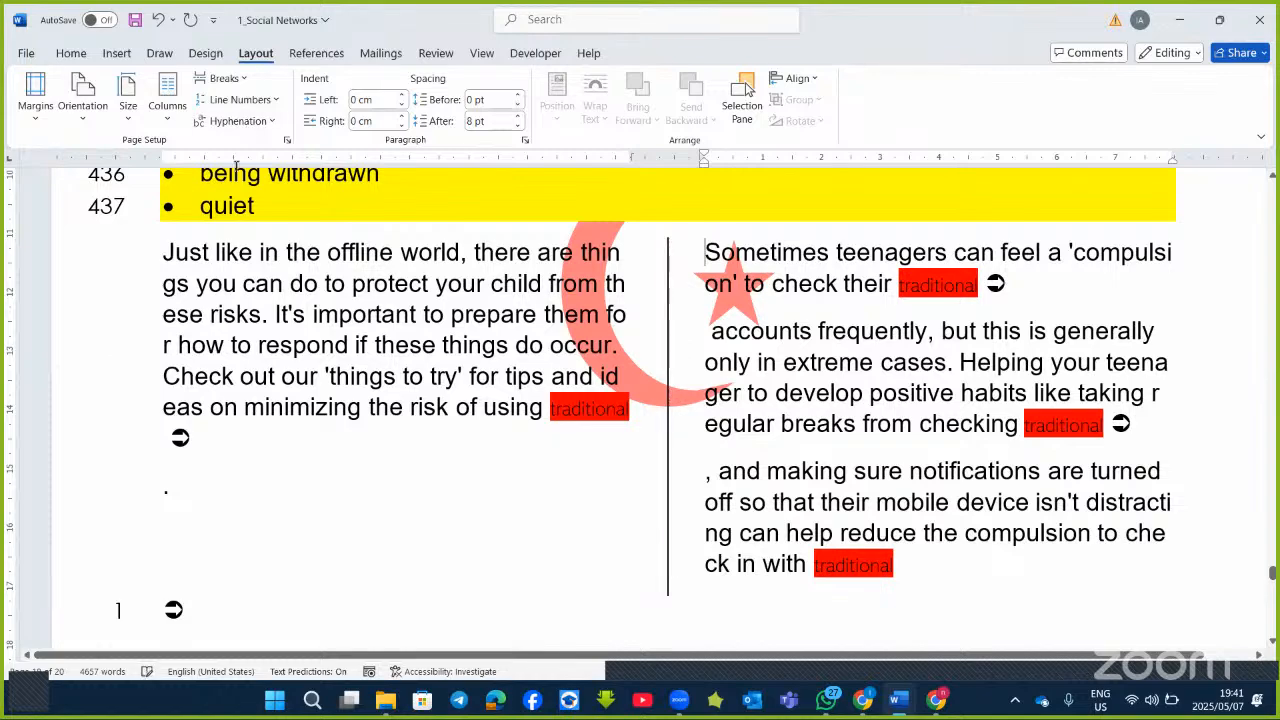
scroll(200, 230, "up", 2)
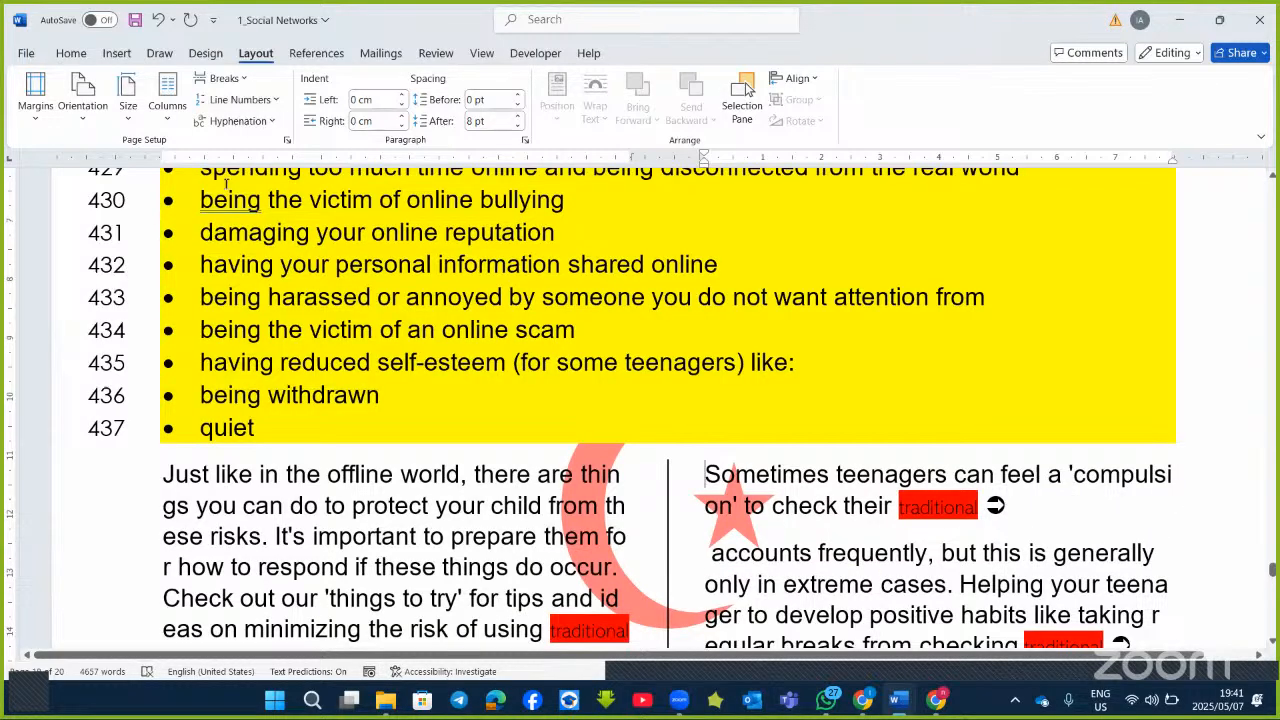
left_click(128, 265)
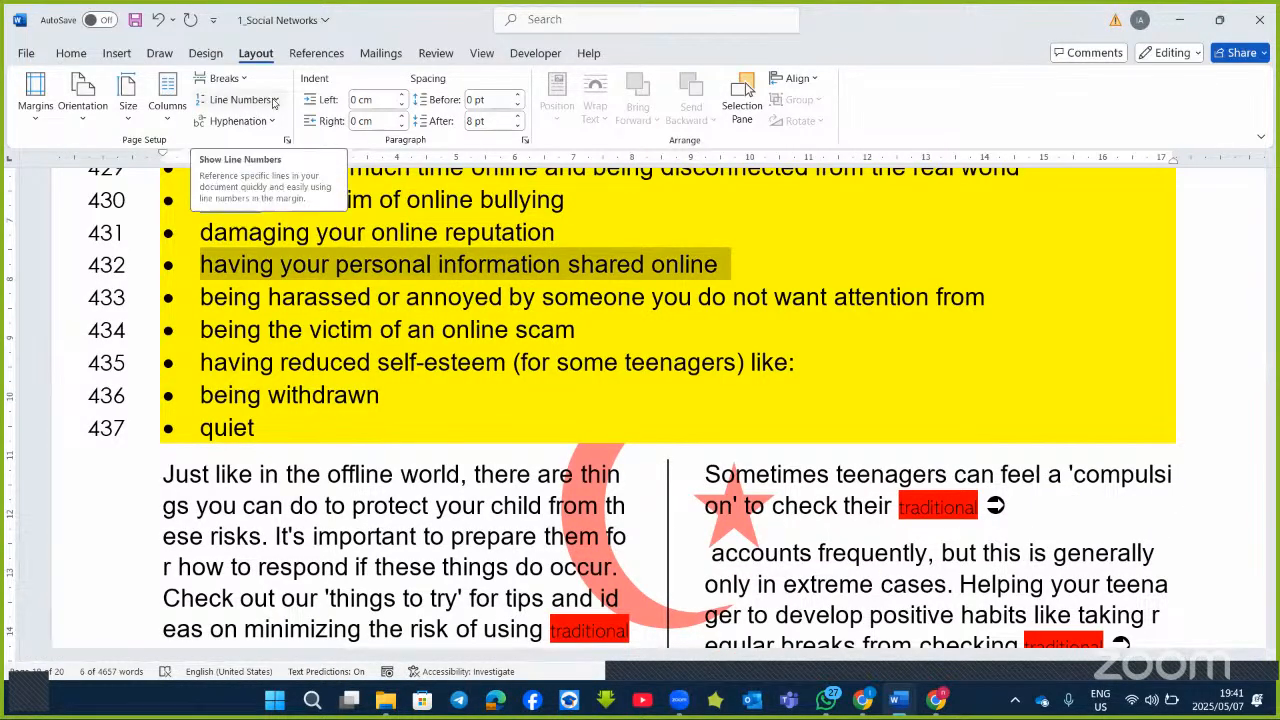
left_click(278, 101)
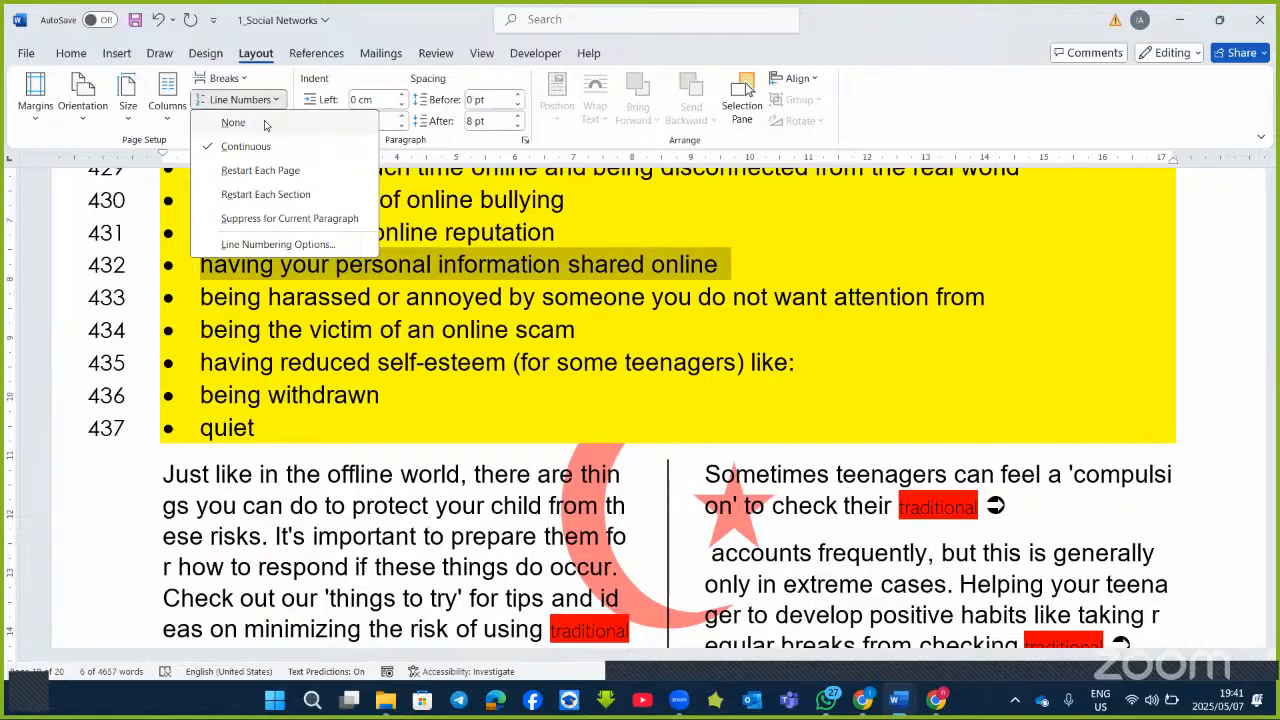
left_click(265, 124)
scroll(268, 250, "up", 2)
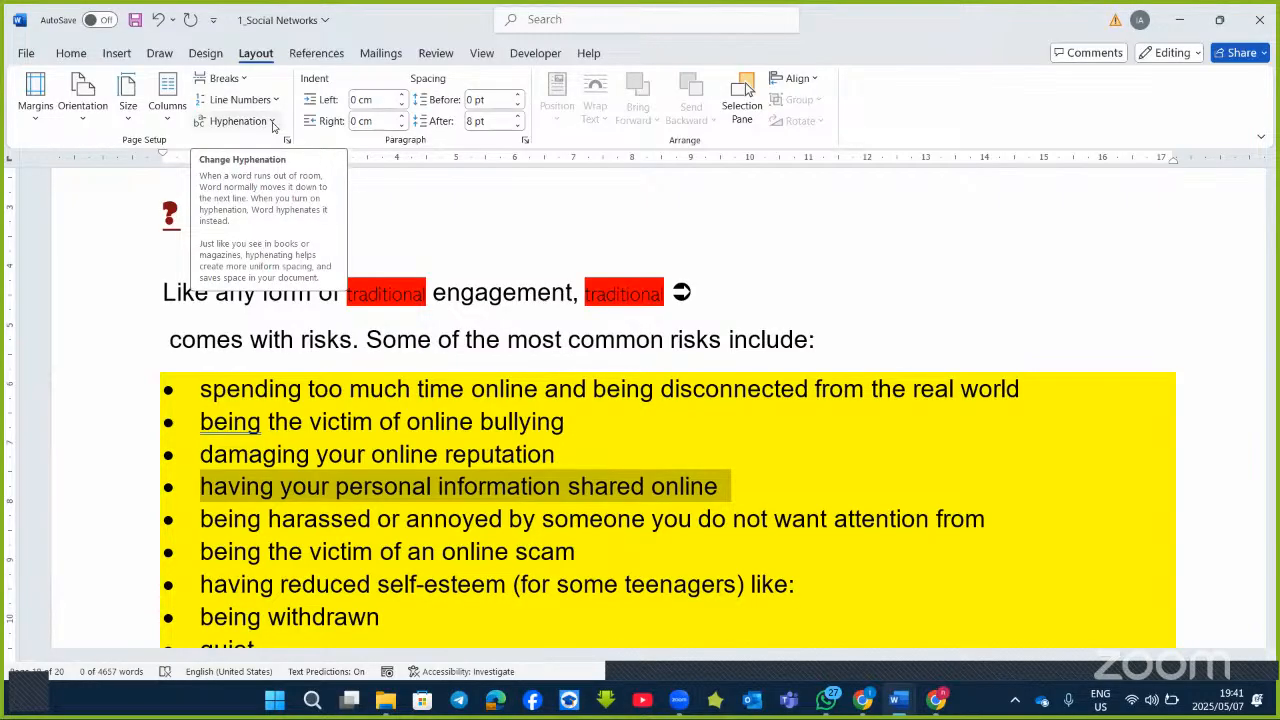
Limit consecutive hyphens to 2 in the document's hyphenation options.
left_click(271, 121)
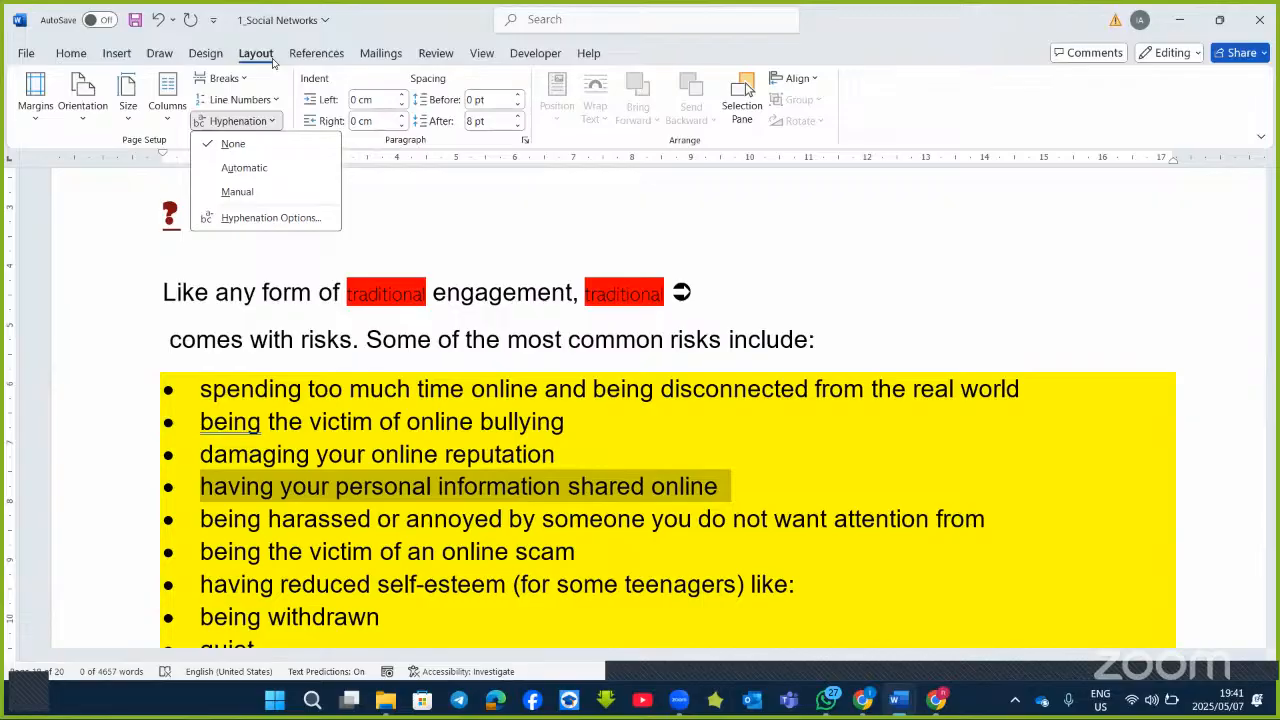
left_click(270, 218)
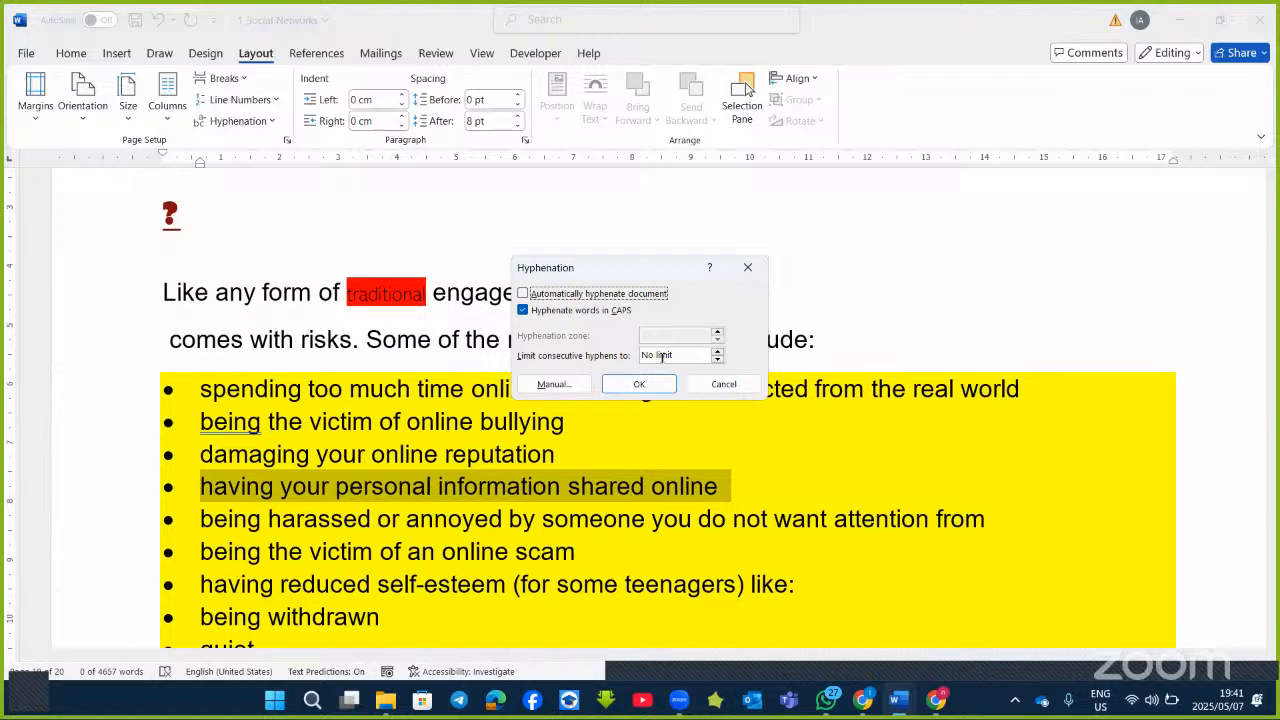
left_click(717, 351)
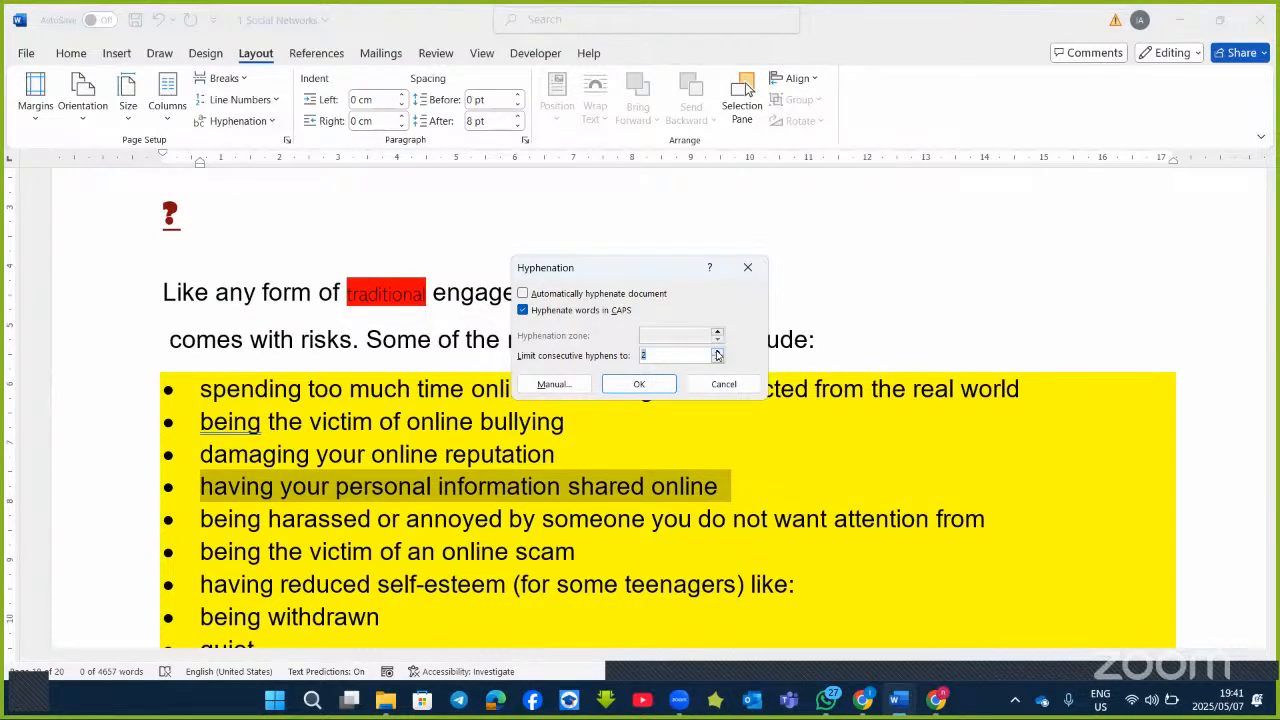
left_click(641, 385)
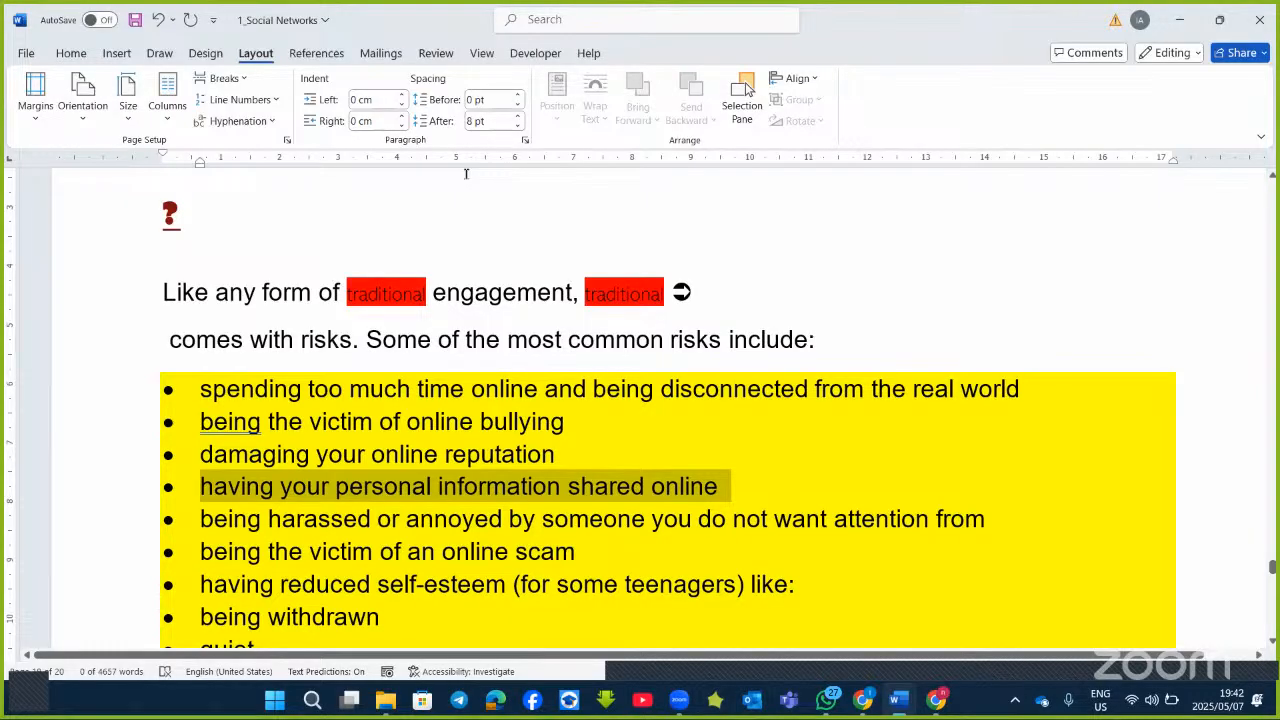
Close the 1_Social Networks document without saving its changes.
left_click(296, 55)
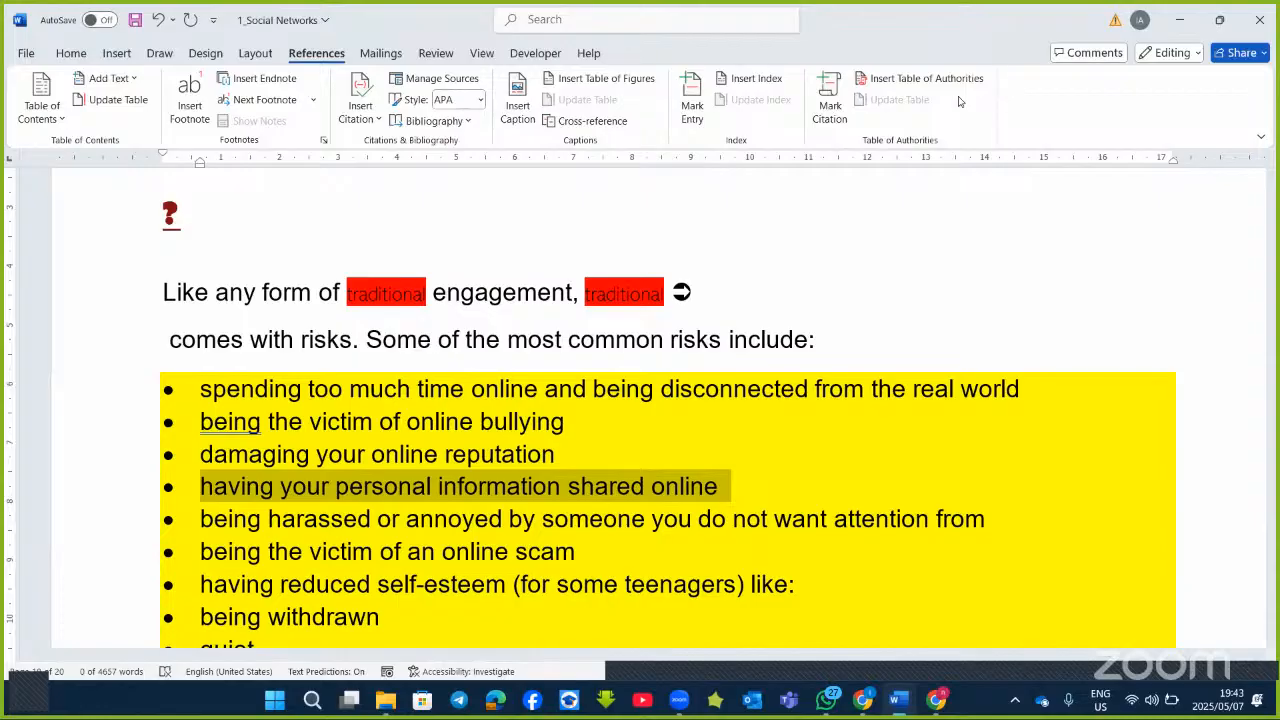
left_click(1262, 25)
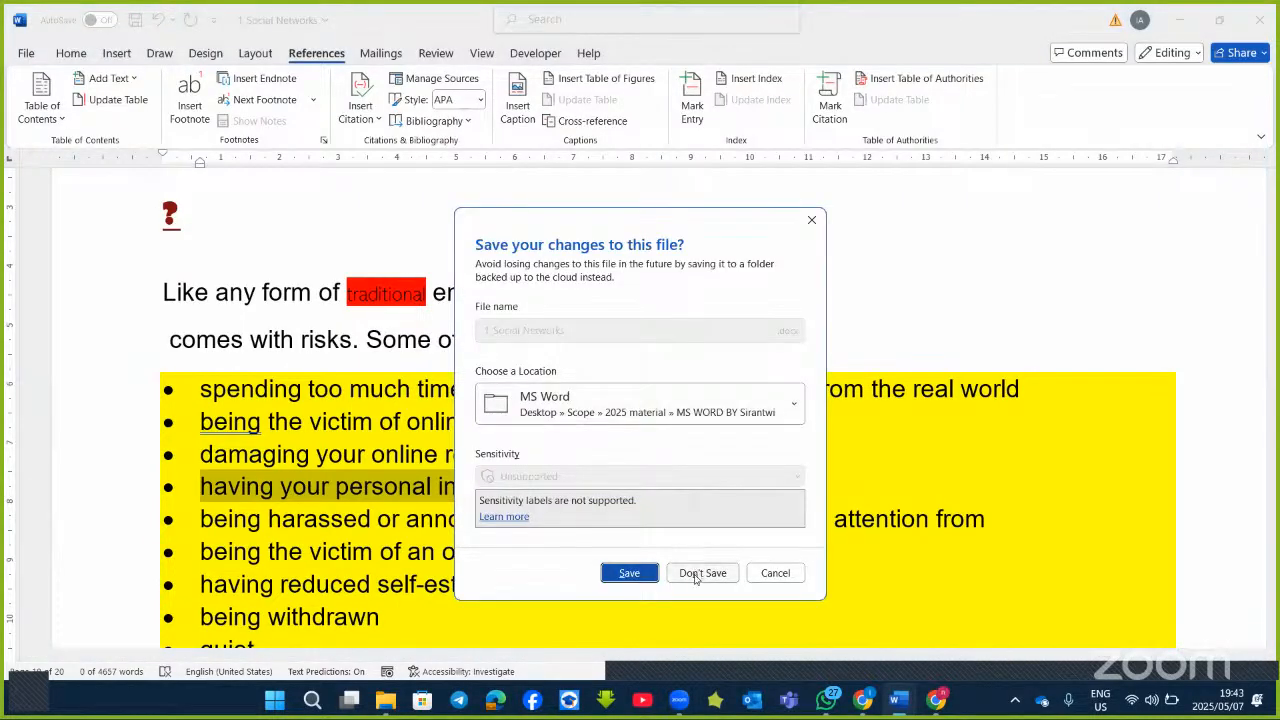
left_click(697, 571)
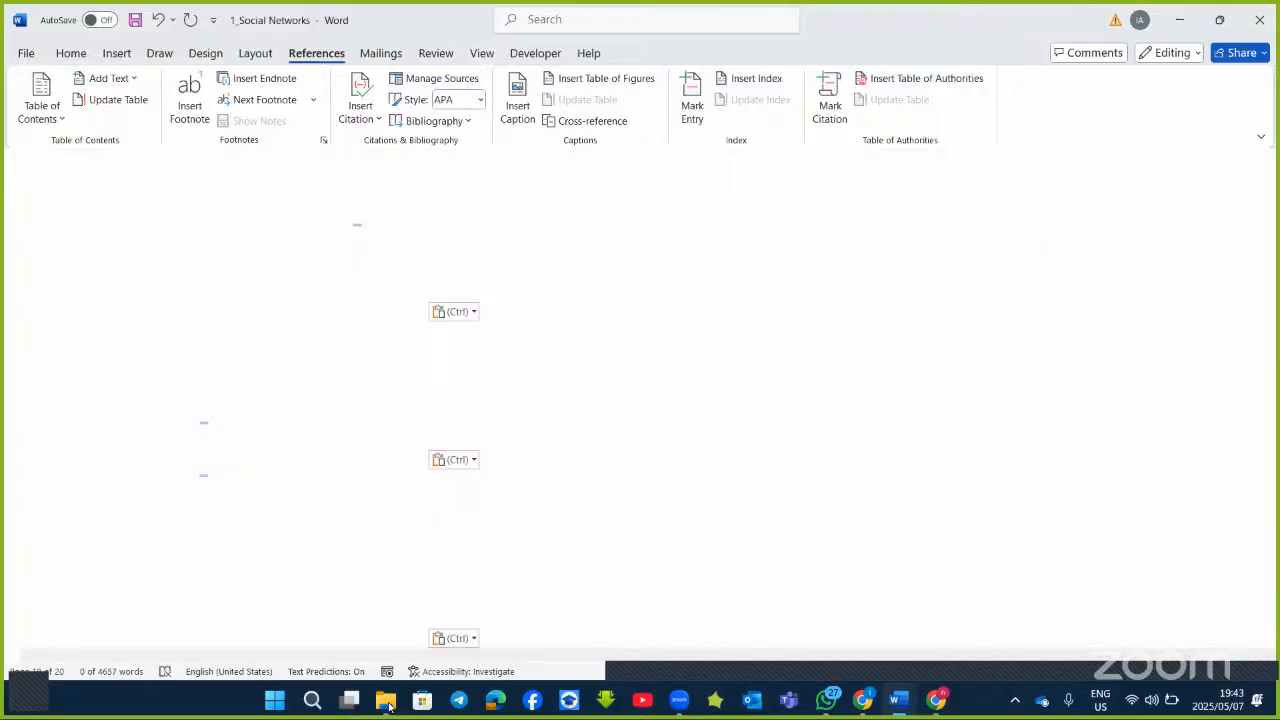
Open the 1Artists document from the MS Word folder in File Explorer and dismiss its personal information removal notice.
mouse_move(385, 700)
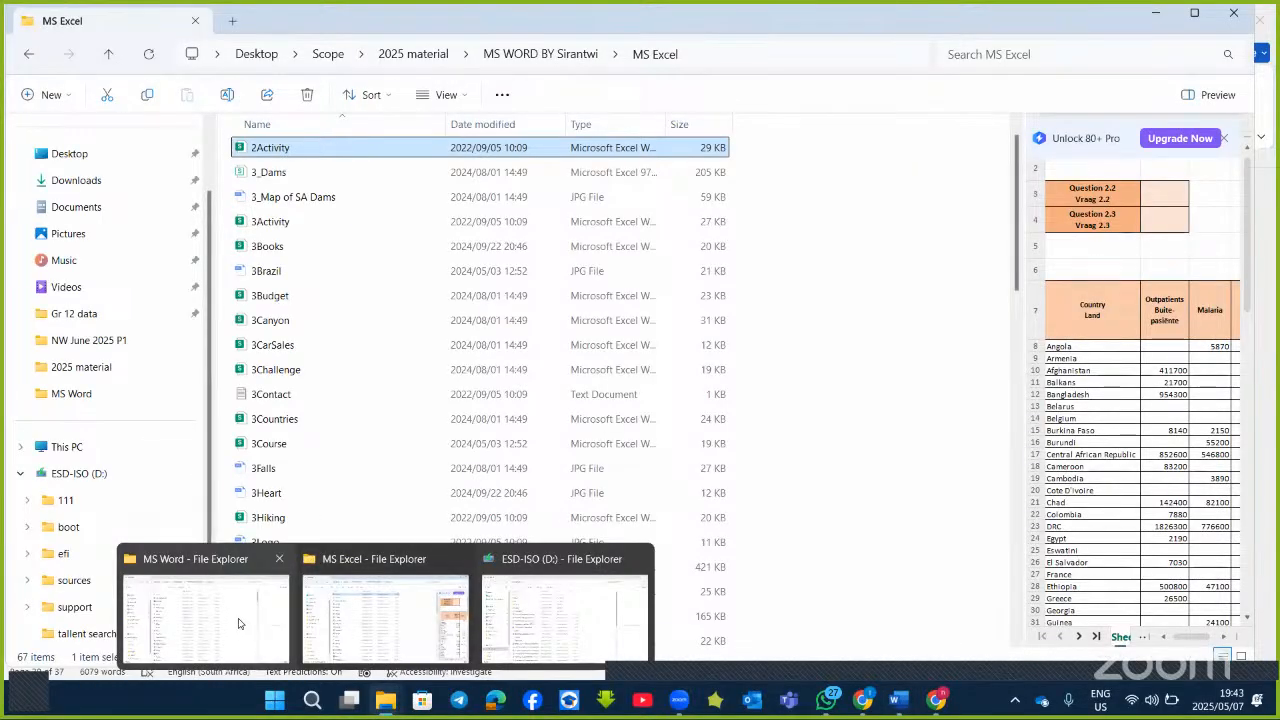
left_click(310, 620)
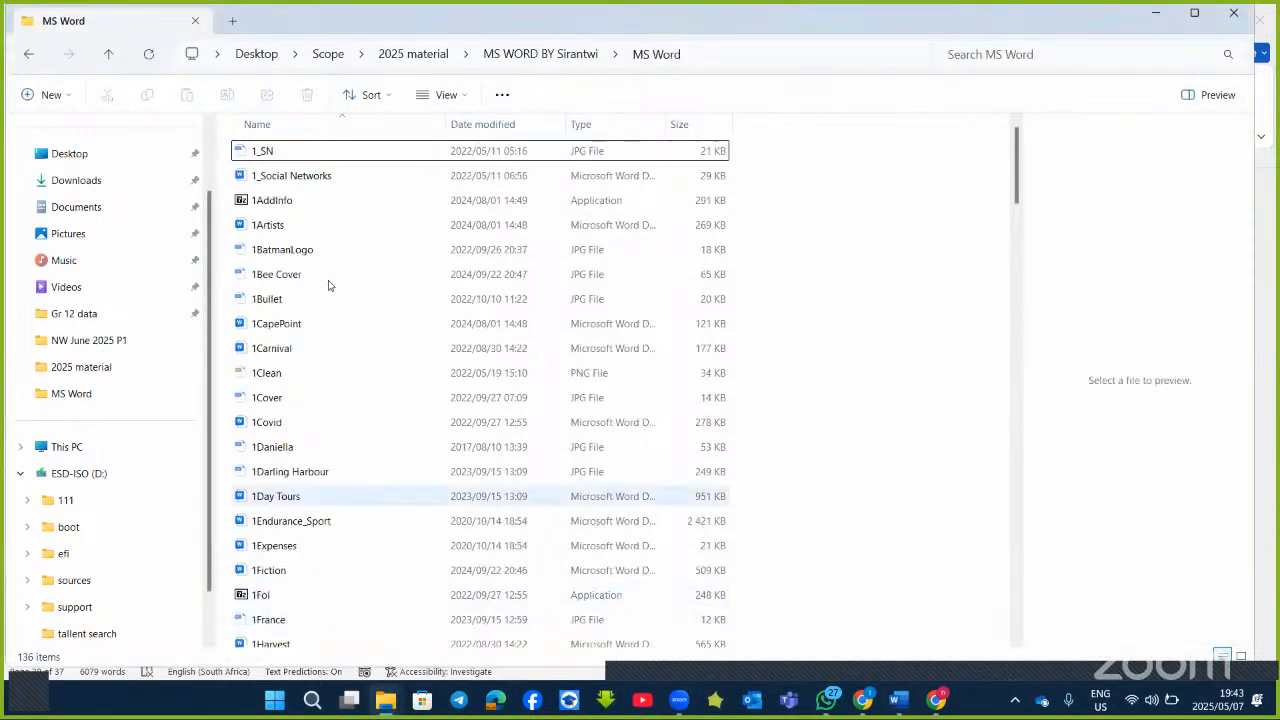
left_click(276, 228)
double_click(276, 227)
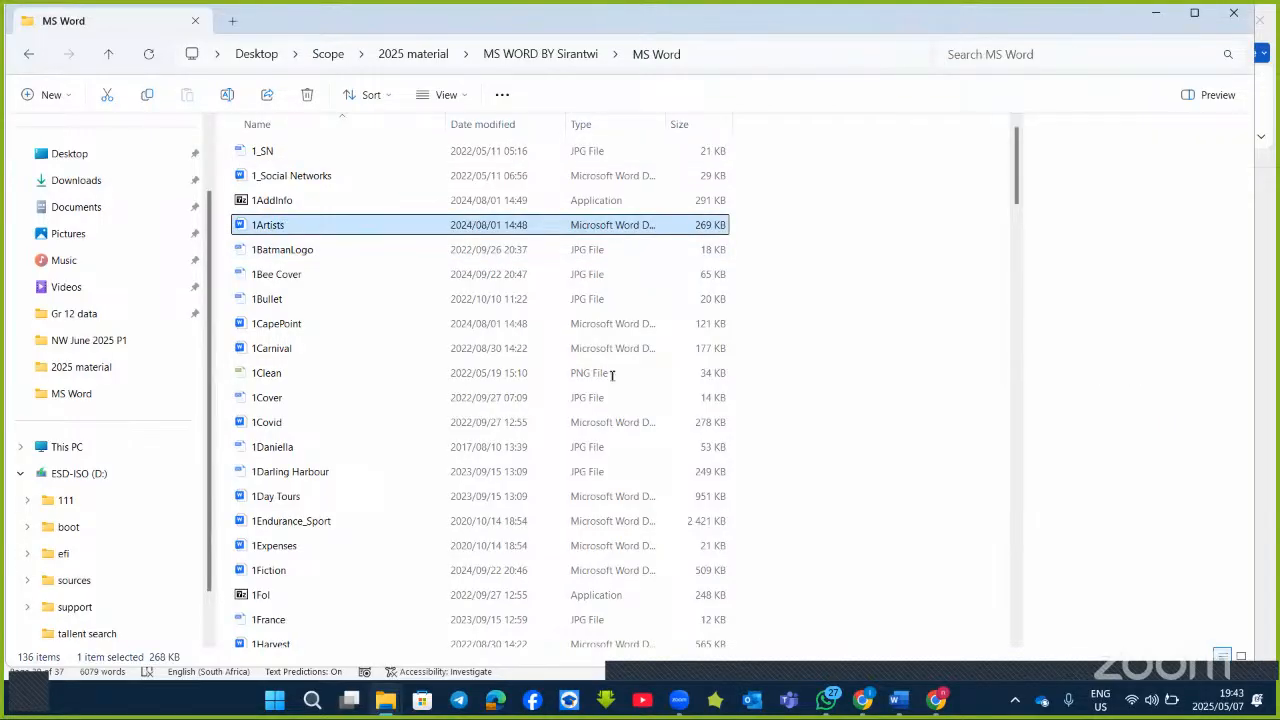
scroll(504, 360, "down", 15)
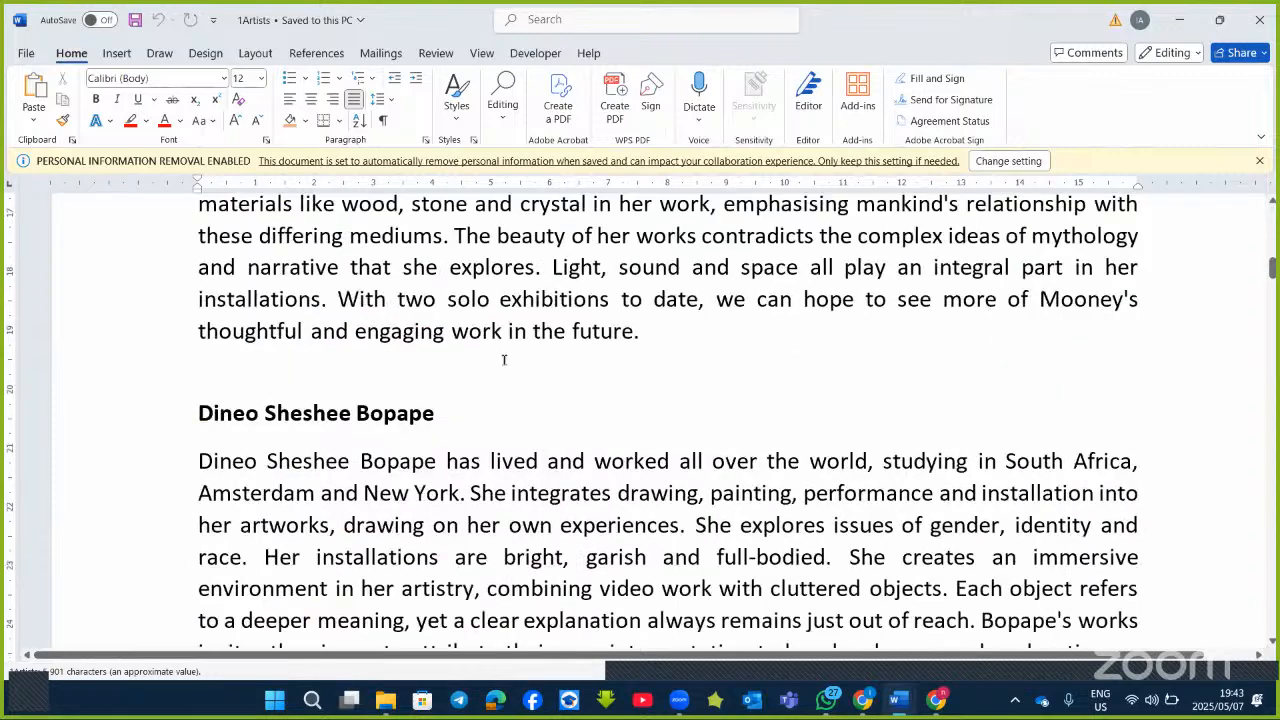
scroll(1040, 195, "up", 15)
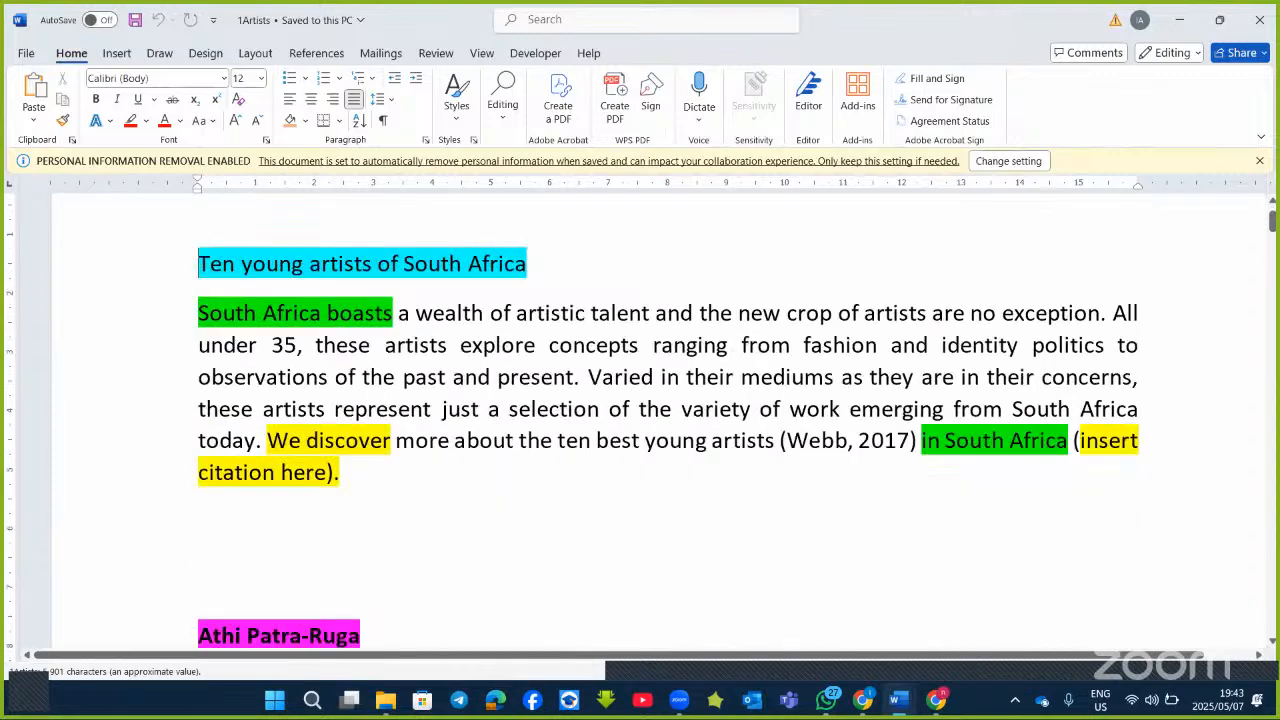
left_click(1260, 161)
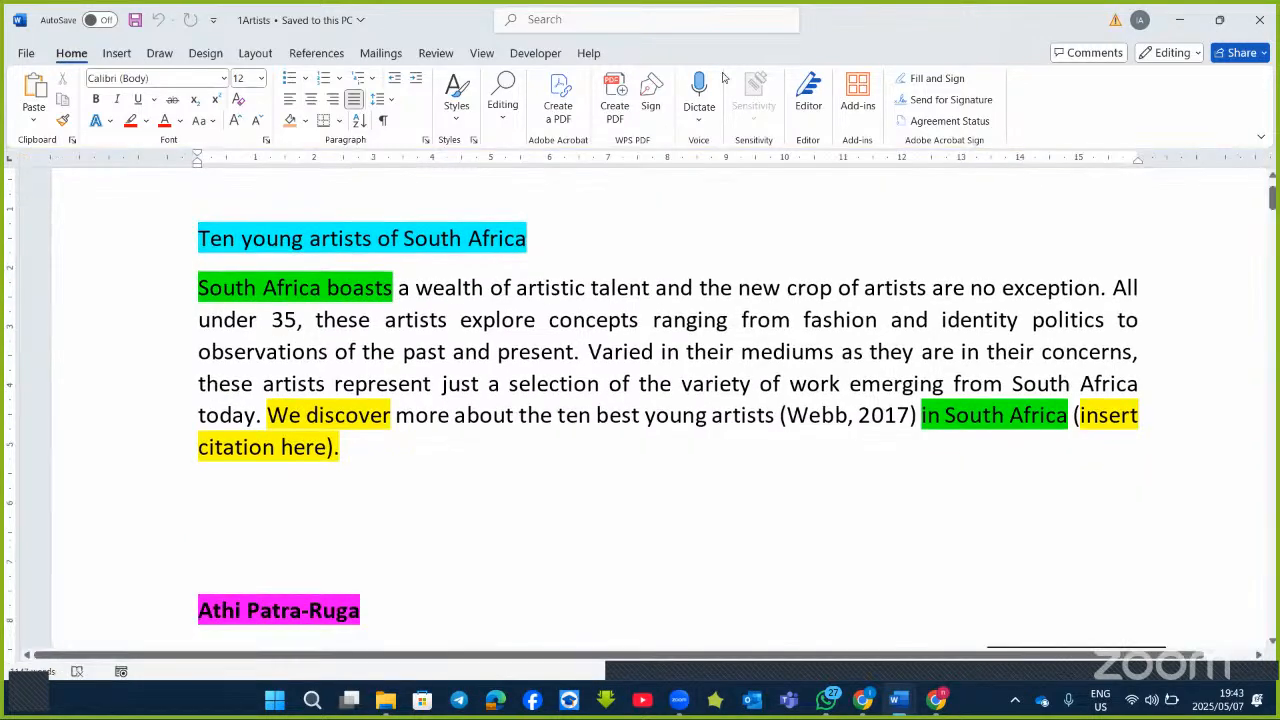
Edit the Culture Trip (2017) web site source in the current list, entering the author's surname.
left_click(314, 58)
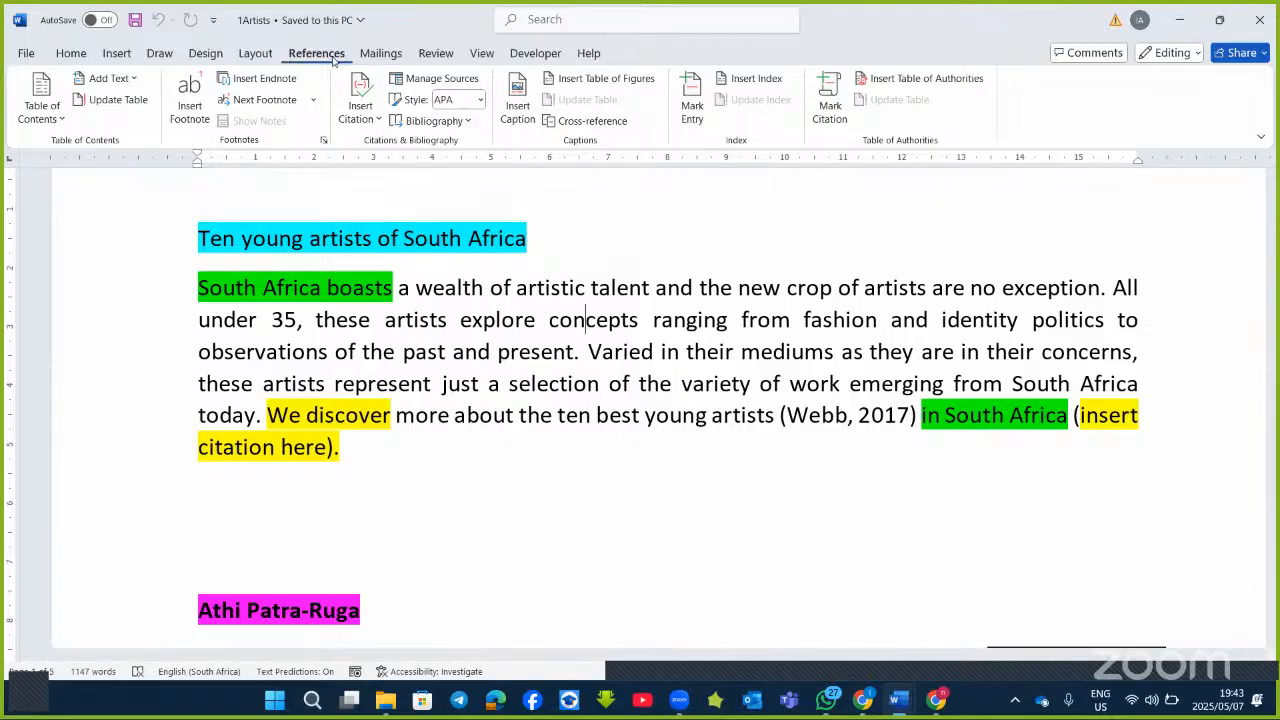
left_click(430, 82)
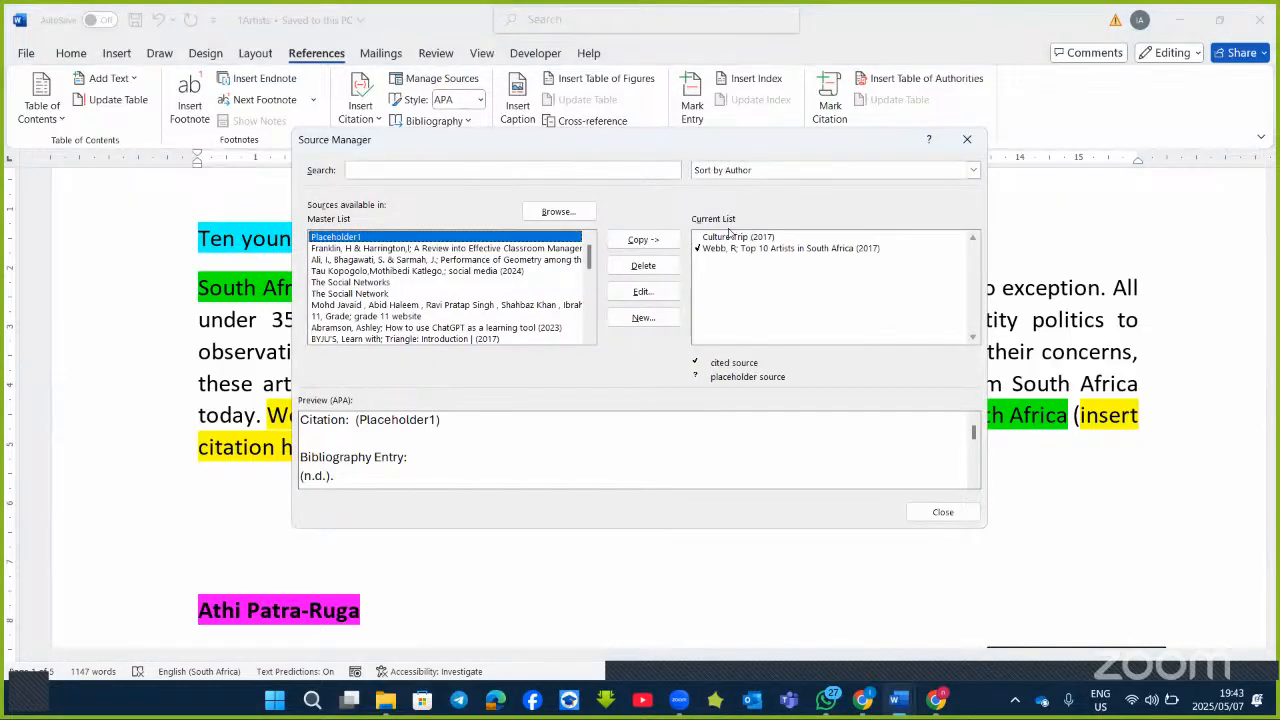
left_click(777, 257)
left_click(787, 249)
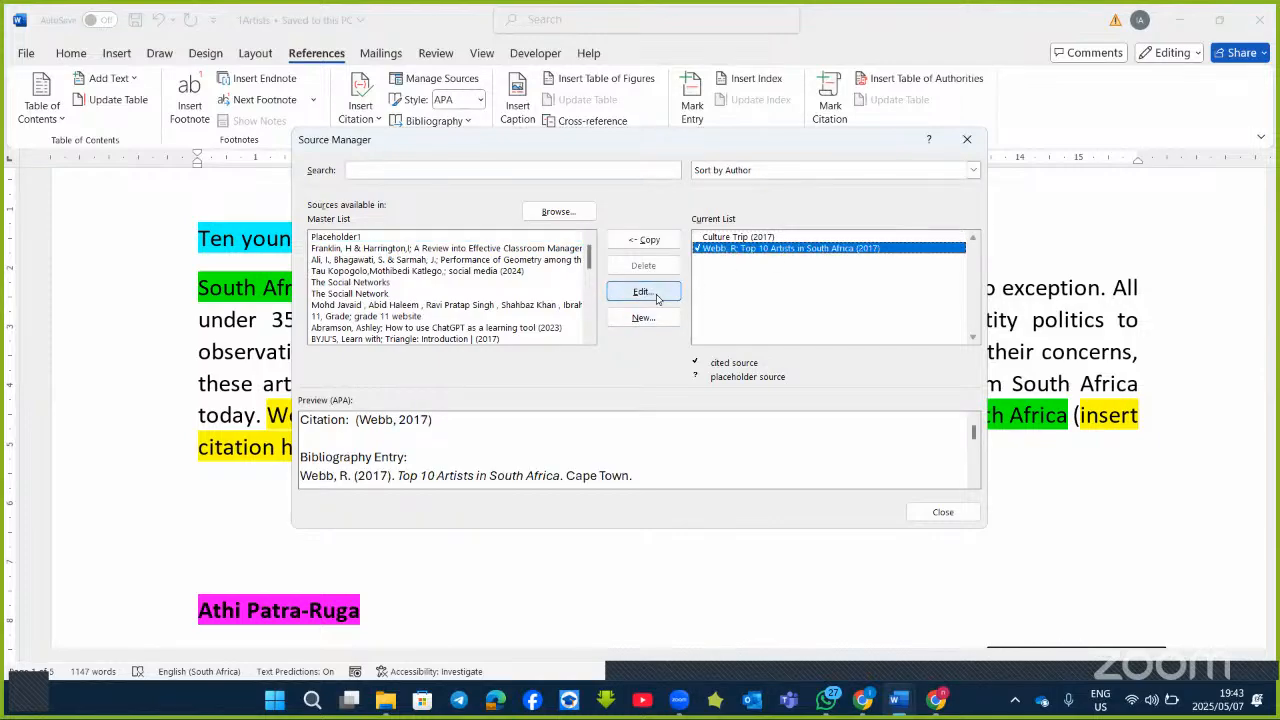
left_click(718, 238)
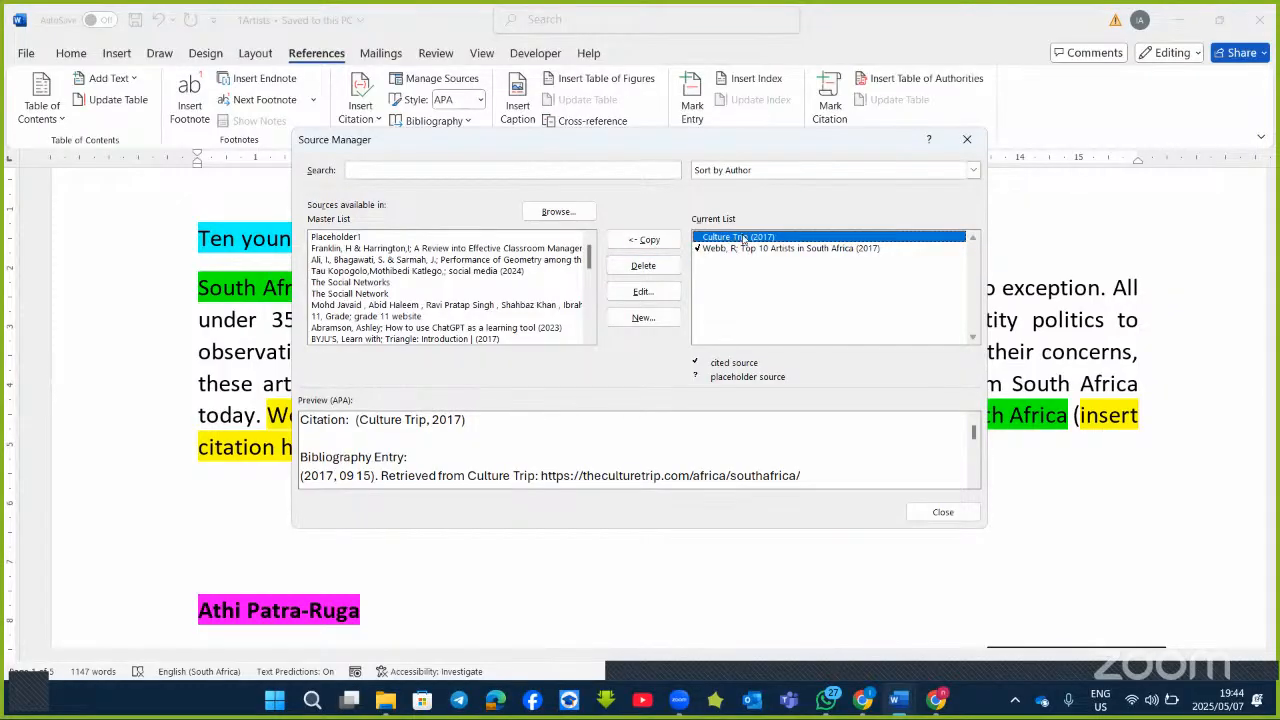
left_click(660, 292)
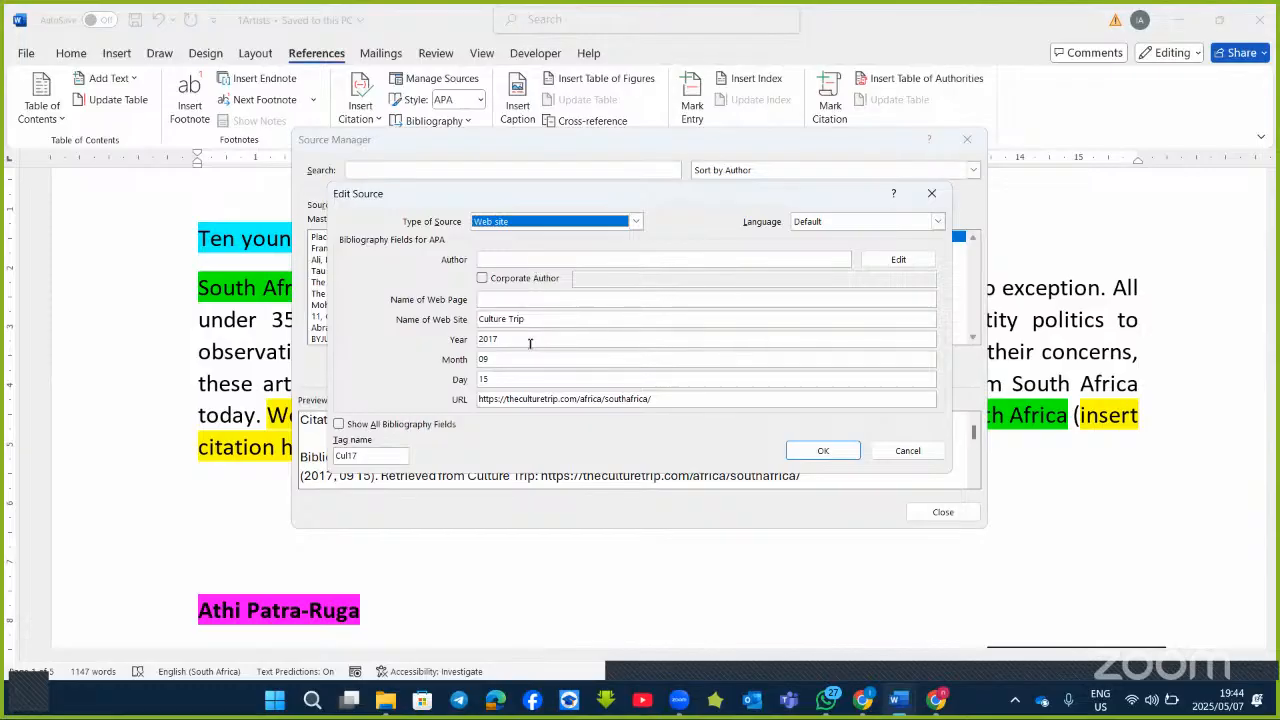
left_click(508, 259)
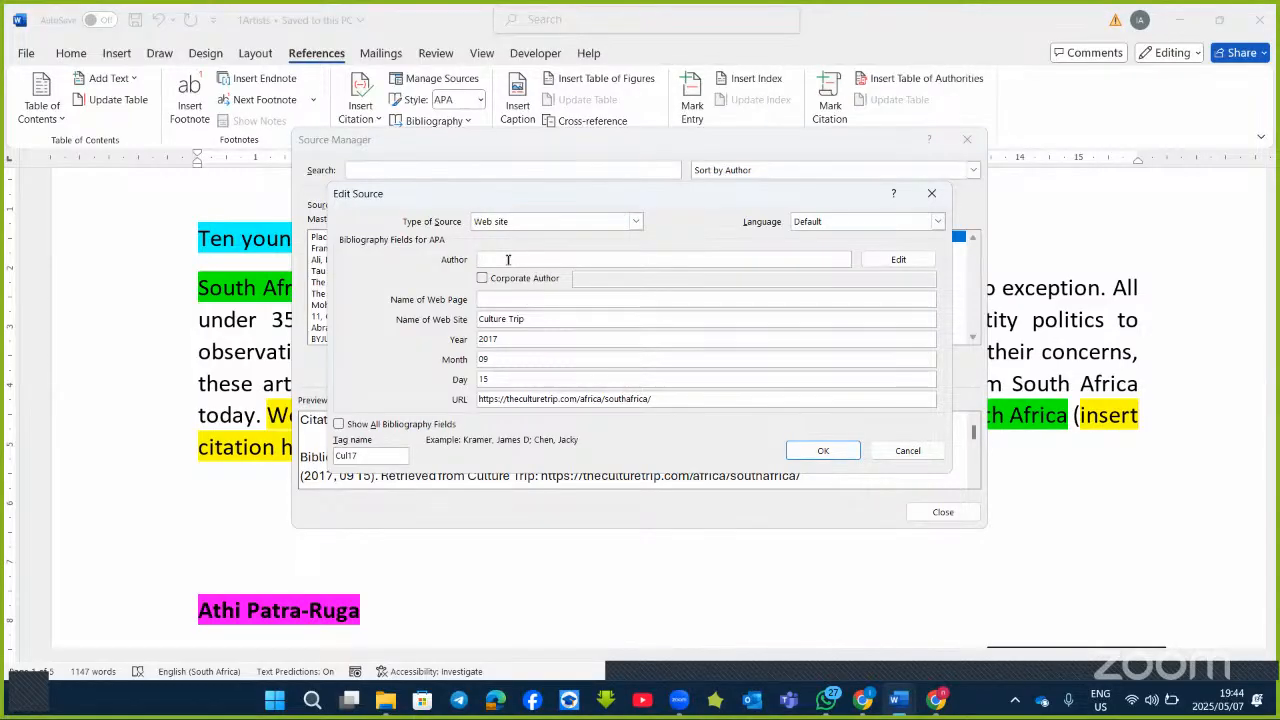
type("Sirantwi")
left_click(822, 450)
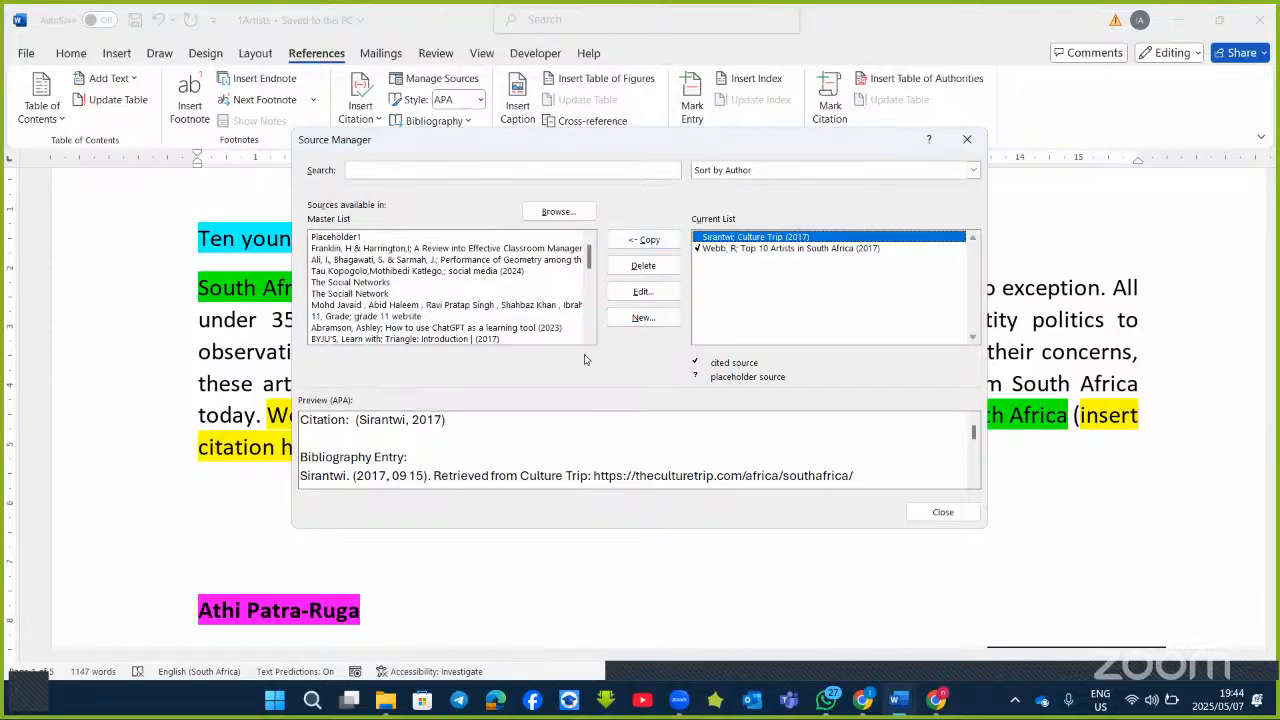
left_click(967, 139)
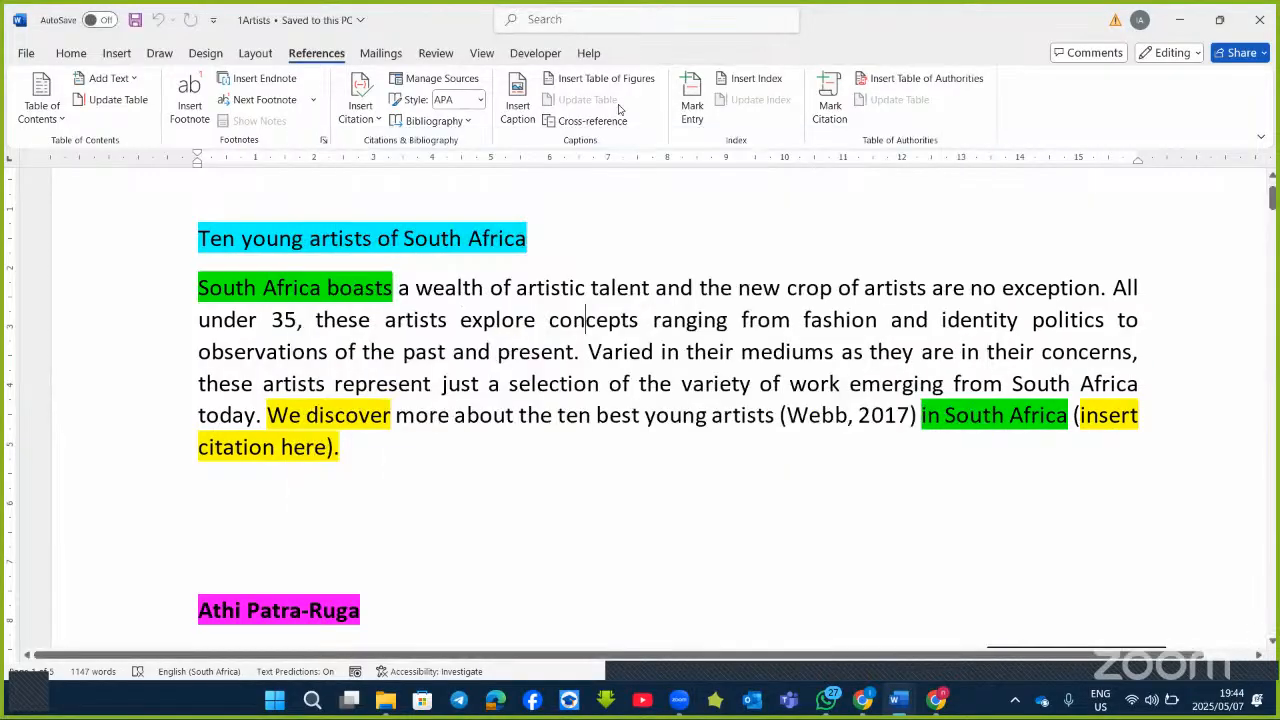
Set the document's citation style to APA Sixth Edition.
left_click(418, 79)
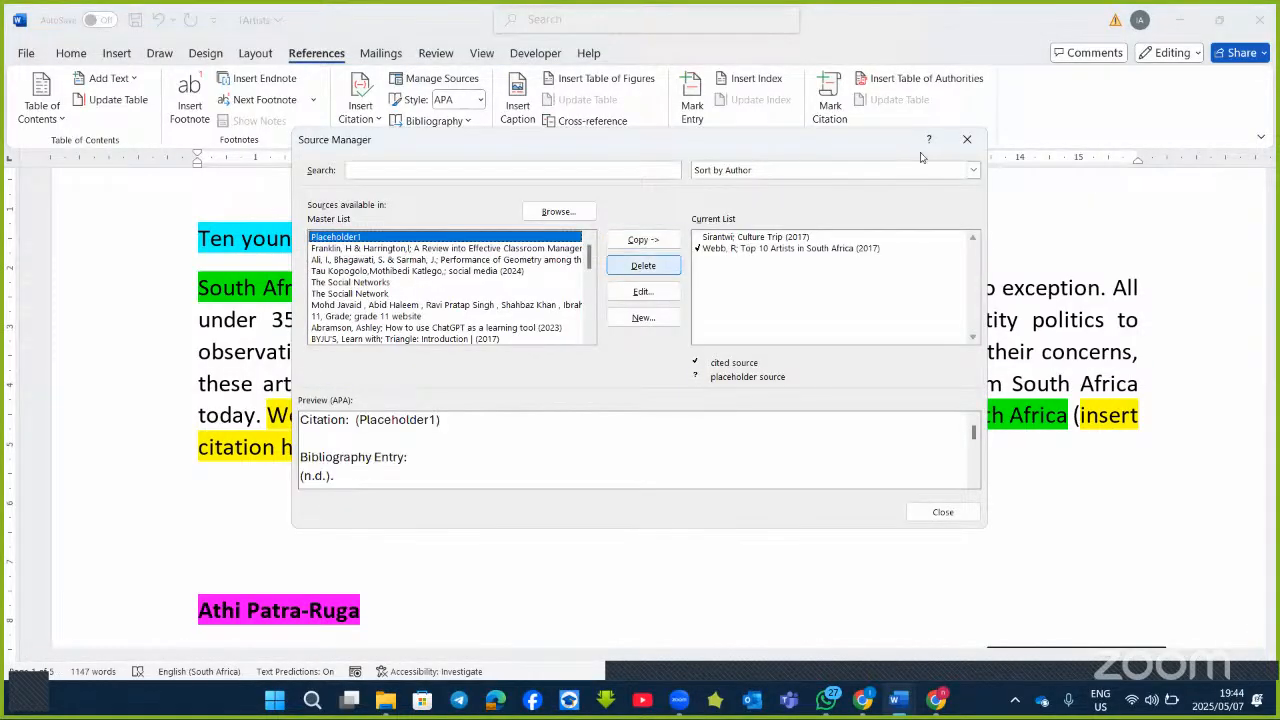
left_click(967, 139)
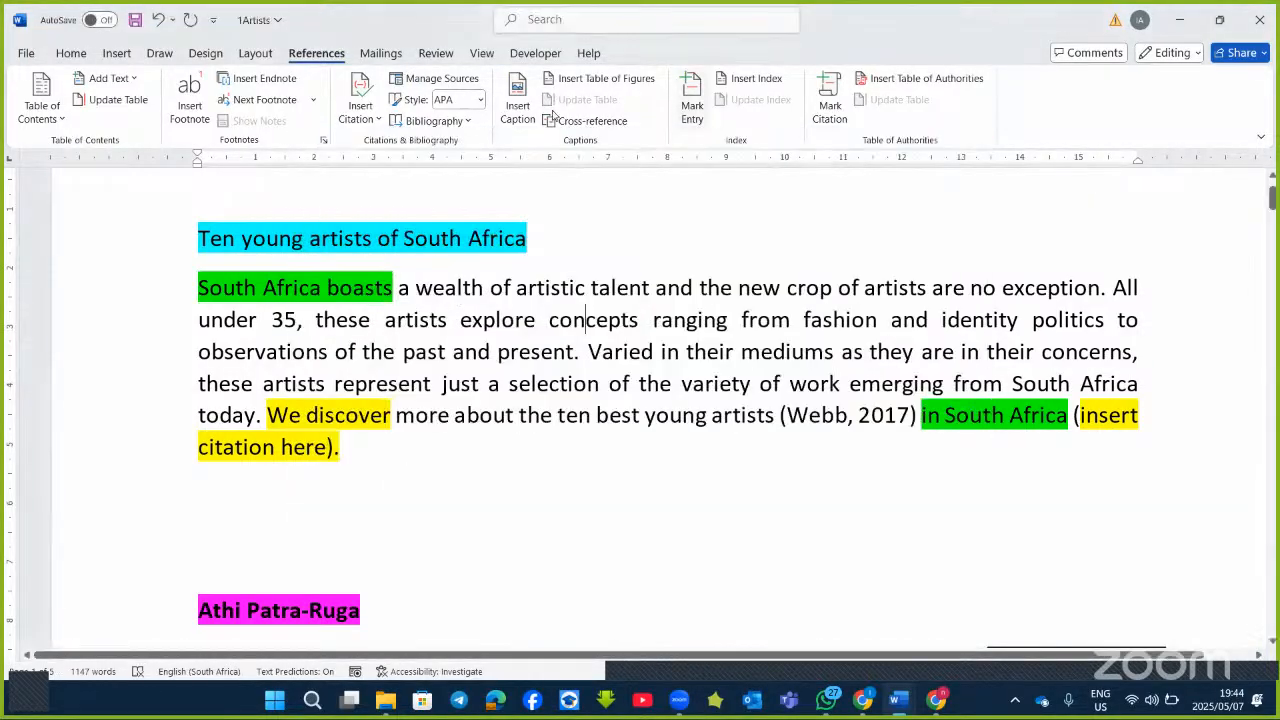
left_click(480, 101)
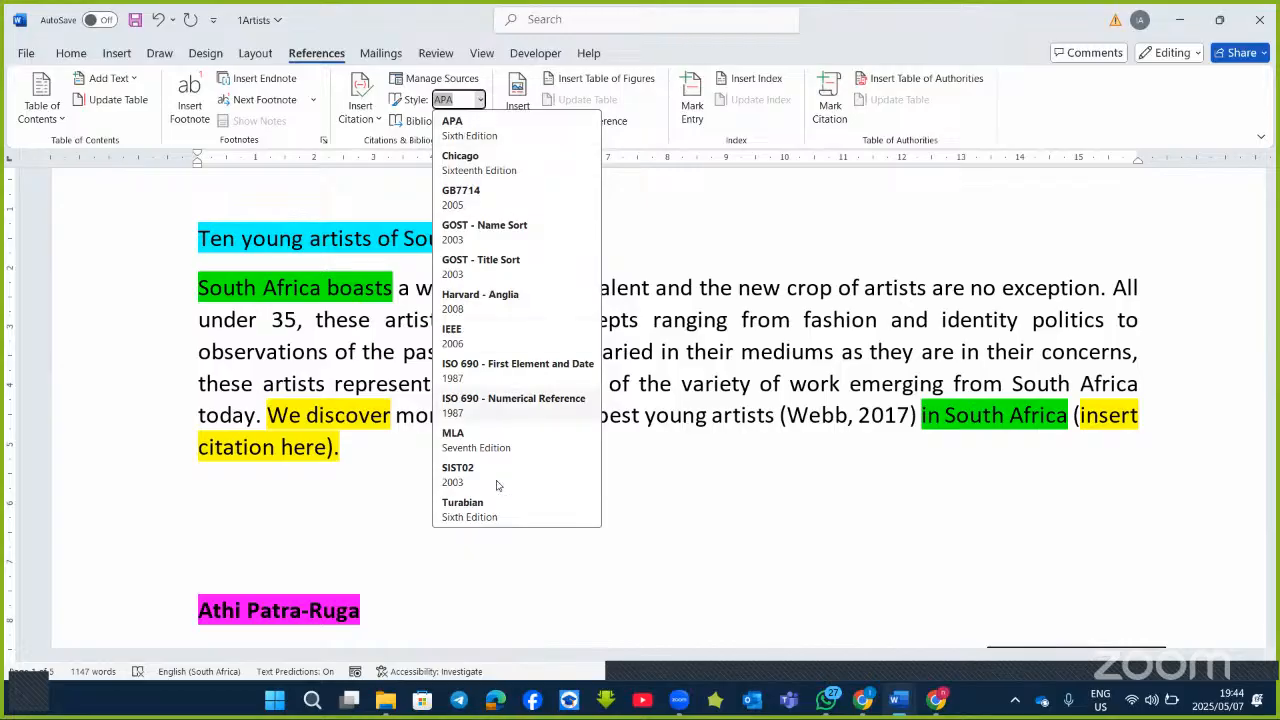
left_click(470, 135)
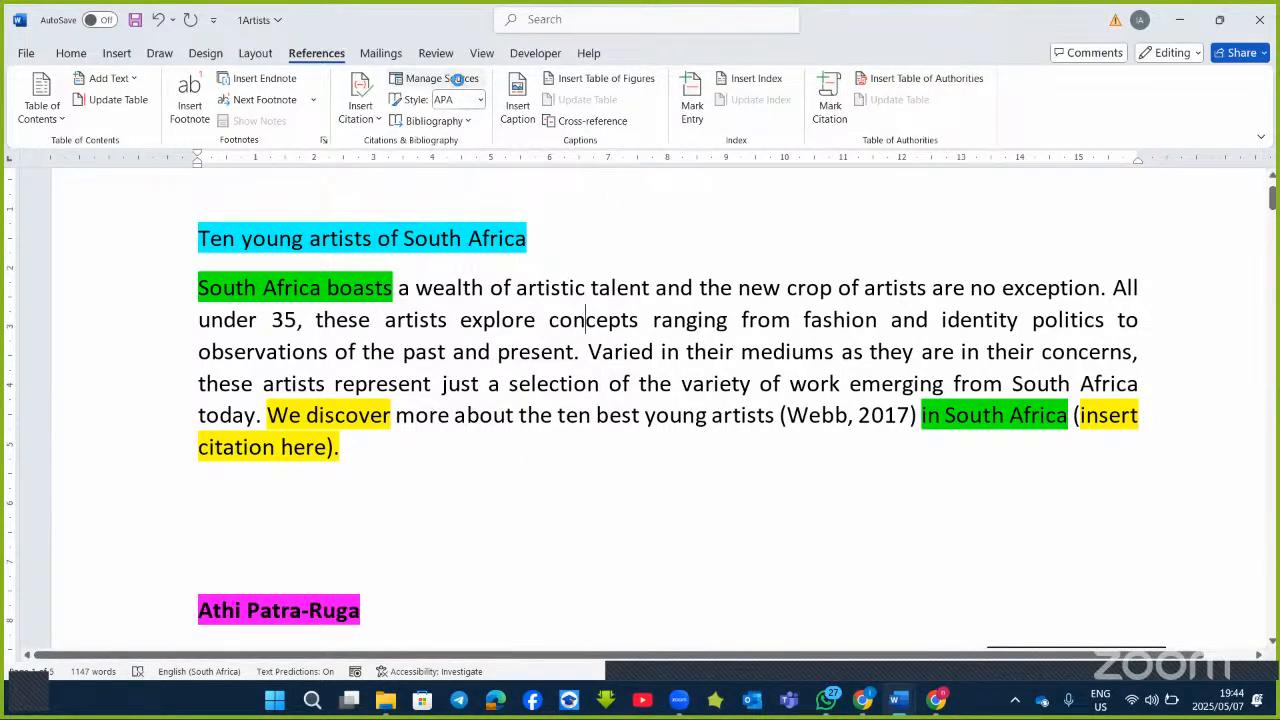
Create a new source of type Web site with its bibliography fields left blank, and close the source manager.
left_click(448, 78)
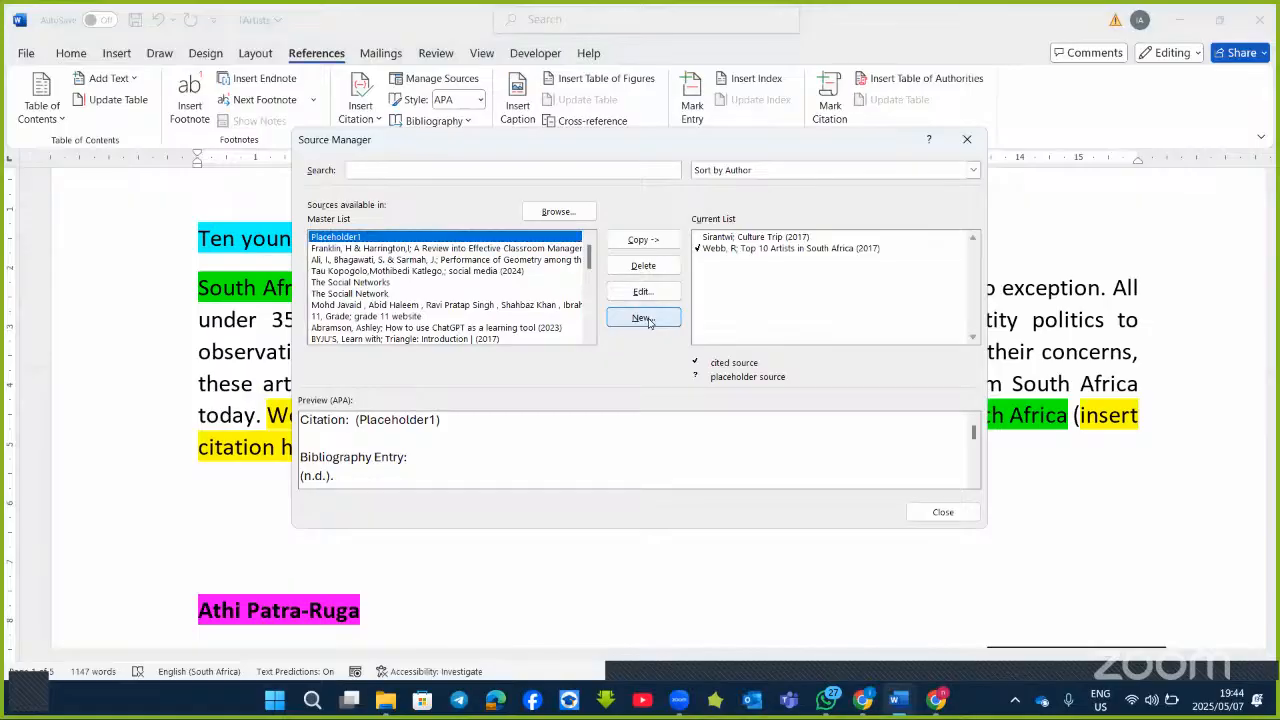
left_click(648, 319)
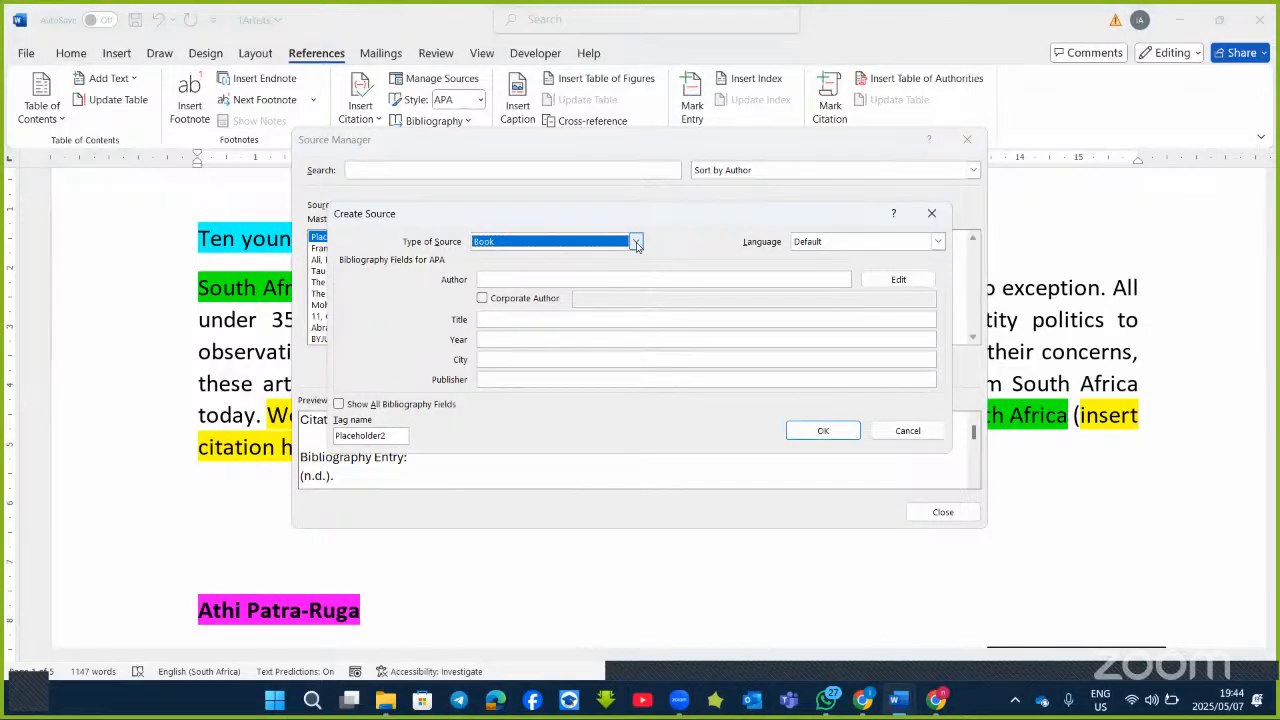
left_click(636, 242)
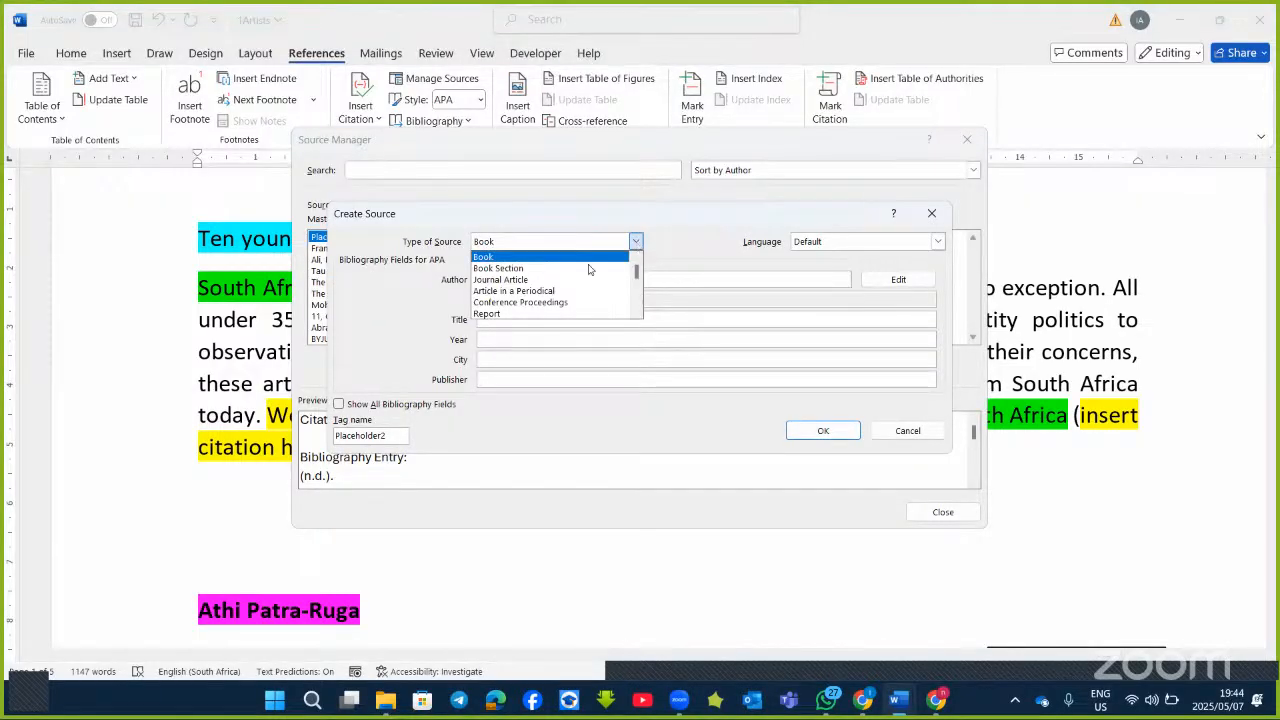
scroll(560, 296, "down", 1)
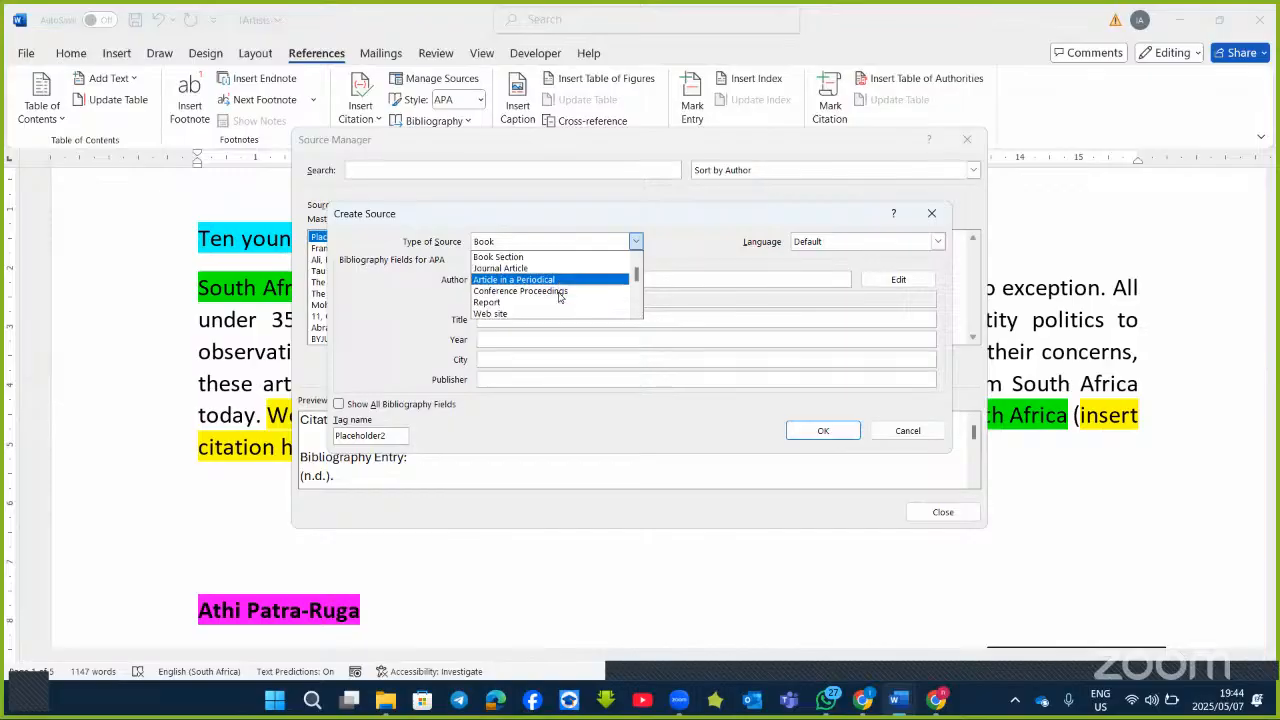
scroll(556, 300, "down", 1)
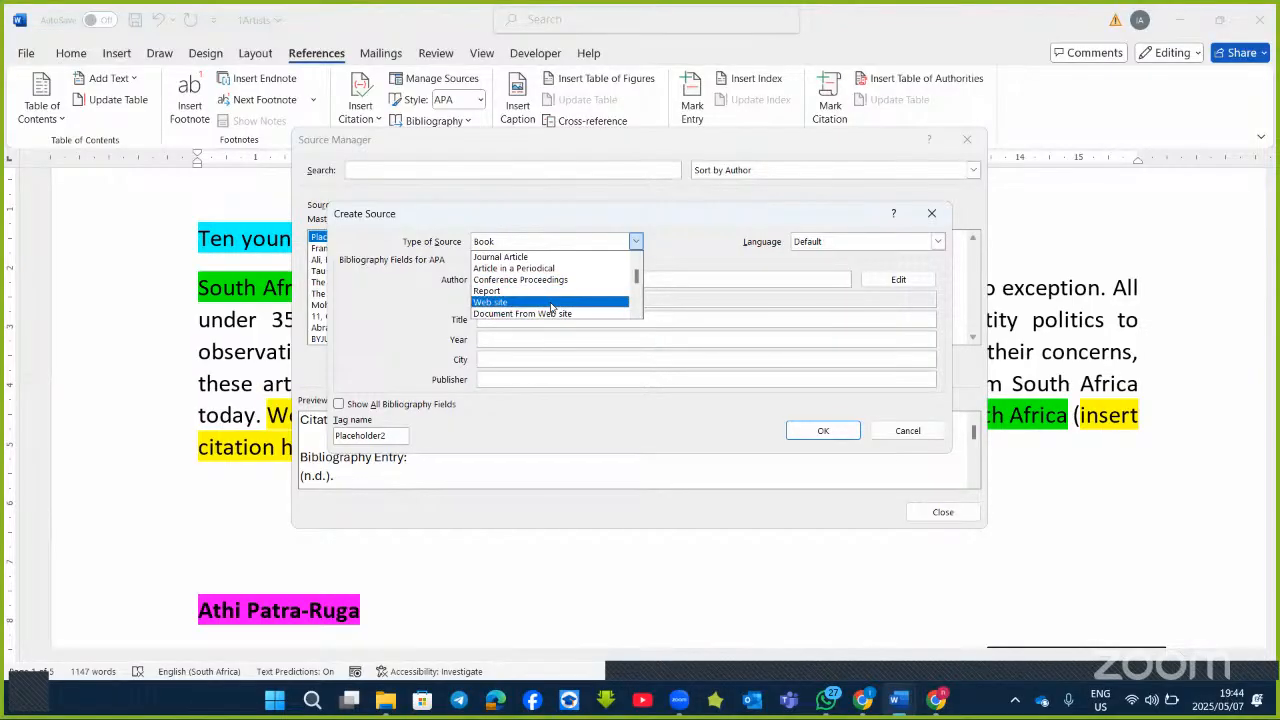
left_click(551, 303)
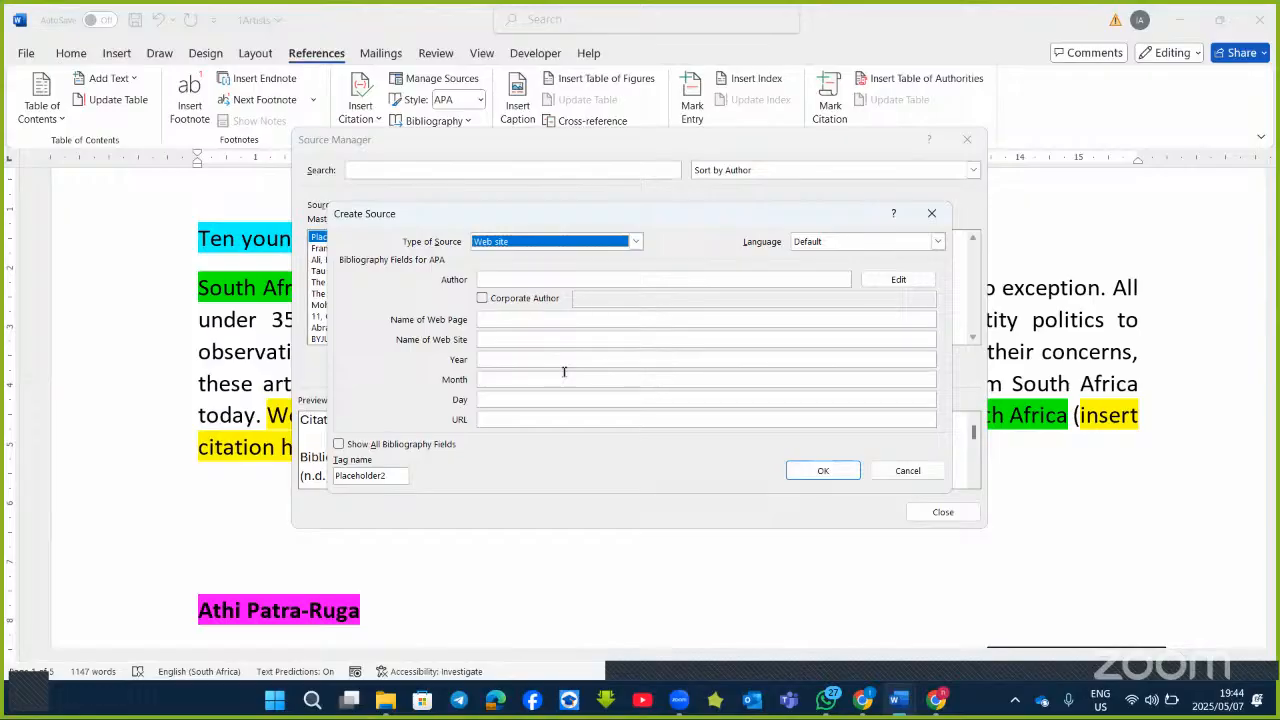
left_click(823, 471)
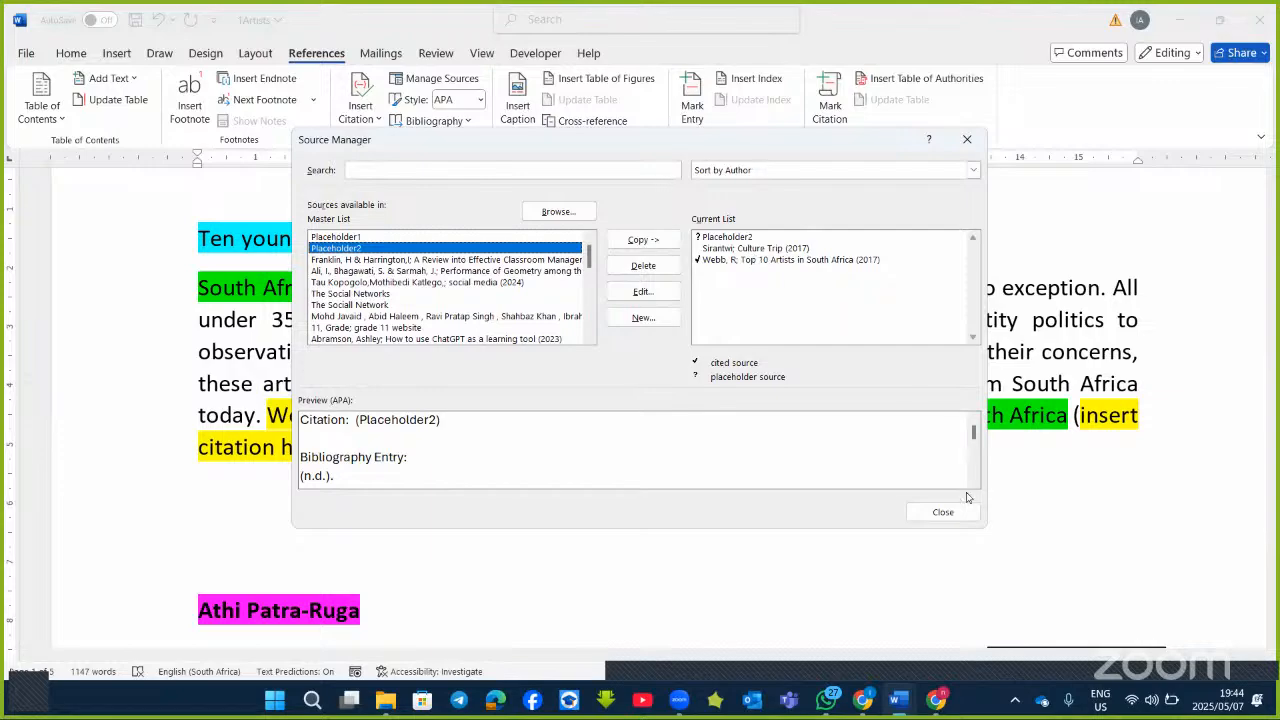
left_click(943, 512)
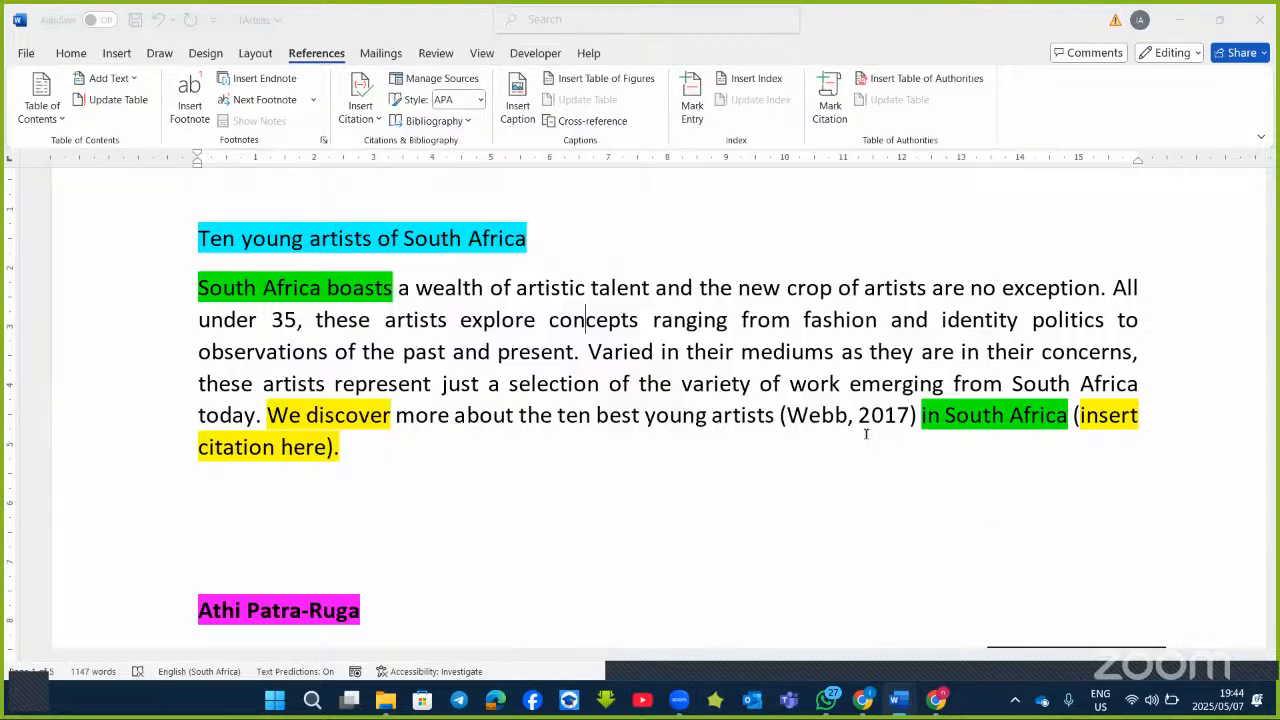
Find the Source Manager through the command search with "sourc", view its source lists, and close it.
left_click(573, 25)
type("soyr")
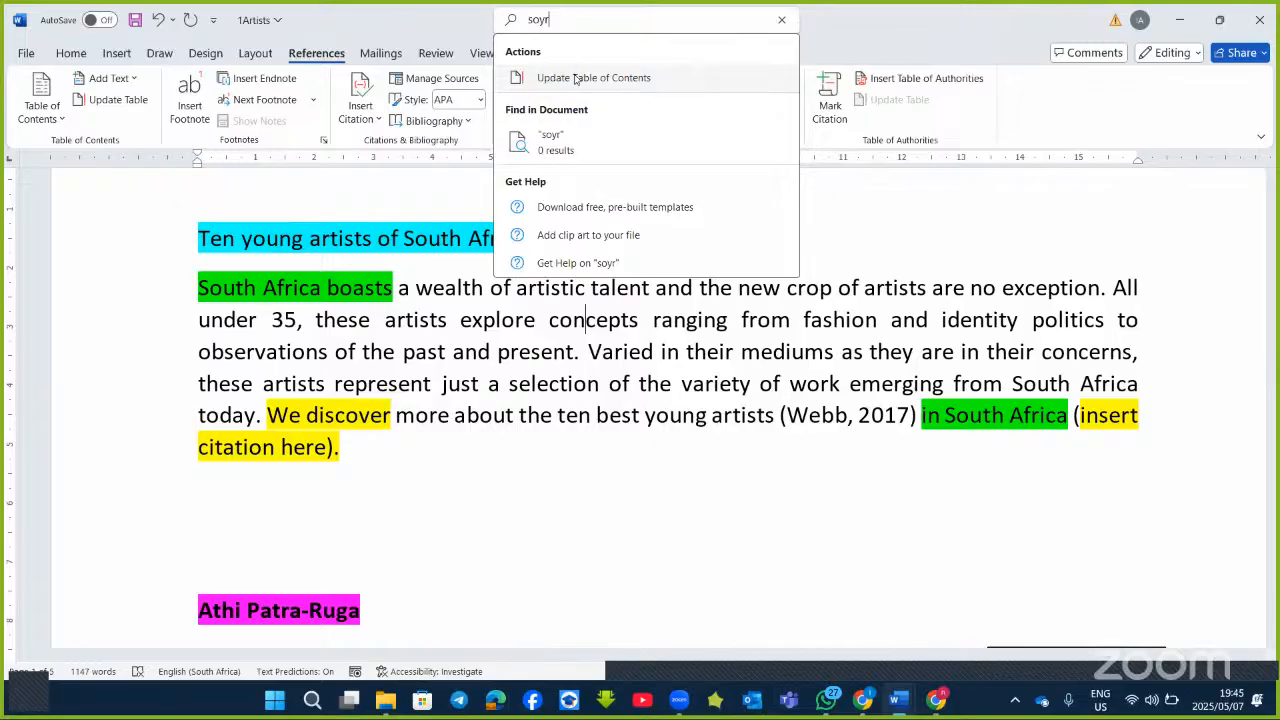
key("BackSpace")
key("BackSpace")
type("u")
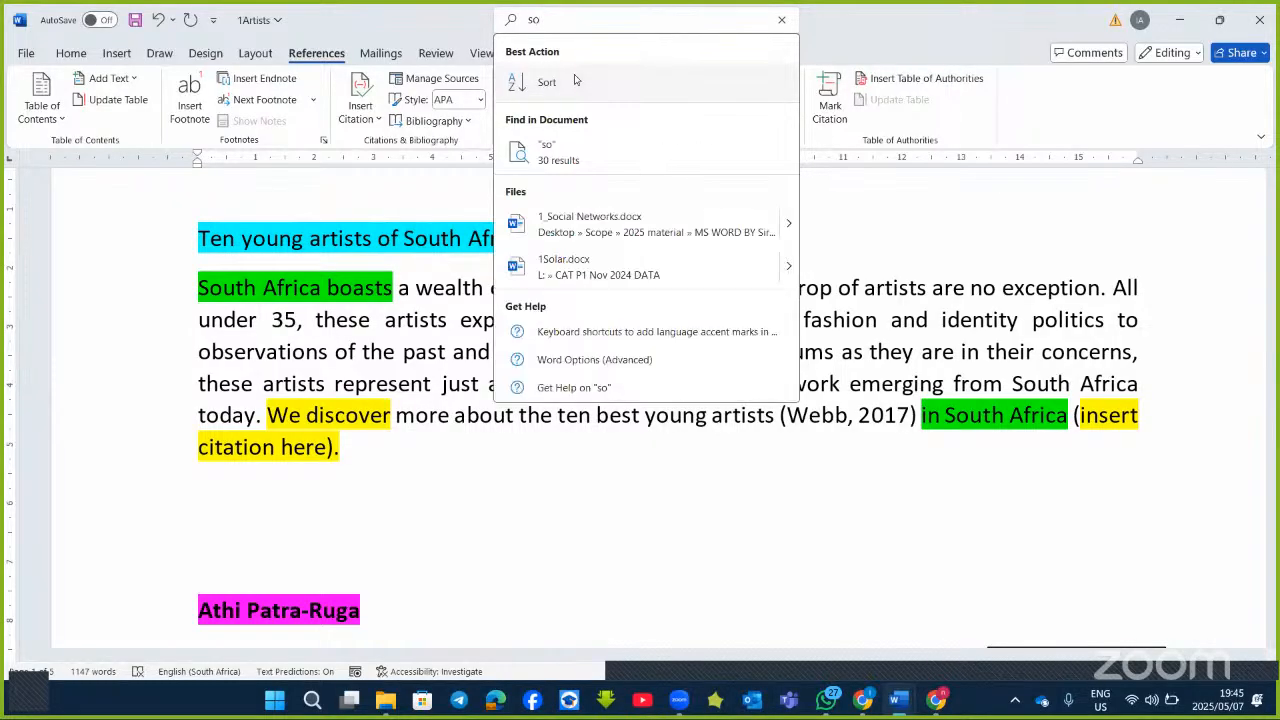
type("rc")
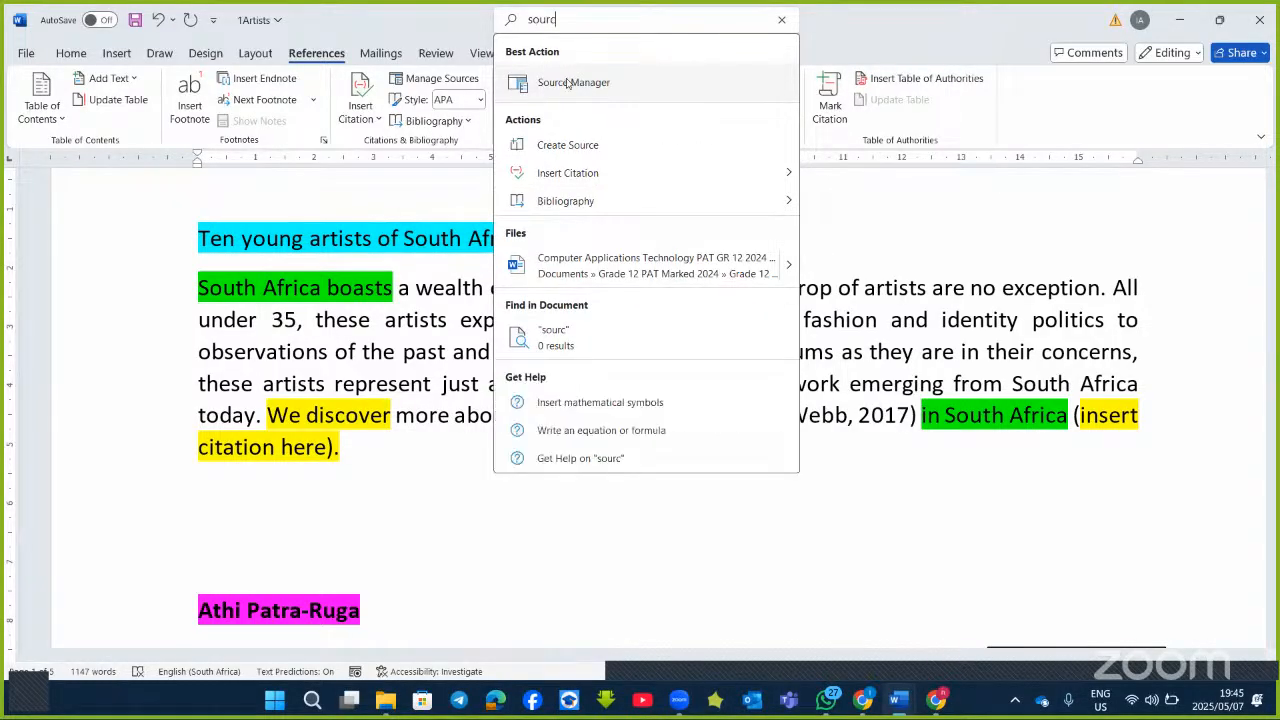
left_click(566, 82)
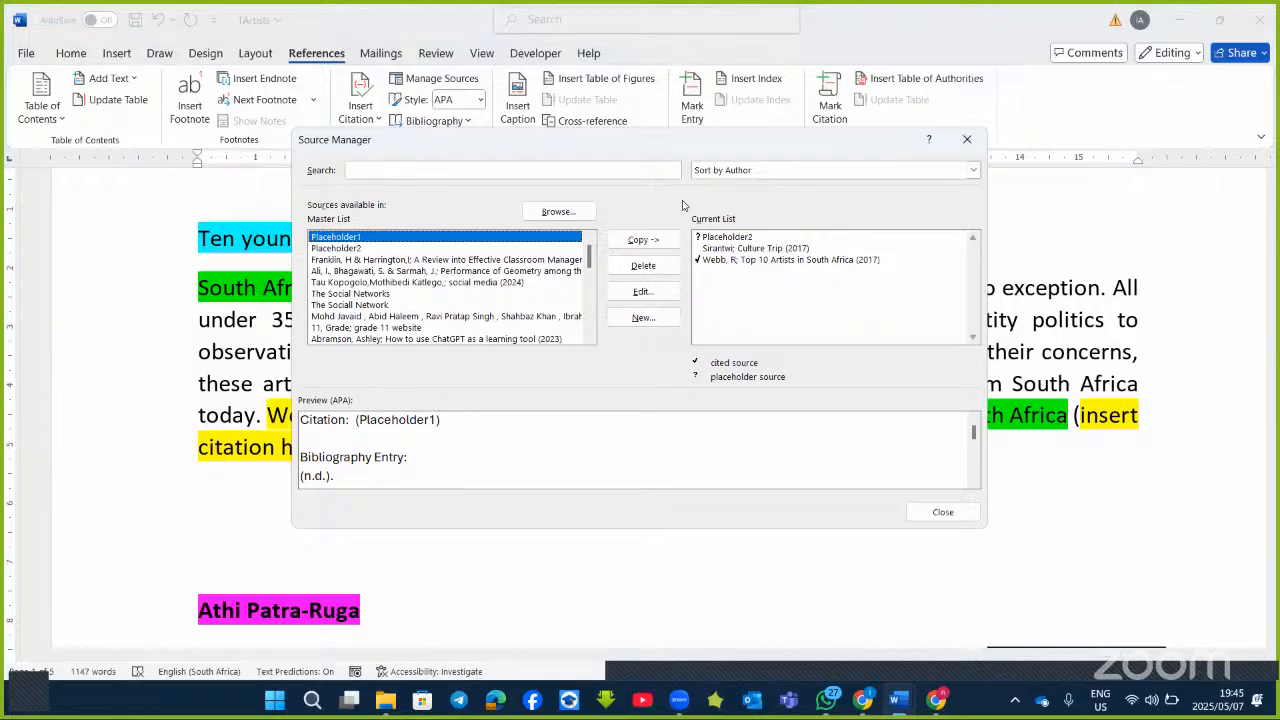
left_click(942, 513)
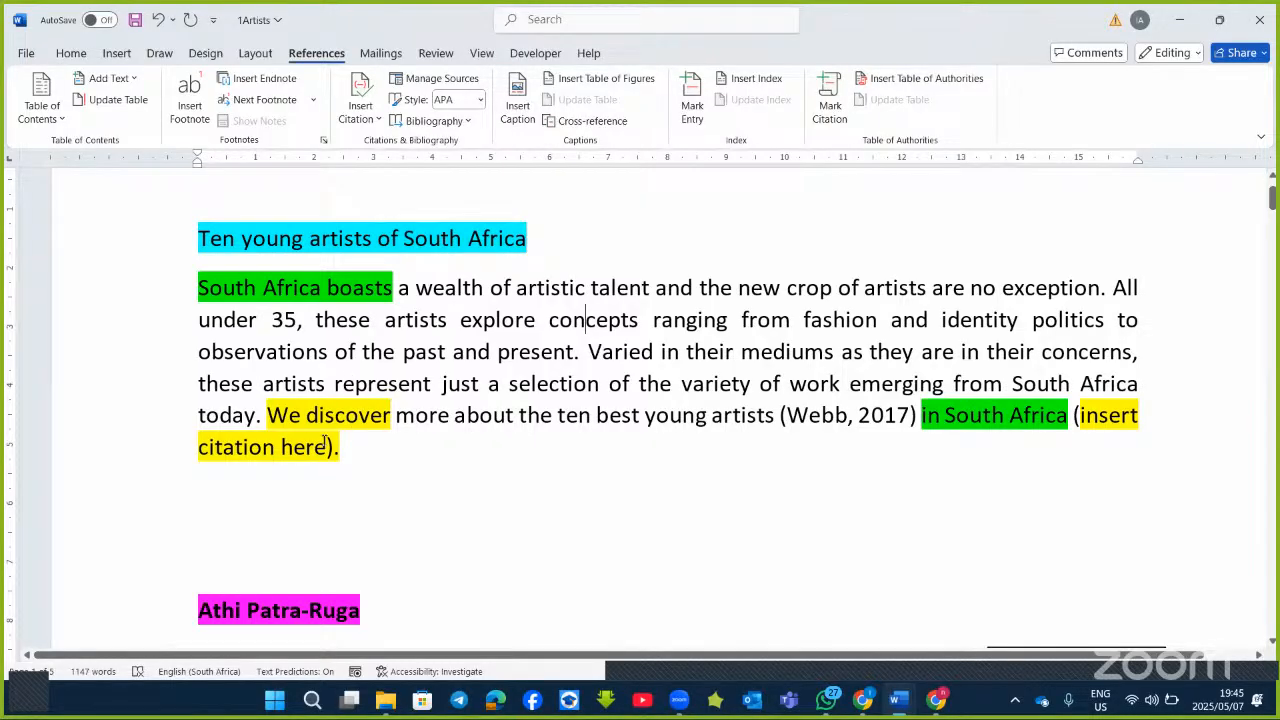
Replace the highlighted "insert citation here)." text in the opening paragraph with a citation of the Culture Trip (2017) source.
left_click(825, 415)
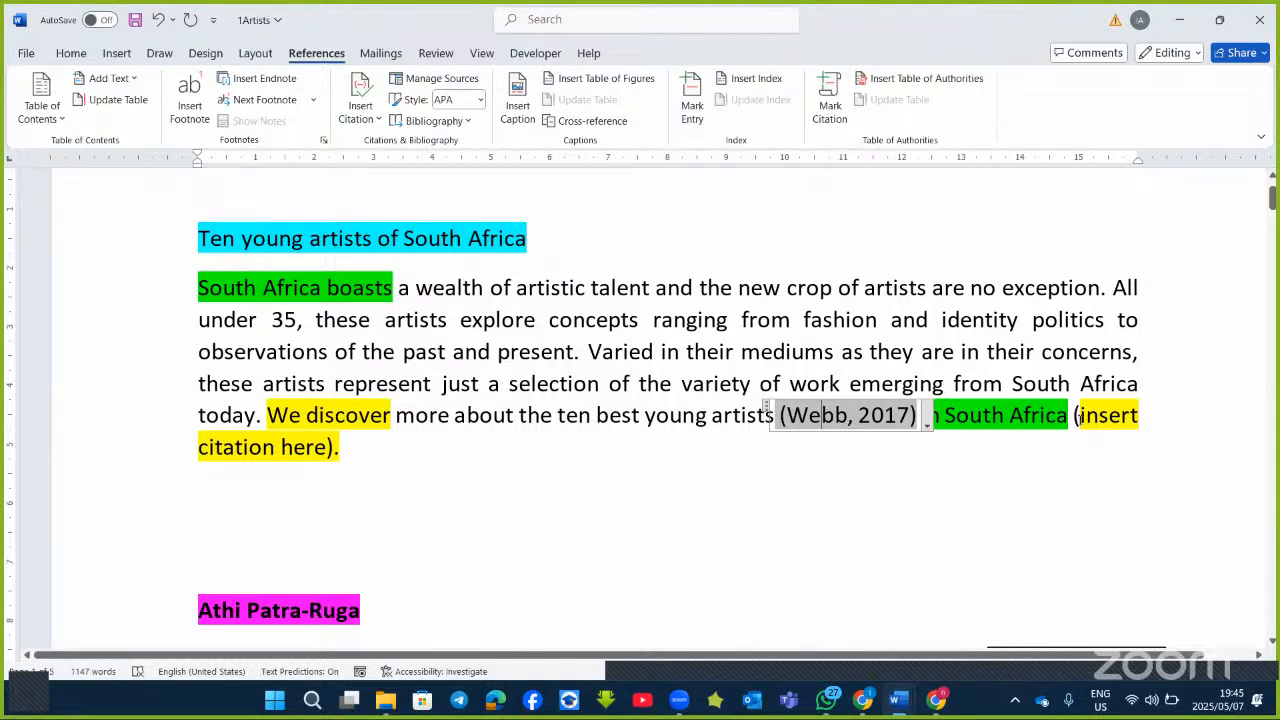
left_click_drag(1088, 418, 1057, 454)
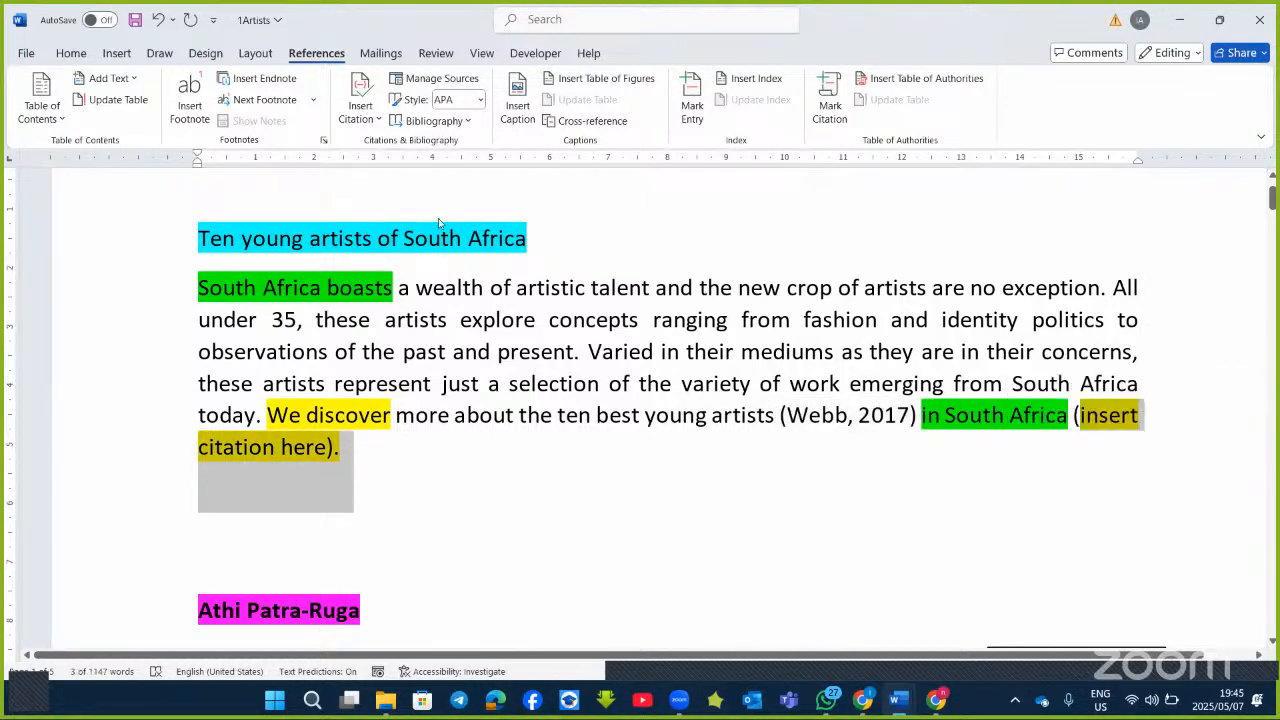
left_click(378, 120)
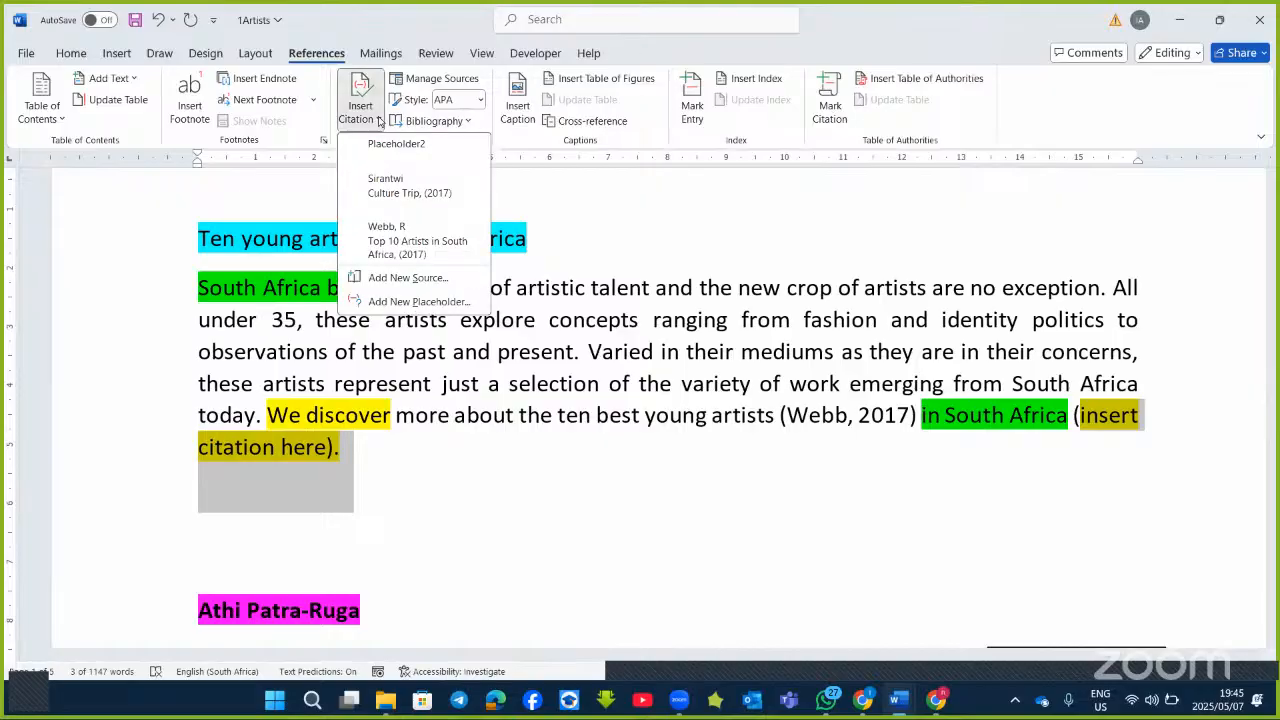
left_click(420, 195)
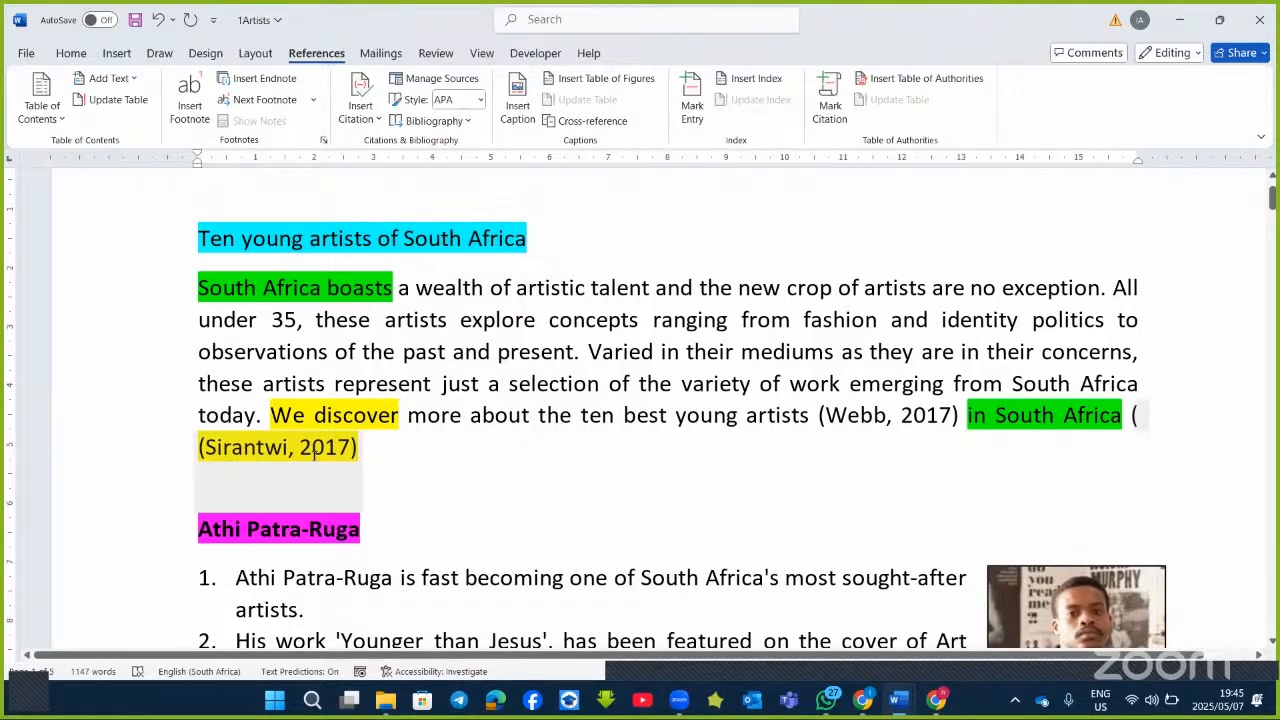
Edit the newly inserted Culture Trip citation to suppress the year.
left_click(350, 430)
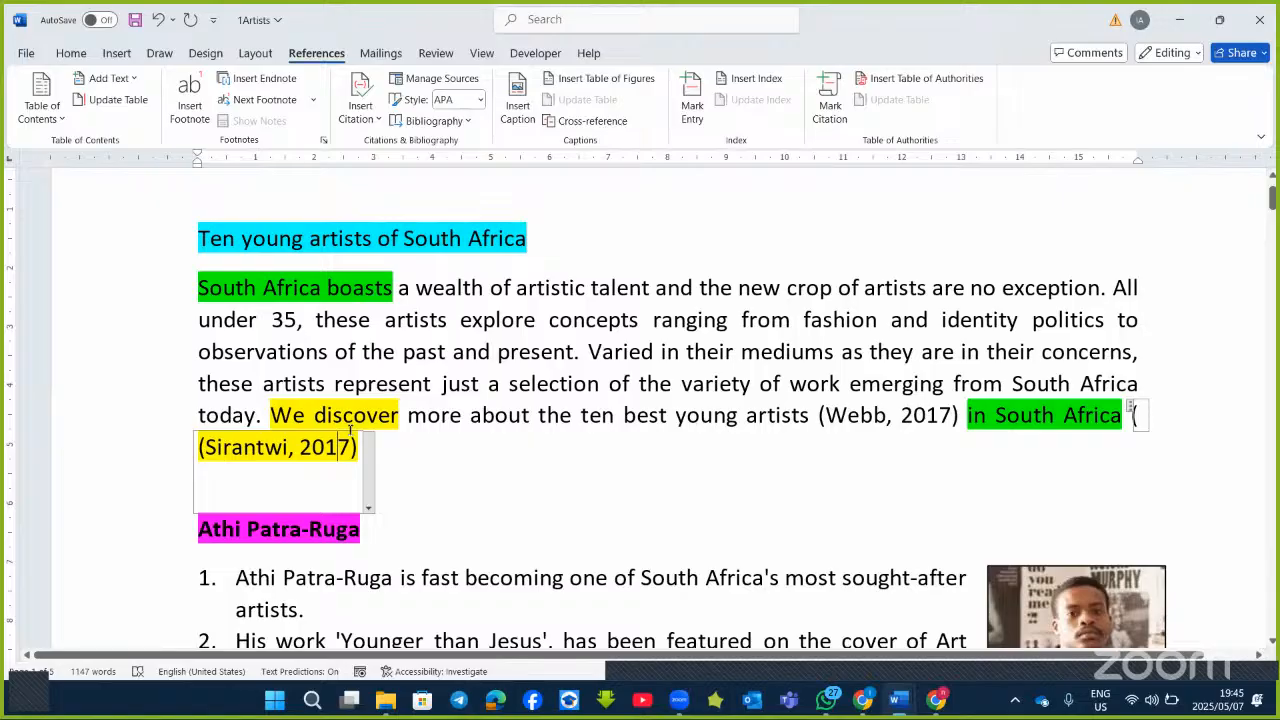
left_click(337, 447)
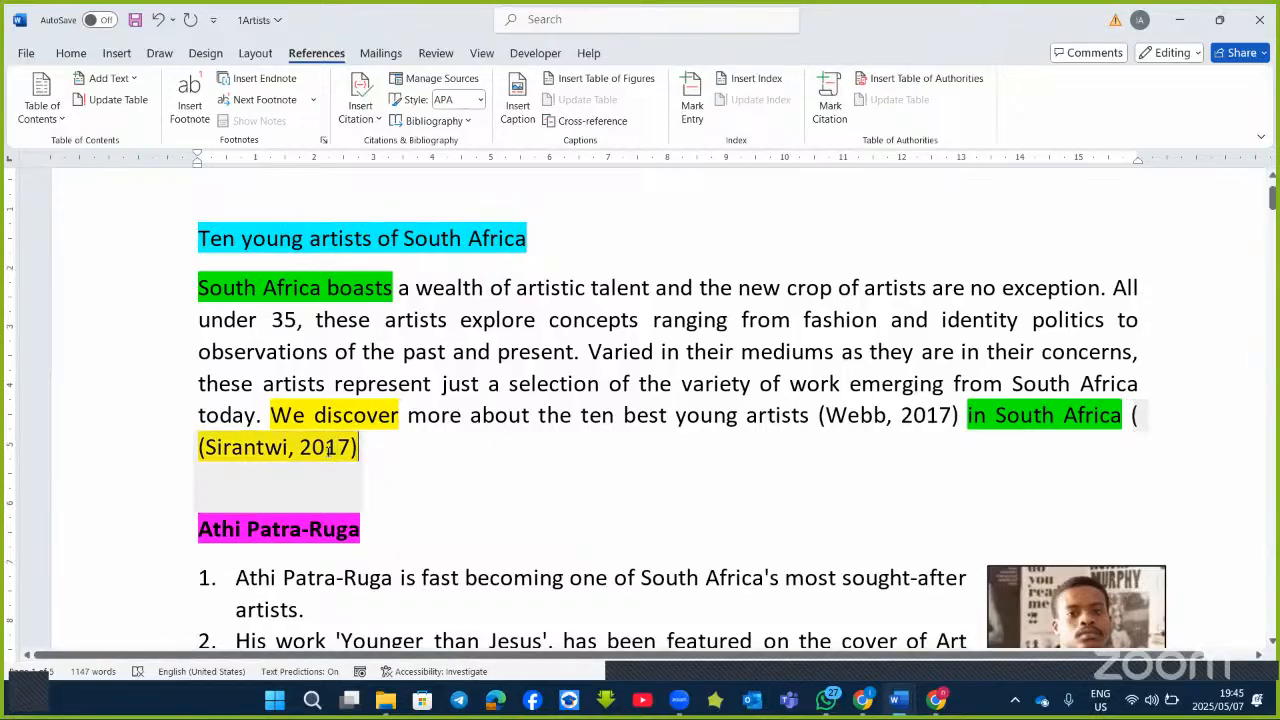
right_click(364, 508)
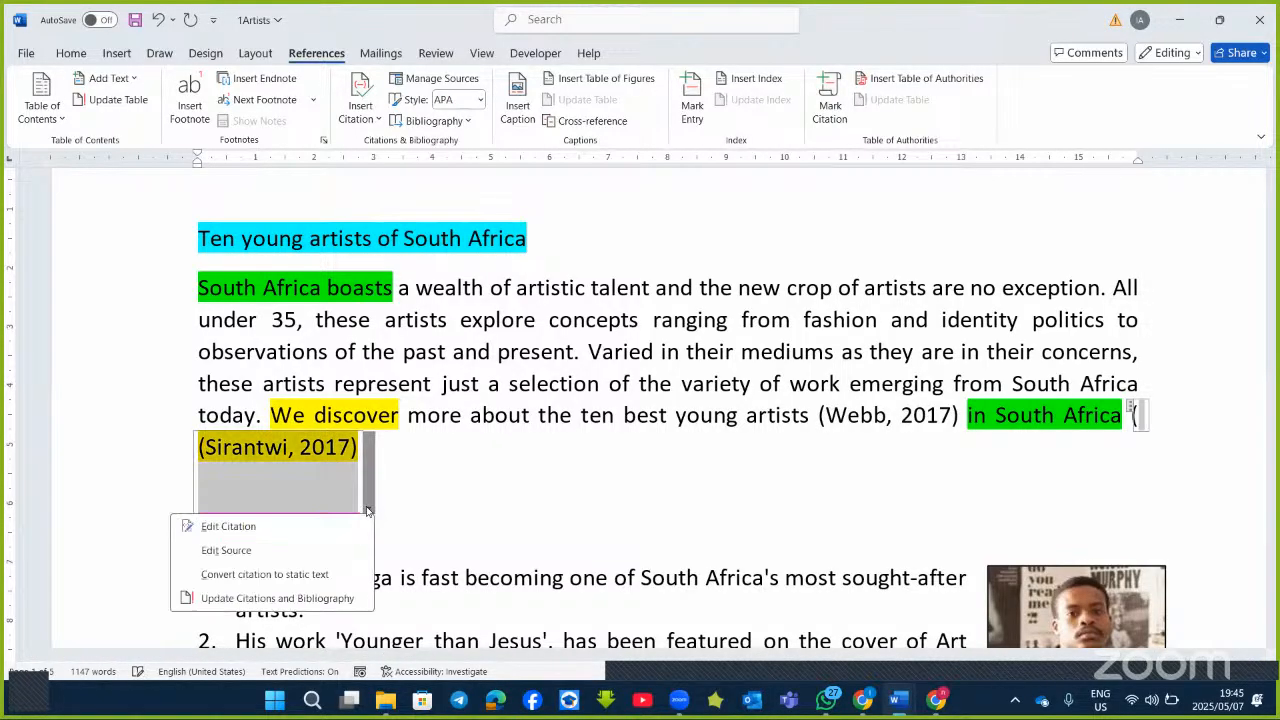
left_click(229, 527)
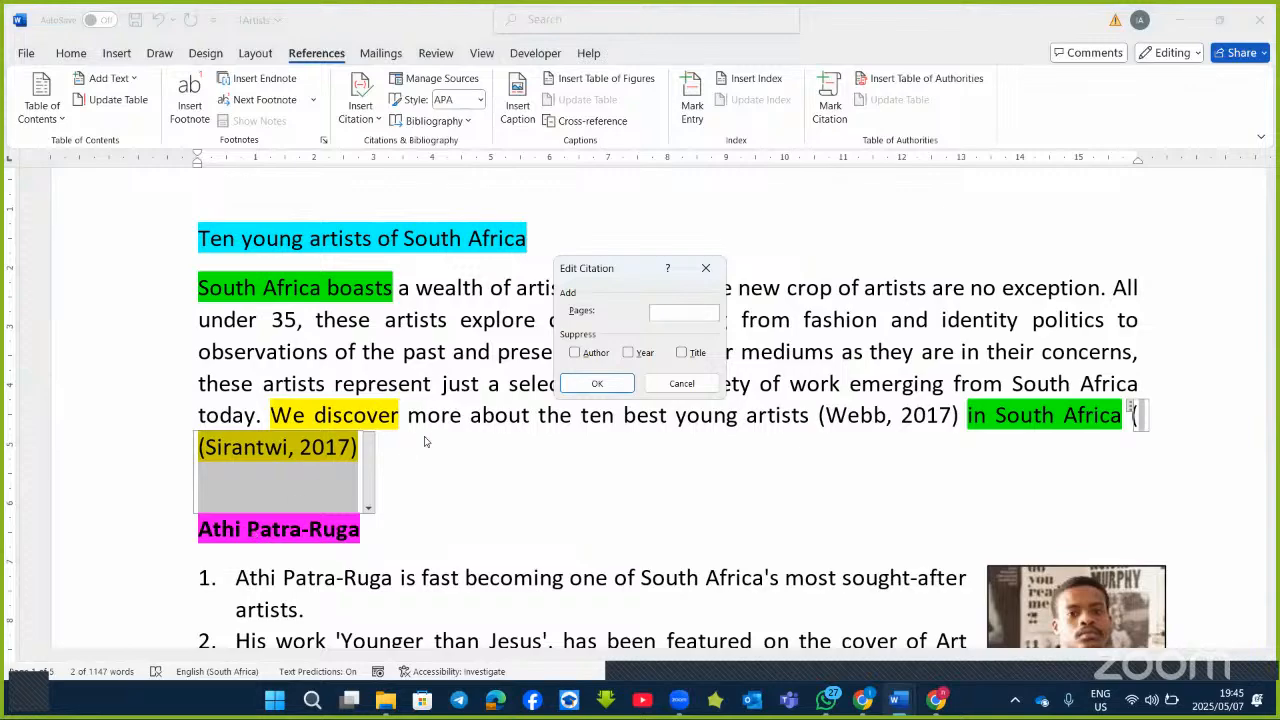
left_click(628, 353)
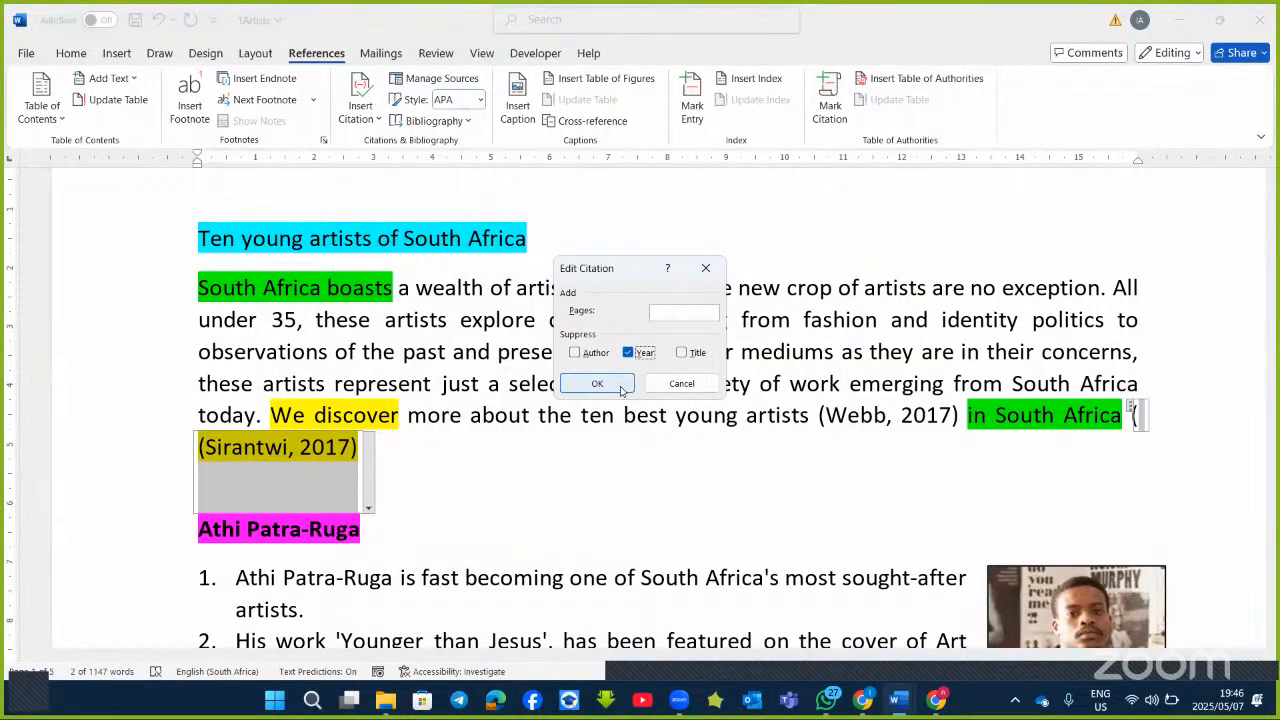
left_click(623, 385)
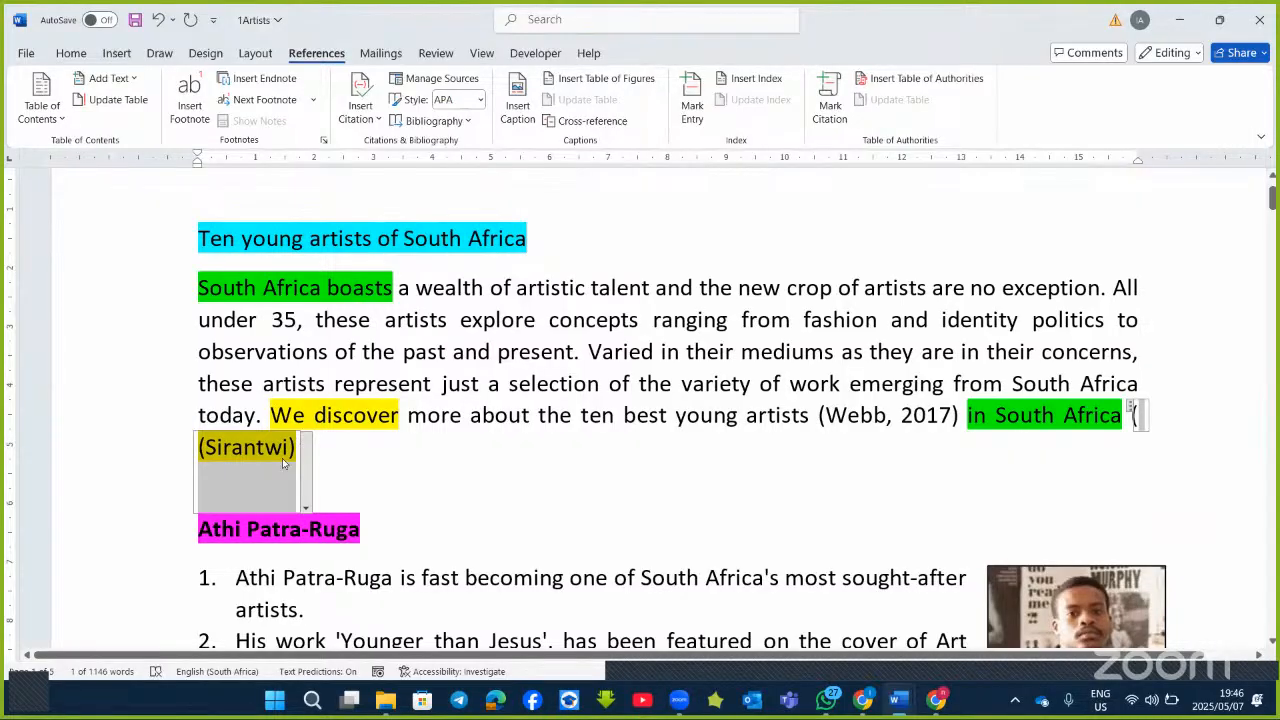
Reopen the Culture Trip citation for editing, review its author, year and title suppression options, and close the dialog.
left_click(306, 490)
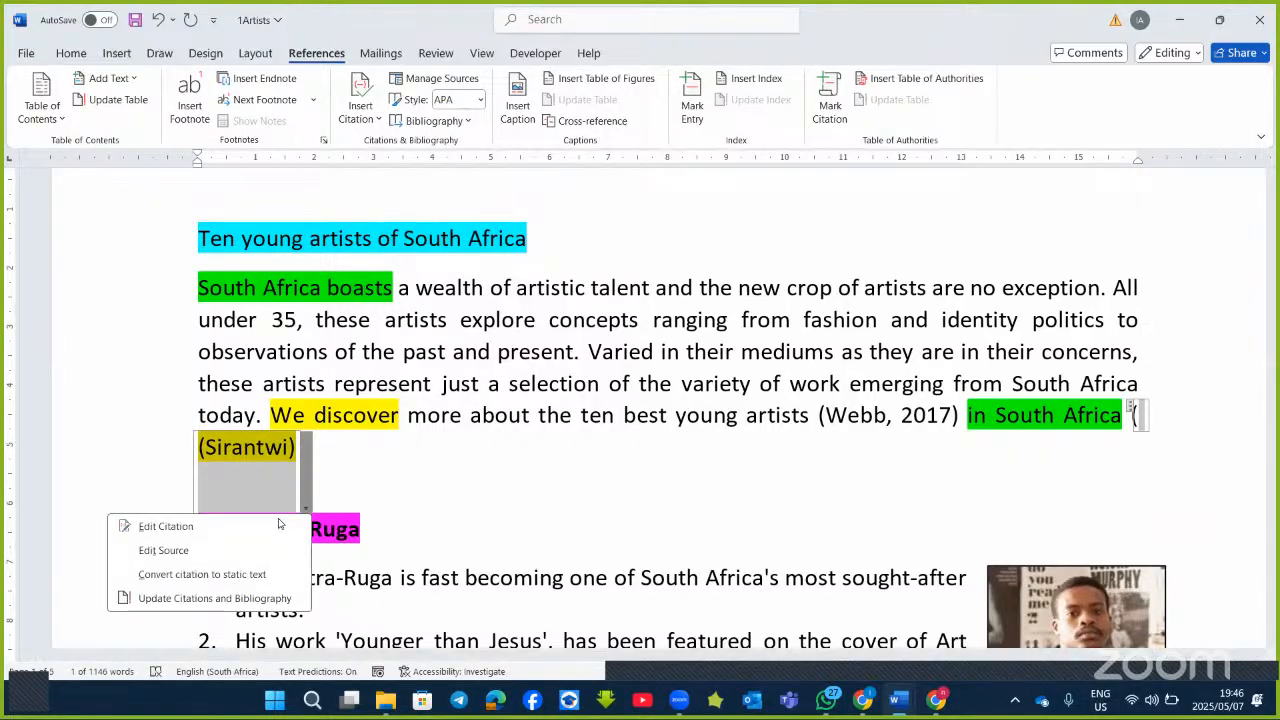
left_click(226, 530)
left_click(628, 353)
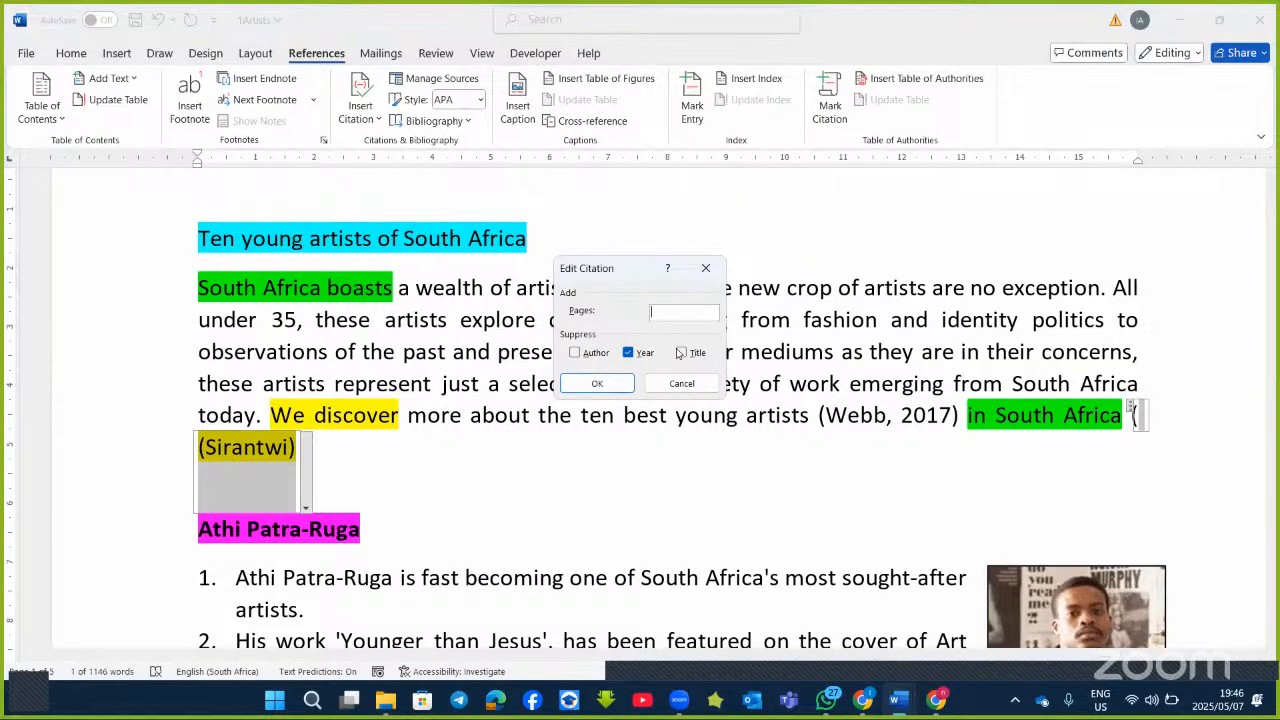
left_click(597, 383)
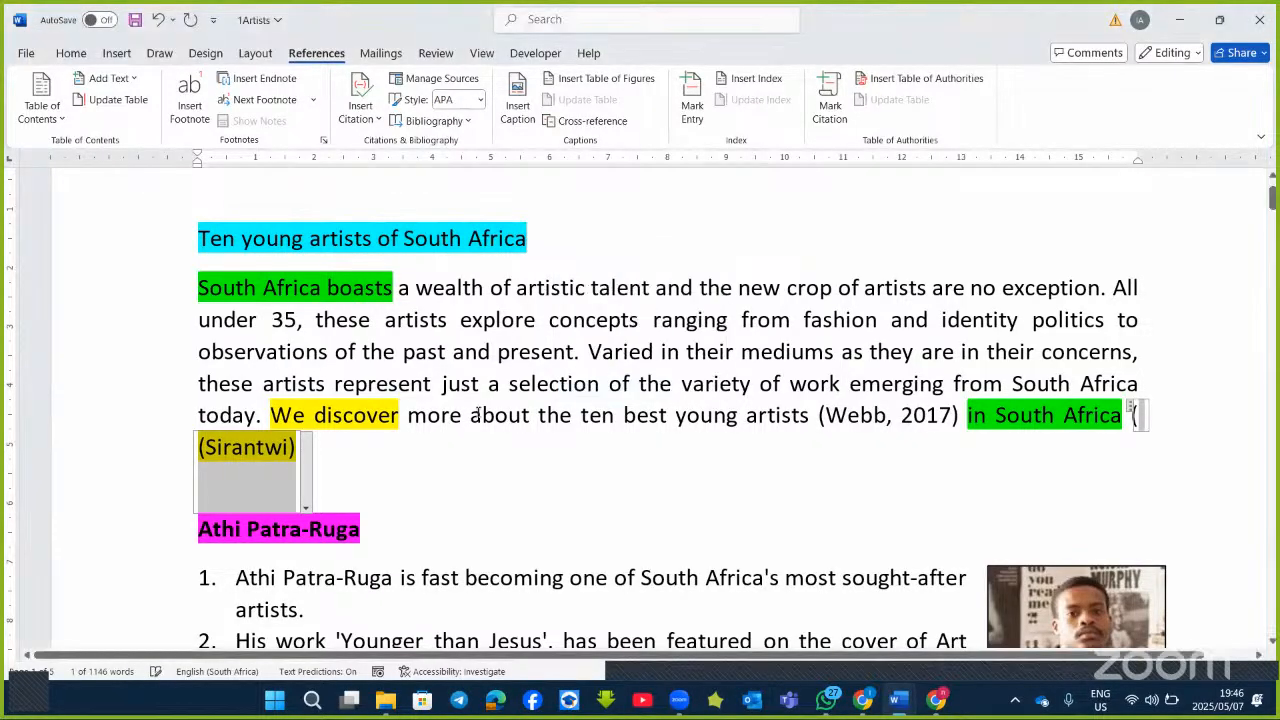
Review the source details of the yellow-highlighted citation at the end of the introductory paragraph, leaving them unchanged.
left_click(305, 510)
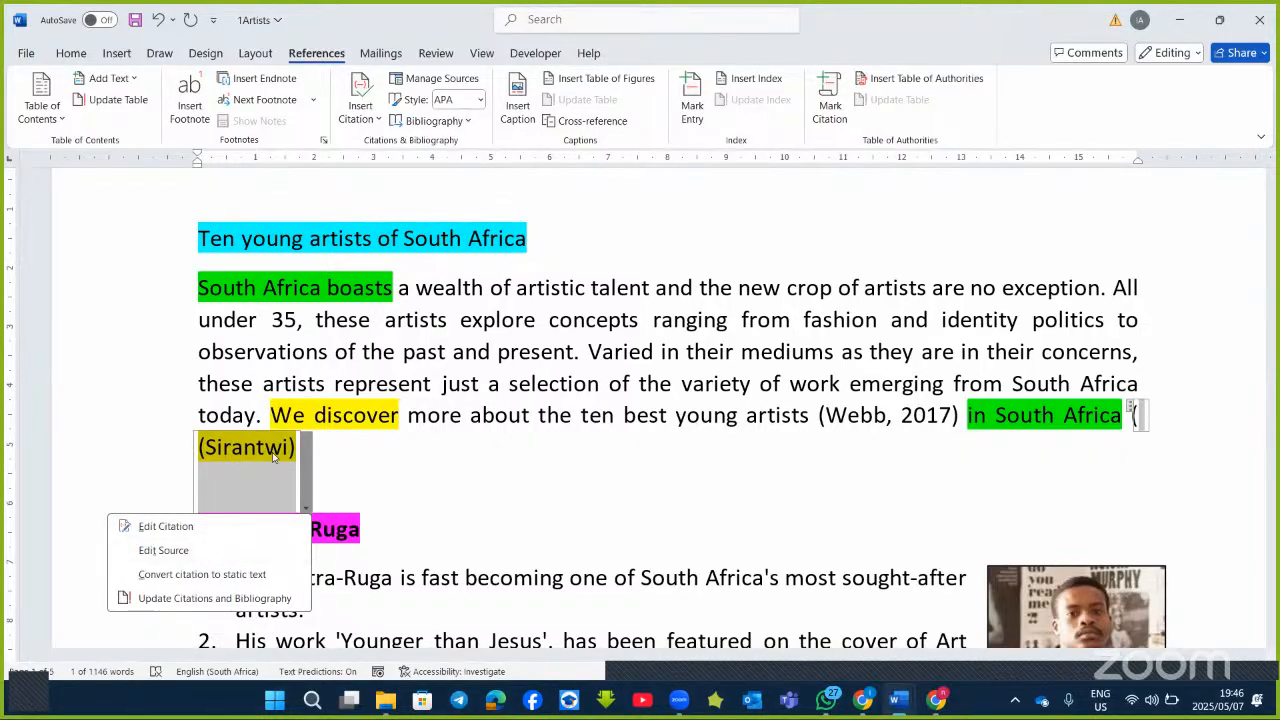
left_click(369, 455)
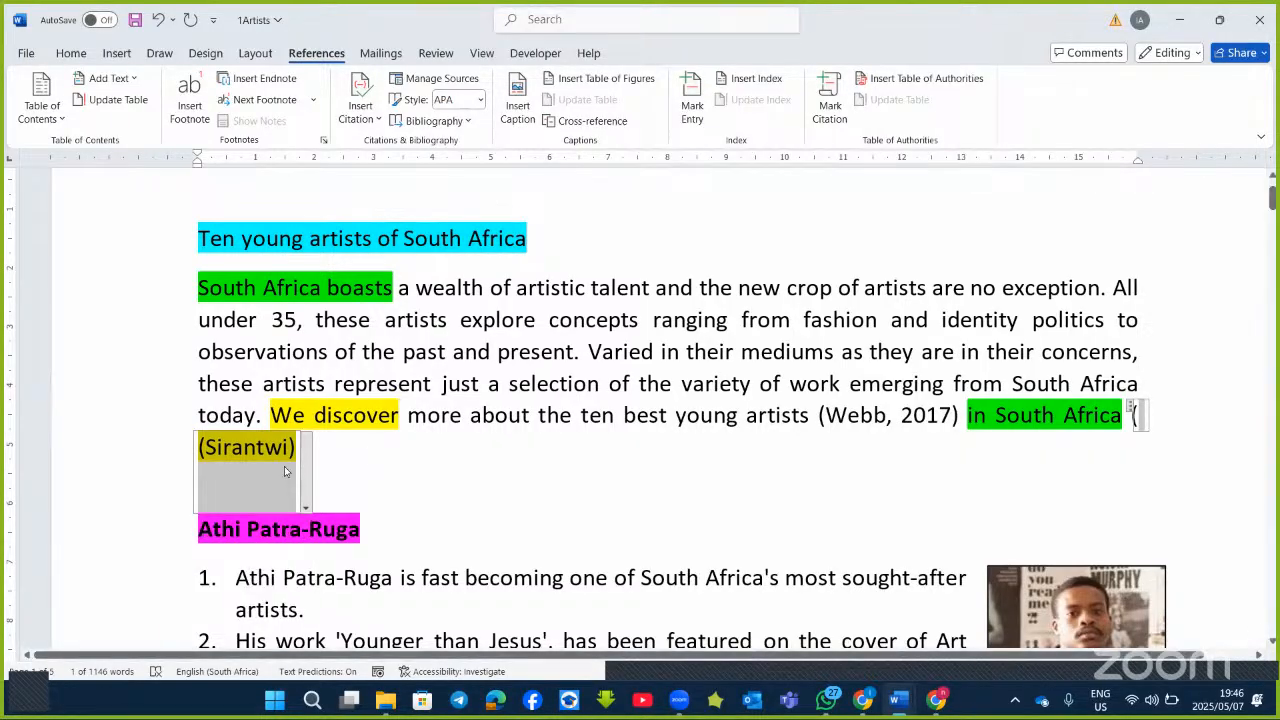
left_click(284, 469)
left_click(305, 502)
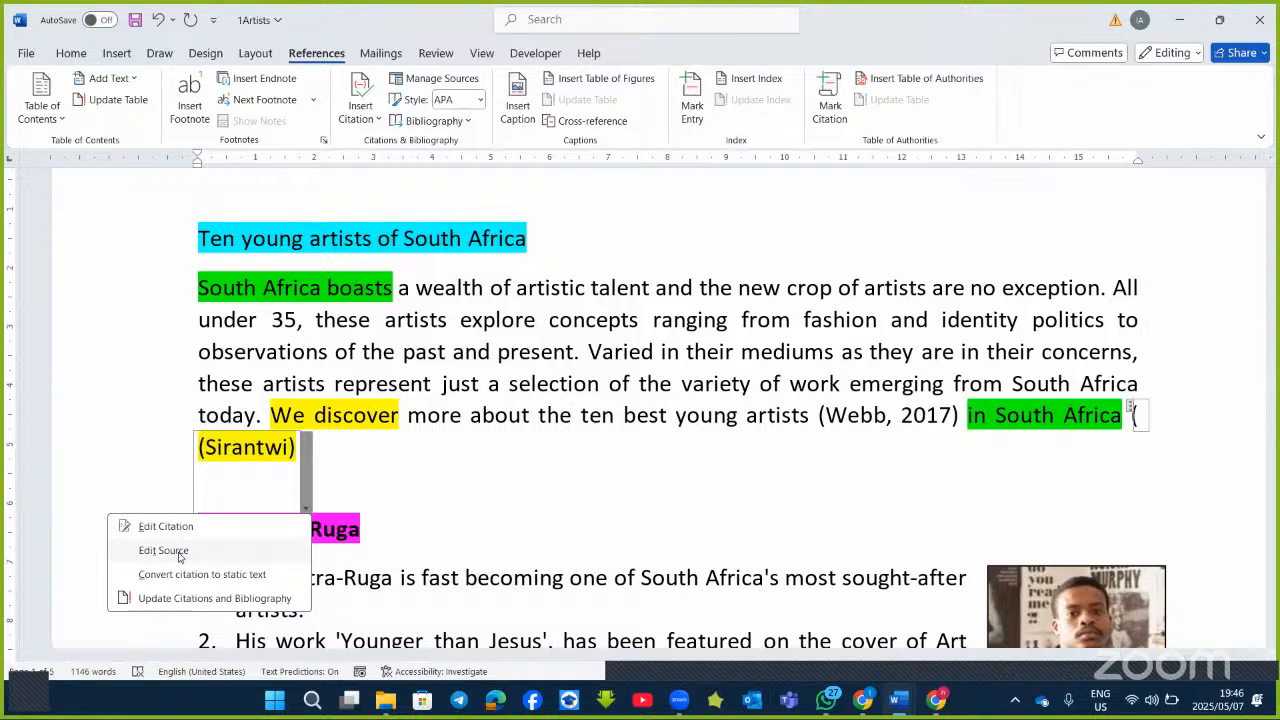
left_click(175, 551)
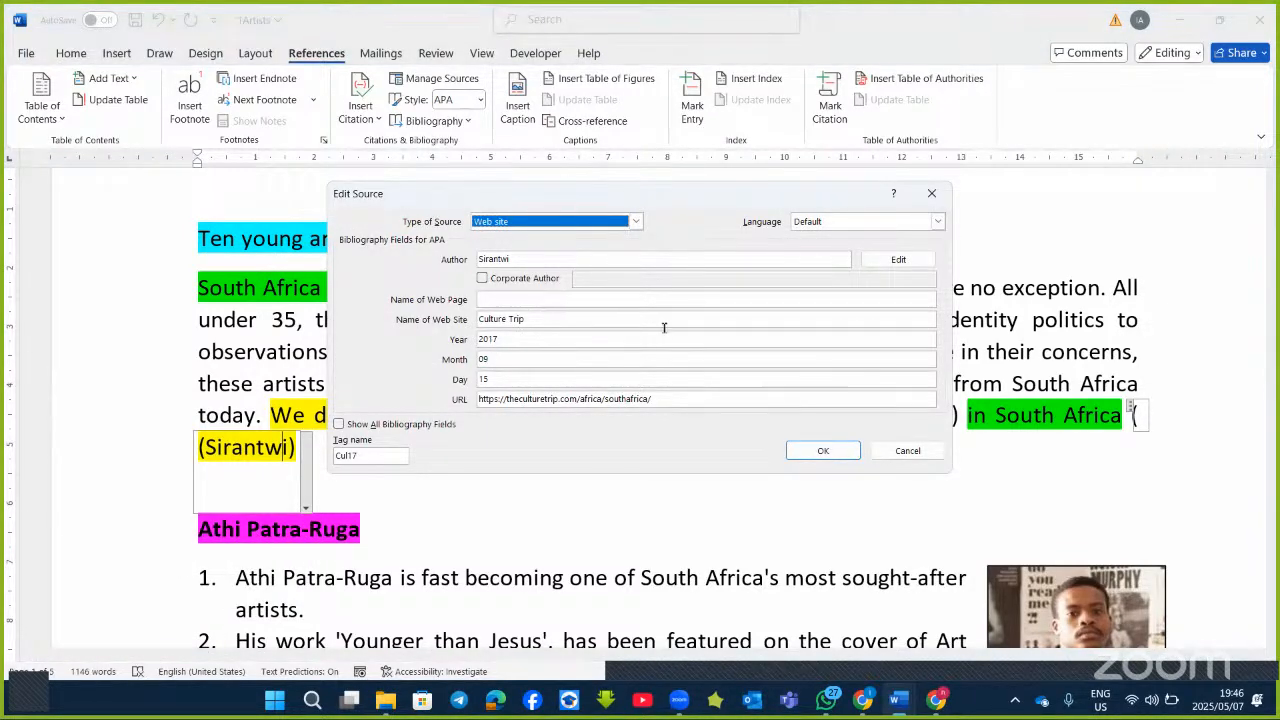
left_click(905, 452)
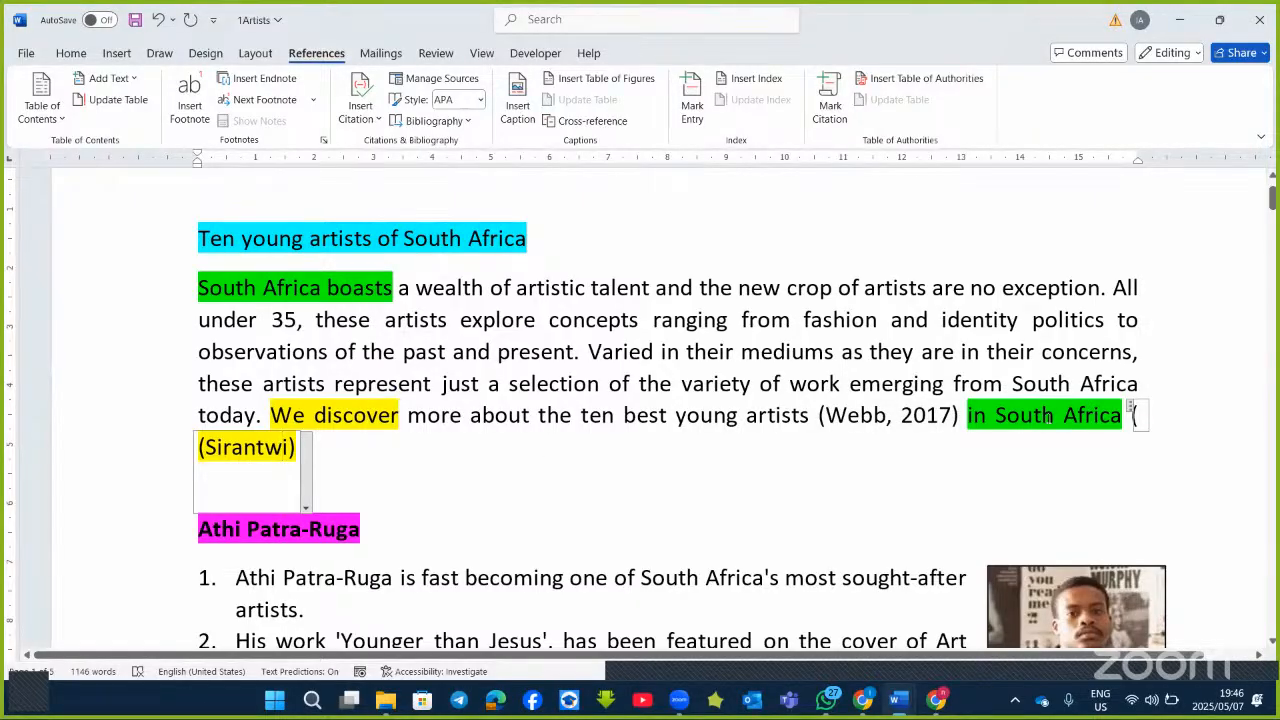
Add page number 22 to the 2017 citation following "ten best young artists" in the introductory paragraph.
left_click(941, 421)
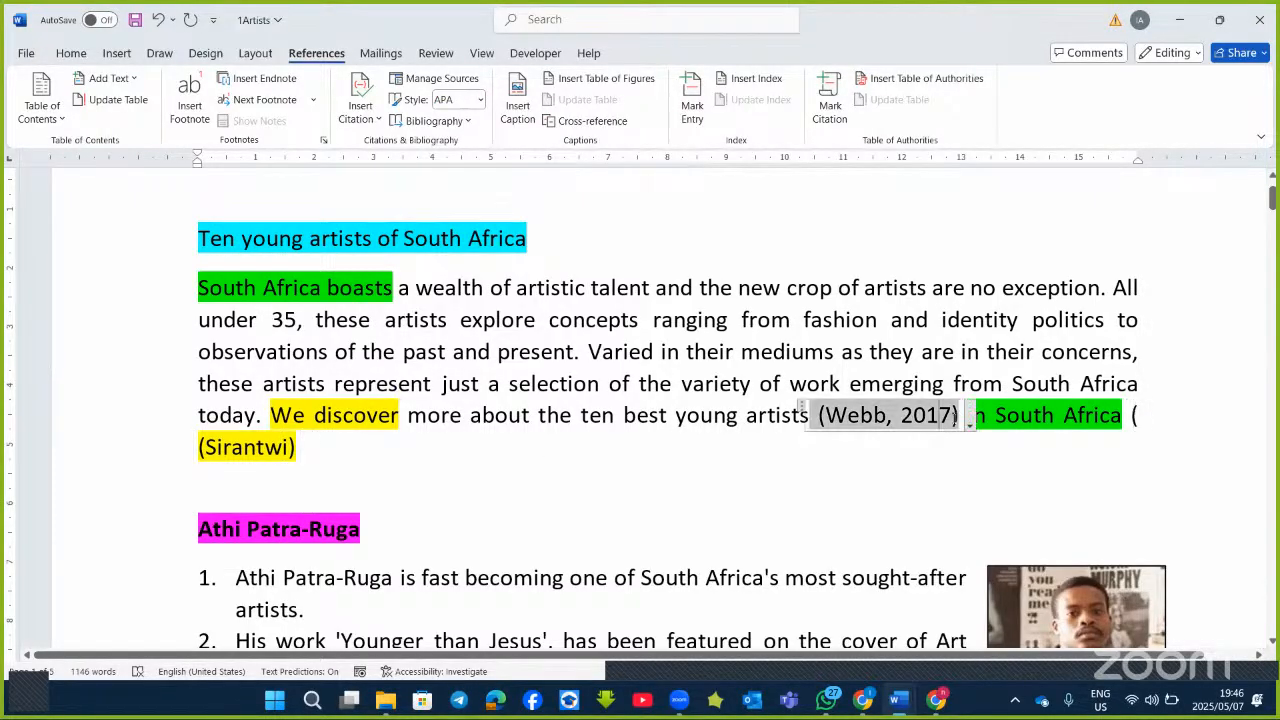
right_click(968, 424)
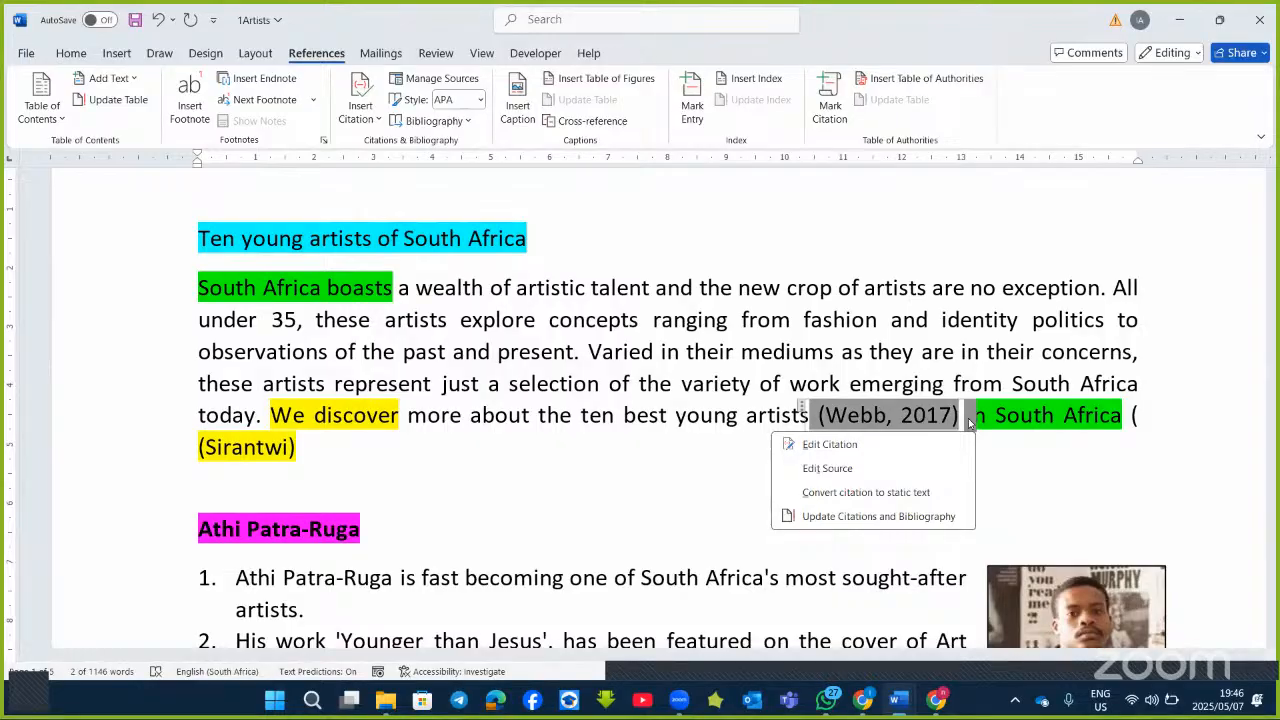
left_click(785, 393)
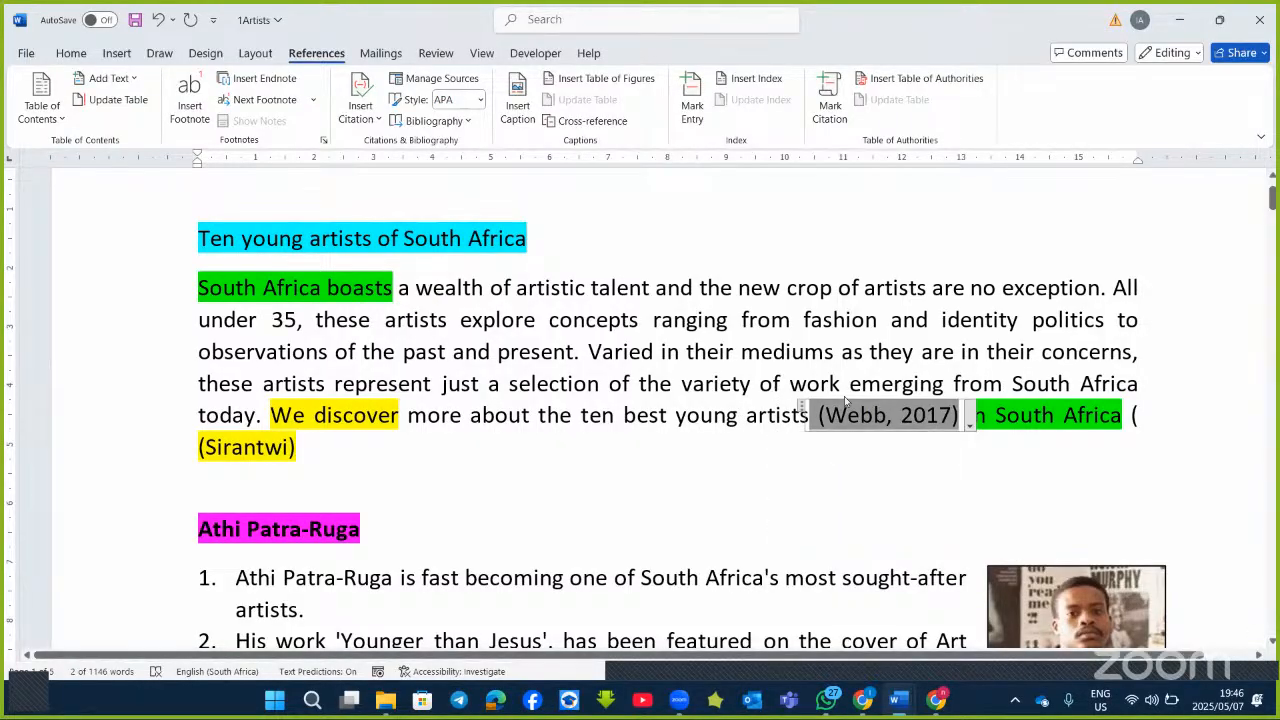
left_click(967, 426)
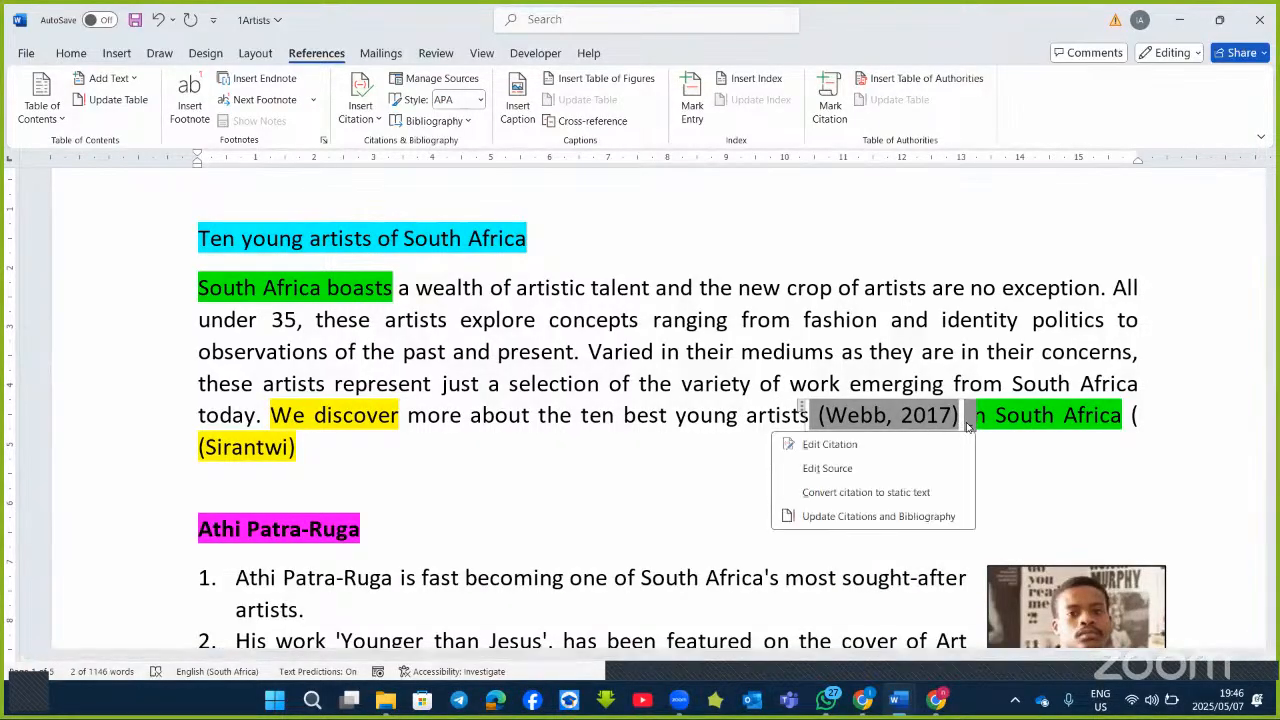
left_click(829, 446)
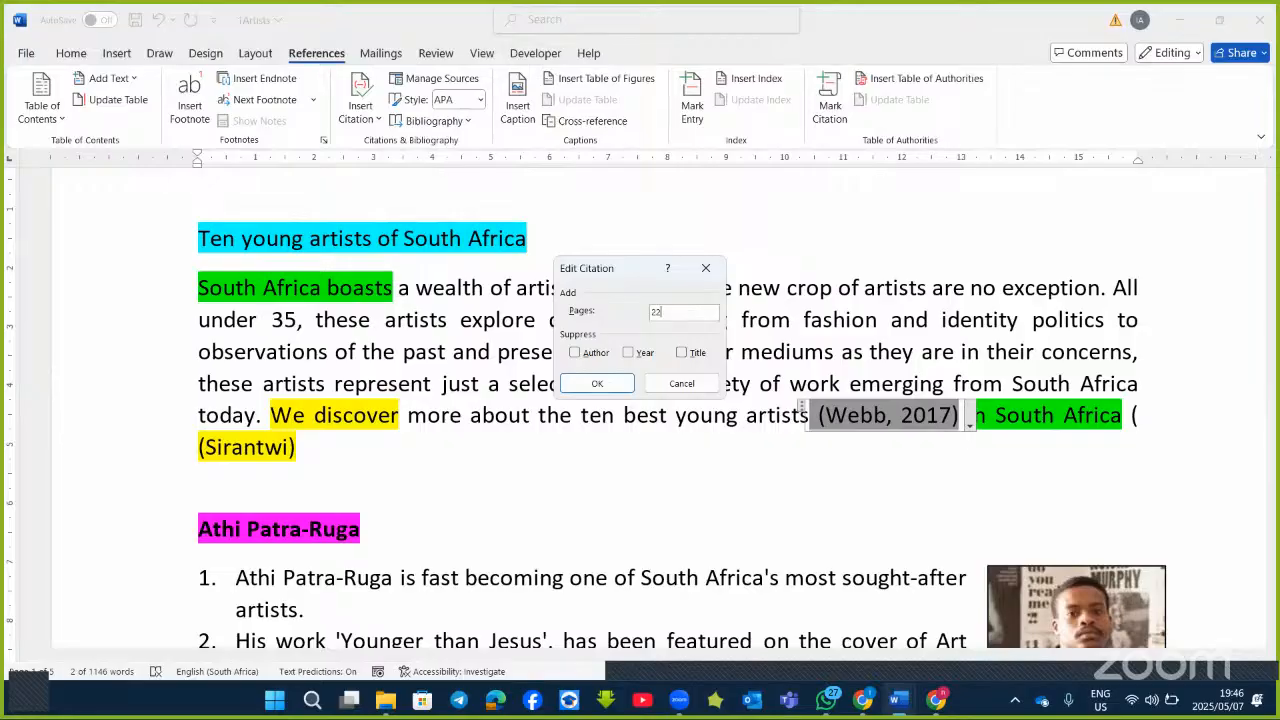
left_click(595, 385)
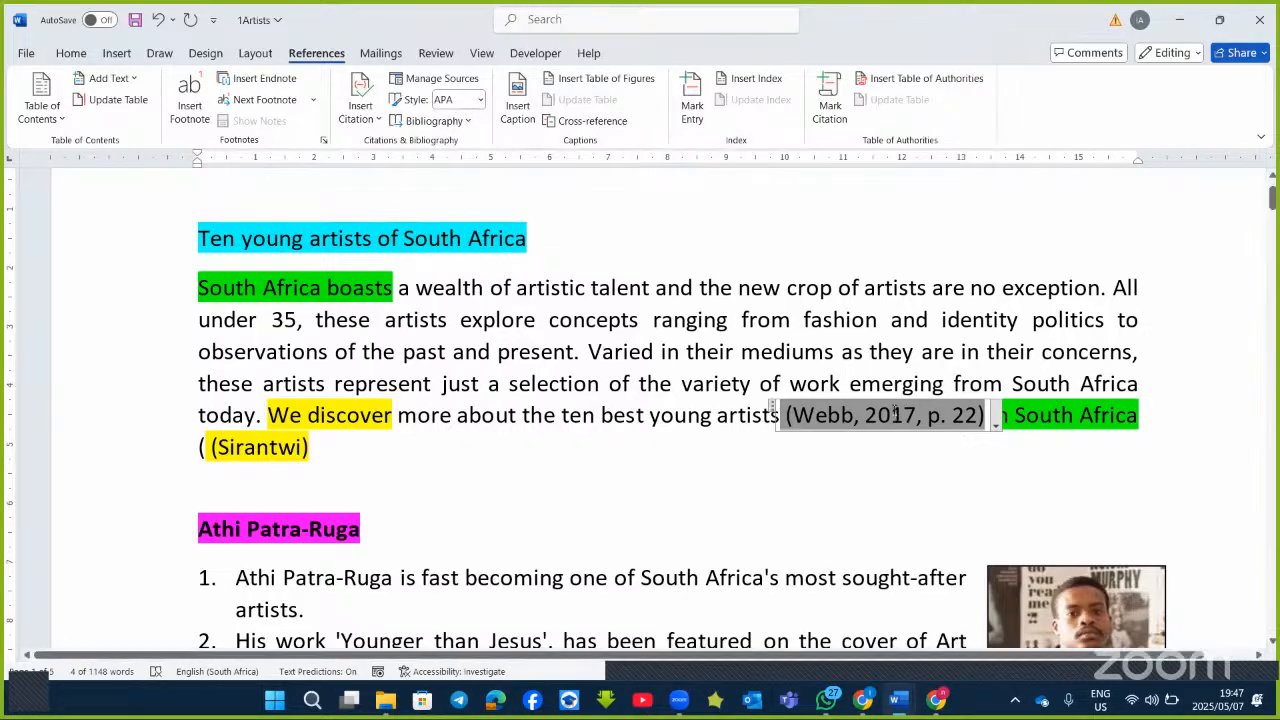
scroll(920, 430, "down", 3)
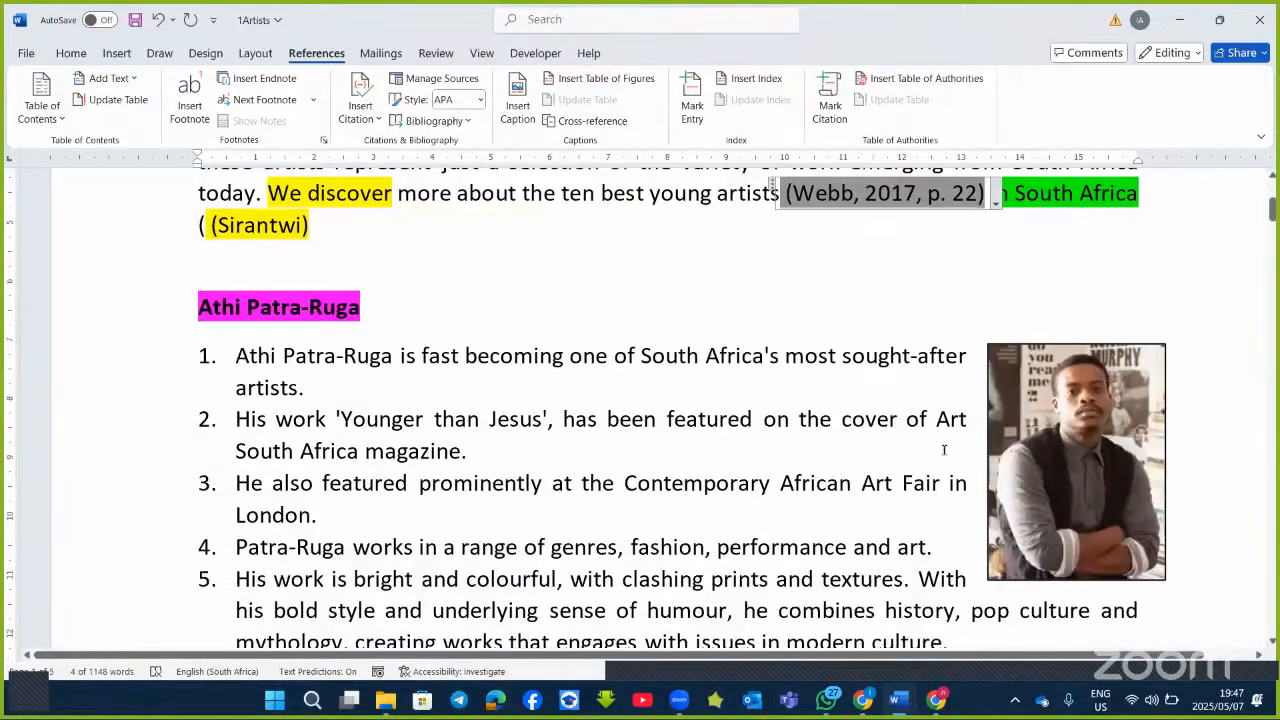
left_click(1076, 468)
right_click(1076, 468)
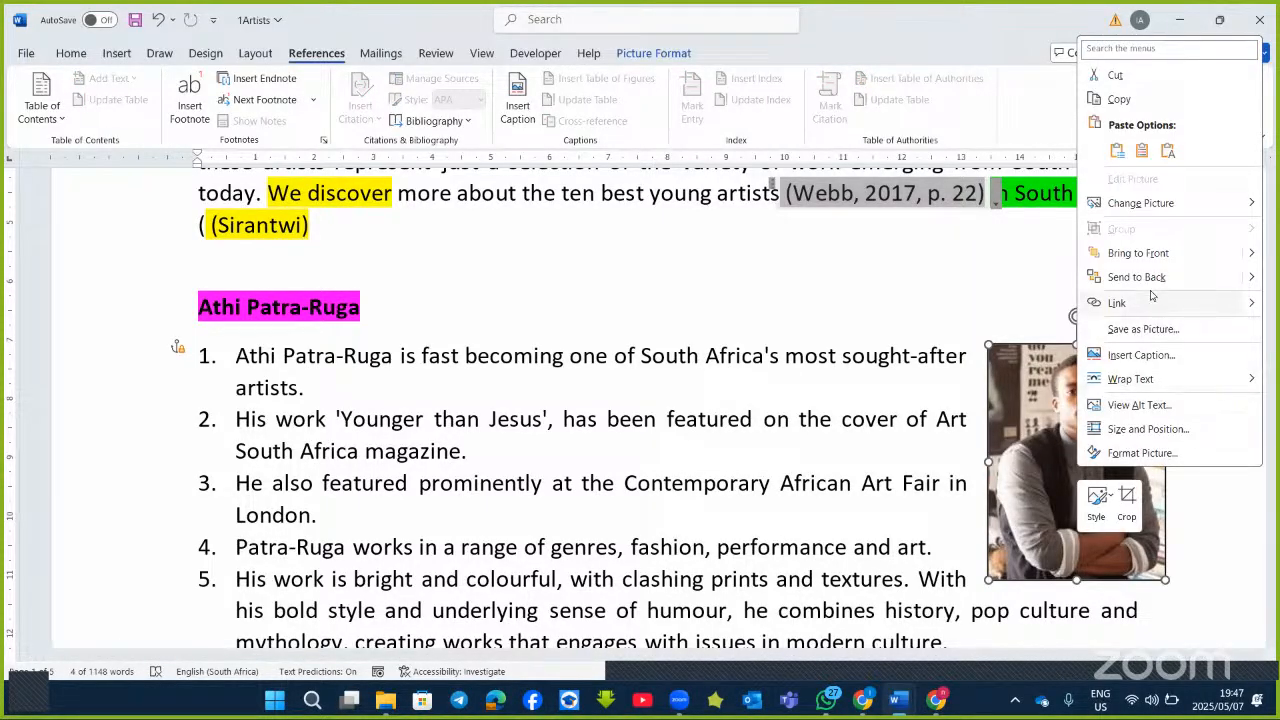
left_click(1140, 355)
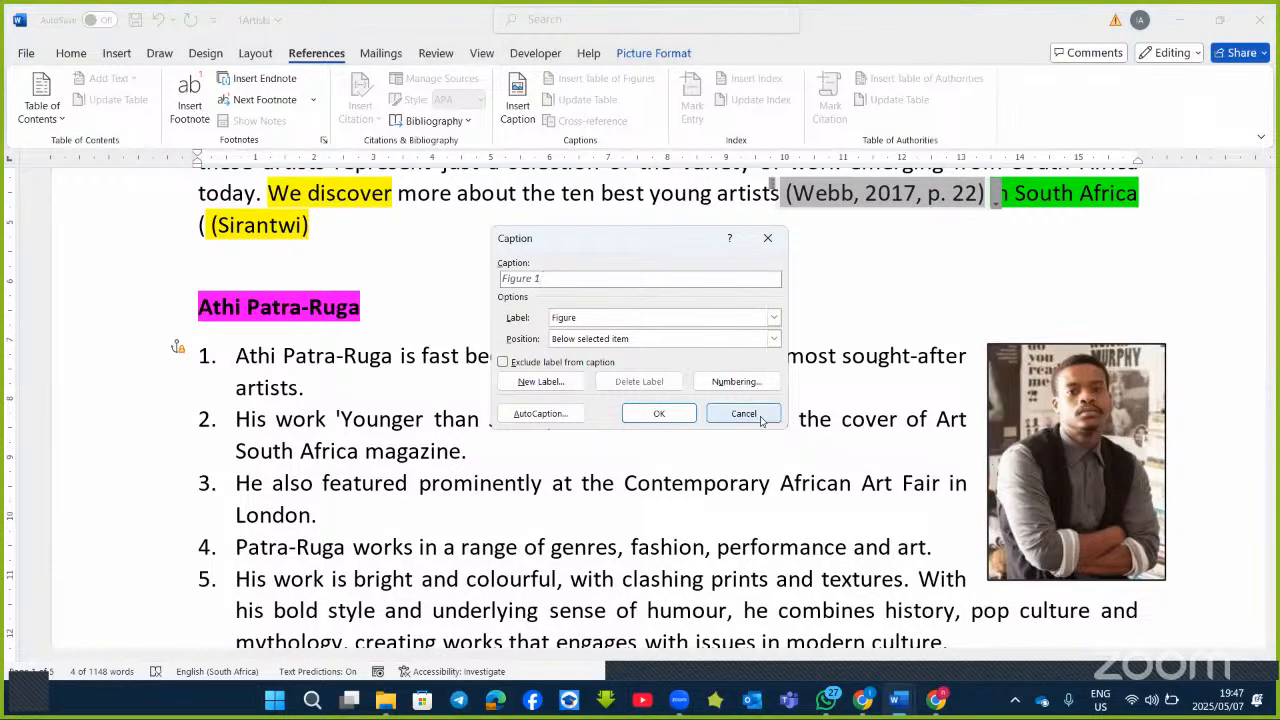
left_click(743, 414)
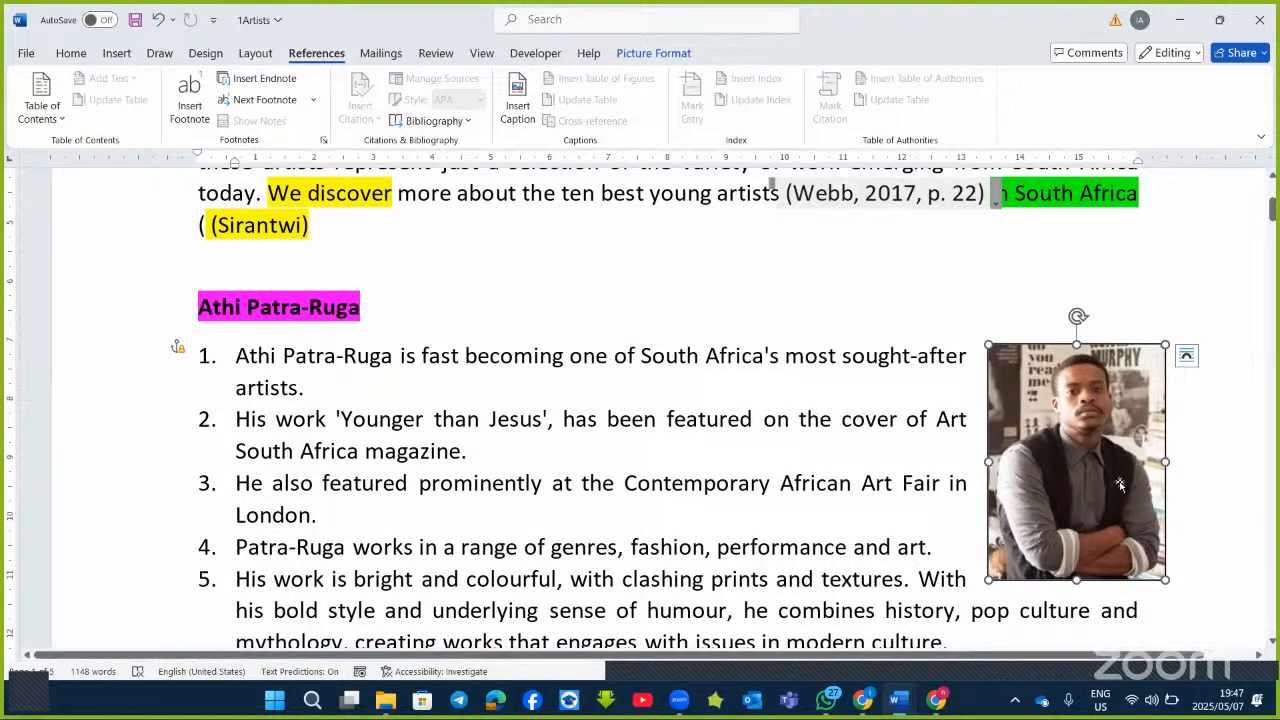
Start a caption for the portrait photo with the author's name as its text and a new label "image".
left_click(899, 418)
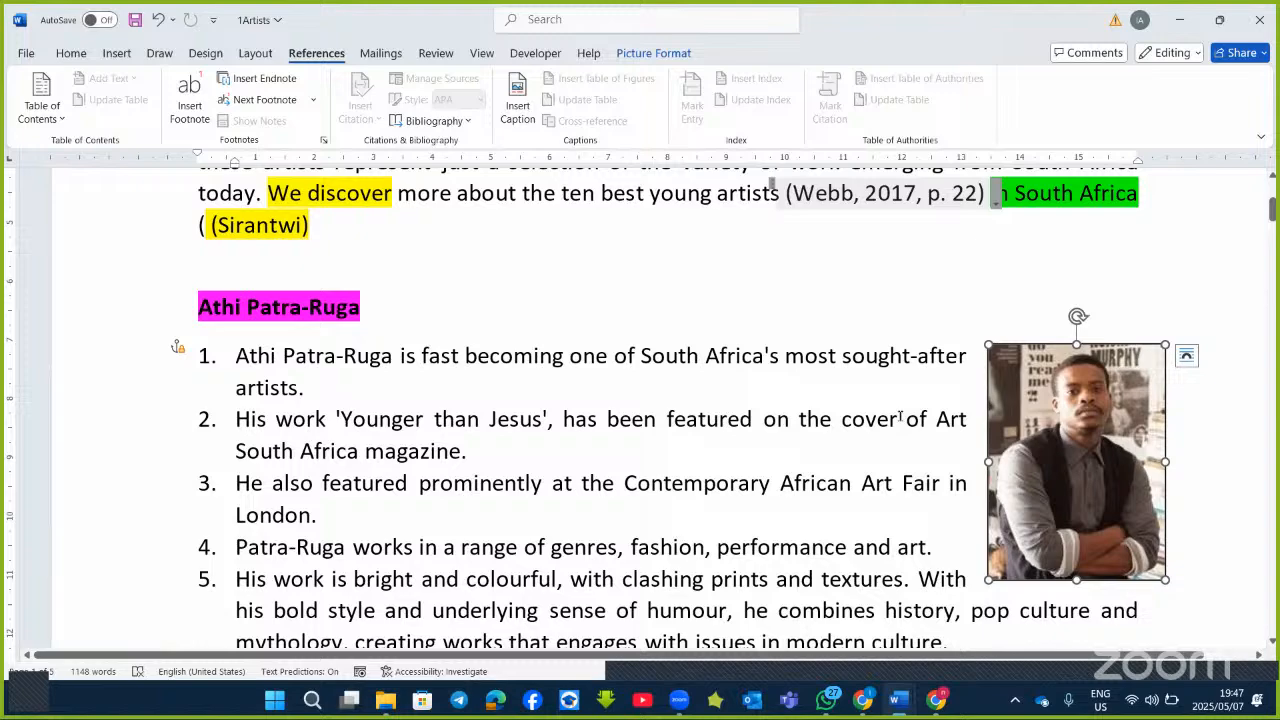
left_click(1120, 447)
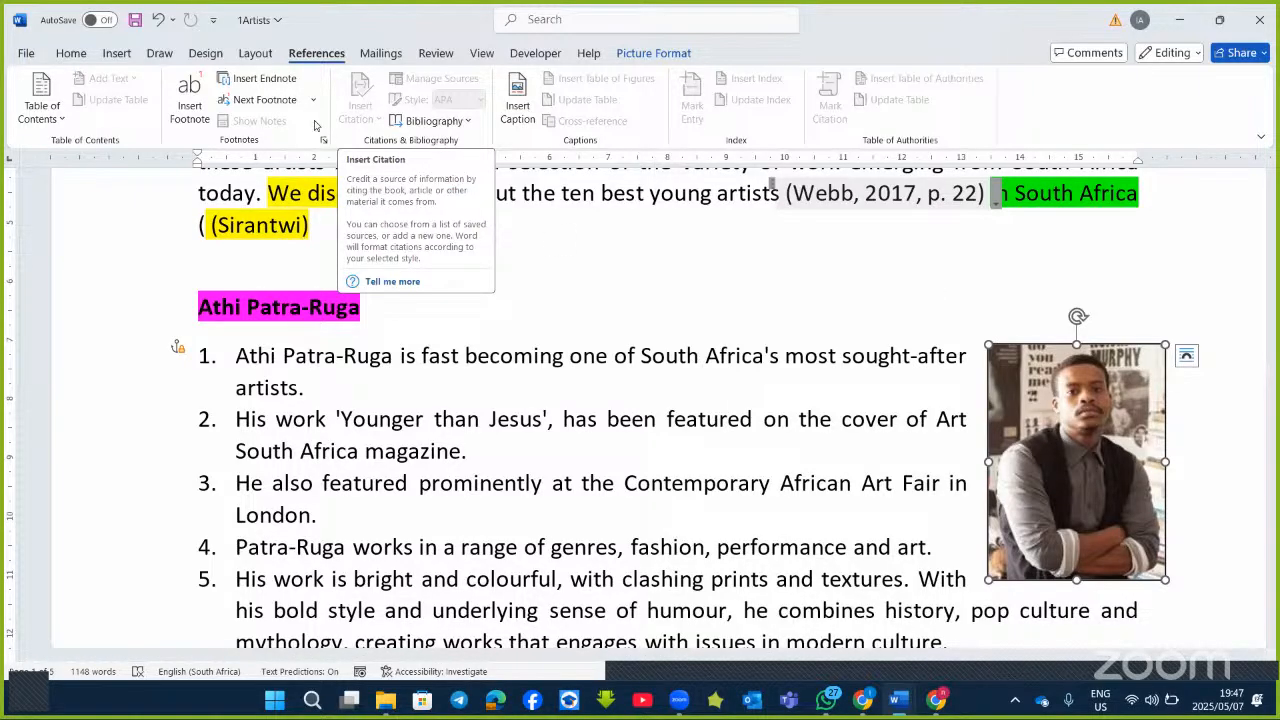
left_click(518, 104)
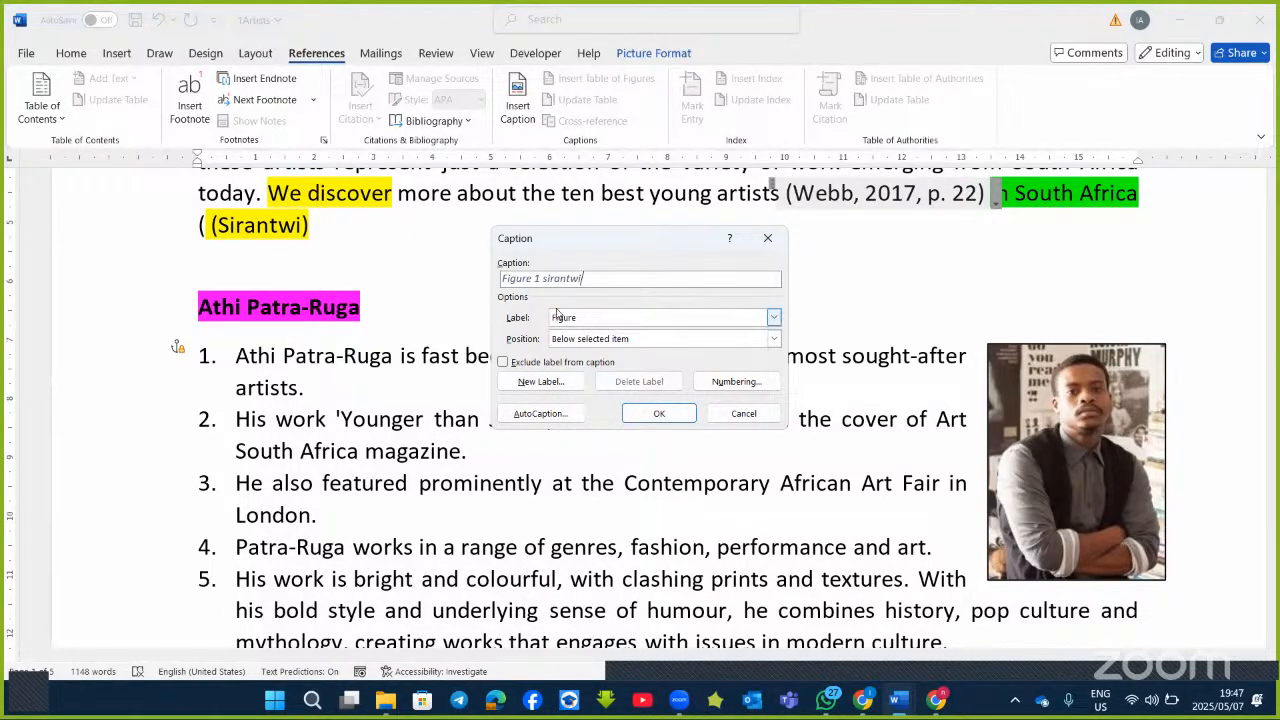
left_click(775, 318)
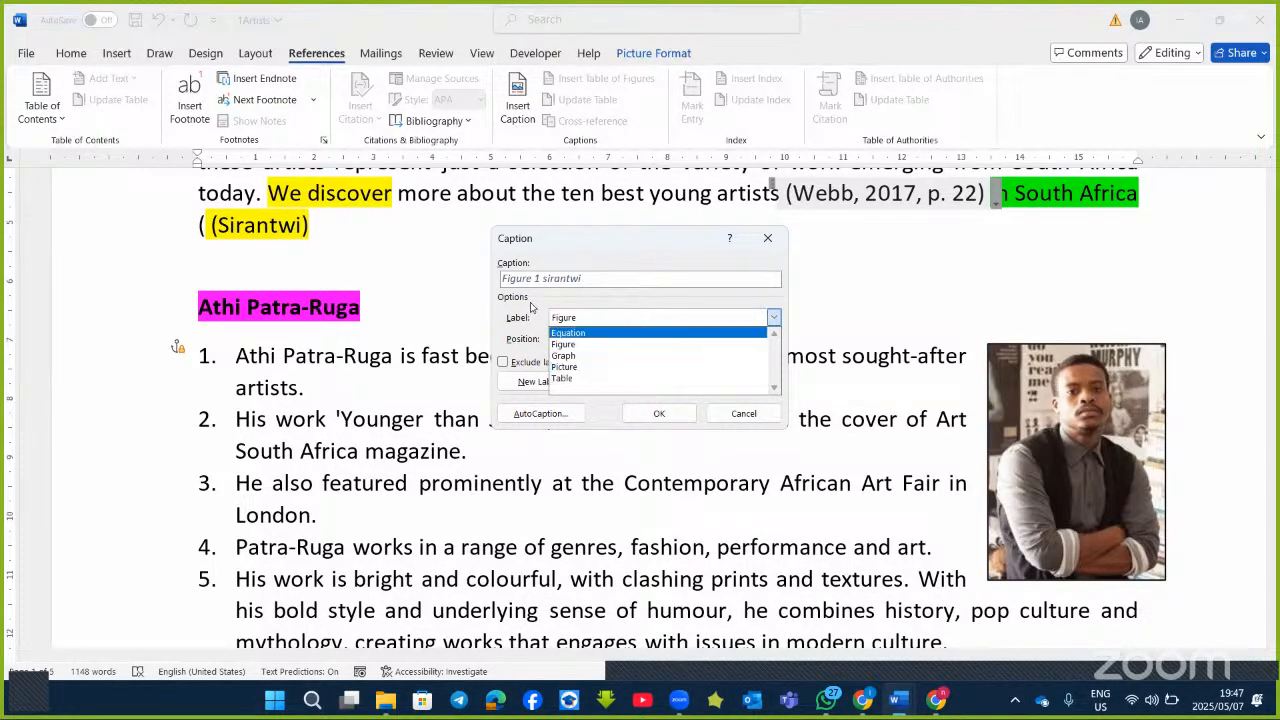
left_click(590, 344)
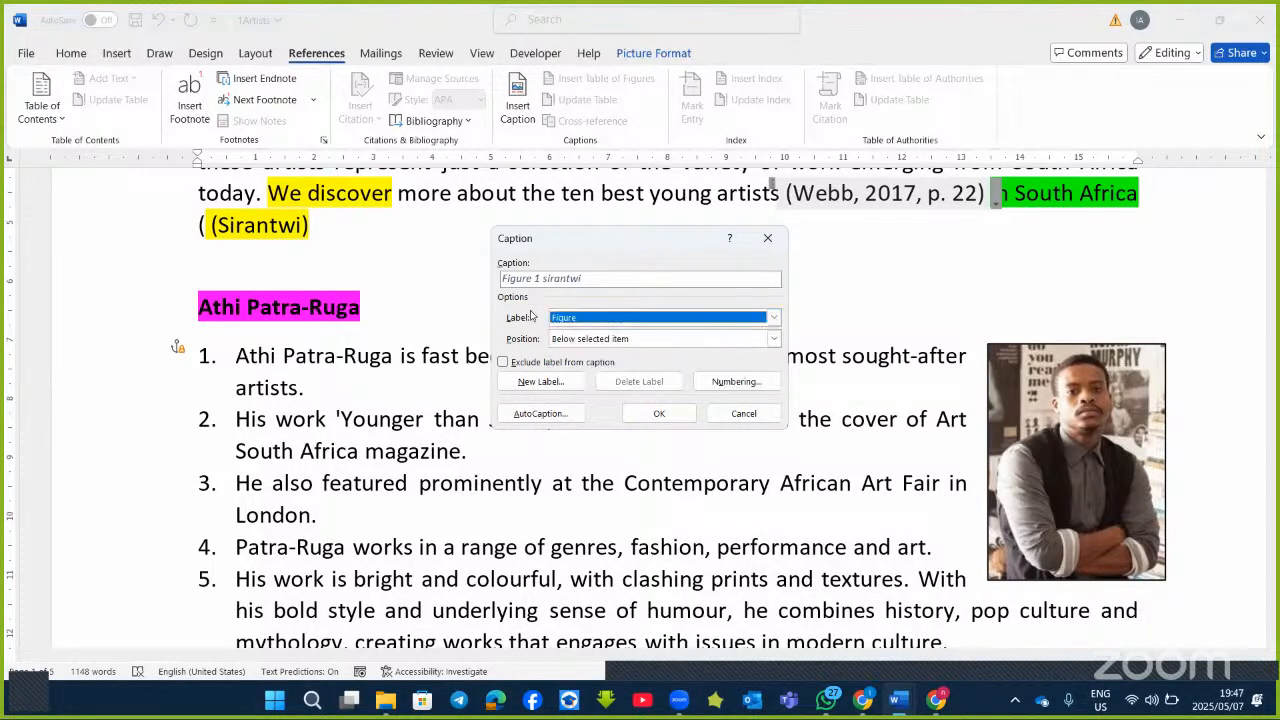
left_click(572, 384)
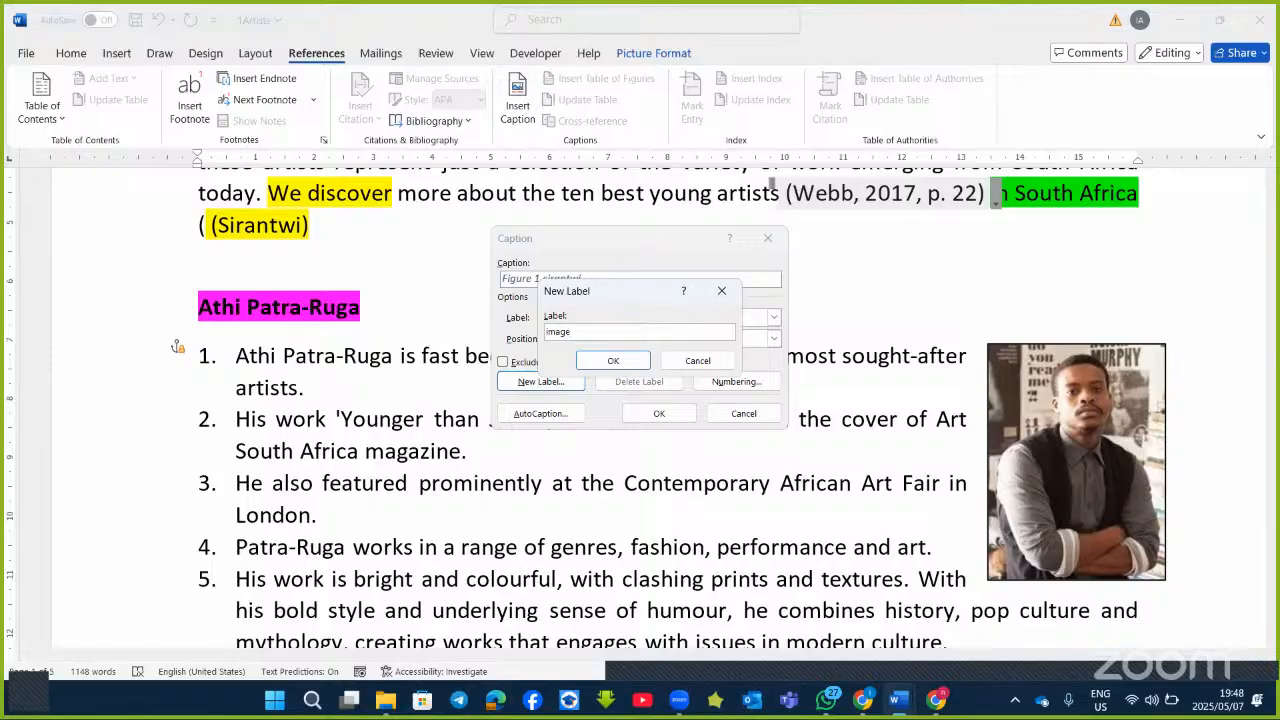
left_click(617, 360)
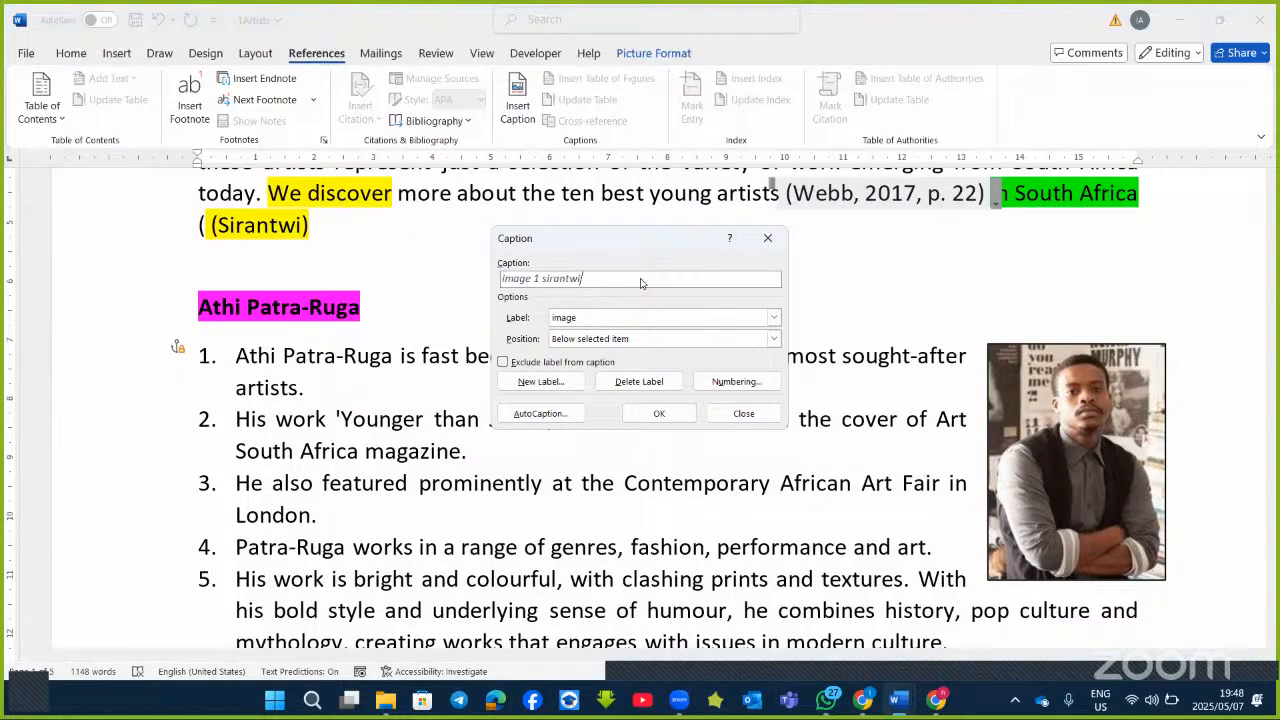
Set the image caption's numbering format to lowercase letters (a, b, c).
left_click(758, 381)
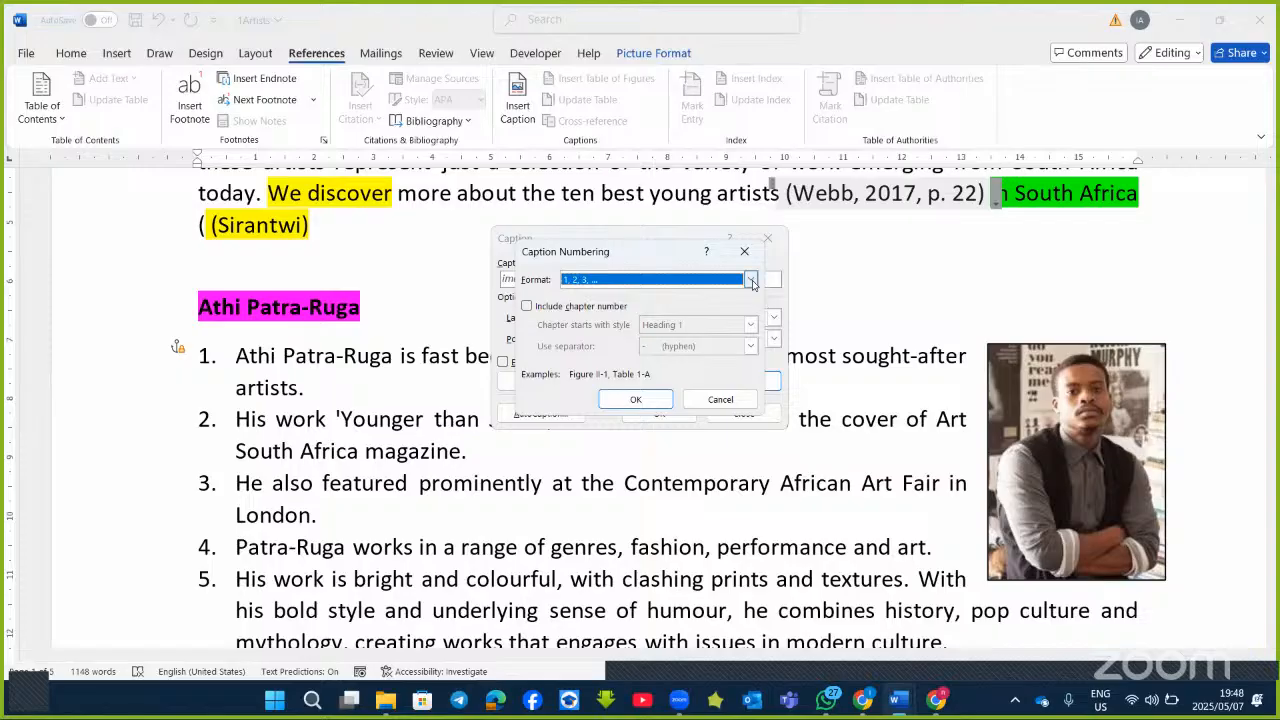
left_click(753, 284)
left_click(680, 304)
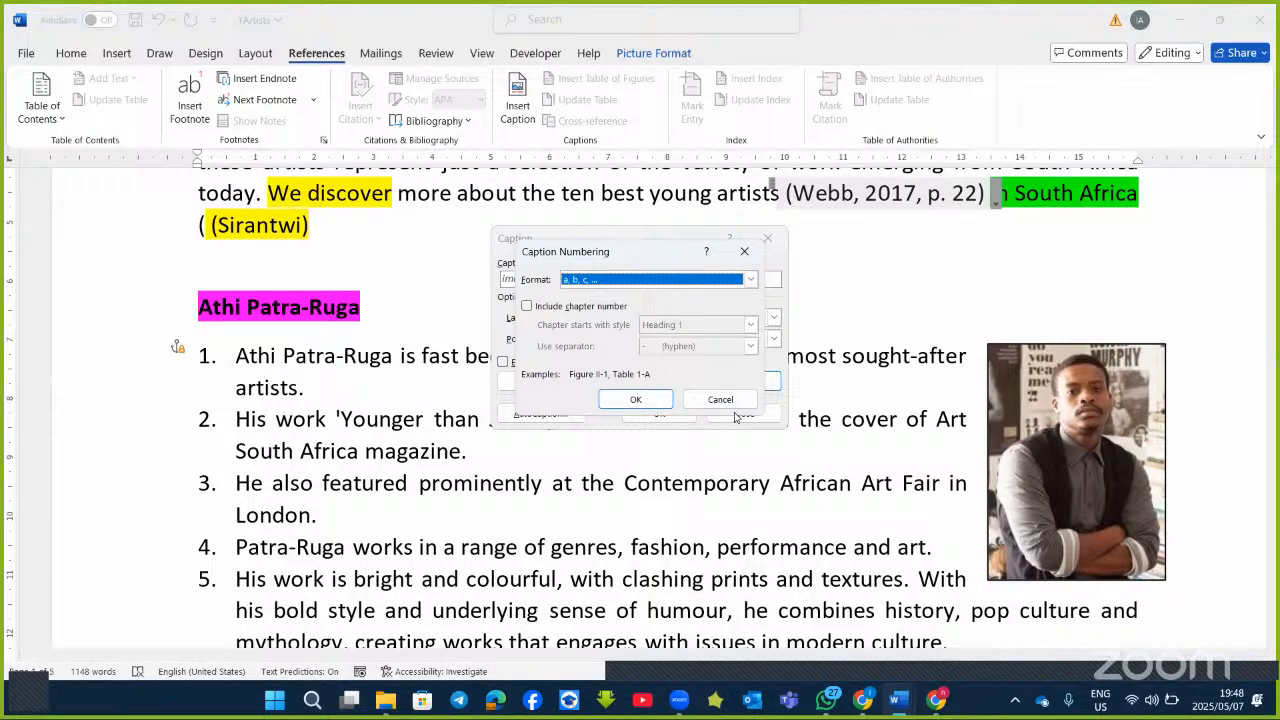
left_click(663, 400)
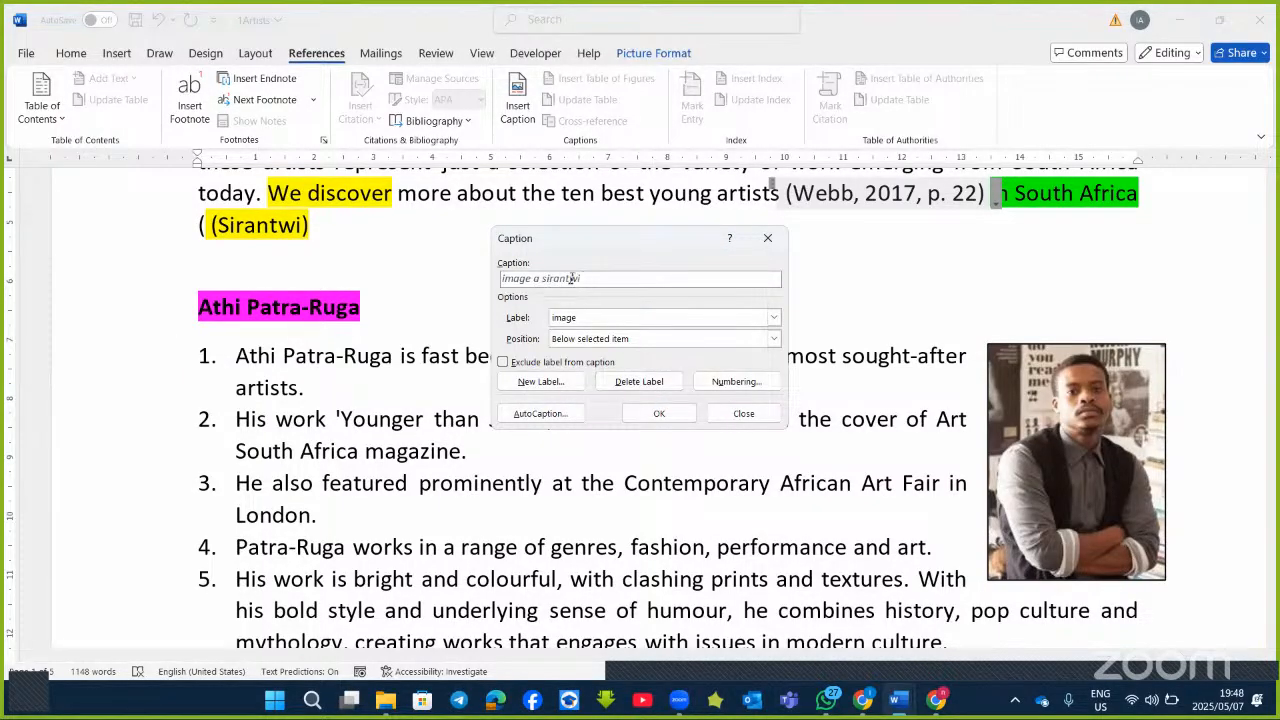
Set the image caption's numbering format to uppercase letters (A, B, C).
left_click(736, 381)
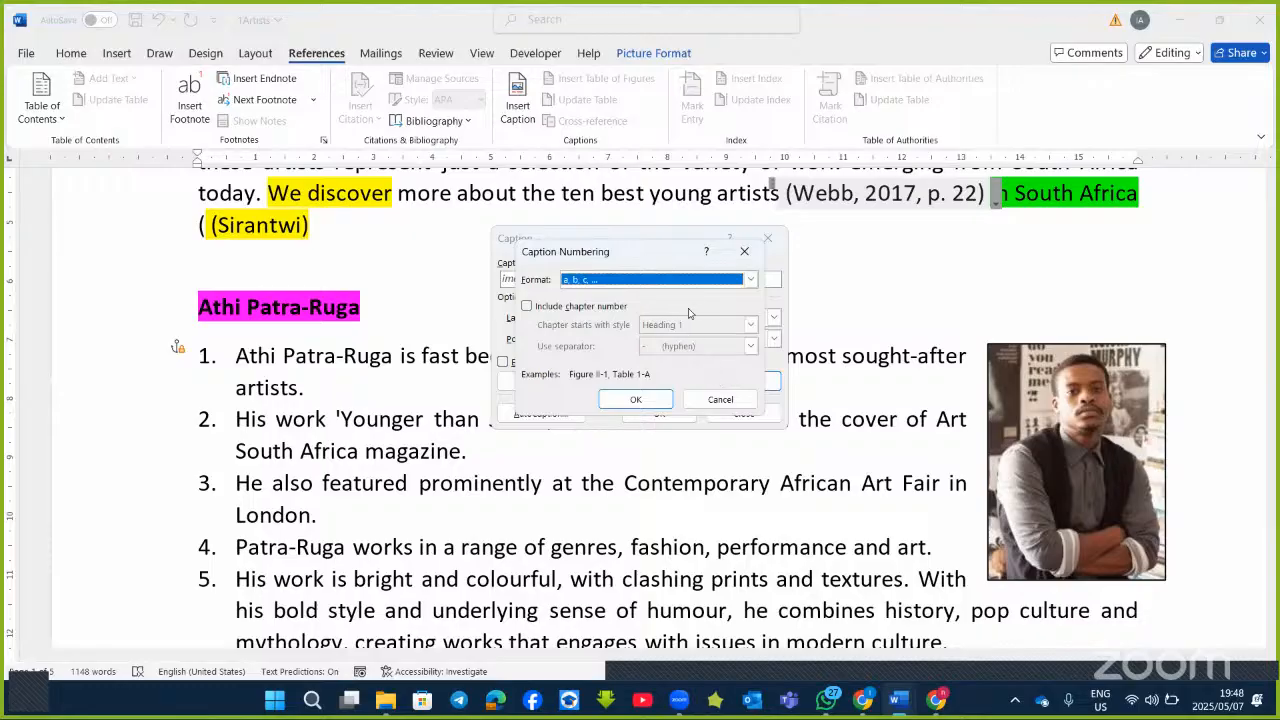
left_click(752, 281)
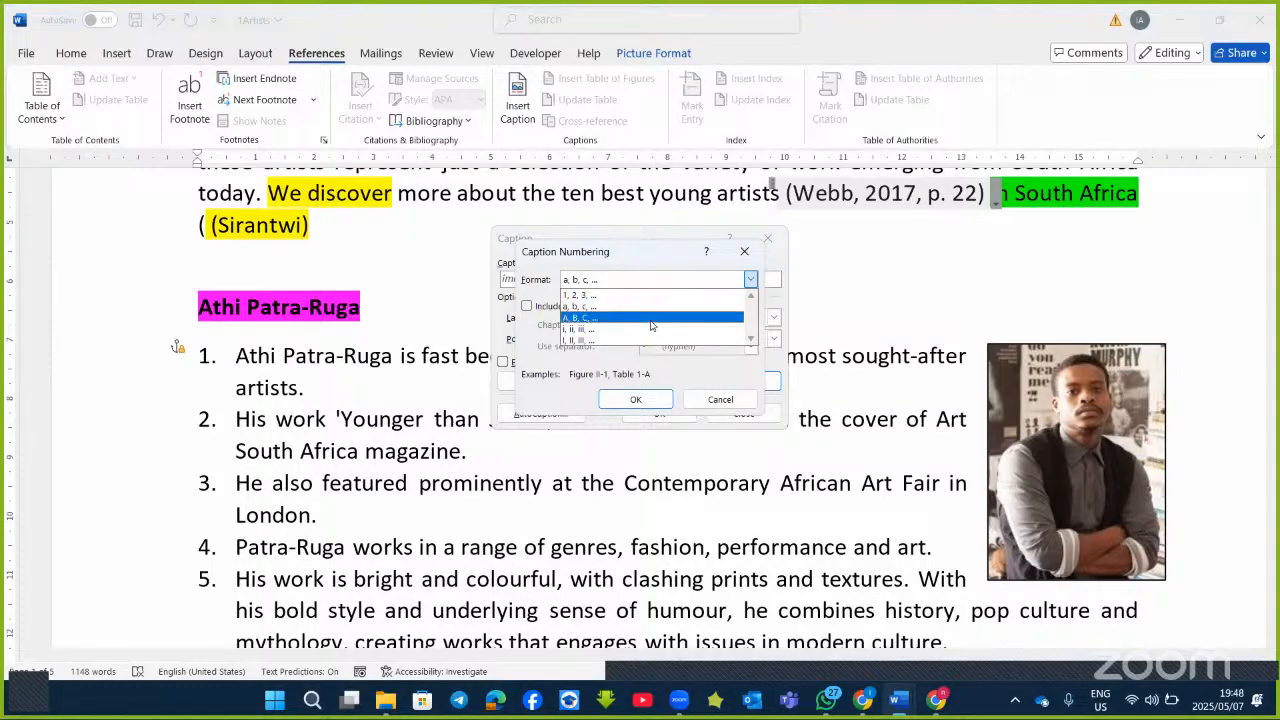
left_click(653, 325)
left_click(636, 399)
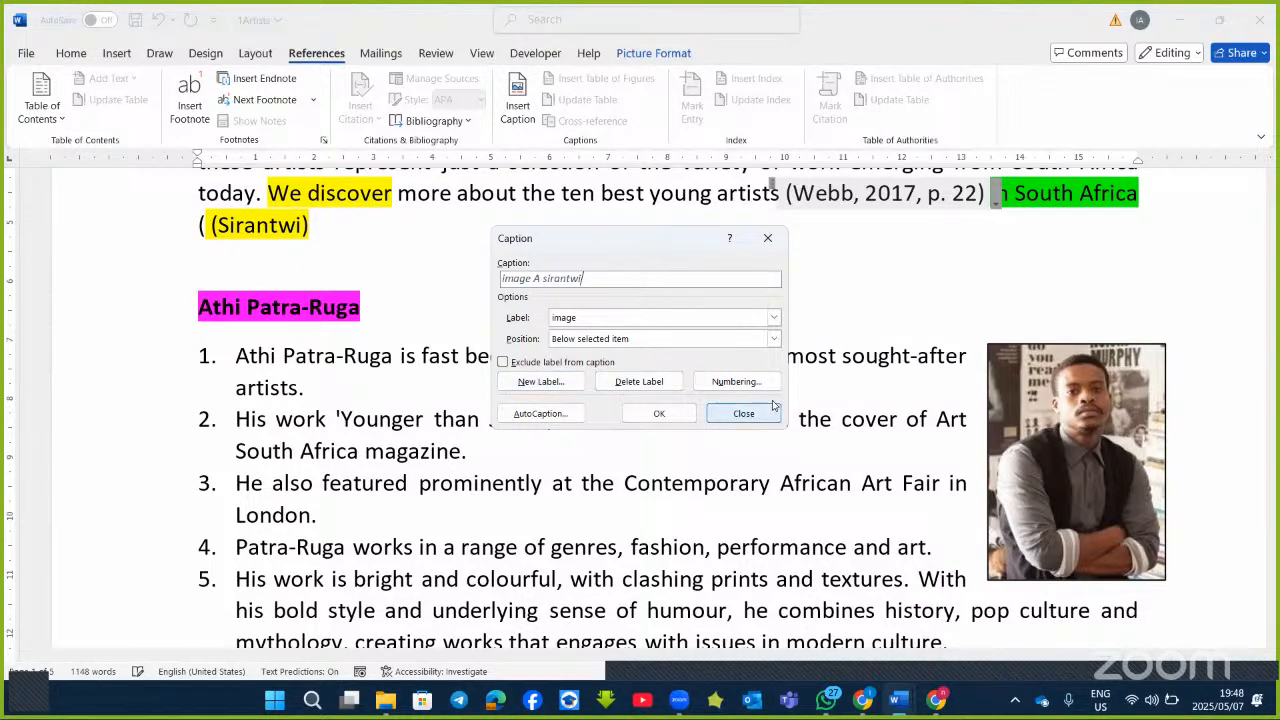
Position the caption above the selected item and insert it at the portrait photo.
left_click(772, 341)
left_click(712, 352)
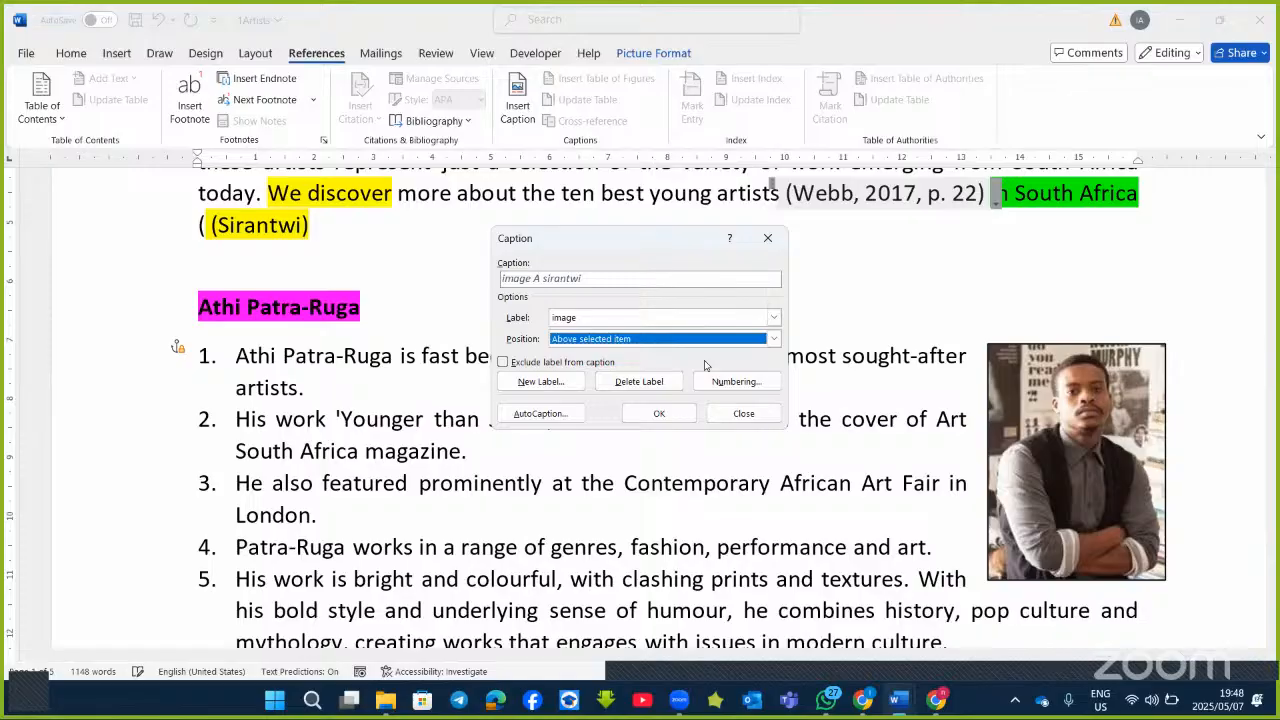
left_click(657, 413)
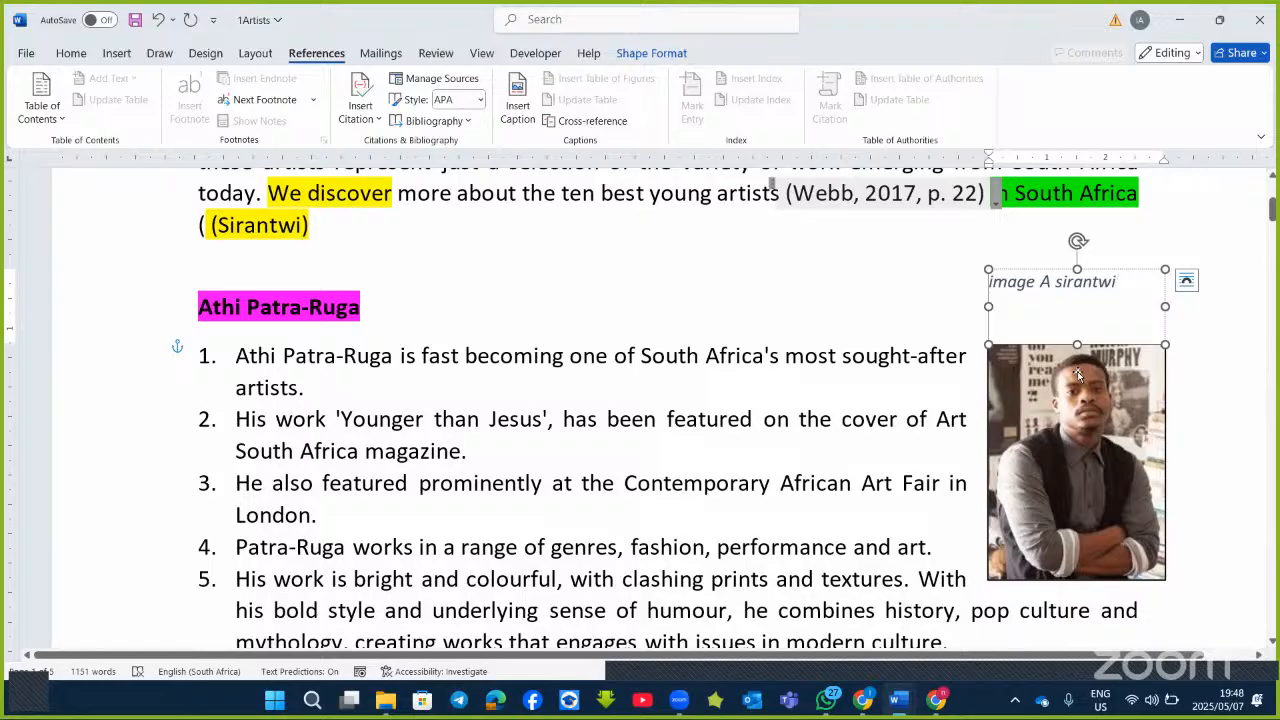
left_click(925, 392)
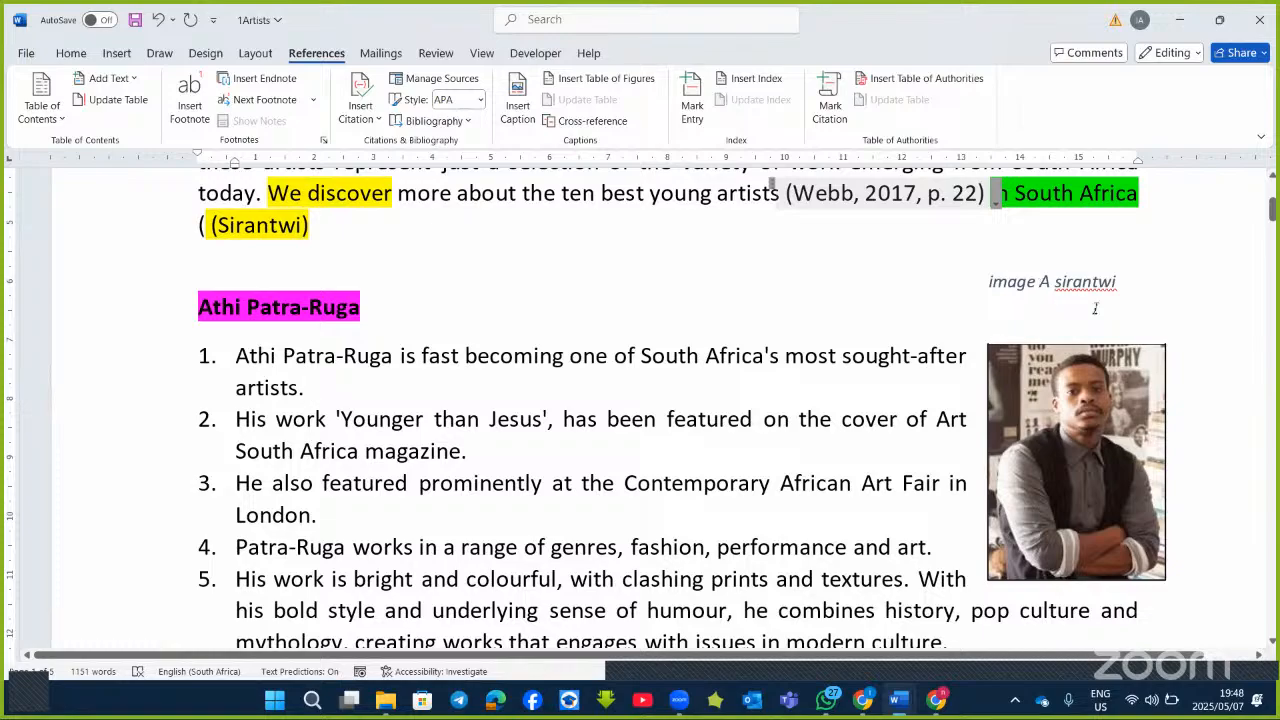
Examine the existing figure captions above the artwork pictures further down the document.
scroll(1110, 520, "down", 10)
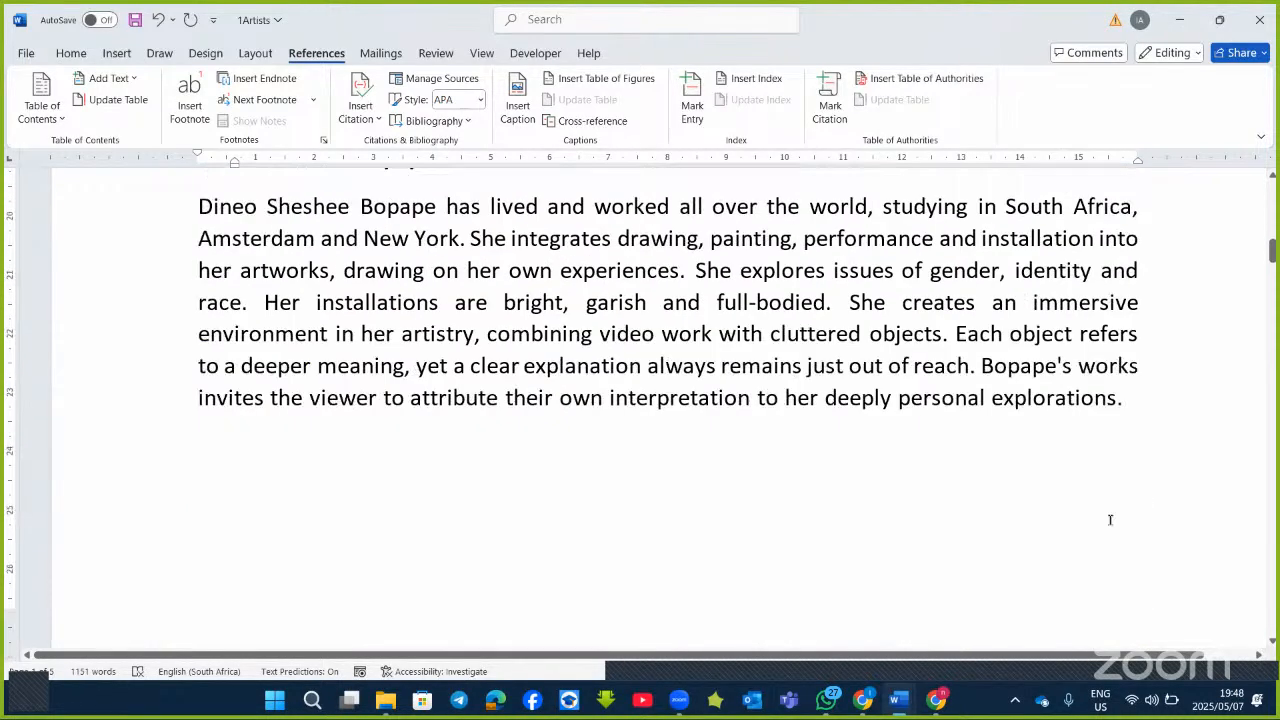
scroll(1110, 520, "down", 5)
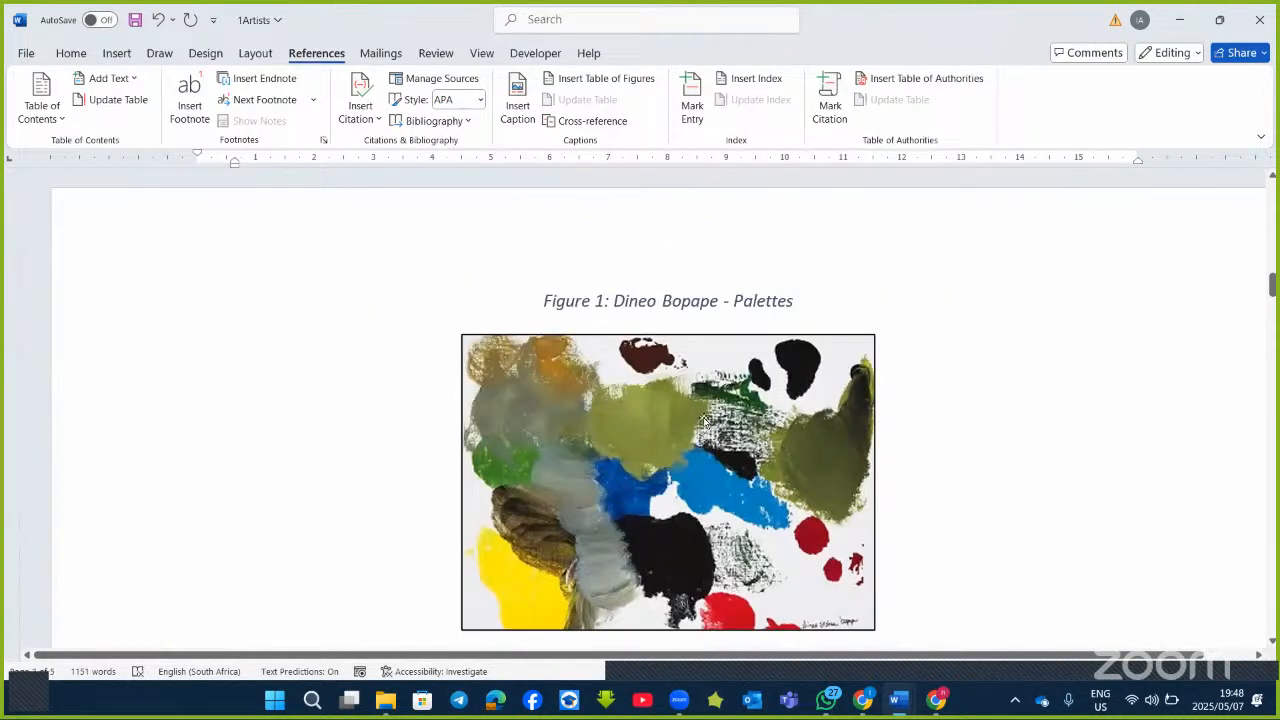
left_click(640, 372)
scroll(655, 380, "down", 3)
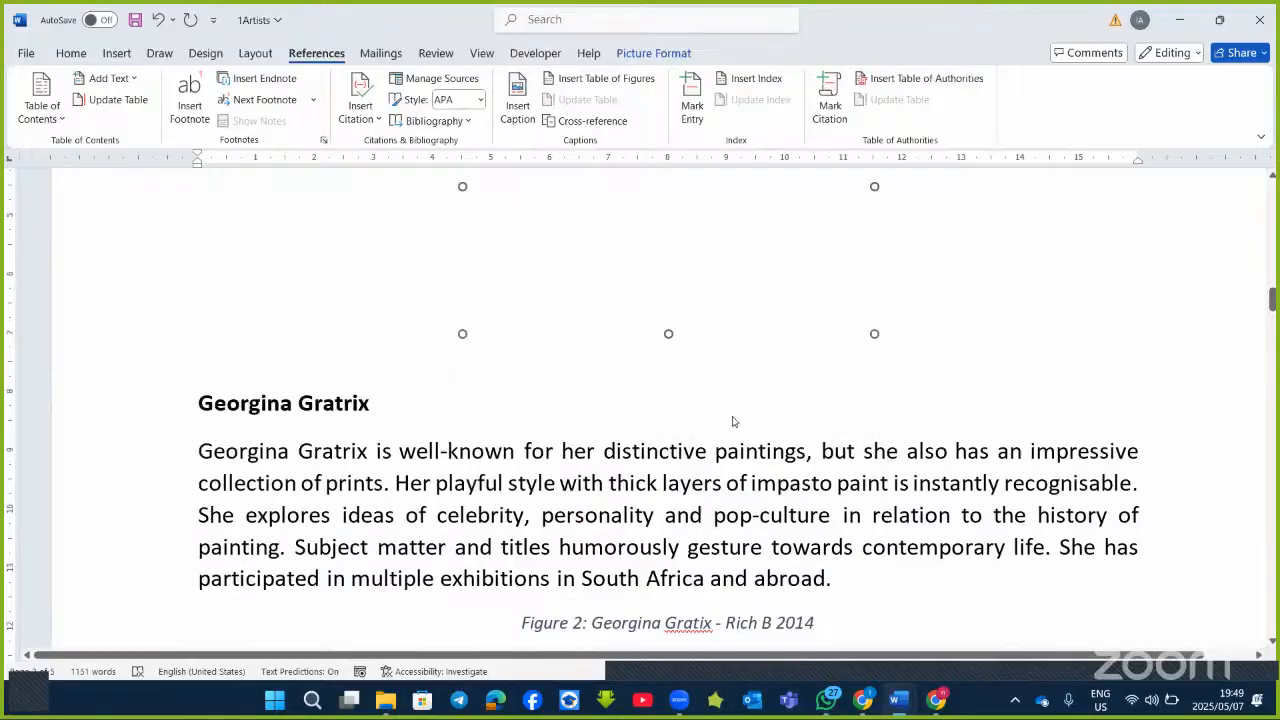
scroll(732, 421, "down", 3)
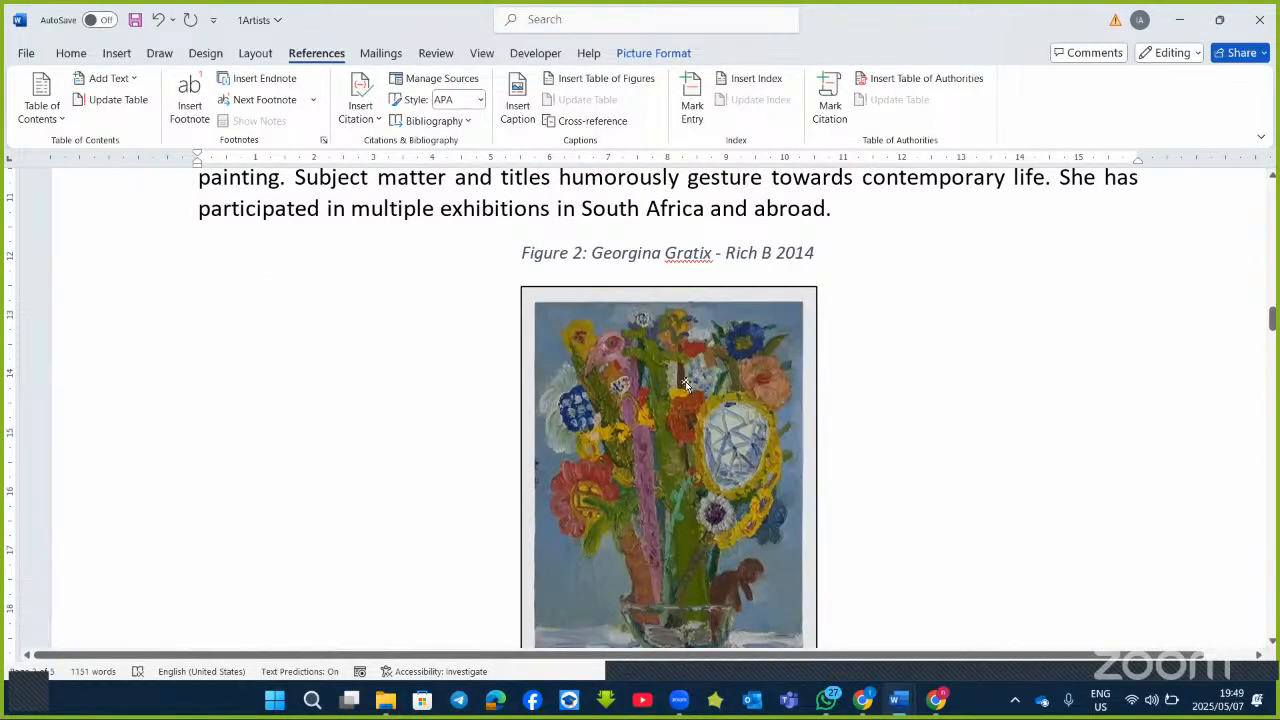
Add a new line below the "Table of Figures:" heading near the end of the document.
scroll(686, 385, "down", 15)
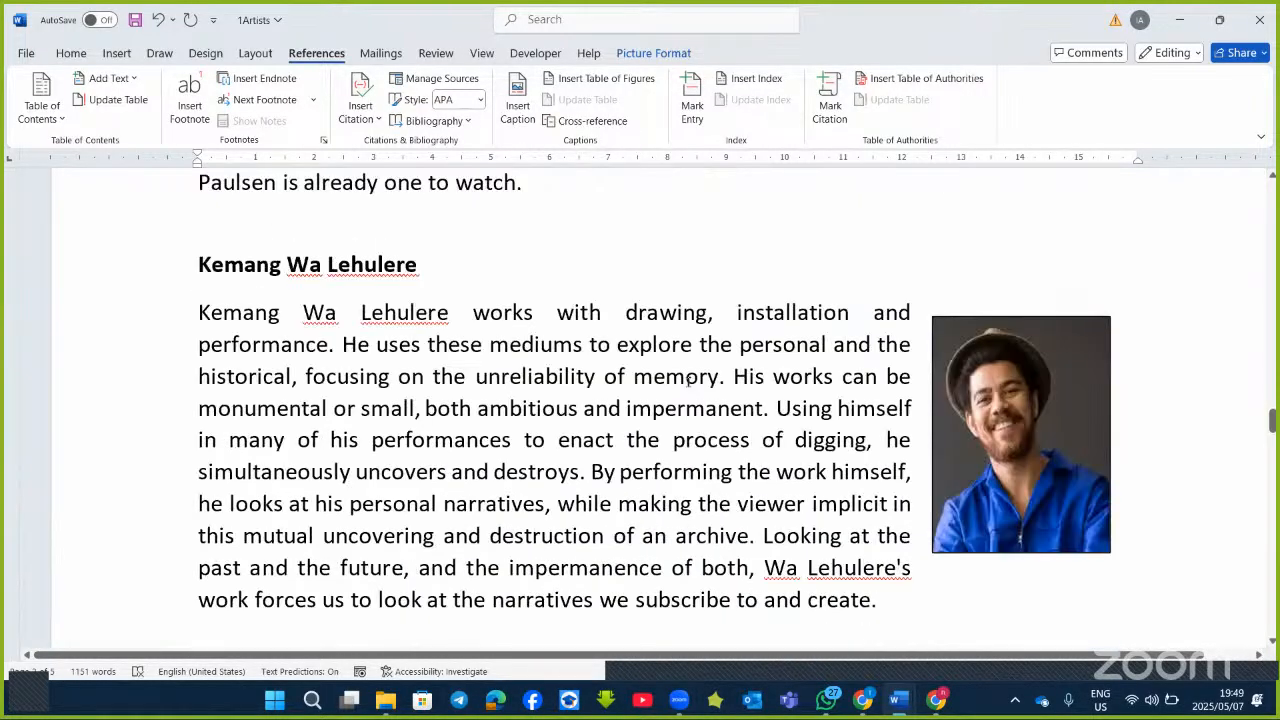
scroll(688, 378, "down", 4)
scroll(686, 380, "up", 5)
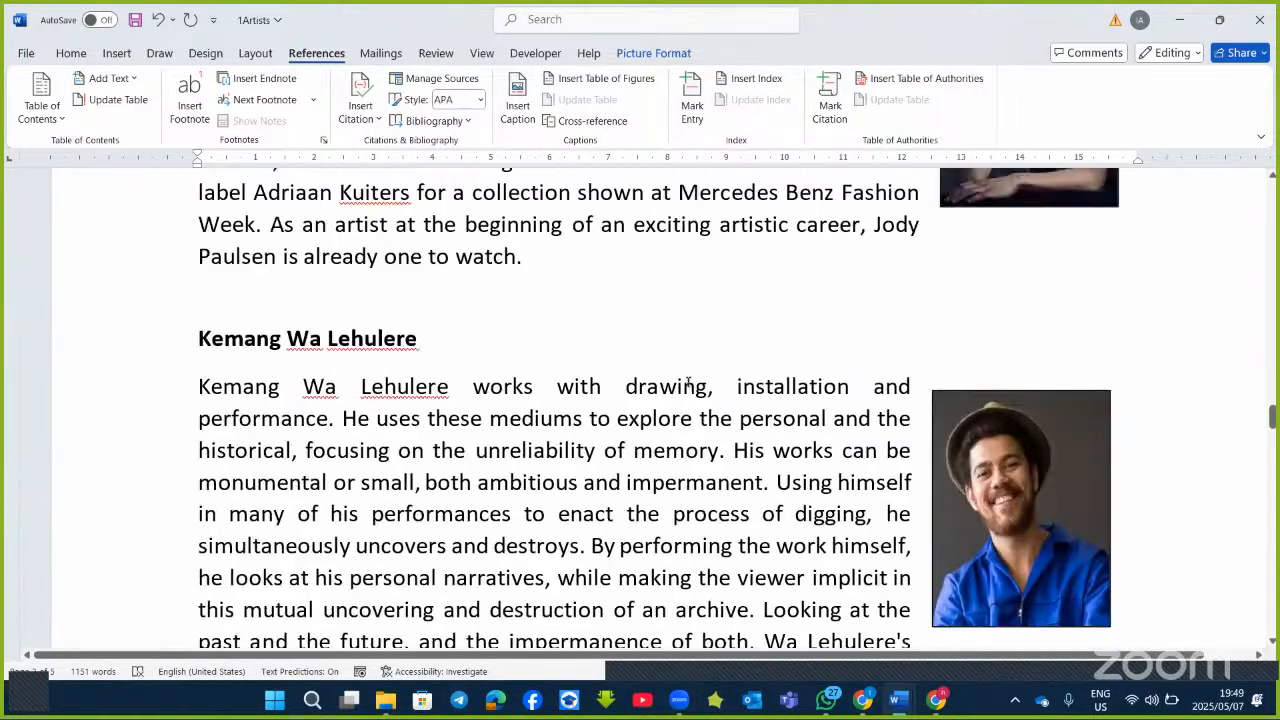
left_click(1012, 433)
scroll(1020, 420, "down", 2)
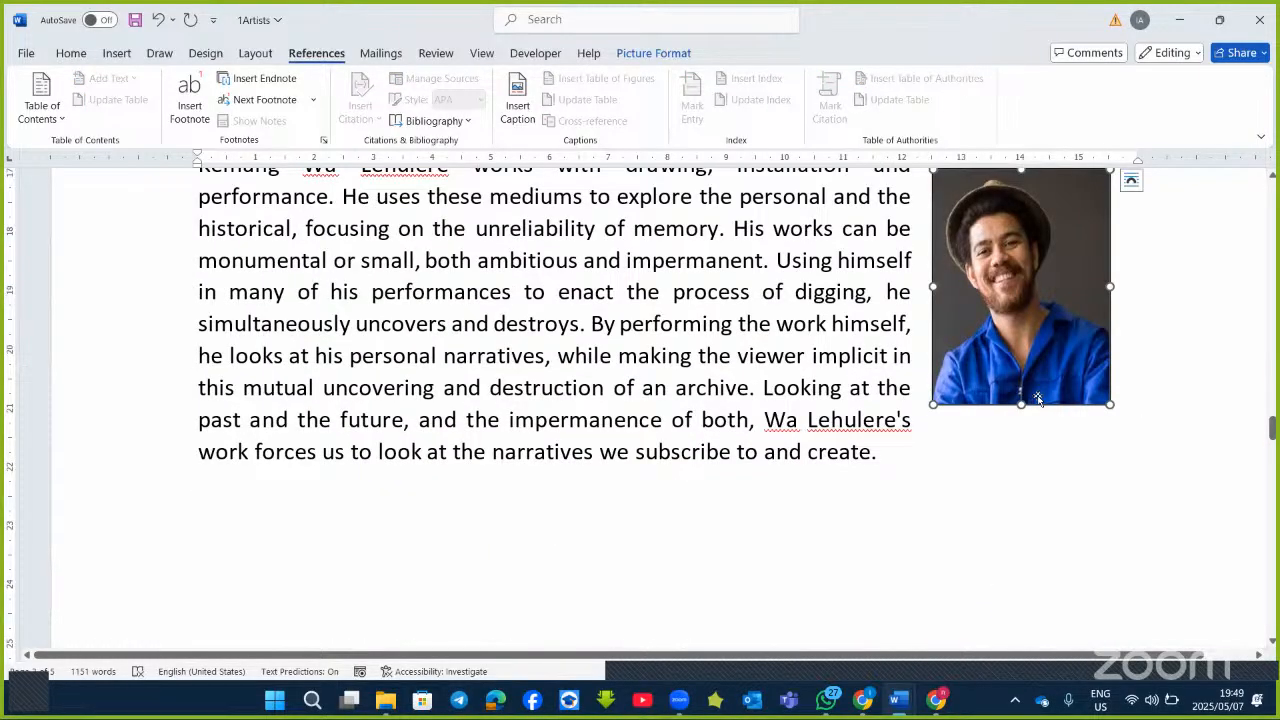
scroll(920, 410, "down", 15)
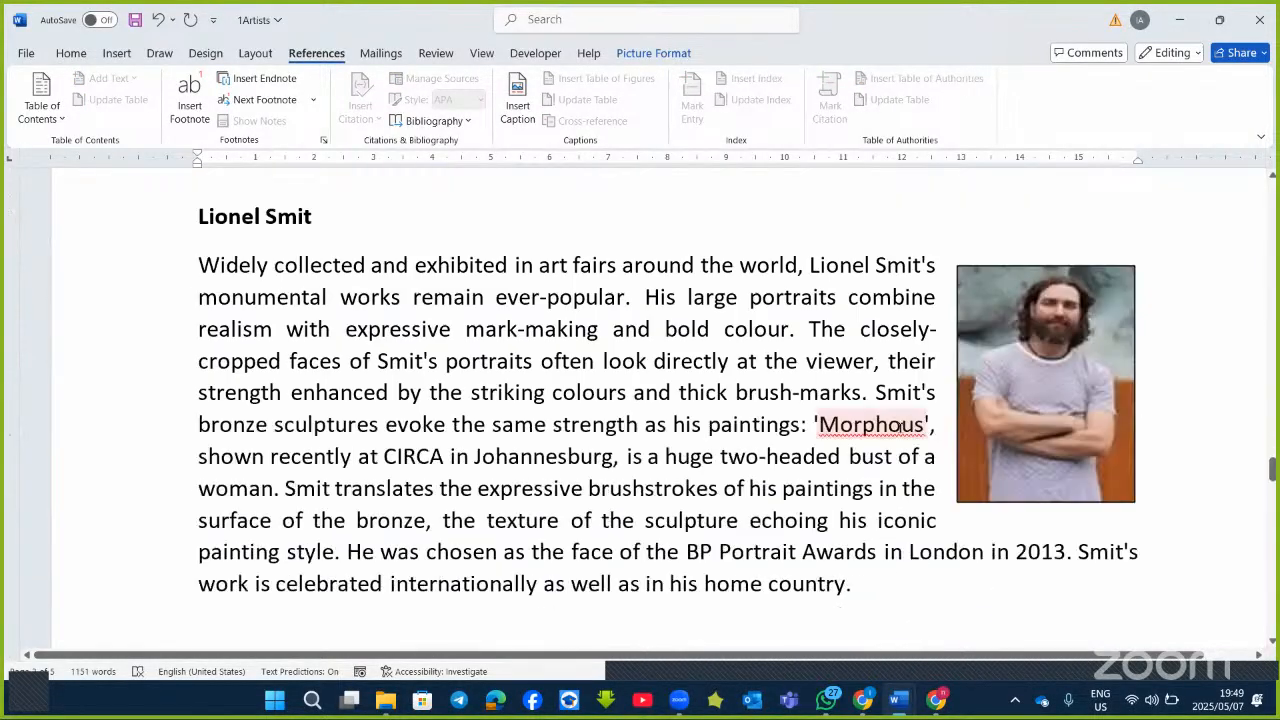
scroll(900, 445, "down", 12)
scroll(1146, 477, "up", 3)
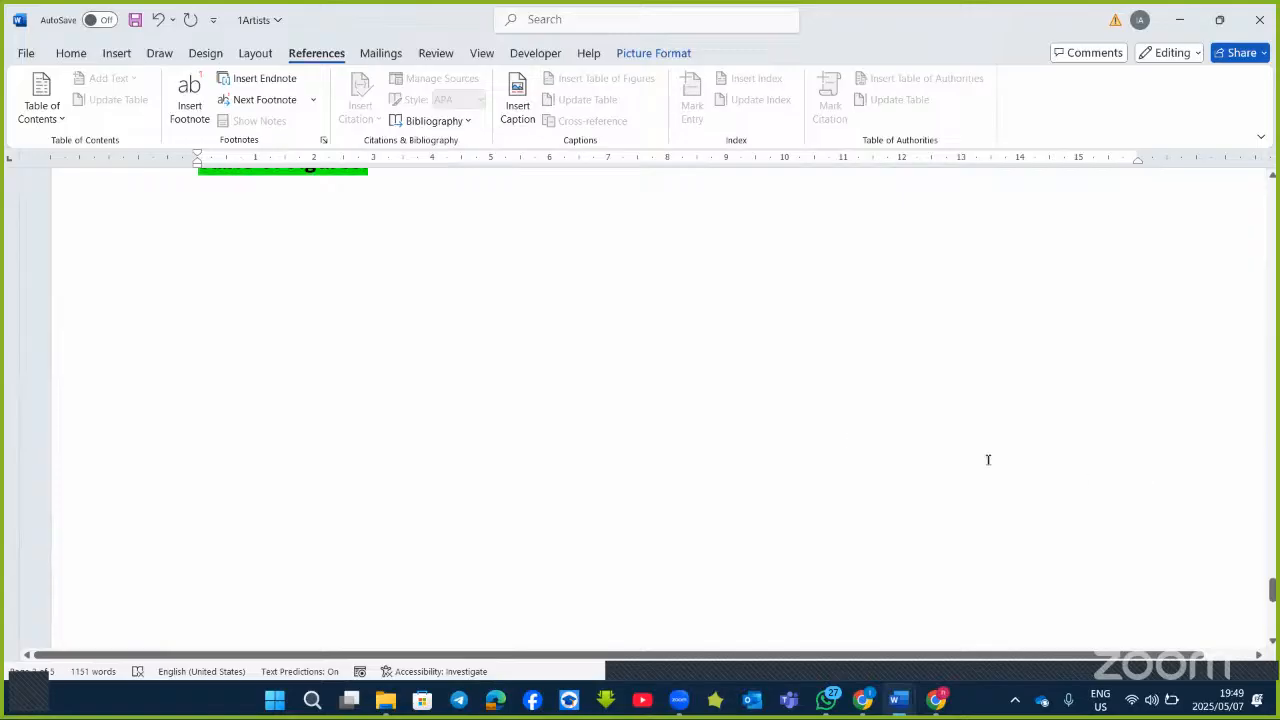
left_click(377, 323)
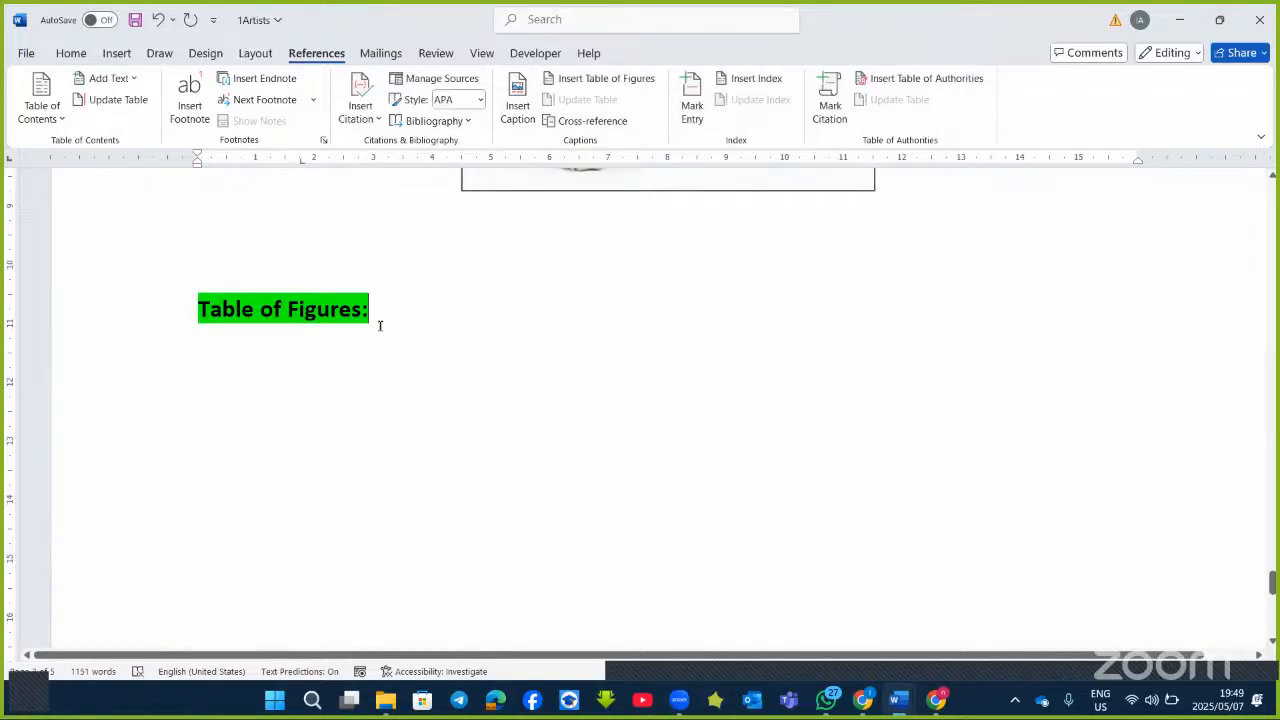
key("Return")
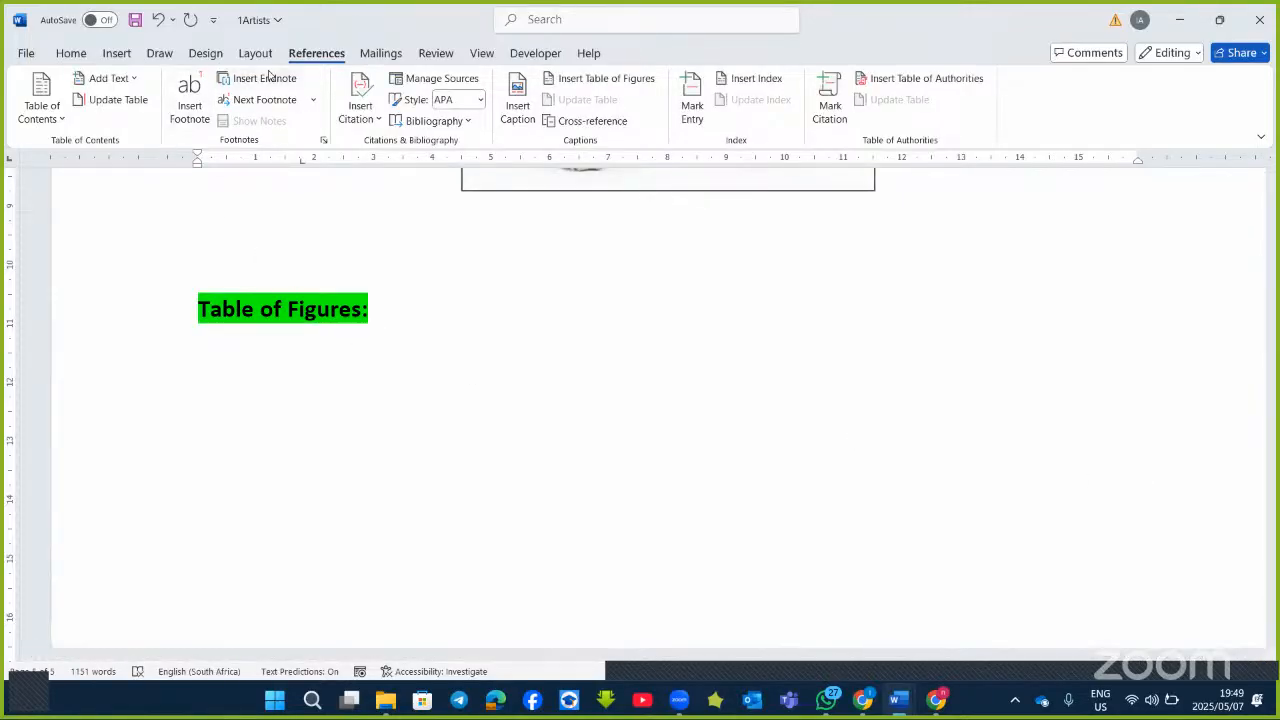
Start a table of figures with a solid underline tab leader and the Distinctive format.
left_click(601, 82)
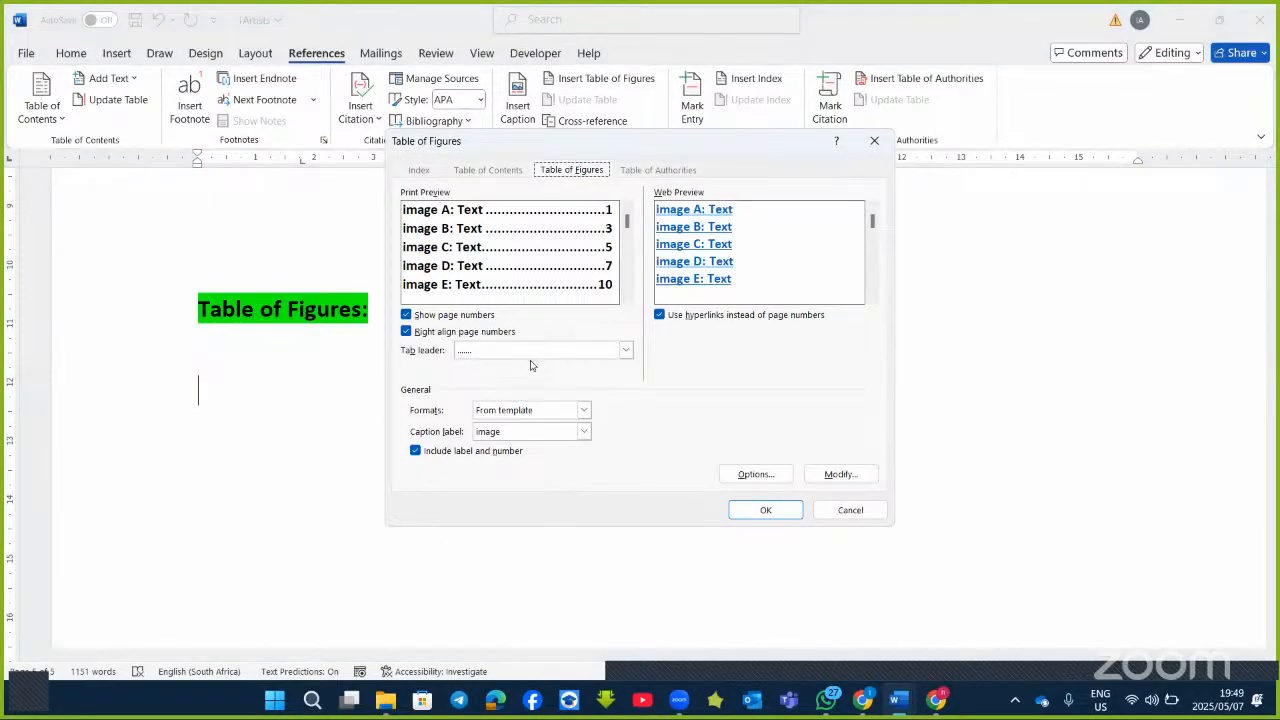
left_click(625, 350)
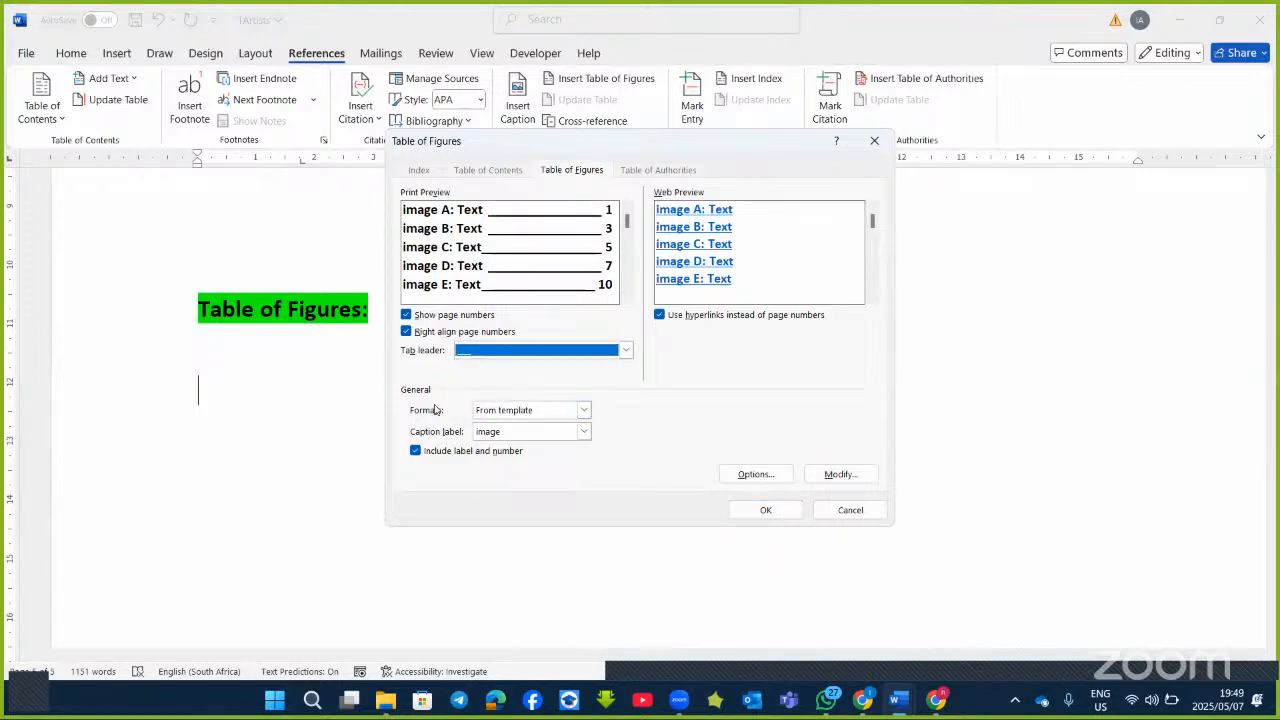
left_click(585, 410)
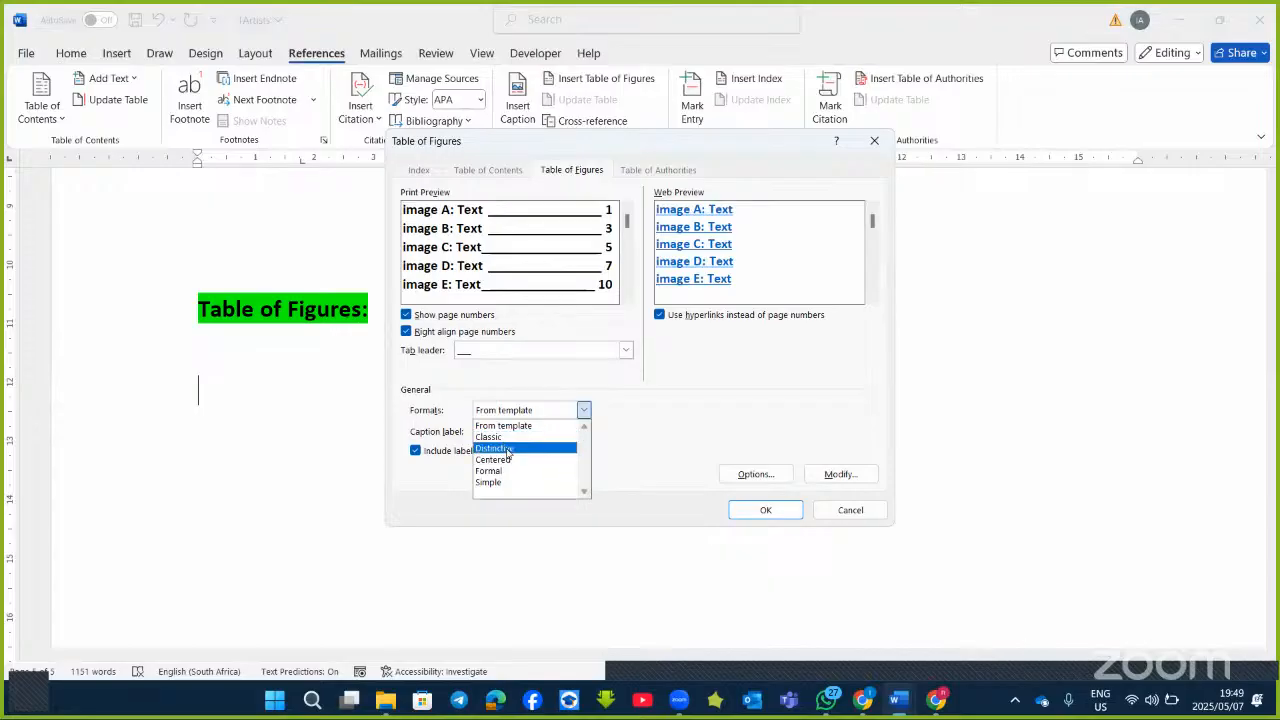
left_click(507, 448)
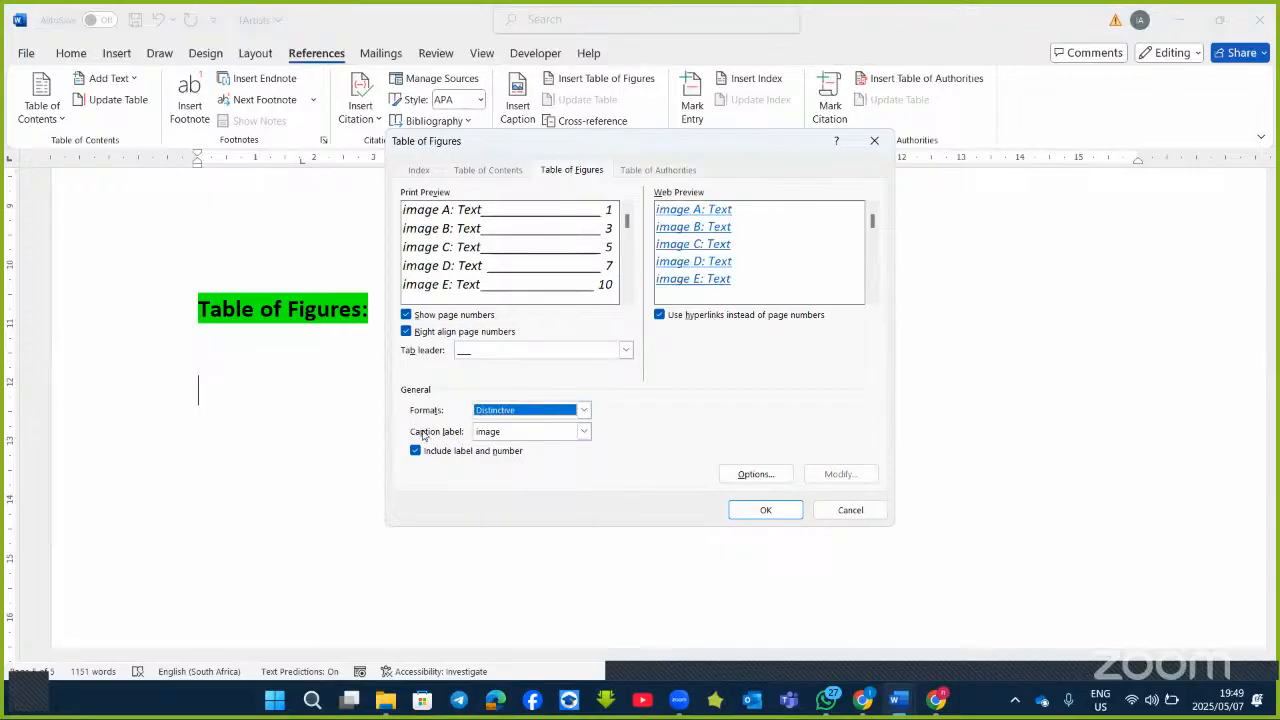
Set the caption label to Figure and insert the table of figures below its heading.
left_click(580, 432)
left_click(516, 458)
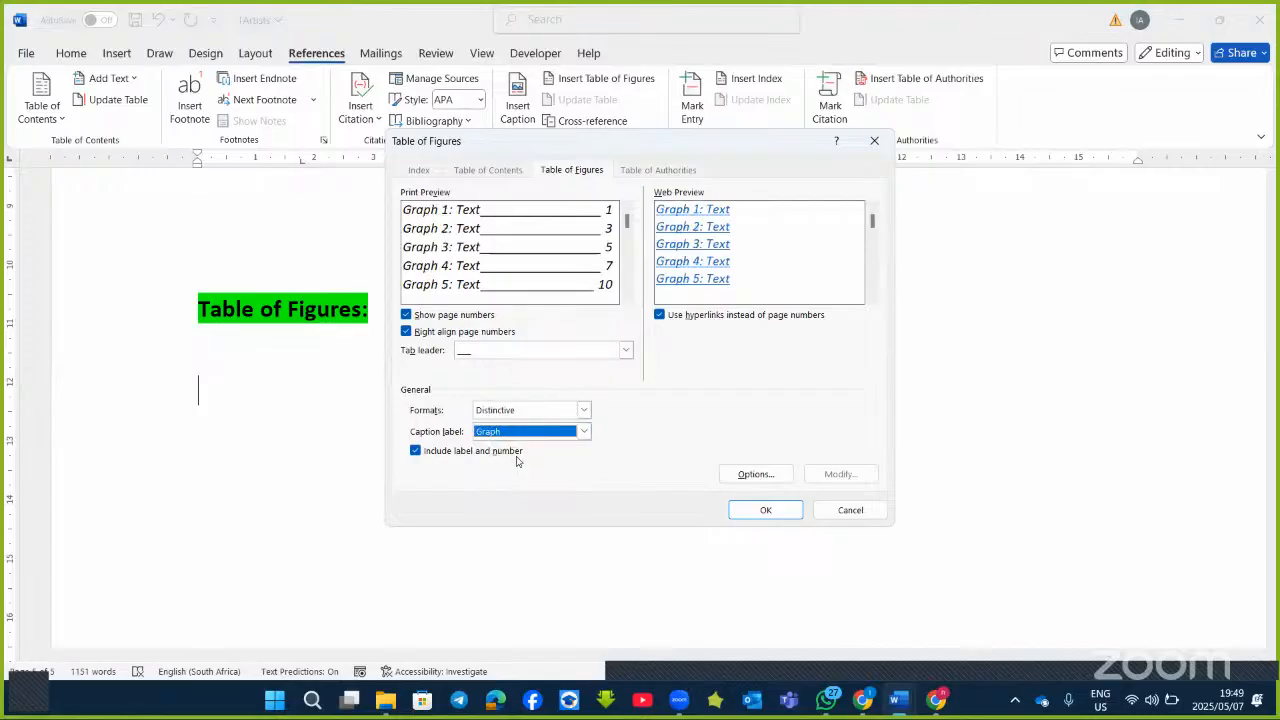
left_click(583, 431)
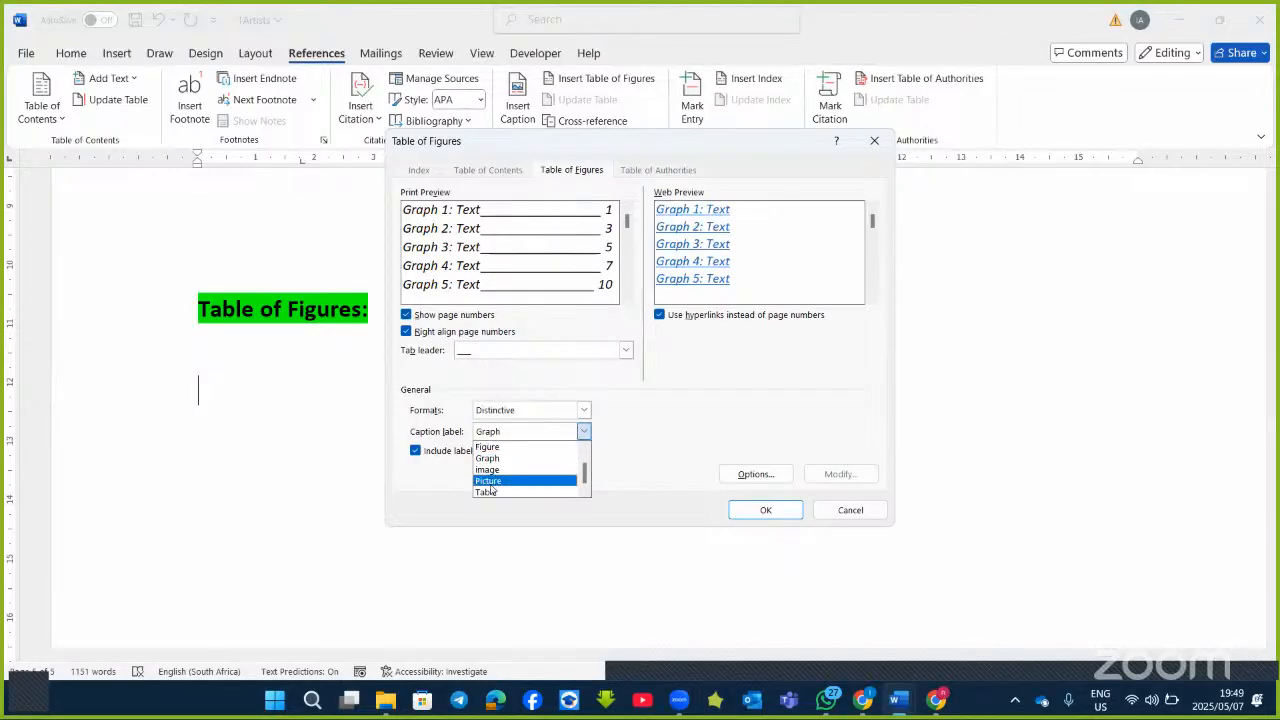
scroll(497, 455, "up", 1)
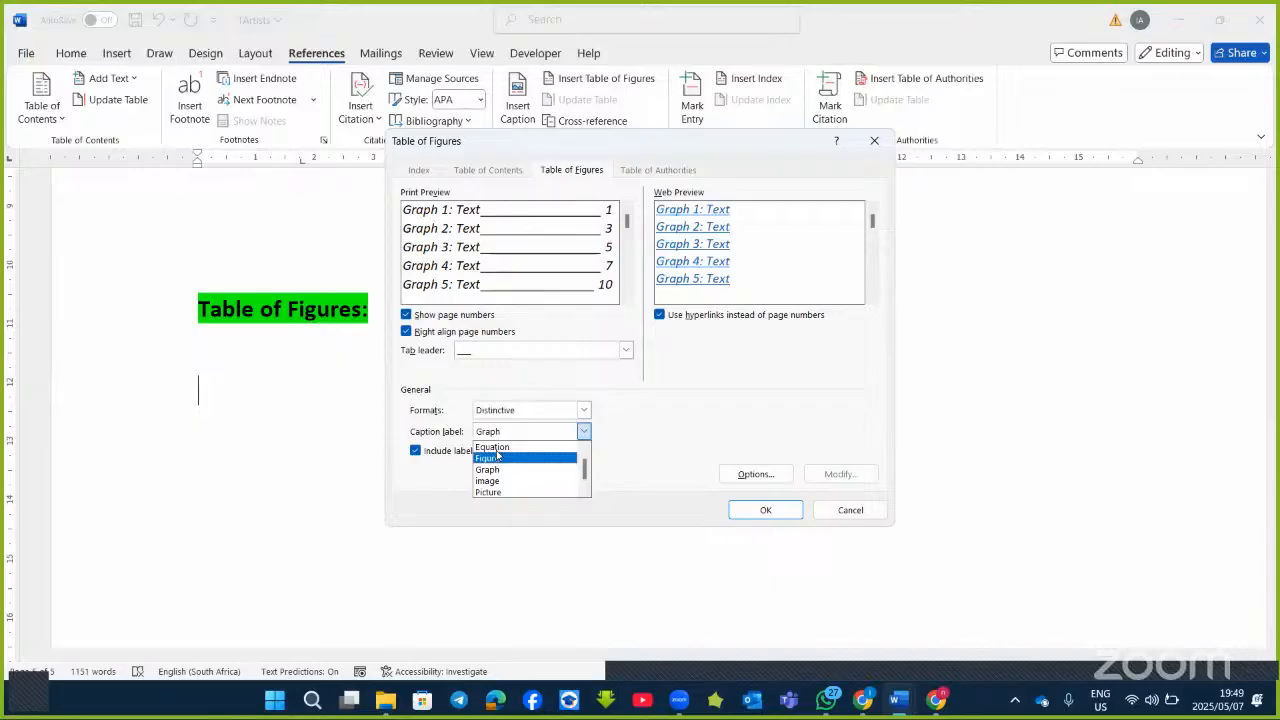
left_click(497, 458)
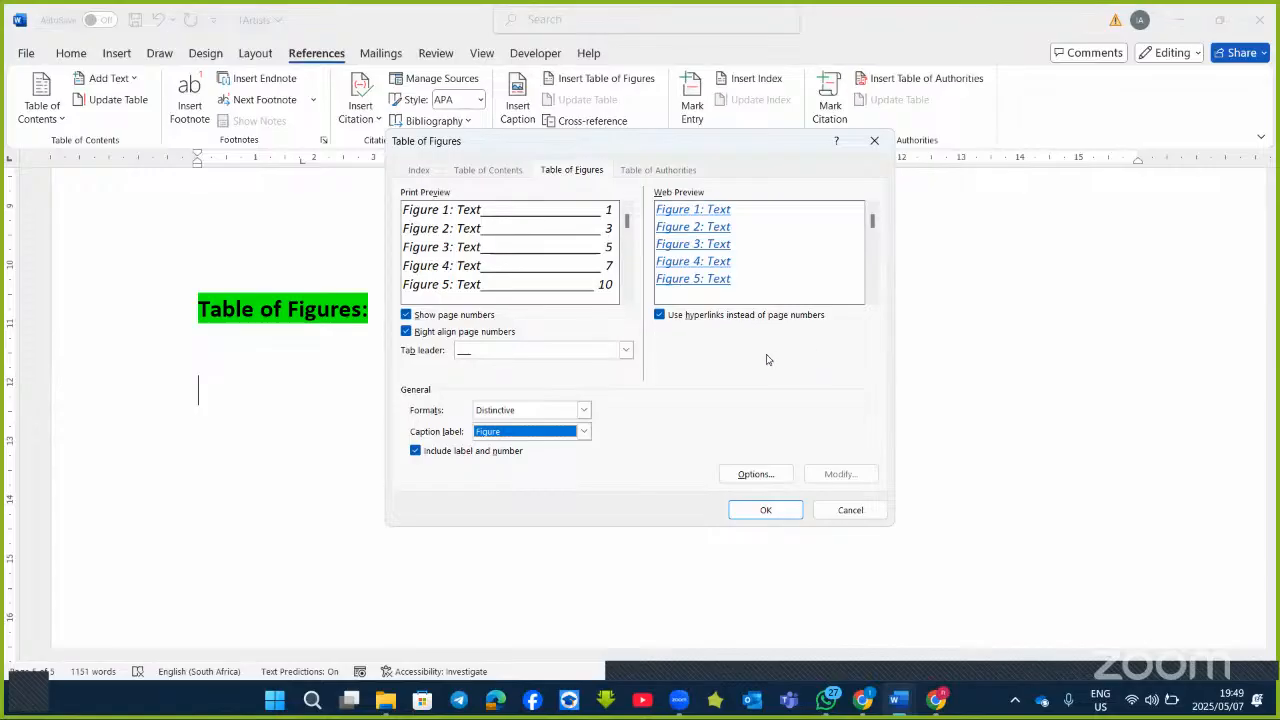
left_click(765, 510)
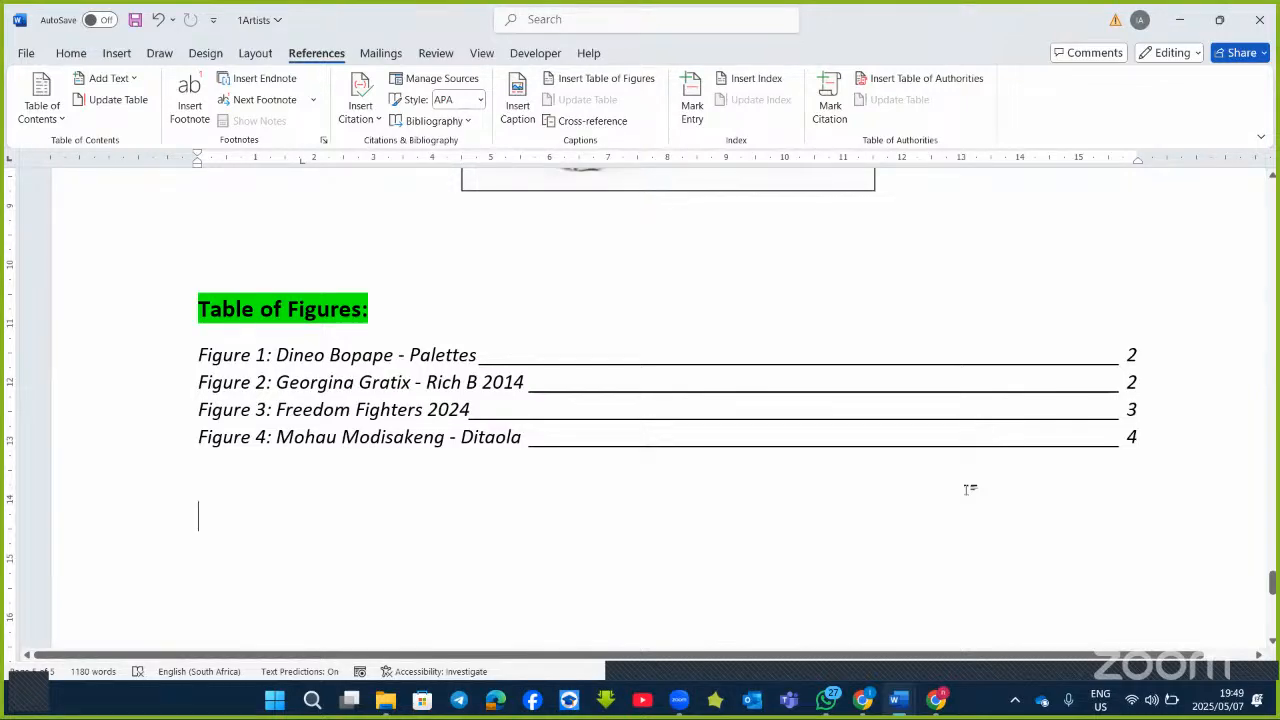
Insert a page break before the title "Ten young artists of South Africa" at the start of the document.
scroll(862, 486, "up", 4)
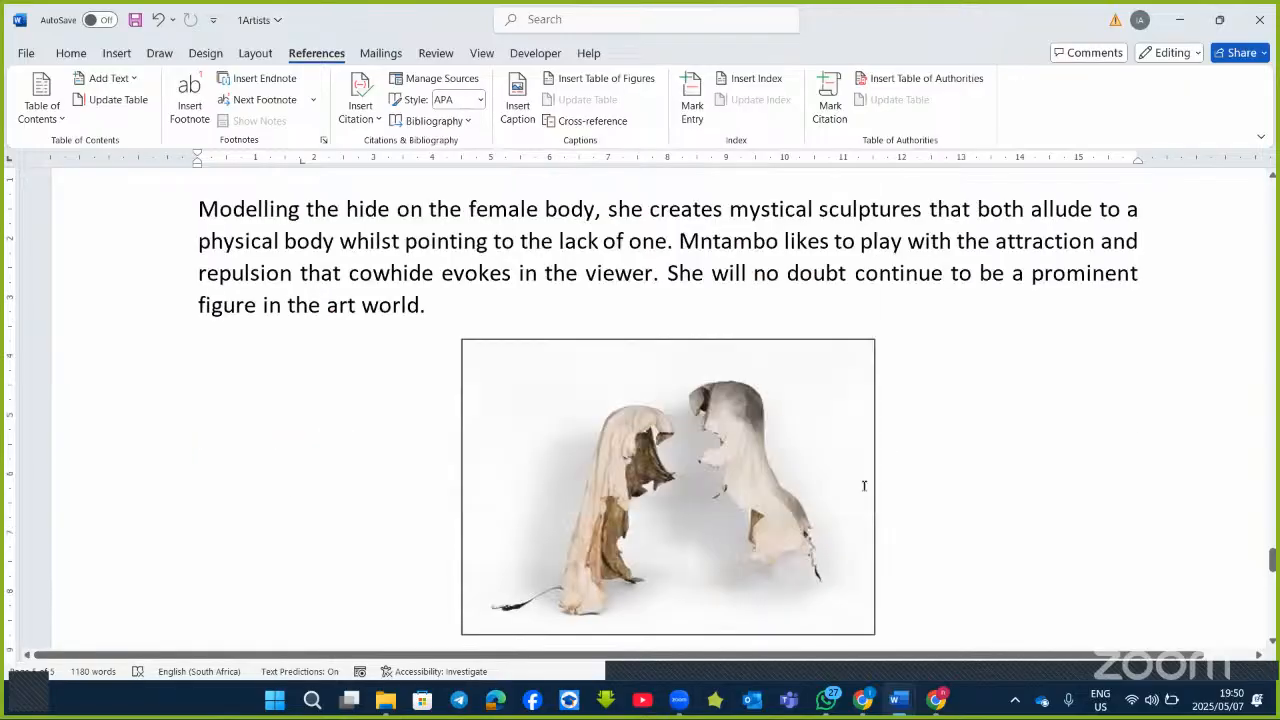
scroll(864, 486, "up", 15)
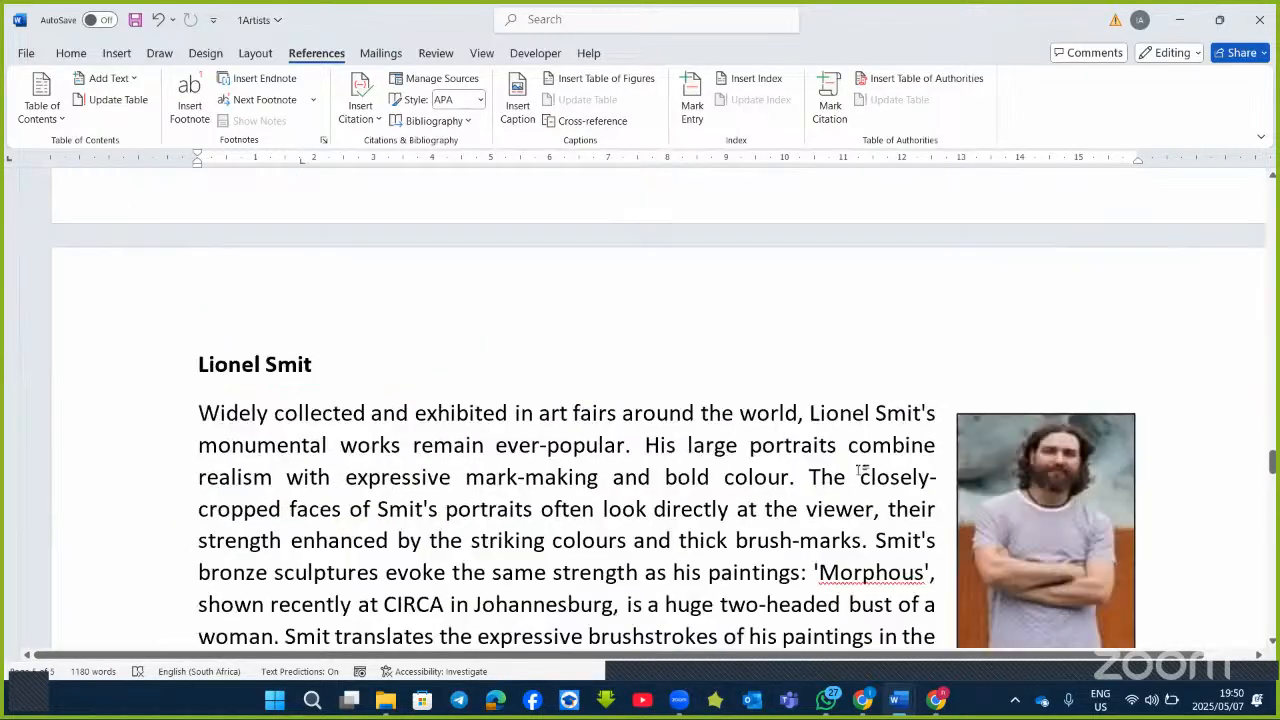
scroll(862, 474, "up", 15)
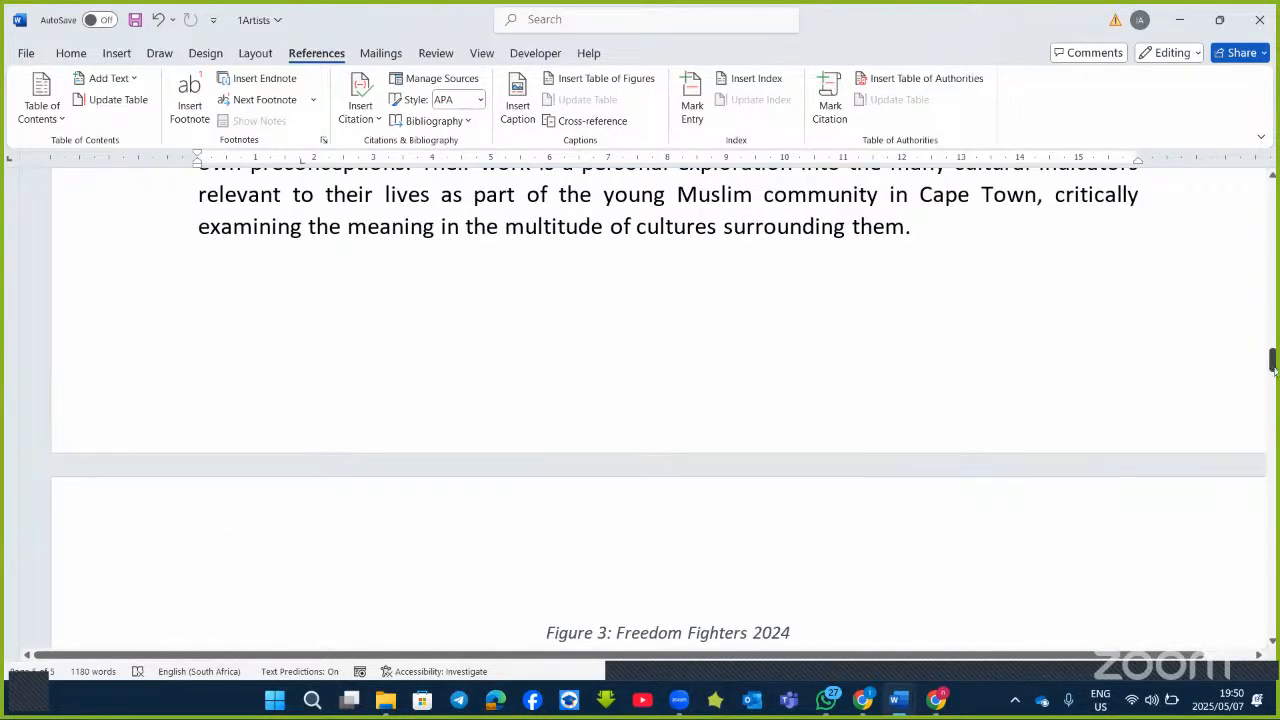
left_click_drag(1276, 335, 1276, 167)
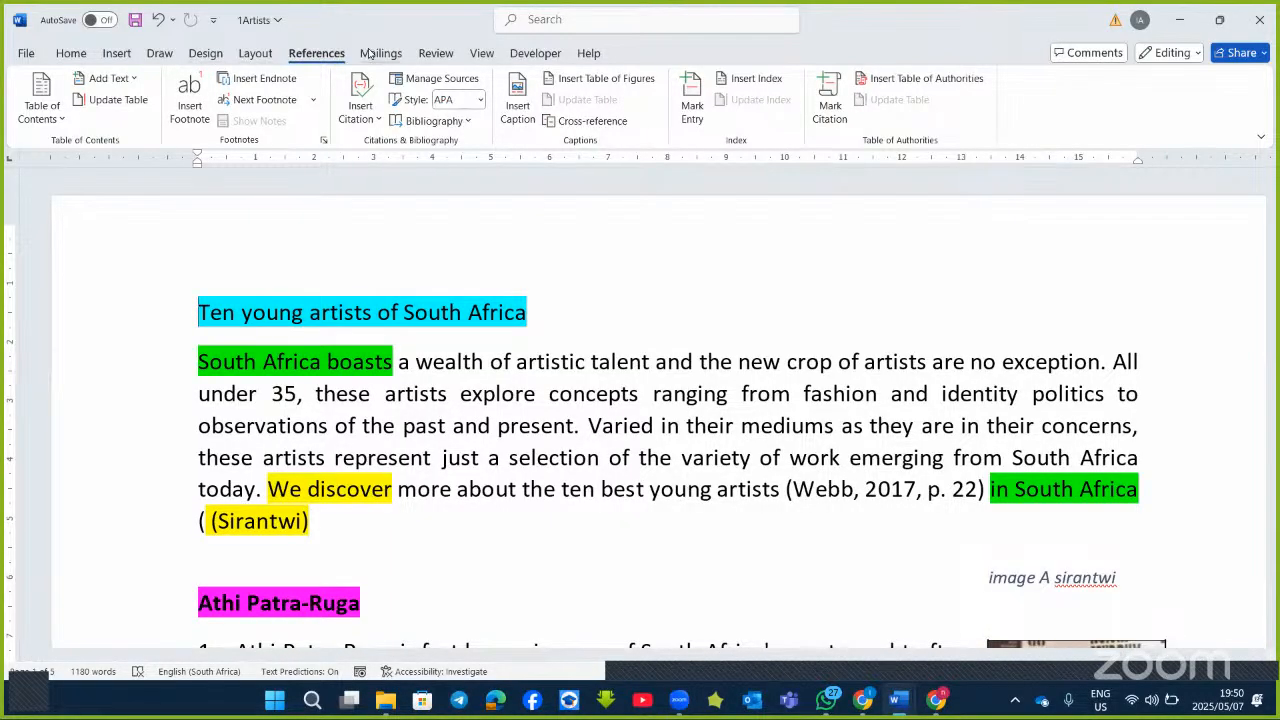
left_click(128, 55)
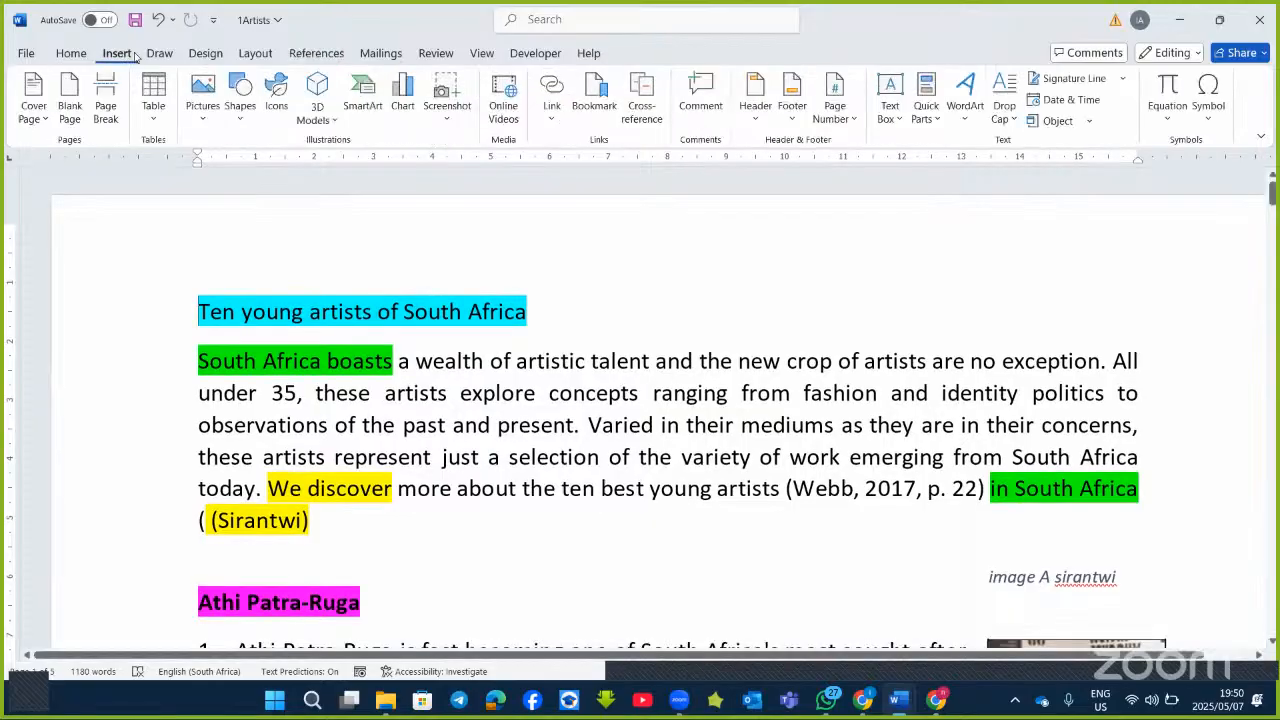
left_click(108, 105)
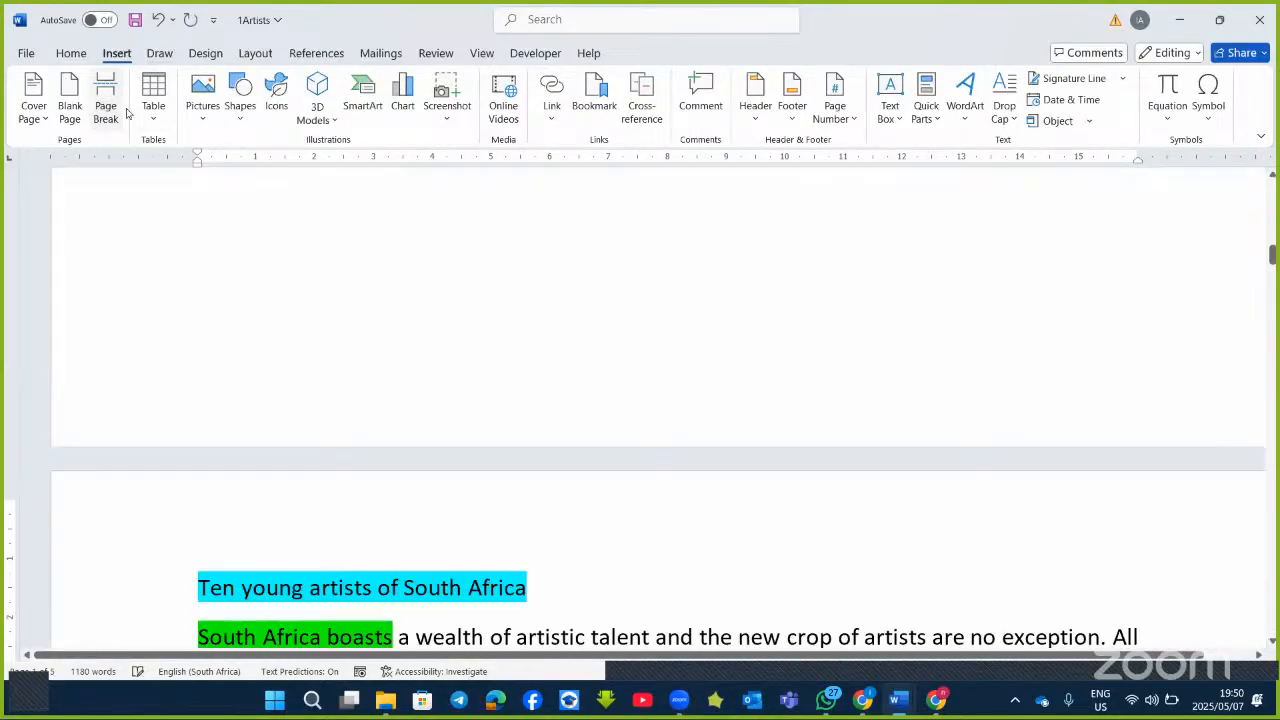
Start a custom table of contents from the blank first page with a solid underline tab leader and the Distinctive format.
scroll(359, 329, "up", 10)
left_click(362, 312)
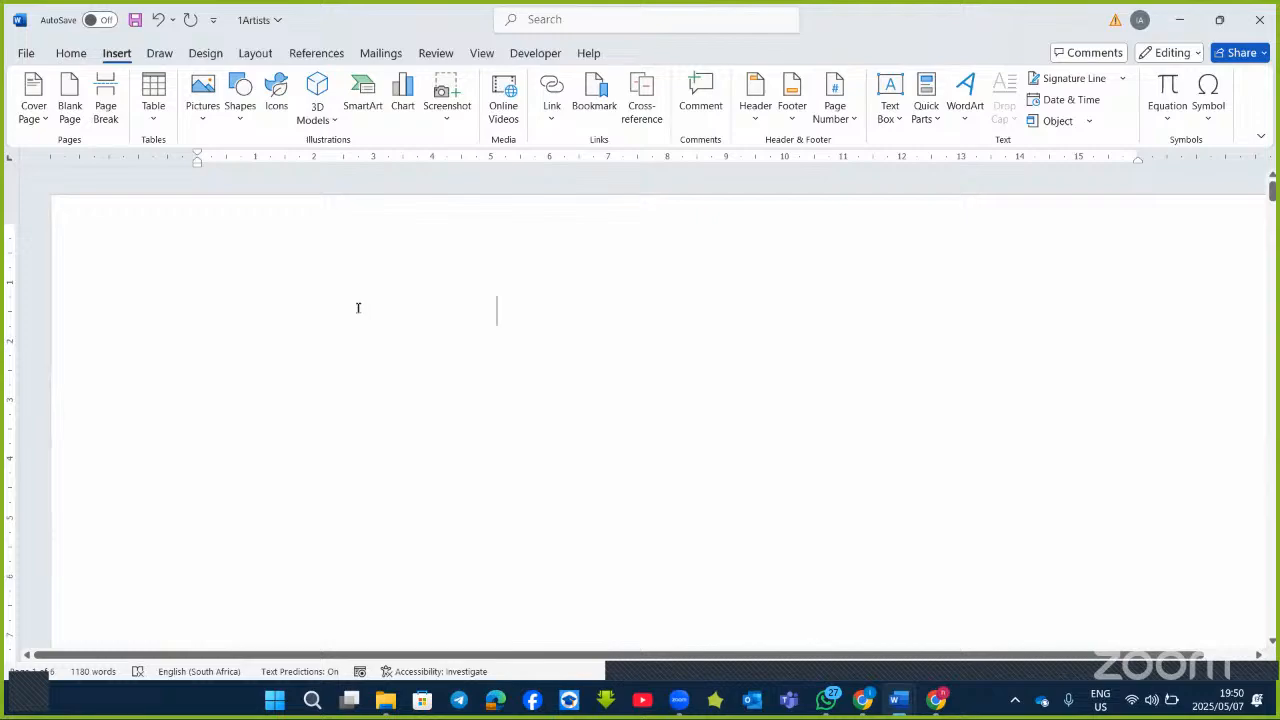
left_click(322, 55)
left_click(55, 119)
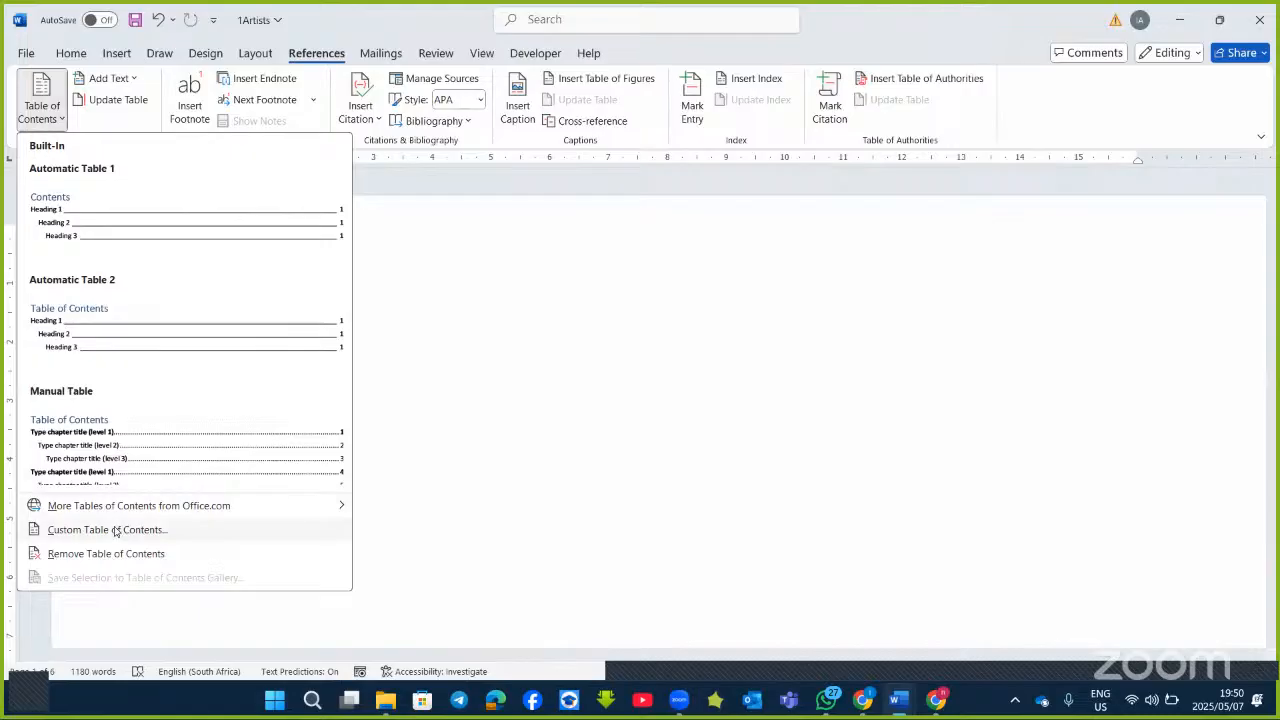
left_click(113, 531)
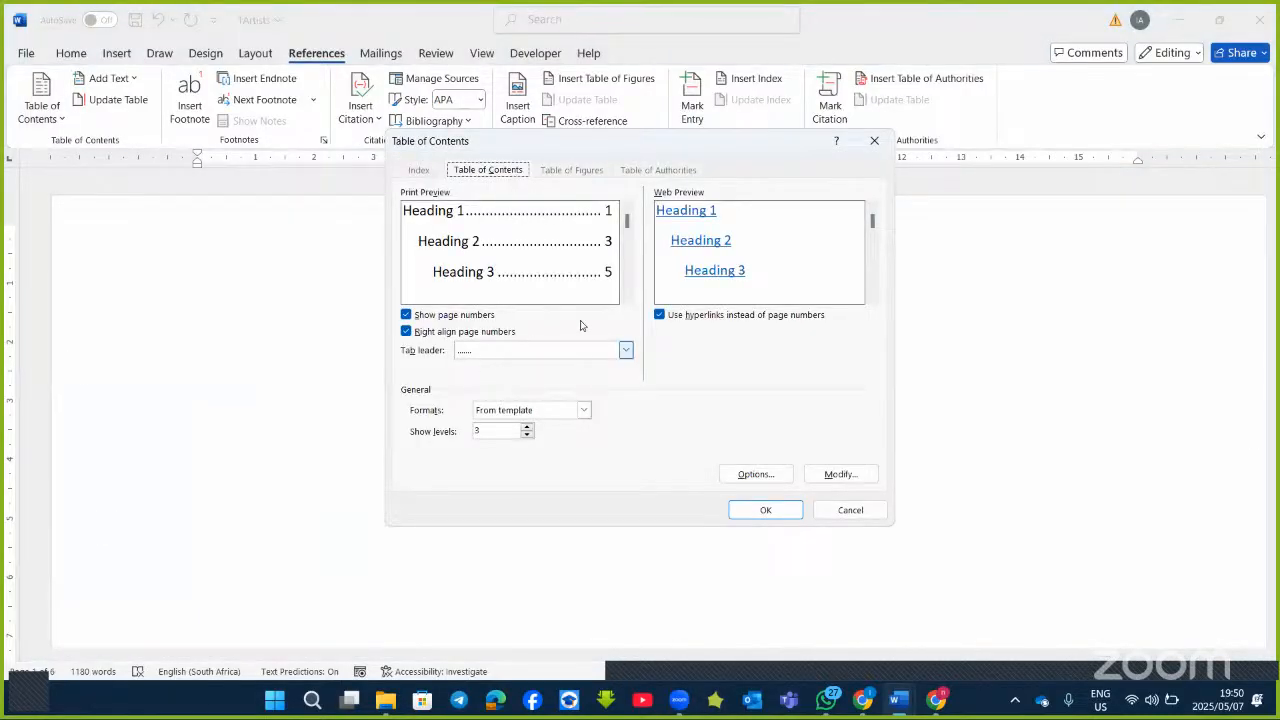
left_click(624, 350)
left_click(498, 410)
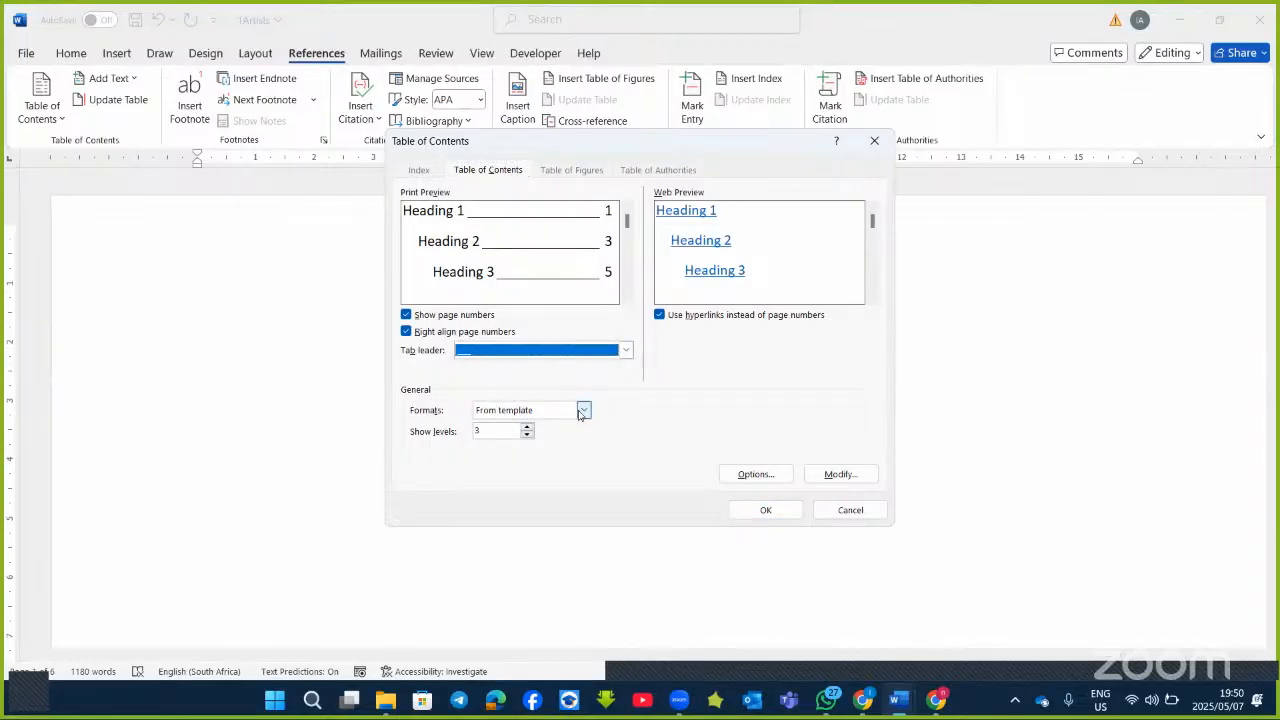
left_click(583, 411)
left_click(533, 451)
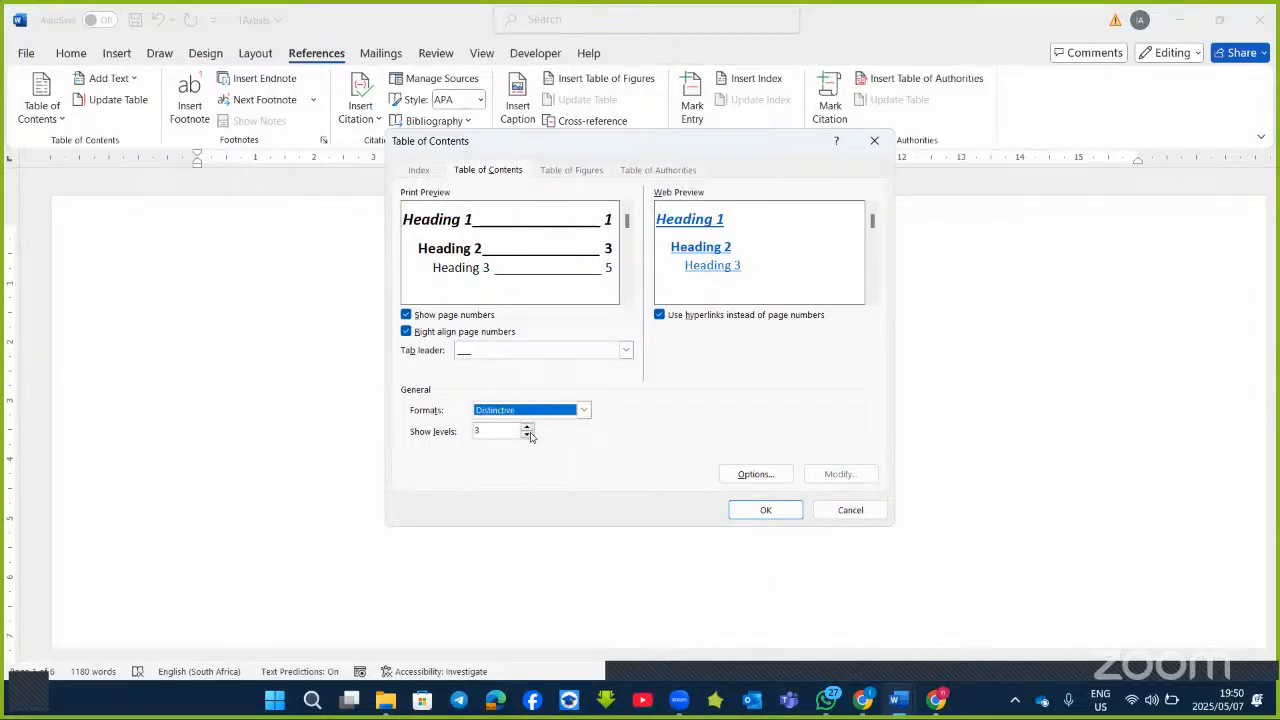
Include the Intense Quote style in the table of contents at TOC level 4.
left_click(757, 475)
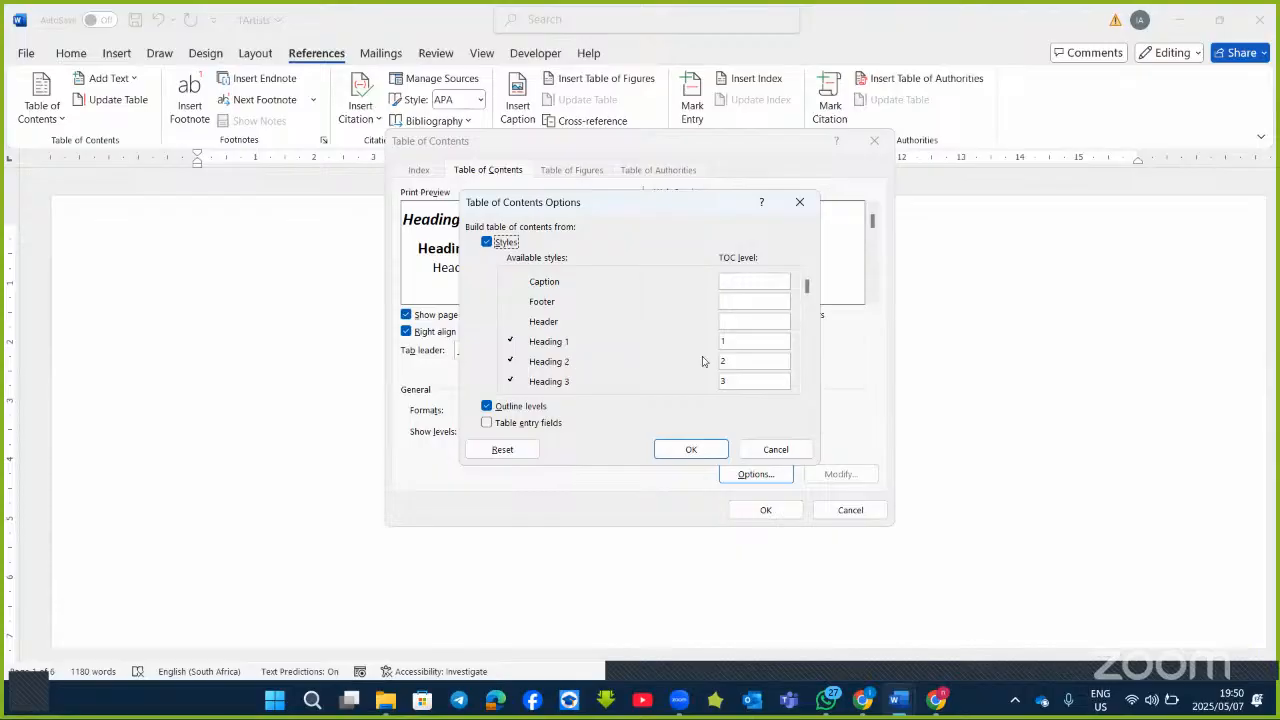
left_click(808, 391)
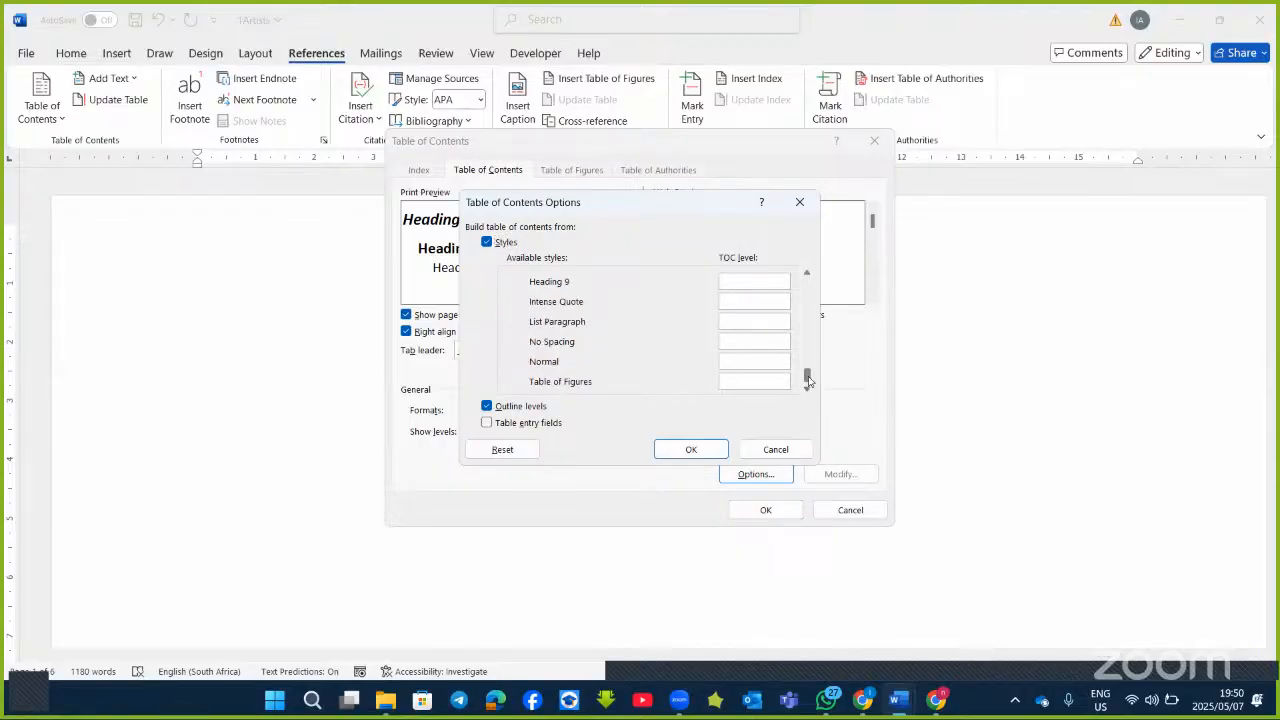
left_click_drag(808, 375, 806, 357)
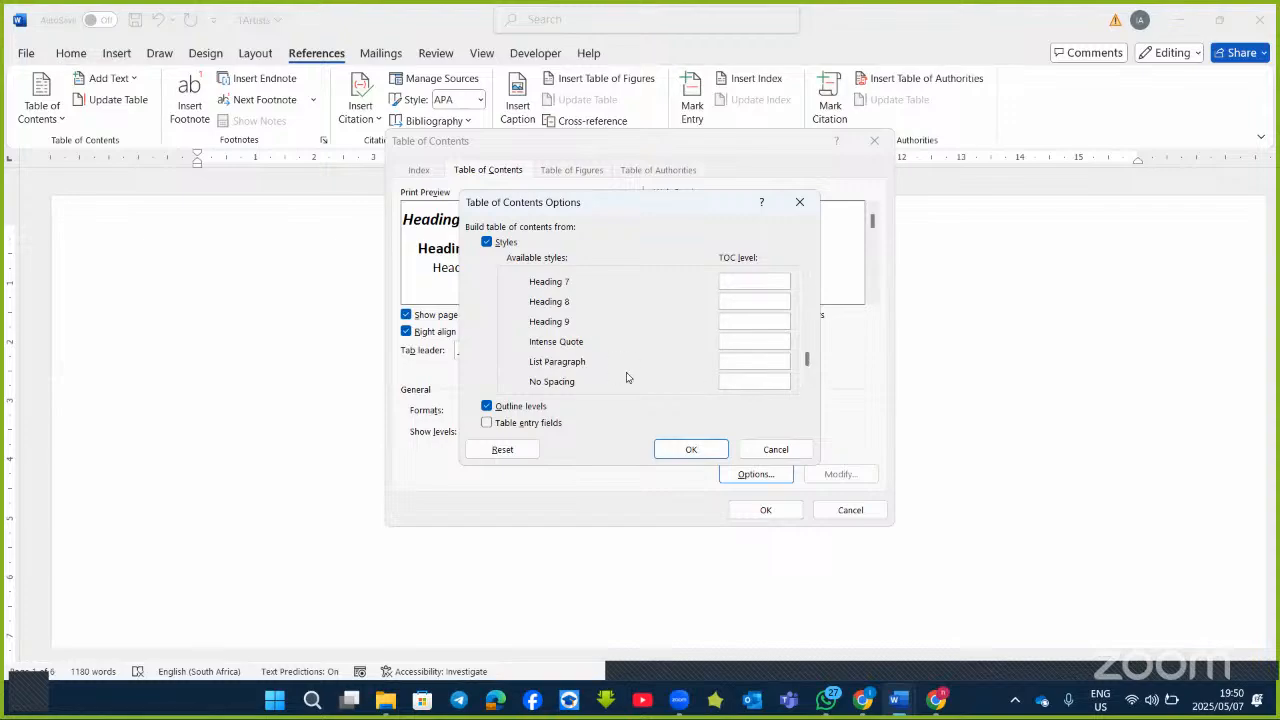
left_click(736, 343)
type("4")
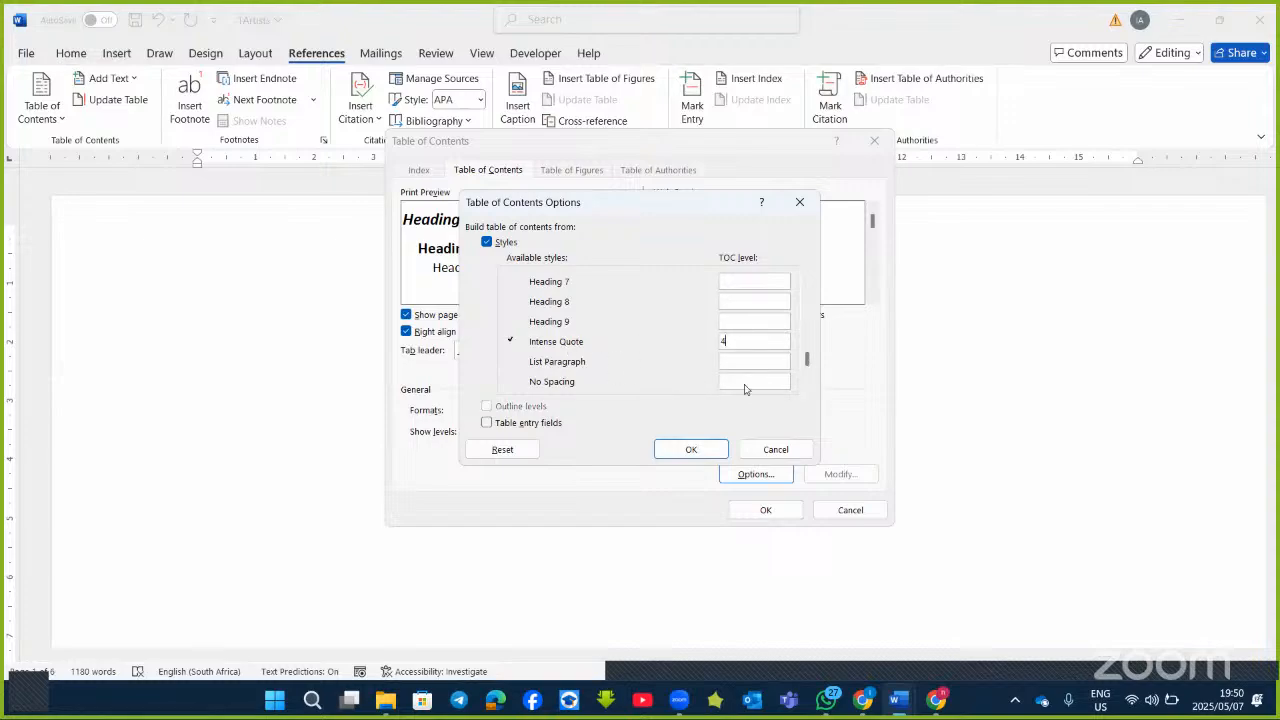
left_click(687, 451)
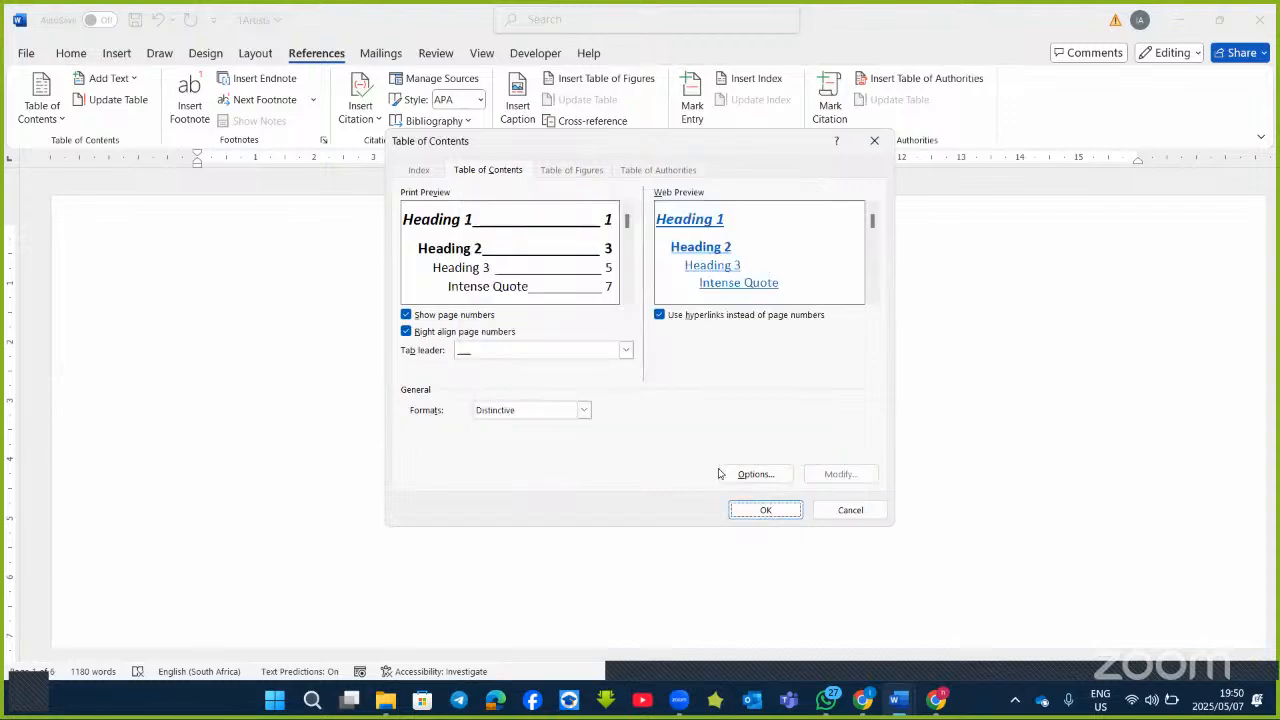
Insert the custom table of contents and check where it lands around the first pages.
left_click(752, 516)
scroll(563, 489, "down", 3)
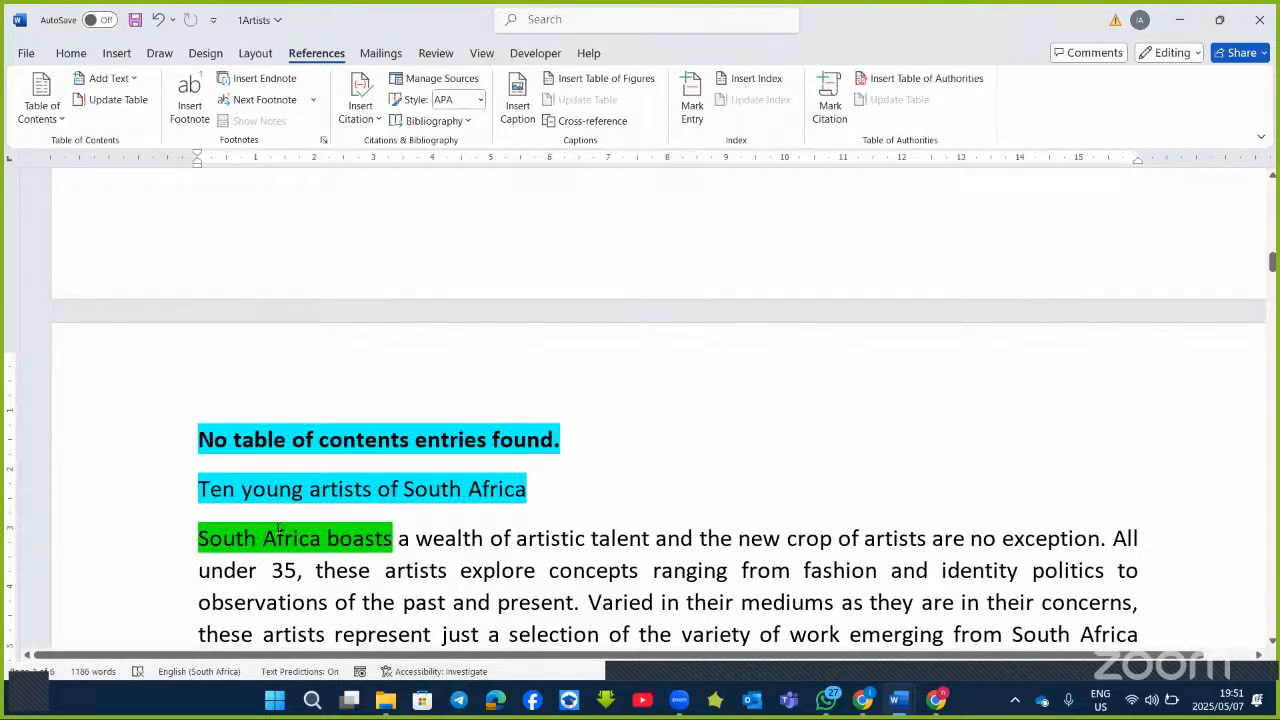
scroll(377, 474, "up", 5)
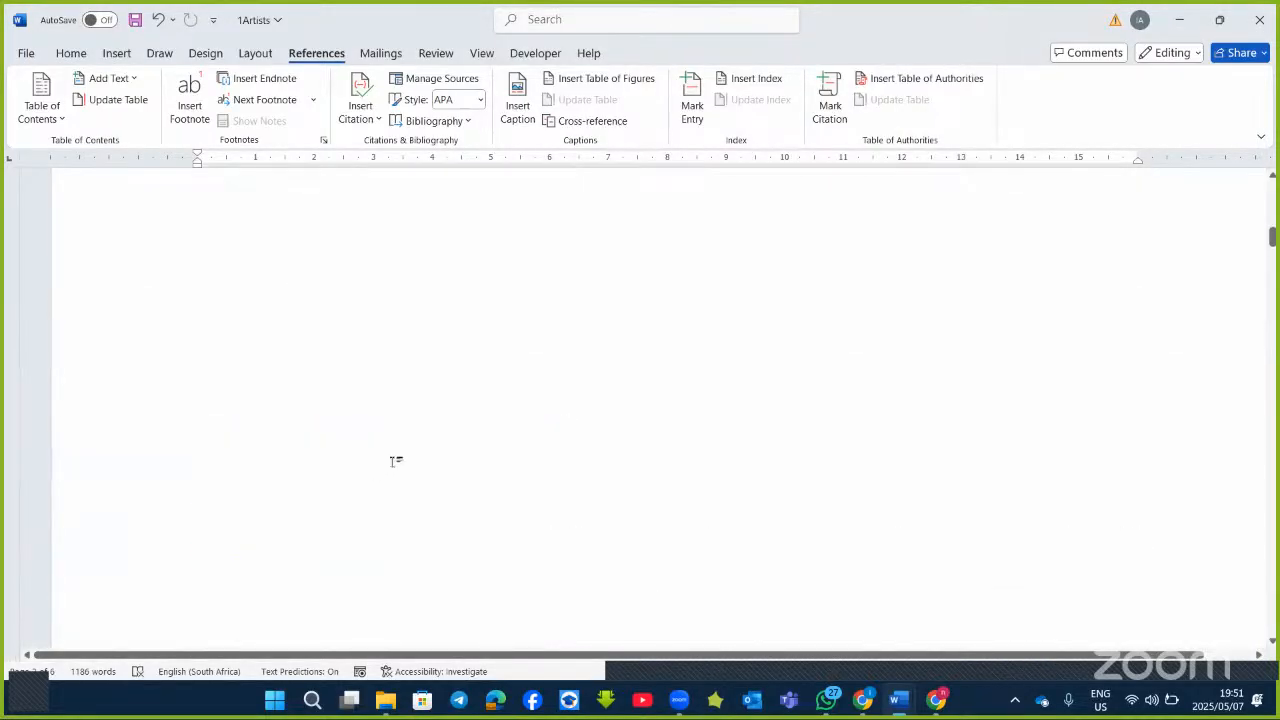
left_click(71, 53)
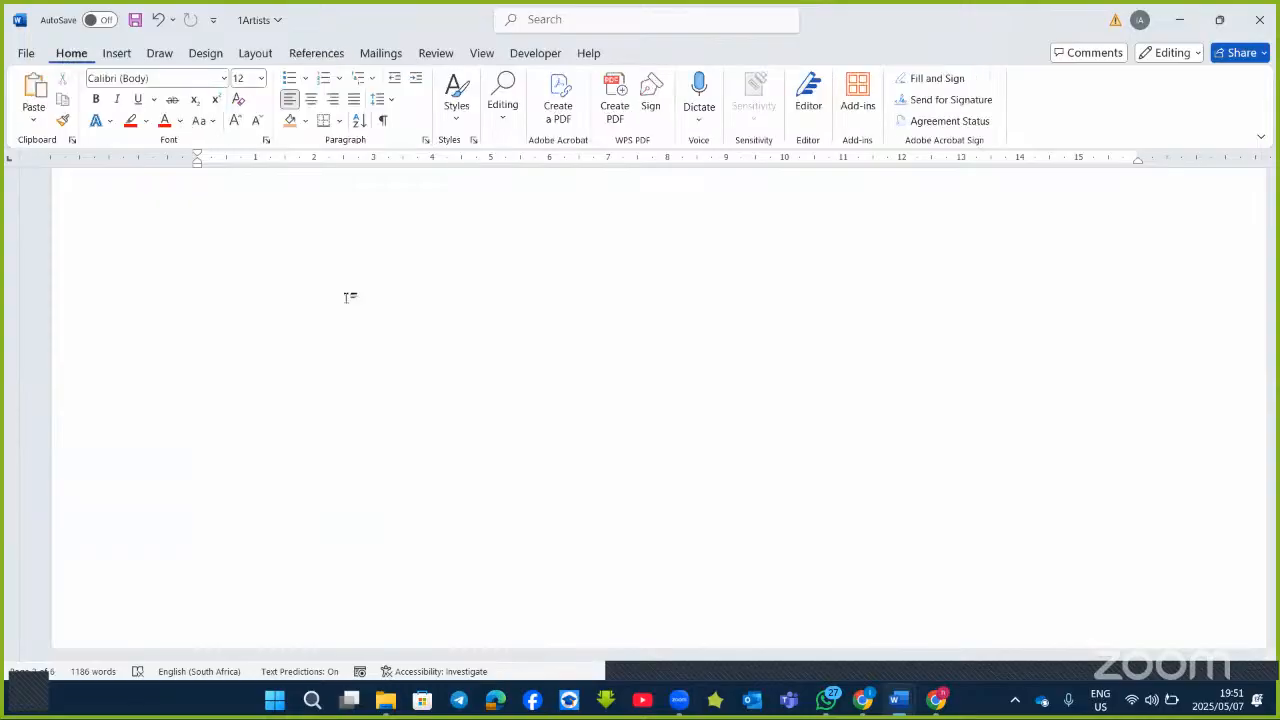
Apply the Heading 1 style to the title "Ten young artists of South Africa".
scroll(448, 452, "down", 3)
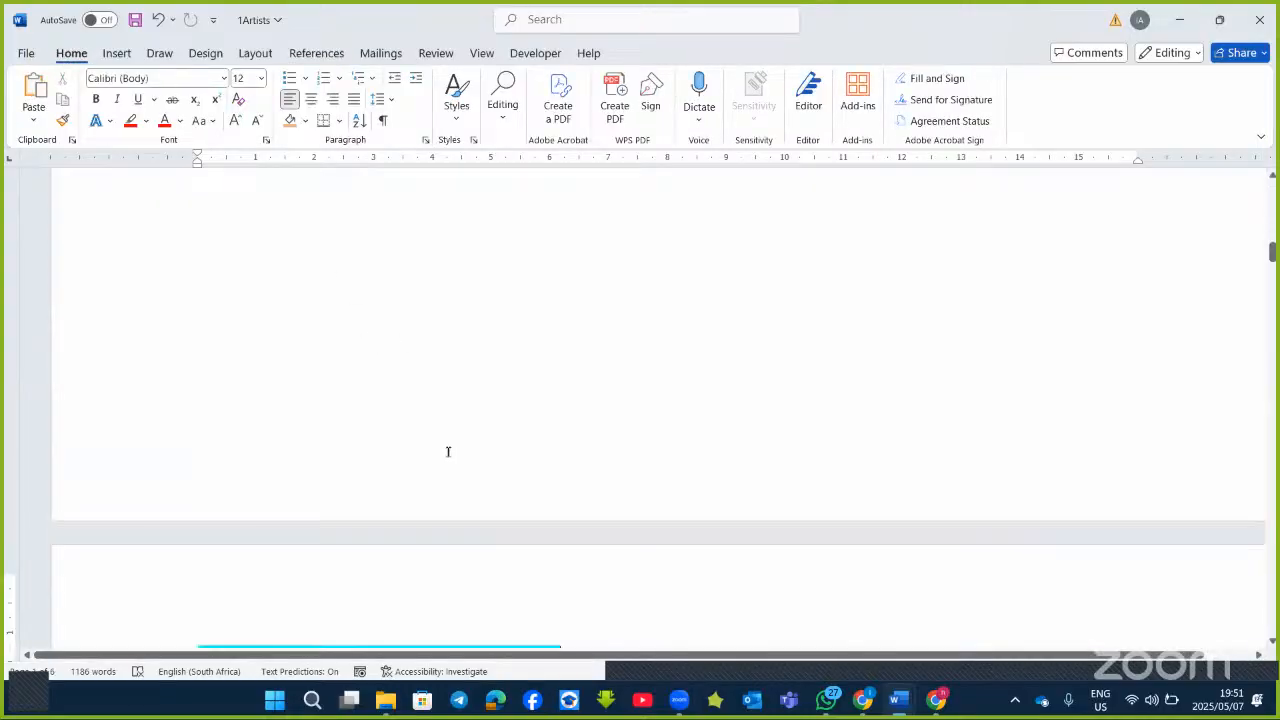
scroll(448, 452, "down", 4)
left_click_drag(526, 267, 184, 286)
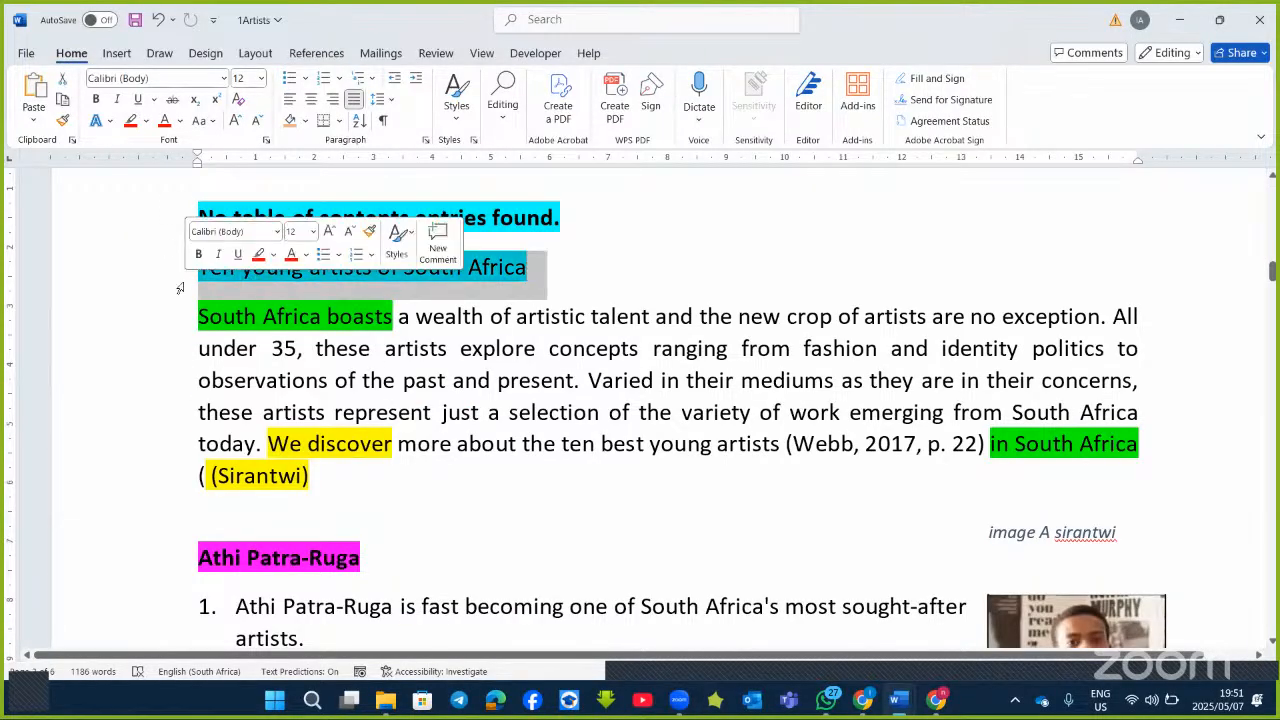
left_click(450, 122)
left_click(670, 152)
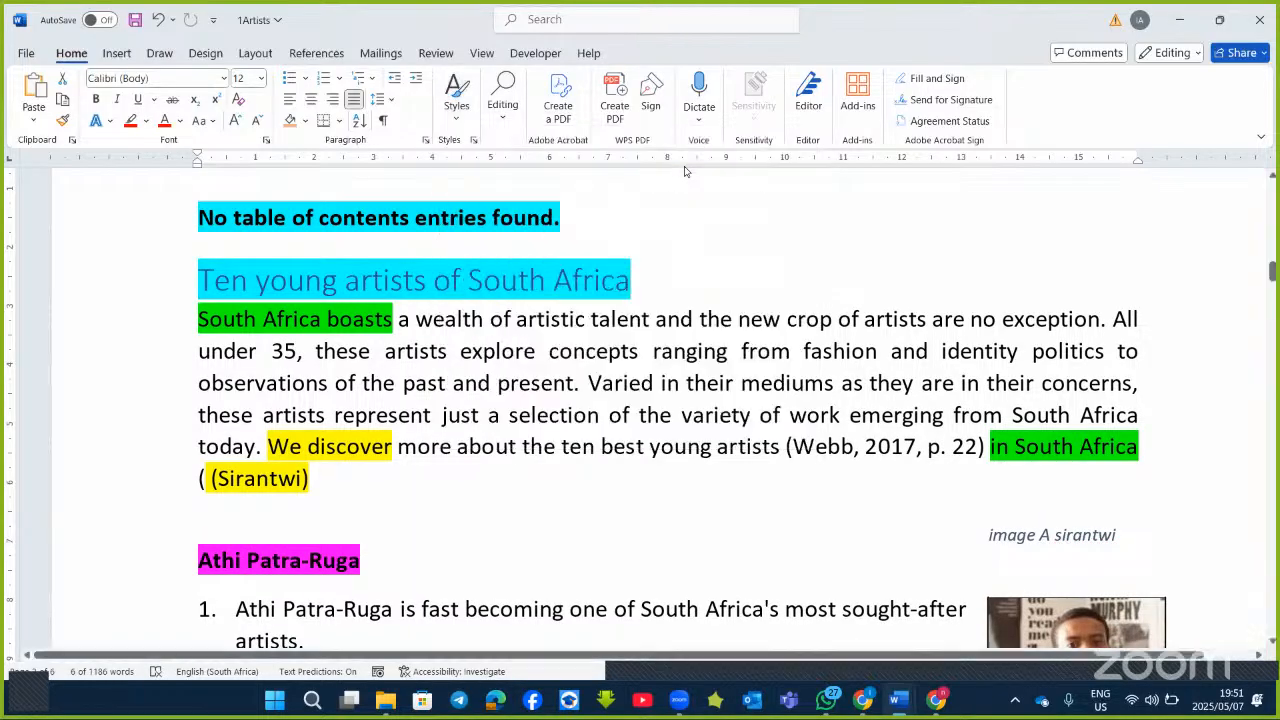
Apply the Heading 2 style to the "Athi Patra-Ruga" heading.
scroll(391, 486, "down", 1)
left_click_drag(400, 486, 220, 497)
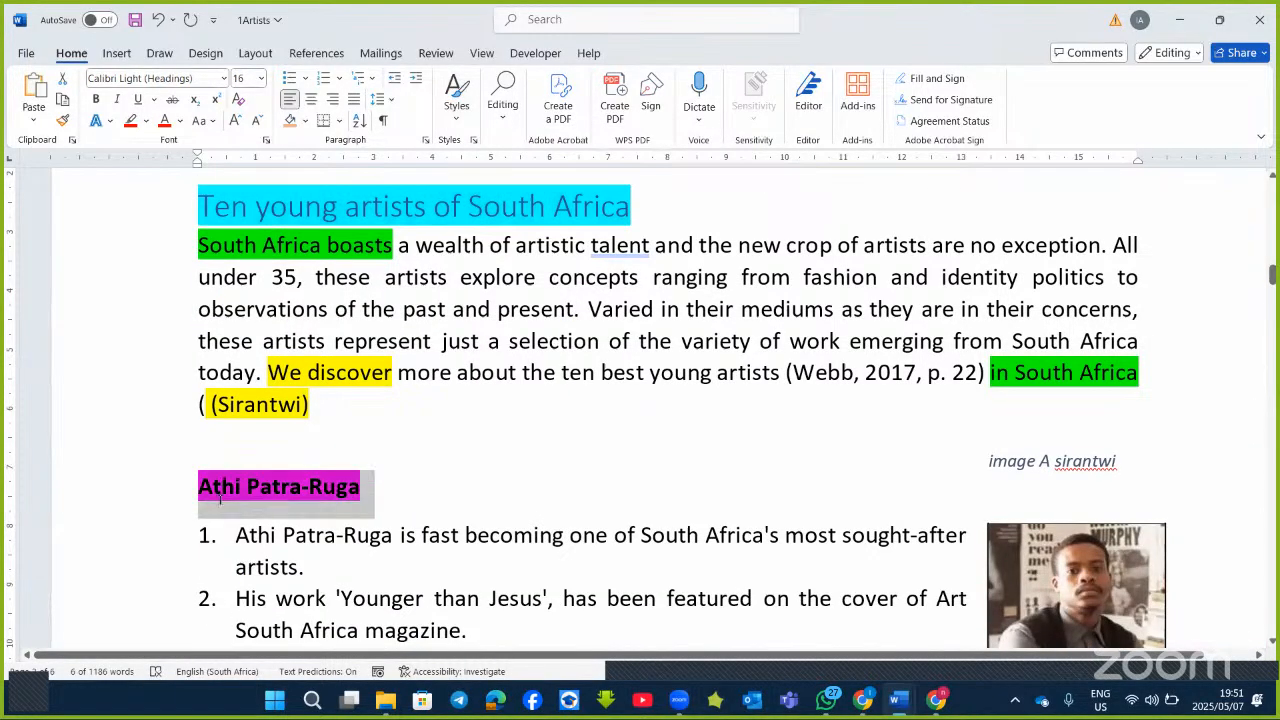
left_click(456, 102)
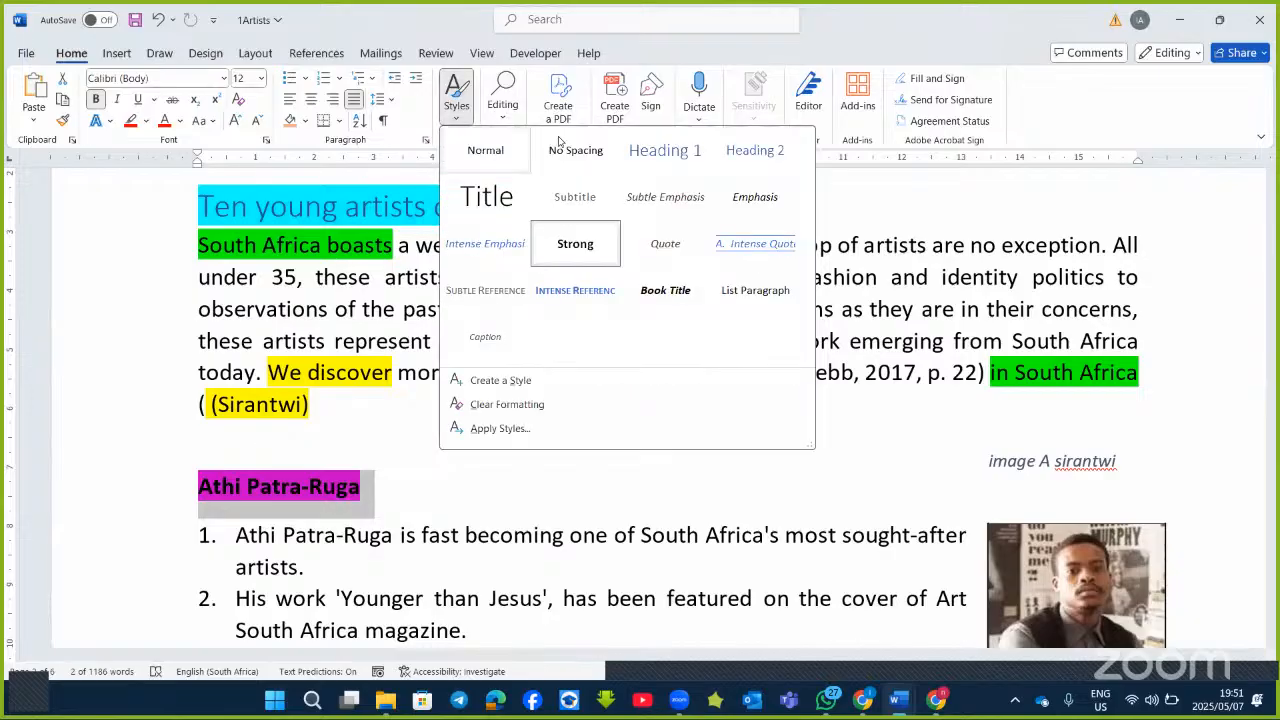
left_click(755, 150)
Update the table of contents field above the title so it picks up the styled headings.
scroll(568, 440, "up", 6)
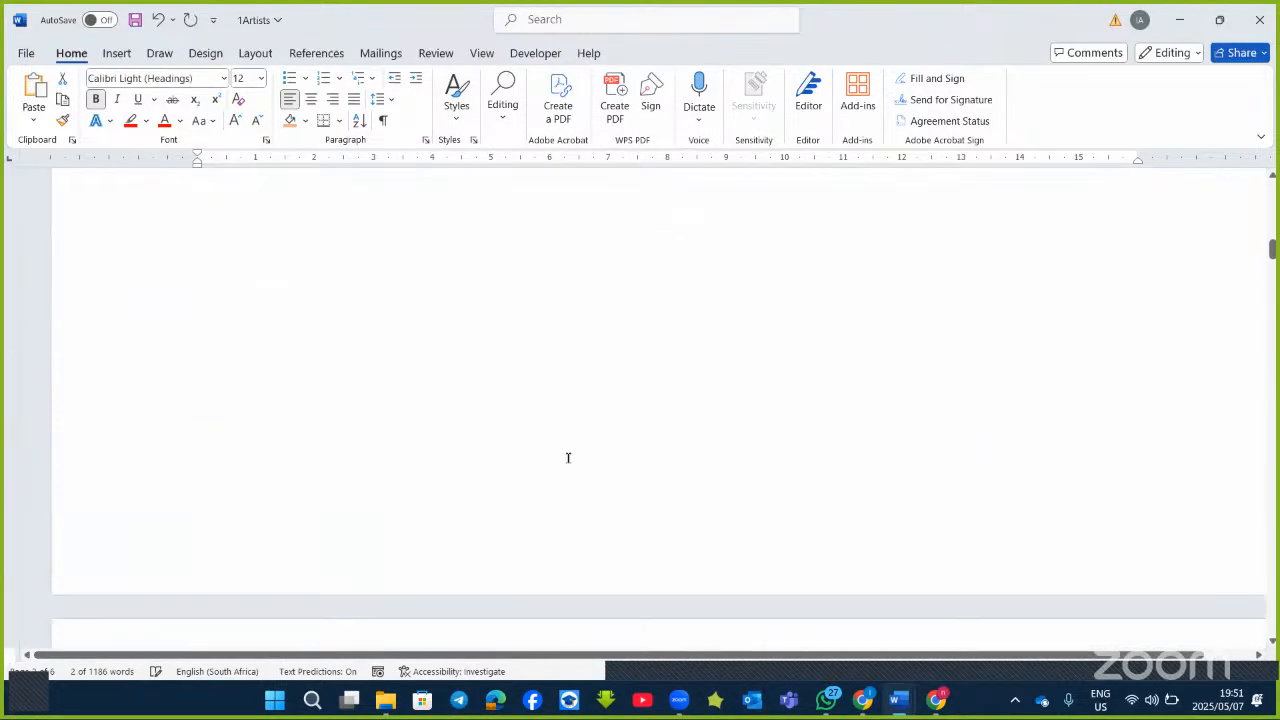
scroll(566, 457, "down", 5)
left_click(492, 440)
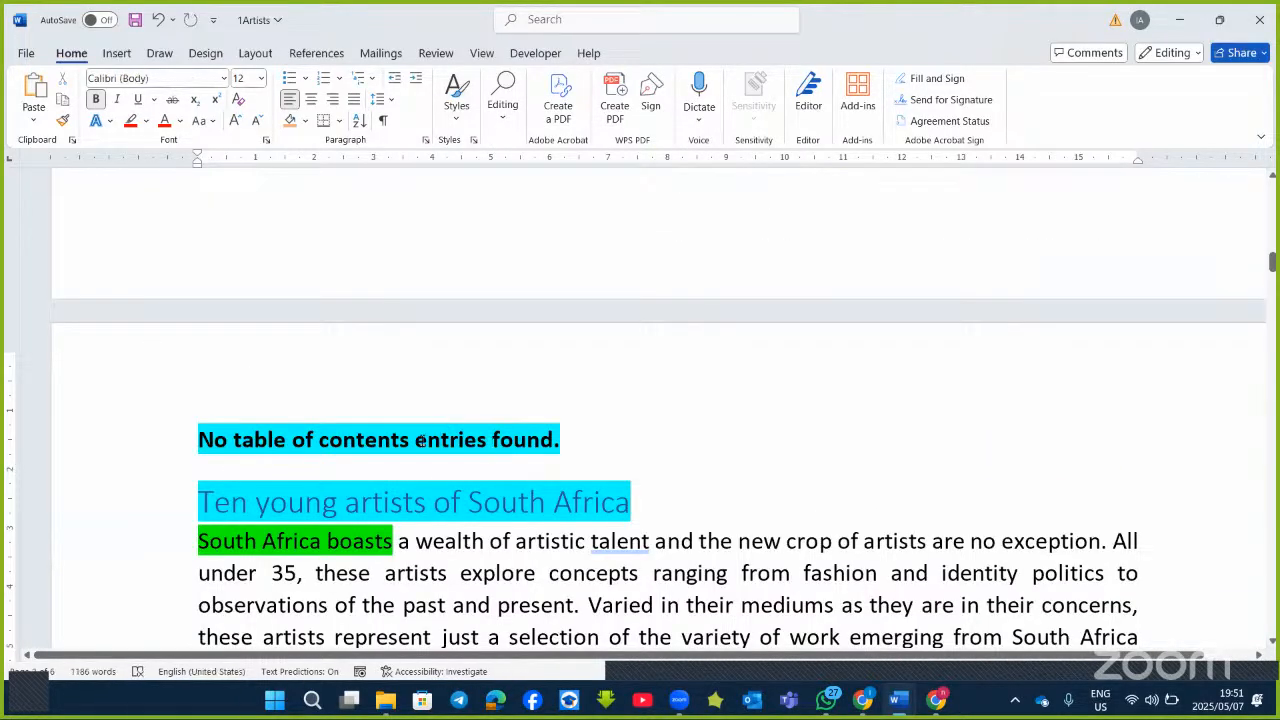
right_click(389, 444)
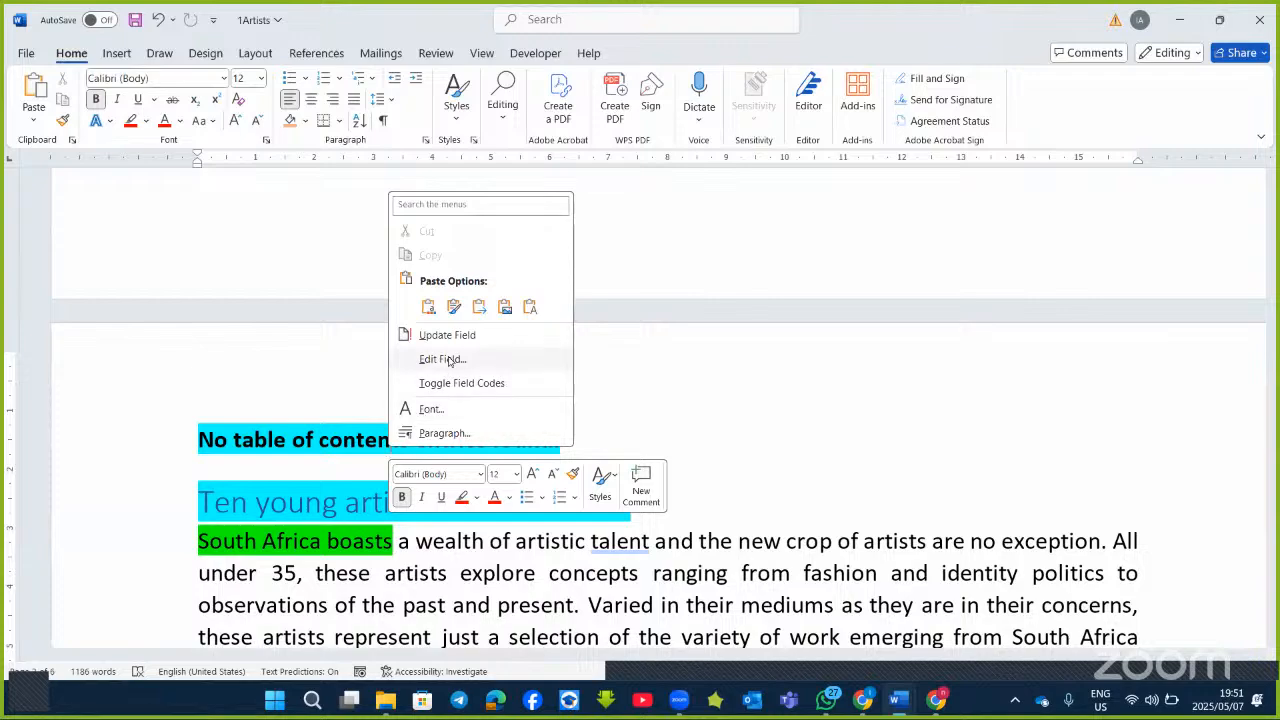
left_click(455, 337)
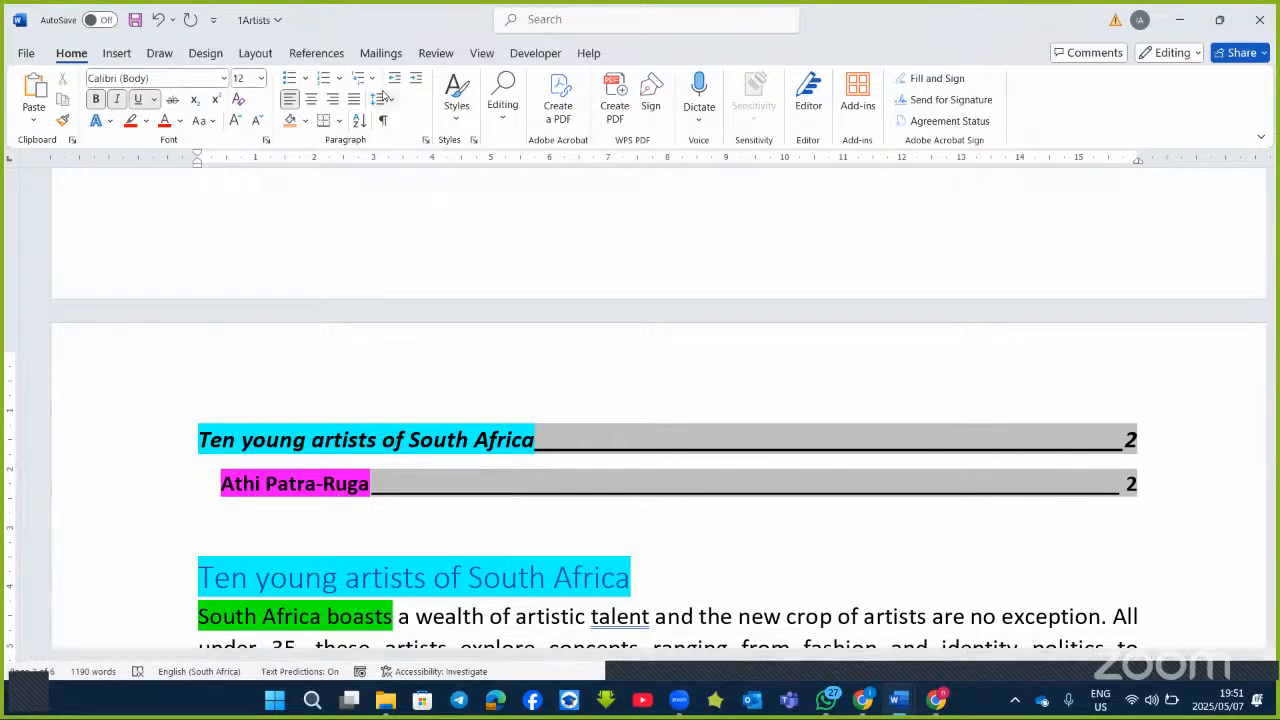
Start a footnote at the end of the "Dineo Sheshee Bopape" heading, with its location set to Below text.
left_click(314, 57)
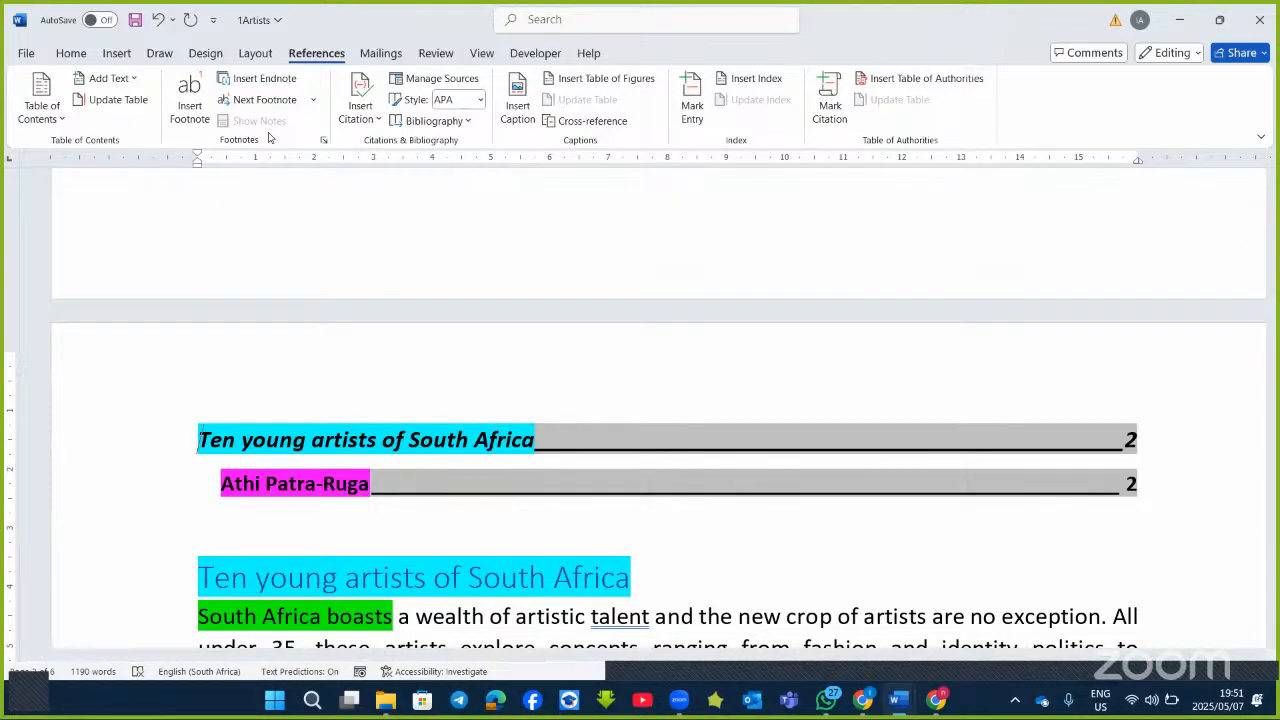
scroll(435, 283, "down", 15)
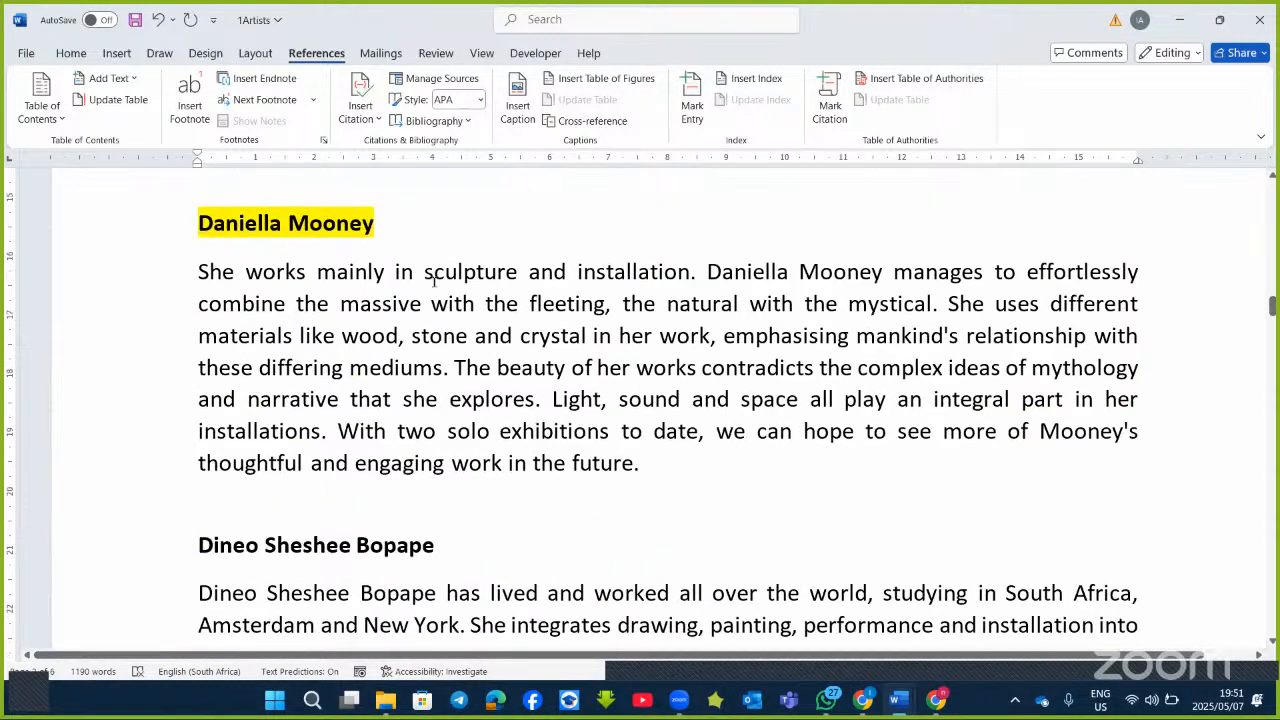
scroll(435, 283, "down", 3)
scroll(435, 283, "up", 1)
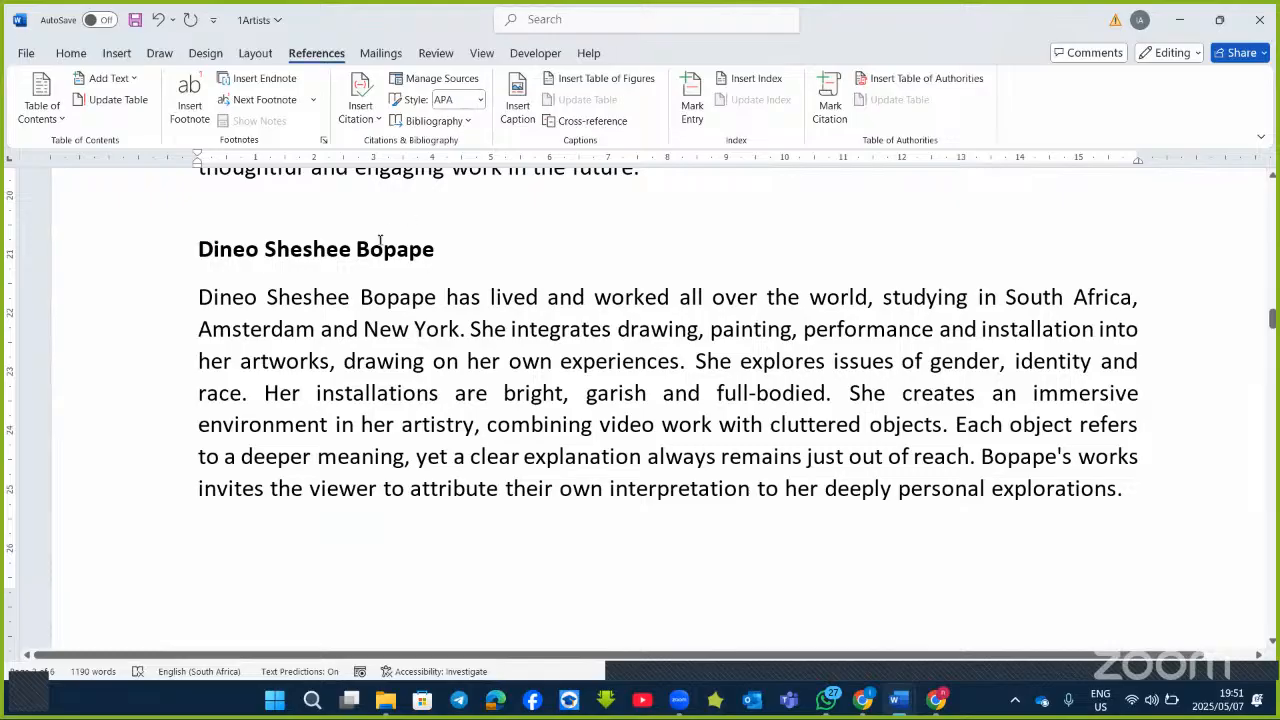
left_click(437, 250)
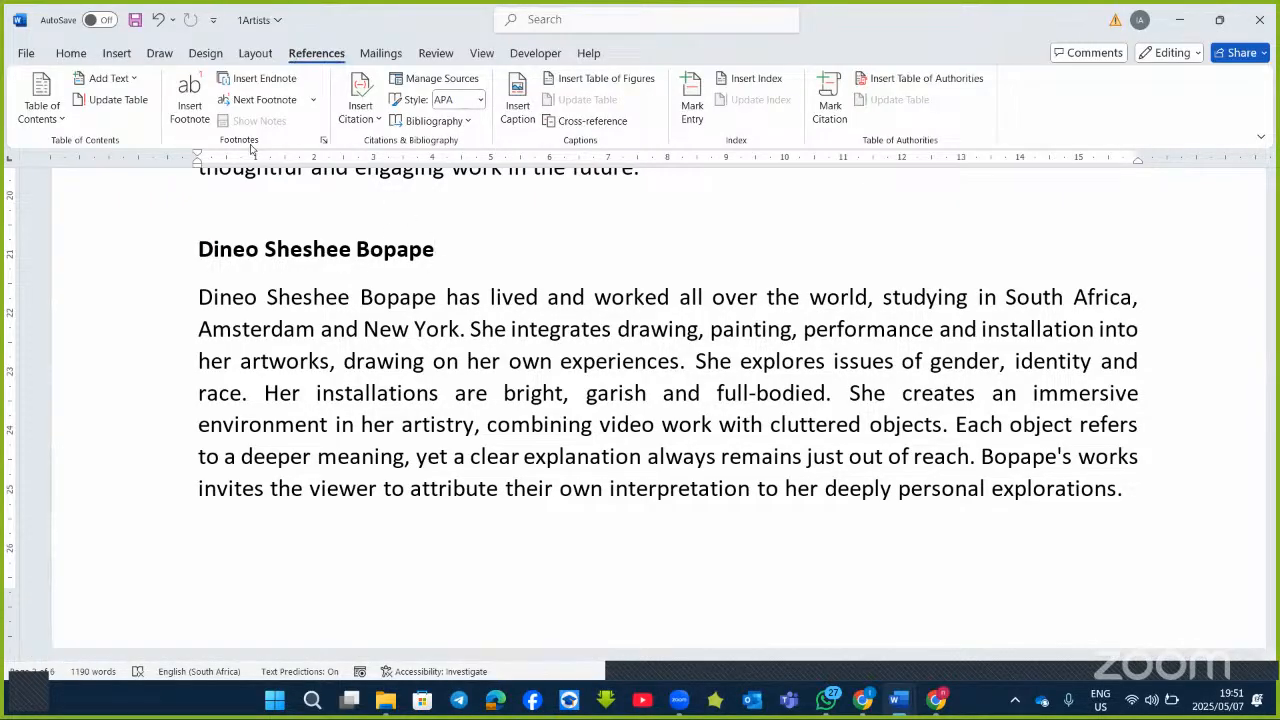
left_click(324, 140)
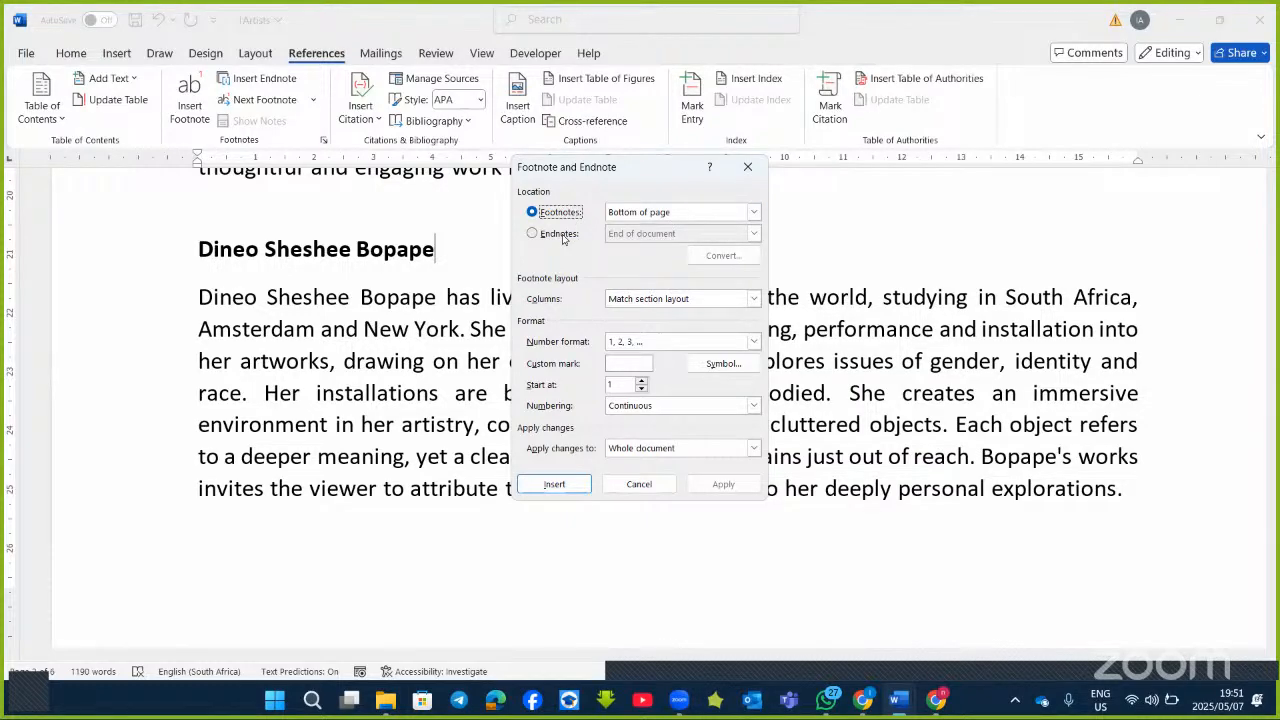
left_click(755, 213)
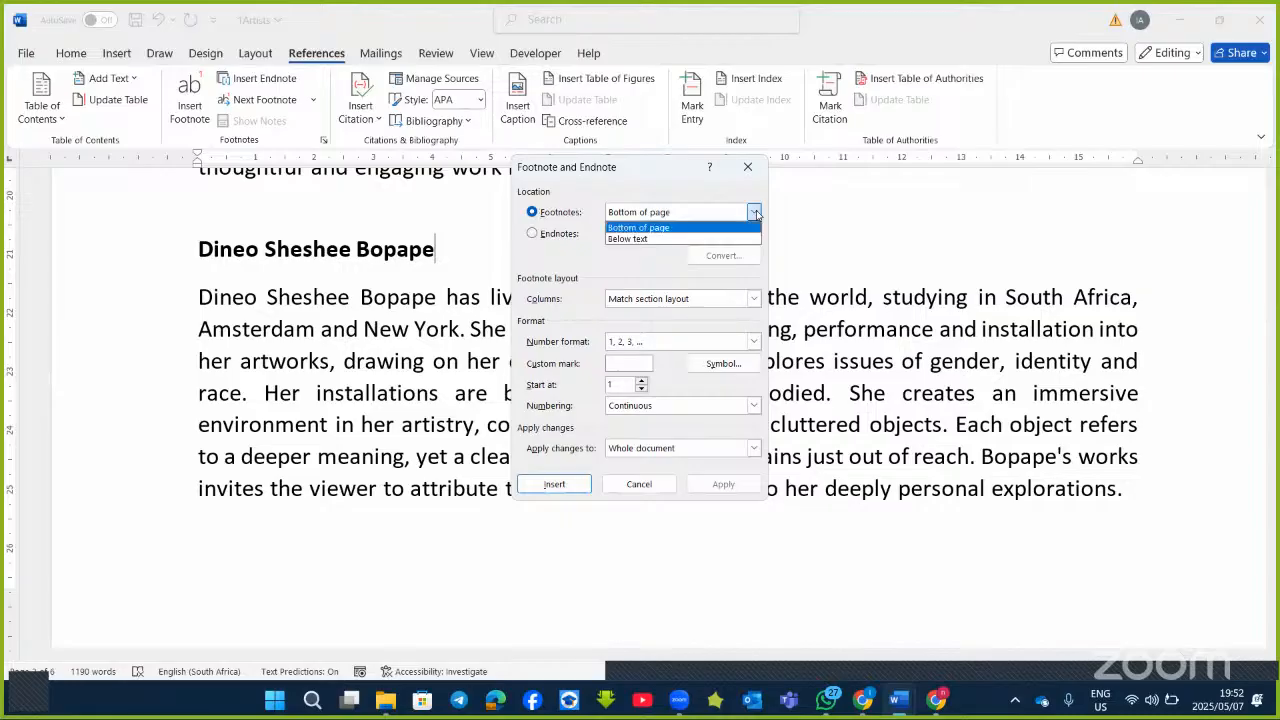
left_click(653, 240)
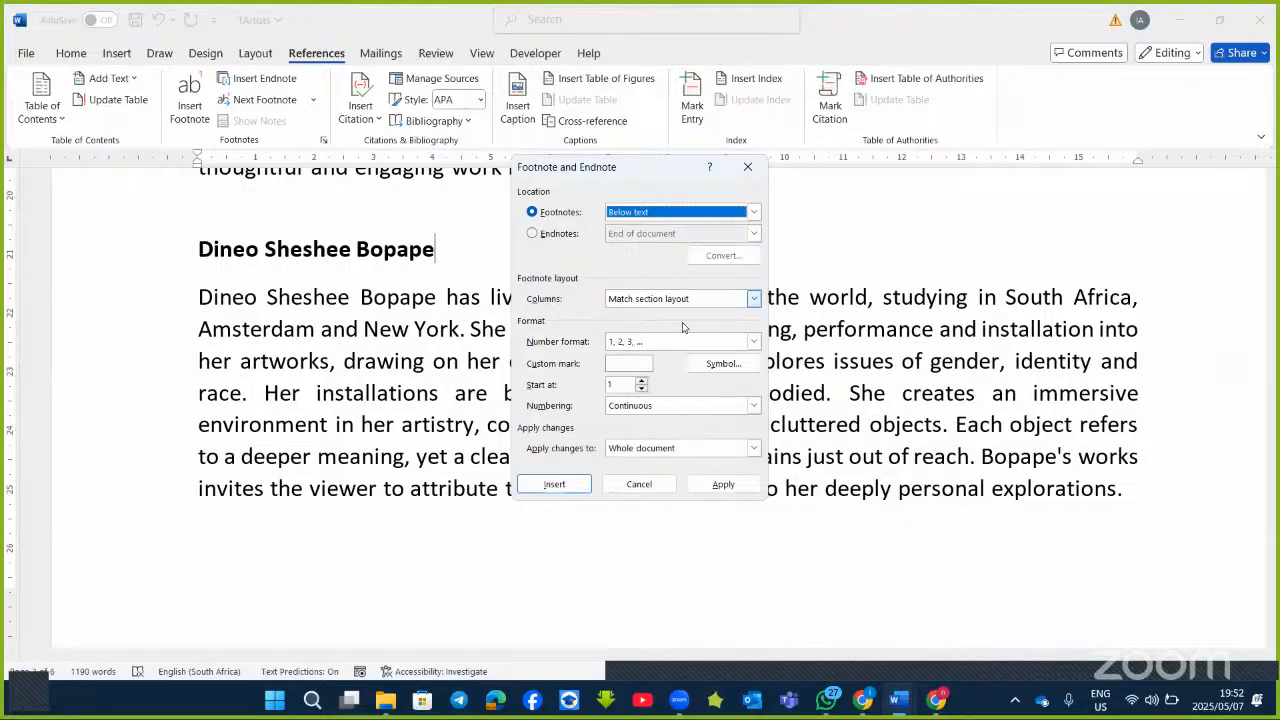
Insert the footnote with a heart symbol as custom mark, keeping Continuous numbering and Whole document.
left_click(739, 364)
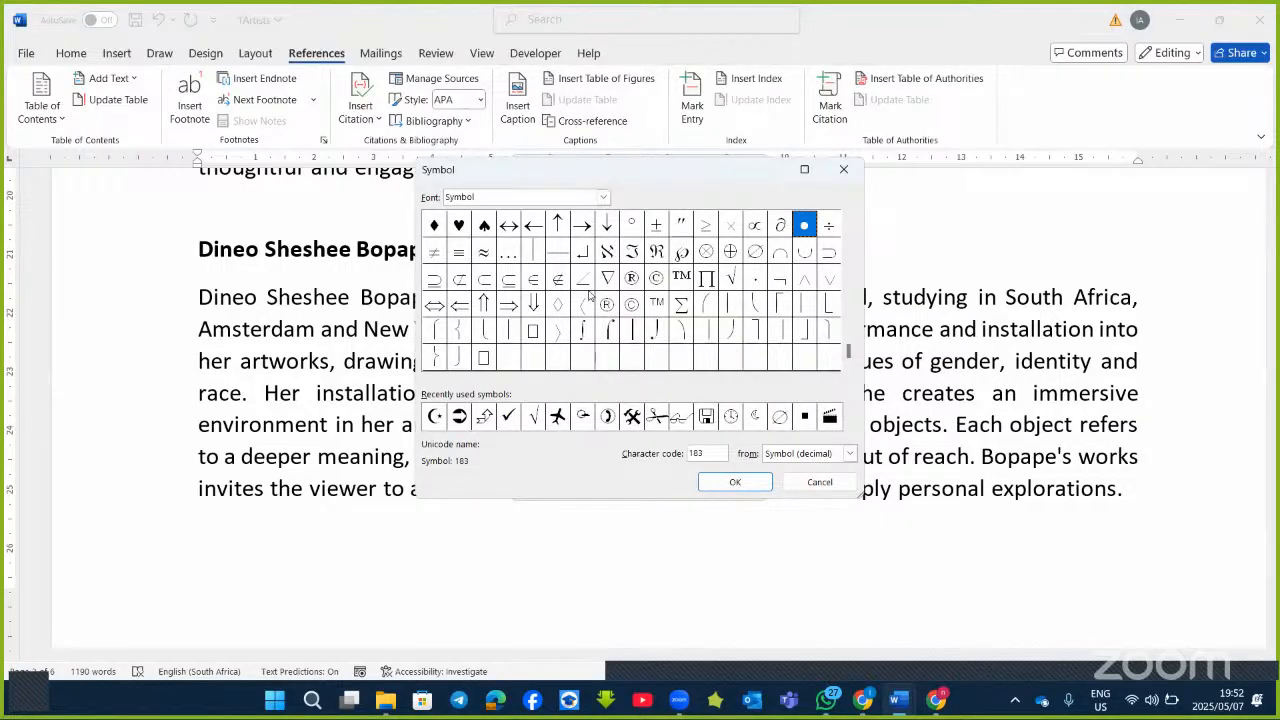
left_click(460, 226)
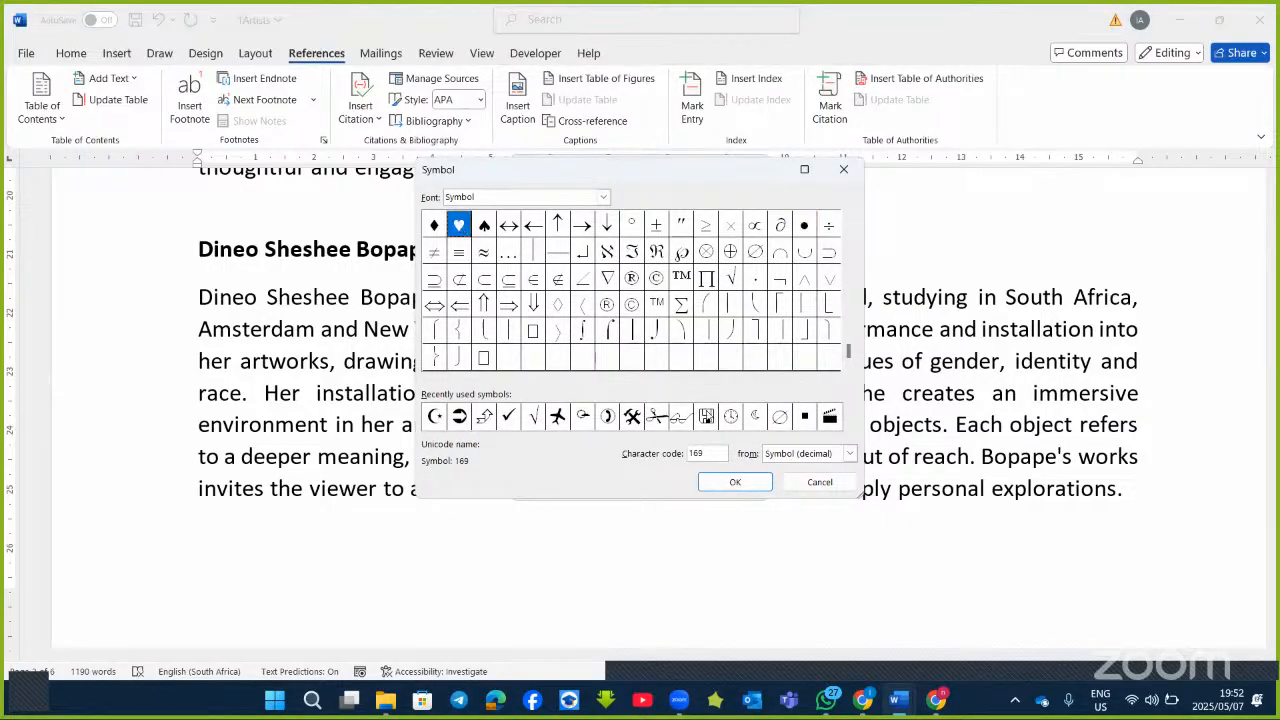
left_click(735, 484)
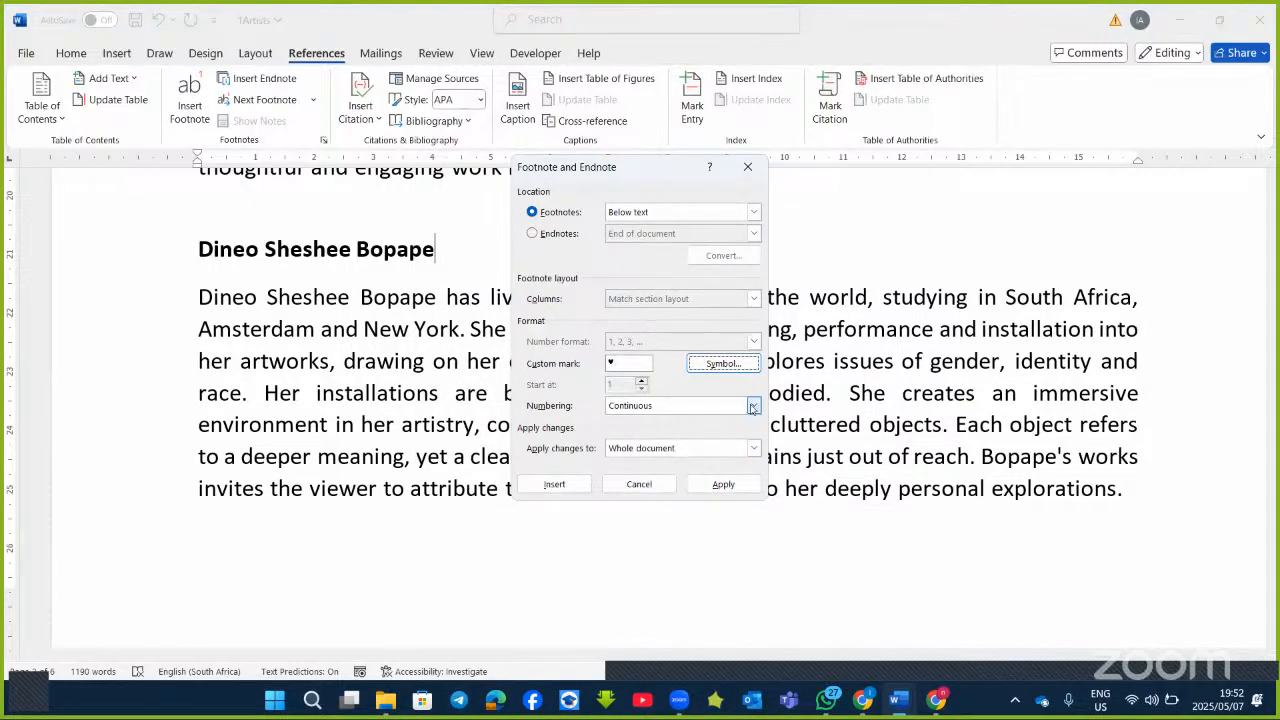
left_click(754, 406)
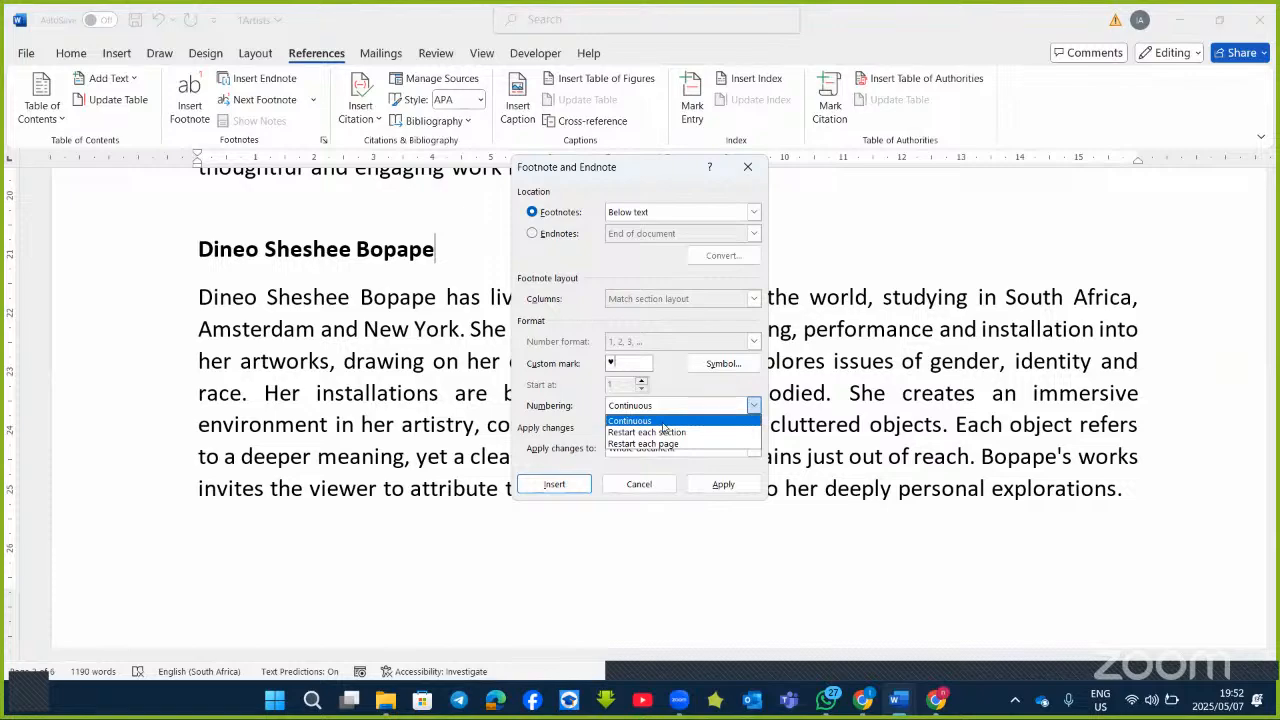
left_click(586, 409)
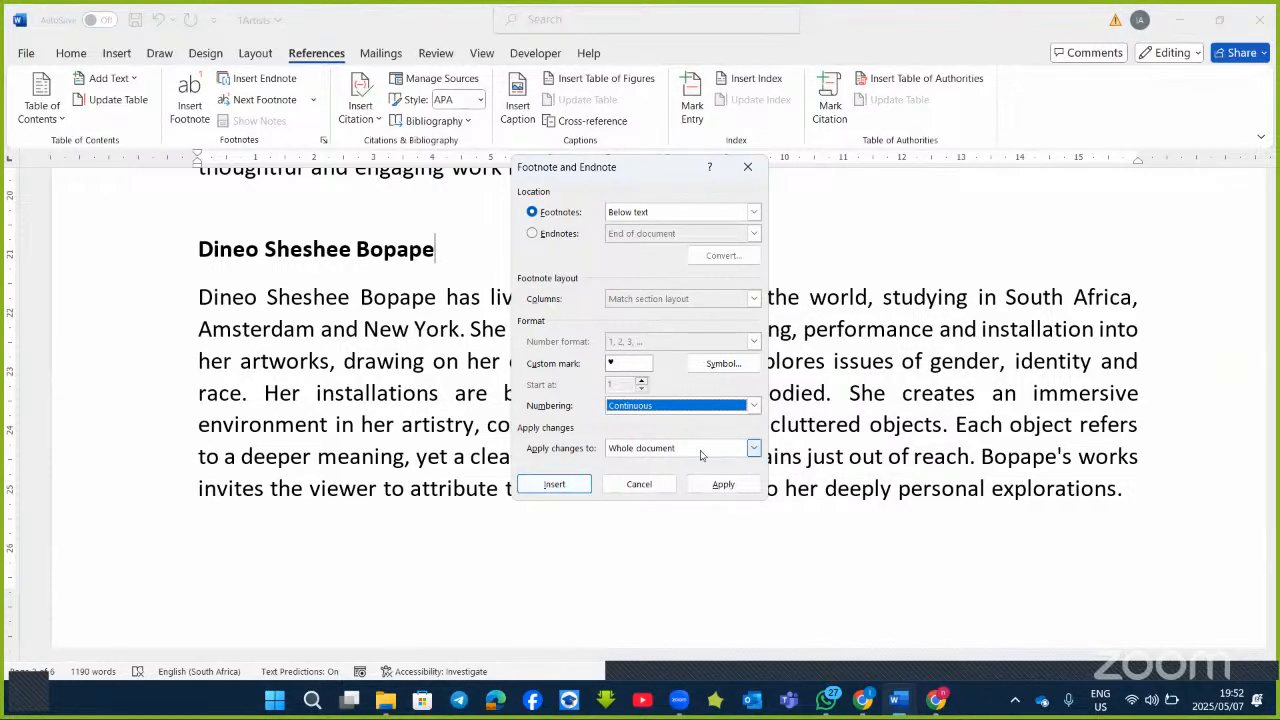
left_click(753, 450)
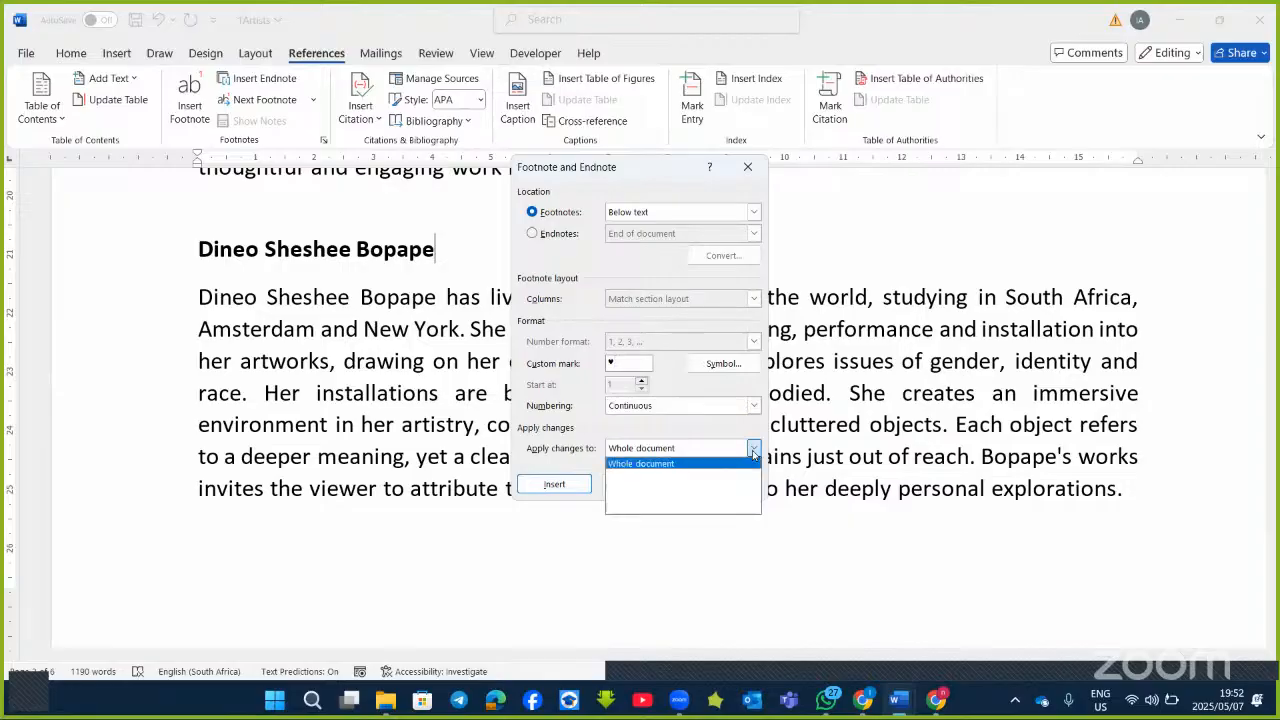
left_click(753, 452)
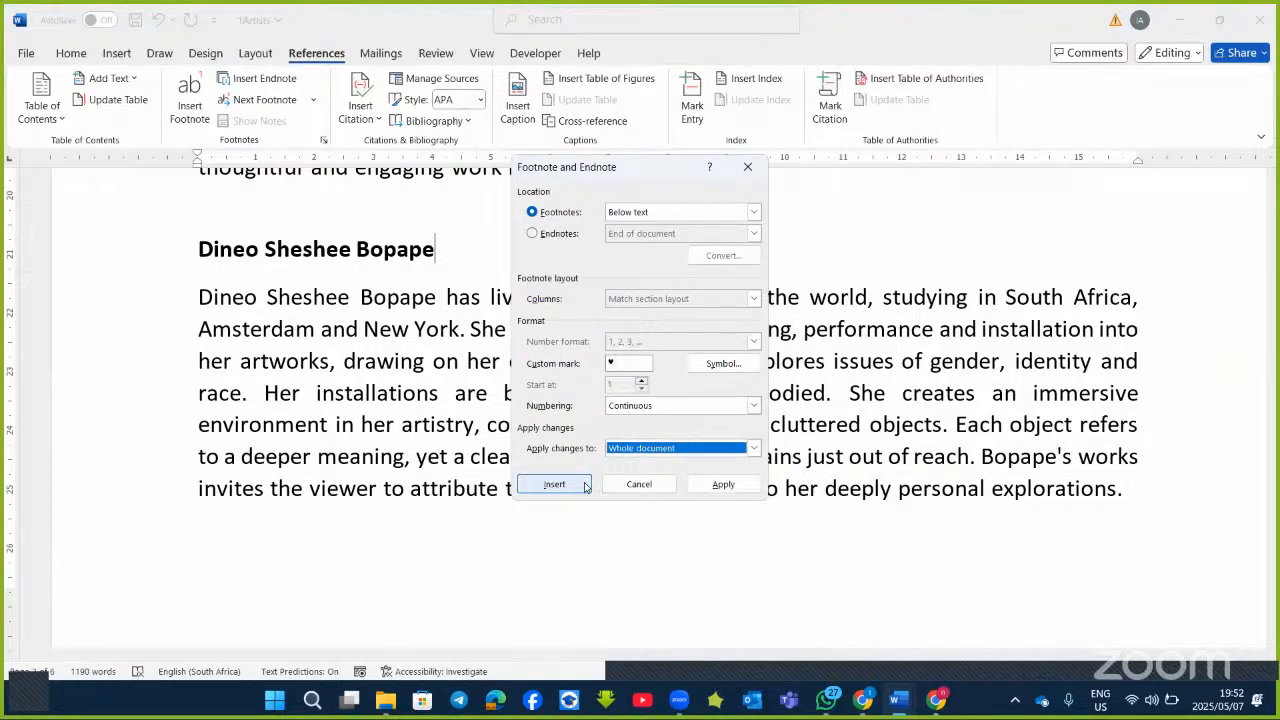
left_click(586, 485)
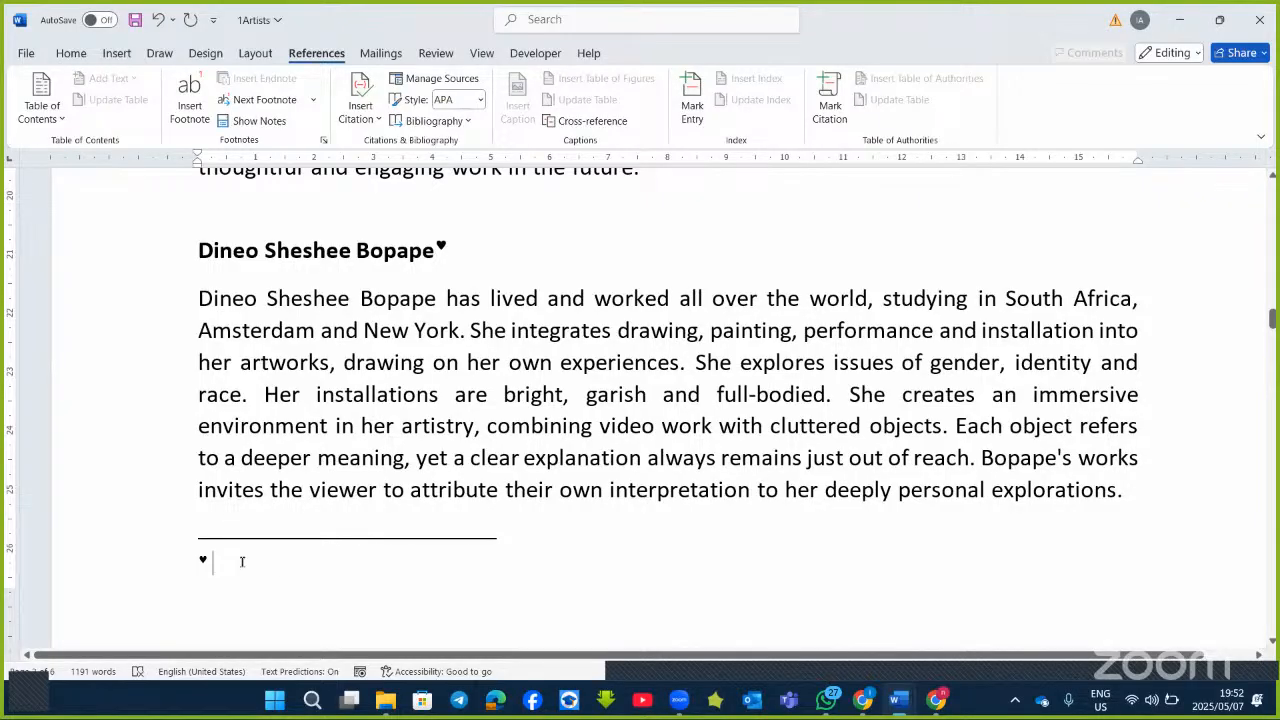
Enter "this is a famous personality" as the footnote text.
type("this ")
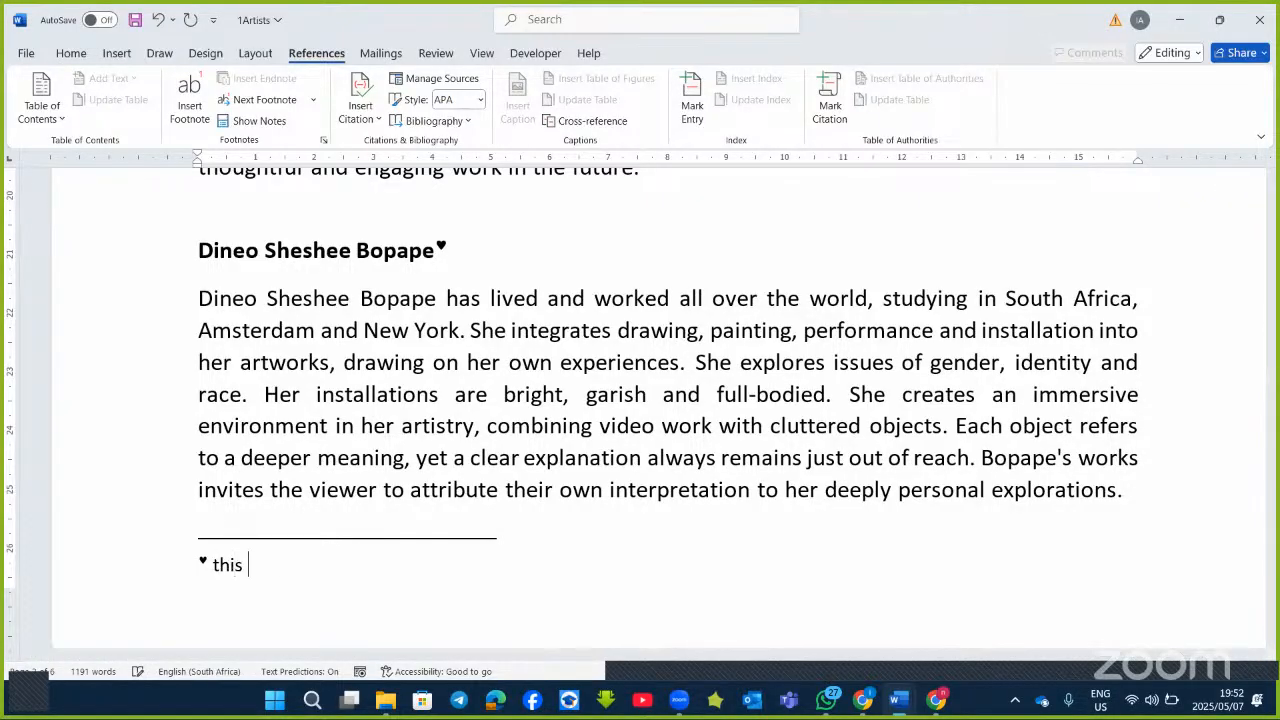
type("is a fam")
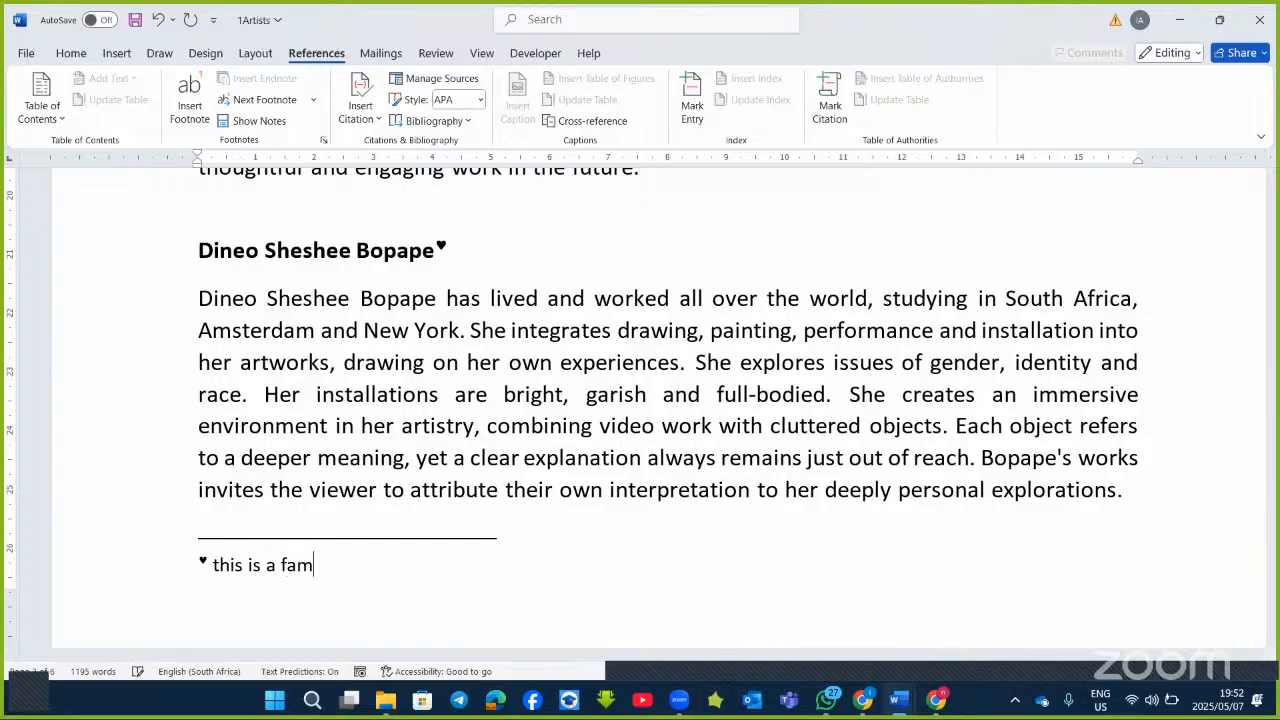
type("ous perso")
type("nality")
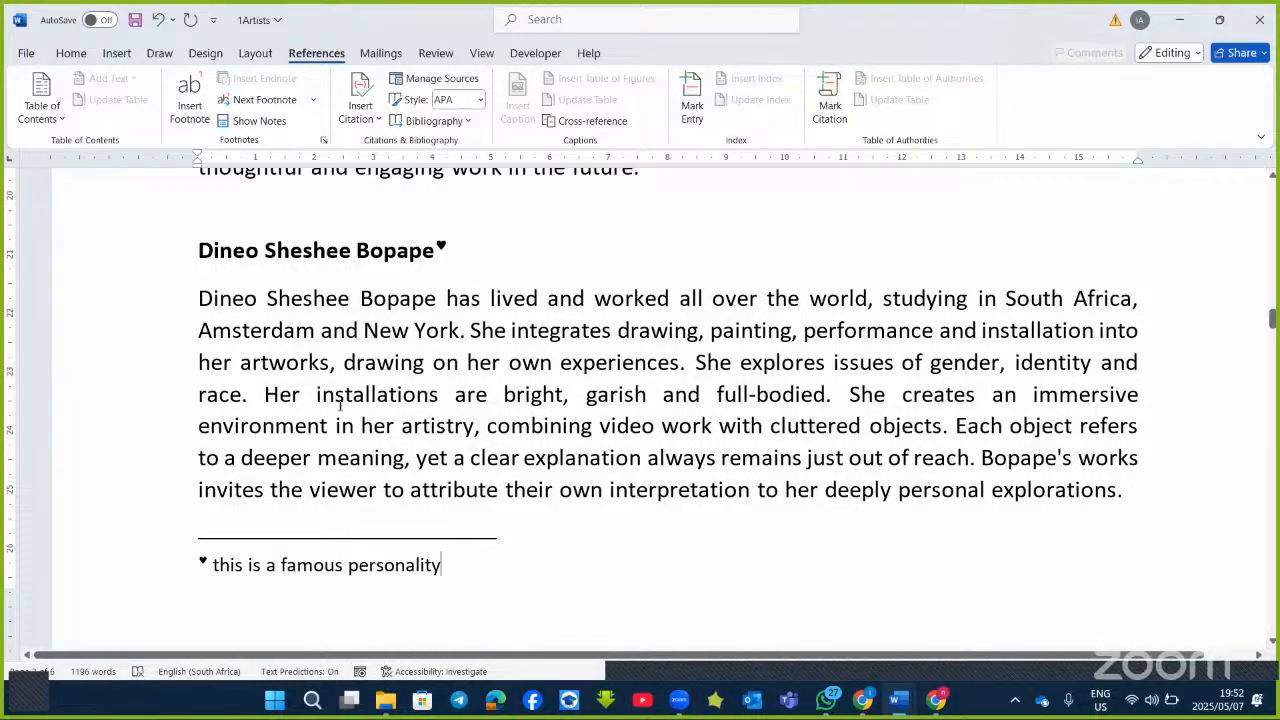
Convert the heart-marked footnote to an endnote and check its placement after the table of figures.
mouse_move(443, 245)
right_click(202, 561)
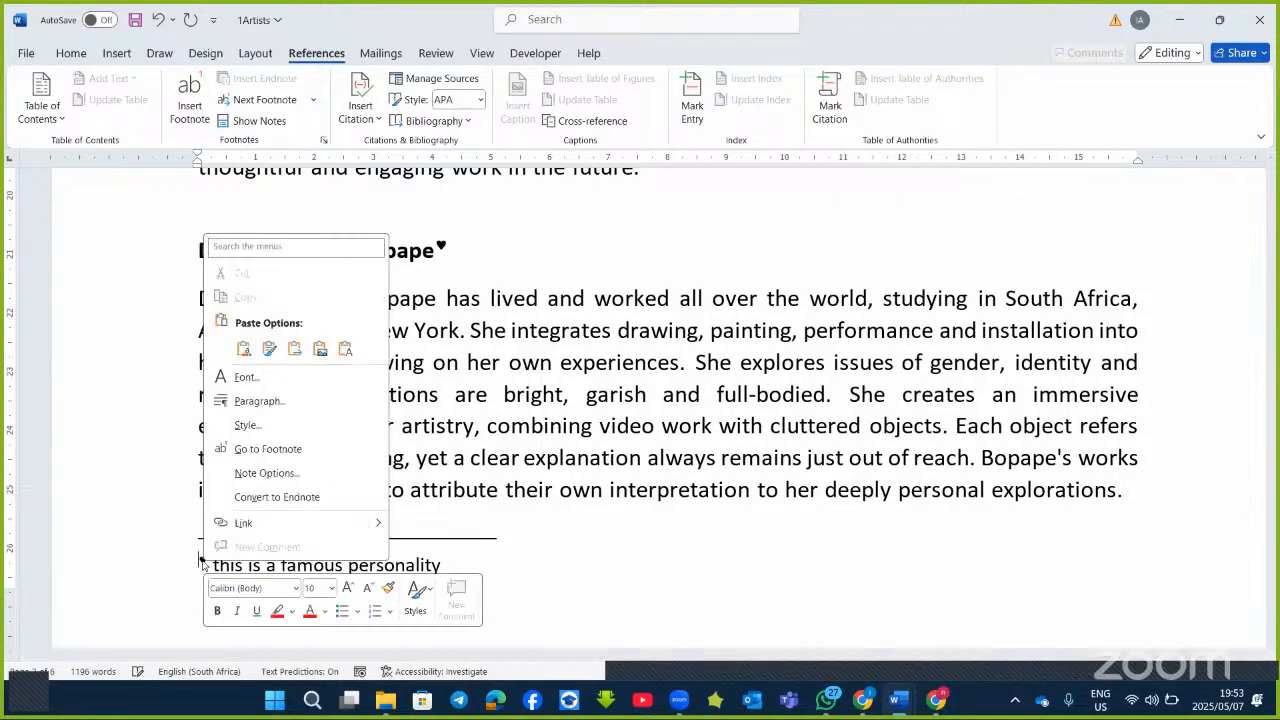
left_click(251, 499)
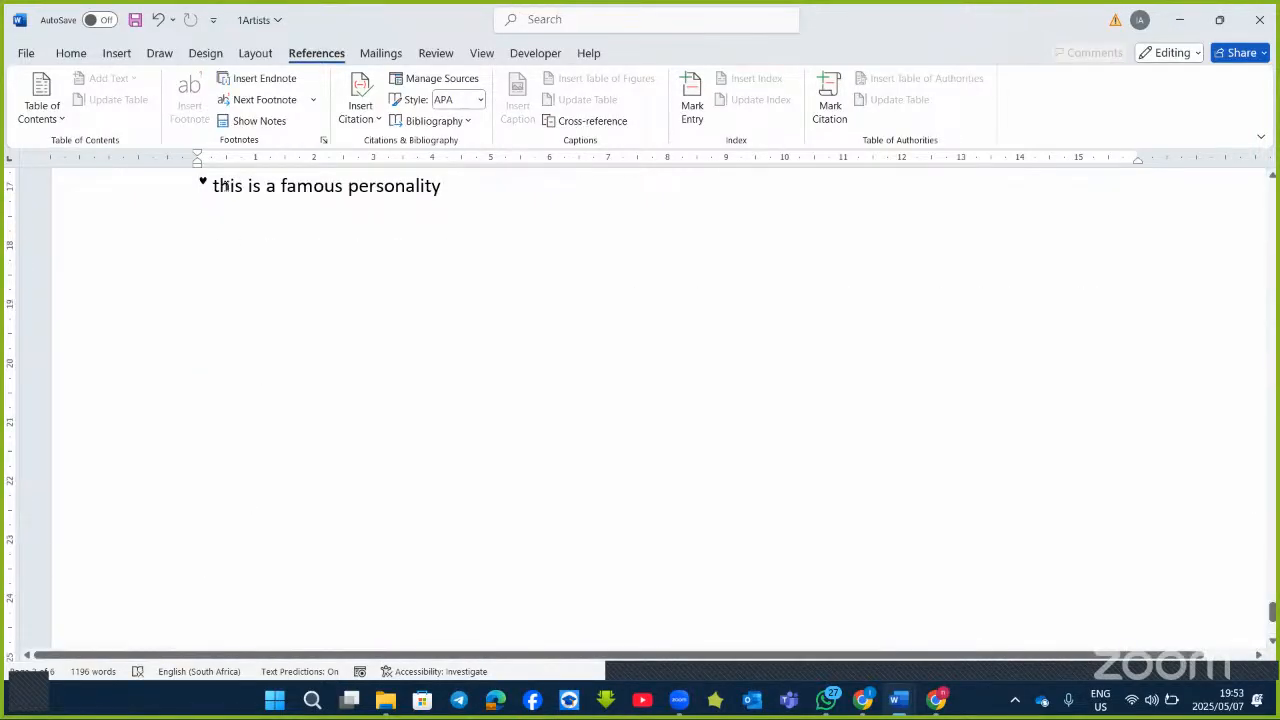
scroll(386, 206, "up", 2)
scroll(411, 243, "up", 4)
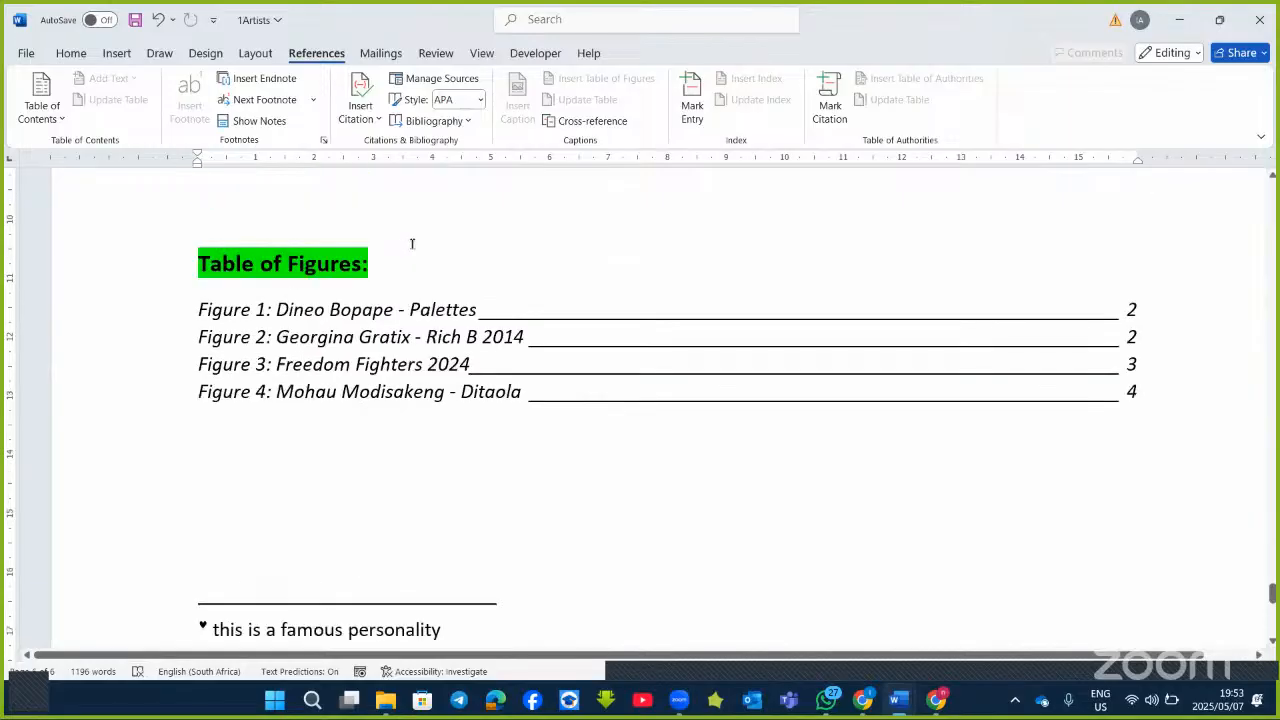
scroll(411, 243, "down", 10)
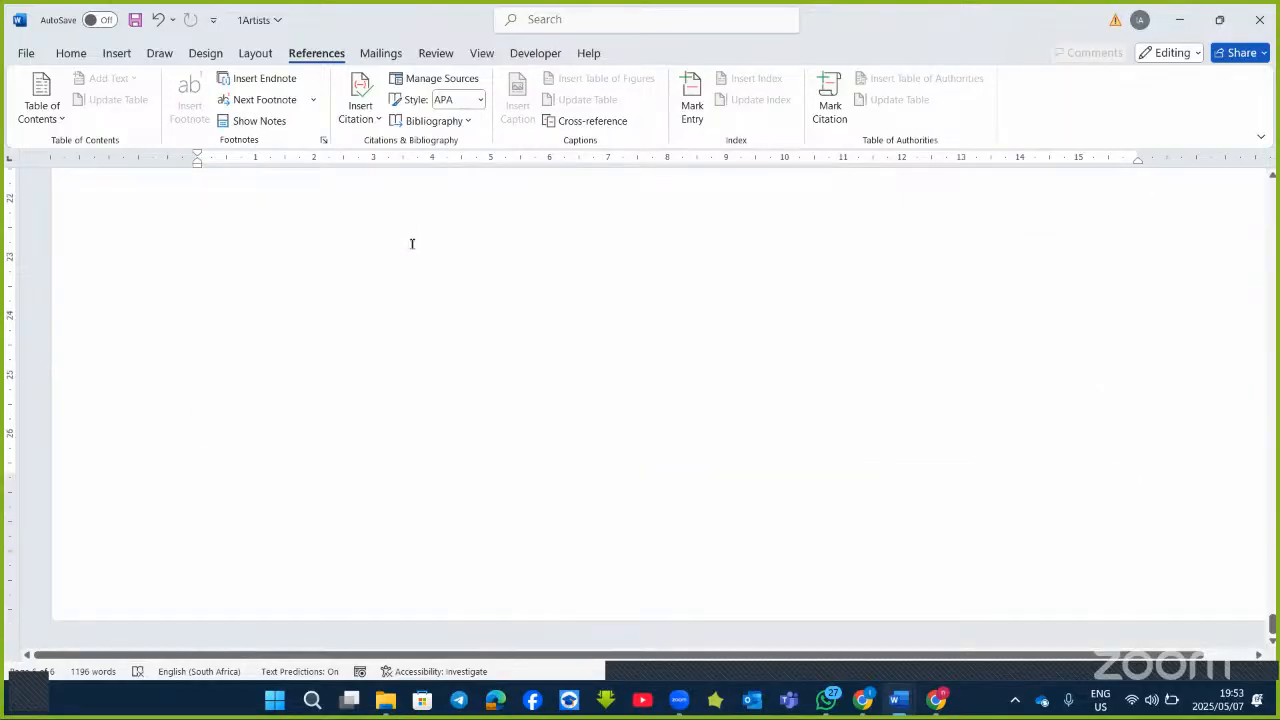
scroll(411, 243, "up", 6)
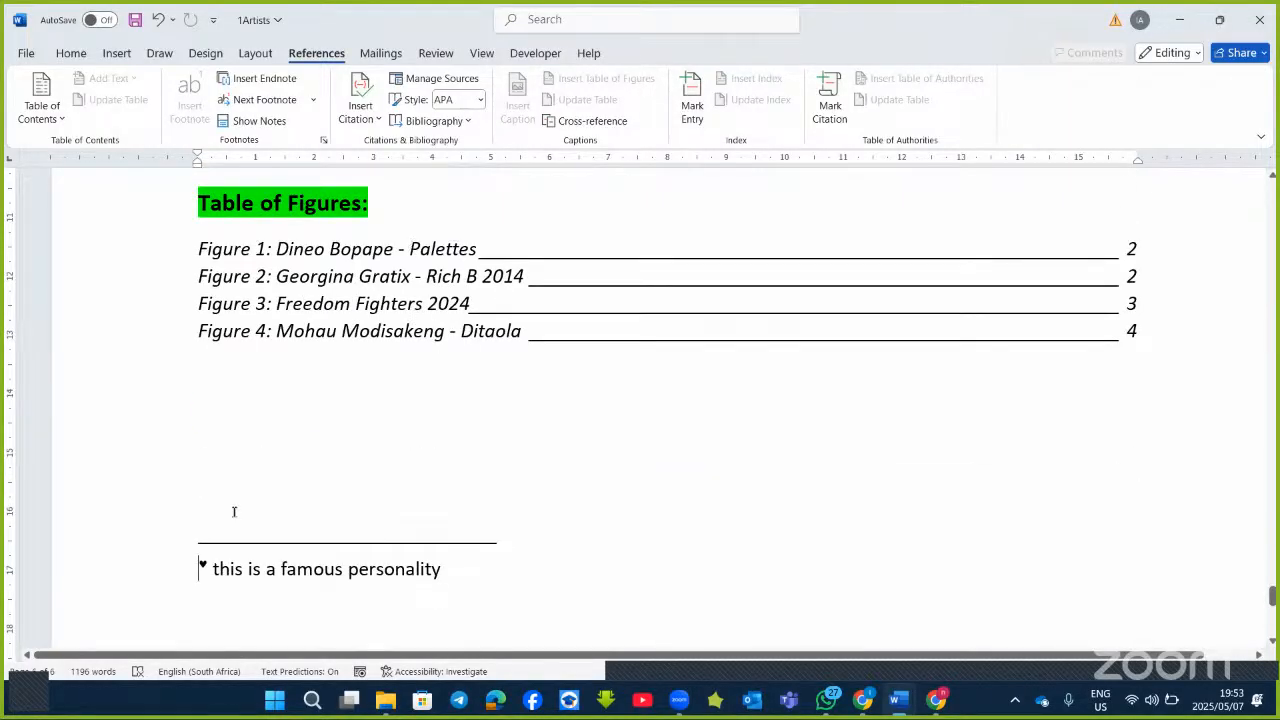
Insert an endnote number before the heart mark, using the i, ii, iii format with Continuous numbering for the whole document.
right_click(201, 565)
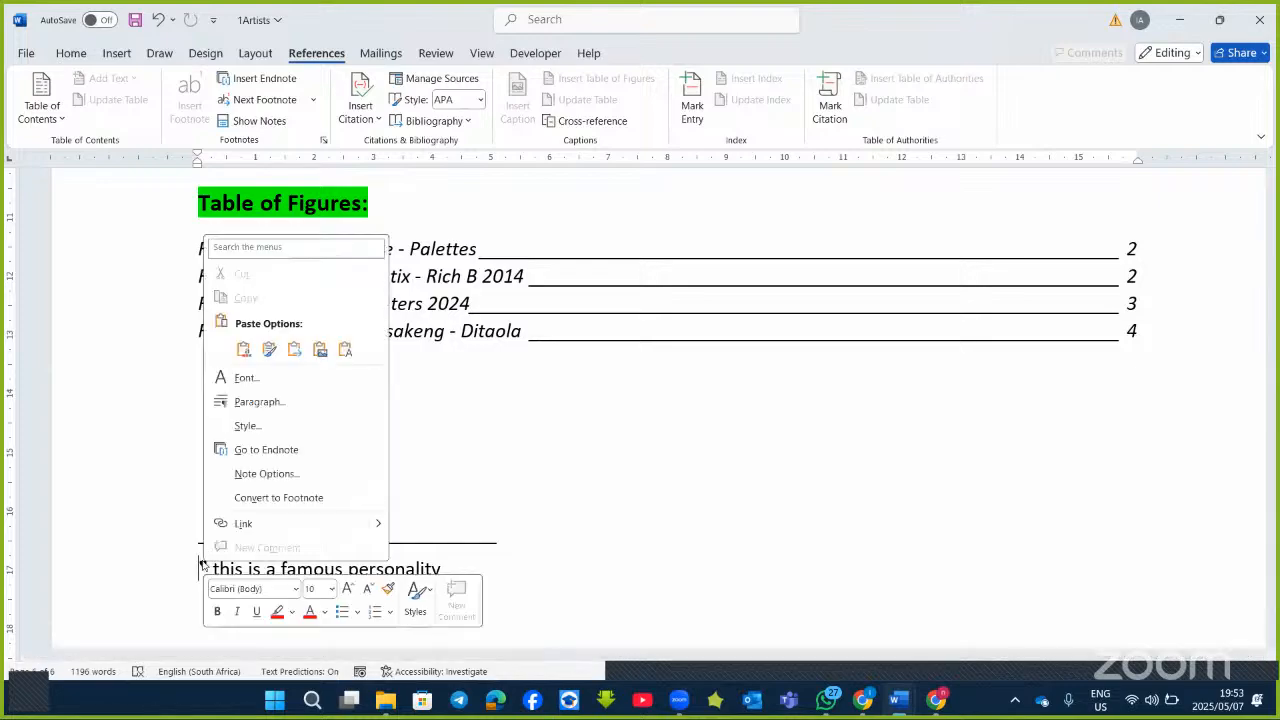
left_click(265, 478)
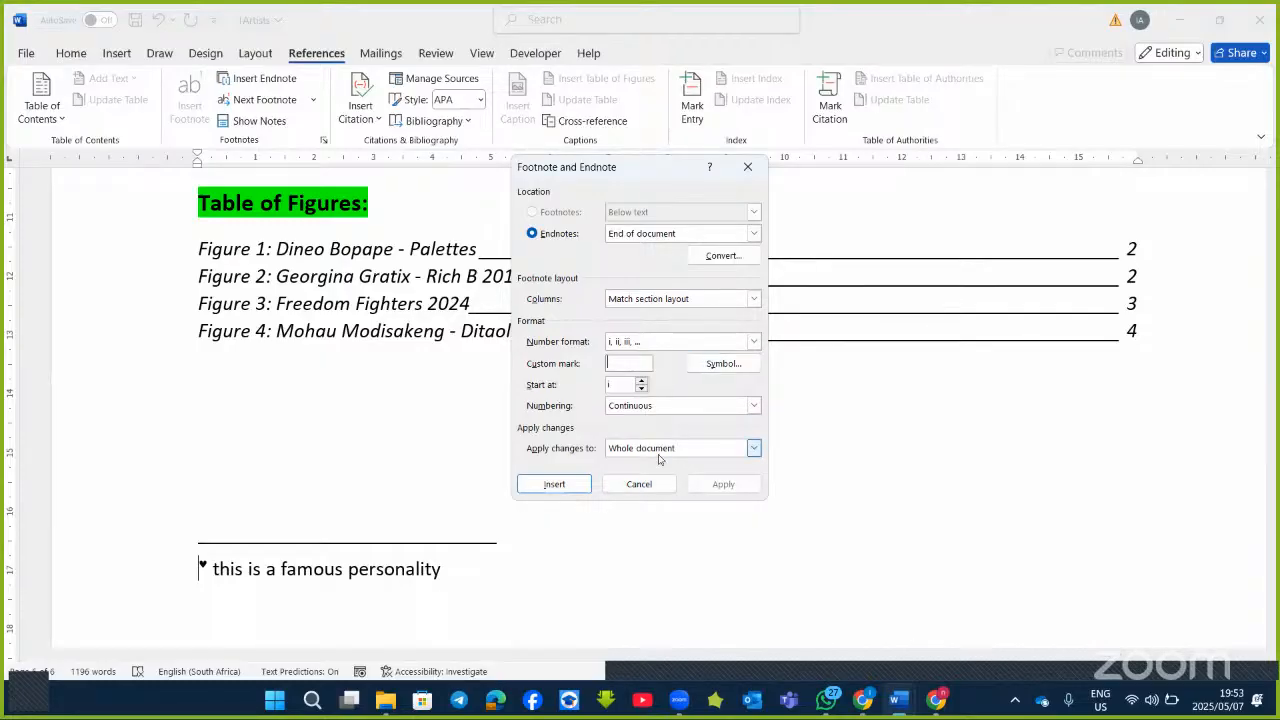
left_click(585, 488)
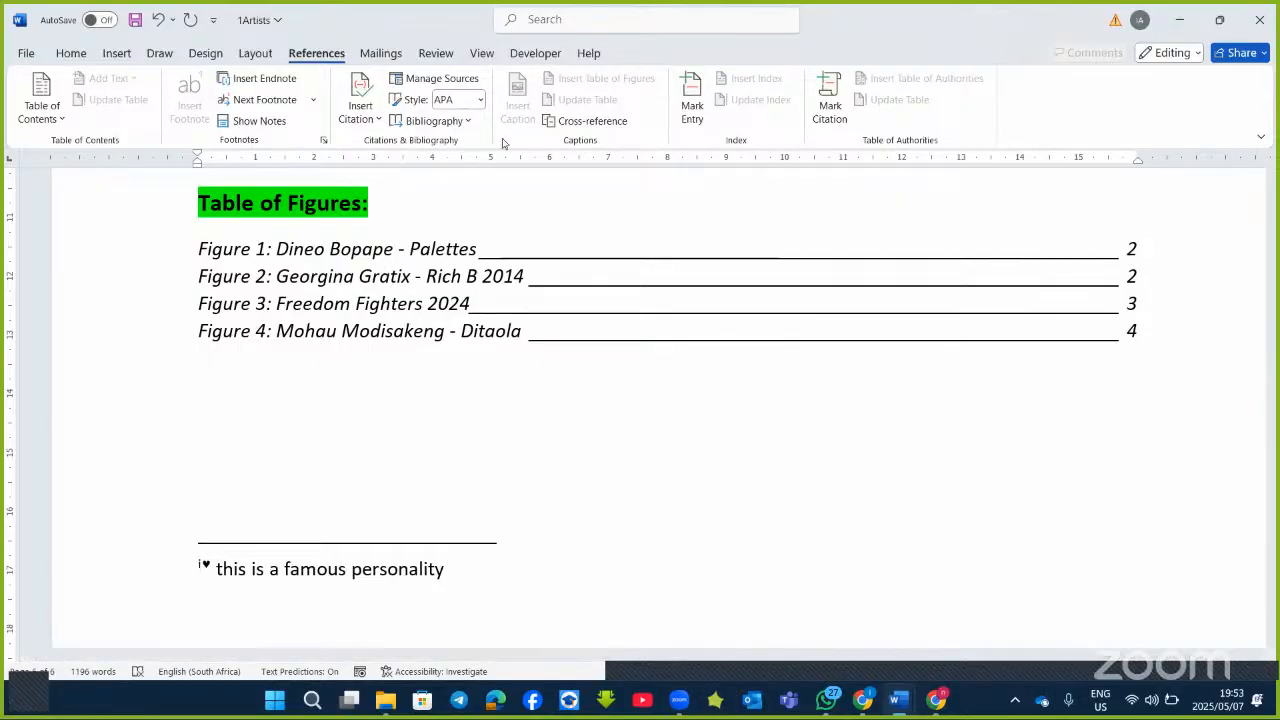
Insert a Bibliography in the blank space below the table of figures.
left_click(526, 425)
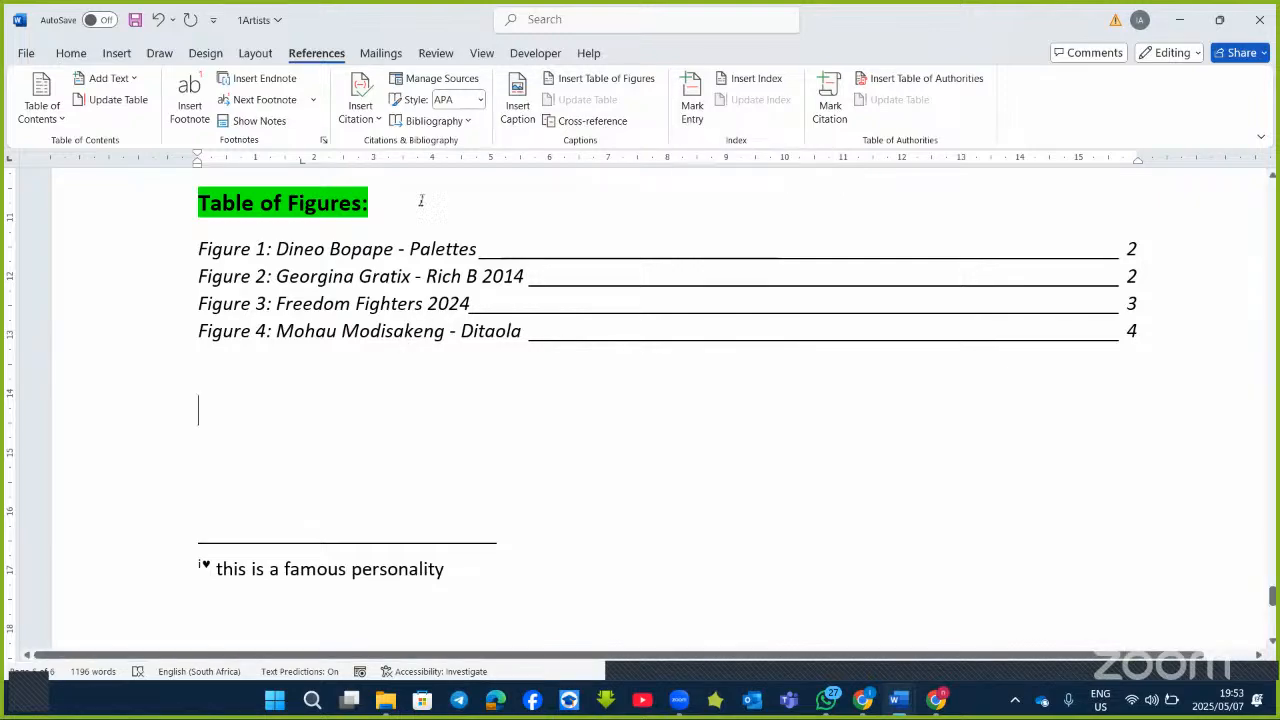
left_click(465, 123)
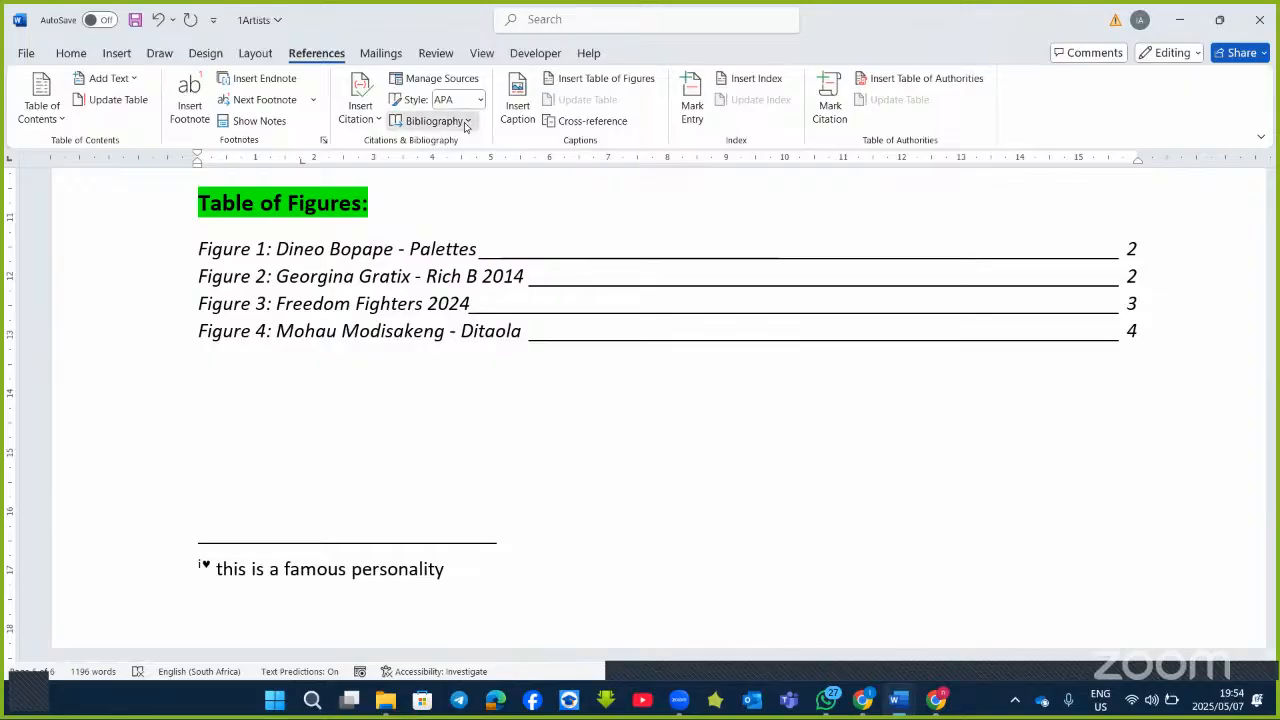
left_click(487, 233)
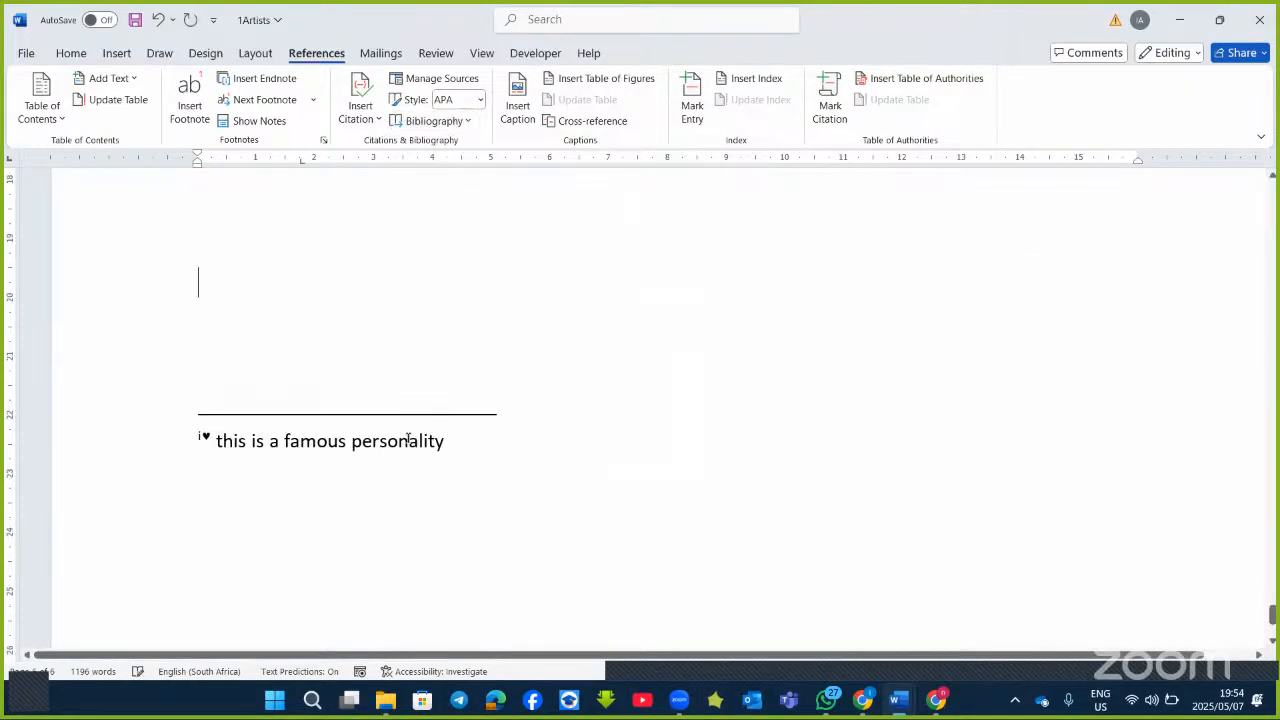
scroll(378, 461, "up", 7)
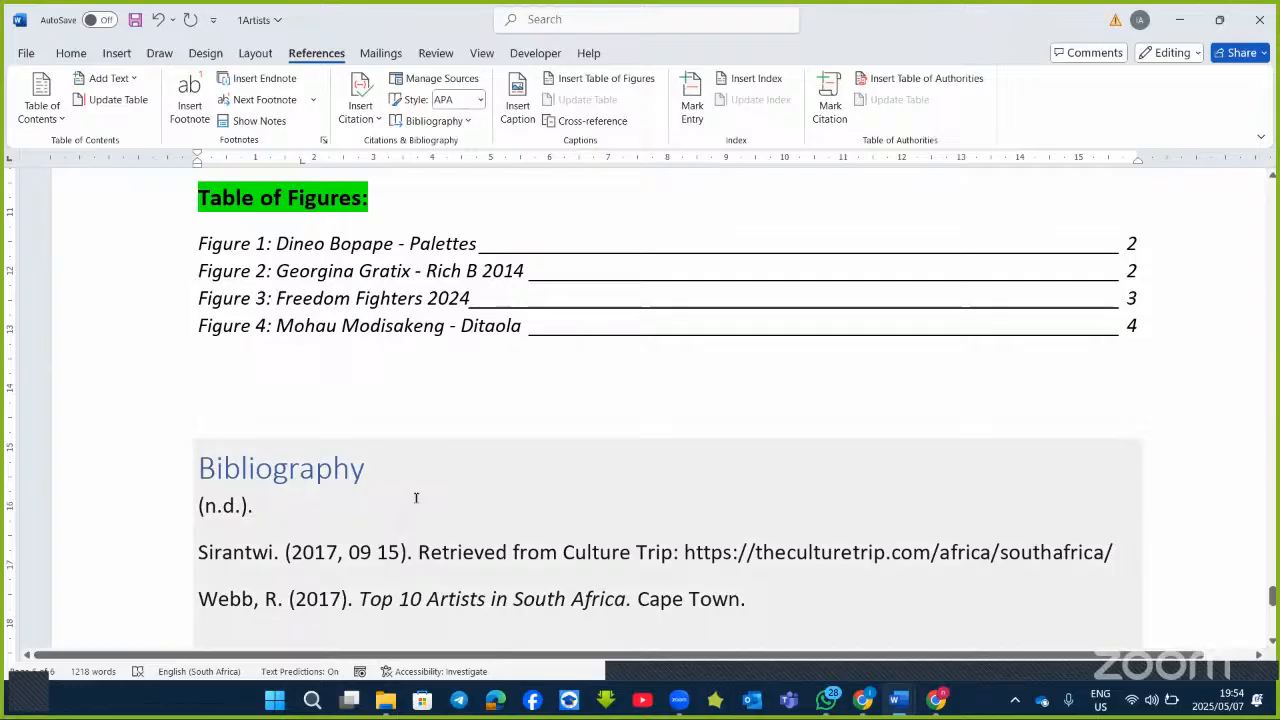
scroll(416, 497, "down", 1)
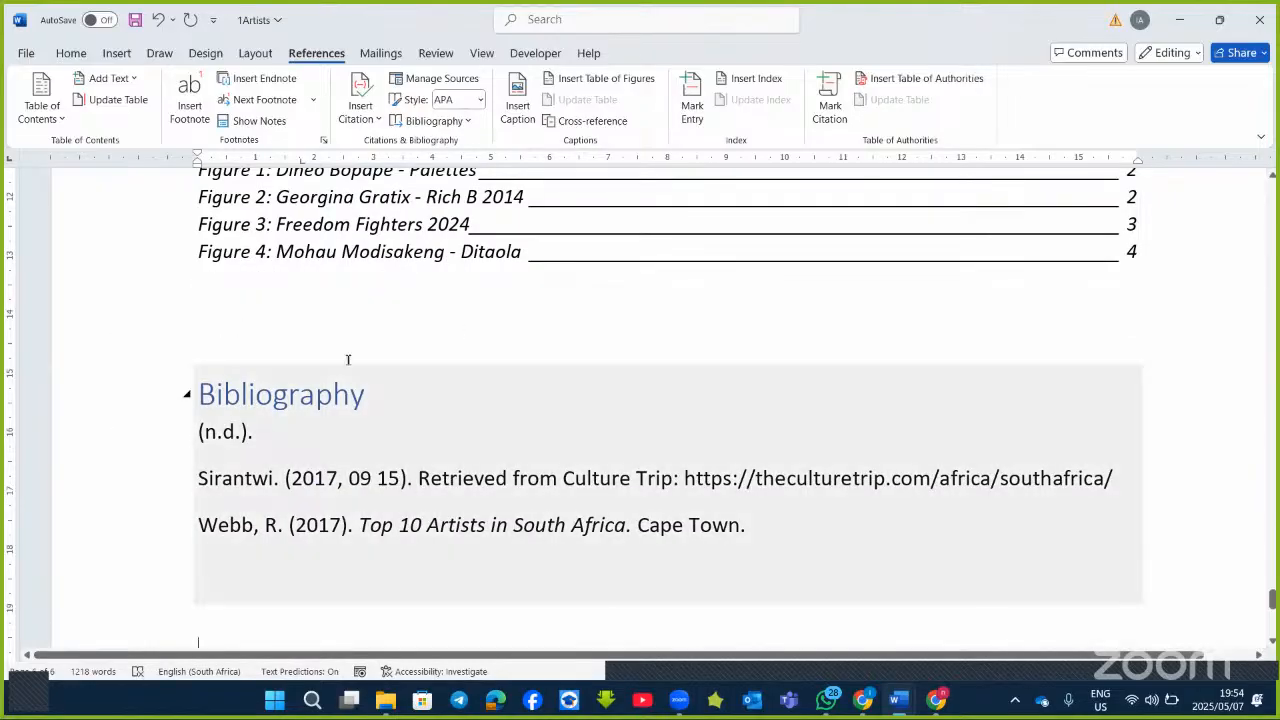
scroll(396, 420, "up", 6)
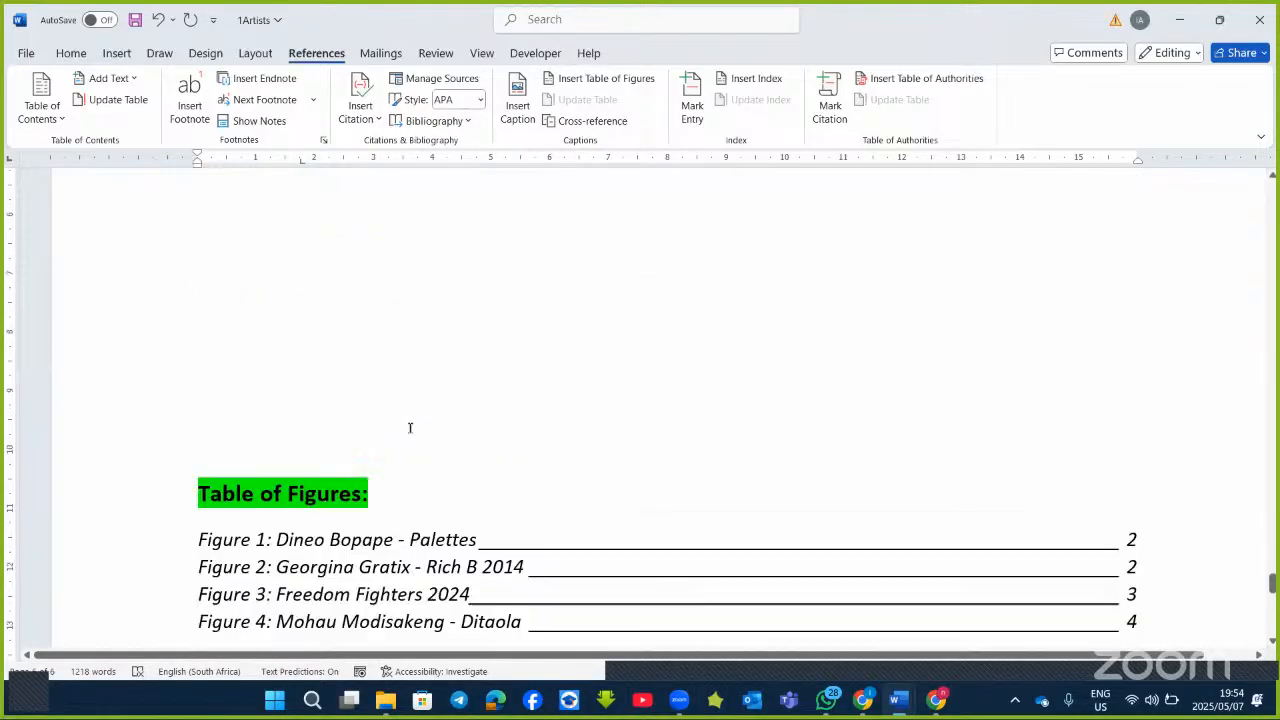
scroll(410, 430, "up", 7)
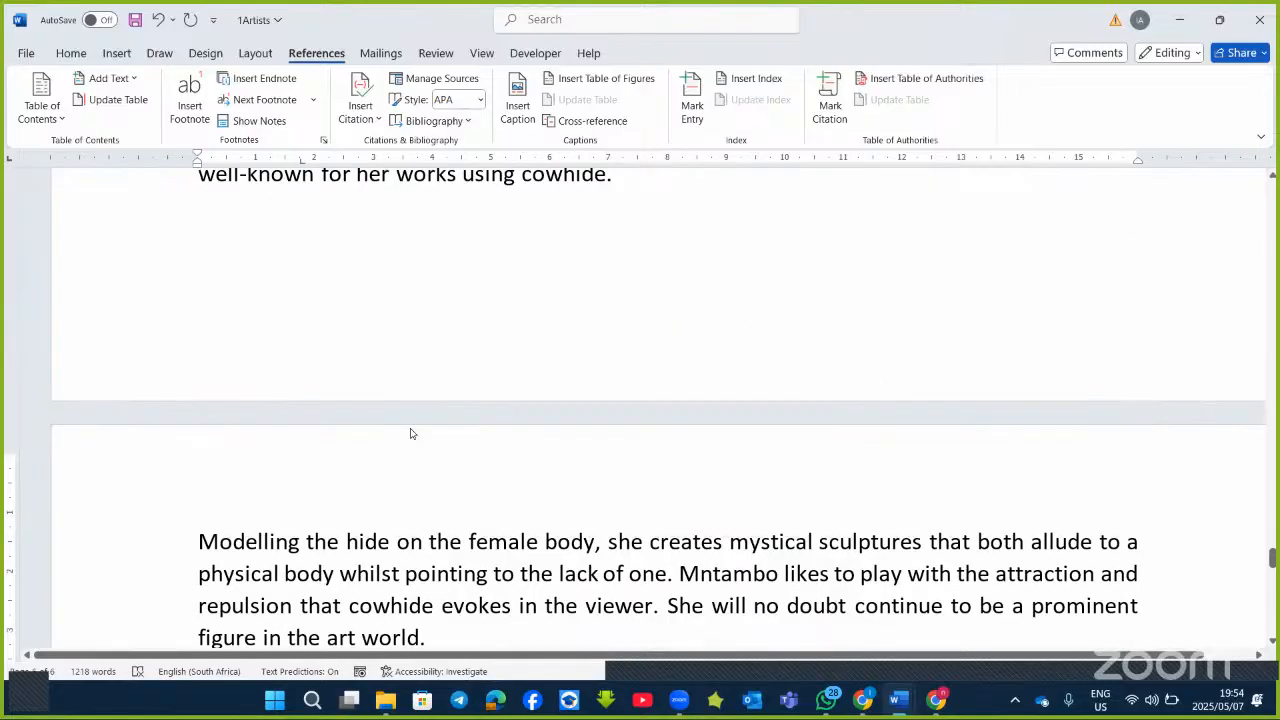
scroll(410, 428, "up", 15)
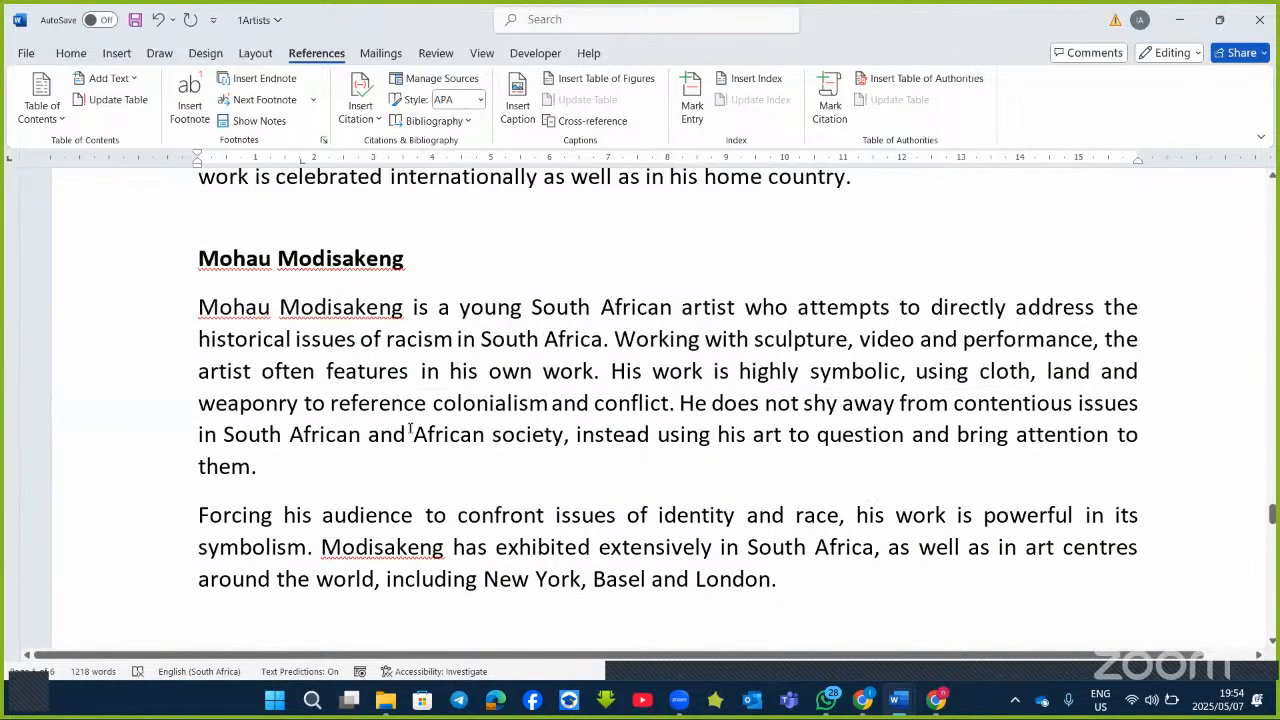
scroll(410, 428, "up", 14)
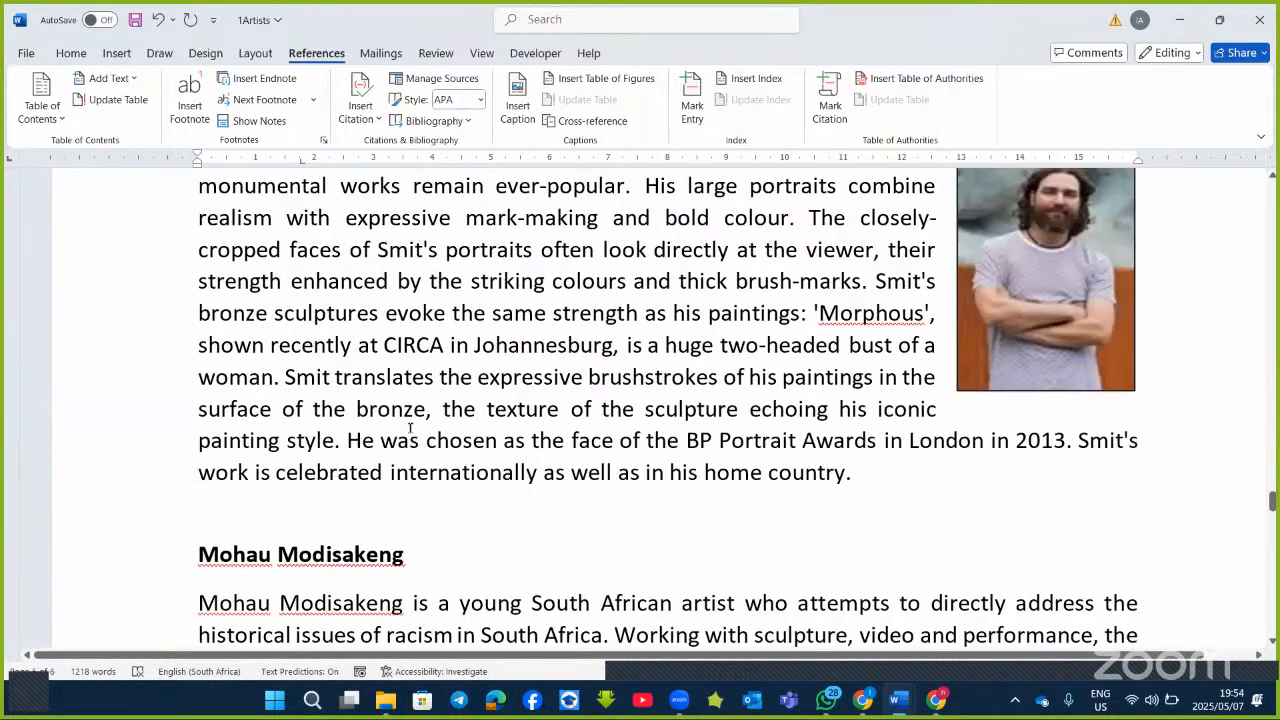
scroll(410, 428, "up", 3)
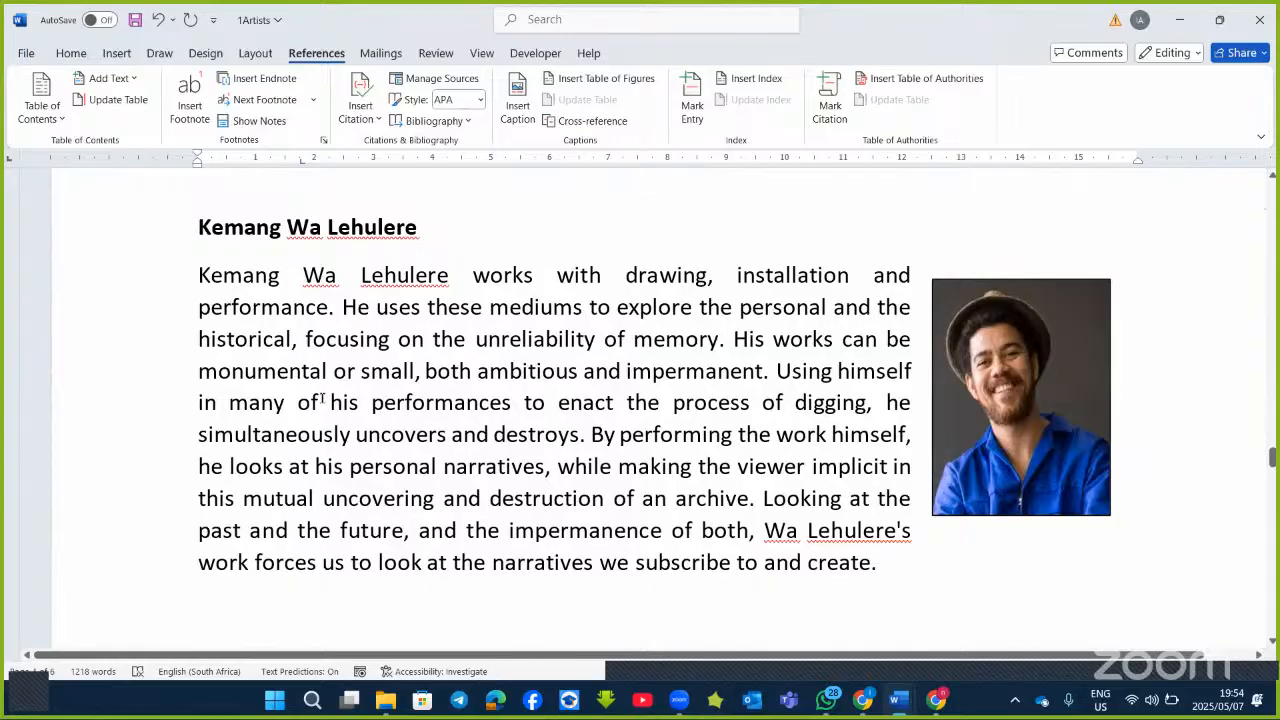
scroll(343, 307, "up", 4)
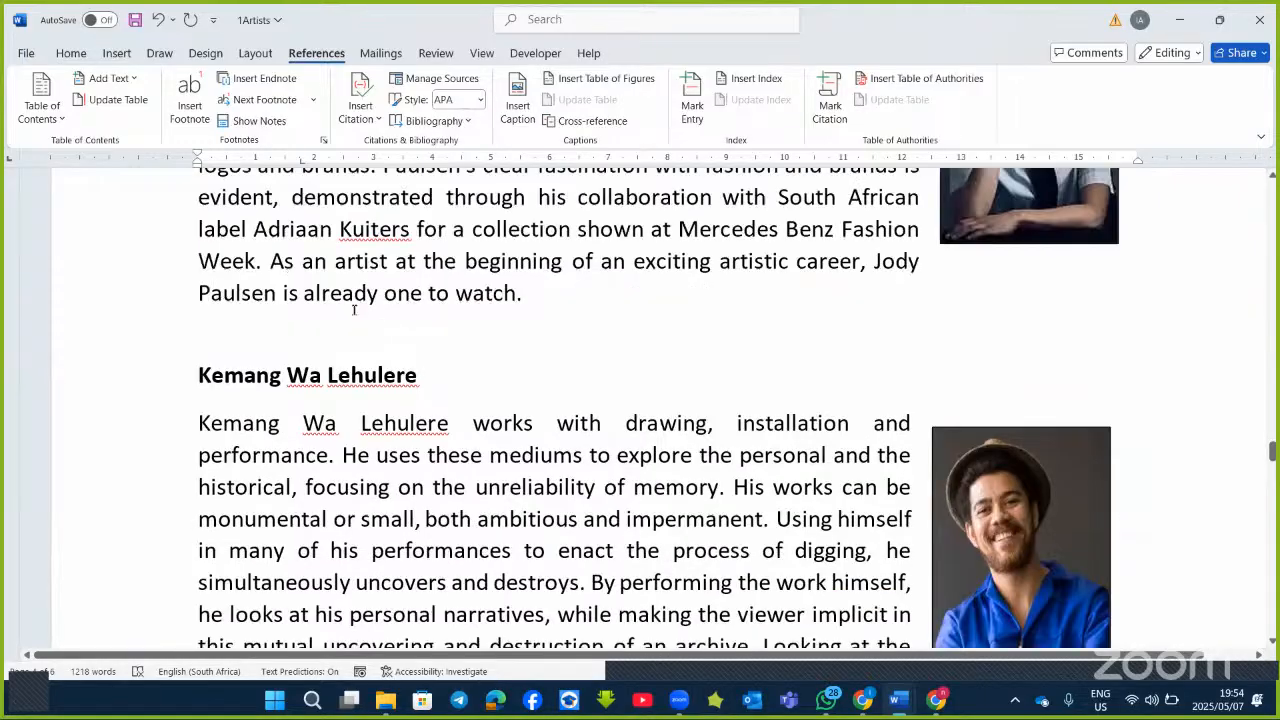
left_click(530, 517)
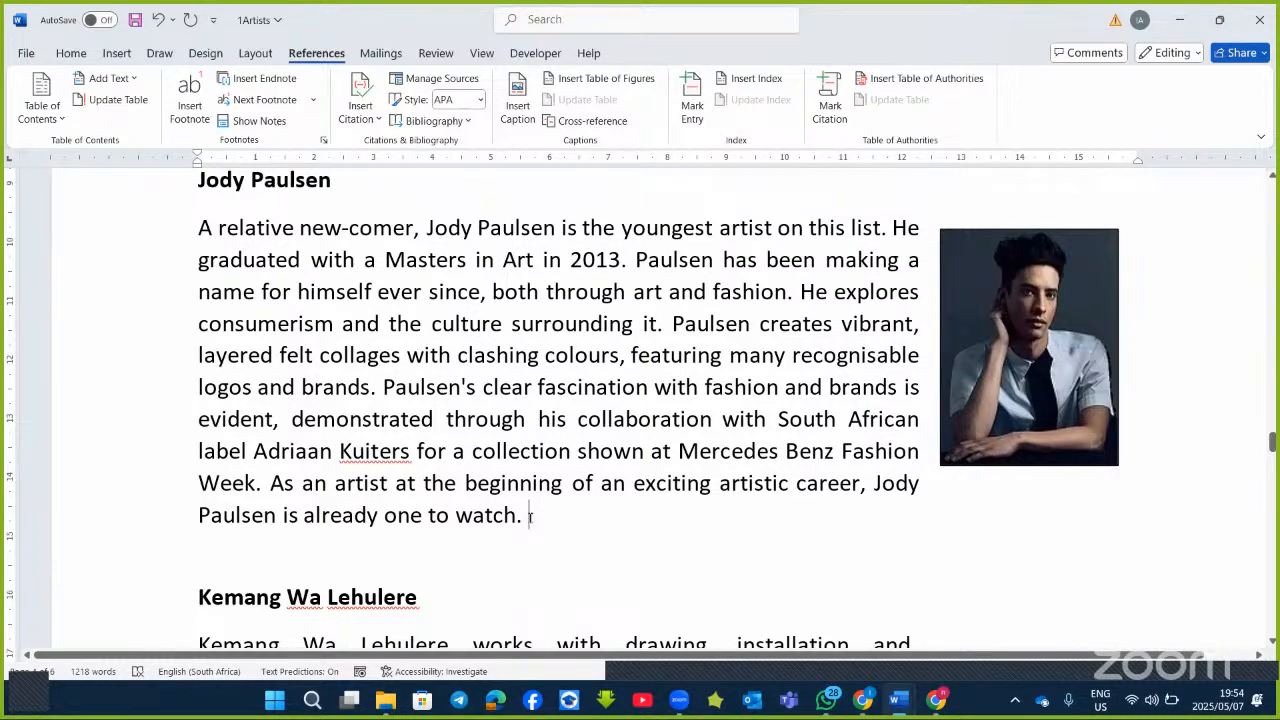
type("Comput")
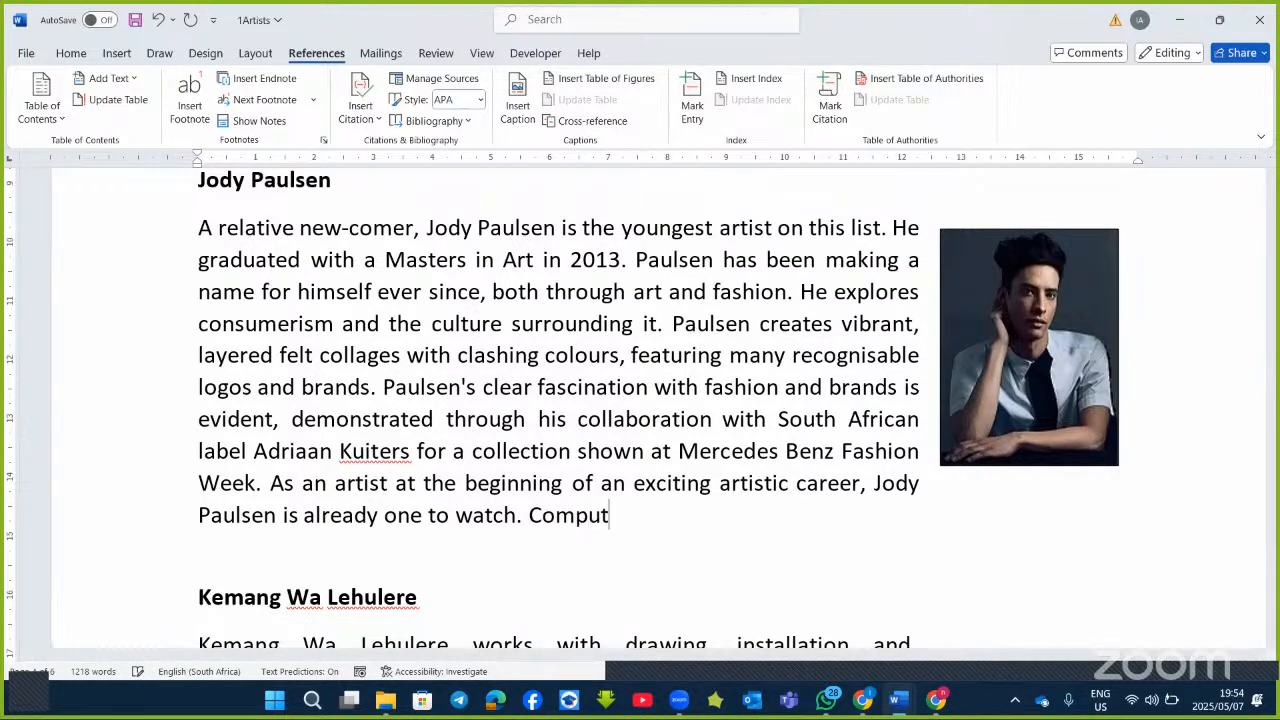
type("er applica")
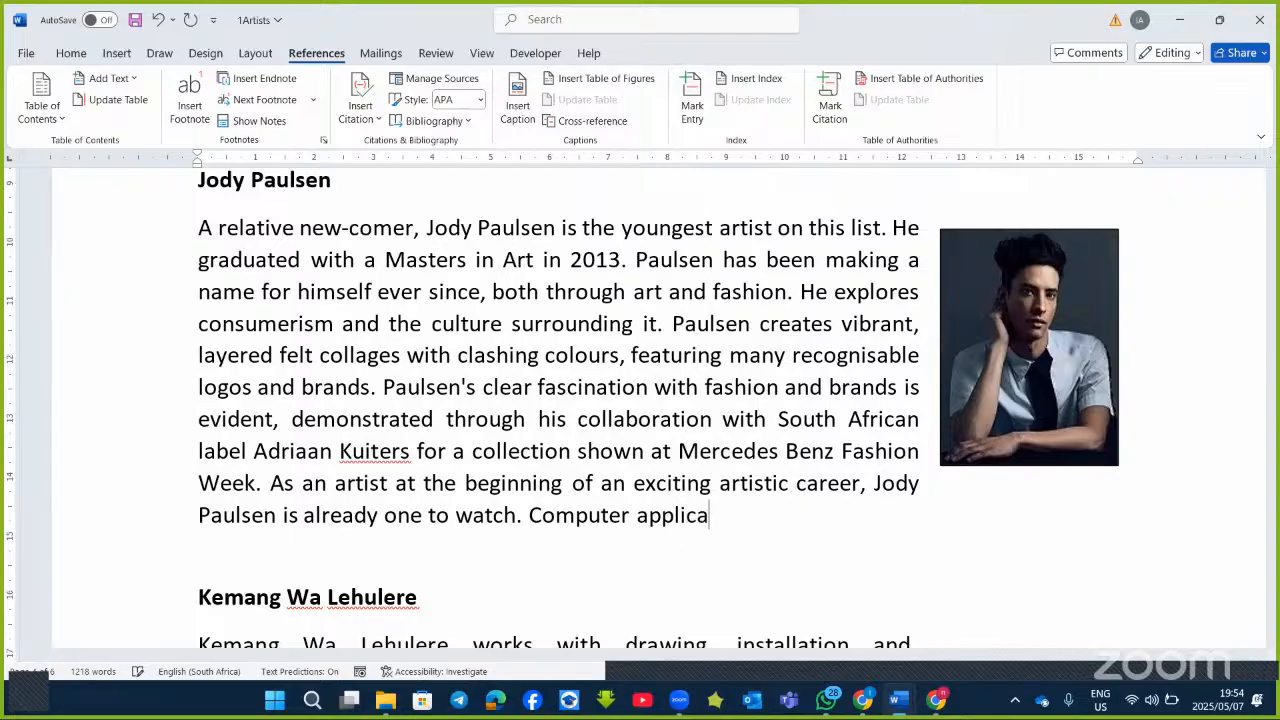
type("tions tech")
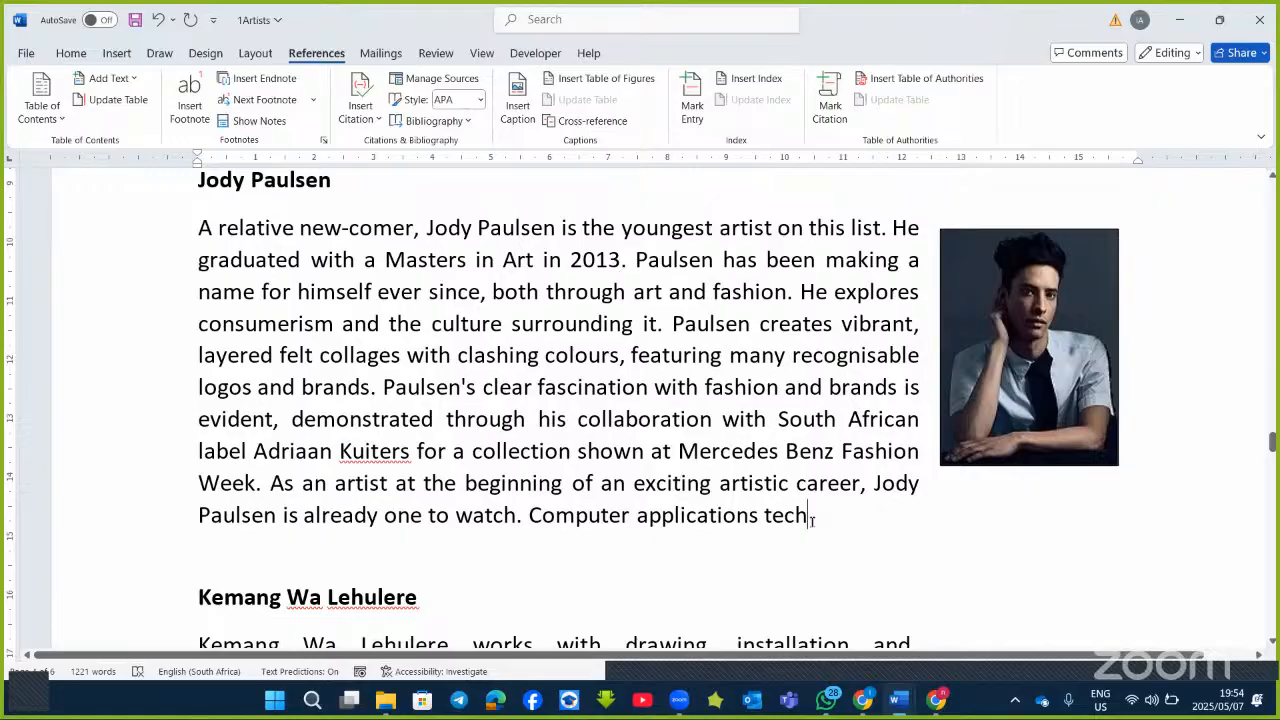
Mark an index entry after "tech" with main entry CAT and subentry Subject, referring to the current page.
left_click(692, 92)
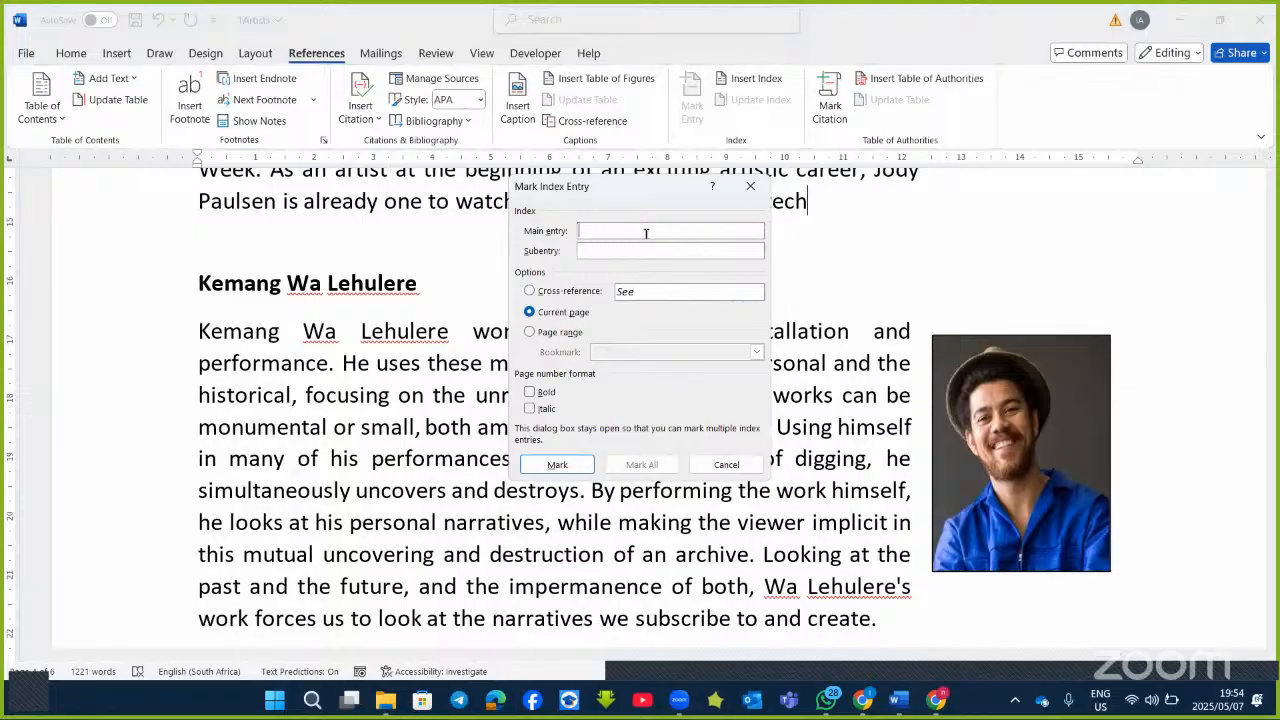
type("CAT")
left_click(632, 250)
type("Subject")
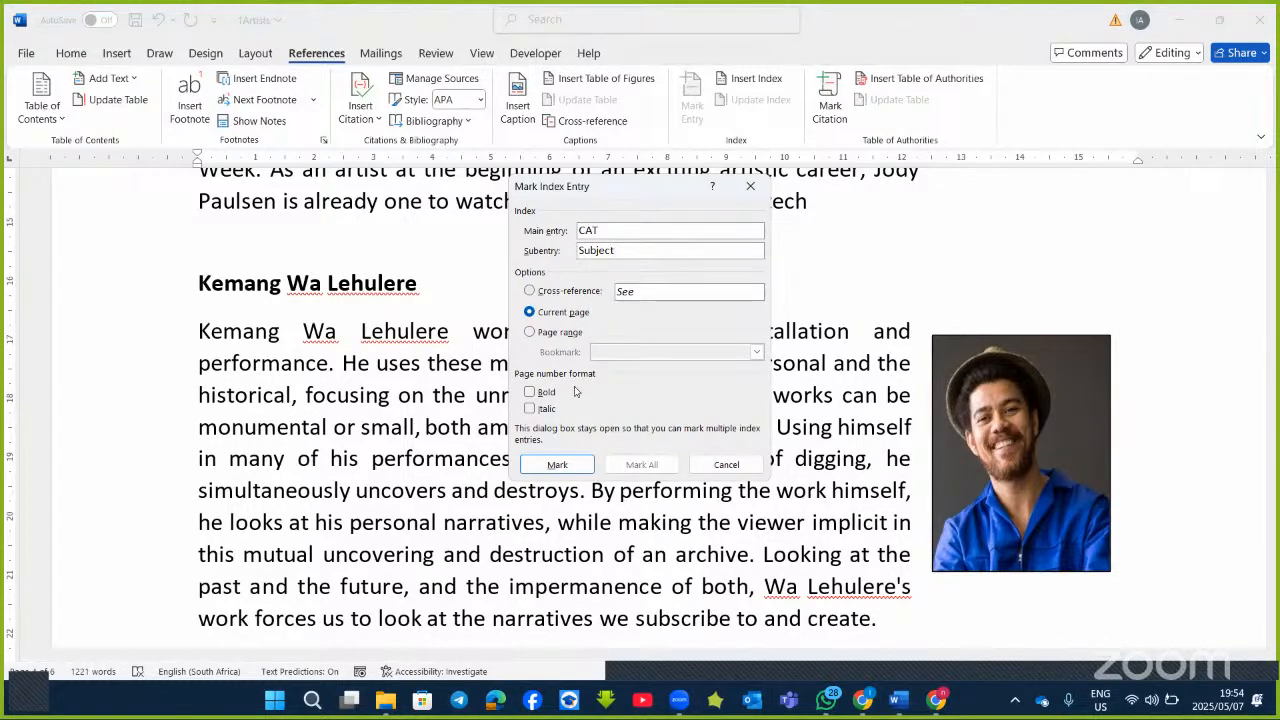
left_click(557, 465)
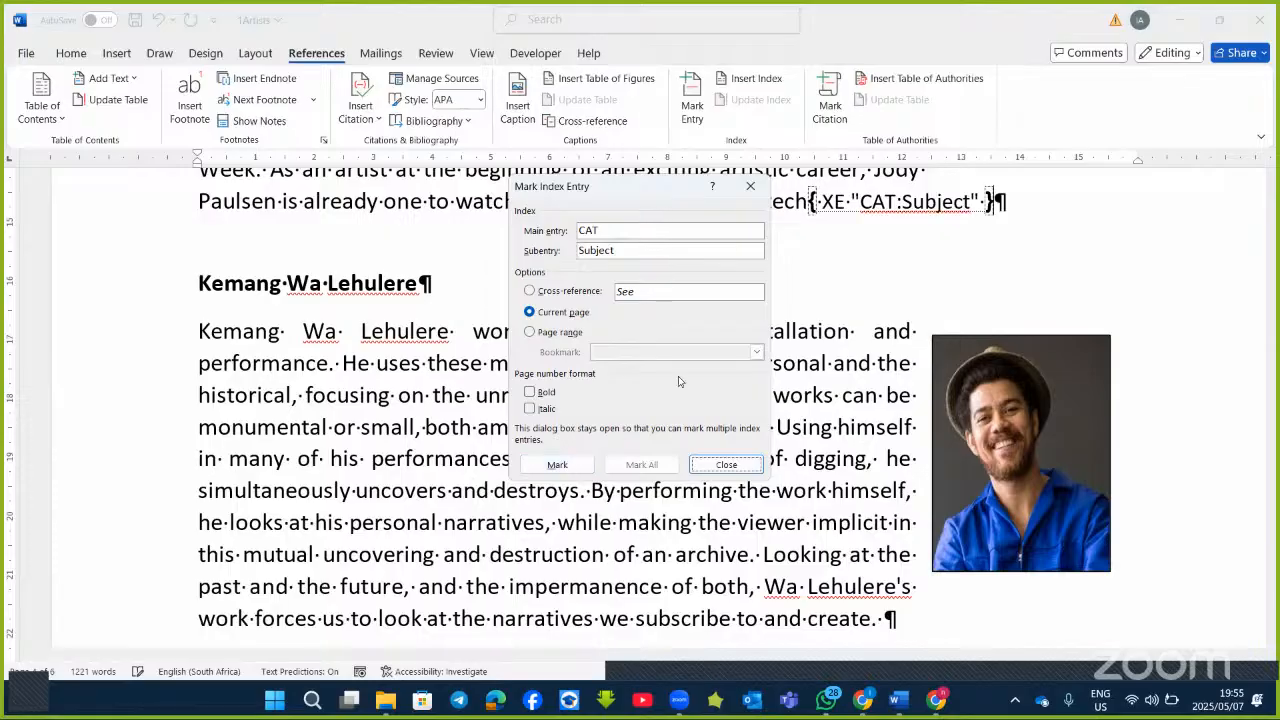
left_click(727, 464)
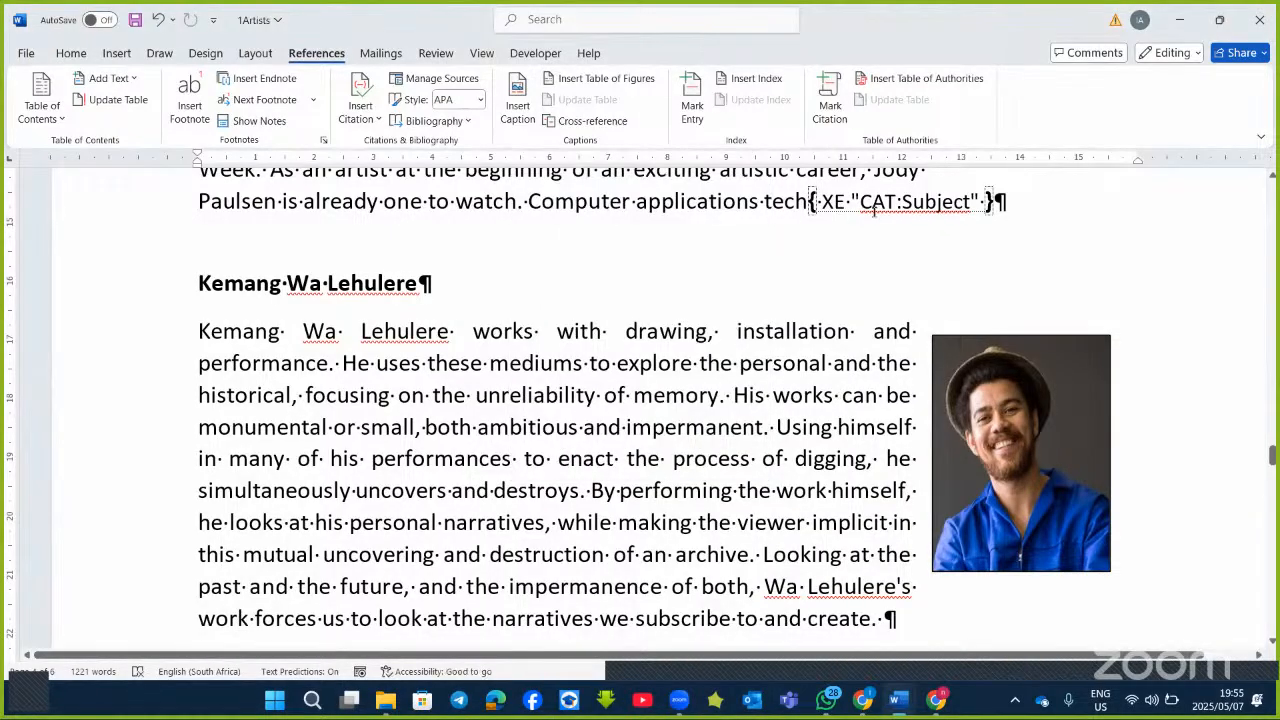
Toggle the formatting marks off and on and examine the index entry field after "Computer applications tech".
scroll(802, 278, "up", 1)
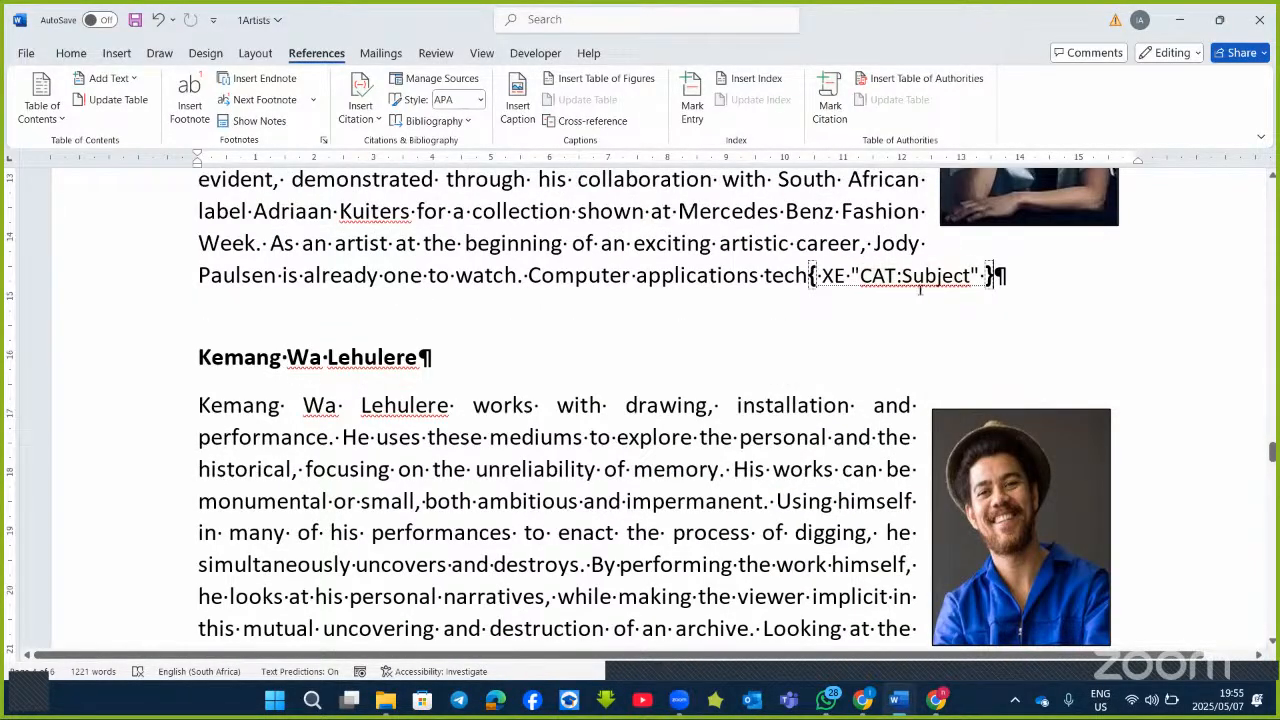
left_click(76, 54)
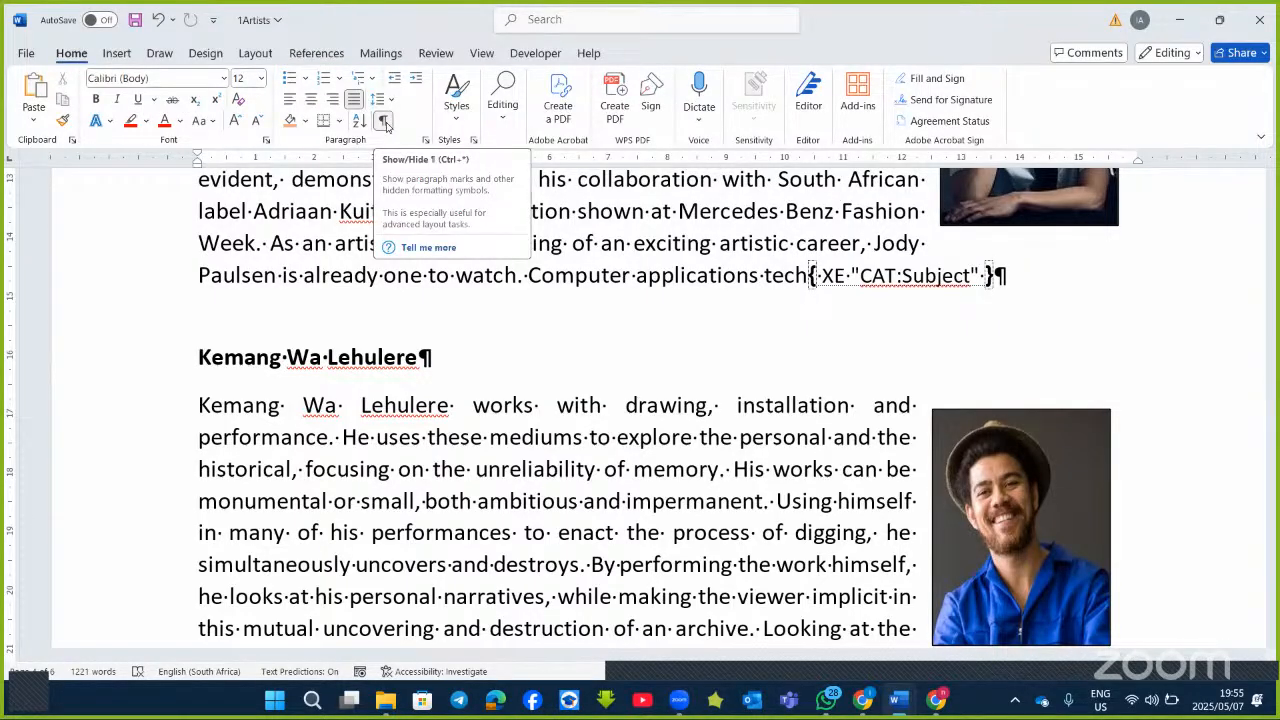
left_click(384, 121)
left_click(384, 121)
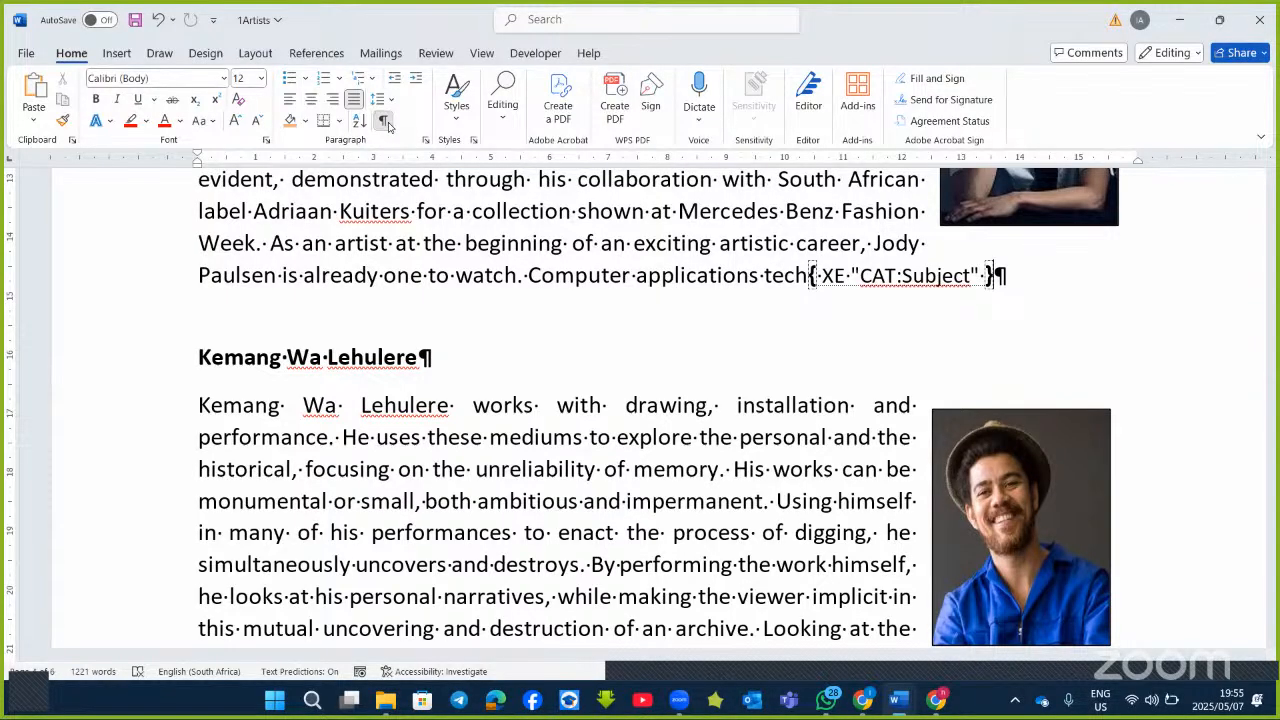
left_click(384, 121)
left_click(384, 121)
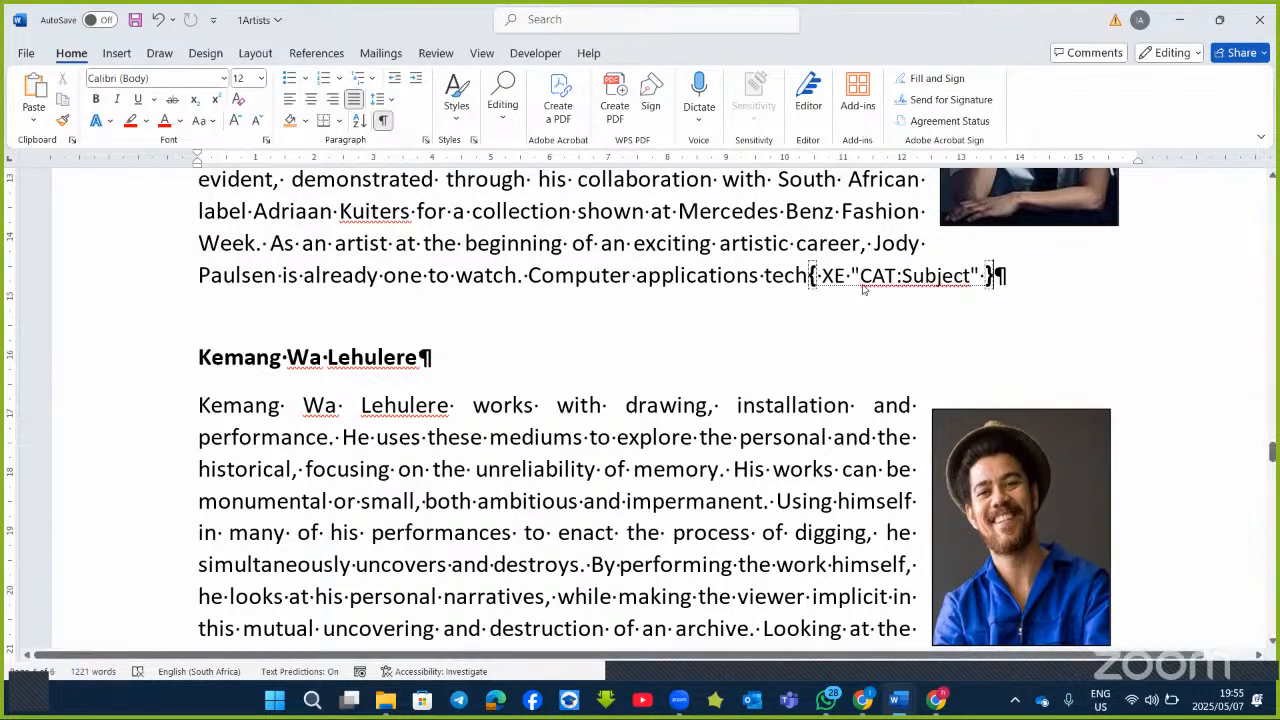
double_click(926, 280)
left_click(868, 340)
Insert an indented two-column index in the Modern format, with English (South Africa) as language, below the bibliography.
scroll(846, 391, "down", 15)
scroll(844, 426, "down", 5)
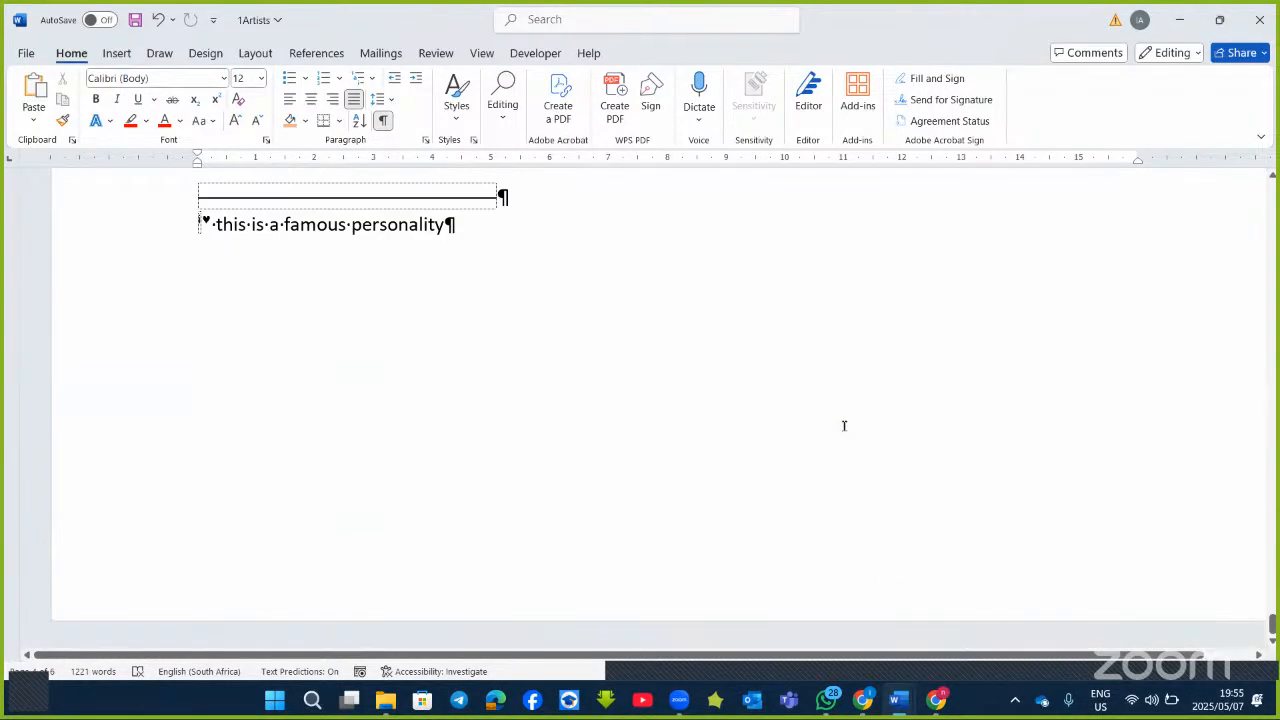
scroll(672, 390, "up", 3)
left_click(398, 298)
left_click(370, 337)
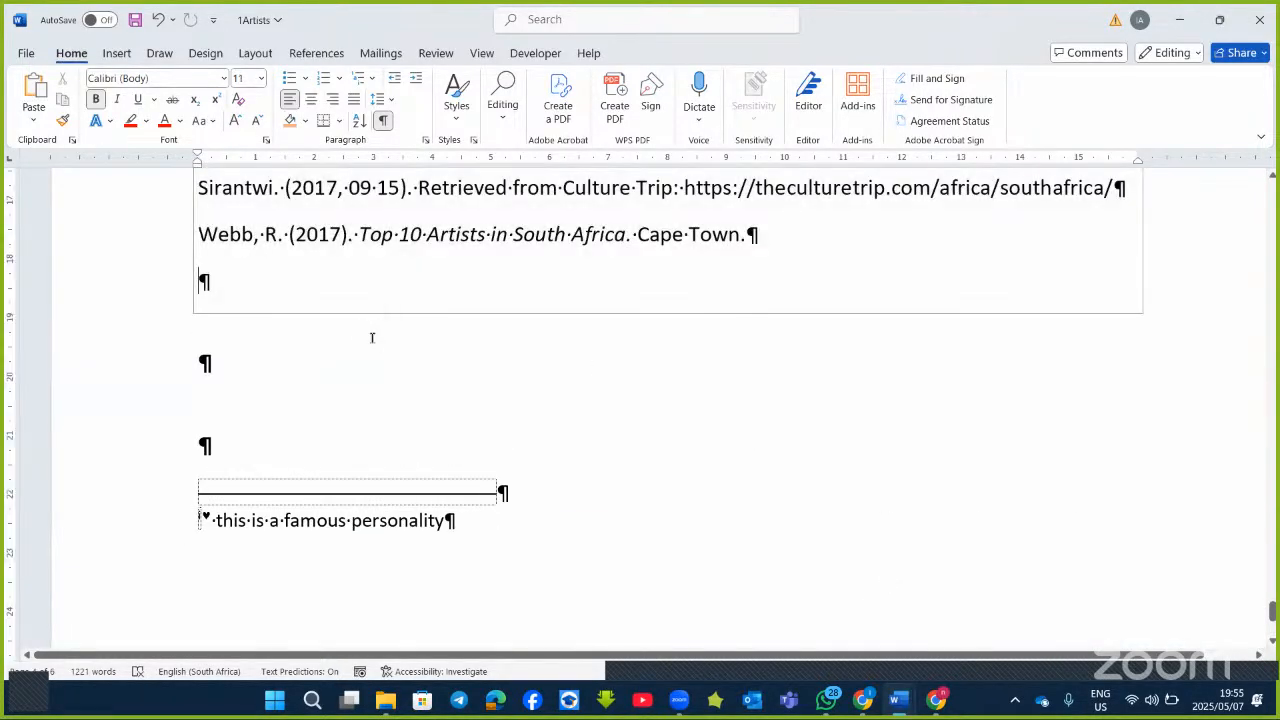
left_click(316, 53)
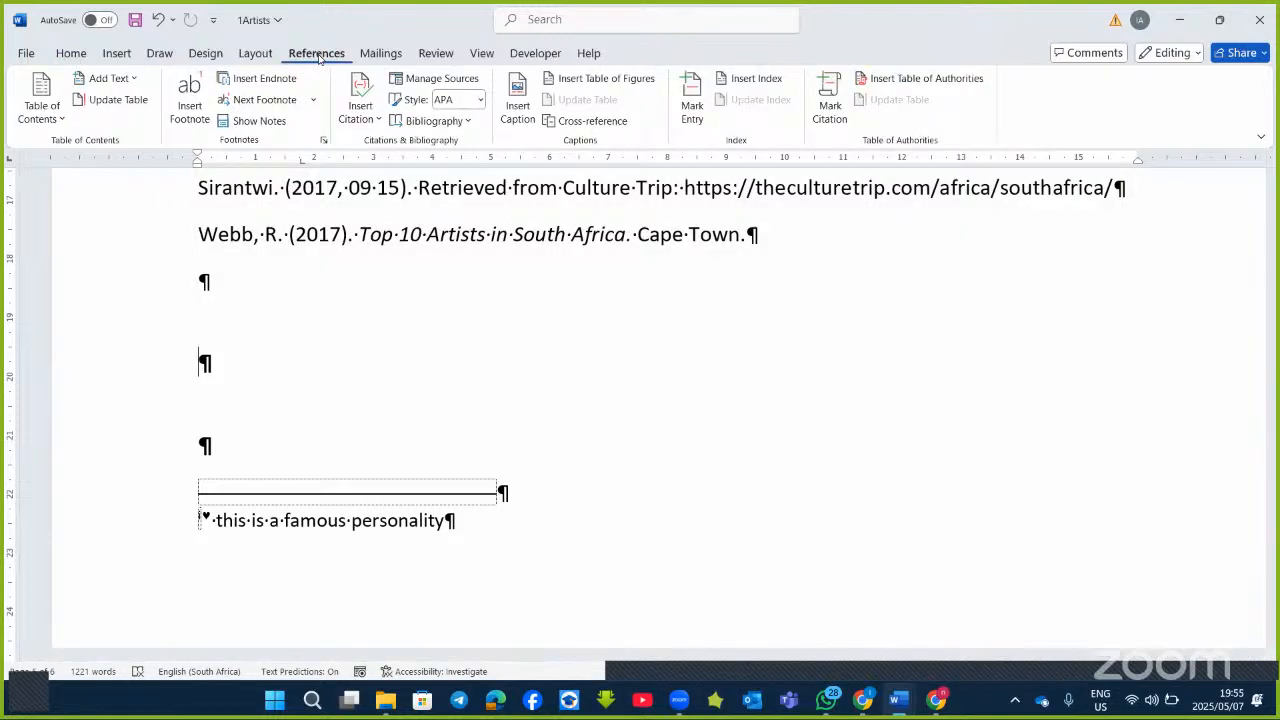
left_click(765, 80)
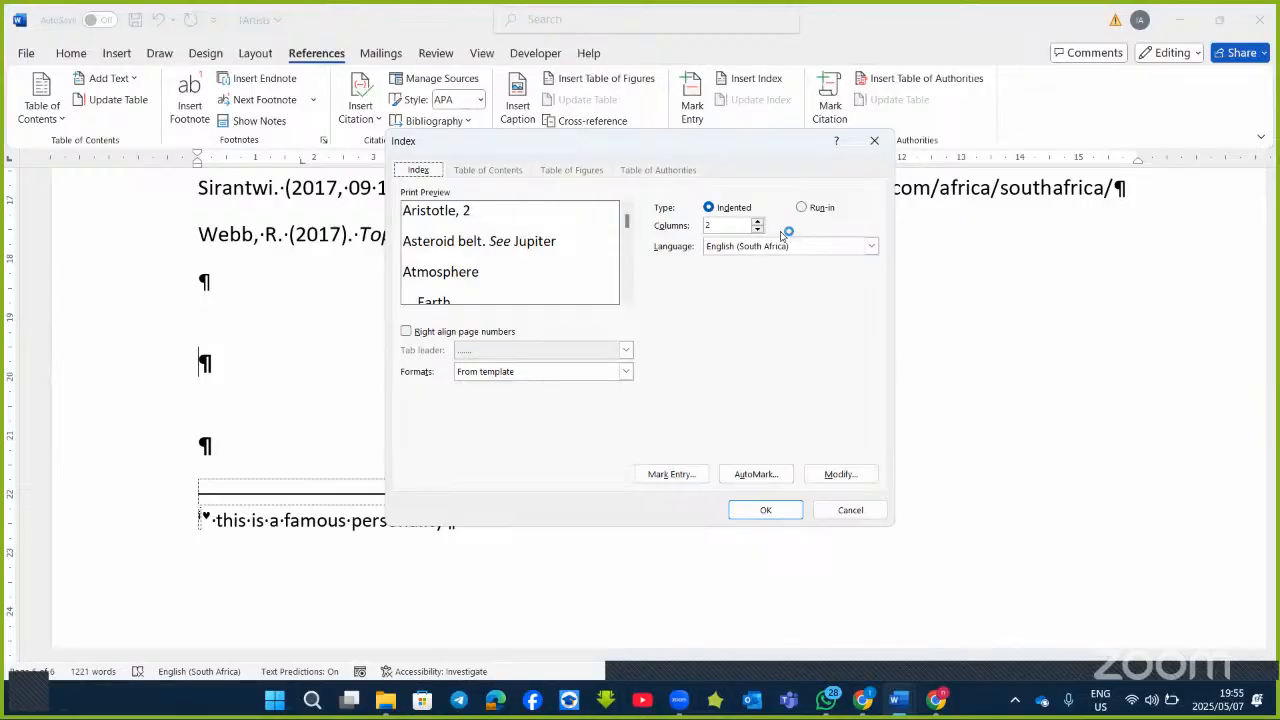
left_click(871, 246)
left_click(748, 271)
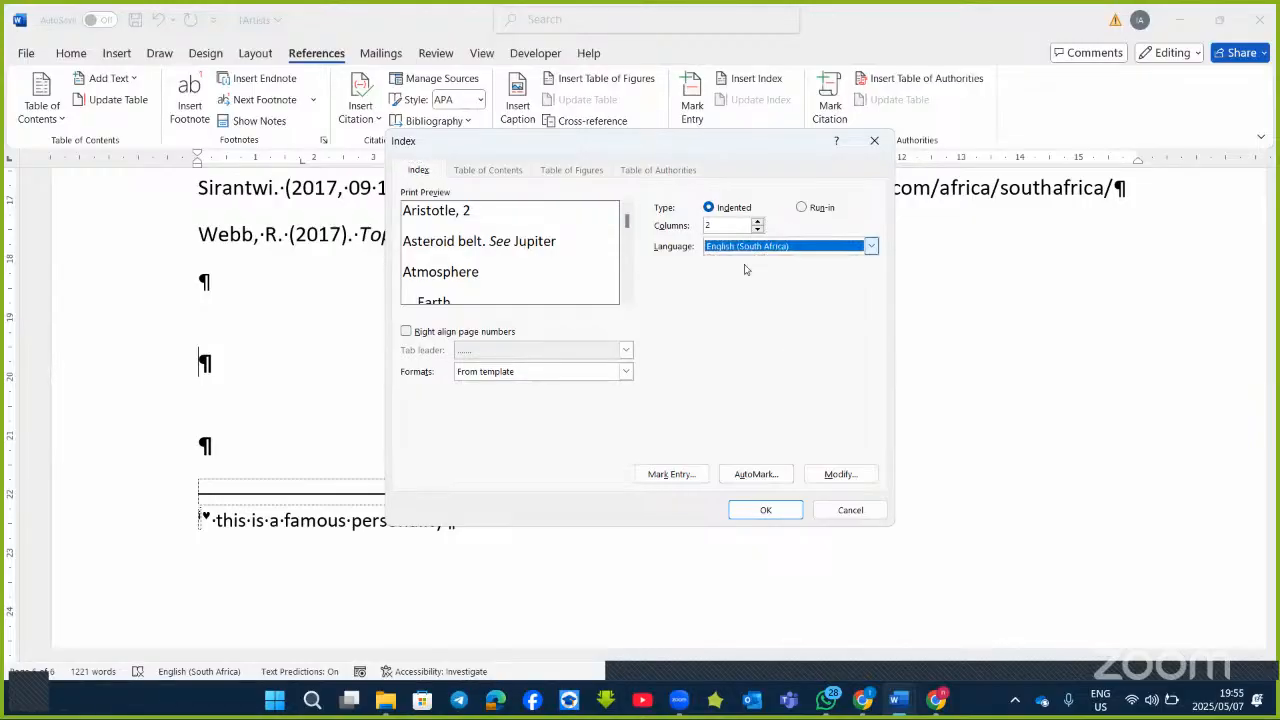
left_click(625, 373)
left_click(625, 373)
left_click(625, 373)
left_click(545, 420)
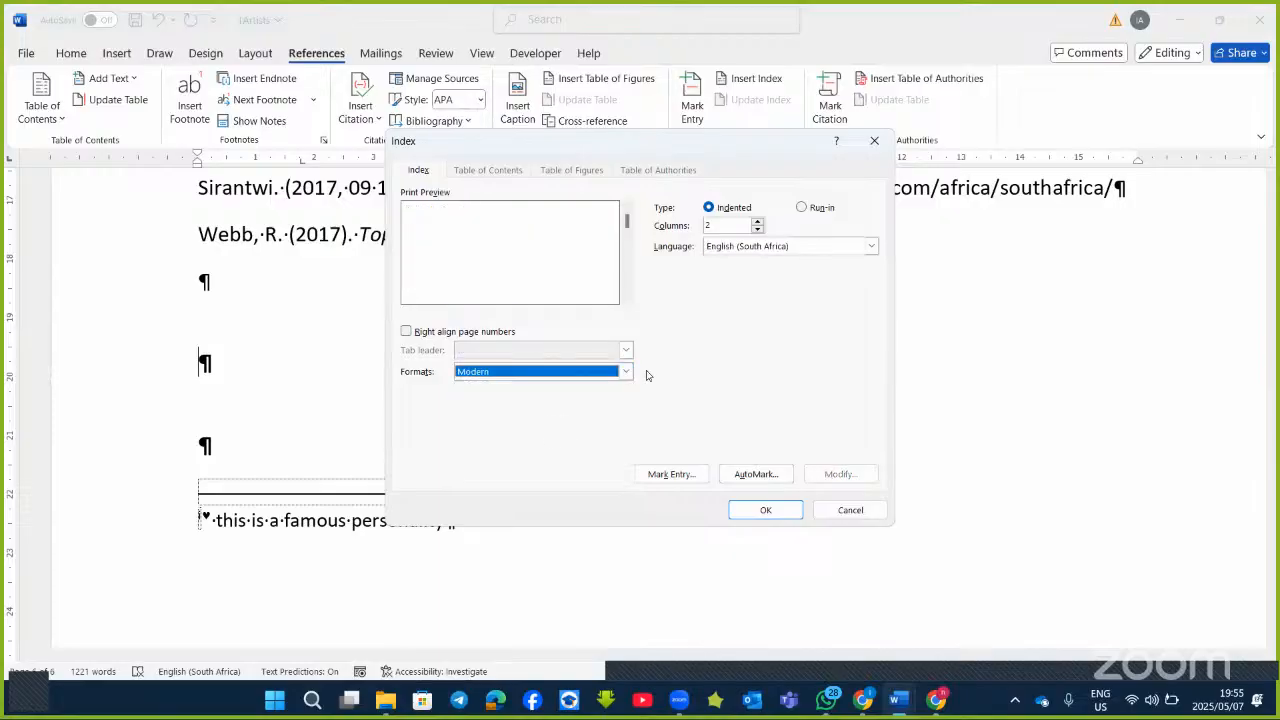
left_click(764, 511)
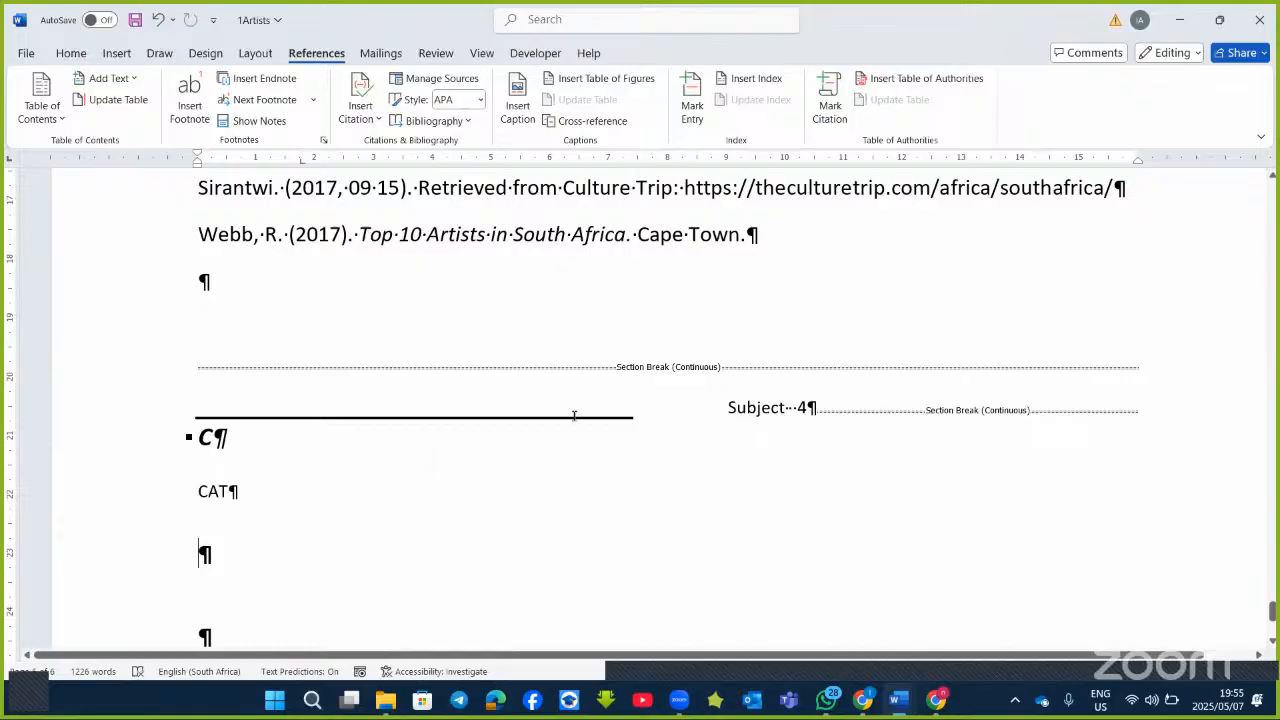
Hide the formatting marks and check the inserted index between the bibliography and the endnote.
left_click(72, 54)
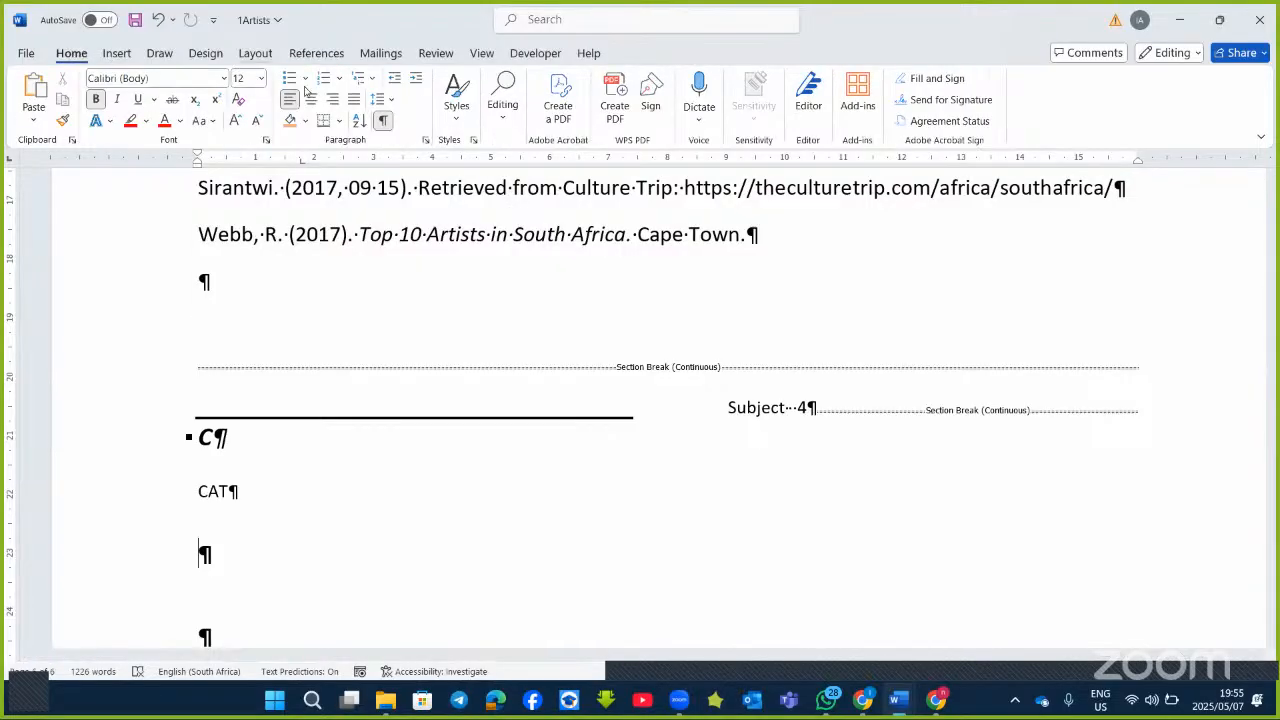
left_click(382, 120)
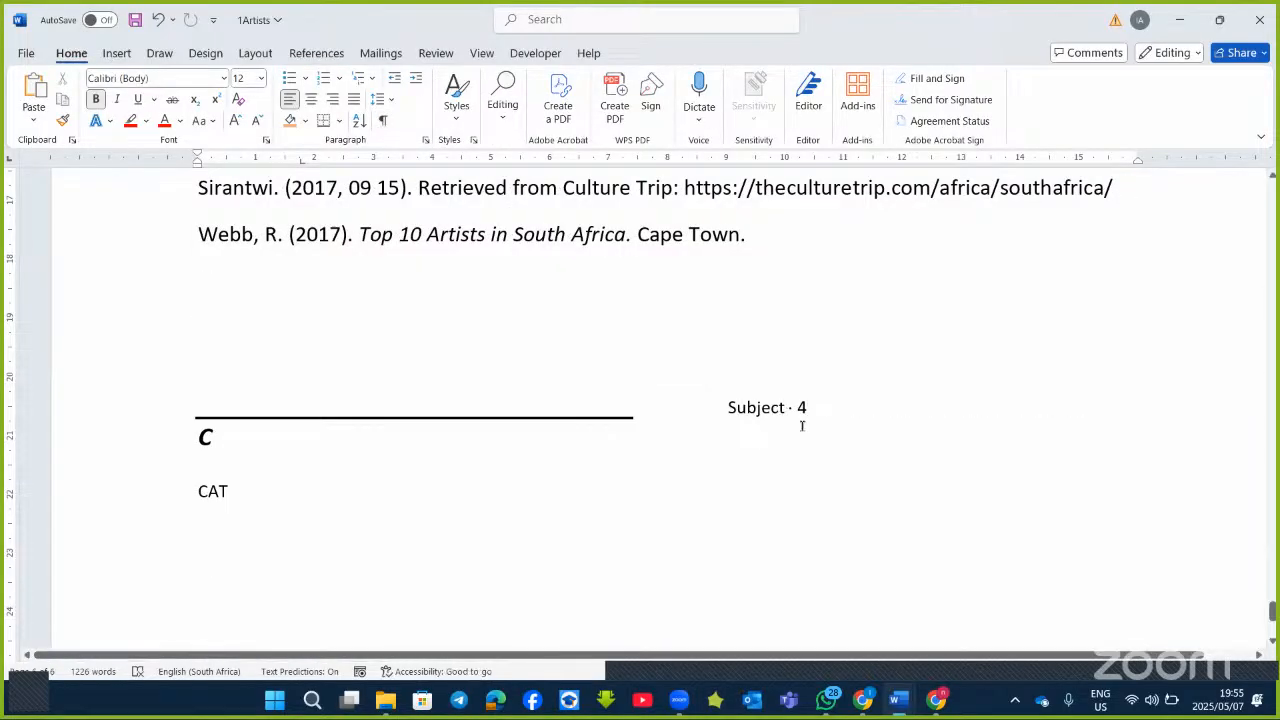
scroll(800, 435, "down", 3)
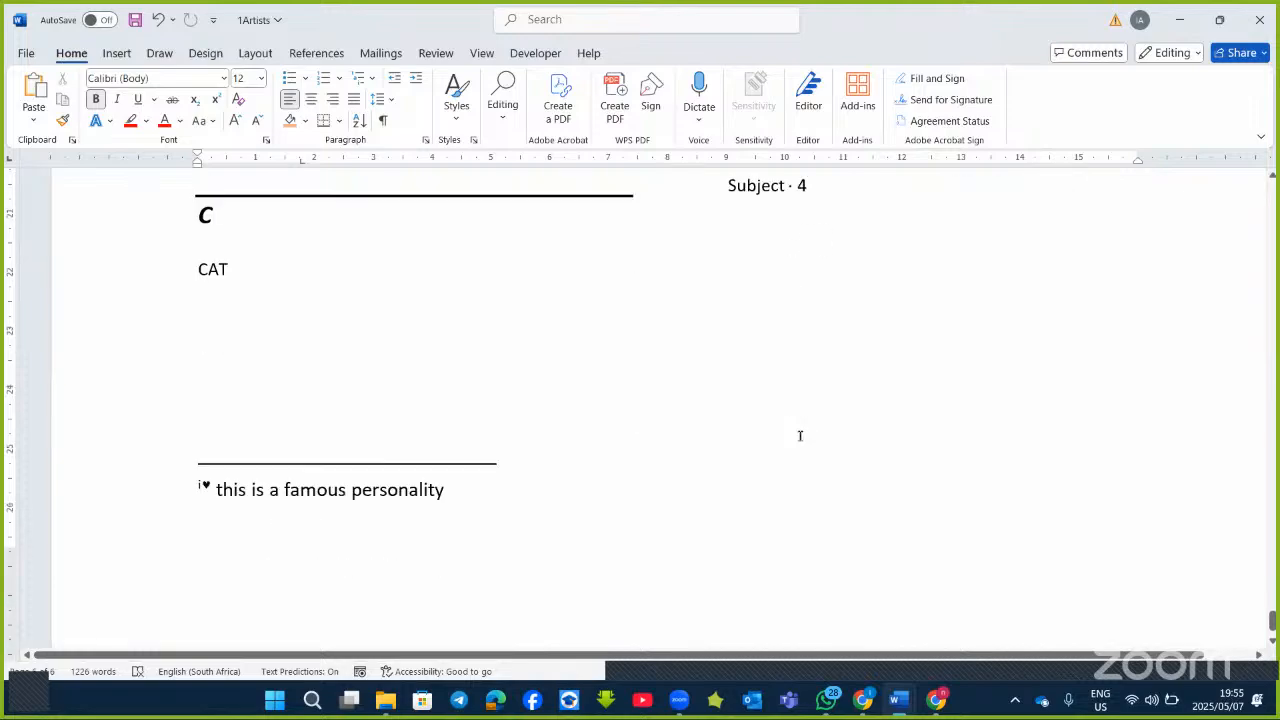
scroll(800, 435, "up", 4)
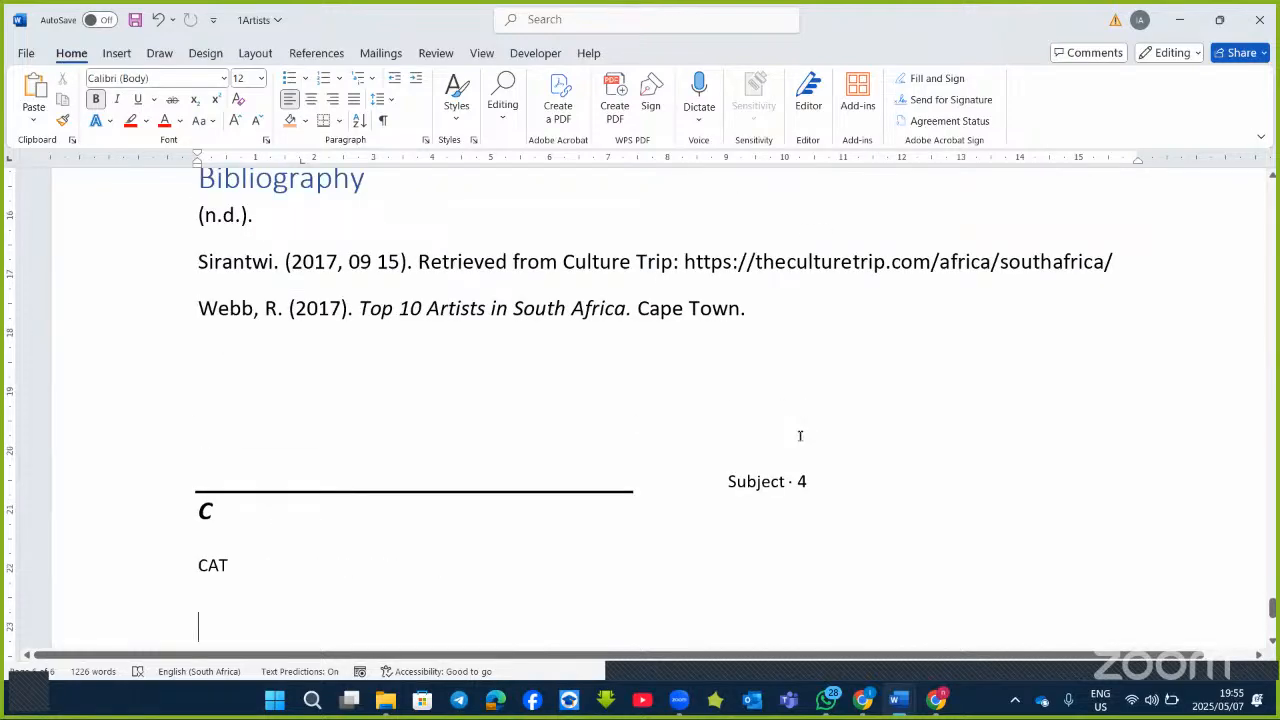
left_click(316, 53)
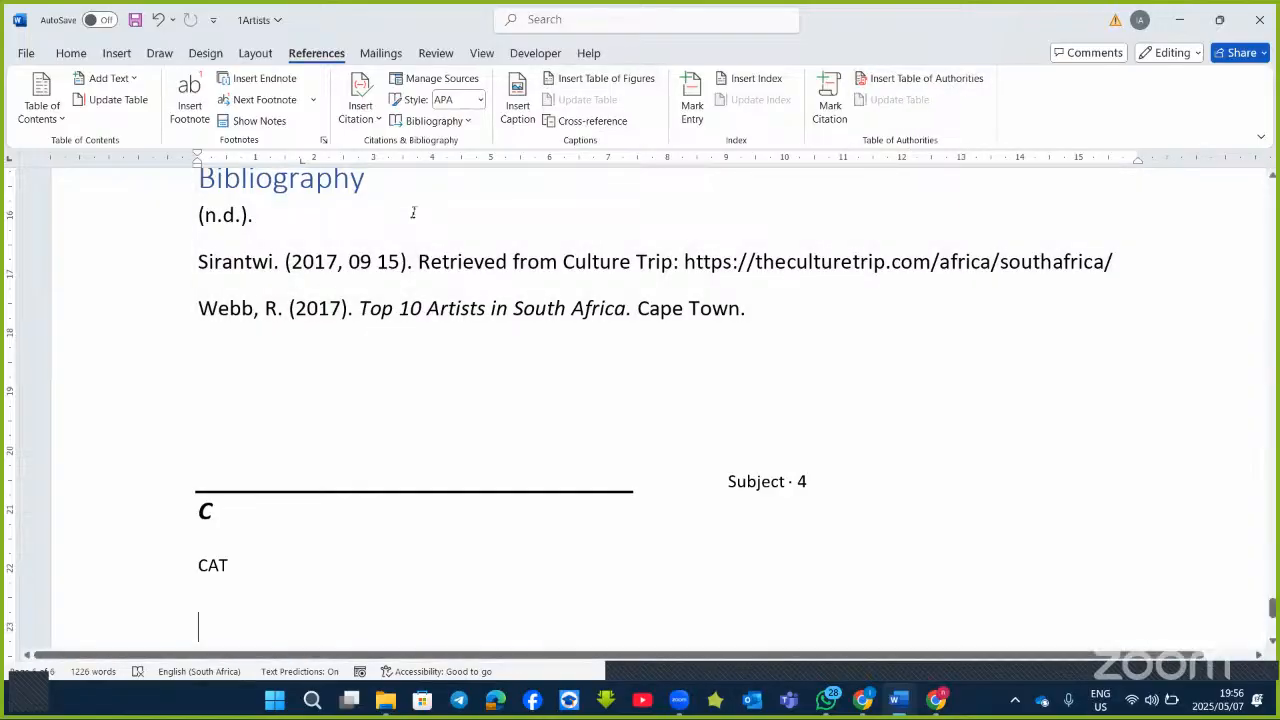
scroll(591, 272, "up", 3)
scroll(591, 272, "up", 9)
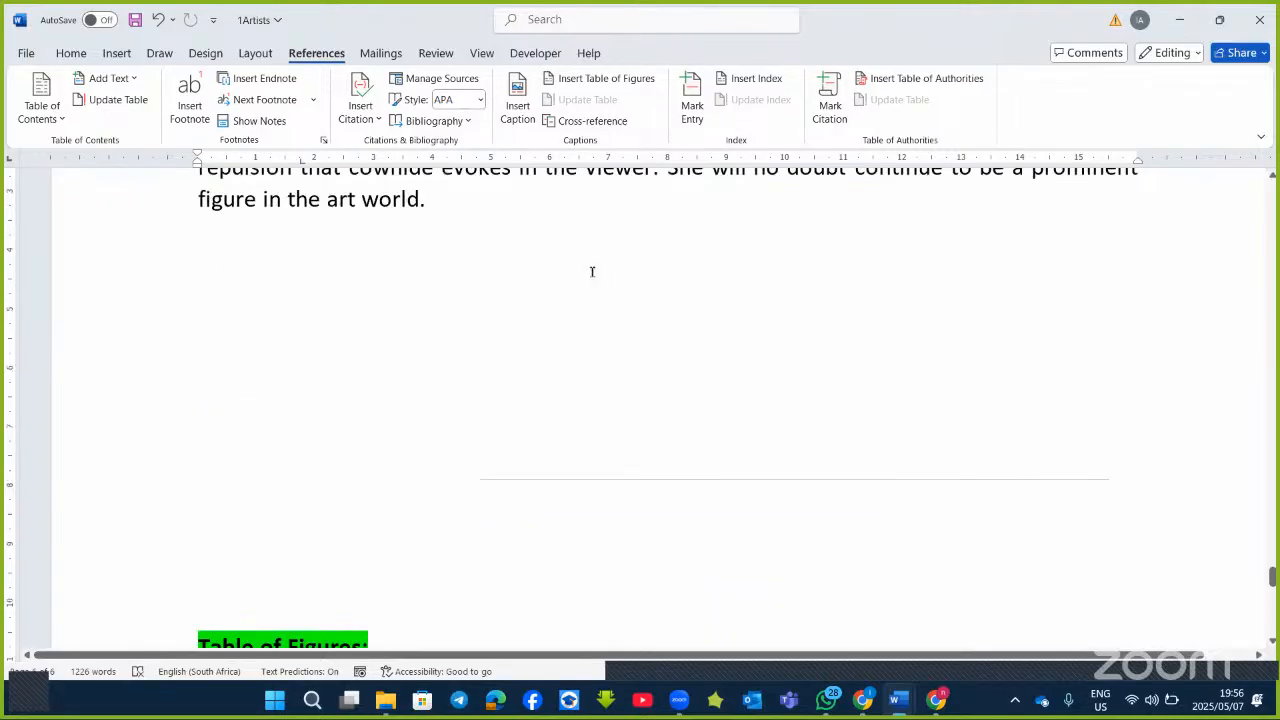
left_click(384, 52)
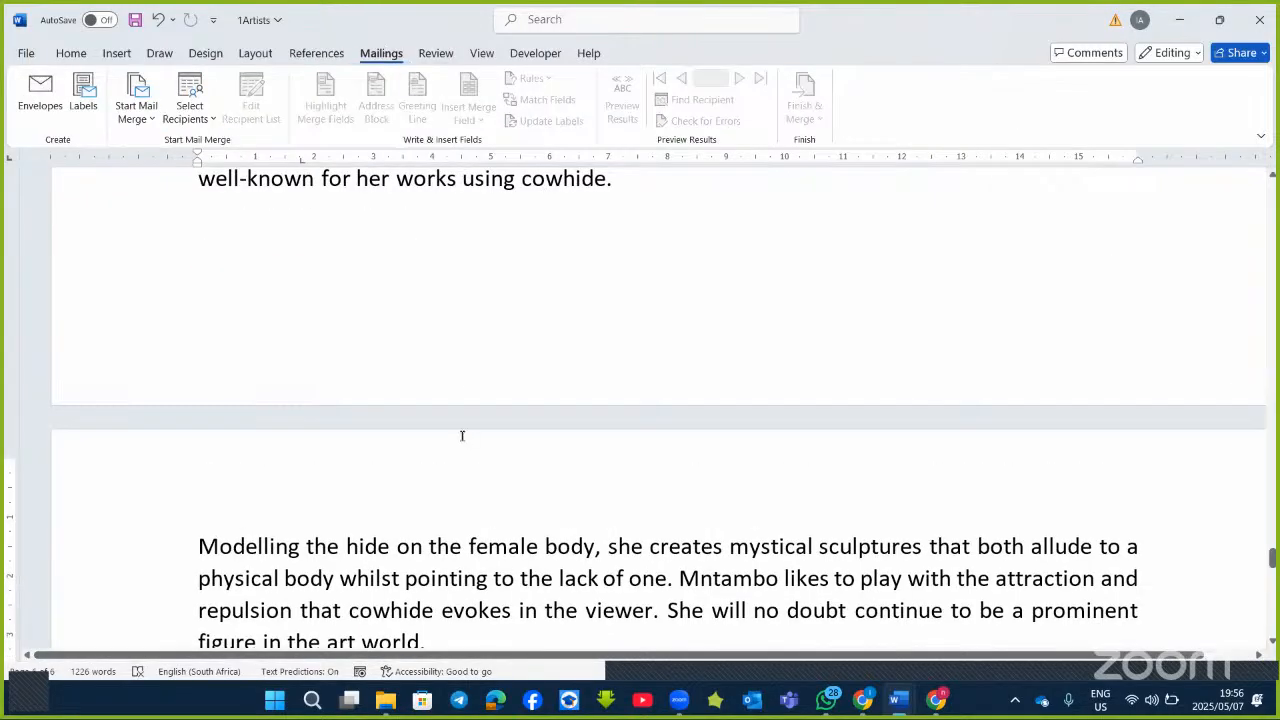
left_click(433, 57)
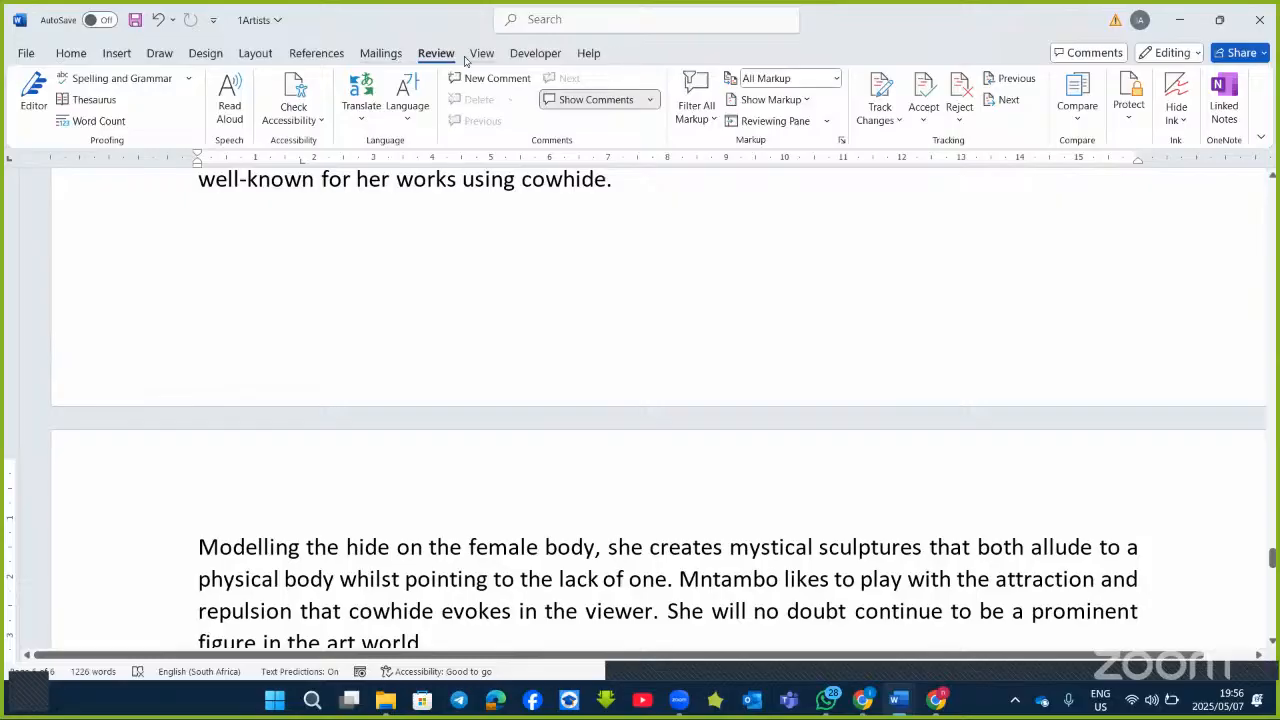
left_click(478, 57)
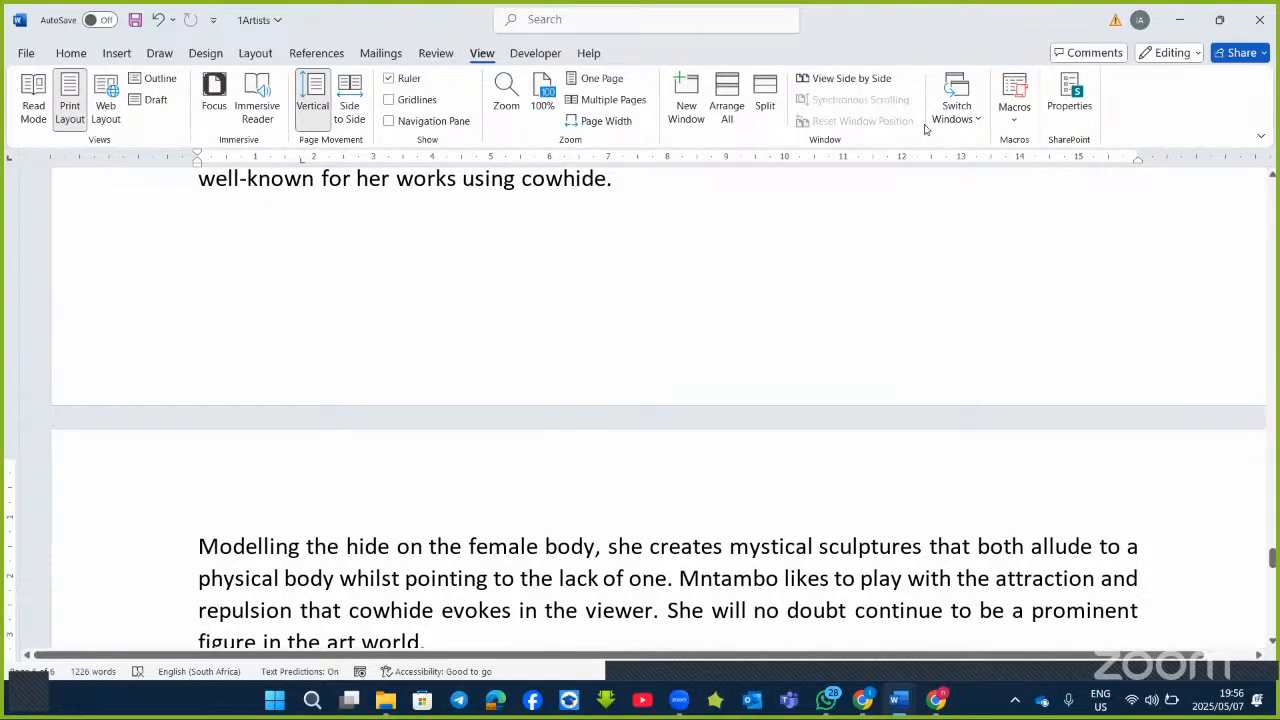
left_click(437, 54)
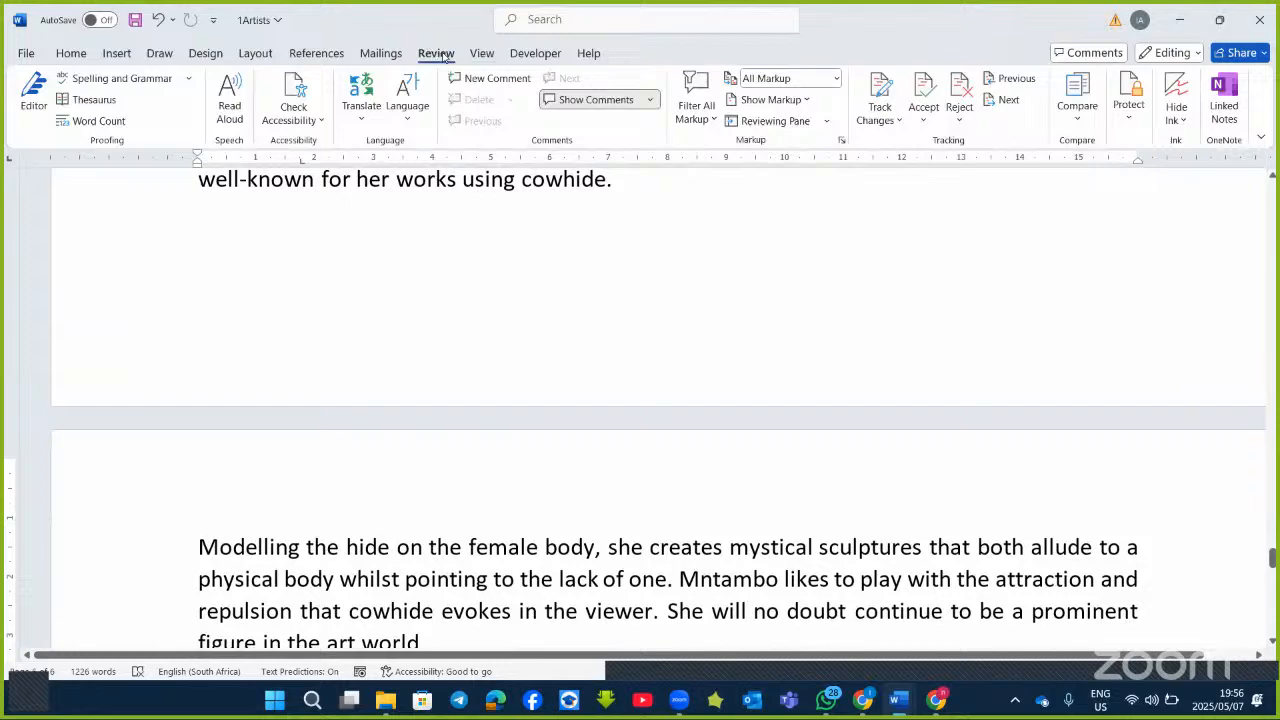
left_click(385, 56)
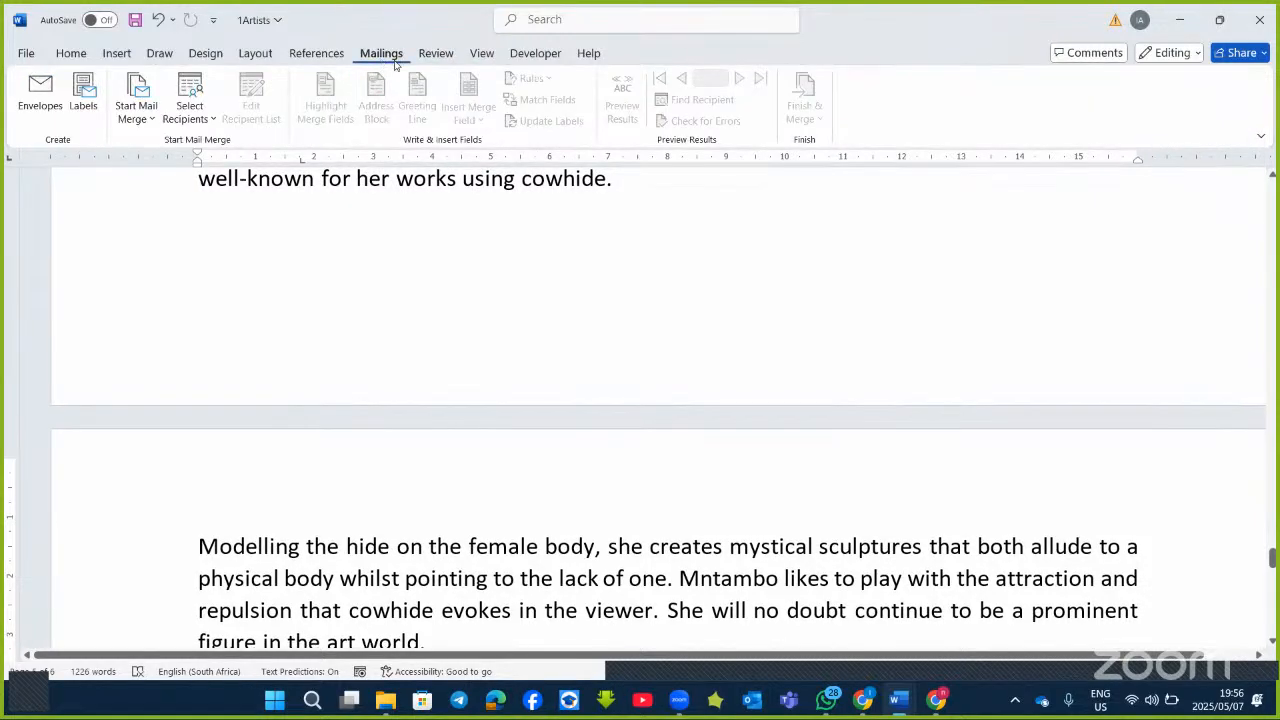
scroll(674, 272, "down", 10)
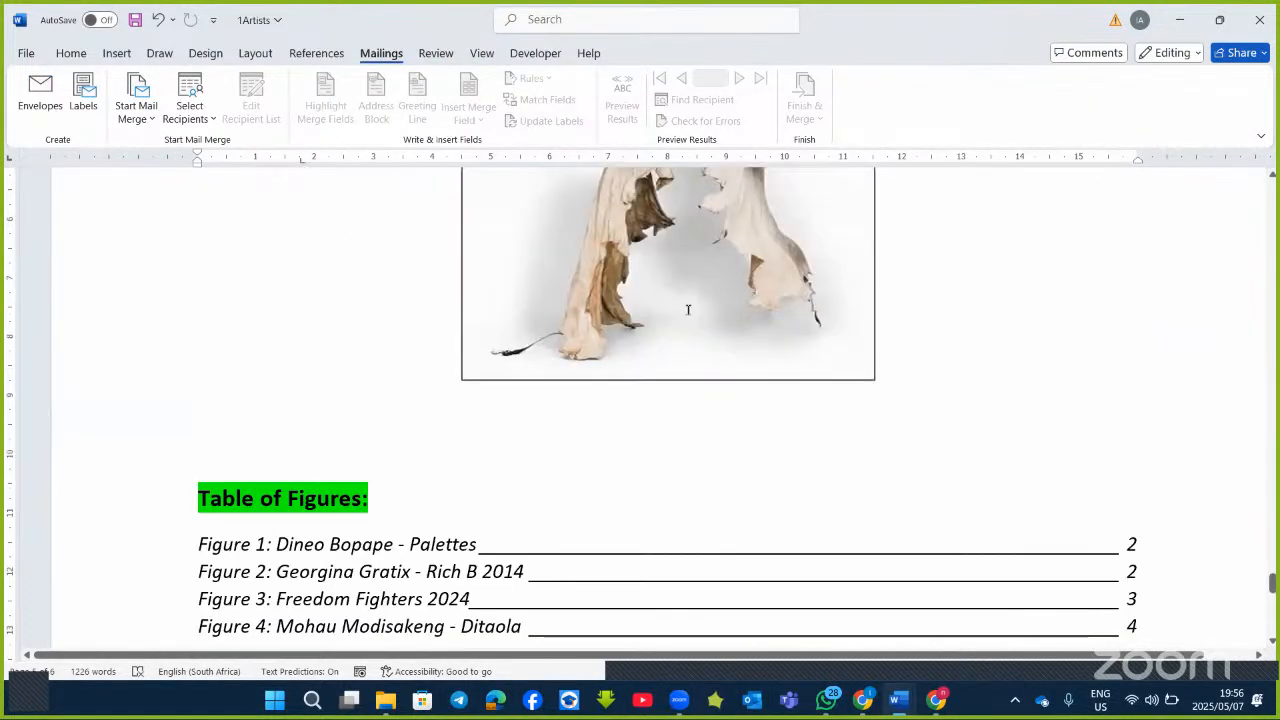
scroll(688, 310, "down", 15)
scroll(690, 318, "up", 15)
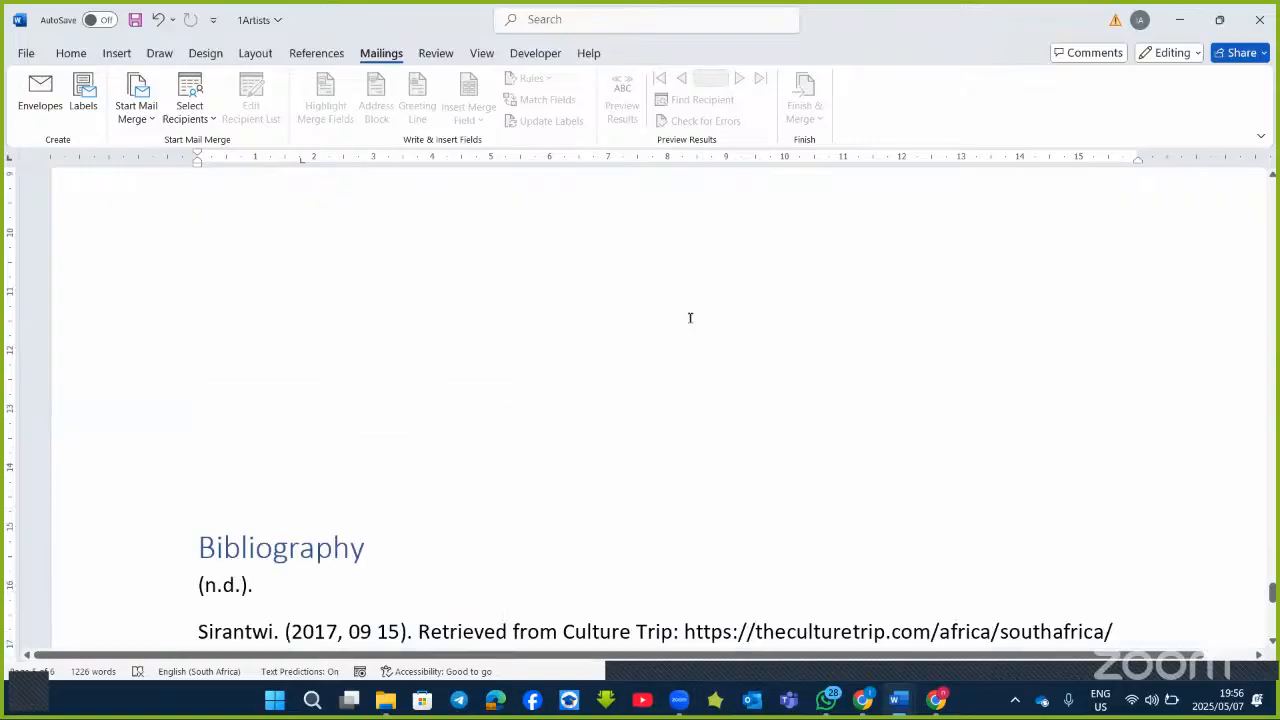
Close the 1Artists document without saving its changes.
left_click(1255, 21)
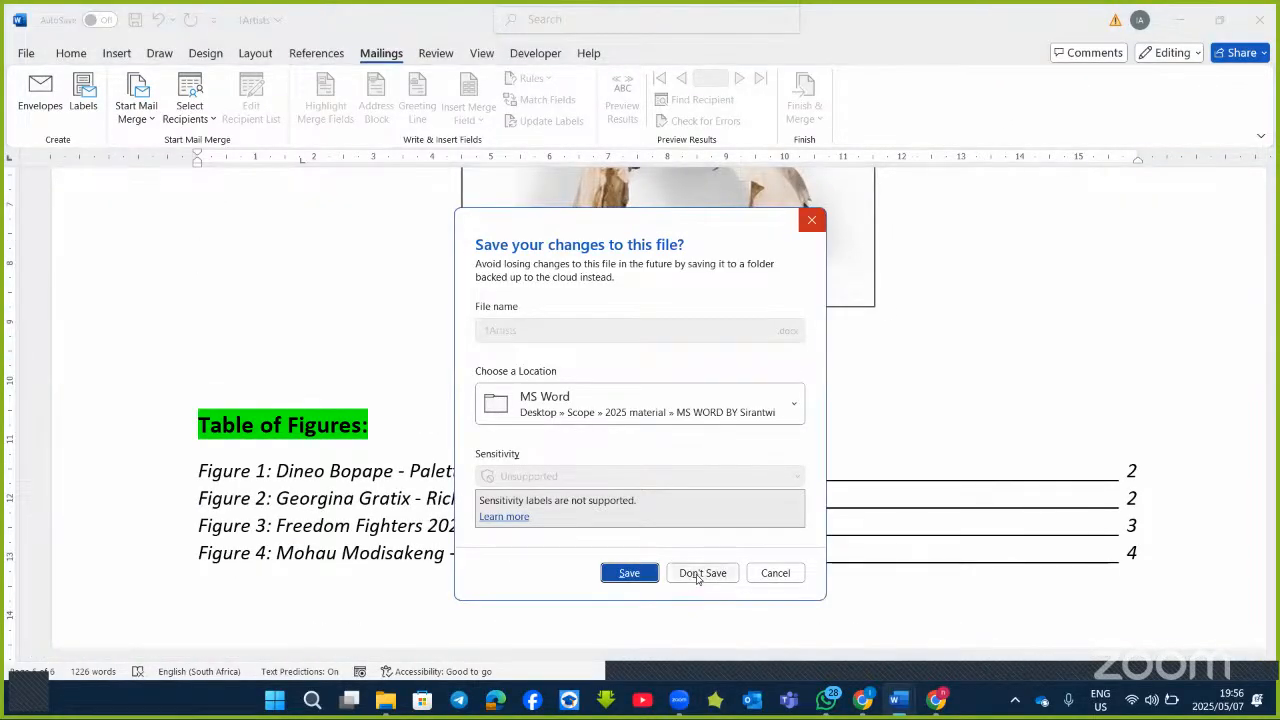
left_click(699, 574)
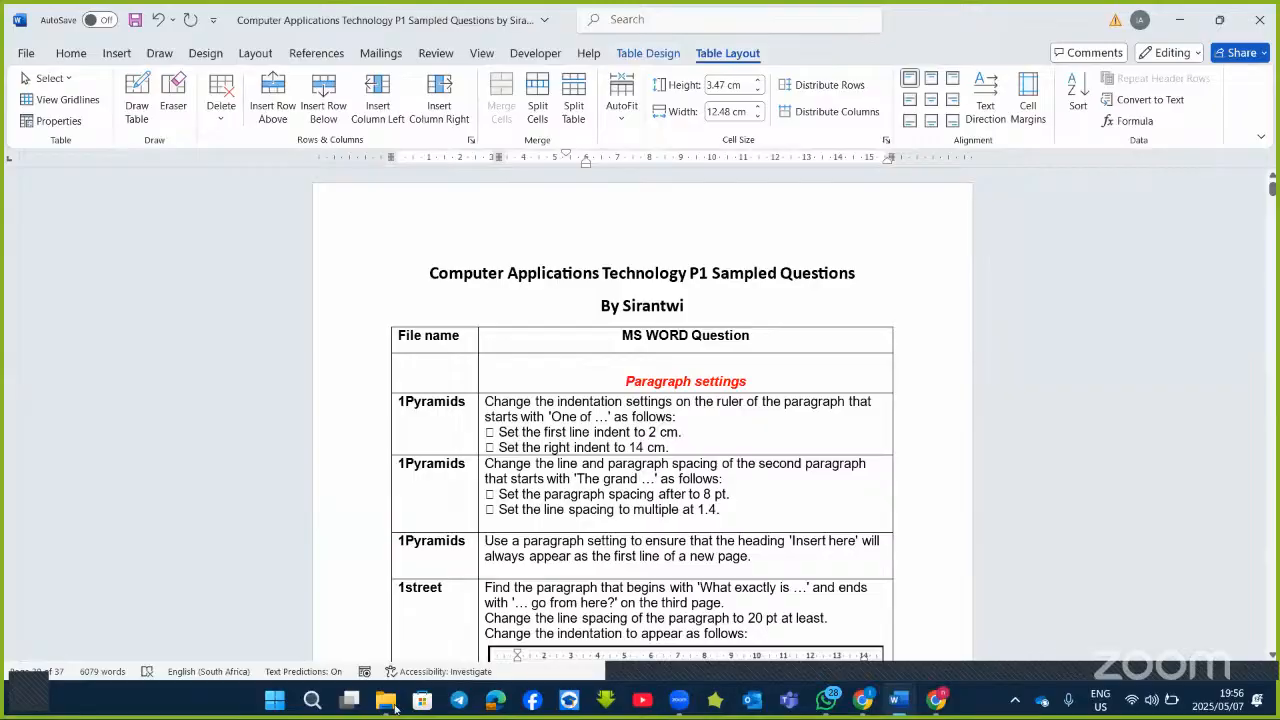
Switch to File Explorer, open the 7Stages document from the MS Word folder and enable editing in it.
mouse_move(392, 705)
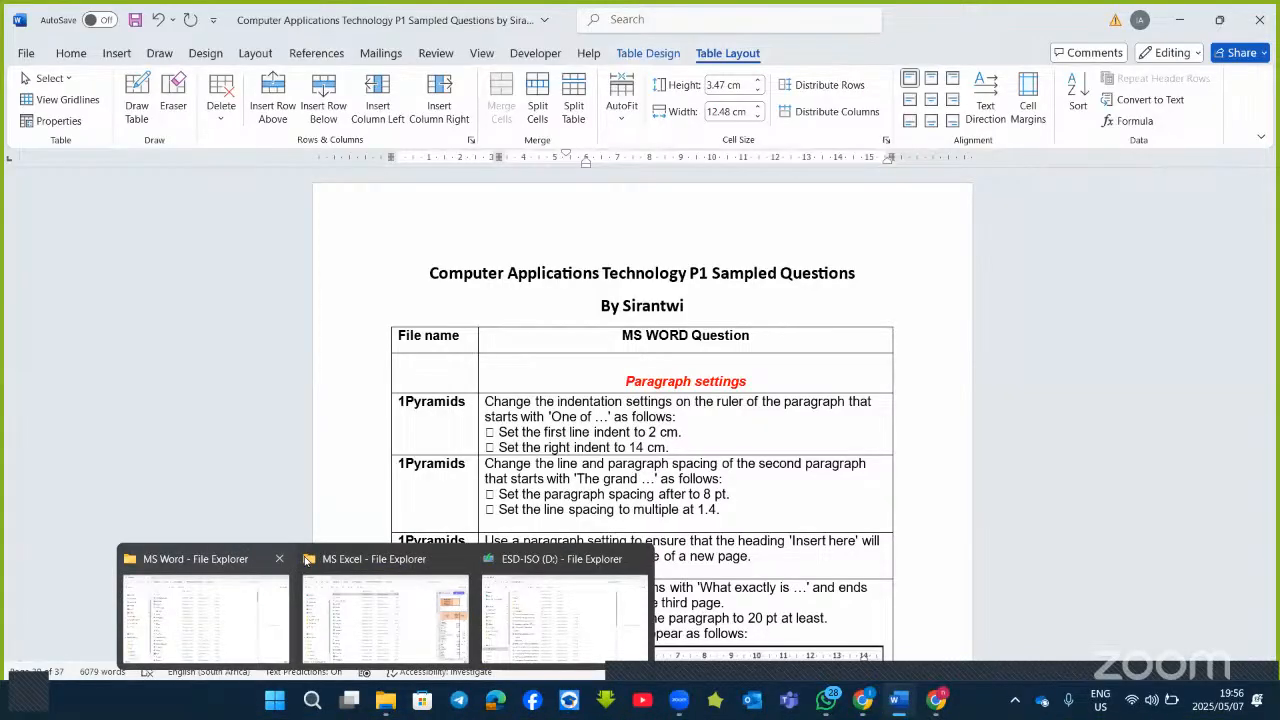
left_click(206, 617)
scroll(348, 476, "down", 10)
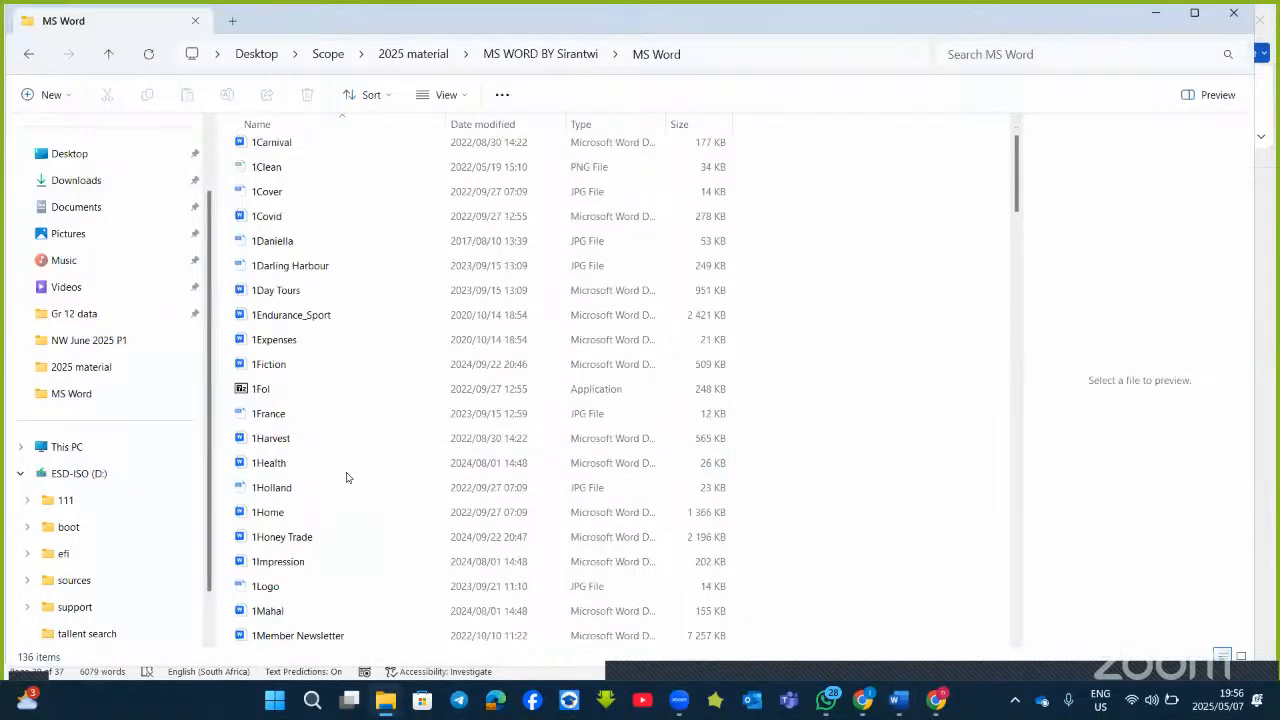
scroll(346, 477, "down", 20)
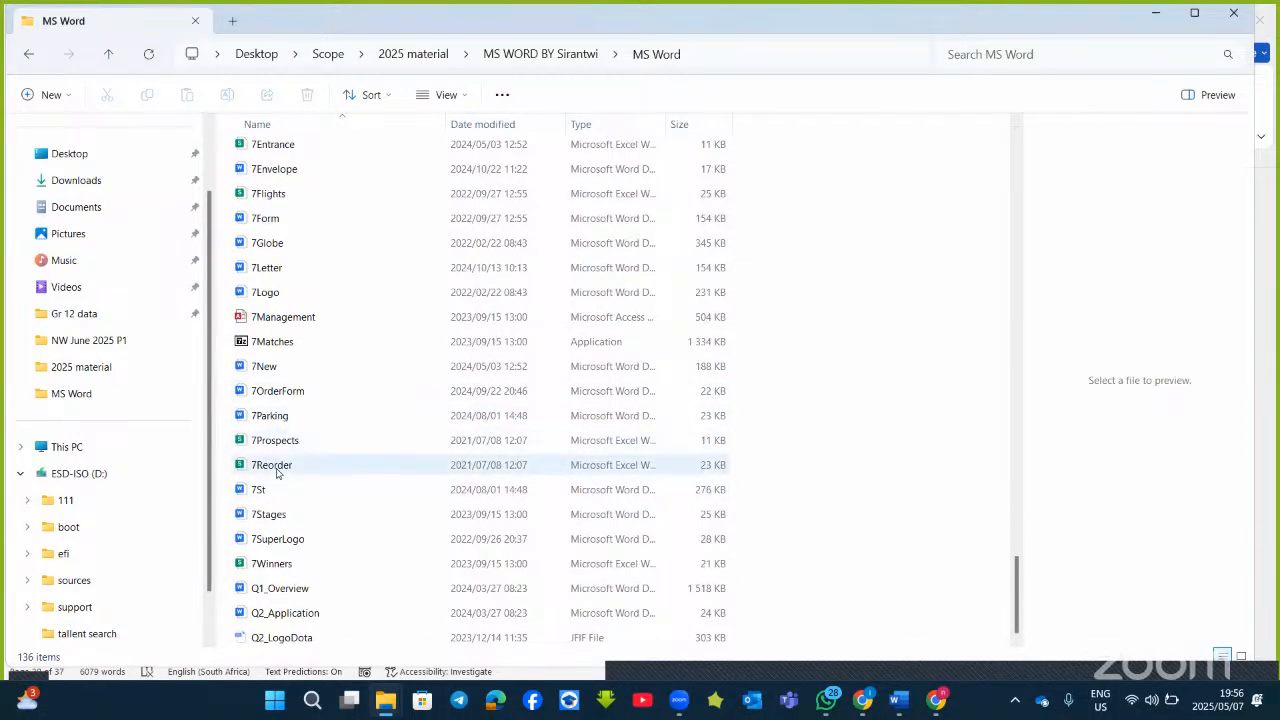
double_click(279, 467)
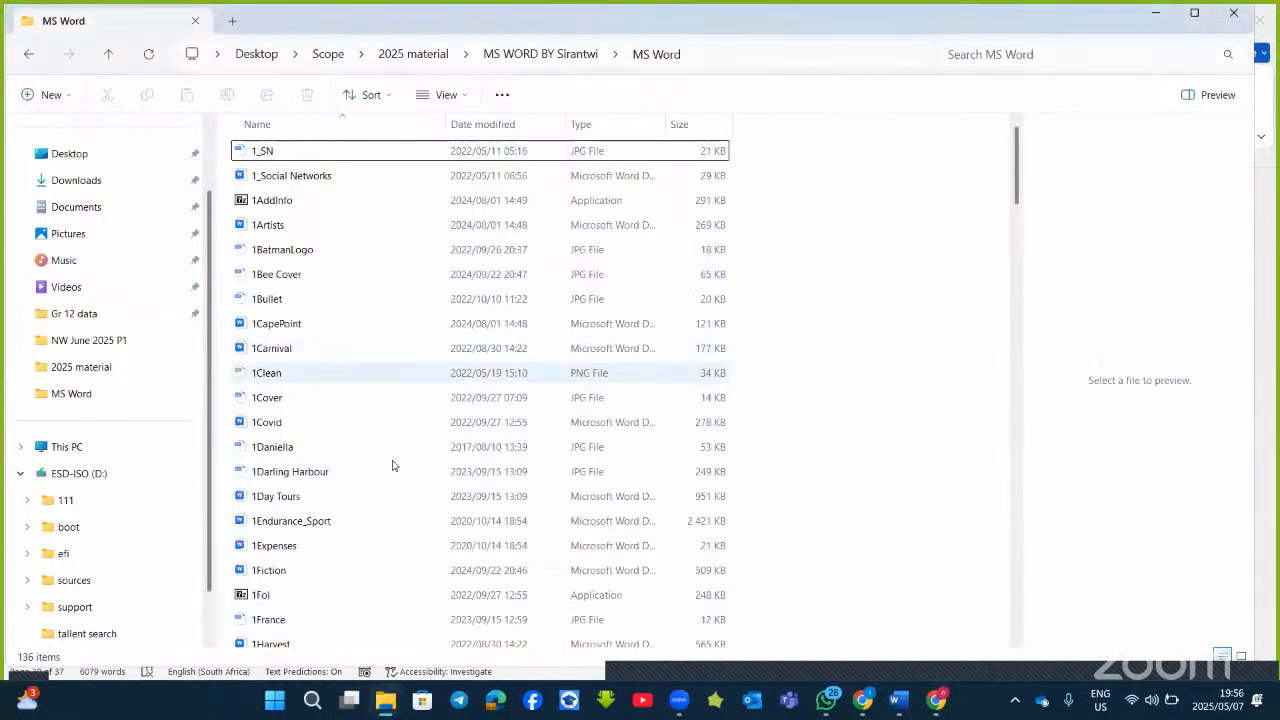
scroll(308, 585, "down", 5)
scroll(308, 585, "down", 20)
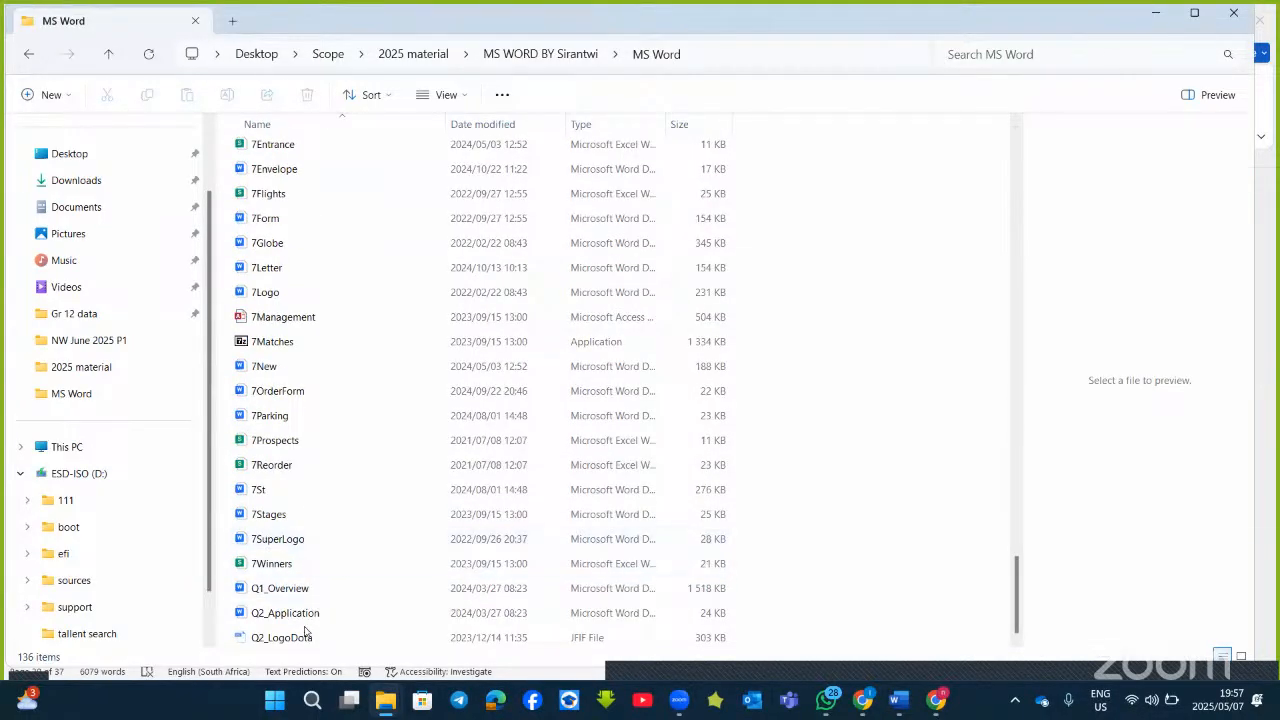
left_click(290, 518)
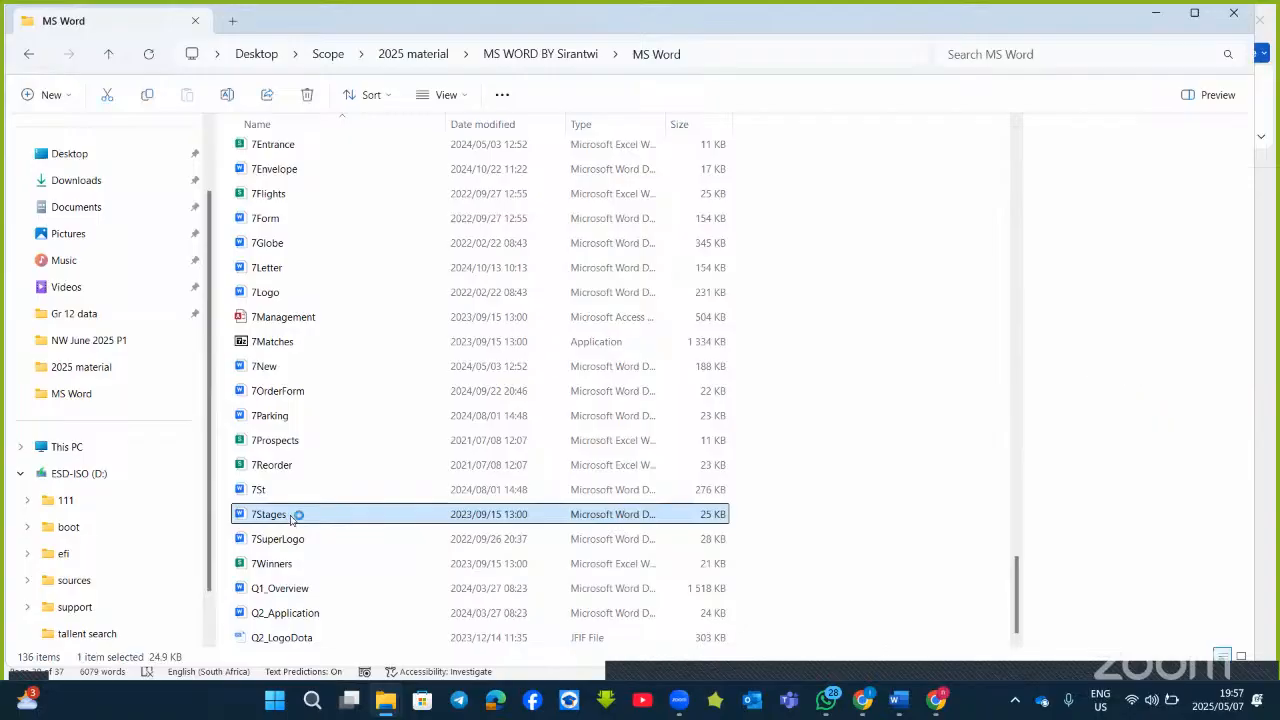
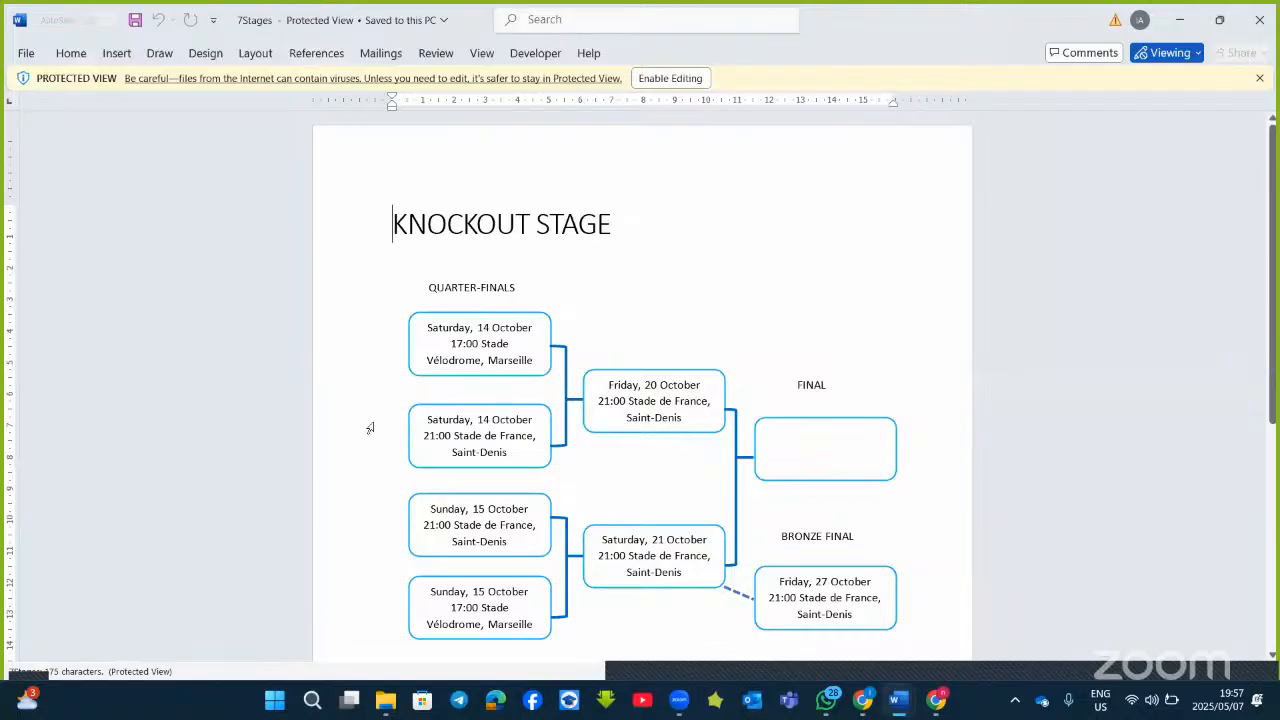
left_click(671, 86)
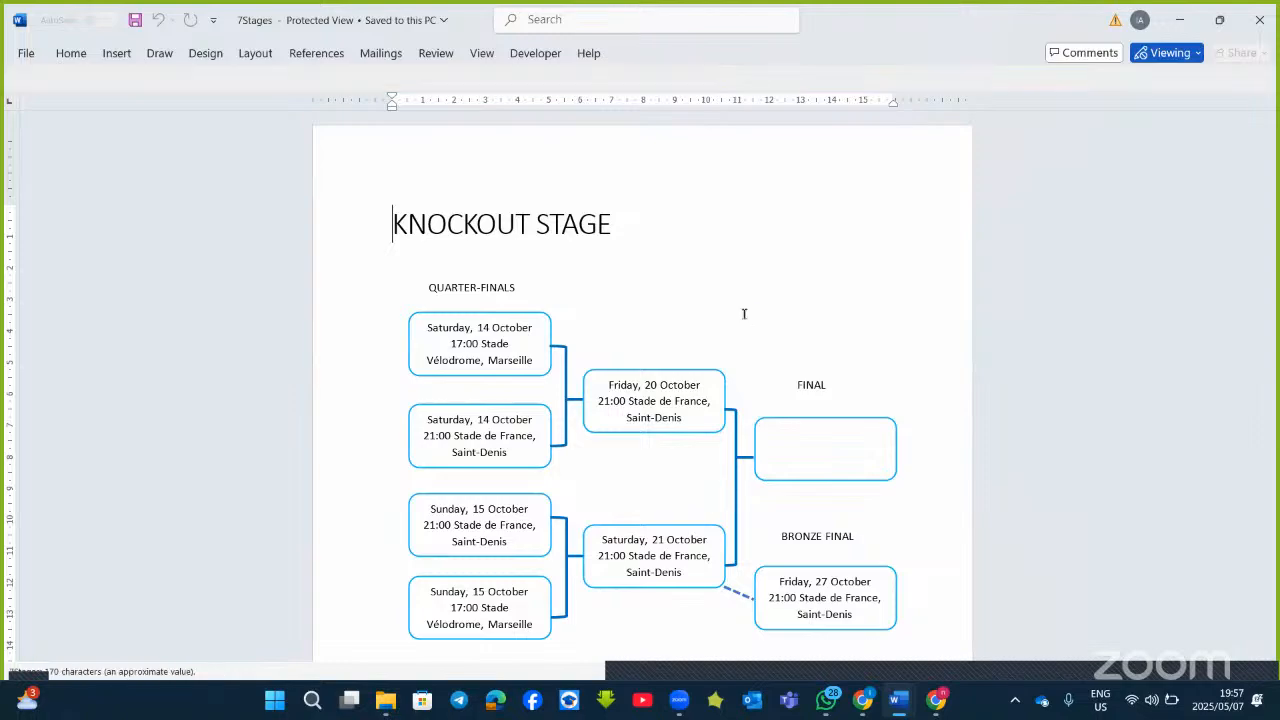
Start a mail merge of type Letters for the "Dear Mr/Mrs <surname>" letter in the 7Stages document.
scroll(742, 341, "down", 5)
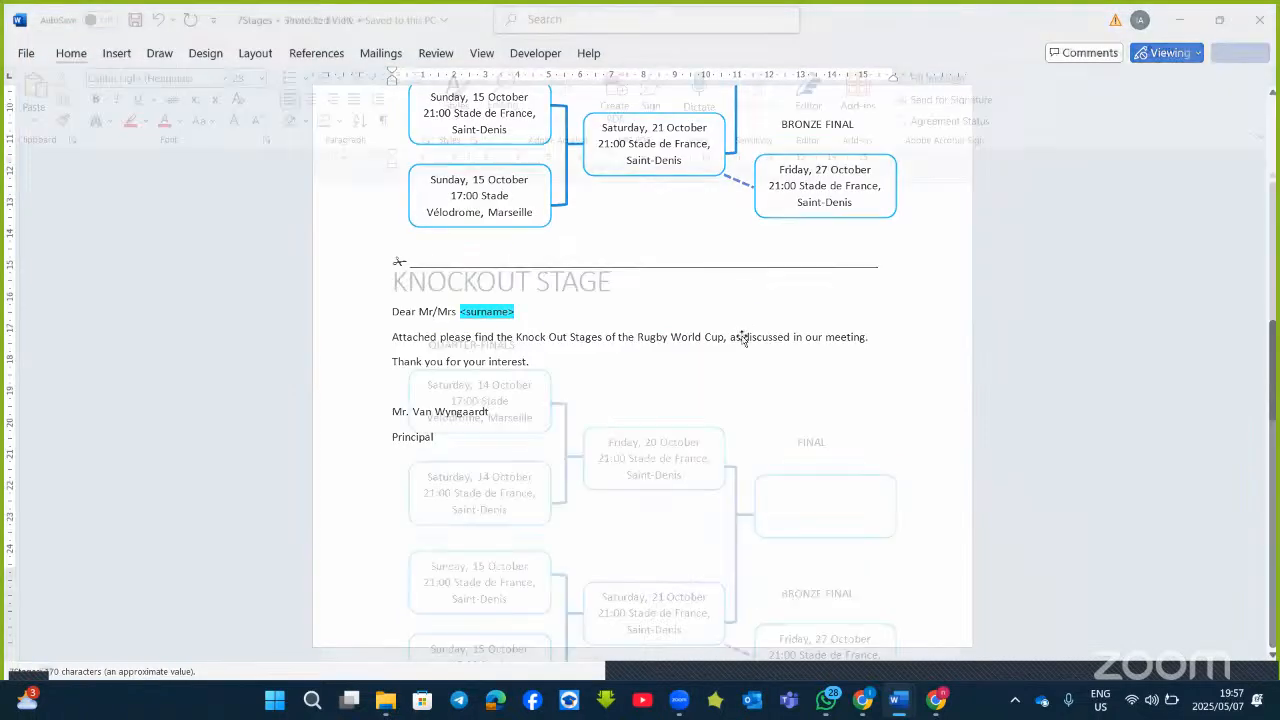
scroll(640, 347, "up", 2)
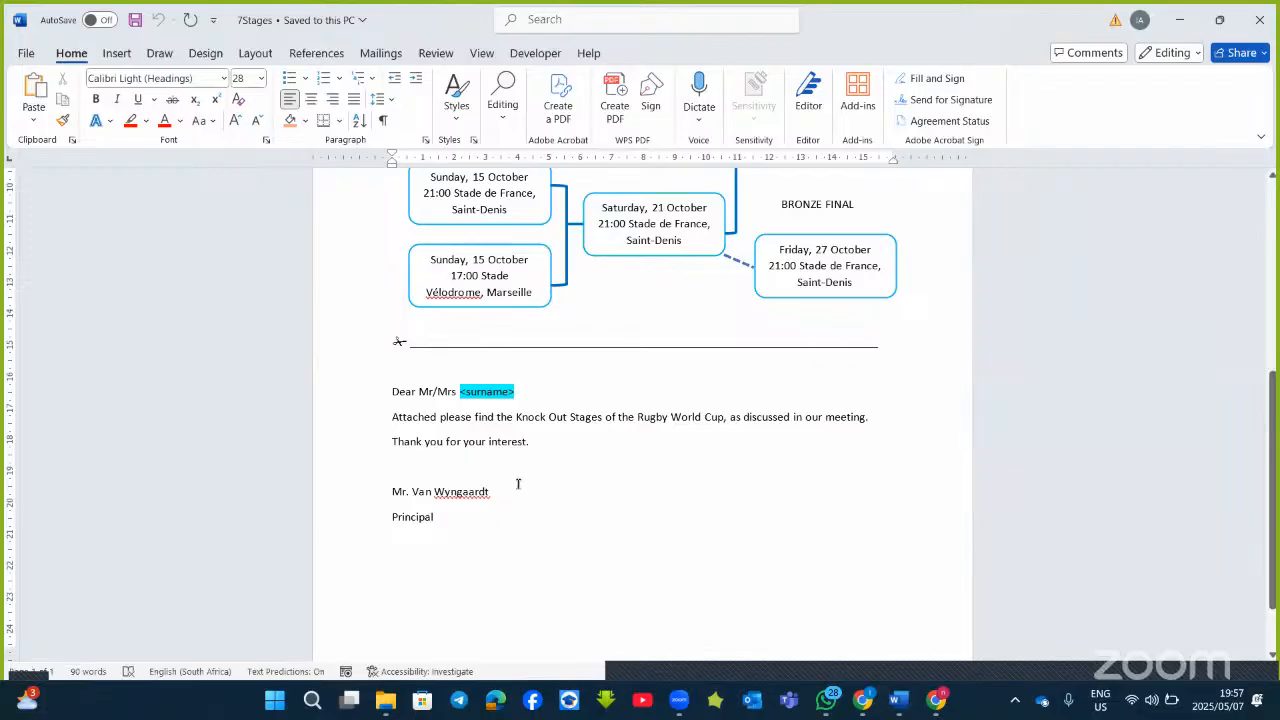
left_click(380, 403, "shift")
left_click(829, 546)
left_click(1202, 676)
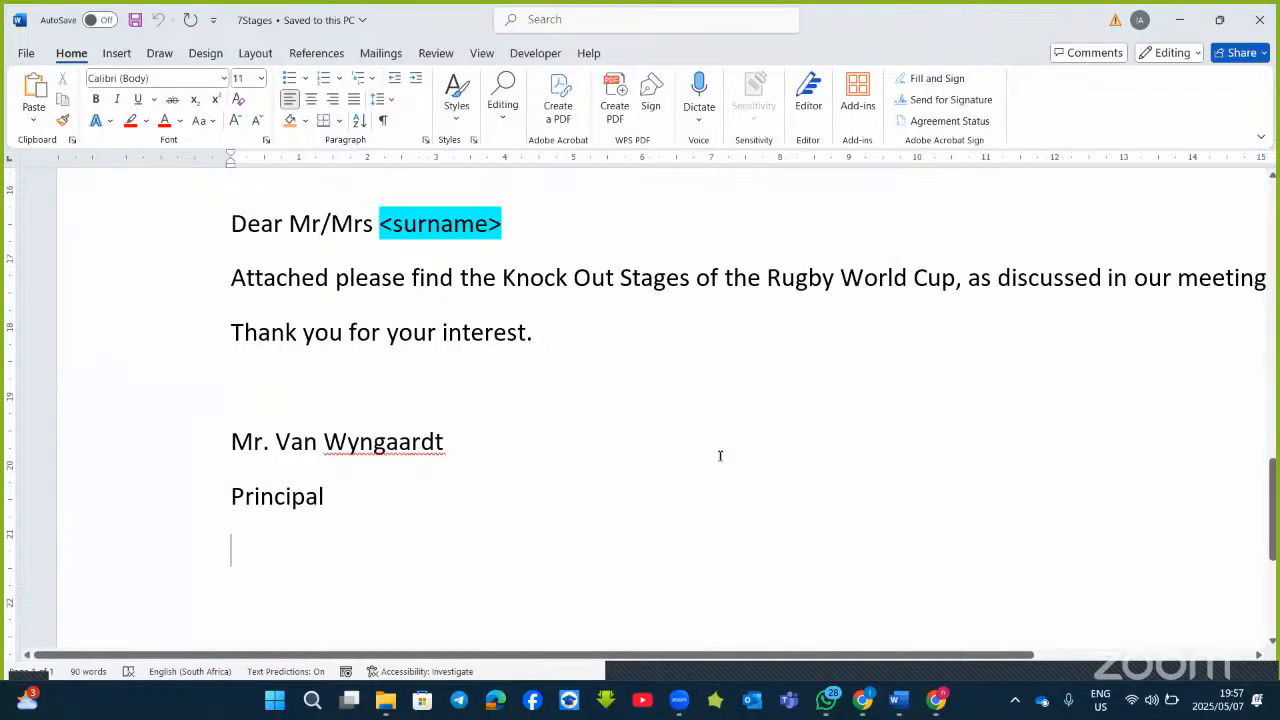
scroll(719, 456, "up", 1)
scroll(719, 456, "up", 1)
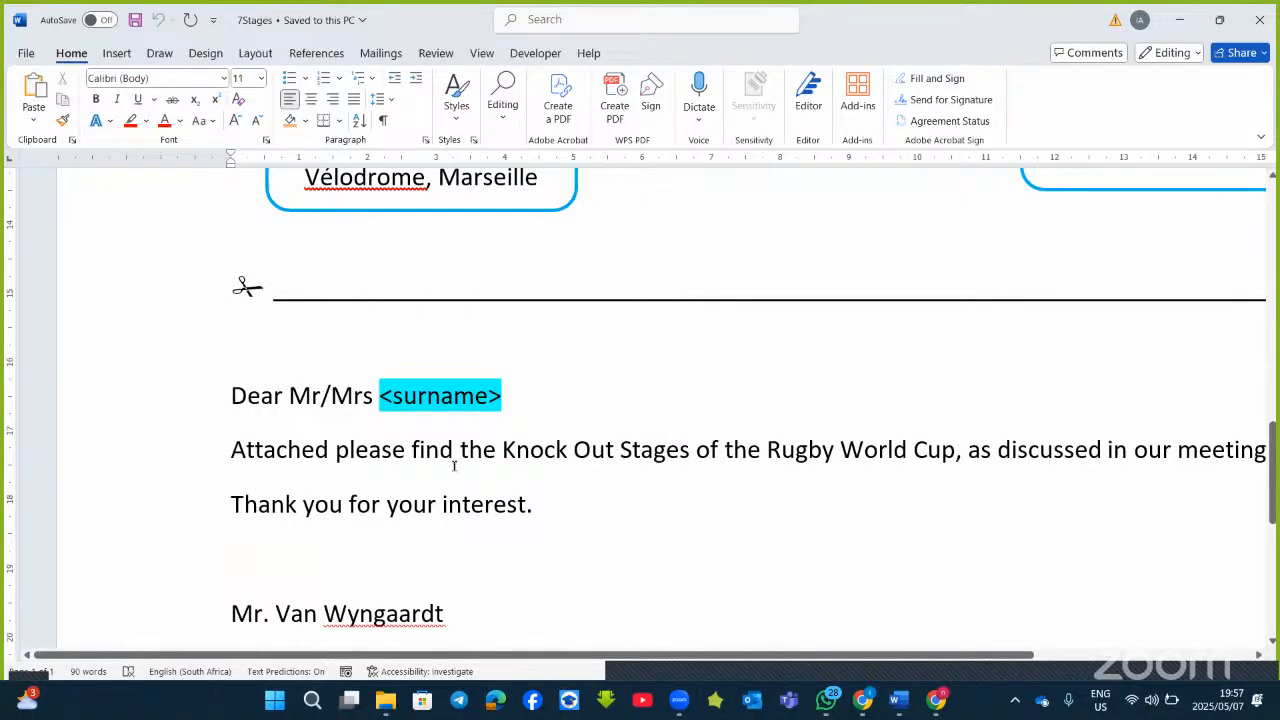
left_click(387, 56)
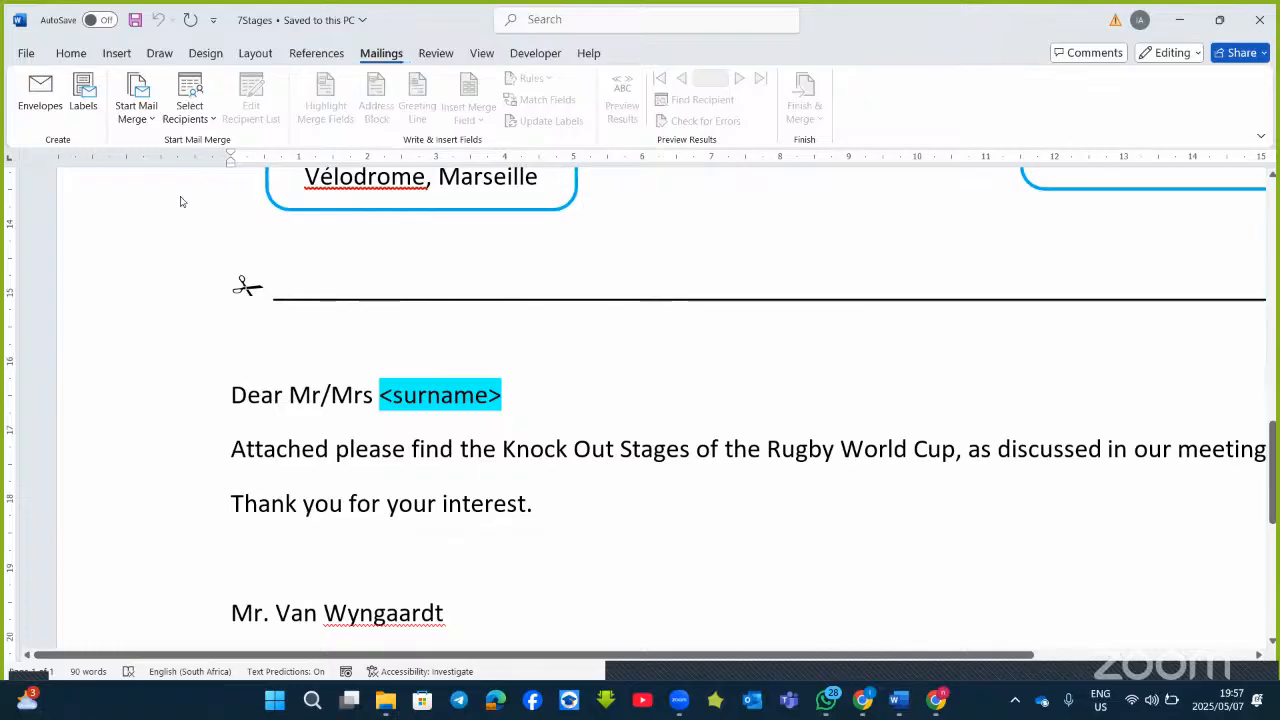
left_click(153, 120)
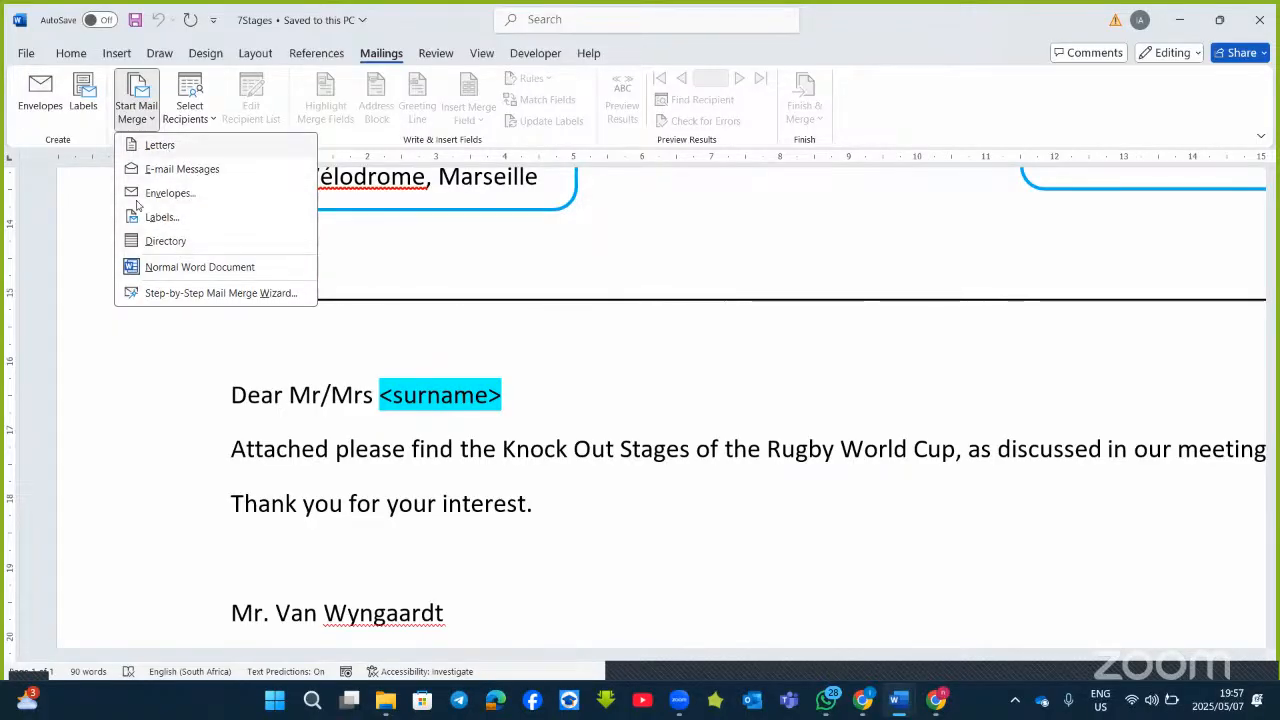
left_click(160, 146)
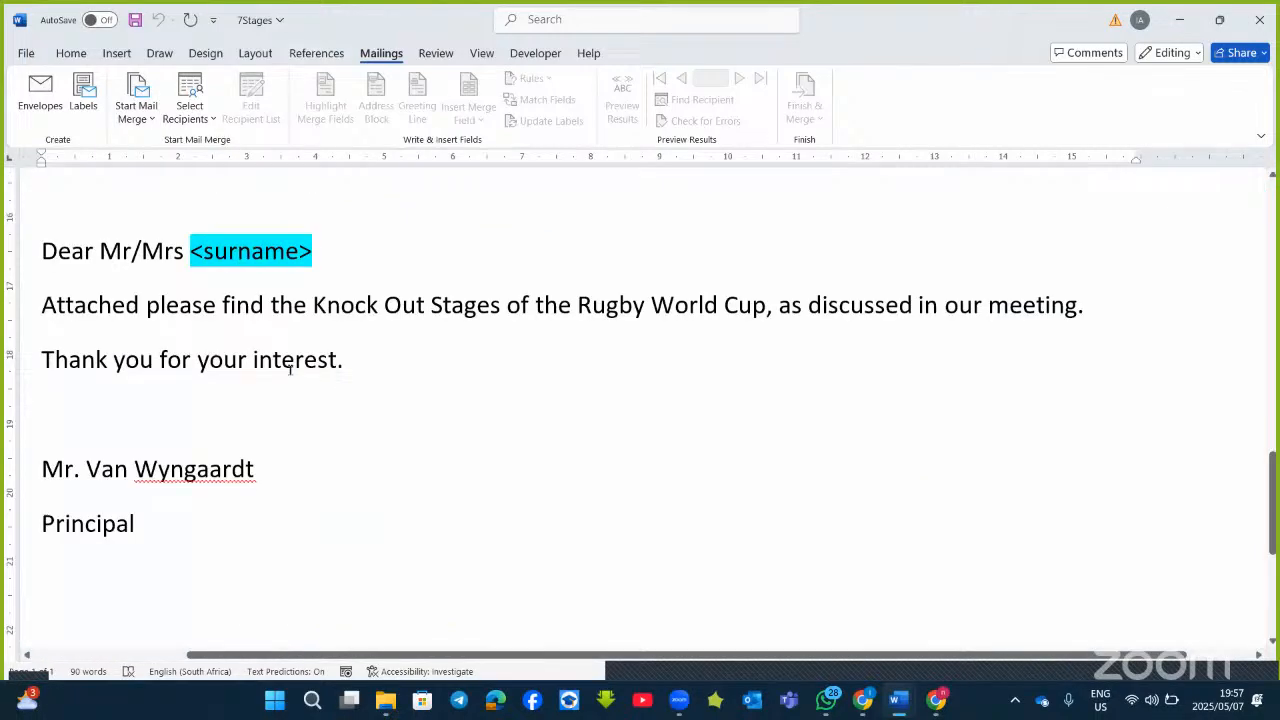
Use the existing 7Reorder workbook from the MS Word folder as the recipient list, choosing its Order$ table.
scroll(290, 370, "up", 1)
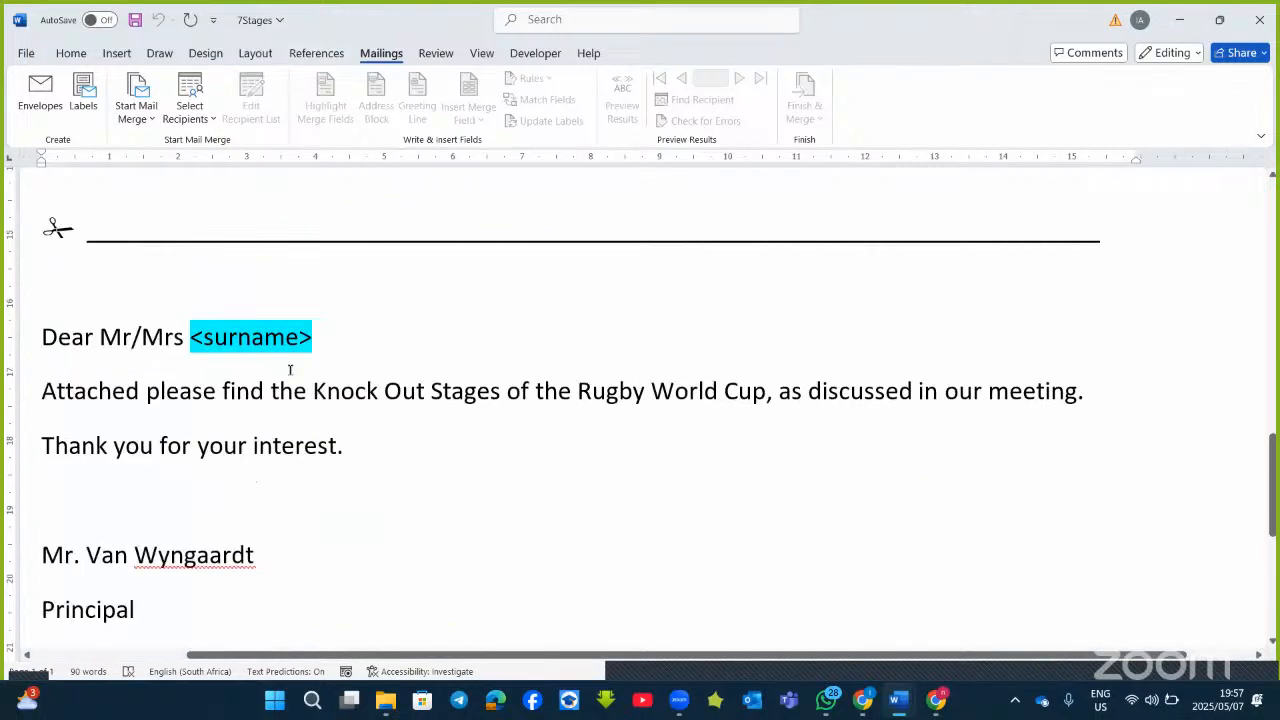
left_click(200, 120)
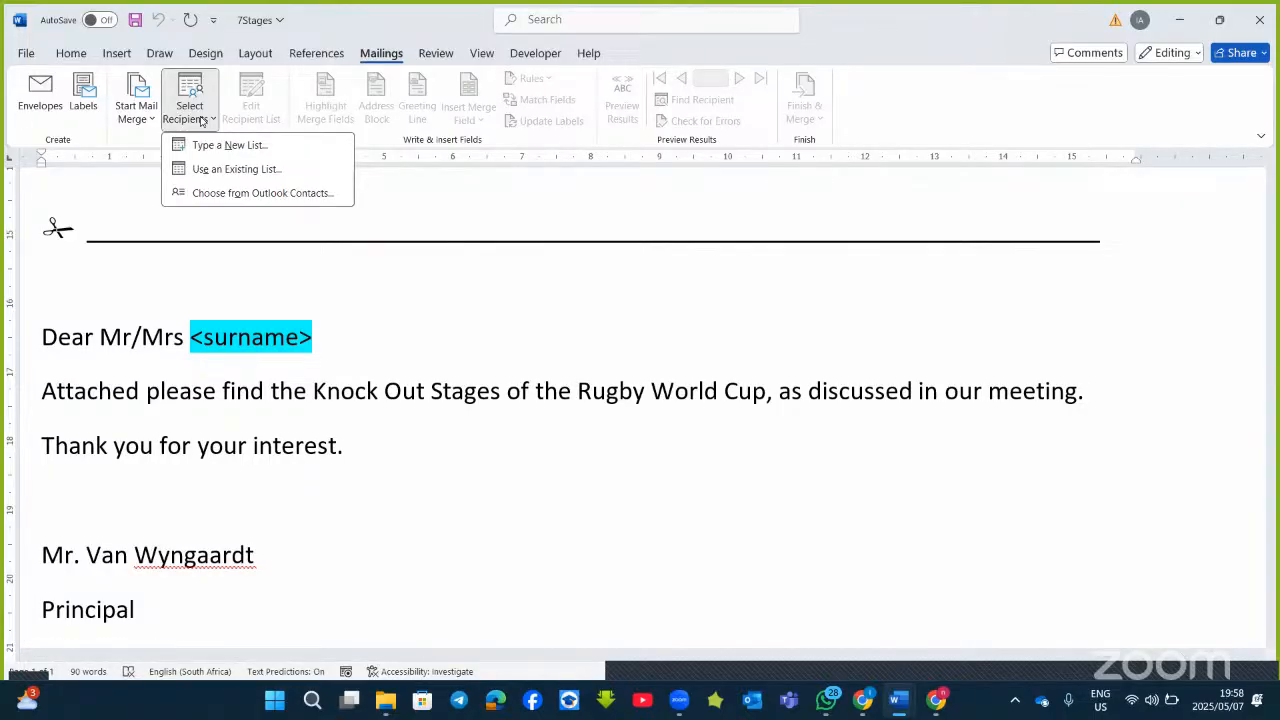
left_click(223, 171)
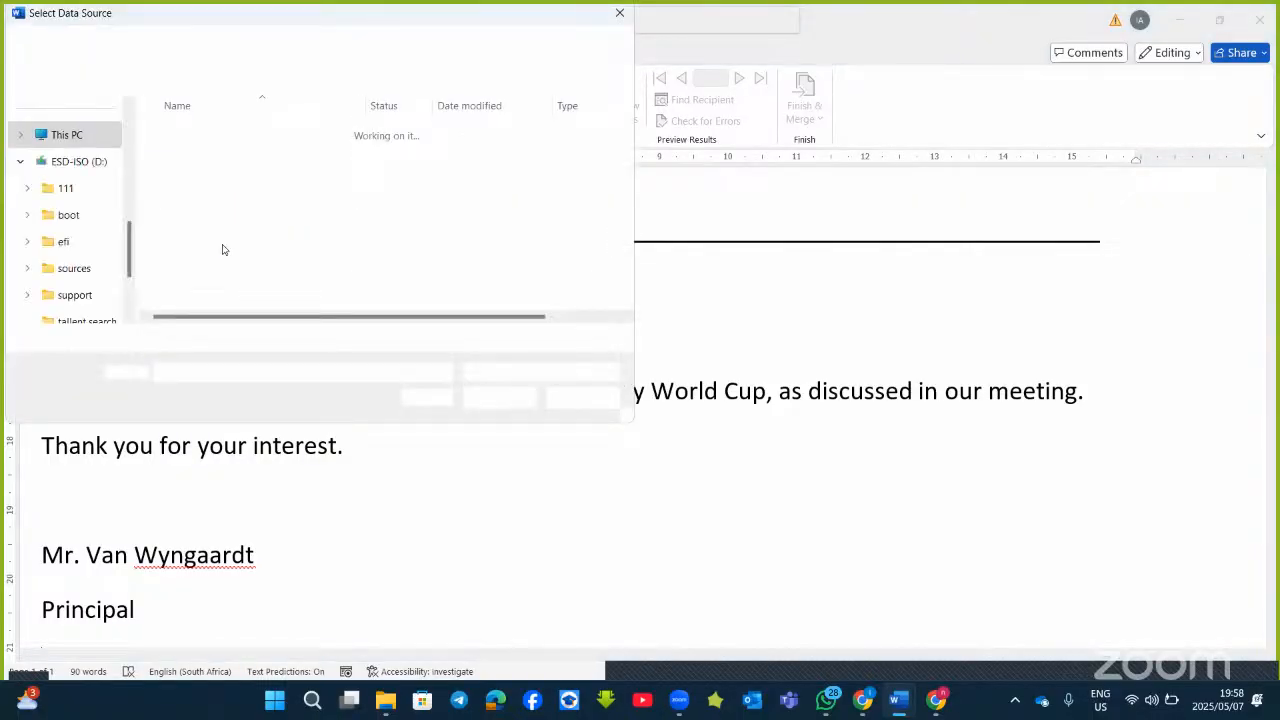
scroll(103, 262, "down", 2)
scroll(98, 235, "up", 5)
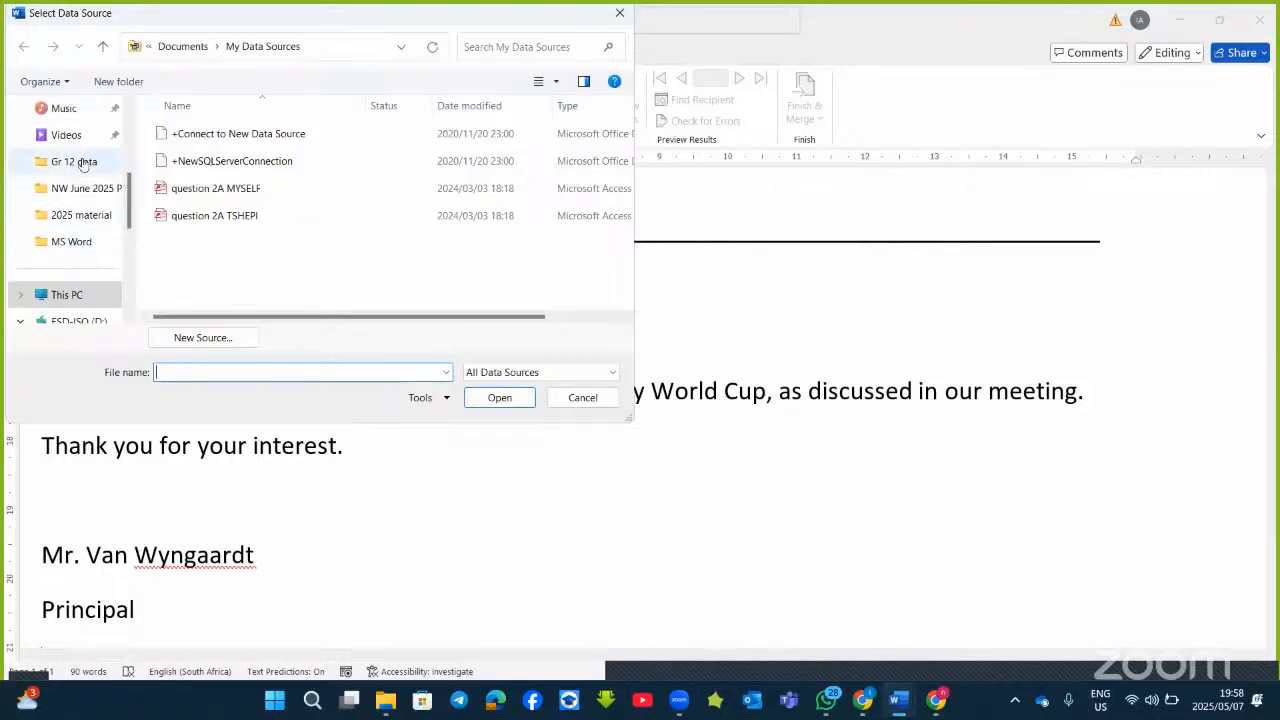
left_click(68, 241)
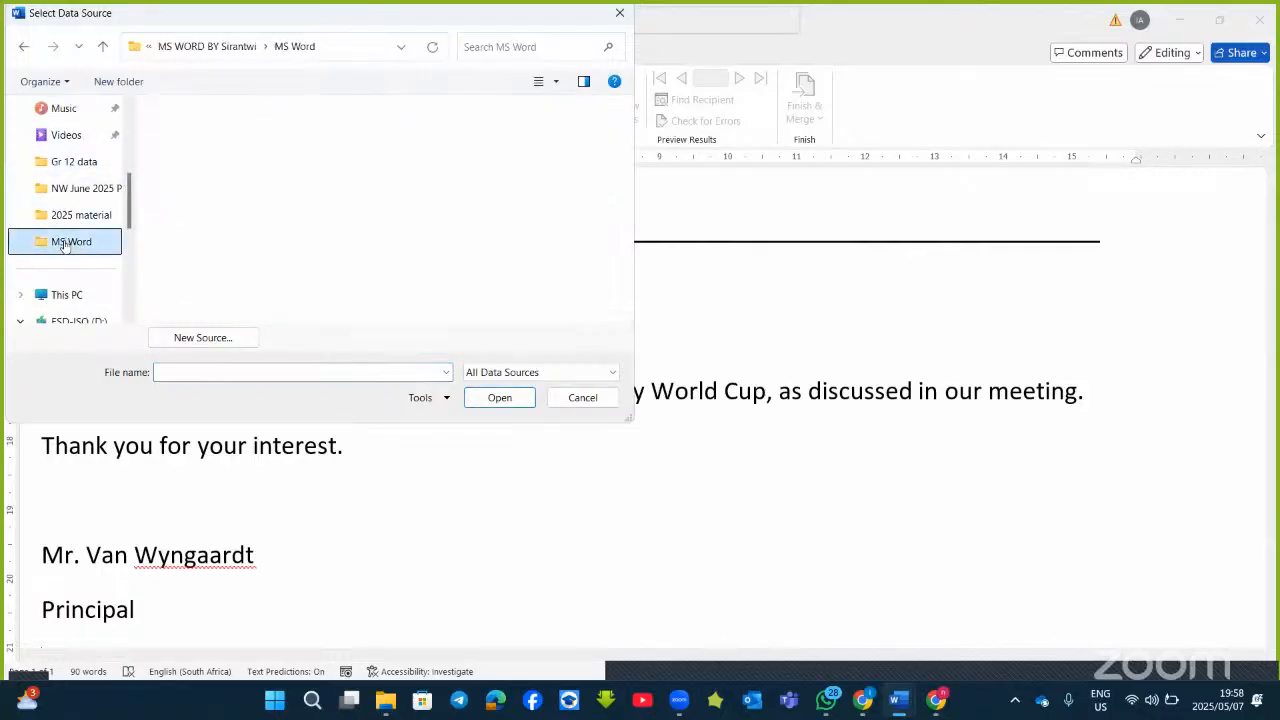
scroll(243, 216, "down", 20)
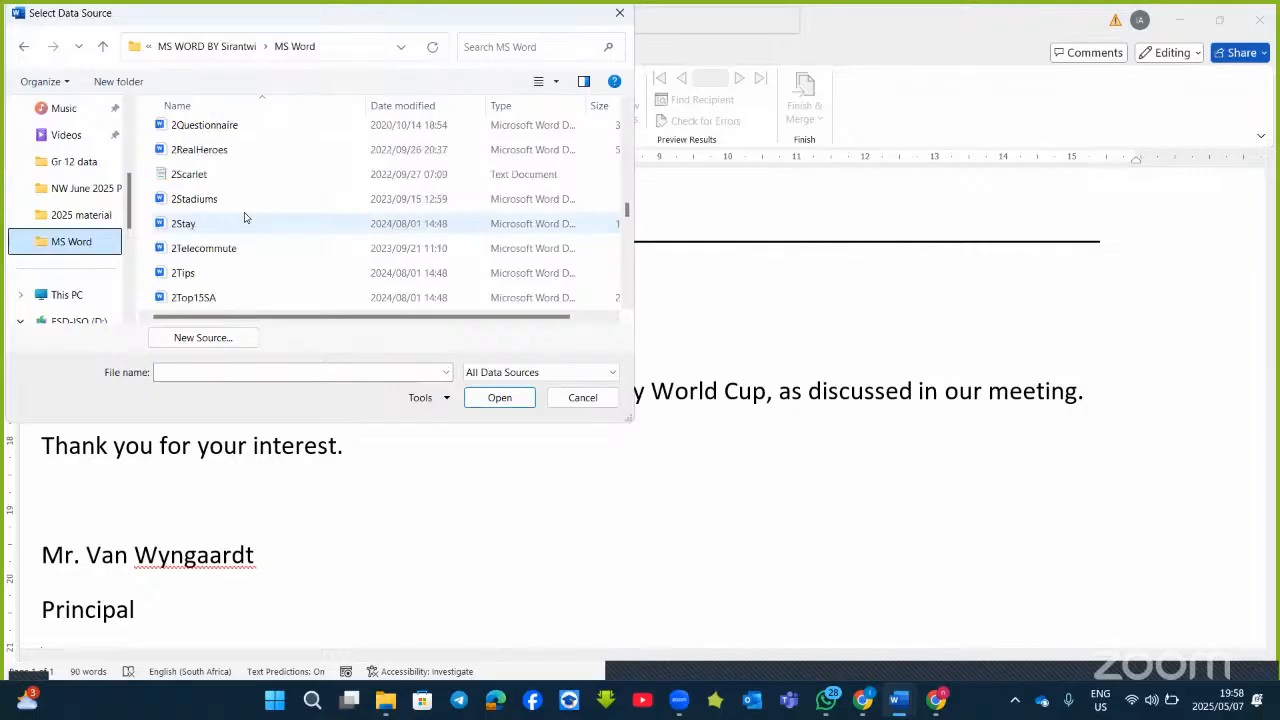
scroll(244, 217, "down", 4)
scroll(244, 217, "up", 2)
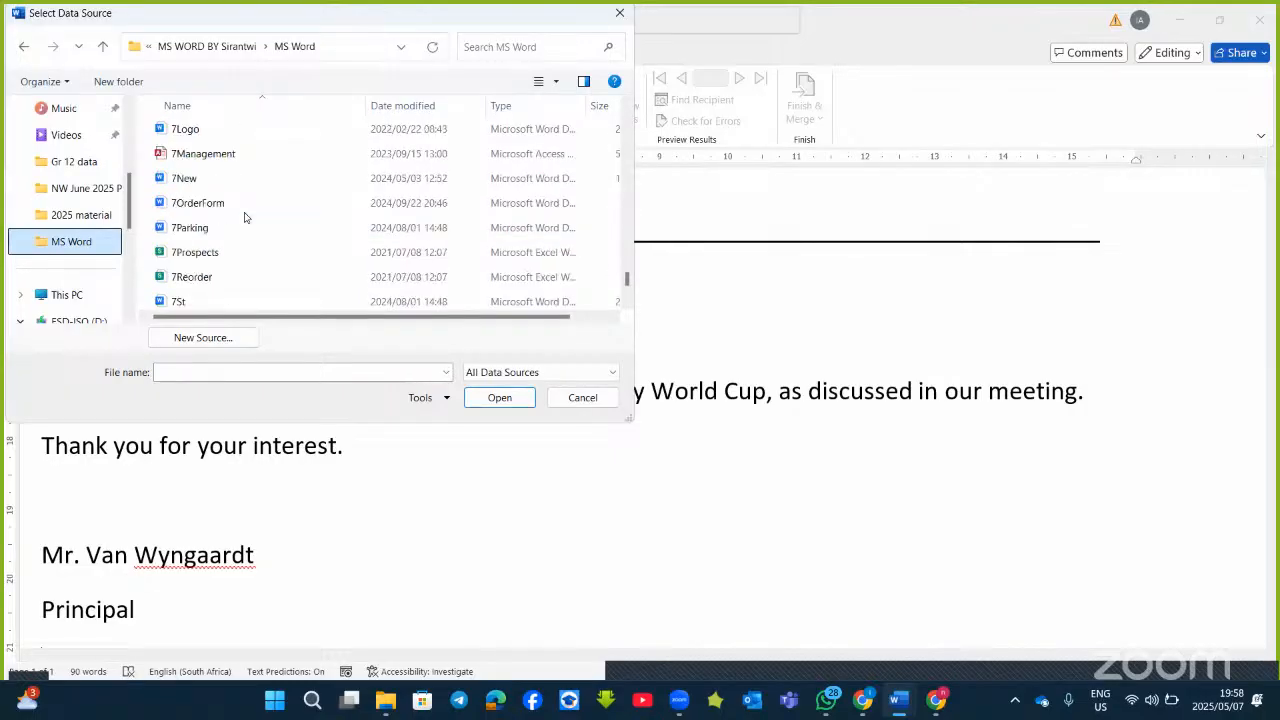
scroll(244, 217, "down", 2)
scroll(244, 217, "up", 1)
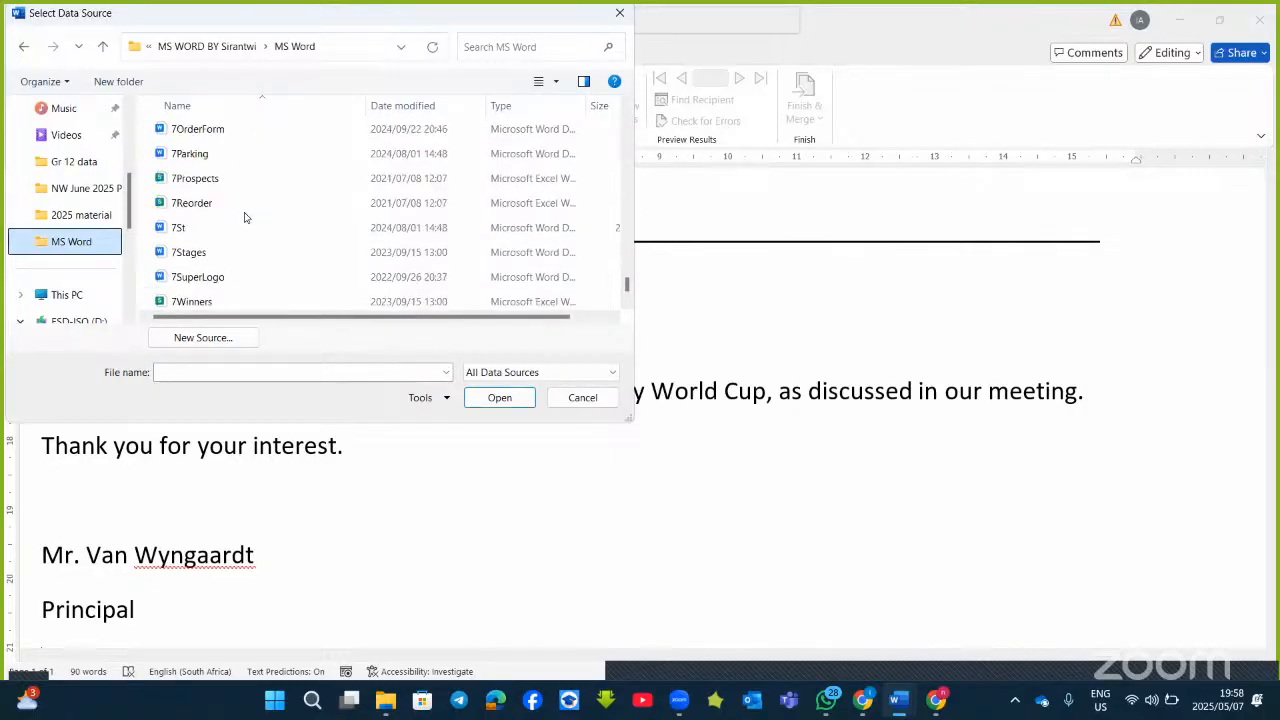
left_click(203, 203)
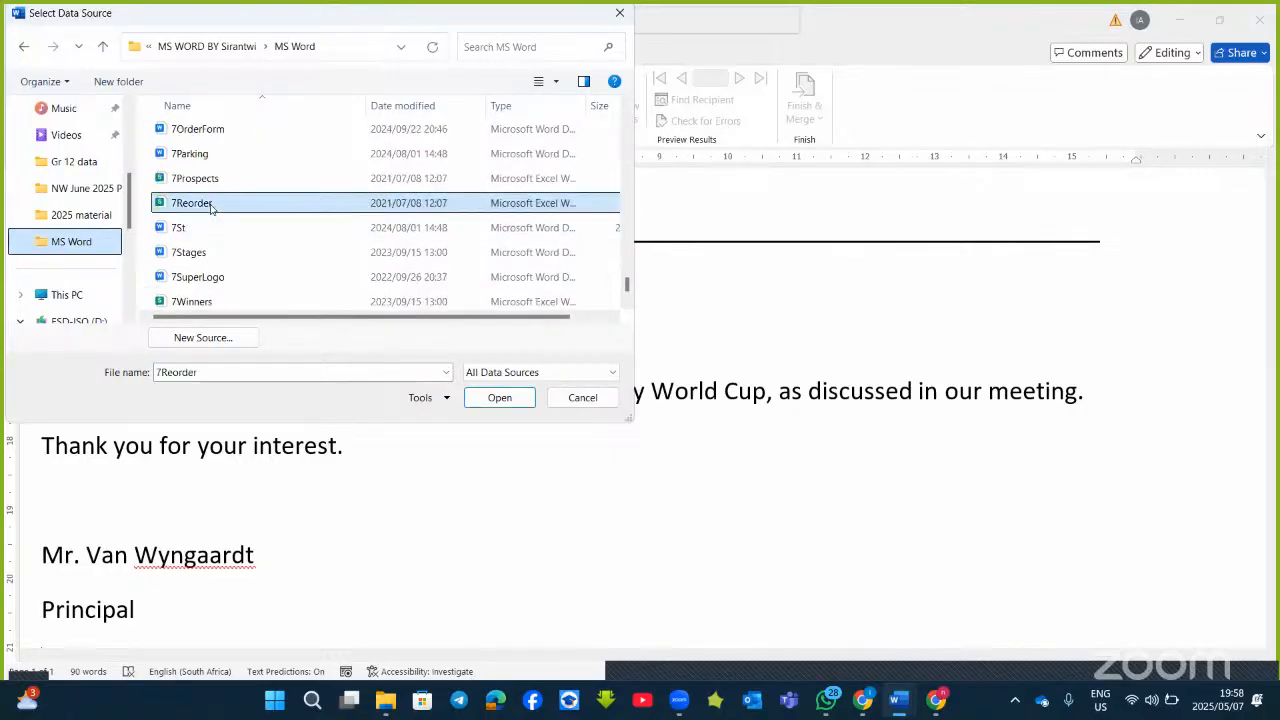
left_click(514, 400)
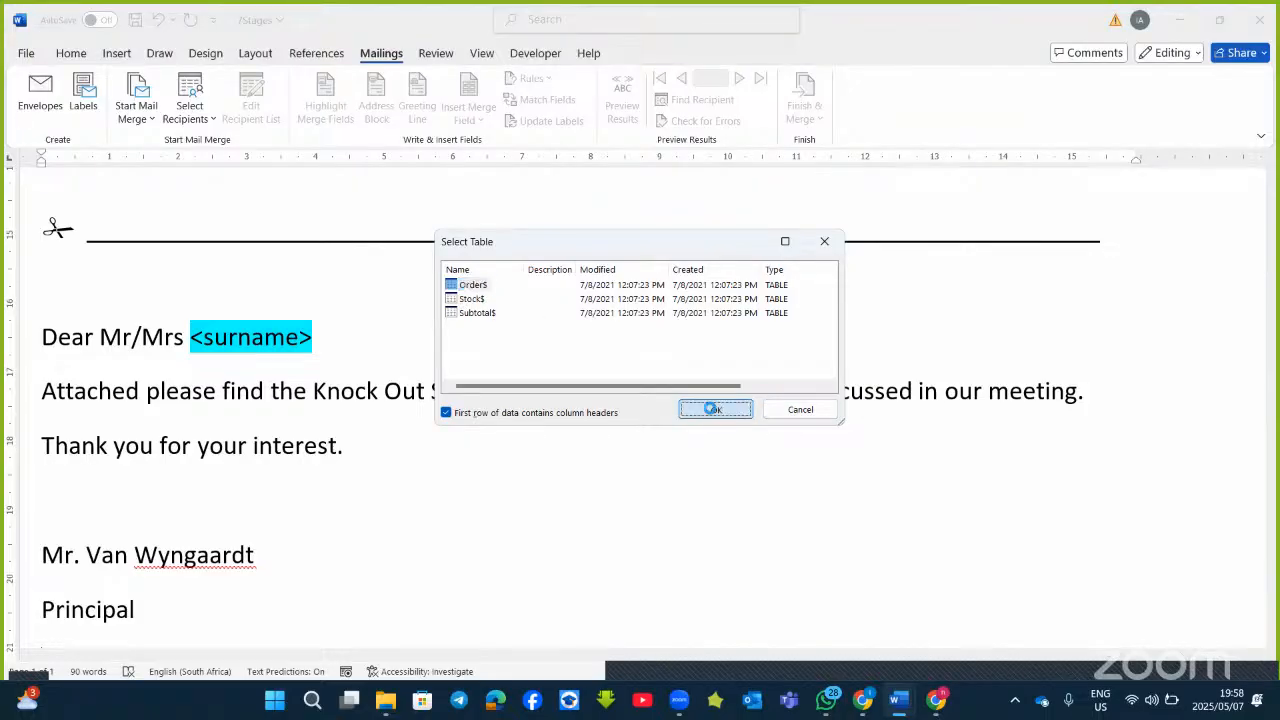
left_click(714, 410)
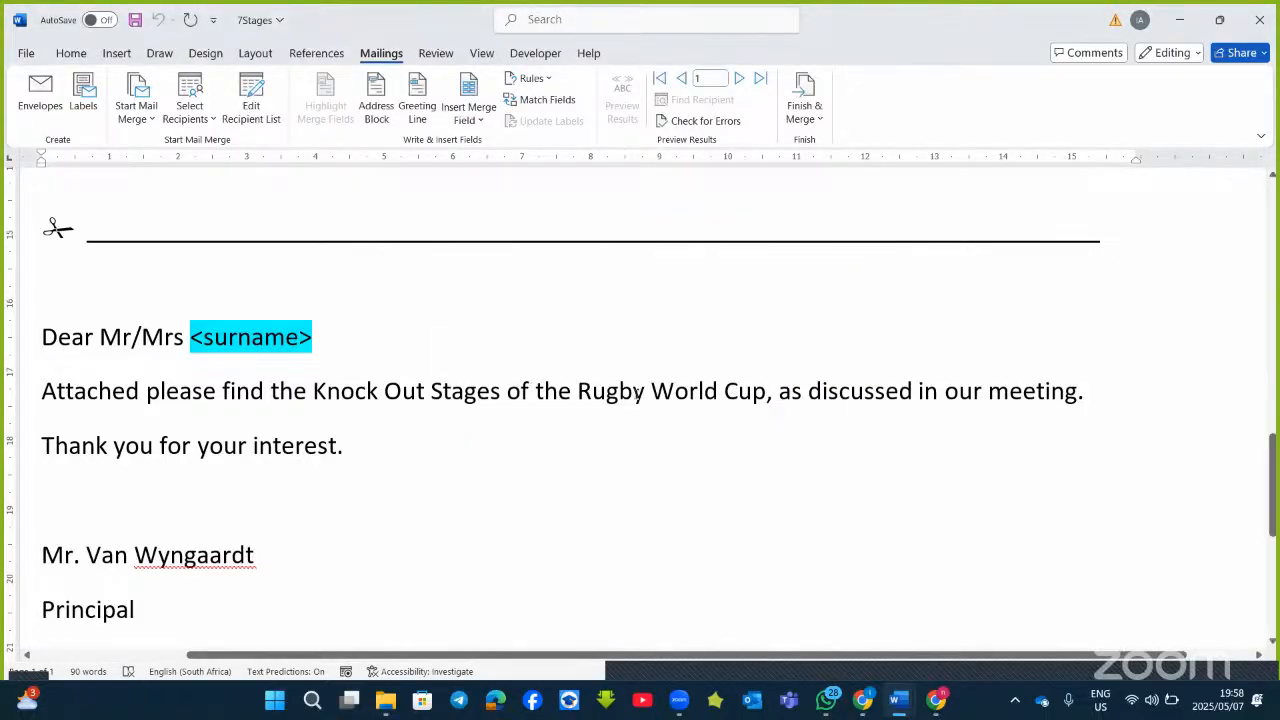
Examine the columns and records of the Order$ recipient list, then close it.
left_click(251, 103)
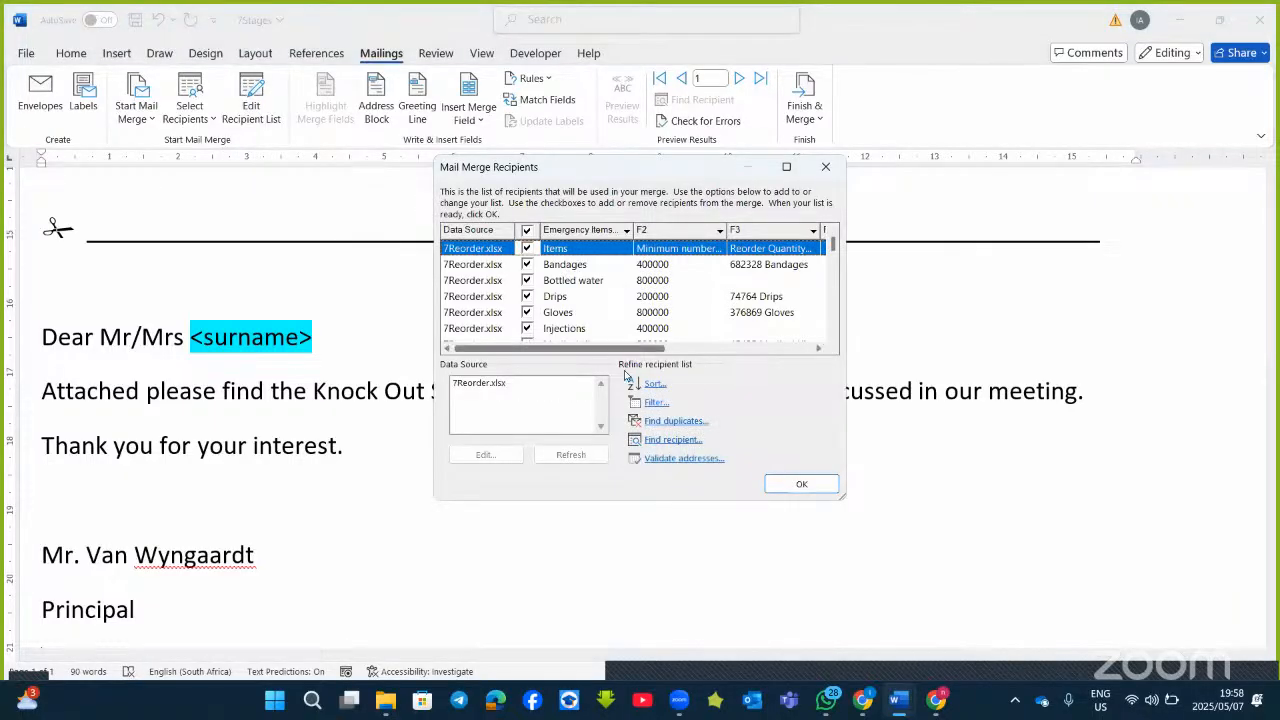
left_click_drag(599, 345, 477, 353)
left_click_drag(575, 274, 797, 488)
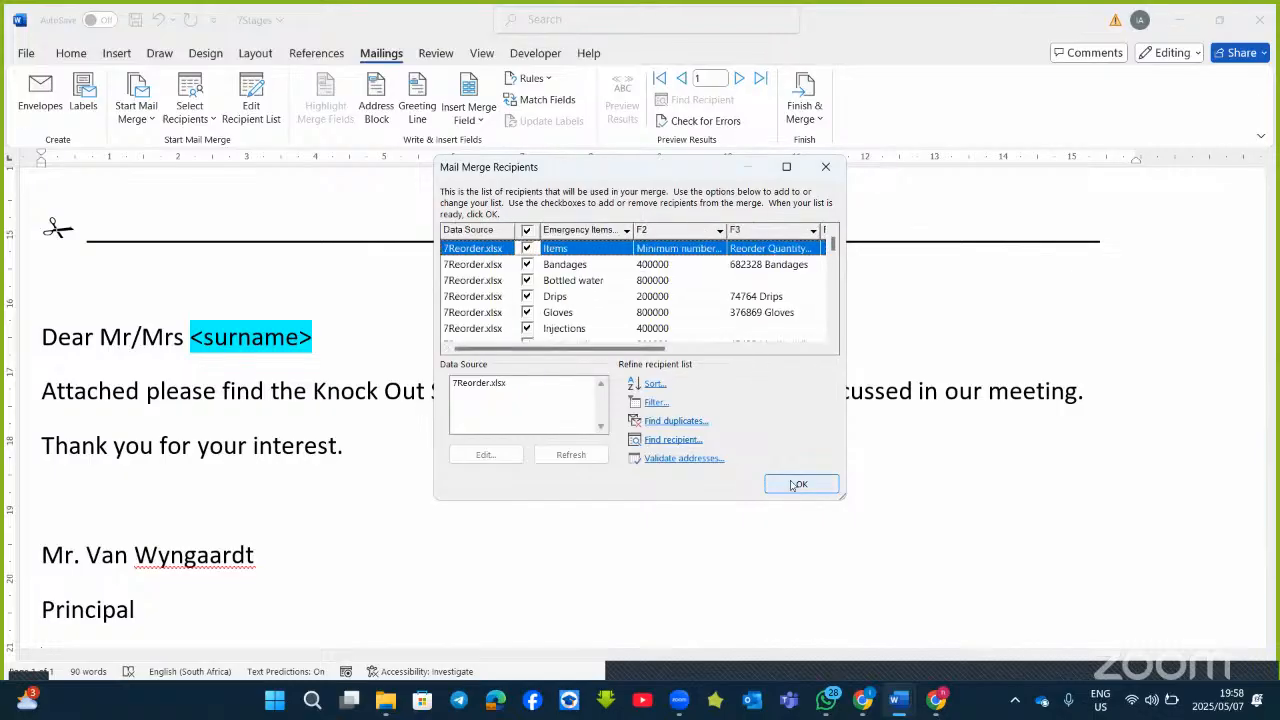
left_click(827, 168)
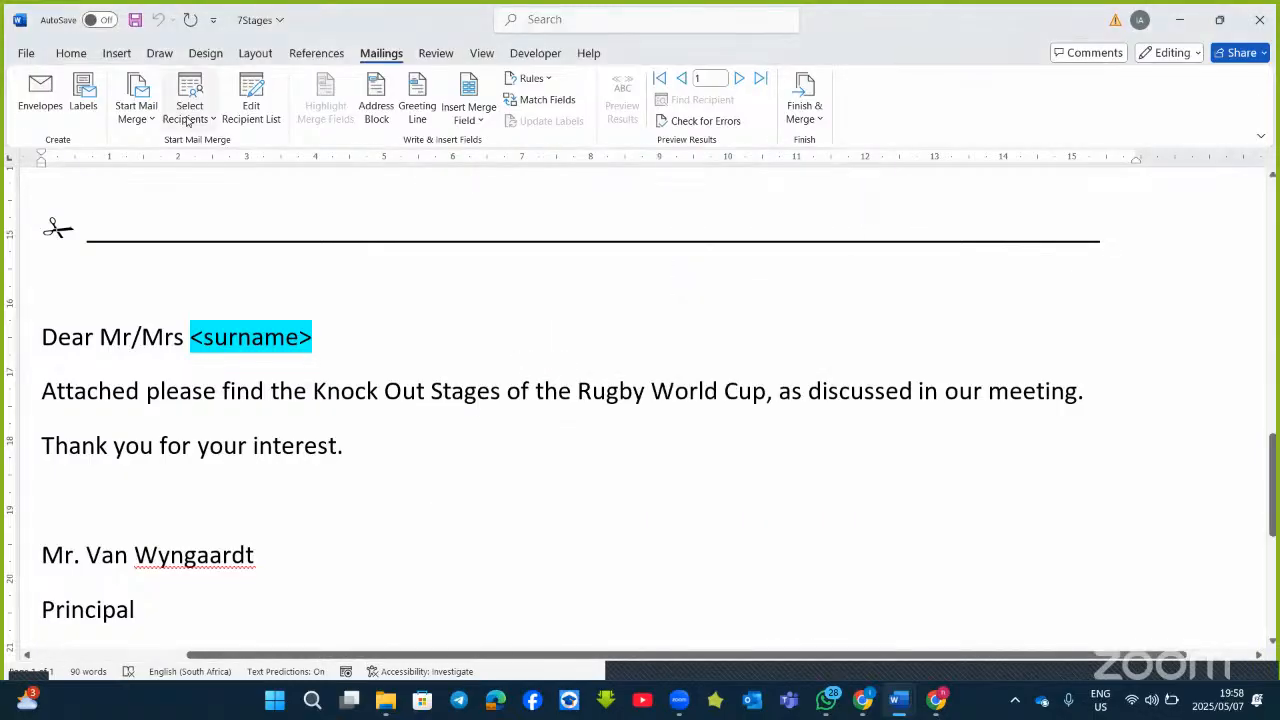
Replace the recipient list with the Stock$ table of the 7Reorder workbook in the MS Word folder.
left_click(189, 116)
left_click(234, 170)
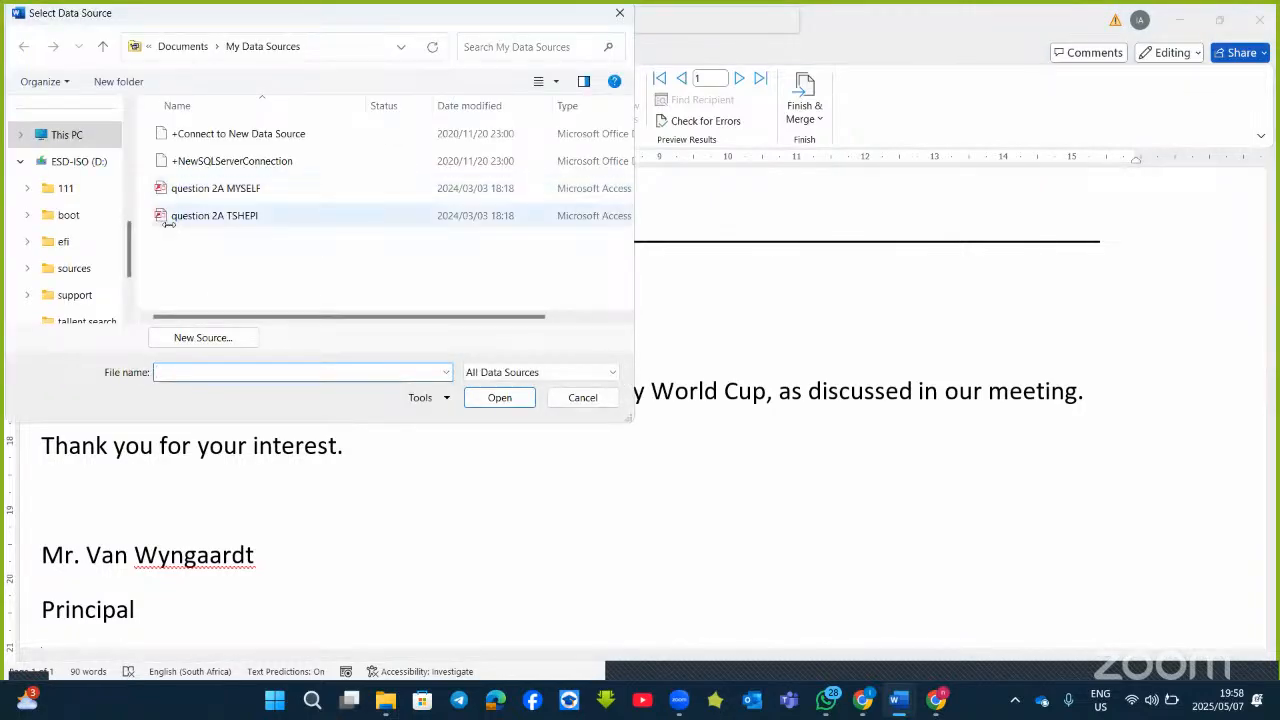
scroll(92, 257, "down", 1)
scroll(92, 257, "up", 3)
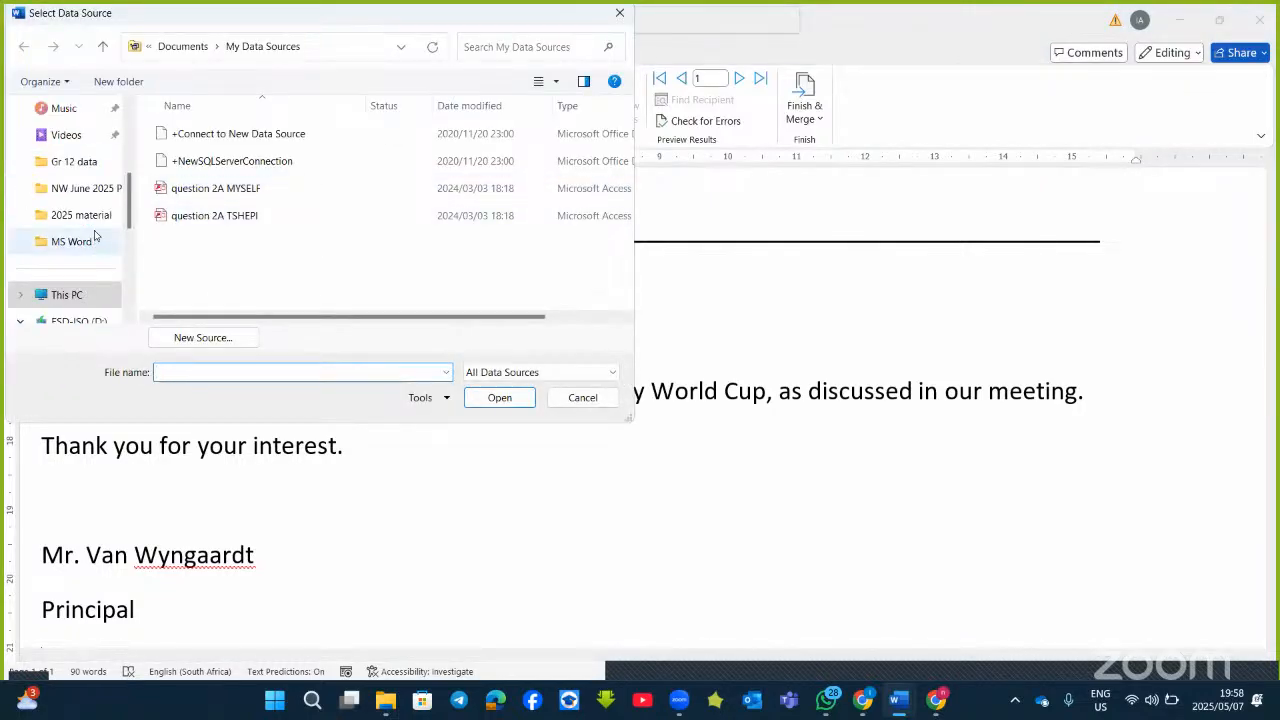
left_click(71, 241)
scroll(190, 240, "down", 10)
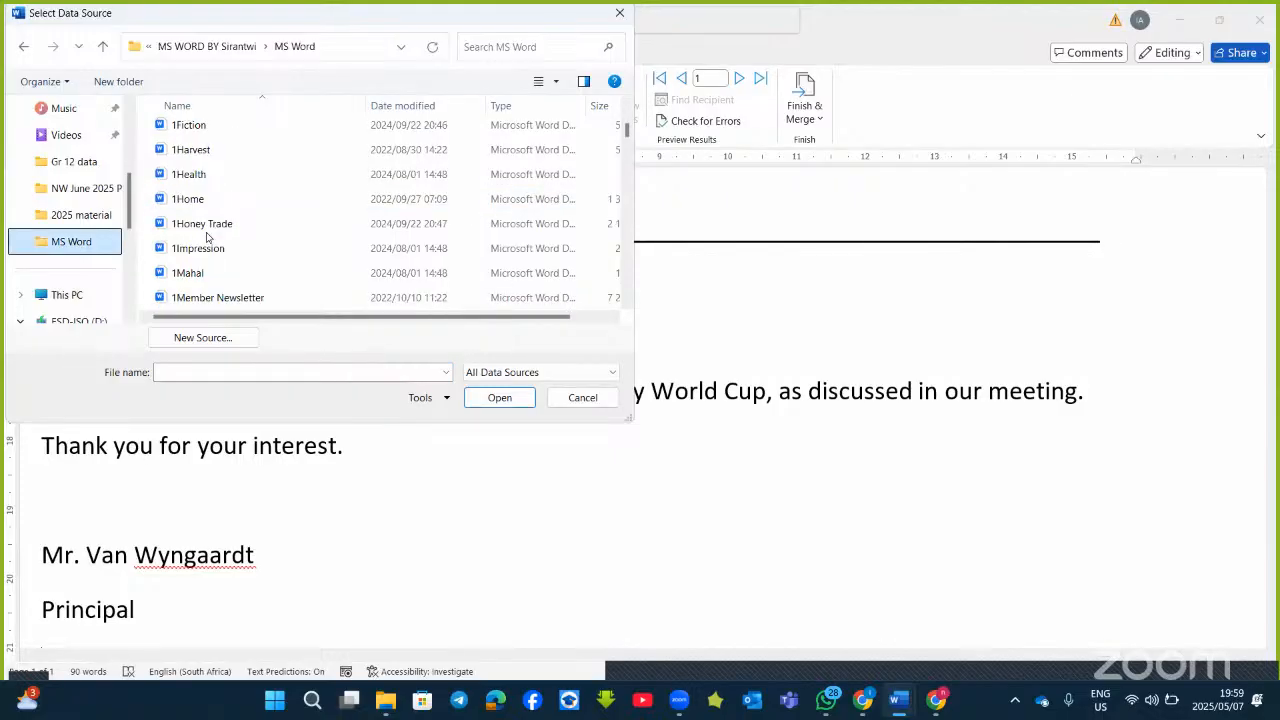
scroll(207, 236, "down", 10)
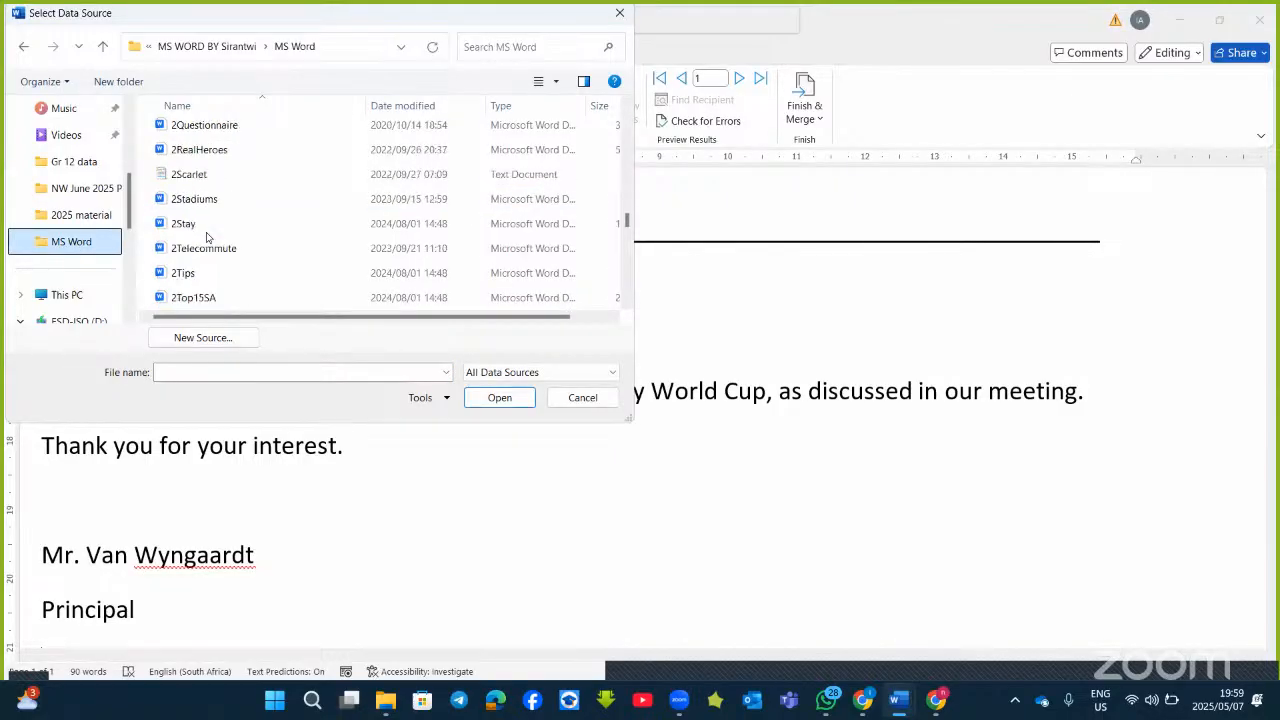
scroll(207, 236, "down", 15)
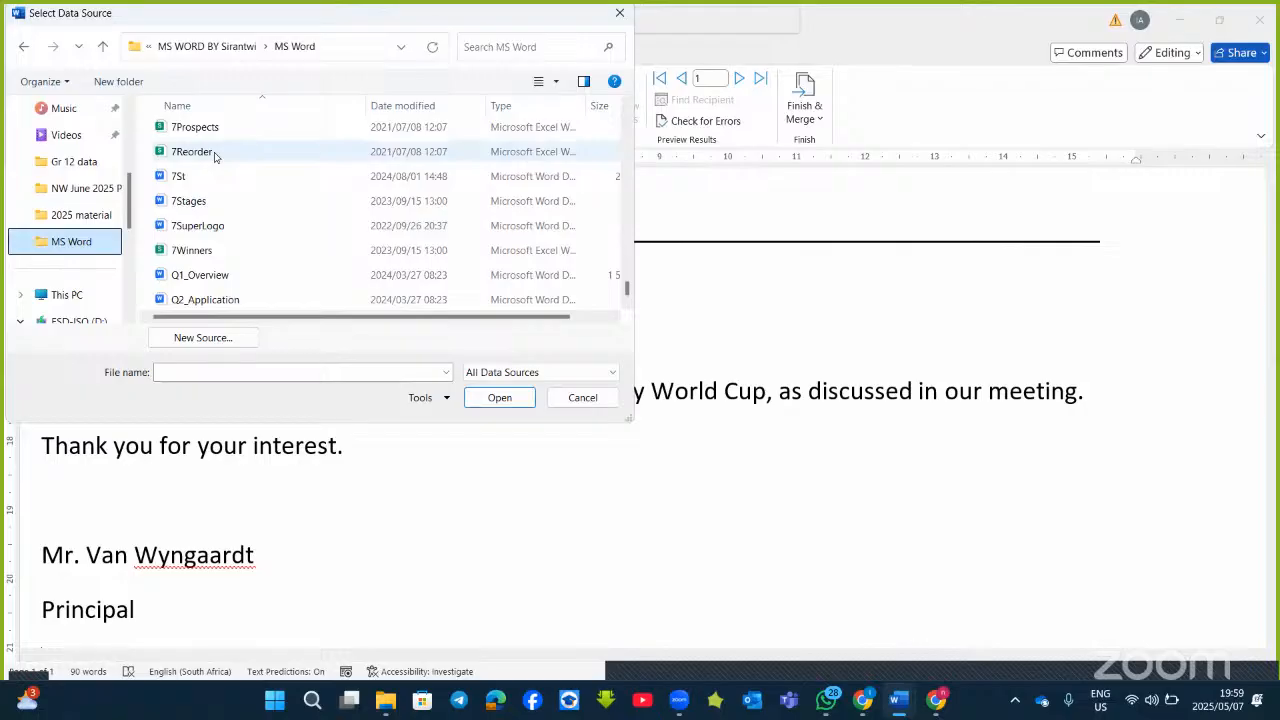
double_click(214, 156)
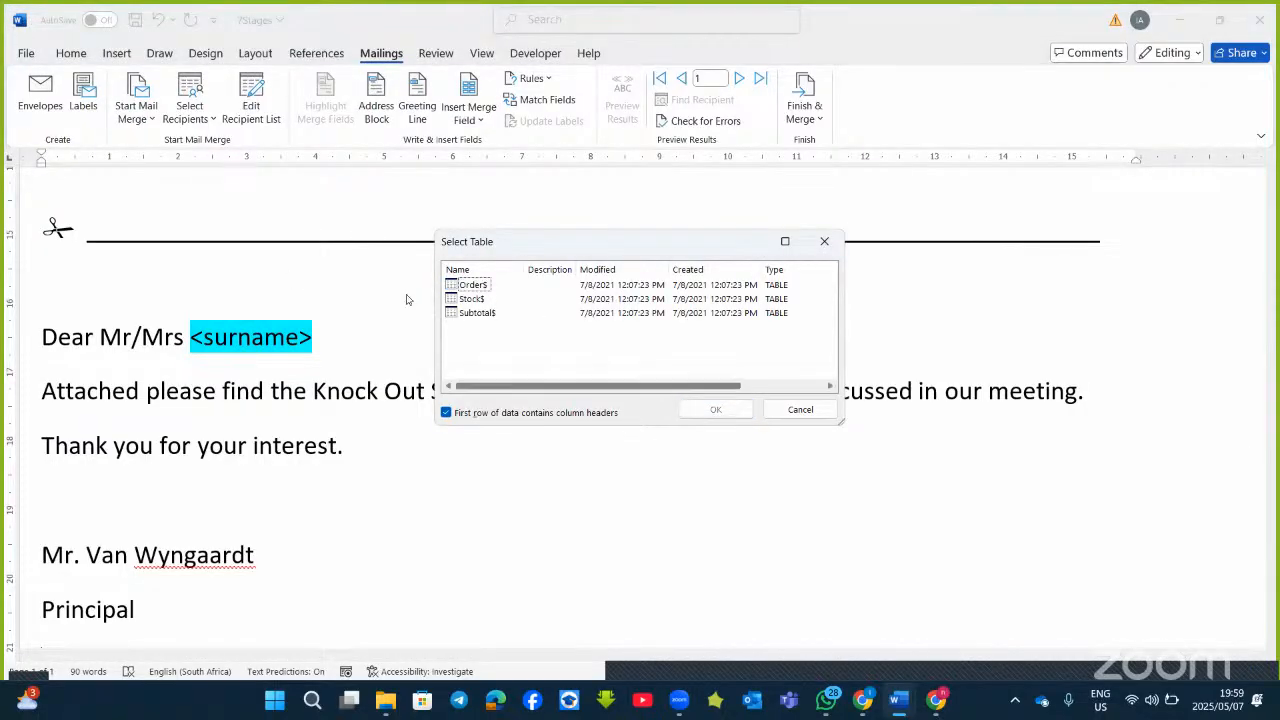
left_click(470, 299)
left_click(715, 409)
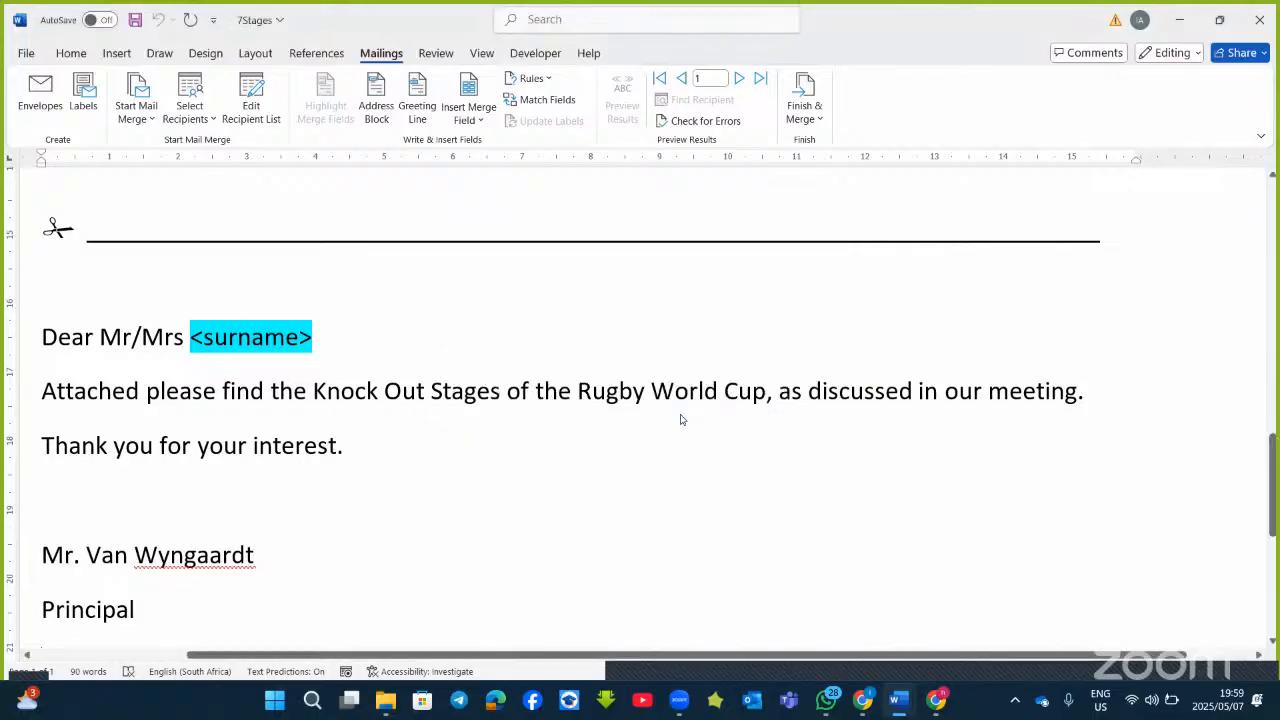
Examine the records of the Stock$ recipient list for usable recipient fields and close the list.
left_click(251, 100)
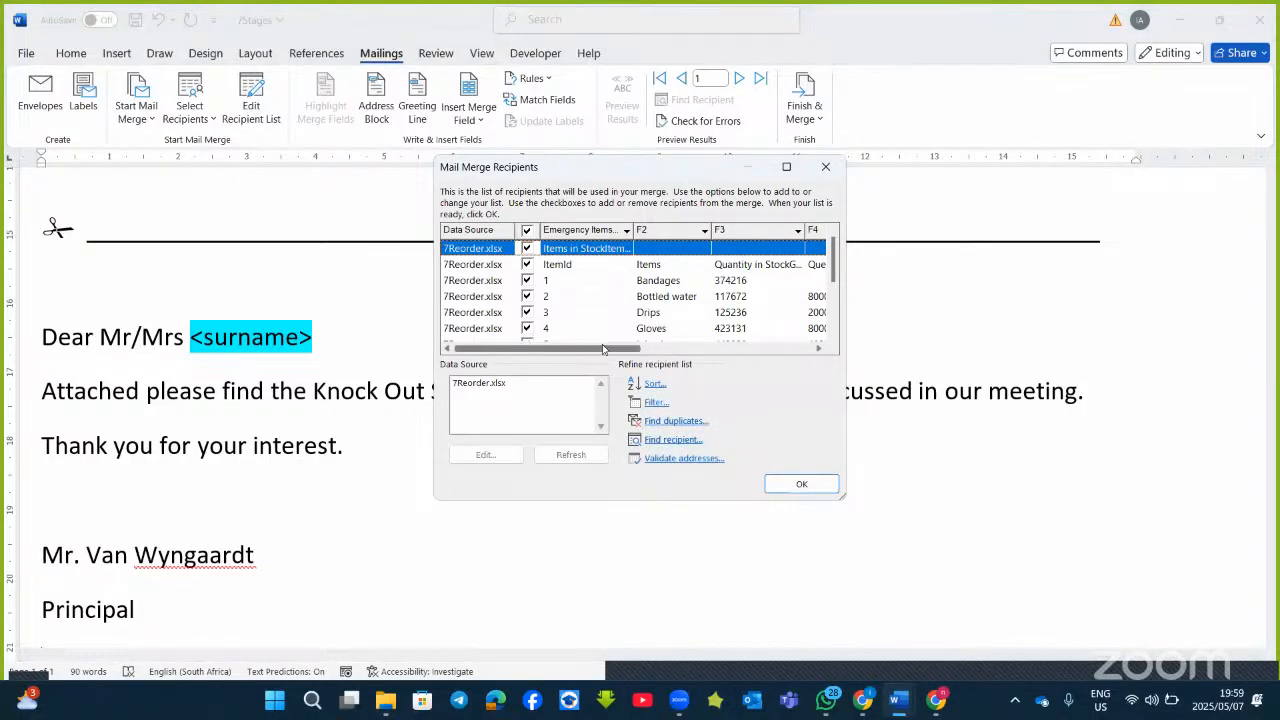
left_click_drag(603, 349, 388, 331)
left_click(826, 167)
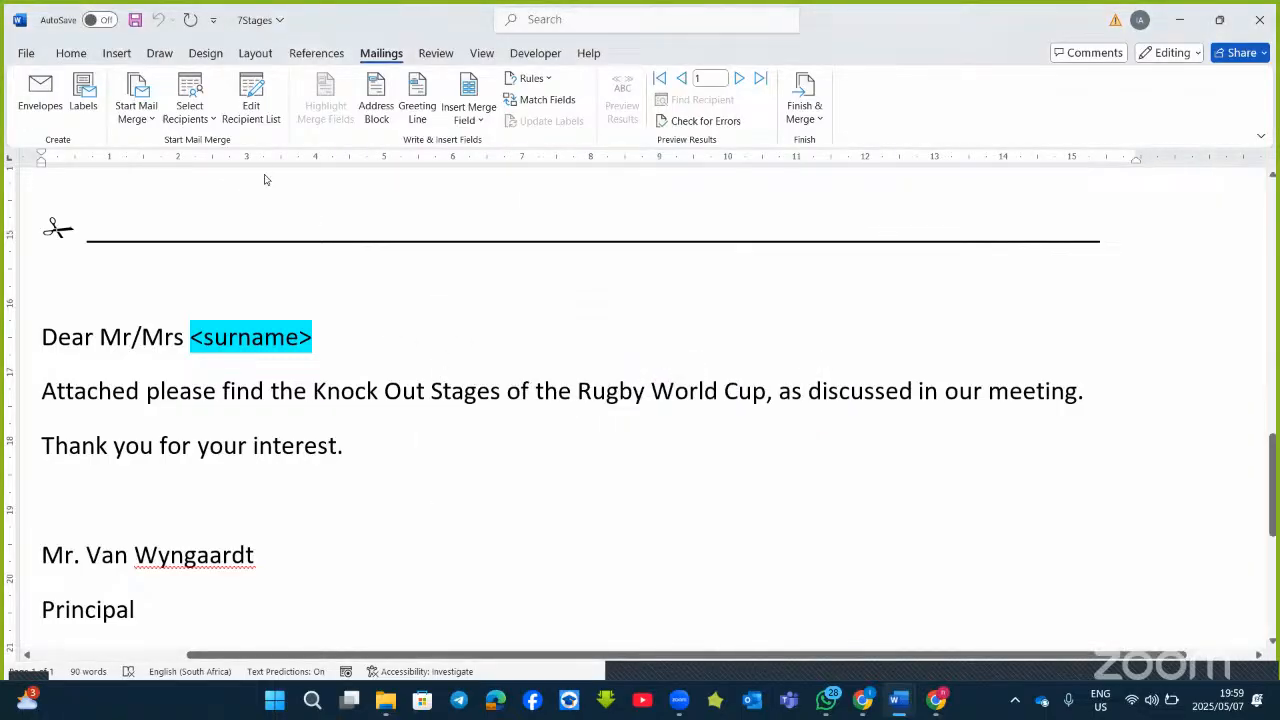
Change the recipient list to the City$ table of the 7Flights workbook in the MS Word folder.
left_click(190, 110)
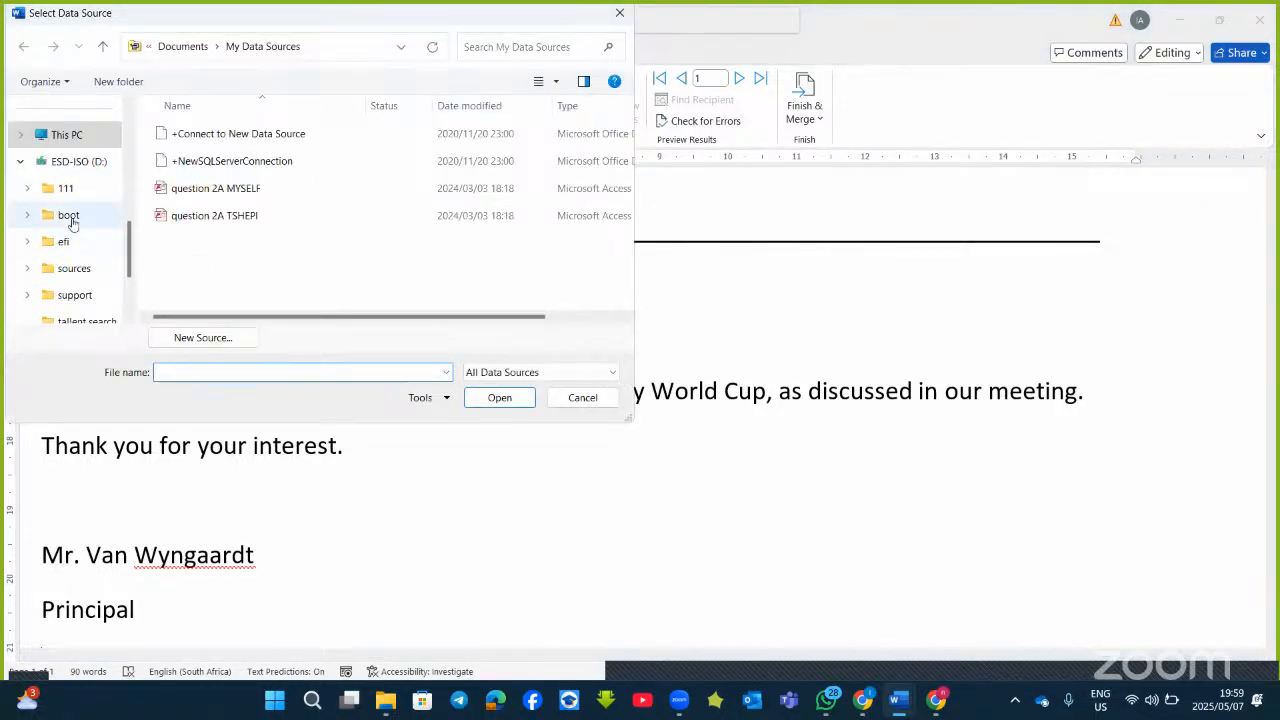
scroll(69, 217, "up", 5)
scroll(74, 249, "down", 1)
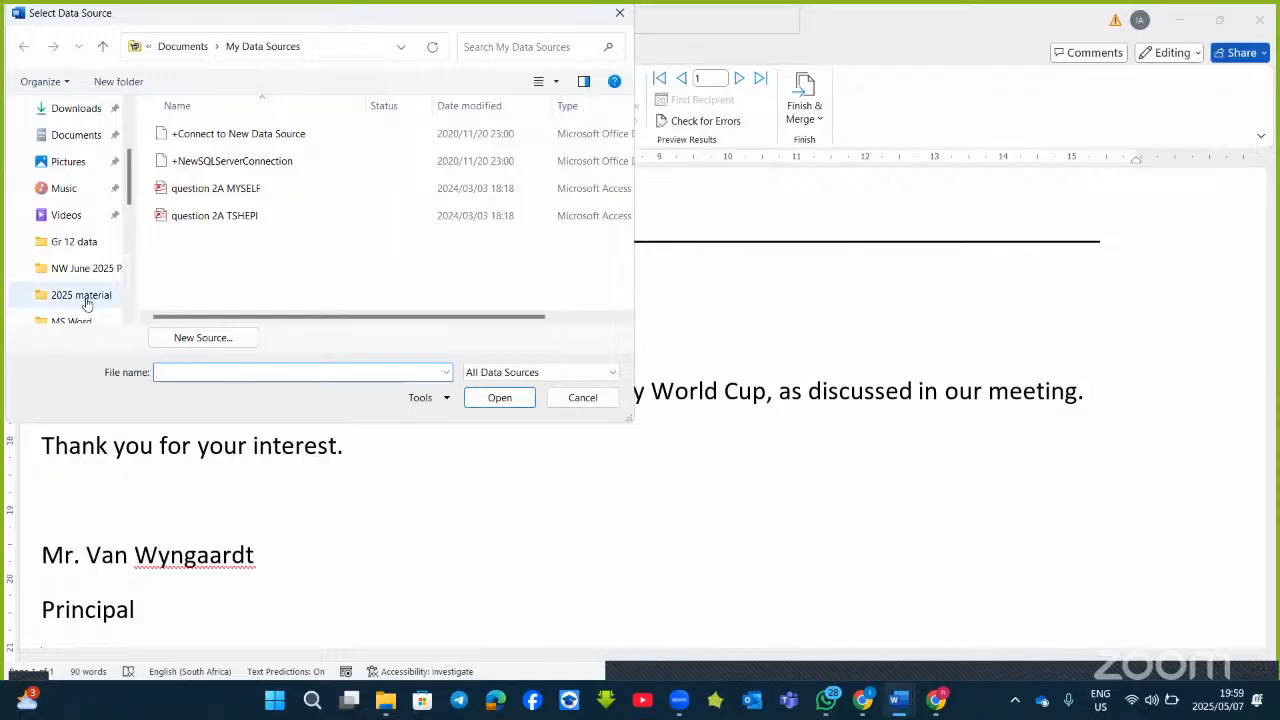
scroll(80, 300, "down", 1)
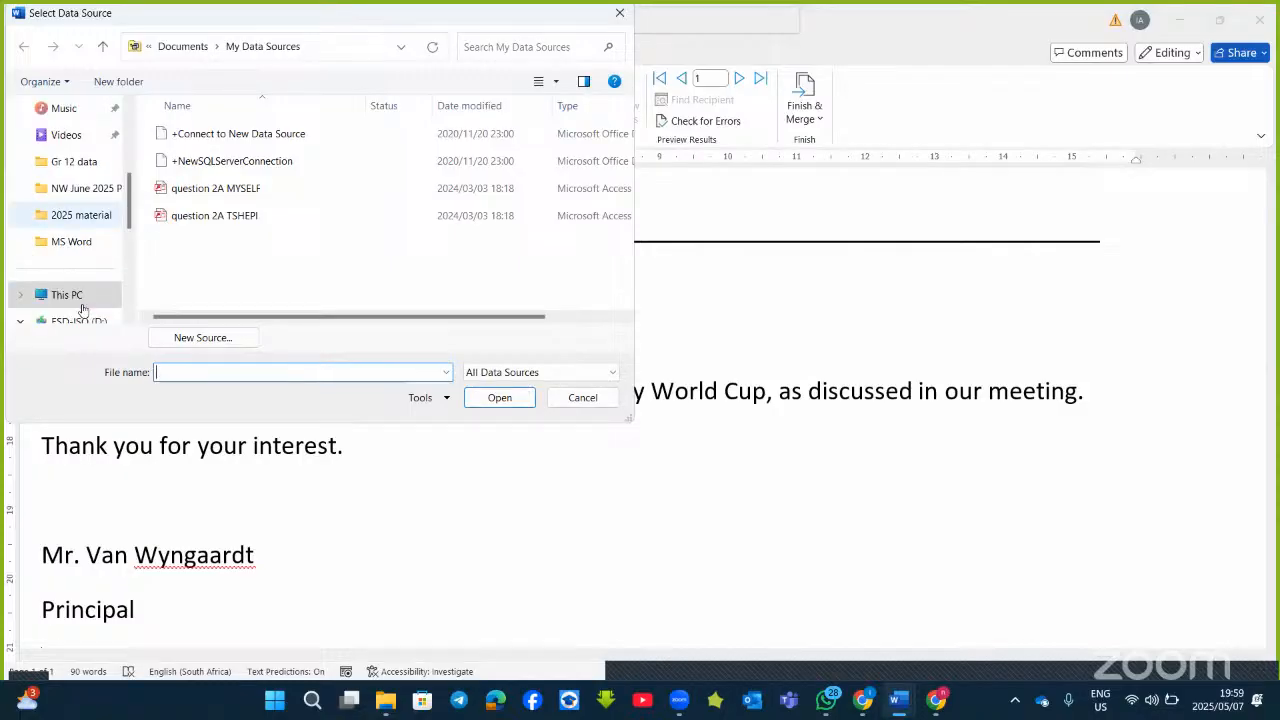
left_click(84, 243)
scroll(225, 246, "down", 15)
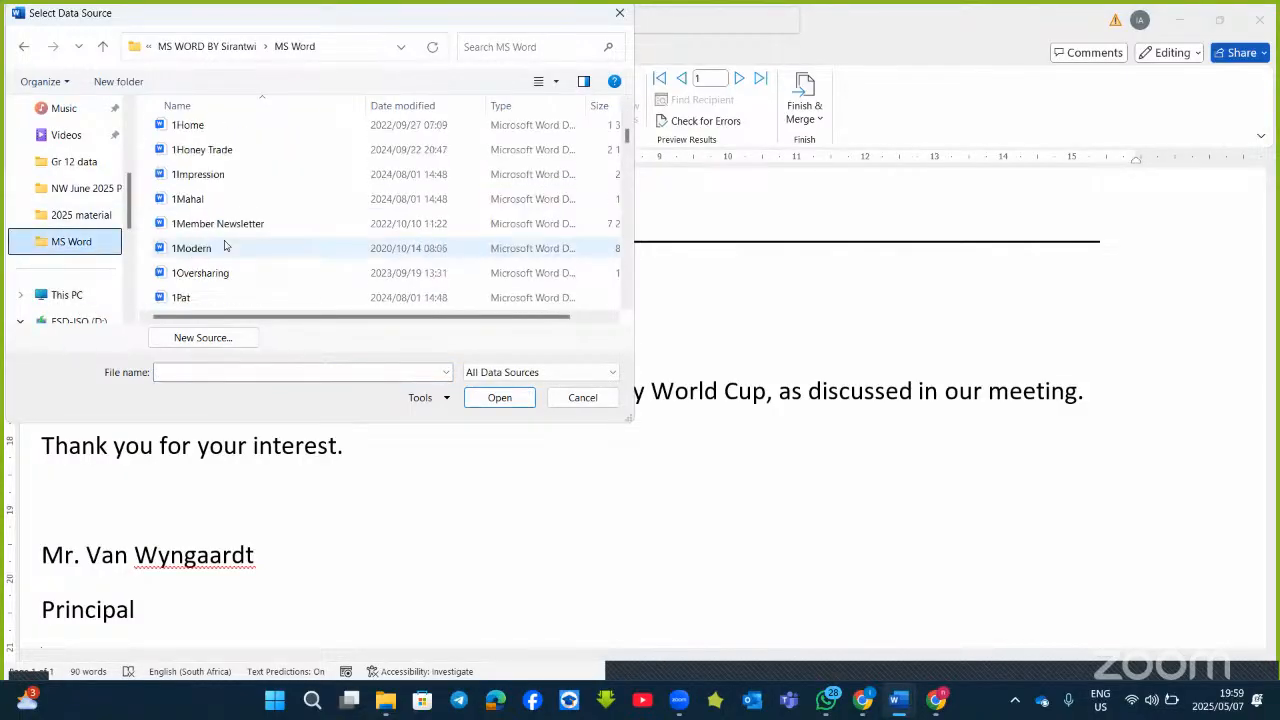
scroll(225, 246, "down", 6)
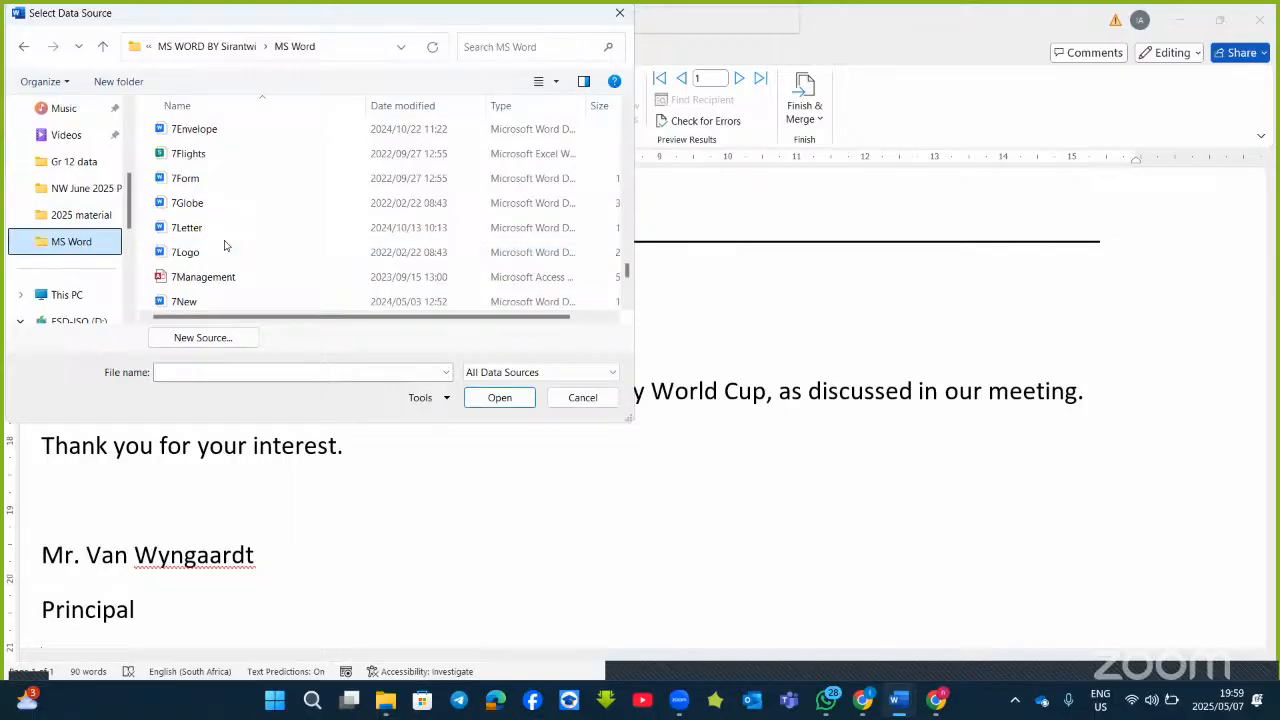
double_click(188, 153)
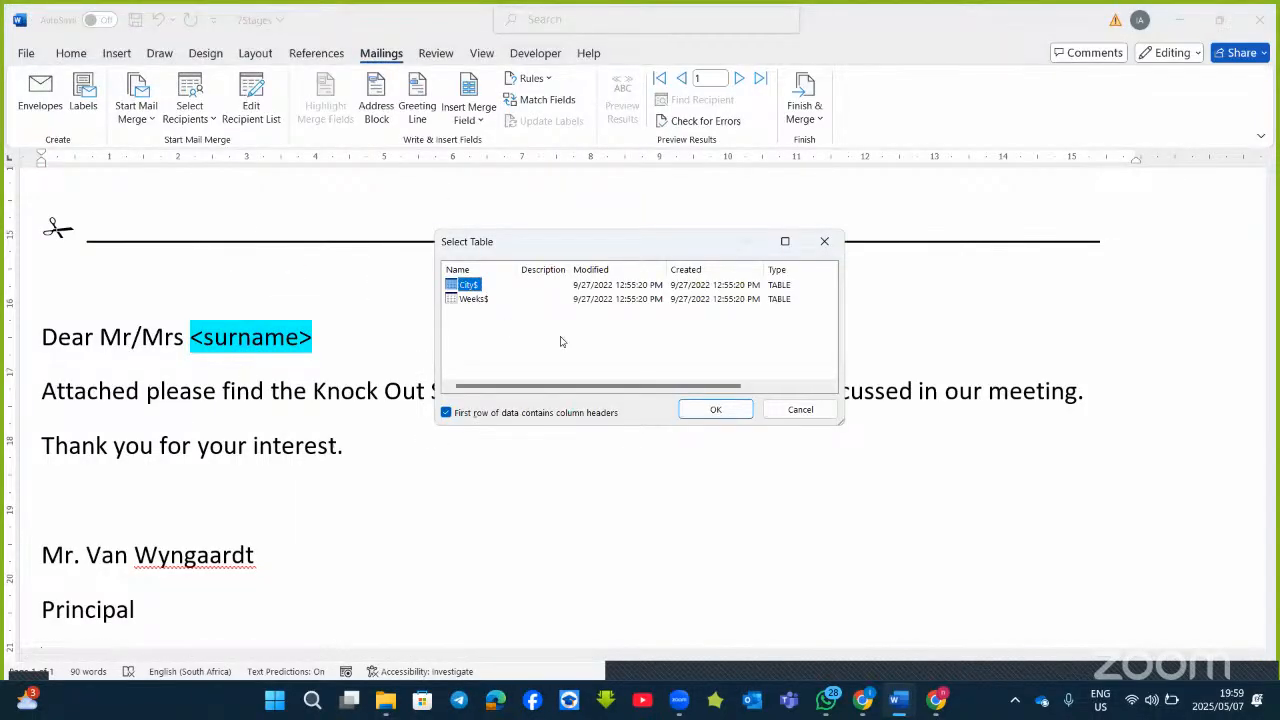
left_click(718, 409)
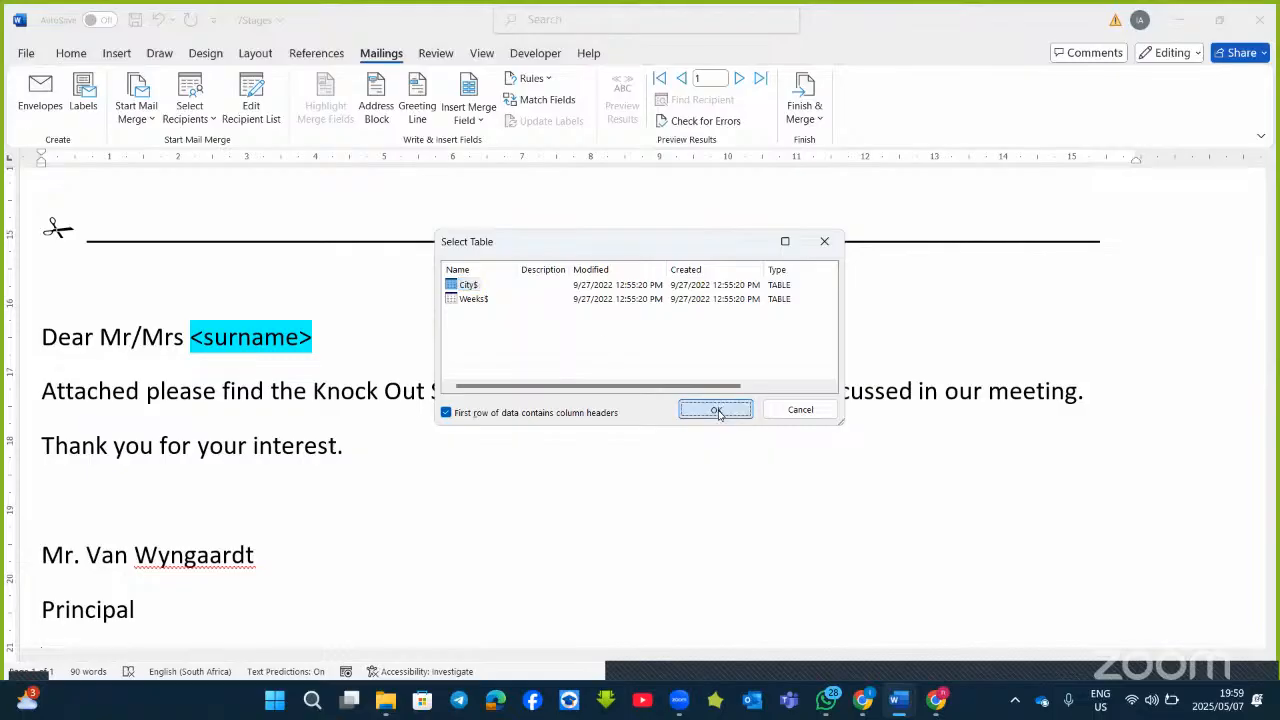
Filter the 7Flights recipient list to records with CPT in the F4 origin column and accept the list.
left_click(242, 116)
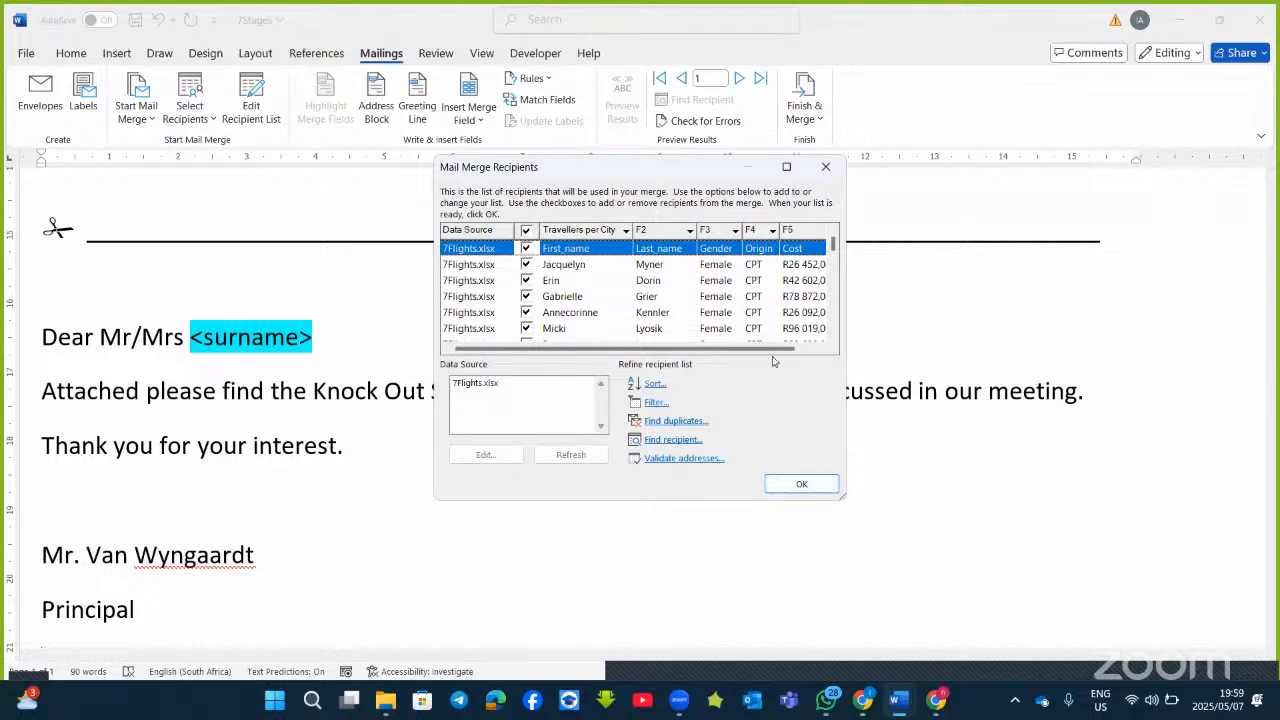
scroll(762, 308, "down", 3)
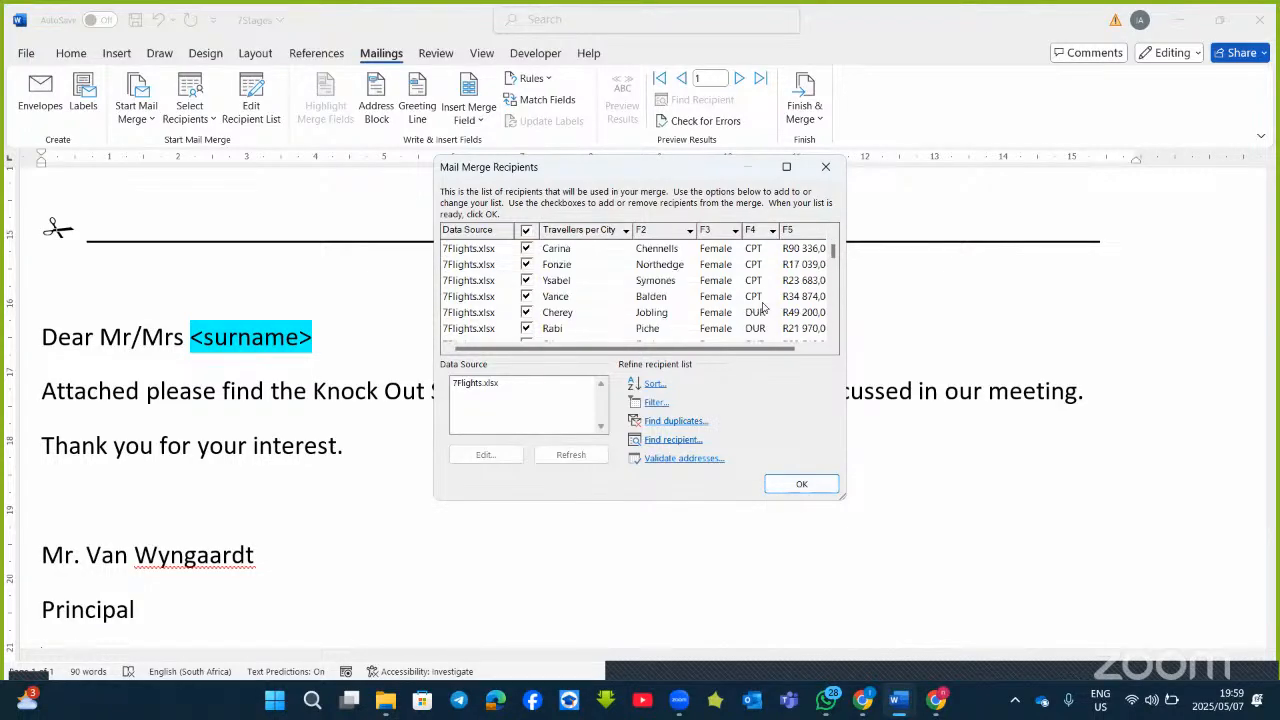
scroll(760, 300, "up", 3)
scroll(756, 290, "down", 3)
scroll(752, 264, "up", 3)
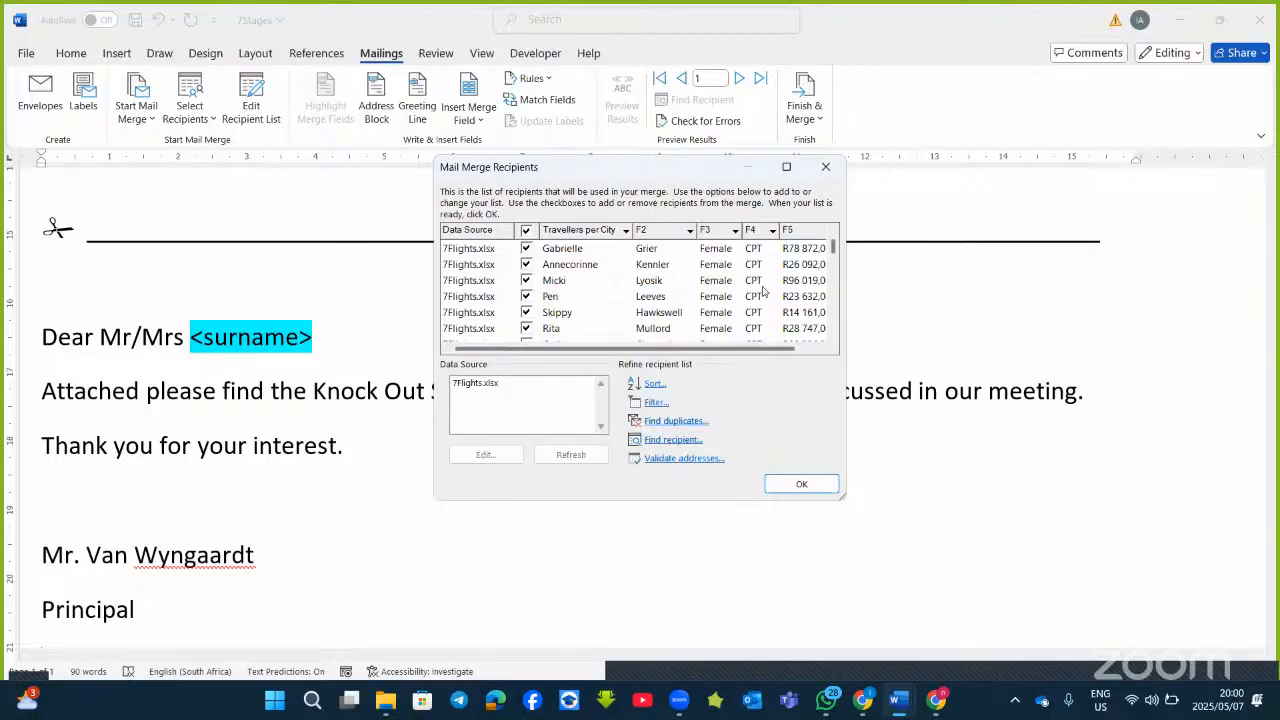
scroll(762, 291, "down", 3)
scroll(762, 291, "up", 10)
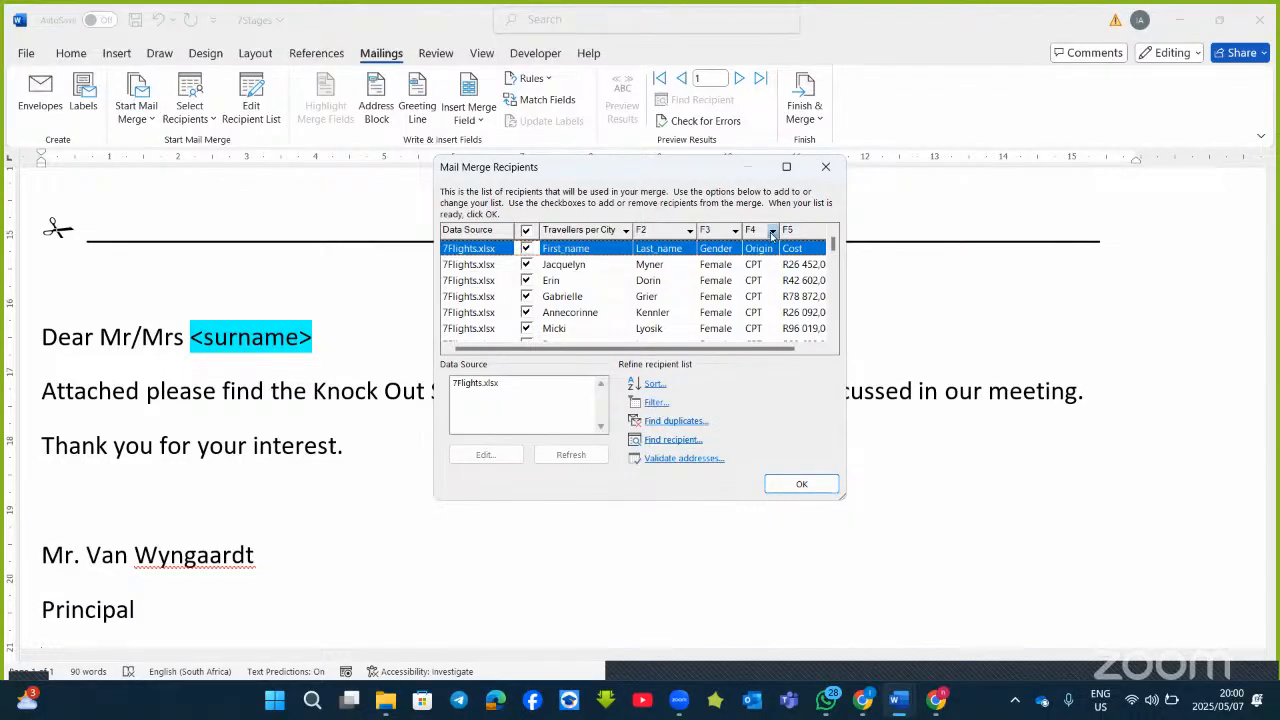
left_click(772, 232)
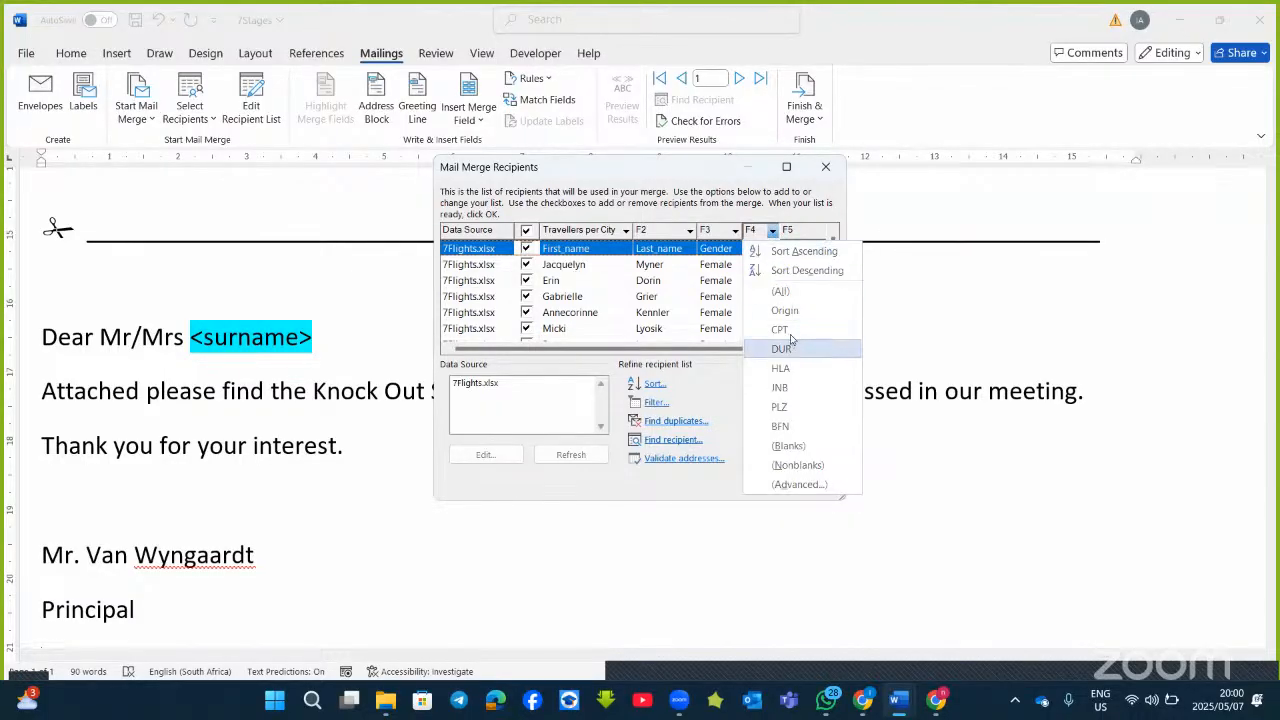
left_click(782, 330)
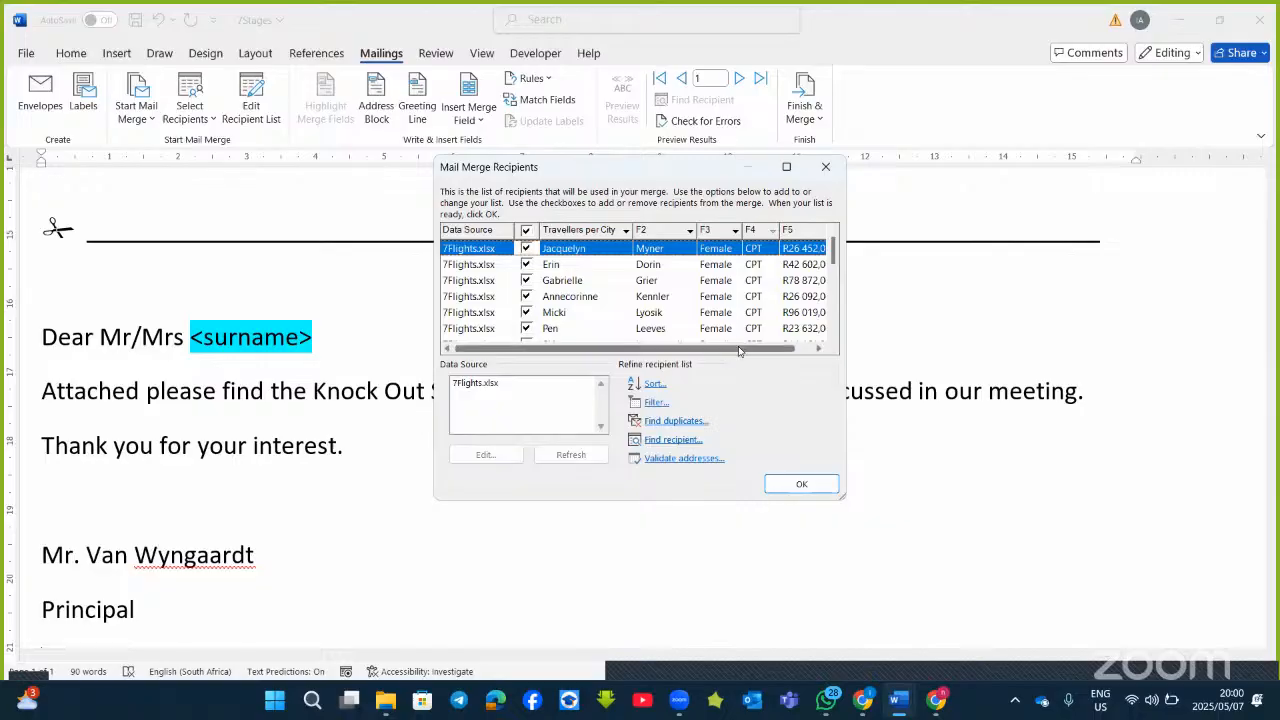
left_click(818, 348)
left_click_drag(766, 349, 644, 343)
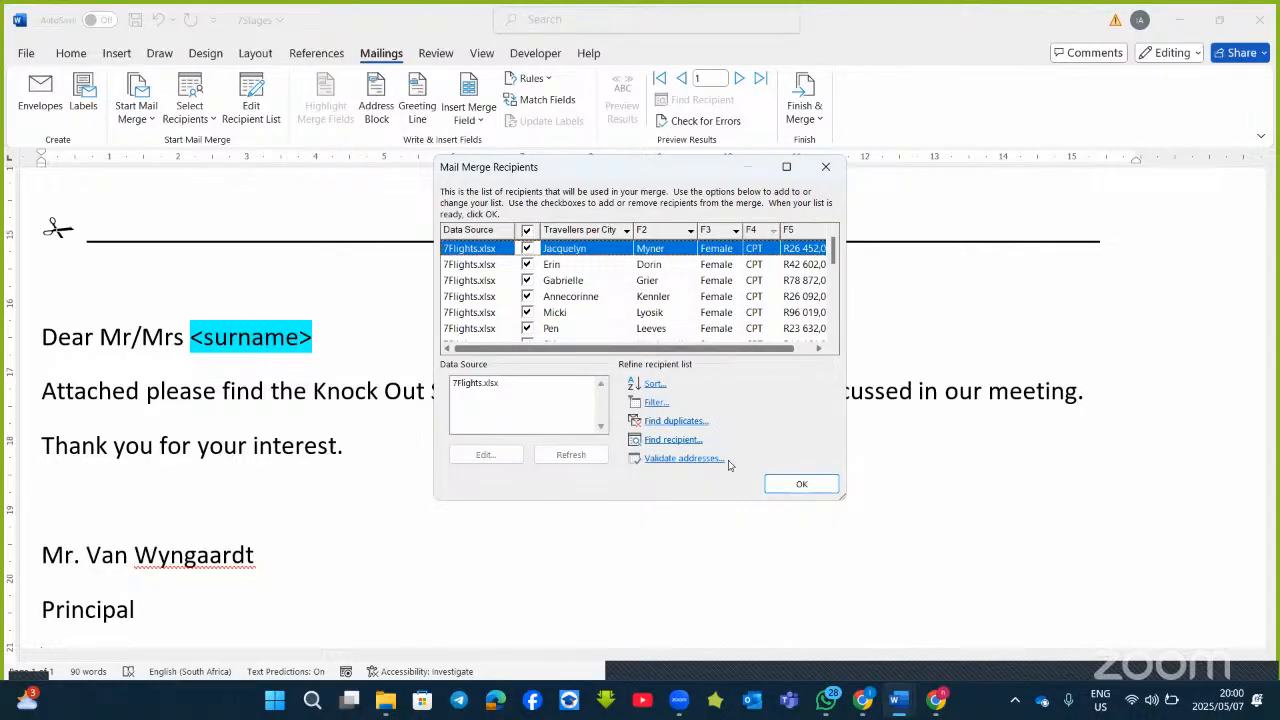
left_click(805, 484)
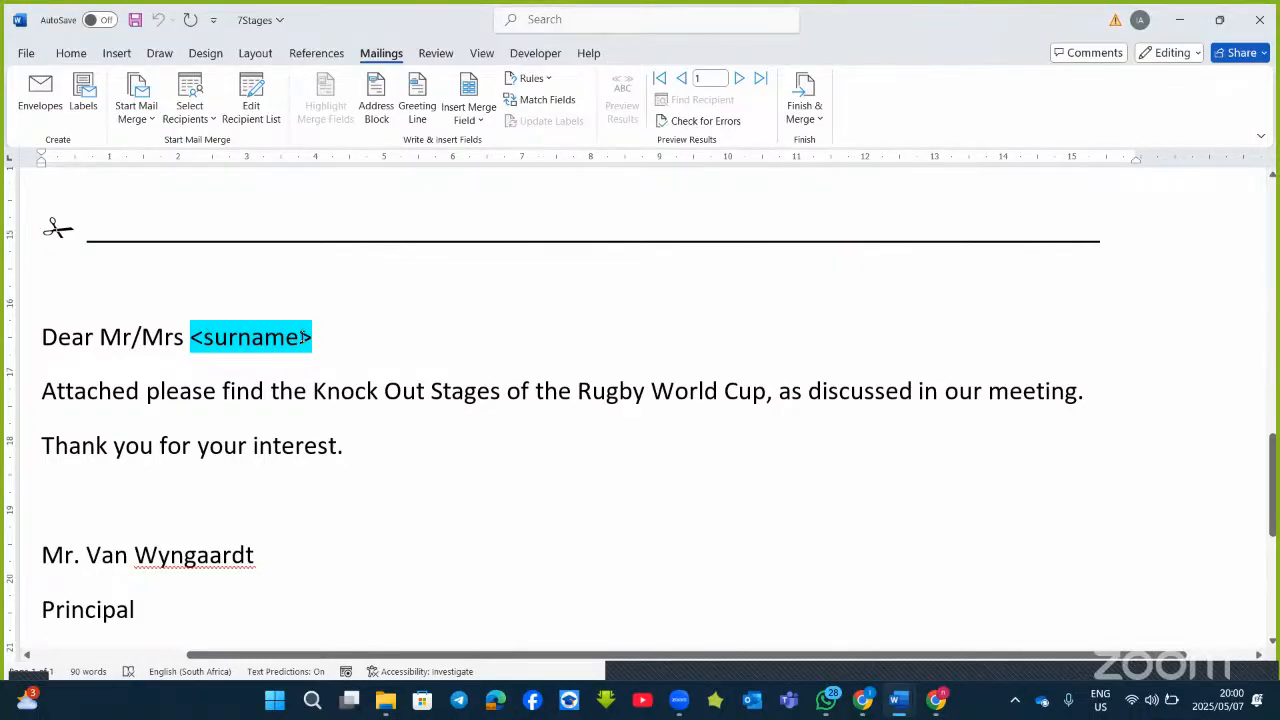
Replace the highlighted <surname> placeholder after "Dear Mr/Mrs" with the F2 merge field, checking the recipient list for the surname column.
left_click_drag(320, 336, 187, 337)
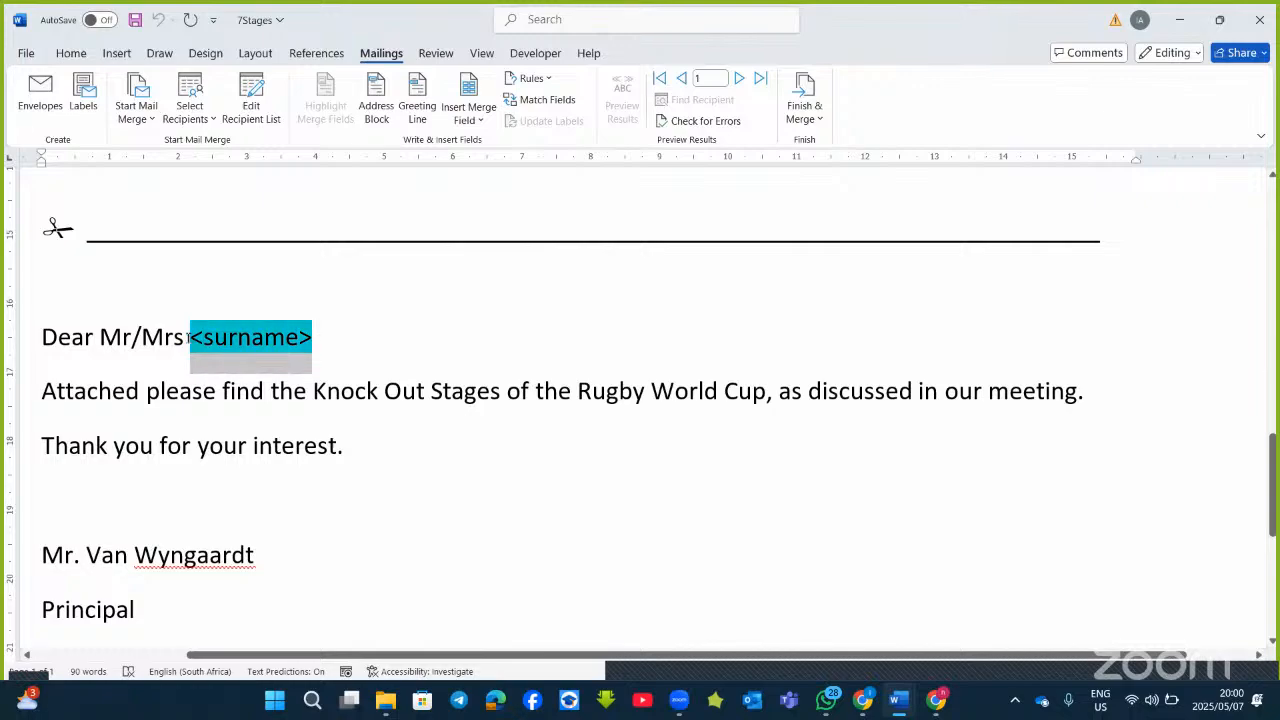
left_click(481, 120)
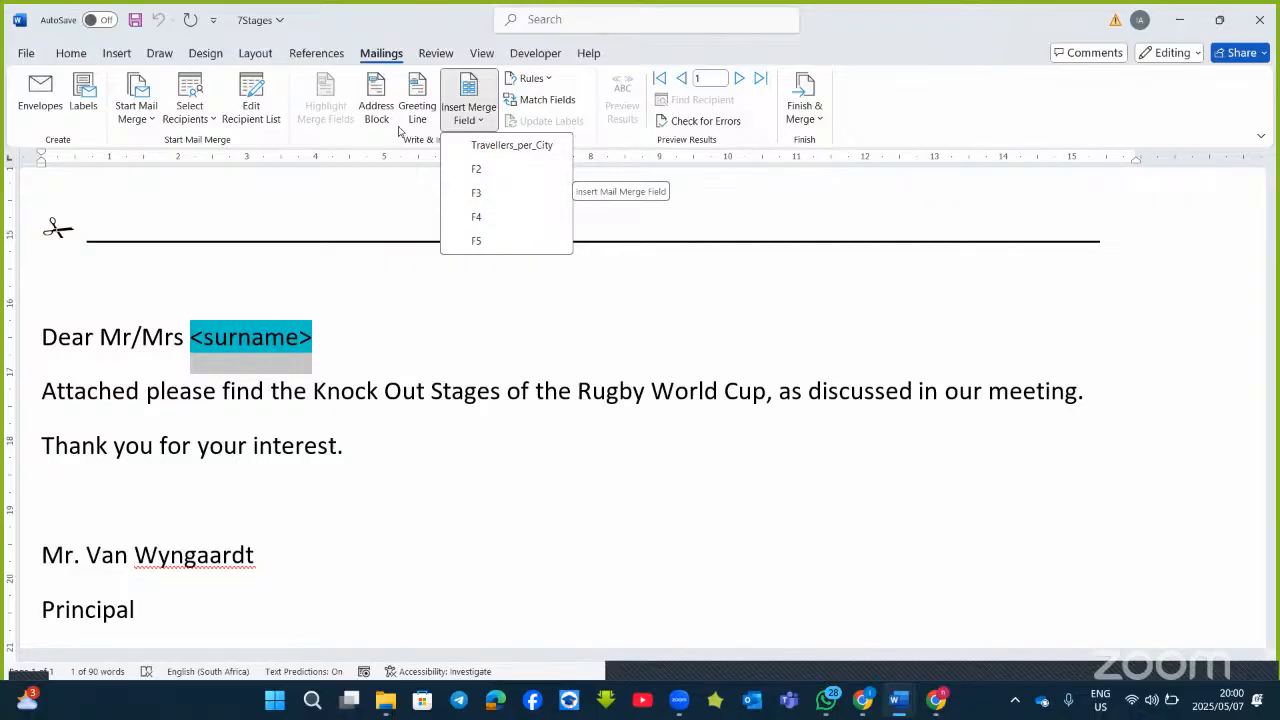
left_click(354, 283)
left_click(251, 108)
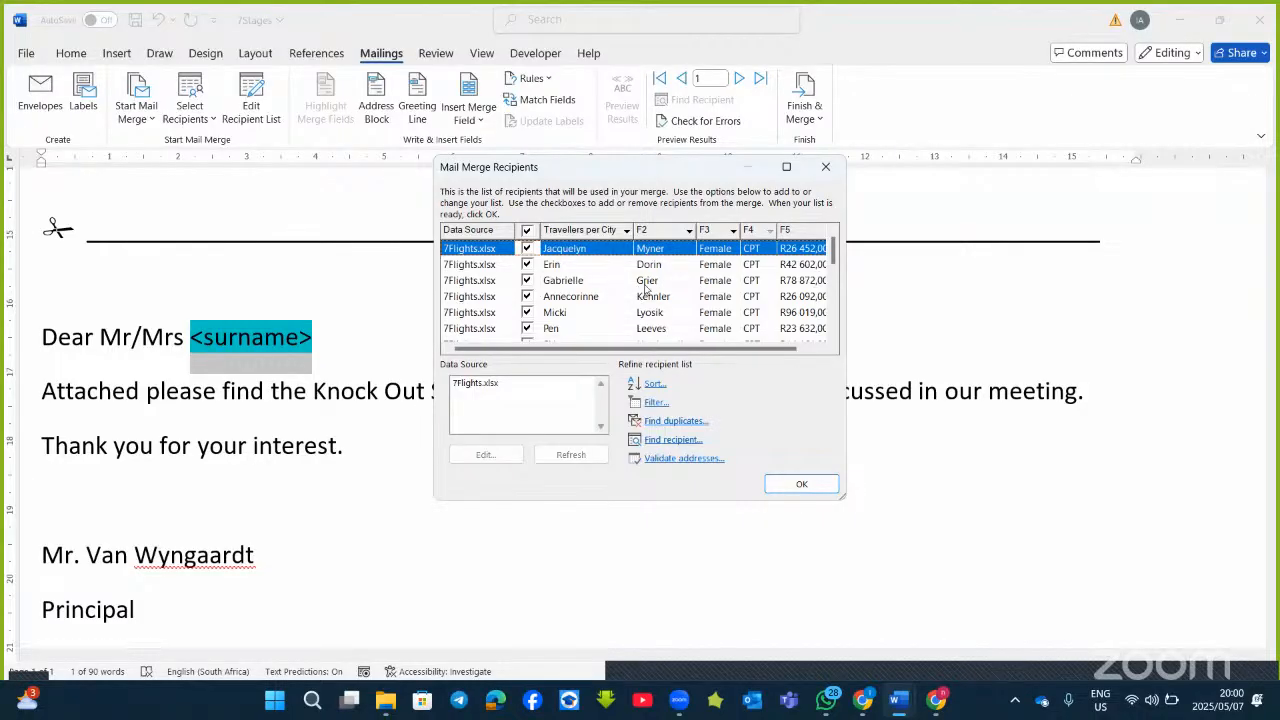
left_click(803, 482)
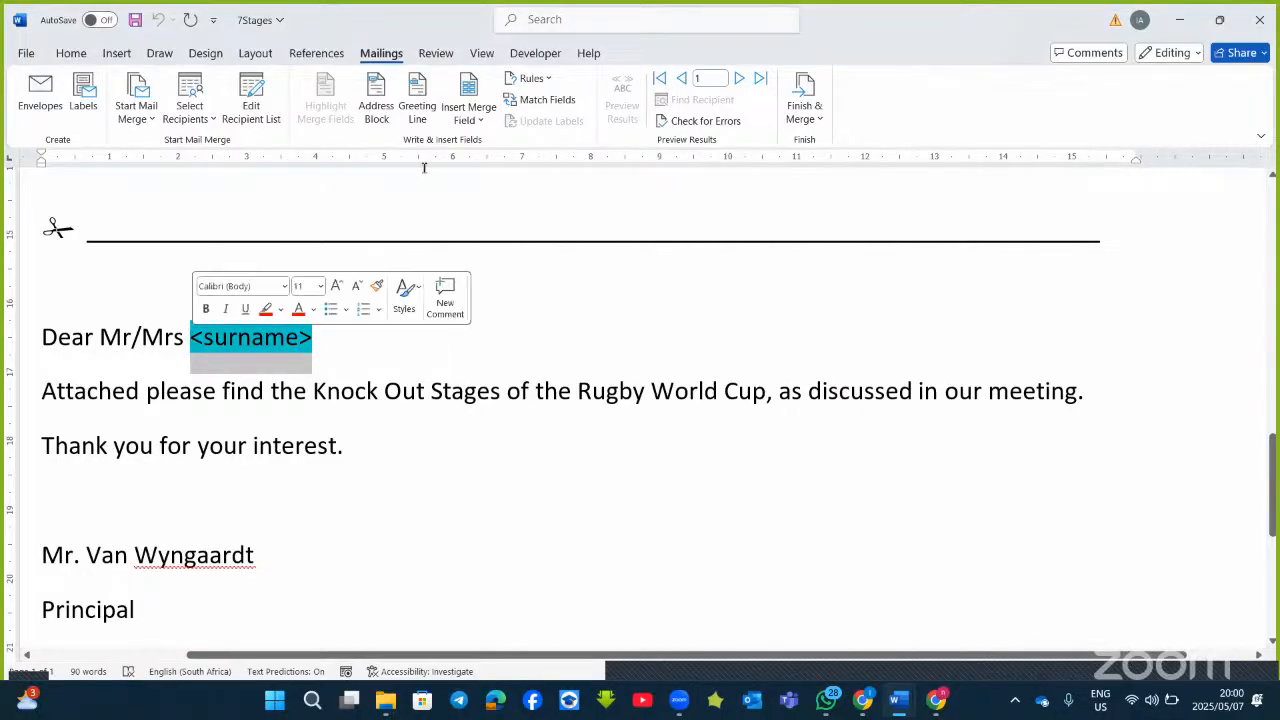
left_click(468, 112)
left_click(477, 169)
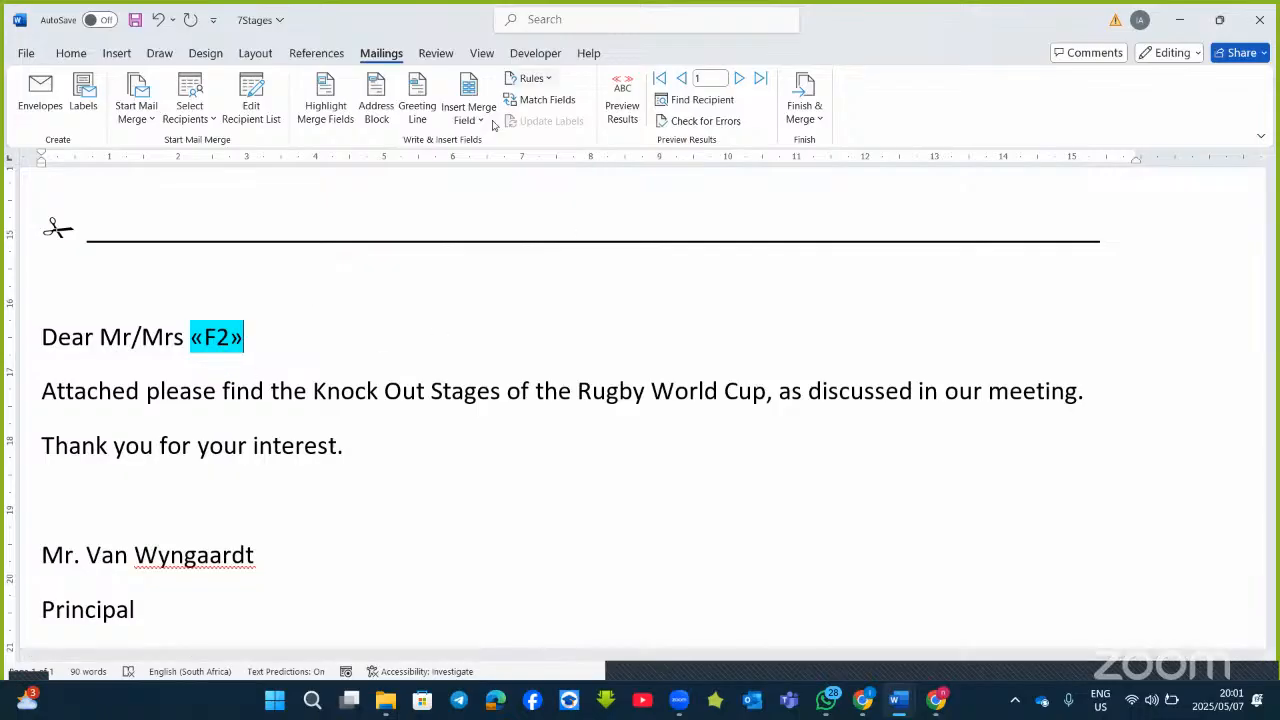
Preview the merge results in the letter and step through to the third recipient's record.
left_click(635, 105)
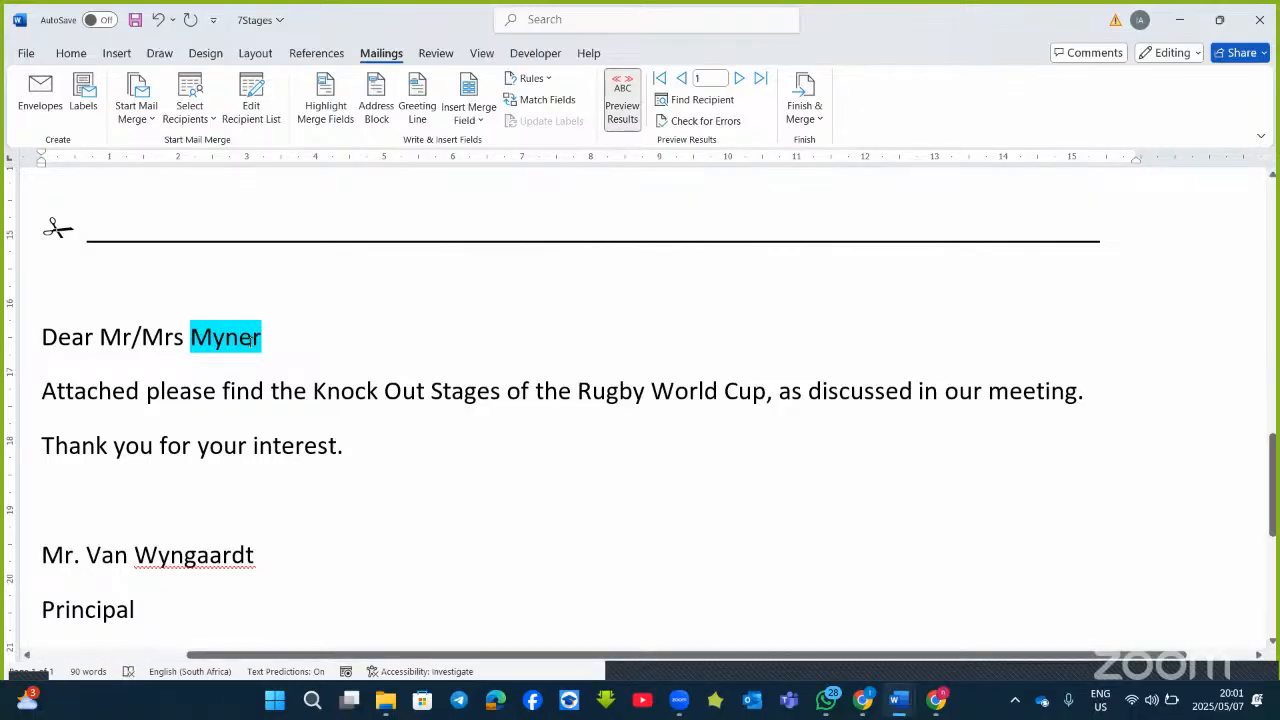
scroll(249, 340, "down", 7)
scroll(250, 341, "up", 8)
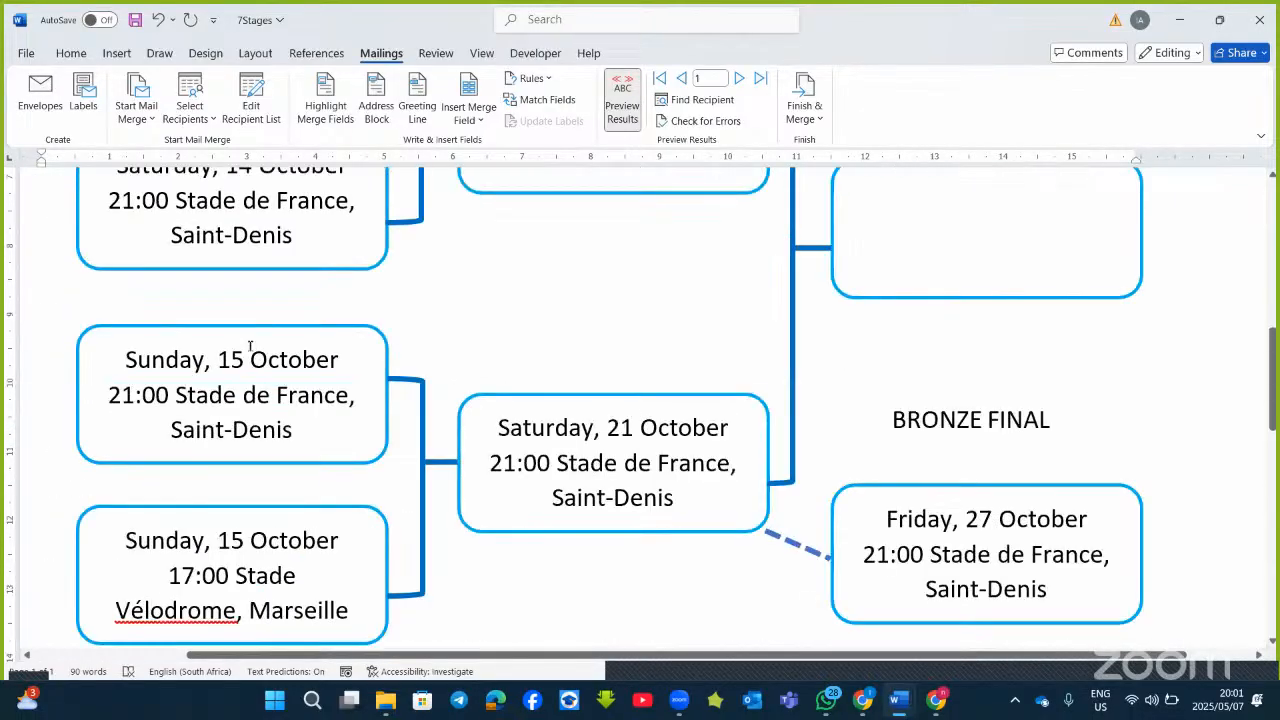
scroll(250, 343, "down", 3)
left_click(739, 78)
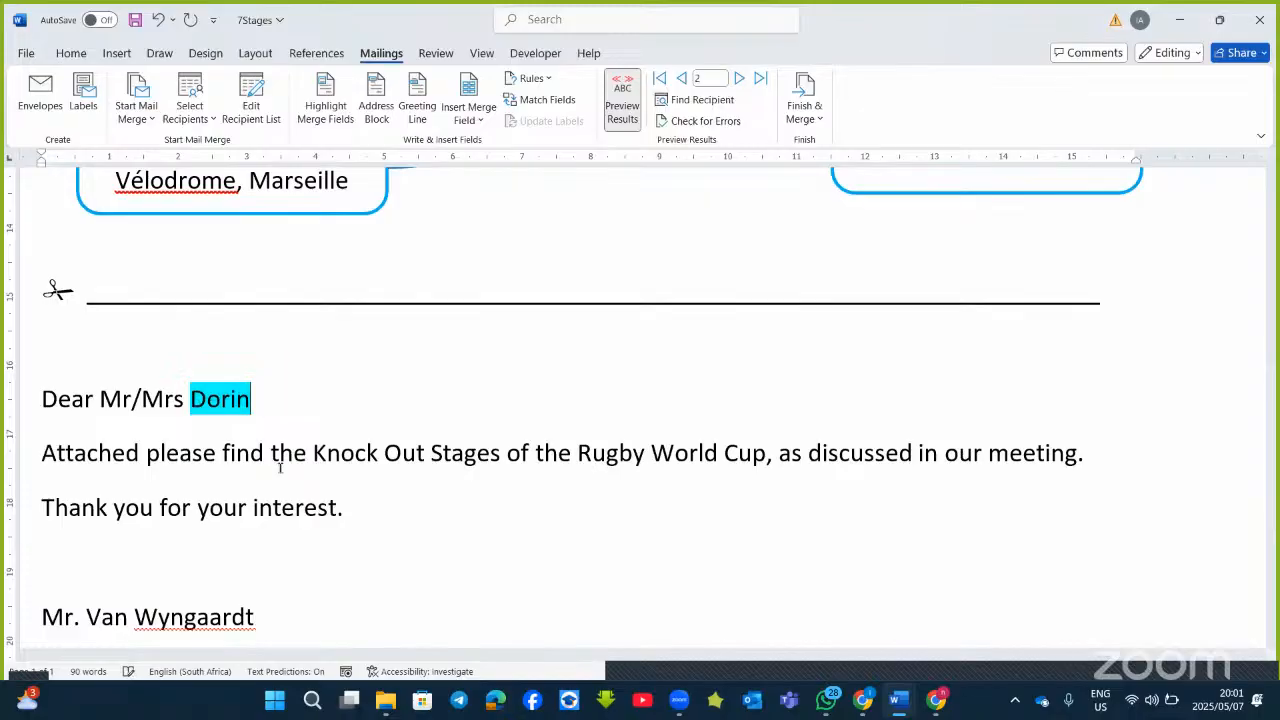
left_click(739, 78)
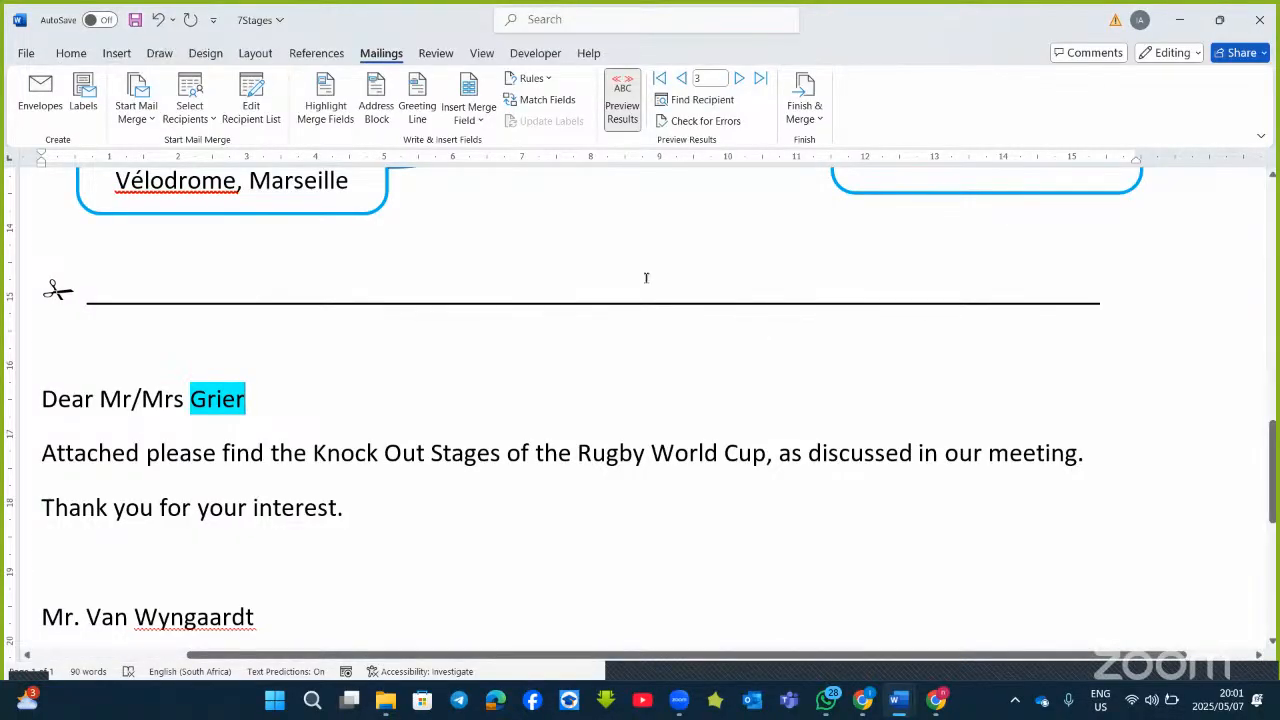
Finish the merge by generating individual letters for all records in a new document, and look through them.
left_click(820, 121)
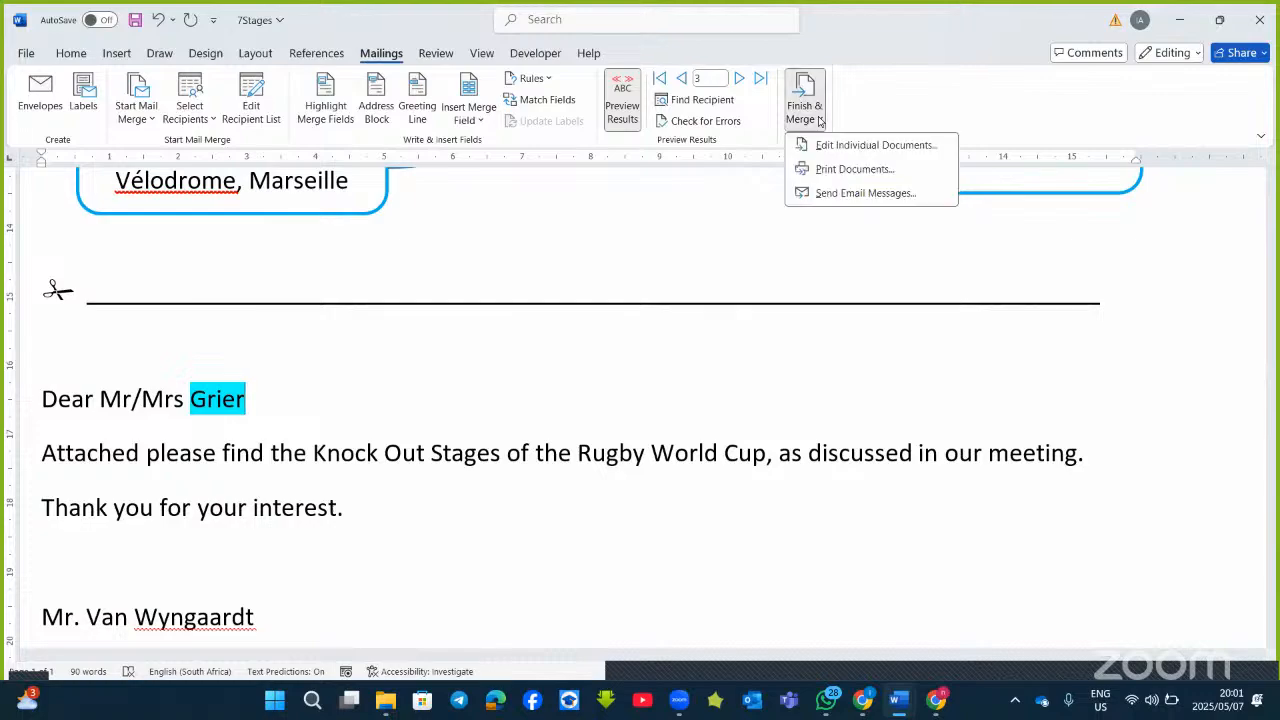
left_click(865, 150)
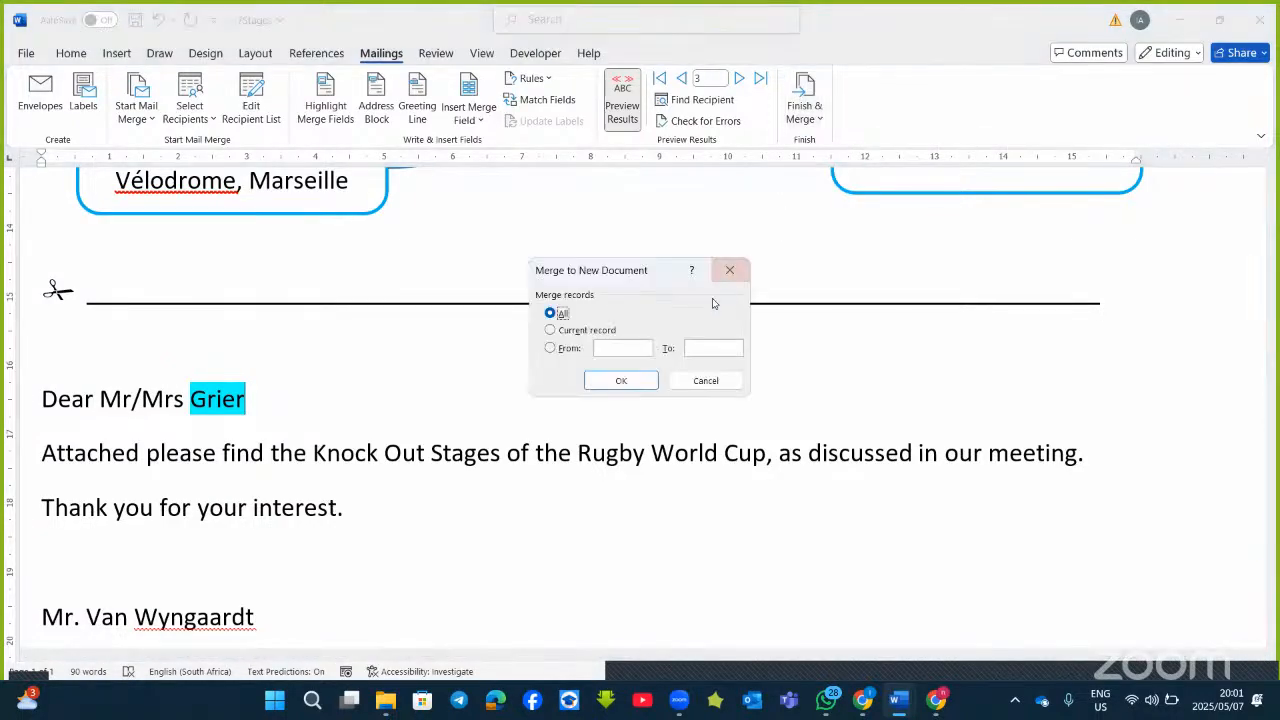
left_click(616, 381)
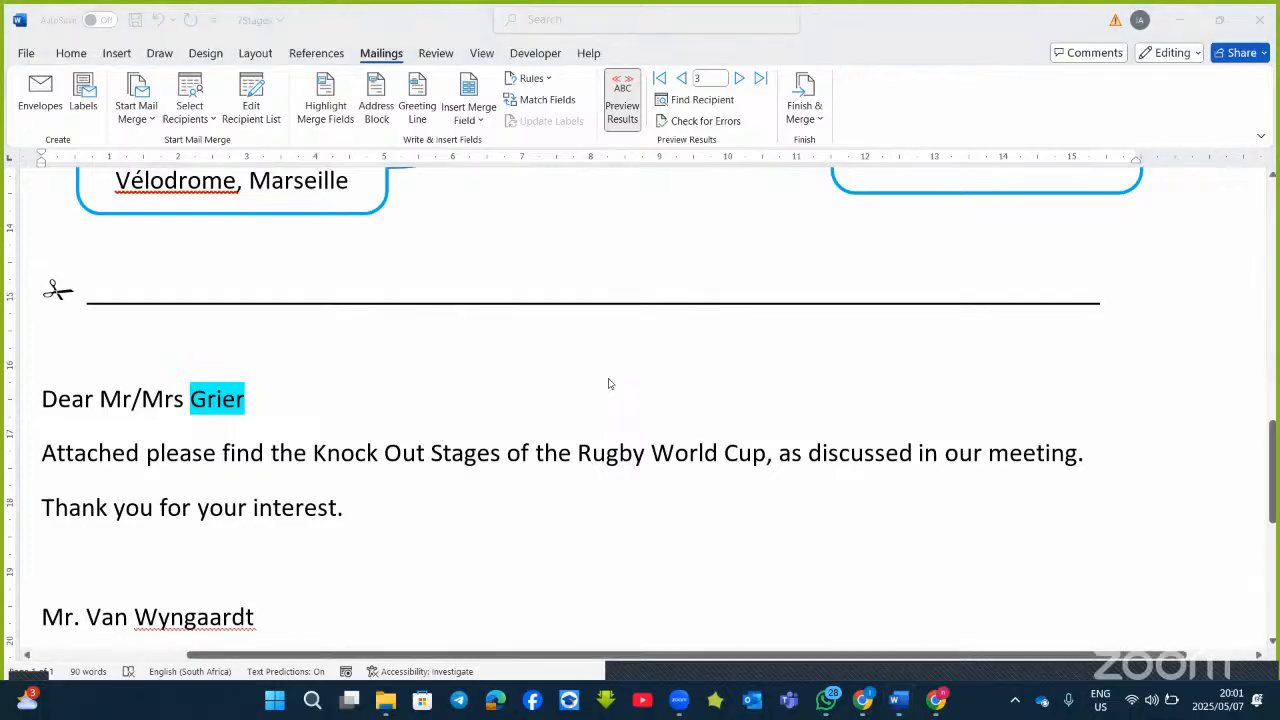
scroll(546, 416, "down", 20)
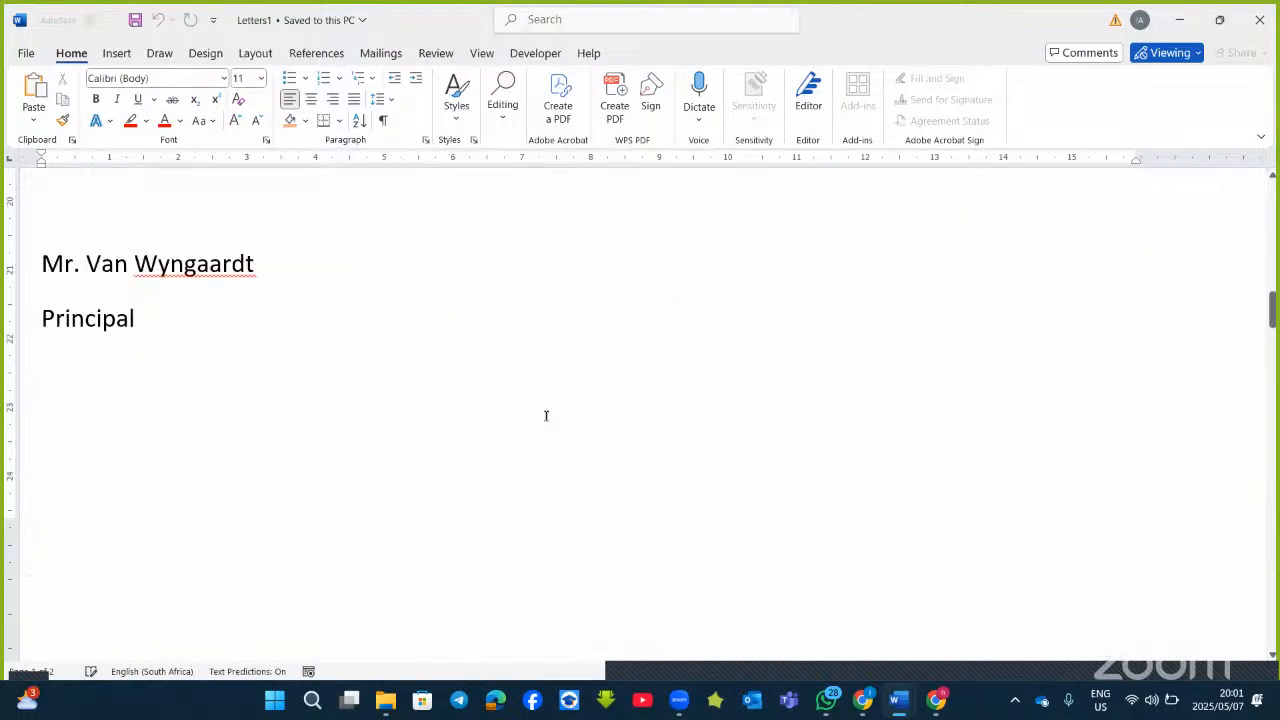
scroll(544, 417, "down", 20)
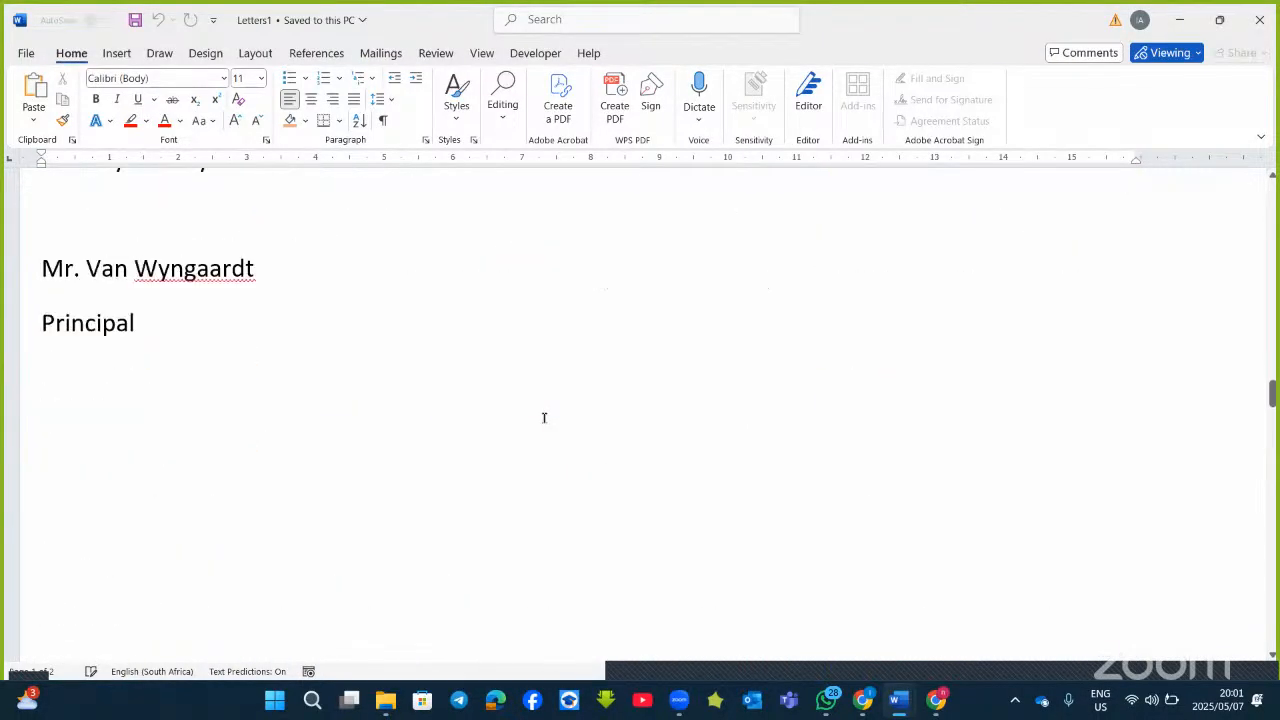
scroll(544, 417, "down", 5)
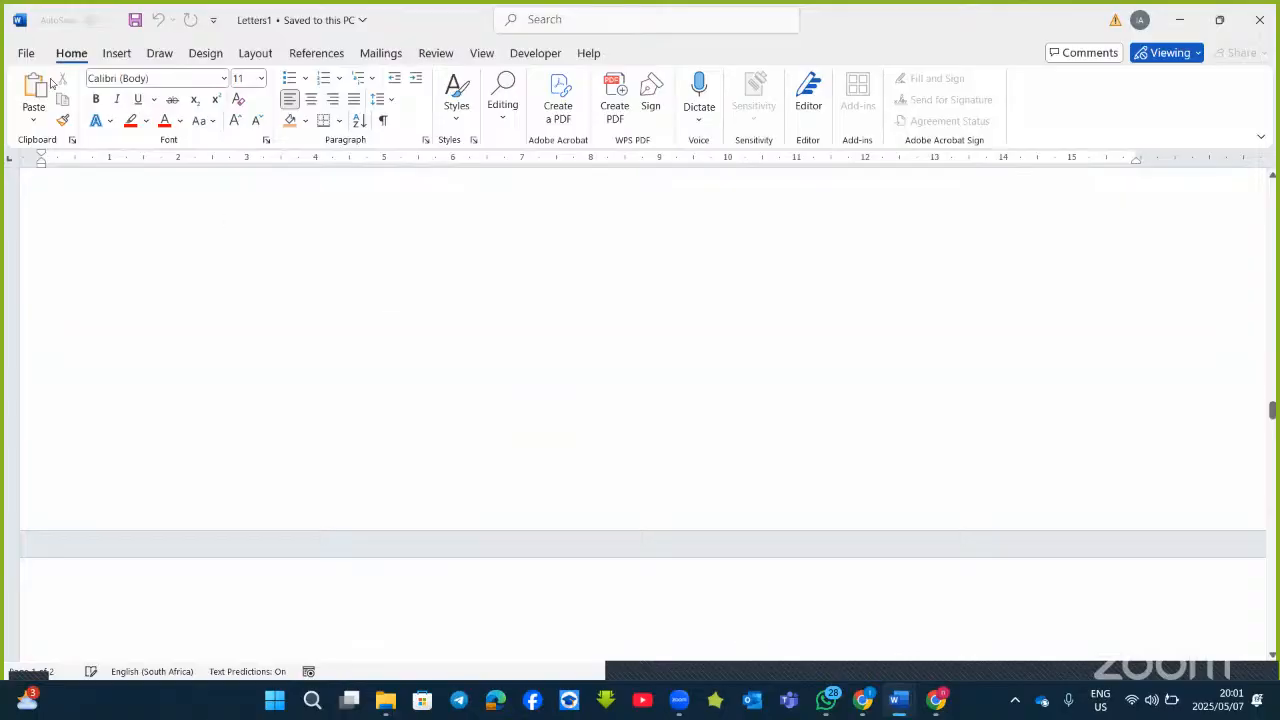
Save the merged letters document as 7merged in the Downloads folder.
left_click(27, 53)
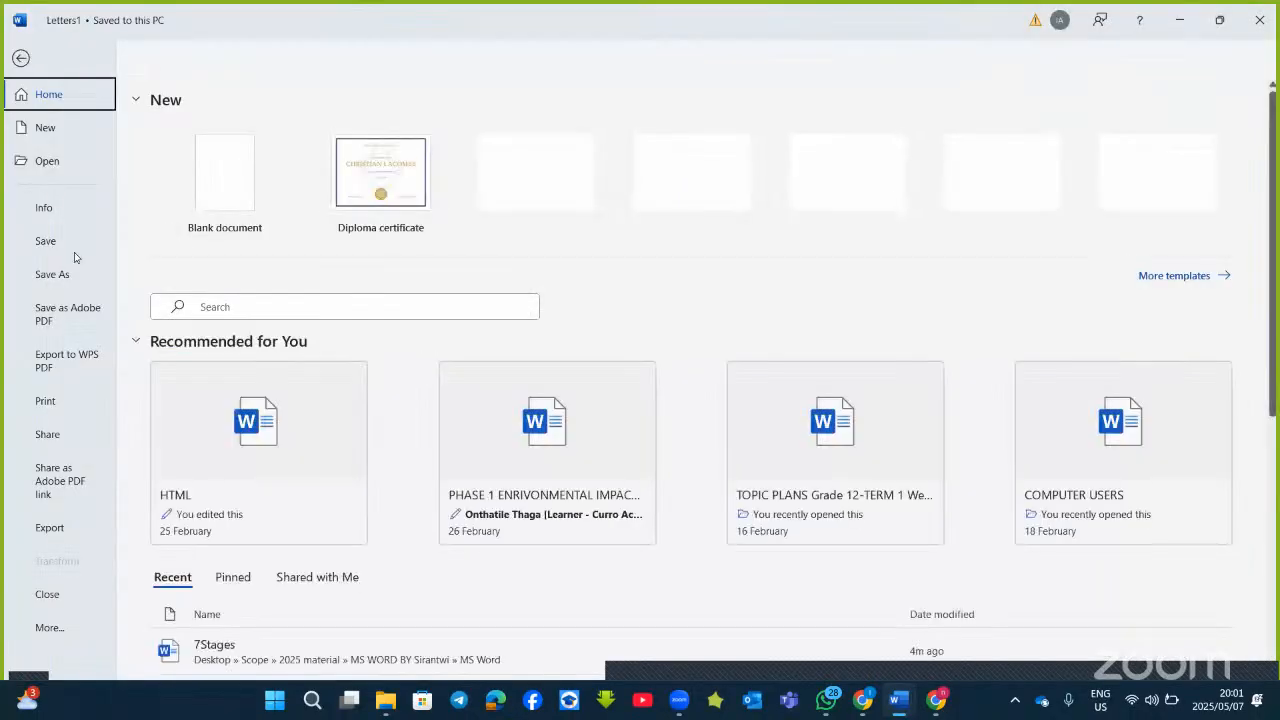
left_click(62, 274)
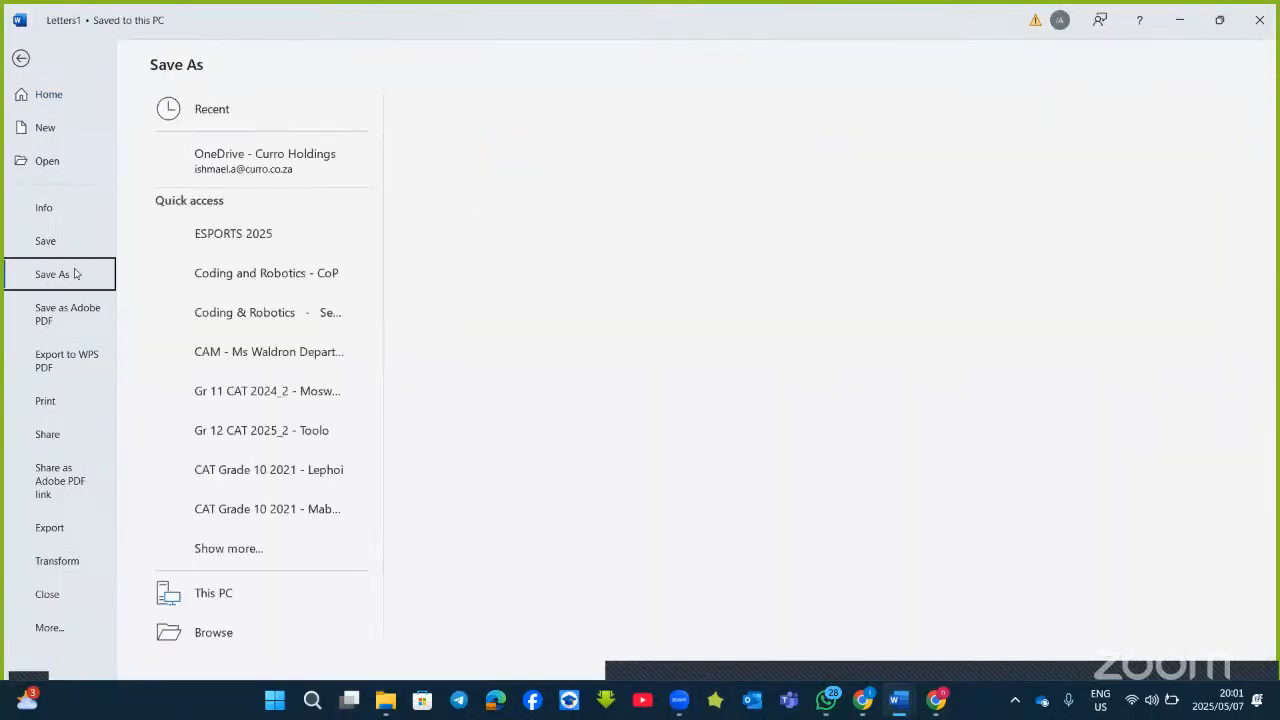
left_click(202, 637)
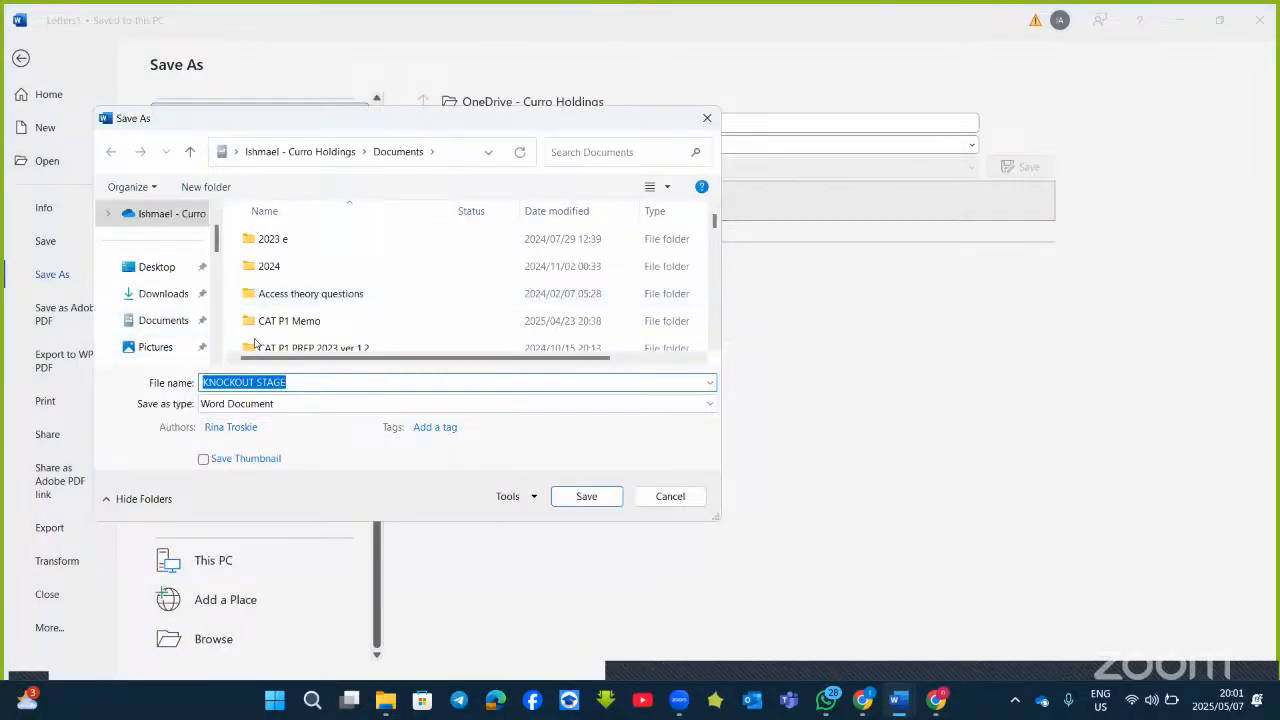
left_click(170, 293)
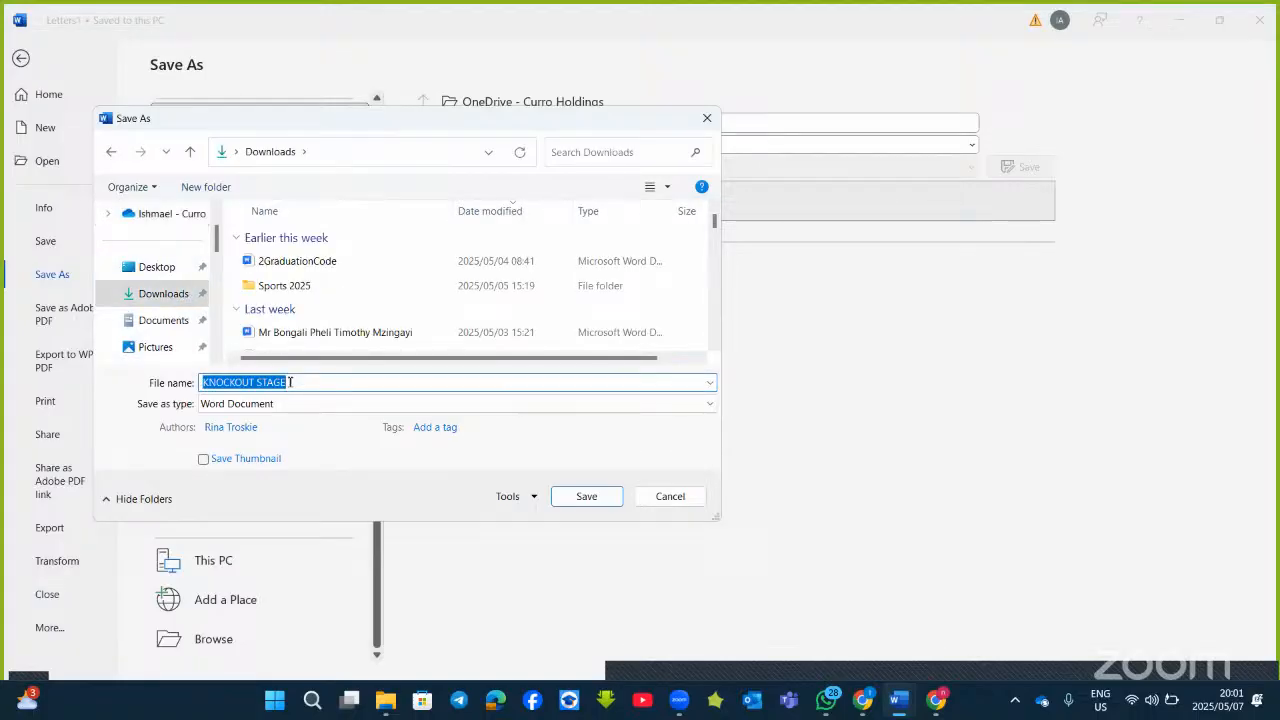
type("7merg")
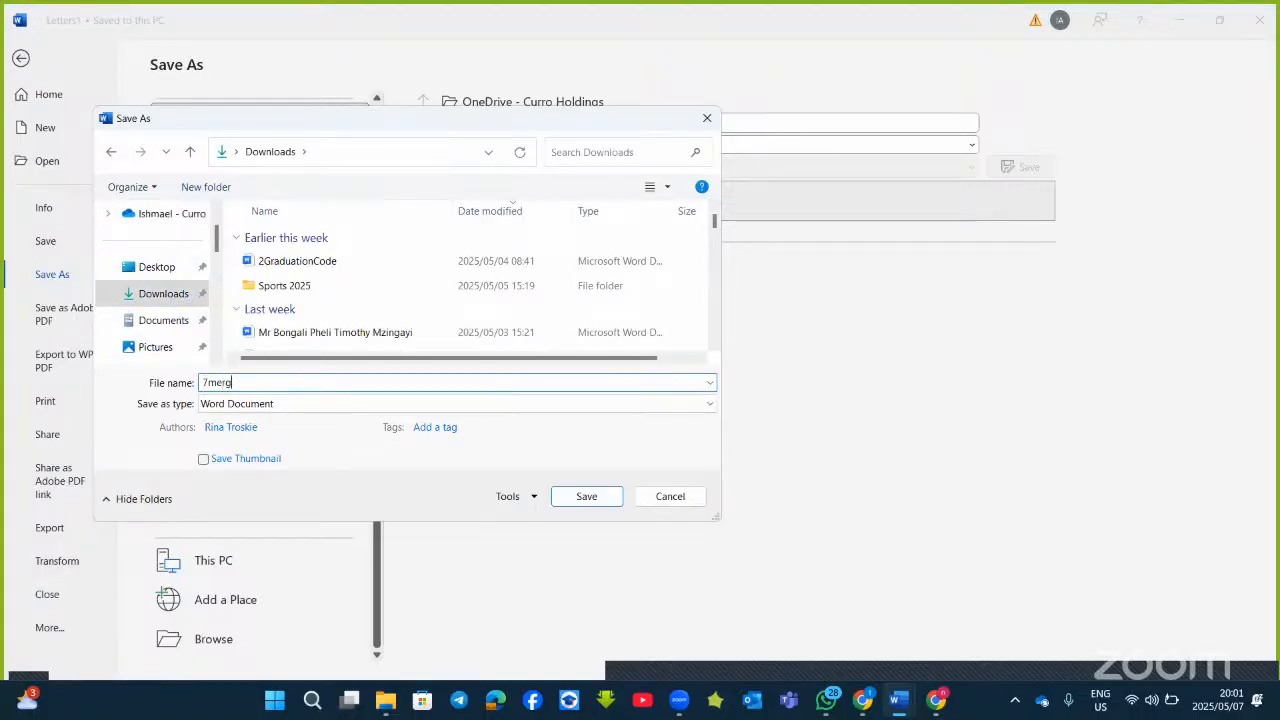
type("ed")
left_click(587, 497)
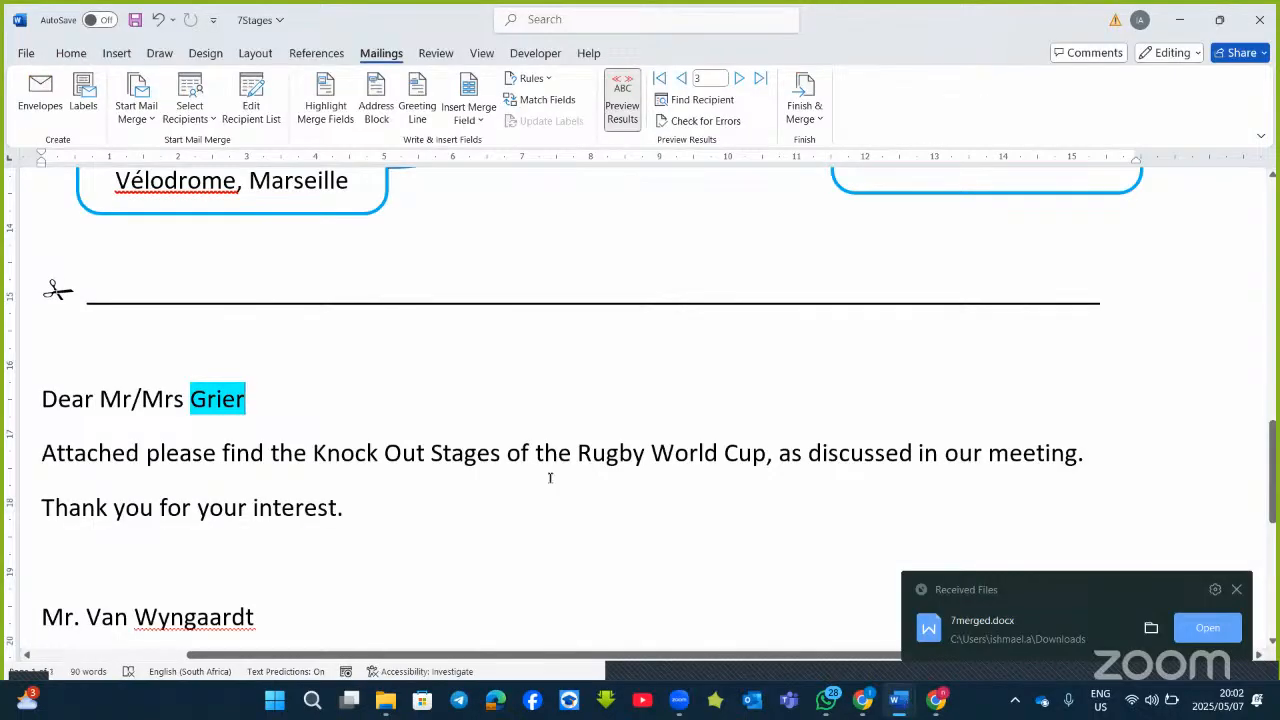
Turn on Track Changes for everyone in the 7Stages document.
left_click(424, 56)
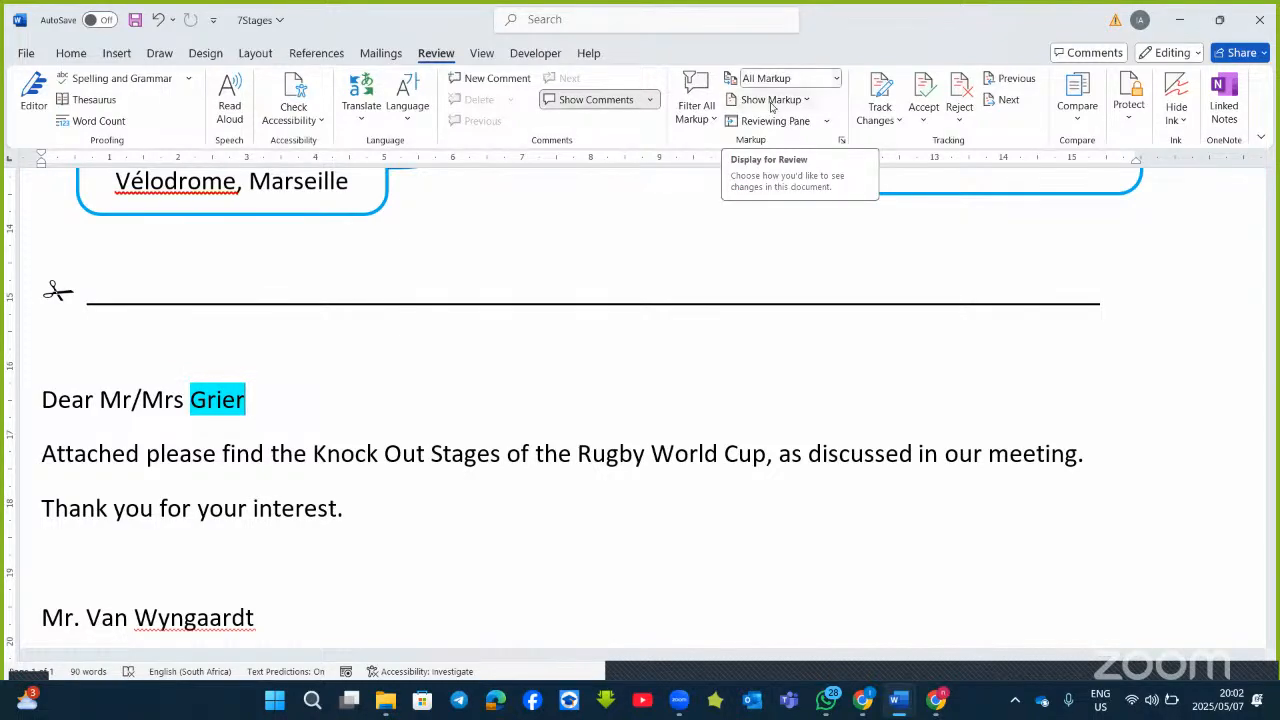
left_click(897, 122)
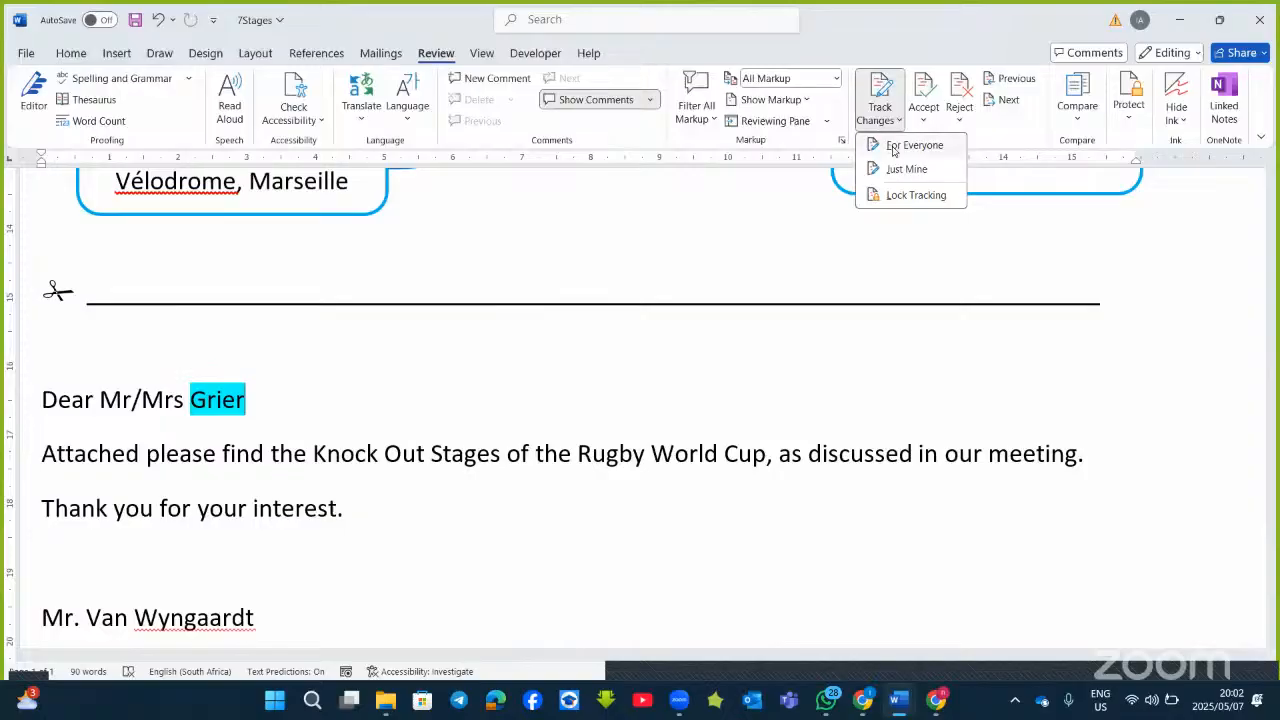
left_click(893, 148)
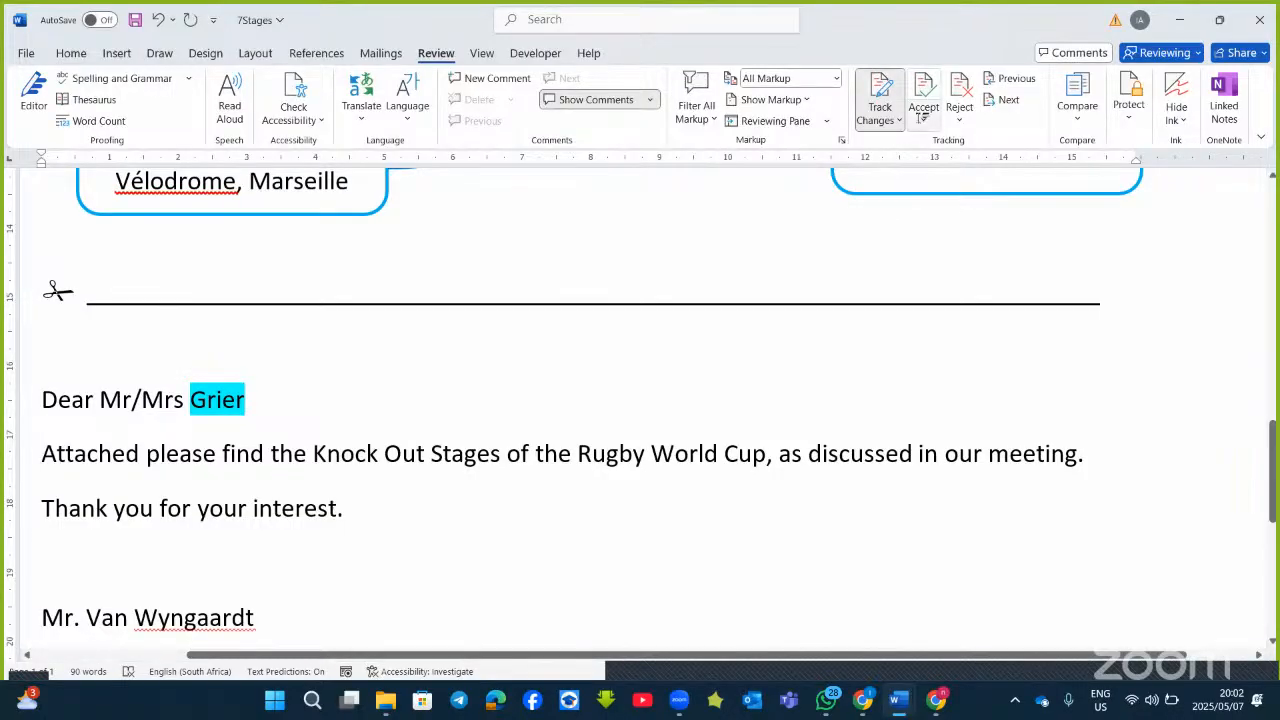
Look over the 7Stages letter and examine the options for accepting tracked changes and comparing documents.
scroll(503, 343, "up", 5)
scroll(503, 343, "up", 5)
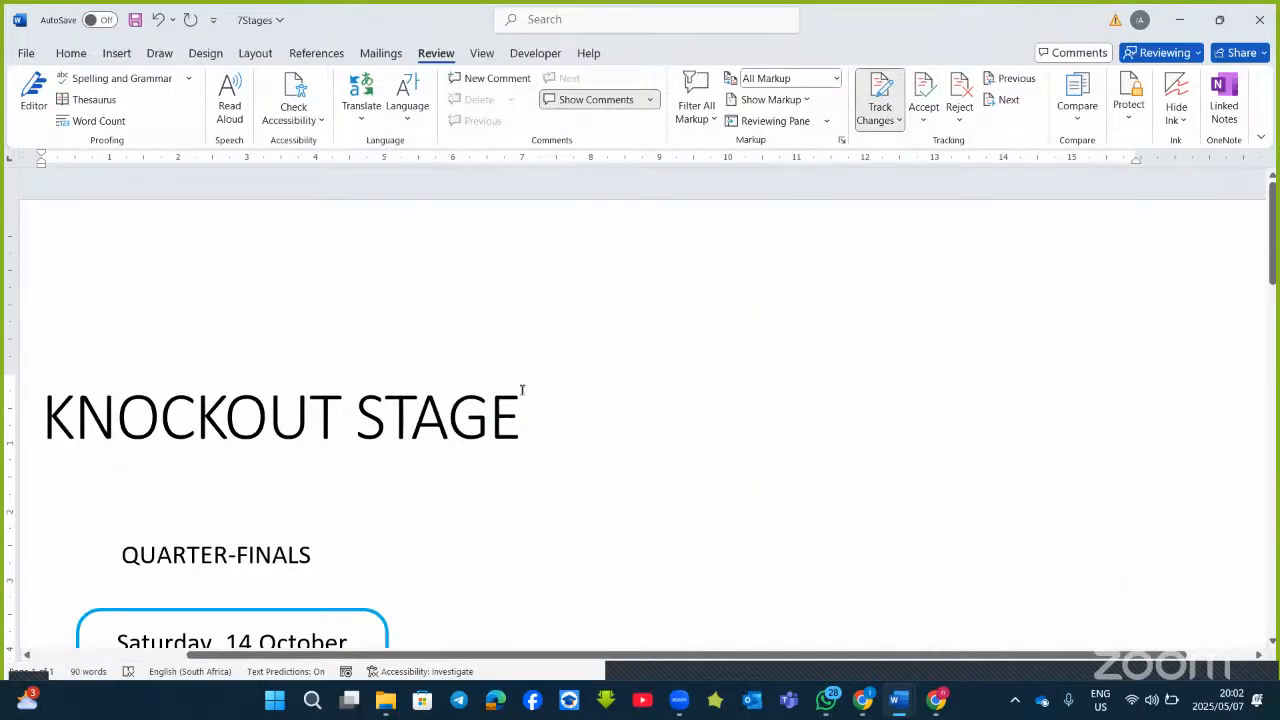
scroll(528, 392, "down", 15)
scroll(528, 393, "up", 5)
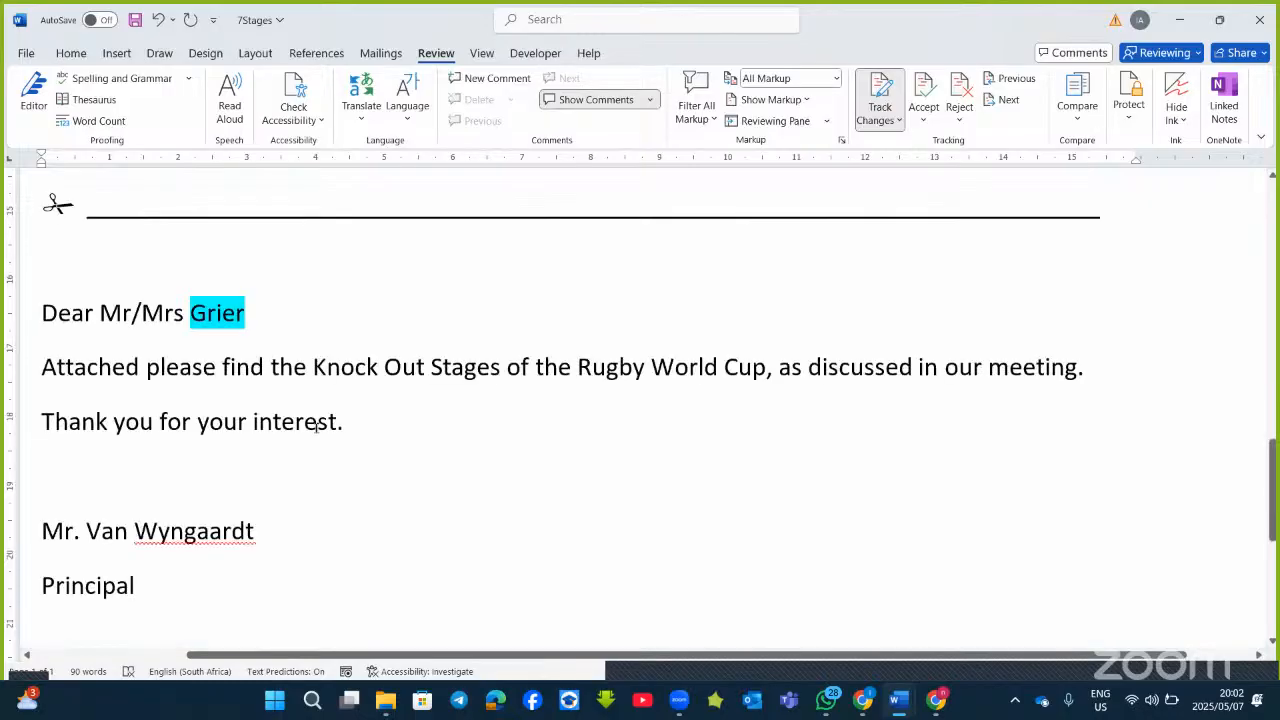
left_click(925, 120)
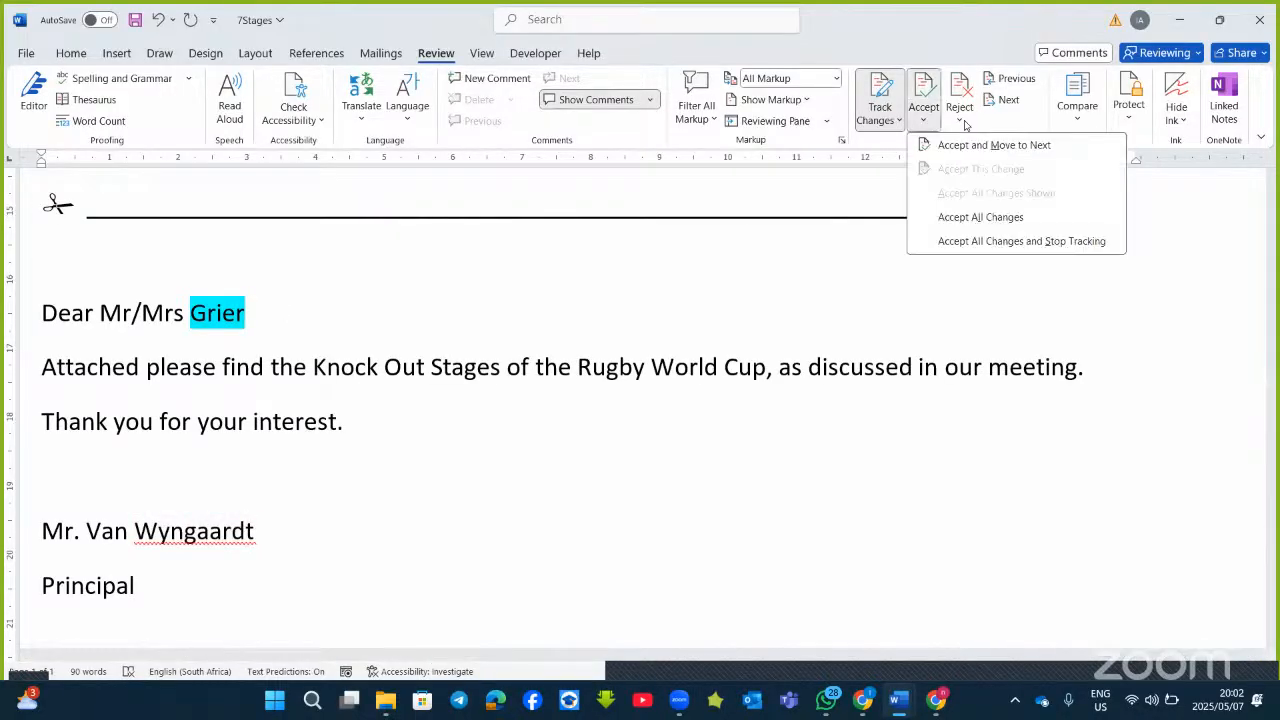
left_click(906, 341)
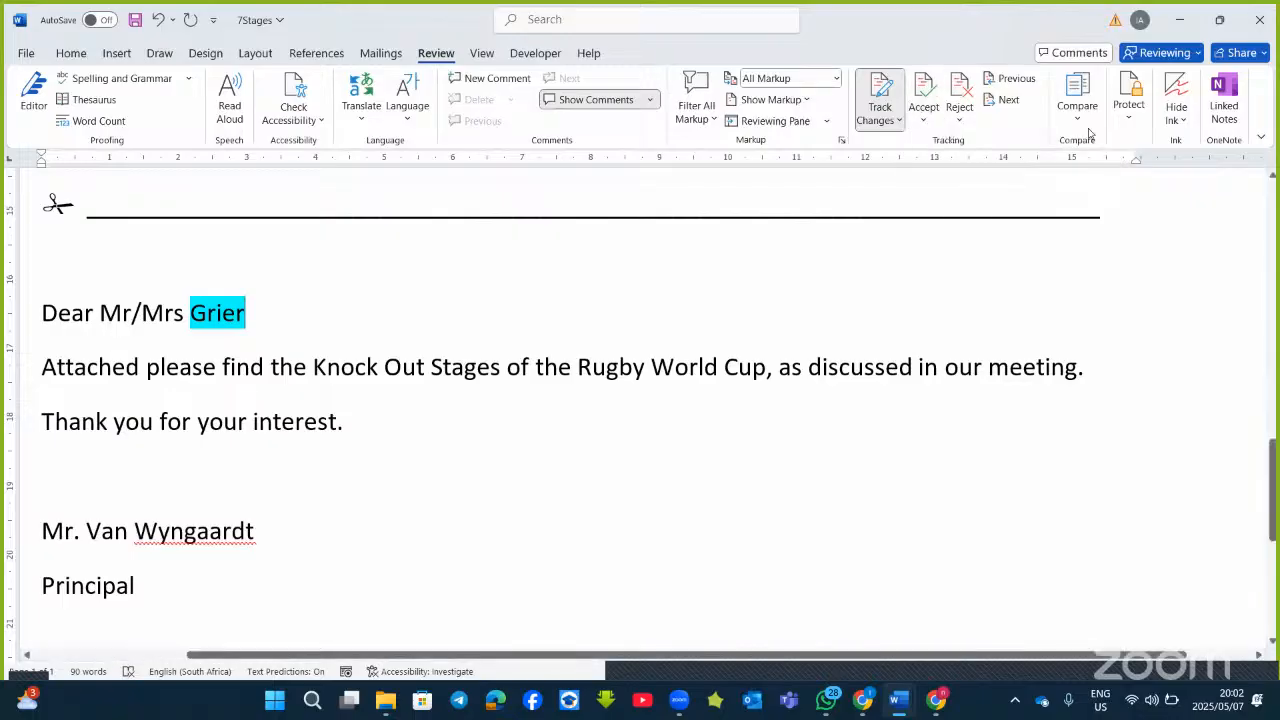
left_click(1089, 125)
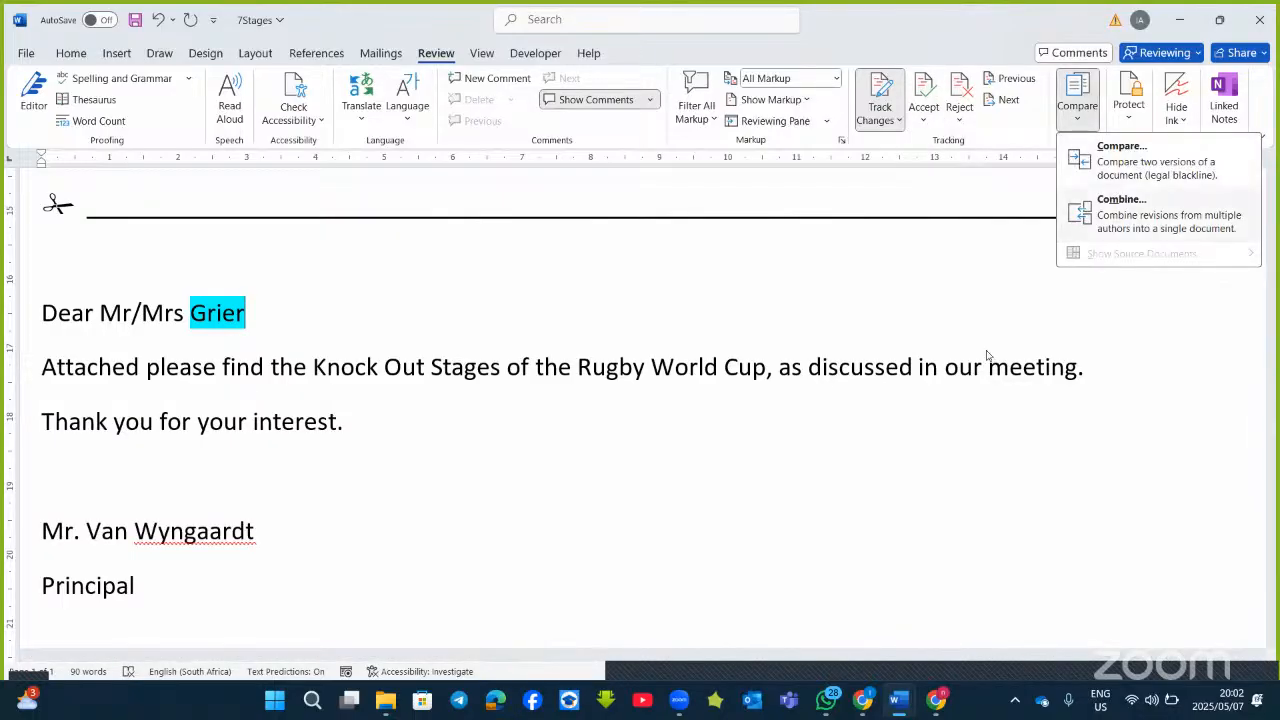
left_click(928, 411)
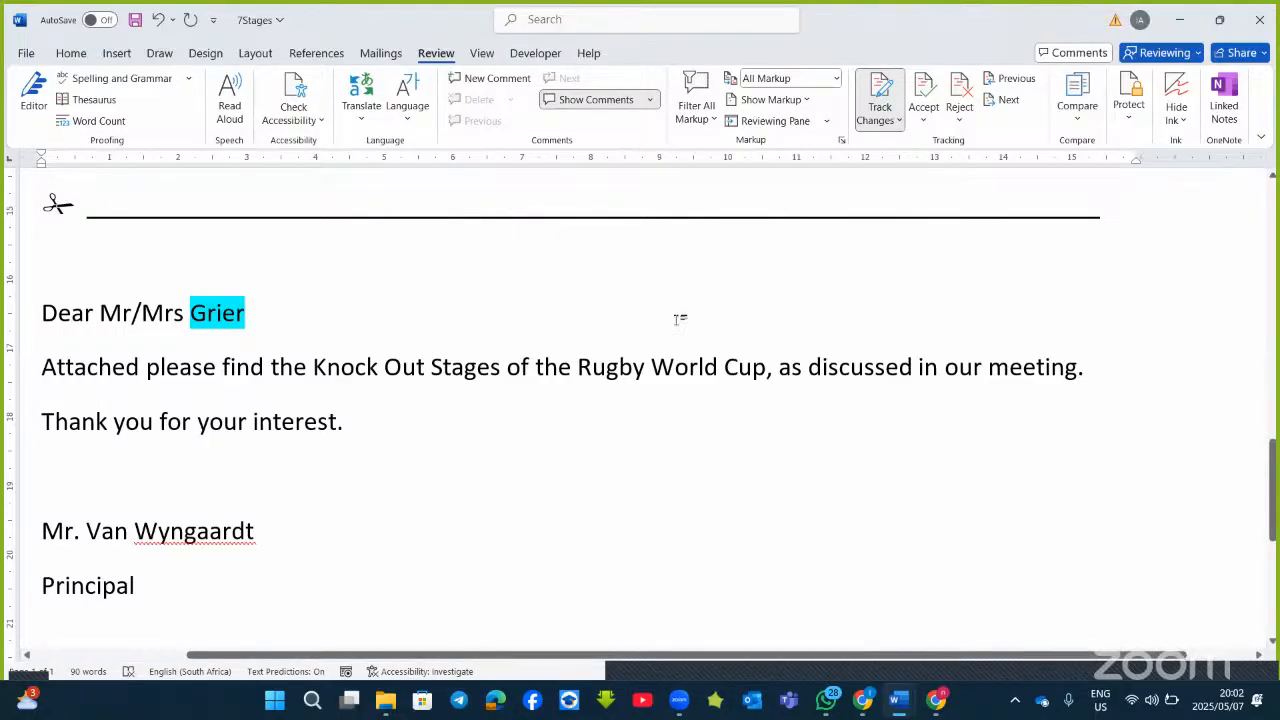
Add a "Firtname" line below "Thank you for your interest." and insert a legacy text form field after the label.
left_click(541, 53)
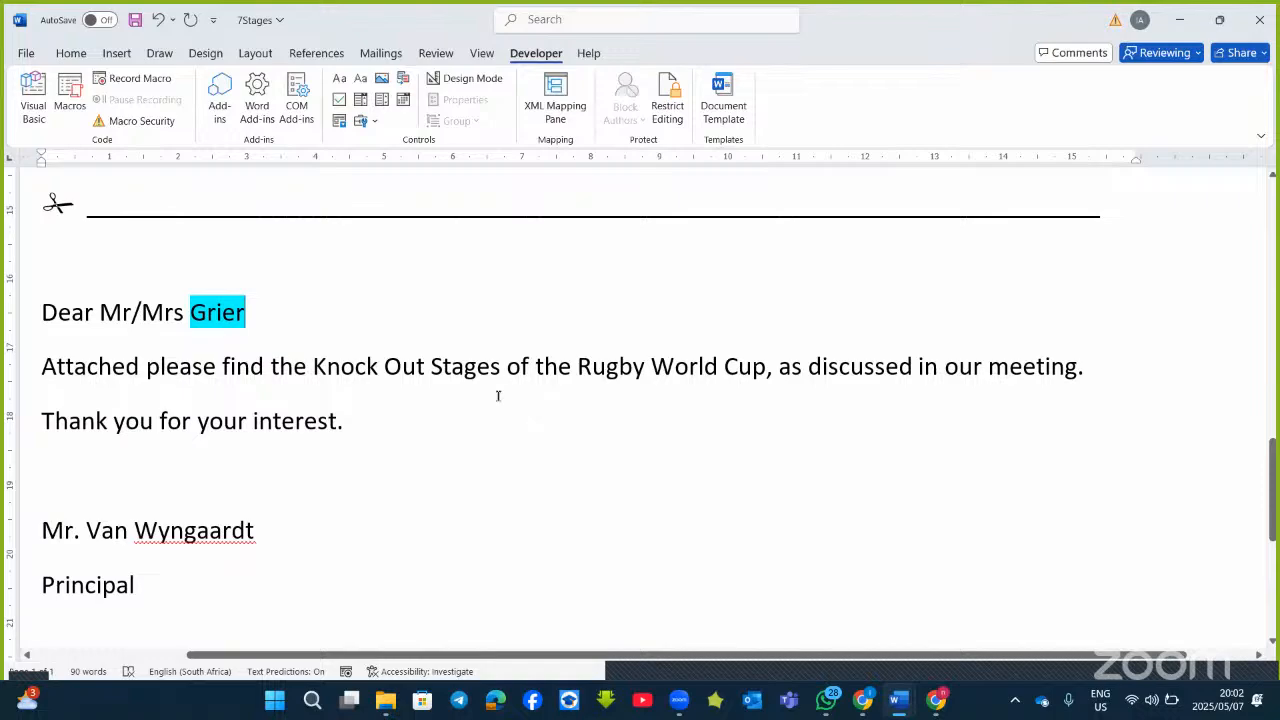
scroll(497, 396, "down", 5)
scroll(497, 398, "up", 10)
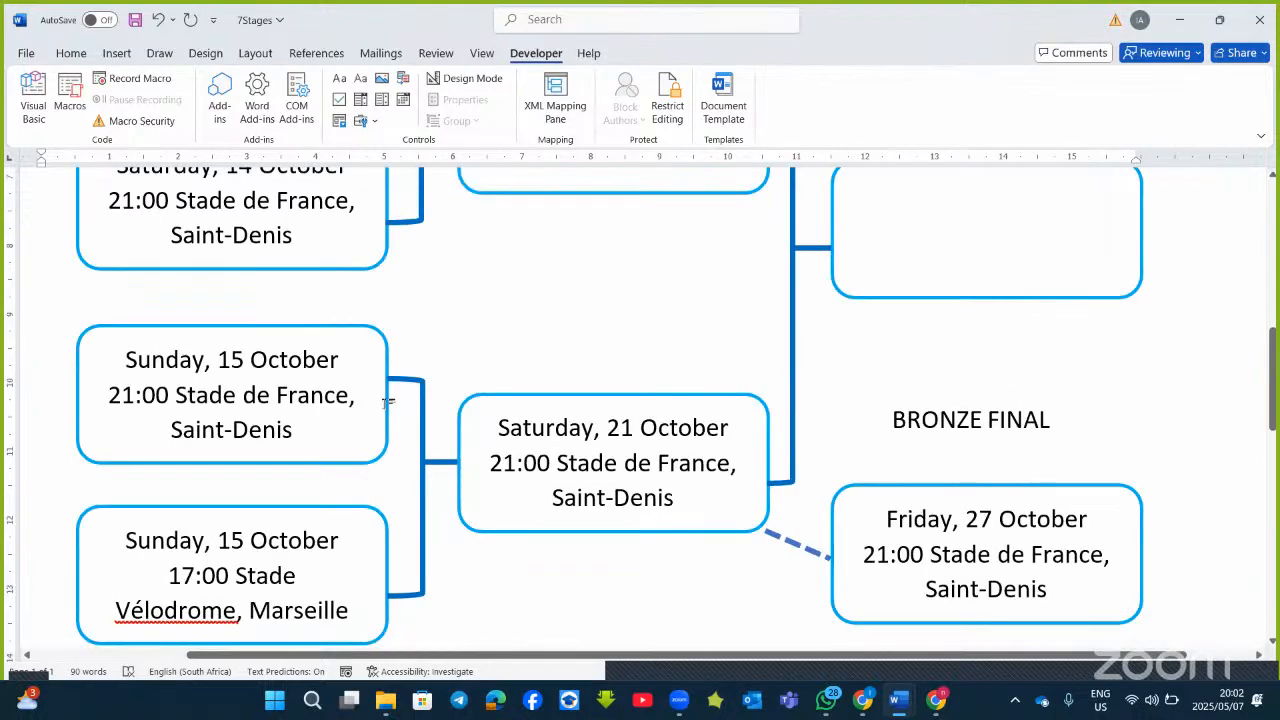
scroll(327, 394, "down", 5)
left_click(418, 531)
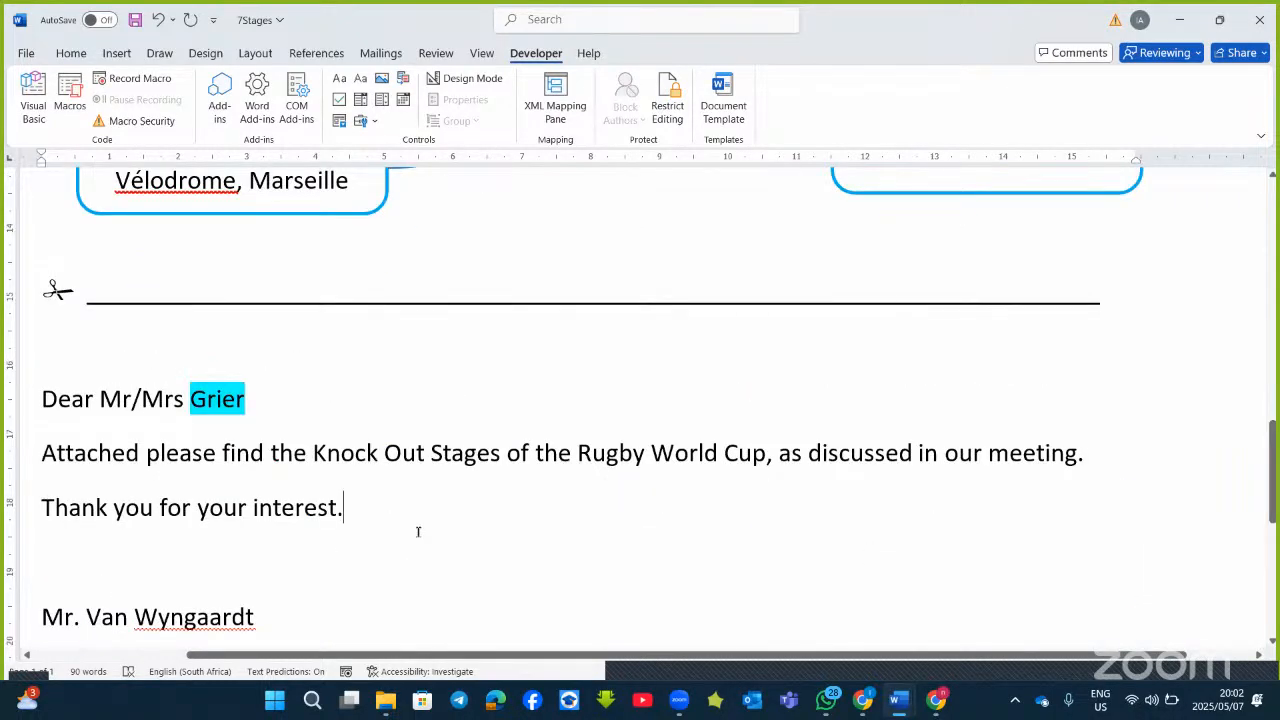
key("Return")
type("fir")
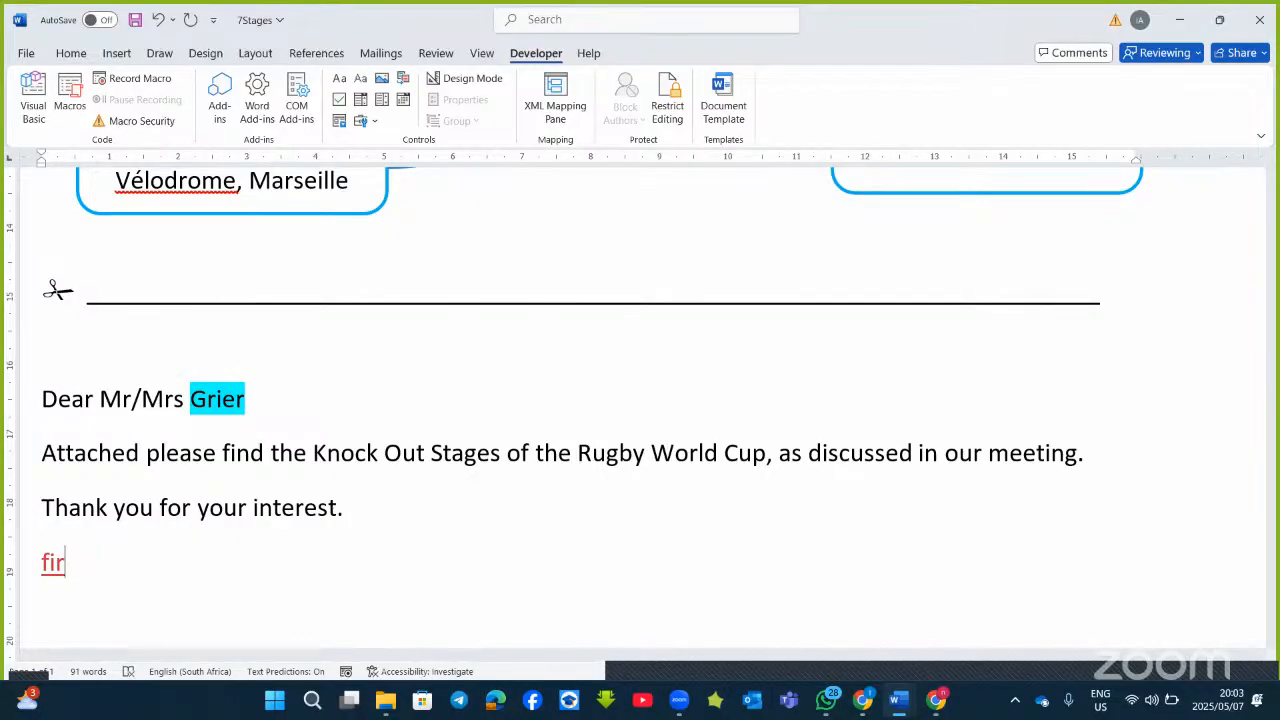
type("tname")
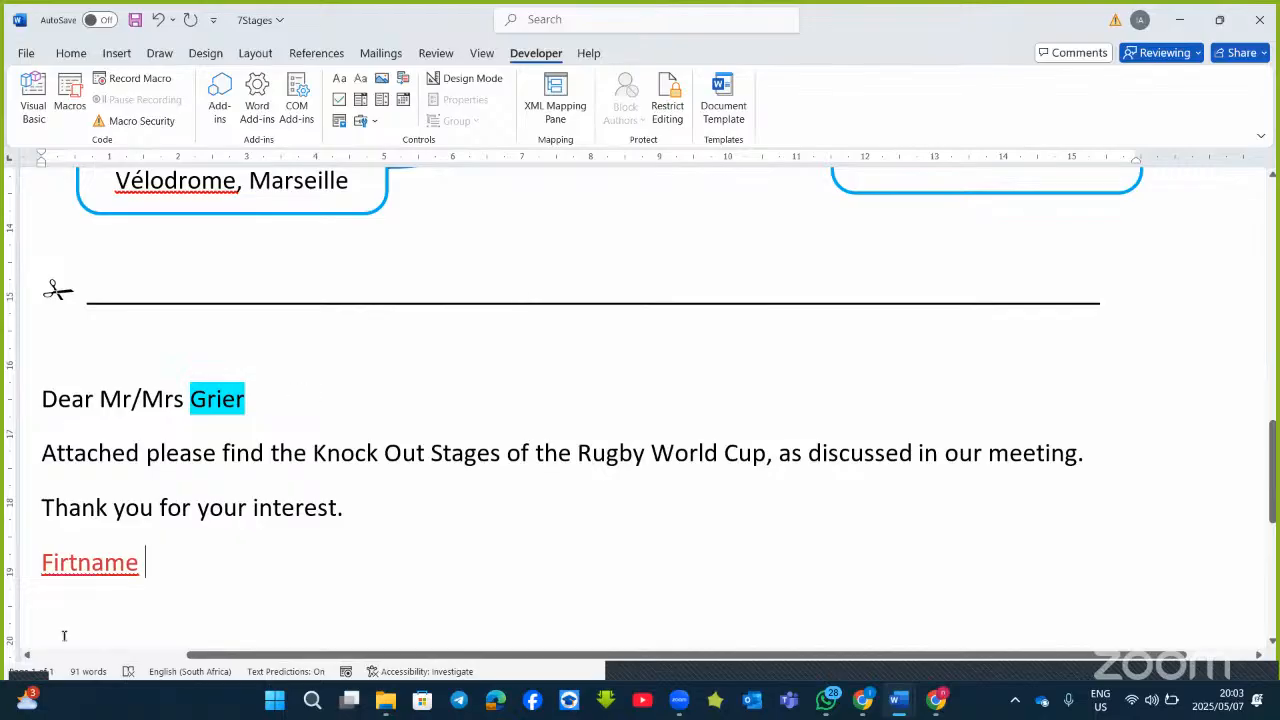
right_click(104, 563)
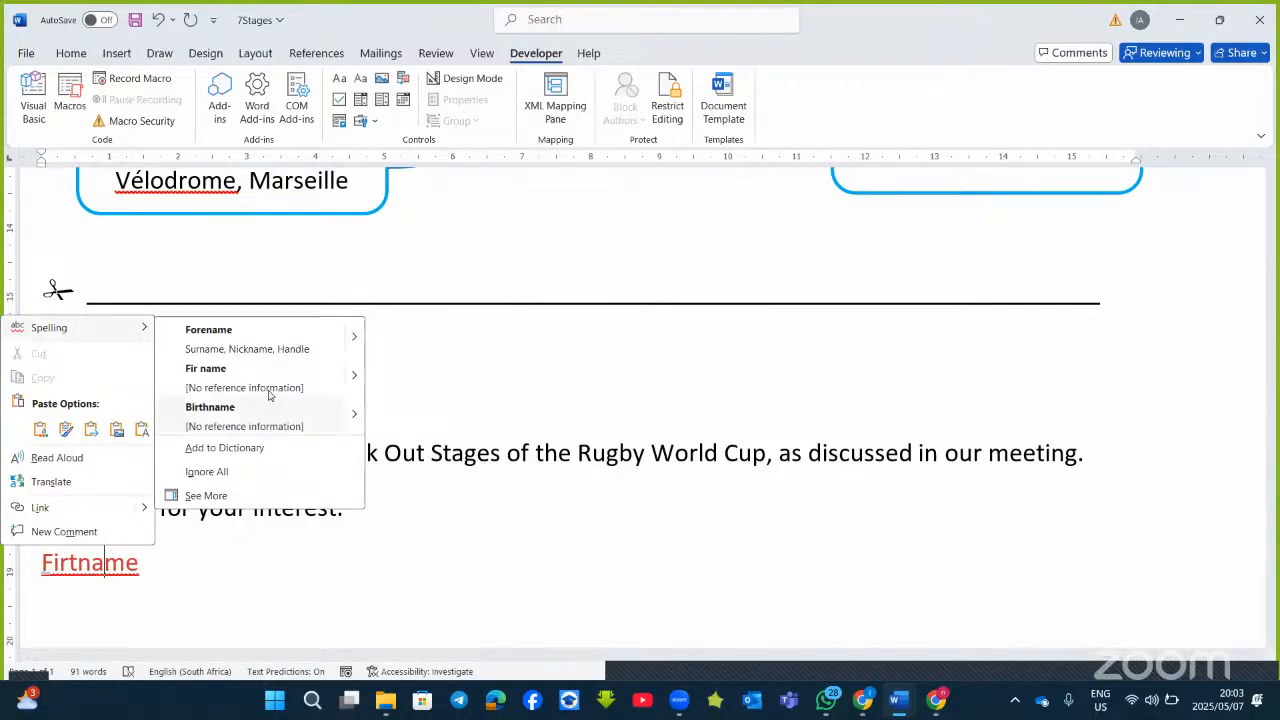
left_click(516, 522)
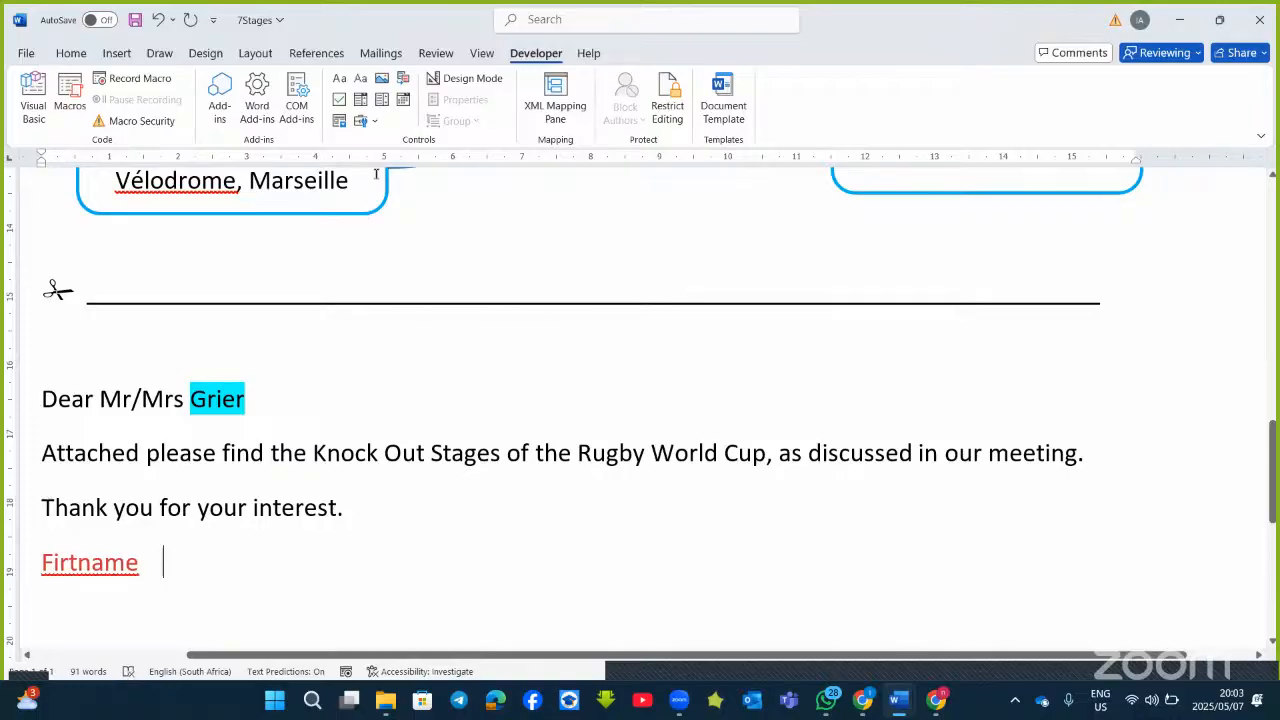
left_click(371, 122)
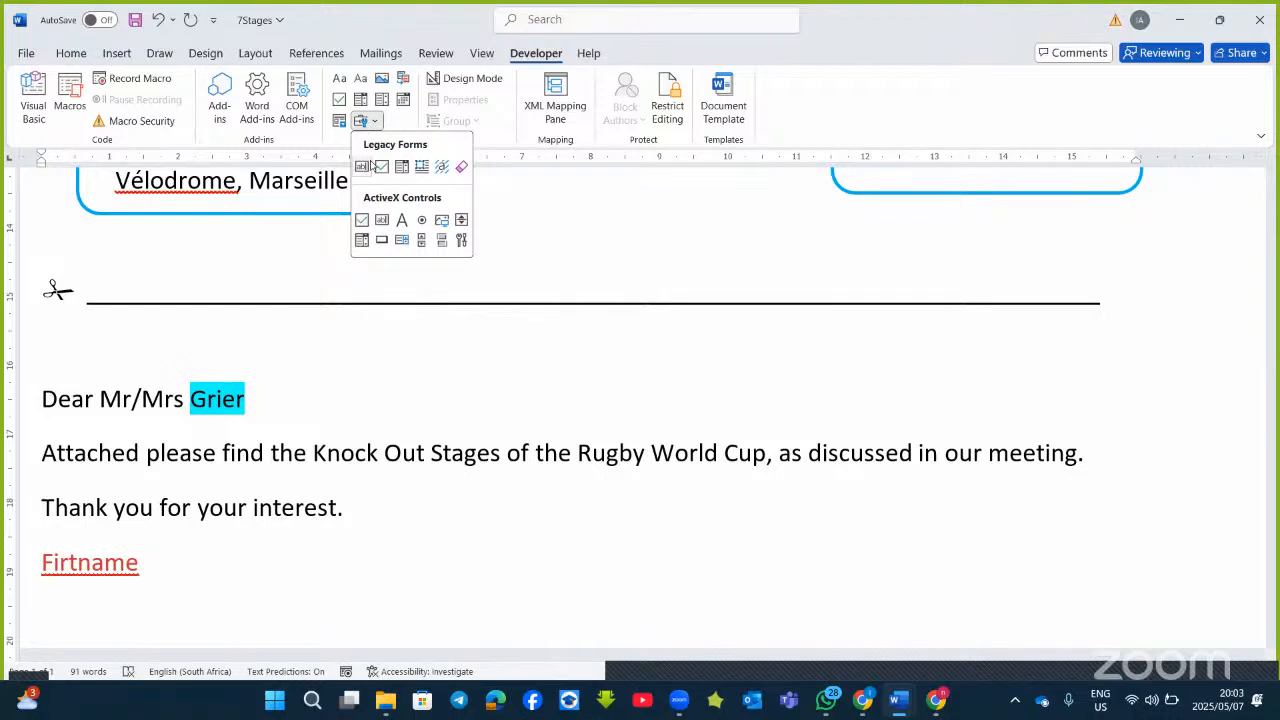
left_click(362, 170)
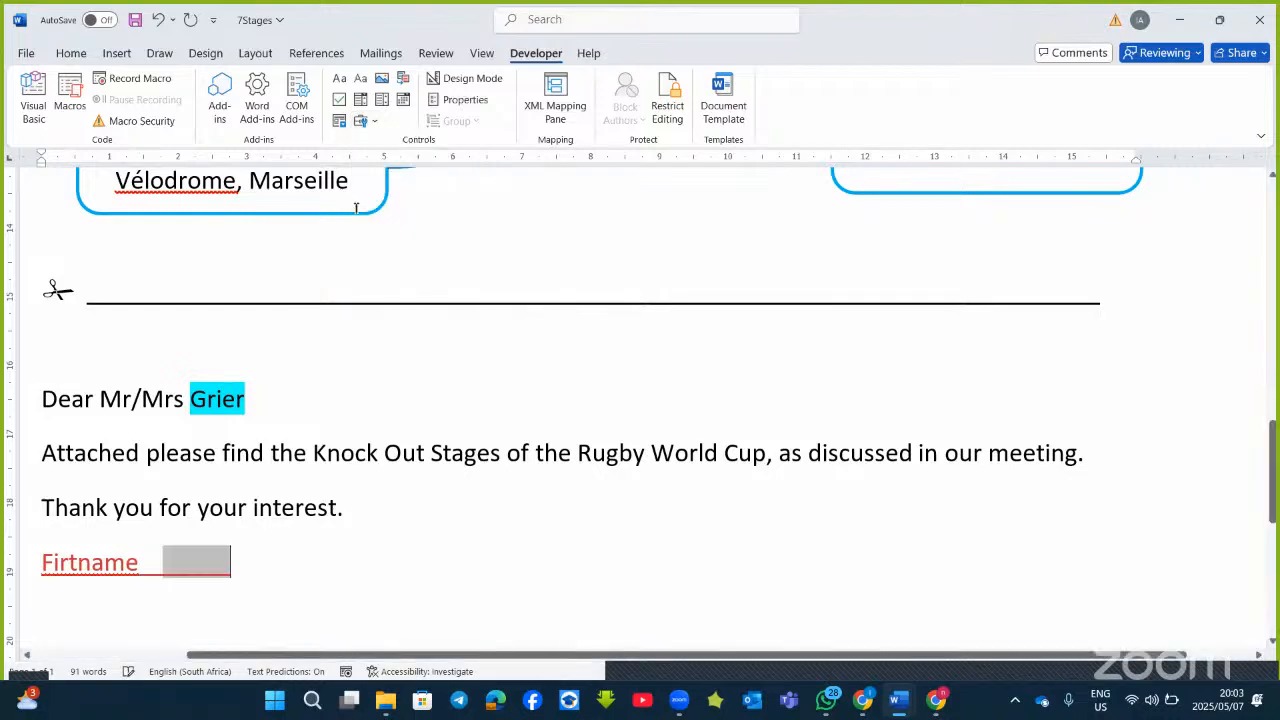
Set the Firtname form field's text format to First capital and its maximum length to 25.
scroll(250, 570, "down", 3)
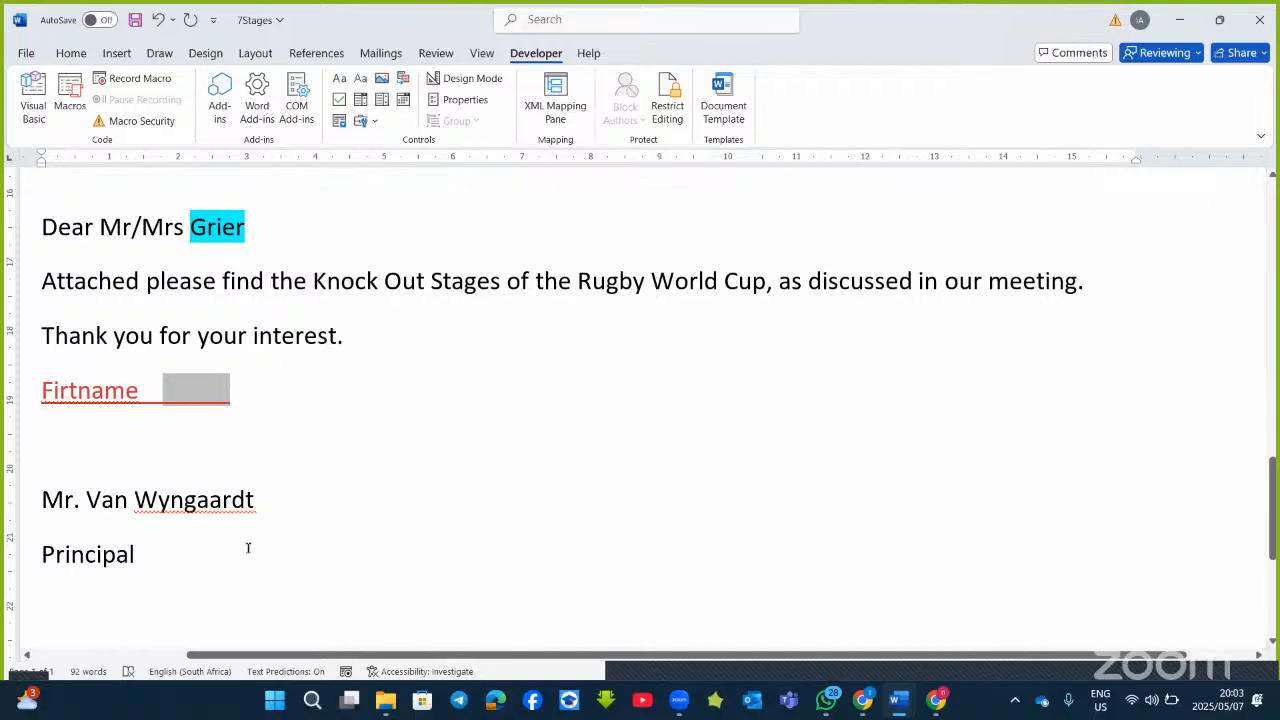
double_click(210, 392)
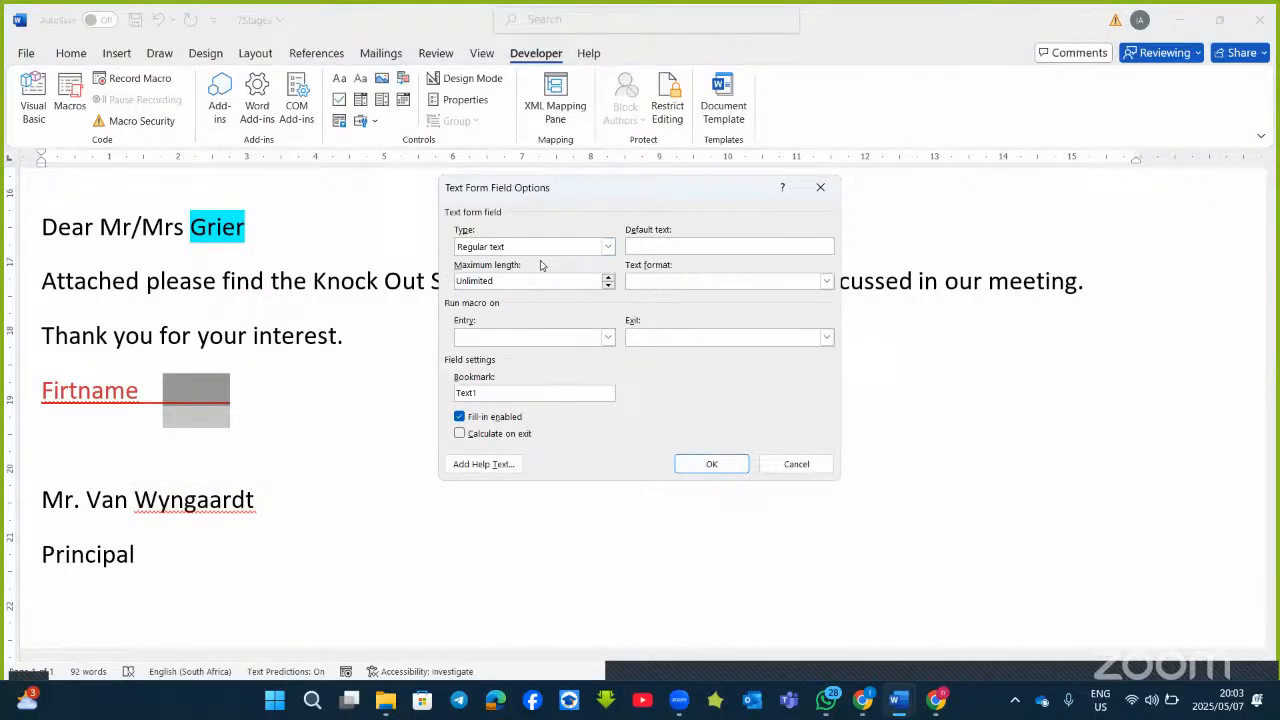
double_click(611, 246)
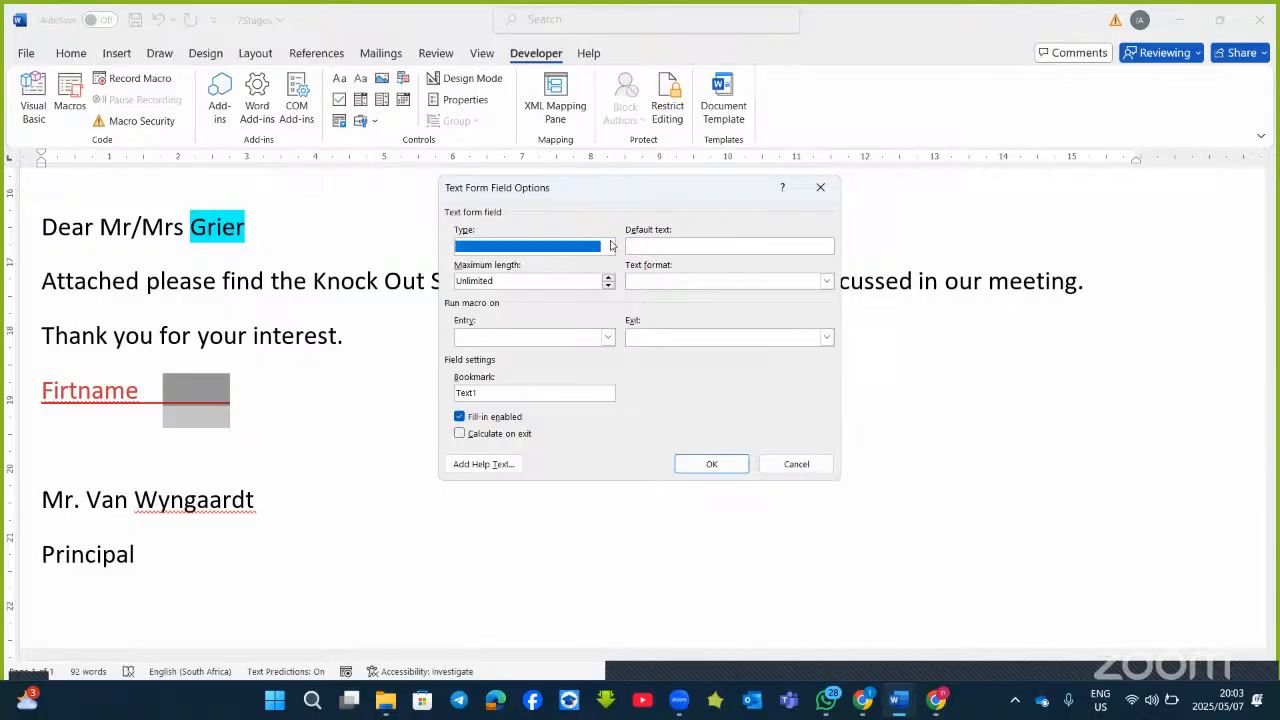
left_click(825, 281)
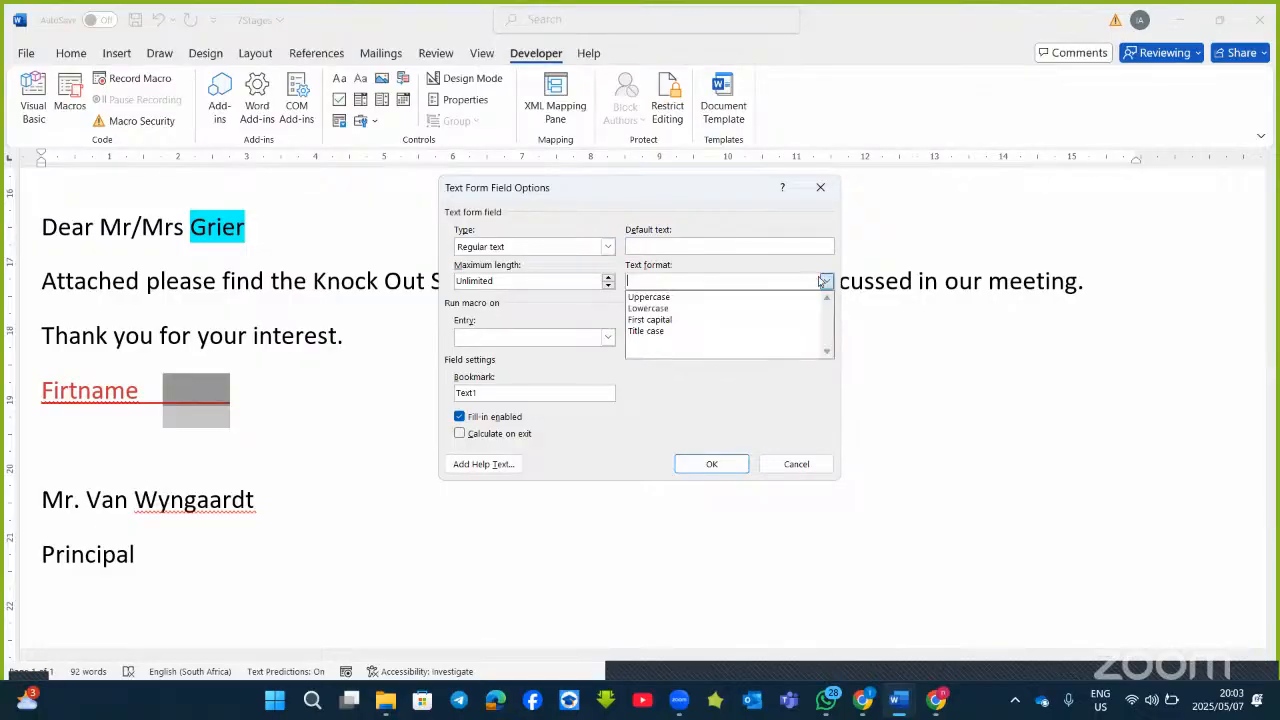
left_click(676, 323)
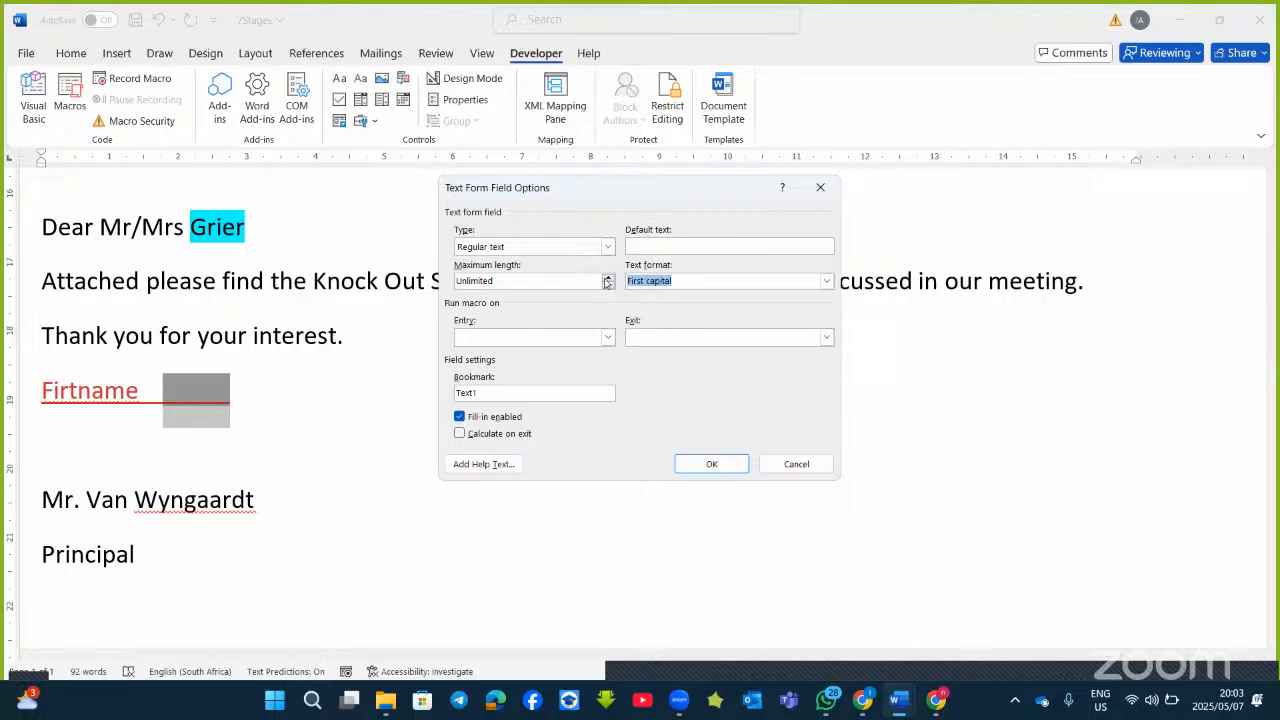
left_click(608, 278)
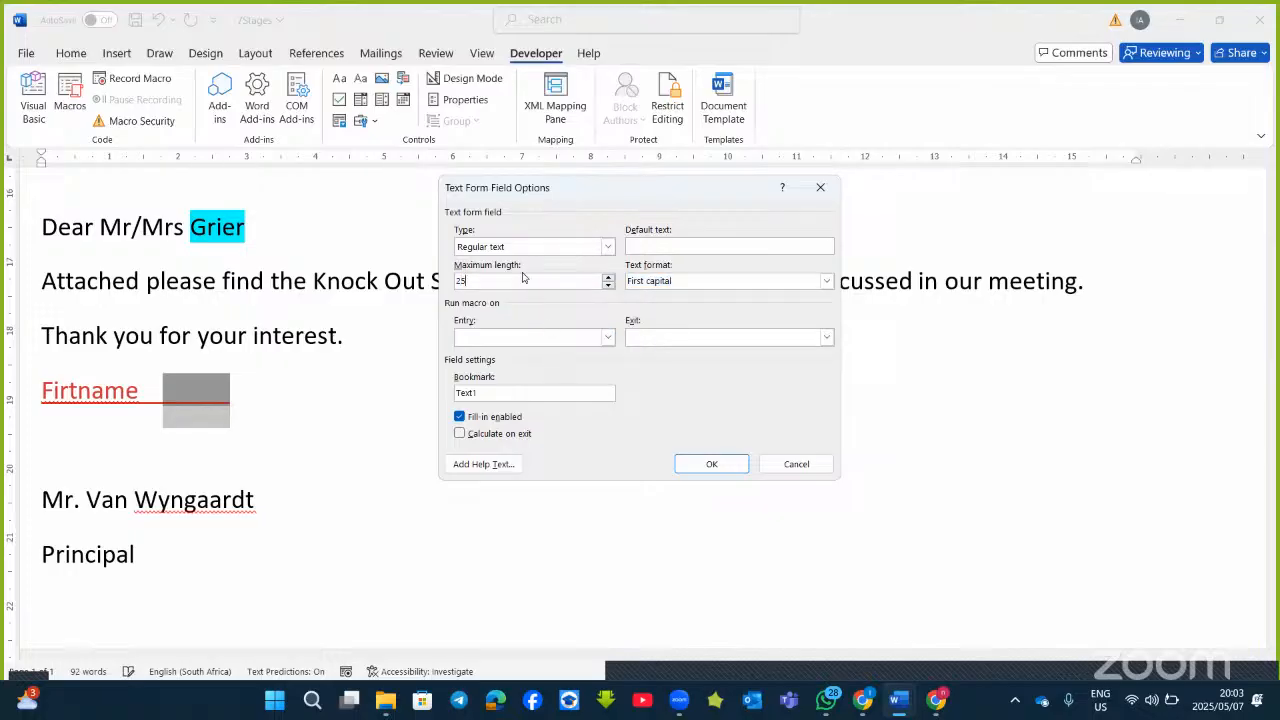
left_click(711, 466)
Add an "Age" line below the Firtname line and insert a legacy text form field after the label.
left_click(283, 389)
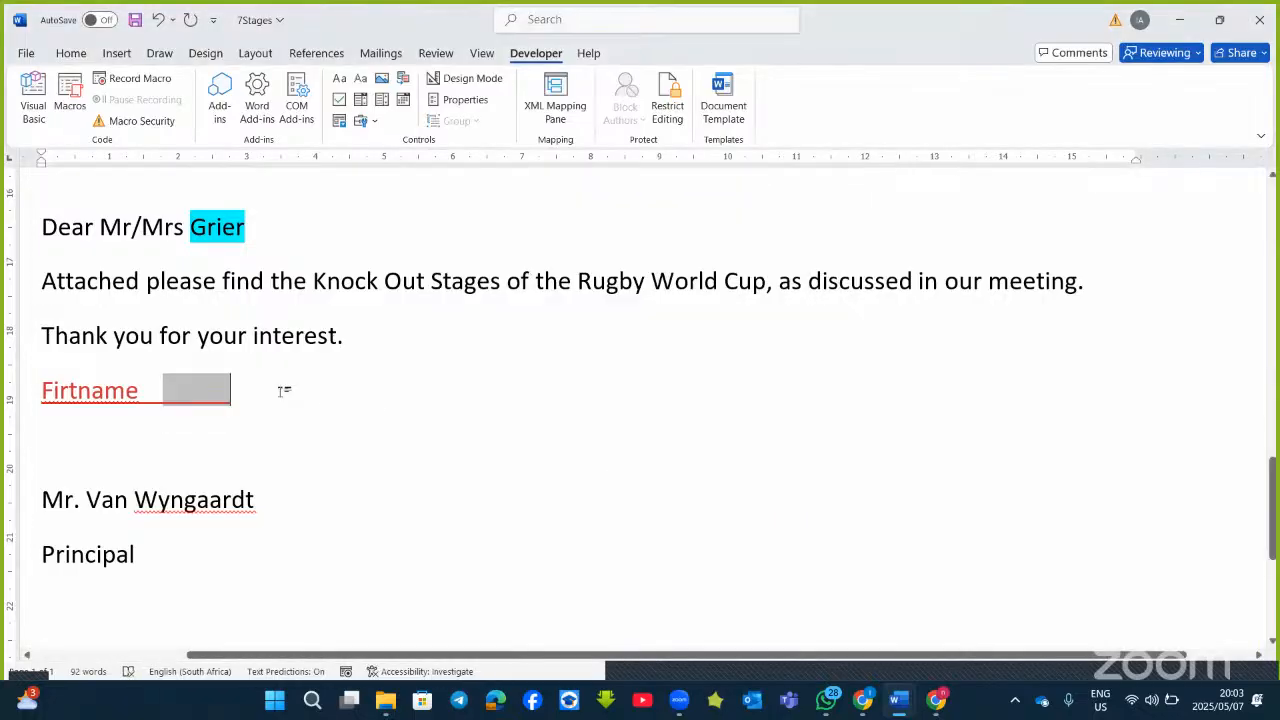
key("Return")
type("age")
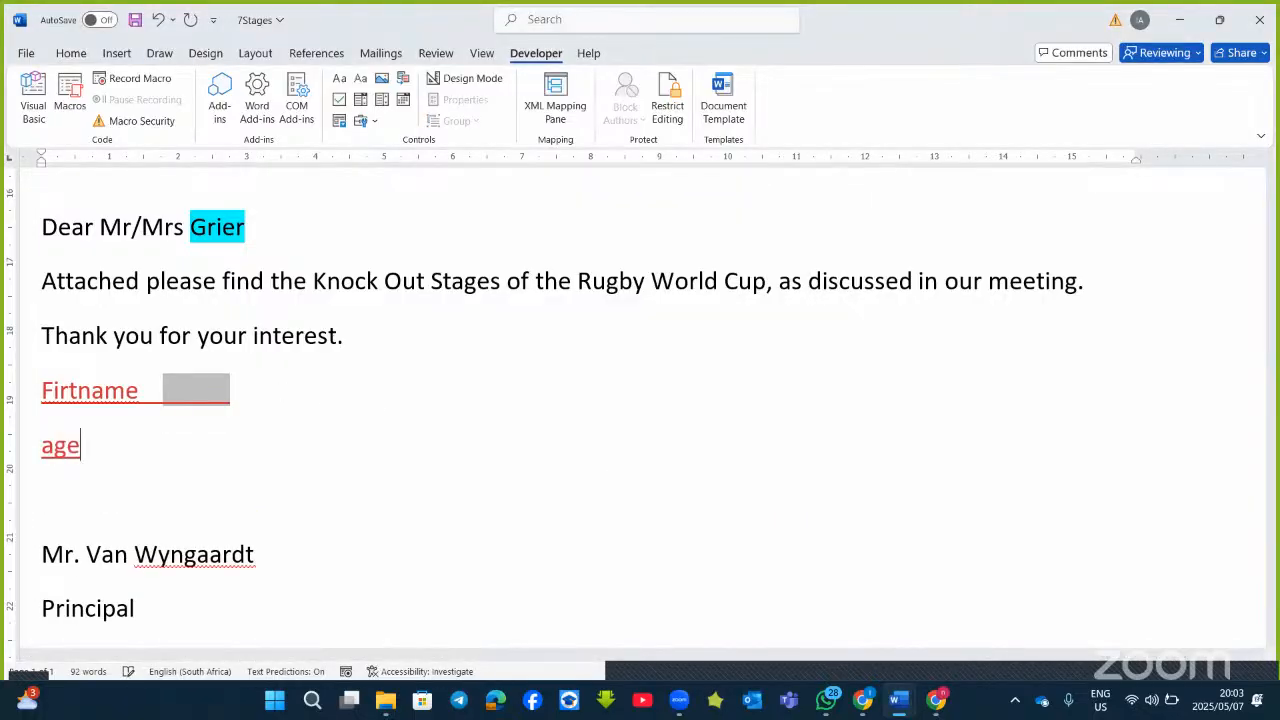
key("Tab")
key("Tab")
left_click(372, 121)
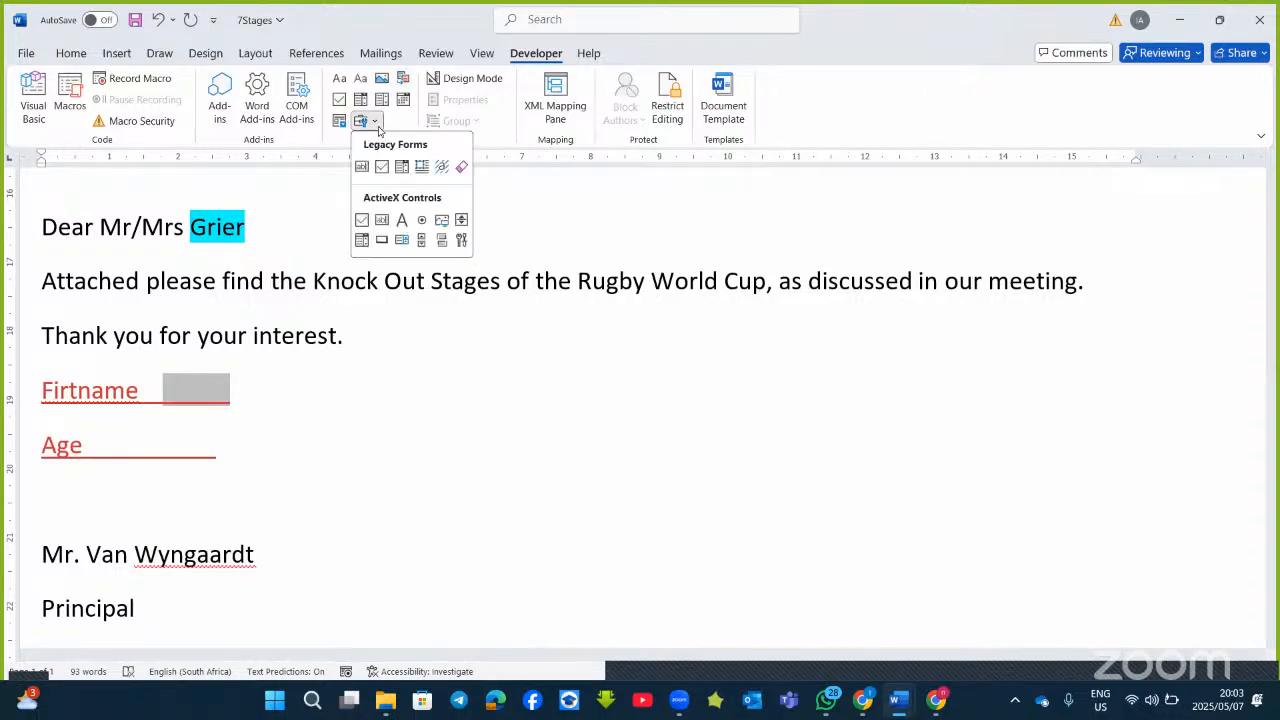
left_click(363, 166)
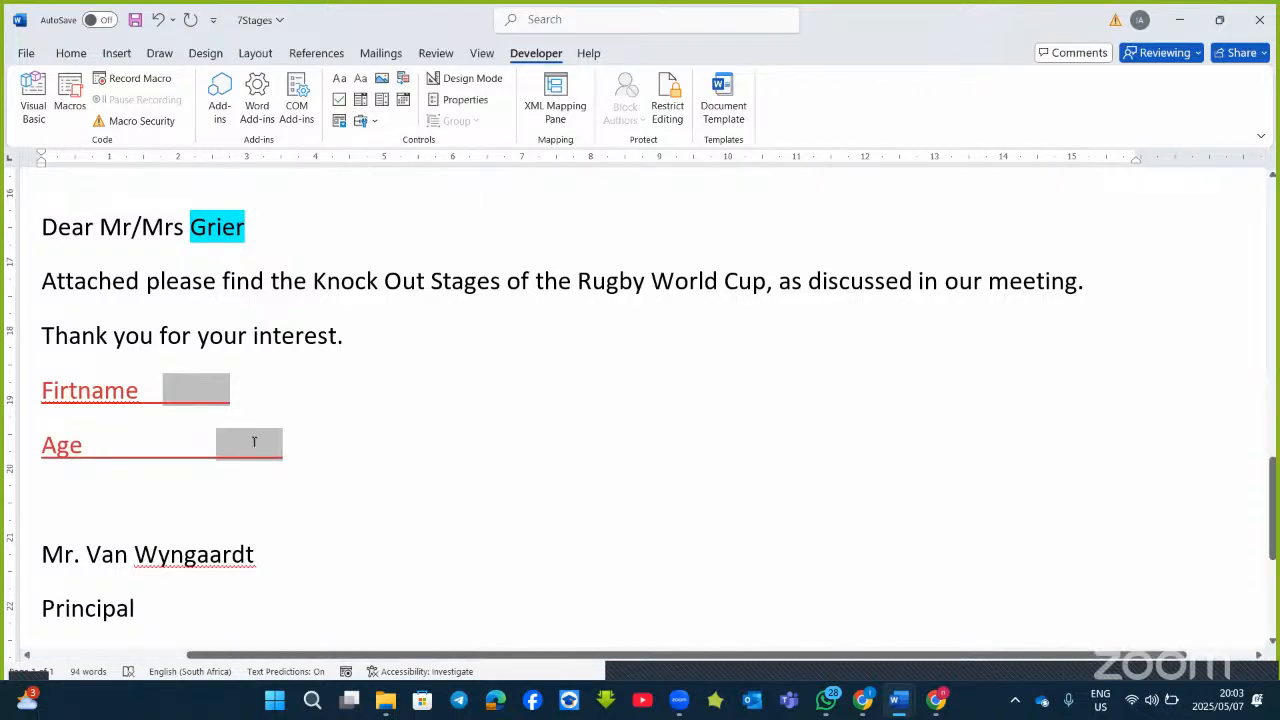
Set the Age form field's type to Number with number format 0, and limit its maximum length.
double_click(254, 442)
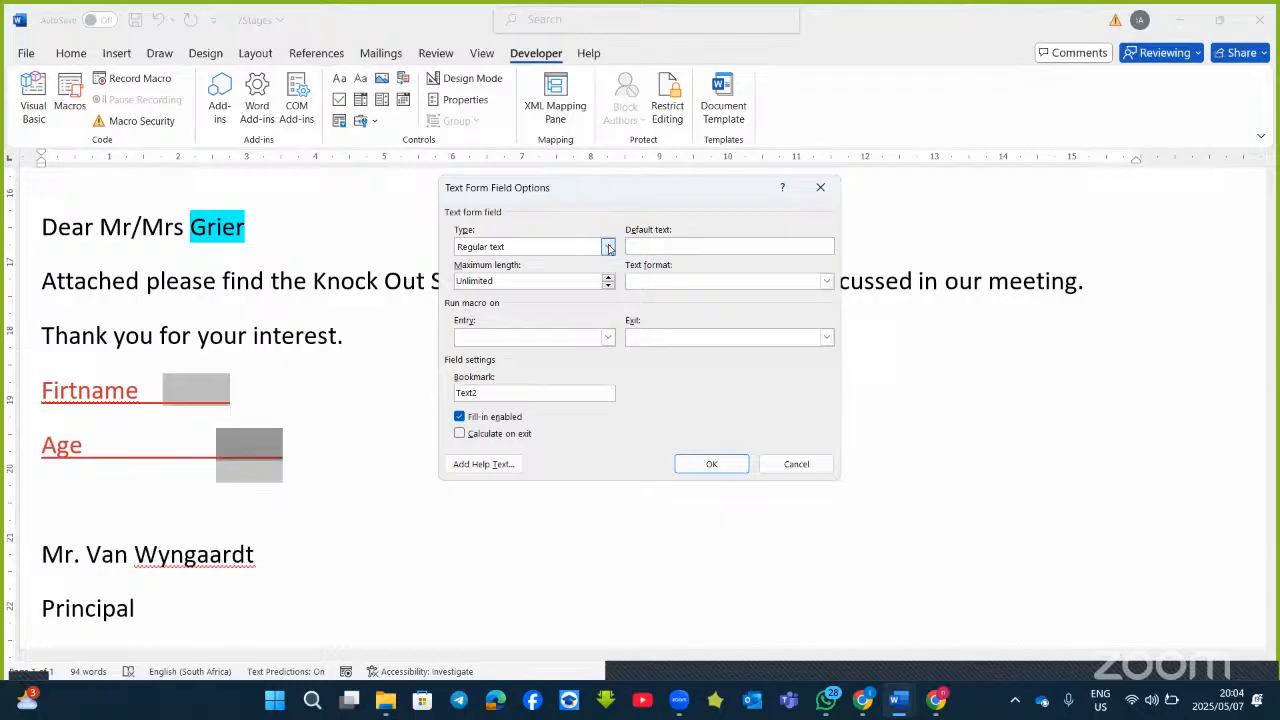
left_click(609, 248)
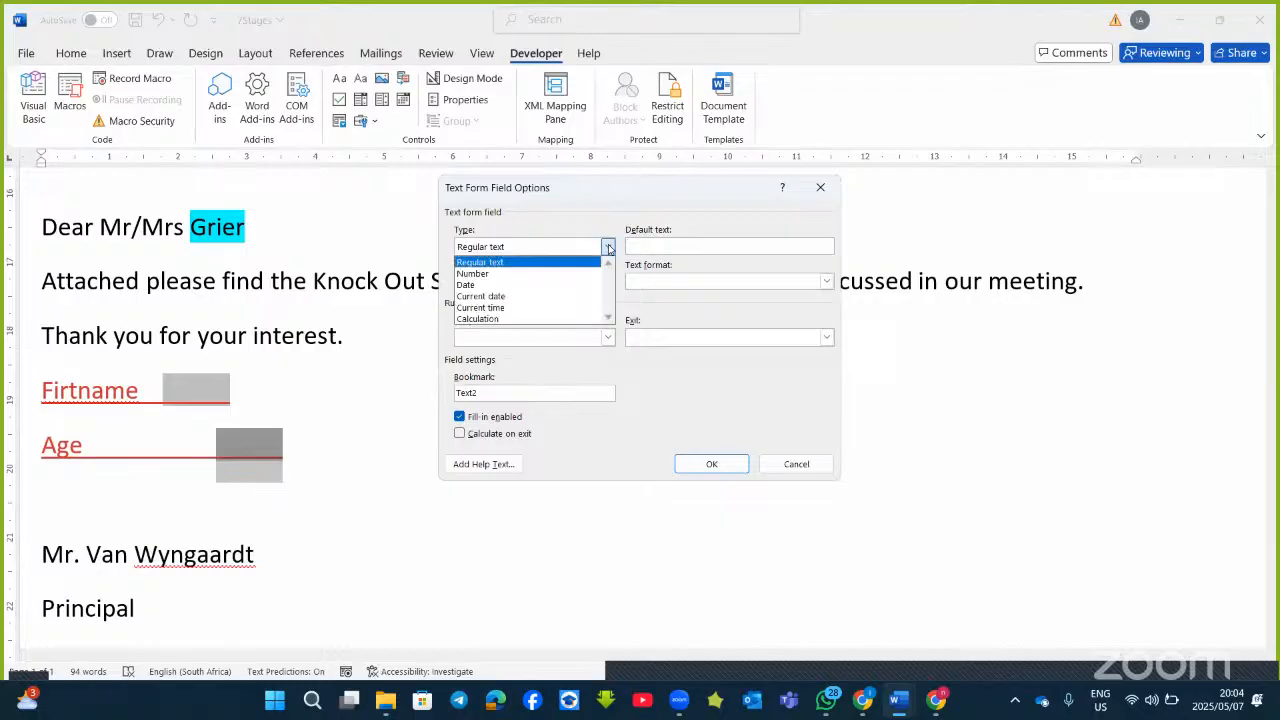
left_click(542, 272)
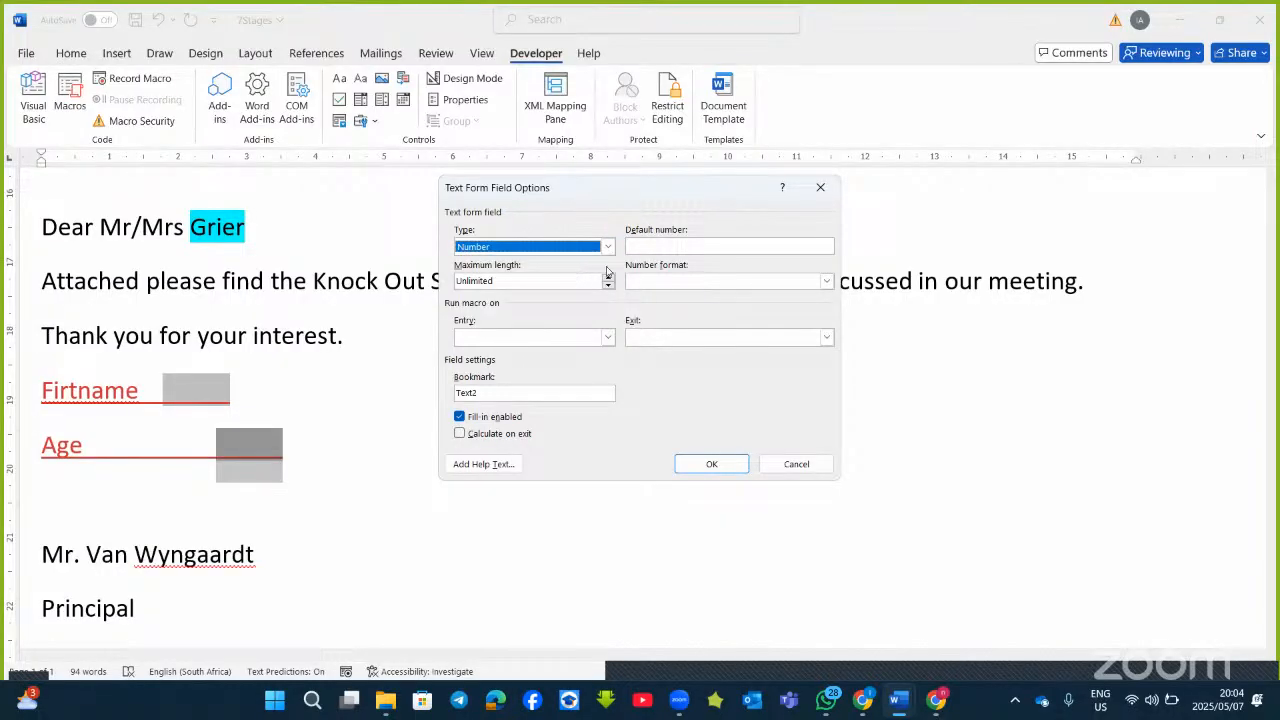
left_click(827, 282)
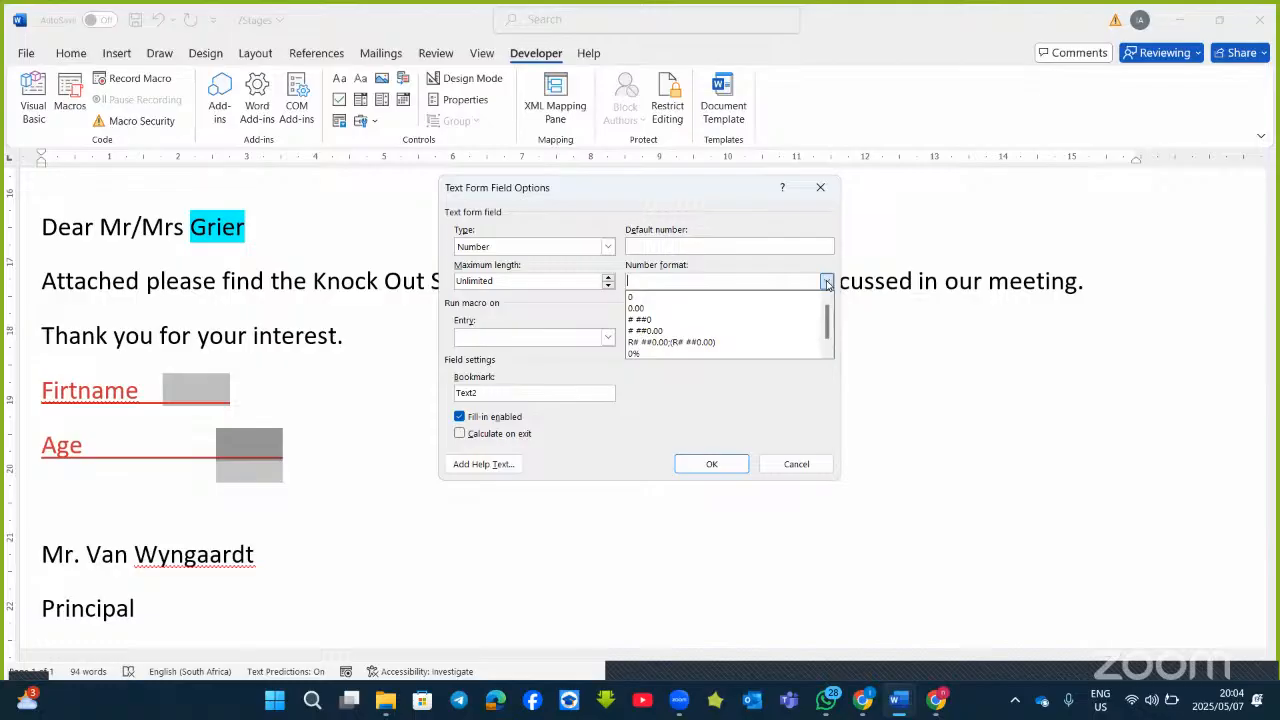
left_click(688, 301)
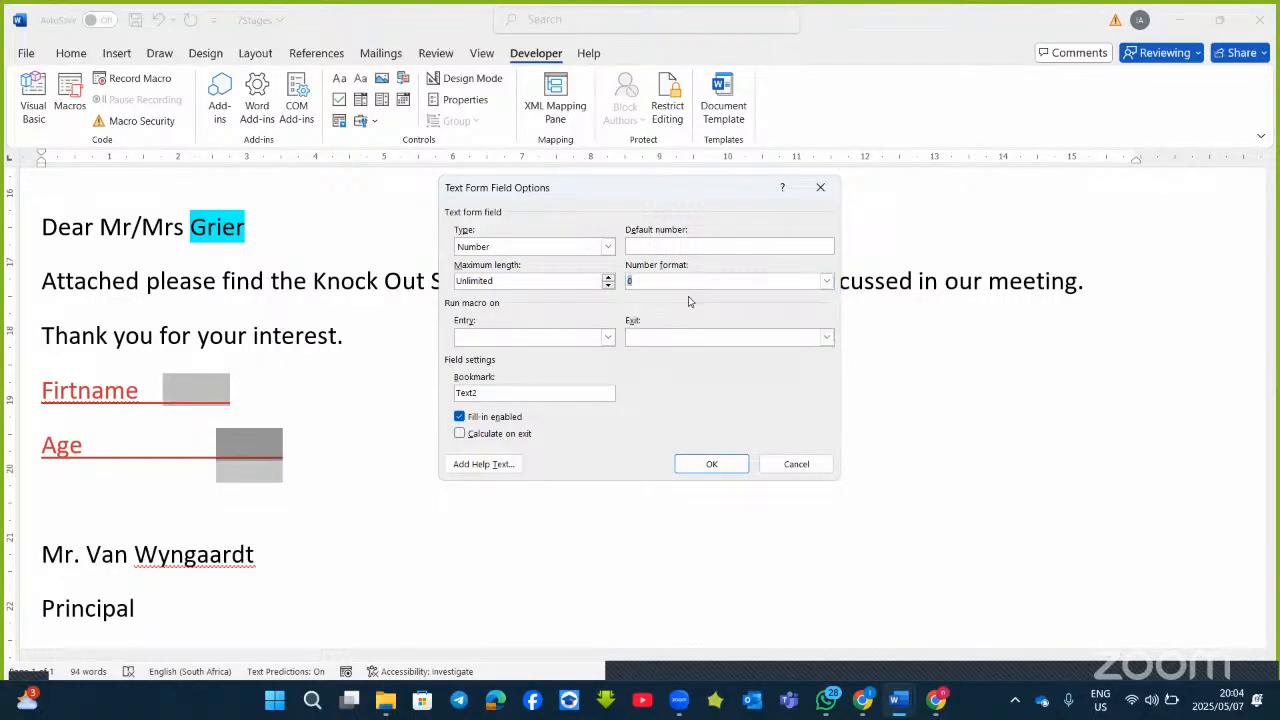
left_click(608, 278)
left_click(711, 463)
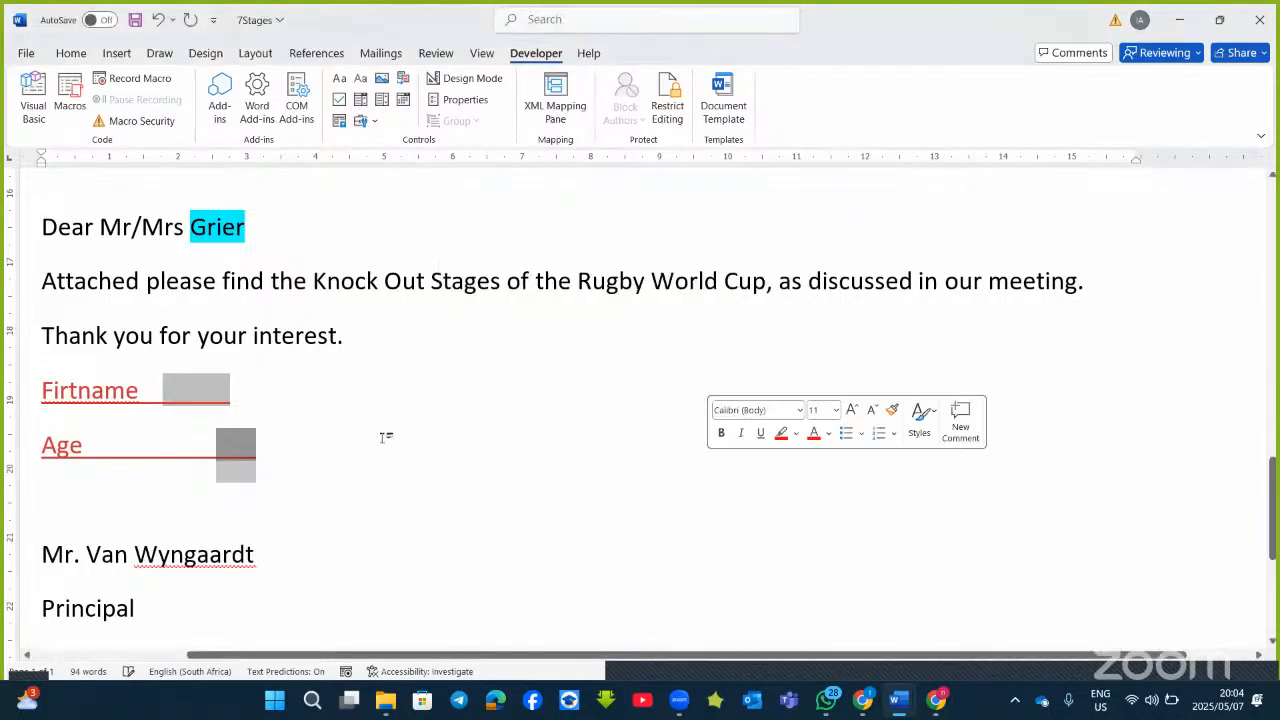
Add an "Amount" line below the Age line and insert a legacy text form field after the label.
left_click(289, 449)
key("Return")
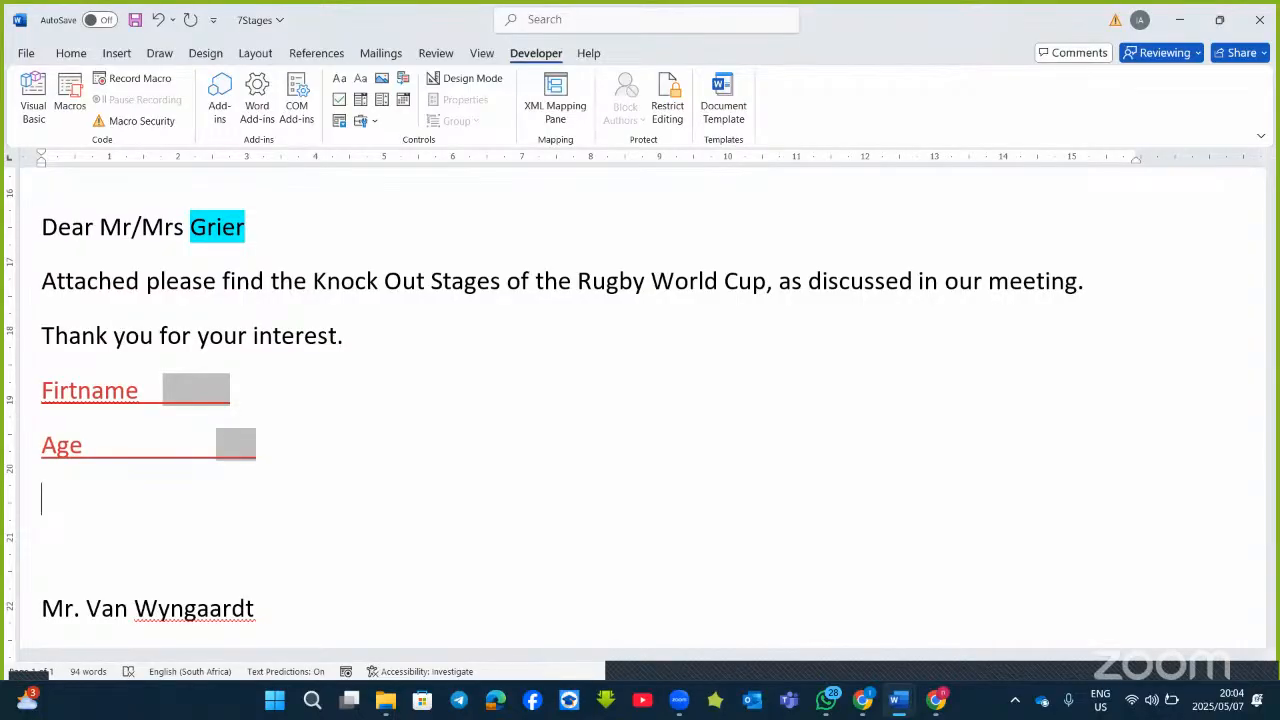
type("amount")
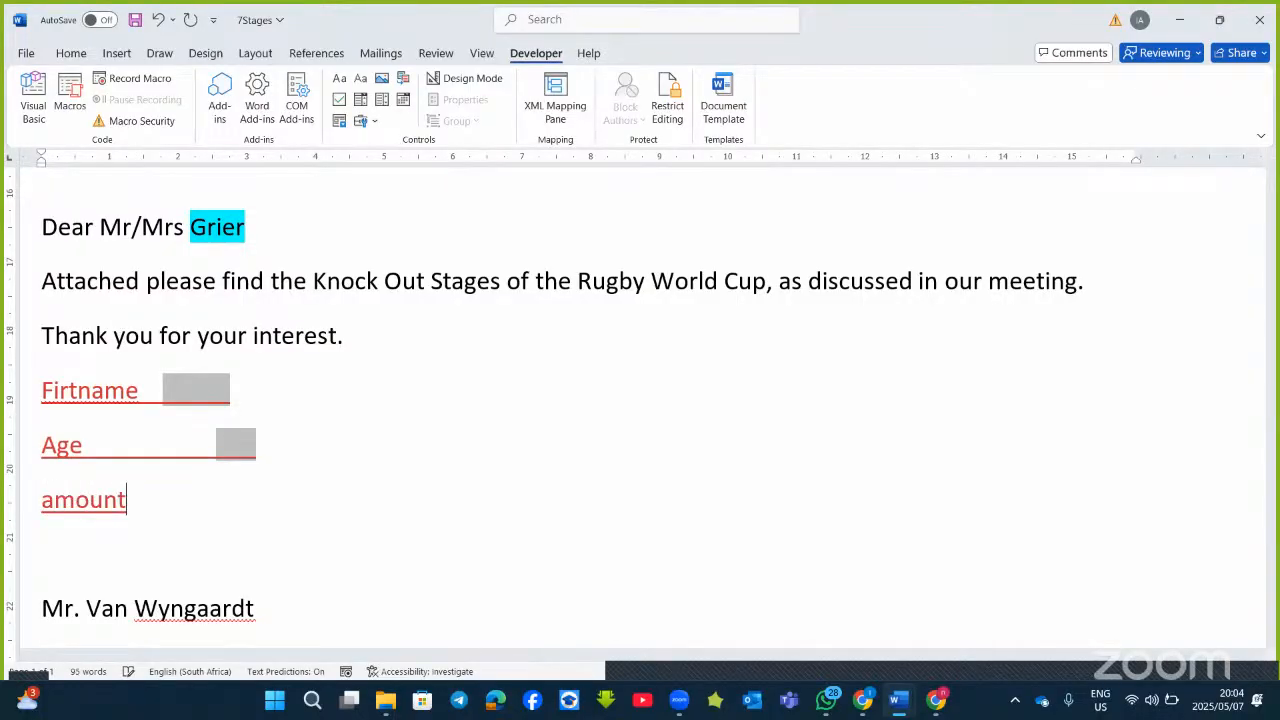
key("Tab")
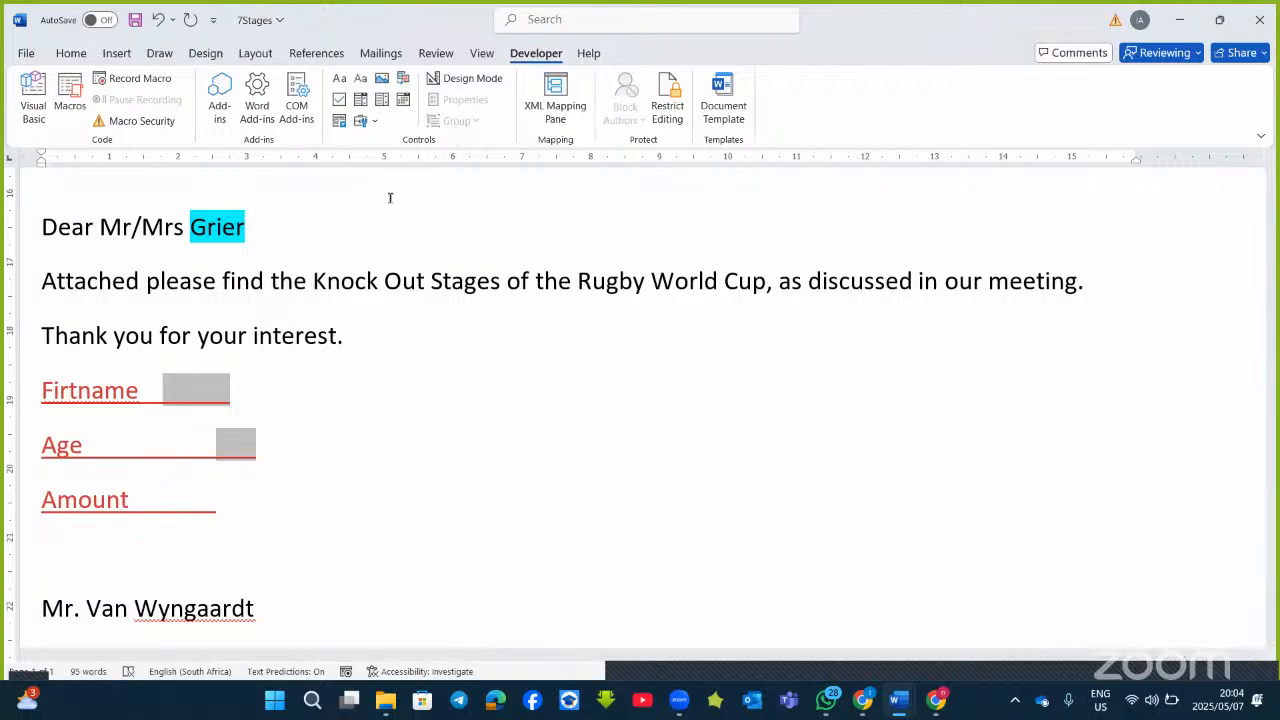
left_click(362, 120)
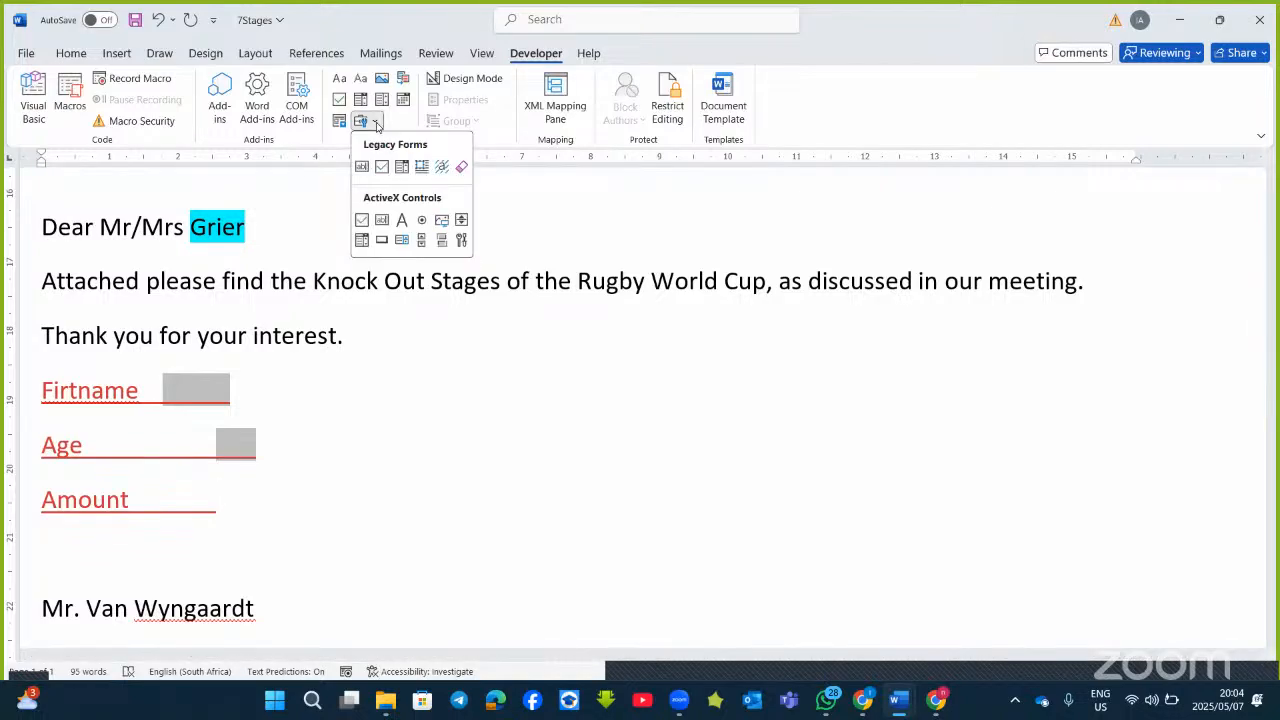
left_click(363, 169)
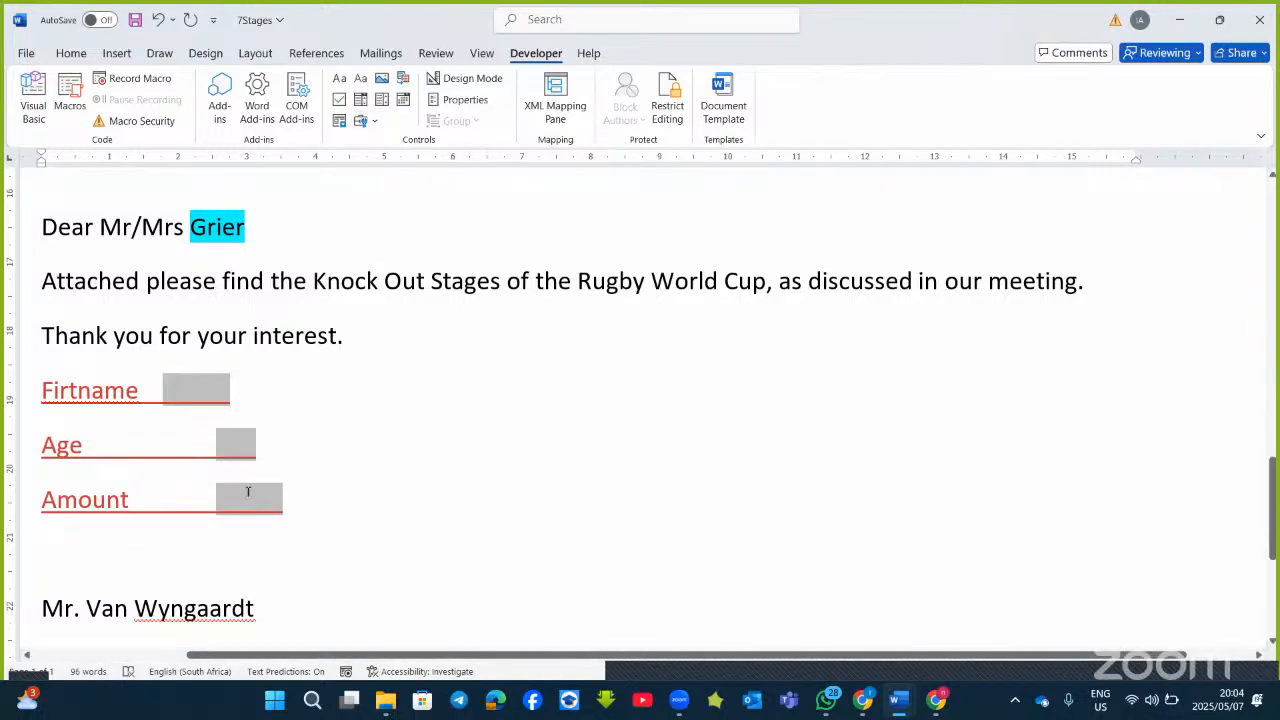
Set the Amount form field's type to Number with the custom number format R.
double_click(247, 492)
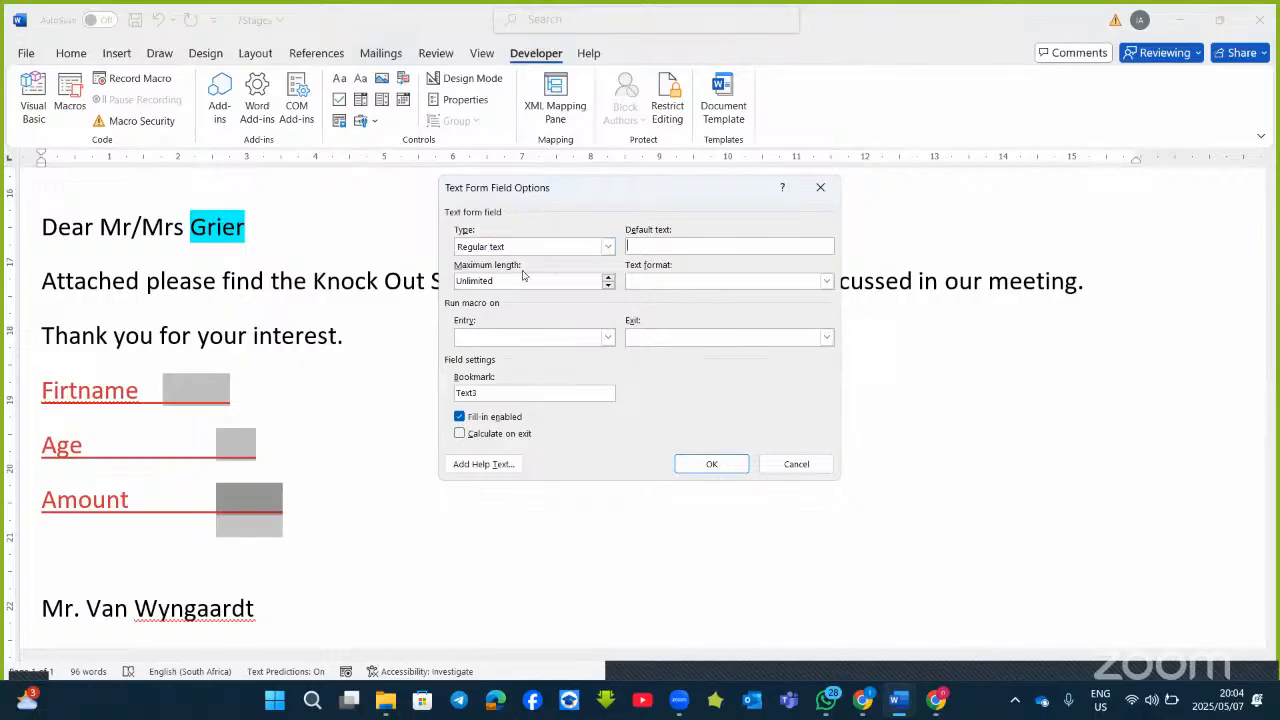
left_click(605, 247)
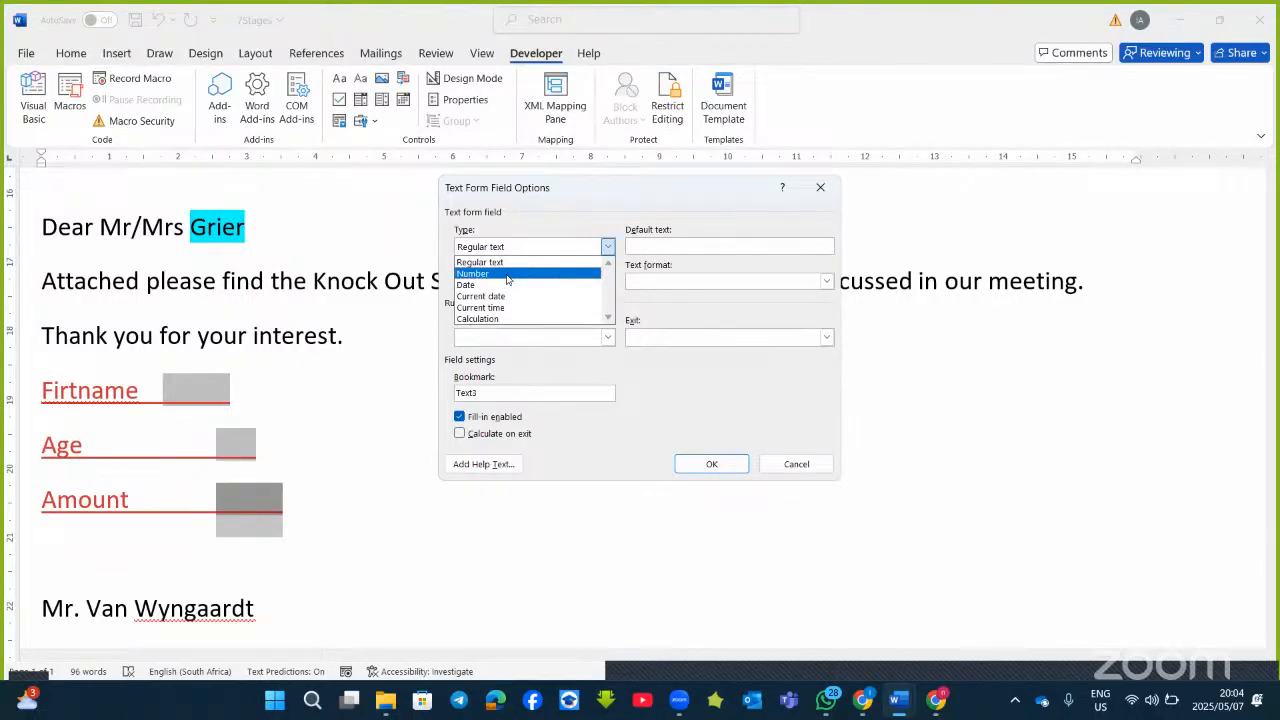
left_click(506, 277)
left_click(826, 281)
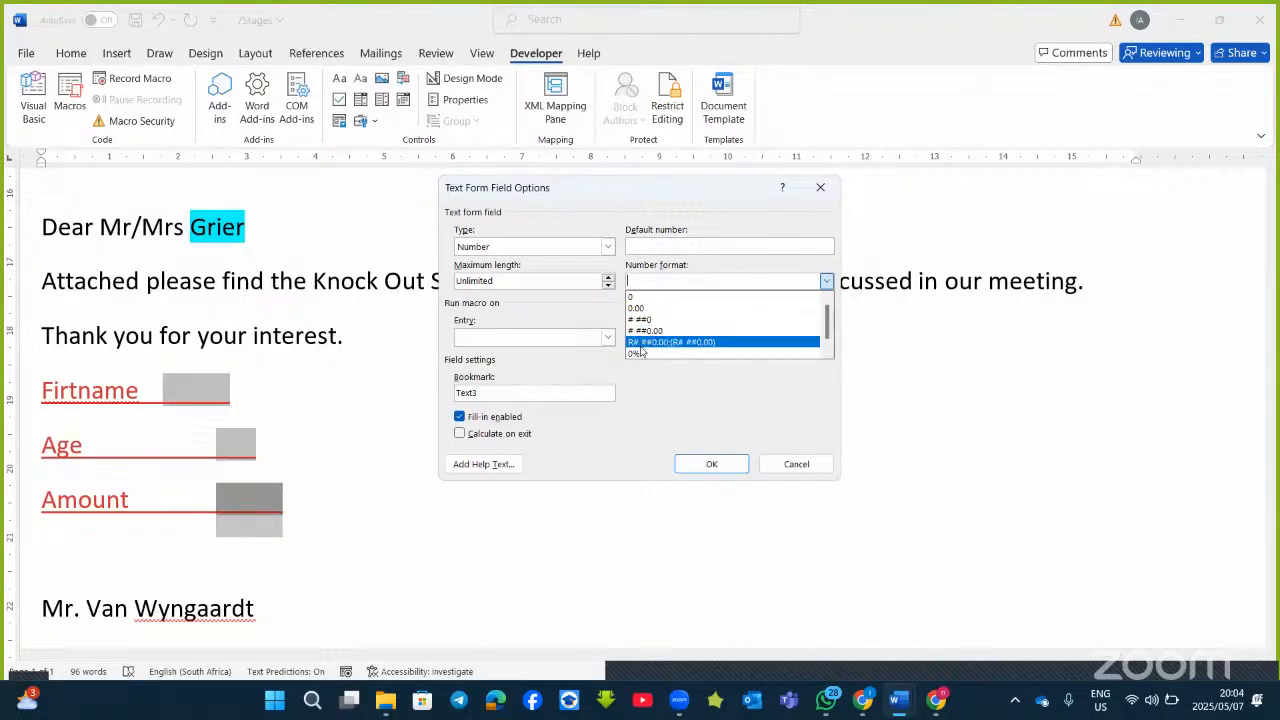
scroll(645, 353, "up", 1)
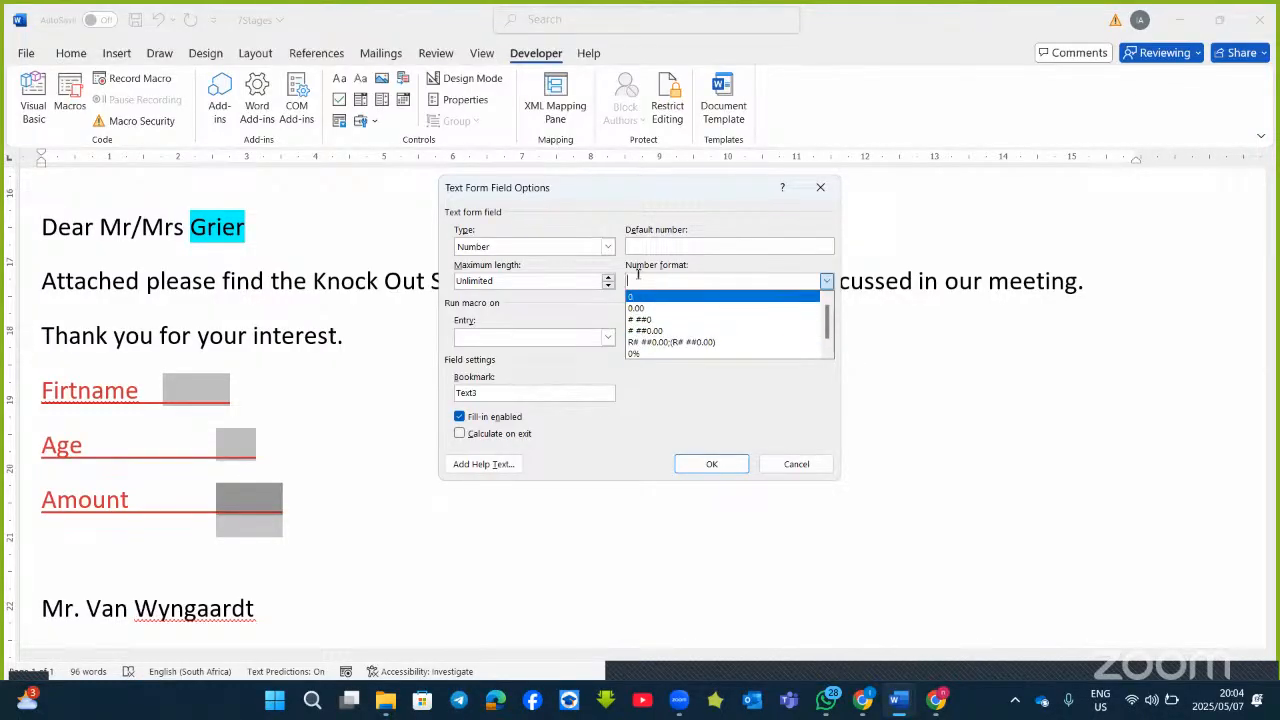
left_click(638, 277)
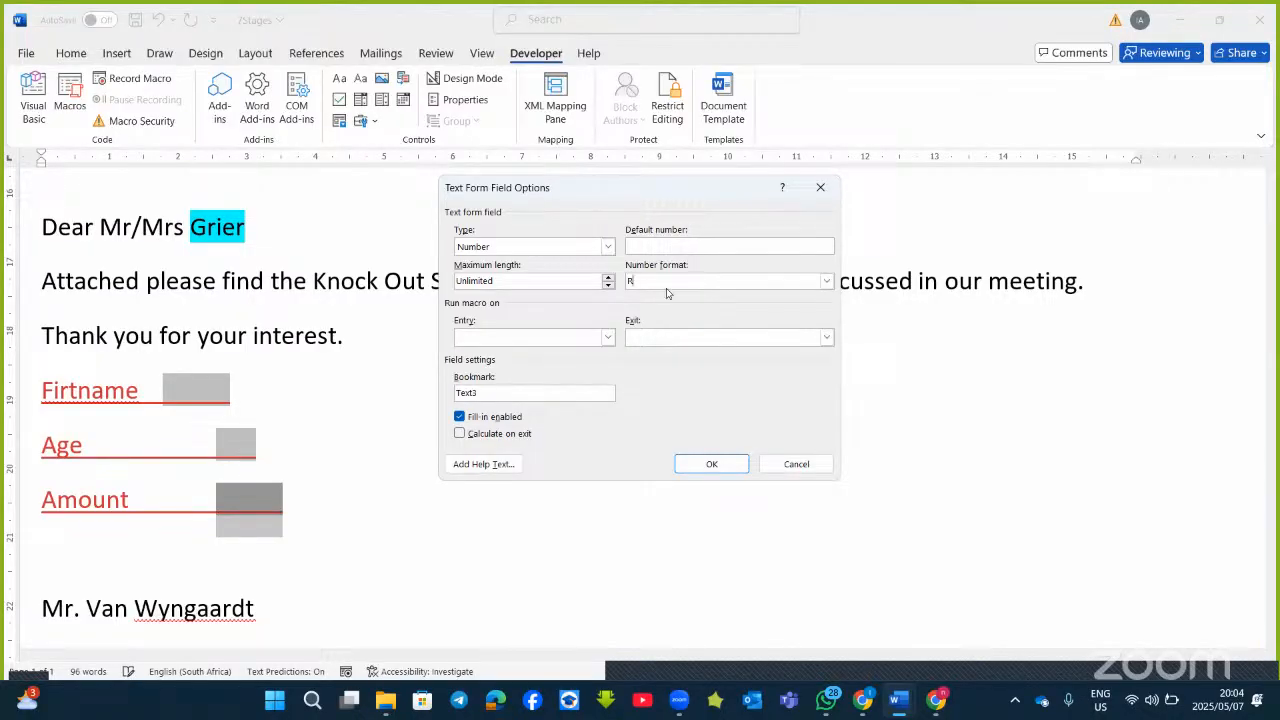
left_click(708, 463)
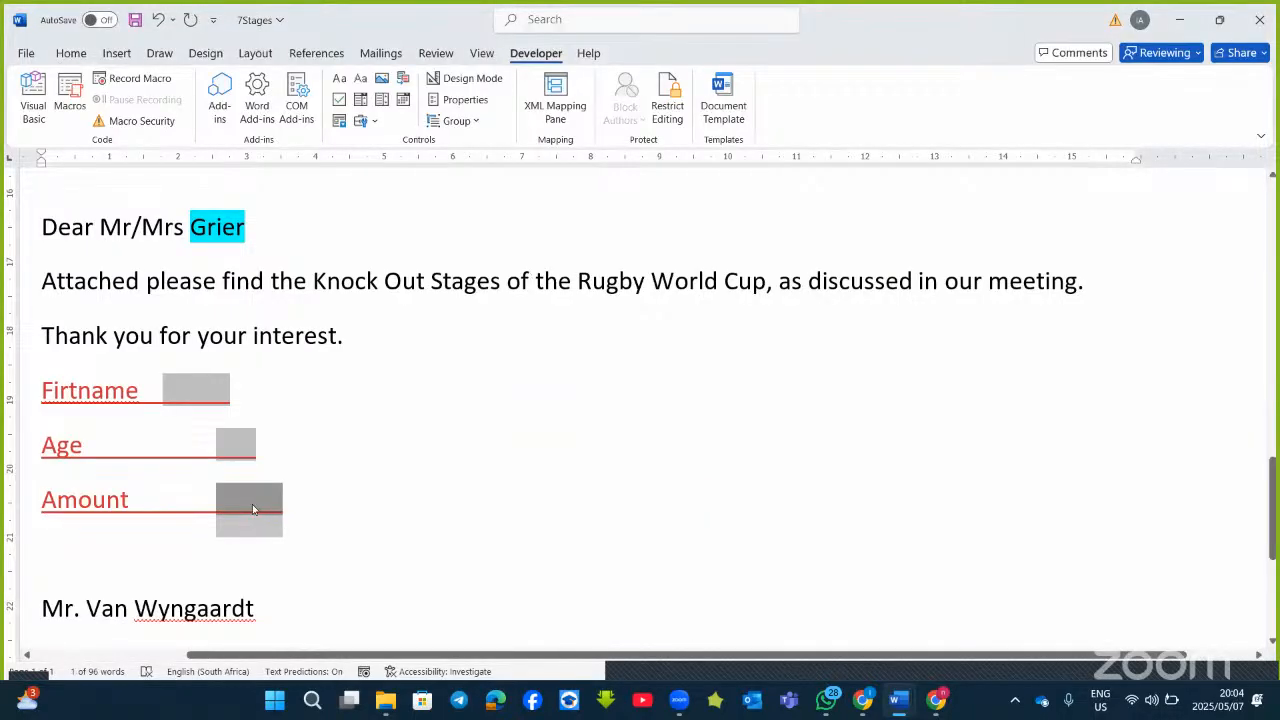
Give the Amount form field a default number of 25000.
double_click(246, 502)
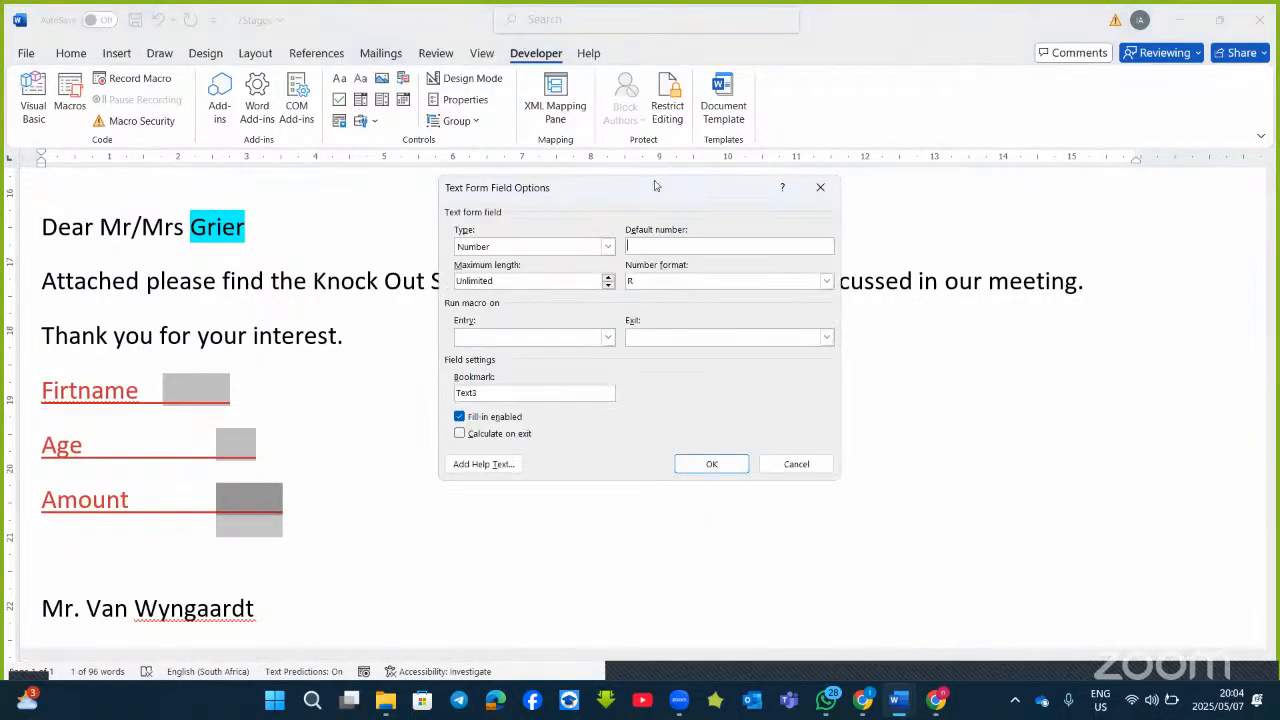
type("25000")
left_click(706, 466)
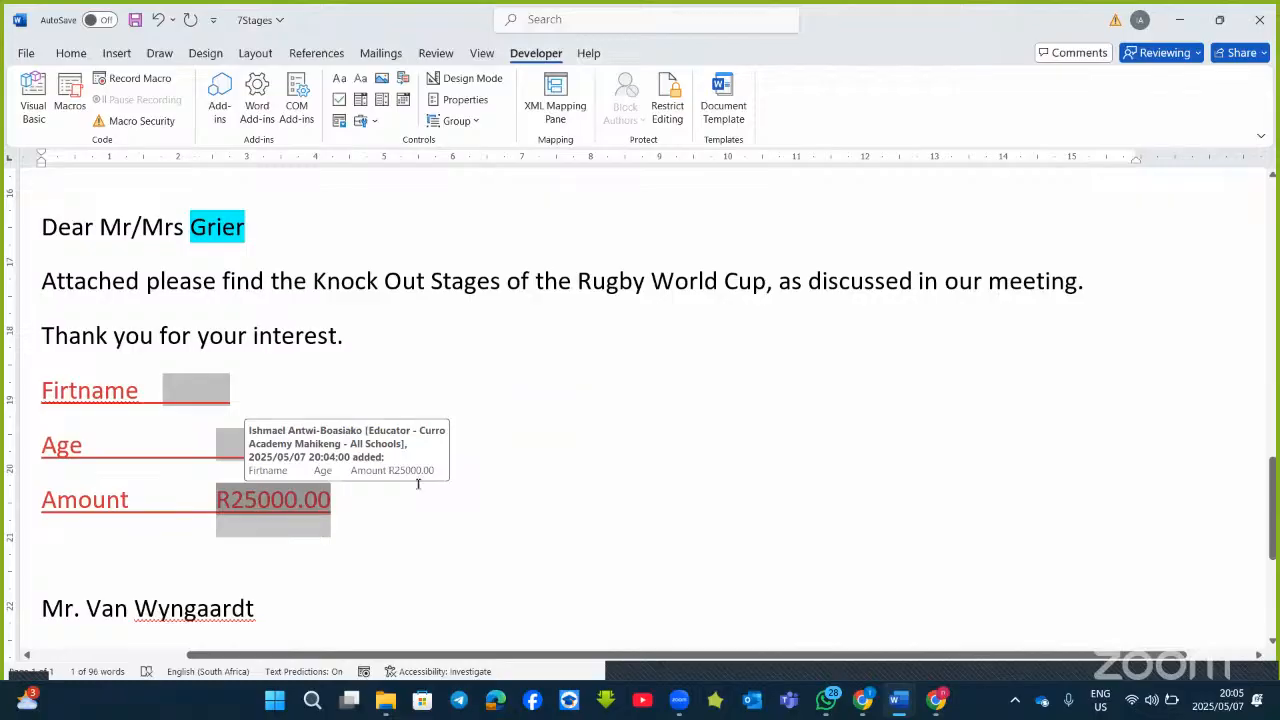
Add a "Date" line below the Amount line and insert a legacy text form field after the label.
left_click(346, 501)
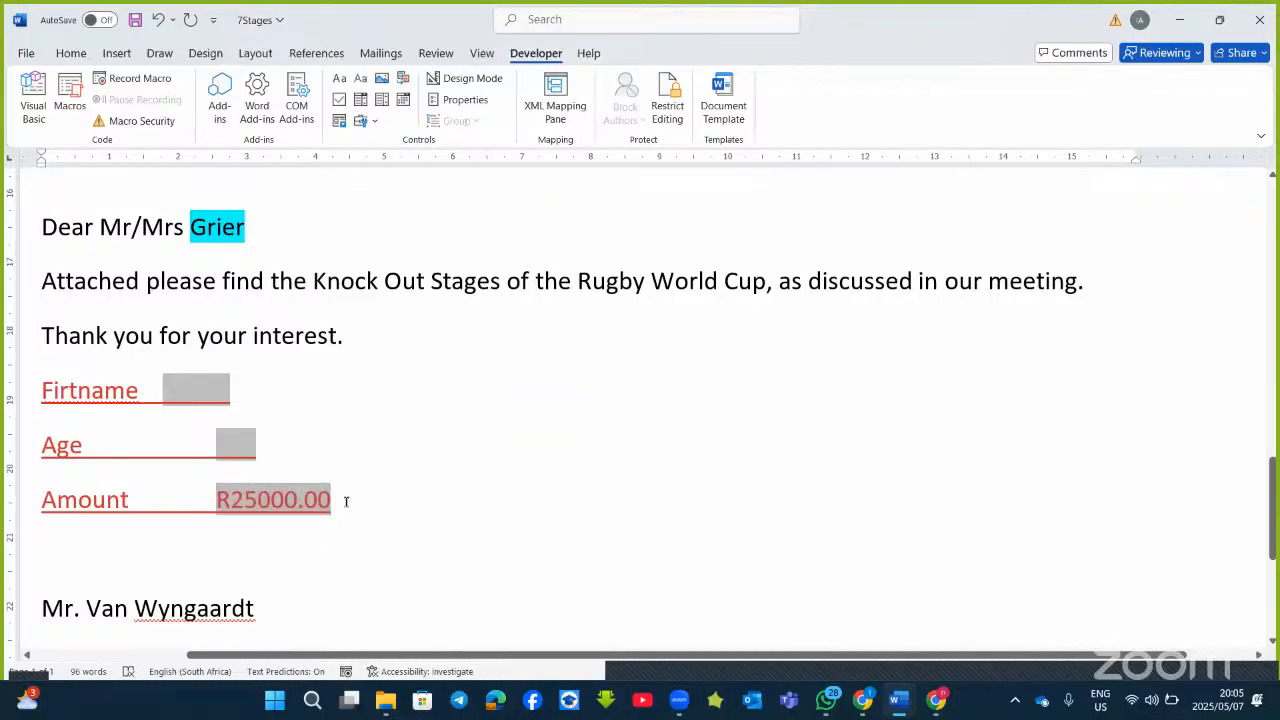
key("Return")
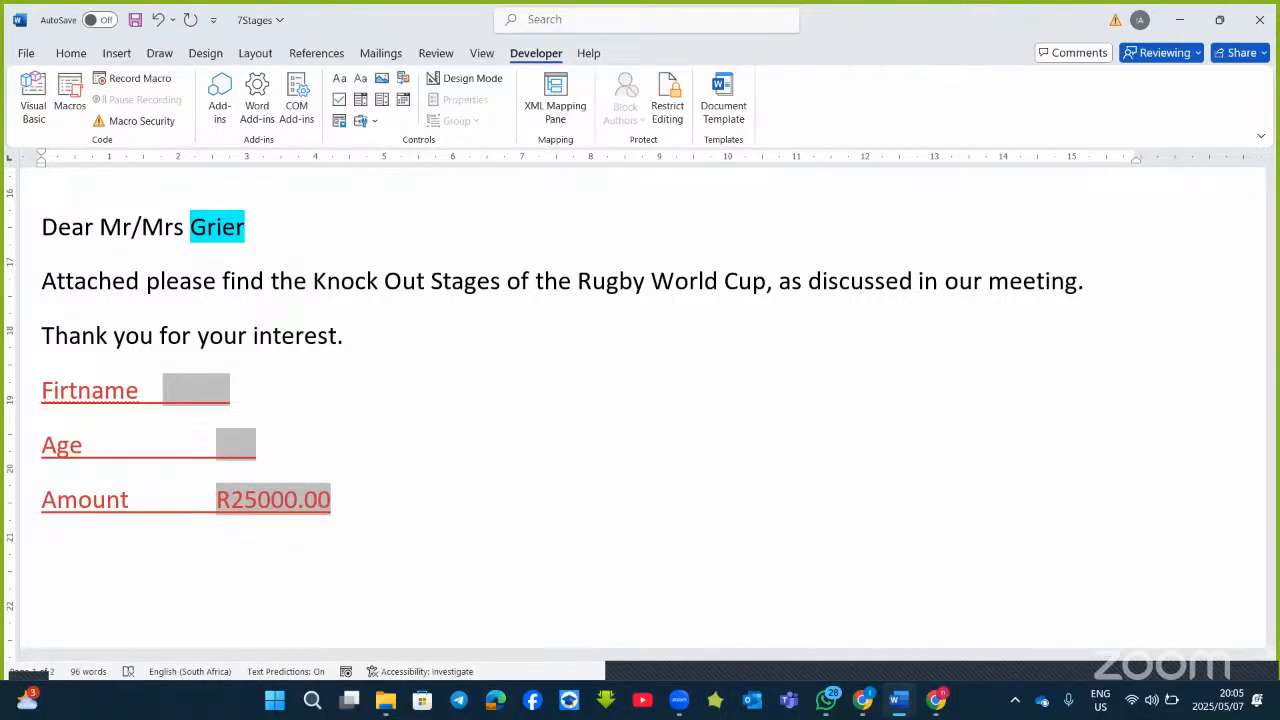
type("date")
key("Tab")
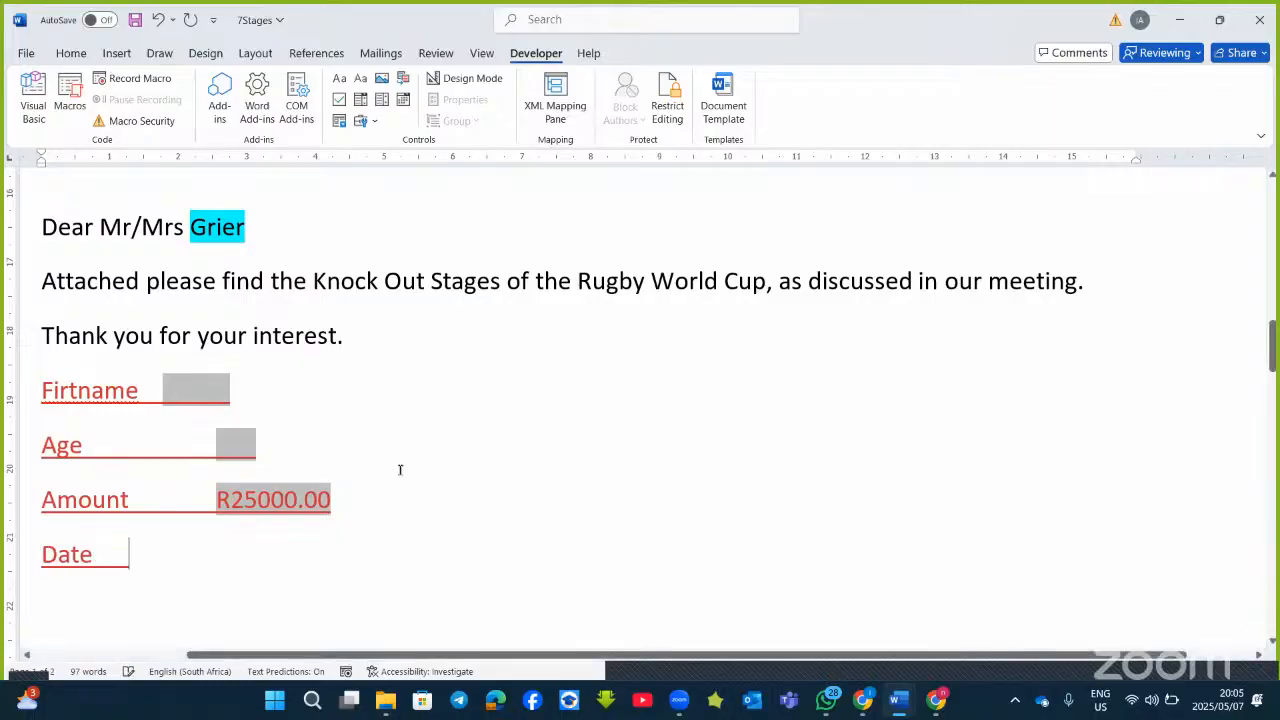
key("Tab")
left_click(370, 121)
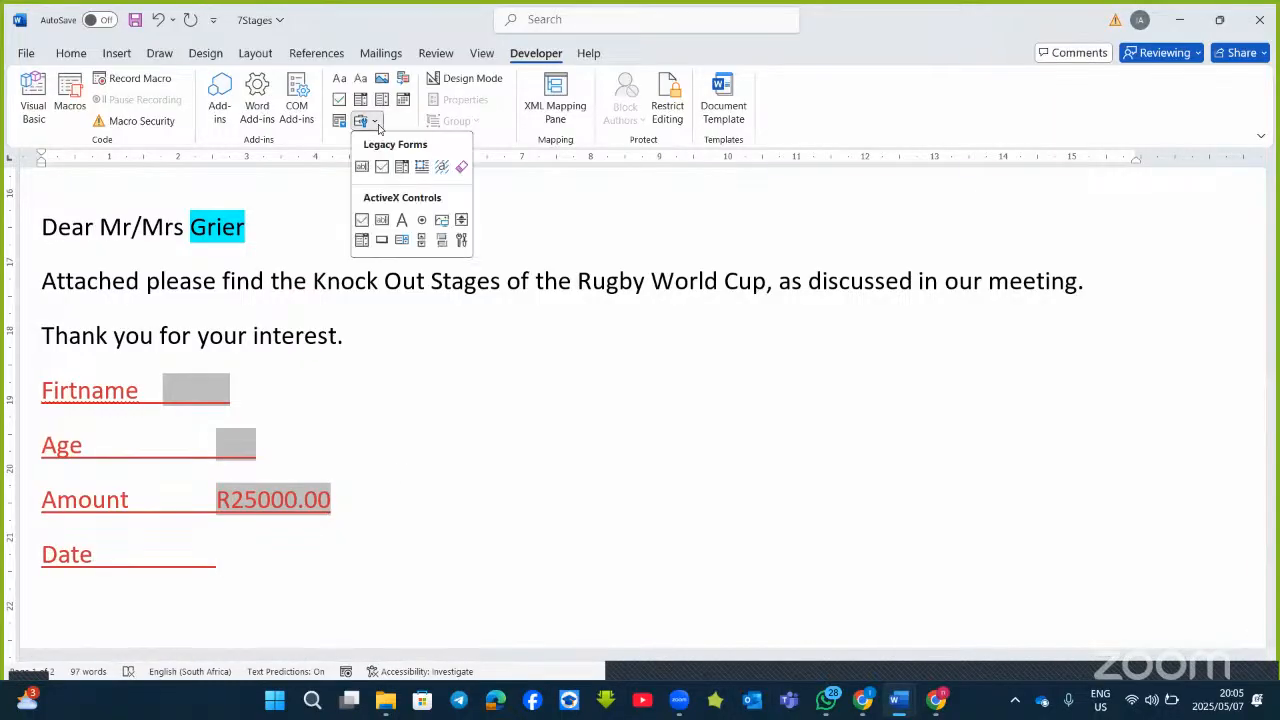
left_click(362, 167)
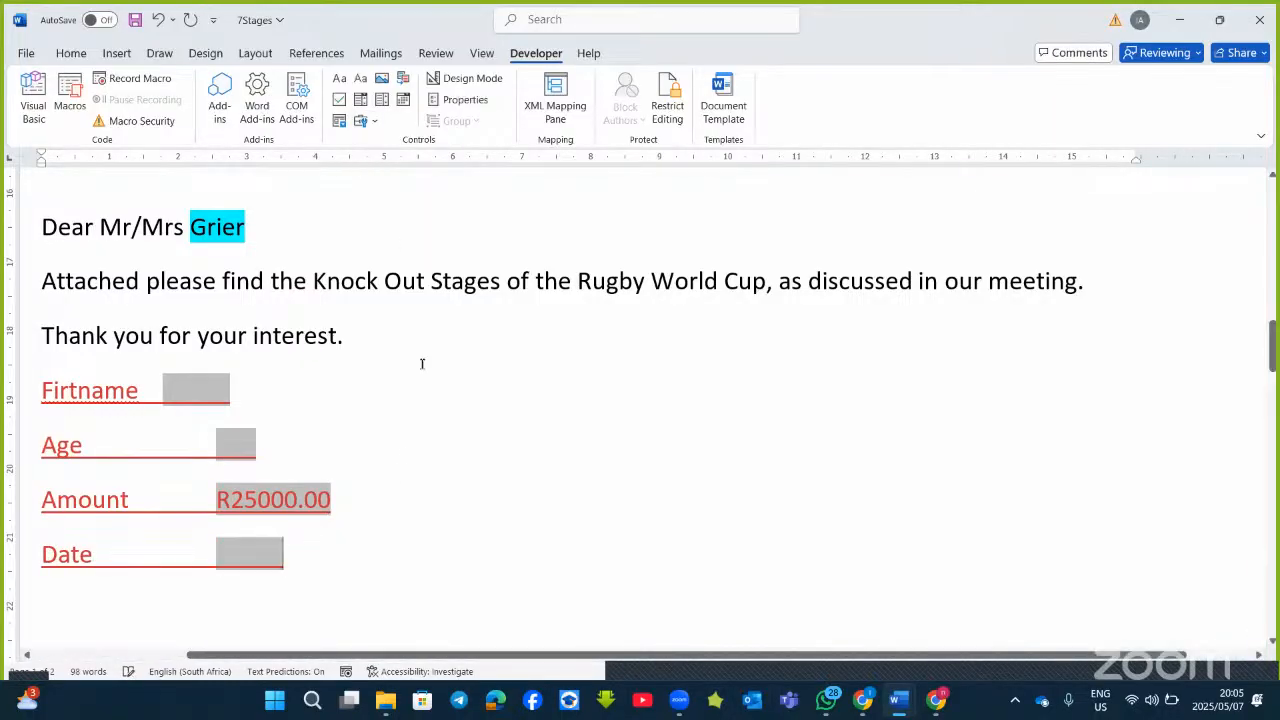
Set the Date form field's type to Current date with the custom date format dd/mmm-yyy.
double_click(249, 559)
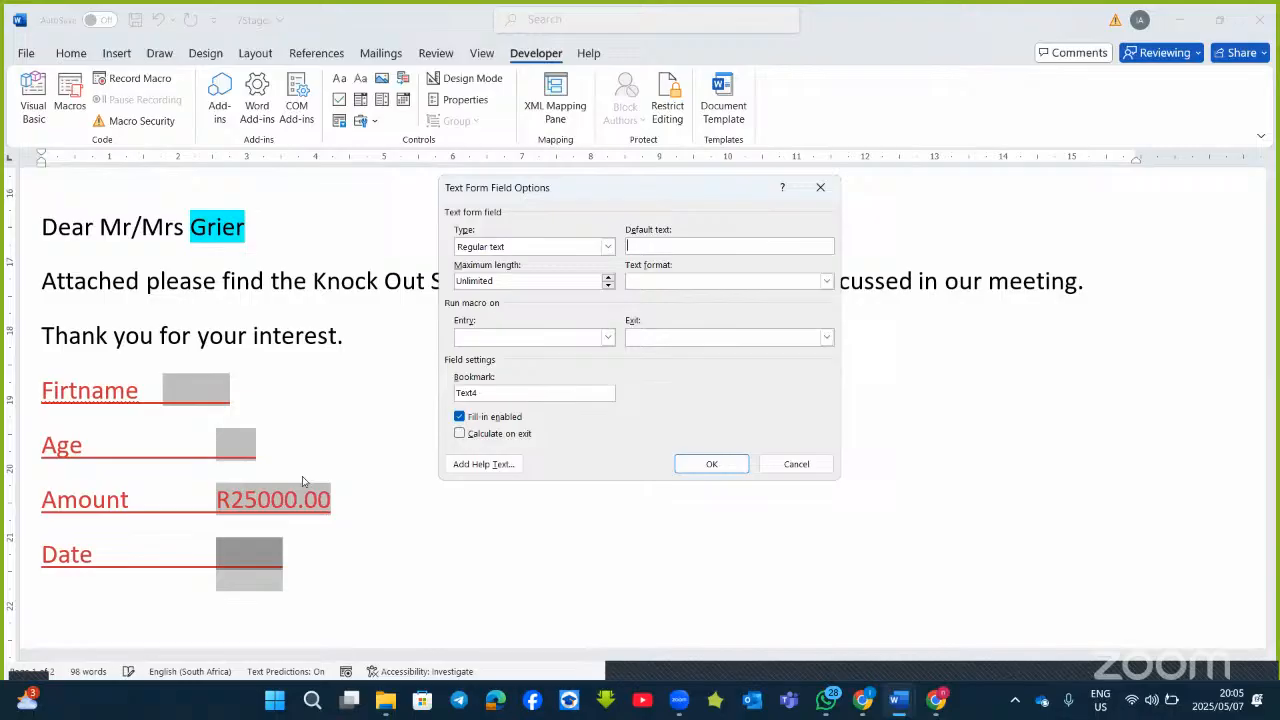
left_click(607, 246)
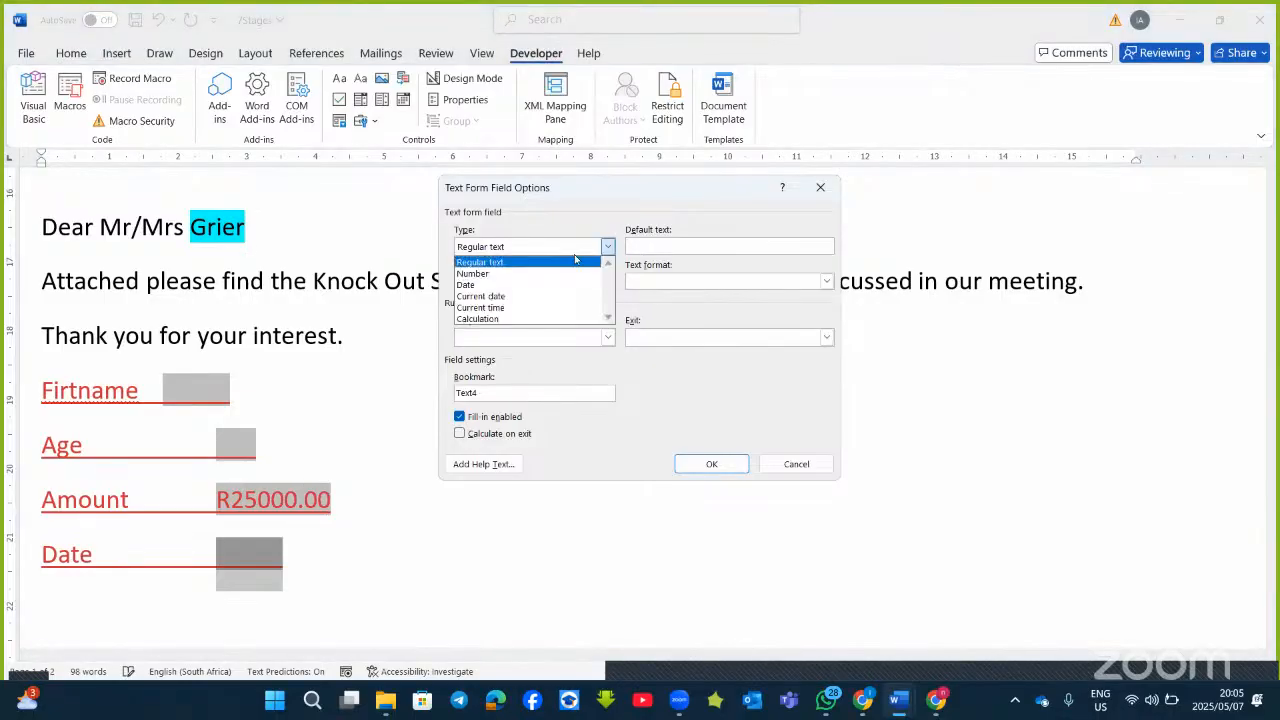
left_click(488, 298)
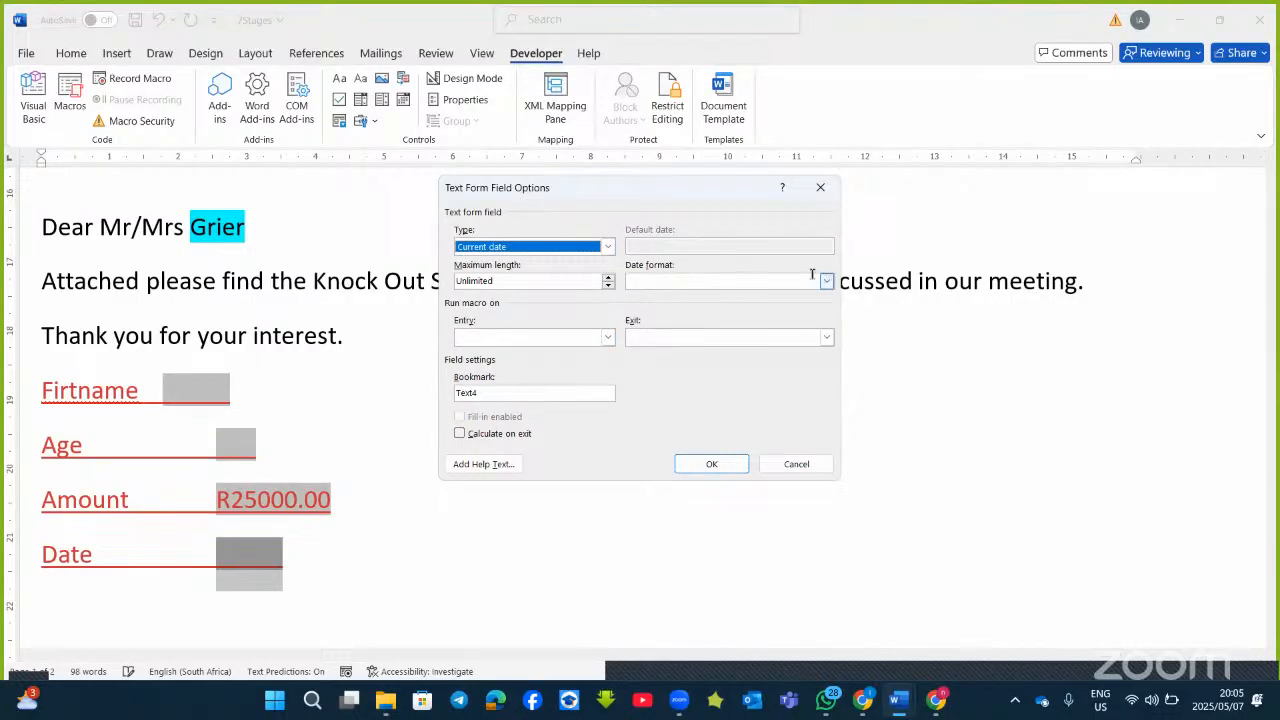
left_click(826, 281)
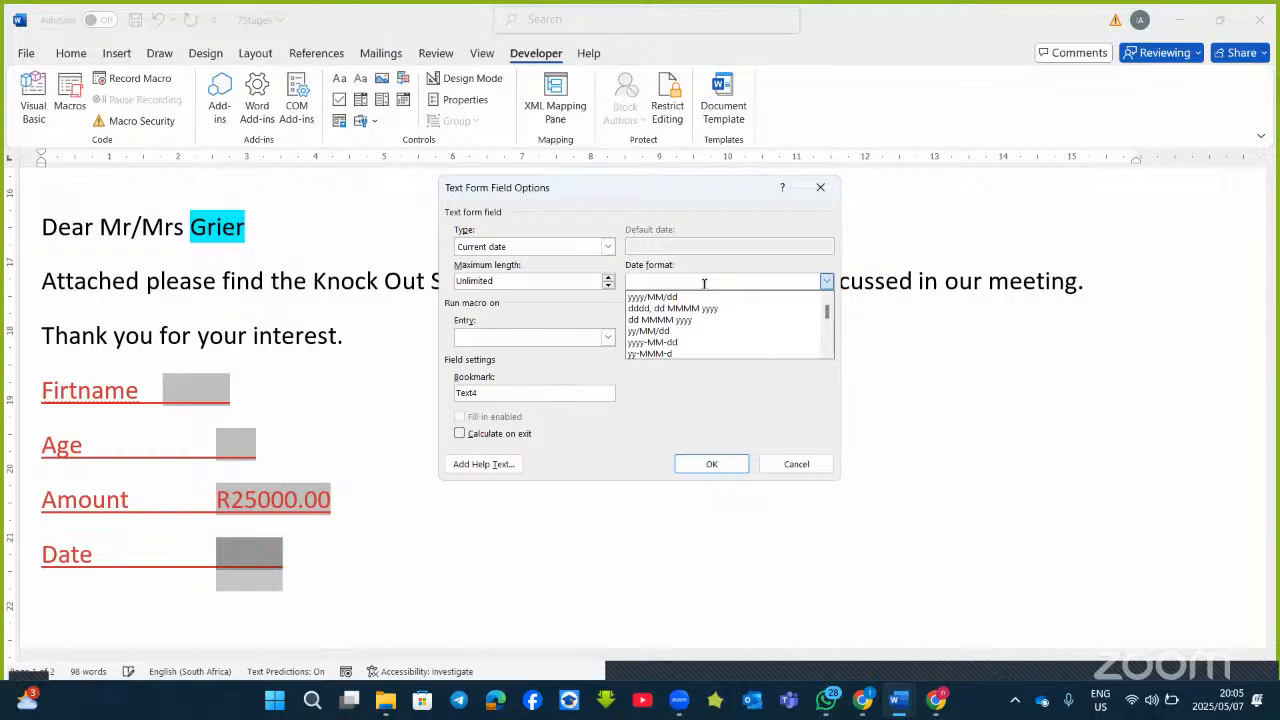
type("dd/mmm-yyy")
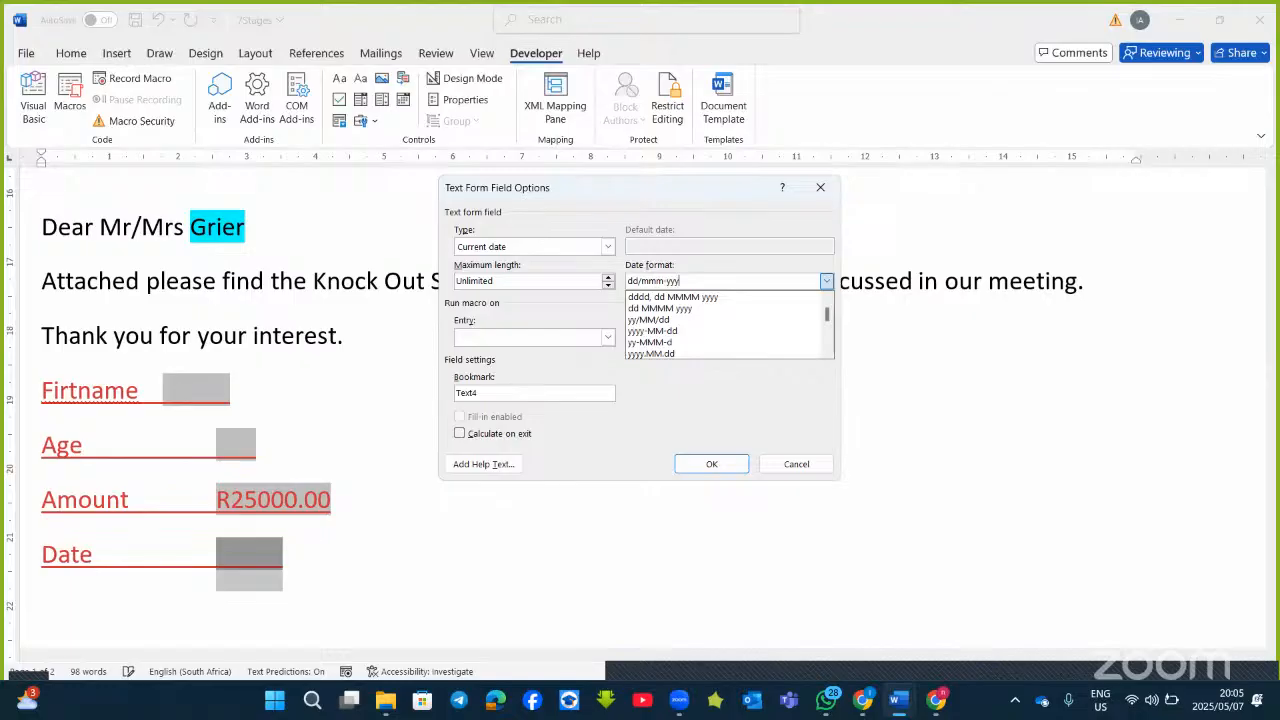
left_click(737, 462)
left_click(737, 462)
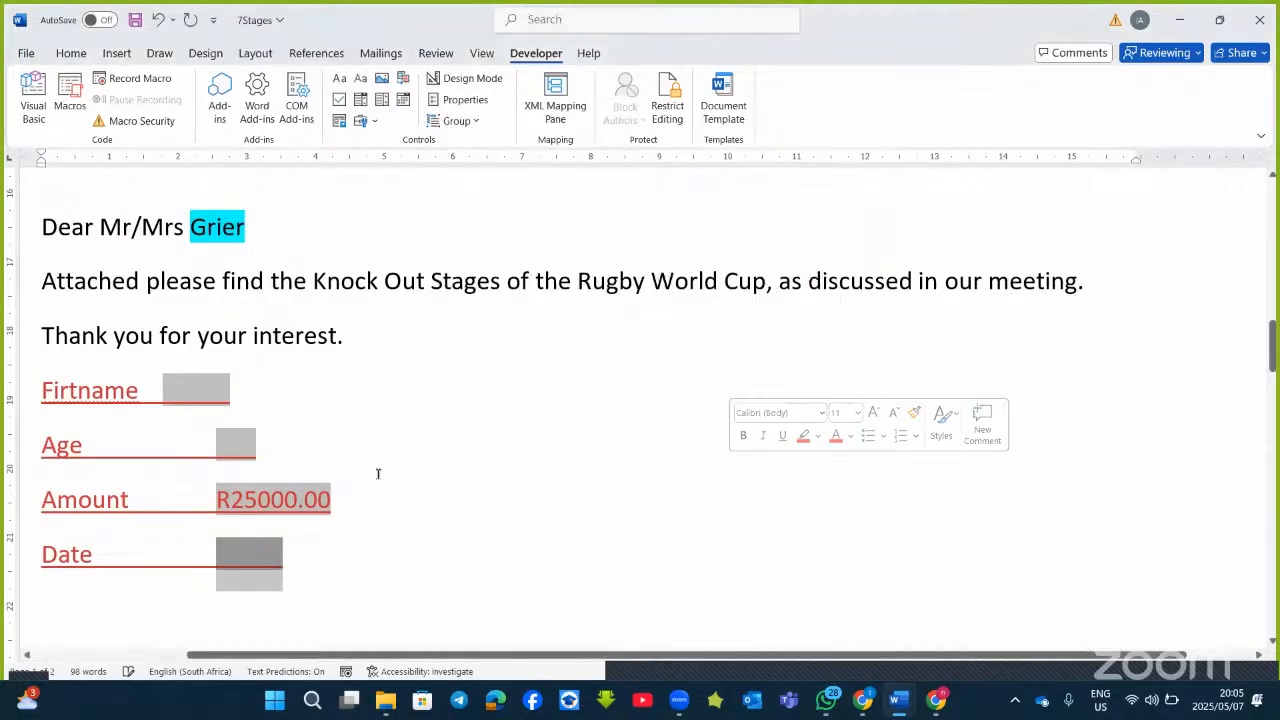
double_click(256, 552)
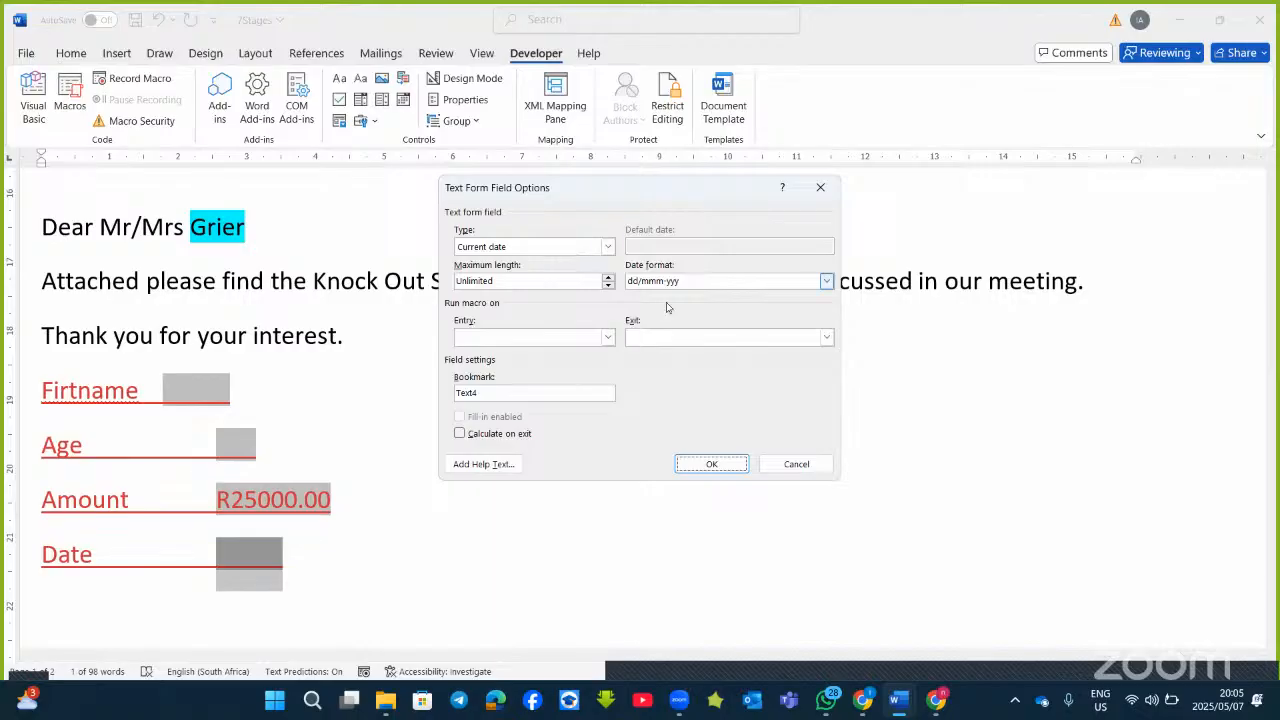
left_click(712, 463)
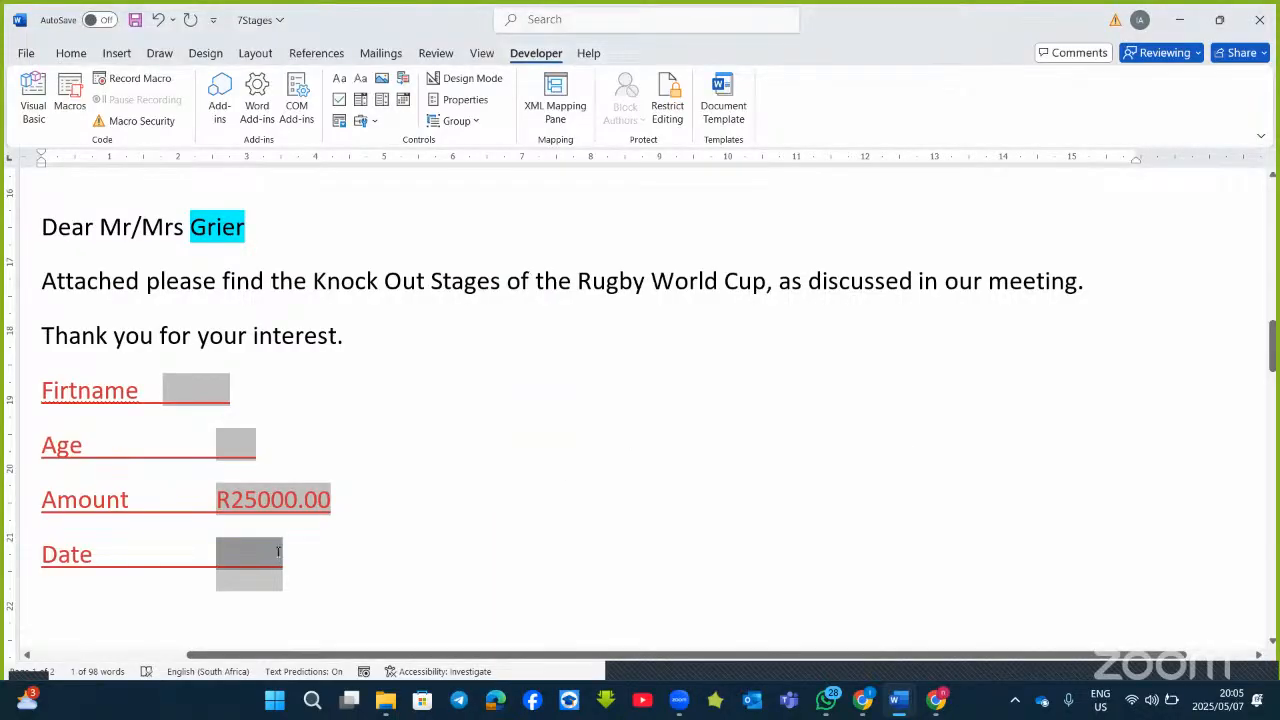
Add a "12% VATIN" line below the Date line and insert a legacy text form field after the label.
scroll(374, 526, "down", 3)
left_click(326, 386)
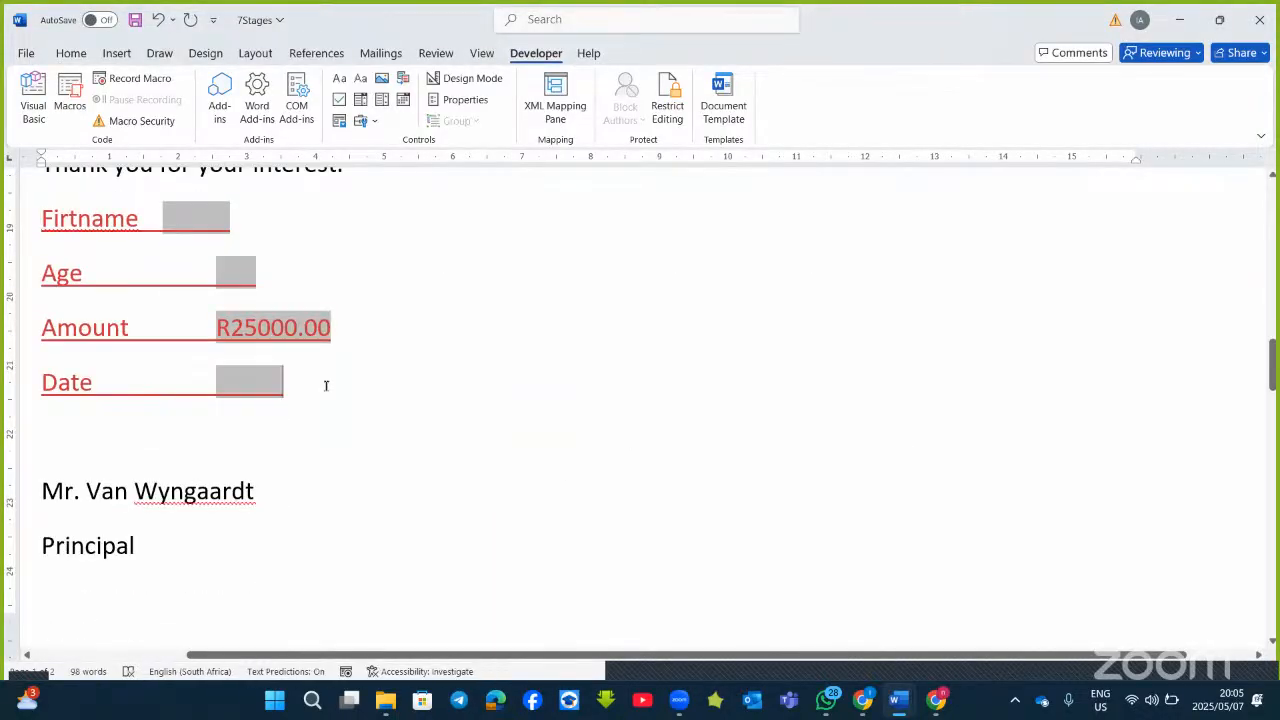
key("Return")
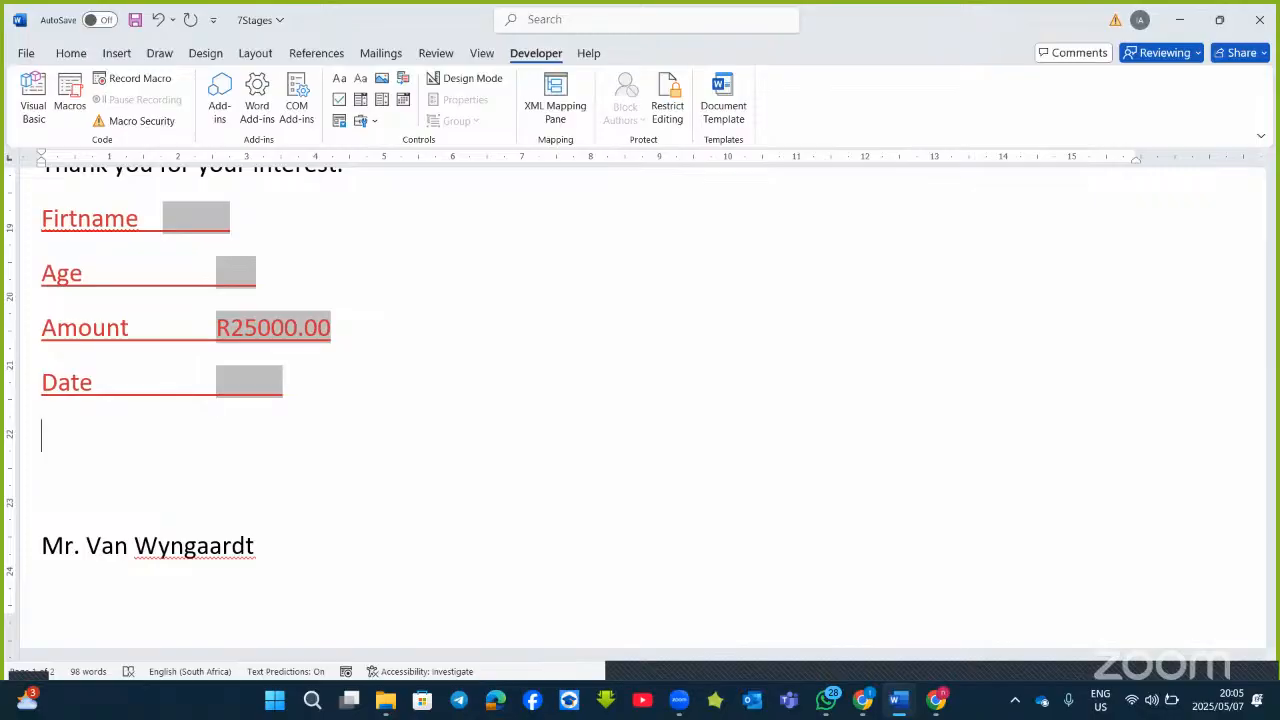
type("2")
key("BackSpace")
type("12% vA")
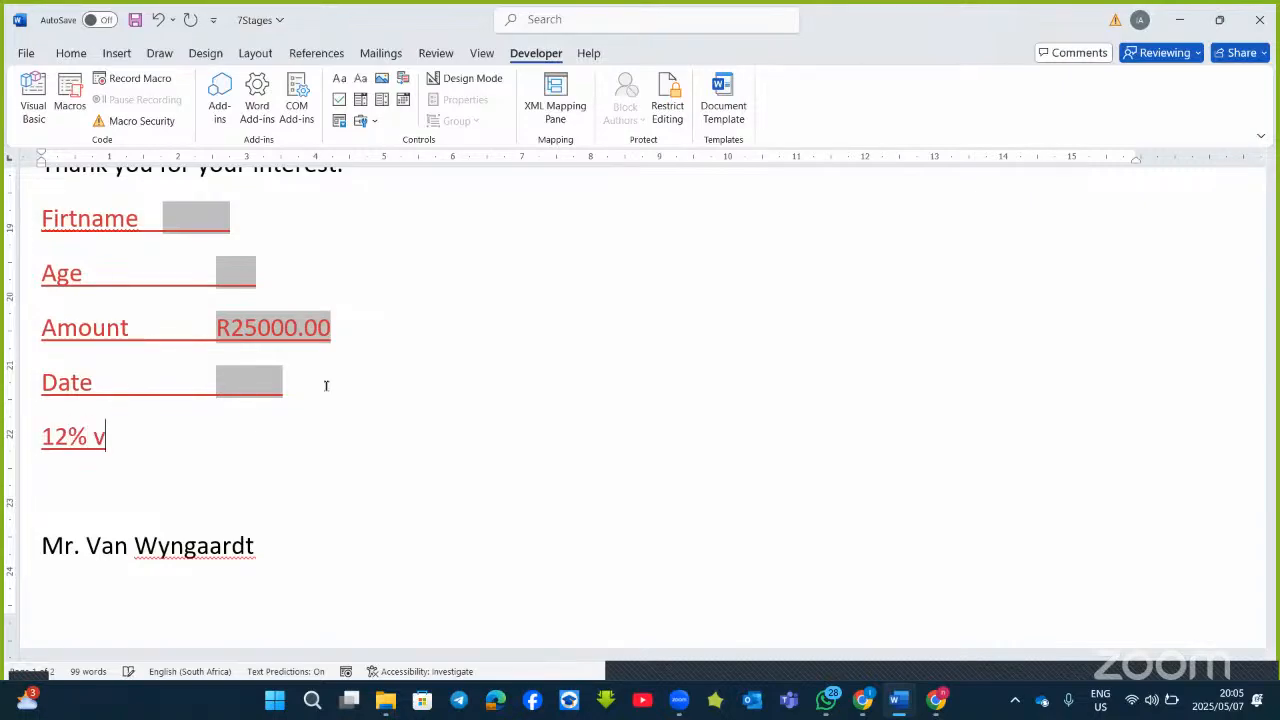
key("BackSpace")
key("BackSpace")
type("VATIN")
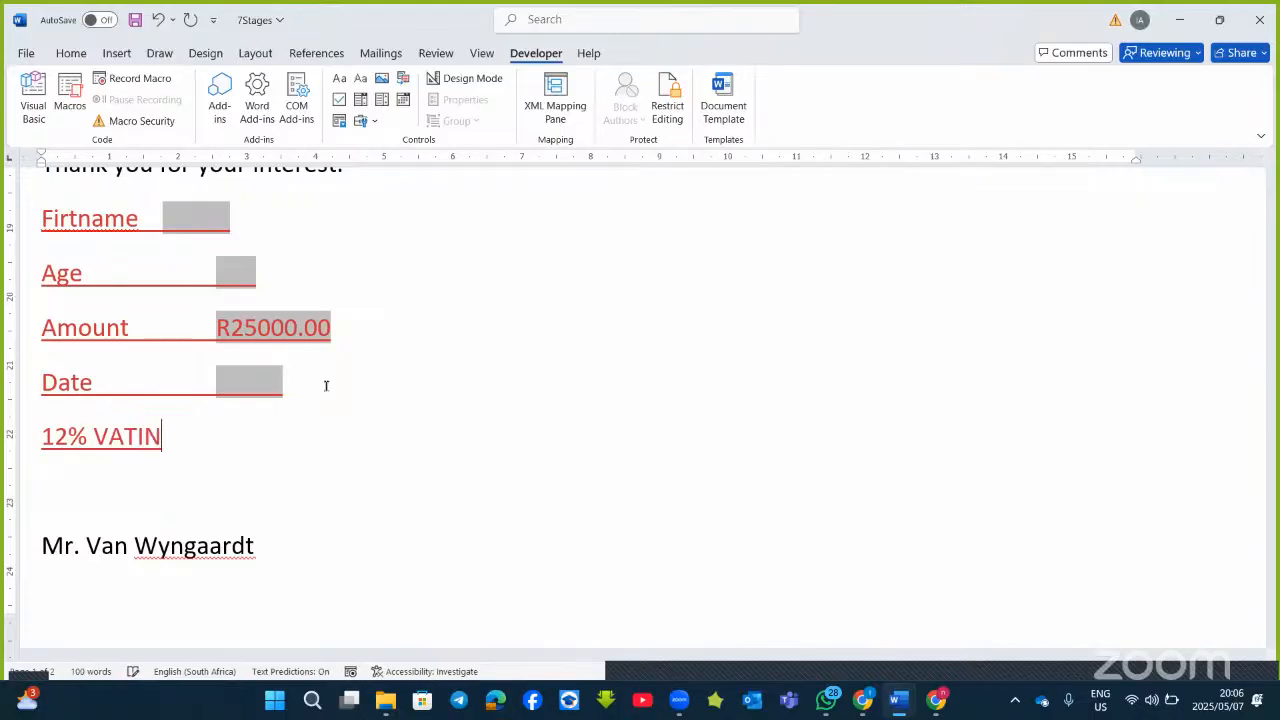
key("Tab")
key("Tab")
left_click(375, 125)
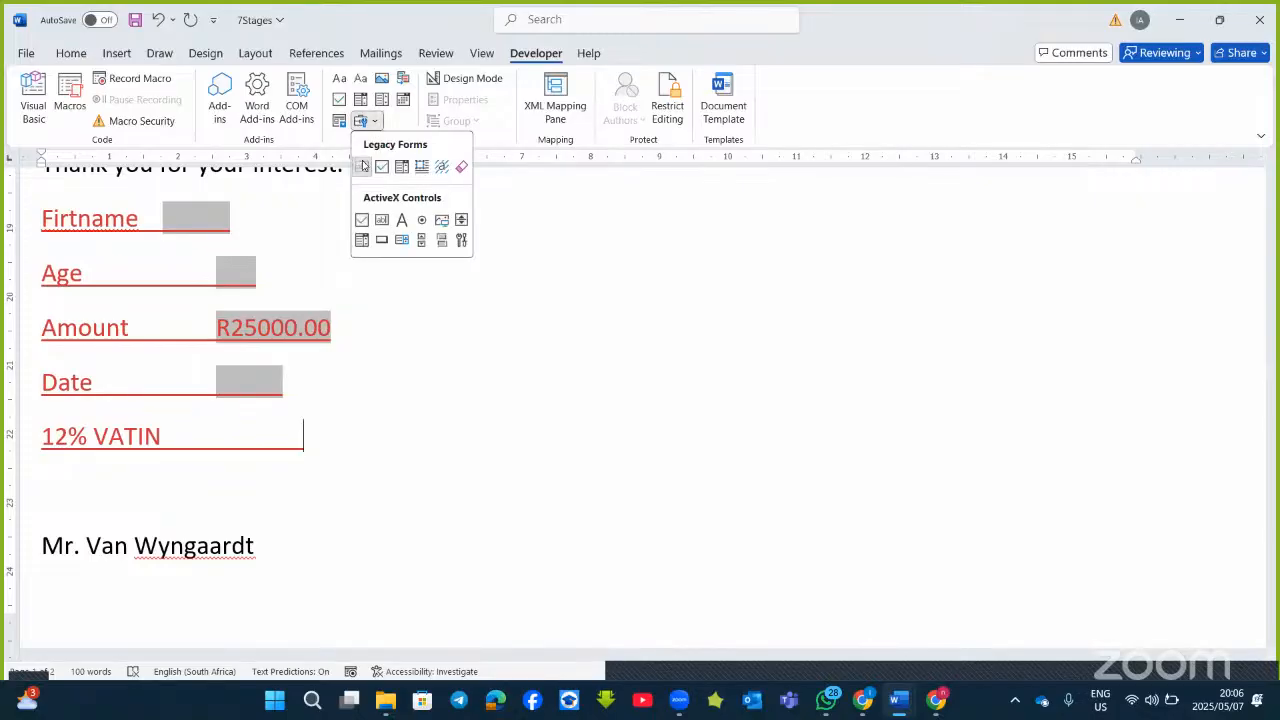
left_click(362, 166)
double_click(351, 431)
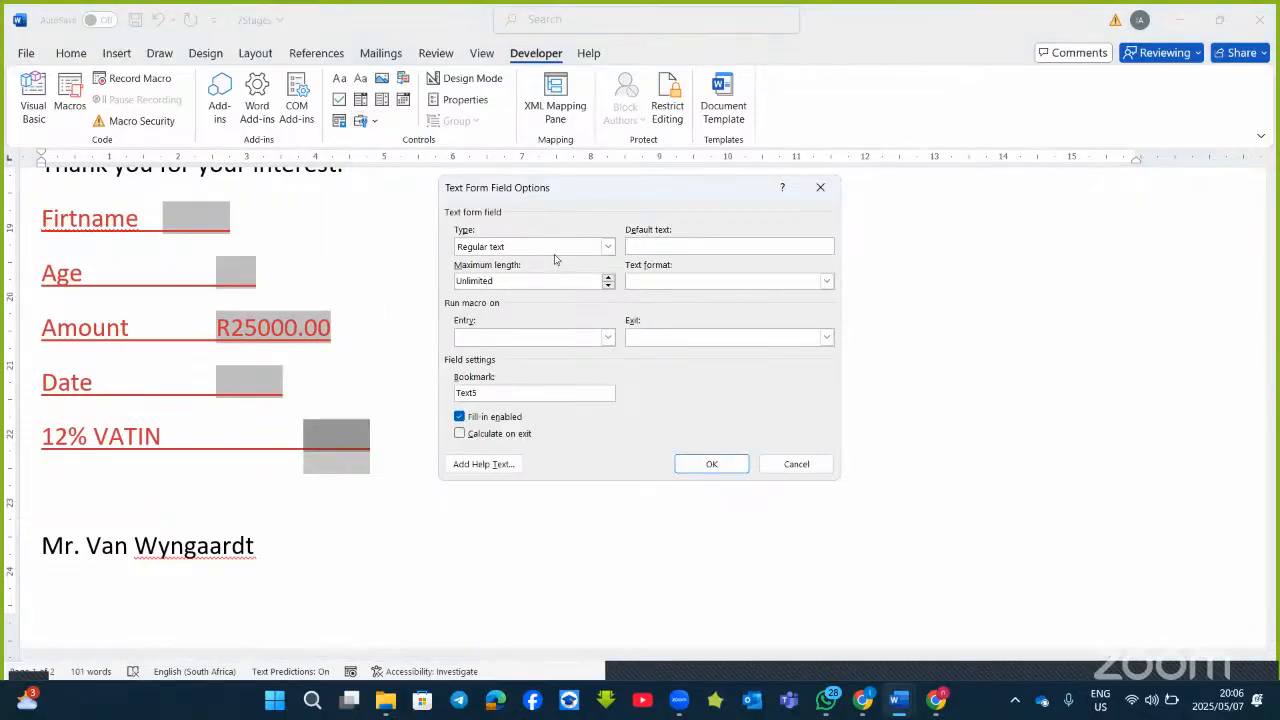
left_click(608, 247)
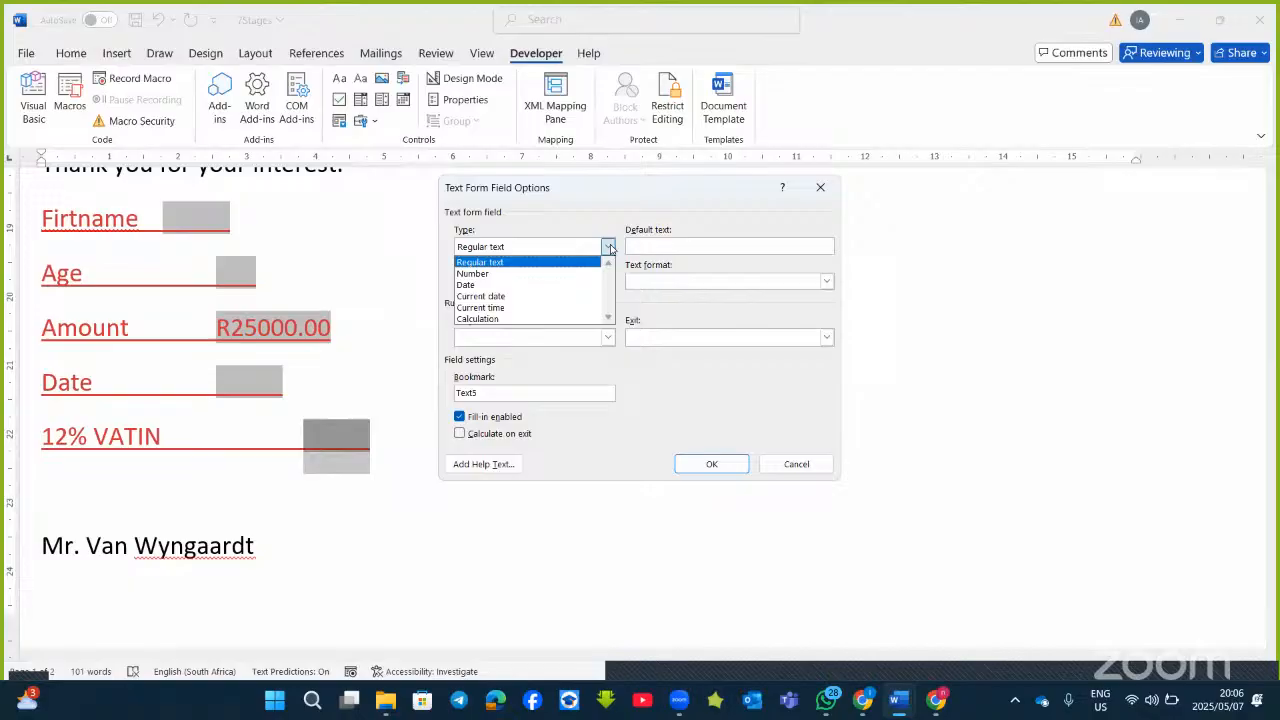
left_click(501, 319)
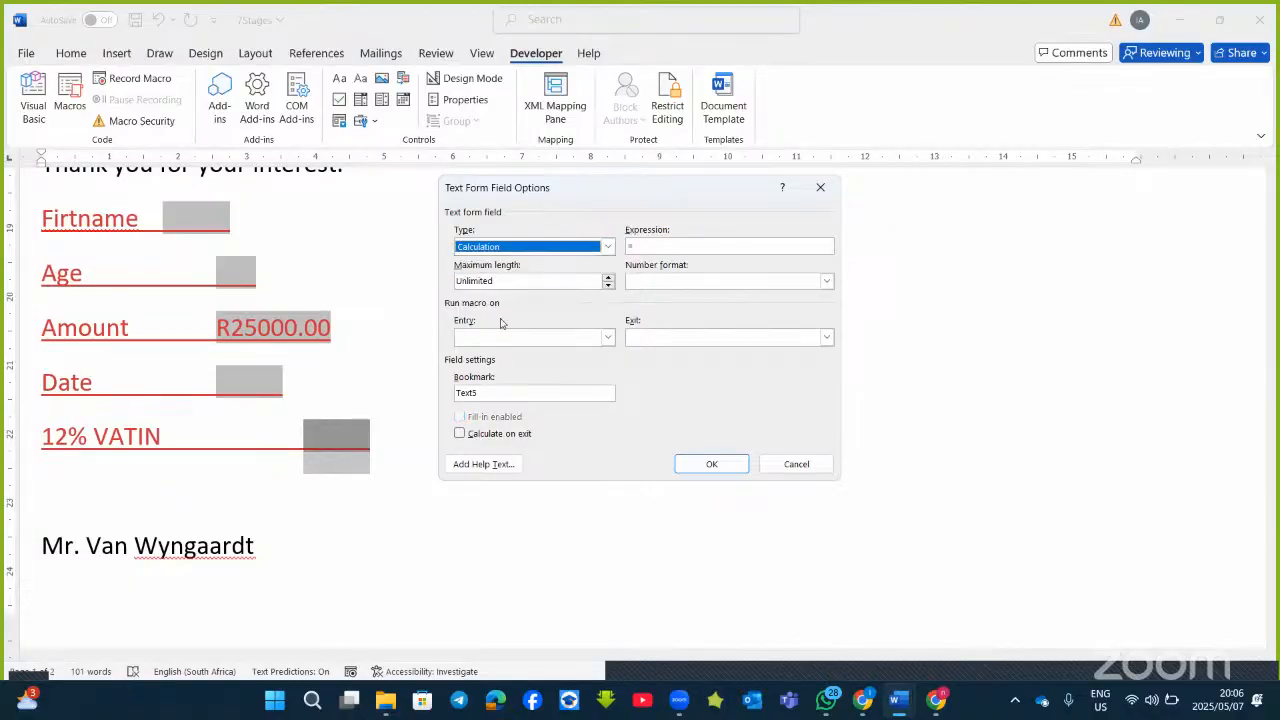
left_click(796, 464)
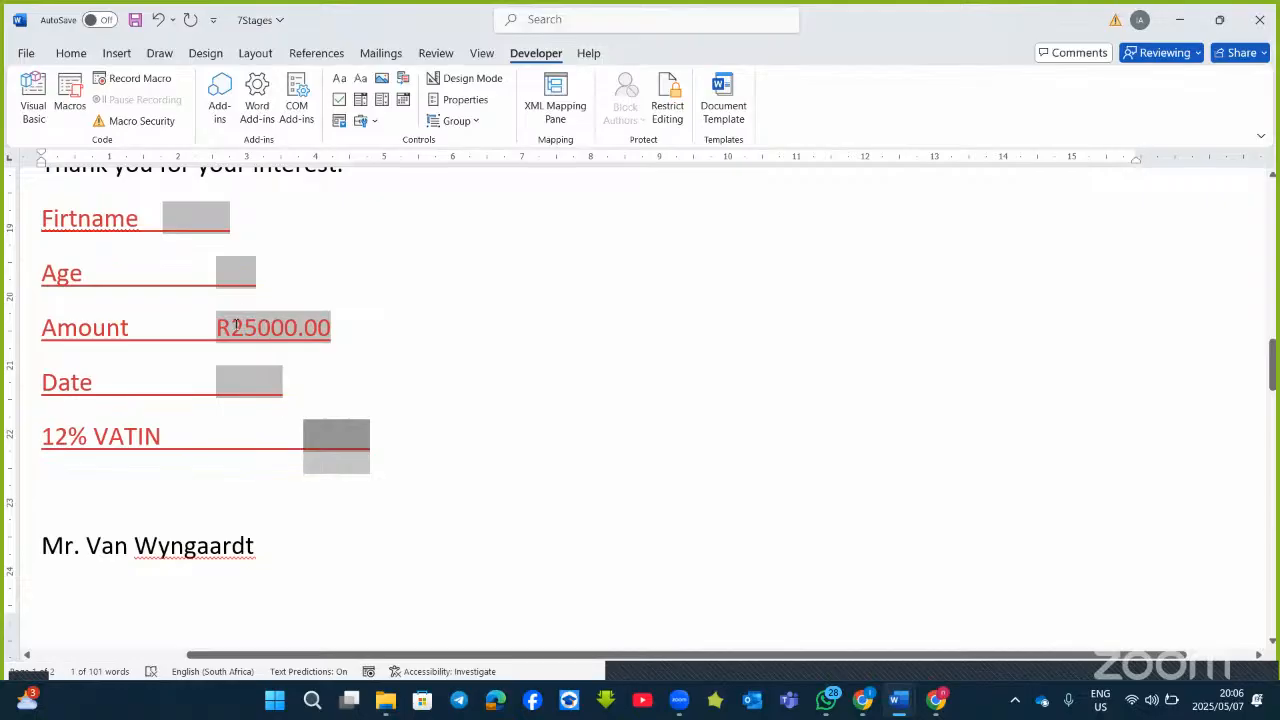
Change the percentage in the VATIN label to 15%.
left_click(62, 437)
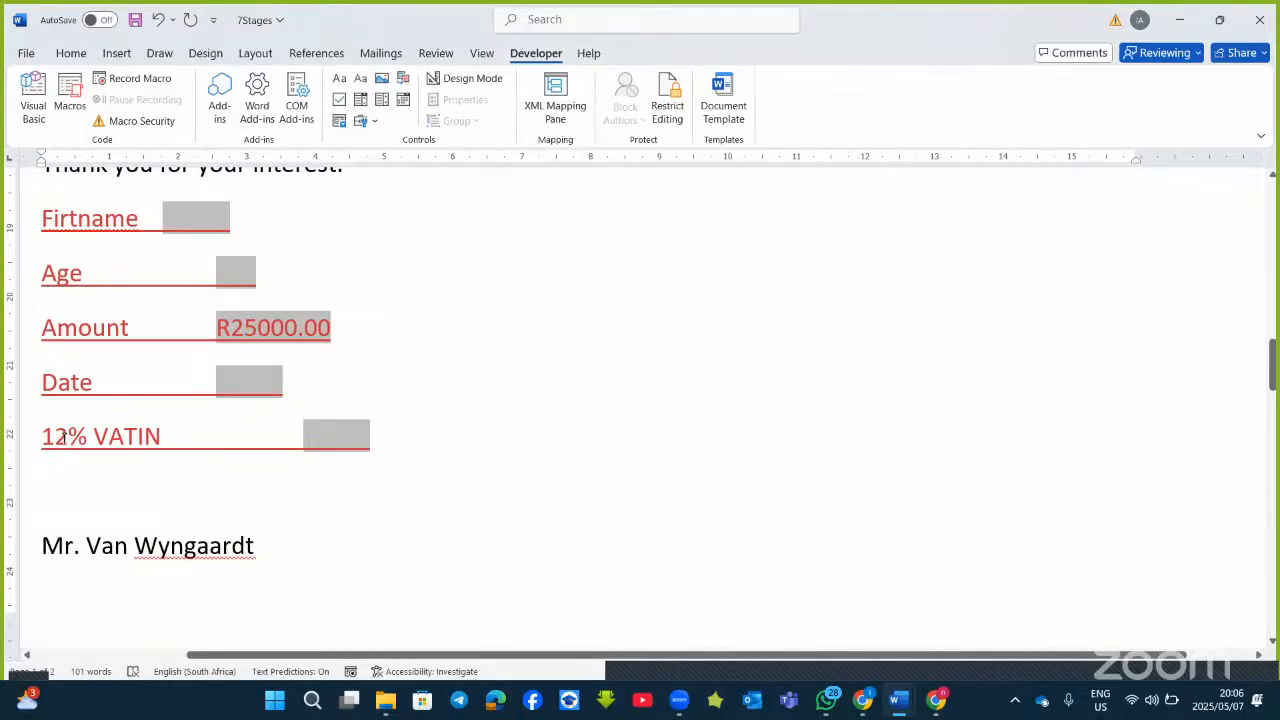
key("BackSpace")
type("5")
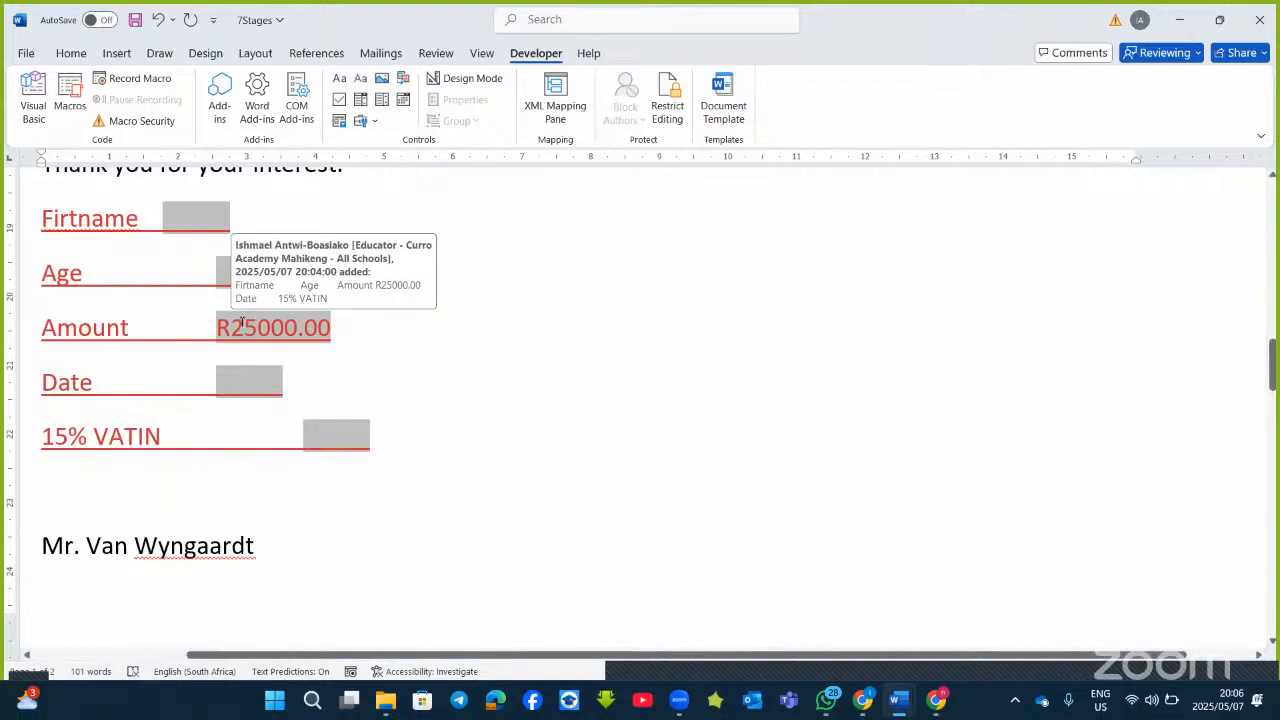
Check the Amount field's bookmark, and make the 15% VATIN field a Calculation with expression =text3*15/100 and number format R.
double_click(273, 324)
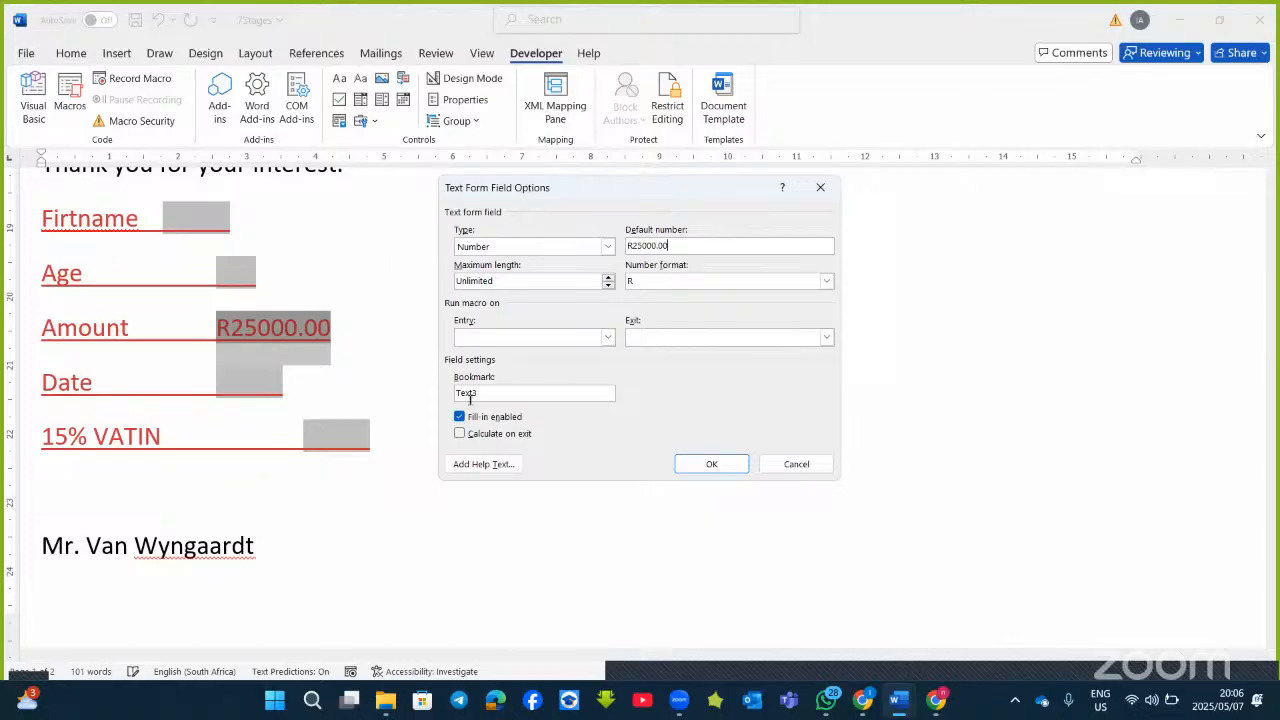
left_click(733, 465)
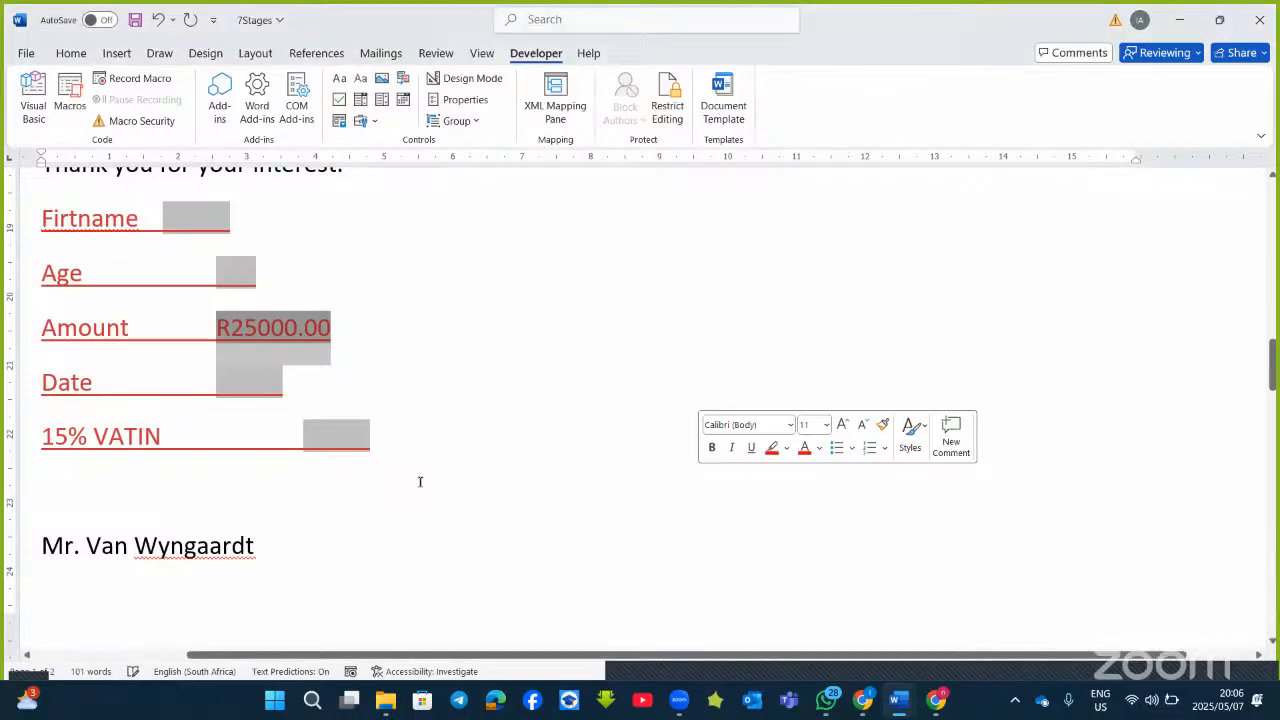
double_click(356, 436)
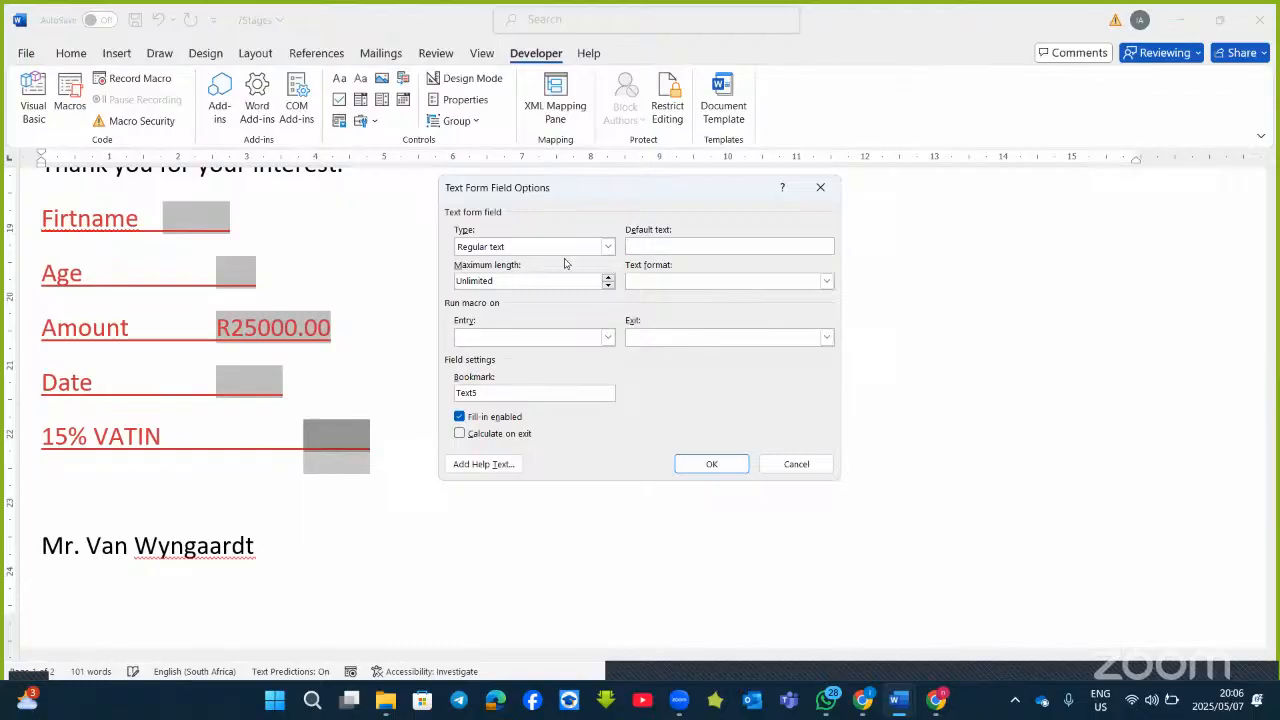
left_click(608, 247)
left_click(500, 318)
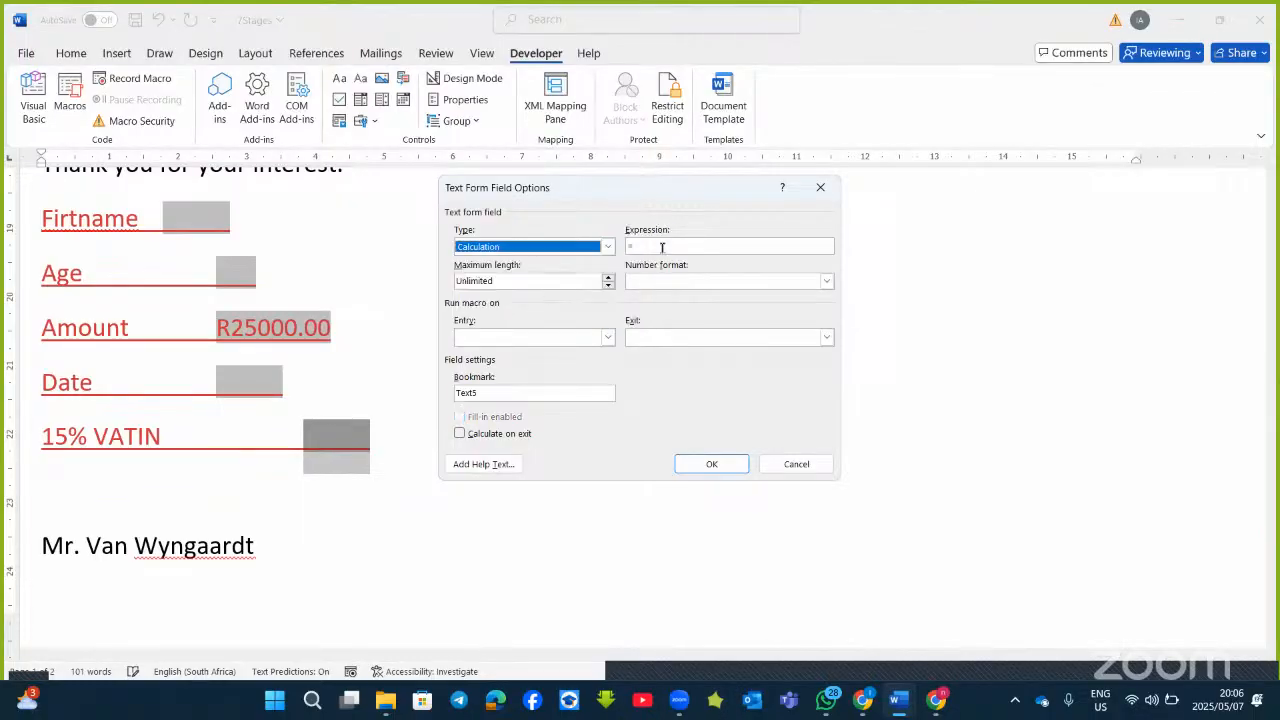
left_click(665, 246)
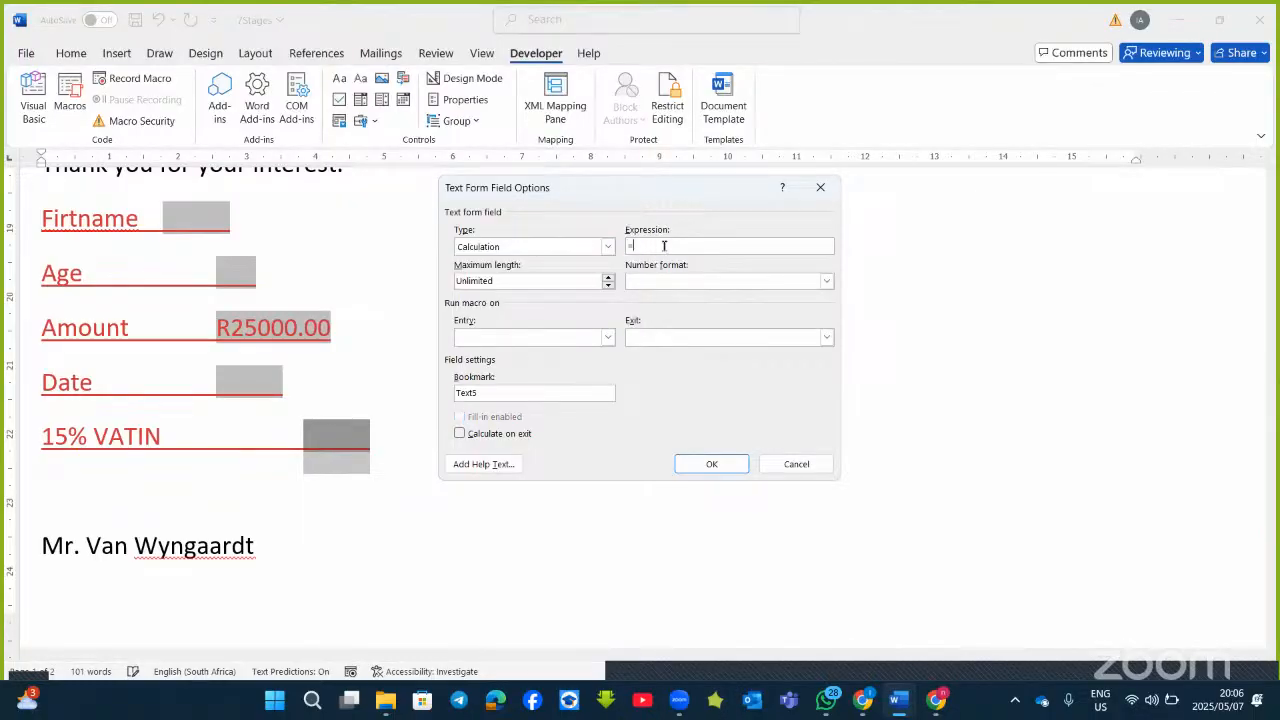
type("text3*15")
type("/100")
left_click(825, 282)
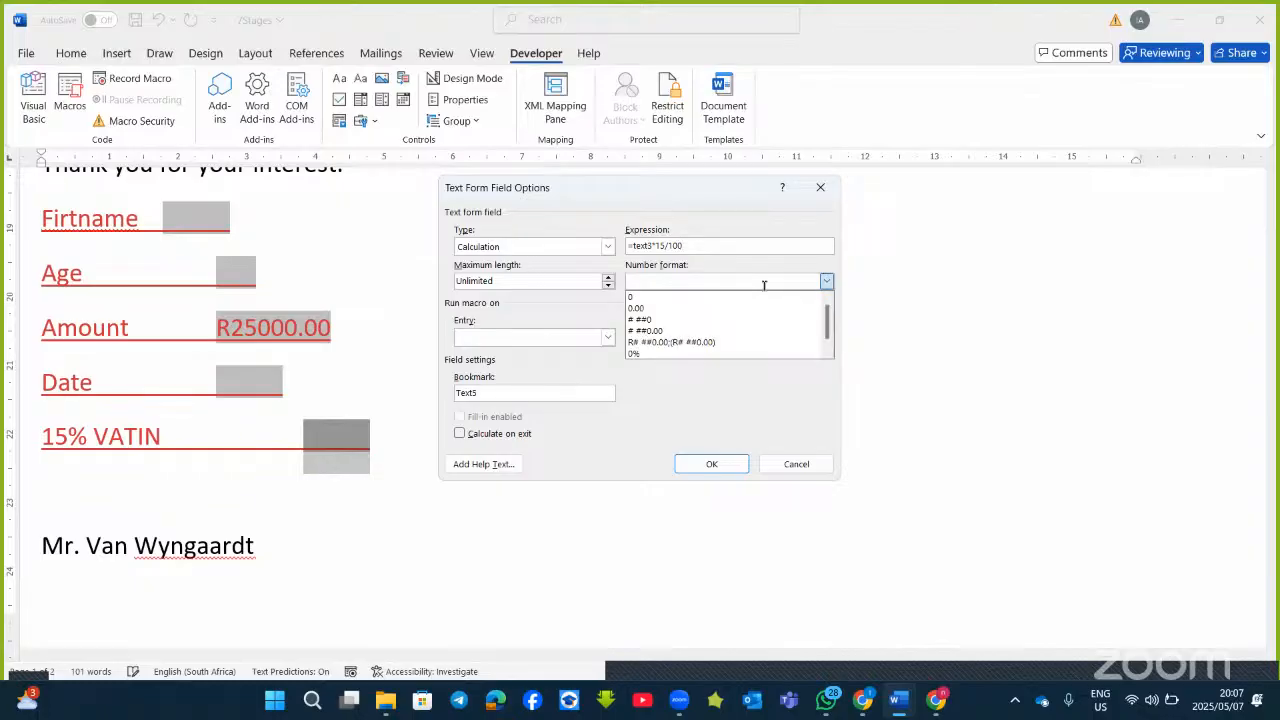
type("R")
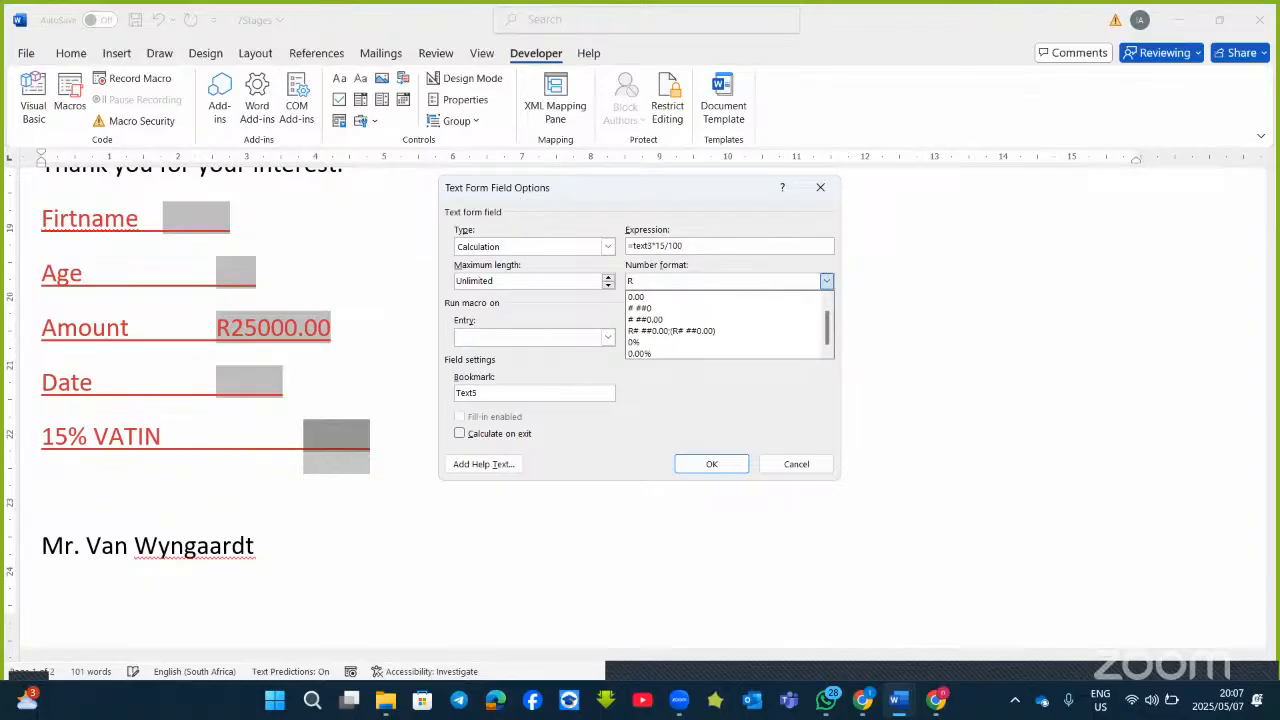
left_click(731, 463)
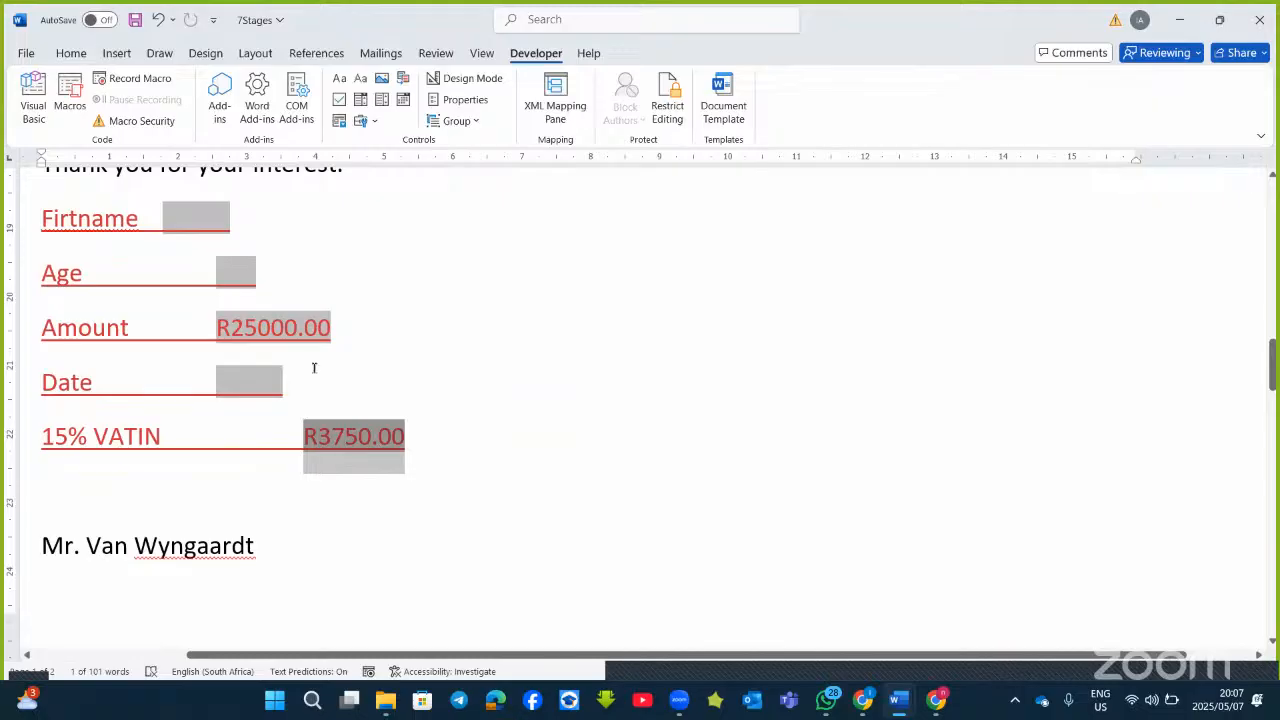
mouse_move(362, 438)
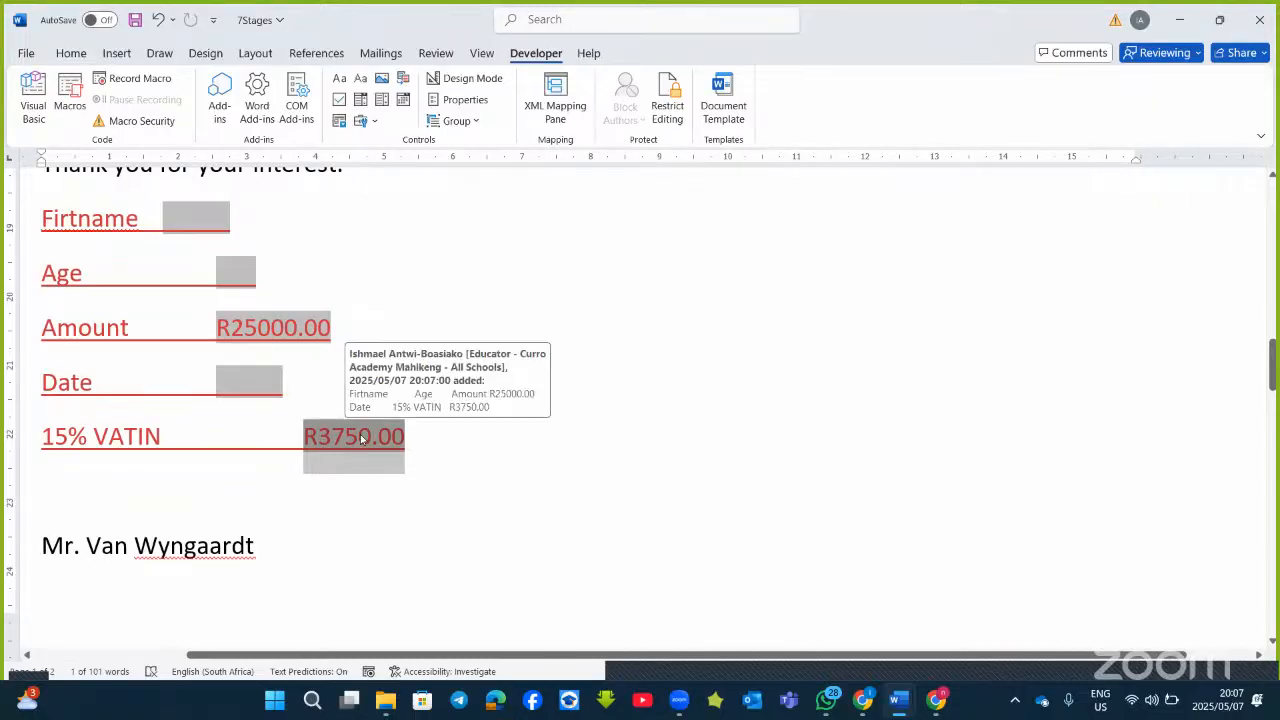
Add a "Grade" line below the 15% VATIN line and insert a legacy drop-down form field after the label.
left_click(454, 448)
key("Return")
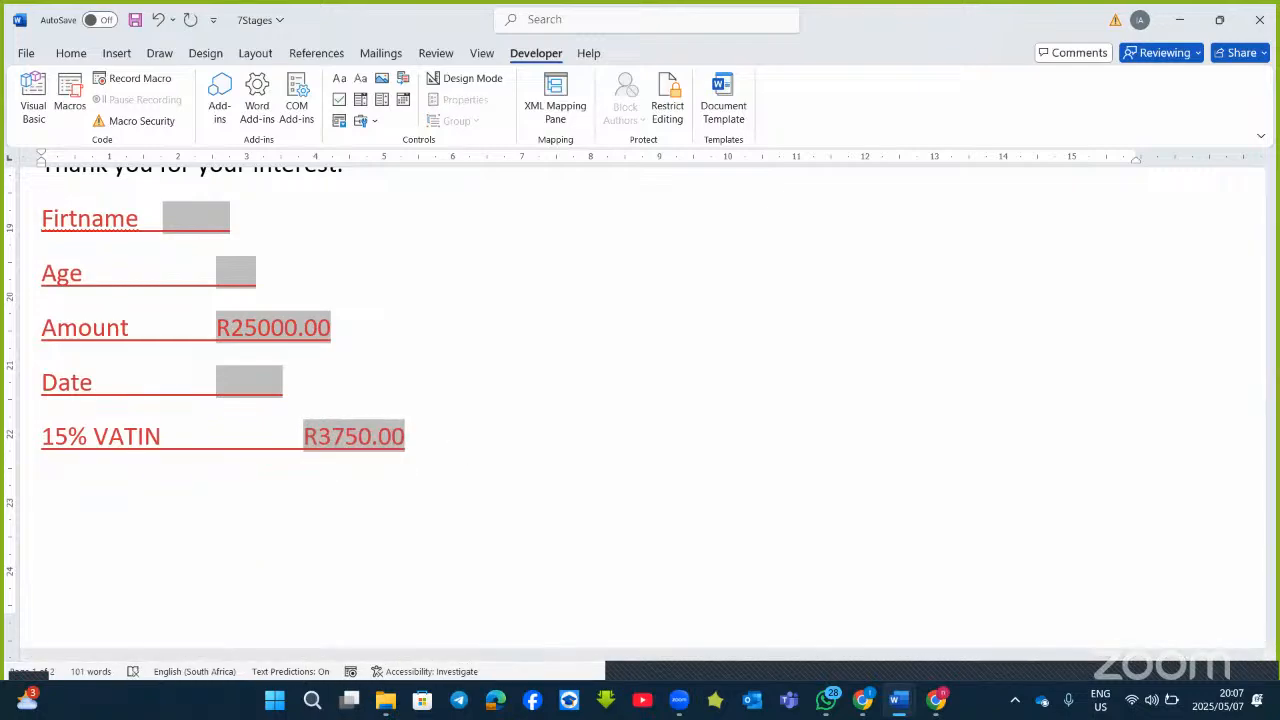
type("grade")
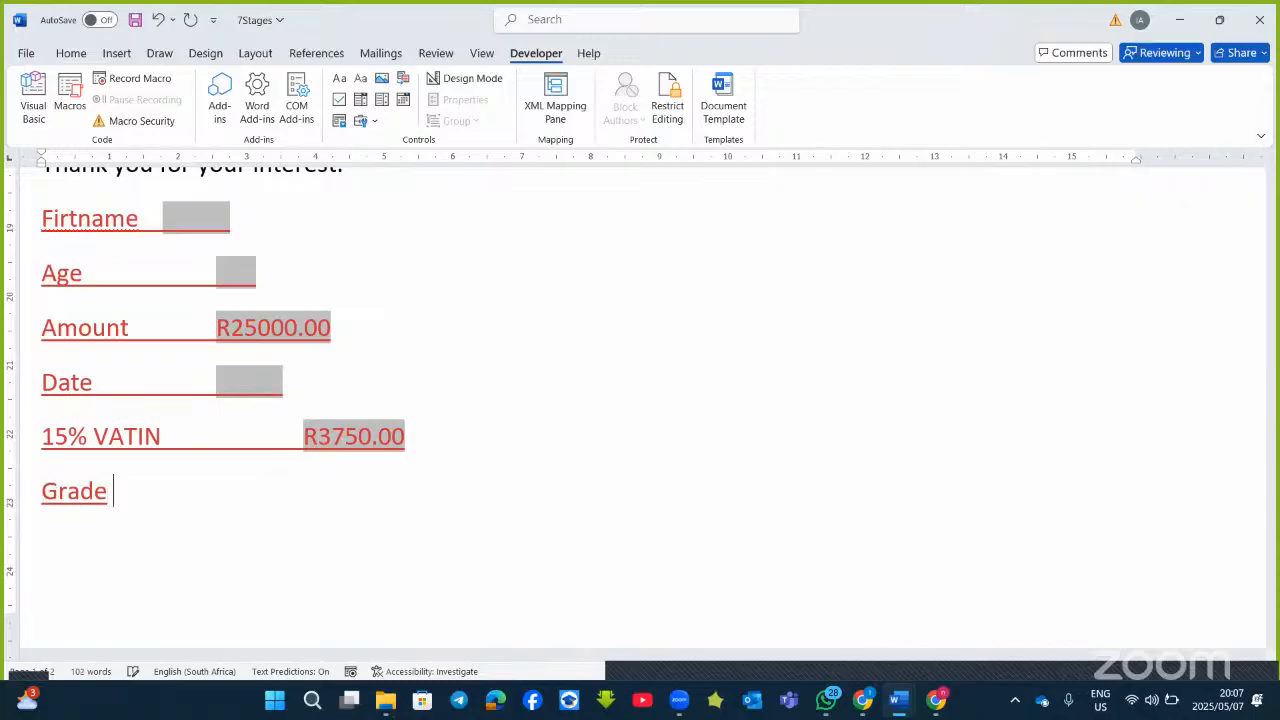
key("Tab")
key("Tab")
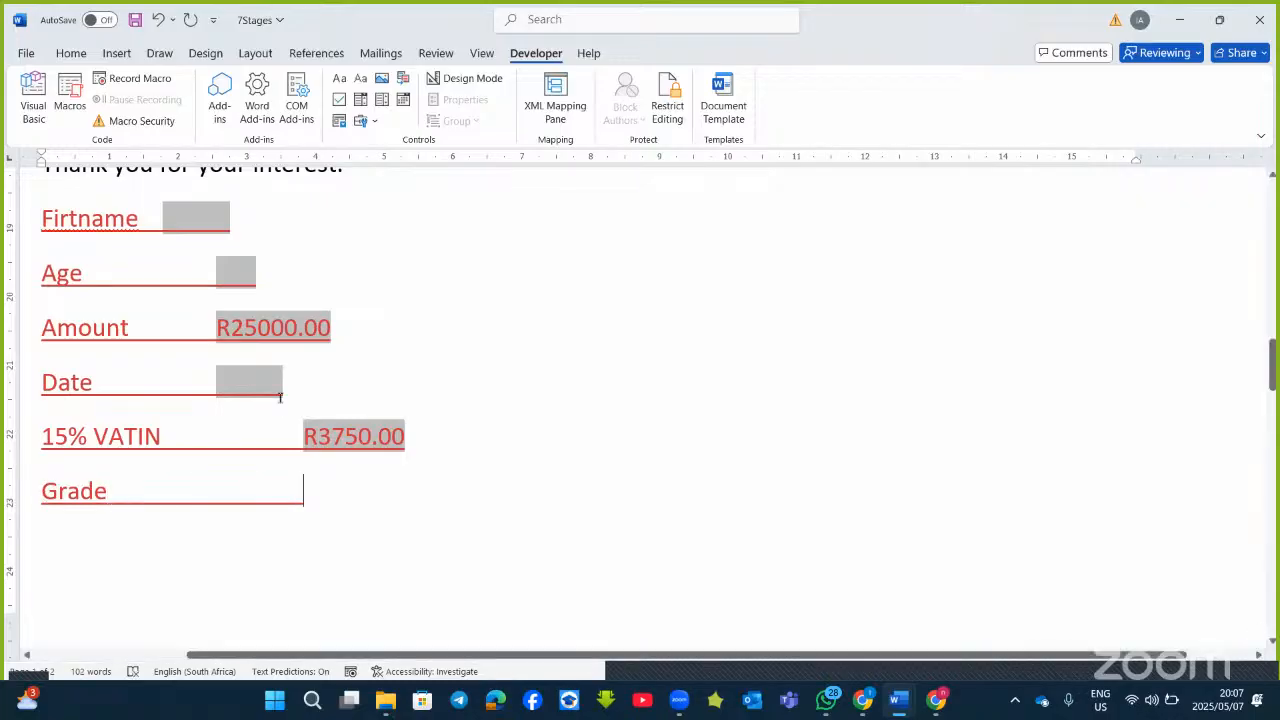
left_click(365, 121)
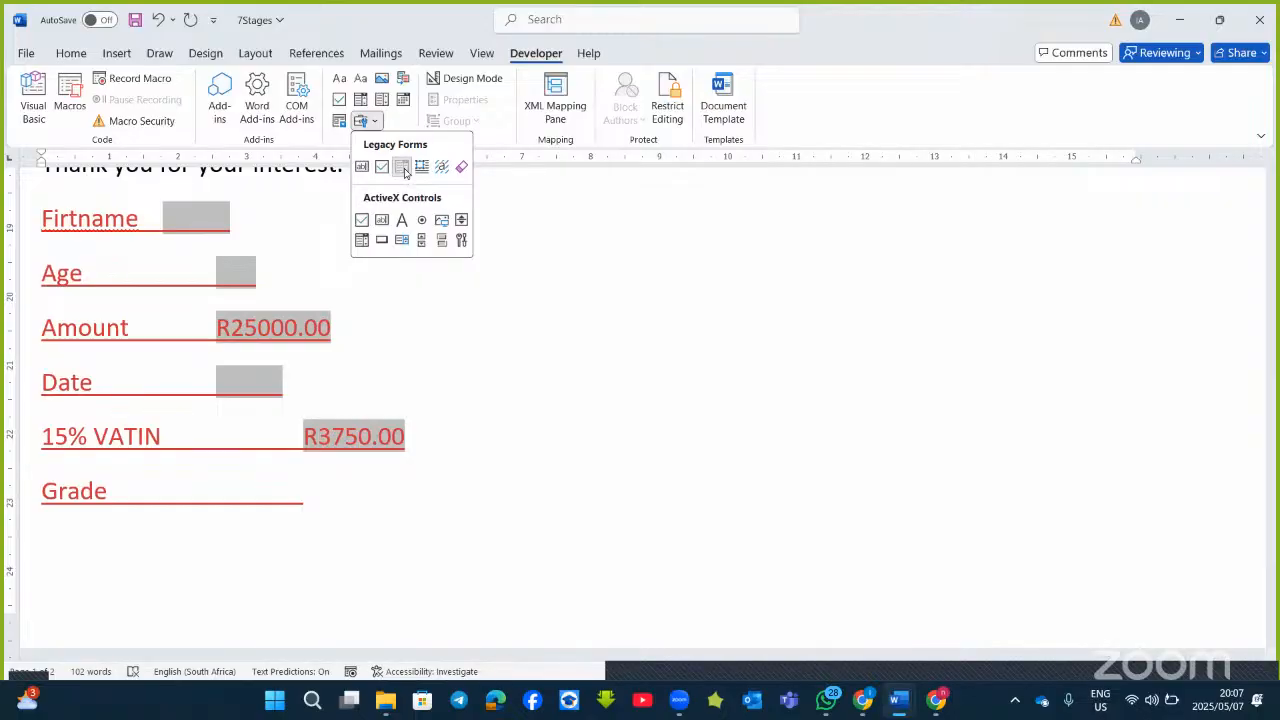
left_click(402, 167)
Add the items 12, 11, 10, 9 and 8 to the Grade drop-down field's list.
double_click(355, 491)
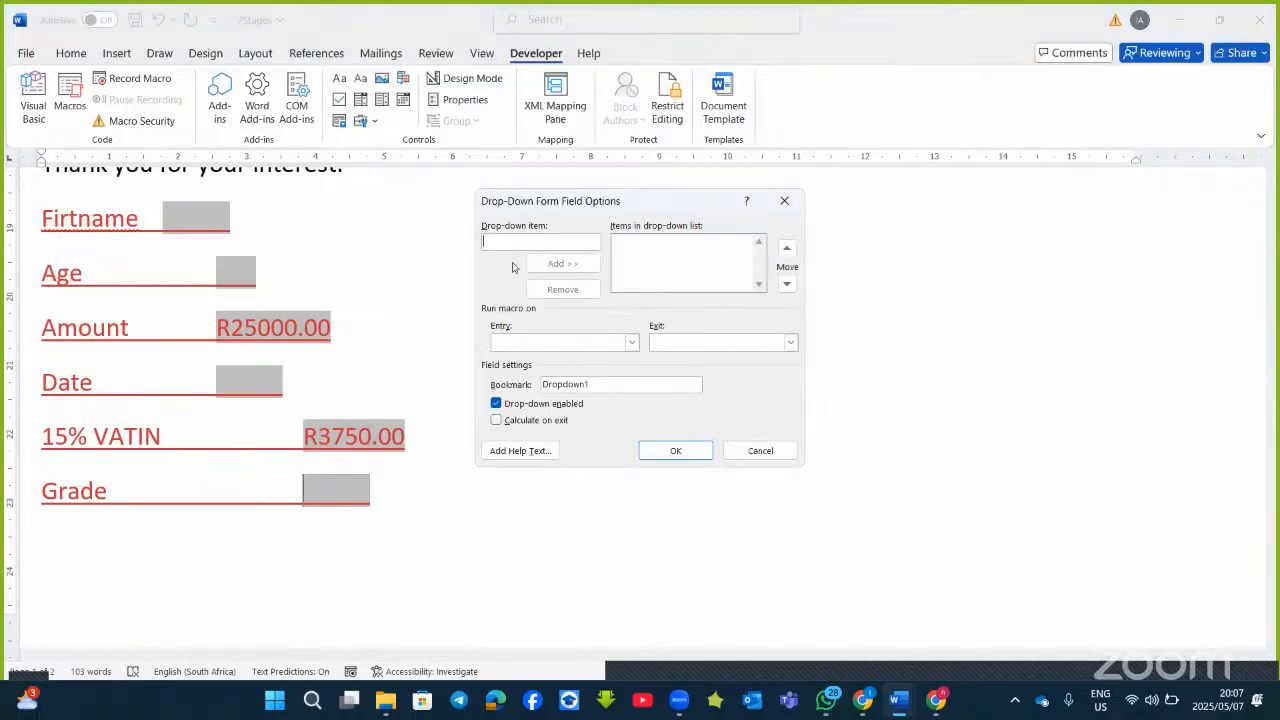
type("12")
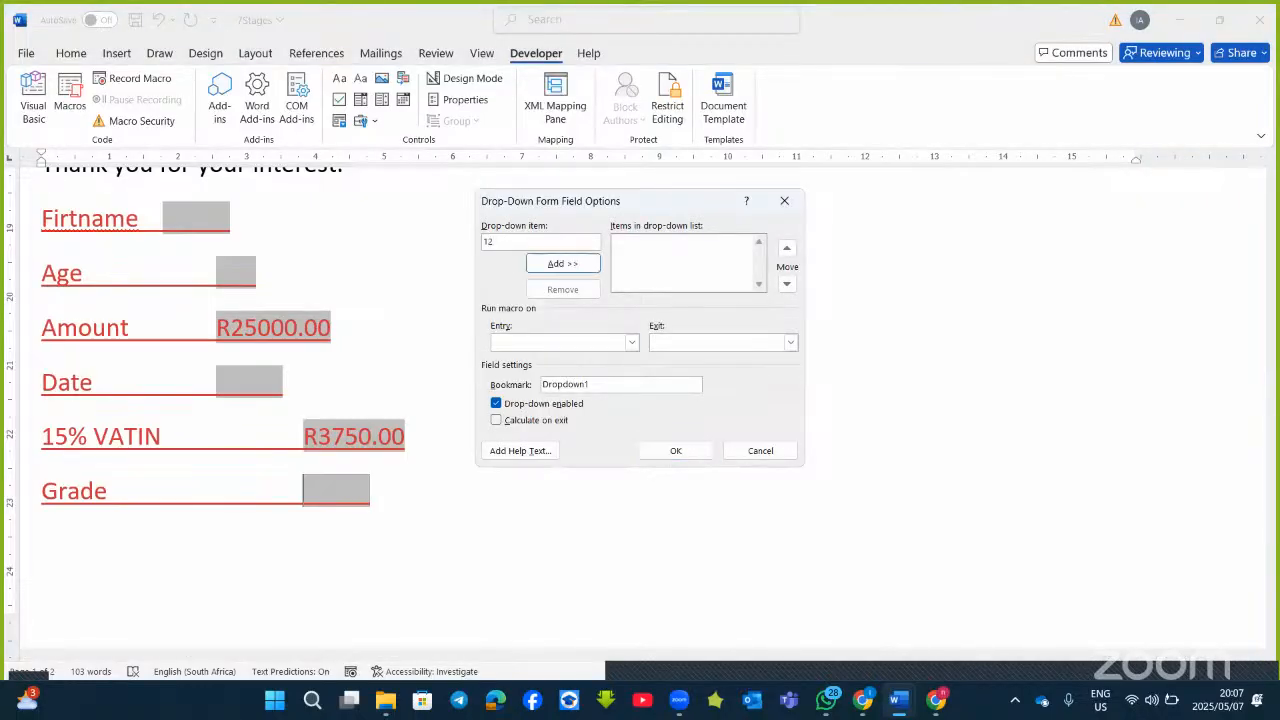
key("Return")
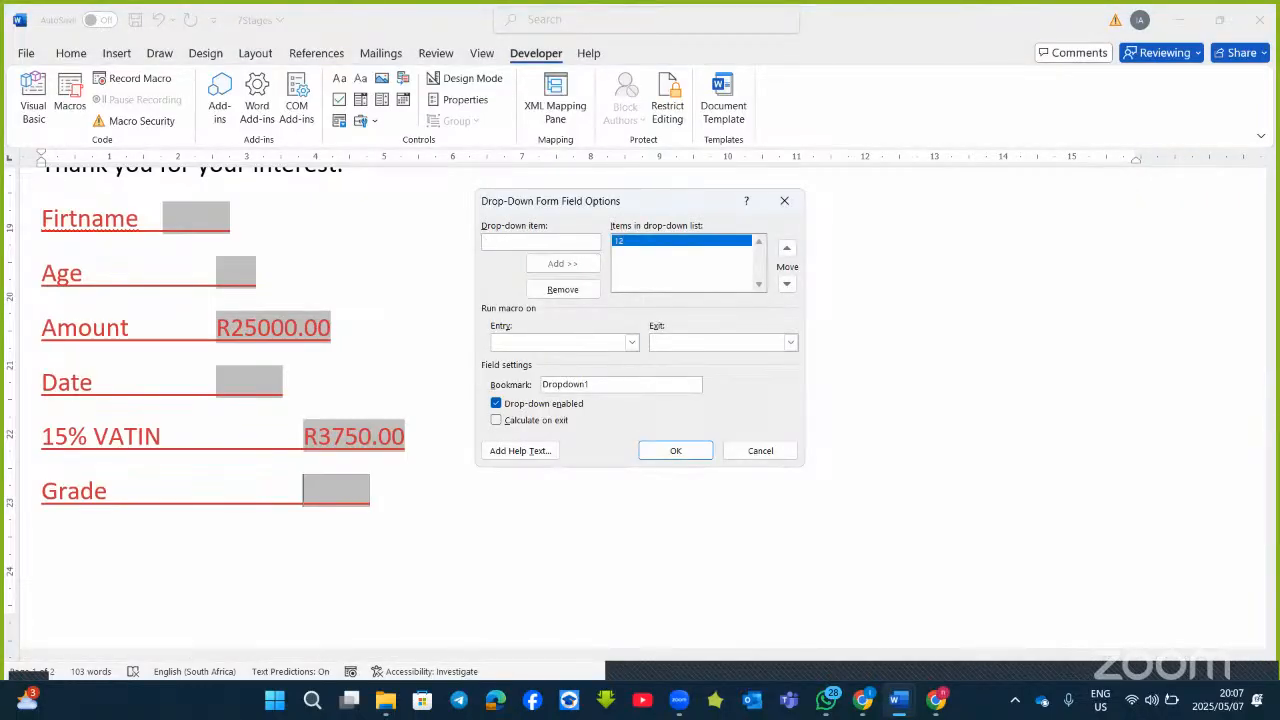
type("11")
key("Return")
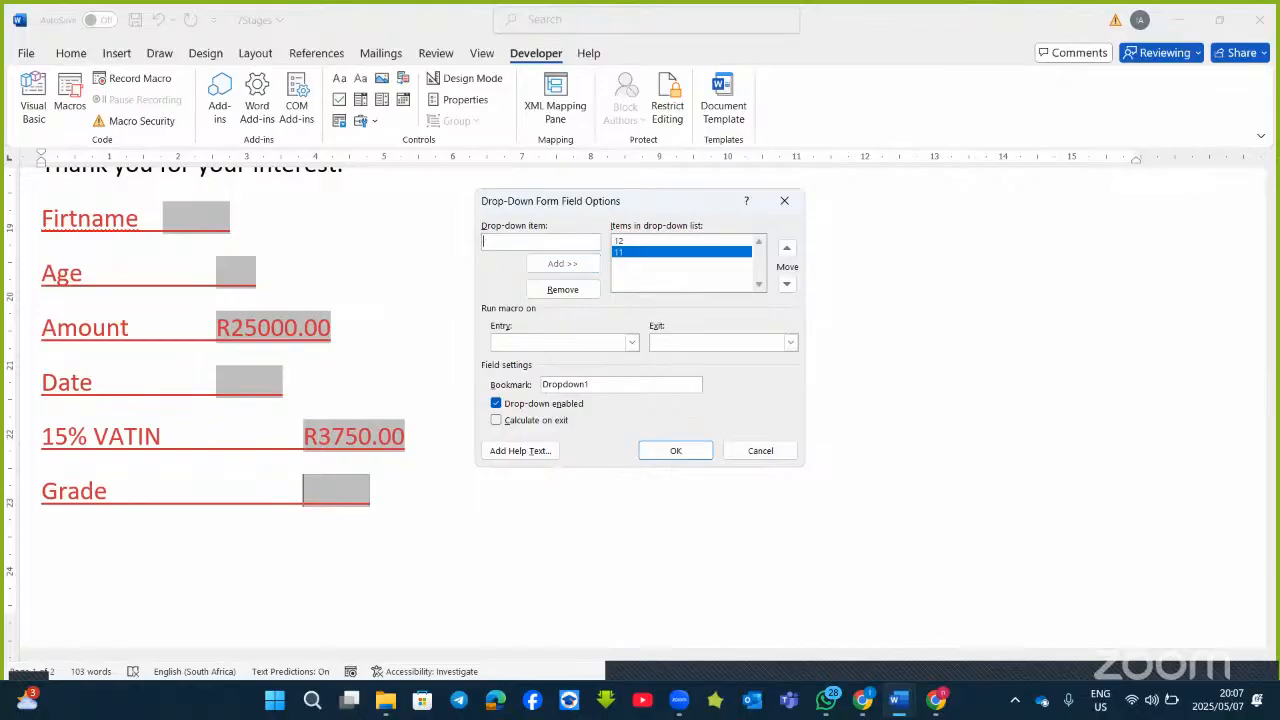
type("10")
key("Return")
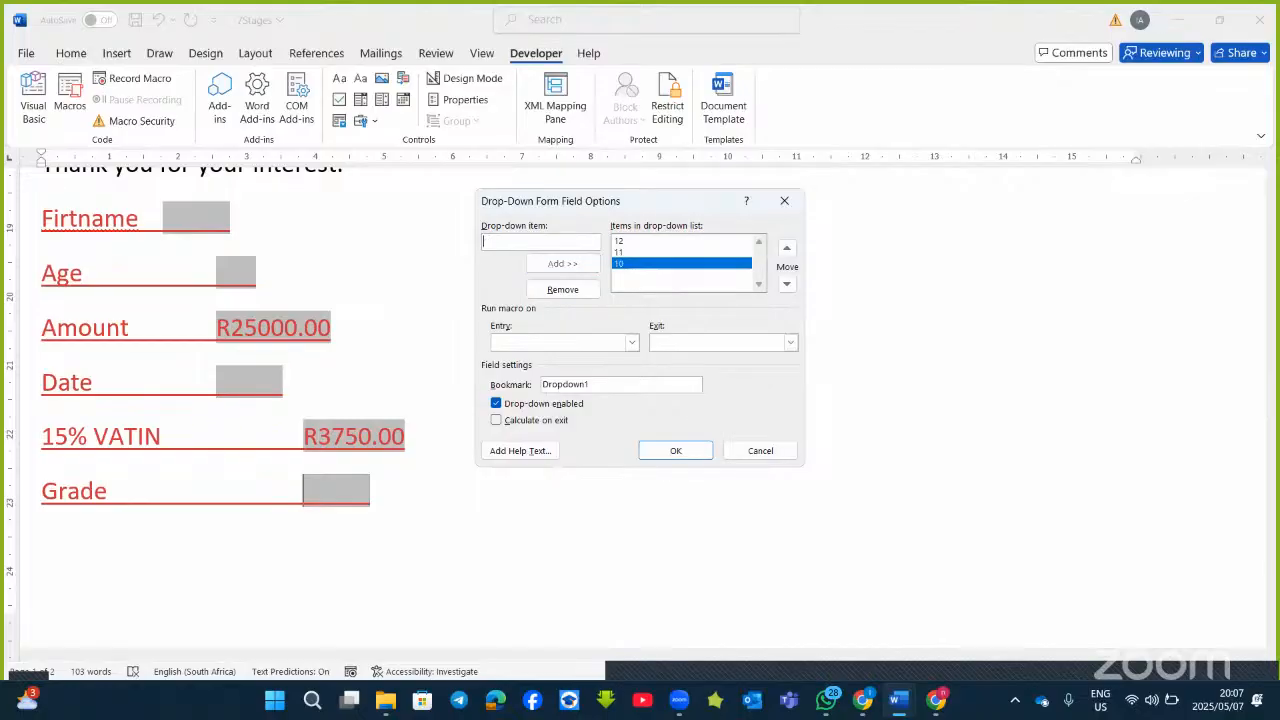
type("9")
key("Return")
type("8")
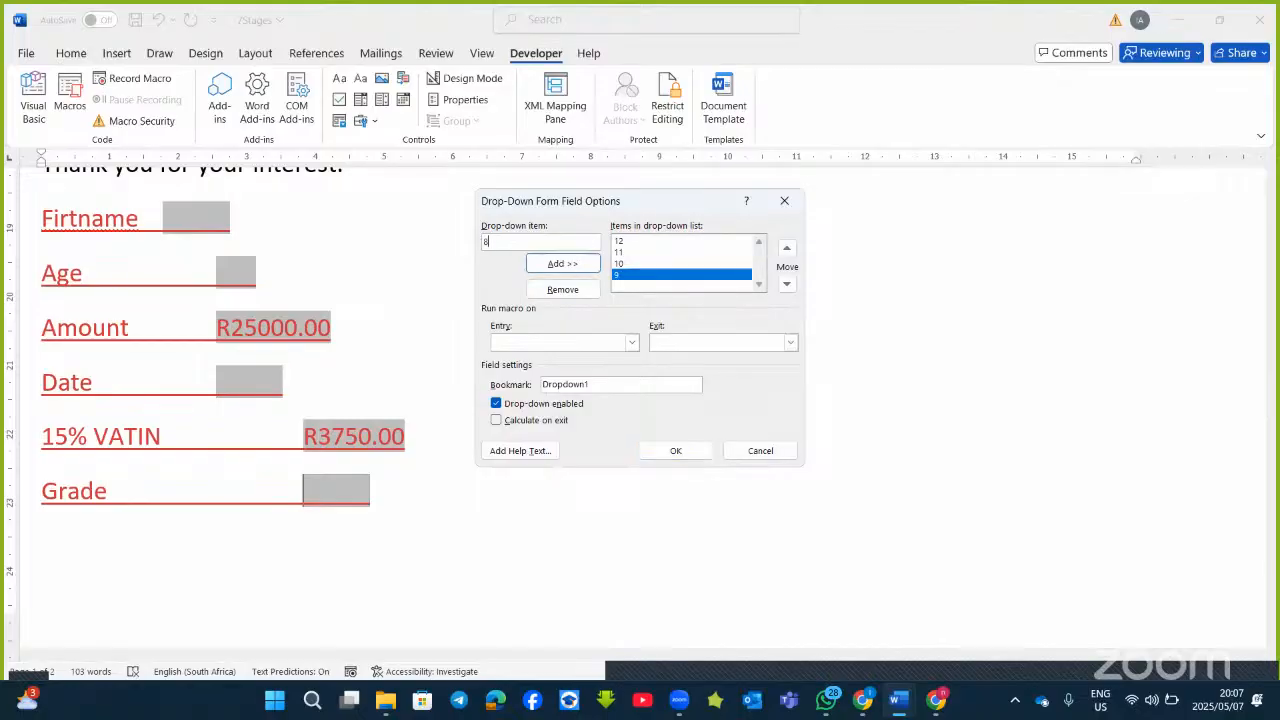
key("Return")
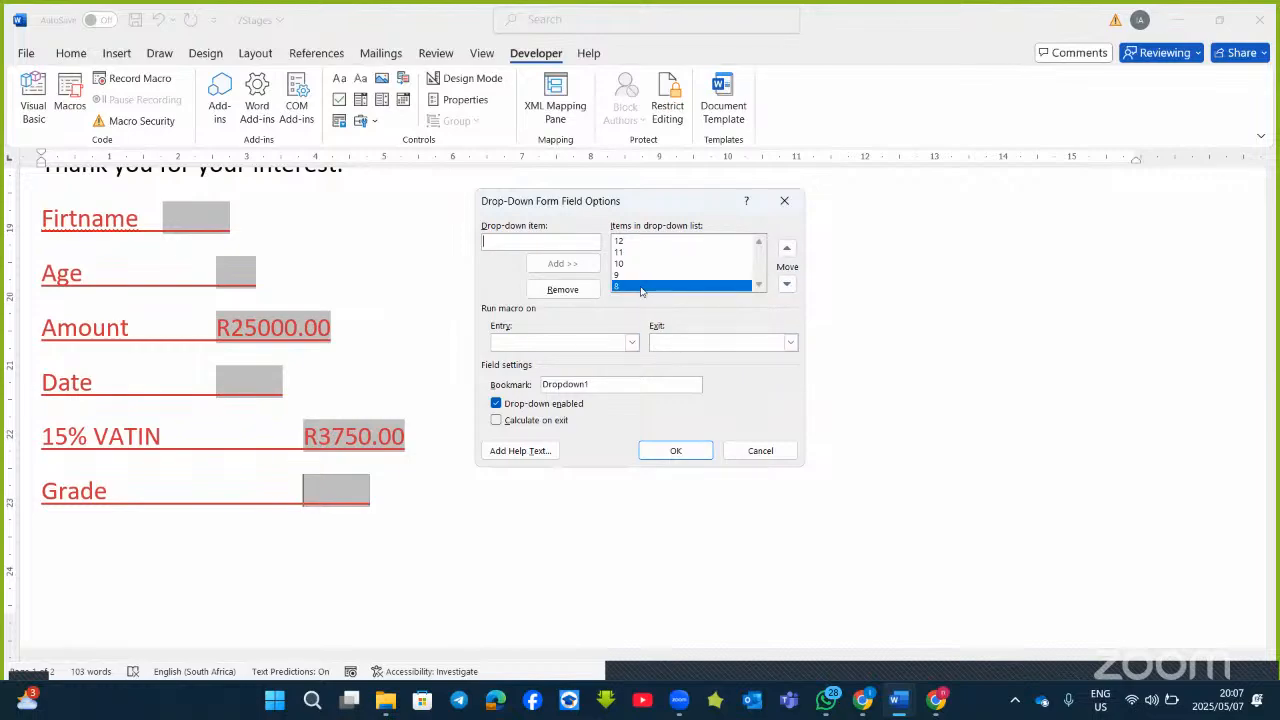
Reorder the Grade drop-down items to 9, 8, 12, 11, 10.
left_click(786, 249)
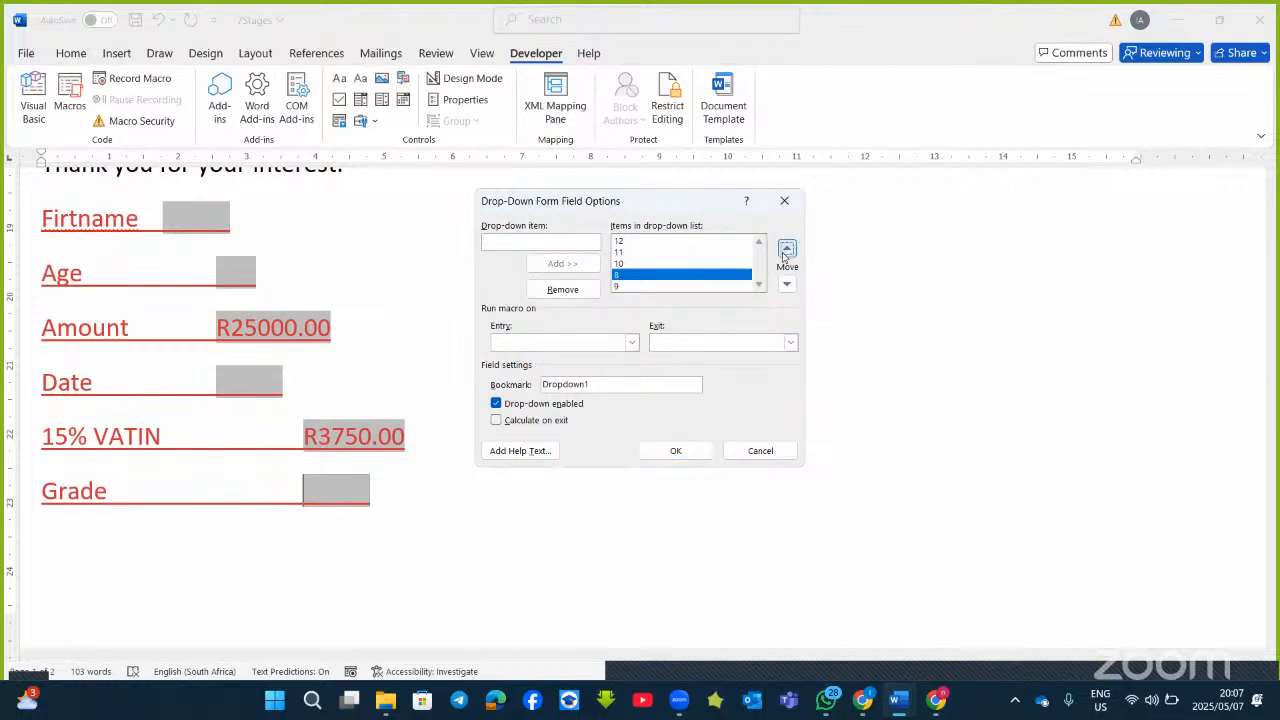
left_click(786, 249)
left_click(786, 249)
left_click(786, 249)
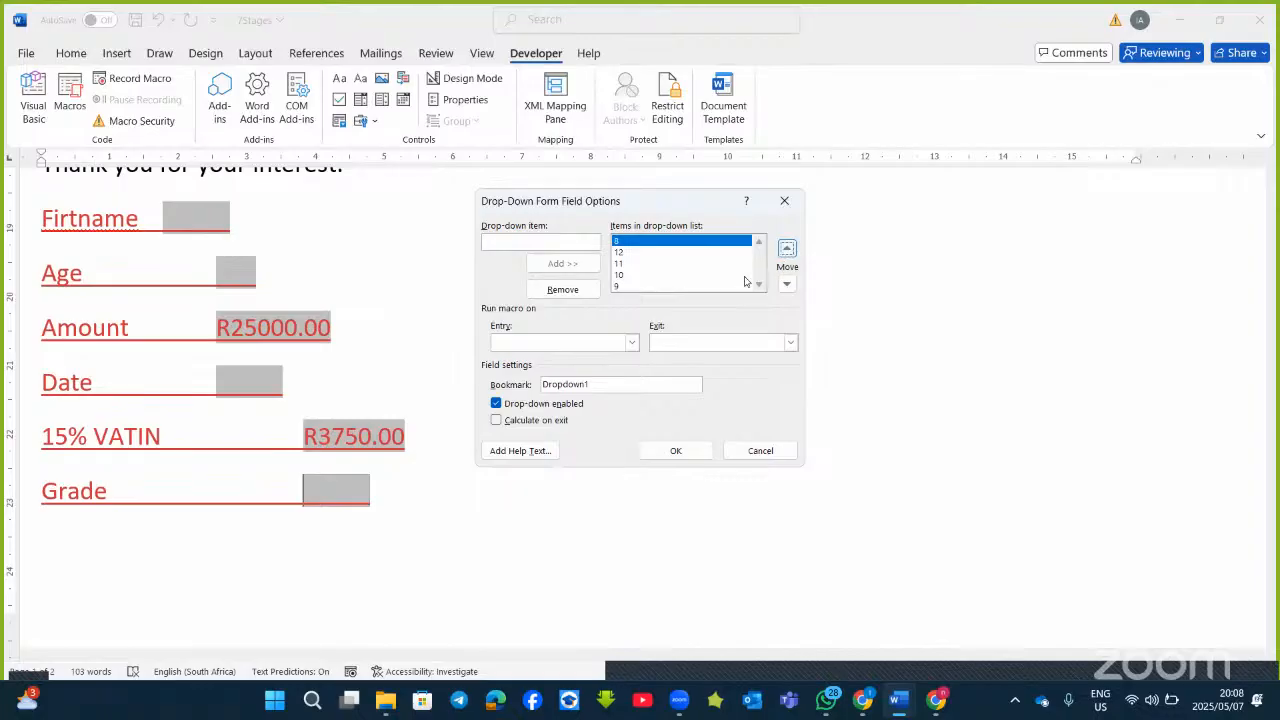
left_click(704, 286)
left_click(786, 249)
left_click(786, 249)
left_click(786, 249)
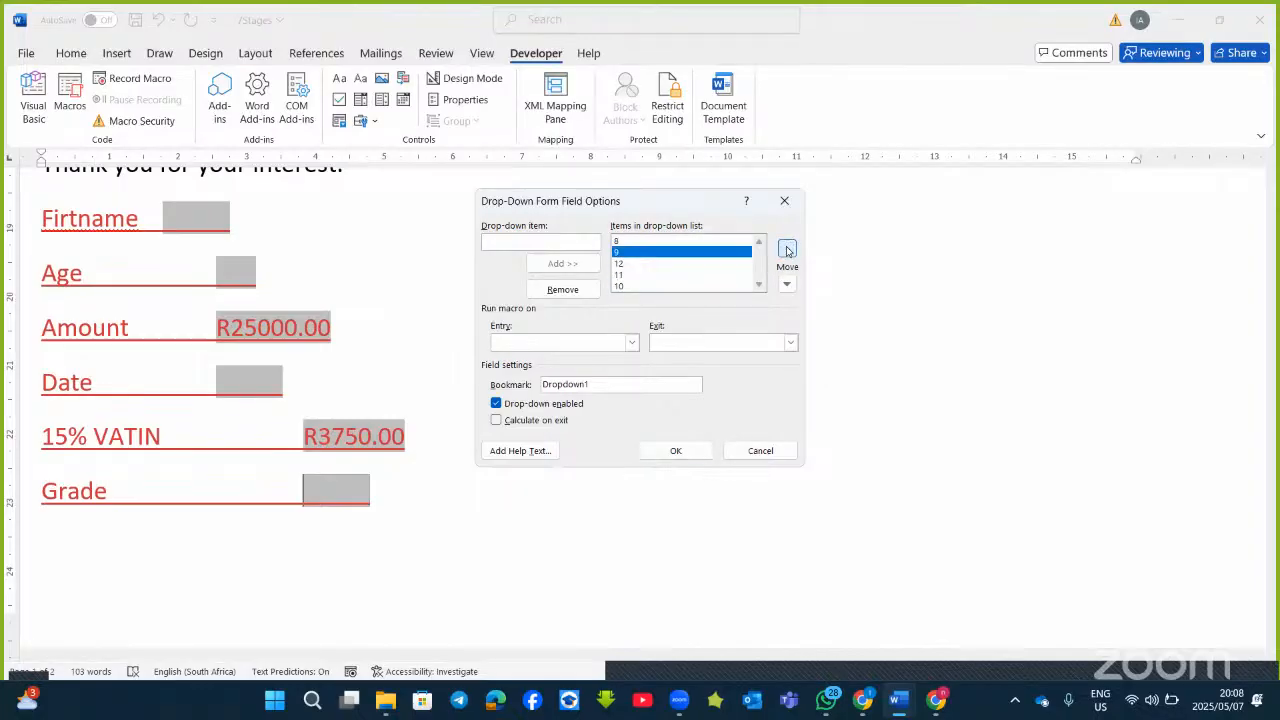
left_click(786, 249)
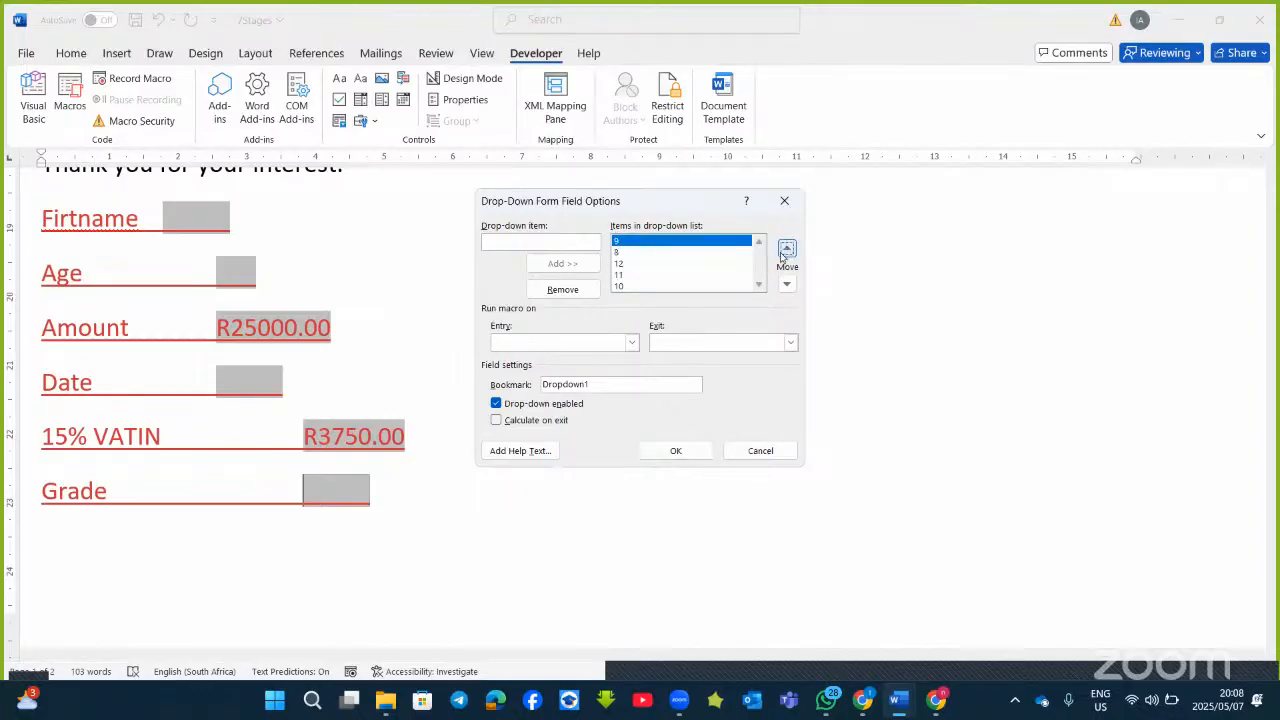
Give the Grade drop-down field custom status bar help text beginning "choose your" and apply the field options.
left_click(532, 451)
left_click(563, 335)
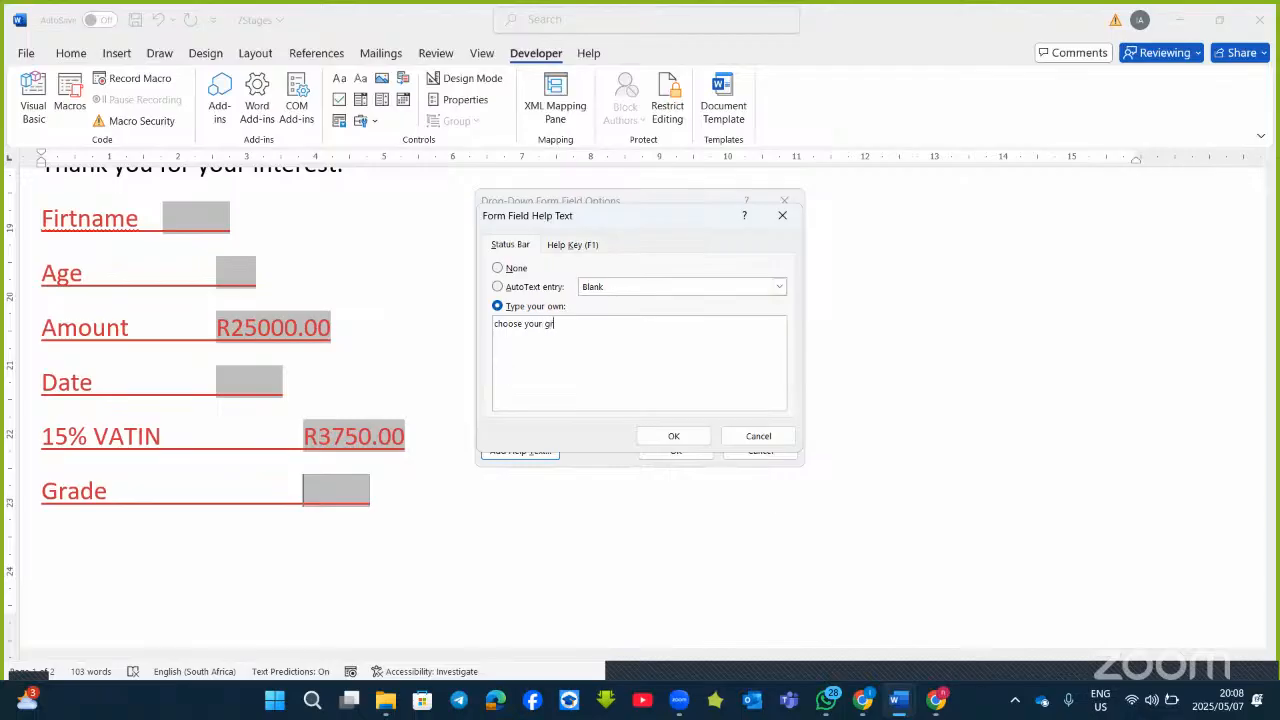
left_click(512, 245)
left_click(575, 247)
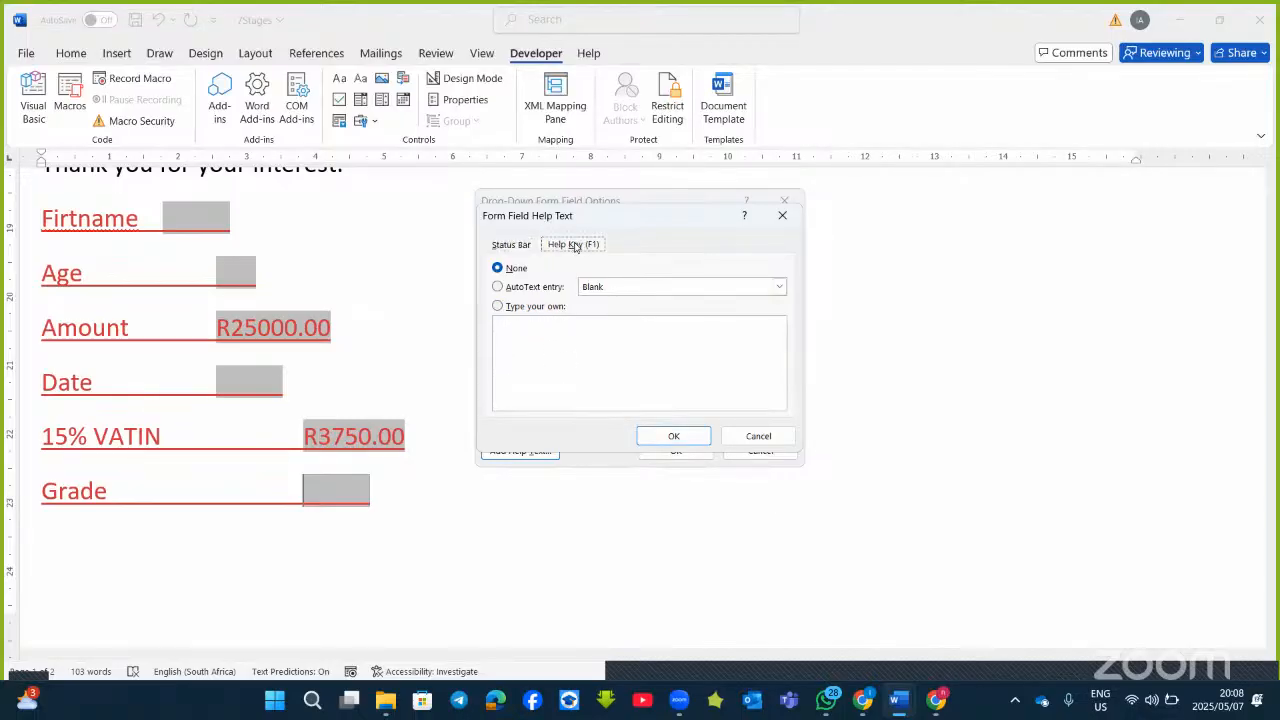
left_click(673, 436)
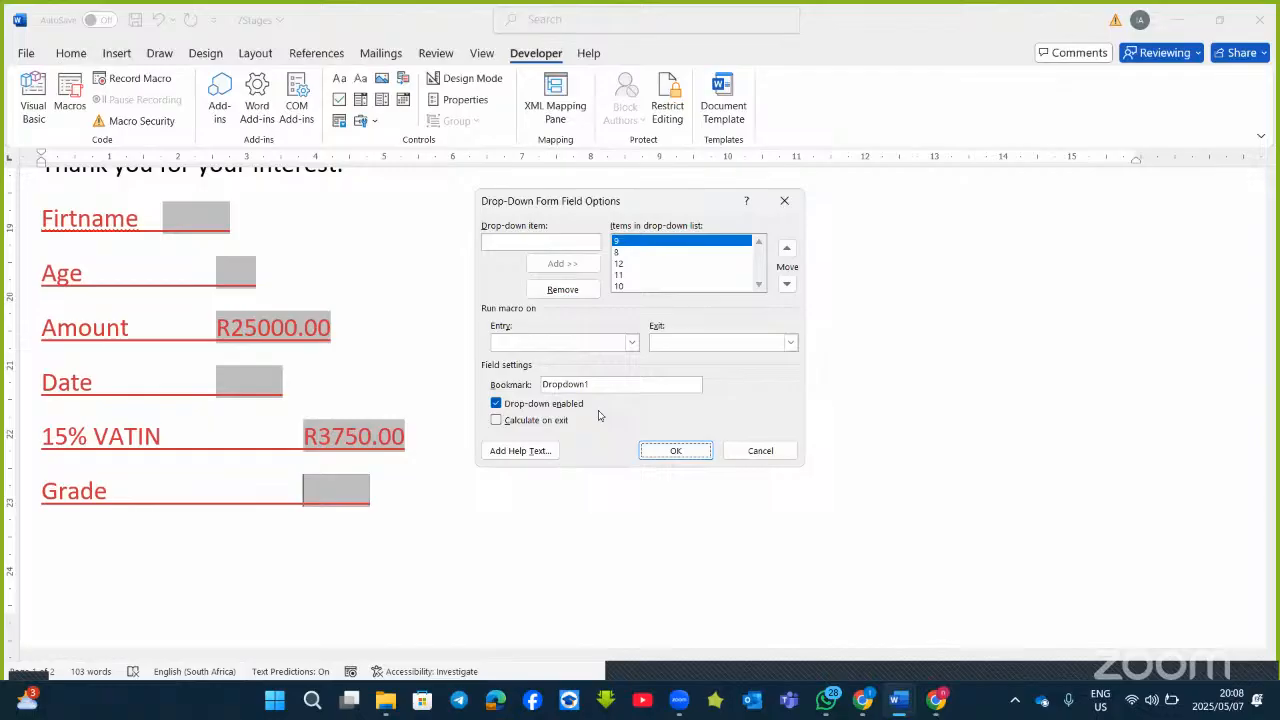
left_click(686, 451)
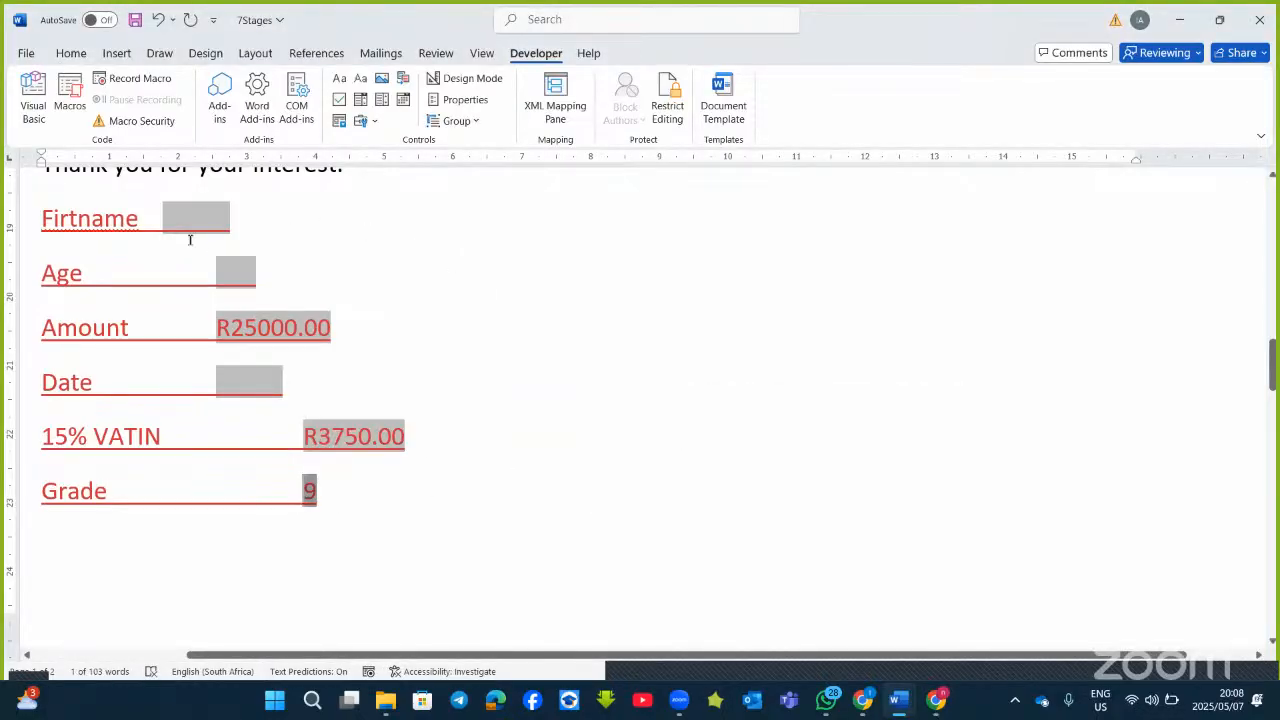
Add a "Gender" line below the Grade line.
left_click(375, 494)
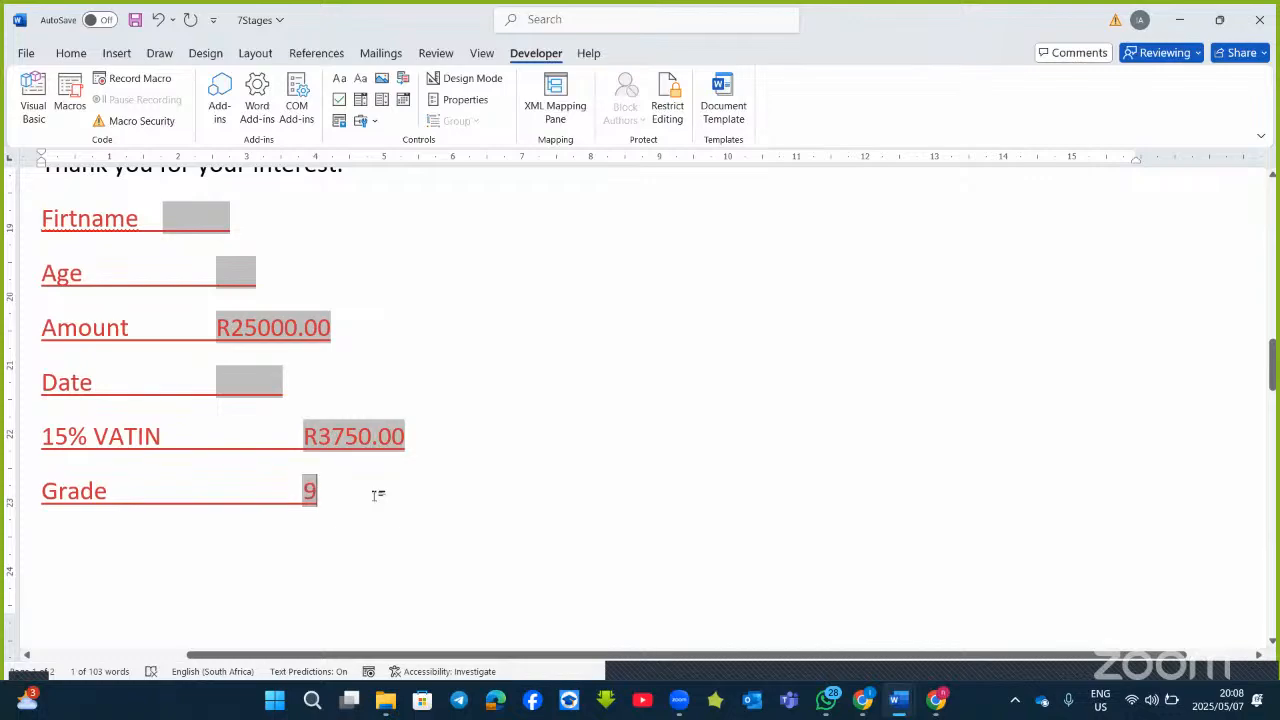
key("Return")
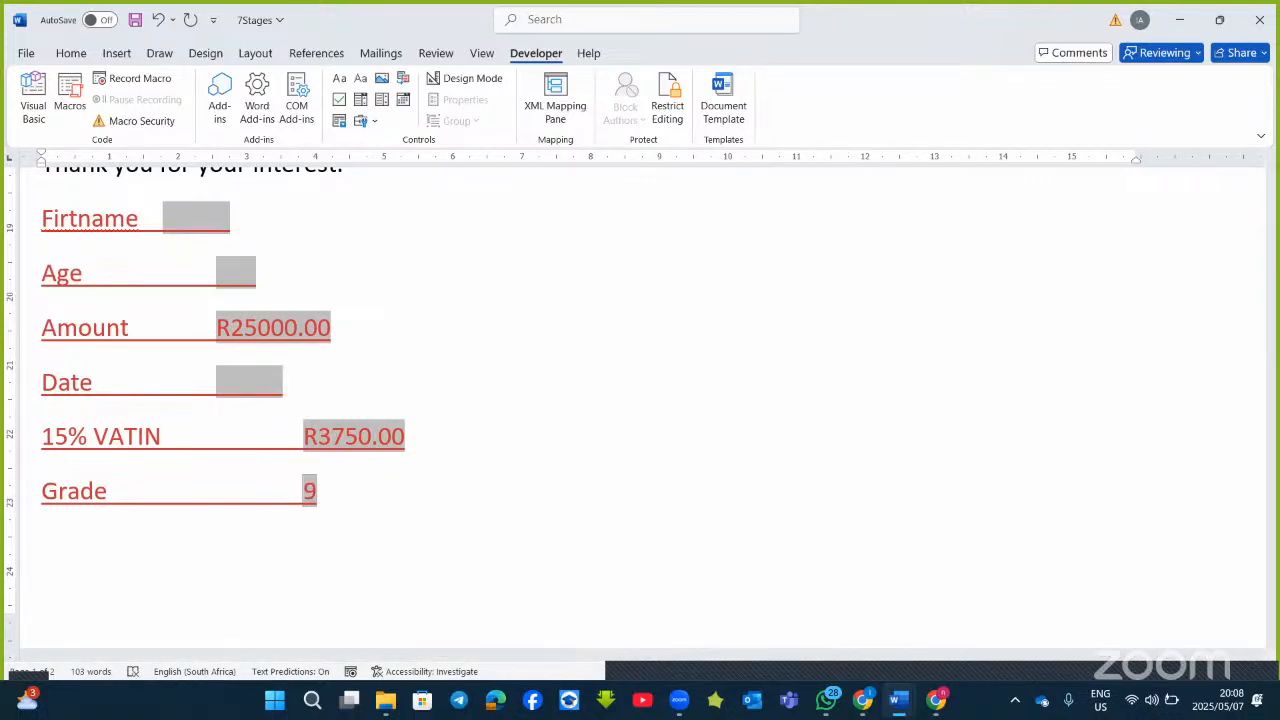
left_click(366, 121)
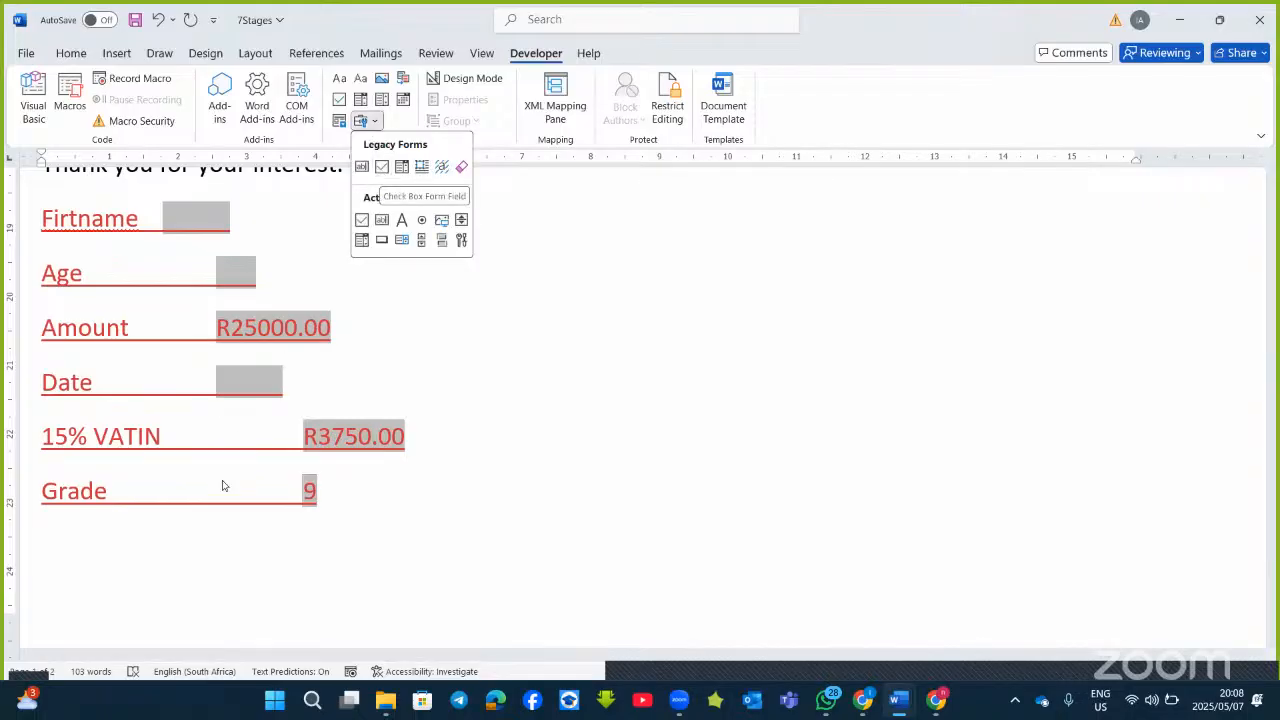
left_click(189, 534)
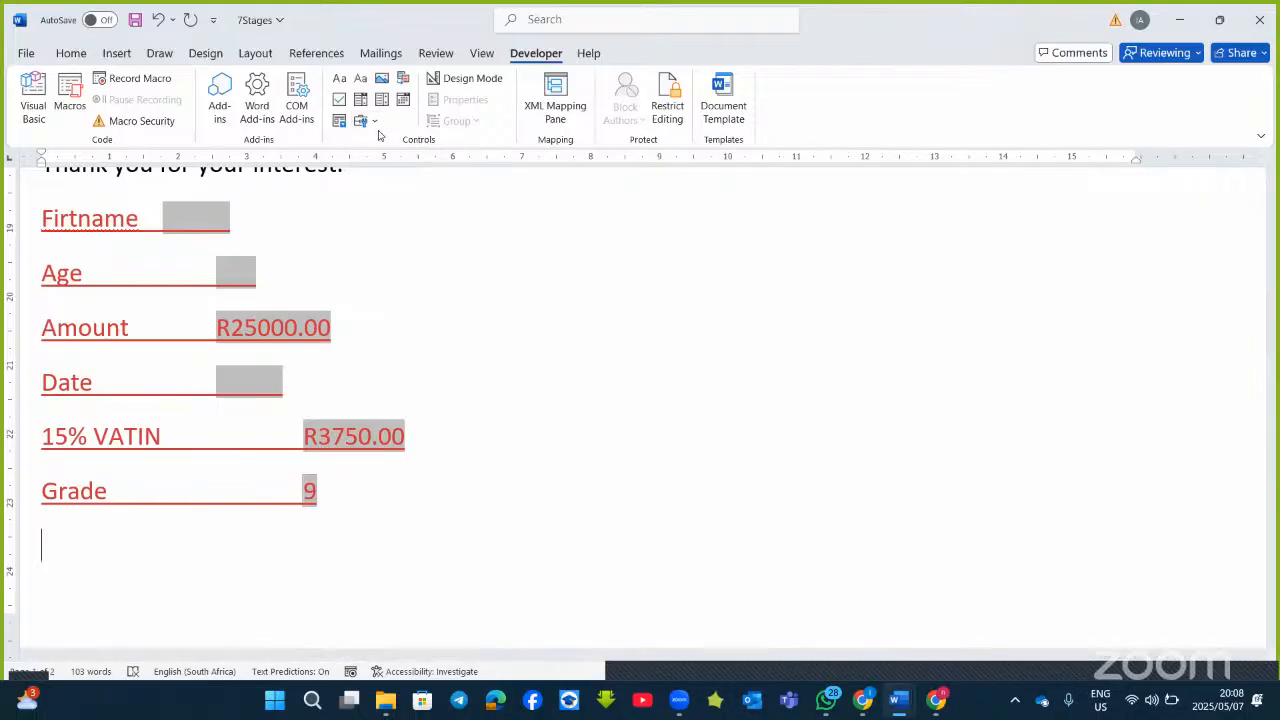
type("gender ")
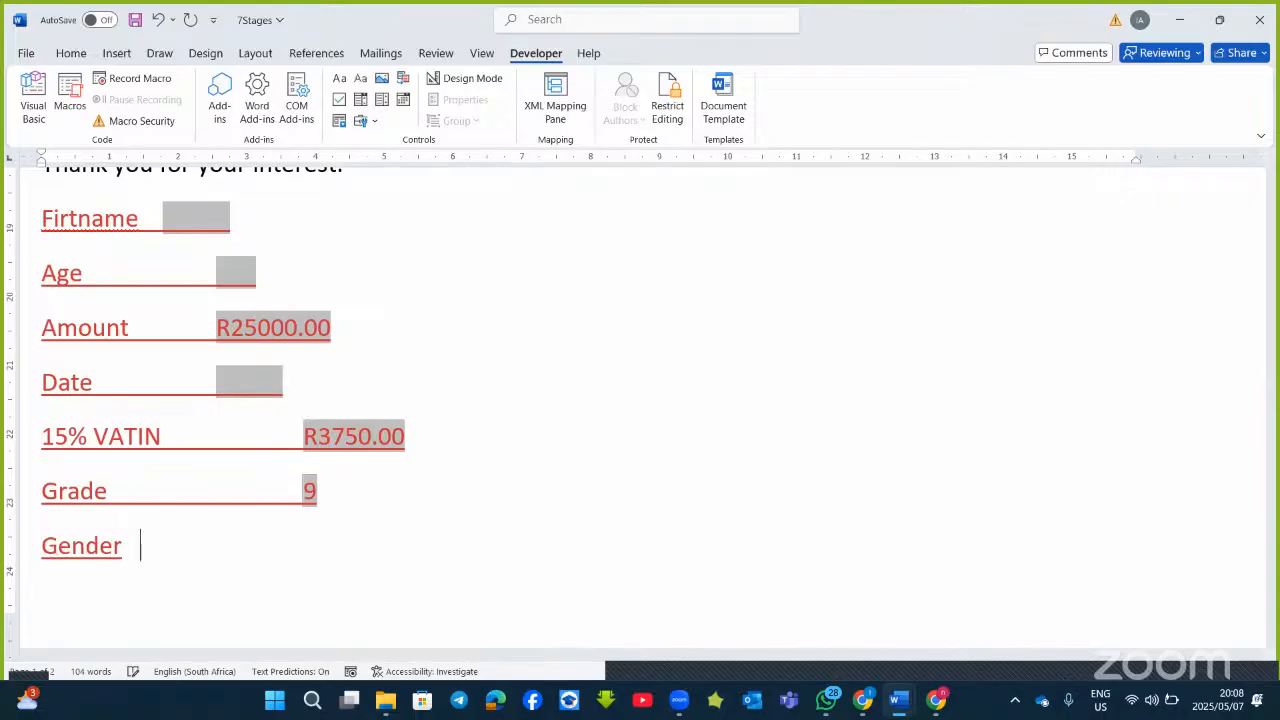
Add the options "male" and "female" to the Gender line, separated by spaces.
type(" male    ")
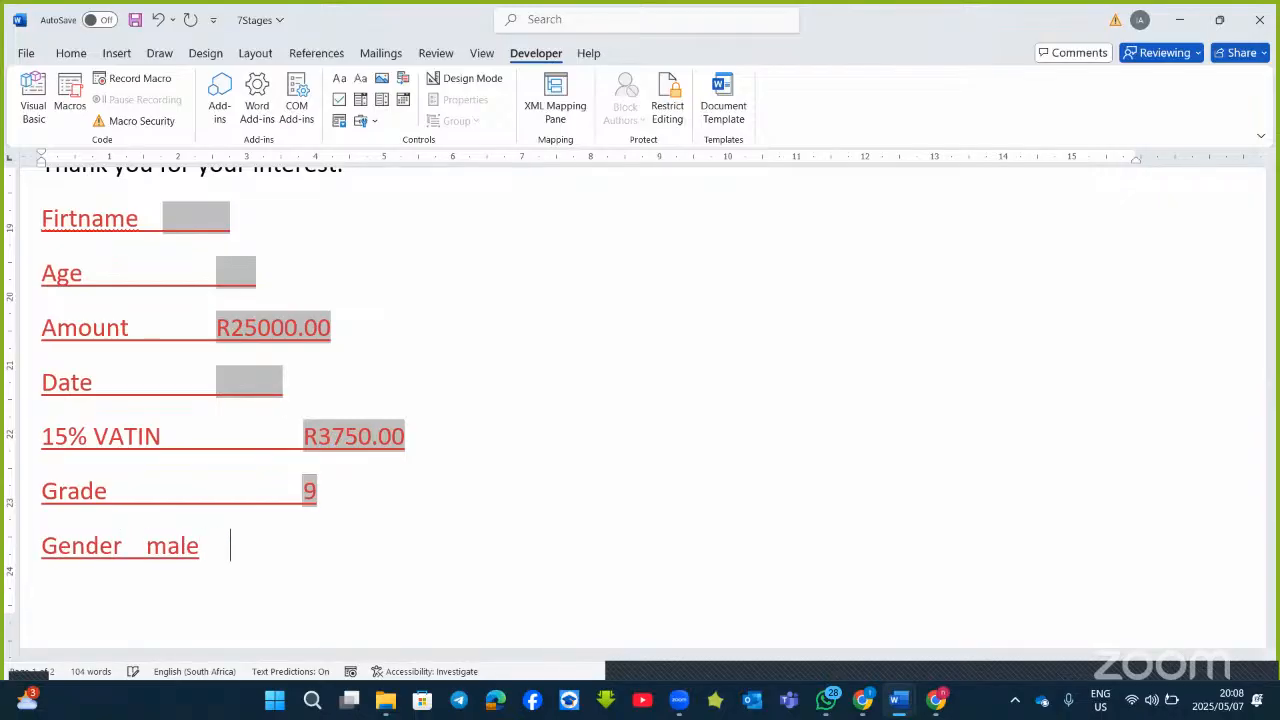
type("femal")
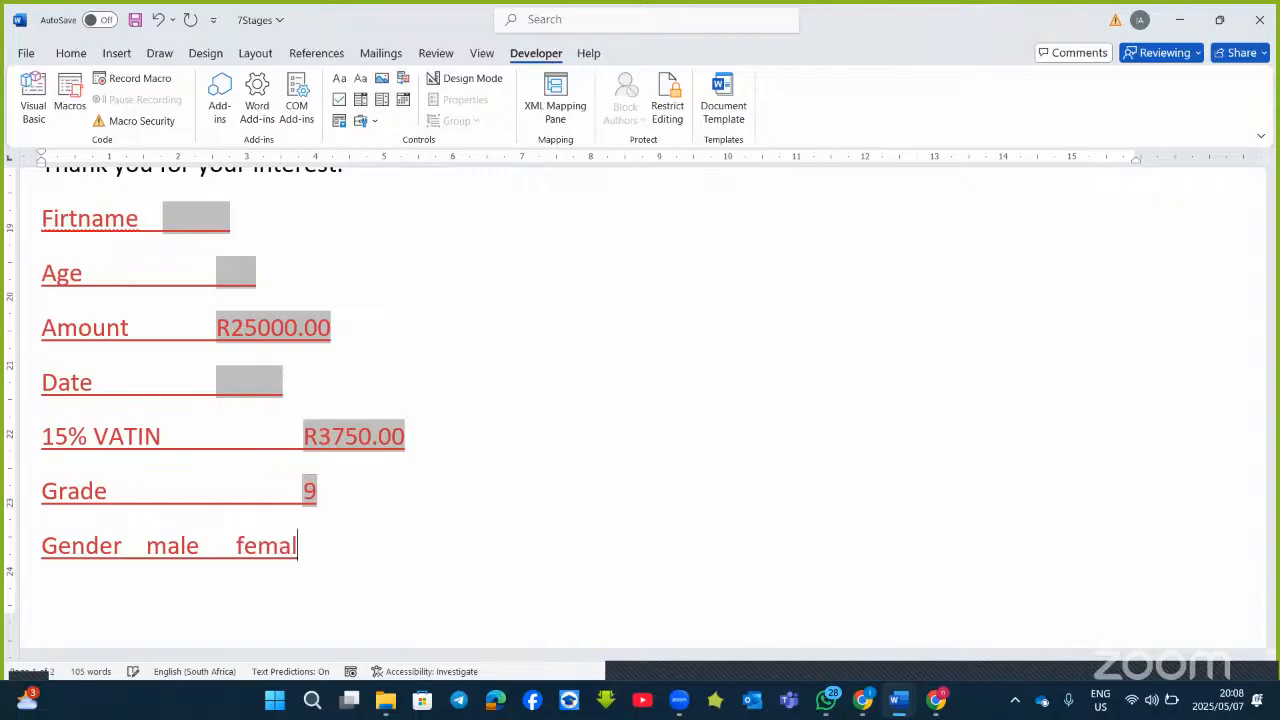
type("e")
Insert a legacy check box form field after "male" and another after "female" on the Gender line.
left_click(206, 545)
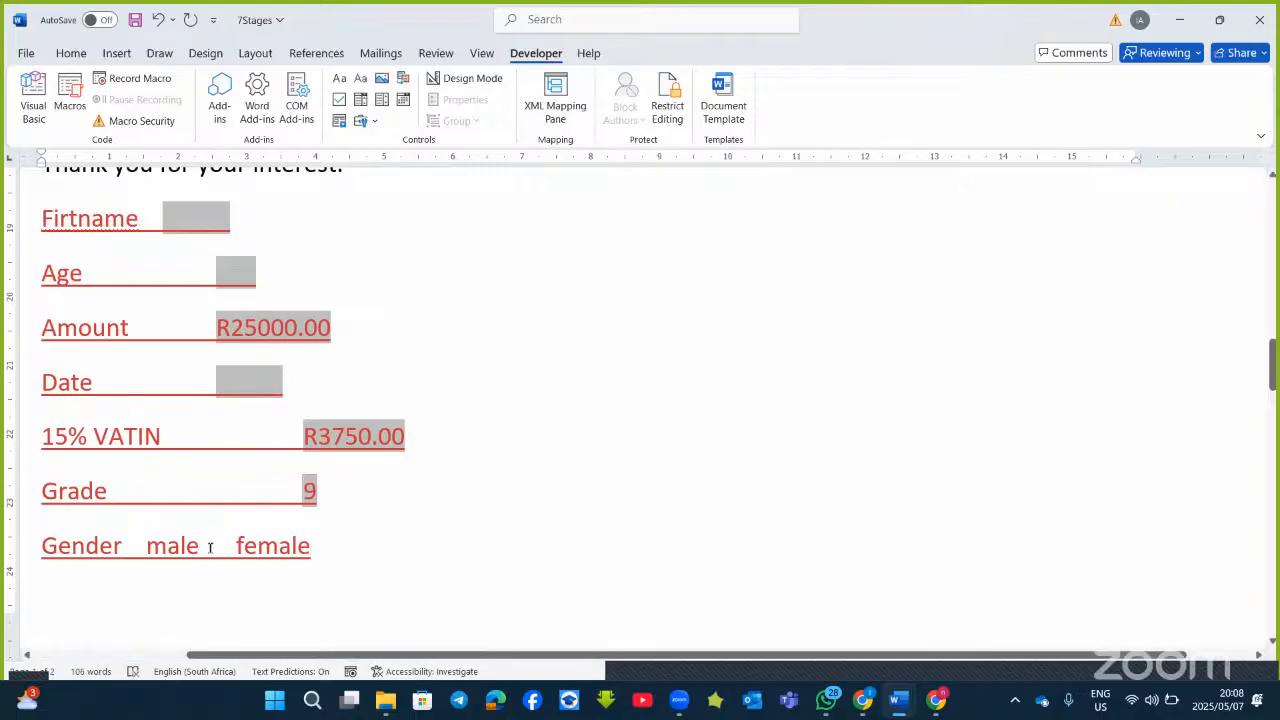
left_click(363, 121)
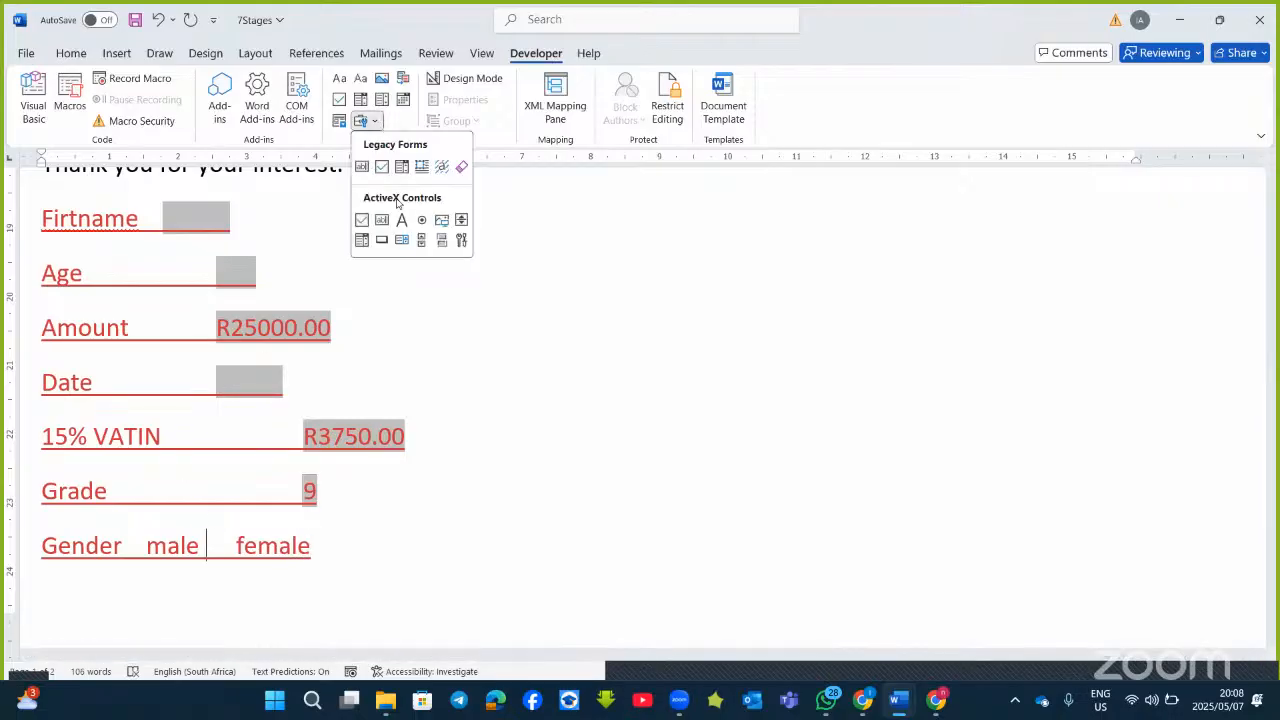
left_click(381, 167)
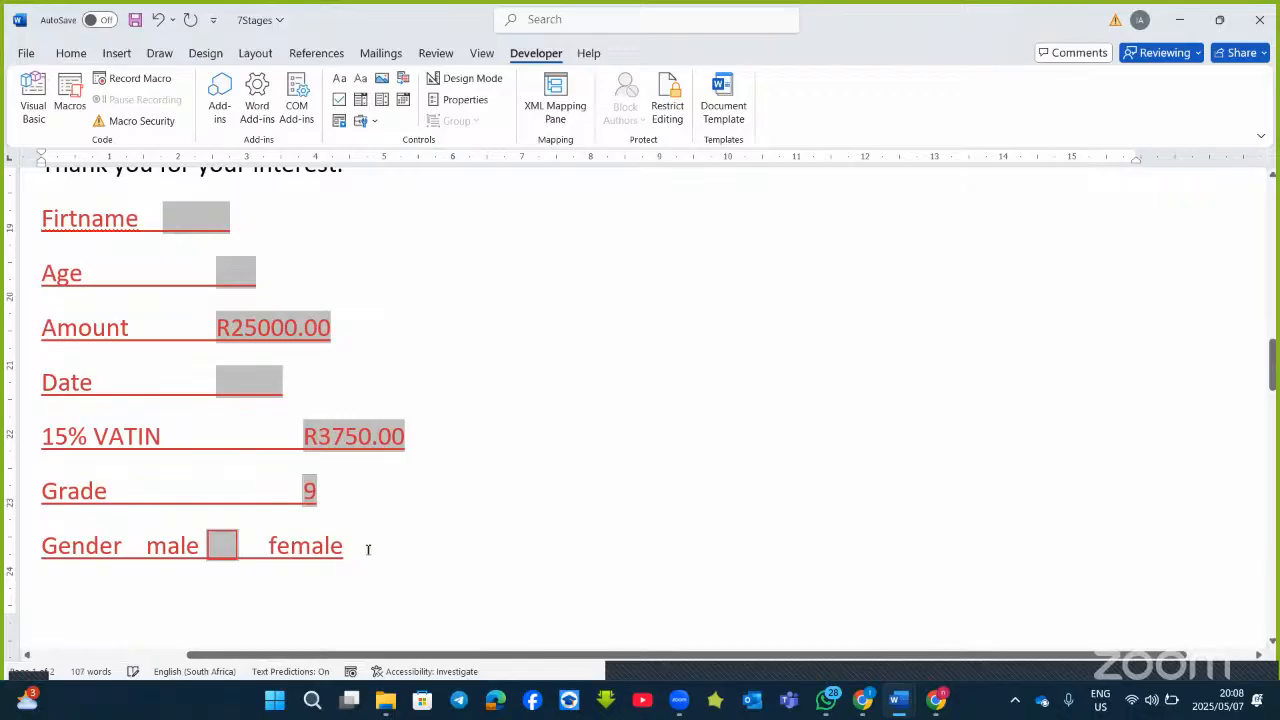
left_click(363, 121)
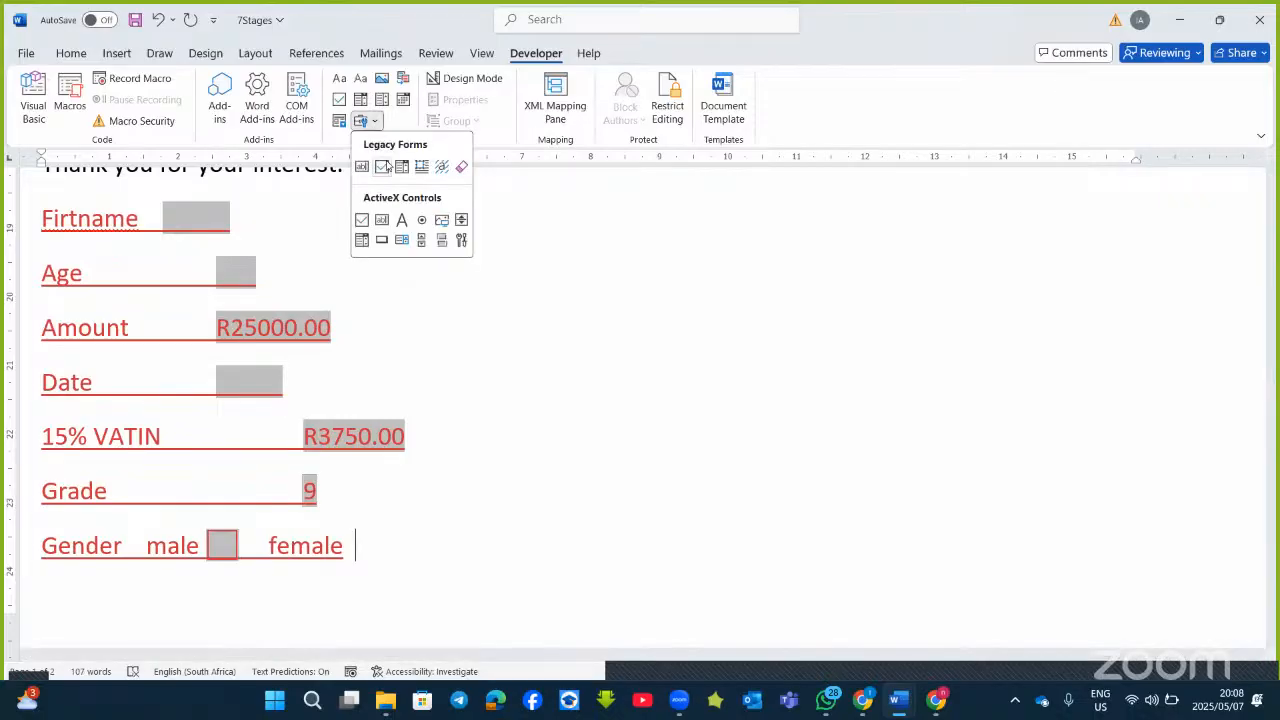
left_click(381, 167)
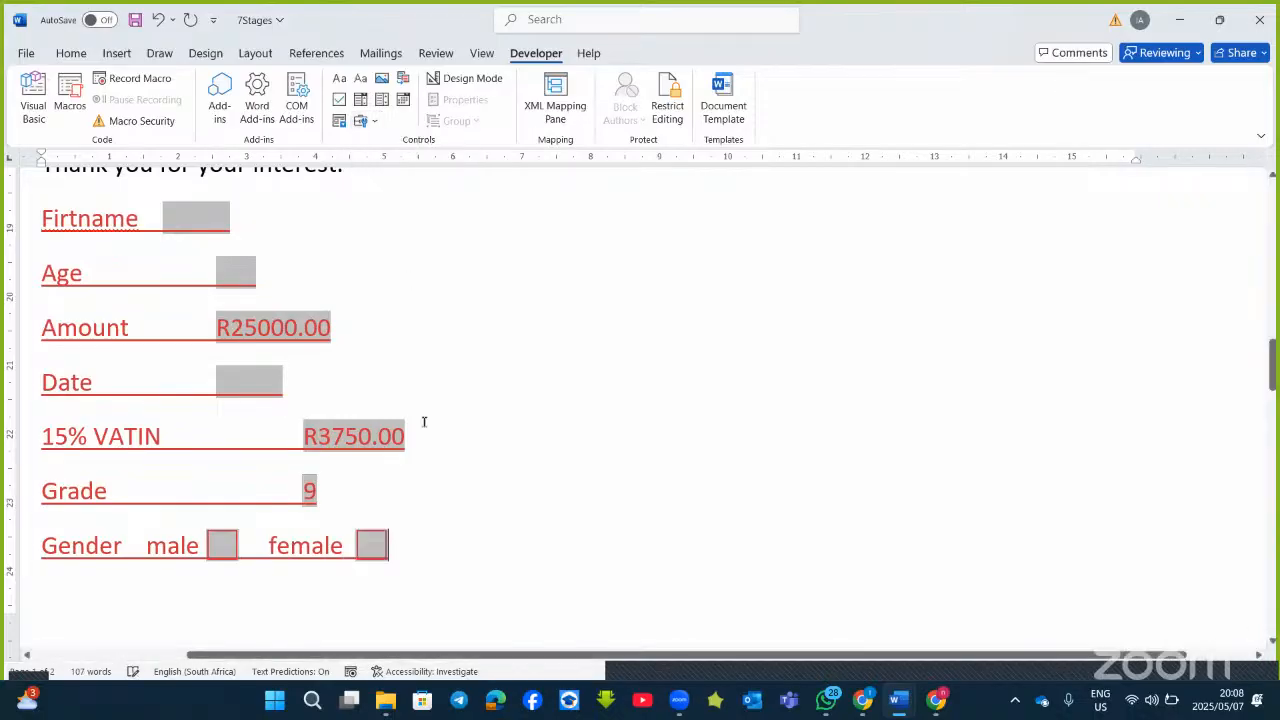
Set the female check box field to a size of exactly 15 pt and make it checked by default.
double_click(381, 545)
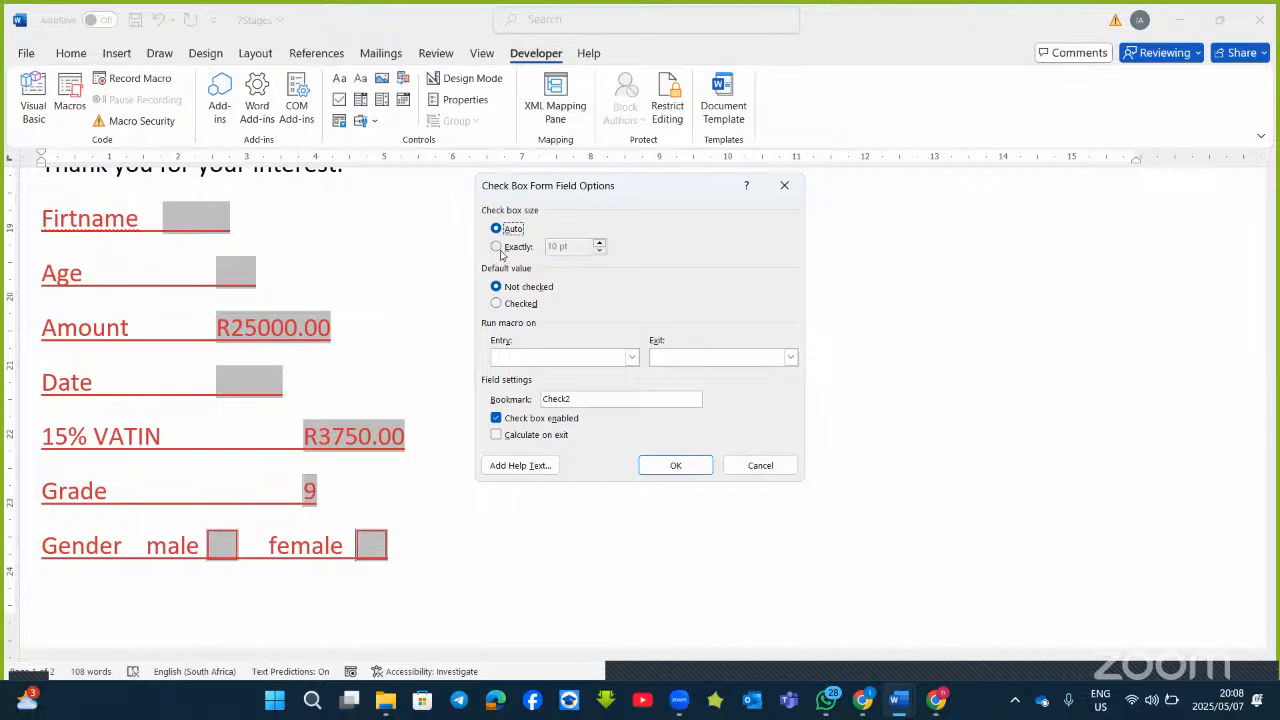
left_click(498, 248)
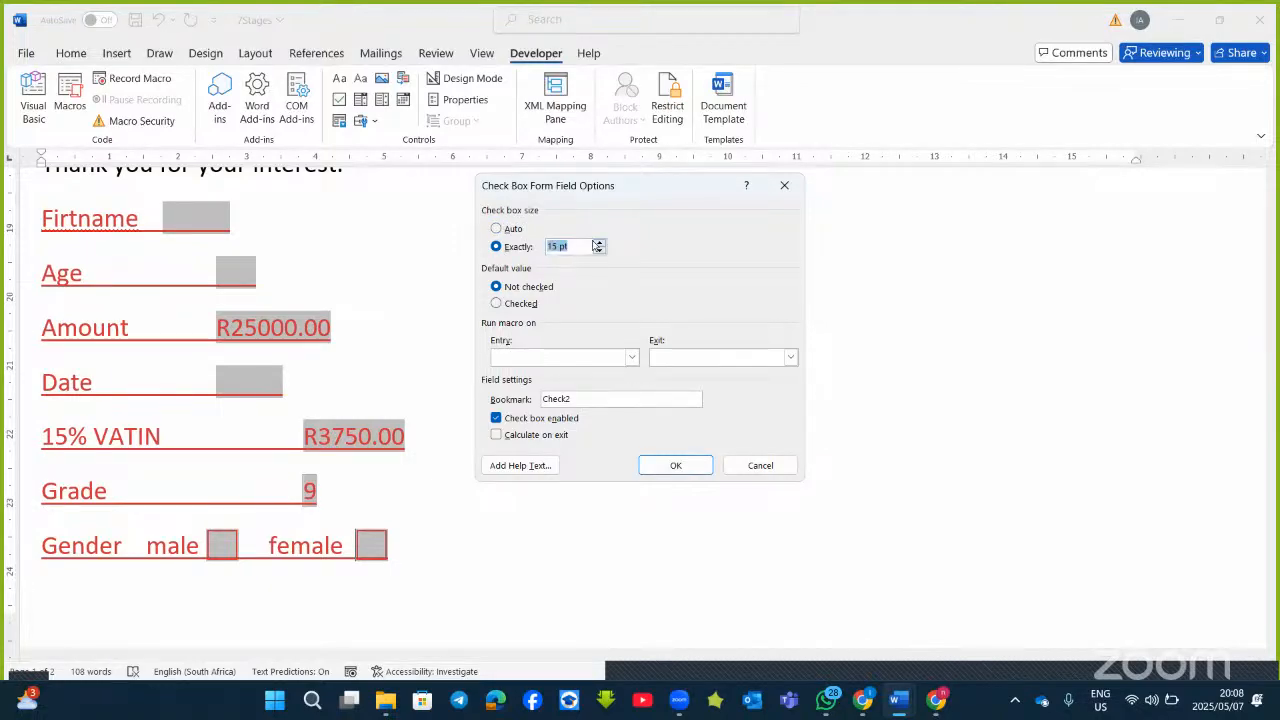
left_click(496, 303)
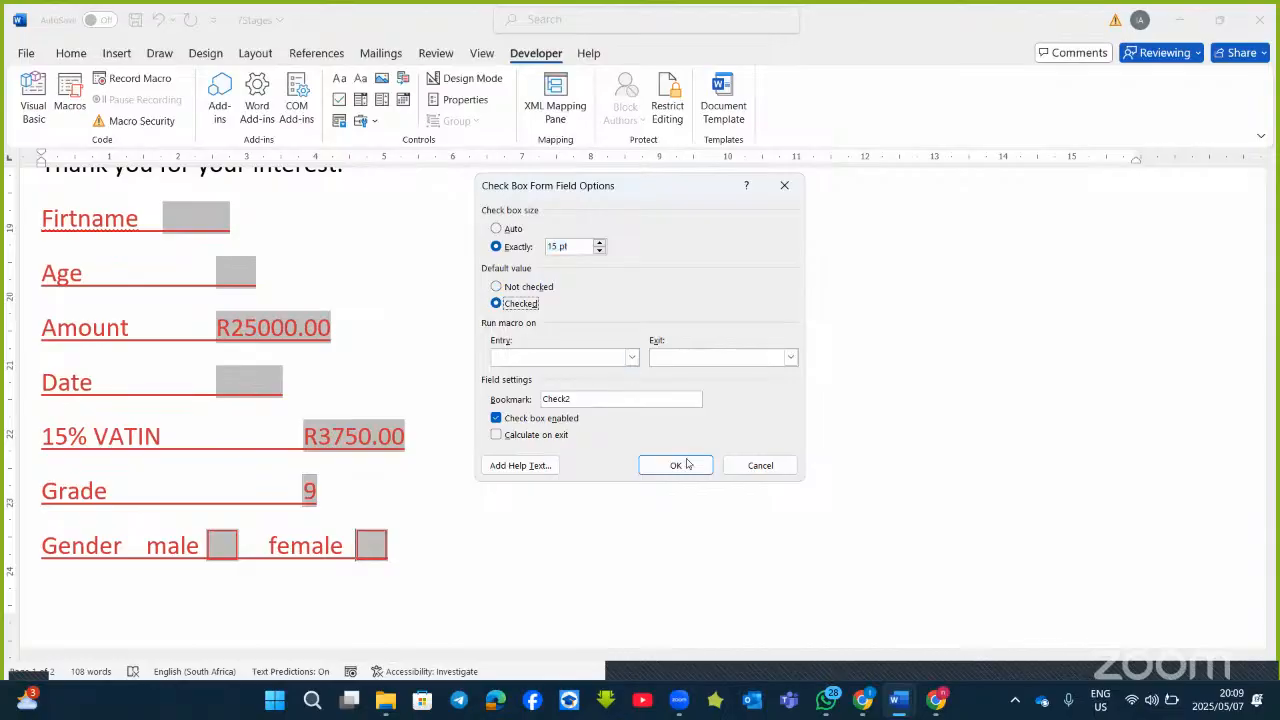
left_click(678, 467)
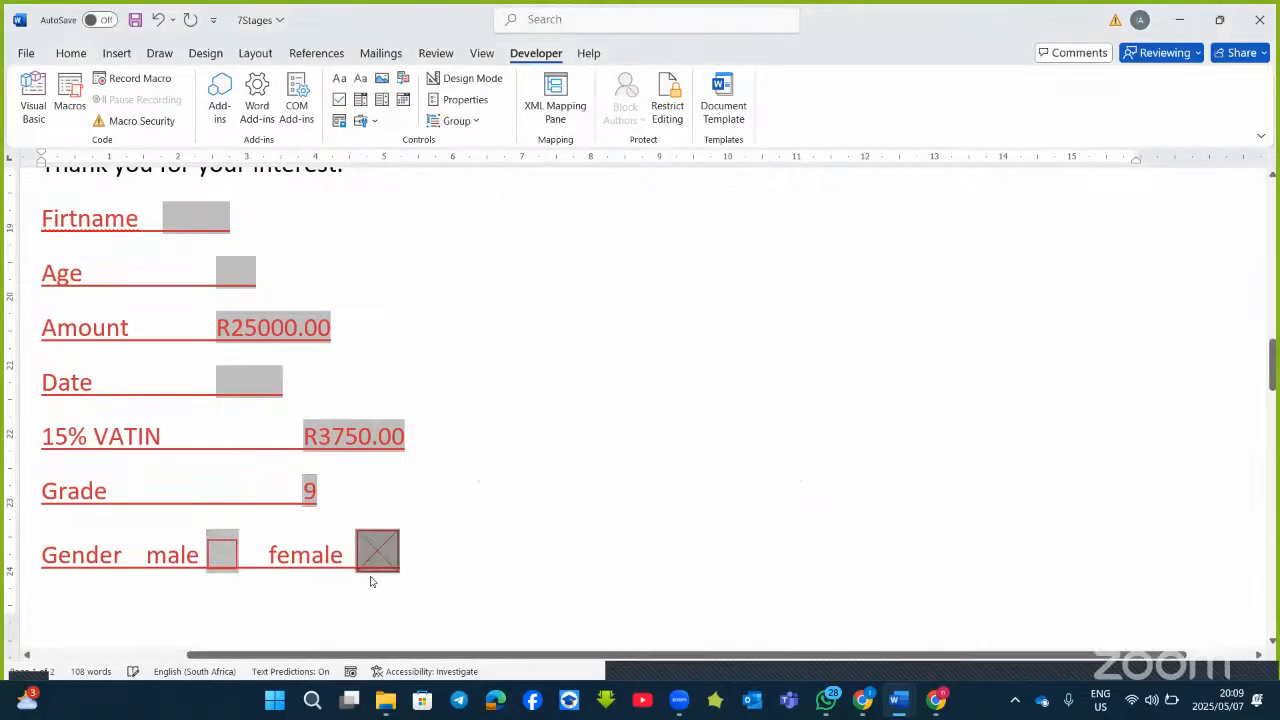
Select the form lines starting from Firtname and open the Restrict Editing settings to examine the protection options.
scroll(497, 543, "down", 1)
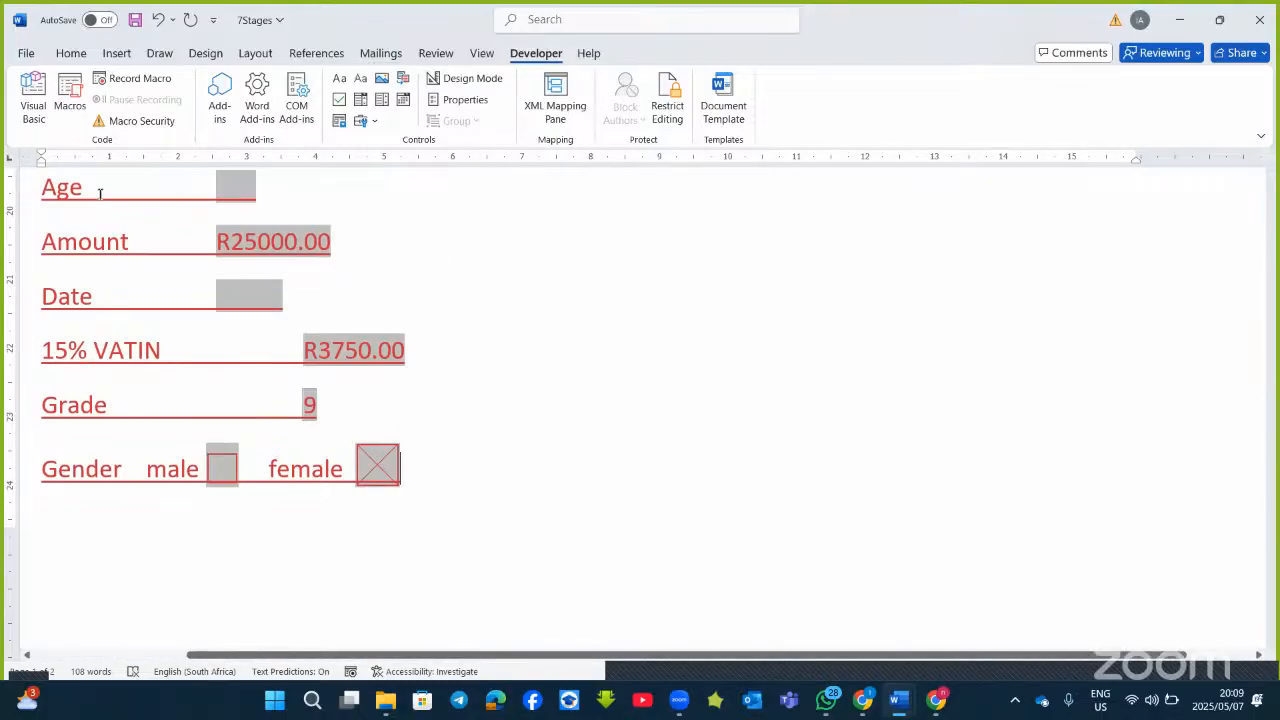
left_click_drag(480, 463, 45, 347)
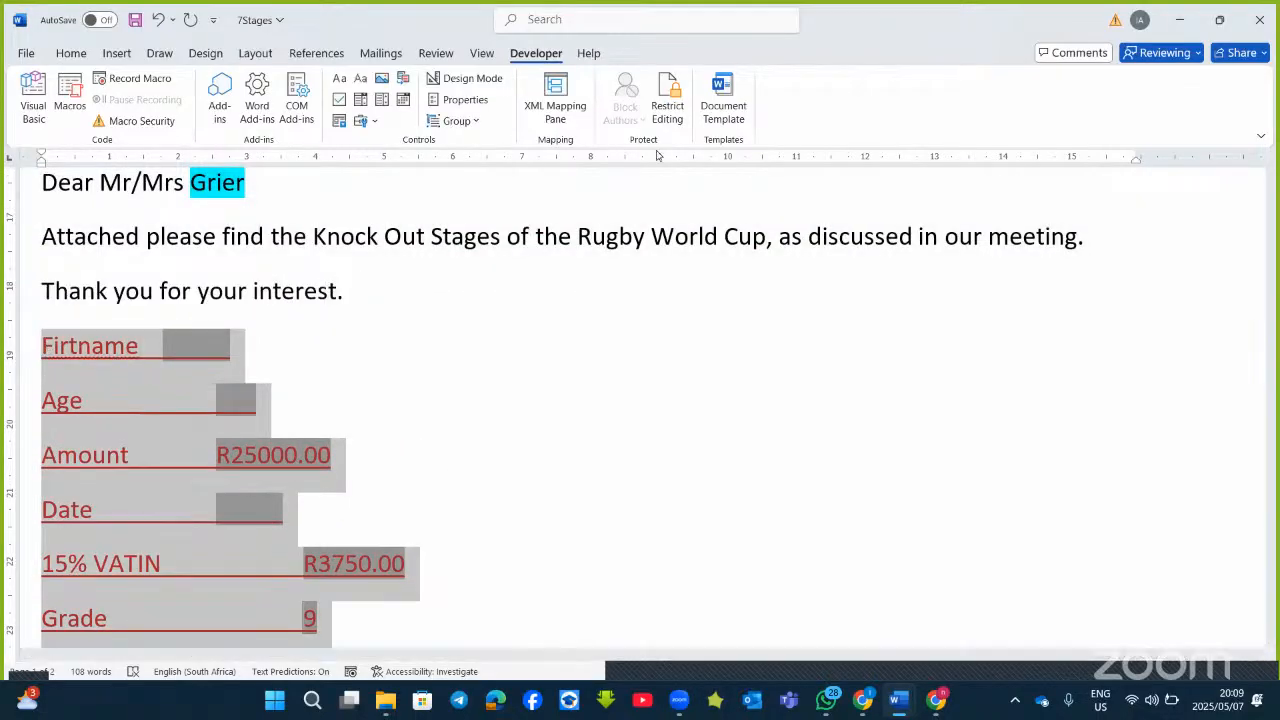
left_click(668, 112)
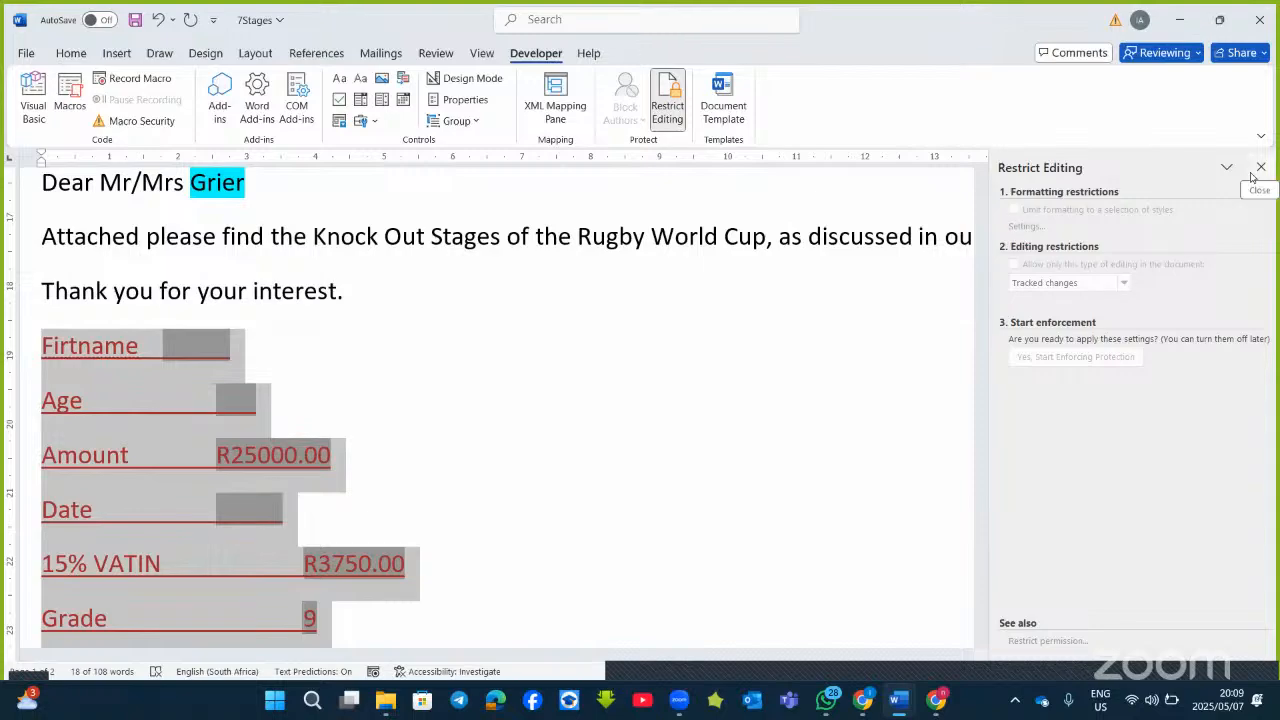
left_click(610, 305)
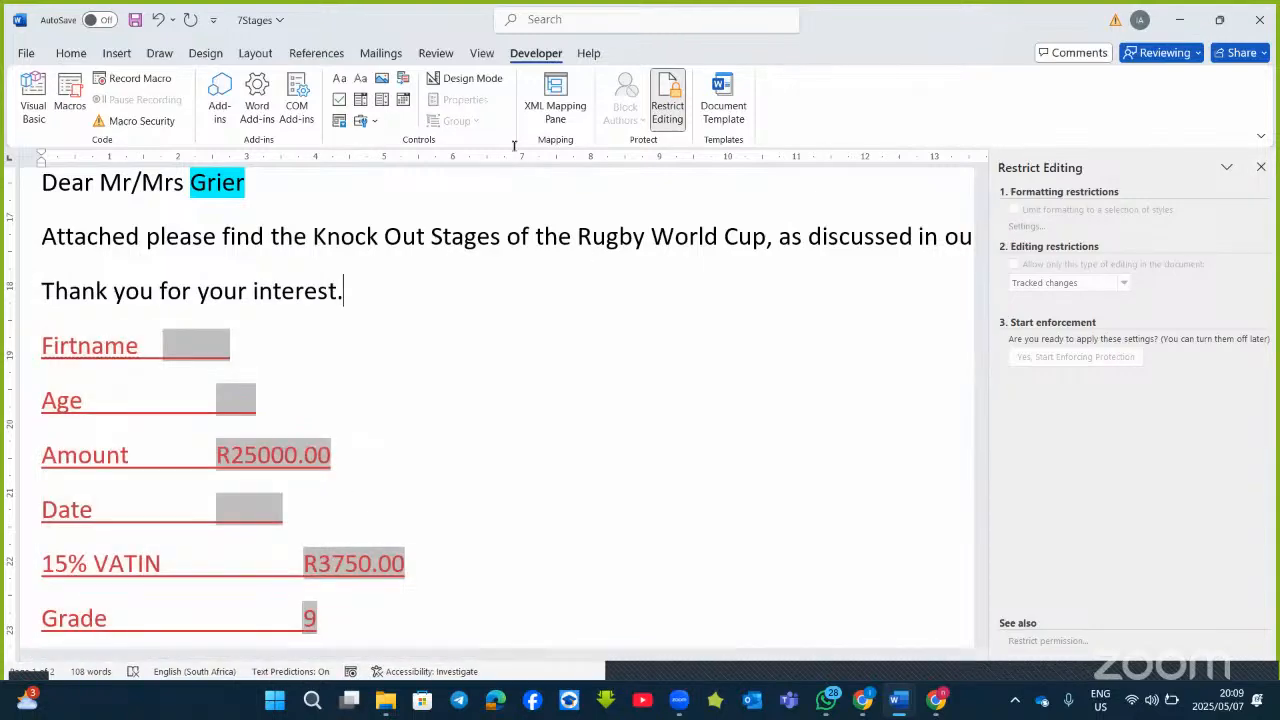
left_click(667, 105)
left_click(667, 105)
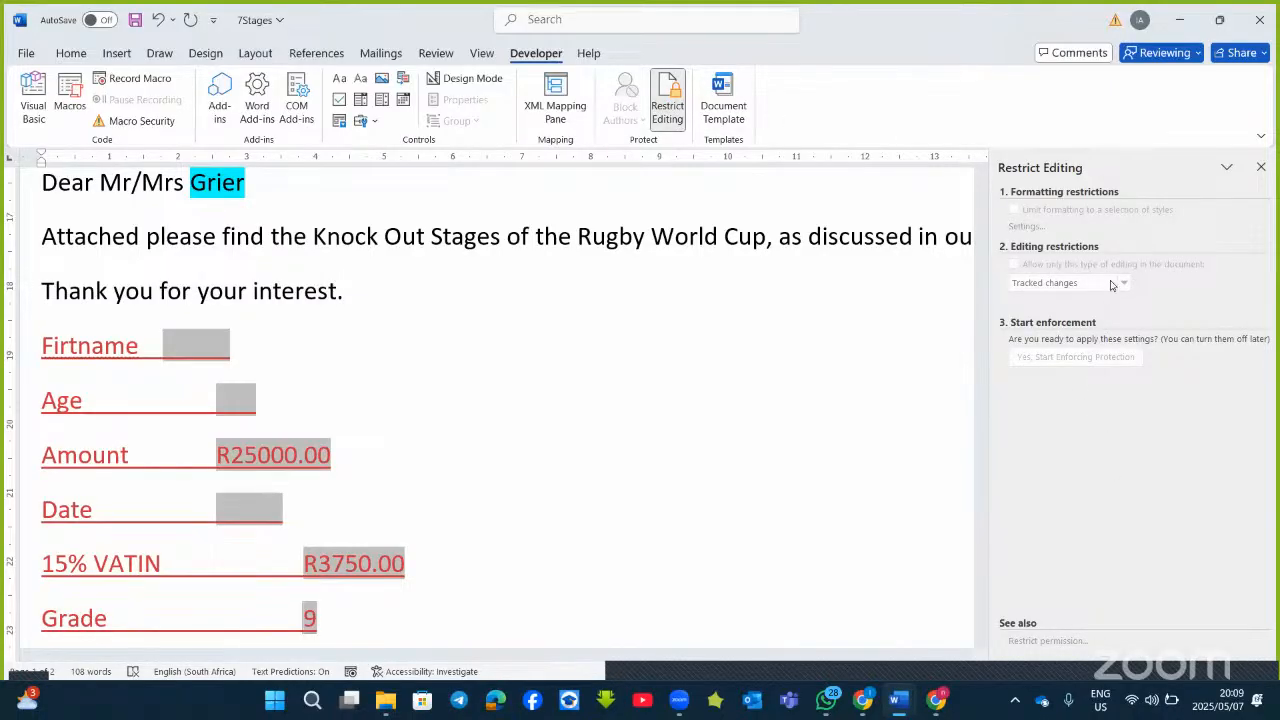
left_click(1227, 168)
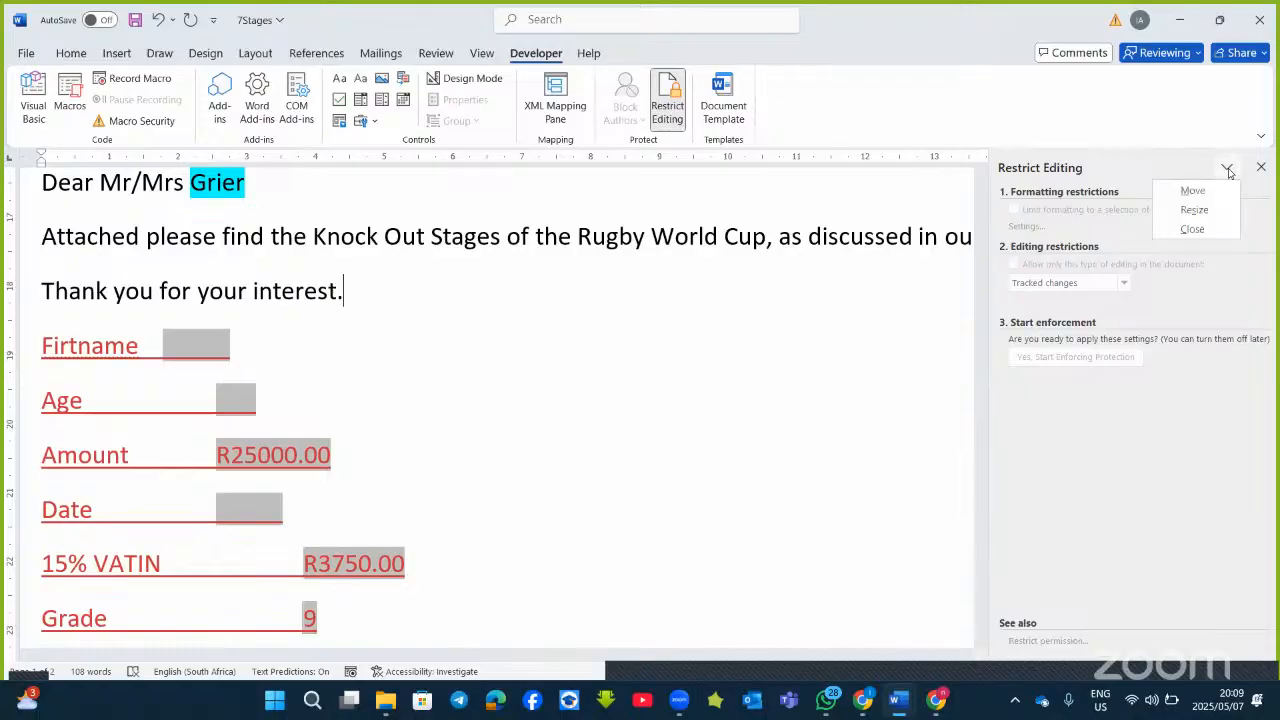
left_click(1230, 173)
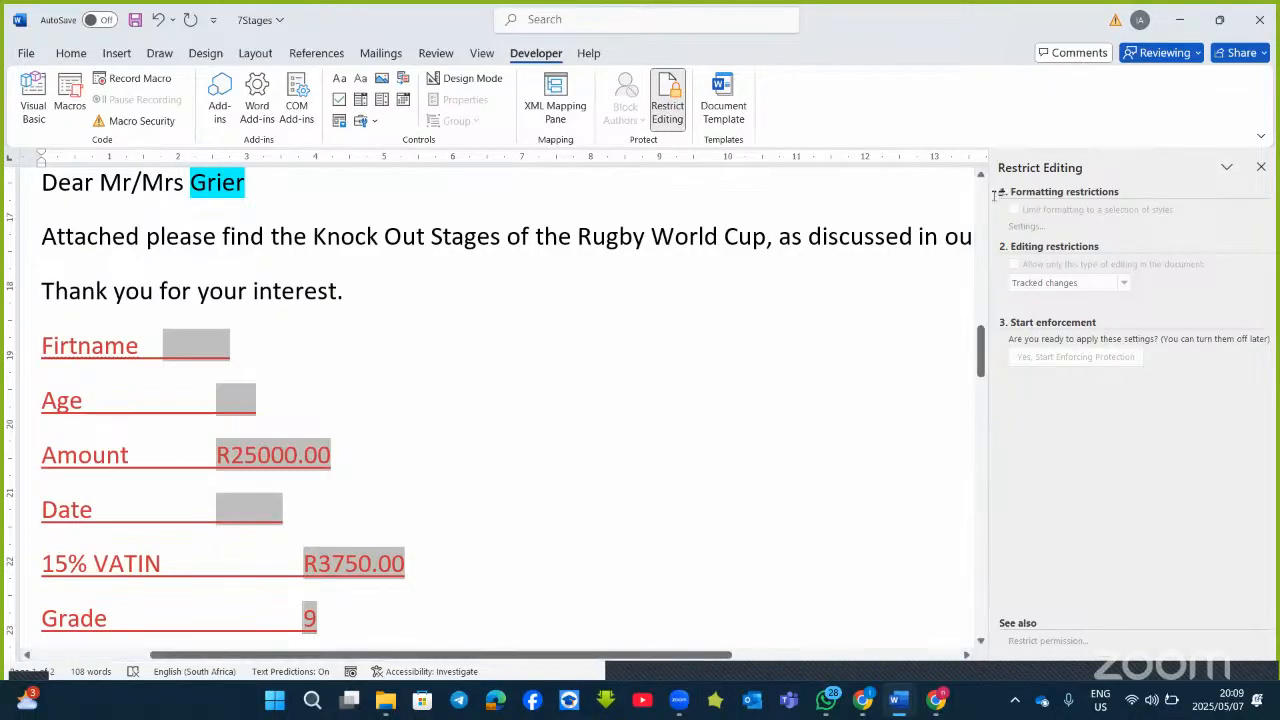
left_click(831, 363)
Switch to the Computer Applications Technology P1 Sampled Questions document and look through the Word questions down to the Mail Merge section.
mouse_move(379, 706)
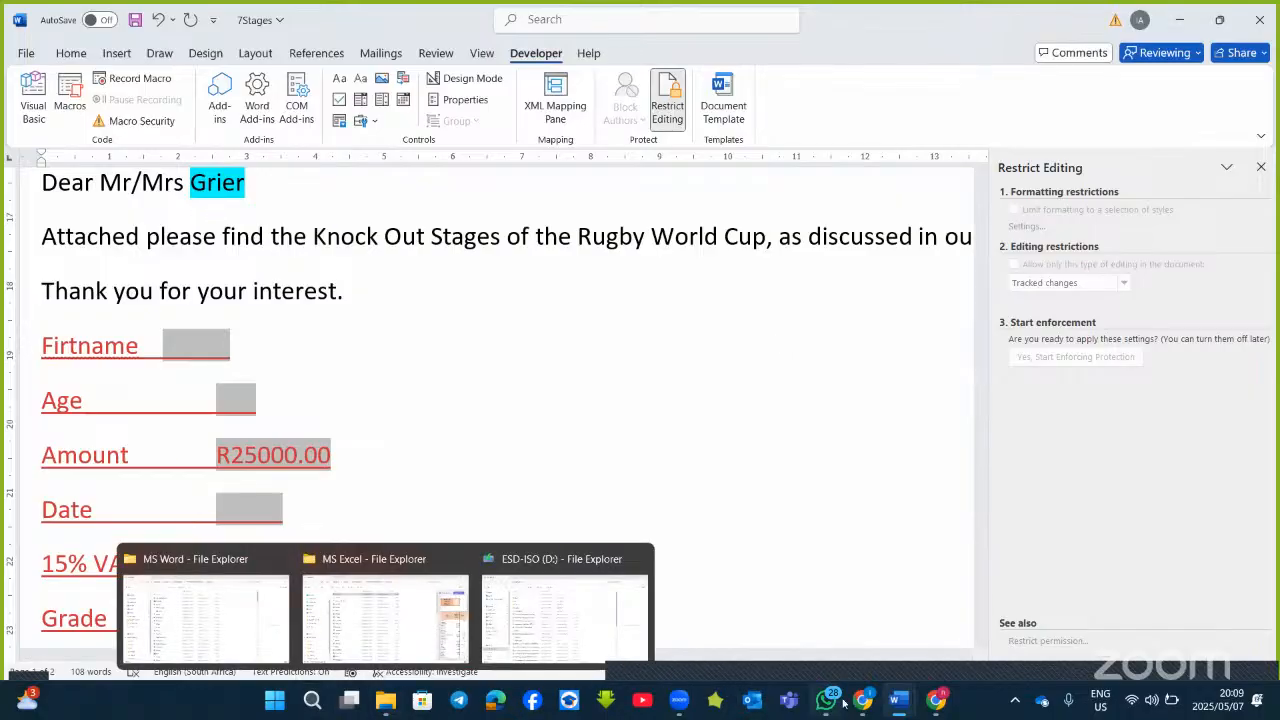
mouse_move(895, 705)
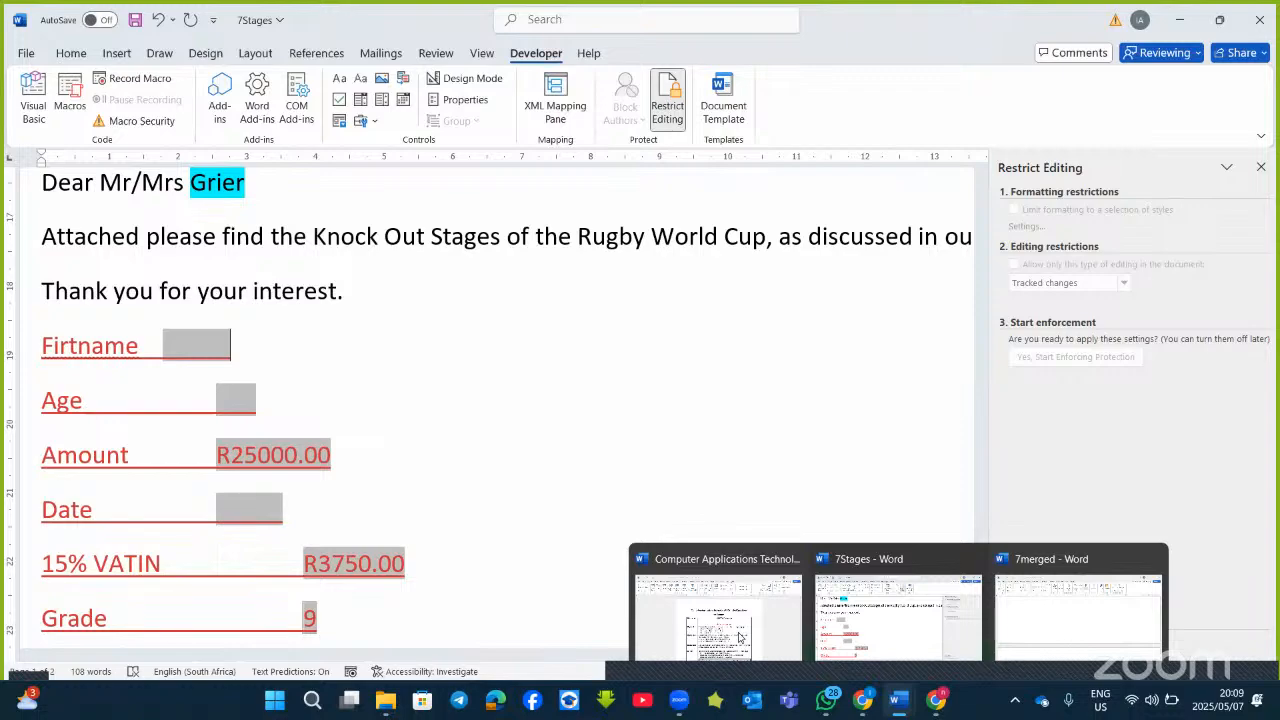
left_click(750, 598)
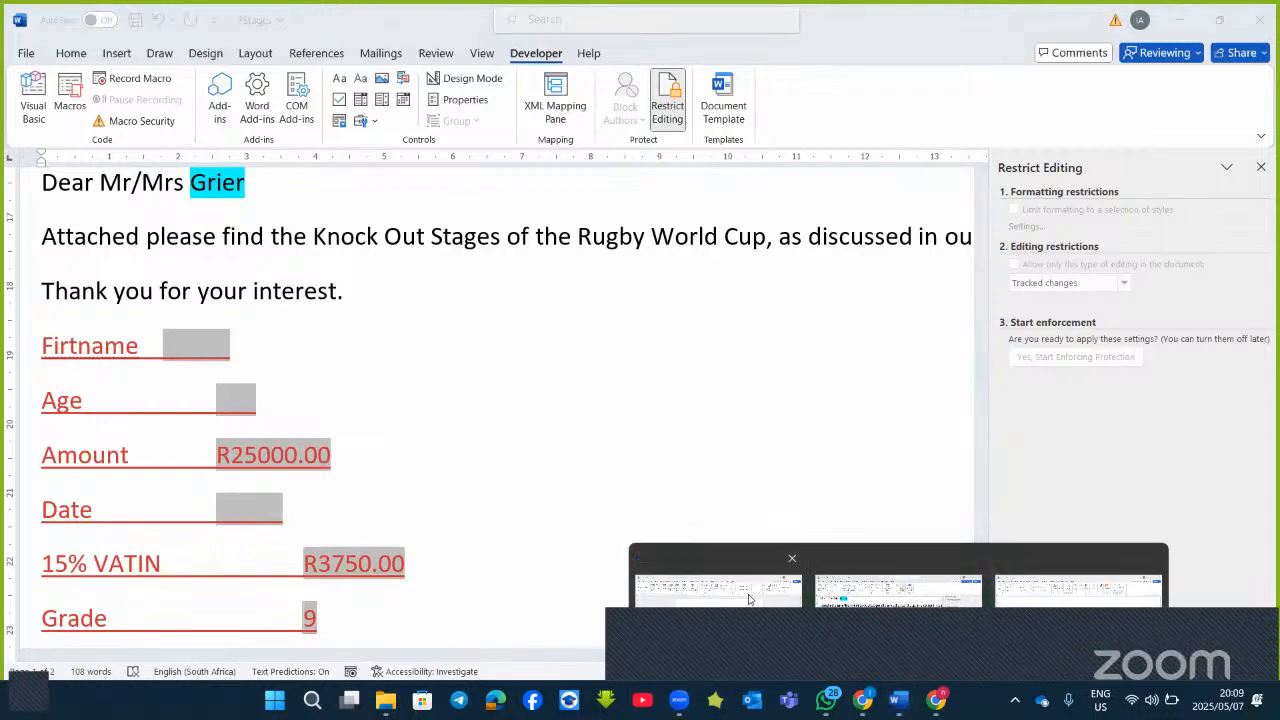
scroll(698, 400, "down", 2)
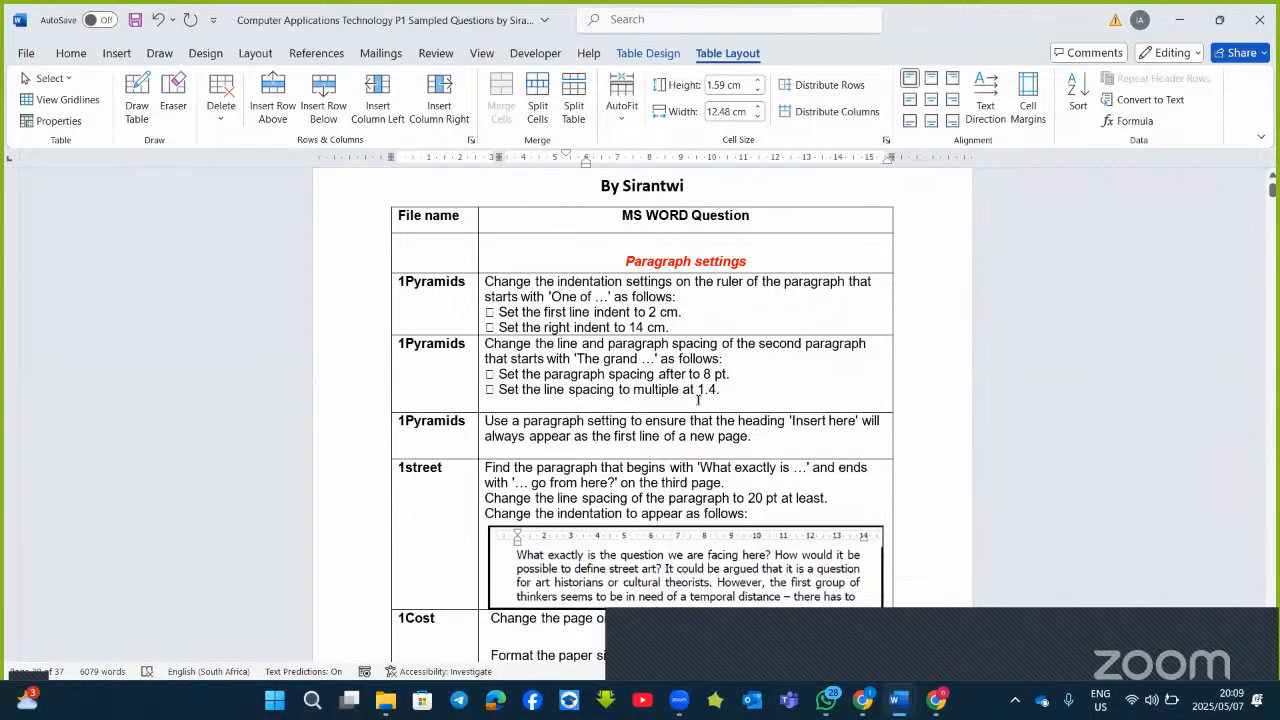
scroll(698, 400, "down", 4)
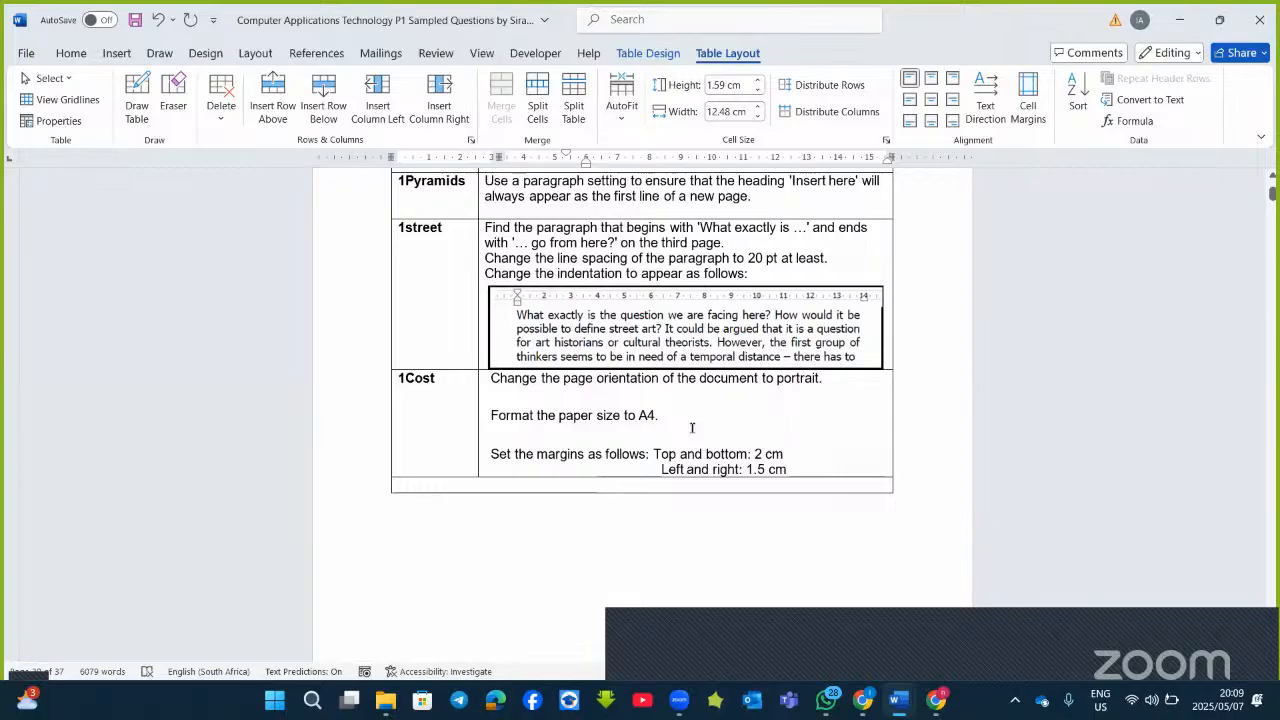
scroll(691, 430, "down", 20)
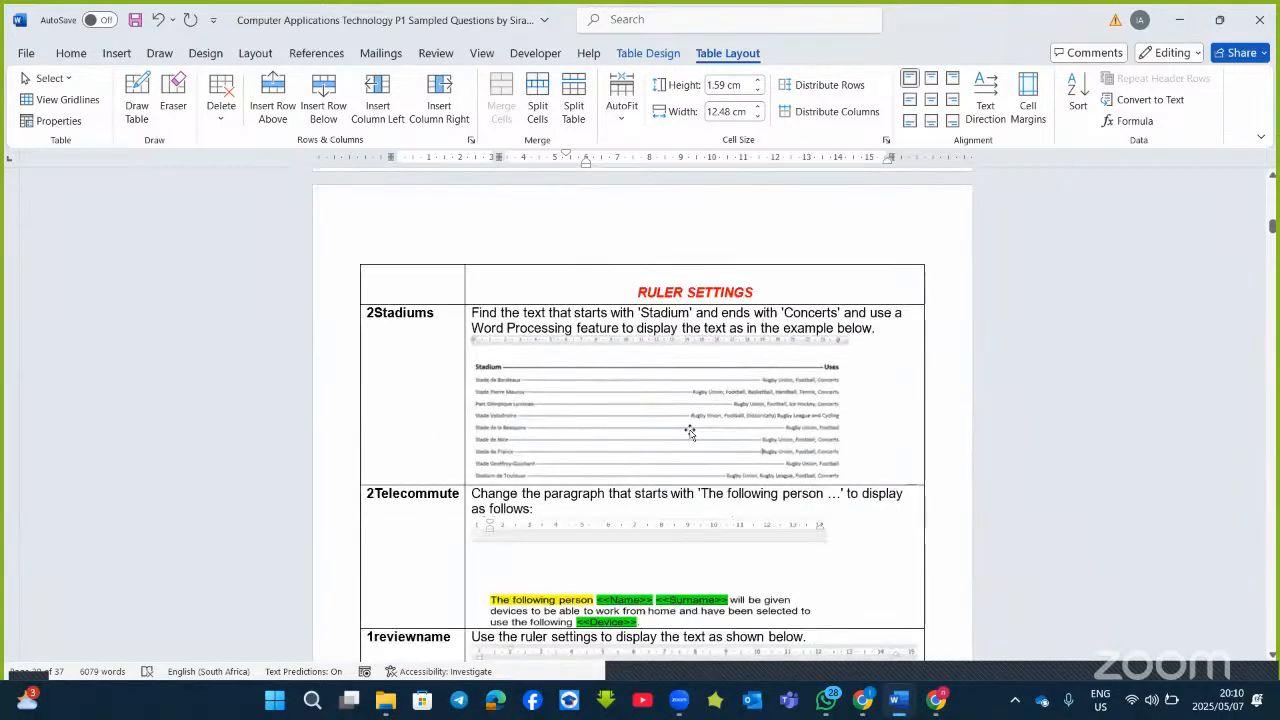
scroll(690, 432, "down", 10)
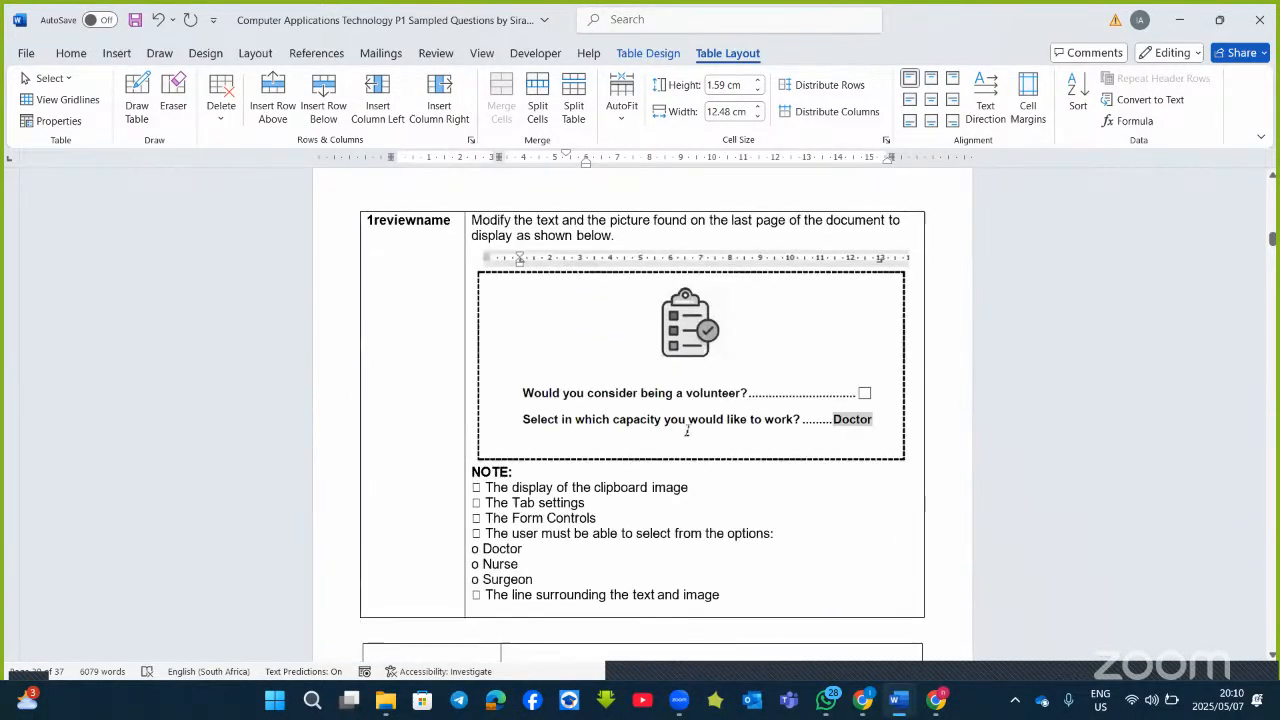
scroll(688, 440, "down", 15)
scroll(690, 450, "up", 3)
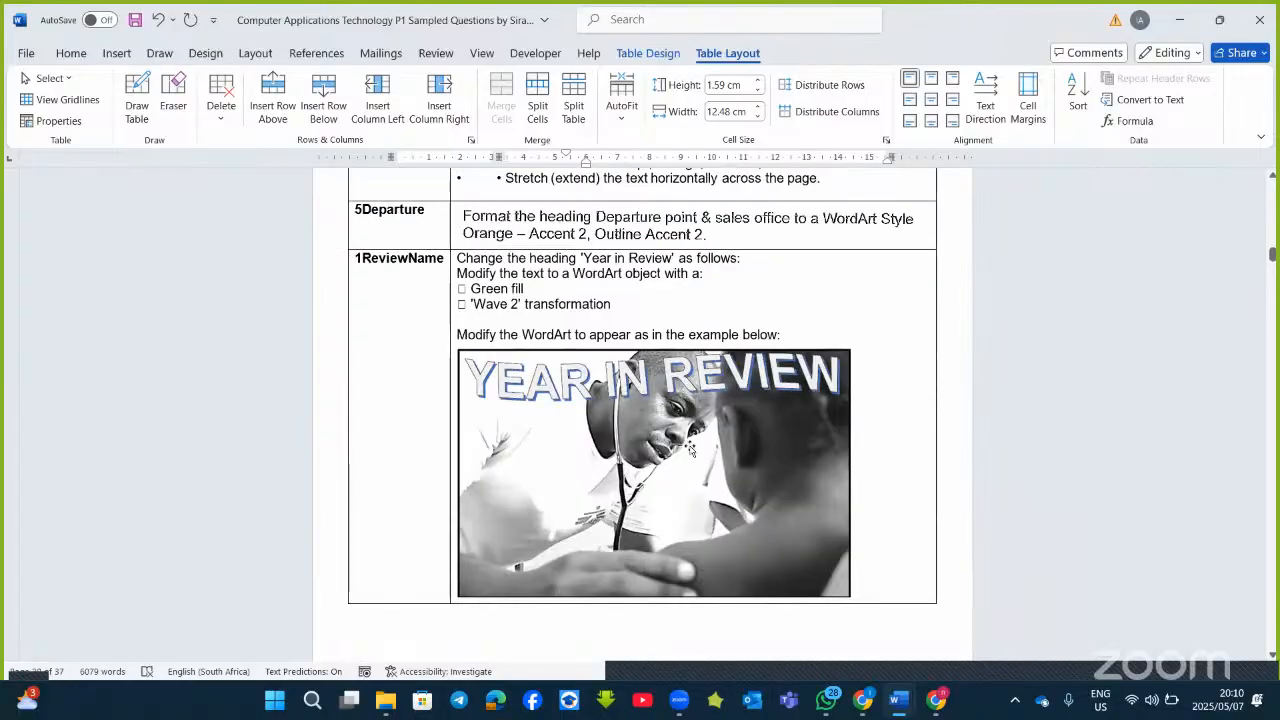
scroll(690, 450, "down", 10)
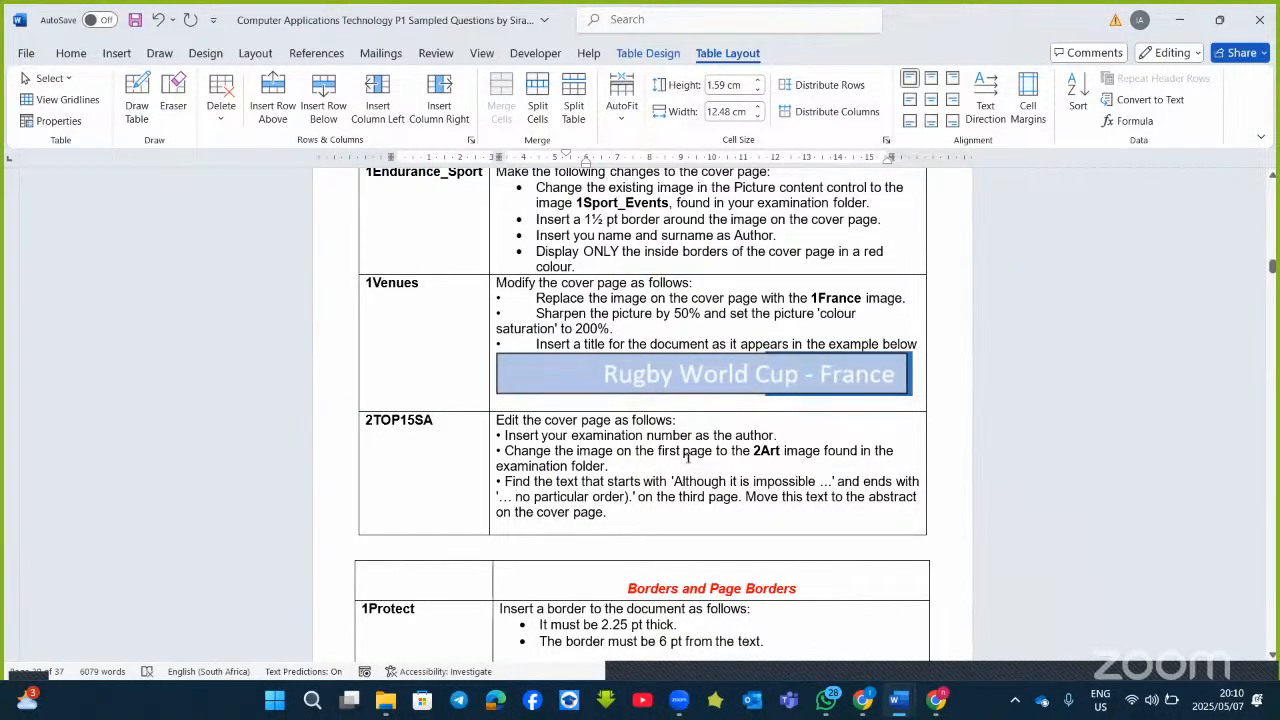
scroll(688, 468, "down", 8)
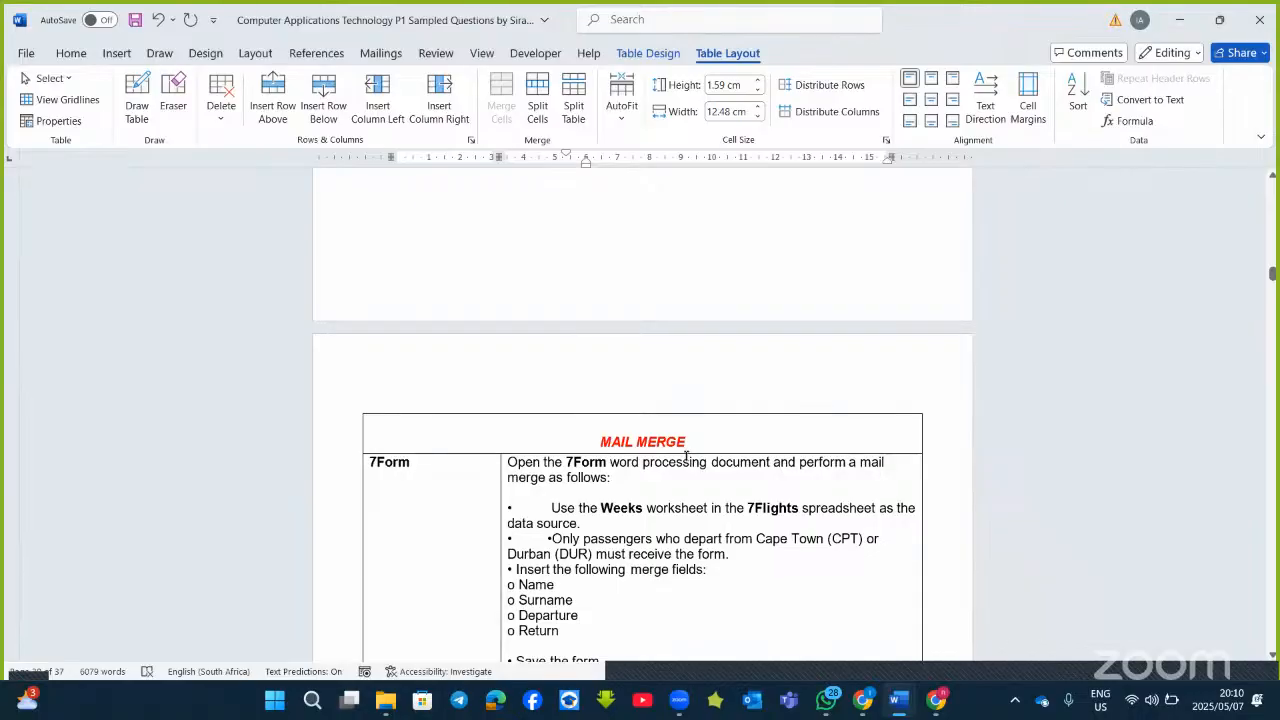
scroll(686, 456, "down", 4)
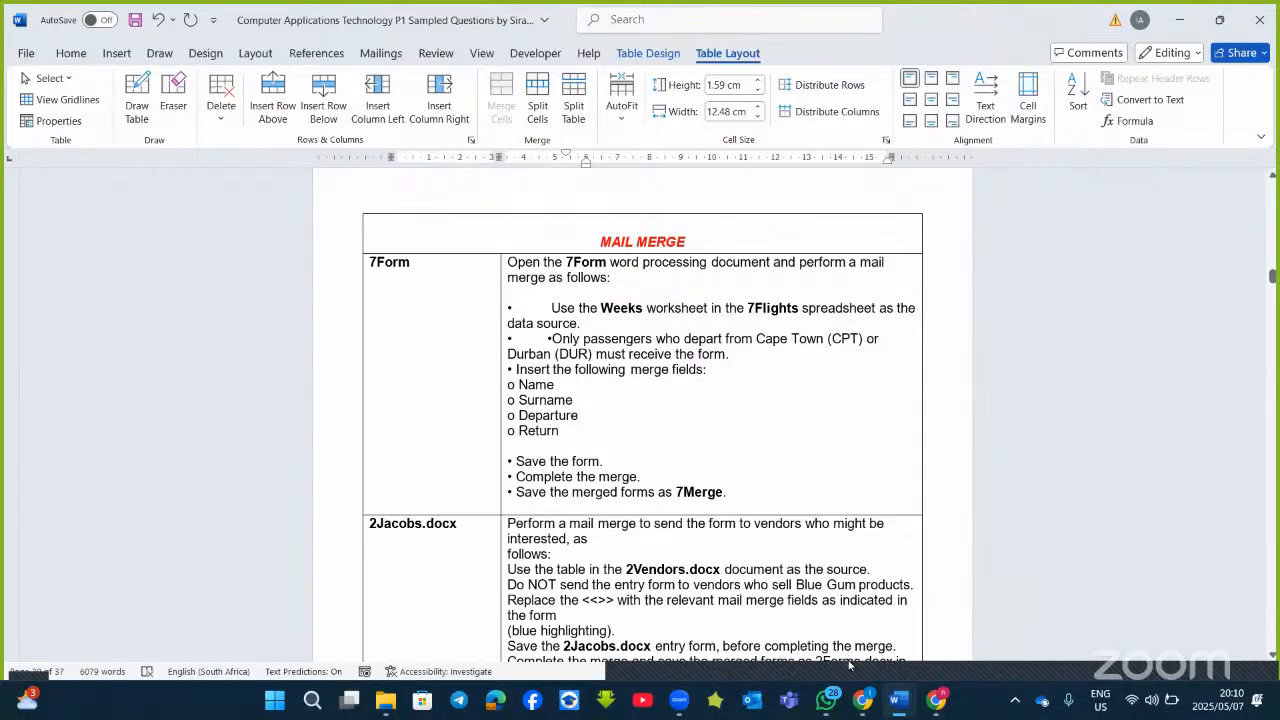
left_click(961, 658)
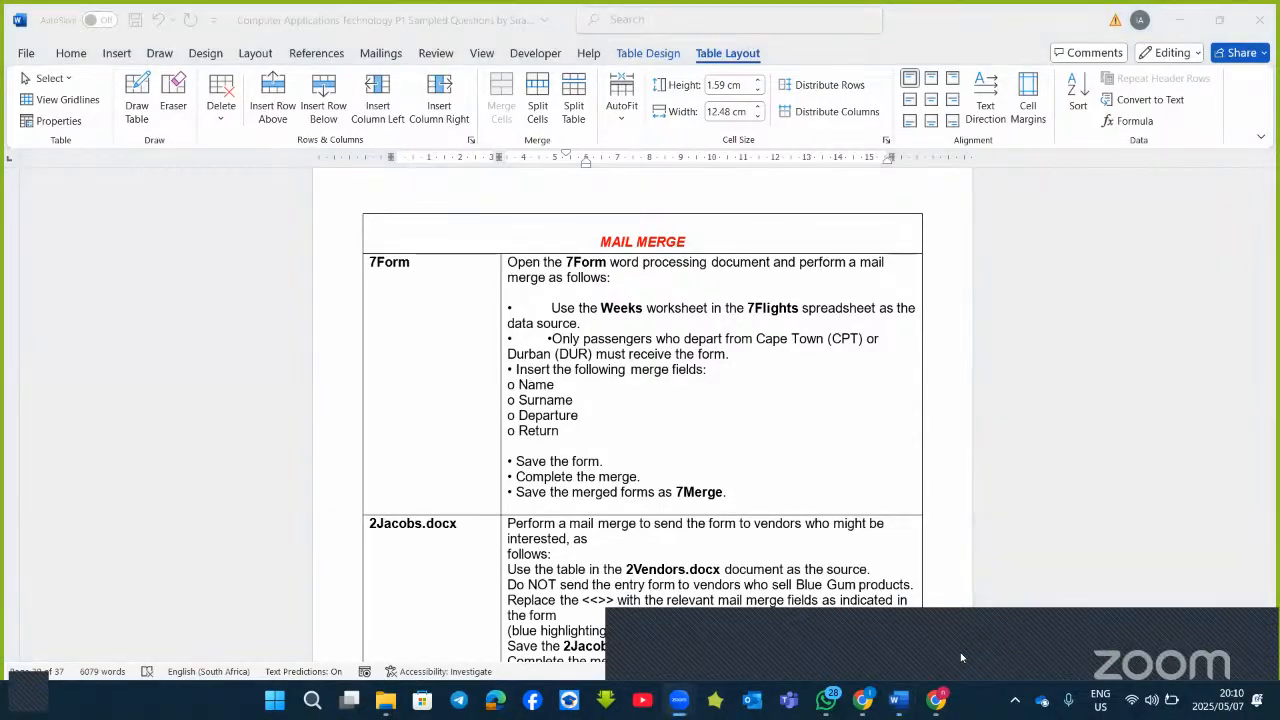